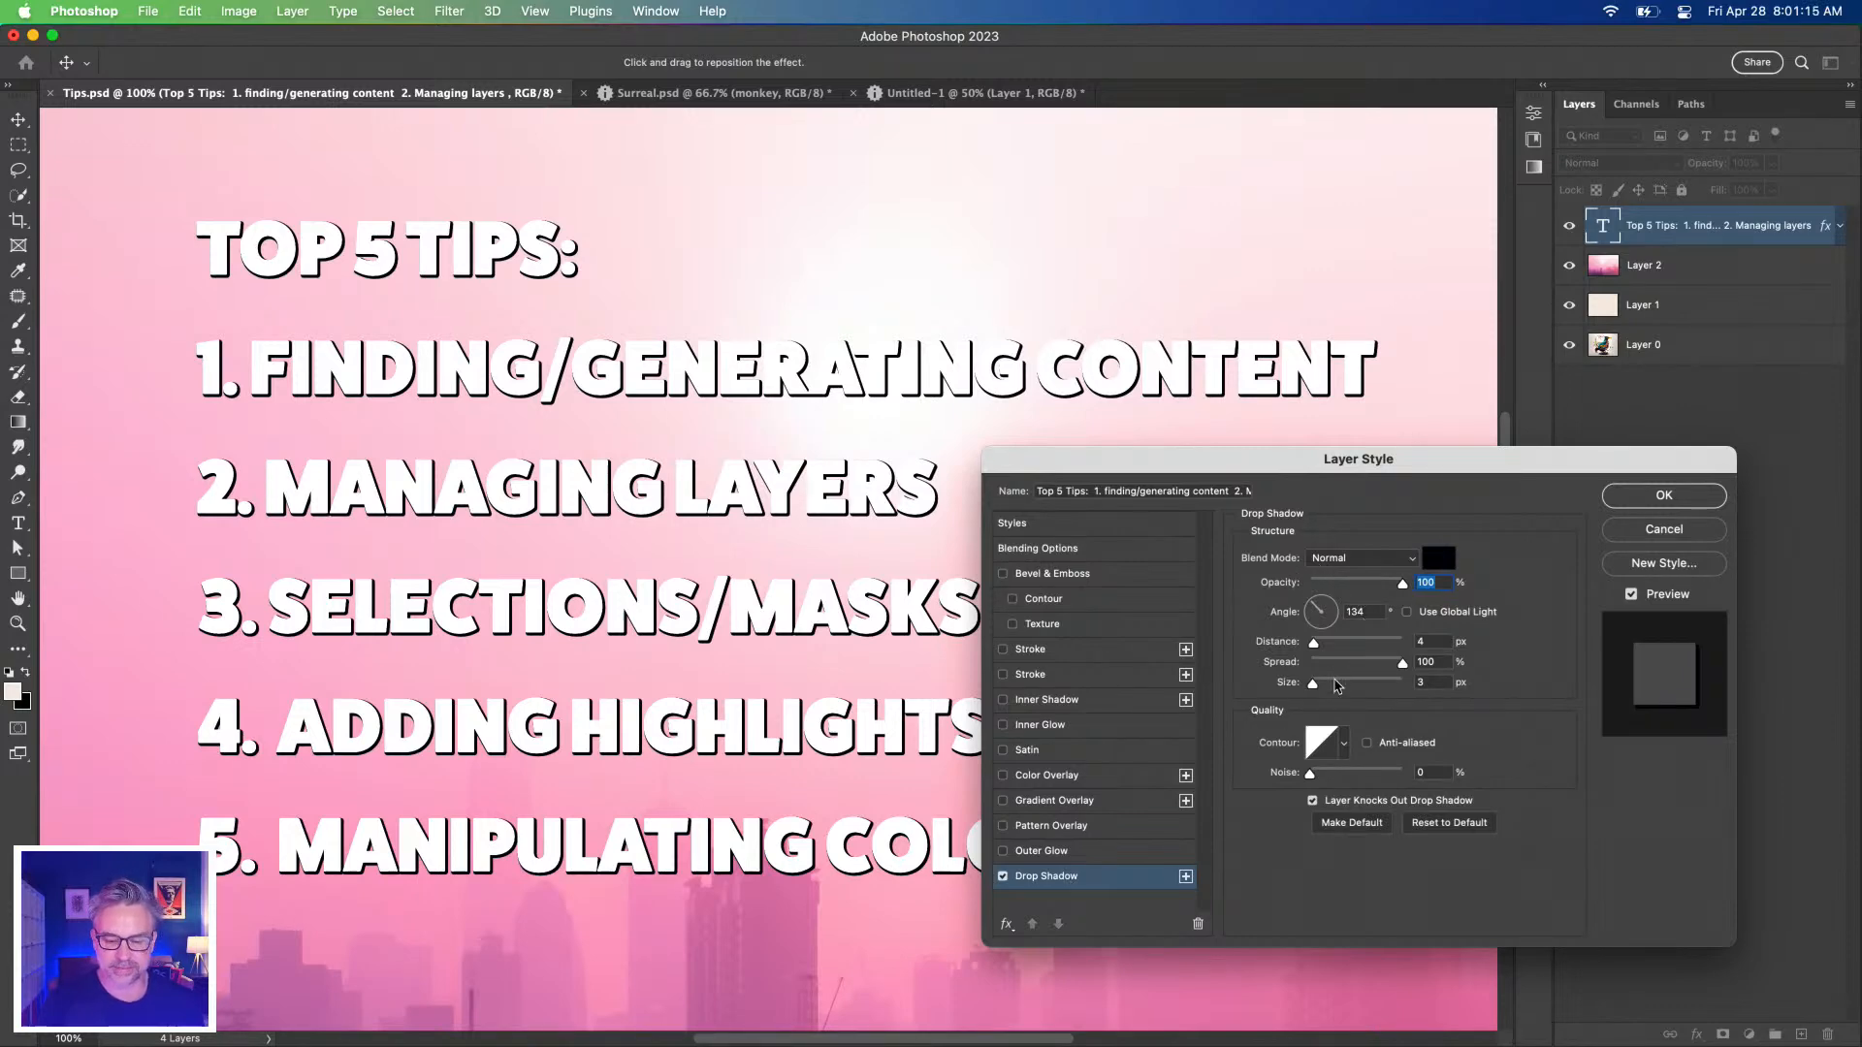
Raise the title's drop shadow to size 29 px and distance 8 px, then apply it.
left_click_drag(1315, 682, 1316, 642)
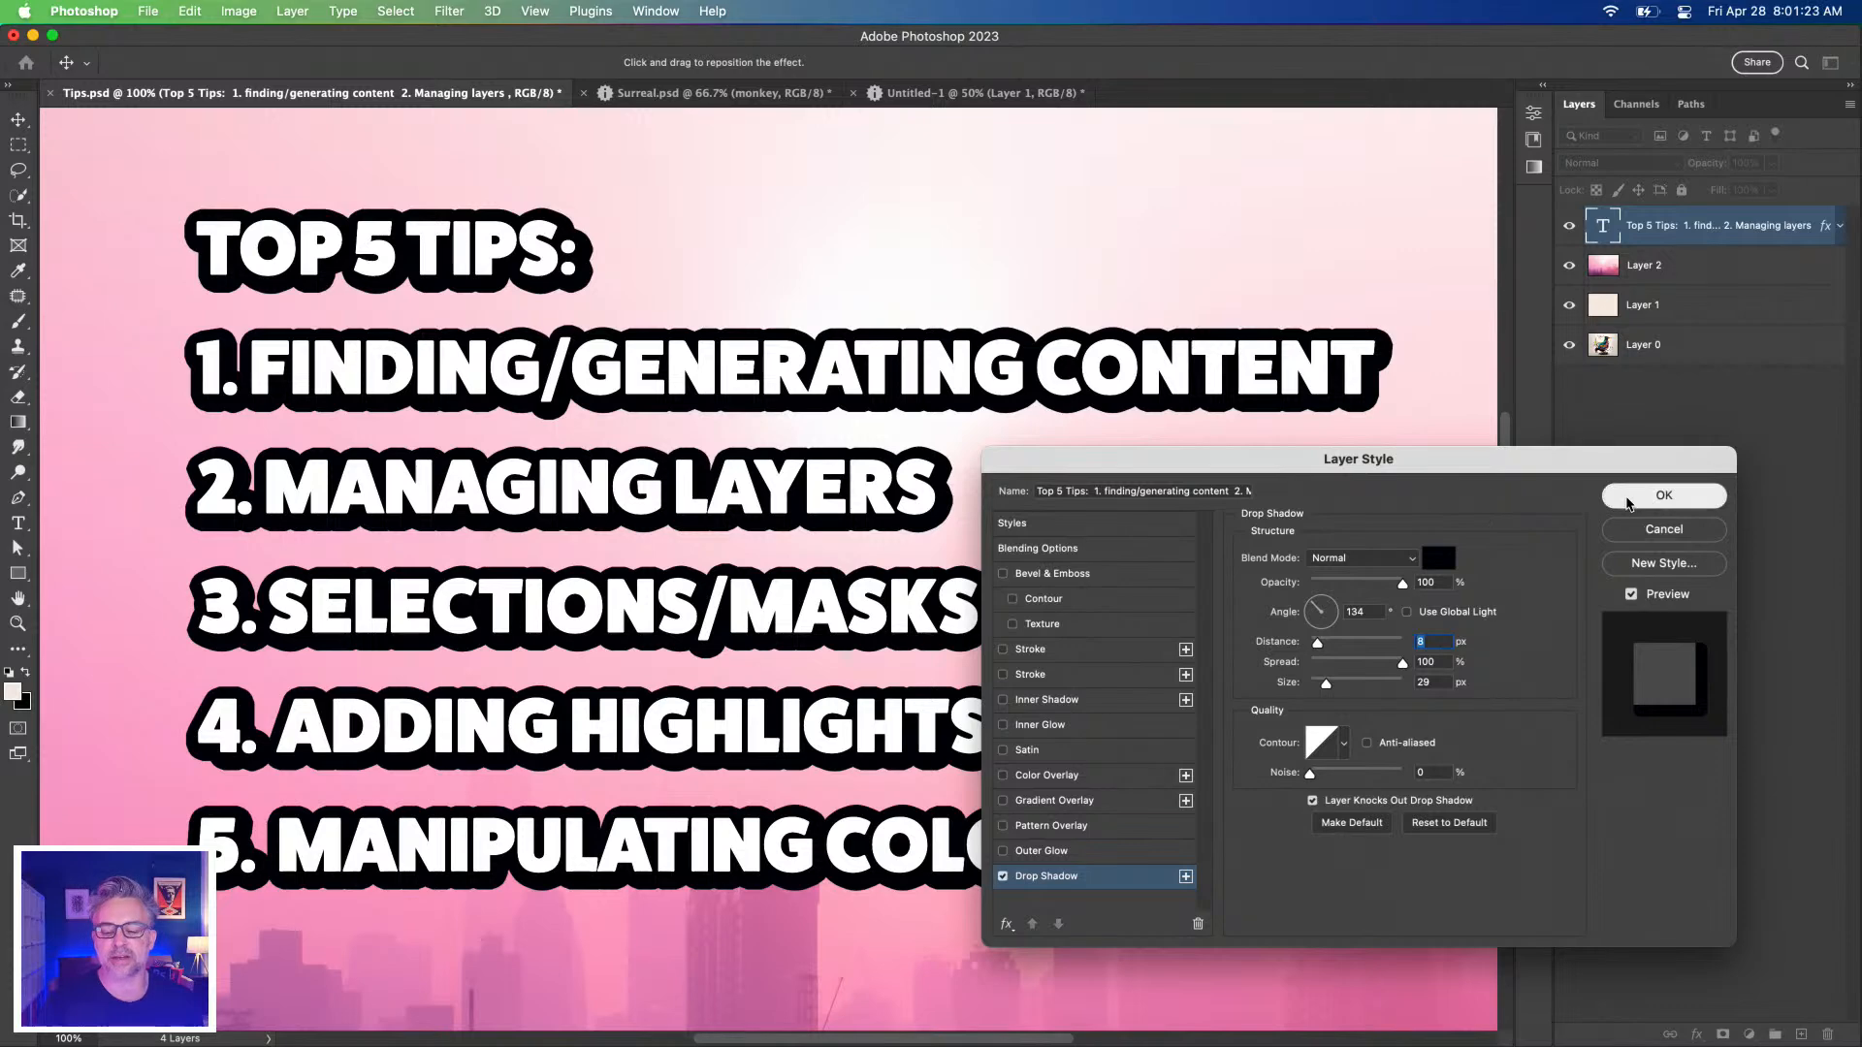
left_click(1664, 496)
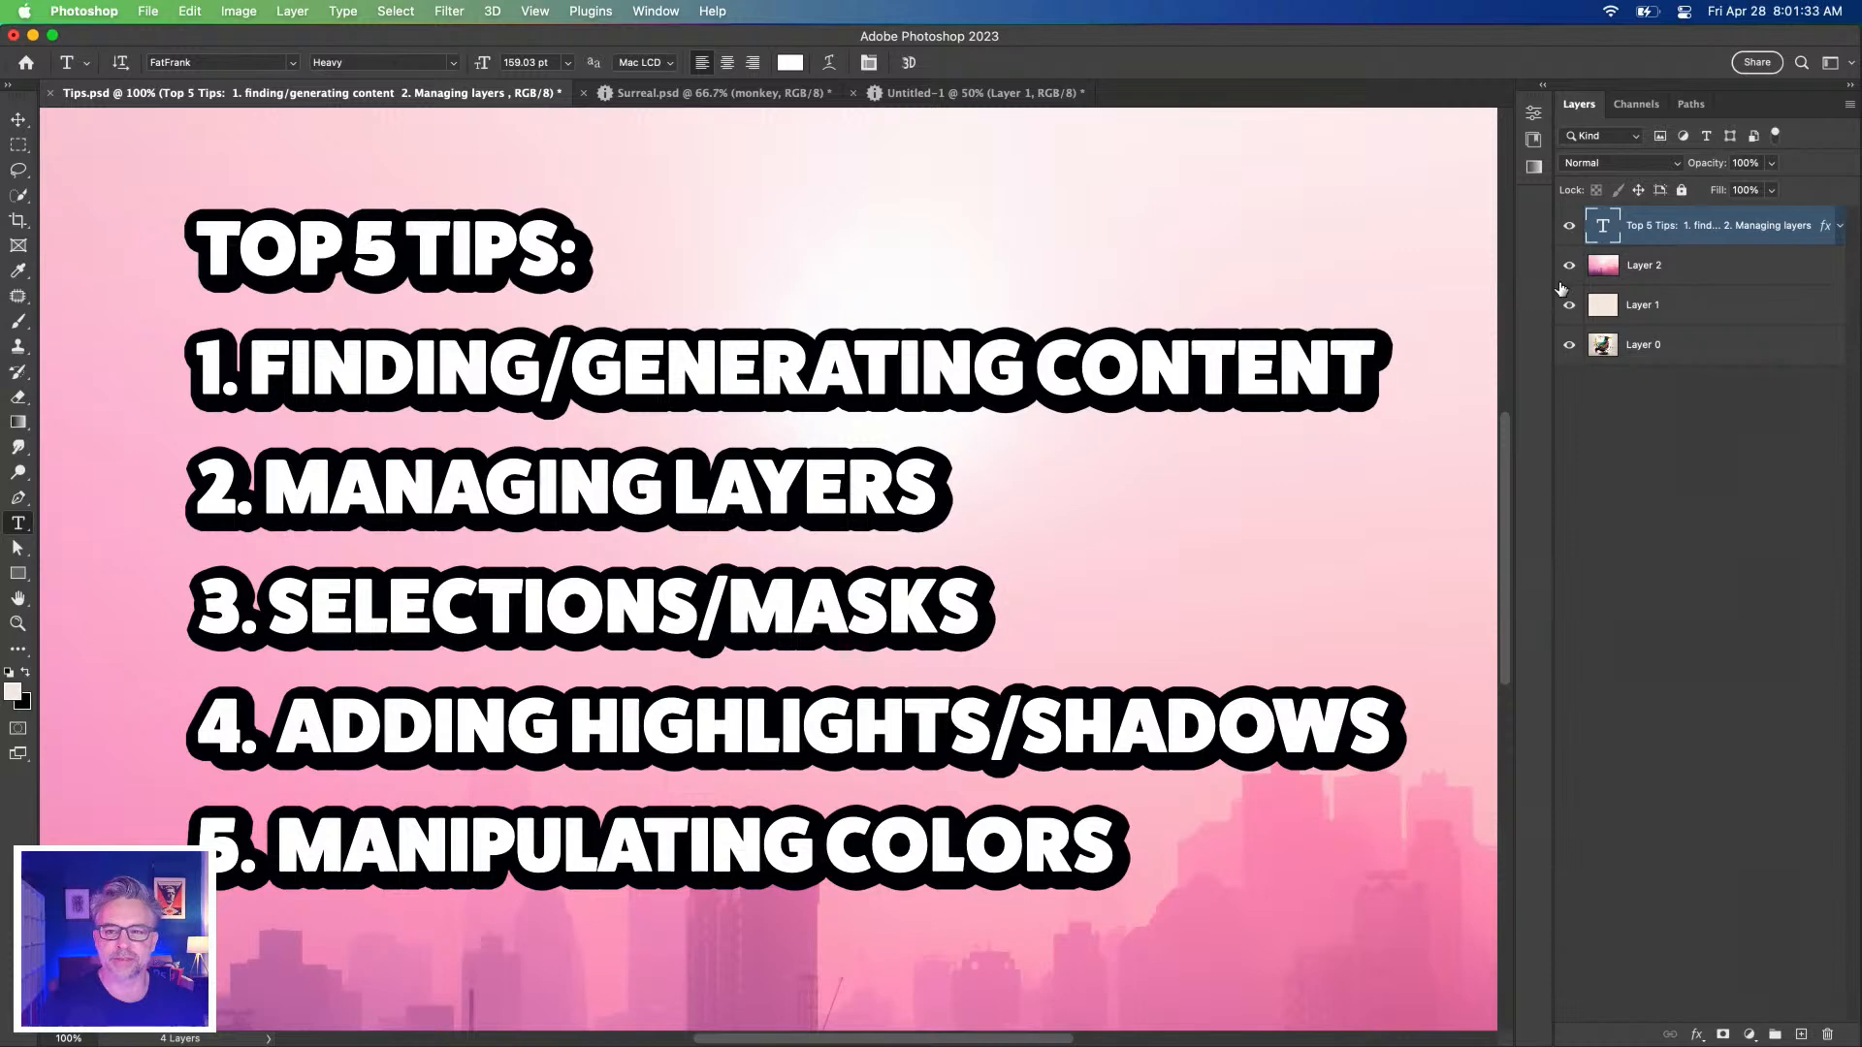
Select Layer 2 with the Move tool, switch to Untitled-1, and browse the plugin marketplace.
left_click(1625, 272)
key("v")
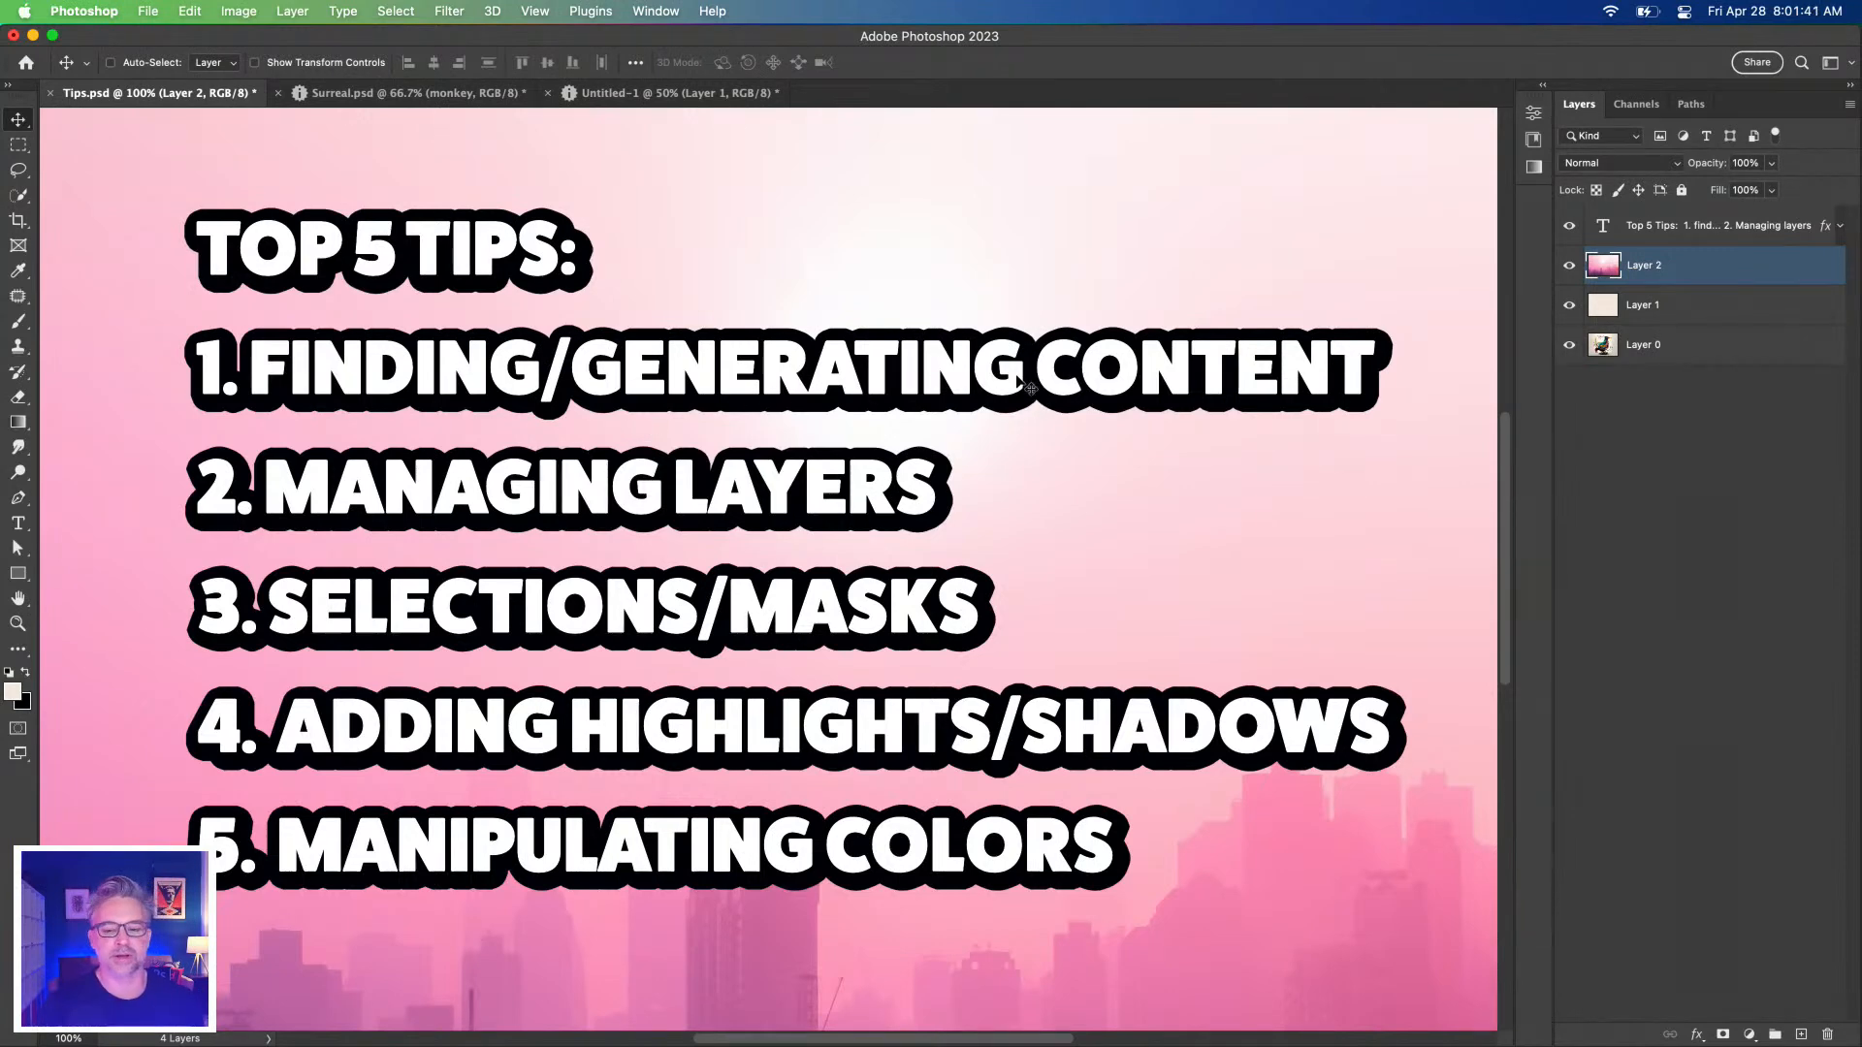
left_click(611, 94)
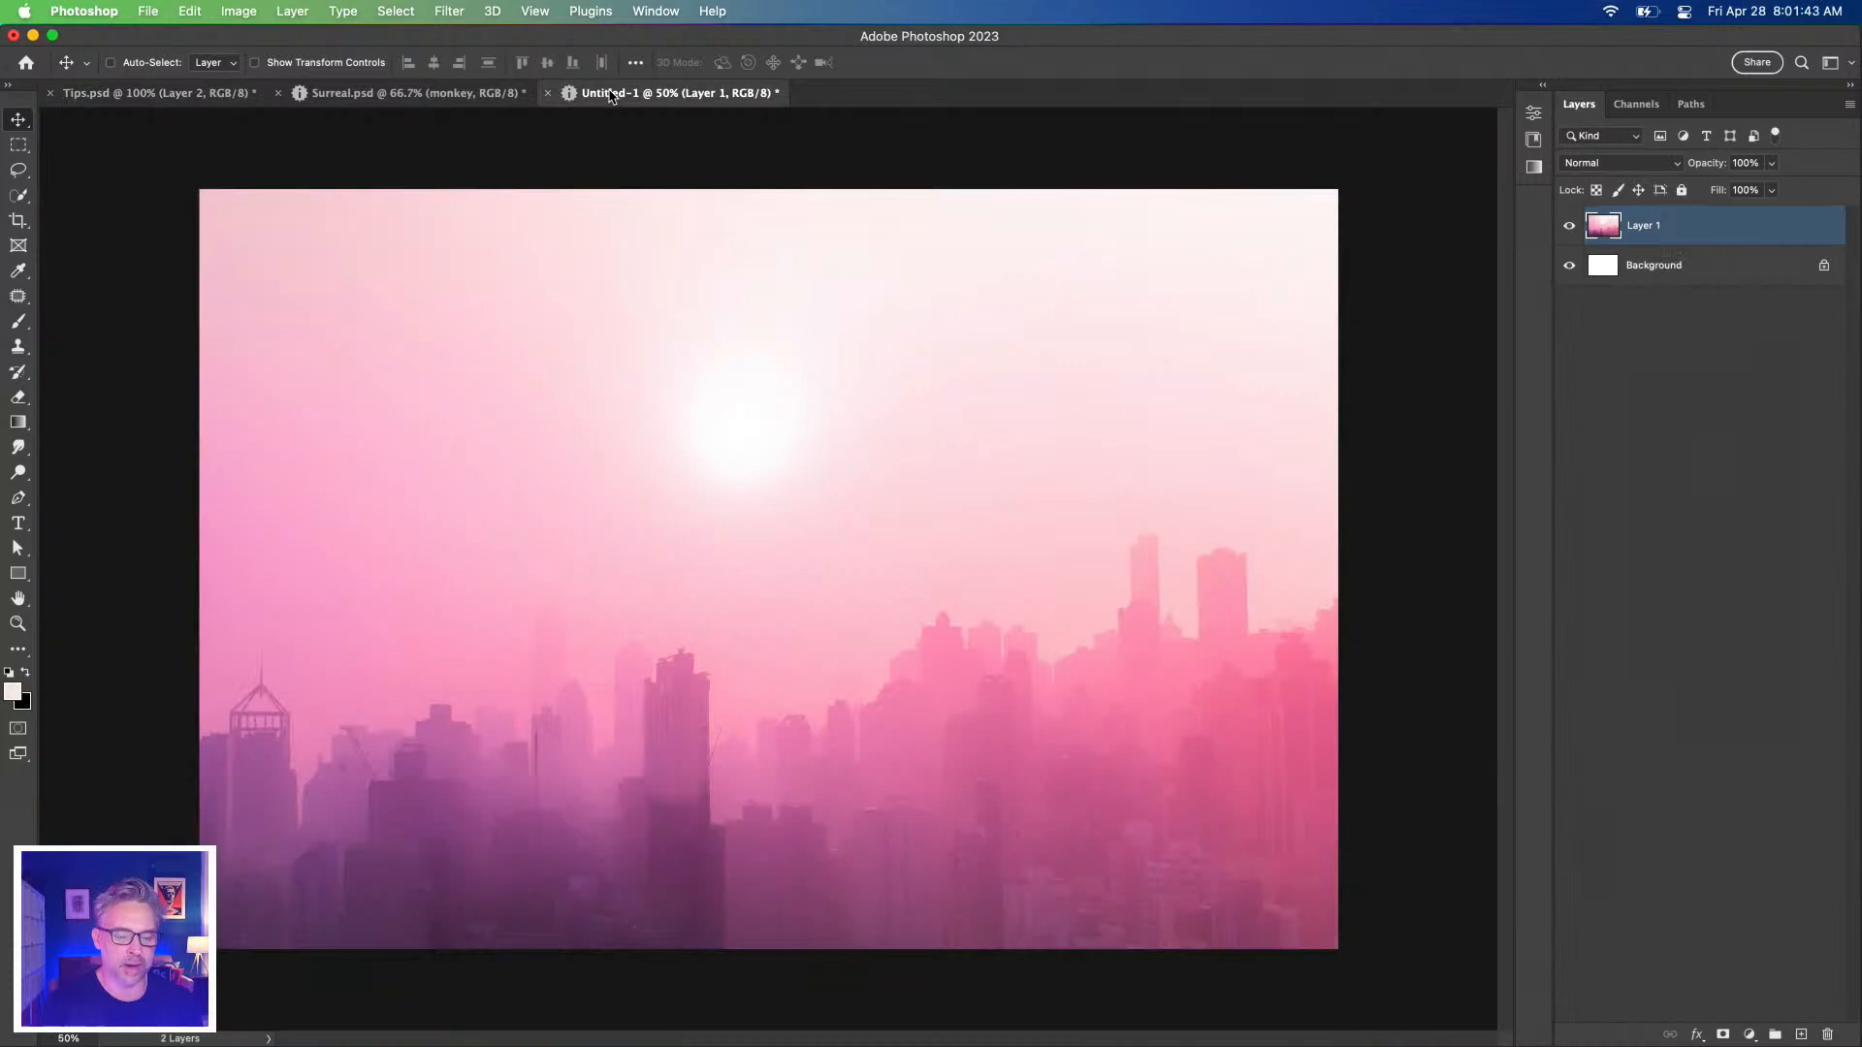
left_click(586, 11)
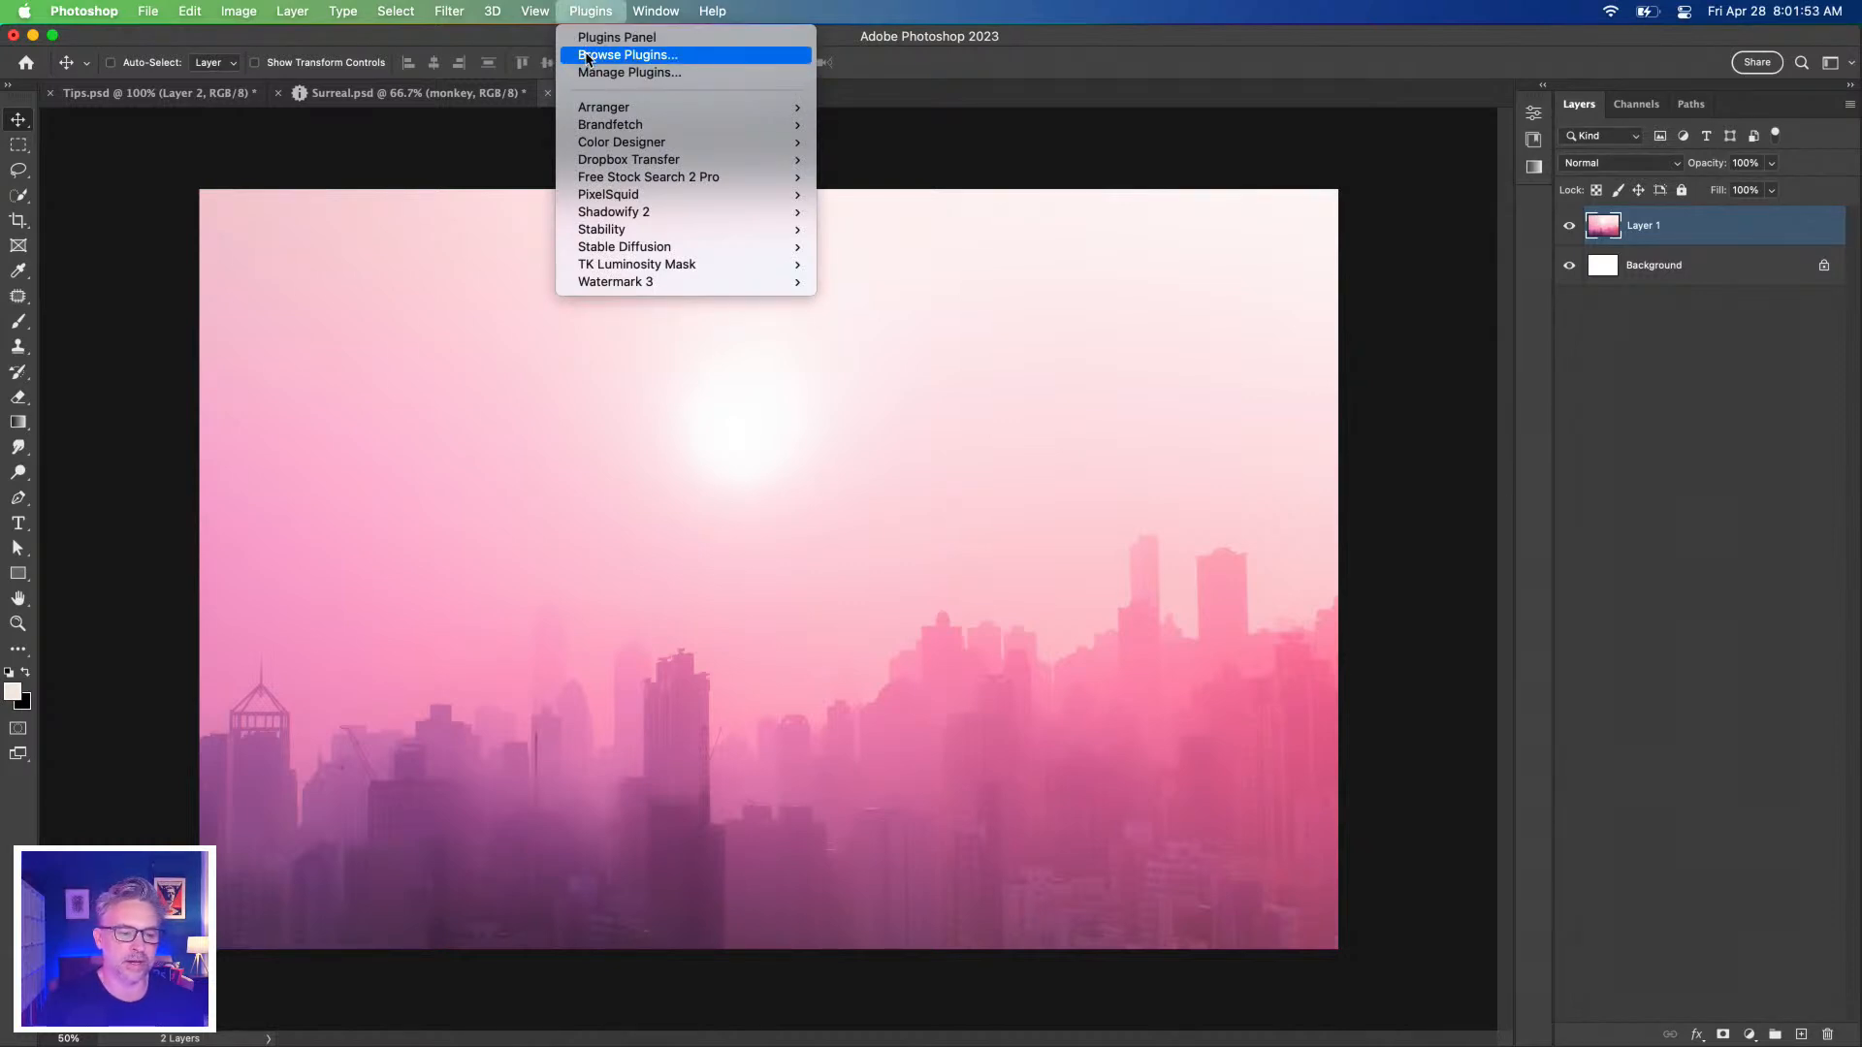
left_click(587, 55)
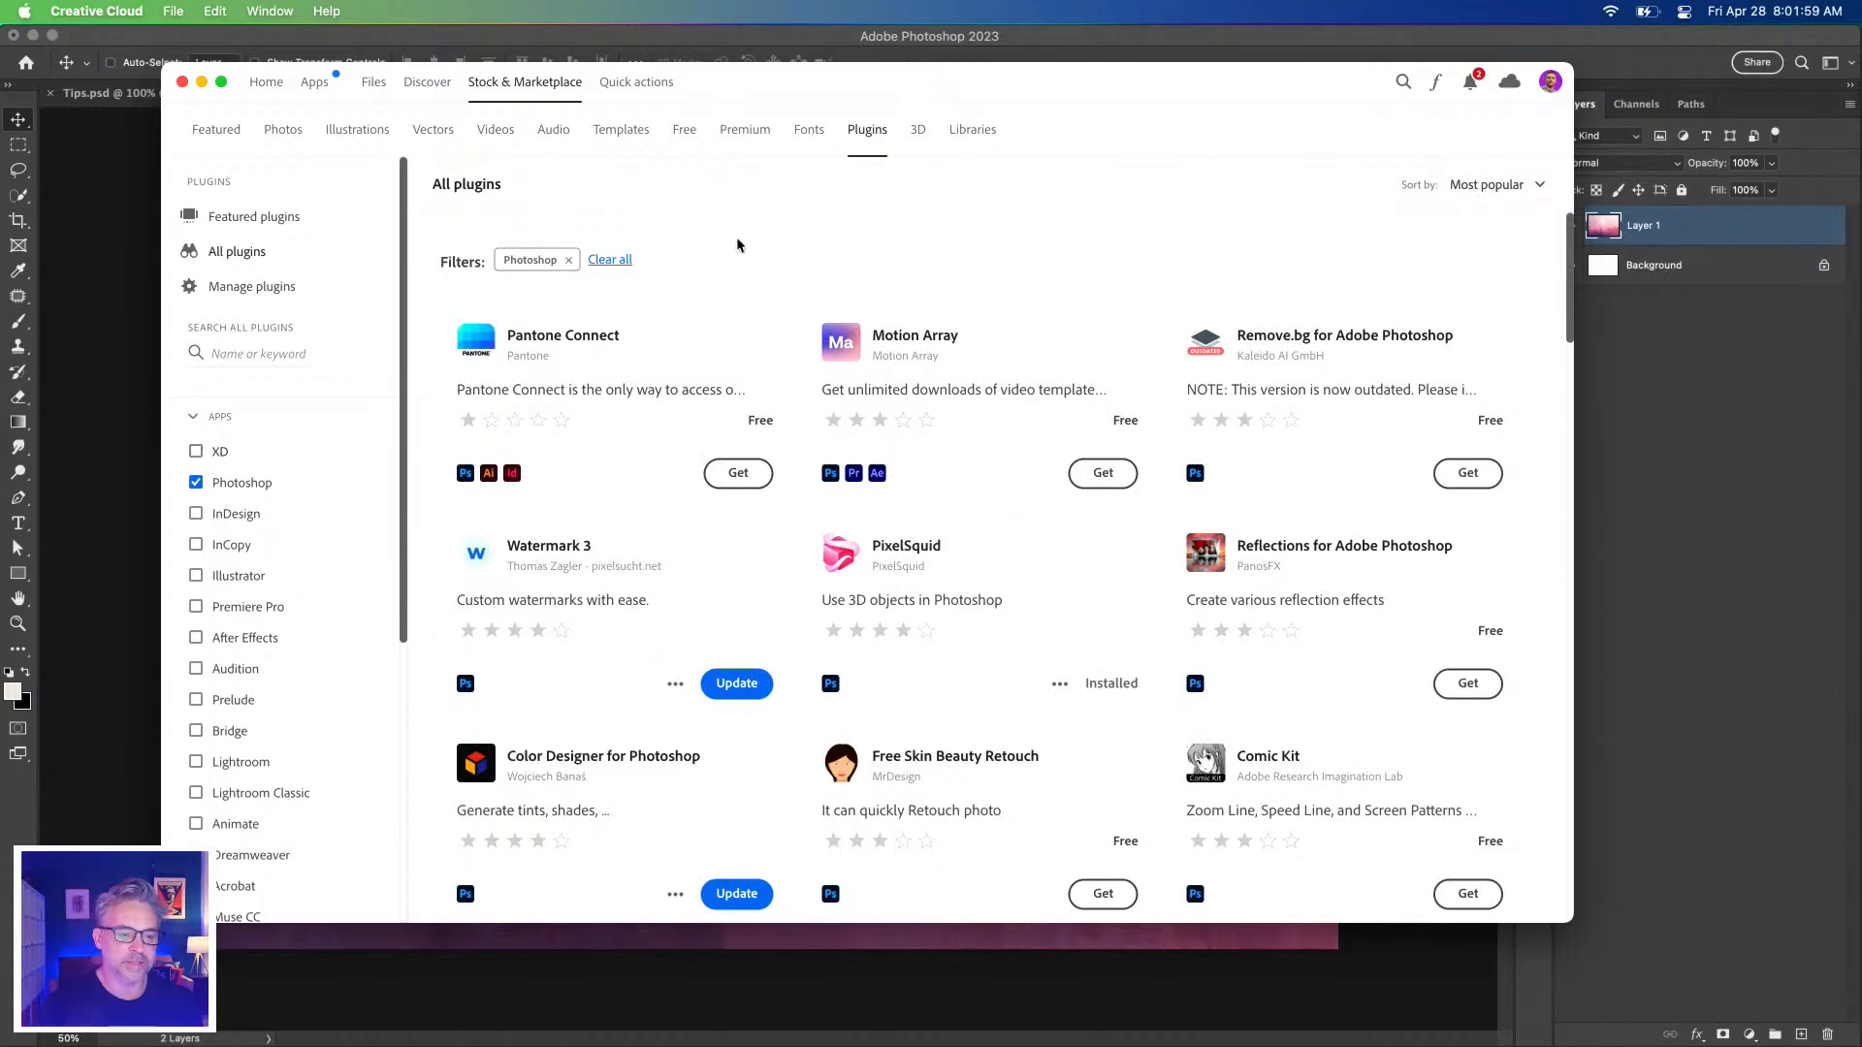
Install and confirm the Free Stock Search 2 plugin in Creative Cloud, then minimise Creative Cloud.
left_click_drag(749, 95, 766, 97)
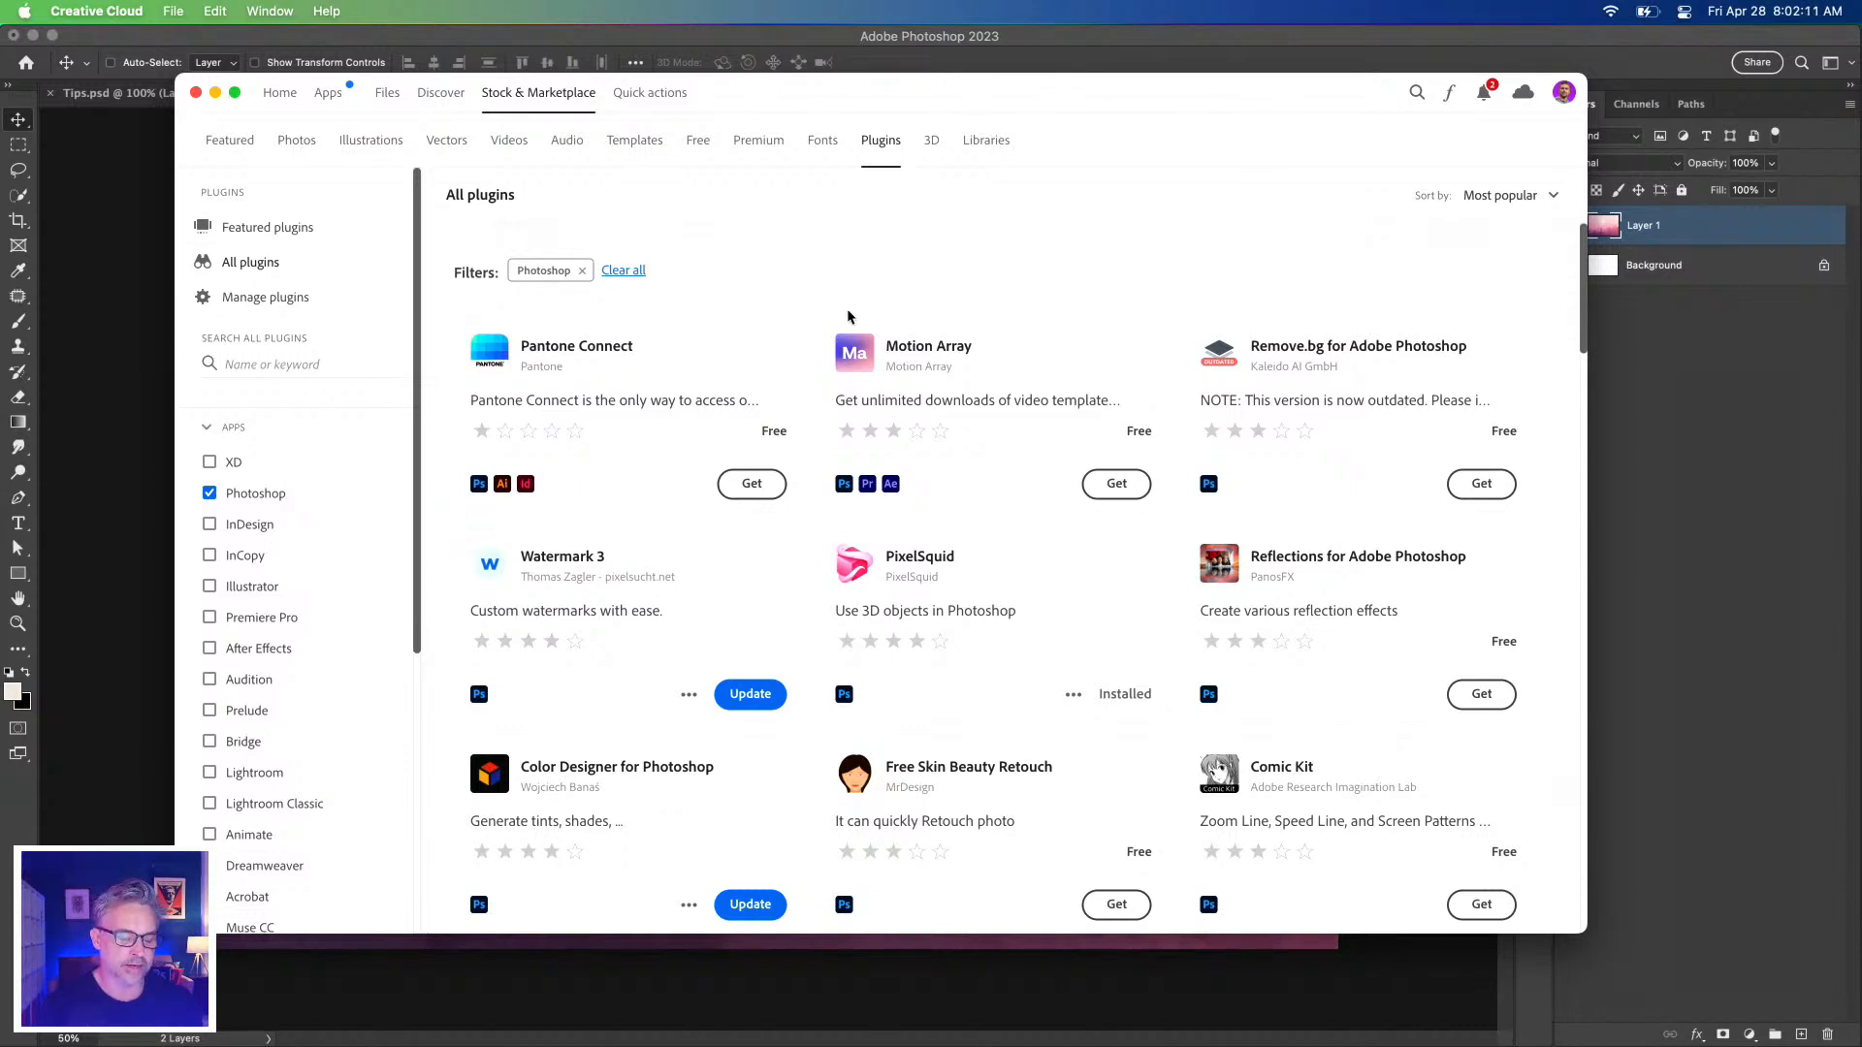
scroll(796, 279, "down", 2)
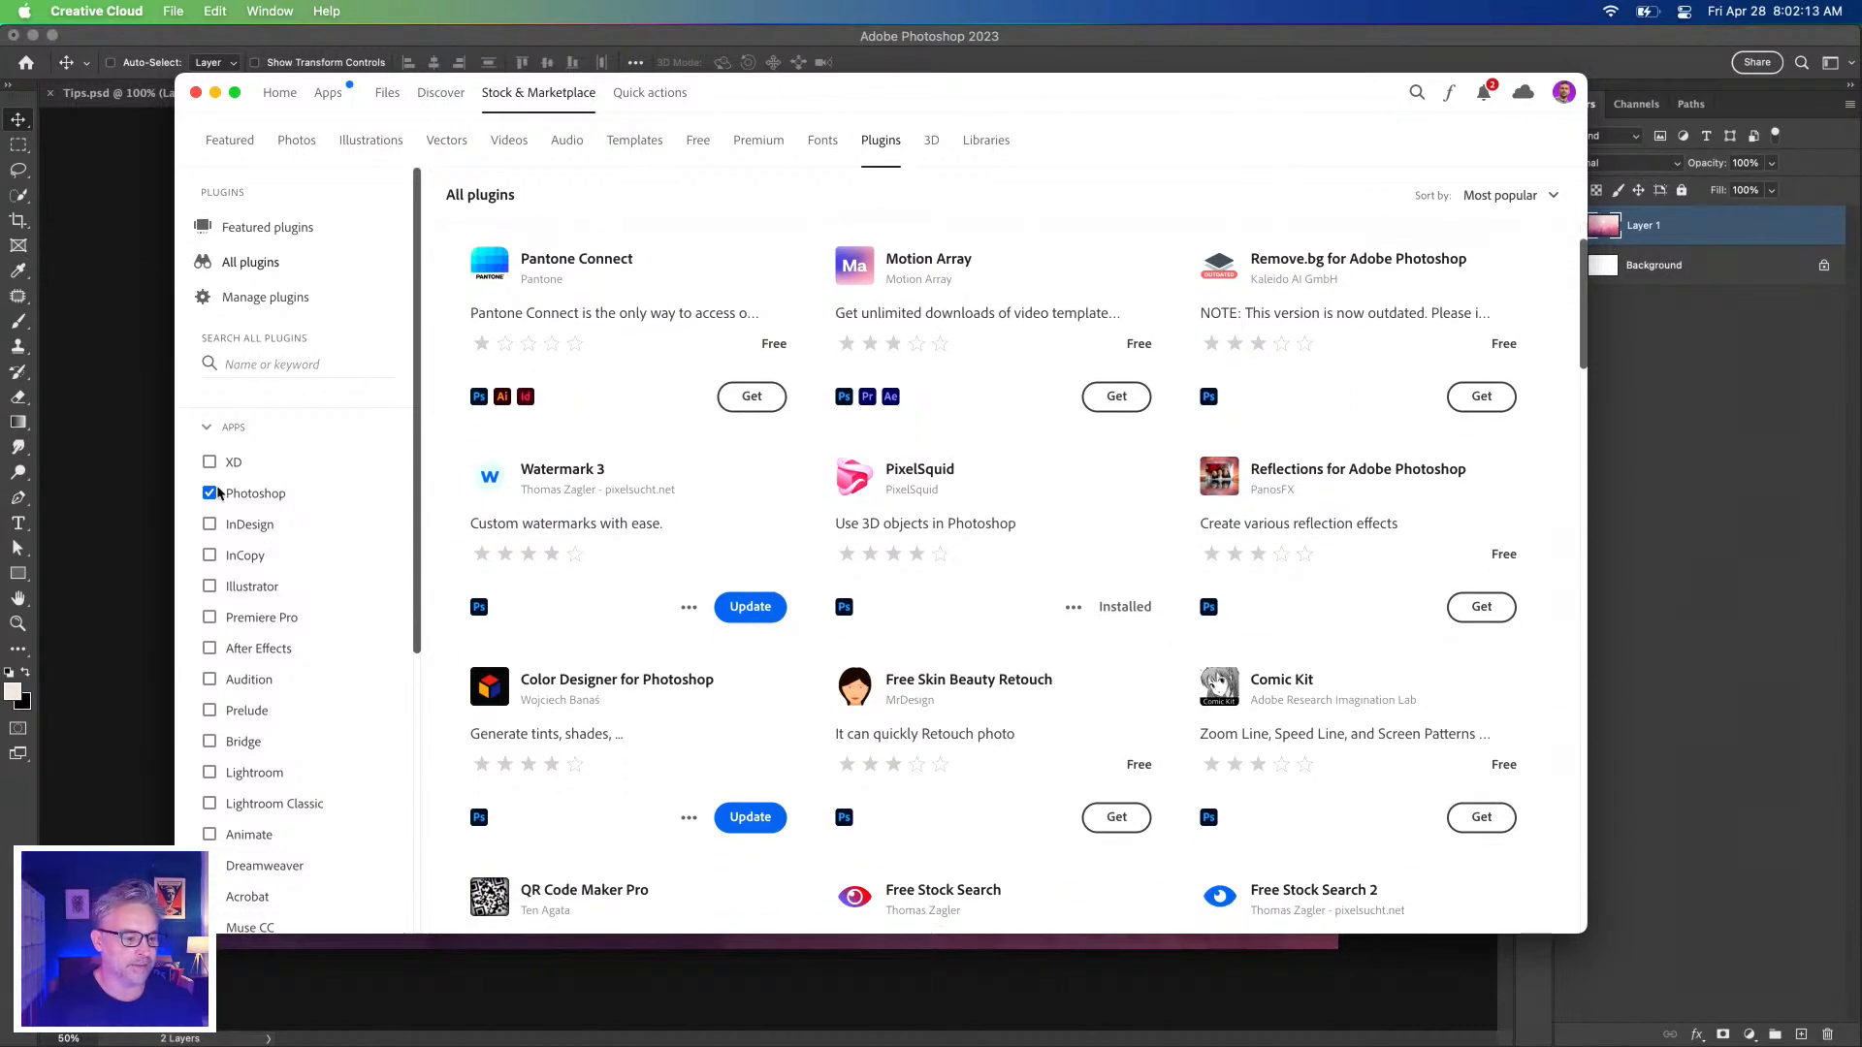
scroll(815, 501, "down", 3)
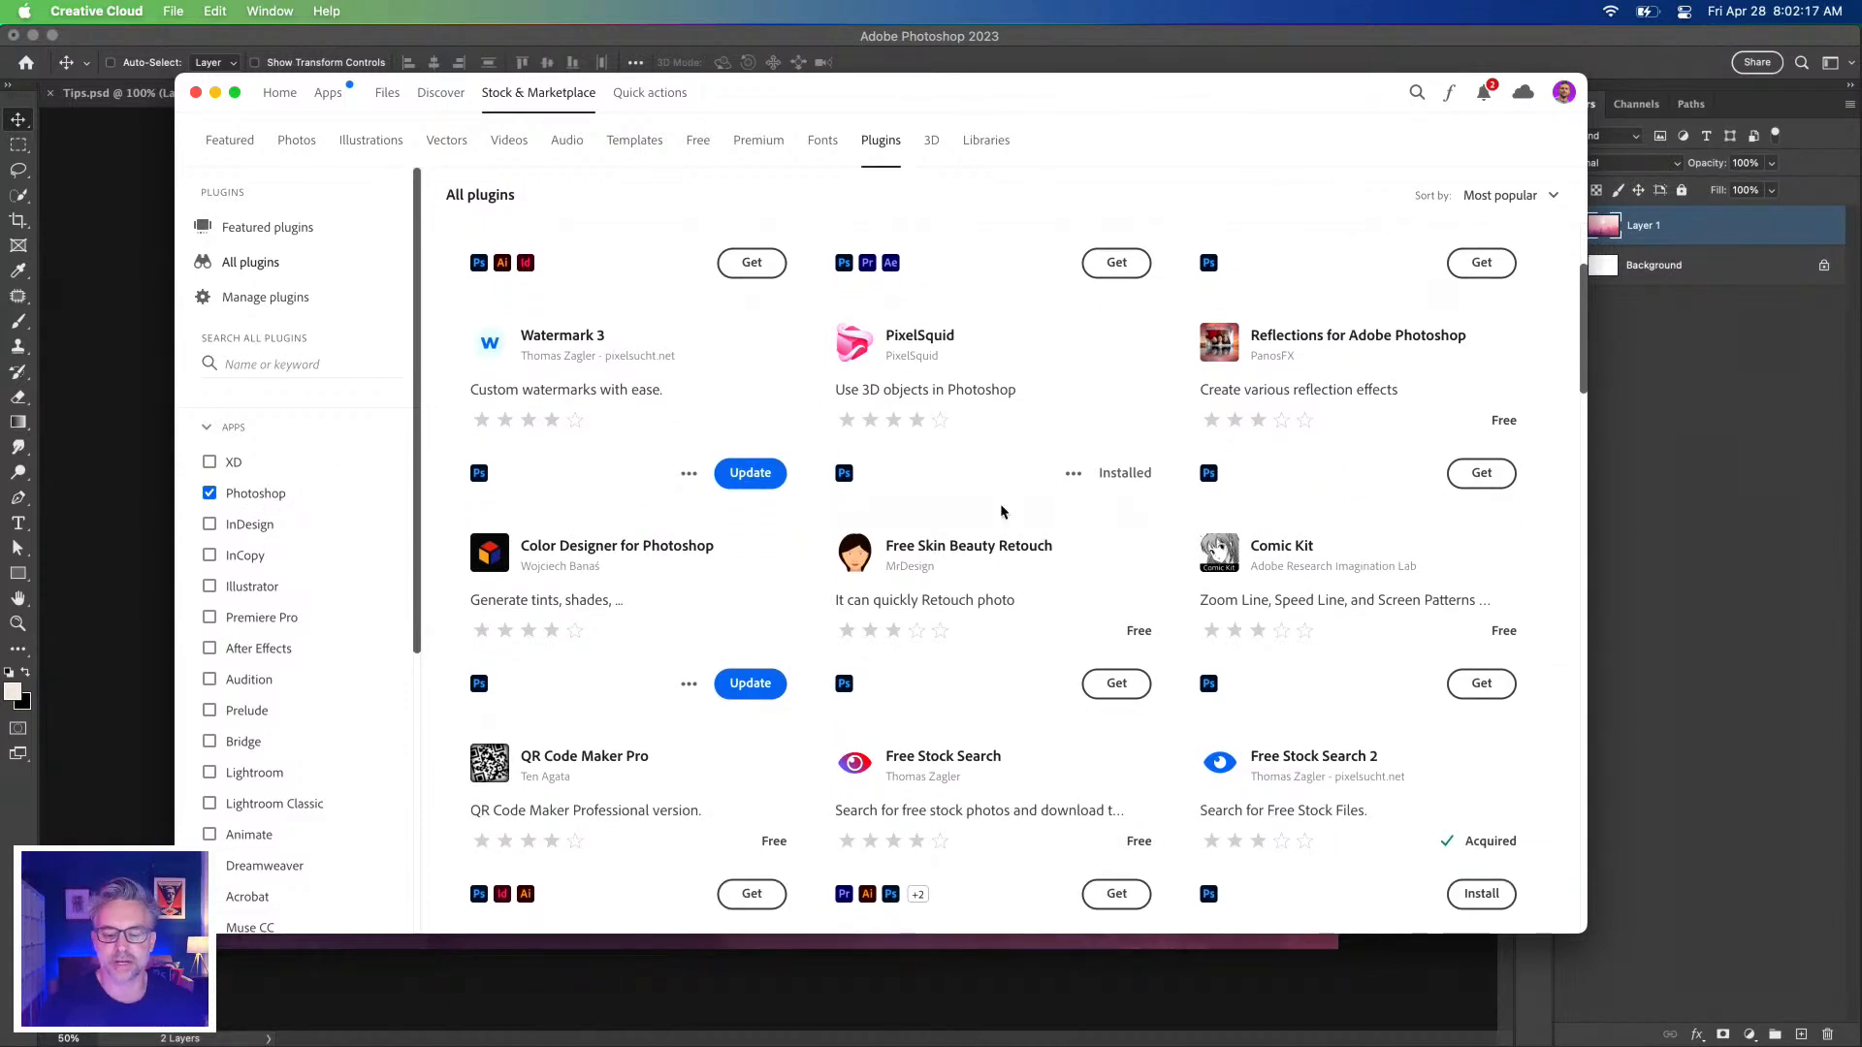
scroll(1002, 511, "up", 5)
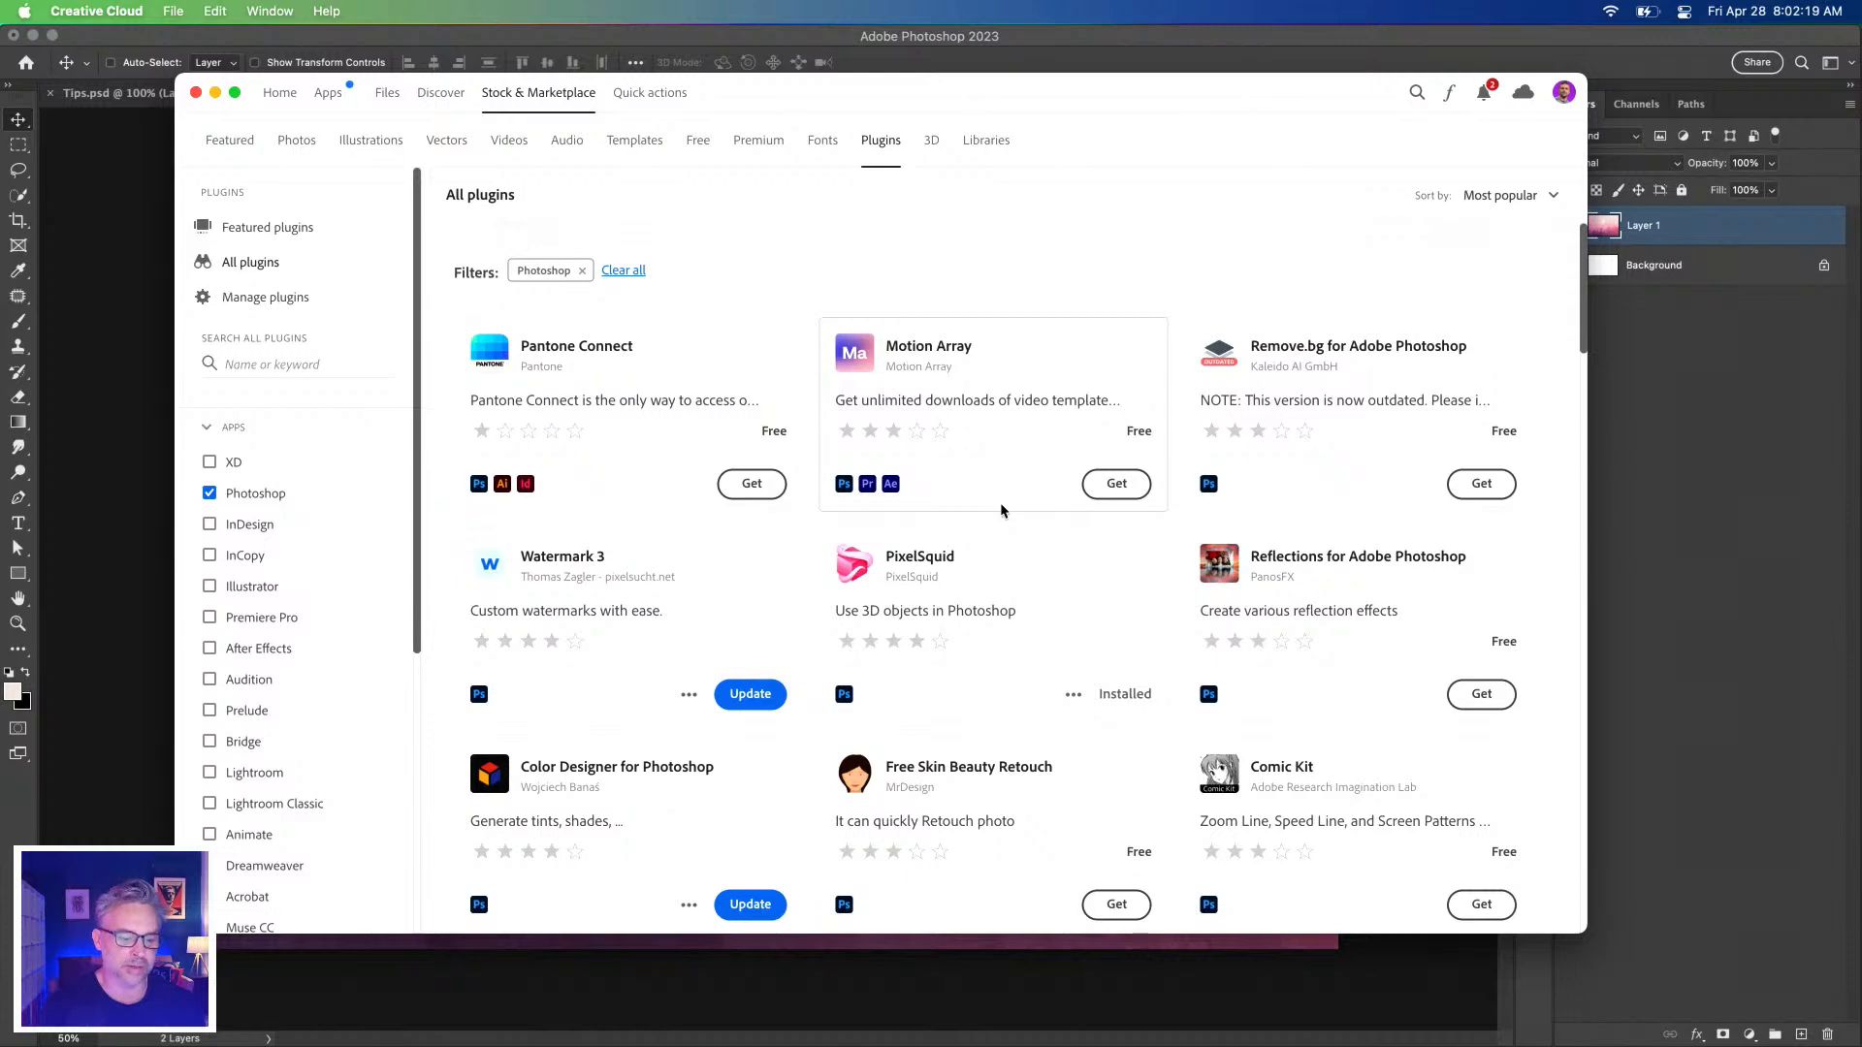
scroll(1002, 511, "down", 10)
scroll(1002, 510, "down", 2)
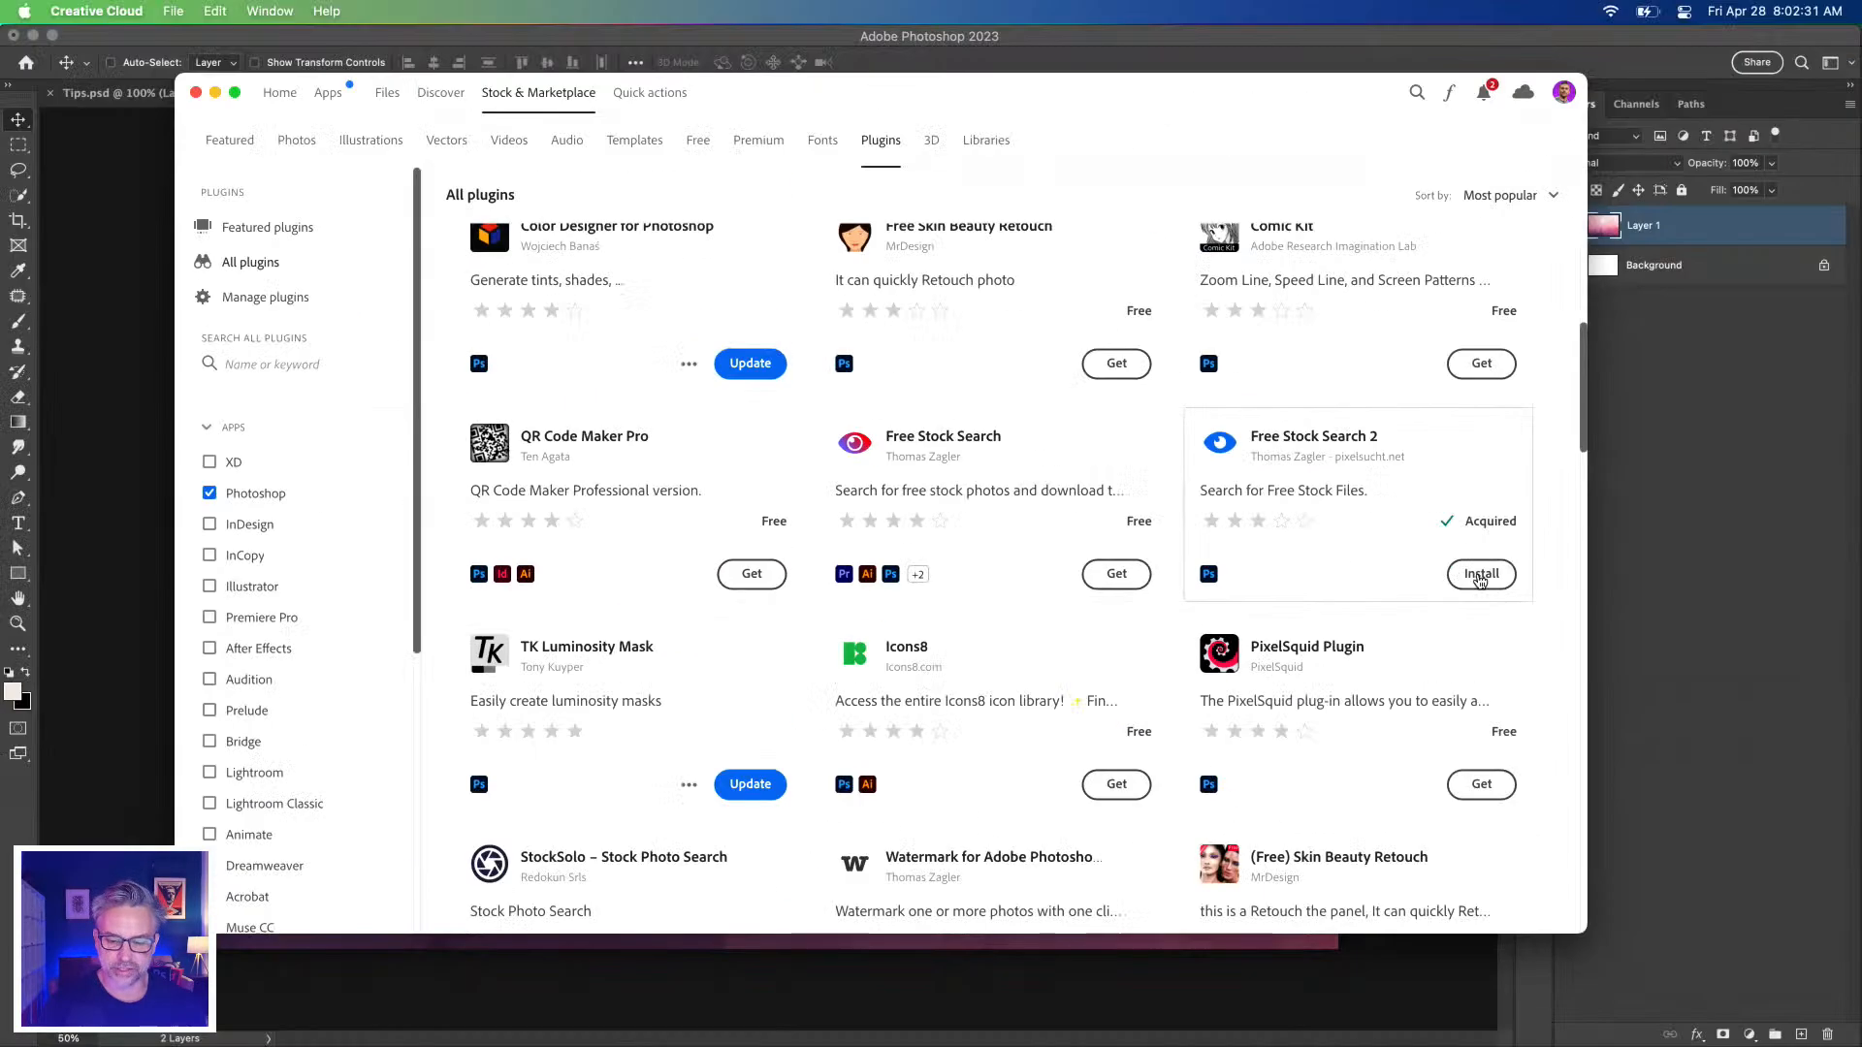
left_click(1477, 575)
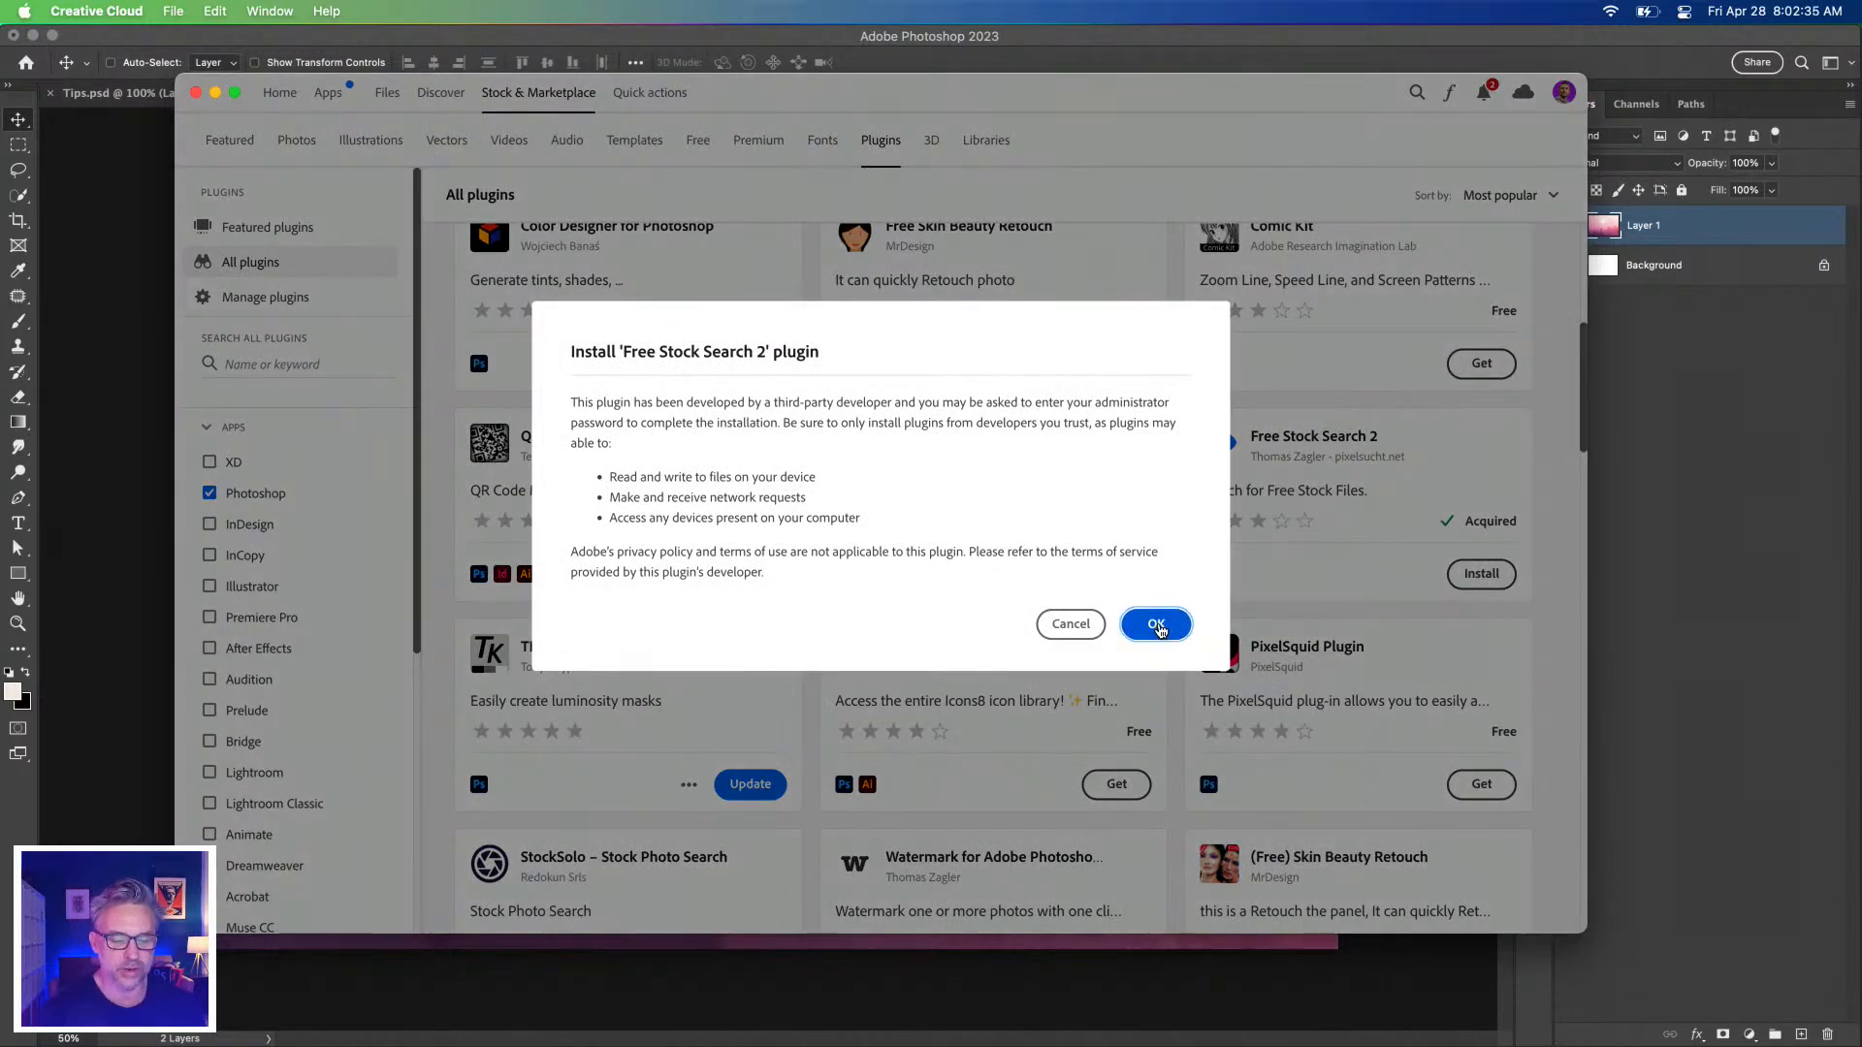
left_click(1157, 626)
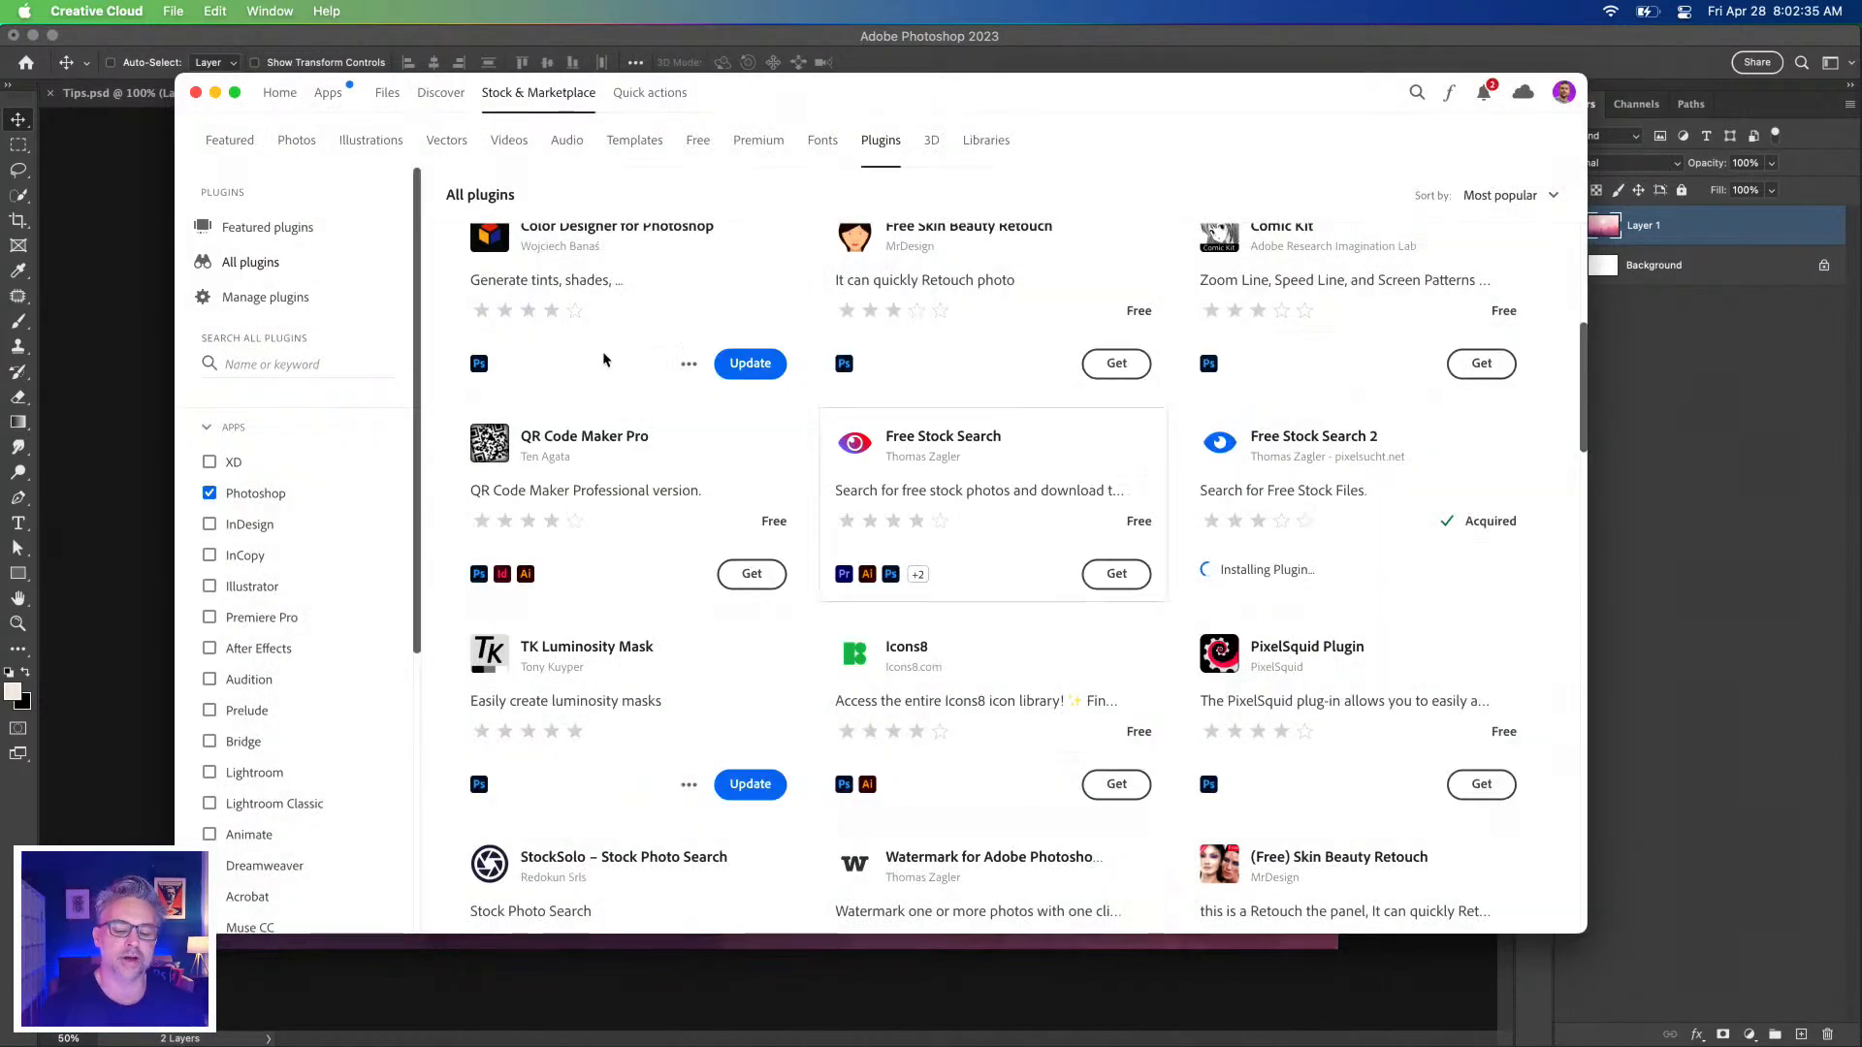
scroll(970, 543, "down", 2)
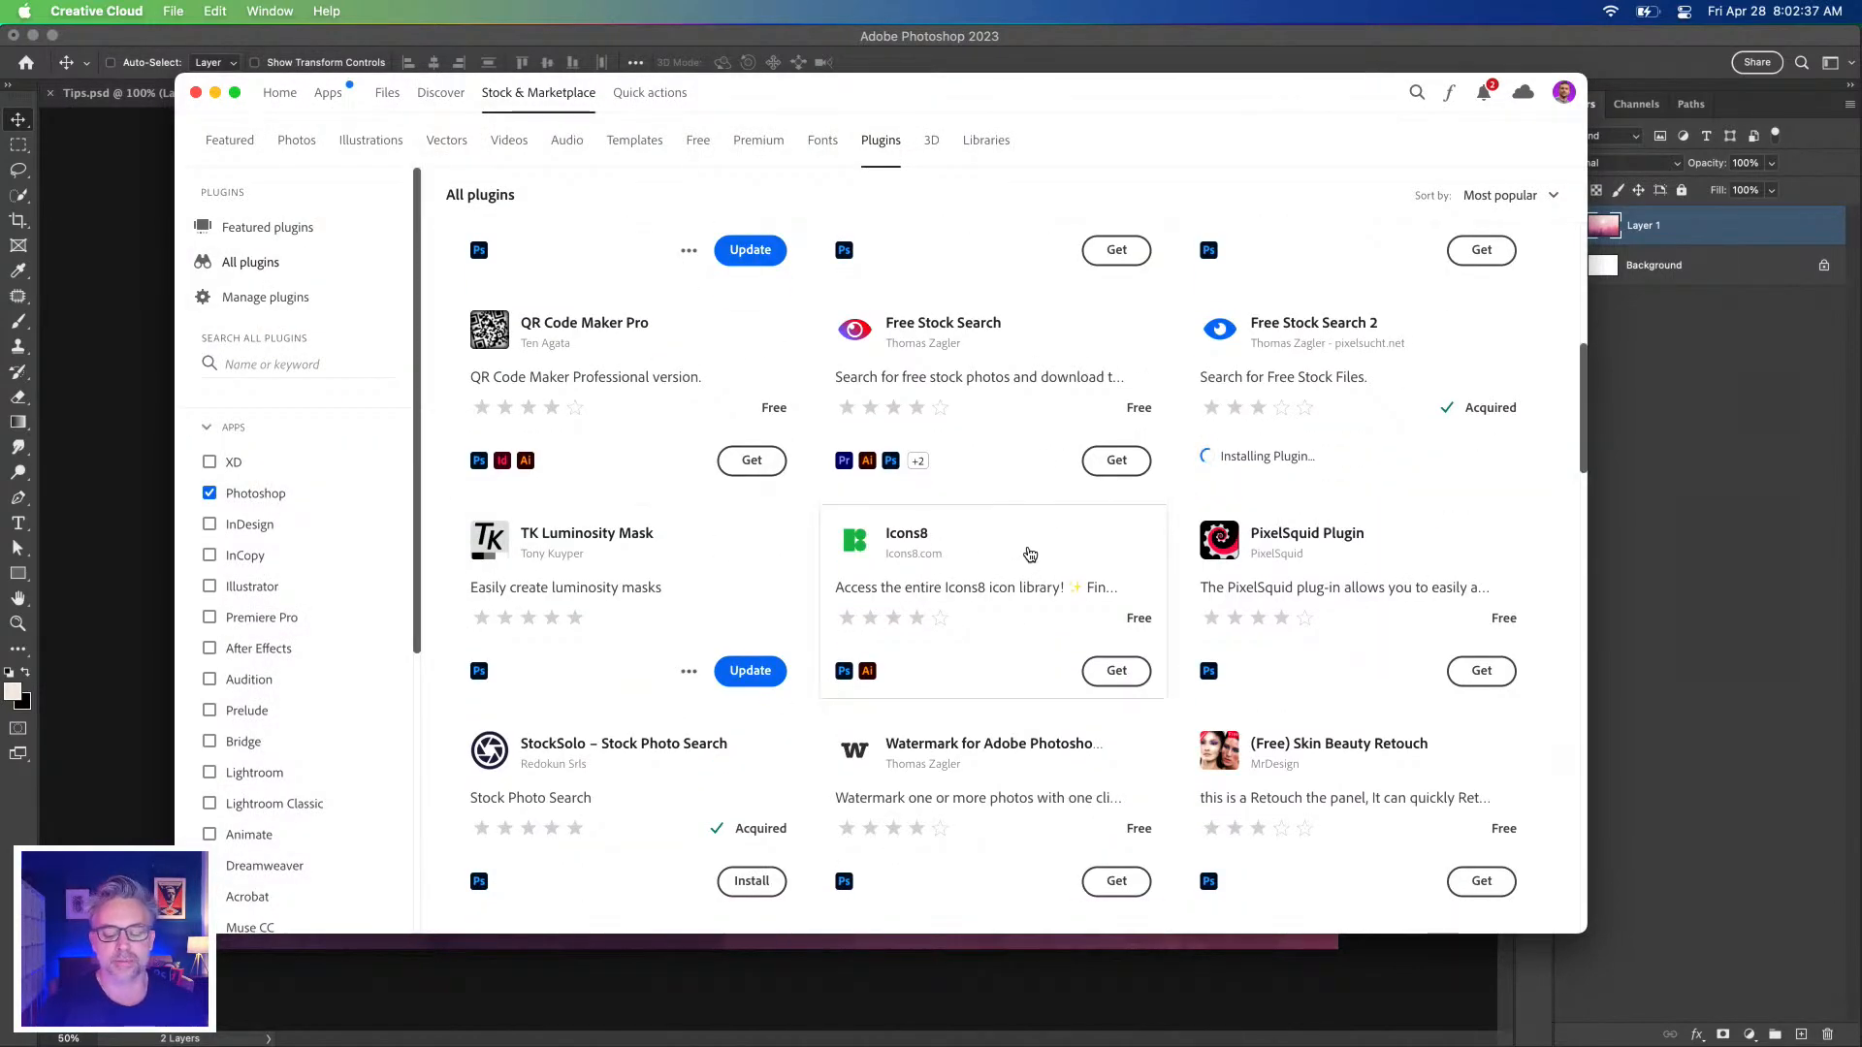
scroll(575, 763, "down", 1)
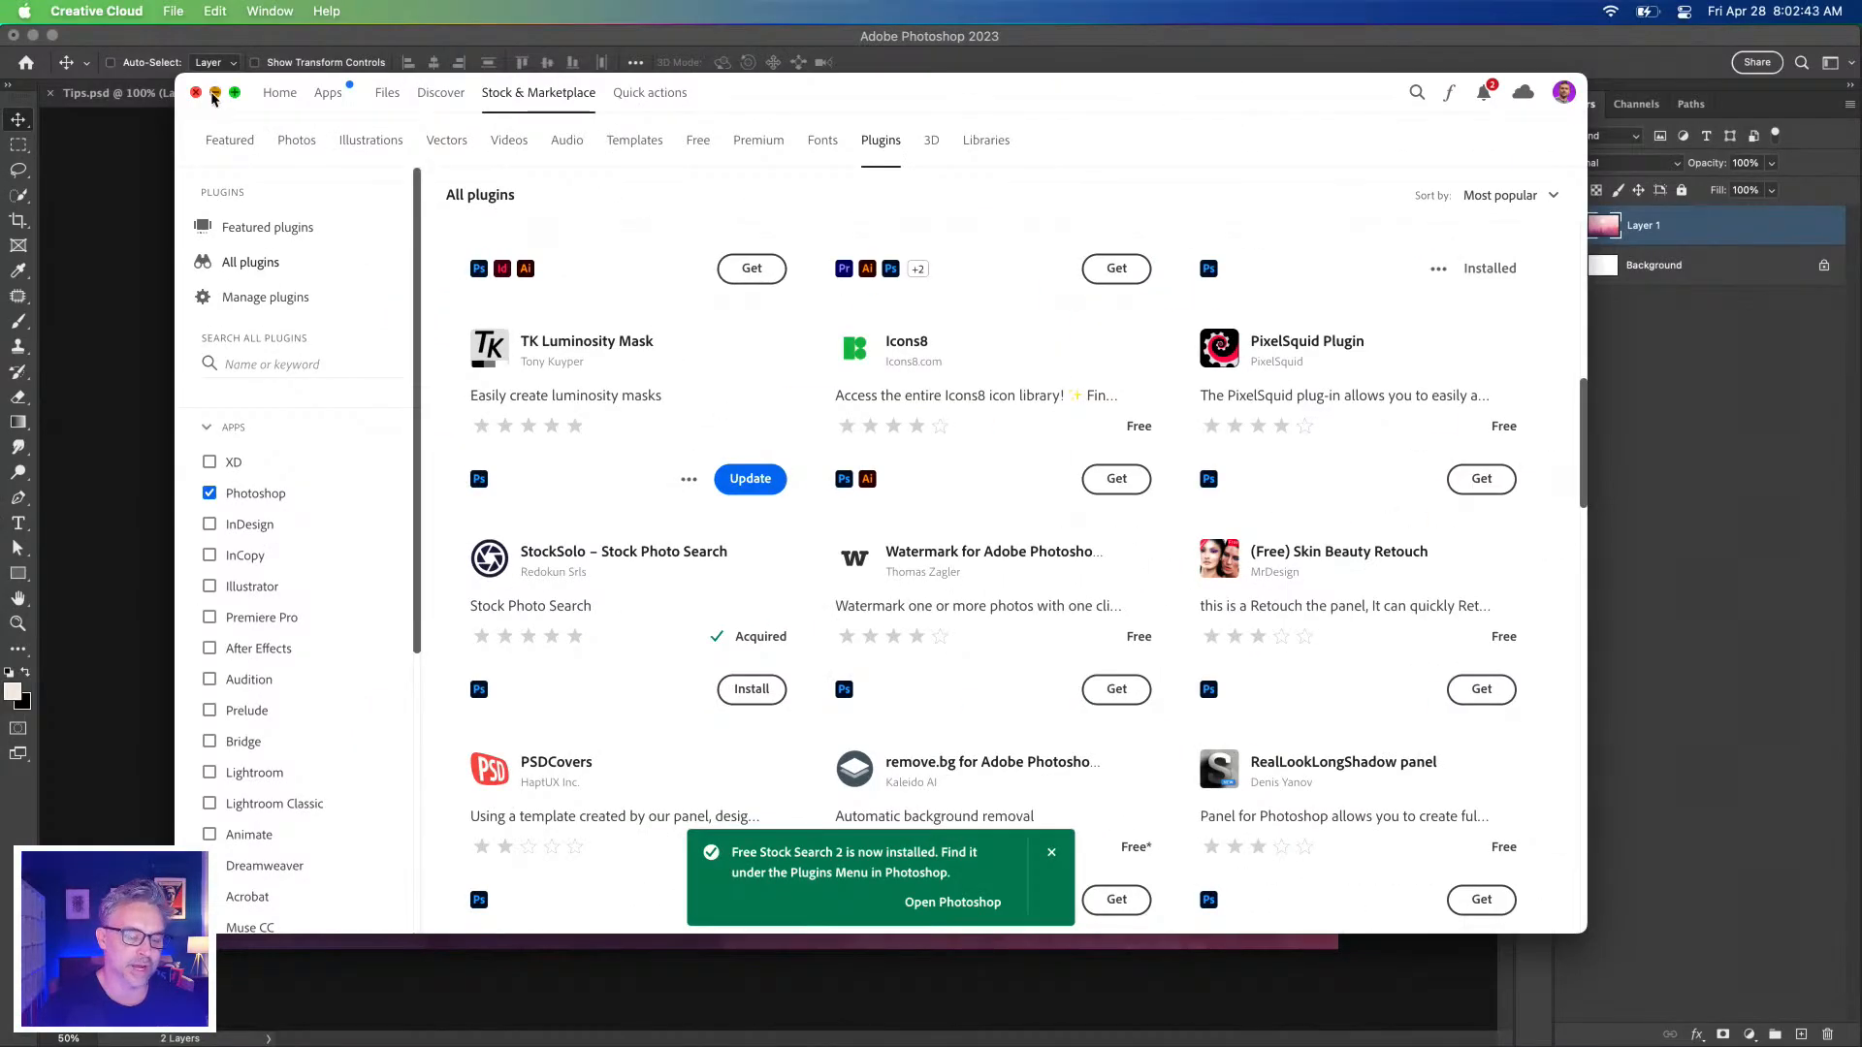
left_click(214, 93)
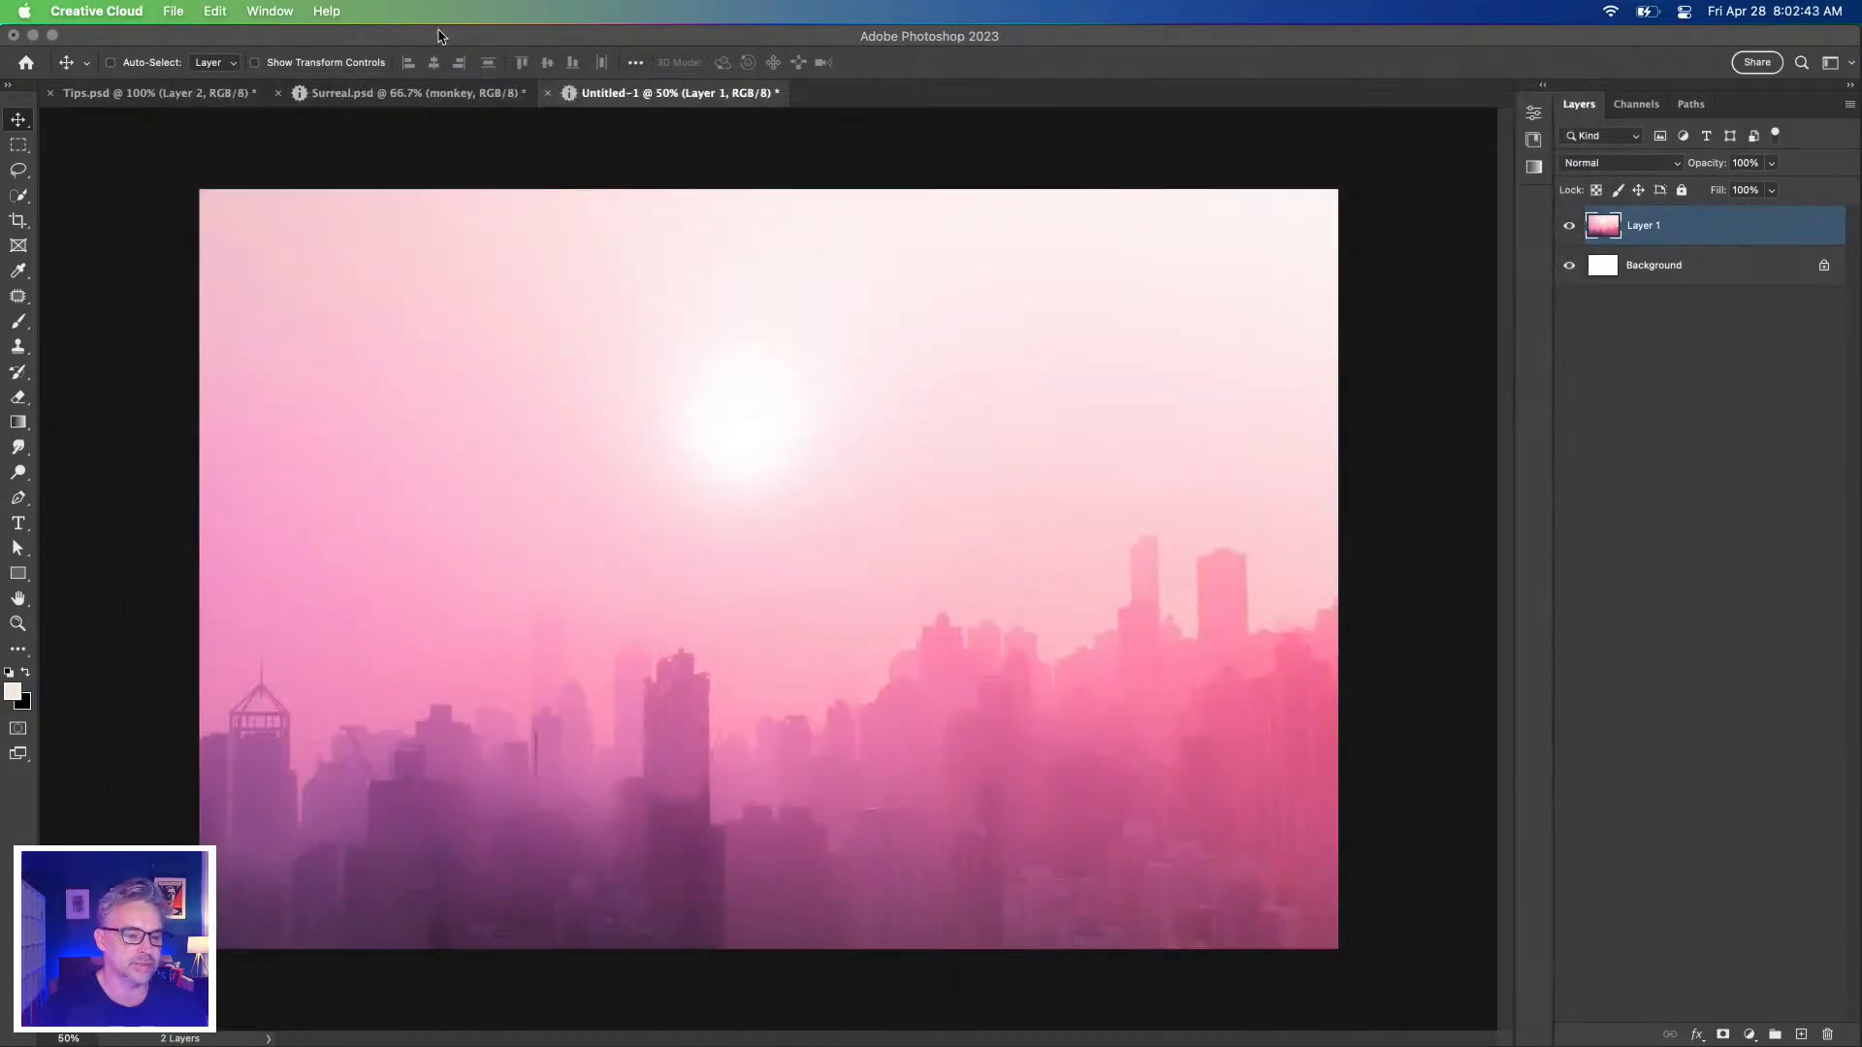
Activate Free Stock Search 2 by submitting an e-mail address in its activation panel.
left_click_drag(52, 48, 1163, 293)
left_click(1237, 979)
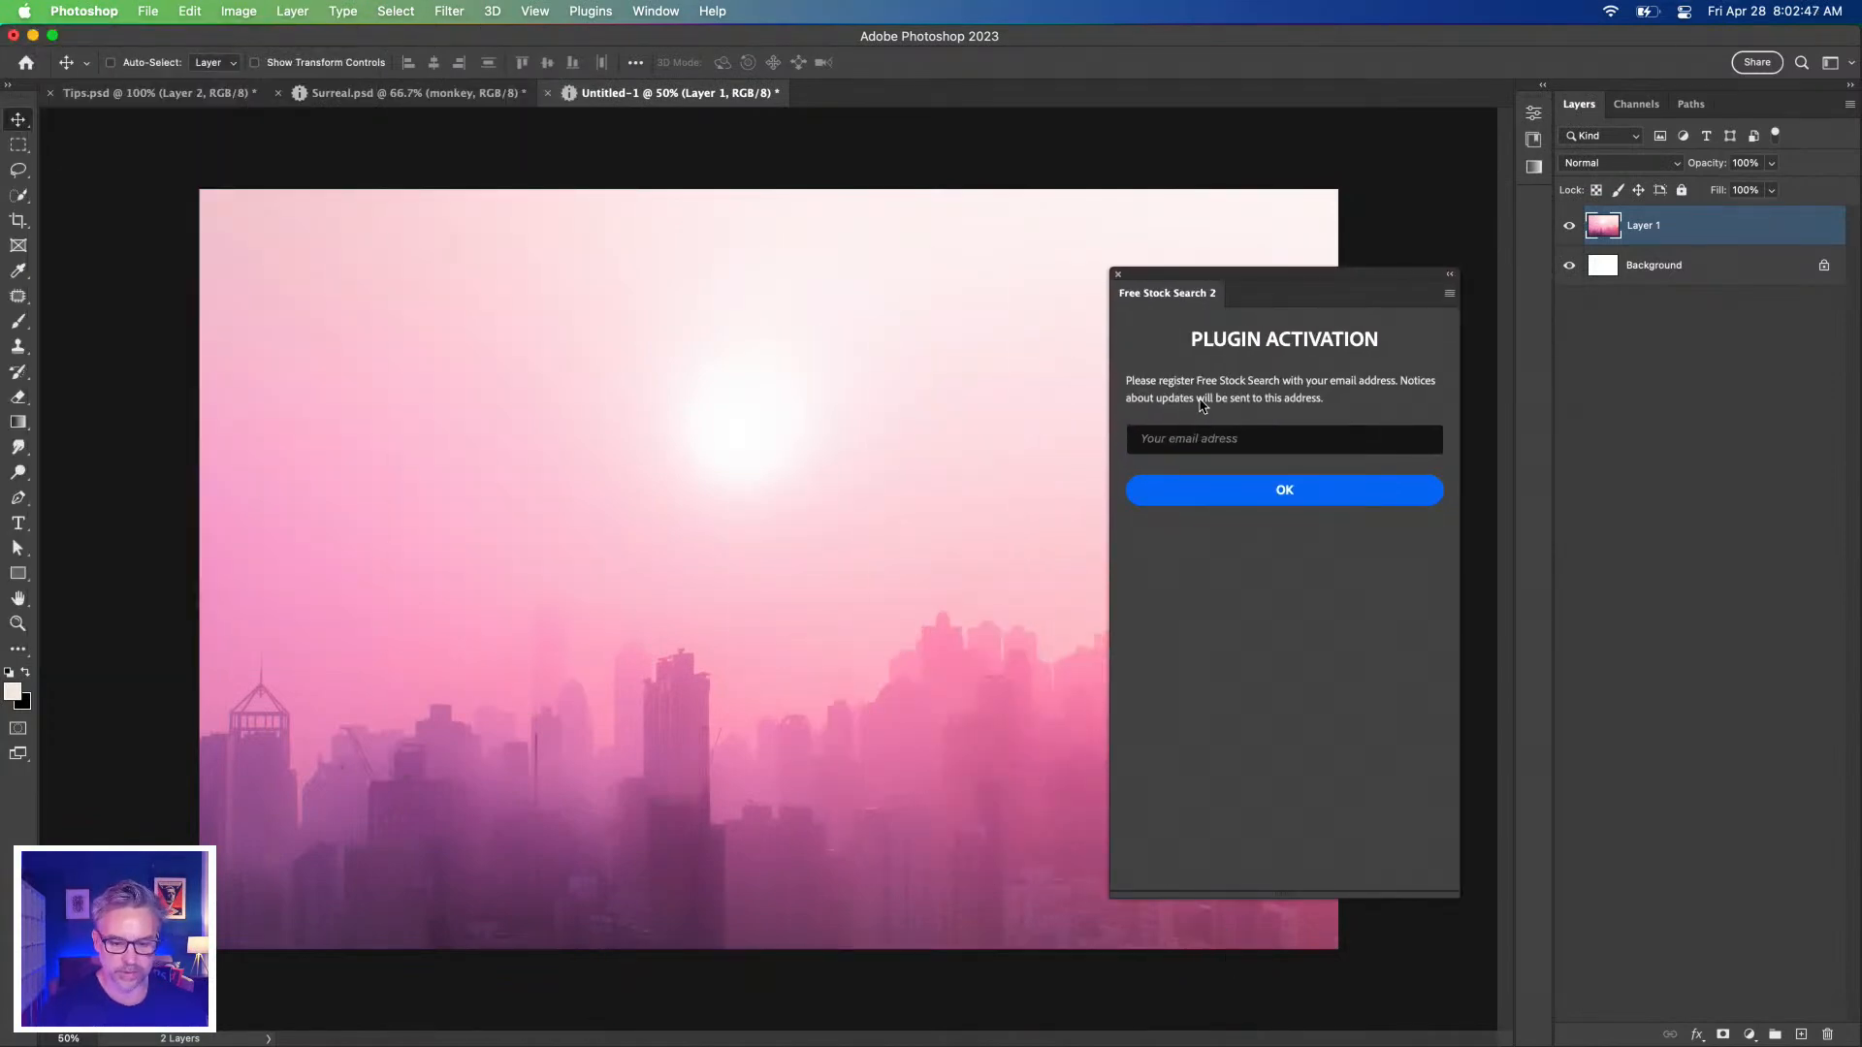
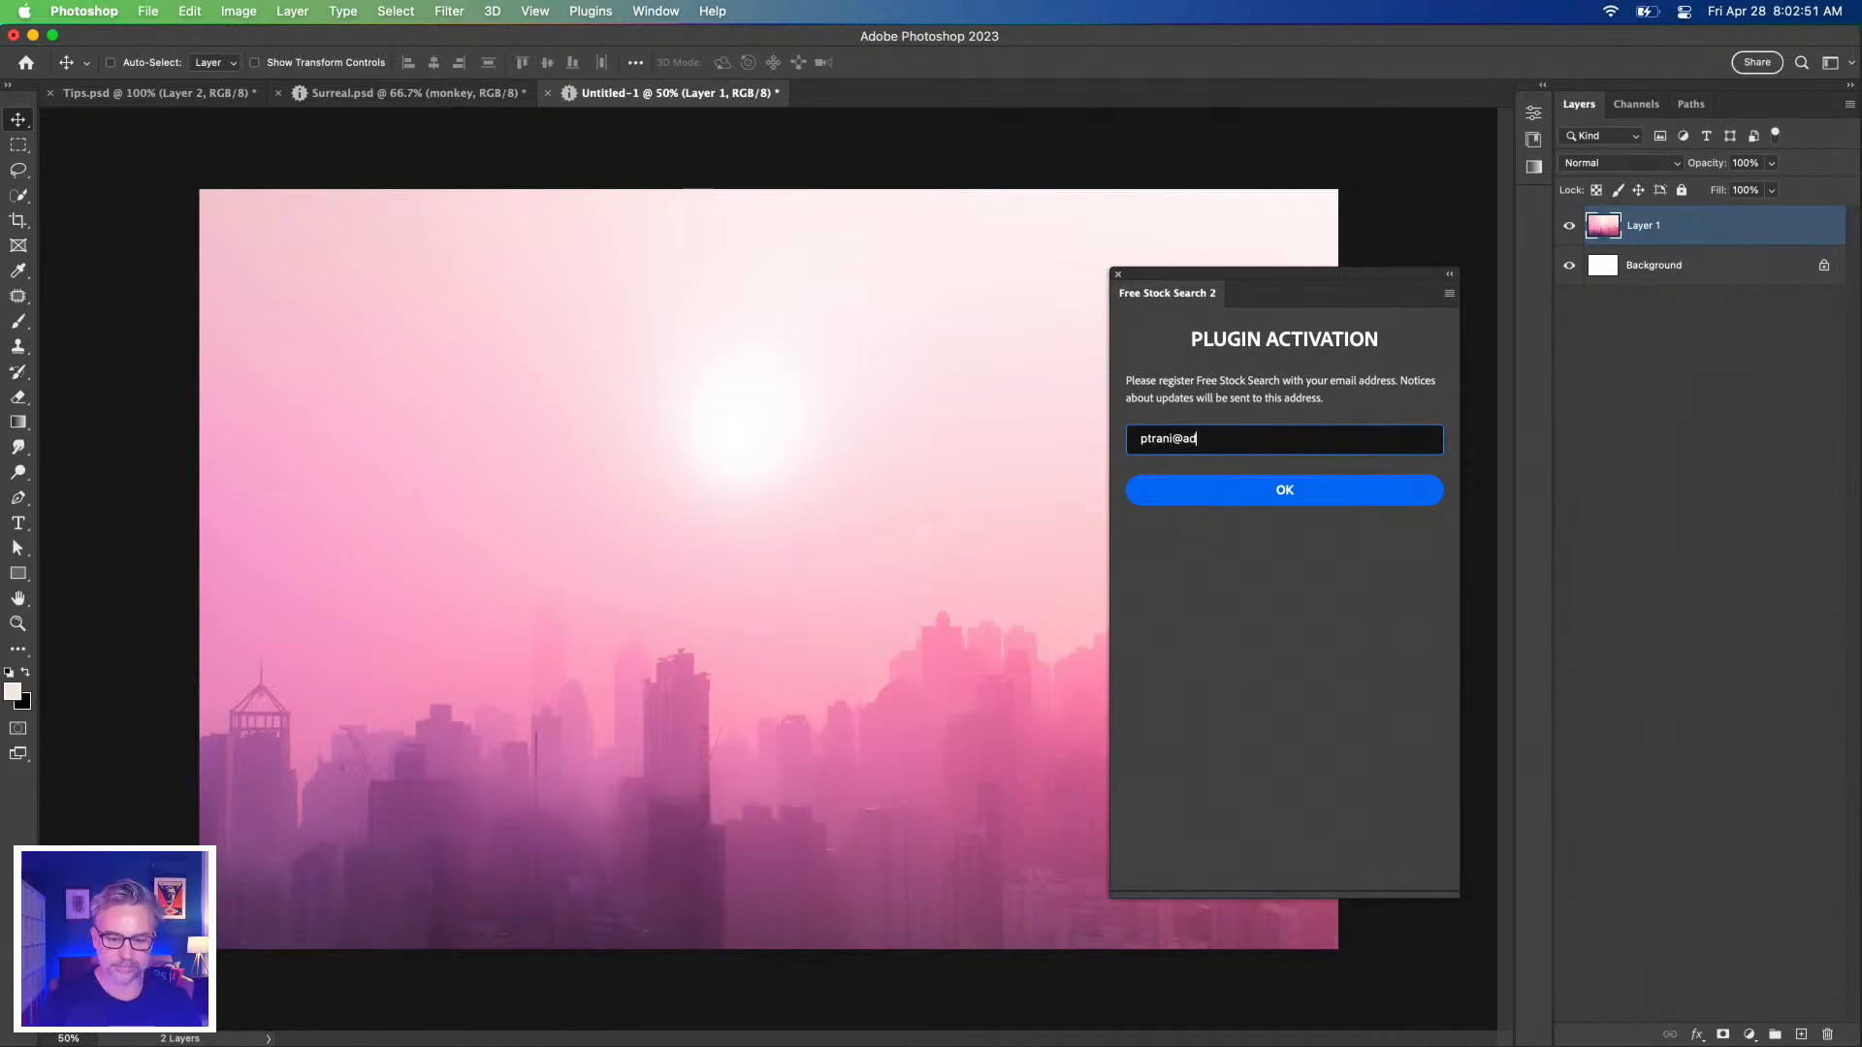
left_click(1117, 277)
Open the Free Stock Search 2 Pro panel from the Plugins menu.
left_click(595, 10)
left_click(596, 9)
left_click(594, 9)
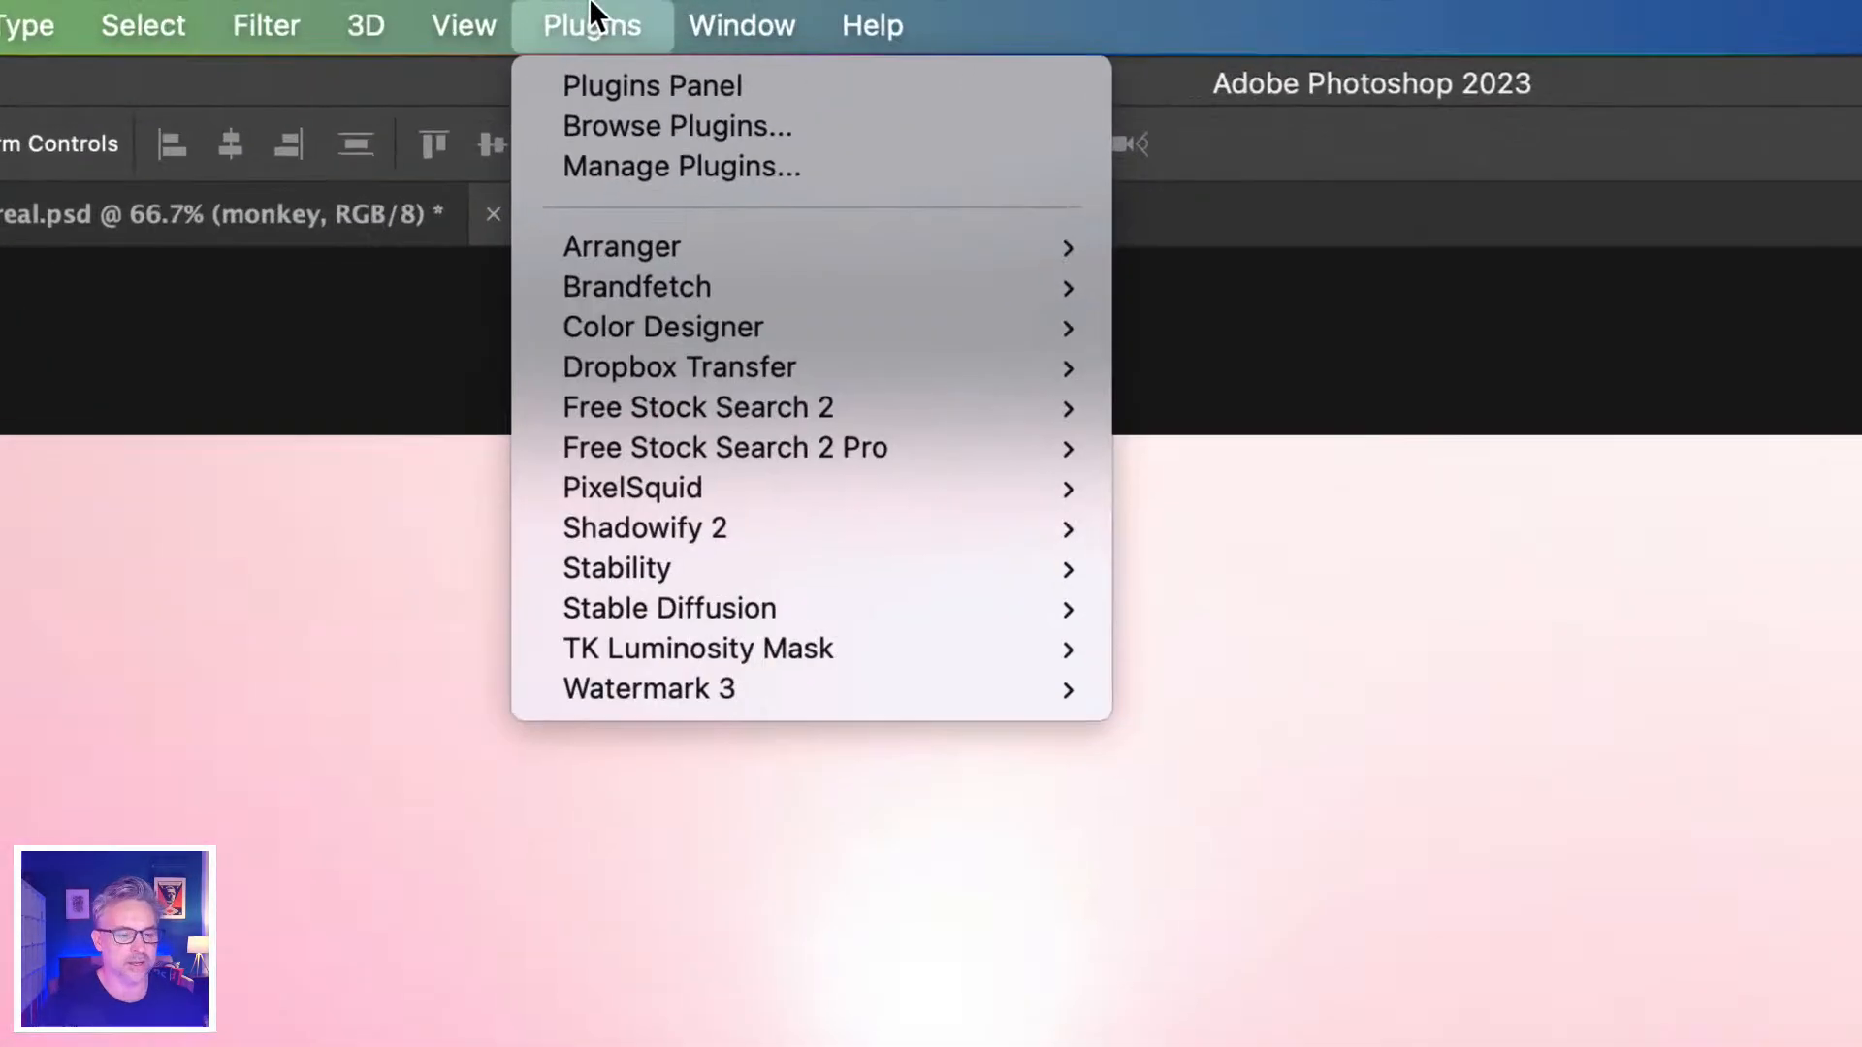
mouse_move(663, 484)
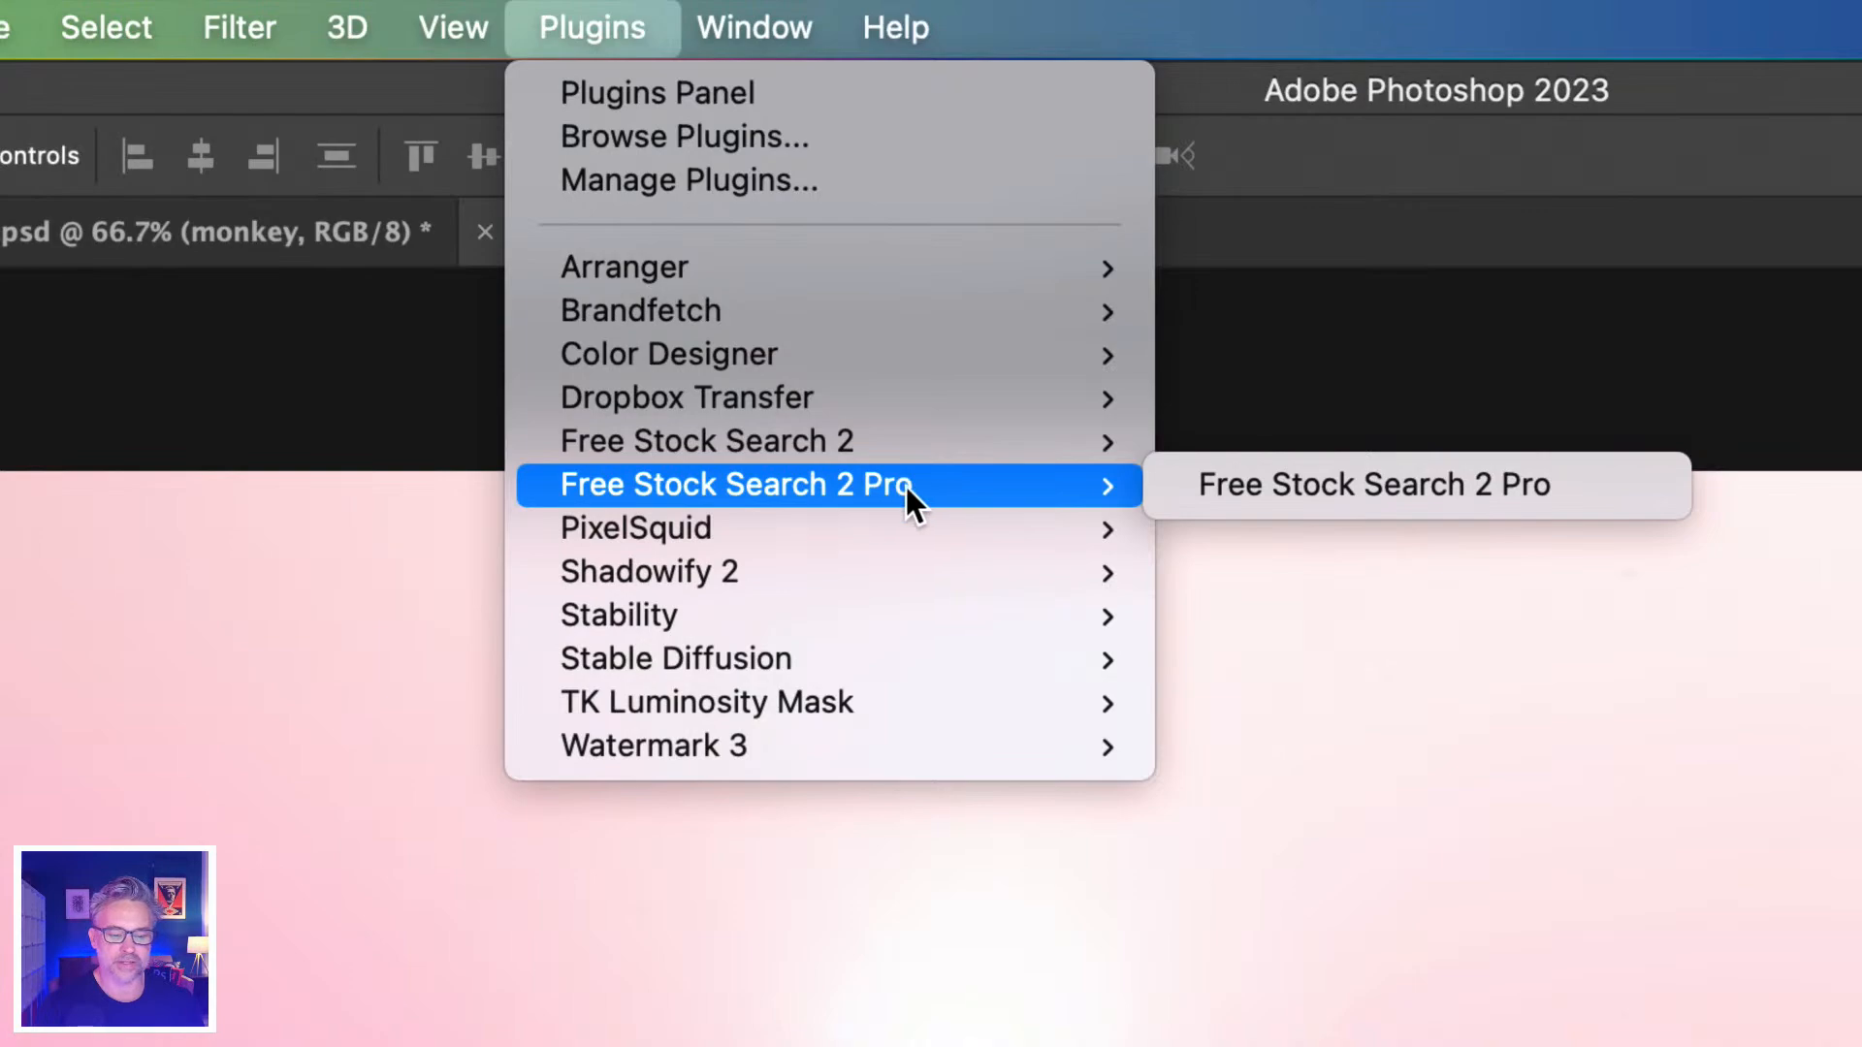
left_click(1194, 479)
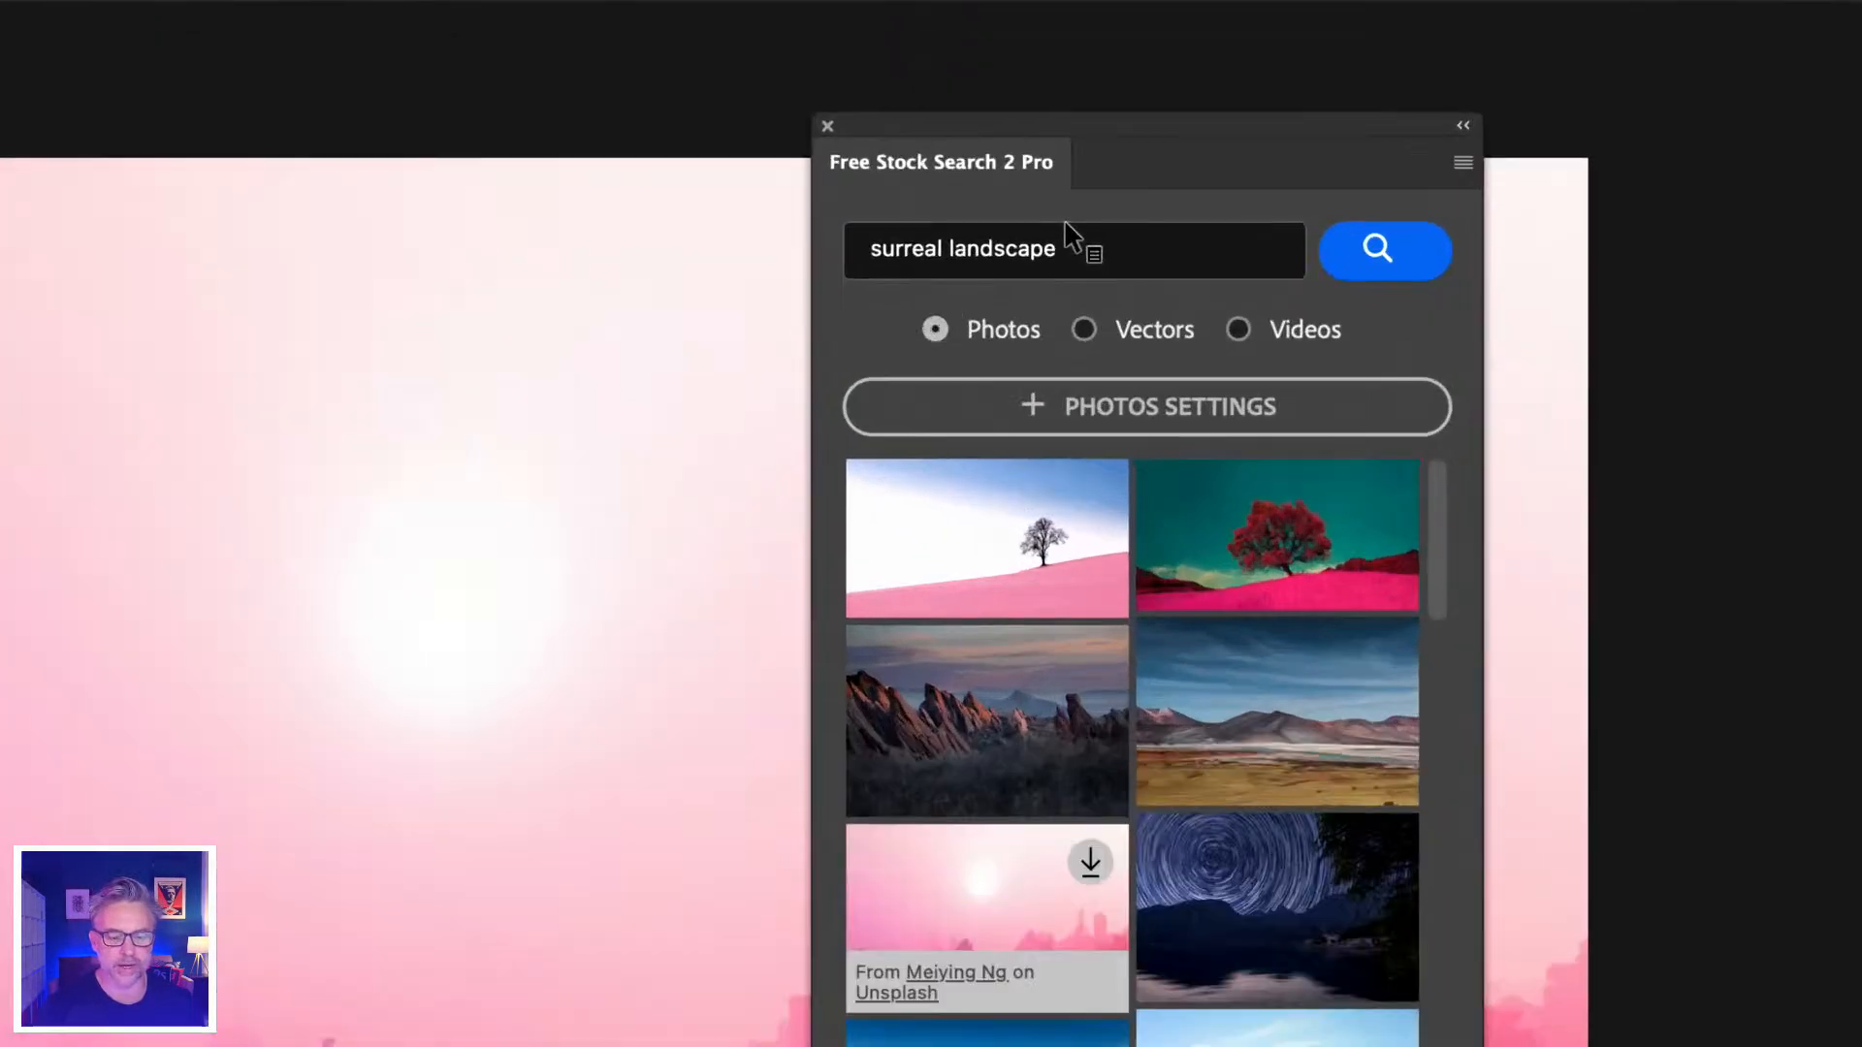
Search 'surreal landscape' and download the pink hill photo at 10368 x 5832 px.
left_click_drag(1117, 242, 472, 224)
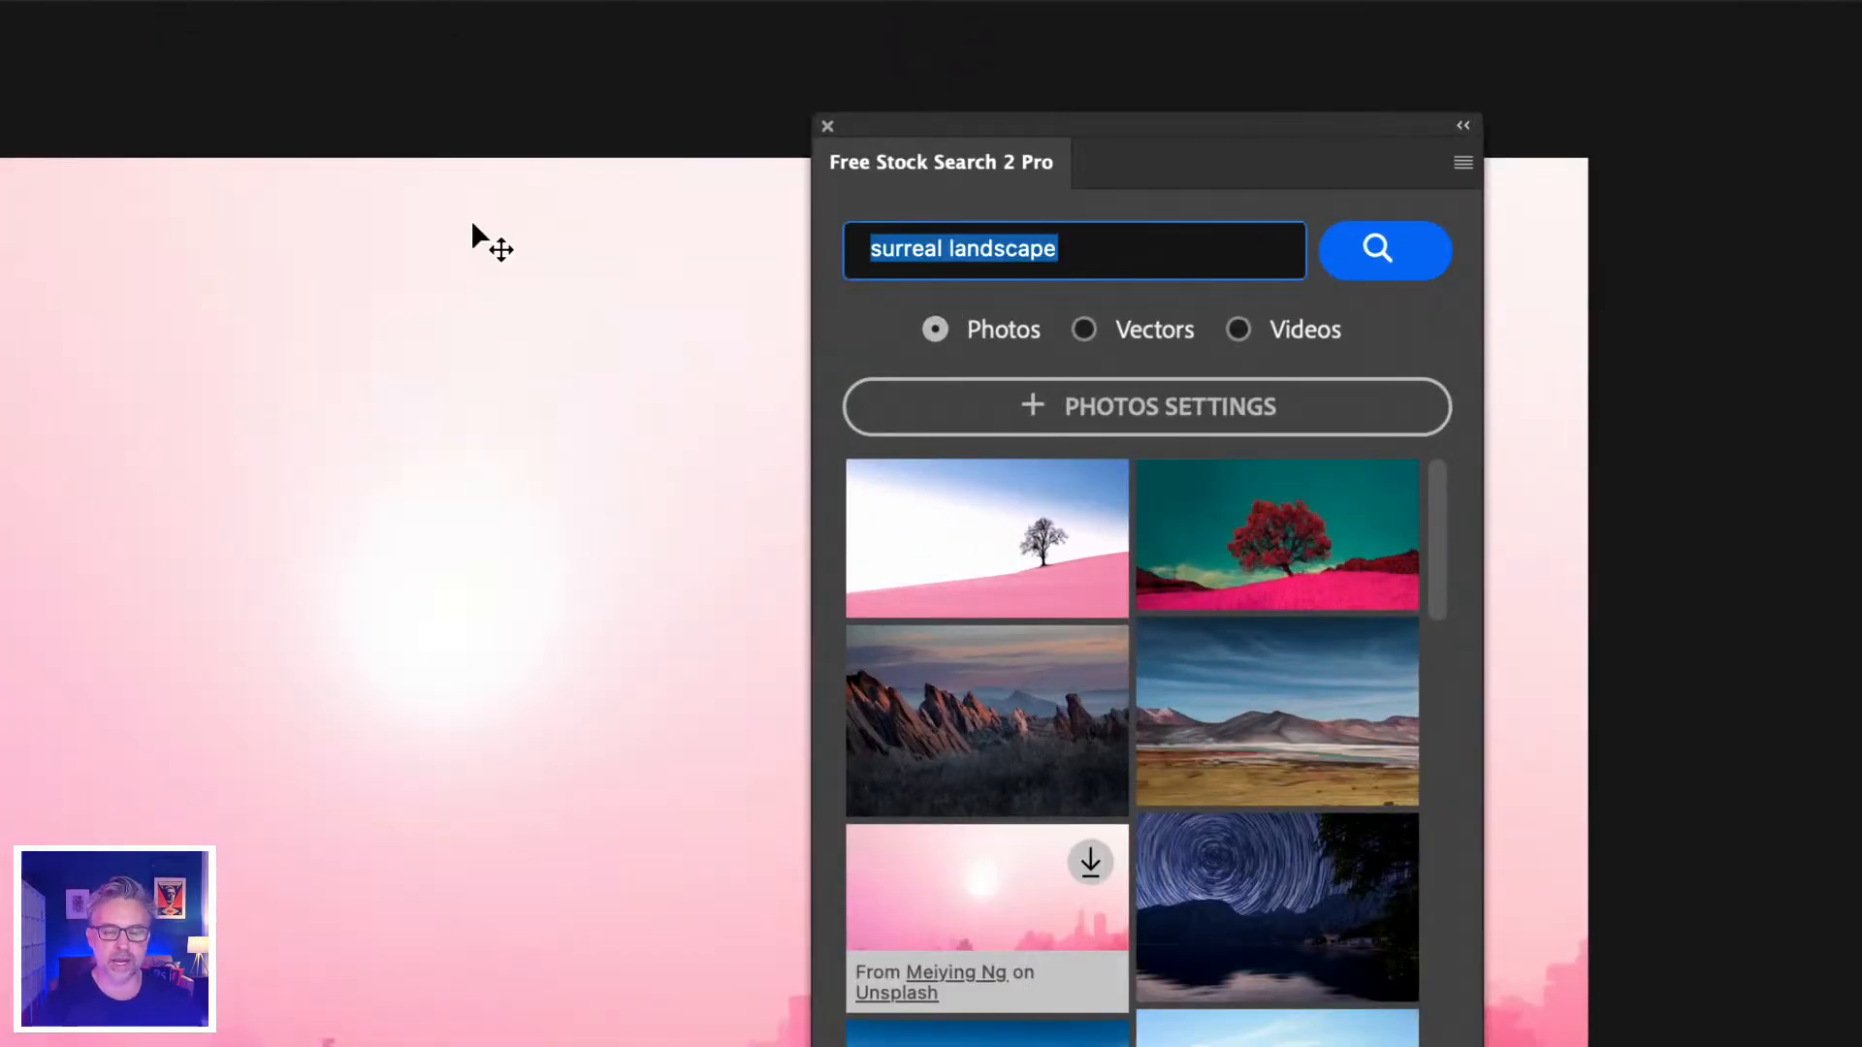
type("surre")
key("BackSpace")
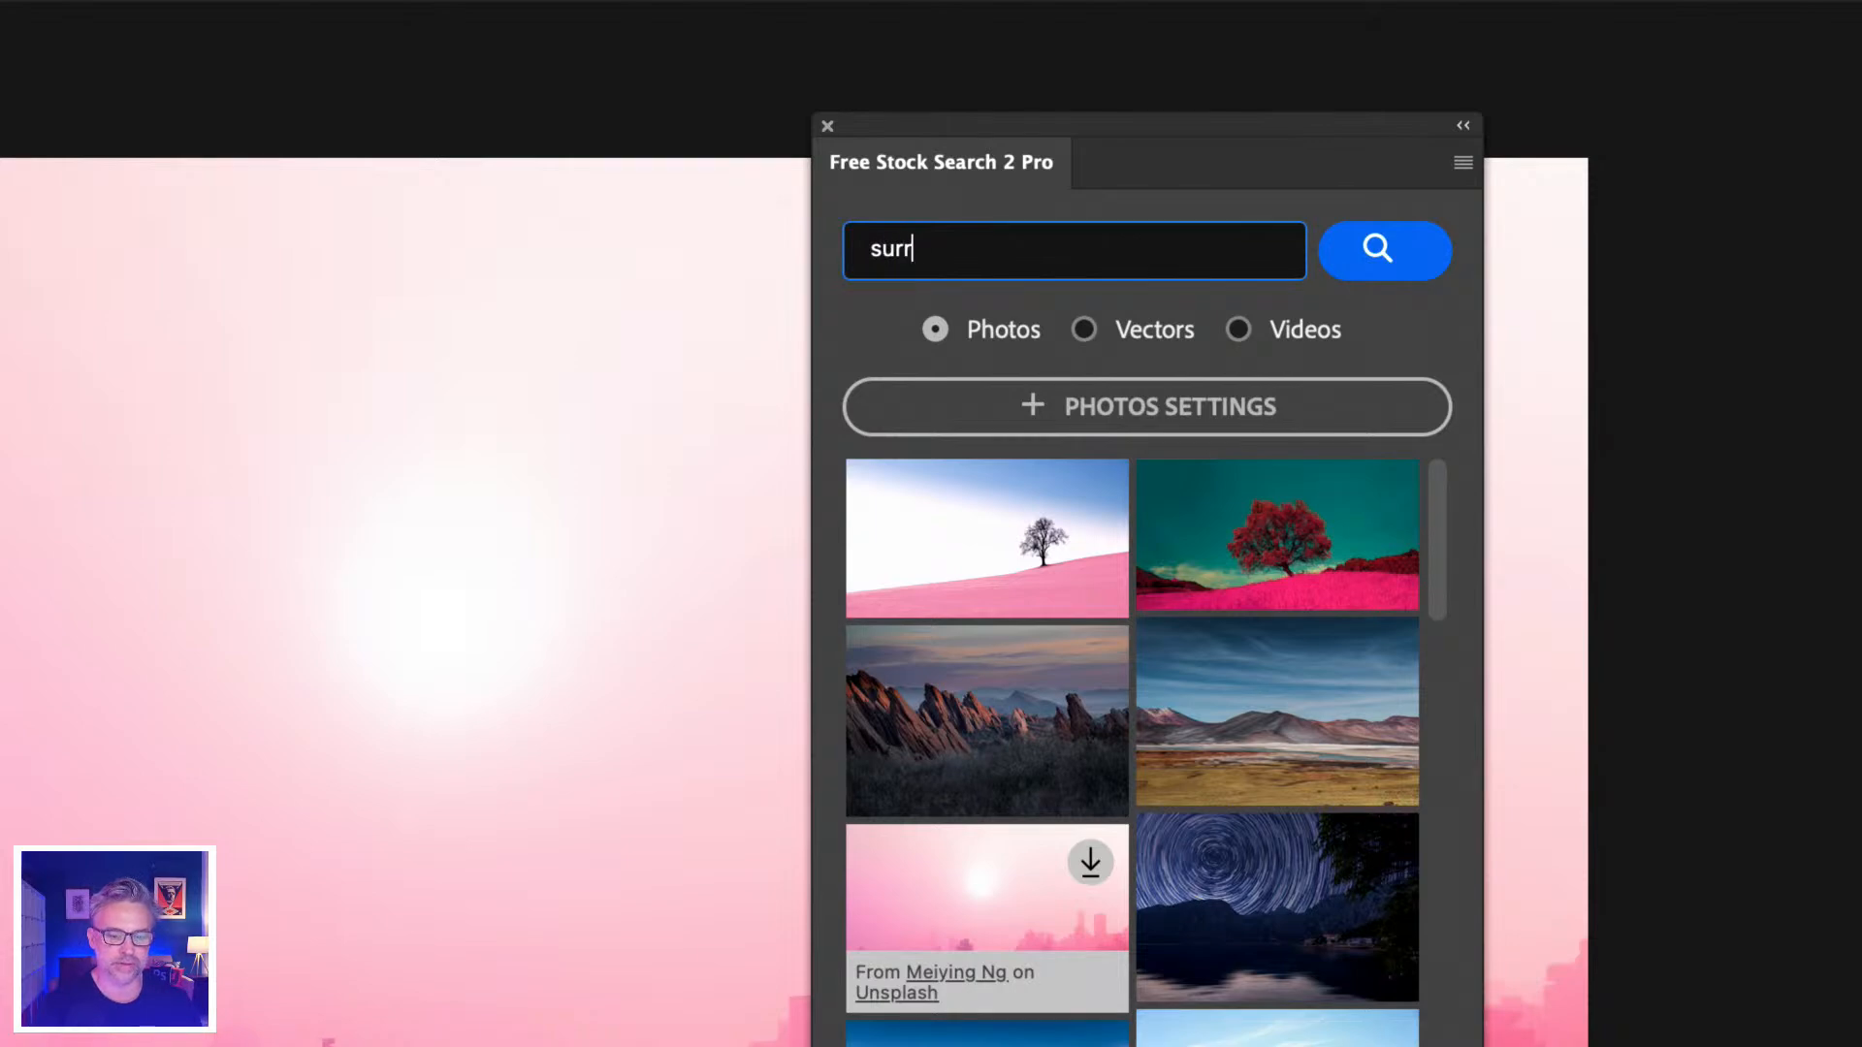
type("eal landscape")
key("Return")
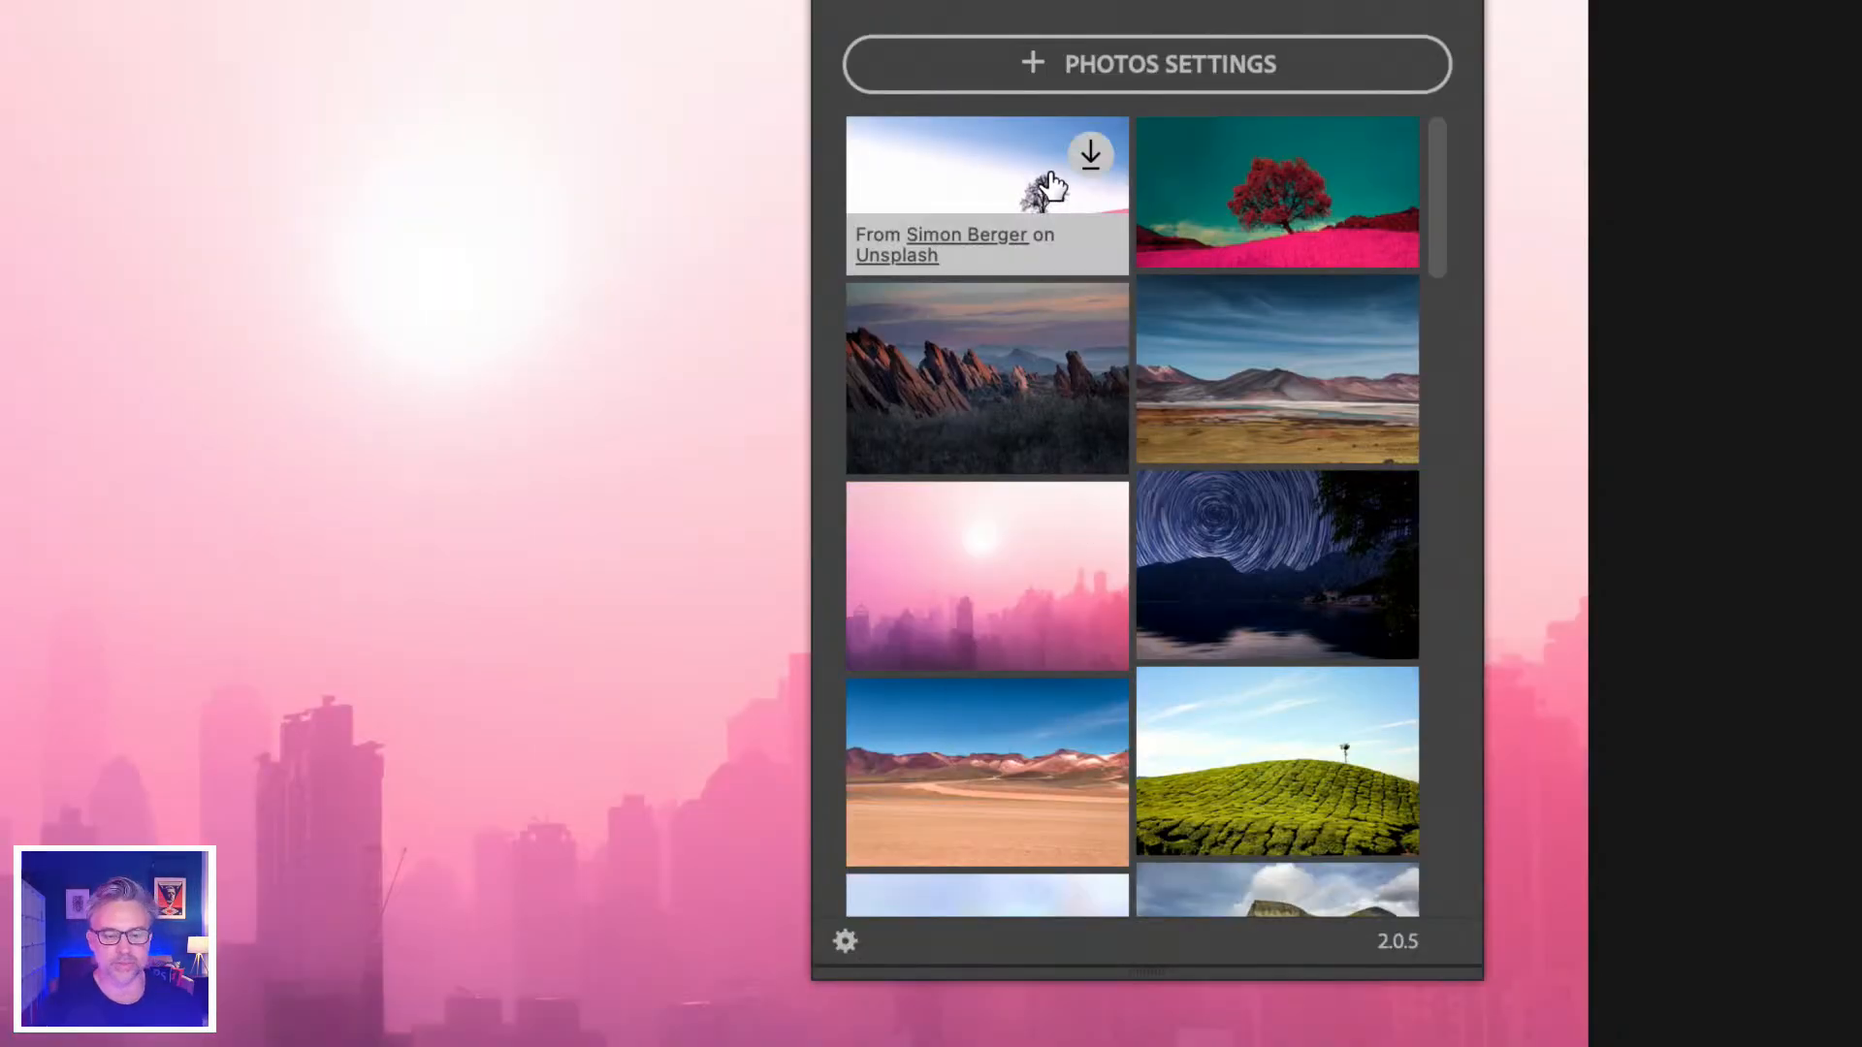
left_click(1089, 334)
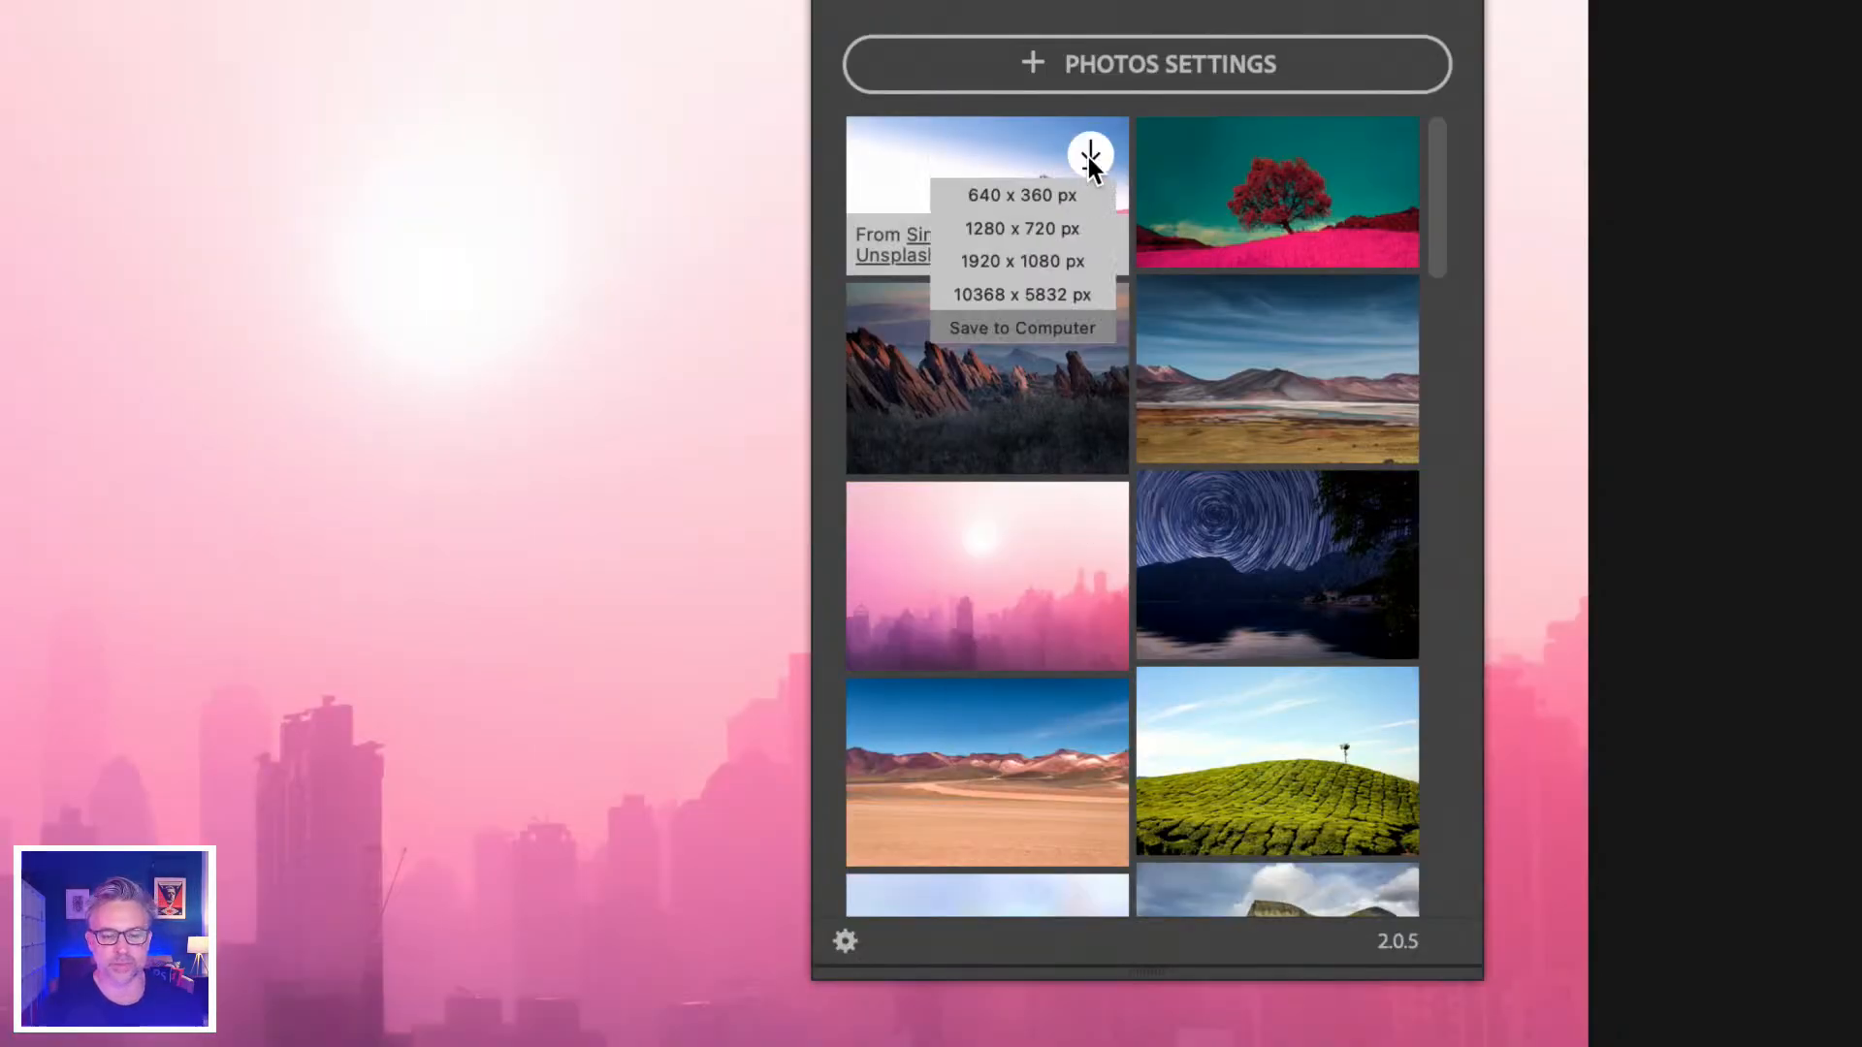
left_click(1042, 296)
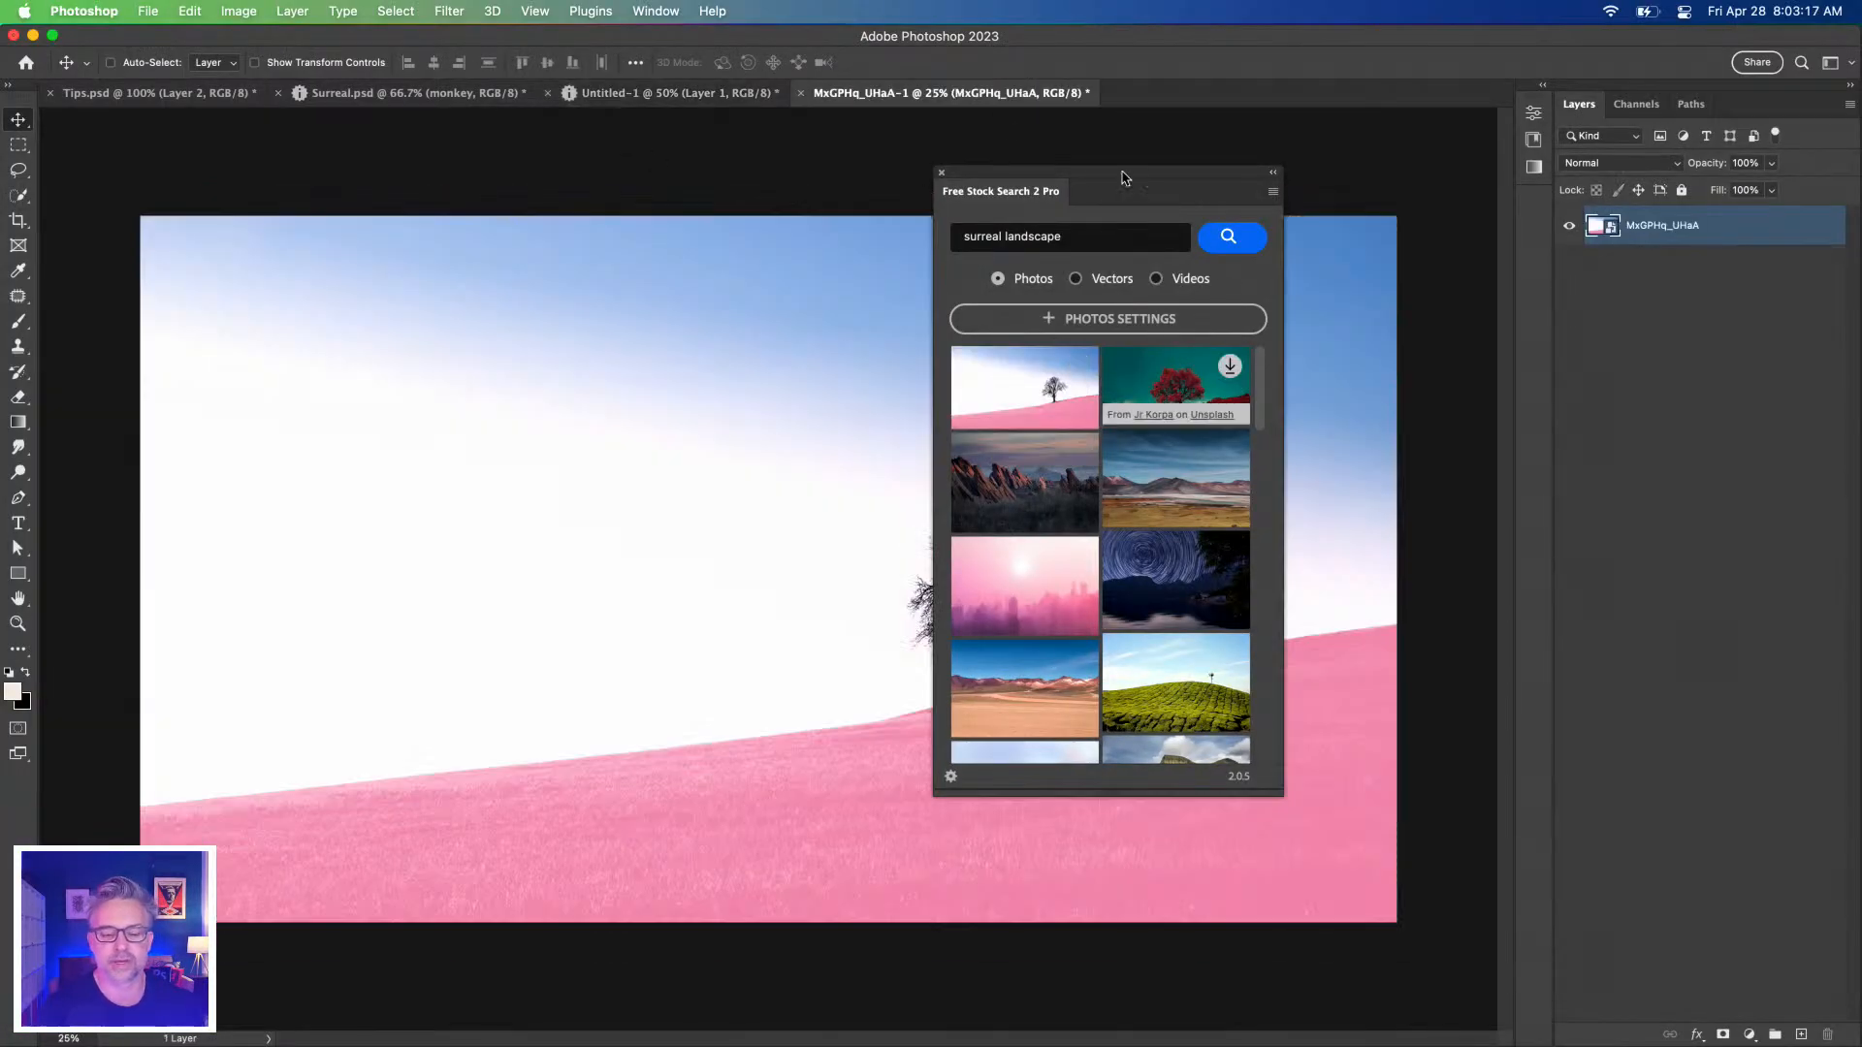
Dock the stock search panel beside the layers and download the red tree photo at 8192 x 4355 px.
left_click(1542, 87)
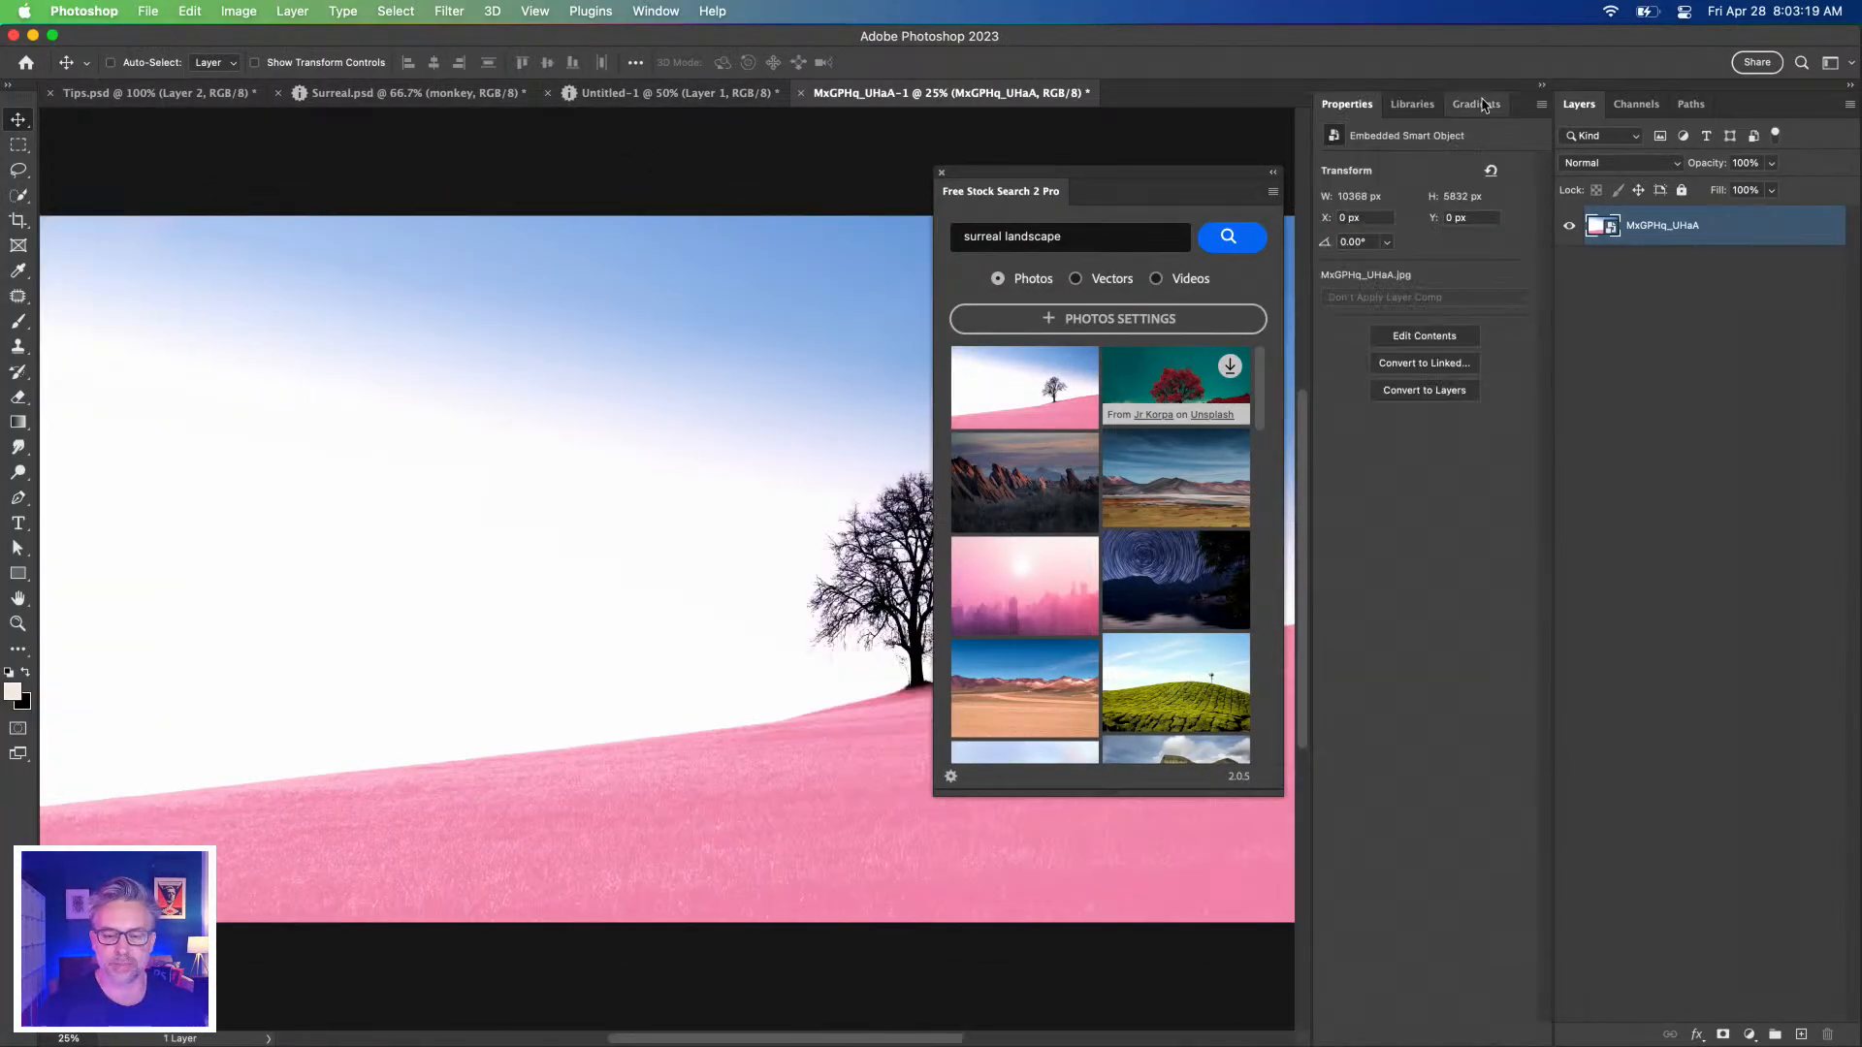
left_click_drag(994, 194, 1392, 109)
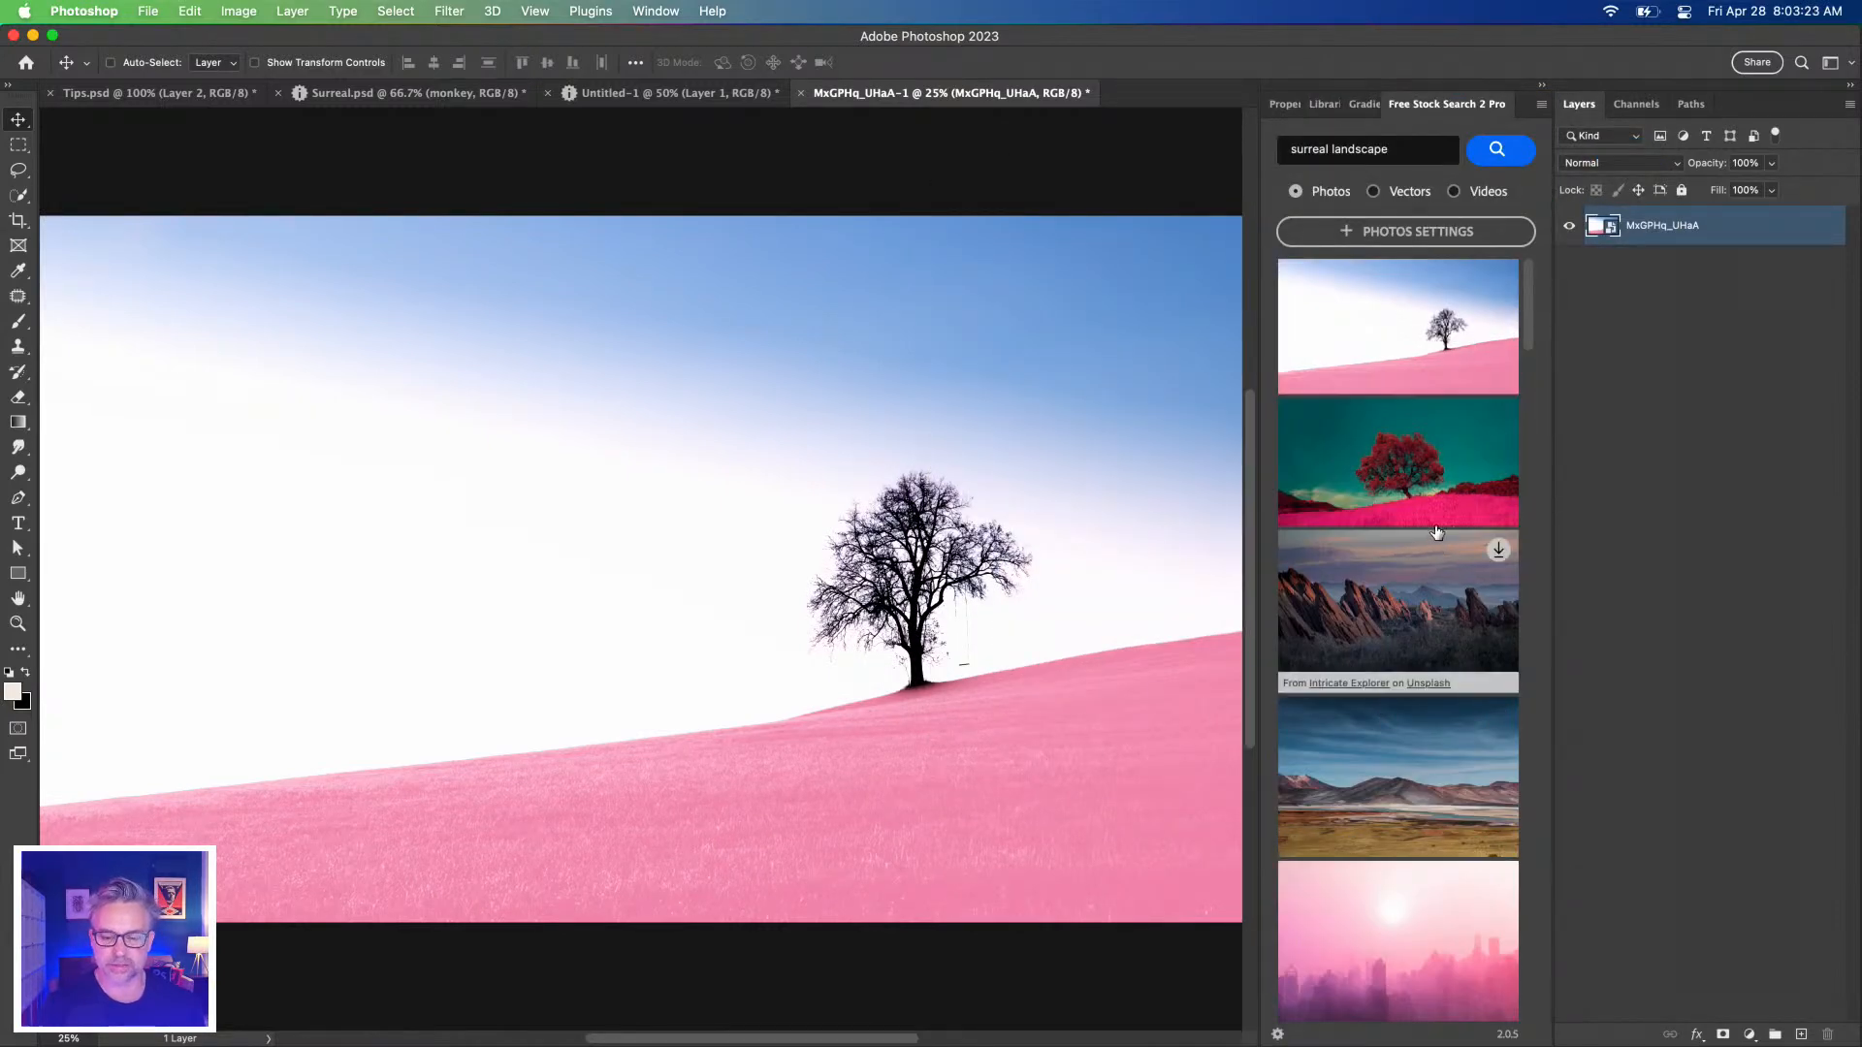
mouse_move(1500, 417)
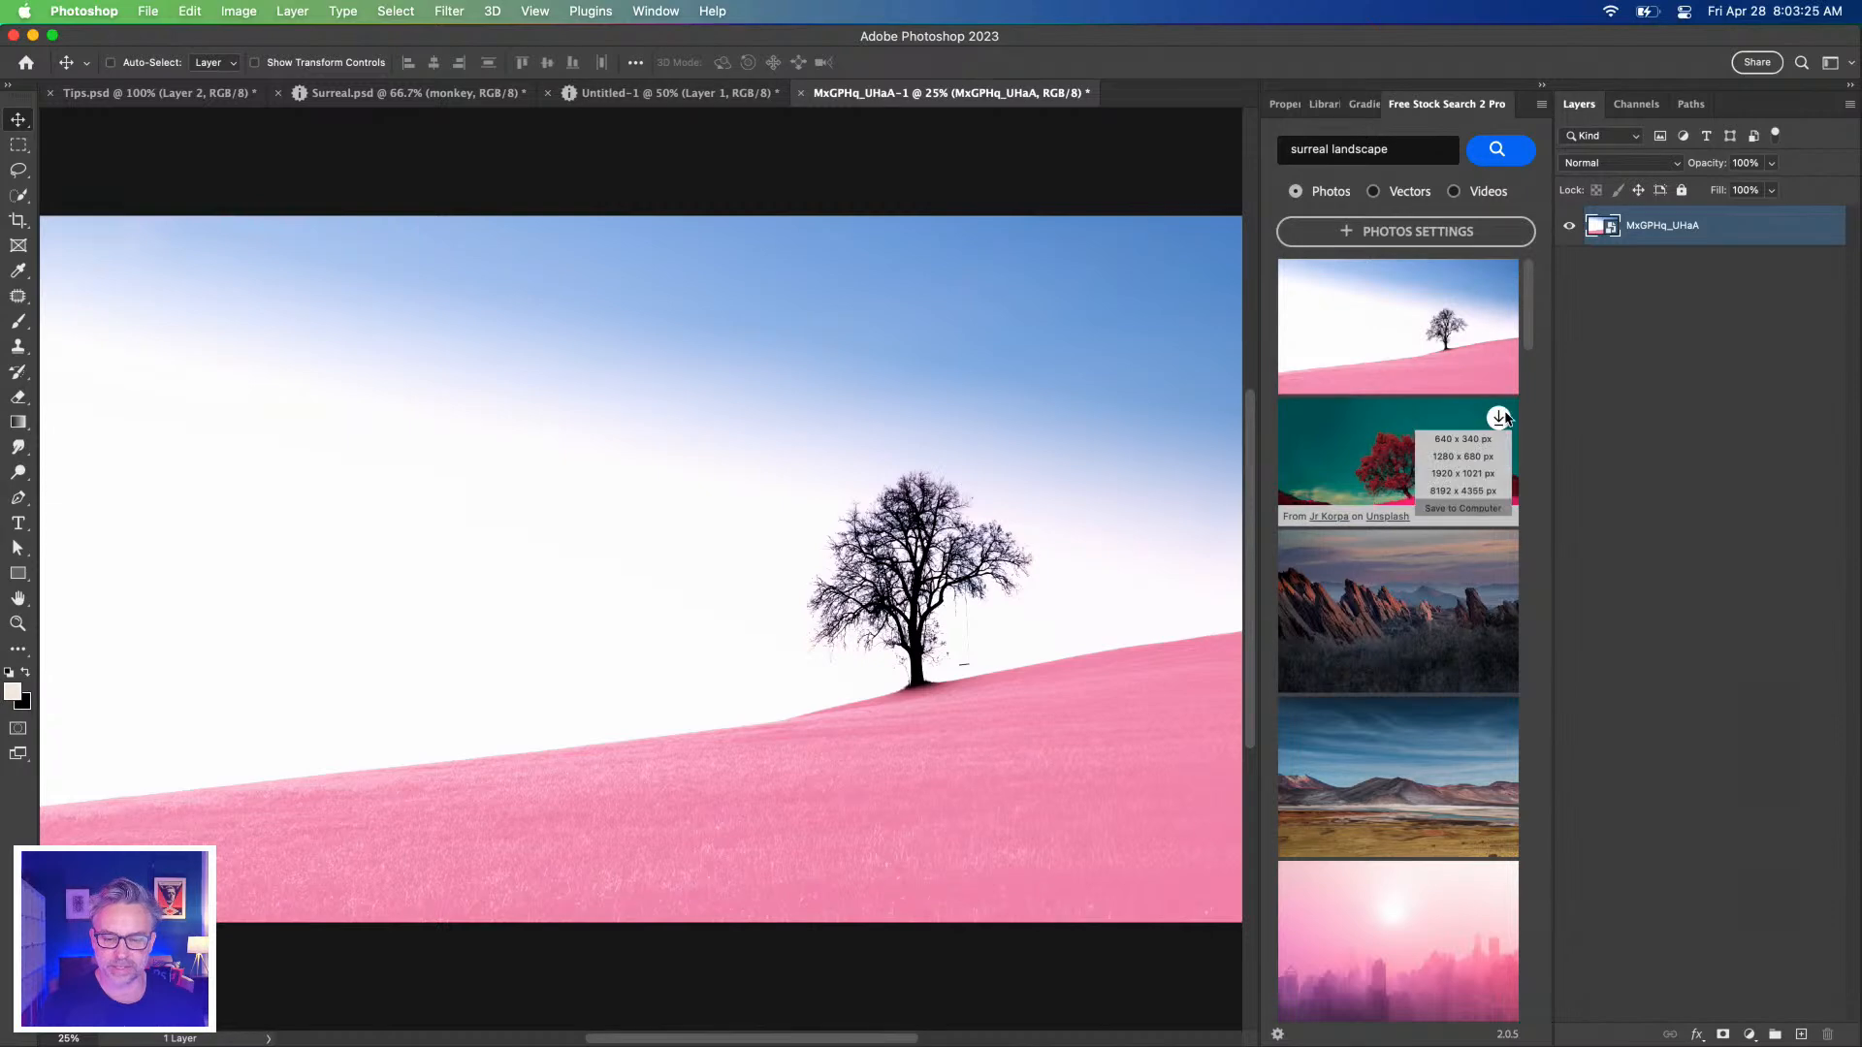
left_click(1478, 491)
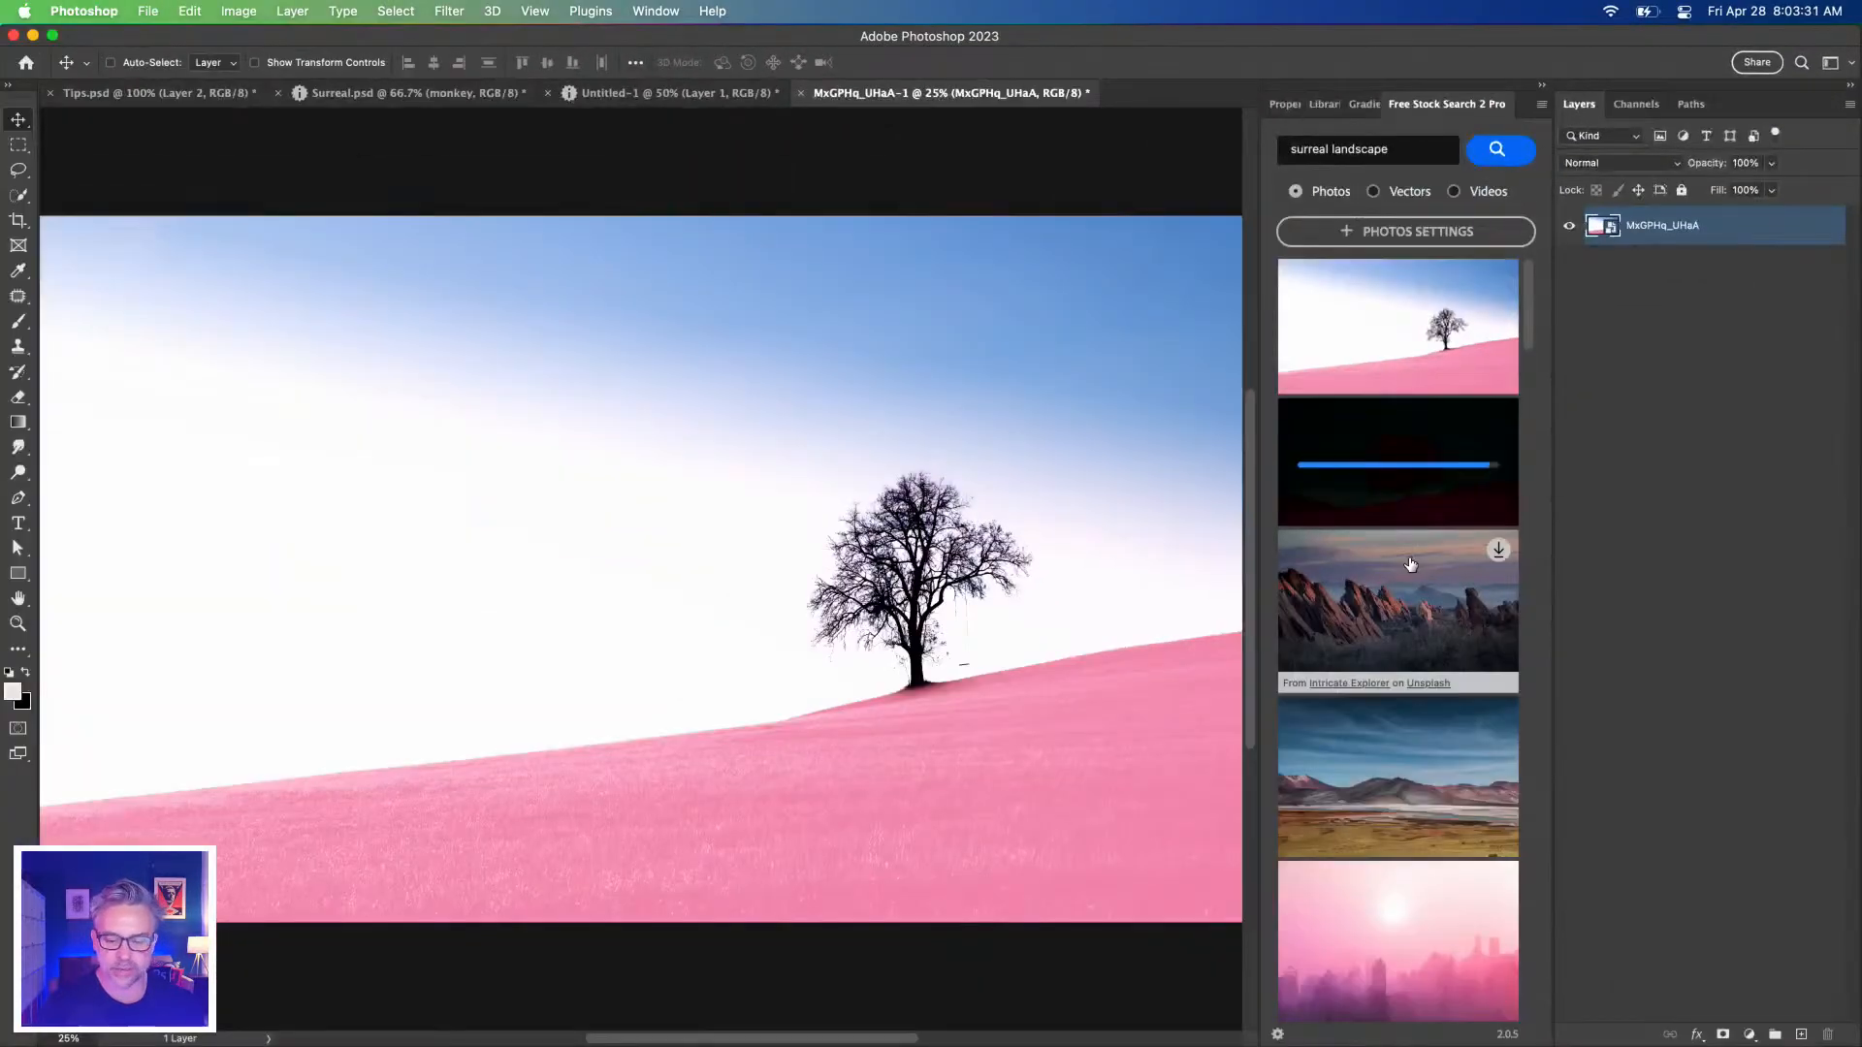
scroll(1098, 895, "down", 3)
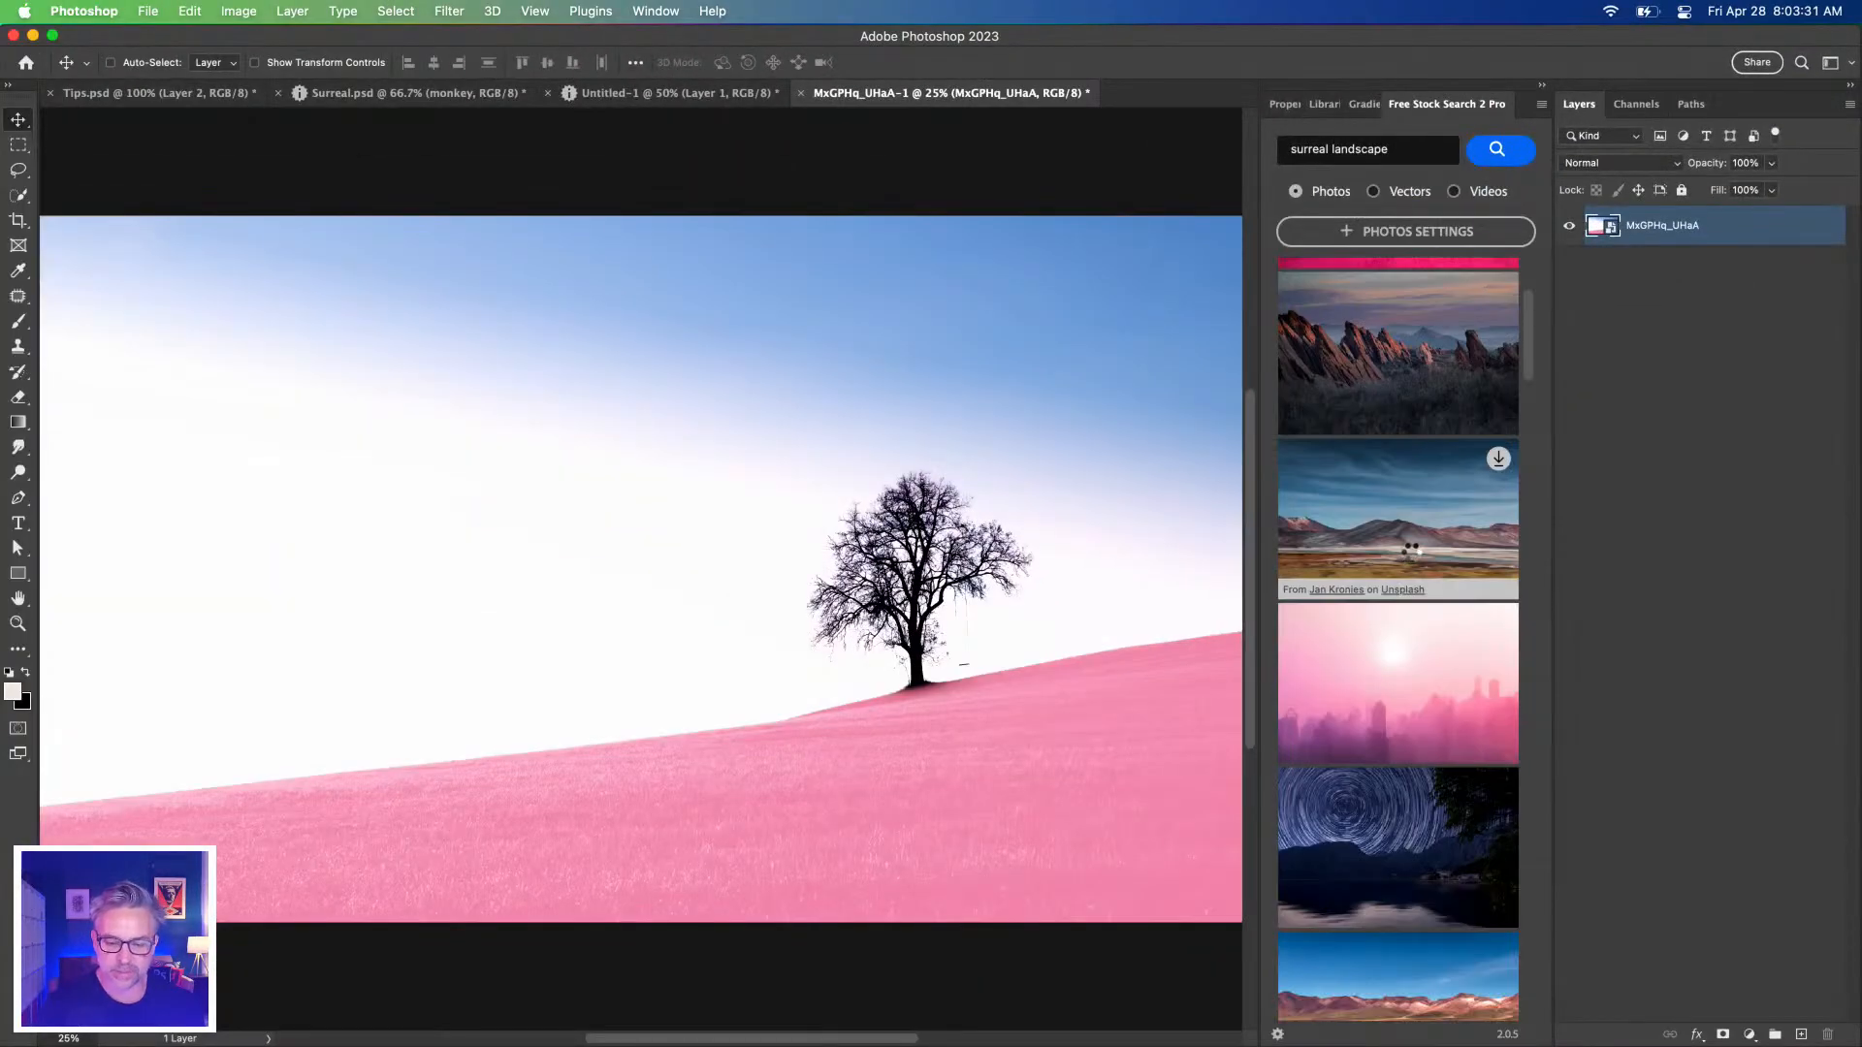
scroll(1348, 679, "down", 4)
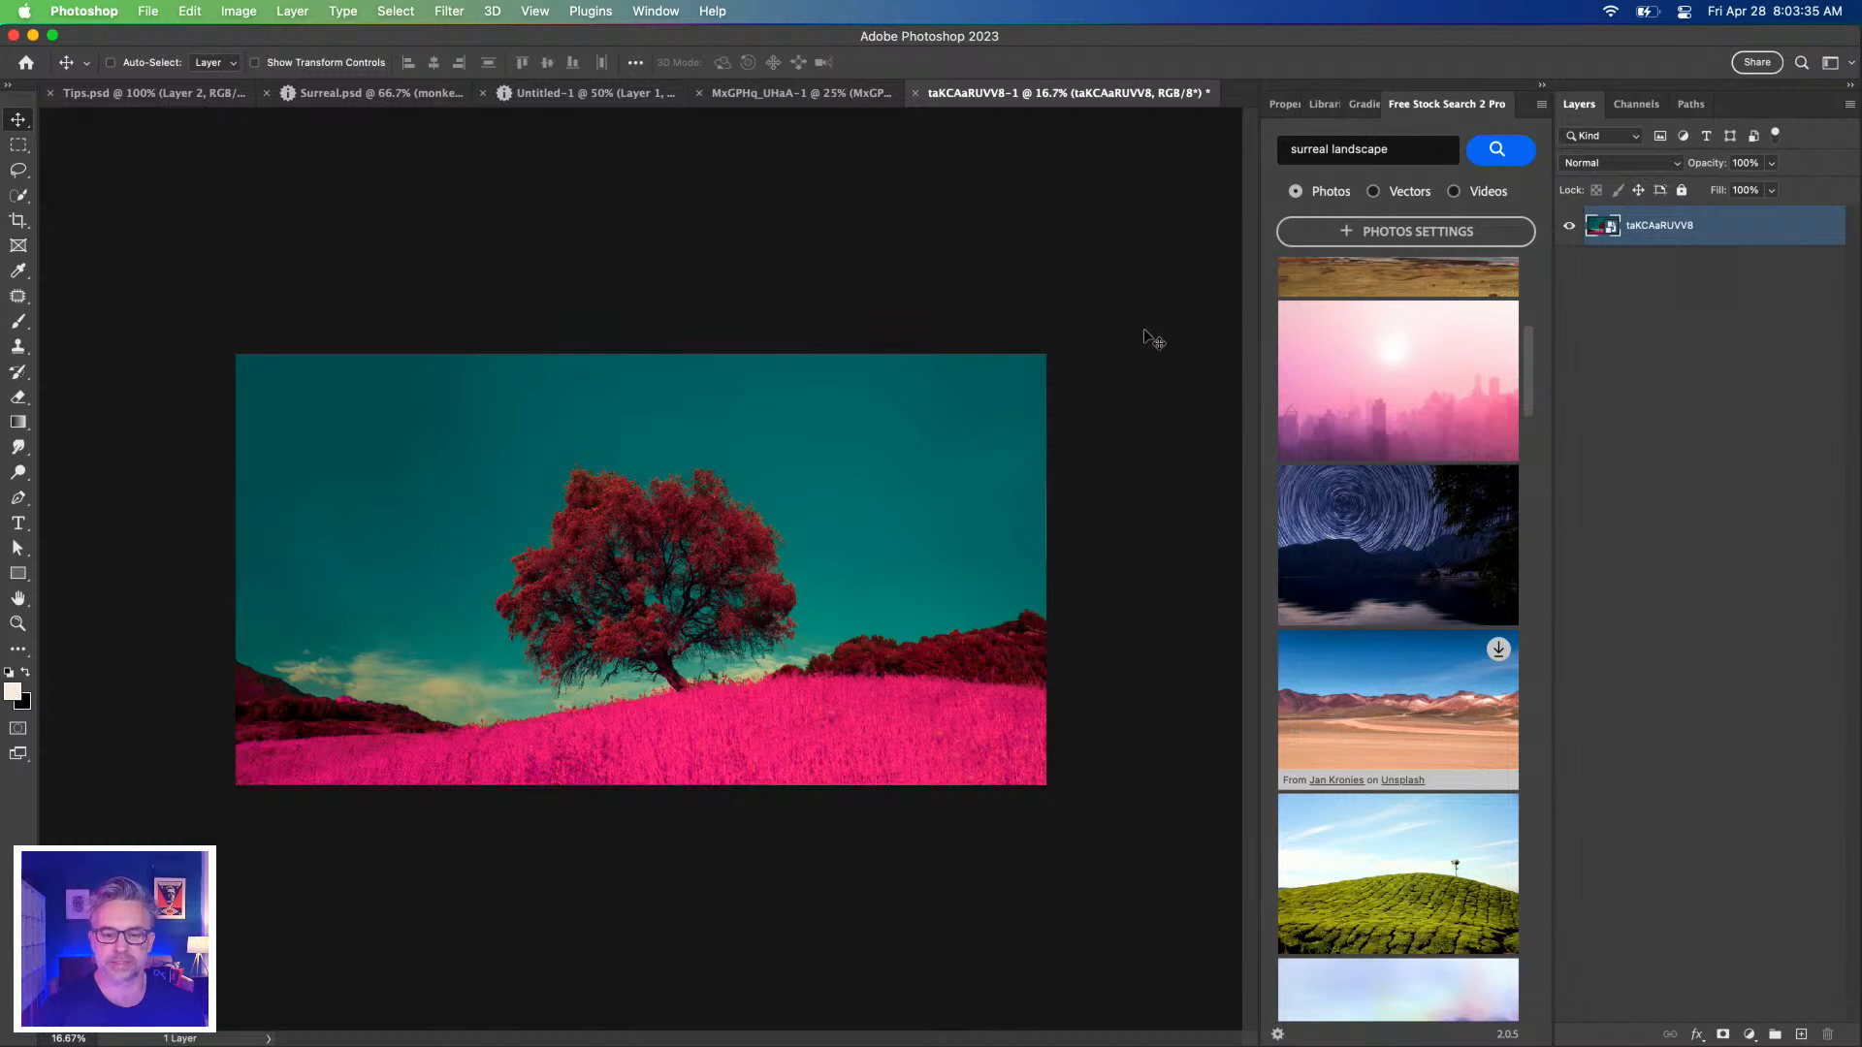
Open the personal Creative Cloud library and set its search to look in Adobe Stock.
left_click(1325, 105)
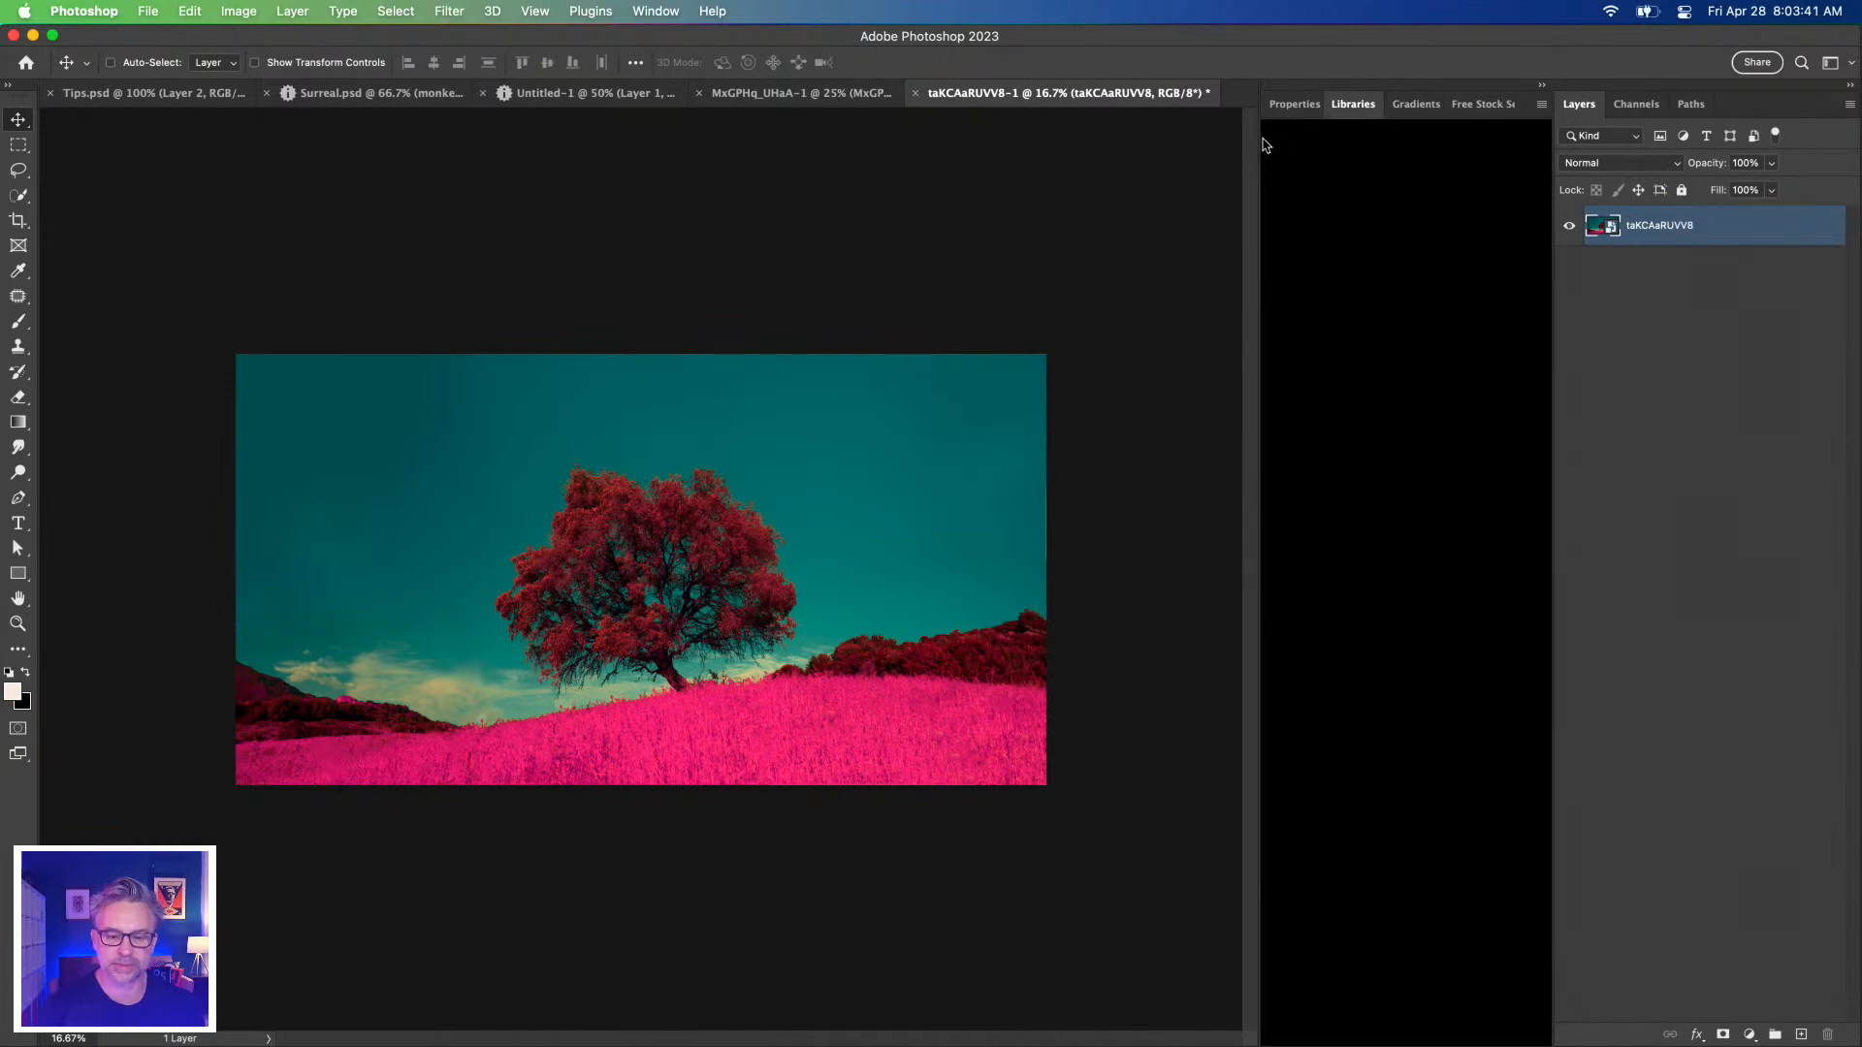
left_click_drag(1259, 137, 1228, 138)
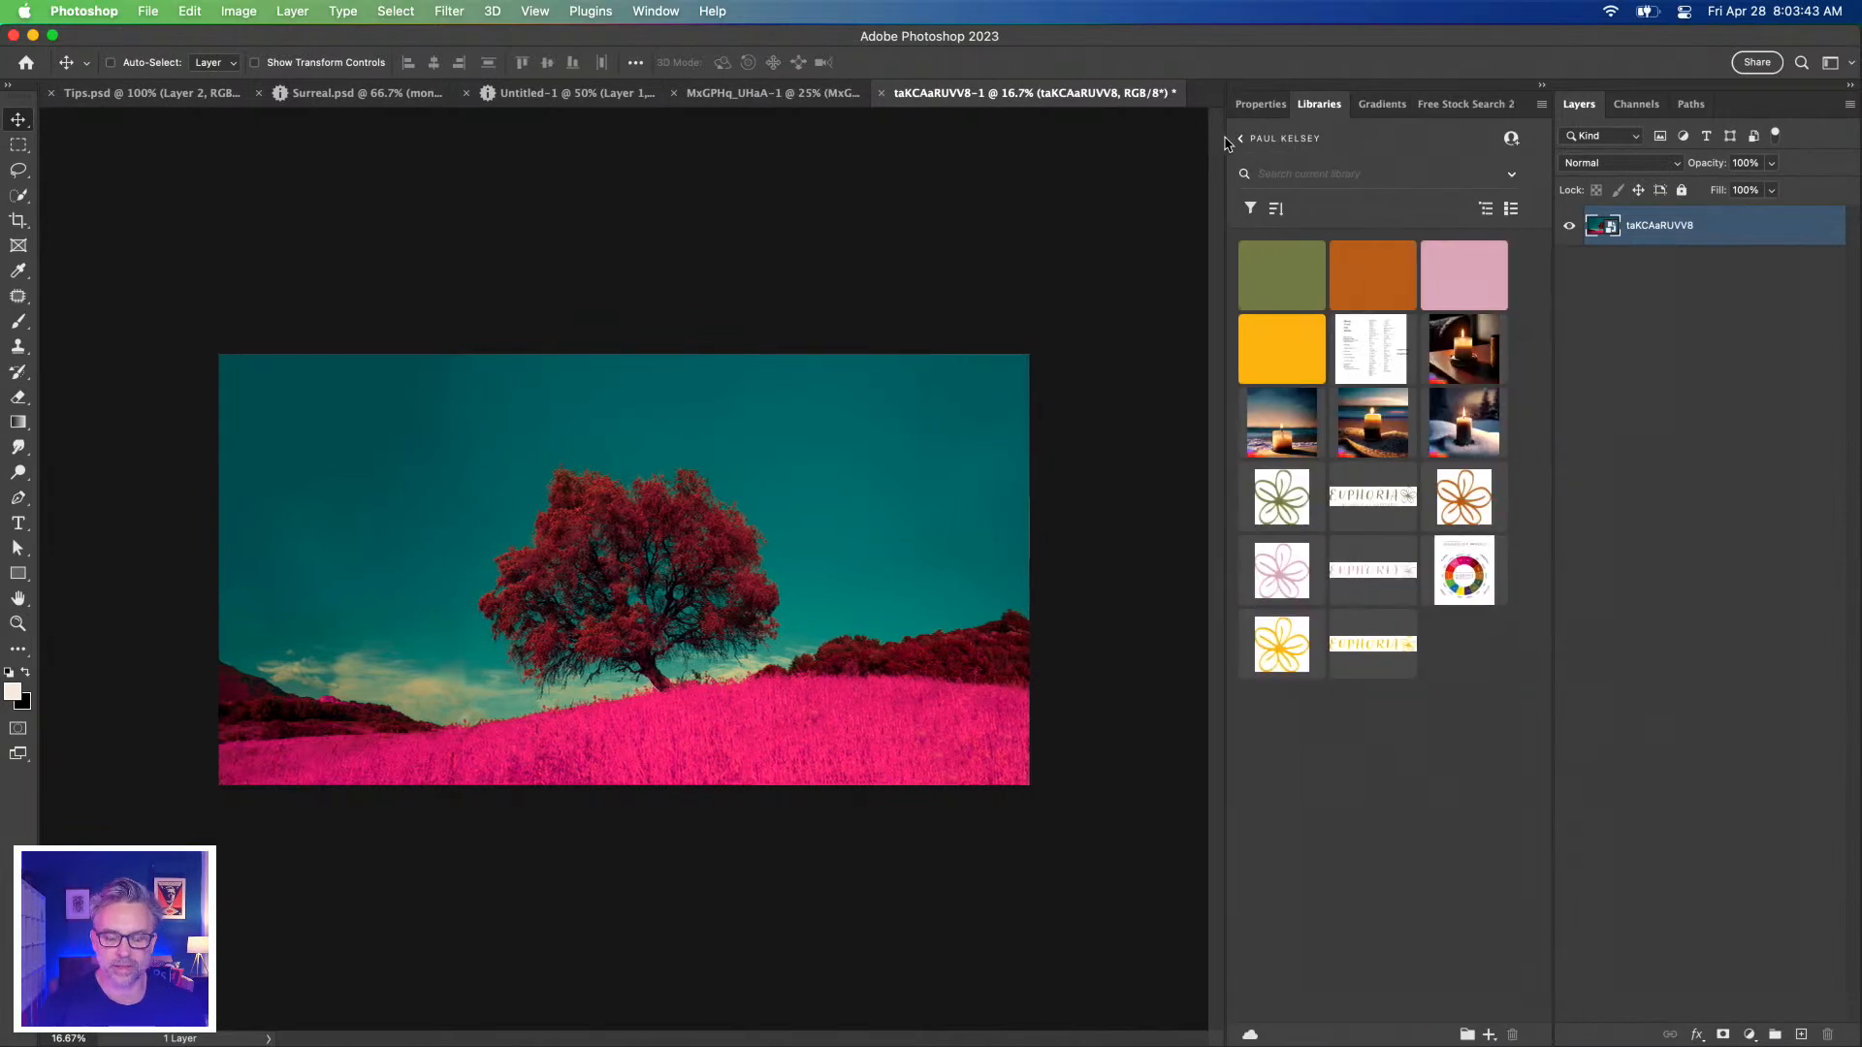
left_click(1242, 139)
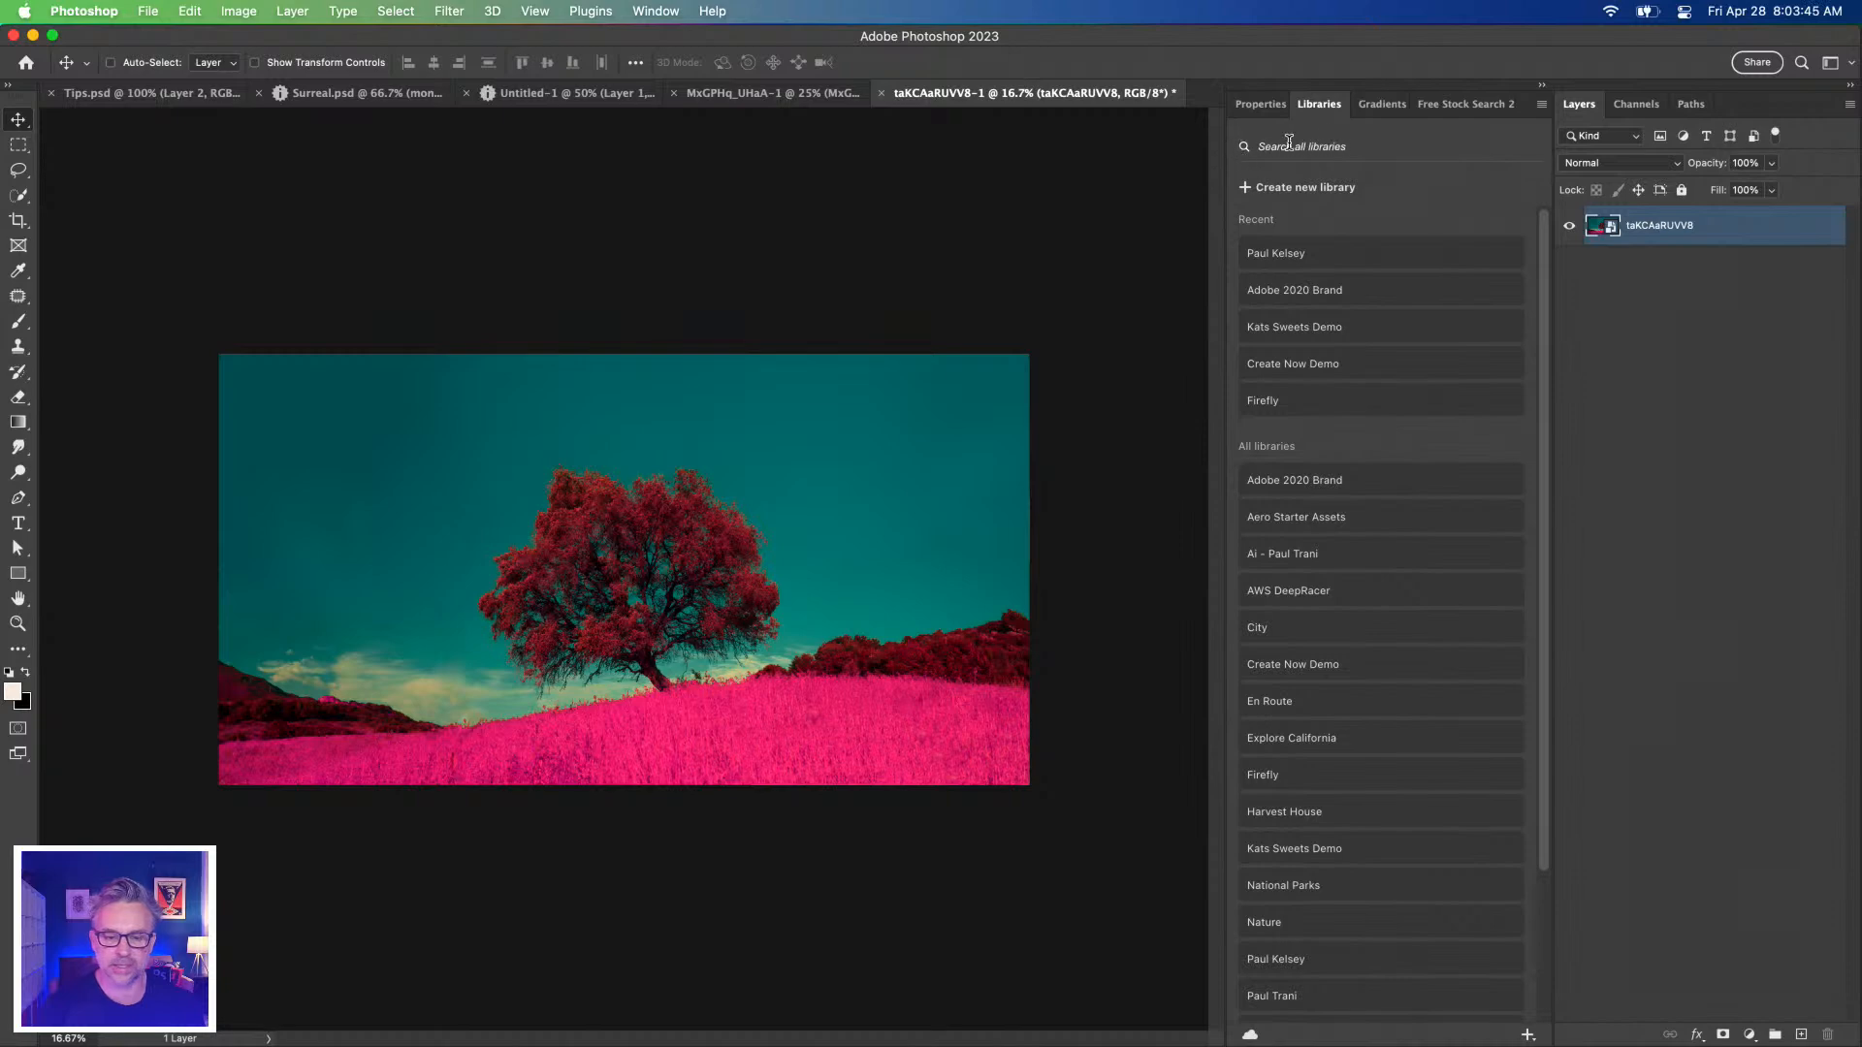
left_click(1351, 254)
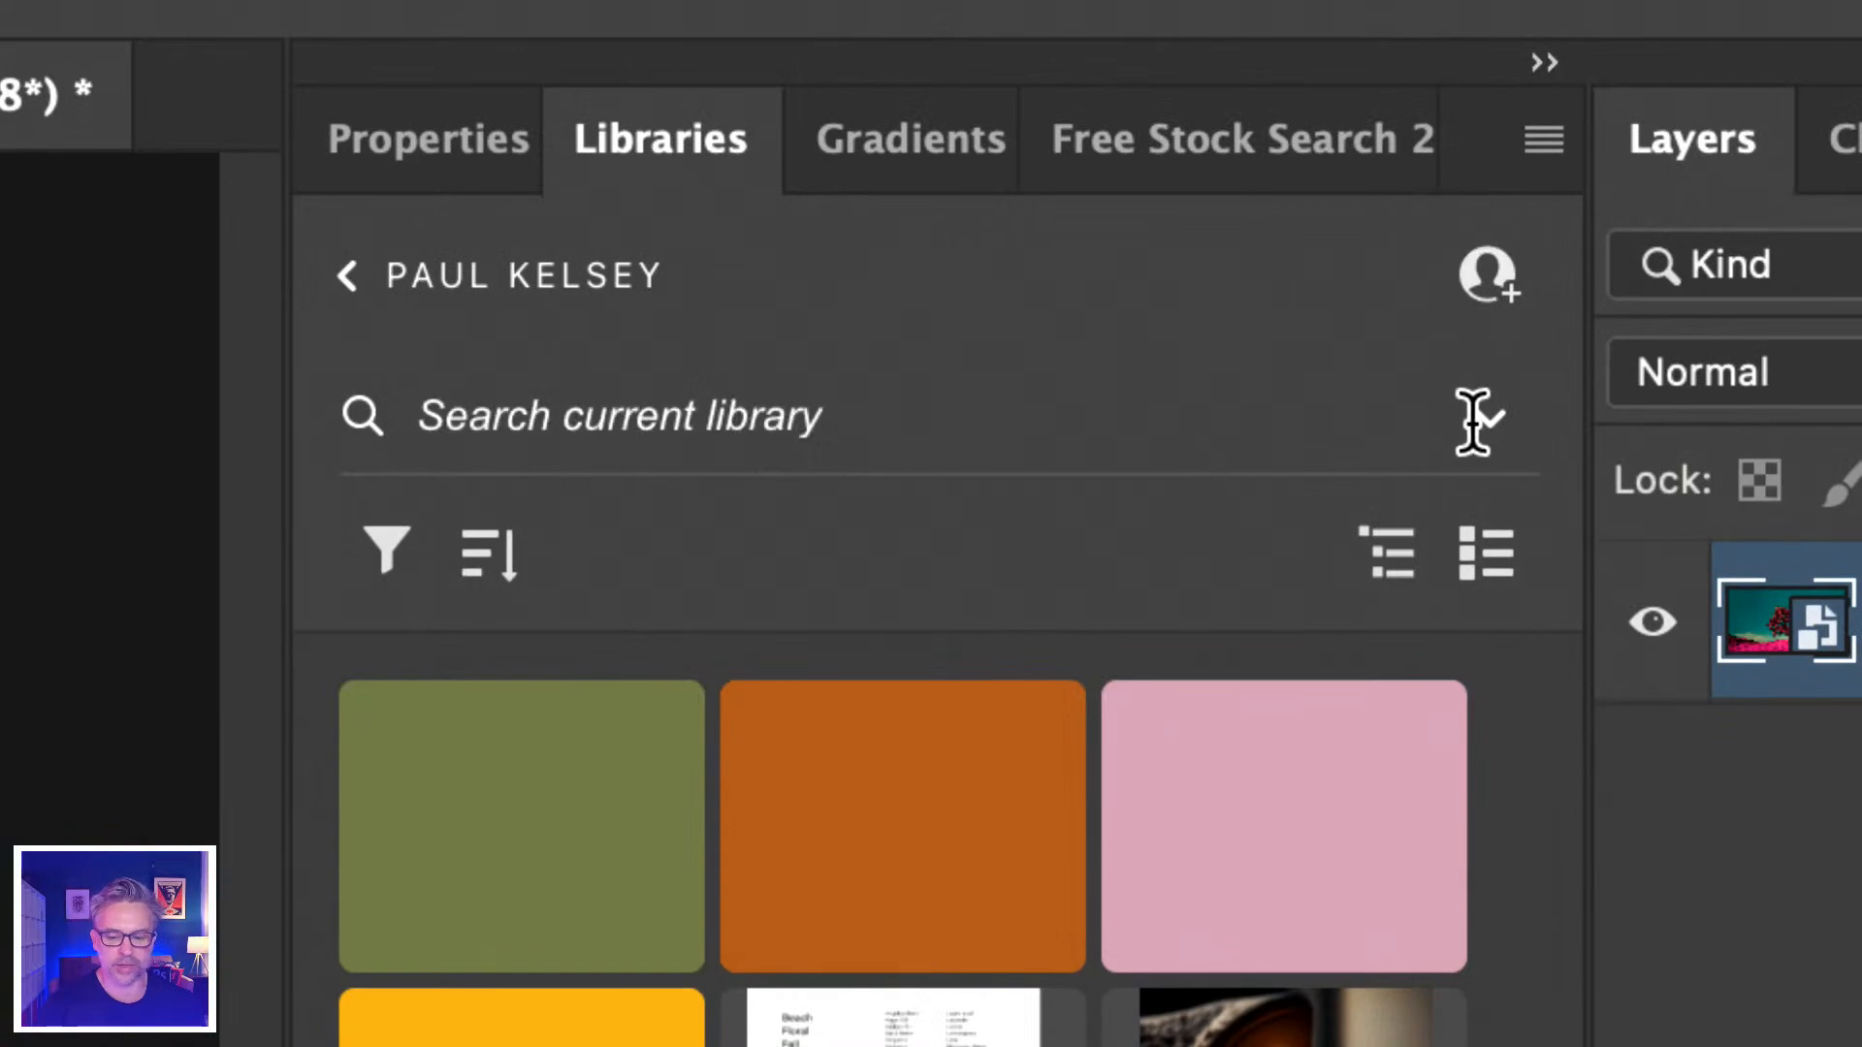
left_click(1527, 176)
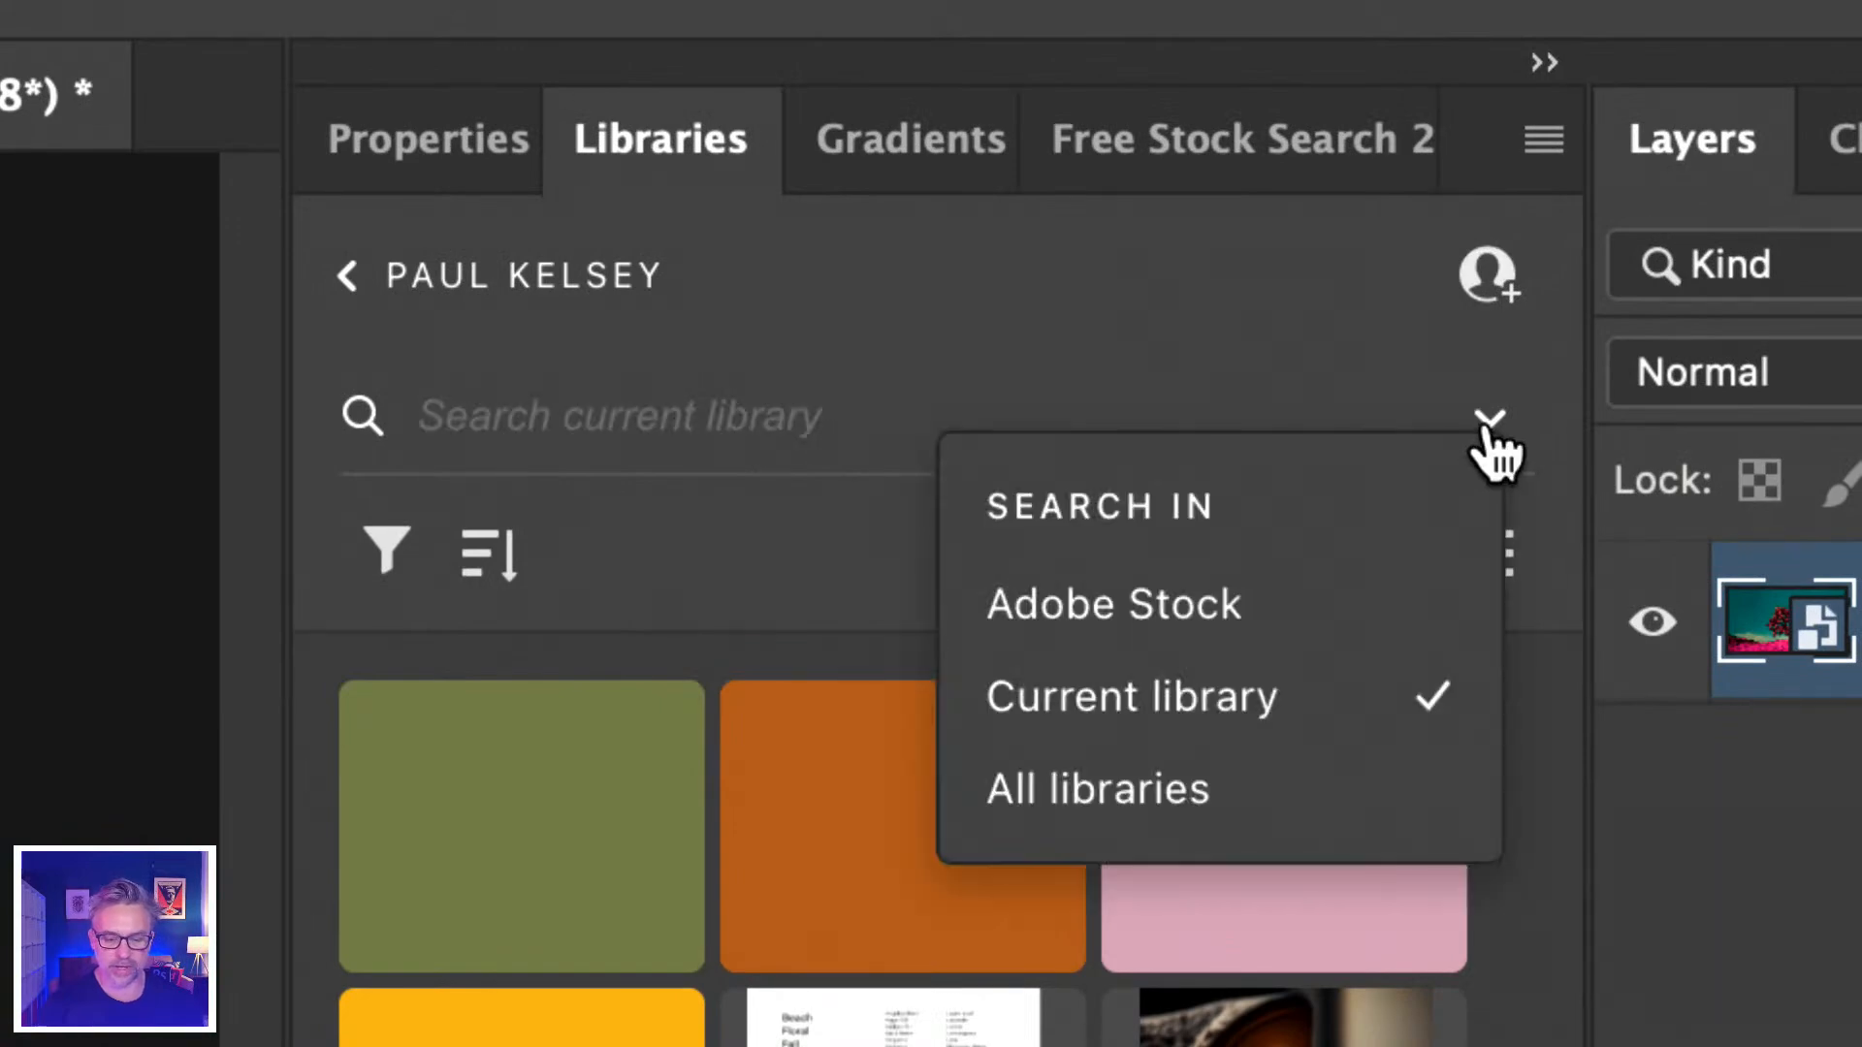
left_click(1036, 606)
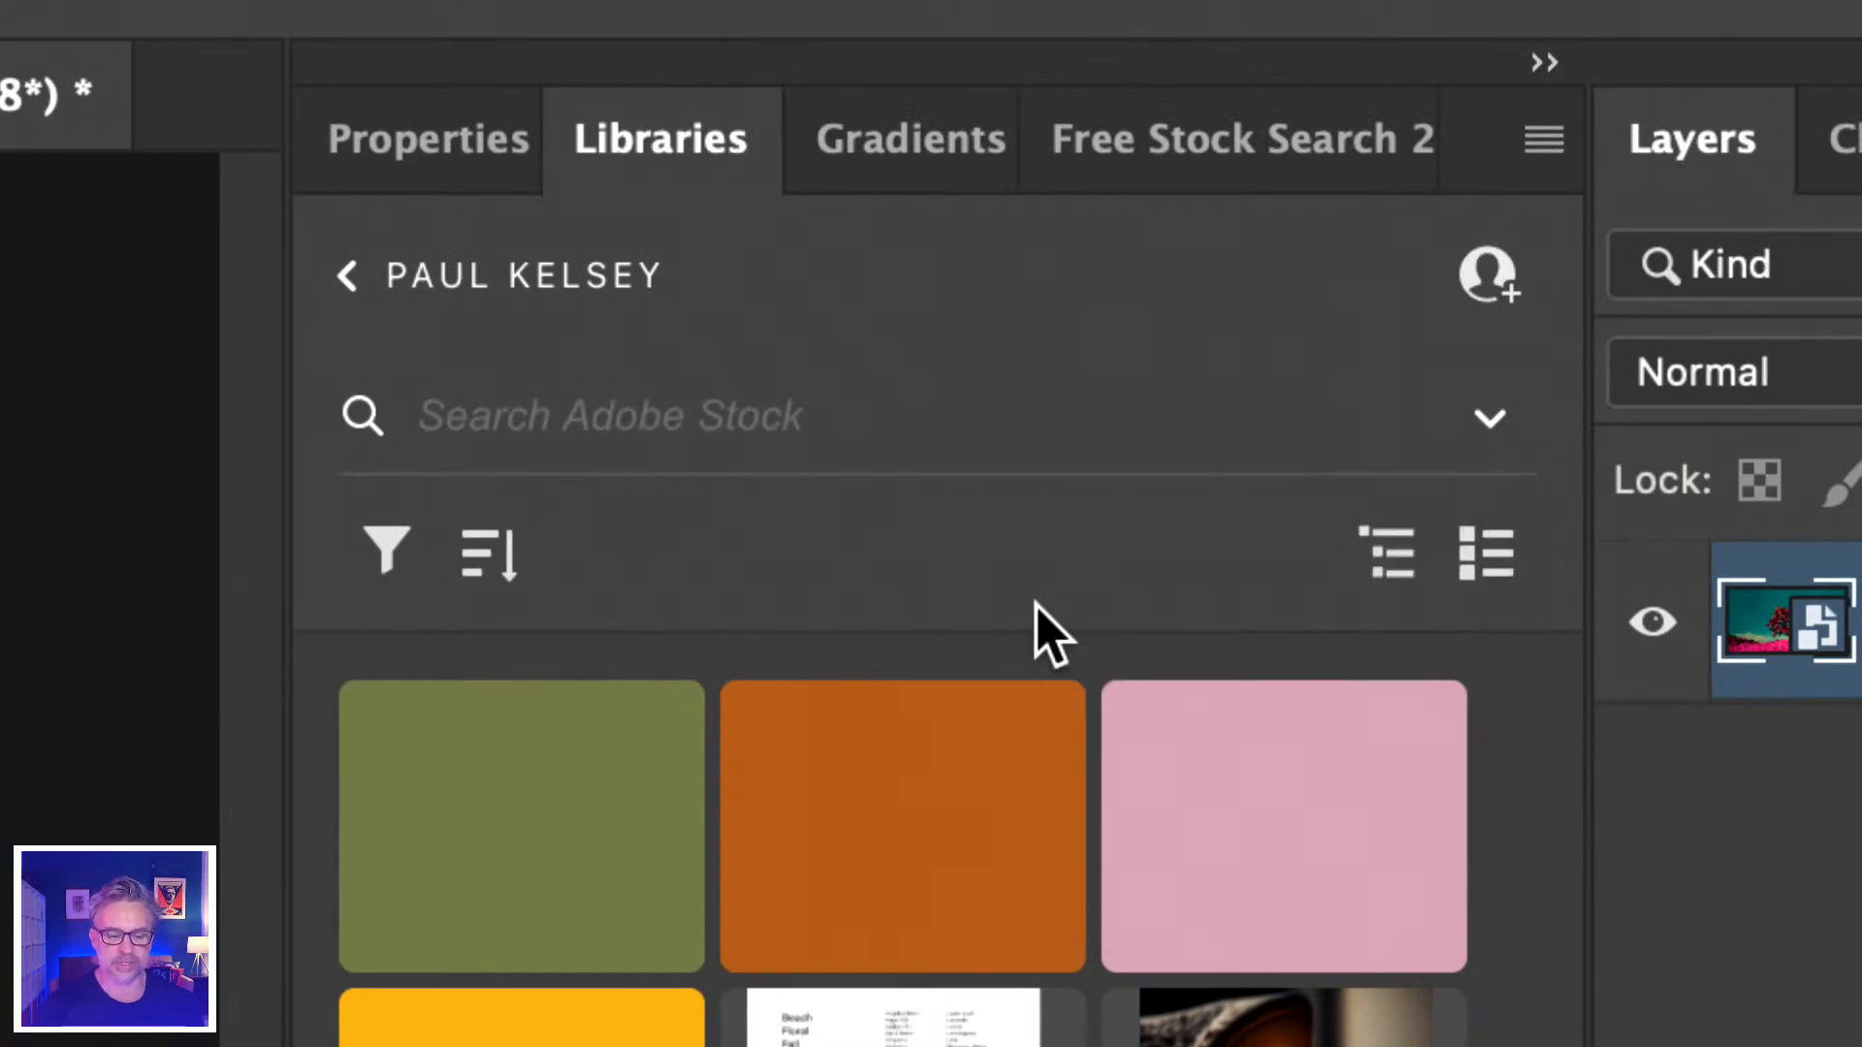
Search Adobe Stock for 'surreal landscapes' and open the space artwork's stock page.
left_click(659, 414)
type("surreal Ina")
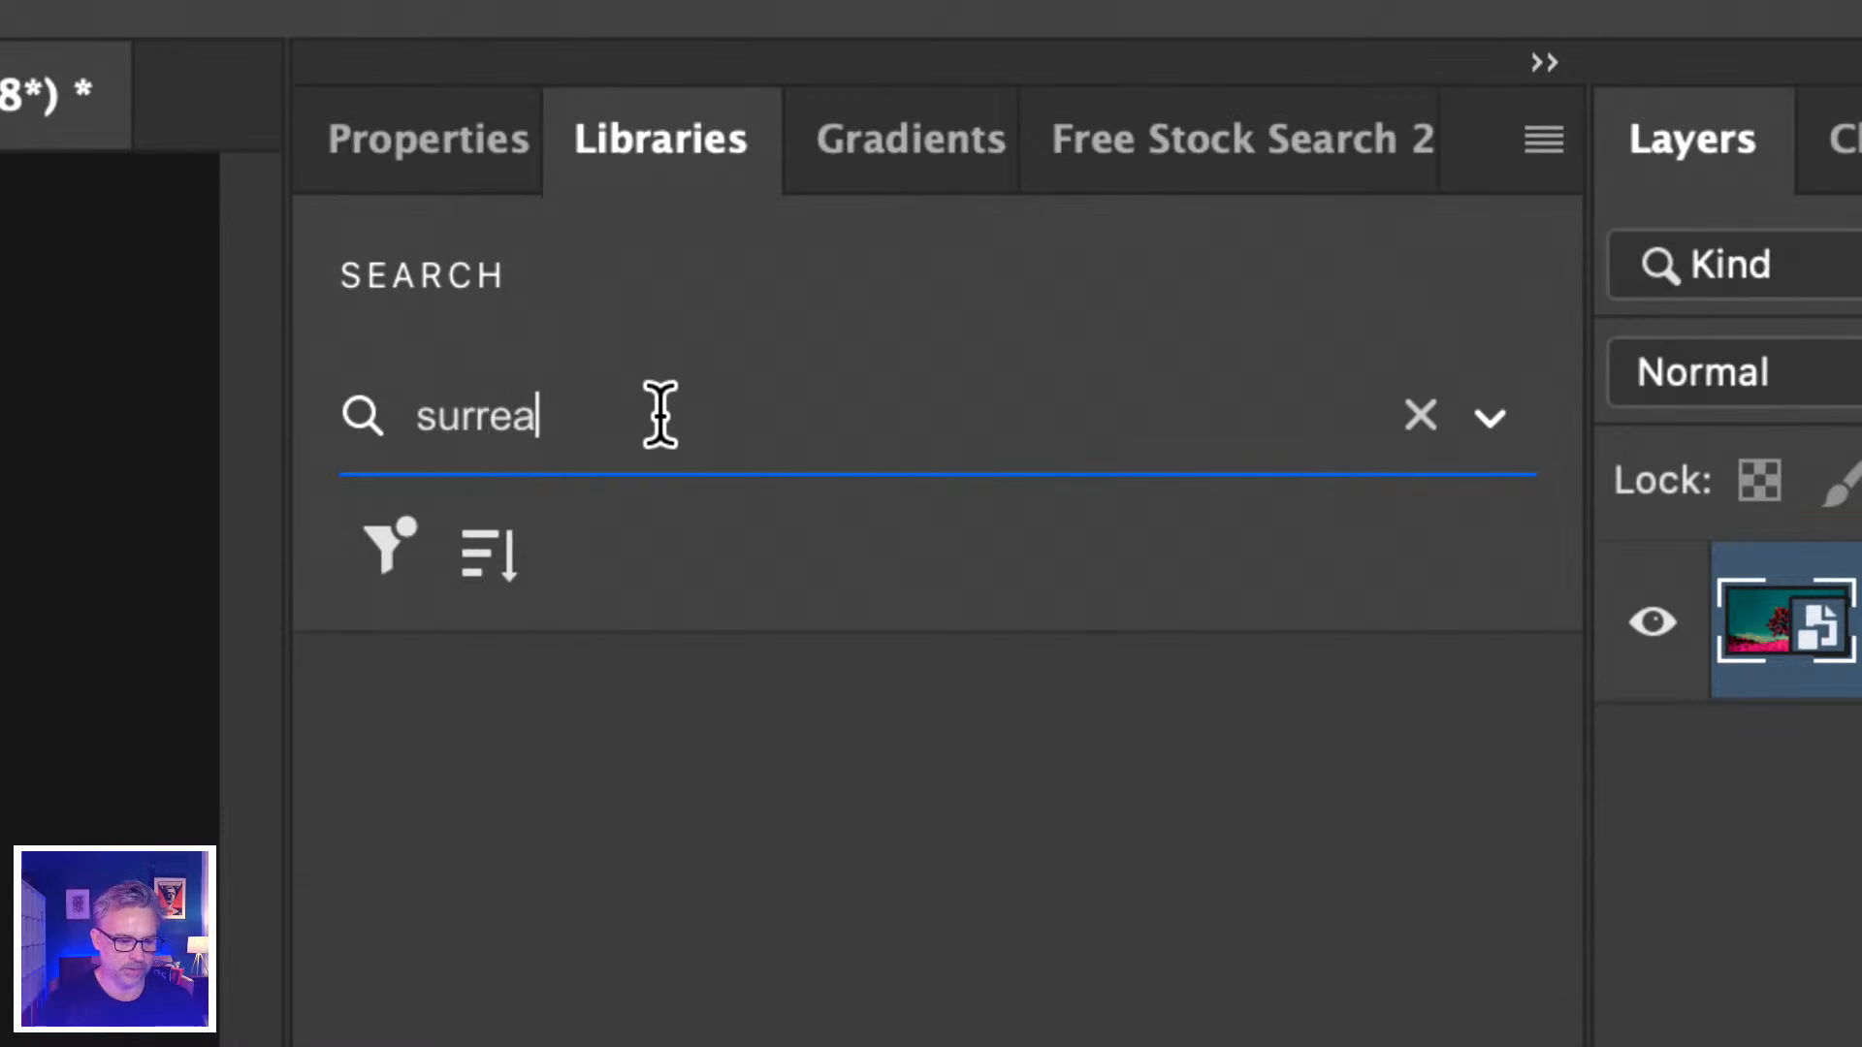
key("BackSpace")
key("BackSpace")
type("andsca")
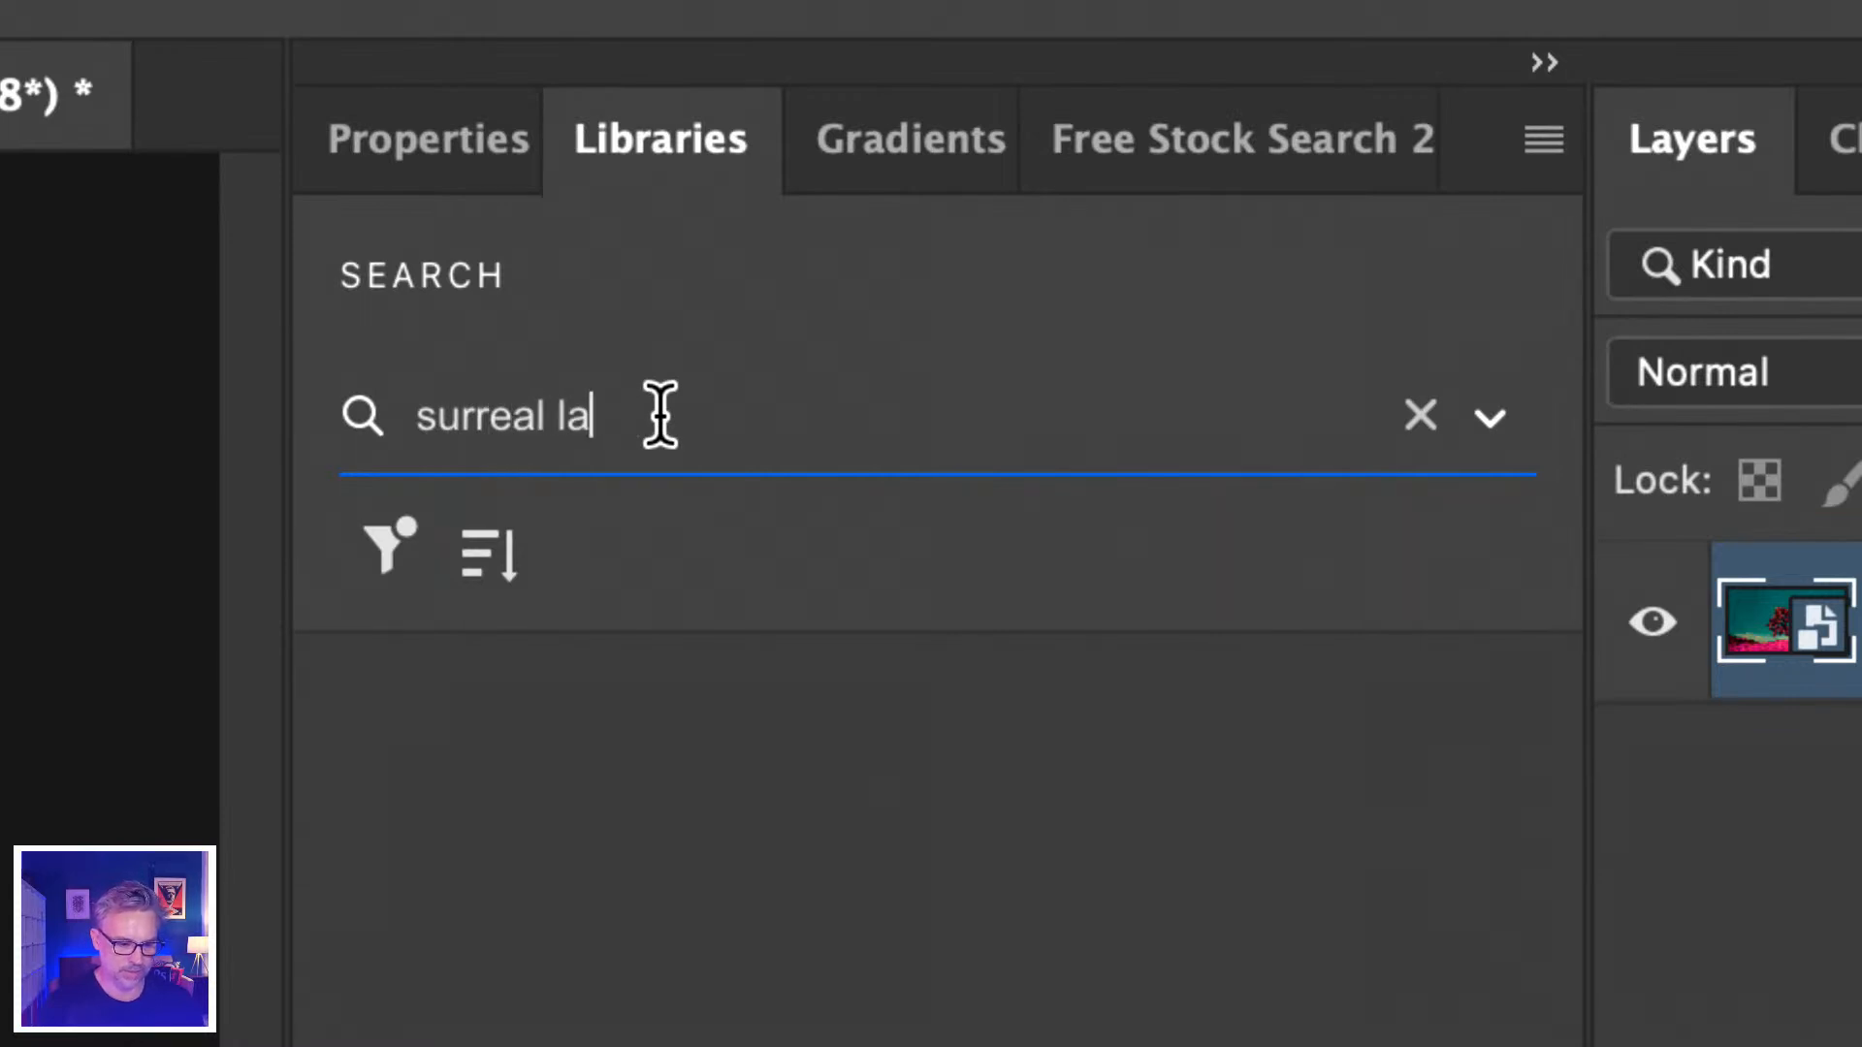
type("pes")
key("Return")
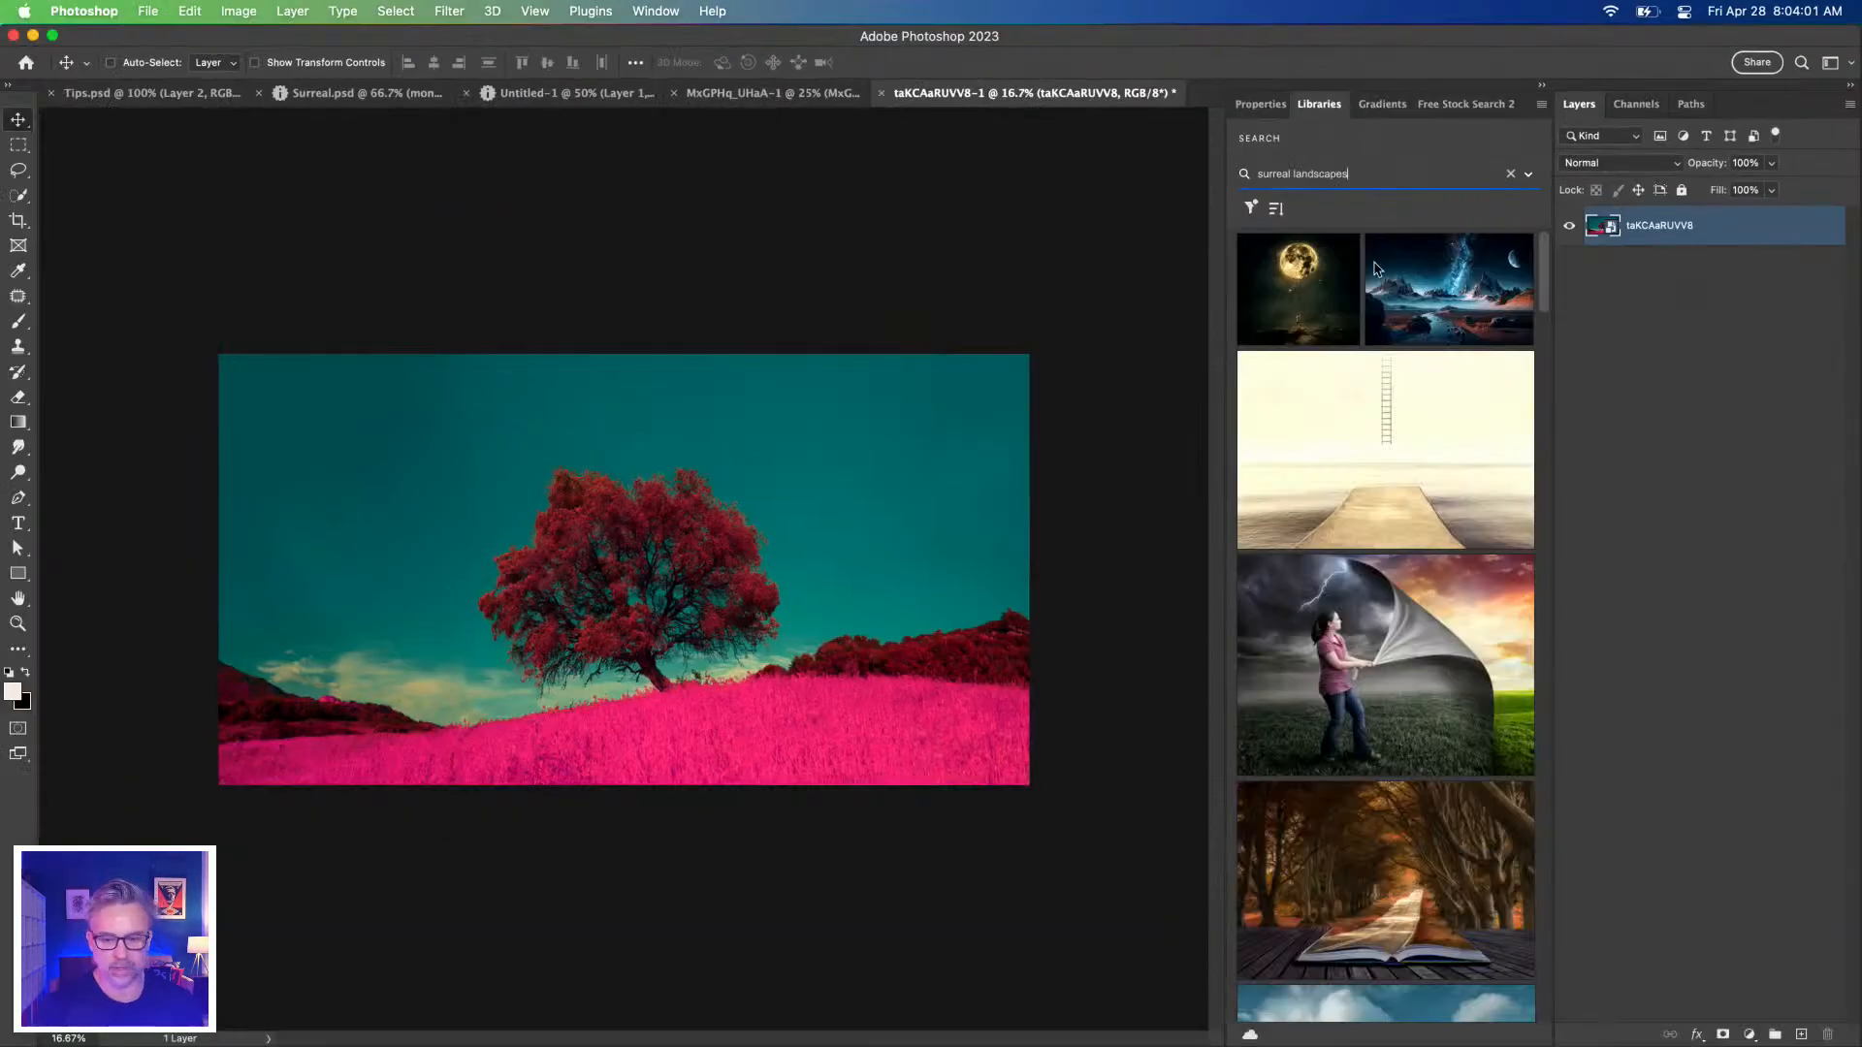
mouse_move(1465, 289)
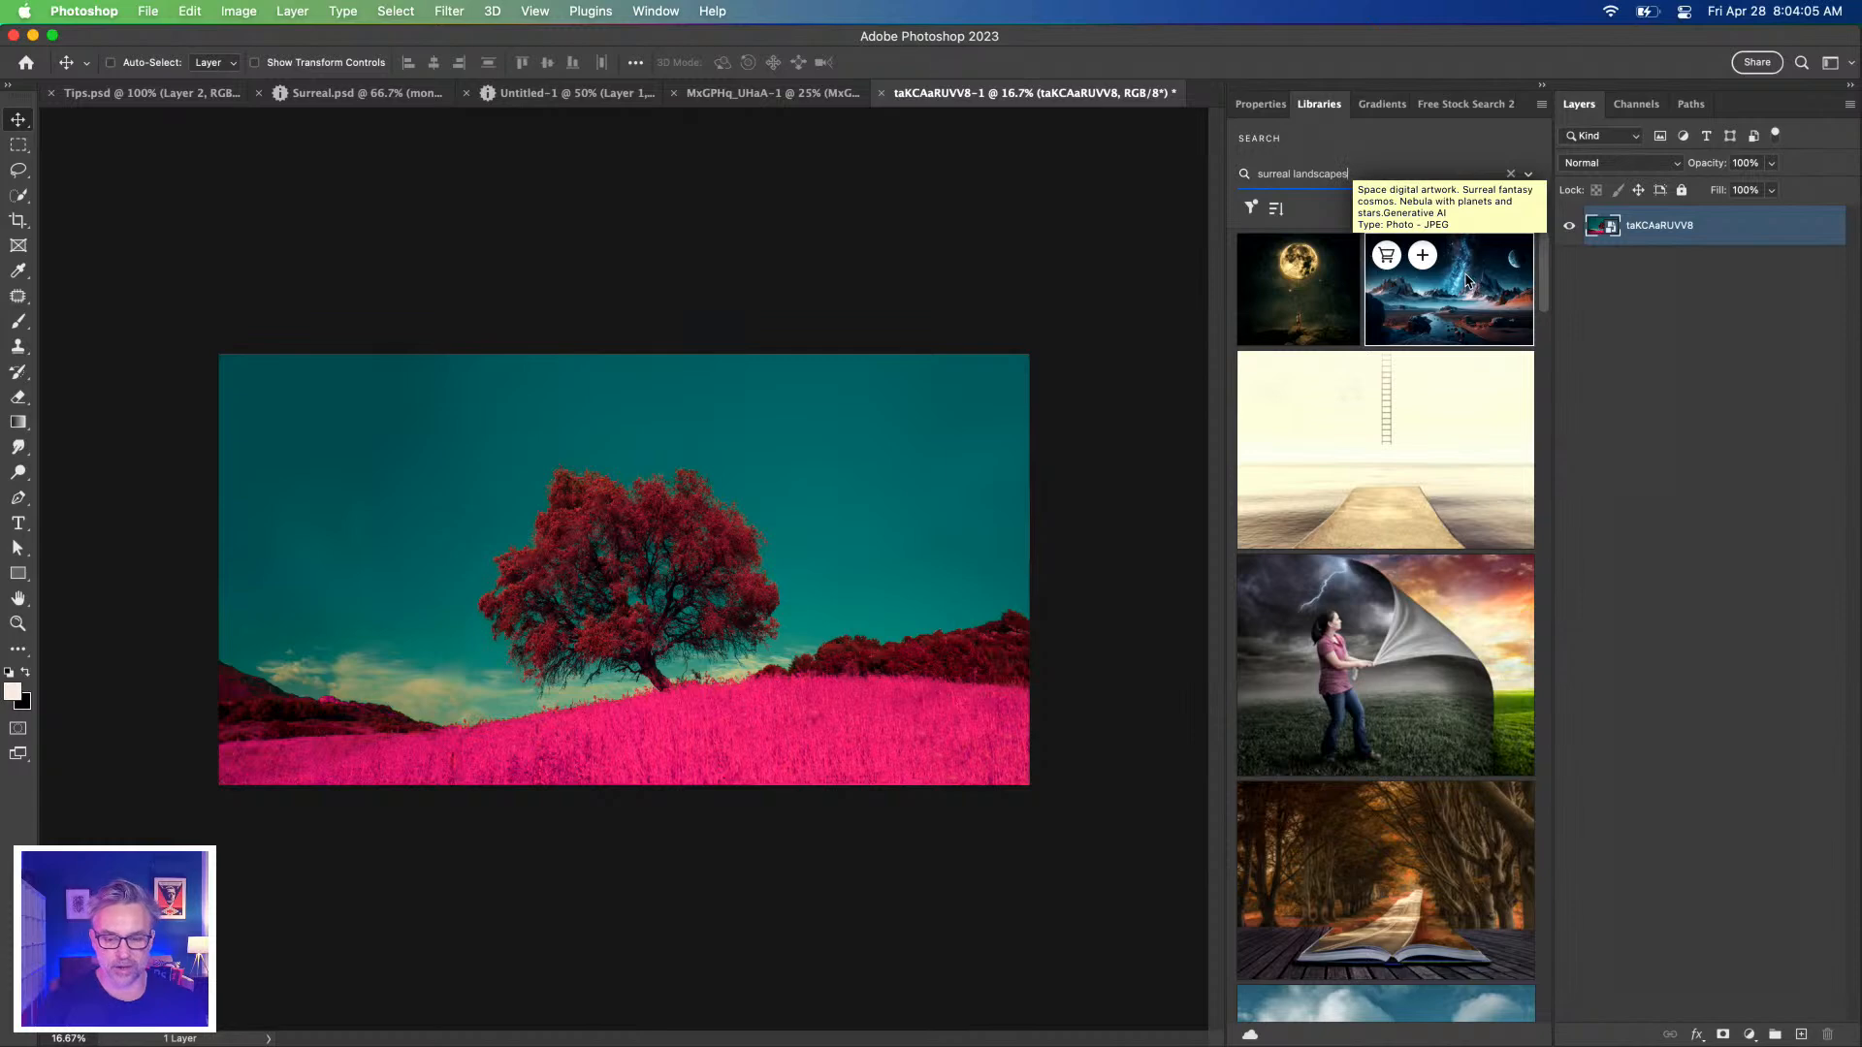
left_click(1465, 281)
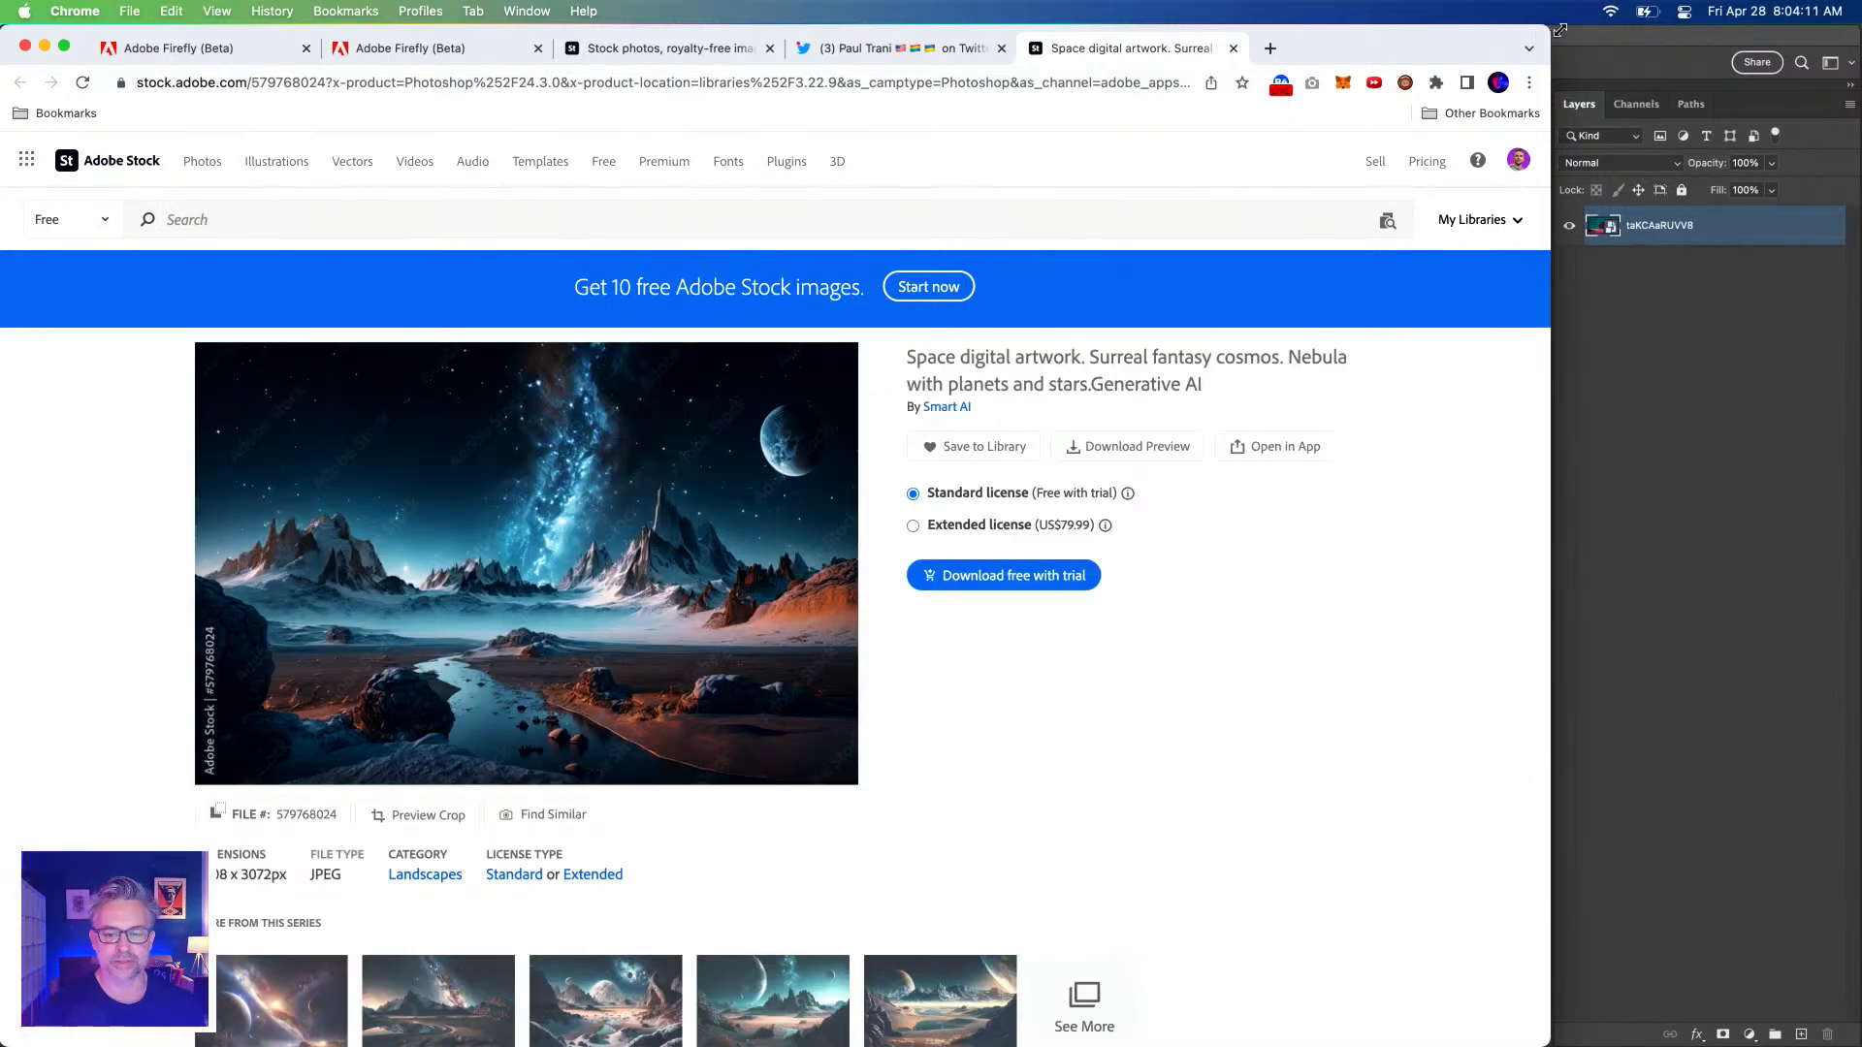
Maximise Chrome and search Adobe Stock's free content for 'surreal landscape'.
double_click(1448, 43)
scroll(104, 447, "down", 4)
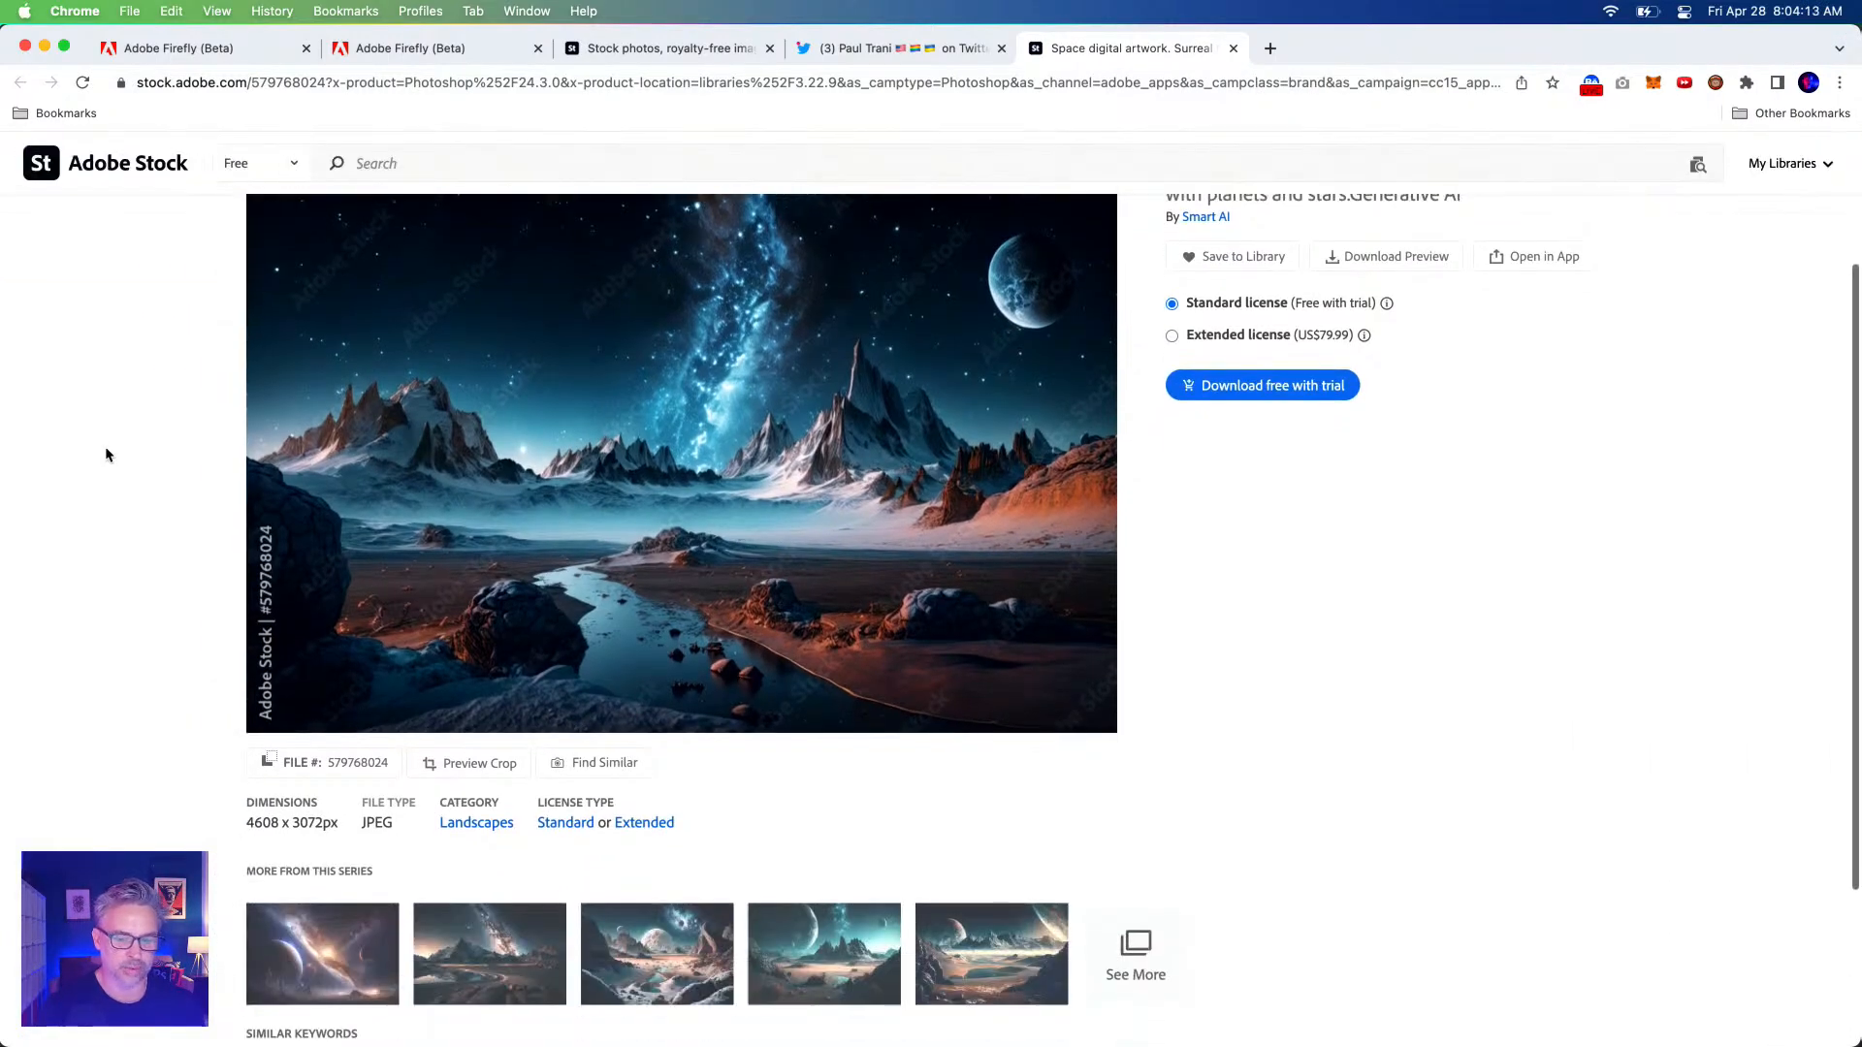
scroll(104, 446, "up", 4)
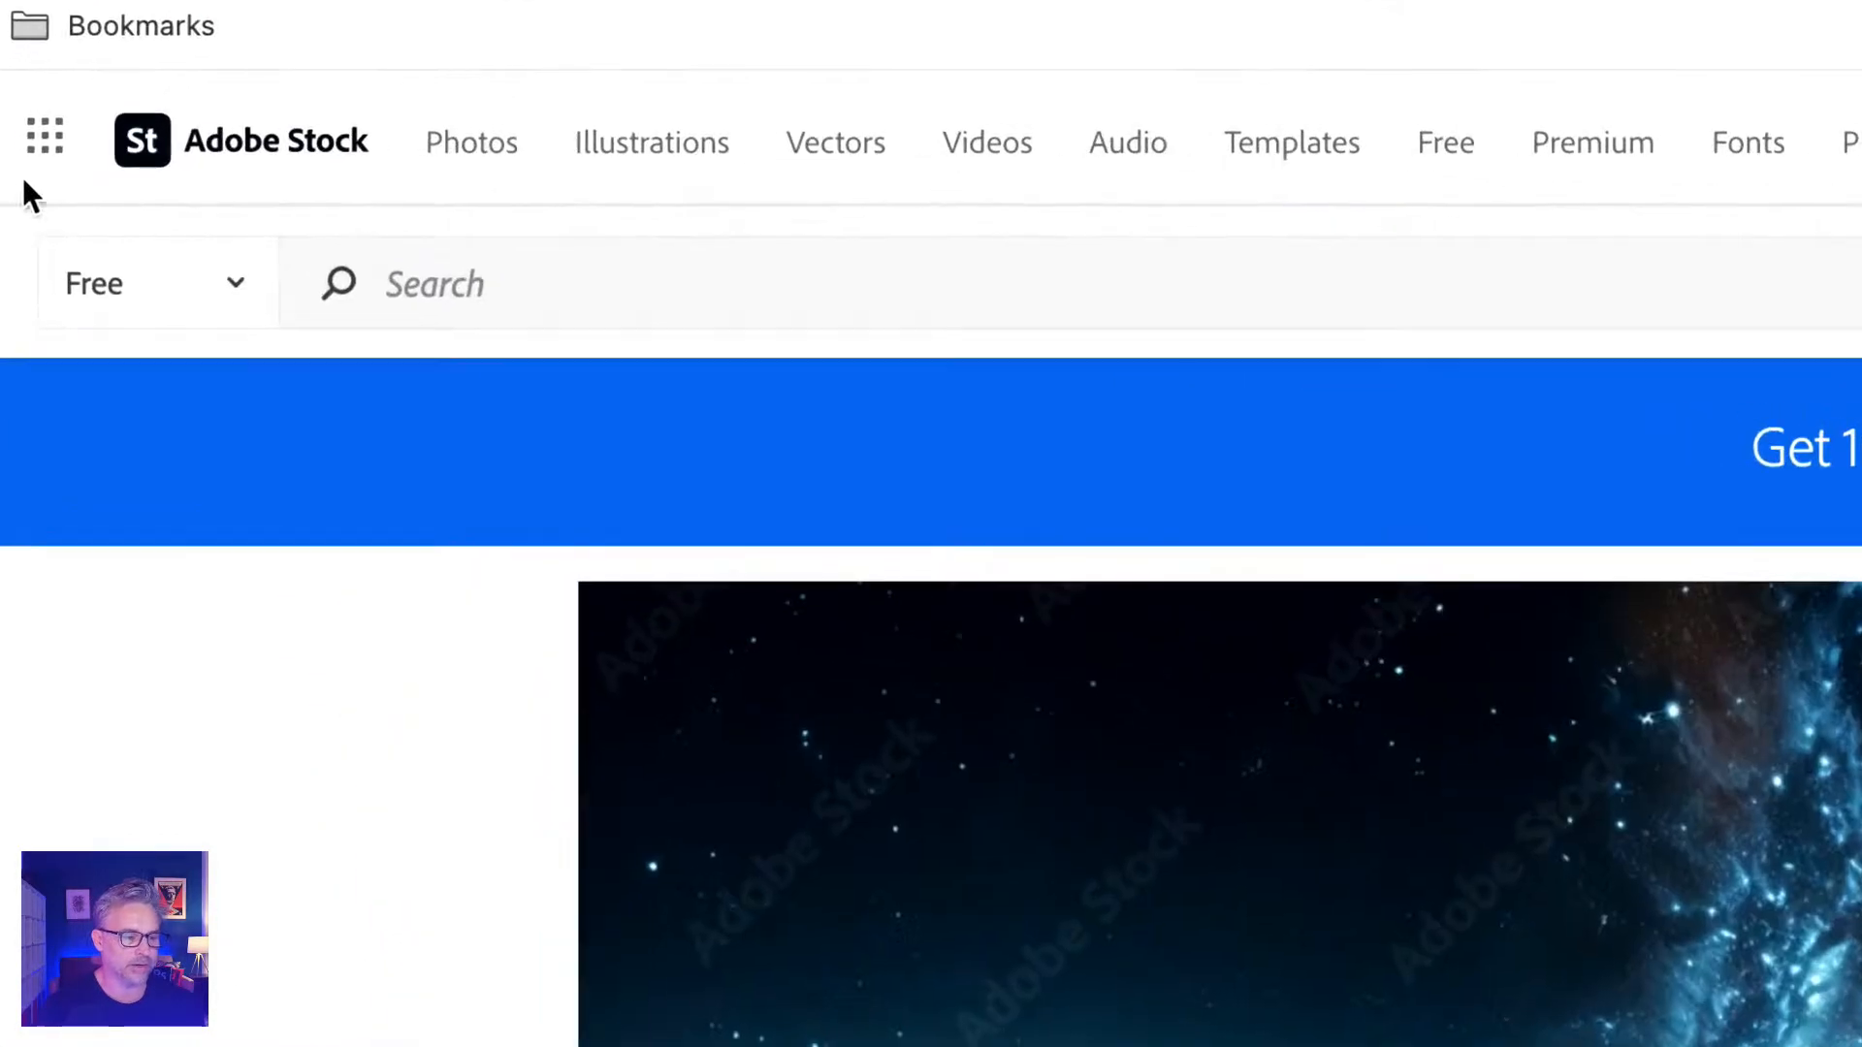
left_click(113, 260)
left_click(146, 291)
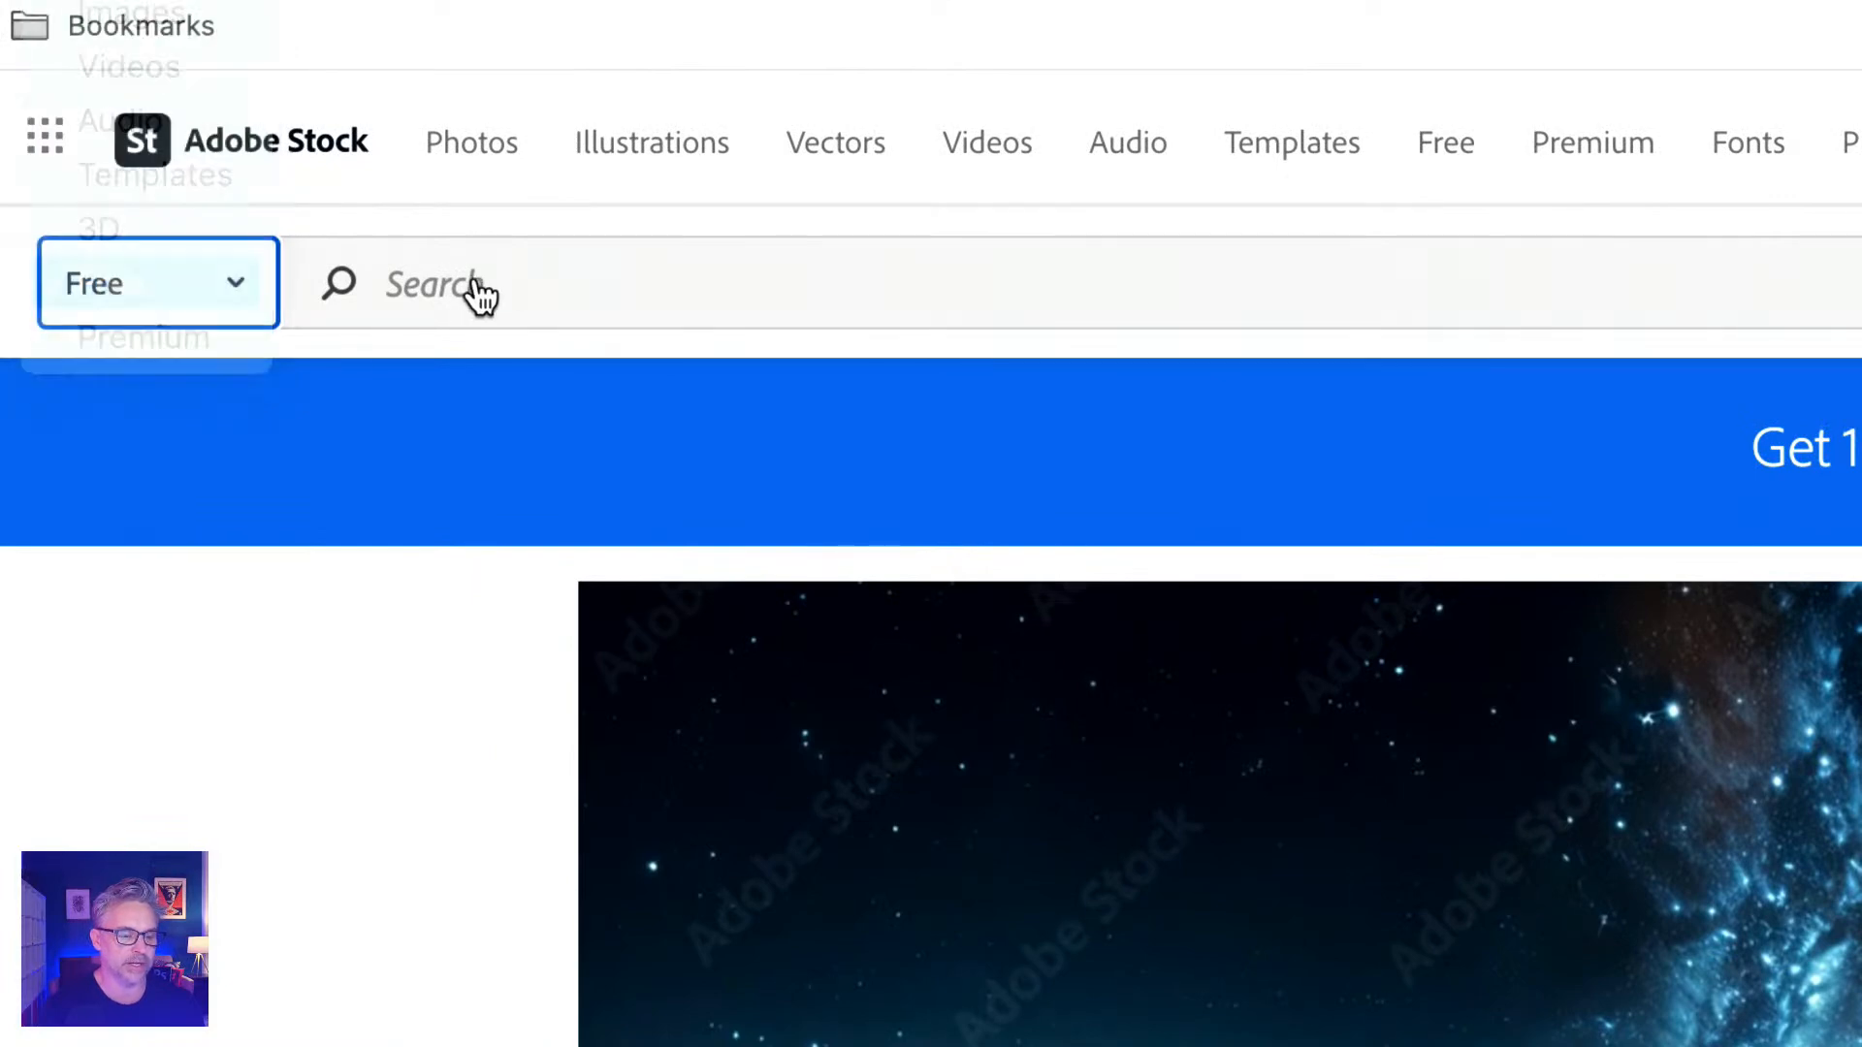
left_click(478, 284)
type("surreal ")
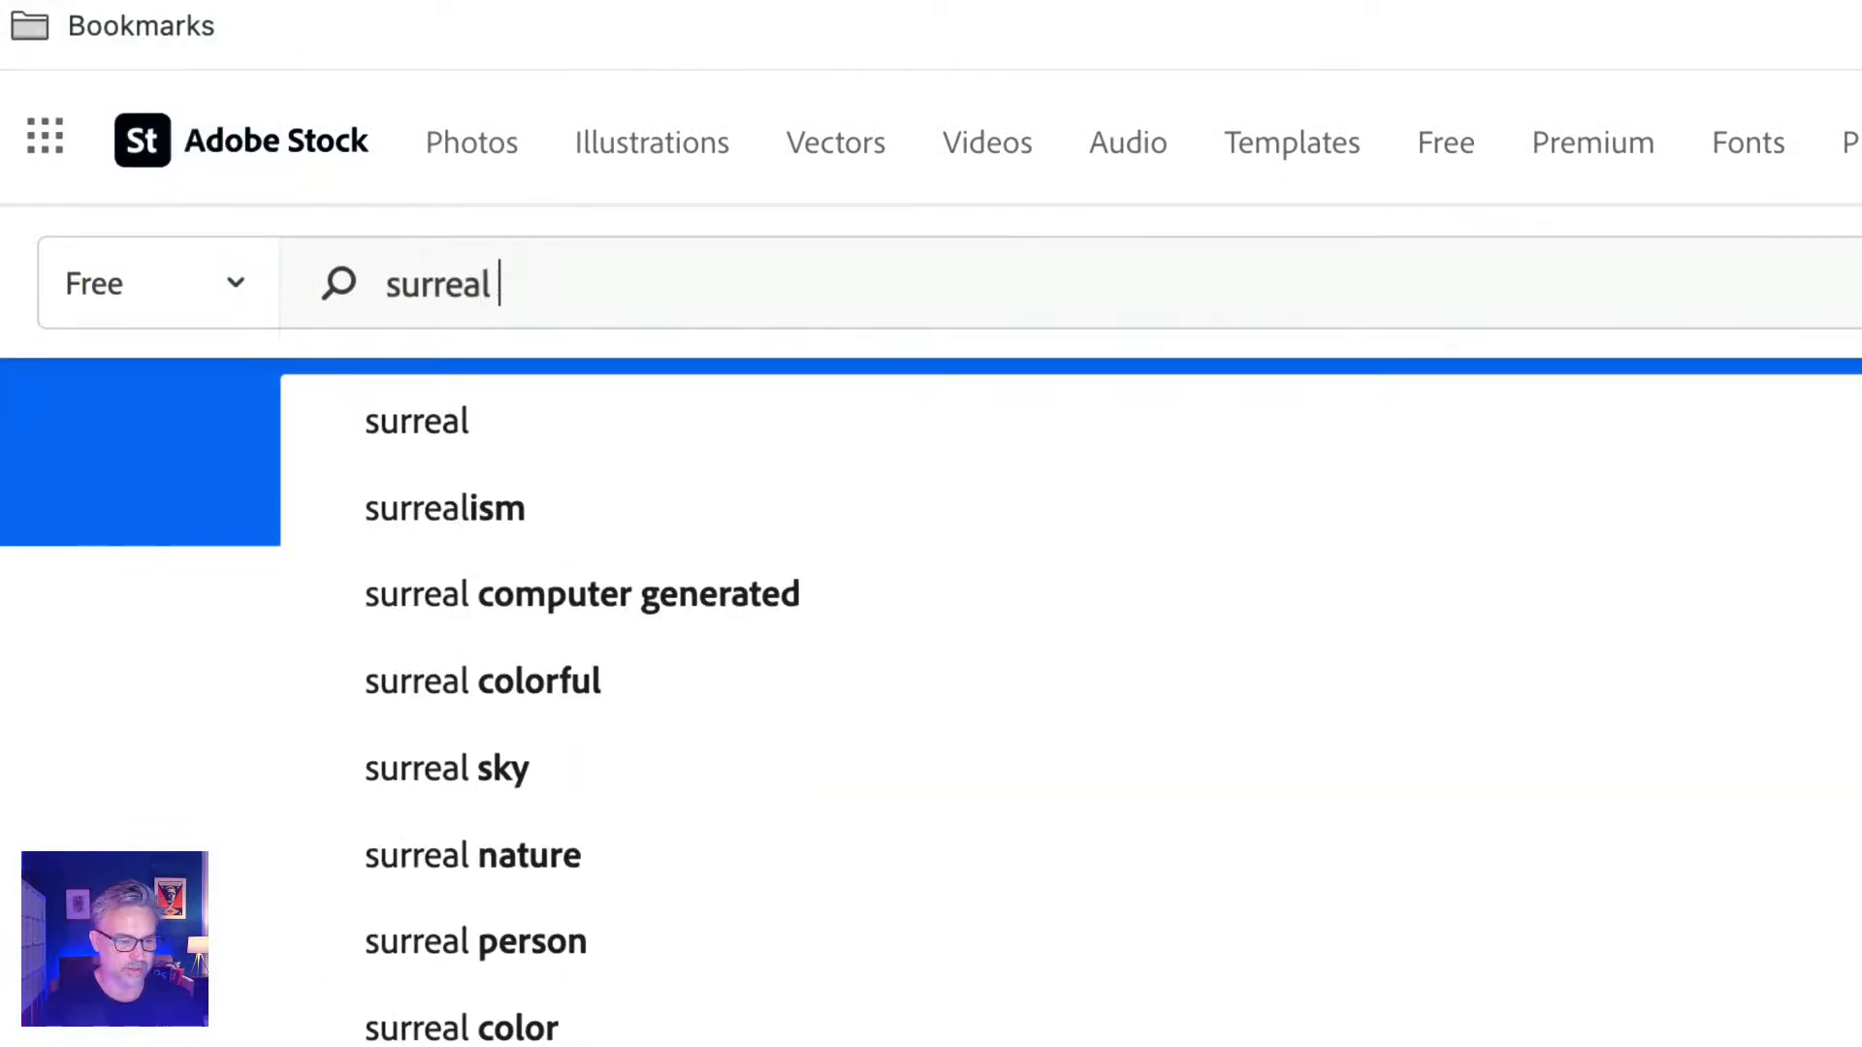
type("landscape")
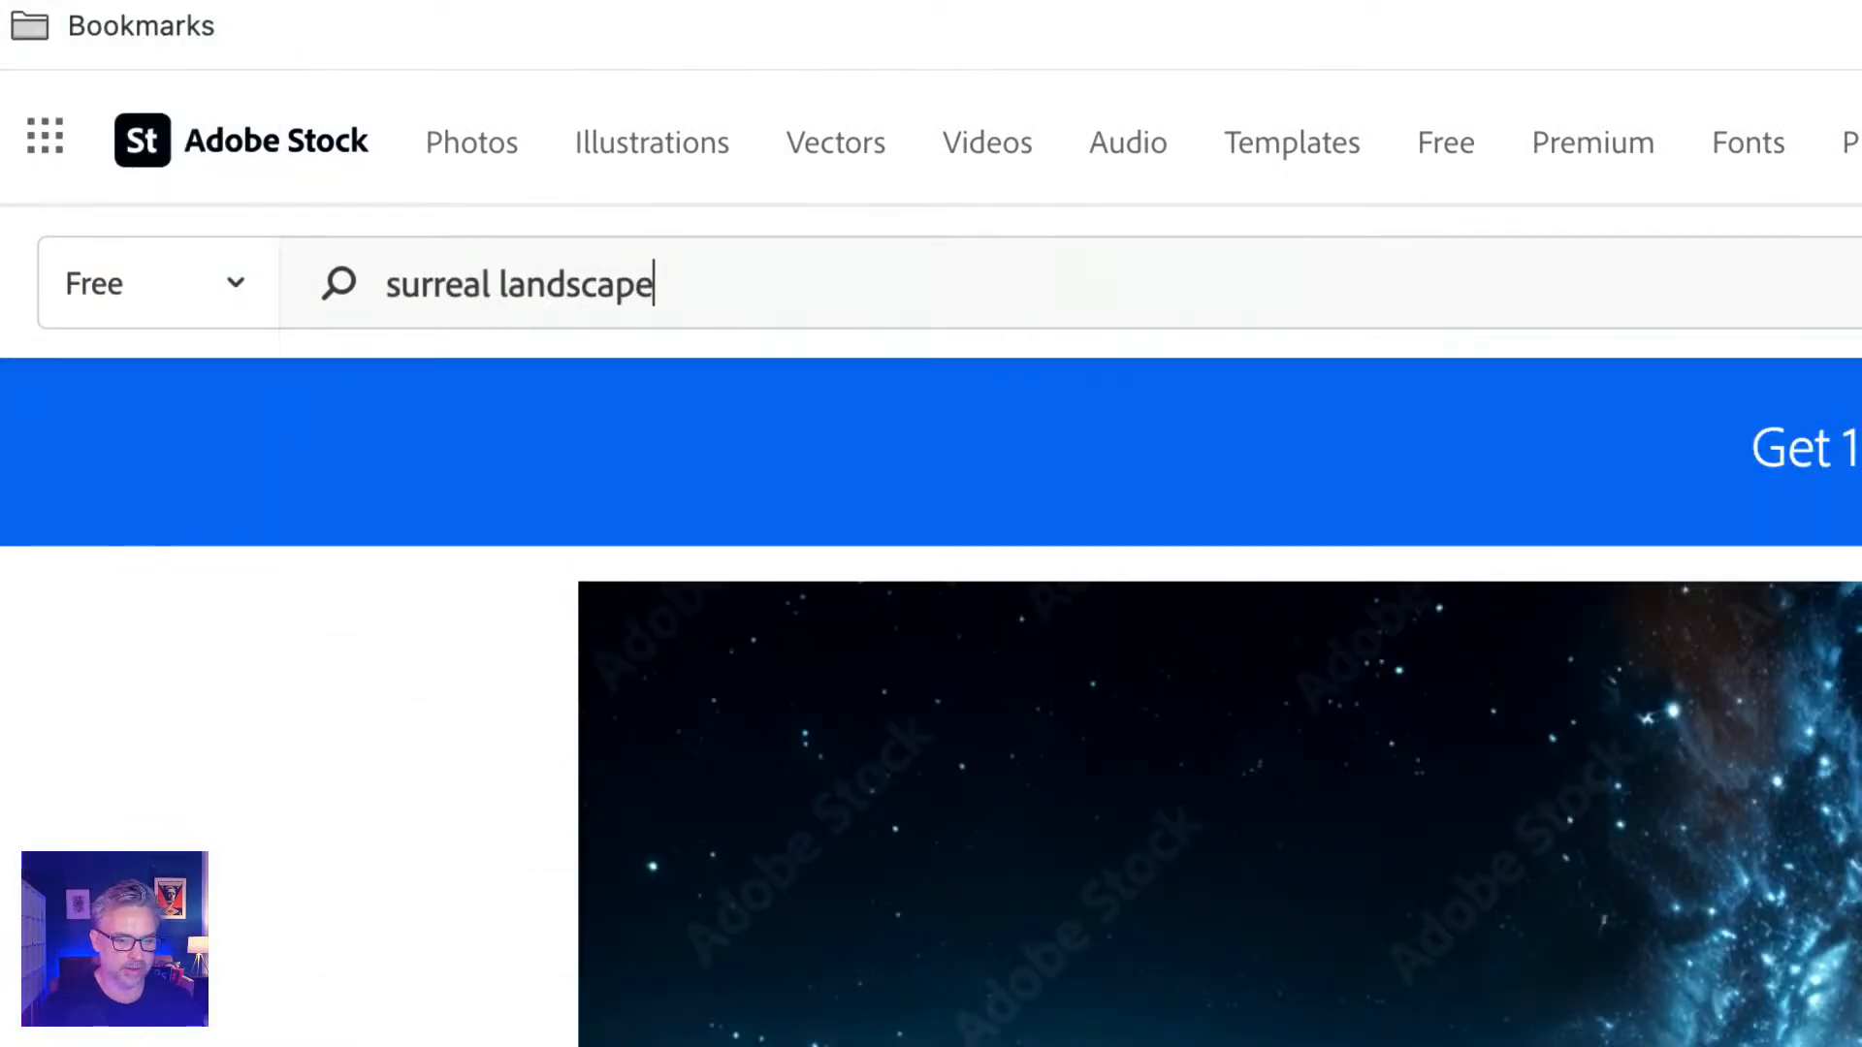
key("Return")
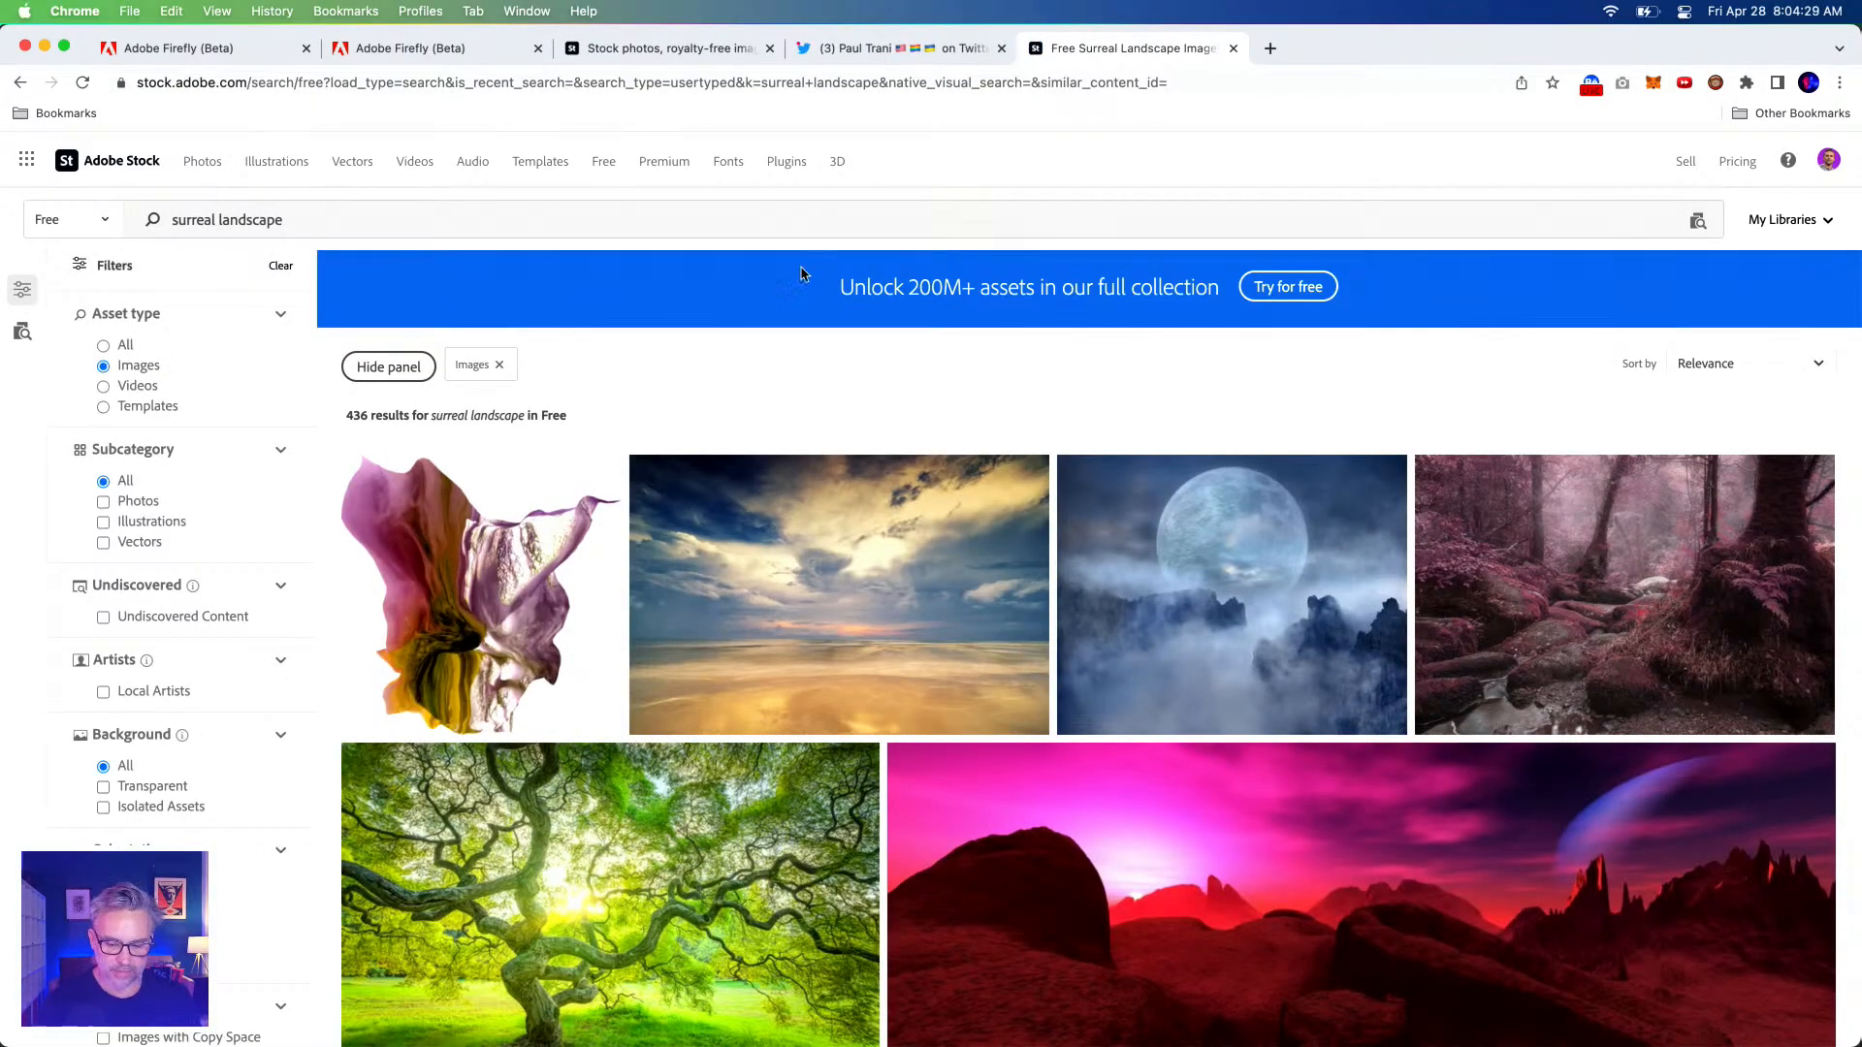
License the seascape photo for free and open AdobeStock_178200253.jpeg in Photoshop.
scroll(767, 368, "down", 4)
scroll(780, 485, "up", 3)
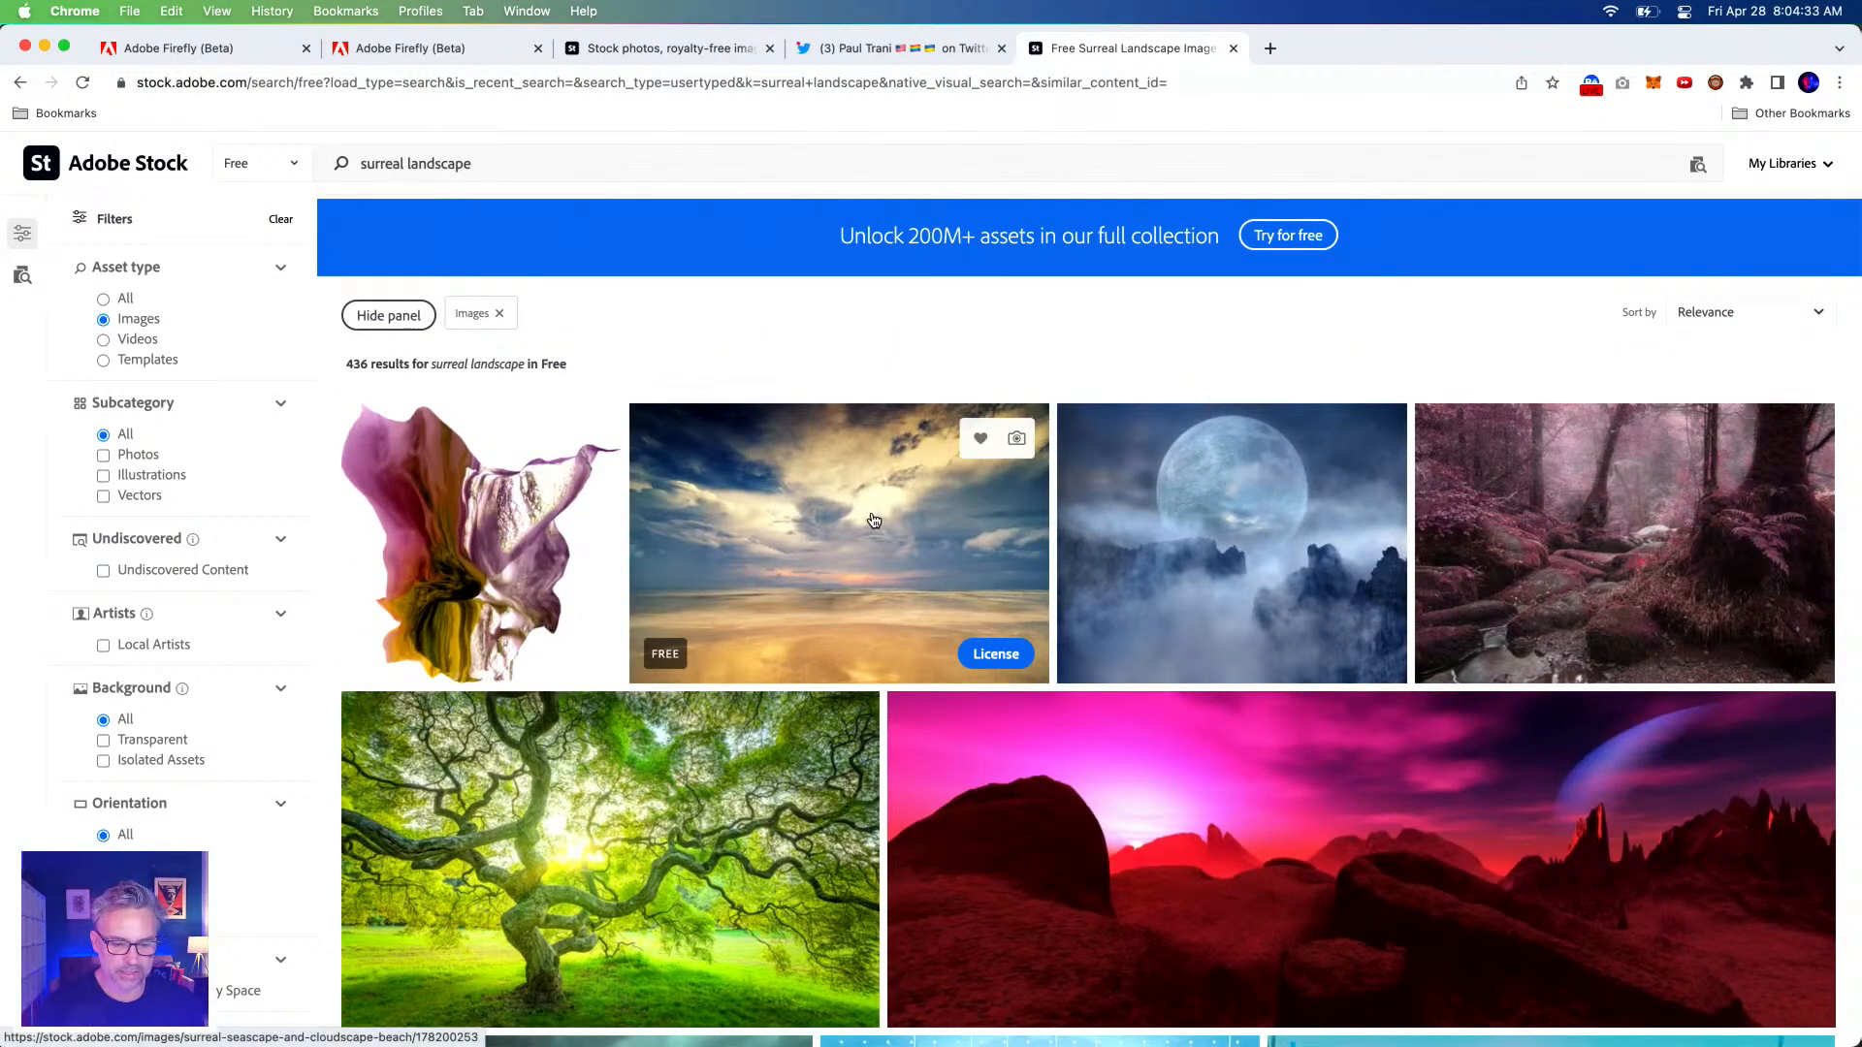
scroll(878, 513, "down", 3)
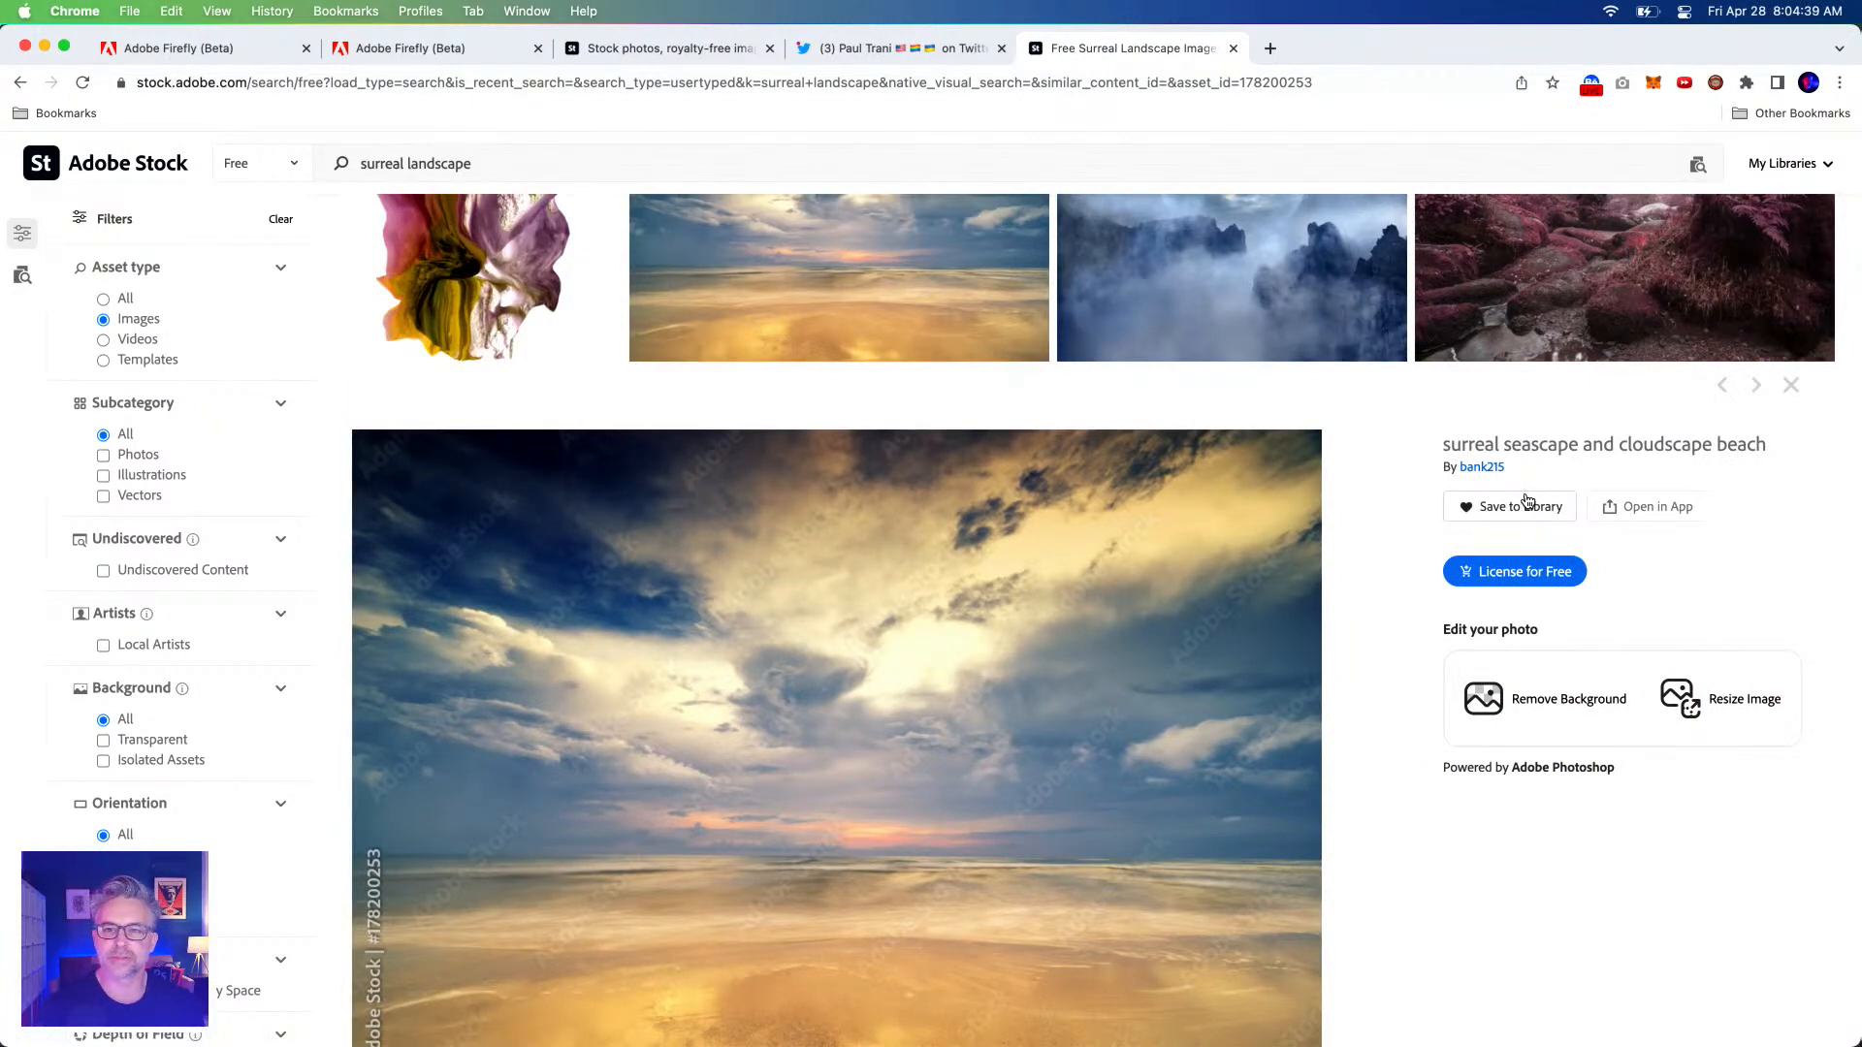
left_click(1510, 572)
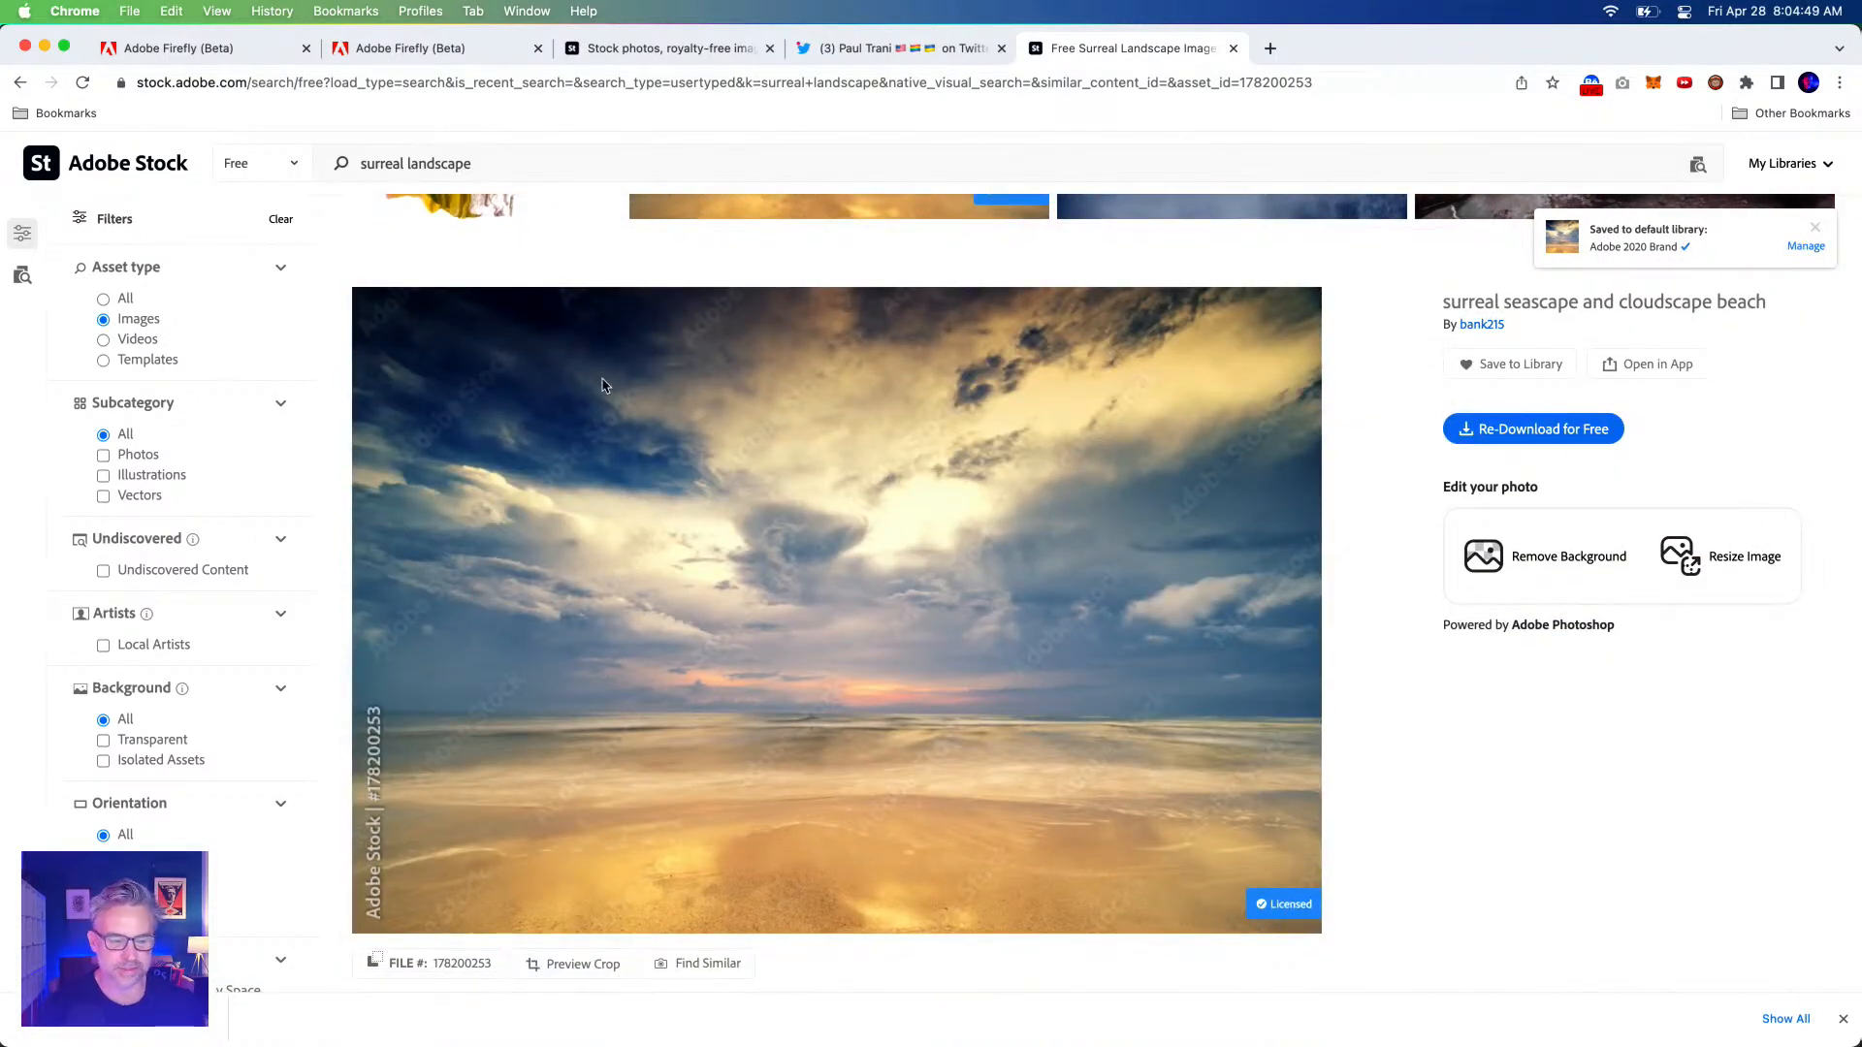
left_click(114, 1018)
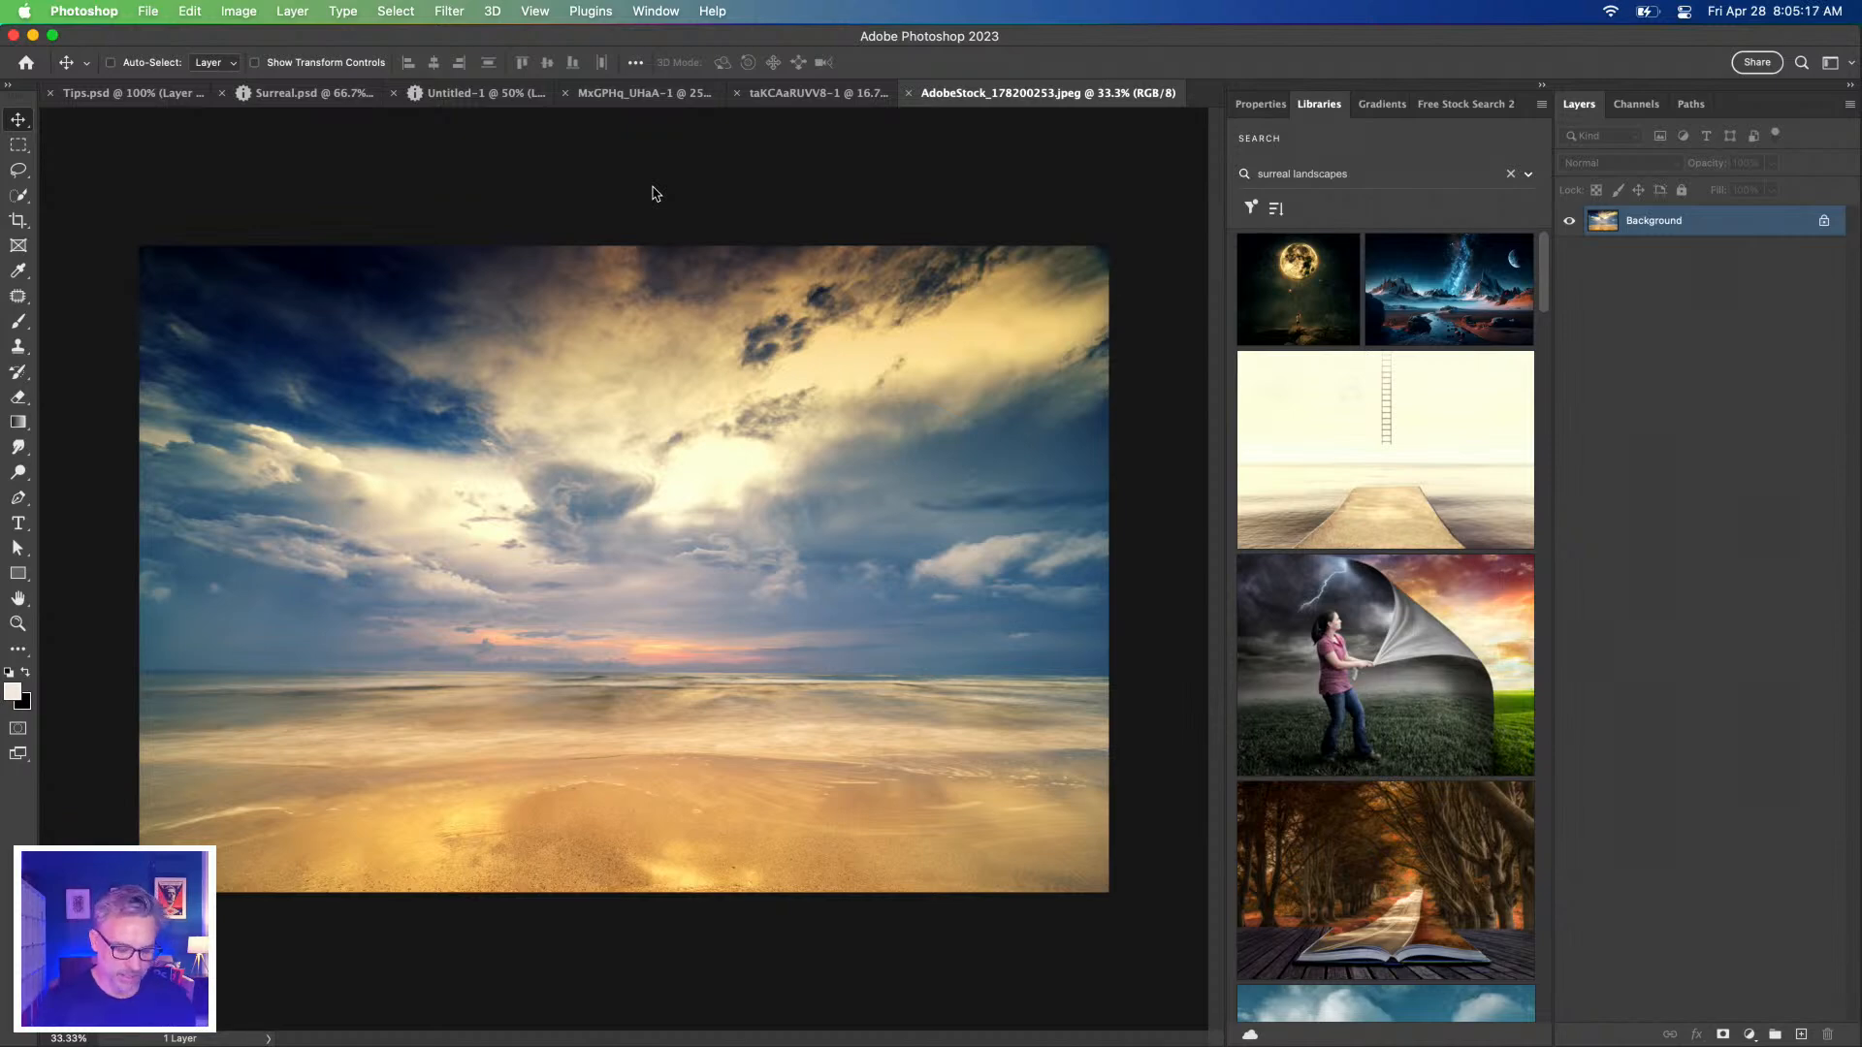
Copy the whole seascape image, close its document, and paste it into Untitled-1.
key("super+a")
key("super+c")
key("super+w")
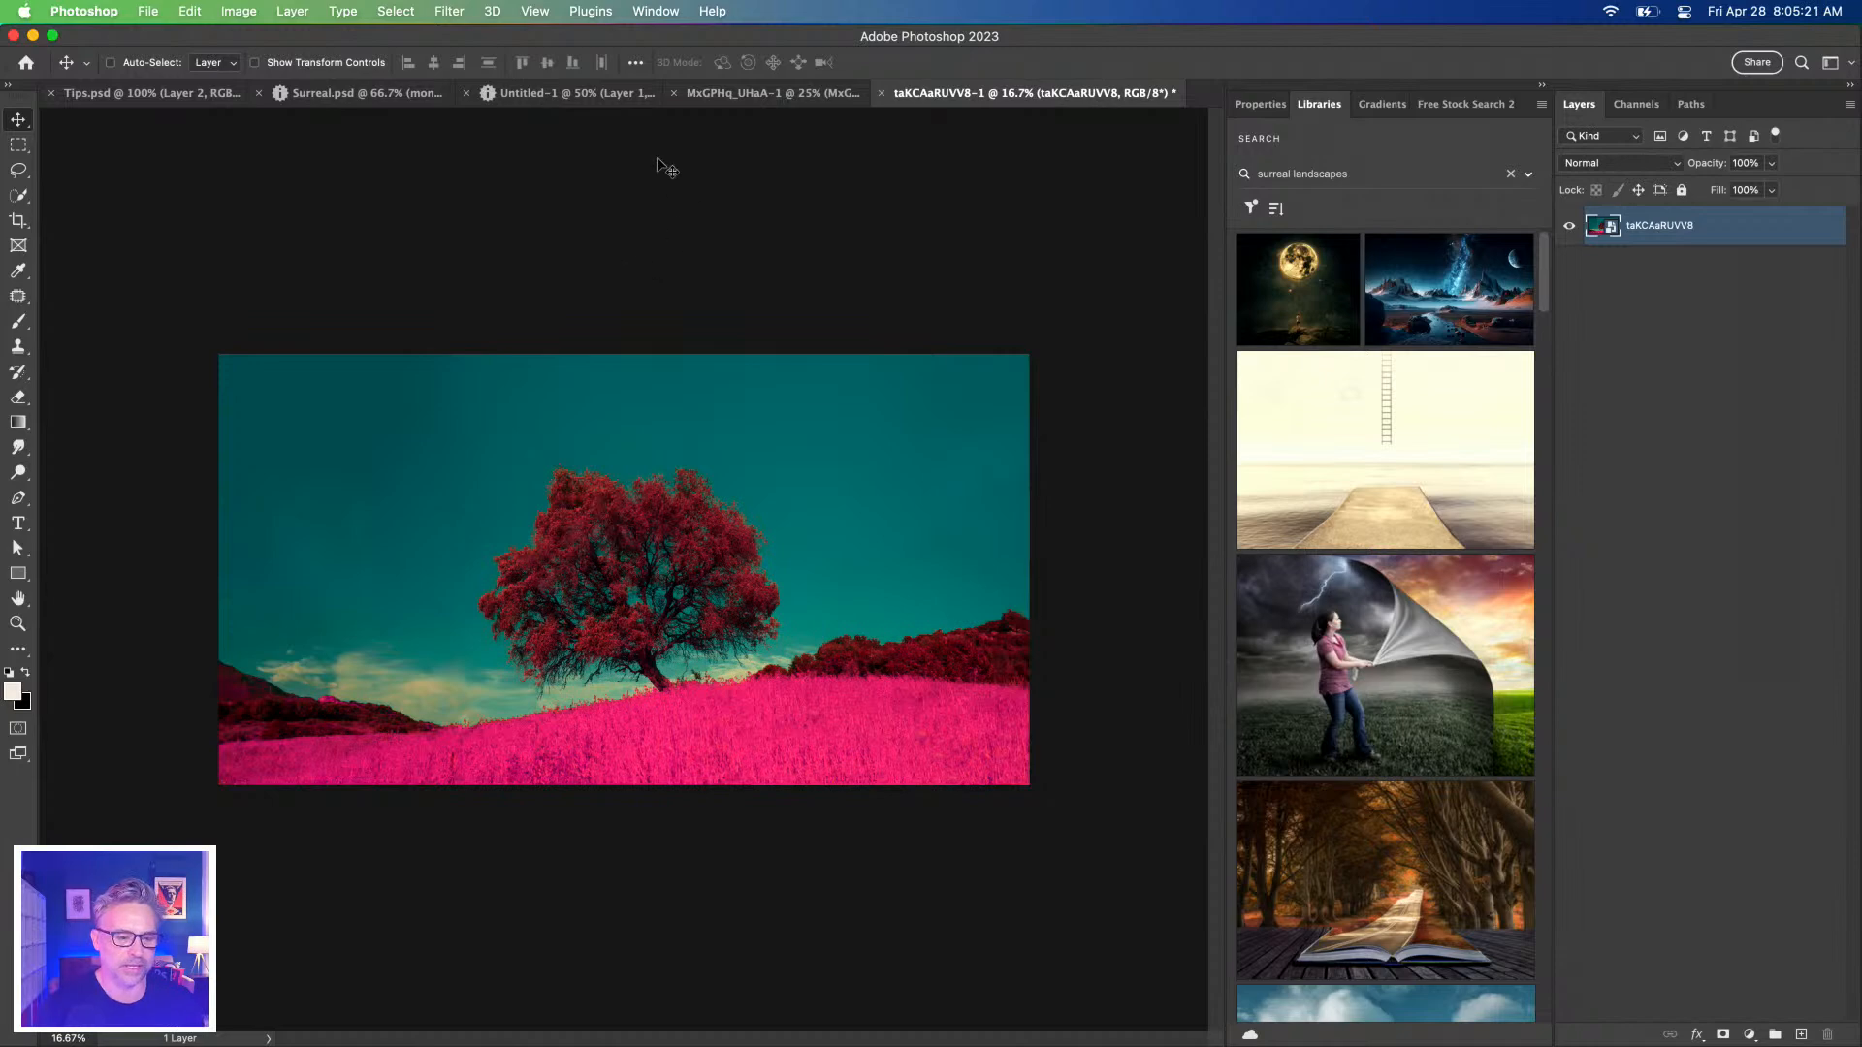
left_click(572, 93)
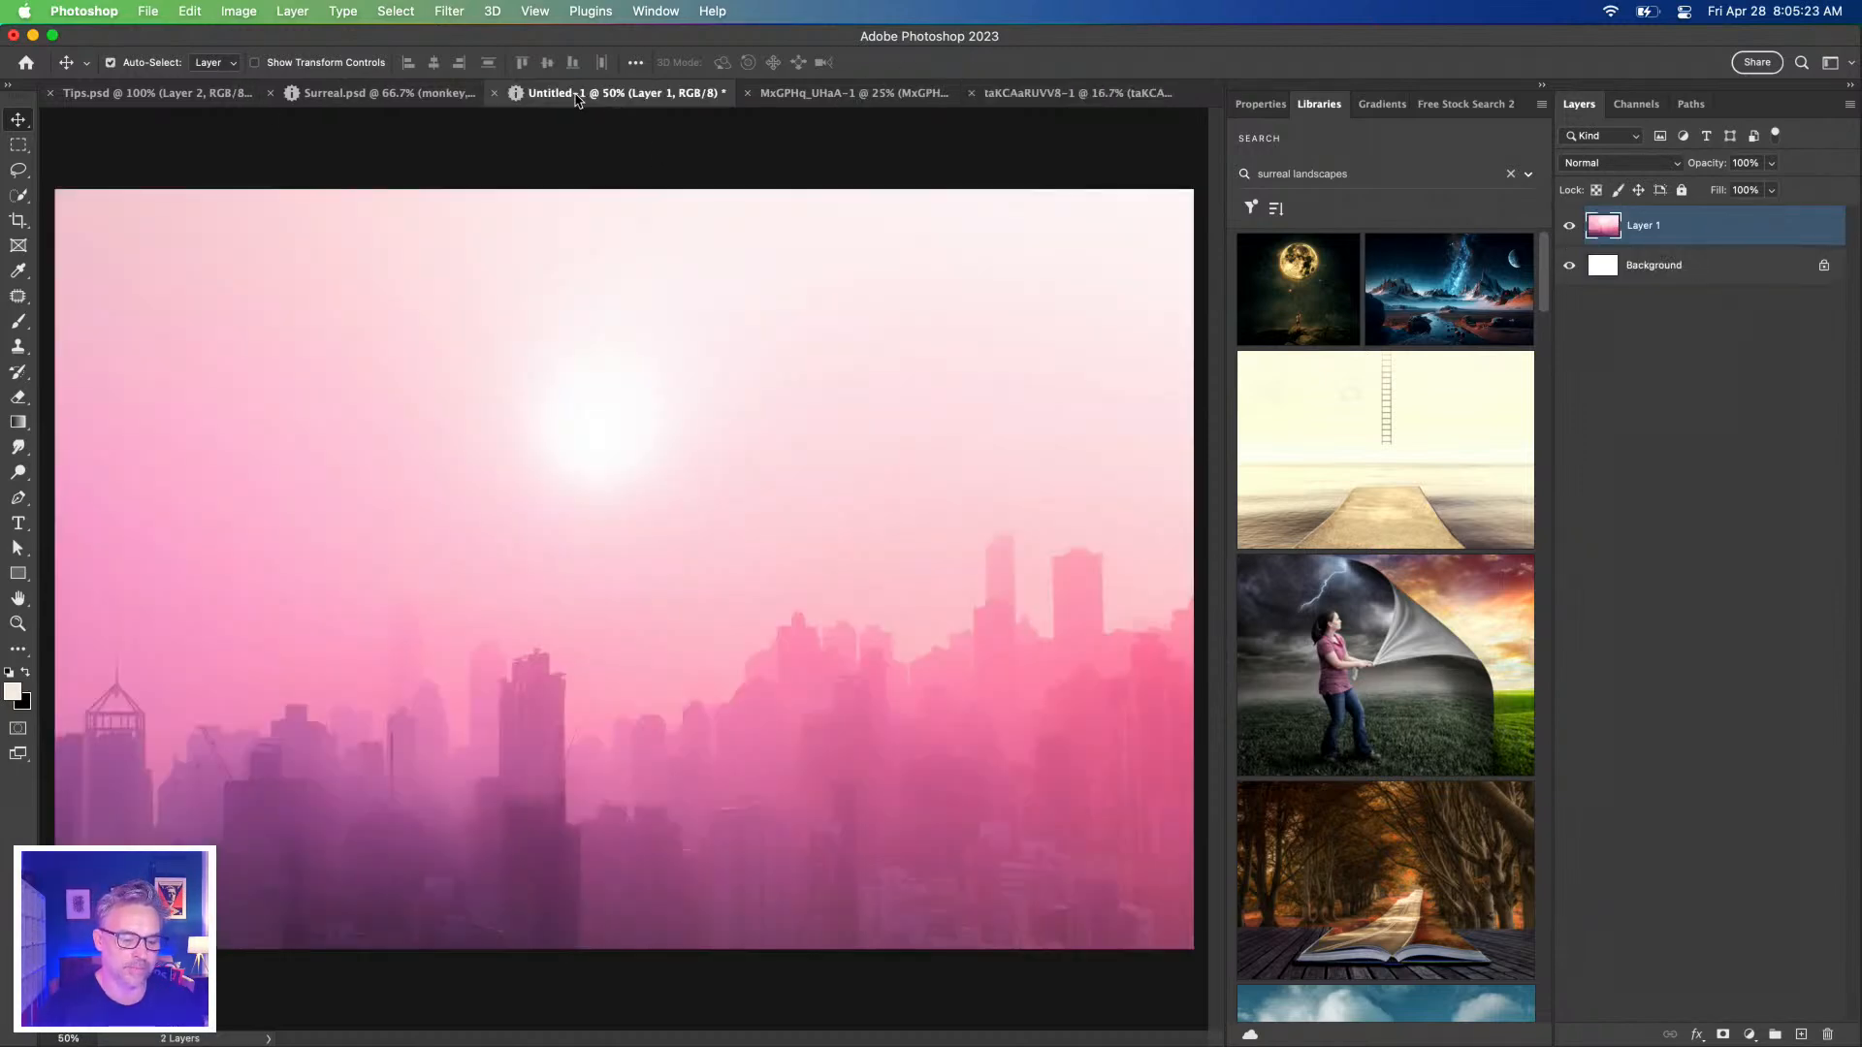
key("super+v")
Copy the red tree on teal image and paste it into Untitled-1 as a new layer.
left_click(1074, 93)
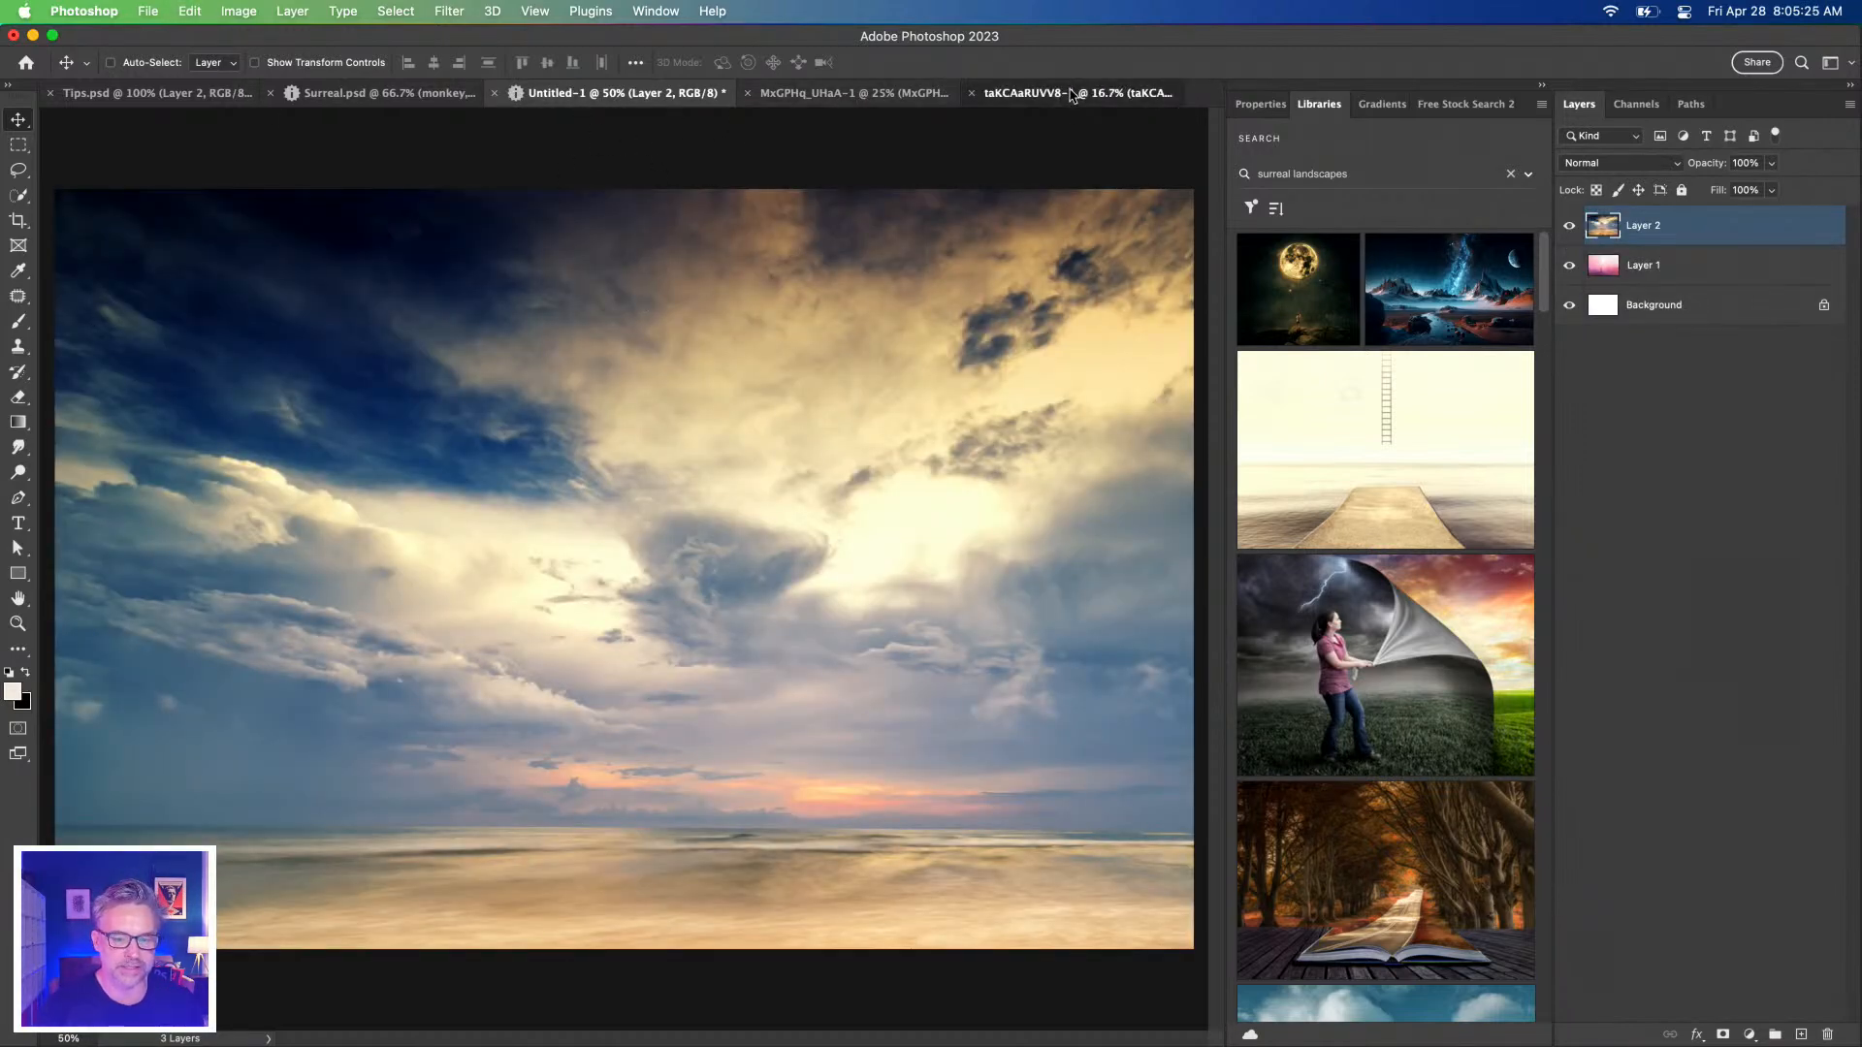
key("super")
key("super+c")
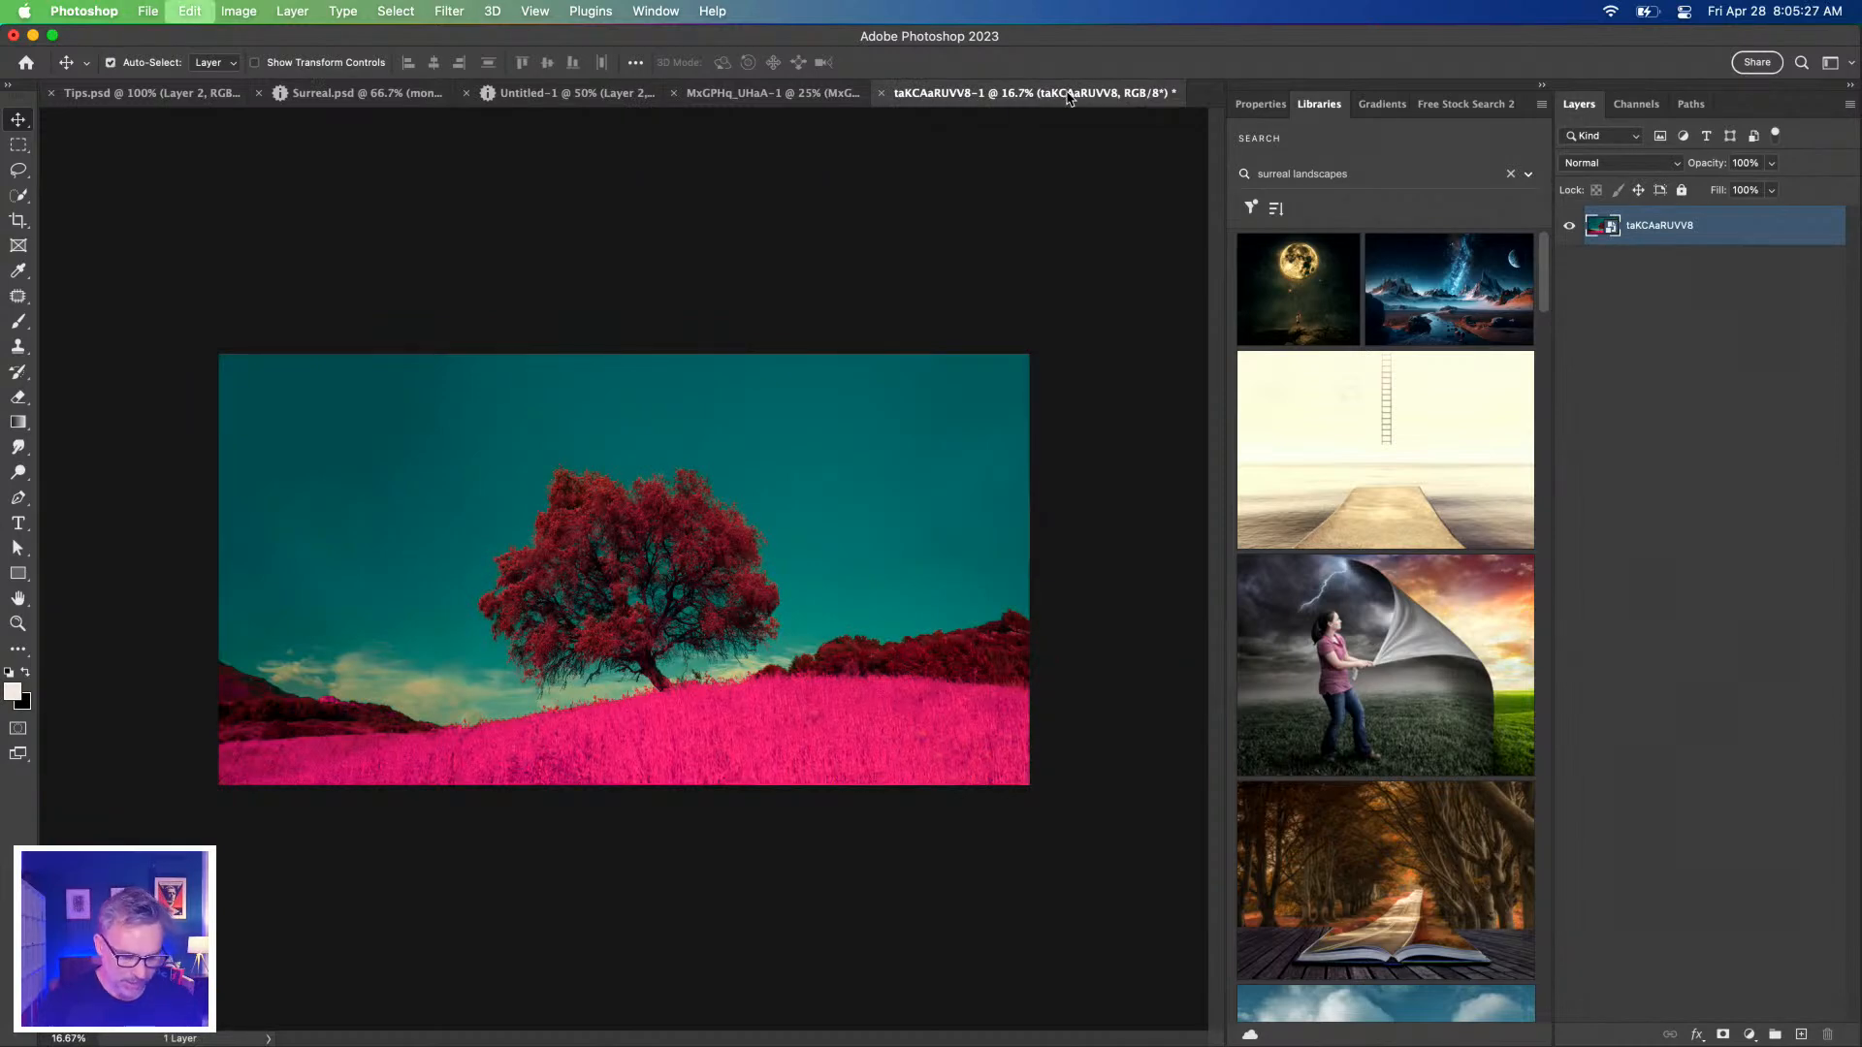
left_click(702, 92)
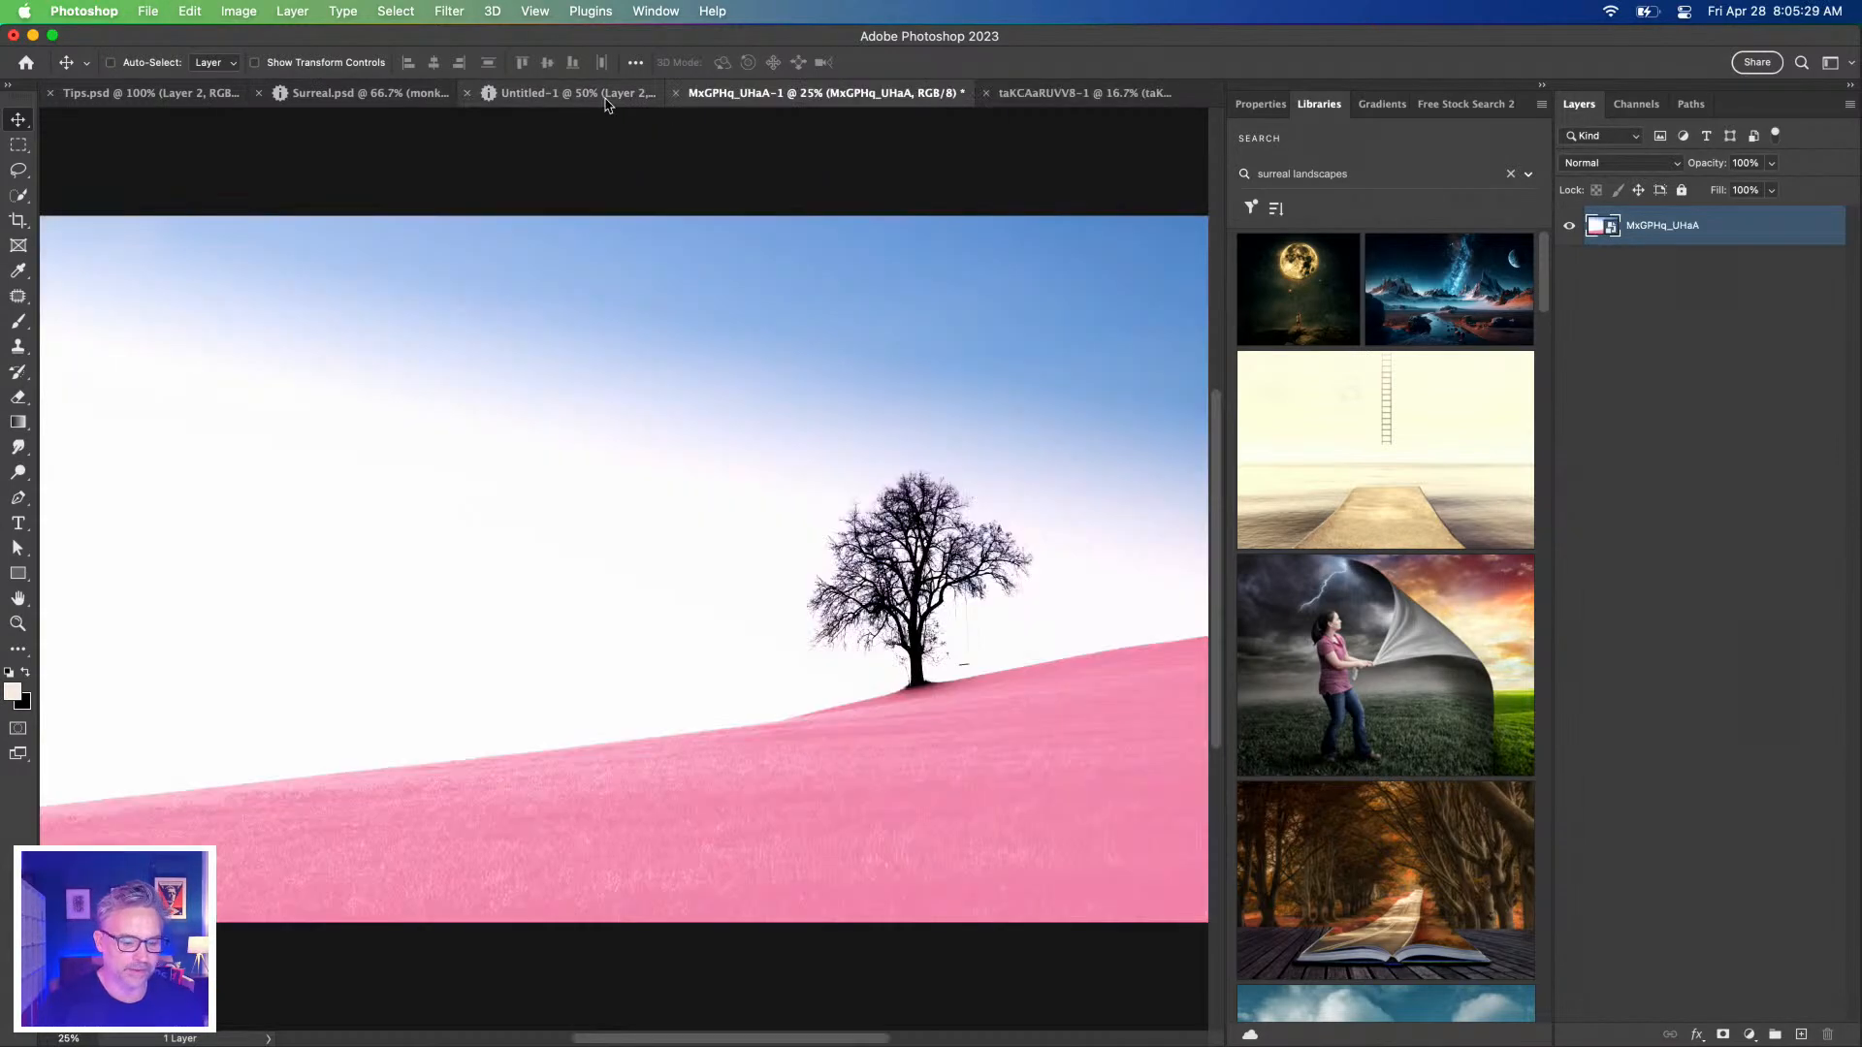
left_click(582, 101)
key("super+v")
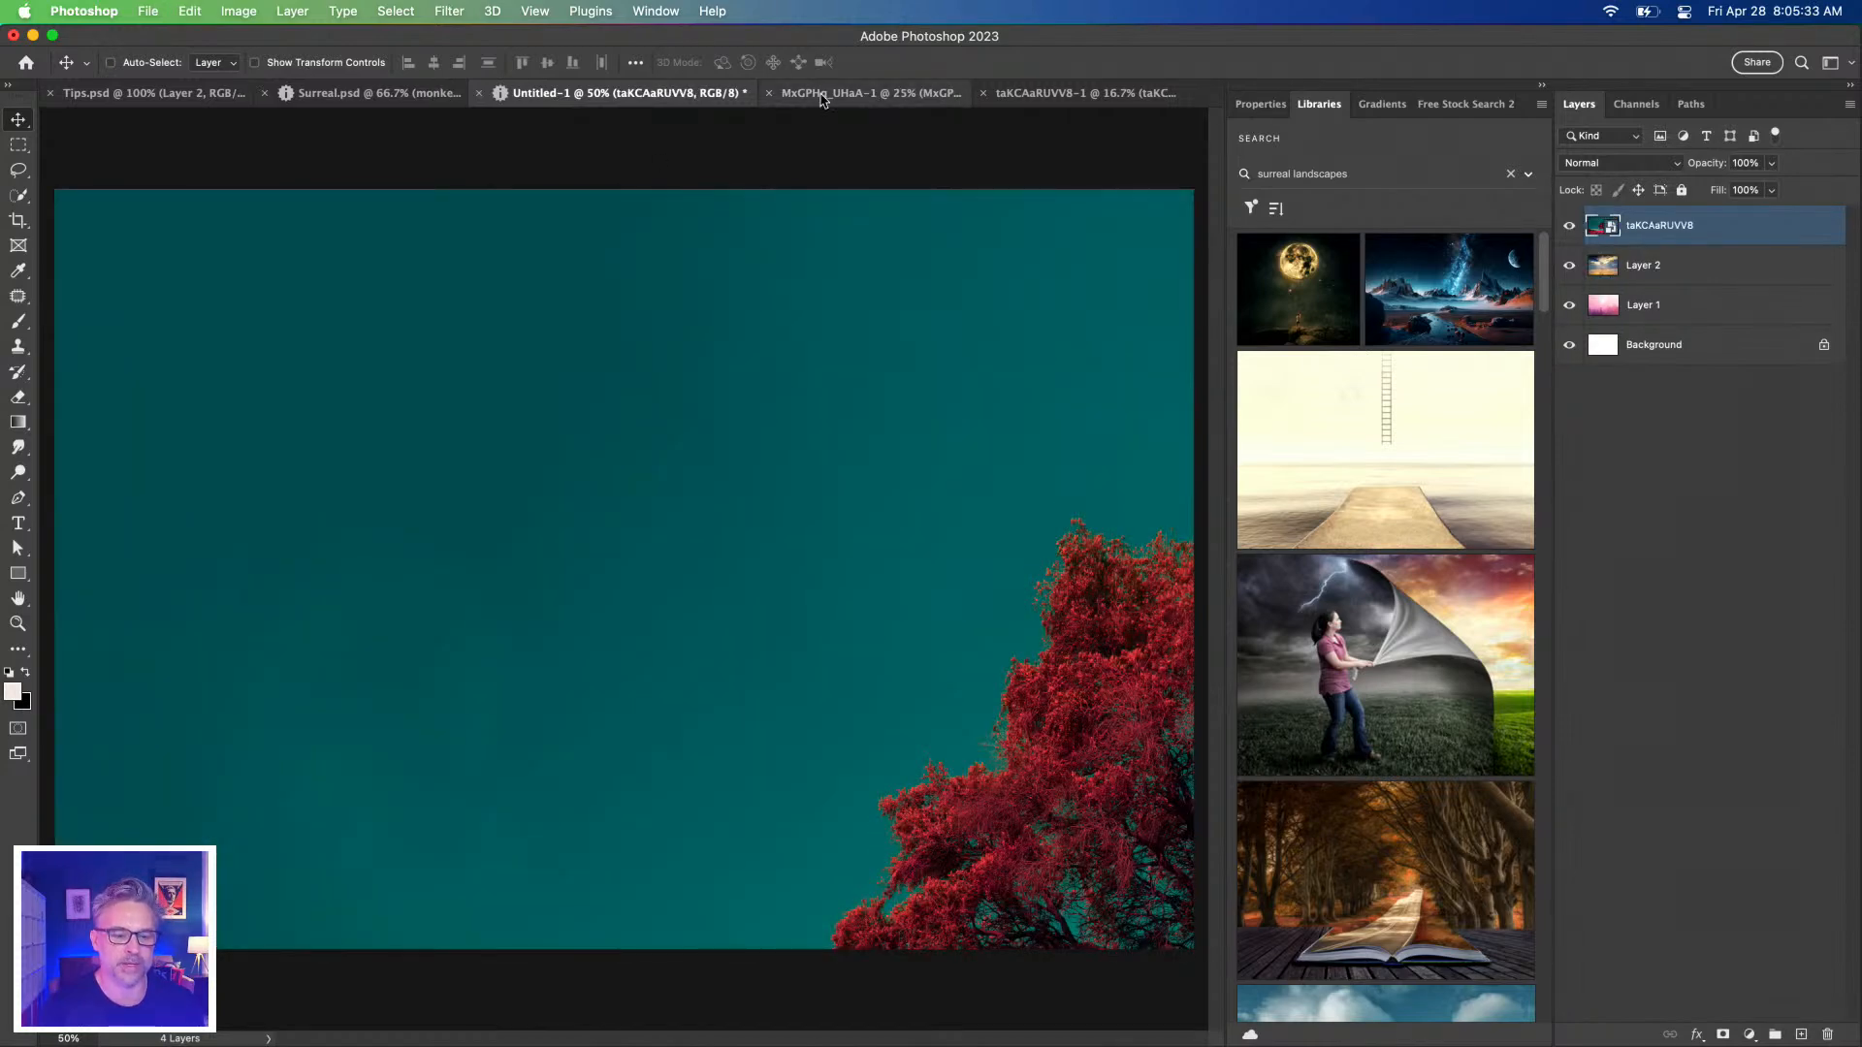
Keep the pink-hill tree document open, clear its selection, and paste into Untitled-1 as Layer 3.
left_click(824, 95)
key("super+v")
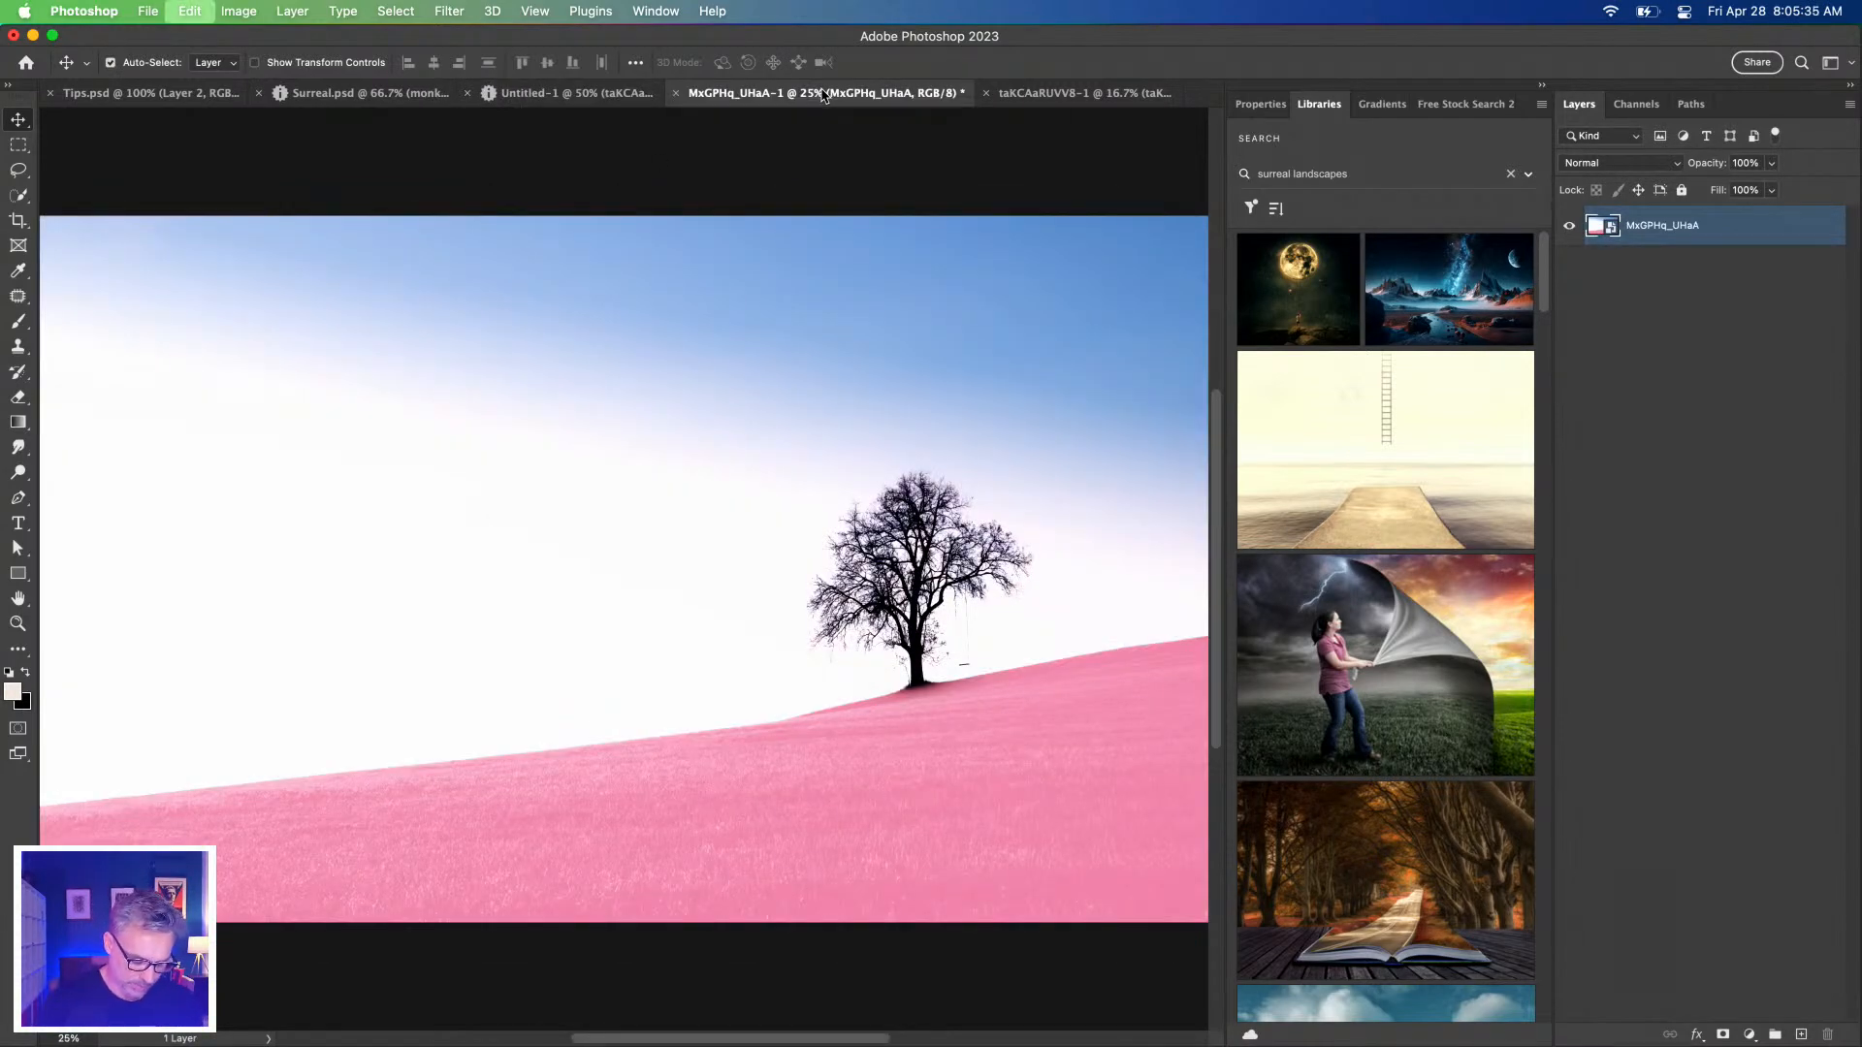
key("super+w")
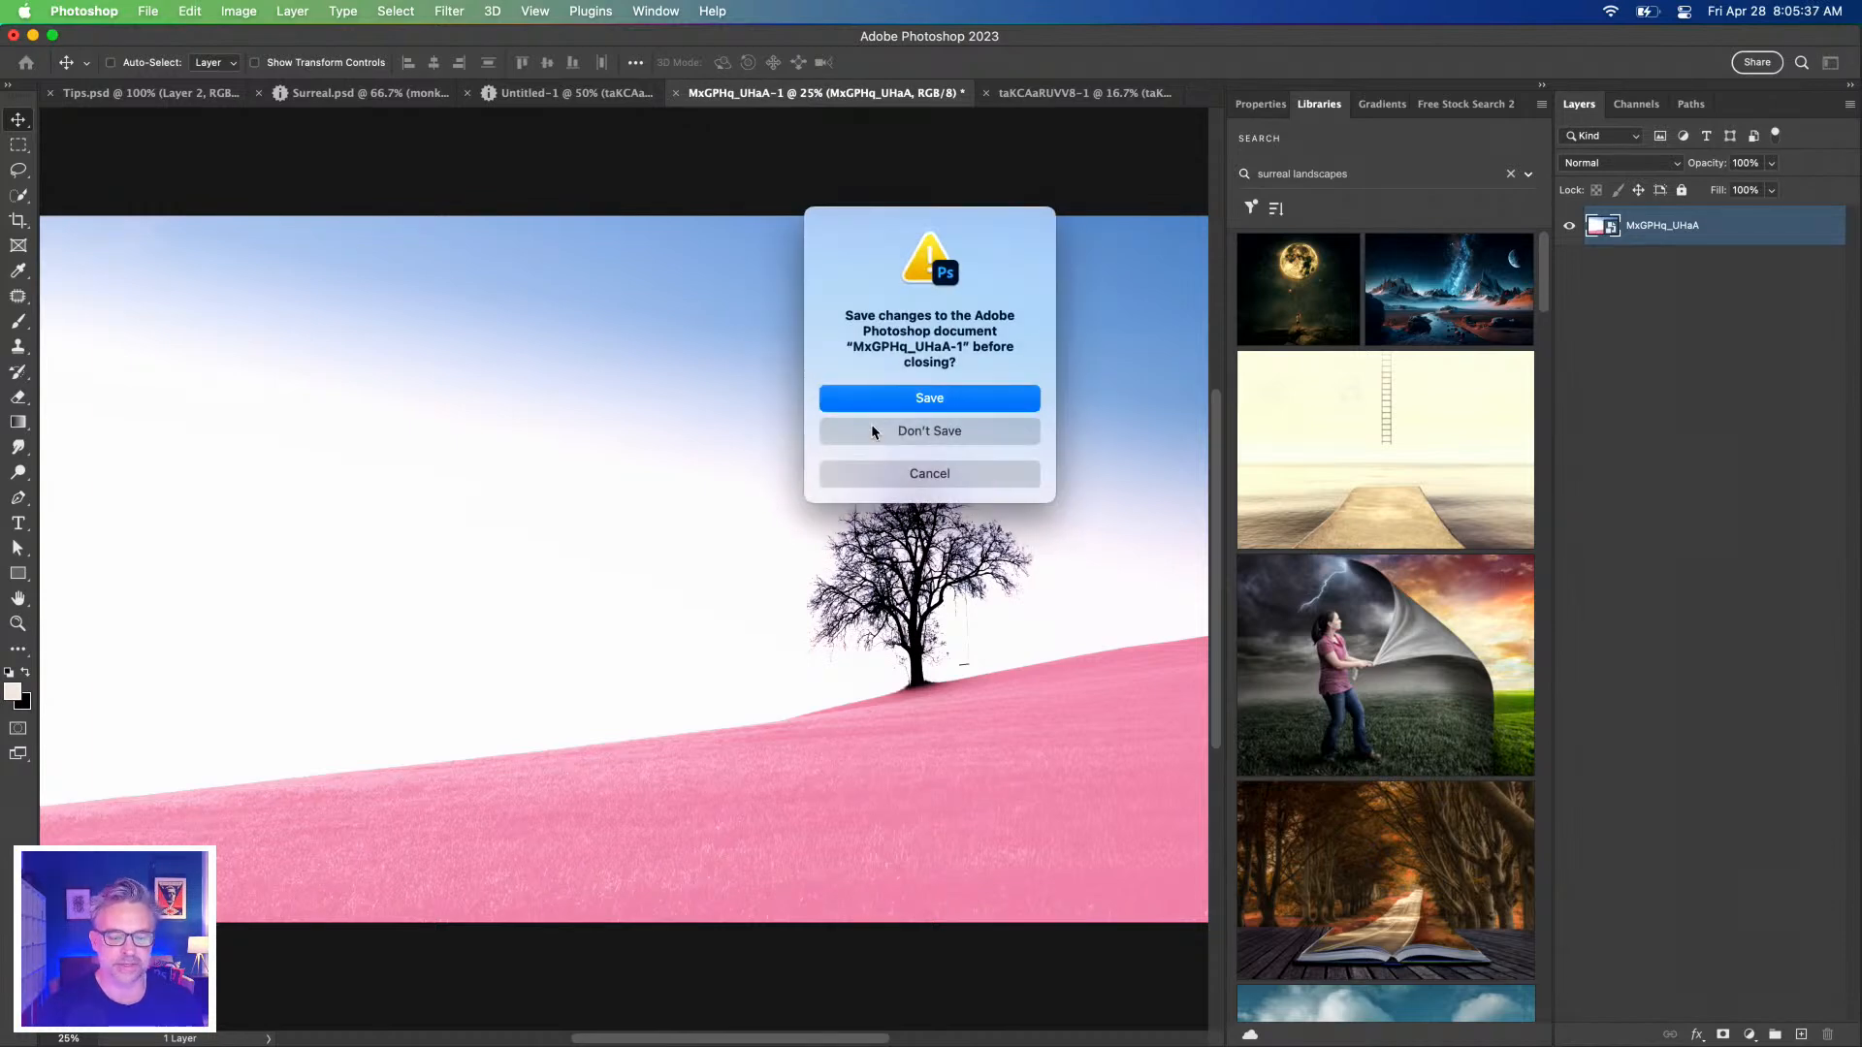
left_click(902, 473)
key("super+a")
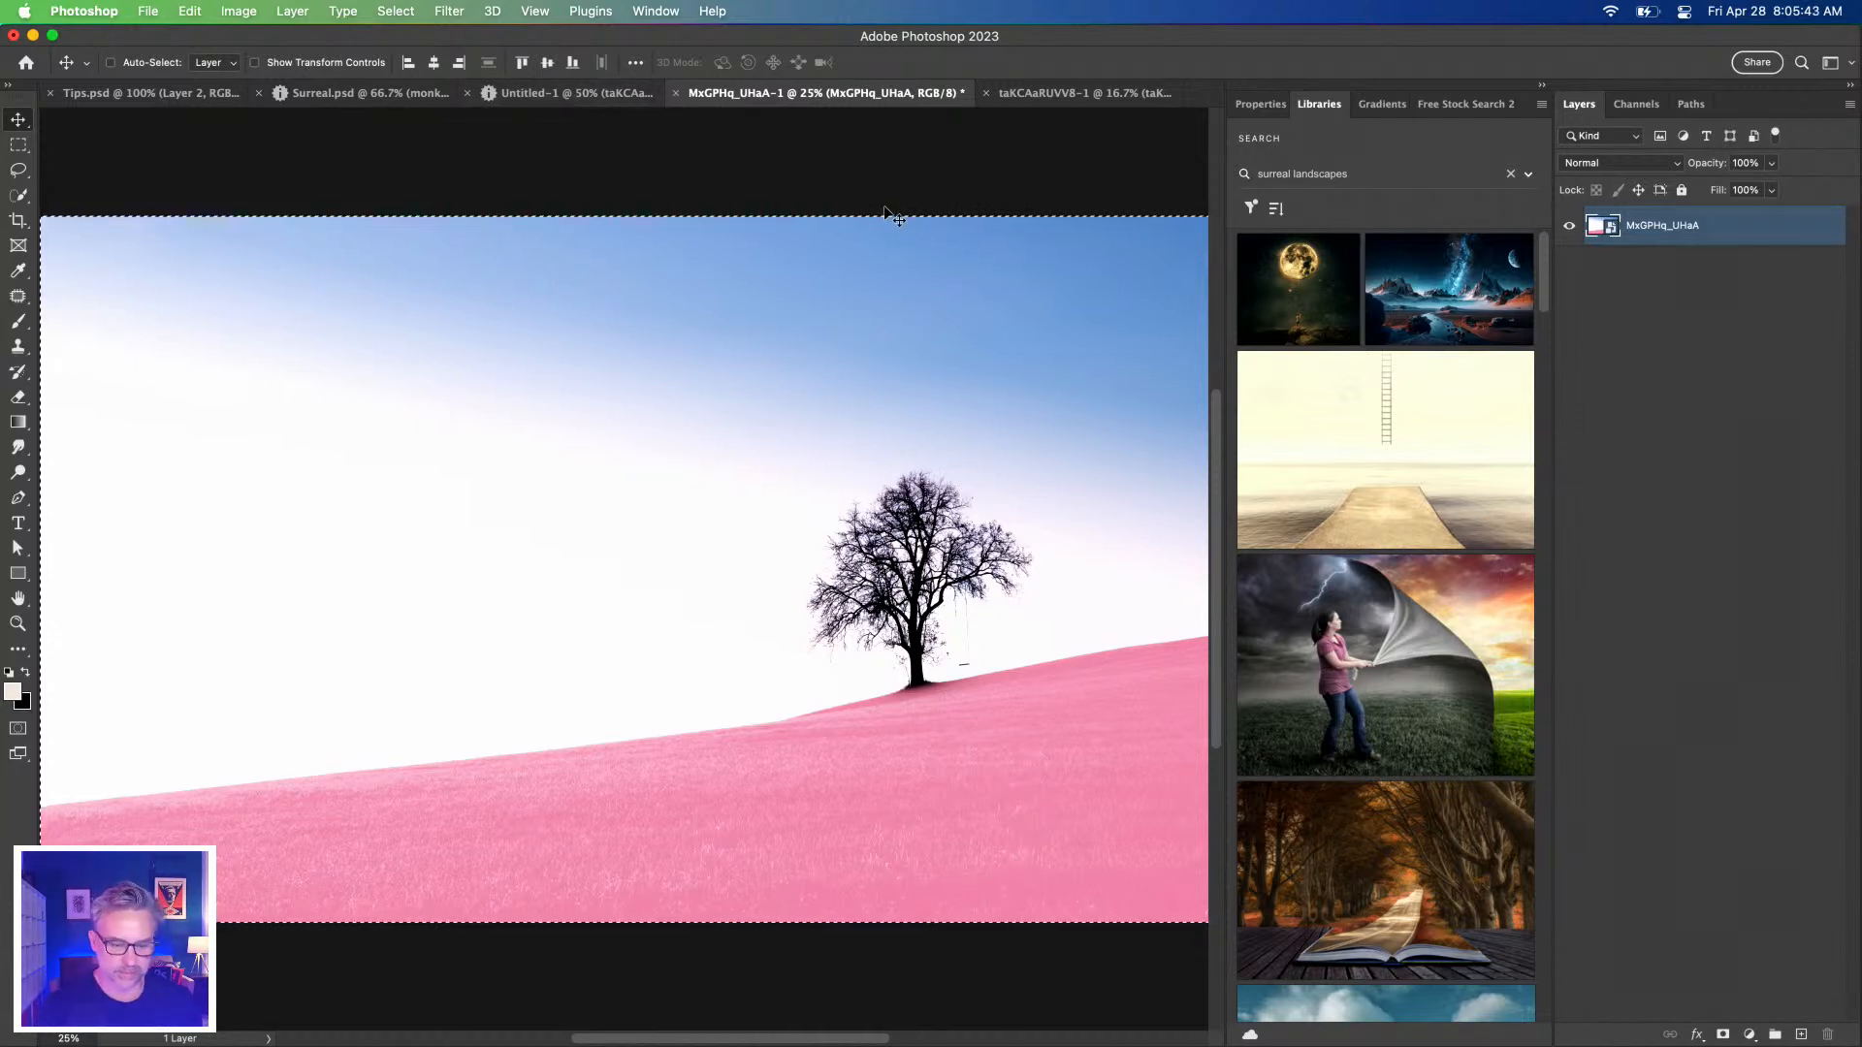
key("super+d")
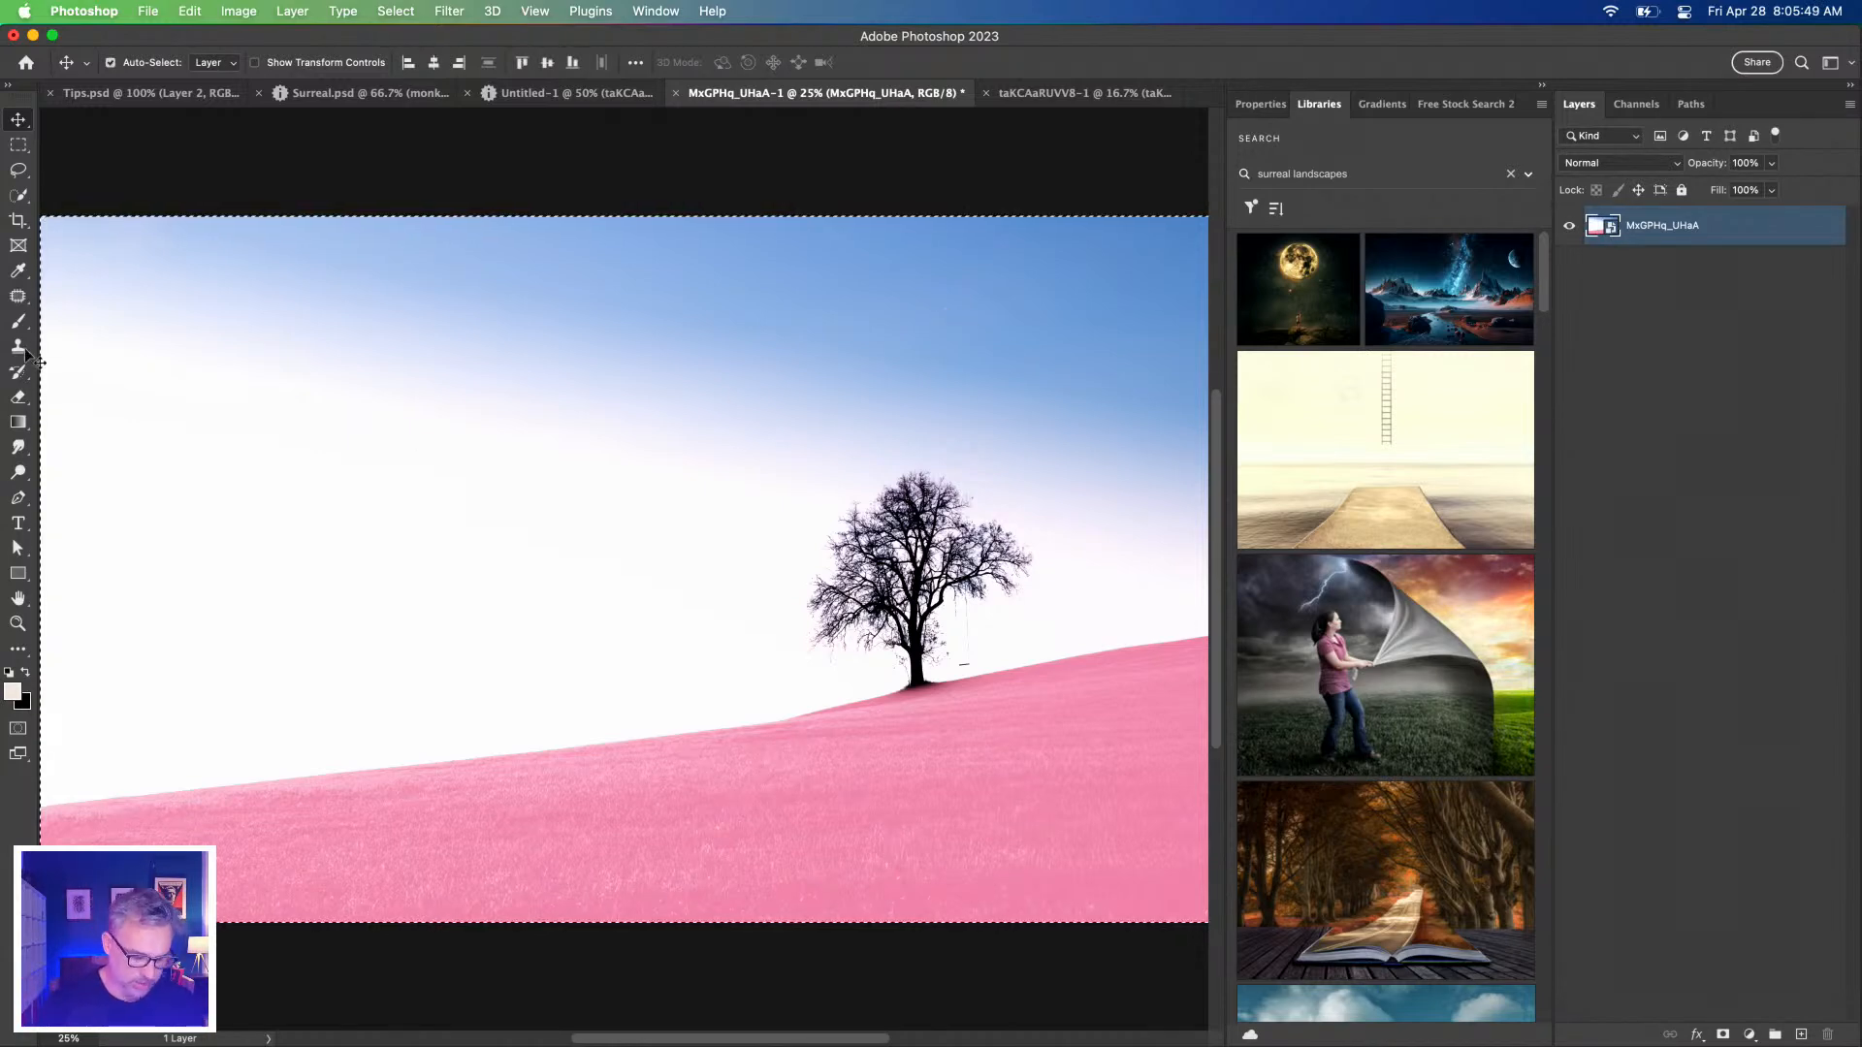
left_click(550, 93)
key("super+v")
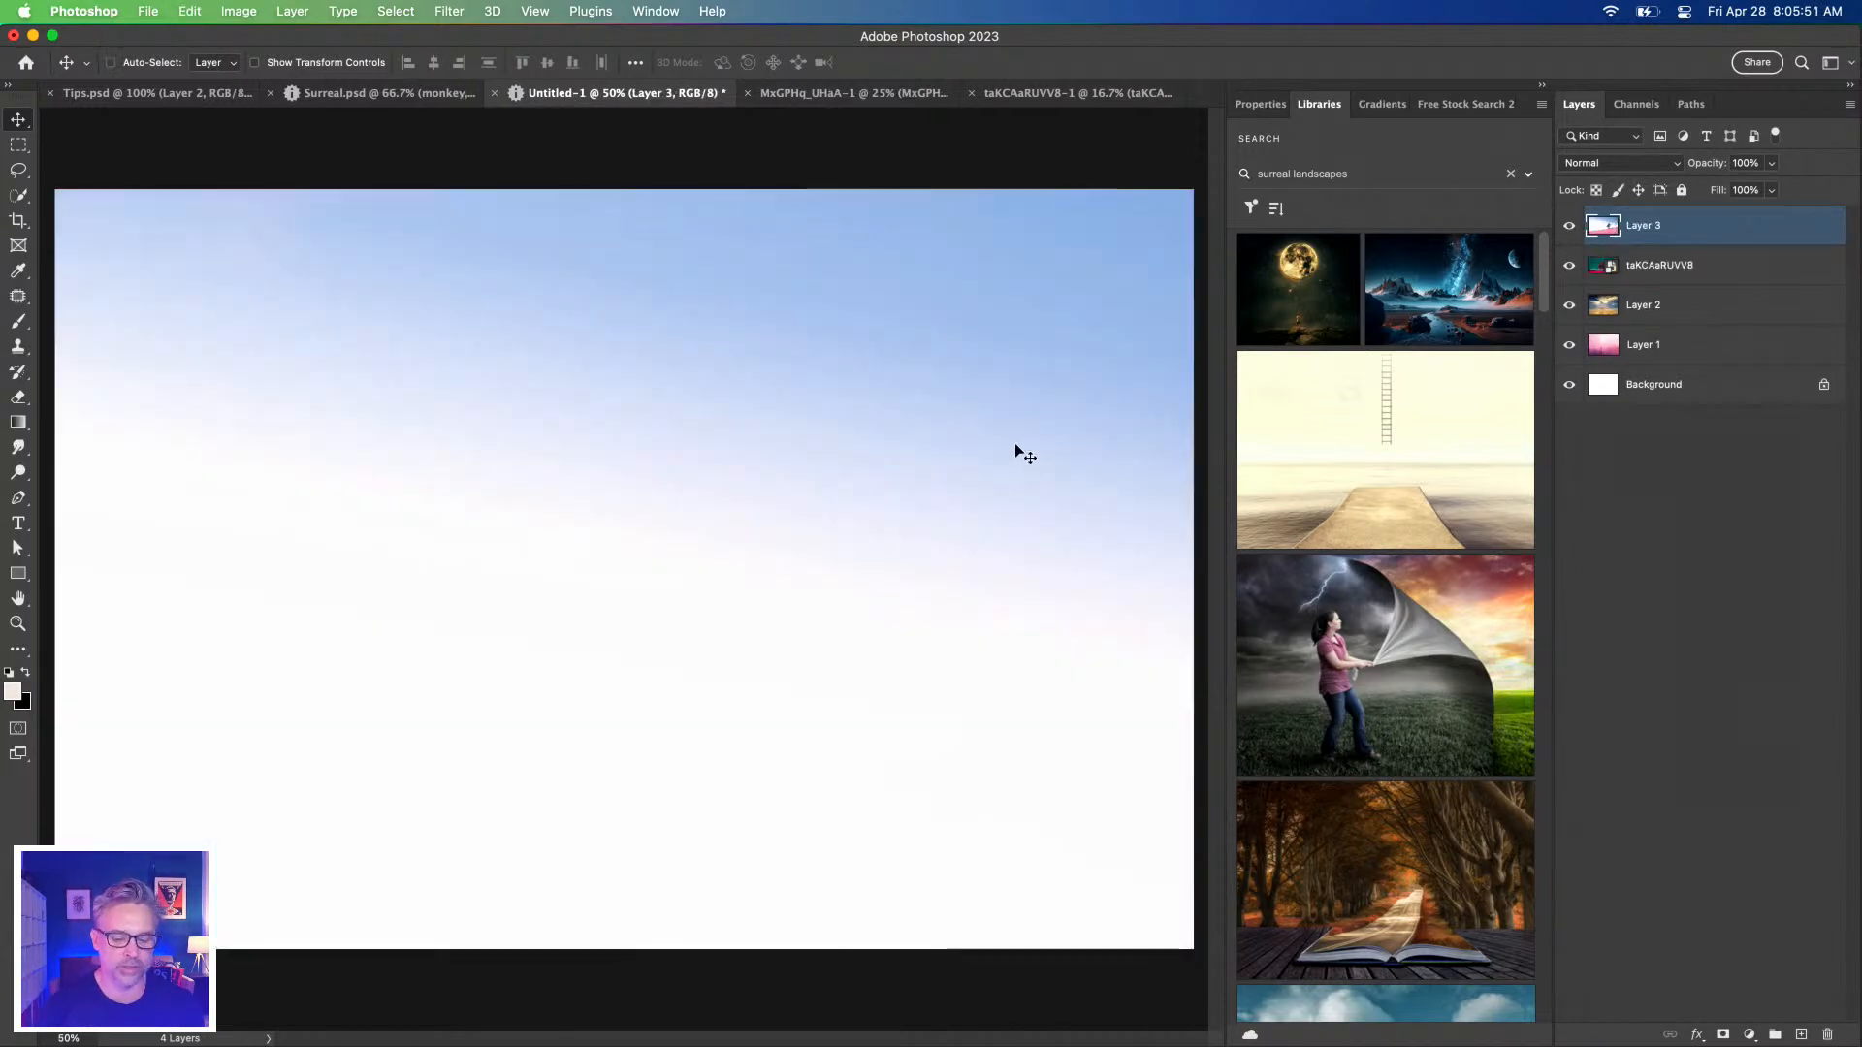
Drag the tree layer from the MxGPHq_UHaA-1 document into Untitled-1.
left_click(778, 103)
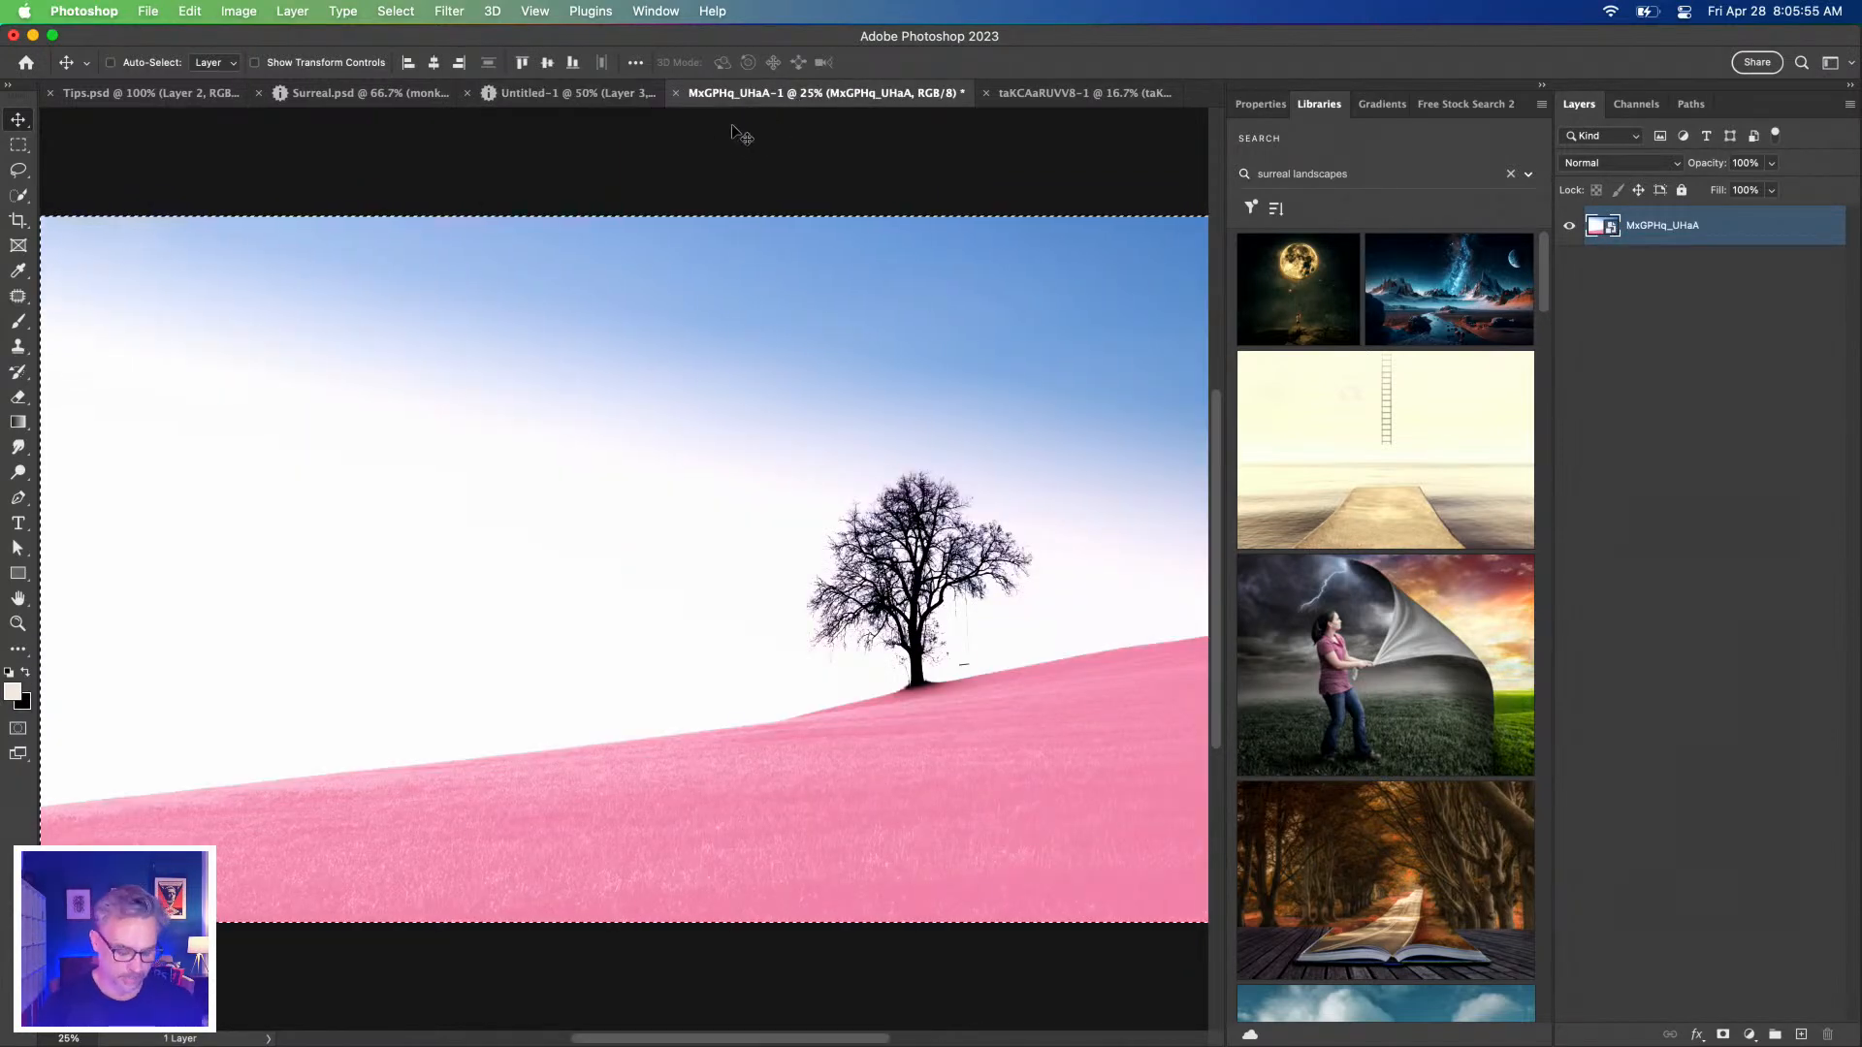
key("super+d")
left_click_drag(1603, 225, 545, 524)
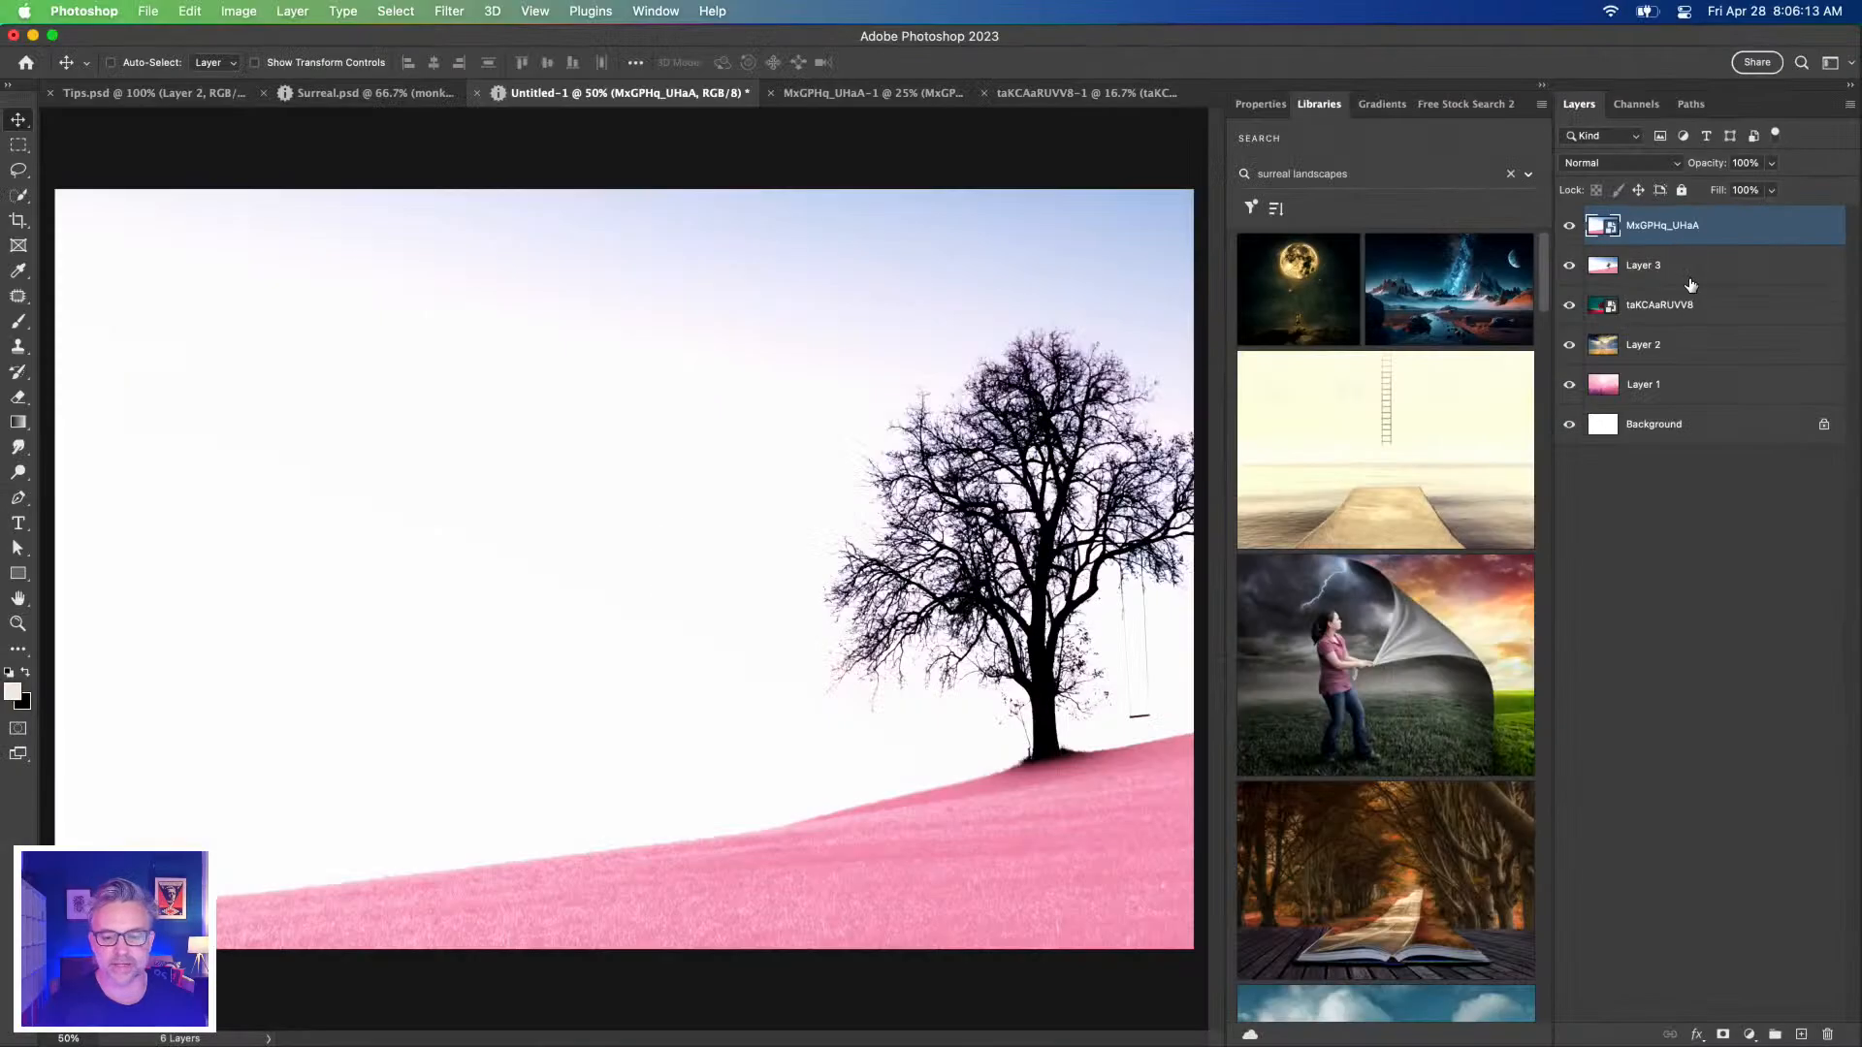
Delete the redundant Layer 3, select the MxGPHq_UHaA layer, and open a Finder window.
left_click(1690, 279)
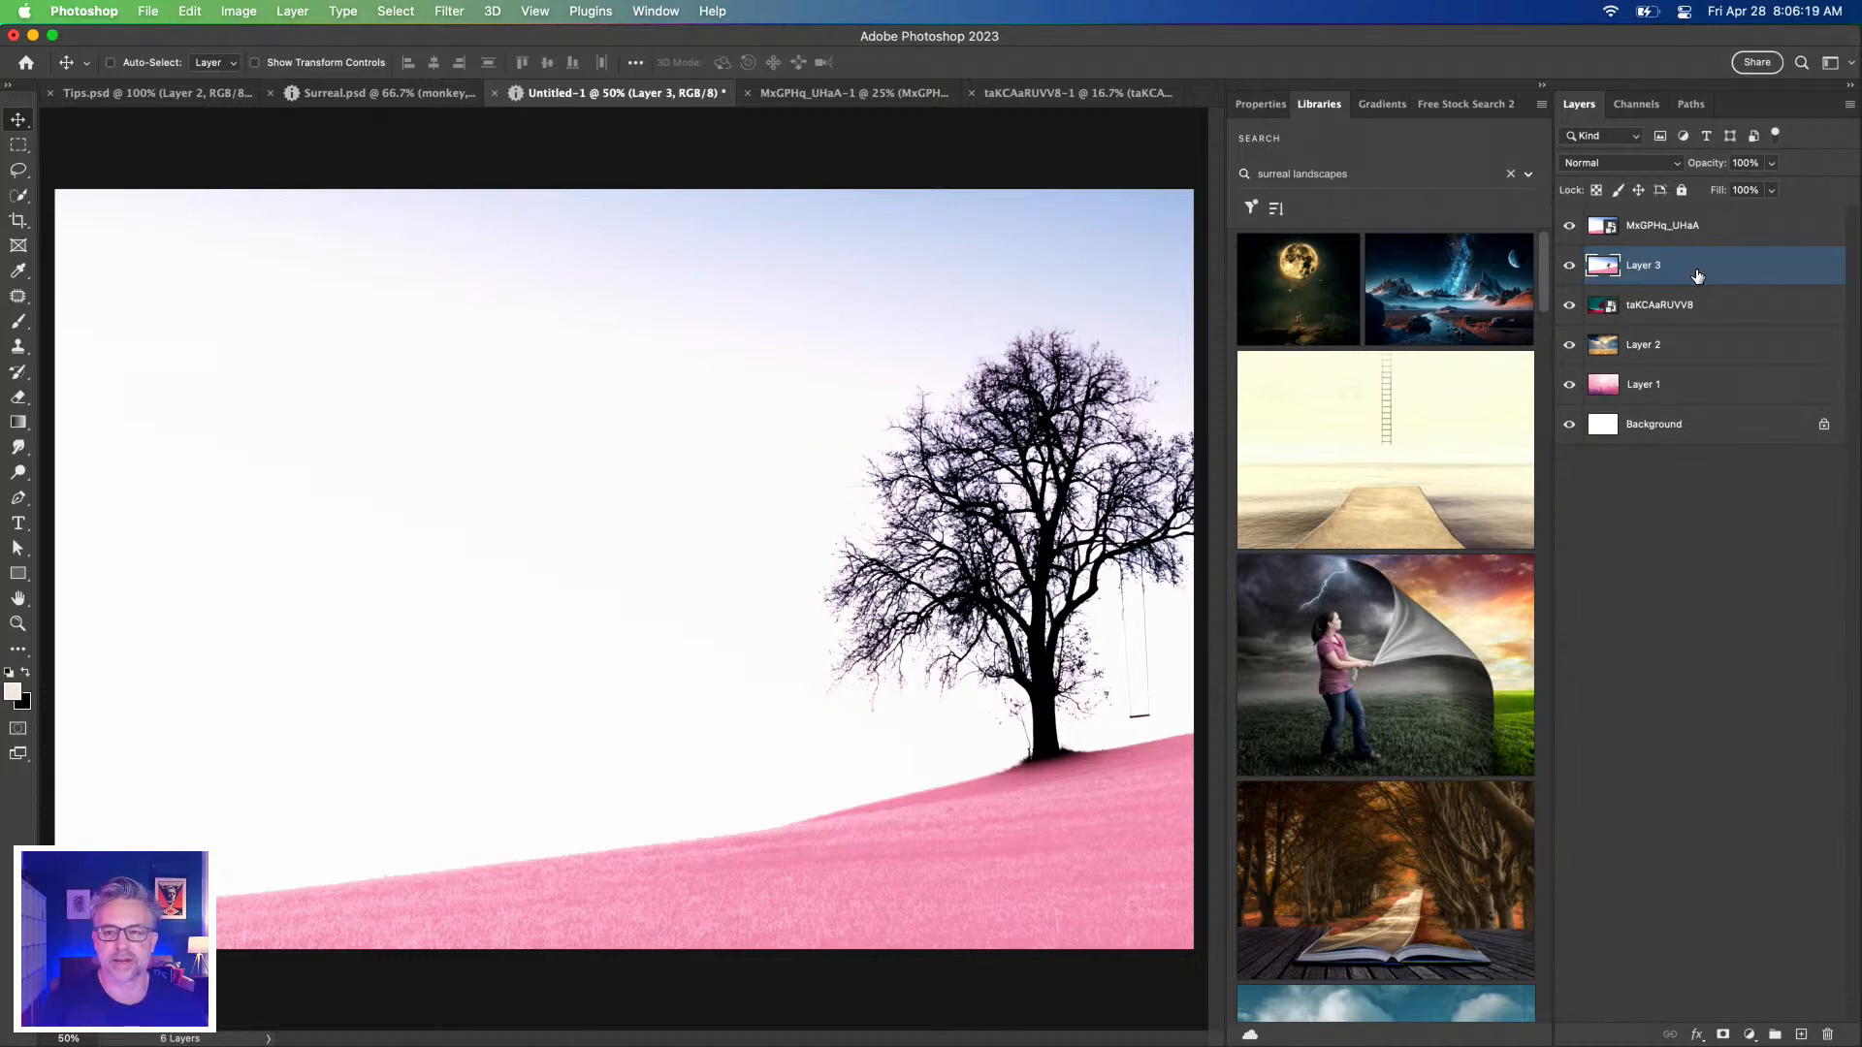
key("Delete")
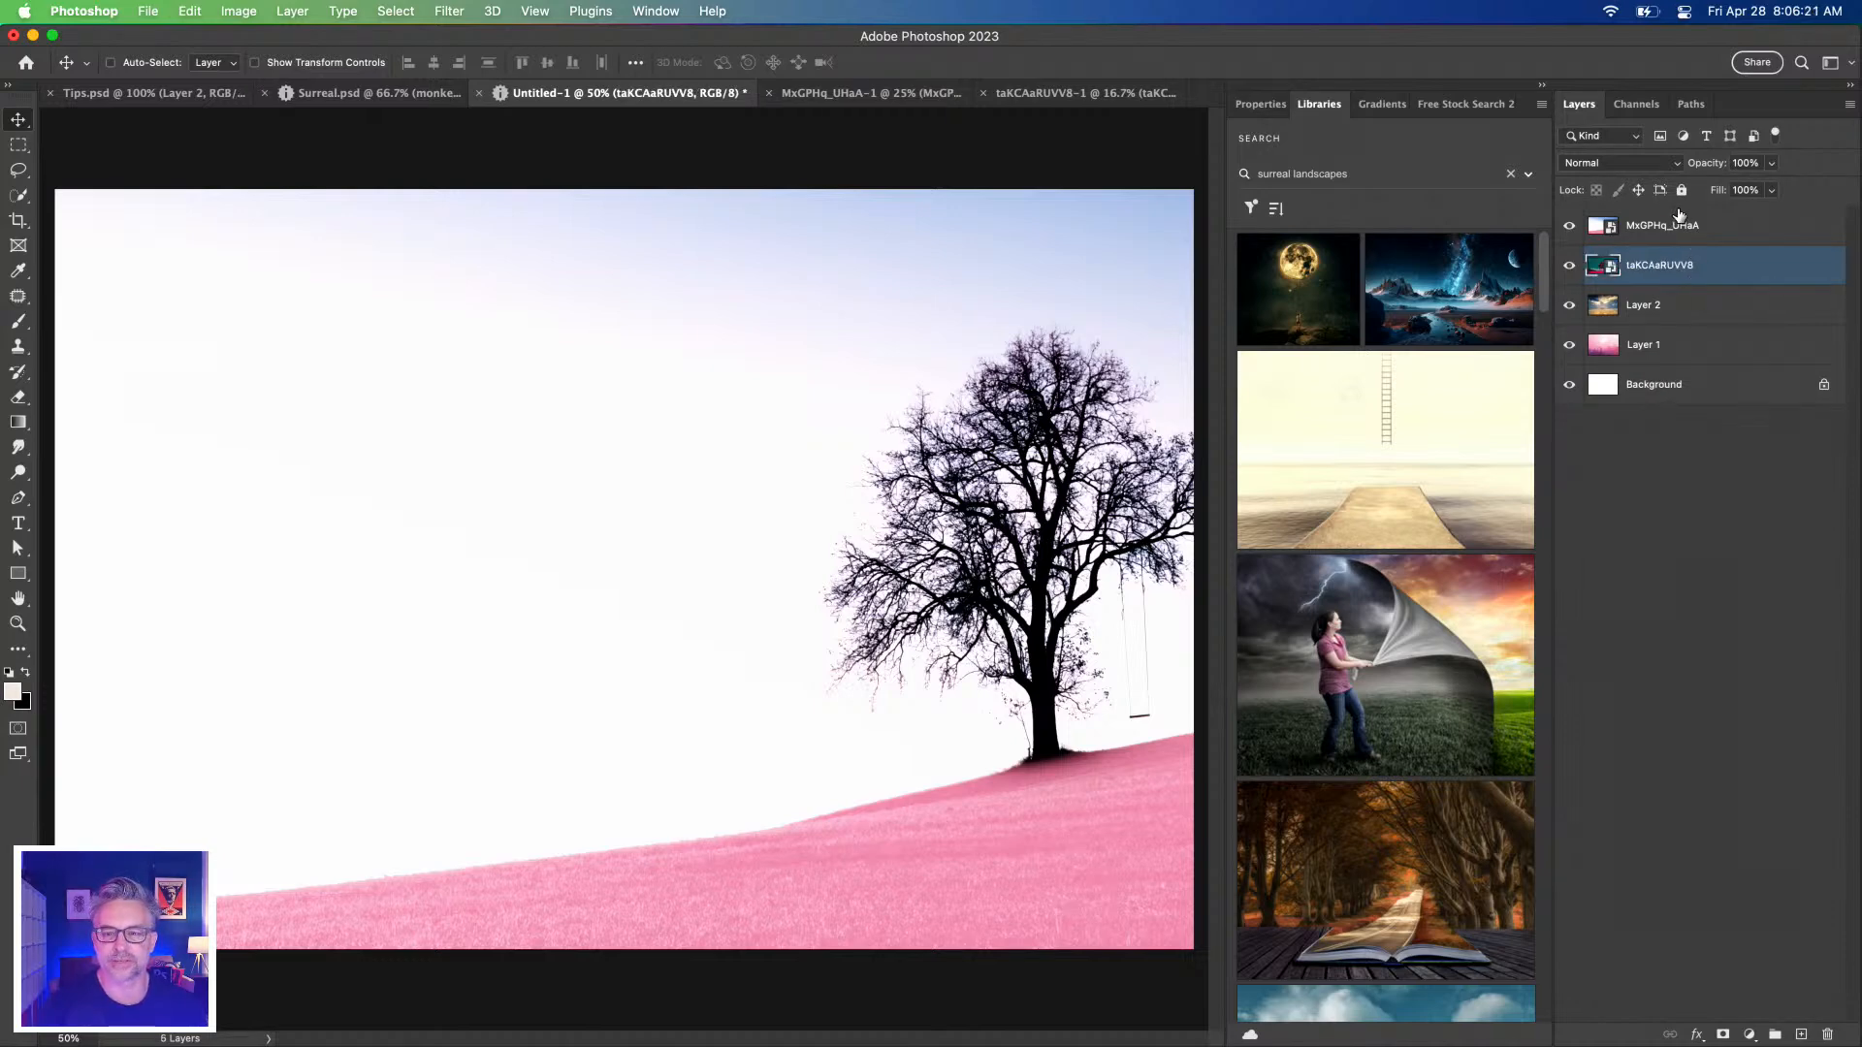
left_click(1724, 230)
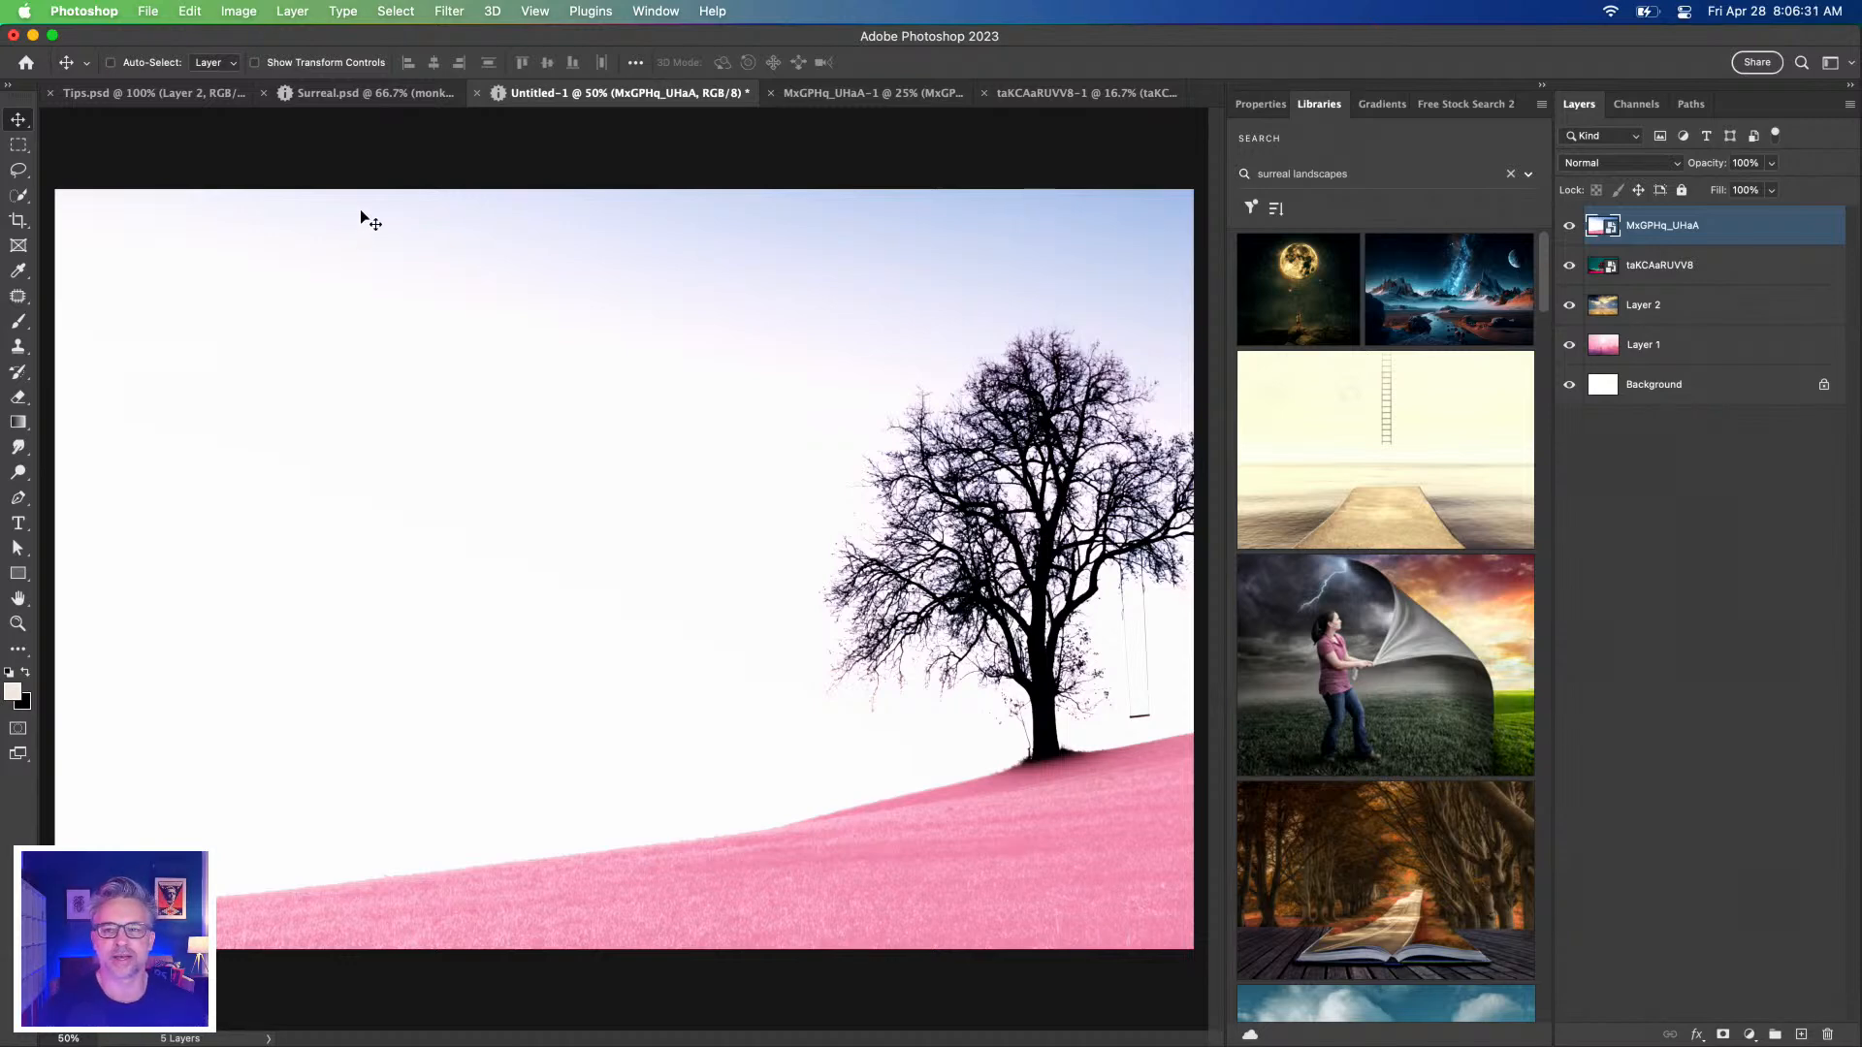
left_click(33, 1036)
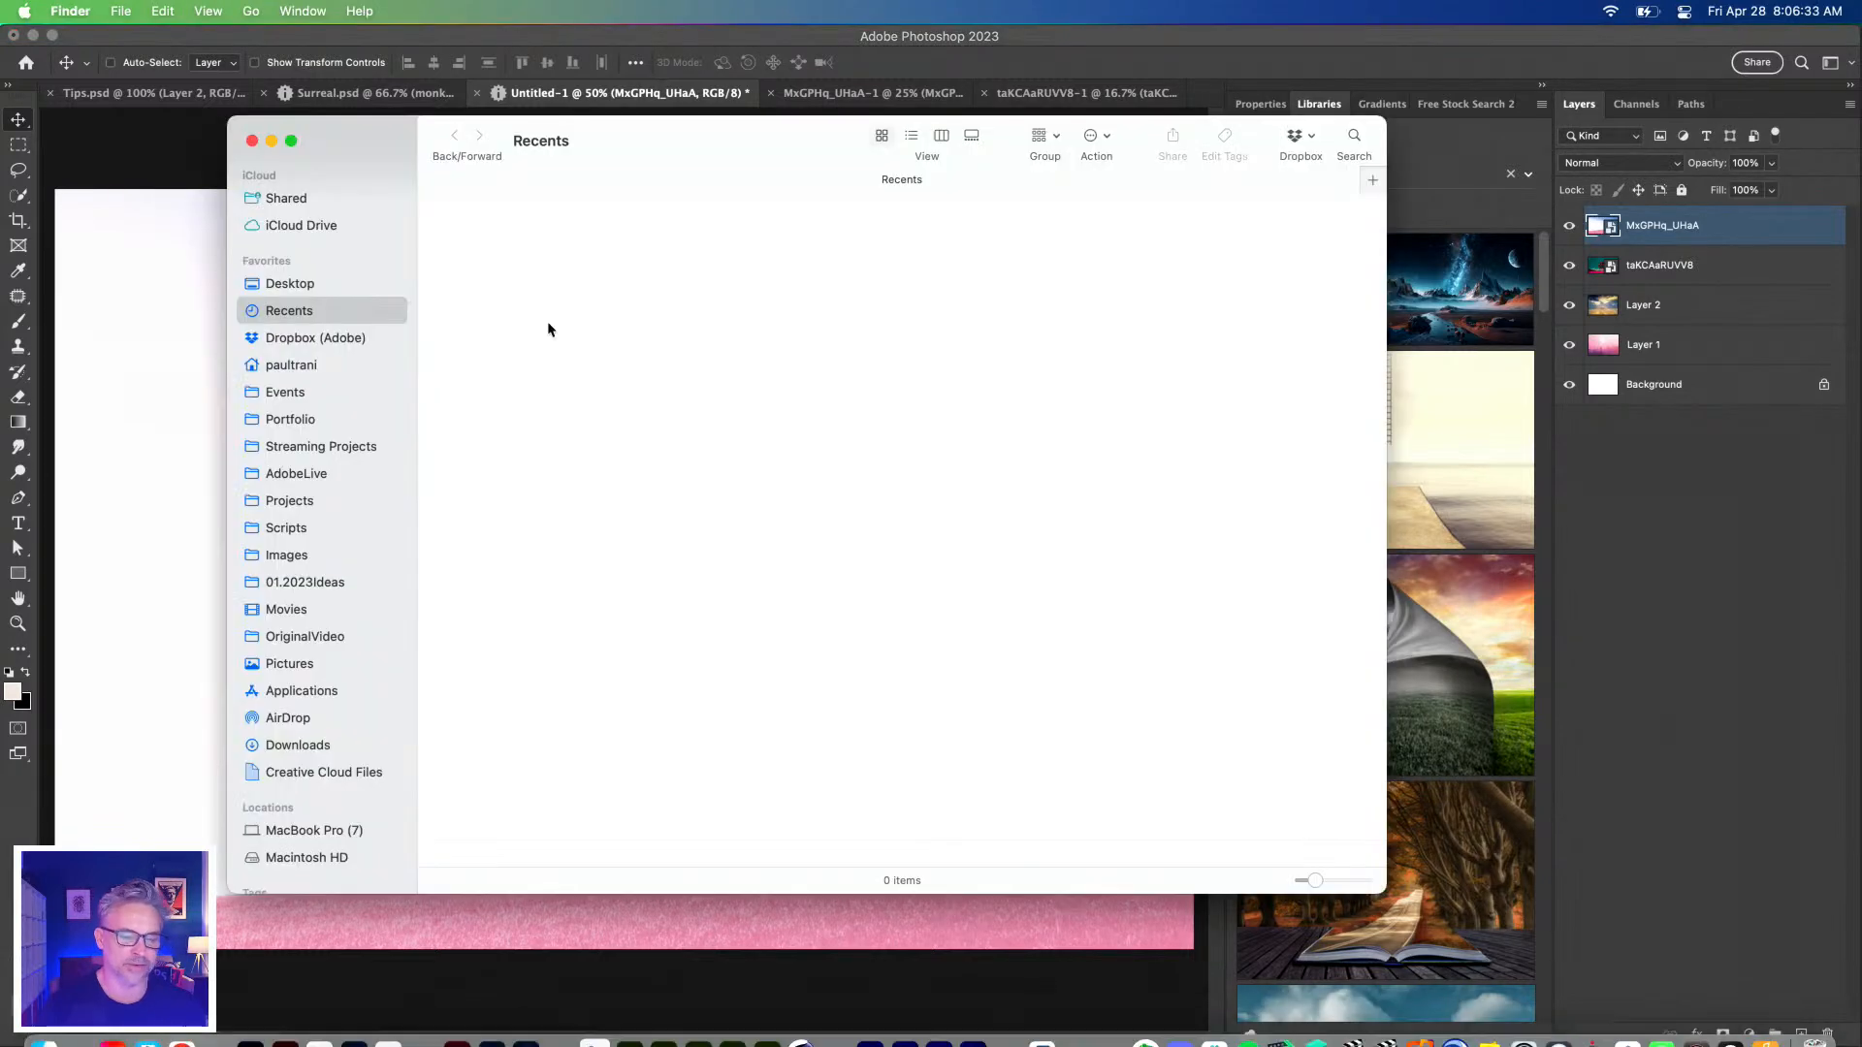
Scroll through the Firefly images in Finder's Downloads folder, then close Finder to show Photoshop again.
left_click_drag(649, 134, 1100, 255)
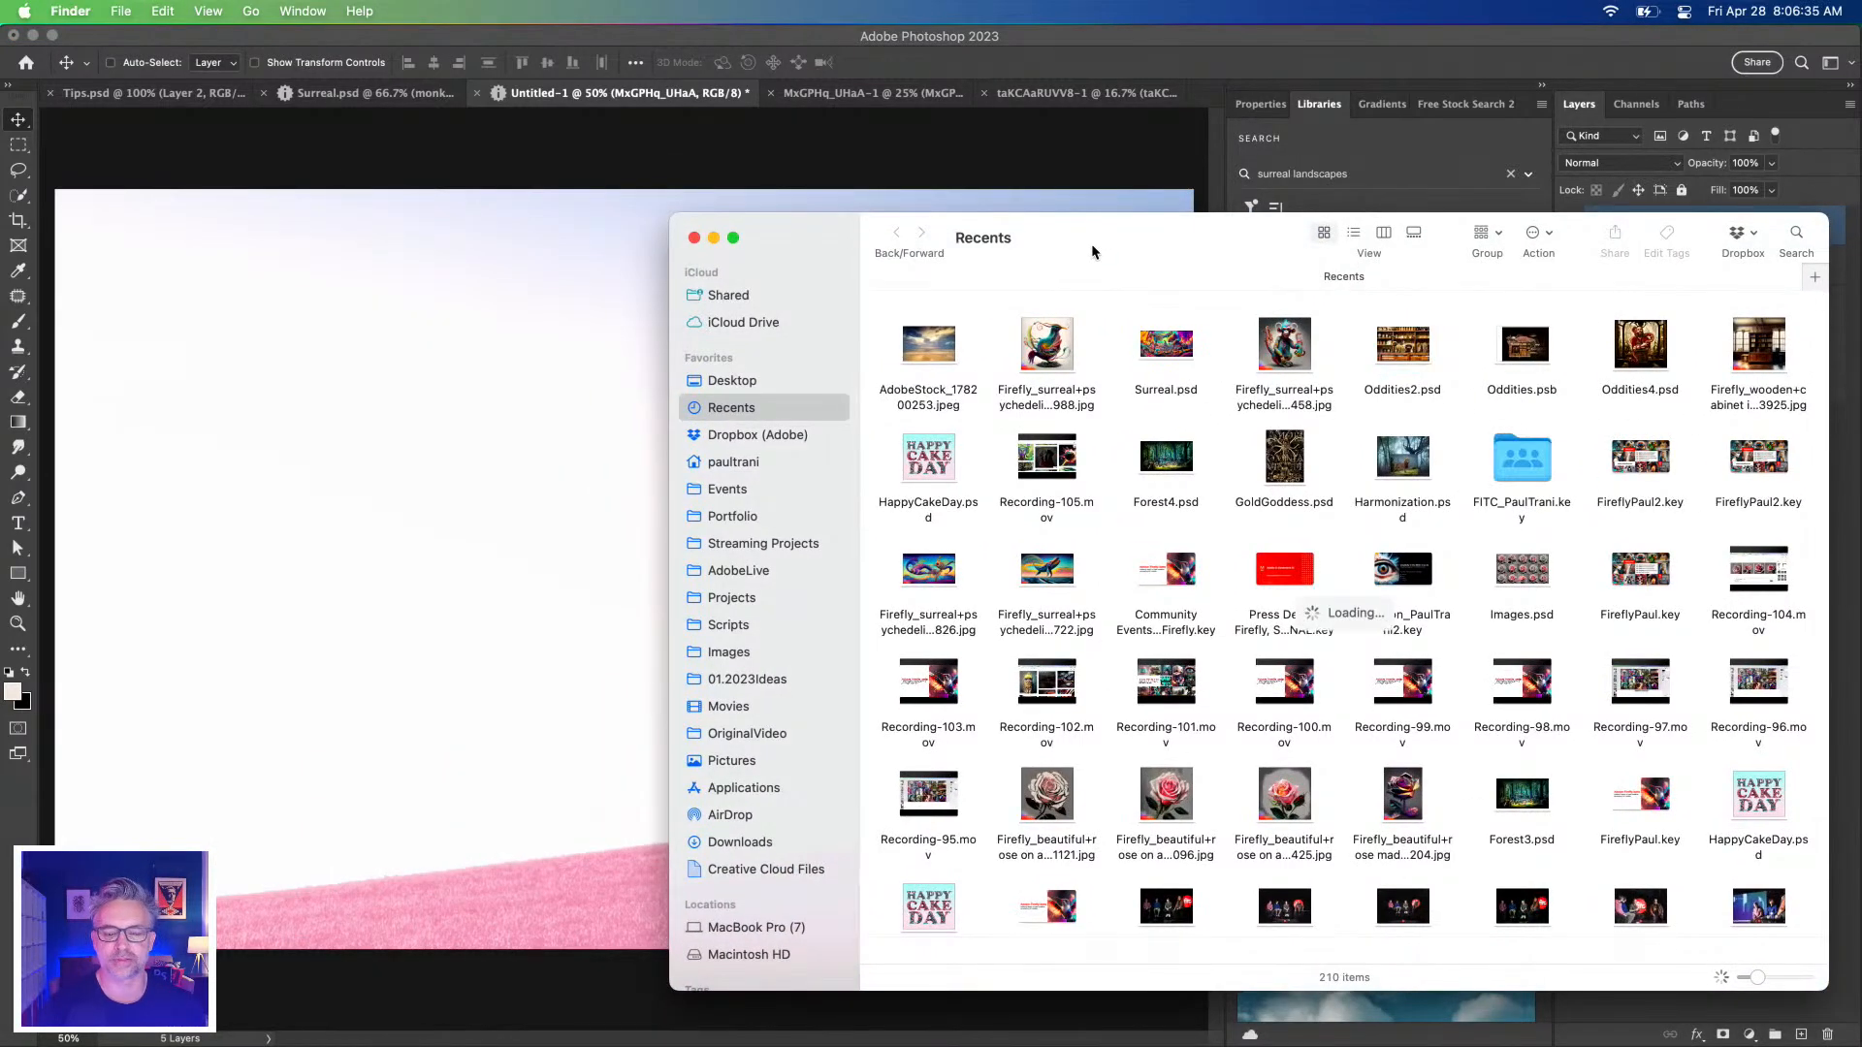
left_click(708, 841)
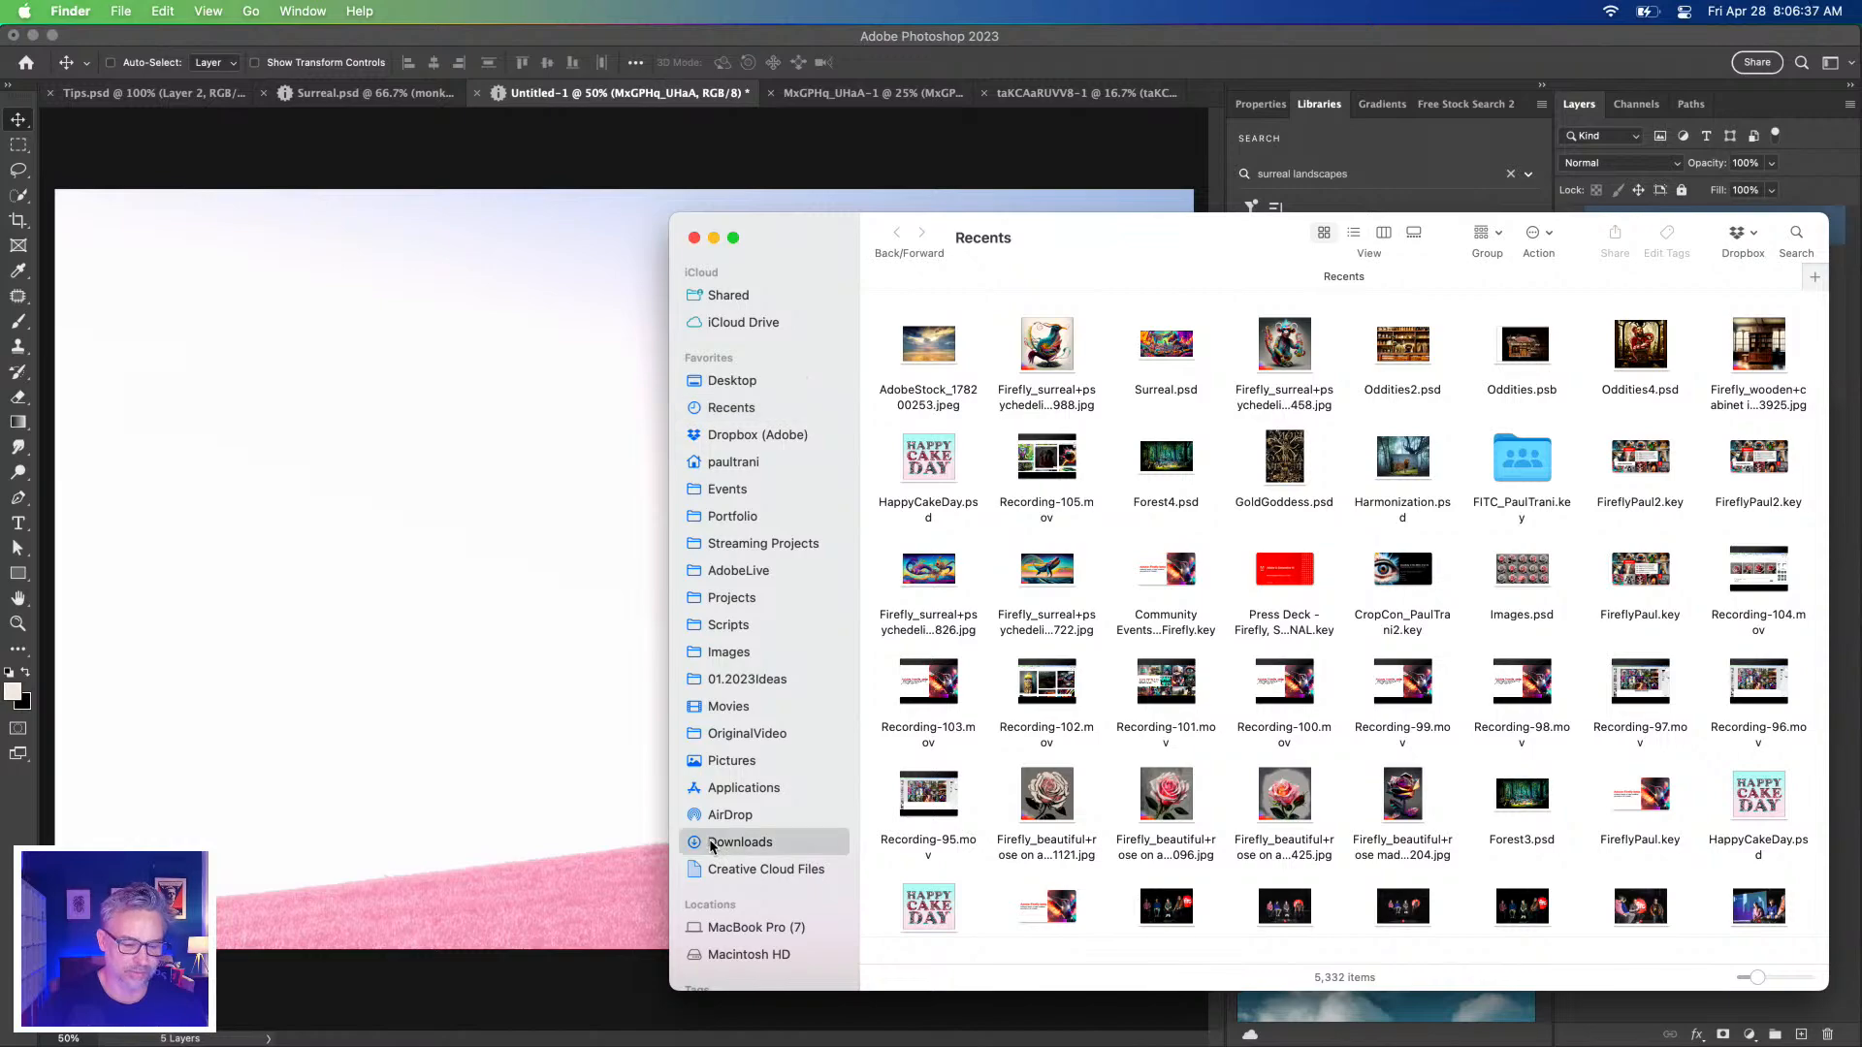
scroll(1025, 526, "up", 5)
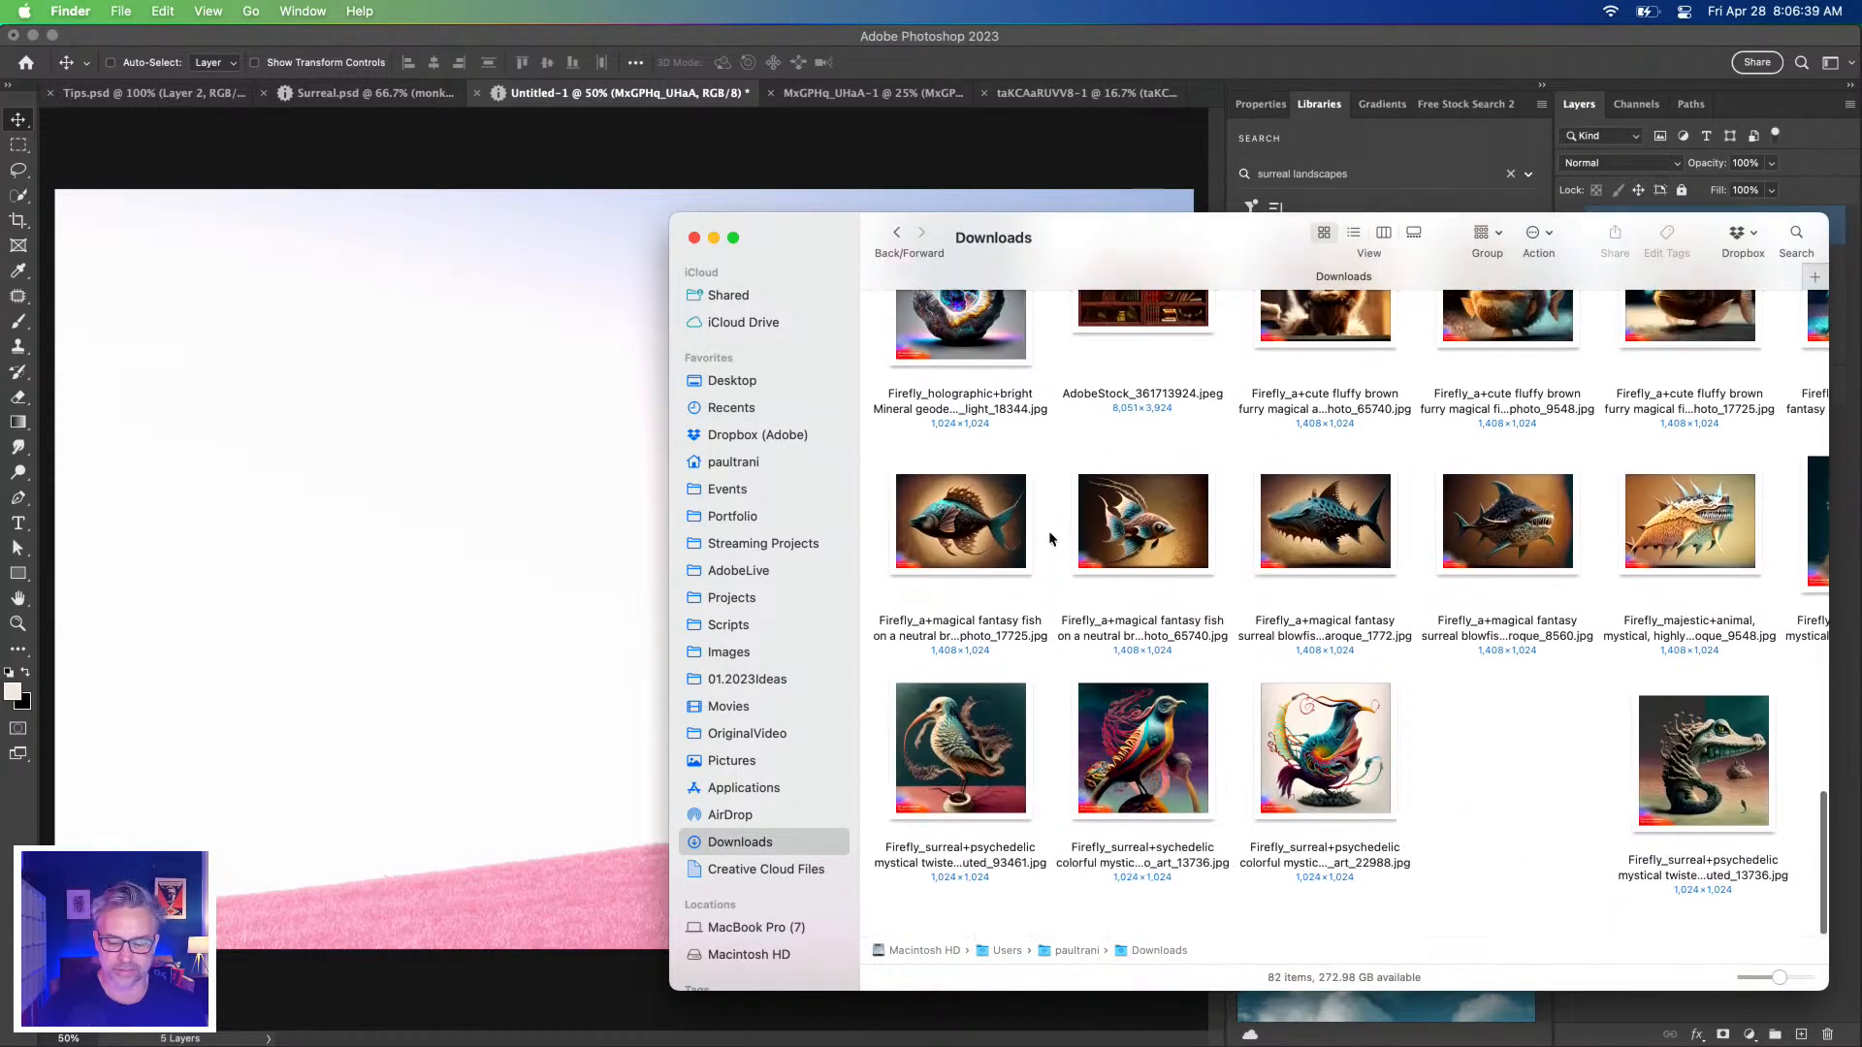
scroll(1173, 620, "down", 15)
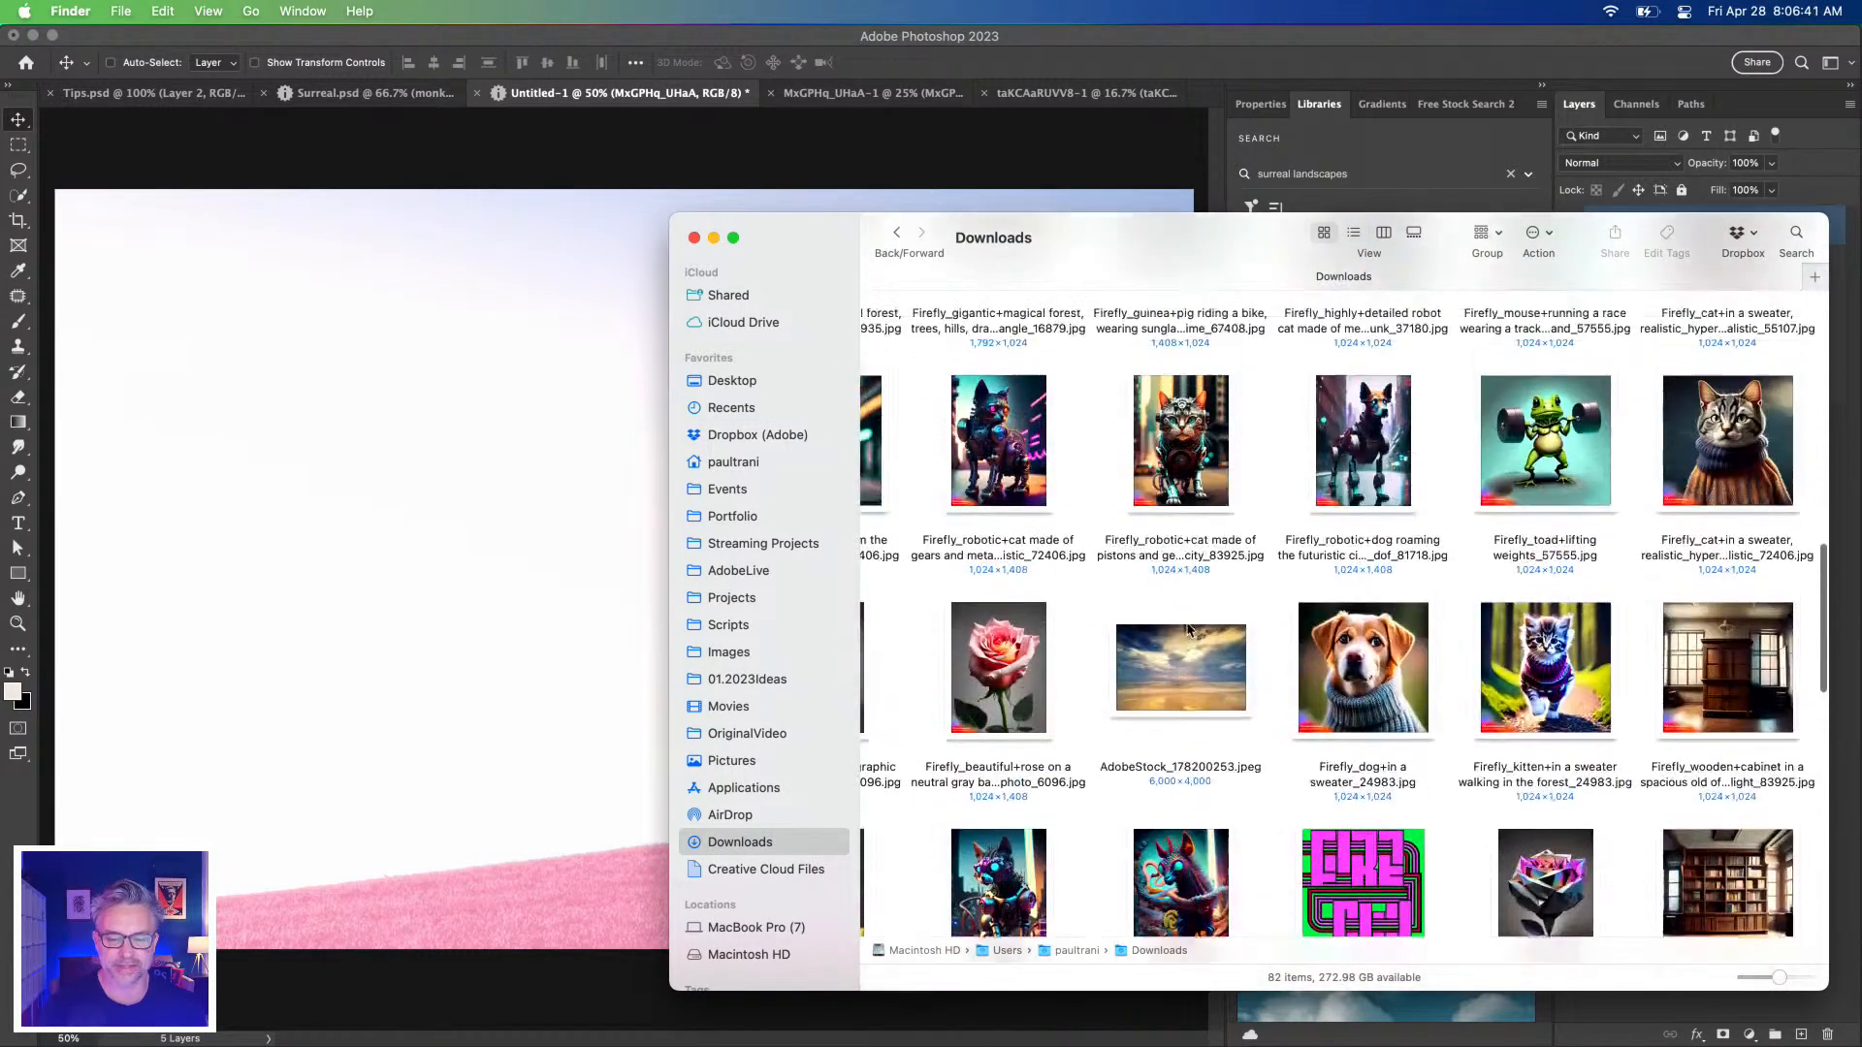
scroll(1171, 609, "right", 4)
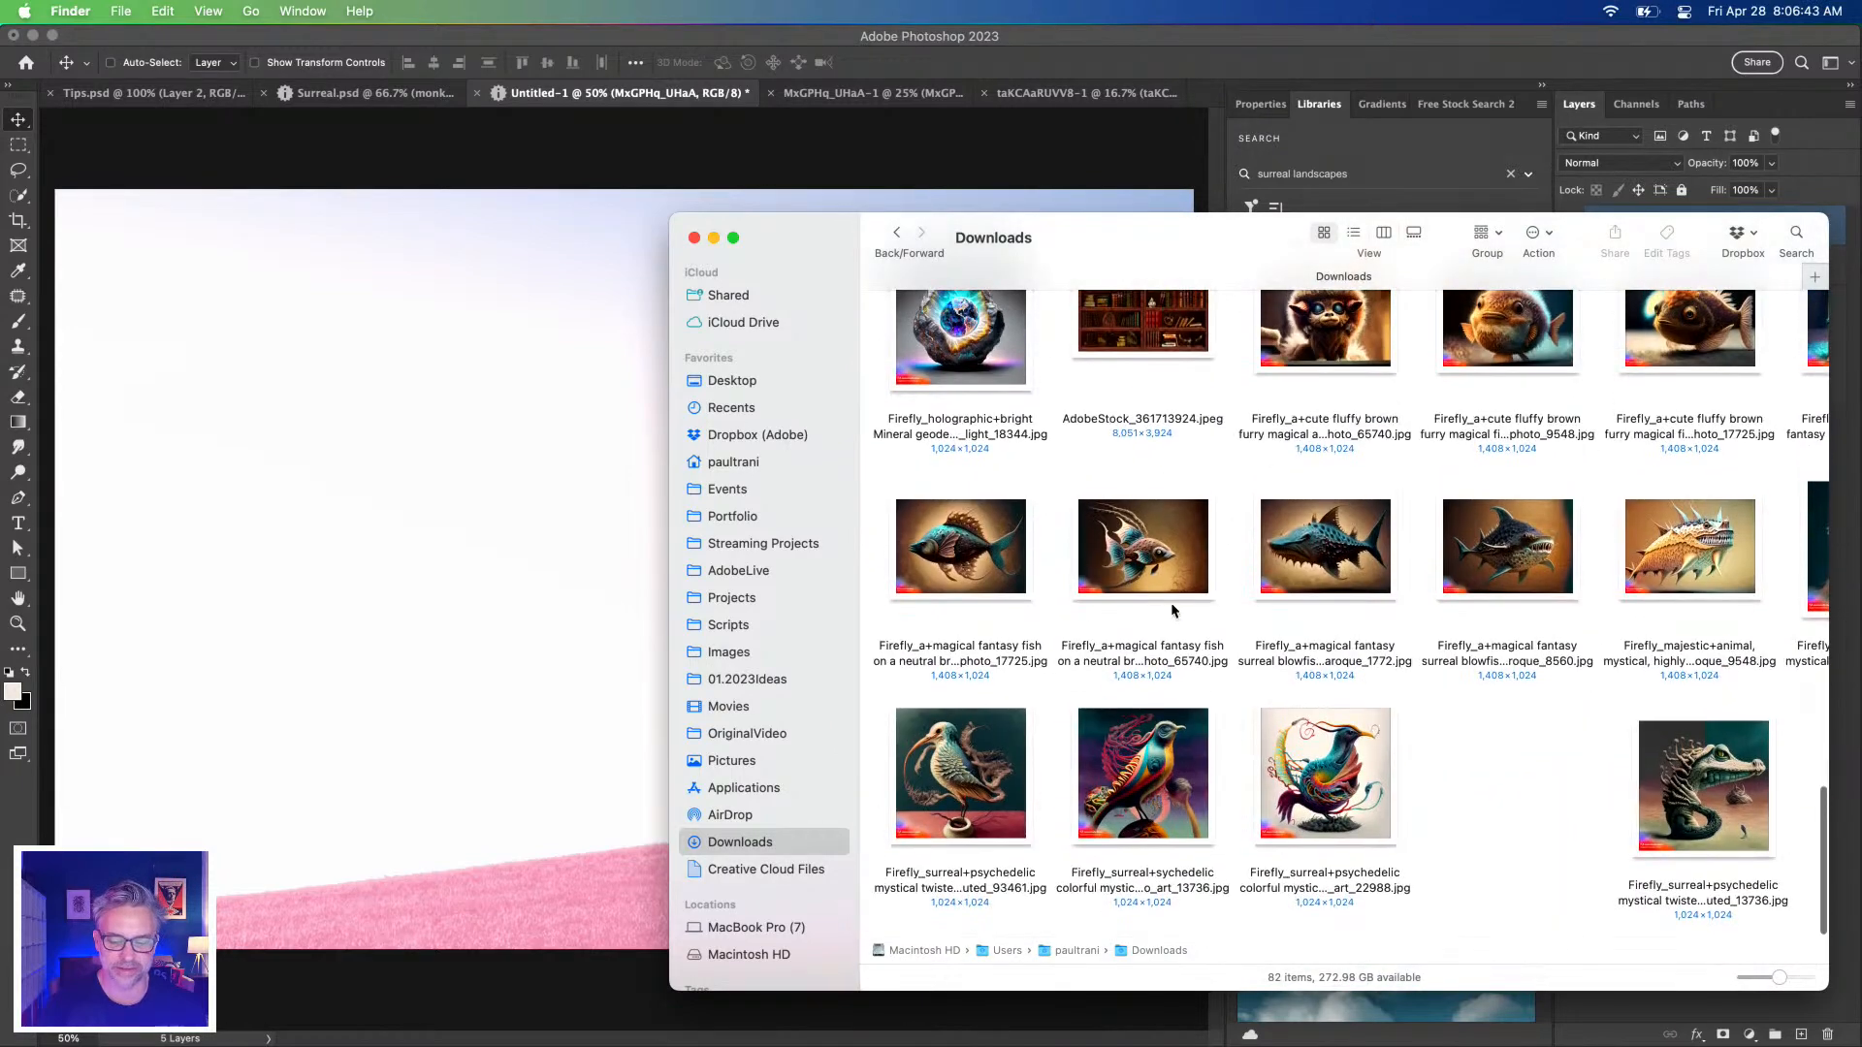
left_click(690, 238)
left_click(686, 249)
mouse_move(41, 1035)
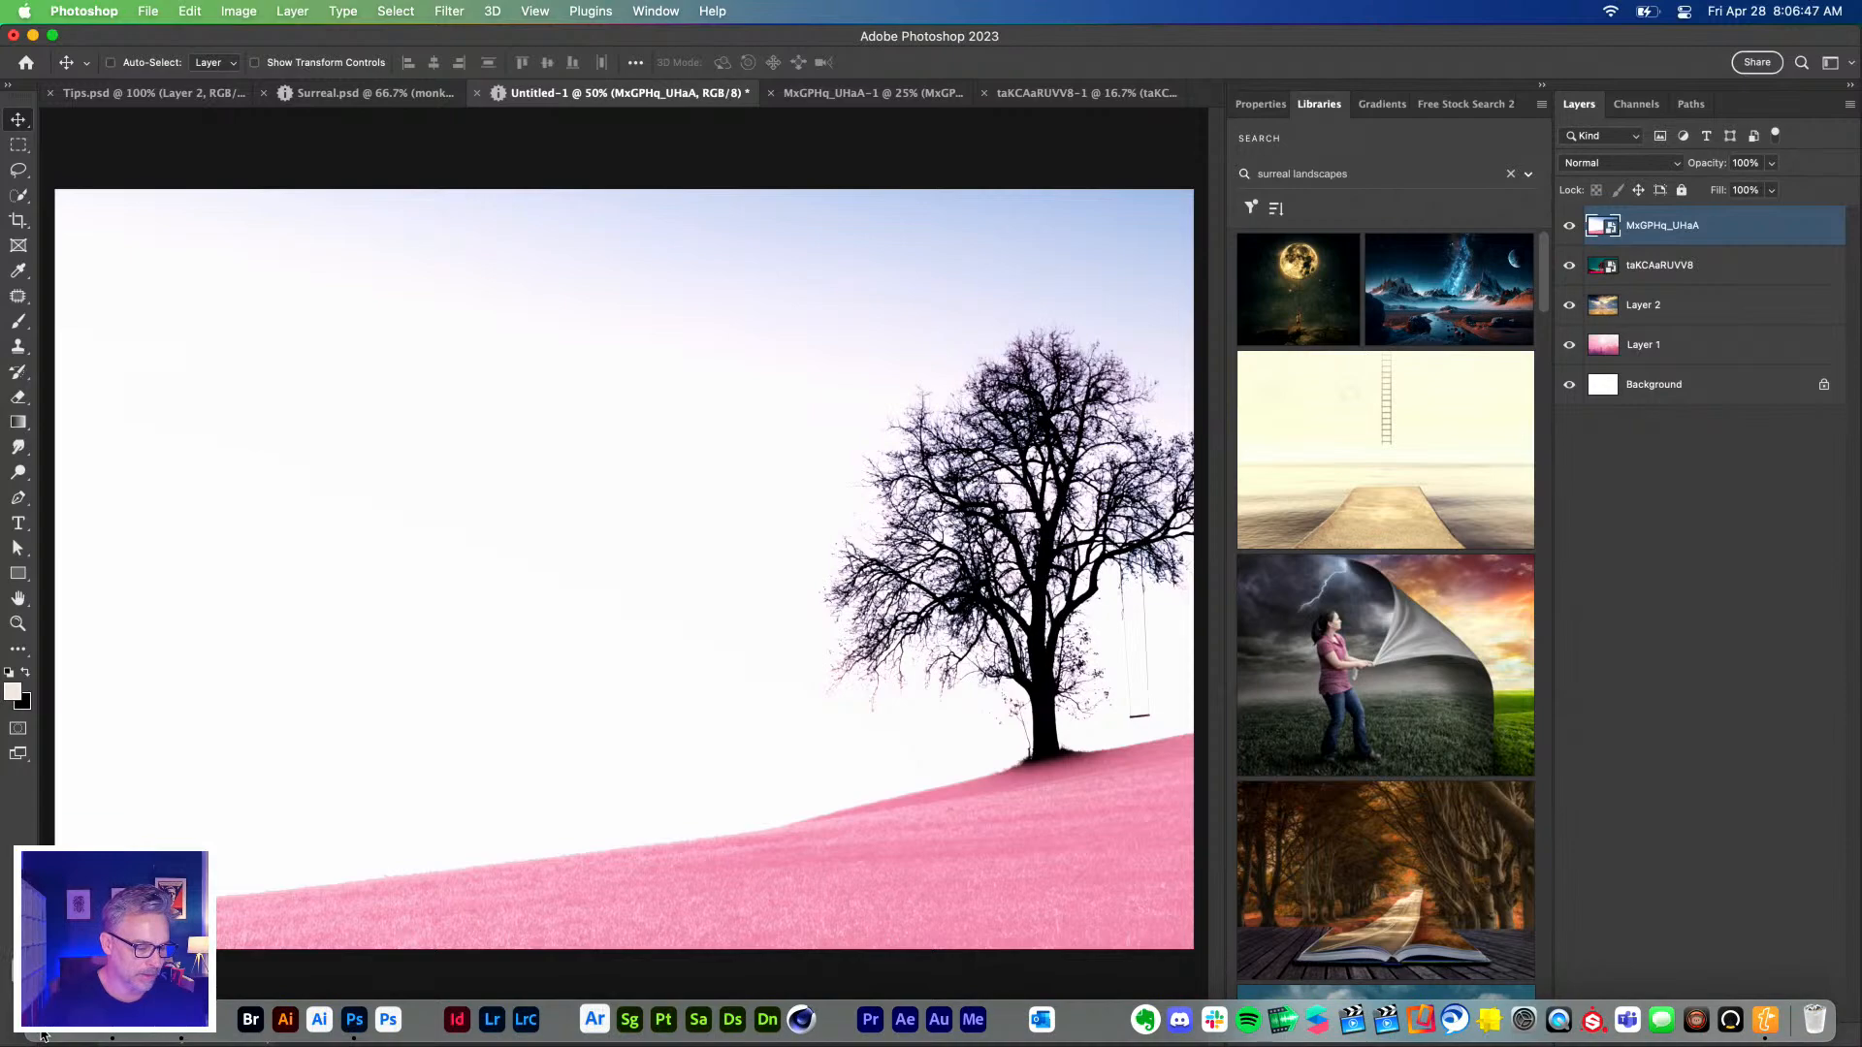
In Chrome, close the Twitter tab and shrink and reposition the browser window over Photoshop.
left_click(180, 1020)
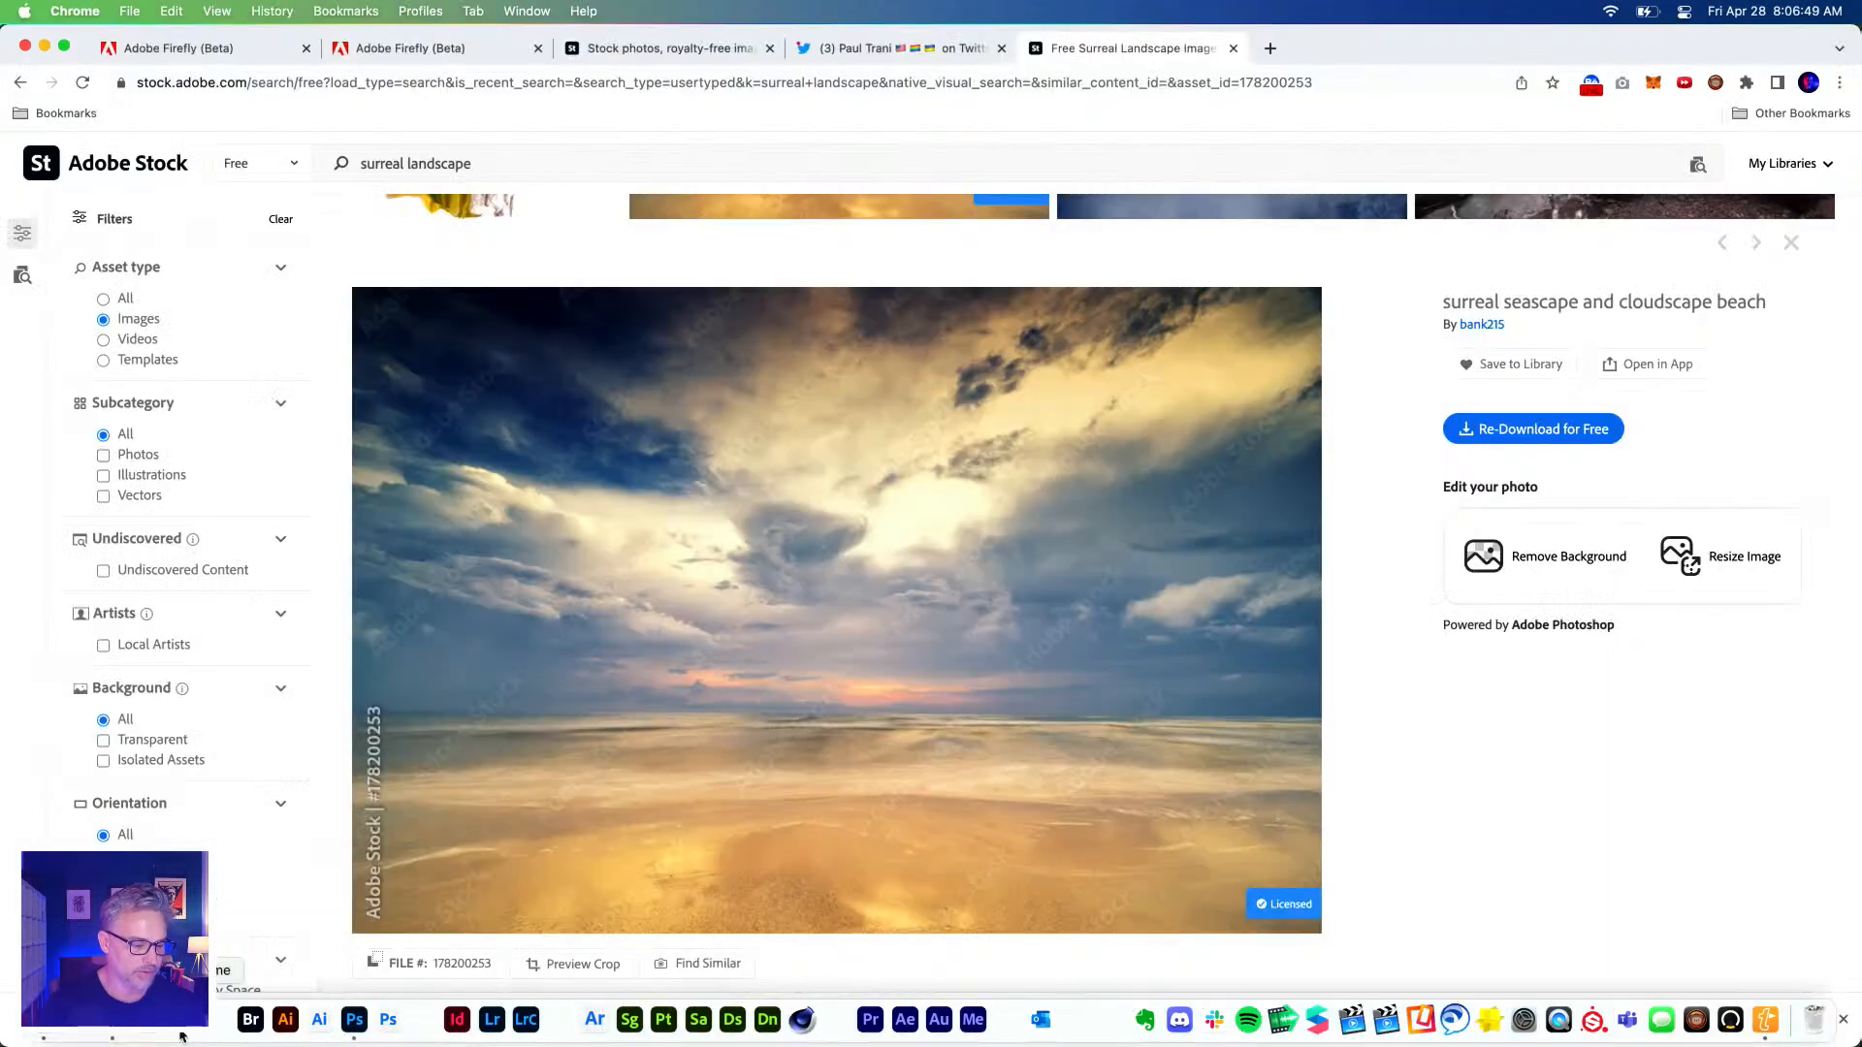
key("Escape")
scroll(160, 768, "down", 3)
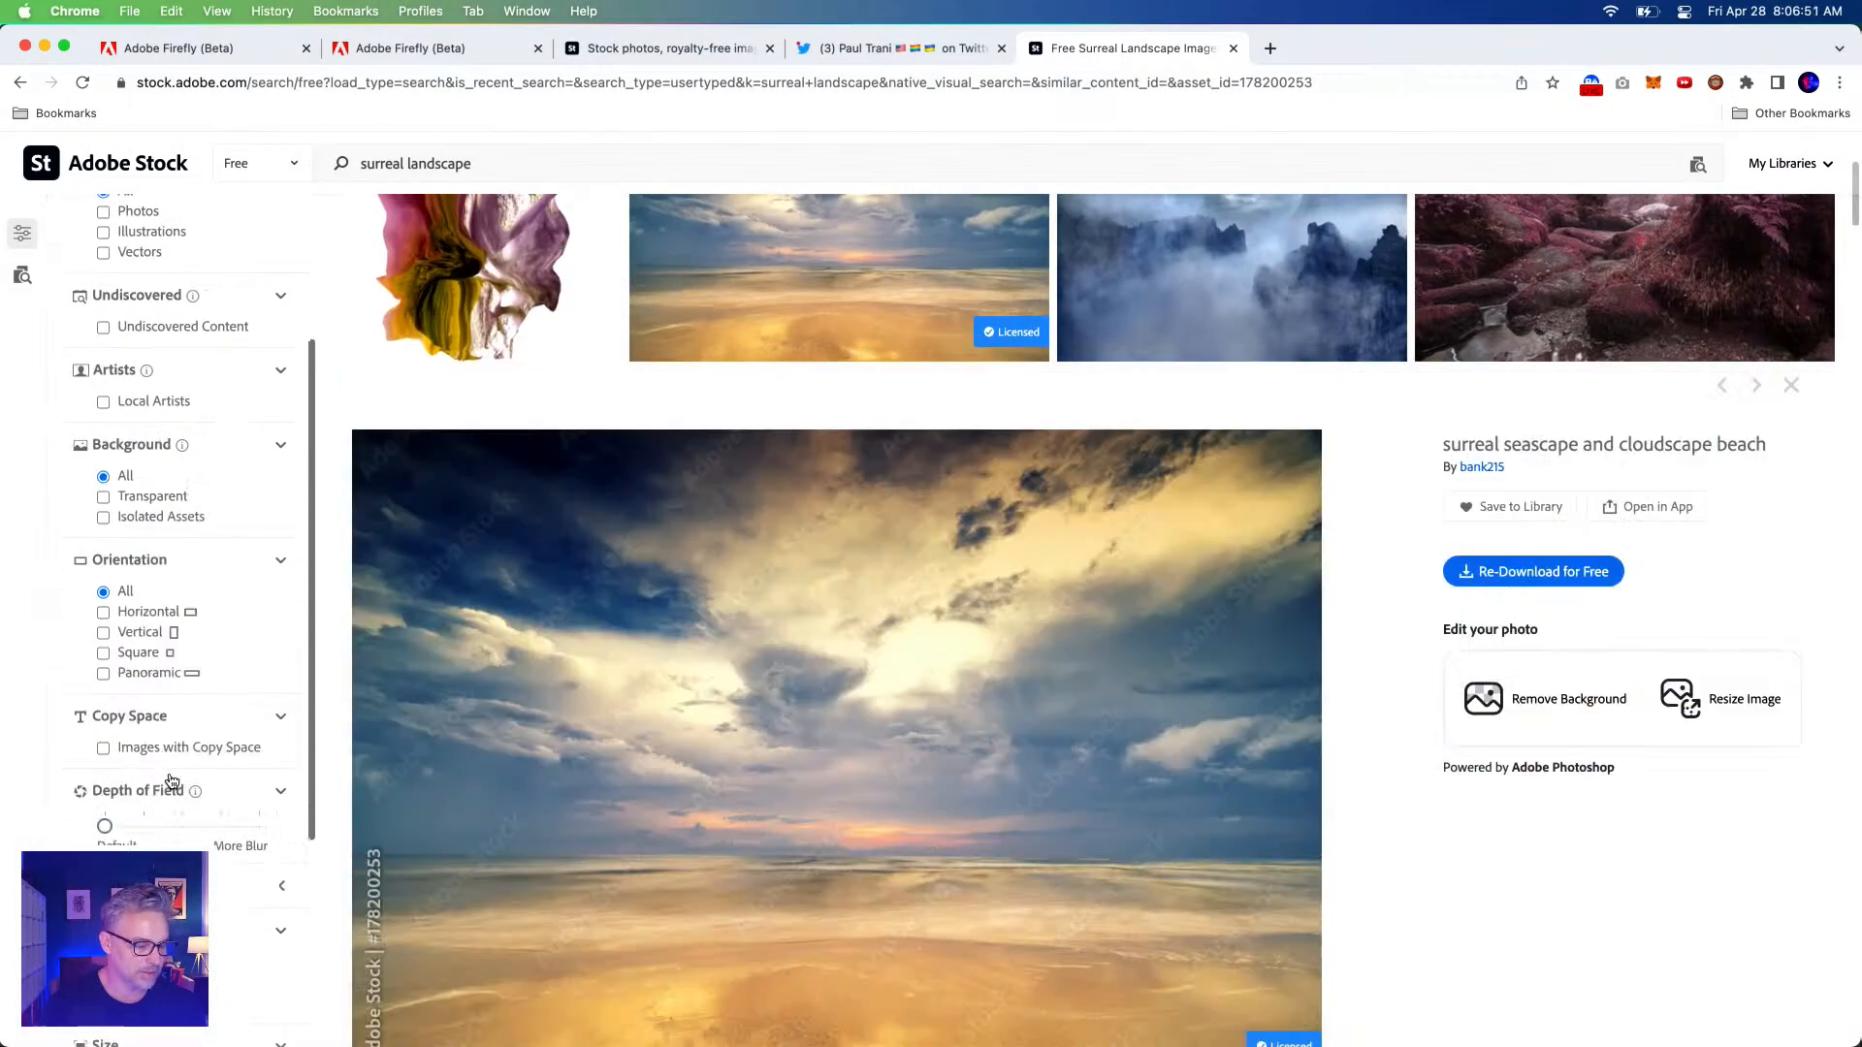
scroll(160, 768, "up", 1)
left_click(1000, 47)
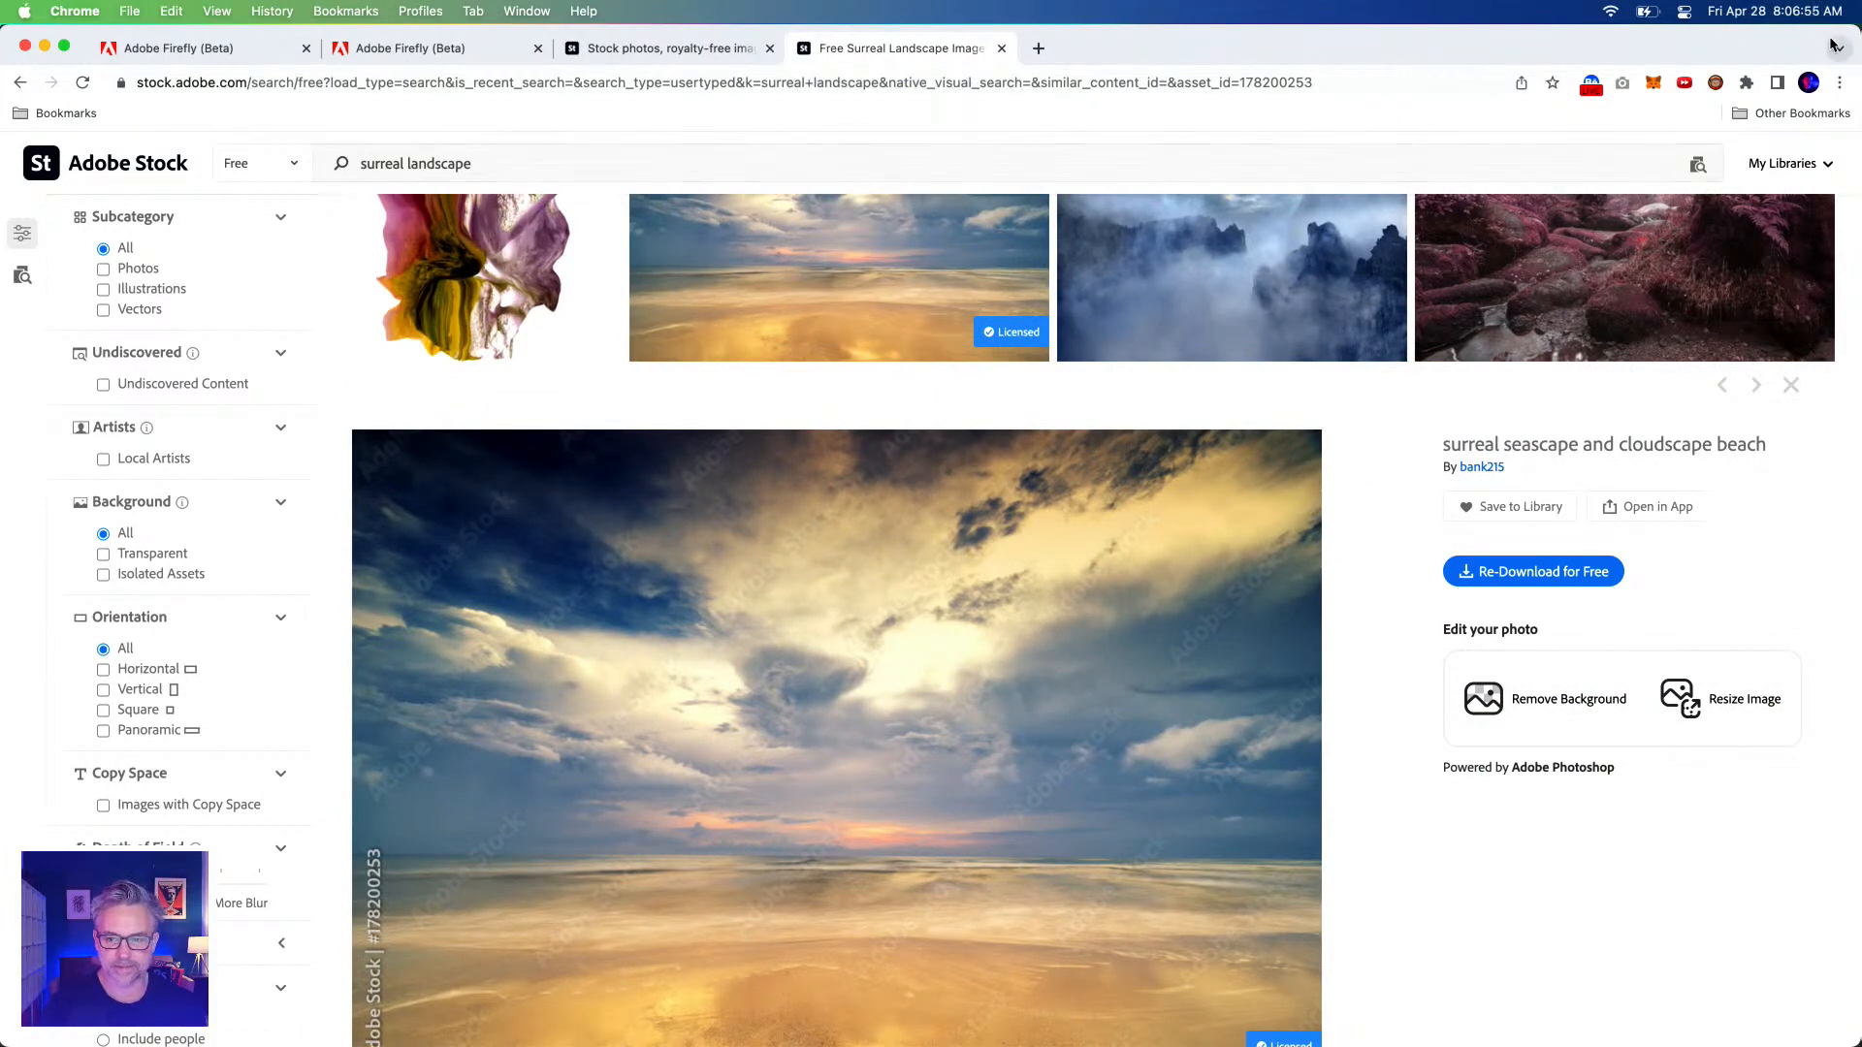
left_click_drag(1854, 27, 1732, 276)
left_click_drag(1453, 278, 1478, 90)
Scroll the surreal landscape results and license the free dark winding-road landscape image.
scroll(1192, 451, "down", 3)
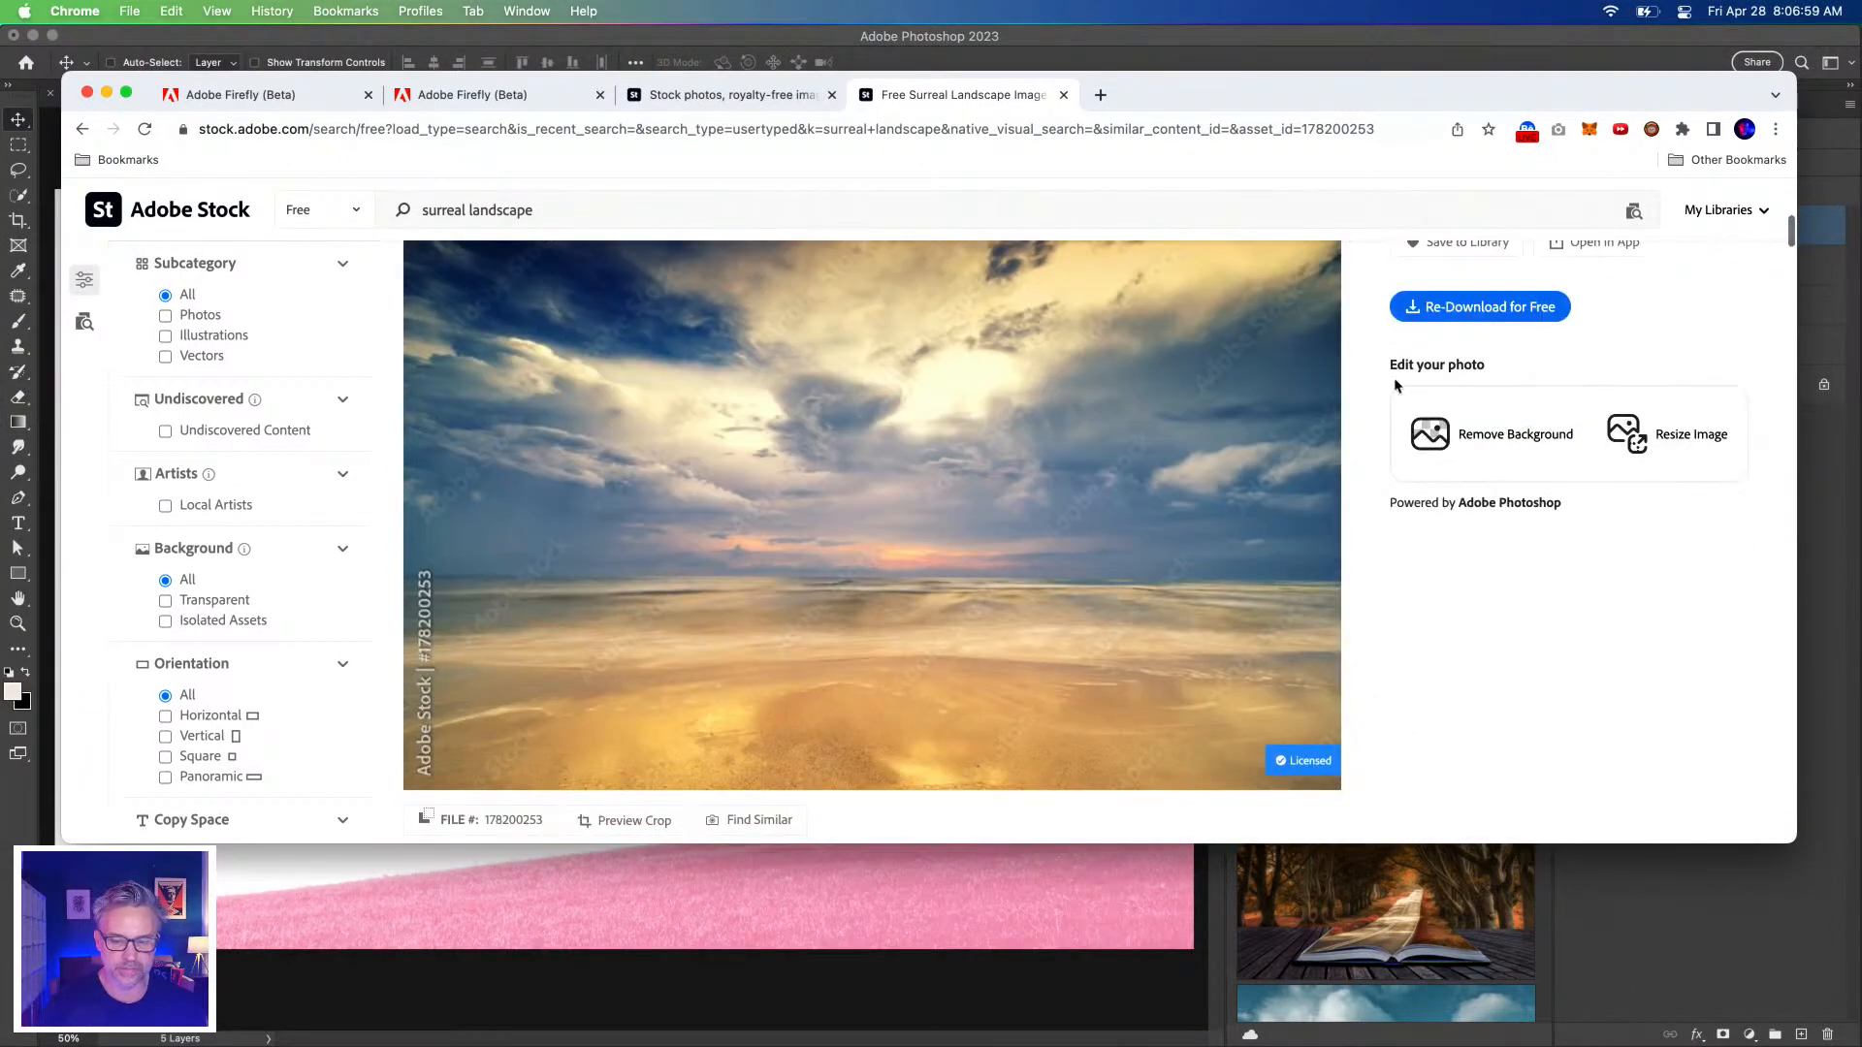
scroll(1089, 470, "up", 3)
scroll(1083, 482, "up", 5)
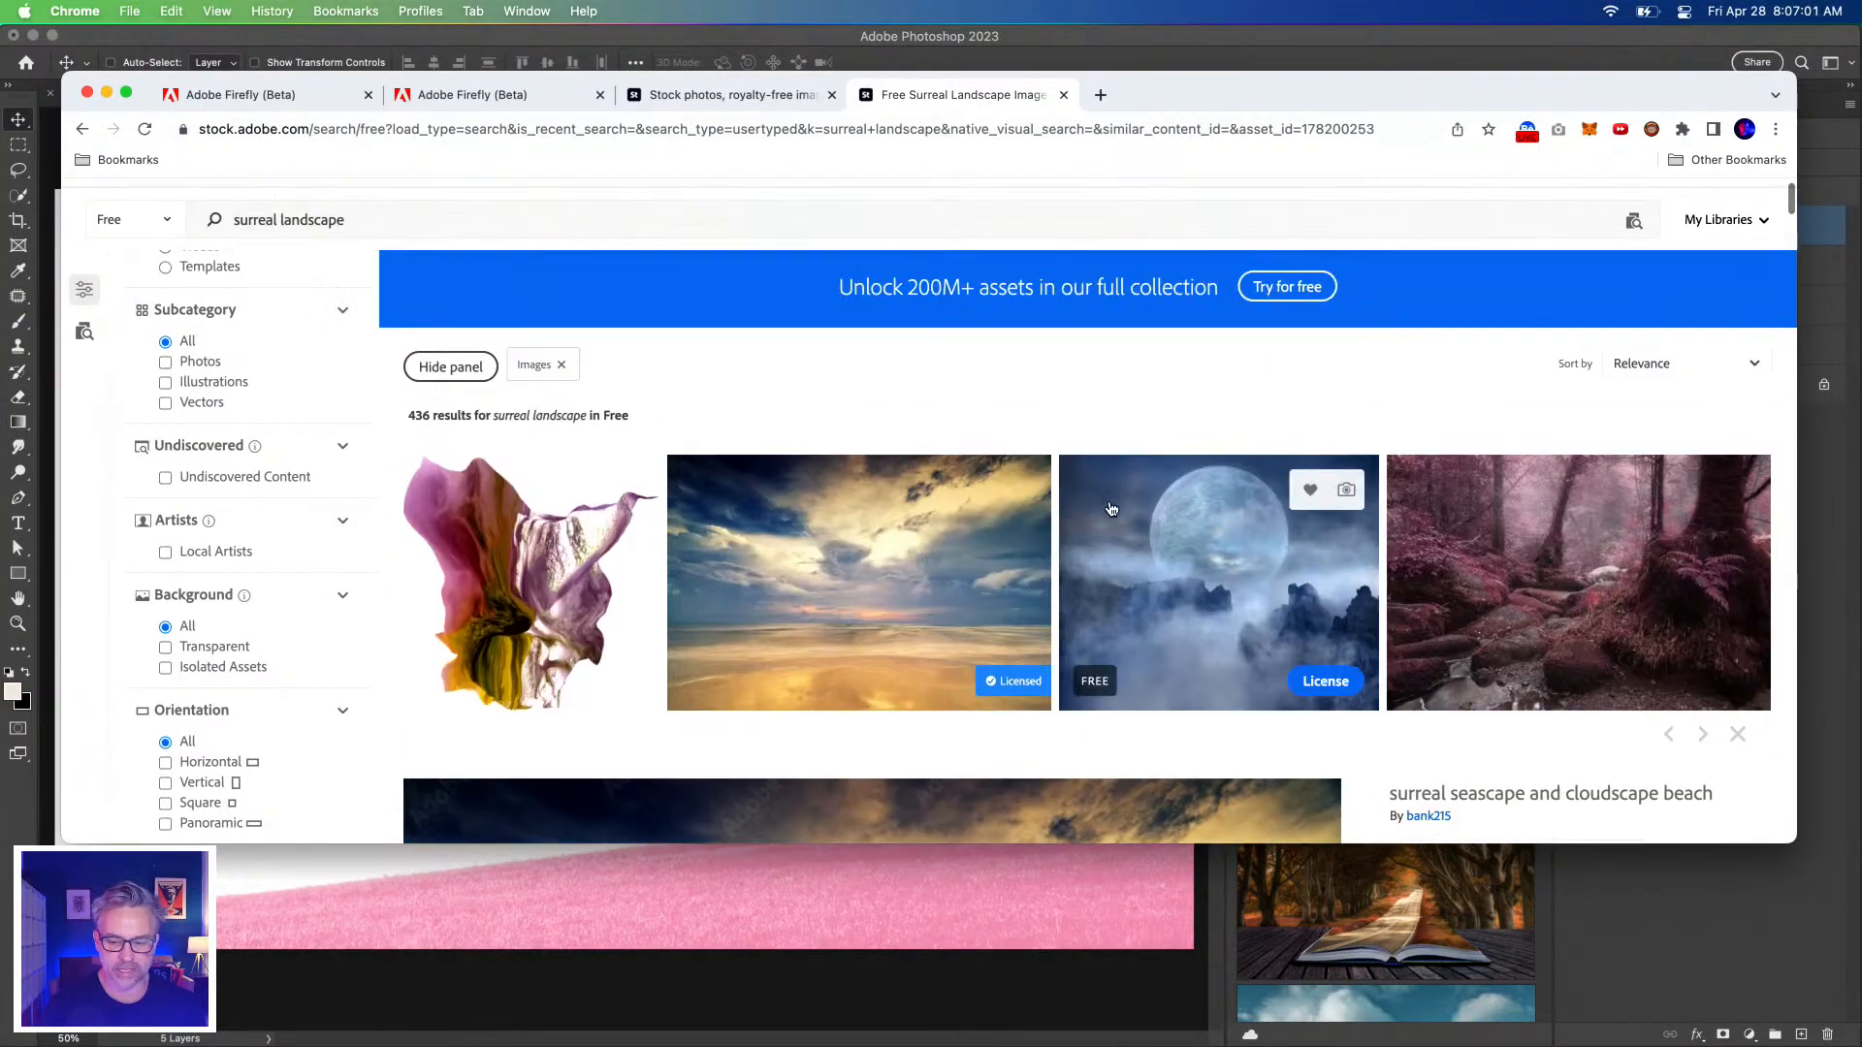
scroll(1115, 509, "down", 10)
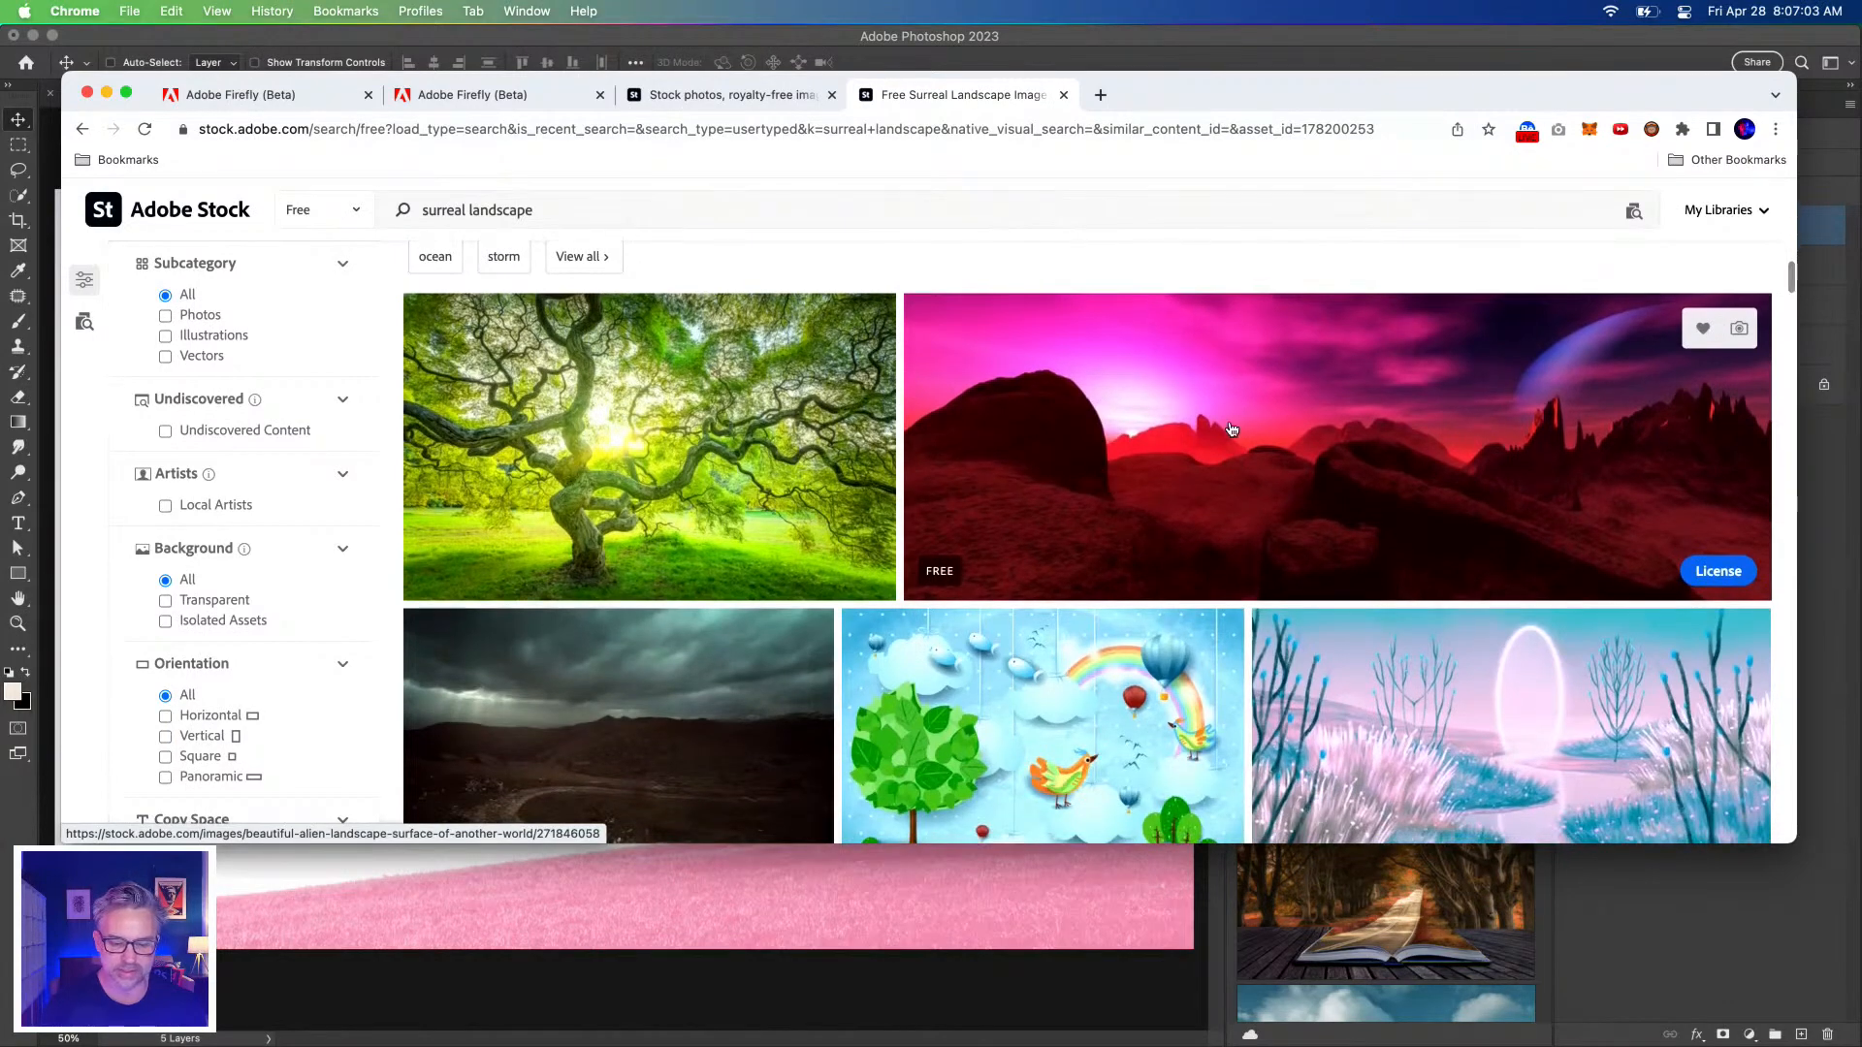
scroll(1232, 427, "down", 4)
scroll(582, 543, "down", 4)
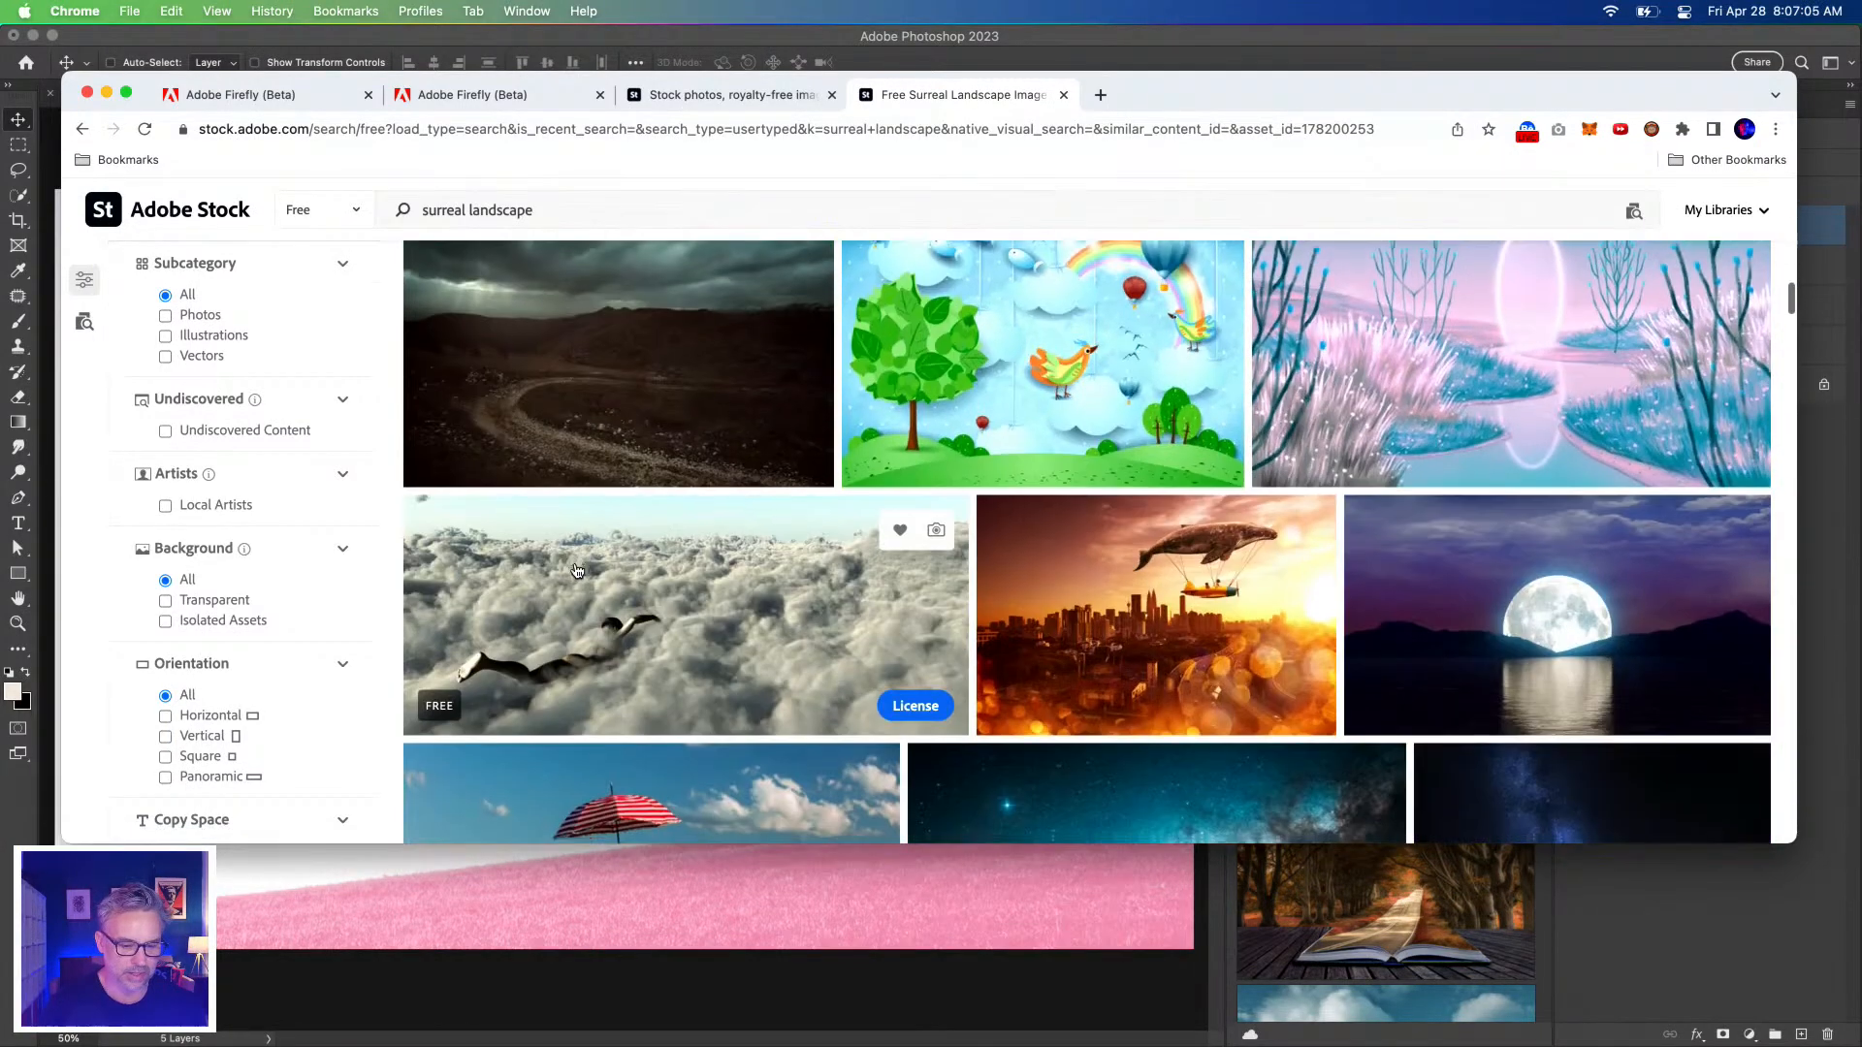
scroll(771, 436, "up", 2)
left_click(771, 625)
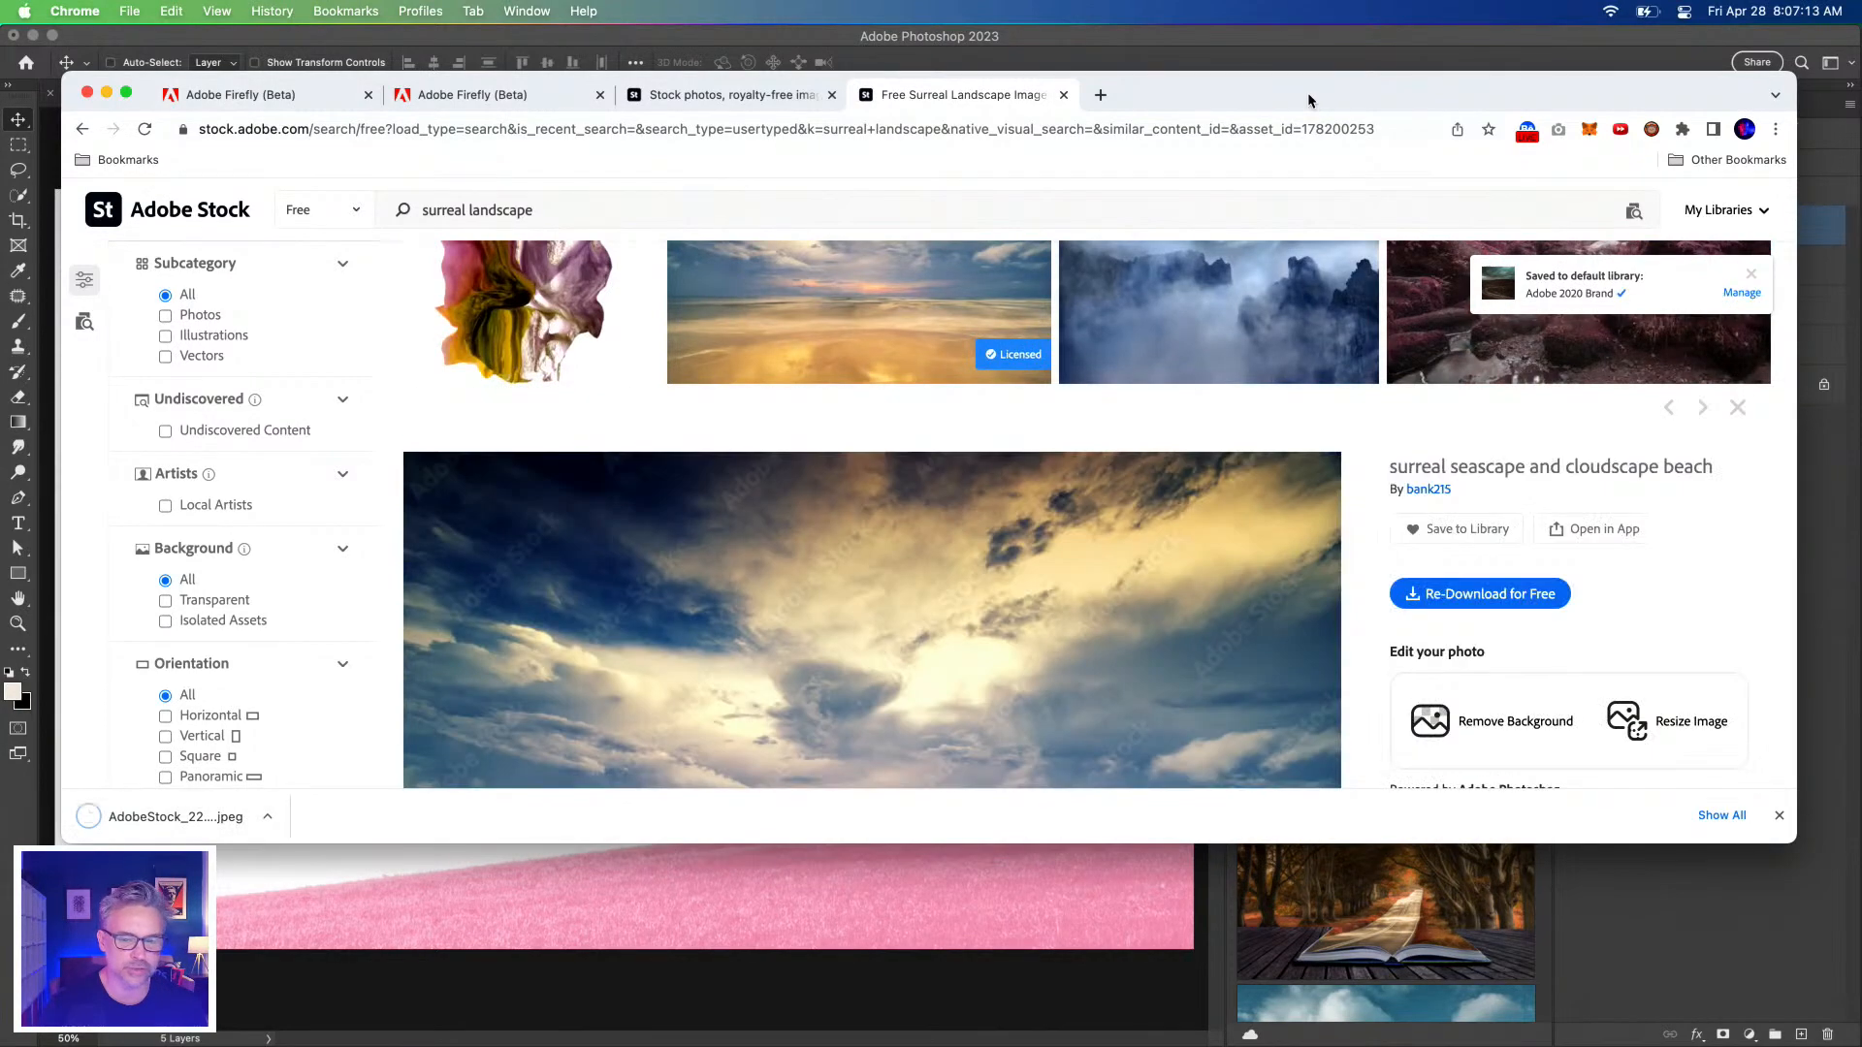
left_click_drag(1307, 100, 1210, 112)
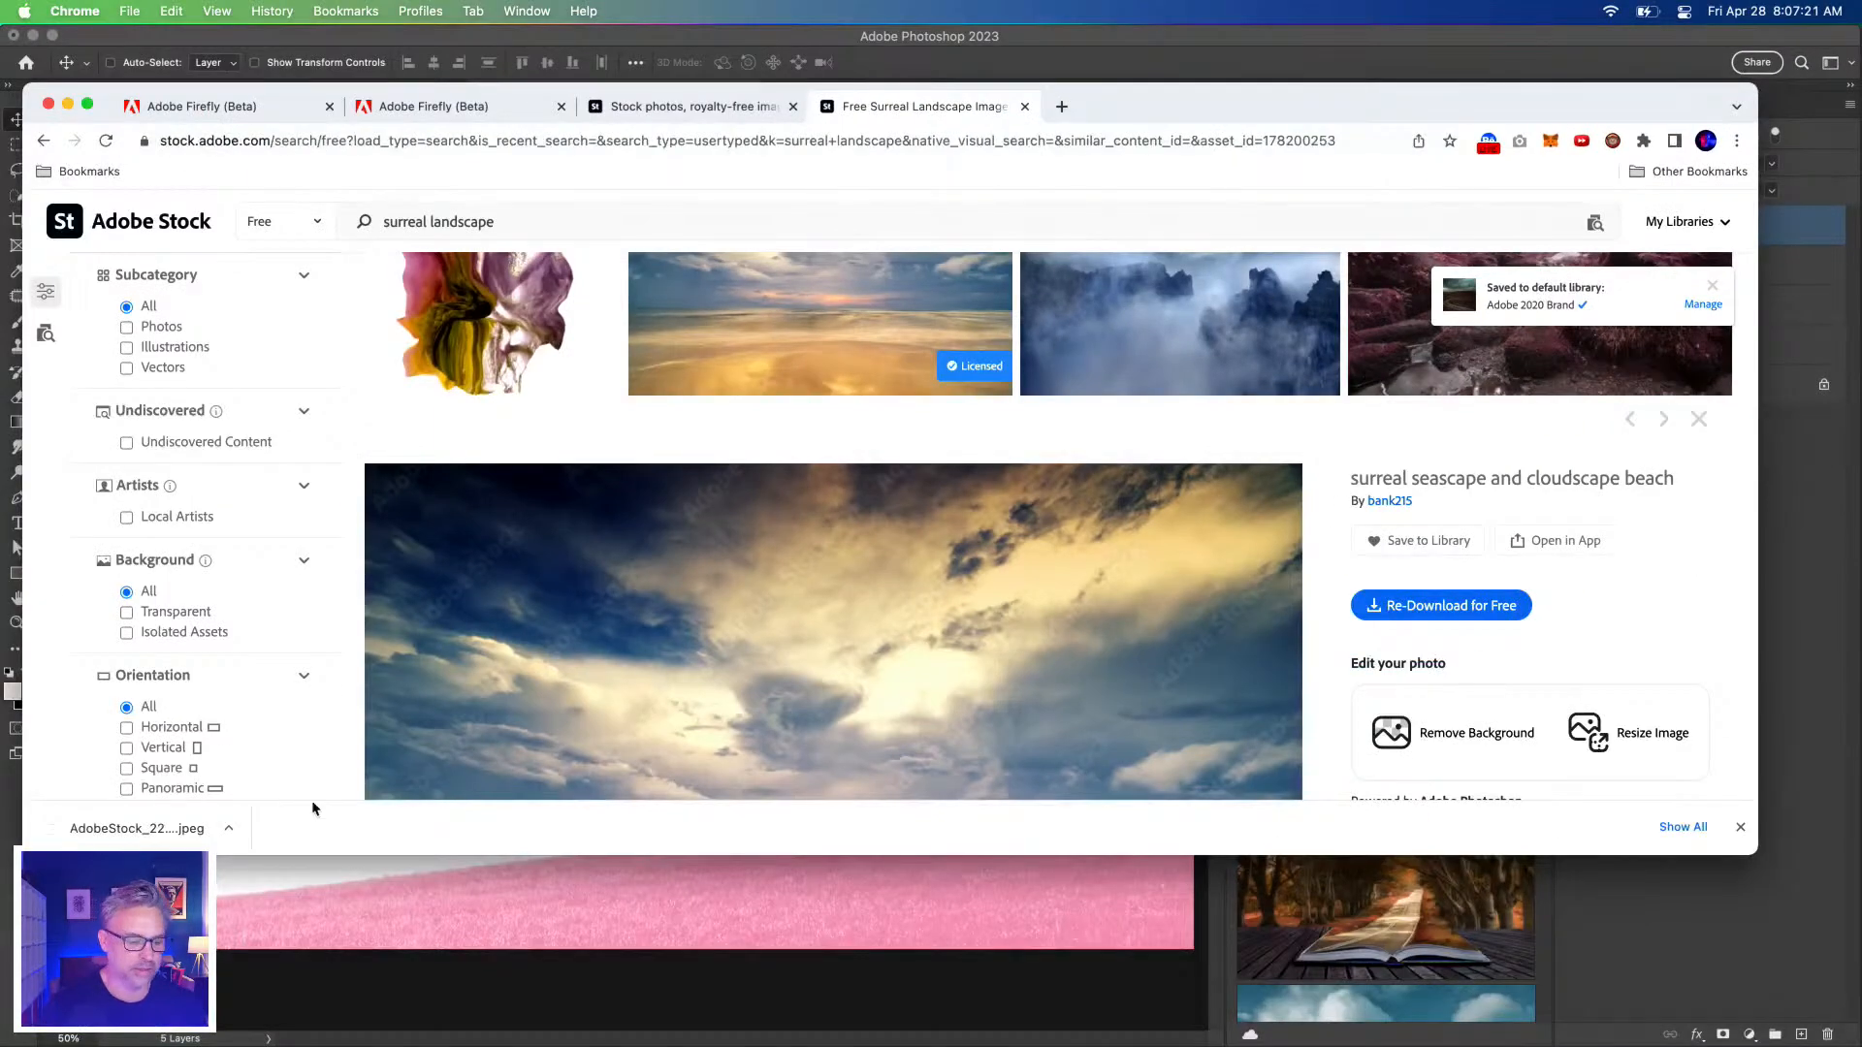
Open the Adobe 2020 Brand library, select the three ungrouped stock photos and choose Move To.
left_click(1805, 673)
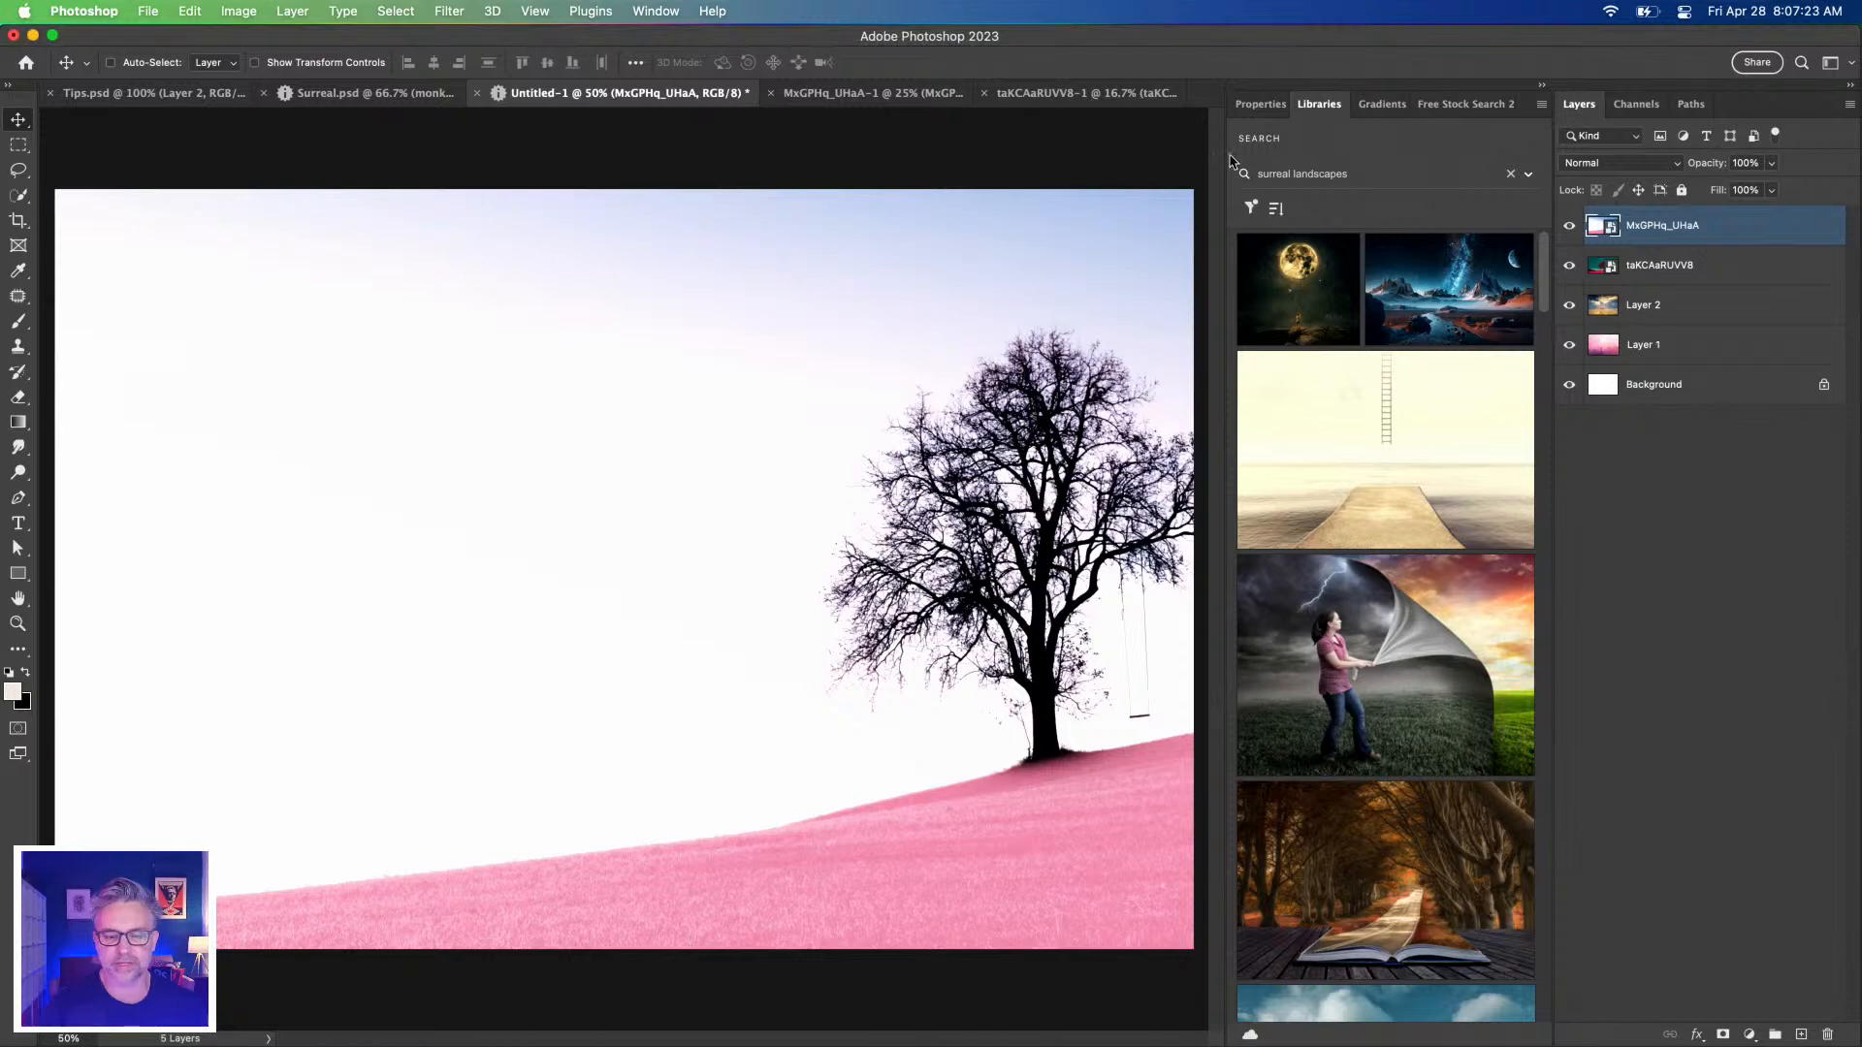
left_click(1510, 175)
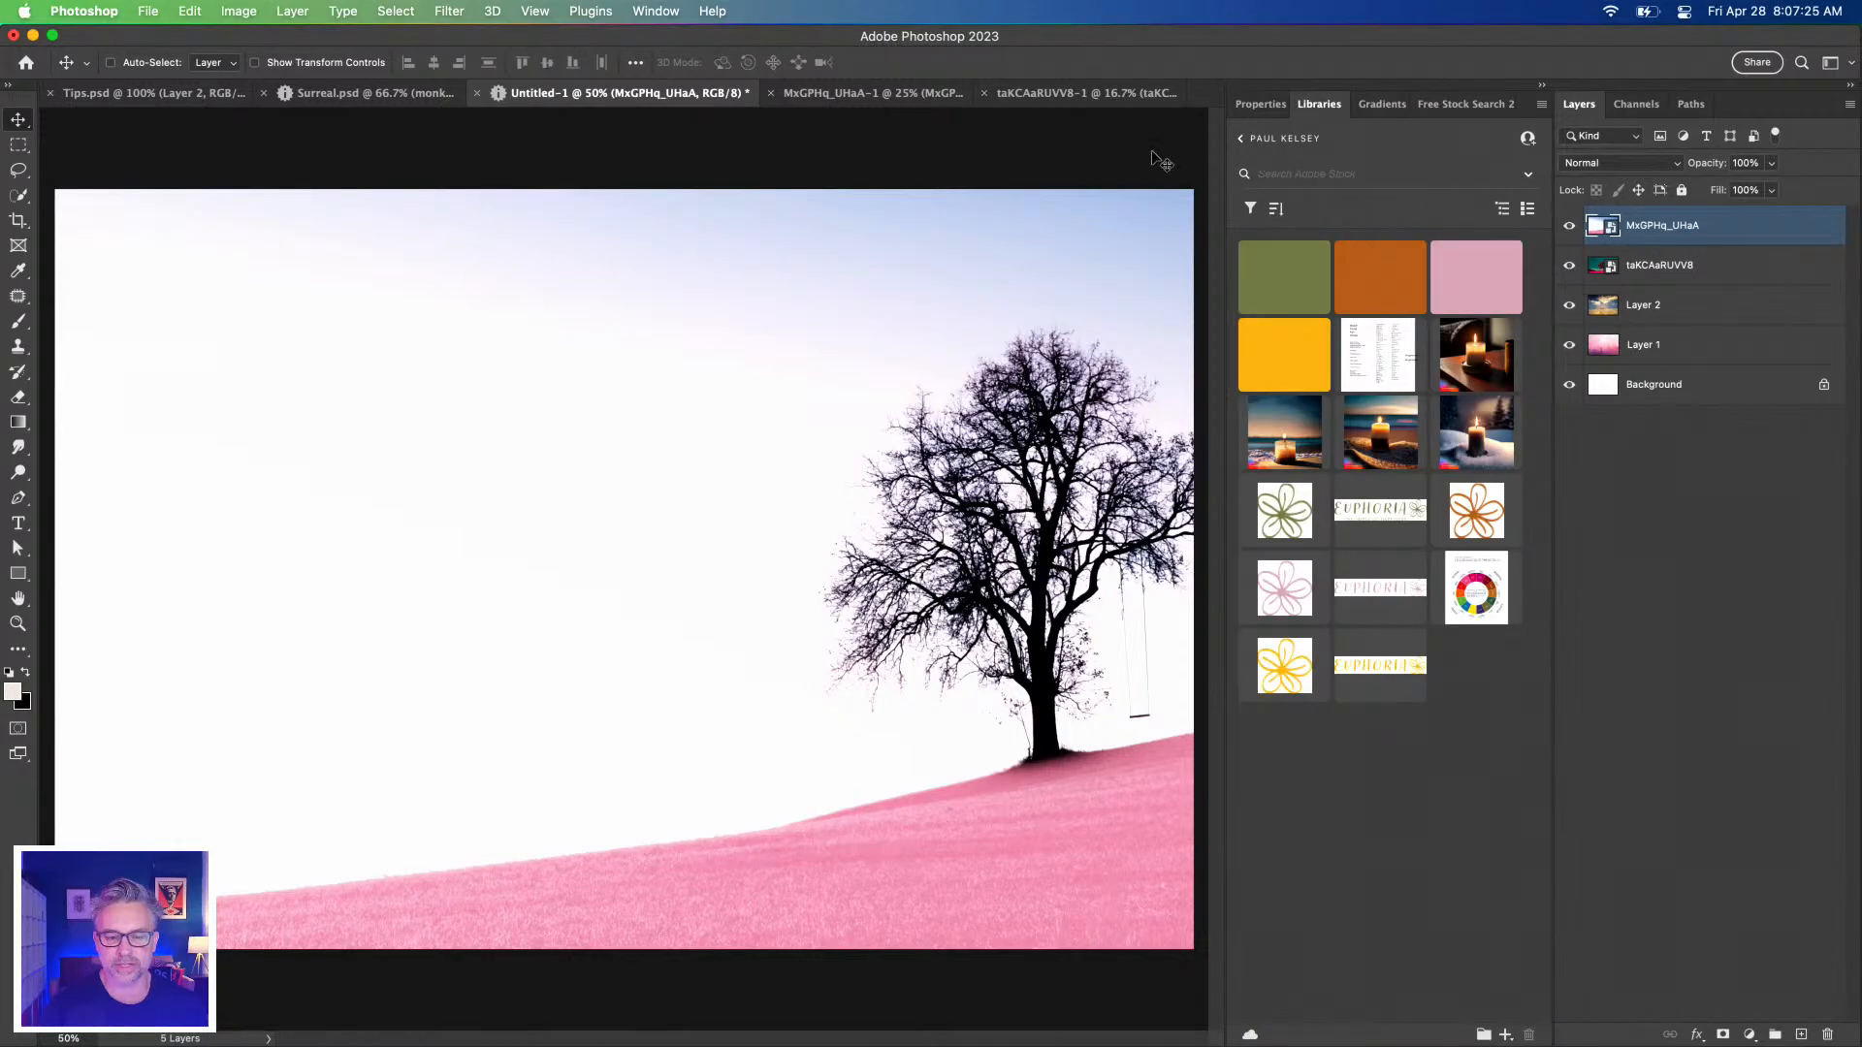
left_click(1243, 146)
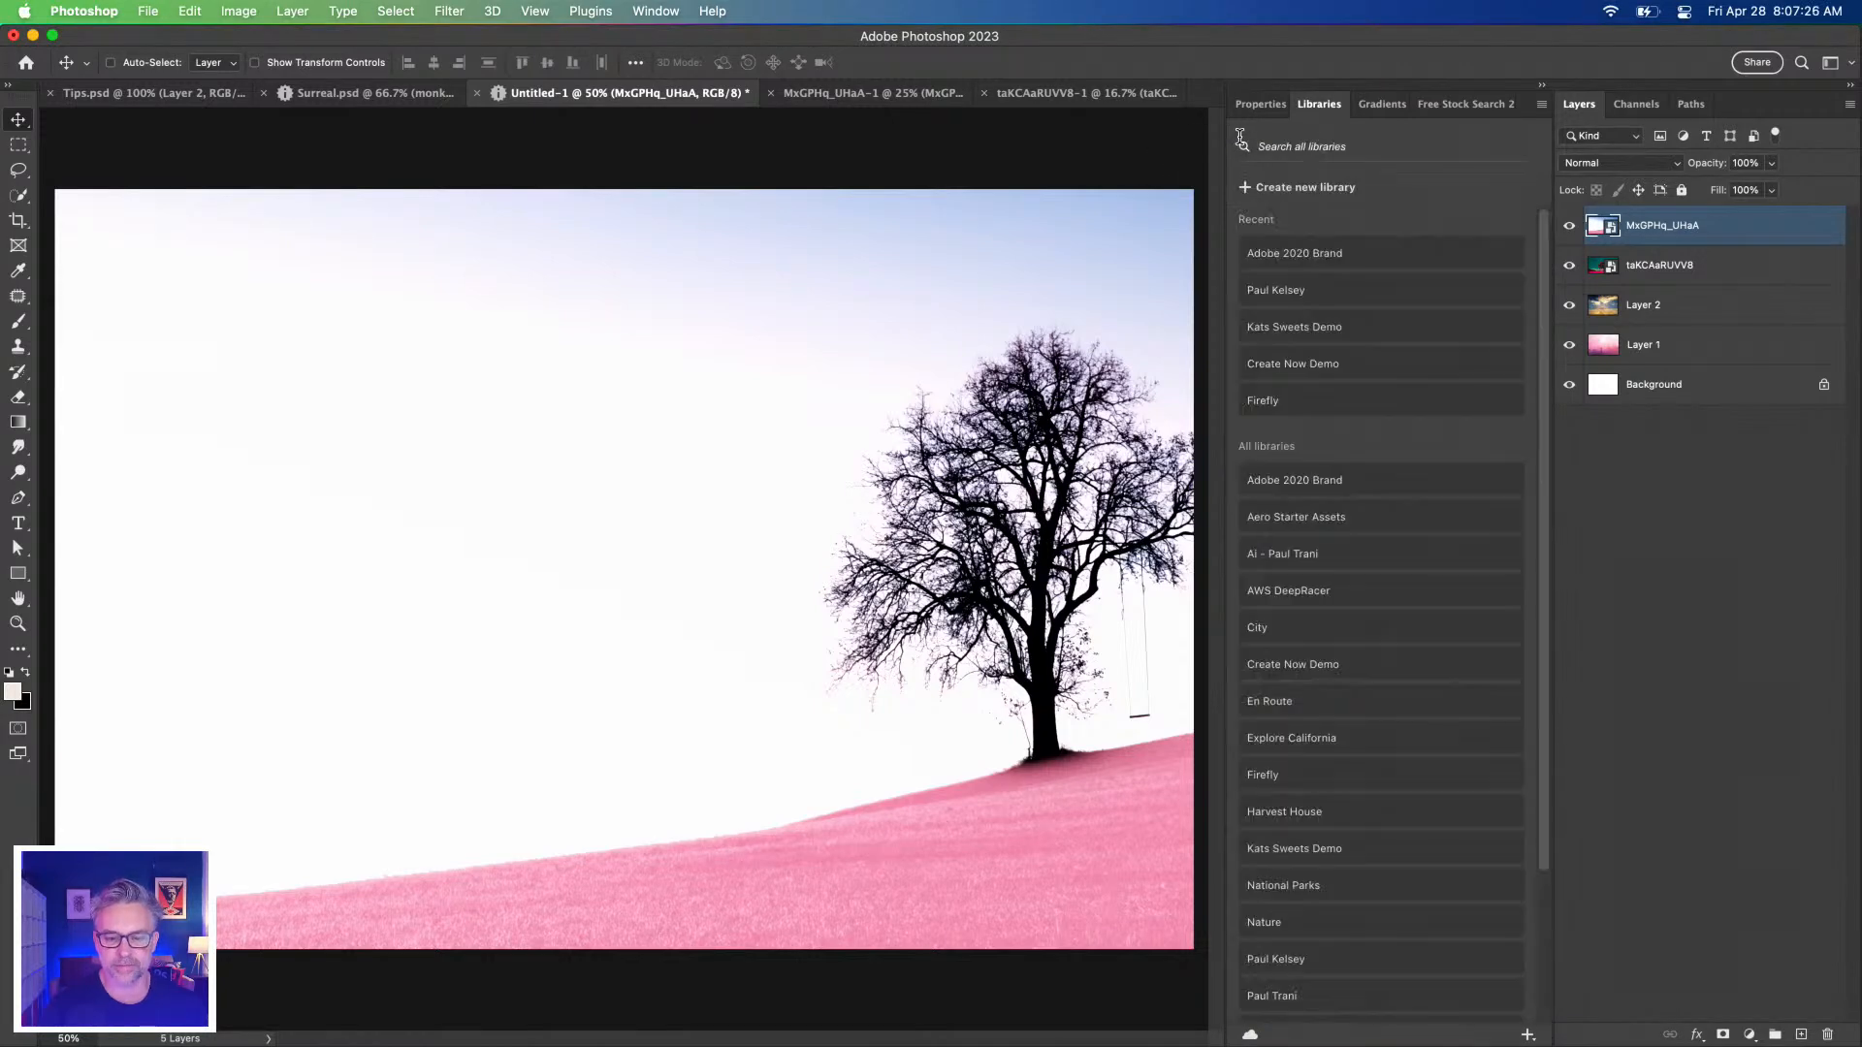
left_click(1263, 256)
scroll(1313, 580, "down", 5)
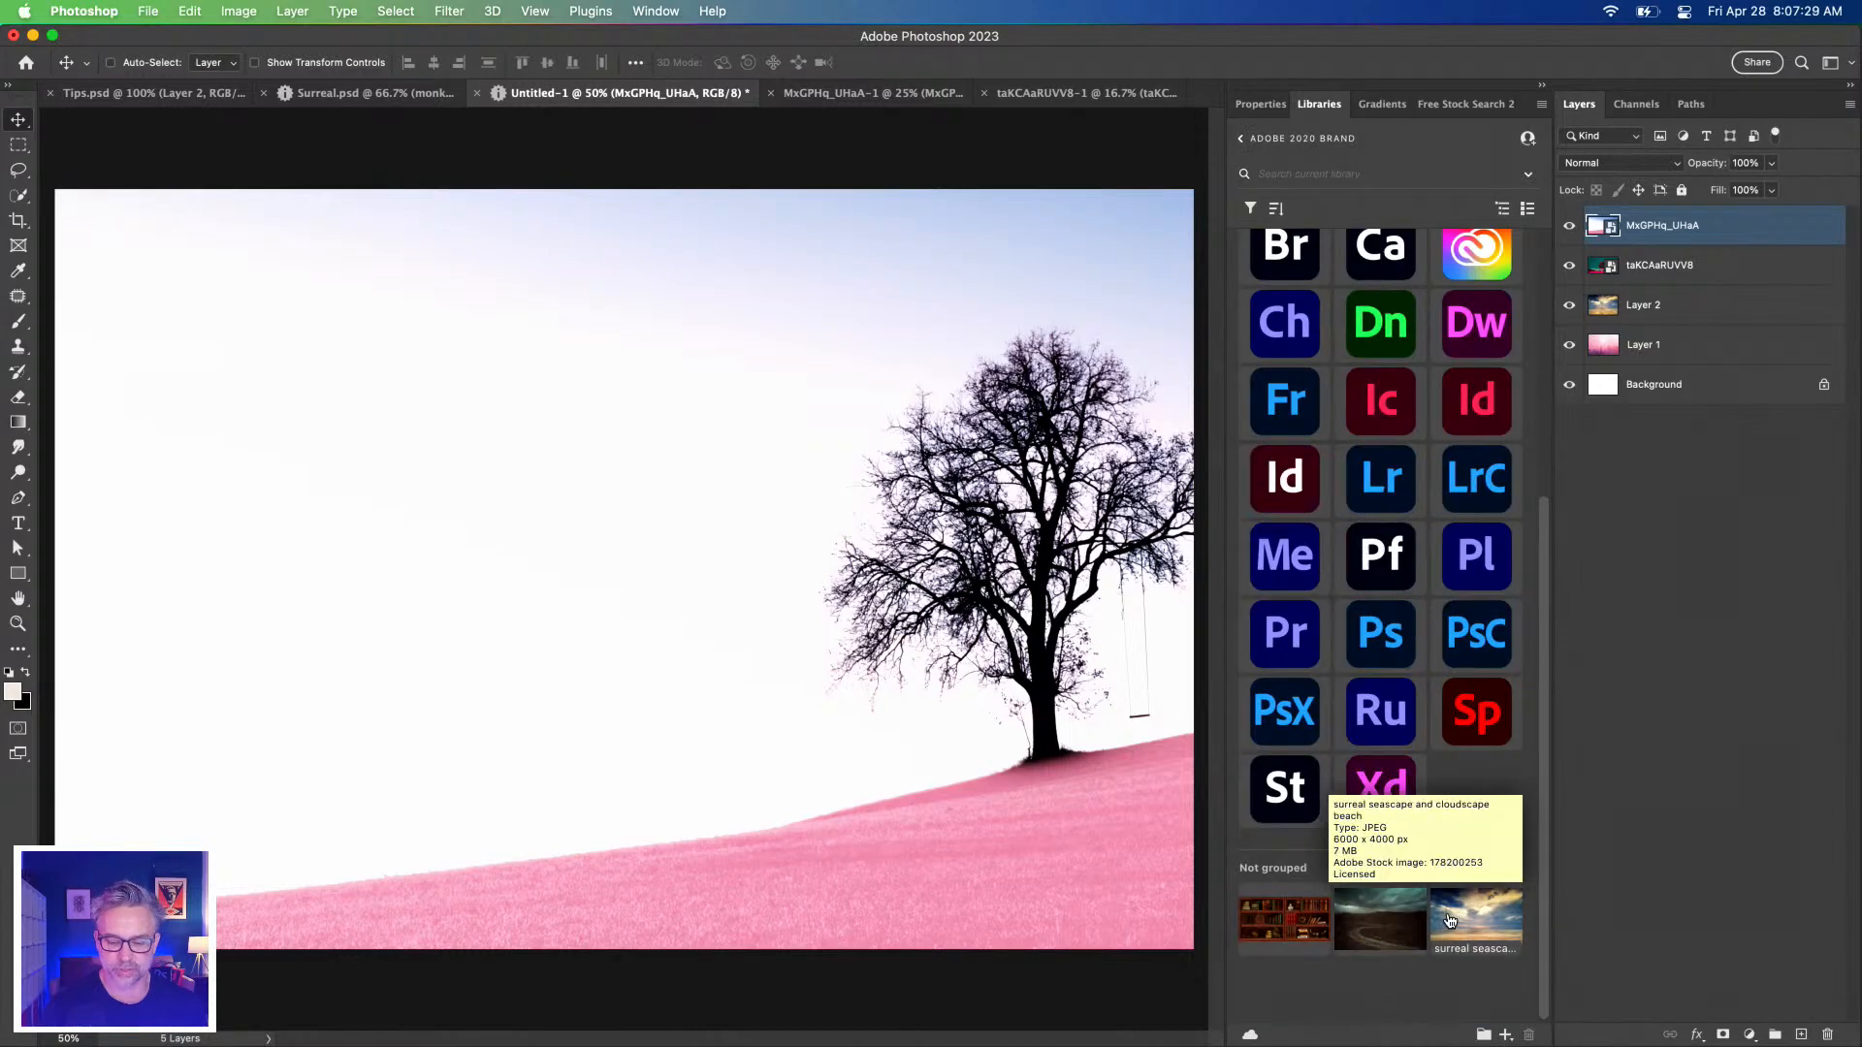
left_click(1271, 914, "shift")
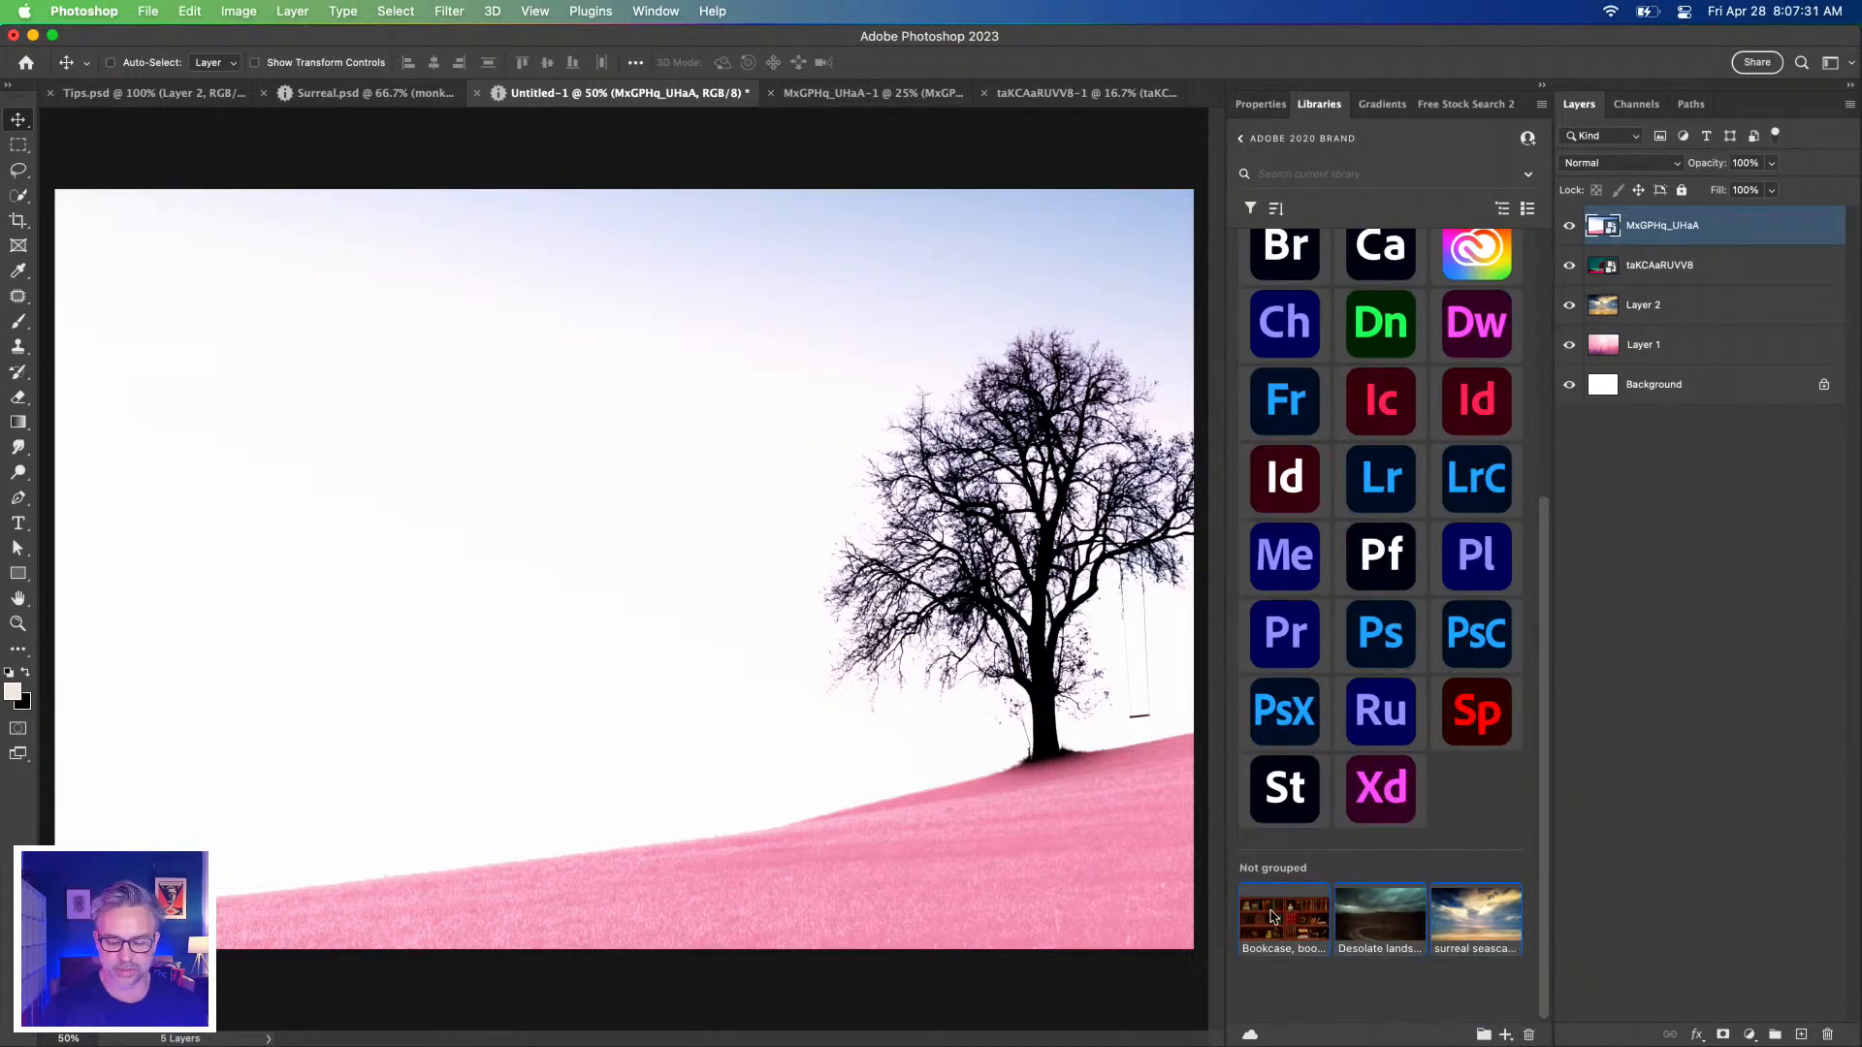
right_click(1263, 913)
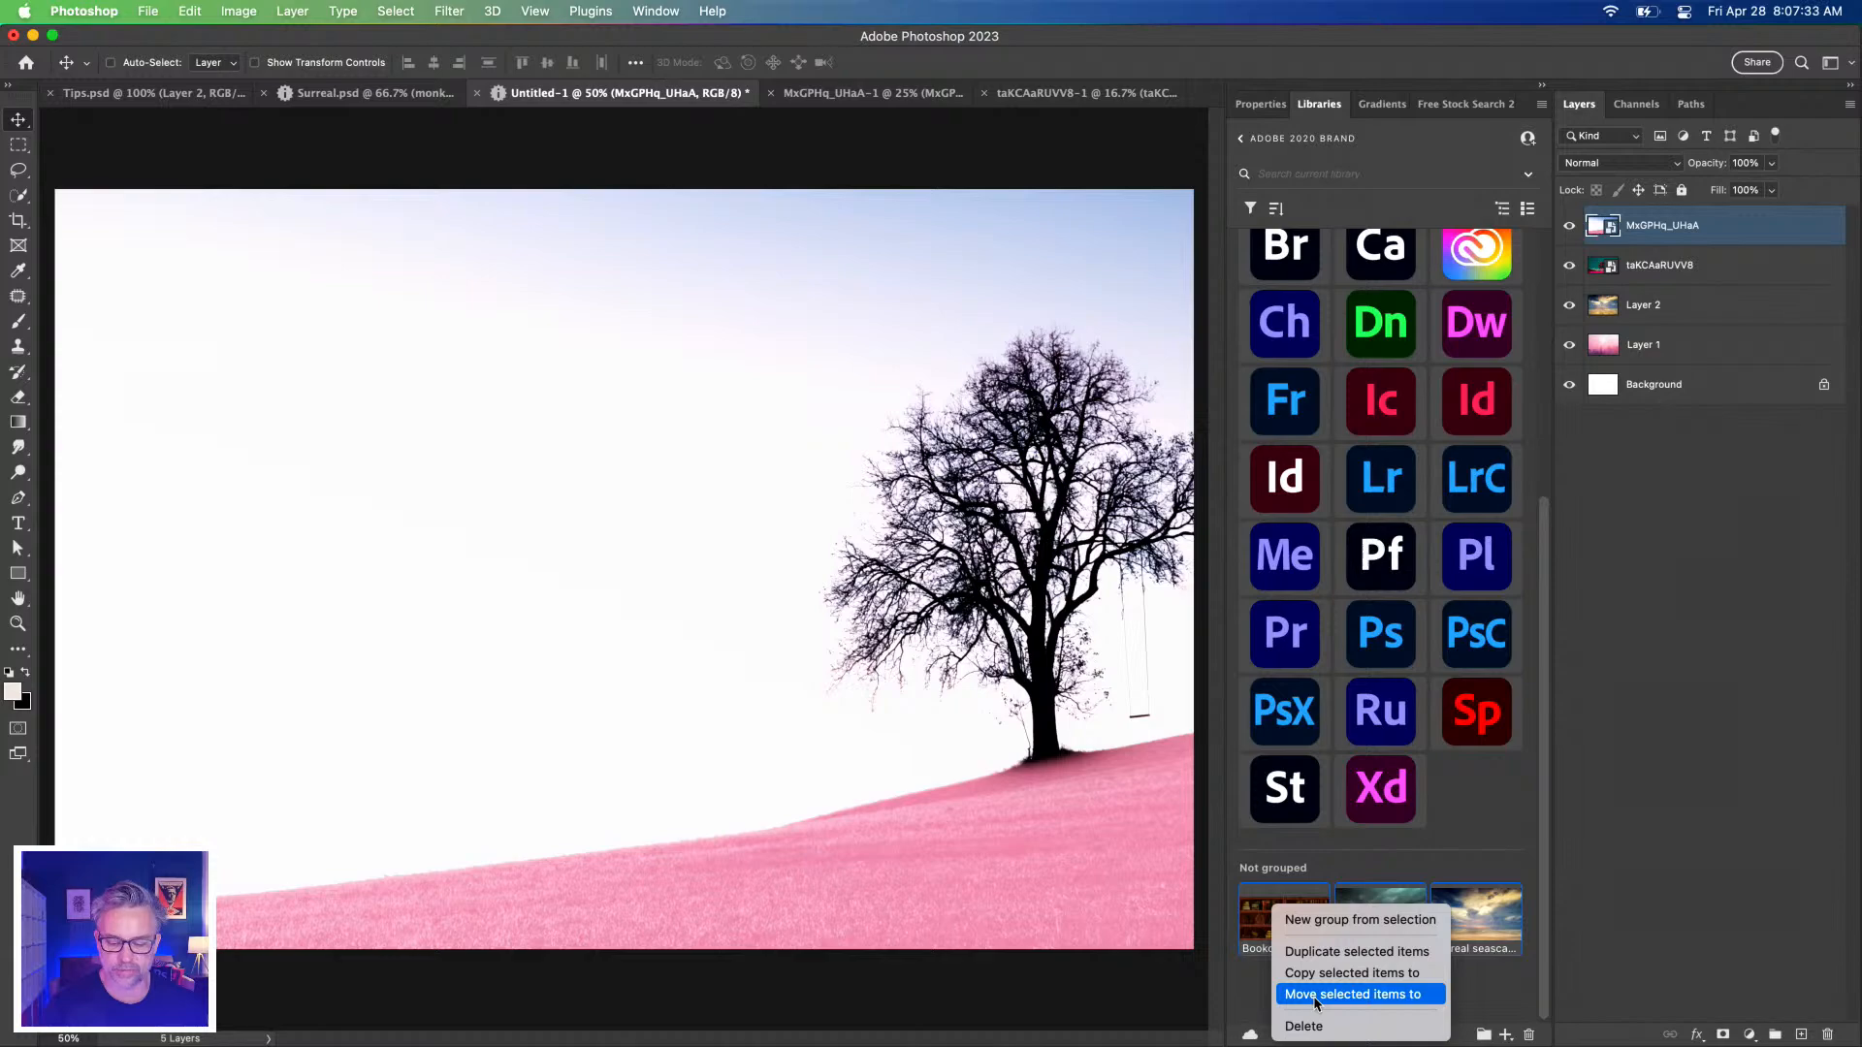
left_click(1315, 996)
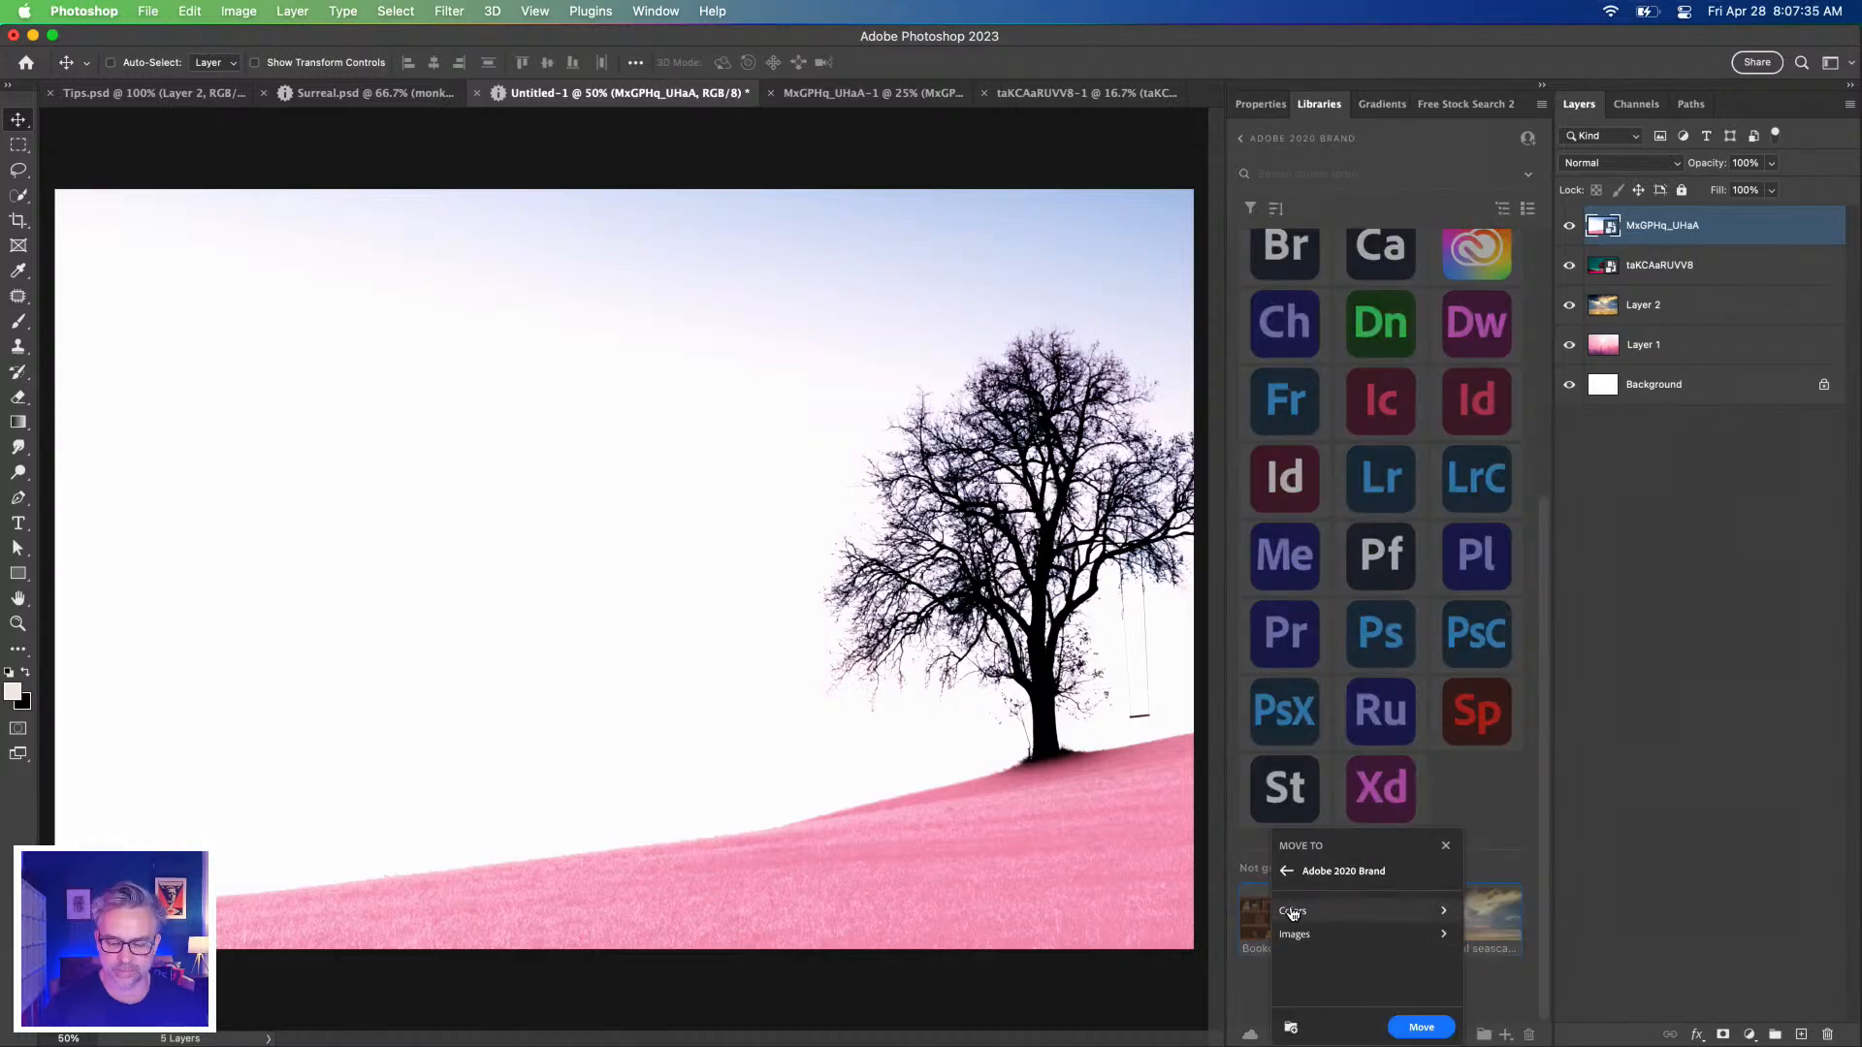
Move the selected photos into the Nature library and return to the library list.
left_click(1280, 870)
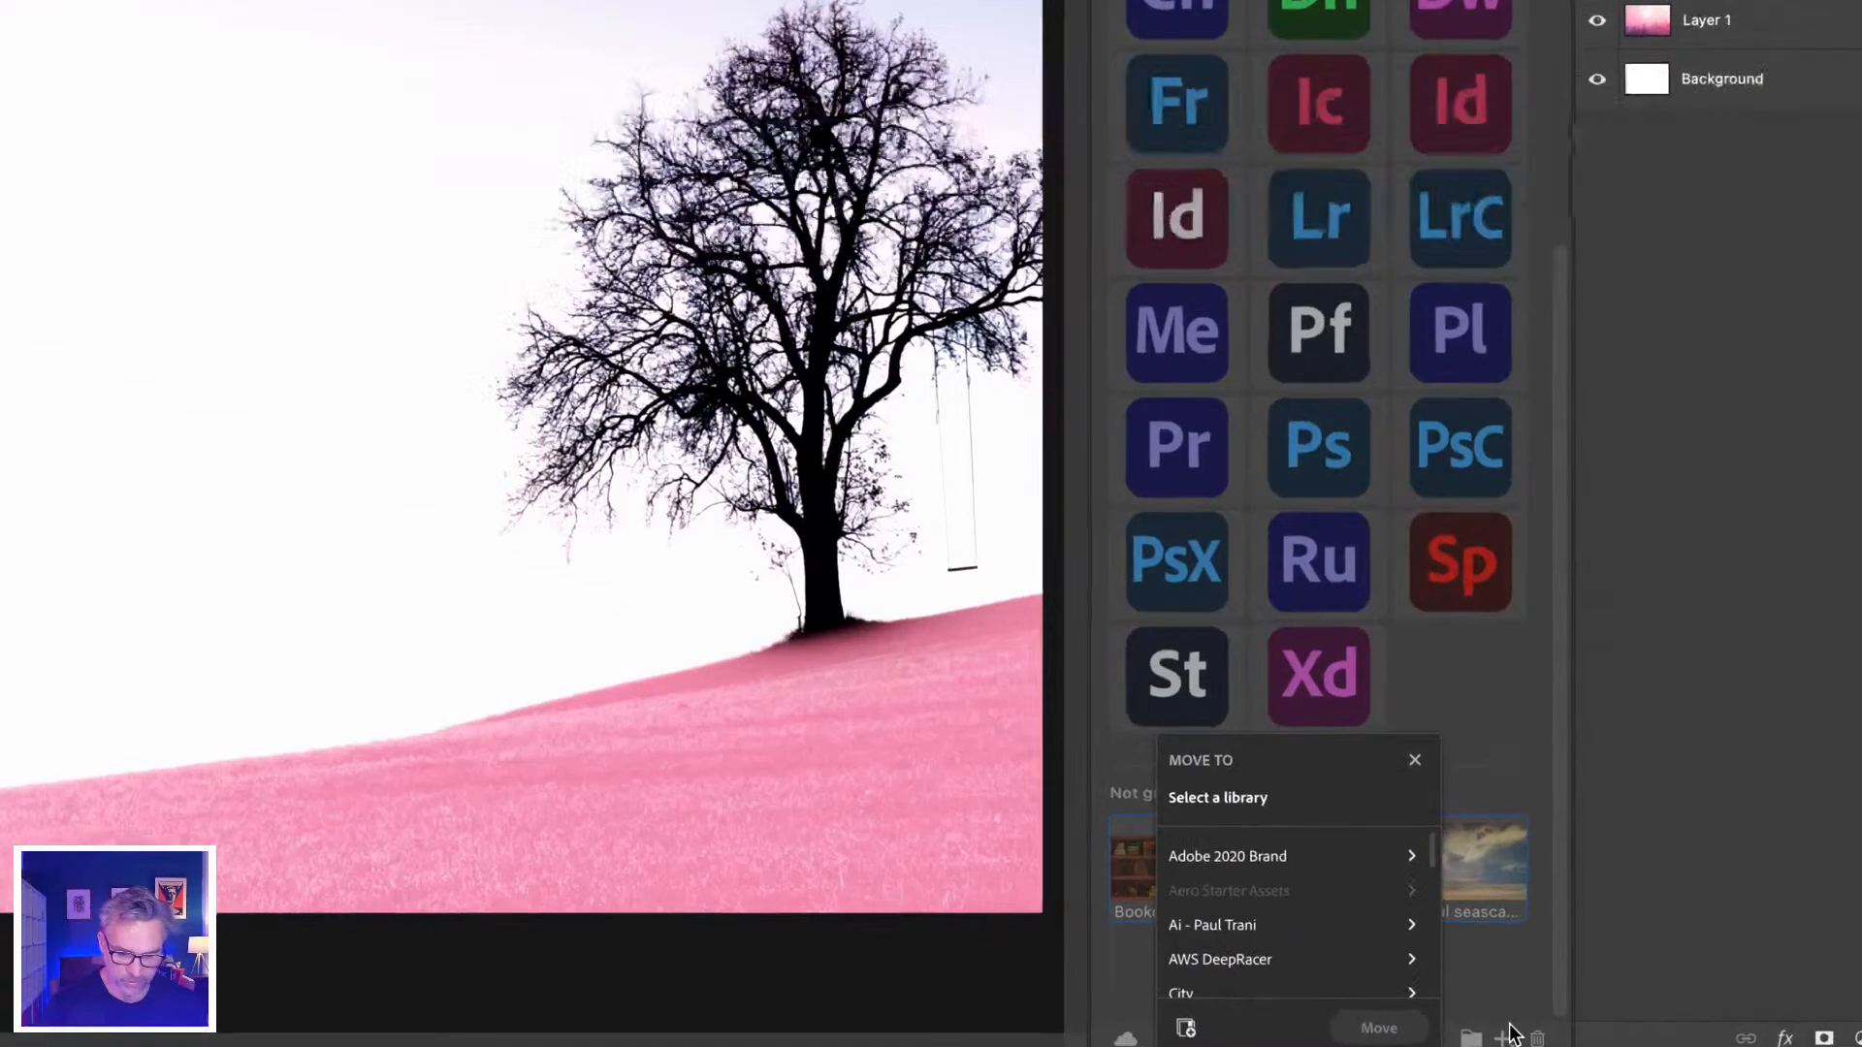
scroll(1184, 782, "down", 3)
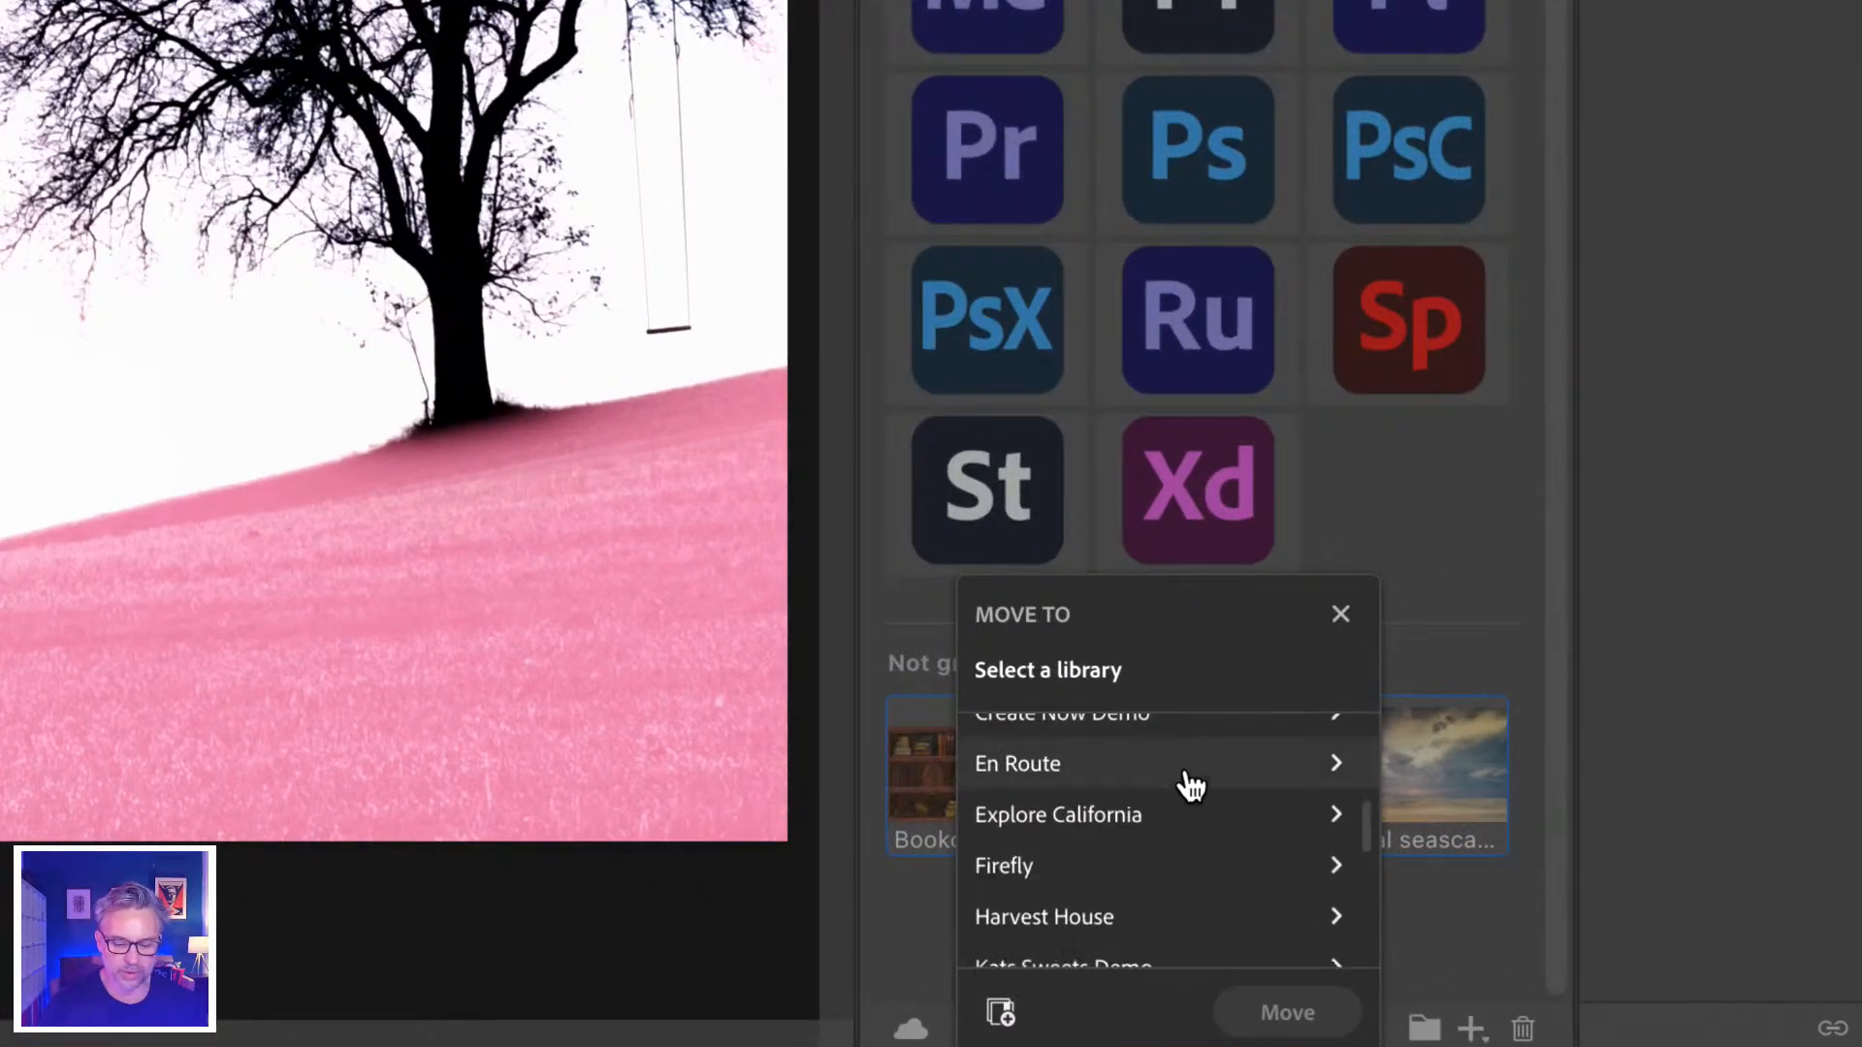
scroll(1066, 771, "up", 1)
scroll(1078, 776, "down", 5)
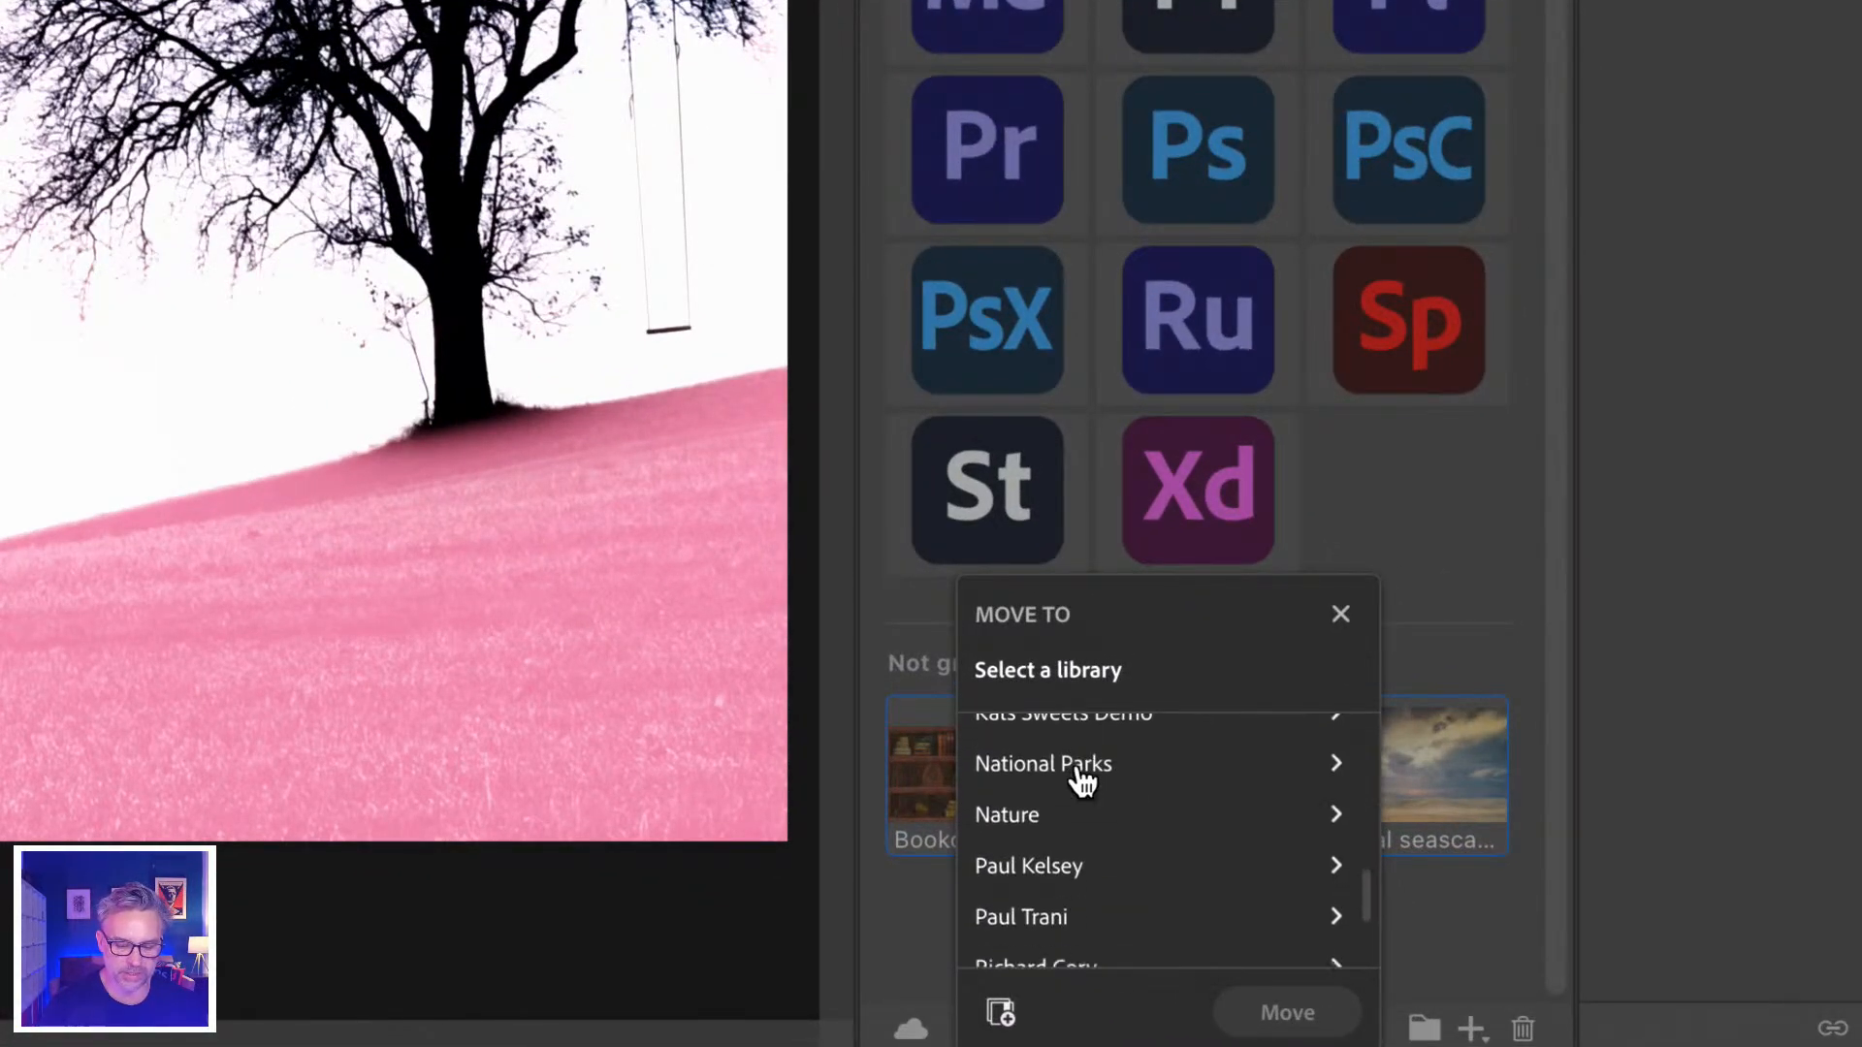
left_click(1035, 800)
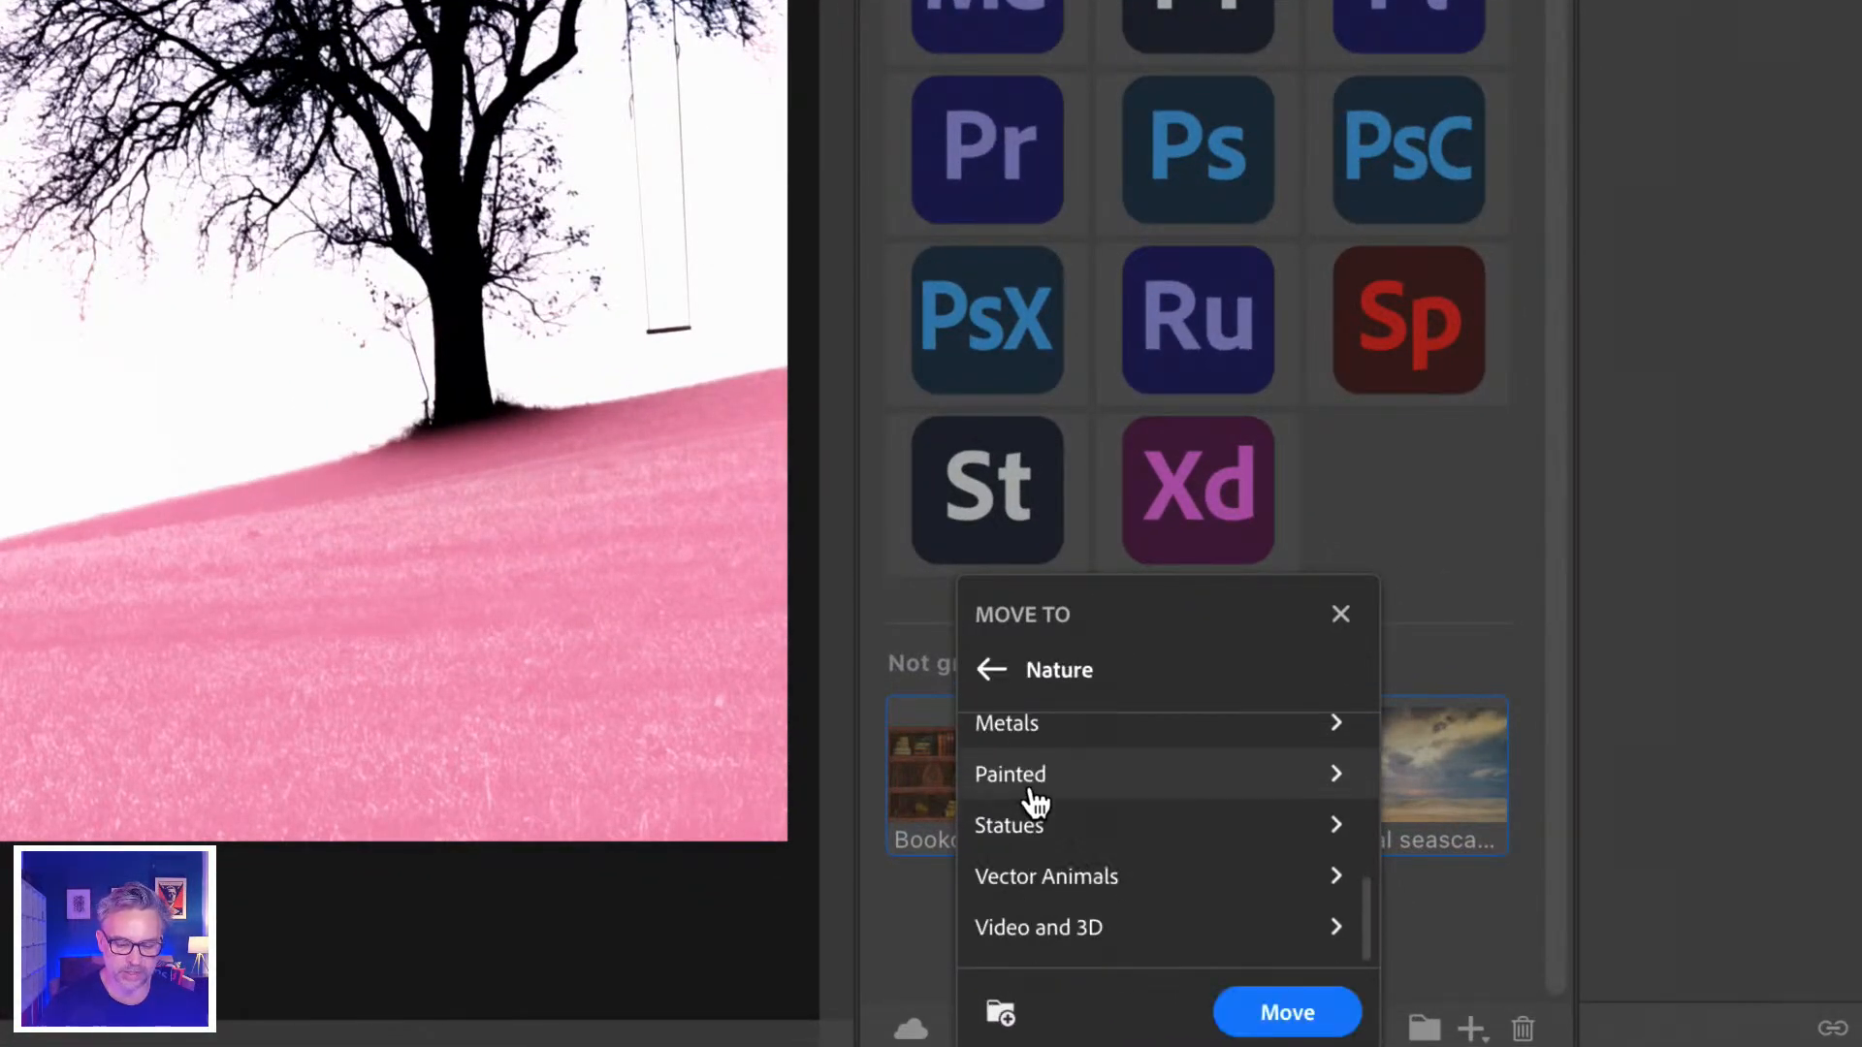
left_click(1261, 1012)
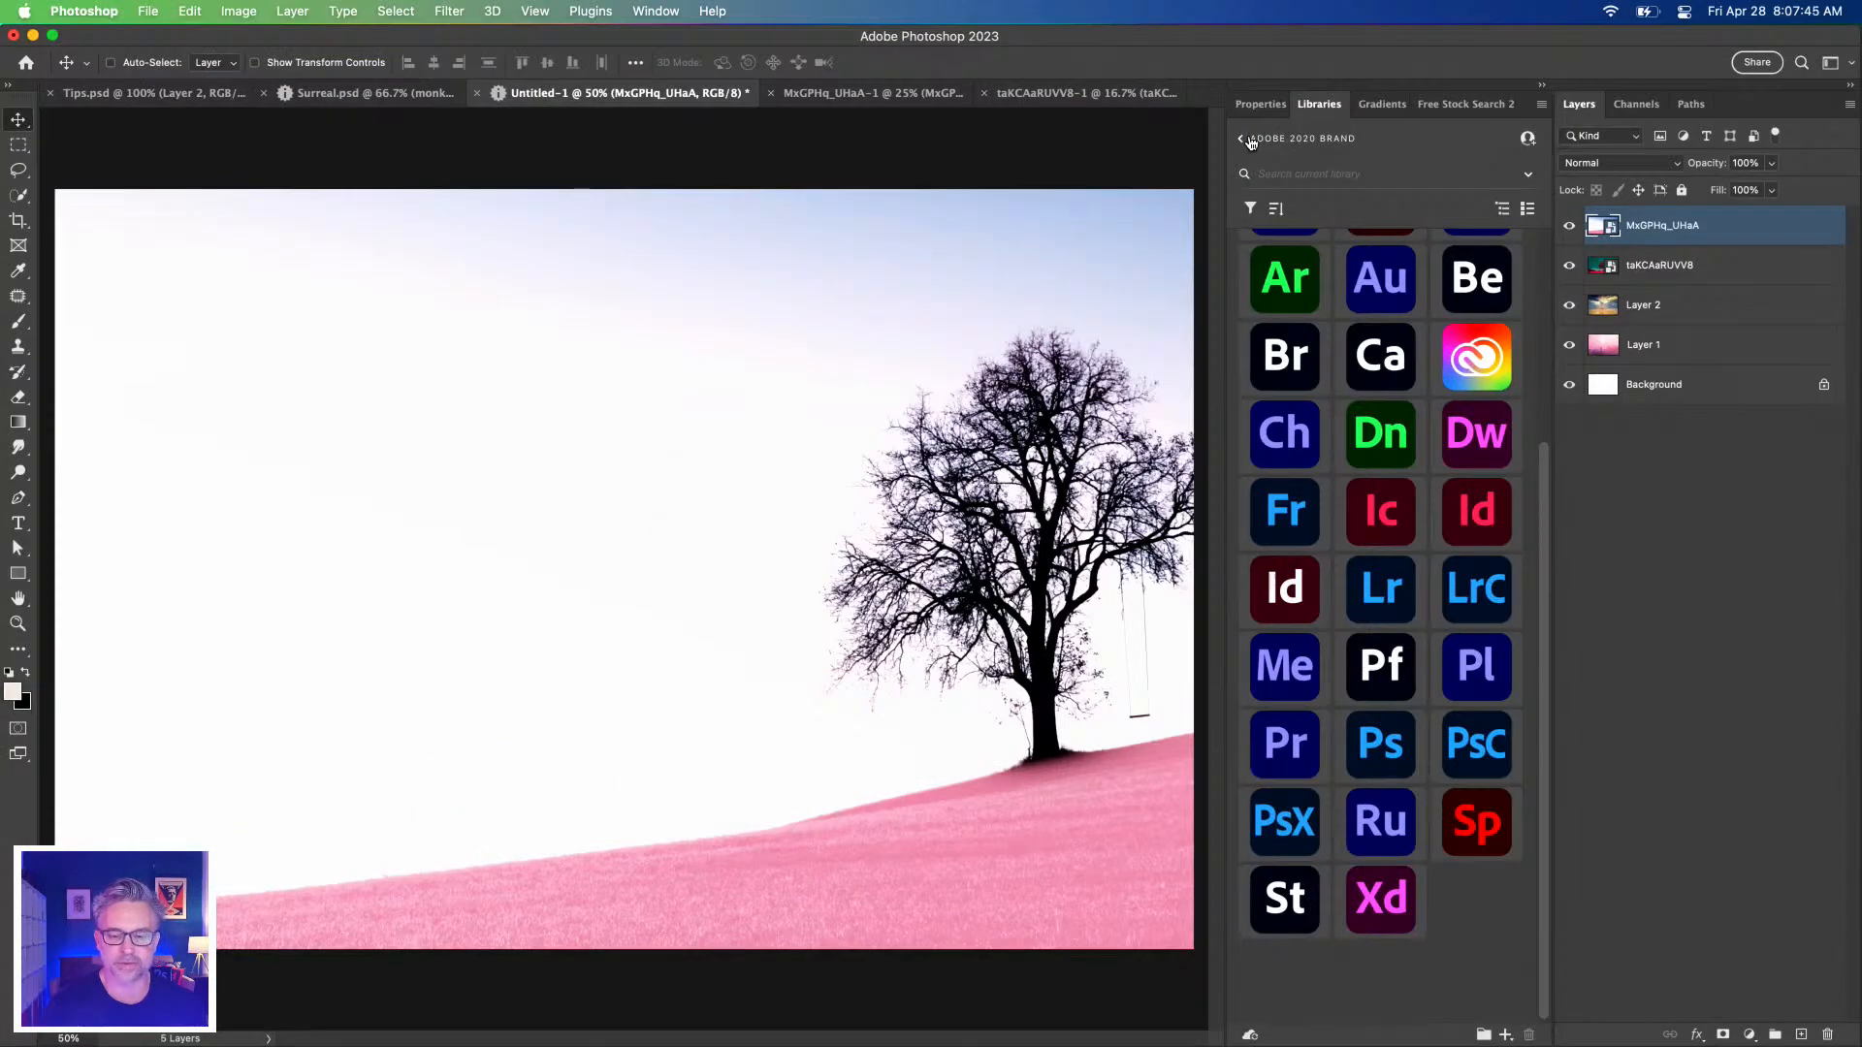
left_click(1249, 142)
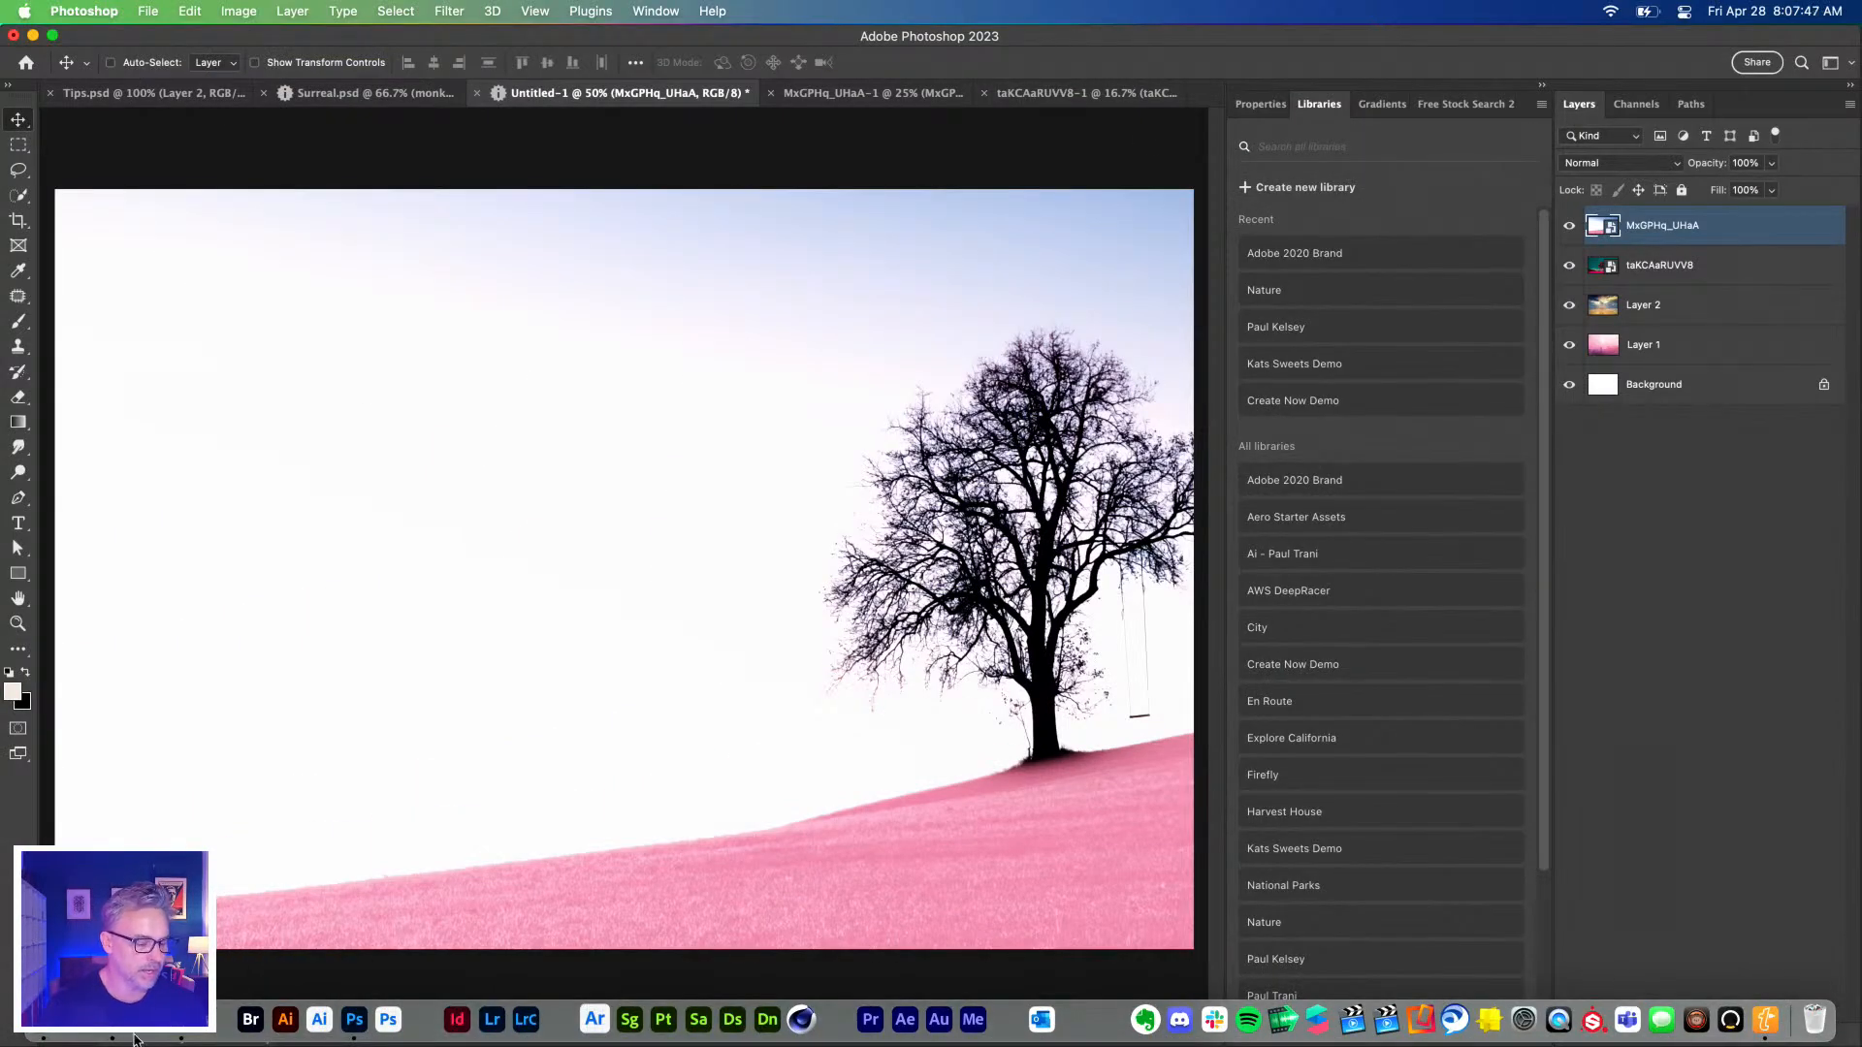
Drag the downloaded stormy-road Adobe Stock JPEG onto the Untitled-1 canvas and commit it.
left_click(148, 999)
left_click_drag(1179, 102, 1831, 116)
left_click_drag(721, 863, 327, 574)
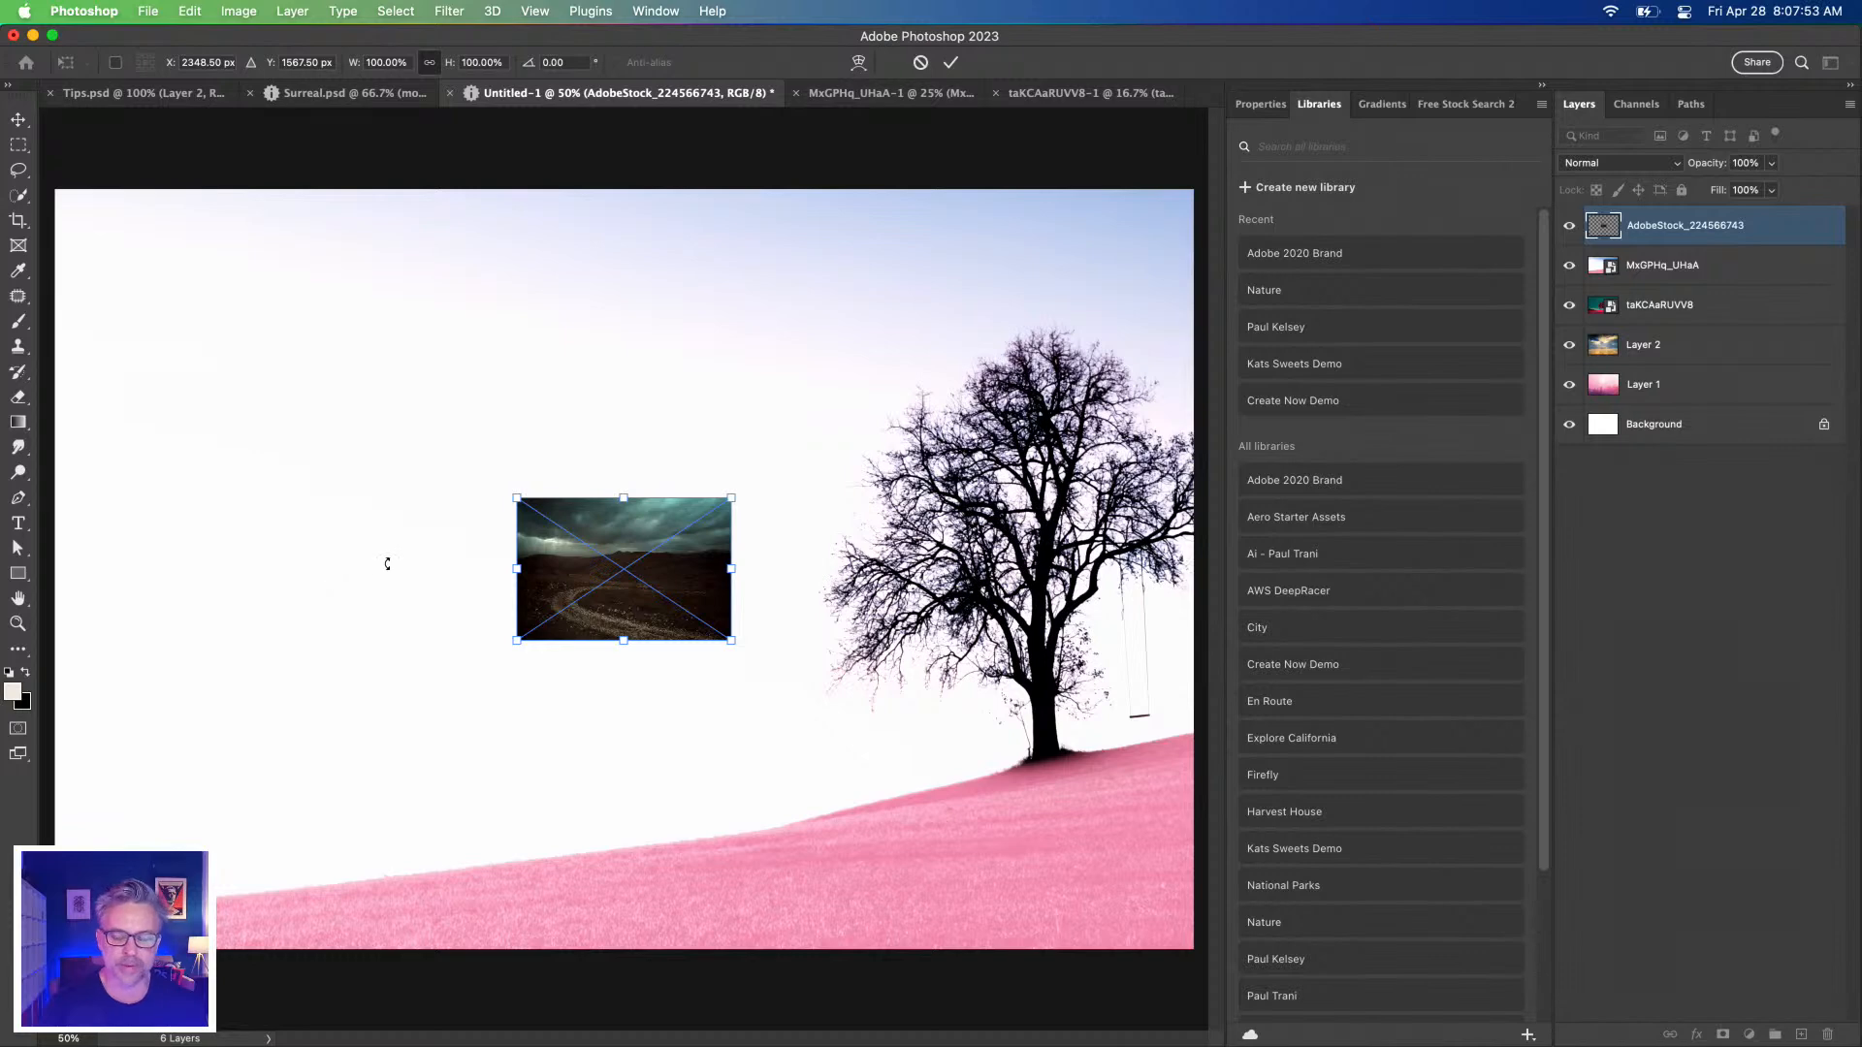
key("Return")
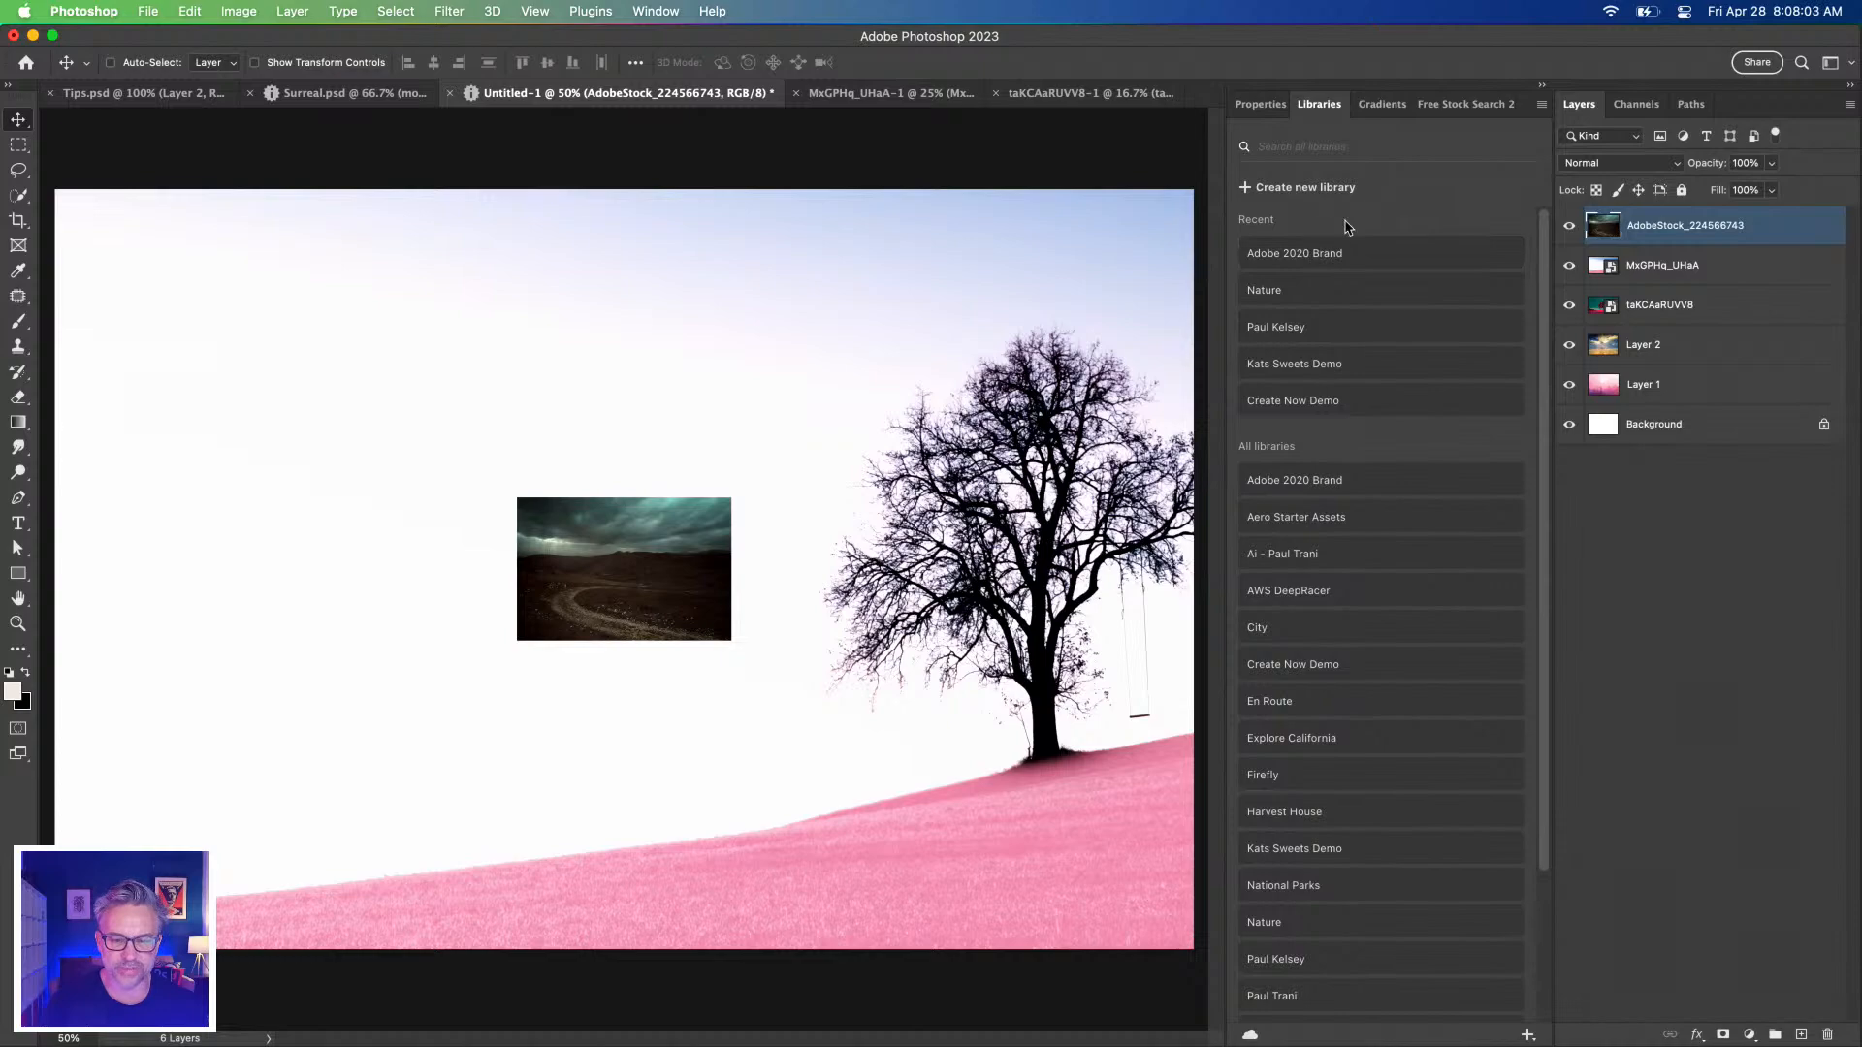
Check the Adobe 2020 Brand library contents, then return to the list of all libraries.
left_click(1332, 257)
scroll(1350, 603, "down", 5)
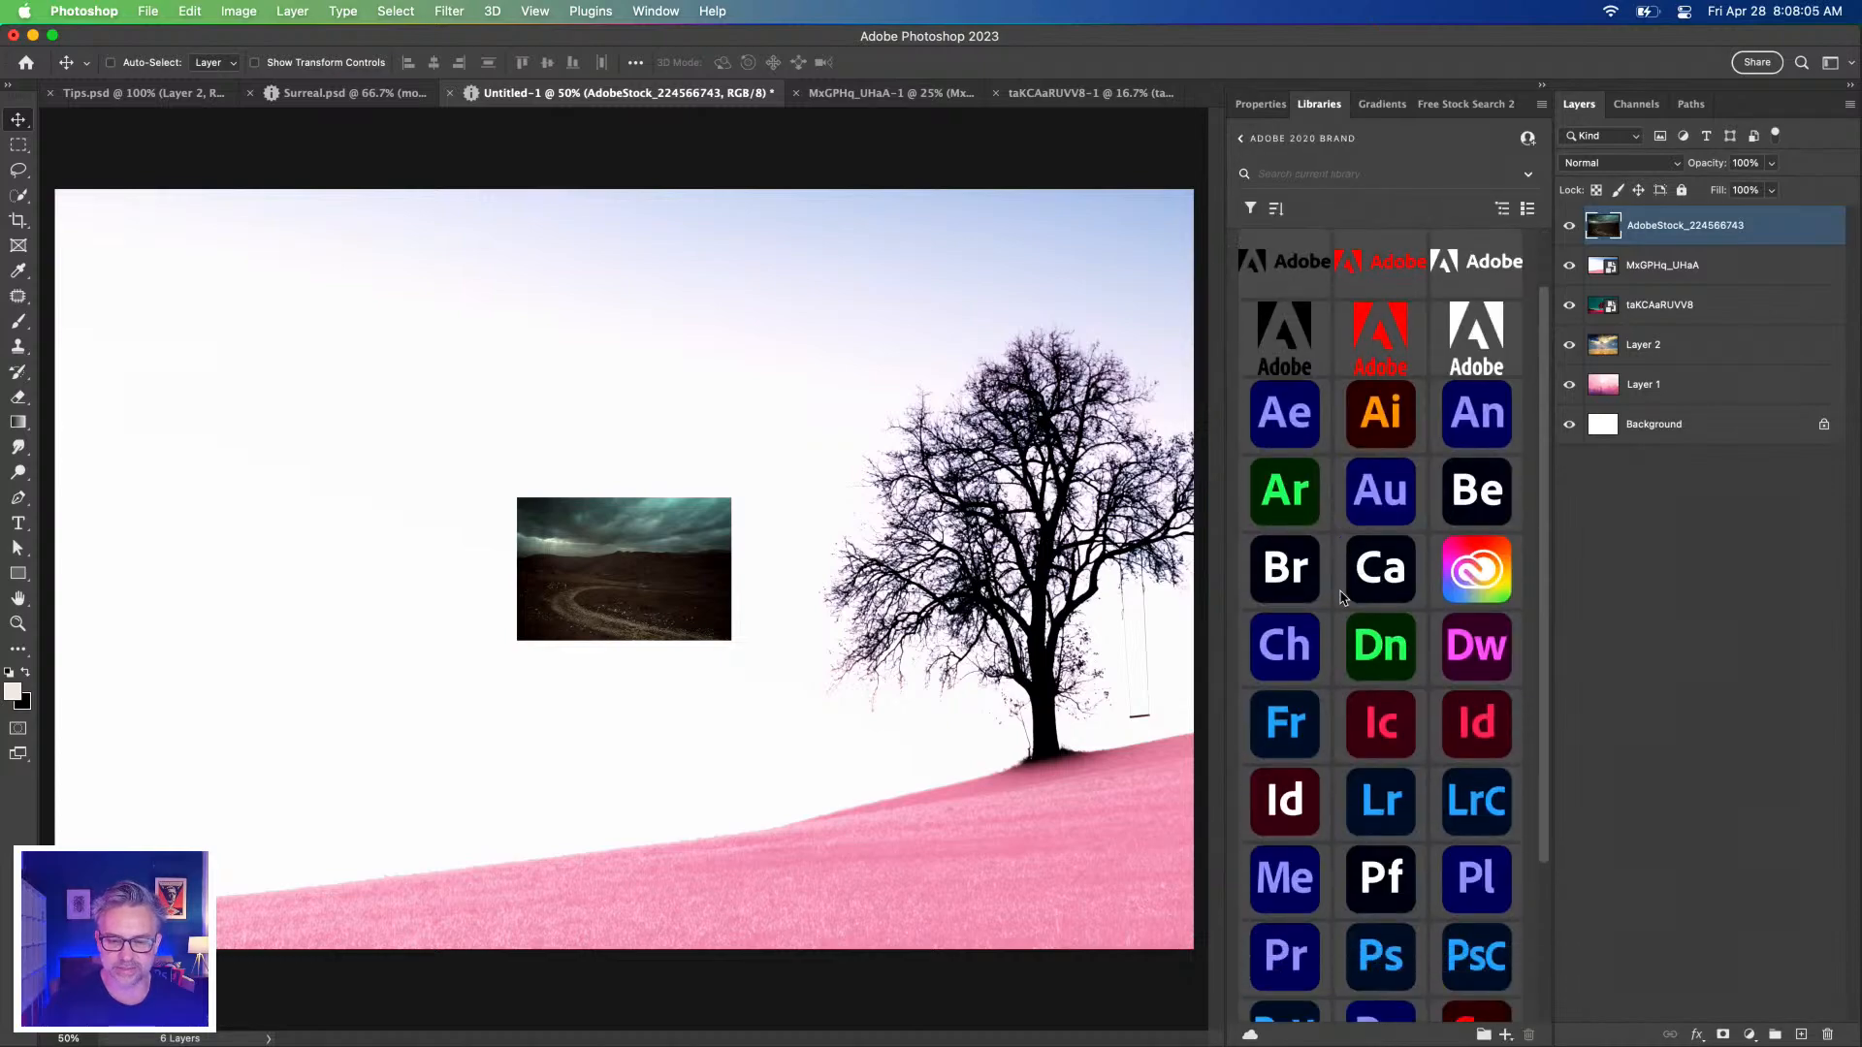
scroll(1350, 603, "up", 5)
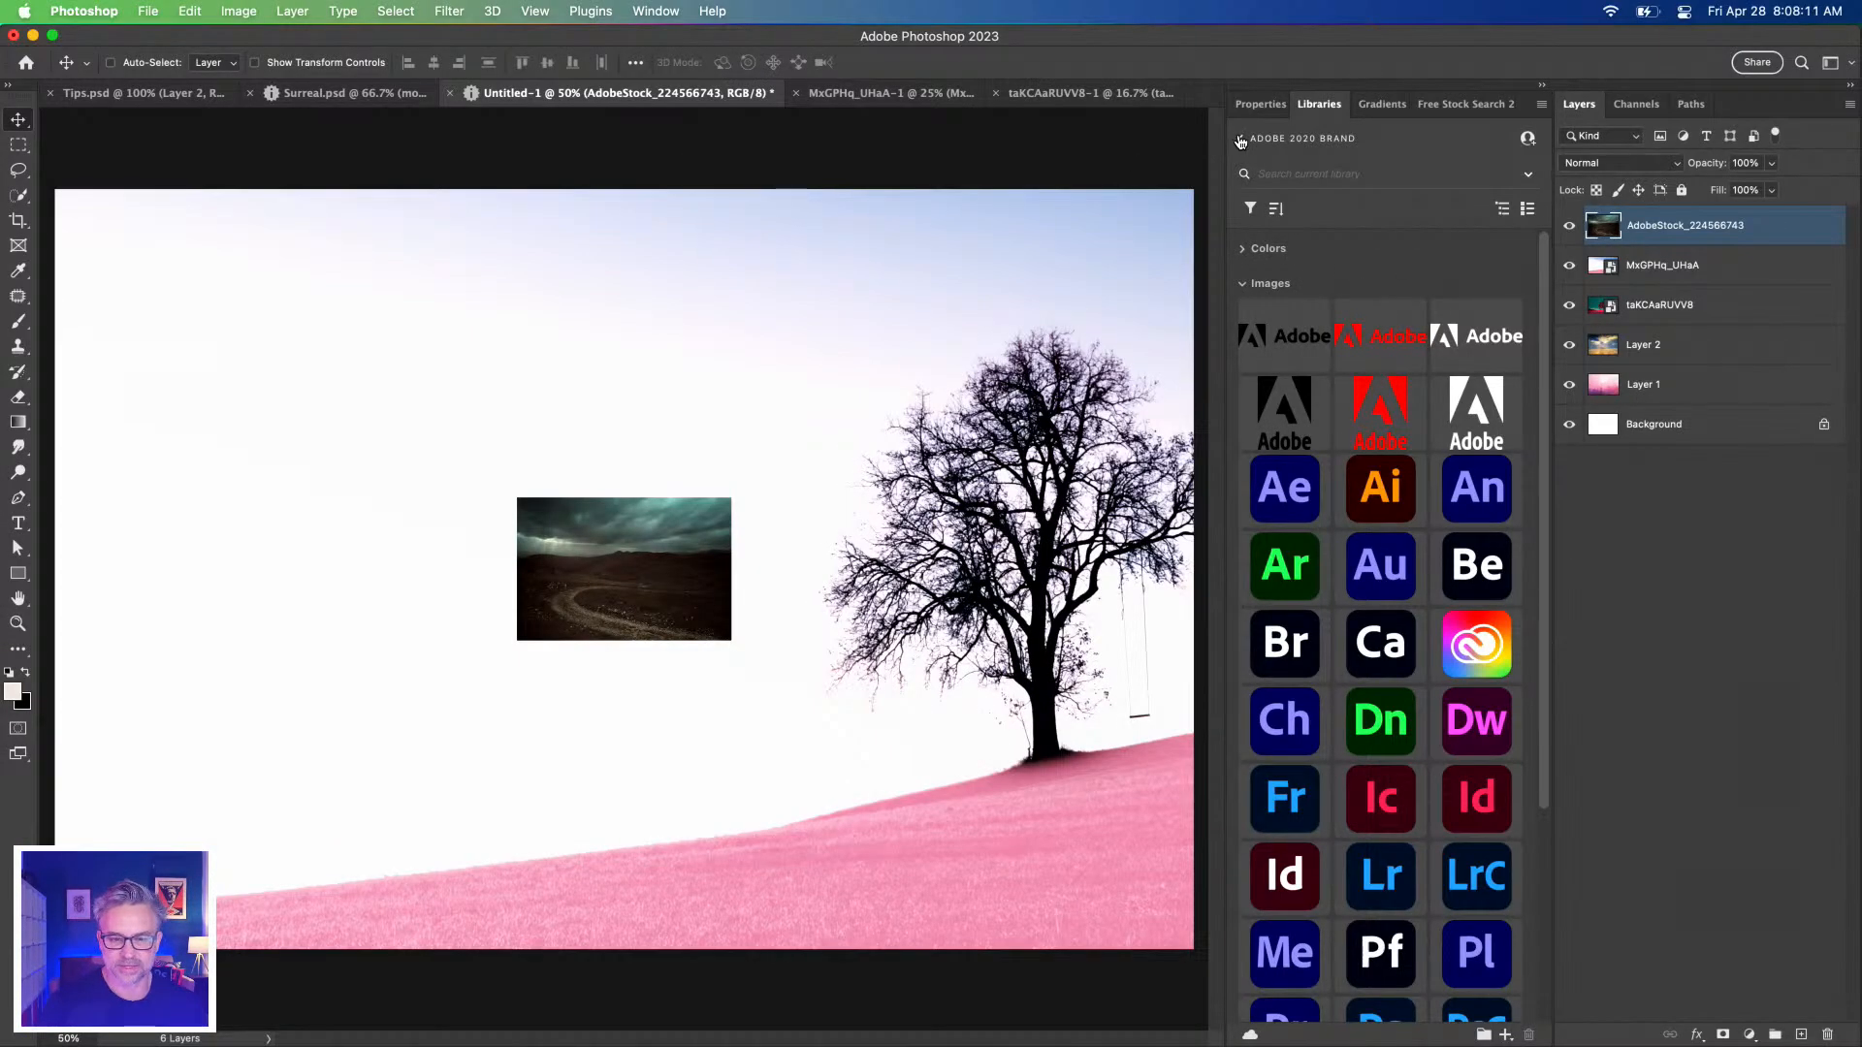
left_click(1238, 139)
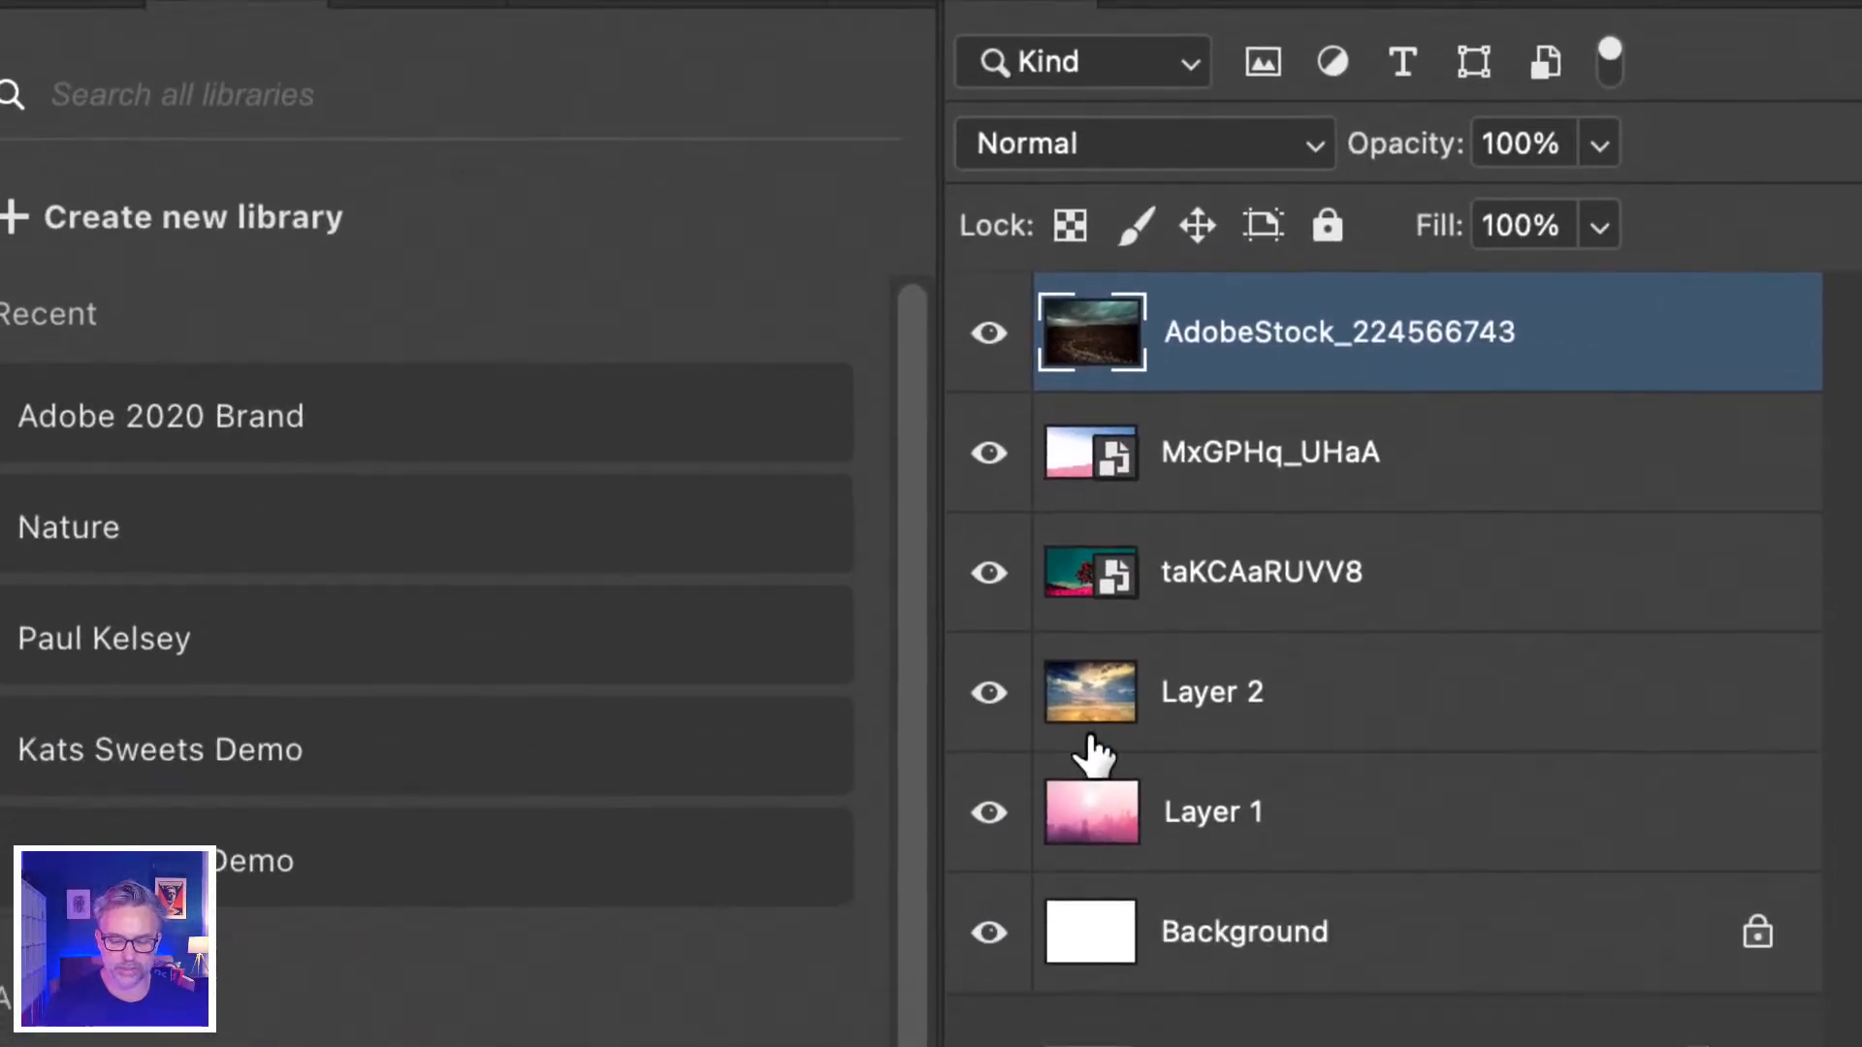
left_click(1175, 839)
left_click(1202, 819)
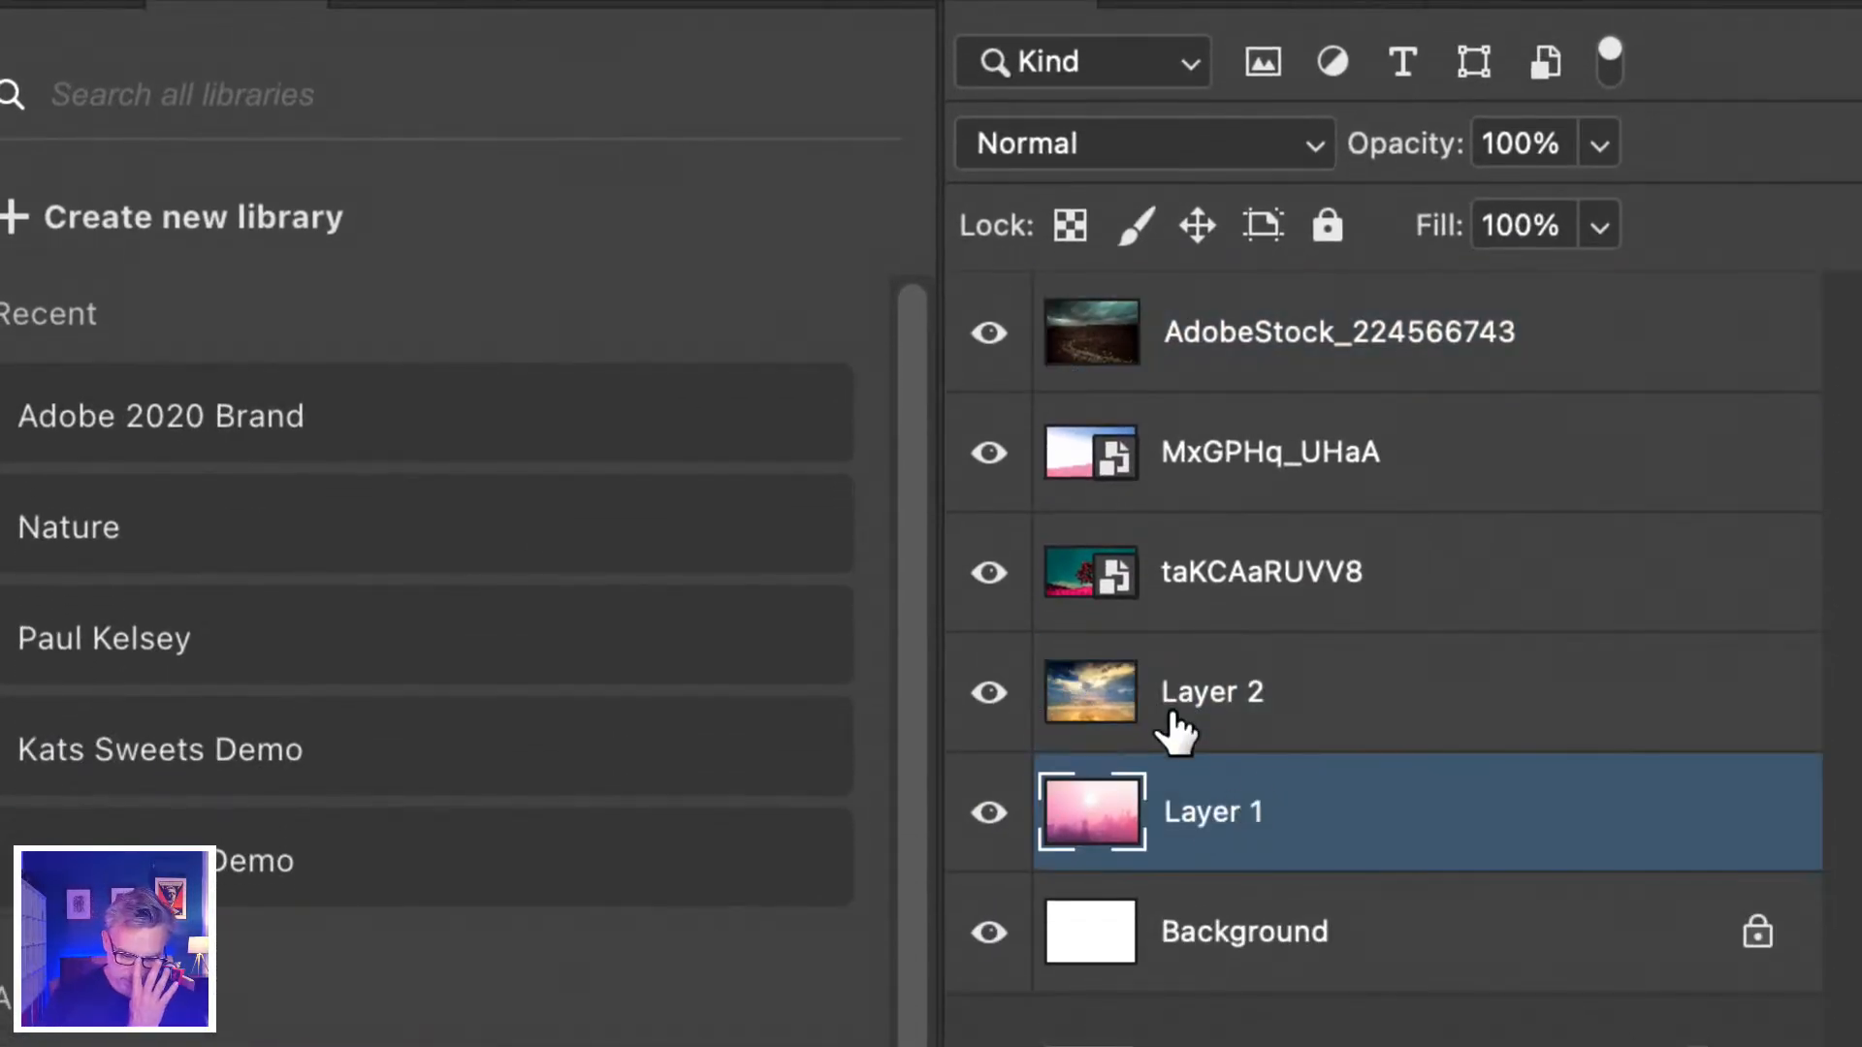
left_click(1205, 715)
left_click(1201, 819)
left_click(1223, 351)
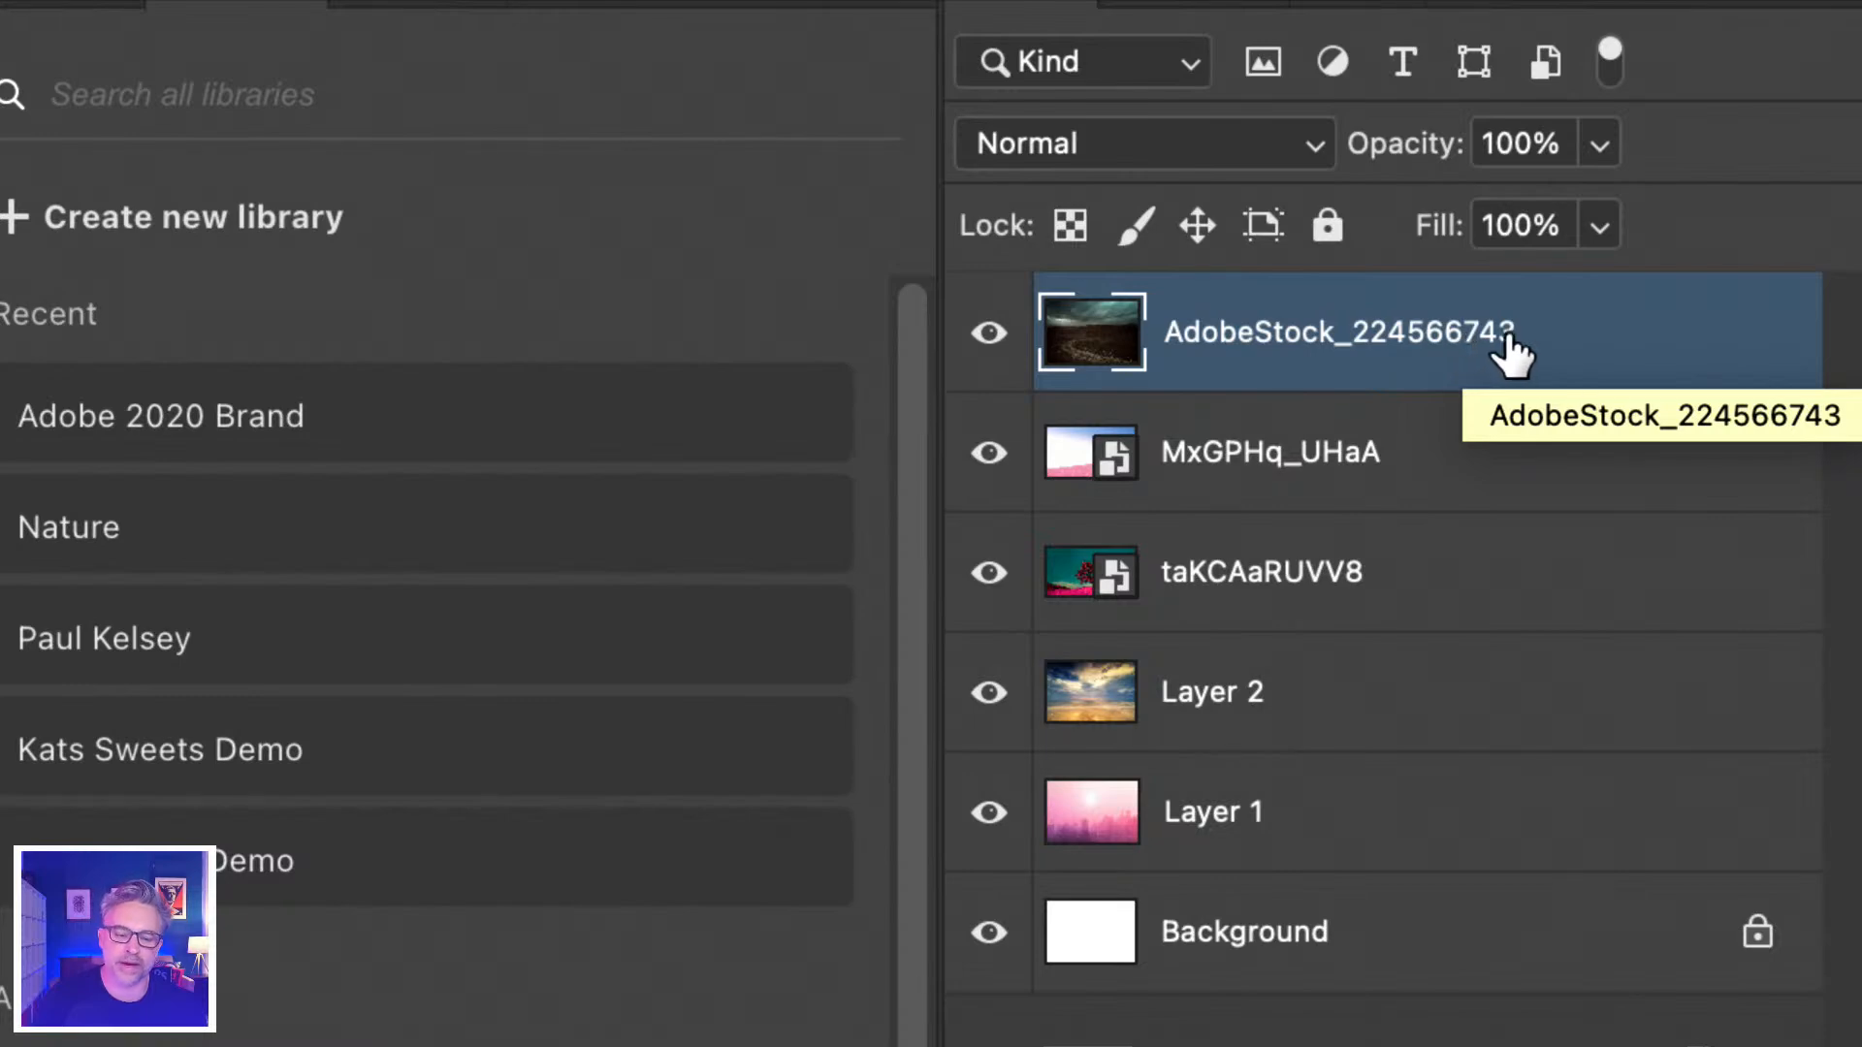
Convert the stock photo layer to a smart object and preview its contents.
right_click(1193, 299)
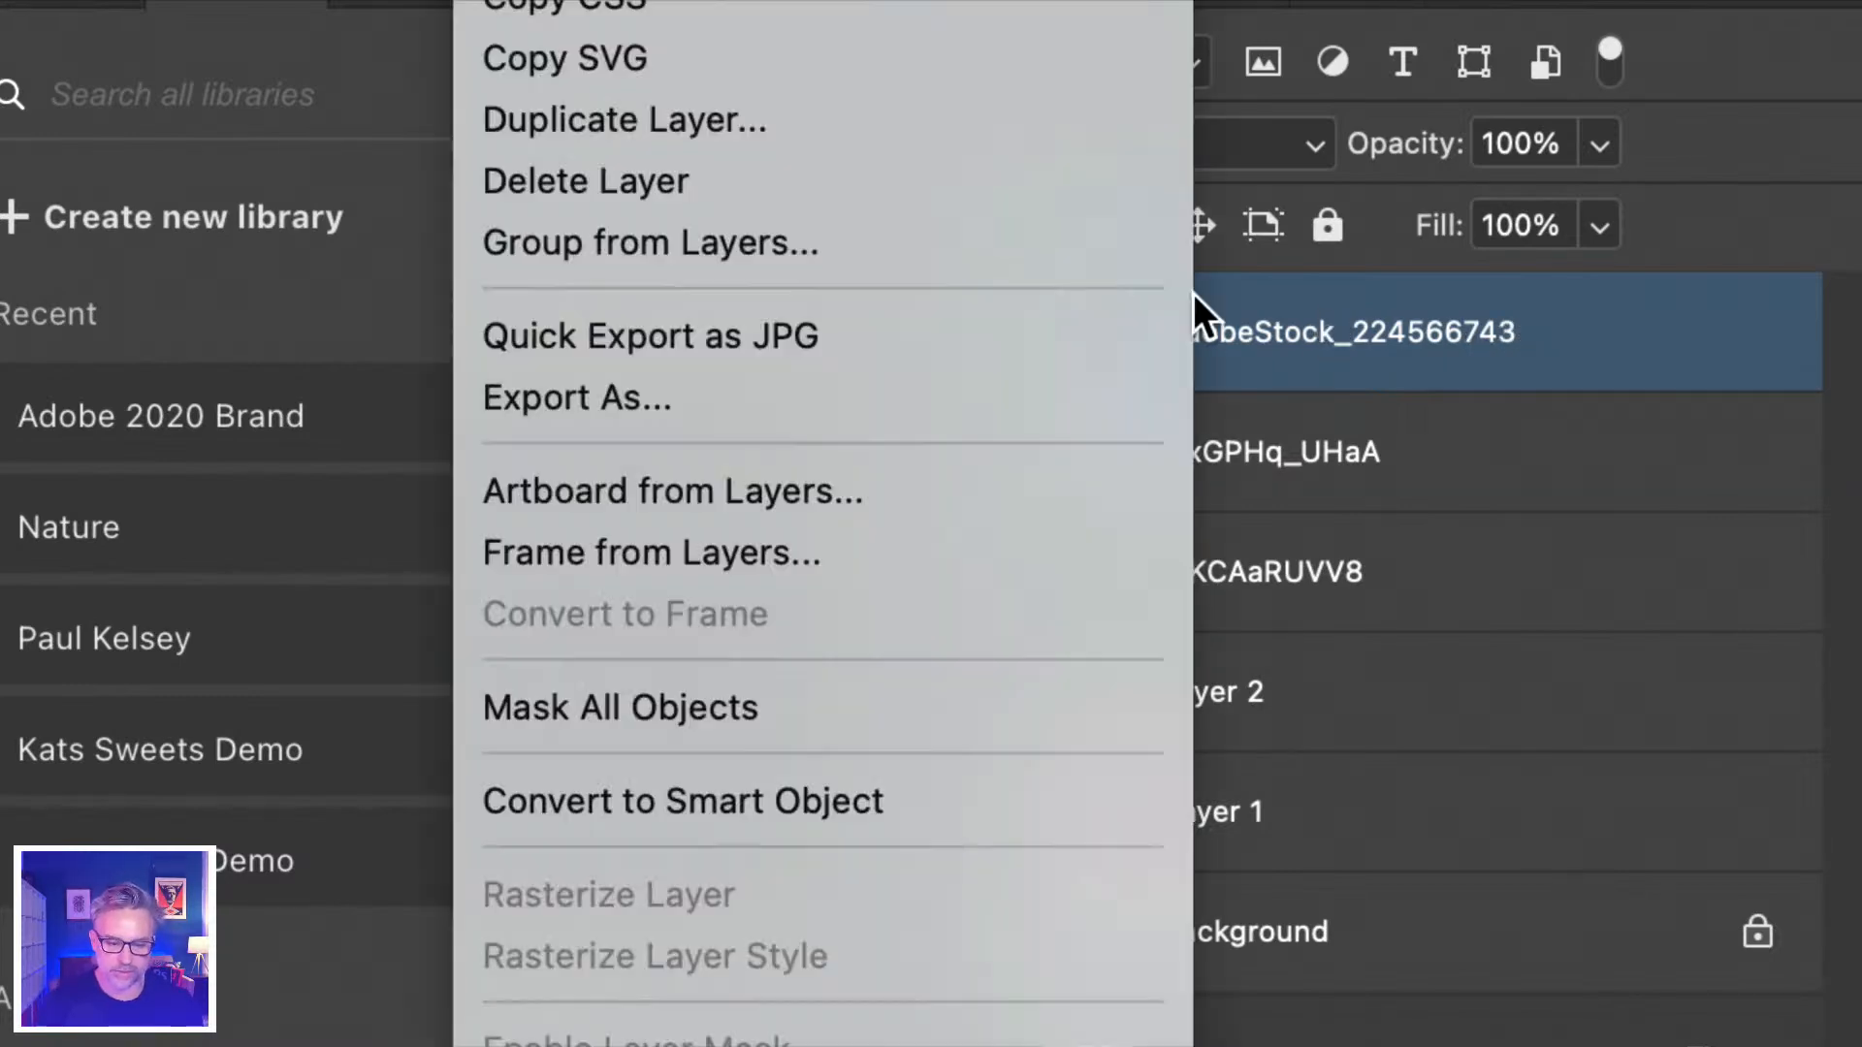
left_click(681, 803)
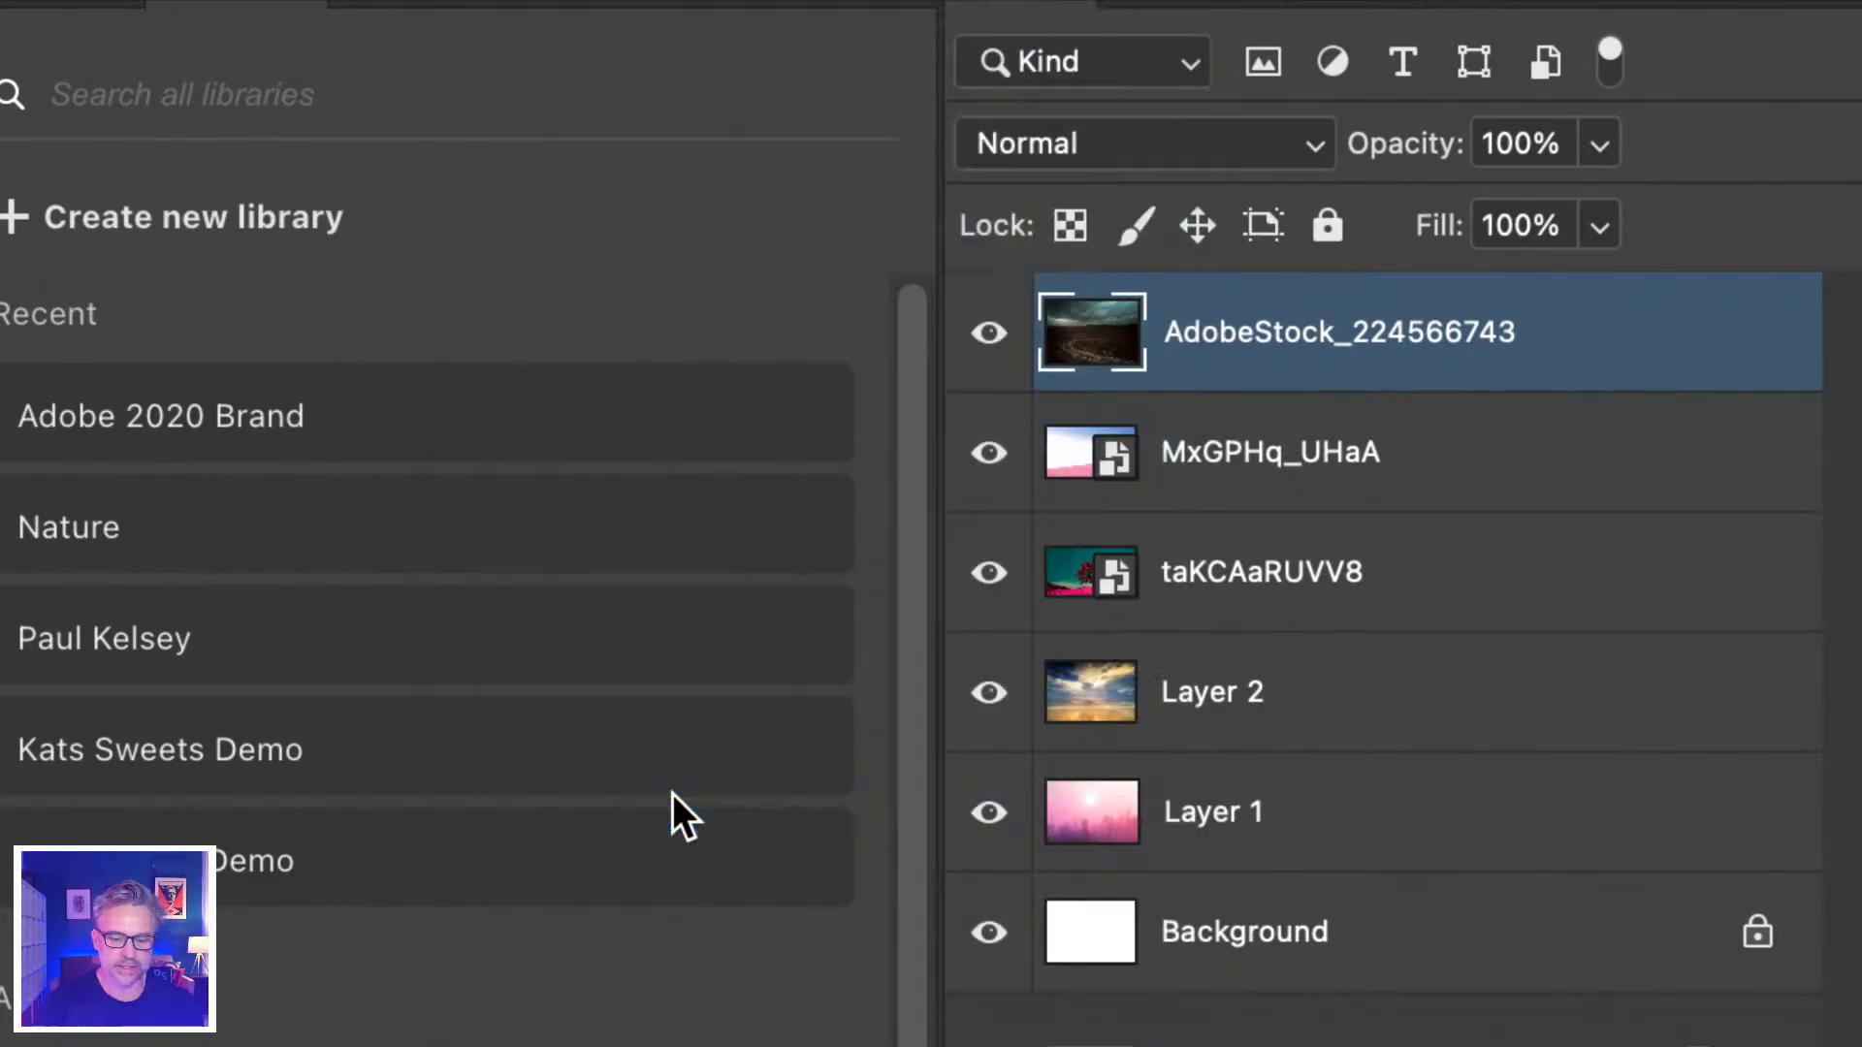
double_click(1220, 339)
left_click(1071, 358)
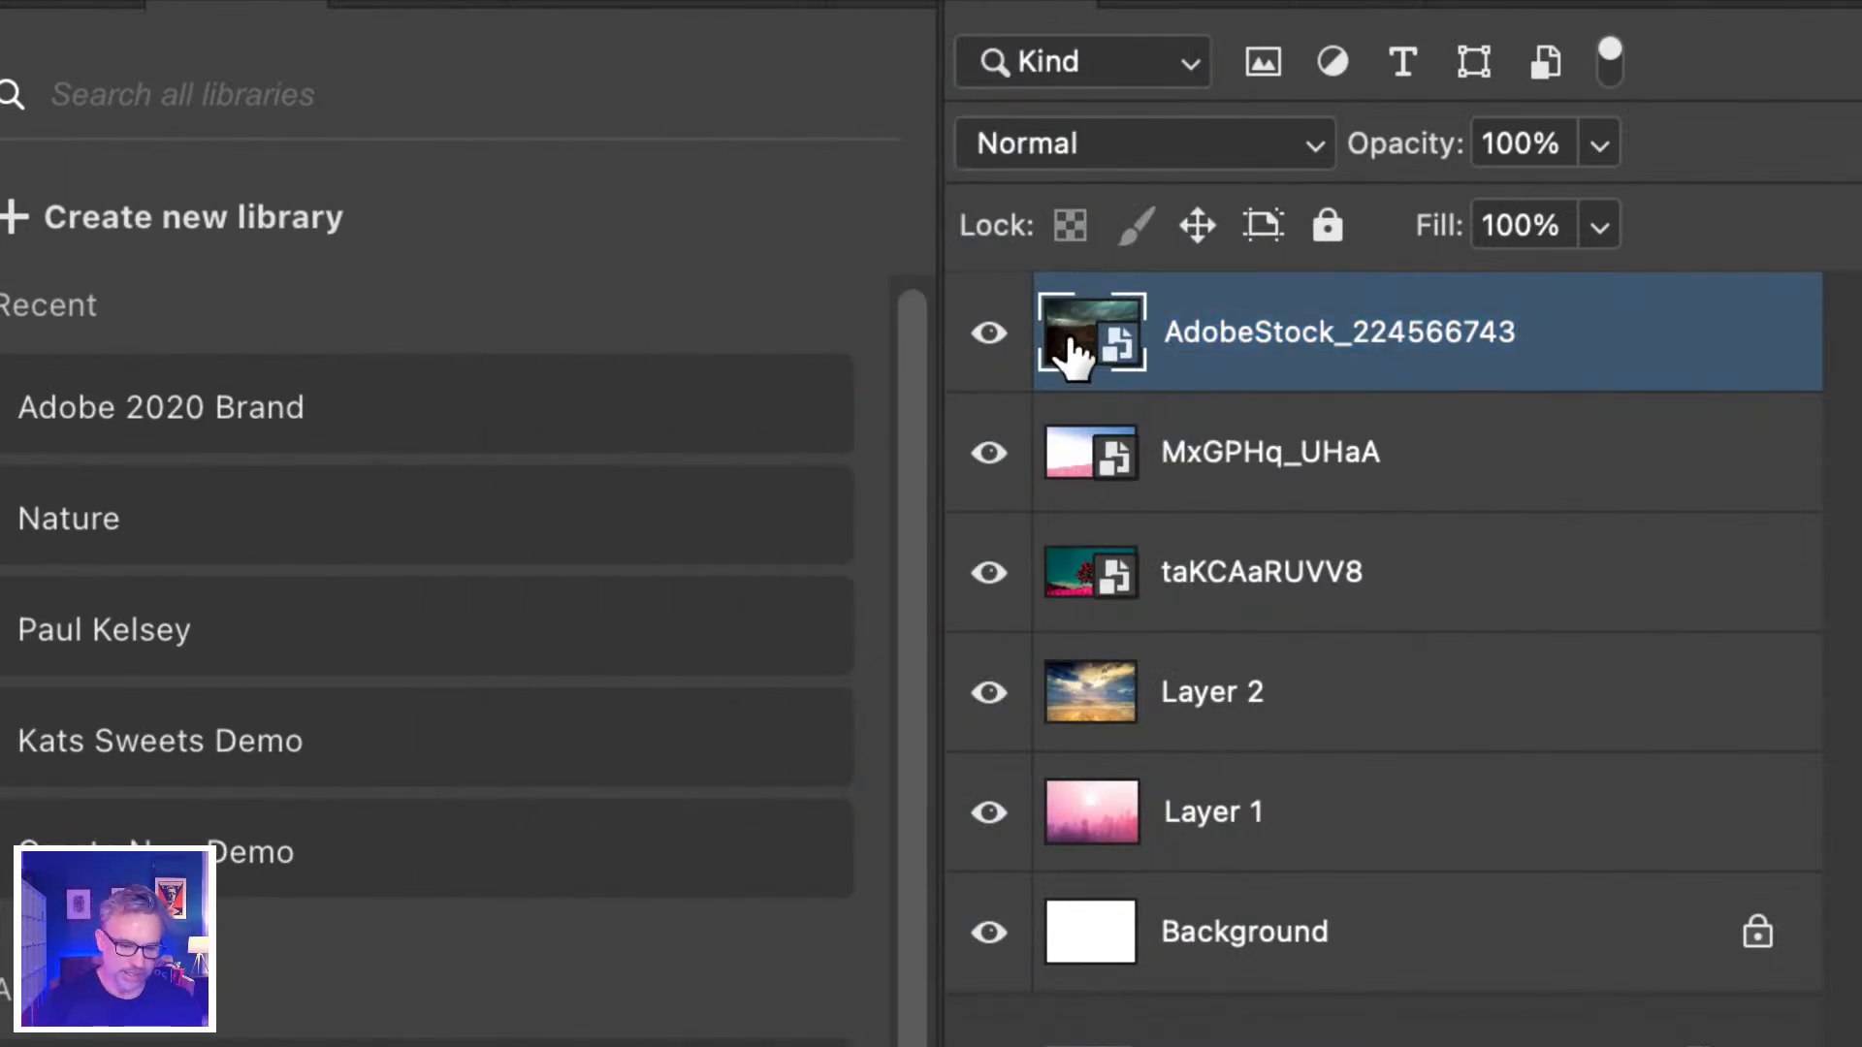
double_click(1072, 350)
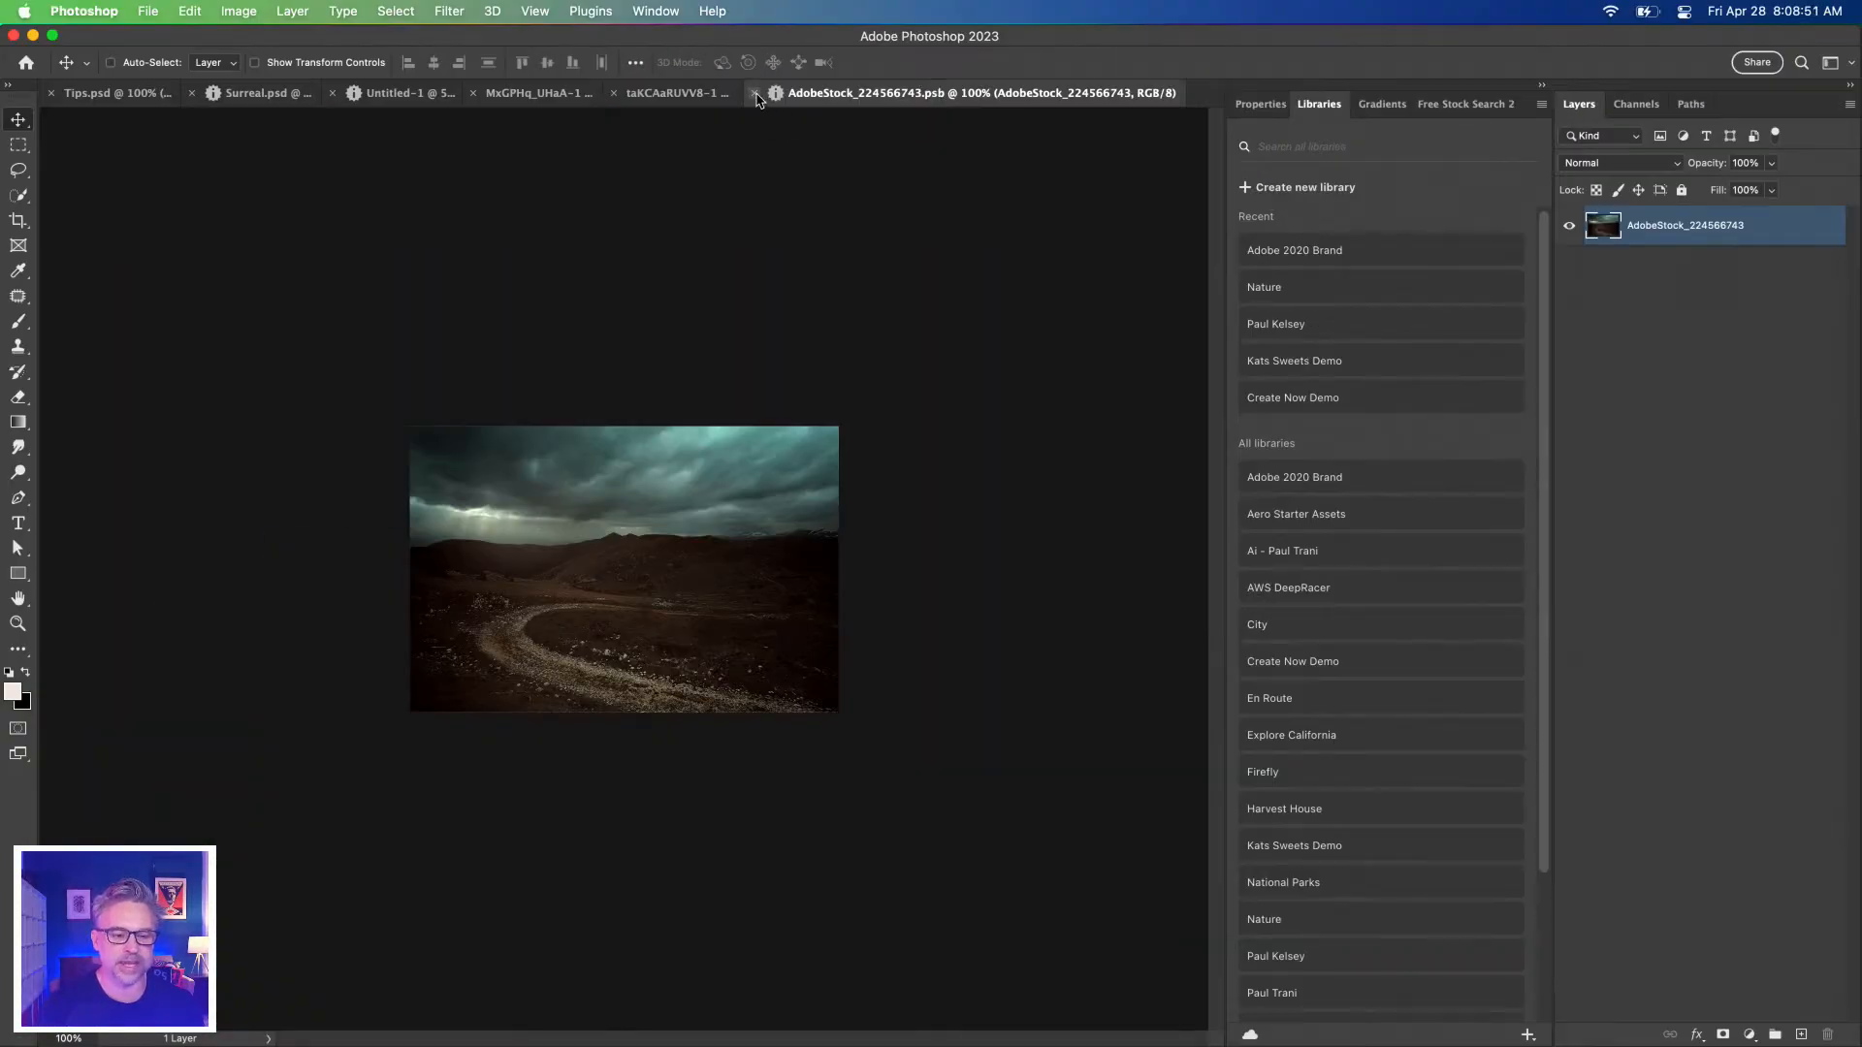
left_click(755, 93)
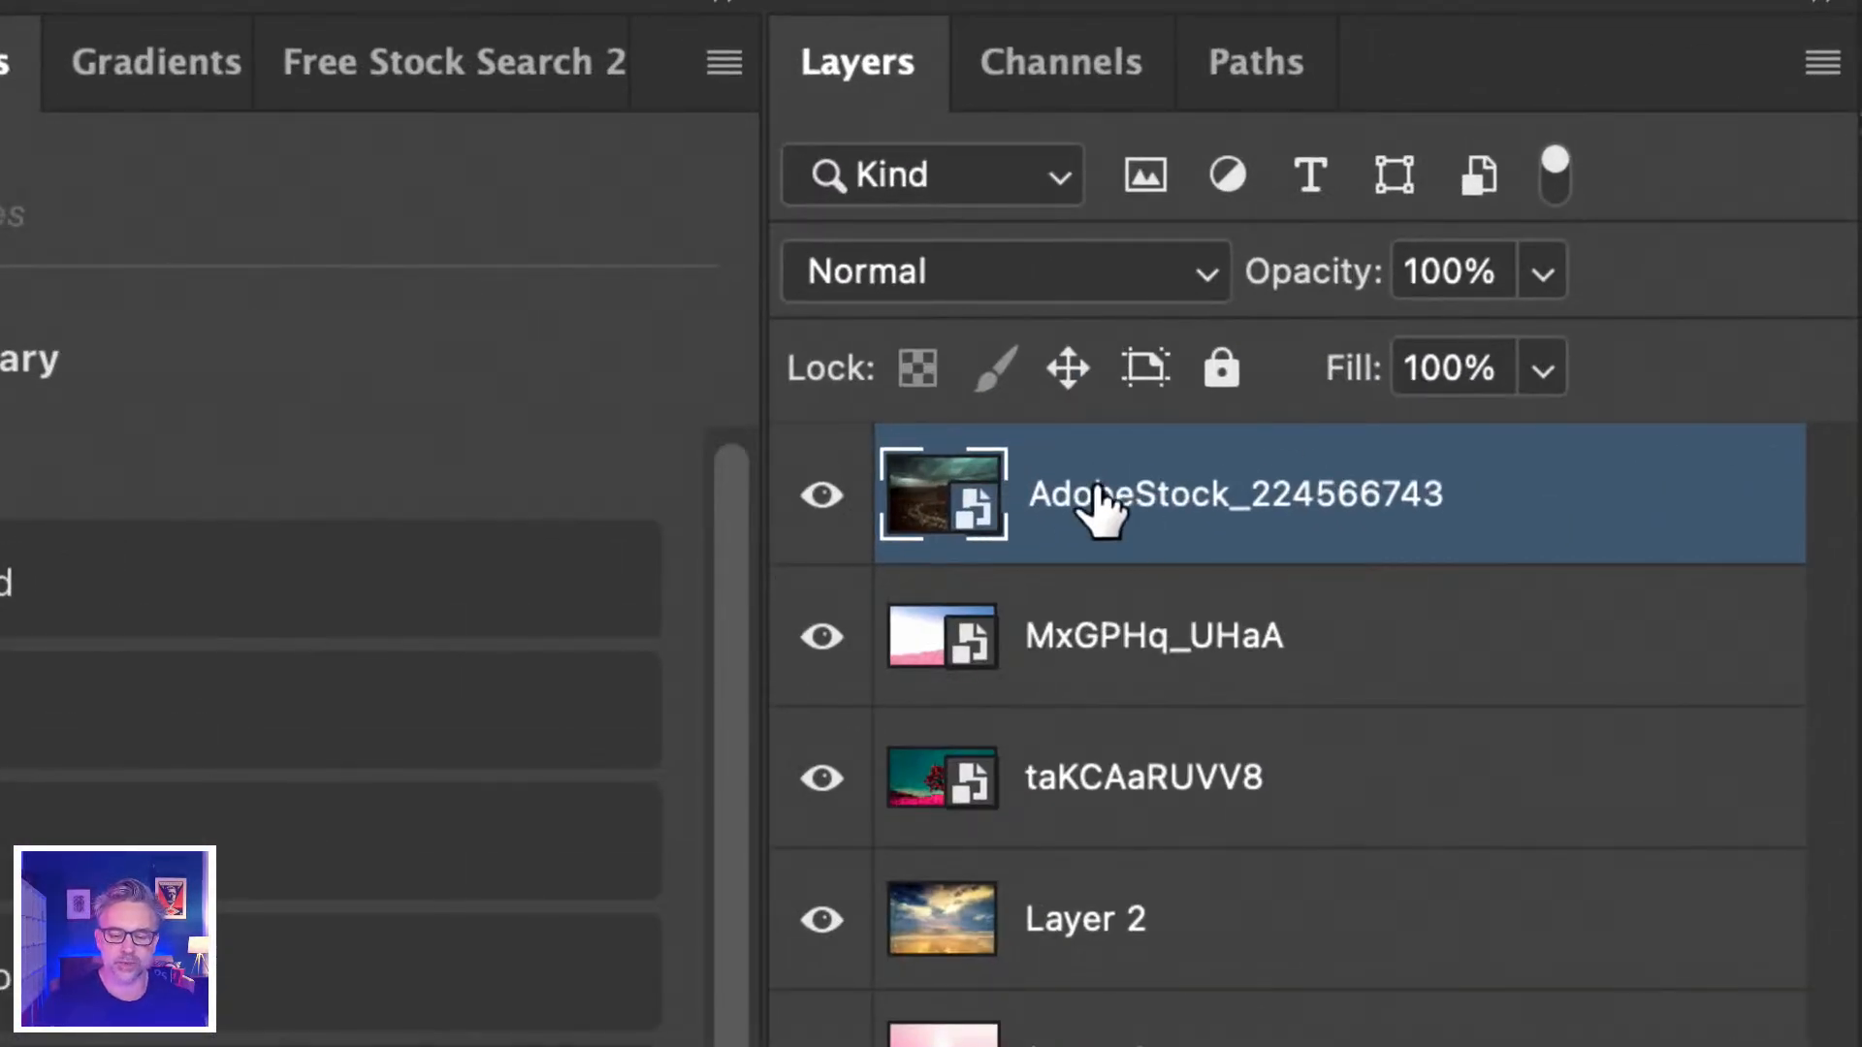
Rename the smart object layer to 'landscape' and open its .psb contents.
double_click(1050, 495)
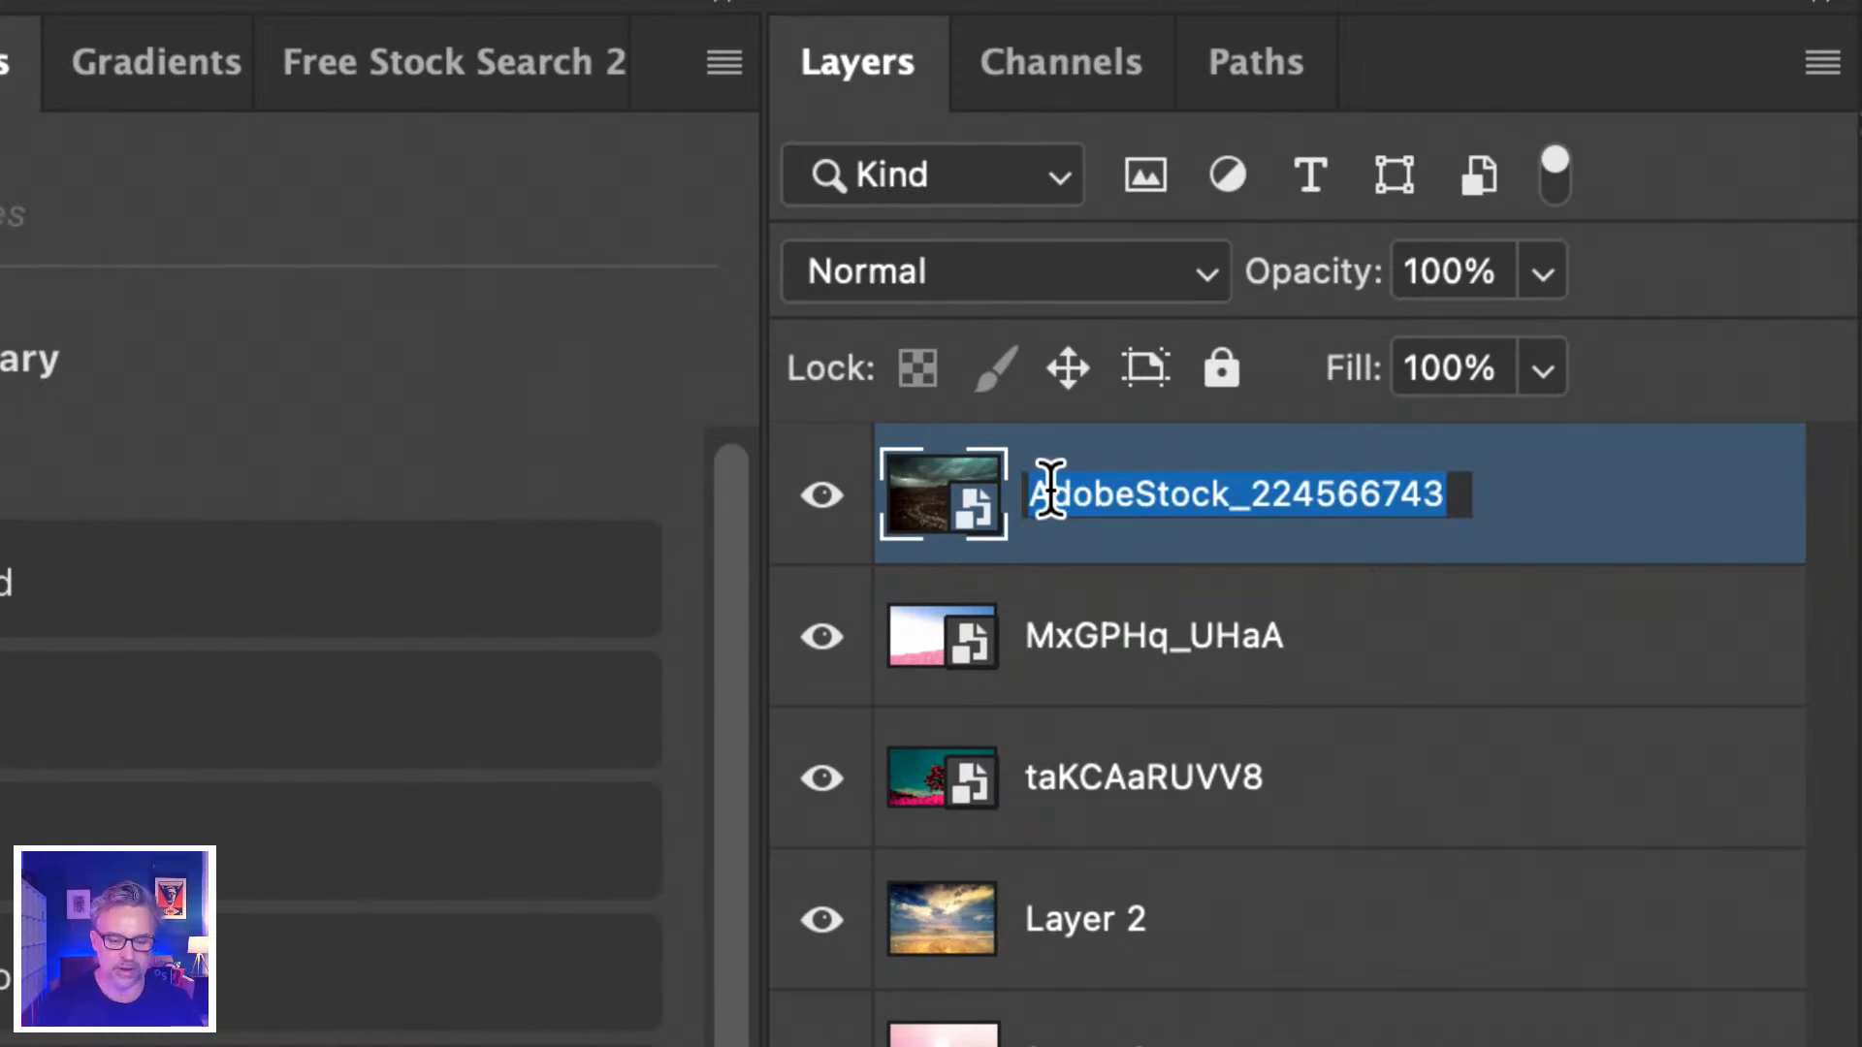
type("landscape")
key("Return")
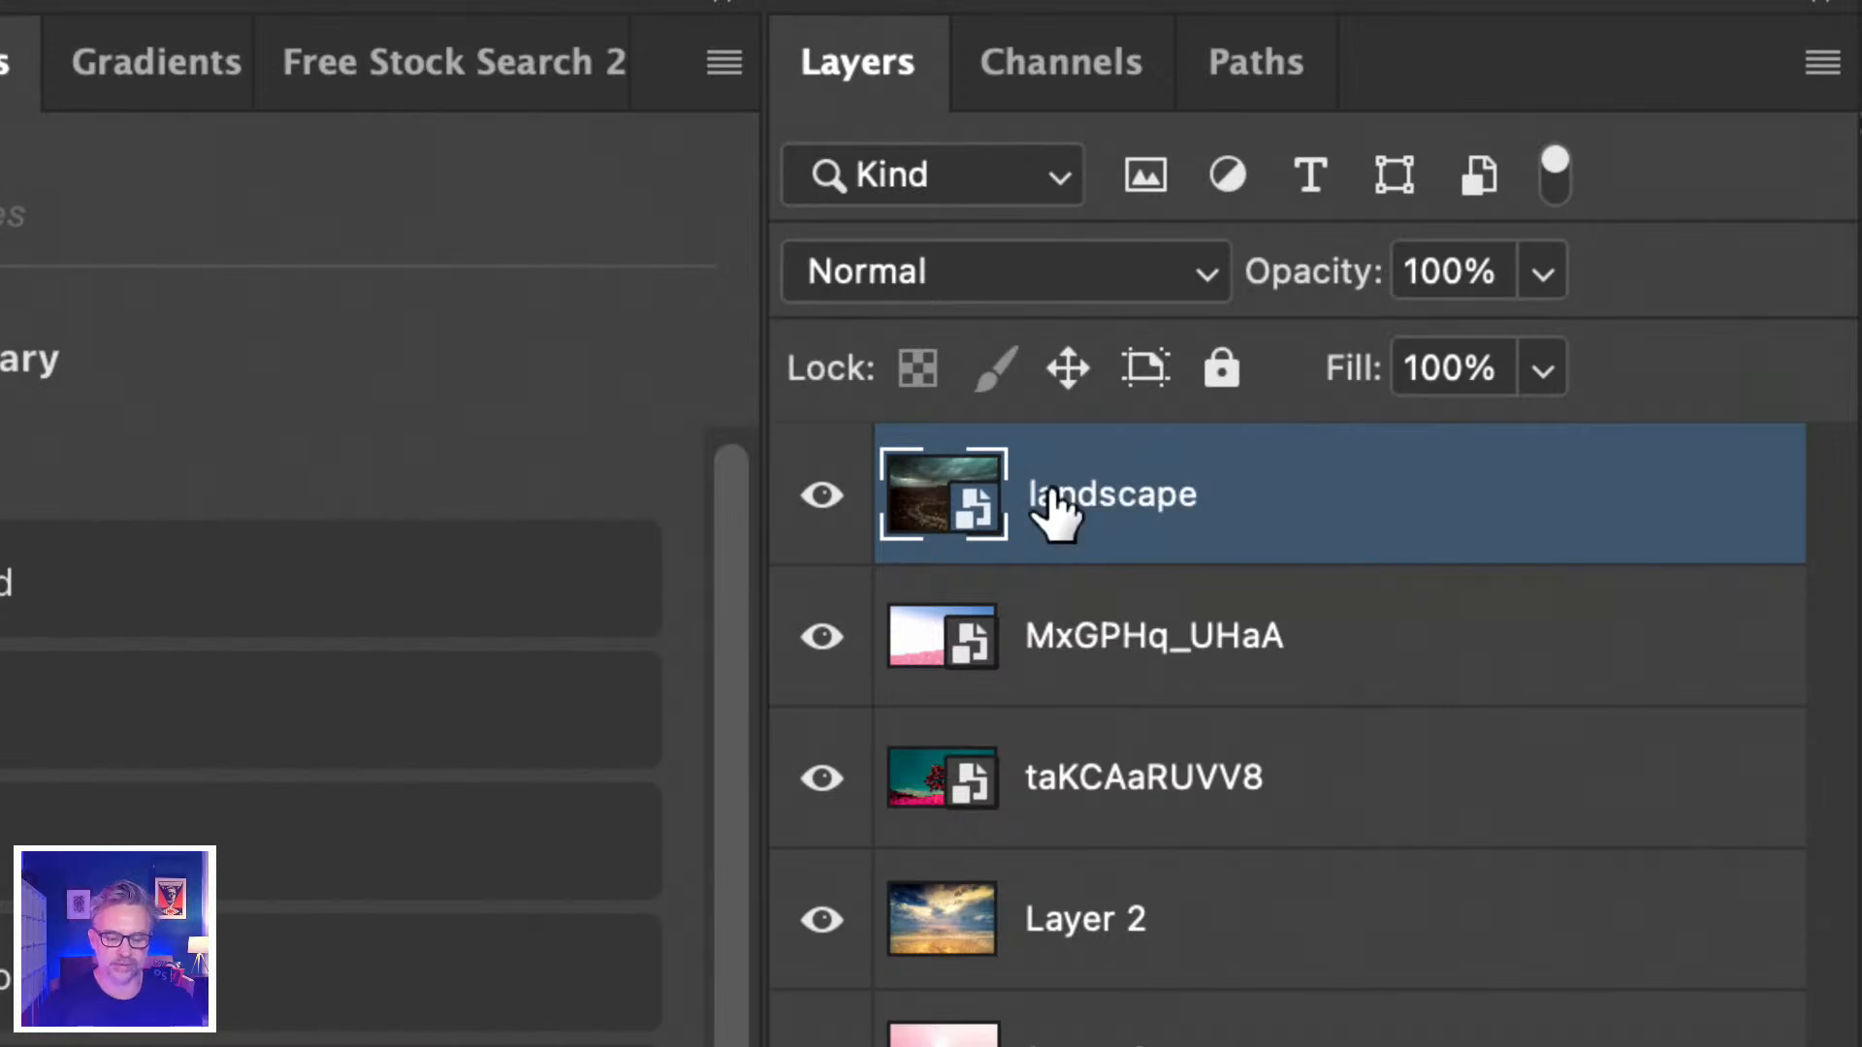
double_click(954, 491)
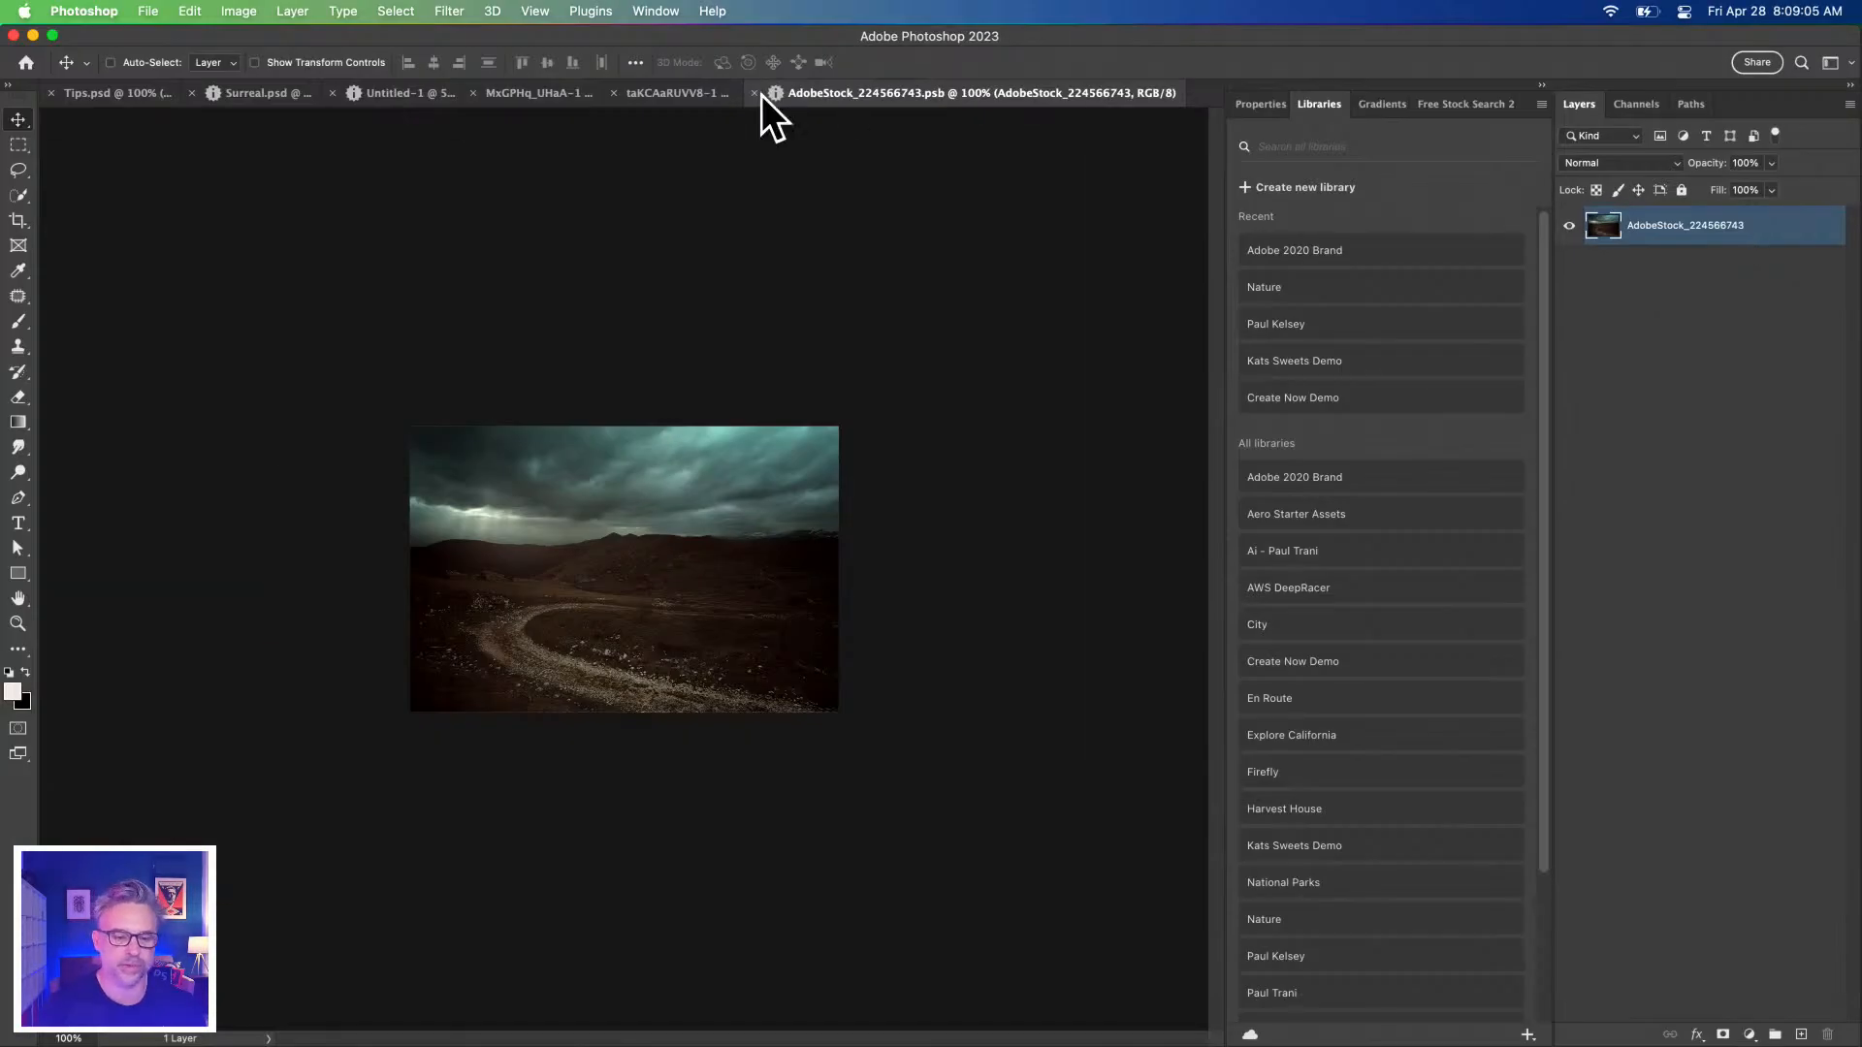
Close the .psb document, dismiss the no-layer-selected alert, and select the landscape layer.
left_click(754, 93)
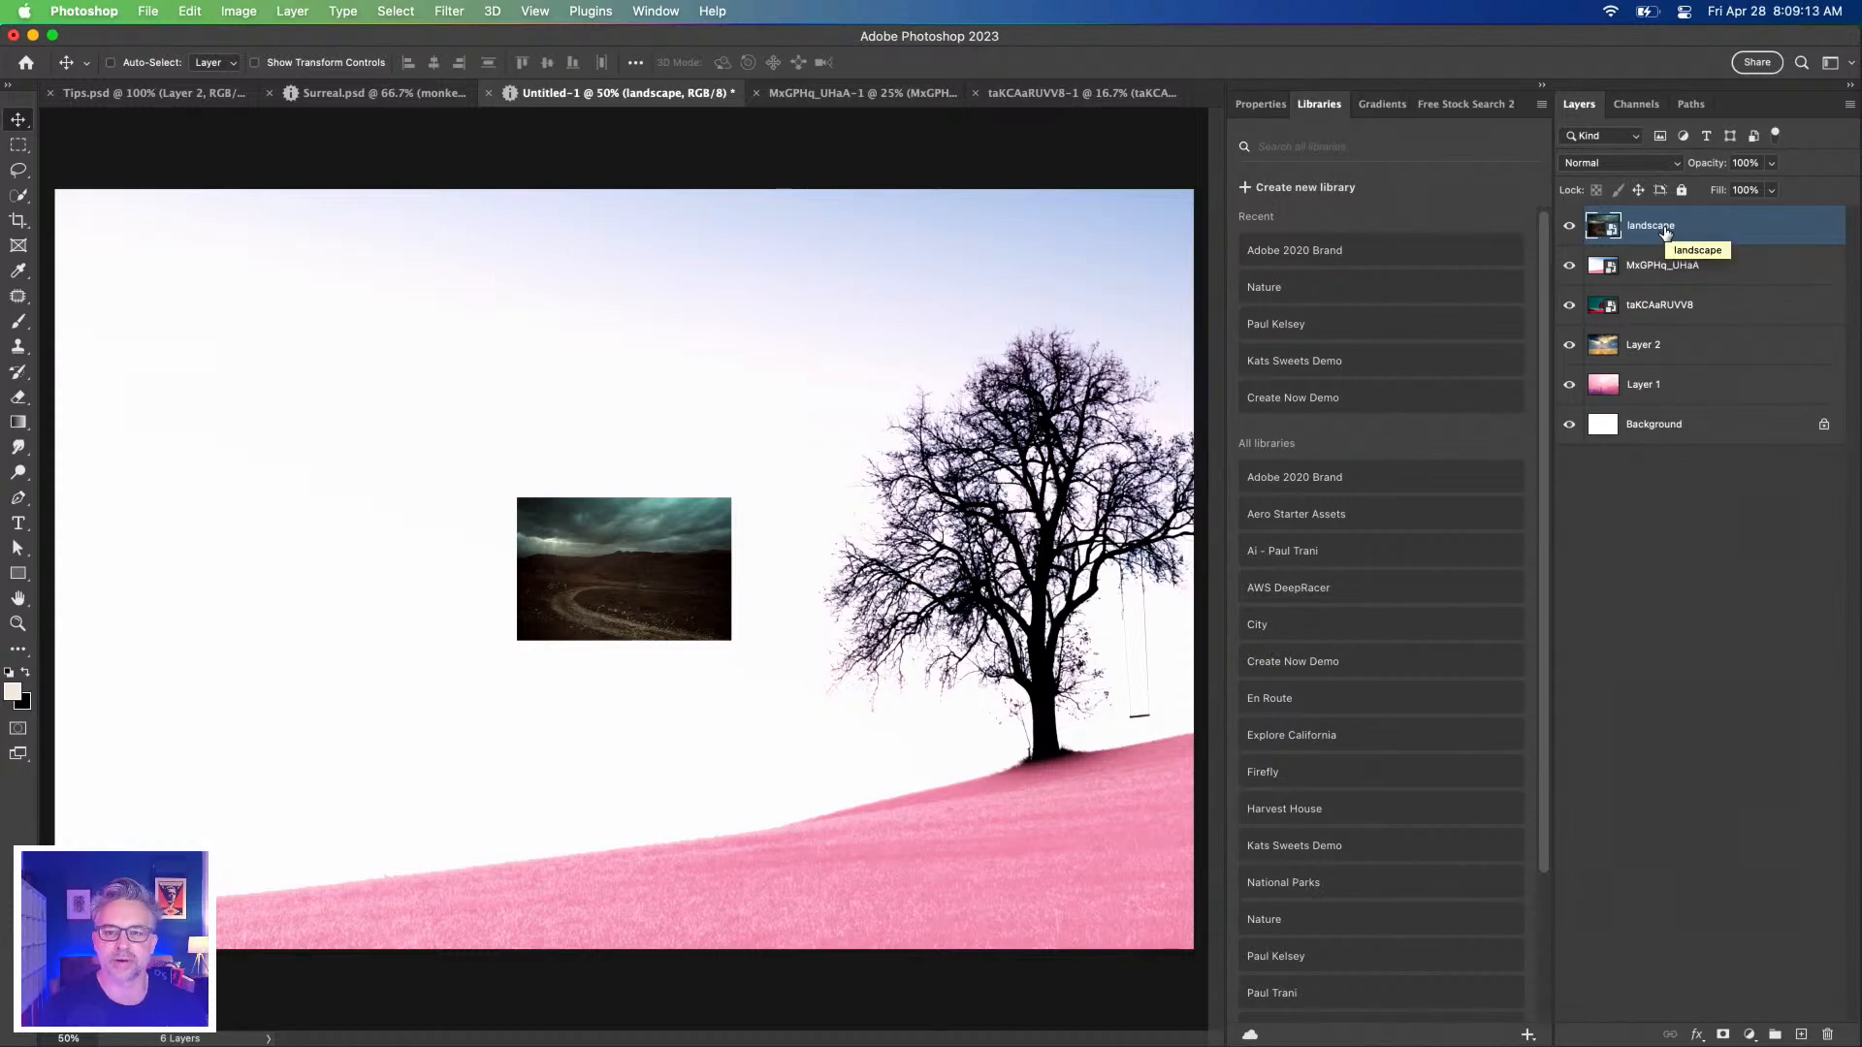
left_click(1646, 803)
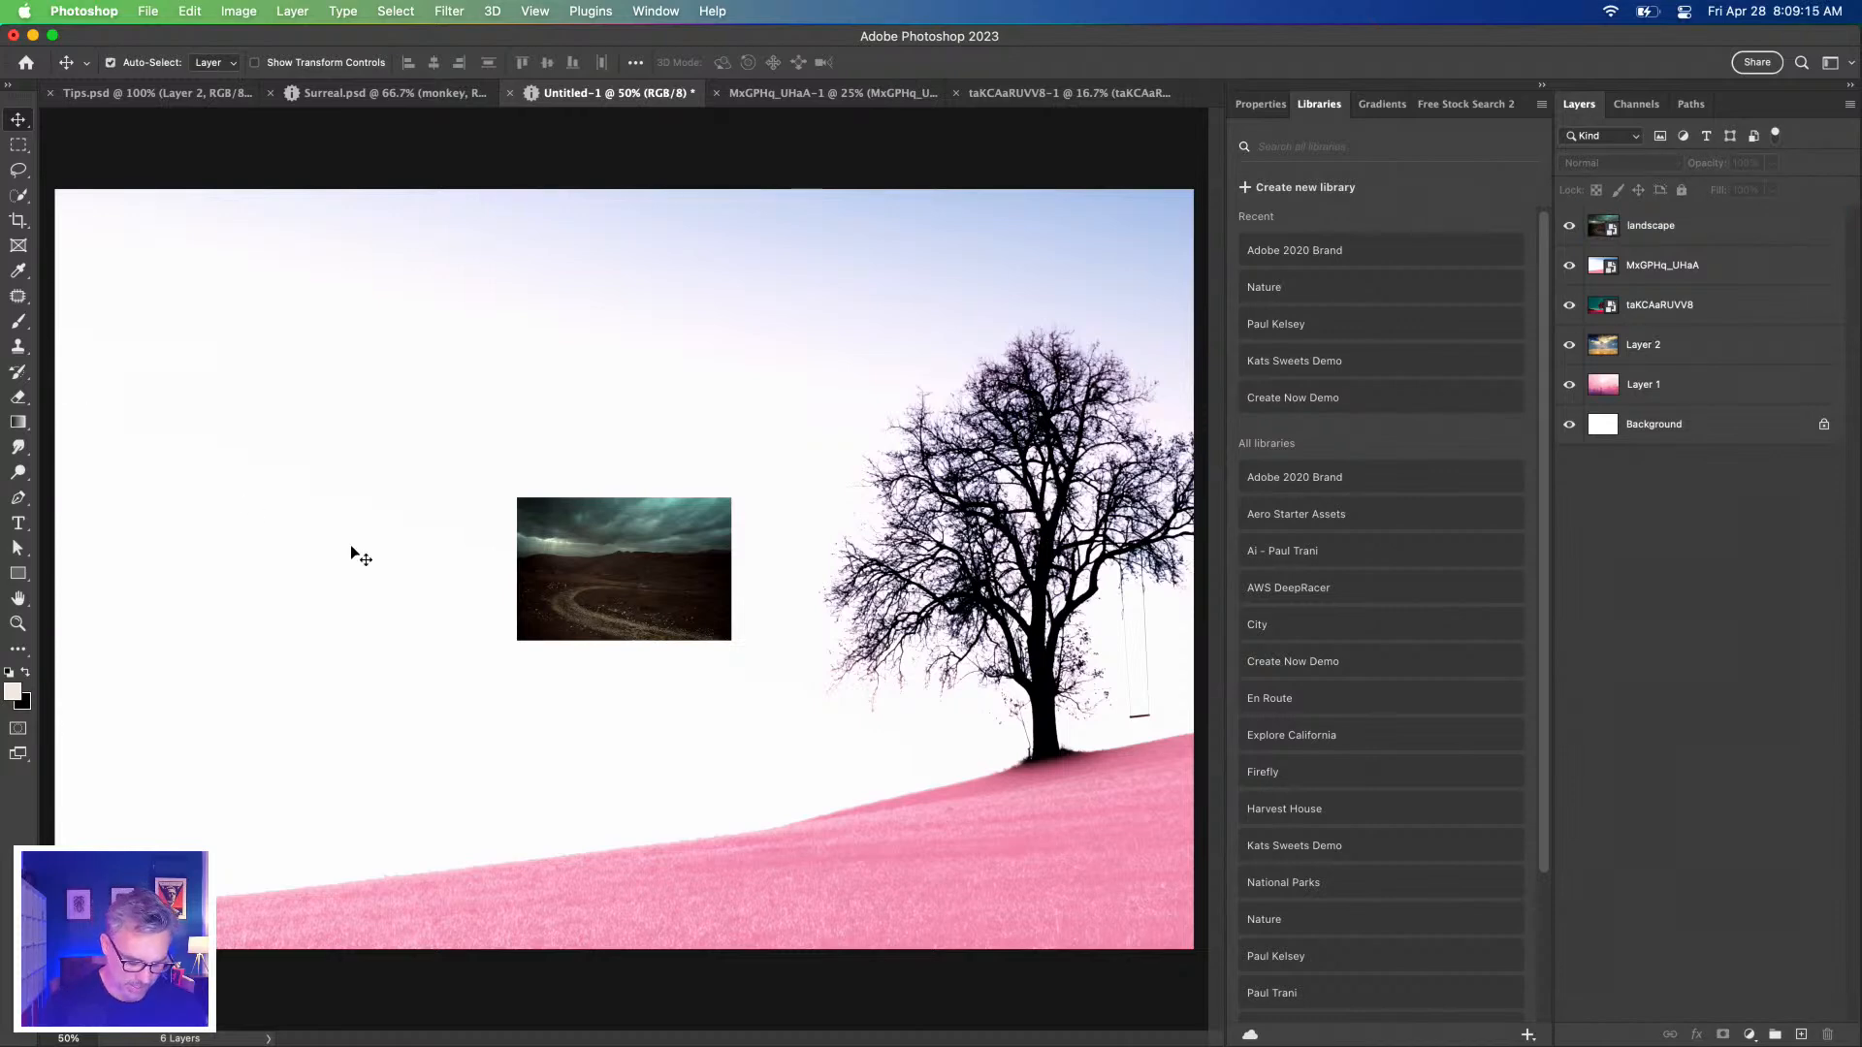
left_click(531, 513)
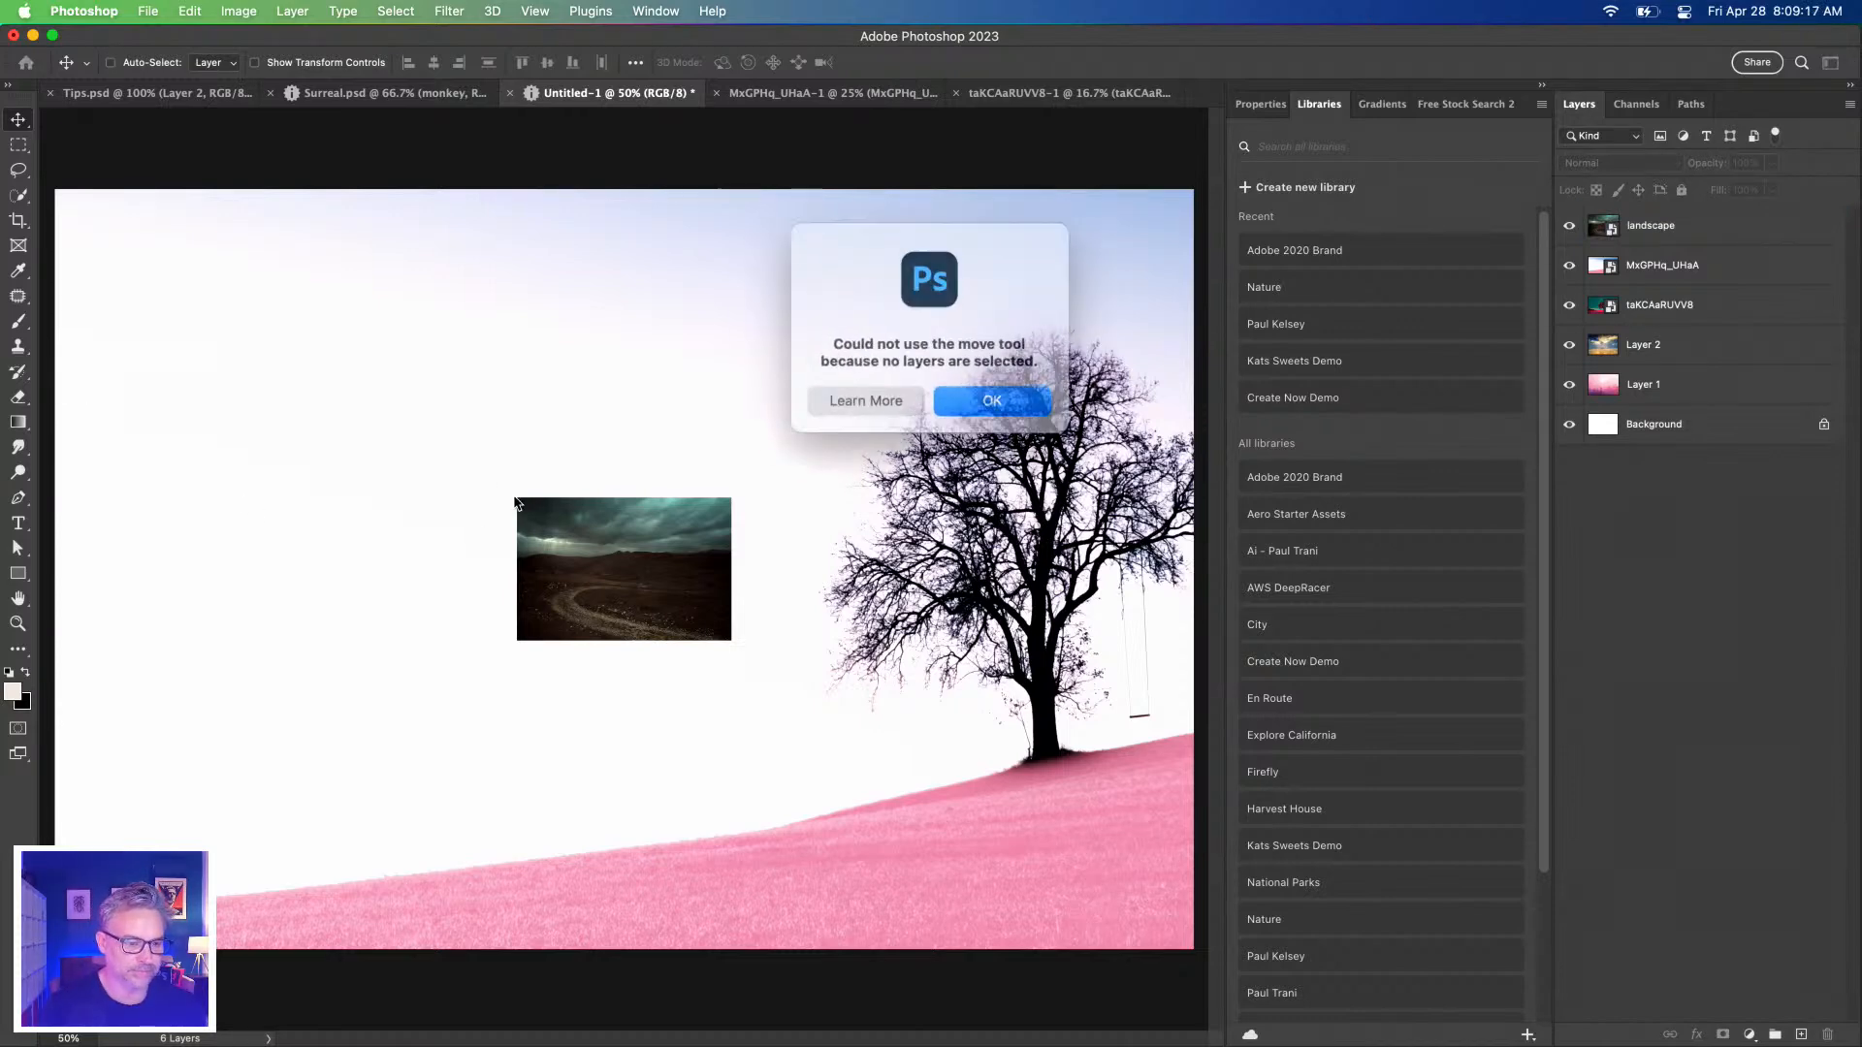
left_click(1008, 400)
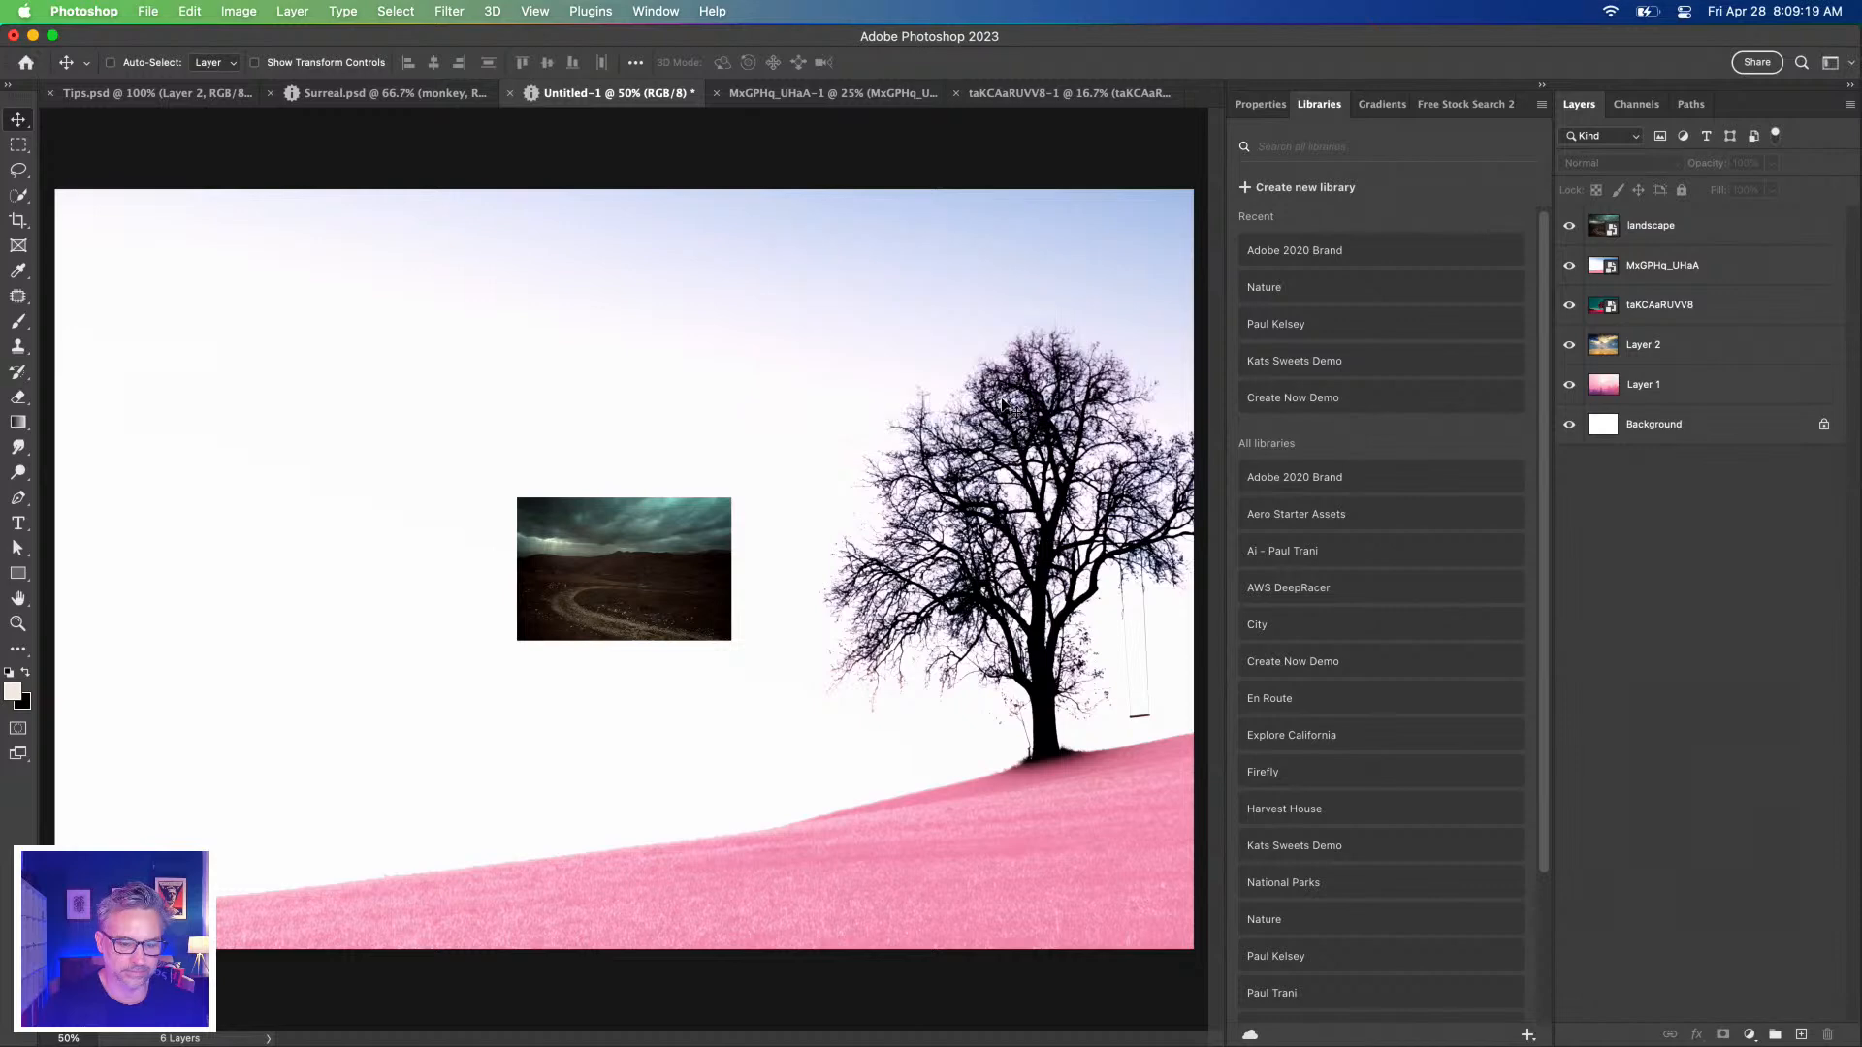
left_click(1711, 233)
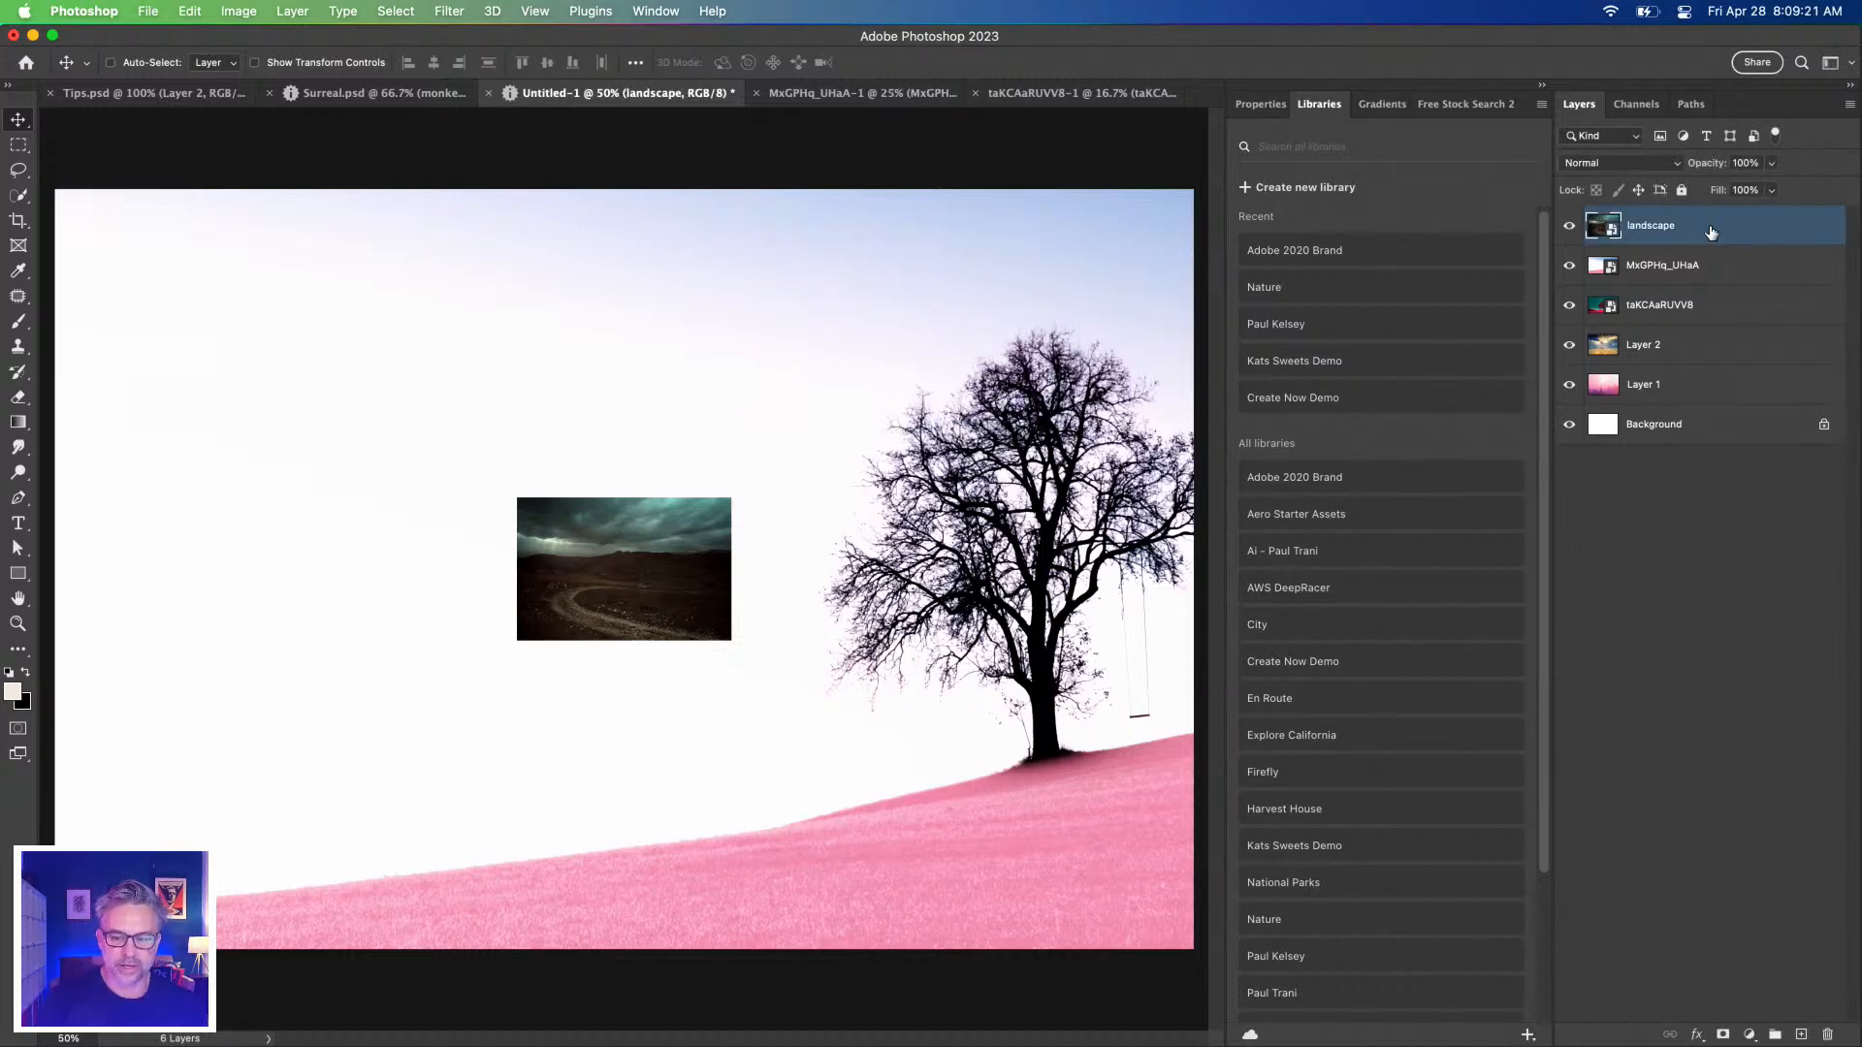
Hide the landscape layer, check the lower layers, and collapse the Libraries panel to widen the canvas.
left_click(1569, 226)
left_click(1566, 268)
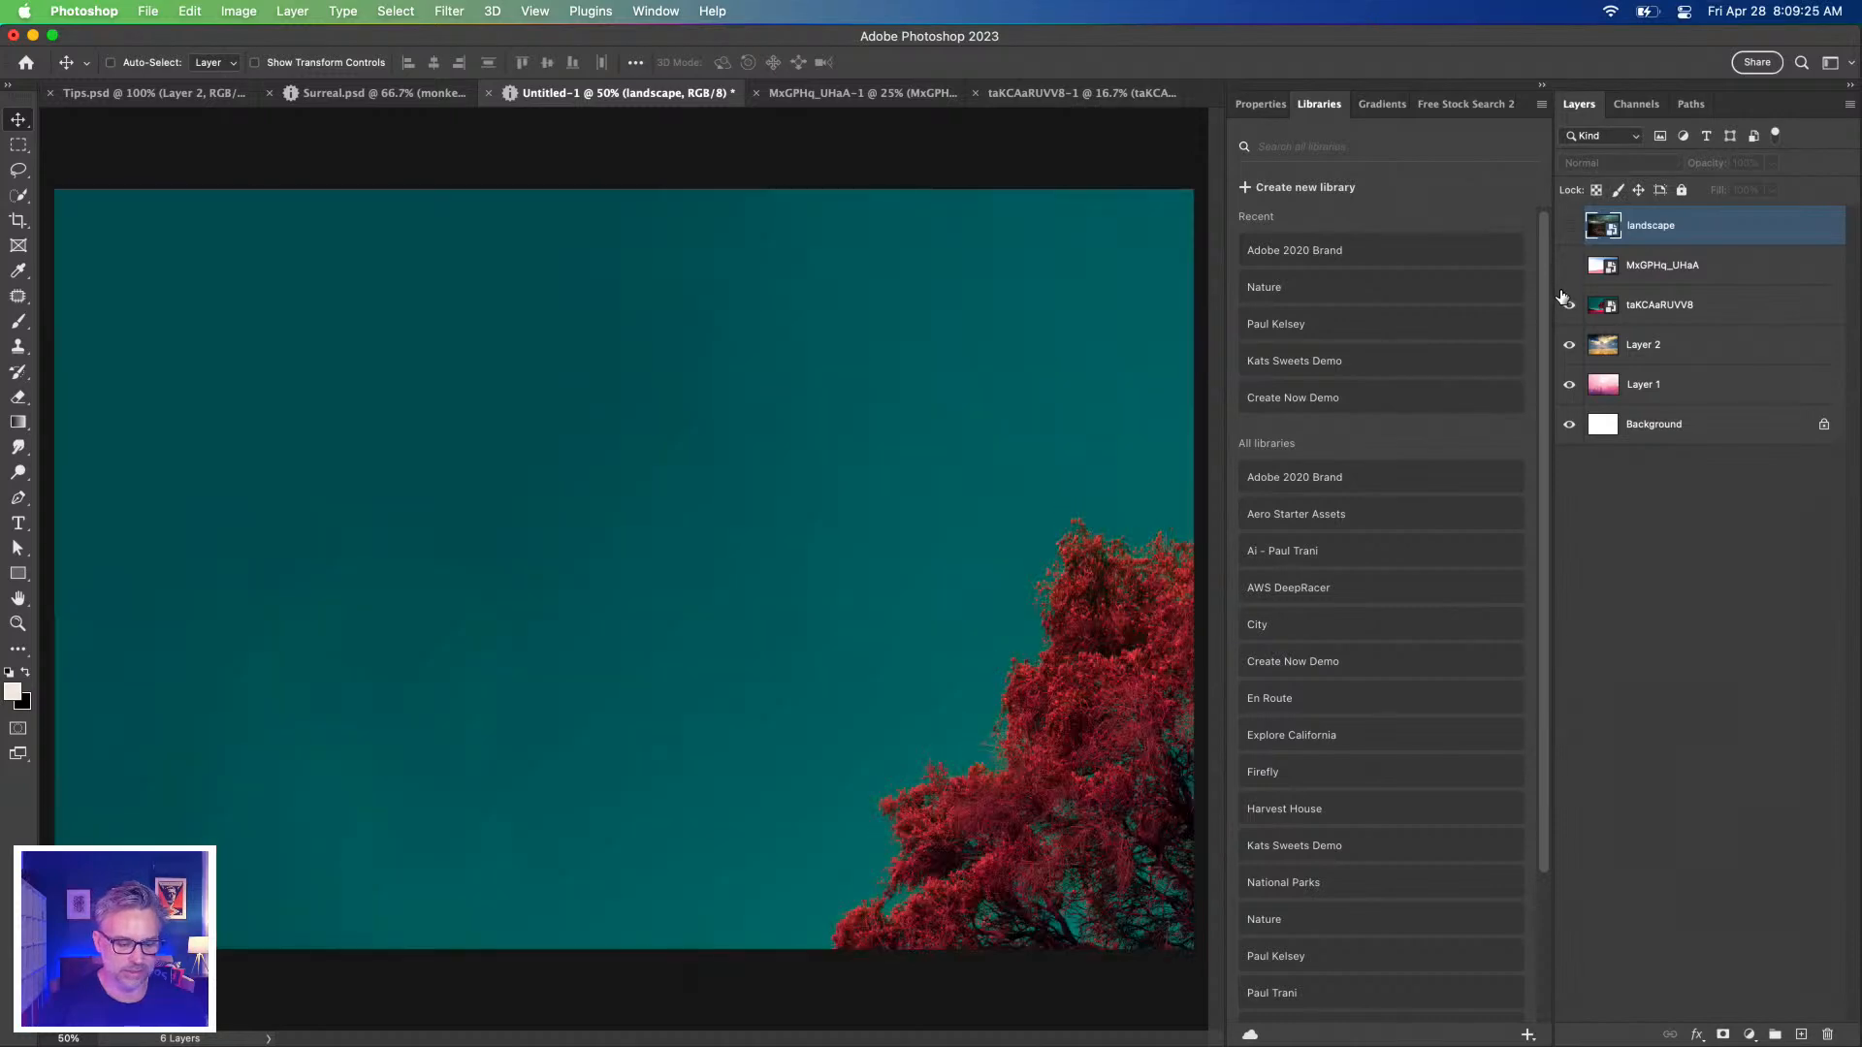
left_click(1568, 306)
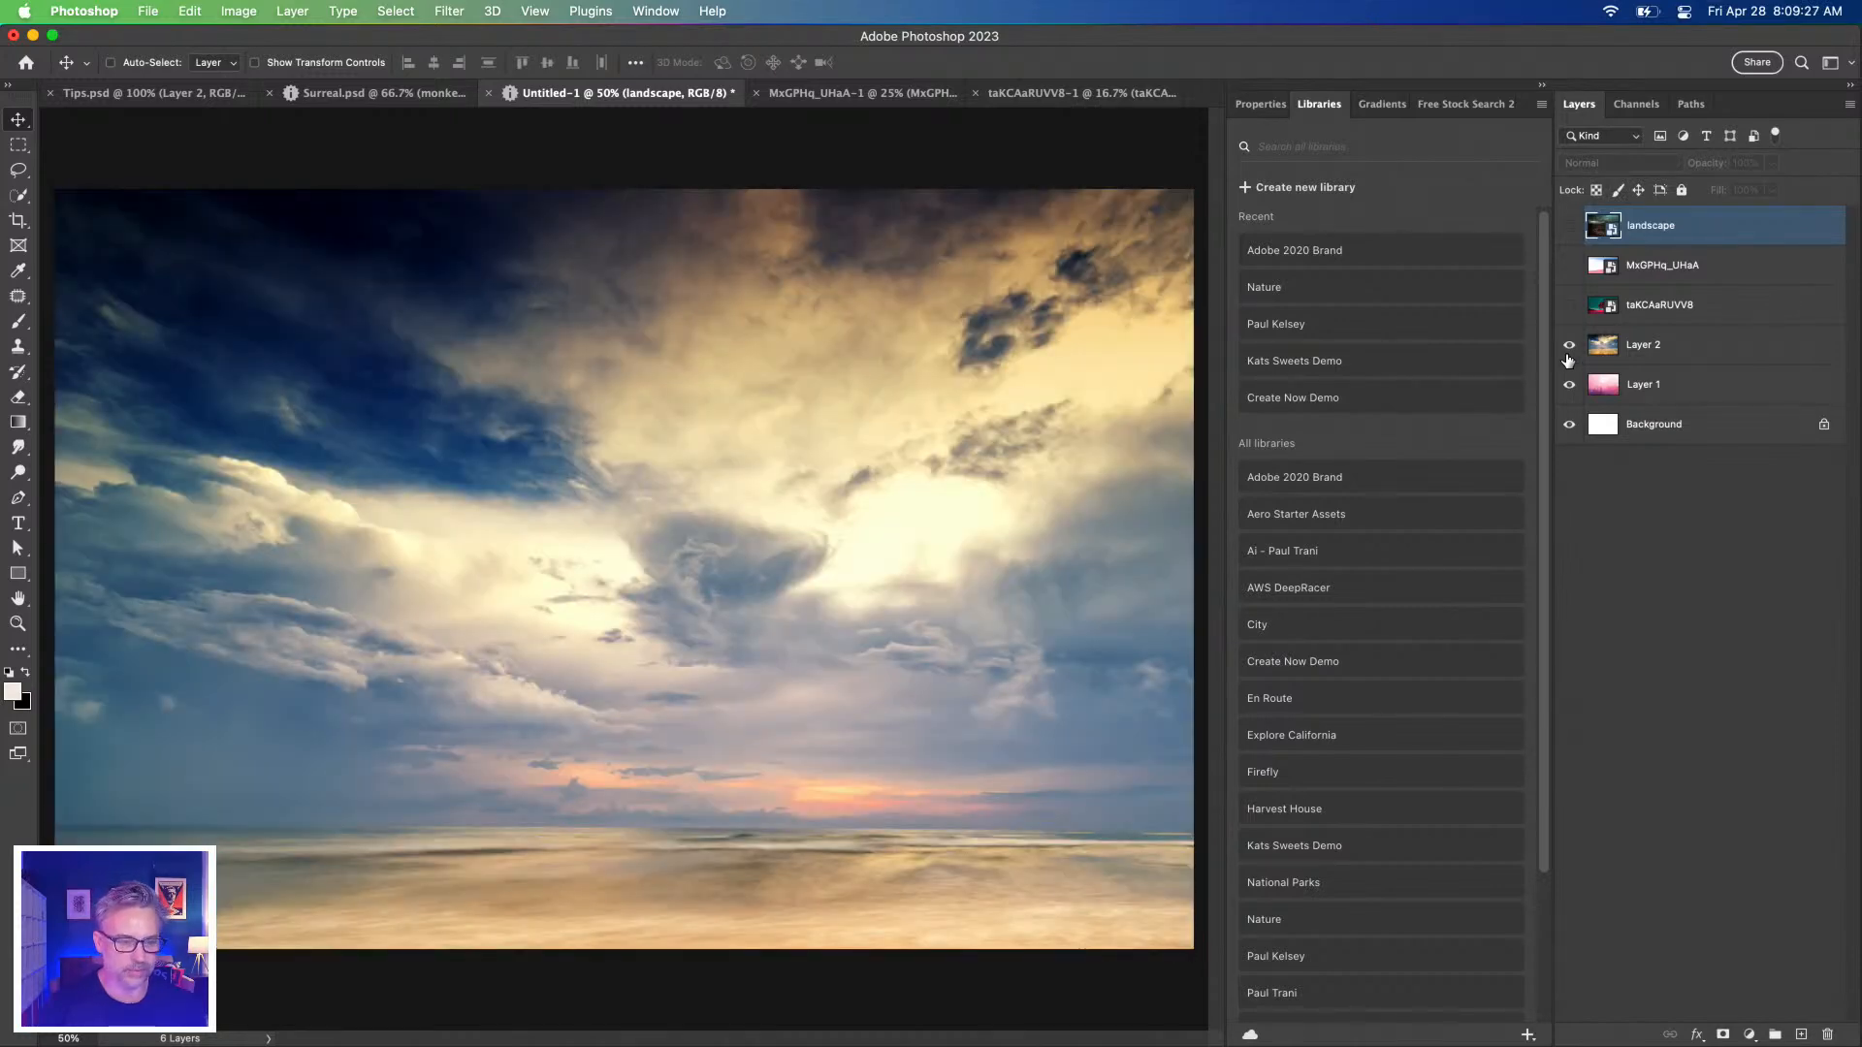
left_click(1568, 346)
left_click(1568, 347)
left_click(1568, 306)
left_click(1568, 266)
left_click(1704, 267)
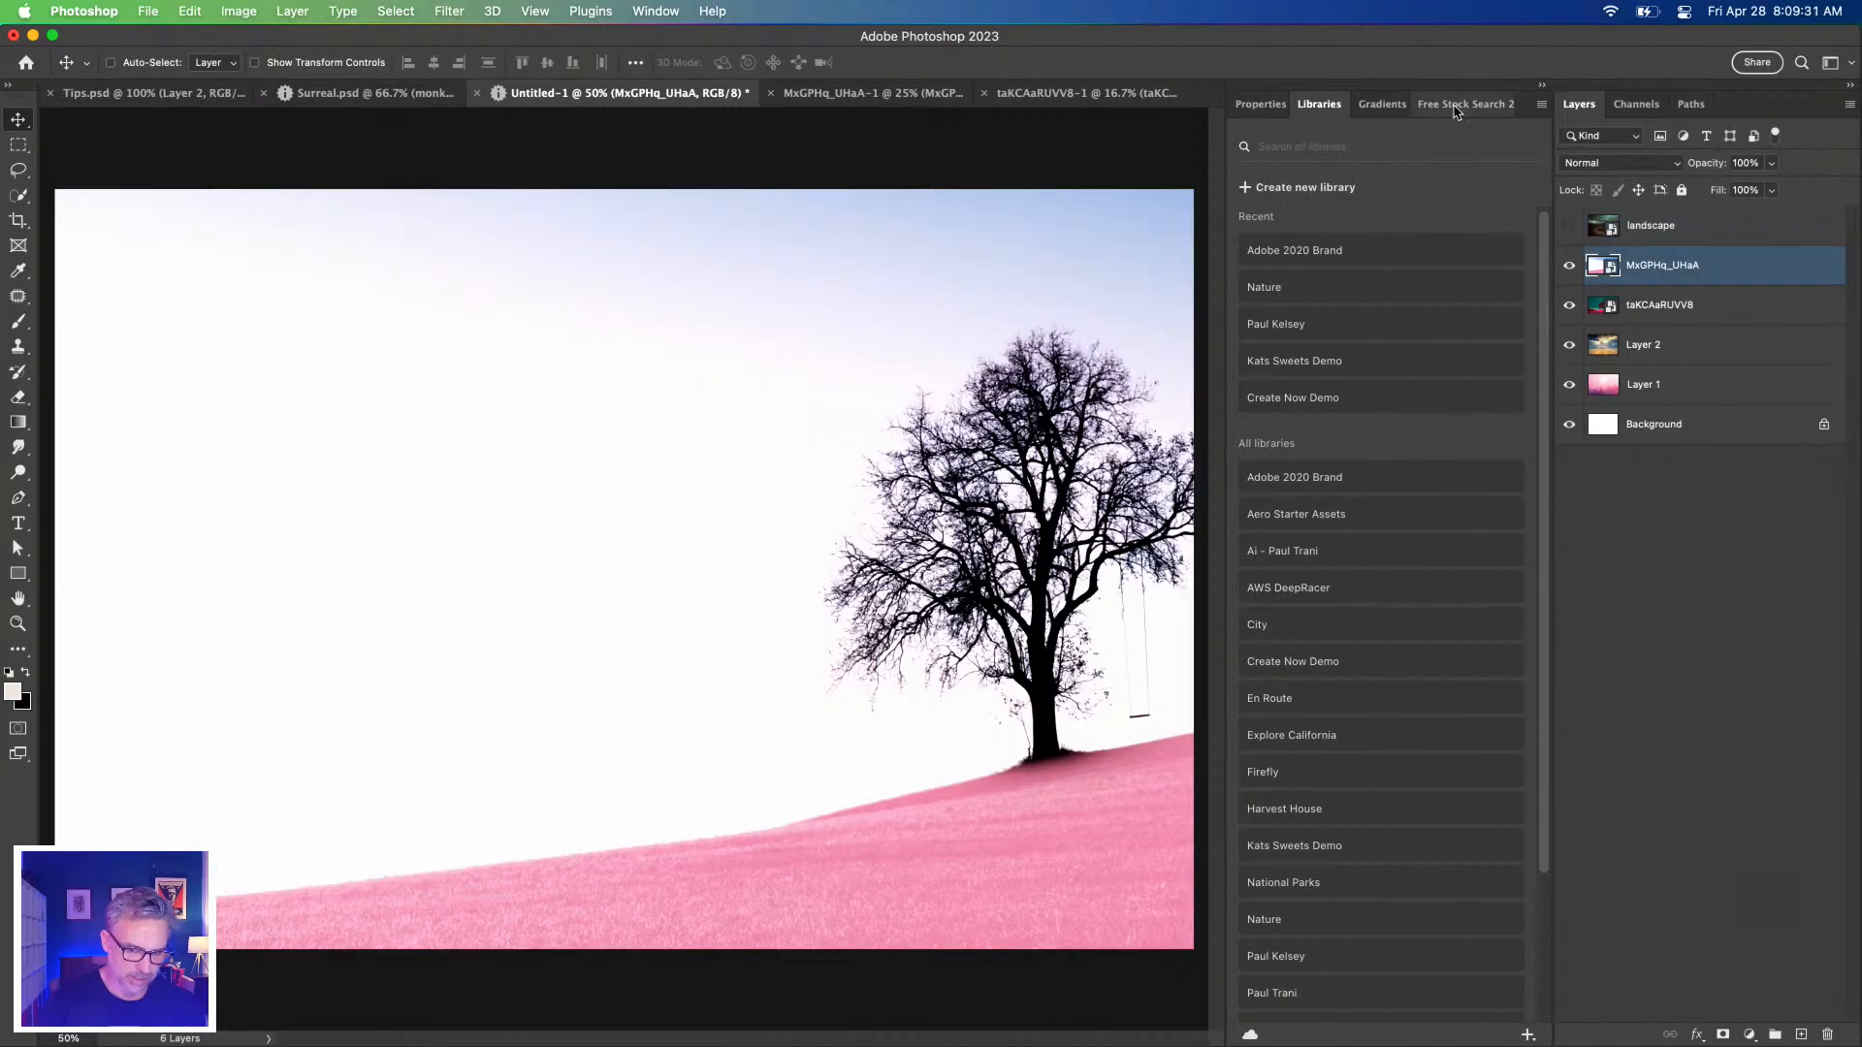
left_click(1542, 86)
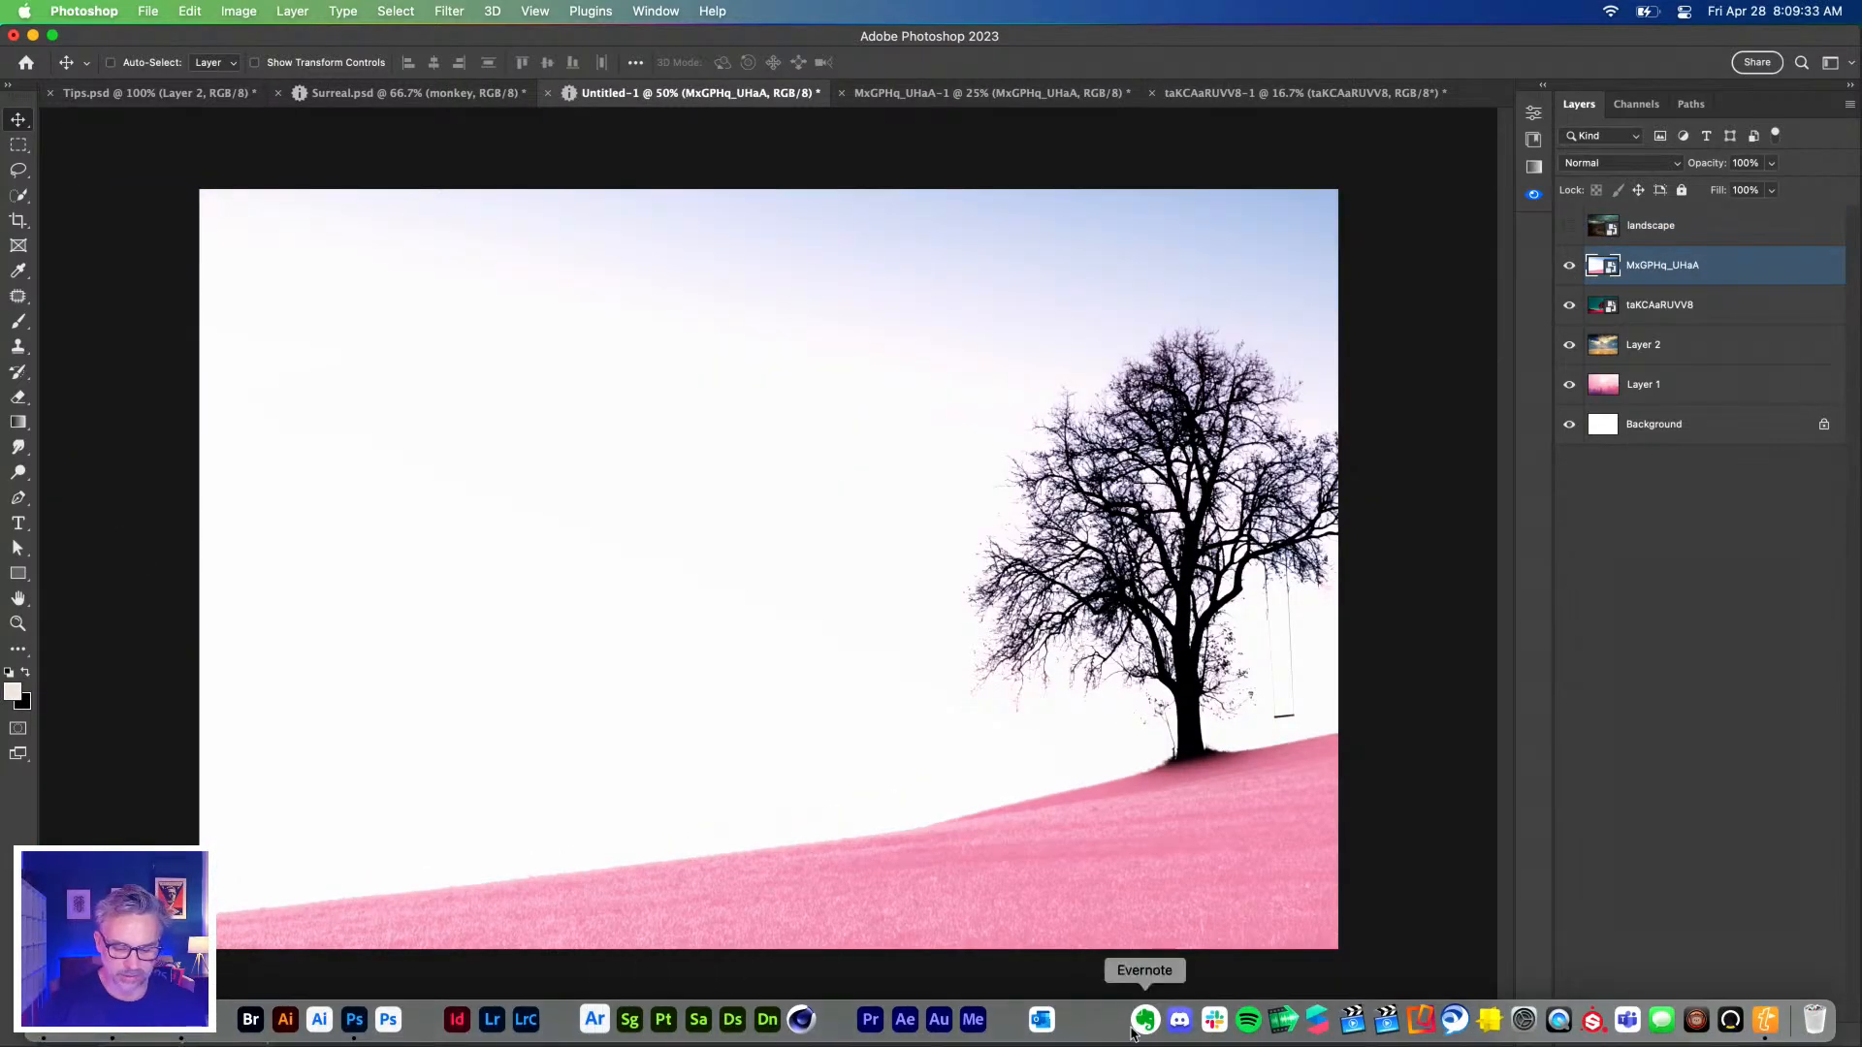
left_click(92, 93)
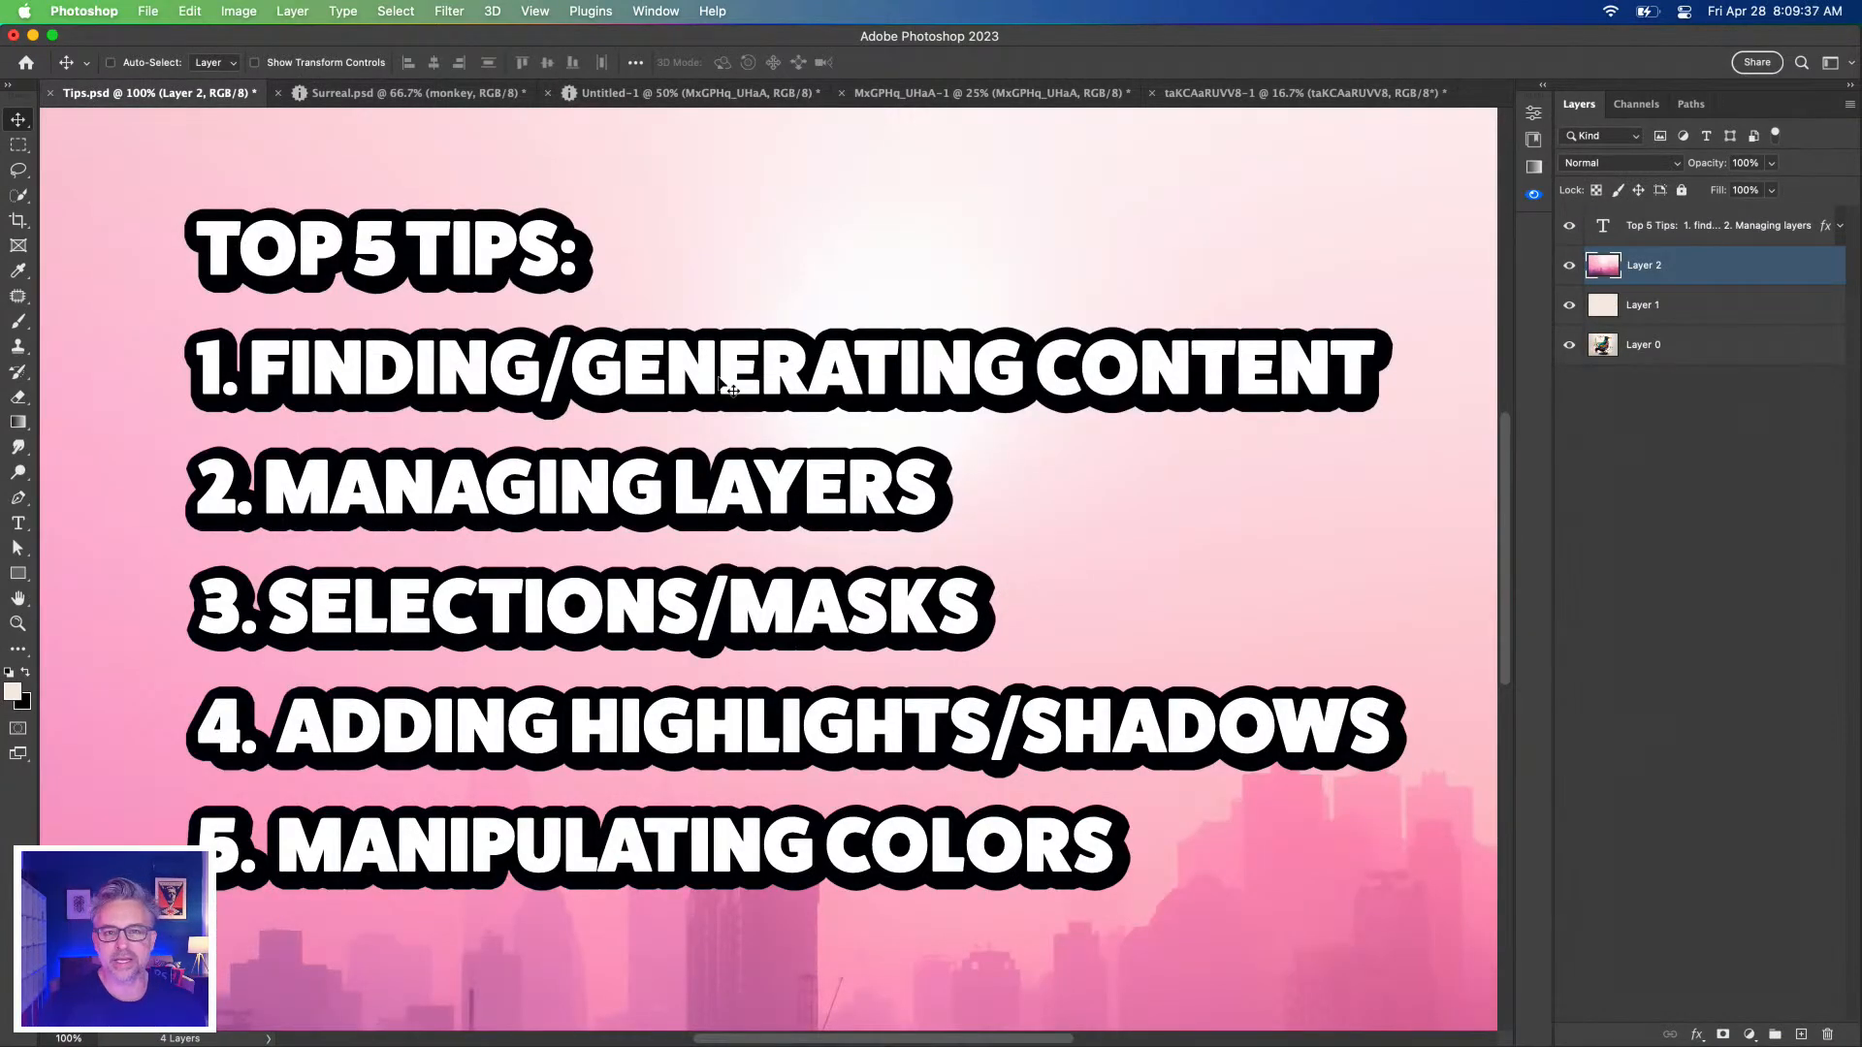
Bring Chrome forward, close the Free Surreal Landscape tab, and maximise the window.
mouse_move(320, 1042)
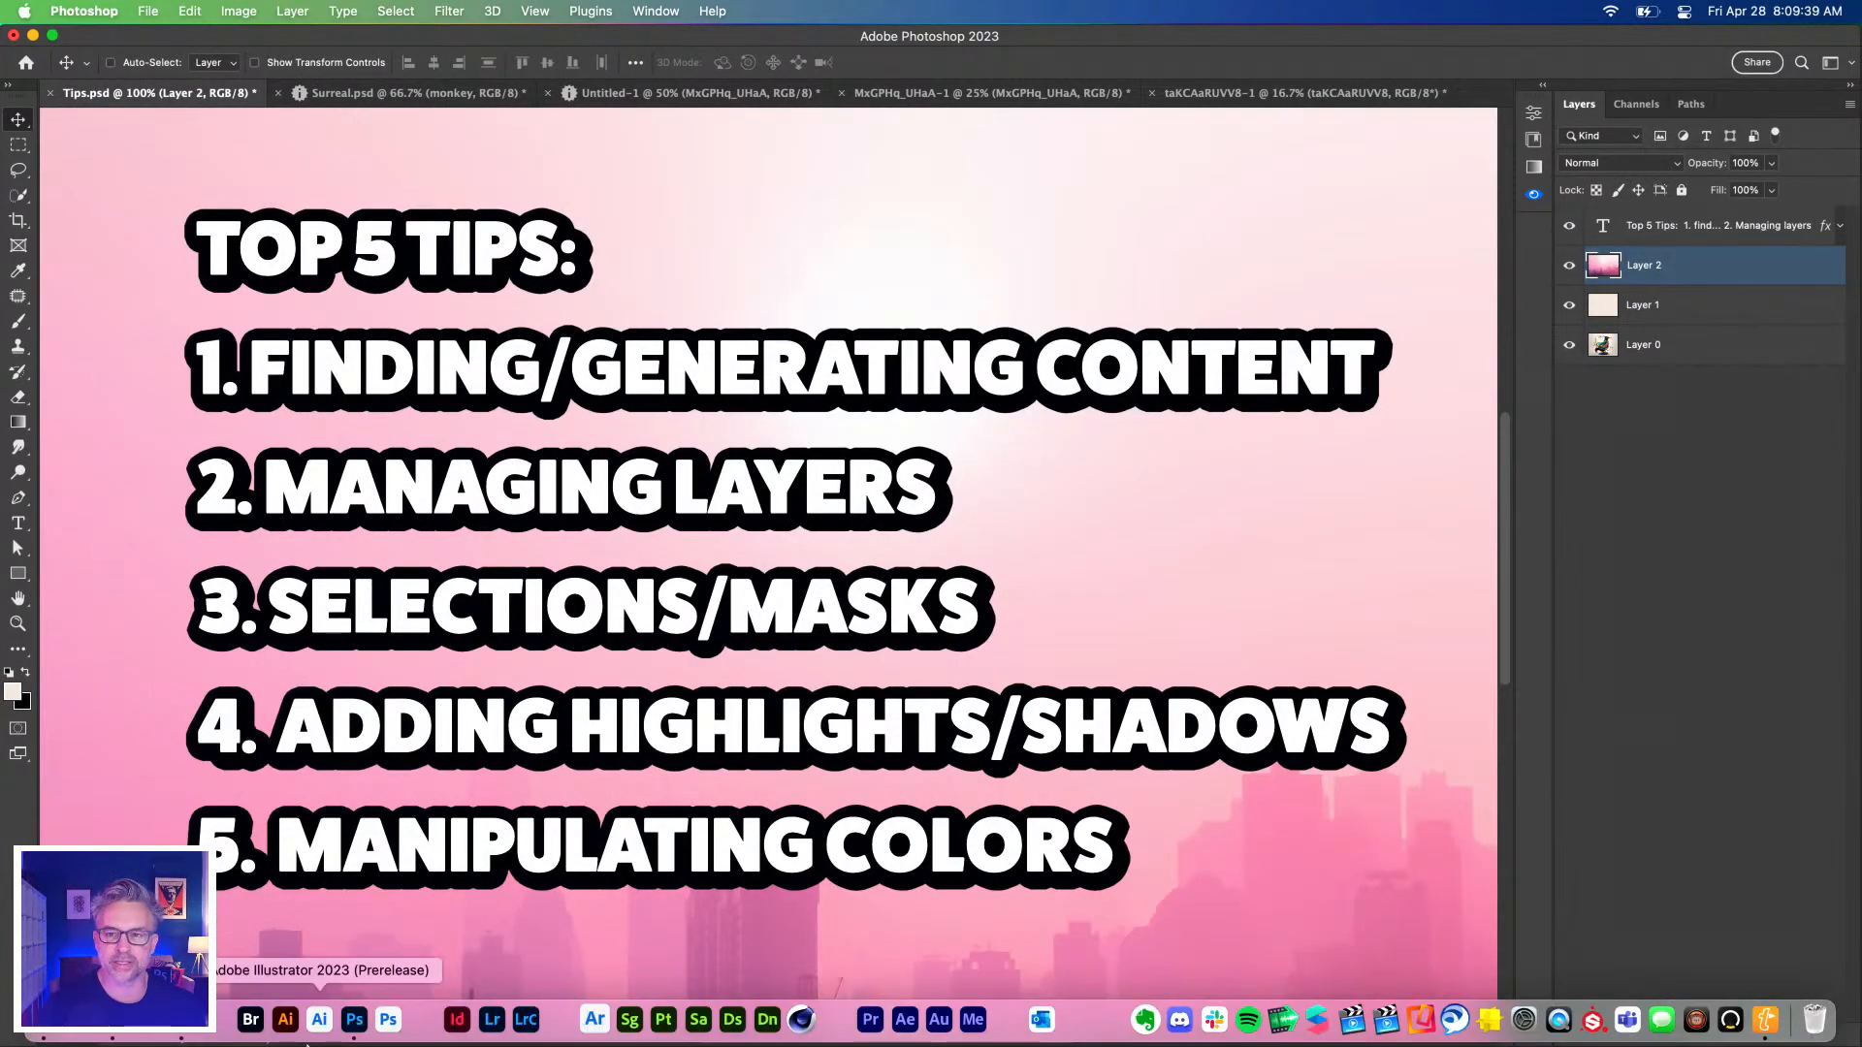
left_click(176, 1021)
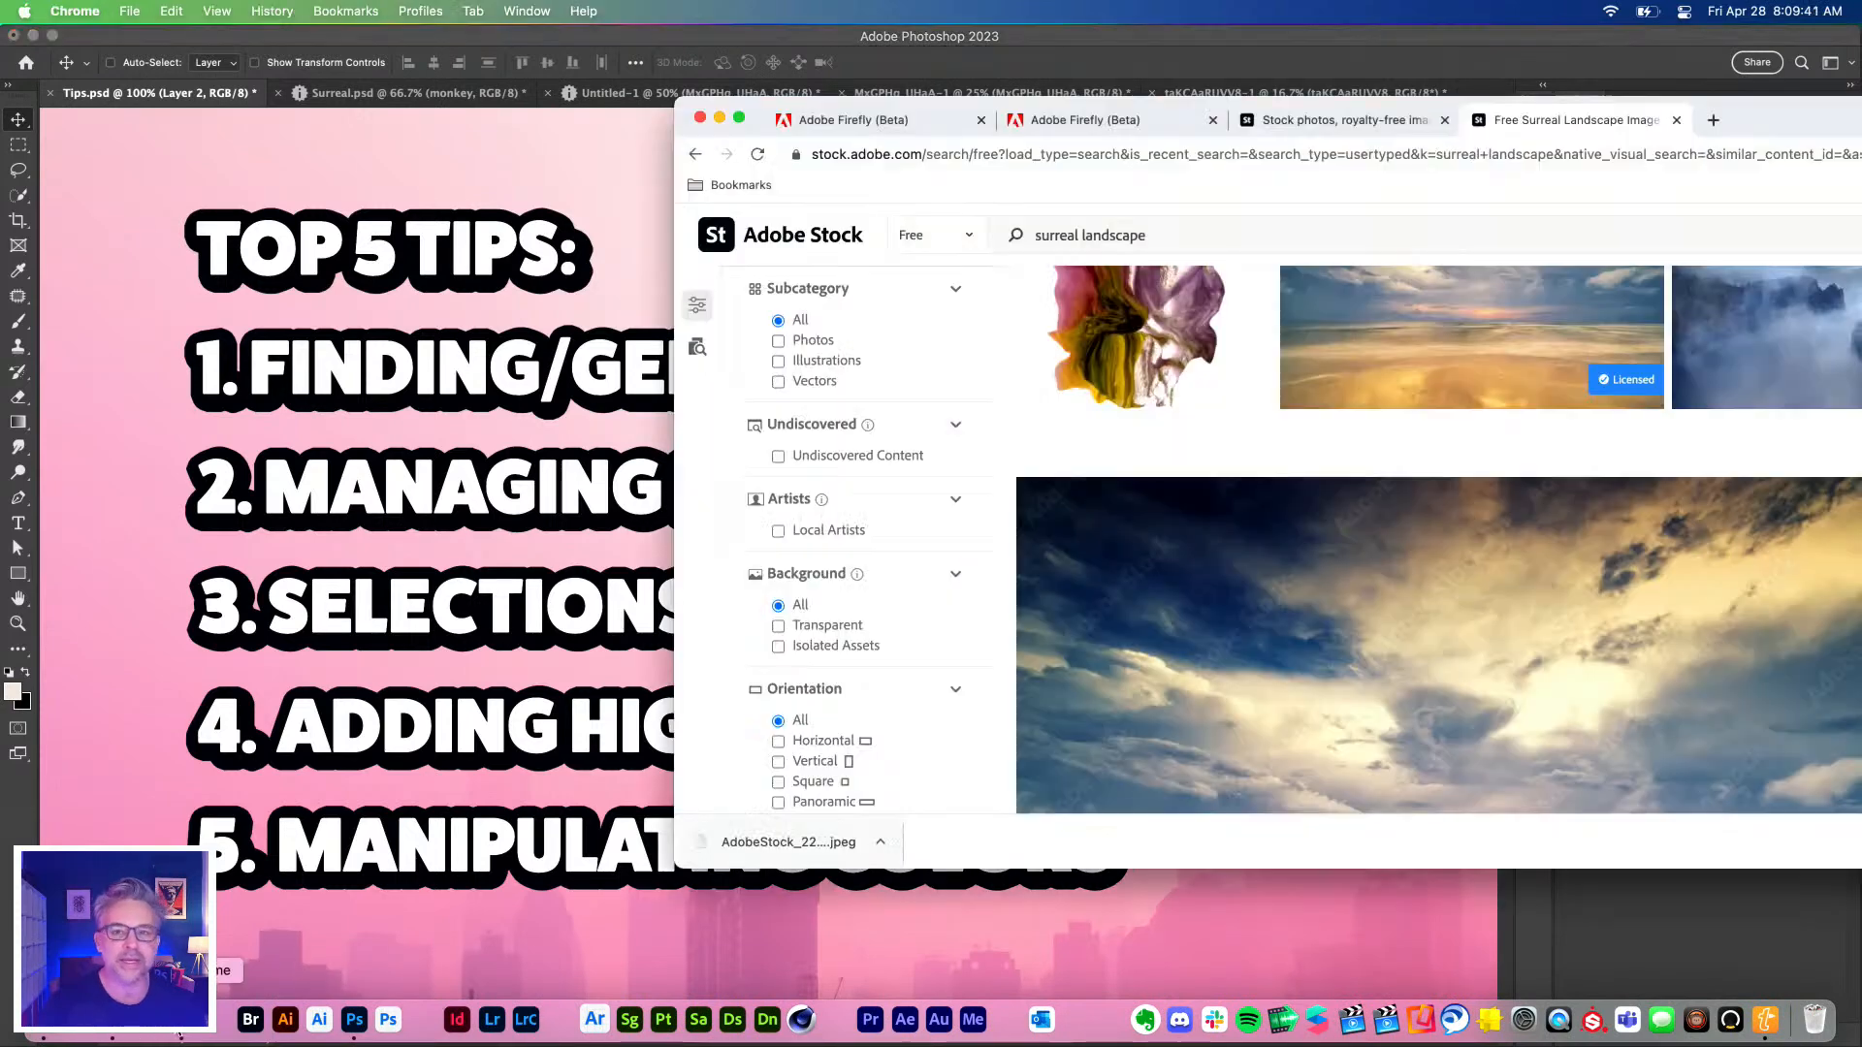
left_click(1676, 120)
left_click_drag(1499, 120, 825, 10)
Open Firefly Text to image from the purple sunset sample with Widescreen (16:9) aspect ratio.
left_click(131, 49)
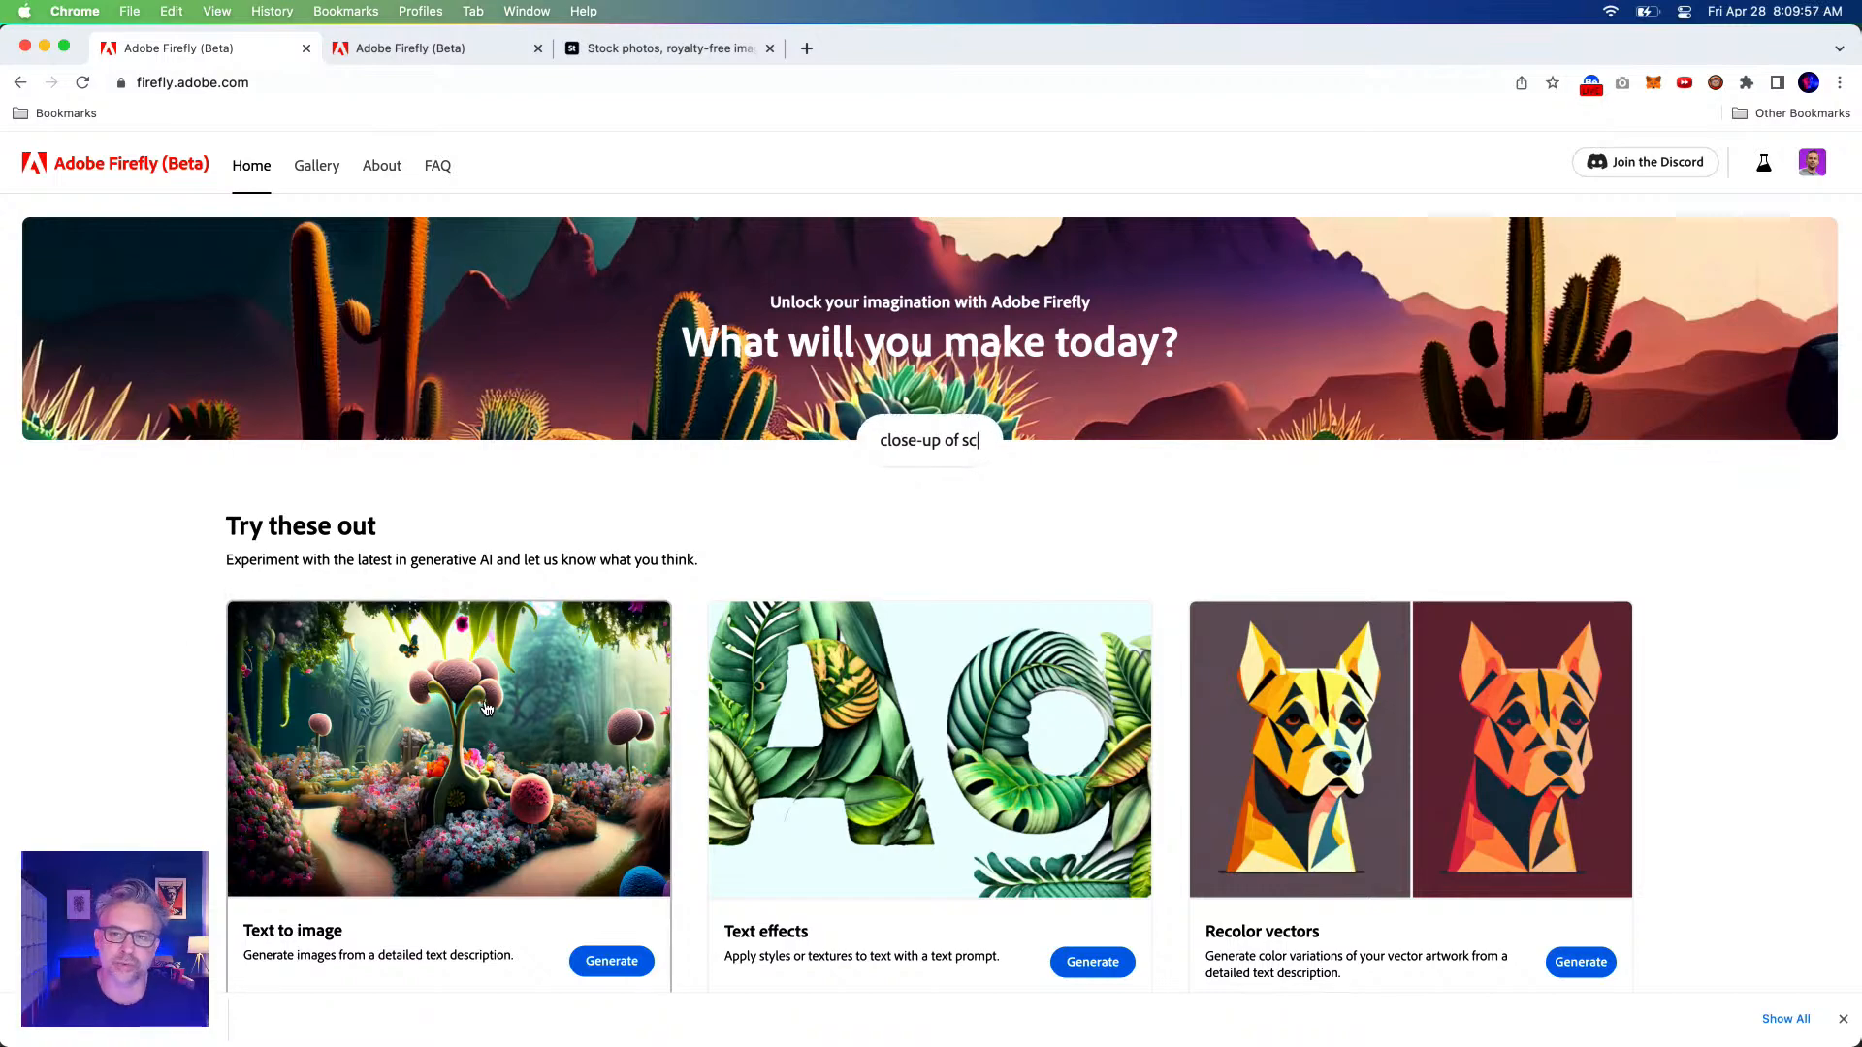
left_click(399, 688)
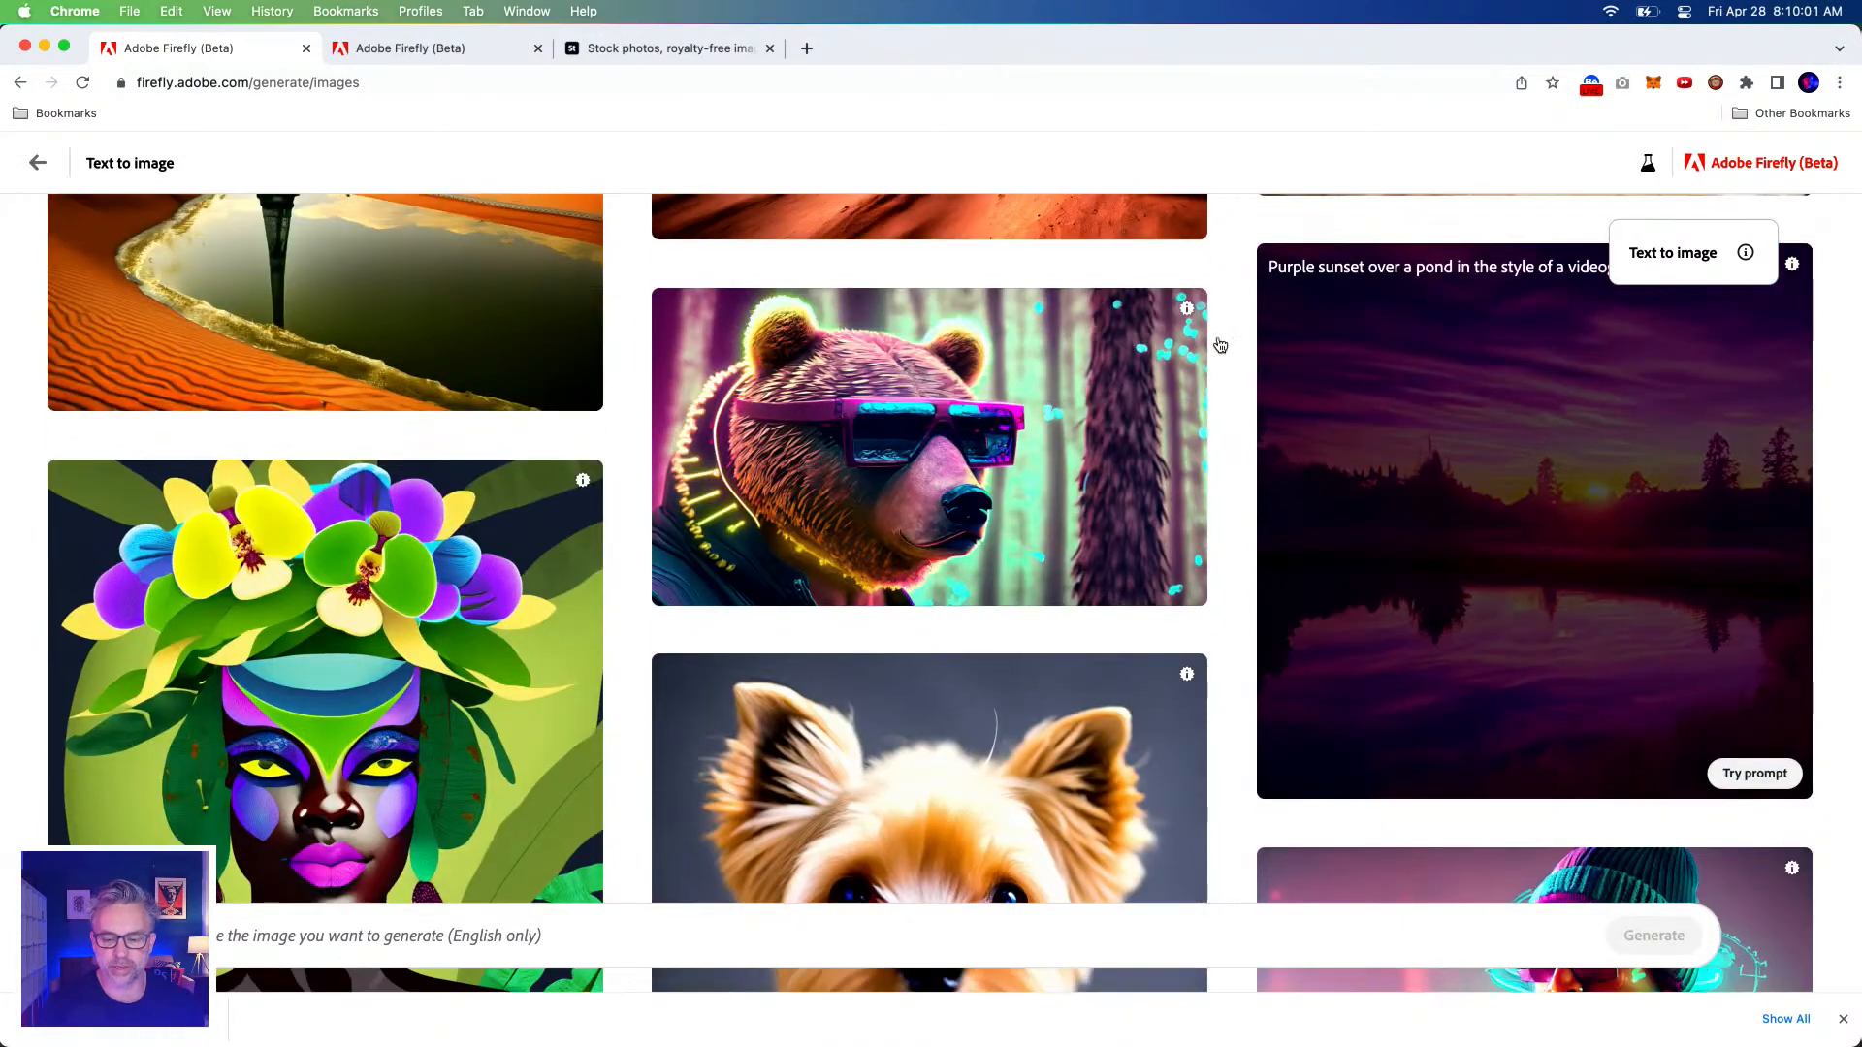
left_click(1612, 447)
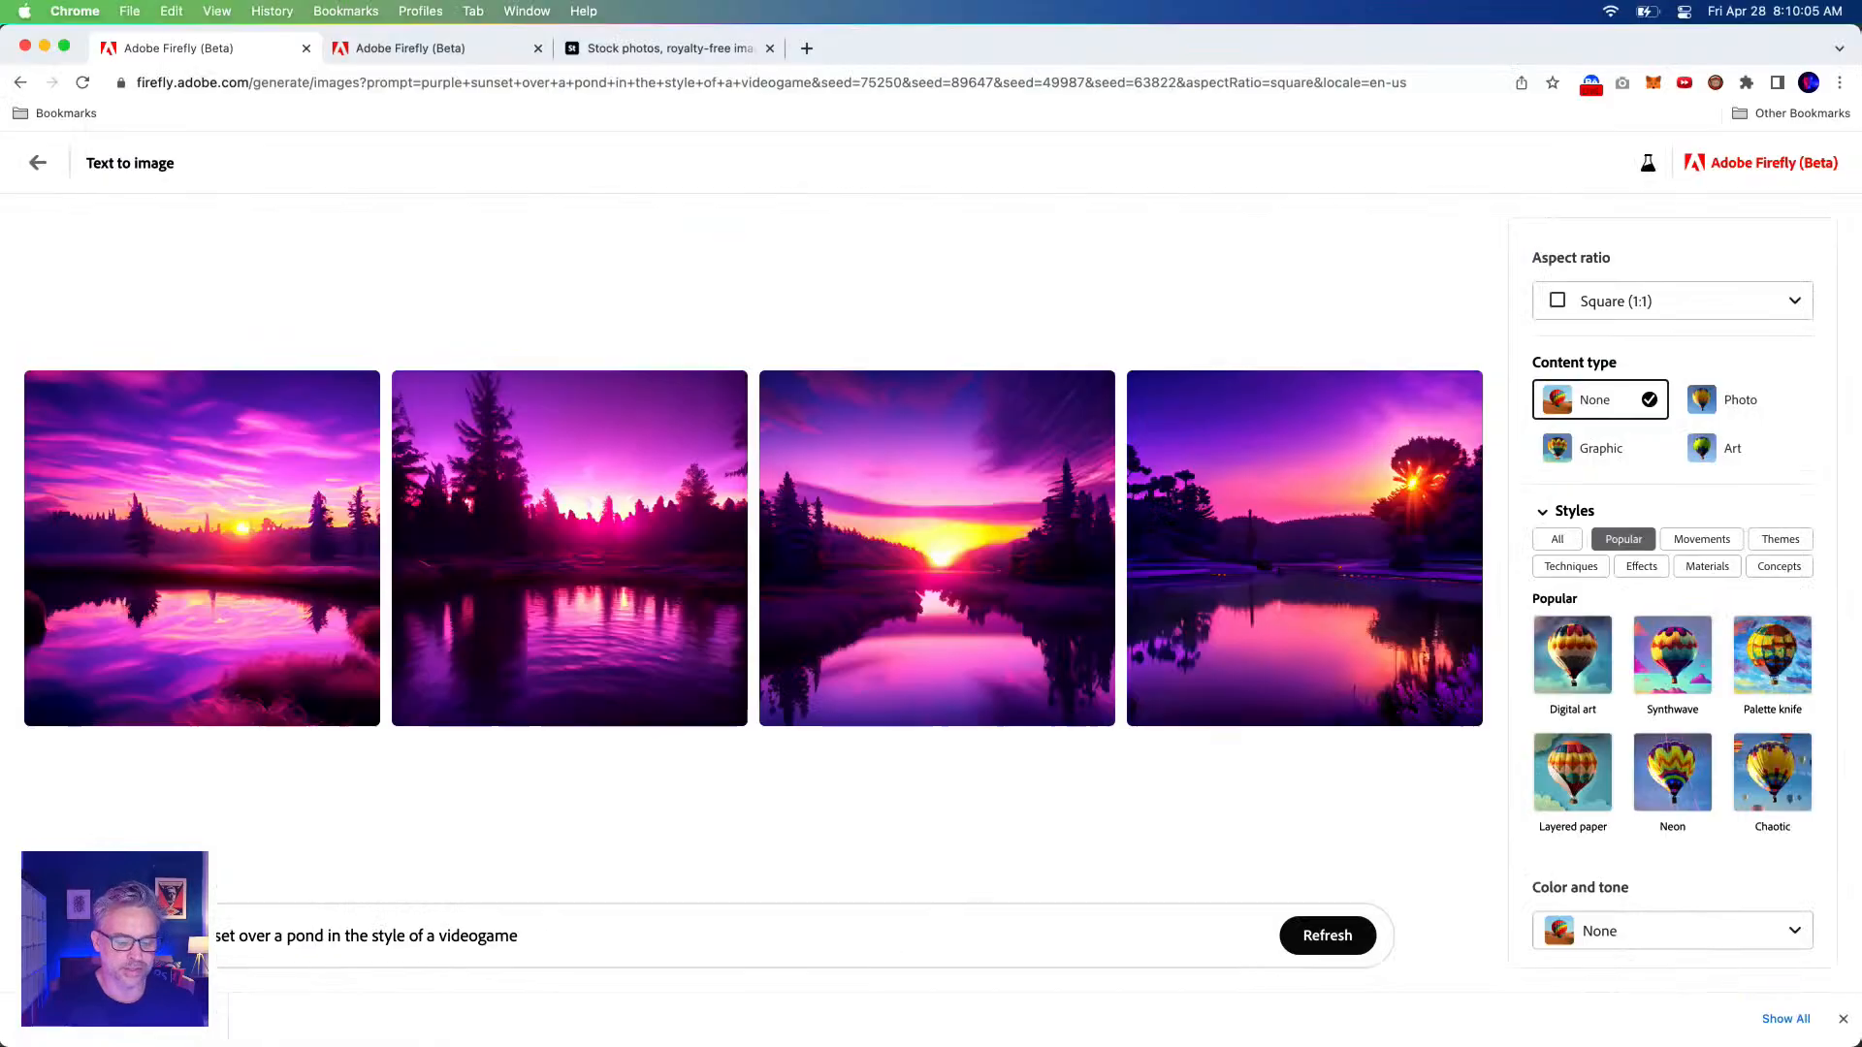
left_click(1609, 302)
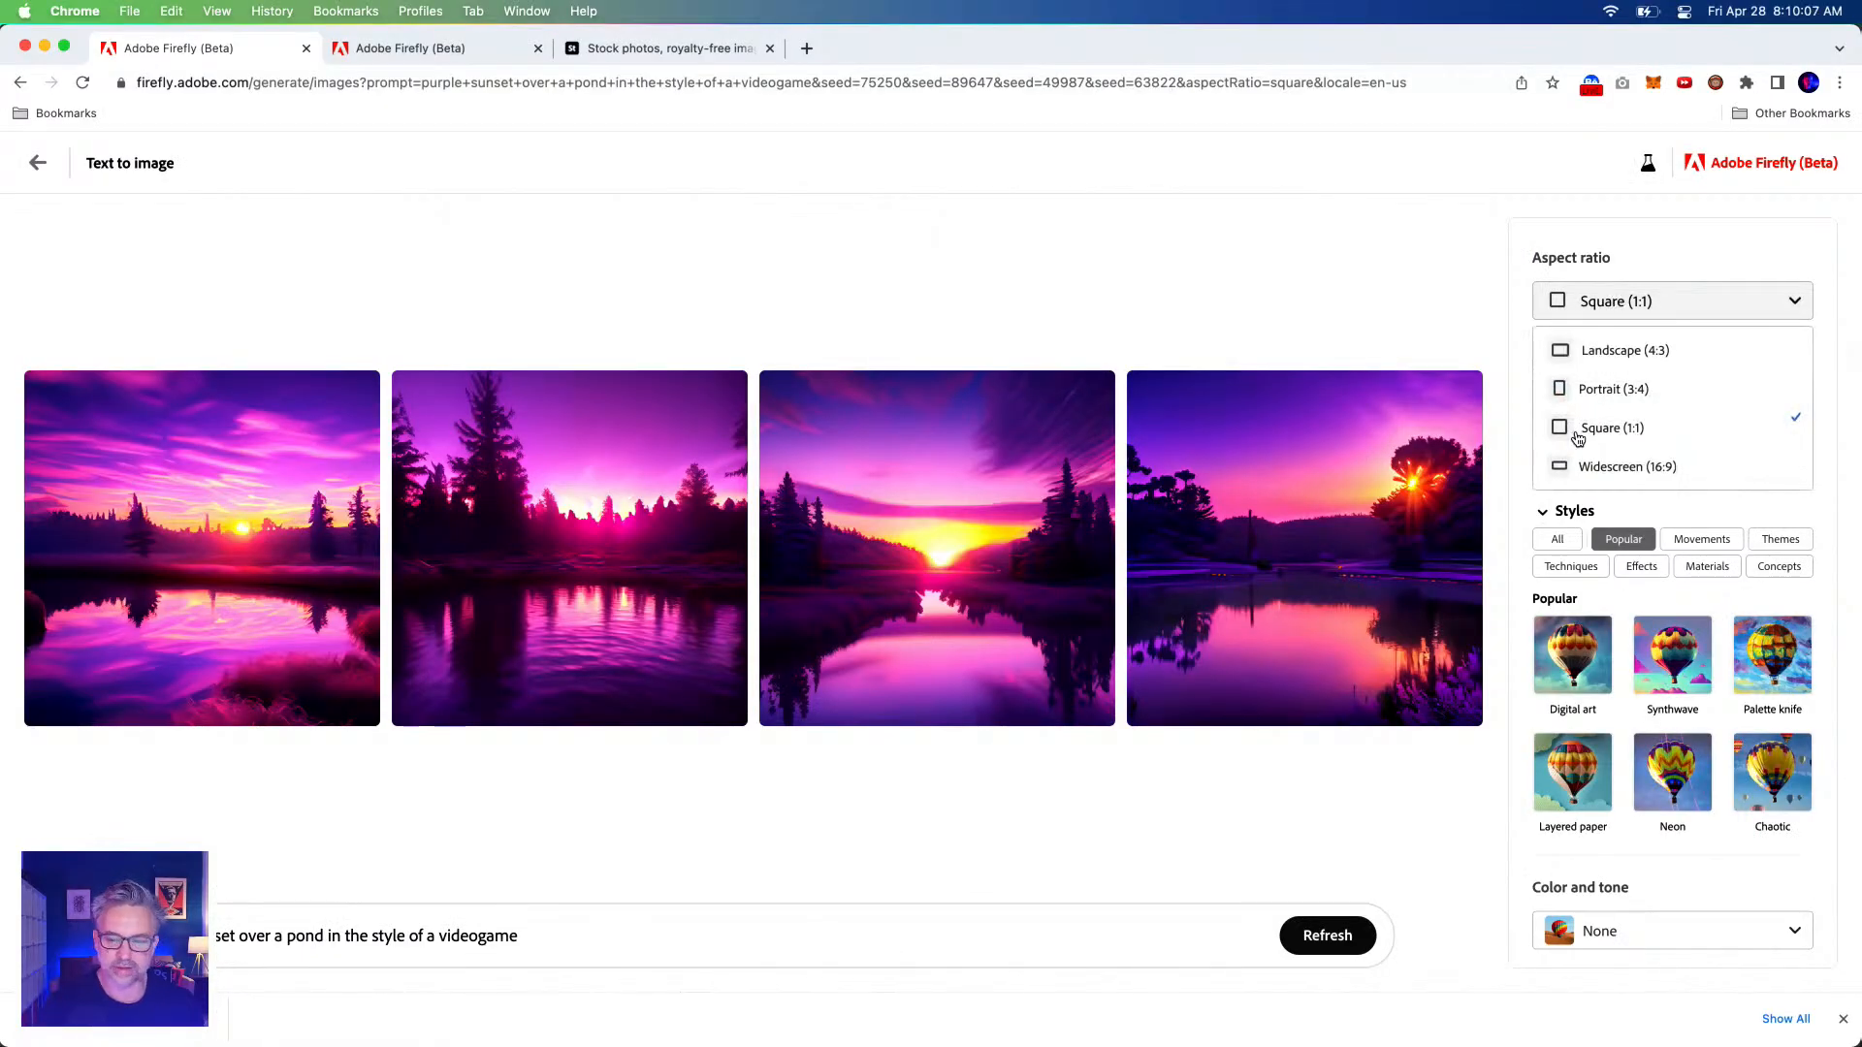
left_click(1585, 469)
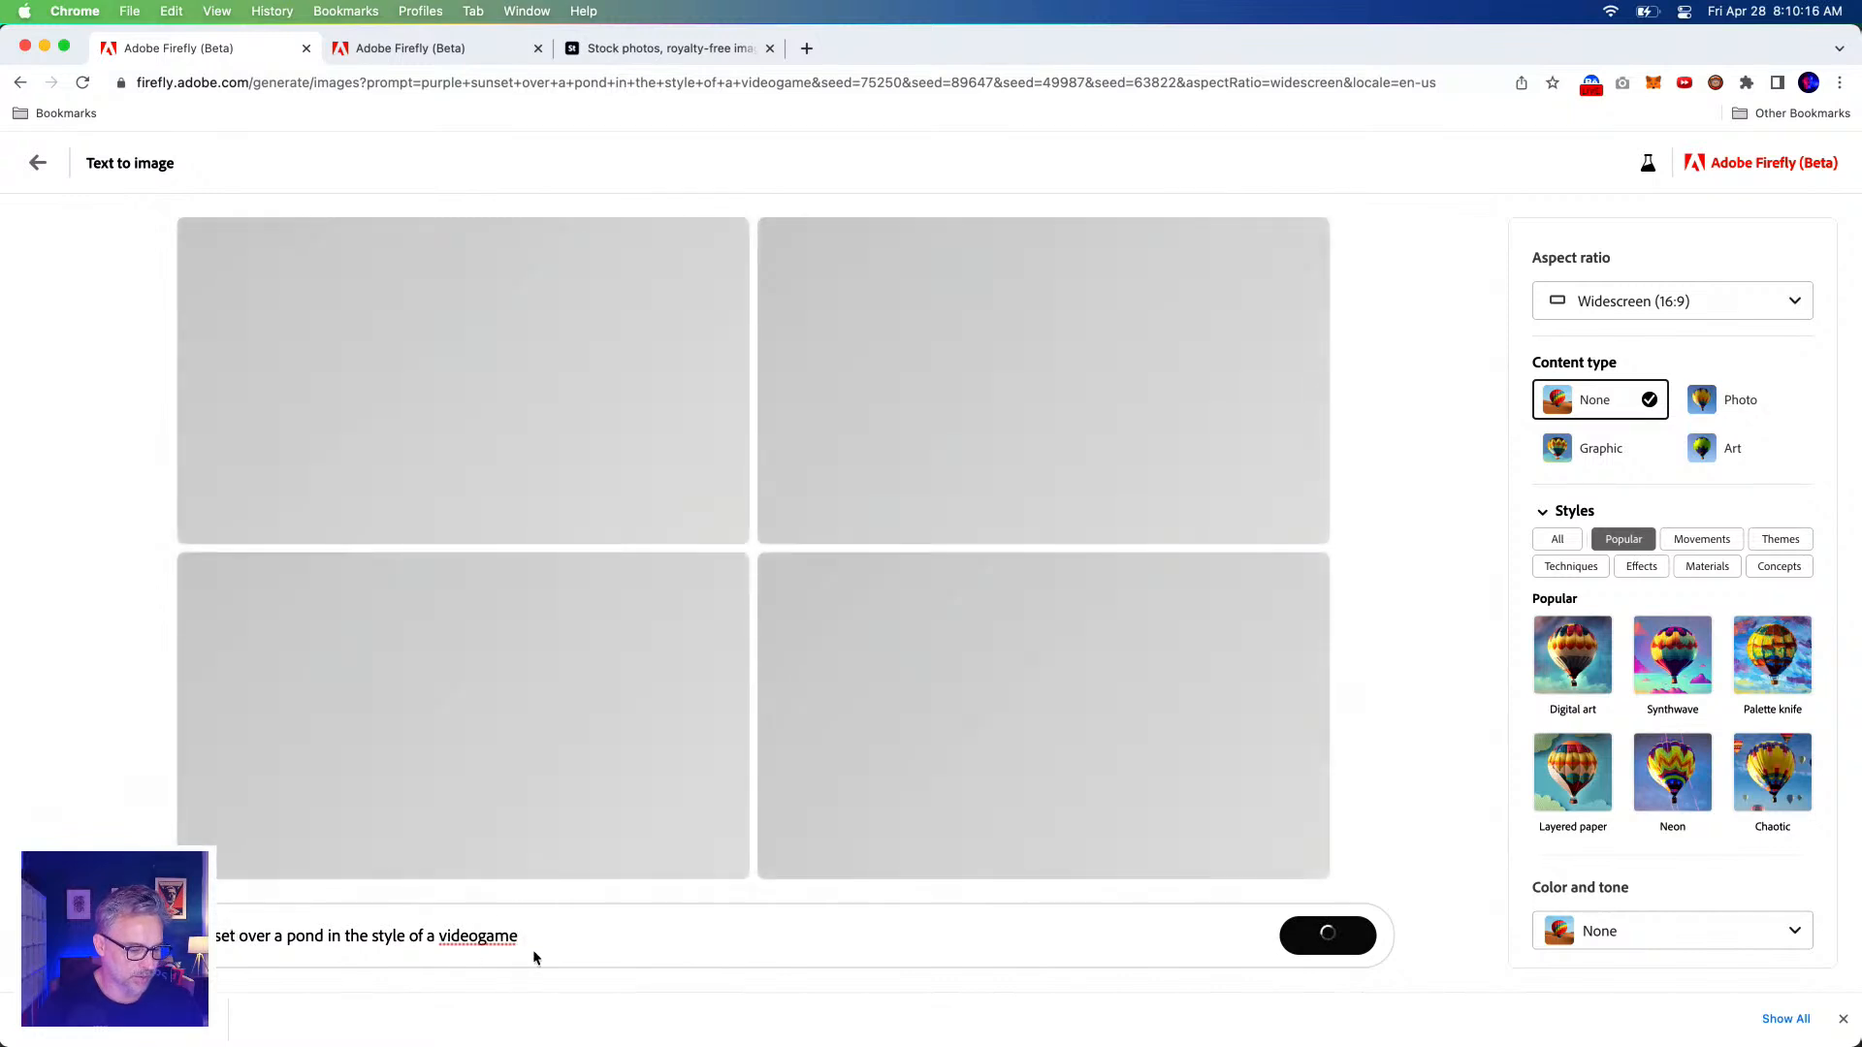
Replace the prompt with the pasted surreal psychedelic one, change 'animal' to 'landscape', and generate.
left_click_drag(573, 938, 5, 897)
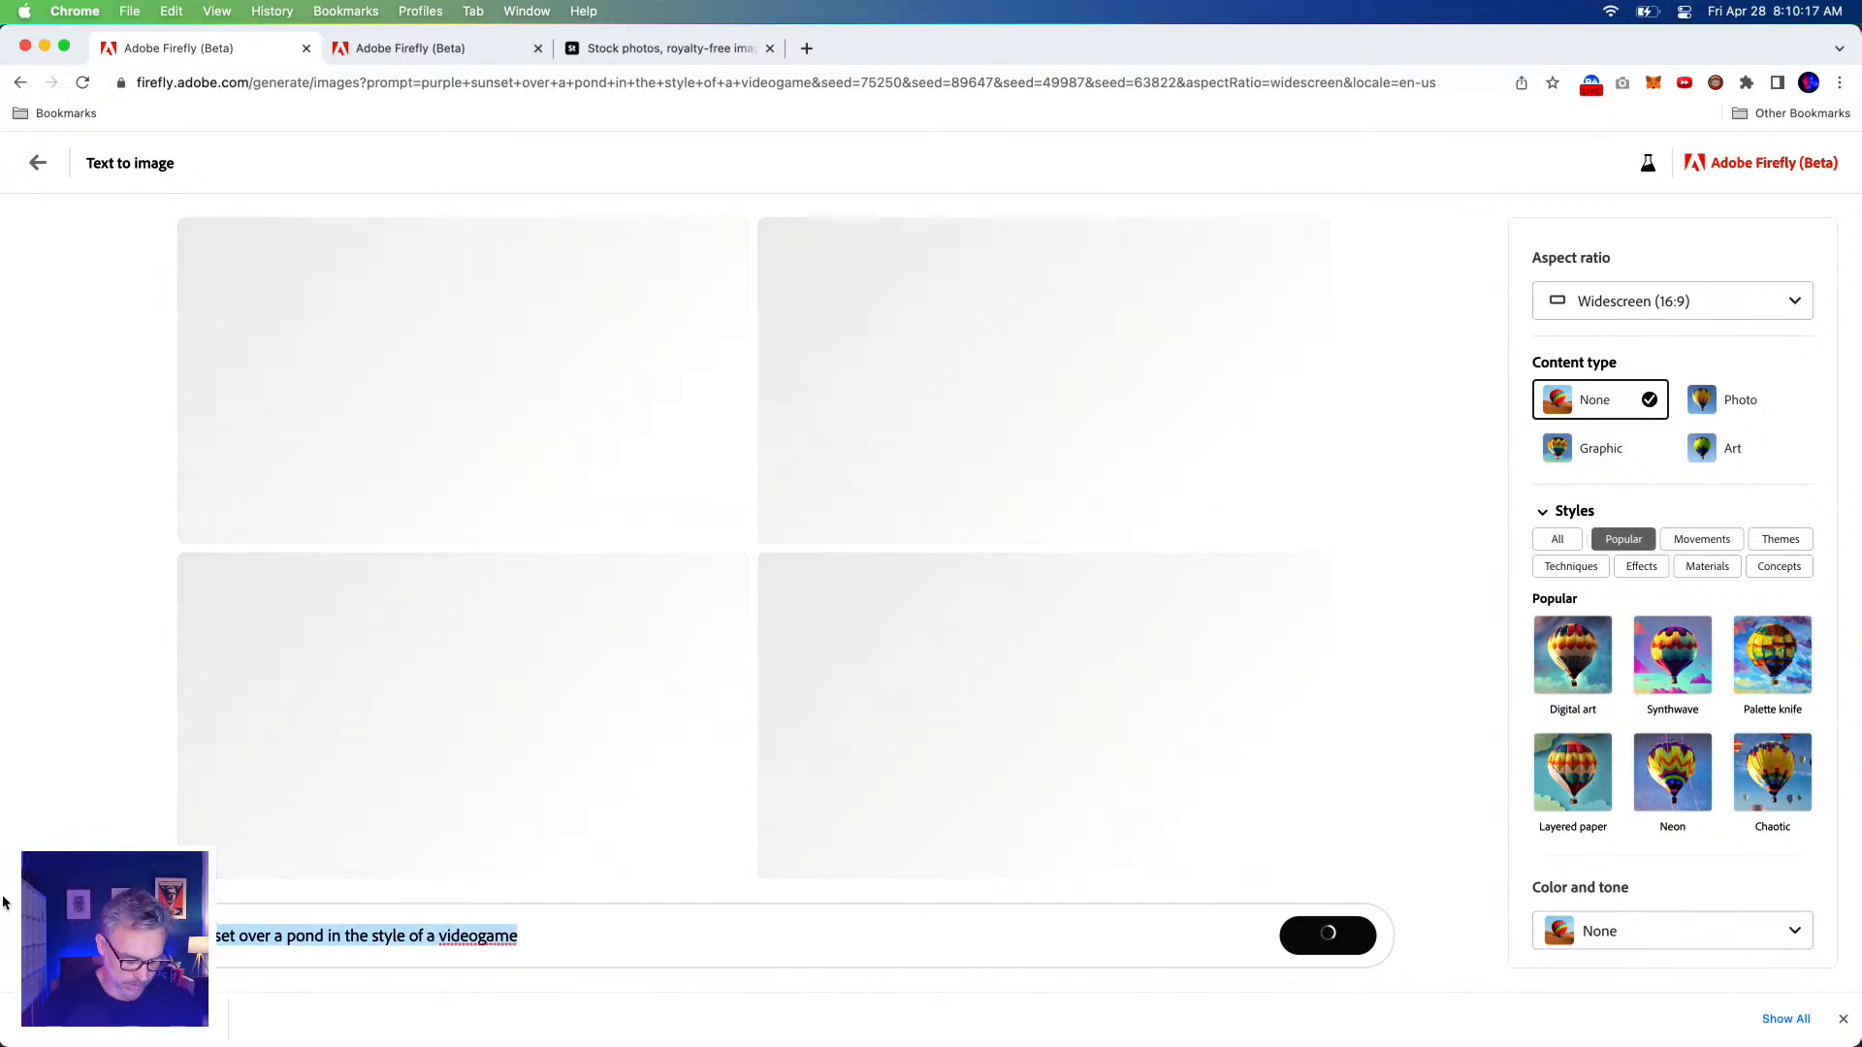
key("BackSpace")
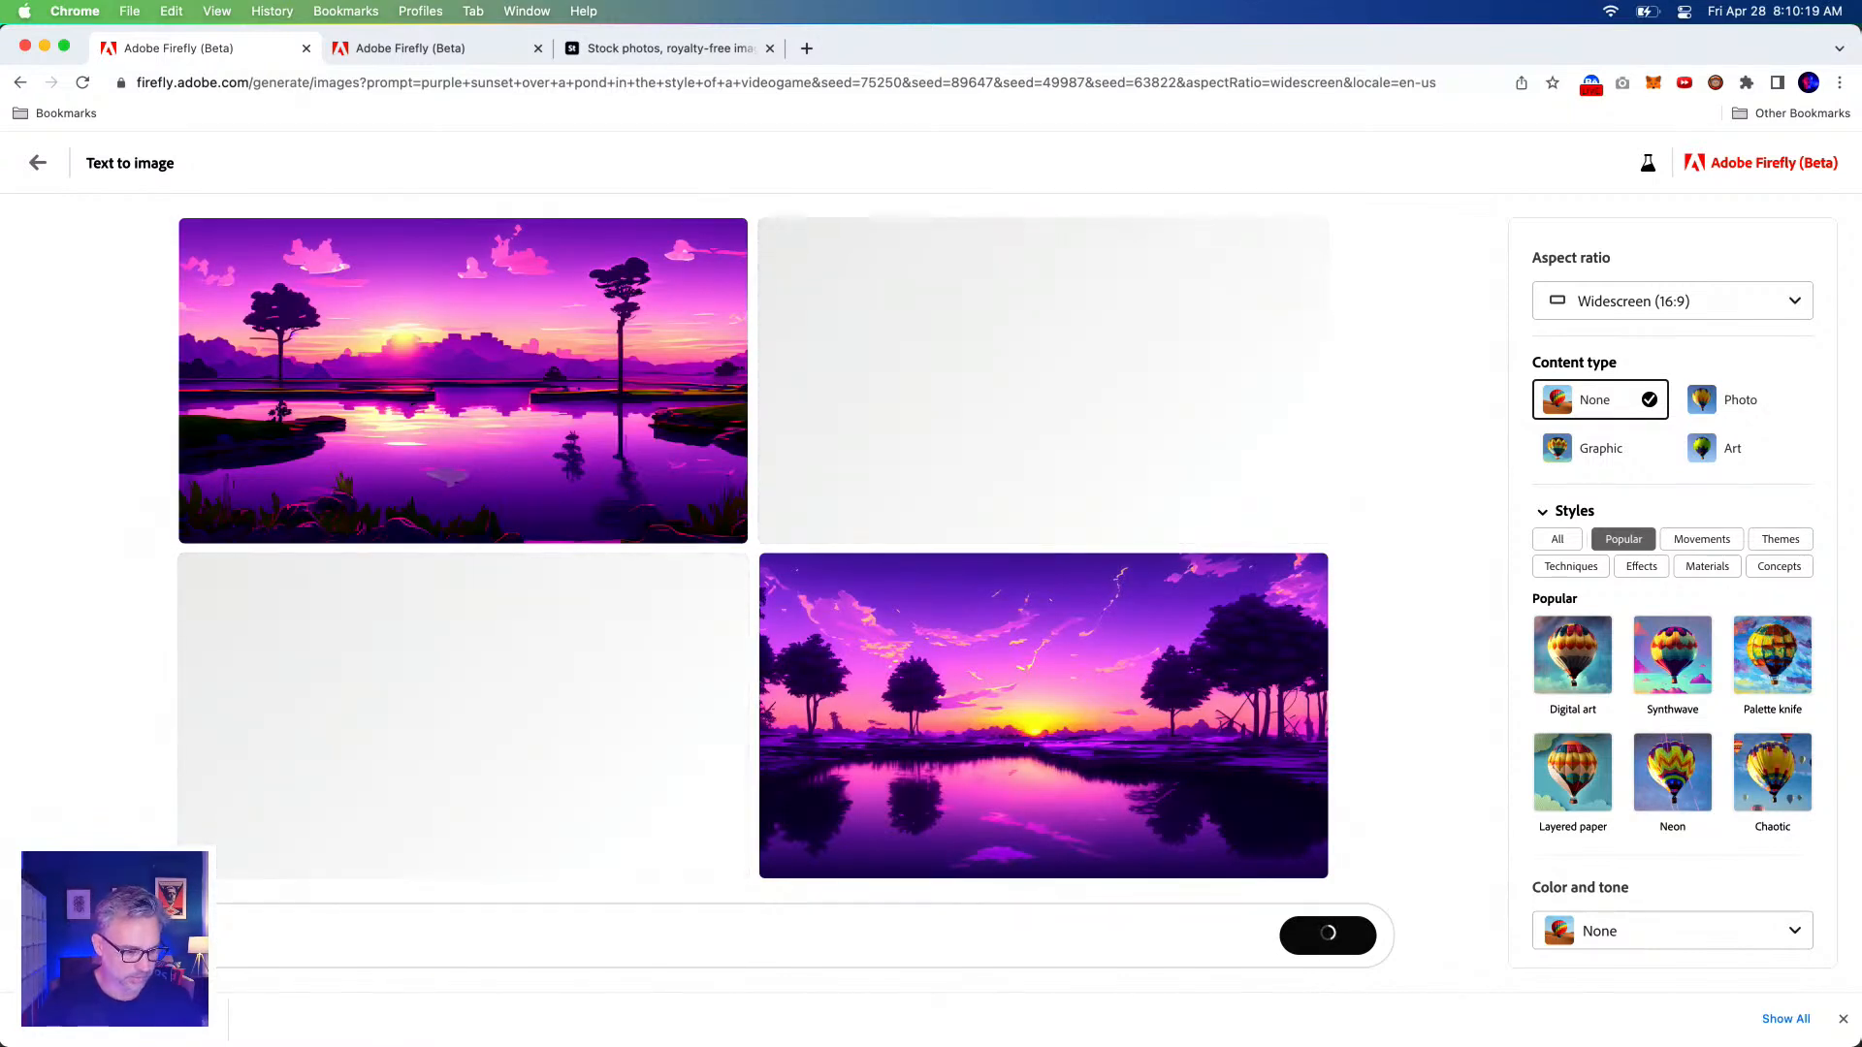
key("super+v")
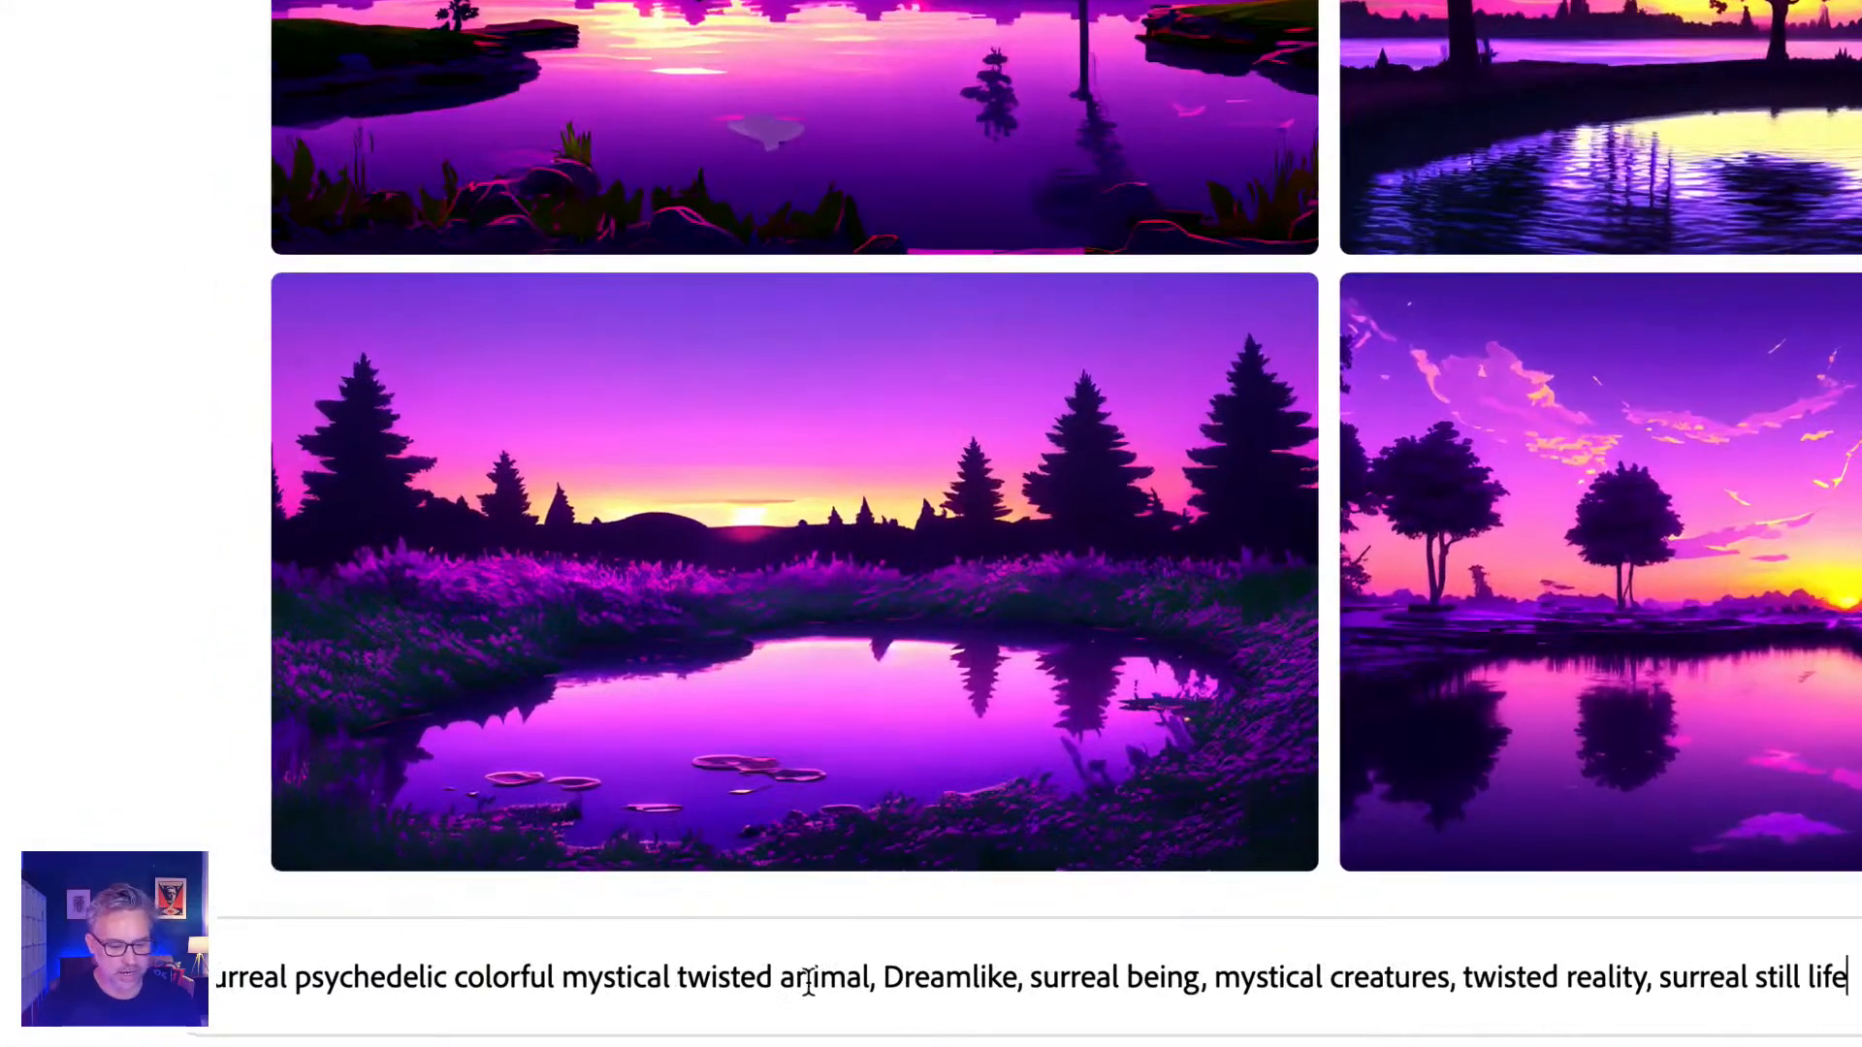
double_click(819, 976)
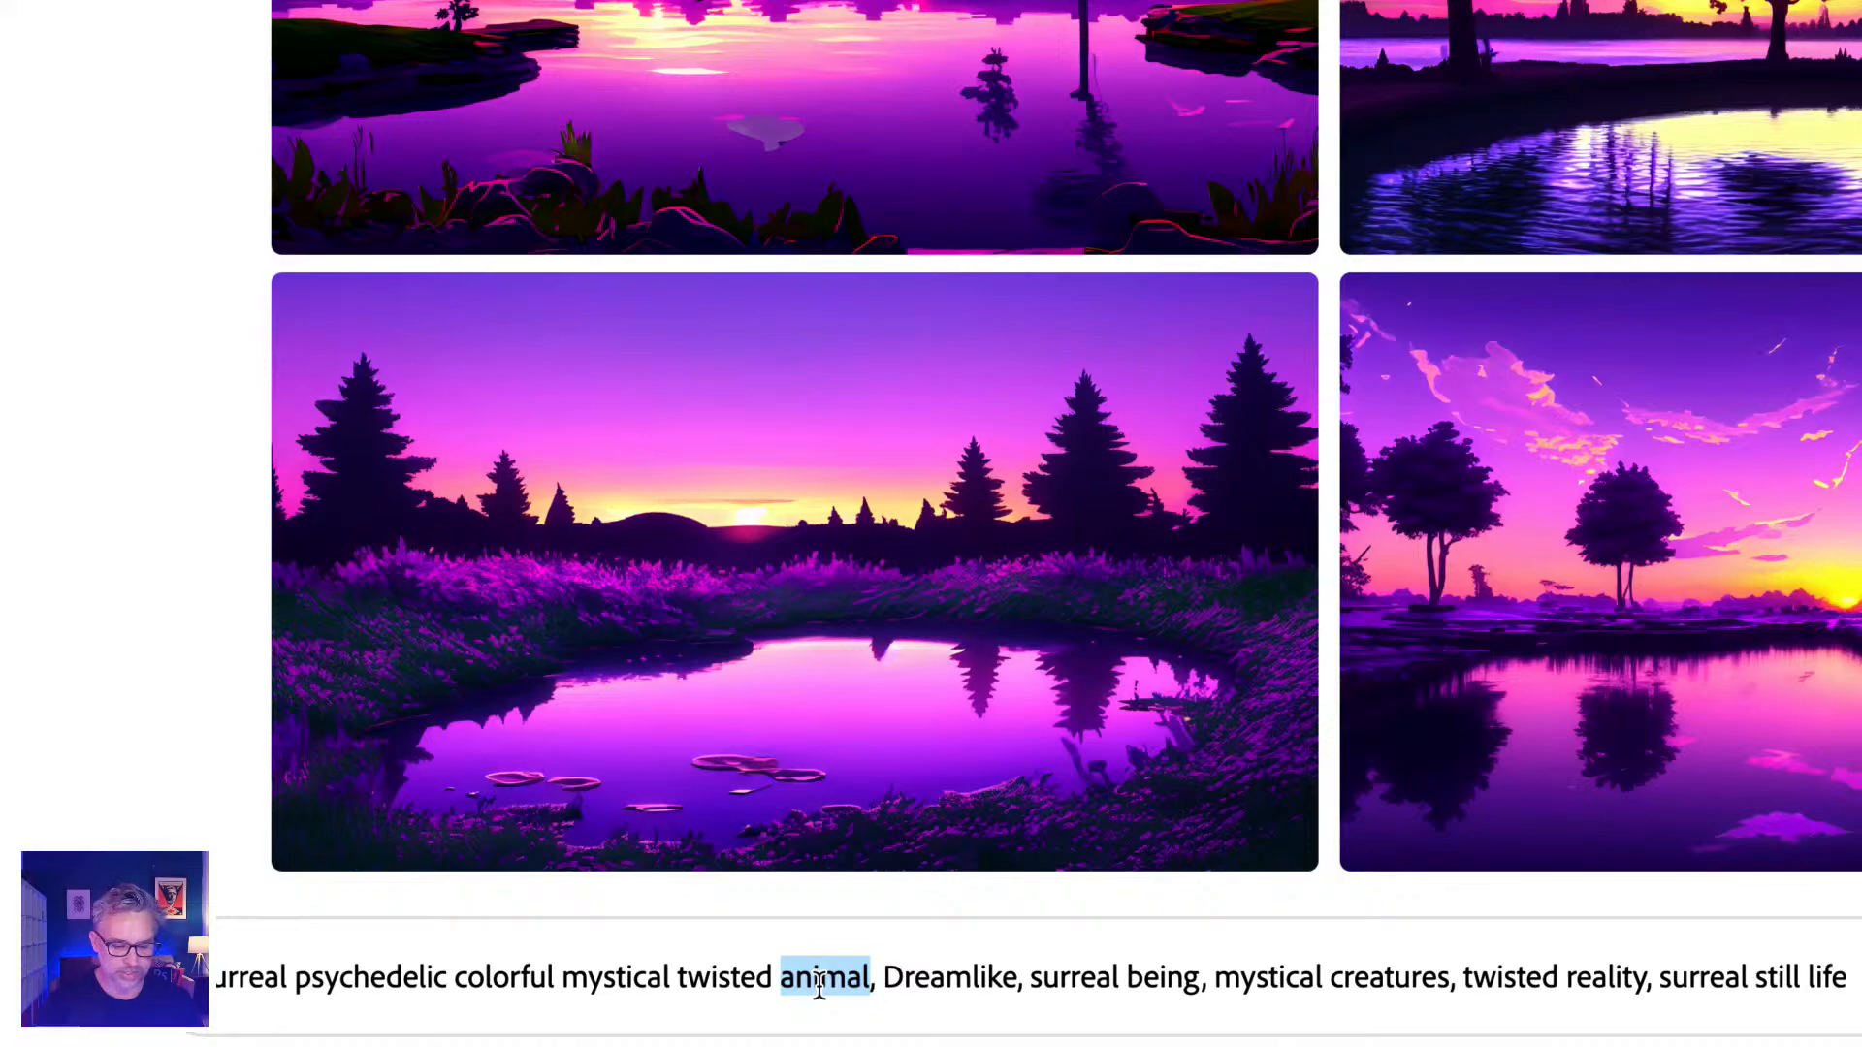
type("landscape")
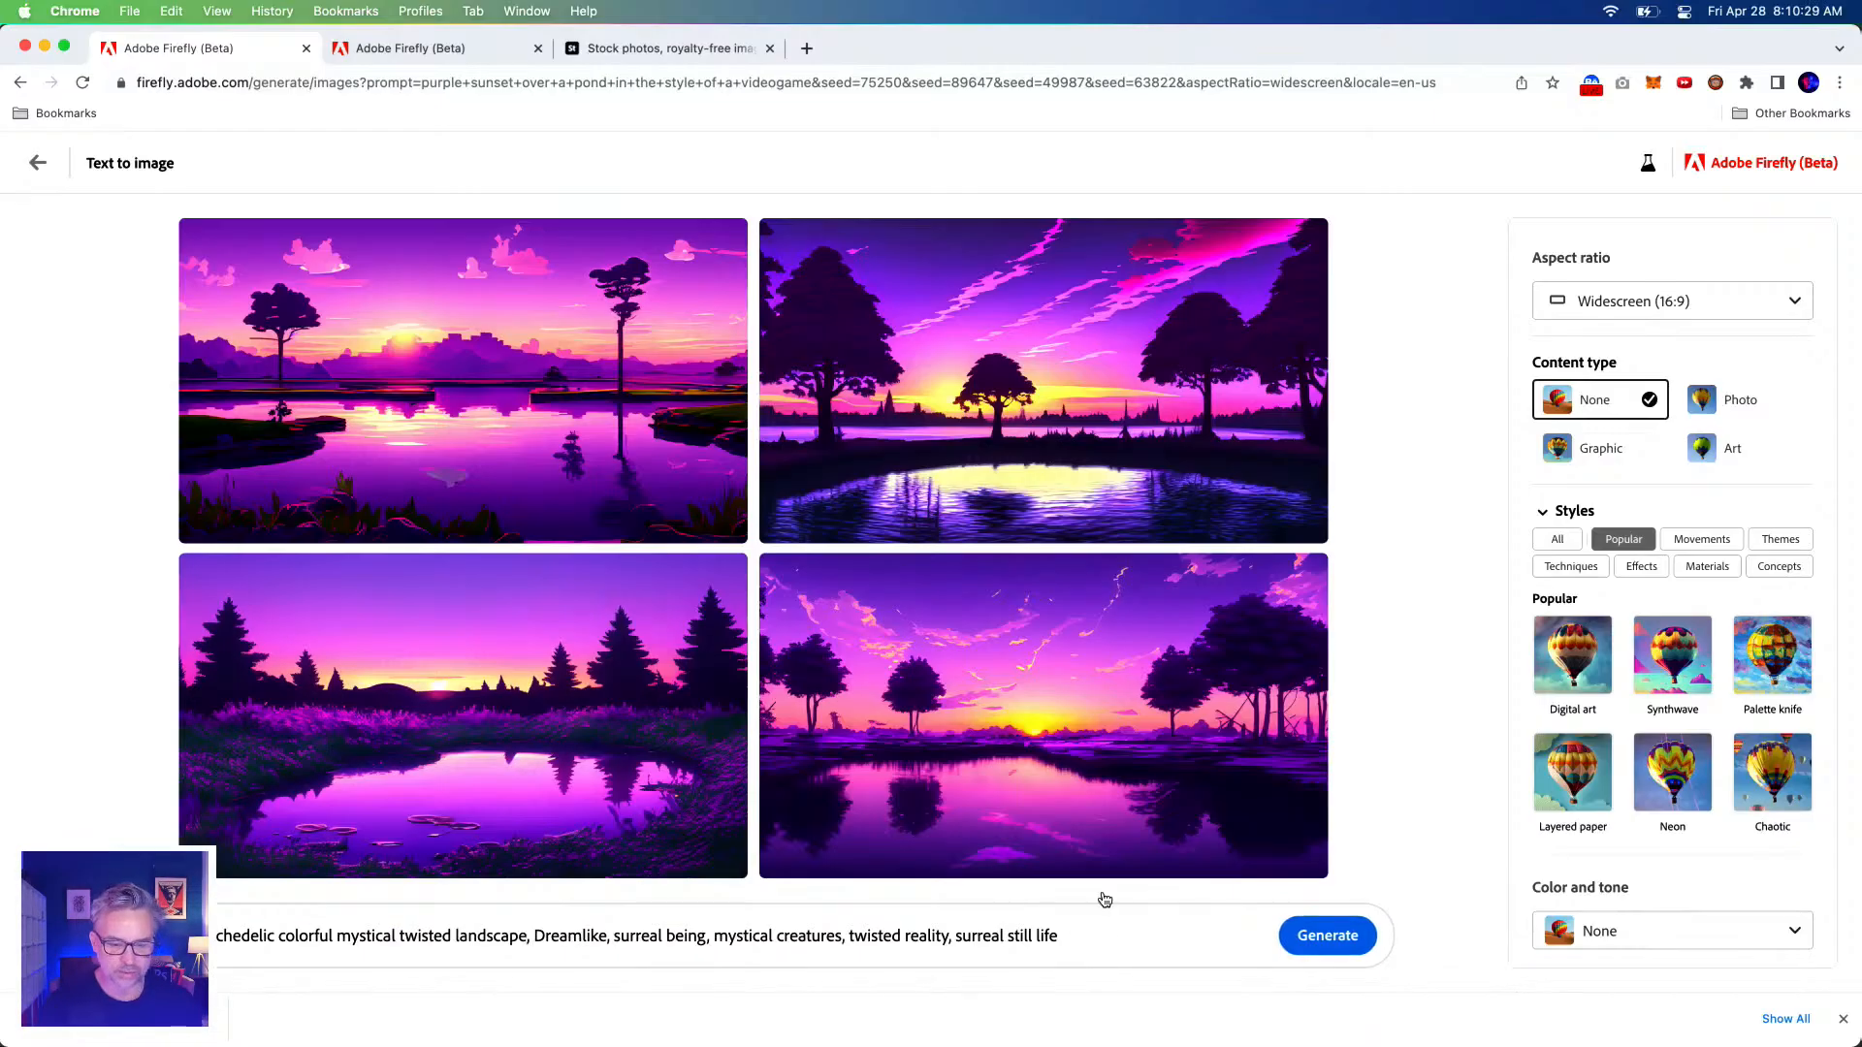
left_click(1299, 943)
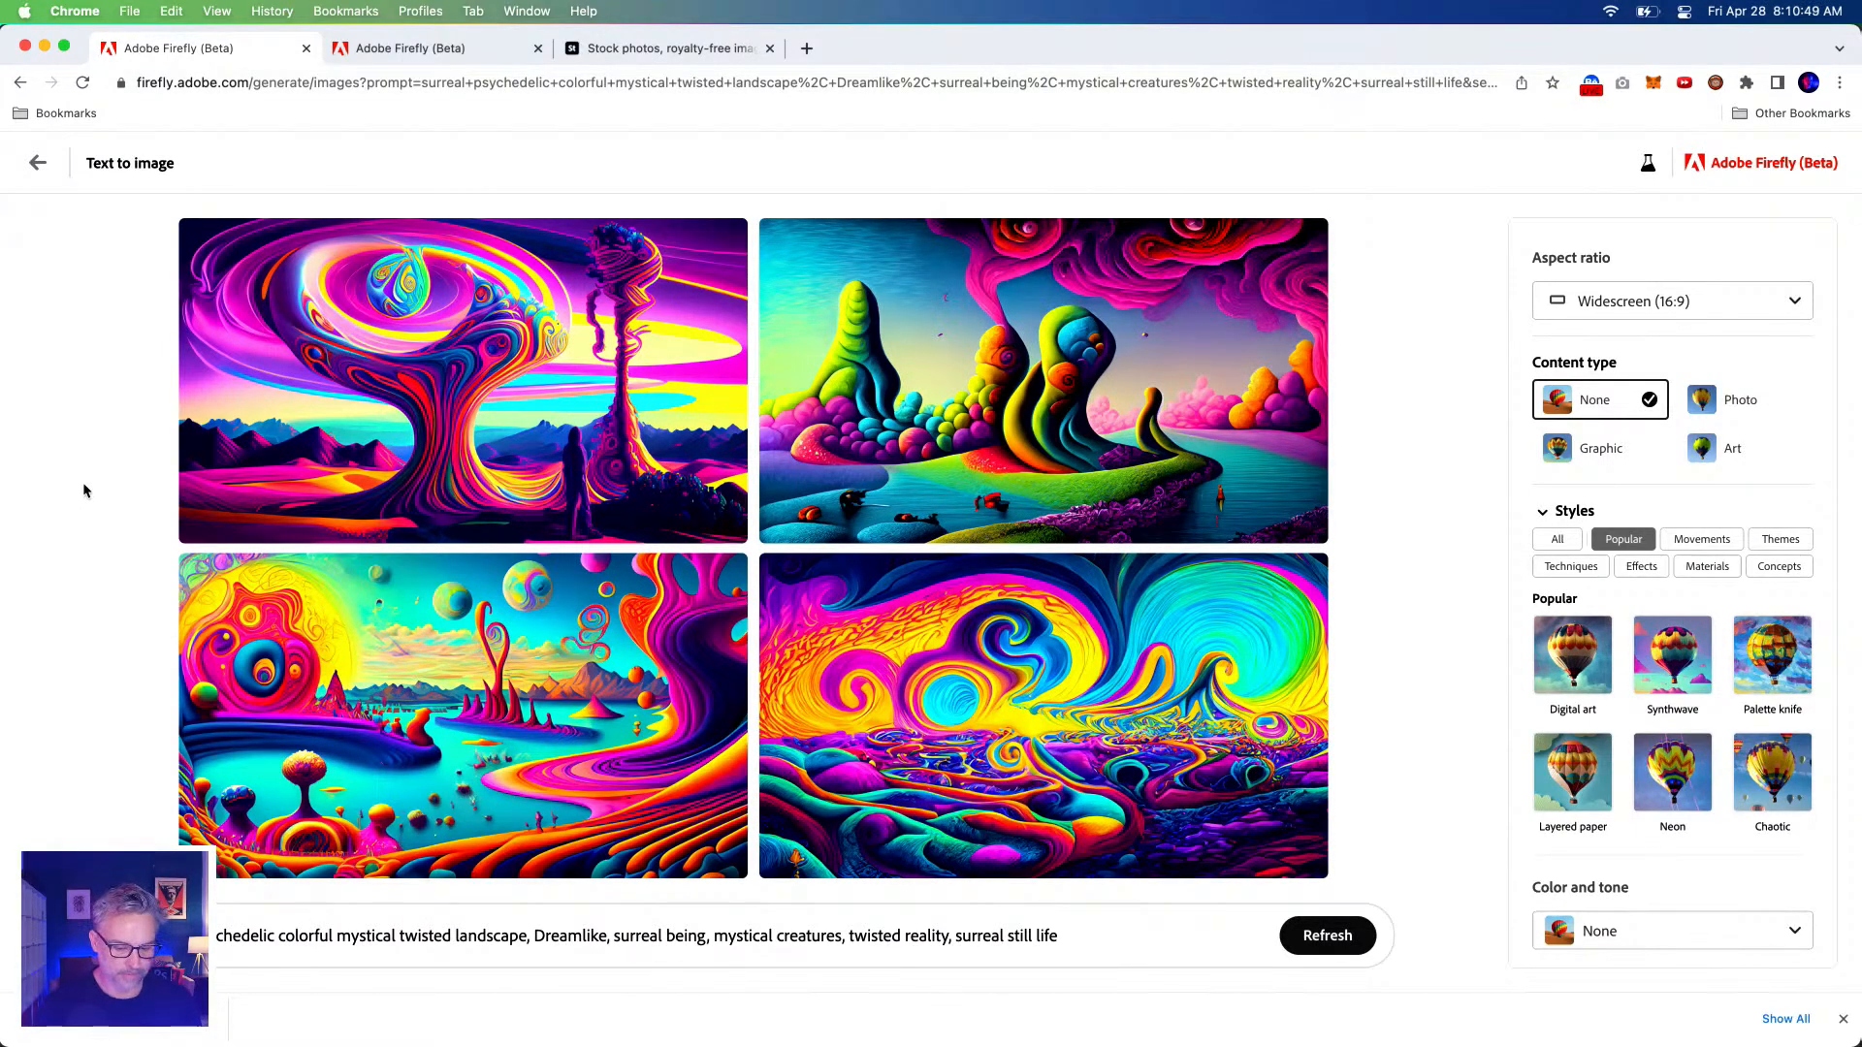
Browse the generated landscapes enlarged and download the swirling rainbow one, accepting content credentials.
left_click(297, 349)
key("Right")
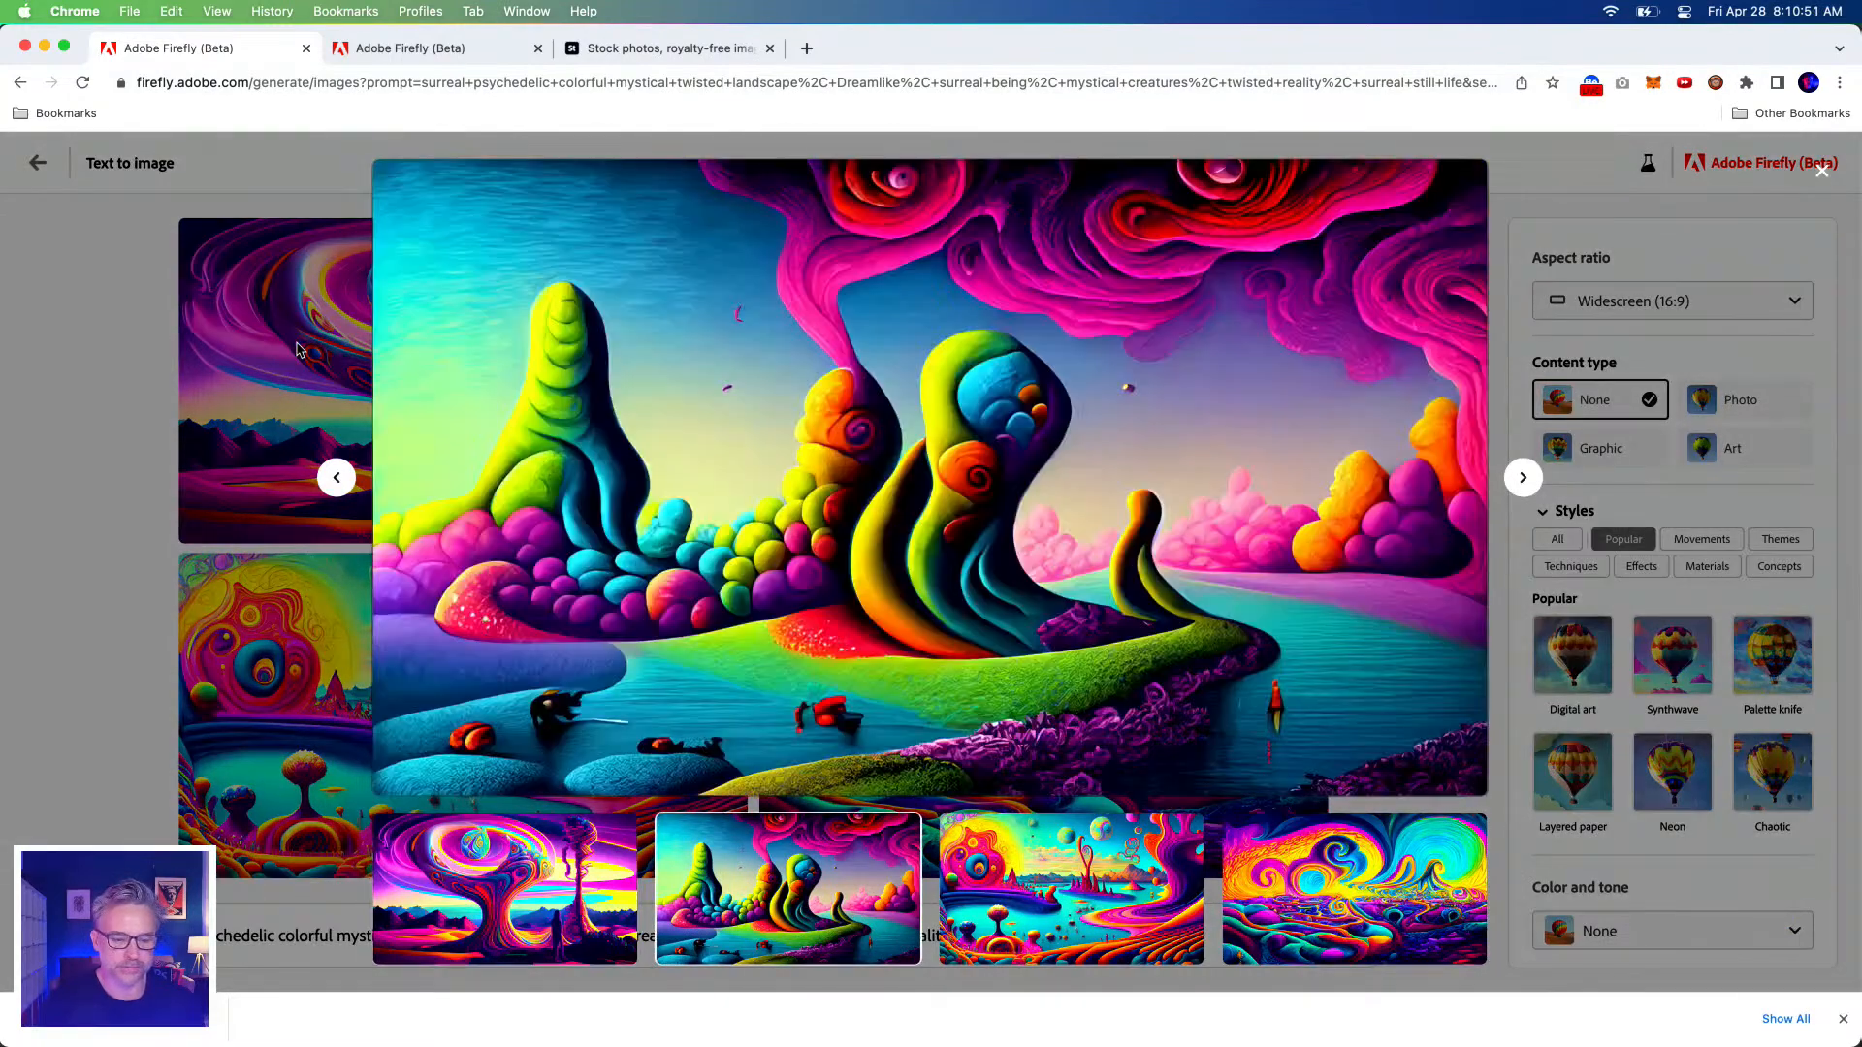
key("Right")
key("Right")
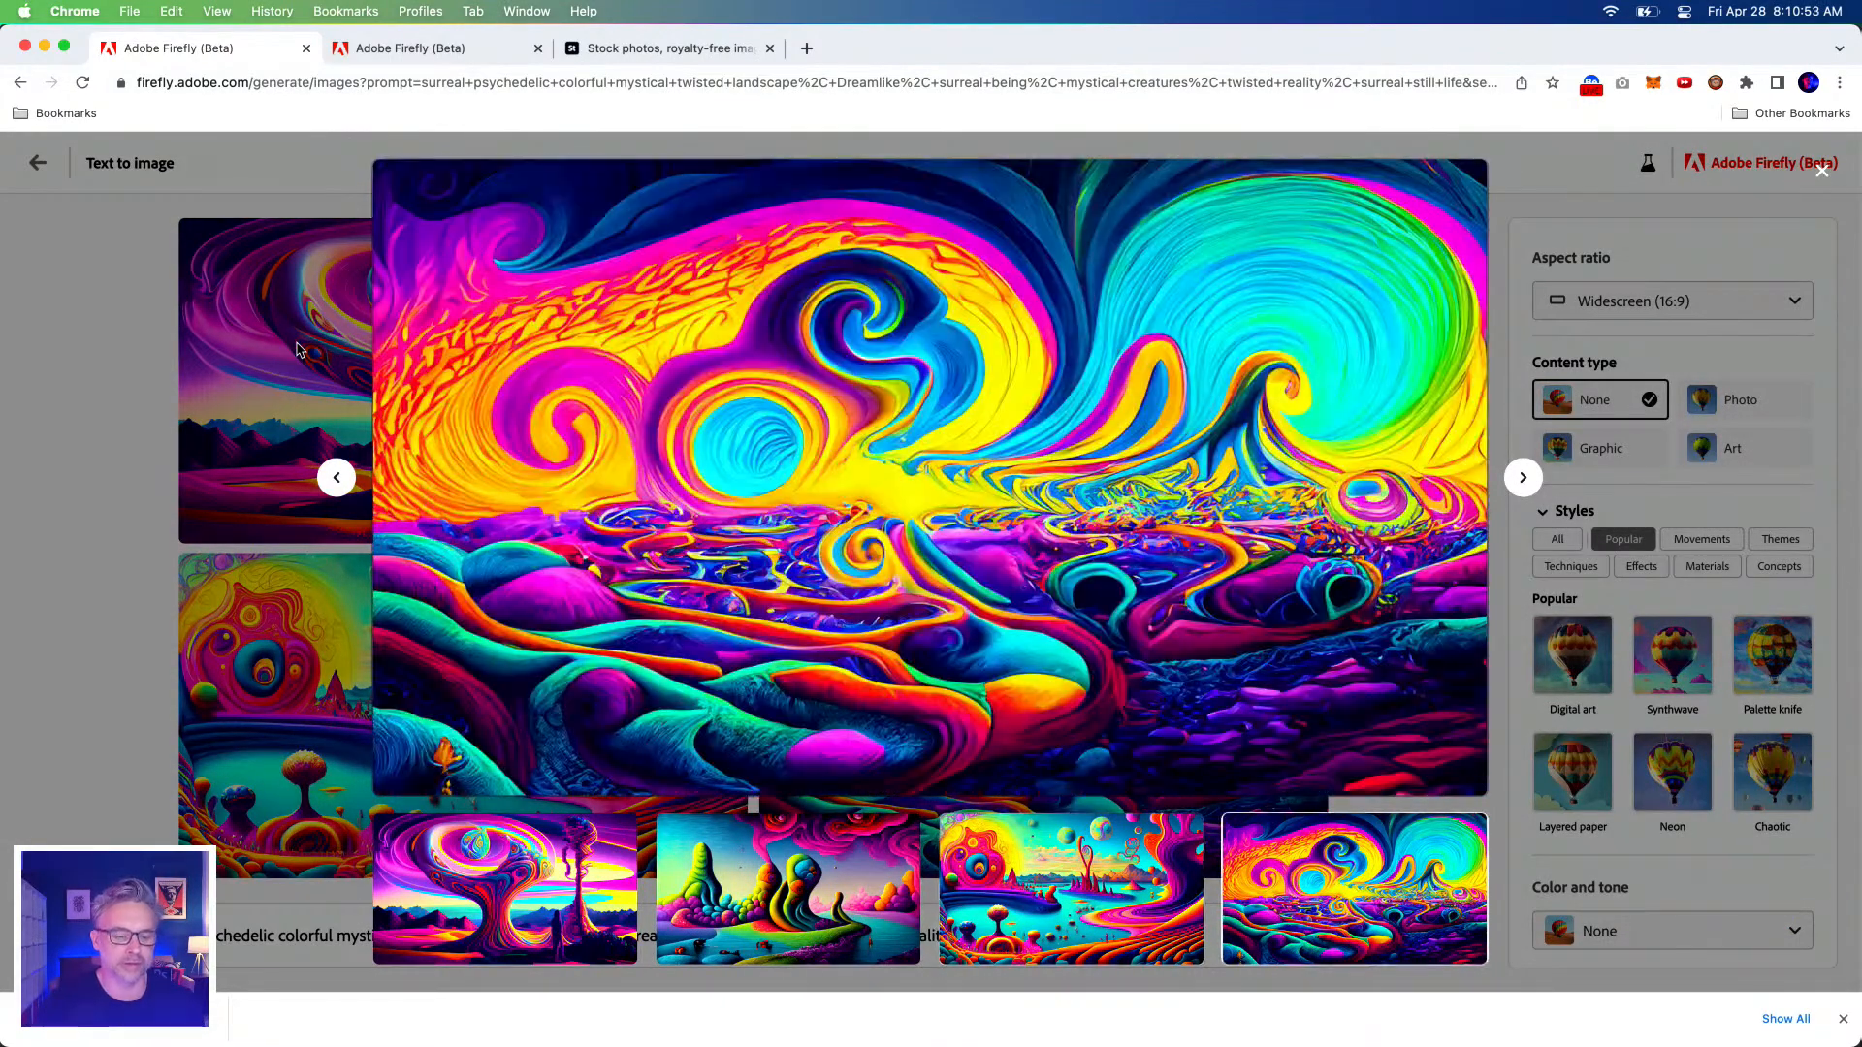
mouse_move(1402, 225)
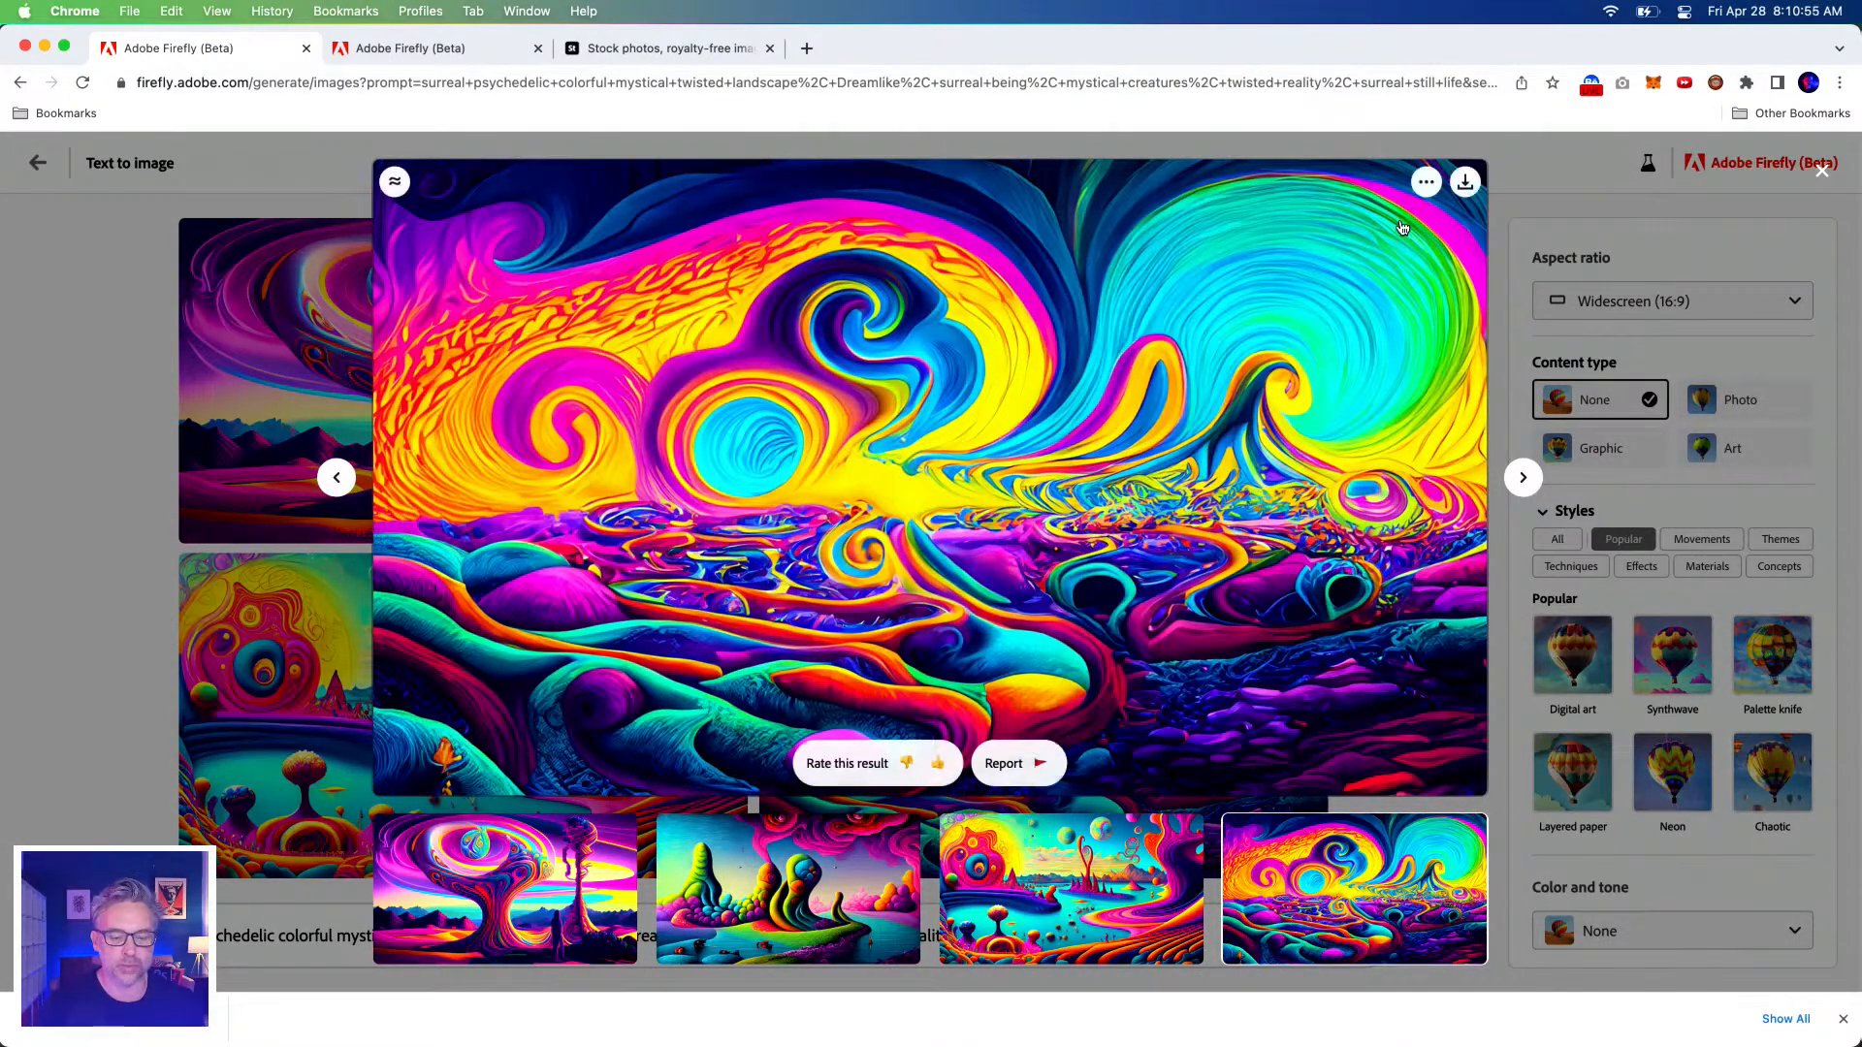
left_click(1464, 185)
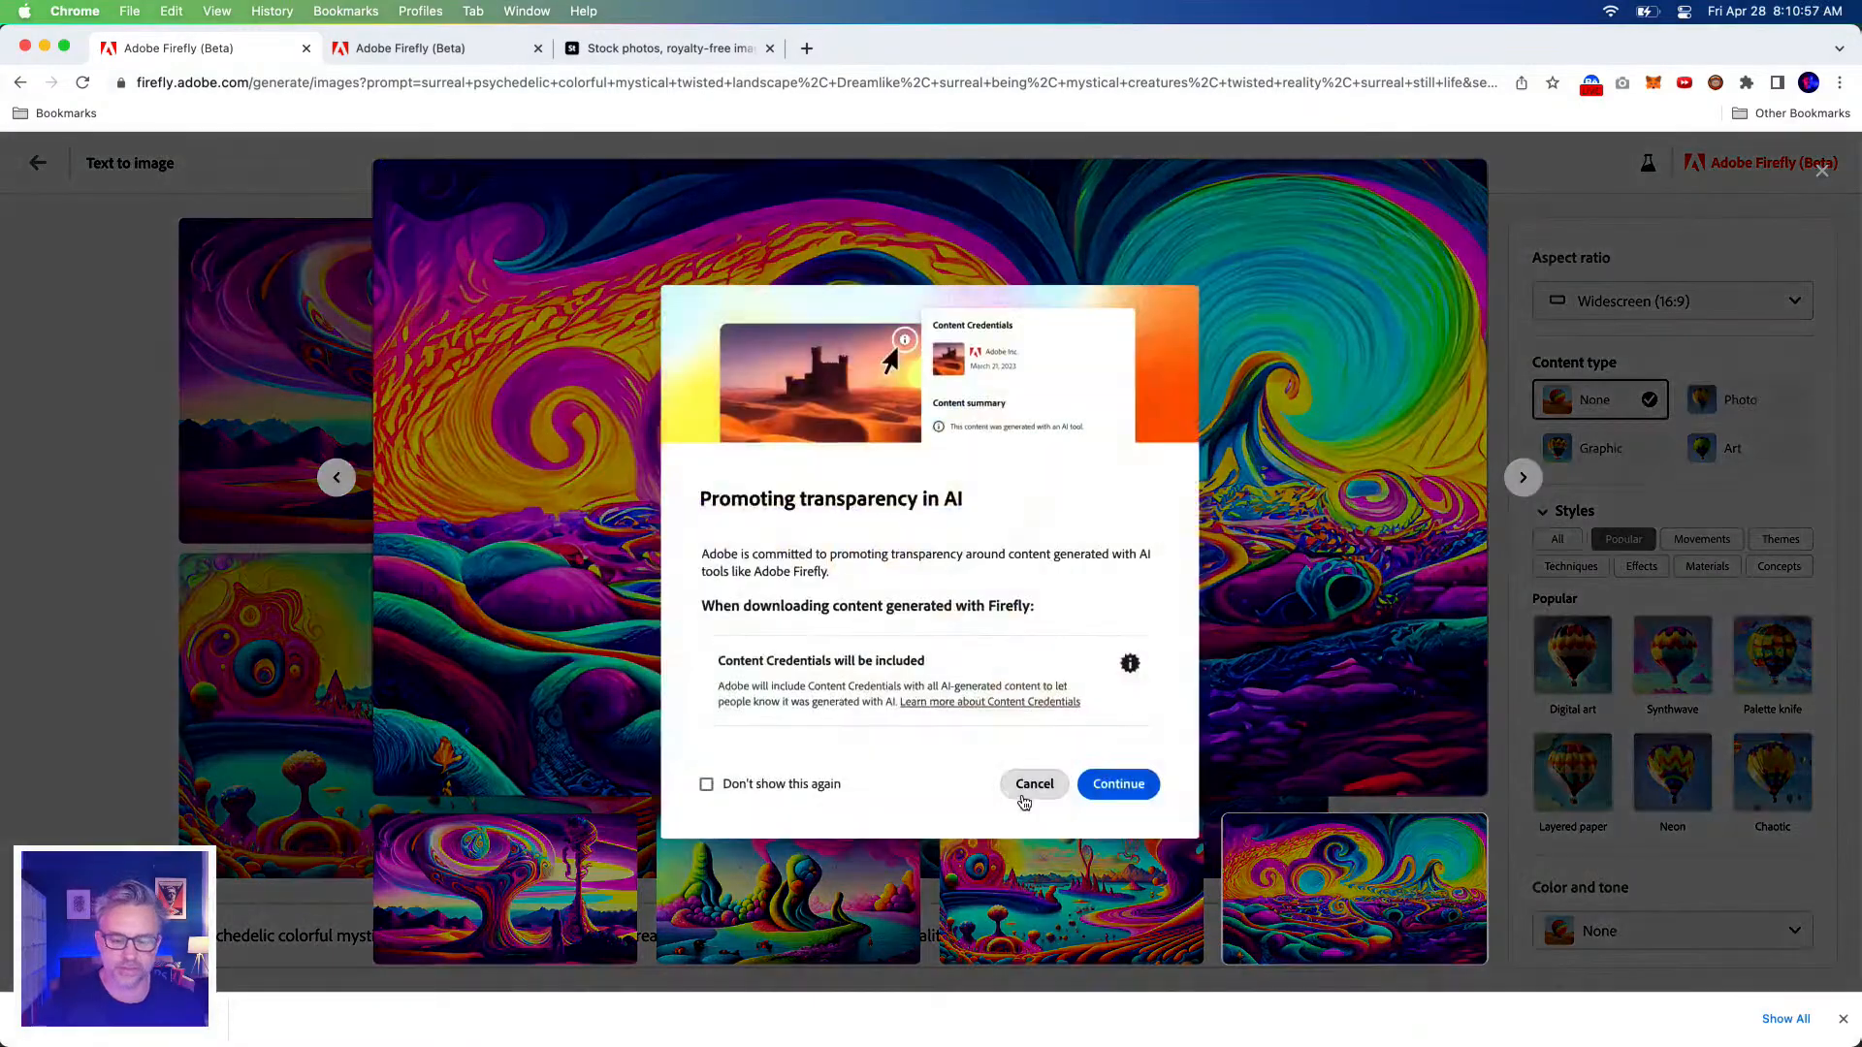
left_click(1115, 781)
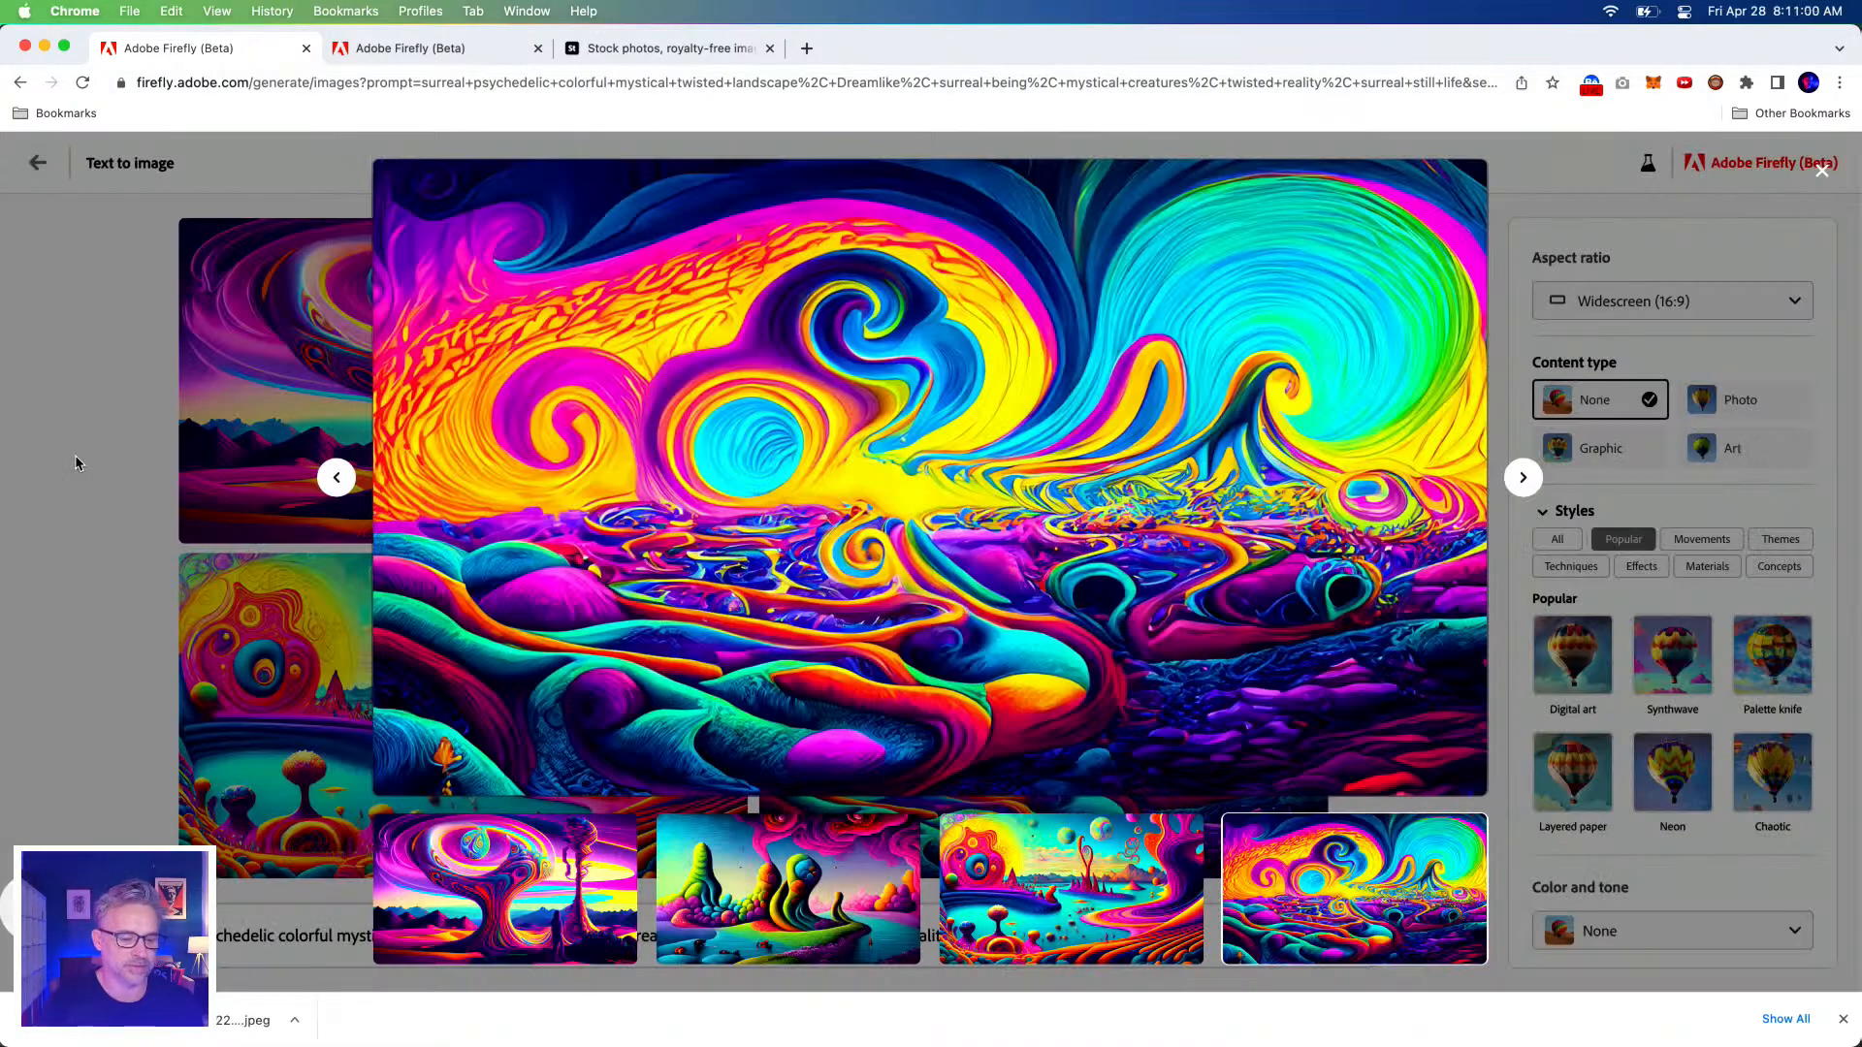
left_click(73, 456)
left_click(421, 56)
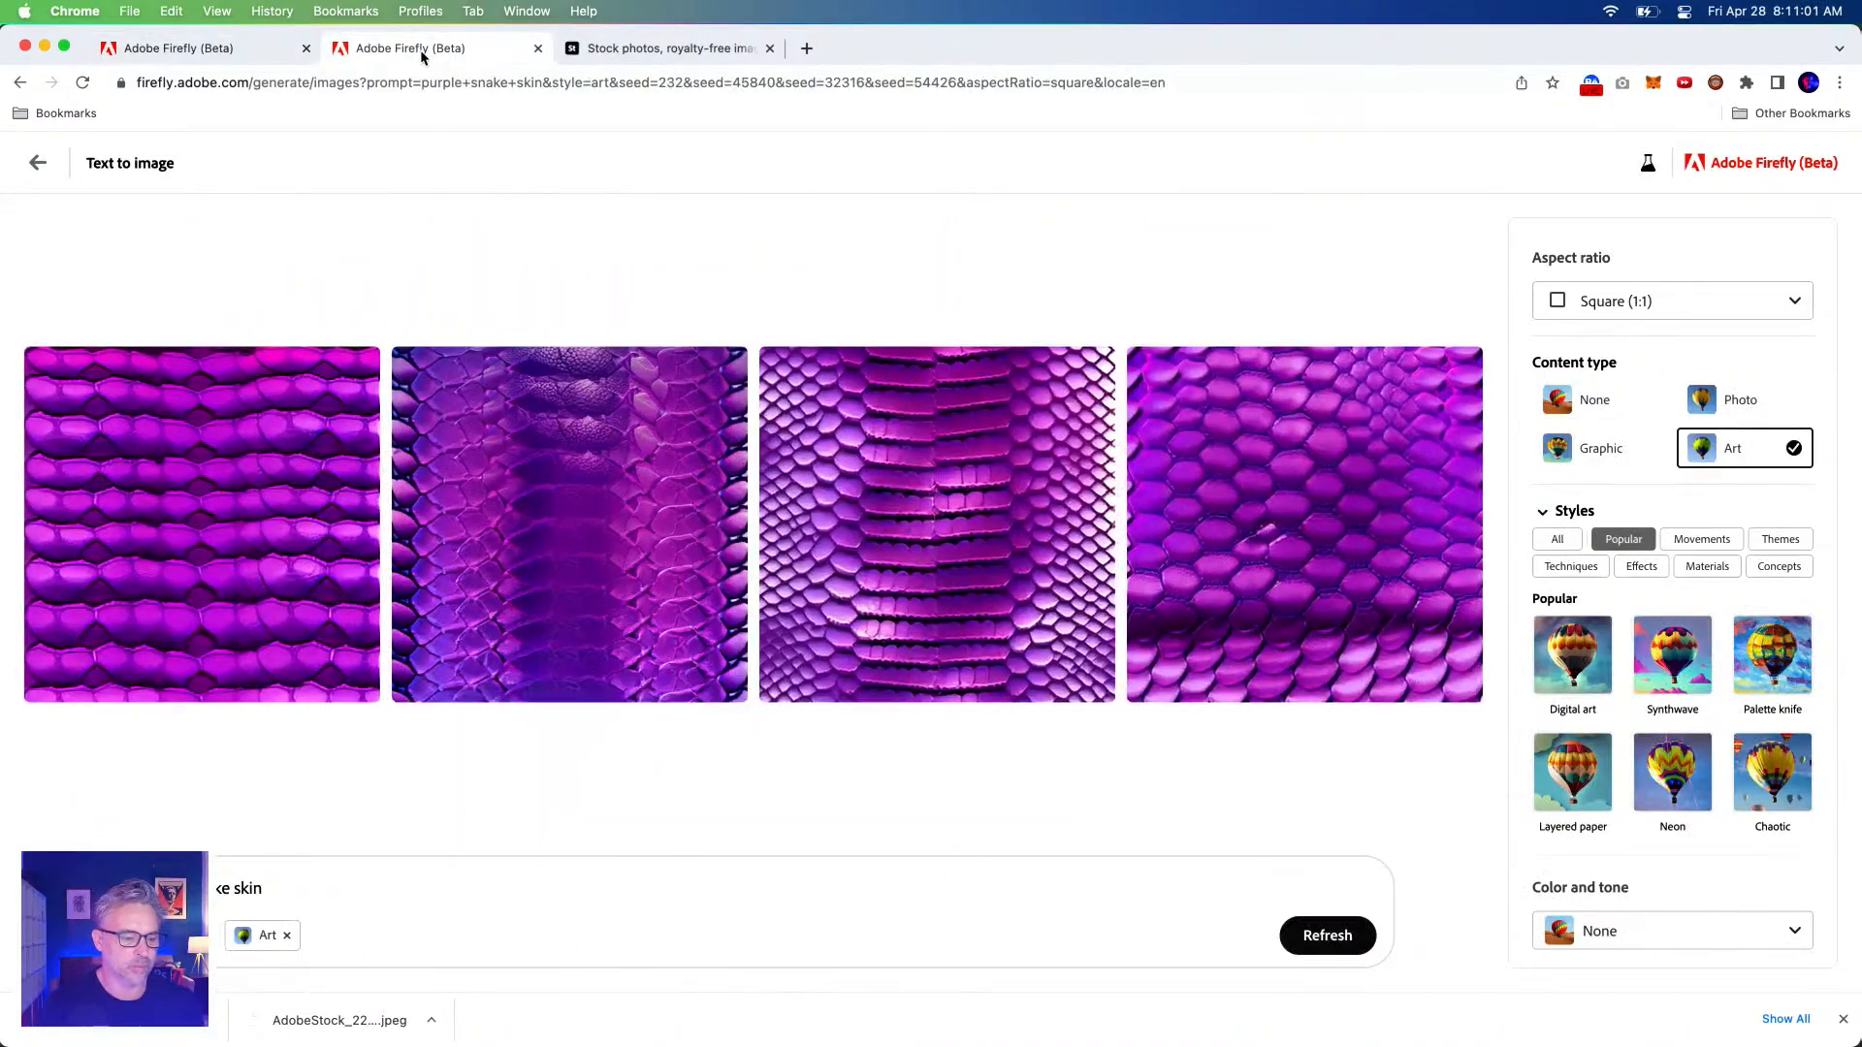
Scroll the Text to image gallery and reuse the abstract 3D amorphous glass, gold and plastic object prompt.
left_click(41, 164)
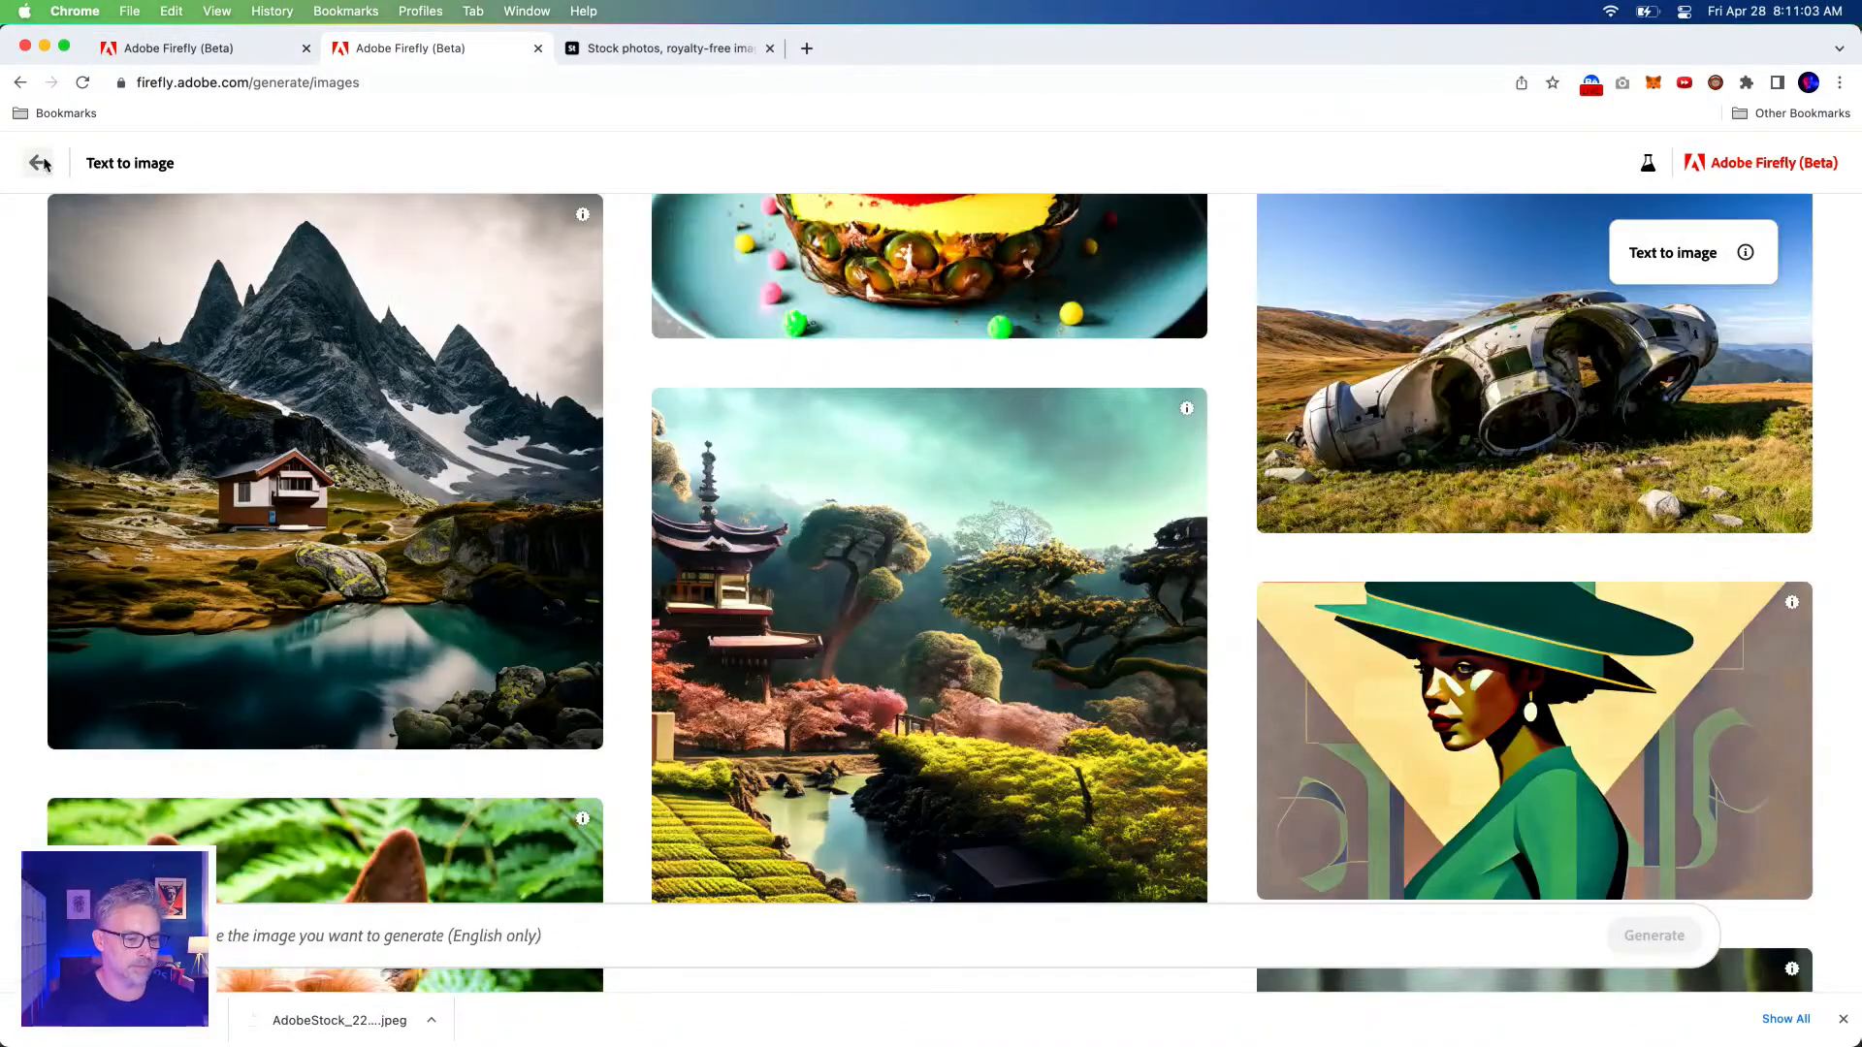
scroll(625, 464, "down", 10)
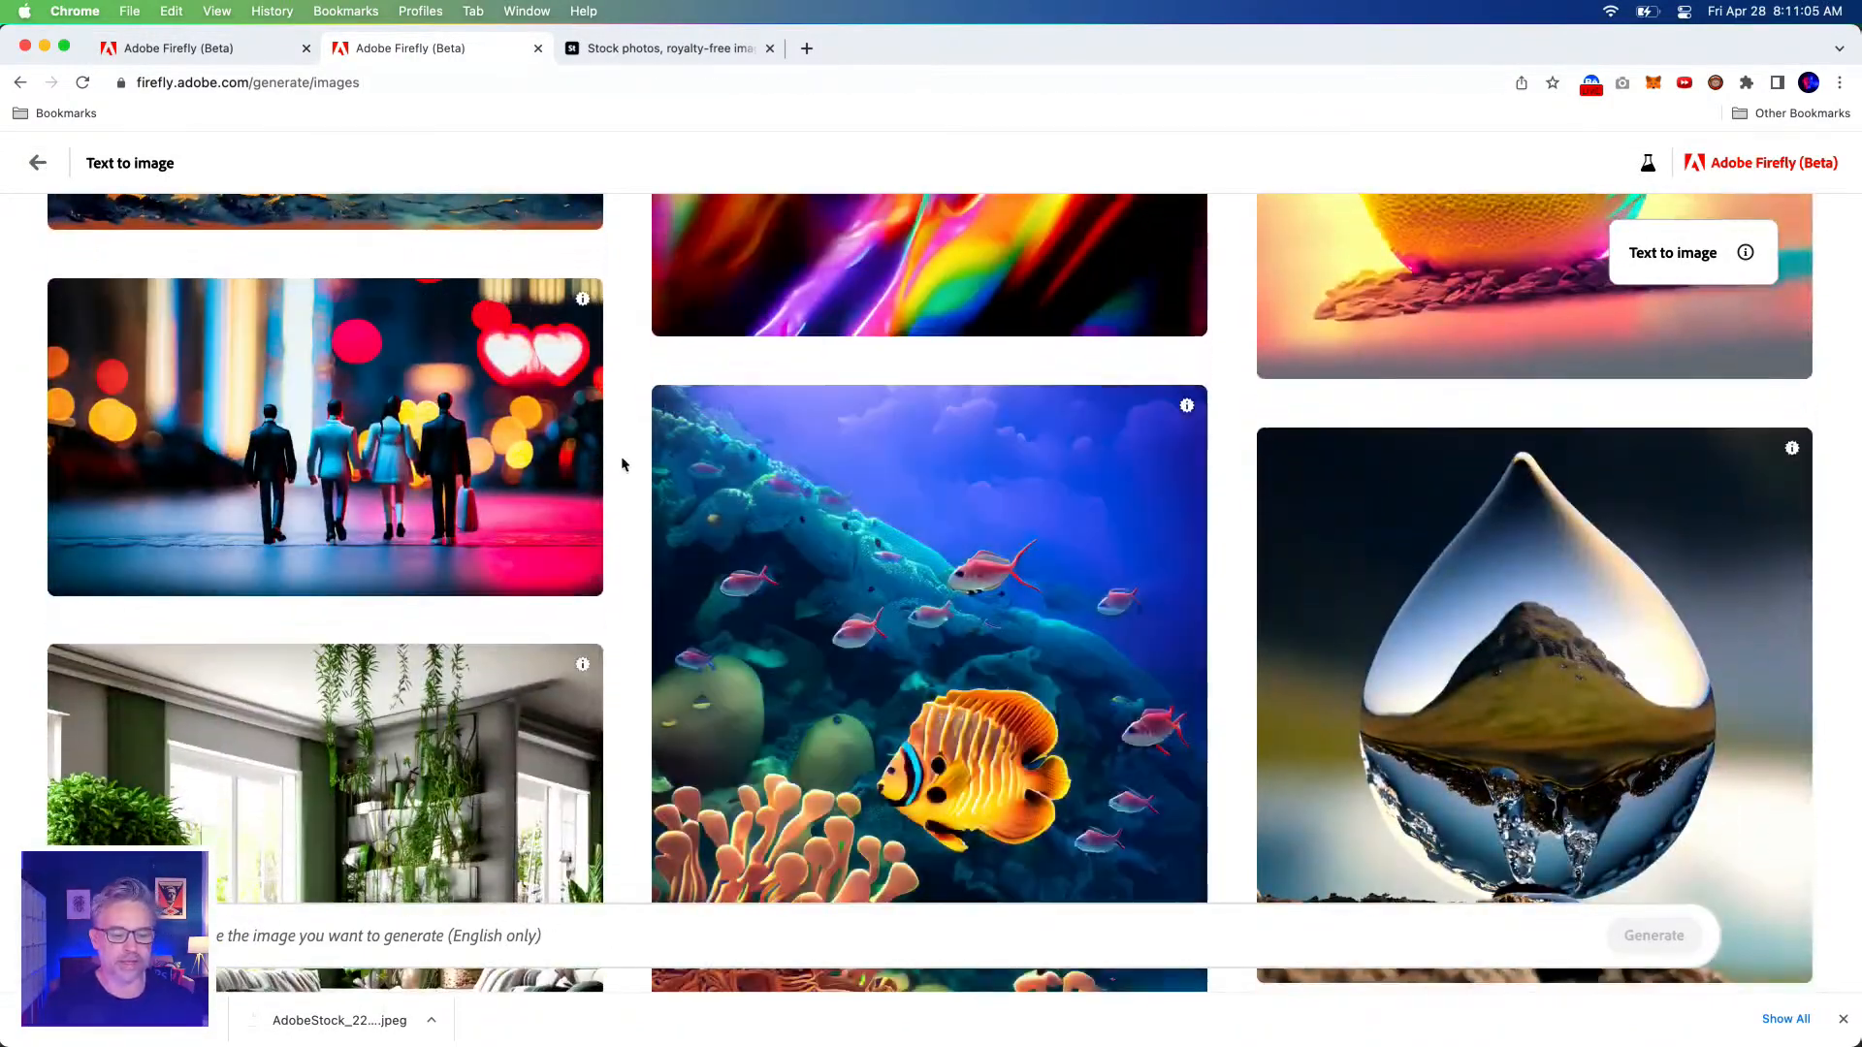
scroll(624, 465, "down", 15)
scroll(633, 473, "down", 15)
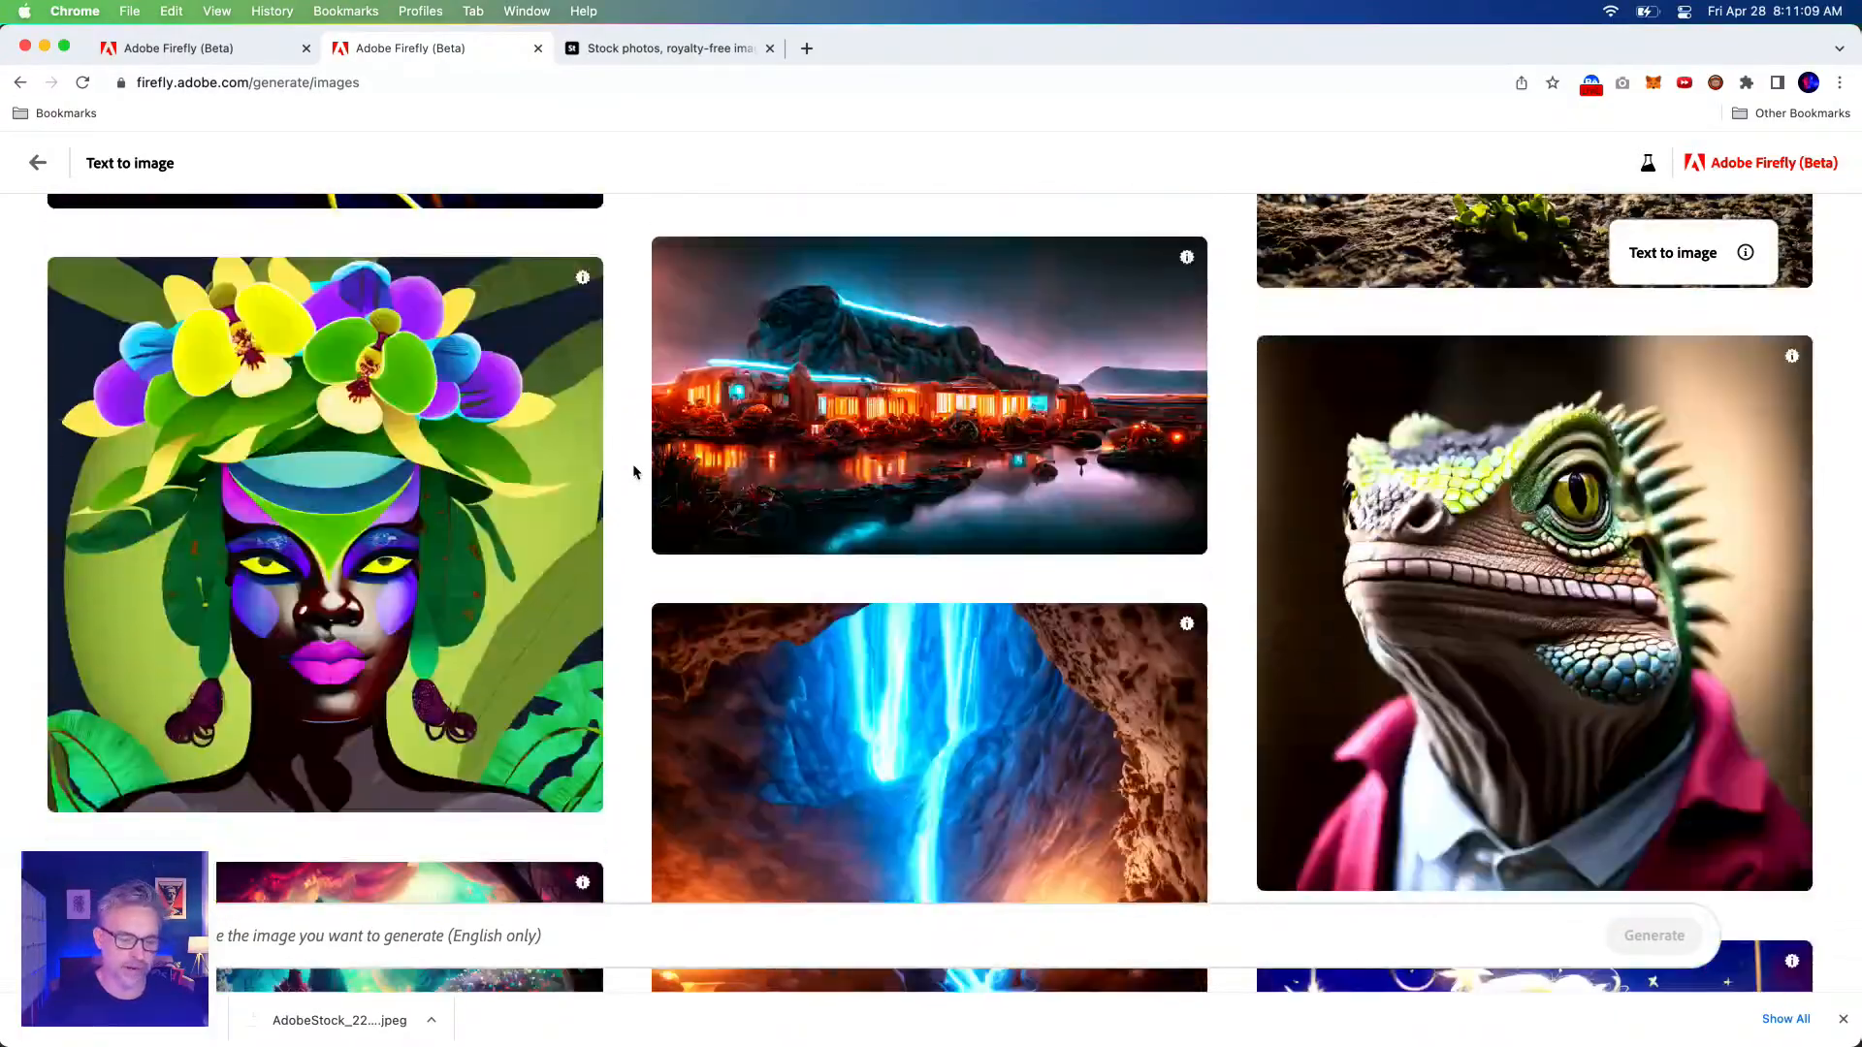
scroll(634, 472, "down", 5)
scroll(634, 469, "down", 2)
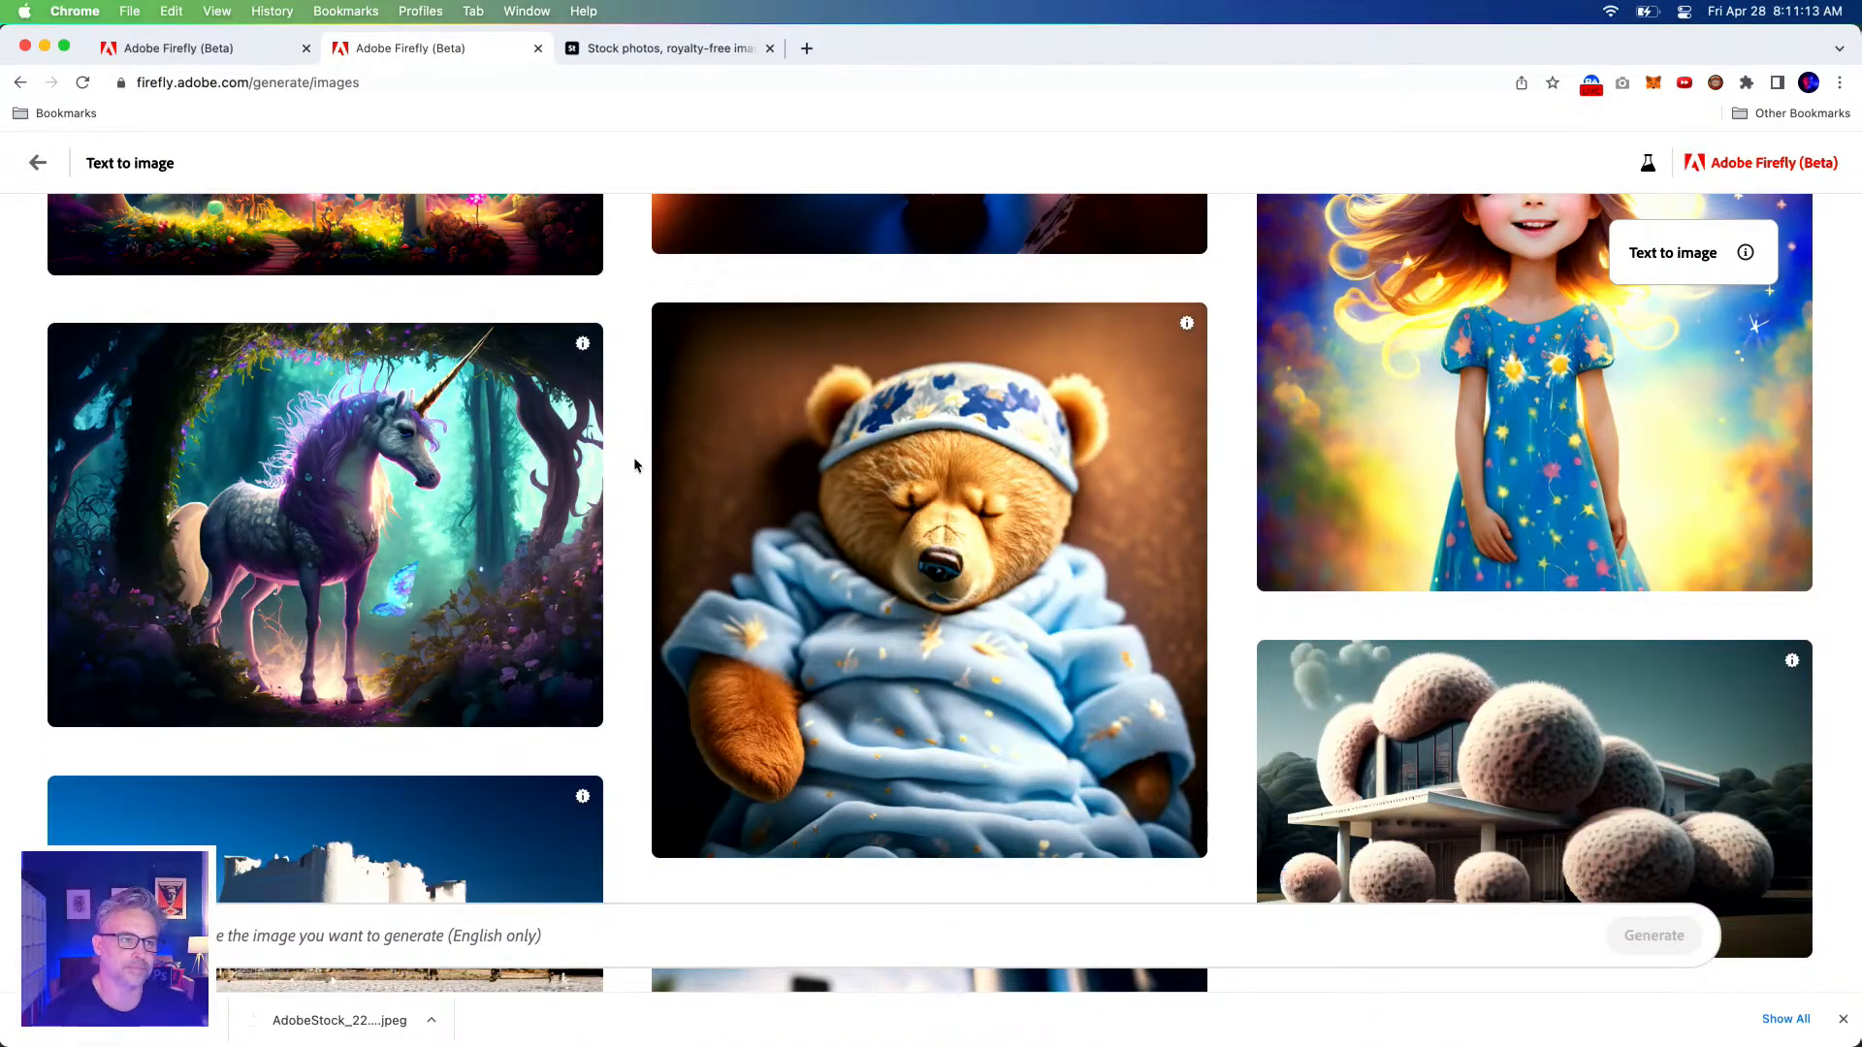
scroll(634, 464, "down", 6)
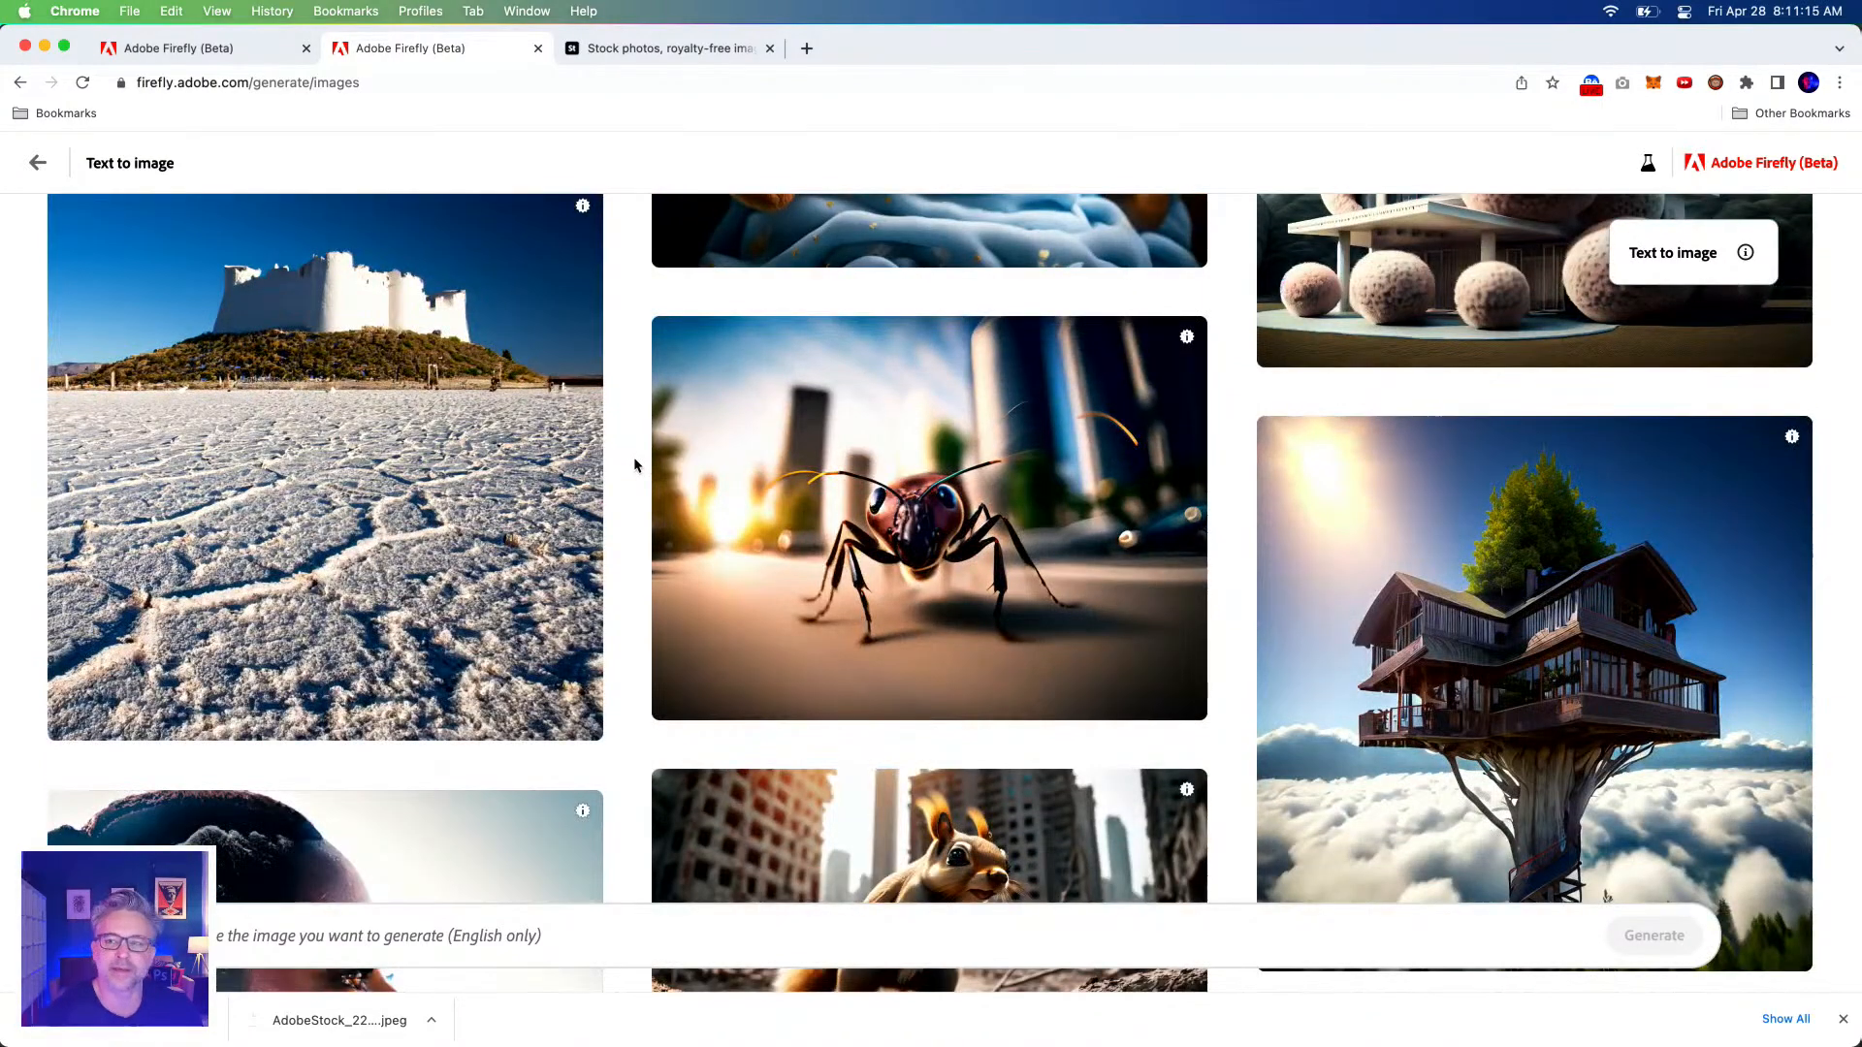
scroll(634, 465, "down", 15)
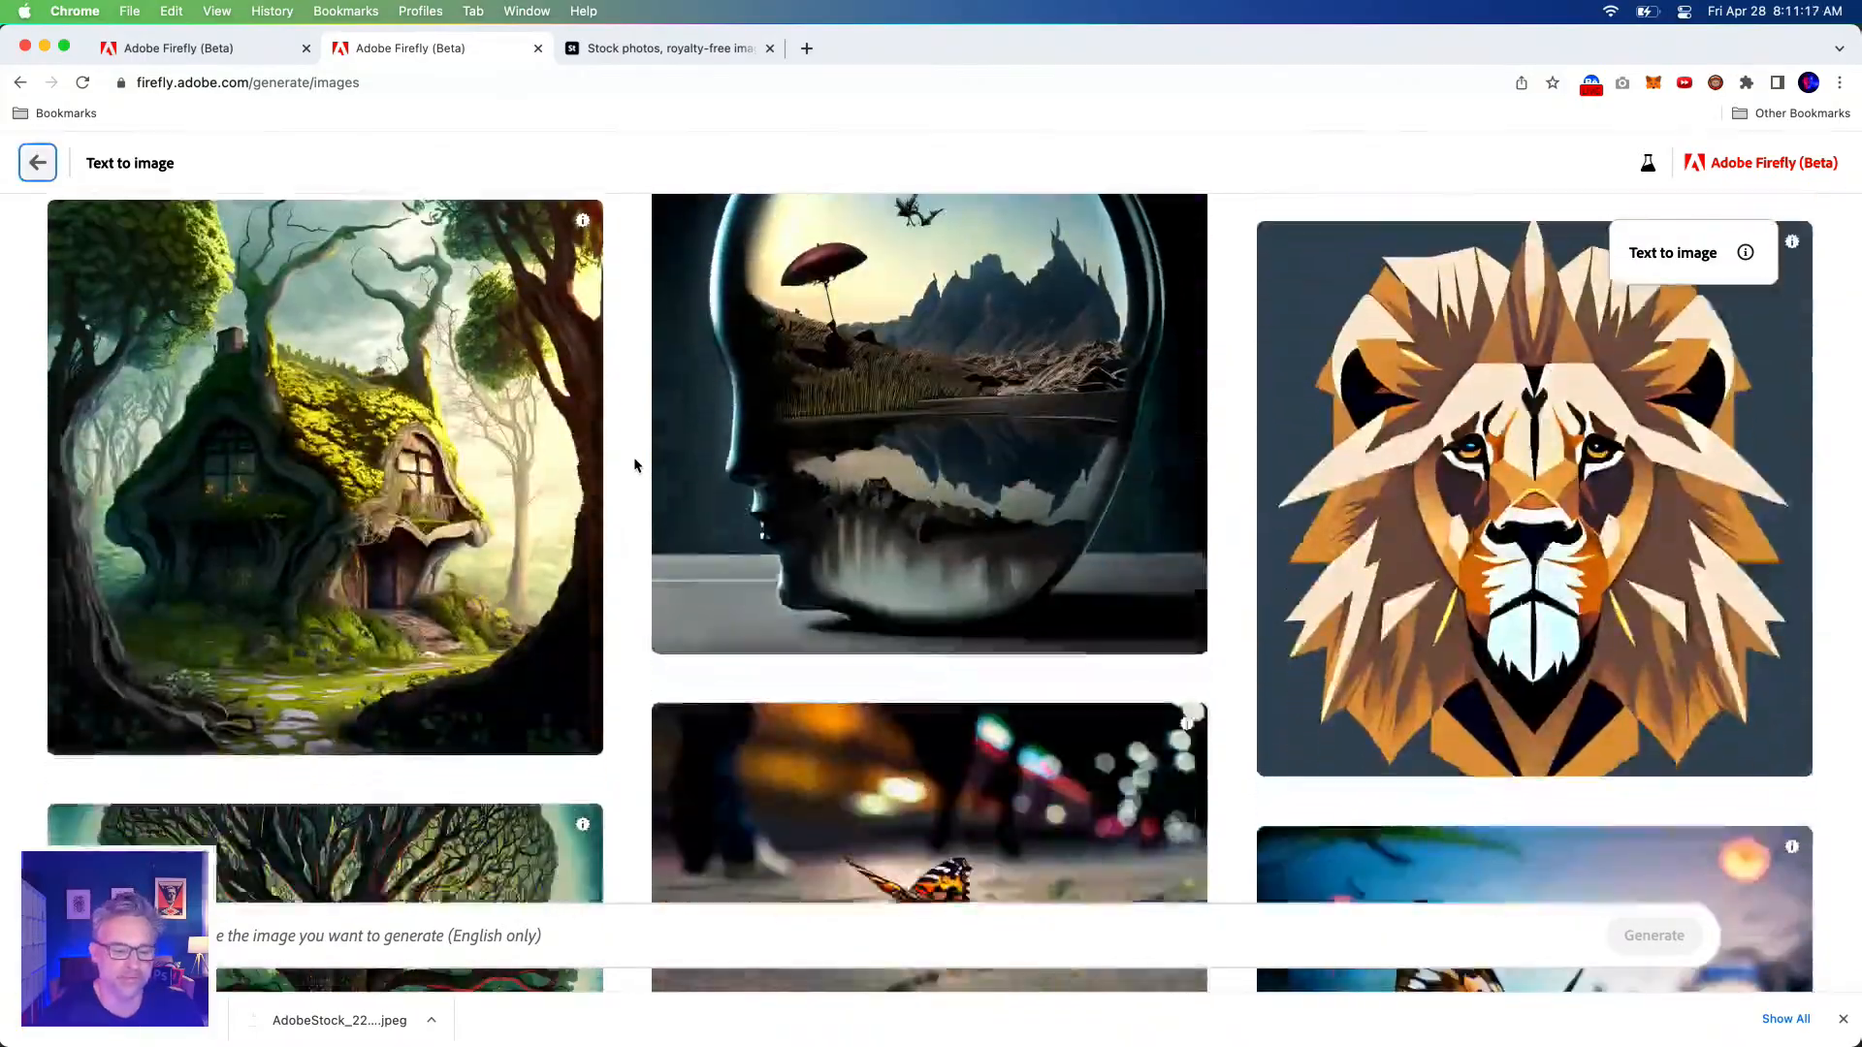
scroll(634, 464, "down", 20)
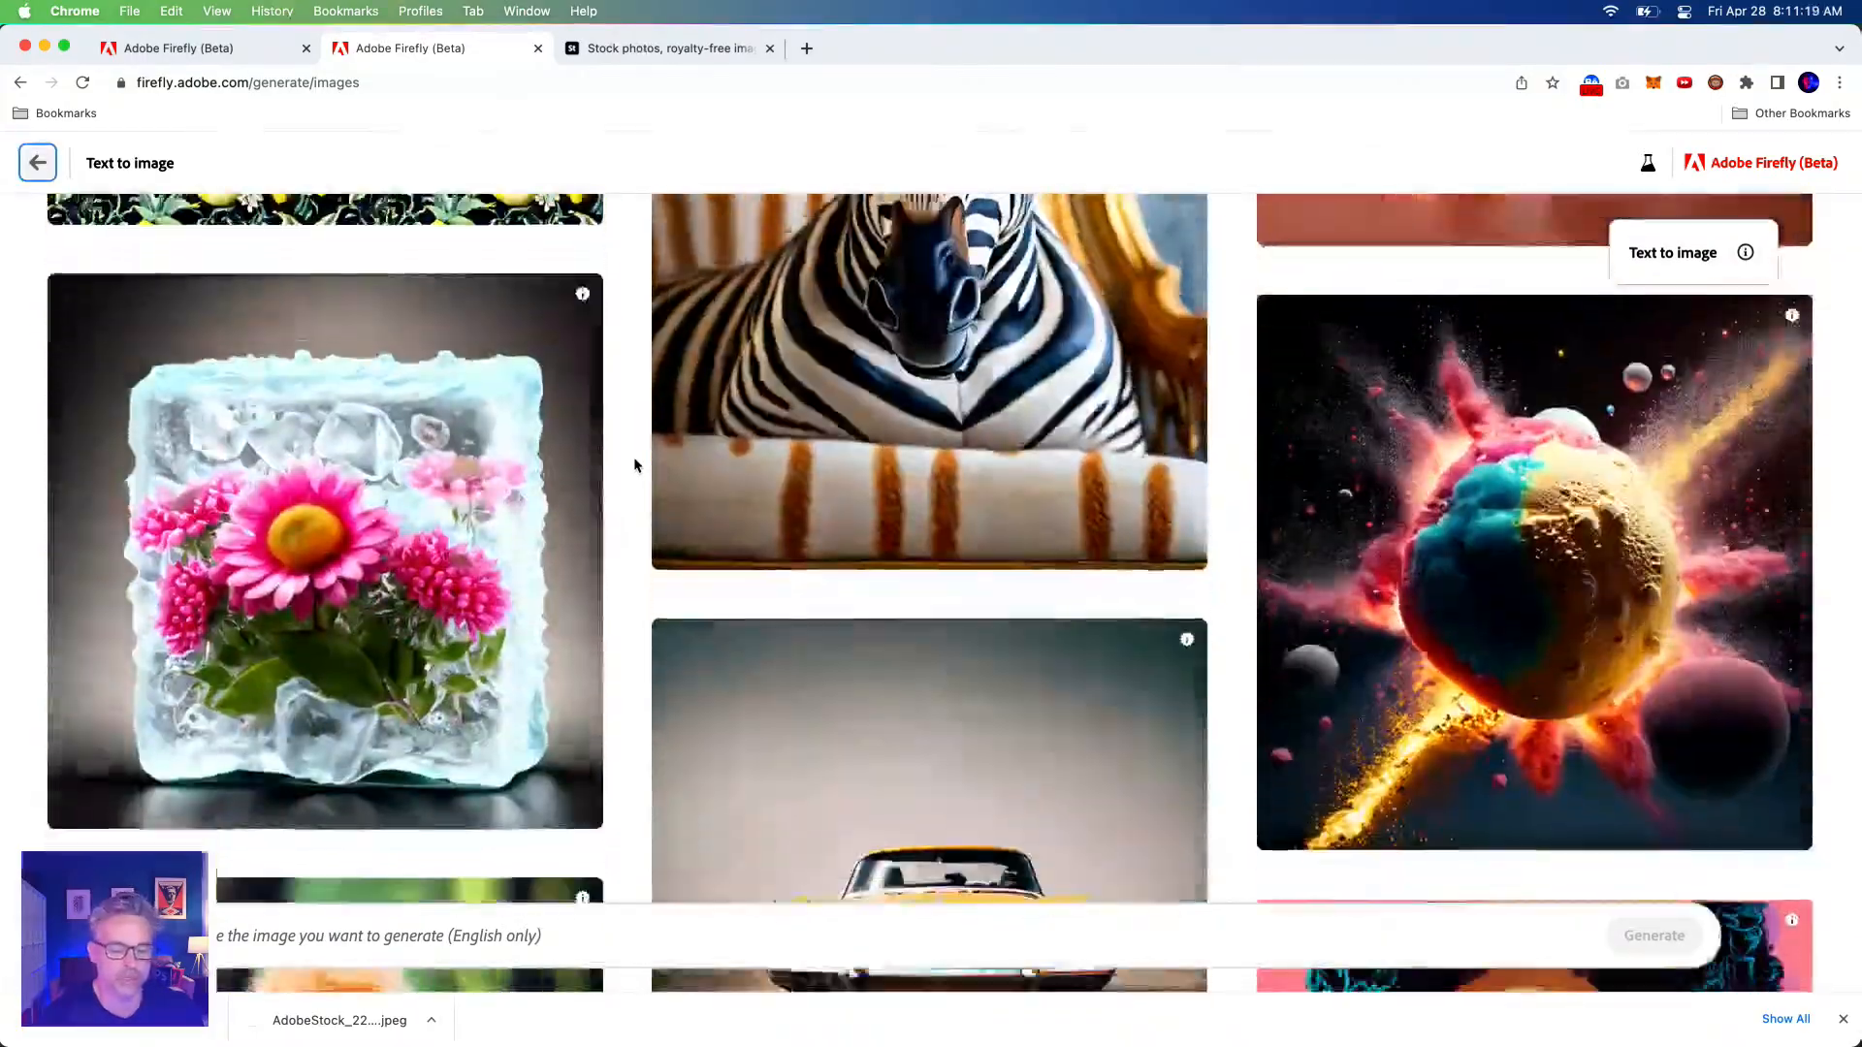
scroll(635, 465, "down", 20)
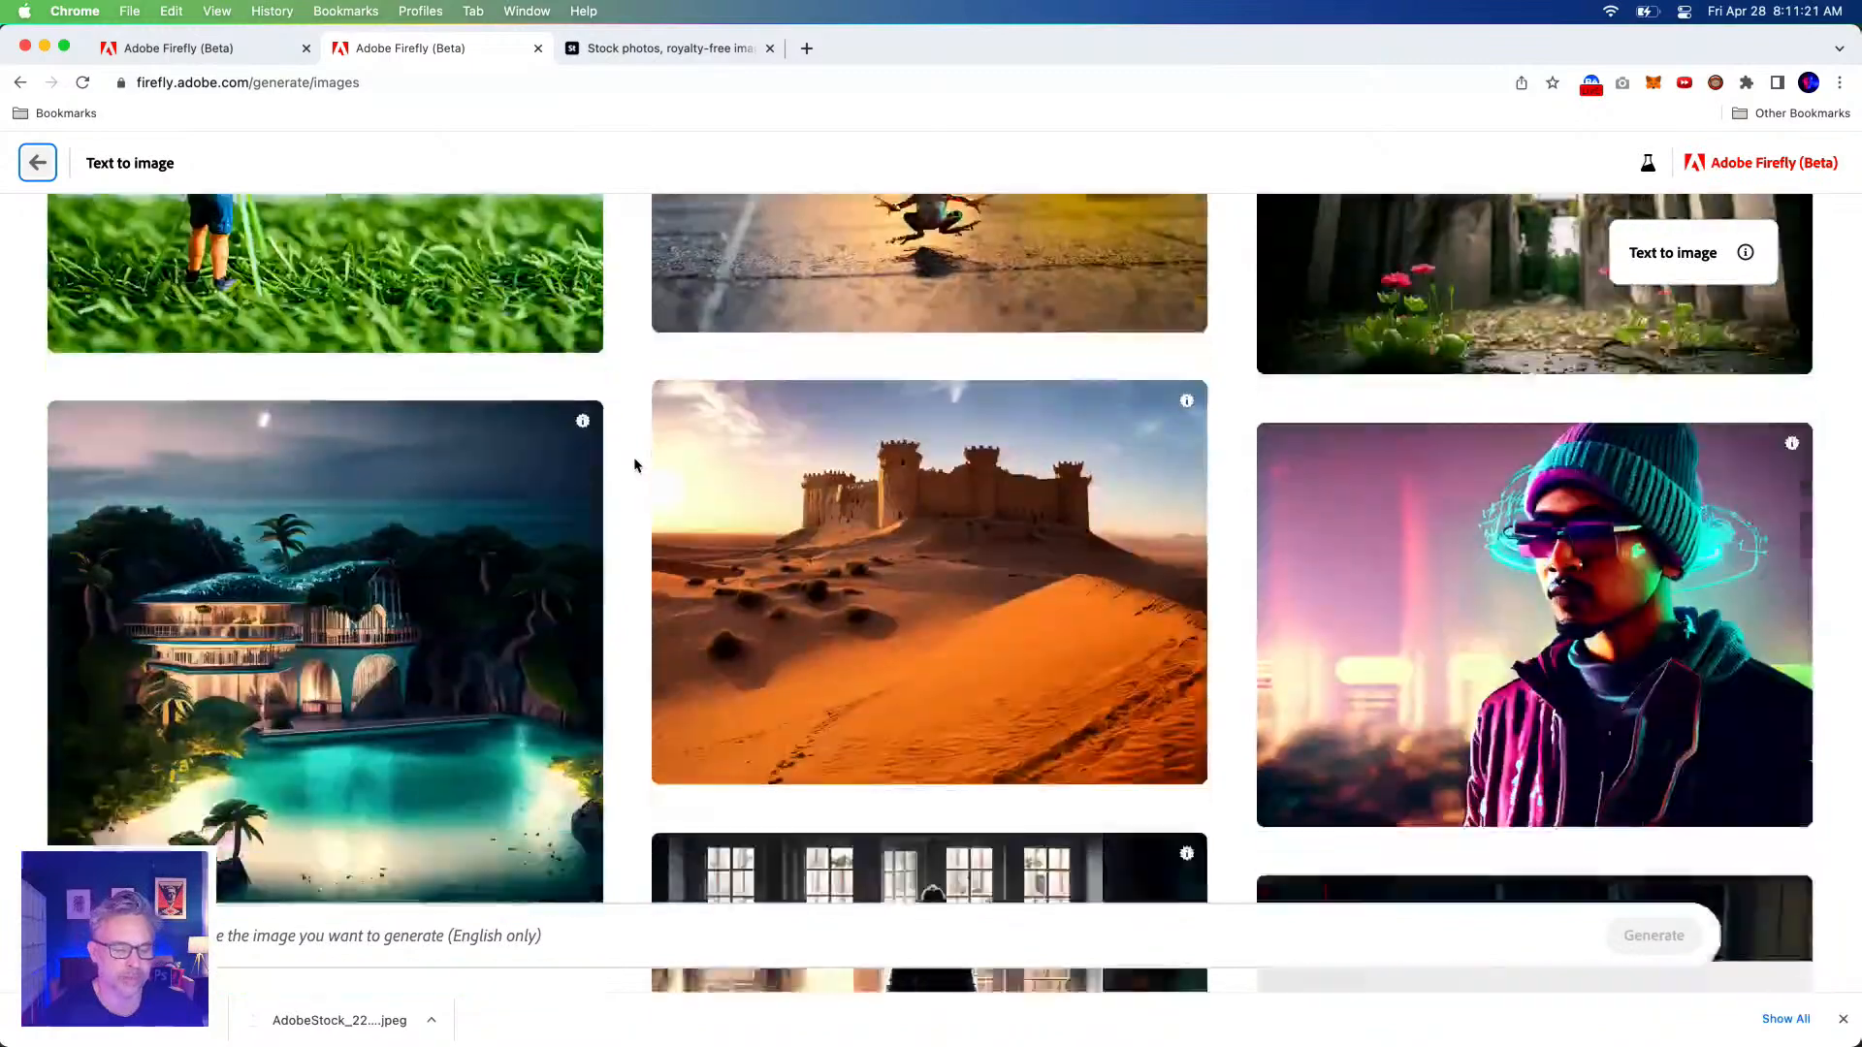
scroll(634, 464, "down", 15)
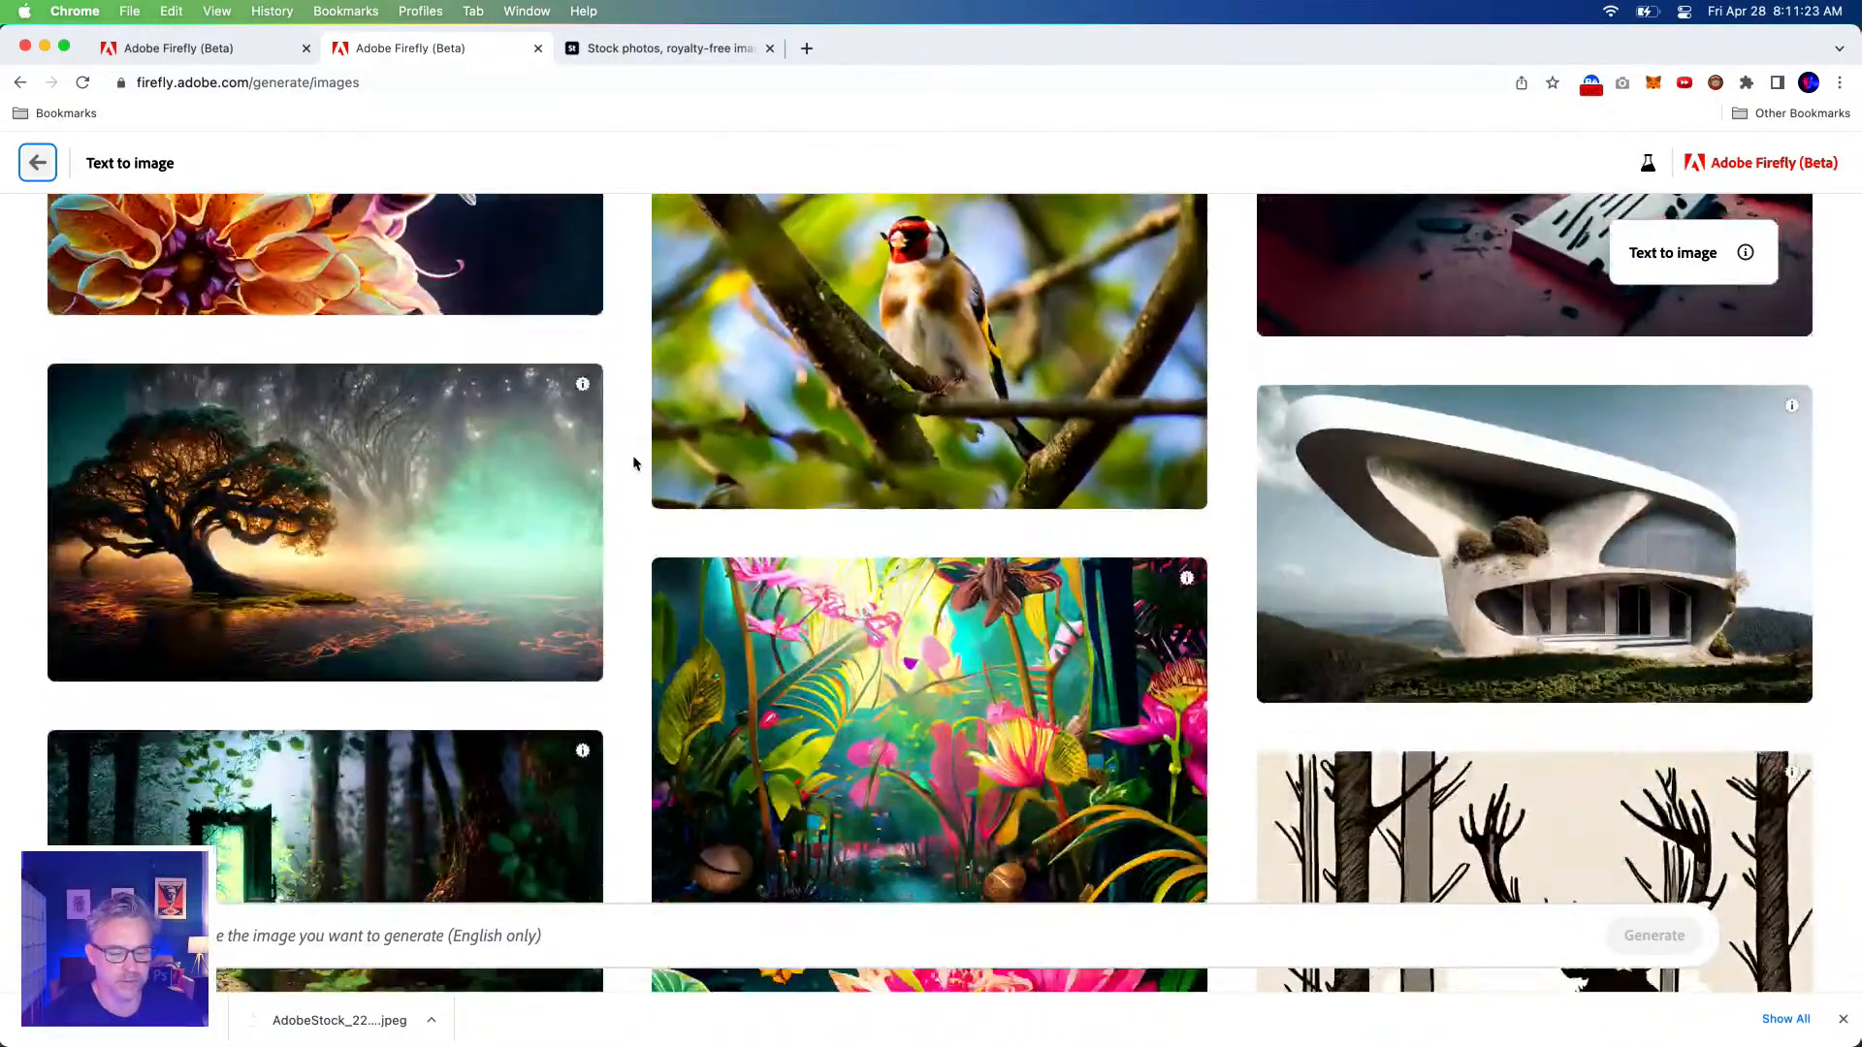
scroll(634, 465, "down", 5)
mouse_move(922, 440)
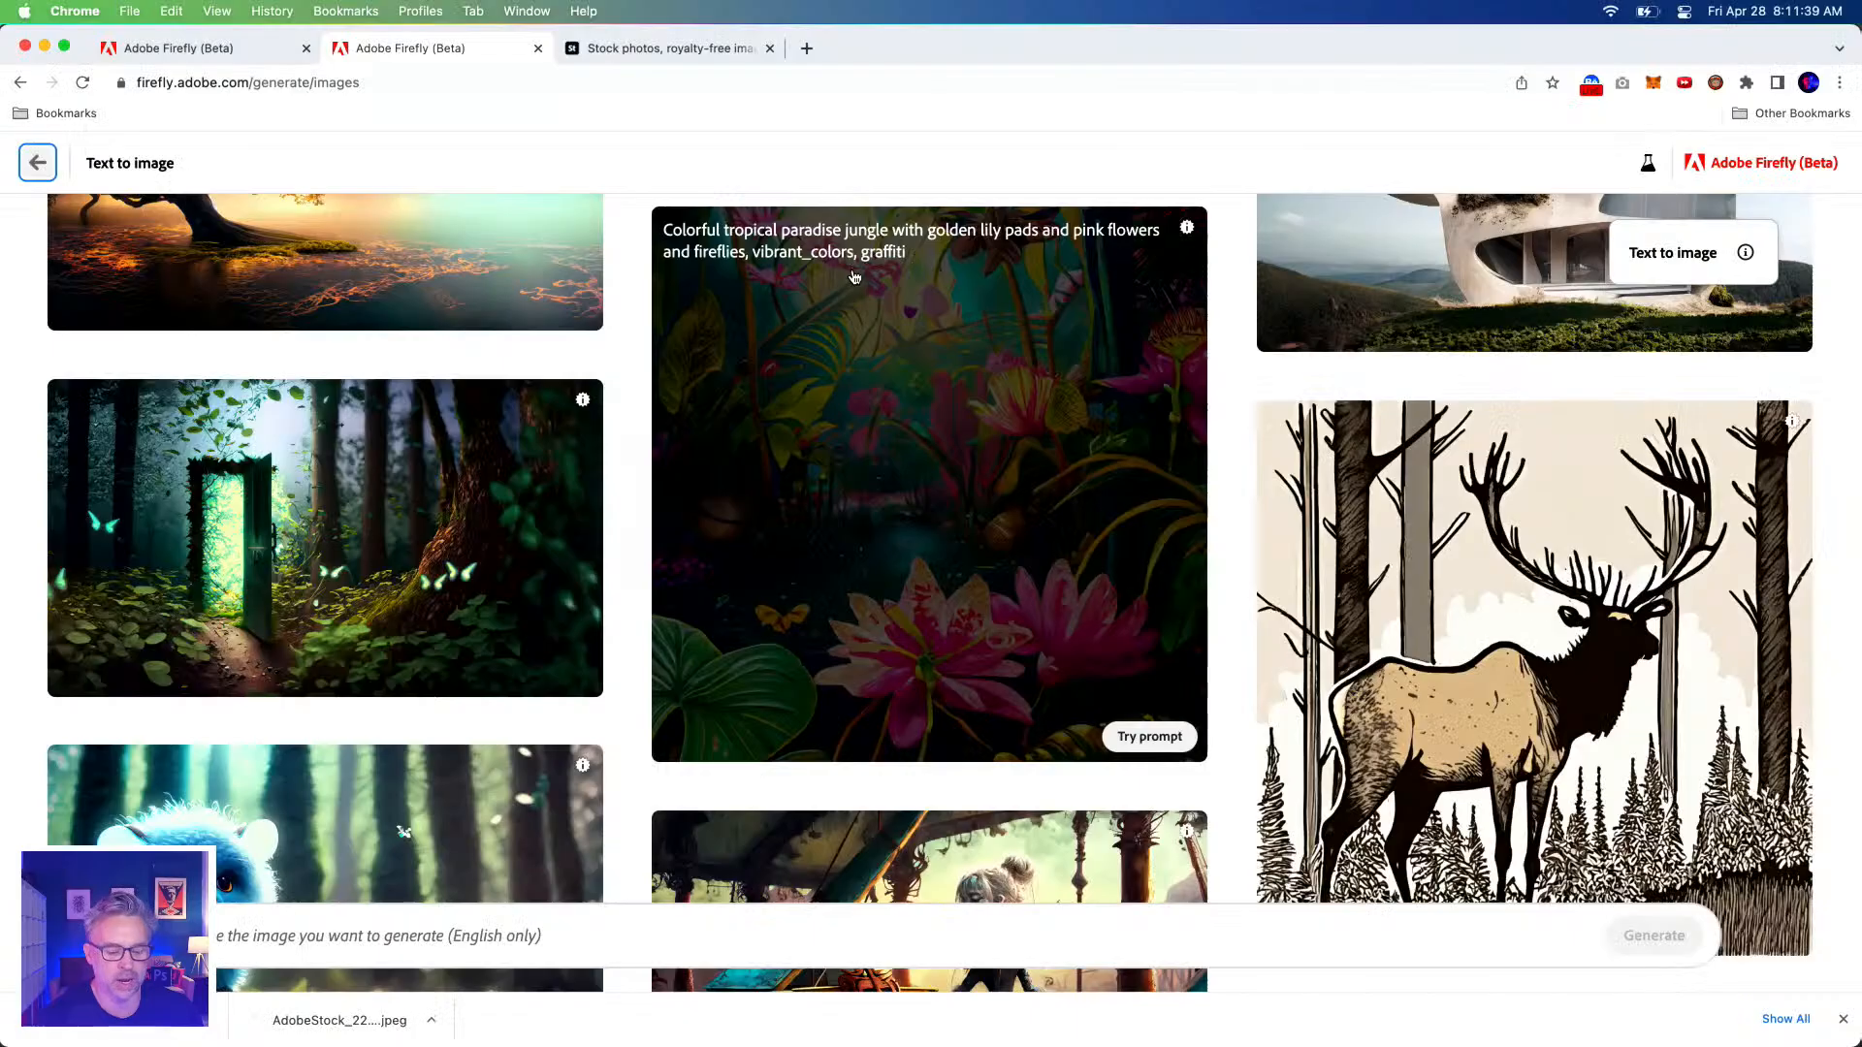
scroll(698, 204, "down", 5)
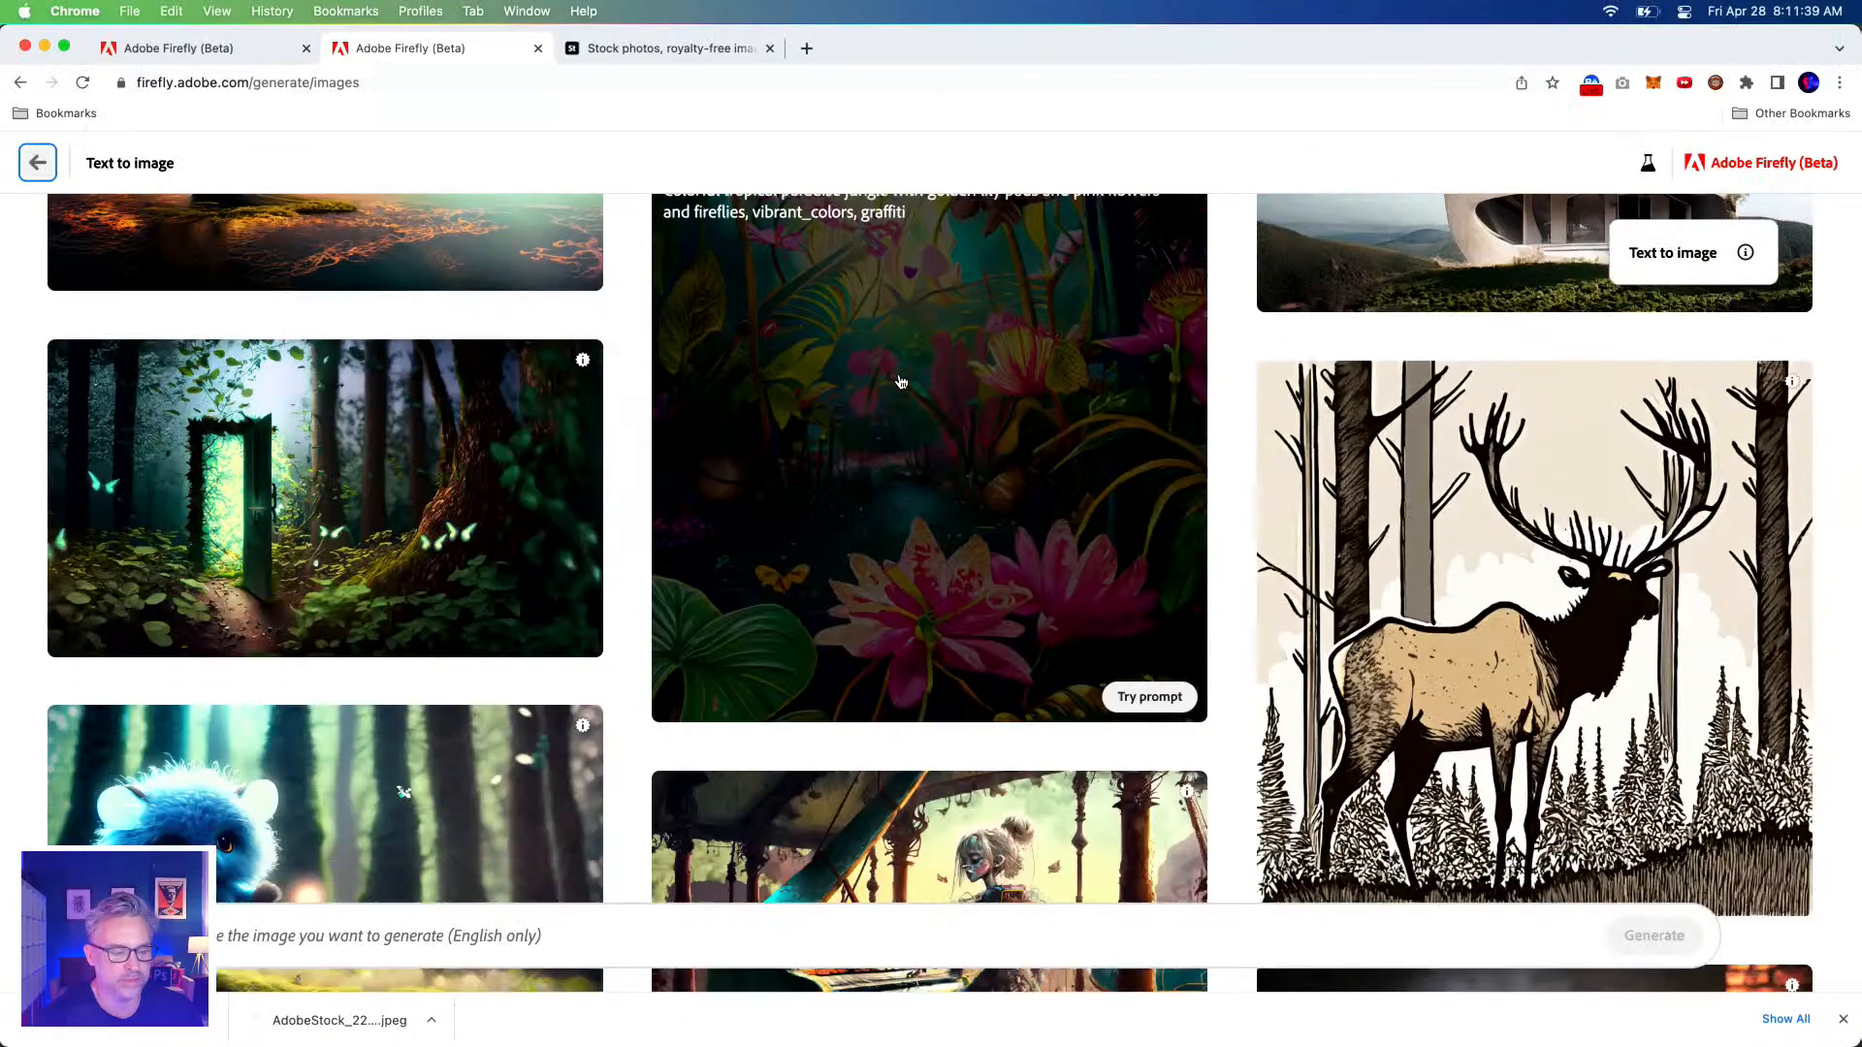
scroll(674, 356, "down", 12)
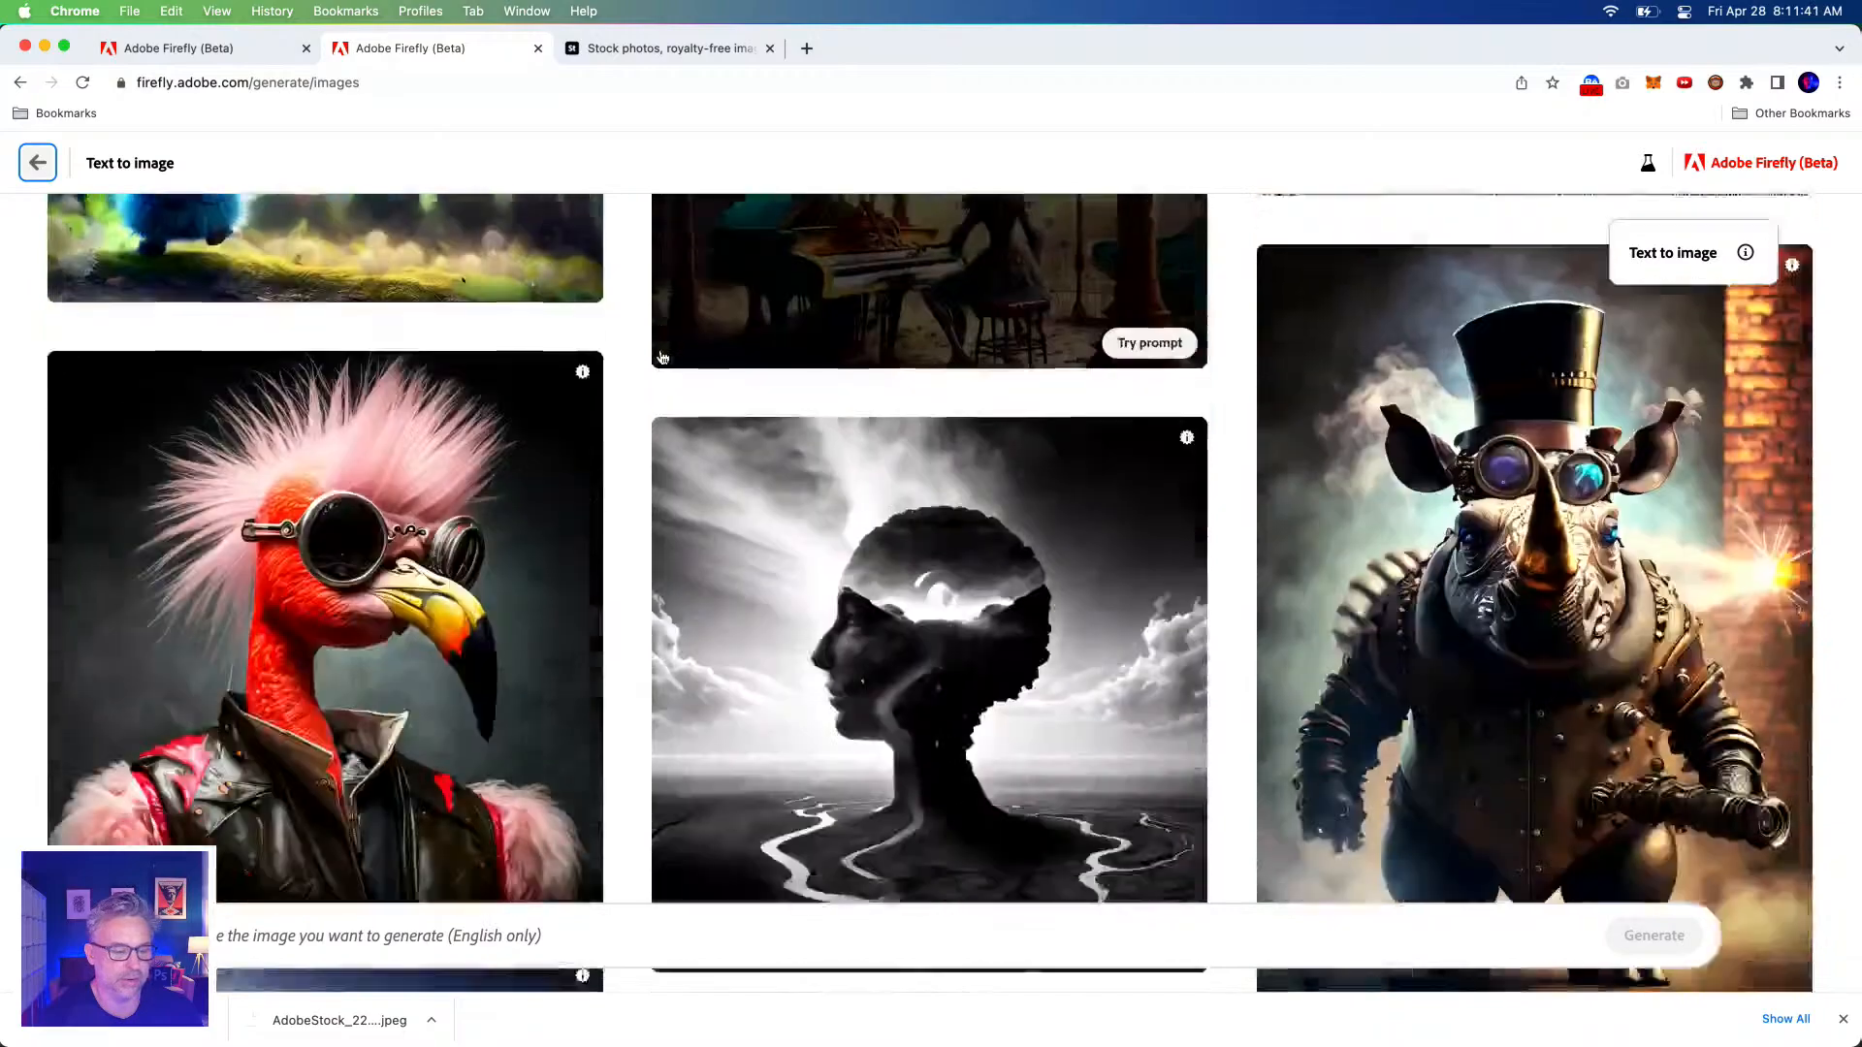
scroll(662, 358, "down", 12)
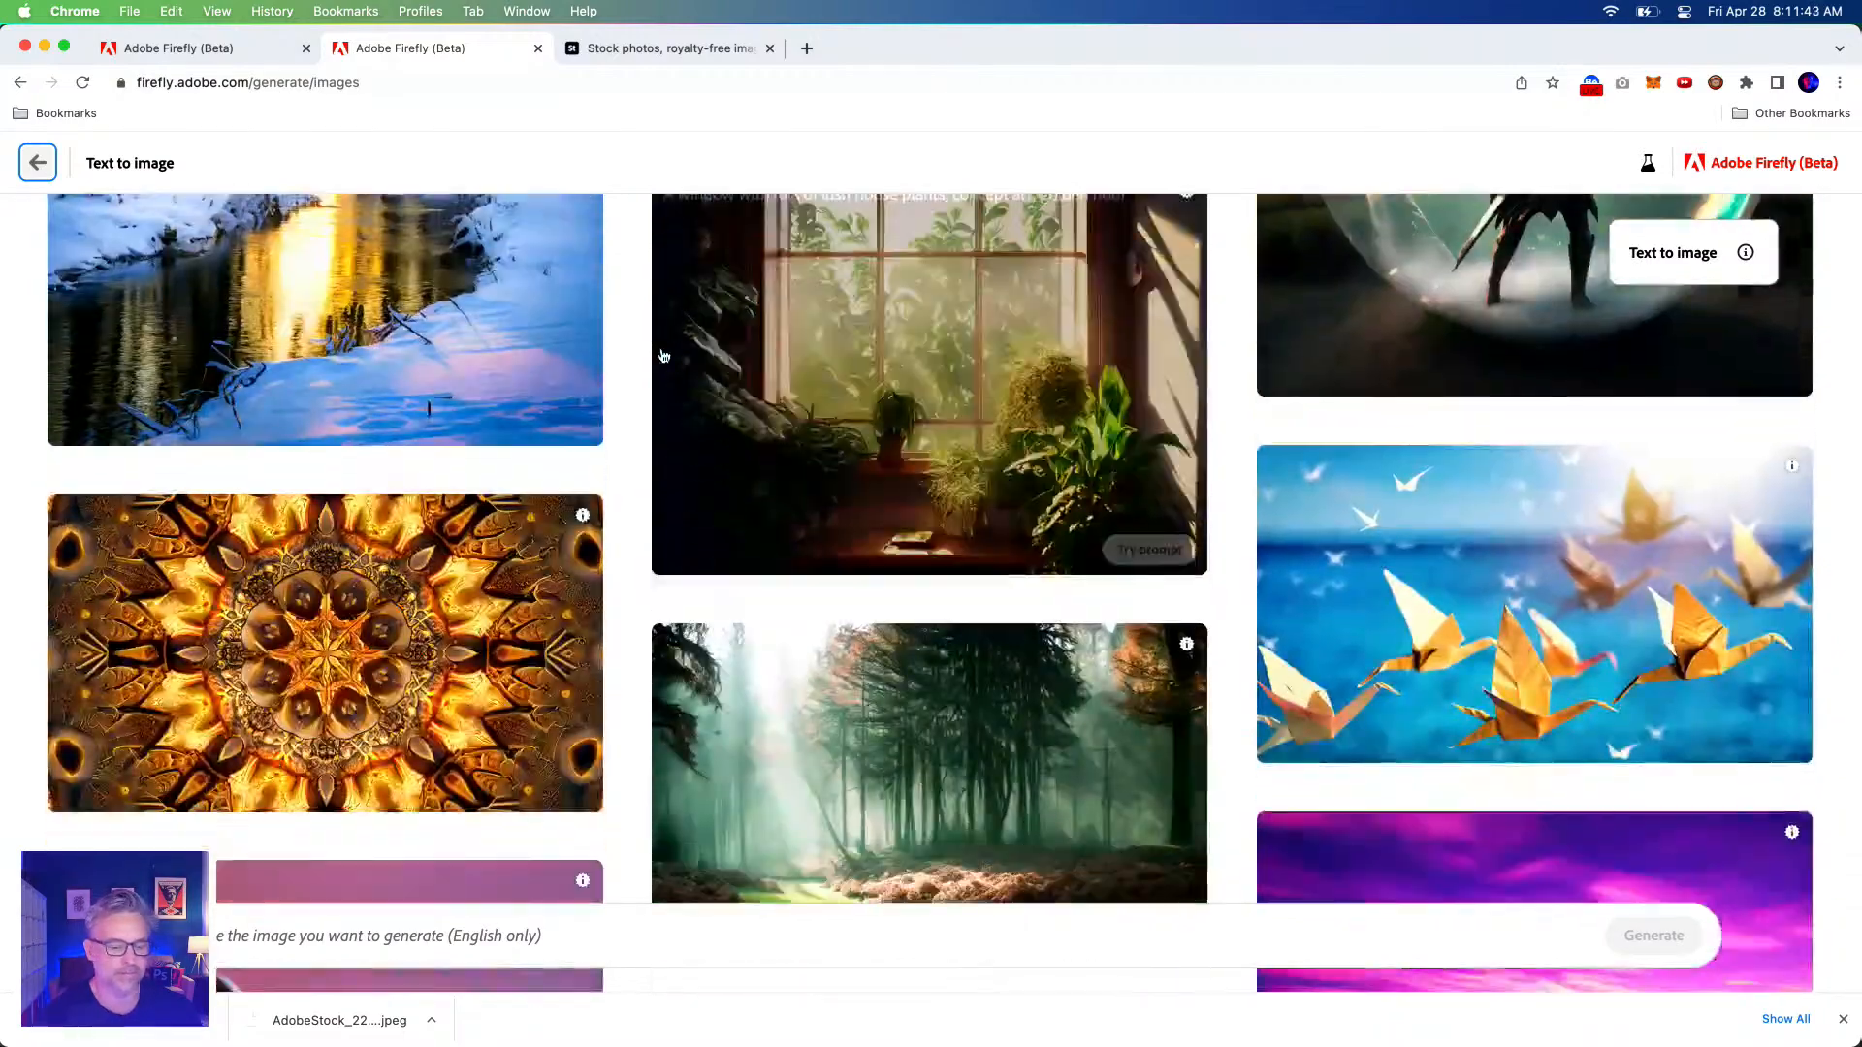
scroll(663, 356, "down", 3)
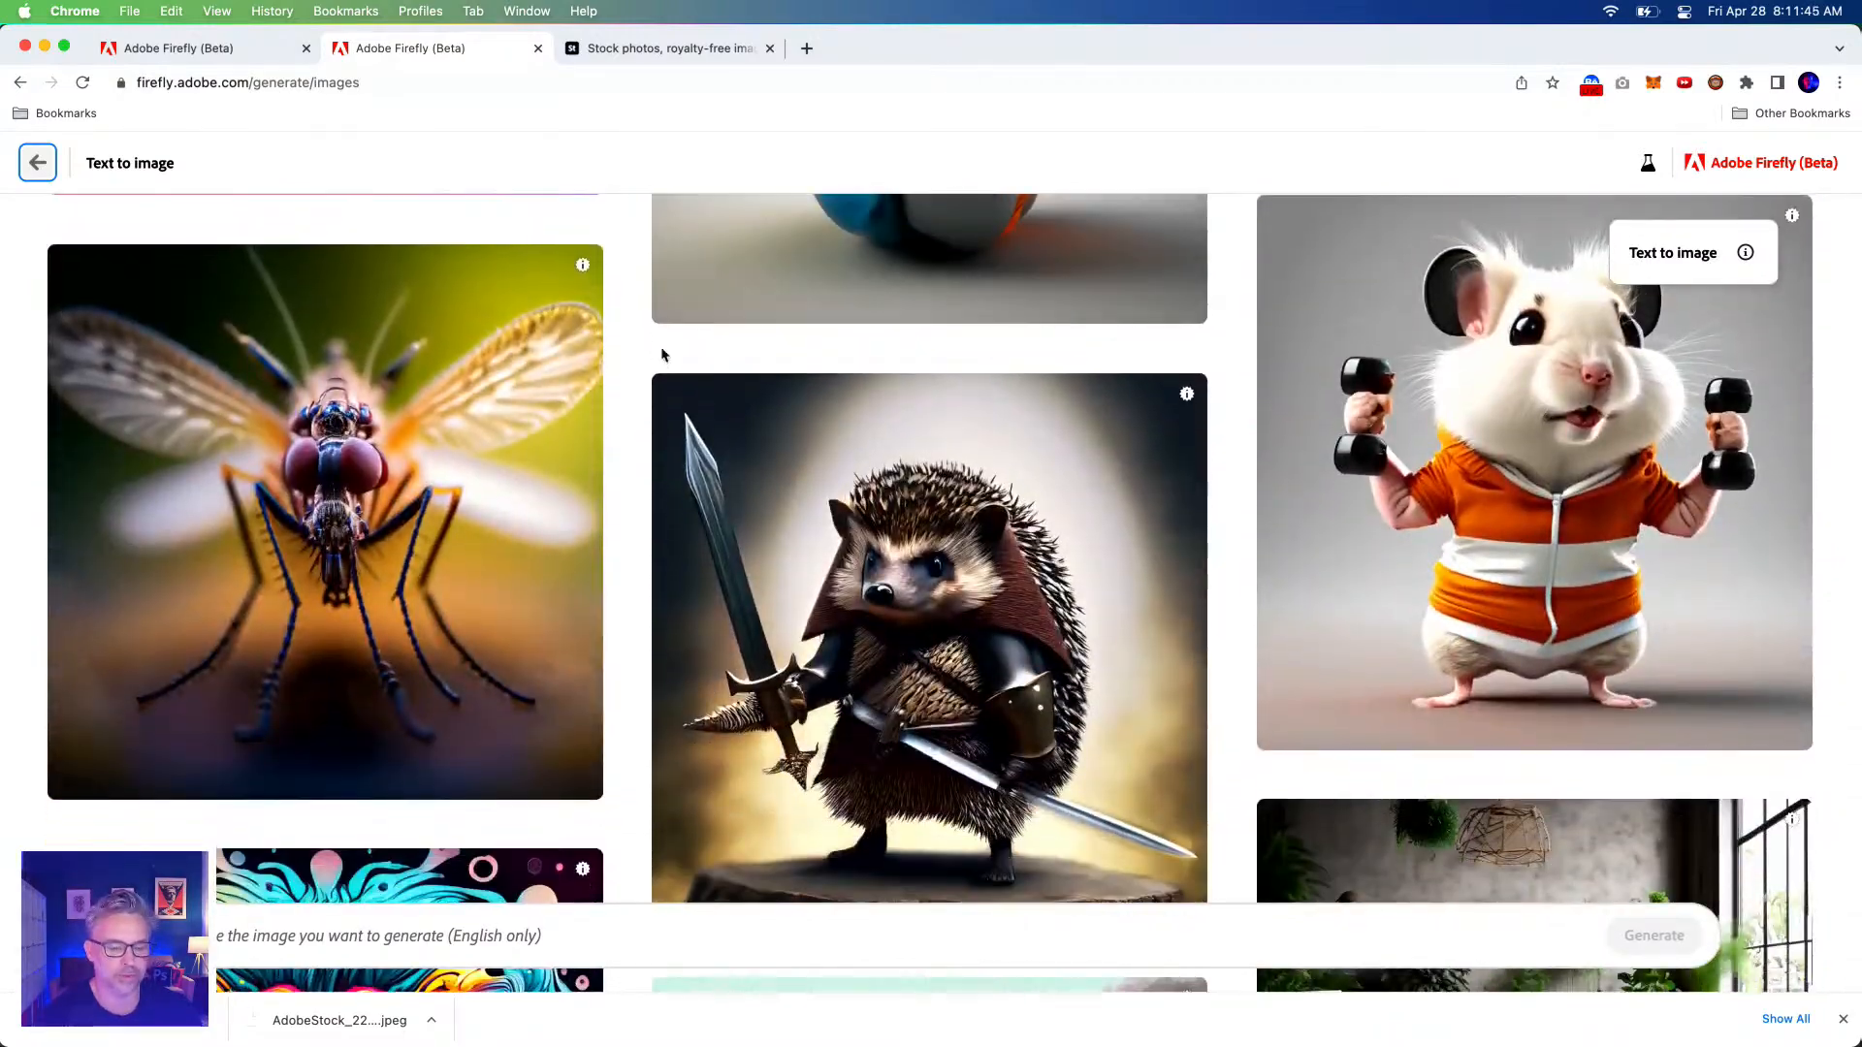
scroll(653, 349, "up", 6)
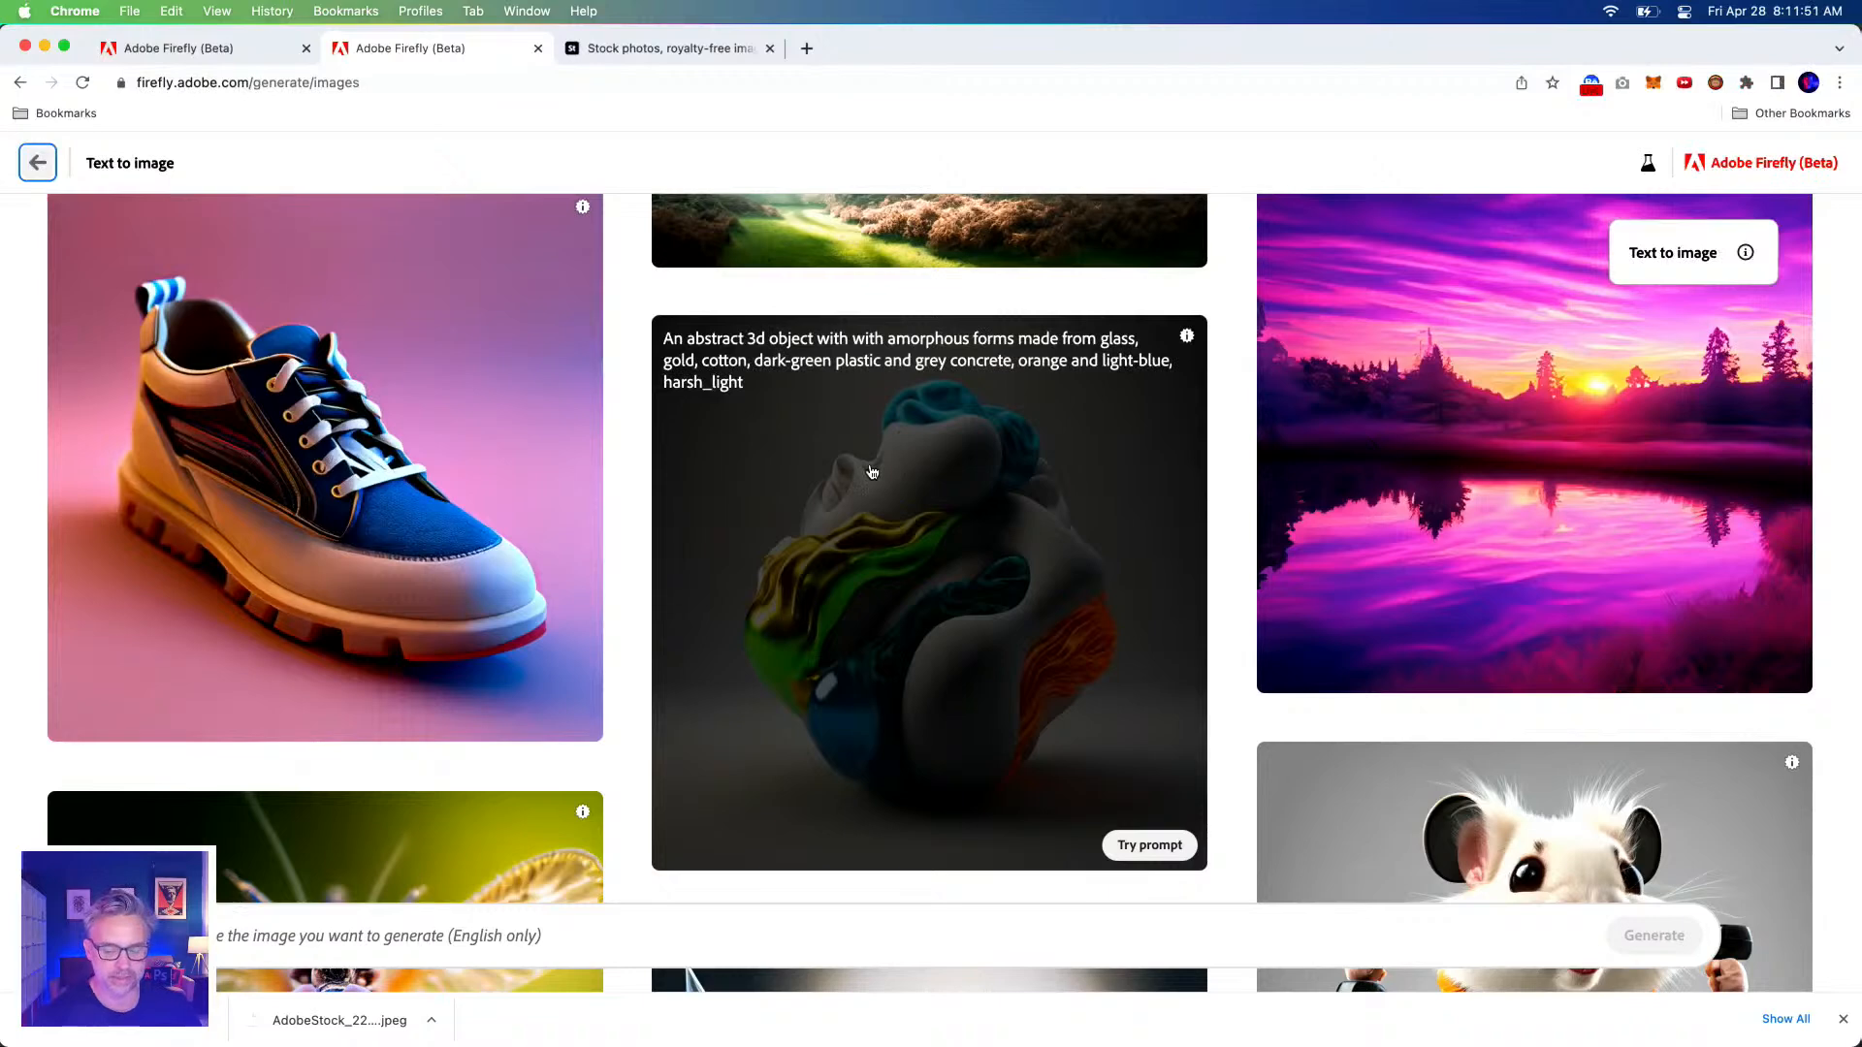
left_click(872, 485)
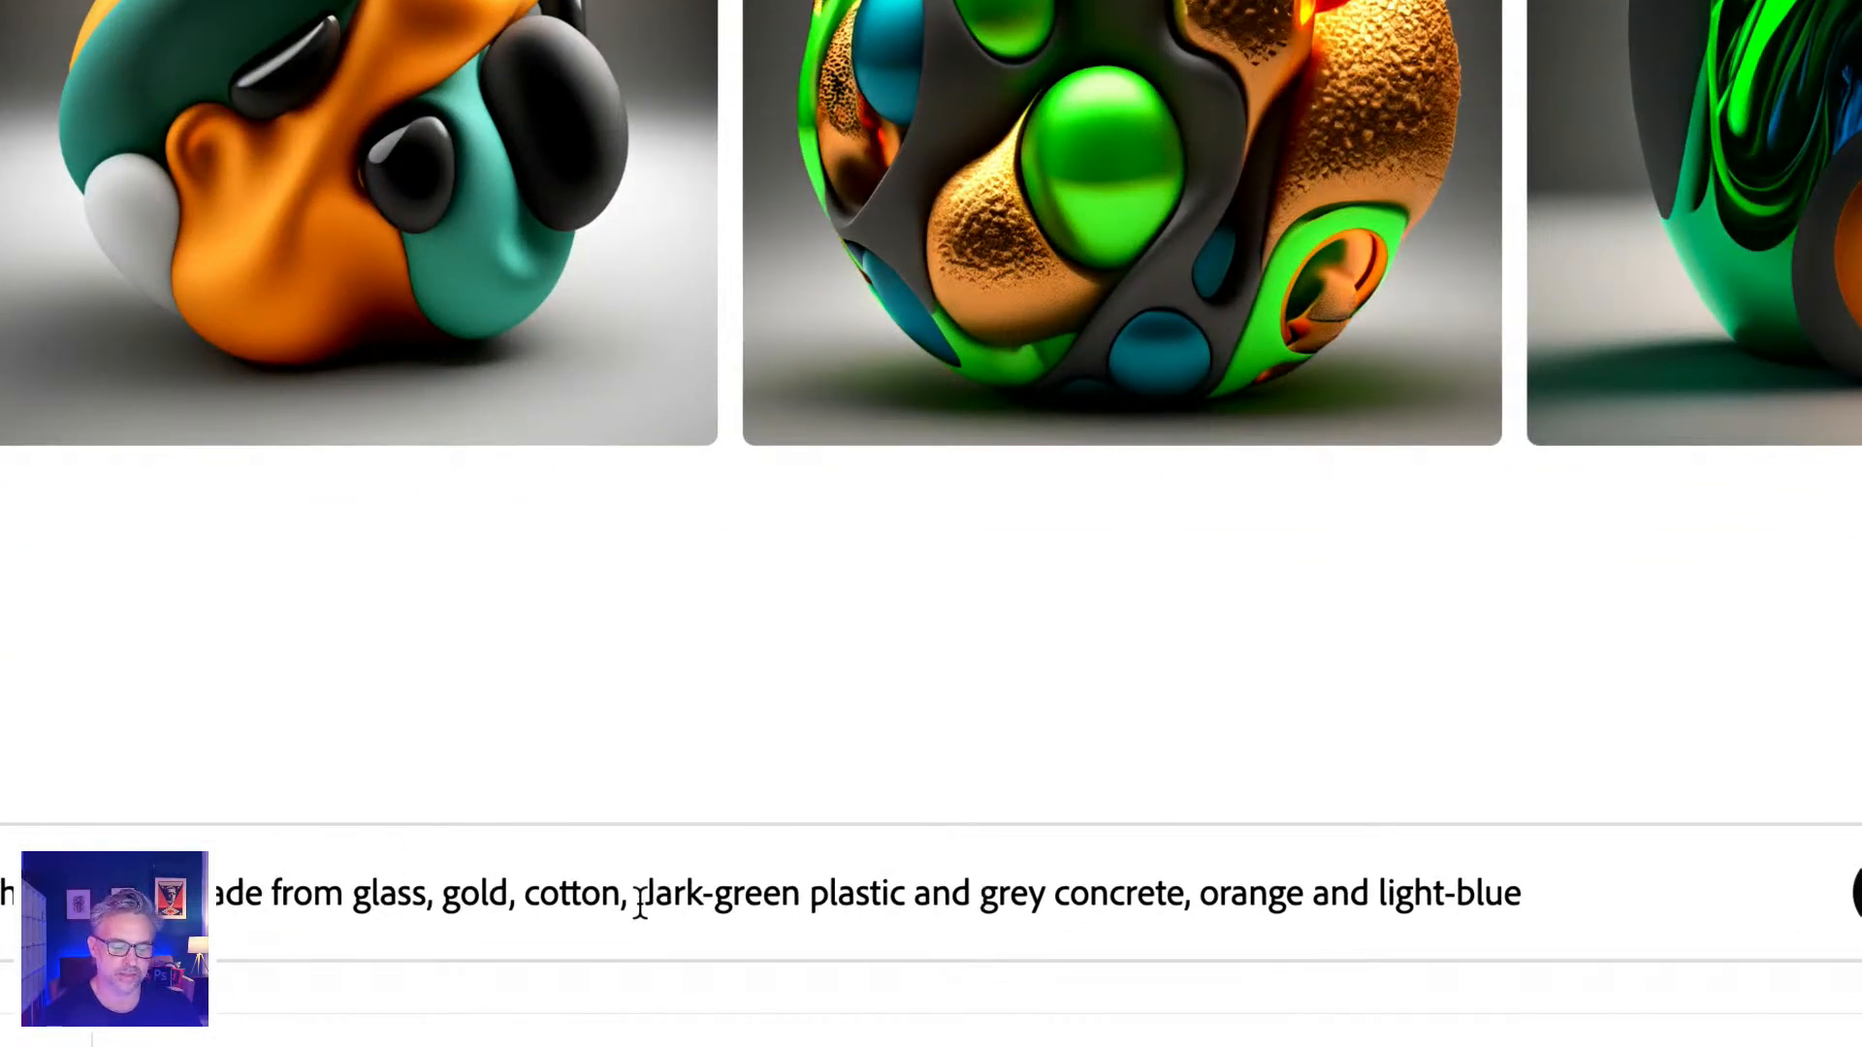
Swap dark-green for purple and grey for yellow in the prompt, then generate new objects.
left_click_drag(652, 894, 786, 894)
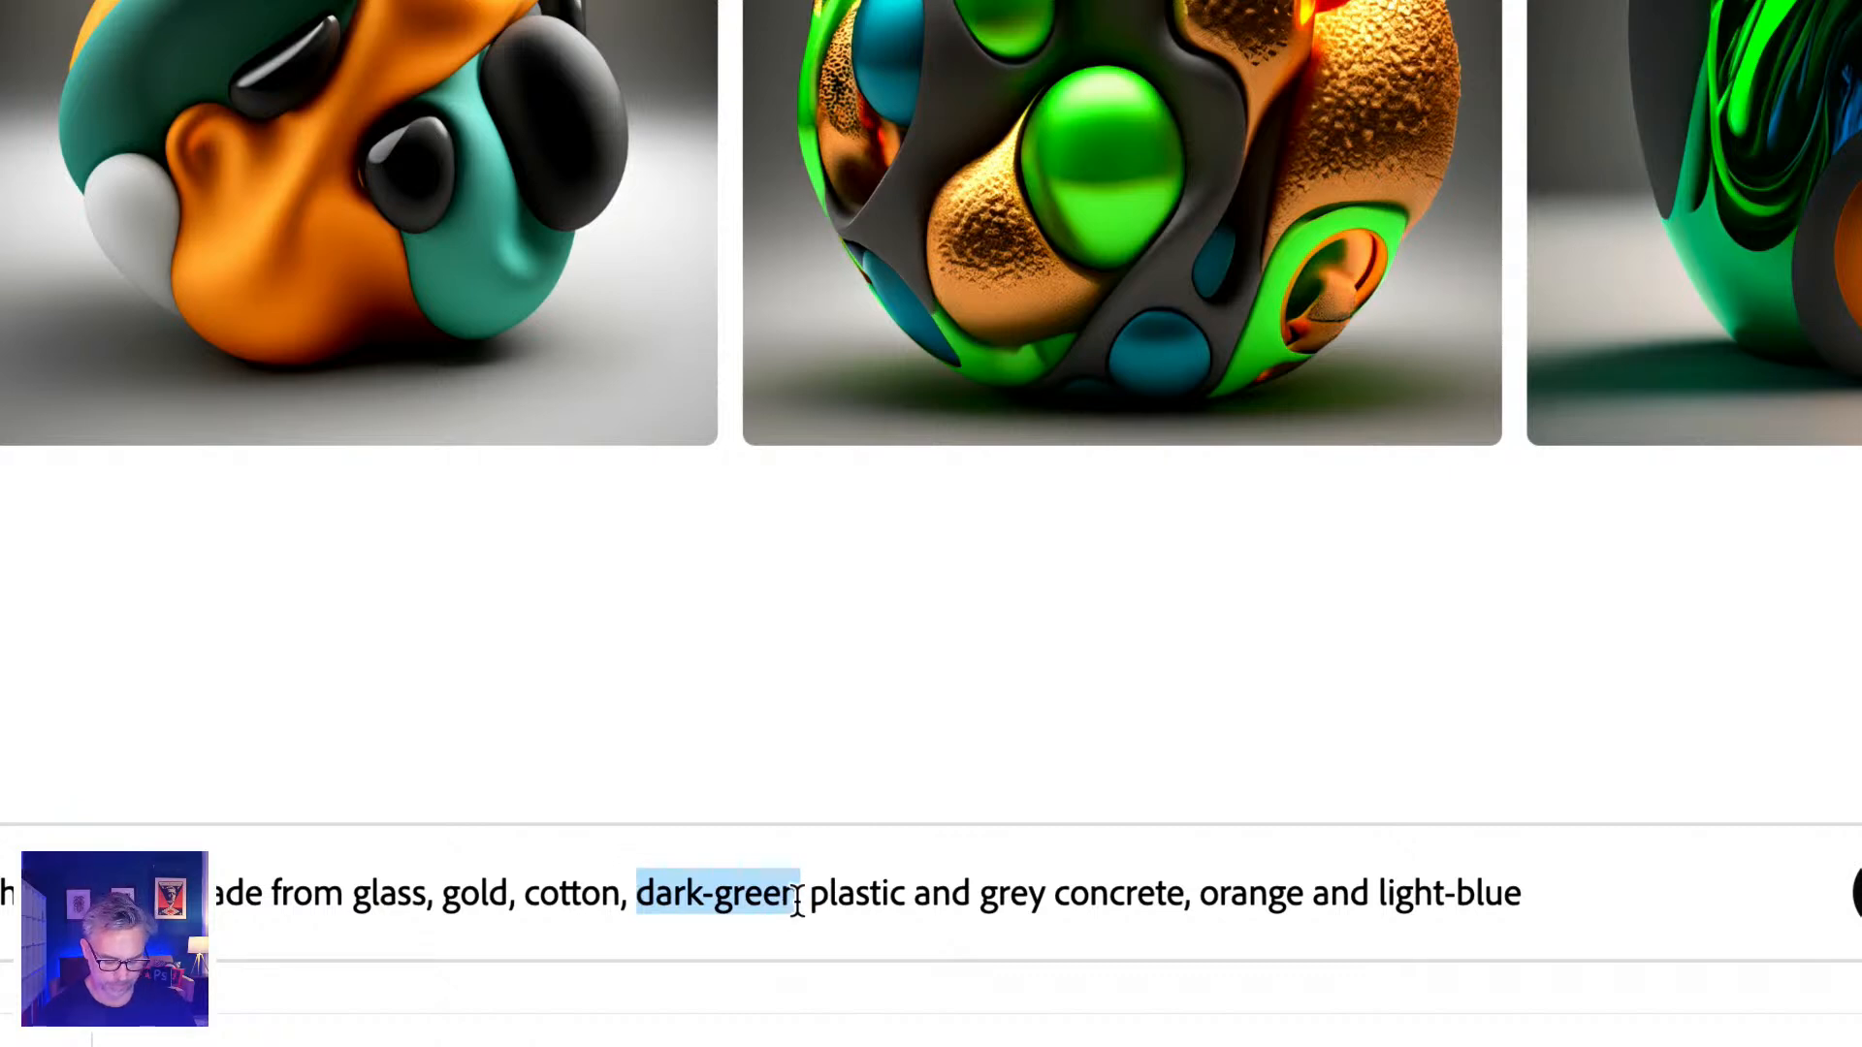
type("purple")
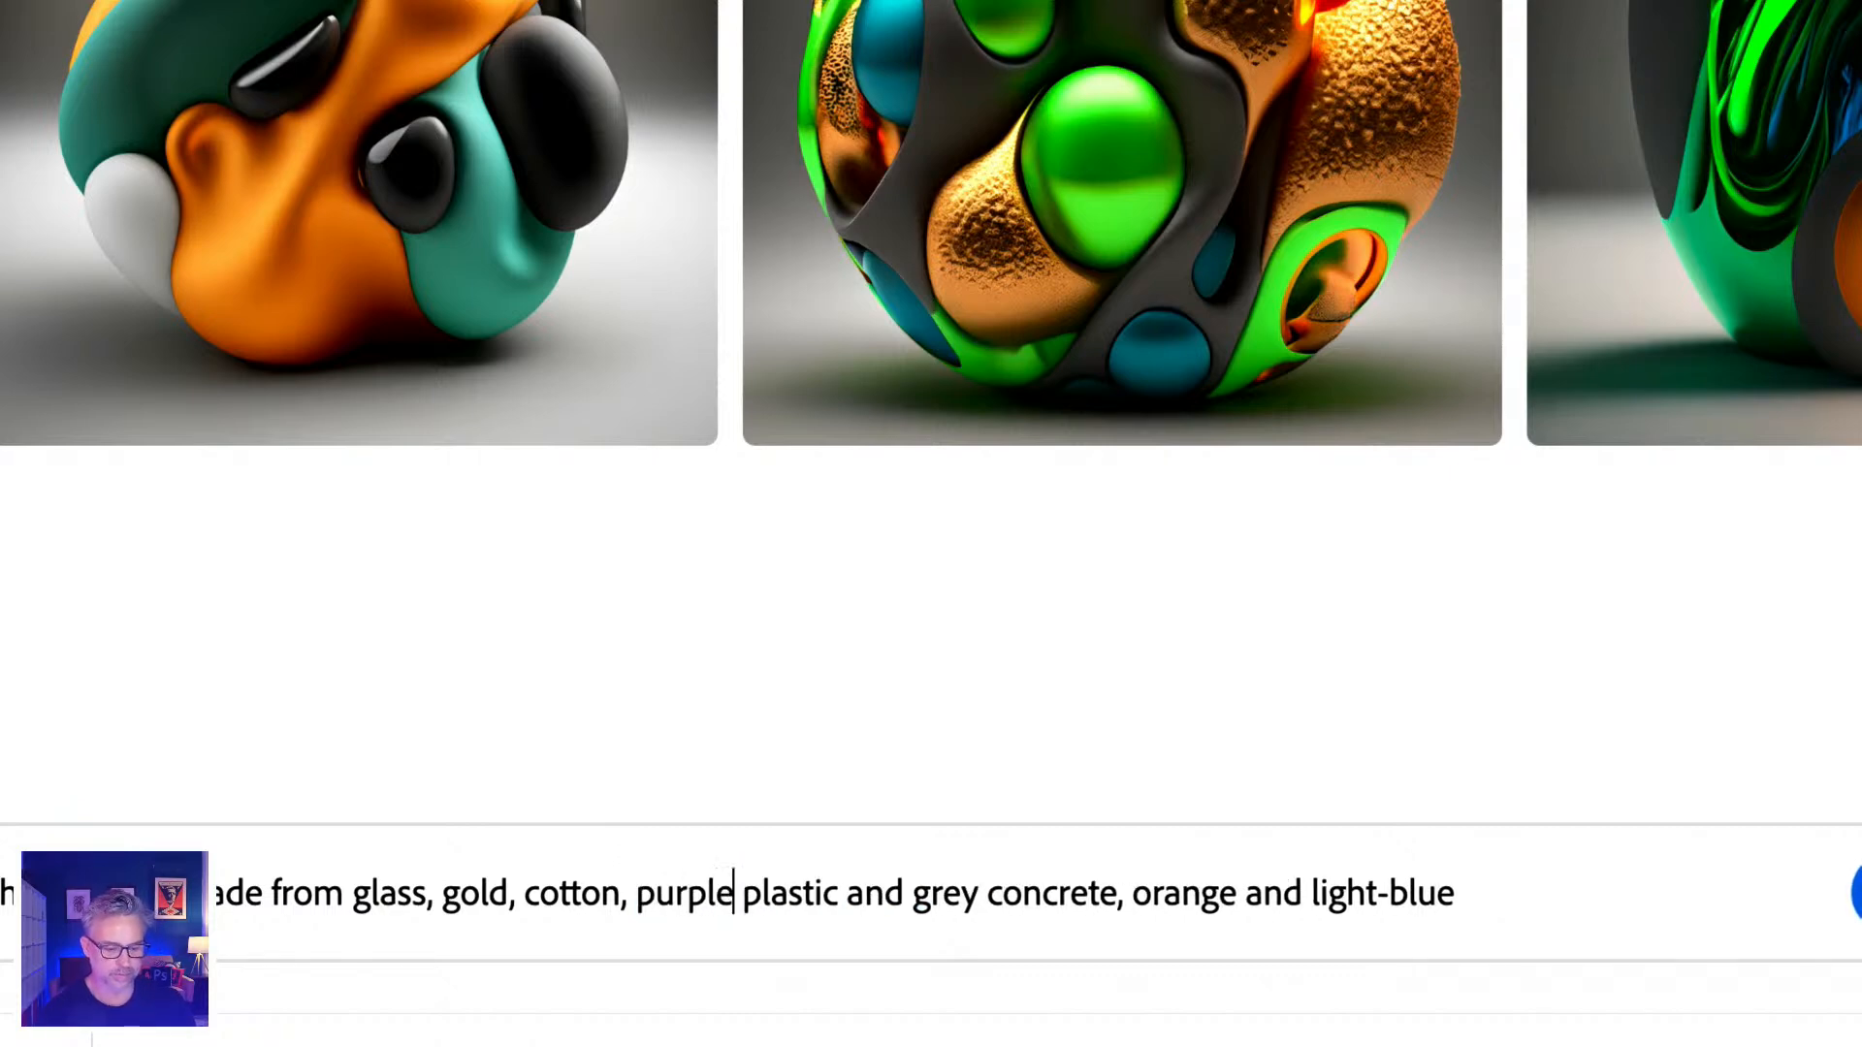
double_click(932, 889)
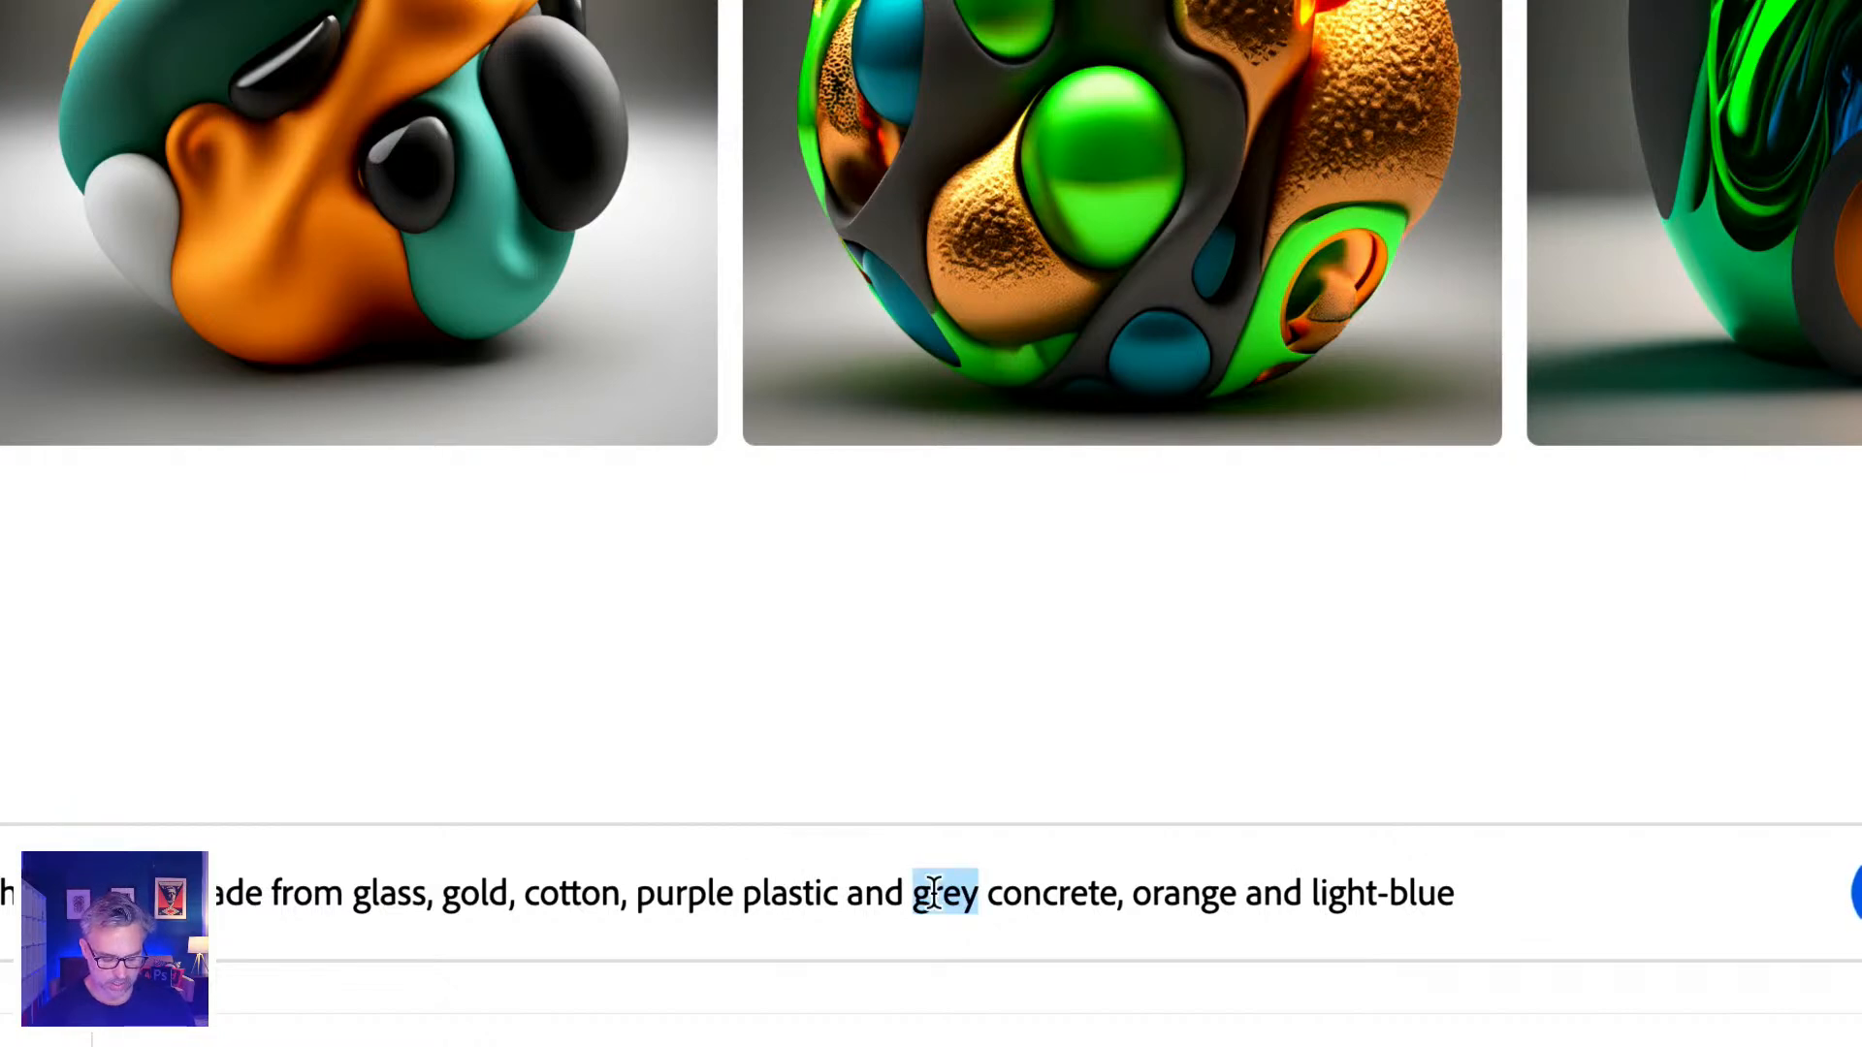
type("teal")
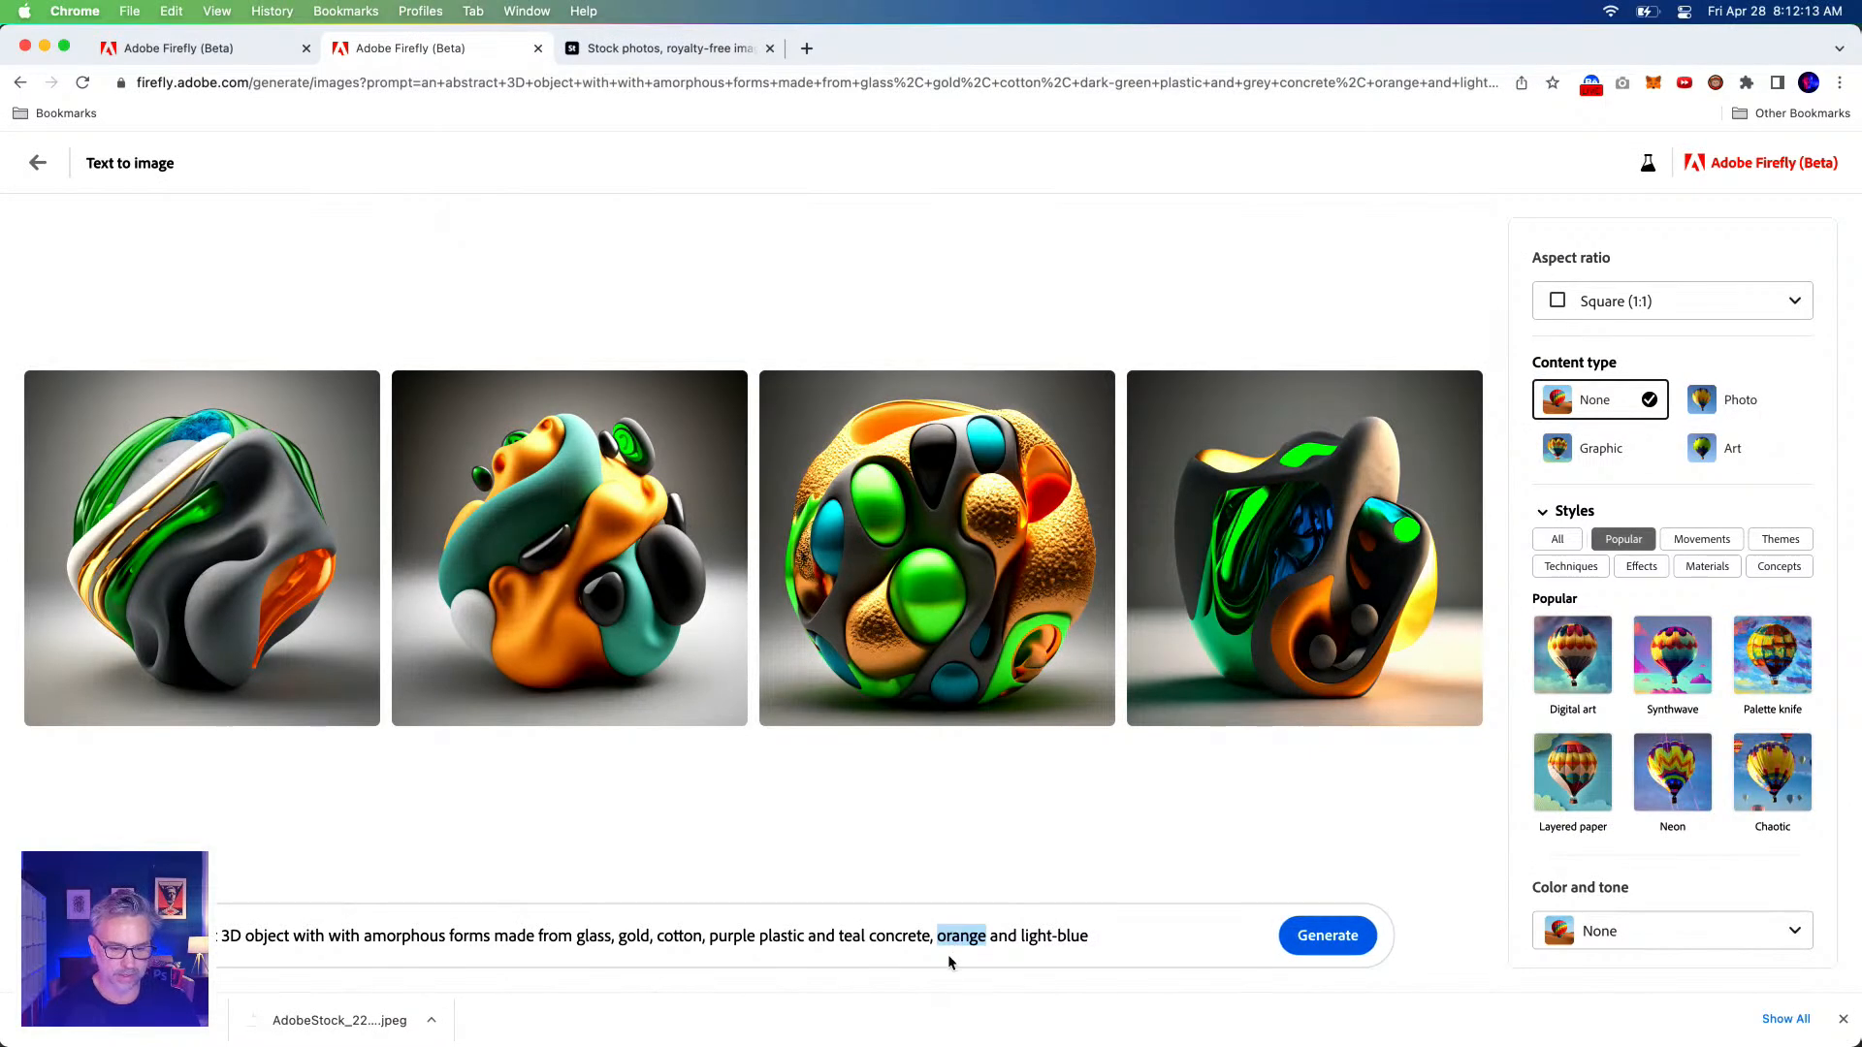
key("super+z")
key("super+z")
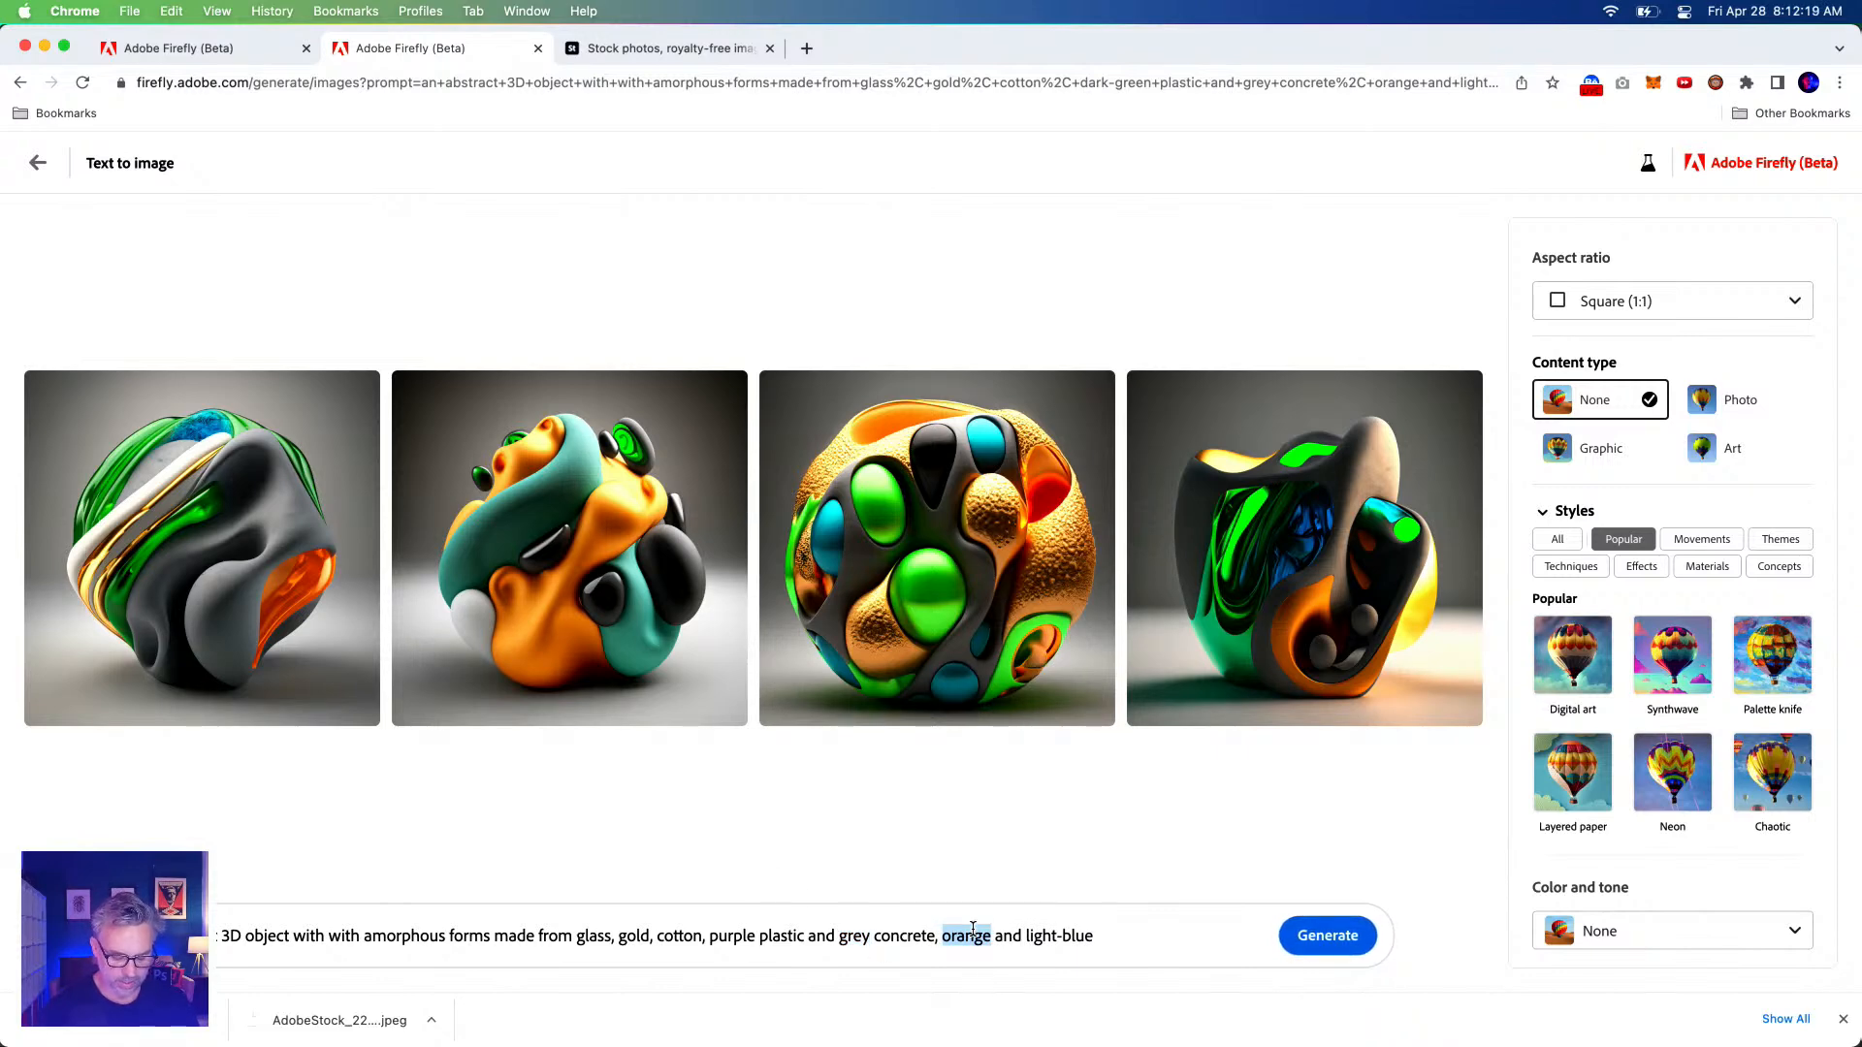
type("yellow")
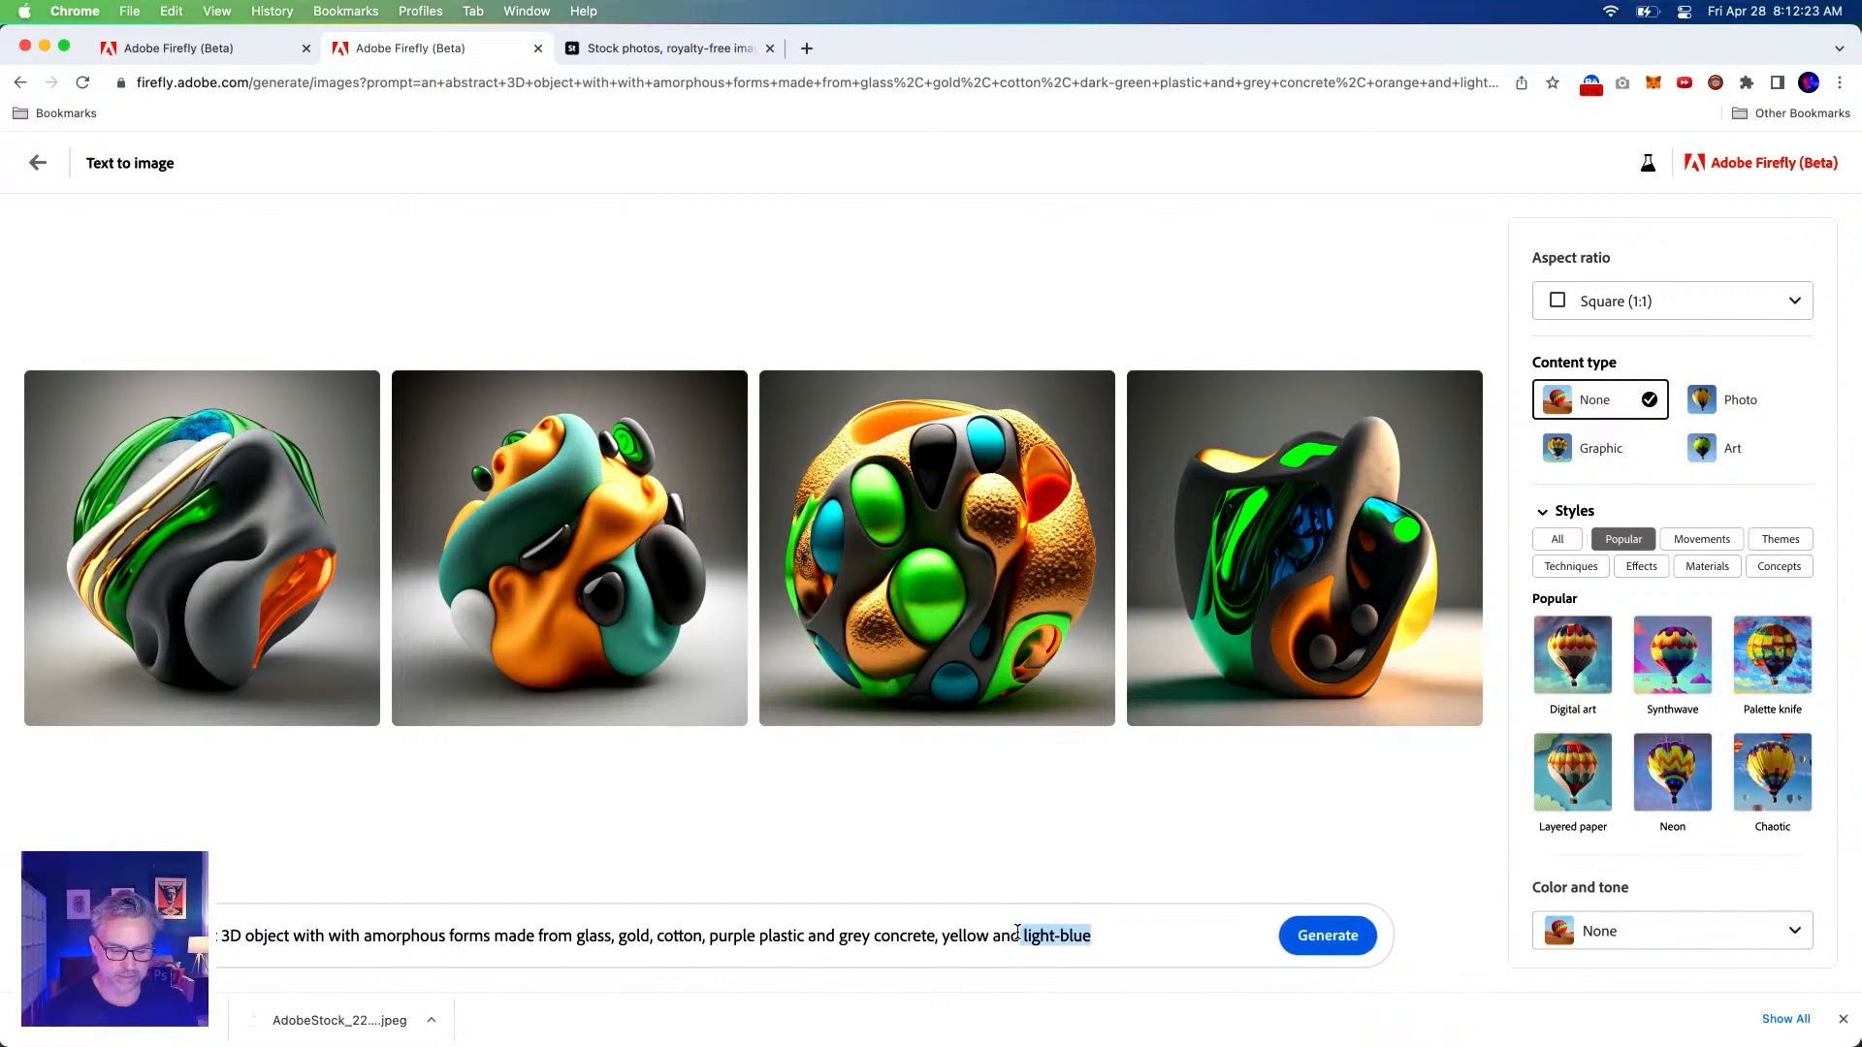
left_click(1311, 937)
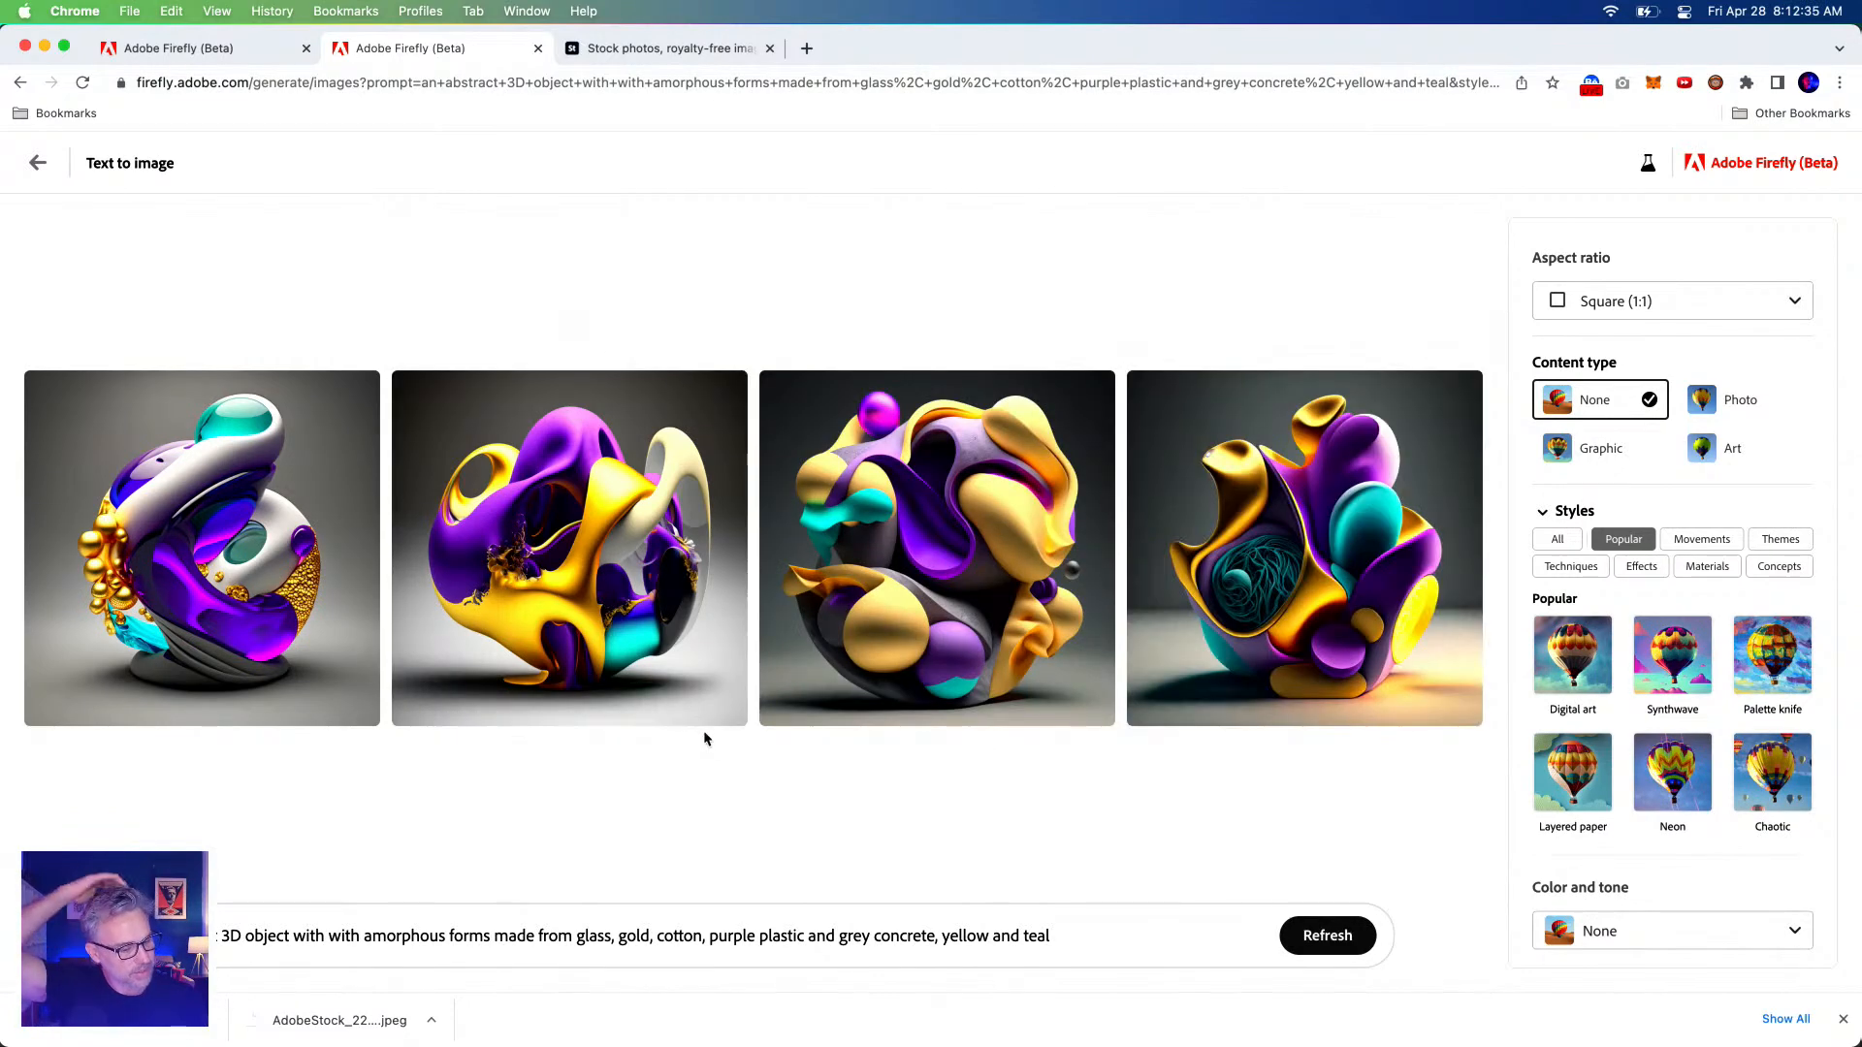
Download the fourth generated abstract object as a JPEG.
left_click(260, 498)
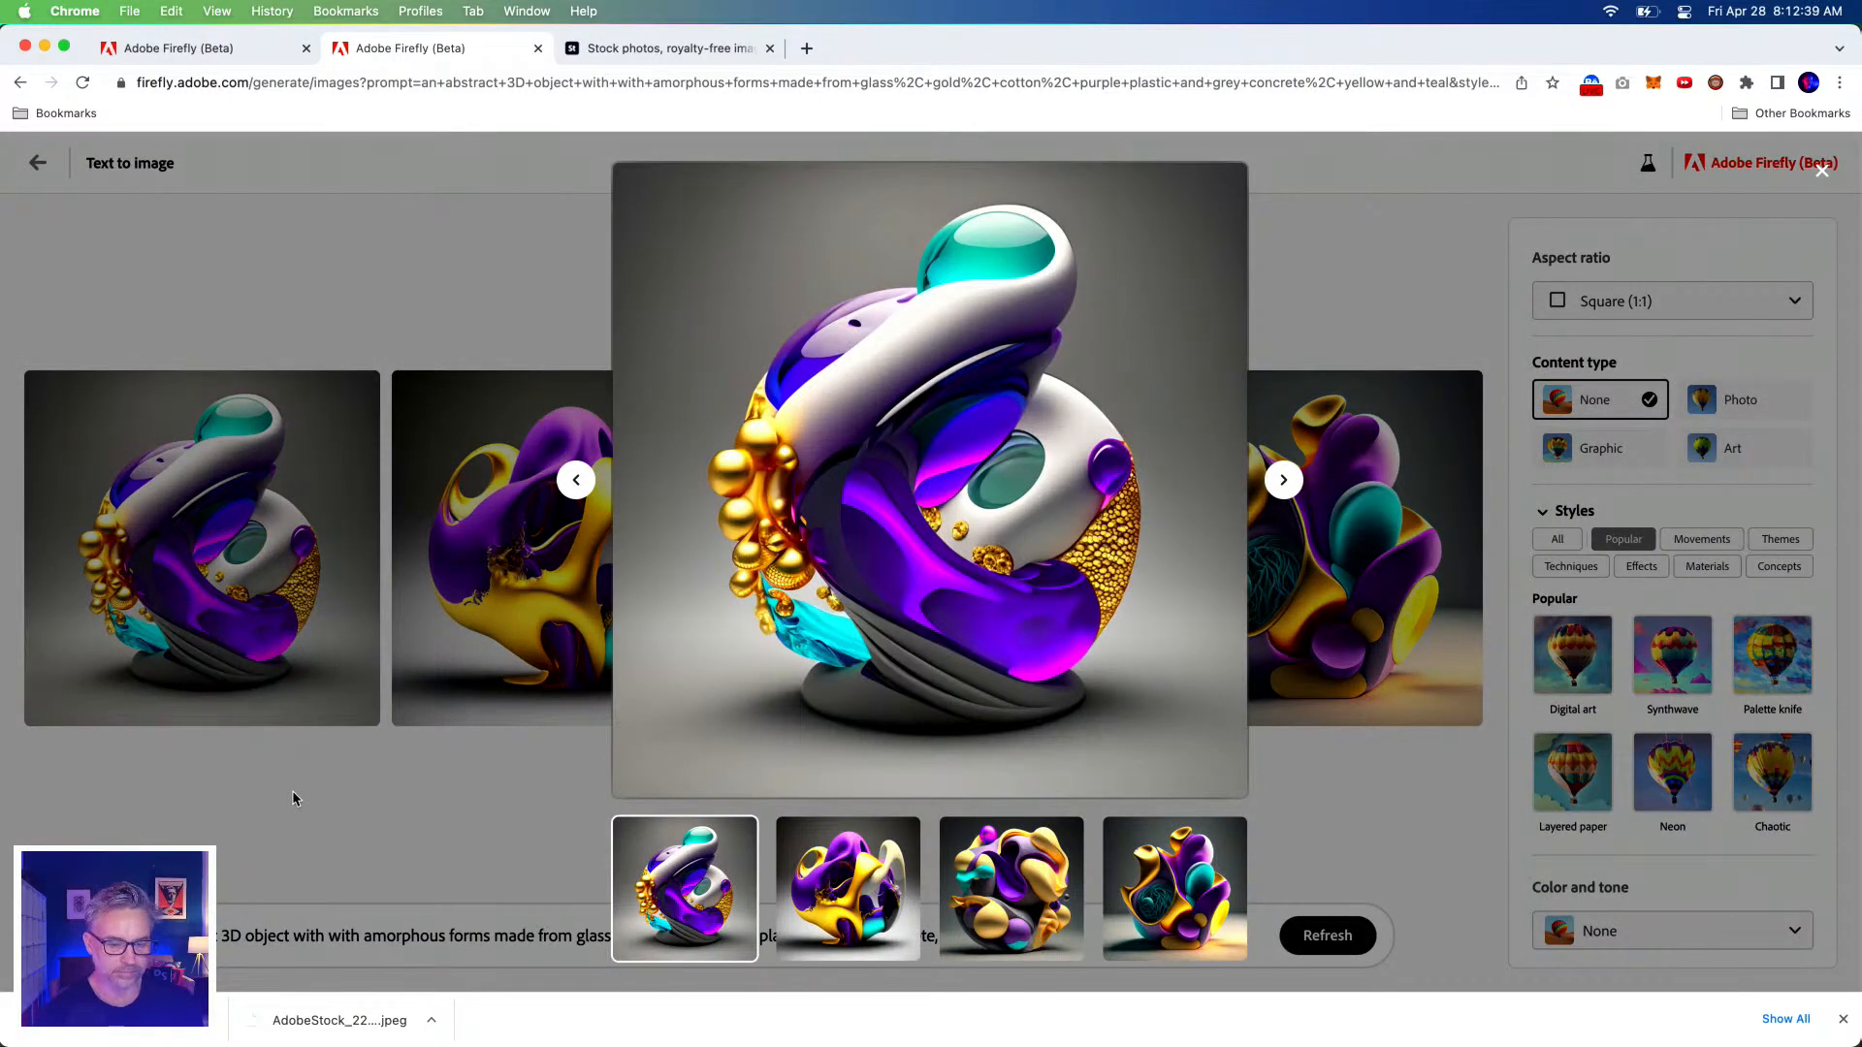
left_click(1343, 339)
left_click(1353, 466)
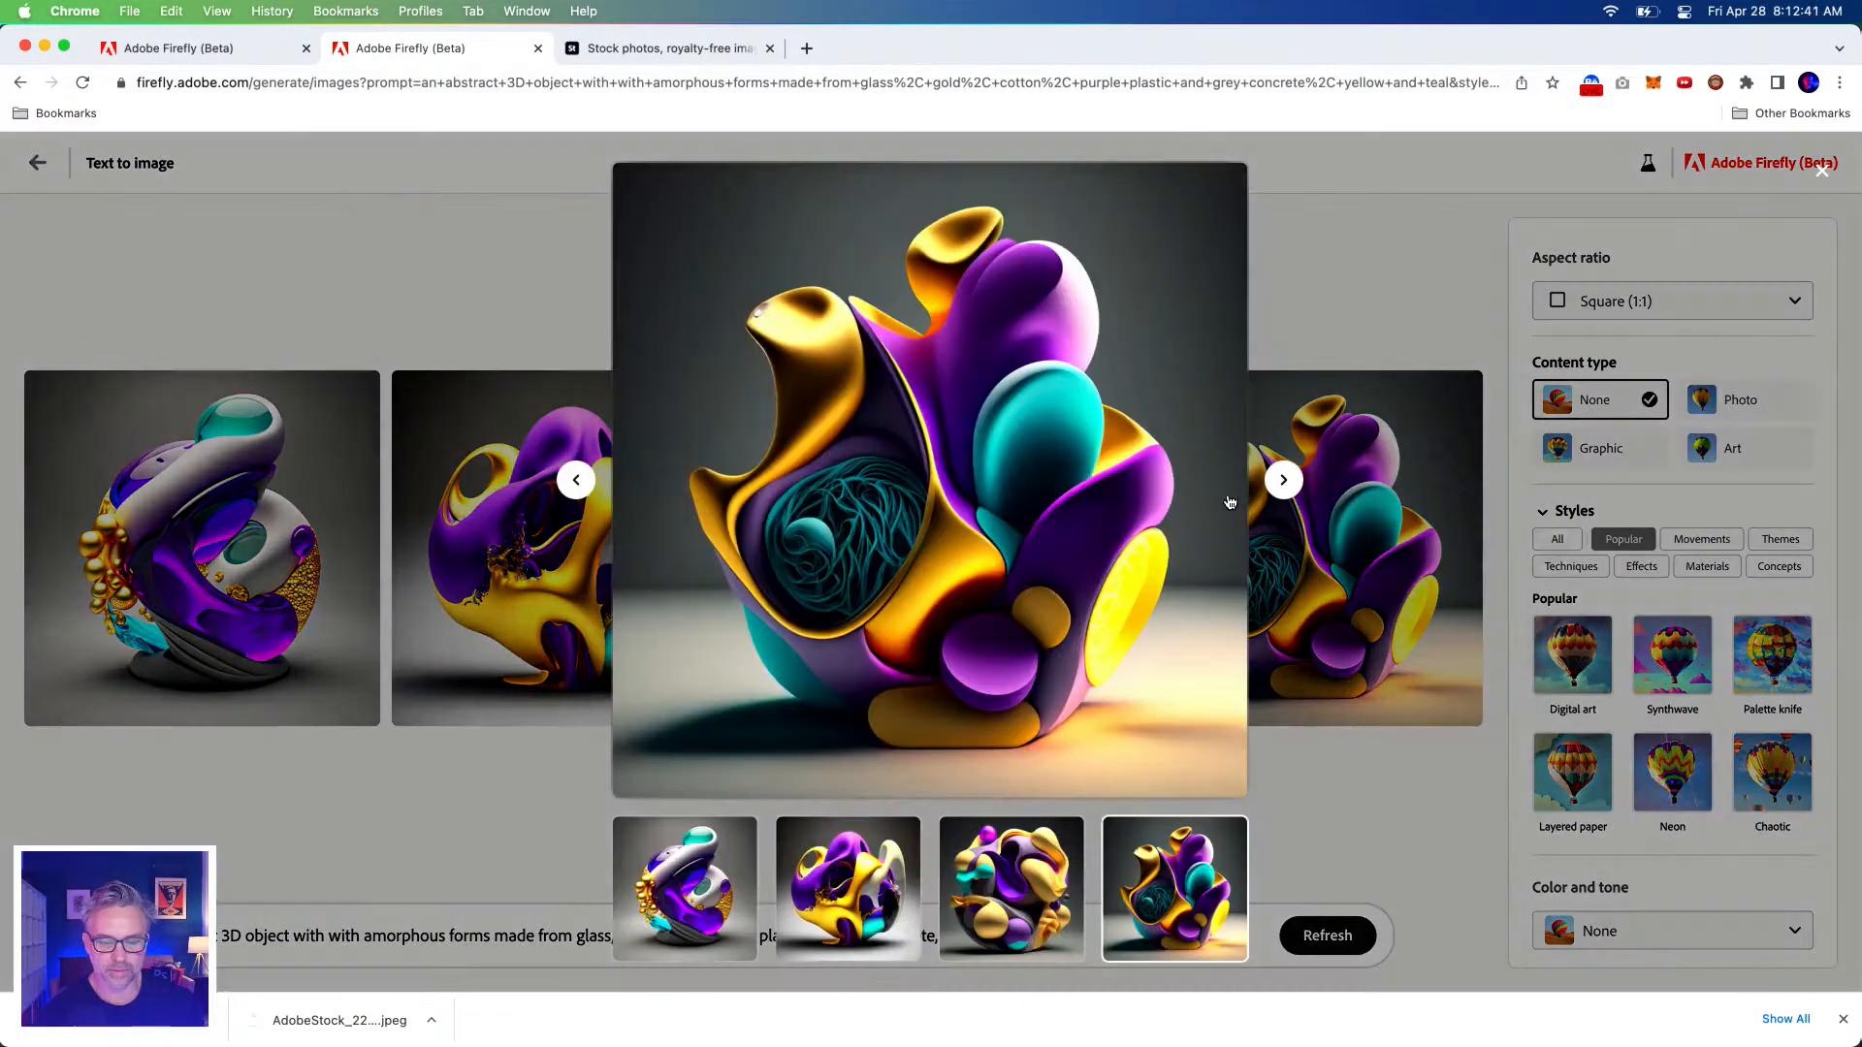
left_click(1225, 185)
left_click(1143, 781)
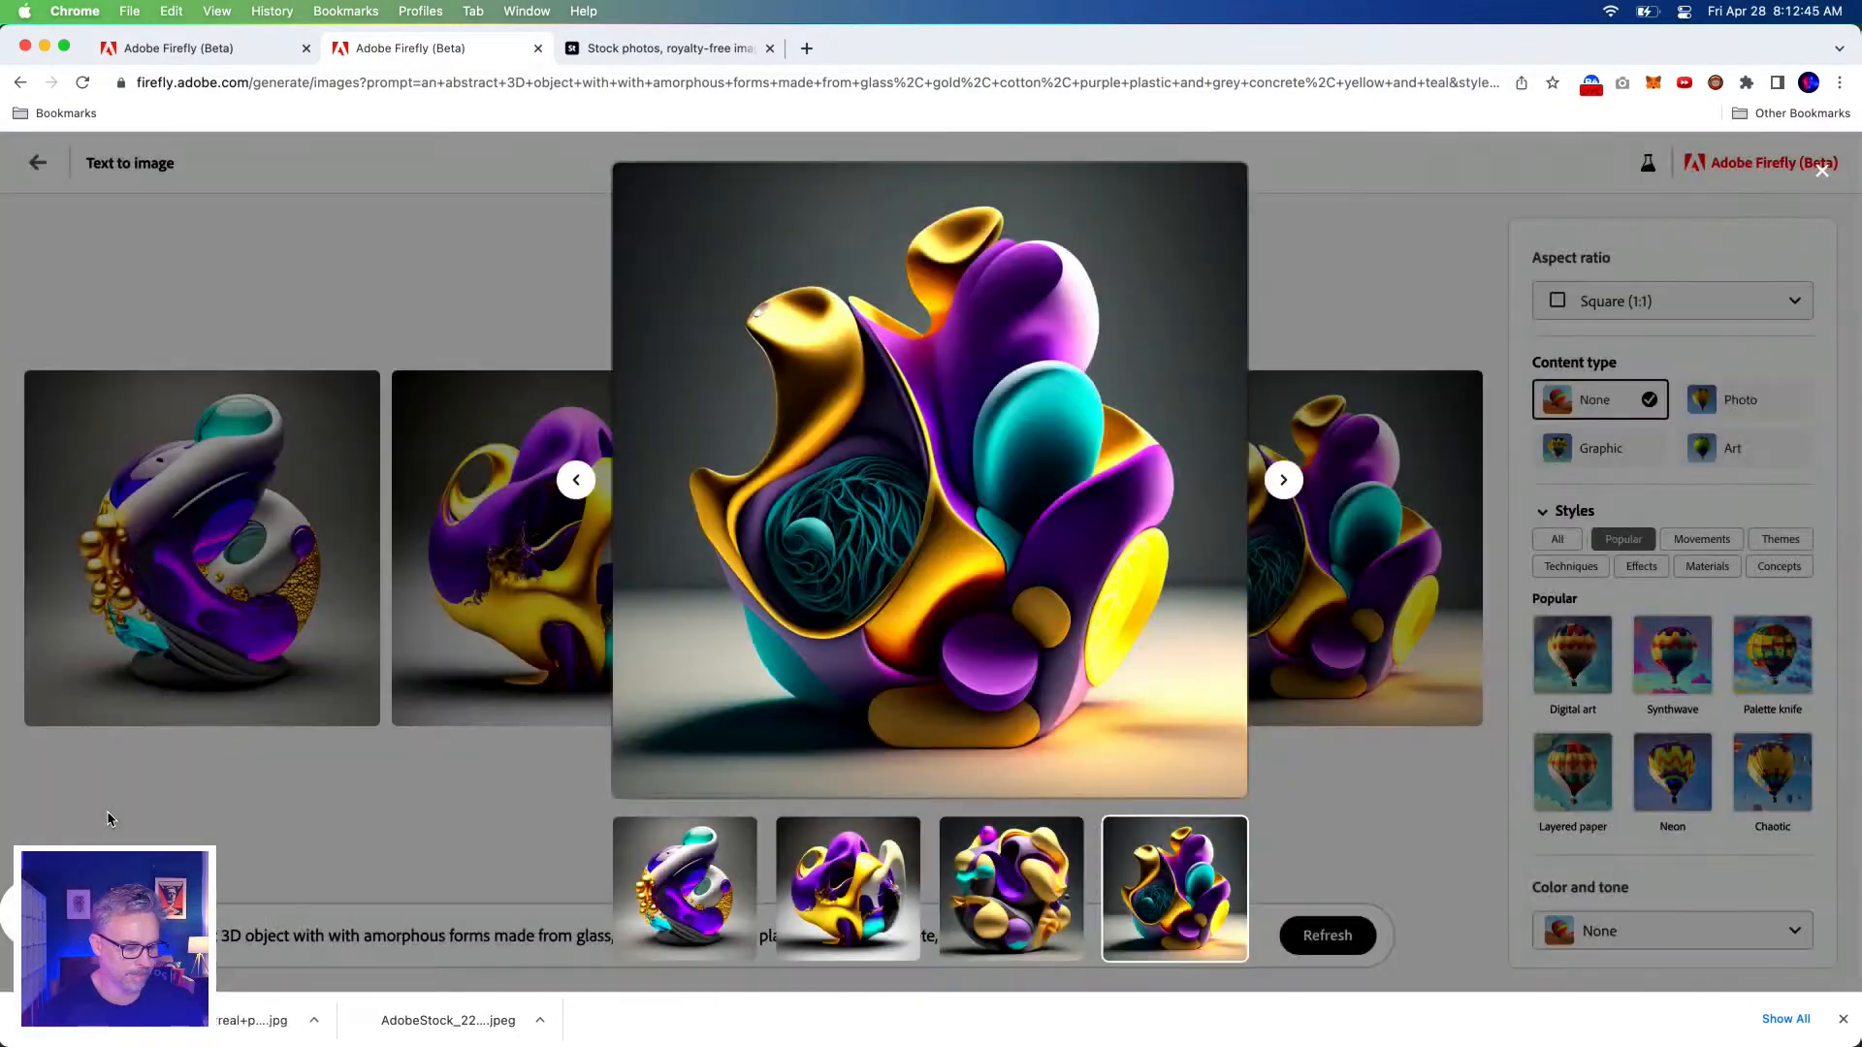
left_click(108, 813)
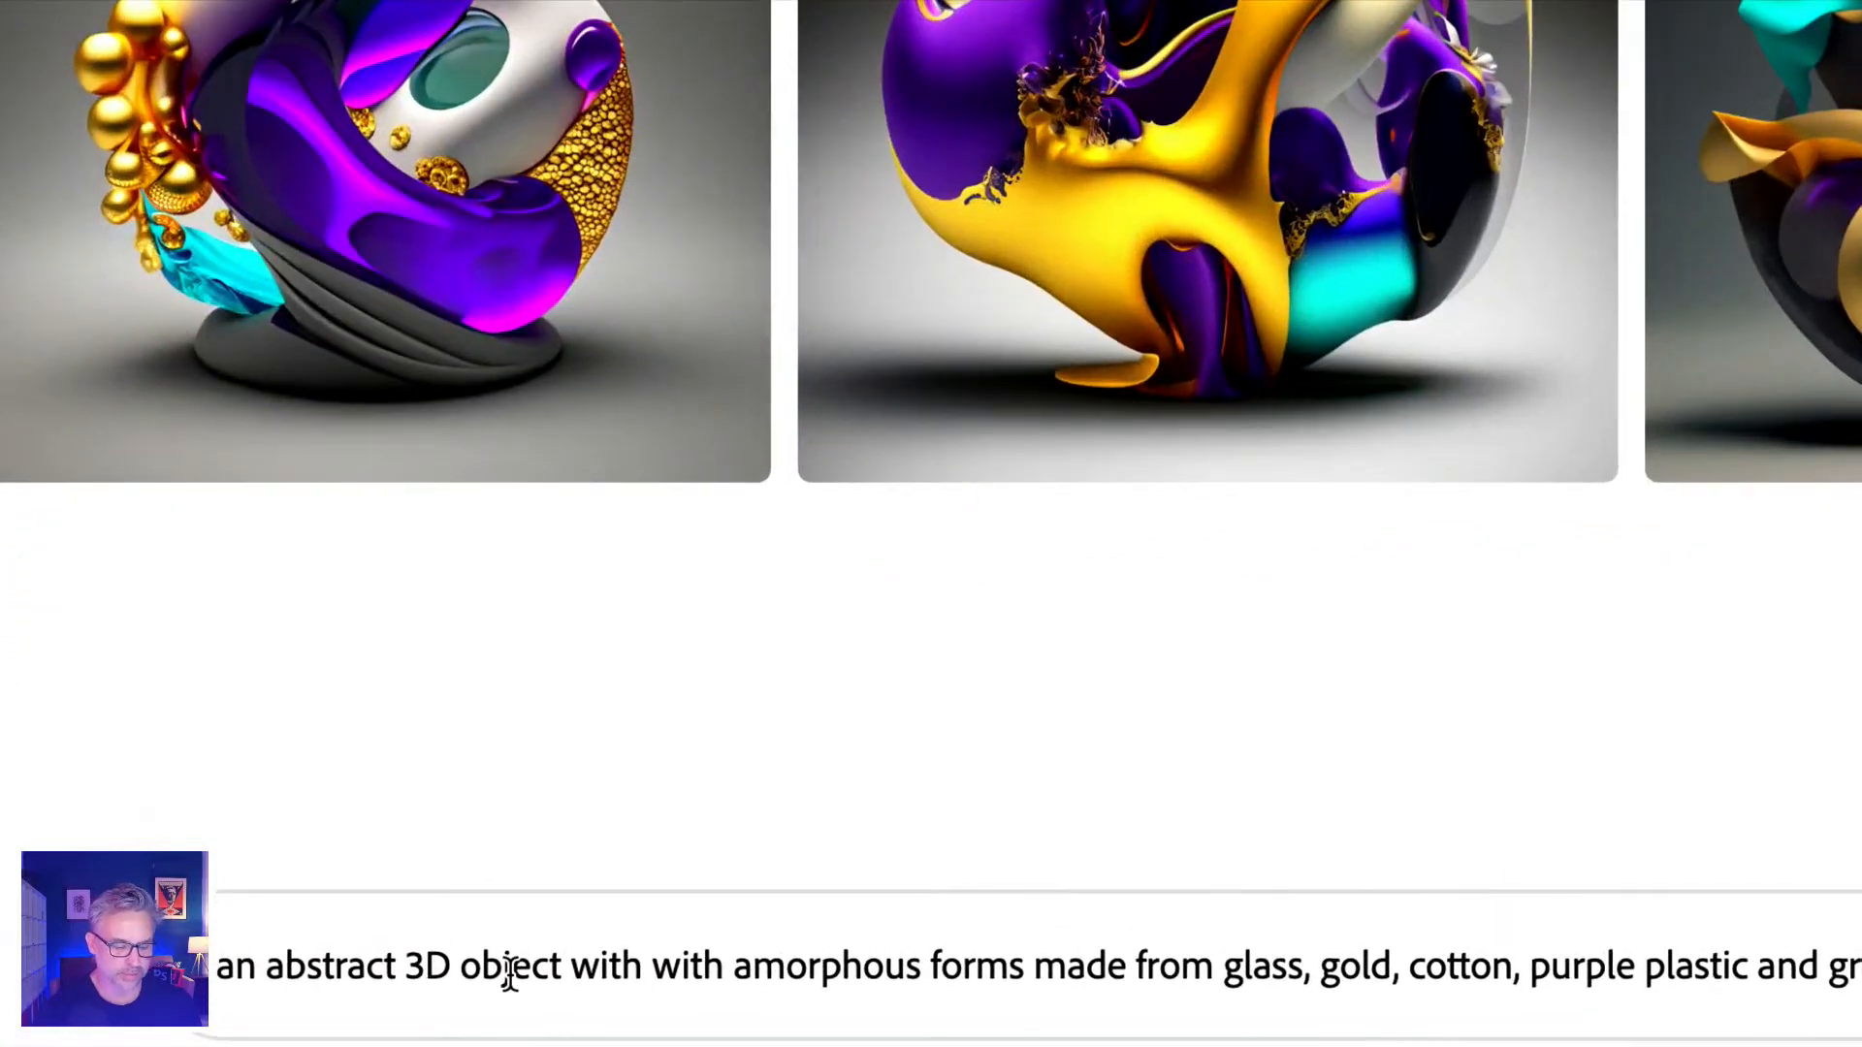
Replace 'object' with 'landscape' in the prompt and generate new images.
double_click(266, 938)
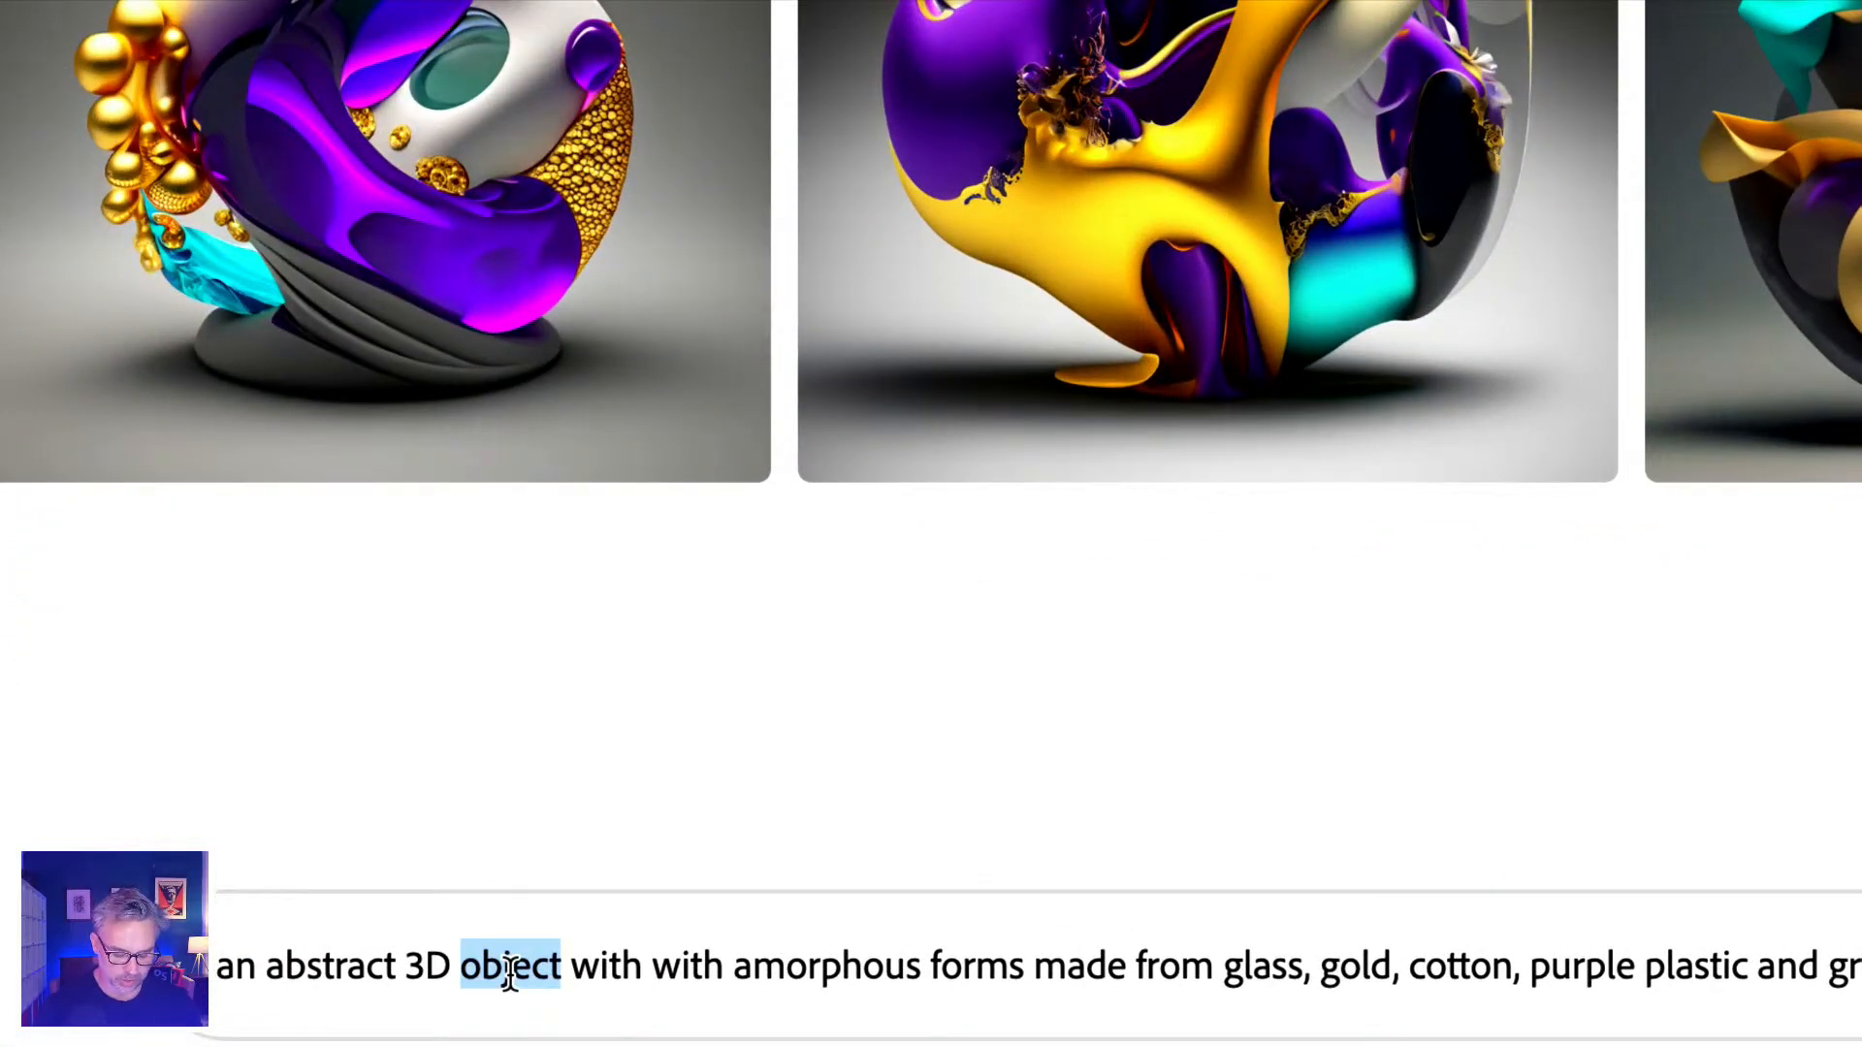
type("landscape")
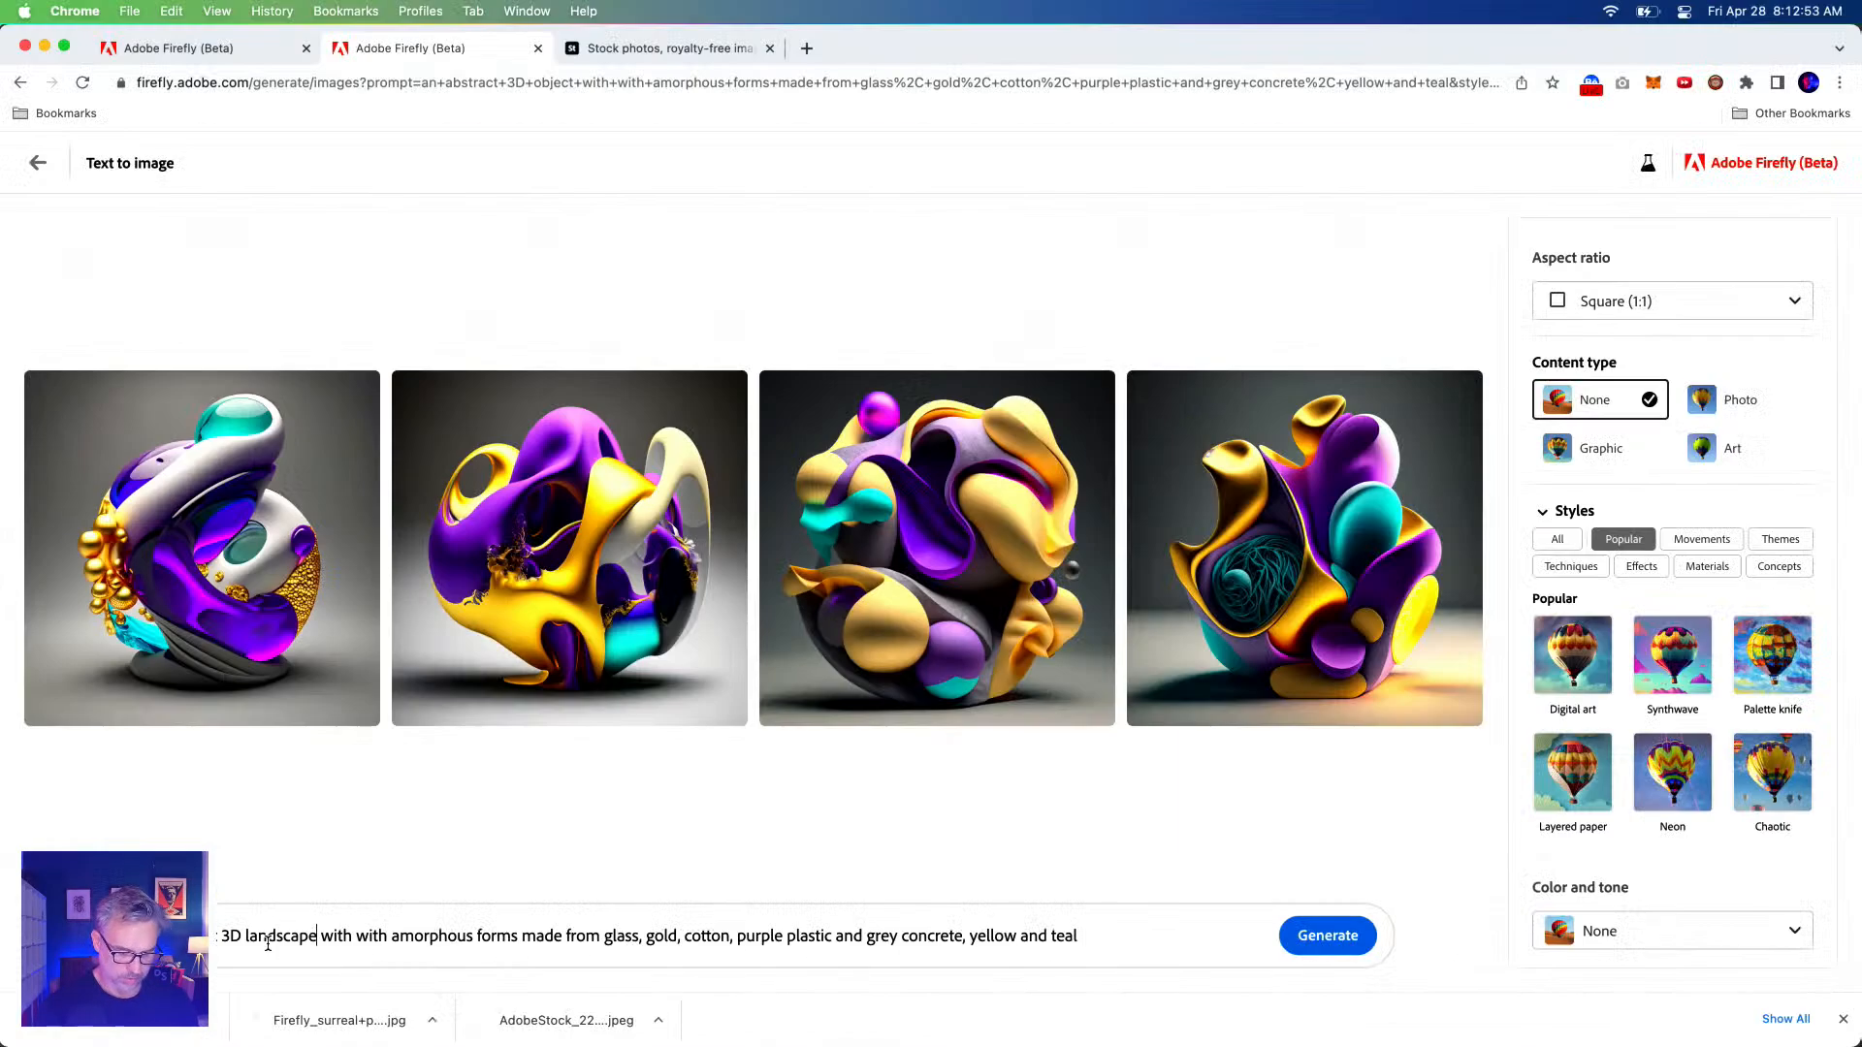
left_click(1304, 935)
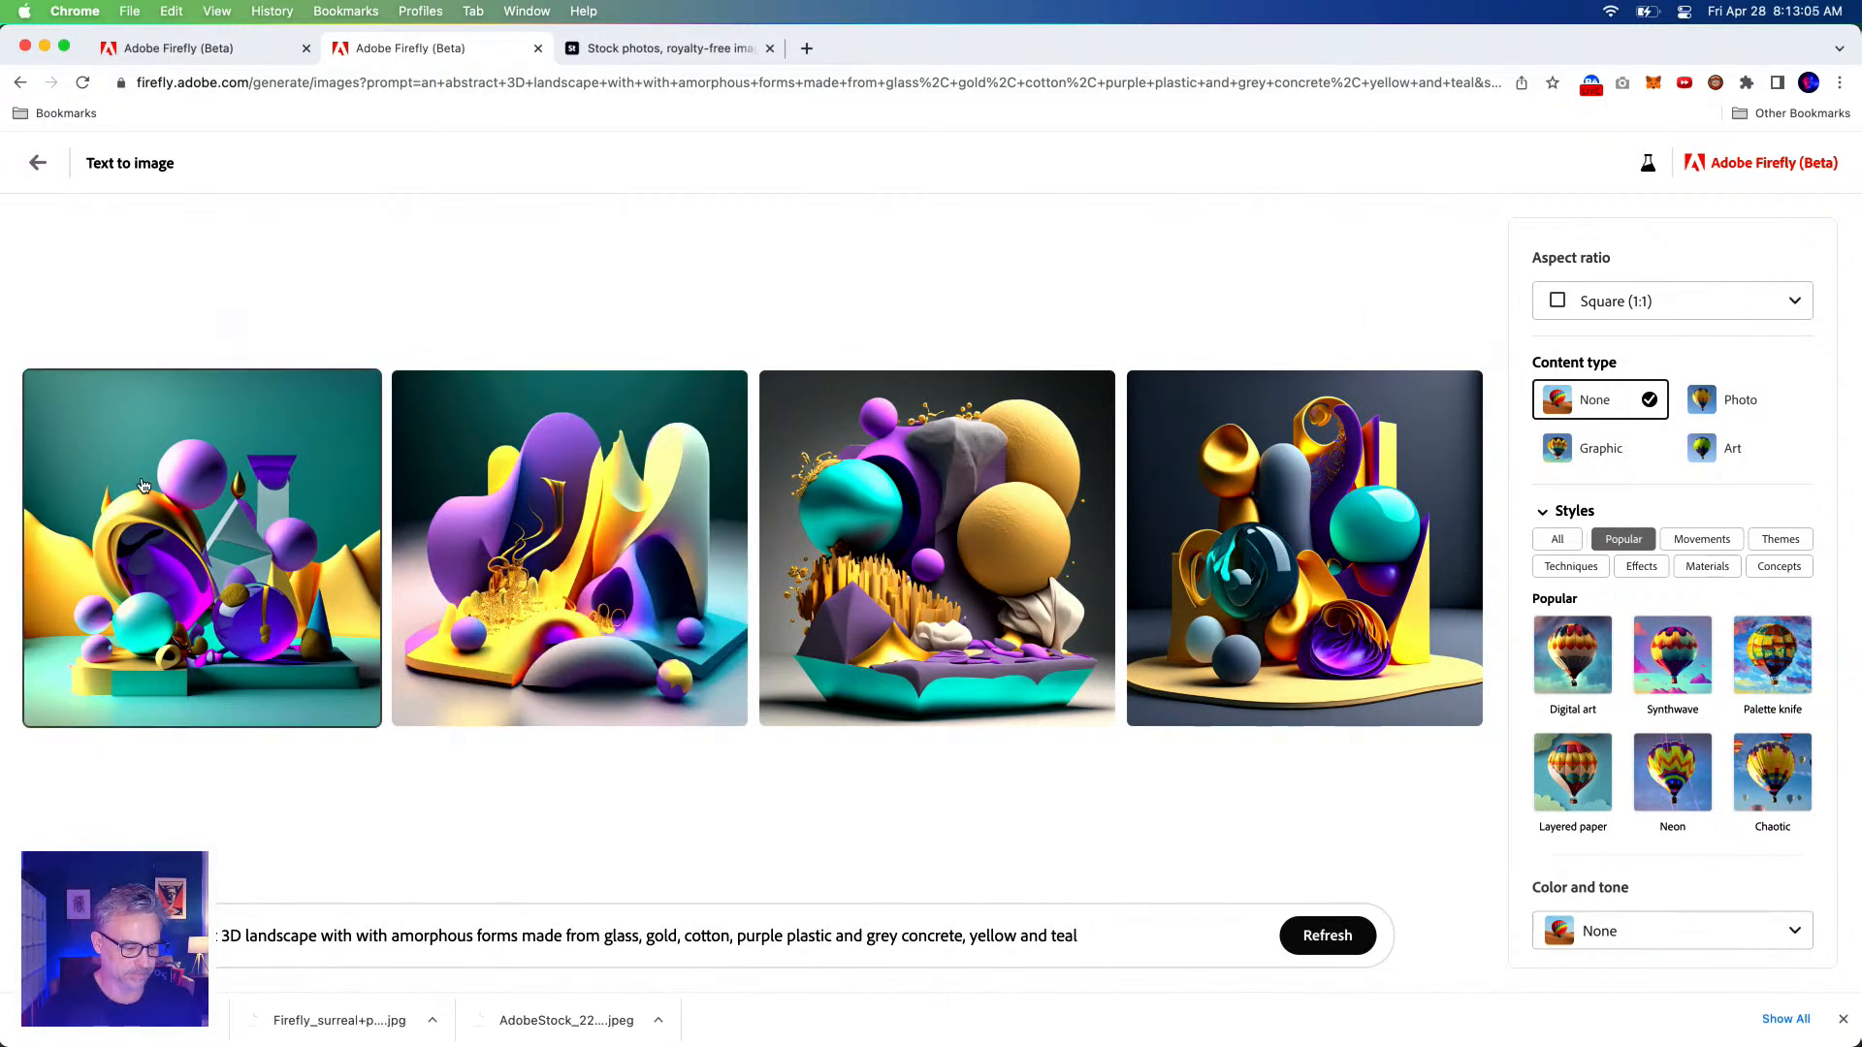
Download the third abstract landscape result from the enlarged preview.
left_click(173, 504)
key("Right")
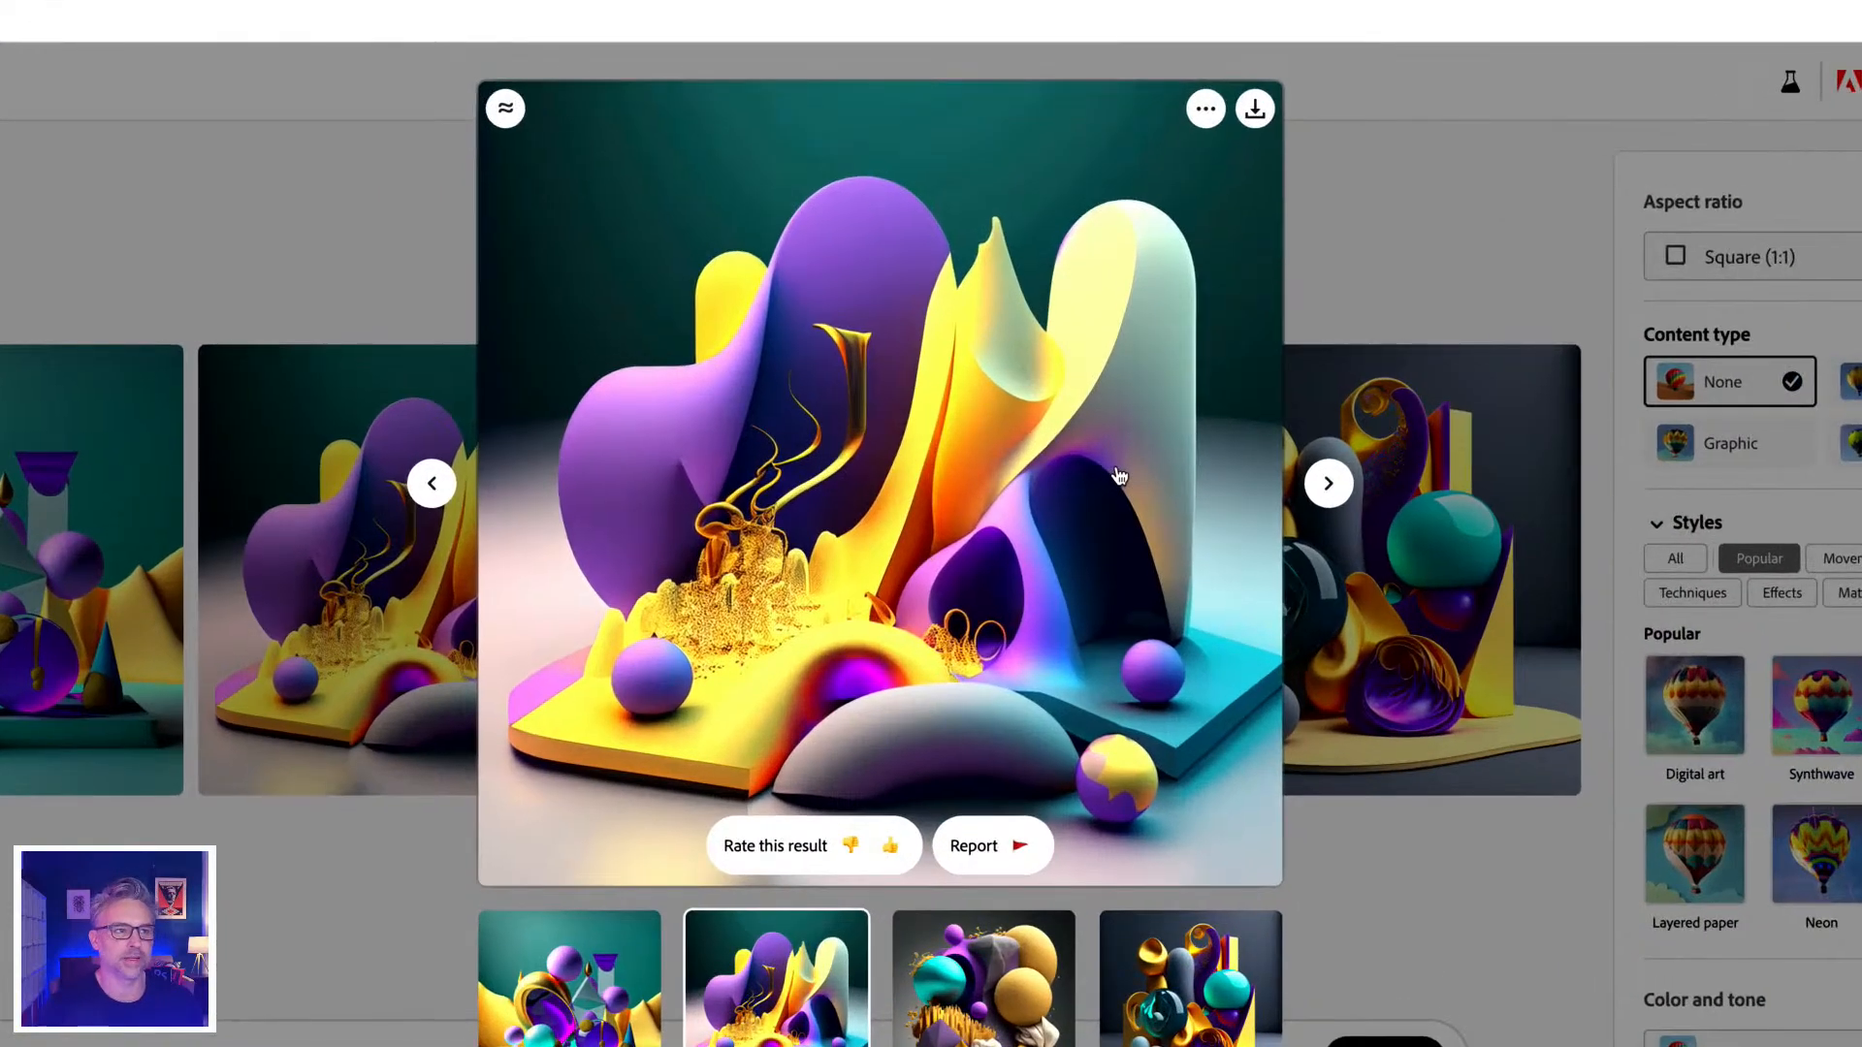
key("Right")
key("Right")
key("Left")
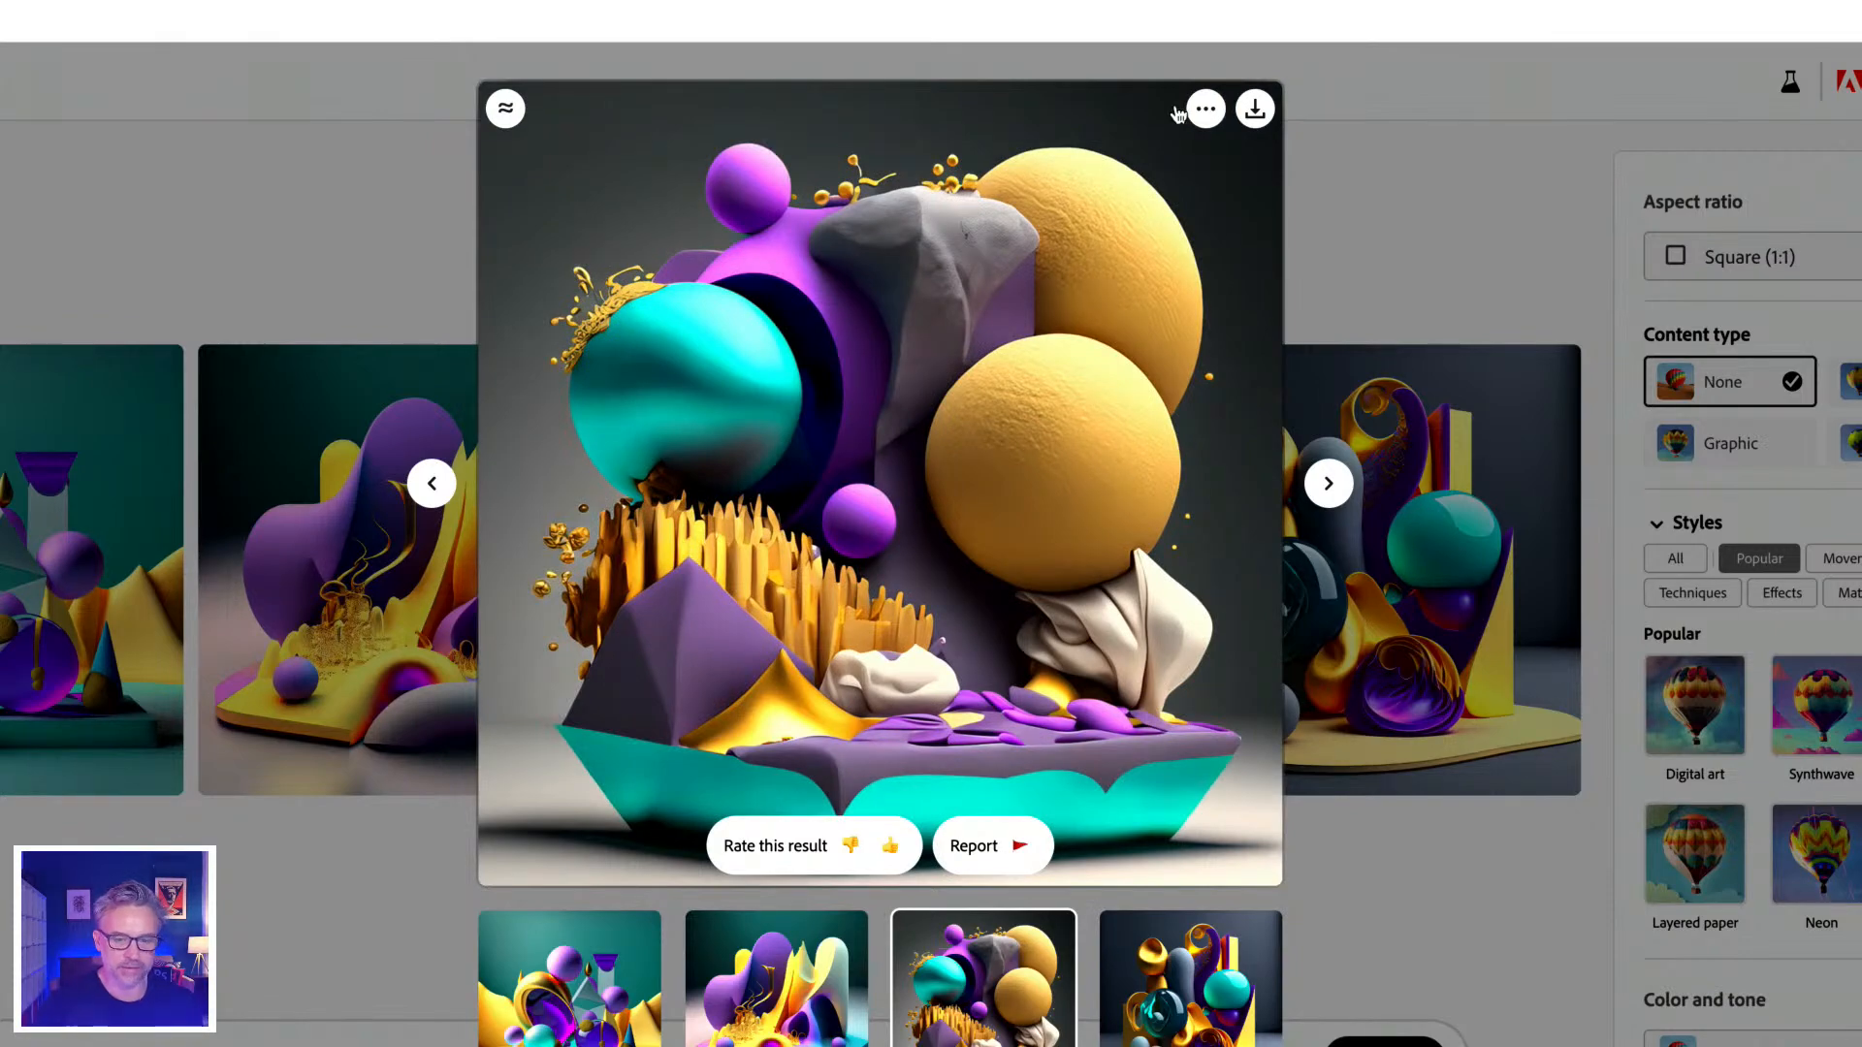
left_click(1255, 110)
left_click(1120, 869)
key("Escape")
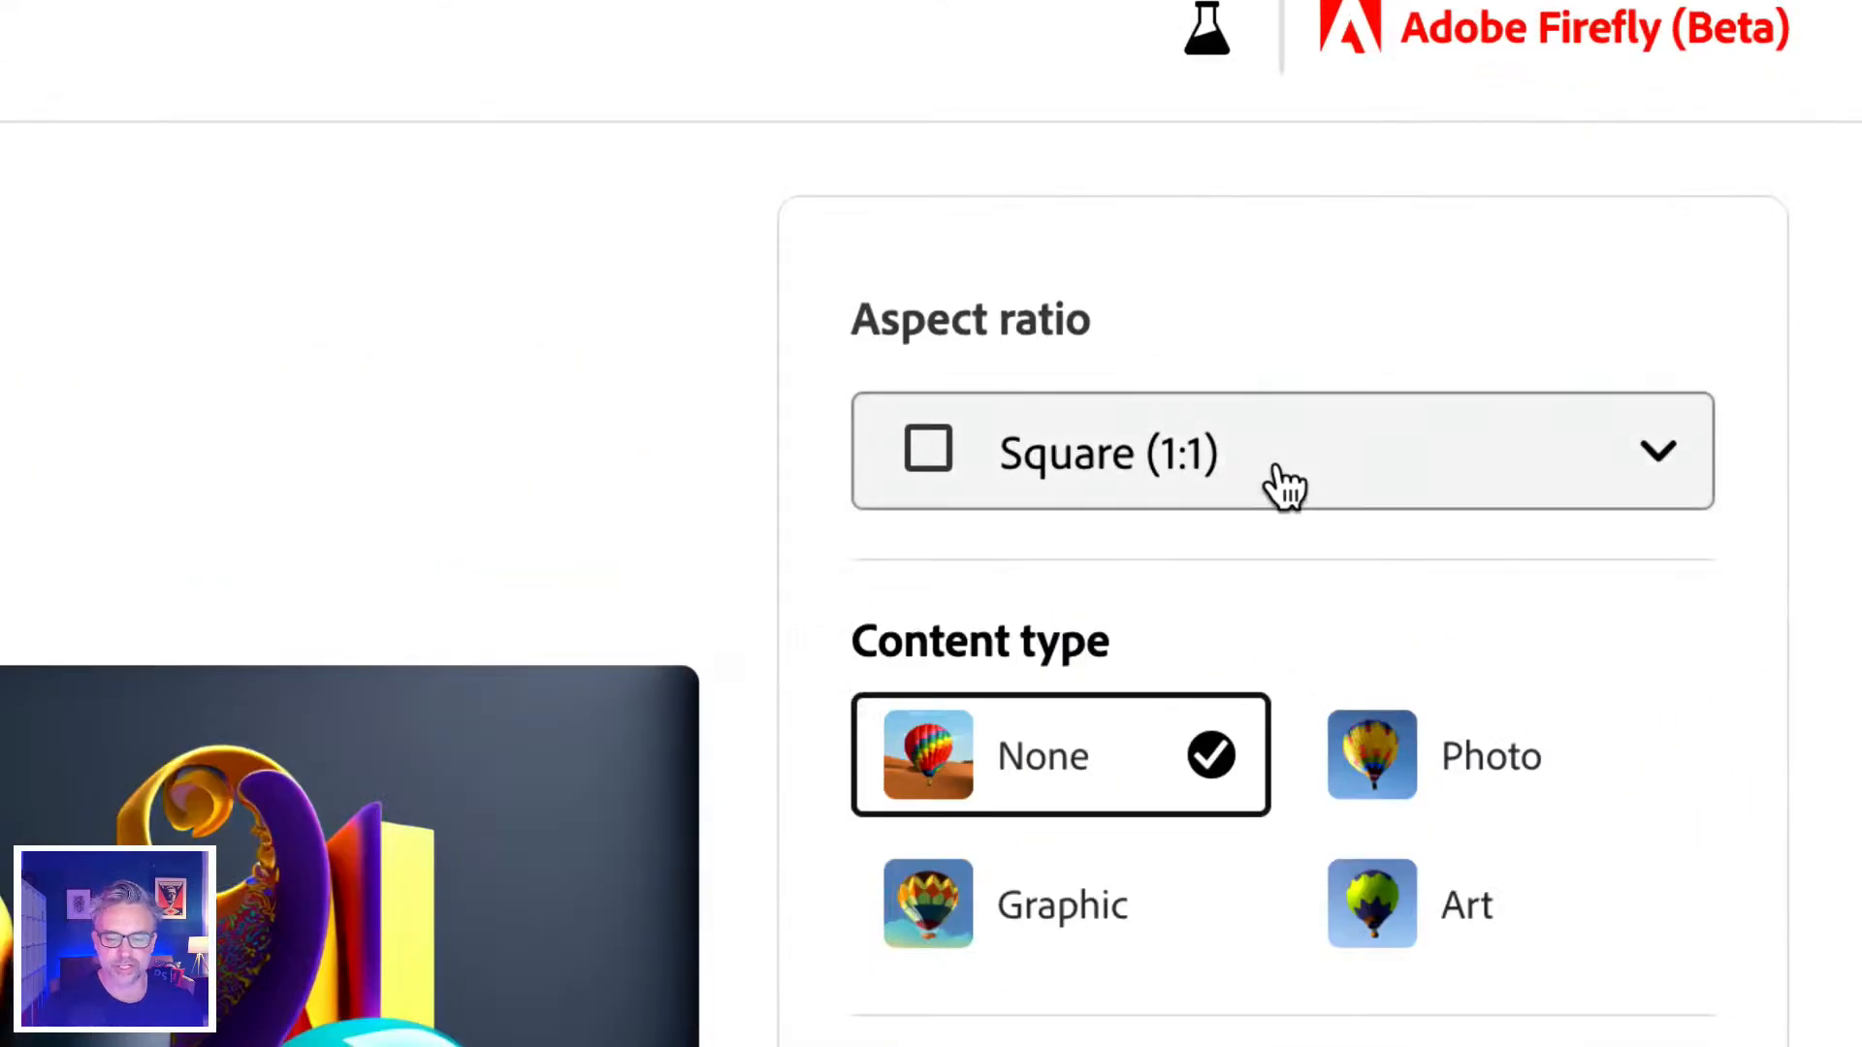
Switch to Widescreen (16:9) aspect ratio and apply the Synthwave style.
left_click(1273, 471)
left_click(1068, 960)
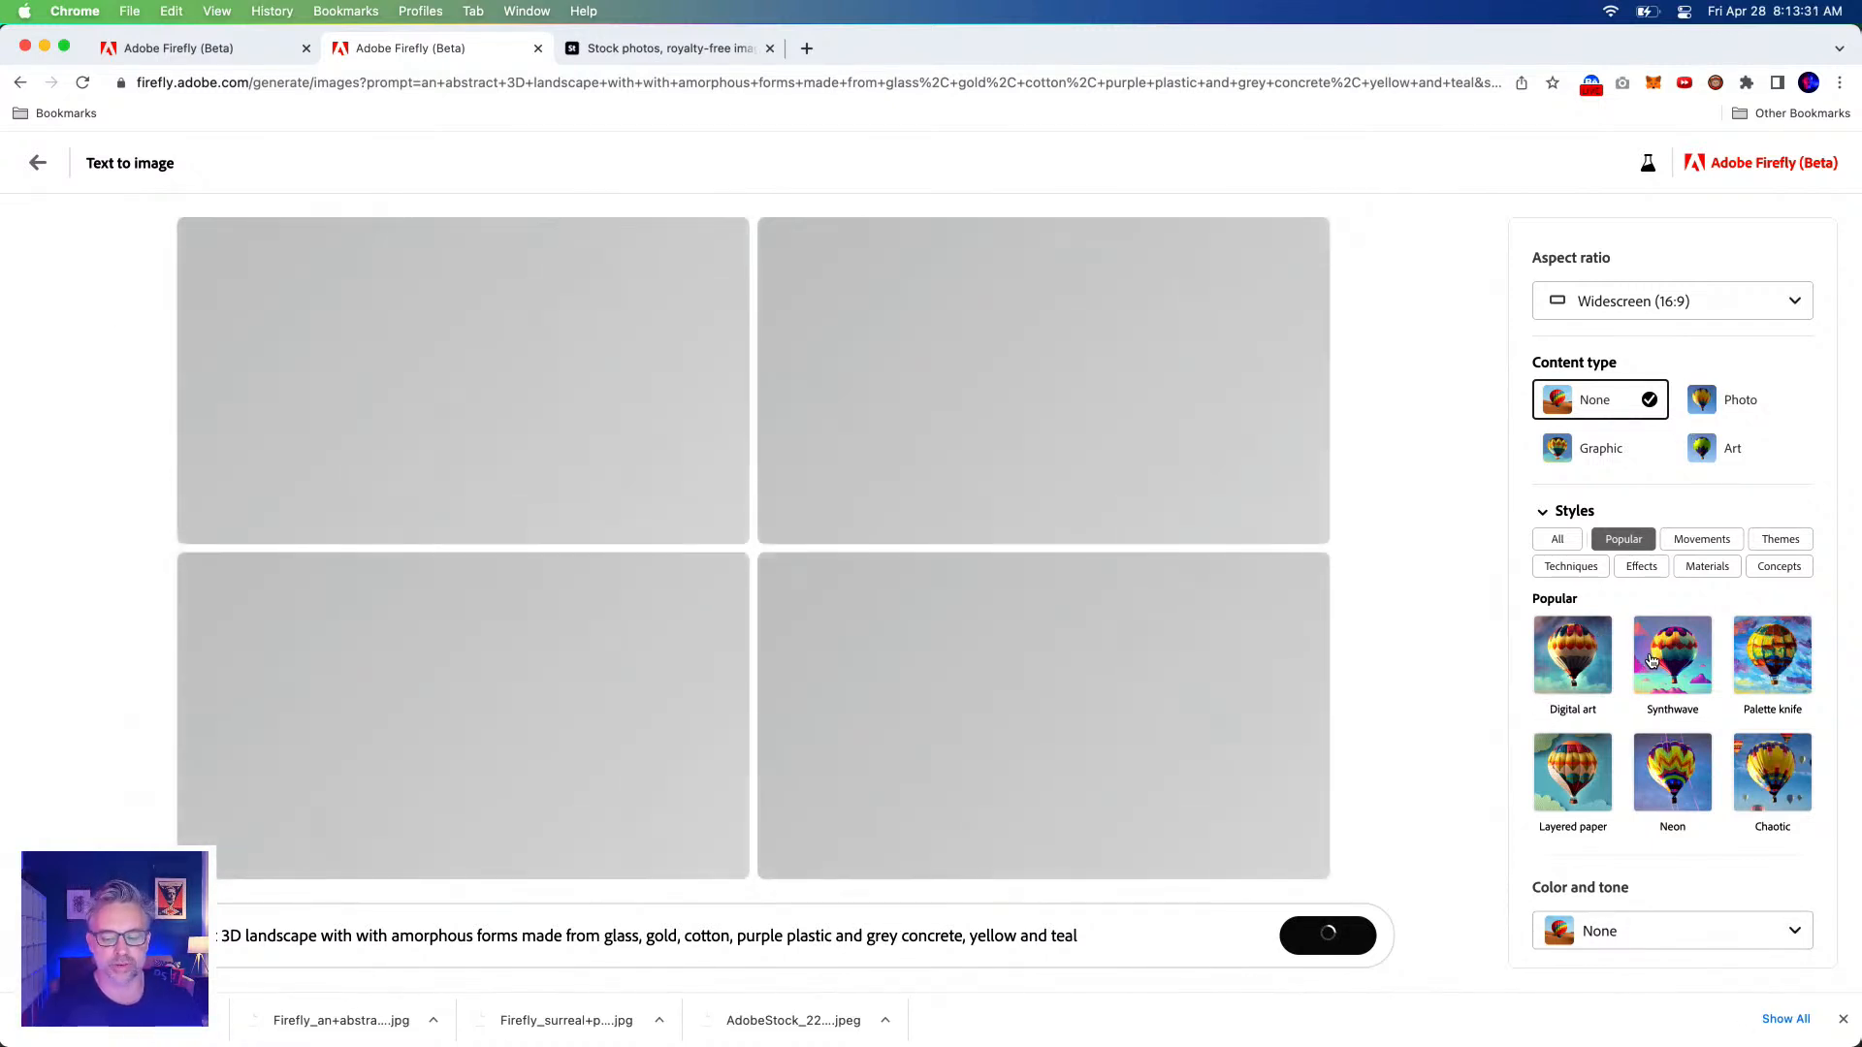
left_click(1652, 661)
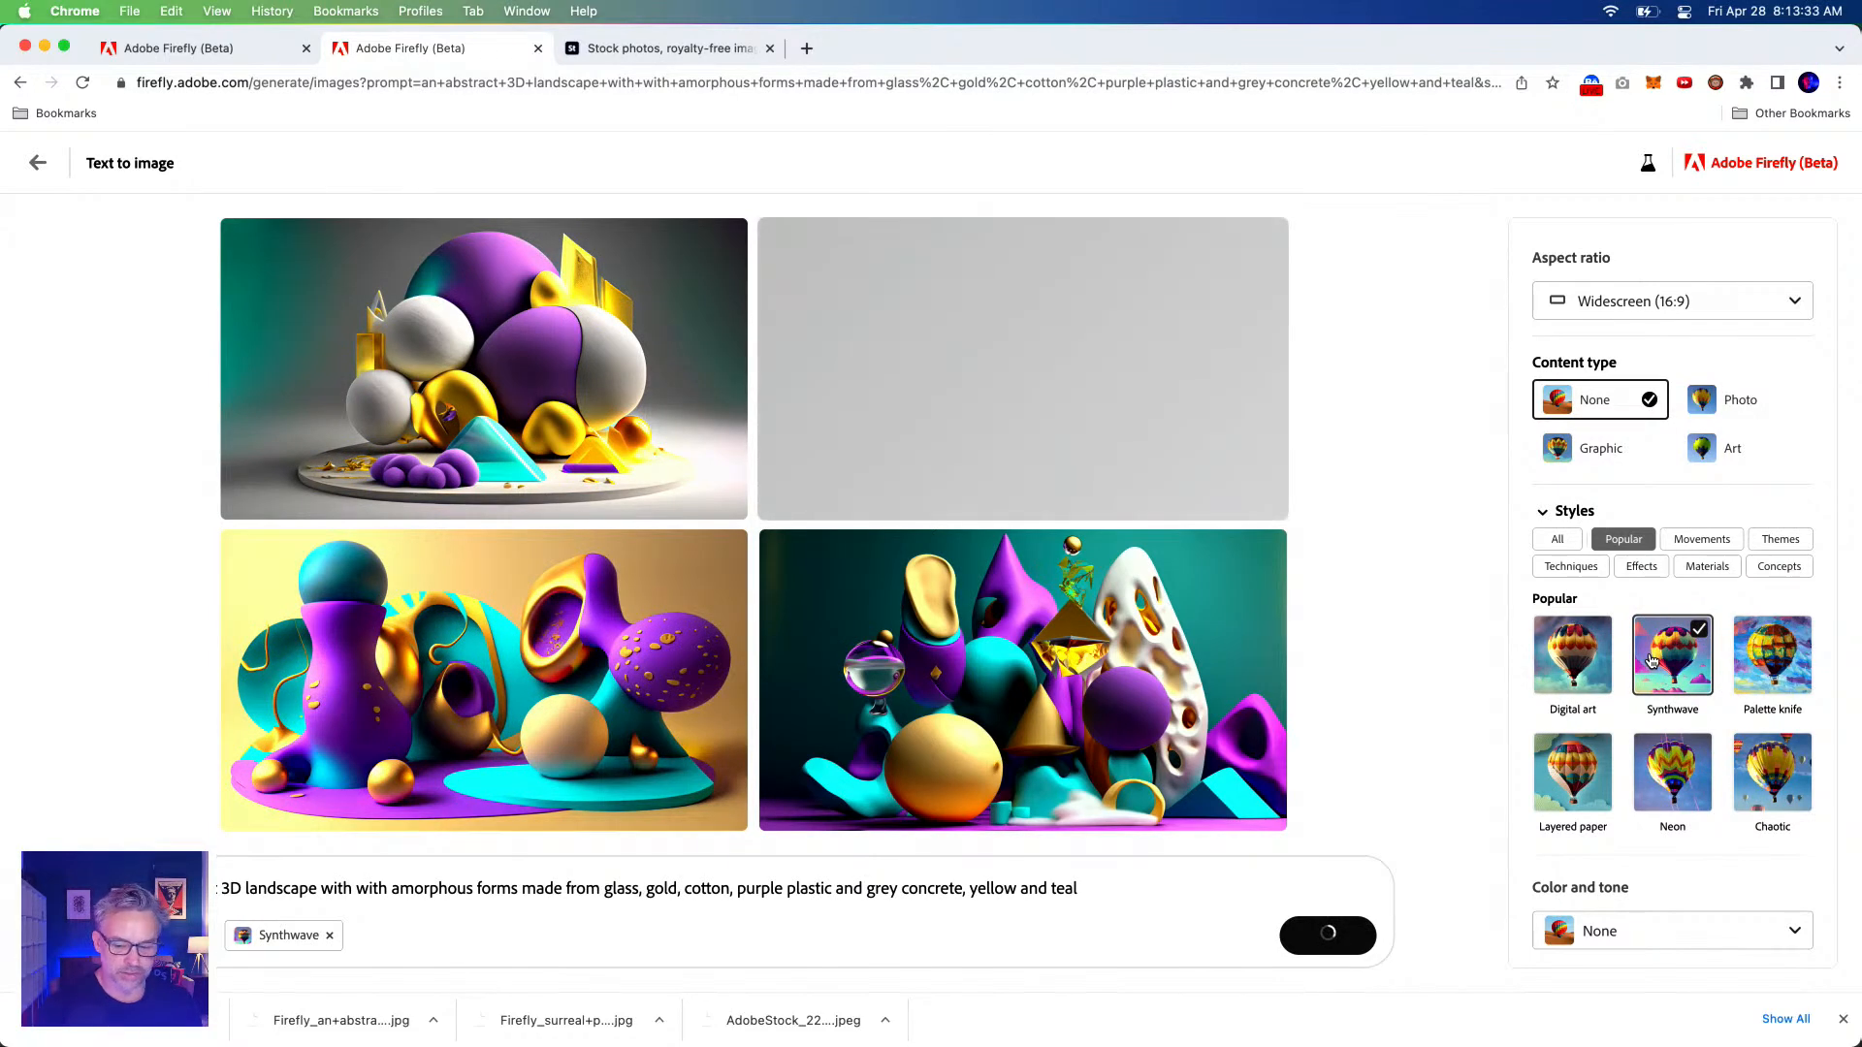
scroll(1651, 662, "down", 2)
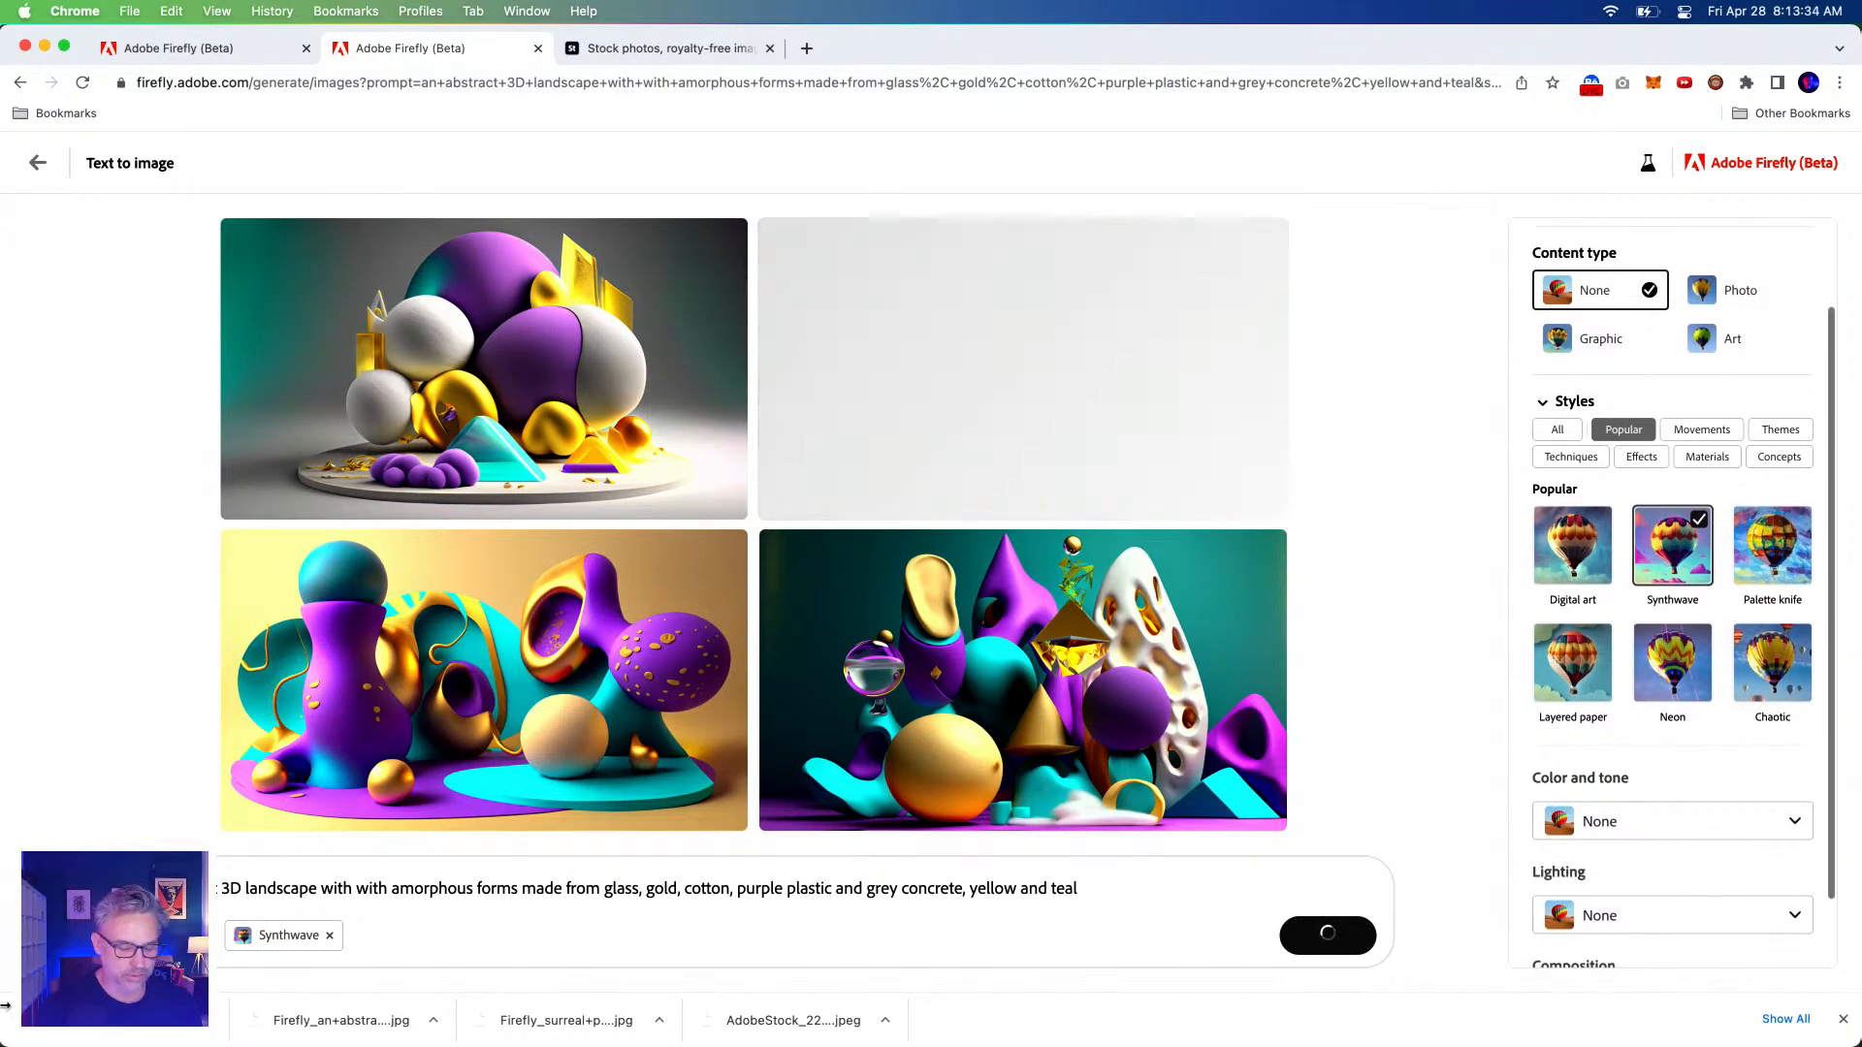
left_click(245, 888)
Expand the prompt to 'large landscape with with mountains, trees,', generate, and enlarge the first result.
type("large landscape")
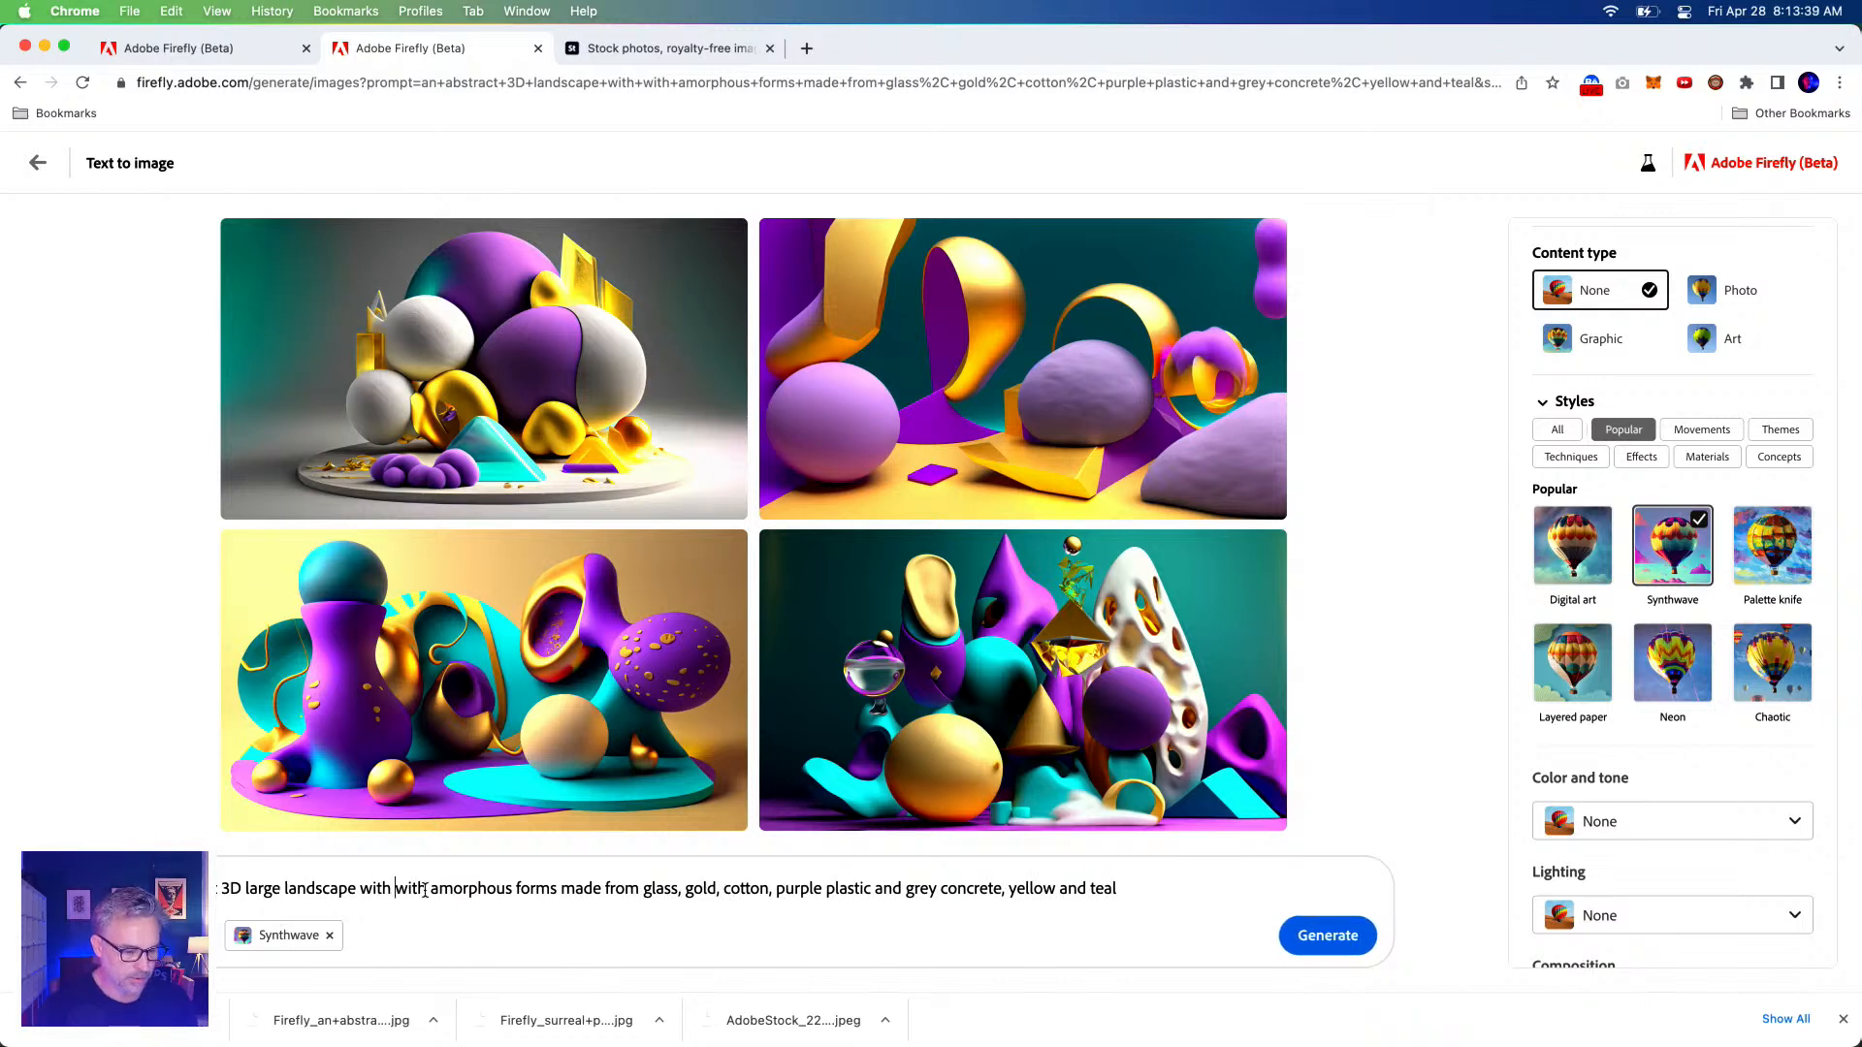
type(" with with mountains")
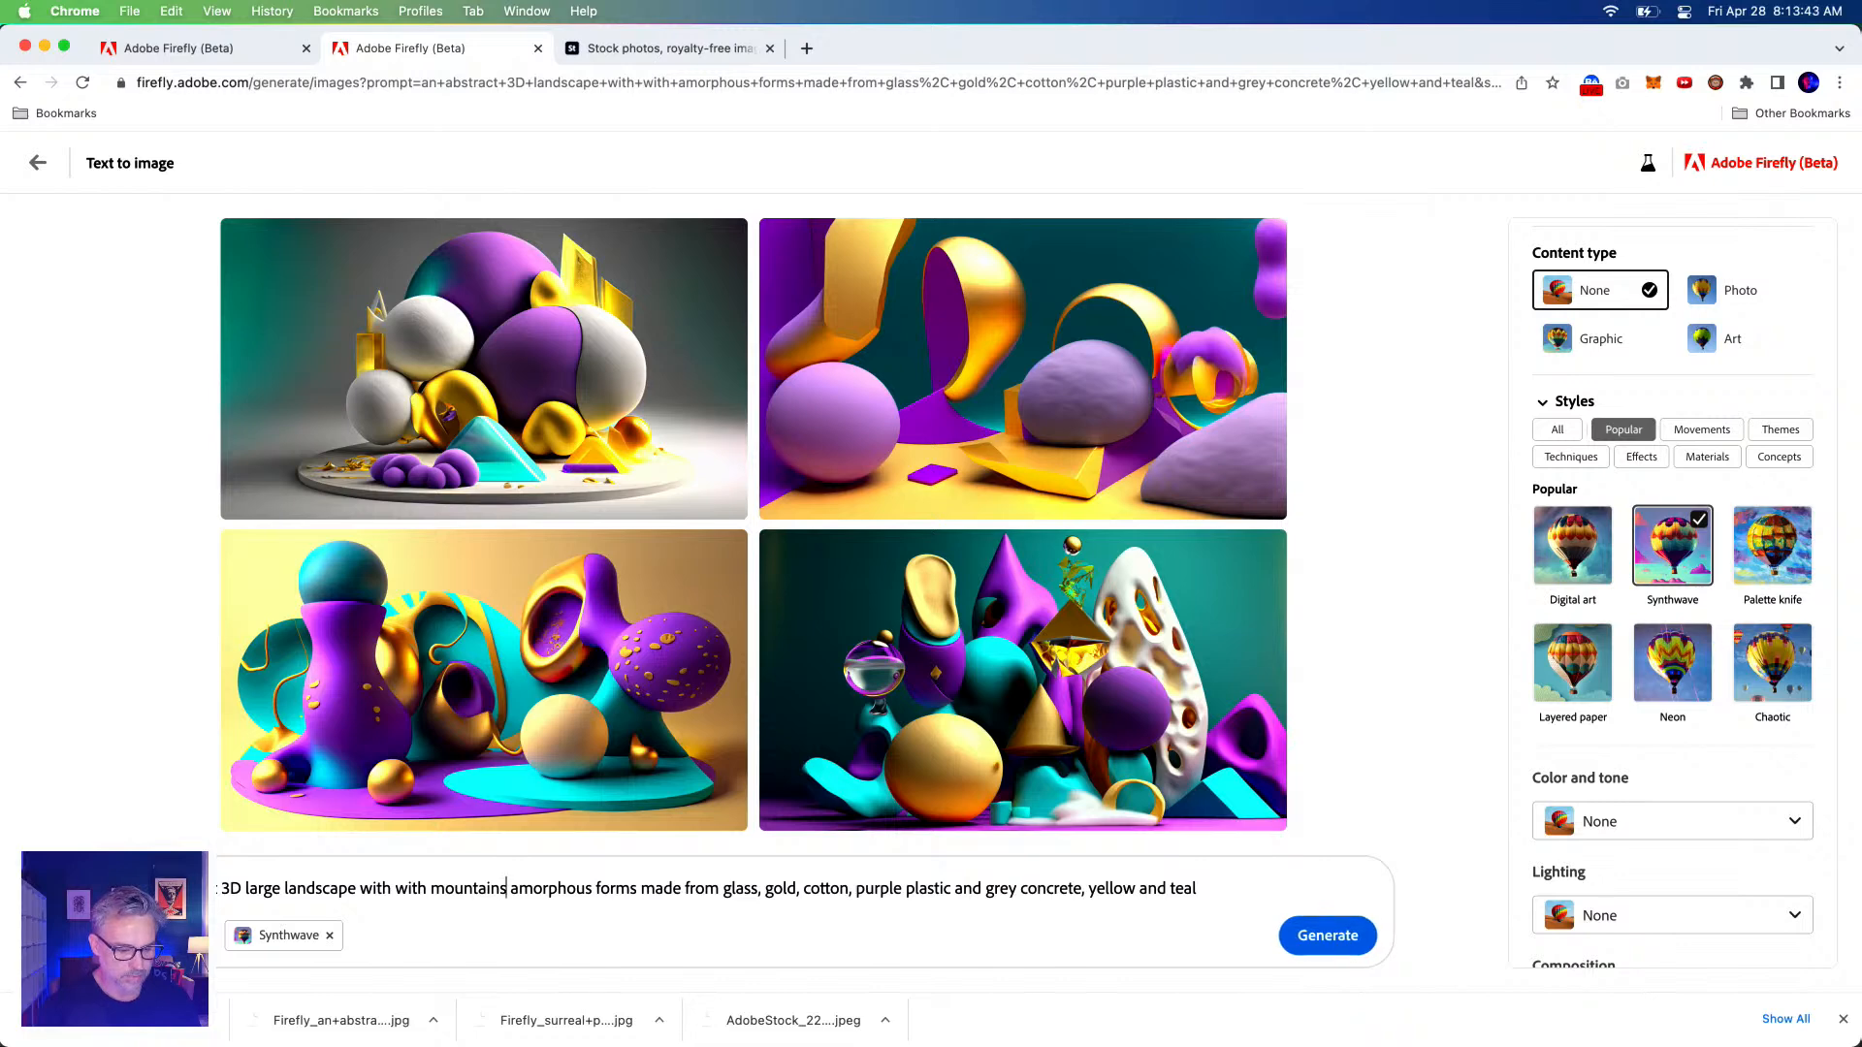
type(", trees,")
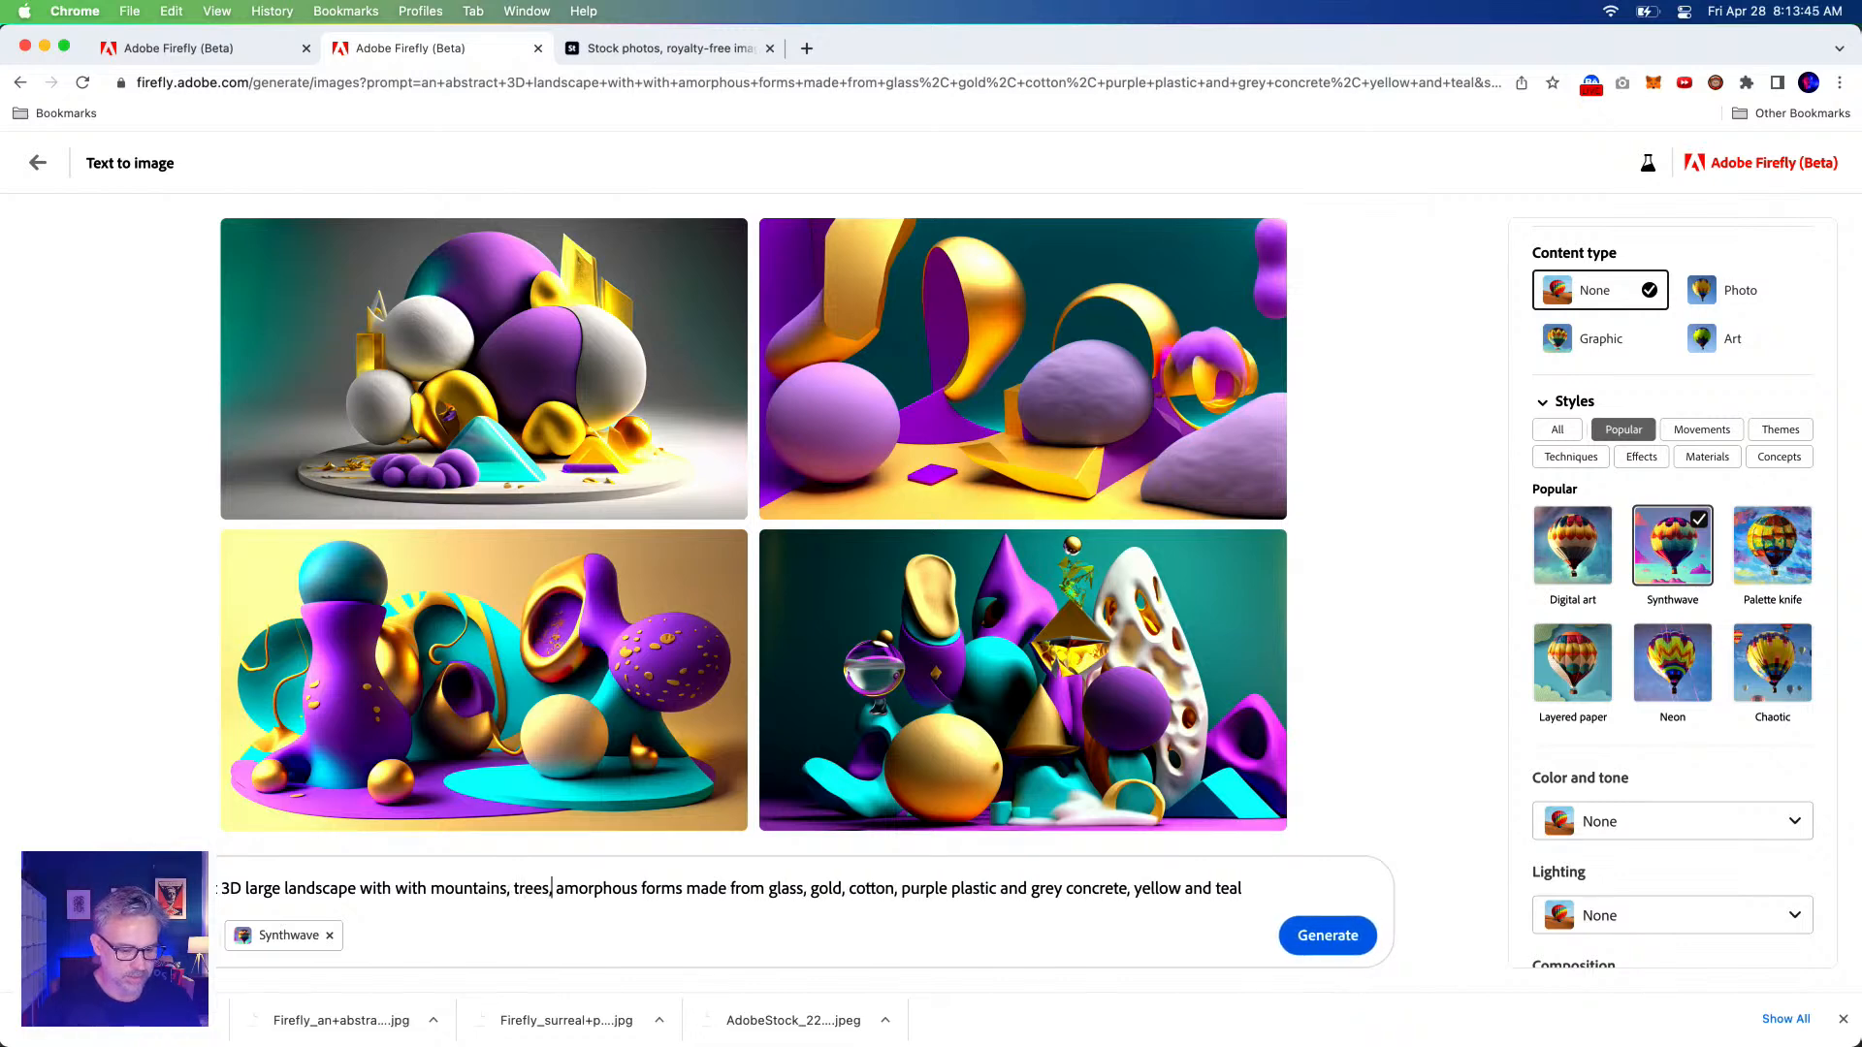
left_click(1324, 936)
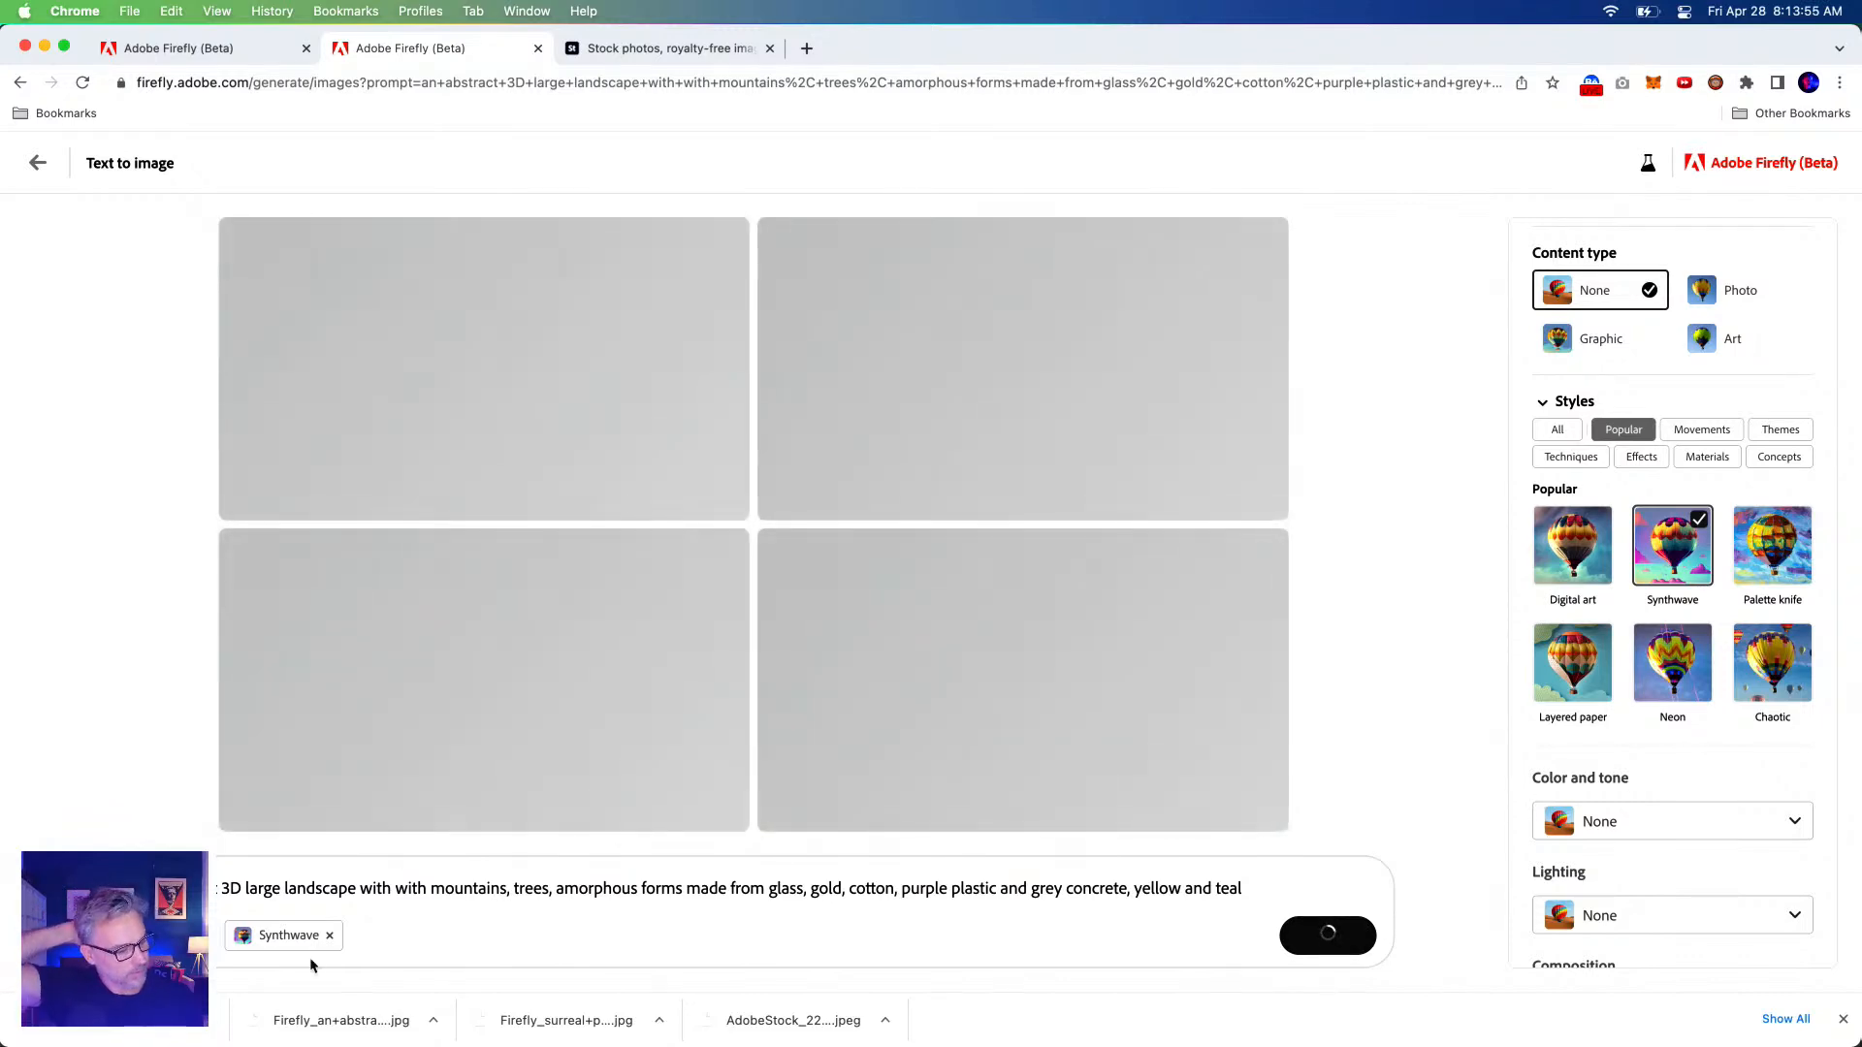
scroll(1729, 579, "down", 2)
scroll(1729, 579, "up", 4)
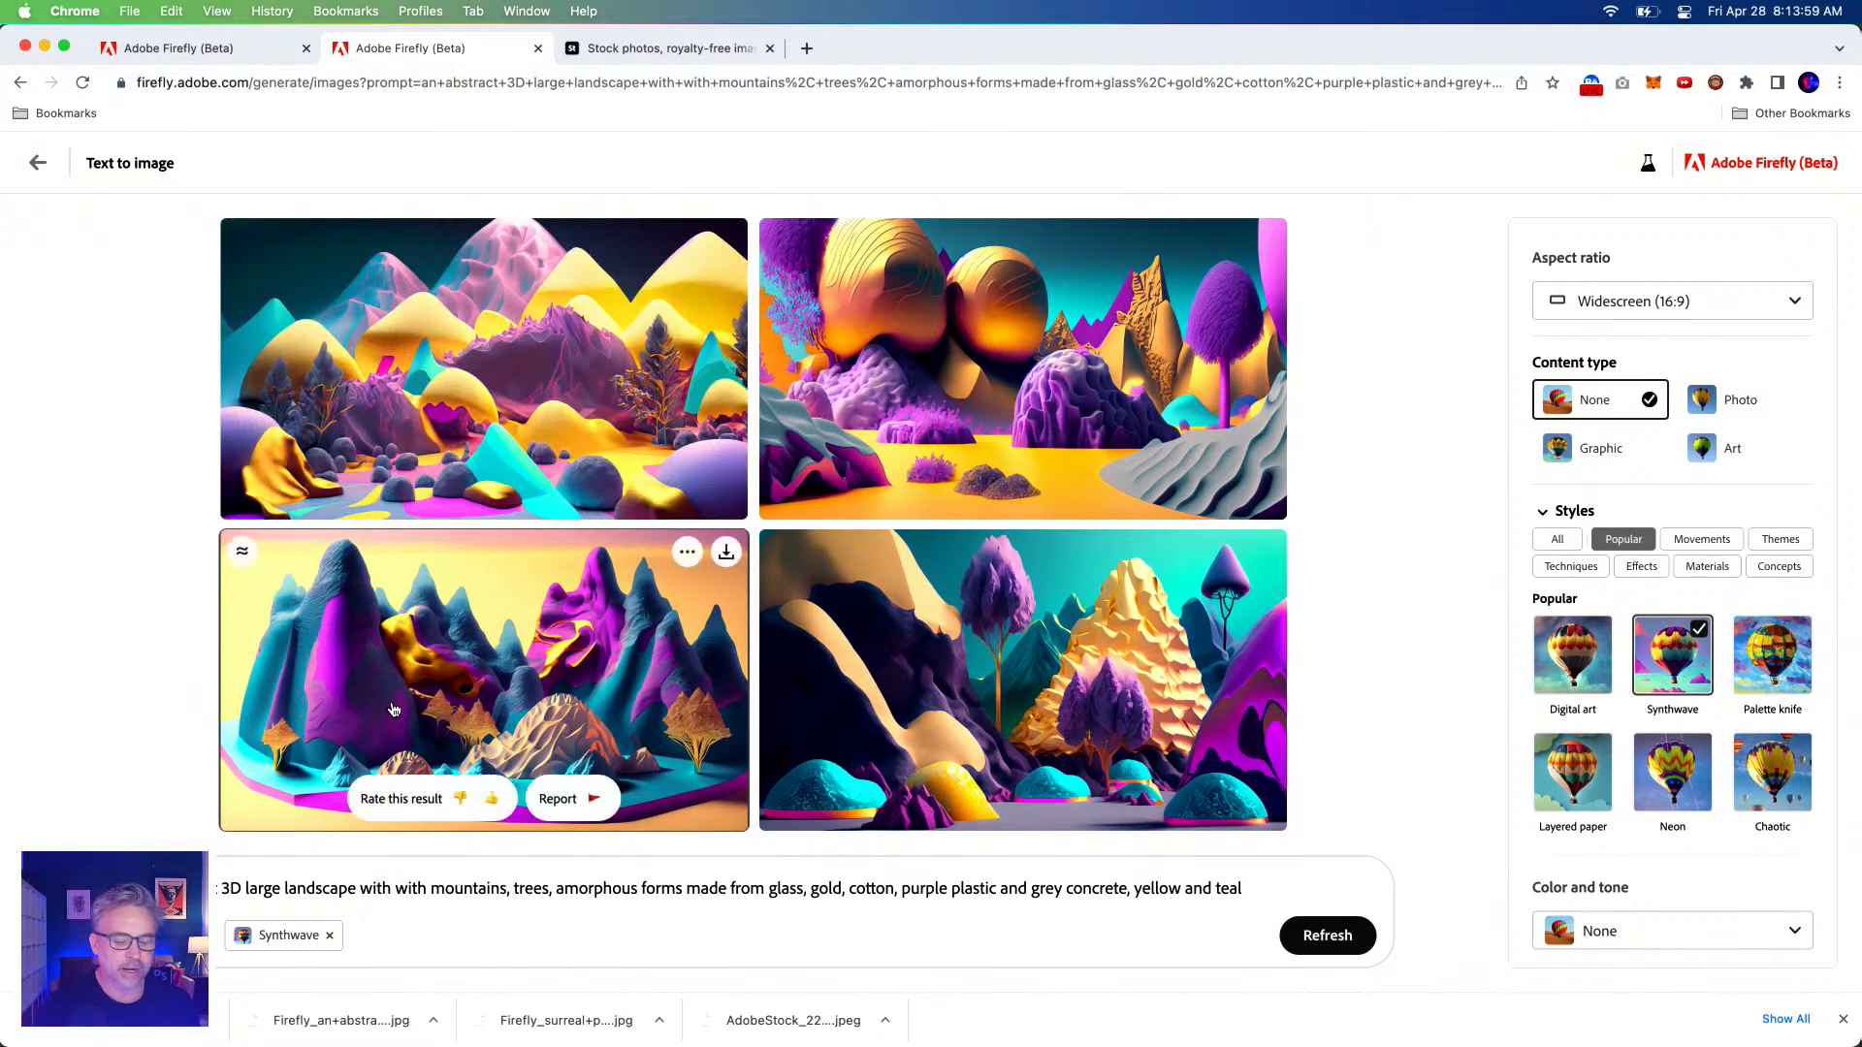
left_click(379, 366)
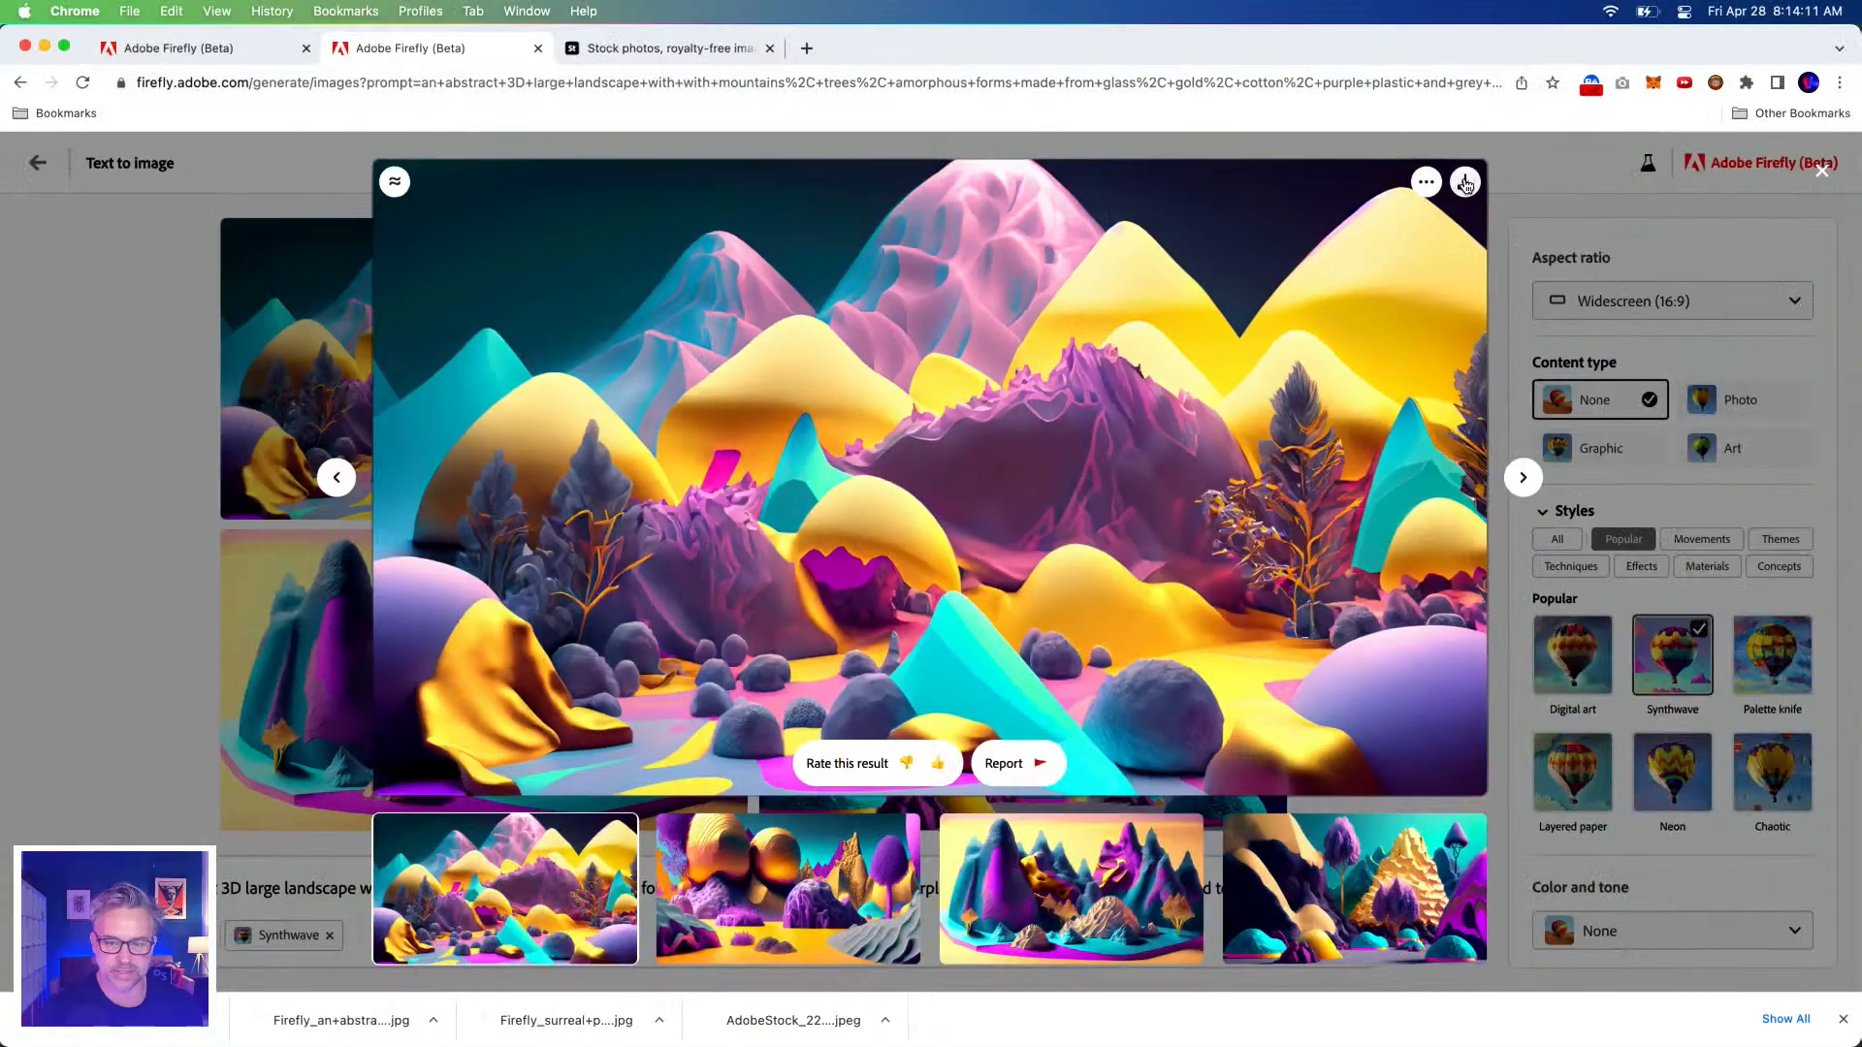
Download the enlarged landscape and another result from the grid.
left_click(1465, 180)
left_click(1132, 795)
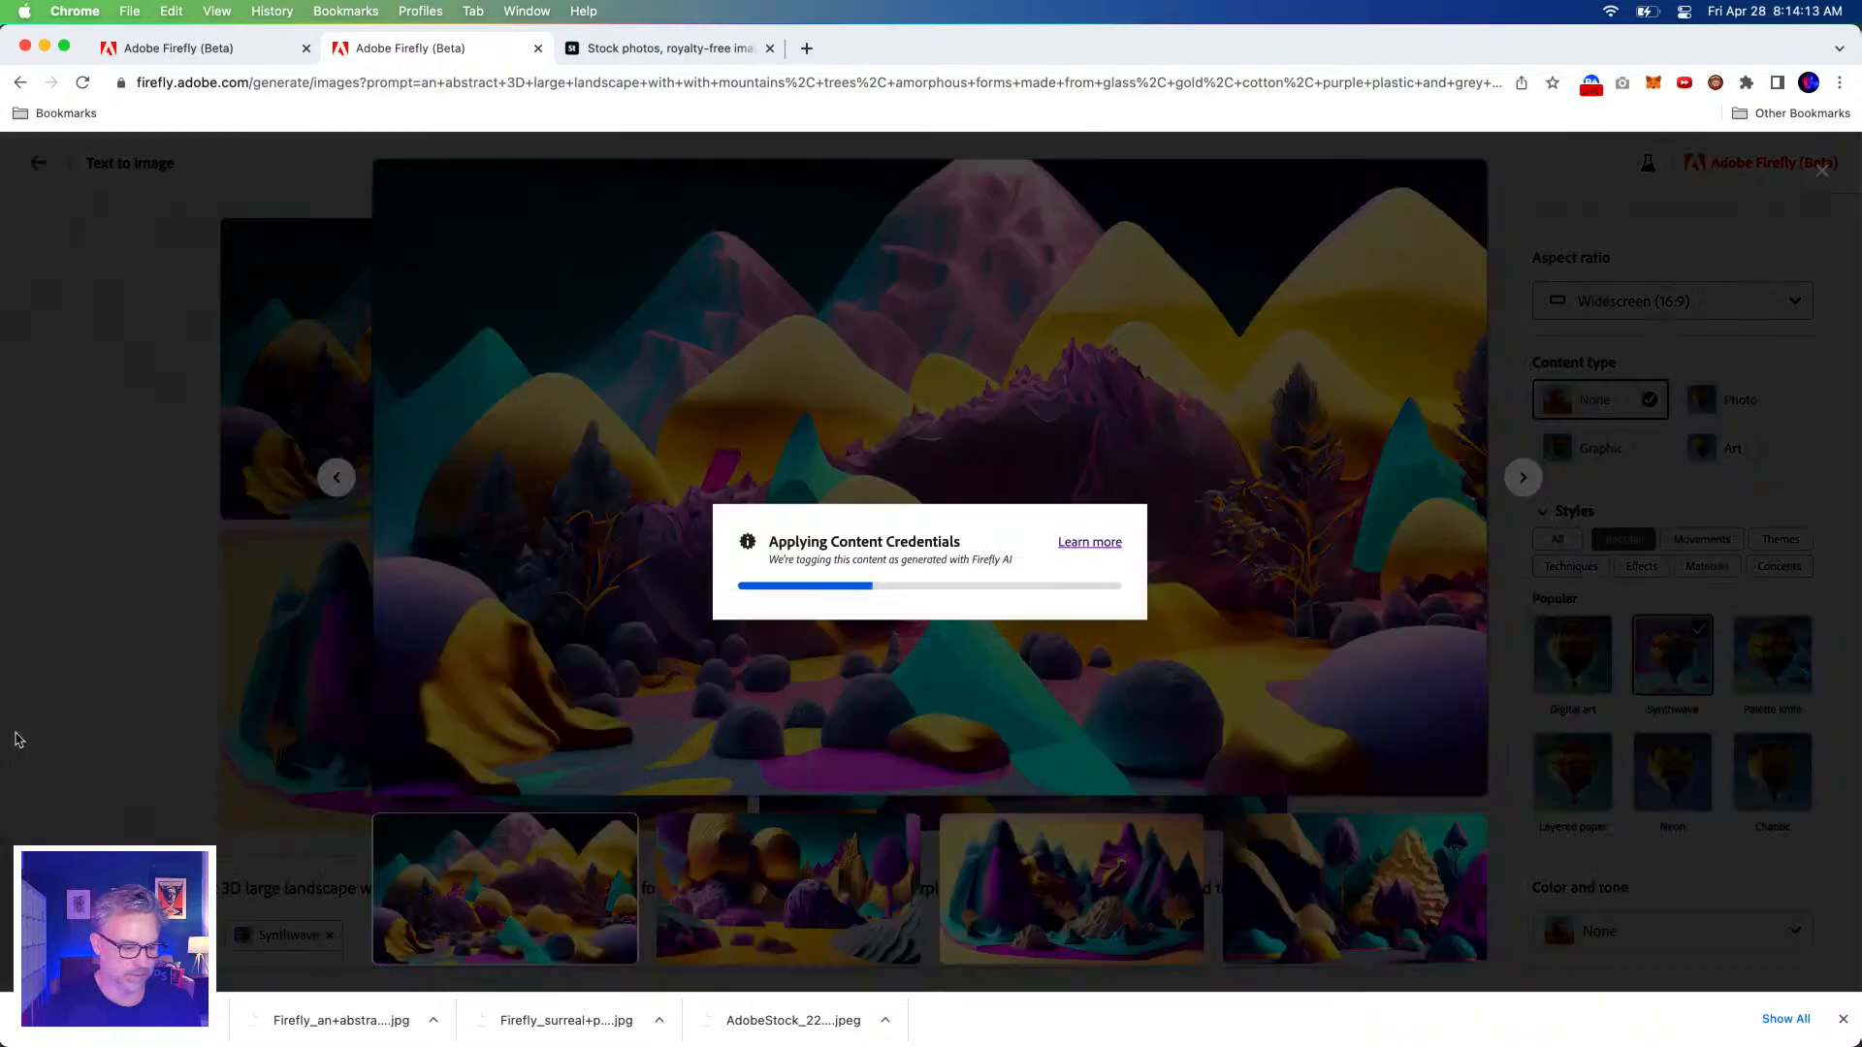
left_click(64, 733)
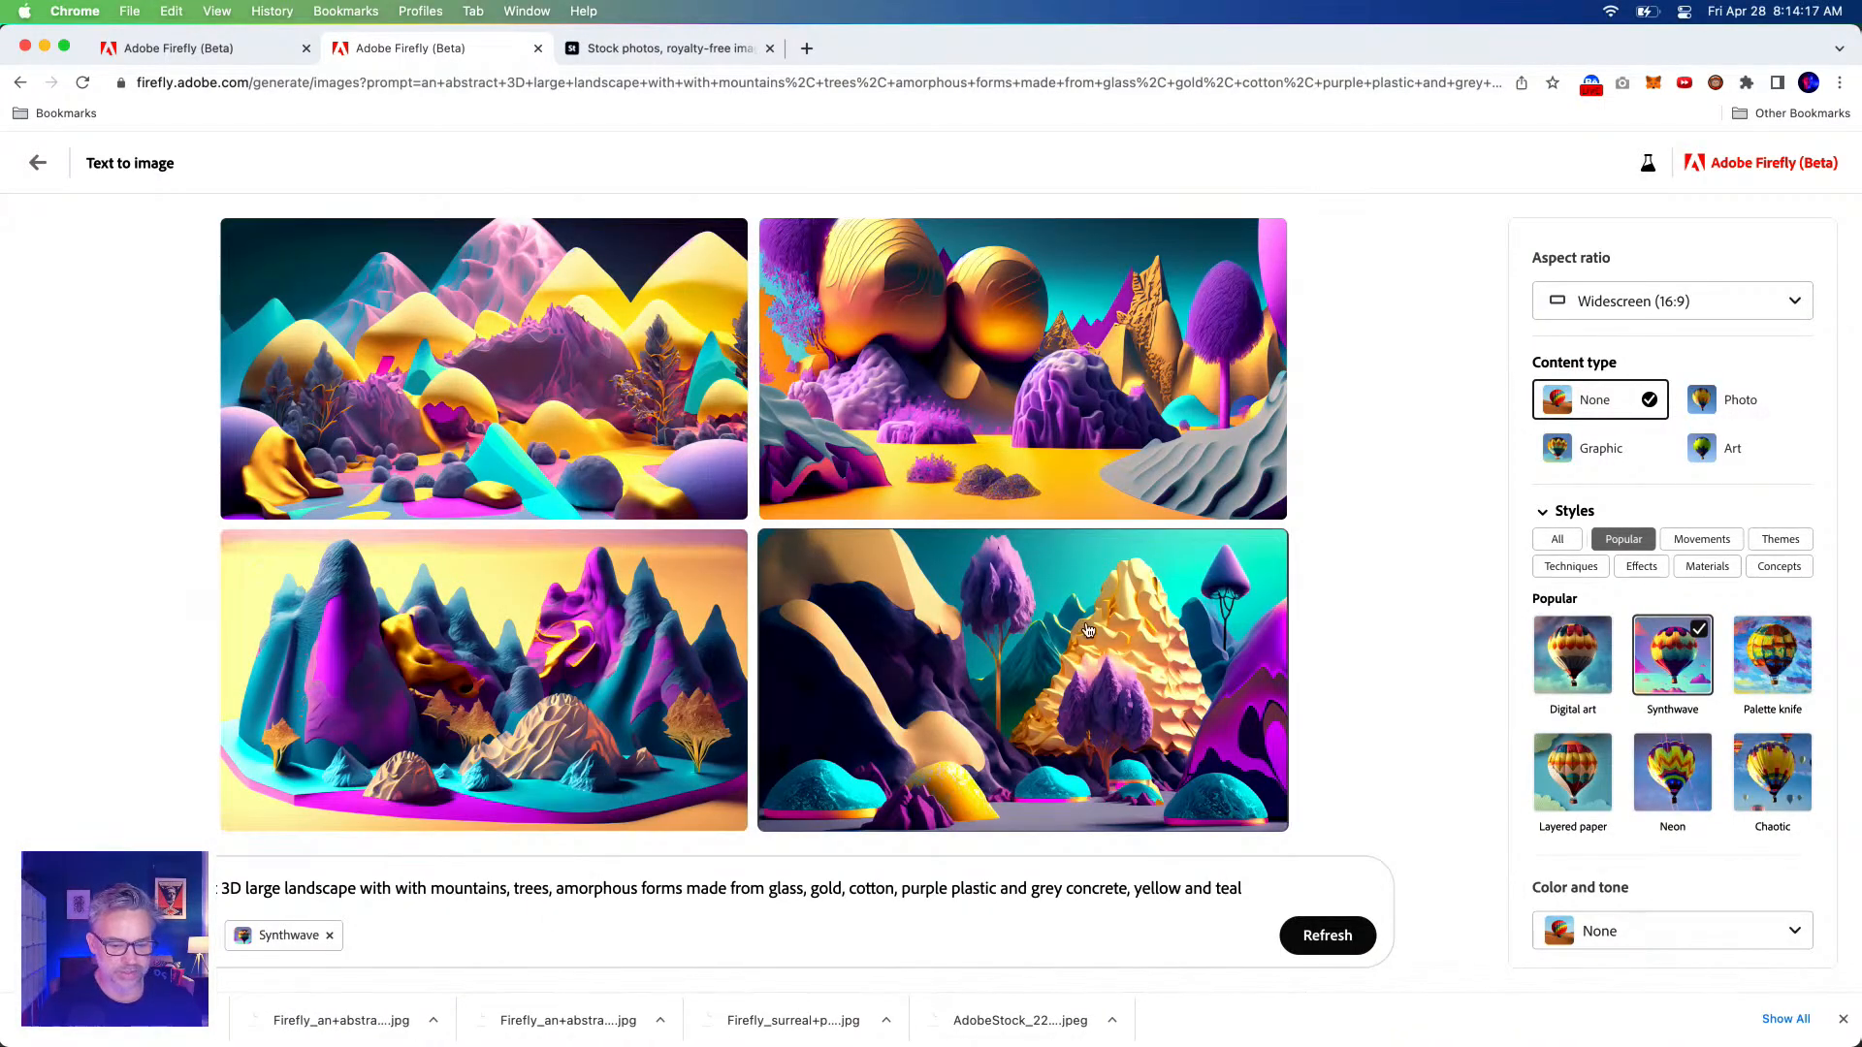
left_click(1265, 553)
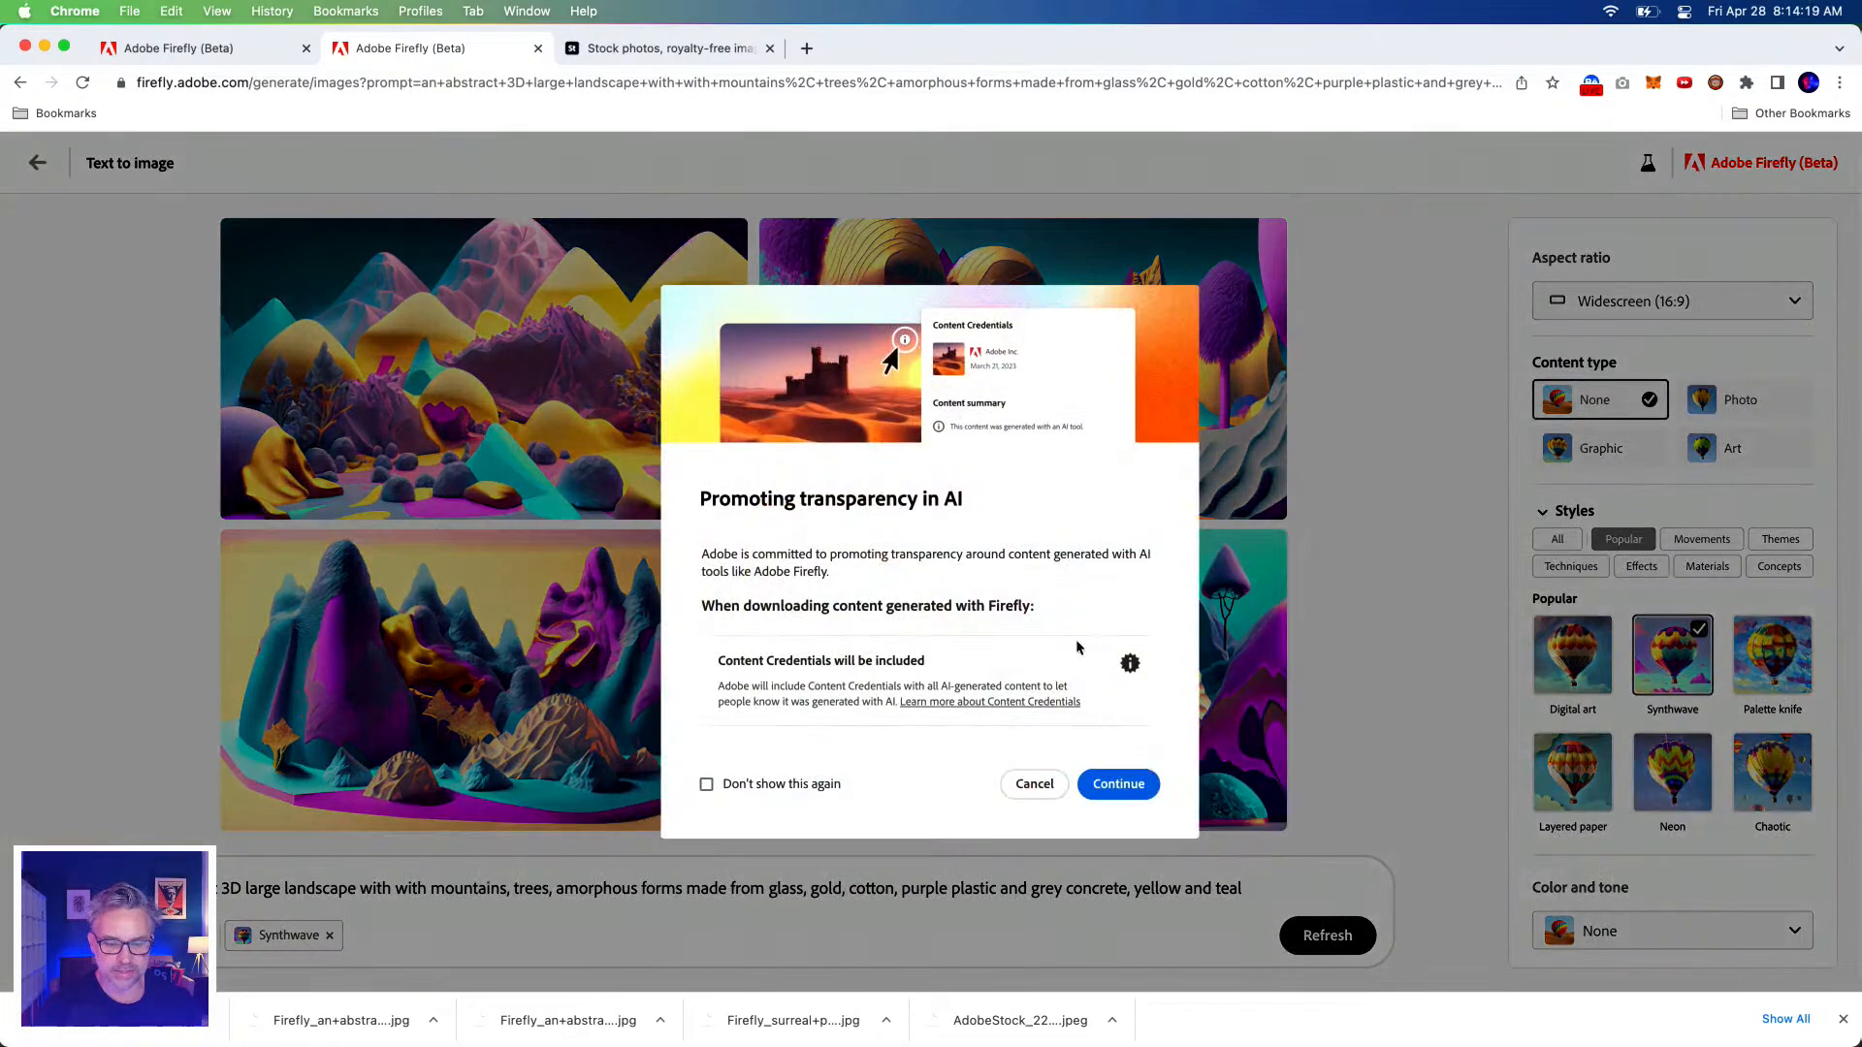
left_click(1118, 782)
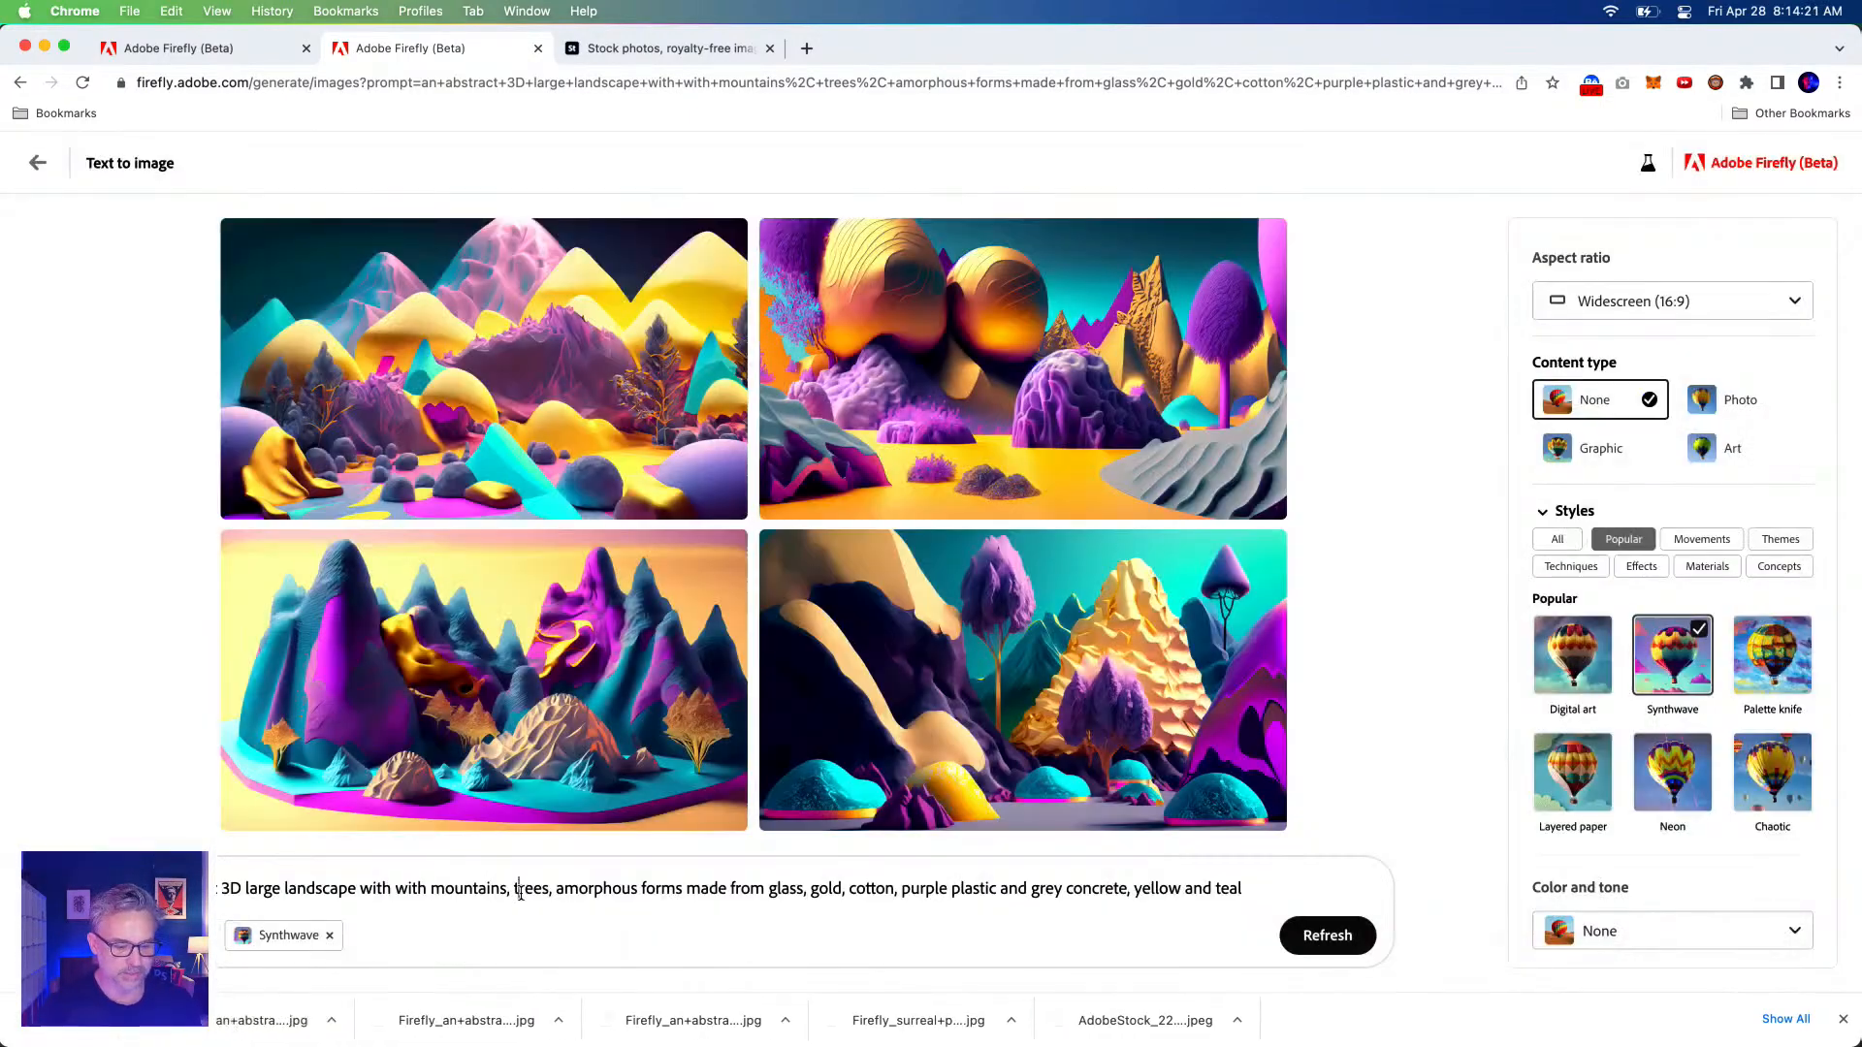
Delete 'trees' from the prompt and generate new landscapes.
left_click_drag(550, 889, 511, 889)
key("BackSpace")
key("BackSpace")
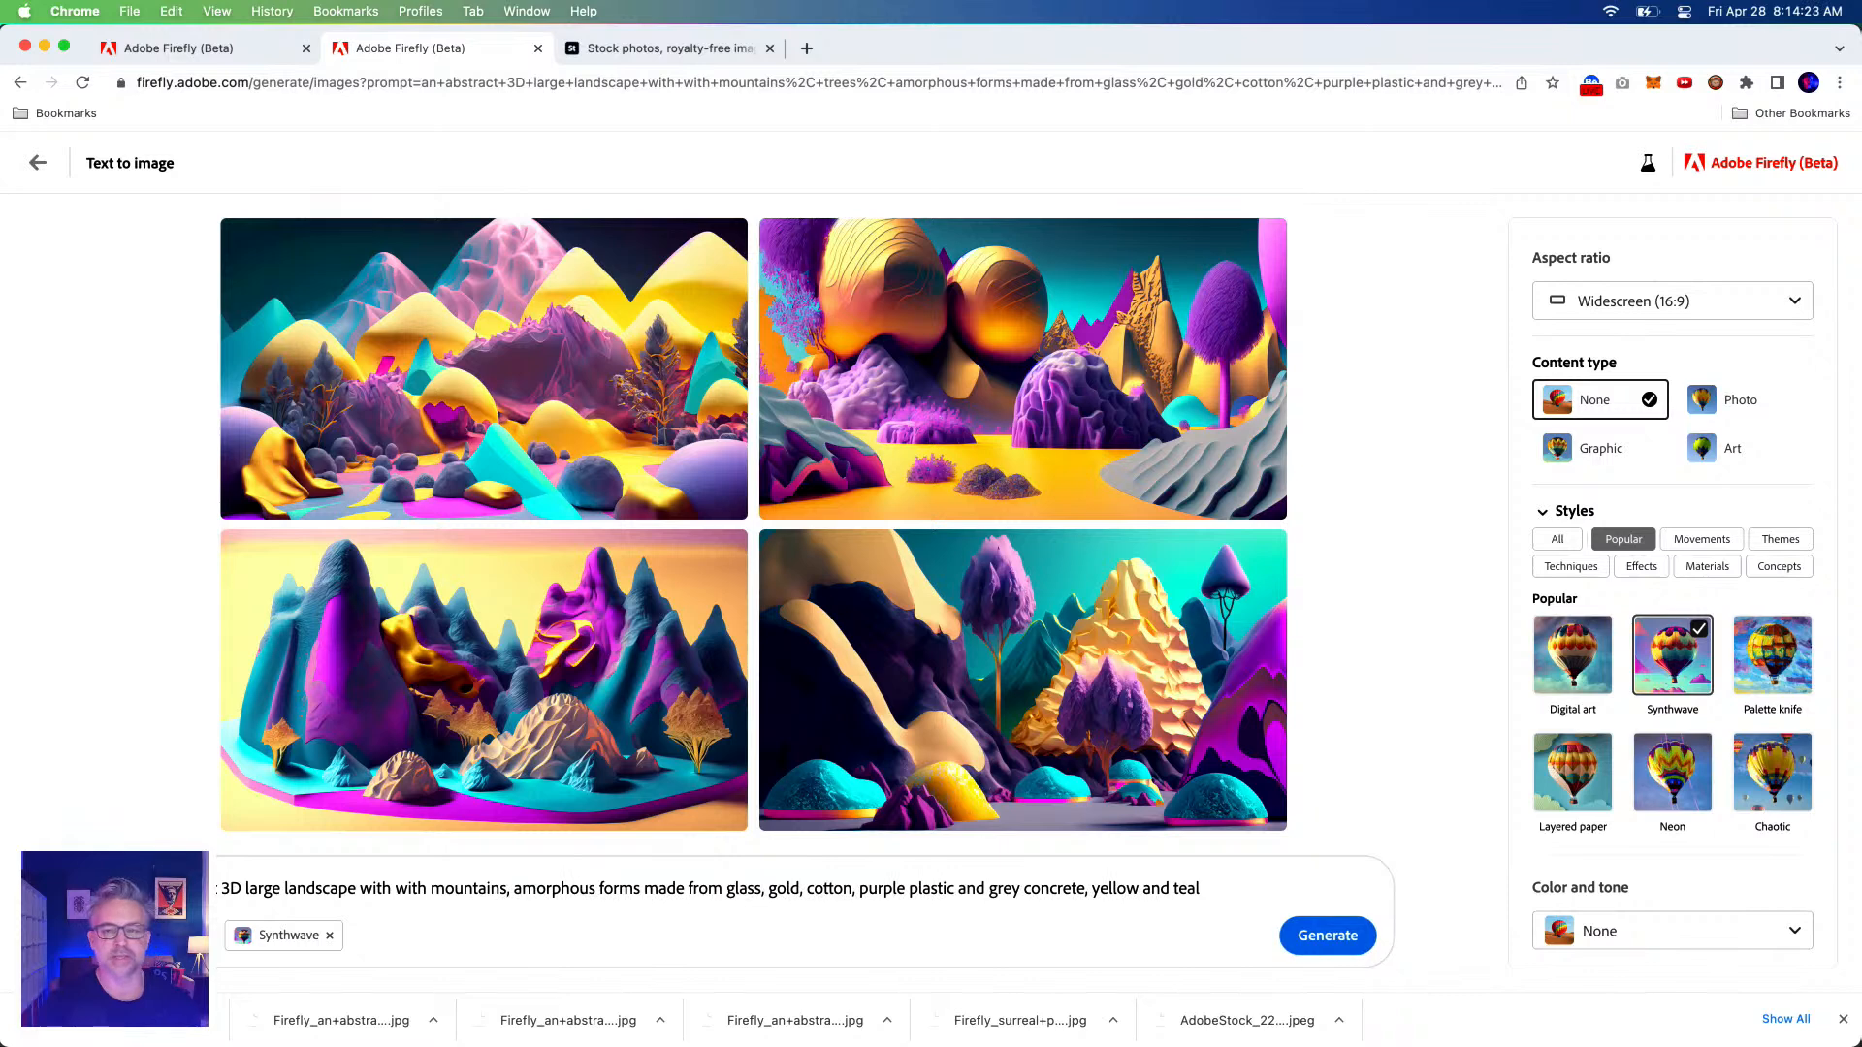
left_click(1331, 943)
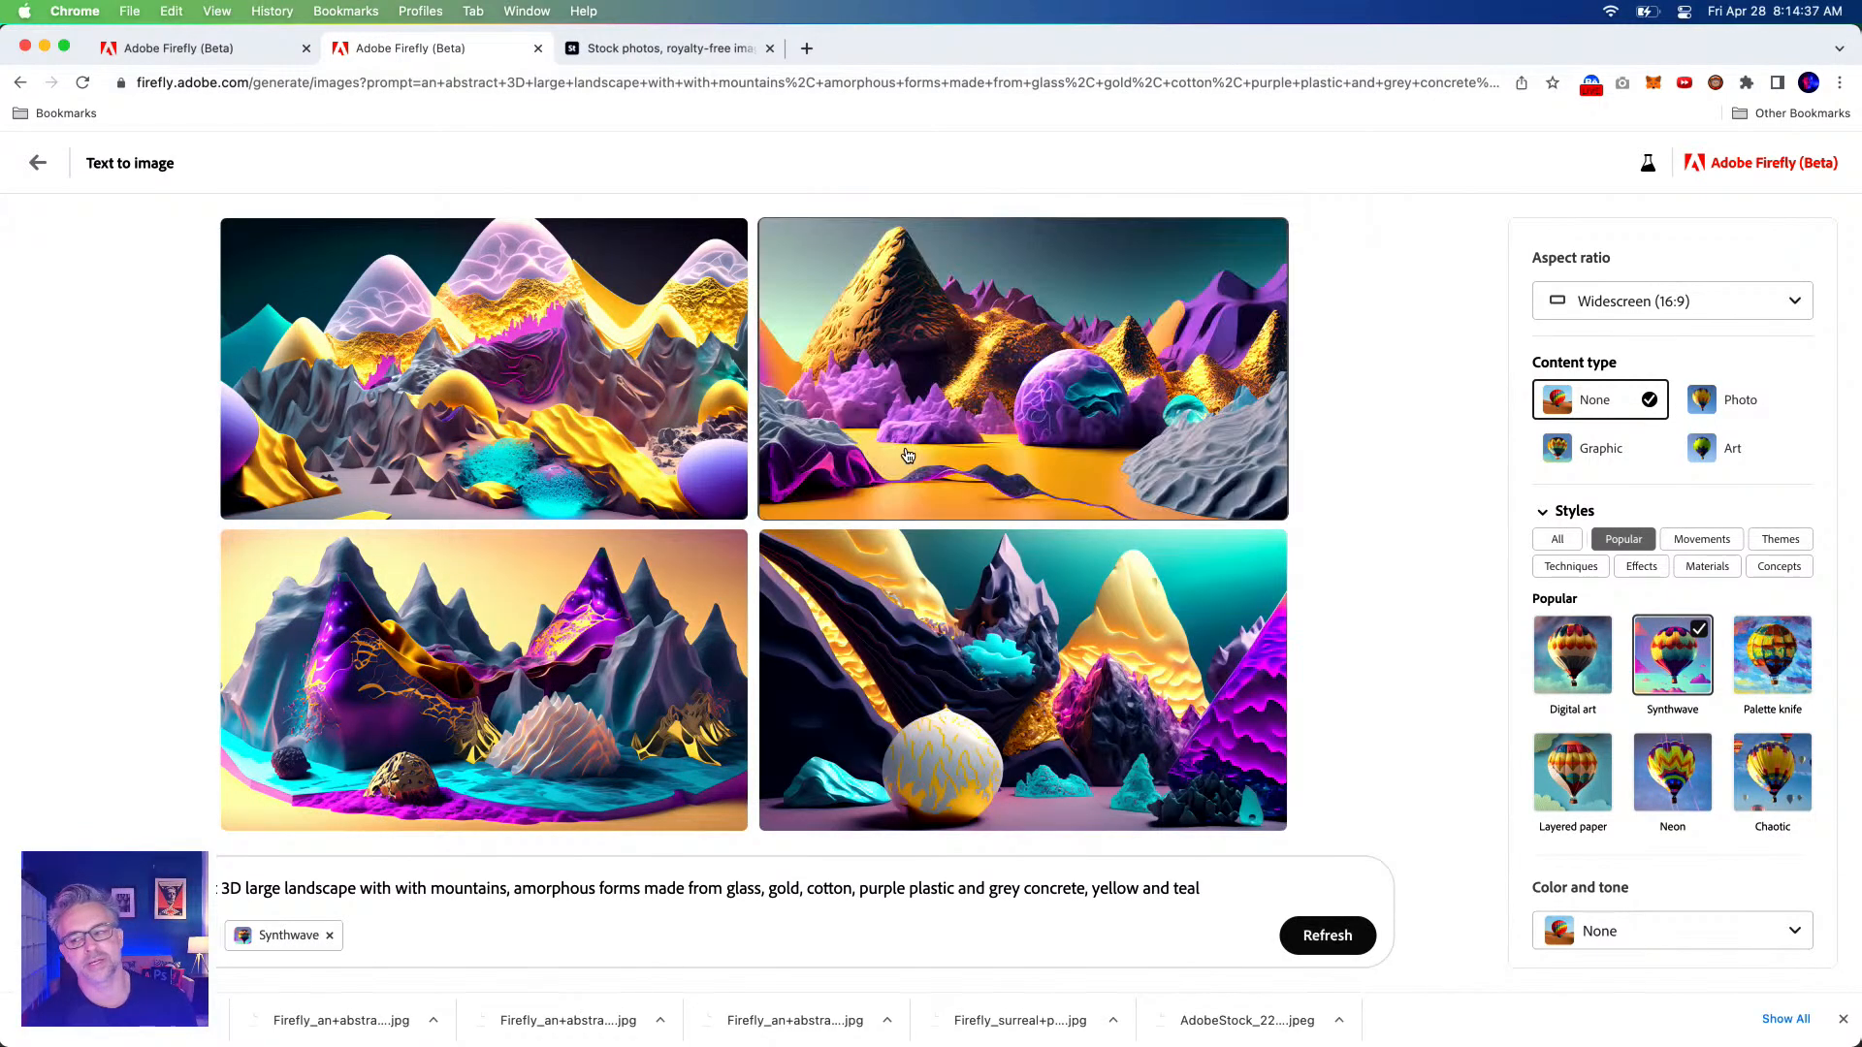
Download the new top-left lilac-and-gold mountain landscape.
mouse_move(907, 456)
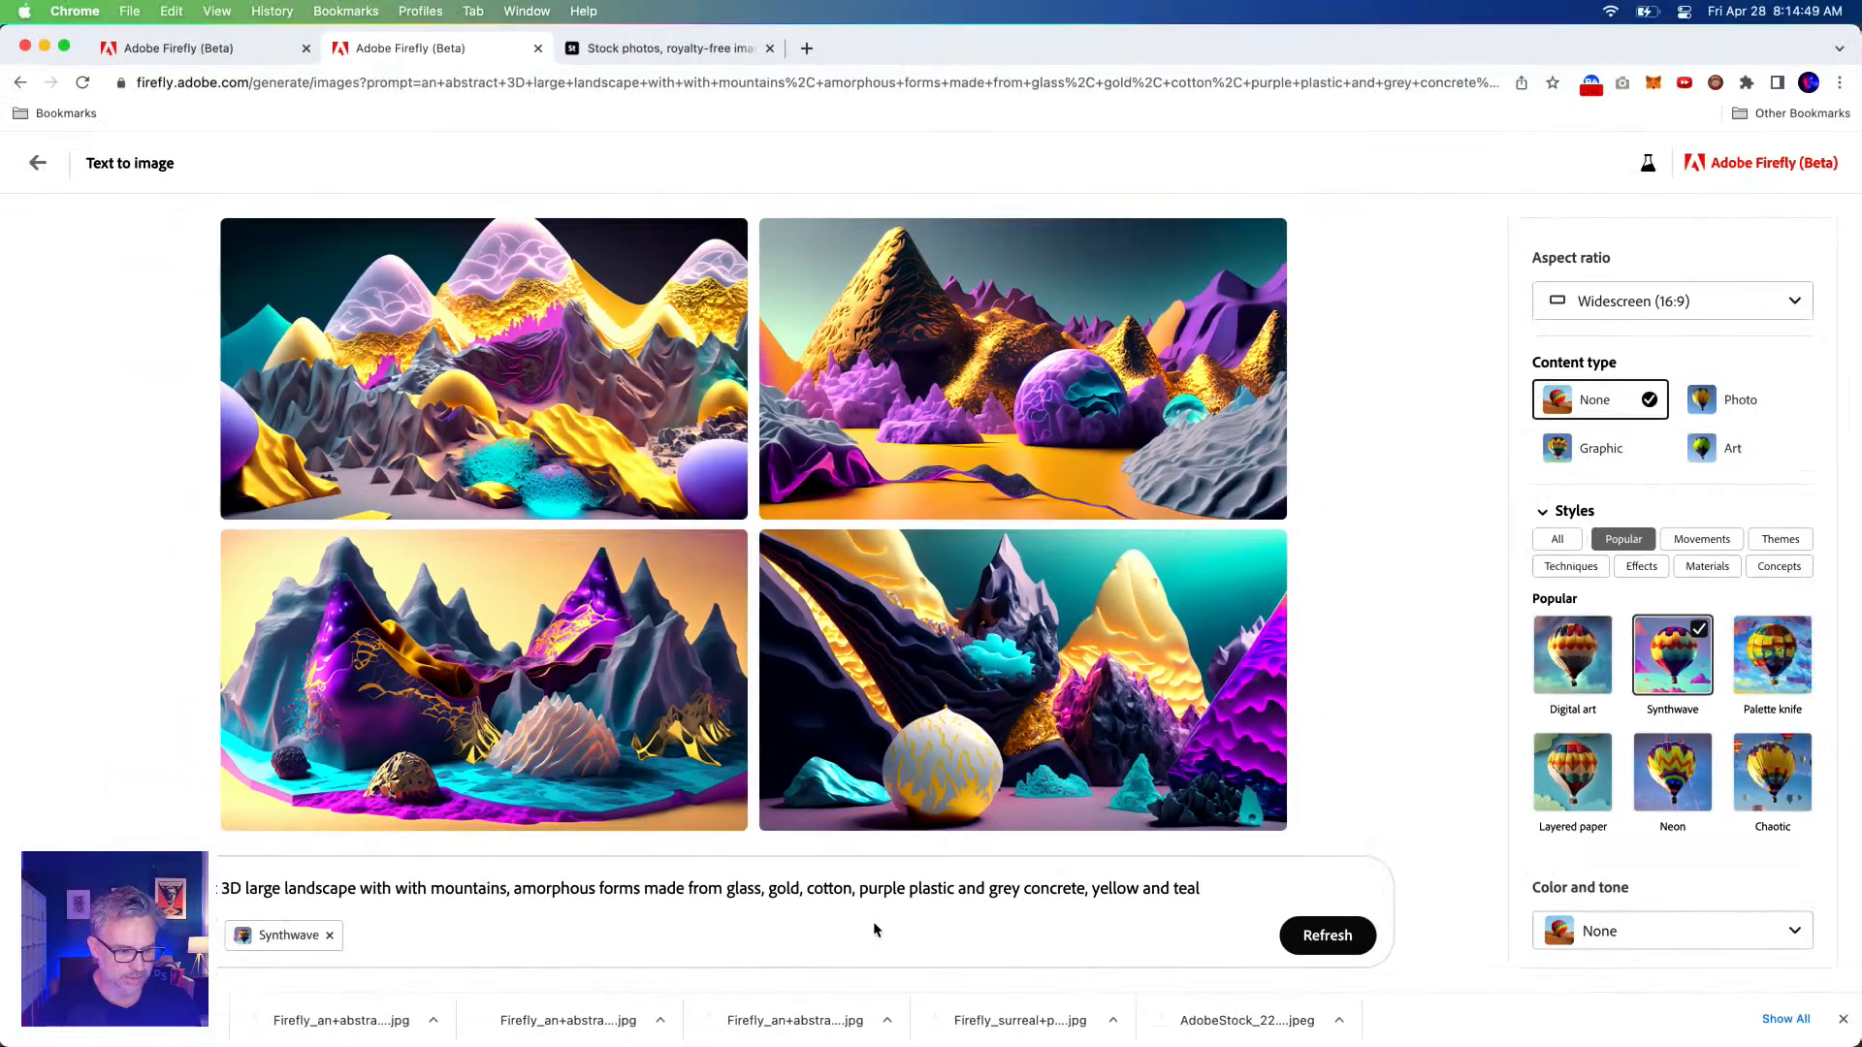
mouse_move(701, 132)
left_click(726, 242)
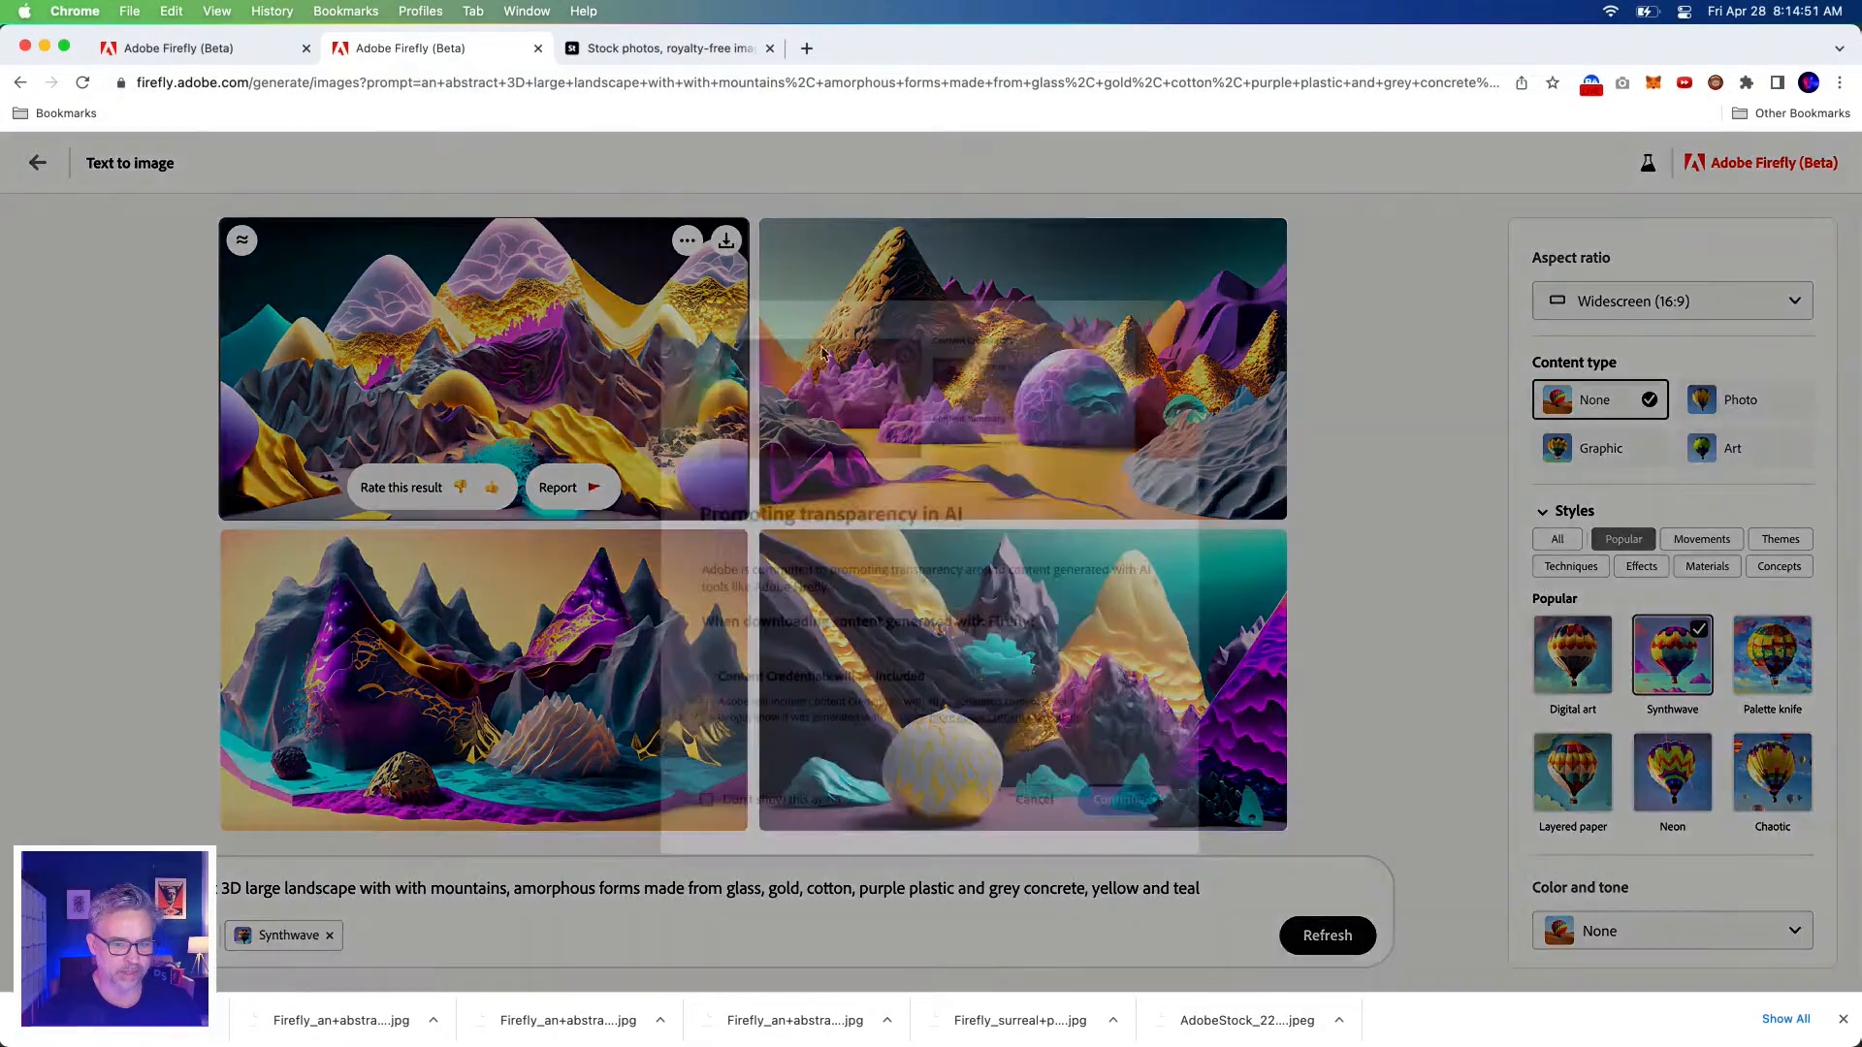
left_click(1115, 783)
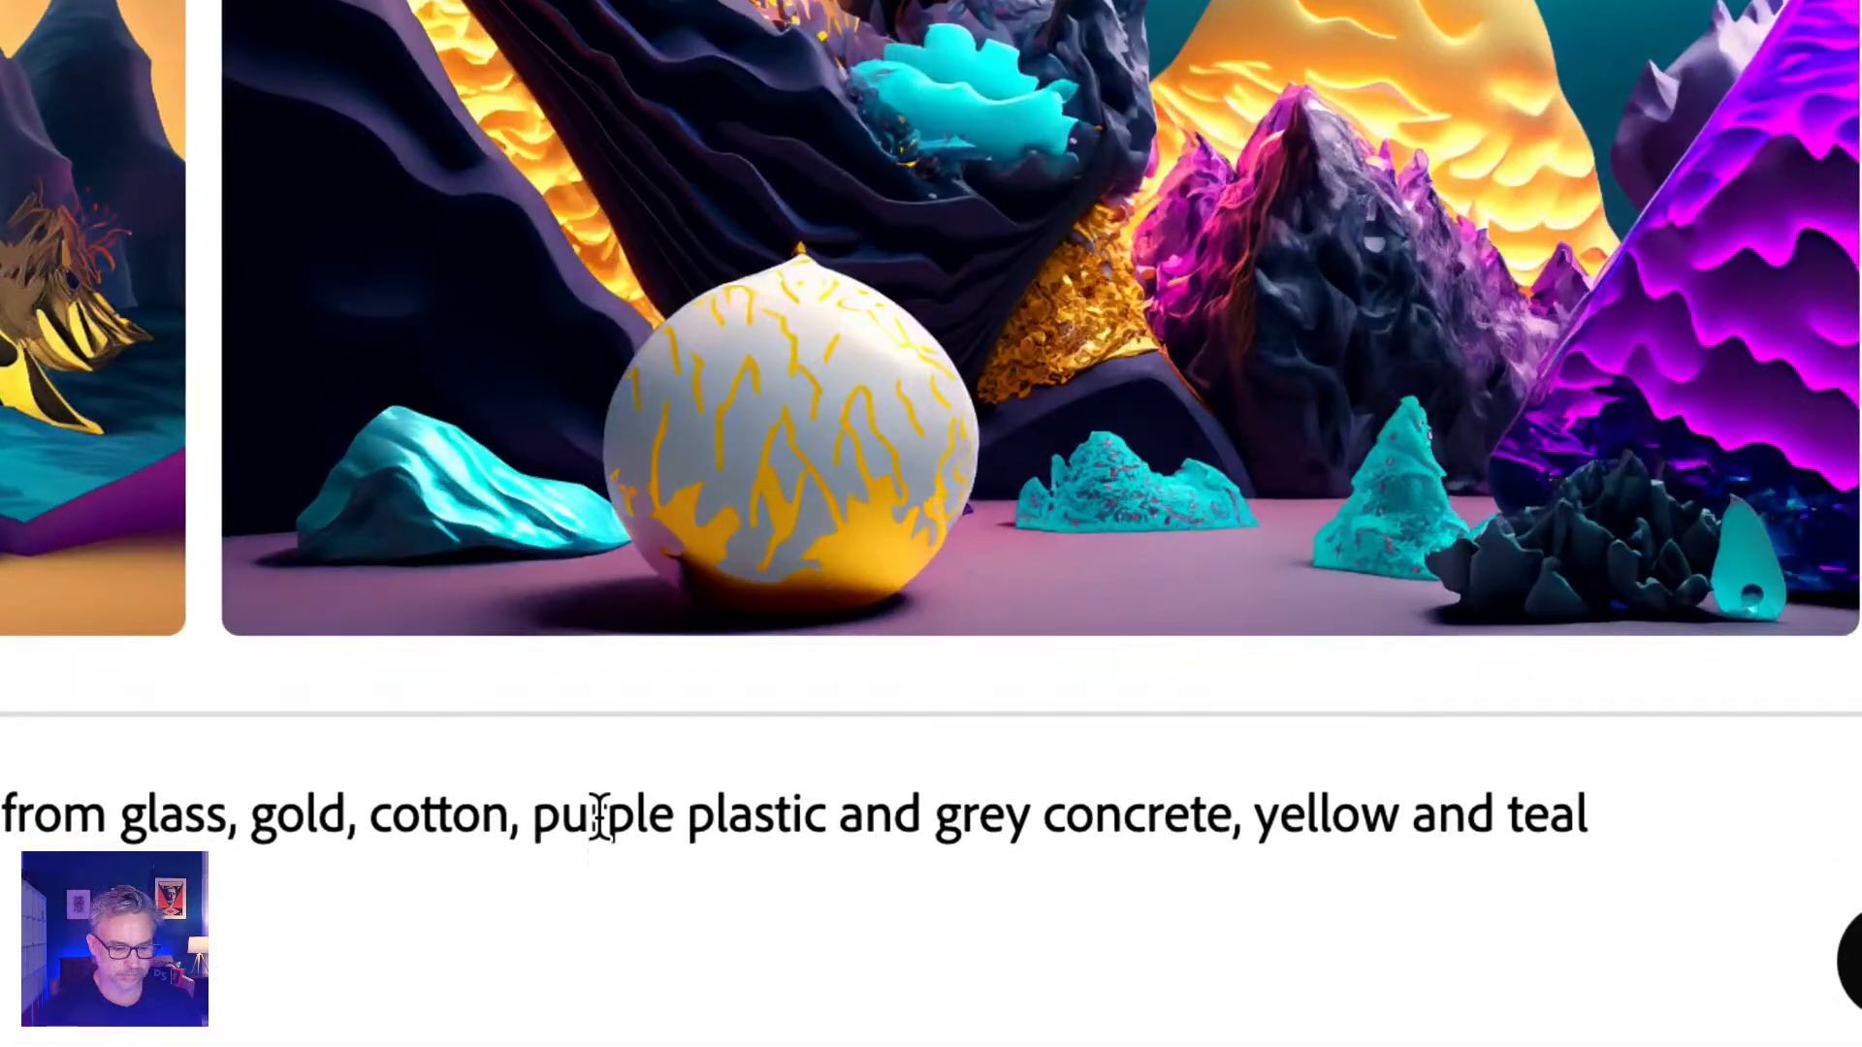
Replace 'purple' with 'hot pink' in the prompt and generate new landscapes.
double_click(601, 820)
type("hot p")
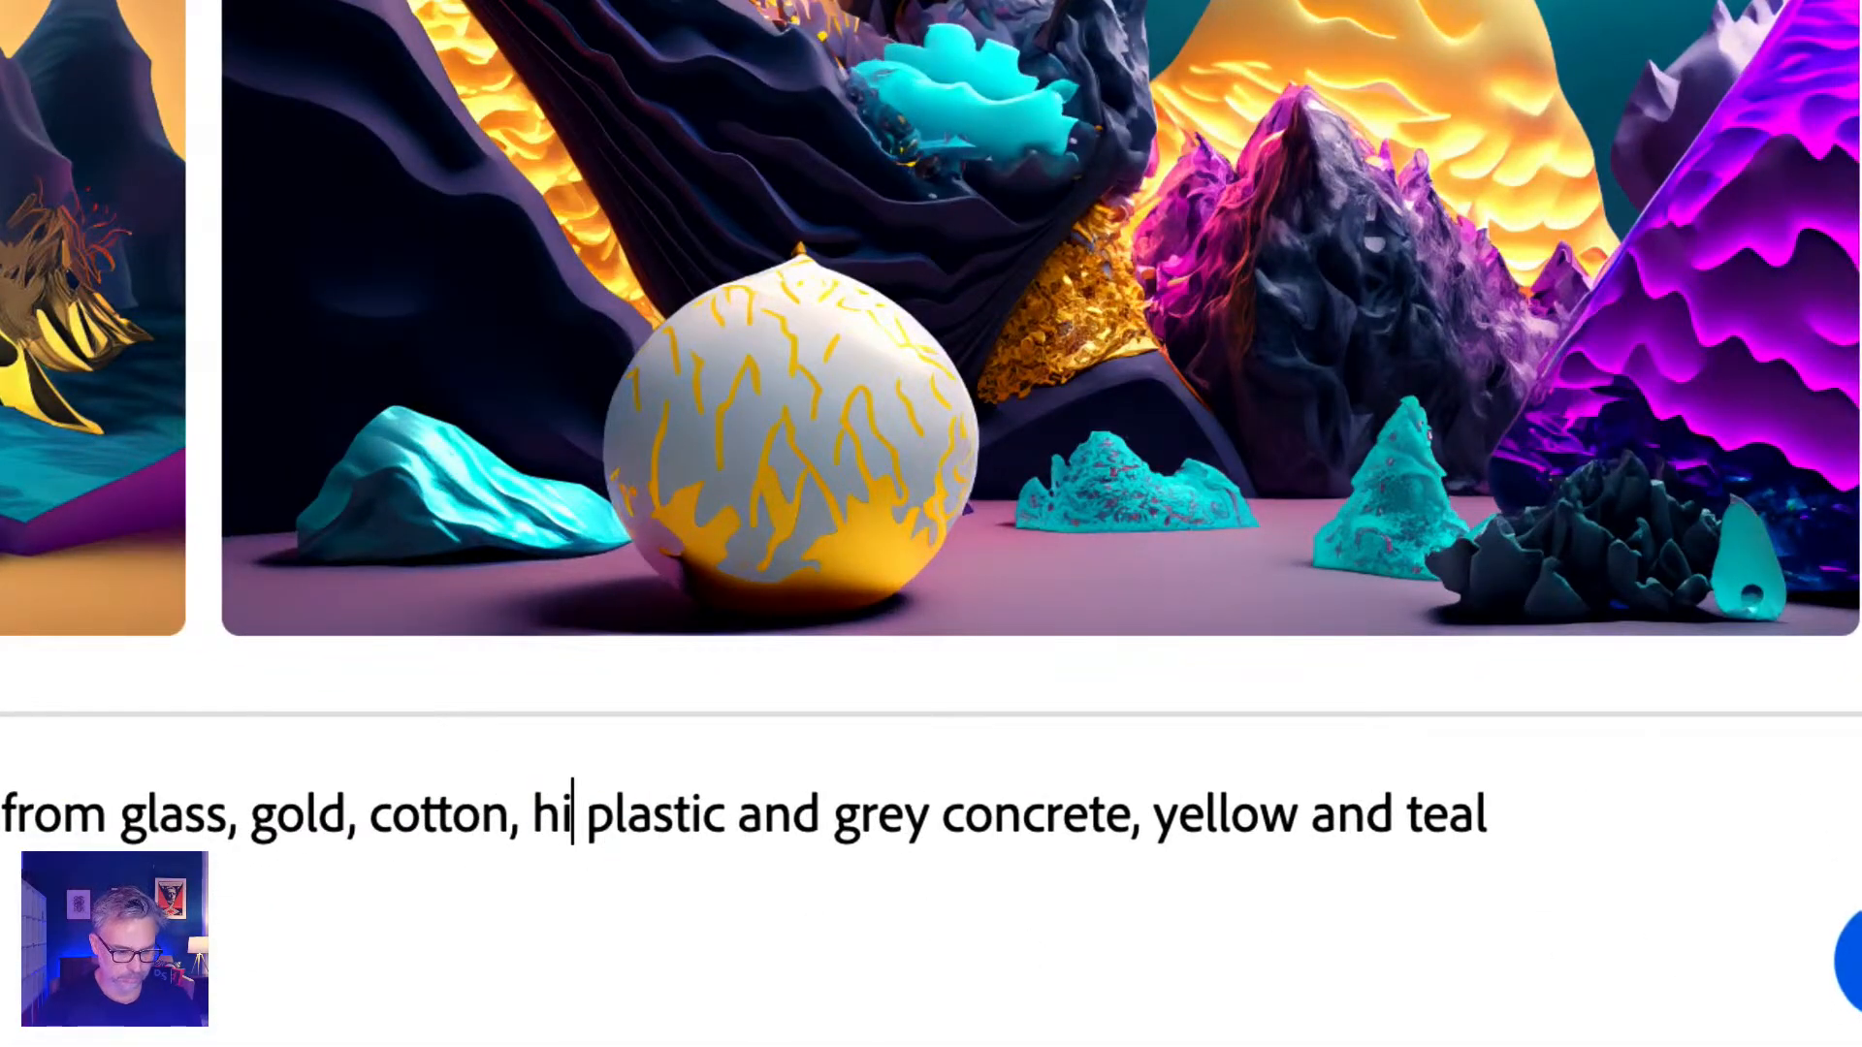
type("ink")
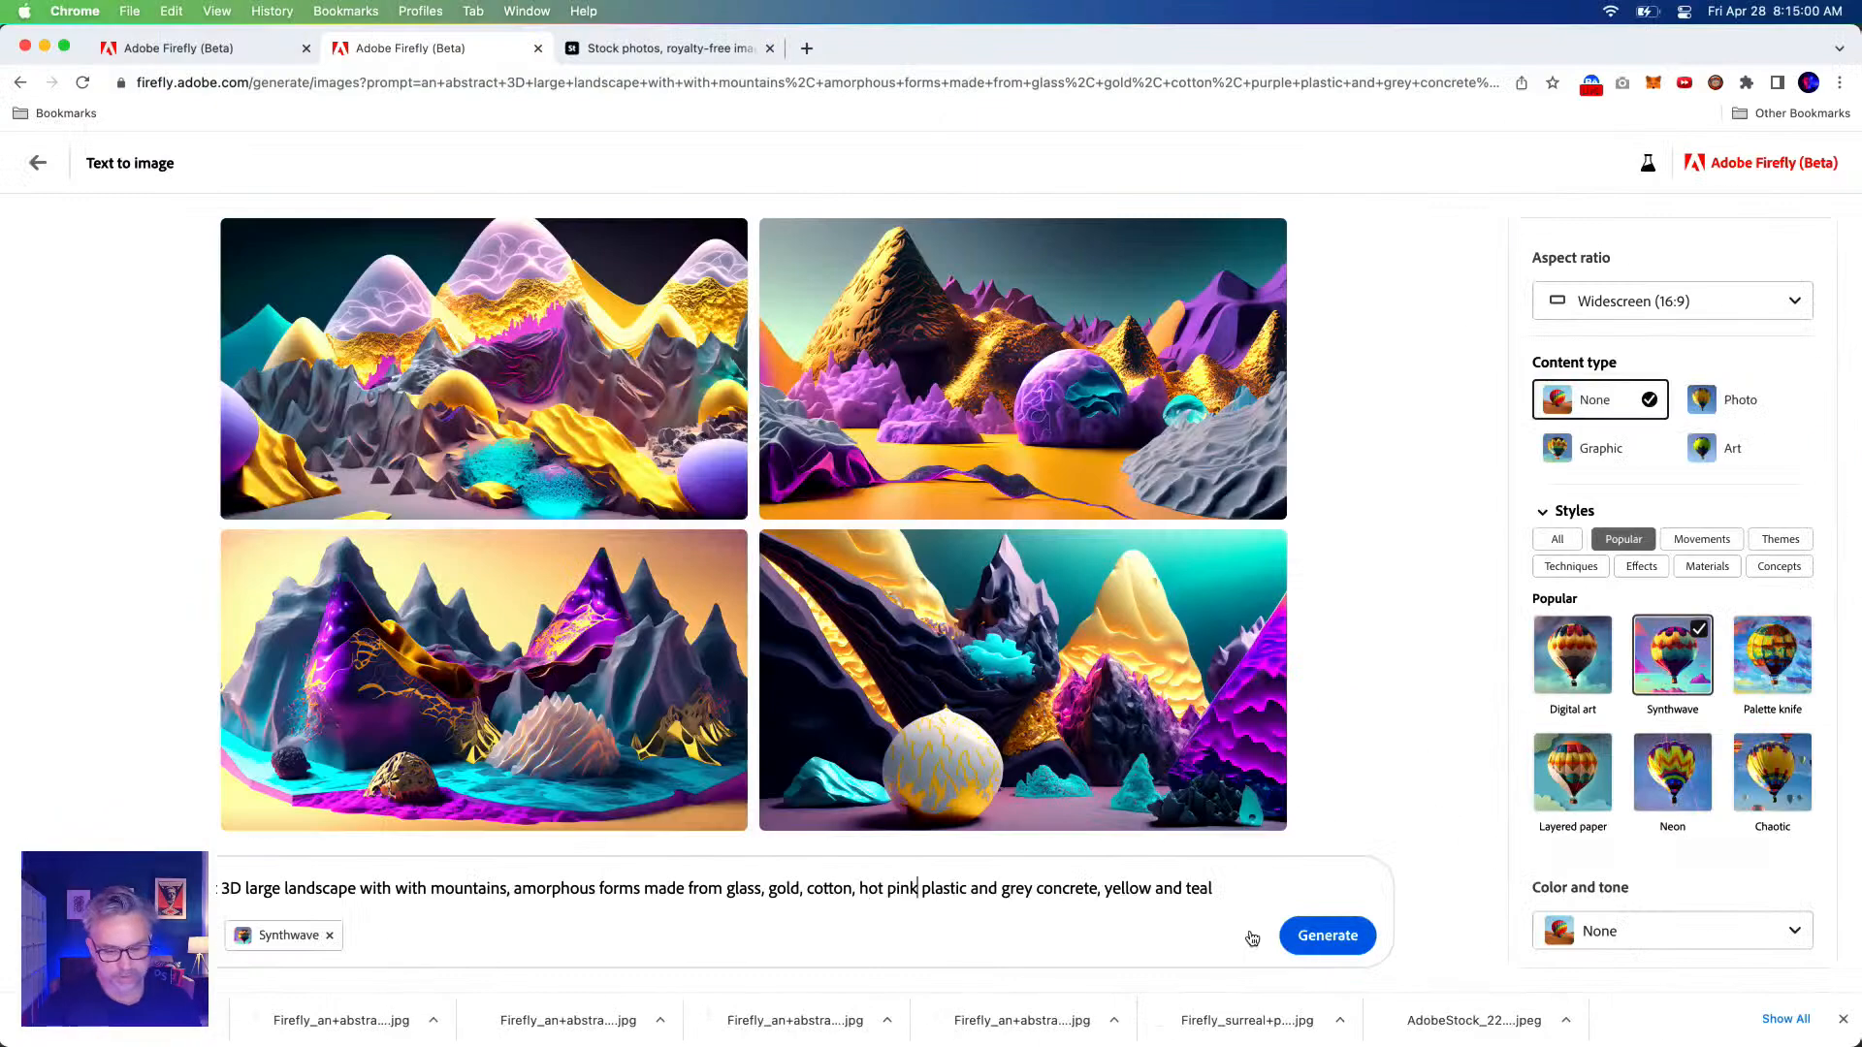
left_click(1350, 942)
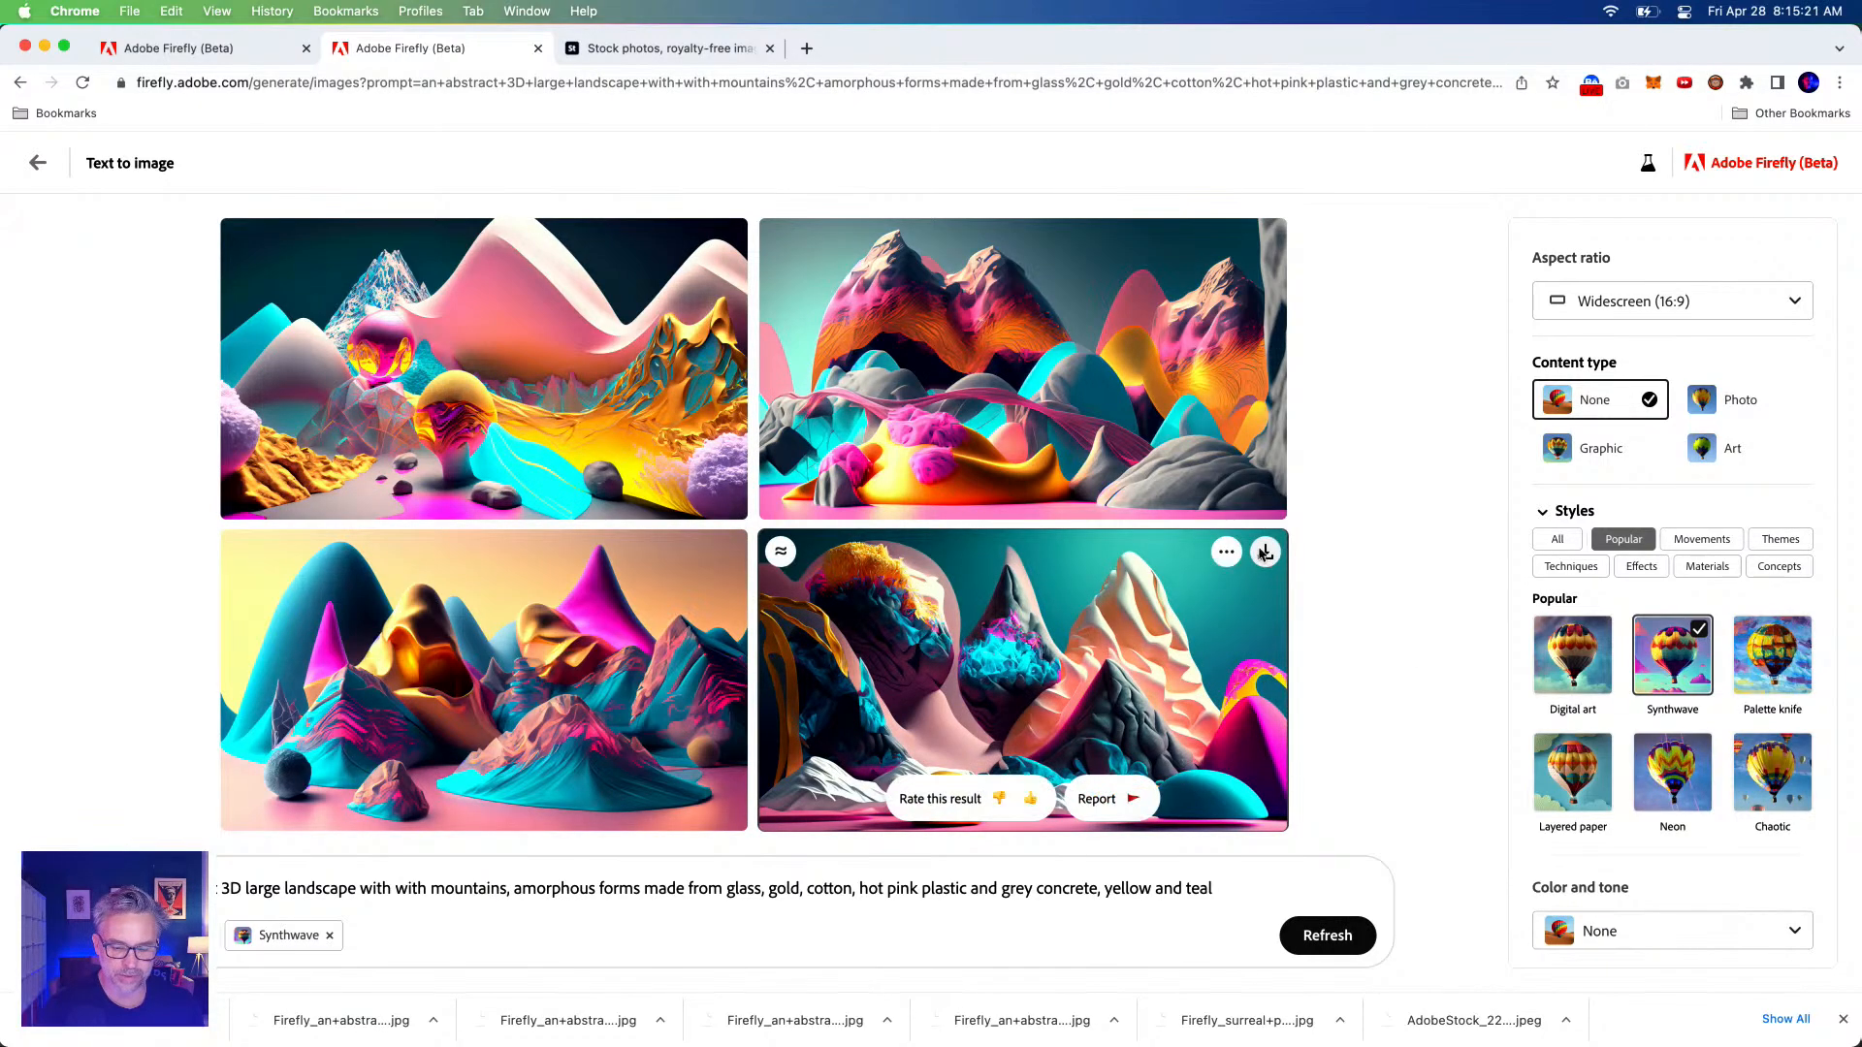
Download the bottom-right and bottom-left landscapes as JPEGs.
left_click(1267, 554)
left_click(1117, 784)
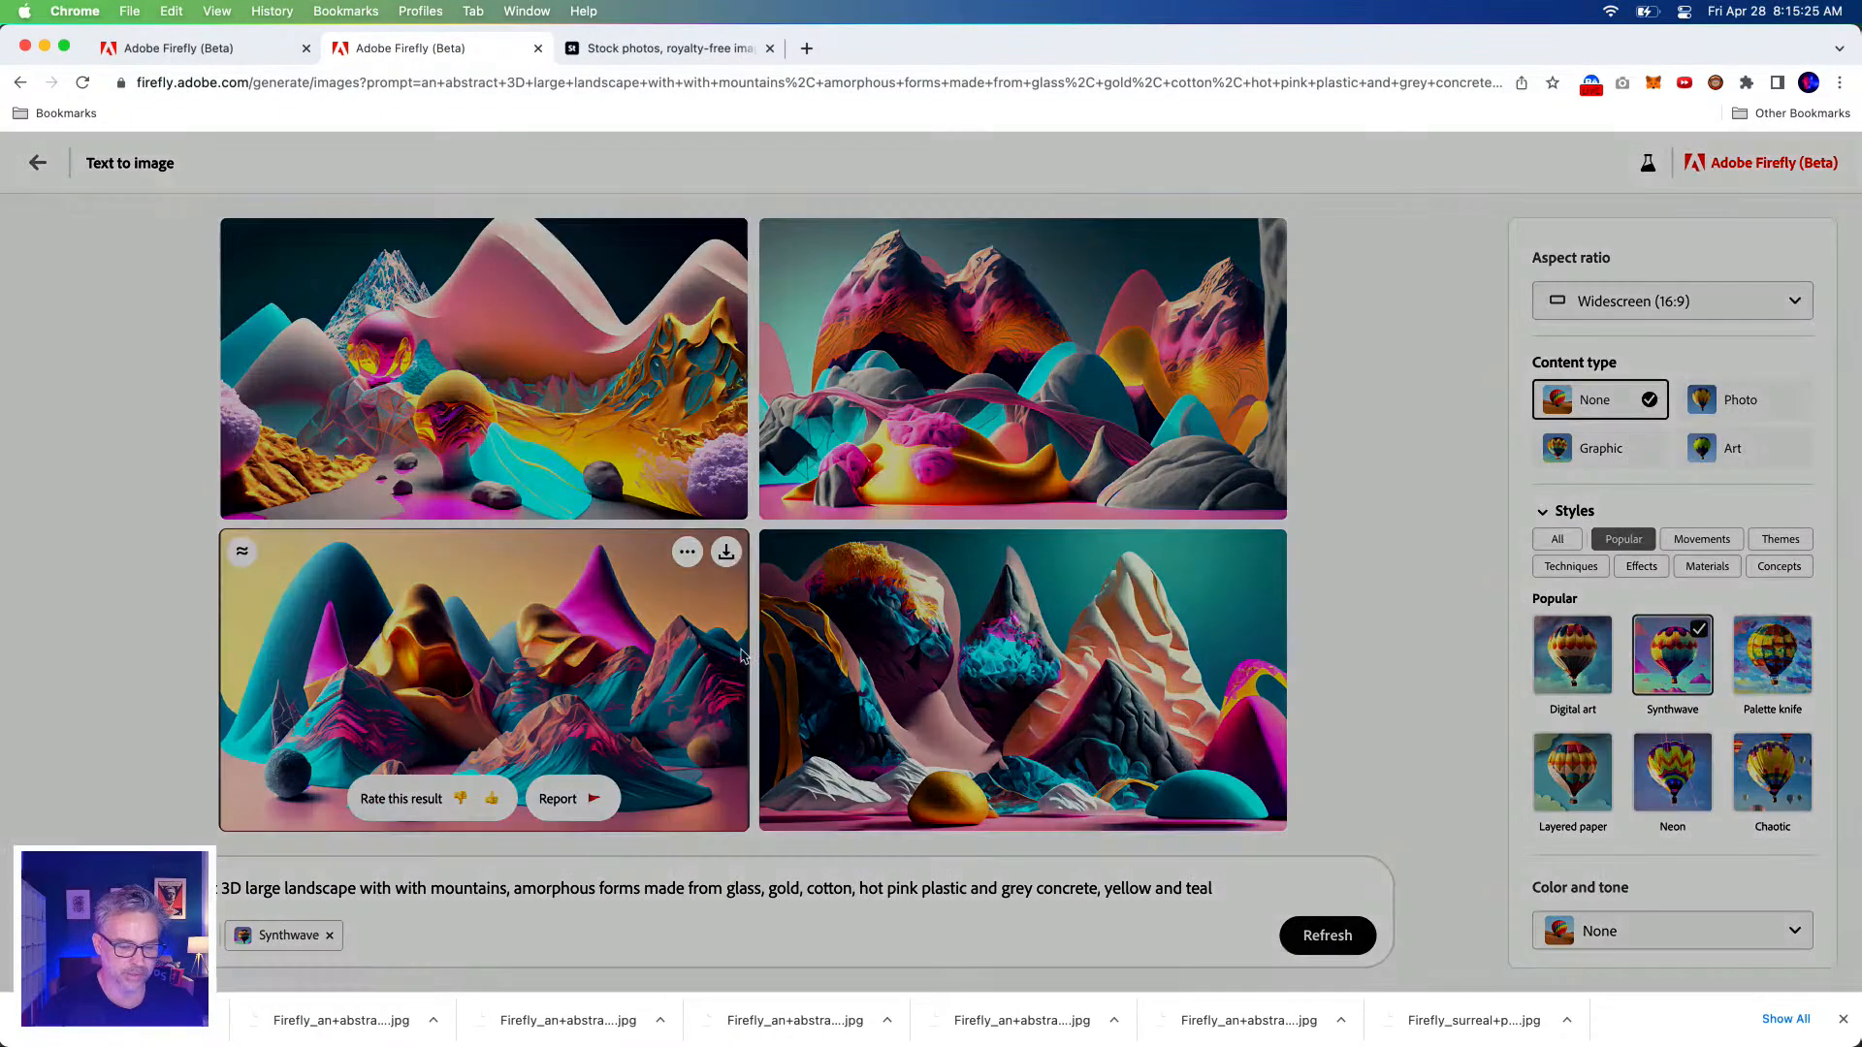
left_click(726, 552)
left_click(1115, 783)
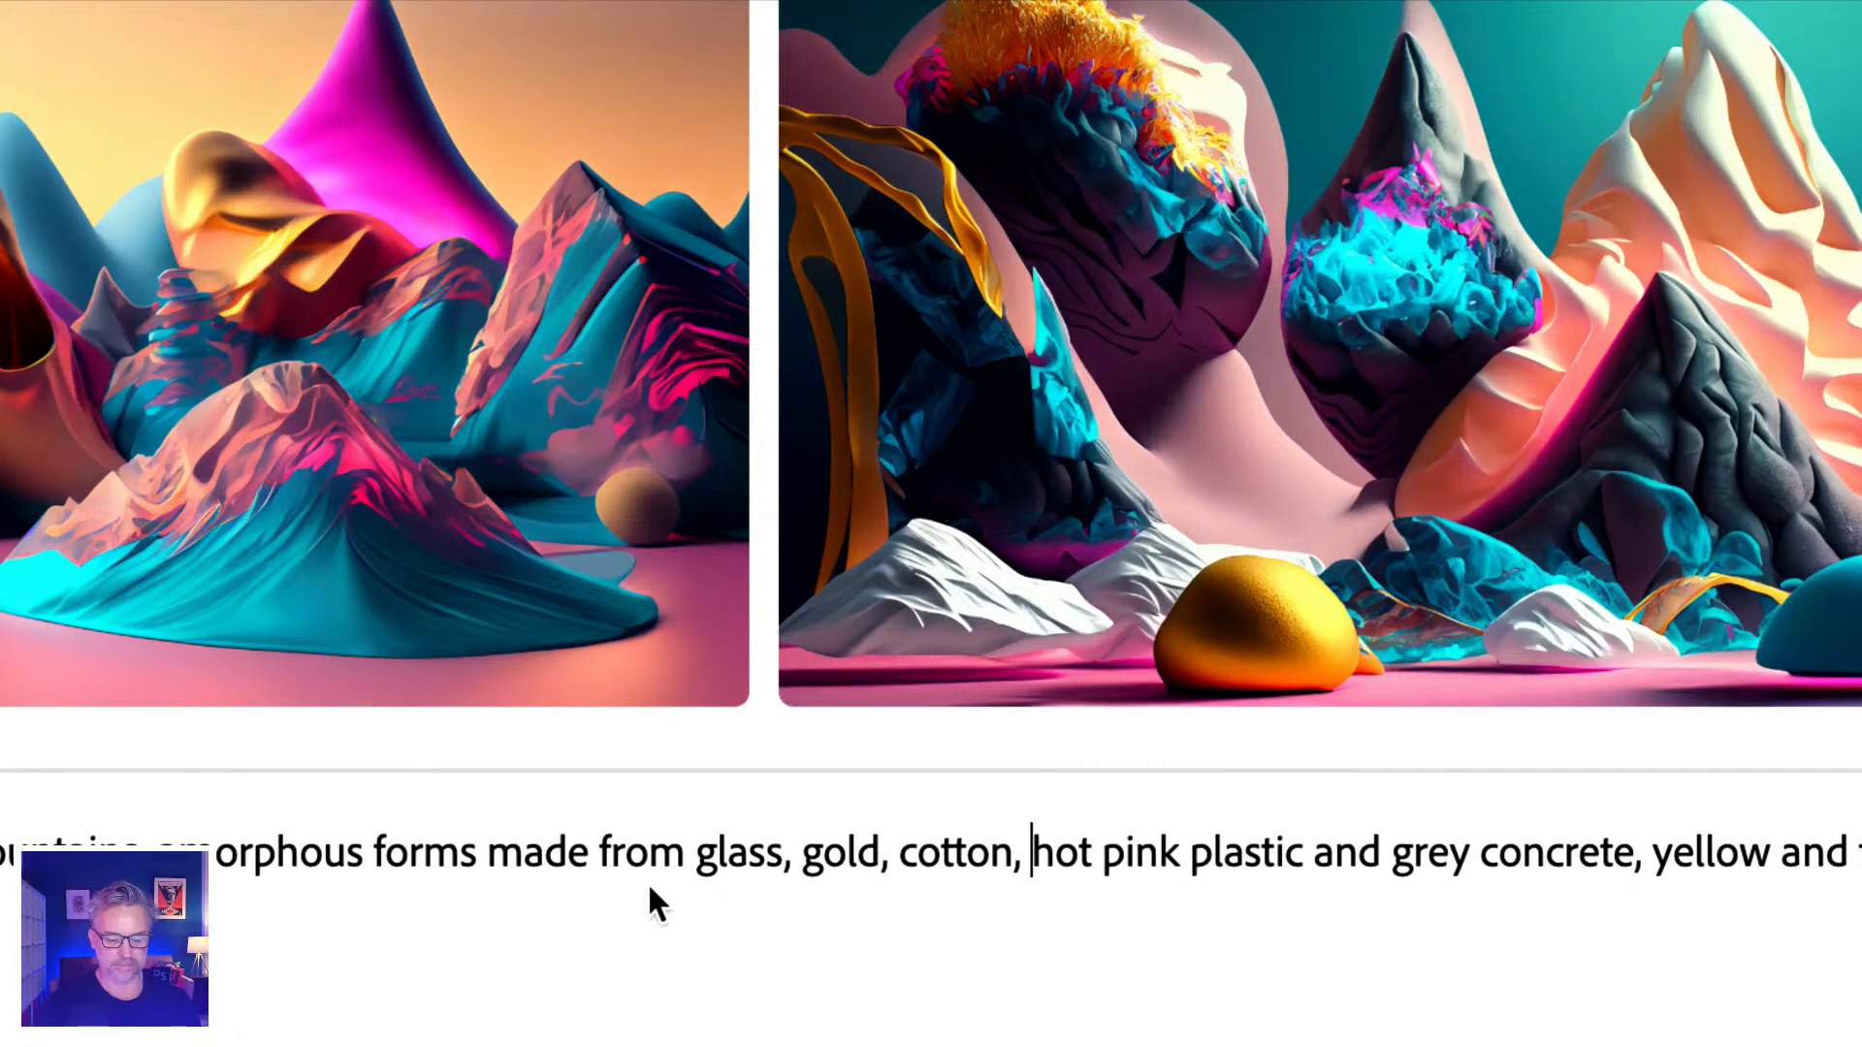
Add 'dirt, grass,' to the prompt's materials and generate new landscapes.
type("d")
type("irt, gra")
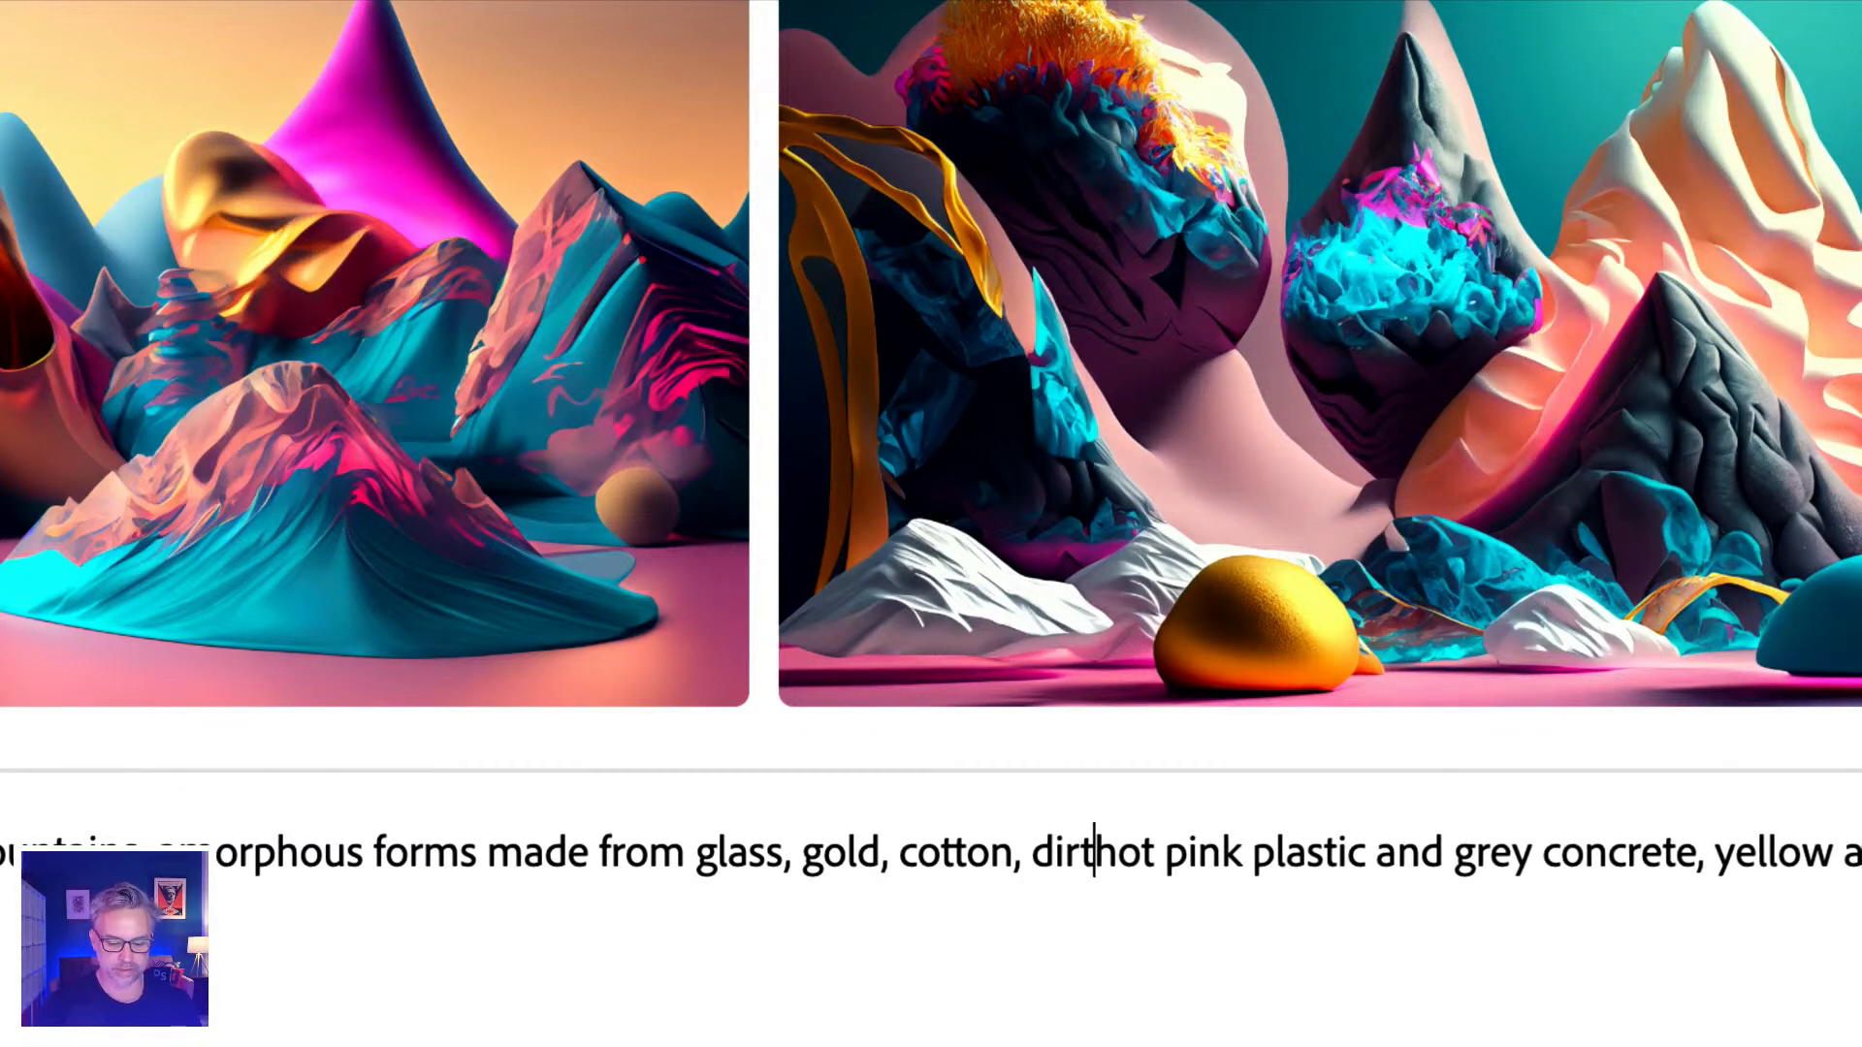
type("ss,")
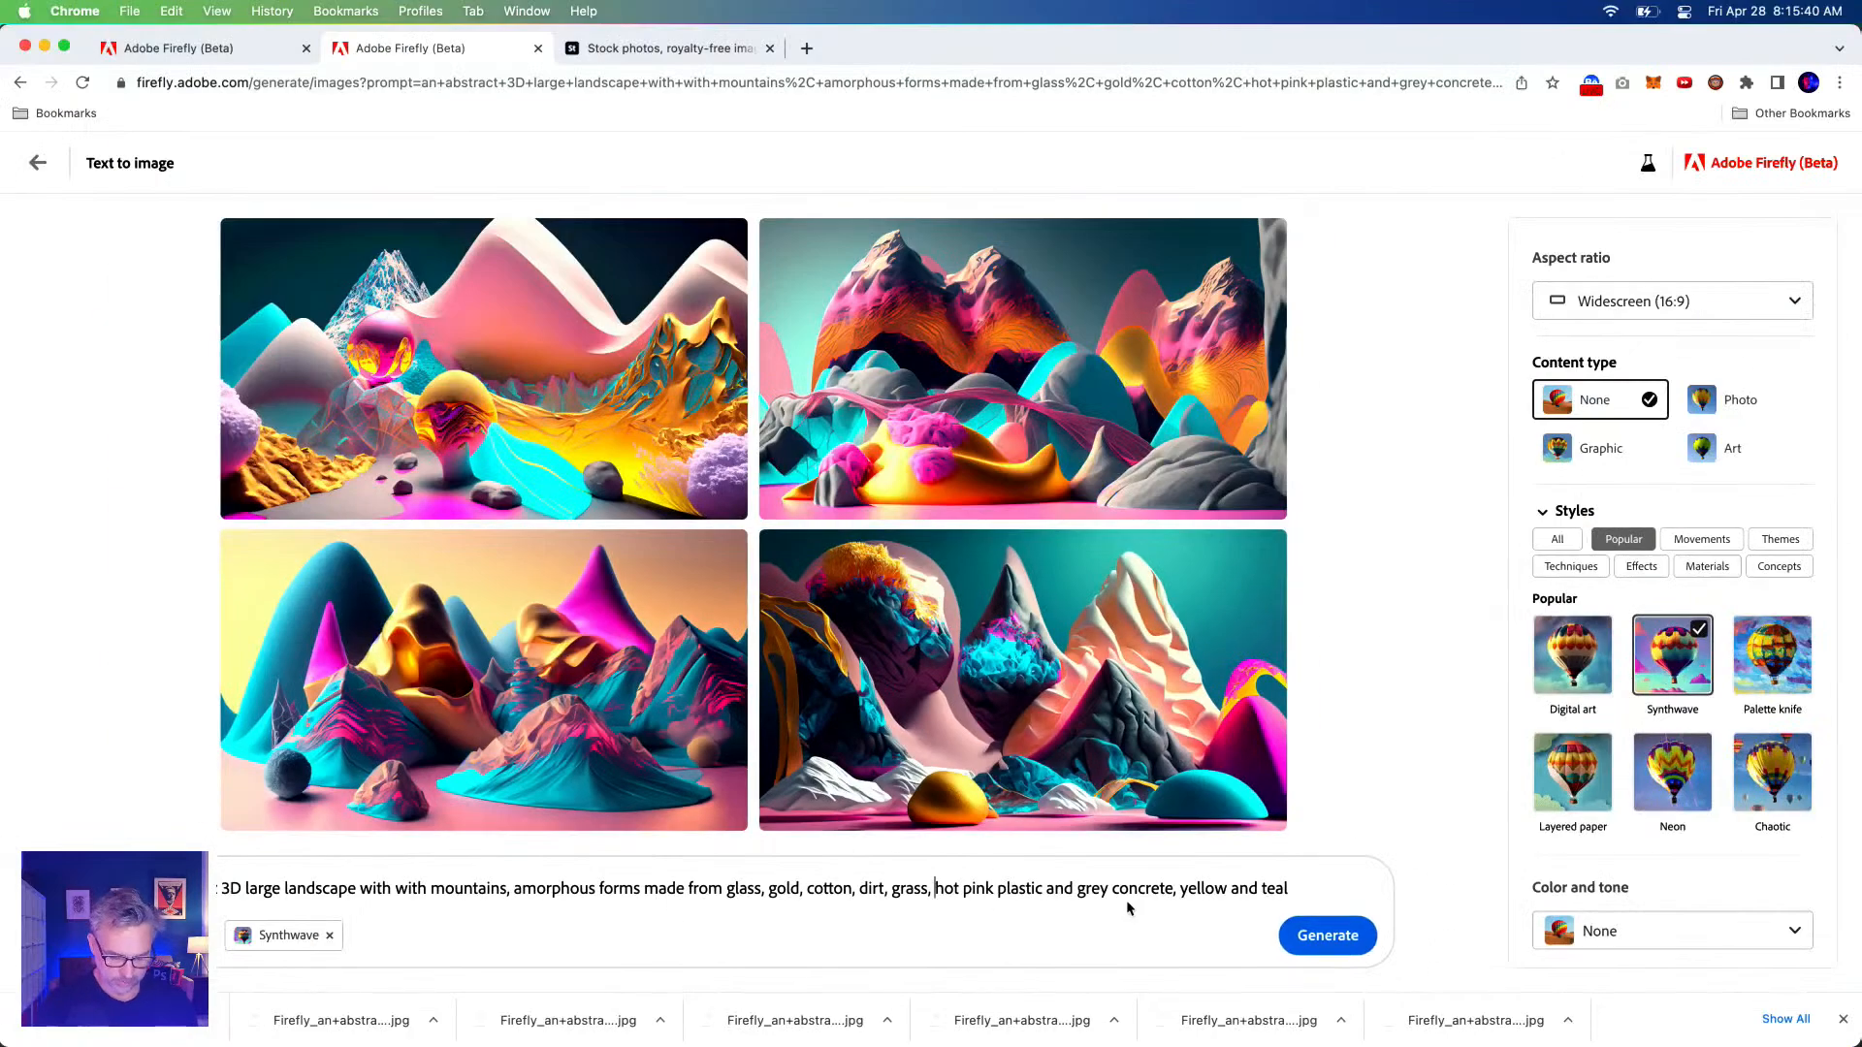
left_click(1315, 949)
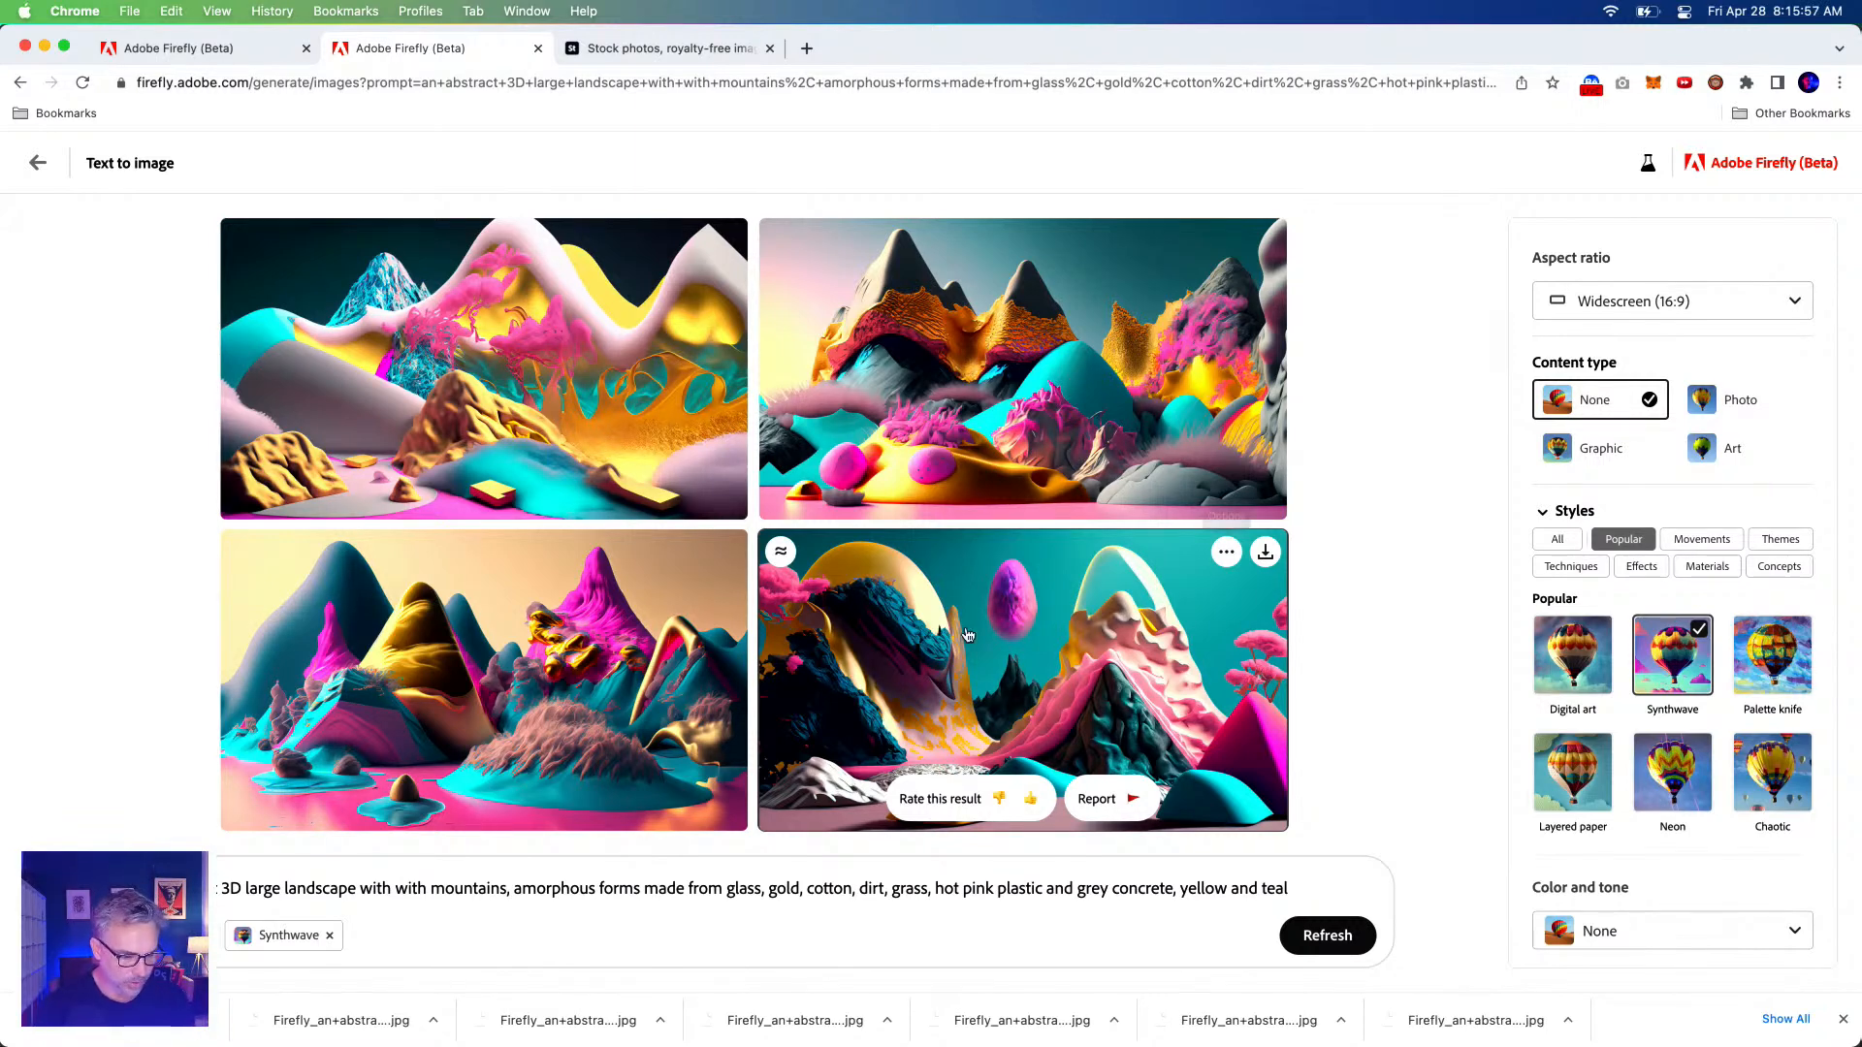
left_click_drag(684, 889, 1378, 893)
key("Right")
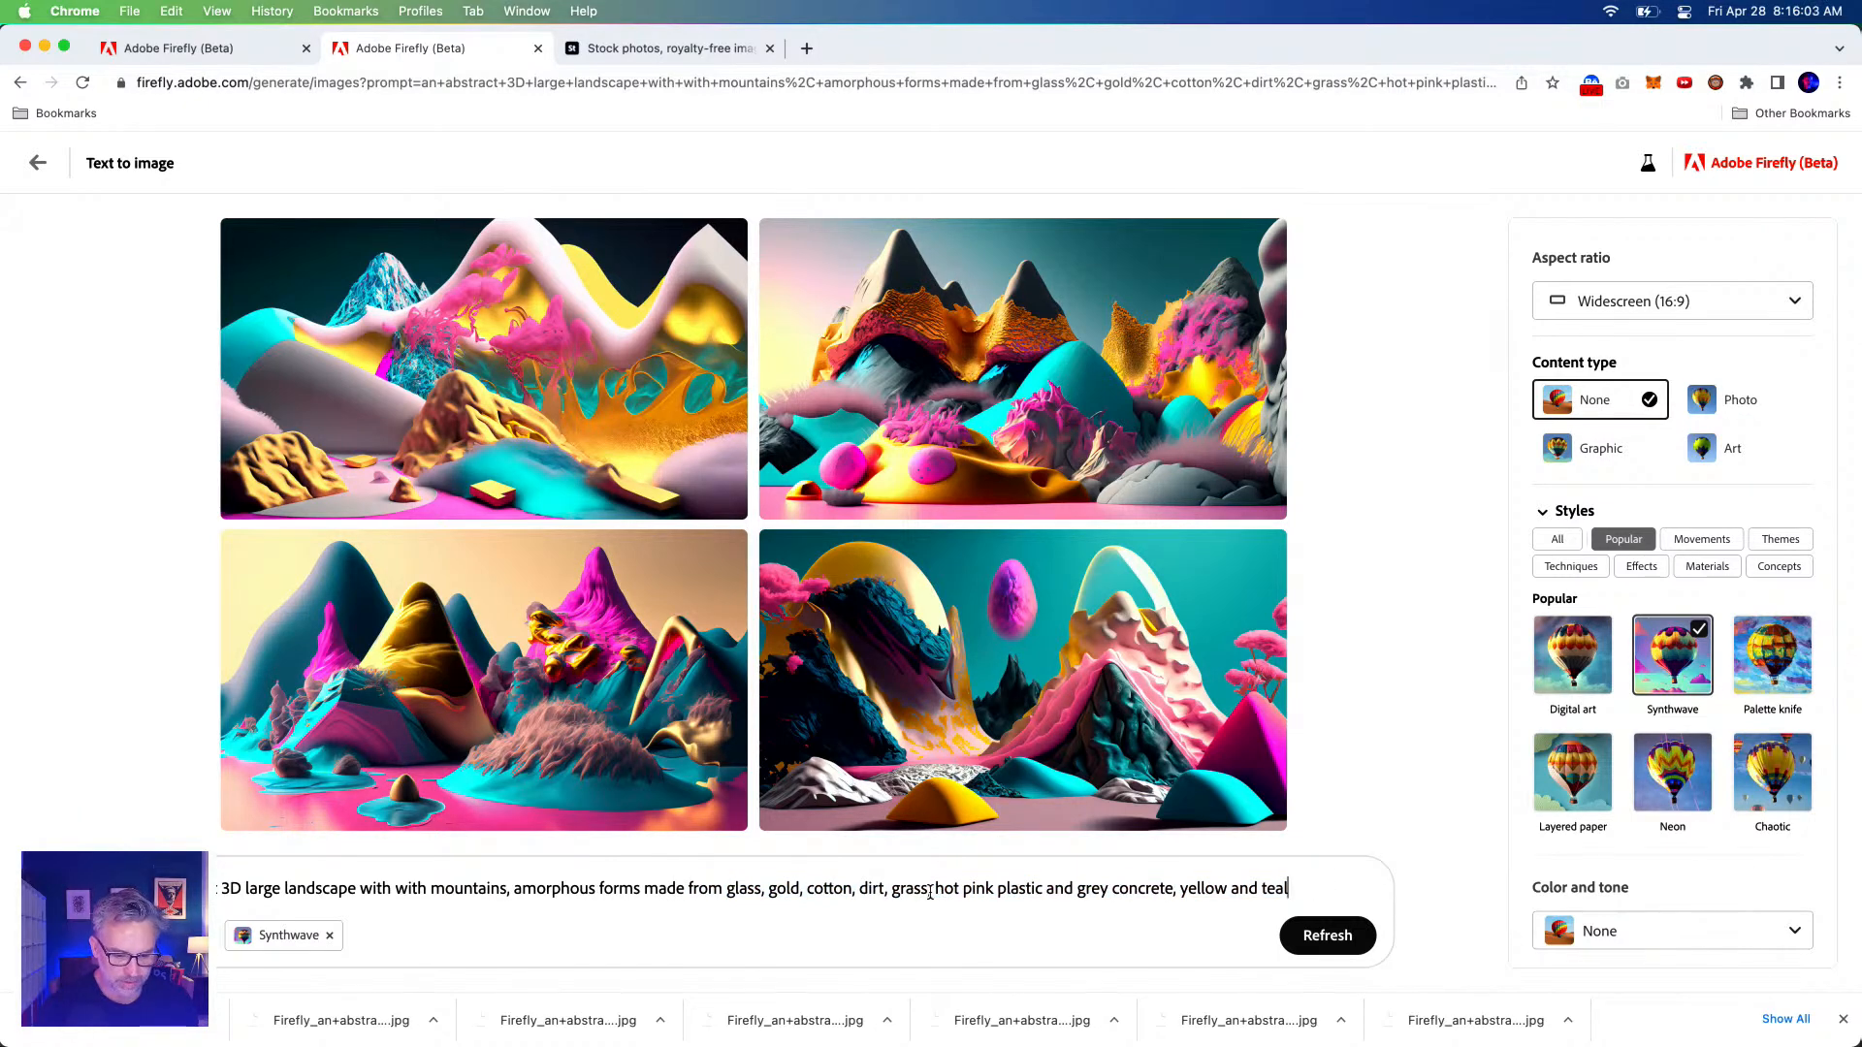
Move 'dirt, grass,' in front of 'glass' at the start of the materials list.
left_click_drag(934, 890, 866, 893)
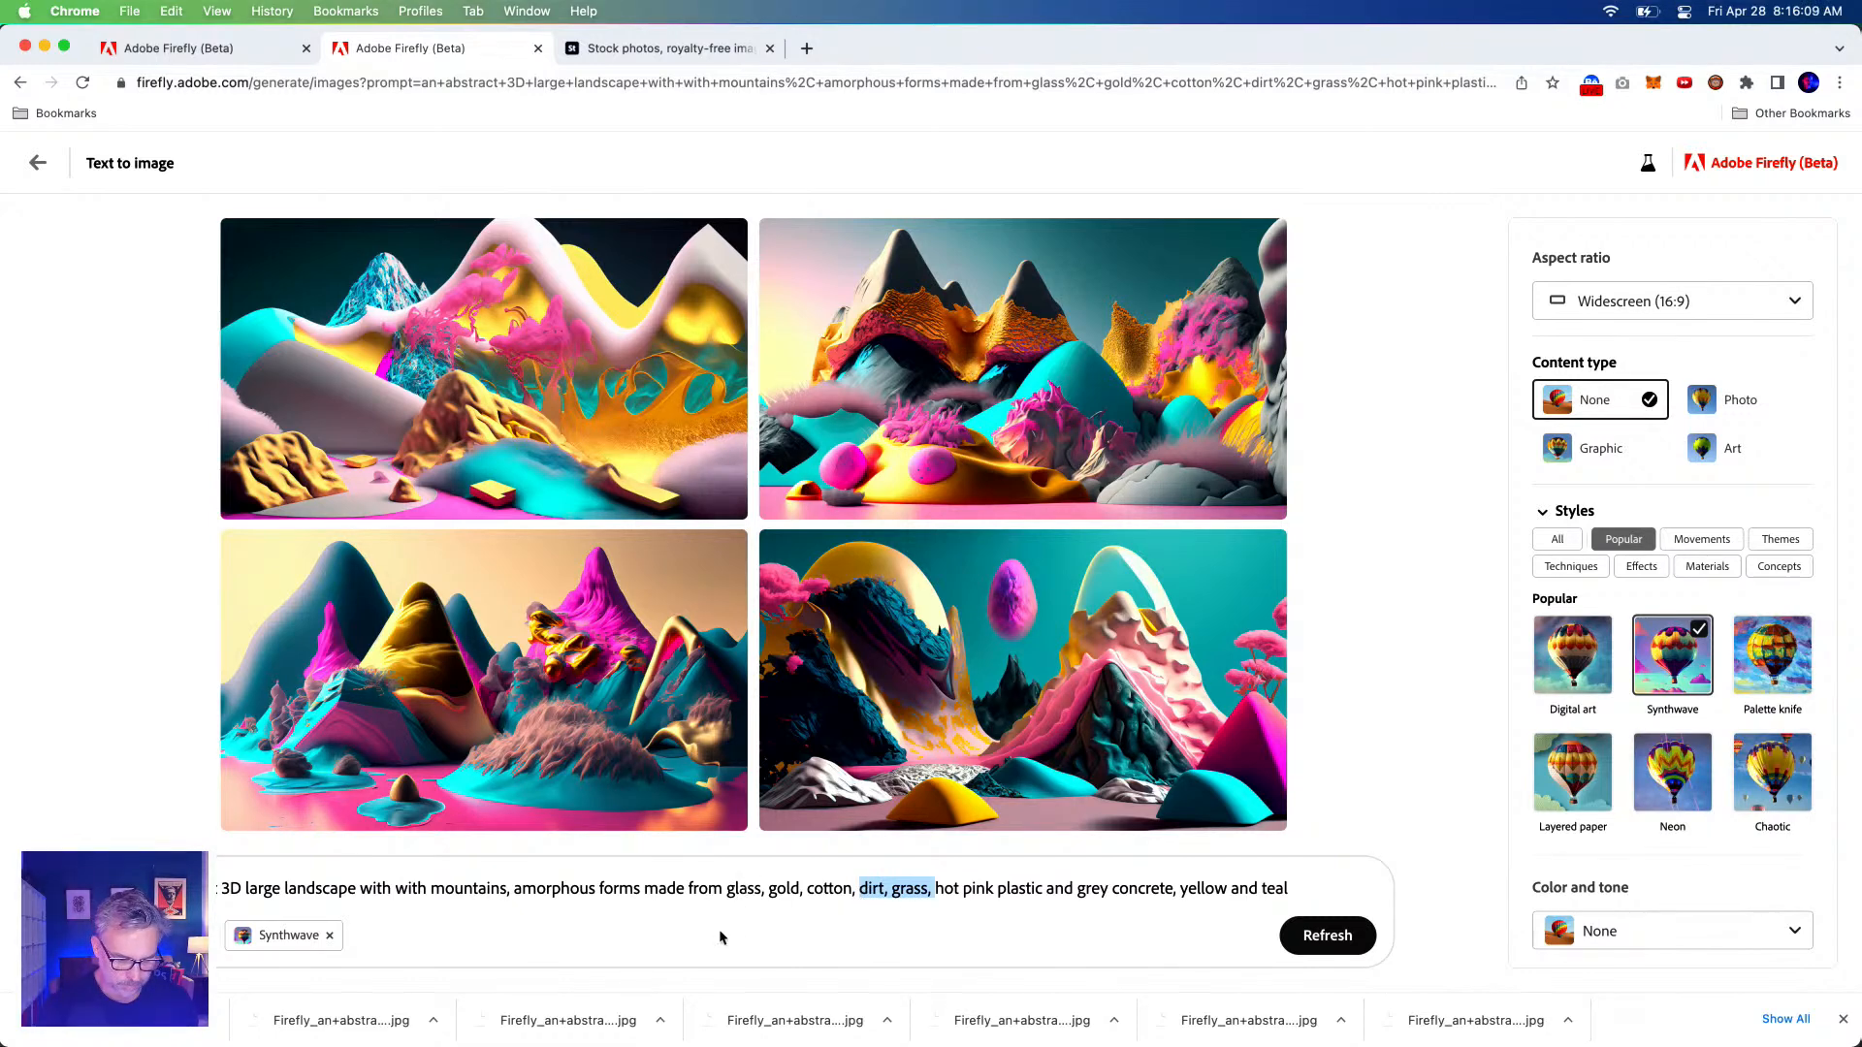
key("BackSpace")
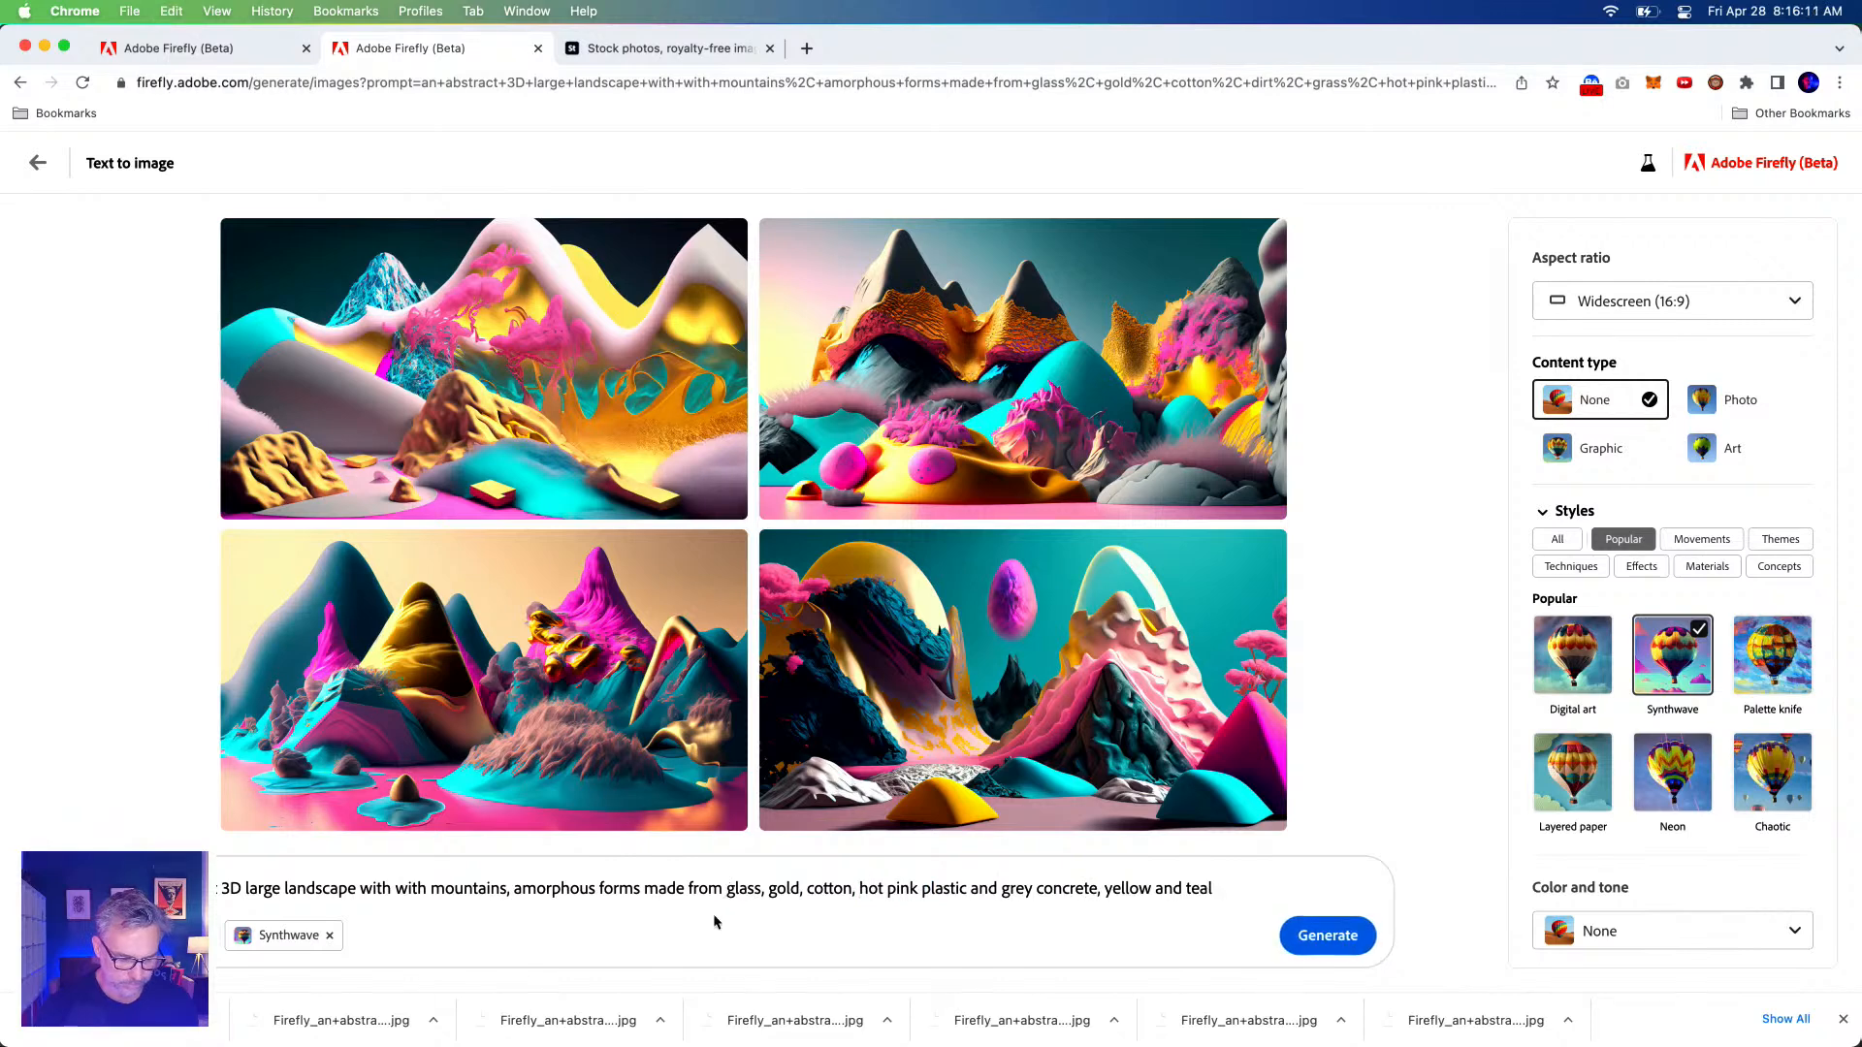
type("dirt, grass,")
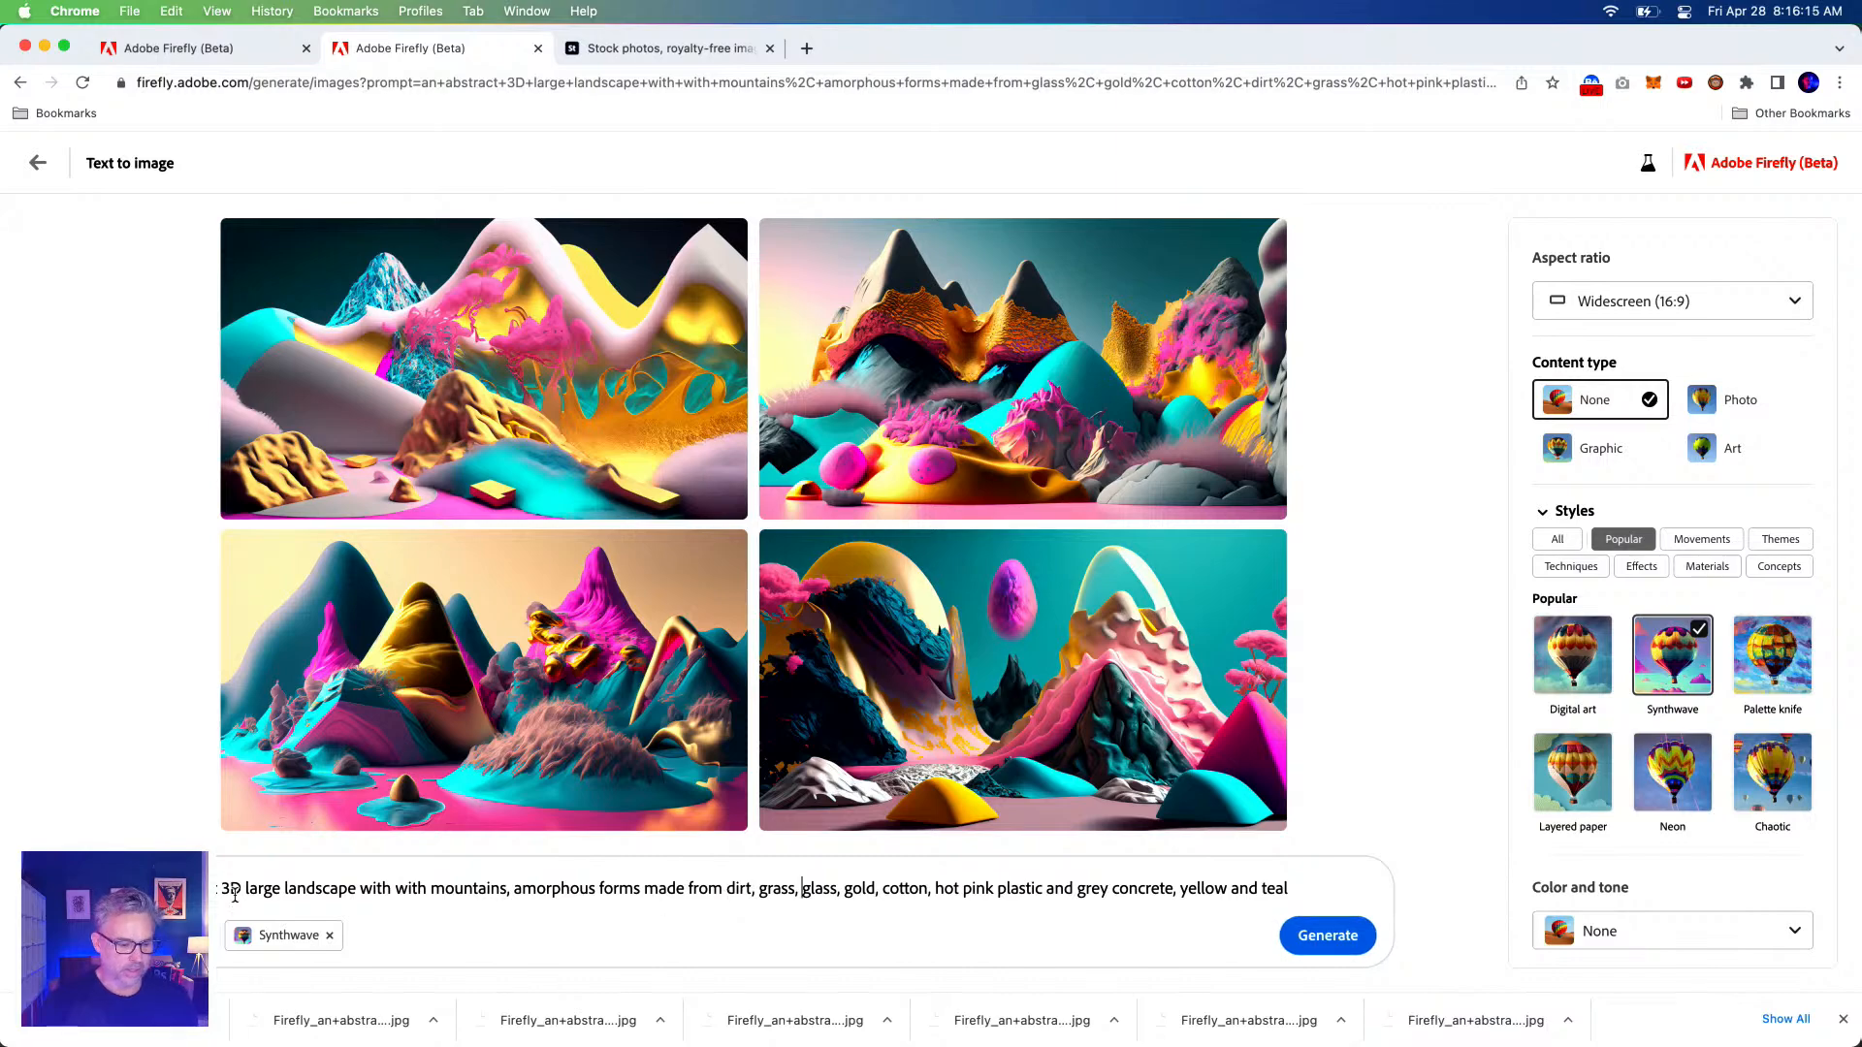
scroll(1523, 715, "down", 3)
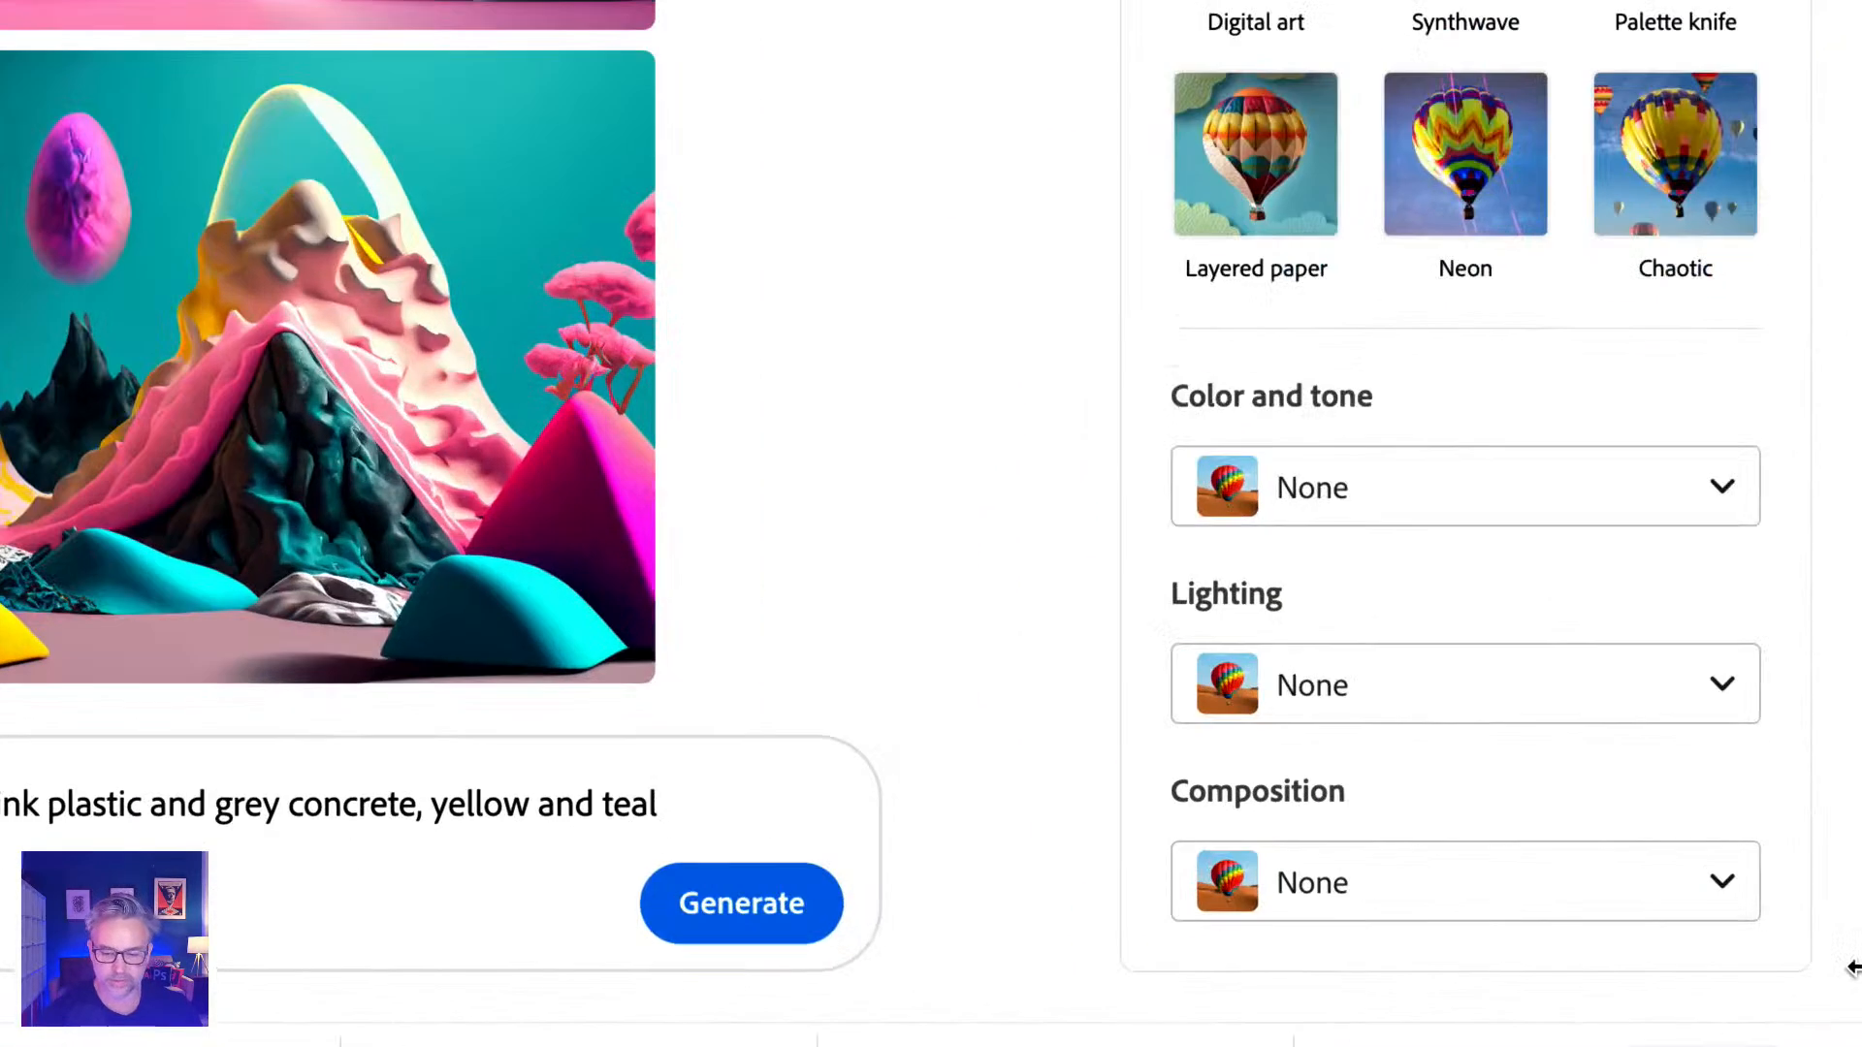
left_click(1351, 882)
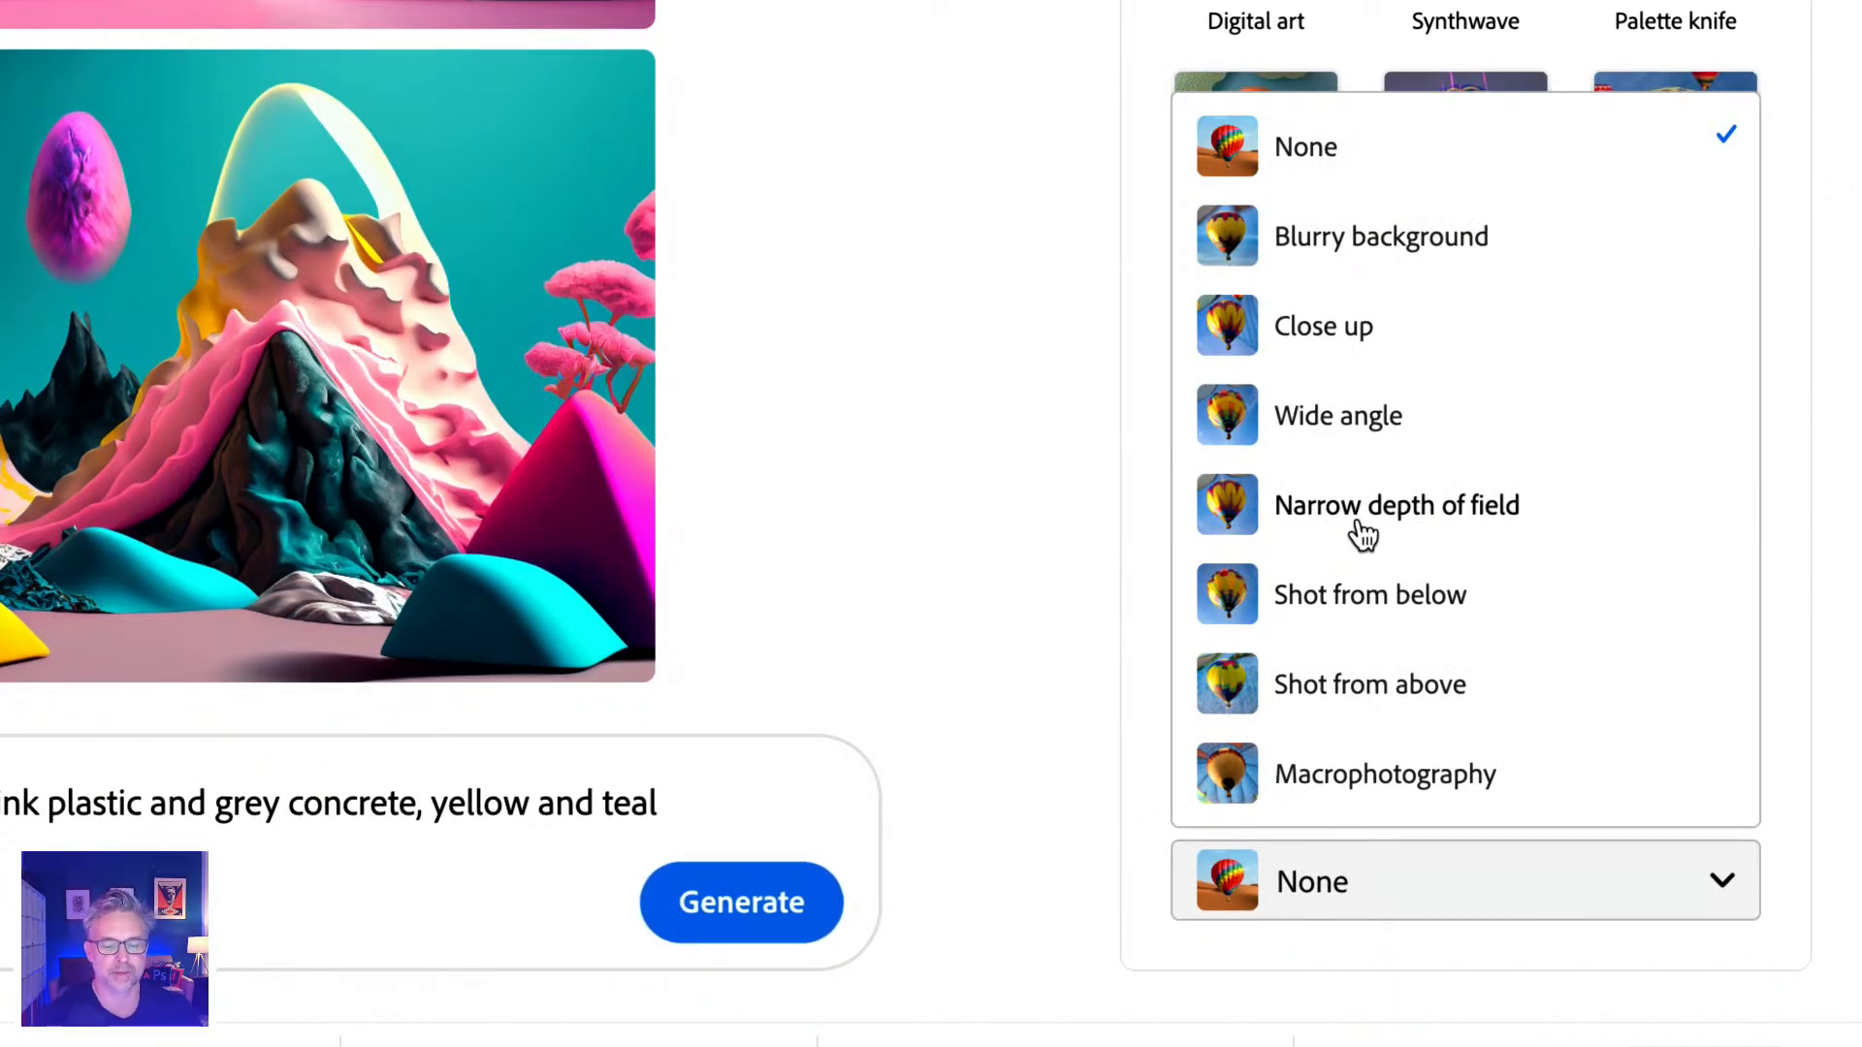
Set composition to Wide angle and color and tone to Vibrant color, leave lighting at None, and generate.
left_click(1336, 427)
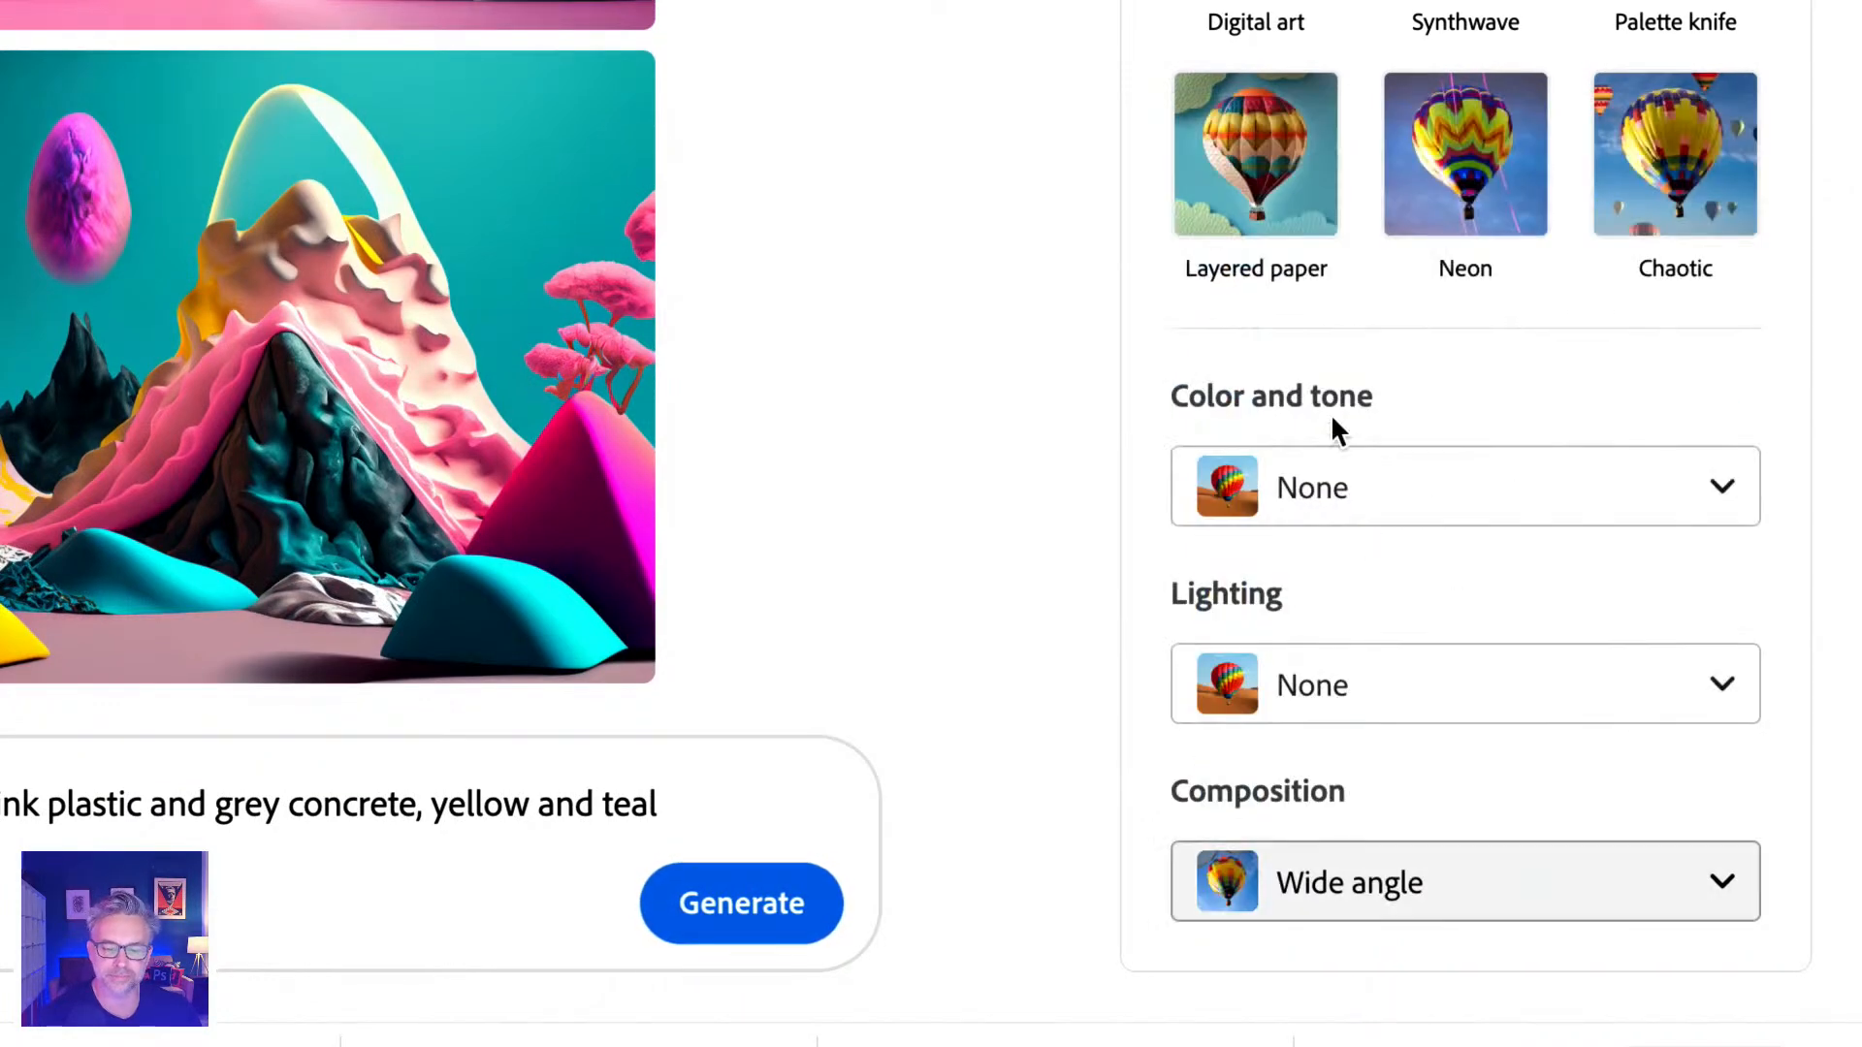
left_click(1377, 689)
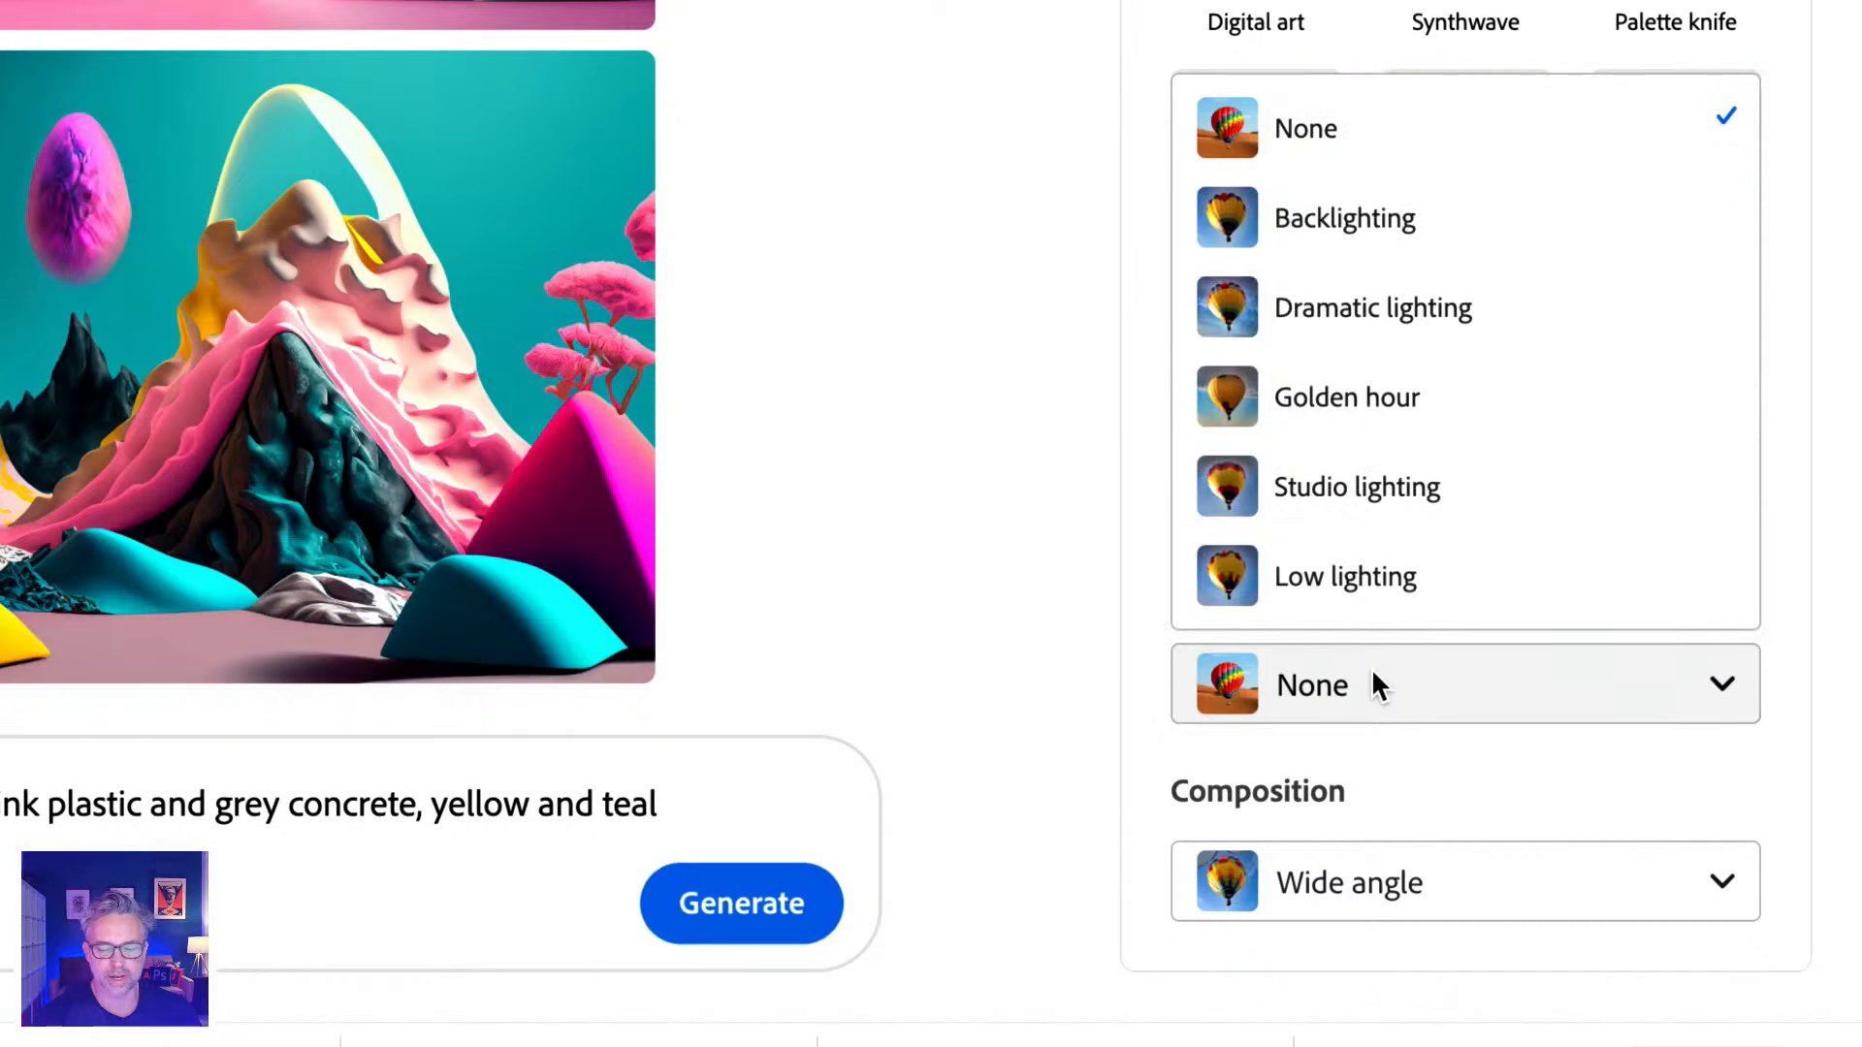
left_click(1035, 533)
left_click(1406, 490)
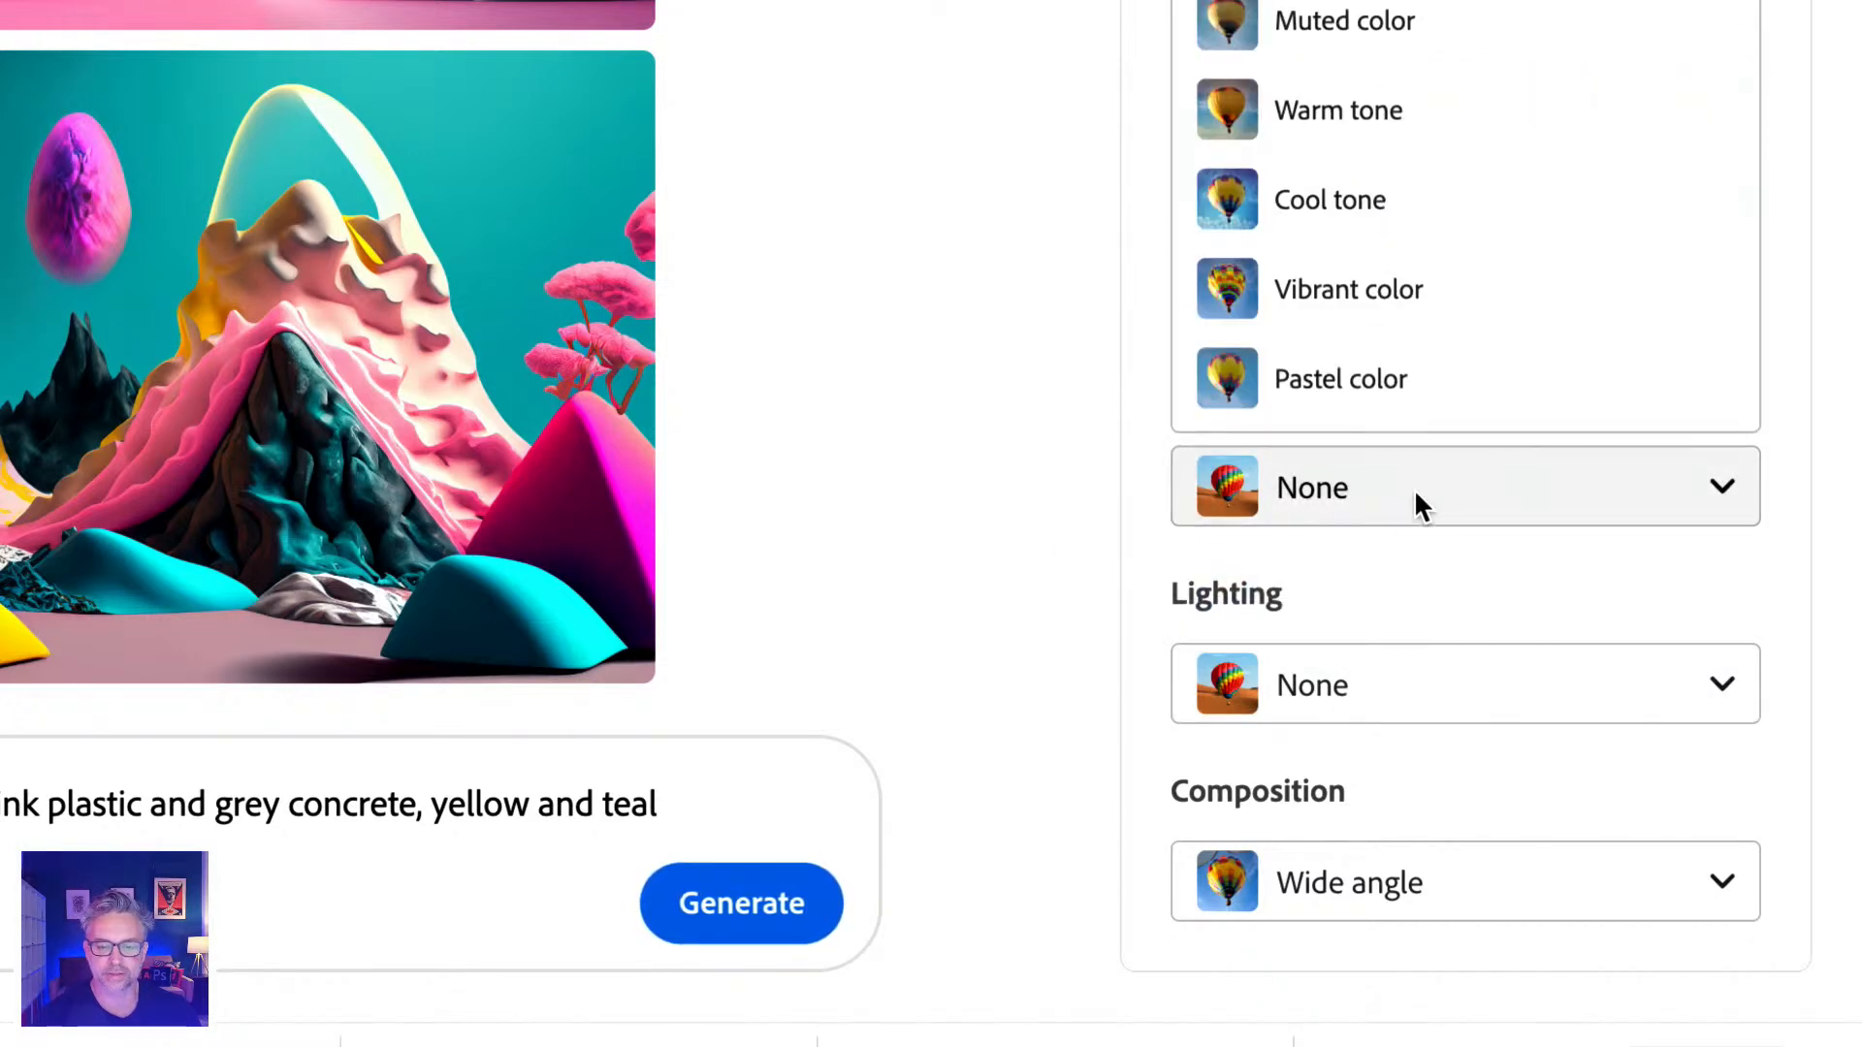
left_click(1371, 285)
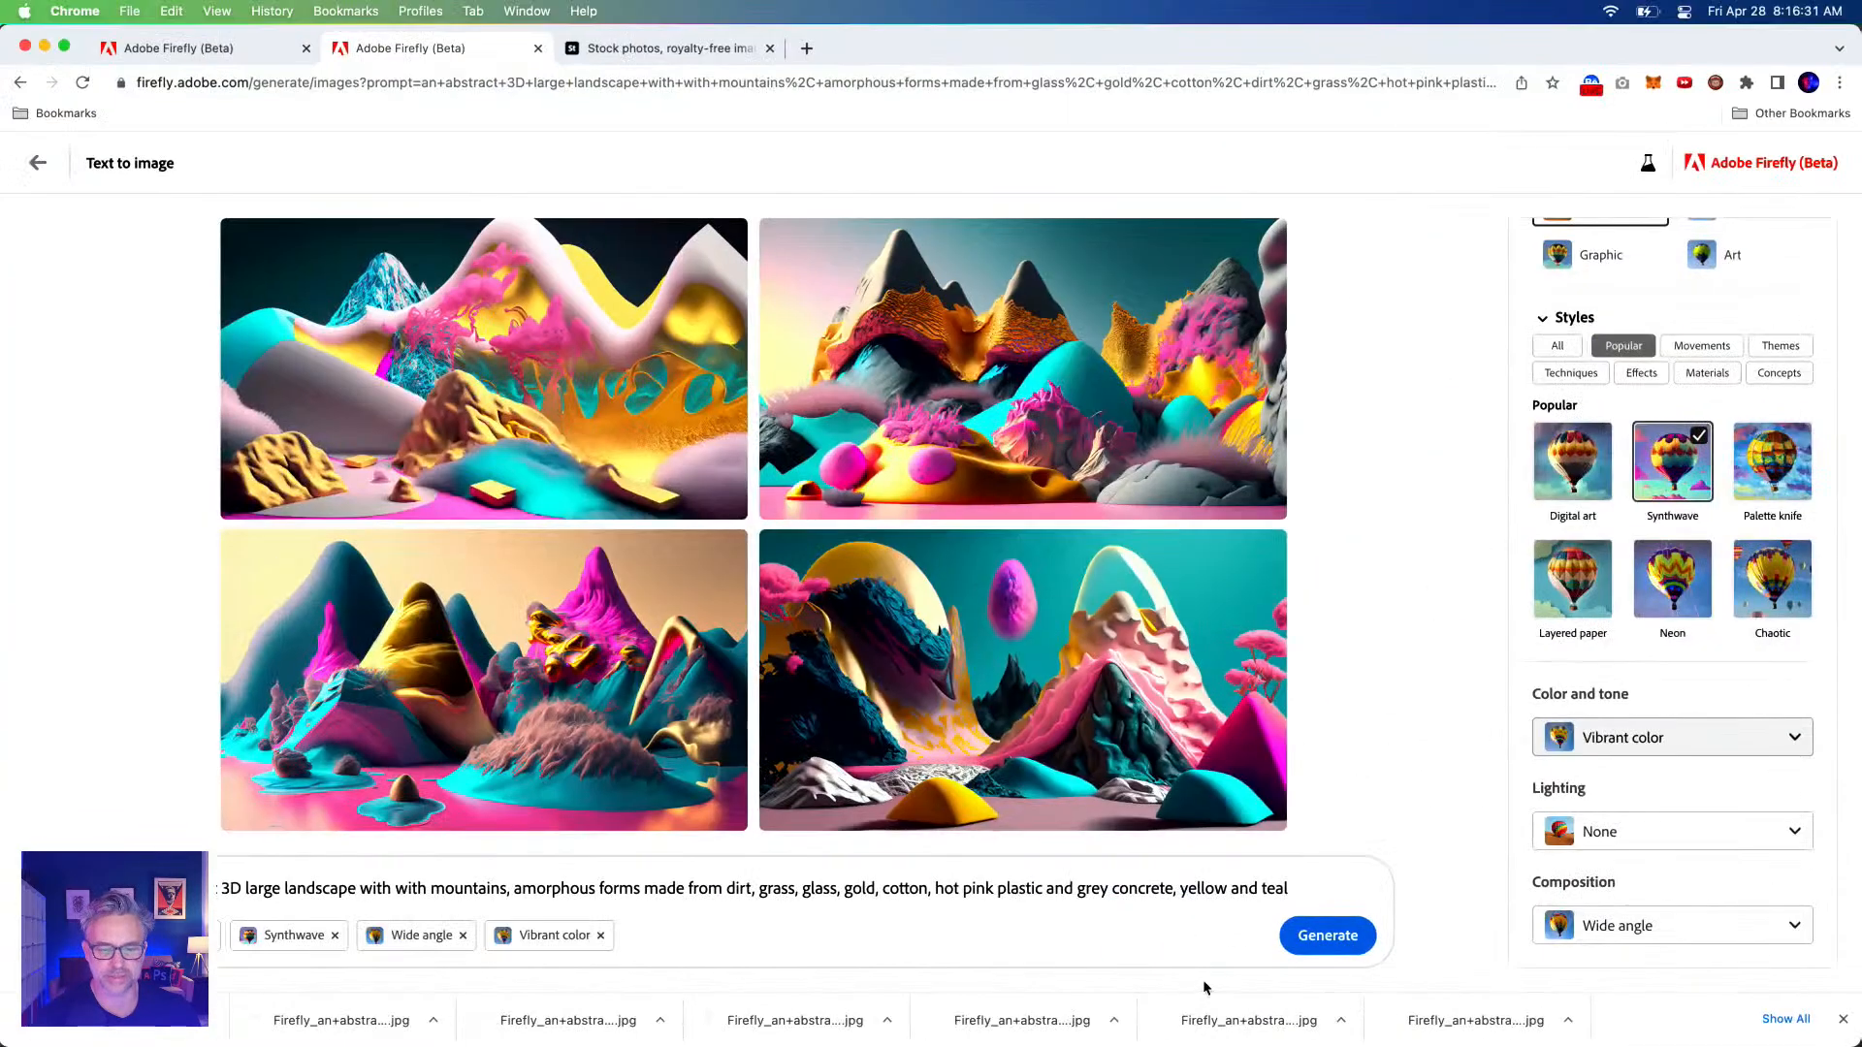
left_click(1326, 935)
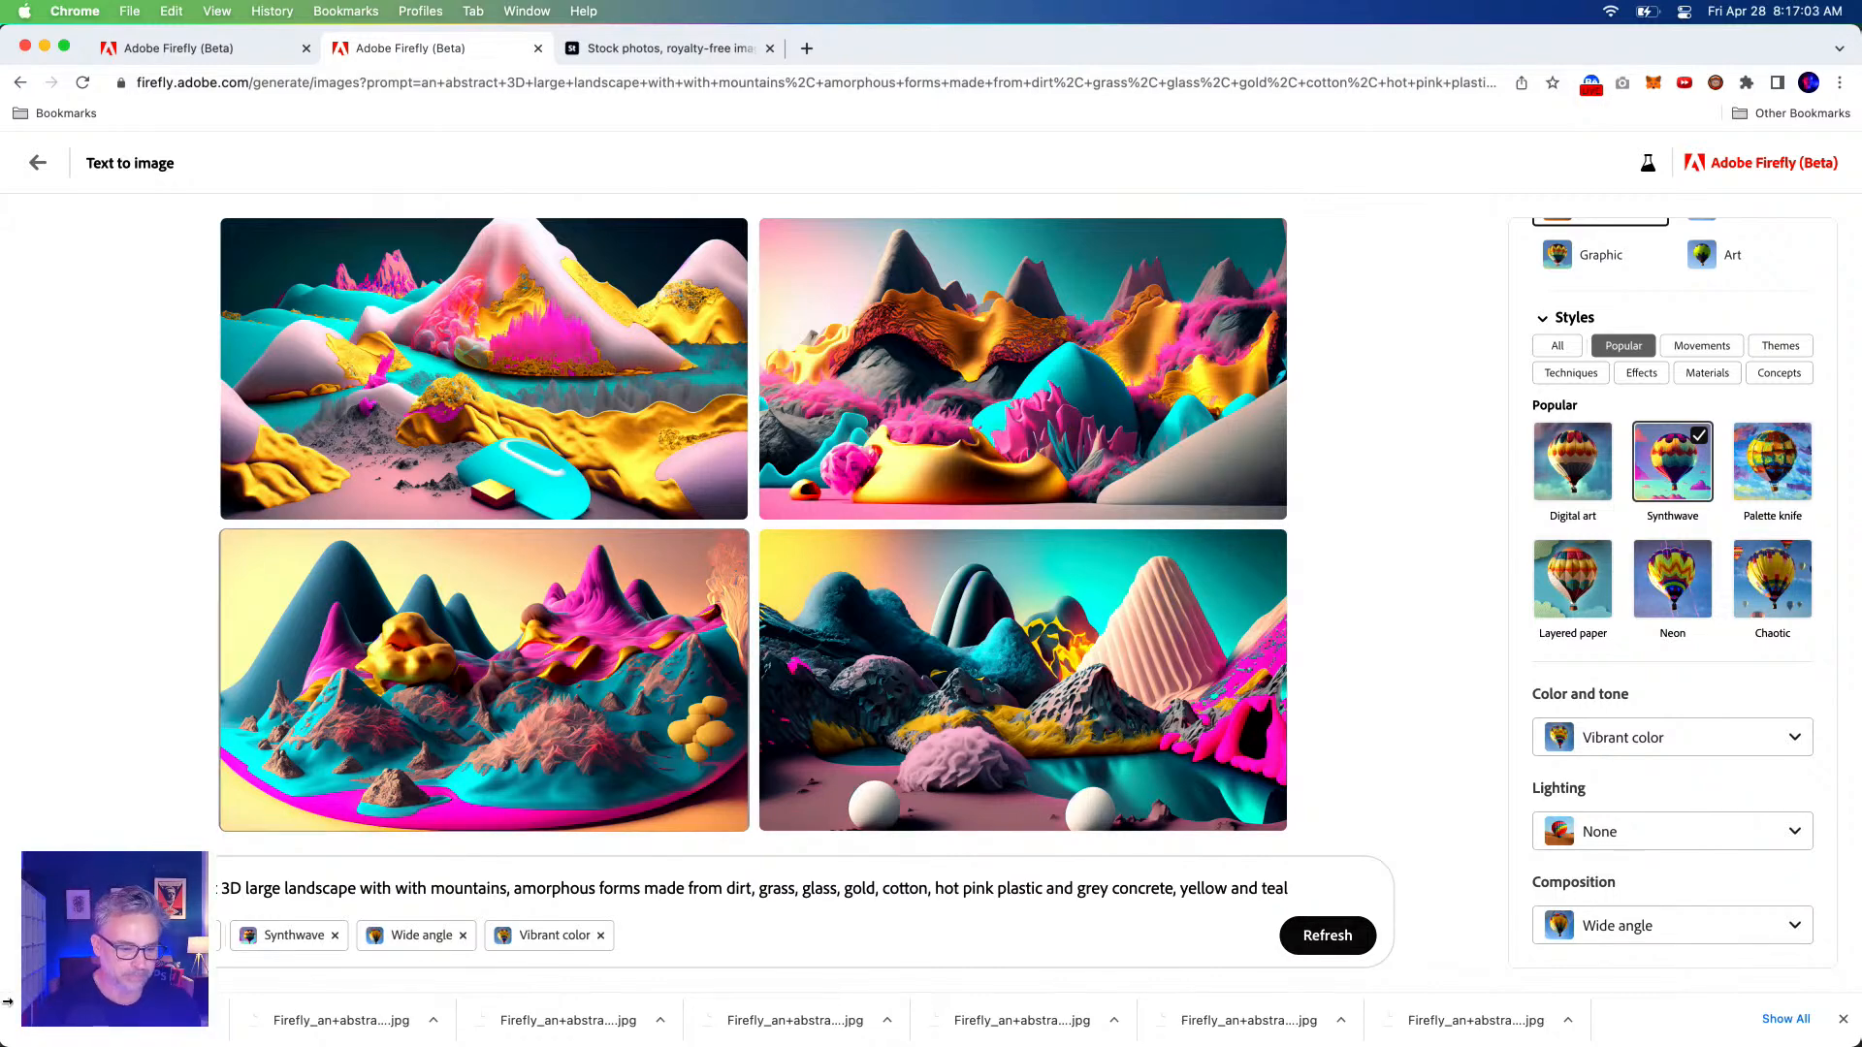
mouse_move(223, 795)
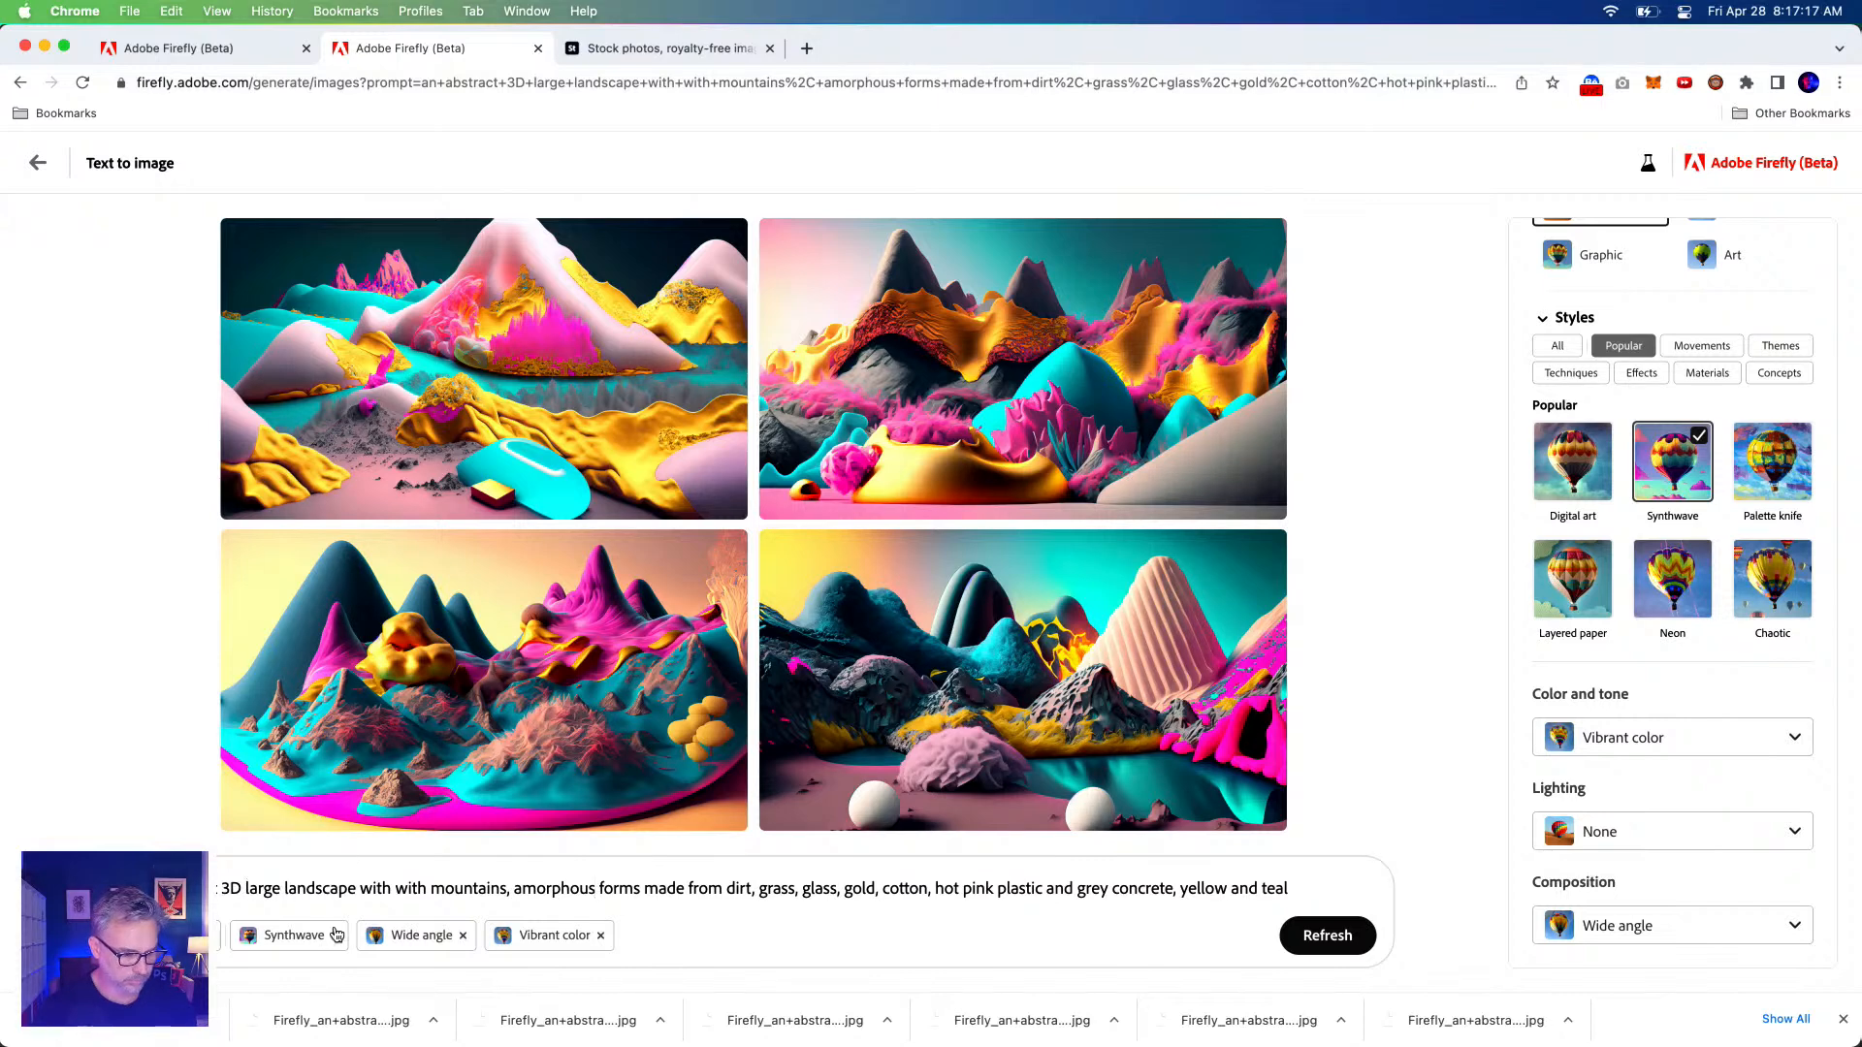
Remove the duplicate 'with', add 'and trees' after 'mountains', and regenerate.
double_click(374, 888)
key("BackSpace")
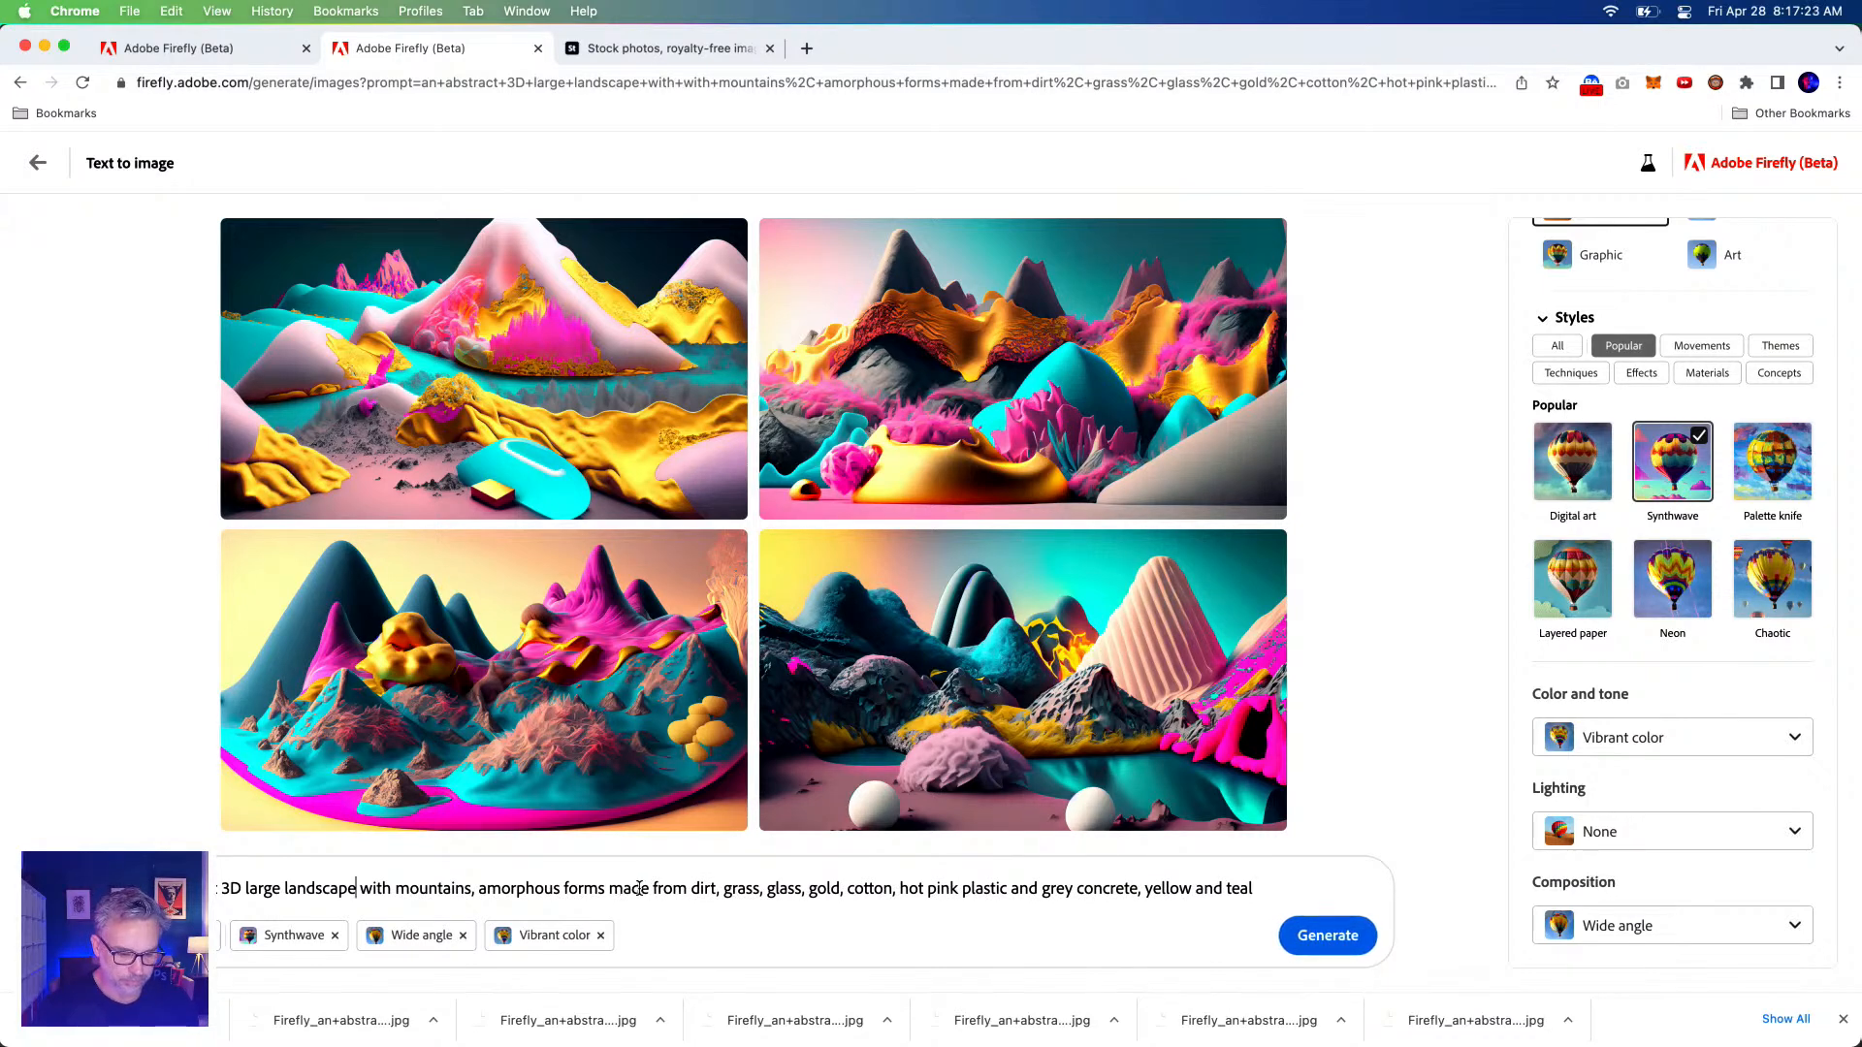
left_click(470, 888)
type("and tree")
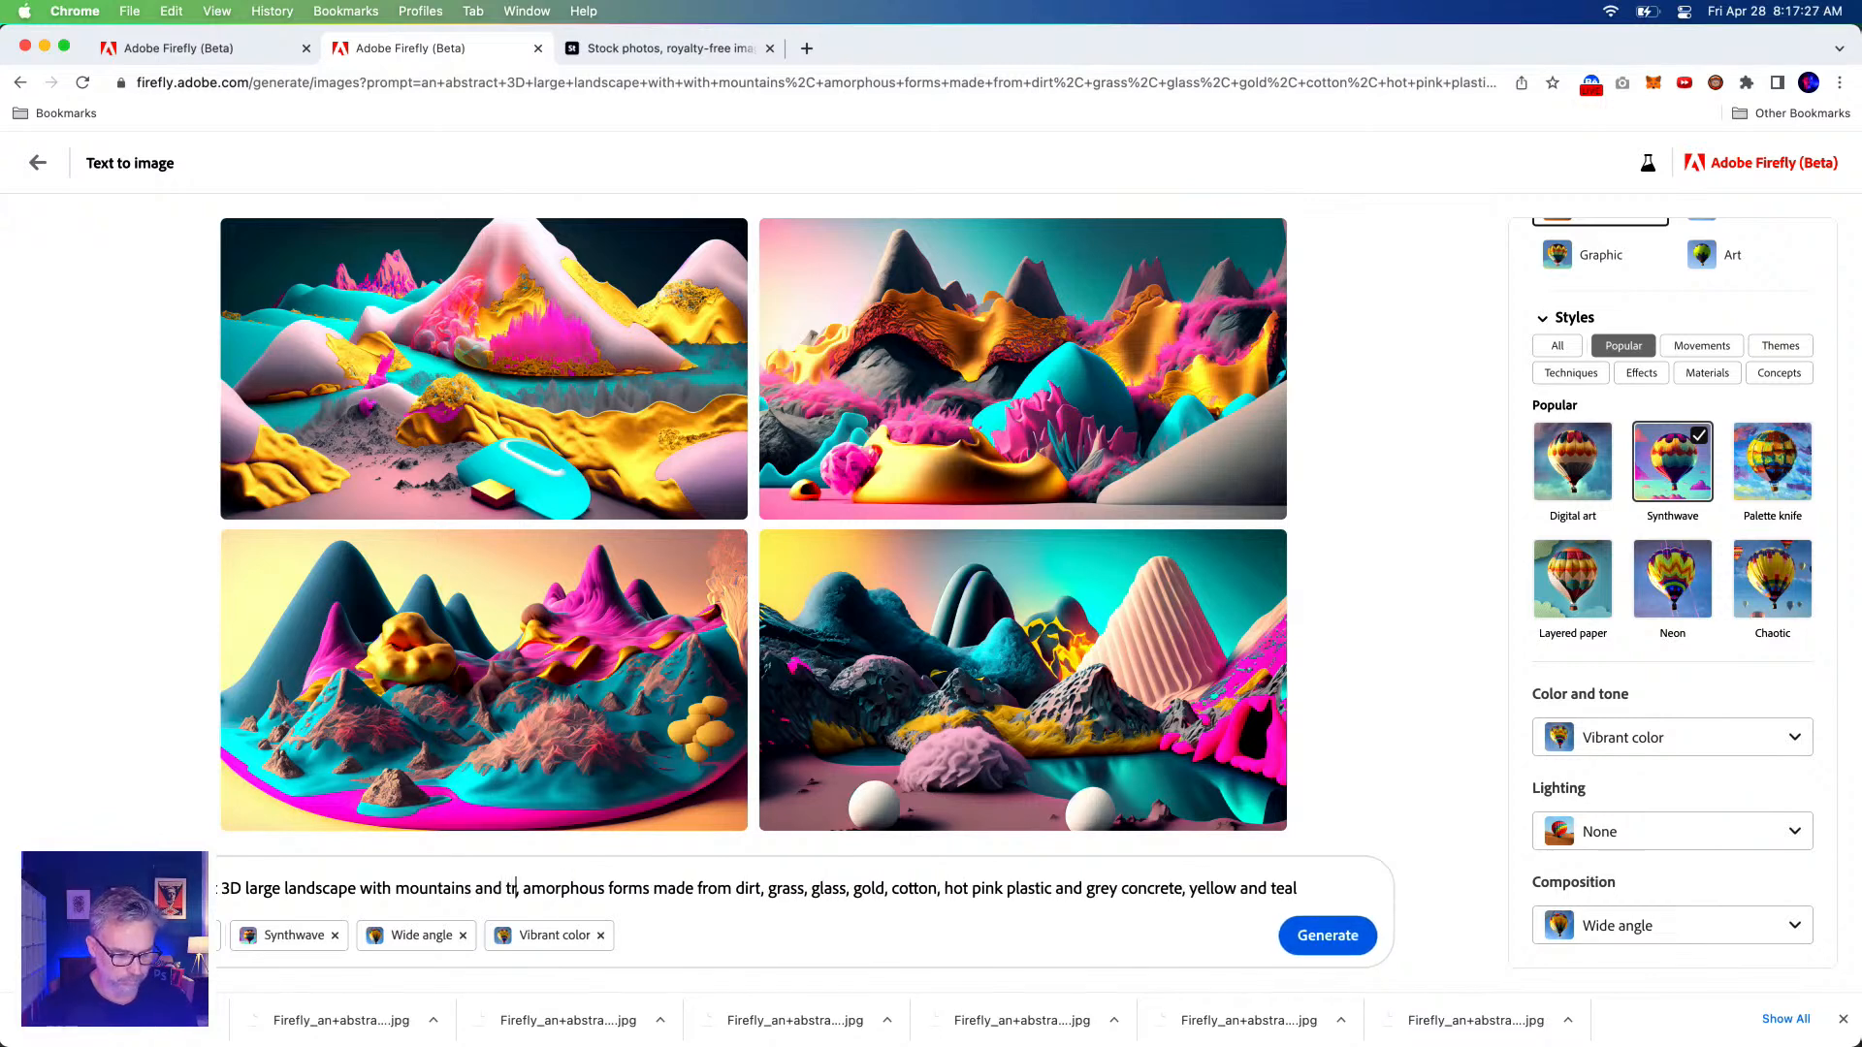
type("s")
left_click(1328, 937)
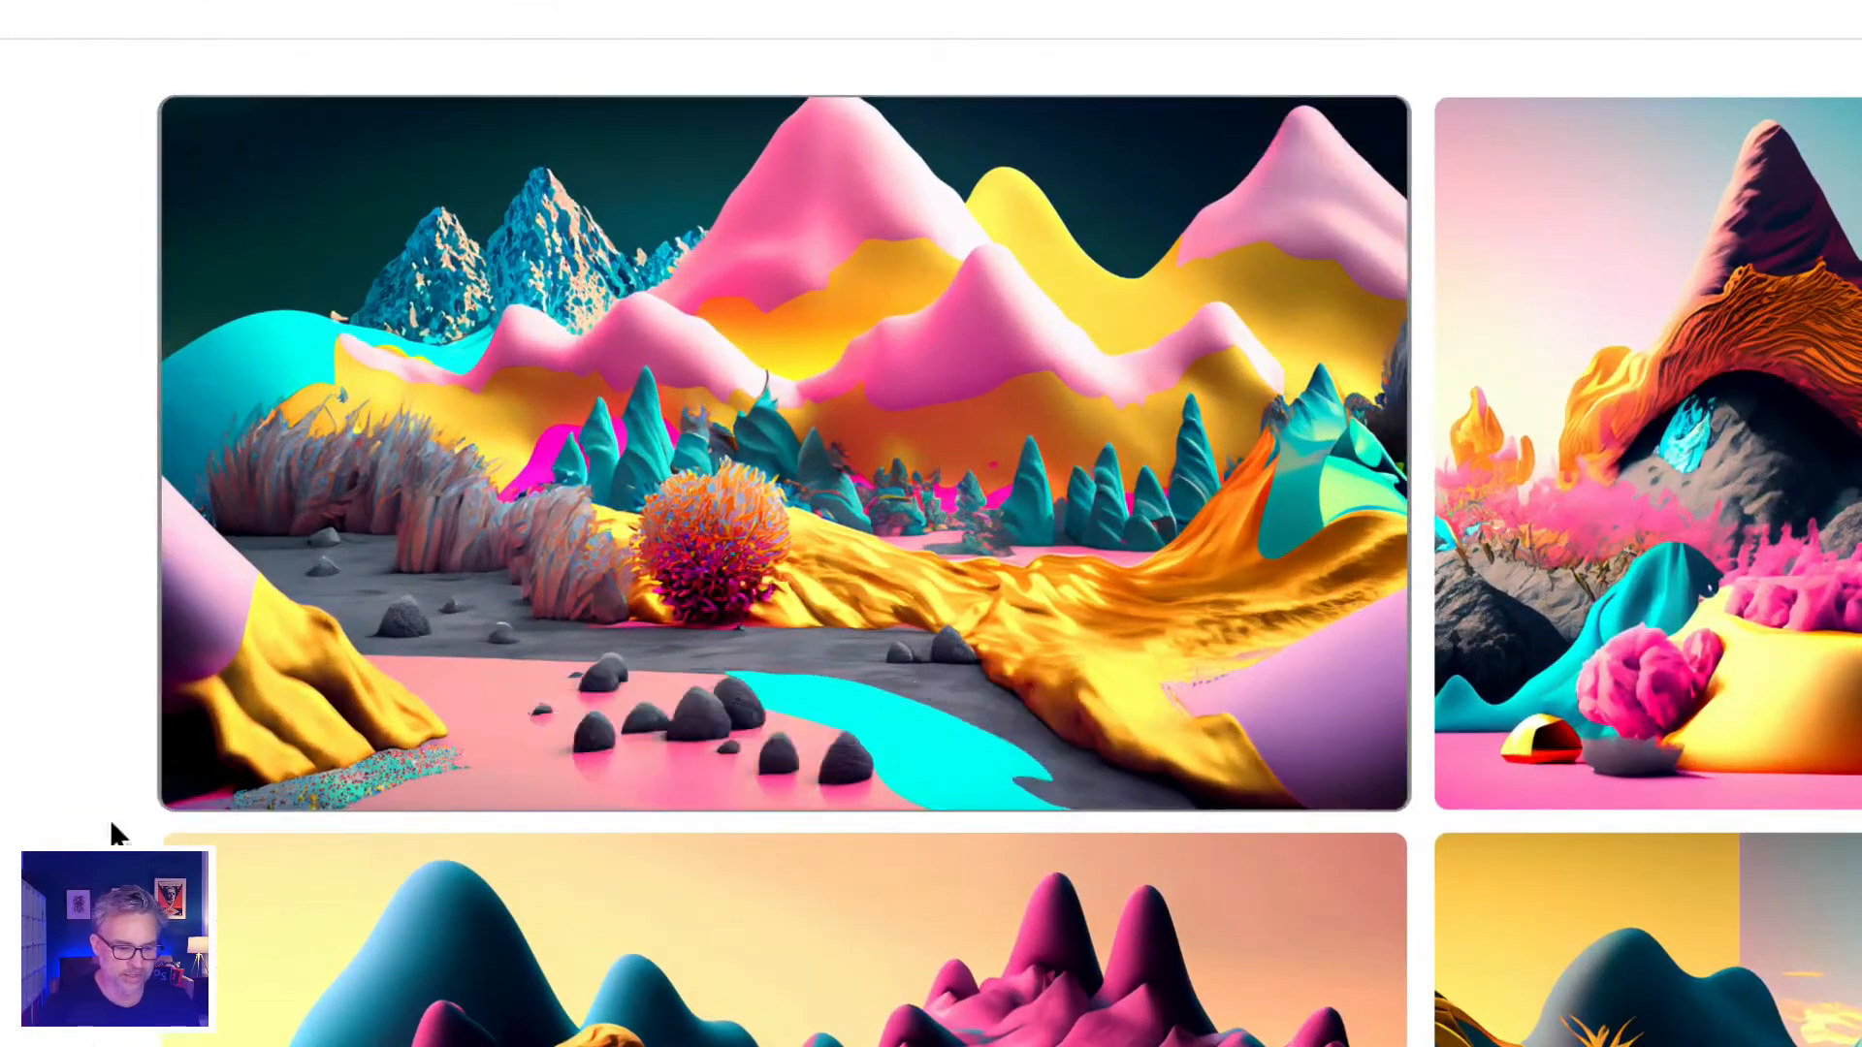
mouse_move(320, 686)
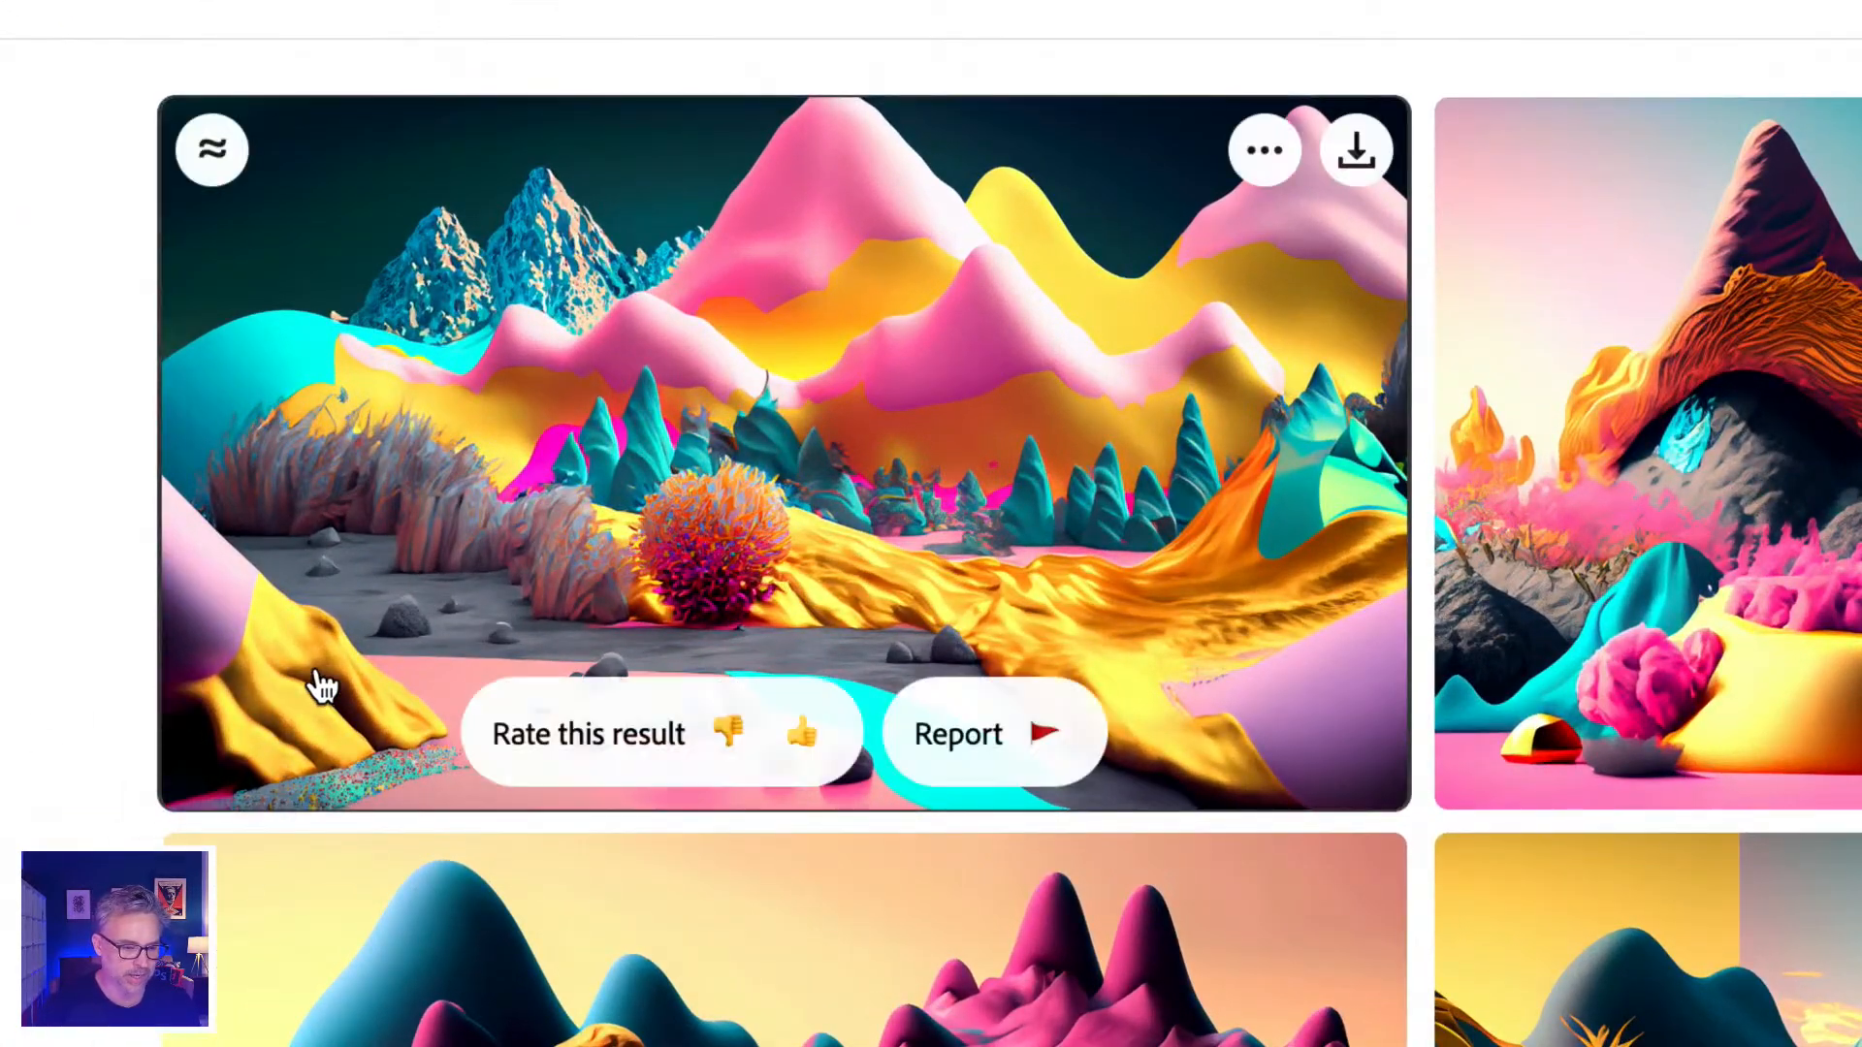
Download the top-left landscape and change 'hot pink plastic' to 'hot pink rocks'.
left_click(1365, 146)
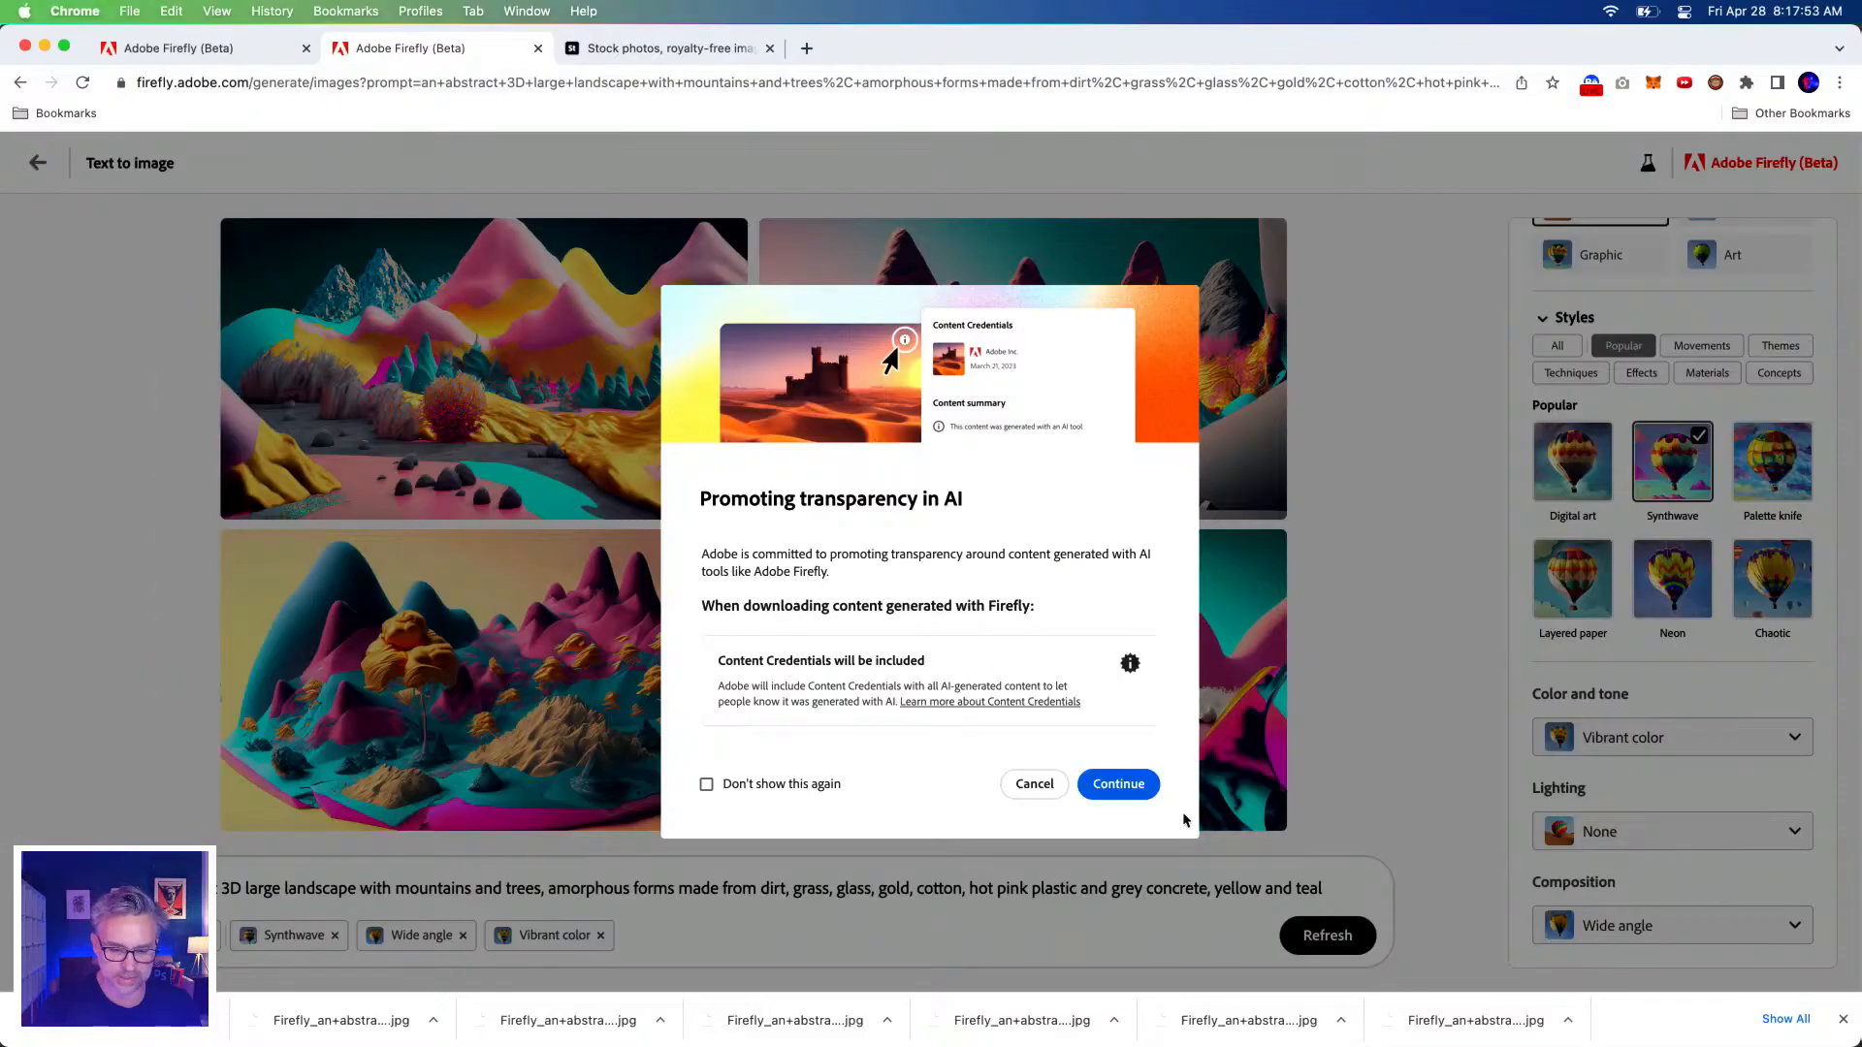
left_click(1118, 784)
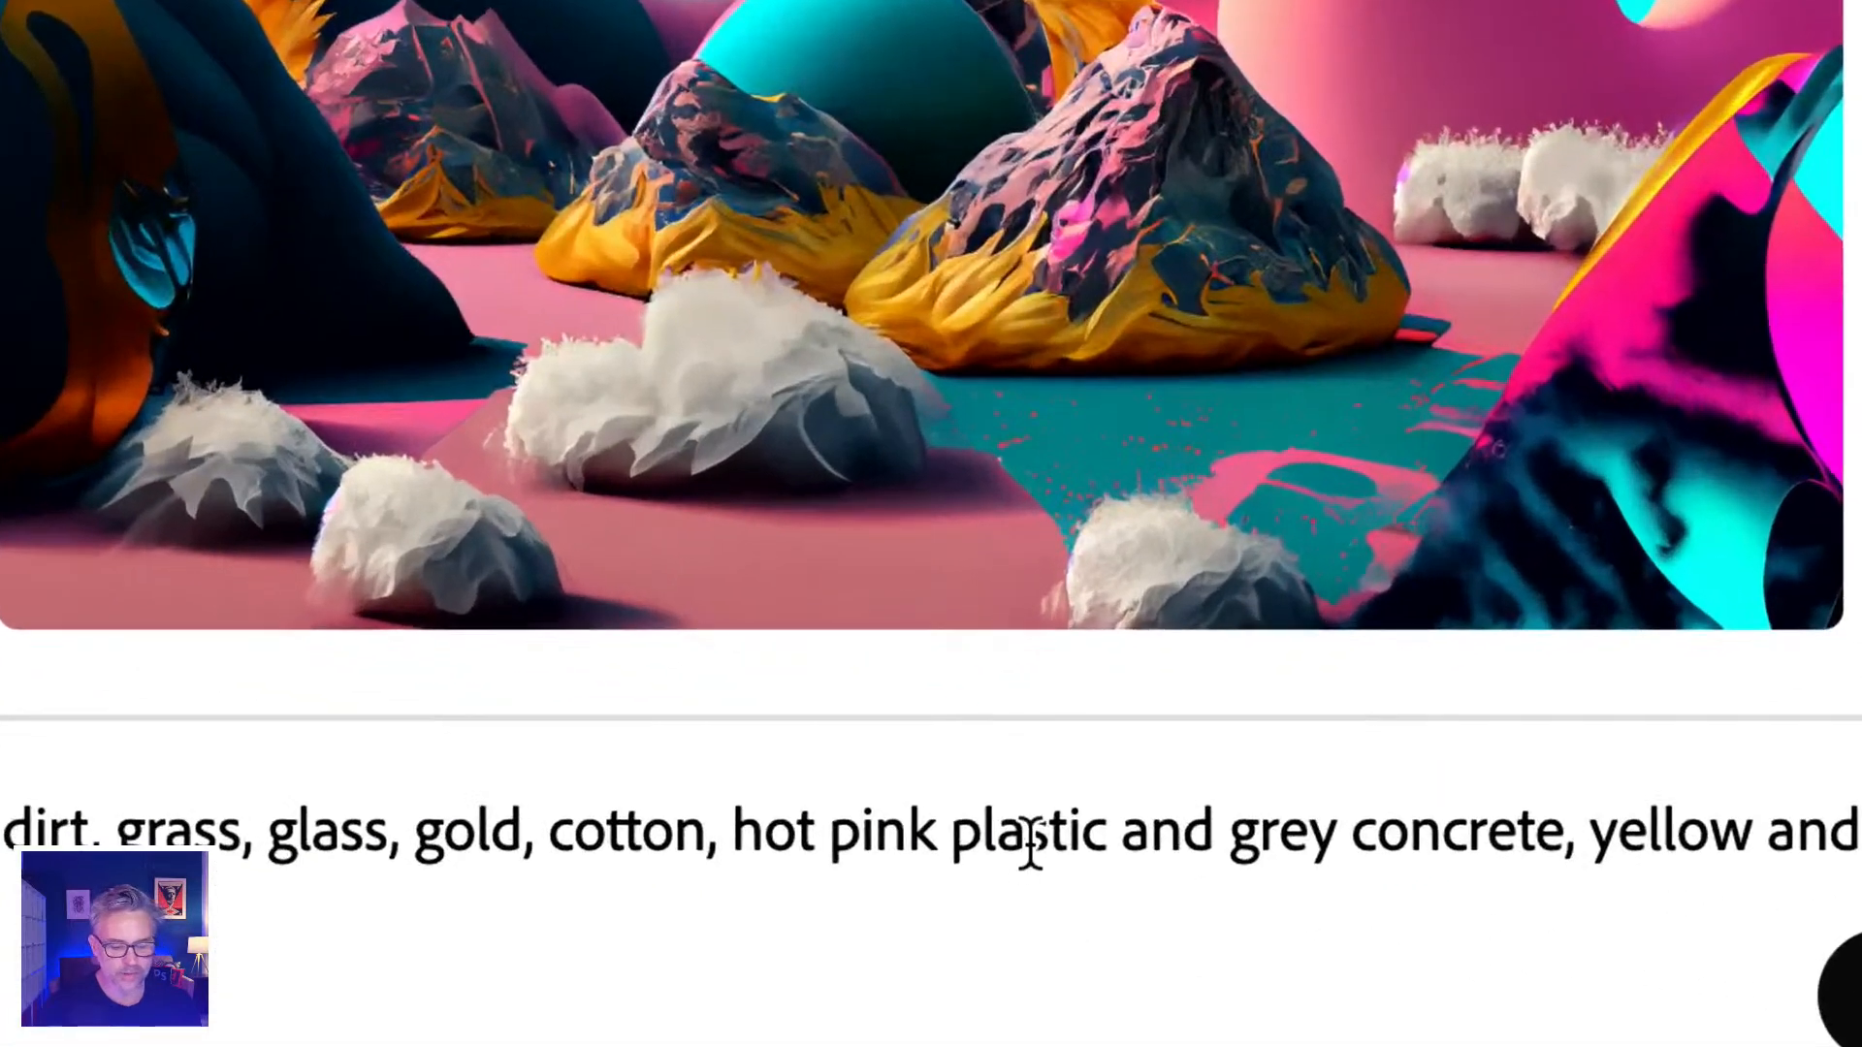
double_click(1031, 840)
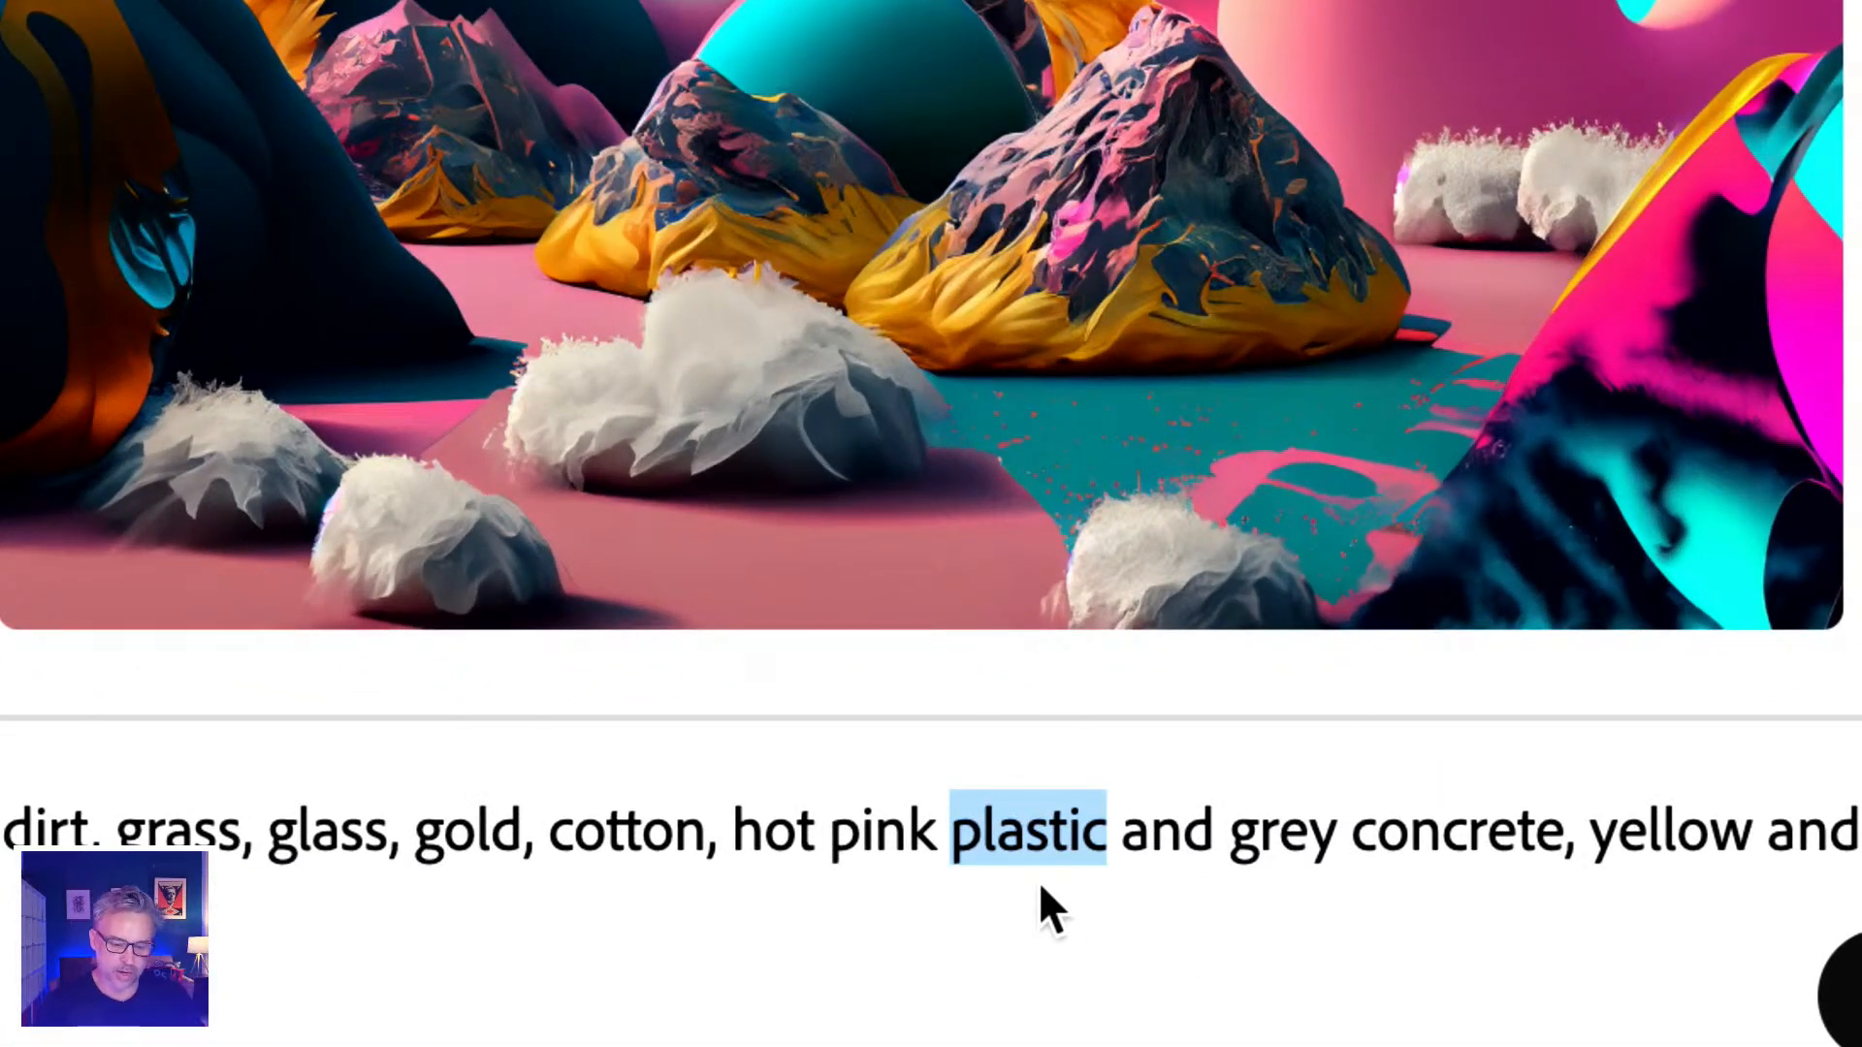
type("rocks")
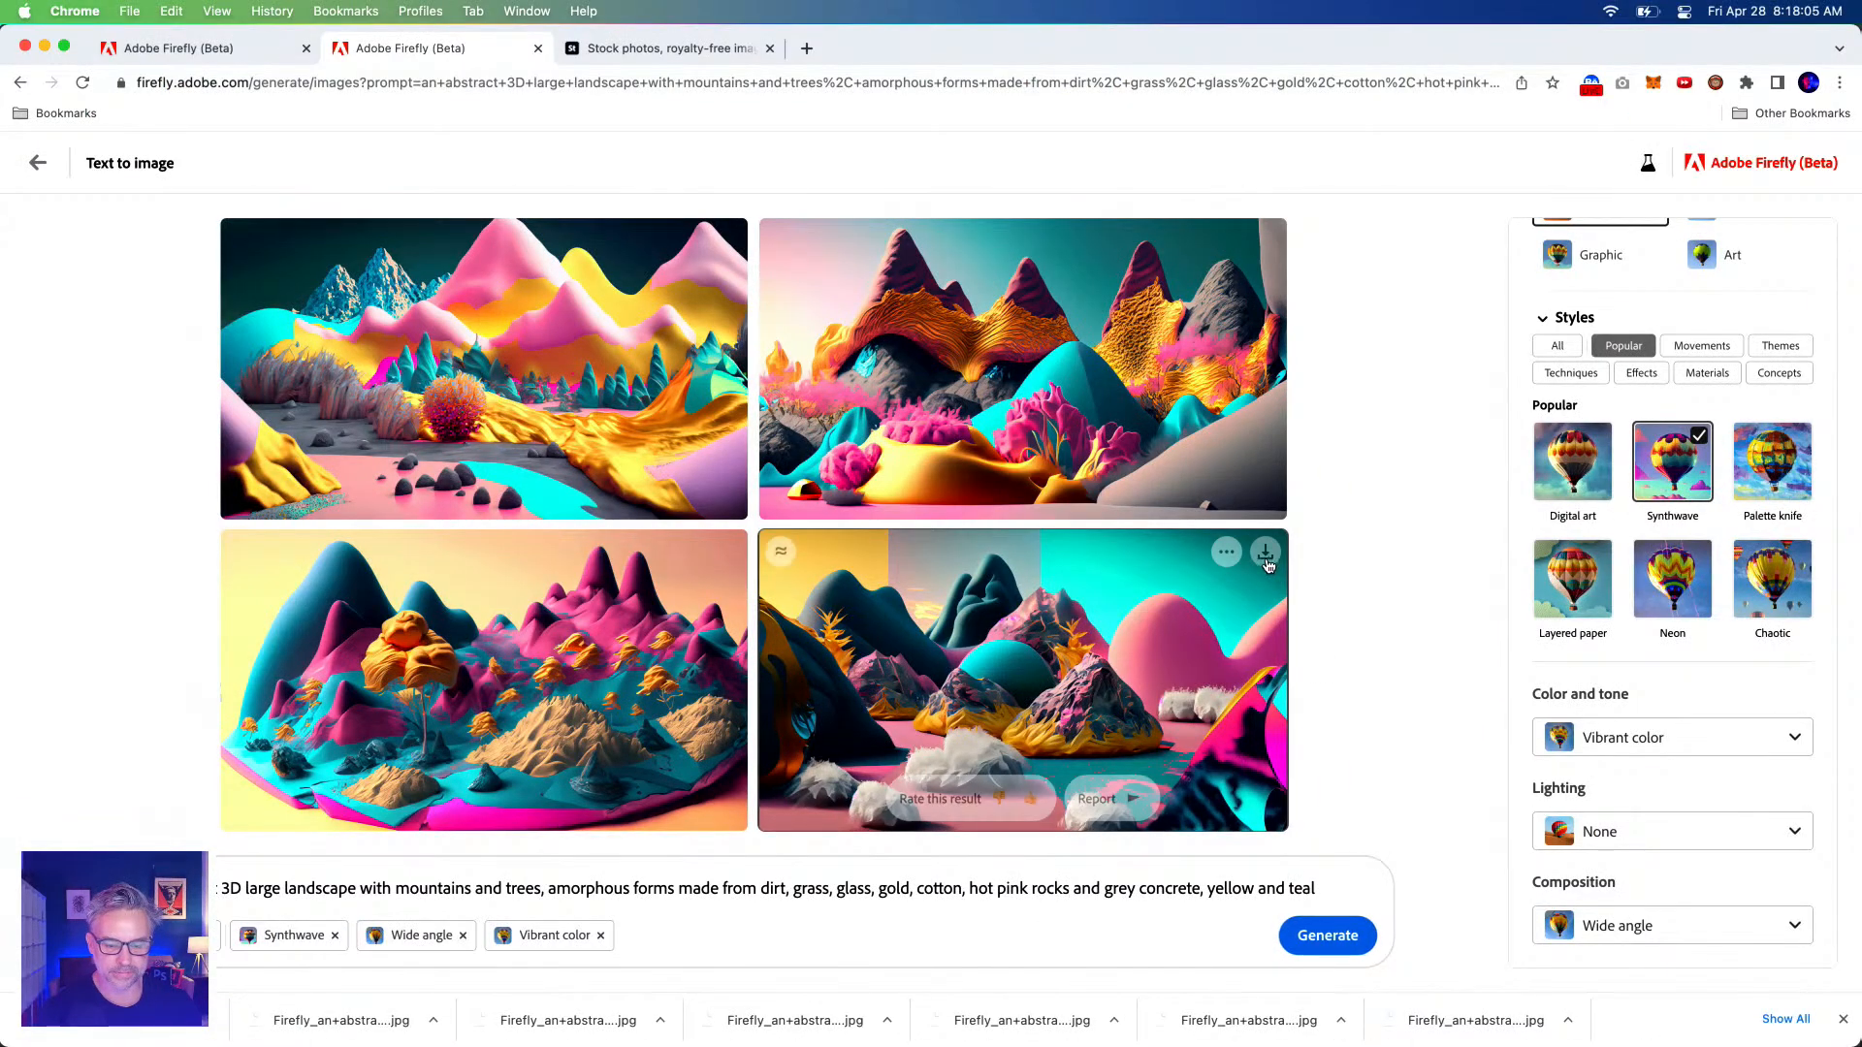
Download the bottom-right landscape, then generate a fresh set from the edited prompt.
left_click(1266, 553)
left_click(1117, 781)
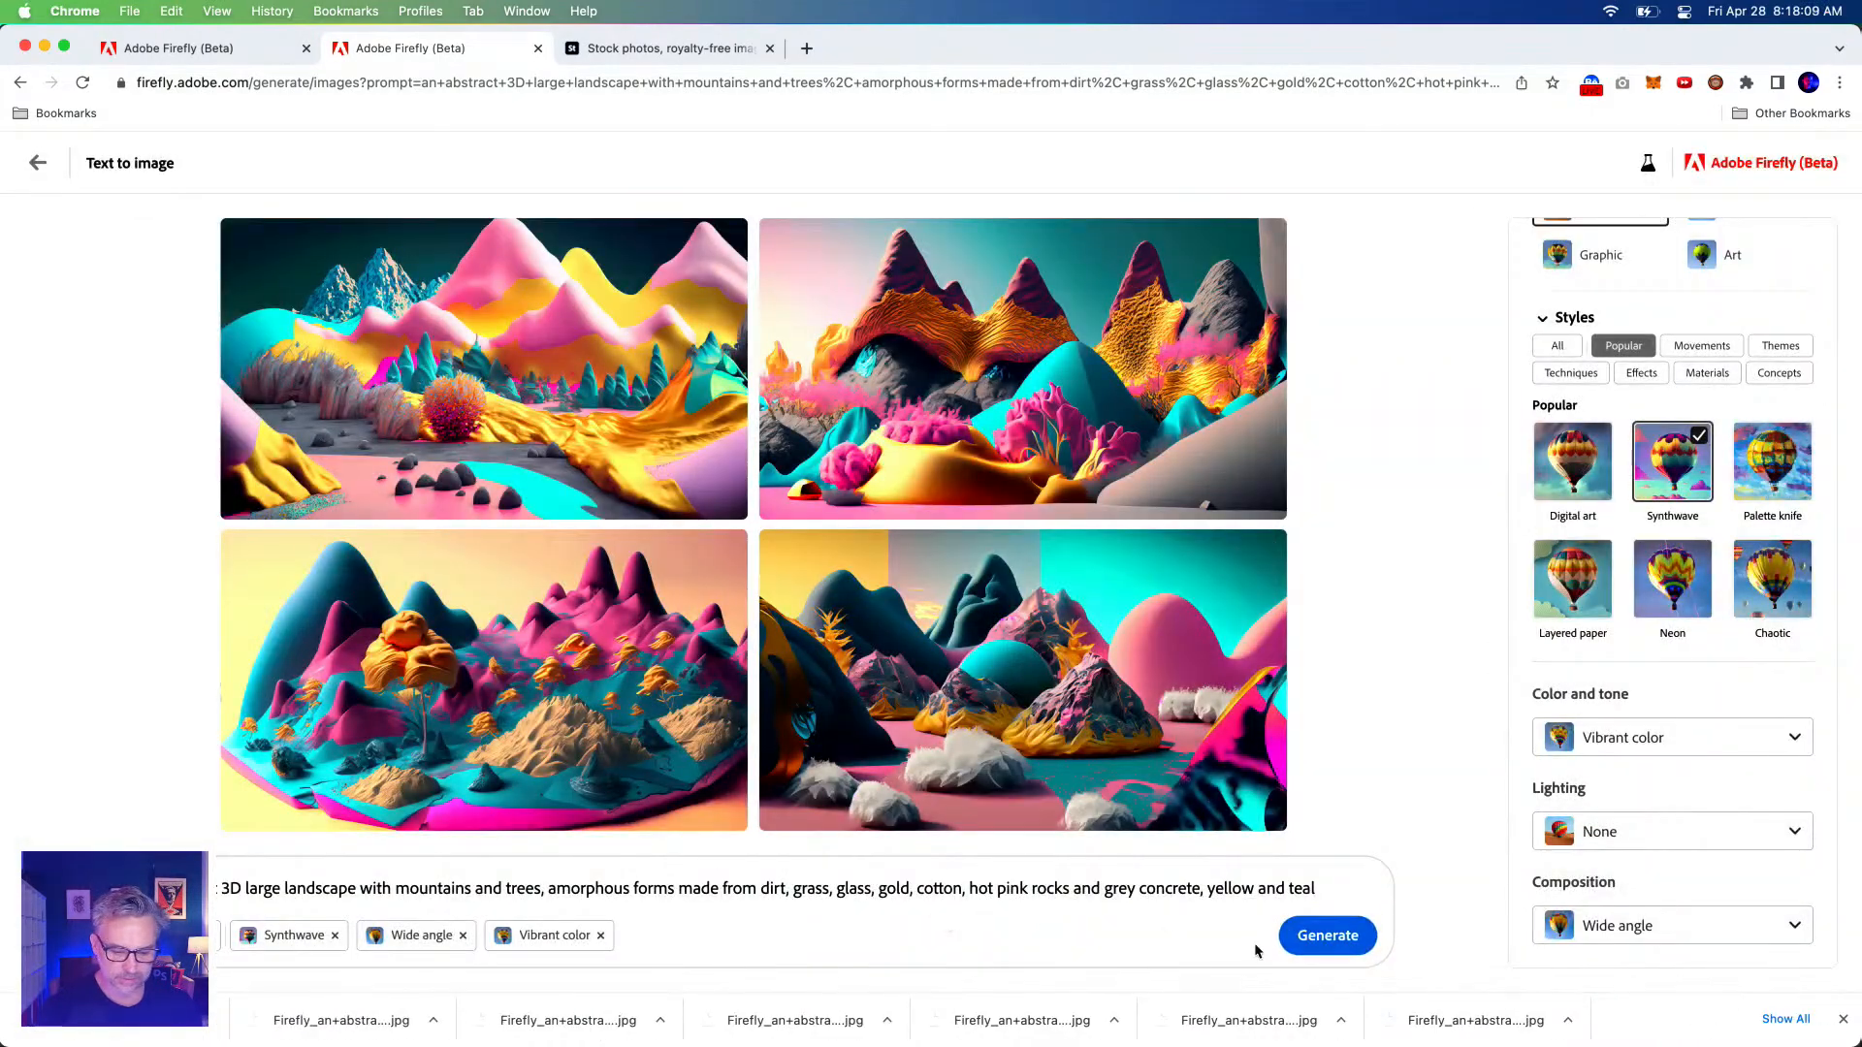
left_click(1319, 937)
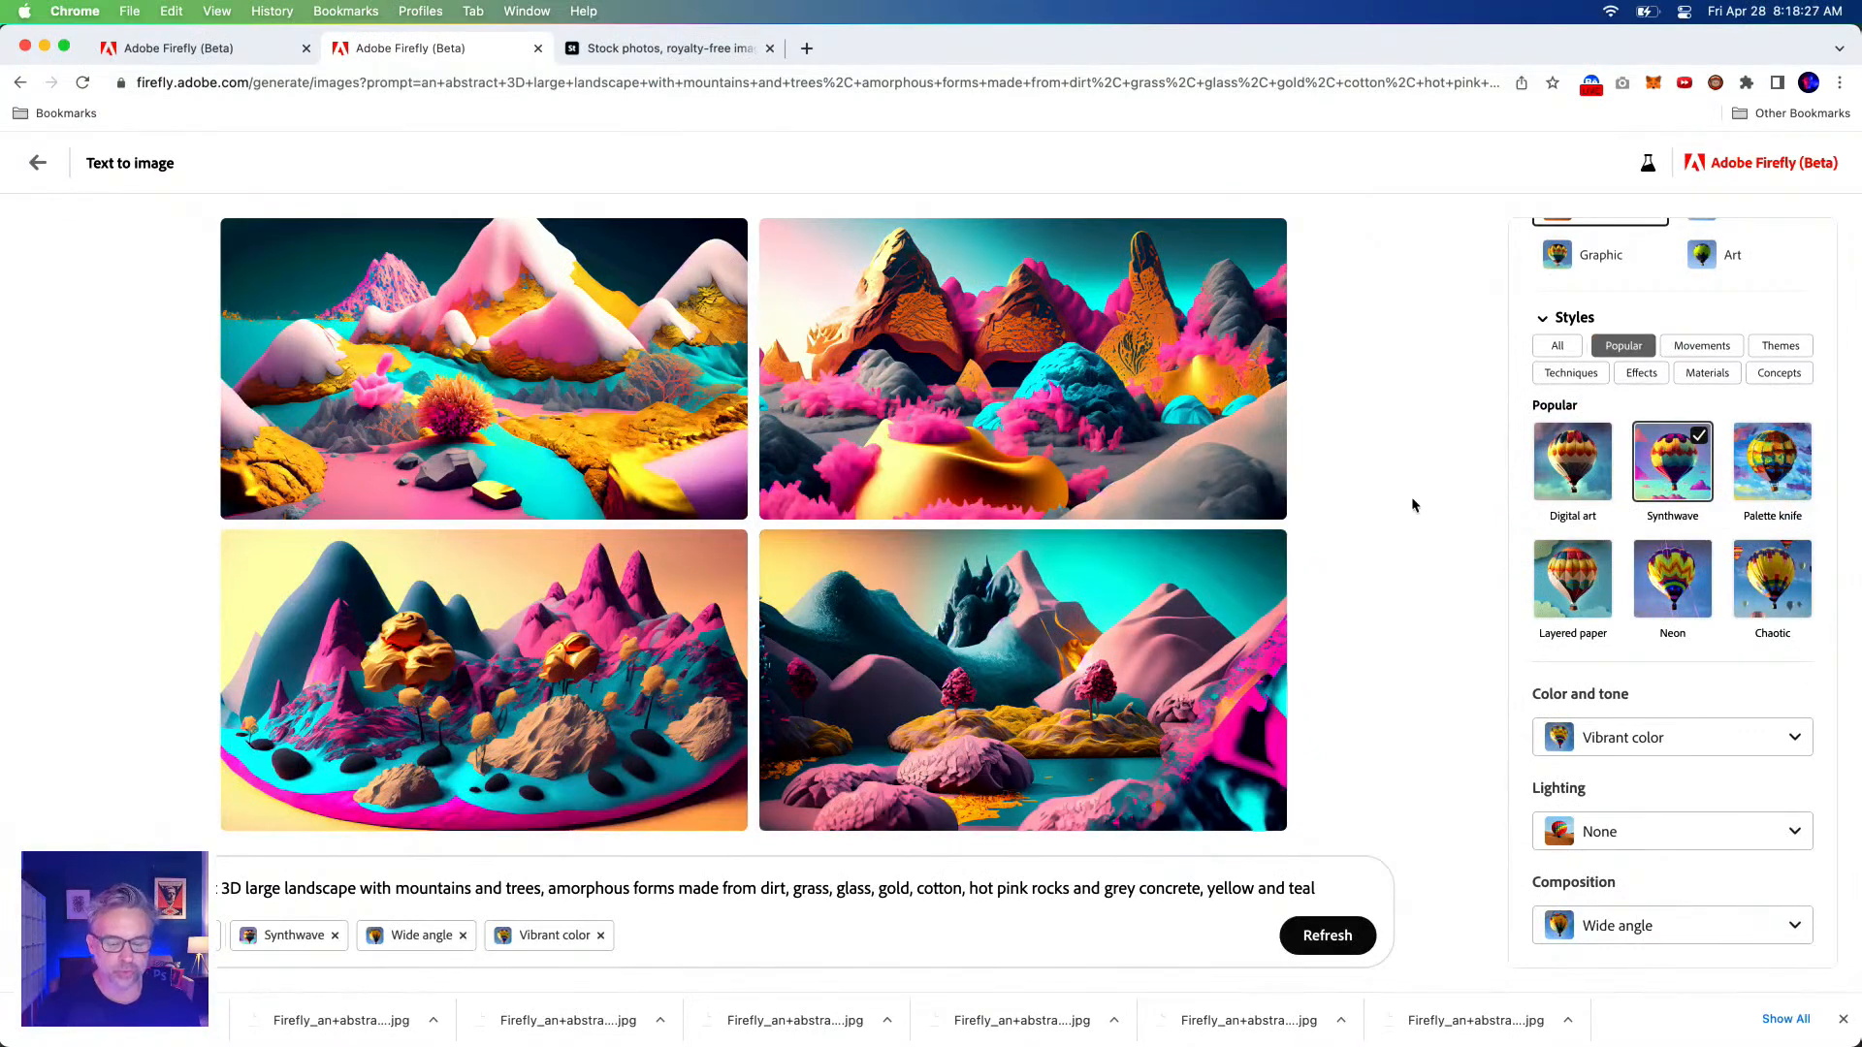
Regenerate the landscapes as Photo content, download the top-right image as JPEG, and select the page URL.
scroll(1707, 354, "up", 4)
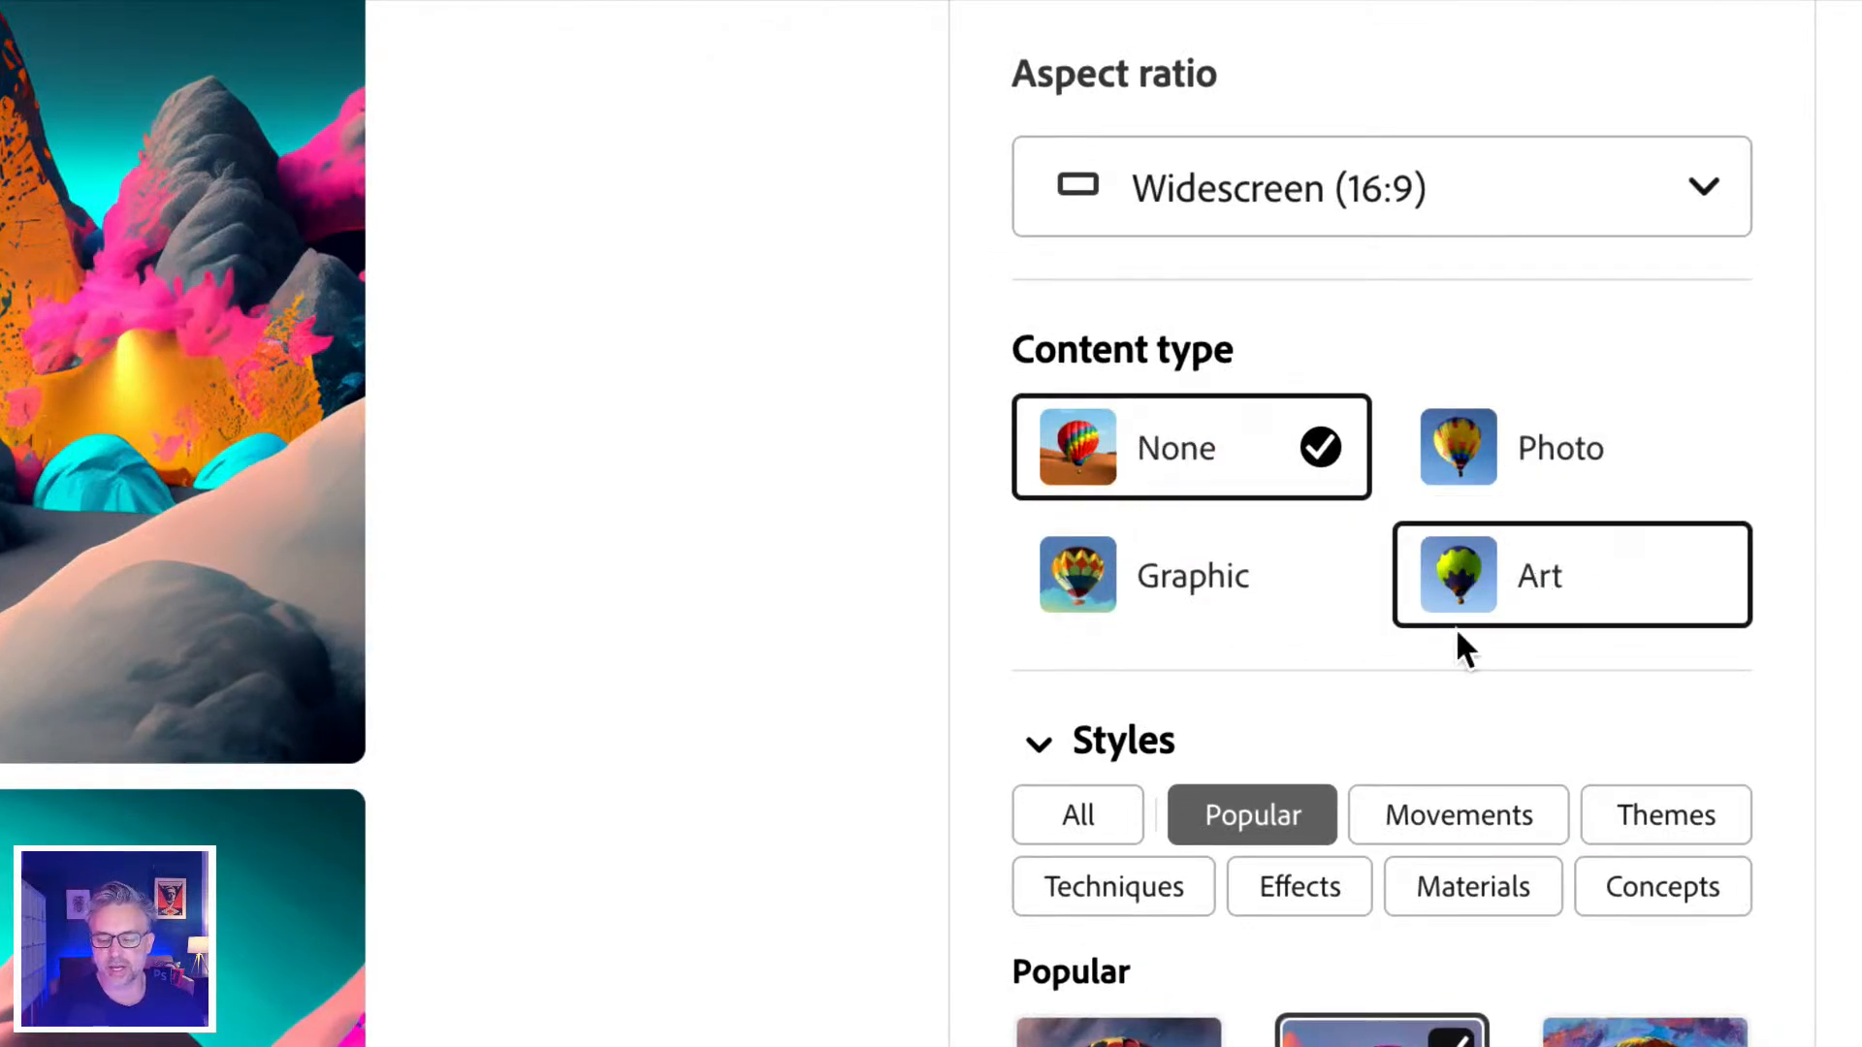
left_click(1605, 453)
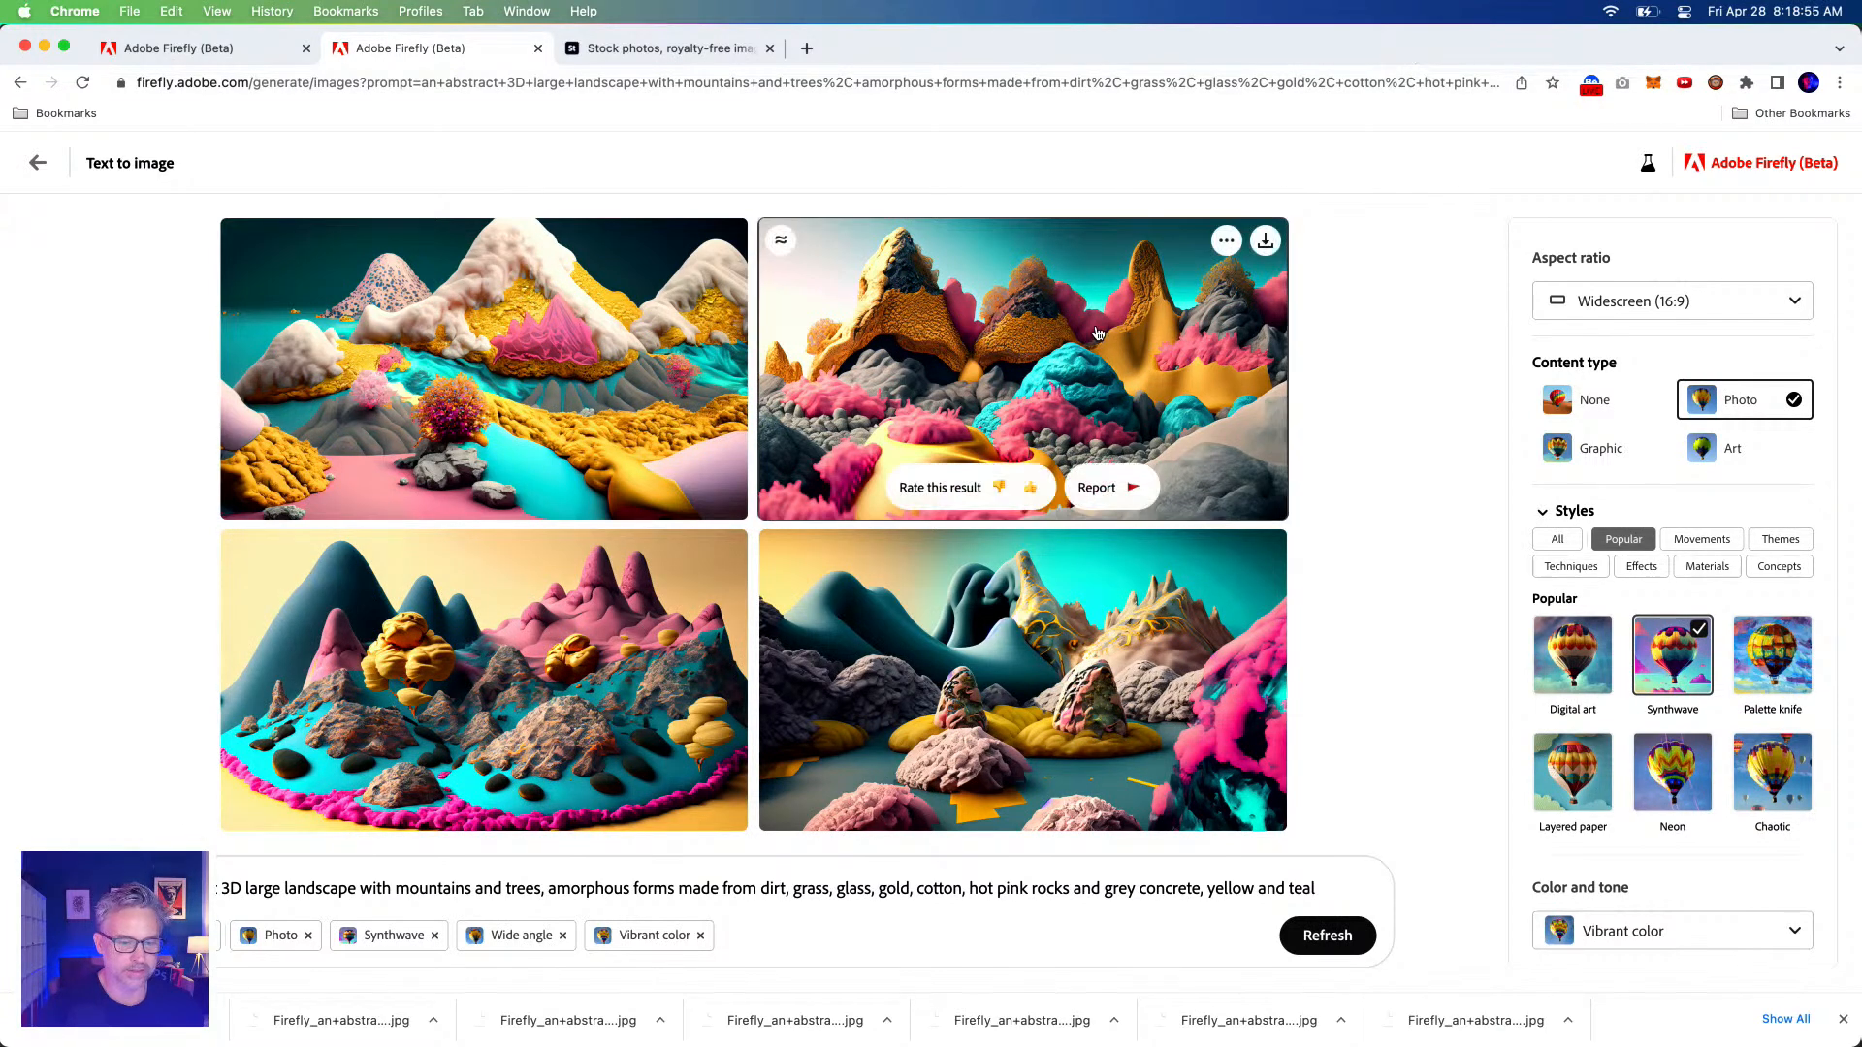
mouse_move(1188, 284)
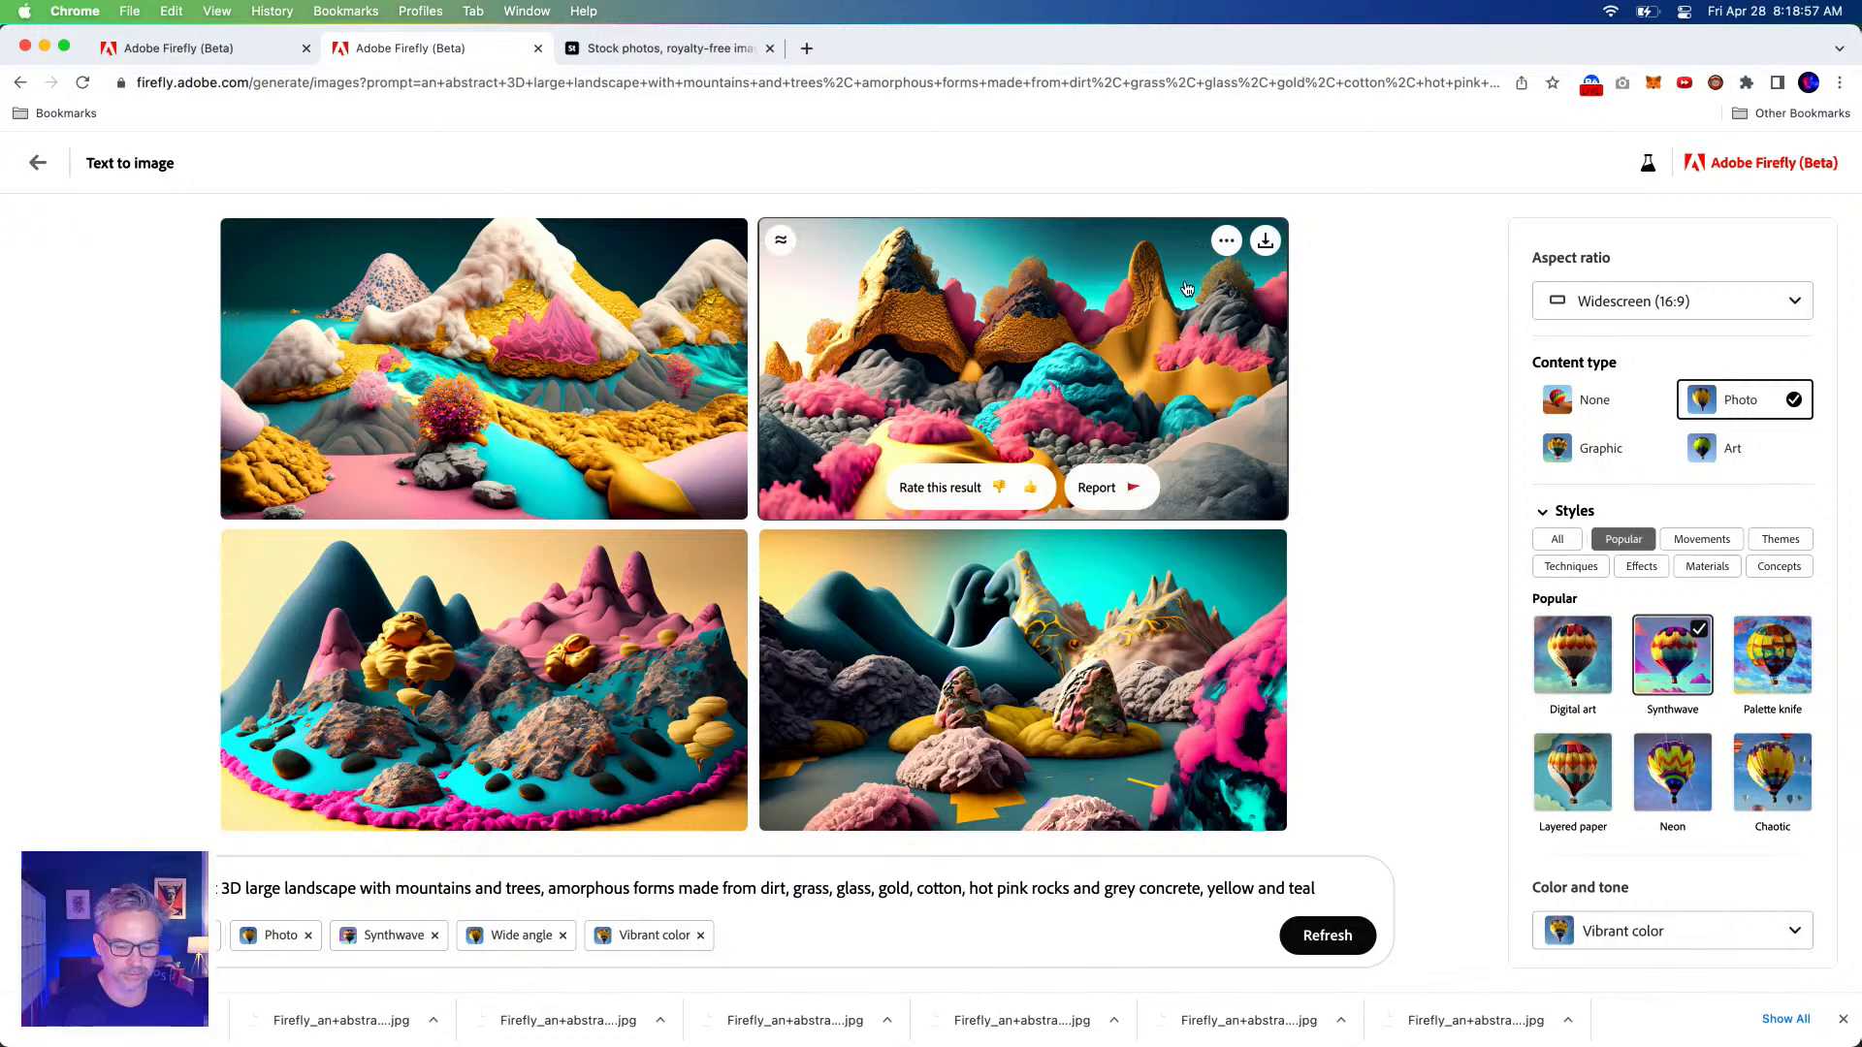
left_click(1266, 244)
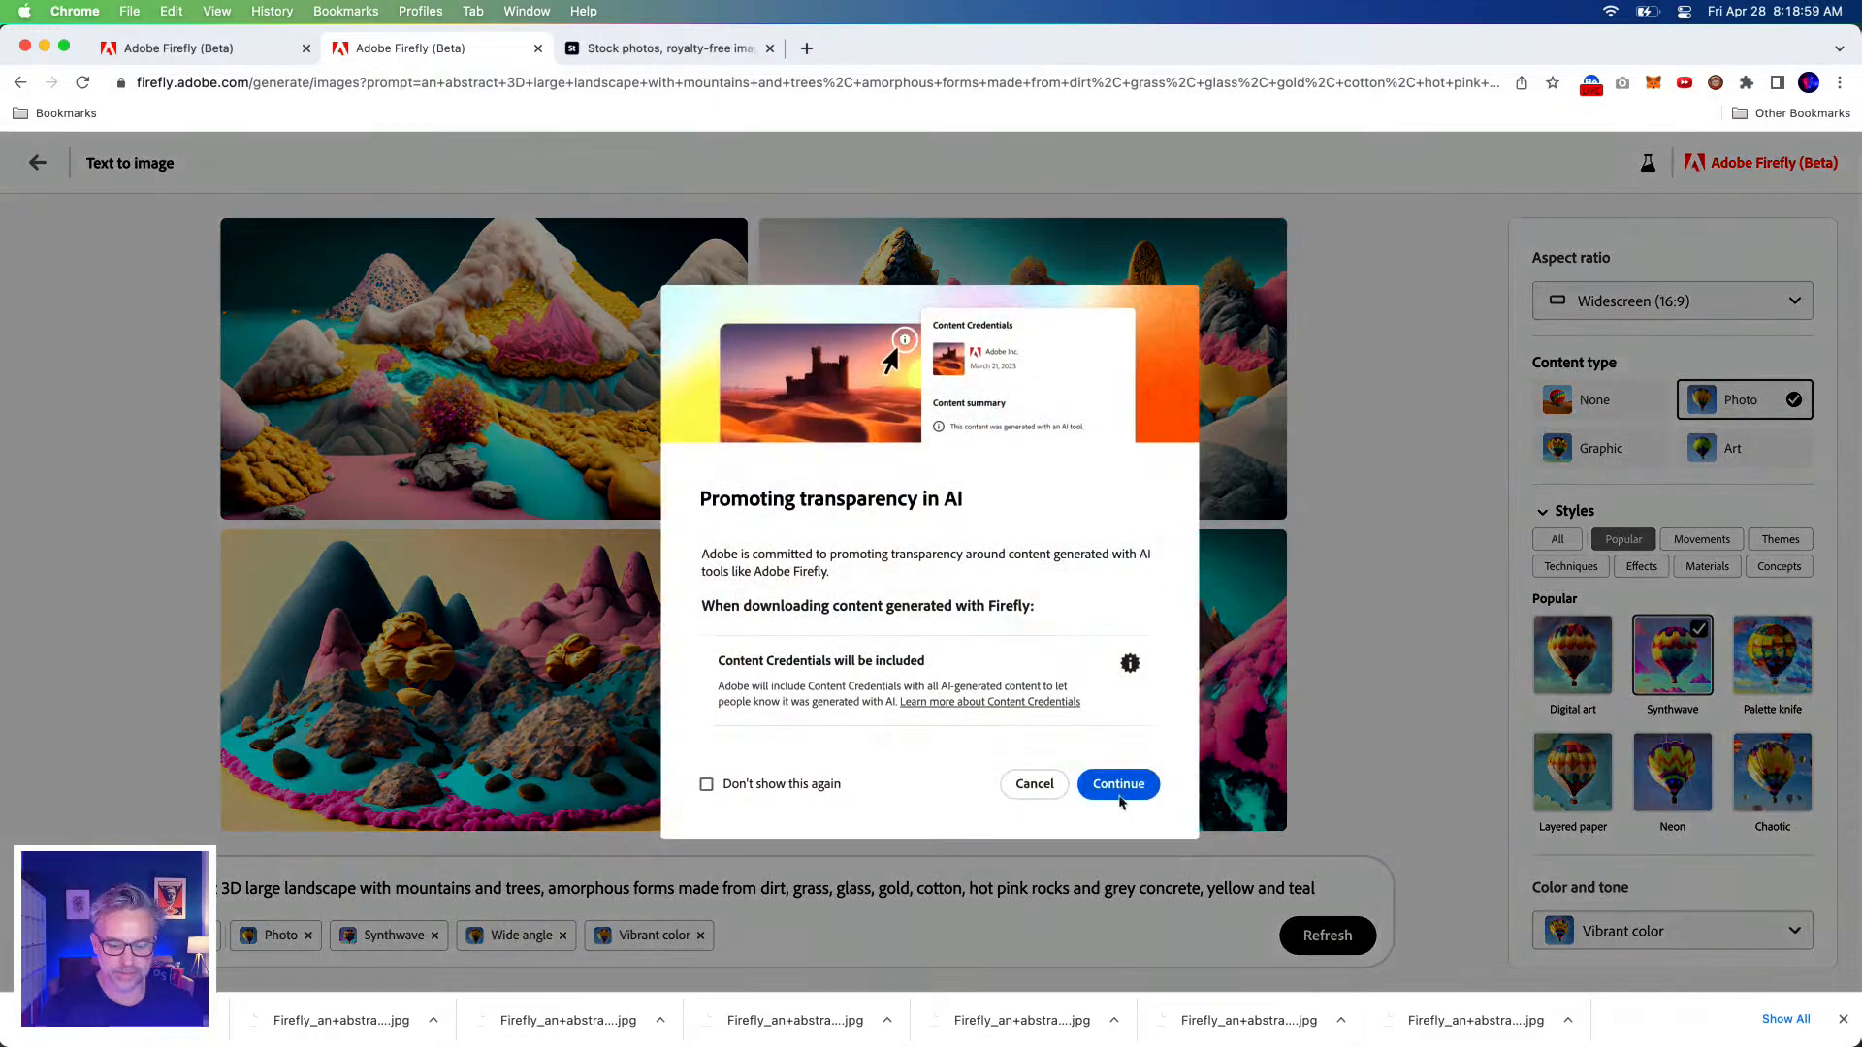
left_click(1115, 782)
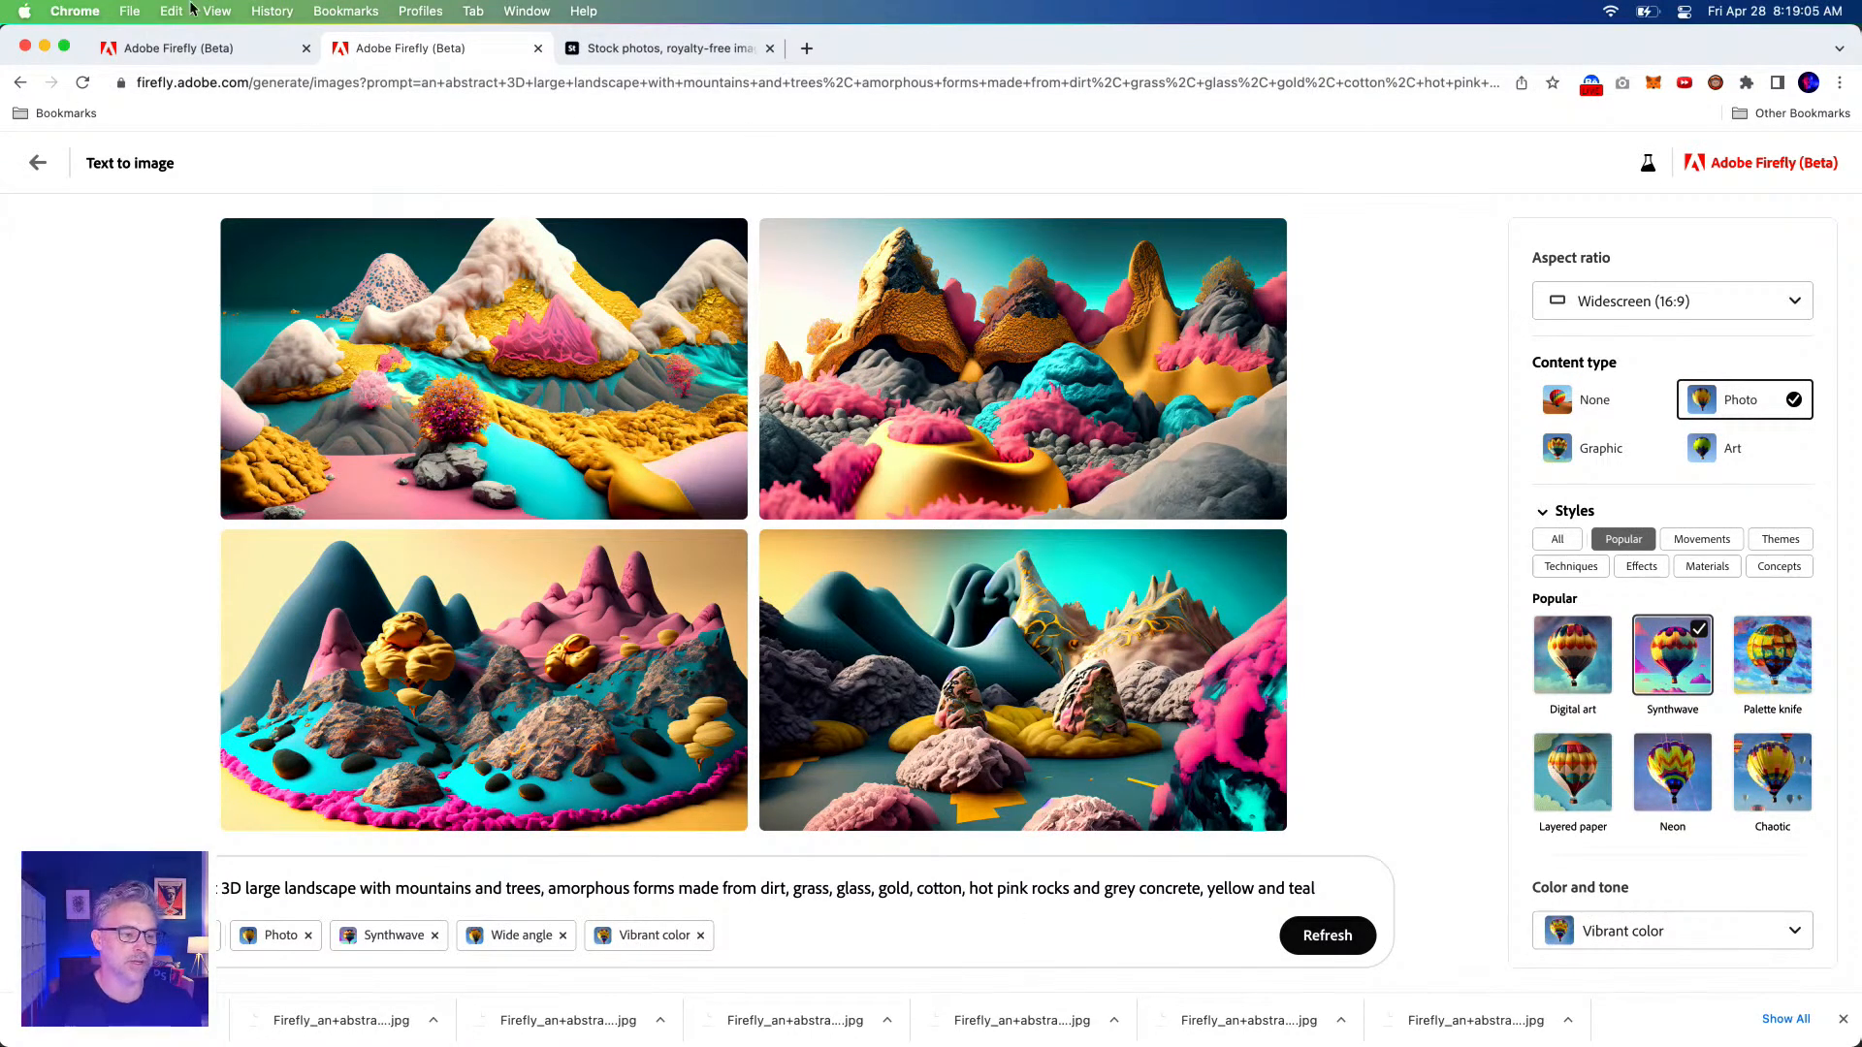
left_click(592, 84)
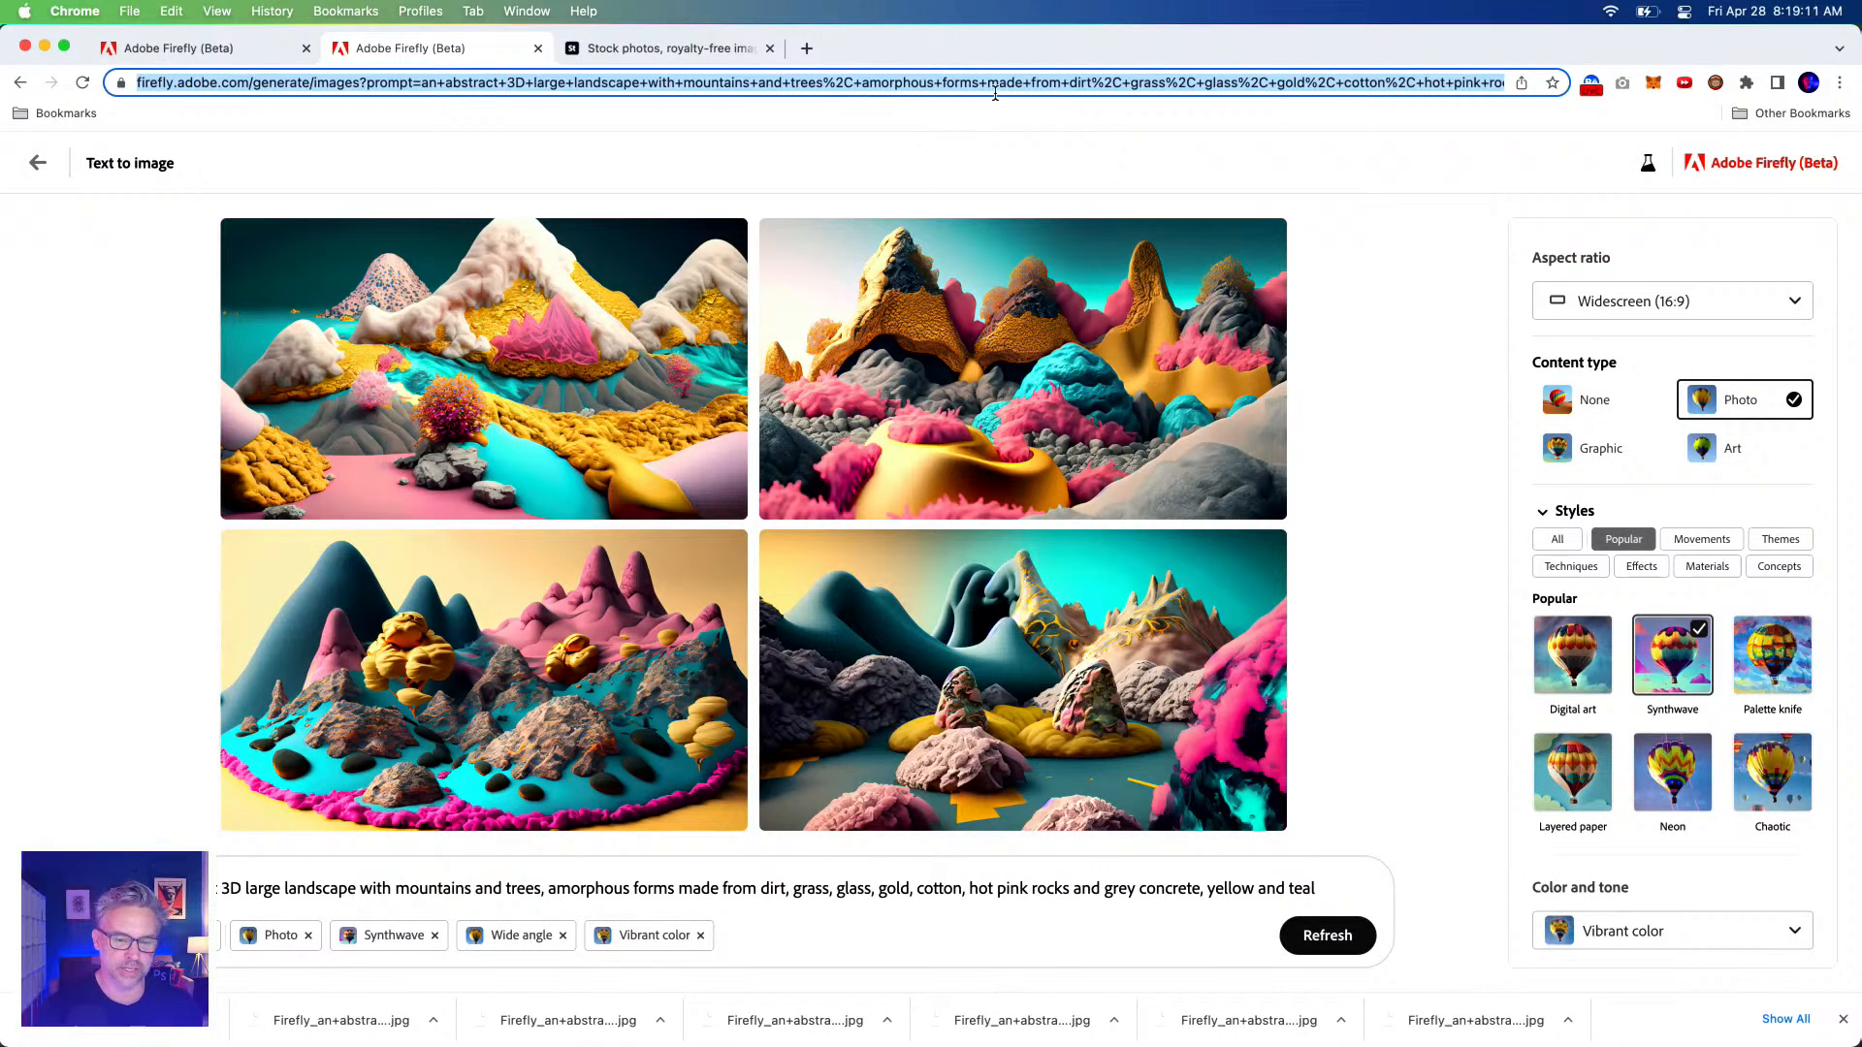
Reload the copied Firefly generation page in a new browser tab.
left_click(803, 49)
type("https://firefly.adobe.com/generate/images?prompt=an+abstract+3D+large+landscape+with+mountains+and+trees%2C+amorphous+forms+made+from+dirt%2C+grass%2C+glass%2C+gold%2C+cotton%2C+hot+pink+rocks+and+grey+concrete%2C+yellow+and+teal&style=photo&style=synthwave&style=wide_angle&style=vibrant_colors&seed=45731&seed=60196&seed=91545&seed=15858&aspectRatio=widescreen&locale=en-us")
key("Return")
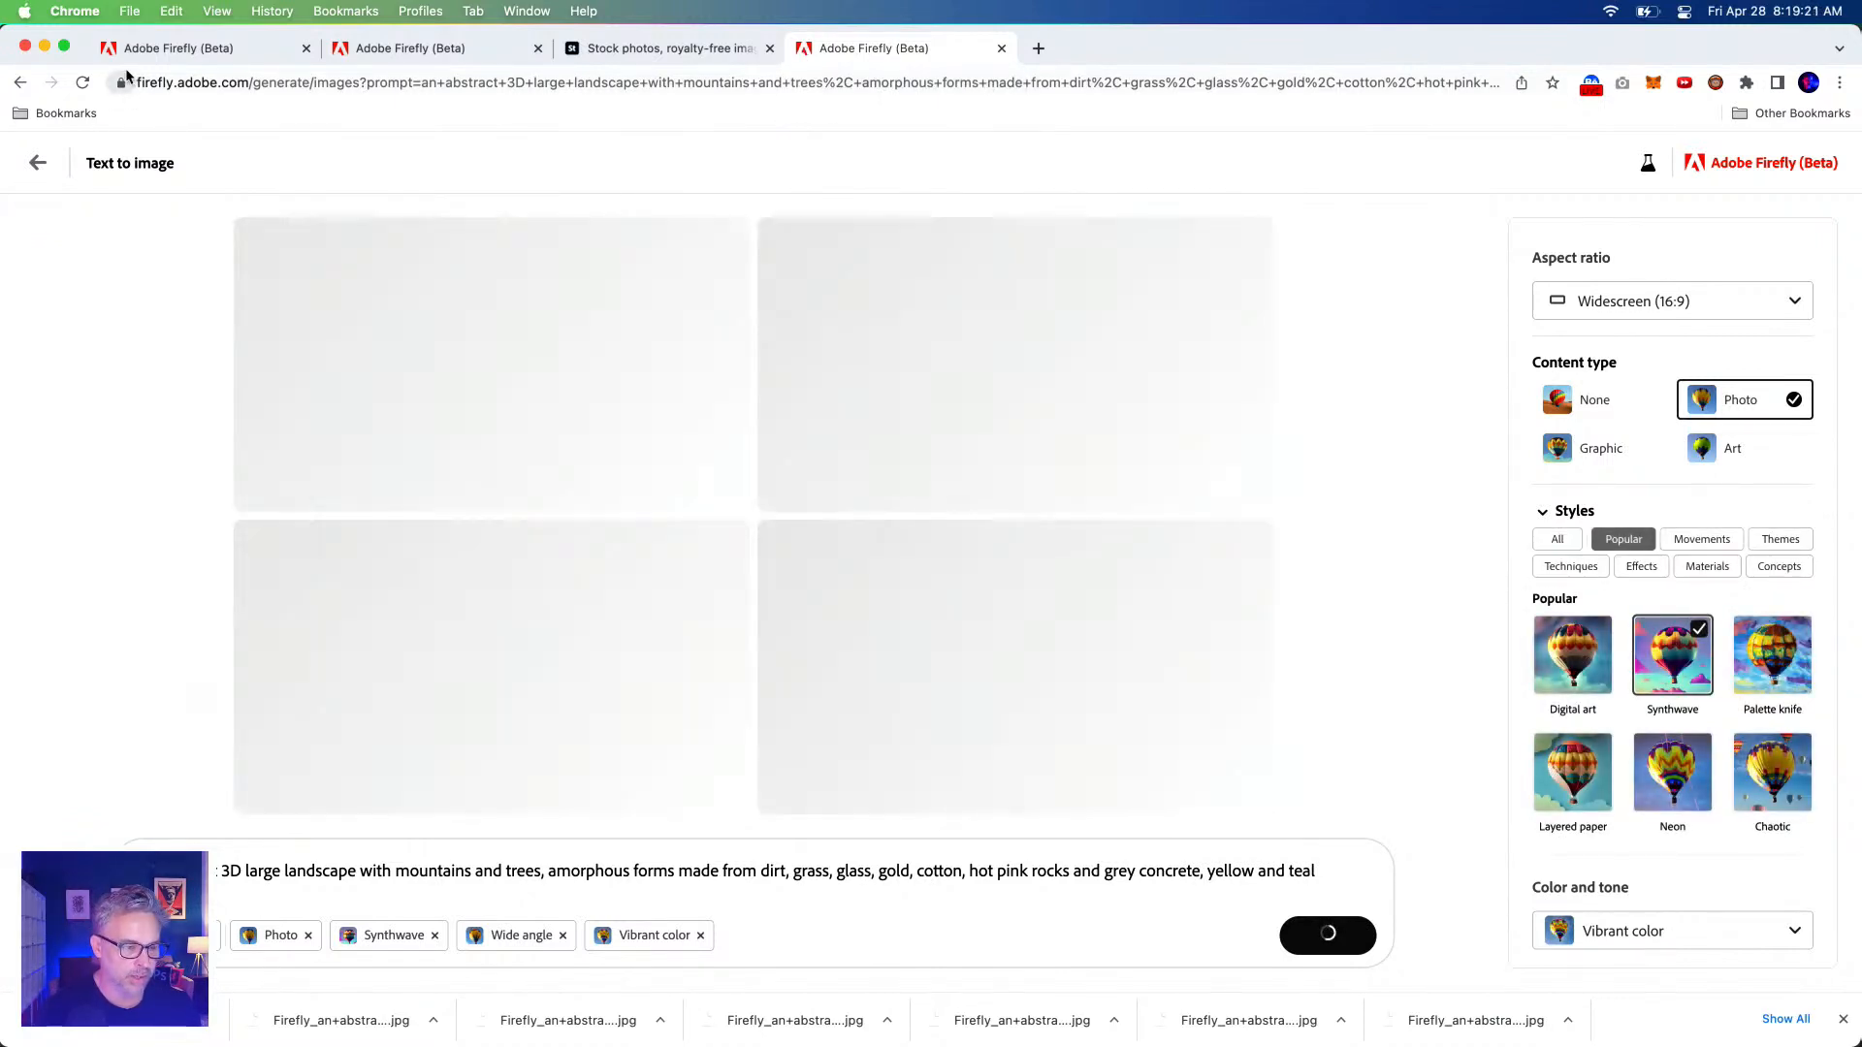
Bookmark the page on the bookmarks bar and rename it 'Surreal Landscape'.
left_click_drag(126, 76, 146, 112)
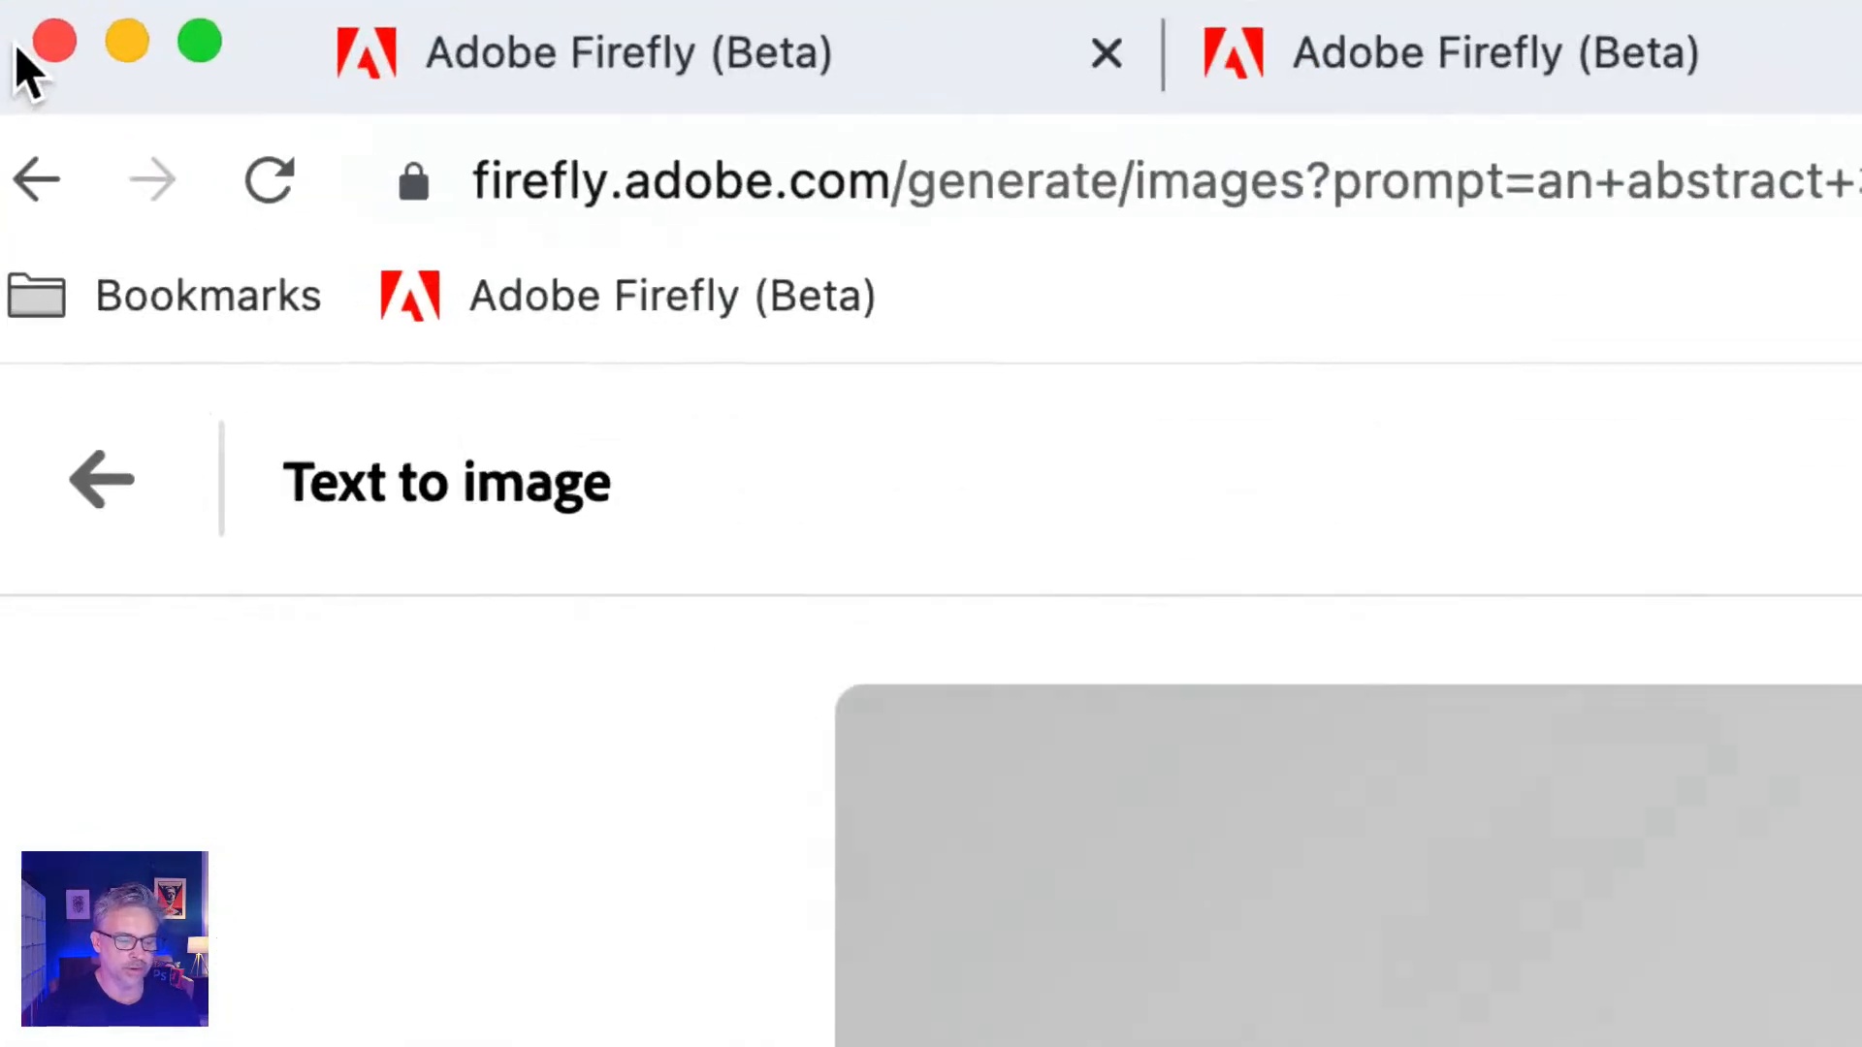
right_click(251, 140)
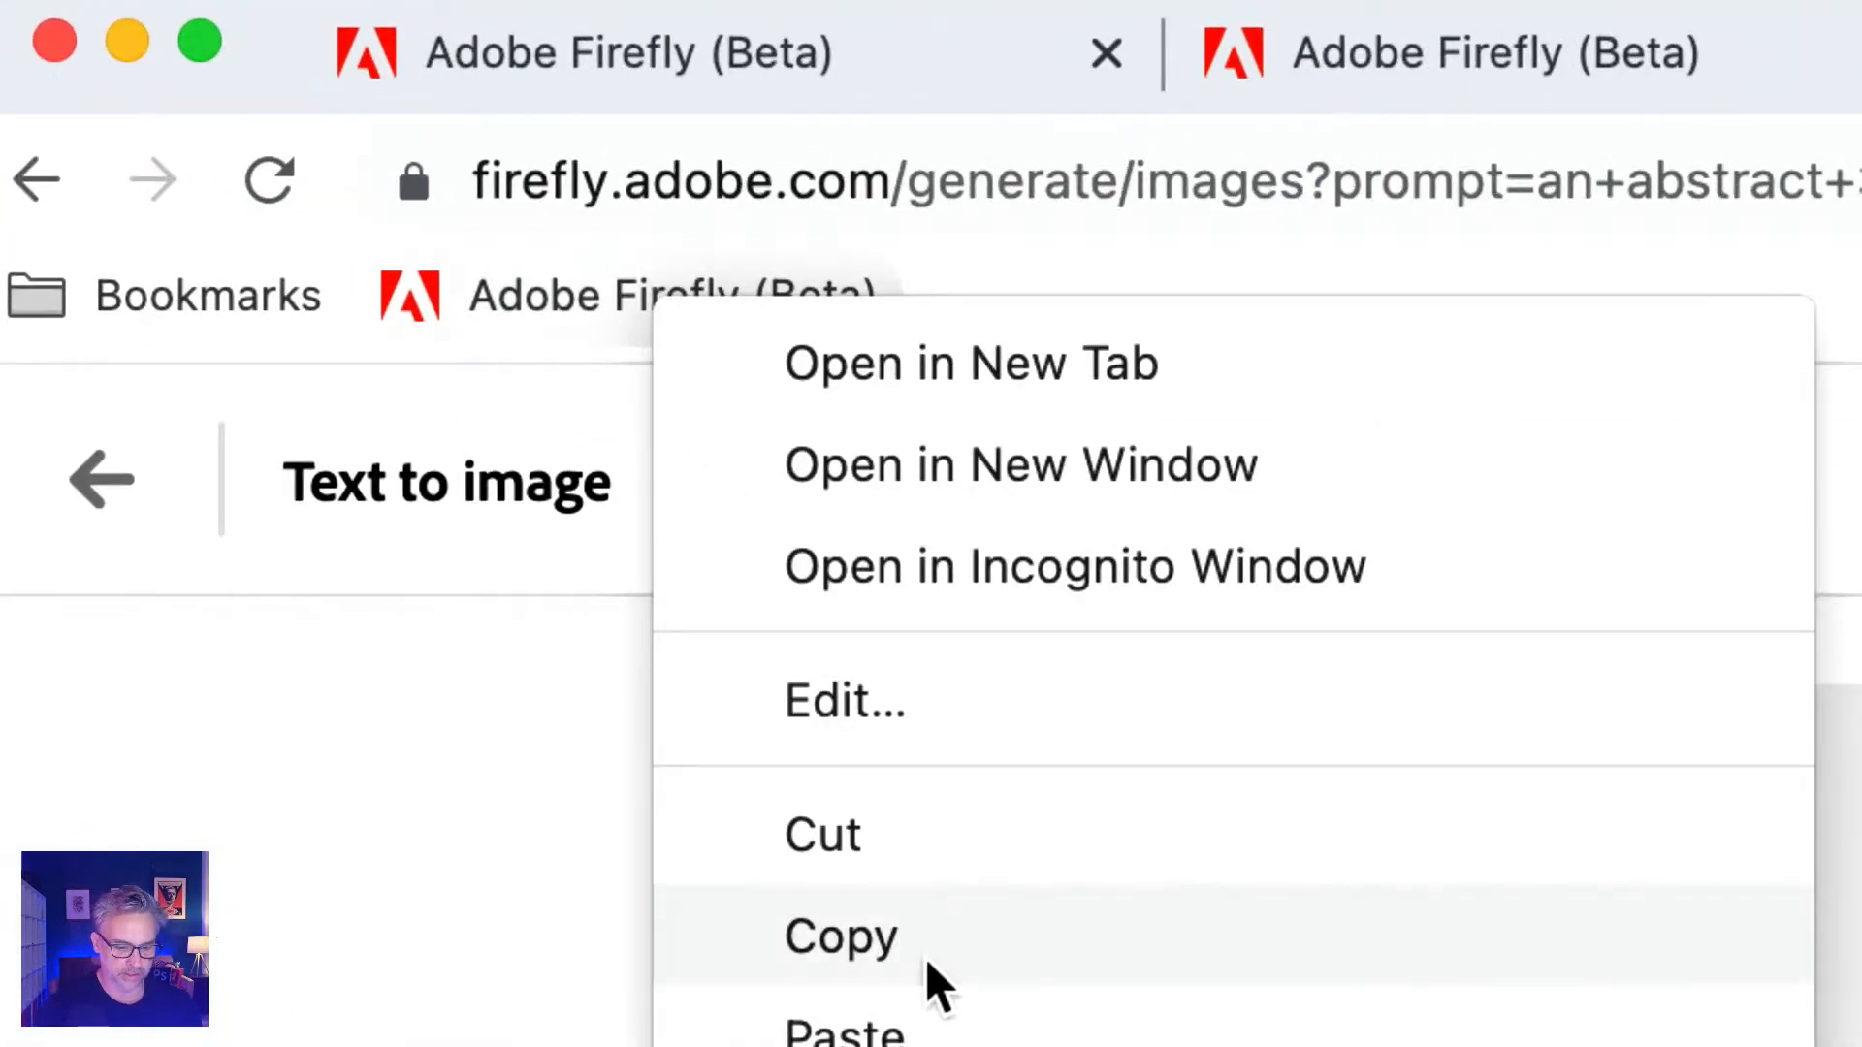
left_click(881, 744)
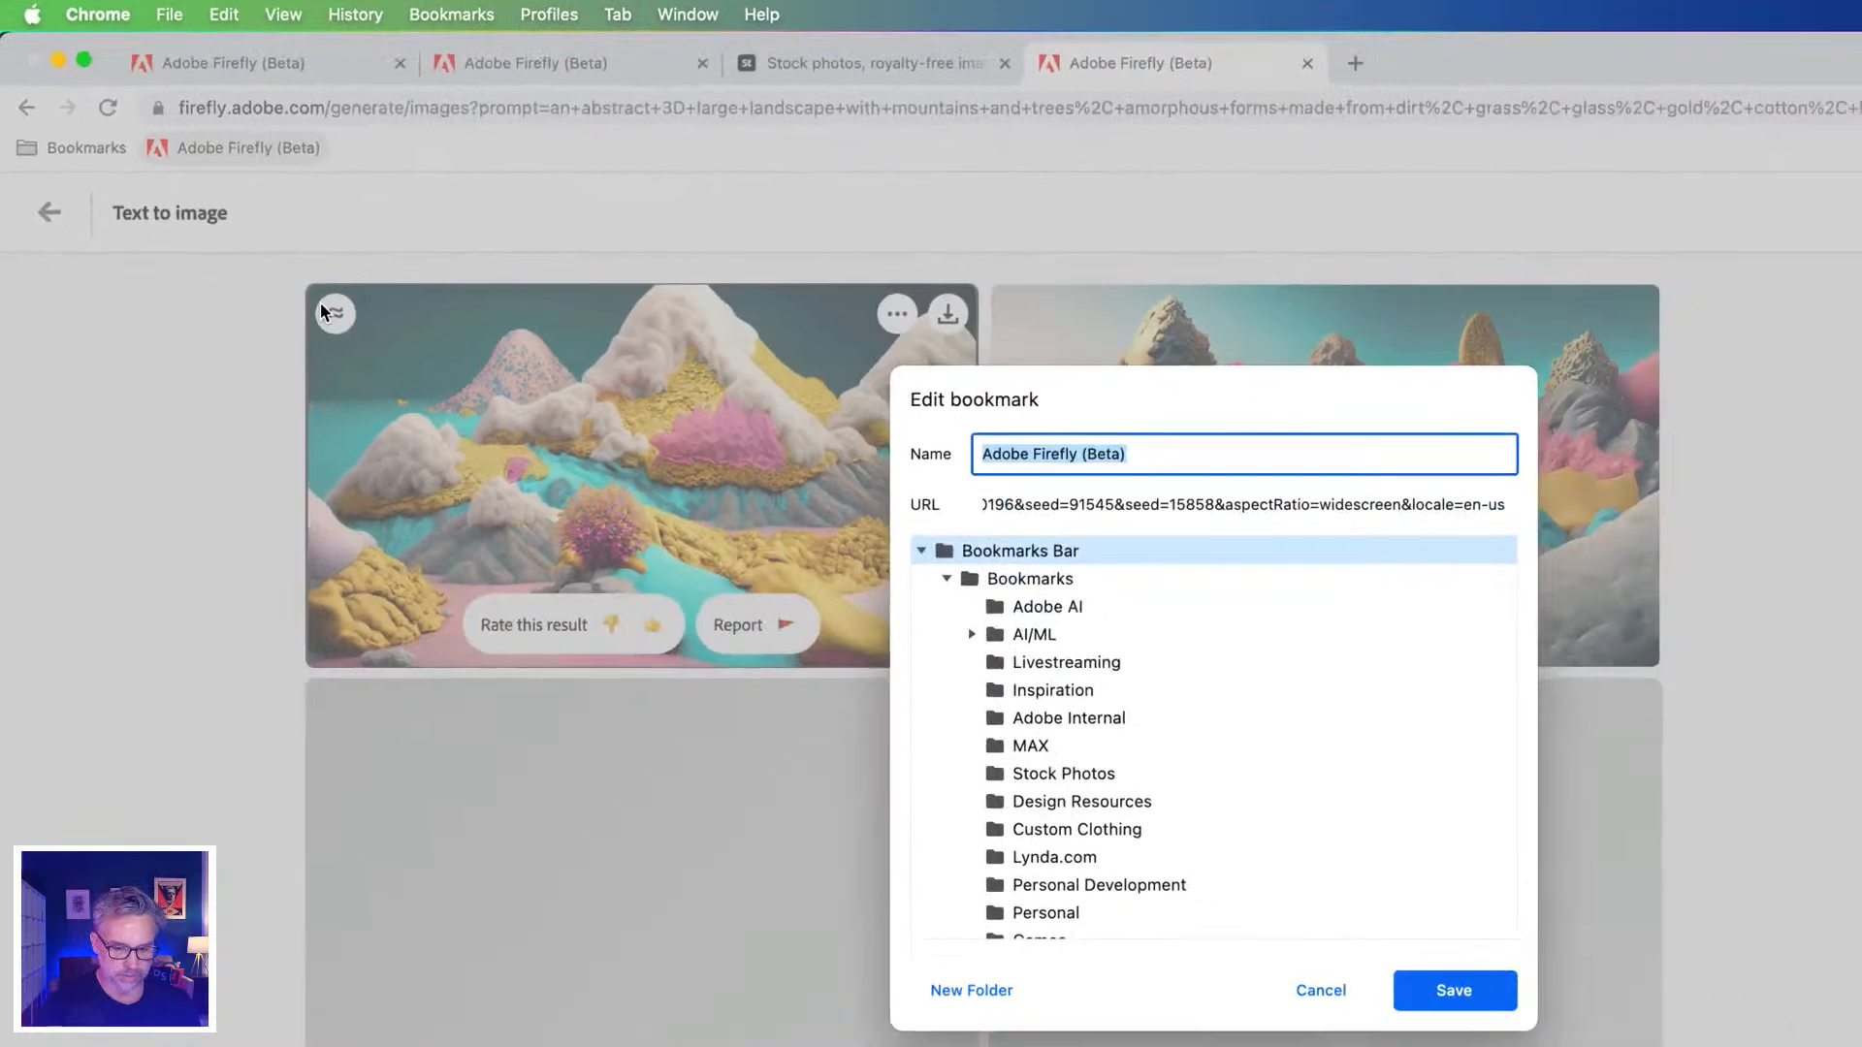
type("SD")
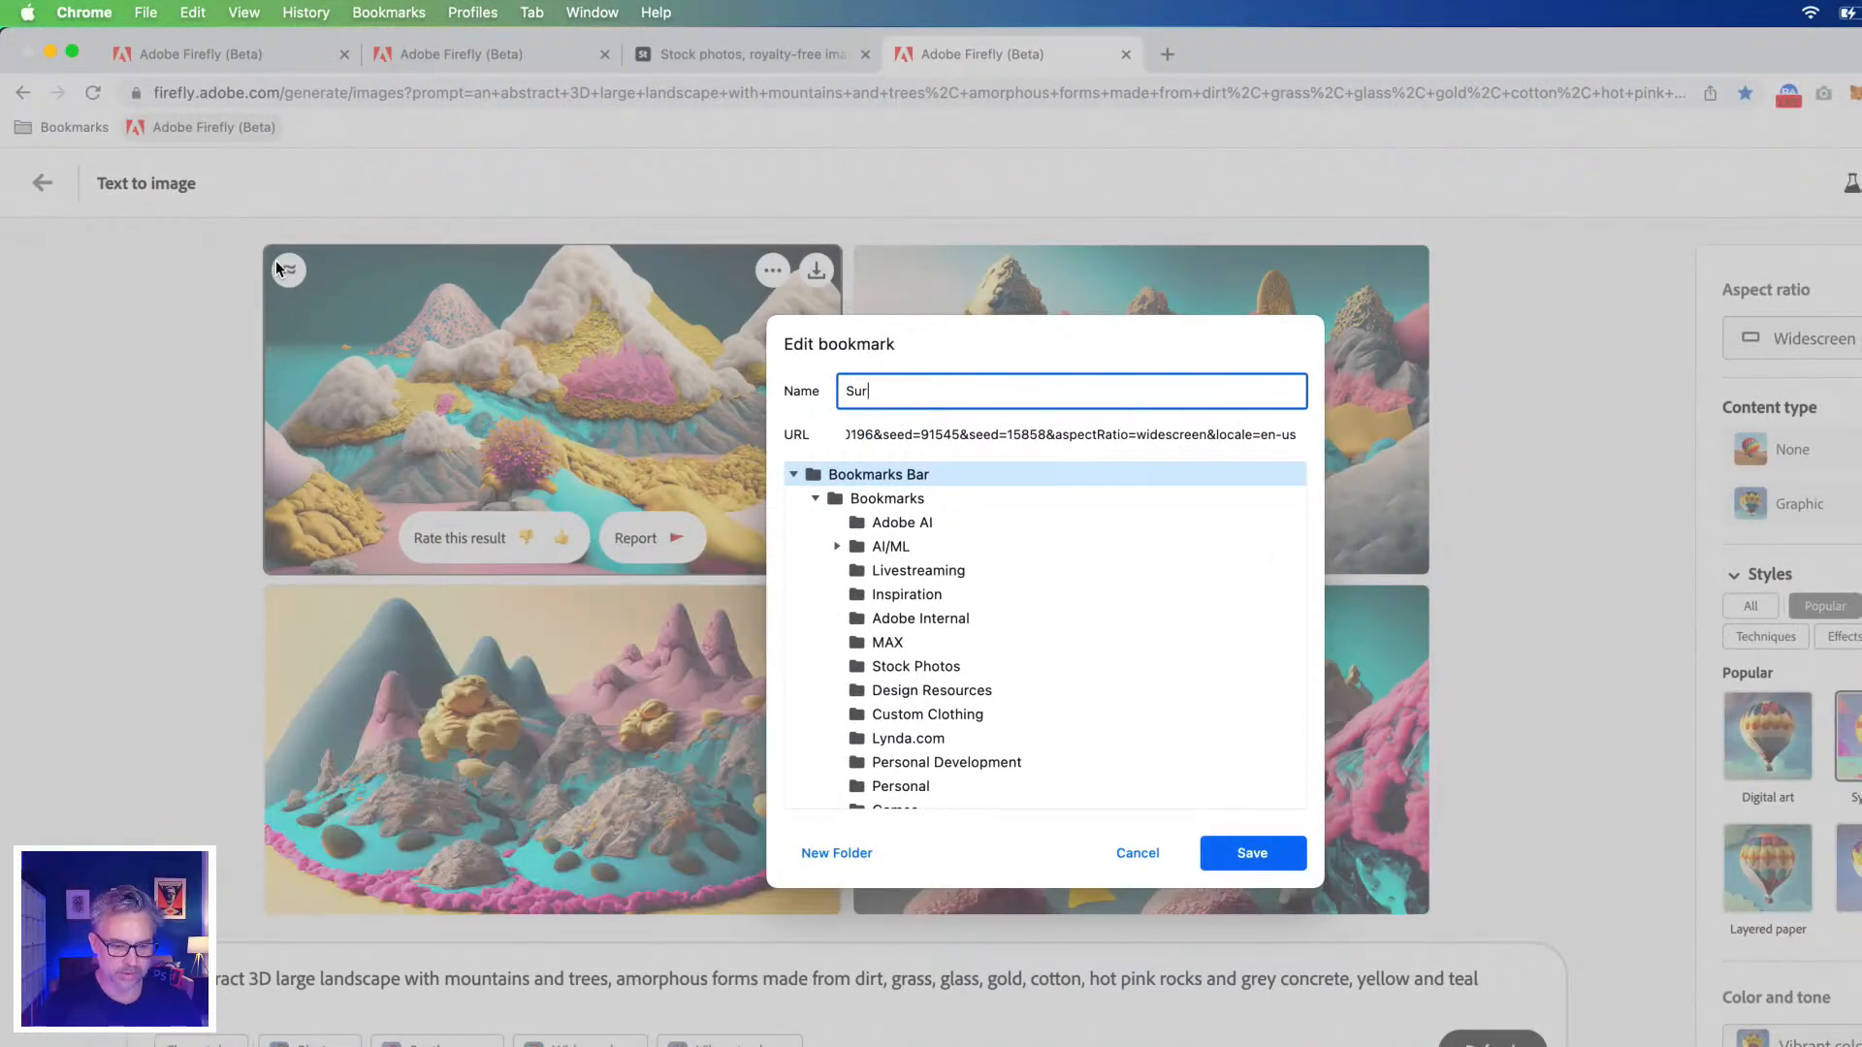
type("rreal Landscape")
key("Return")
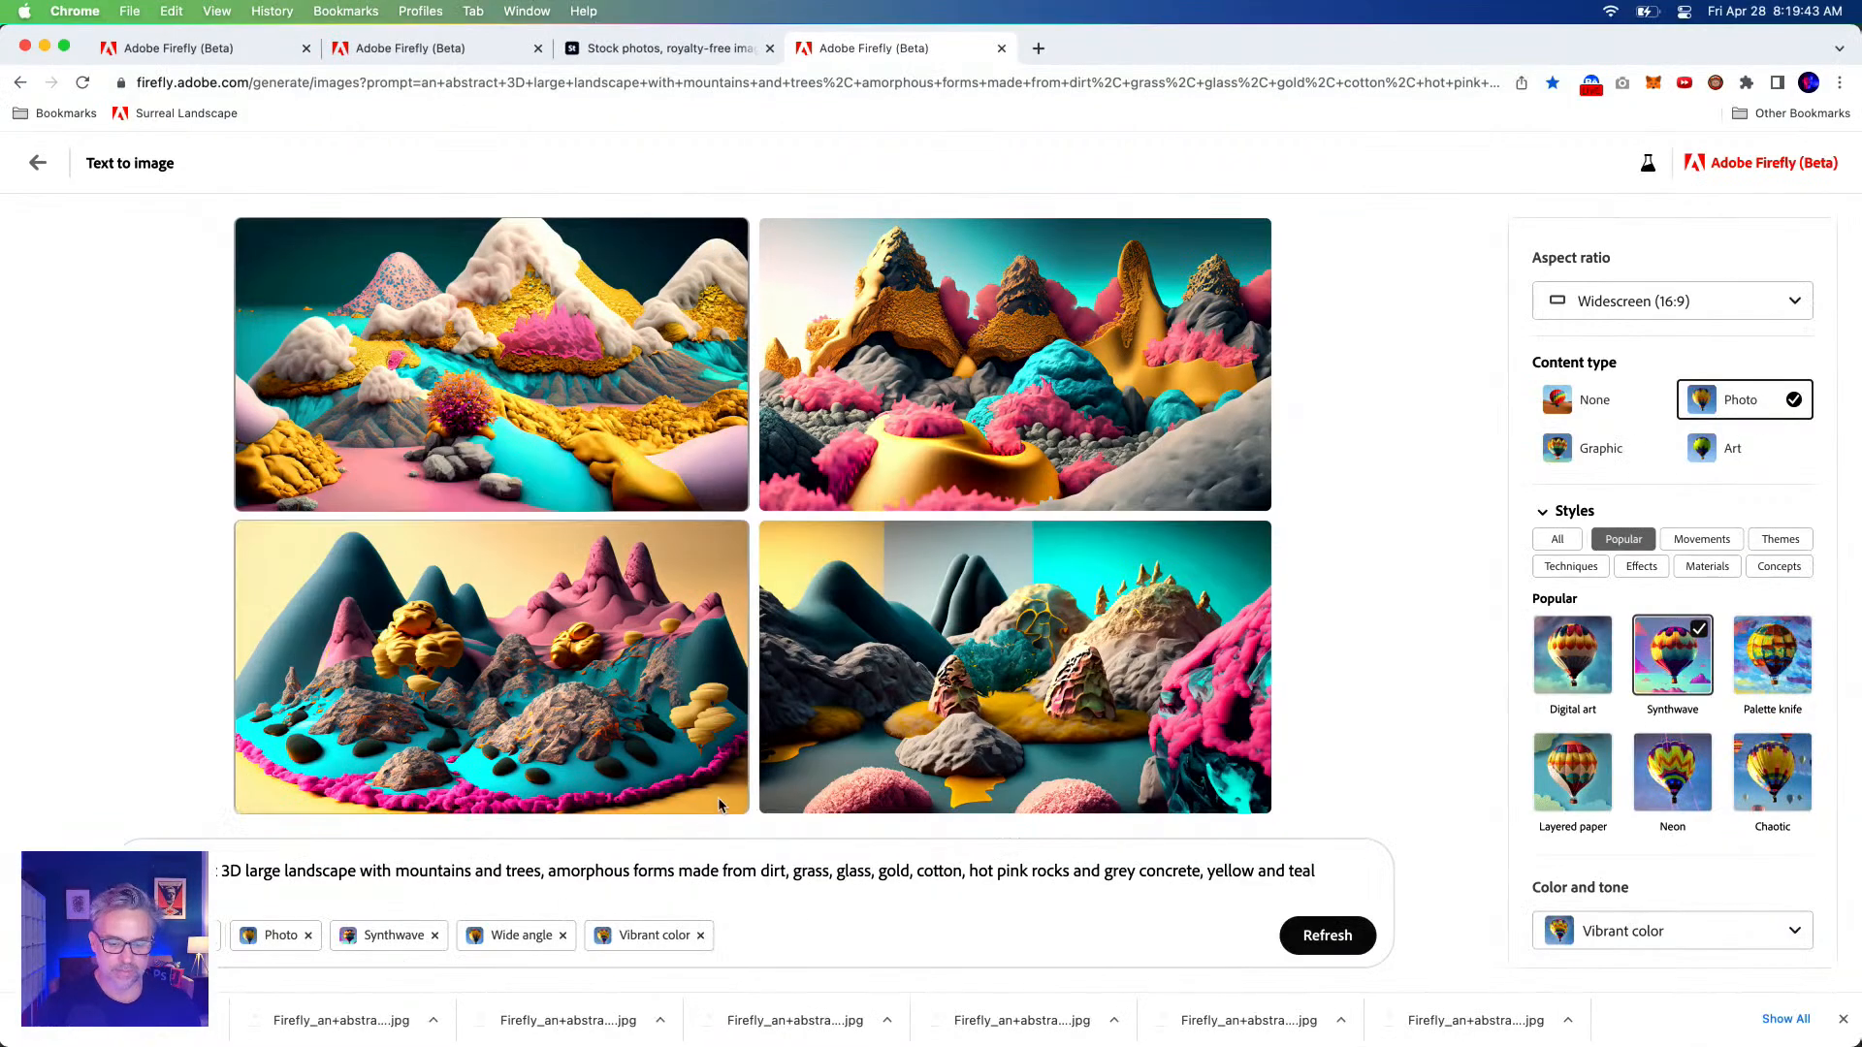
Append ', su' and the pasted surreal, dreamlike, mystical-creature phrases to the prompt, select it all, and open a new tab.
left_click(1322, 872)
type(", su")
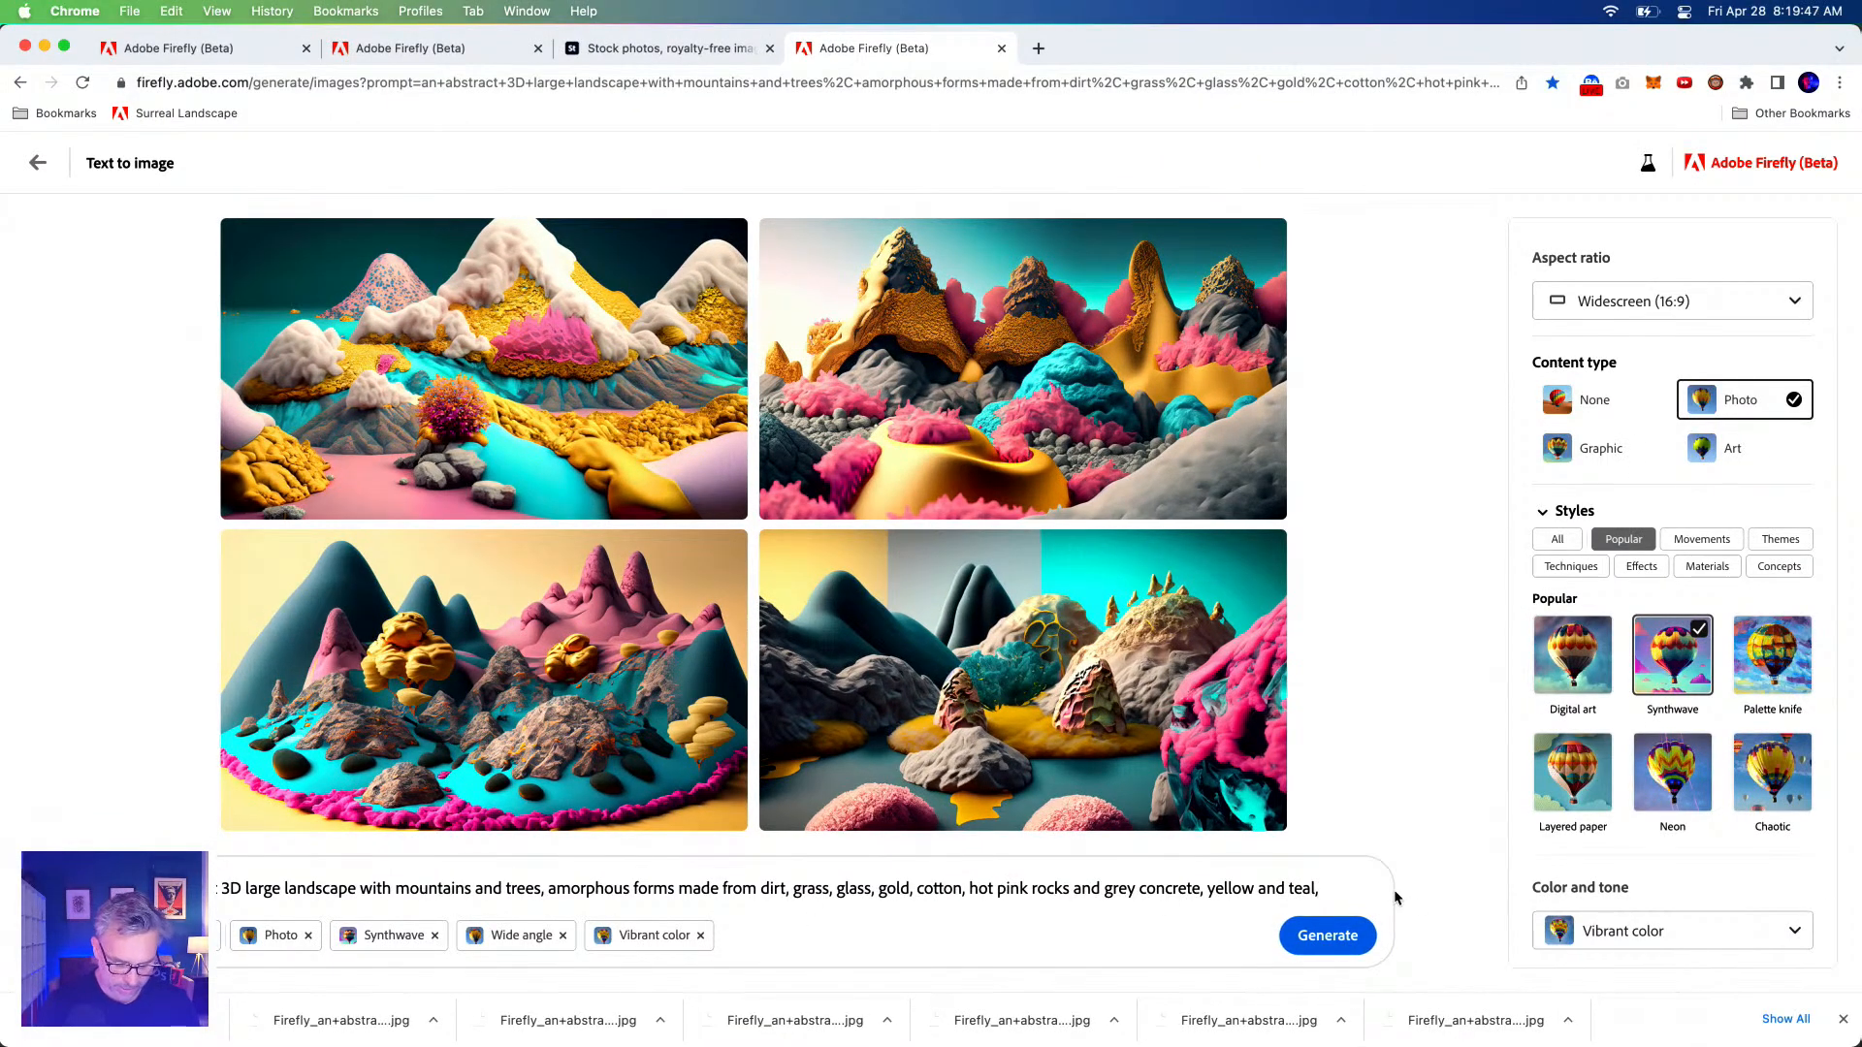
key("super+v")
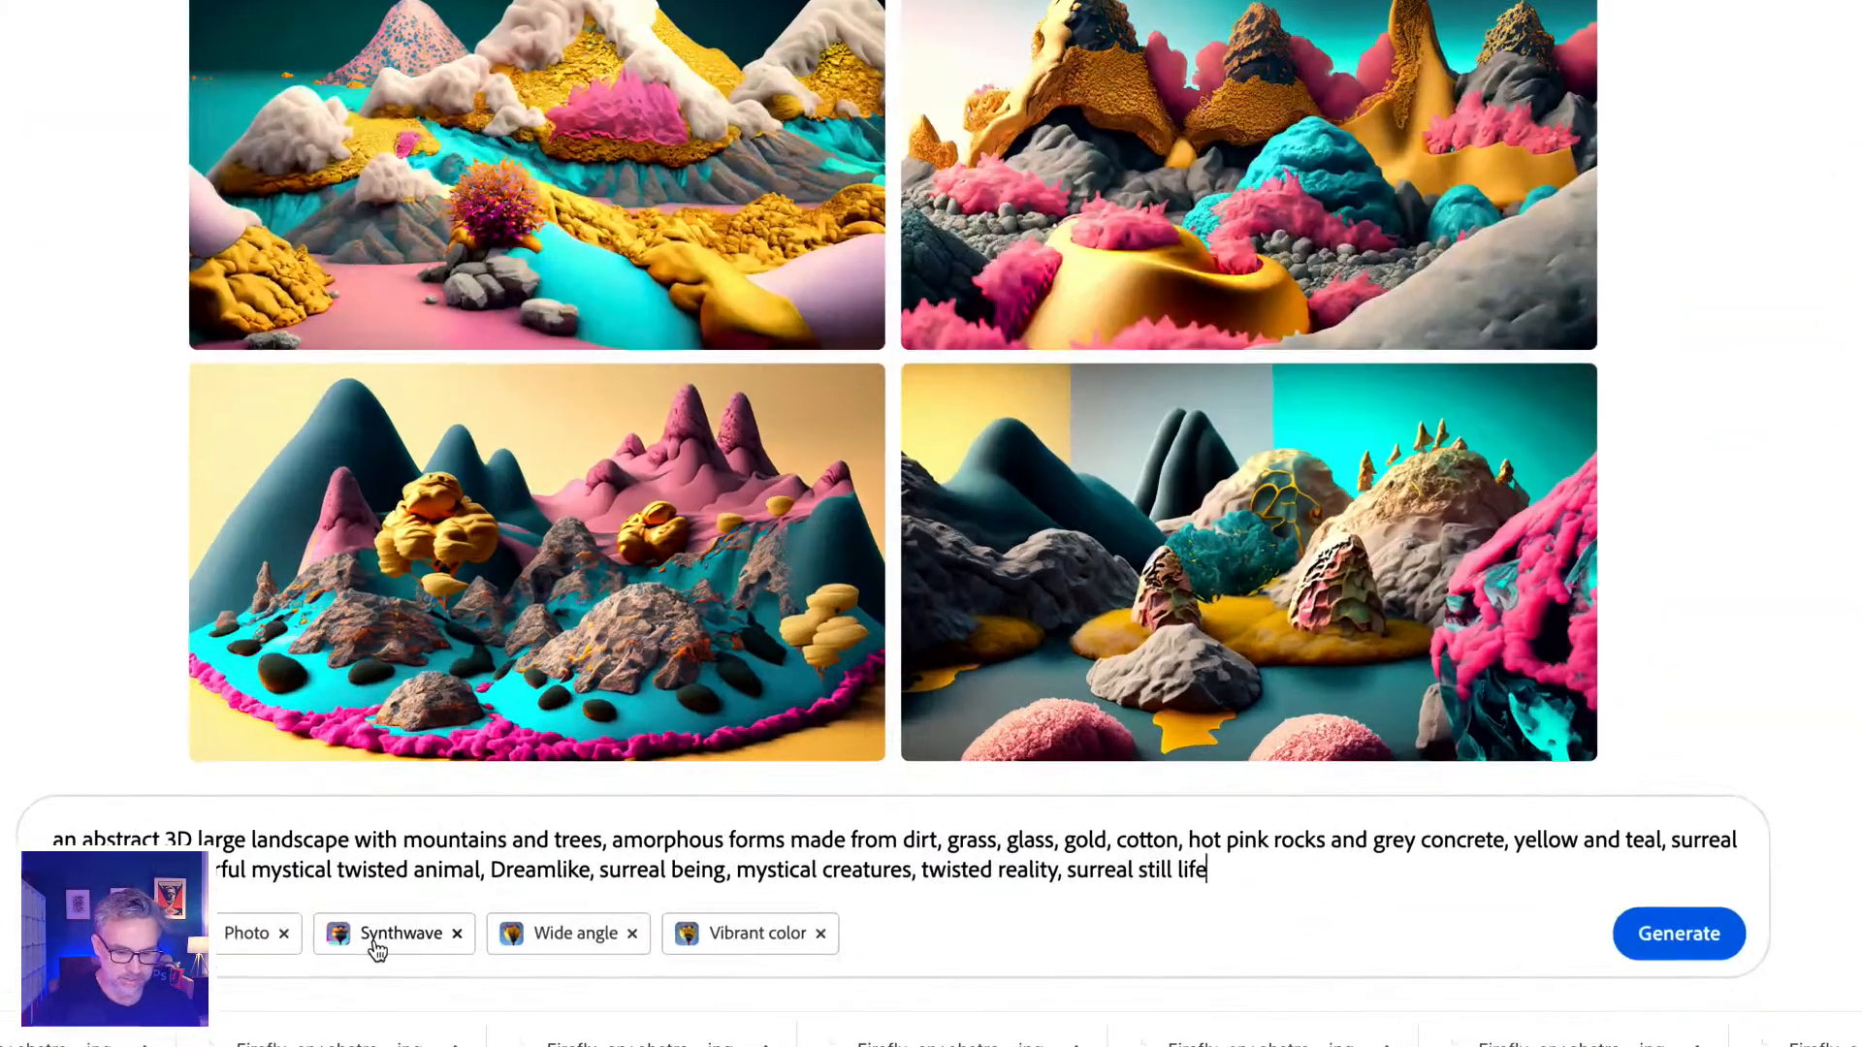
key("super+a")
key("super+c")
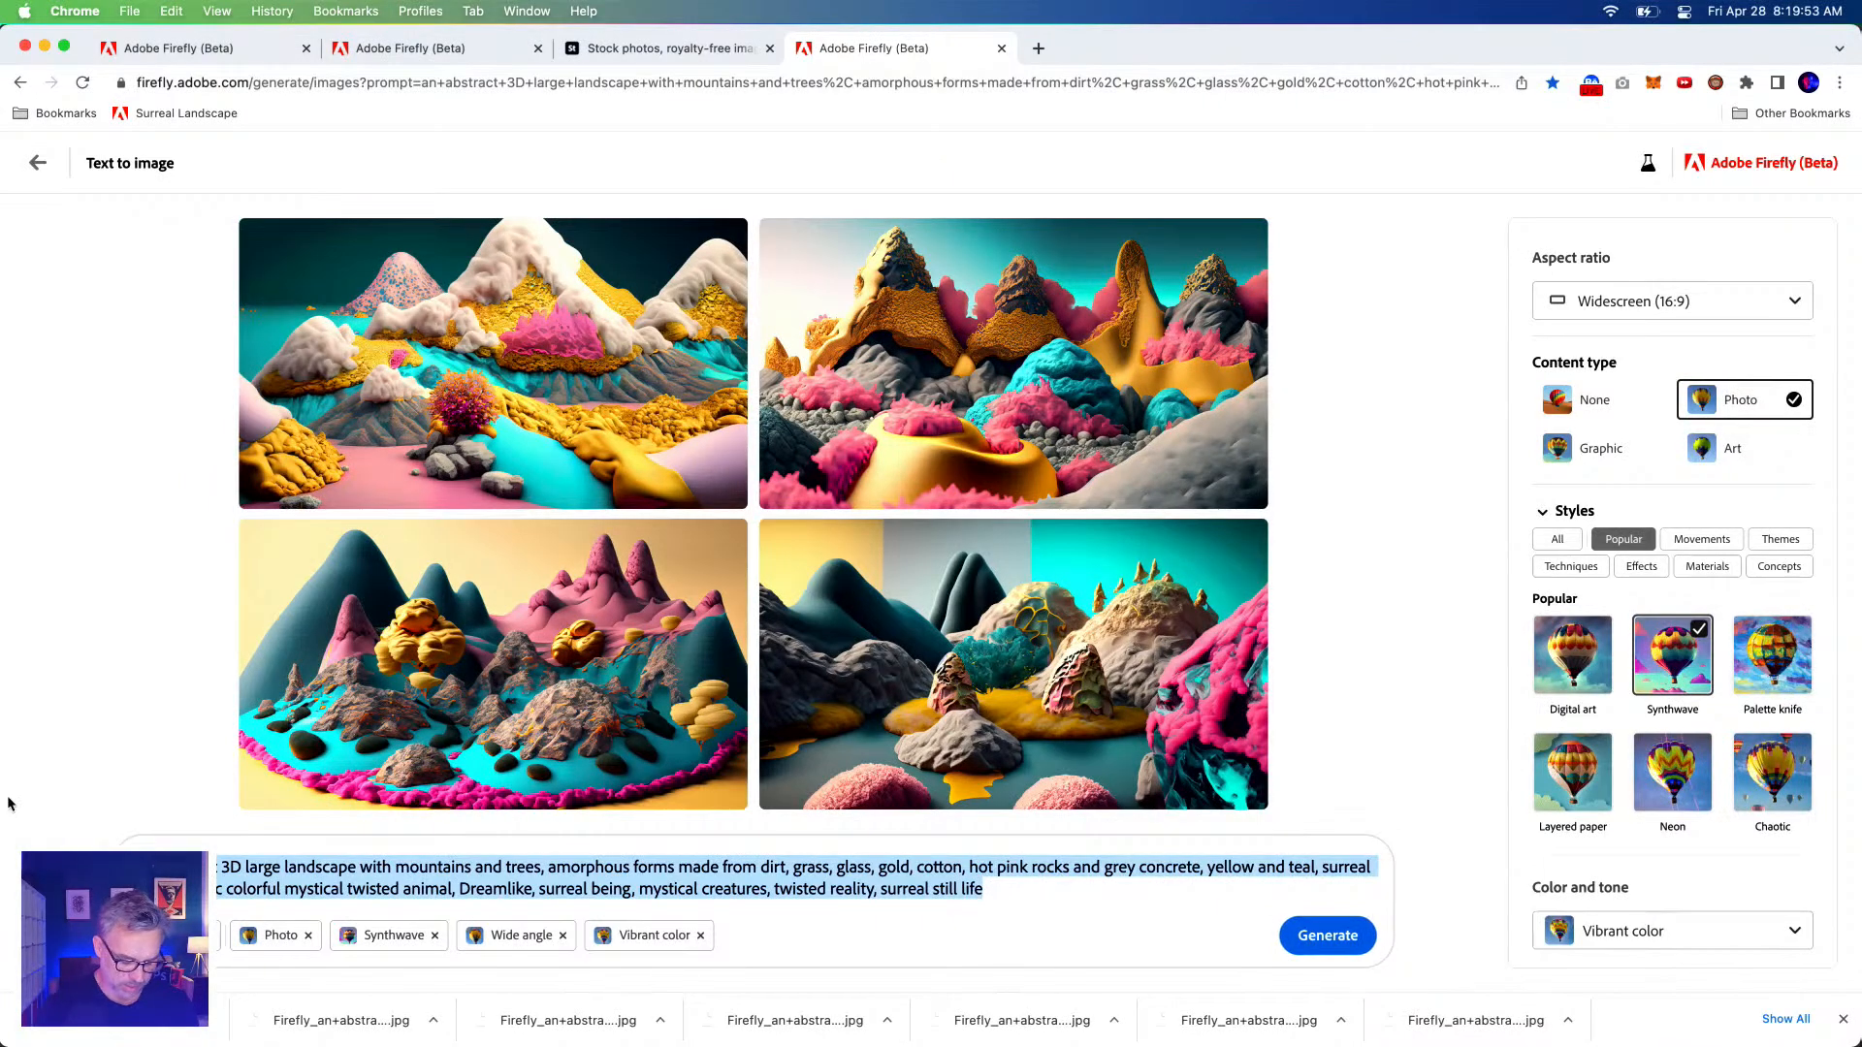
left_click(1040, 46)
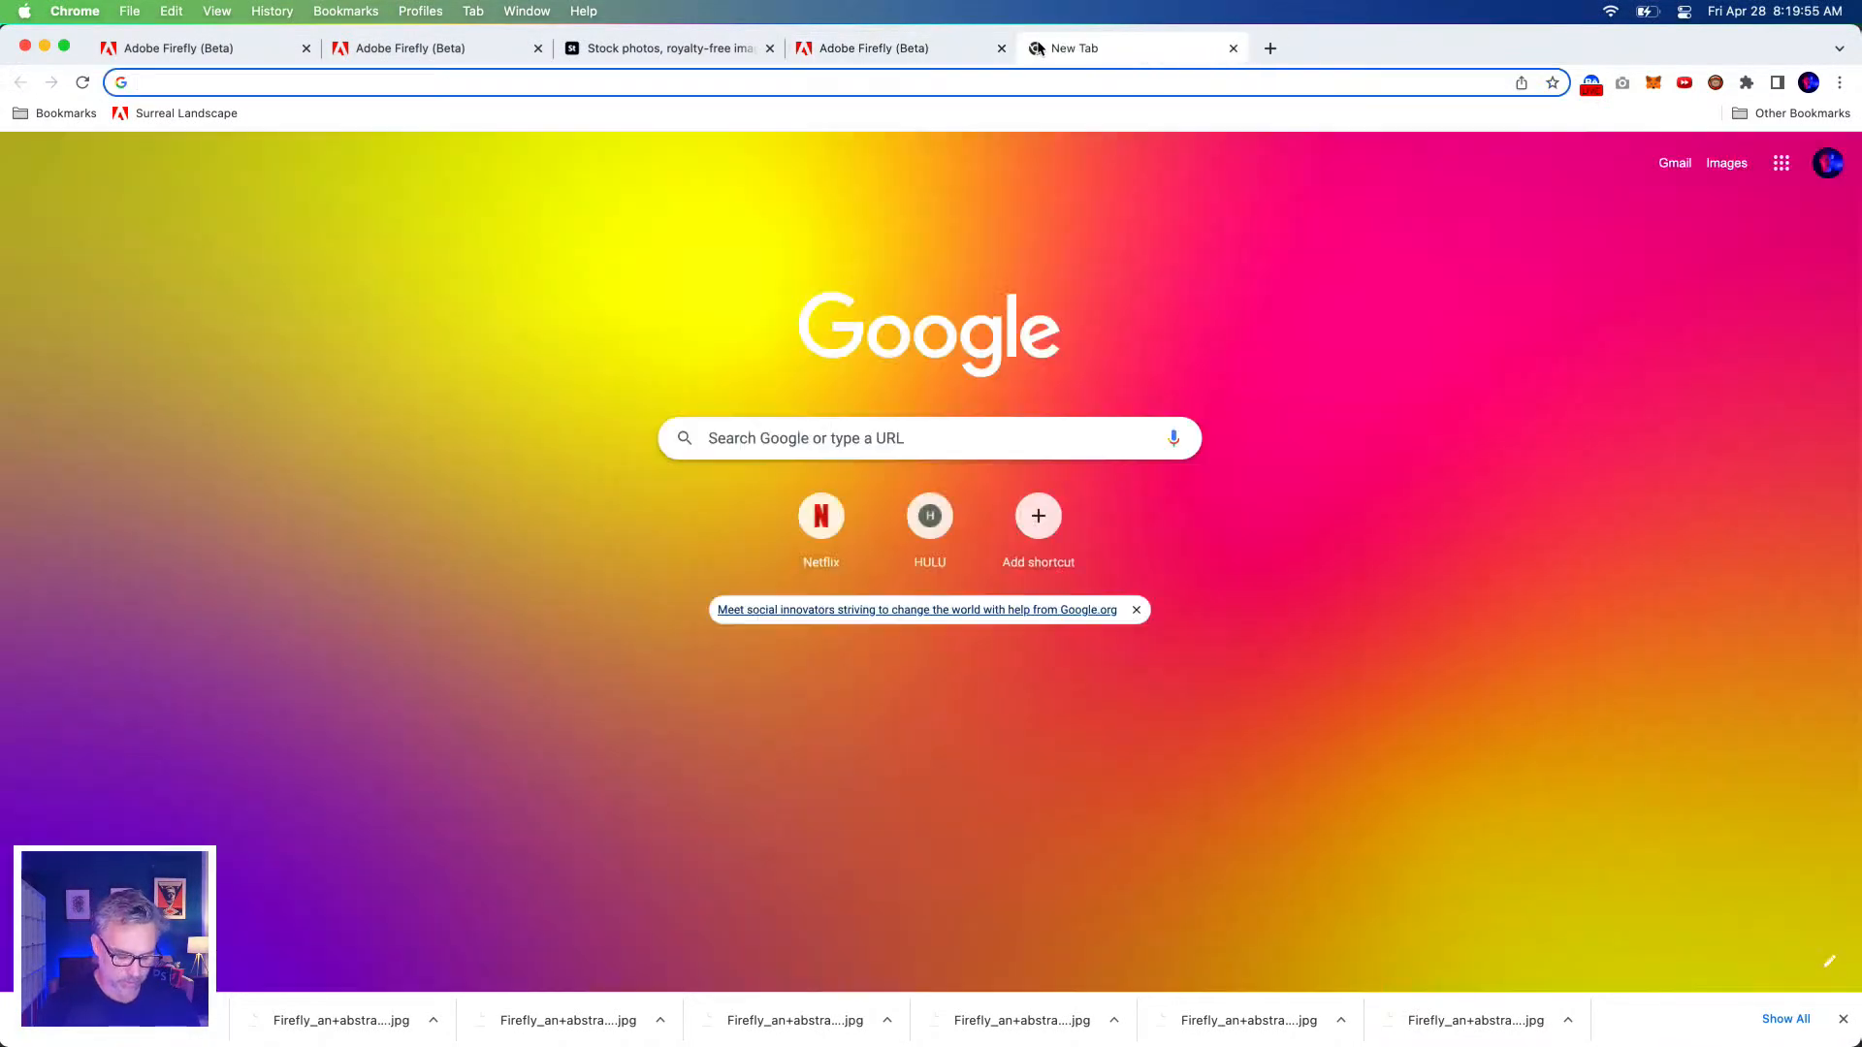
Paste the full prompt into a new blank Google Docs document.
type("word")
key("BackSpace")
key("BackSpace")
key("BackSpace")
key("BackSpace")
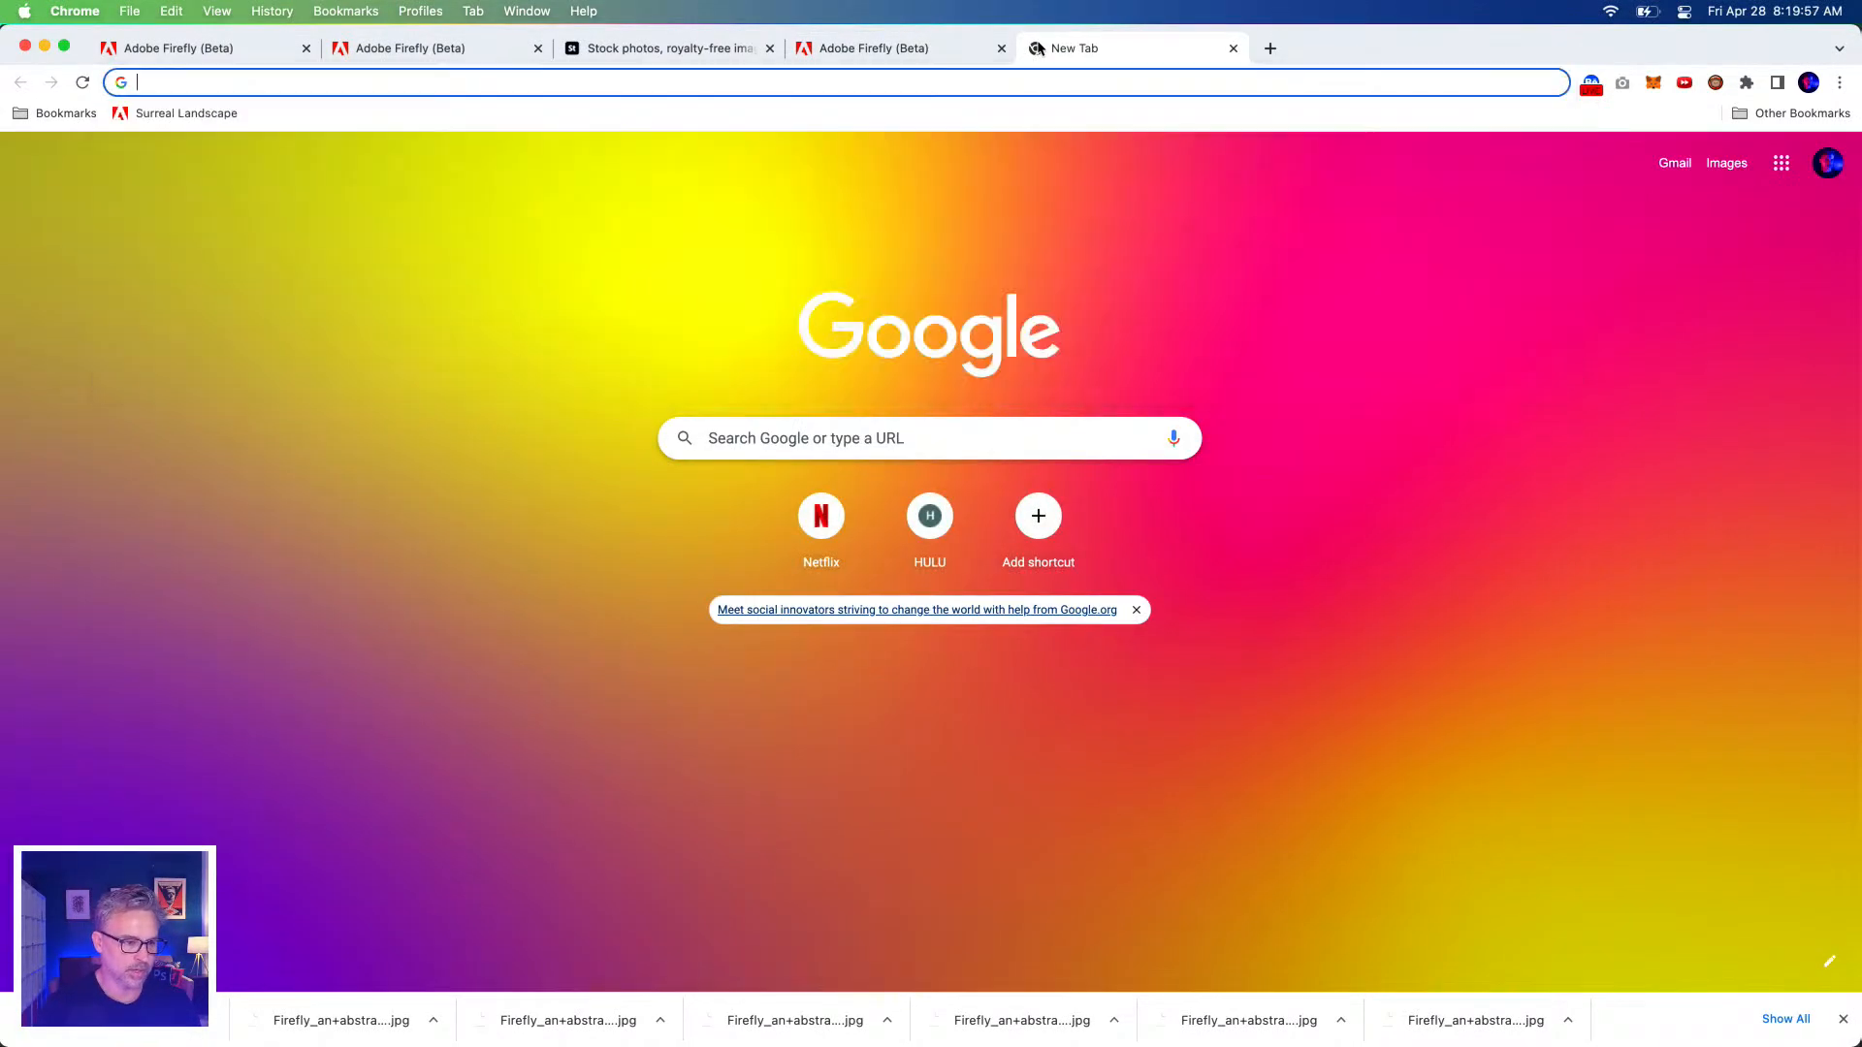
type("docs")
key("Return")
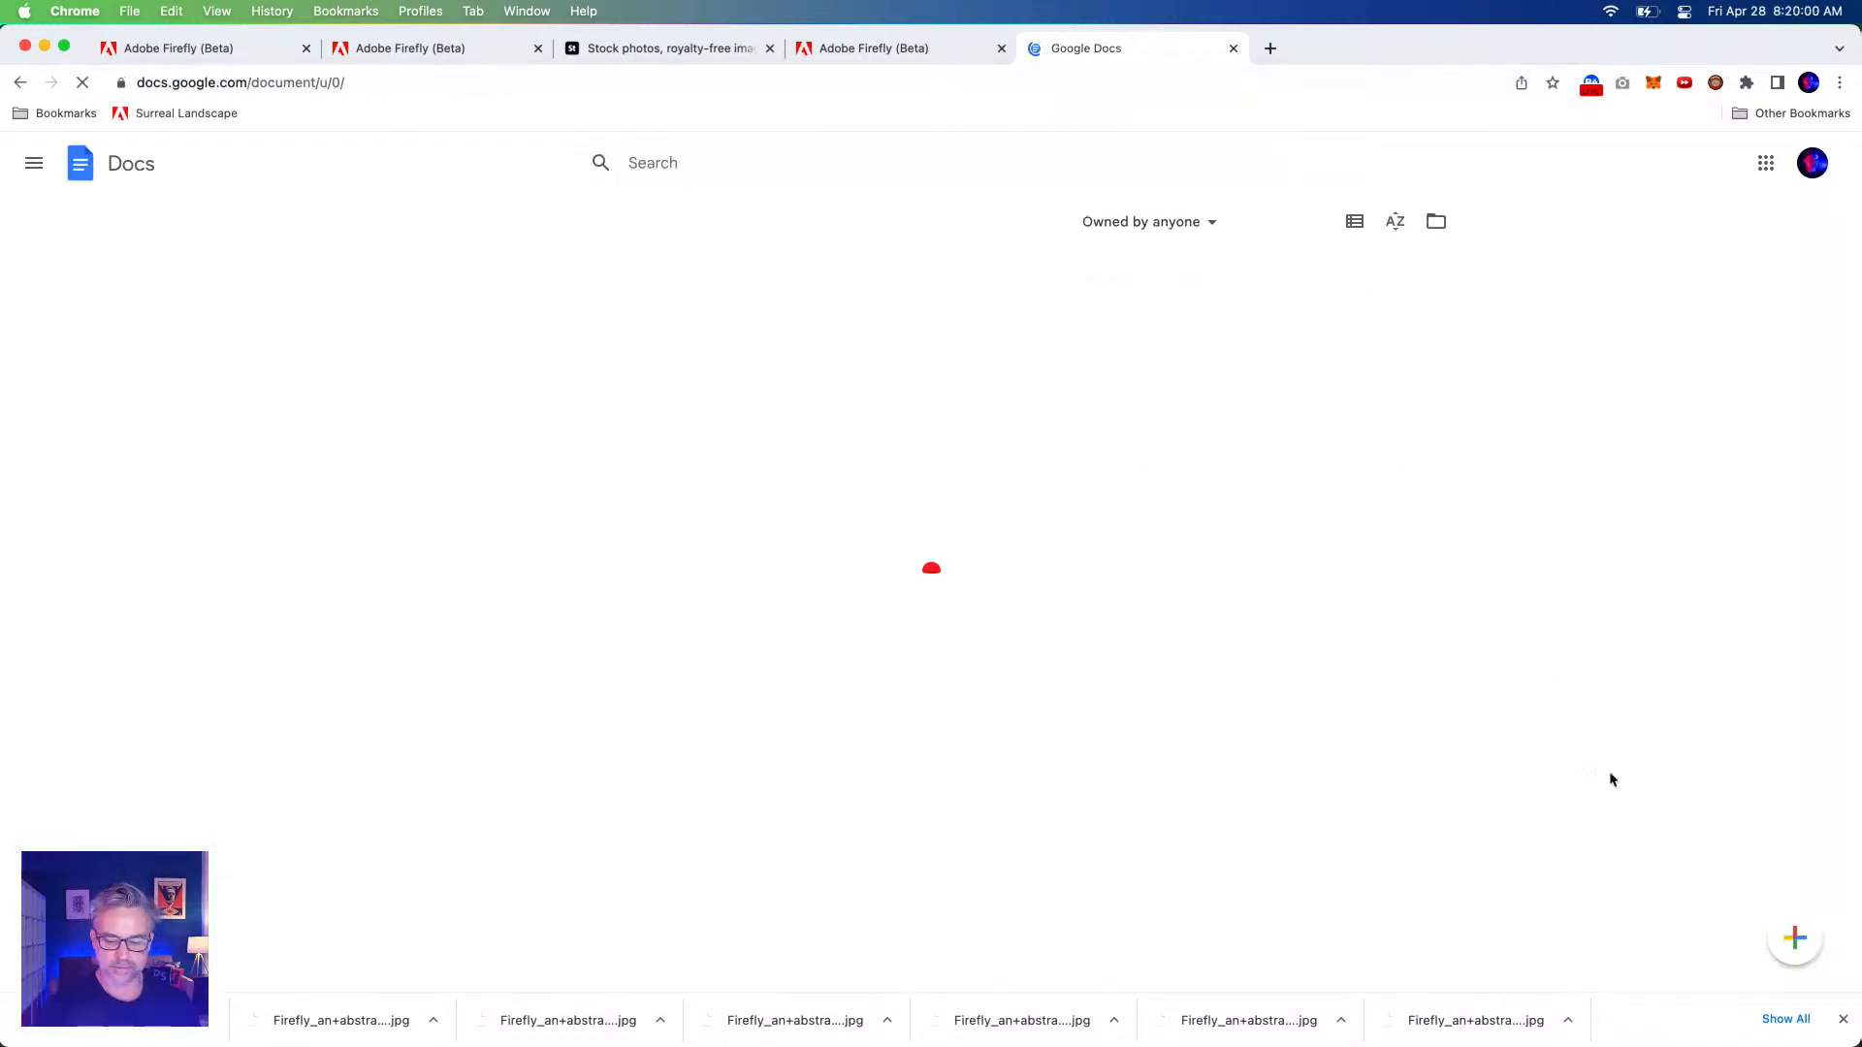
left_click(1795, 937)
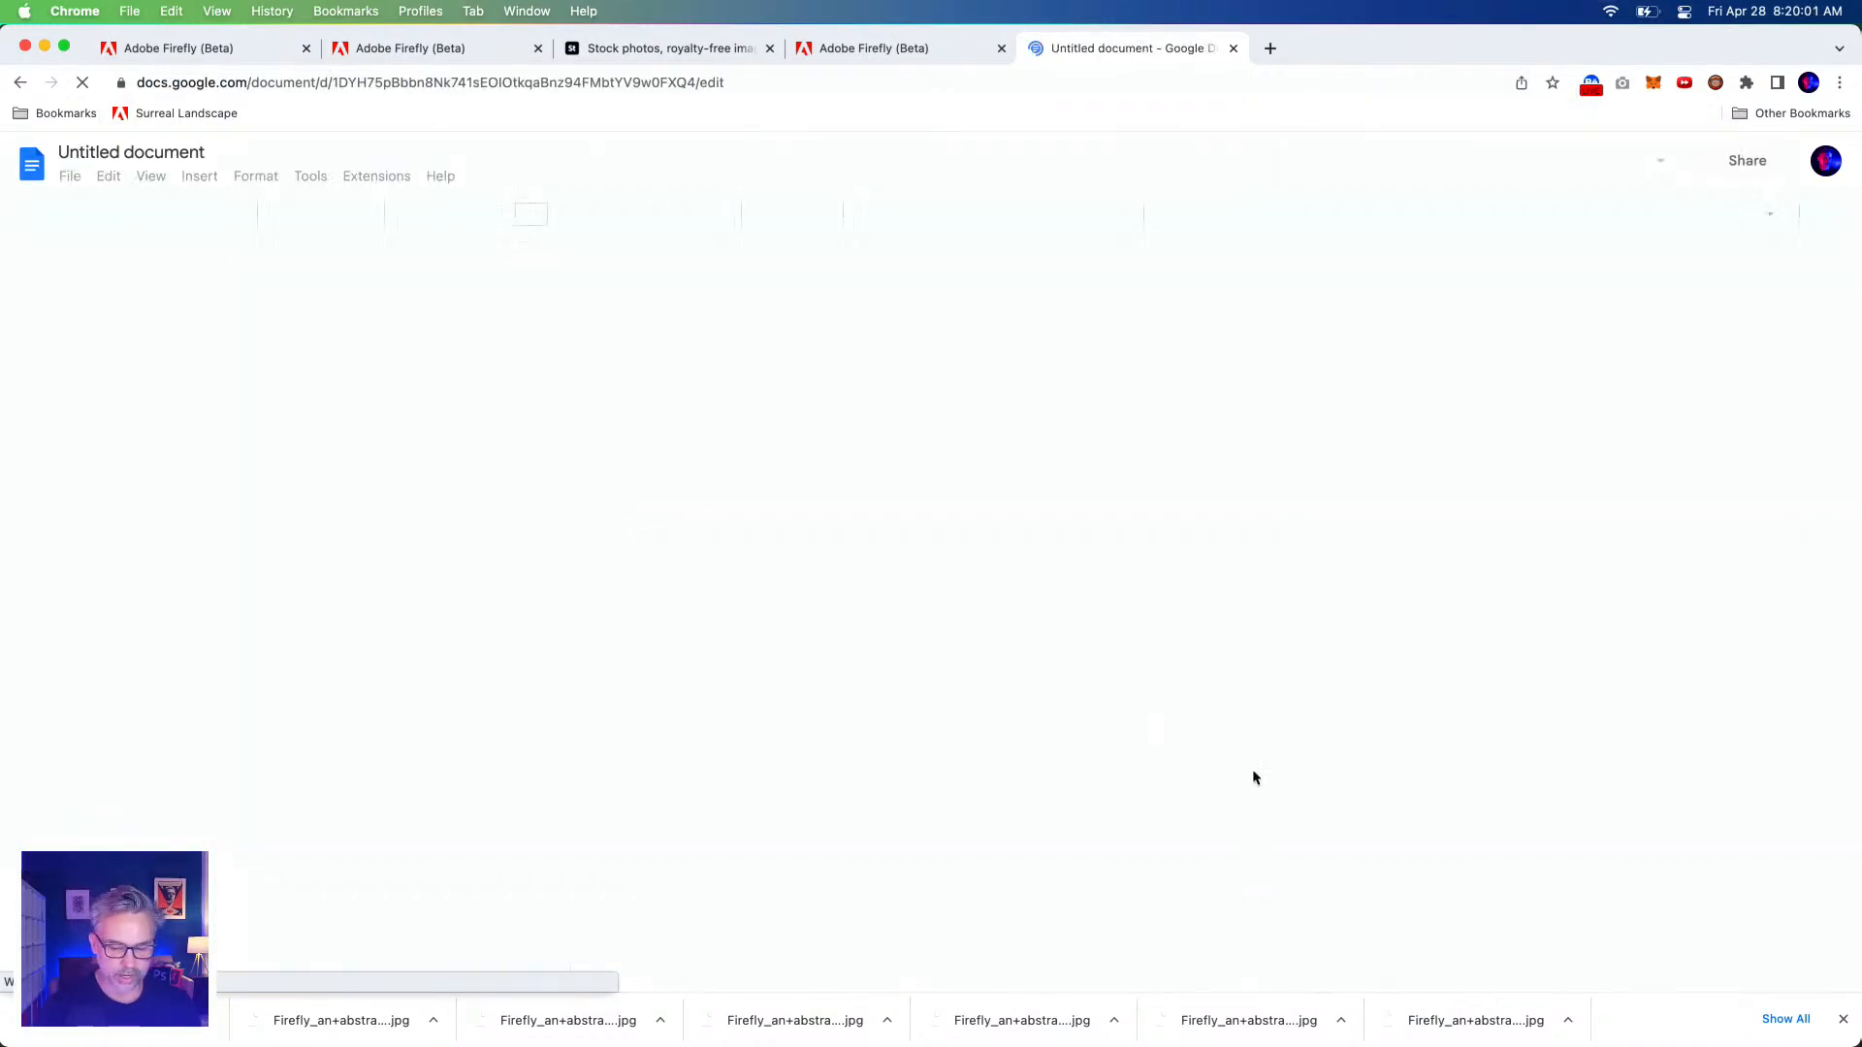
key("super+v")
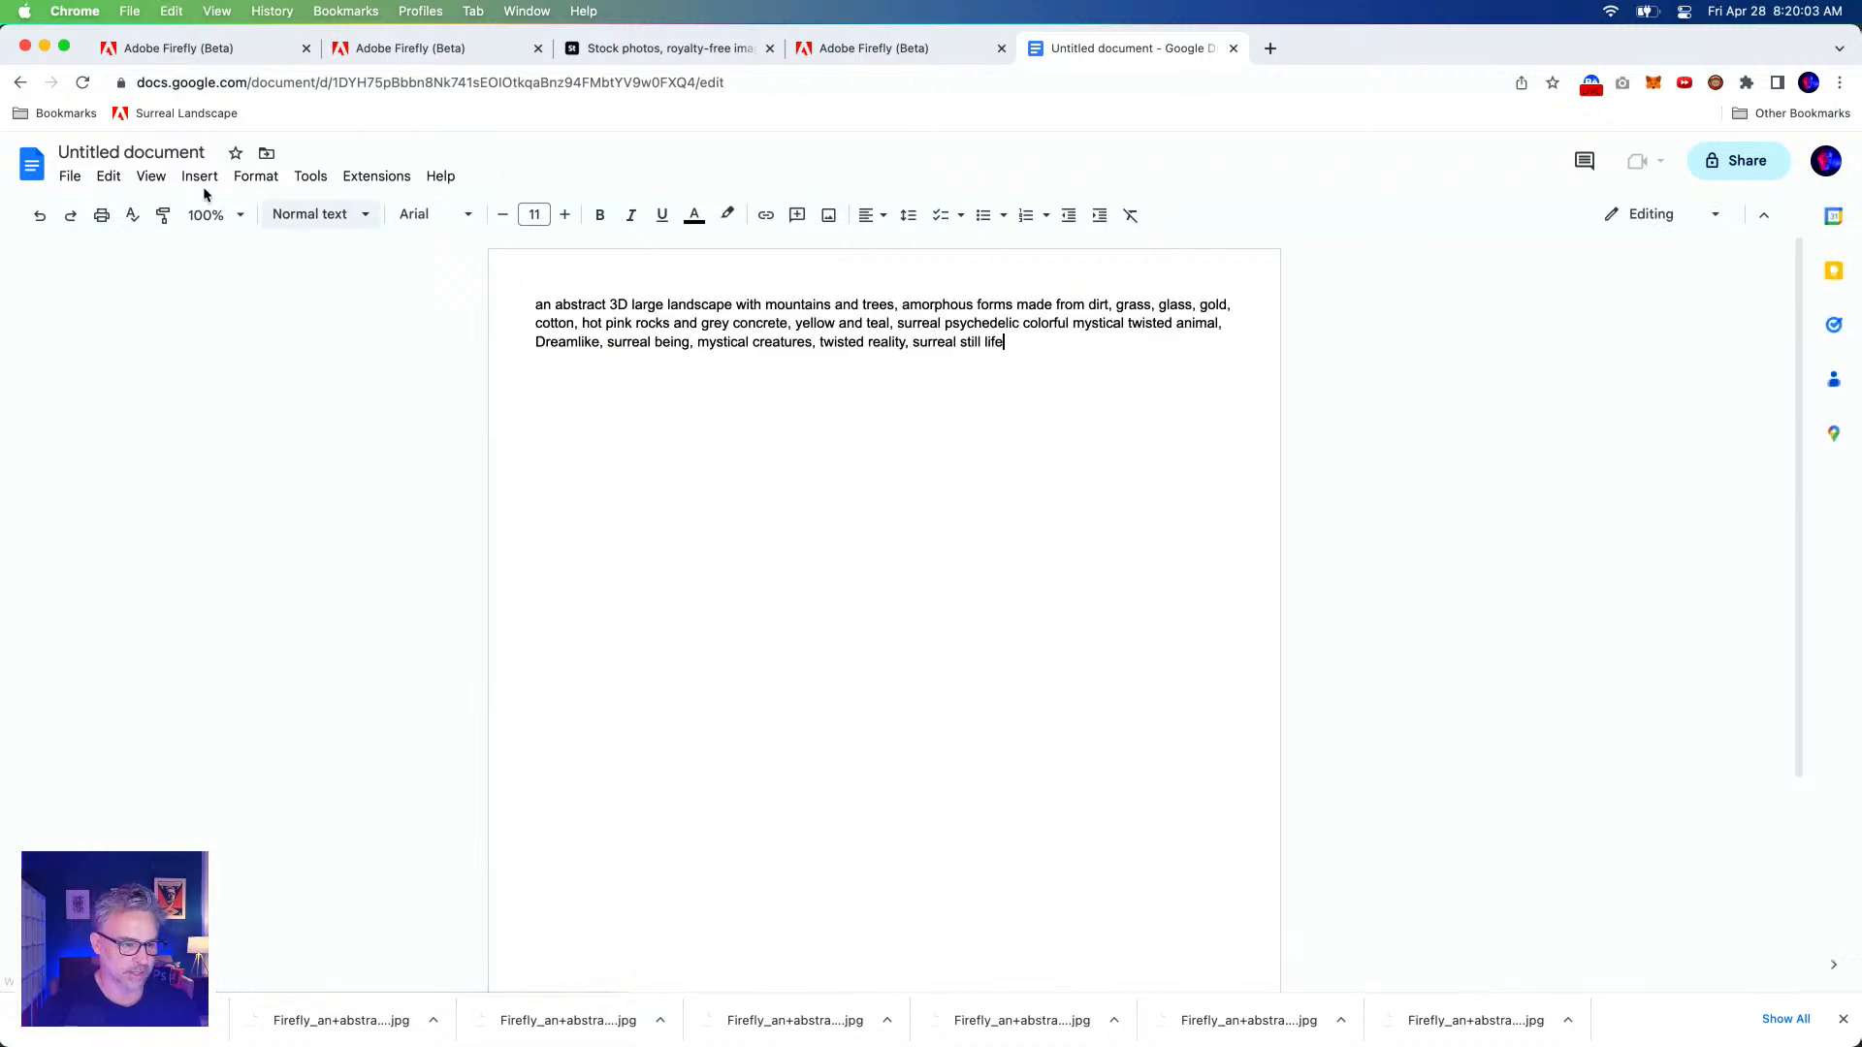
Confirm the prompt is 43 words, then generate new Firefly images from it.
left_click(255, 180)
mouse_move(321, 183)
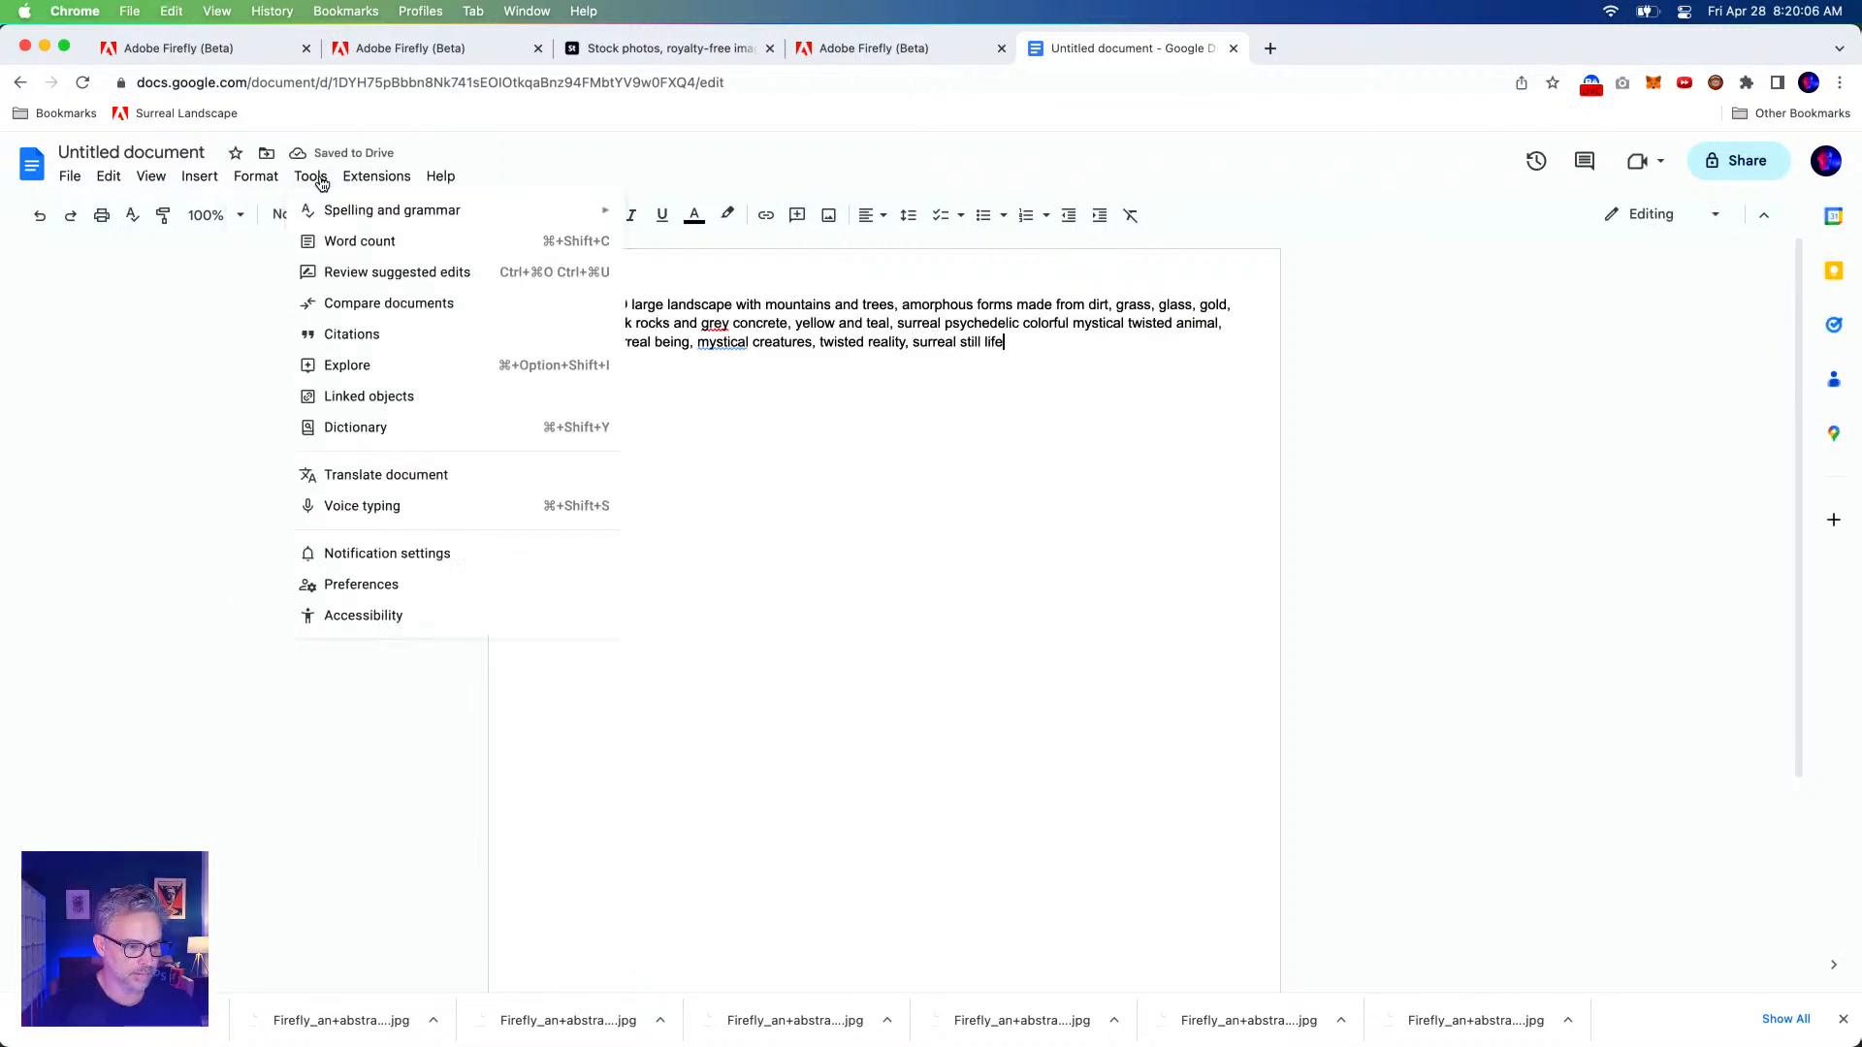
left_click(351, 243)
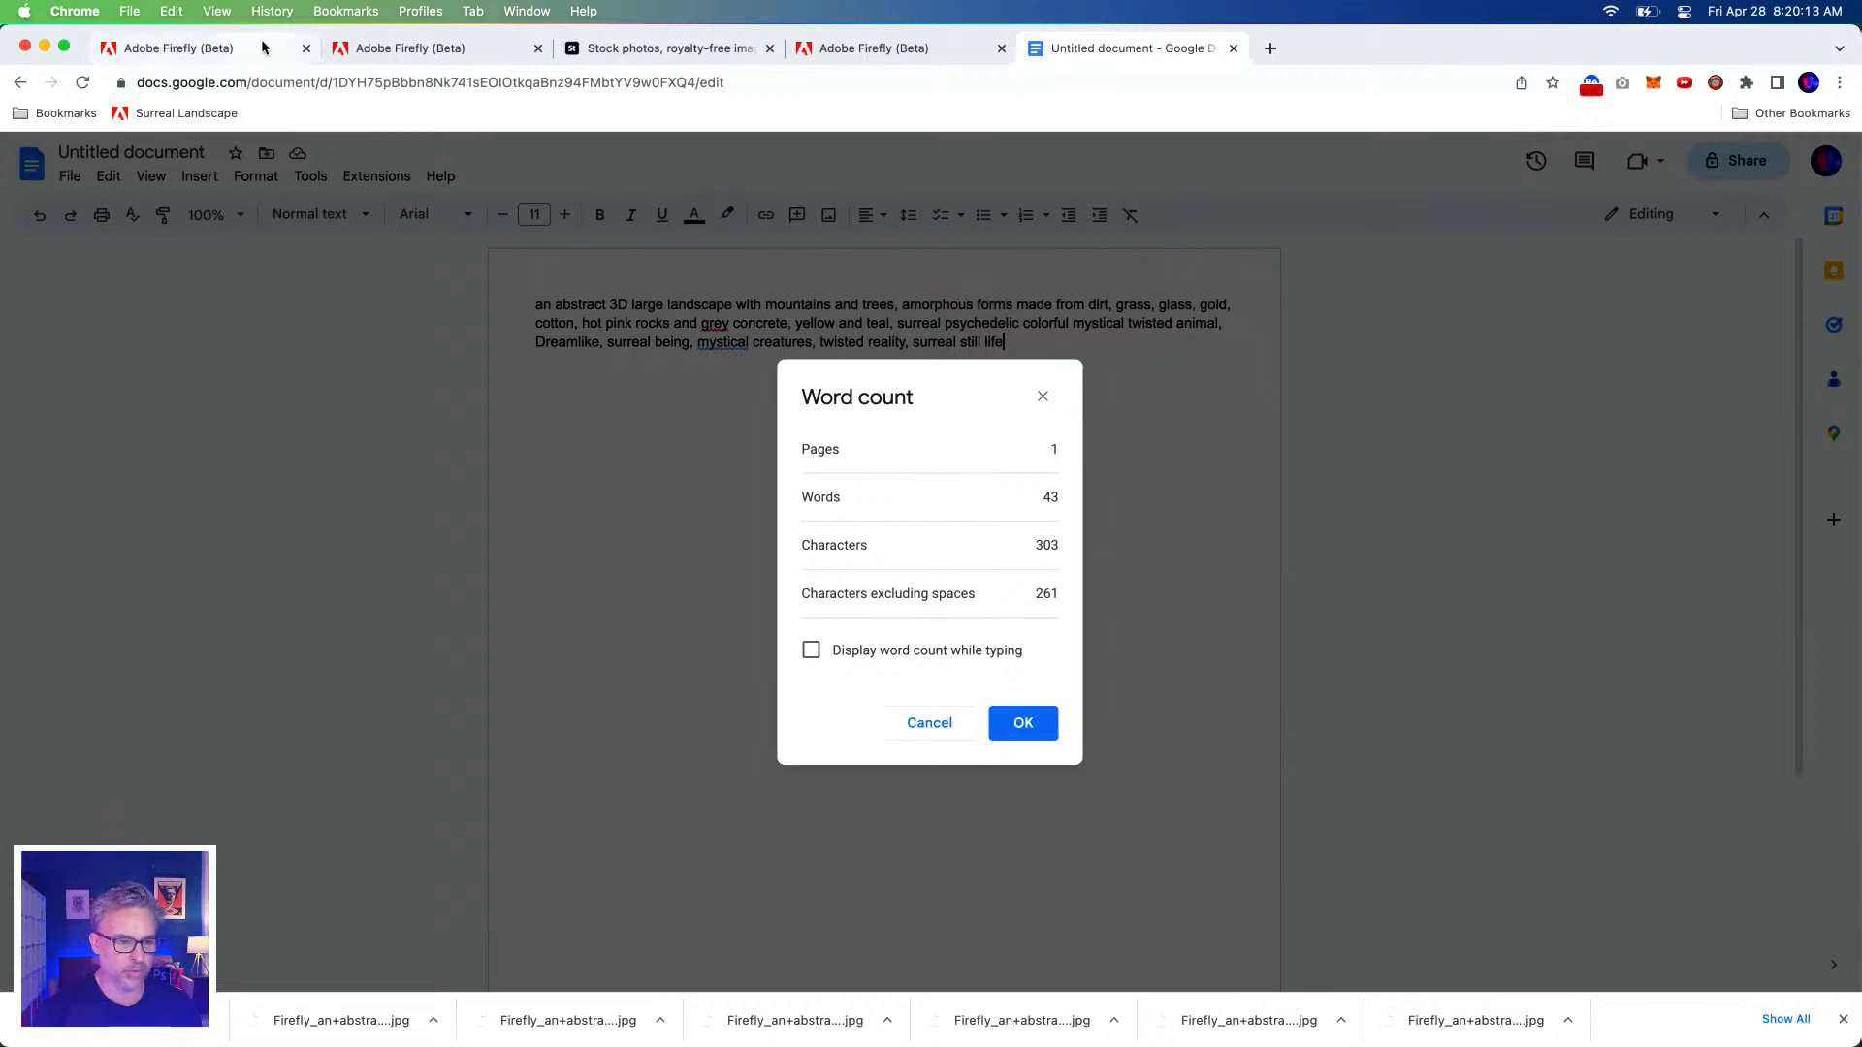
left_click(851, 58)
left_click(1314, 929)
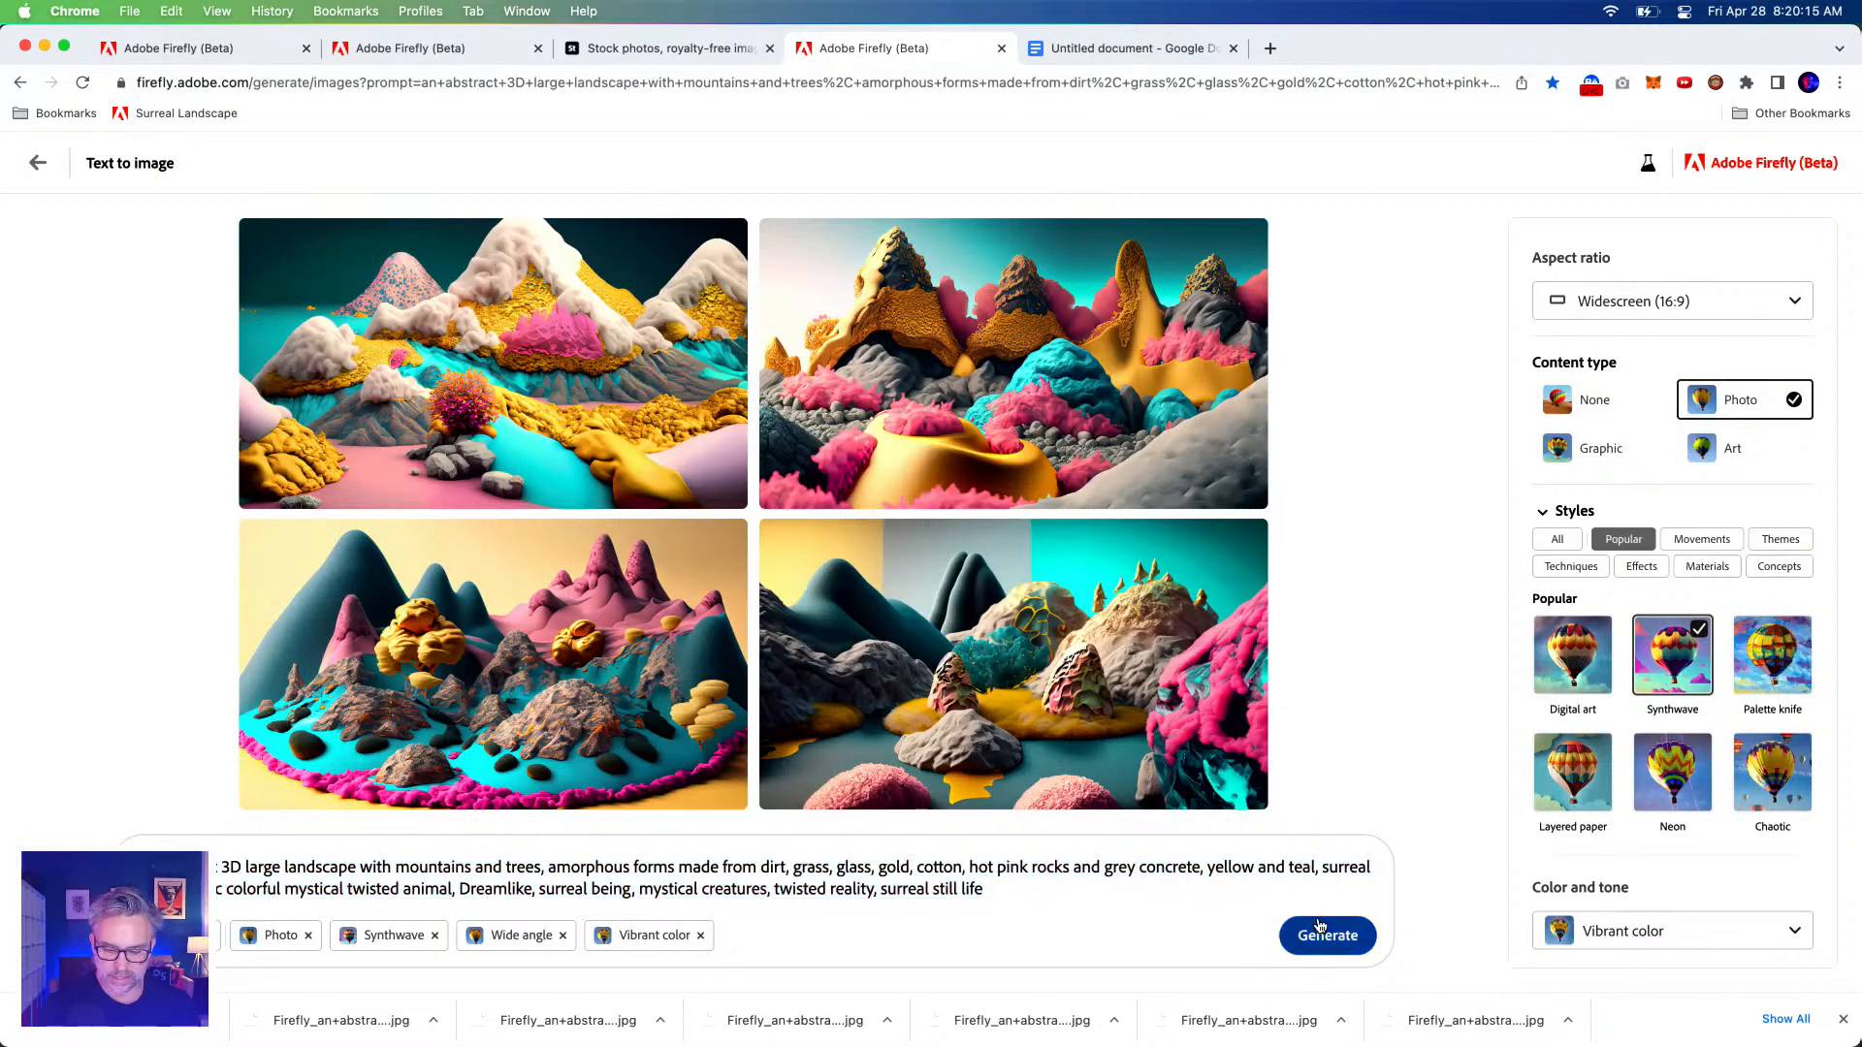
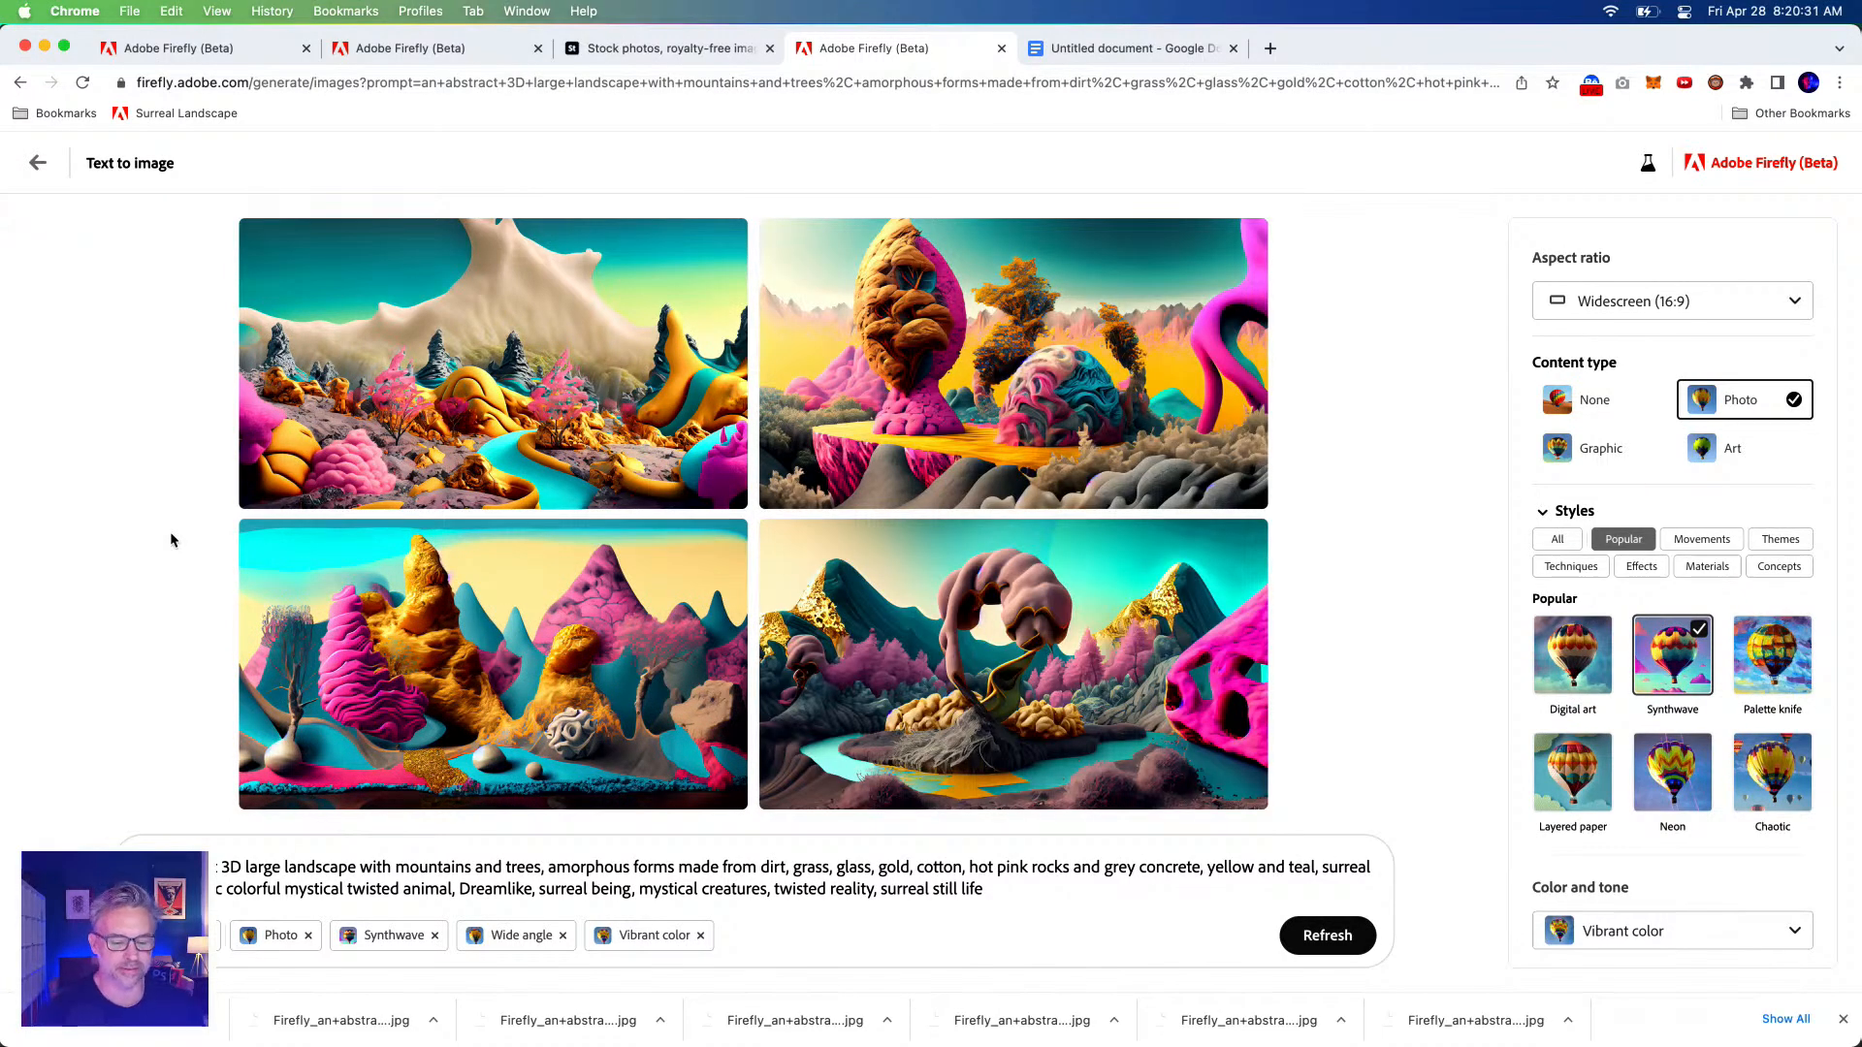
Download the bottom-right, bottom-left and top-left landscape images with Content Credentials attached.
mouse_move(1083, 703)
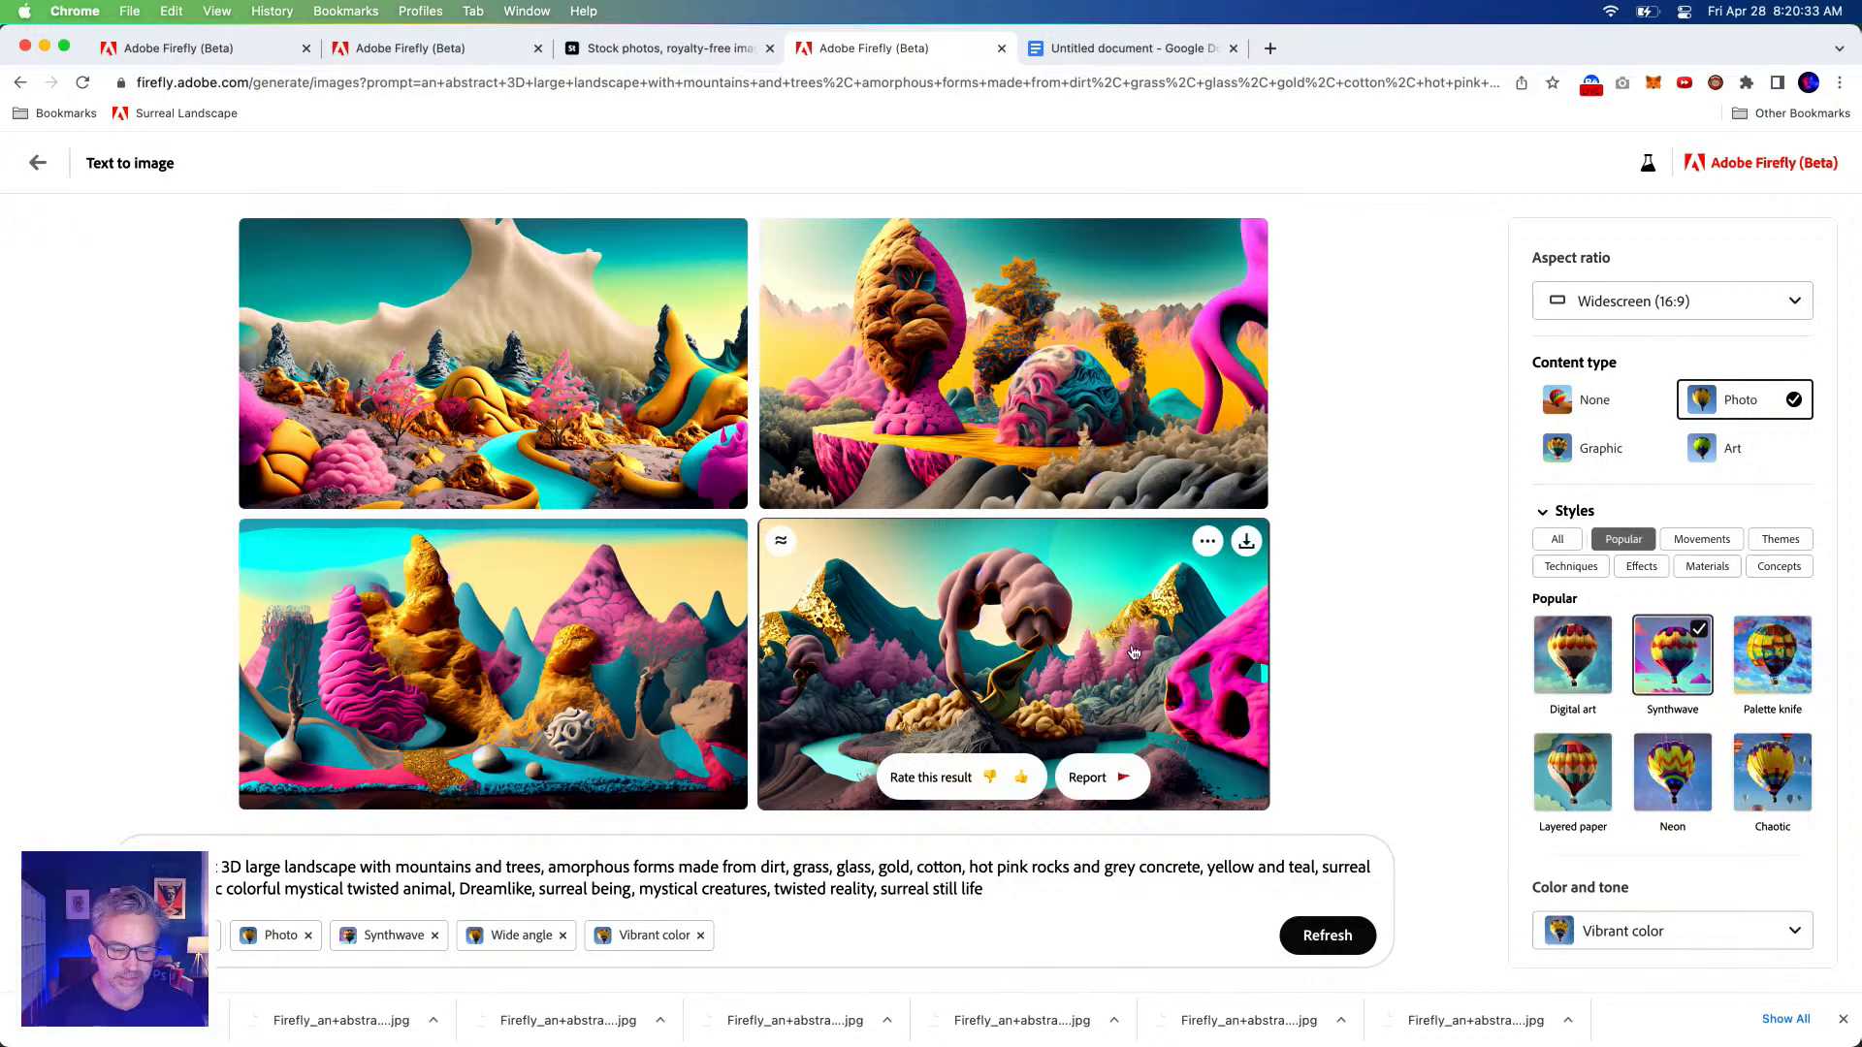
left_click(1248, 544)
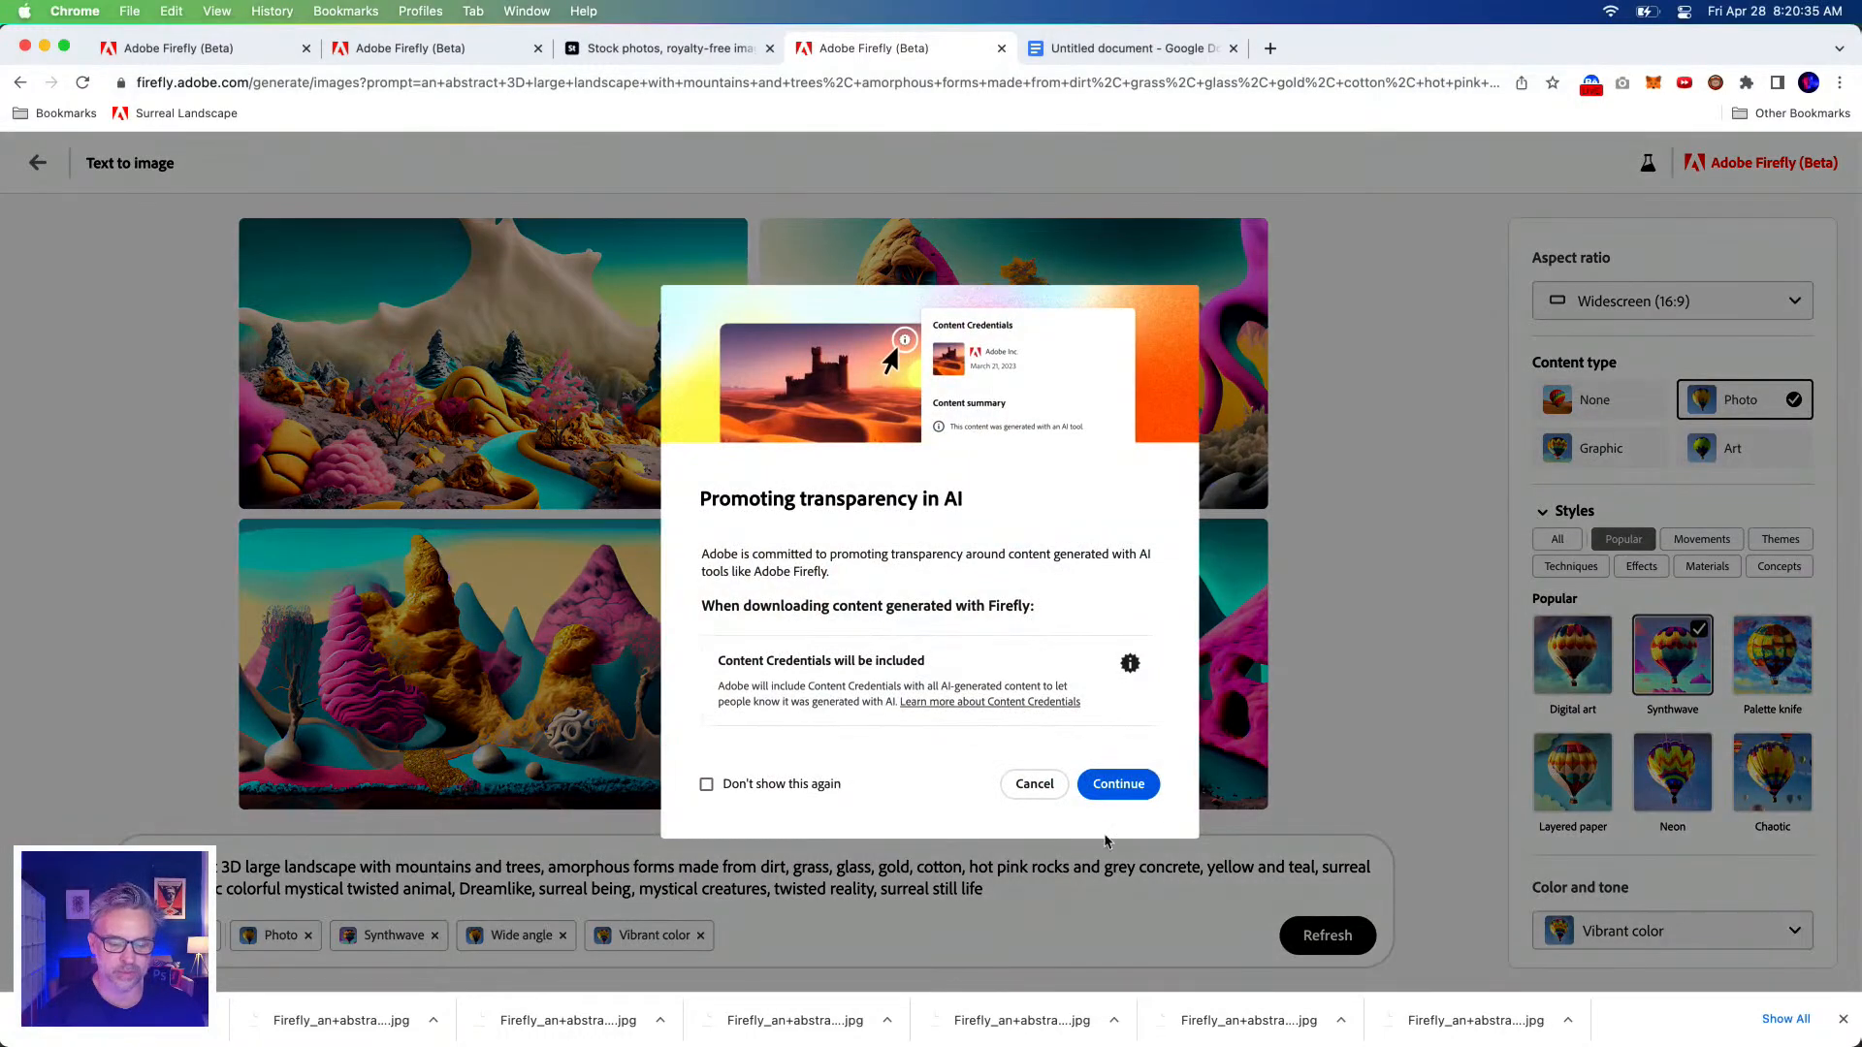
left_click(1113, 792)
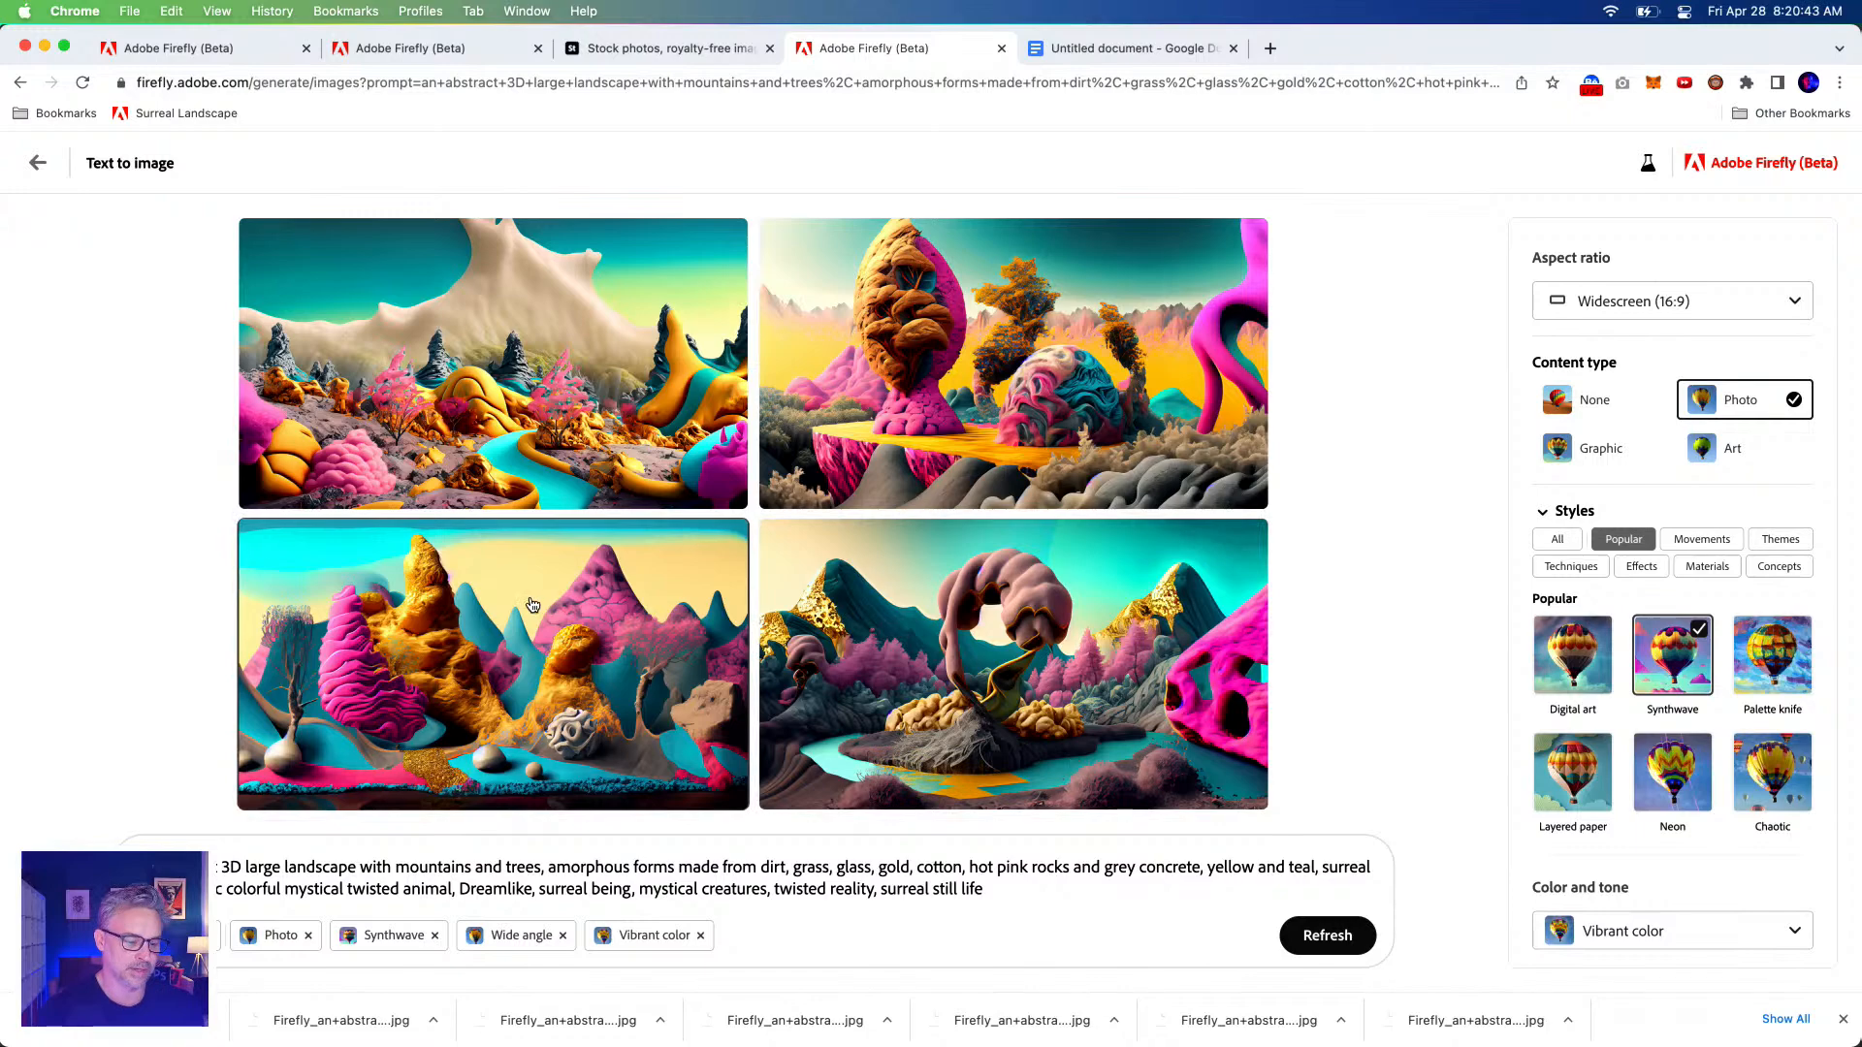
left_click(727, 543)
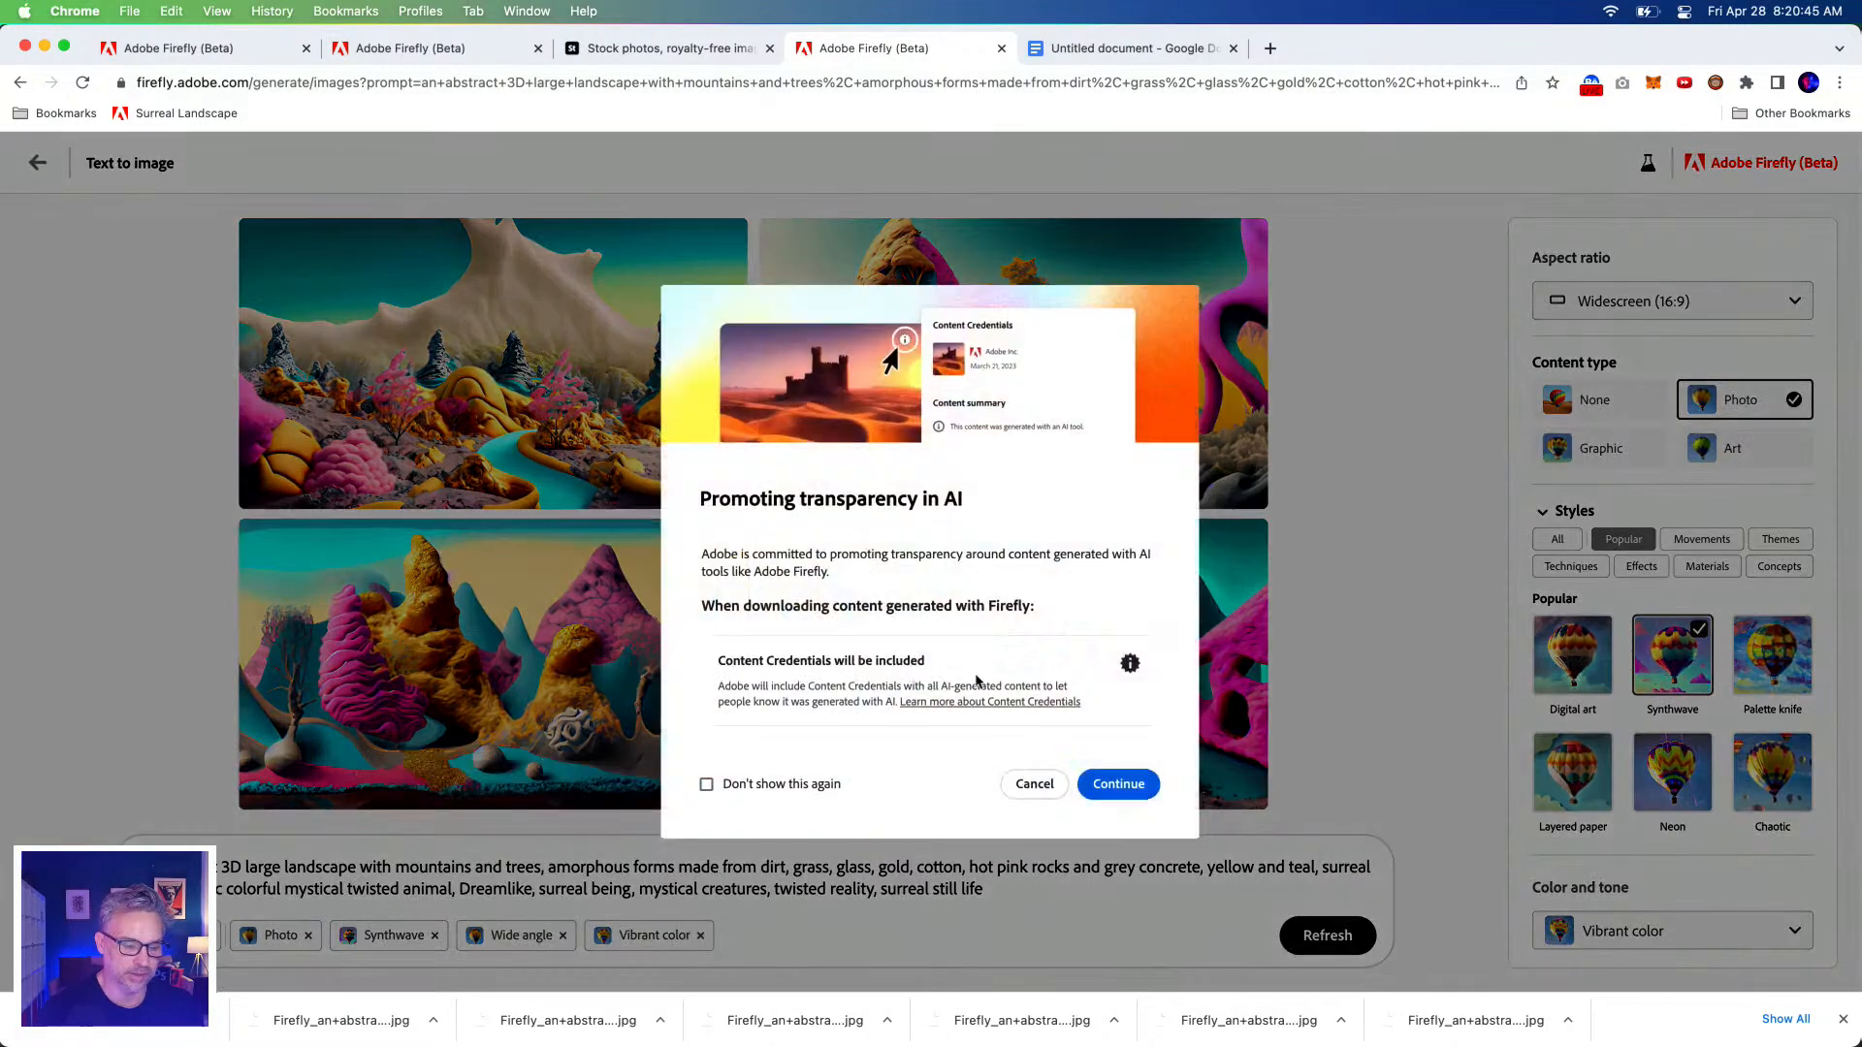
left_click(1113, 780)
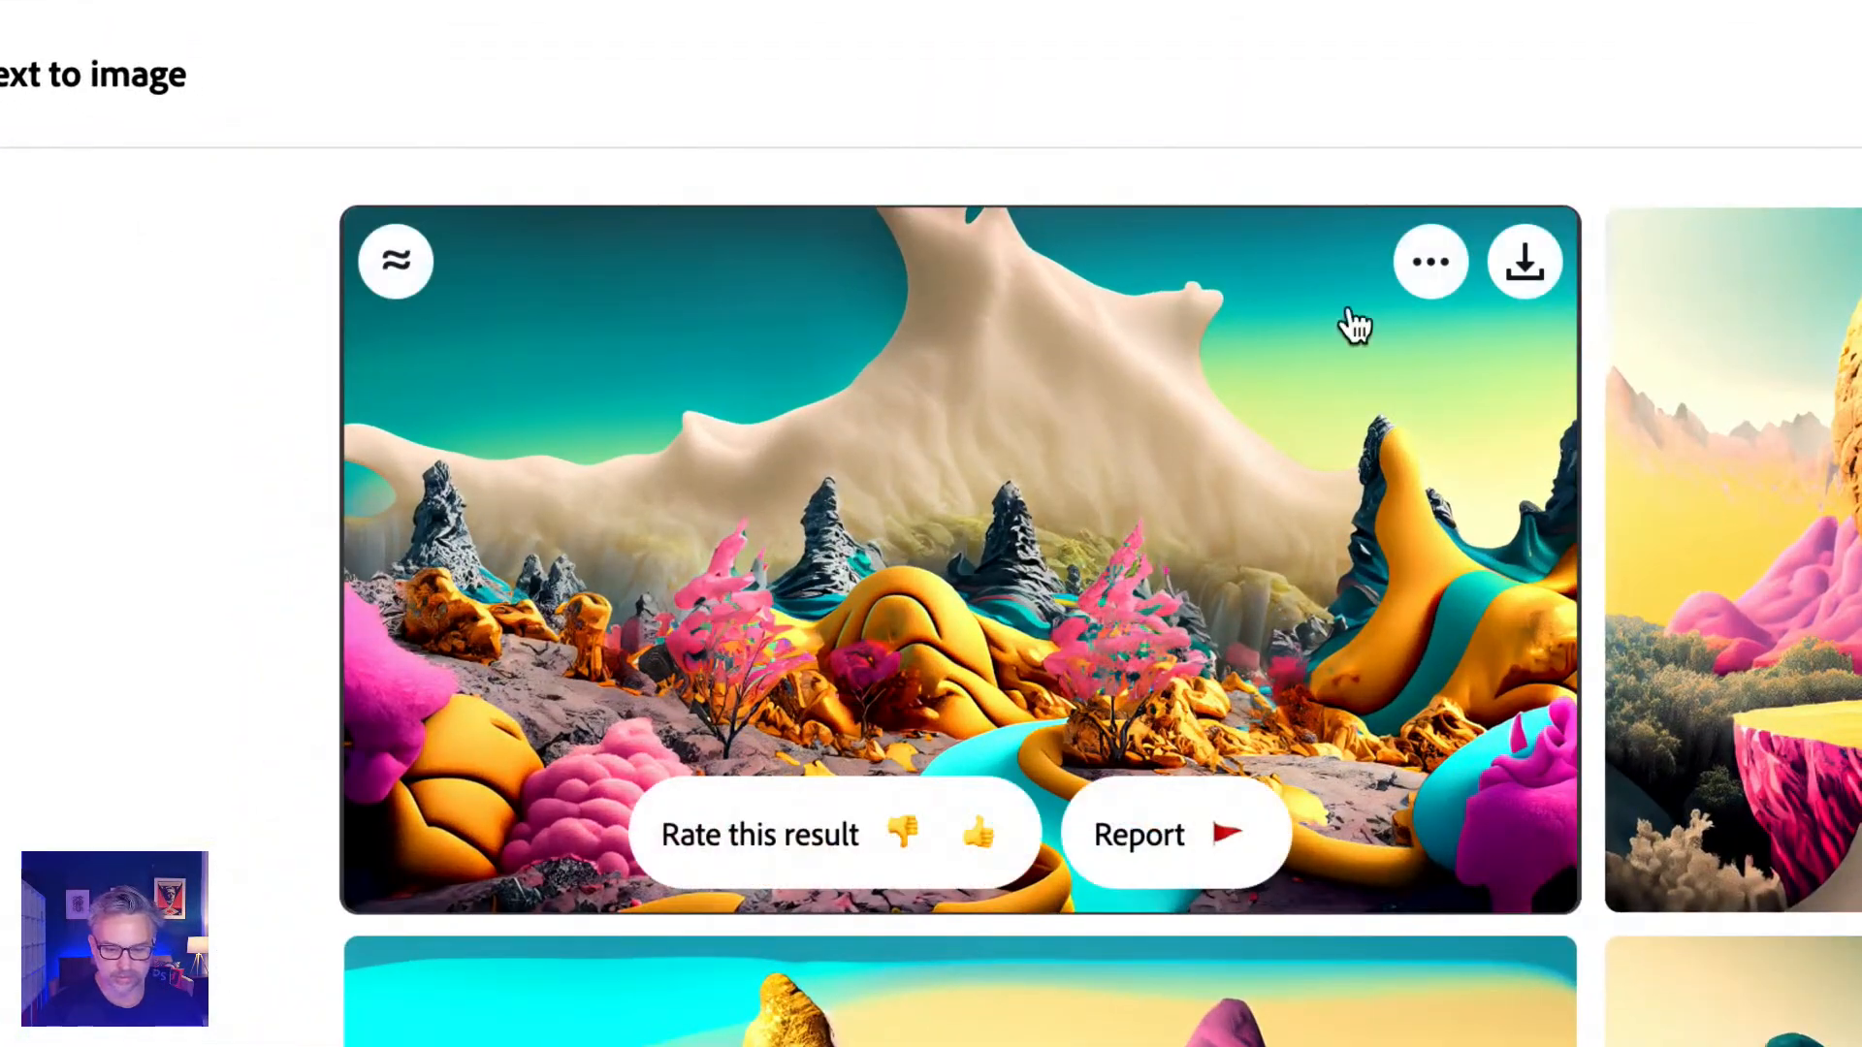
left_click(1525, 262)
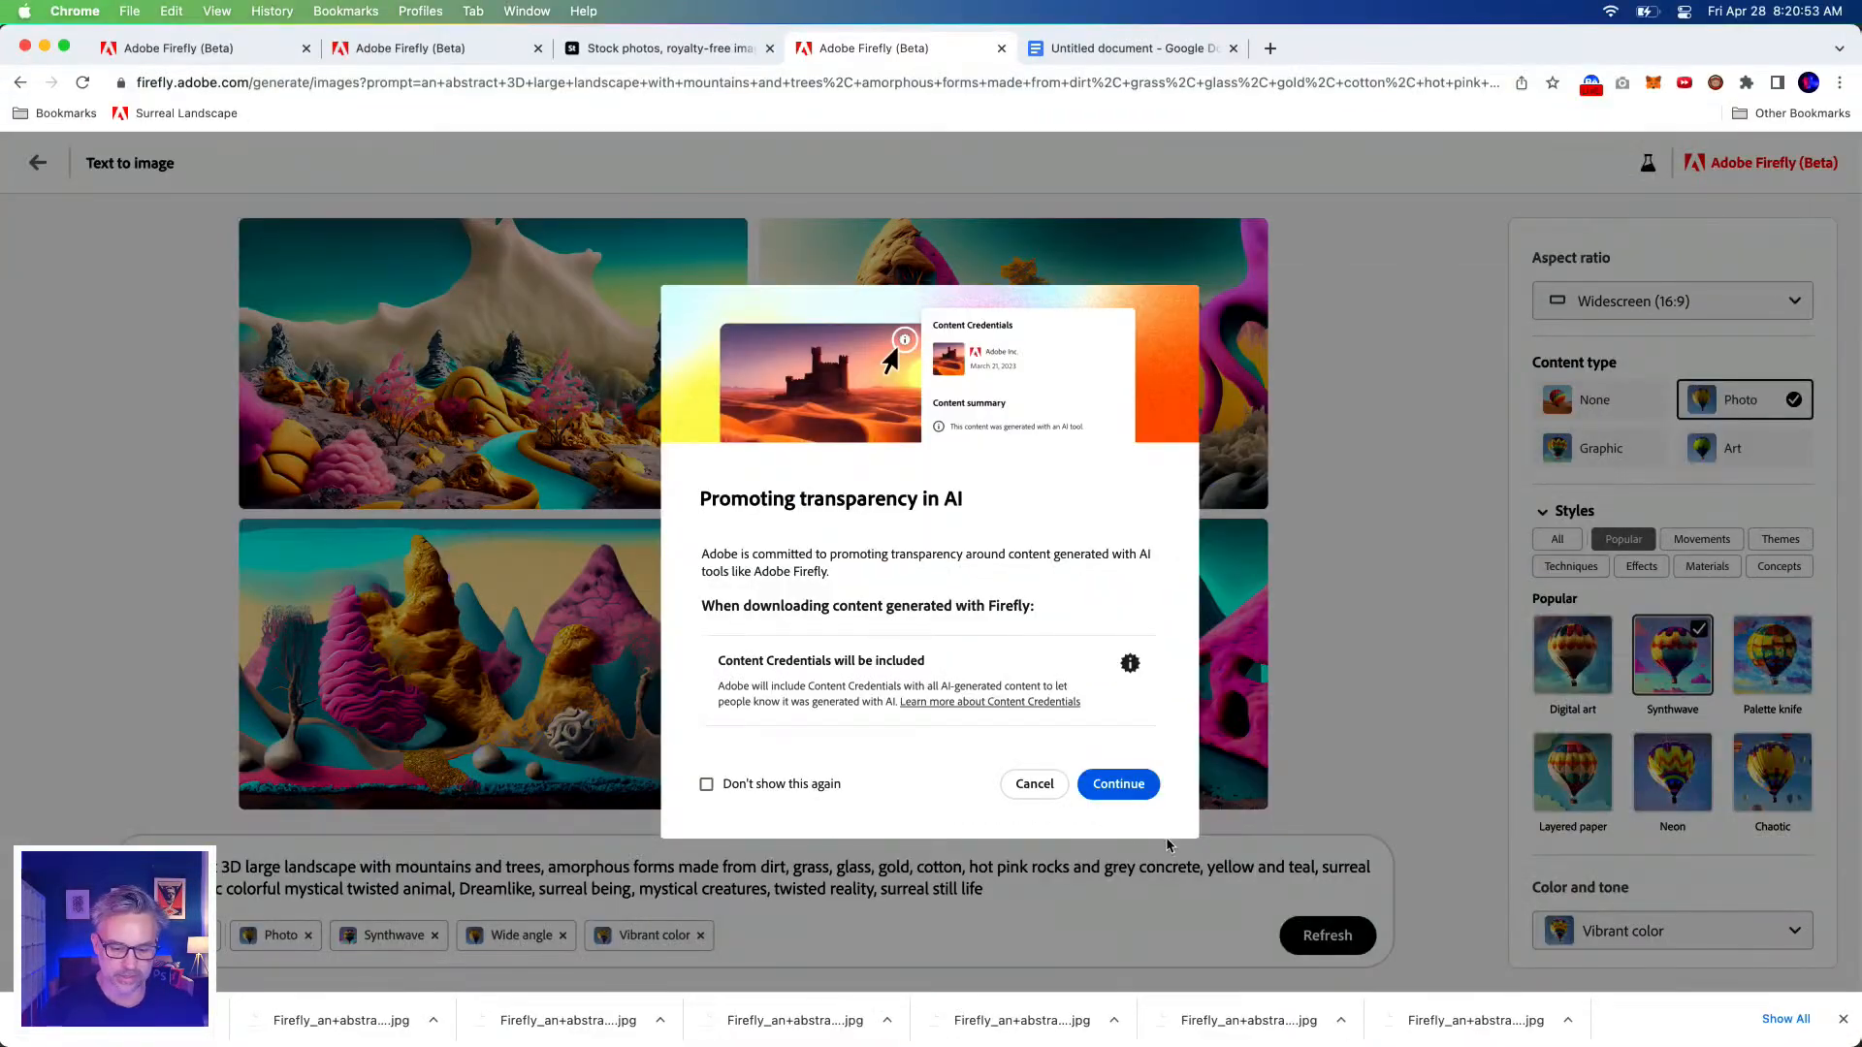
left_click(1115, 783)
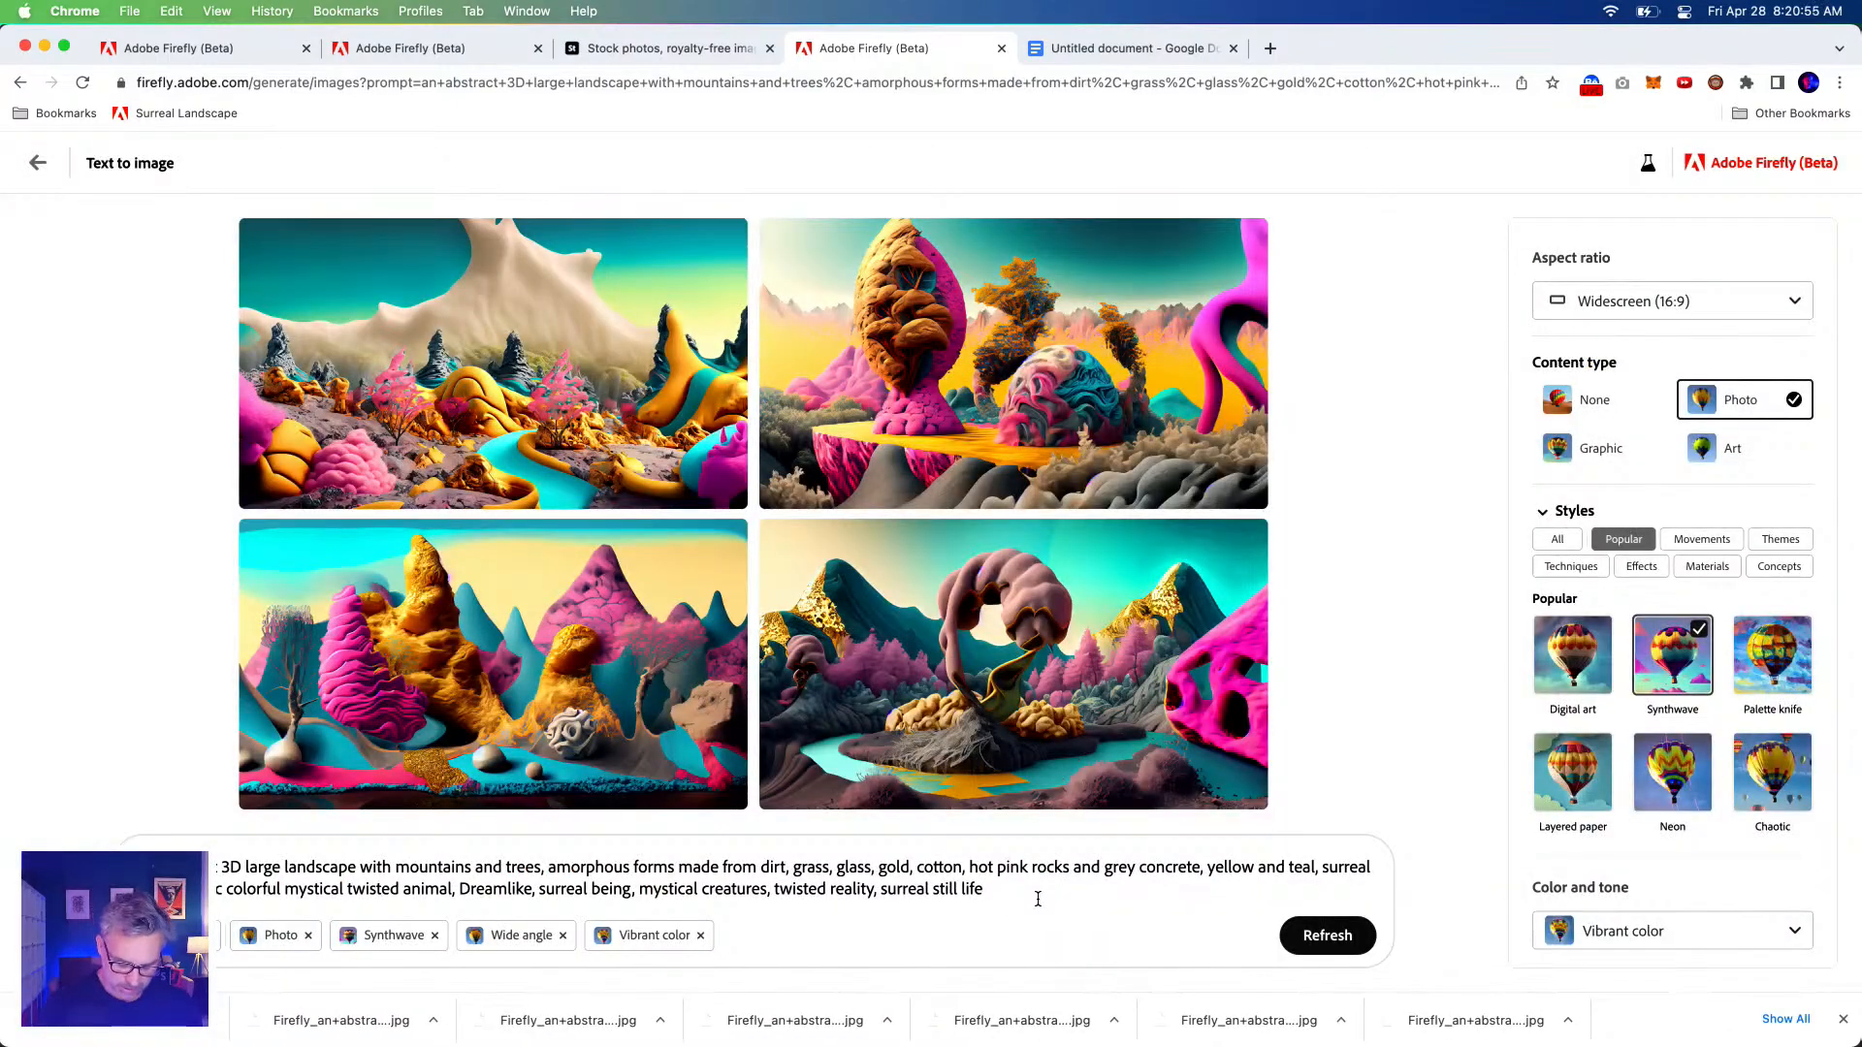
Append a comma and pasted descriptive text, then delete the duplicated phrase at the prompt's end.
type(",")
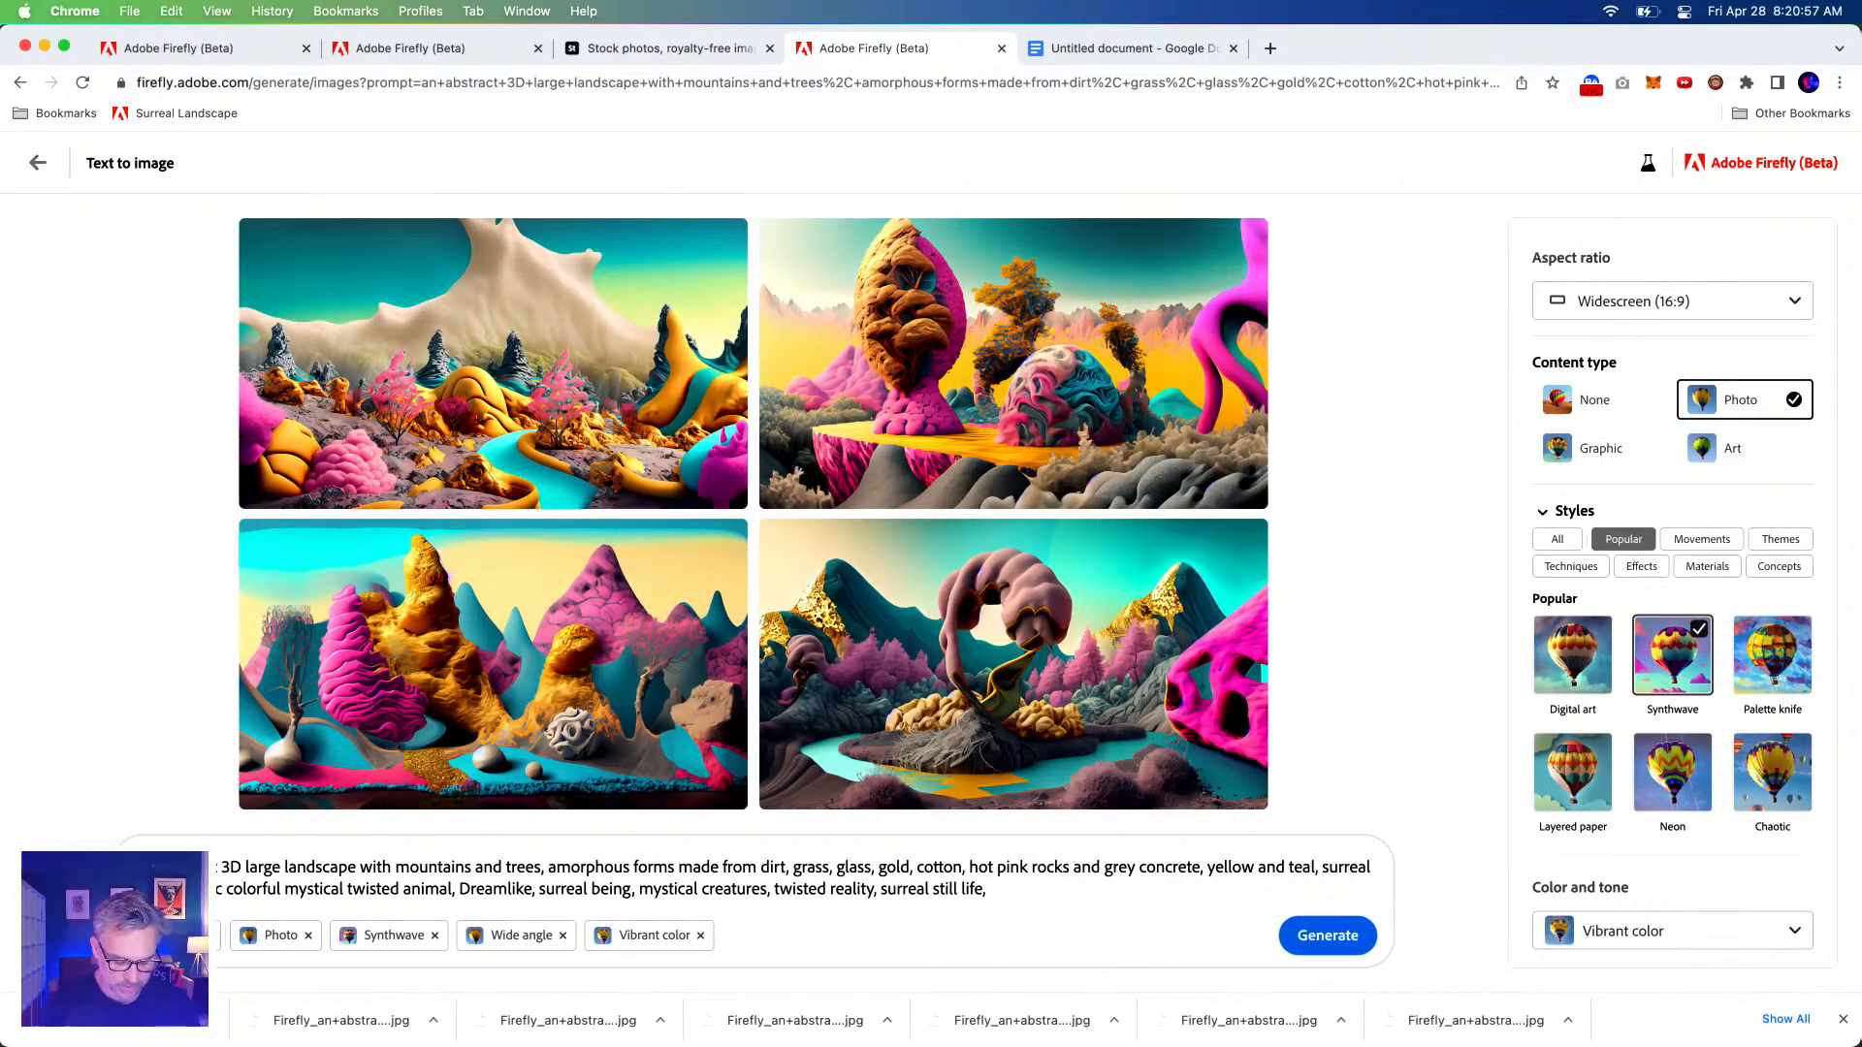
type("surreal psychedelic colorful mystical twisted animal, surreal being, mystical creatures, twisted reality, surreal still life")
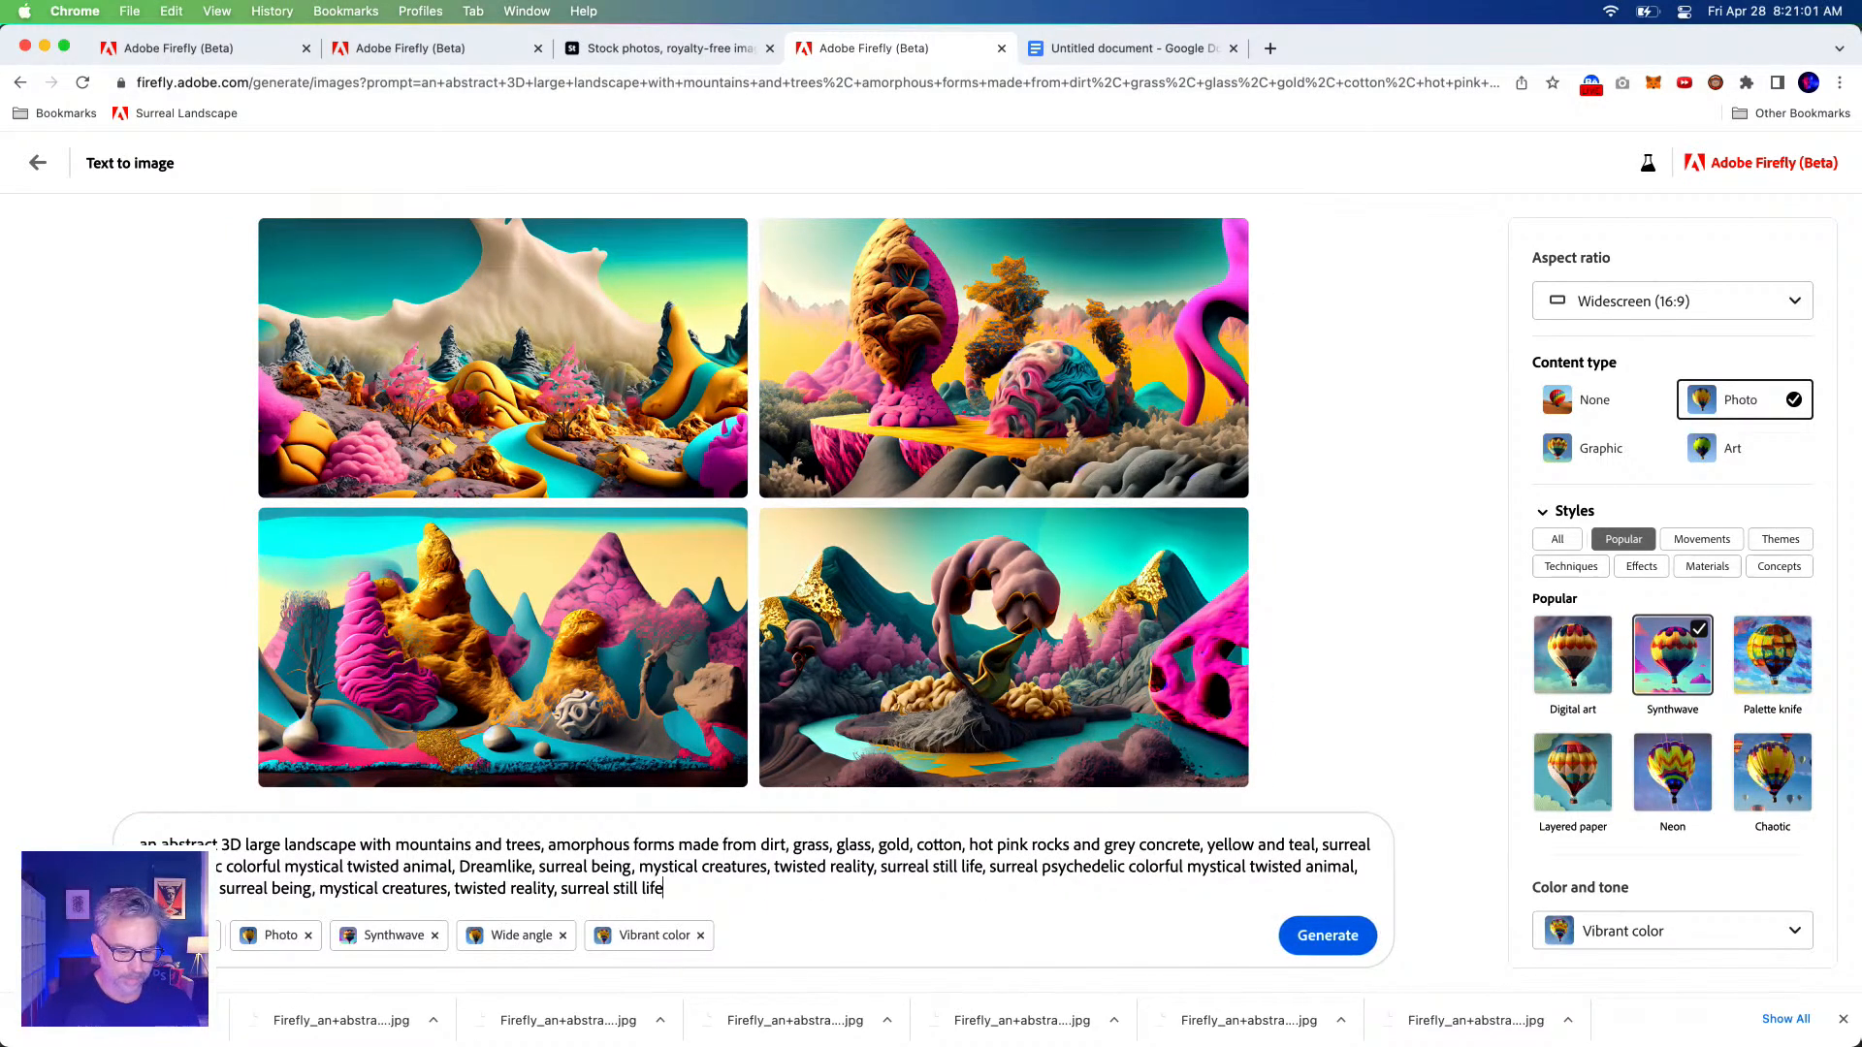
key("cmd+a")
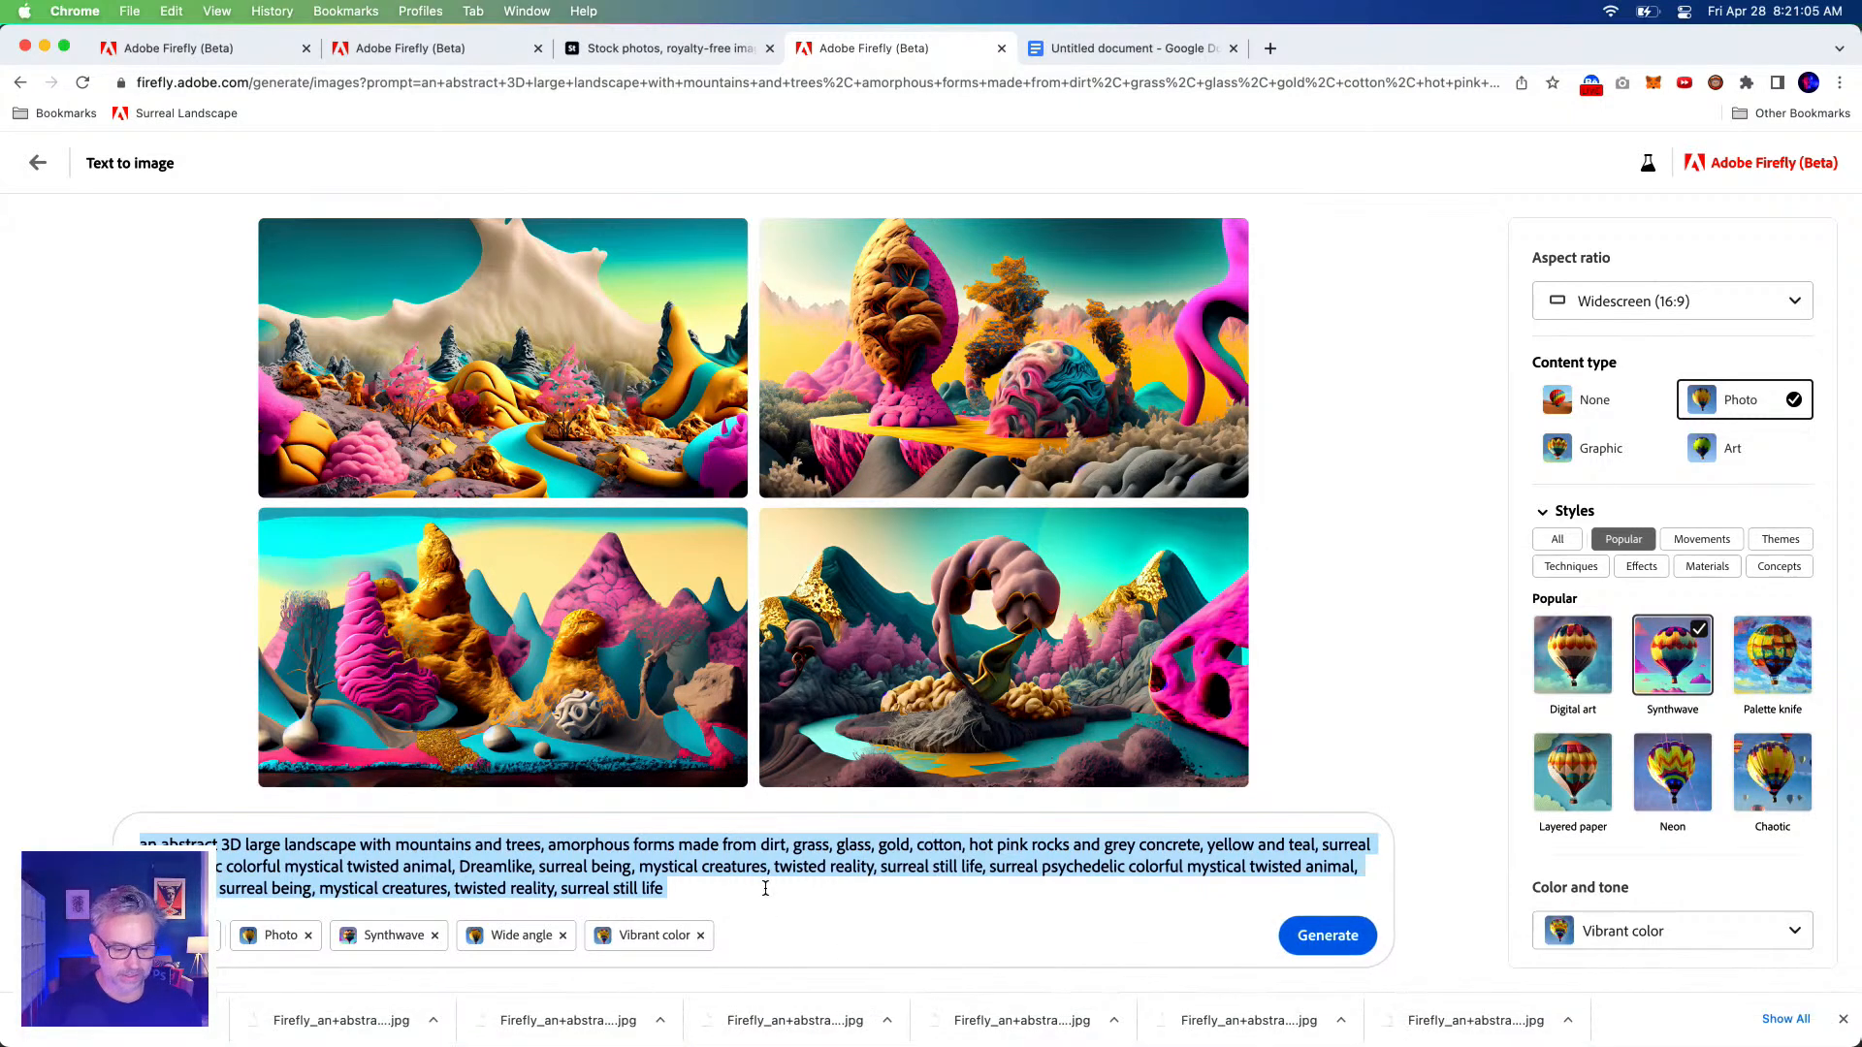
left_click(967, 889)
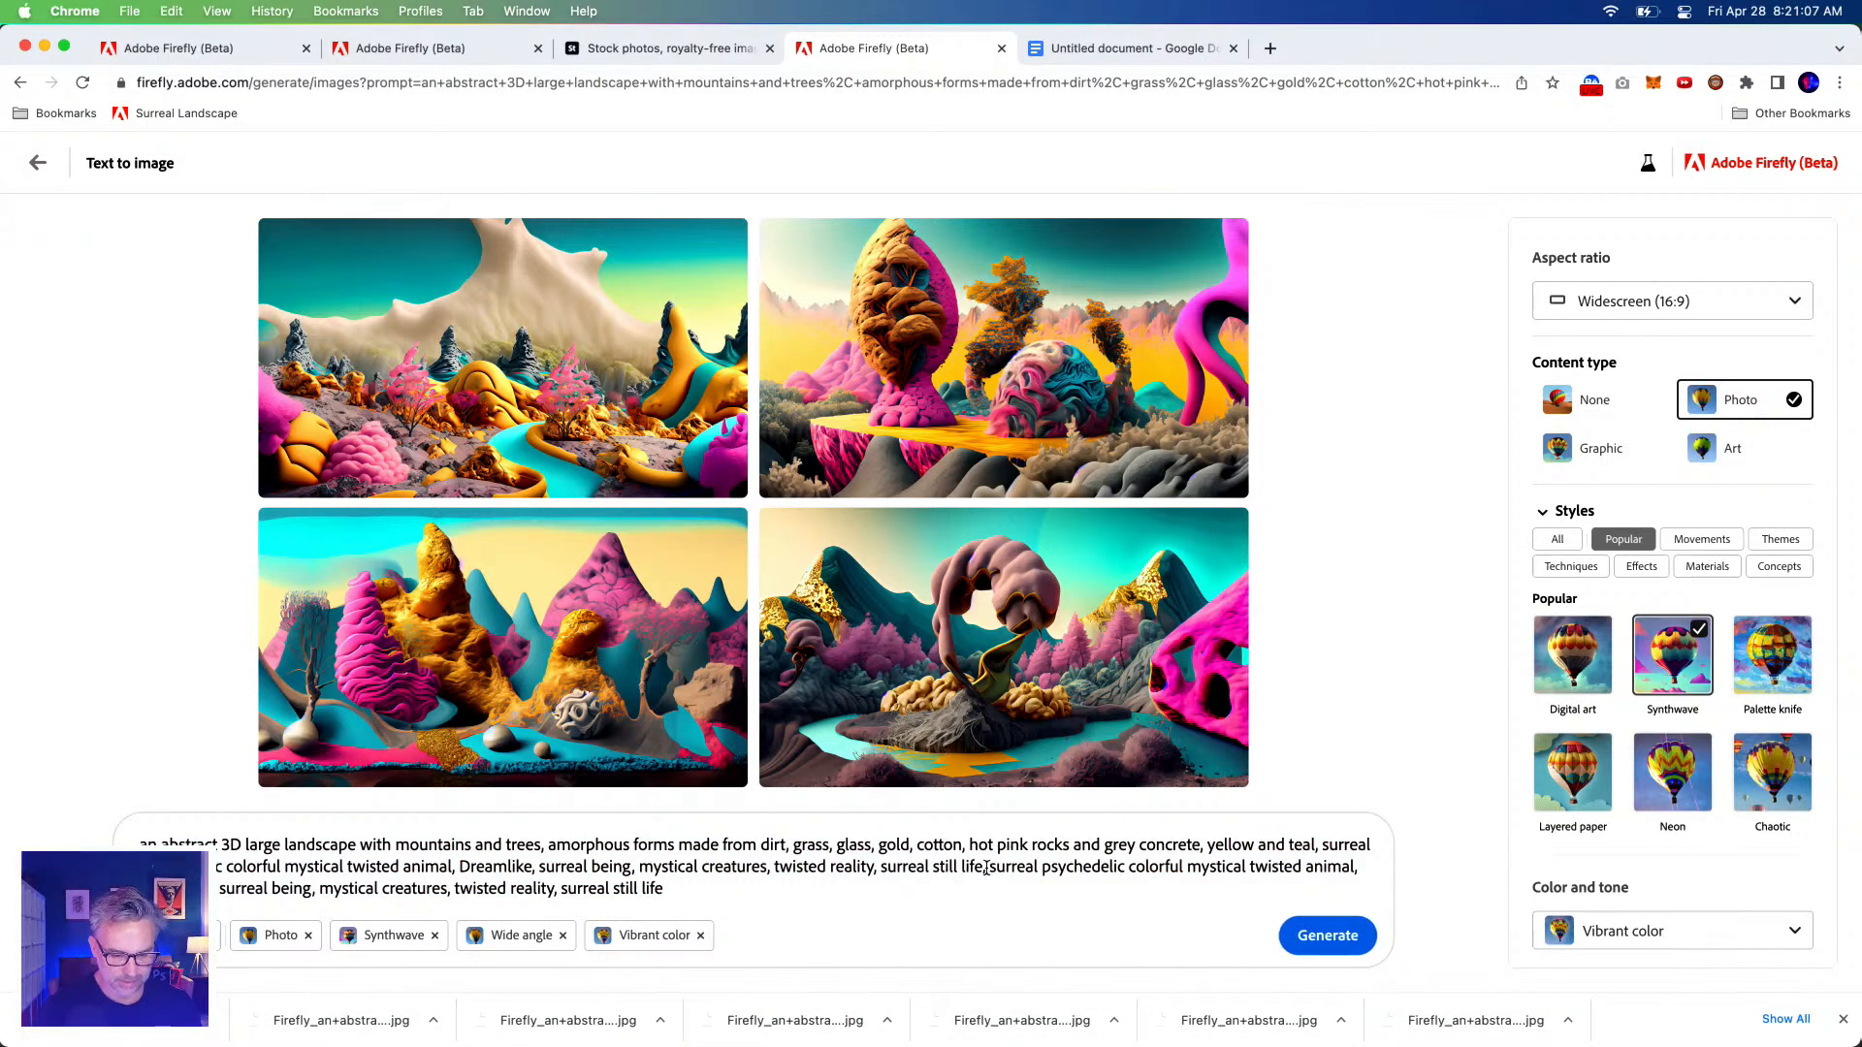
left_click_drag(989, 867, 1014, 896)
key("BackSpace")
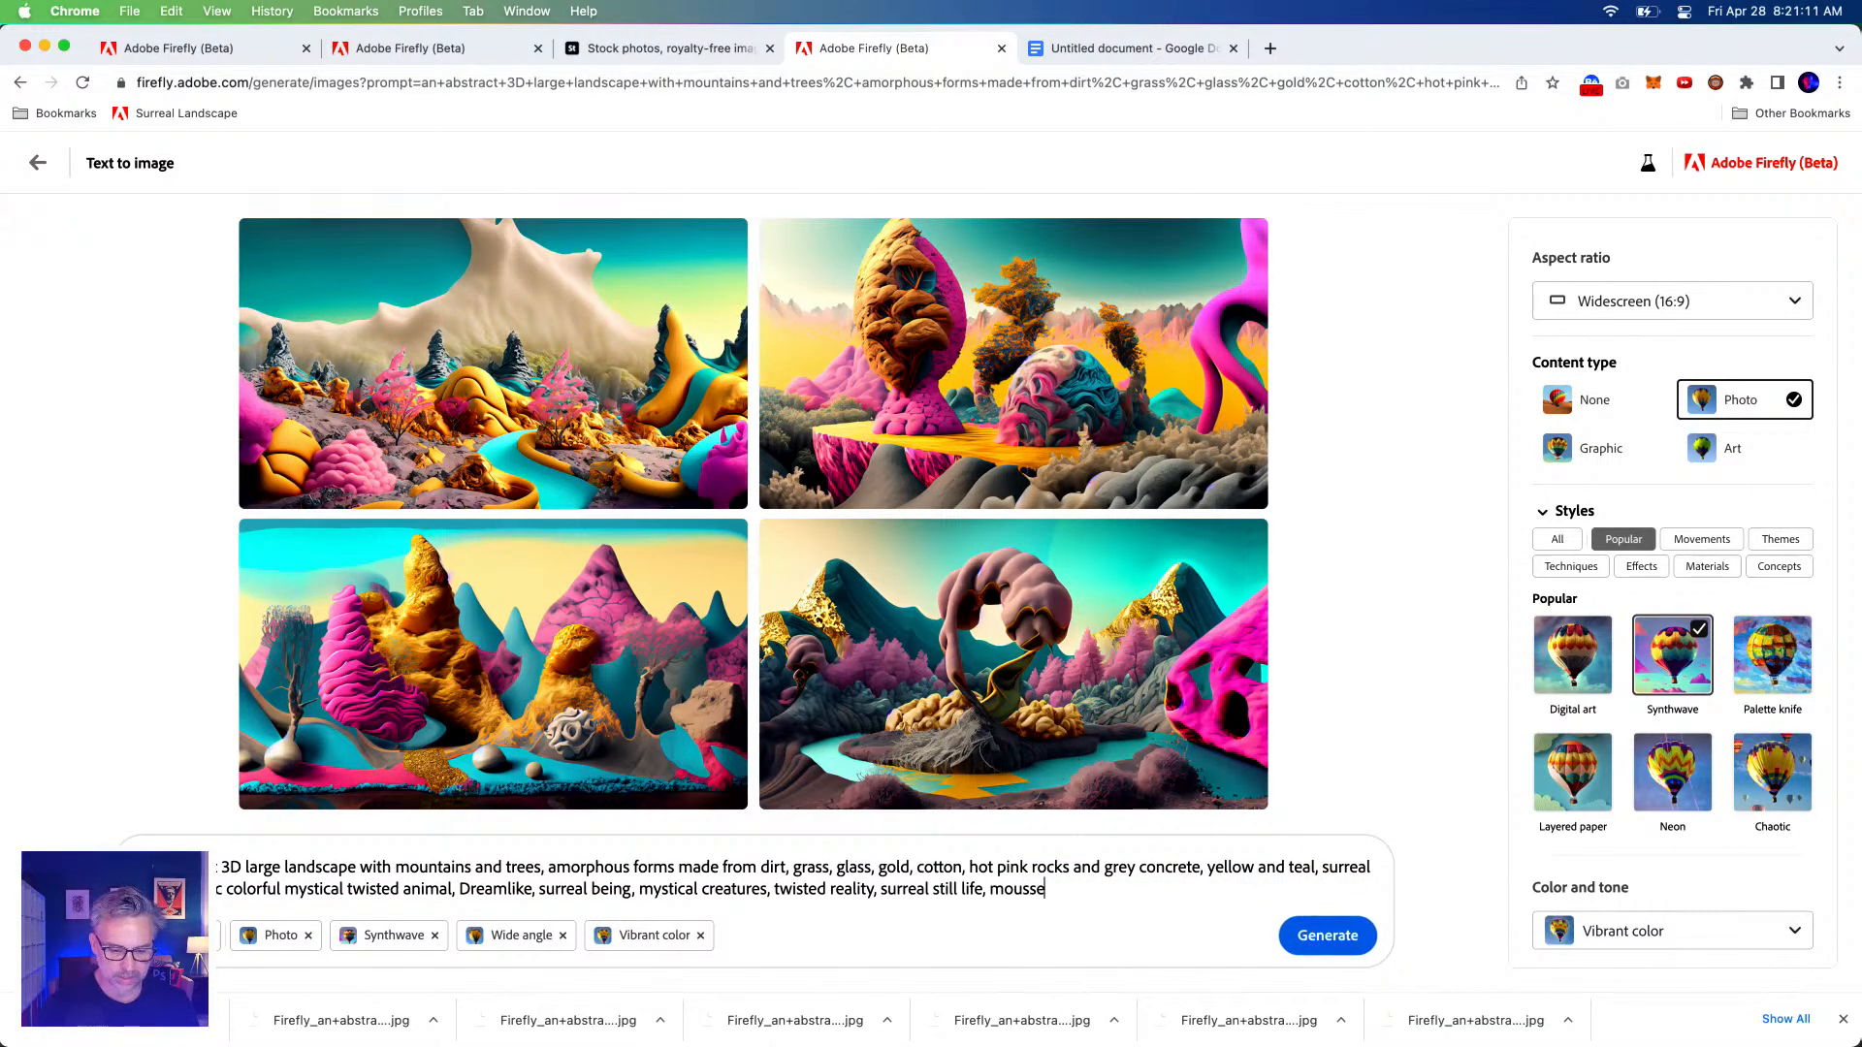
Correct 'mousse' to 'mouse', paste the track-suit racing mouse description, and generate images.
key("BackSpace")
key("BackSpace")
type("e")
type("running a race wearing a track suit and running in the forest")
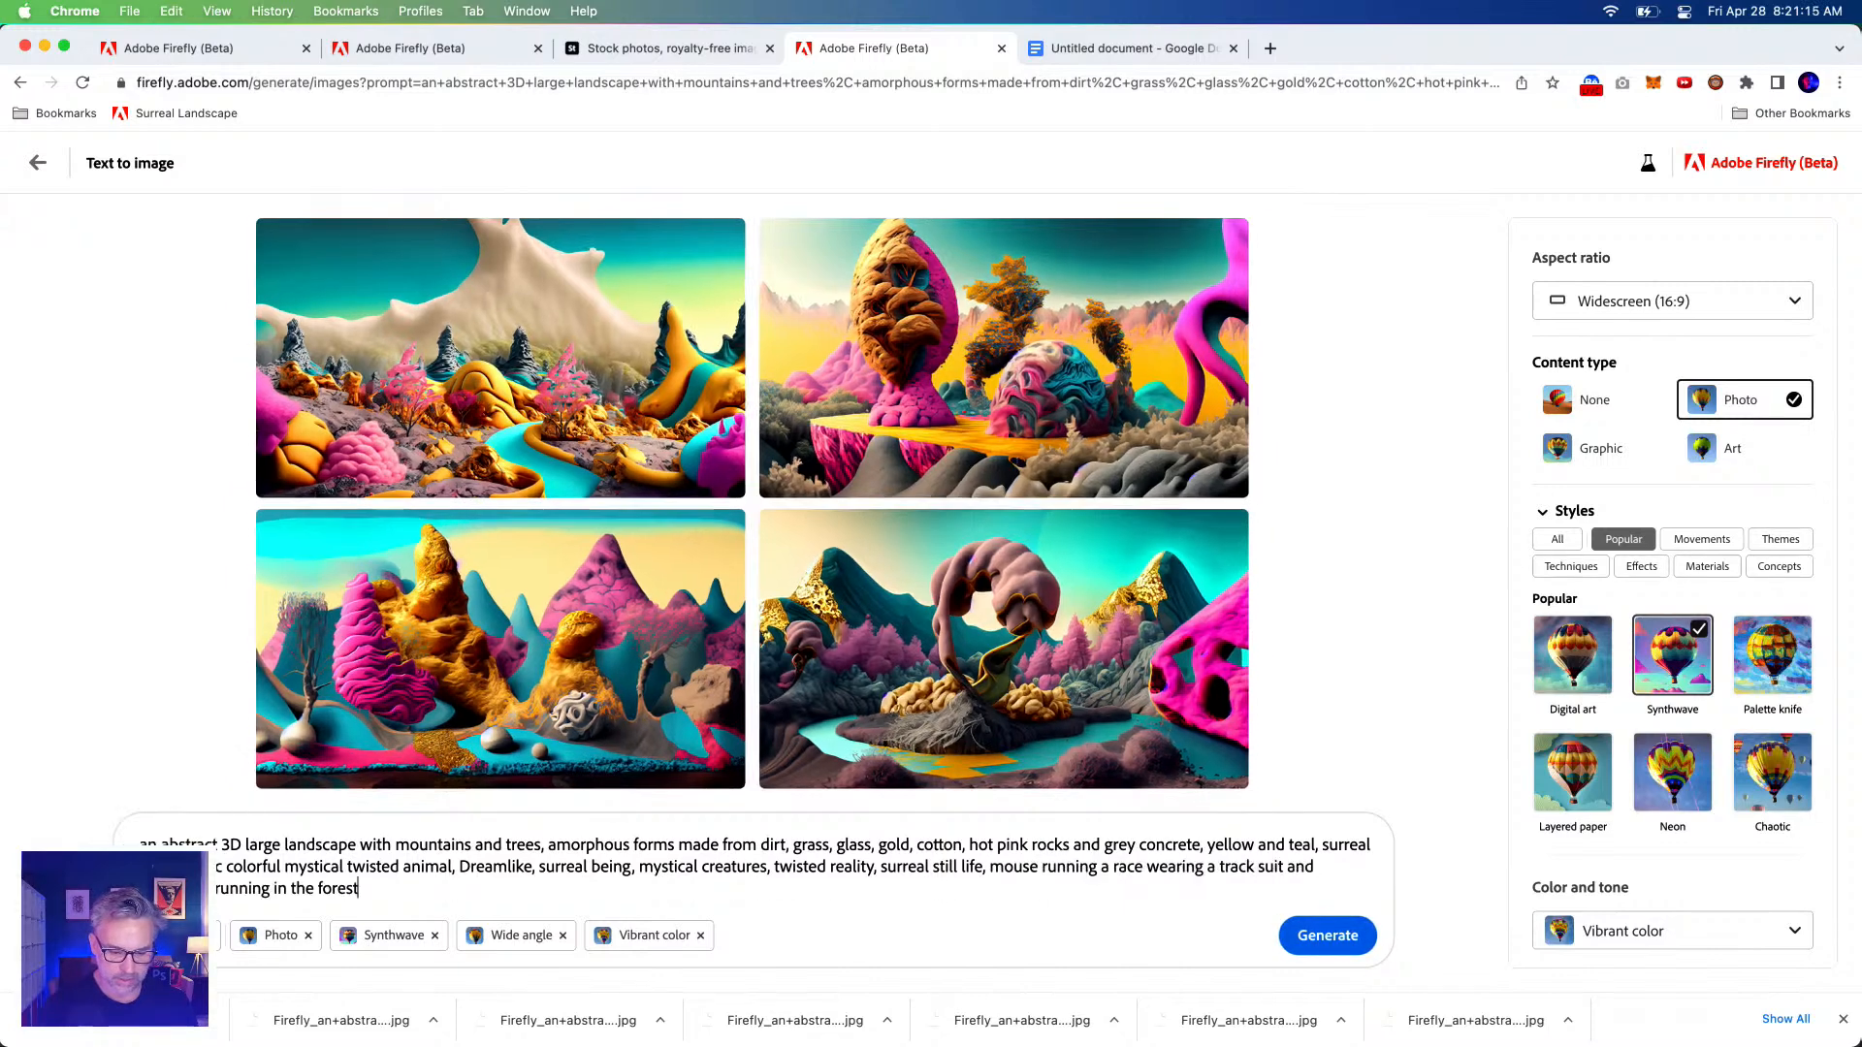
left_click(1321, 939)
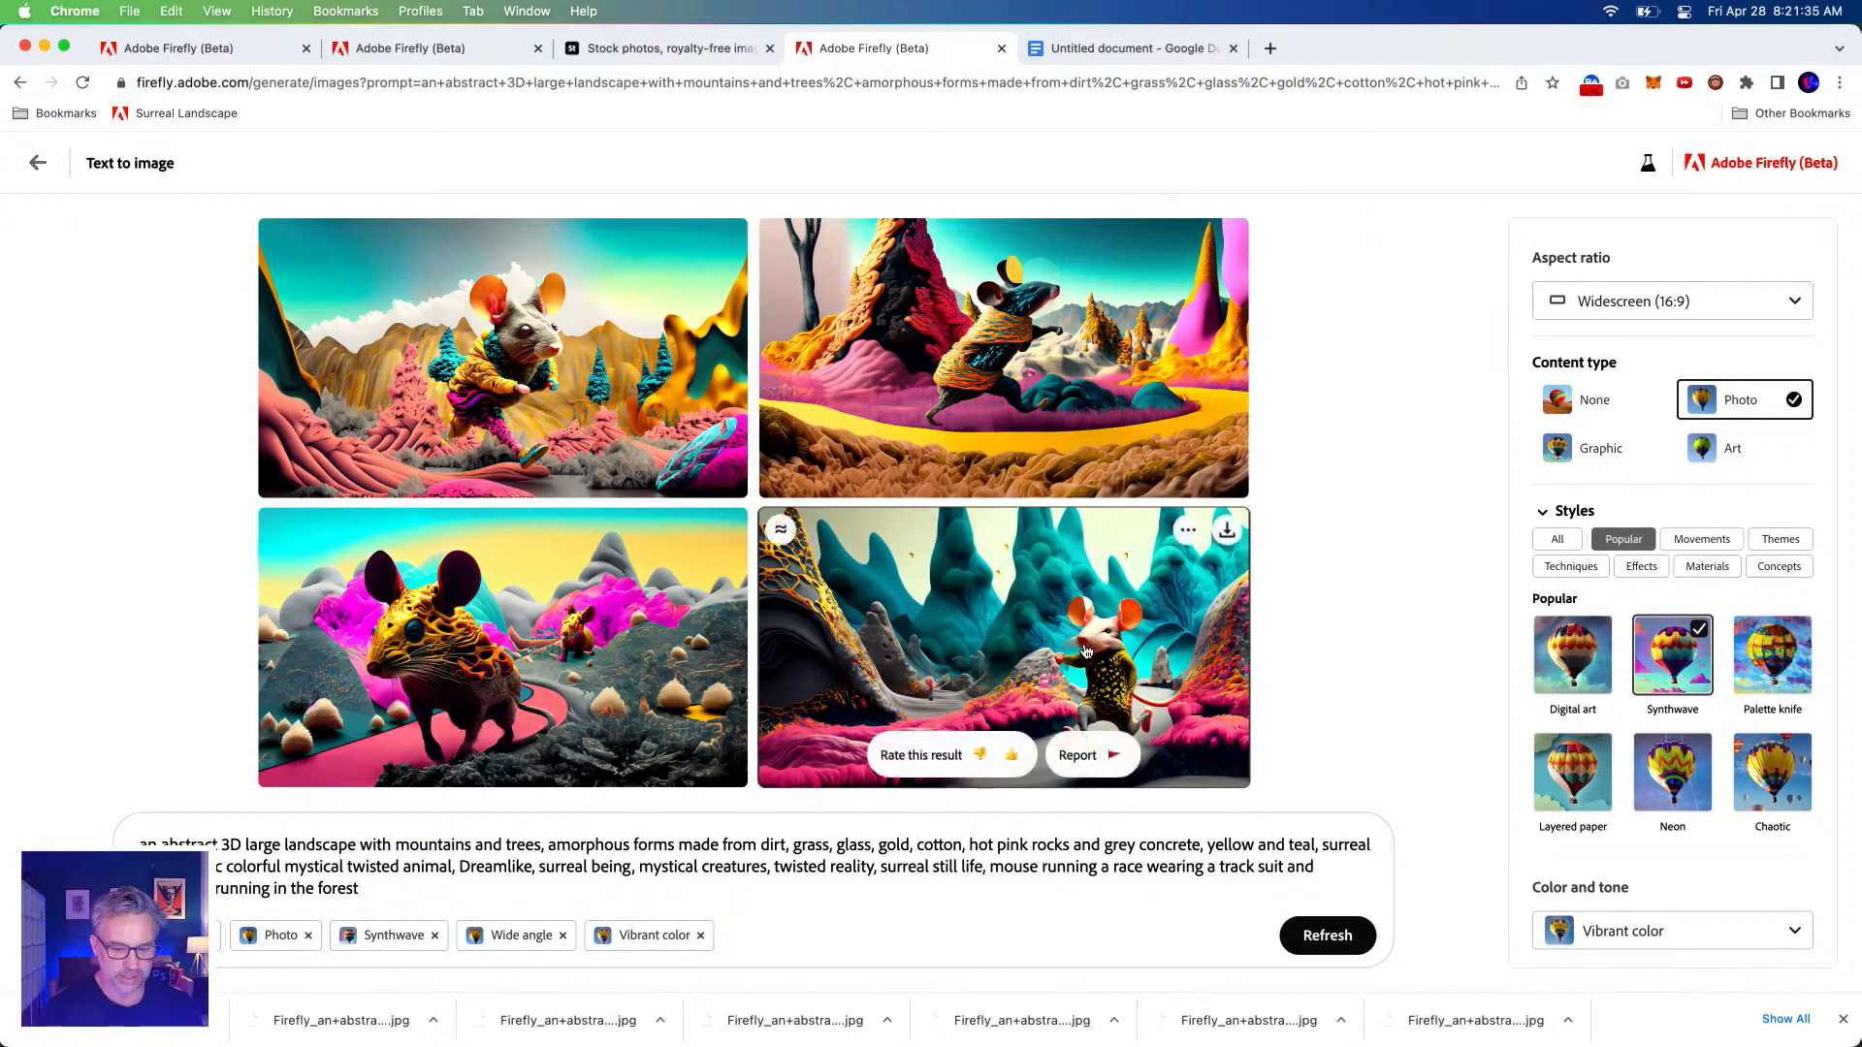
left_click(970, 631)
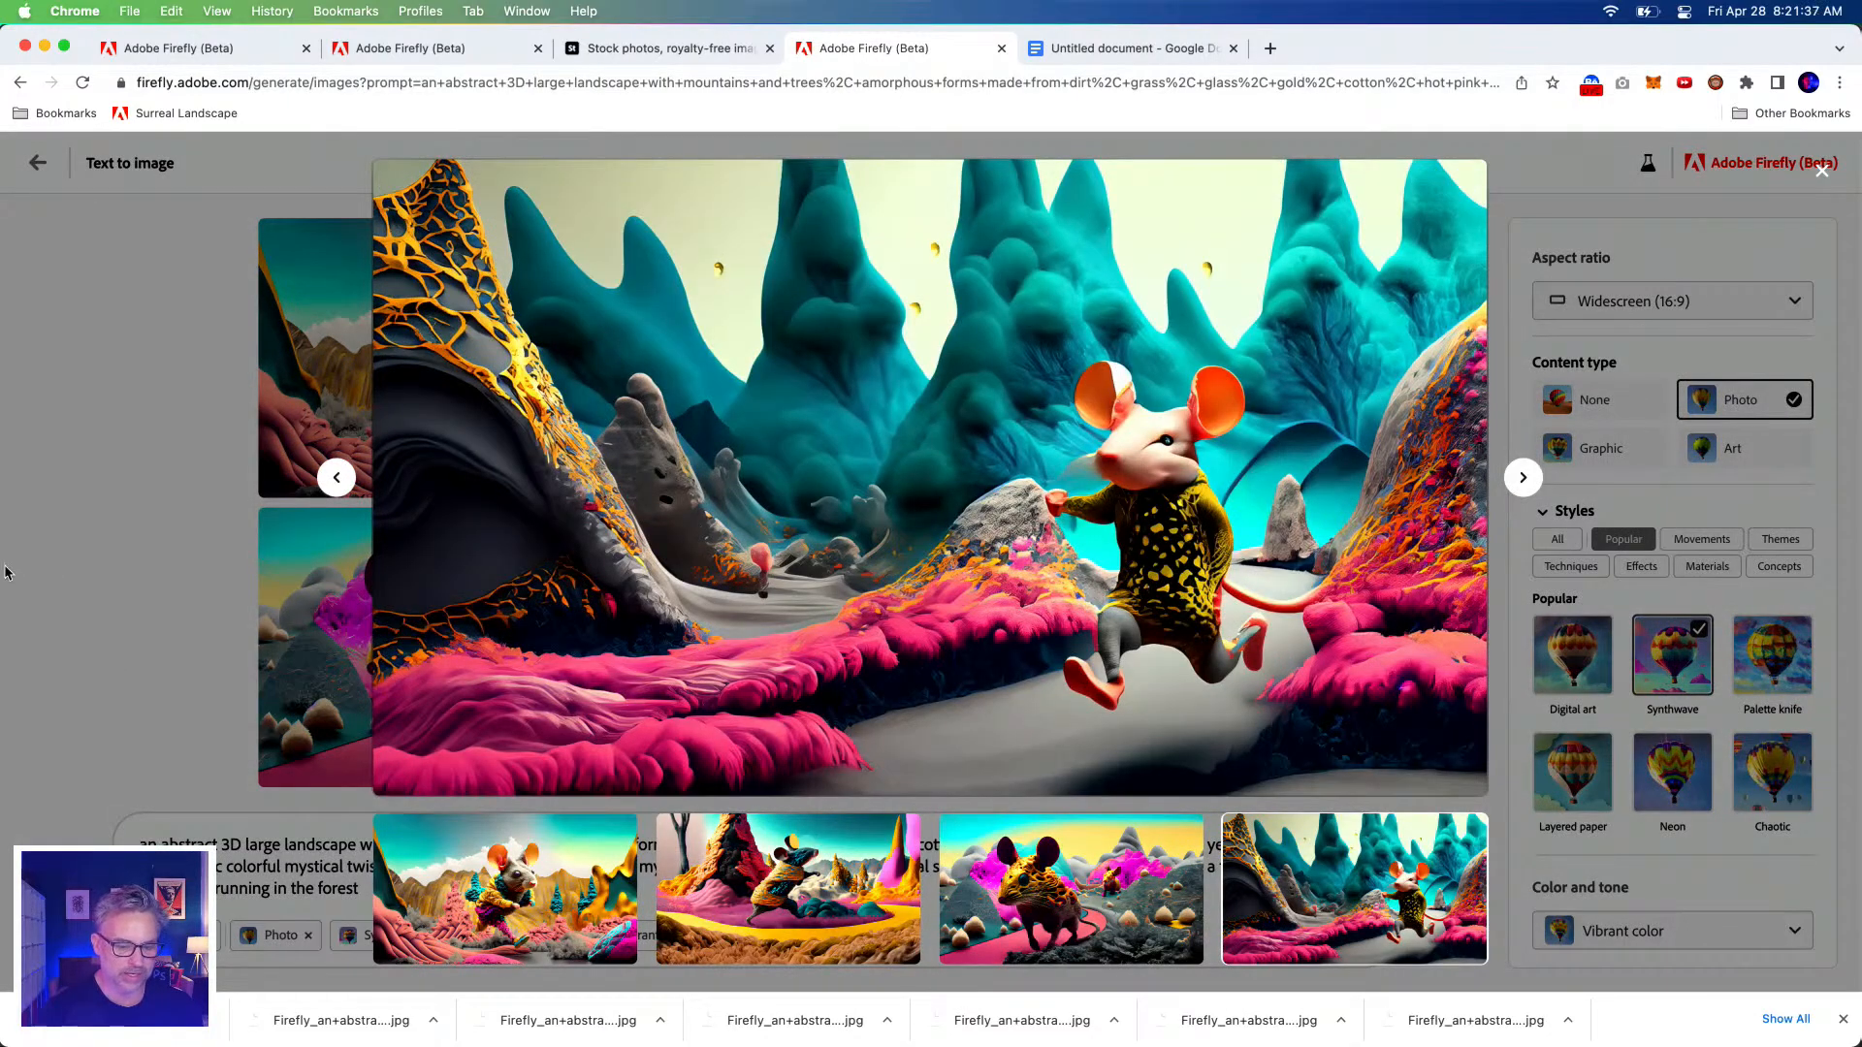
left_click(5, 574)
left_click_drag(461, 868, 140, 842)
left_click(804, 929)
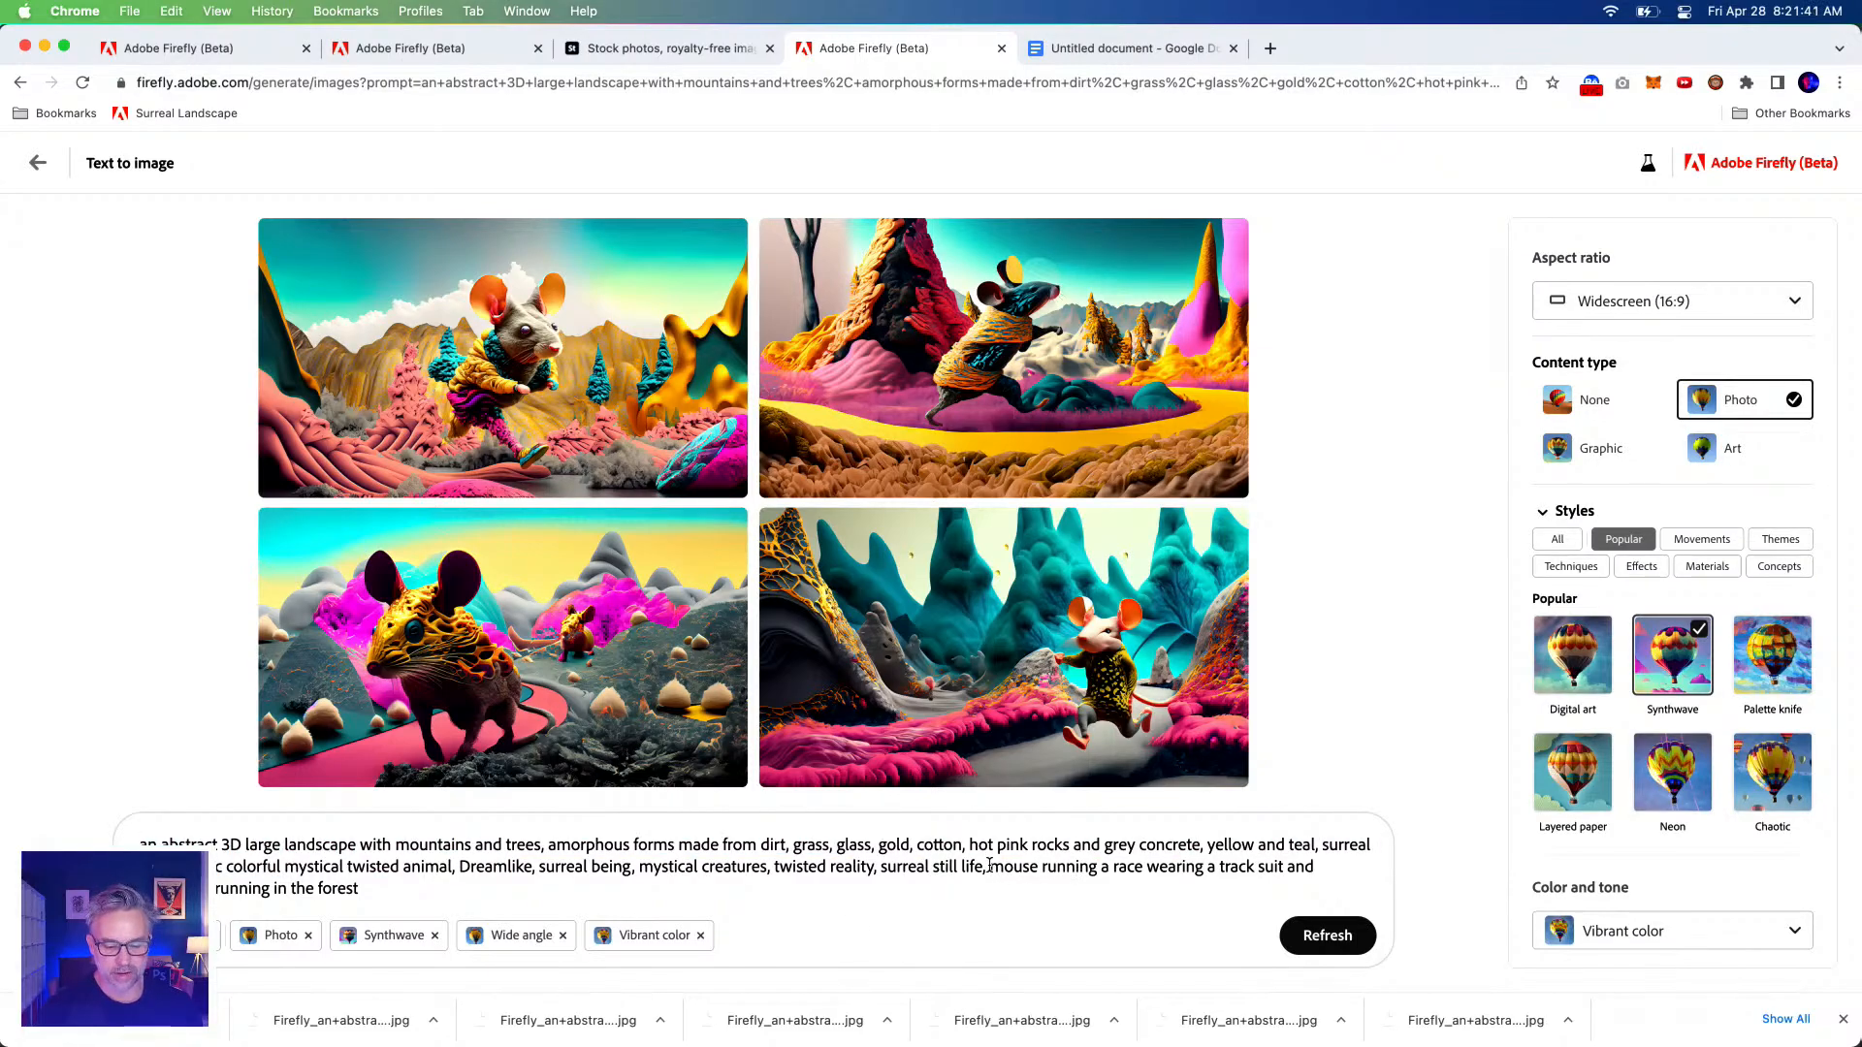
left_click_drag(989, 864, 1235, 902)
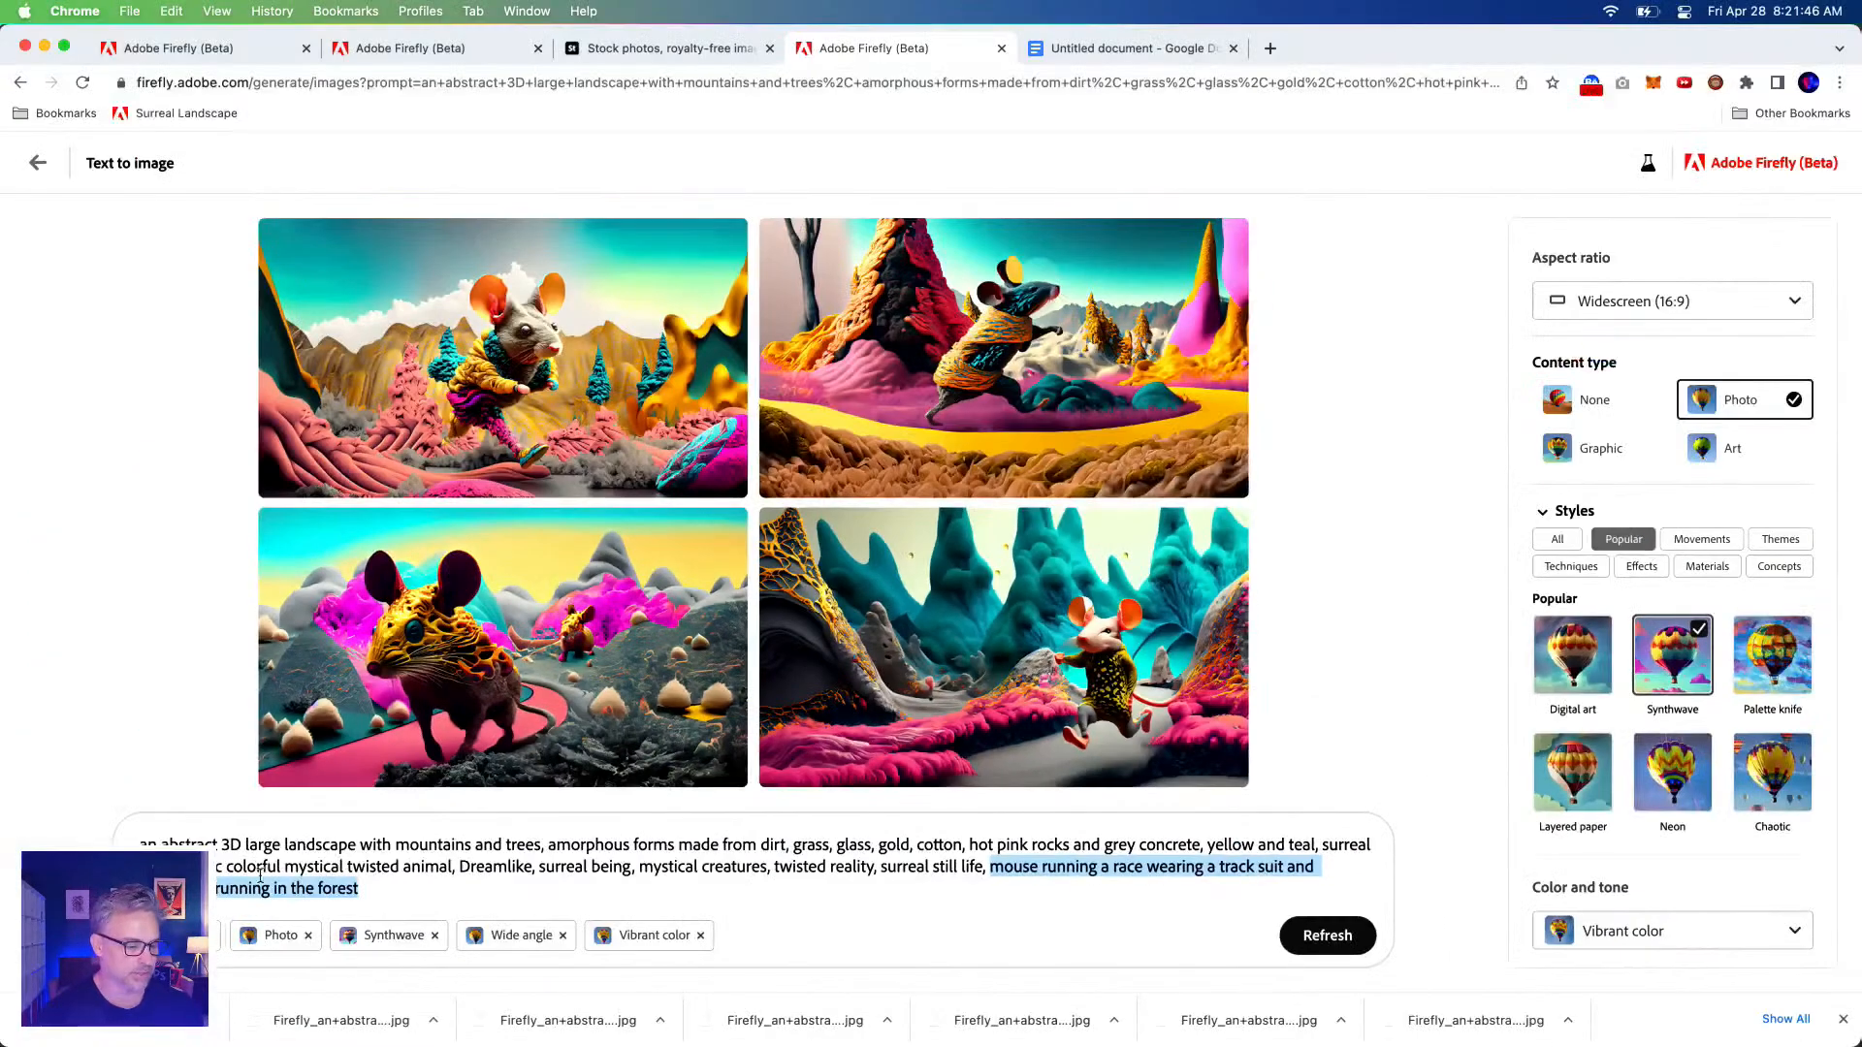
left_click(244, 874)
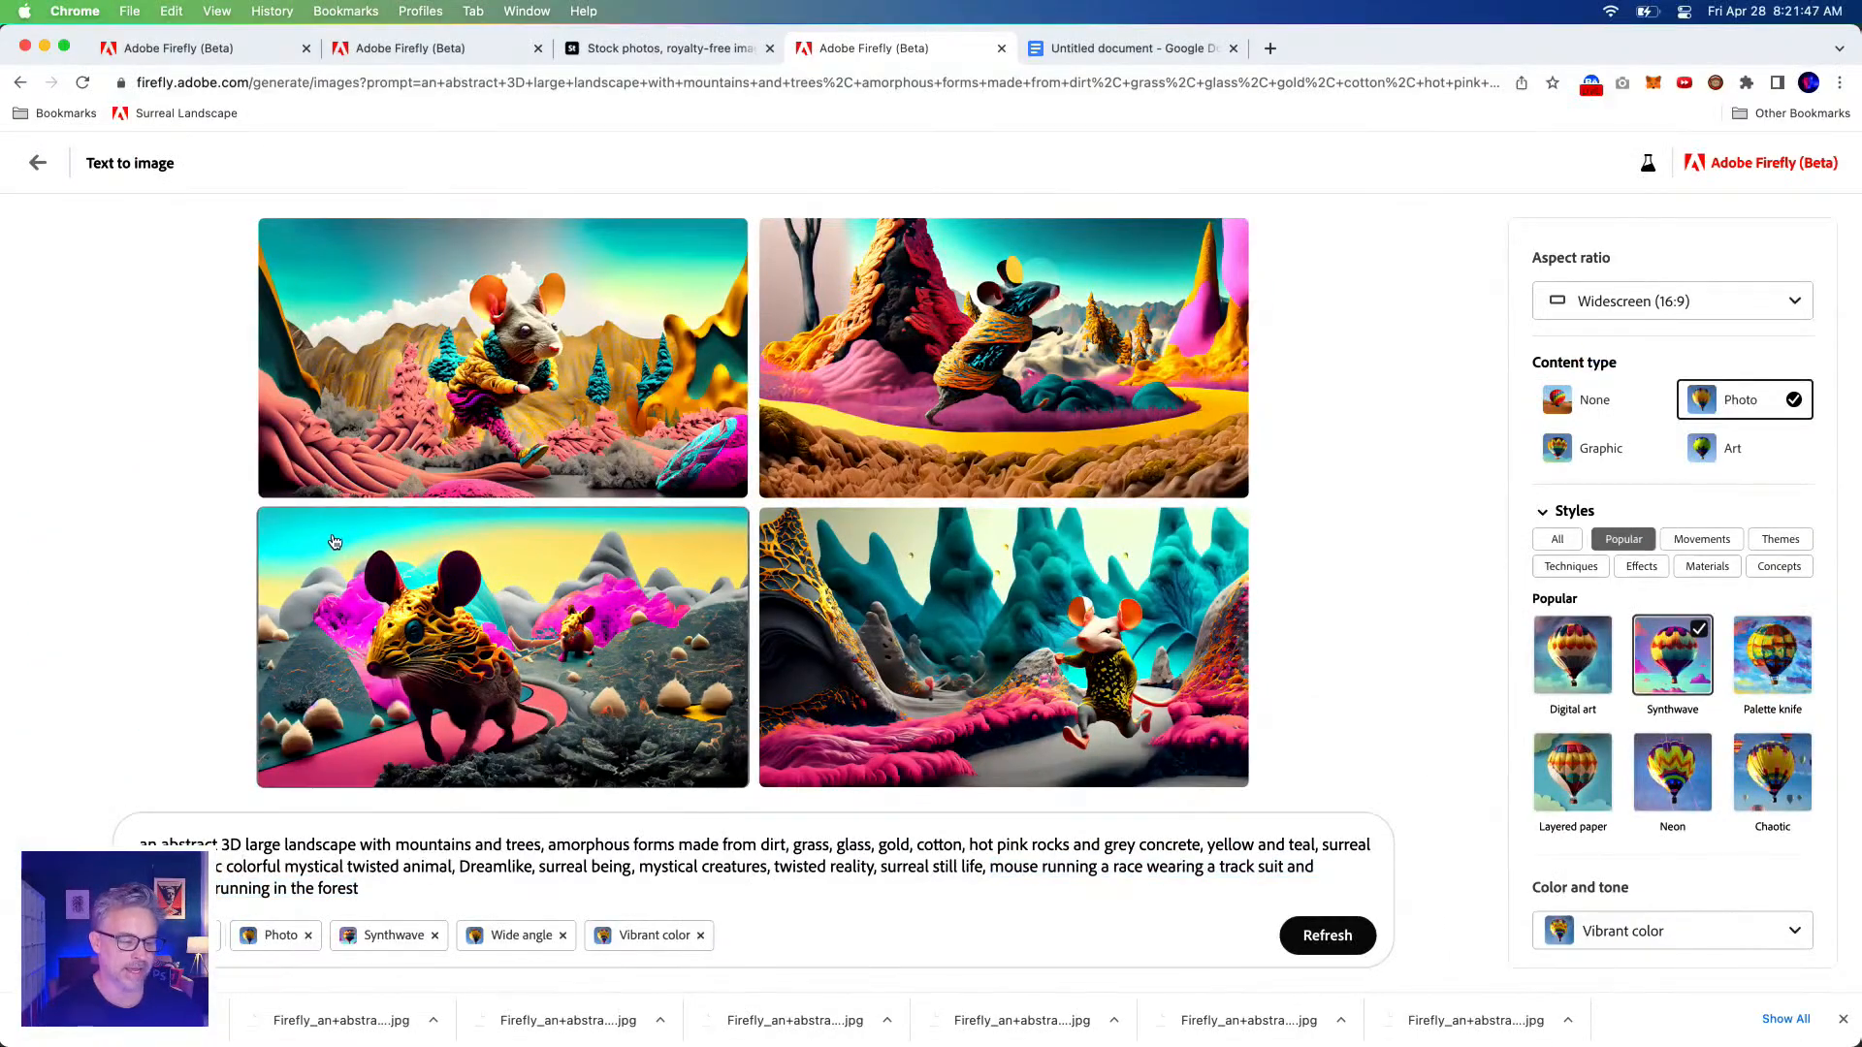
left_click(330, 299)
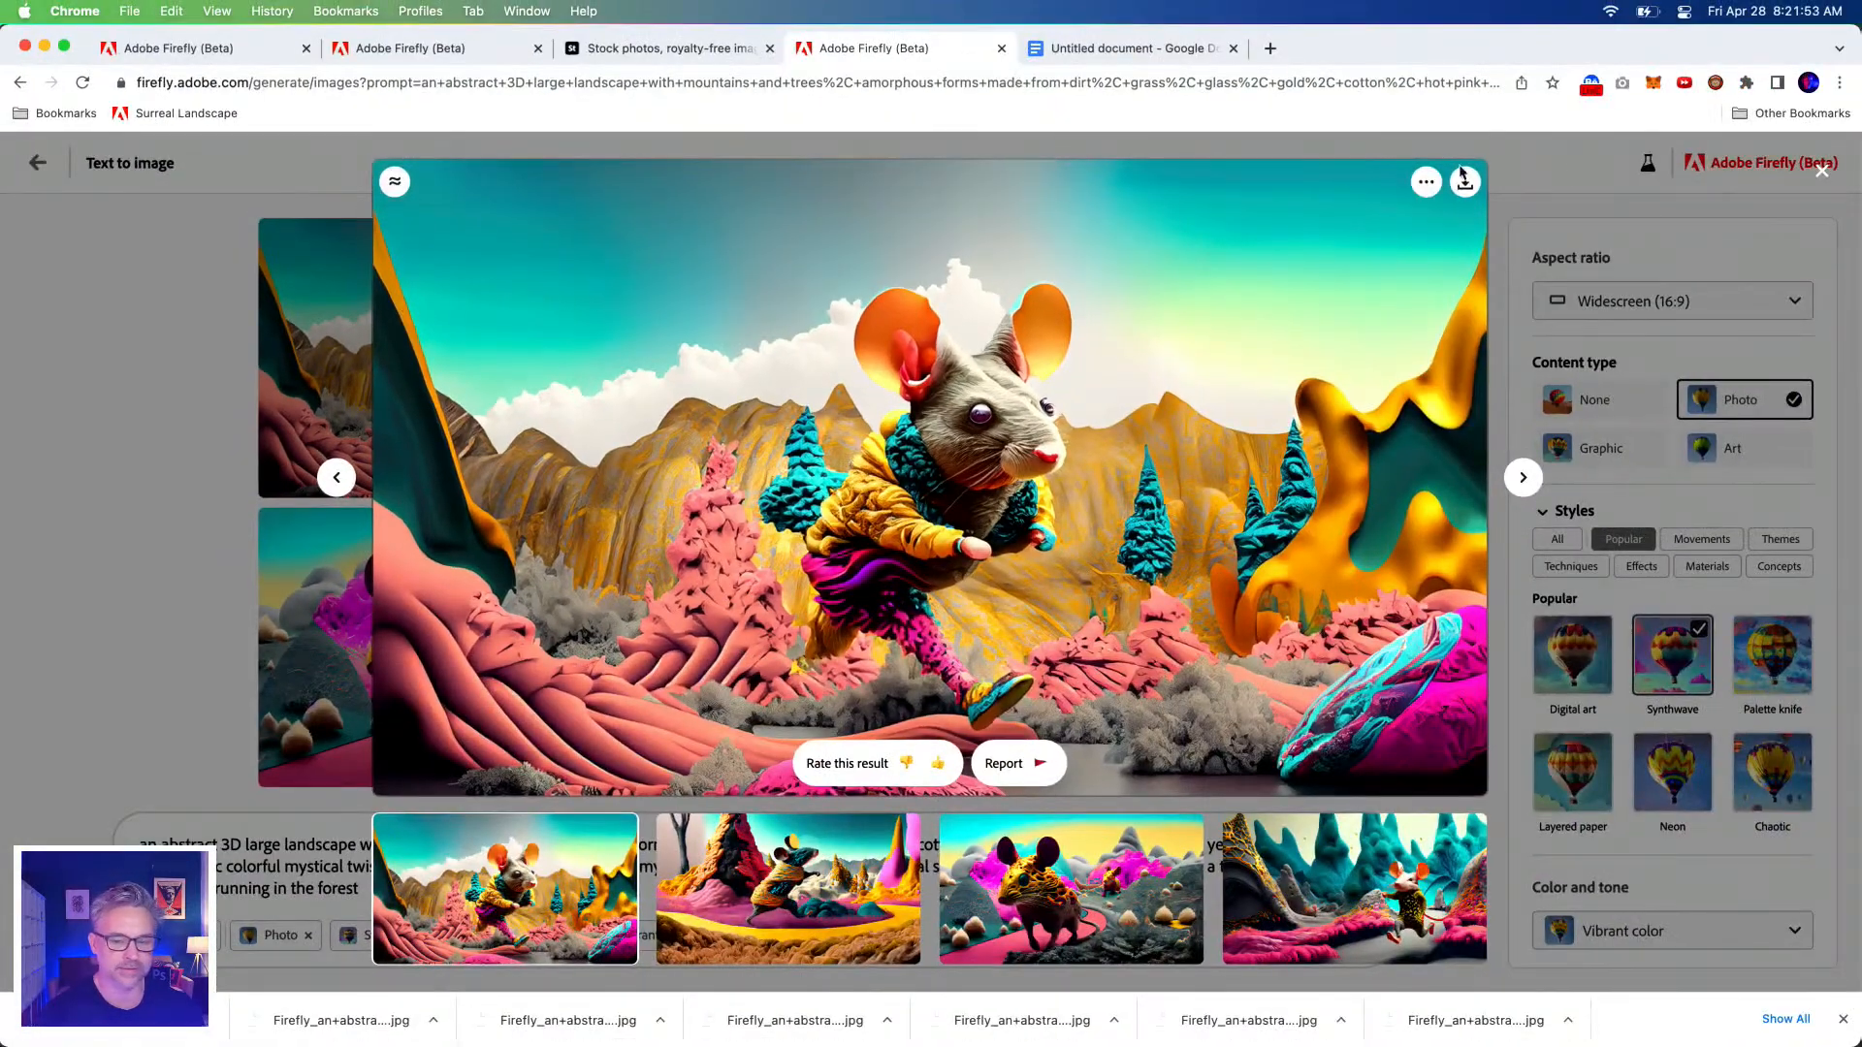
left_click(1576, 172)
left_click(385, 893)
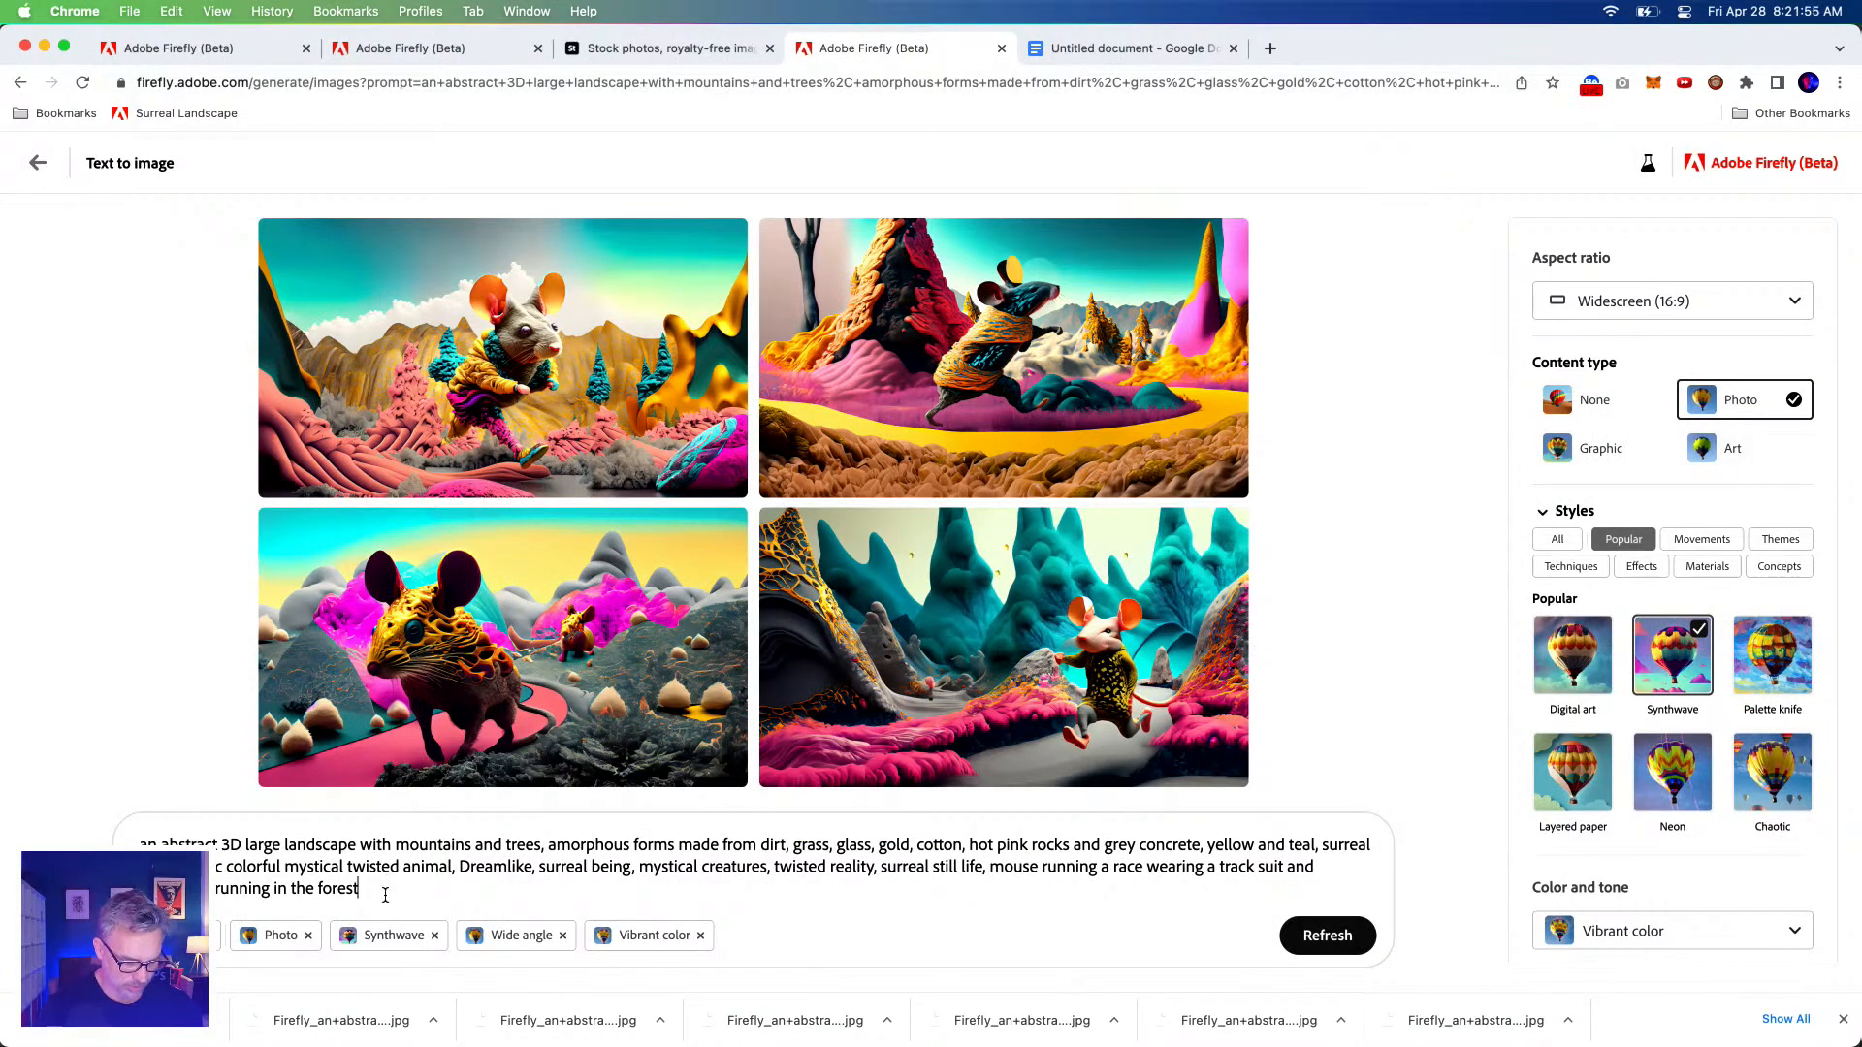
Add the cute cat in a sweater and scarf-wearing flying bird phrases, trimming 'in the forest'.
type(", ca")
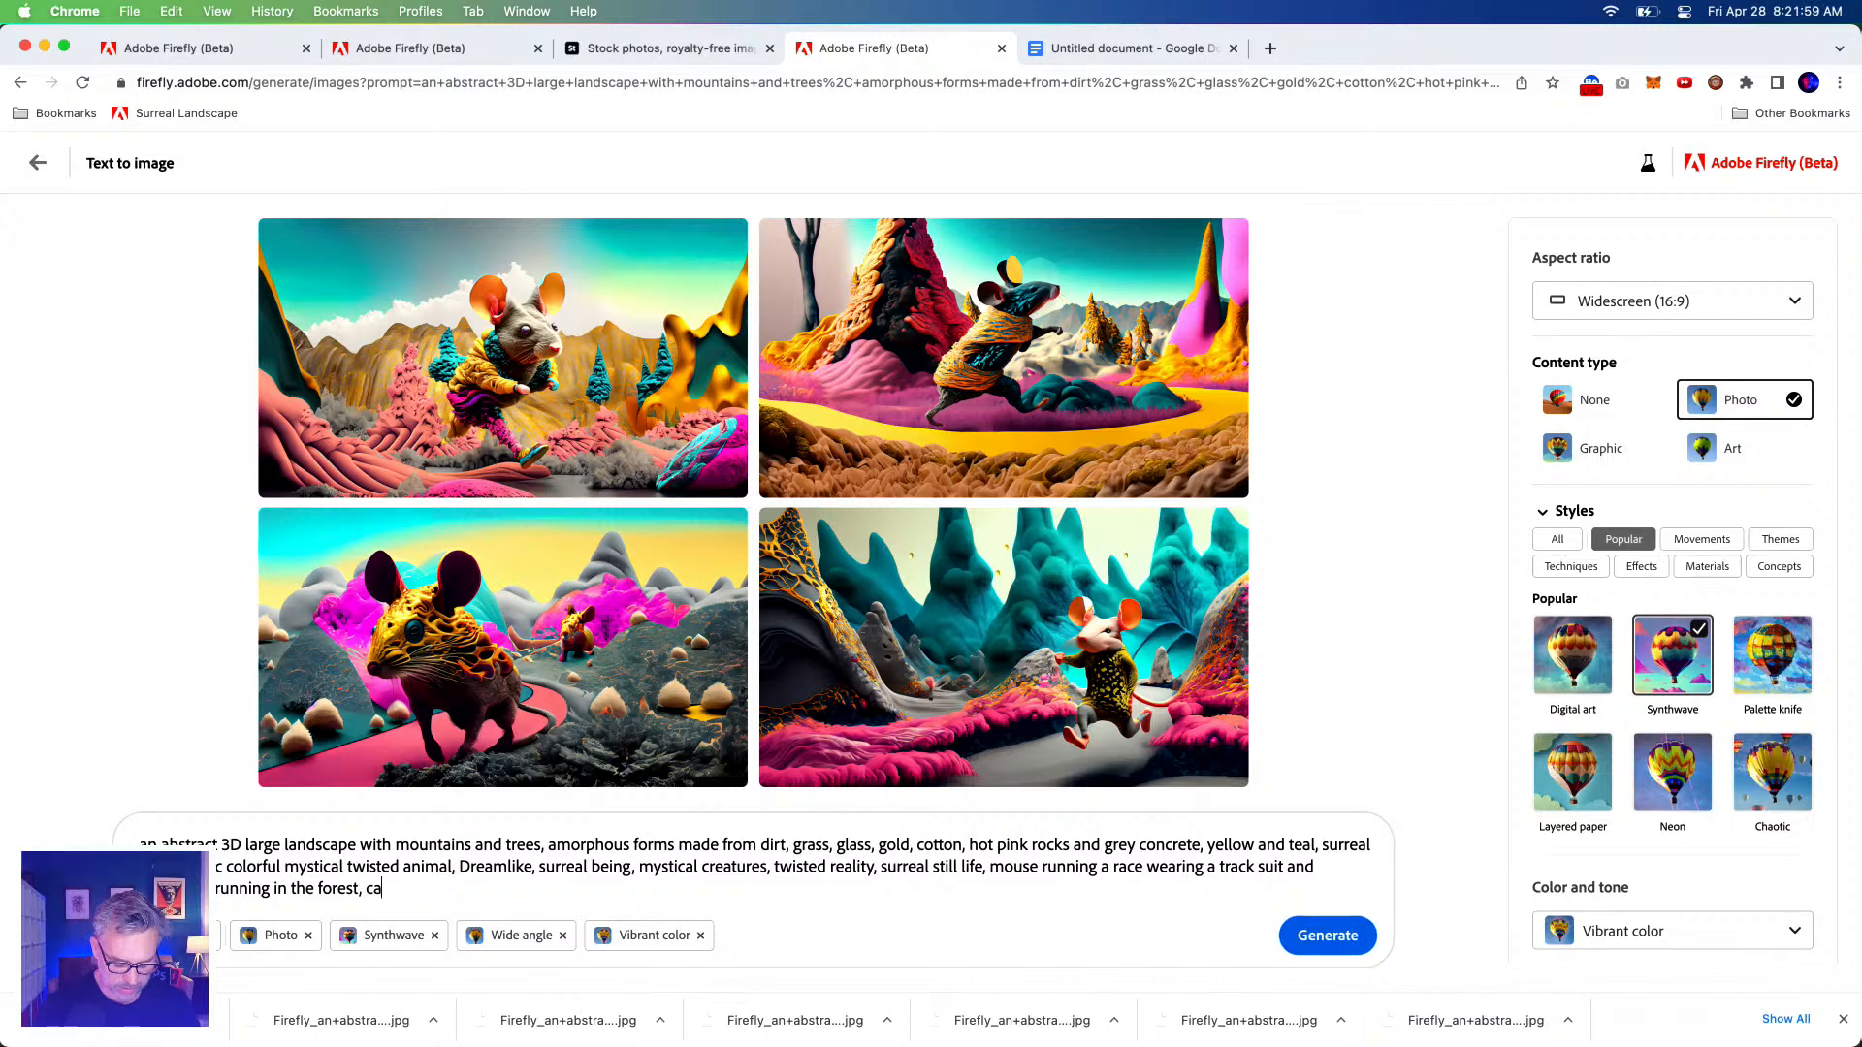
key("BackSpace")
key("BackSpace")
key("BackSpace")
type("cute cat in a sweater in the forest")
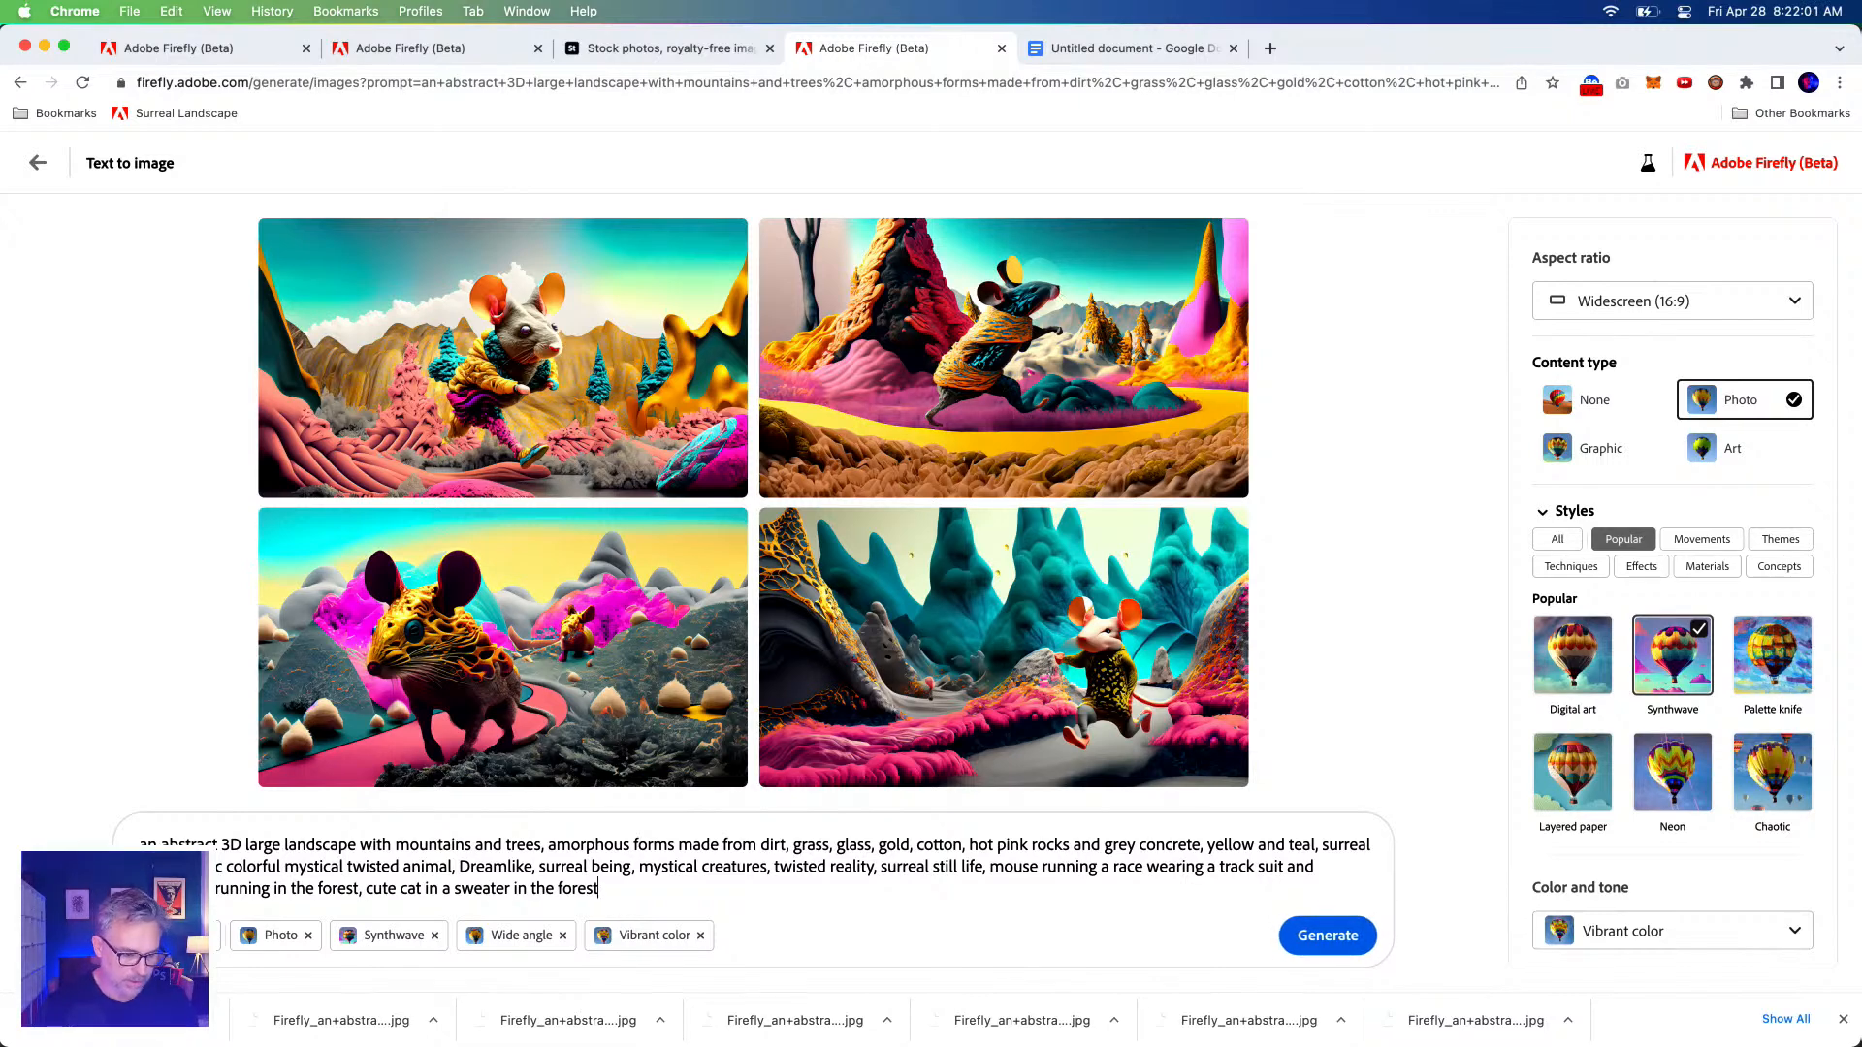
left_click_drag(513, 889, 646, 891)
key("BackSpace")
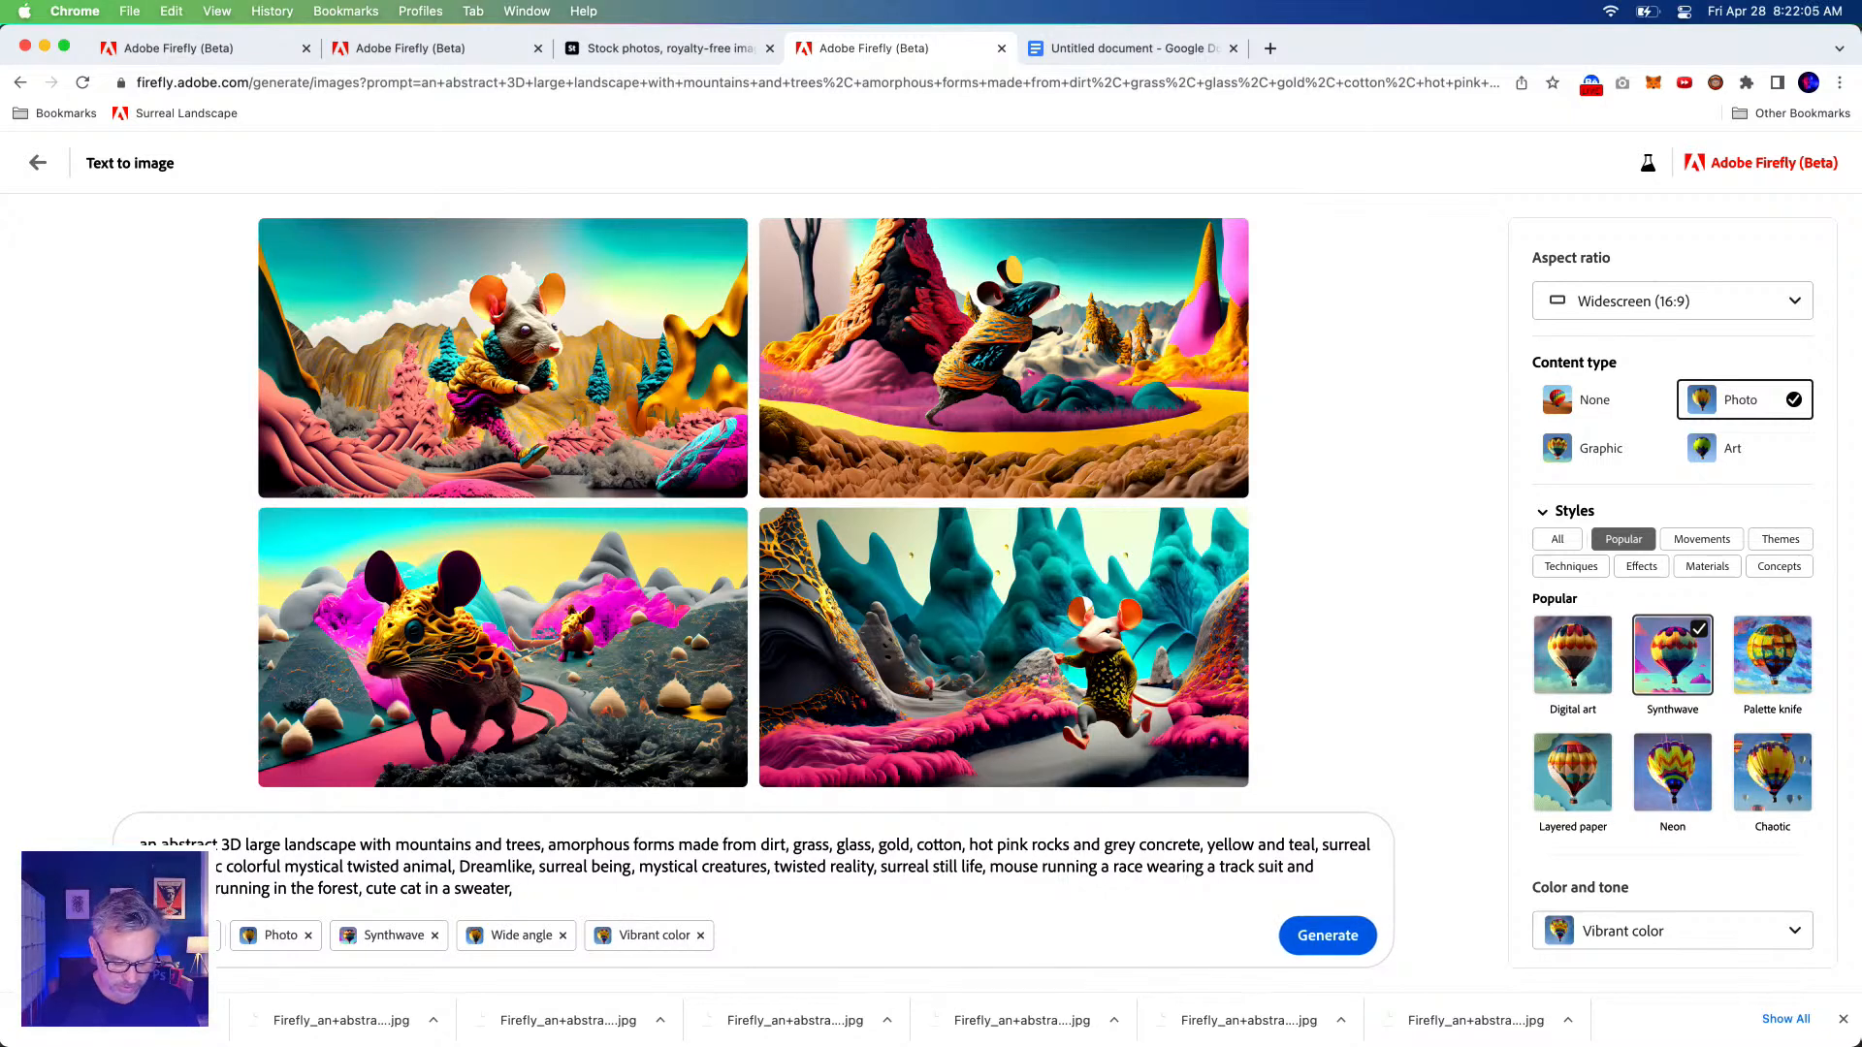
type(", bir")
key("BackSpace")
key("BackSpace")
key("BackSpace")
type("flying bird wearing a scarf and goggles")
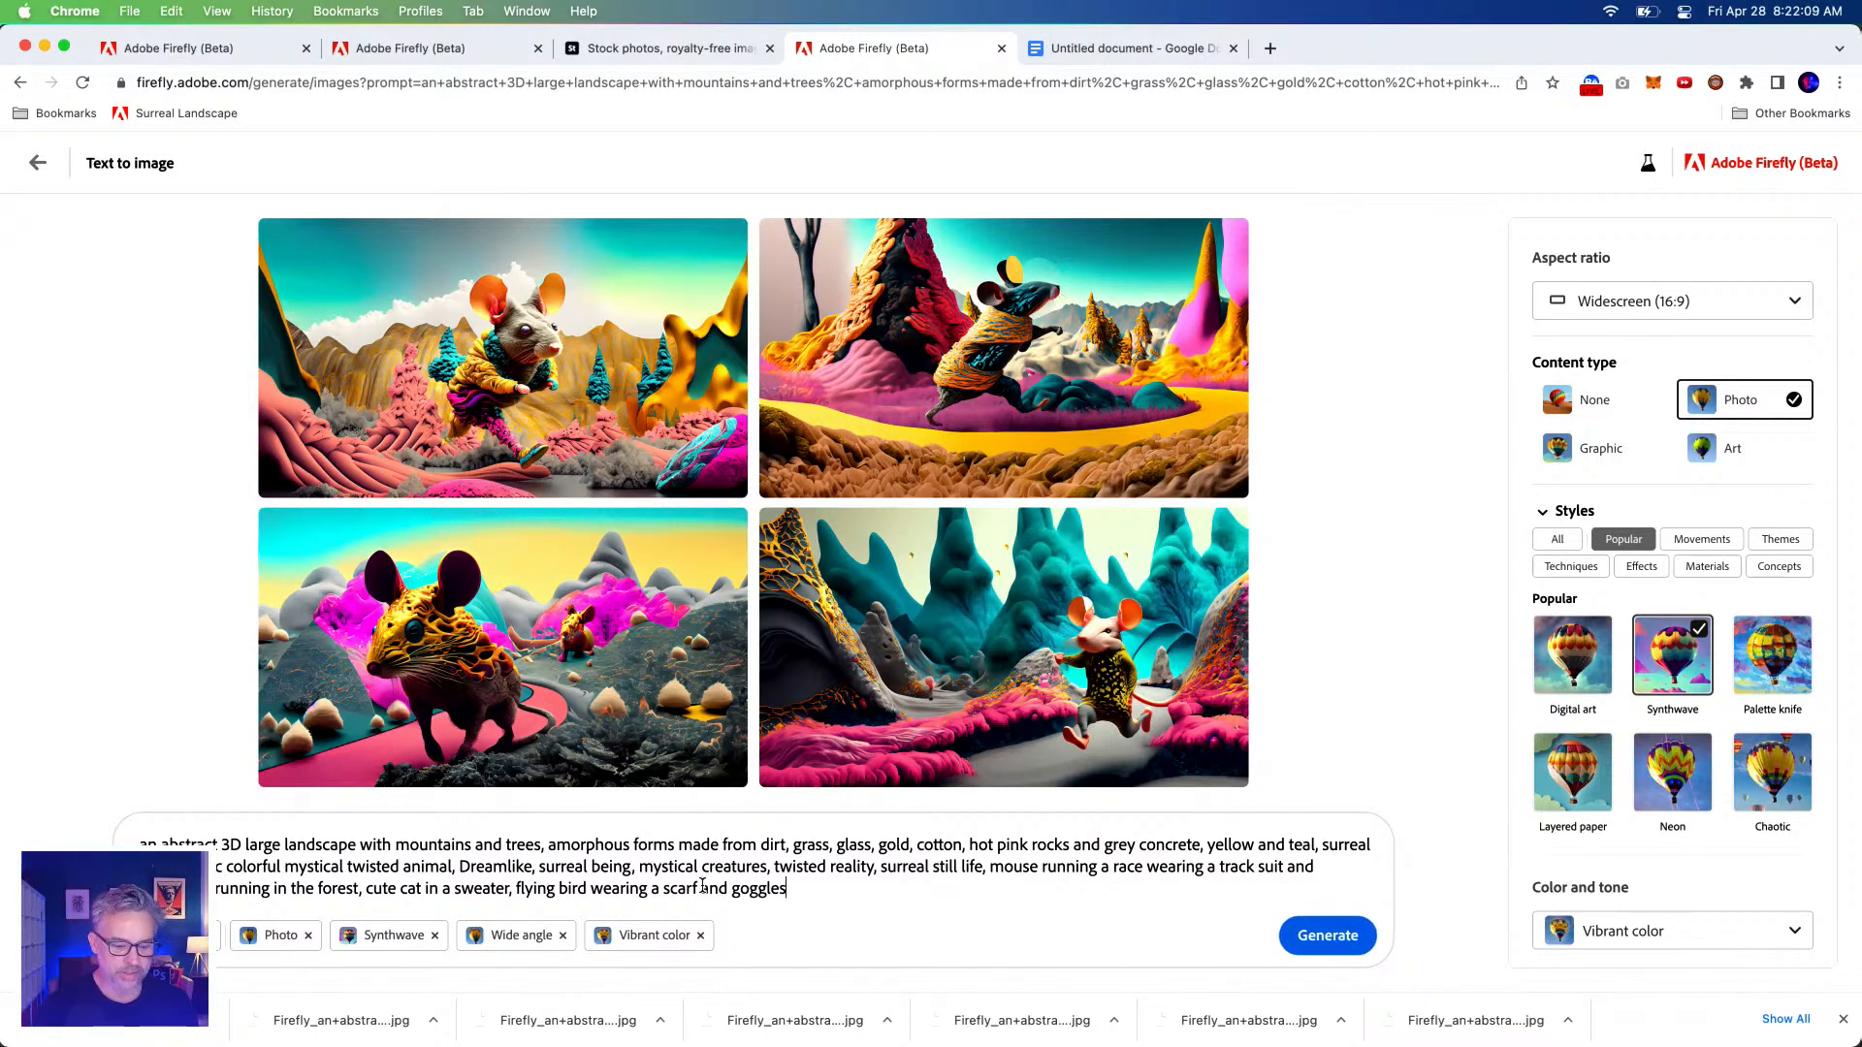
Add 'bunny wearing jeans standing' without 'in the forest' and generate new images.
type(",")
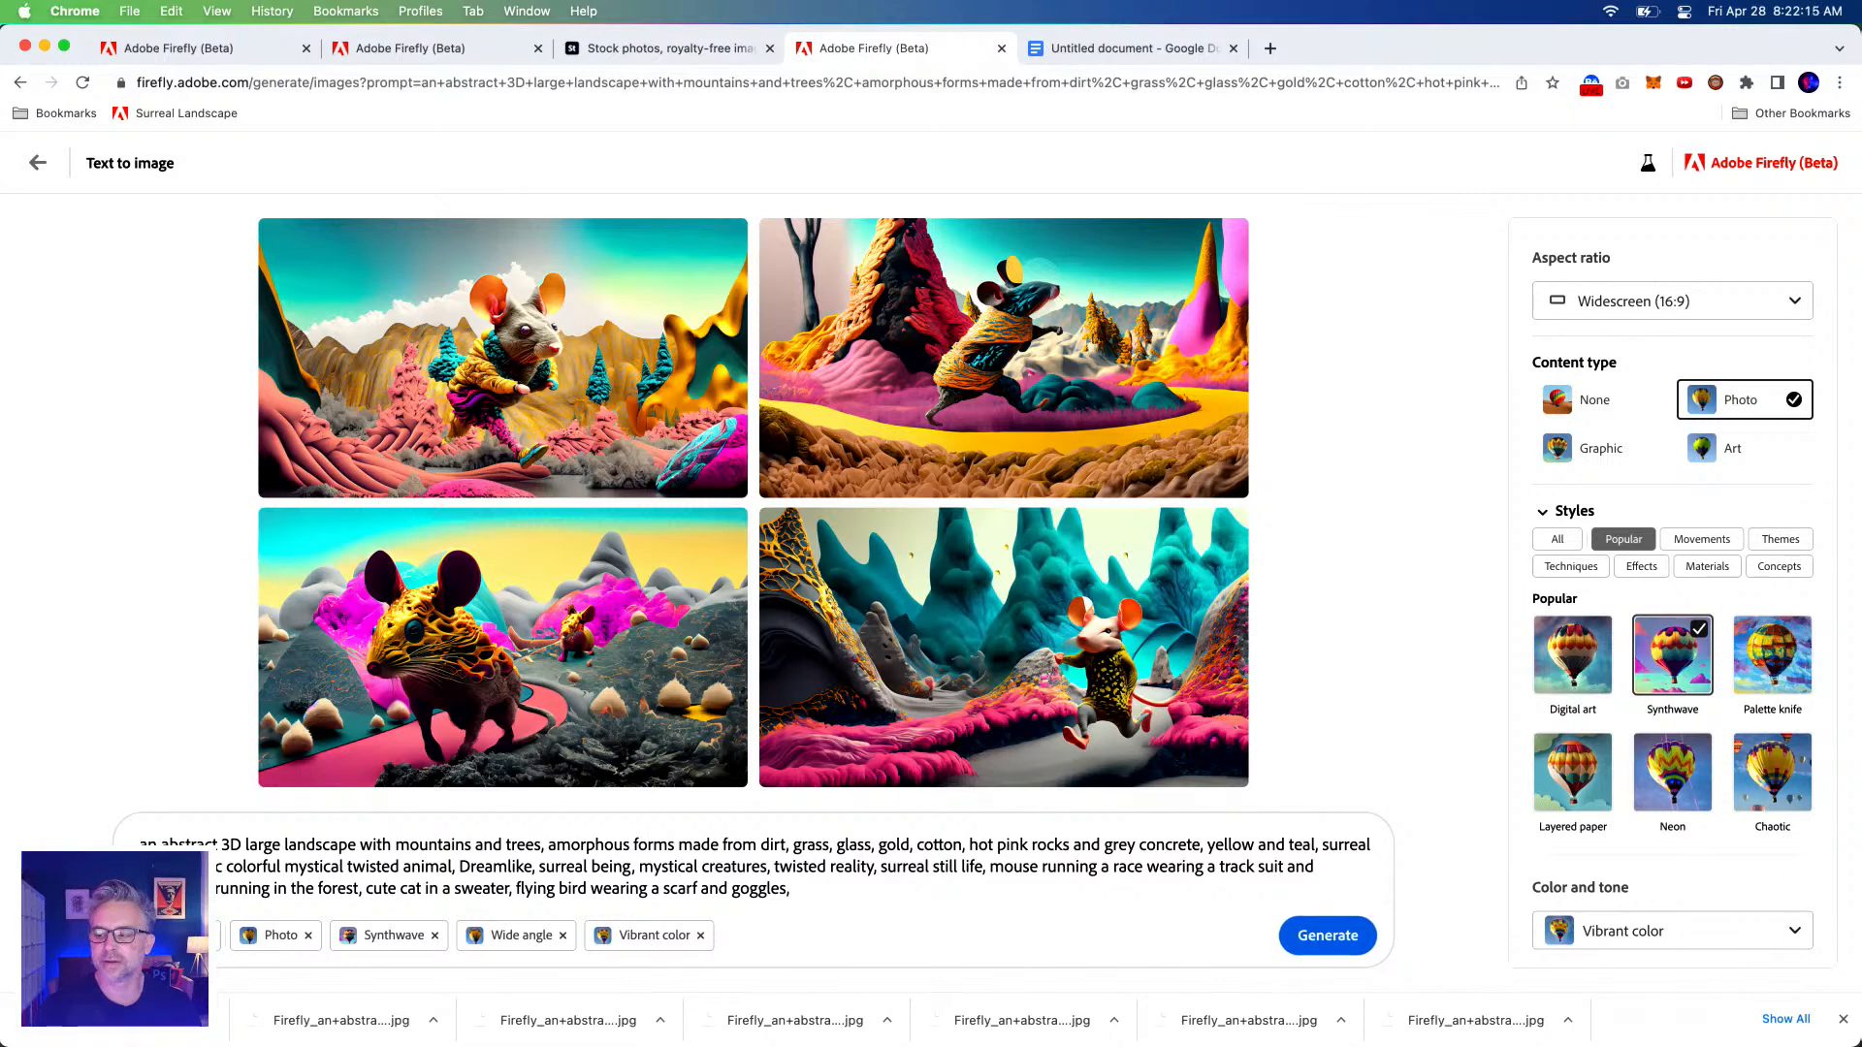
type("bunny wearing jeans standing in the forest")
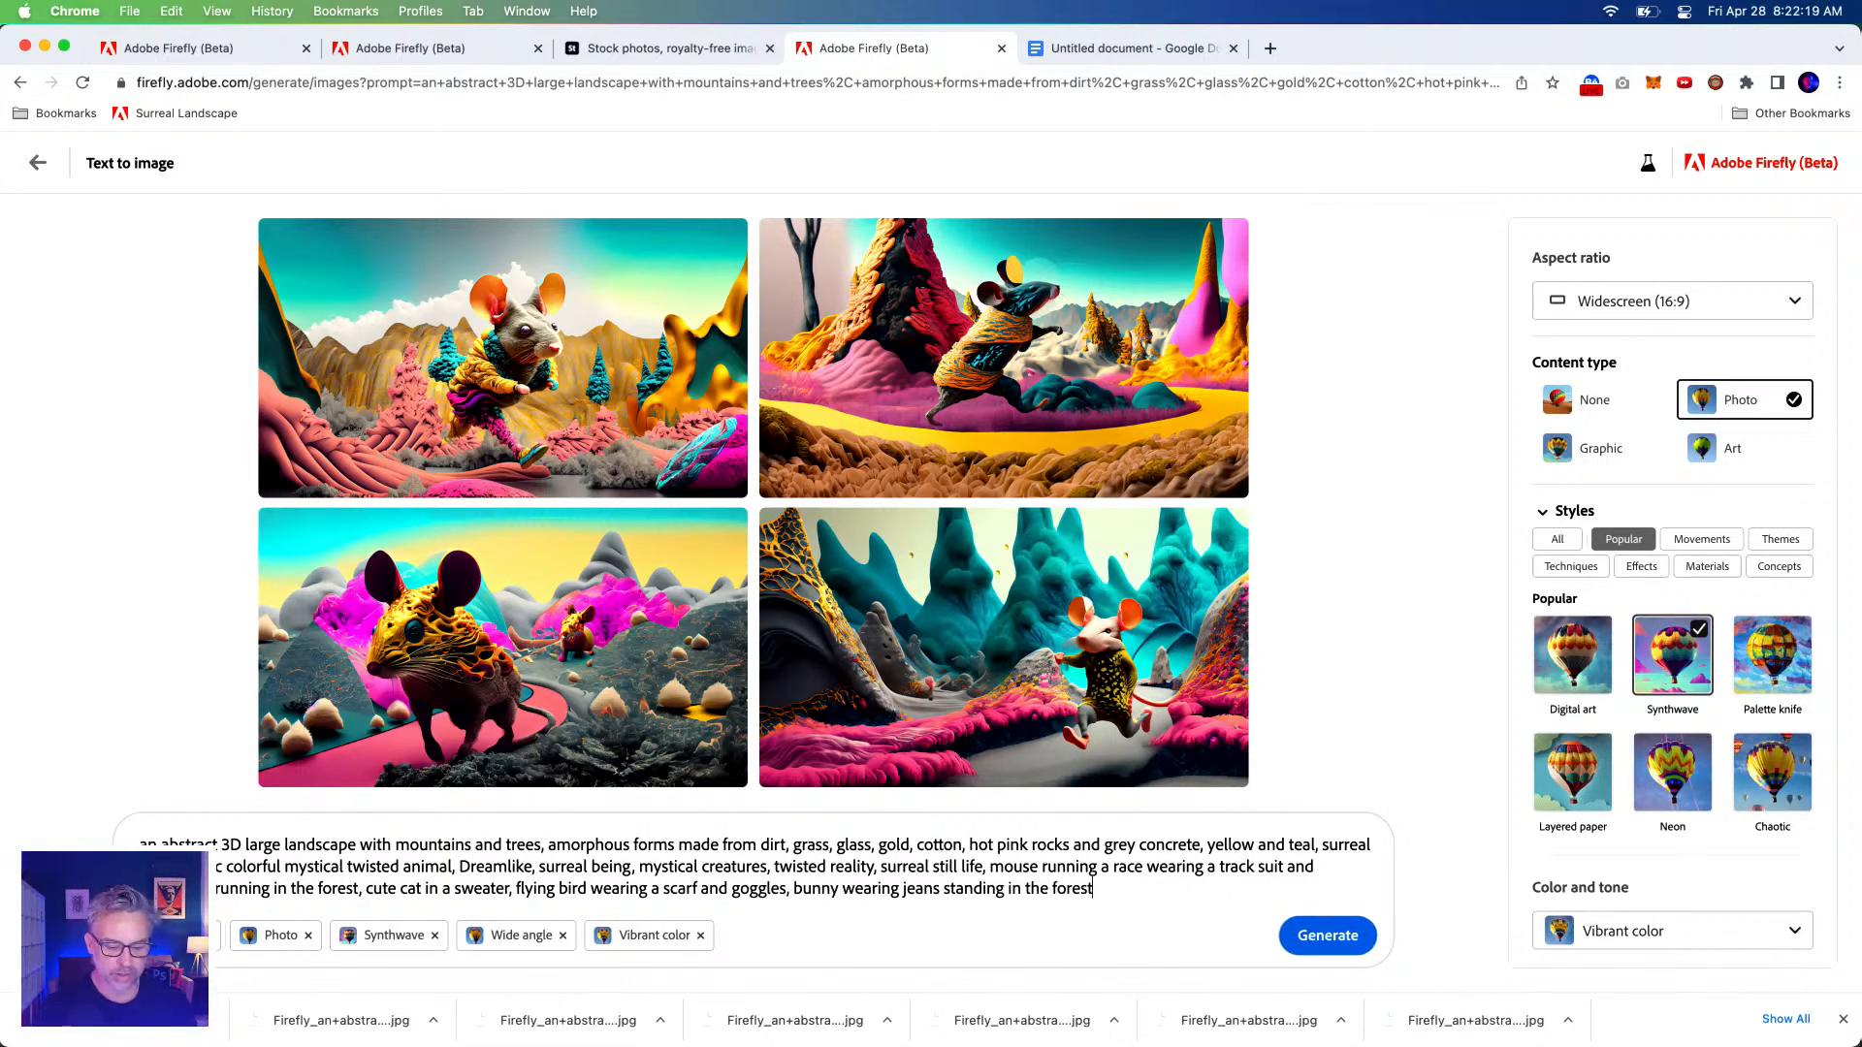
left_click_drag(1007, 890, 1135, 890)
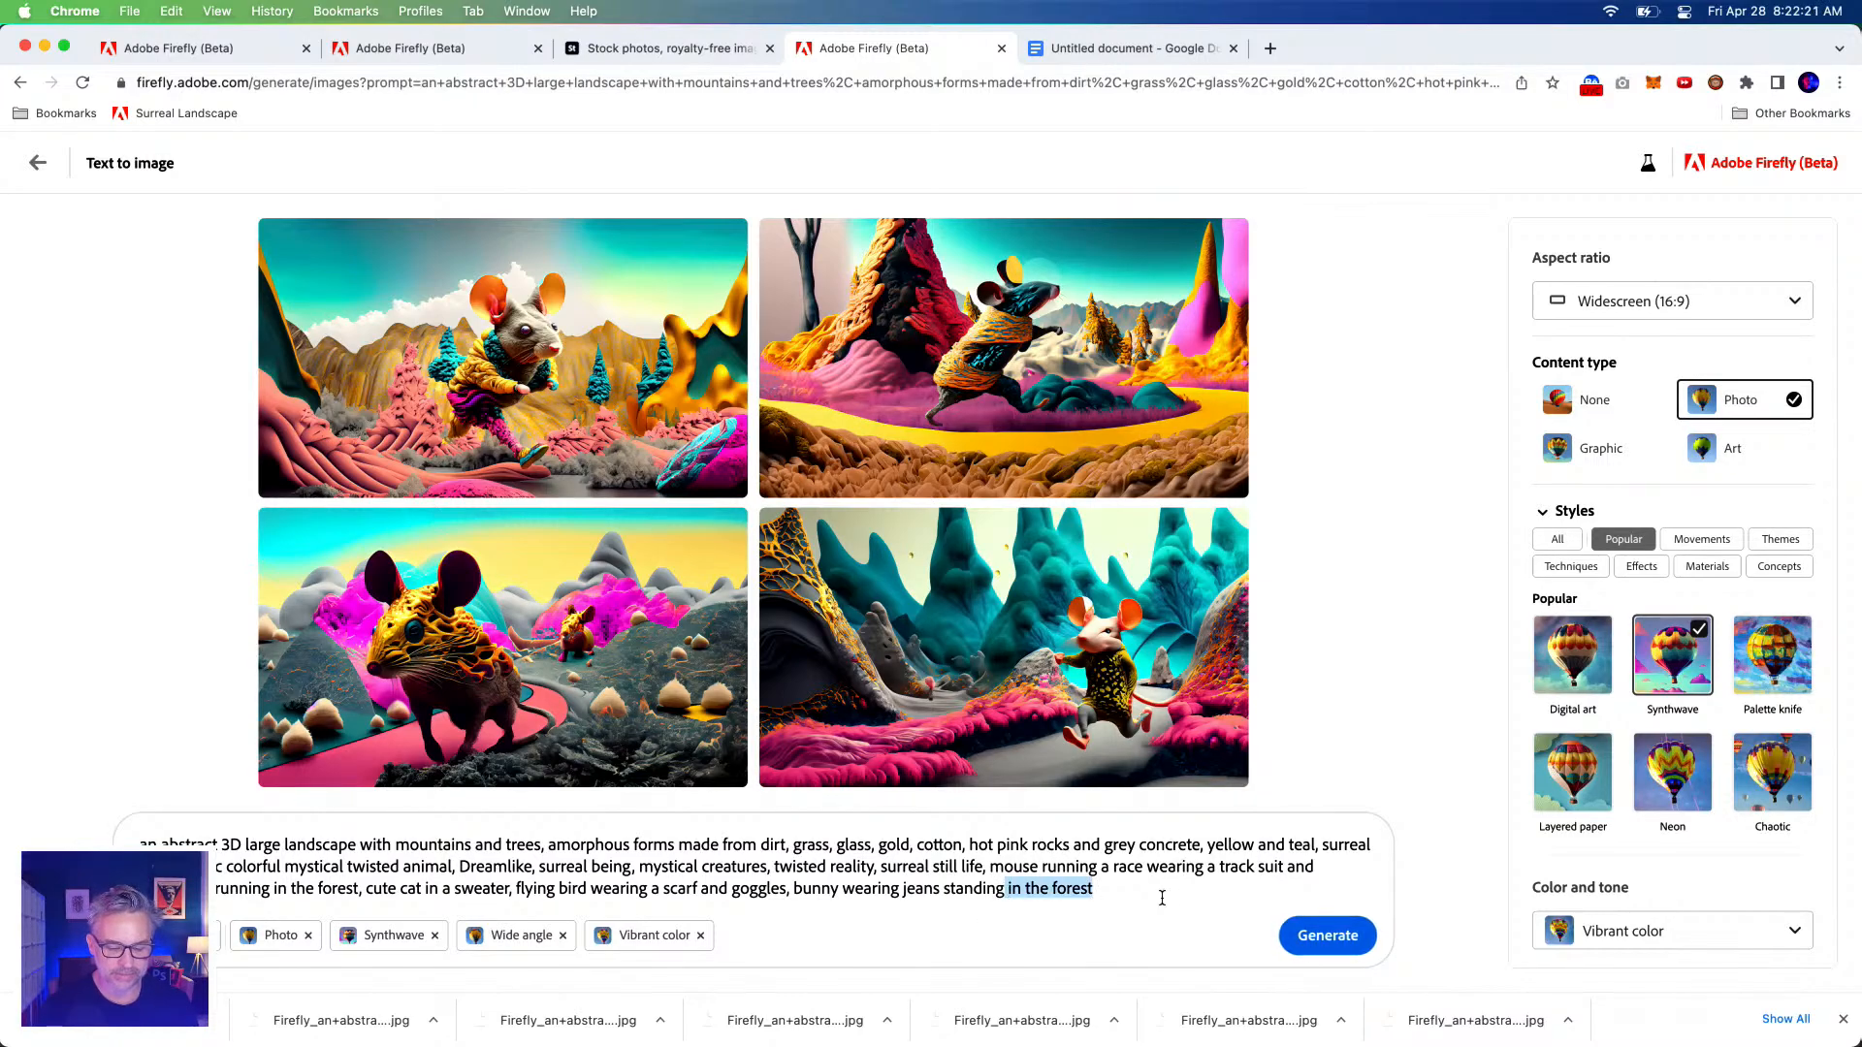
key("BackSpace")
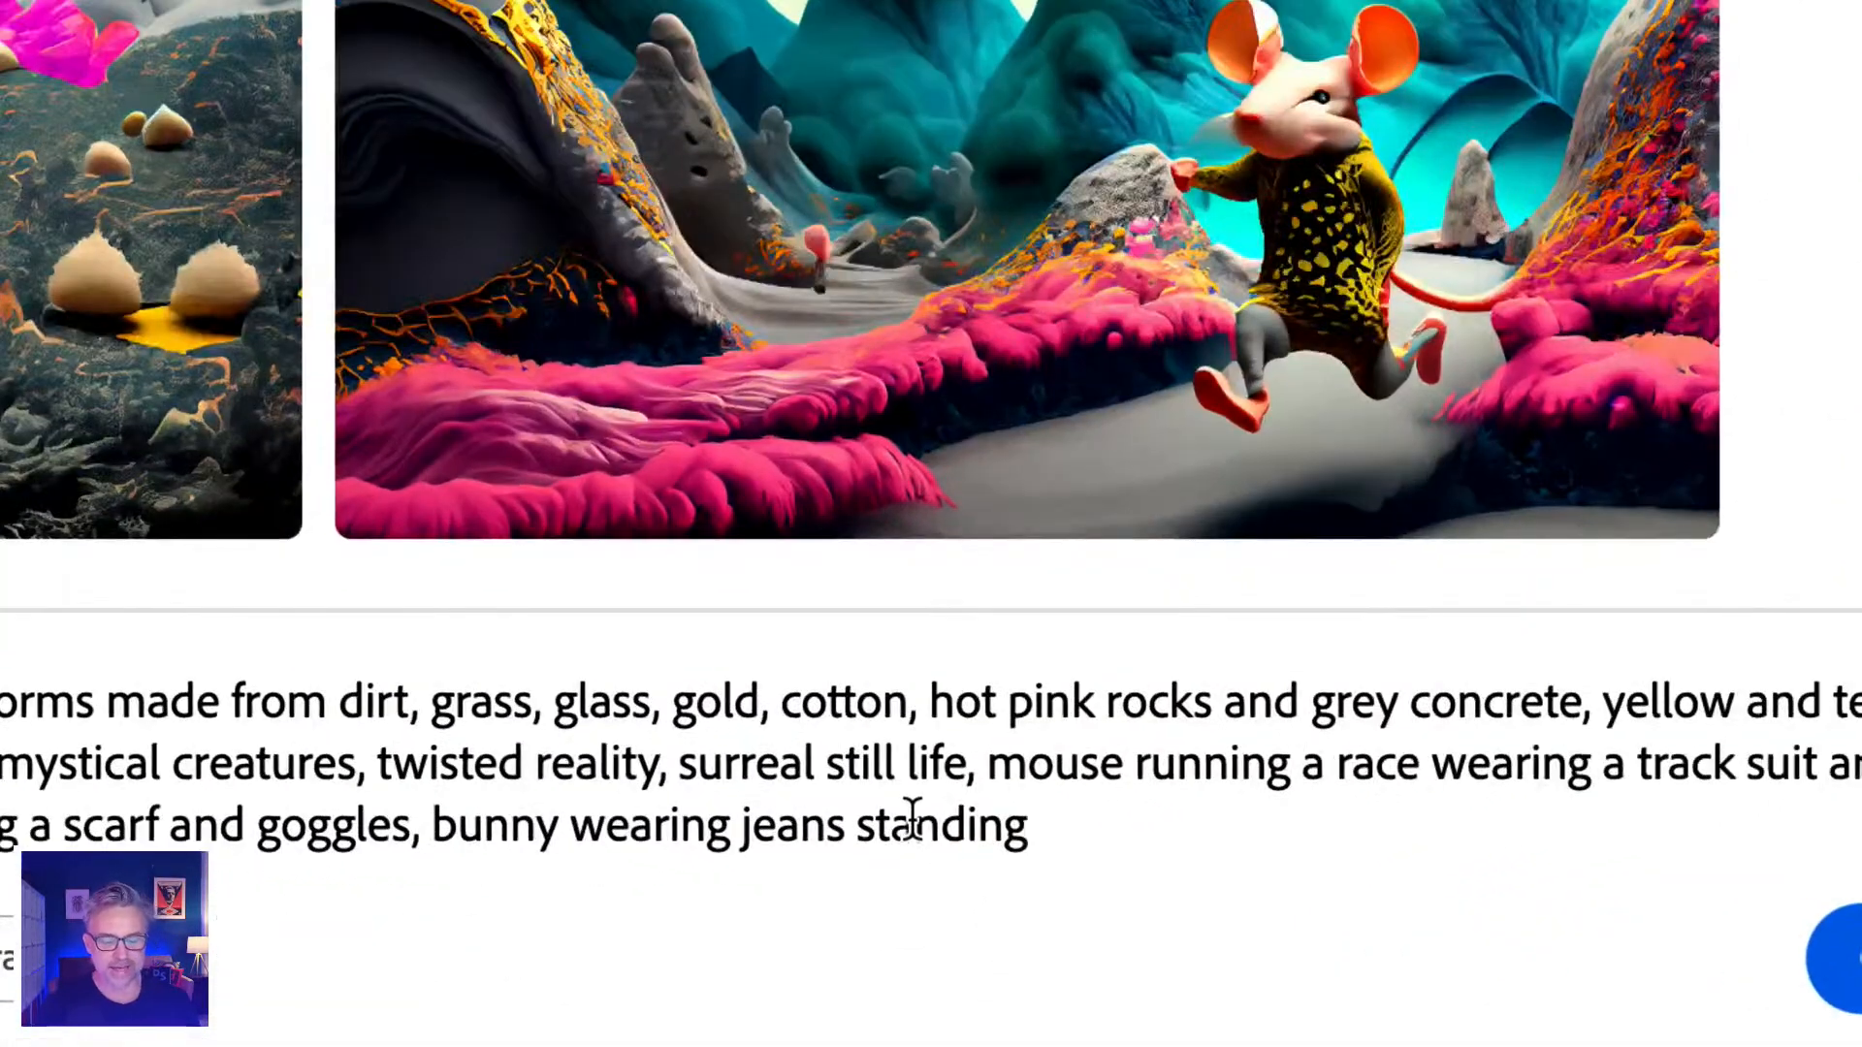
double_click(965, 888)
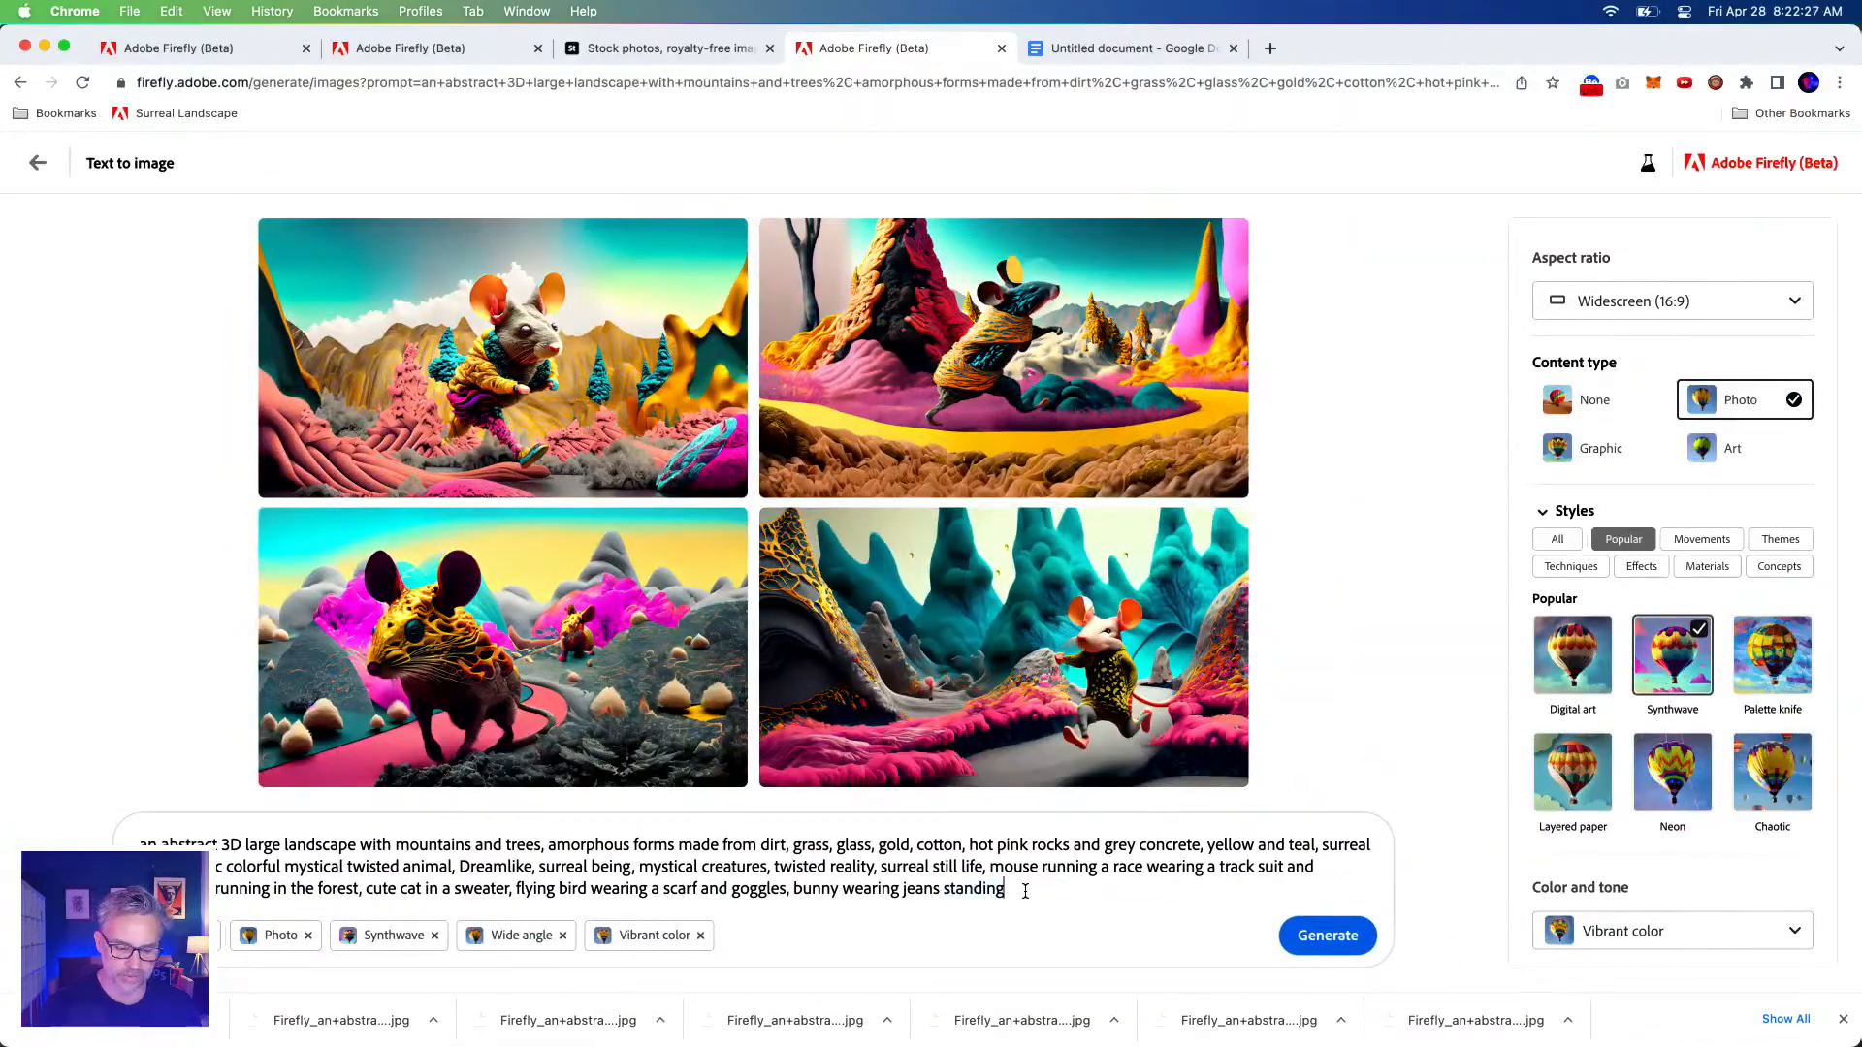
key("super+a")
left_click(1051, 887)
left_click(1323, 932)
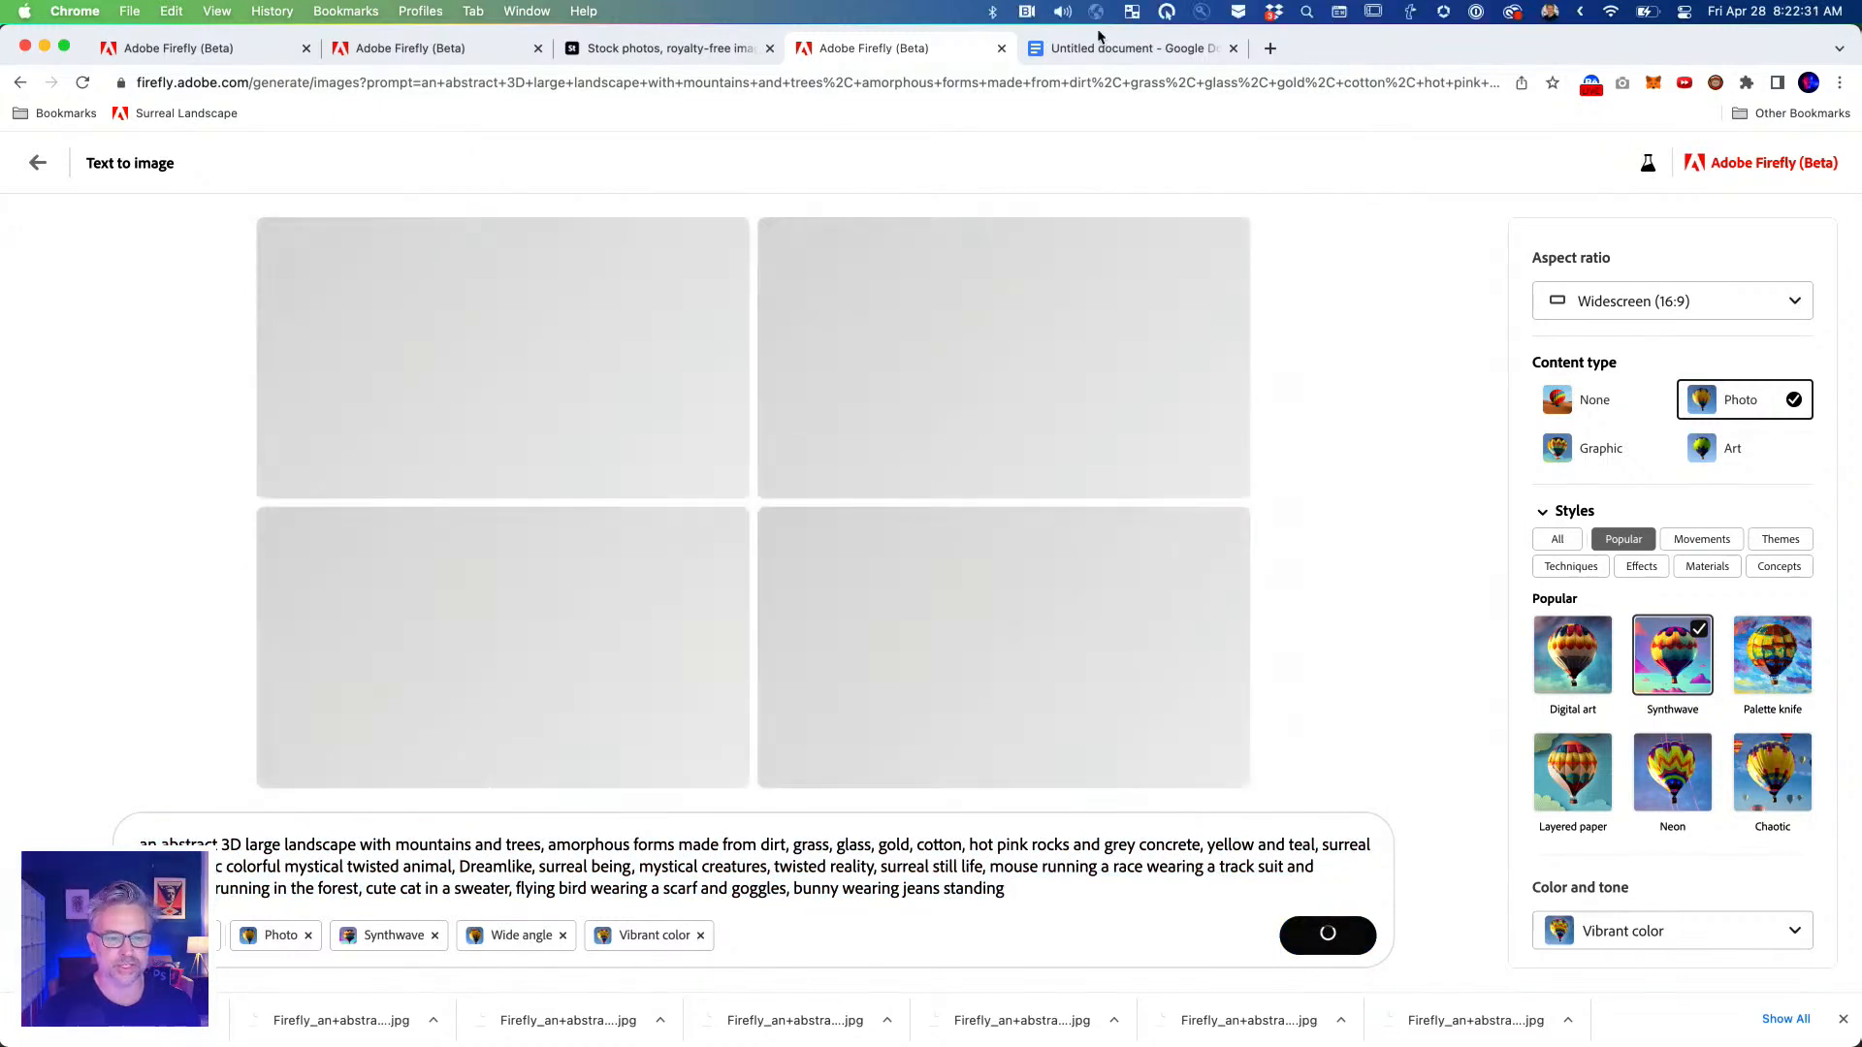
Paste the longer creature prompt over the Google Docs text and confirm it is 73 words.
left_click(1106, 49)
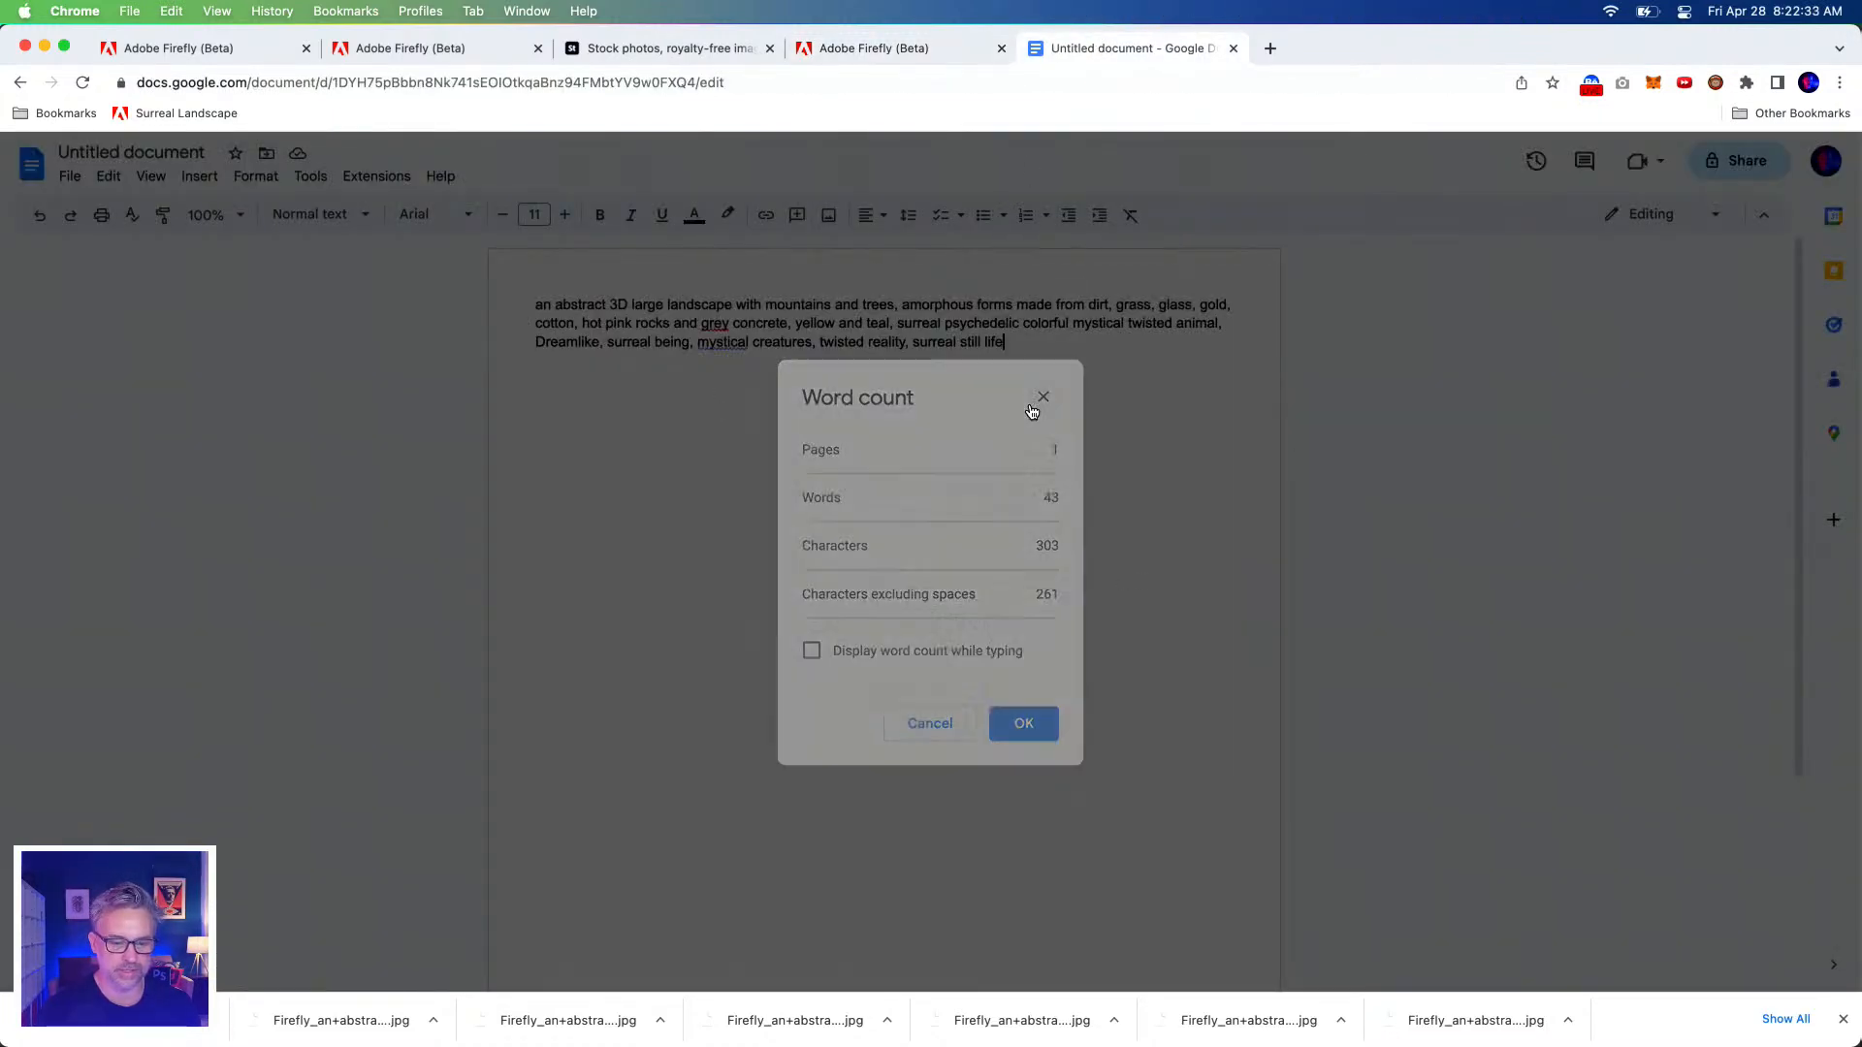
left_click(1043, 397)
key("super+a")
type("an abstract 3D large landscape with mountains and trees, amorphous forms made from dirt, grass, glass, gold, cotton, hot pink rocks and grey concrete, yellow and teal, surreal psychedelic colorful mystical twisted animal, Dreamlike, surreal being, mystical creatures, twisted reality, surreal still life, mouse running a race wearing a track suit and headband running in the forest, cute cat in a sweater, flying bird wearing a scarf and goggles, bunny wearing jeans standing")
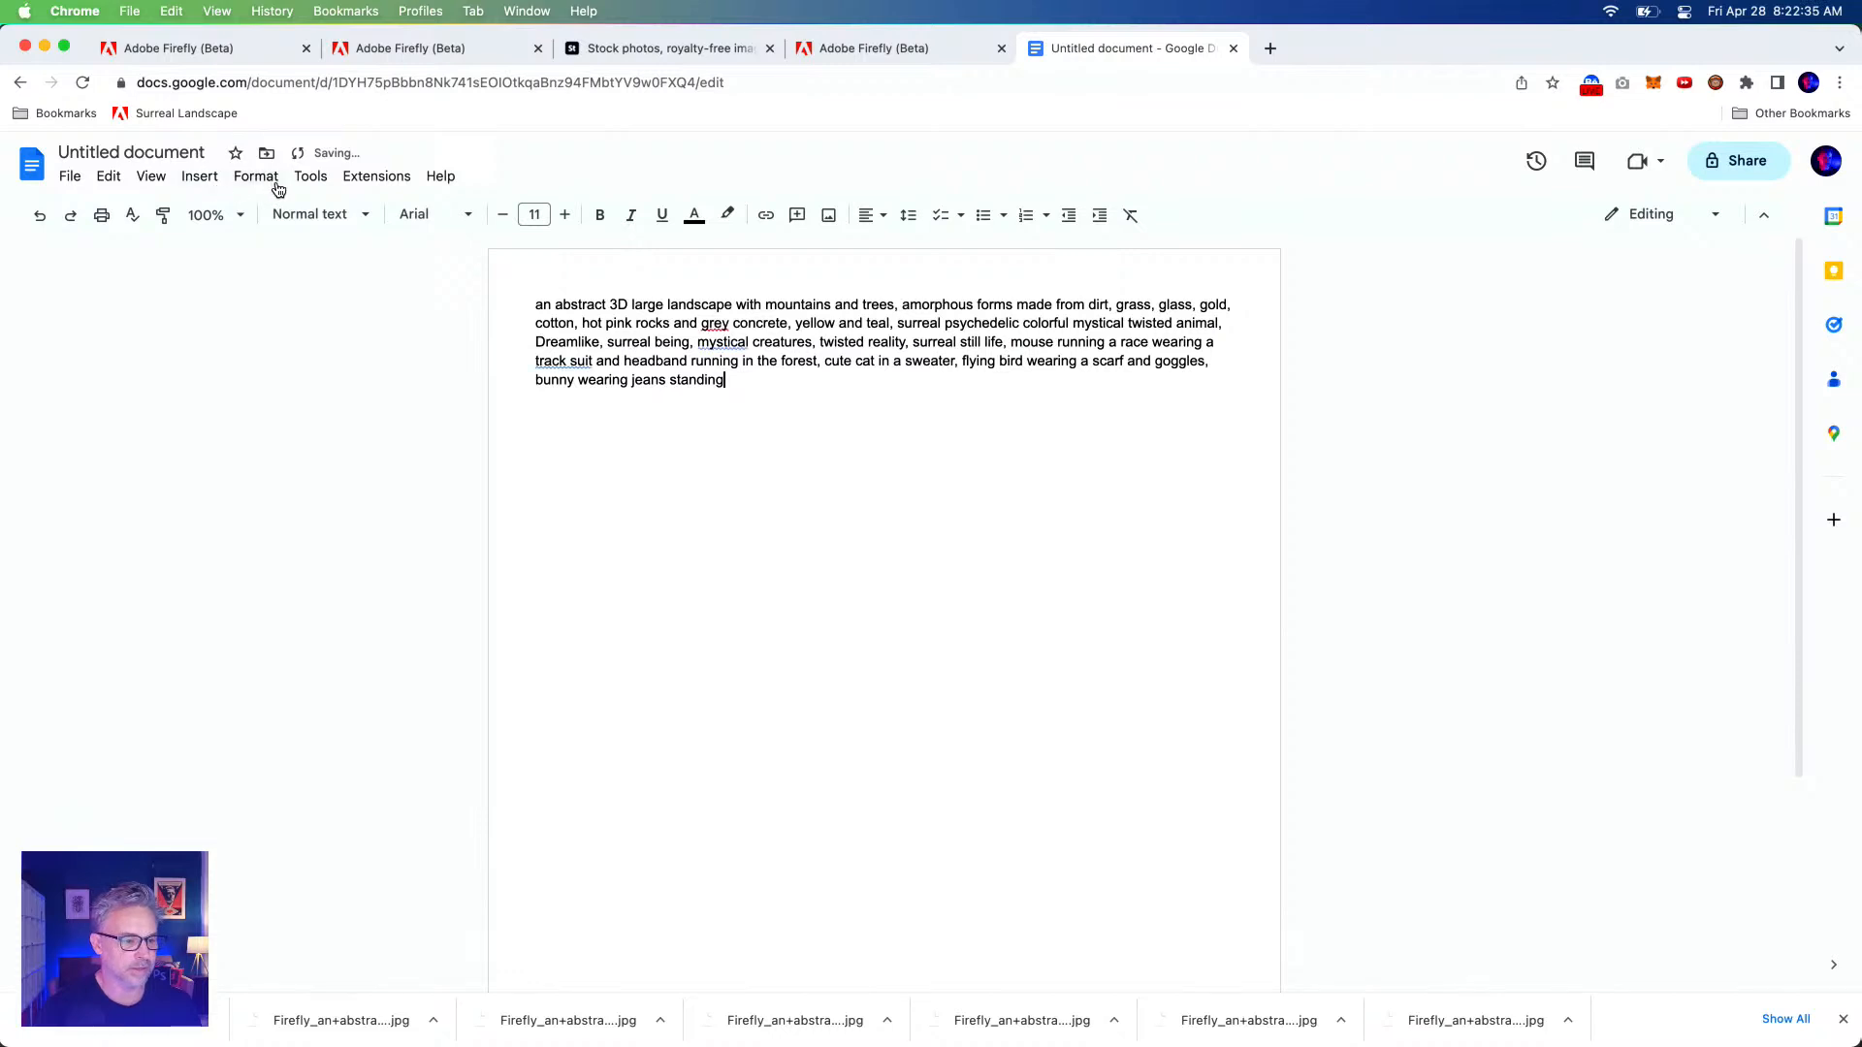
key("super+a")
key("super+c")
left_click(310, 178)
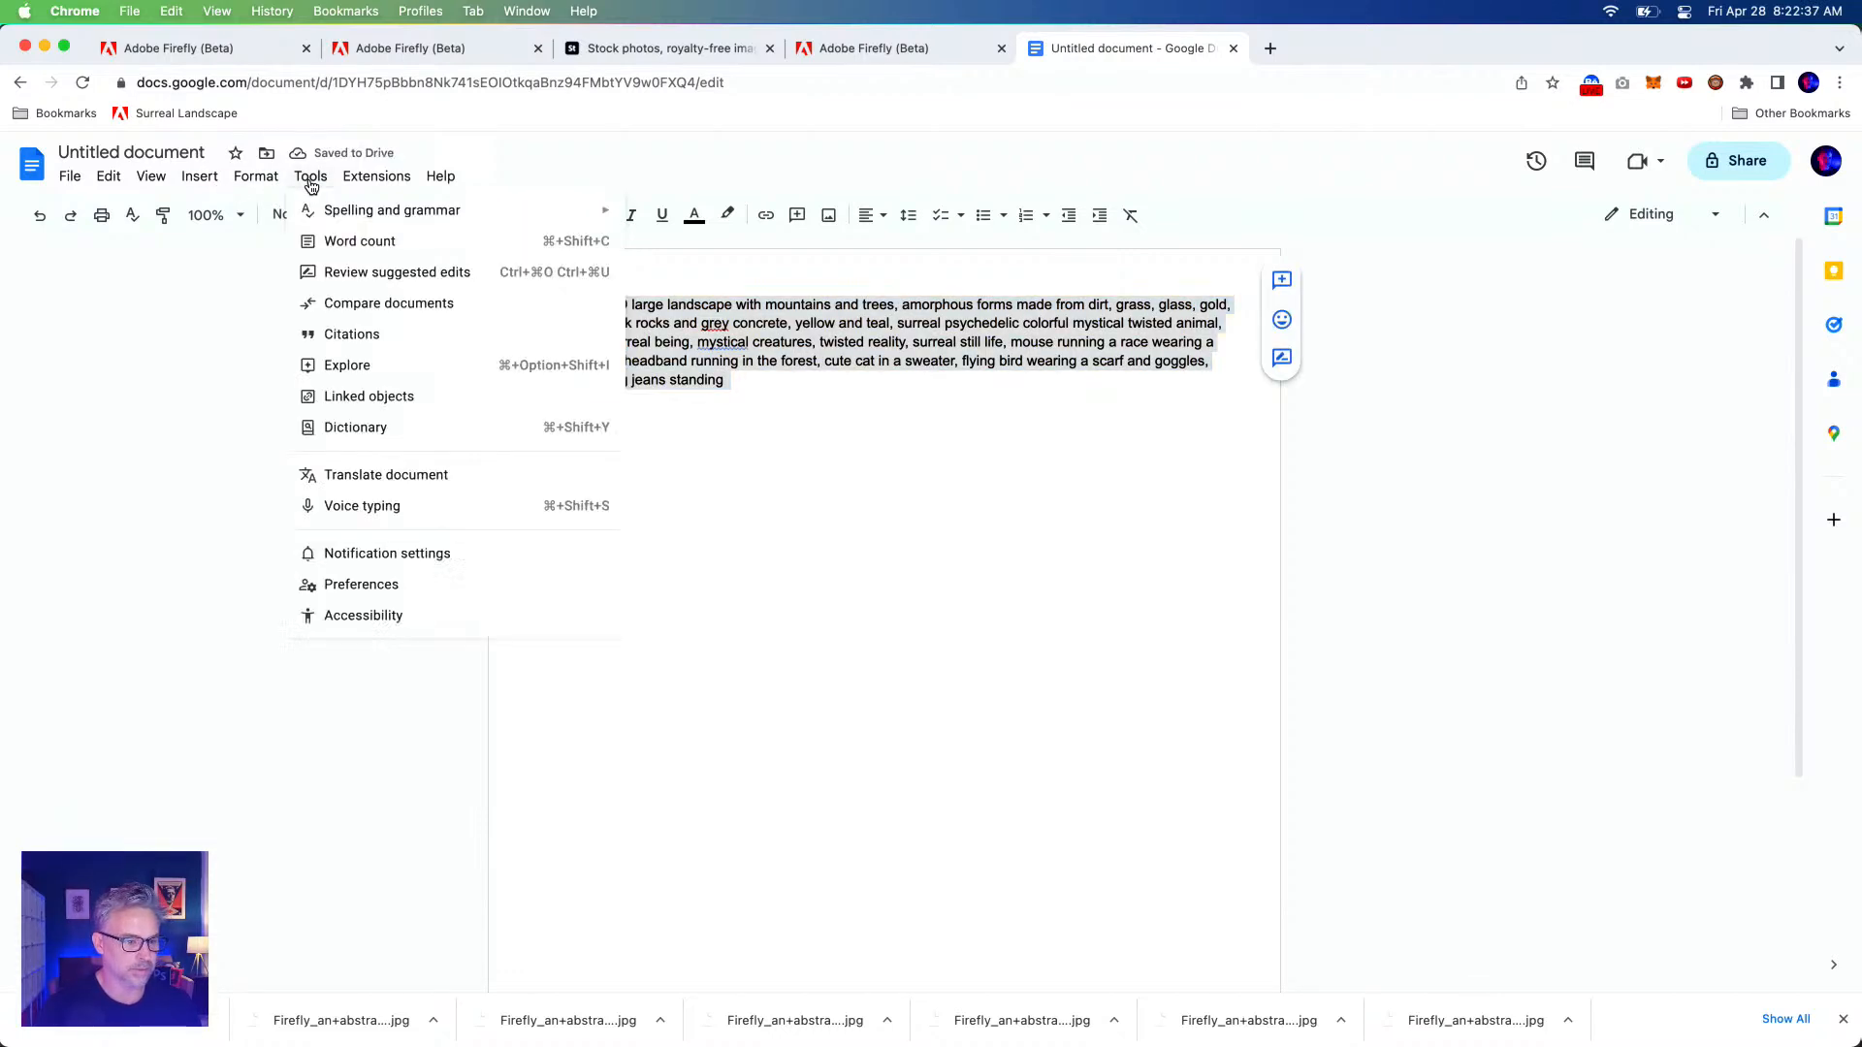
left_click(330, 242)
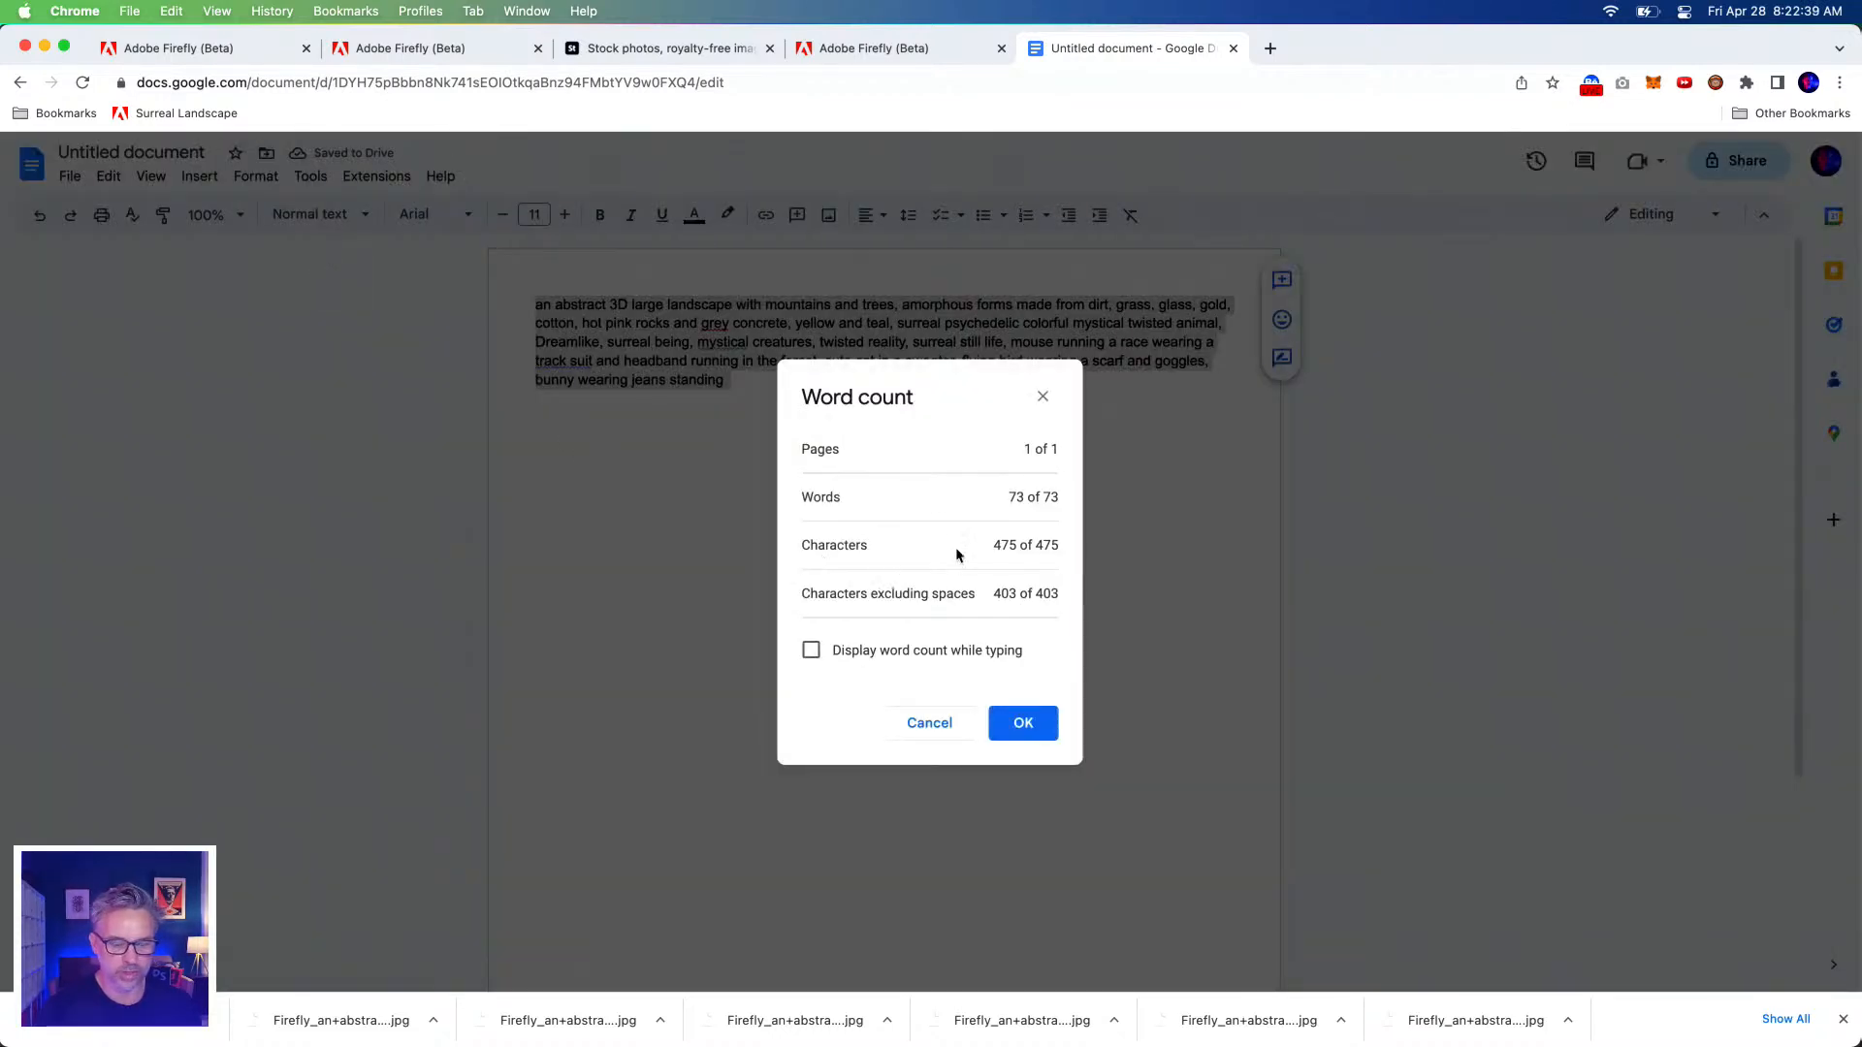
left_click_drag(993, 545, 853, 139)
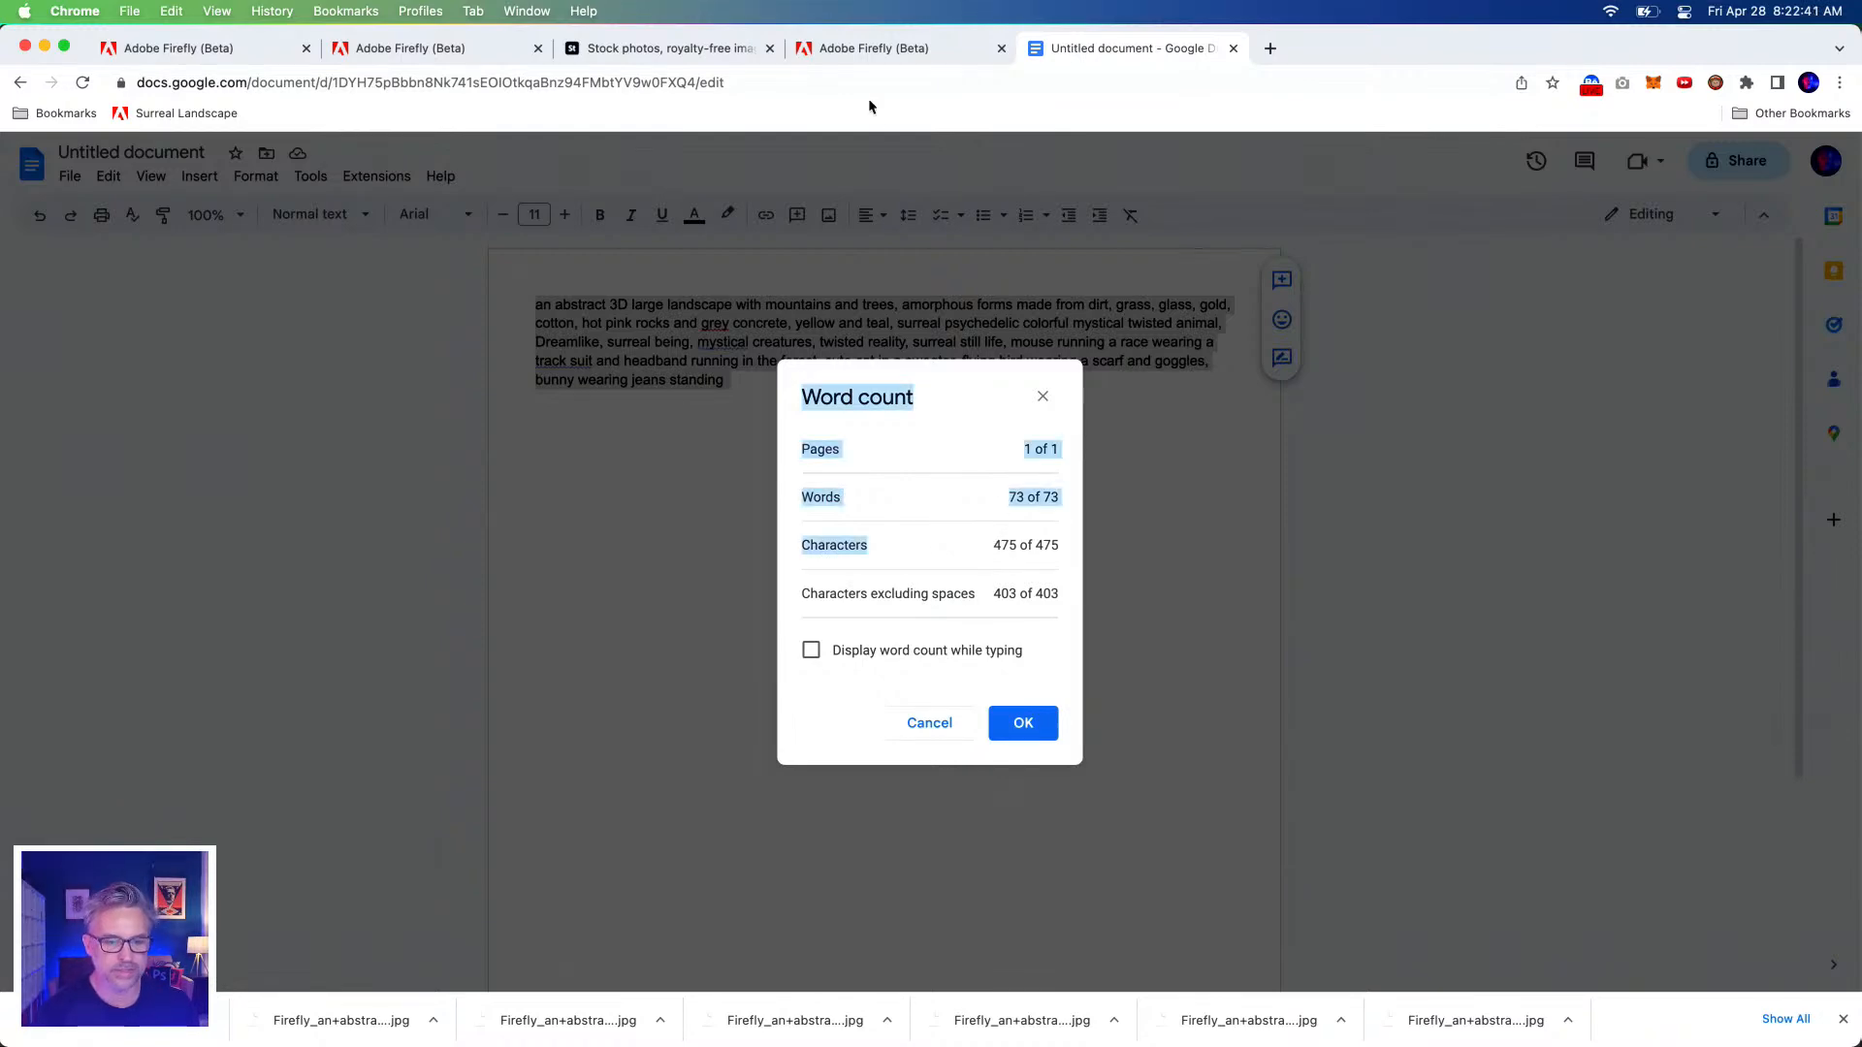
left_click(938, 49)
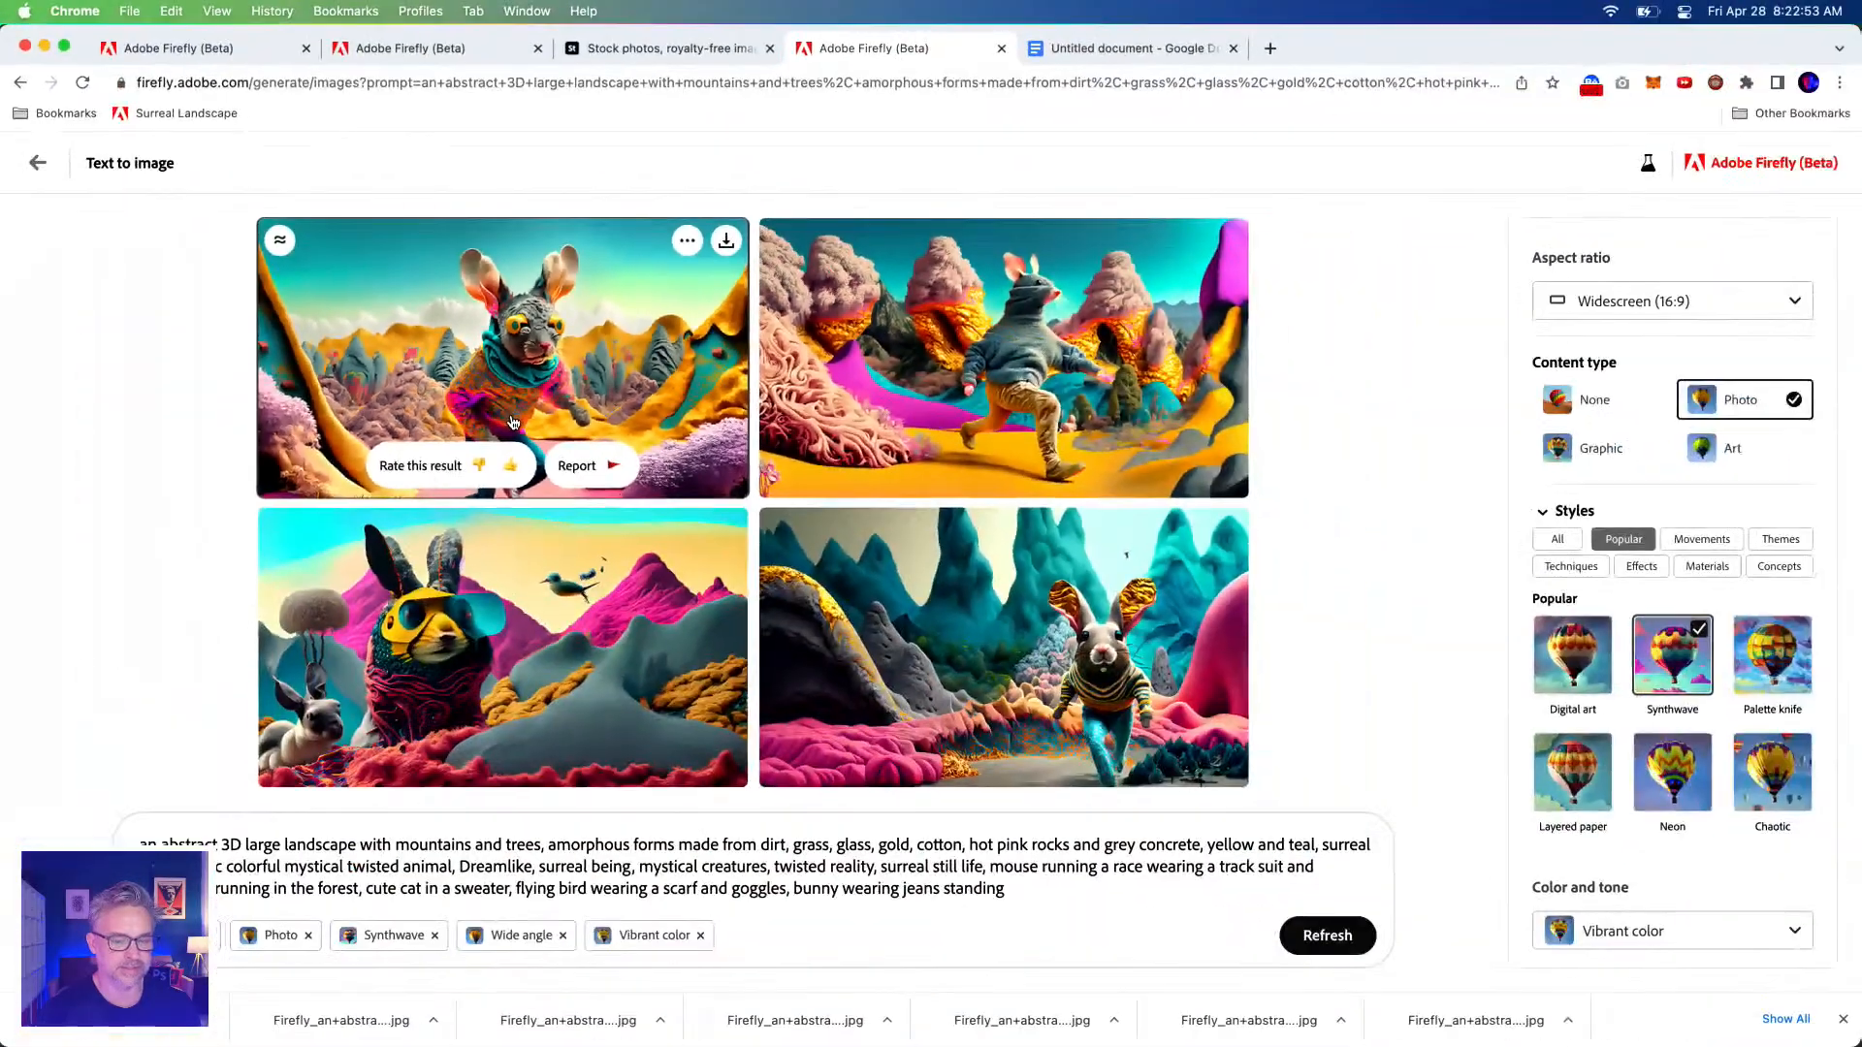
After previewing the top-right image, append a comma, new line and second prompt copy, then select all.
left_click(1022, 351)
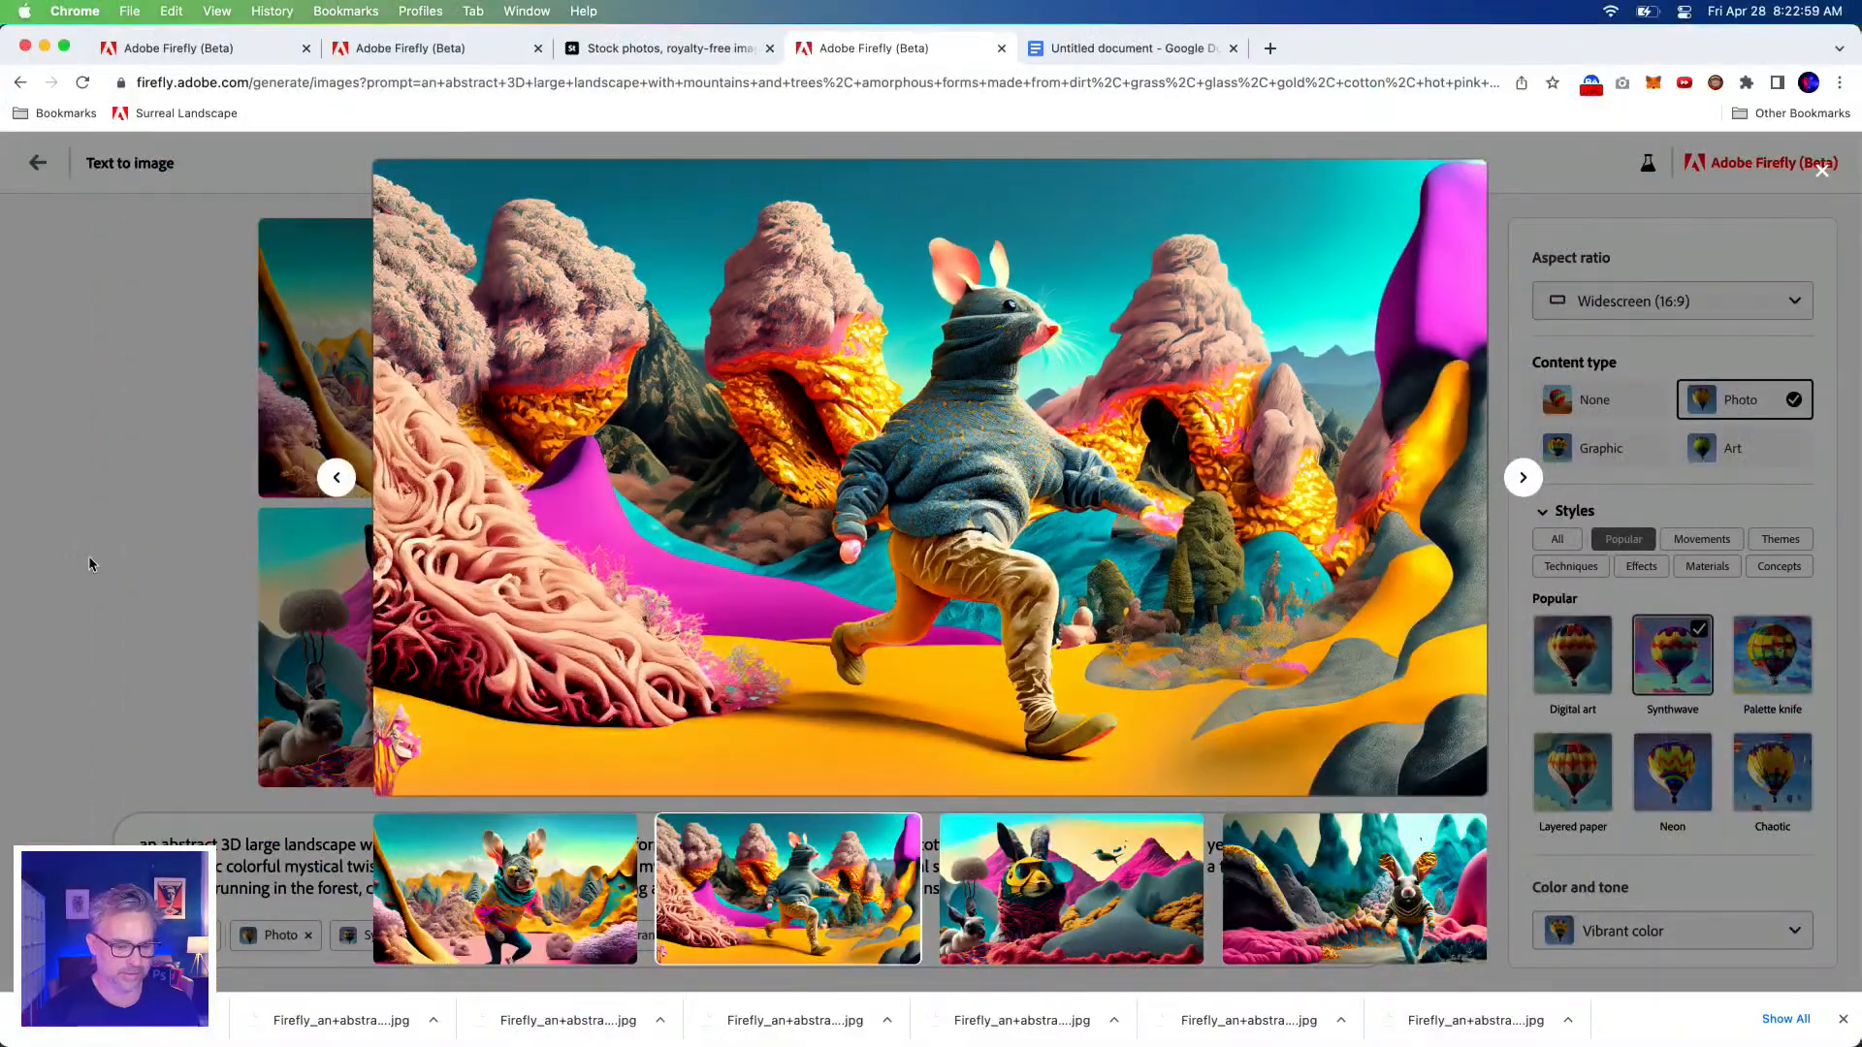
left_click(89, 557)
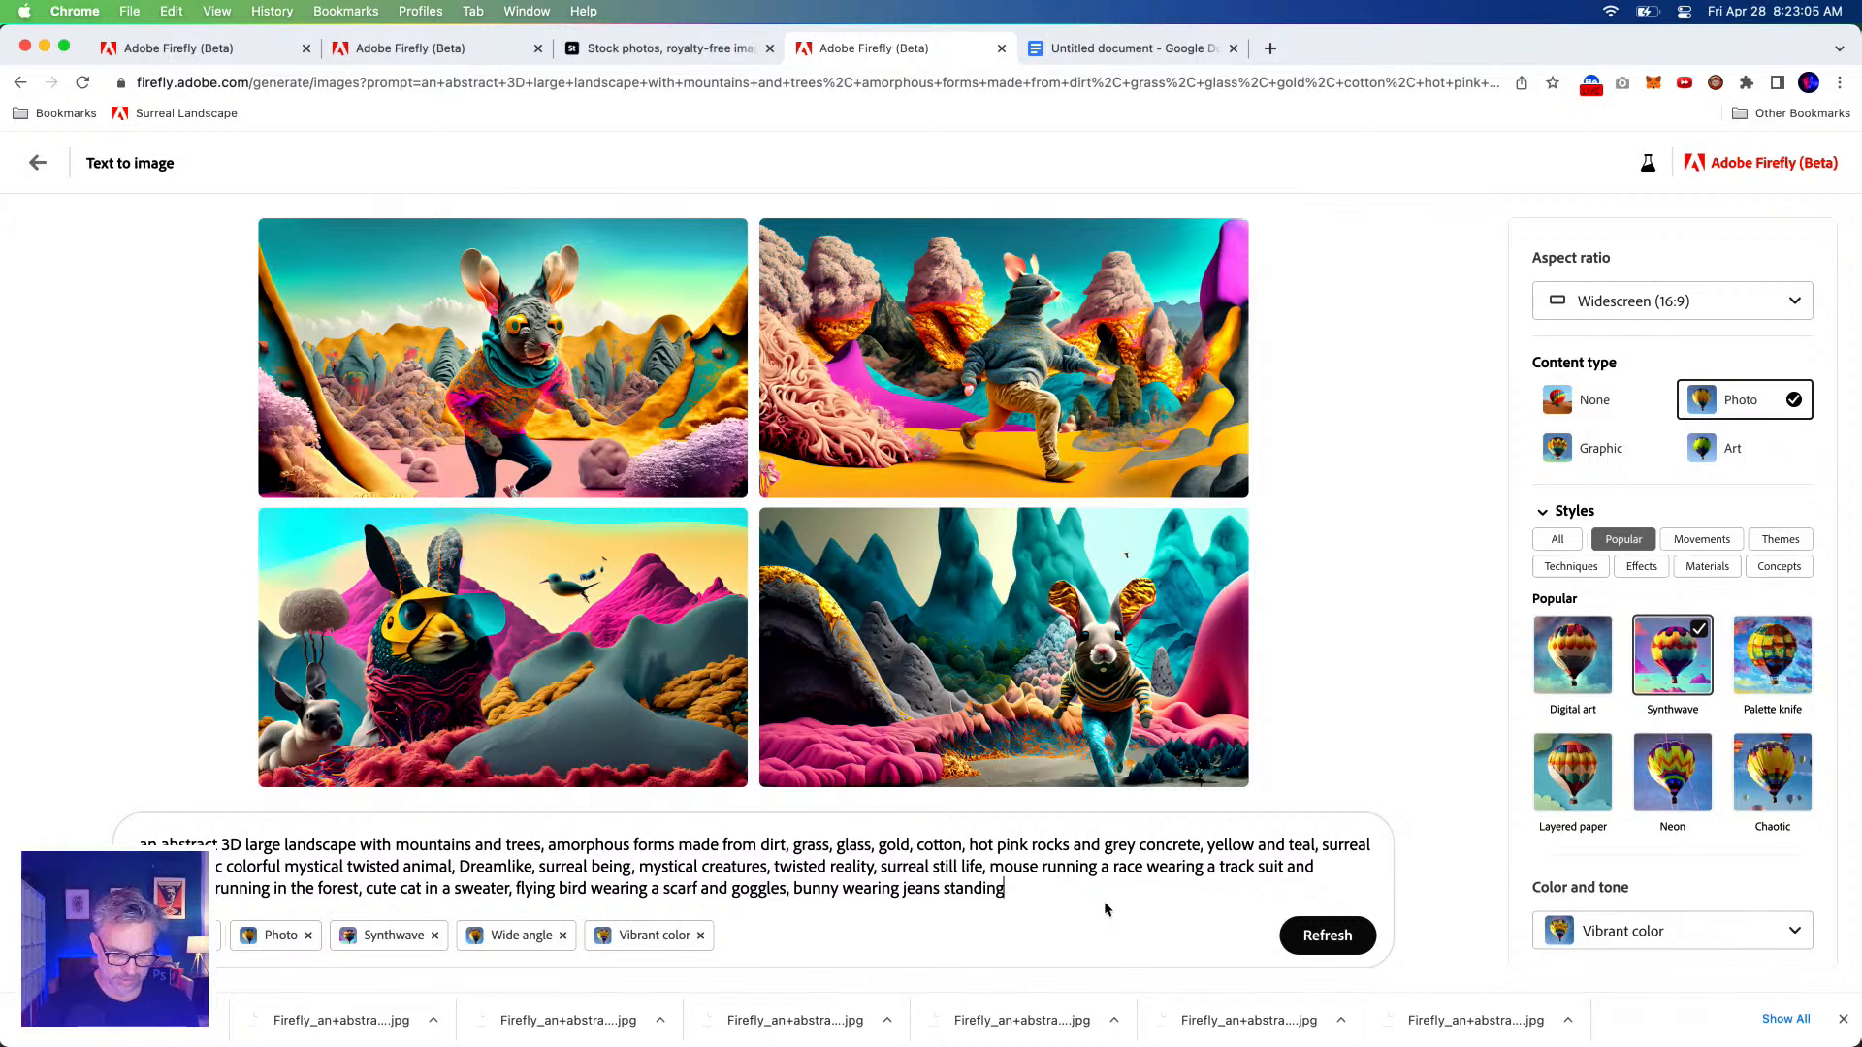
left_click_drag(1105, 909, 4, 827)
left_click(1031, 892)
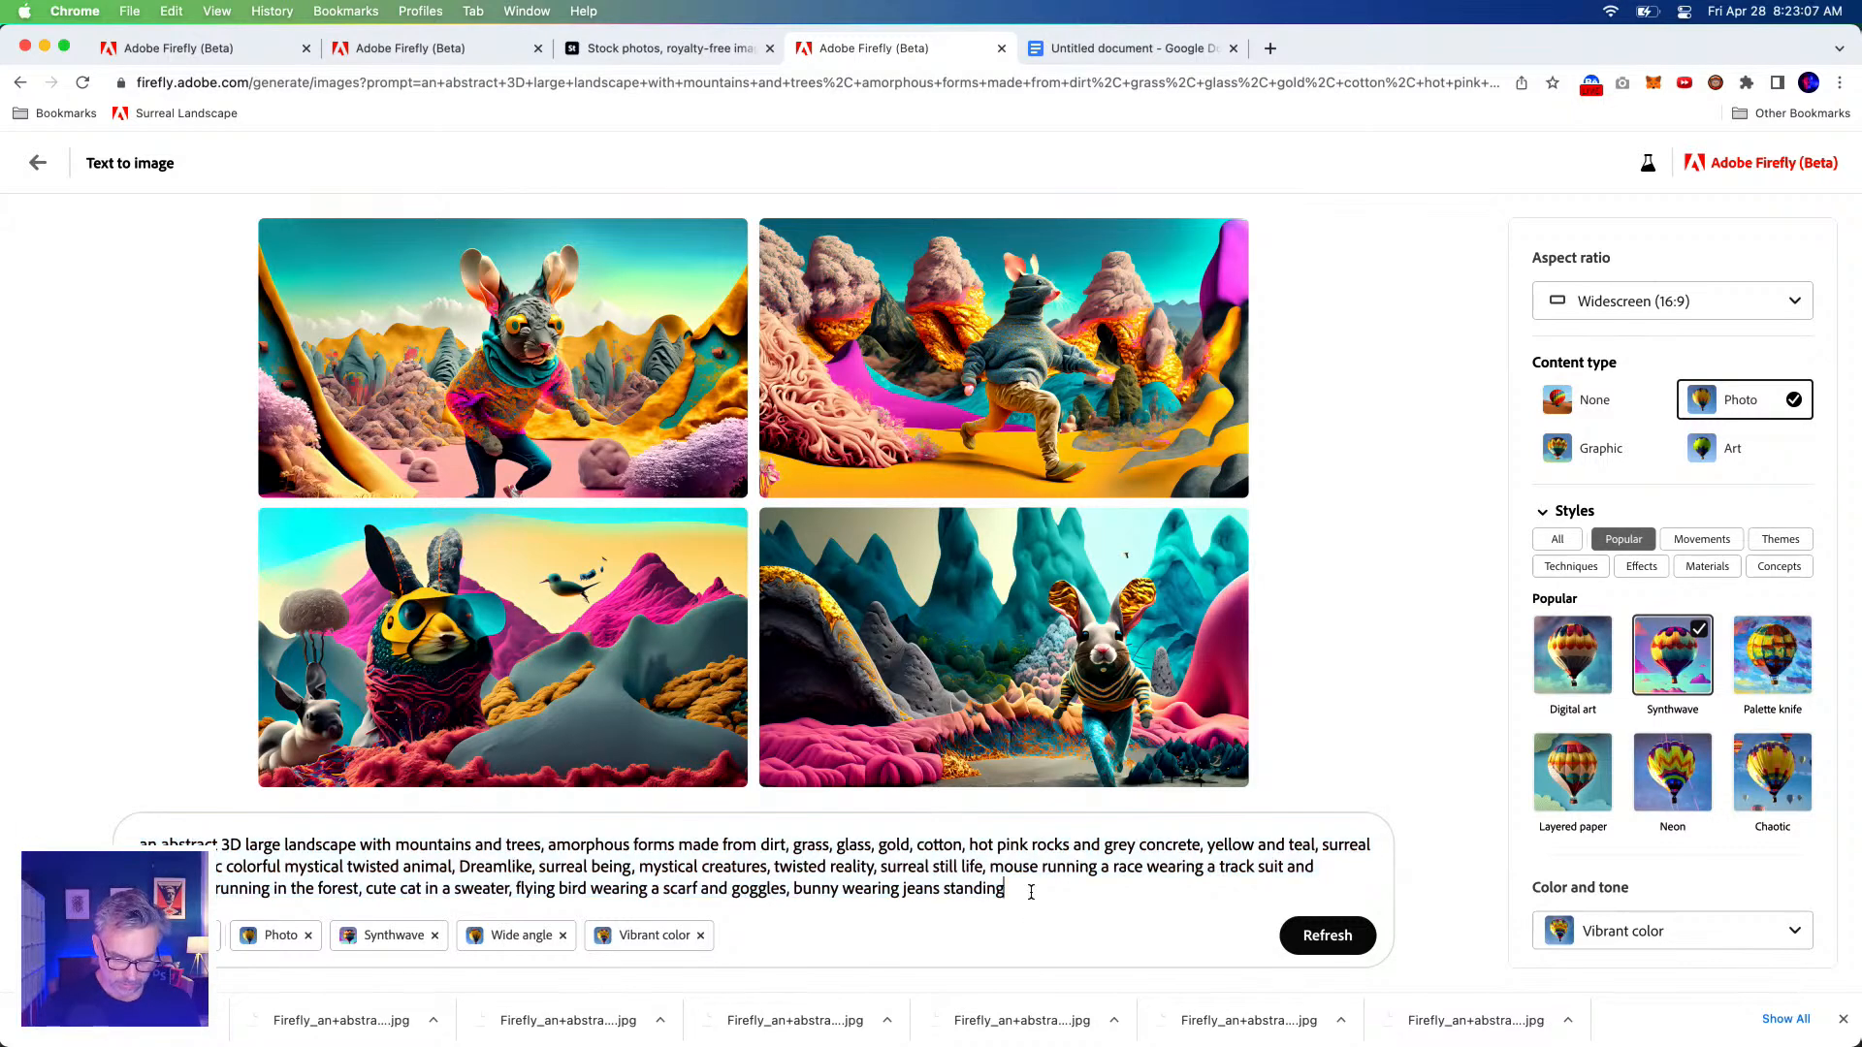
type(",")
key("Return")
key("super+v")
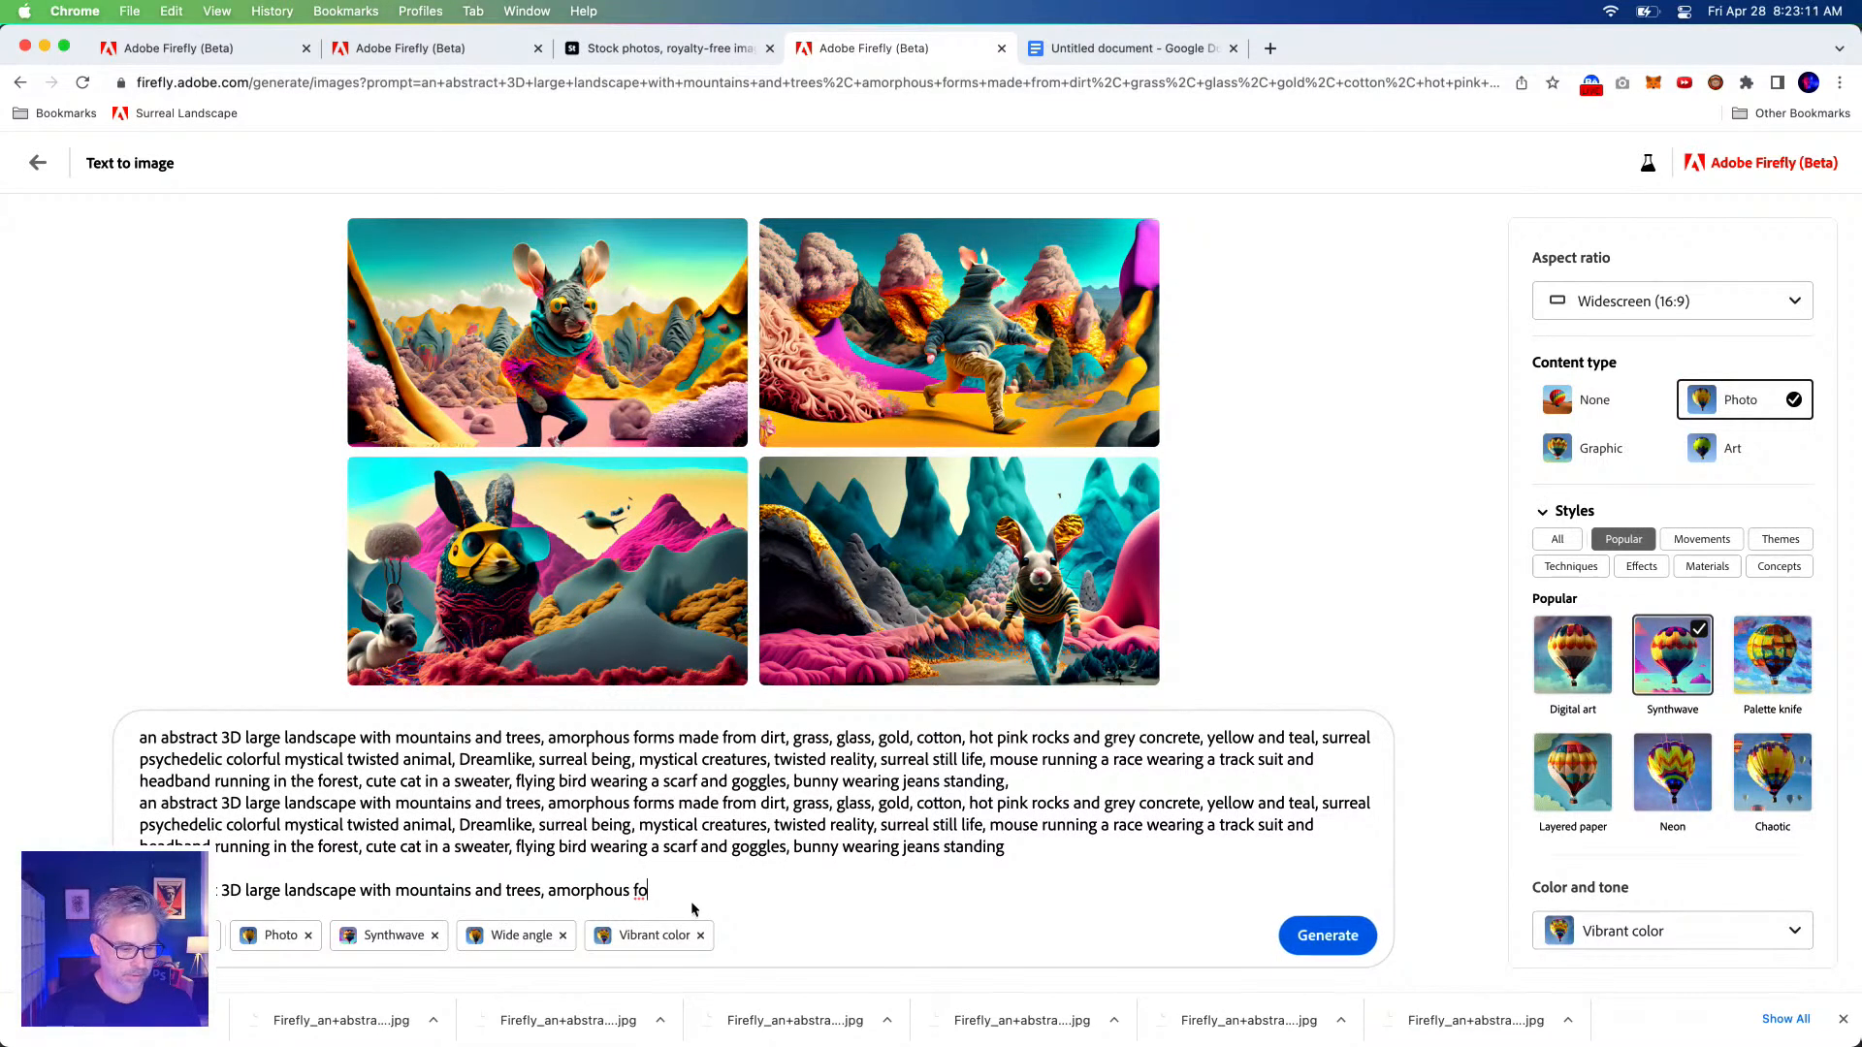
key("super+a")
key("super+c")
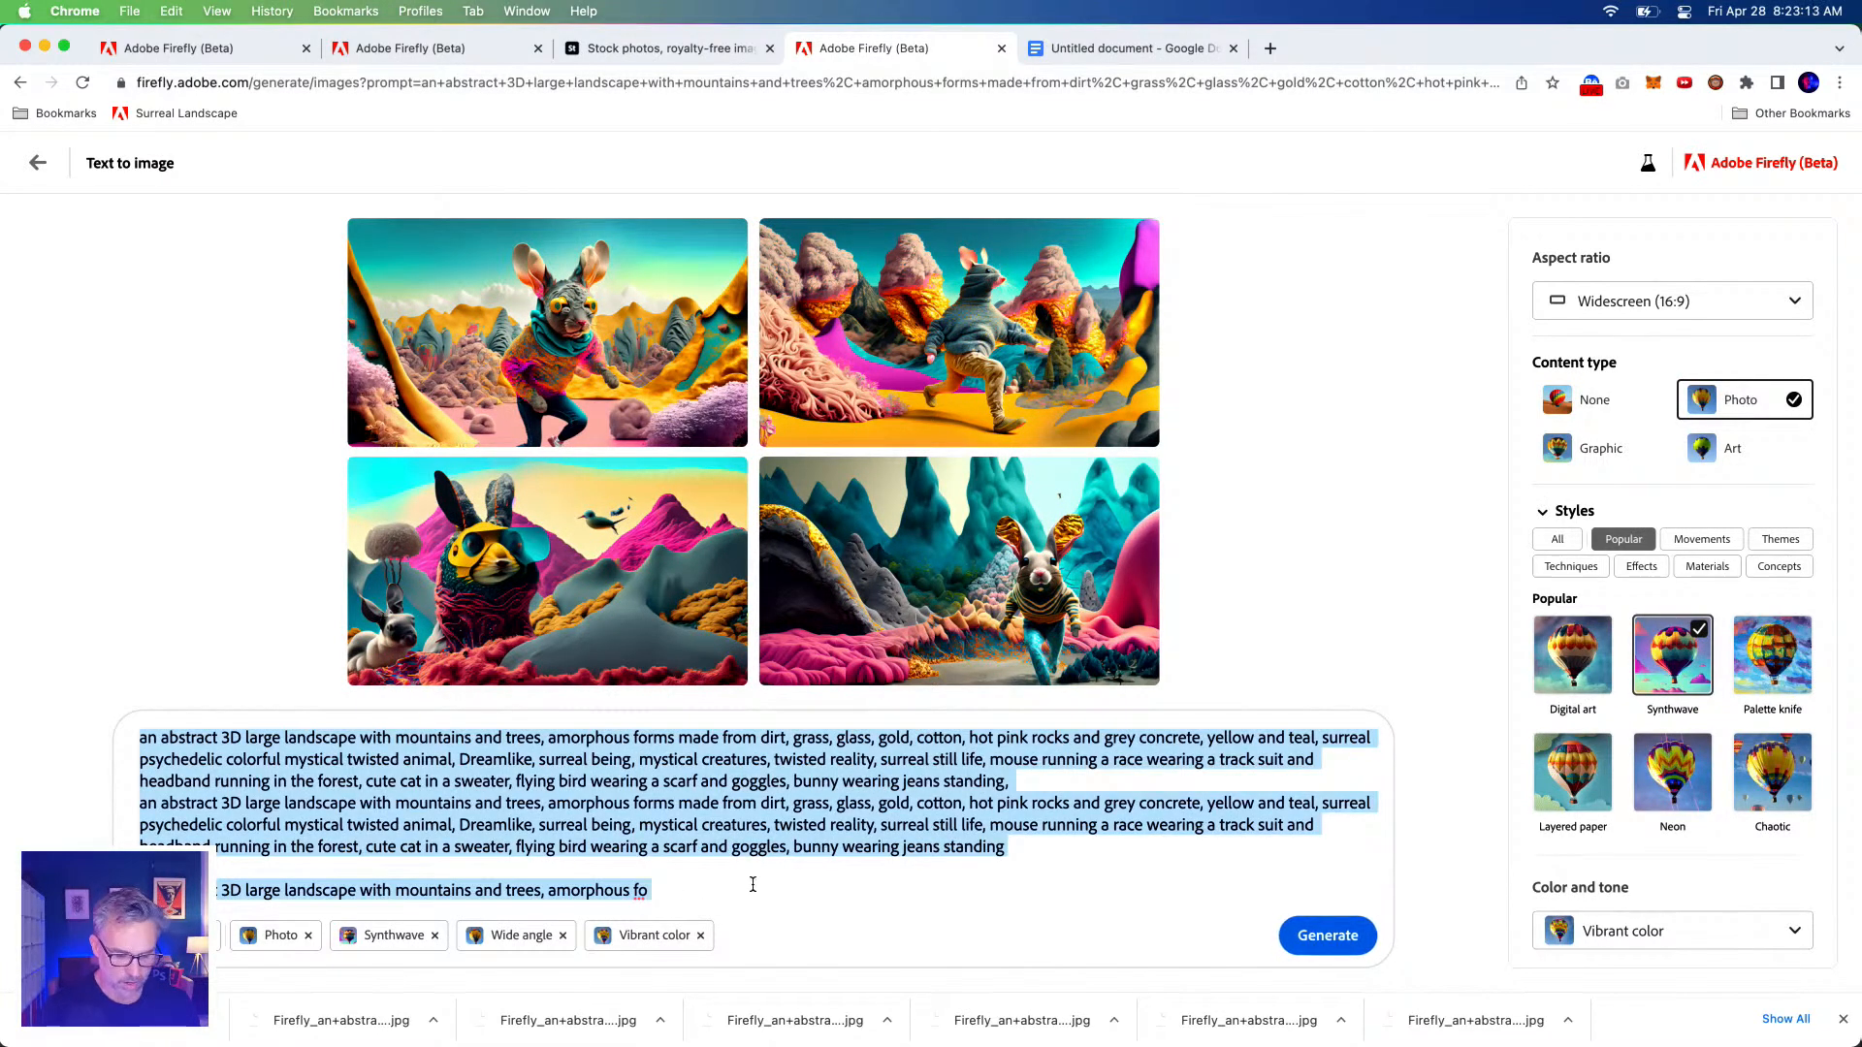
Paste the doubled prompt into Google Docs and check it counts 157 words and 1021 characters.
left_click(1091, 50)
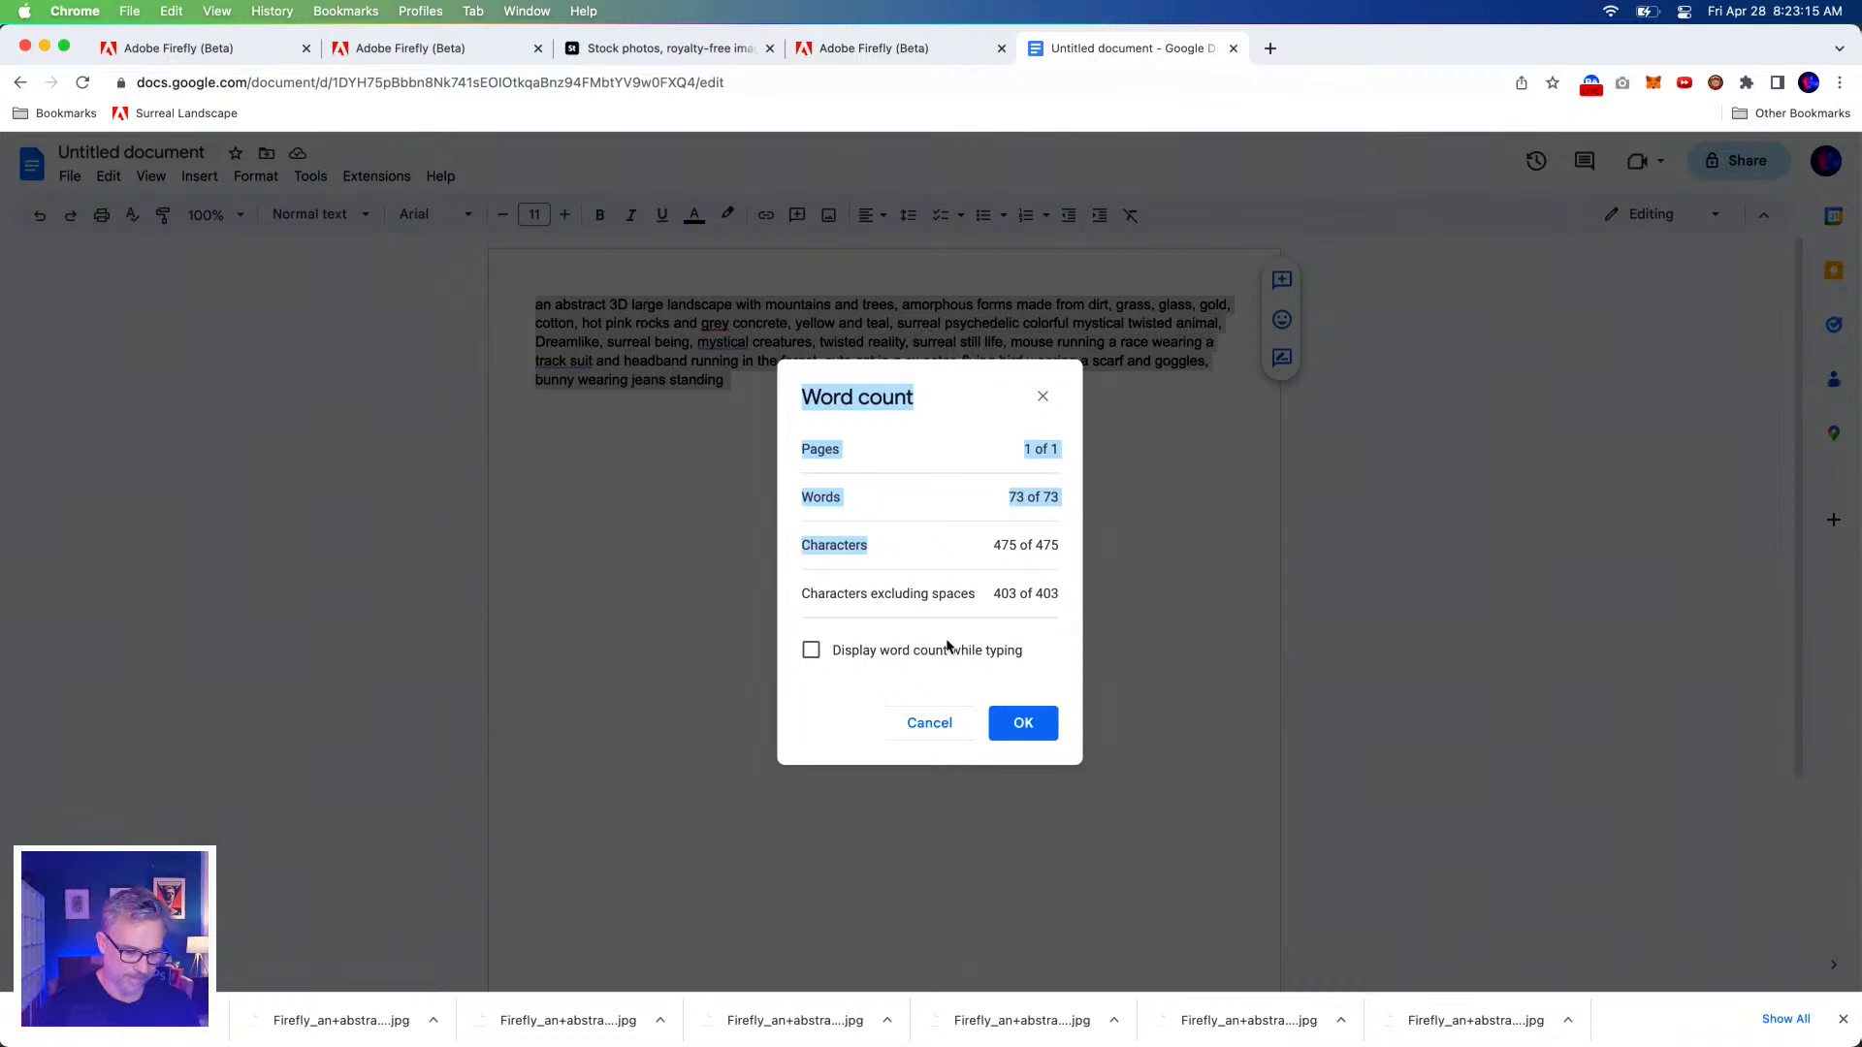
left_click(931, 729)
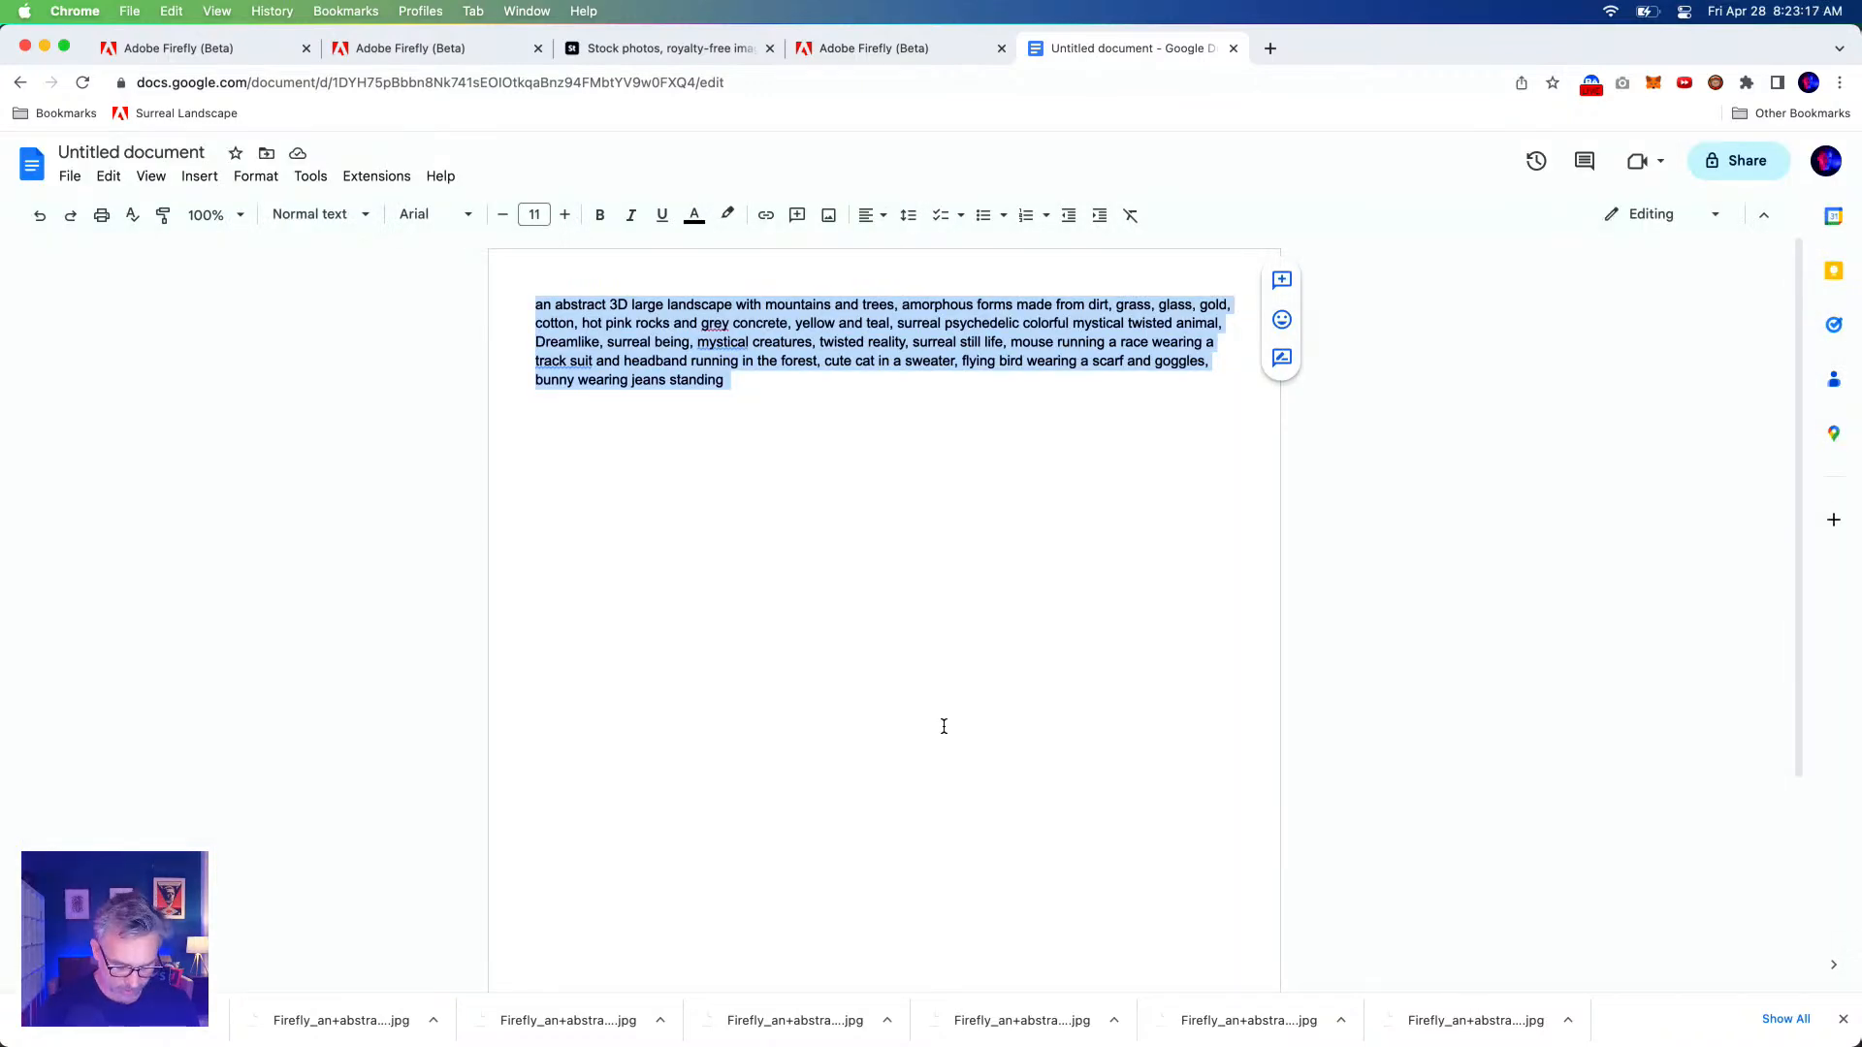
key("super+v")
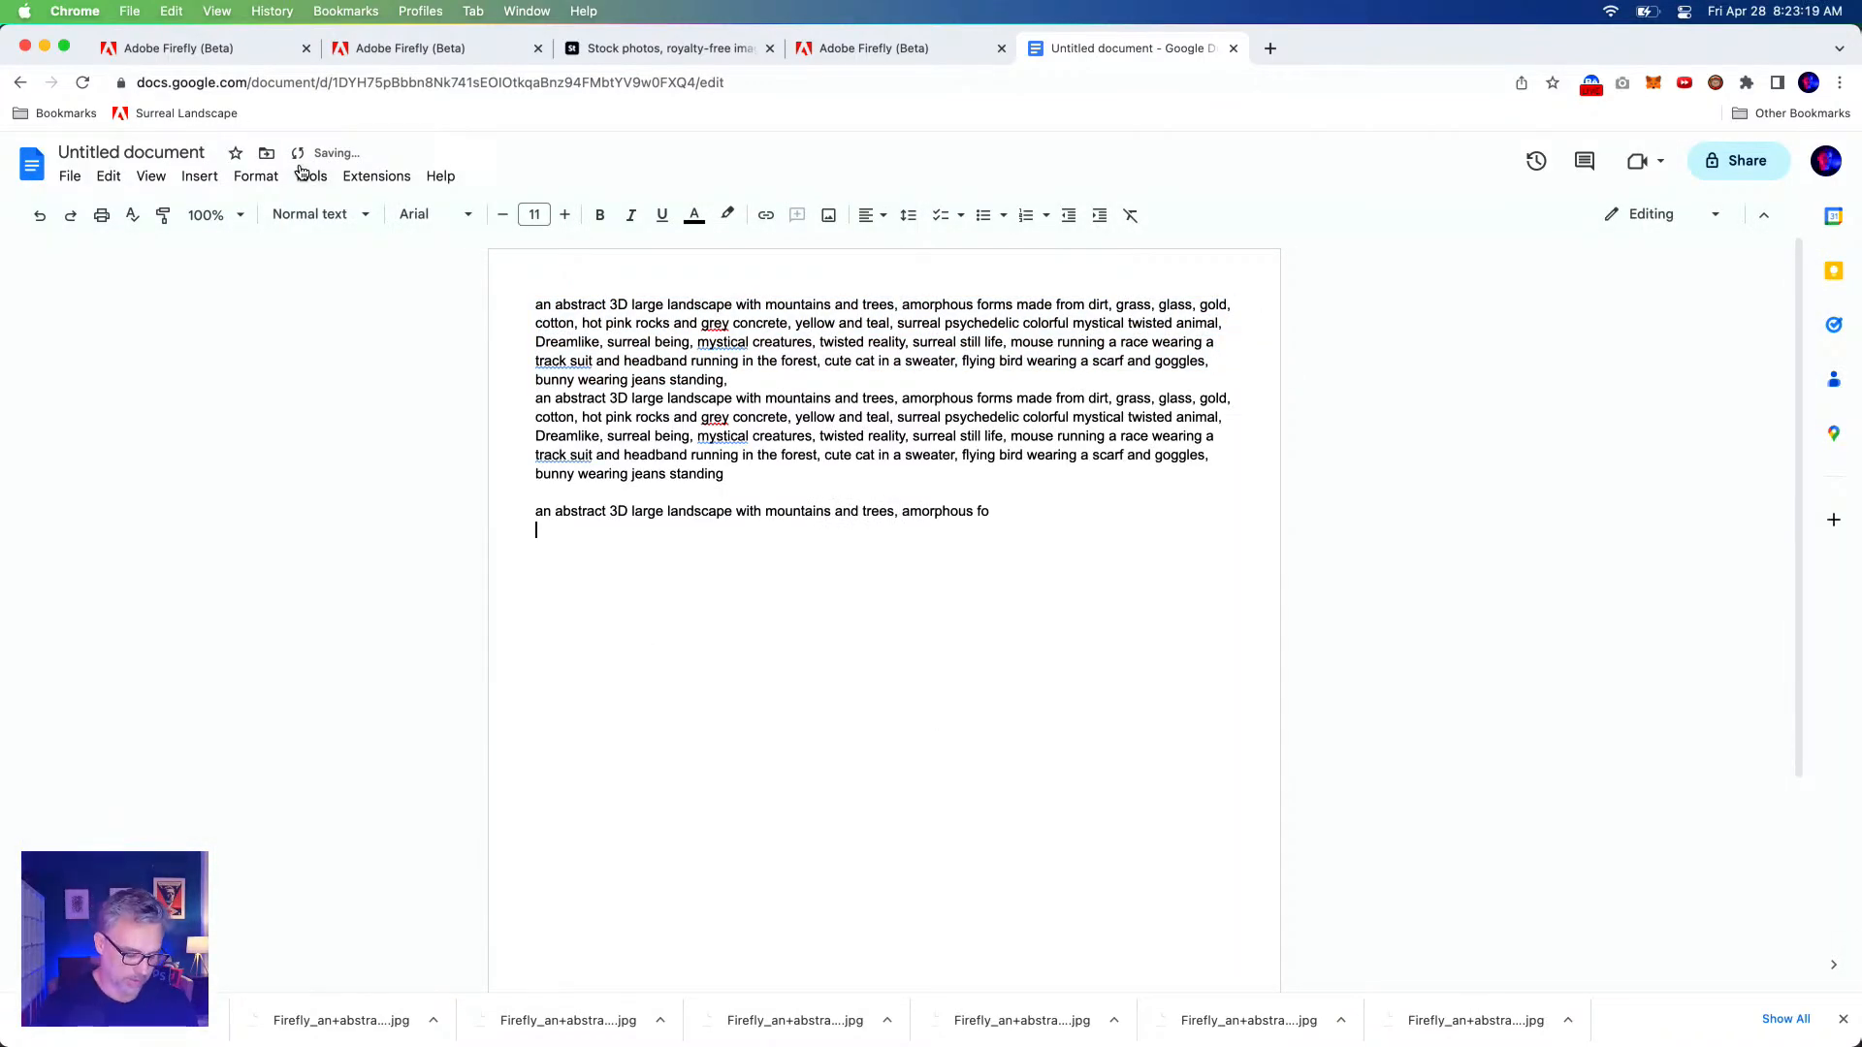
key("super+a")
left_click(303, 175)
left_click(310, 240)
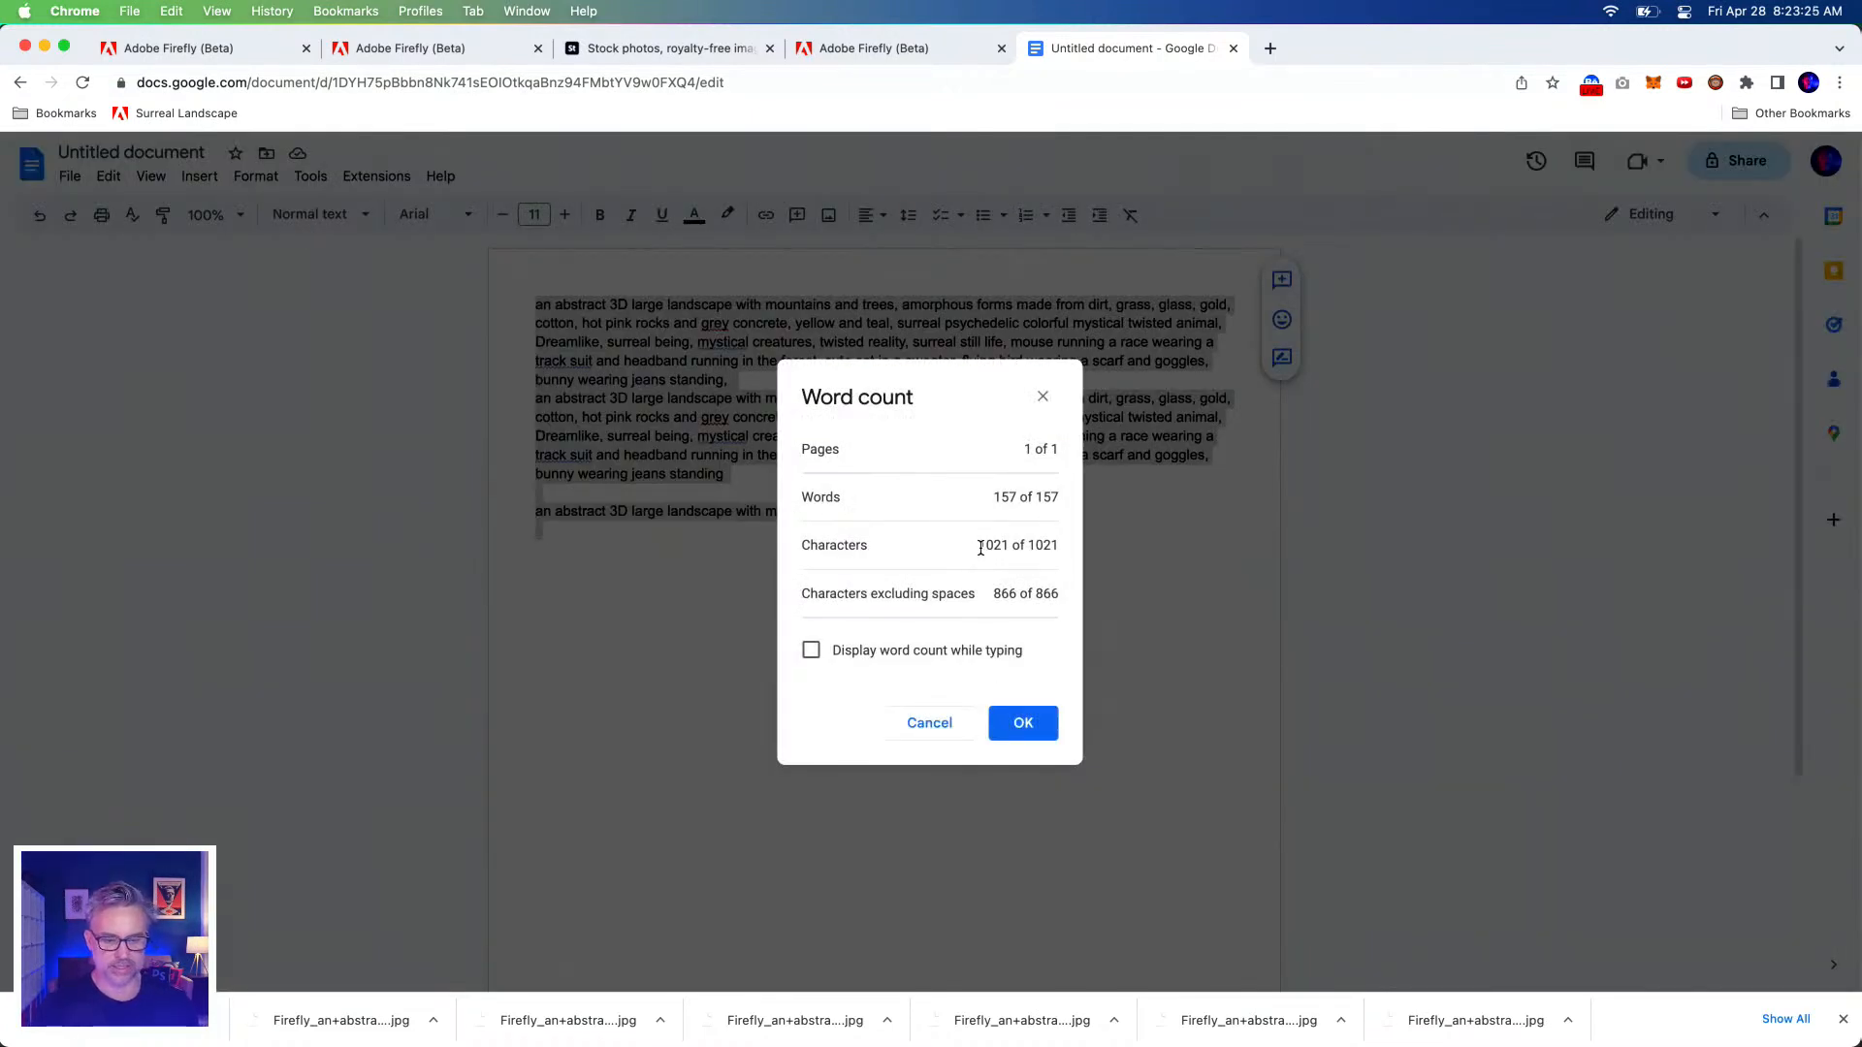
left_click_drag(980, 545, 1064, 545)
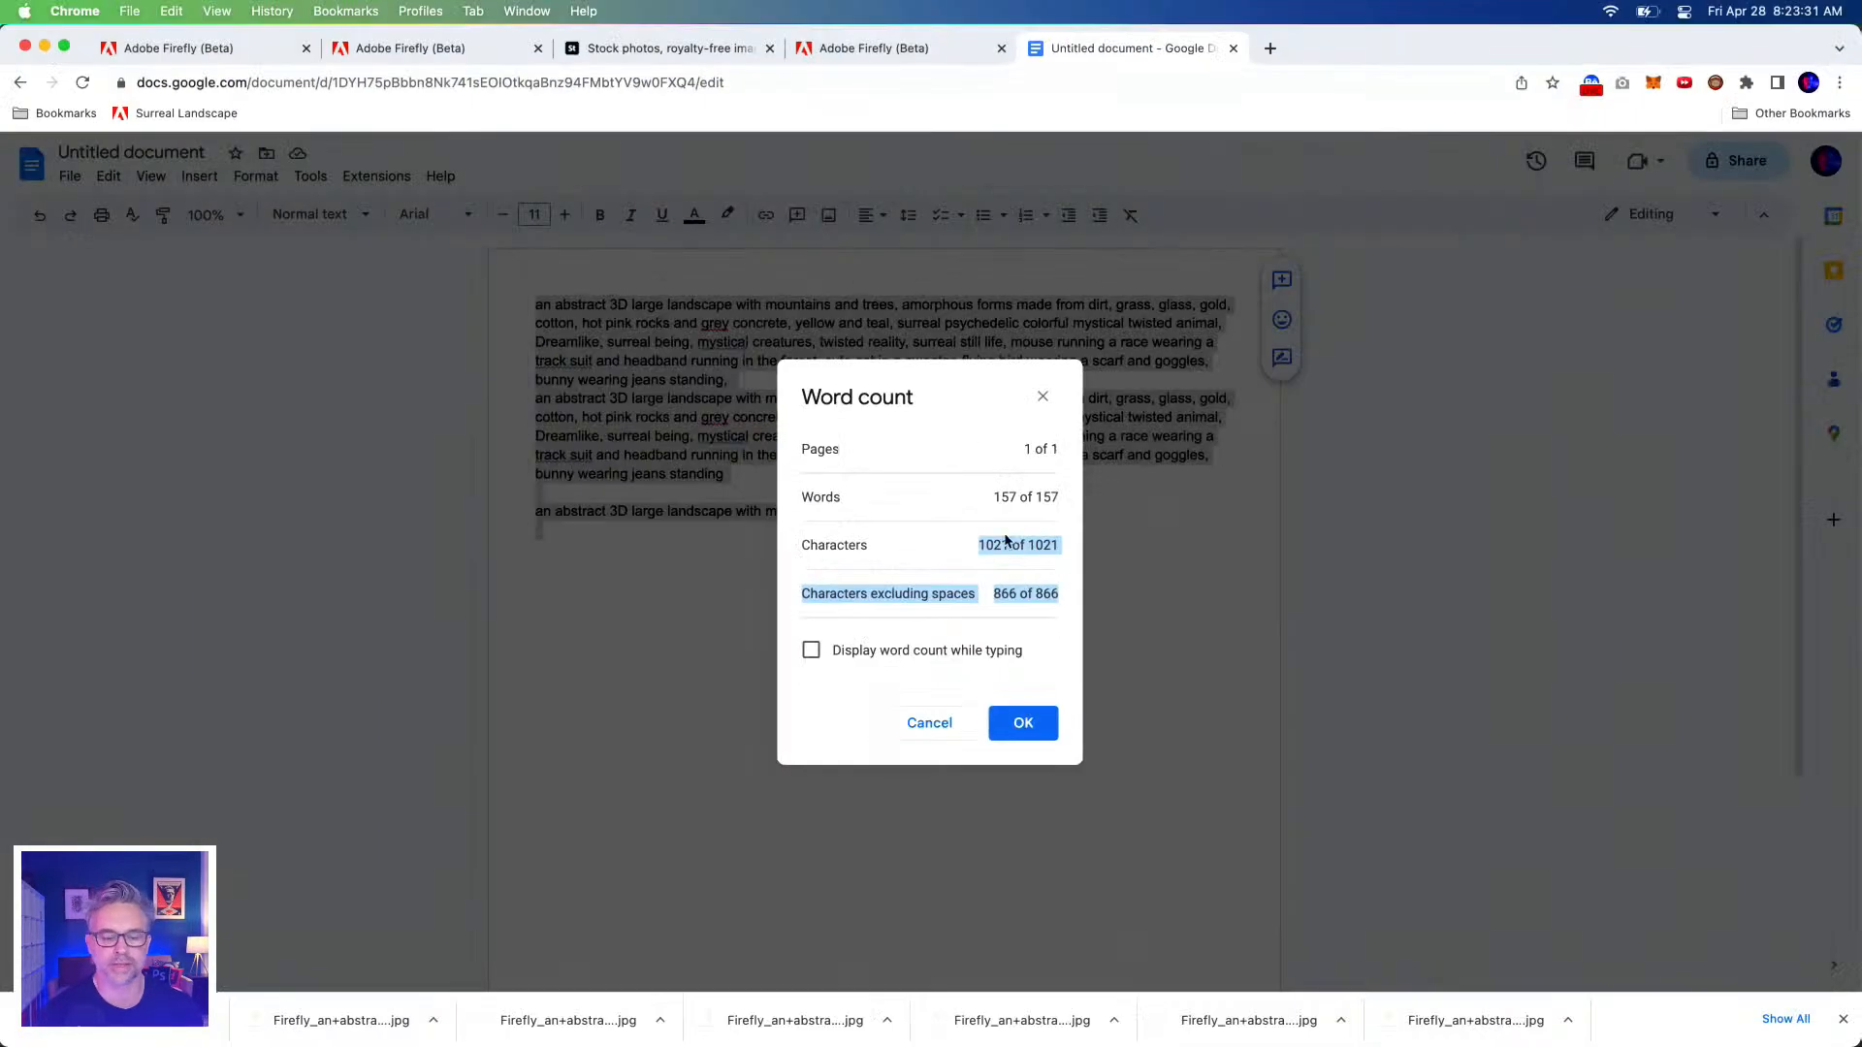
Recheck the Google Docs word count, which still shows 157 words.
left_click(1044, 396)
left_click(818, 50)
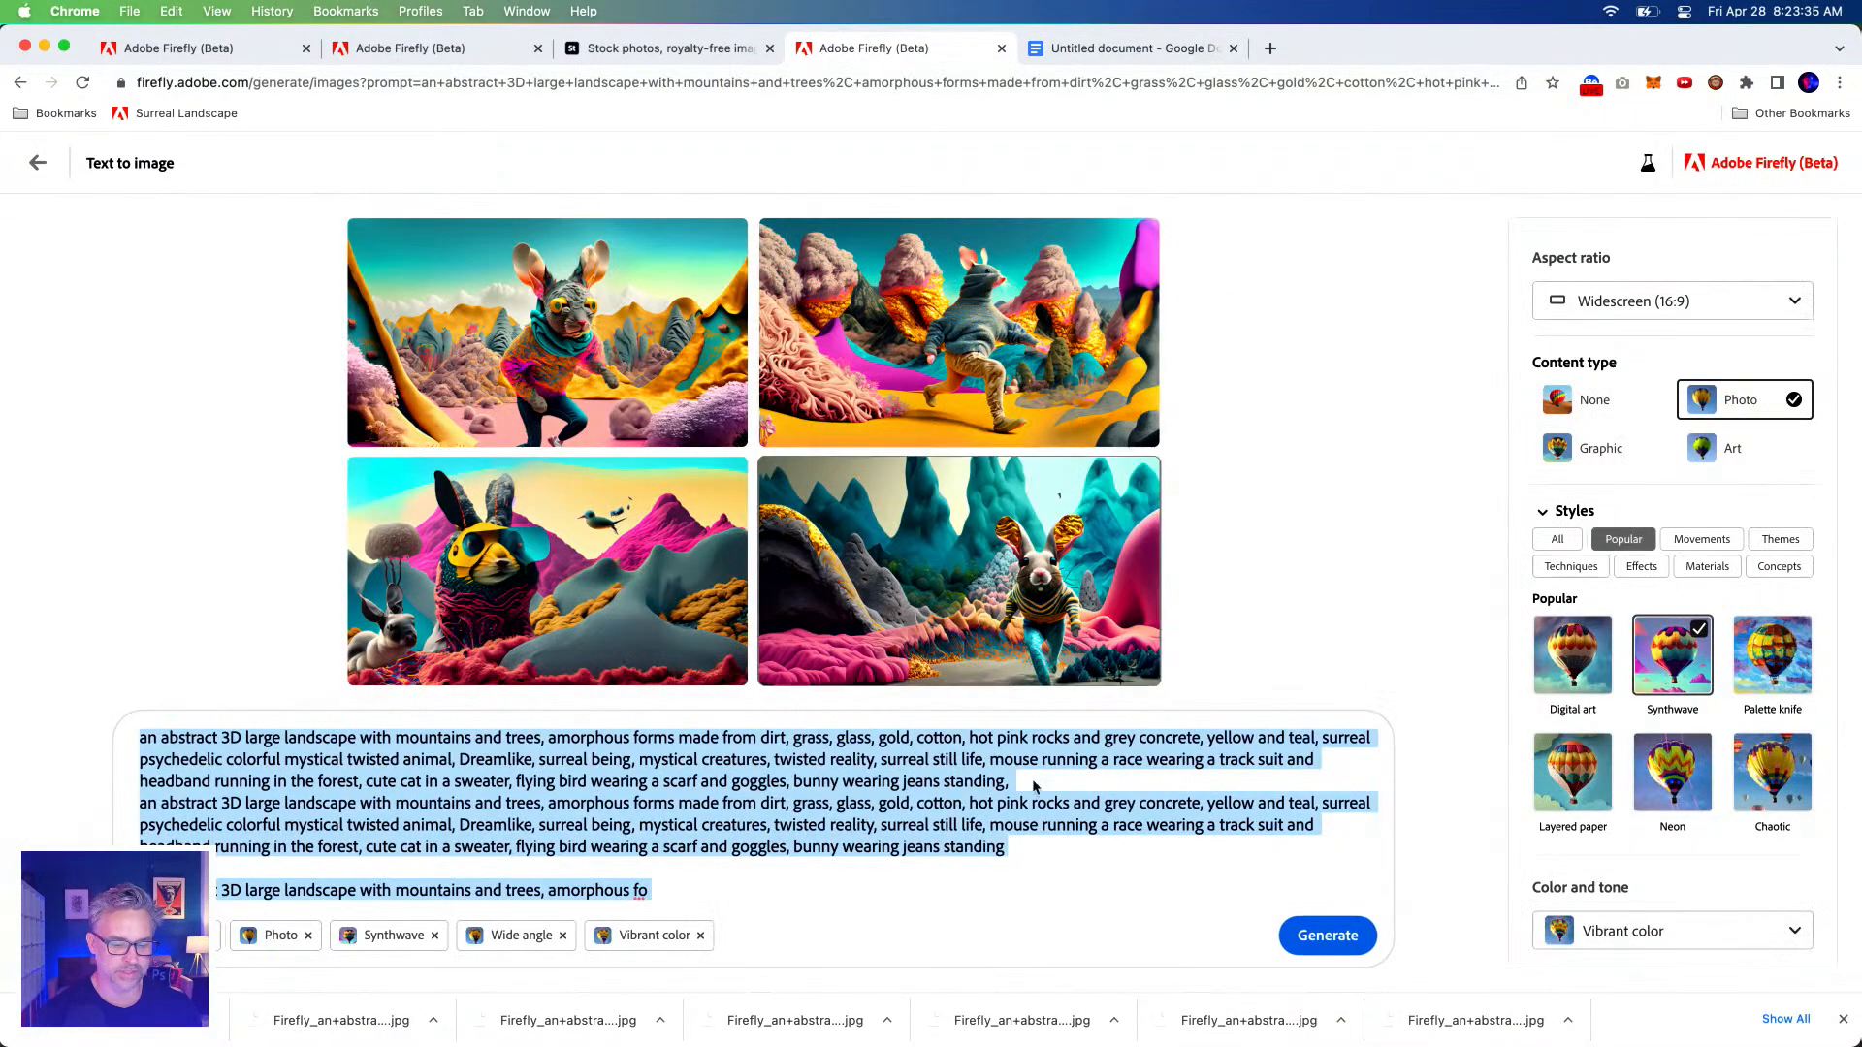
left_click(688, 889)
left_click_drag(688, 889, 936, 735)
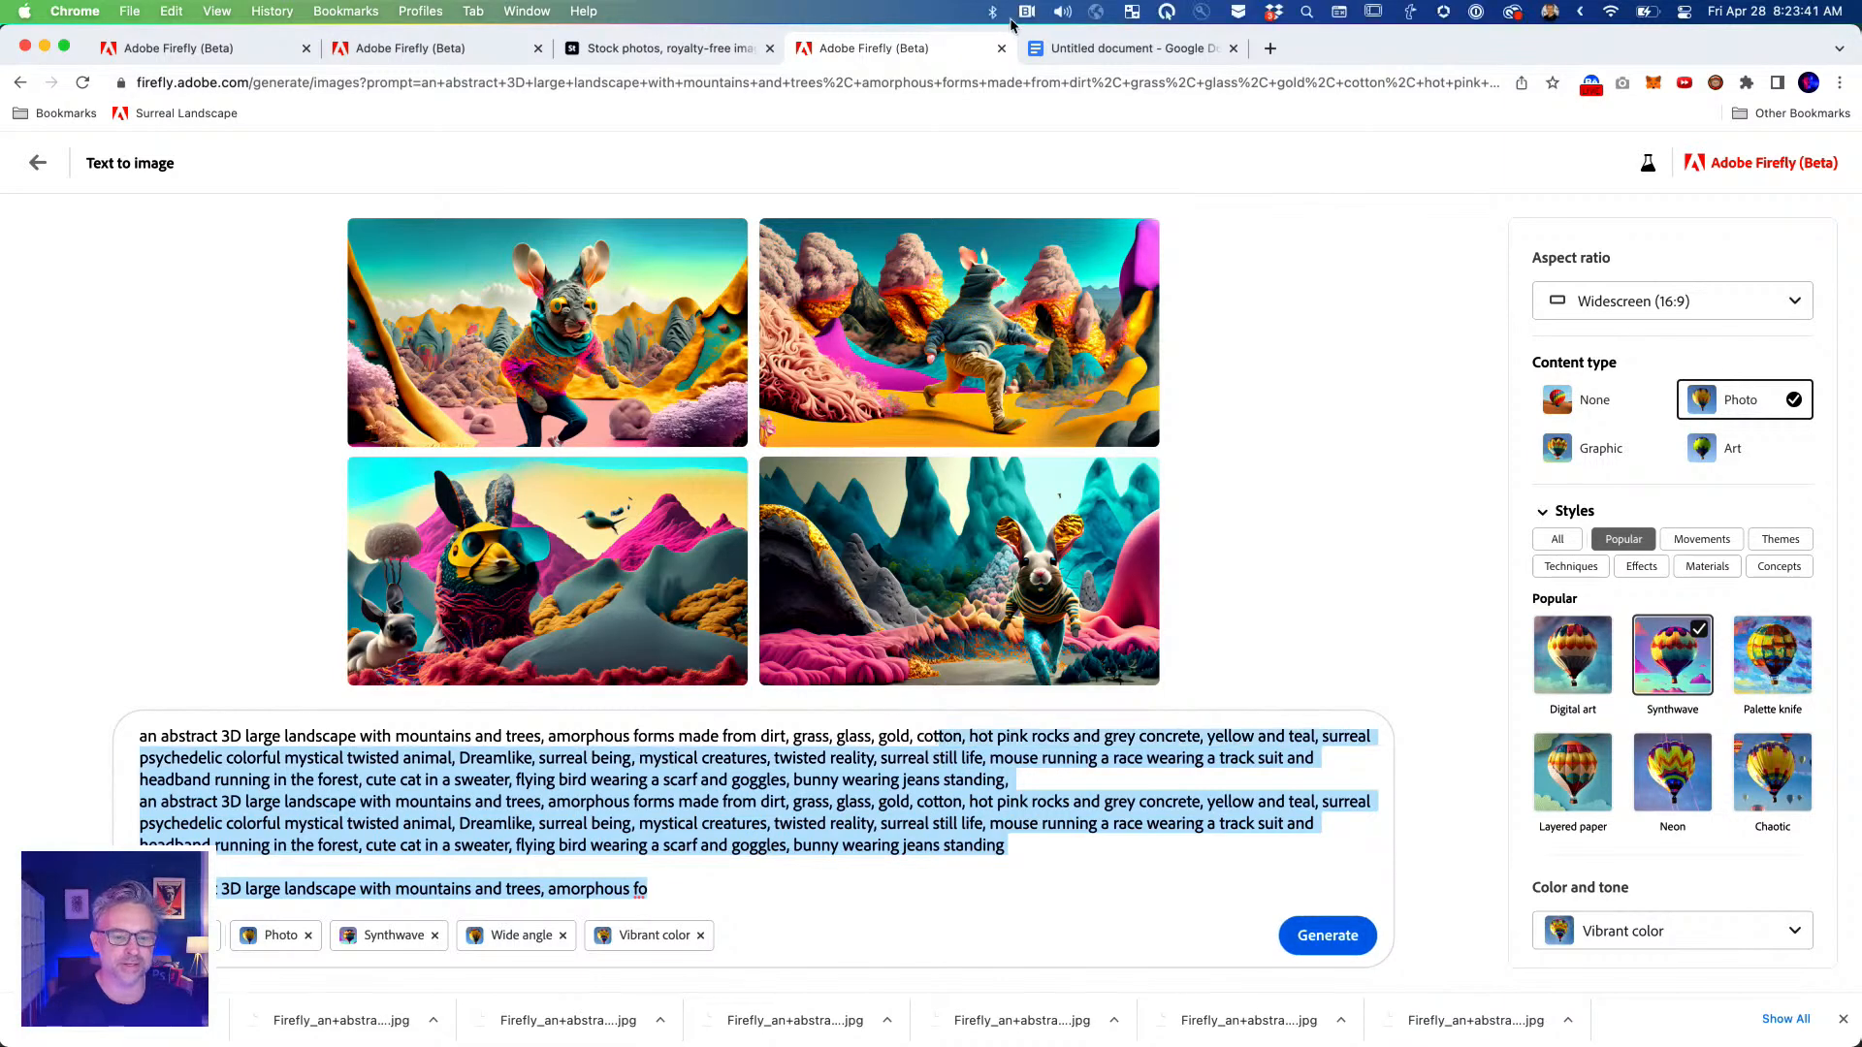
left_click(1080, 49)
left_click(301, 175)
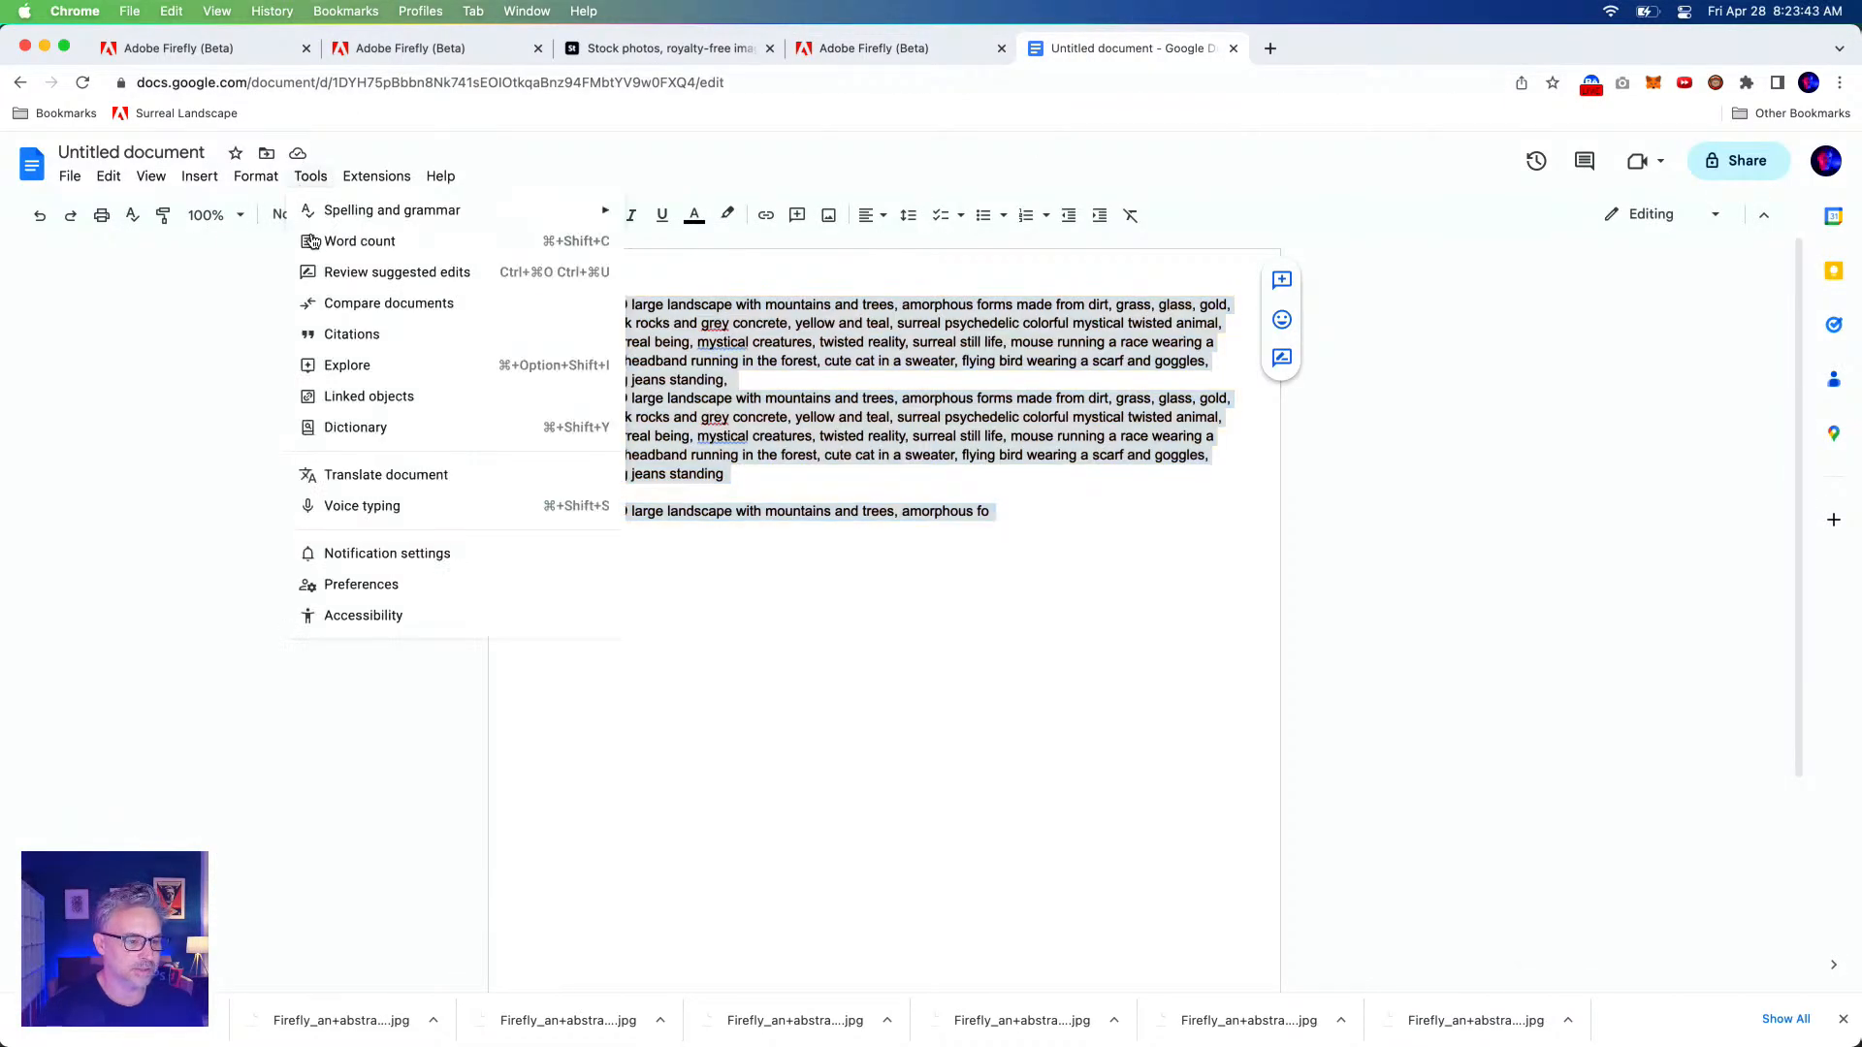
left_click(309, 239)
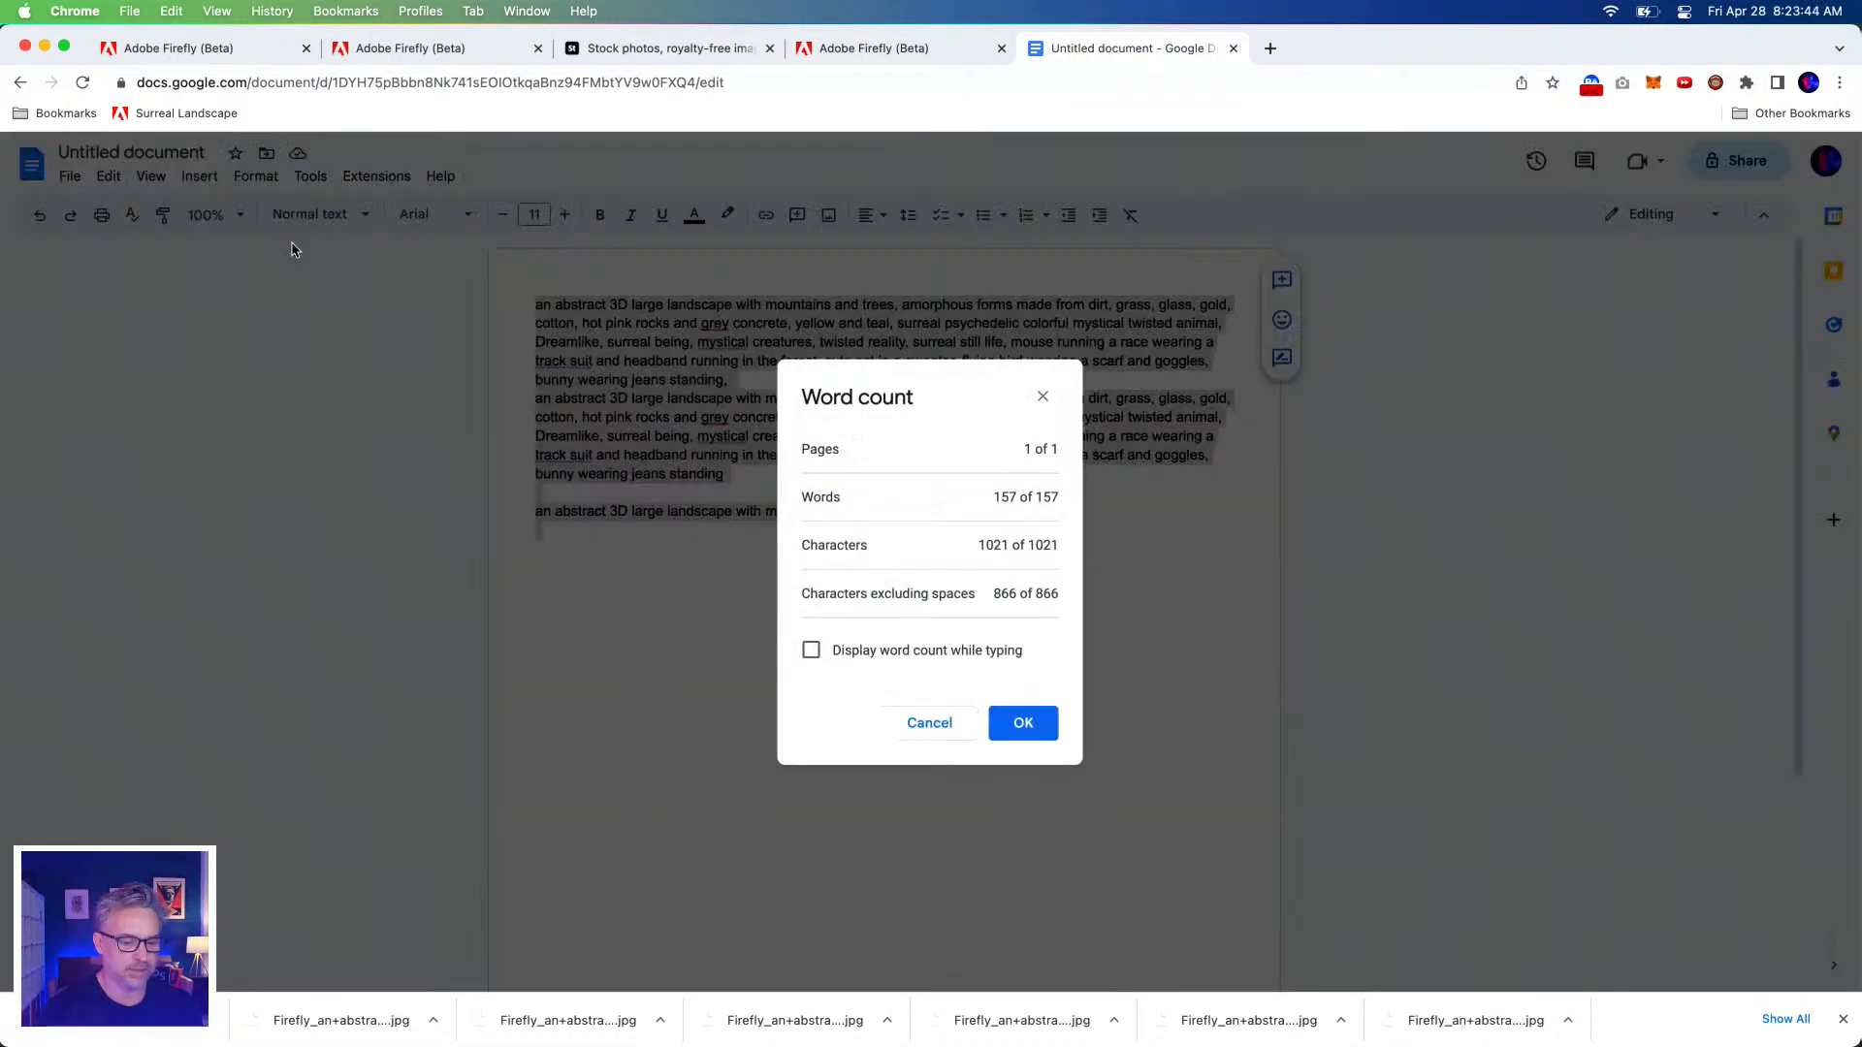
left_click(935, 723)
left_click(849, 48)
Delete everything from 'mouse running' to the end so the prompt ends at 'surreal still life,'.
left_click(981, 757)
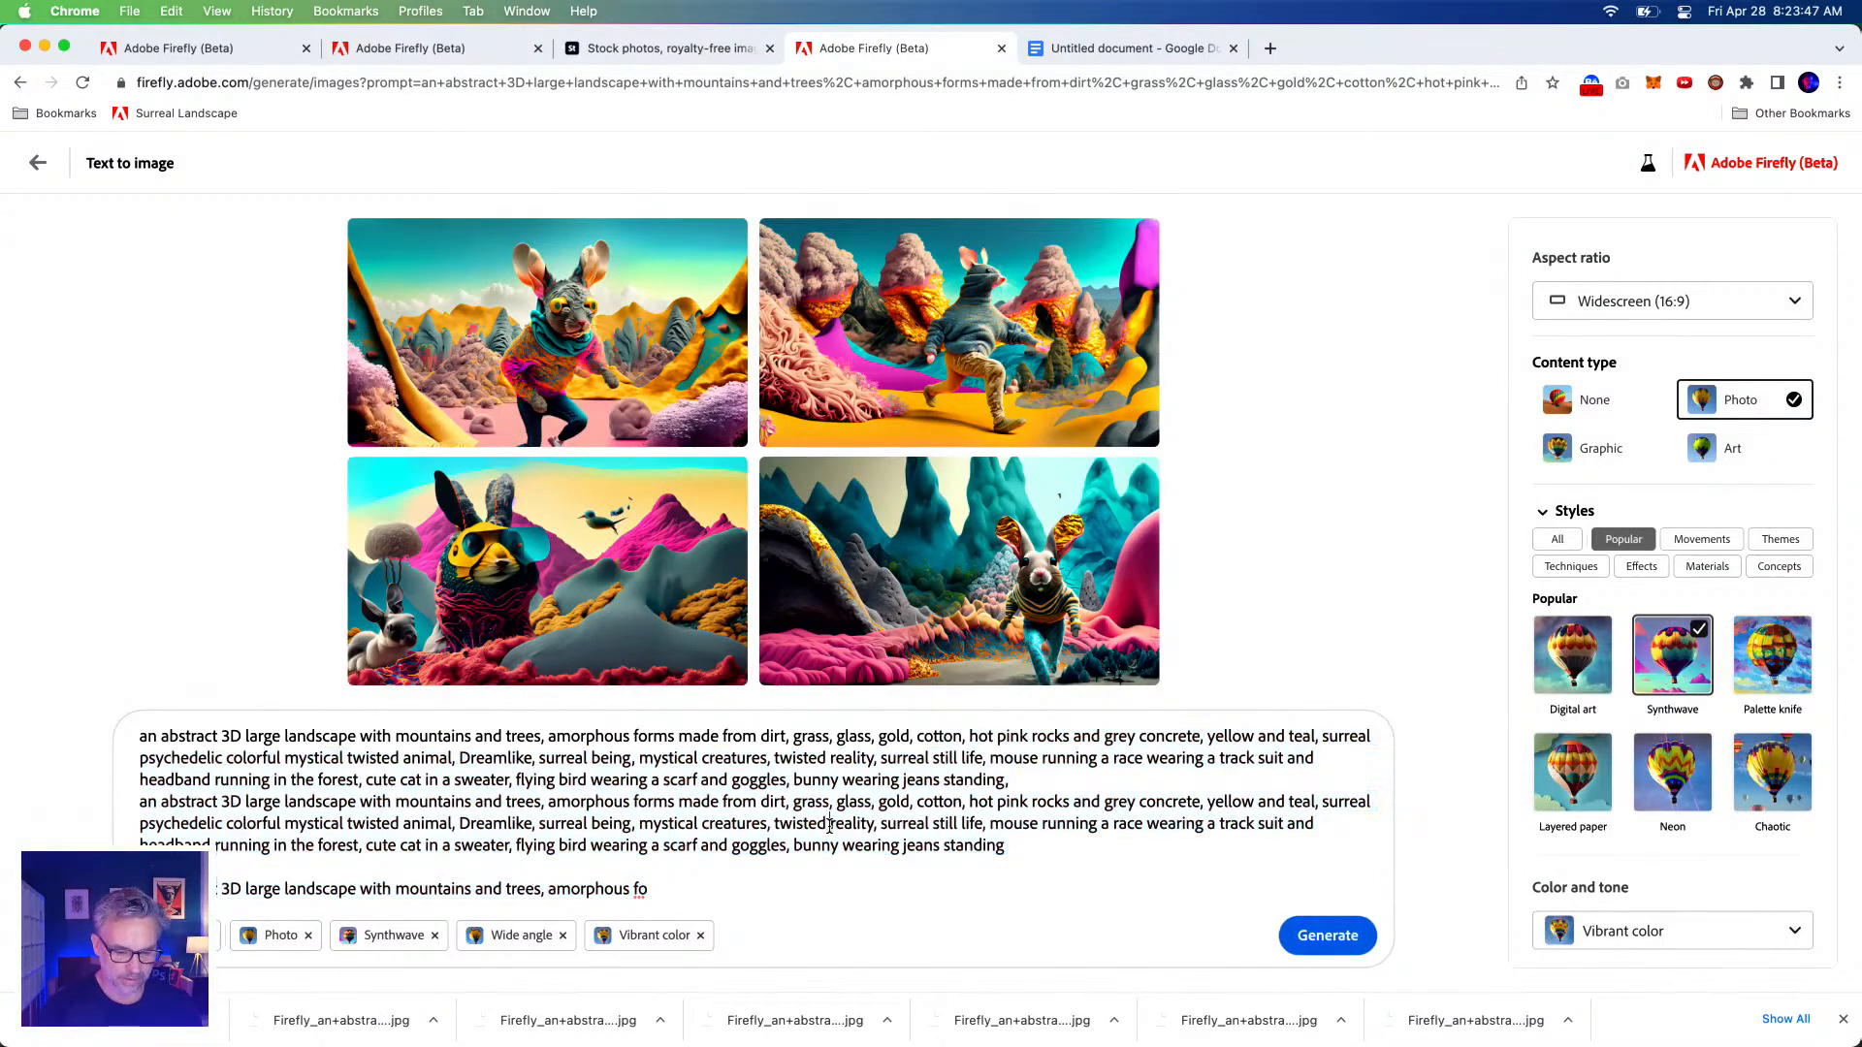
left_click(1032, 879, "shift")
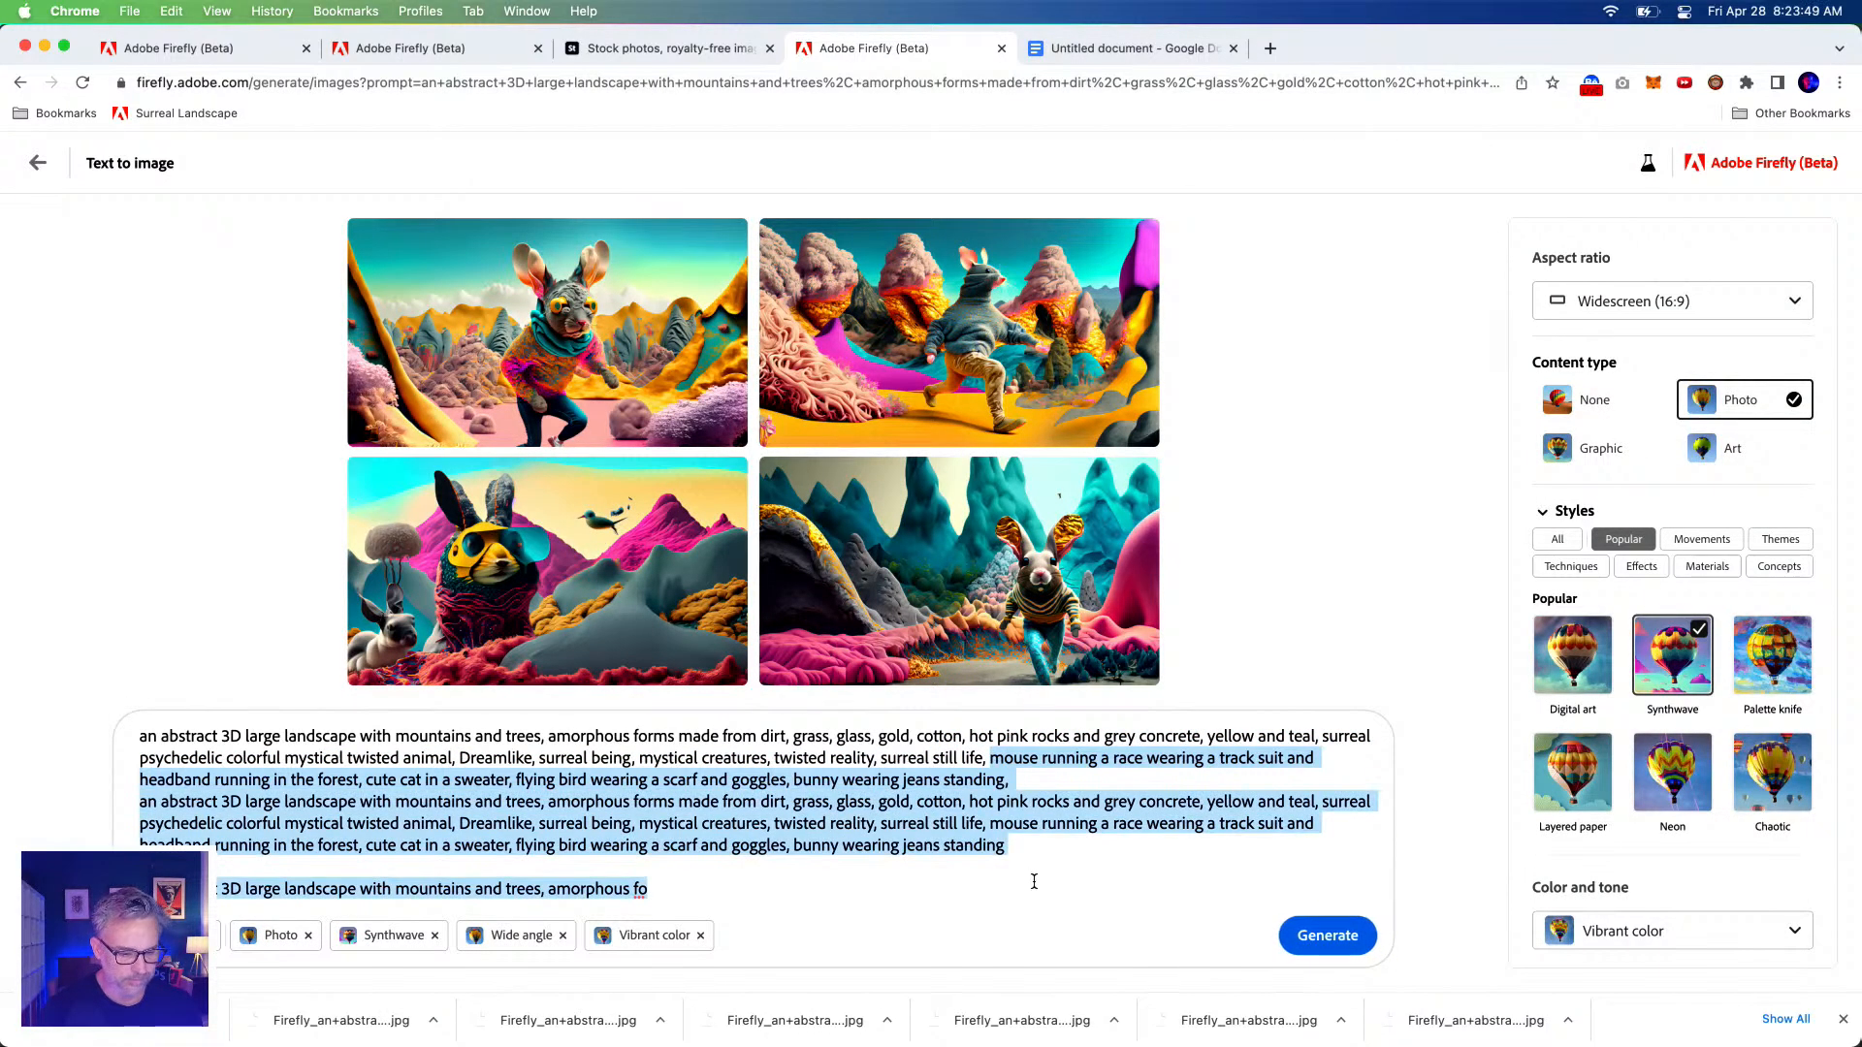
key("BackSpace")
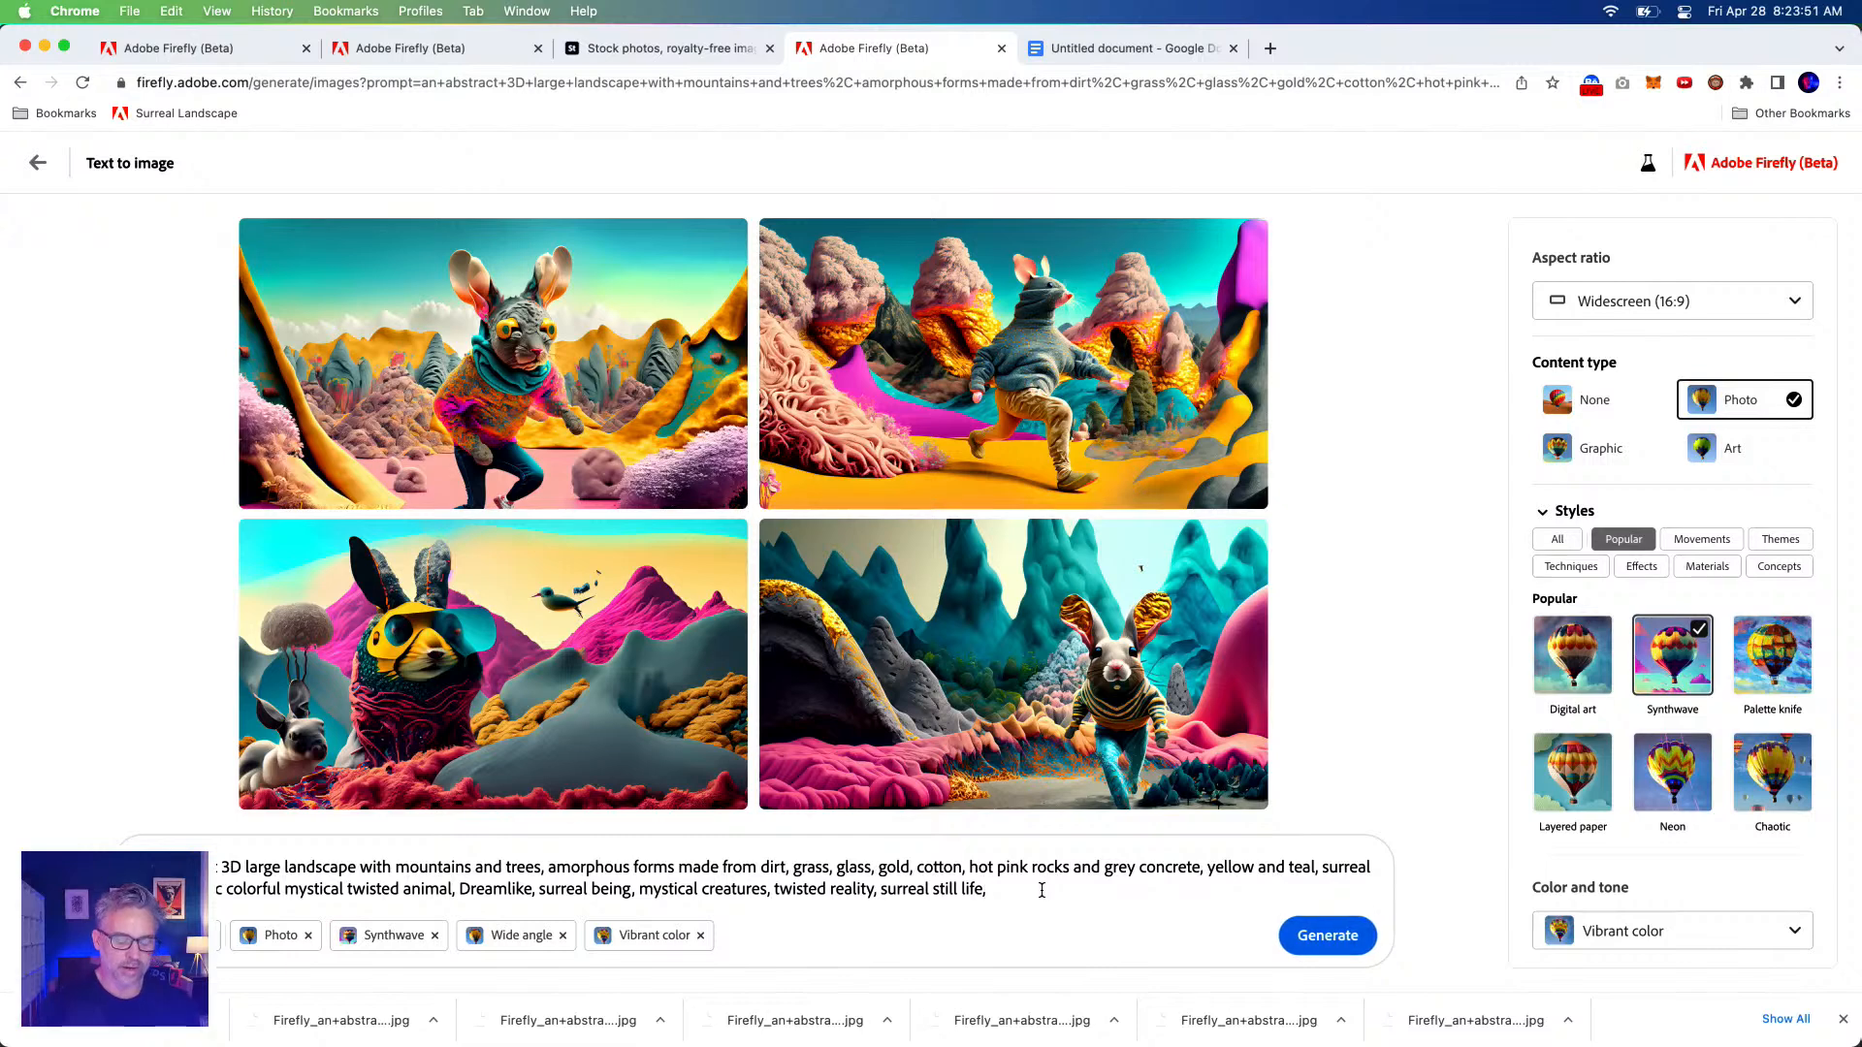
Replace the prompt with the race prompt plus surreal psychedelic twisted-animal phrases, removing the mouse description.
left_click_drag(1026, 890, 41, 839)
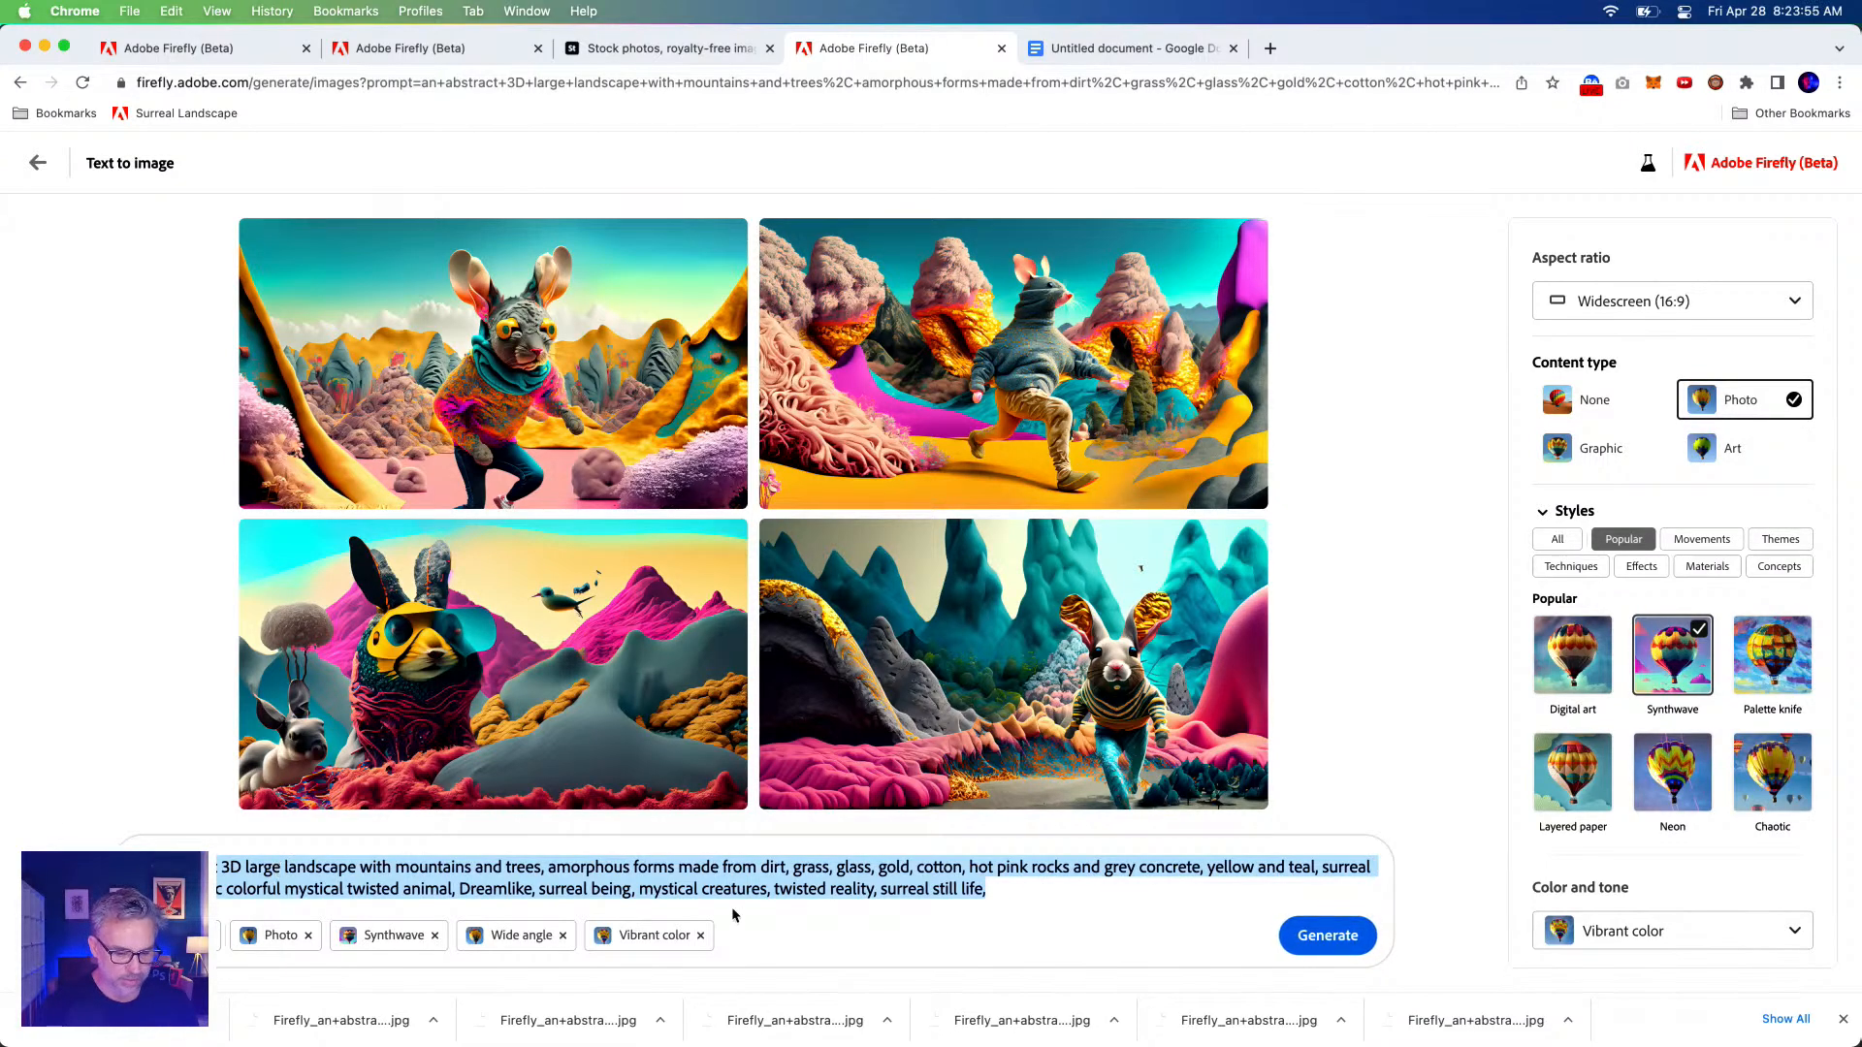
key("BackSpace")
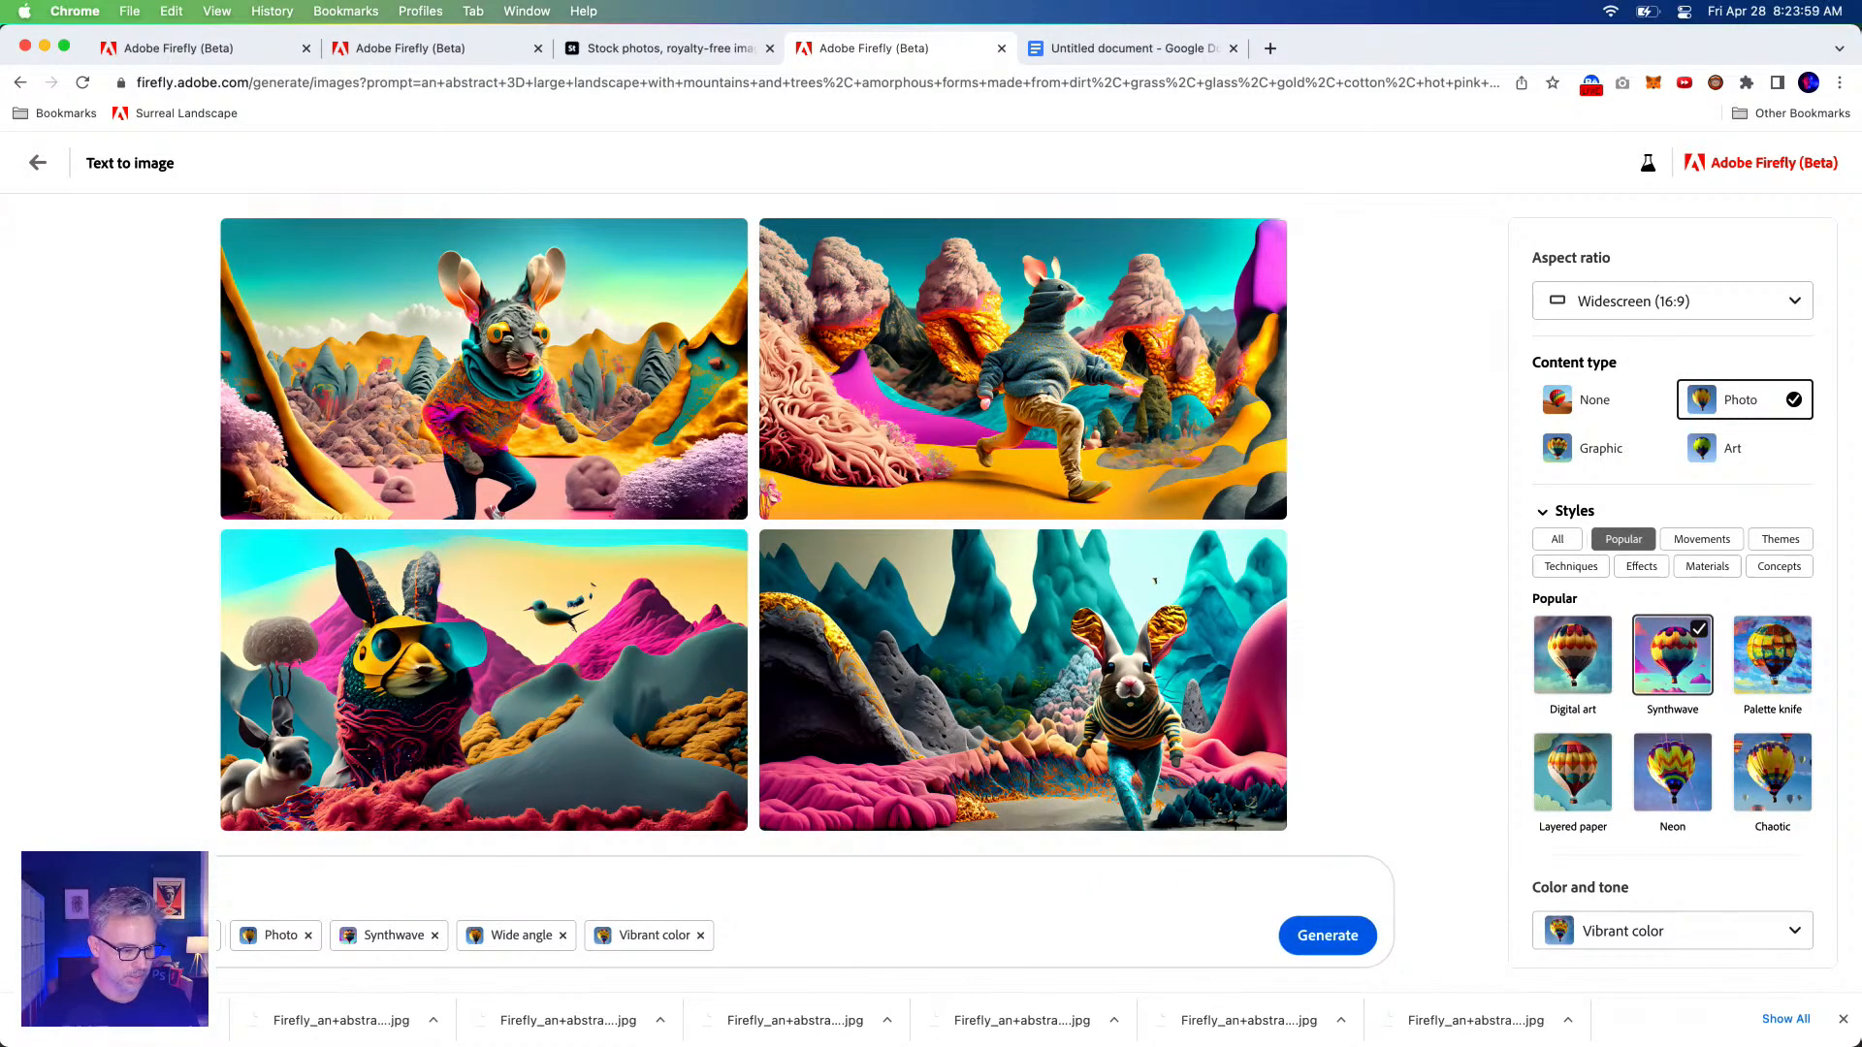
key("super+v")
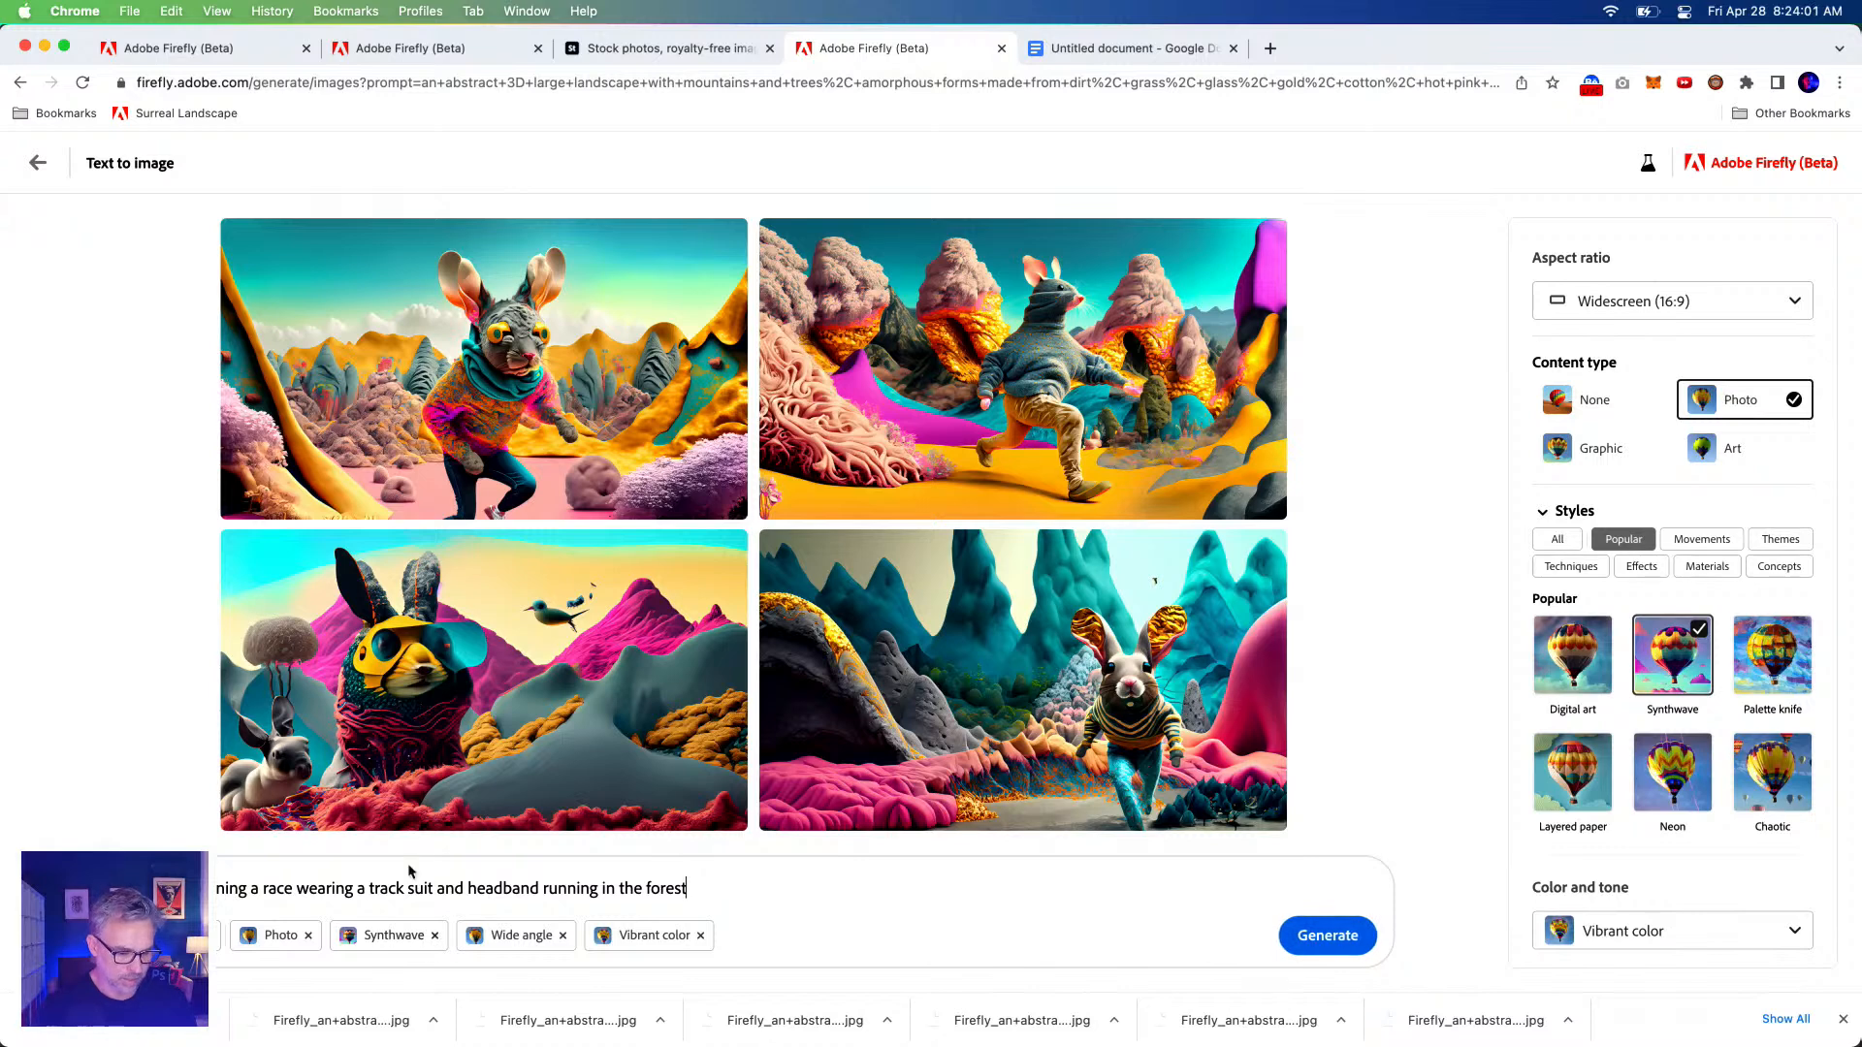
type(", su")
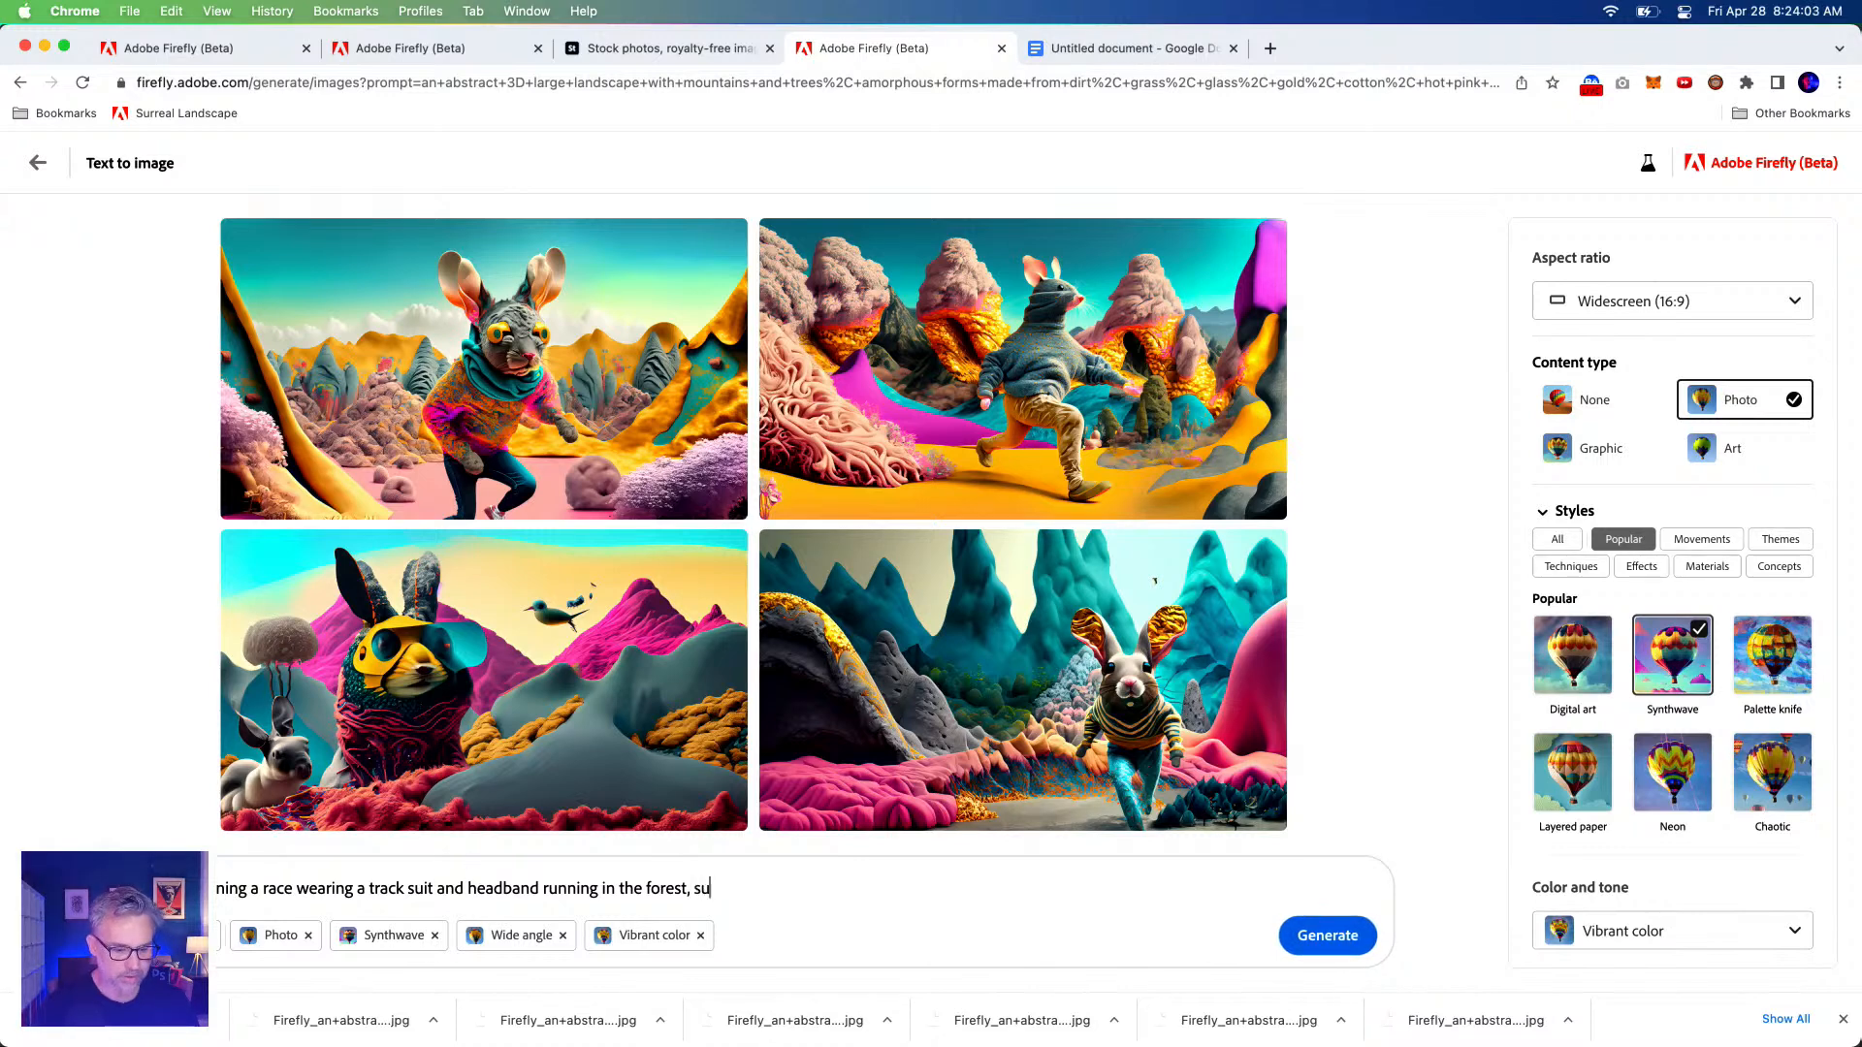
type("rreal psychedelic colorful mystical twisted animal, Dreamlike, surreal being, mystical creatures, surreality, surreal still life")
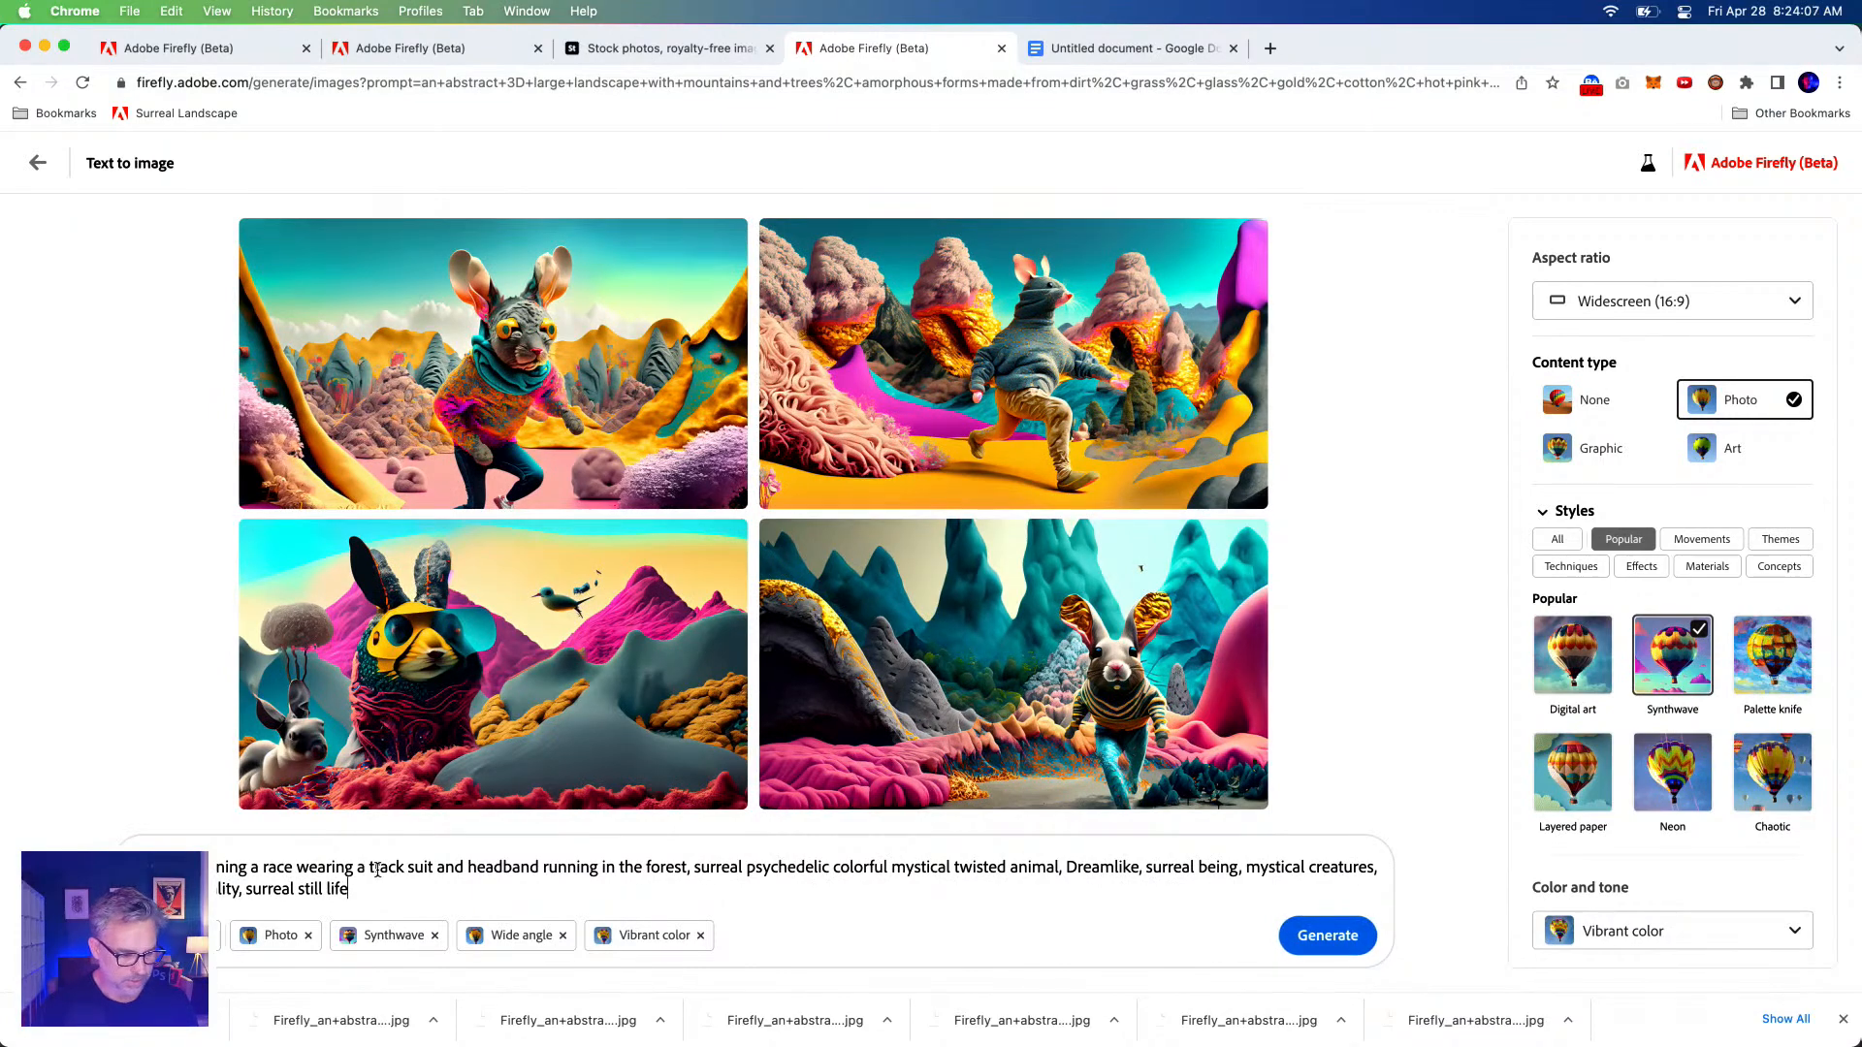
left_click_drag(215, 867, 292, 867)
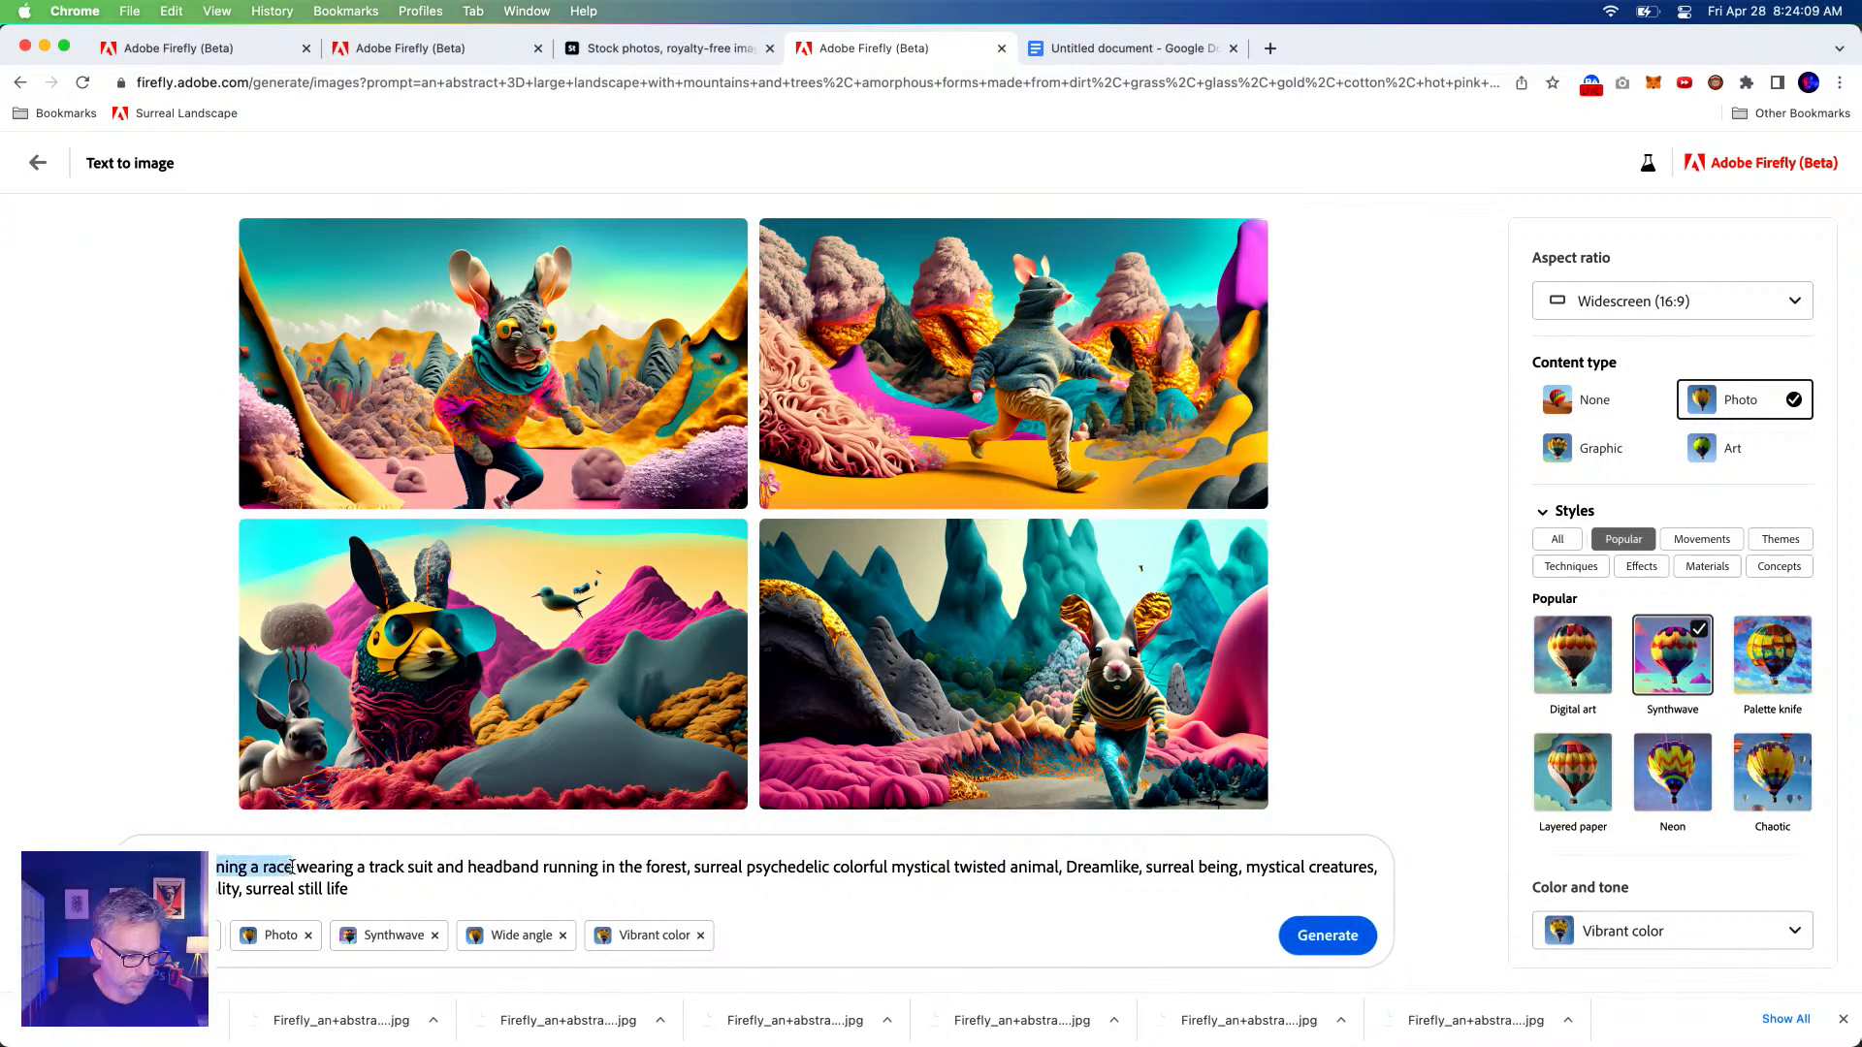
left_click(435, 867, "shift")
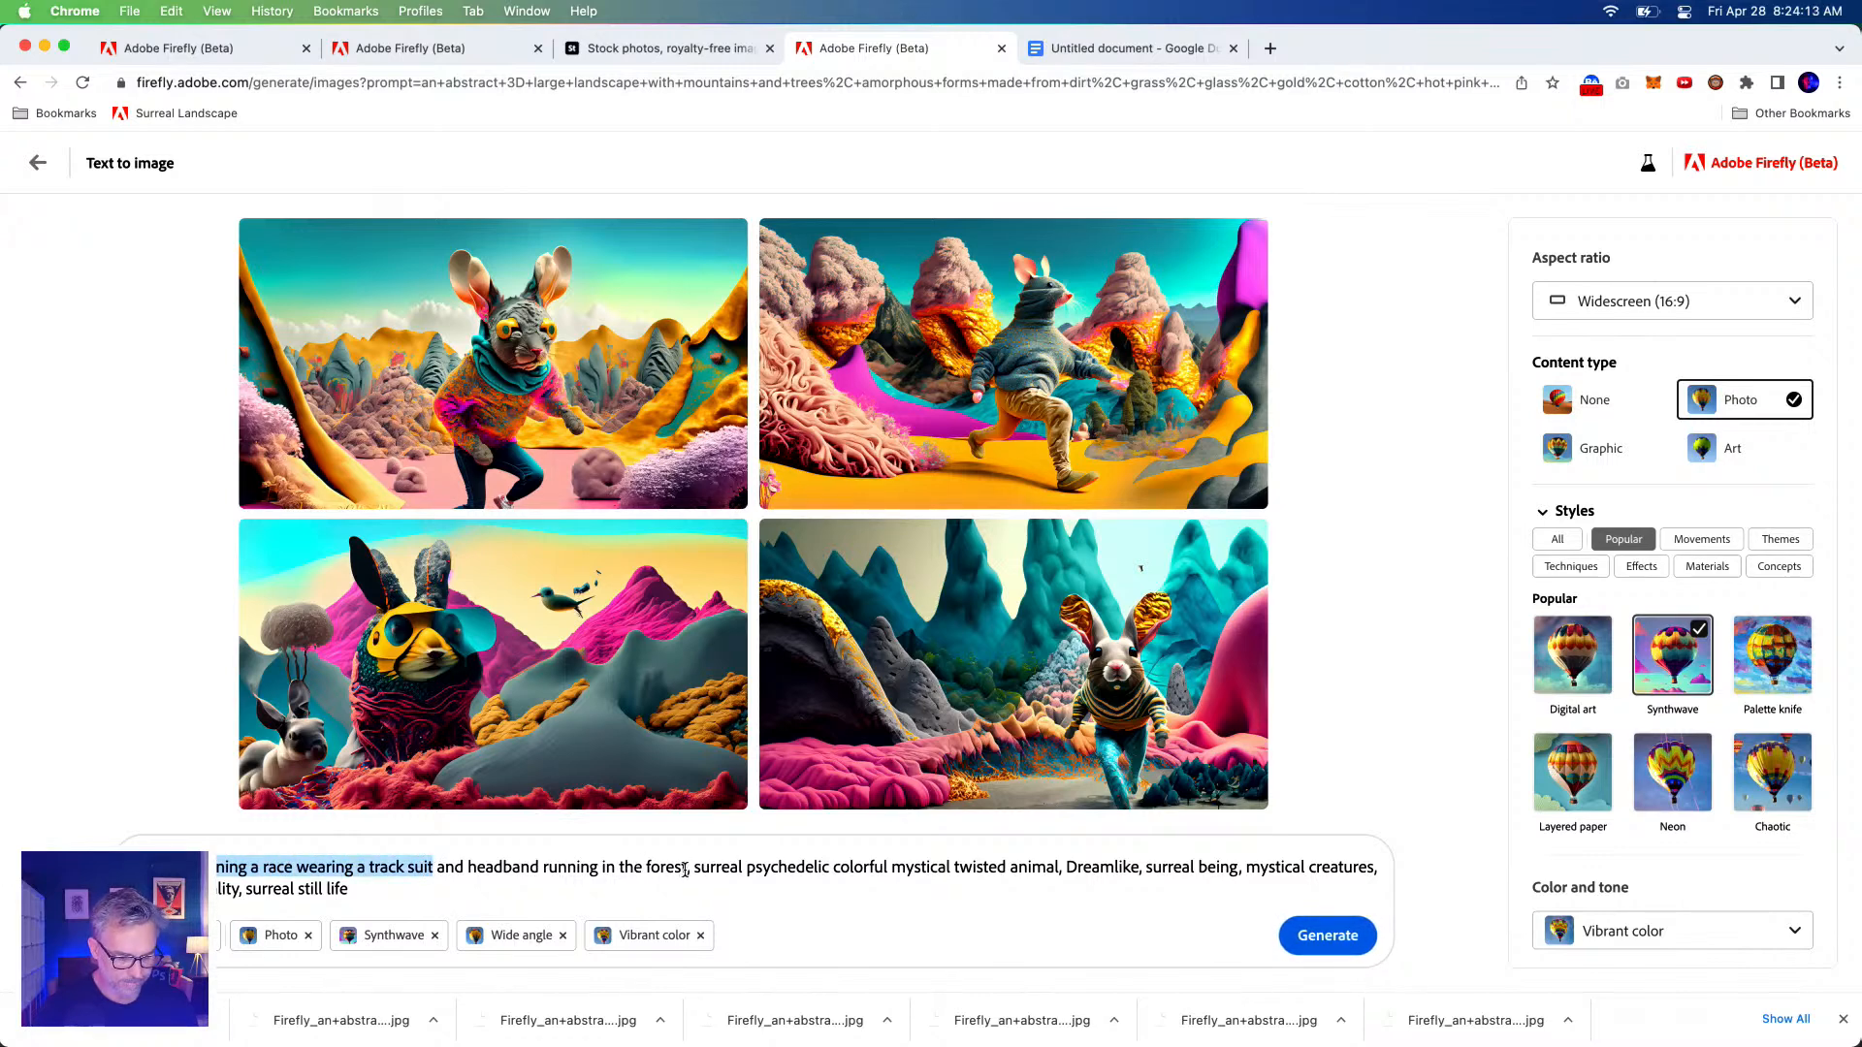
left_click(694, 867, "shift")
key("BackSpace")
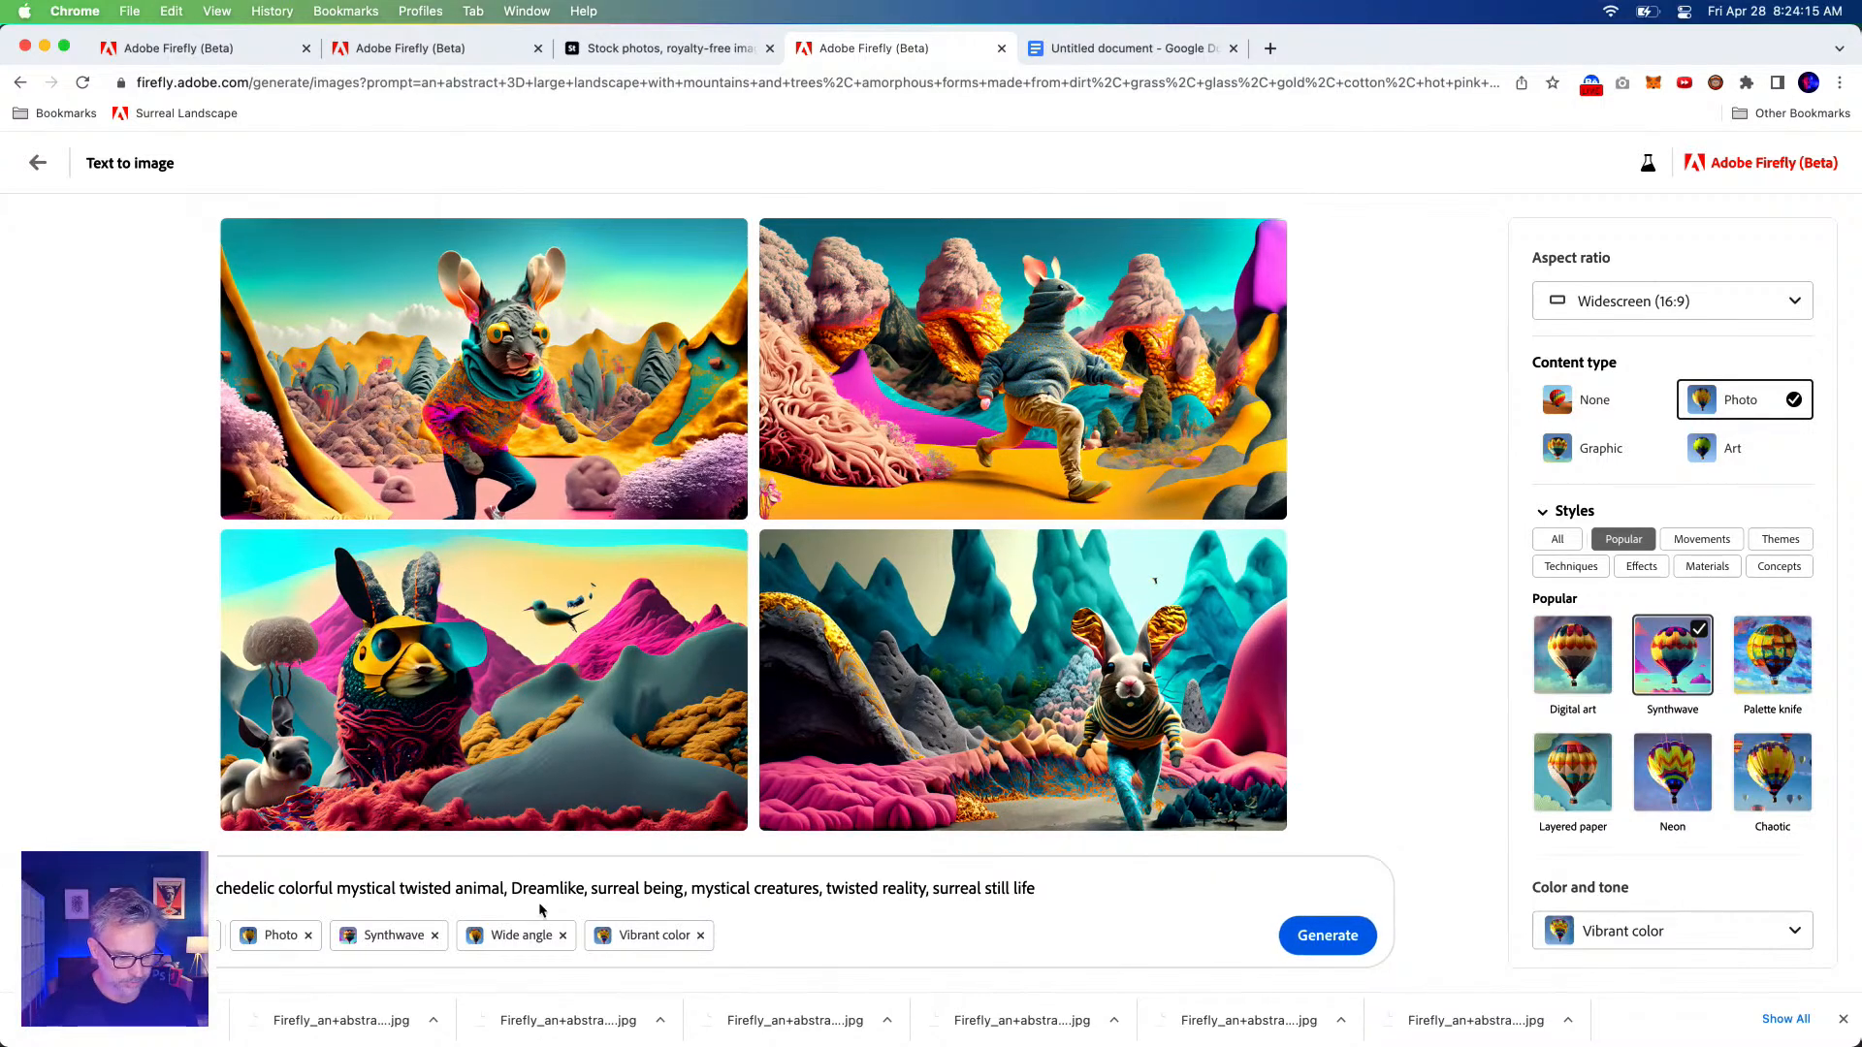
Swap 'animal' for the track-suit racing mouse description and start typing the white-background ending.
double_click(458, 892)
type("mouse running a race wearing a track suit")
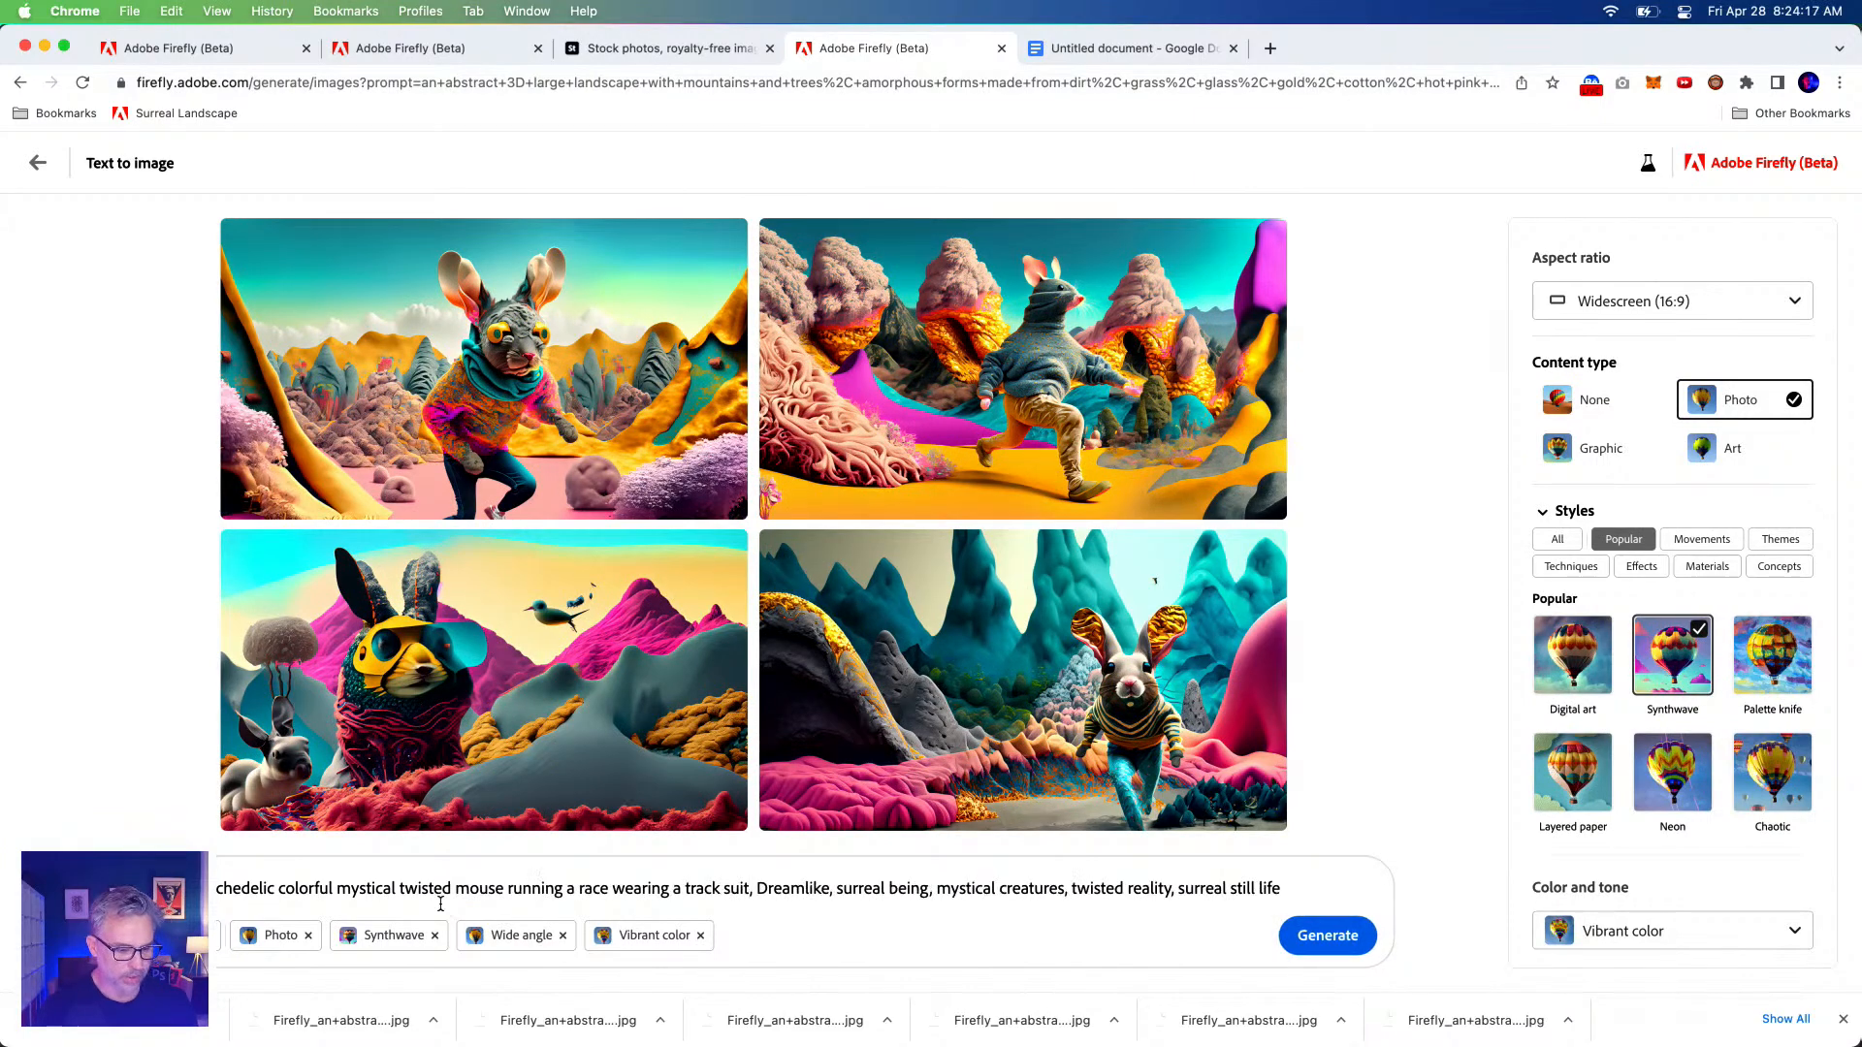
left_click_drag(414, 889, 729, 888)
left_click(730, 888)
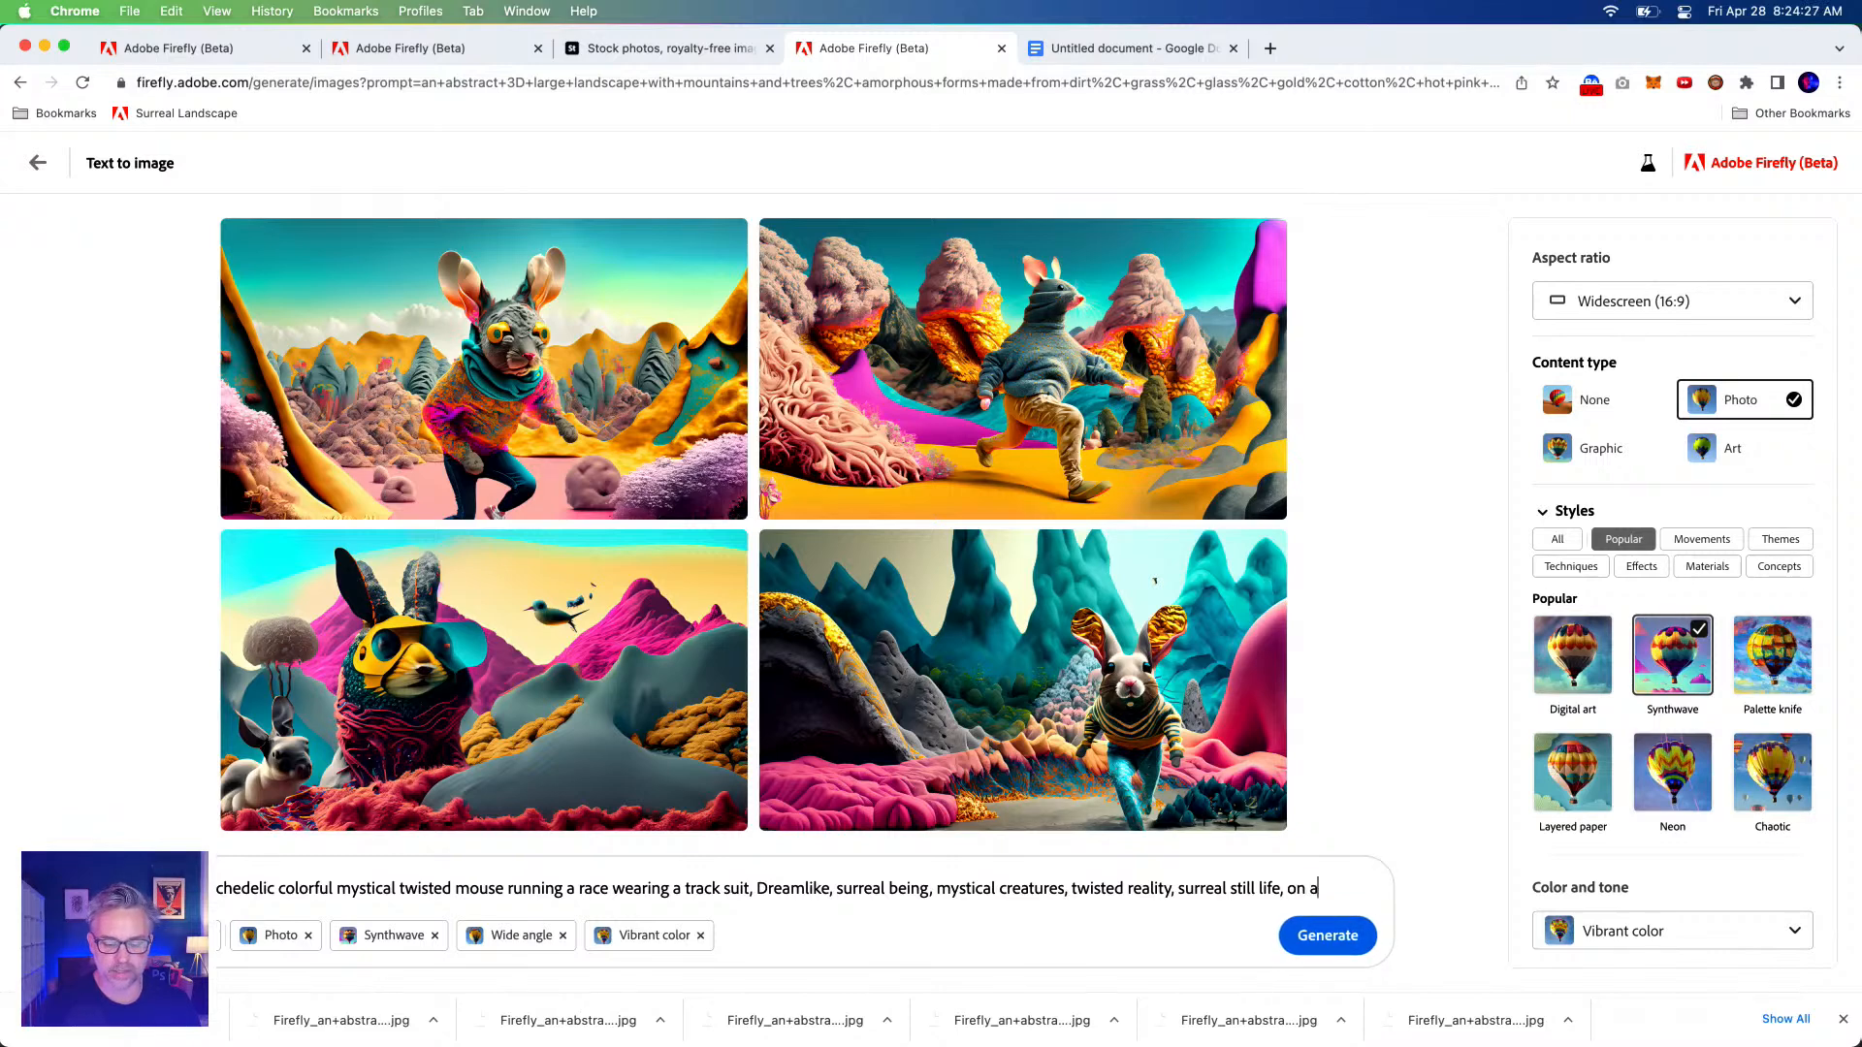
type("a")
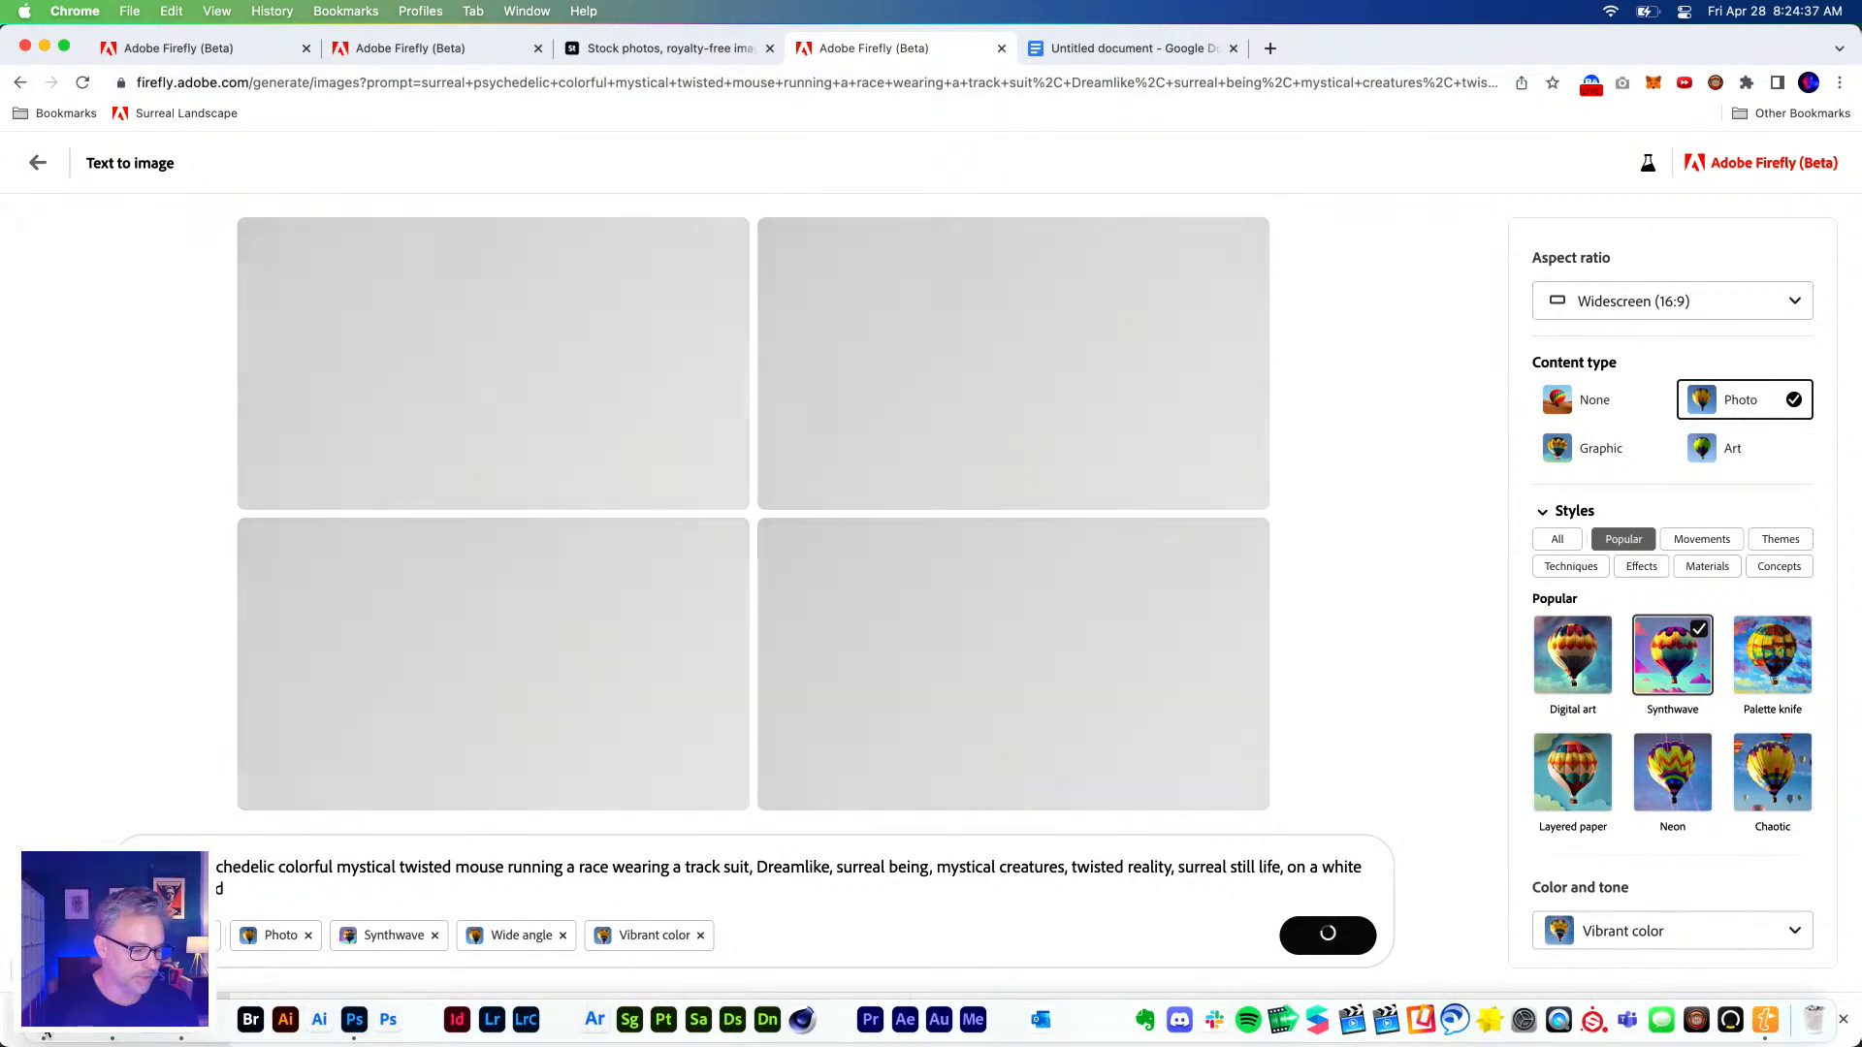
Open a Finder window, then reposition and enlarge it.
left_click(46, 1030)
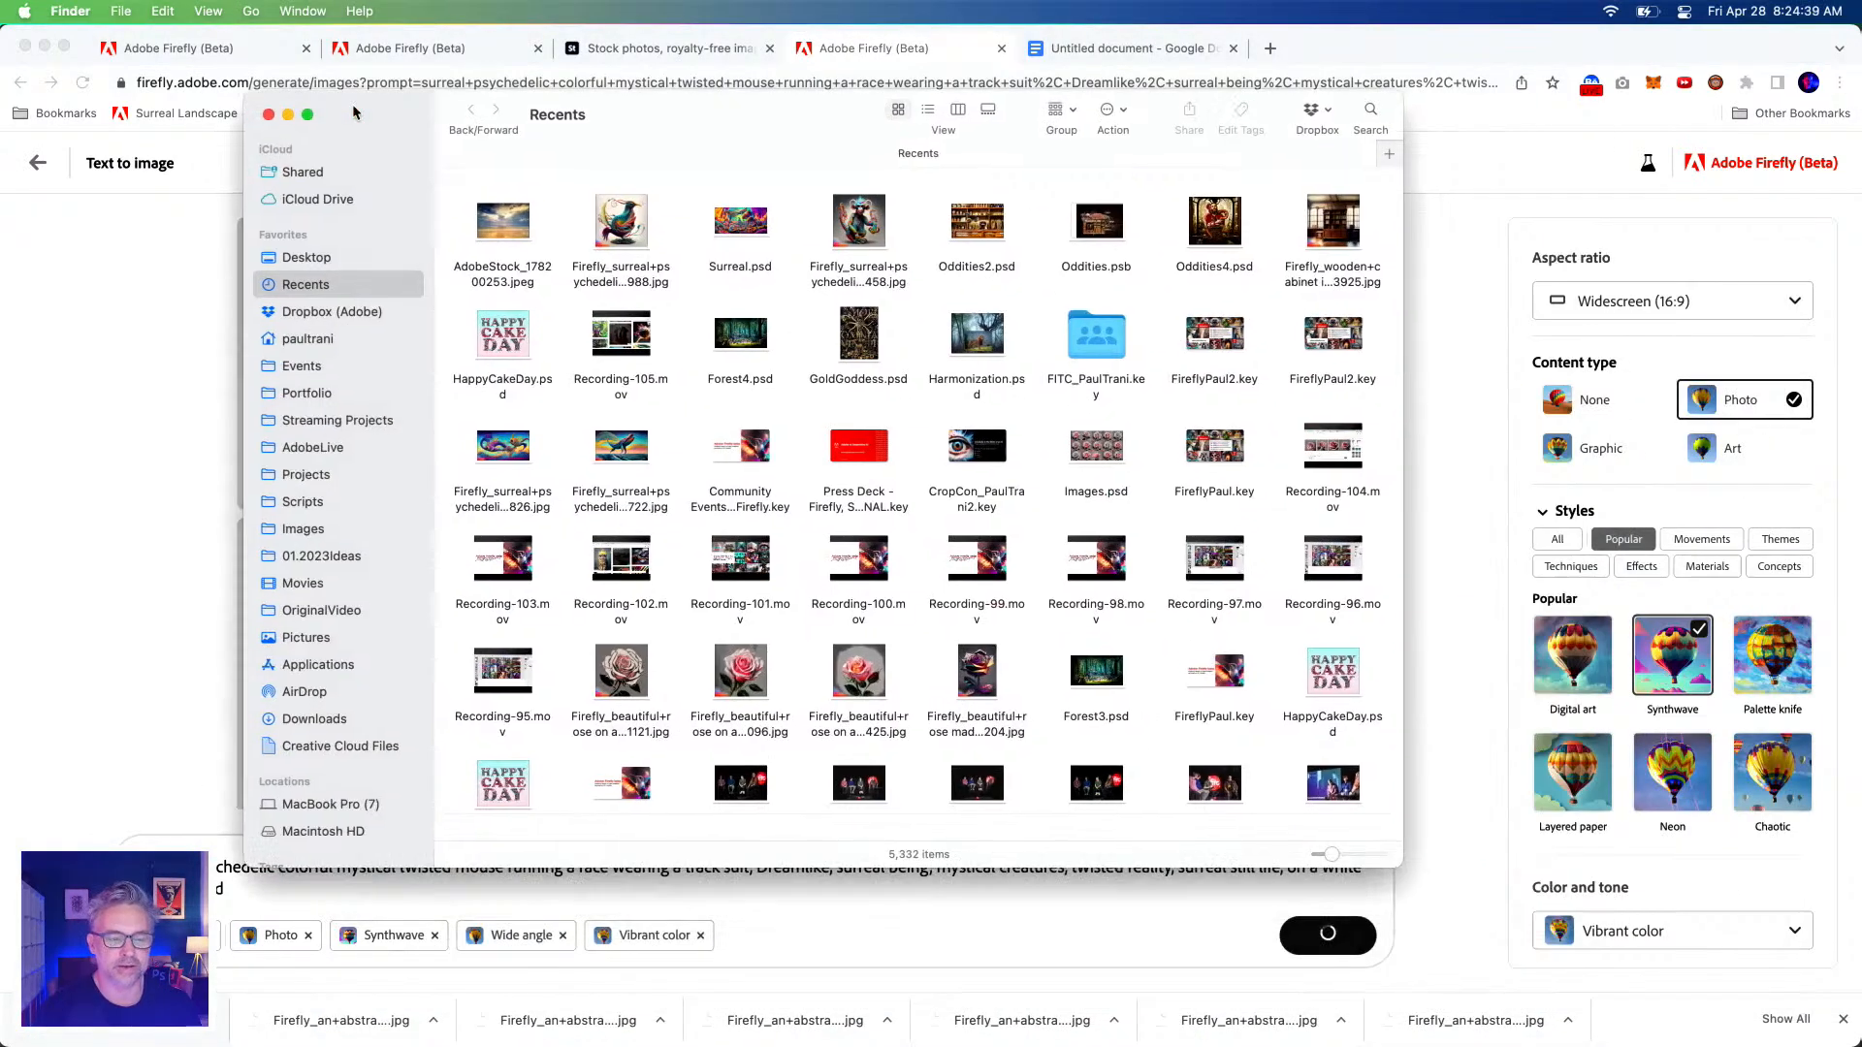
left_click_drag(353, 114, 387, 56)
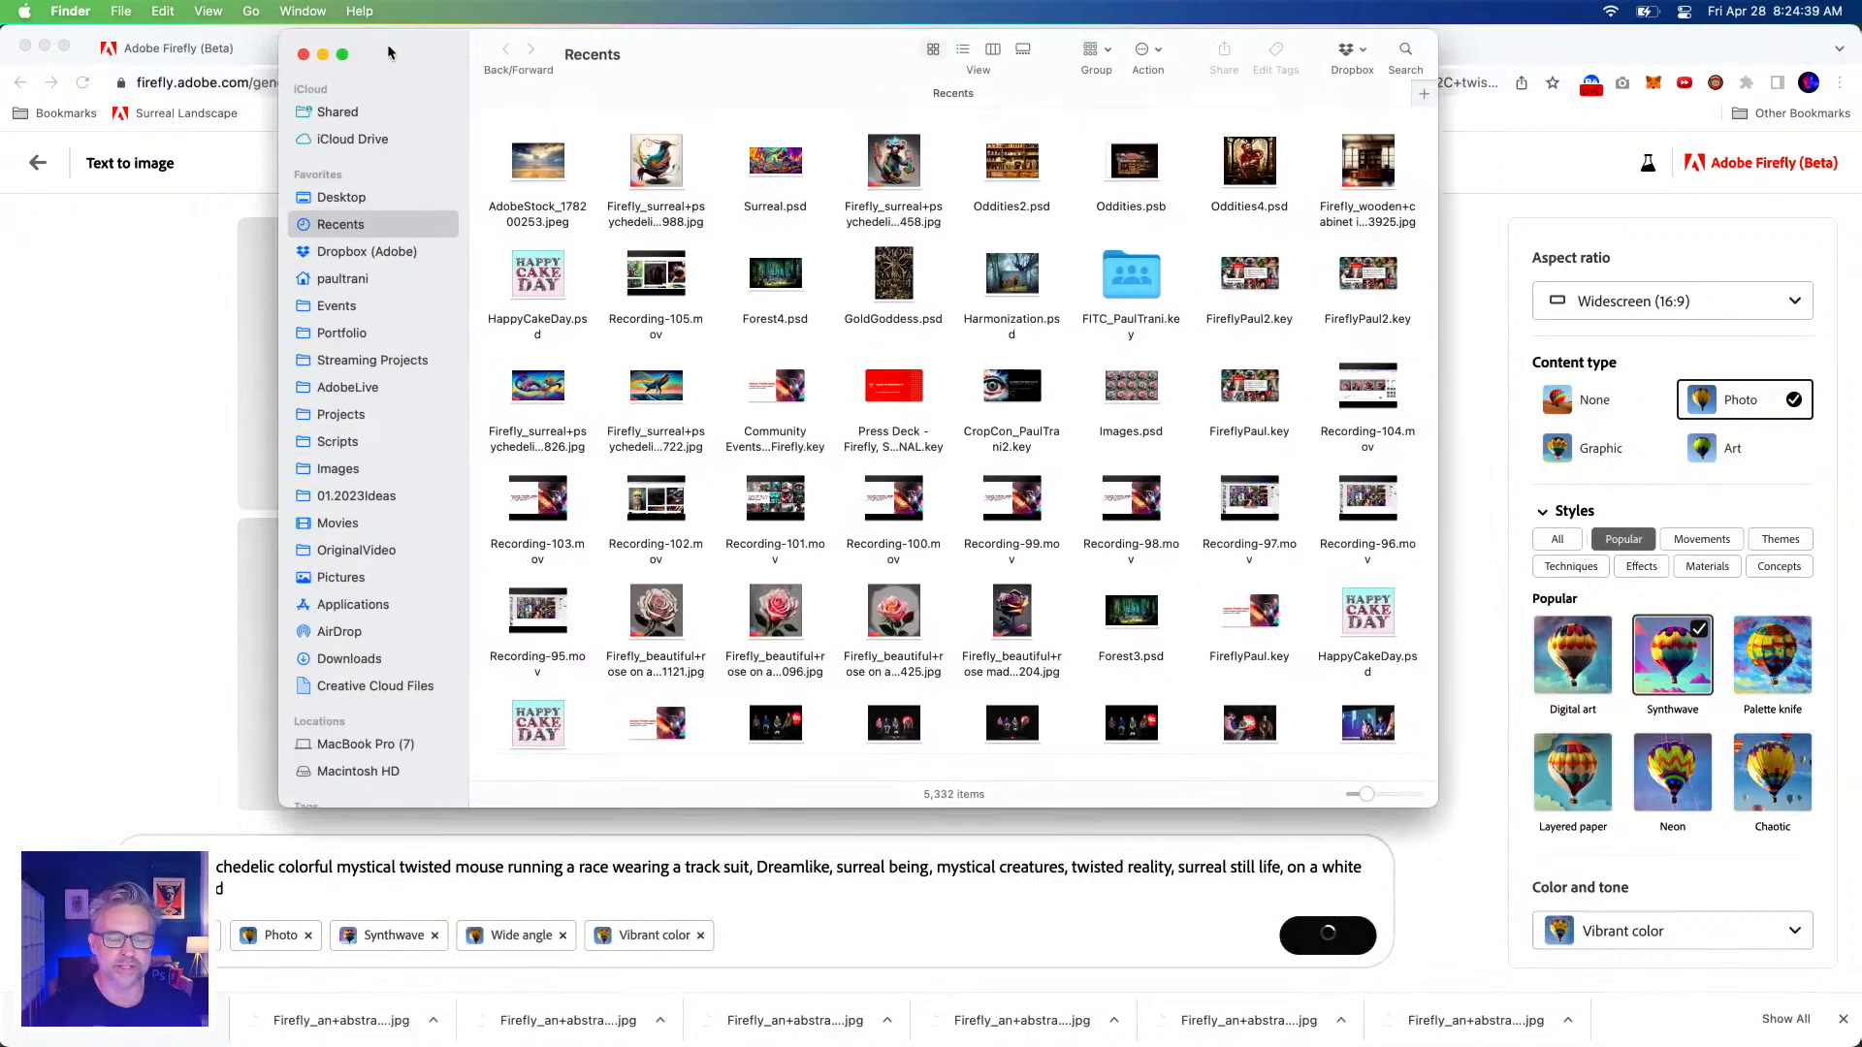
left_click_drag(1435, 807, 1639, 982)
left_click_drag(774, 58, 710, 89)
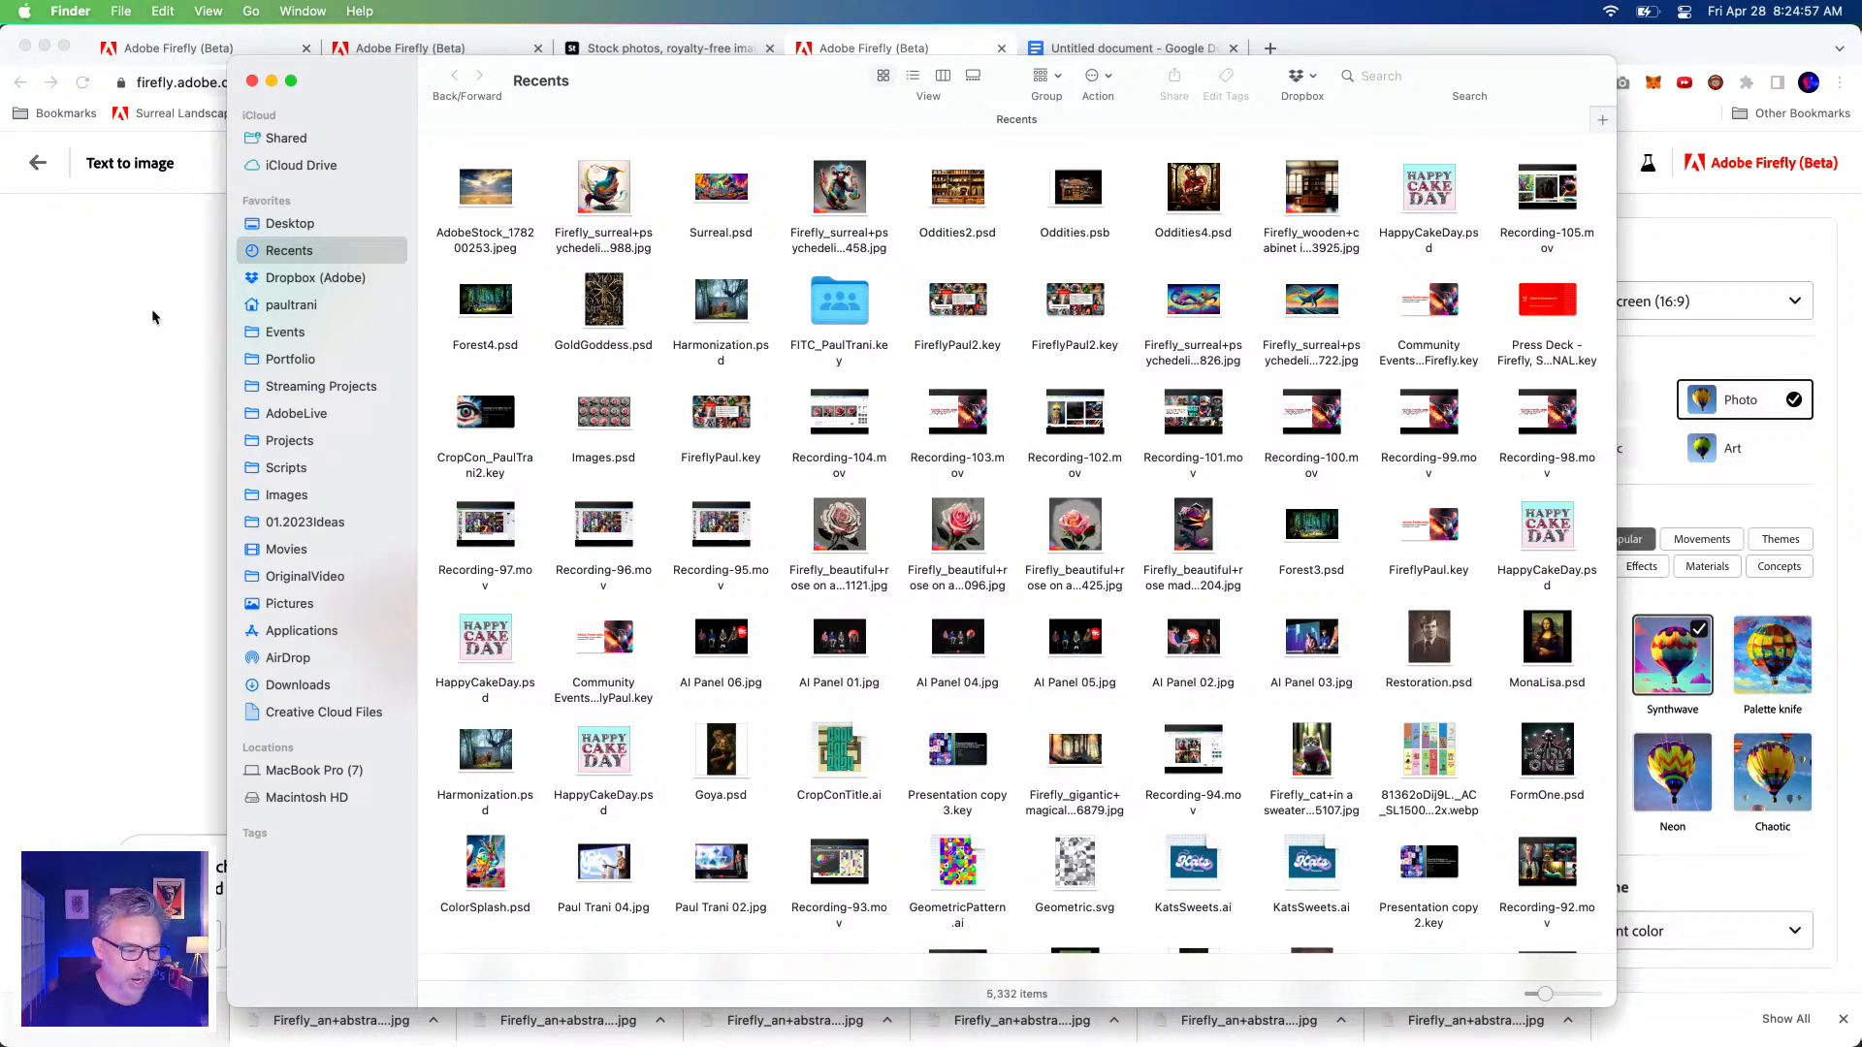
Browse the Firefly images in Downloads, then return to Firefly's four track-suited mouse images.
left_click(300, 685)
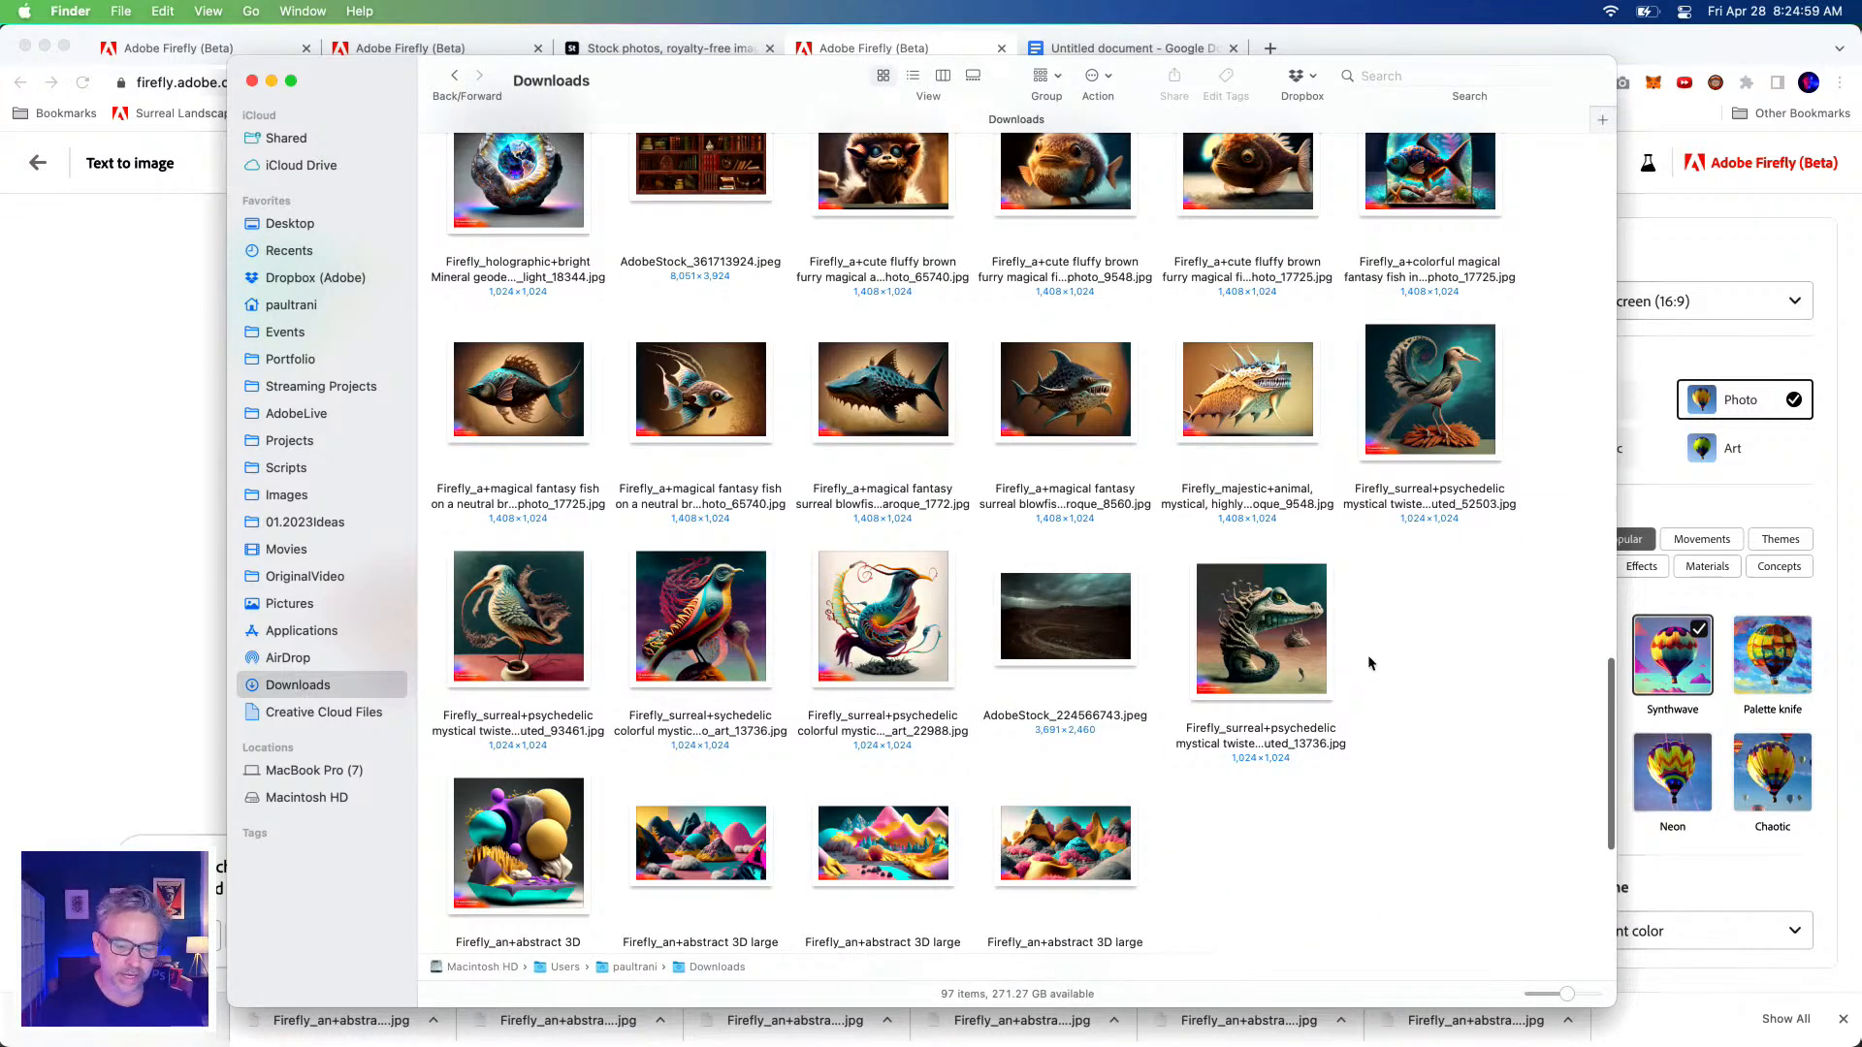
scroll(1237, 830, "down", 5)
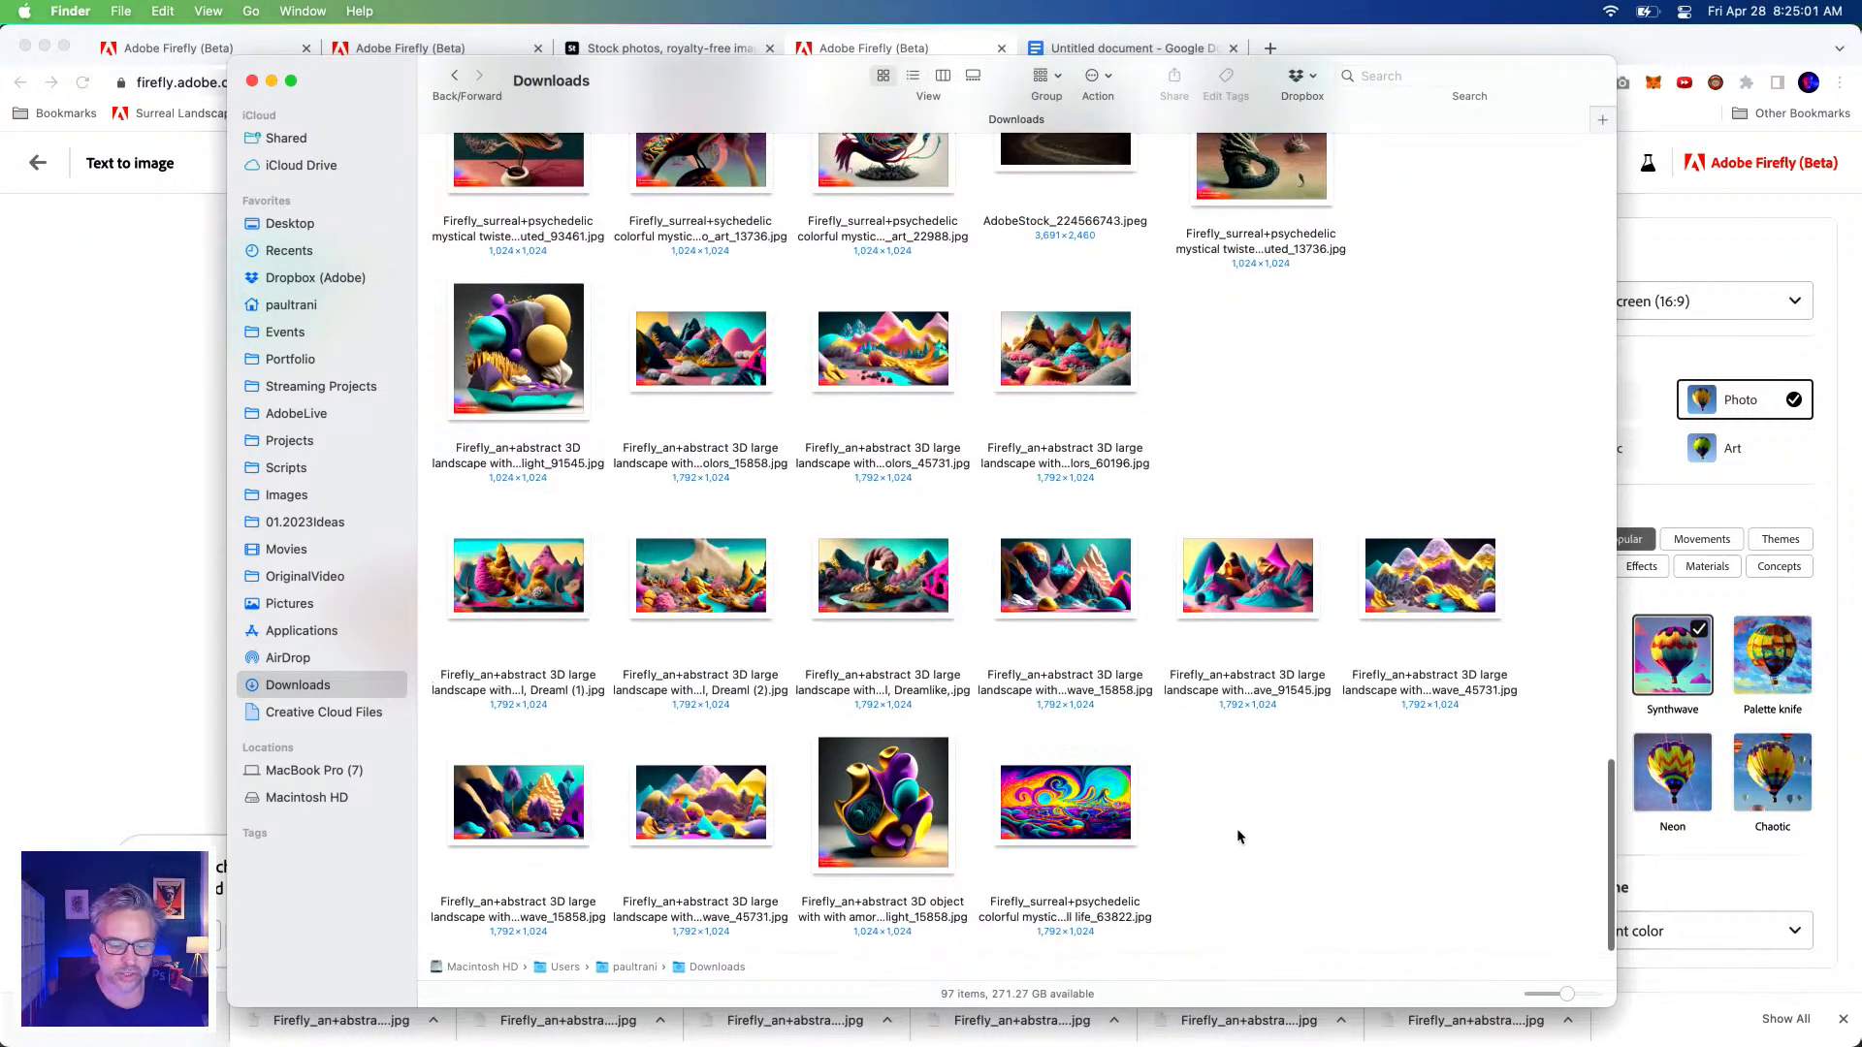
scroll(1280, 817, "up", 15)
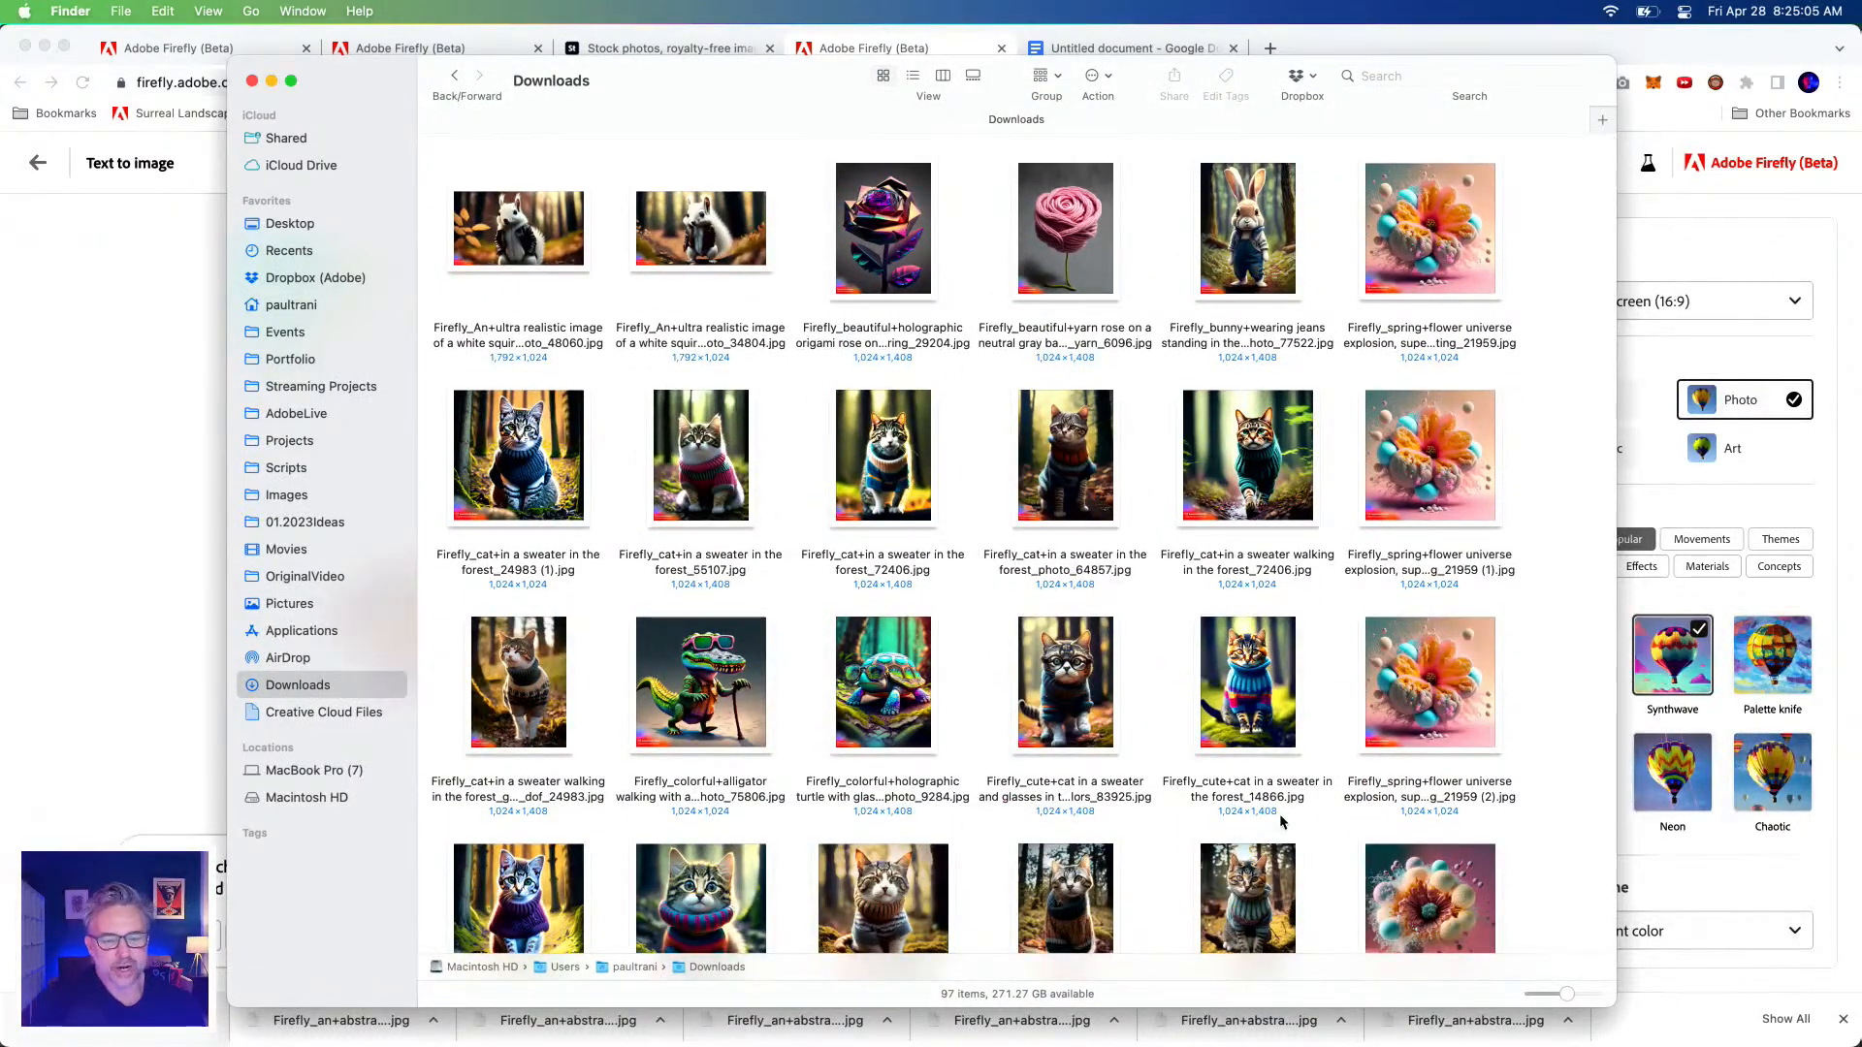
scroll(1279, 821, "down", 20)
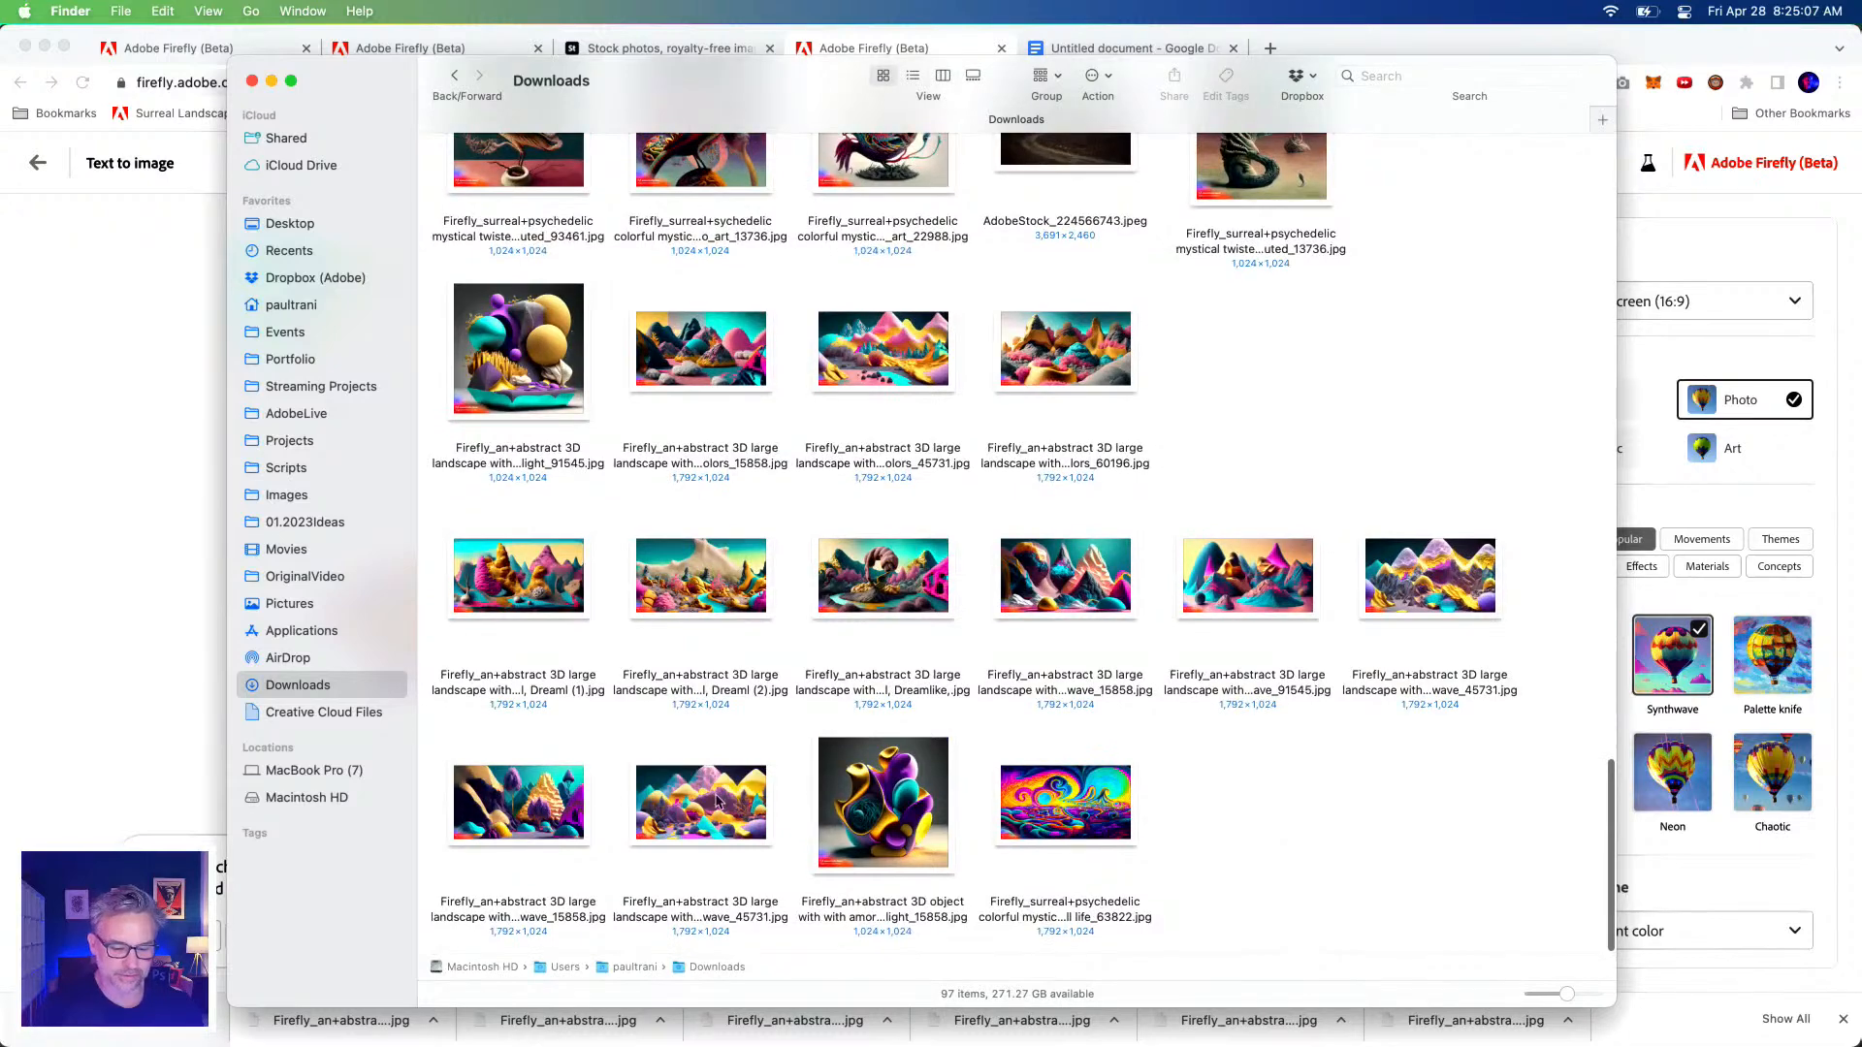
left_click(59, 801)
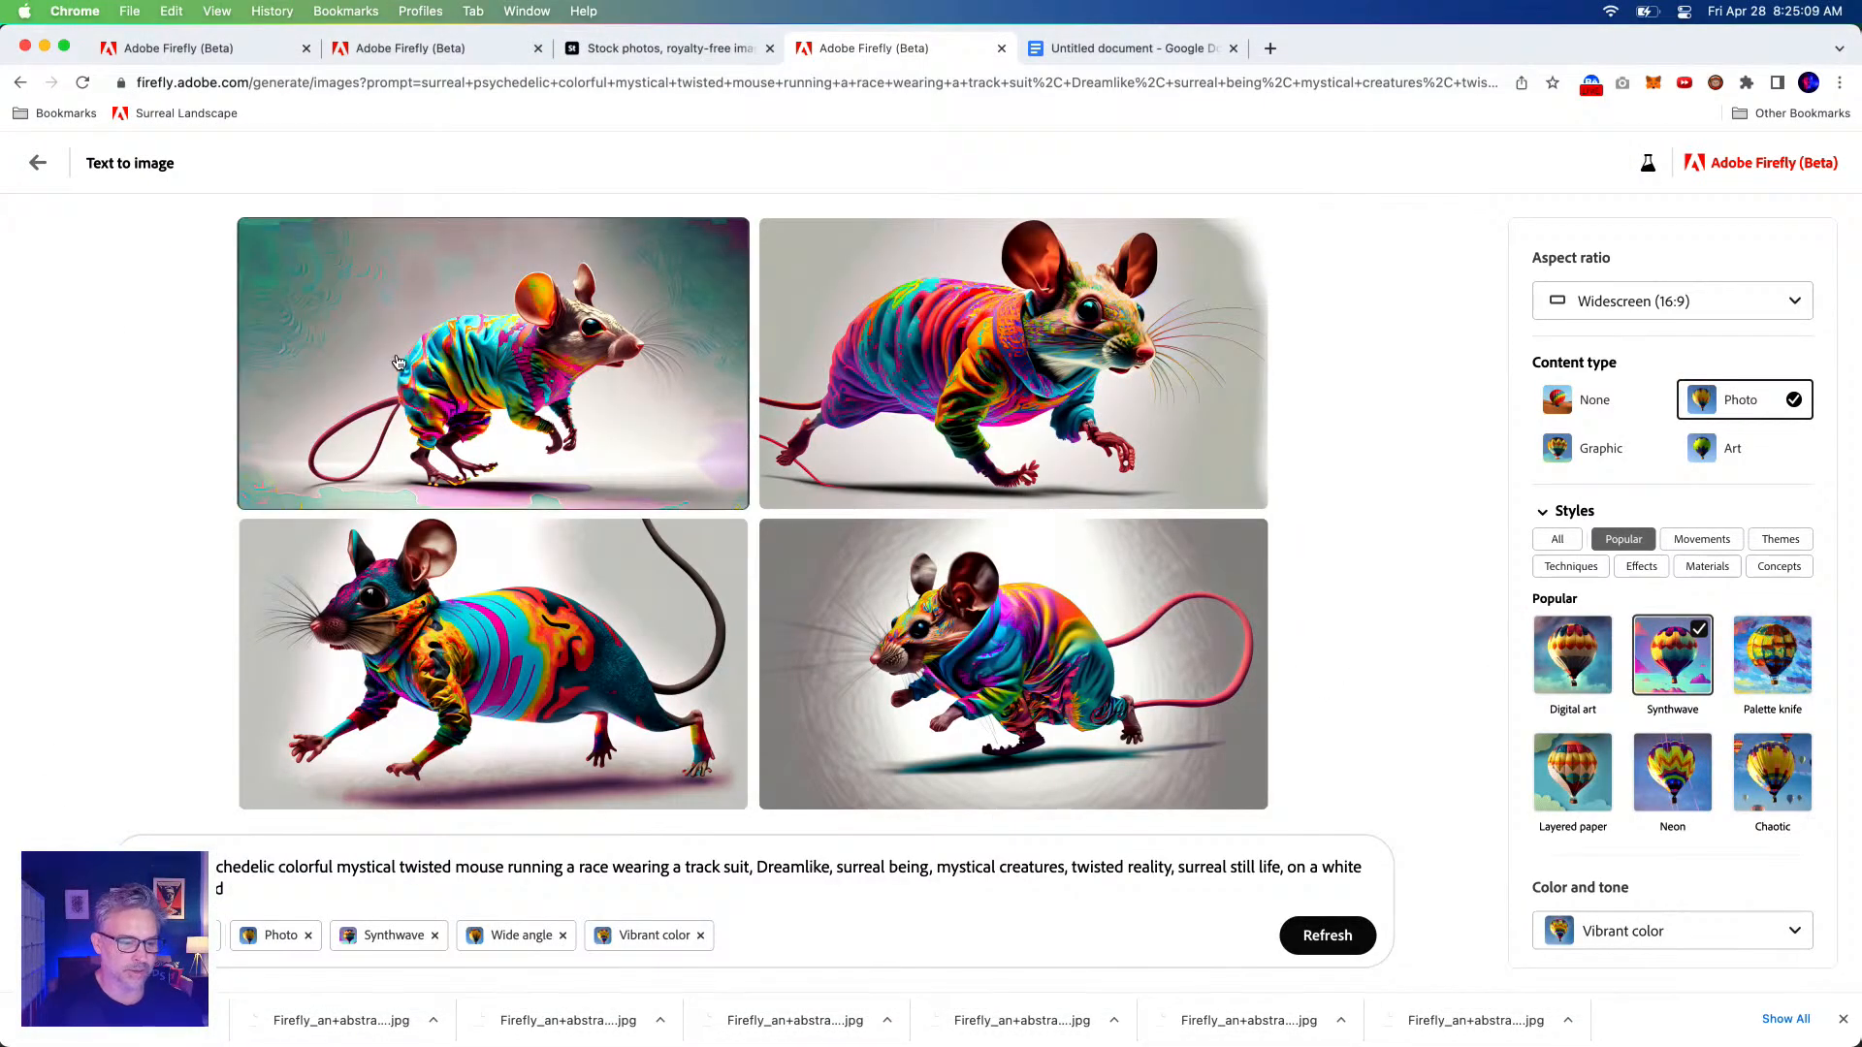
Download the top-left track-suited mouse image with Content Credentials and reveal it in Downloads.
left_click(453, 295)
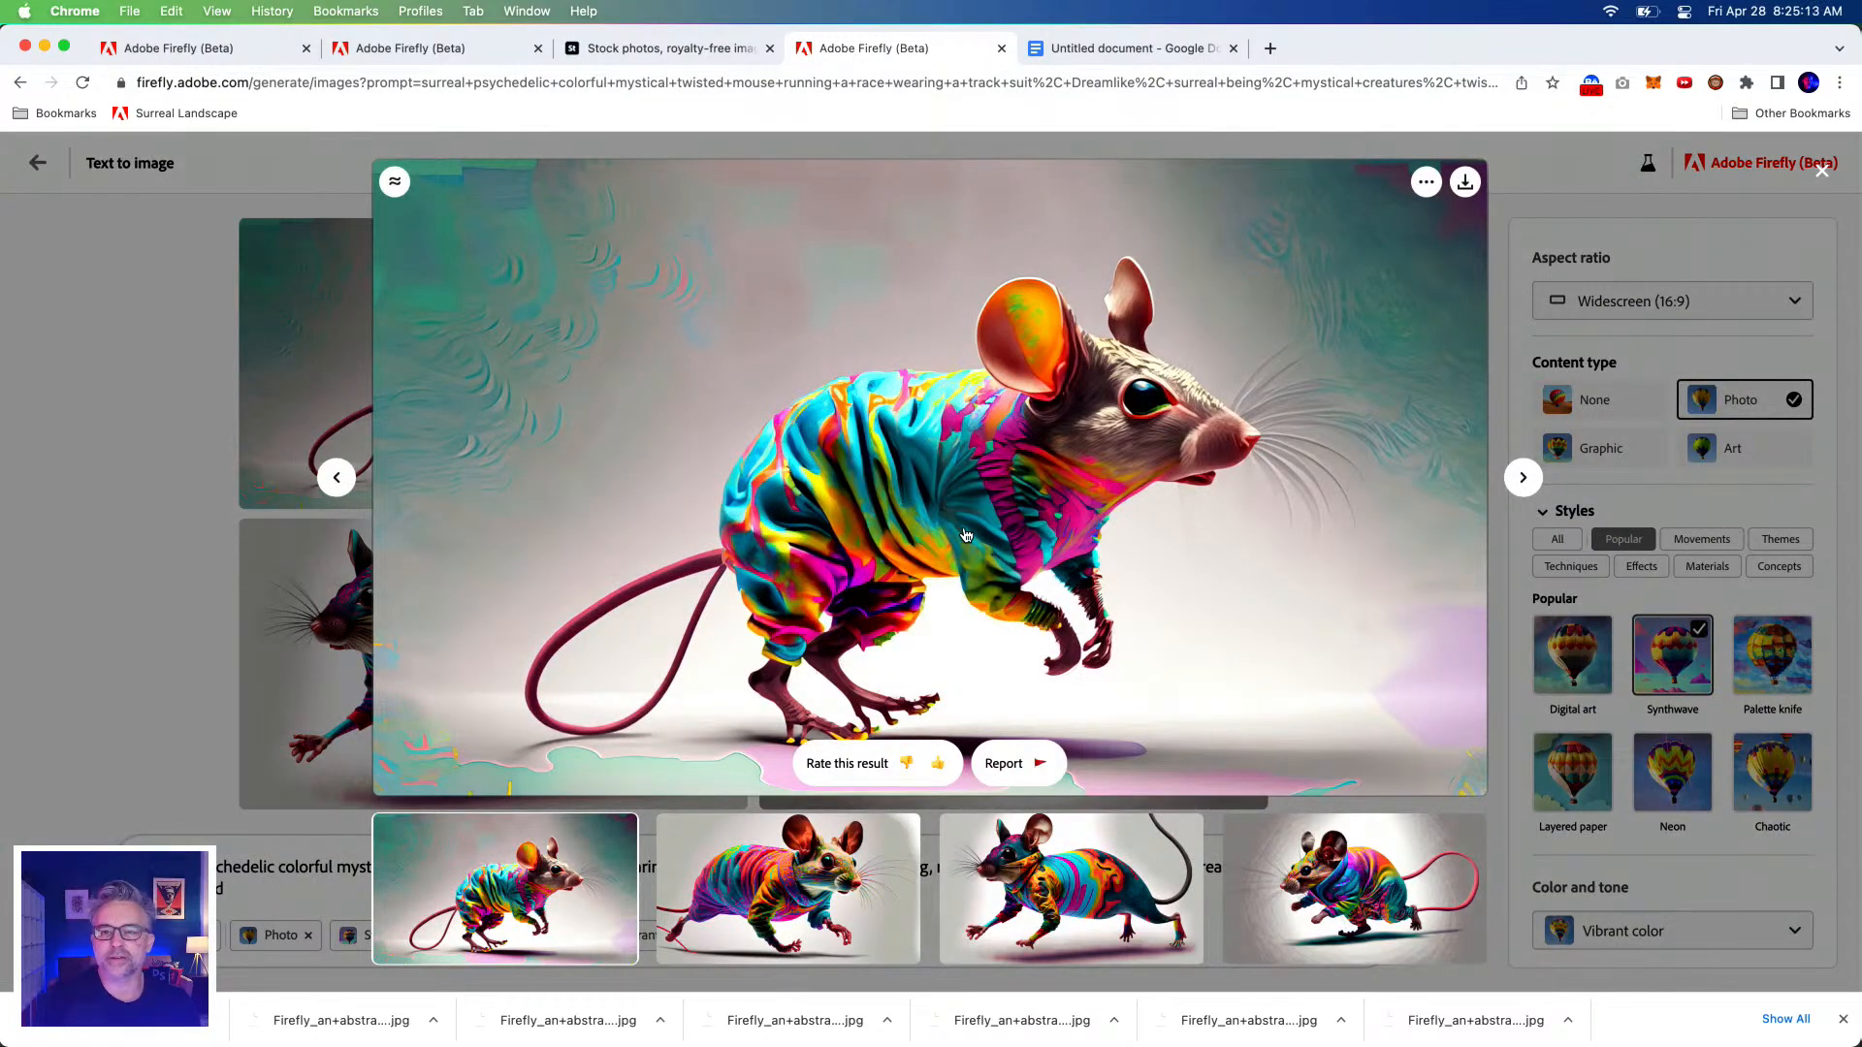
left_click(1467, 184)
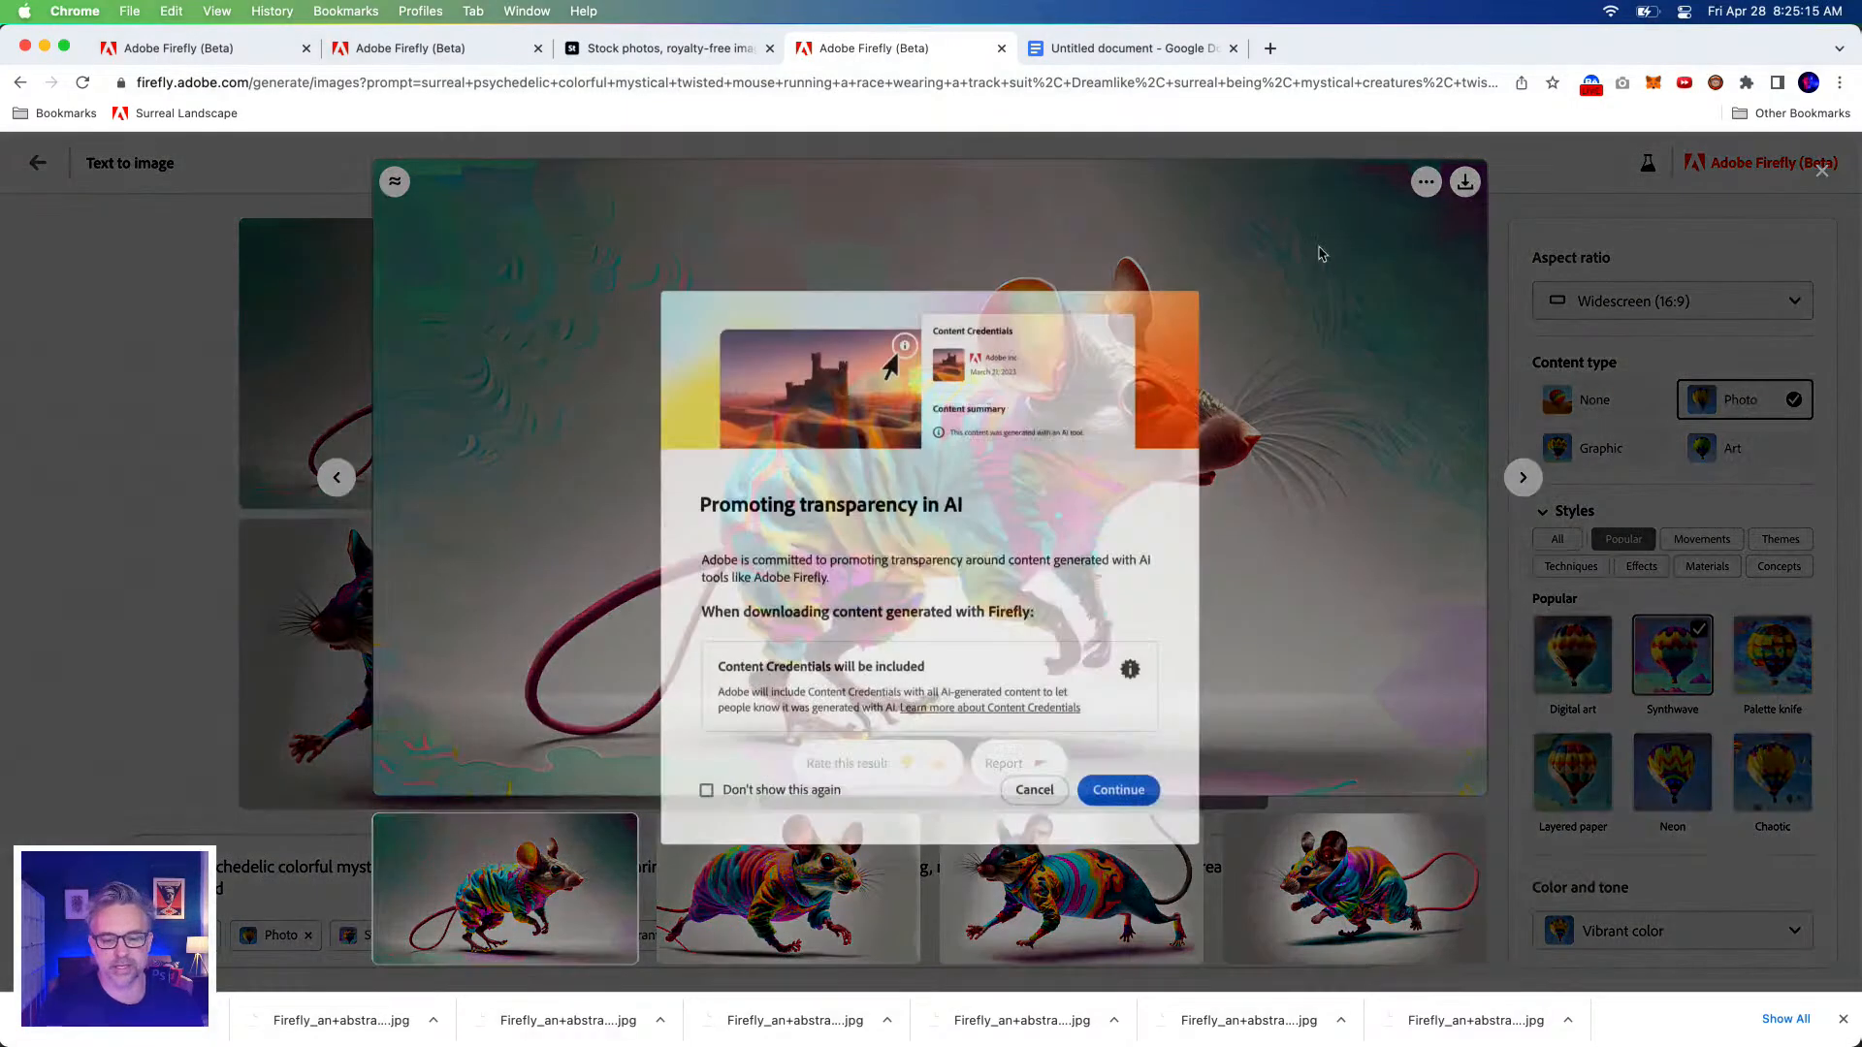
left_click(1112, 781)
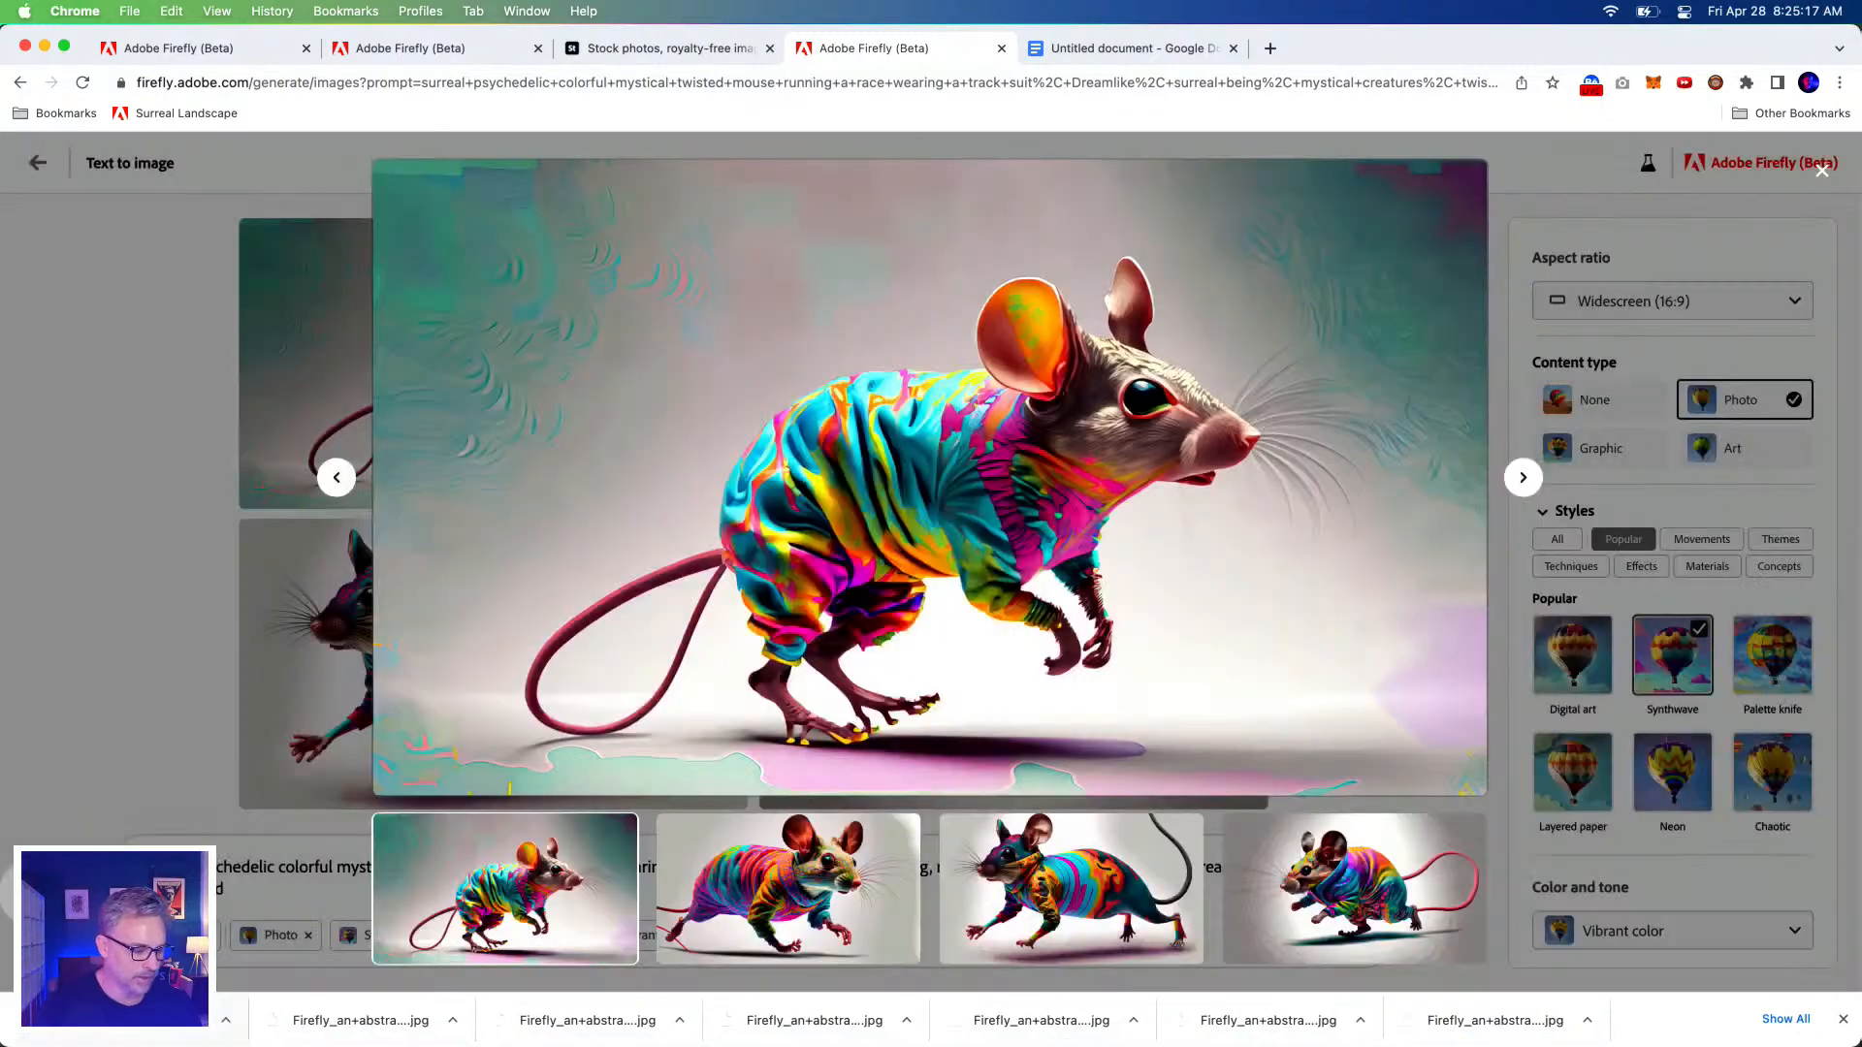
left_click(53, 1032)
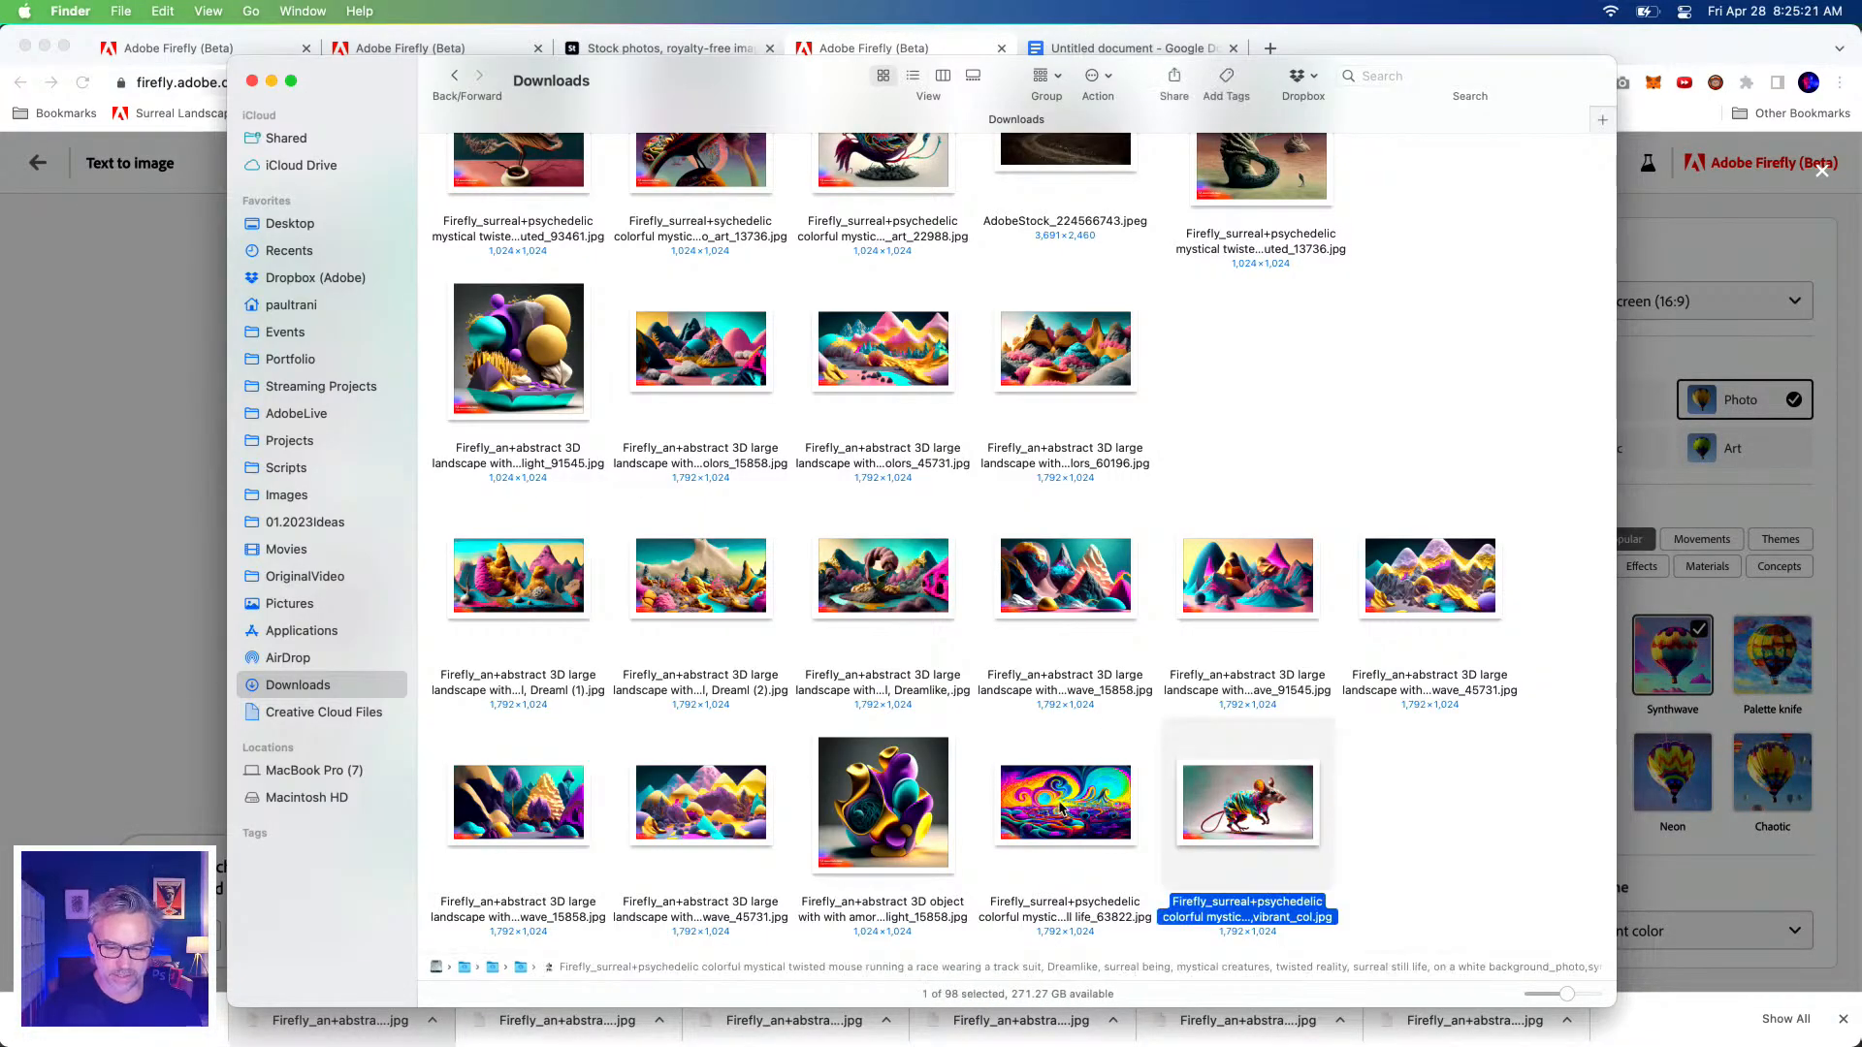
Preview the wave_45731 landscape and its neighbouring landscape images in Quick Look.
left_click(1421, 581)
key("space")
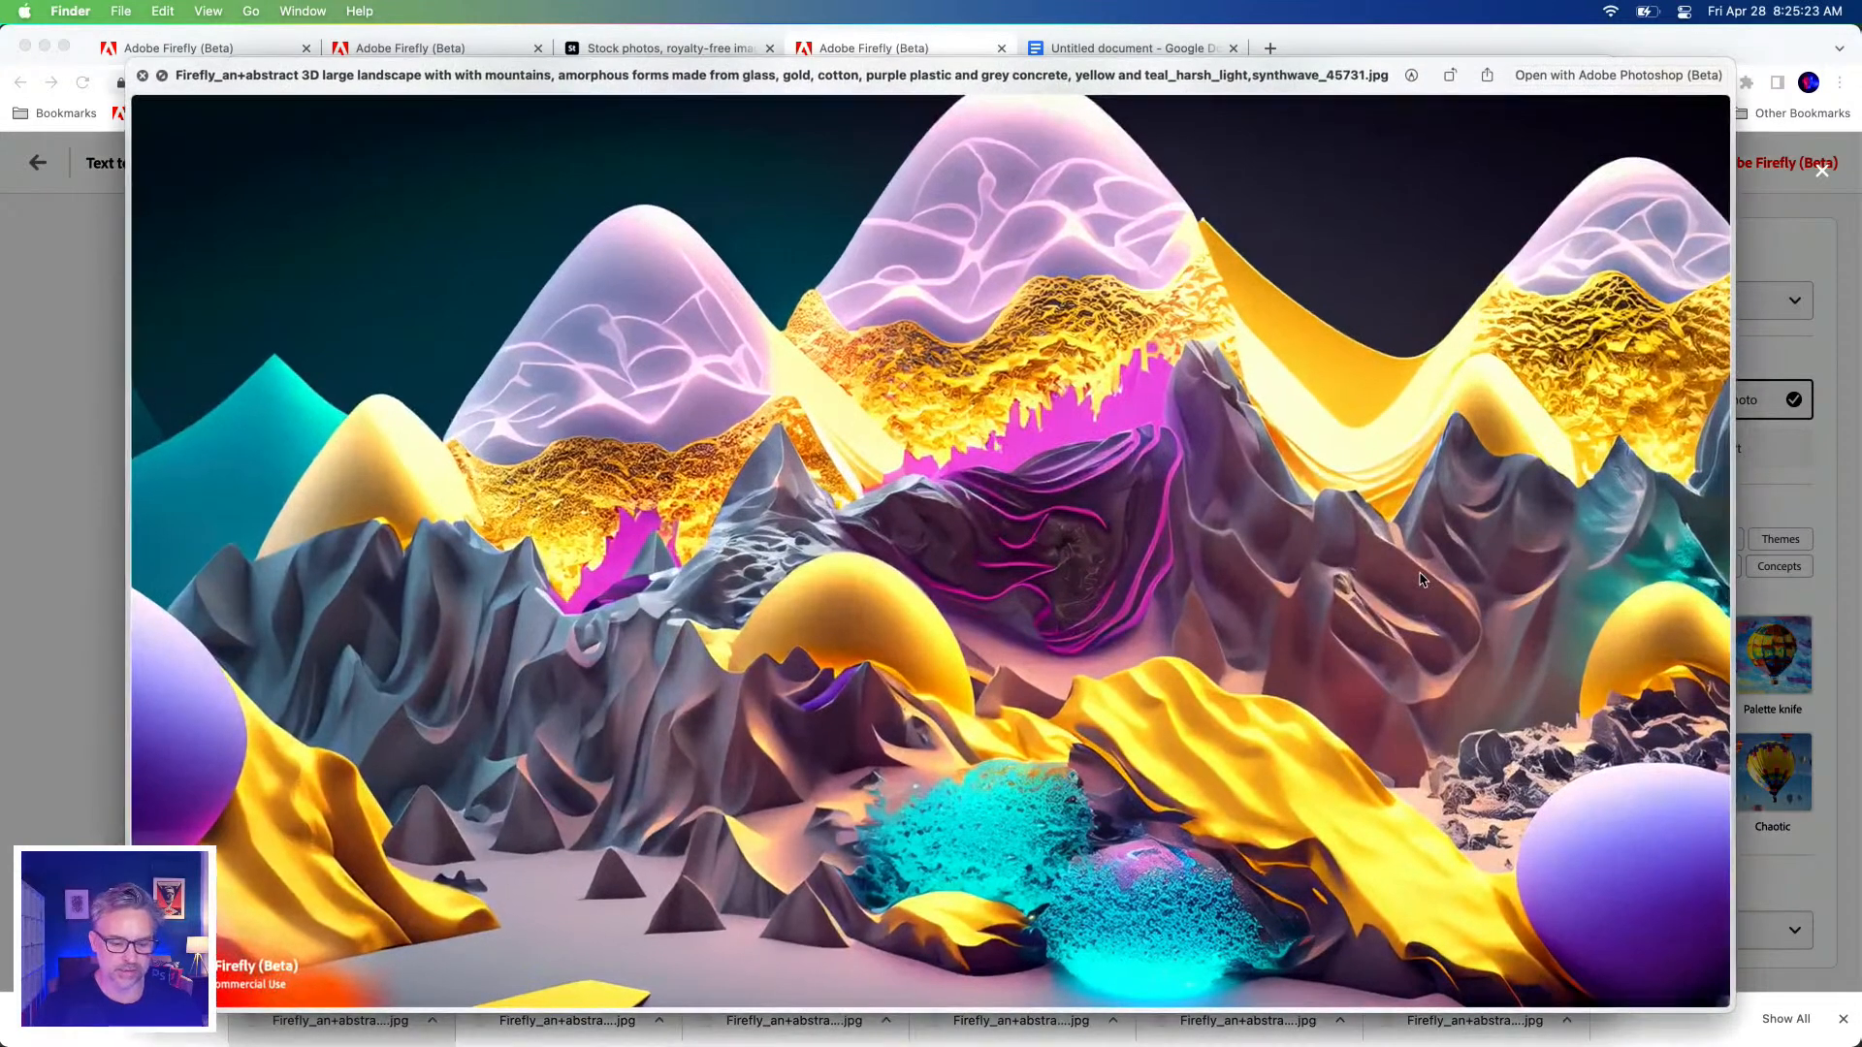
key("Left")
key("Left")
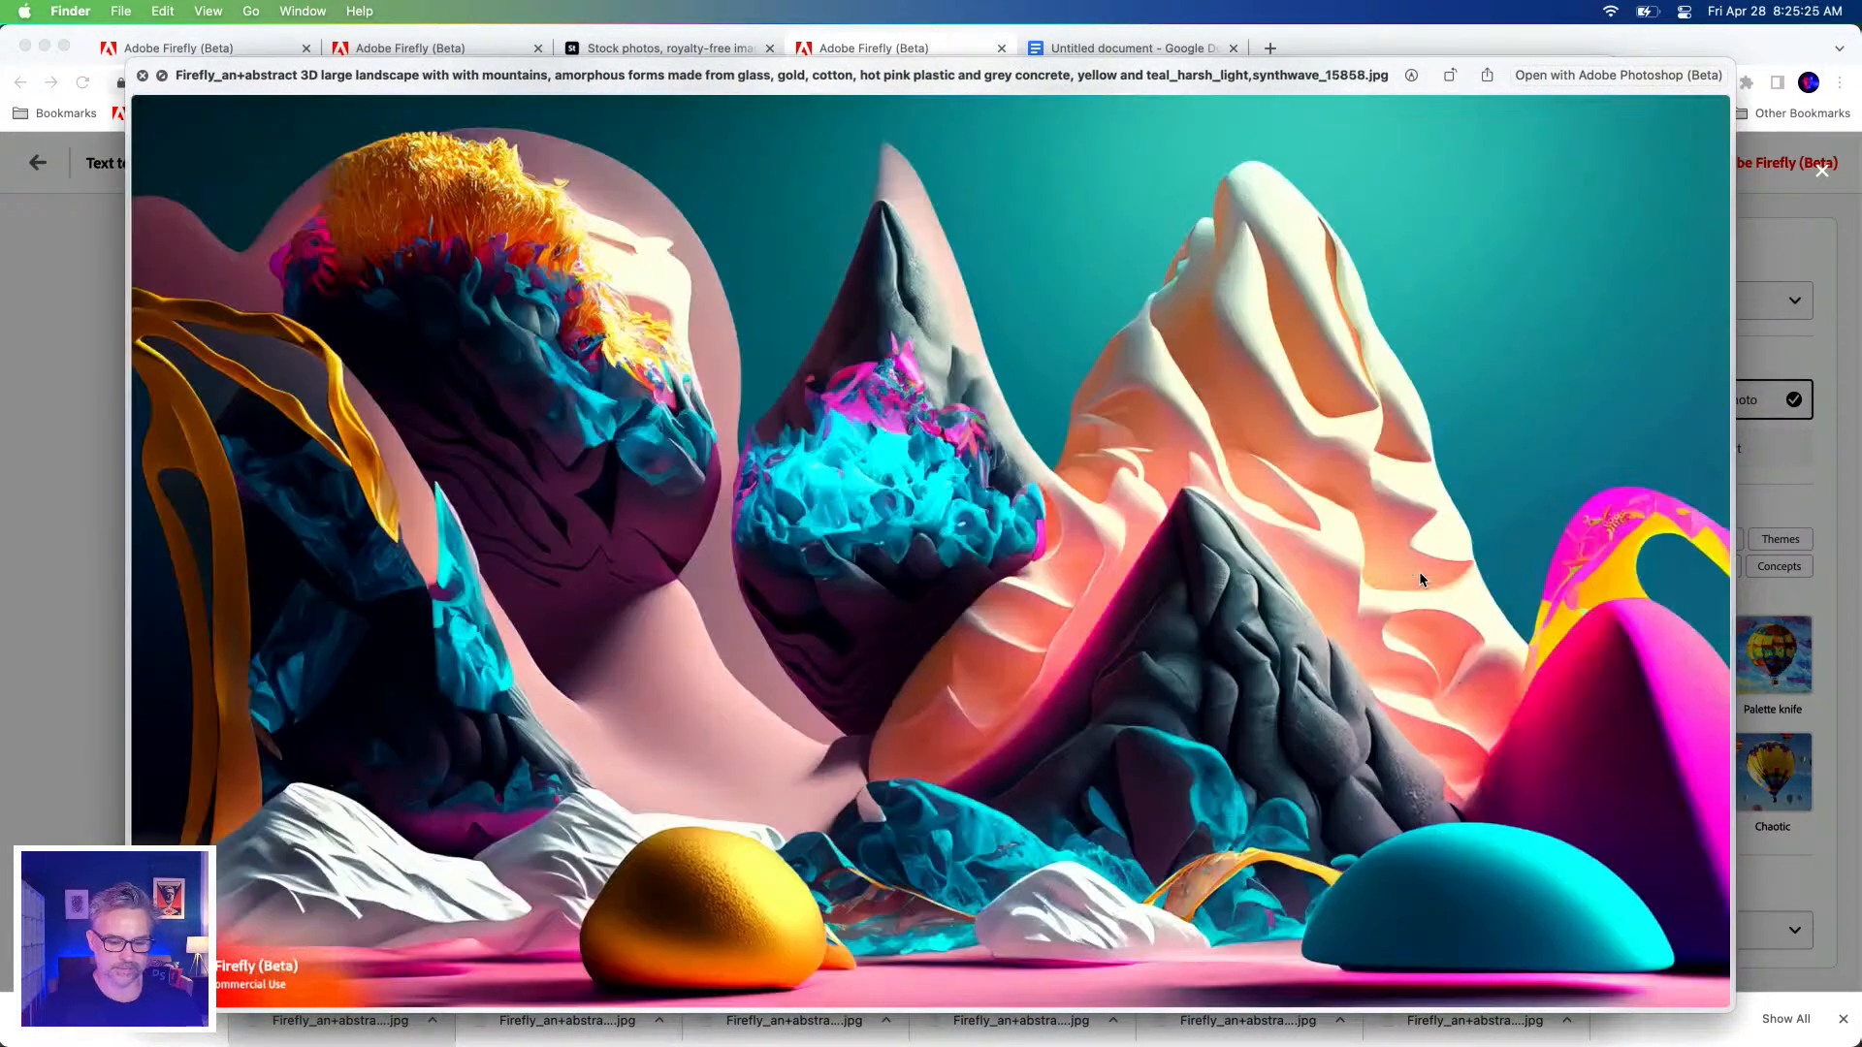
key("space")
Recheck the purple-and-yellow wave_45731 landscape, then open it in Photoshop from the Dock.
left_click(693, 807)
key("space")
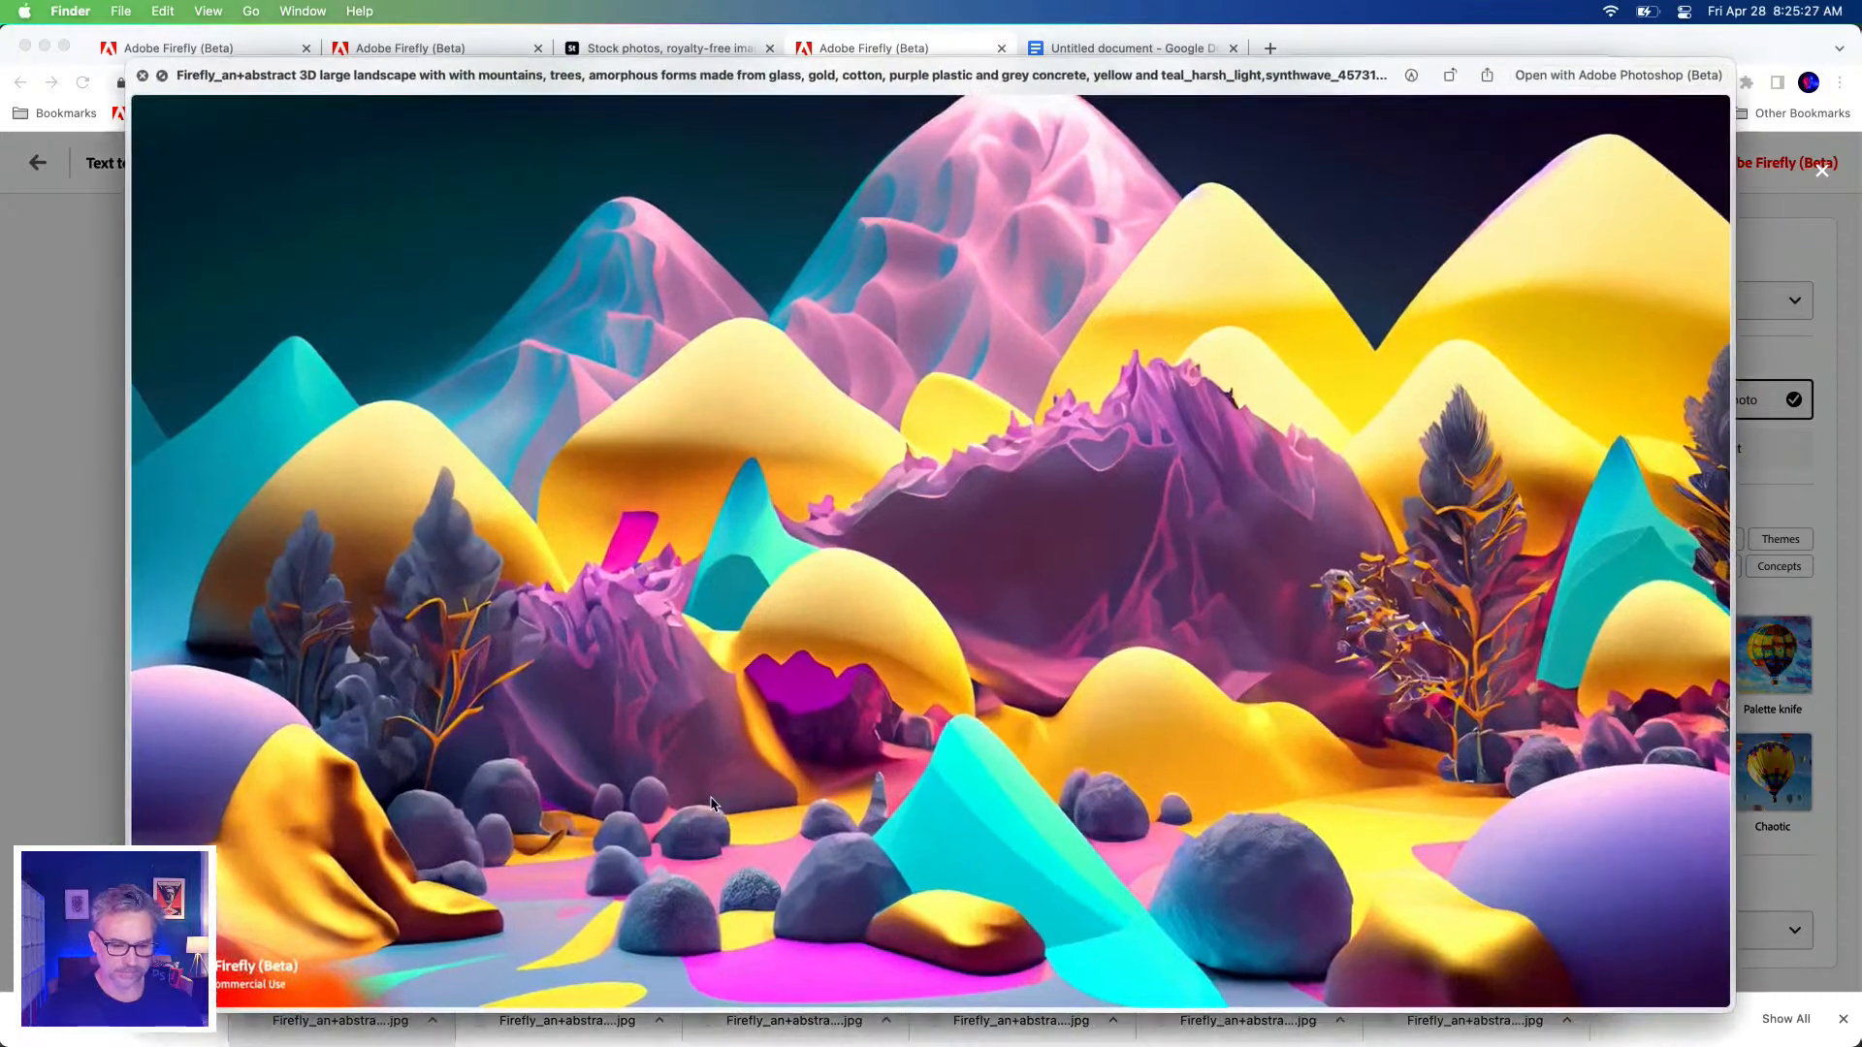
key("space")
left_click_drag(701, 804, 380, 1026)
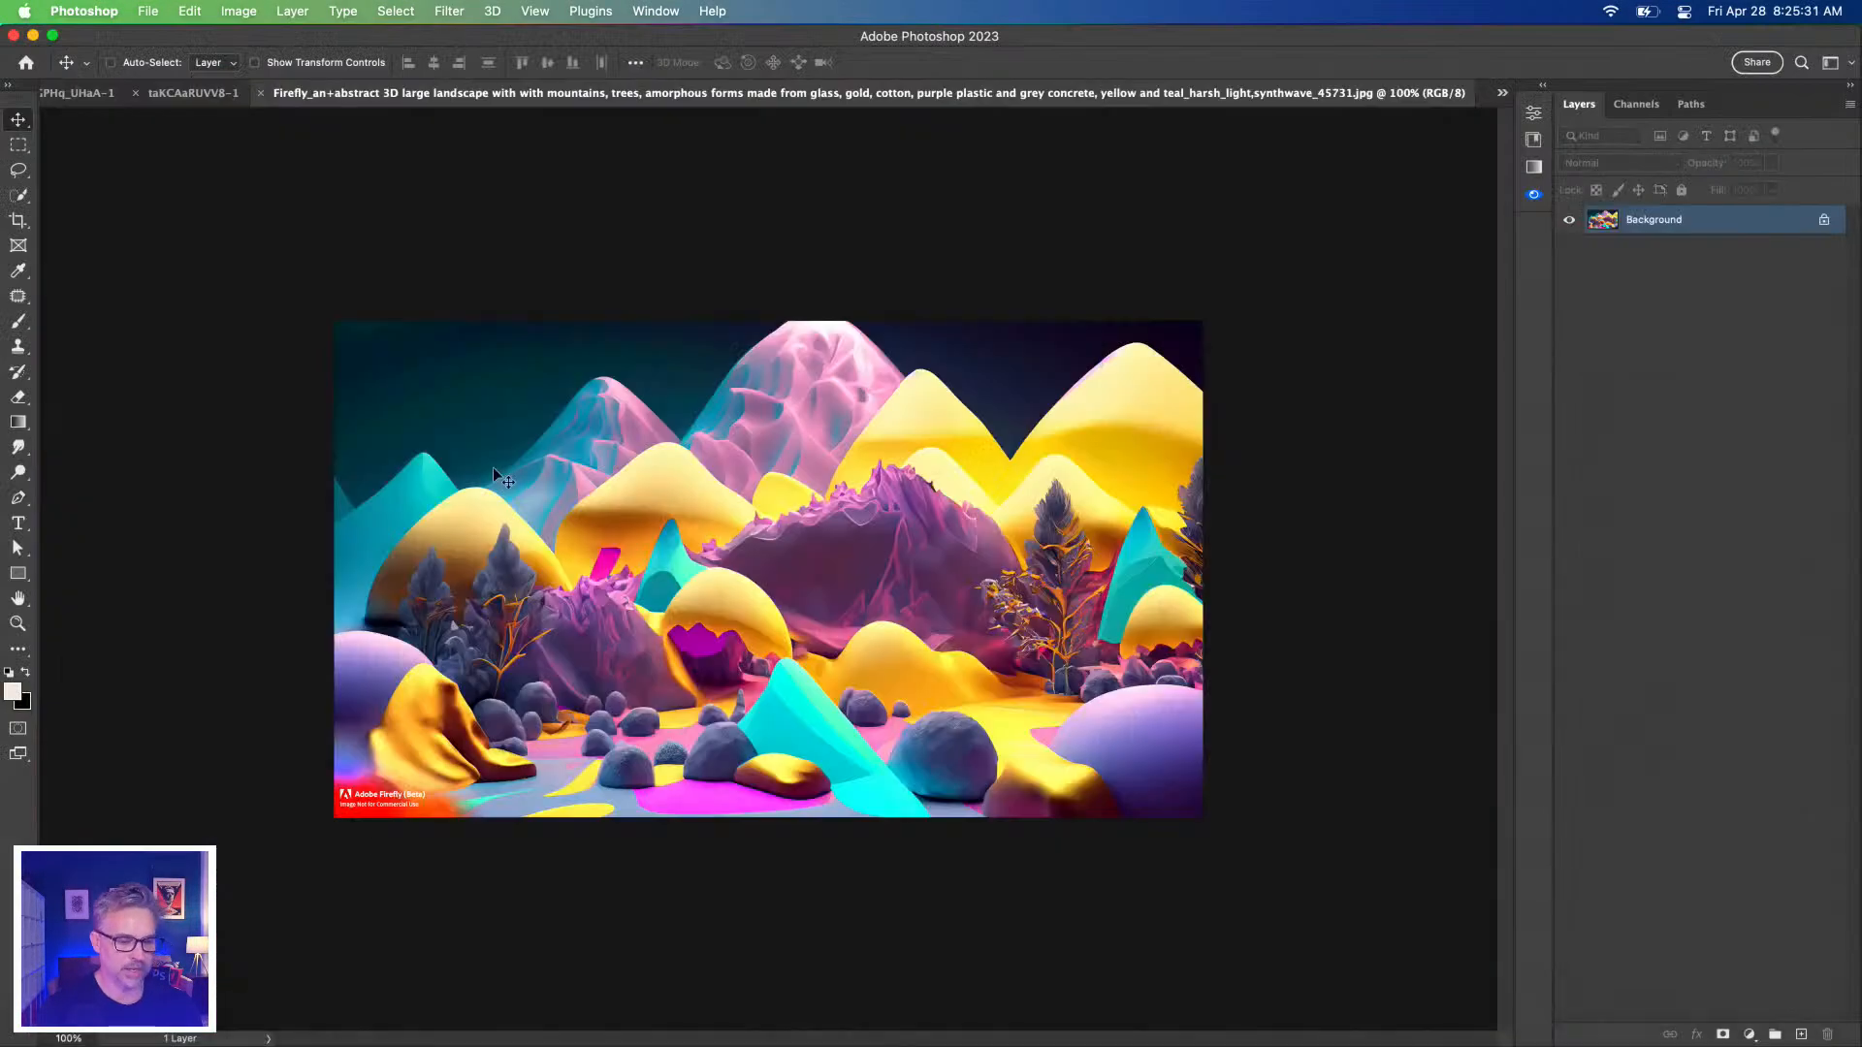
Copy the entire landscape image and close its document.
key("super+a")
key("super+c")
key("super+w")
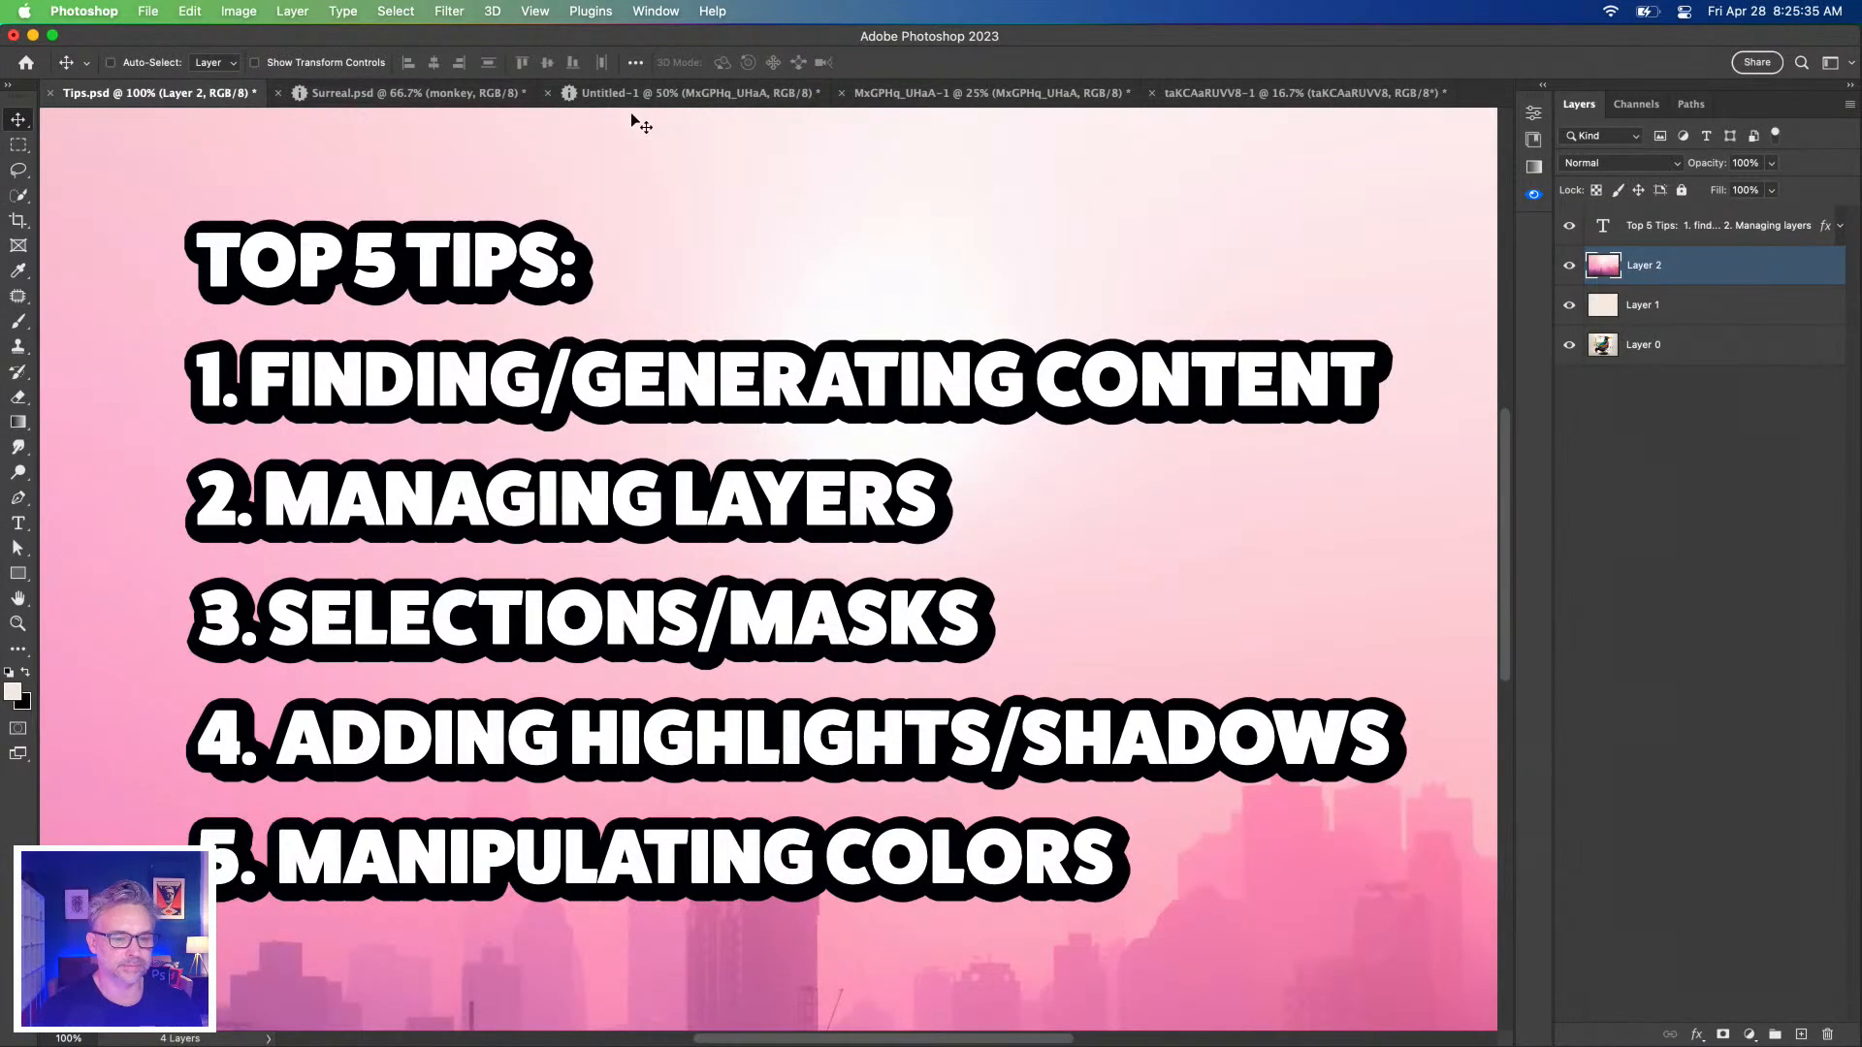
Close the MxGPHq_UHaA-1 and taKCAaRUVV8-1 documents without saving.
left_click(954, 94)
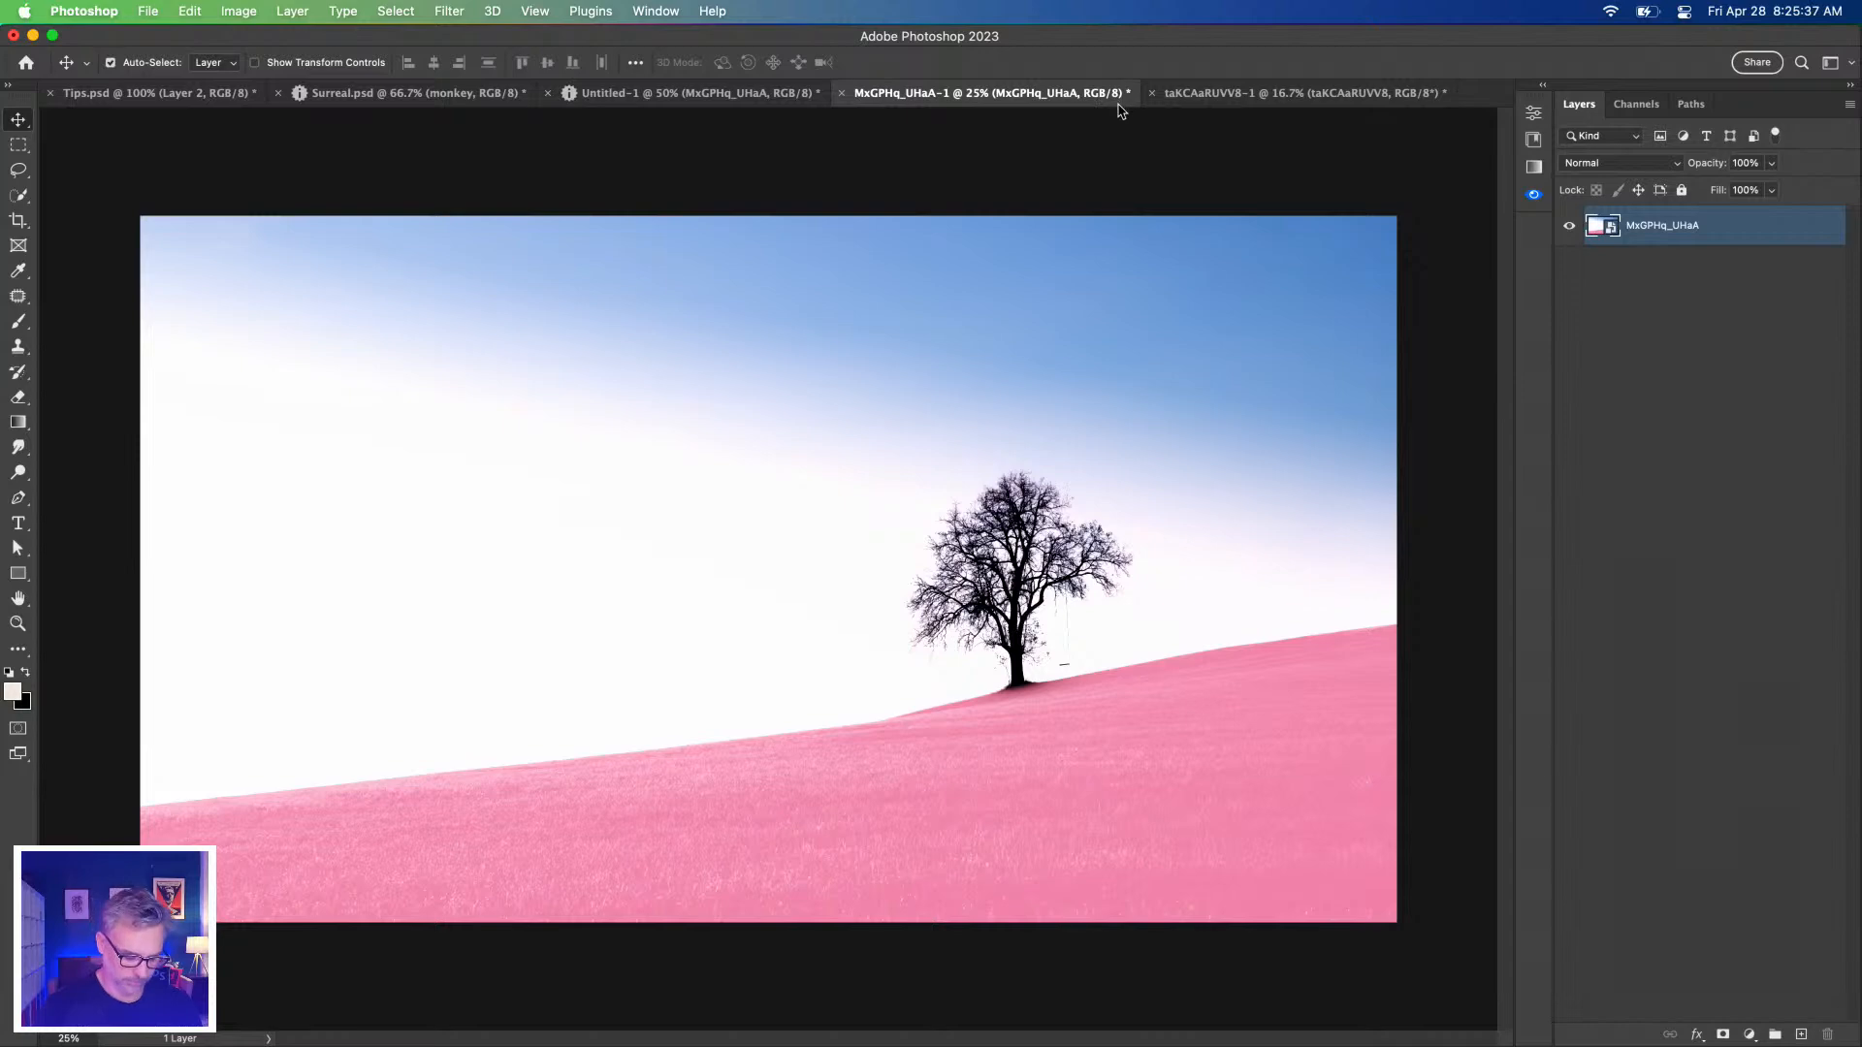
key("super+w")
left_click(894, 438)
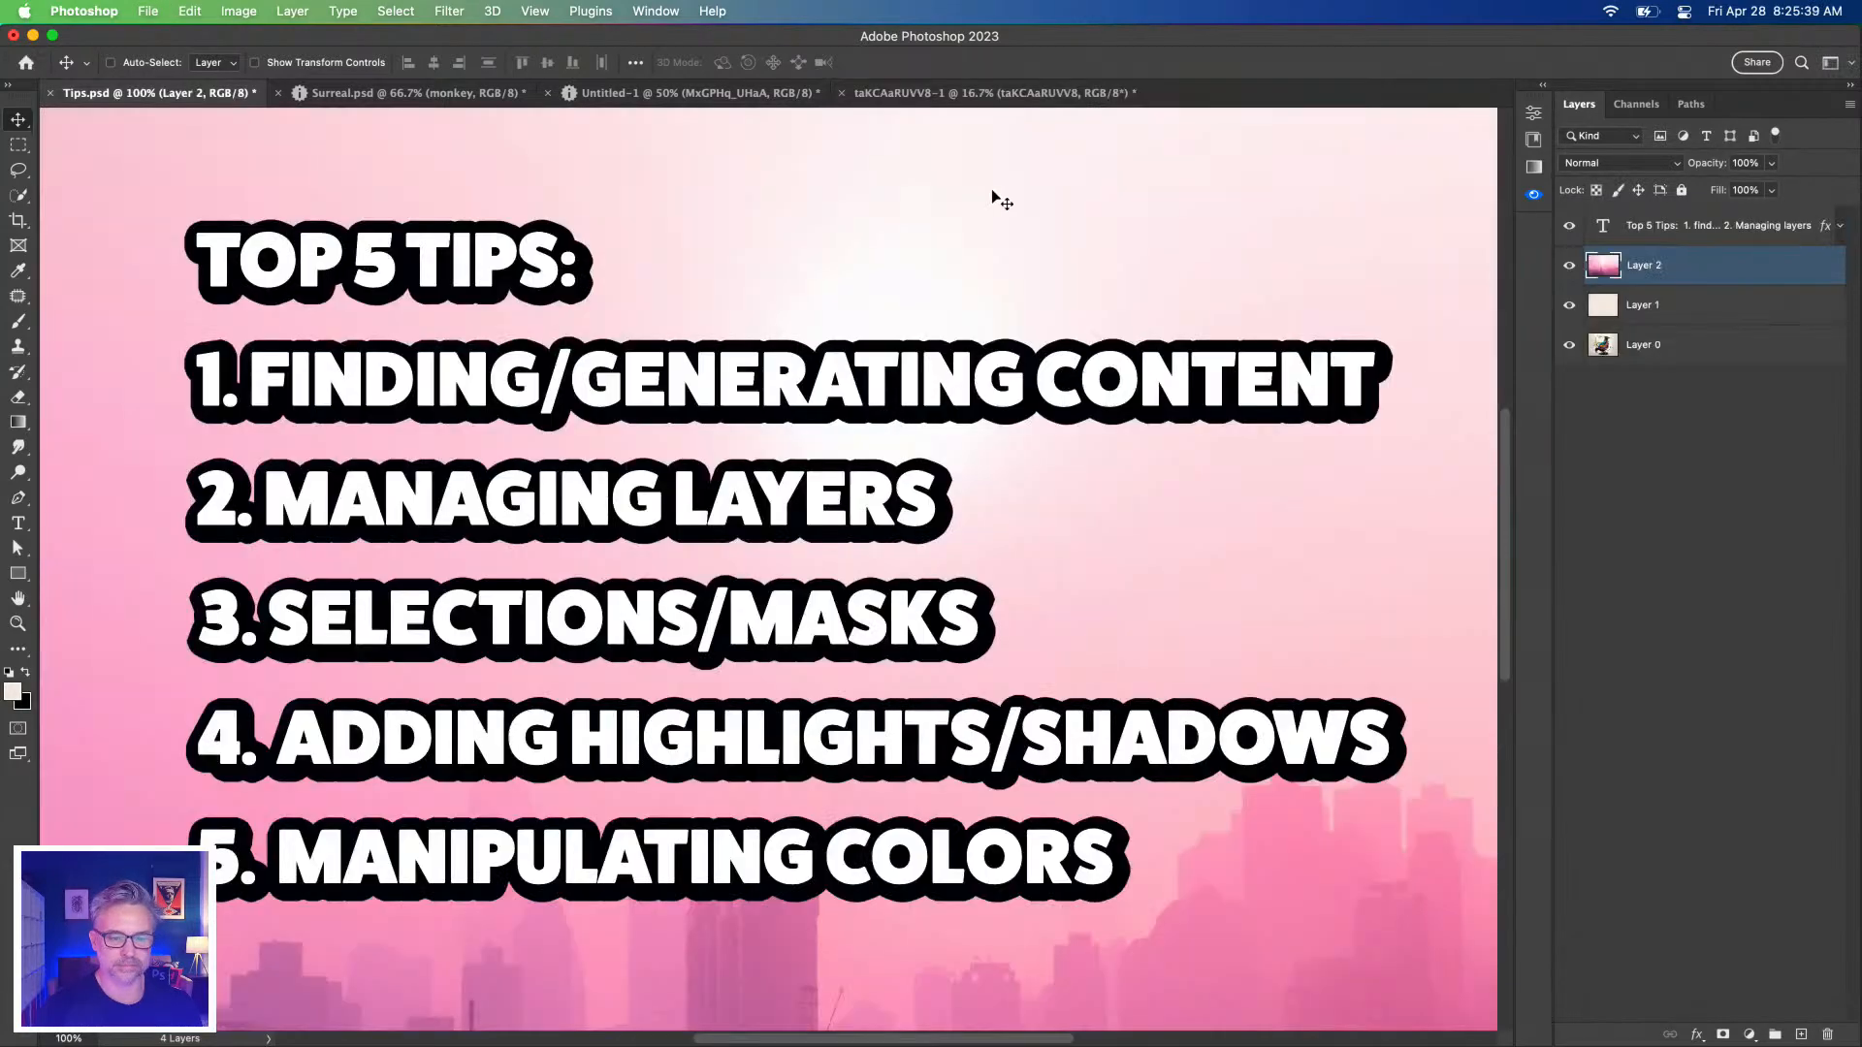
left_click(1034, 92)
key("super+w")
left_click(930, 435)
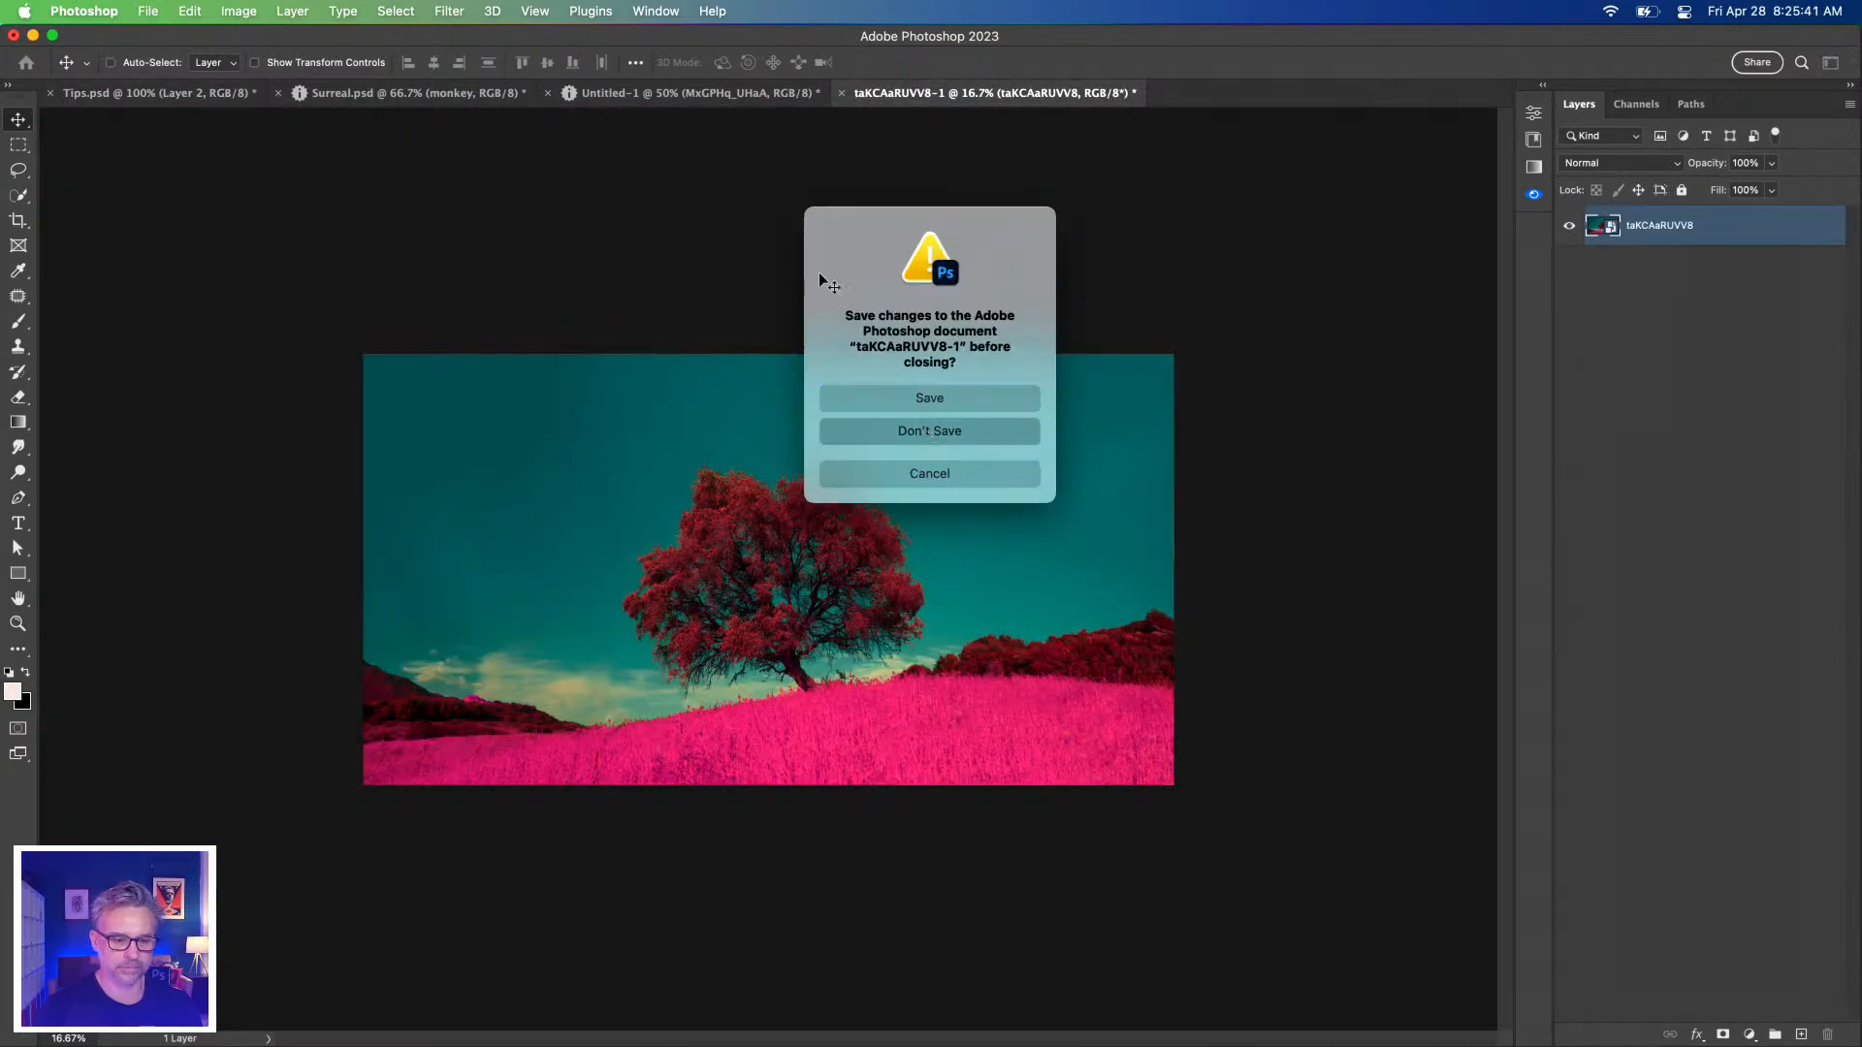
Return to Untitled-1, paste the landscape, then undo the paste.
left_click(674, 93)
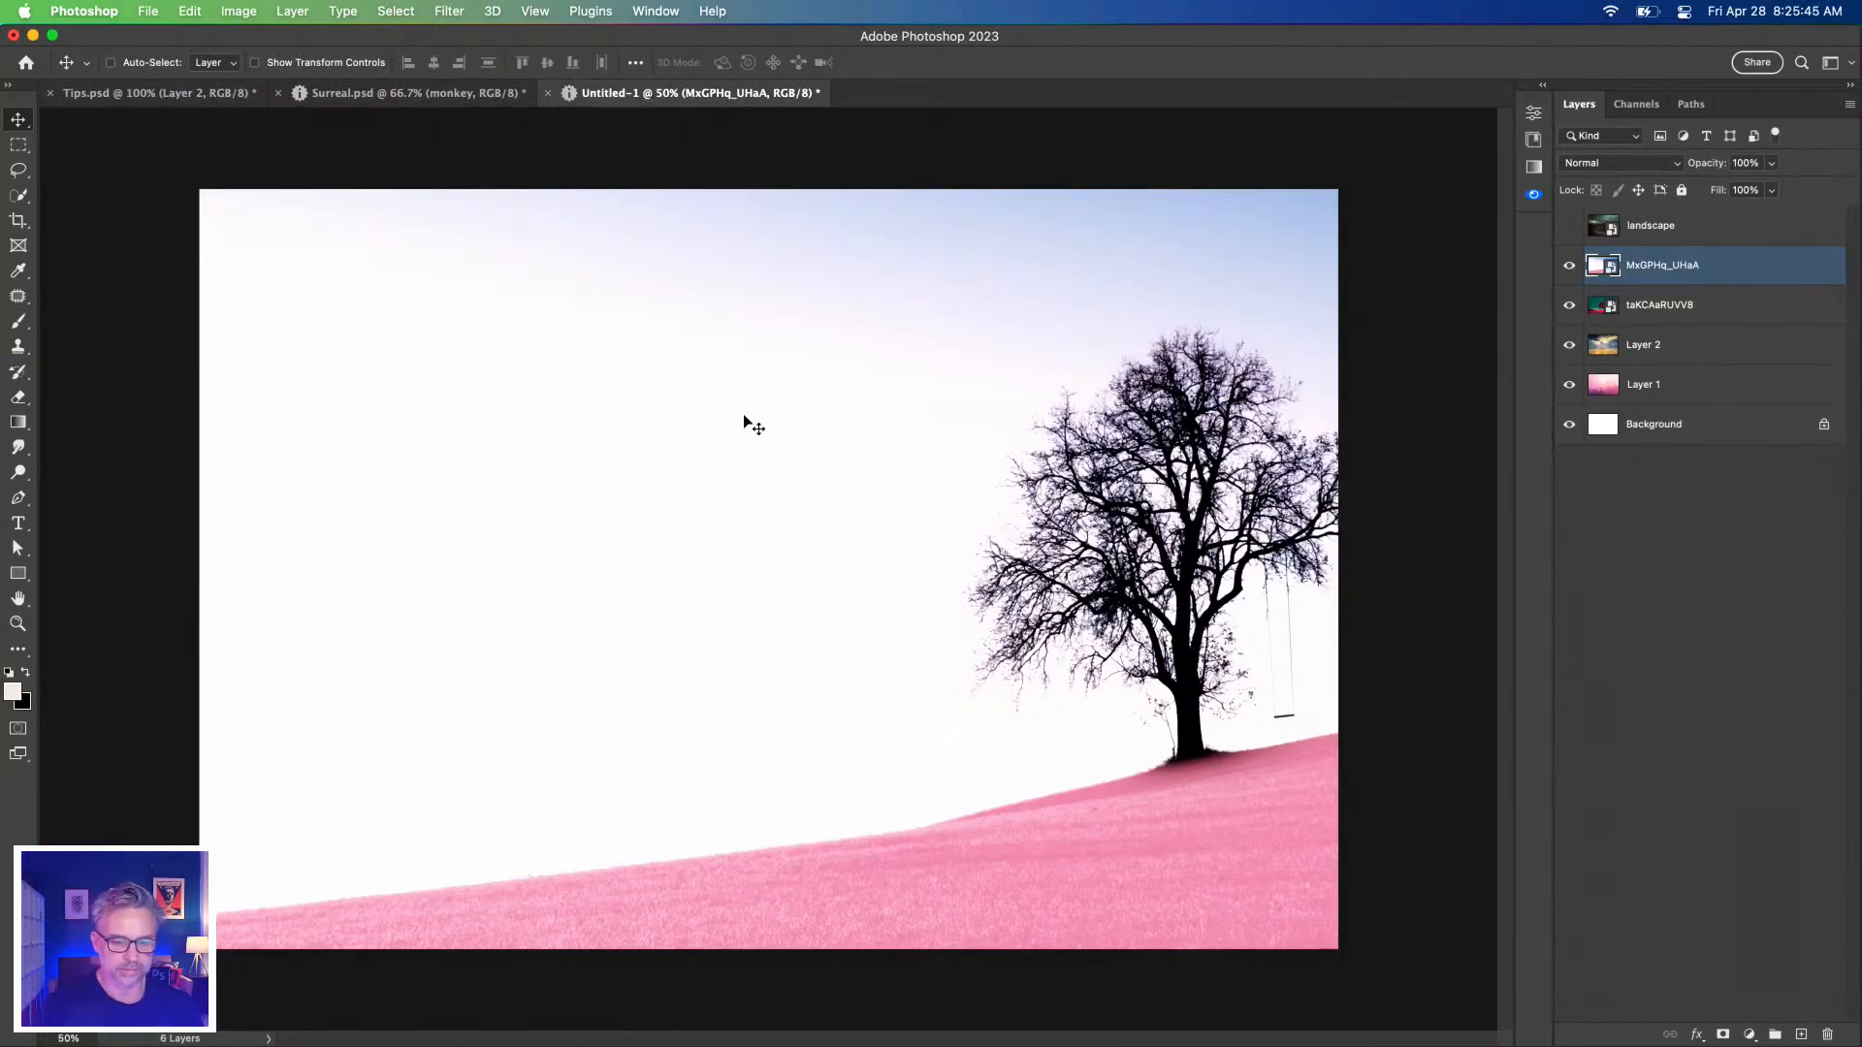
key("super+v")
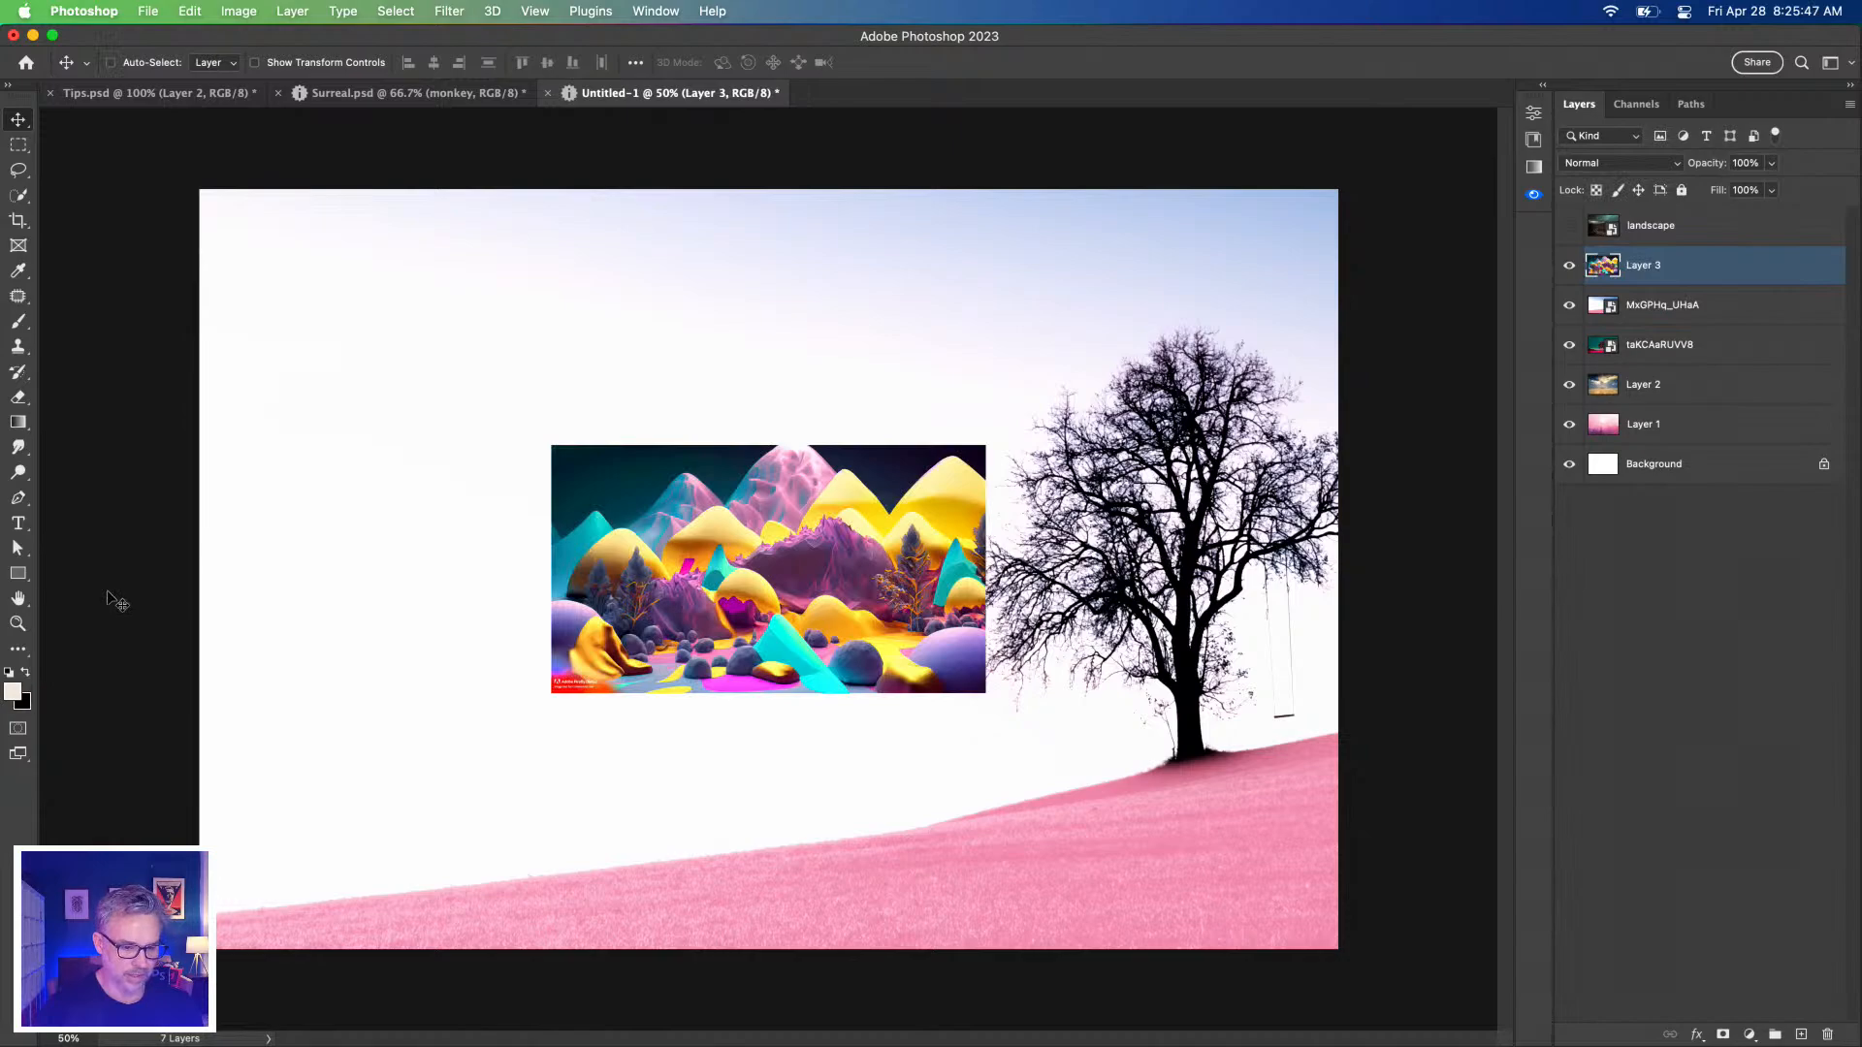
key("super+z")
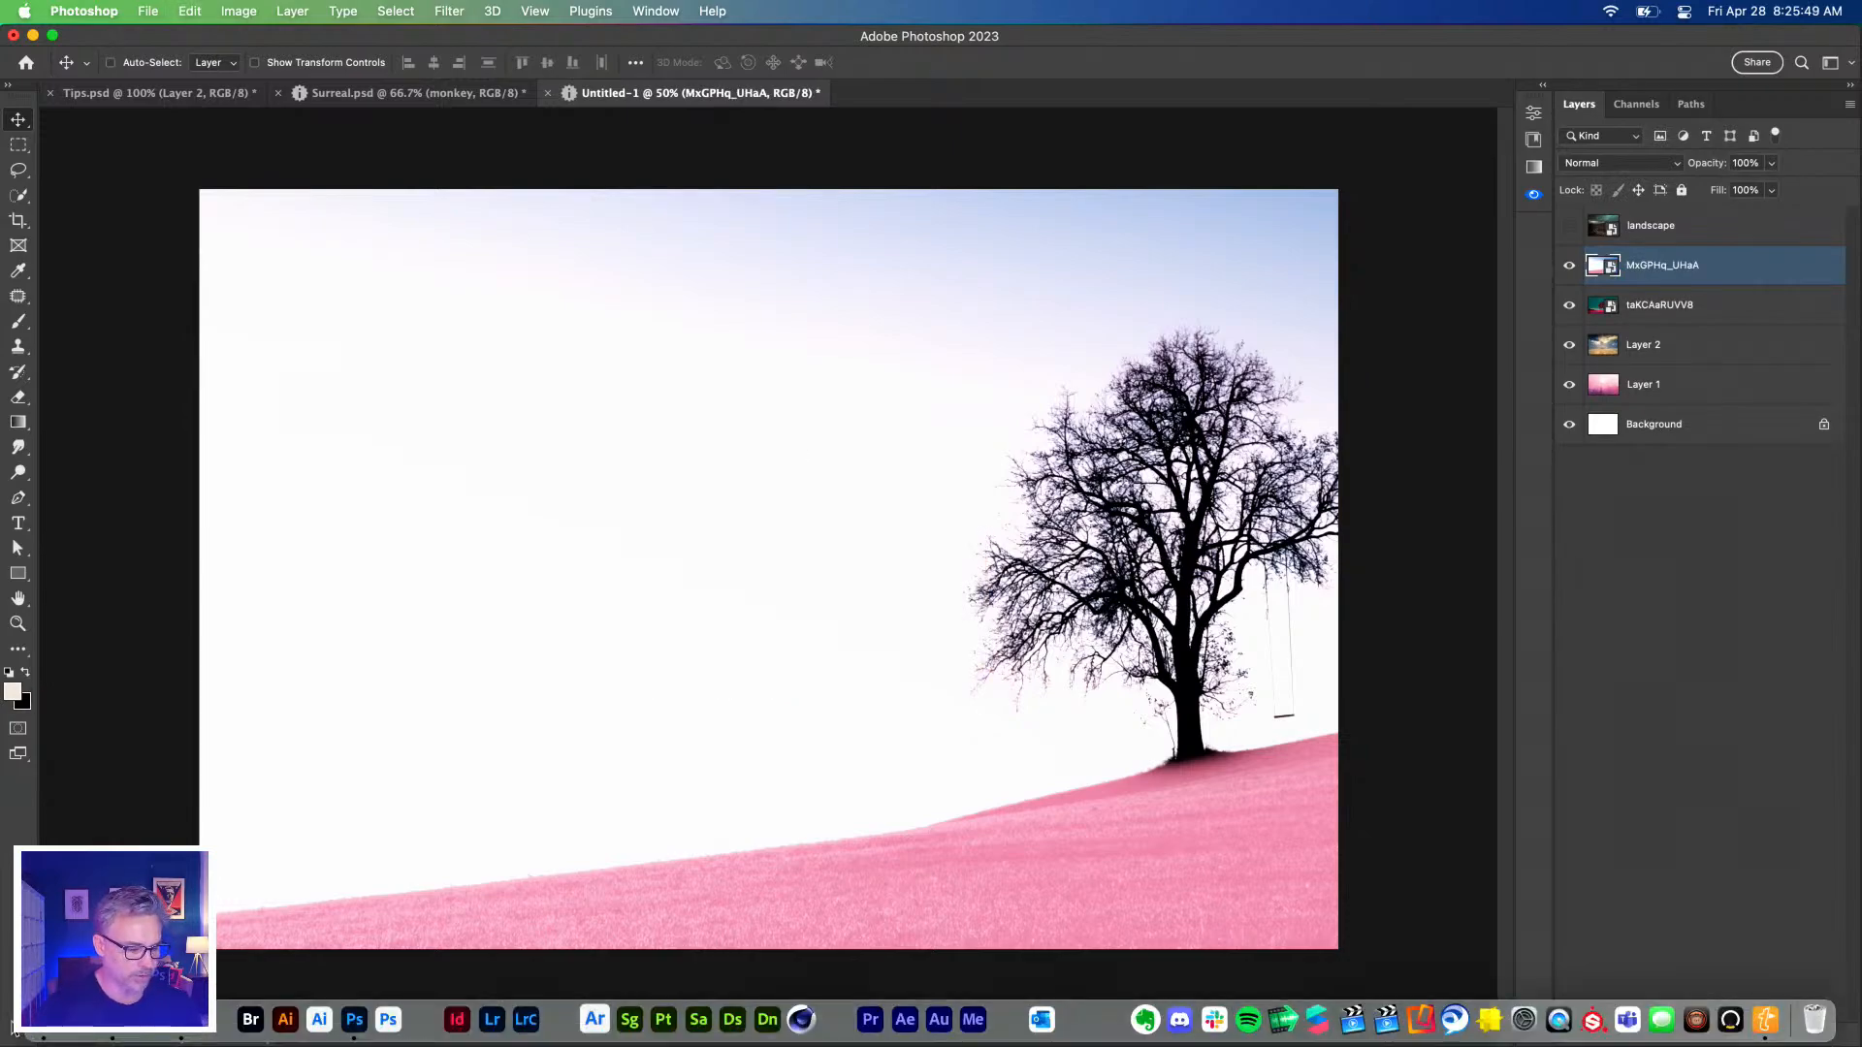
Place the landscape image from the Downloads folder onto the Untitled-1 composite.
left_click(49, 1023)
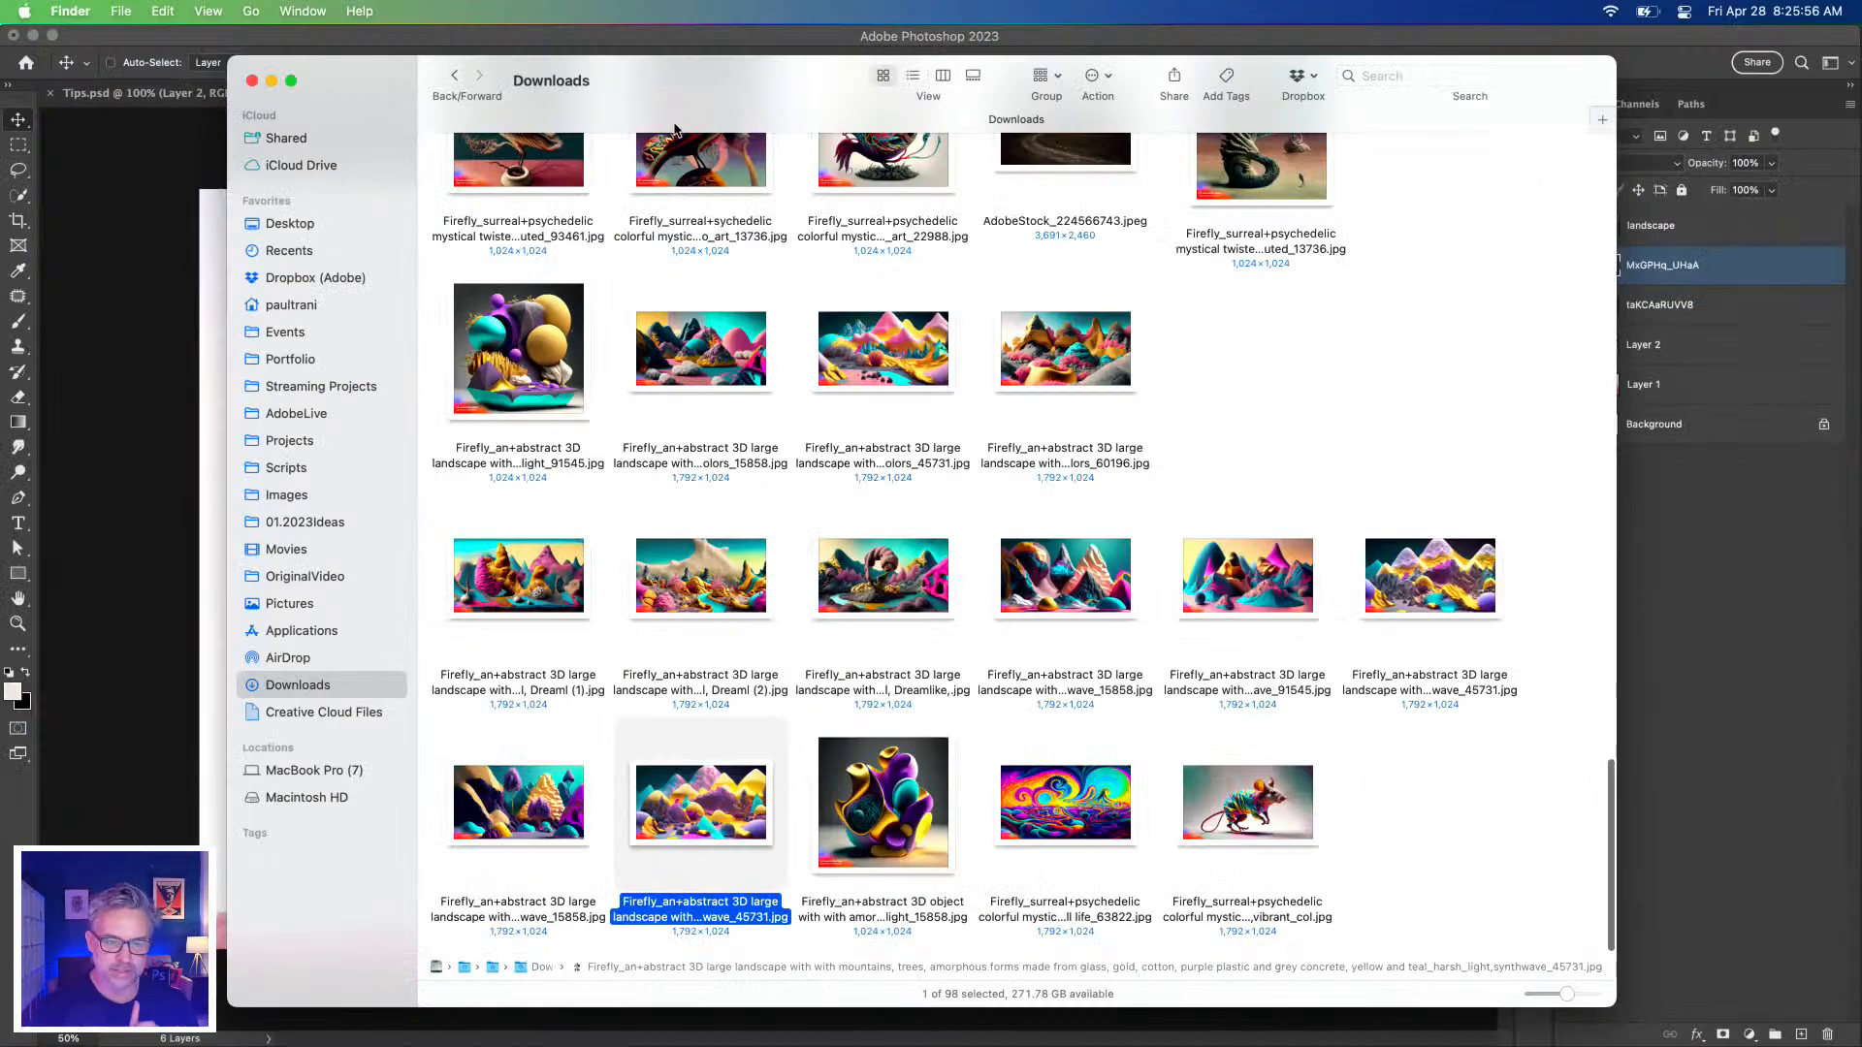
left_click_drag(714, 94, 1327, 75)
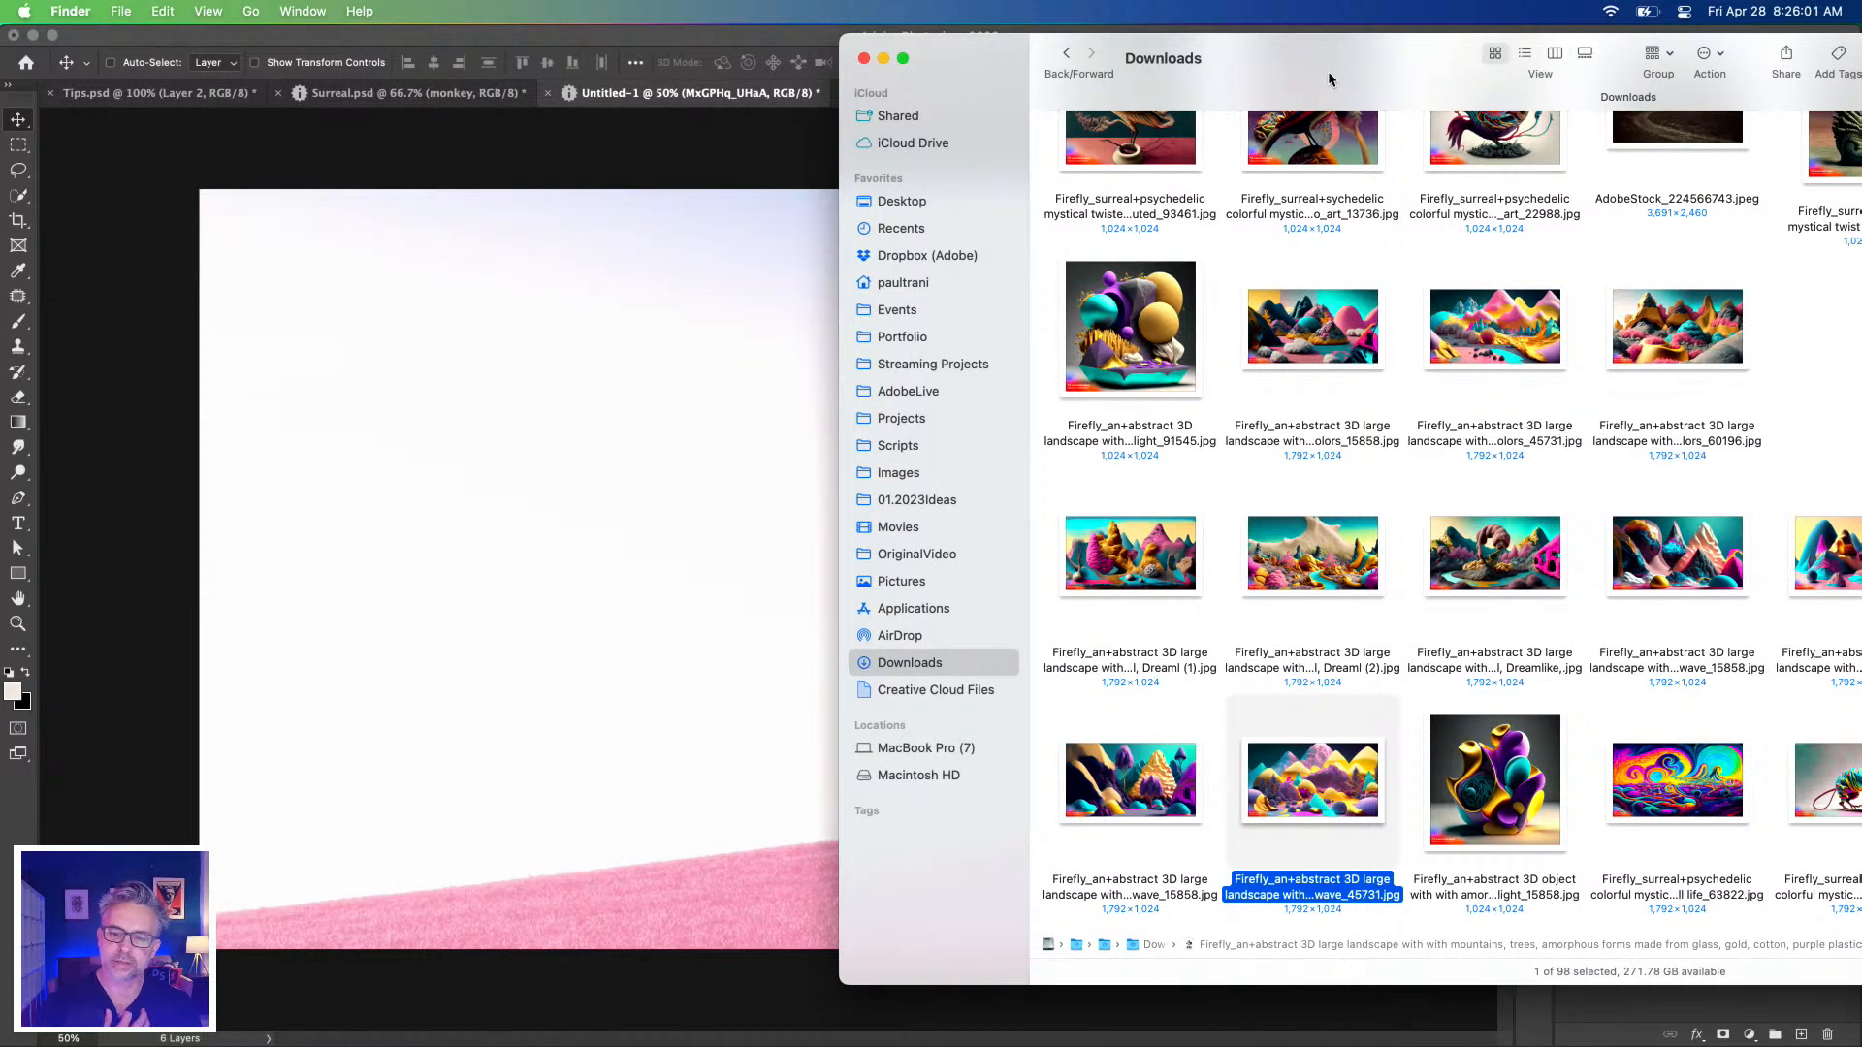
left_click_drag(1296, 780, 490, 443)
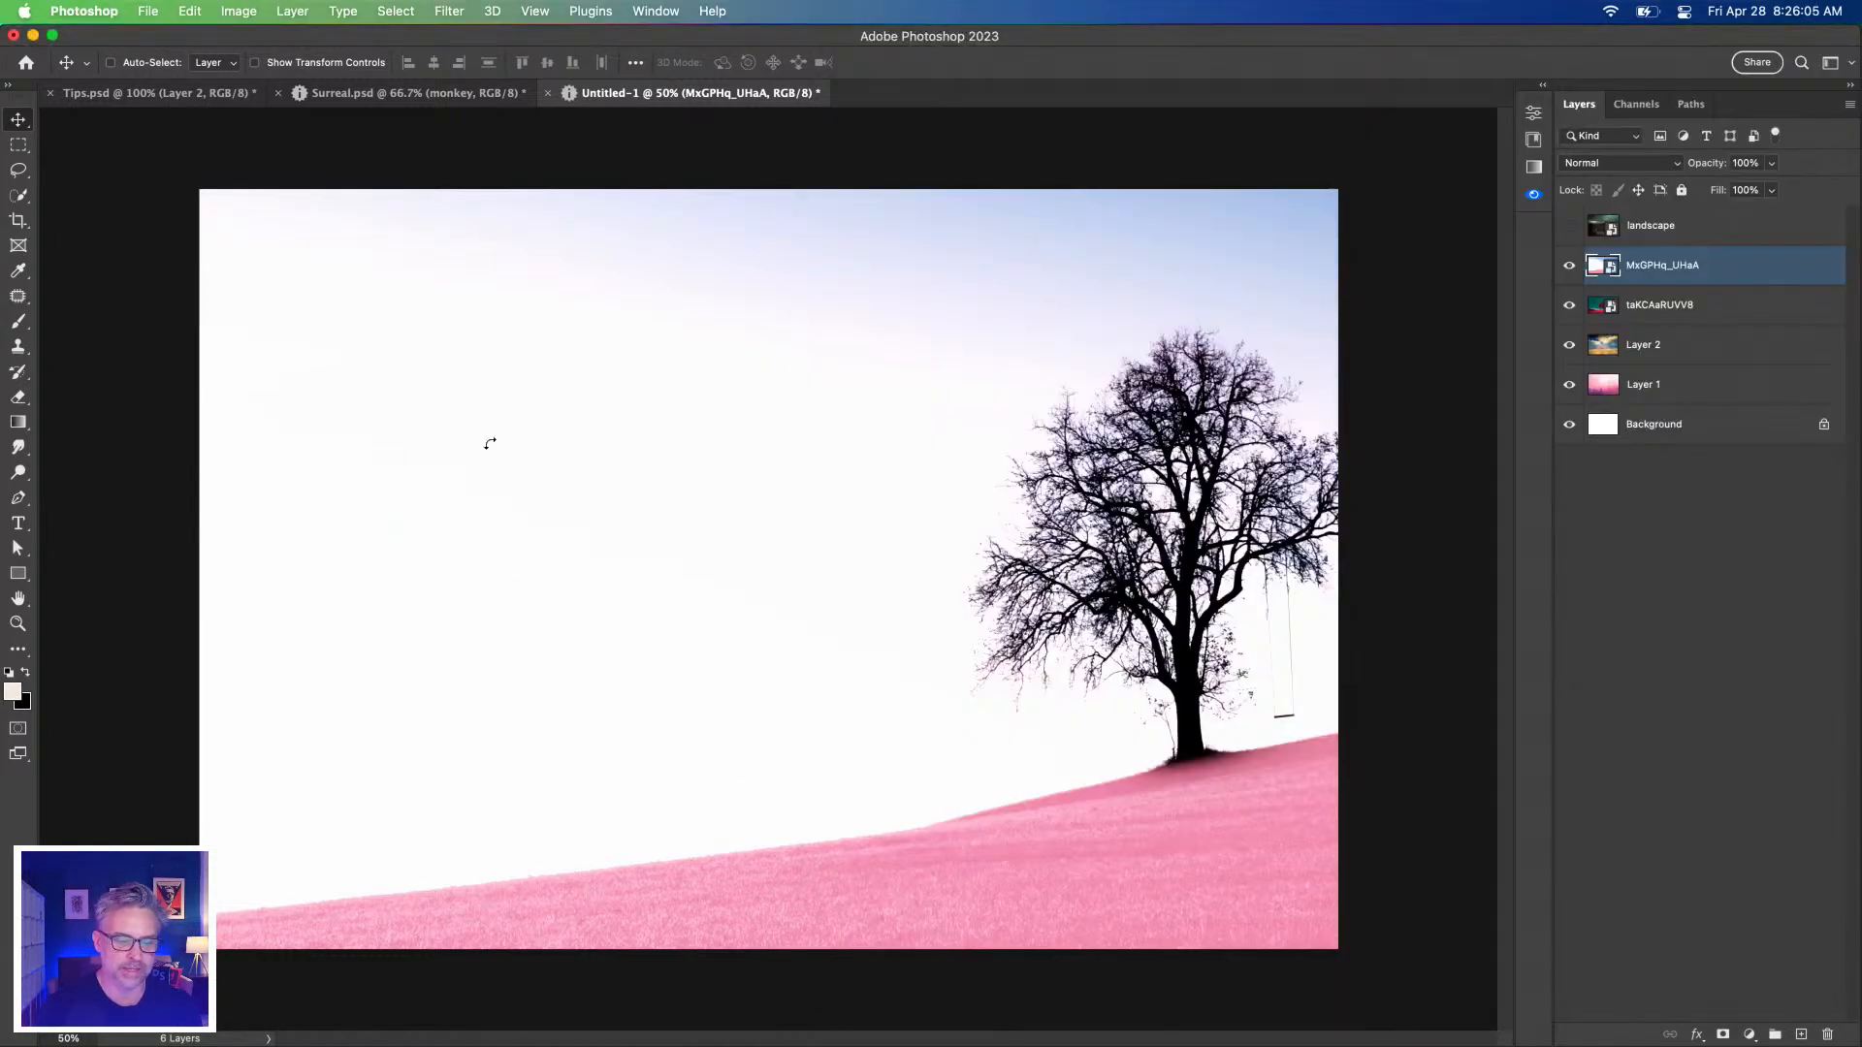
key("Return")
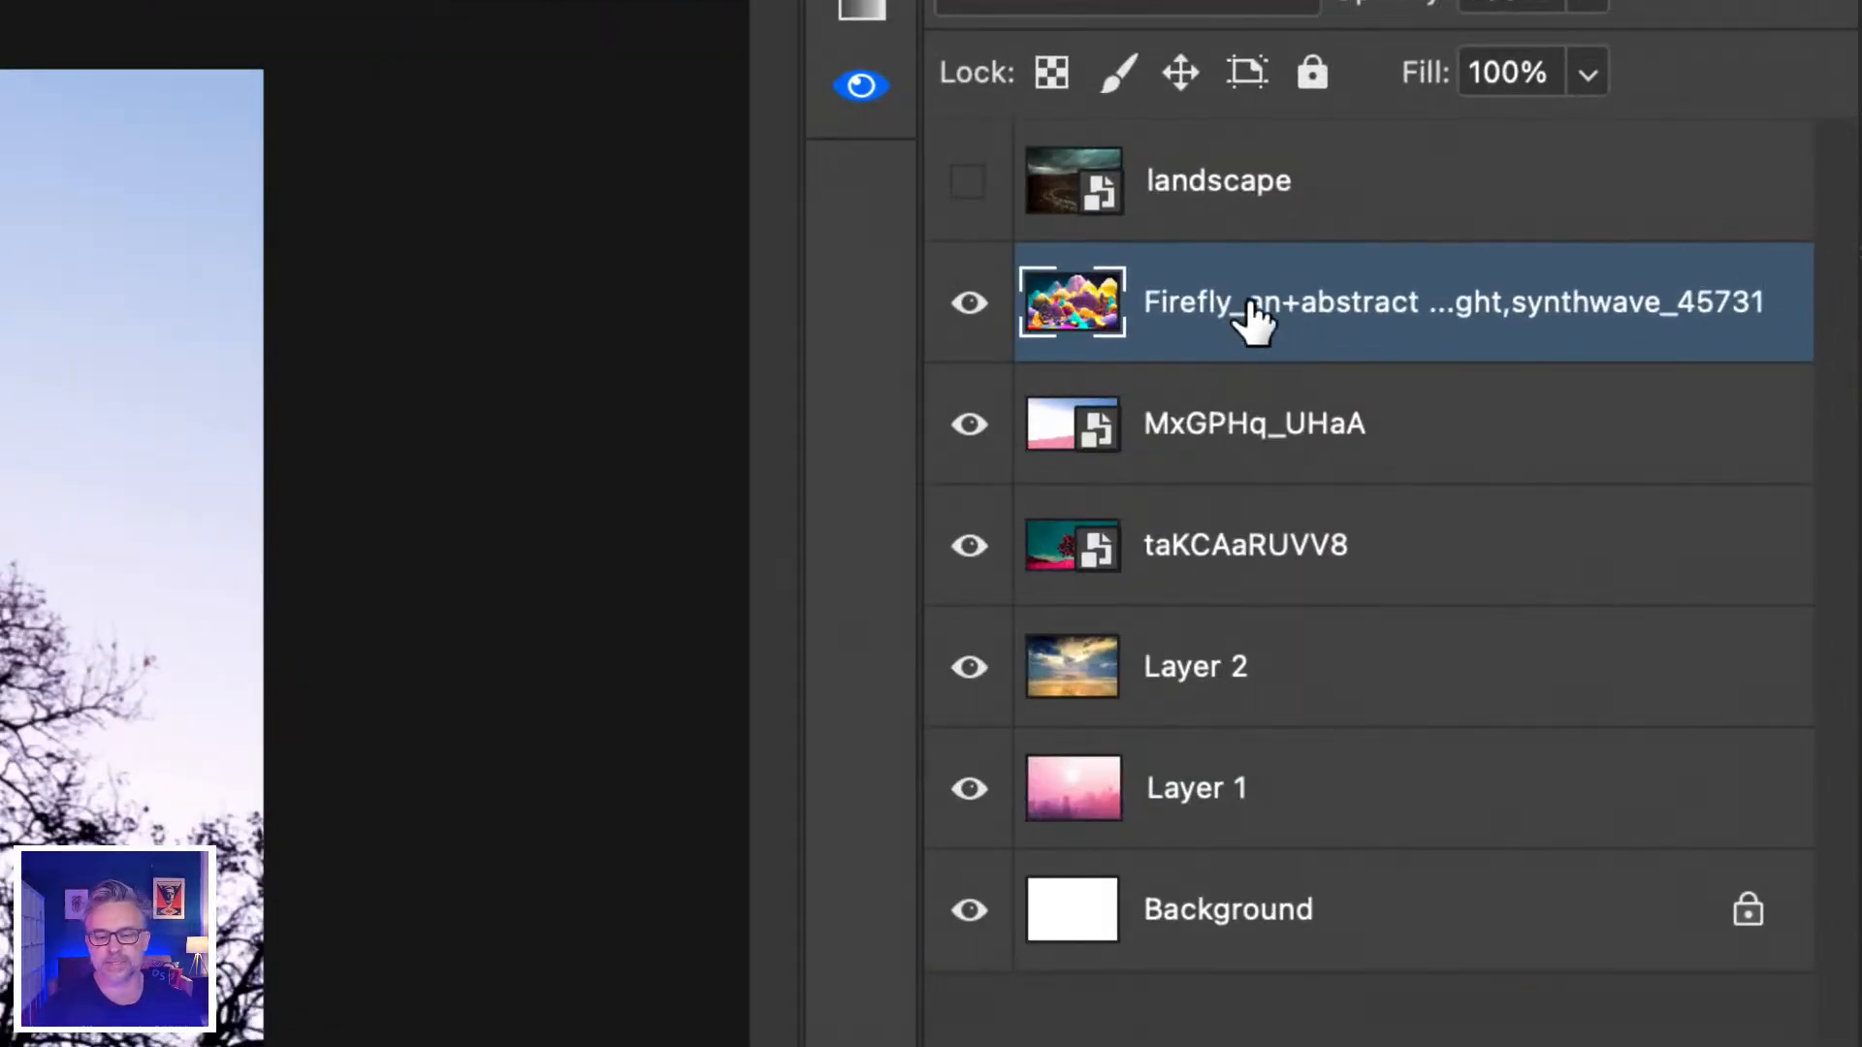
Rename the placed layer to 'landscape'.
left_click_drag(914, 270, 359, 308)
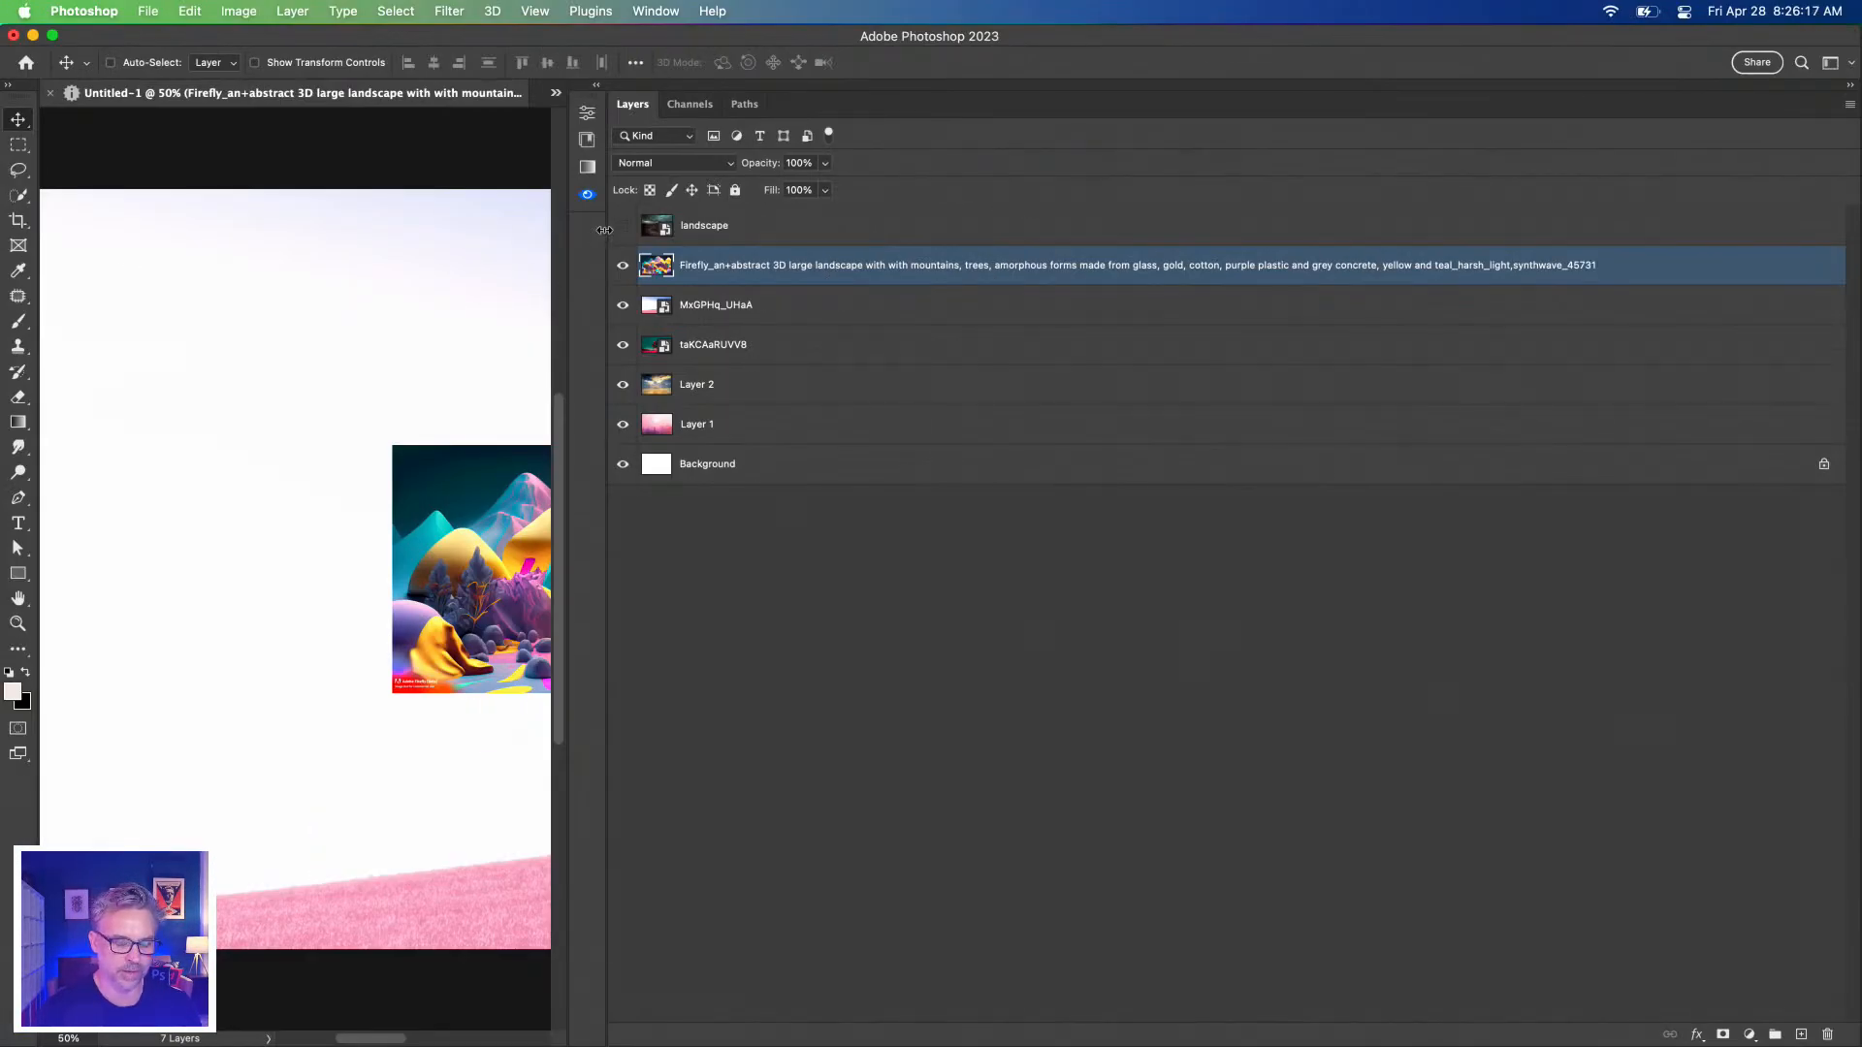
left_click_drag(604, 229, 1856, 257)
key("super+")
double_click(1730, 266)
type("landsca")
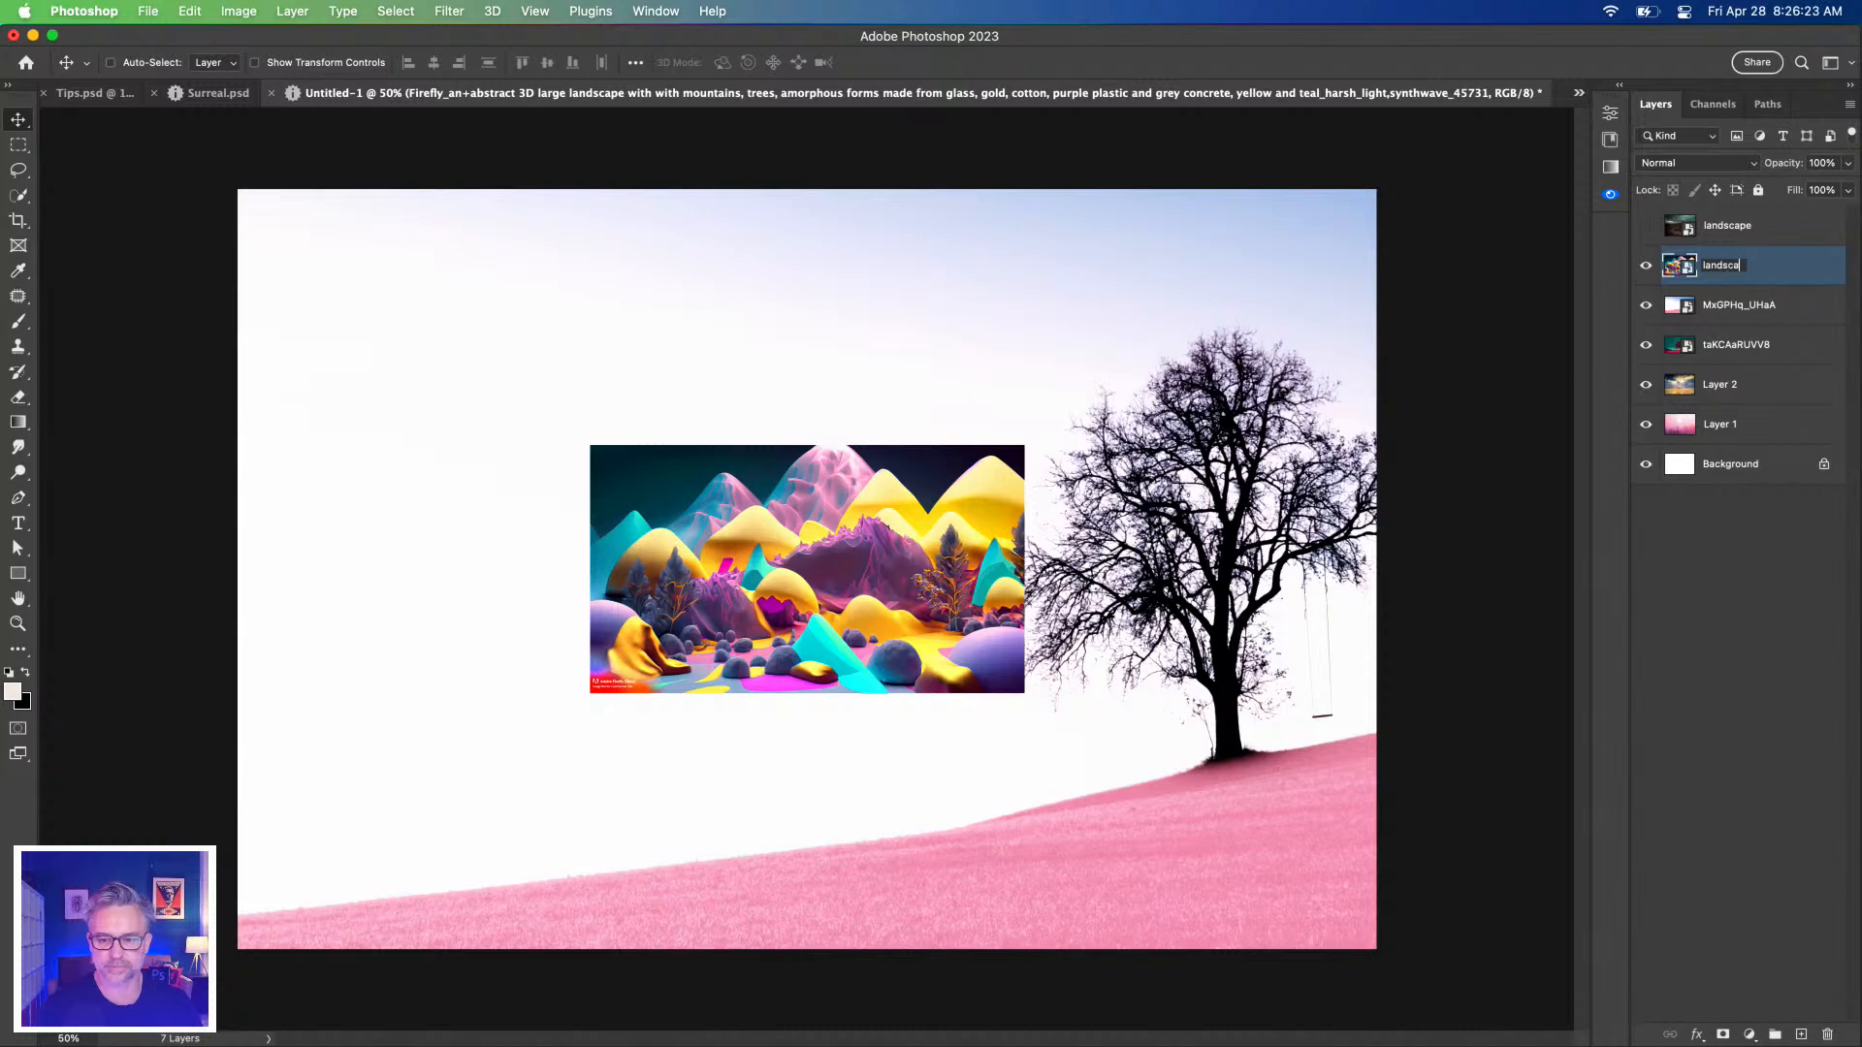
type("pe")
key("Return")
Scale the landscape up to cover most of the canvas and open its smart-object contents.
key("super+t")
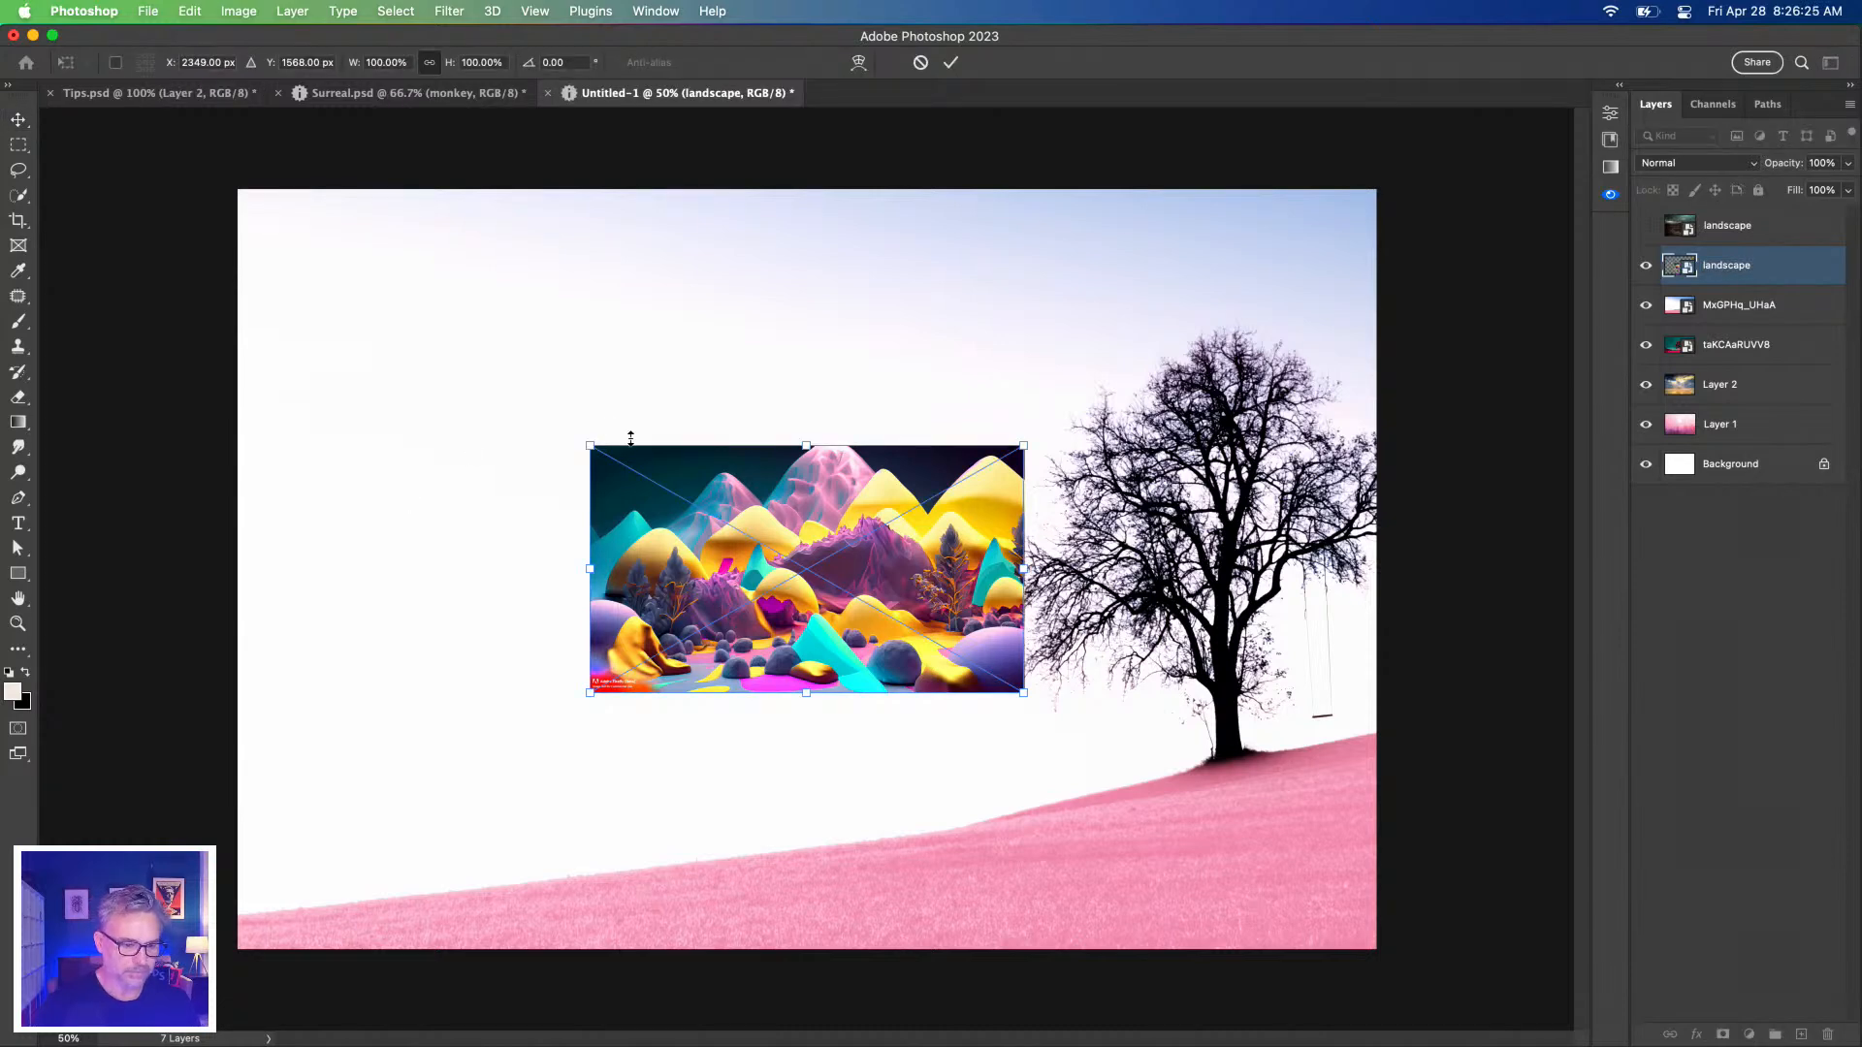
left_click_drag(576, 442, 249, 223)
key("Return")
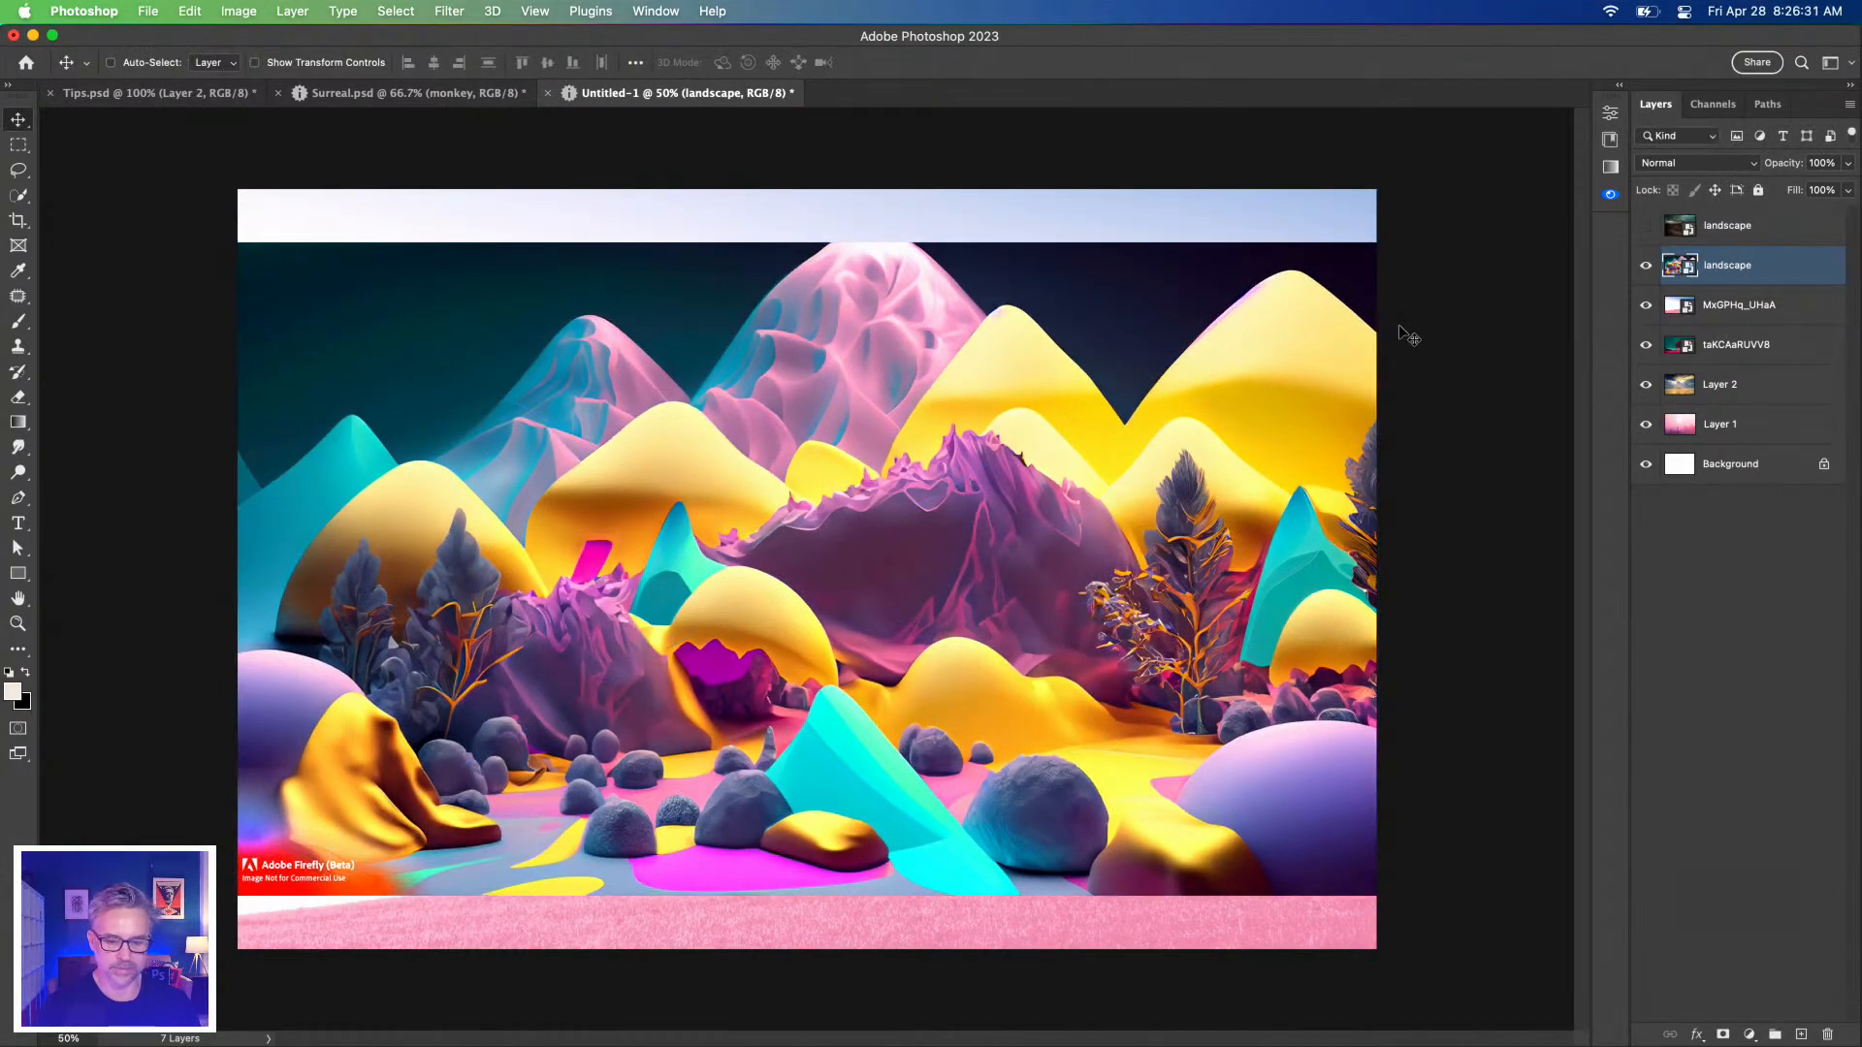
double_click(1681, 266)
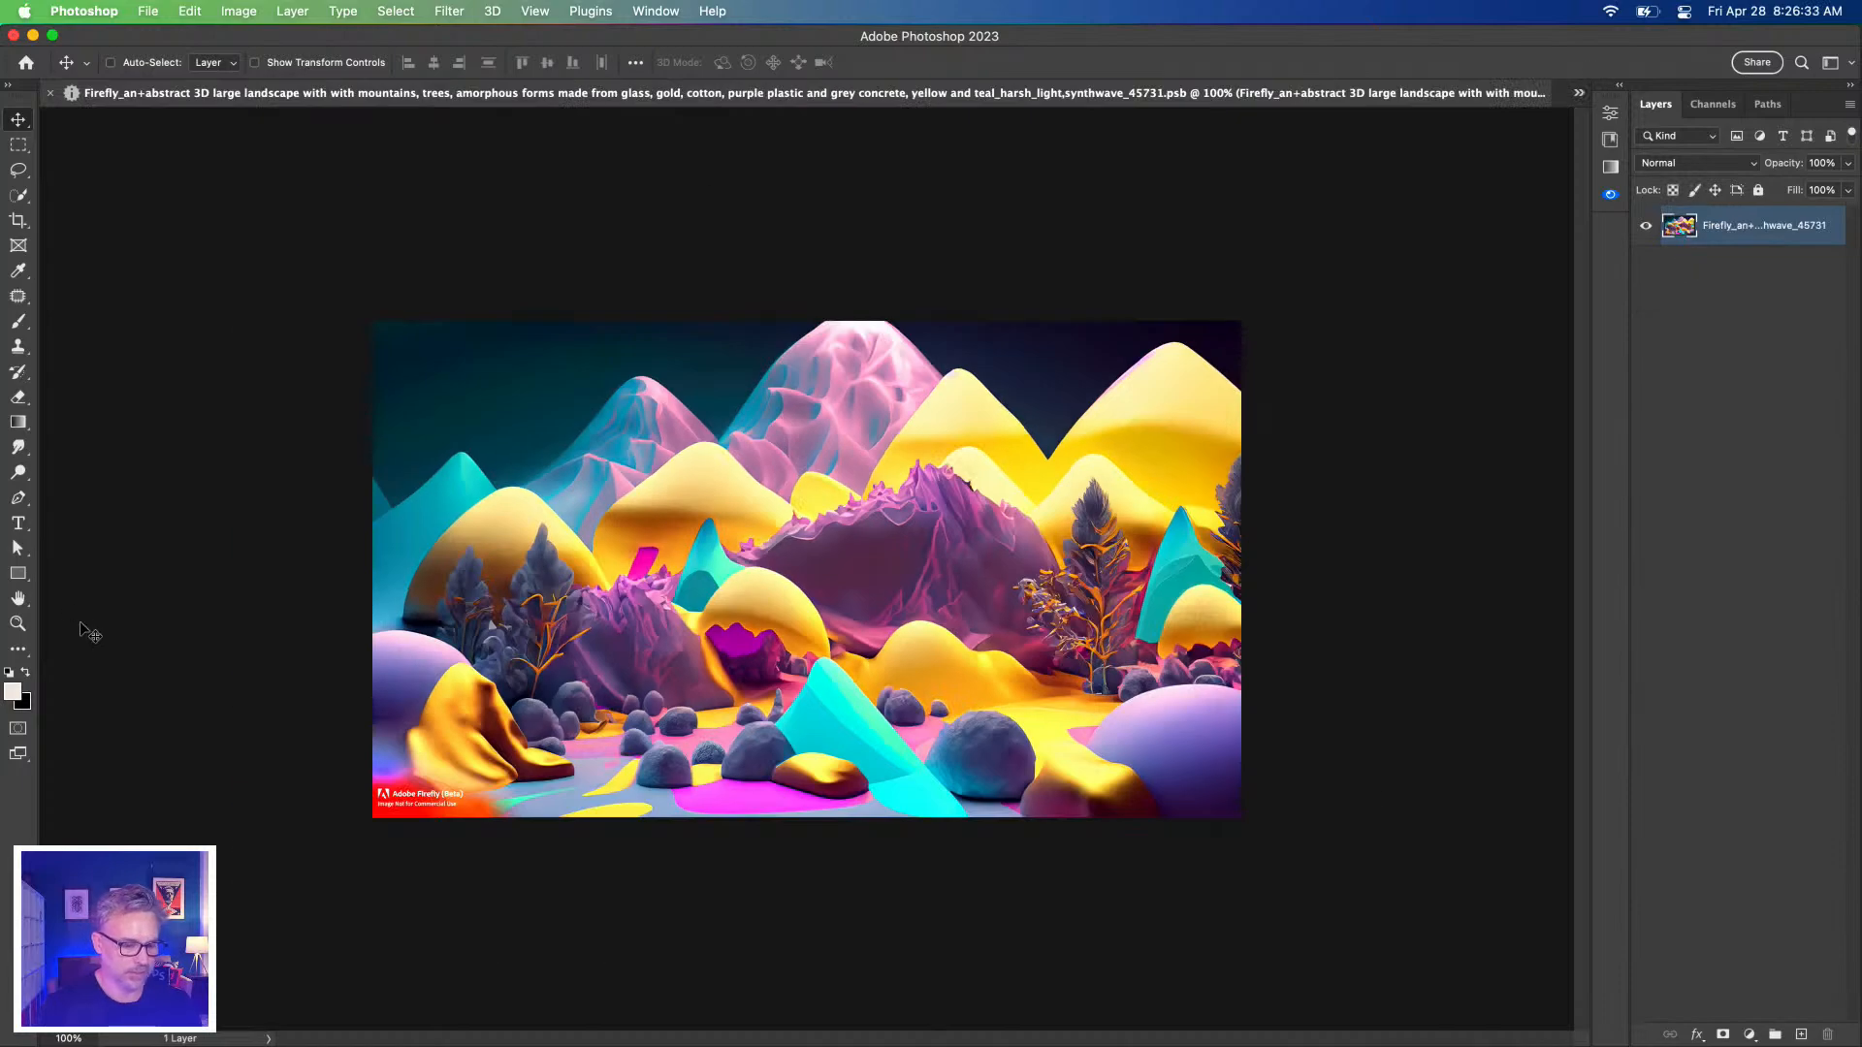
Lasso the lower-left Firefly watermark and fill it away with Content-Aware.
key("super+plus")
key("super+plus")
left_click_drag(194, 699, 1146, 330)
left_click(18, 170)
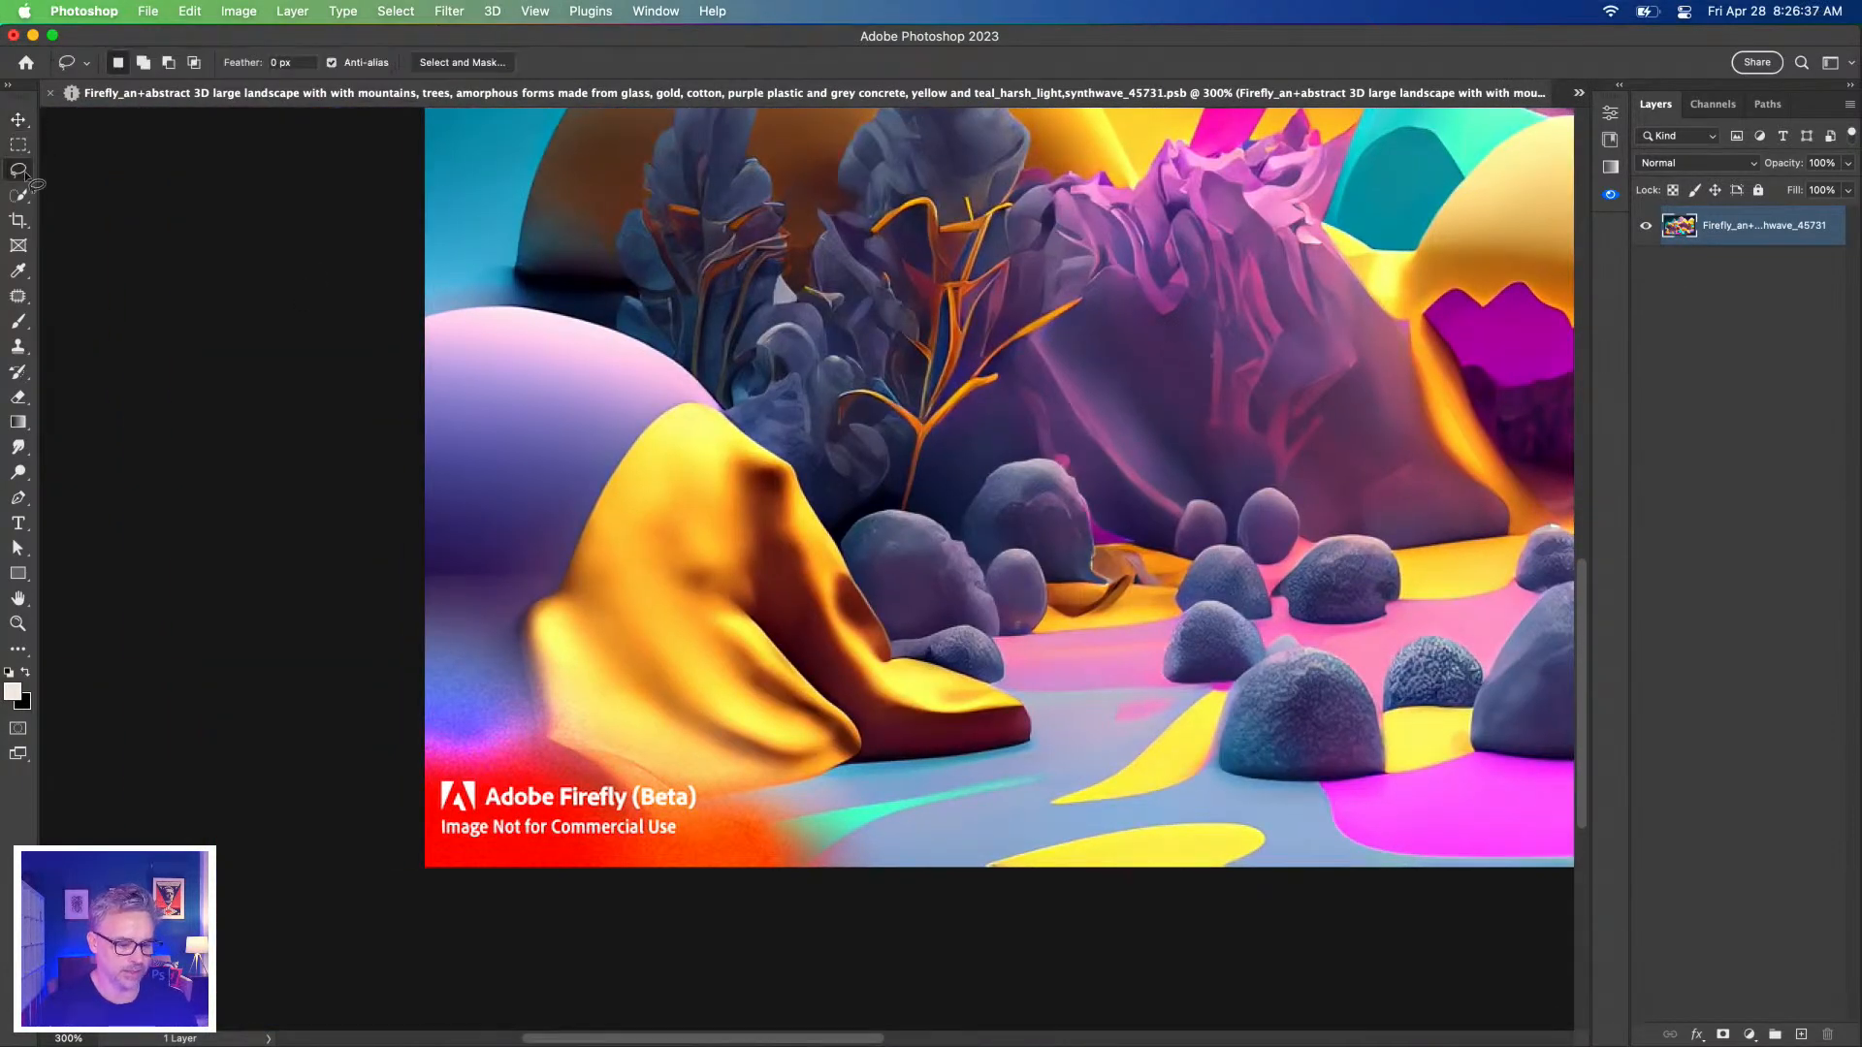
mouse_move(415, 719)
left_mouse_down()
mouse_move(570, 710)
mouse_move(677, 736)
mouse_move(858, 835)
mouse_move(671, 965)
mouse_move(242, 960)
left_mouse_up()
key("shift+BackSpace")
left_click(897, 378)
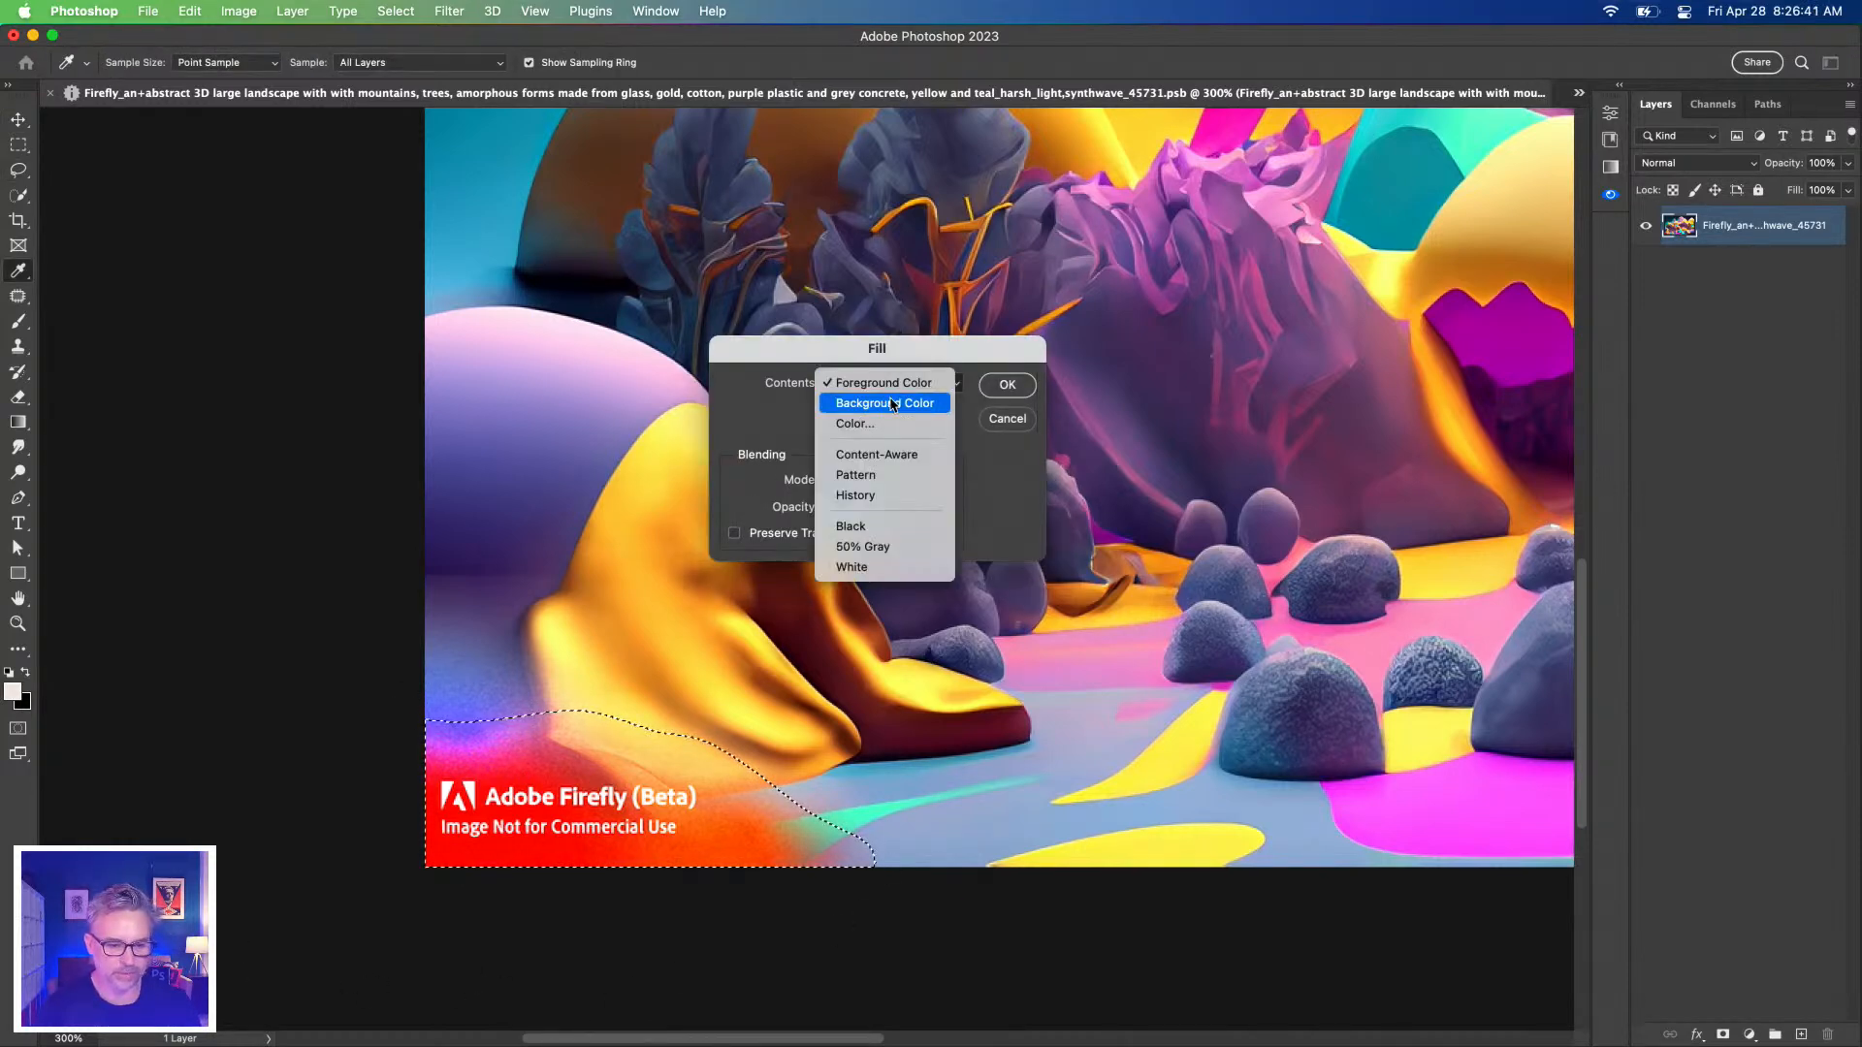
left_click(887, 453)
left_click(1006, 385)
key("super+d")
Save and close the .psb smart object to return to the composite.
key("super+0")
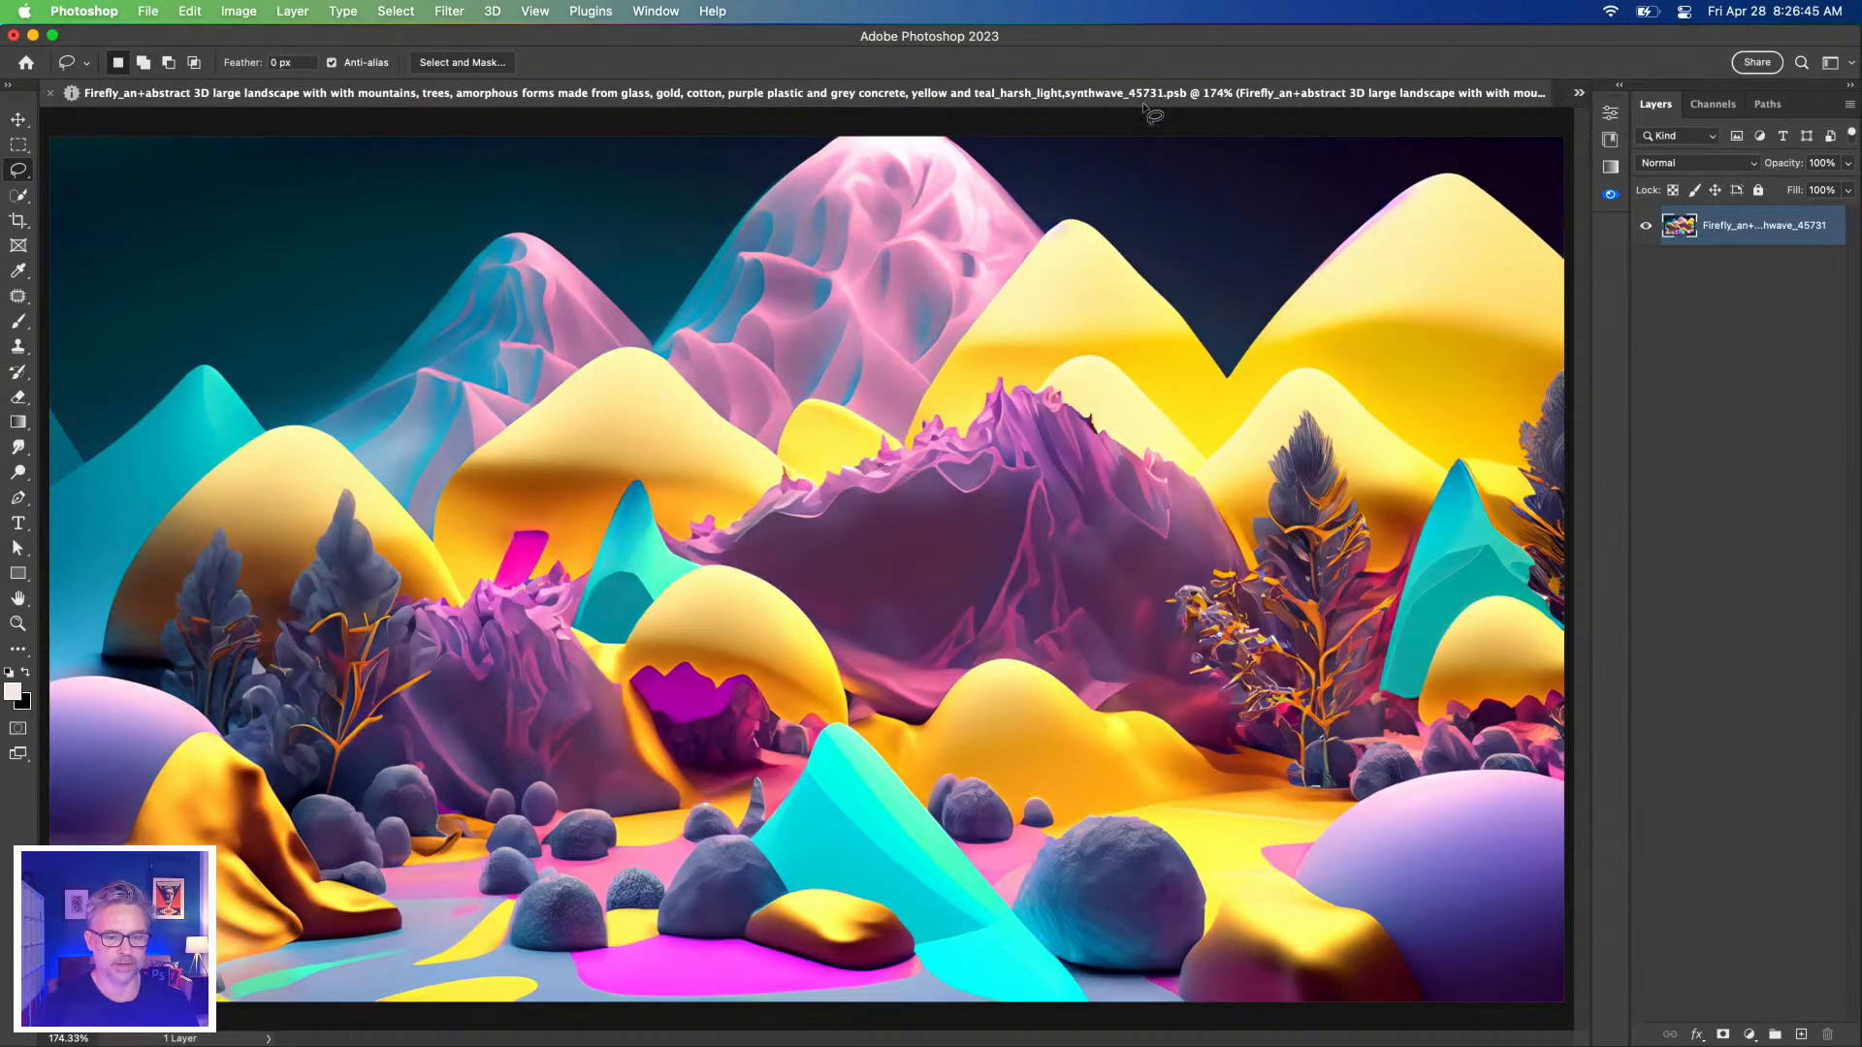
key("super+s")
key("super+w")
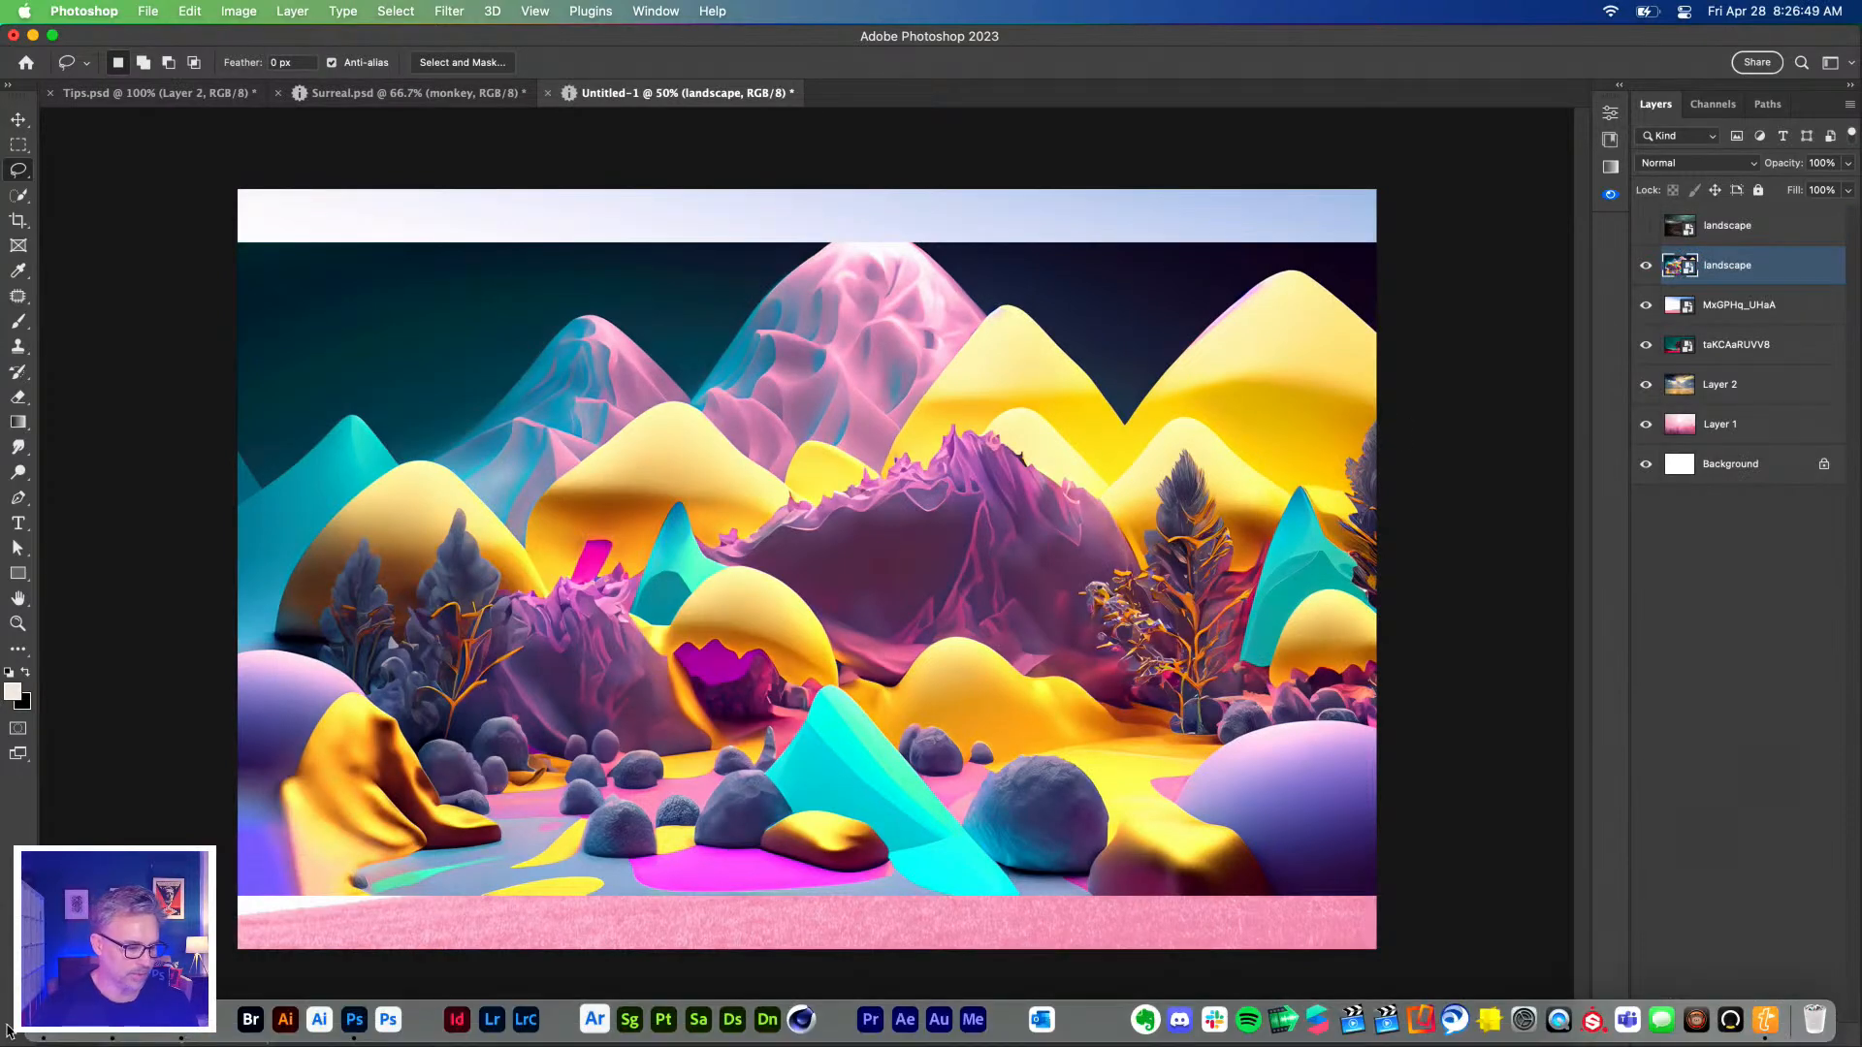
Drag the track-suited mouse image from Downloads into the composite as a new layer.
left_click(250, 1021)
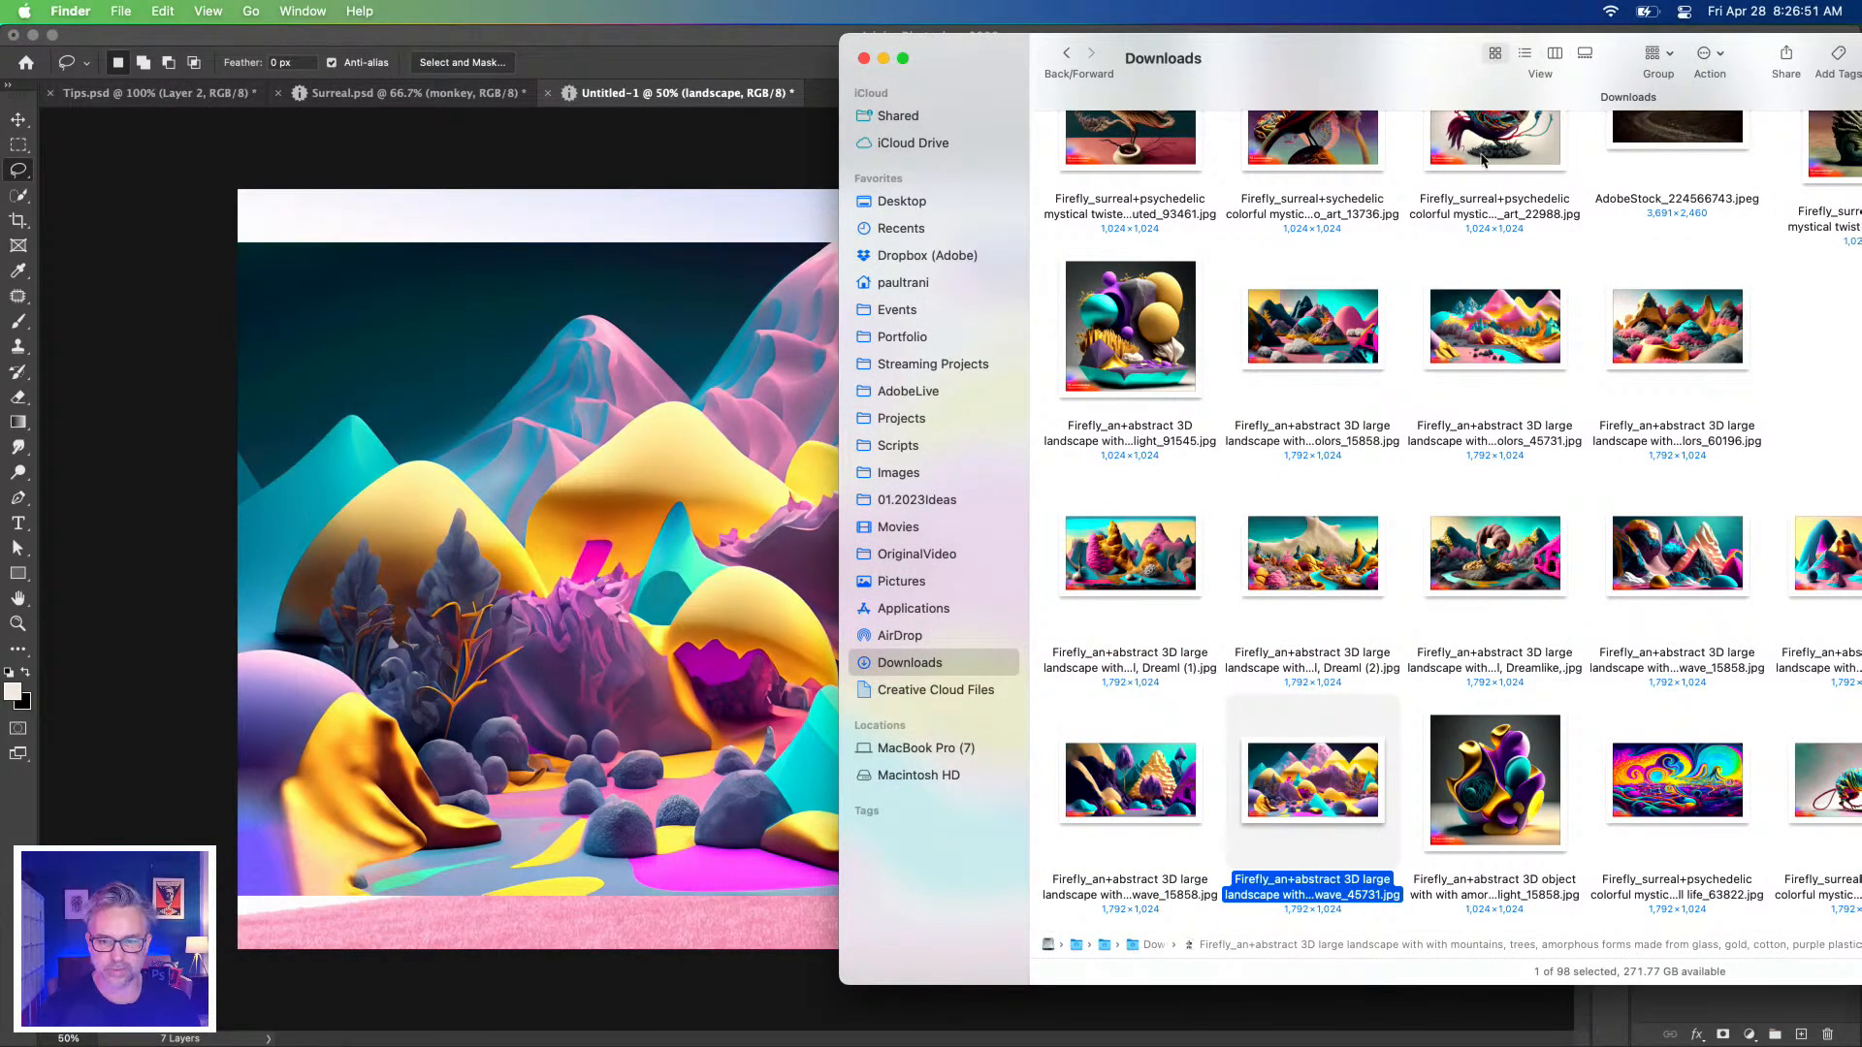
left_click_drag(1341, 41, 1056, 77)
left_click(1593, 844)
left_click_drag(1593, 844, 347, 591)
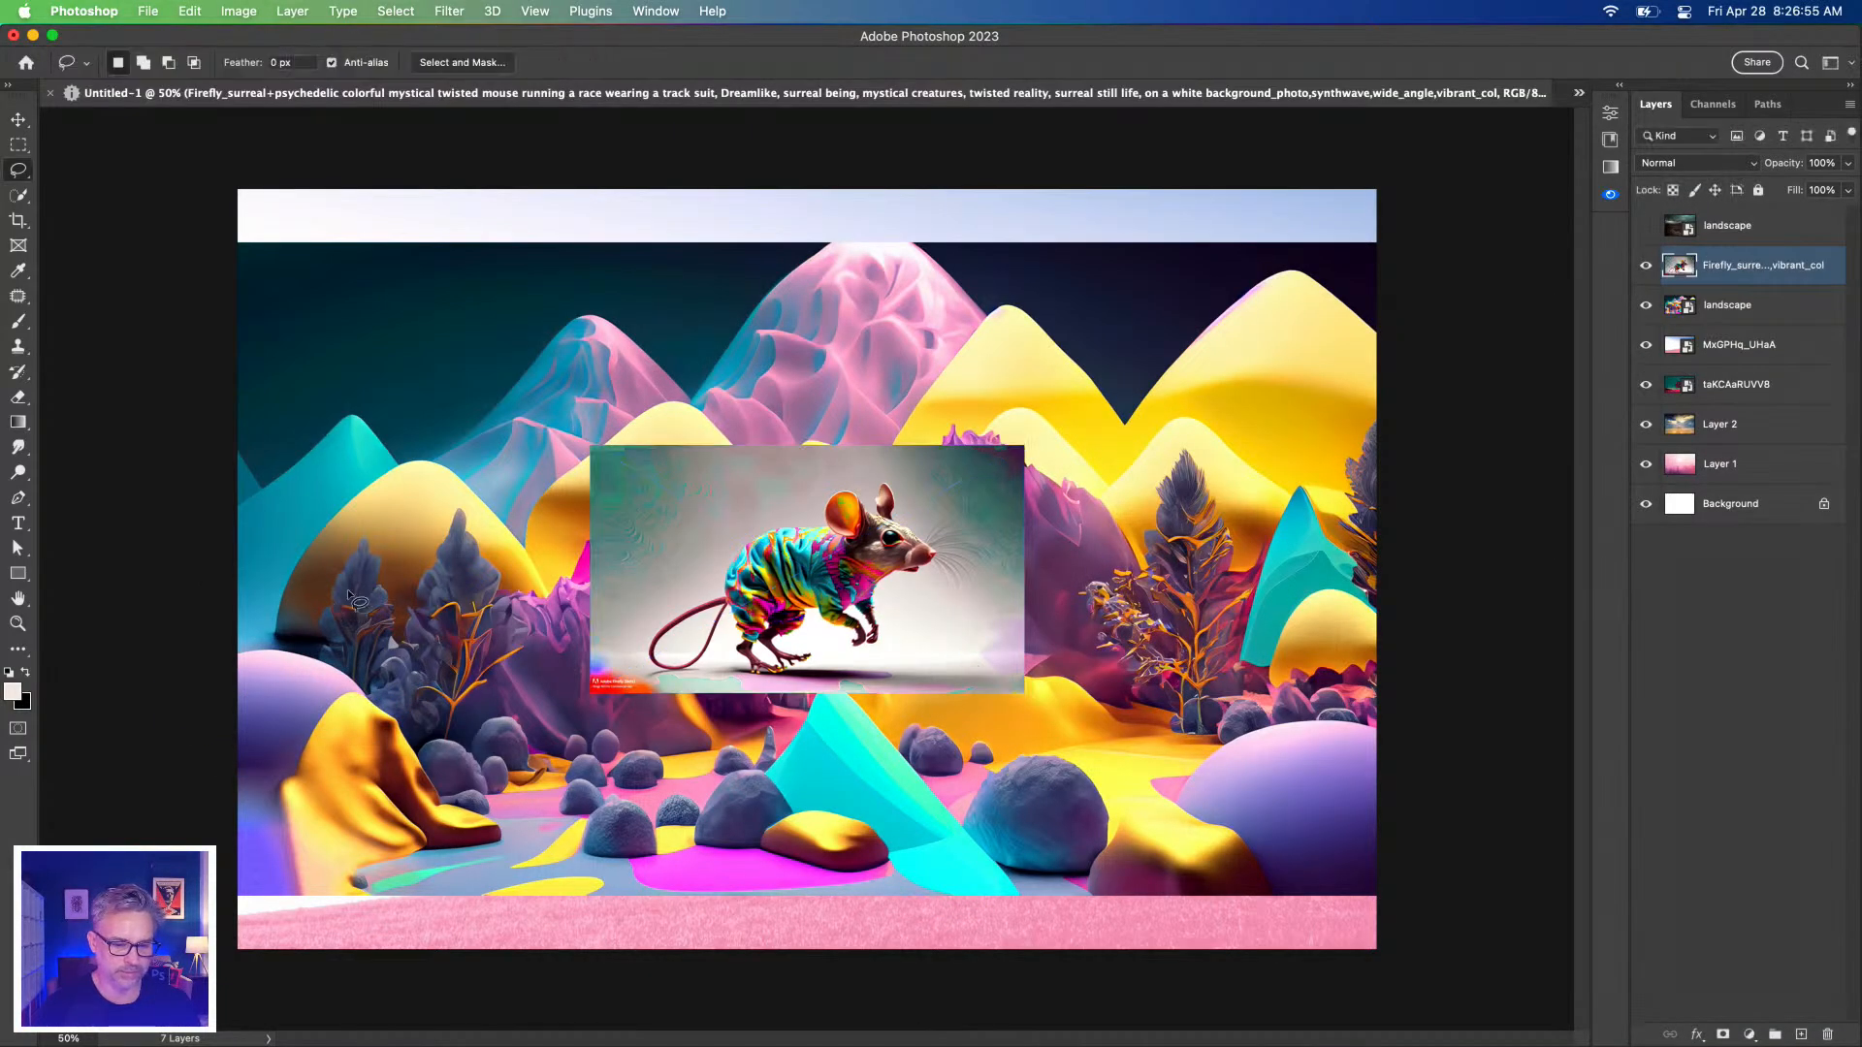
Zoom to 100%, toggle the mouse layer's visibility to compare, and expand the side panels.
key("super+1")
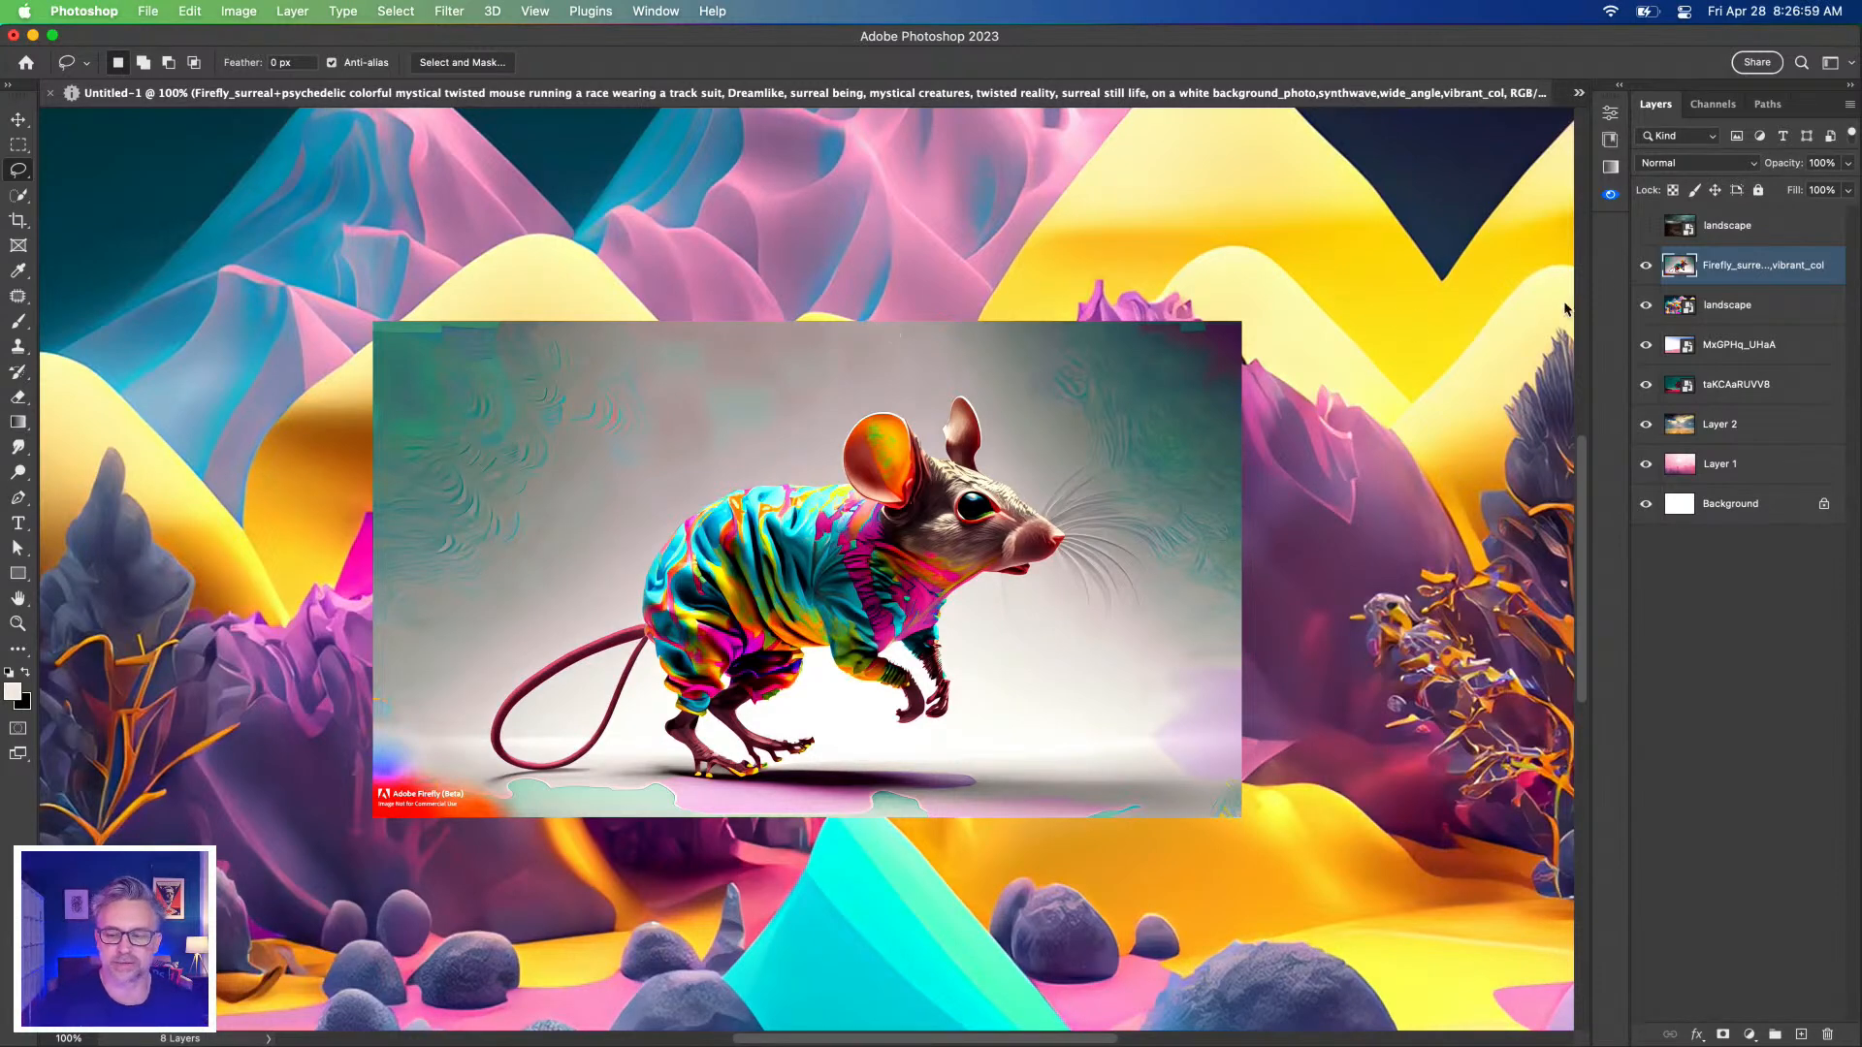
left_click(1646, 268)
left_click(1645, 270)
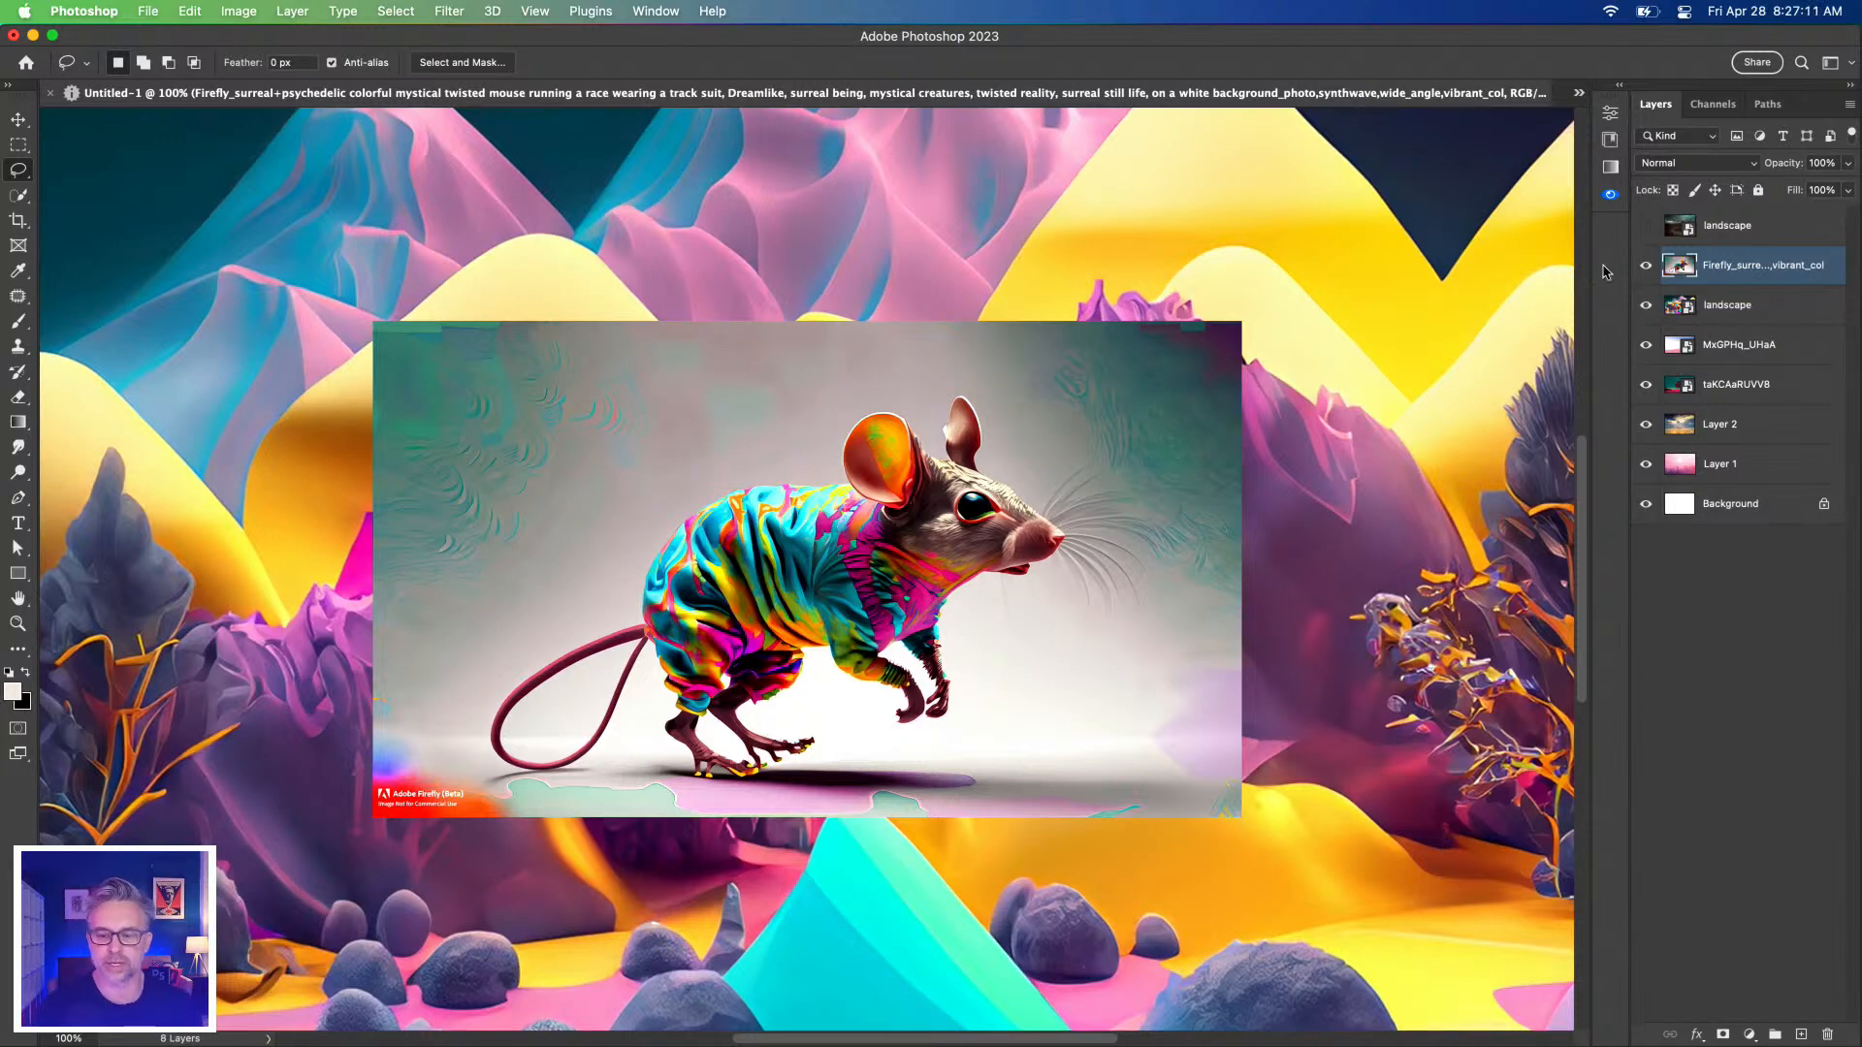
left_click(1619, 87)
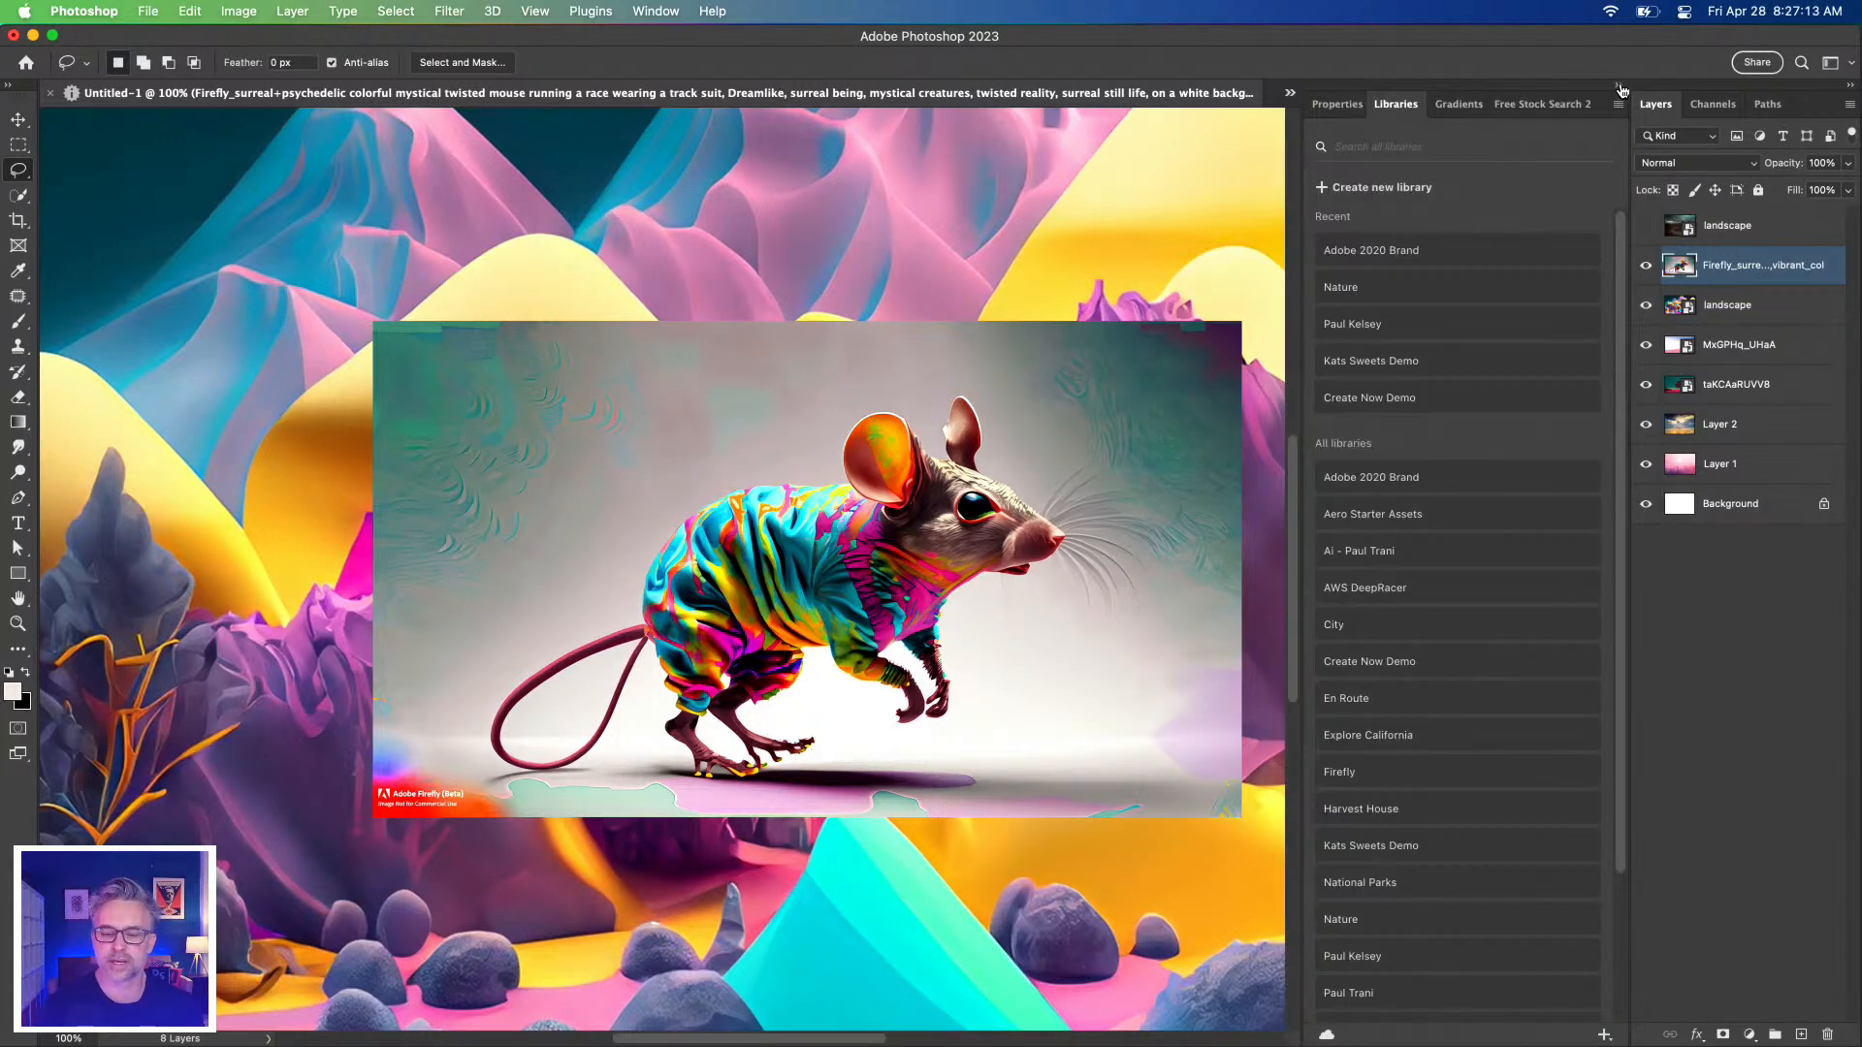
Remove the mouse layer's white background from the Properties panel.
left_click(1340, 105)
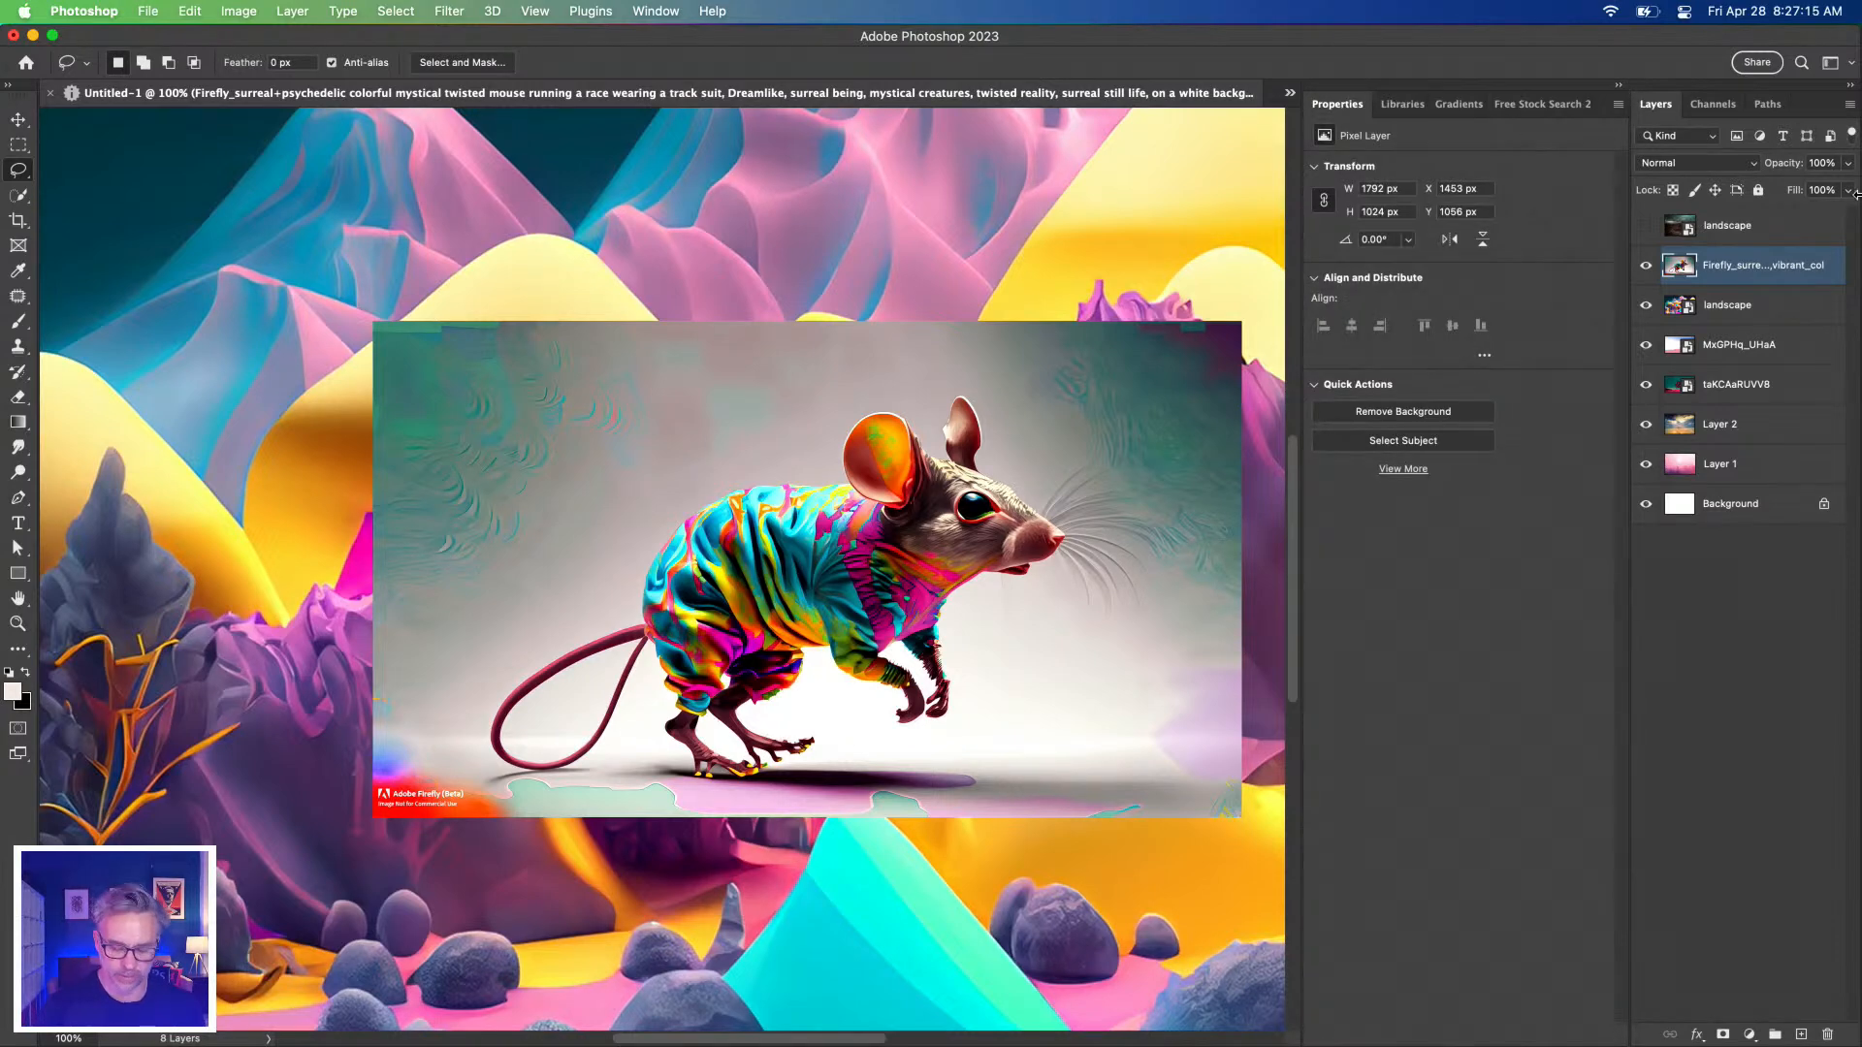
left_click_drag(1301, 219, 1368, 221)
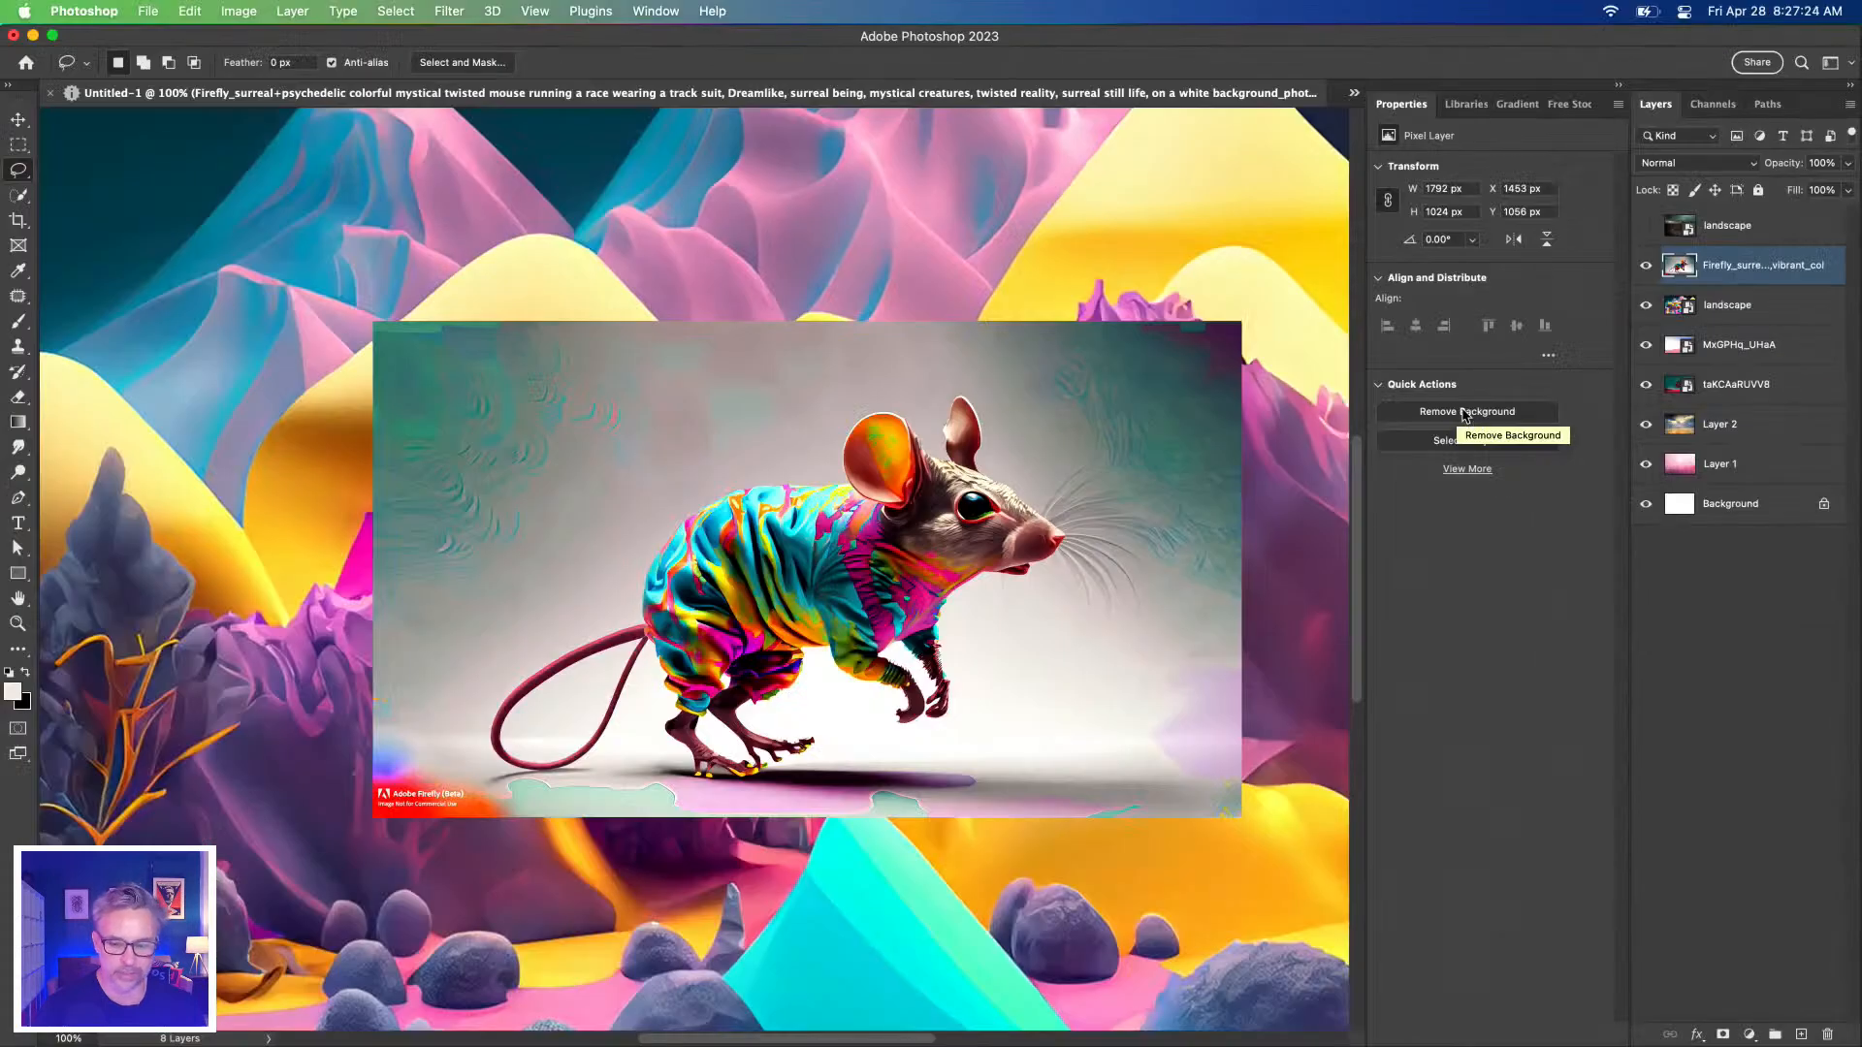
left_click(979, 810)
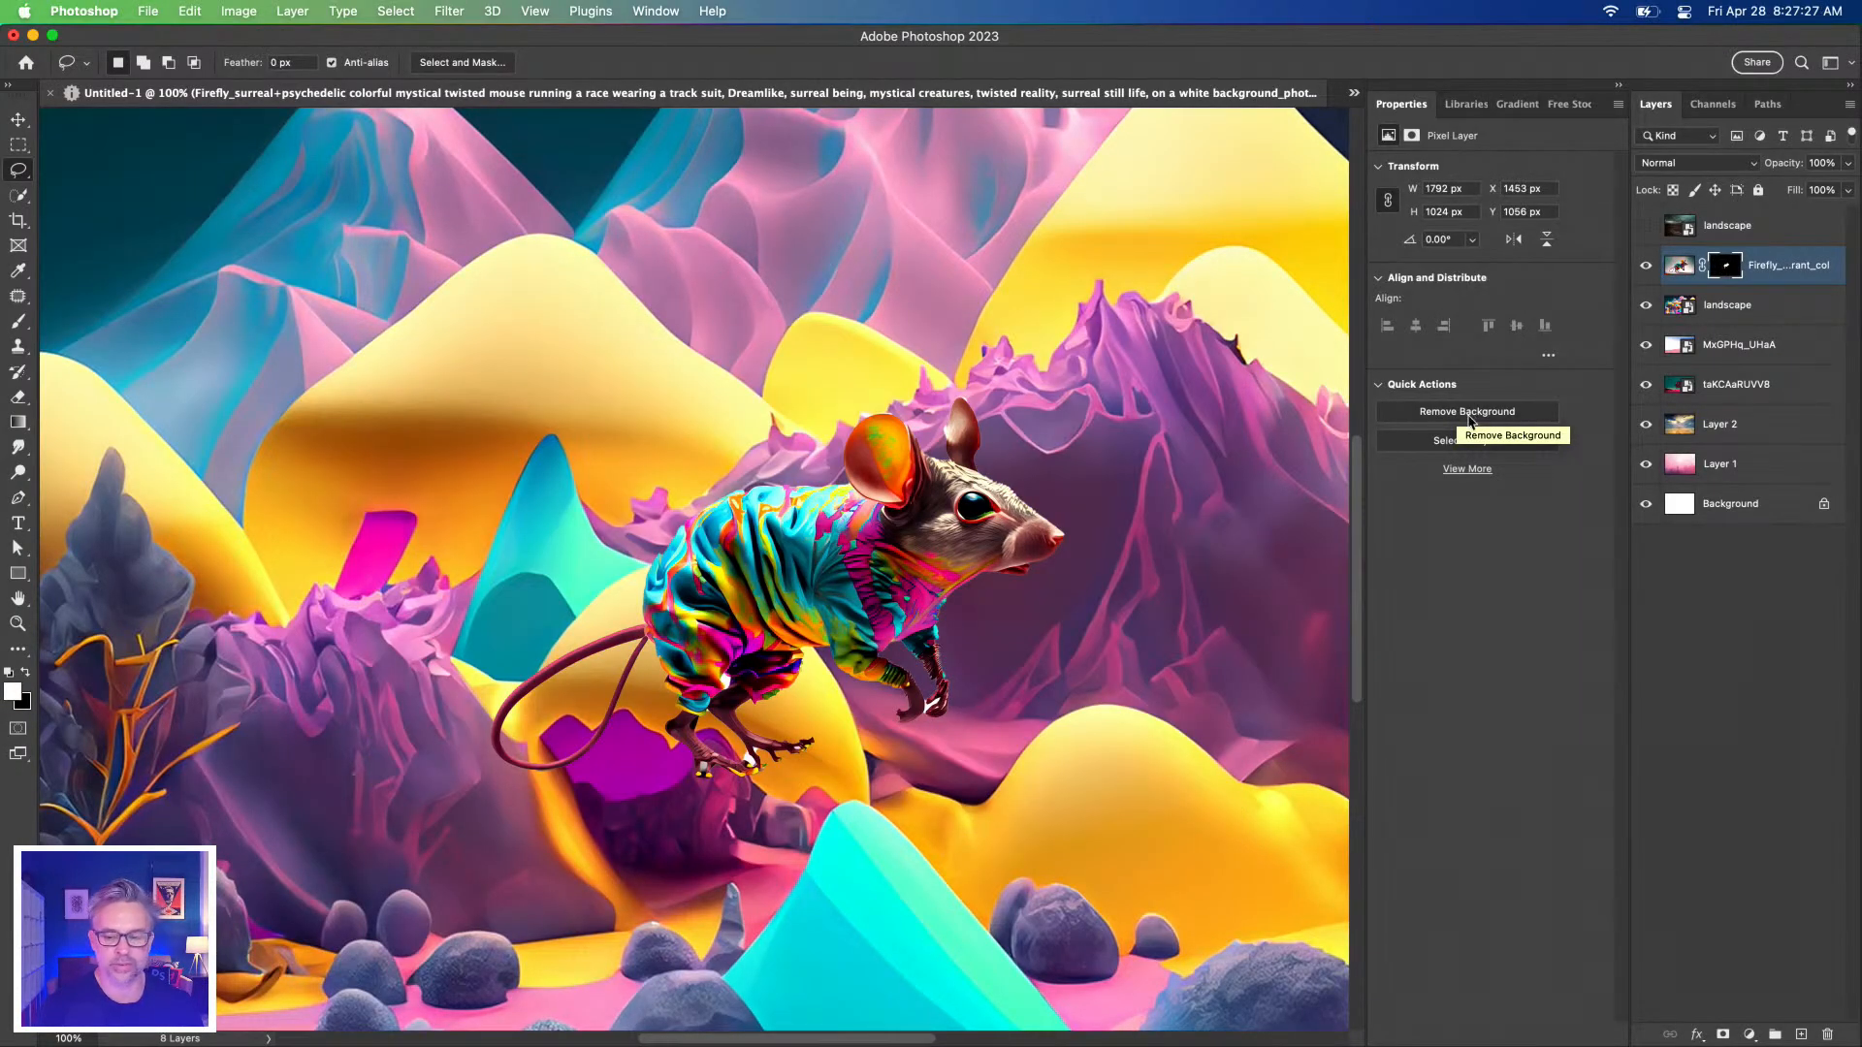
Hide the scenery layers to inspect the cutout up close, then switch to Tips.psd.
left_click_drag(1642, 426, 1639, 311)
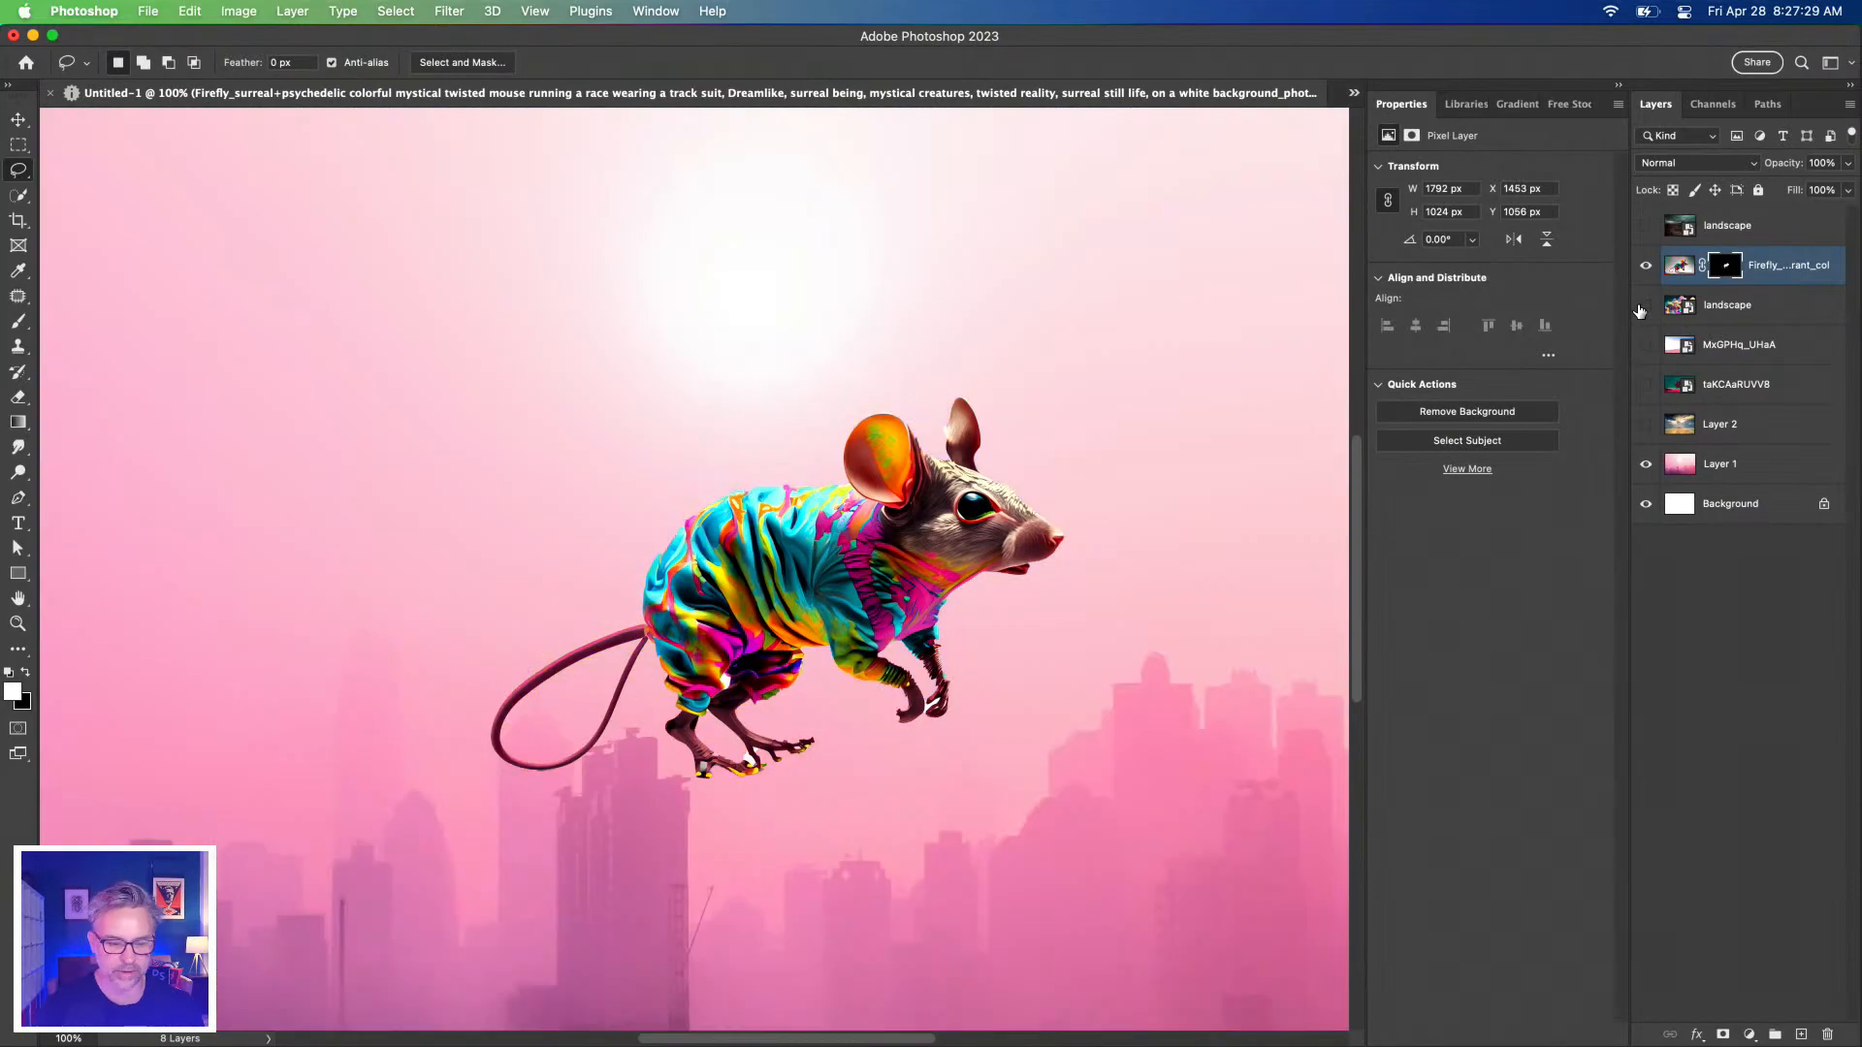
key("super+plus")
key("super+plus")
left_click_drag(344, 461, 248, 217)
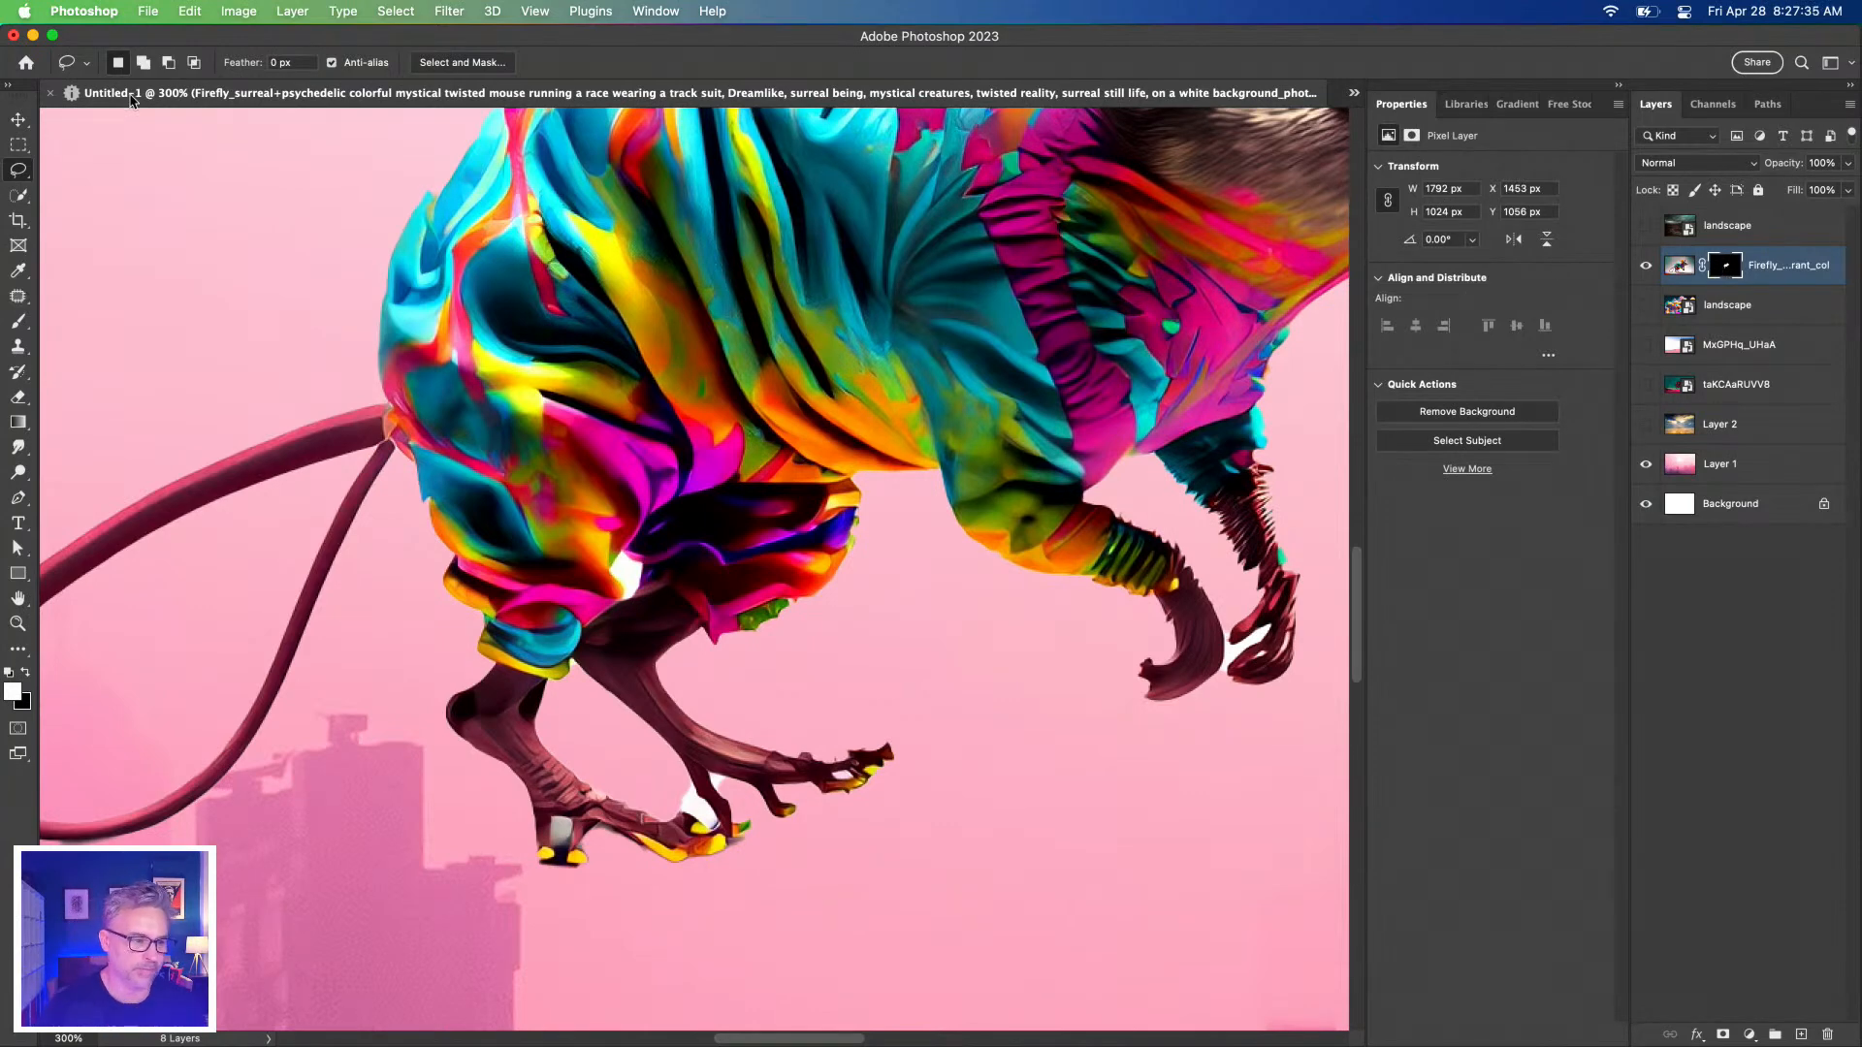
left_click(1353, 93)
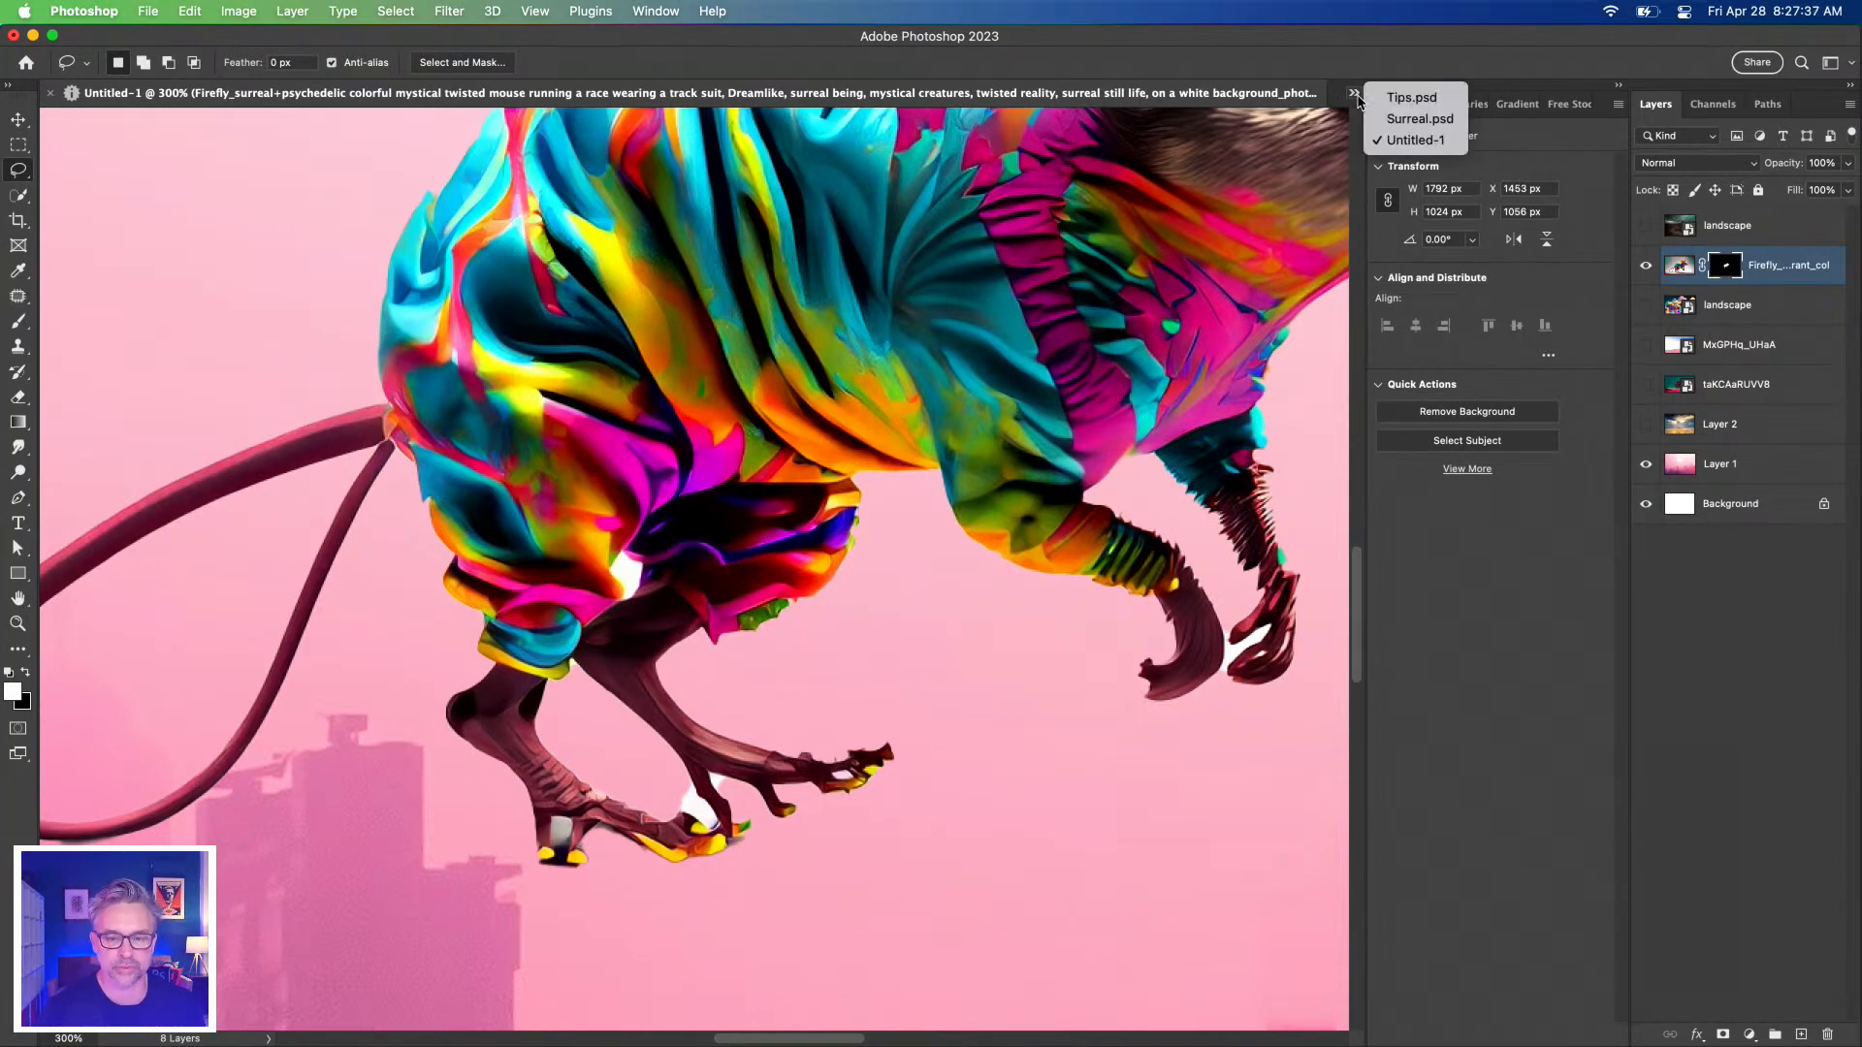
left_click(1385, 105)
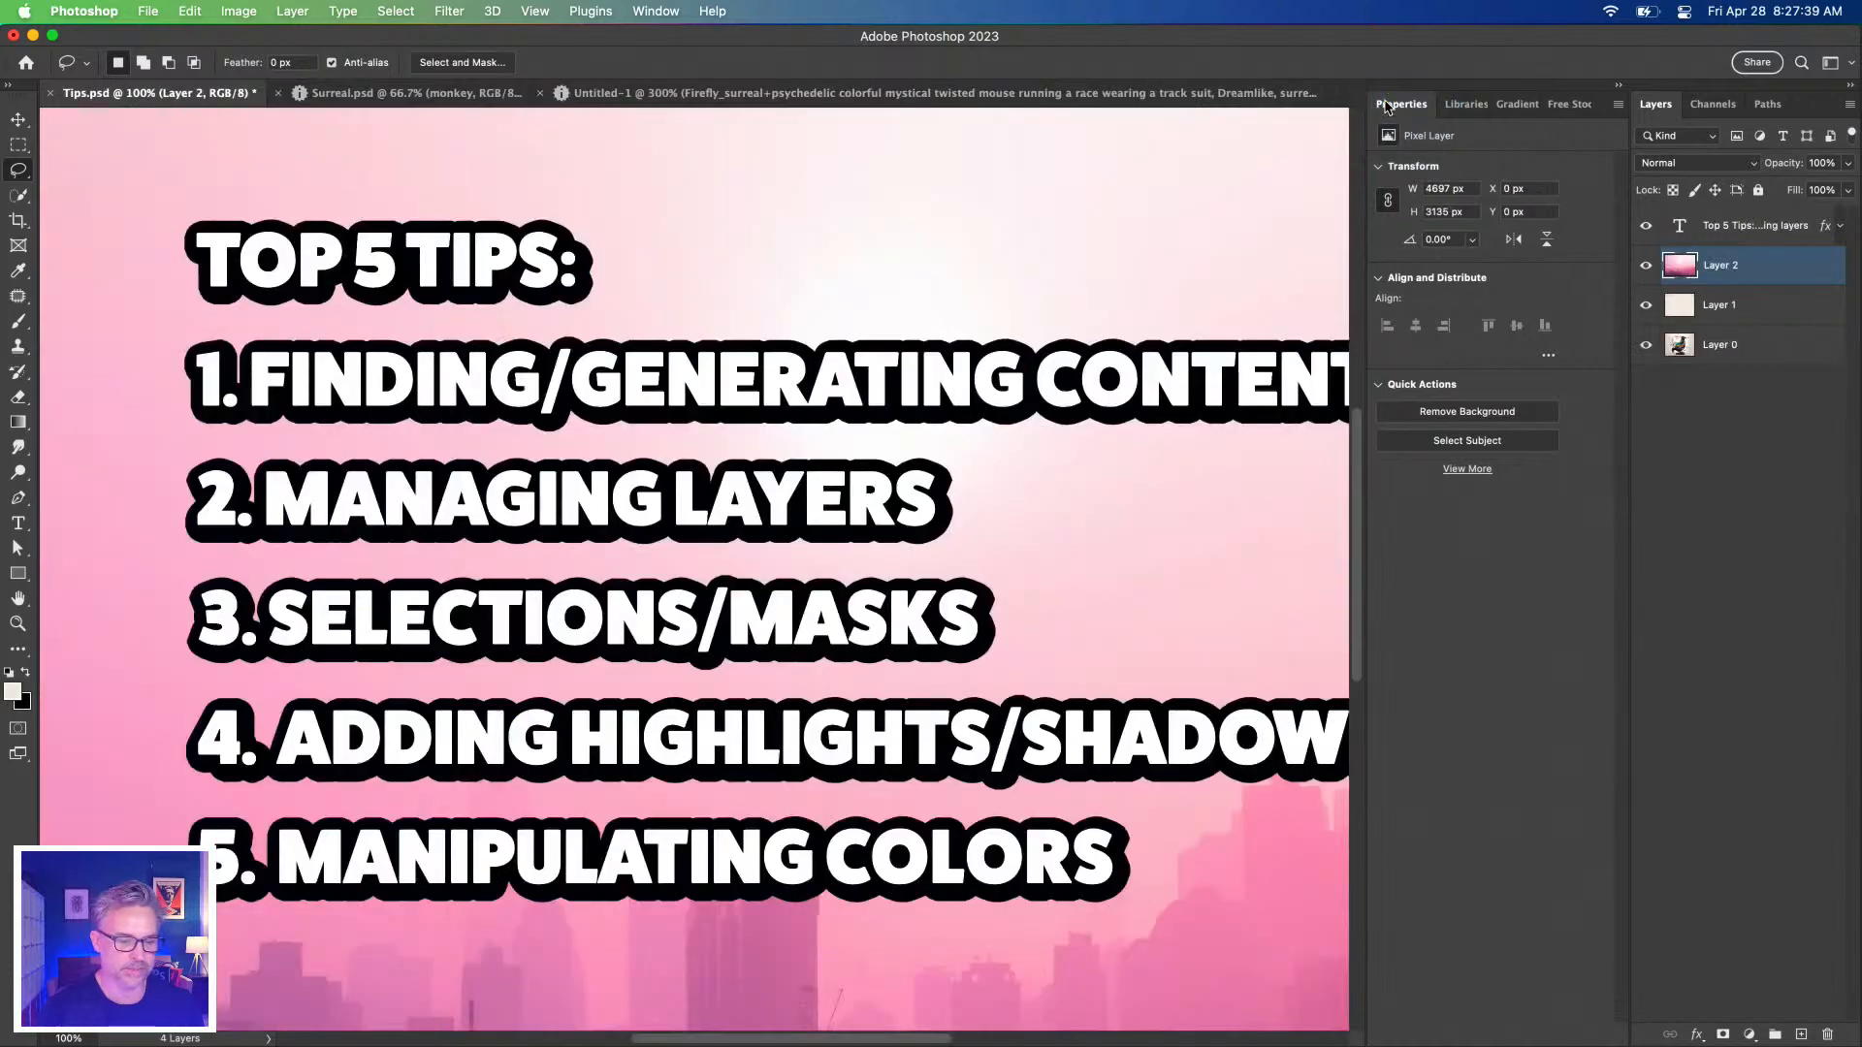
Pan around the Tips.psd slide, glance at Surreal.psd, and return to Untitled-1.
left_click_drag(684, 367, 636, 440)
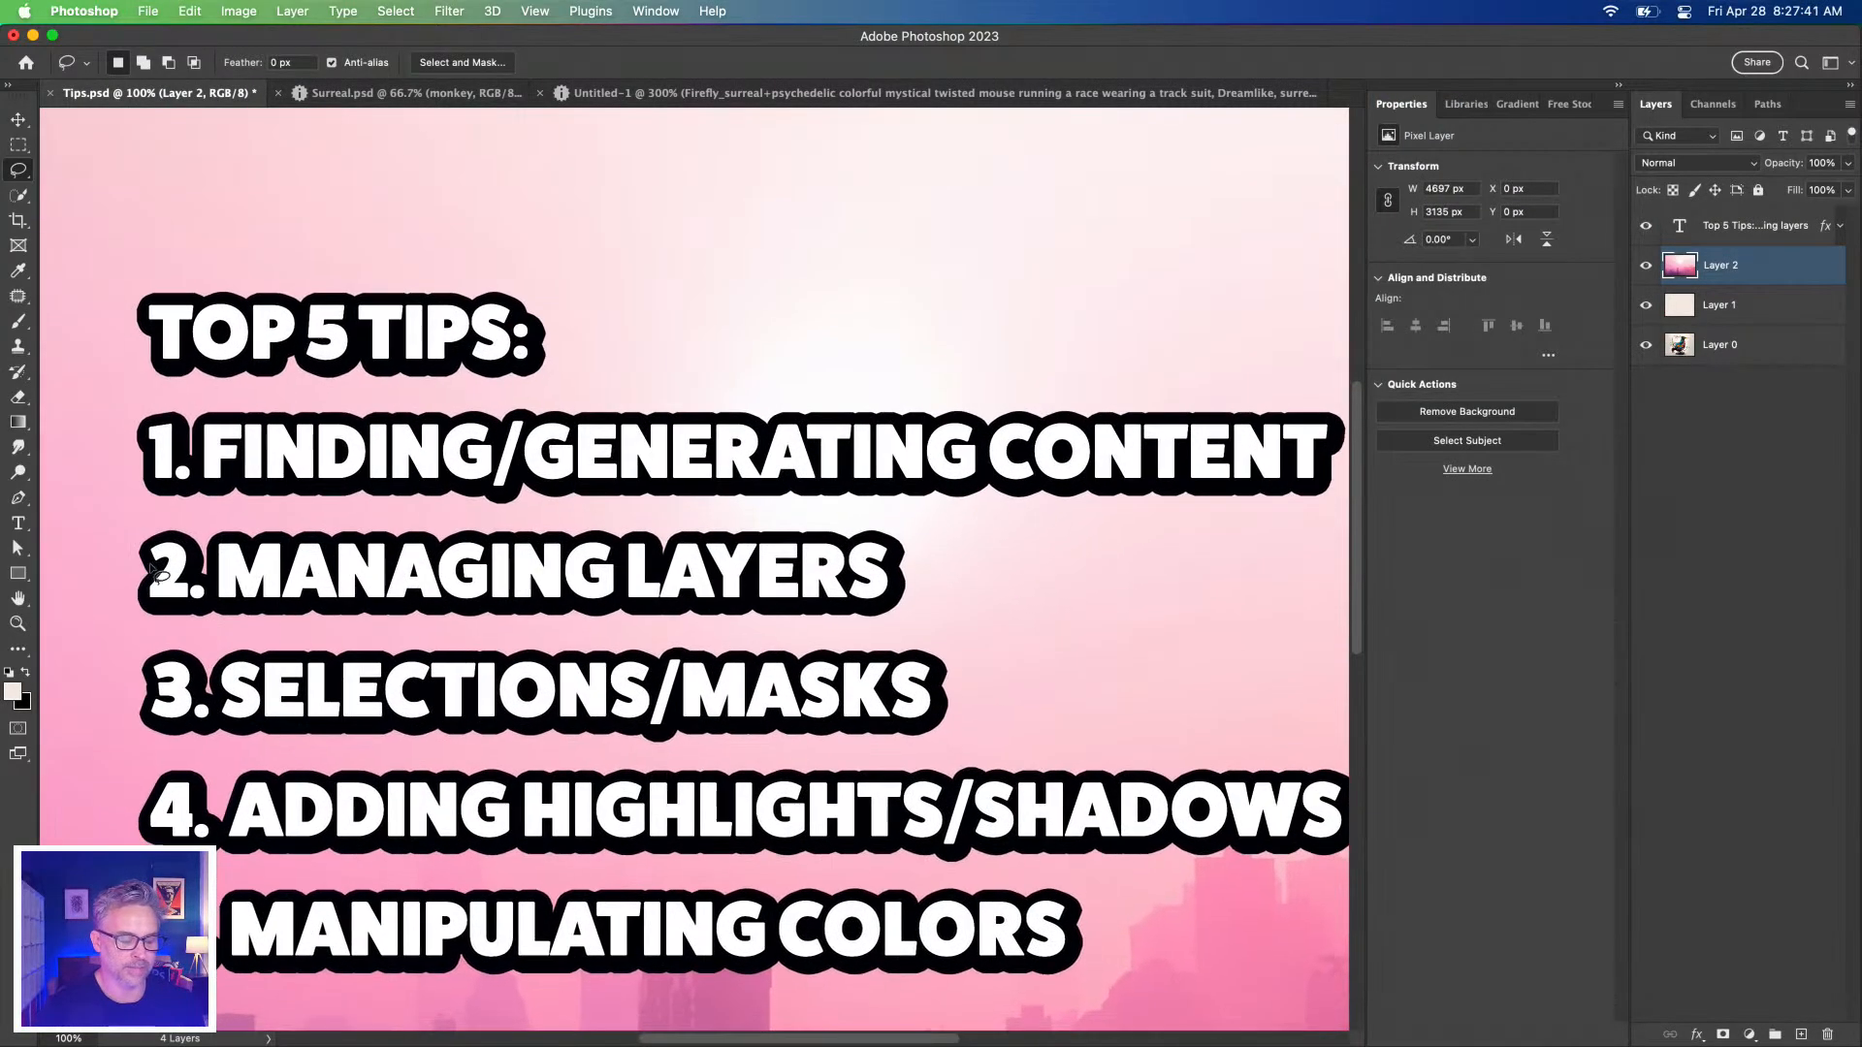
left_click_drag(359, 673, 539, 447)
left_click_drag(657, 460, 548, 569)
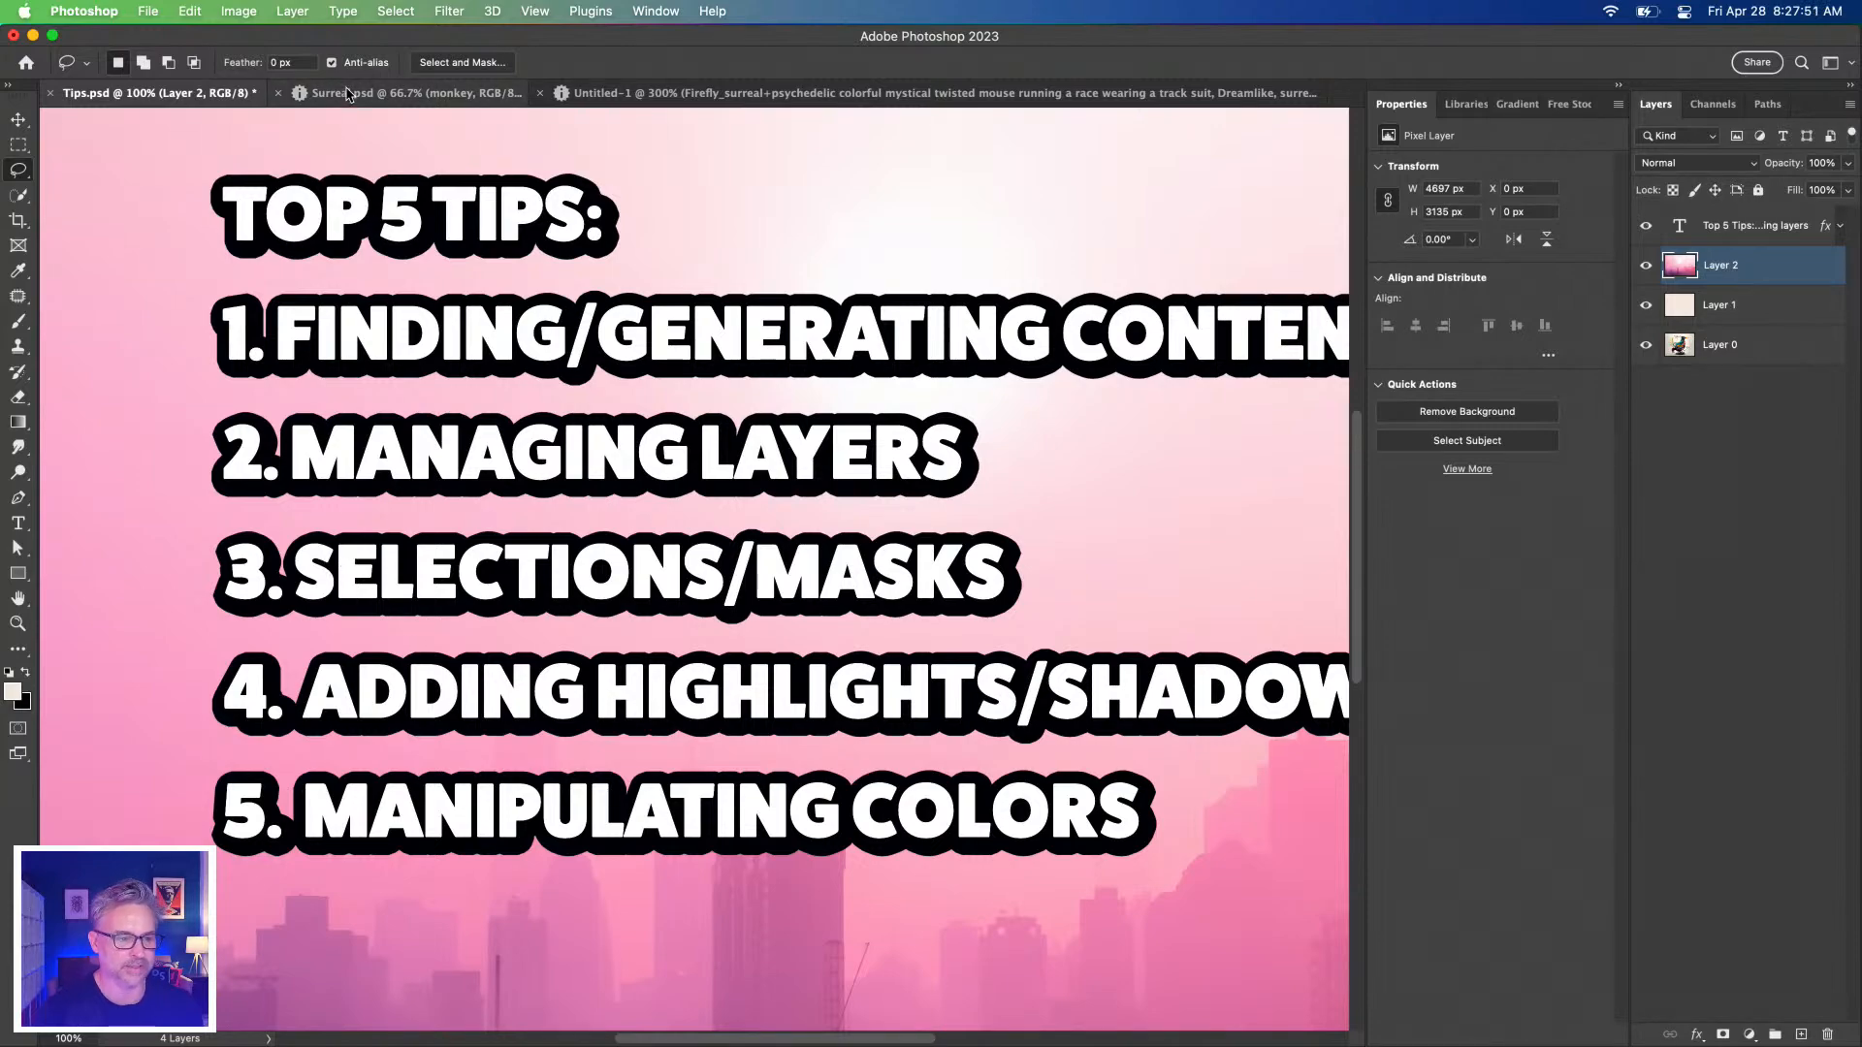
left_click(348, 97)
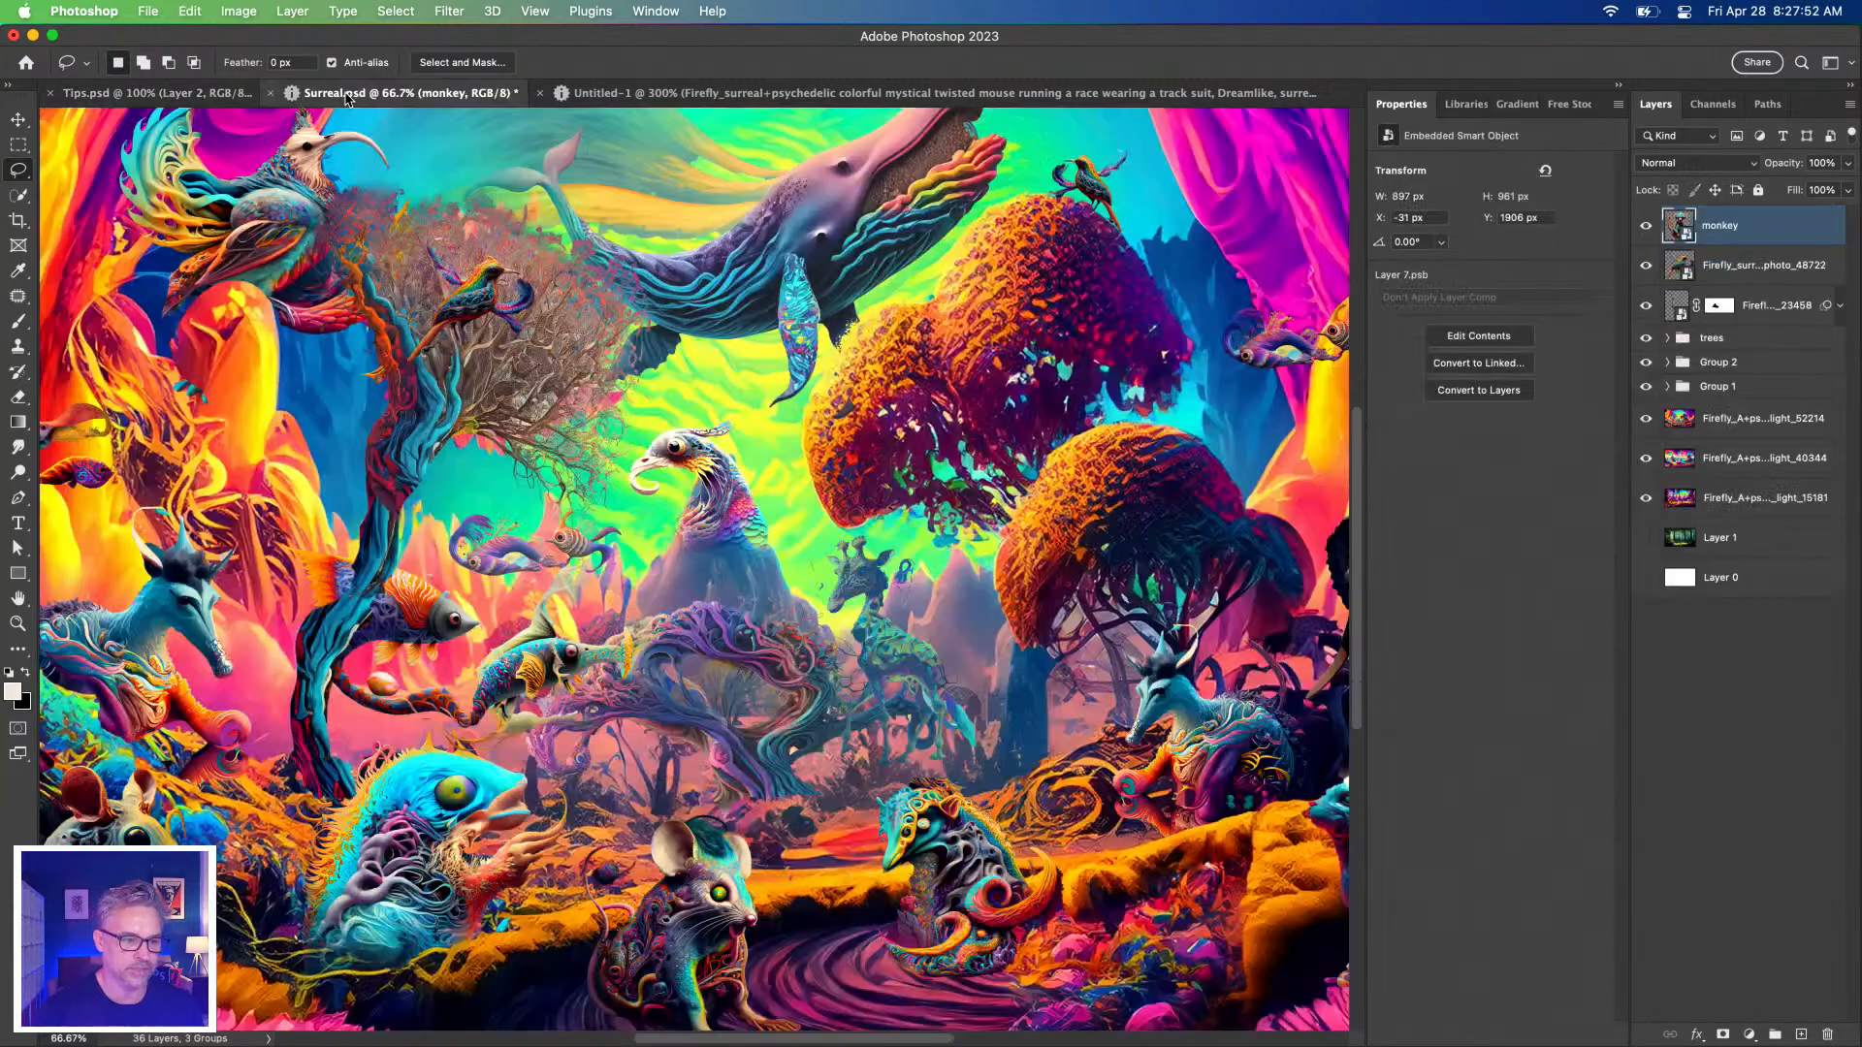
left_click(678, 94)
left_click_drag(911, 325, 1073, 504)
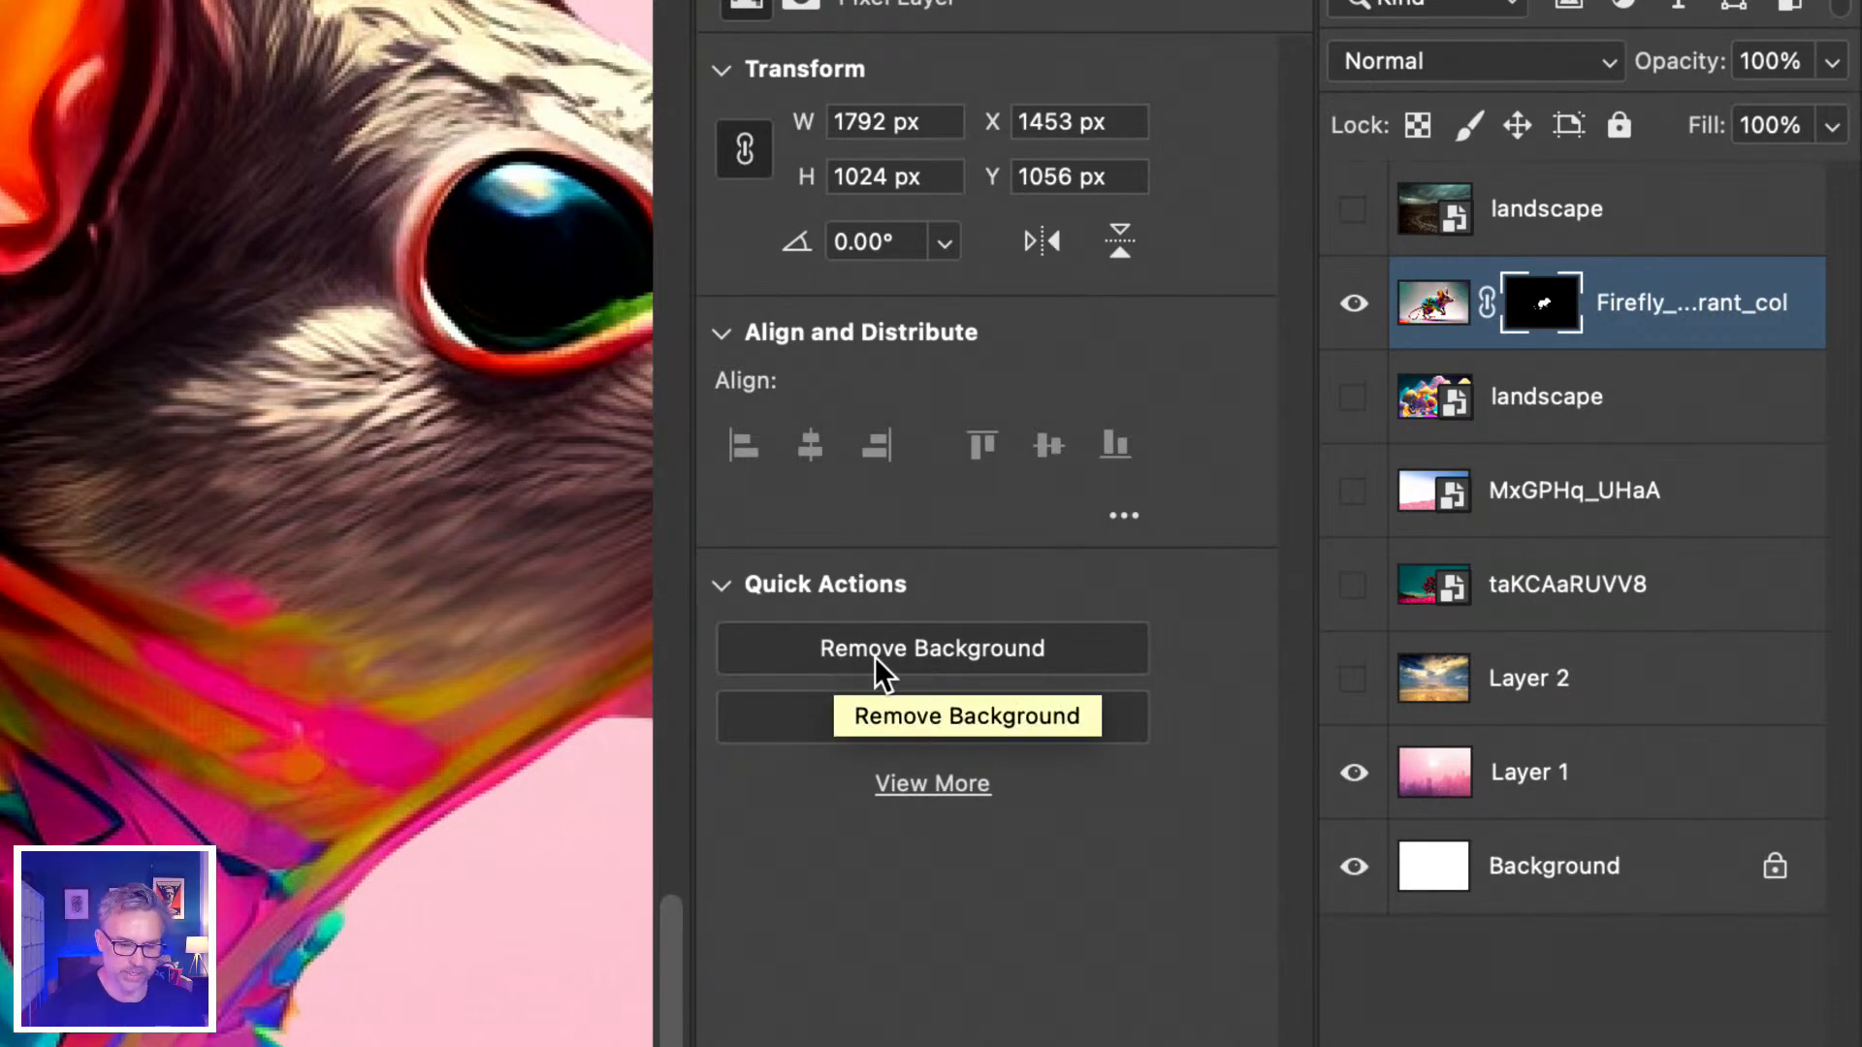
Restore the hidden scenery layers and choose the Object Selection Tool.
key("super+z")
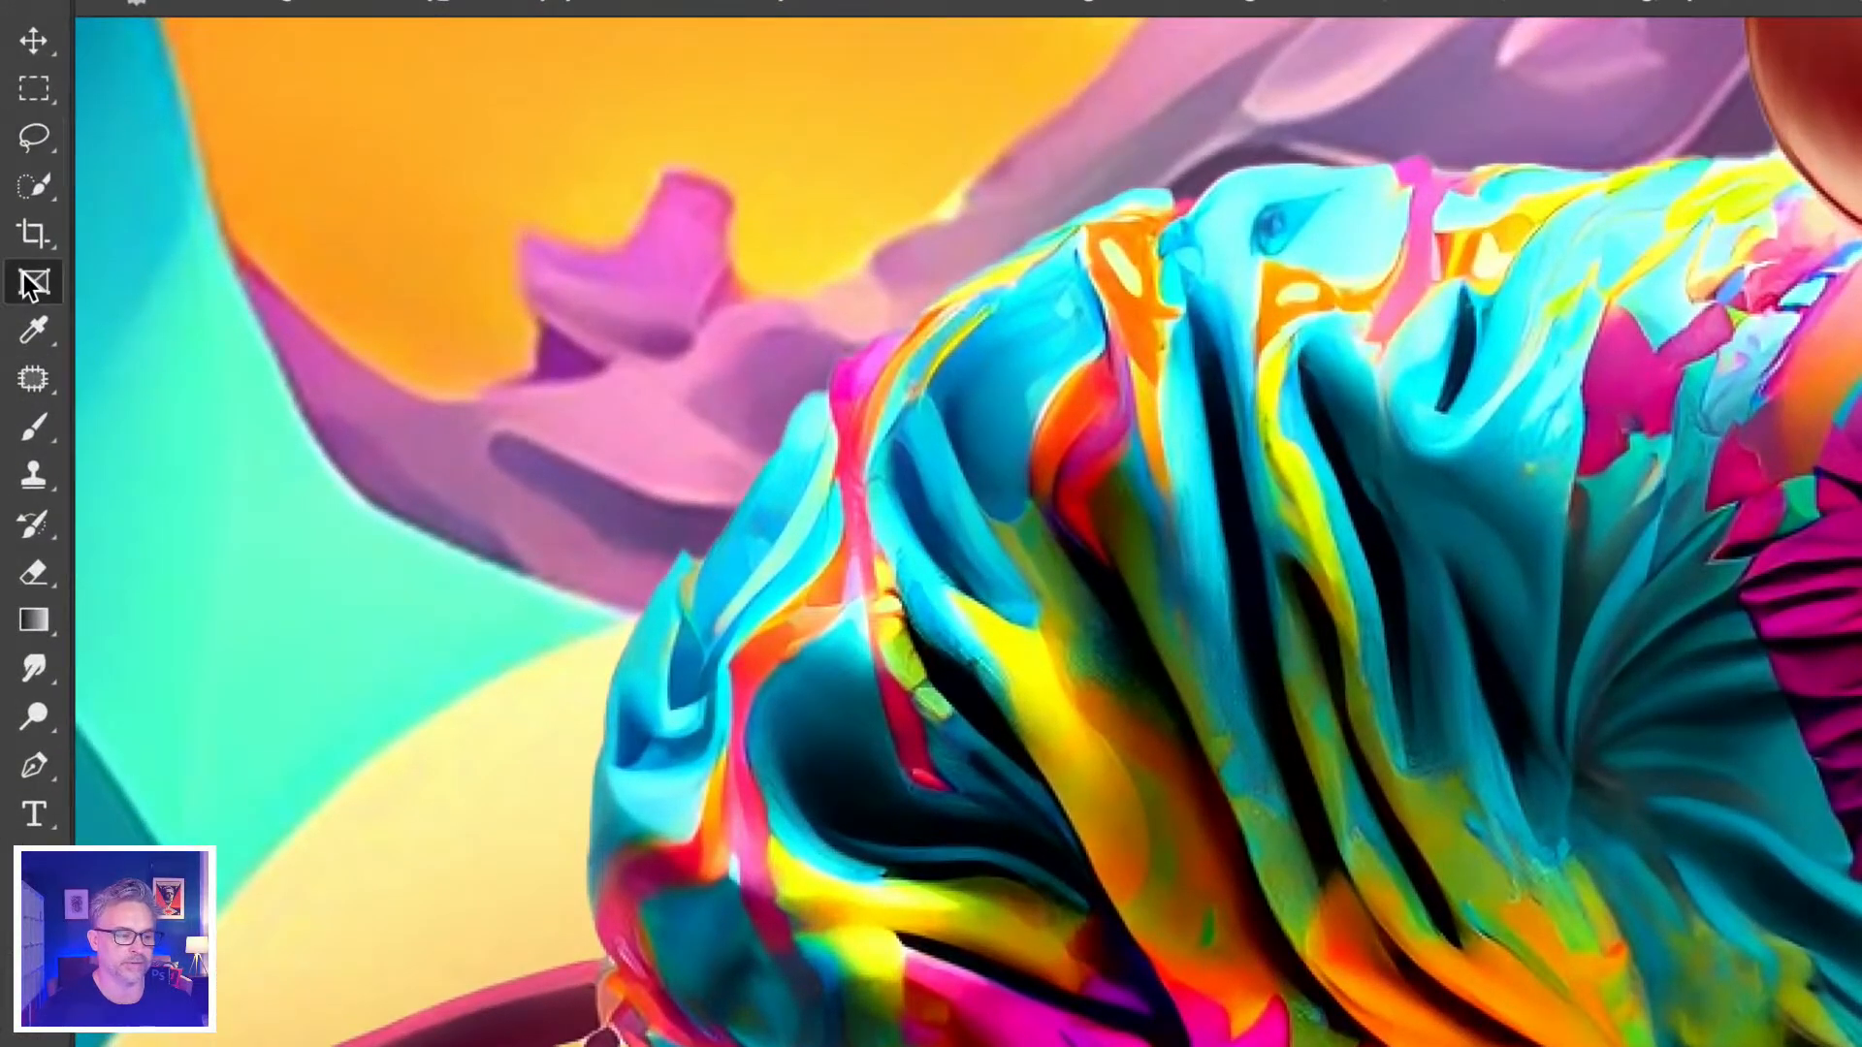
right_click(34, 378)
left_click(31, 182)
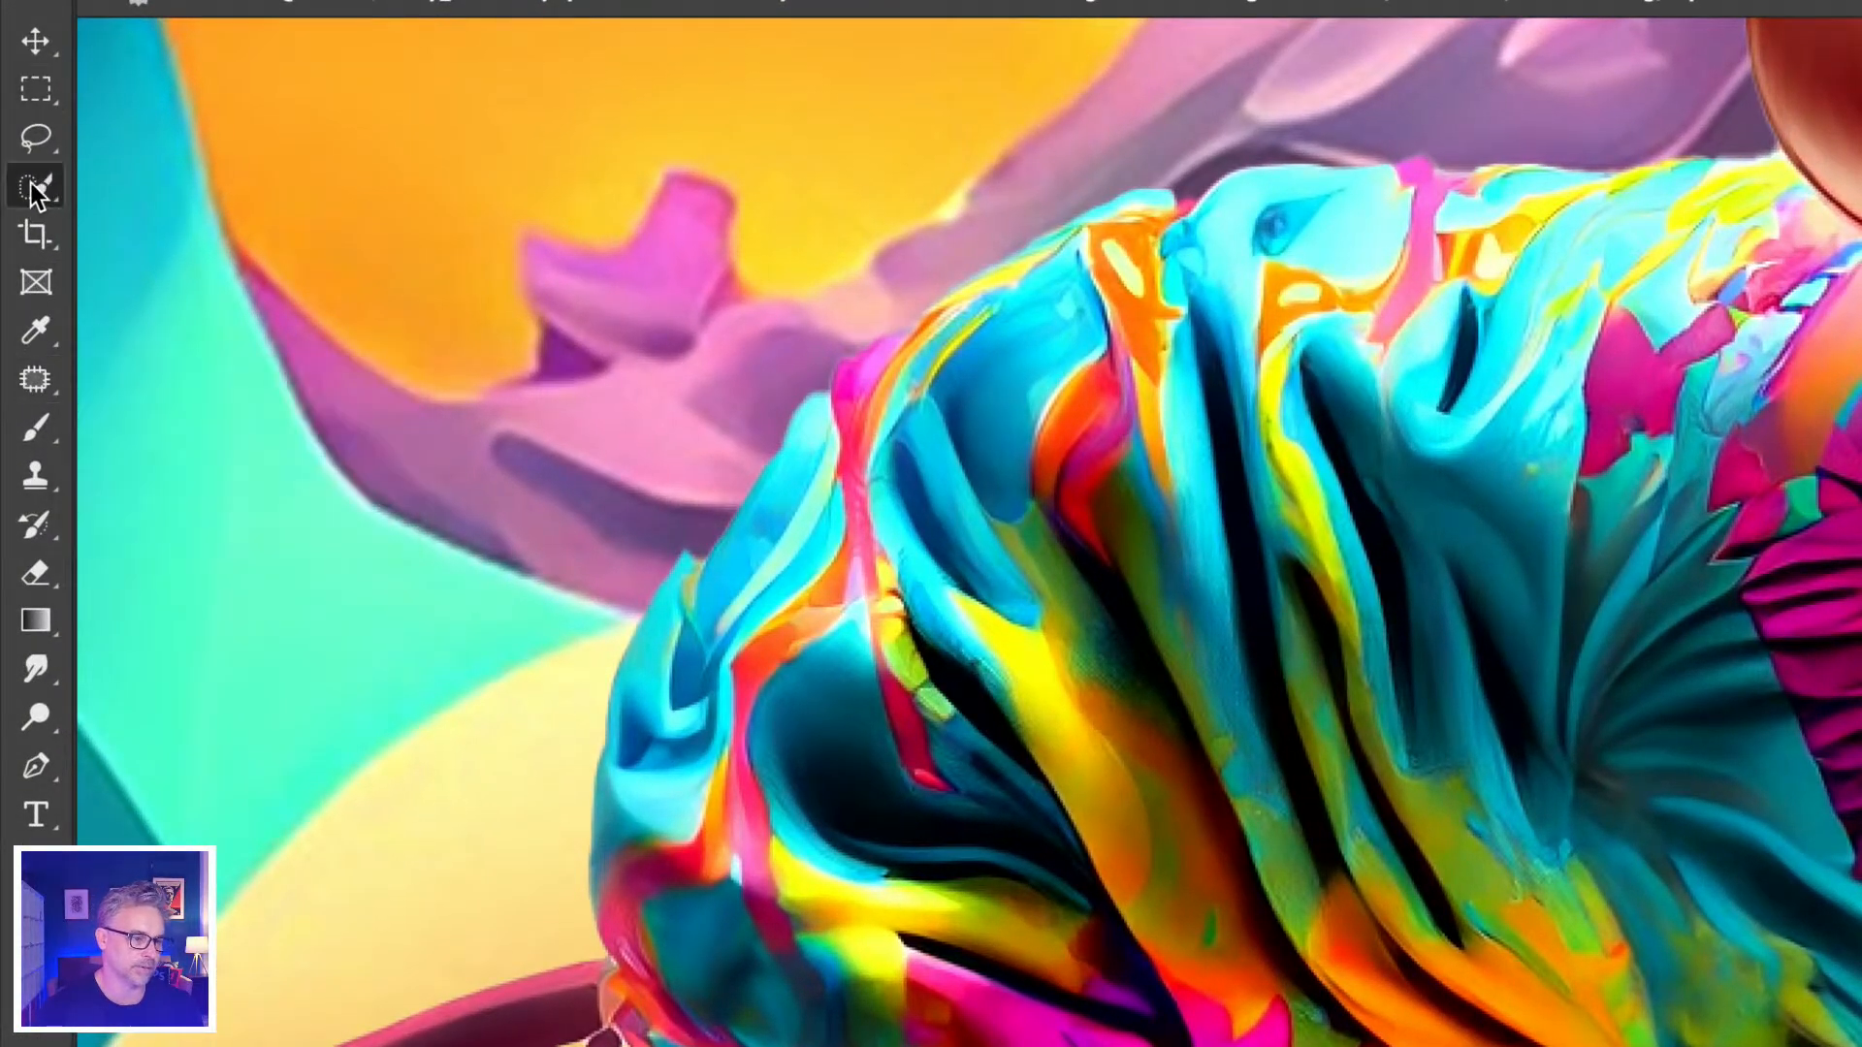
right_click(31, 182)
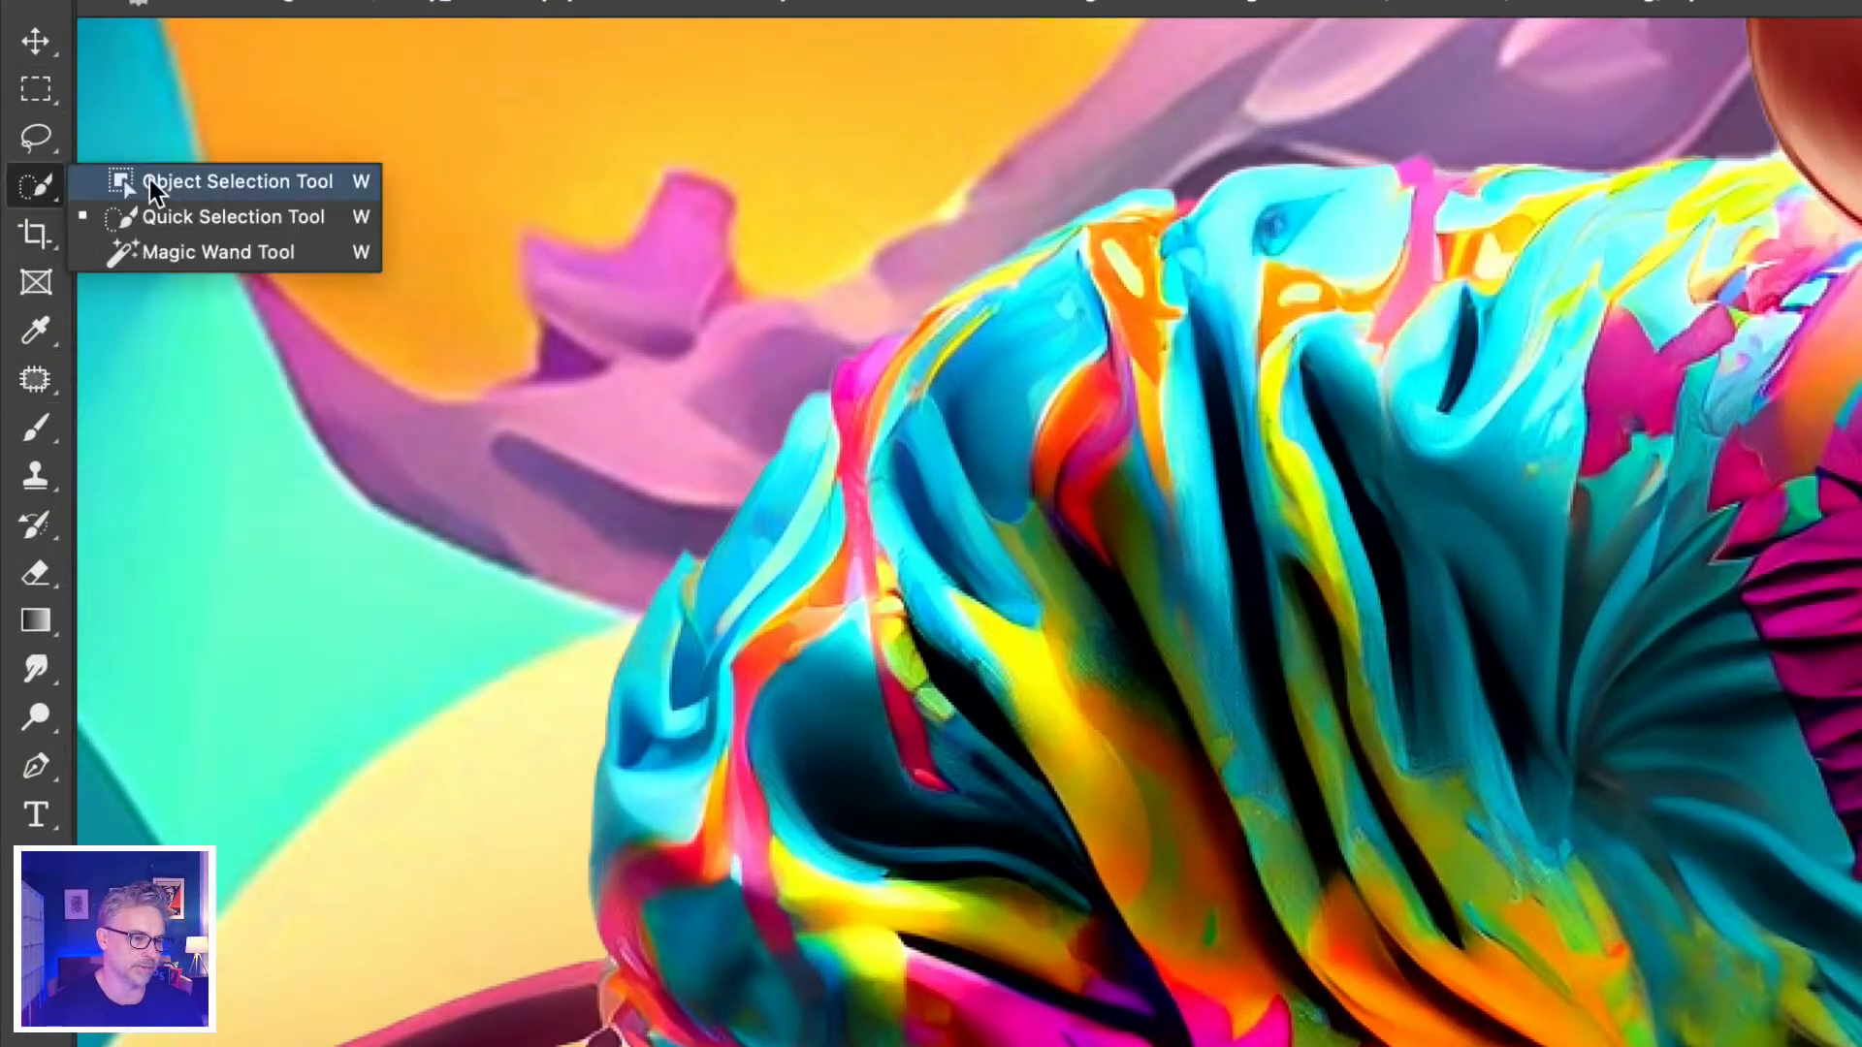
left_click(210, 178)
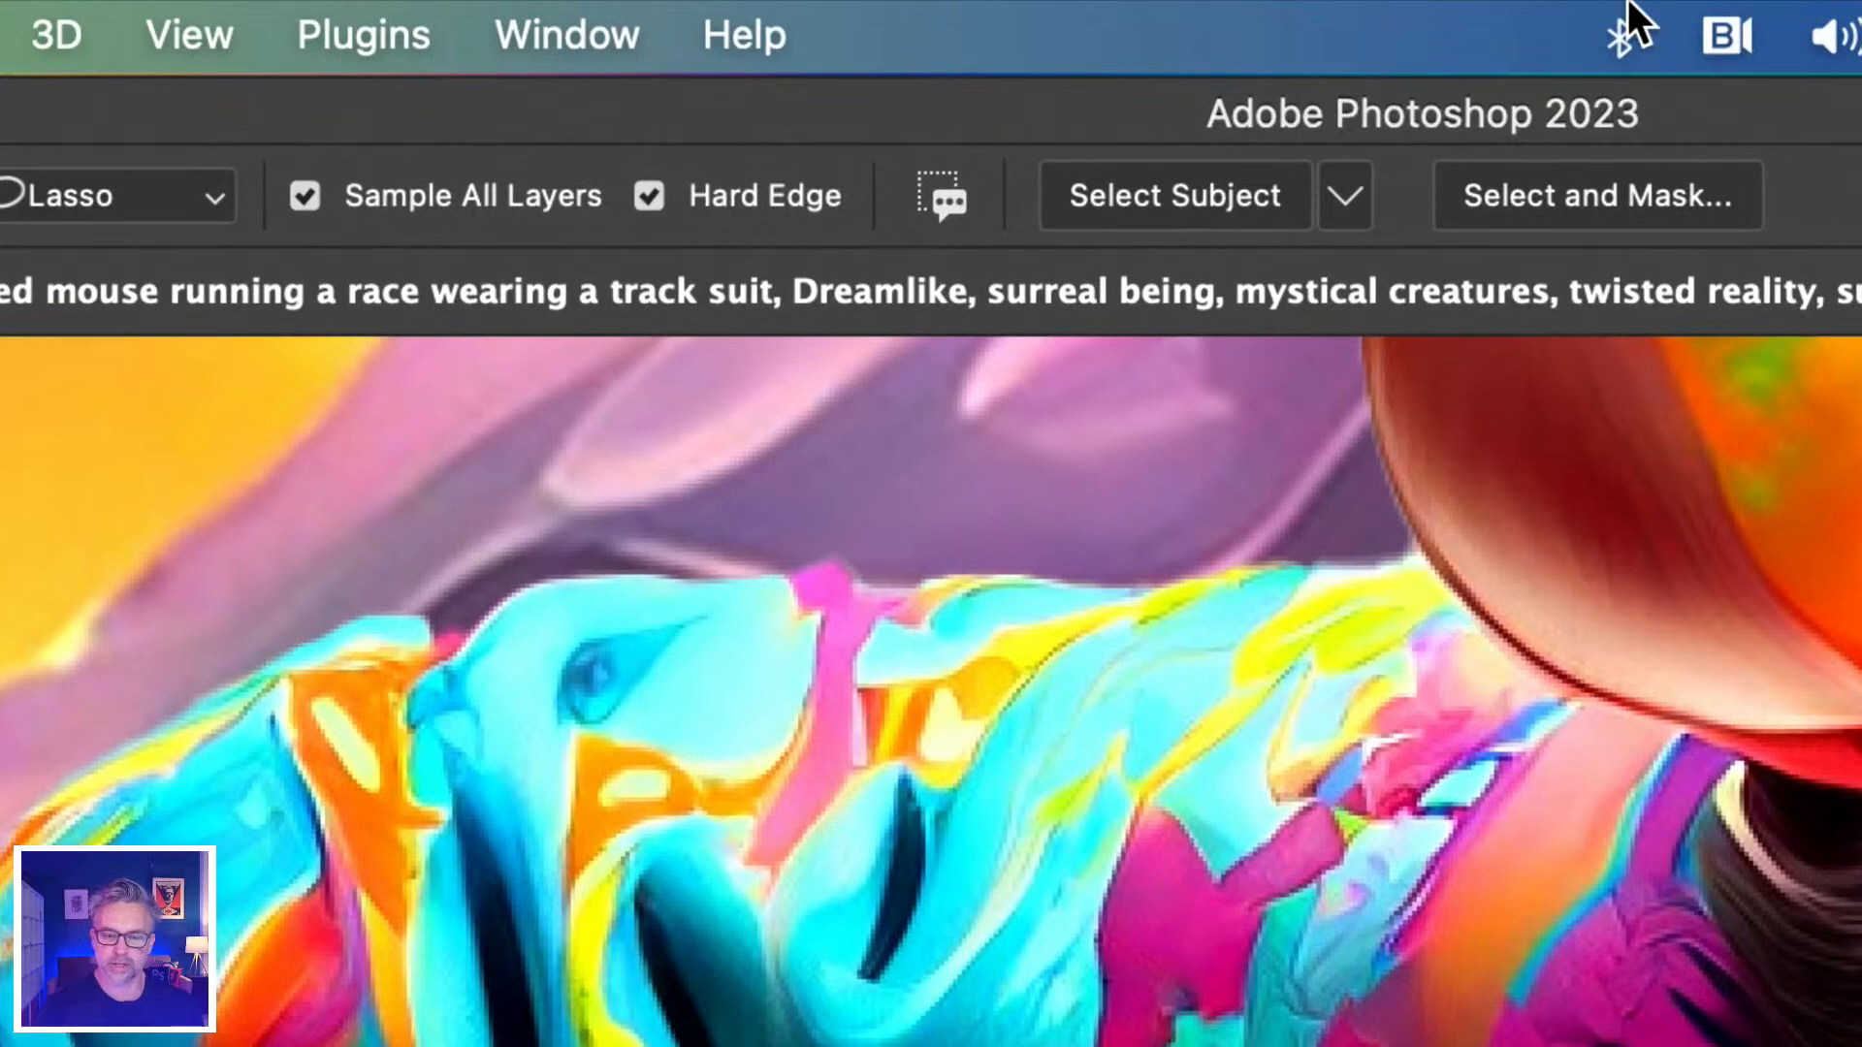
Set Select Subject to Cloud (Detailed results), hide Layer 2, and bring up the mouse mask's options.
left_click(1340, 199)
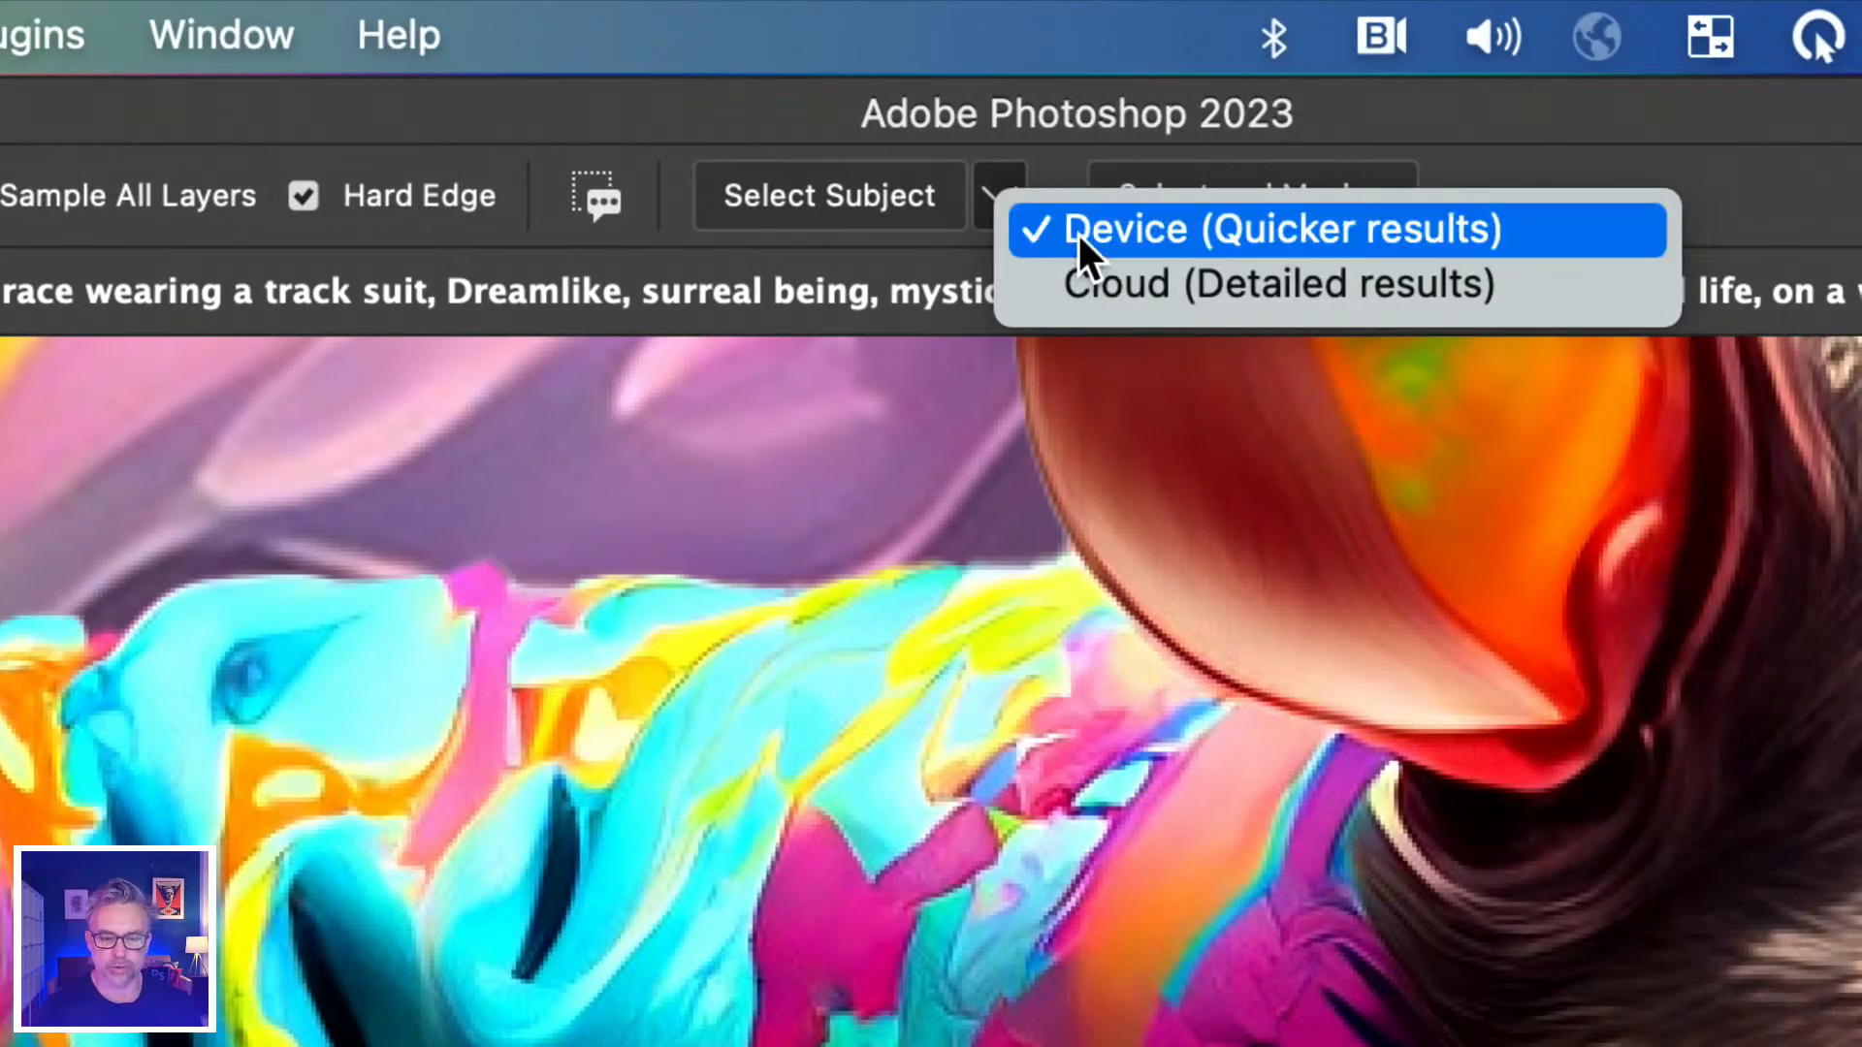
left_click(1057, 287)
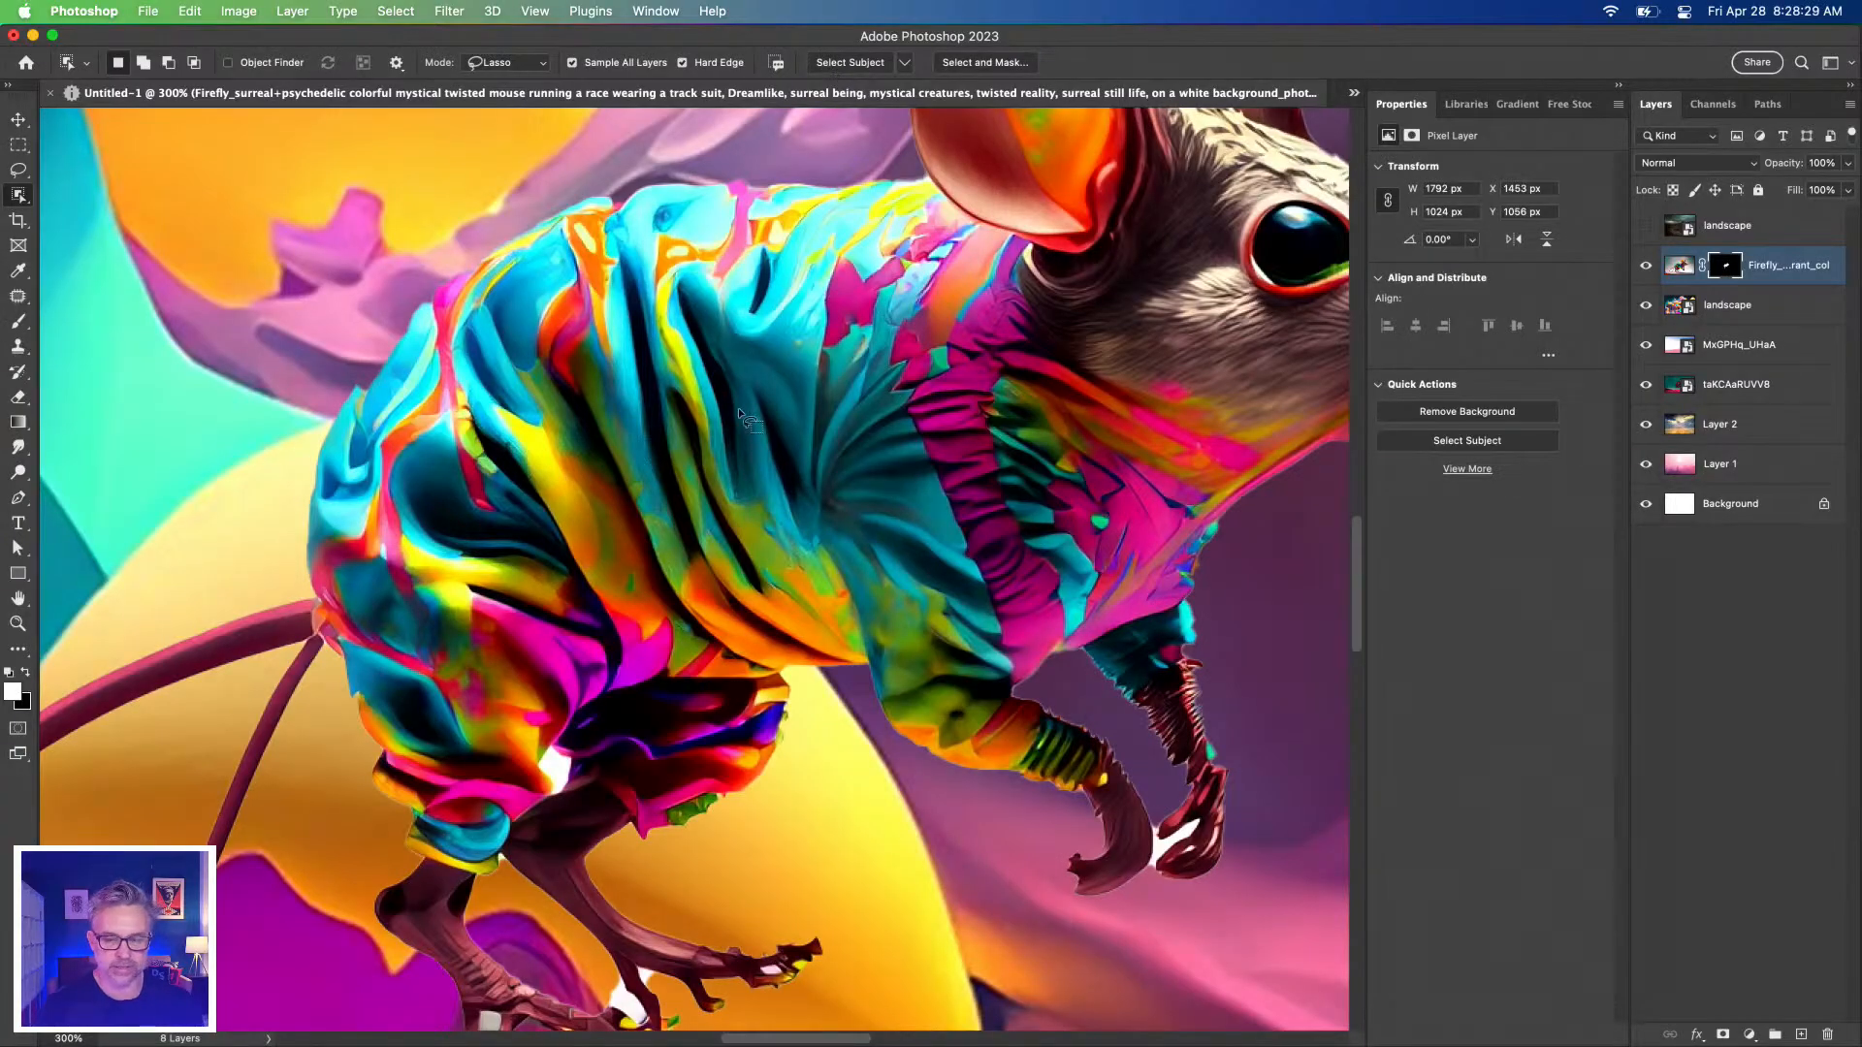
left_click(1644, 426)
right_click(1721, 265)
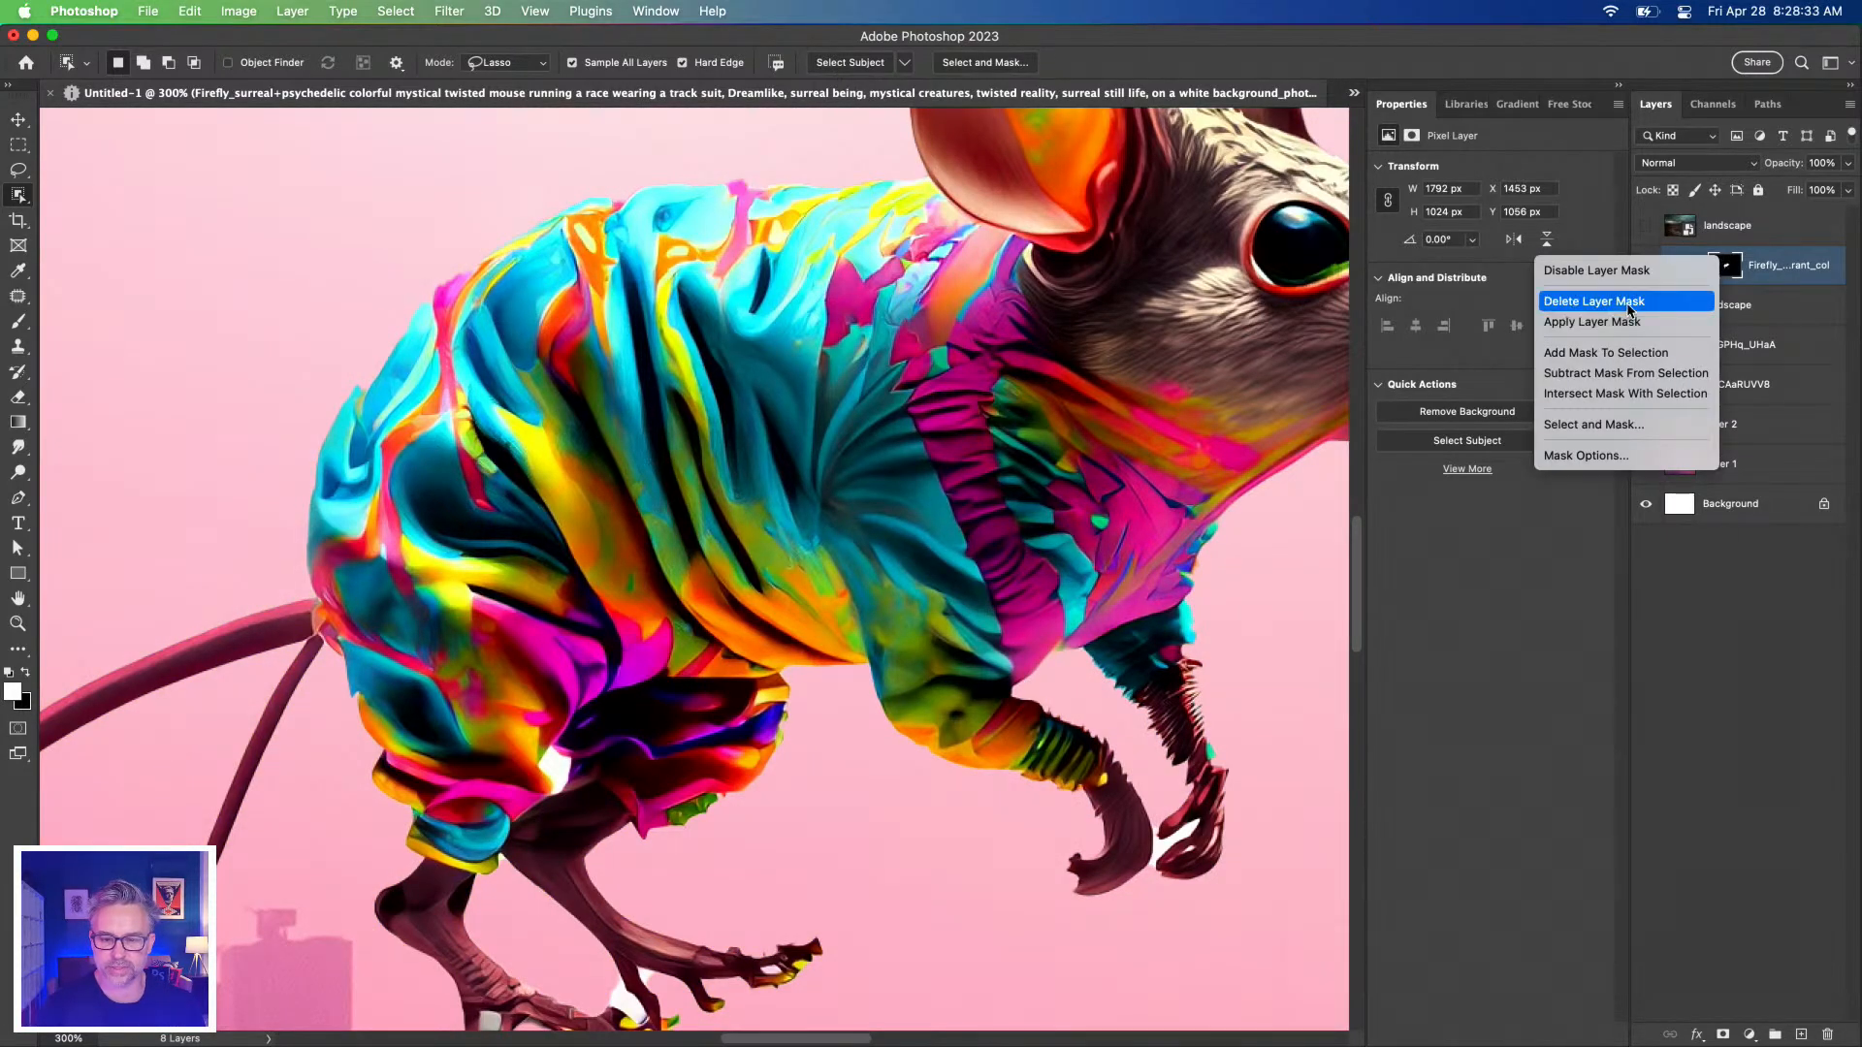
Delete the mouse layer's mask and choose detailed Cloud processing for subject detection.
left_click(1600, 295)
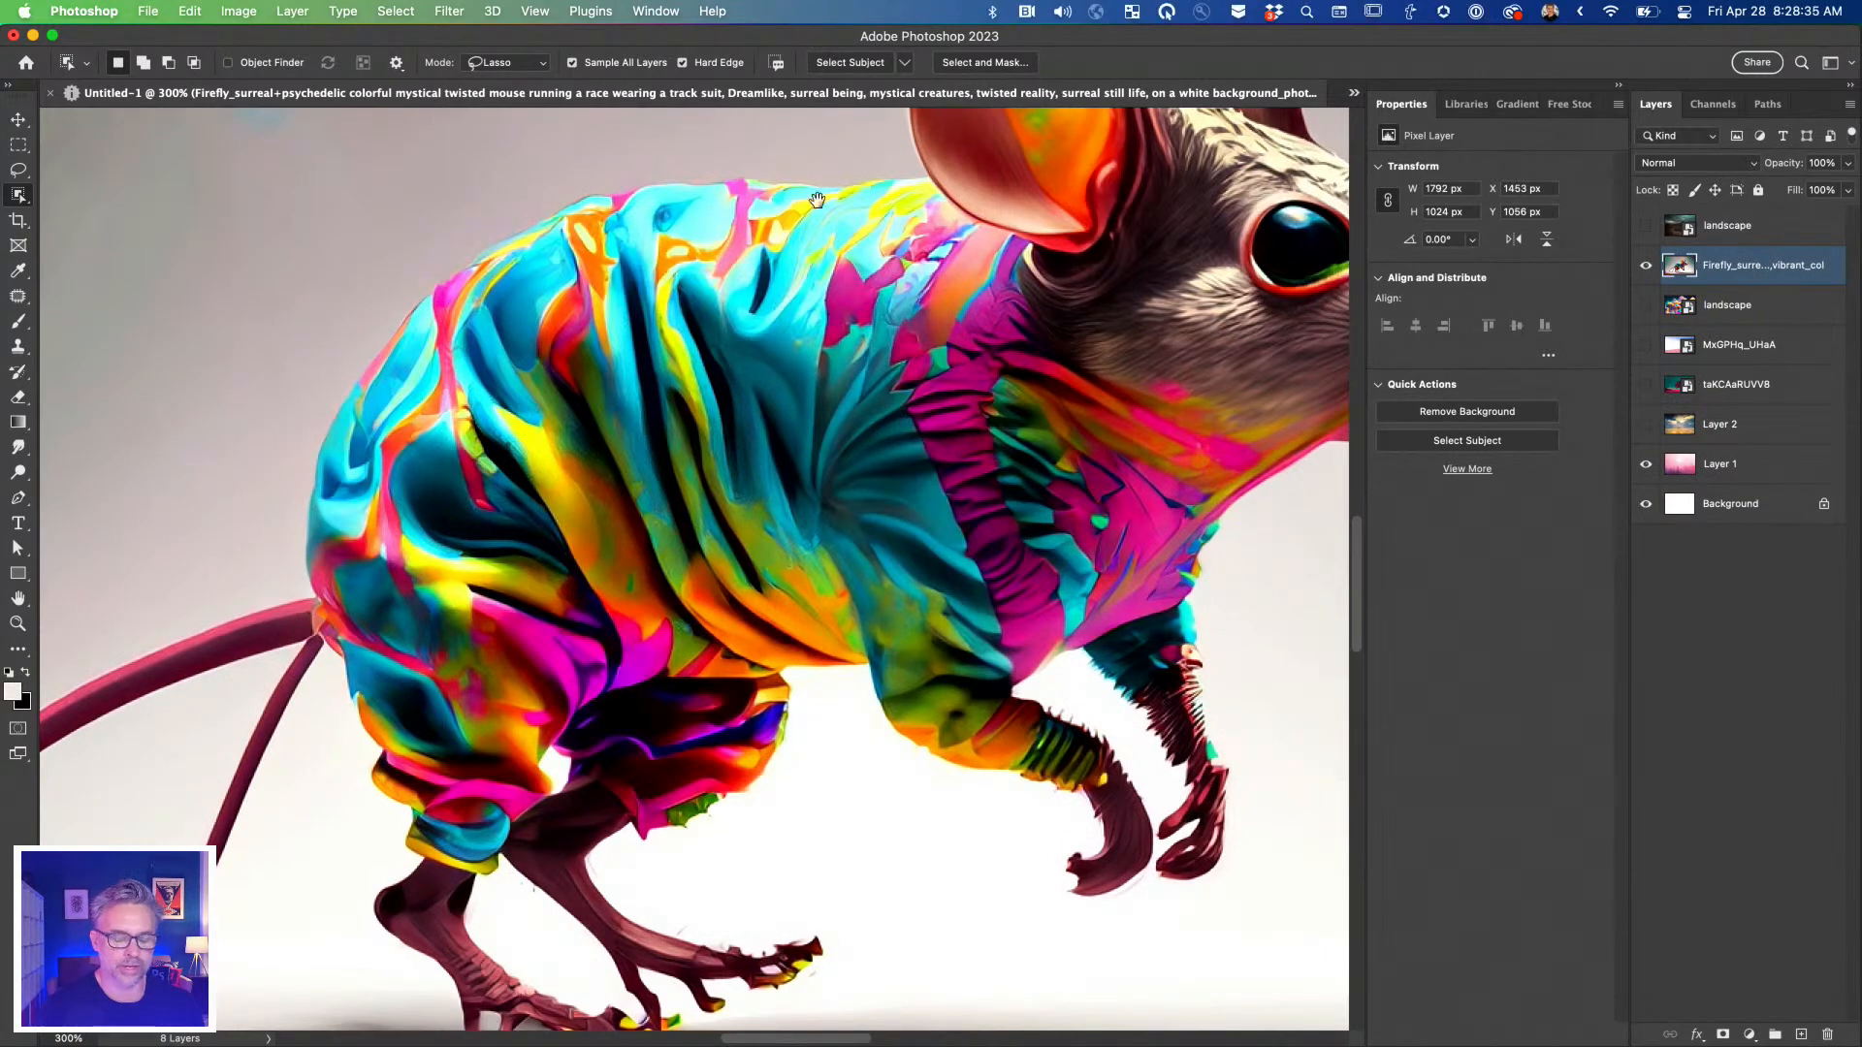
key("super+minus")
scroll(749, 464, "down", 5)
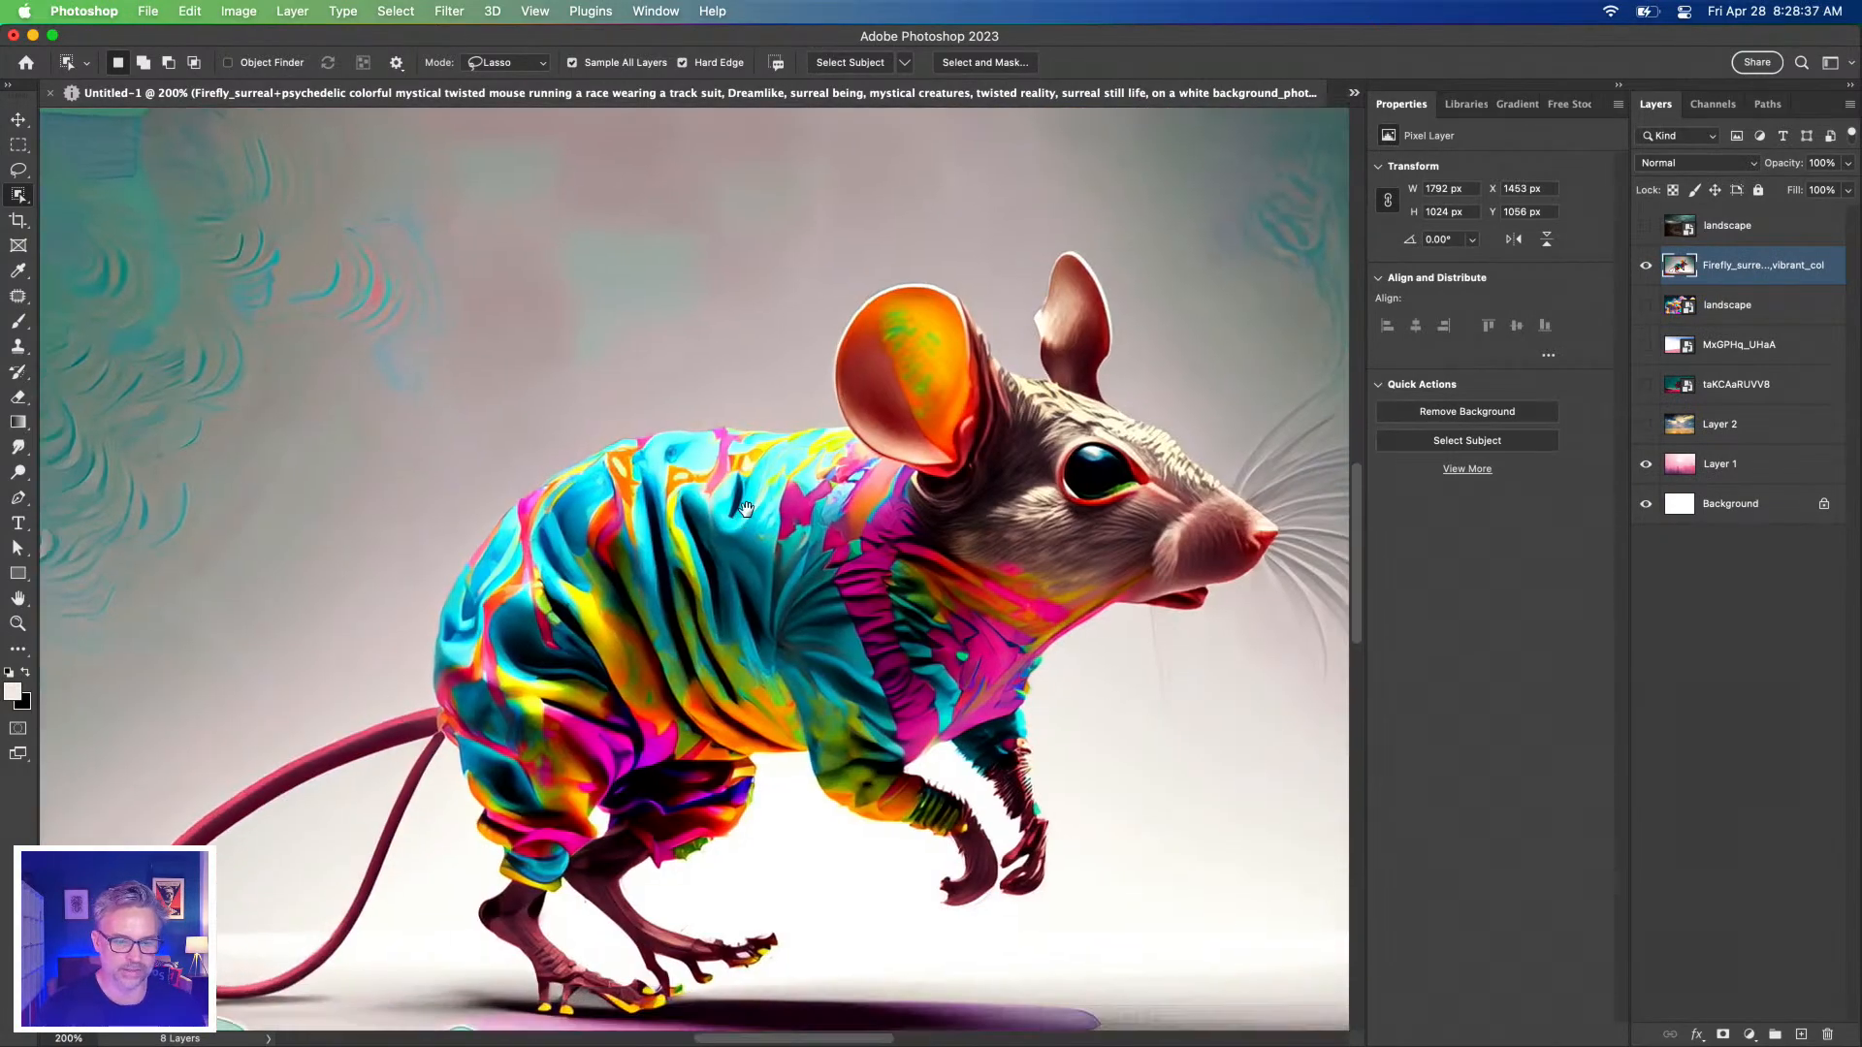
left_click(903, 63)
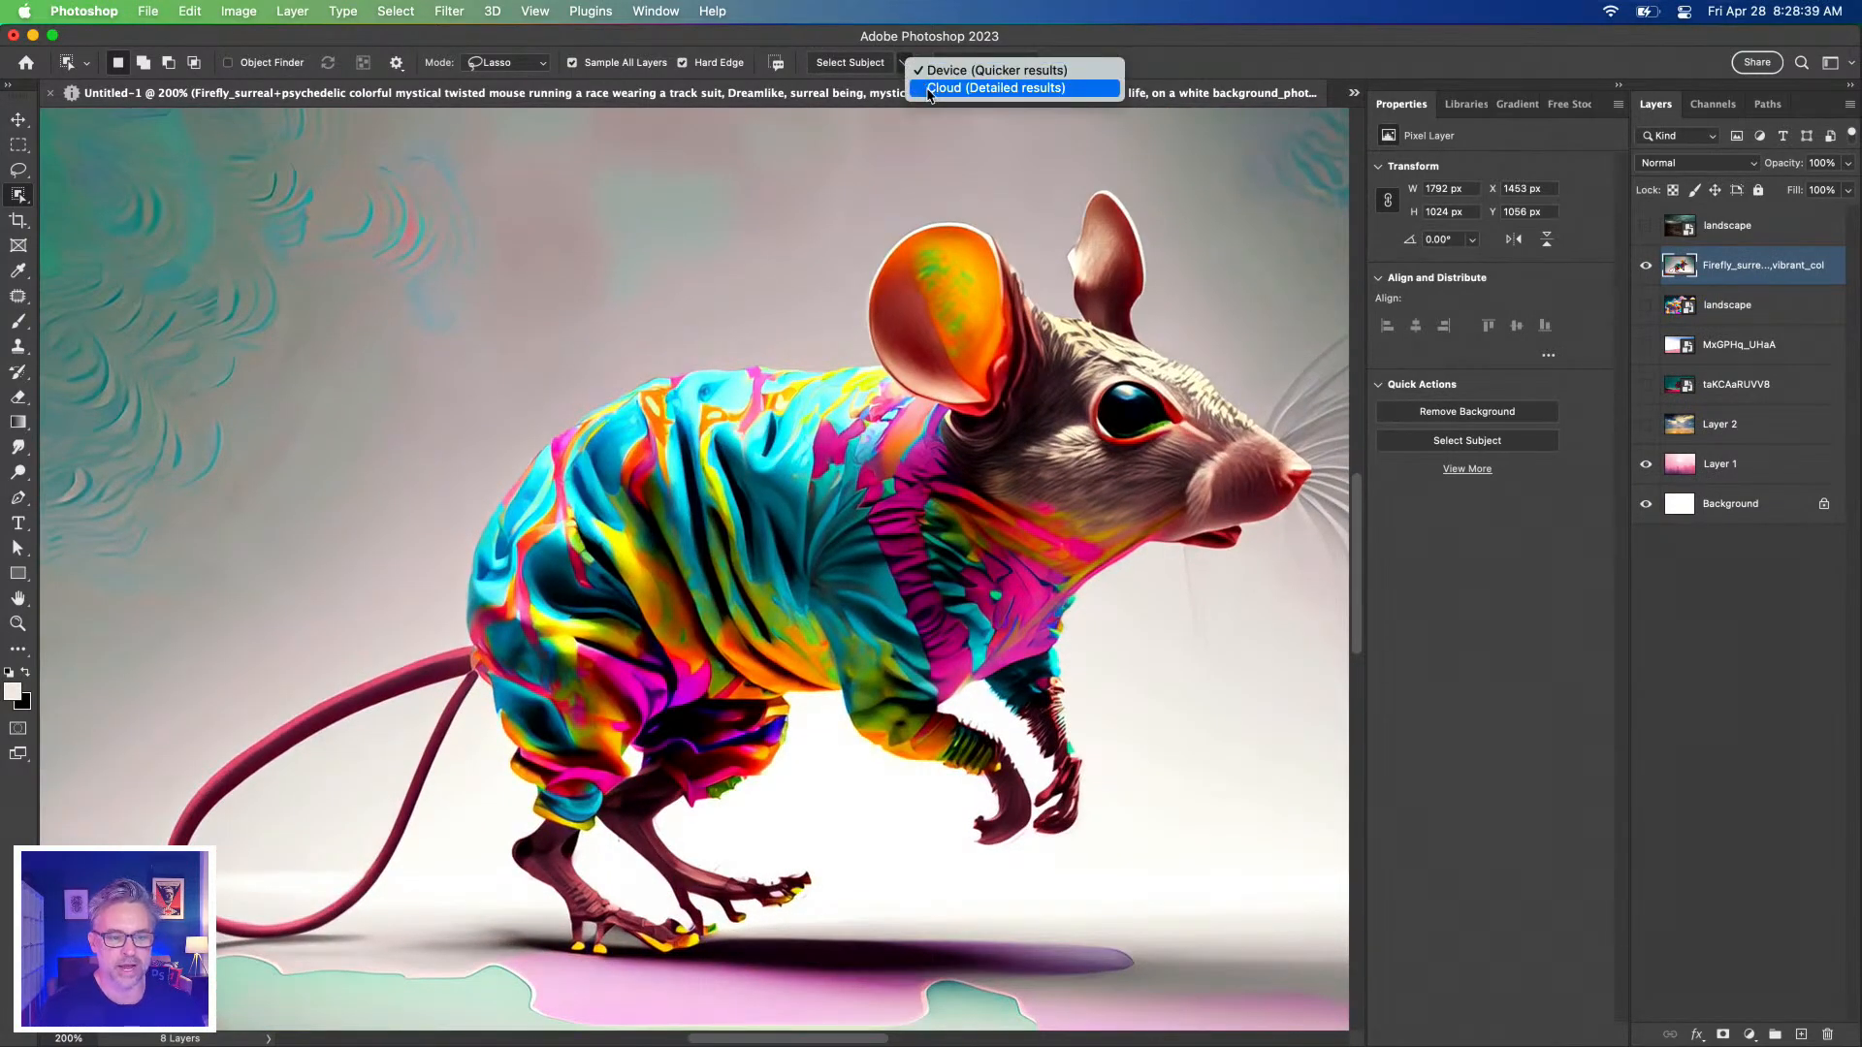
left_click(928, 89)
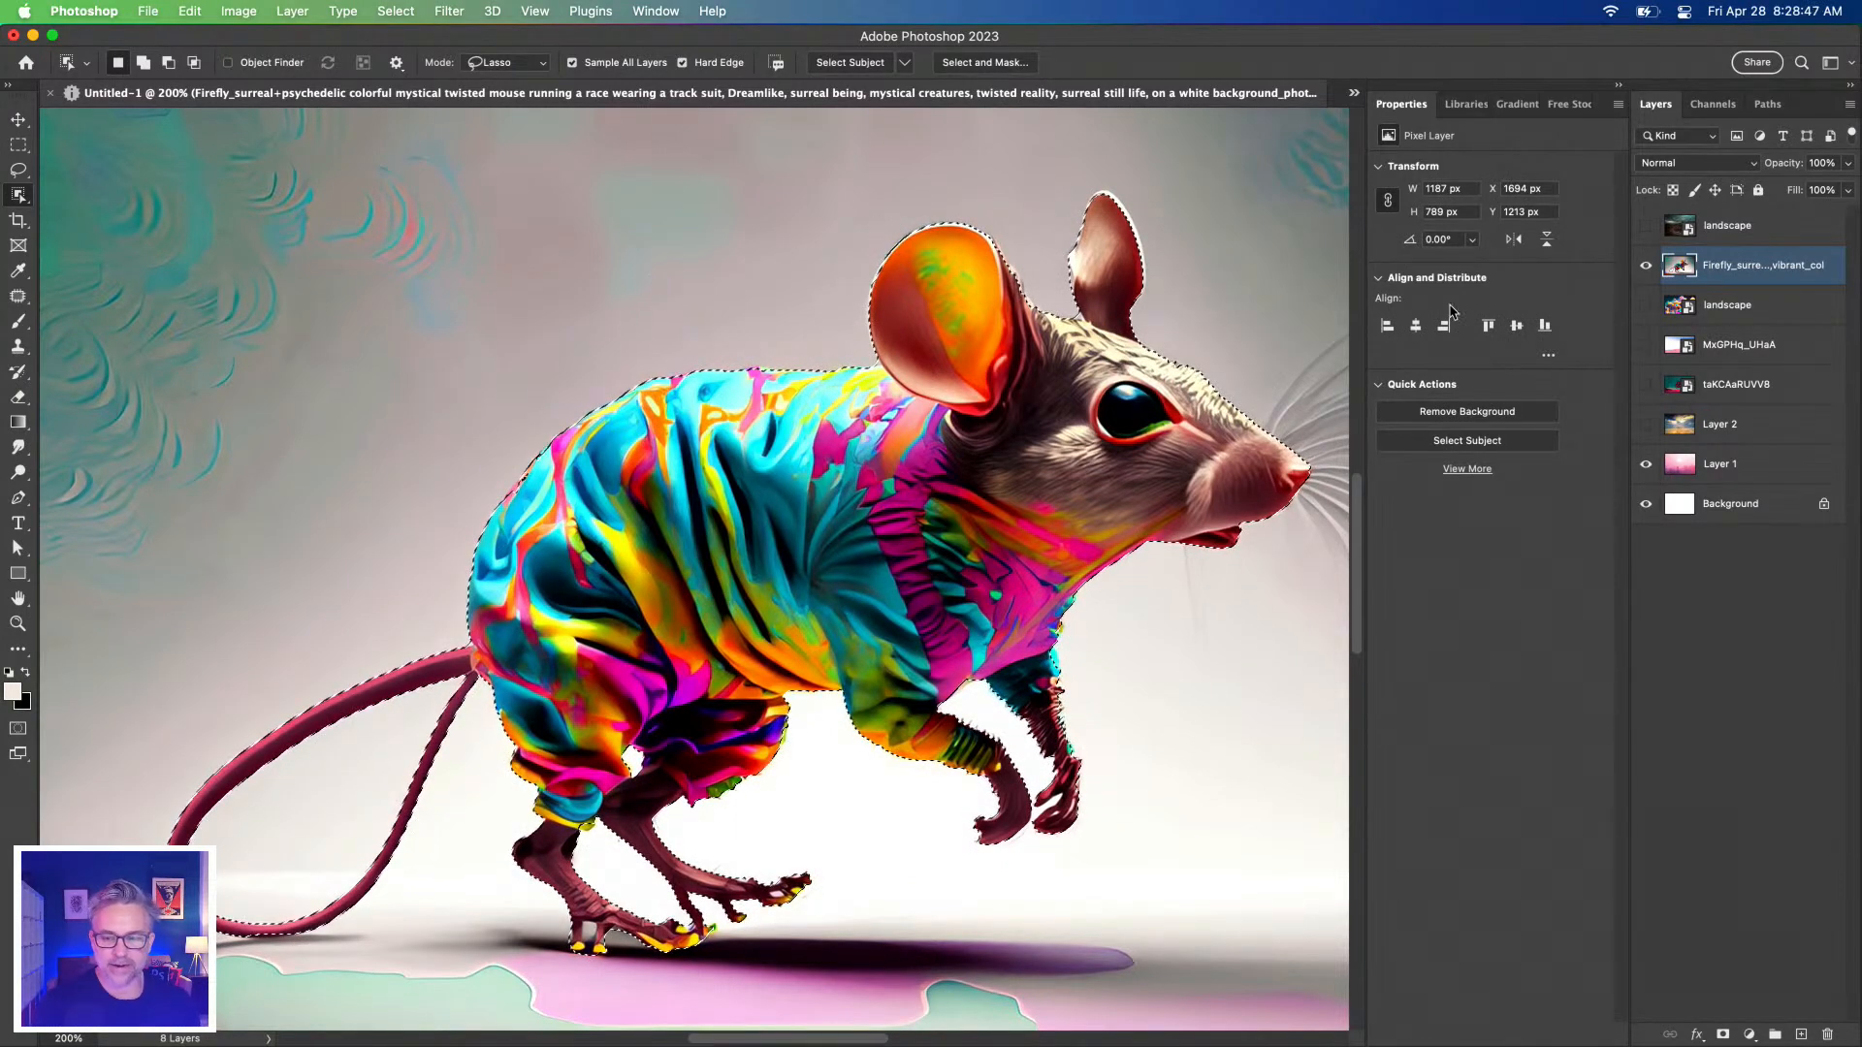
Restore the background-hiding mask and duplicate the masked mouse layer.
key("super+d")
key("super+z")
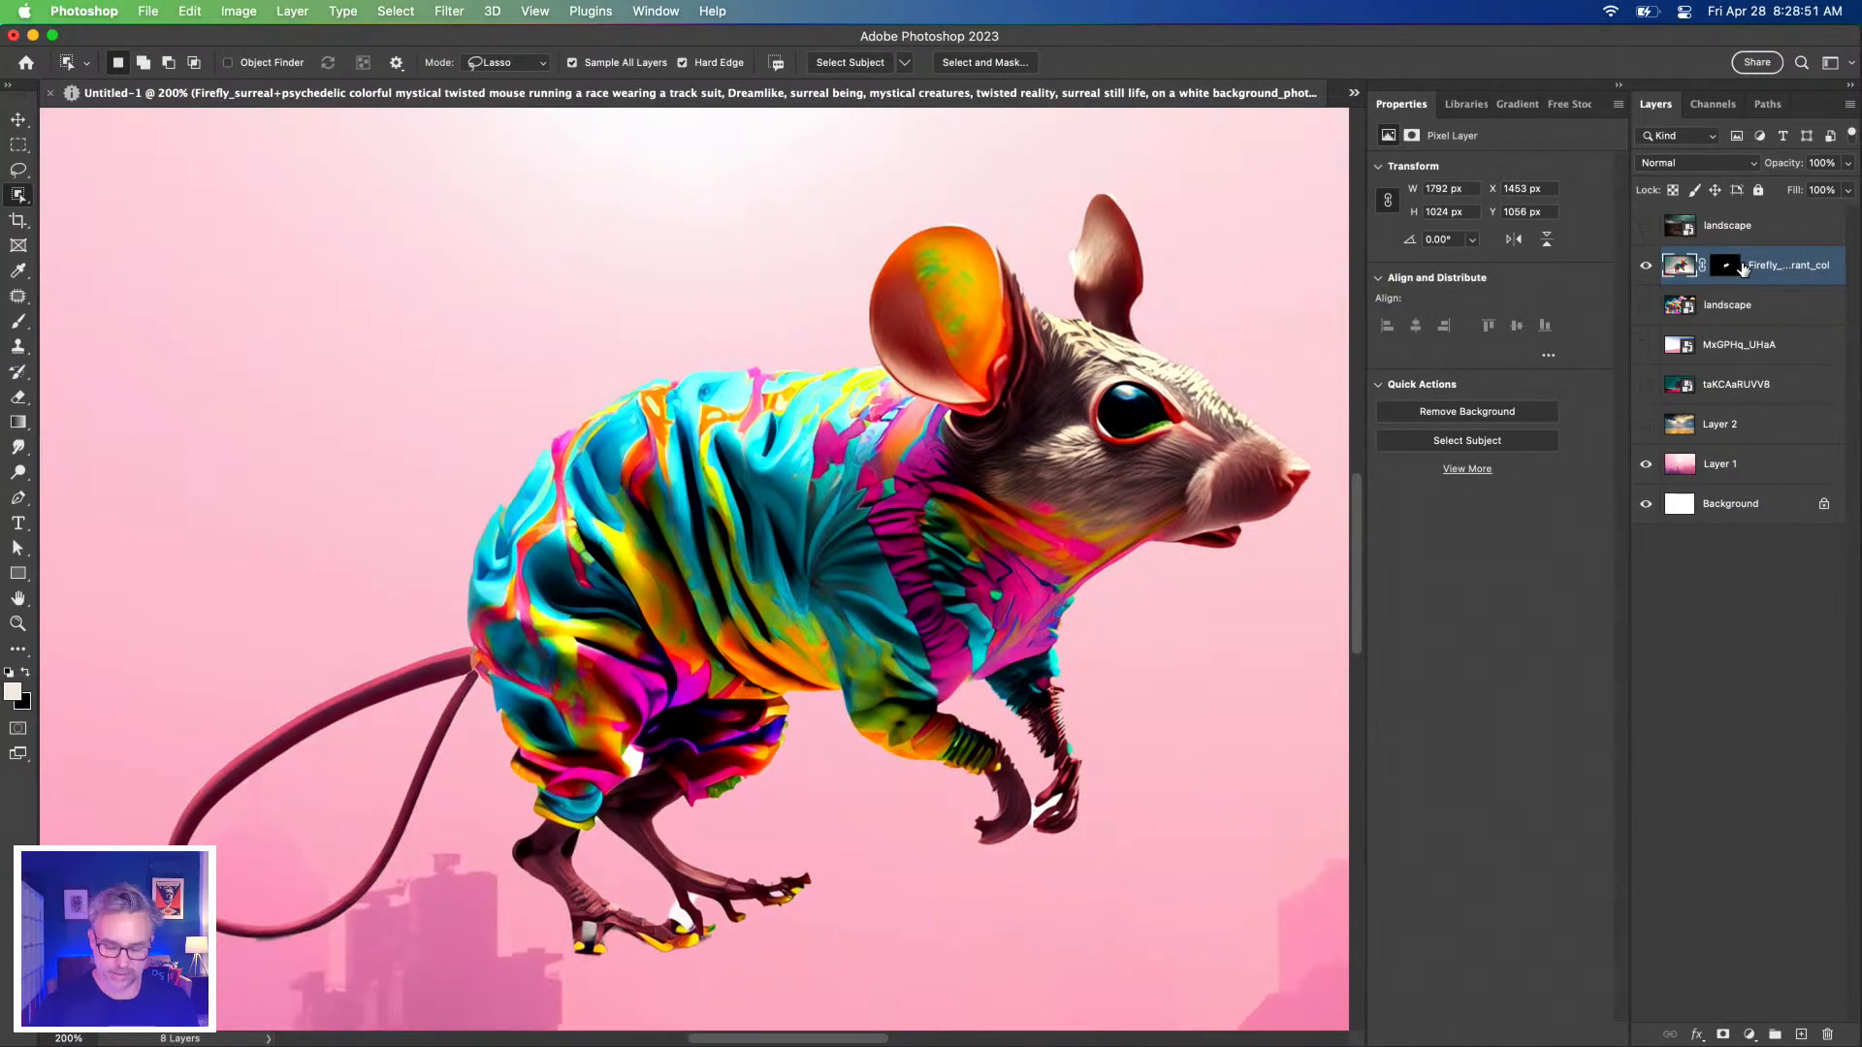
key("super+j")
right_click(1726, 268)
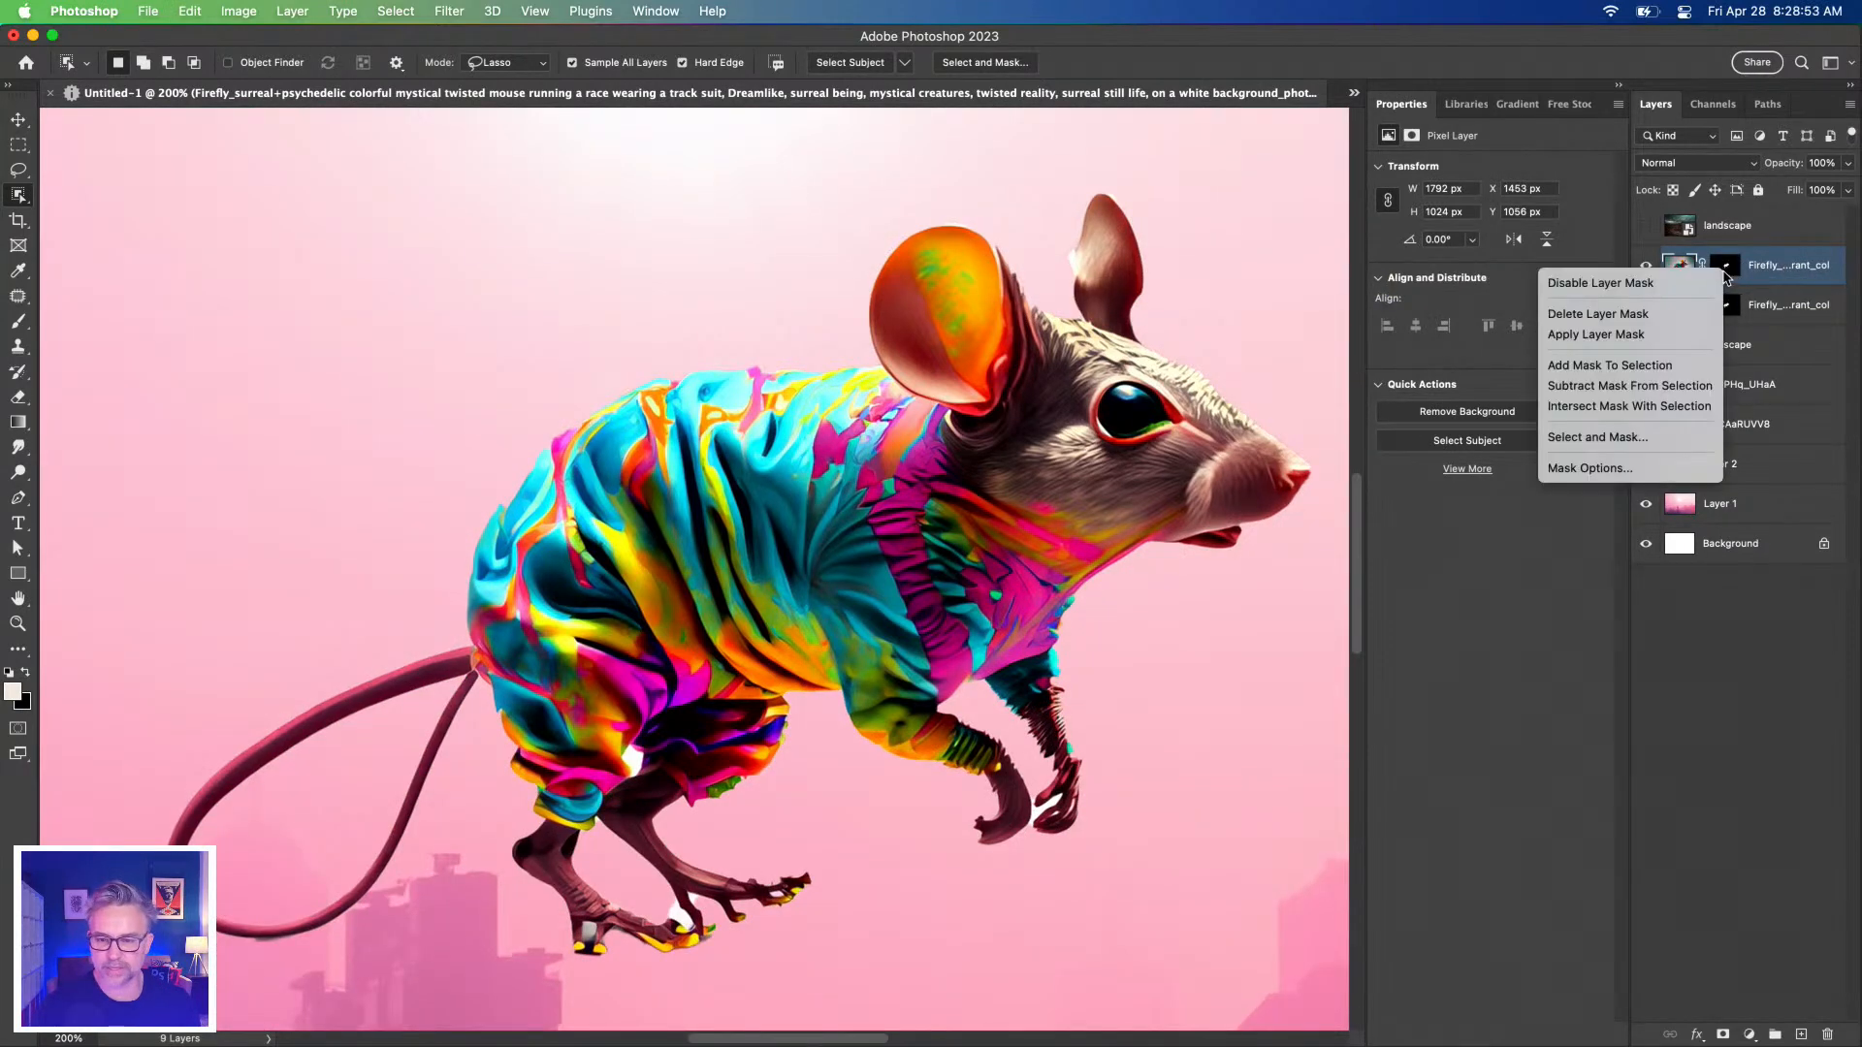
Replace the top mouse copy's mask with a new Cloud Select Subject mask.
left_click(1636, 311)
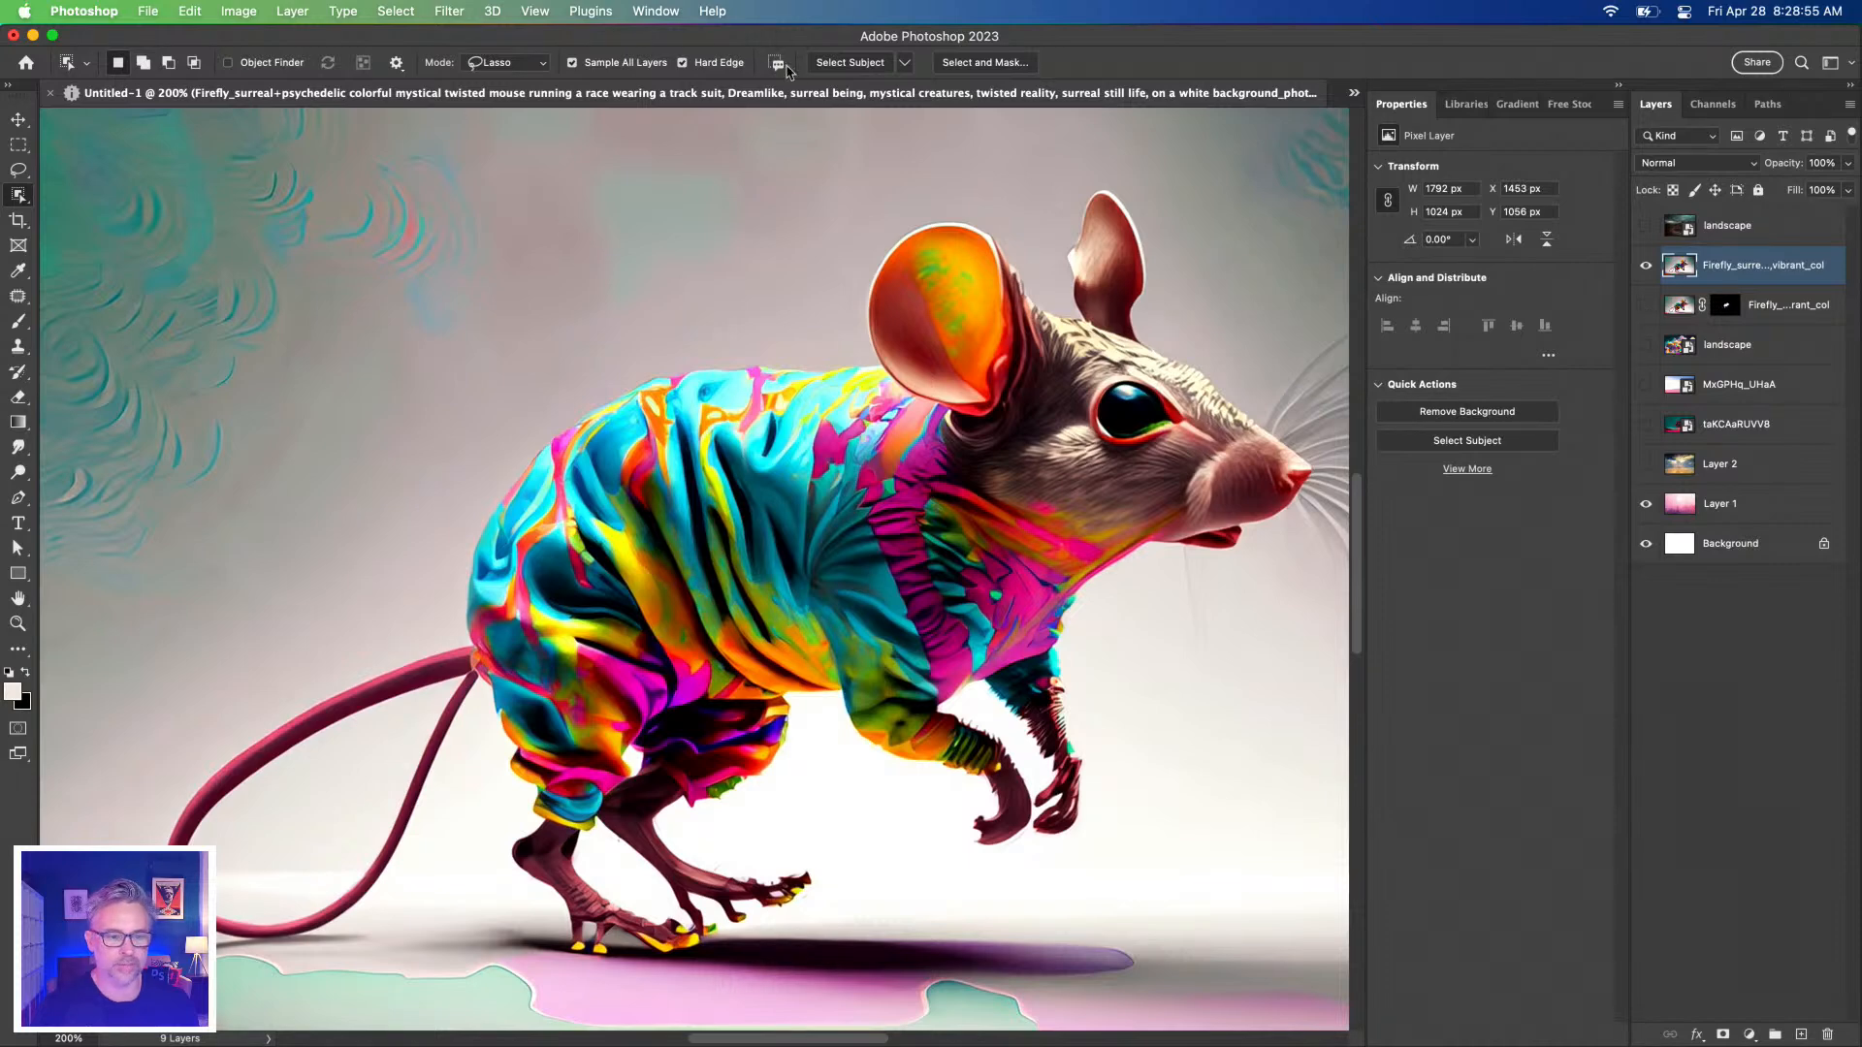
left_click(906, 63)
left_click(933, 89)
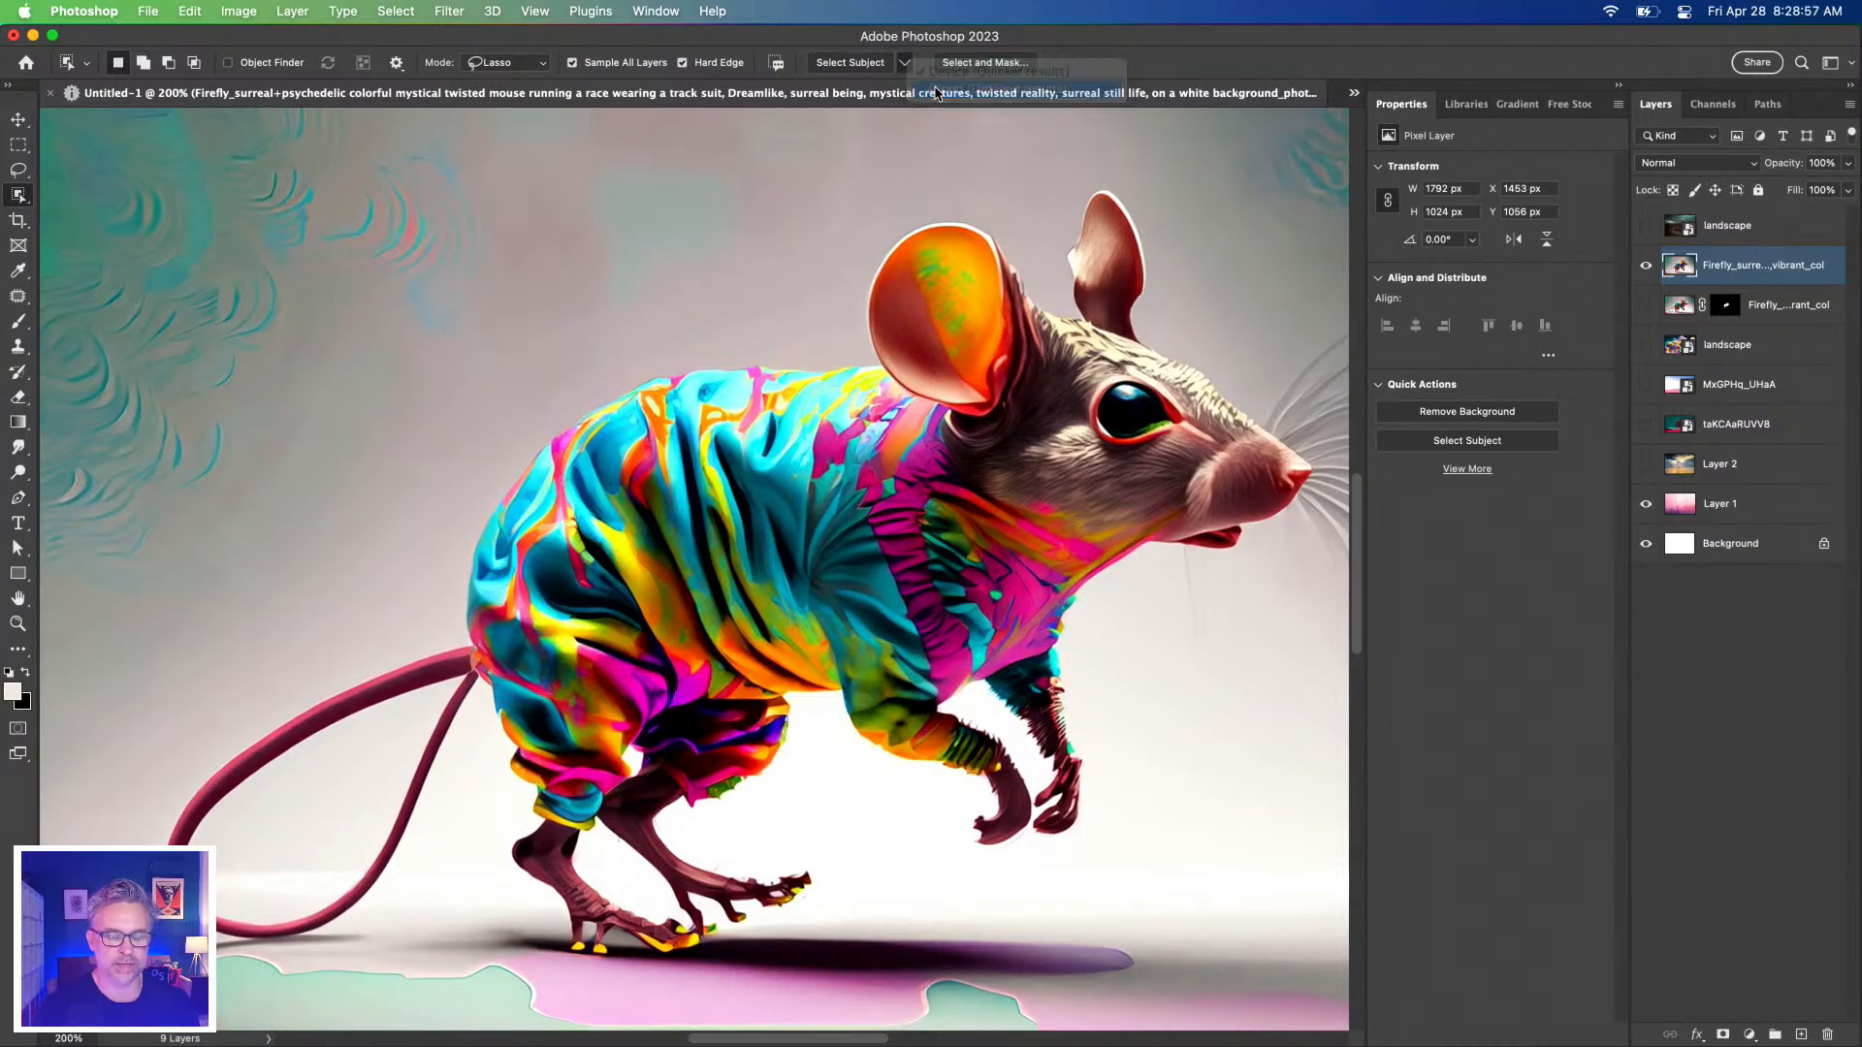
left_click(833, 62)
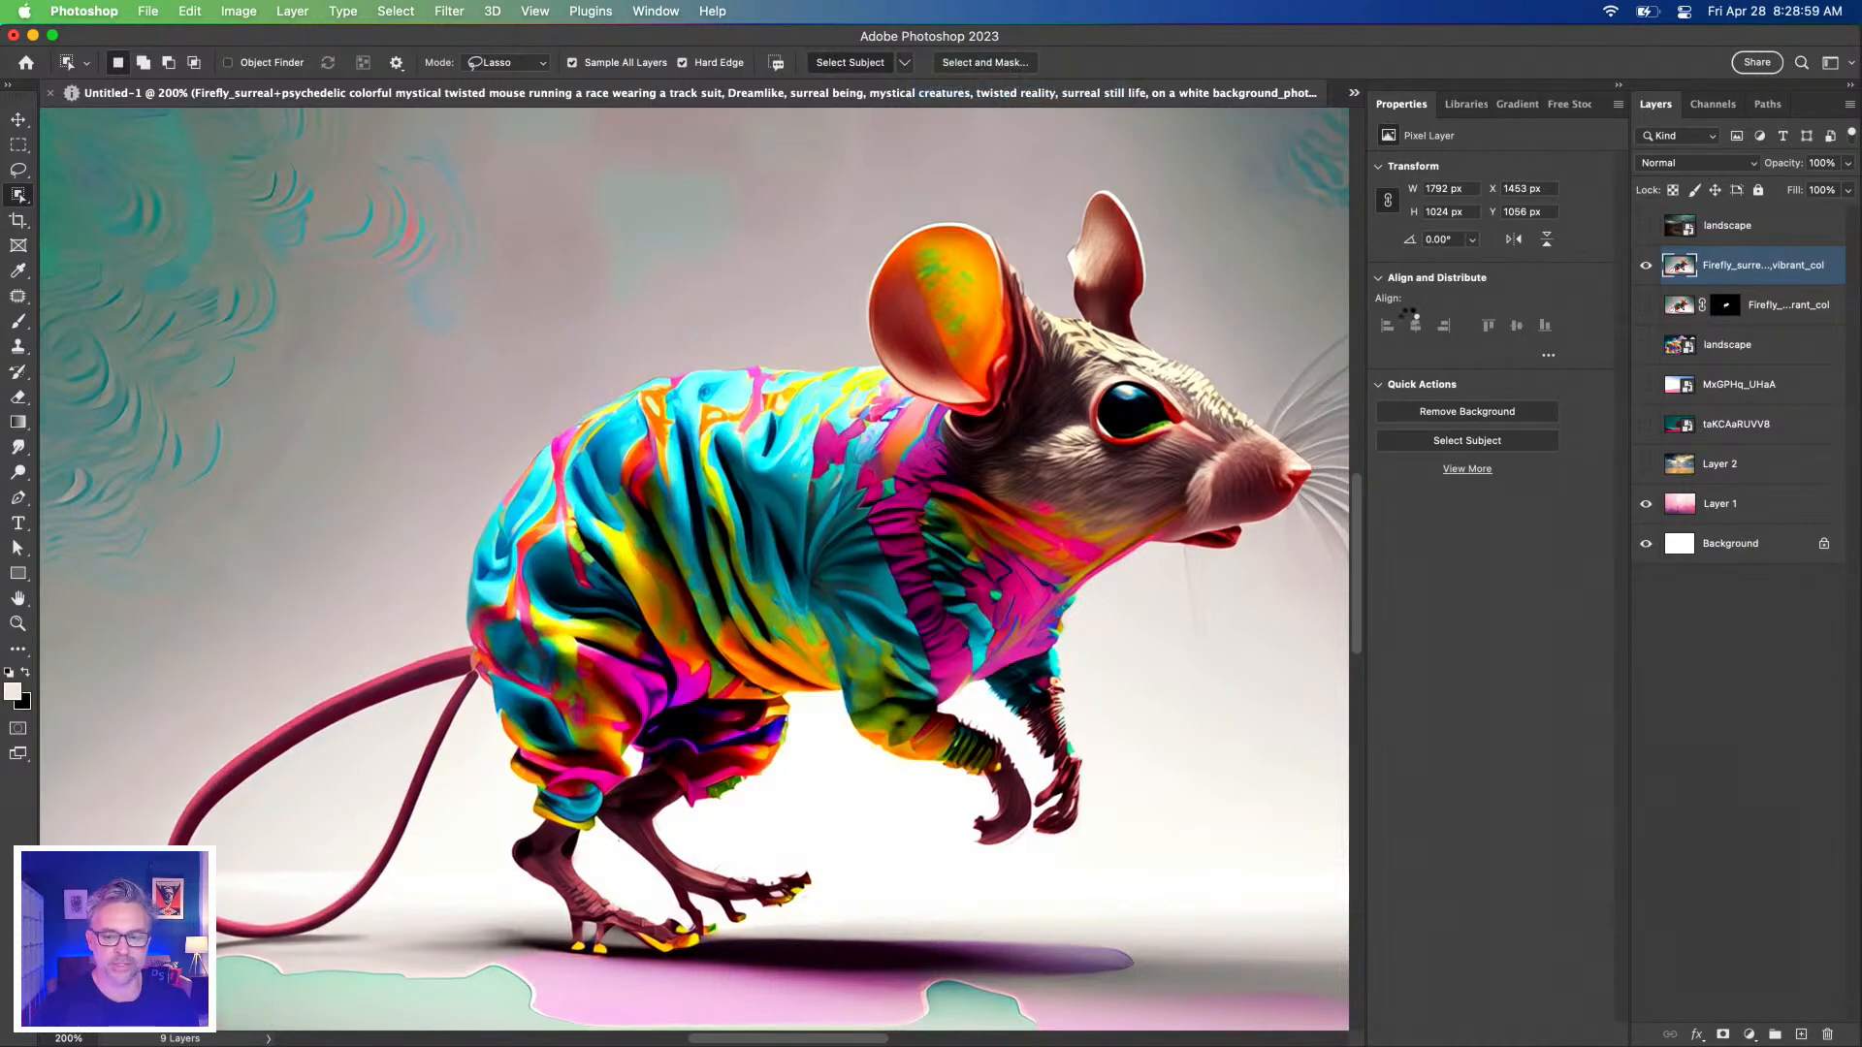
left_click(1720, 1036)
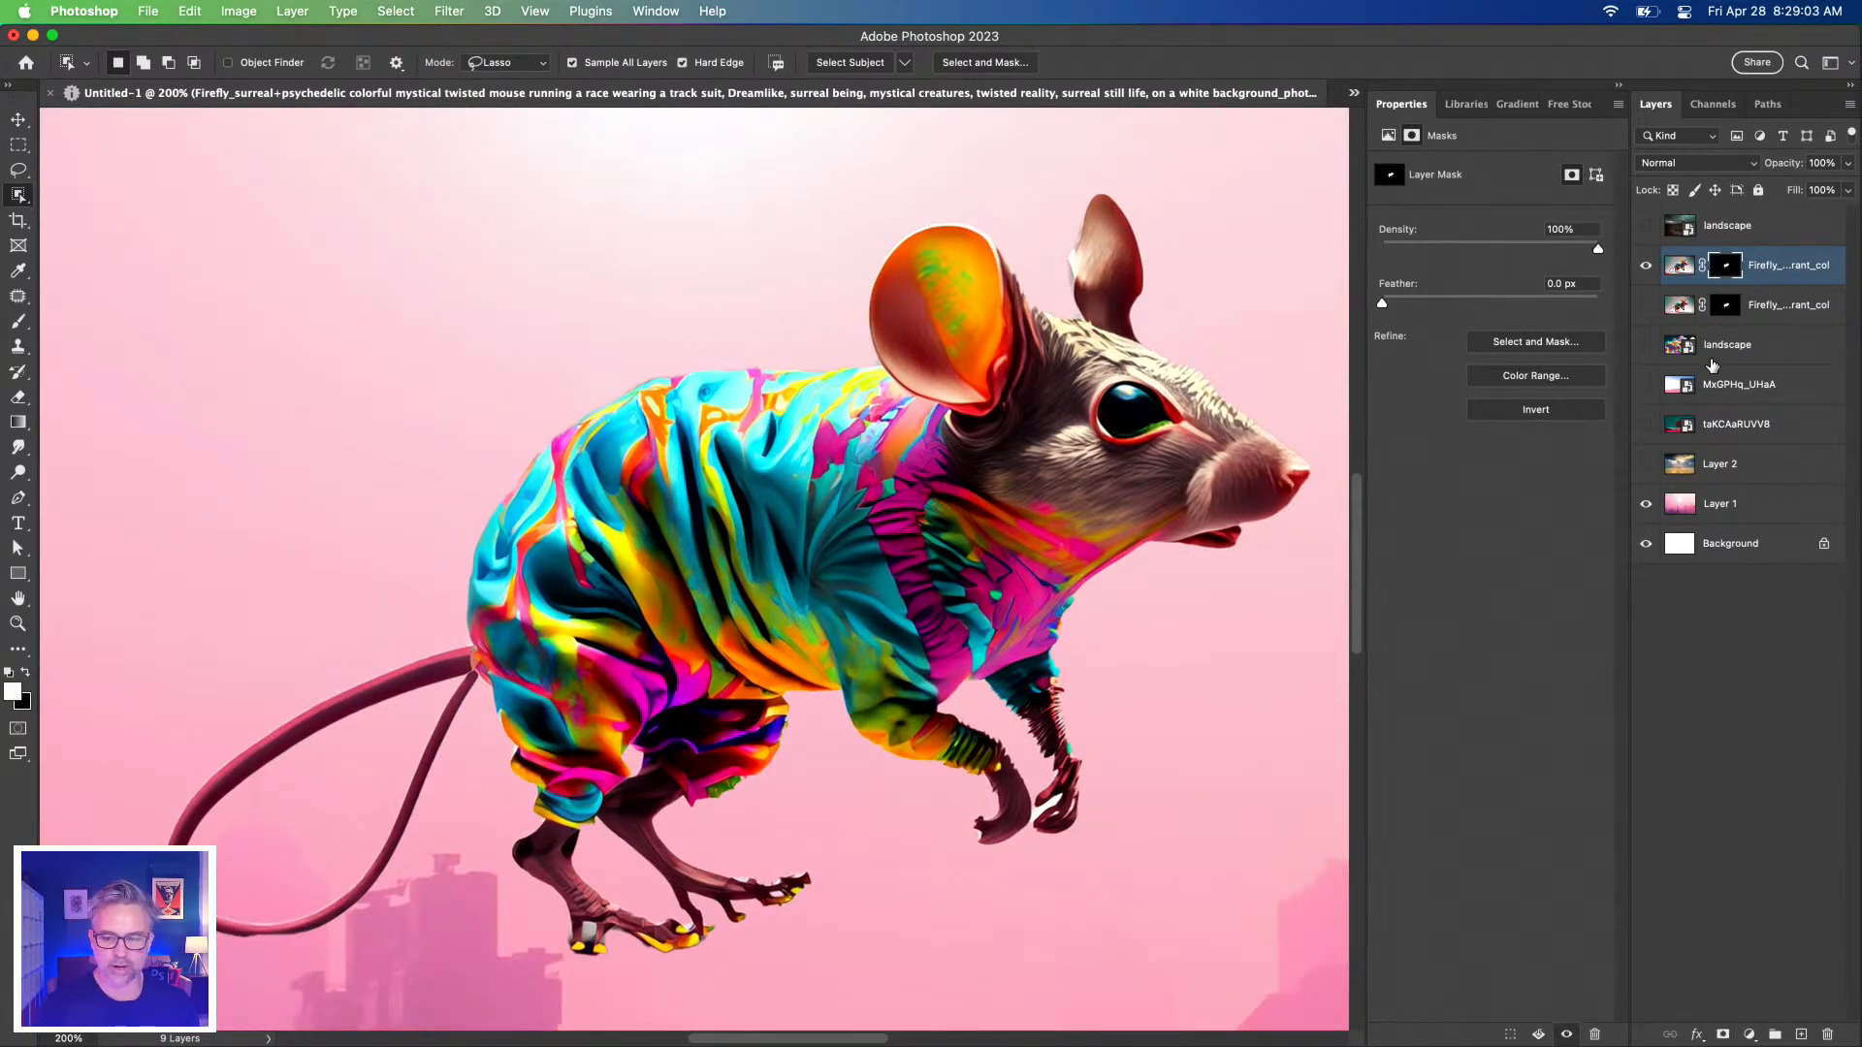
Try moving the masked mouse right over the city, then undo and show the lower copy.
key("super+minus")
key("super+minus")
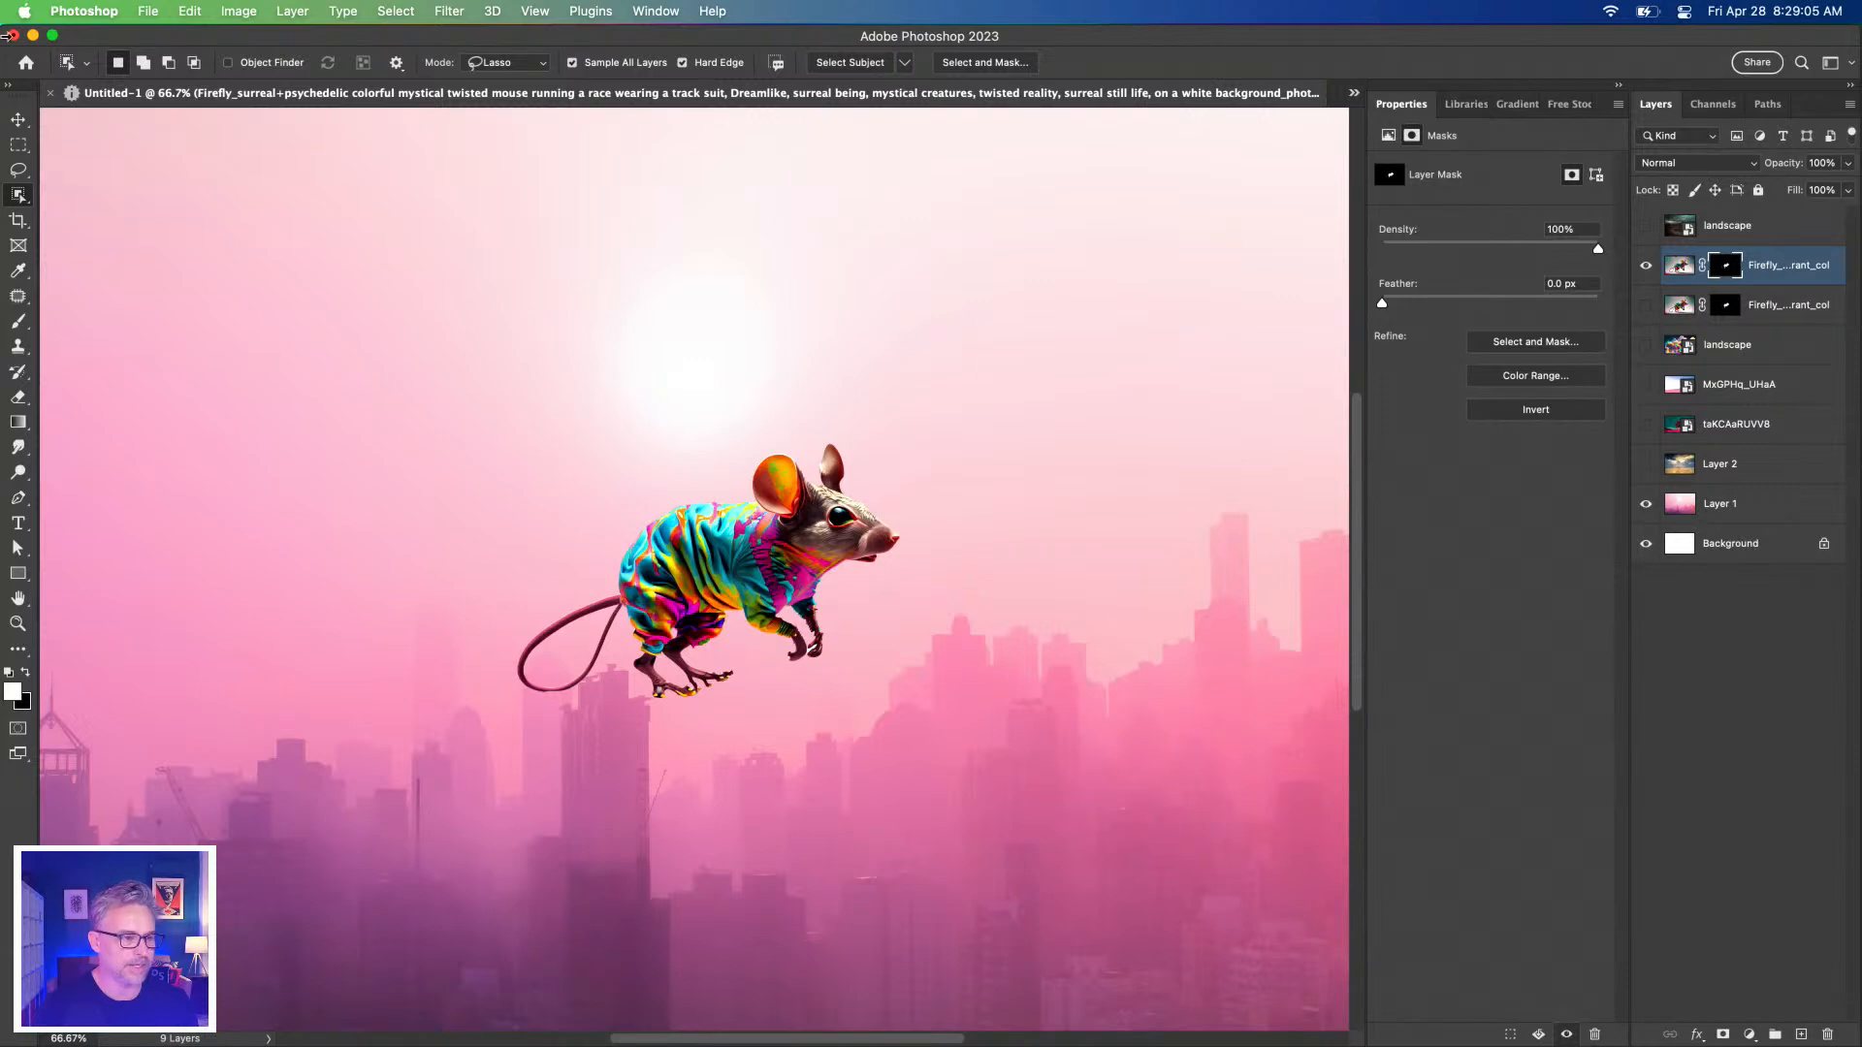
left_click(17, 120)
left_click_drag(585, 504, 859, 508)
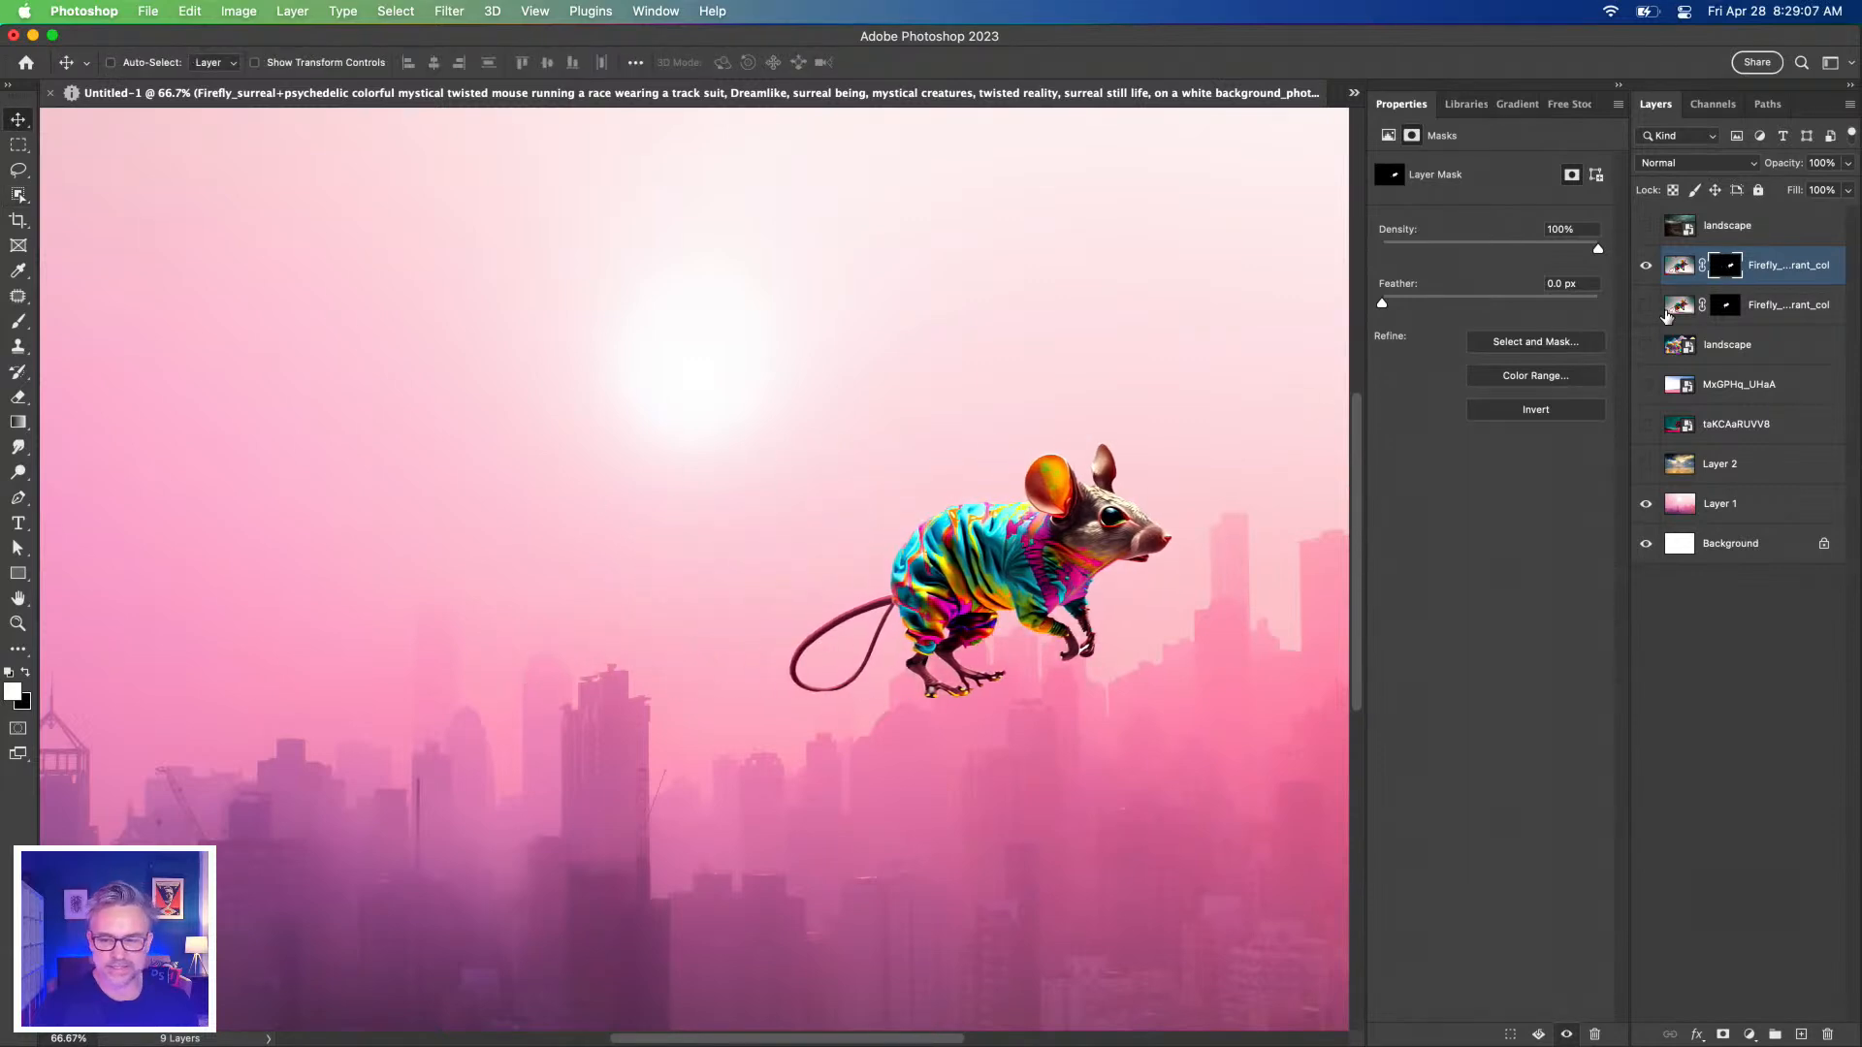
left_click(1646, 308)
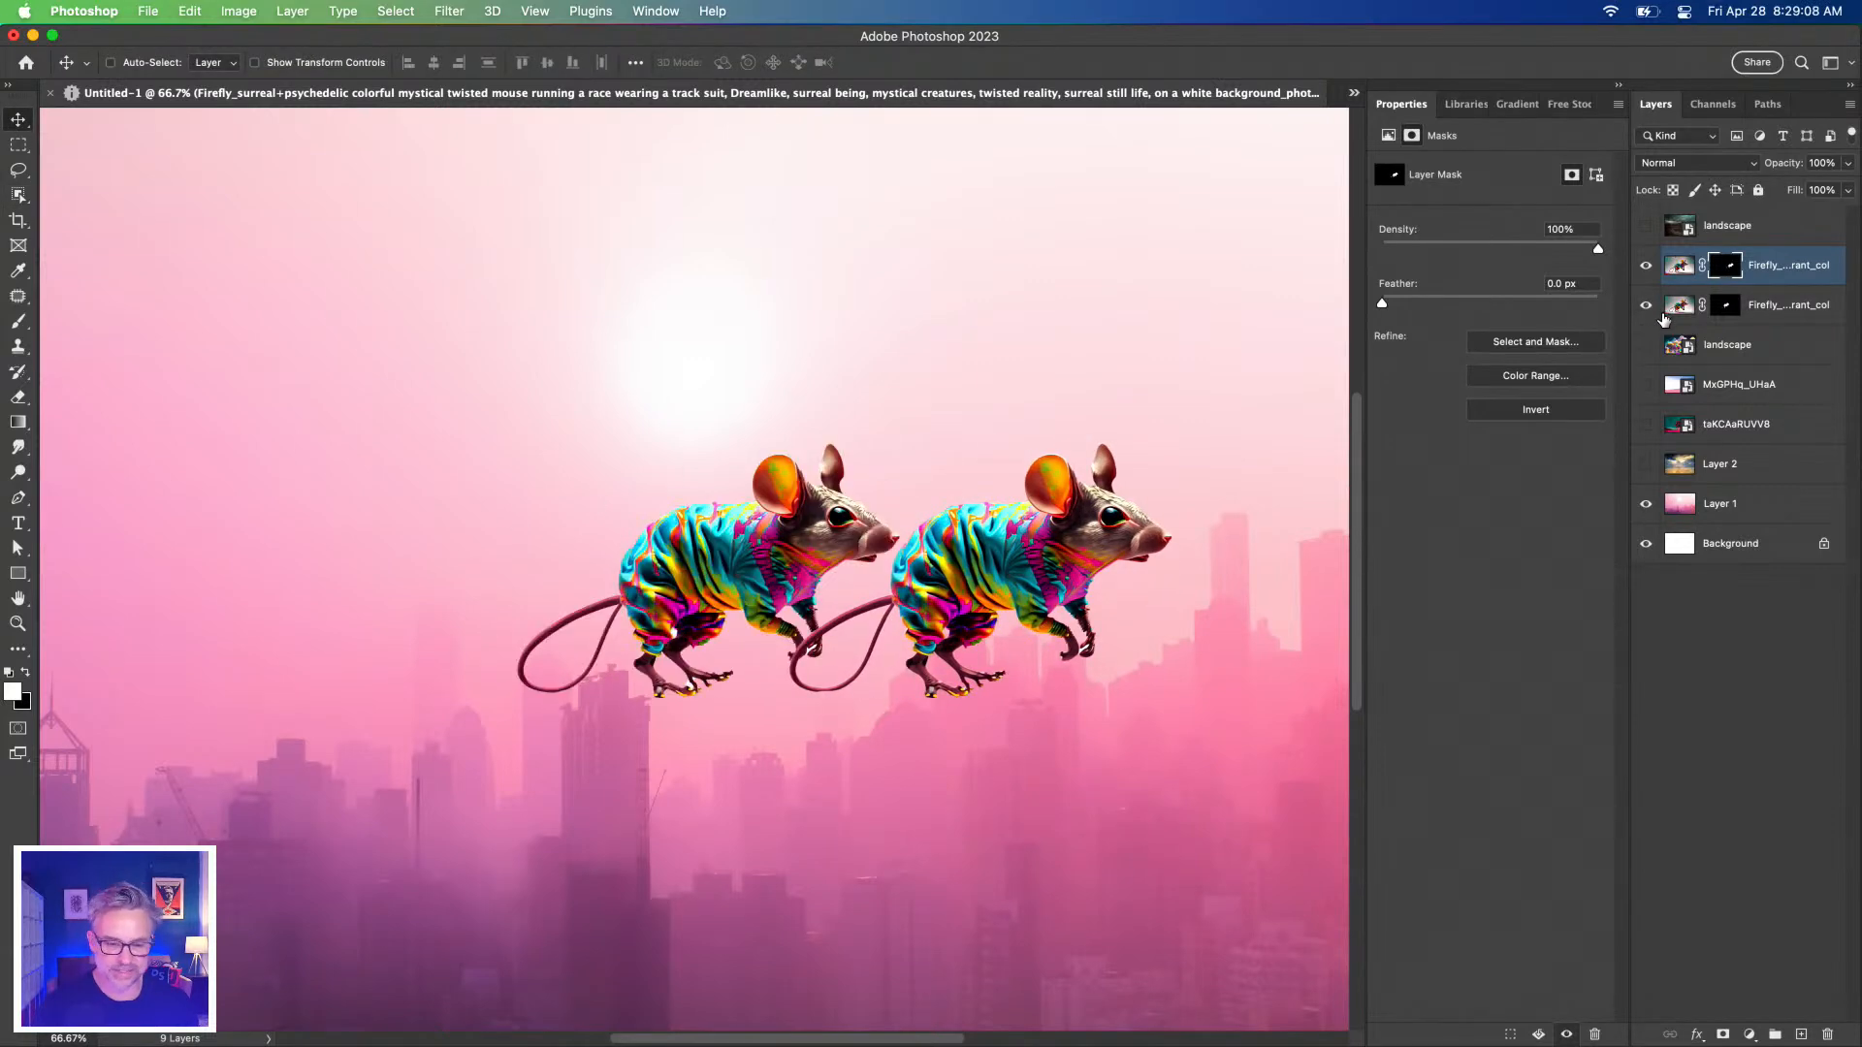
left_click(1777, 308)
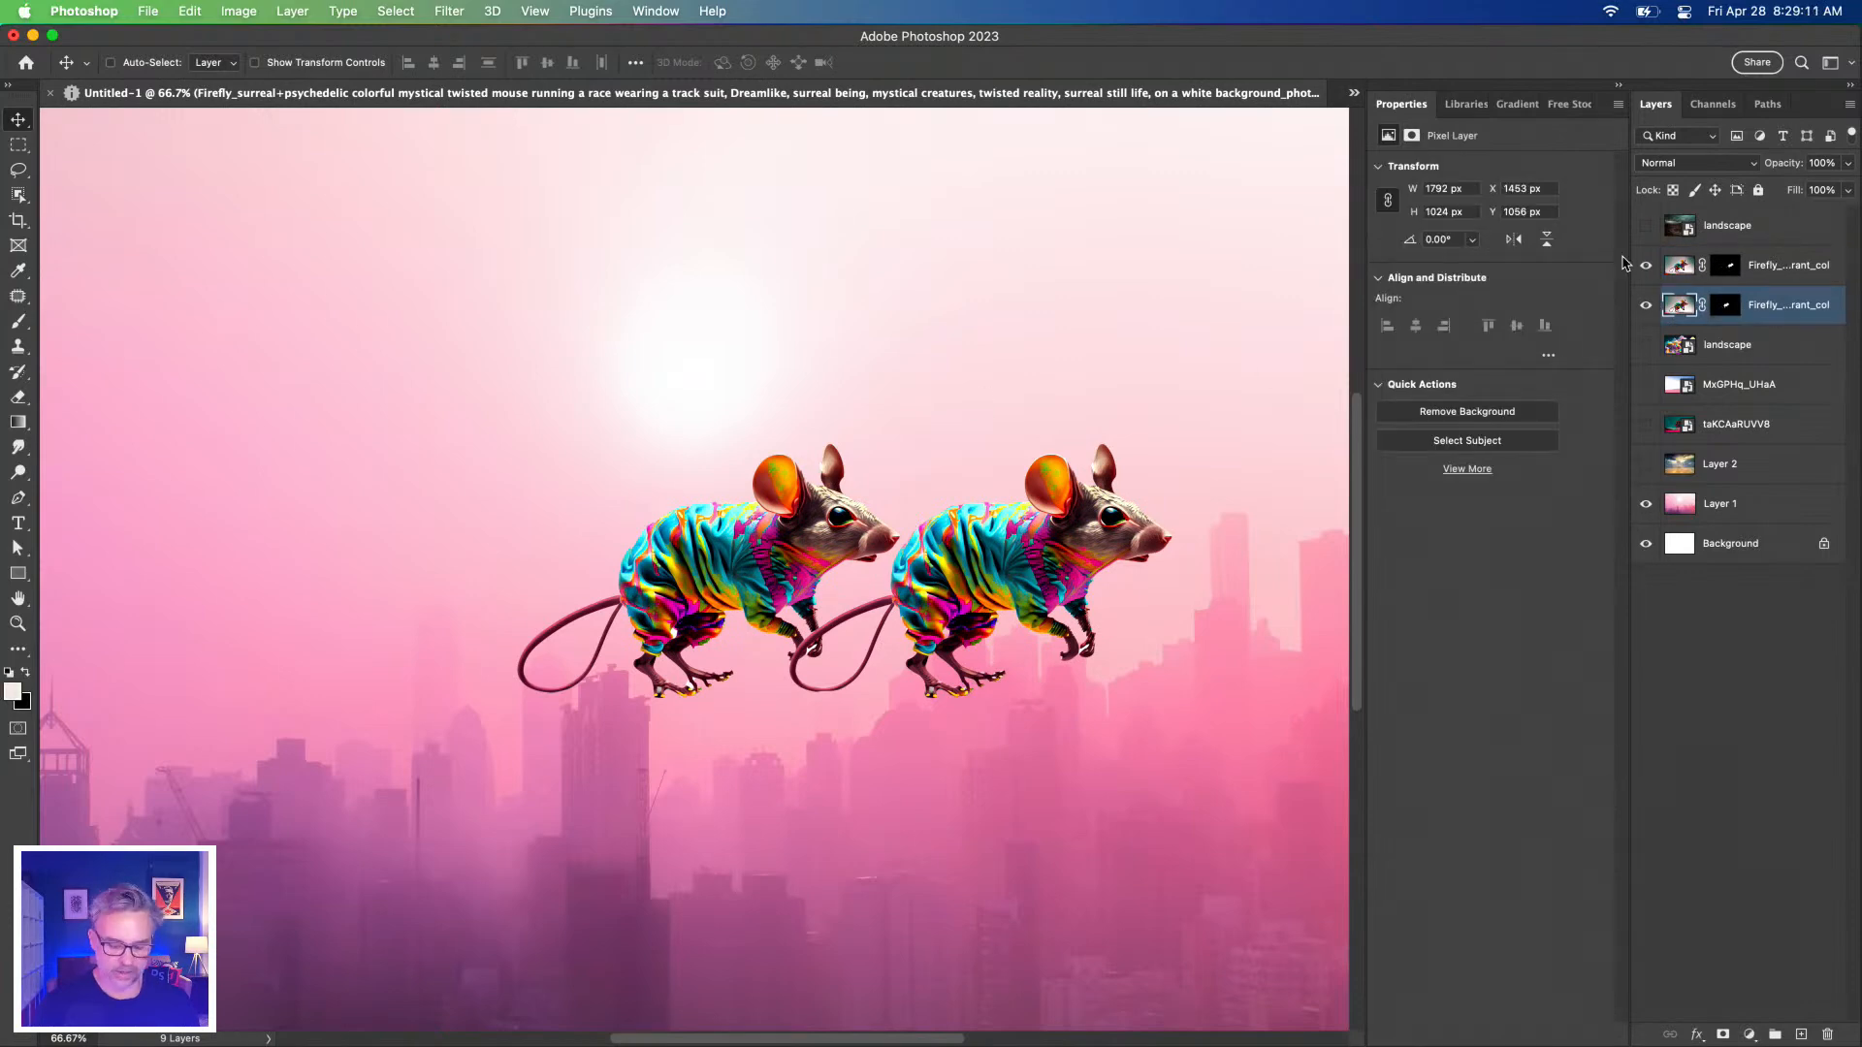
key("super+comma")
key("super+z")
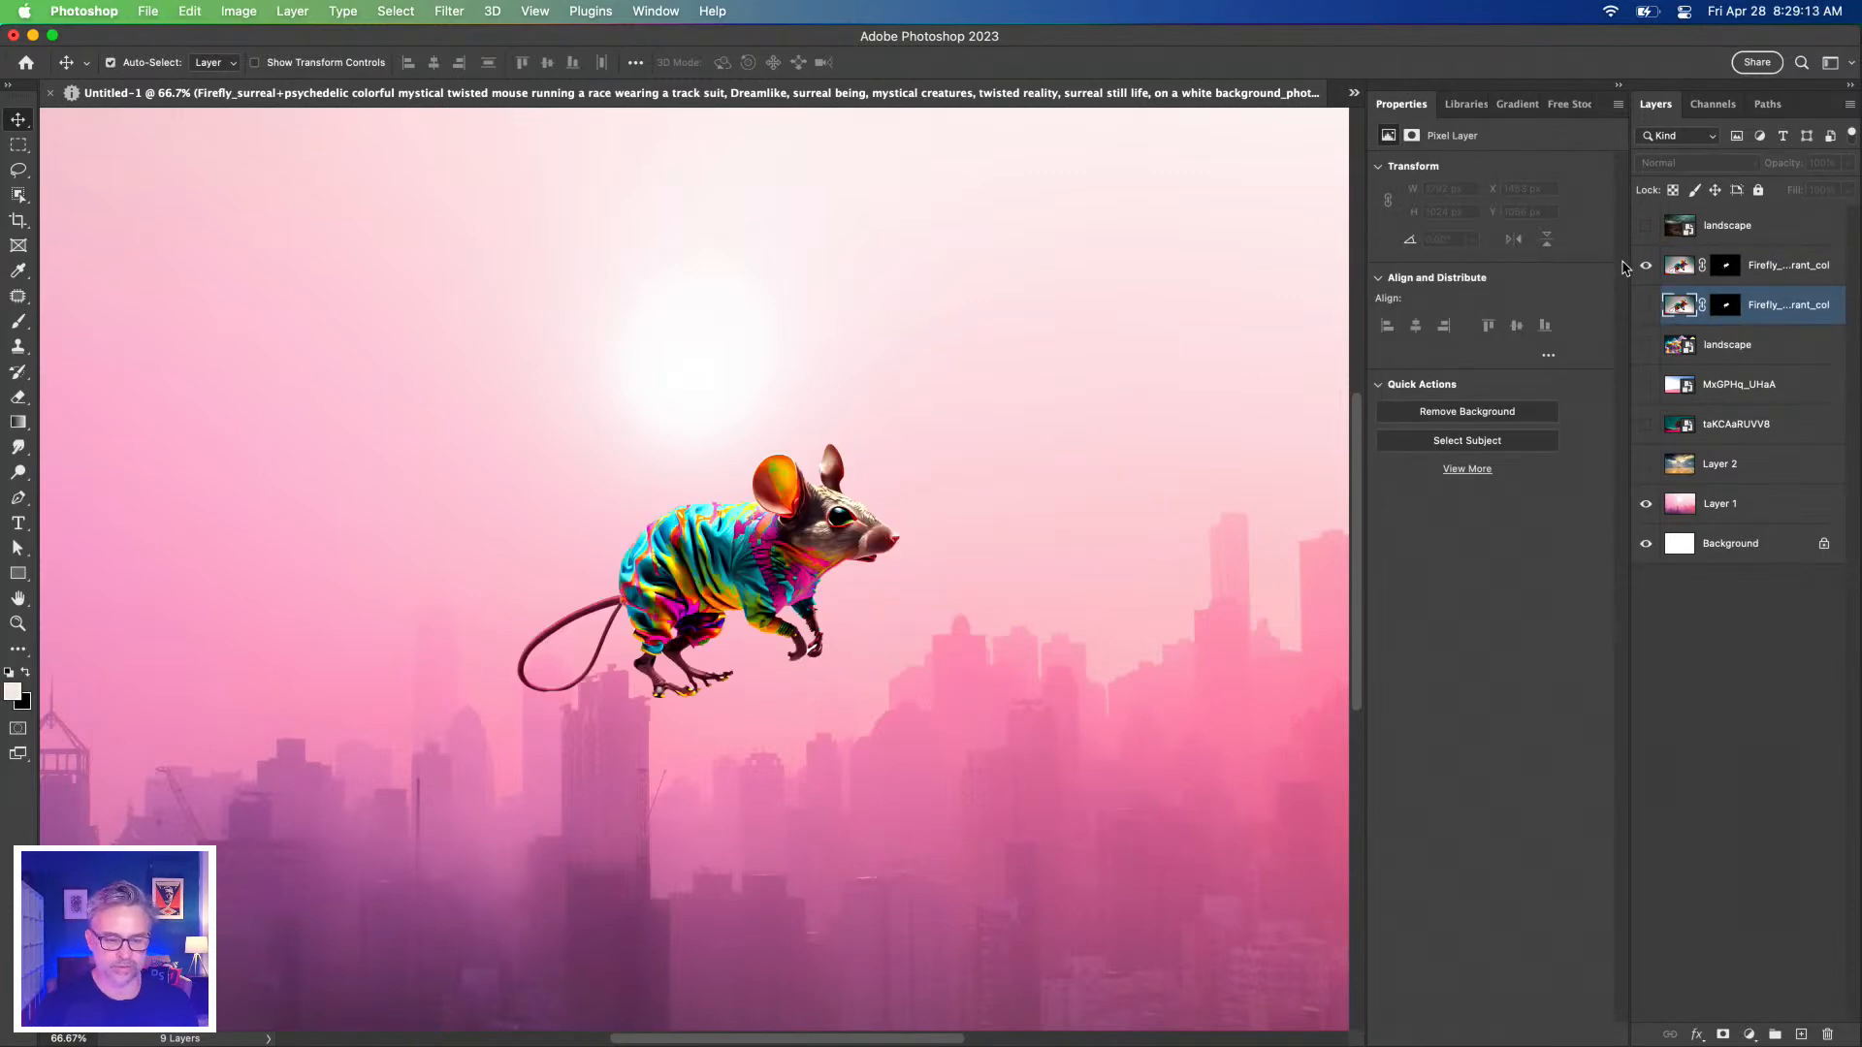
left_click(1646, 307)
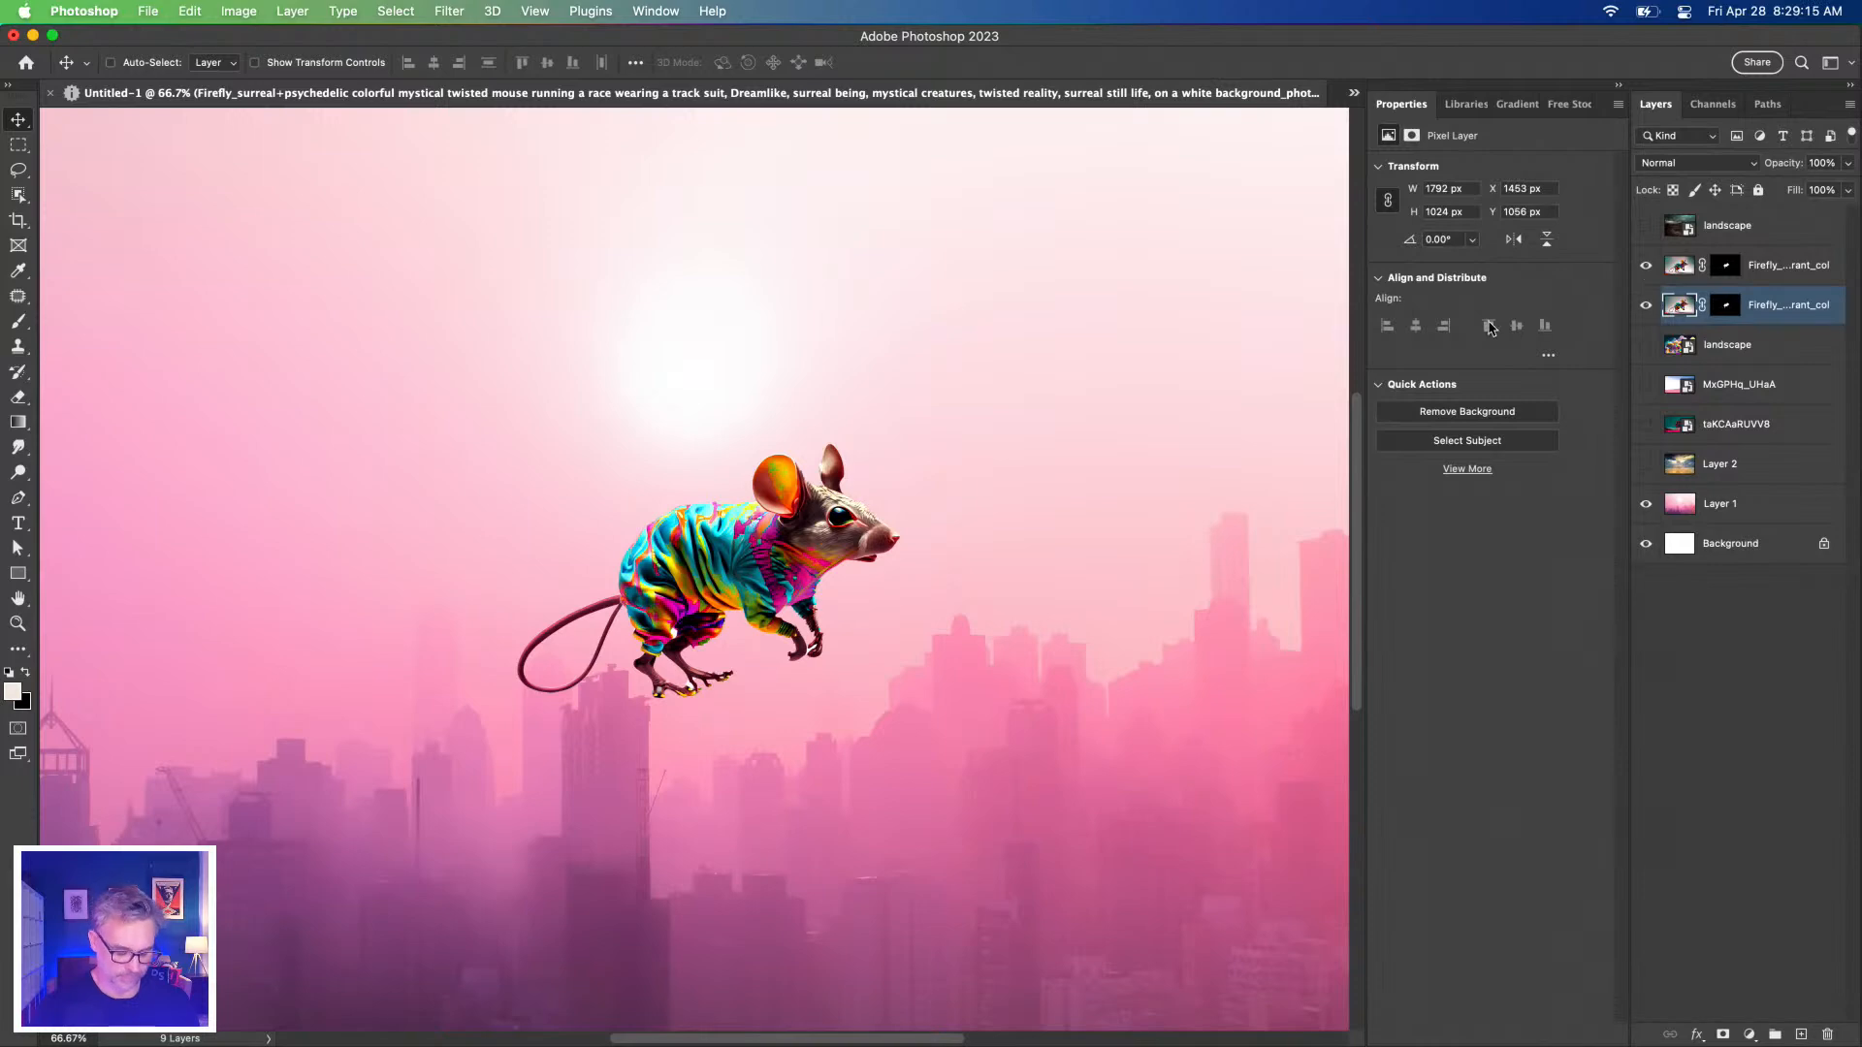
Zoom in and toggle the two mouse copies to compare cutouts, leaving the lower one hidden.
key("super+plus")
key("super+plus")
key("super+plus")
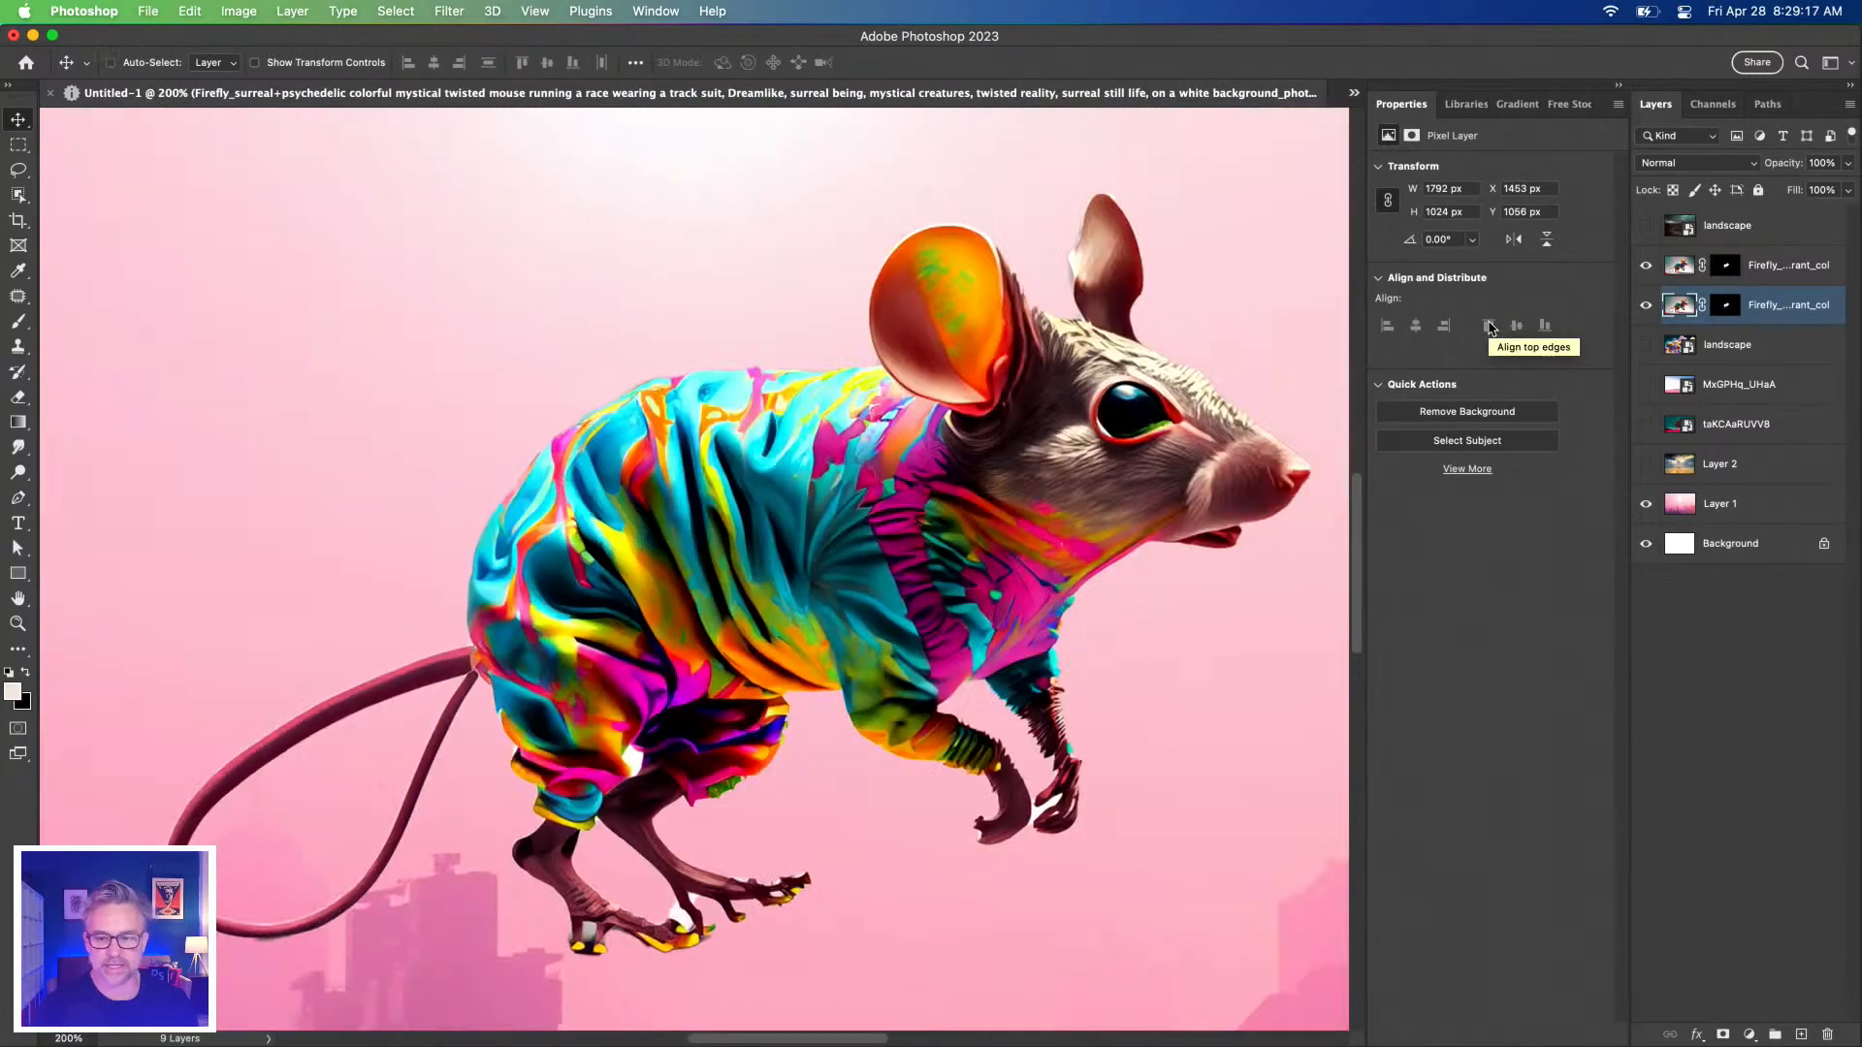
left_click(1646, 267)
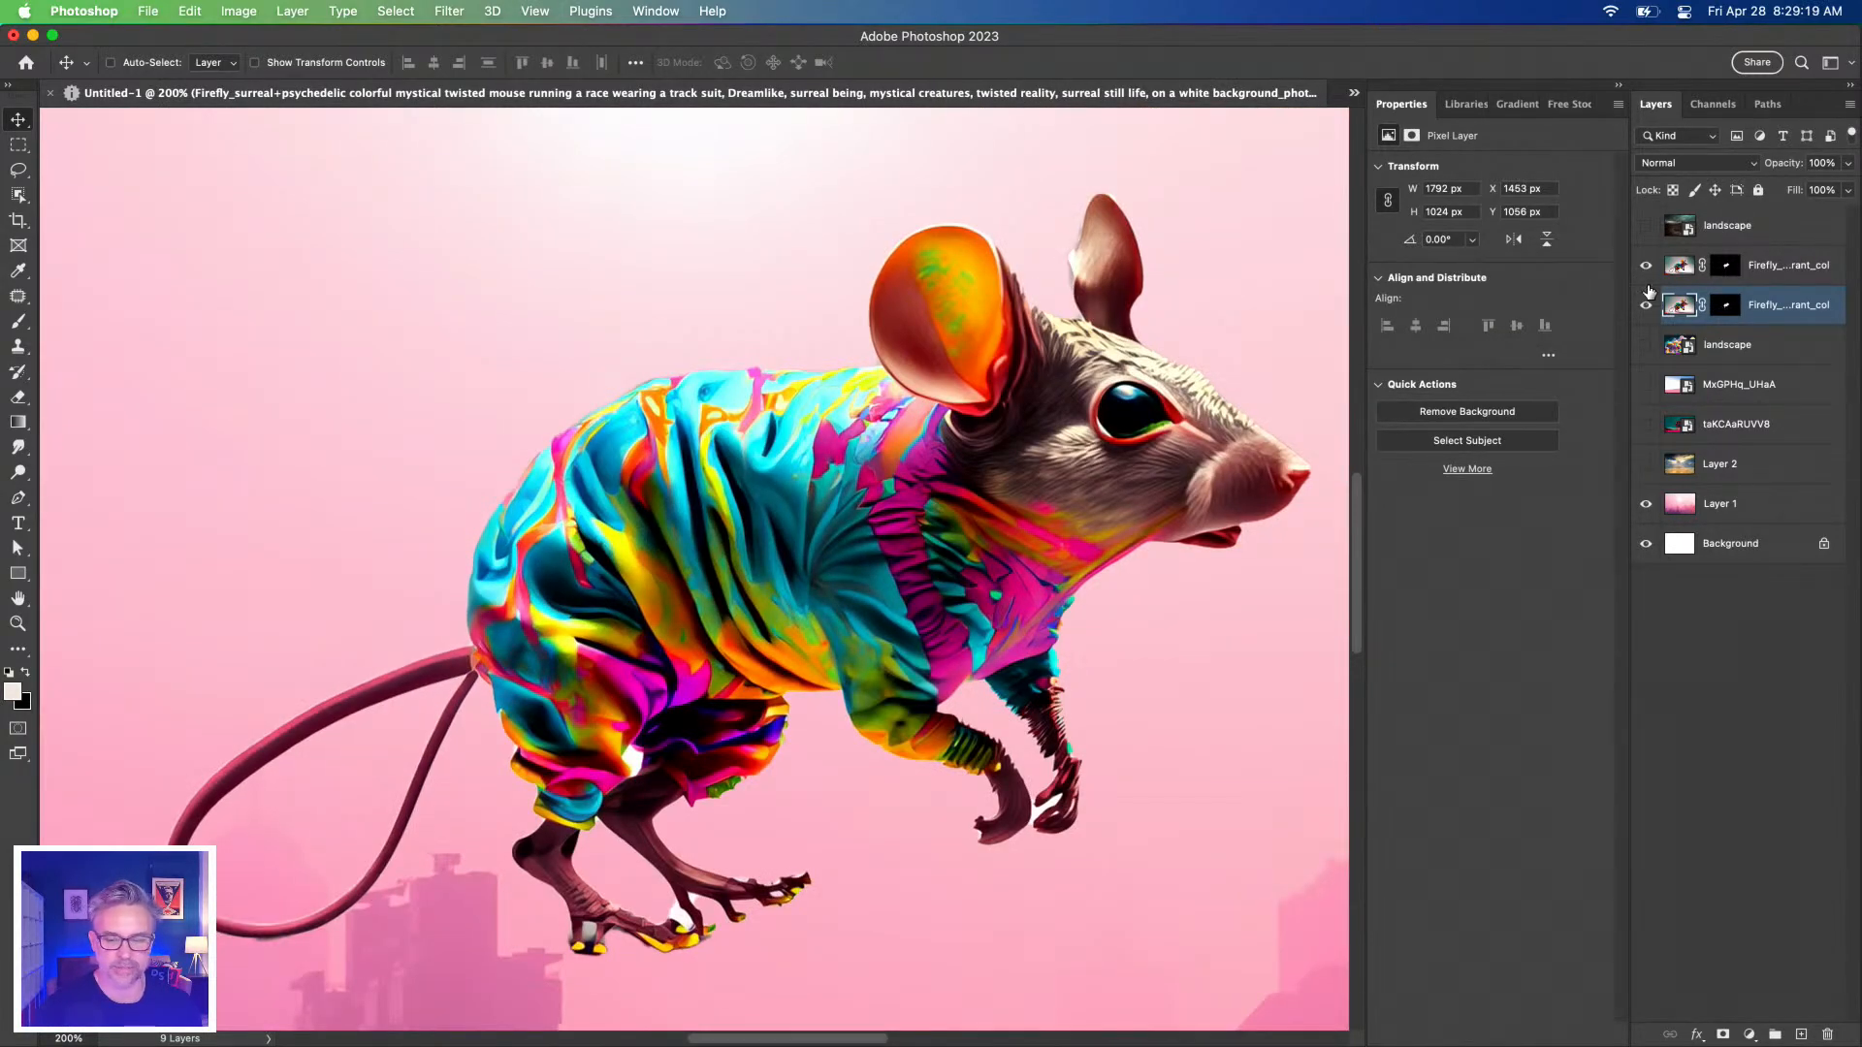
left_click(1645, 309)
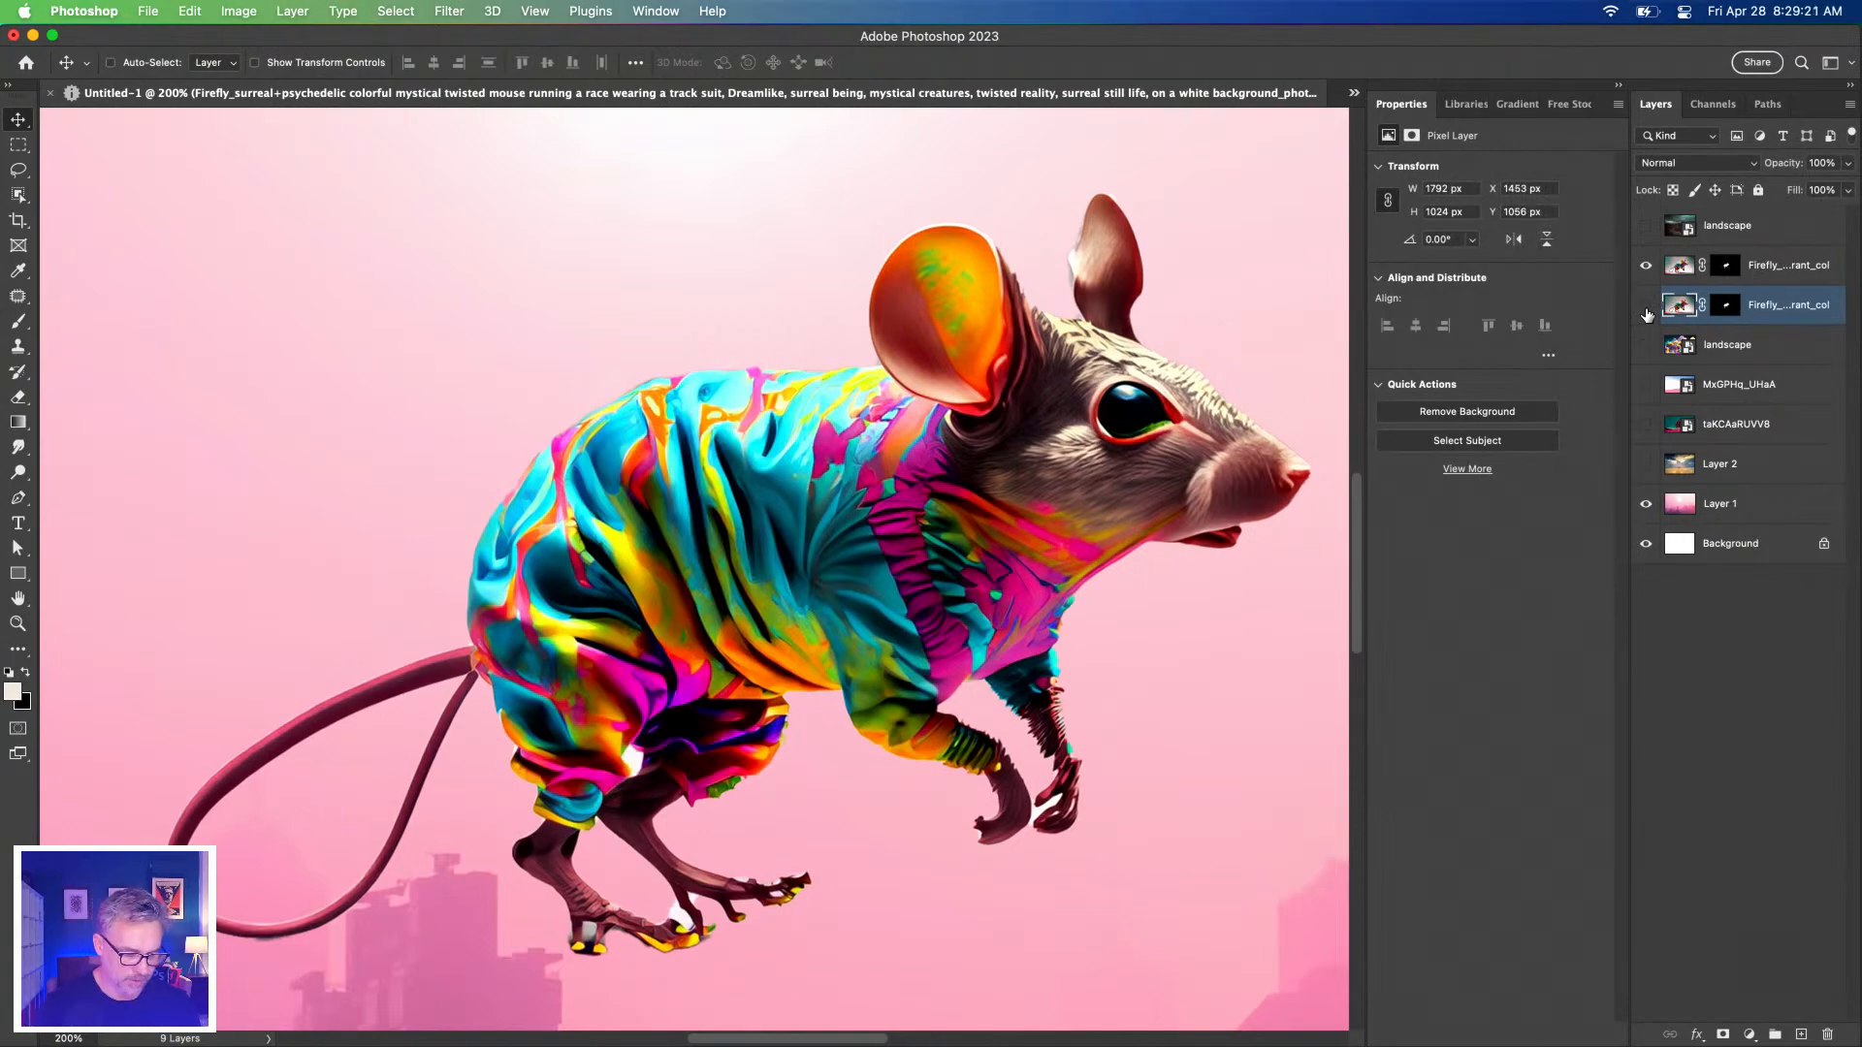
key("super+equal")
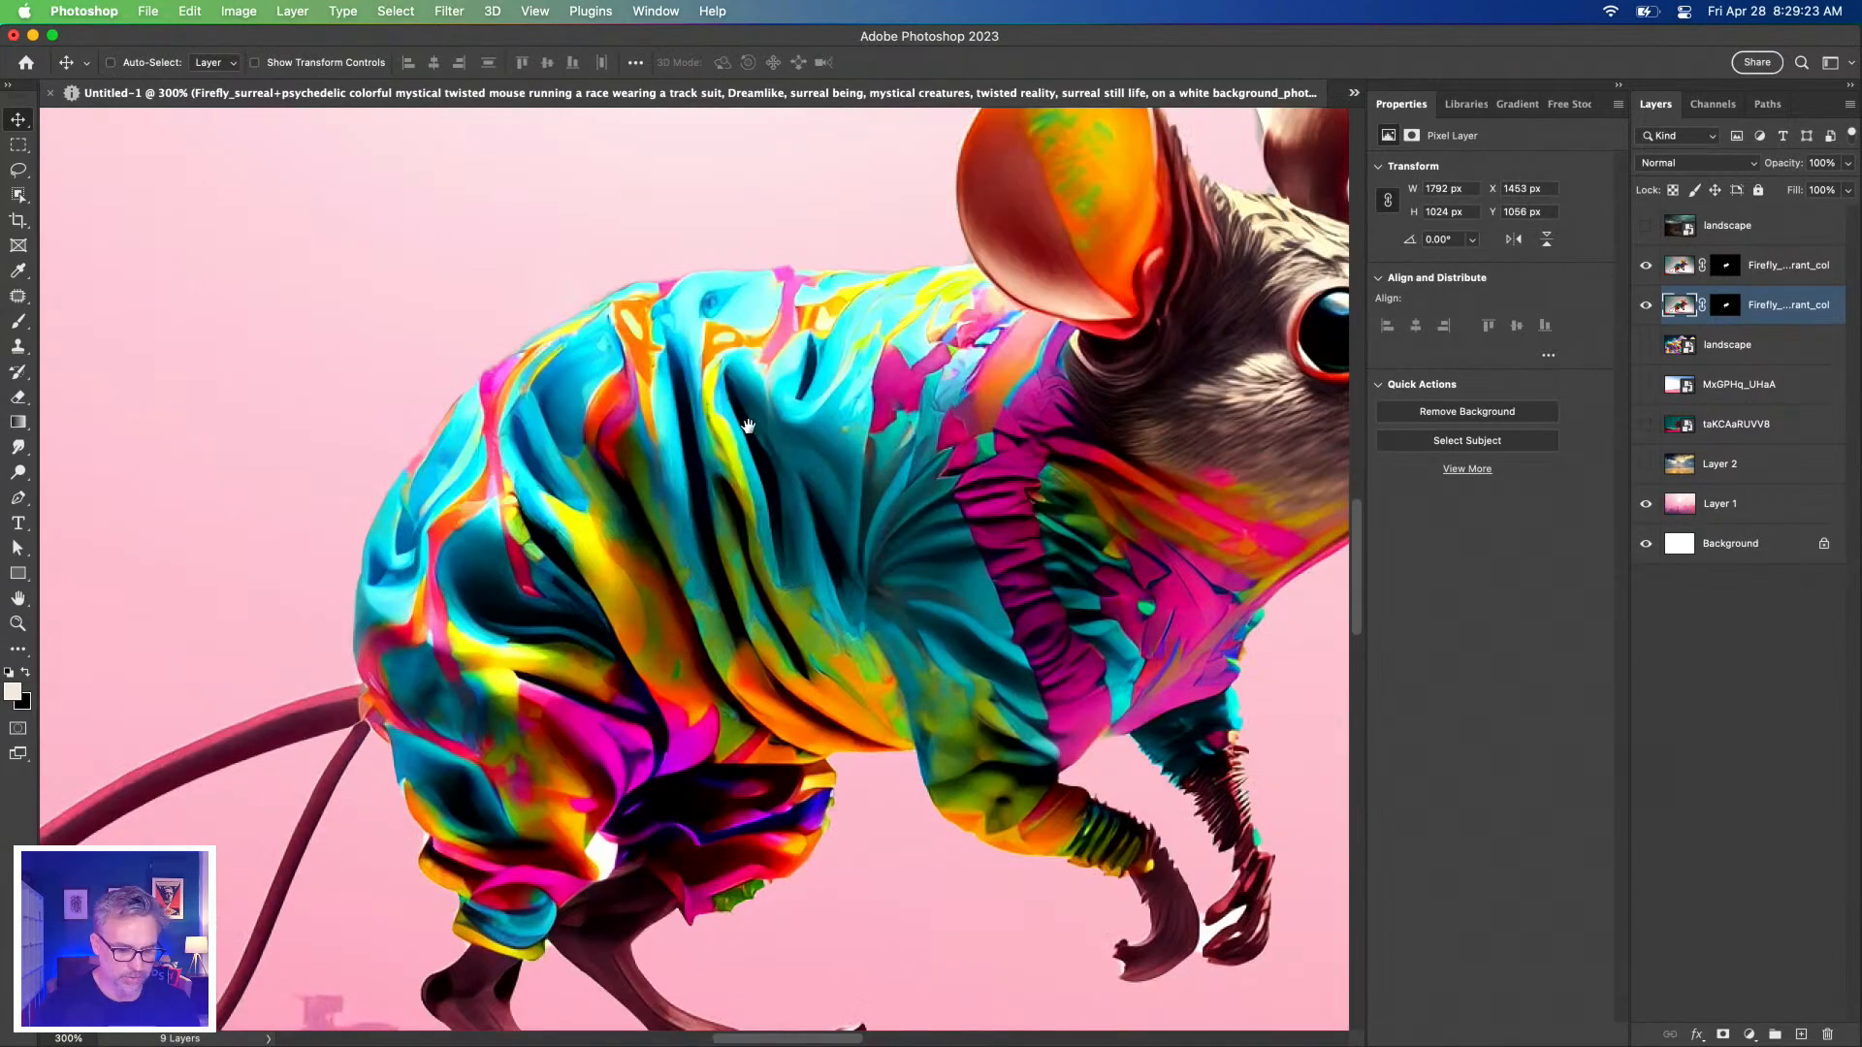
scroll(755, 419, "down", 5)
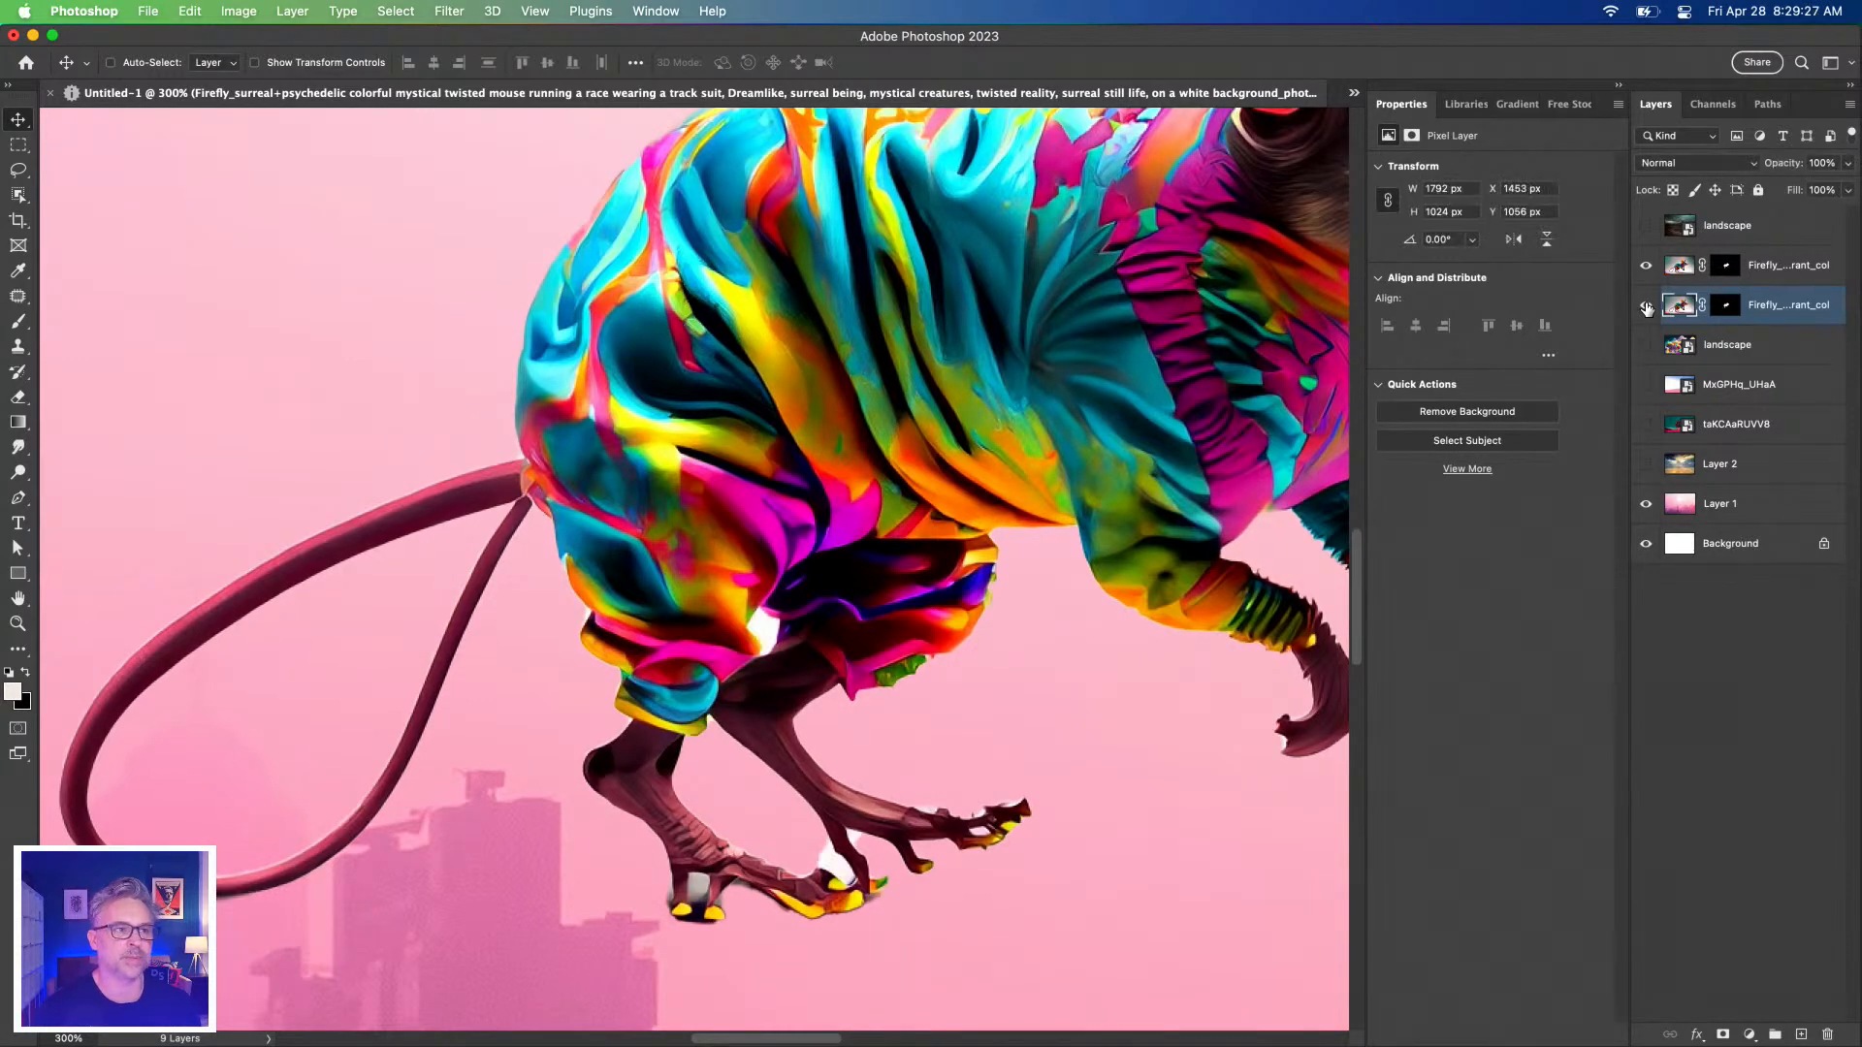
left_click(1646, 305)
left_click(1645, 306)
left_click(1645, 305)
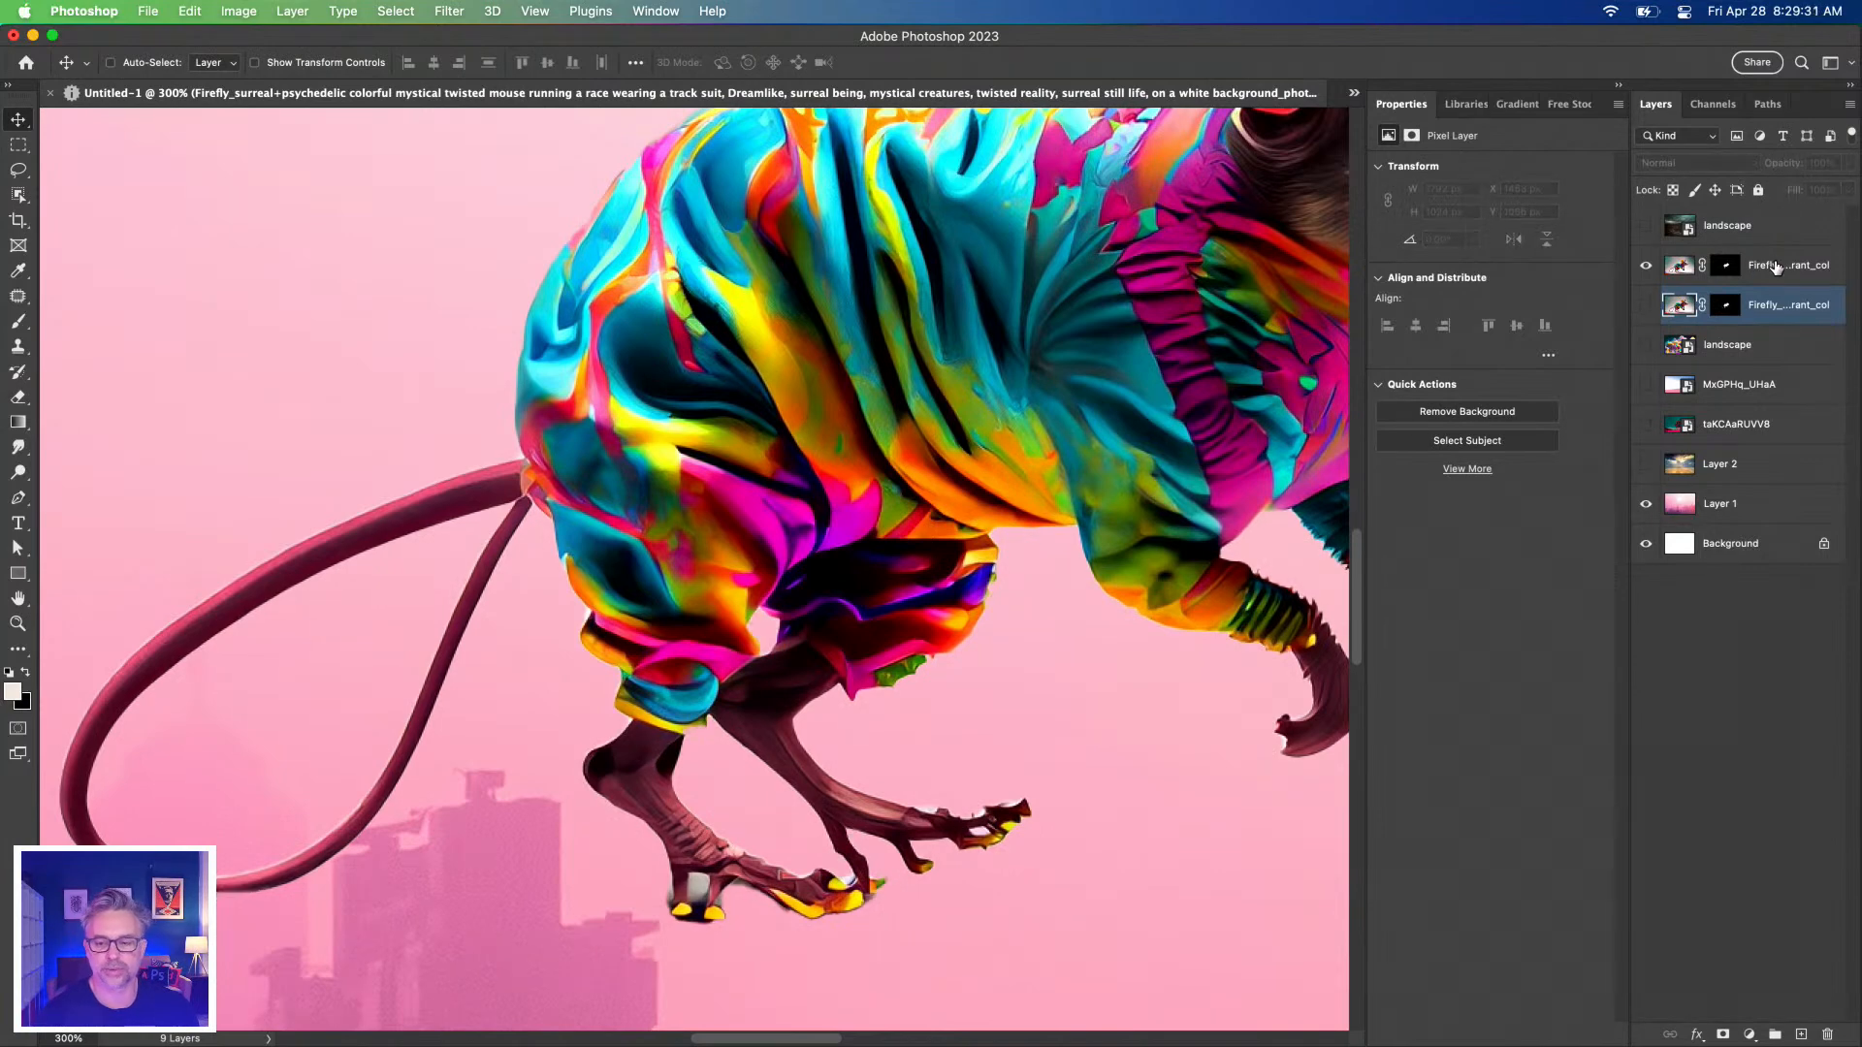
Select the top mouse copy, keep the Object Selection Tool active, and bring up Downloads.
left_click(1775, 268)
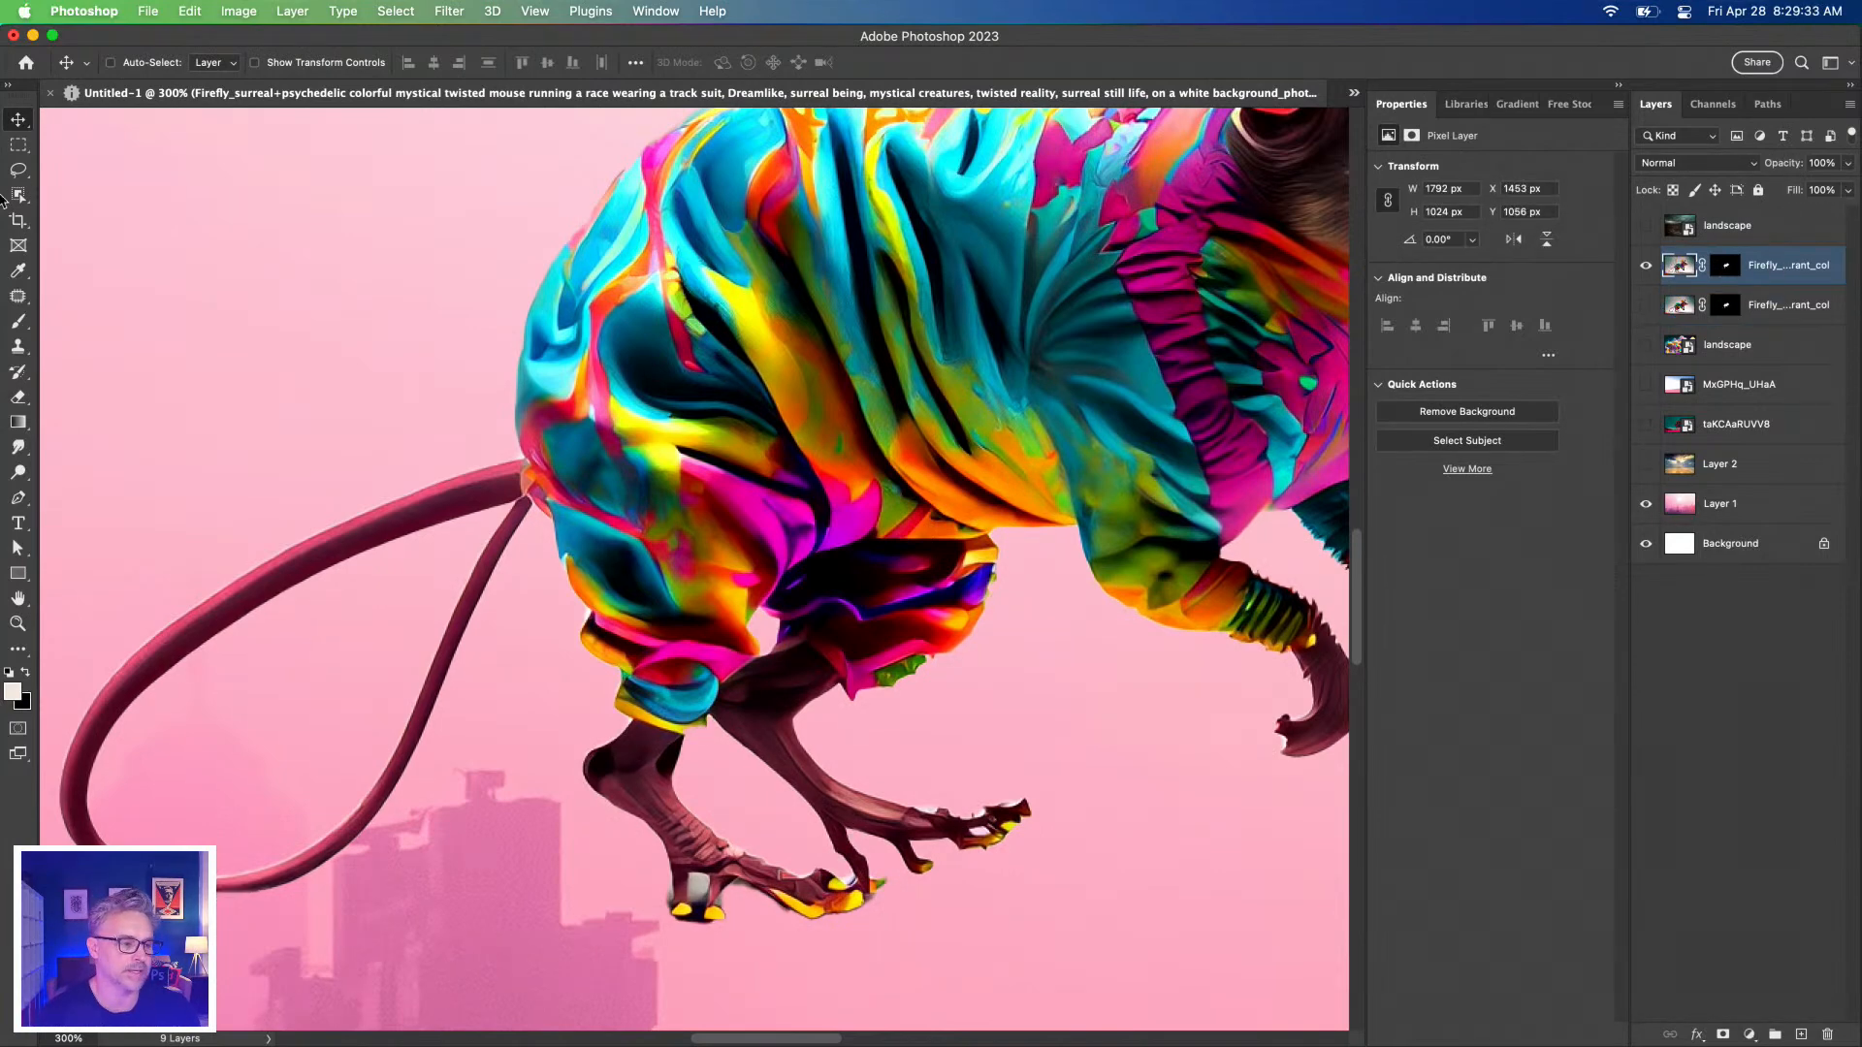
key("super+minus")
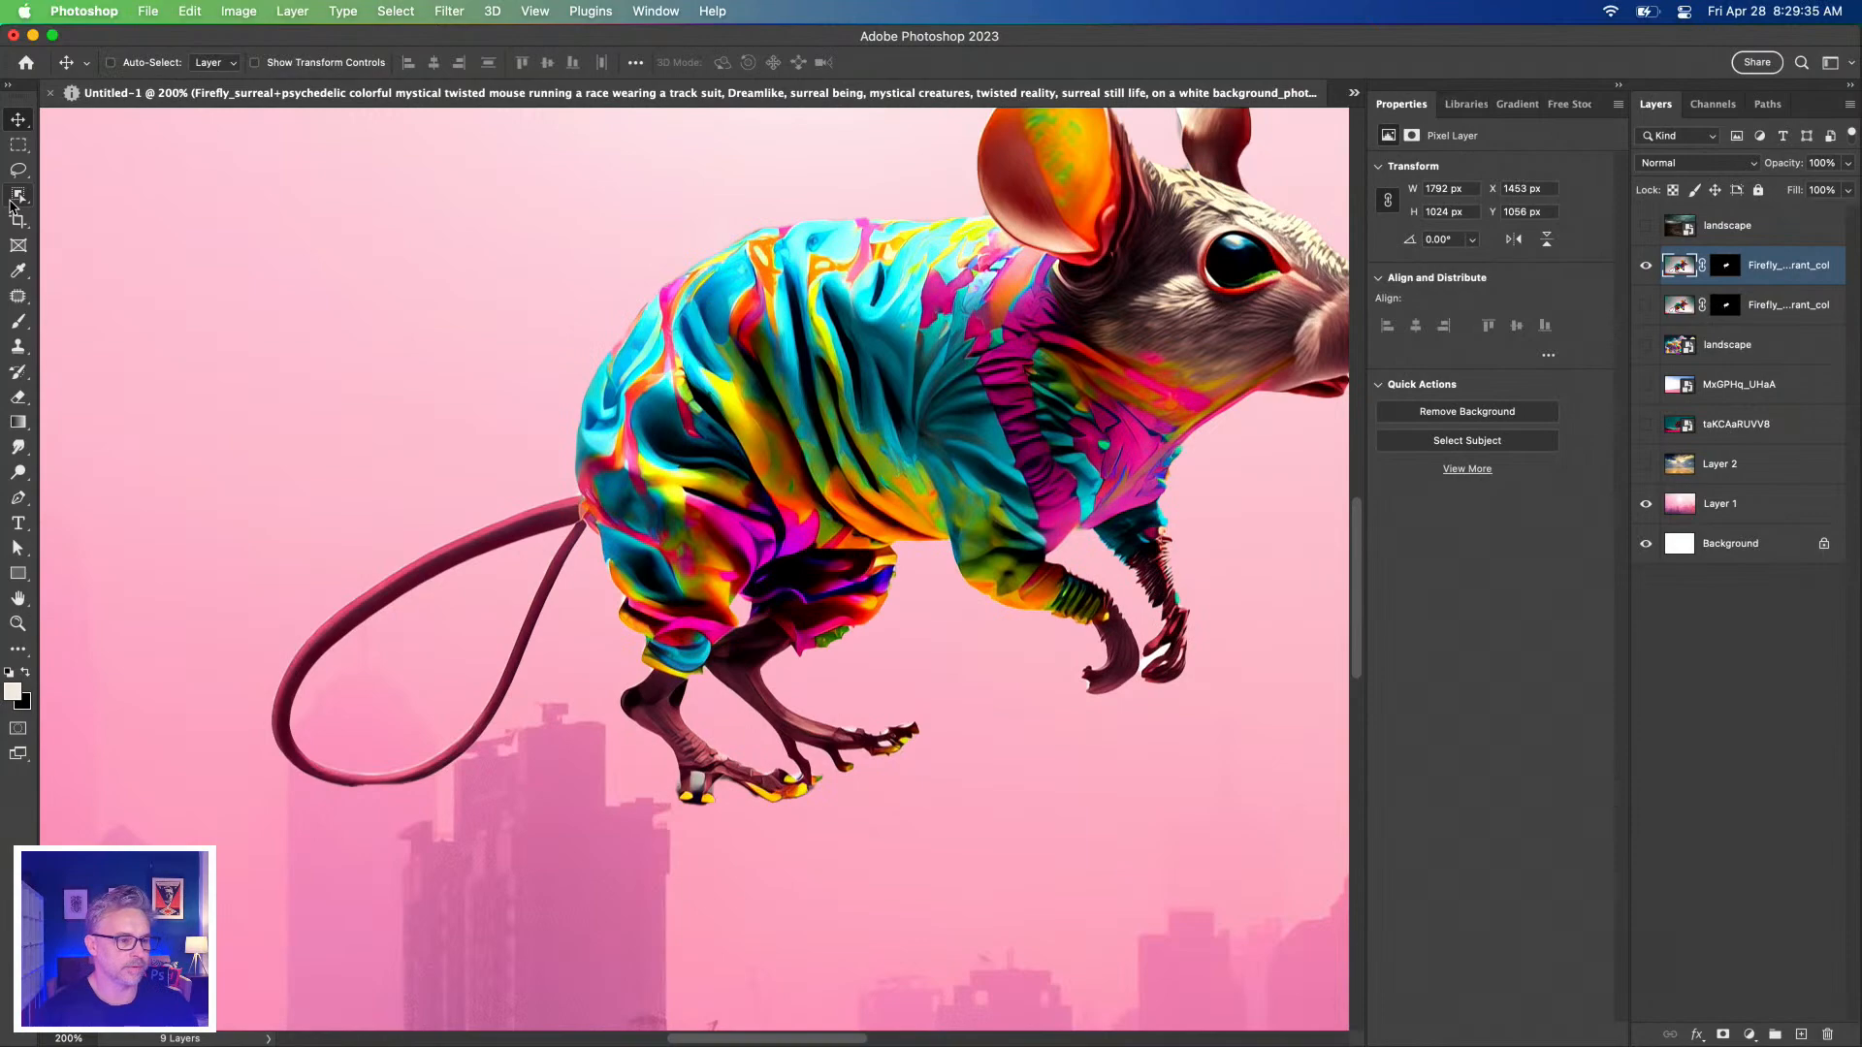
left_click(12, 203)
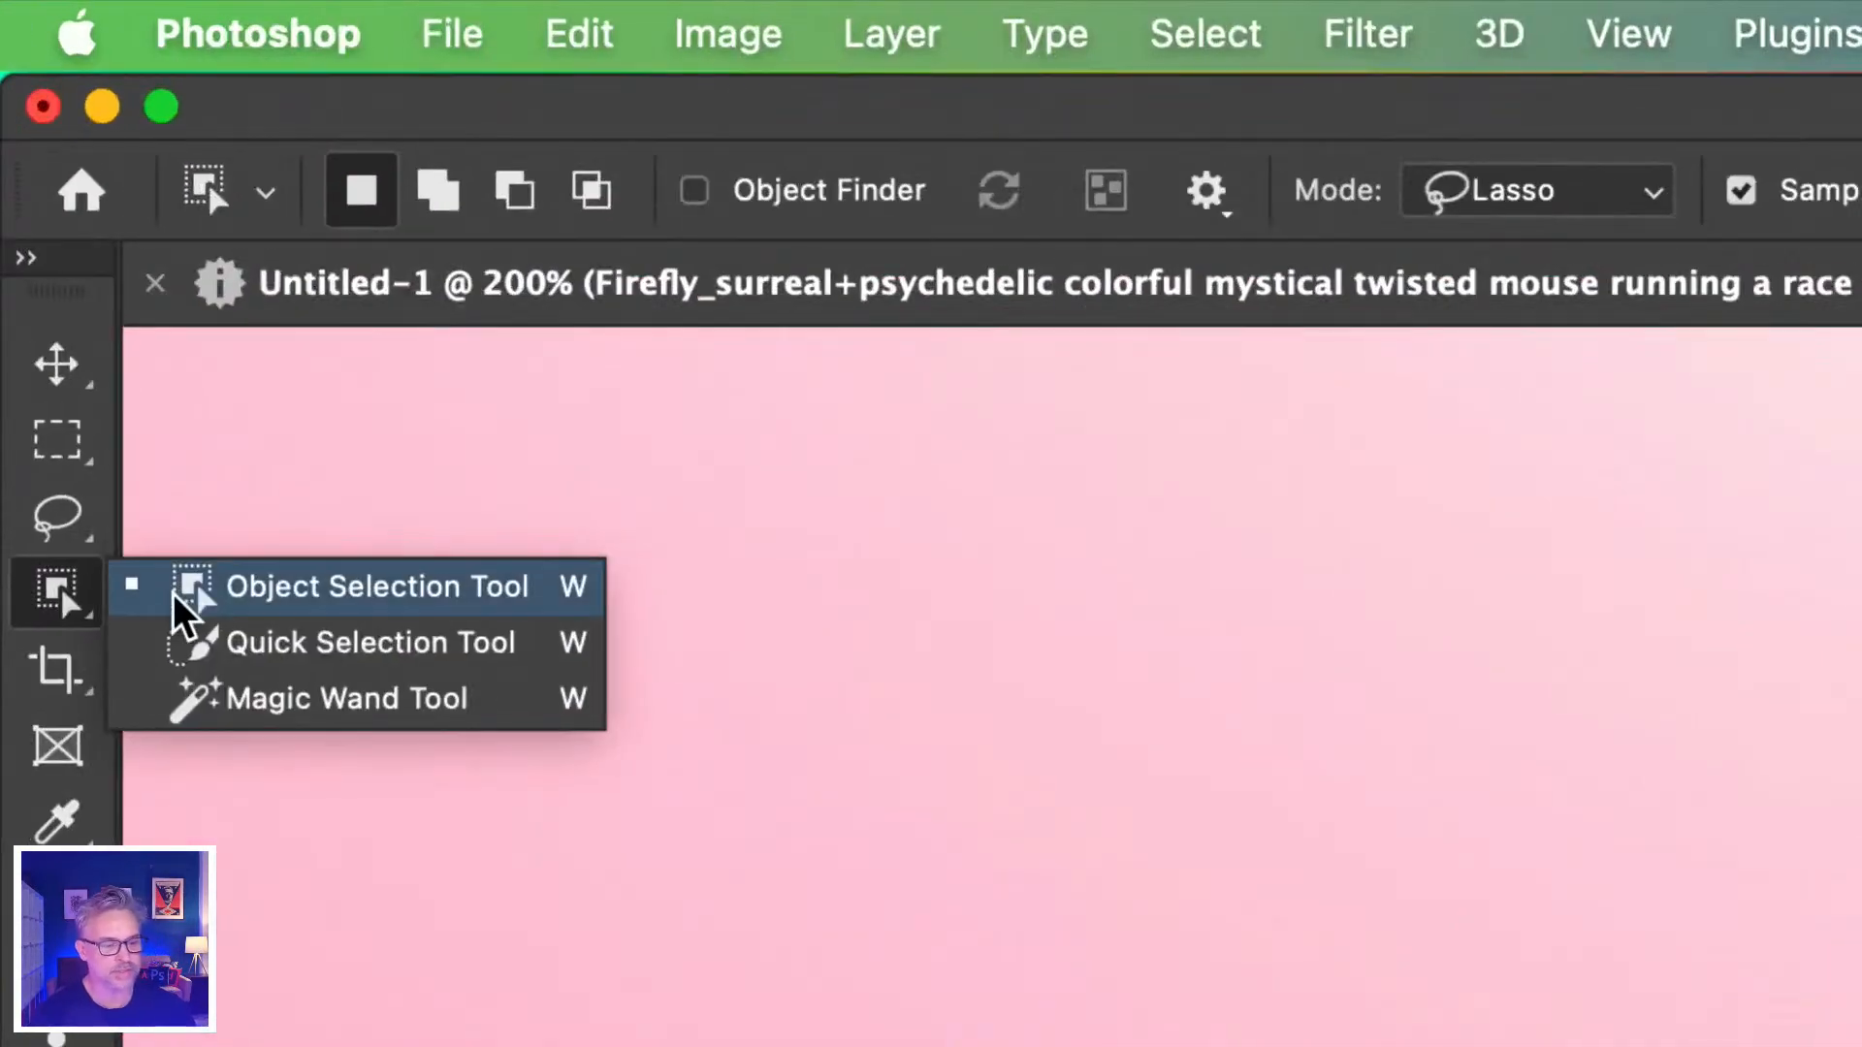
left_click(58, 195)
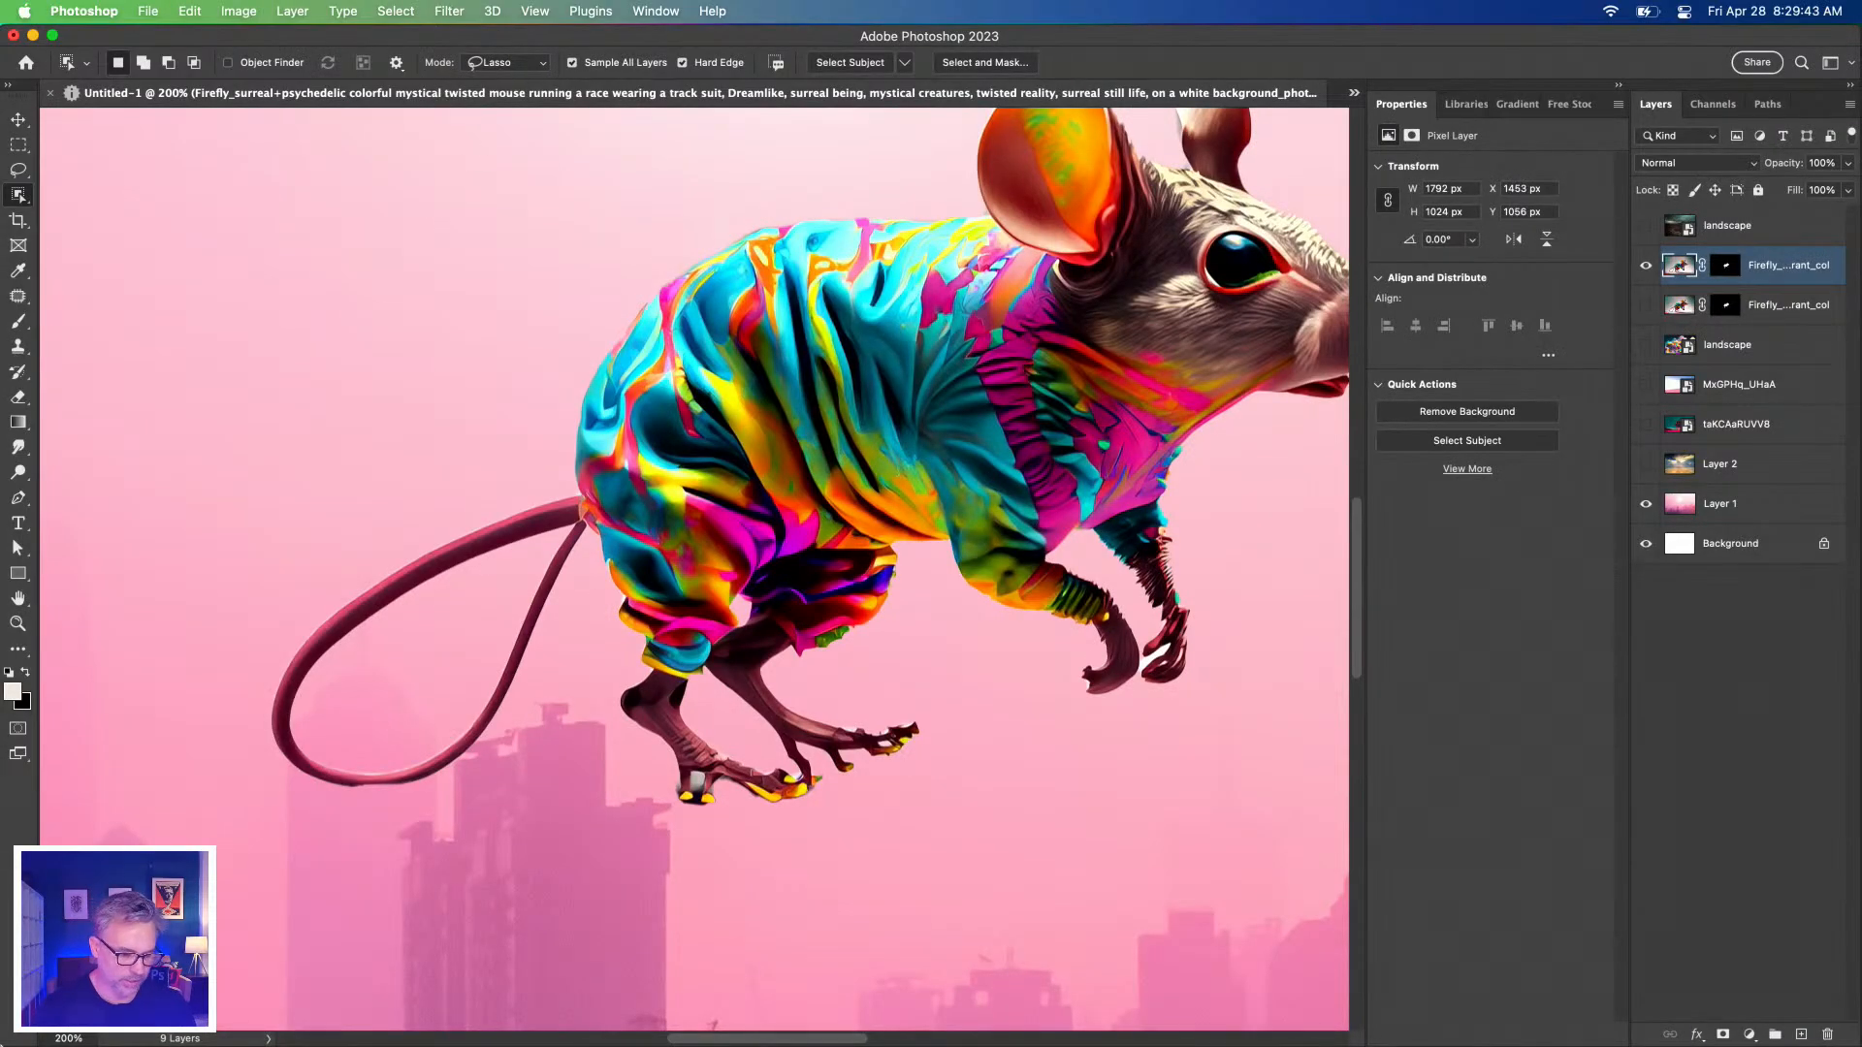
left_click(215, 1020)
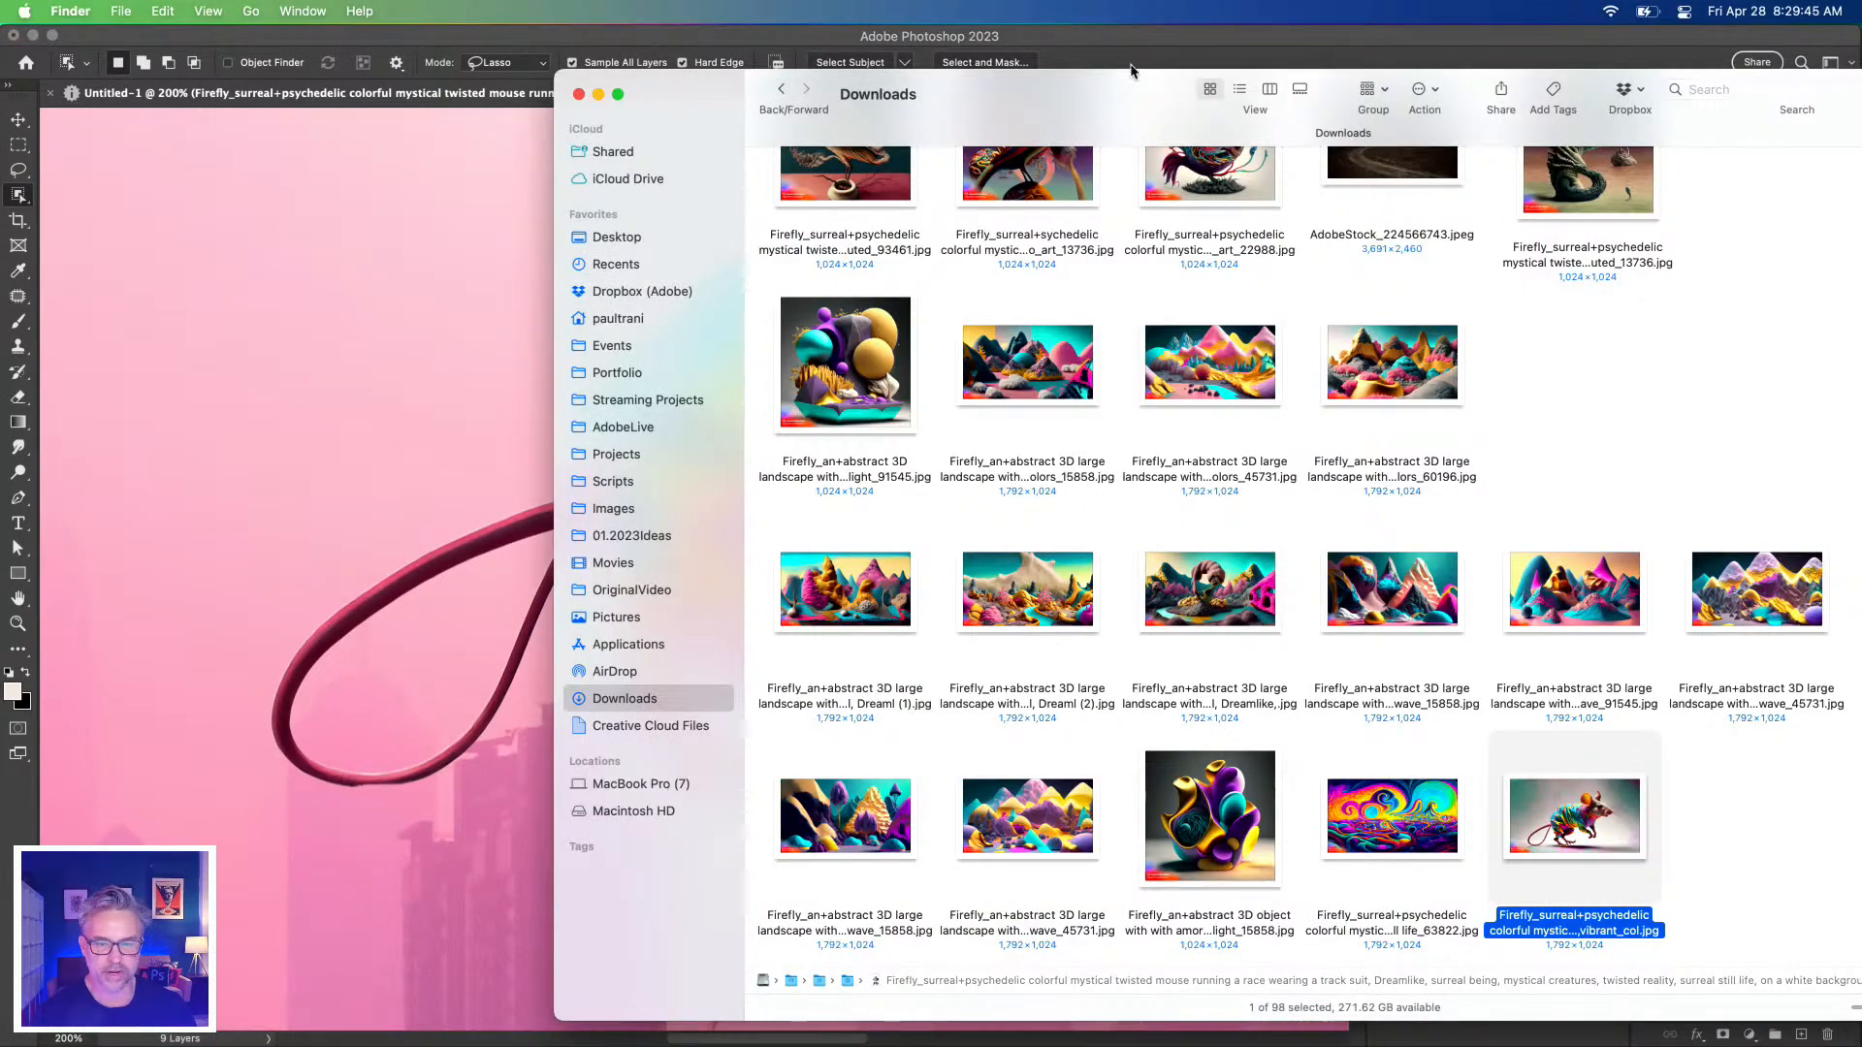
Drag the Firefly twisted-bird JPG from Downloads into the composite and commit it as a new layer.
left_click_drag(1111, 96, 998, 155)
scroll(902, 565, "up", 5)
left_click(902, 566)
left_click_drag(902, 526, 185, 602)
key("Return")
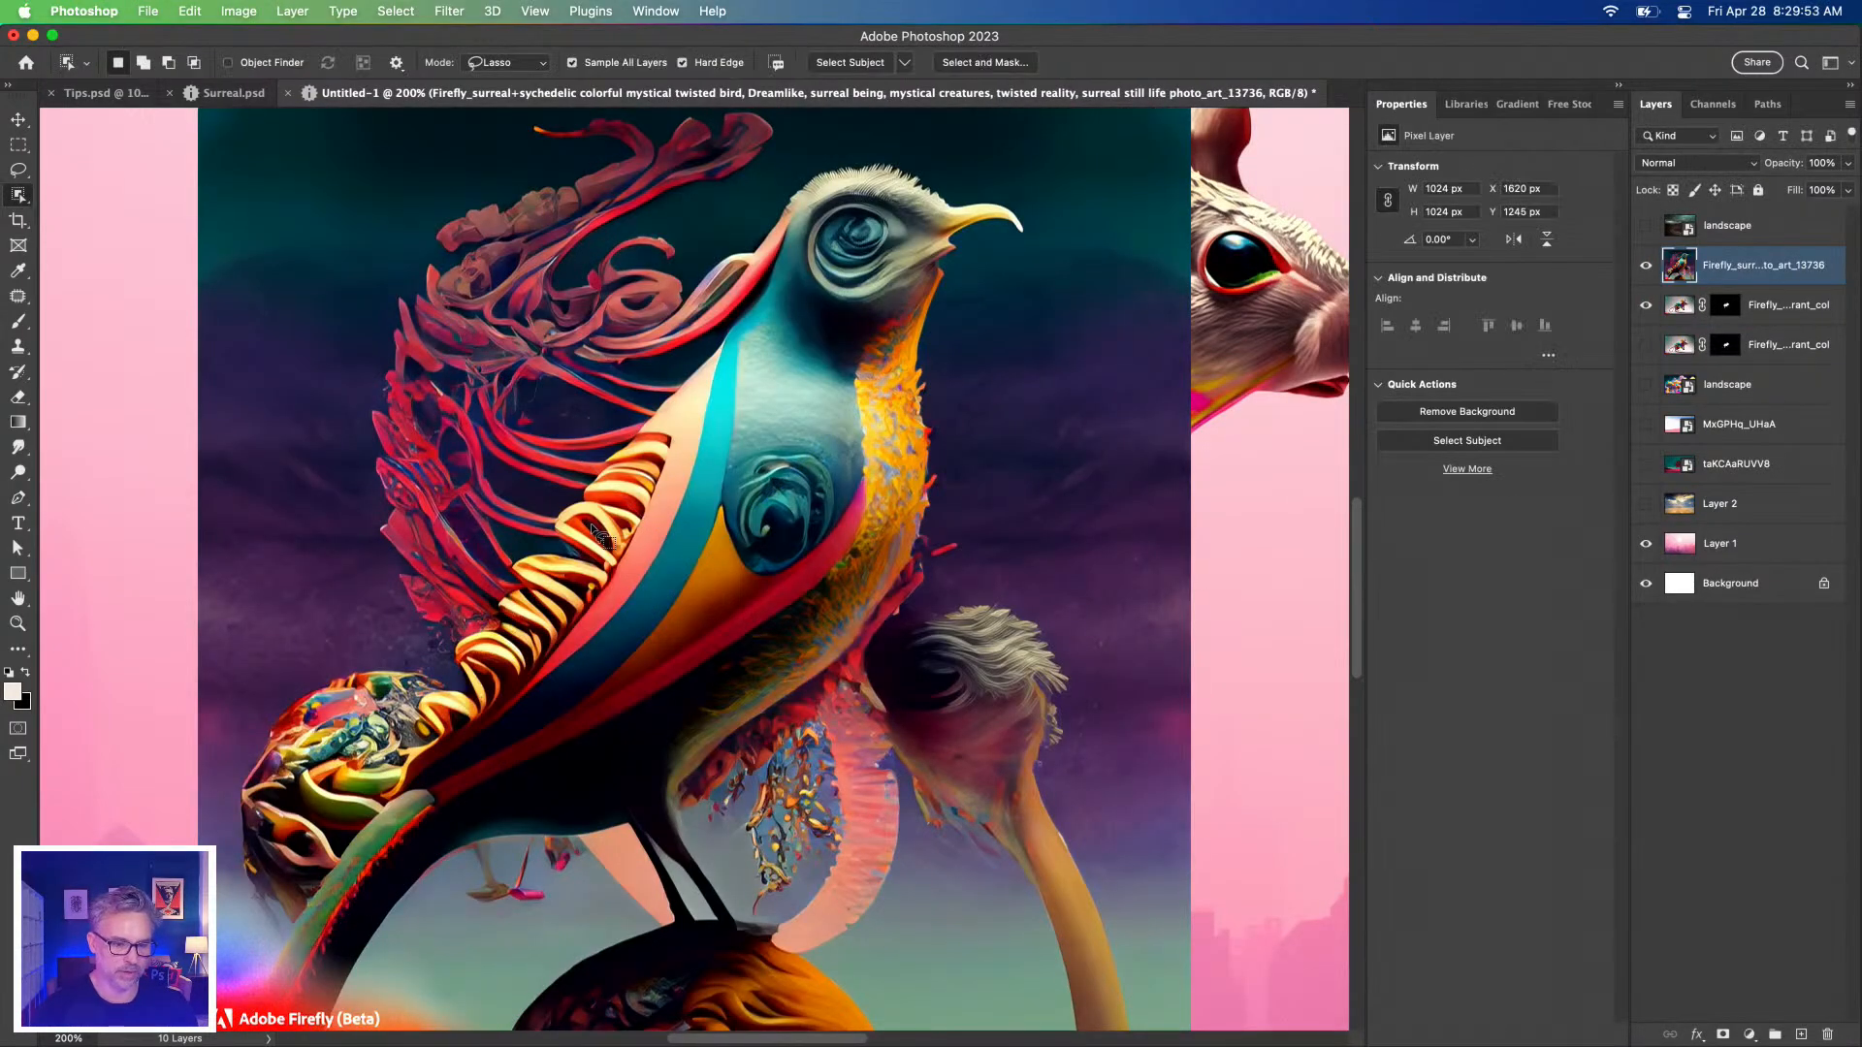
Lasso a rough freehand loop around the twisted bird and its perch.
key("super+minus")
key("super+plus")
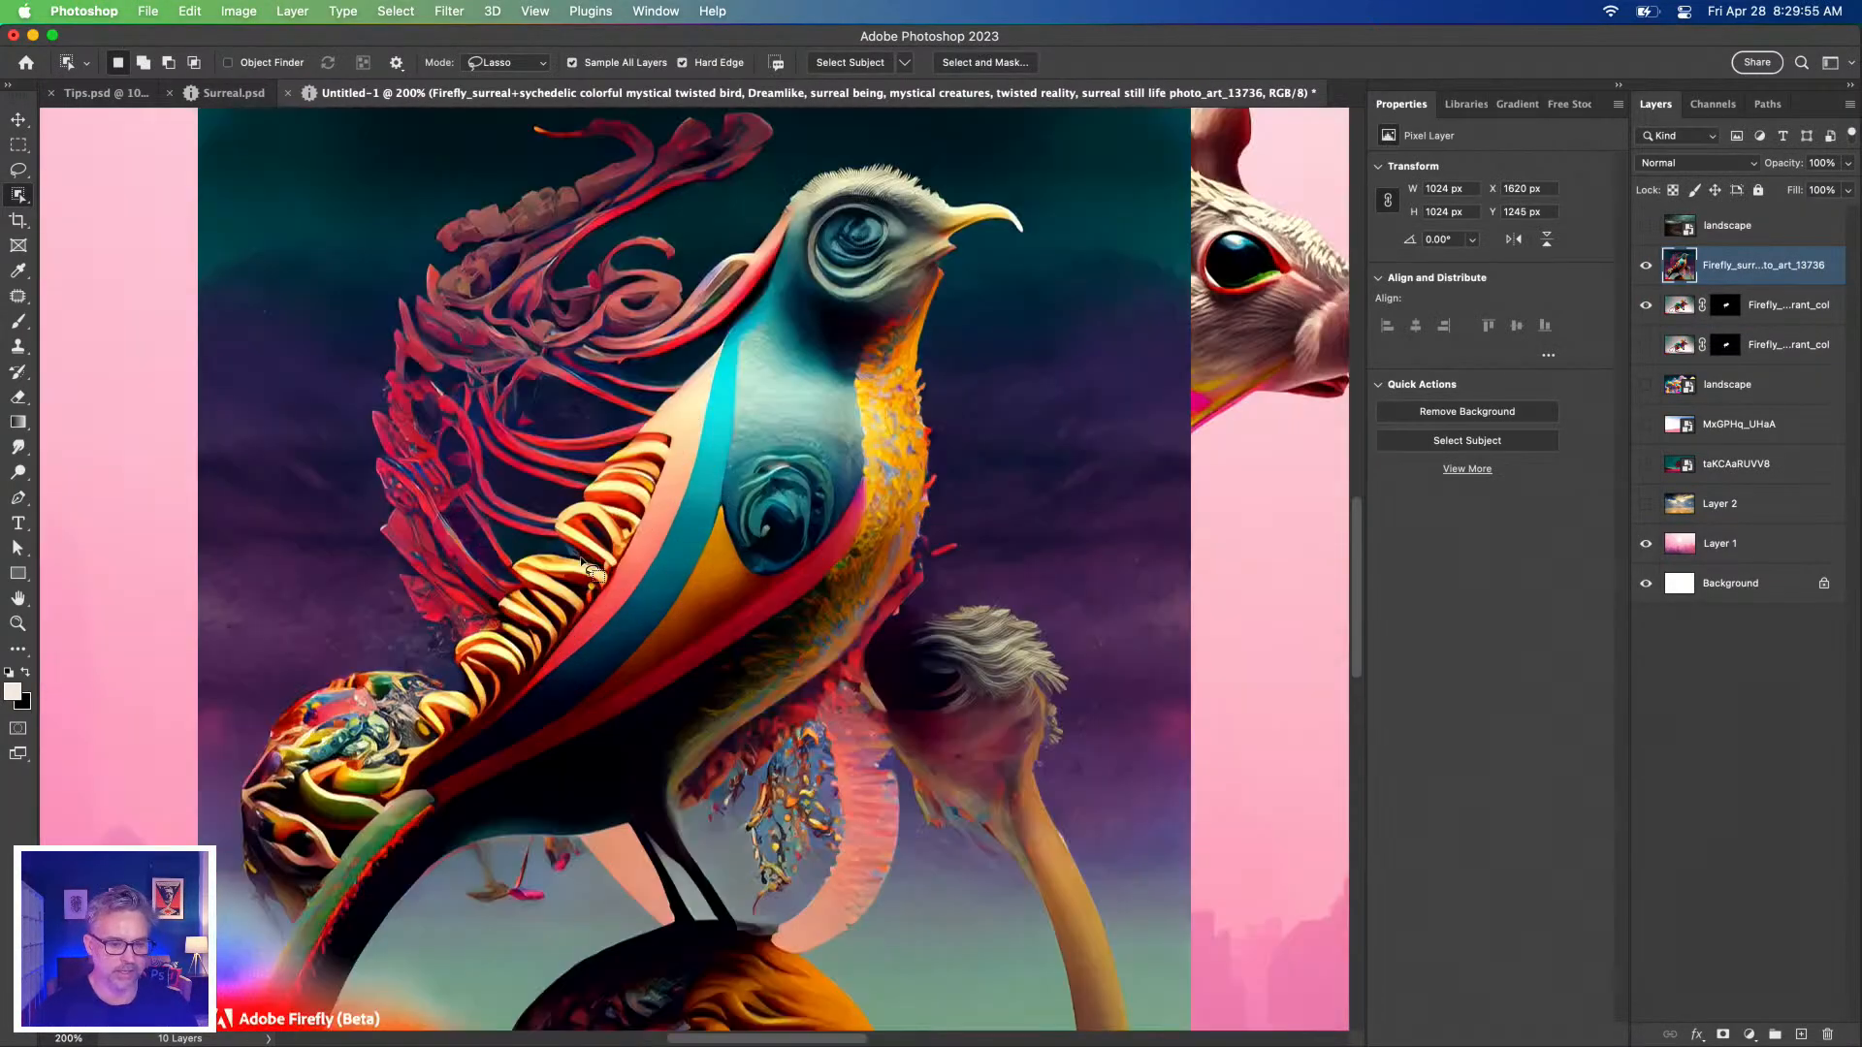
left_click_drag(470, 441, 569, 476)
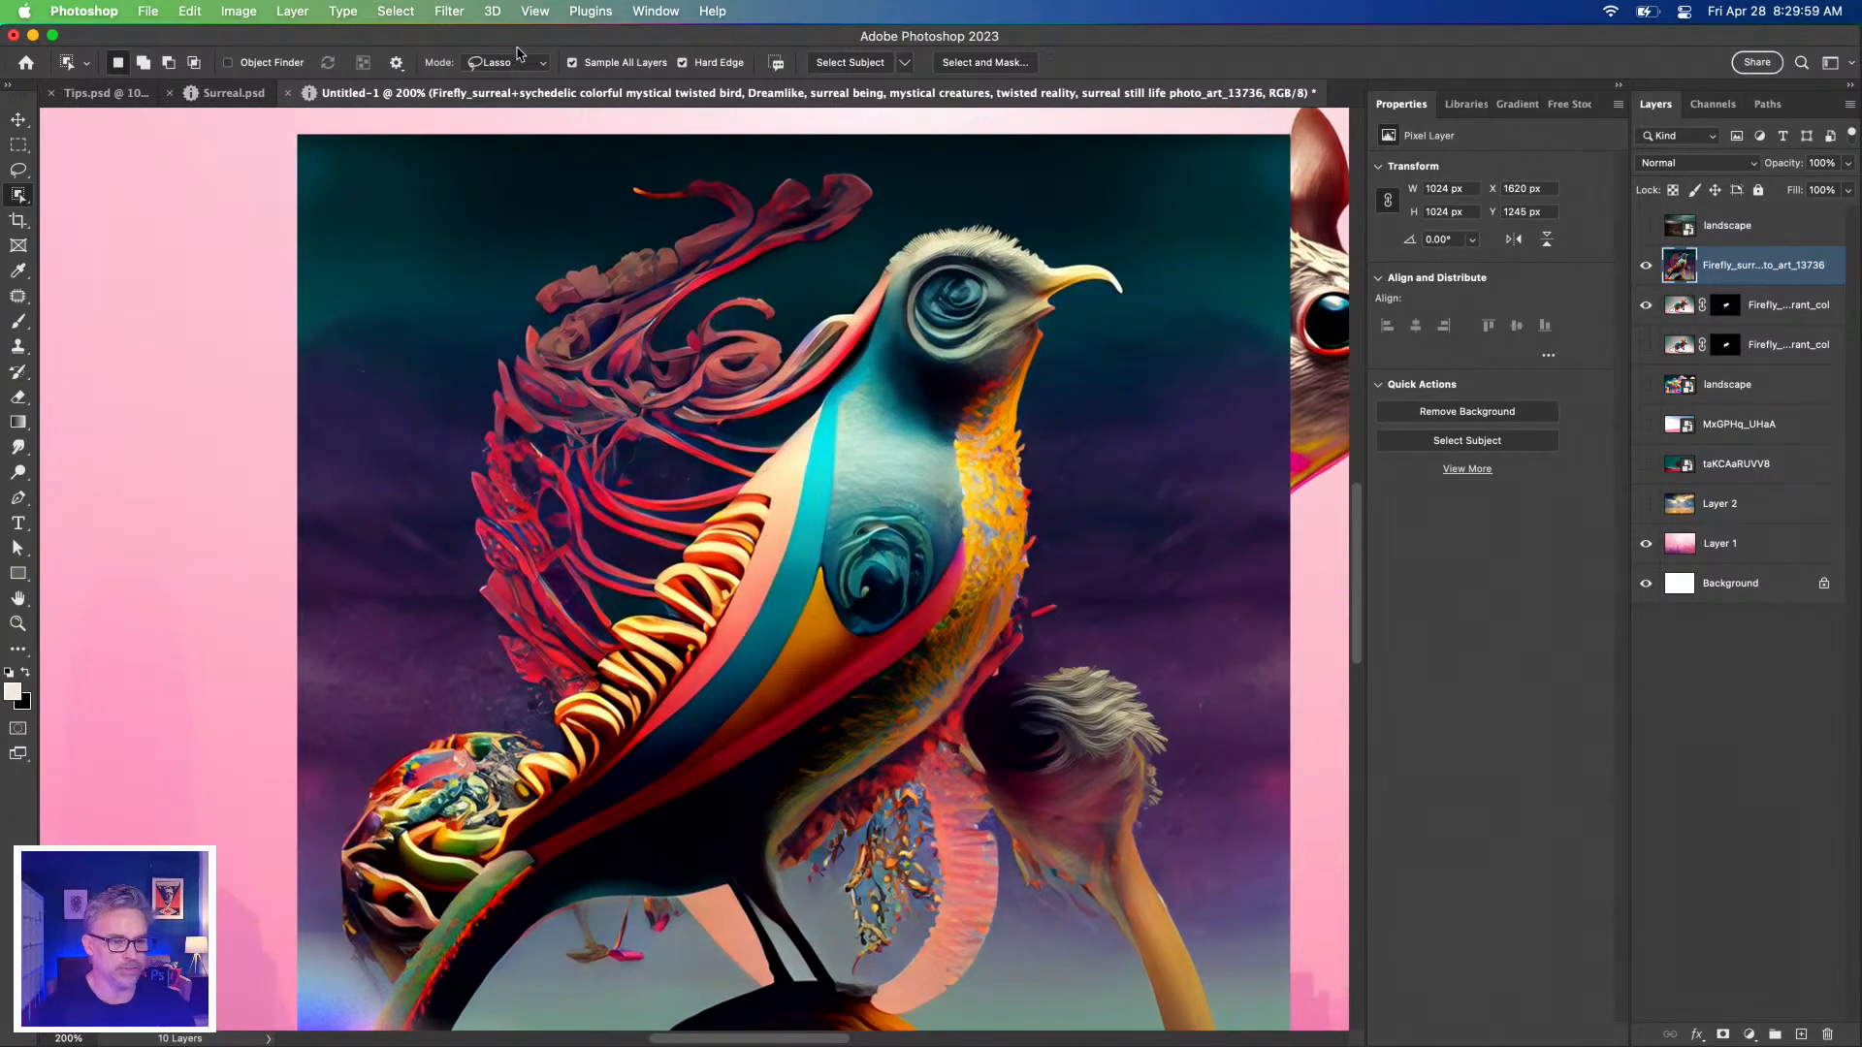
mouse_move(458, 401)
left_mouse_down()
mouse_move(571, 159)
mouse_move(932, 168)
mouse_move(1134, 240)
mouse_move(1217, 324)
mouse_move(1119, 547)
mouse_move(1176, 743)
mouse_move(1083, 846)
mouse_move(1083, 897)
mouse_move(995, 1014)
mouse_move(817, 1031)
mouse_move(768, 984)
mouse_move(609, 949)
mouse_move(495, 1030)
left_mouse_up()
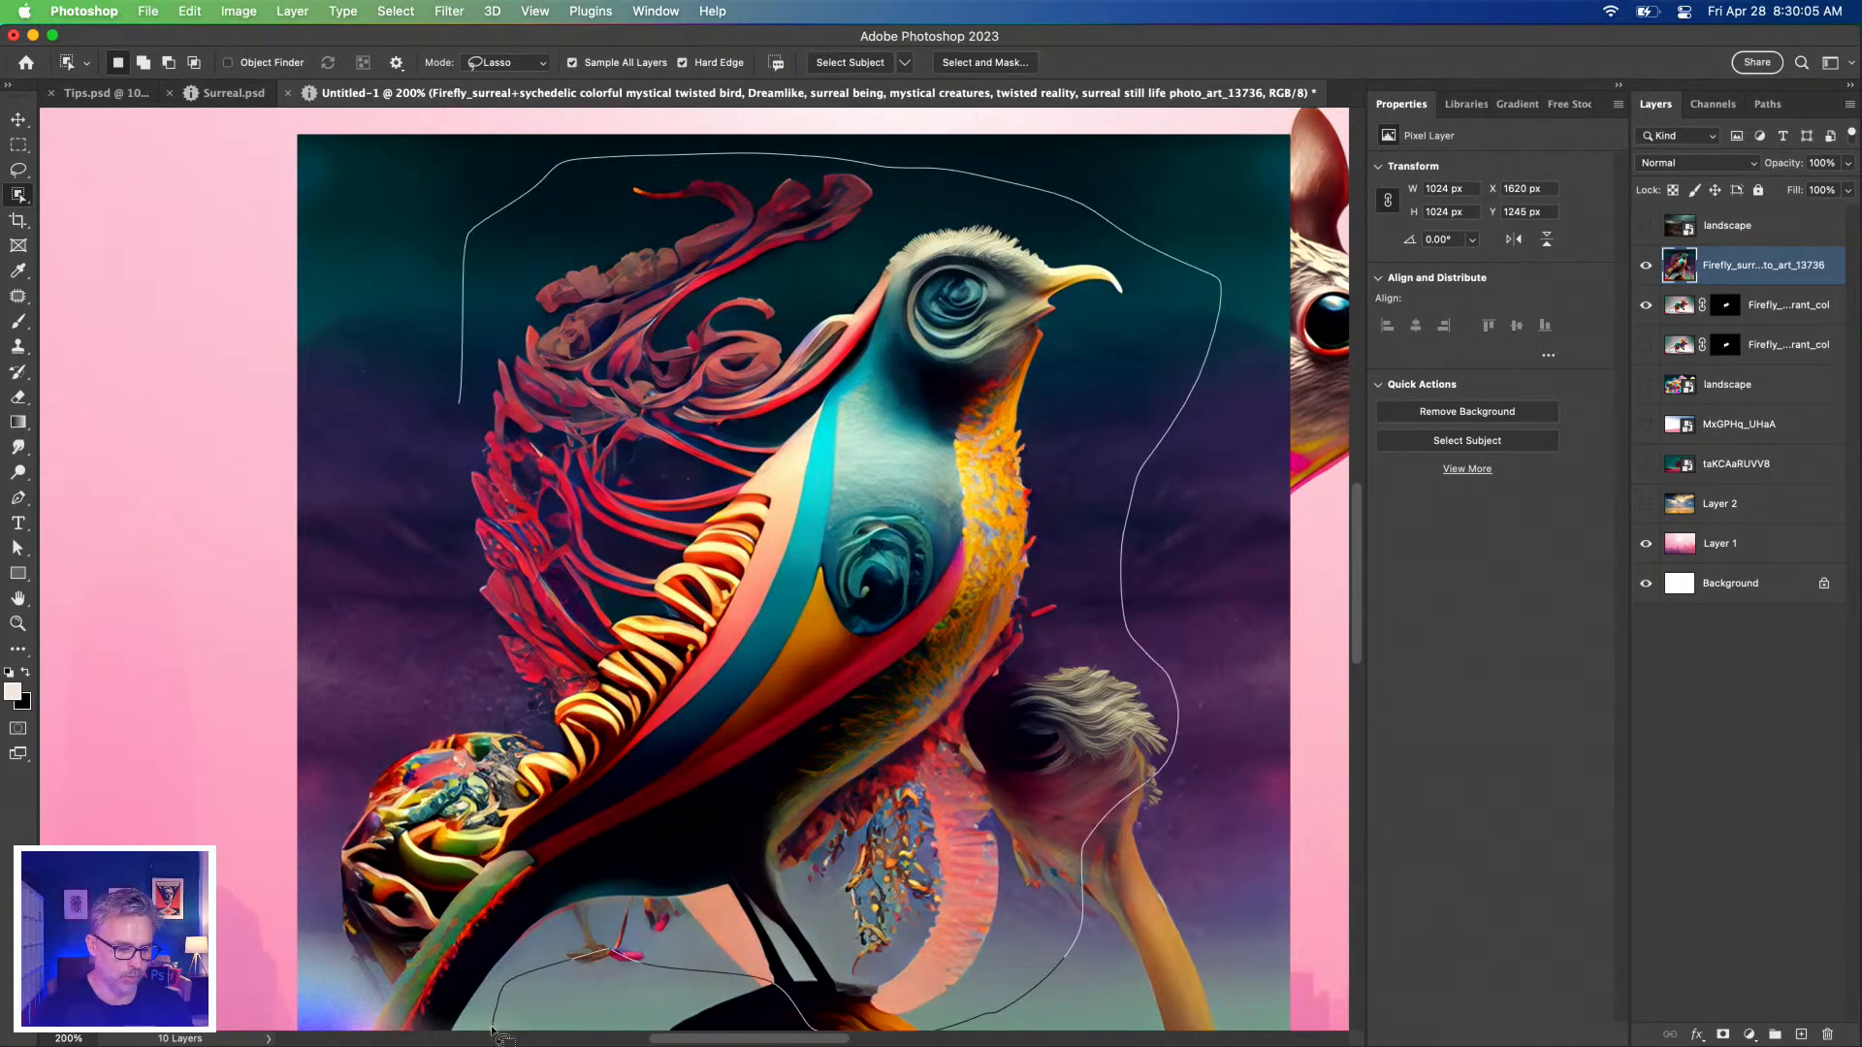
mouse_move(341, 926)
left_mouse_down()
mouse_move(363, 715)
mouse_move(407, 588)
left_mouse_up()
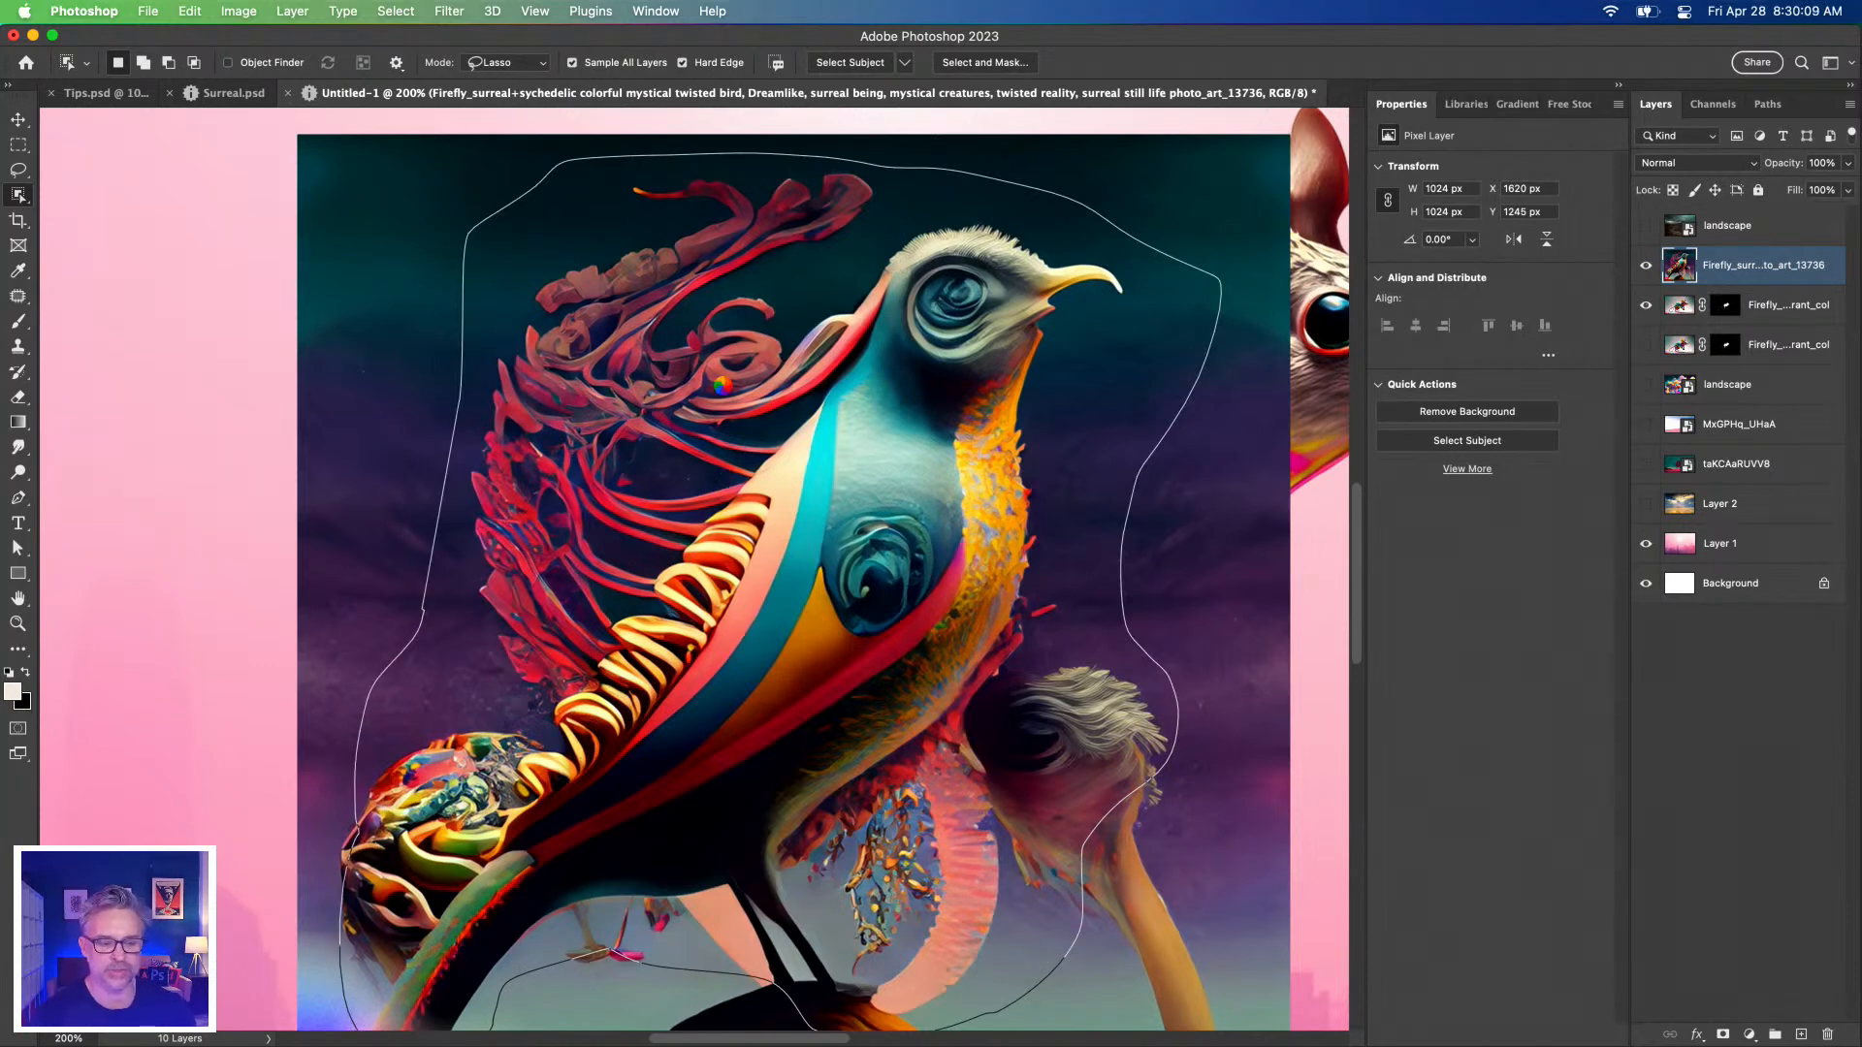
left_click_drag(497, 691, 580, 470)
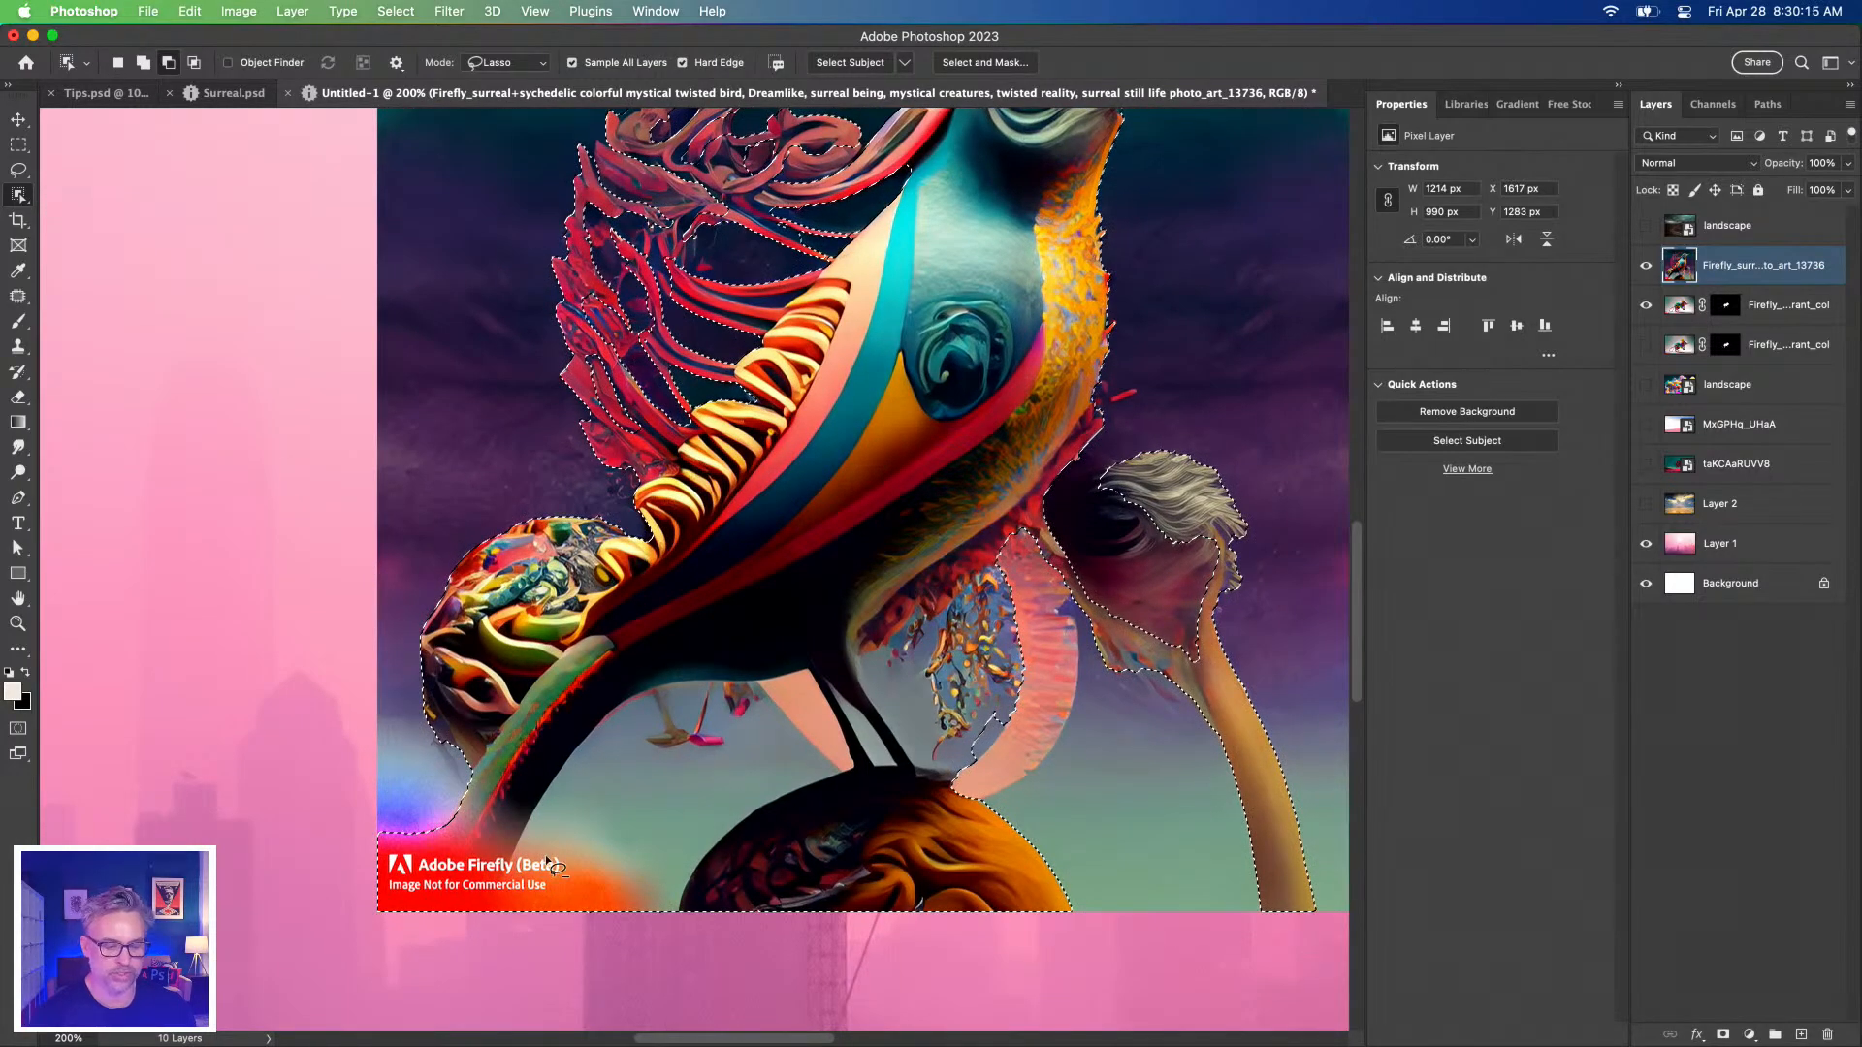
Subtract the gap between the bird's legs and the grey tuft from the selection.
mouse_move(498, 937)
left_mouse_down()
mouse_move(606, 742)
mouse_move(776, 660)
mouse_move(866, 747)
mouse_move(678, 890)
mouse_move(562, 927)
left_mouse_up()
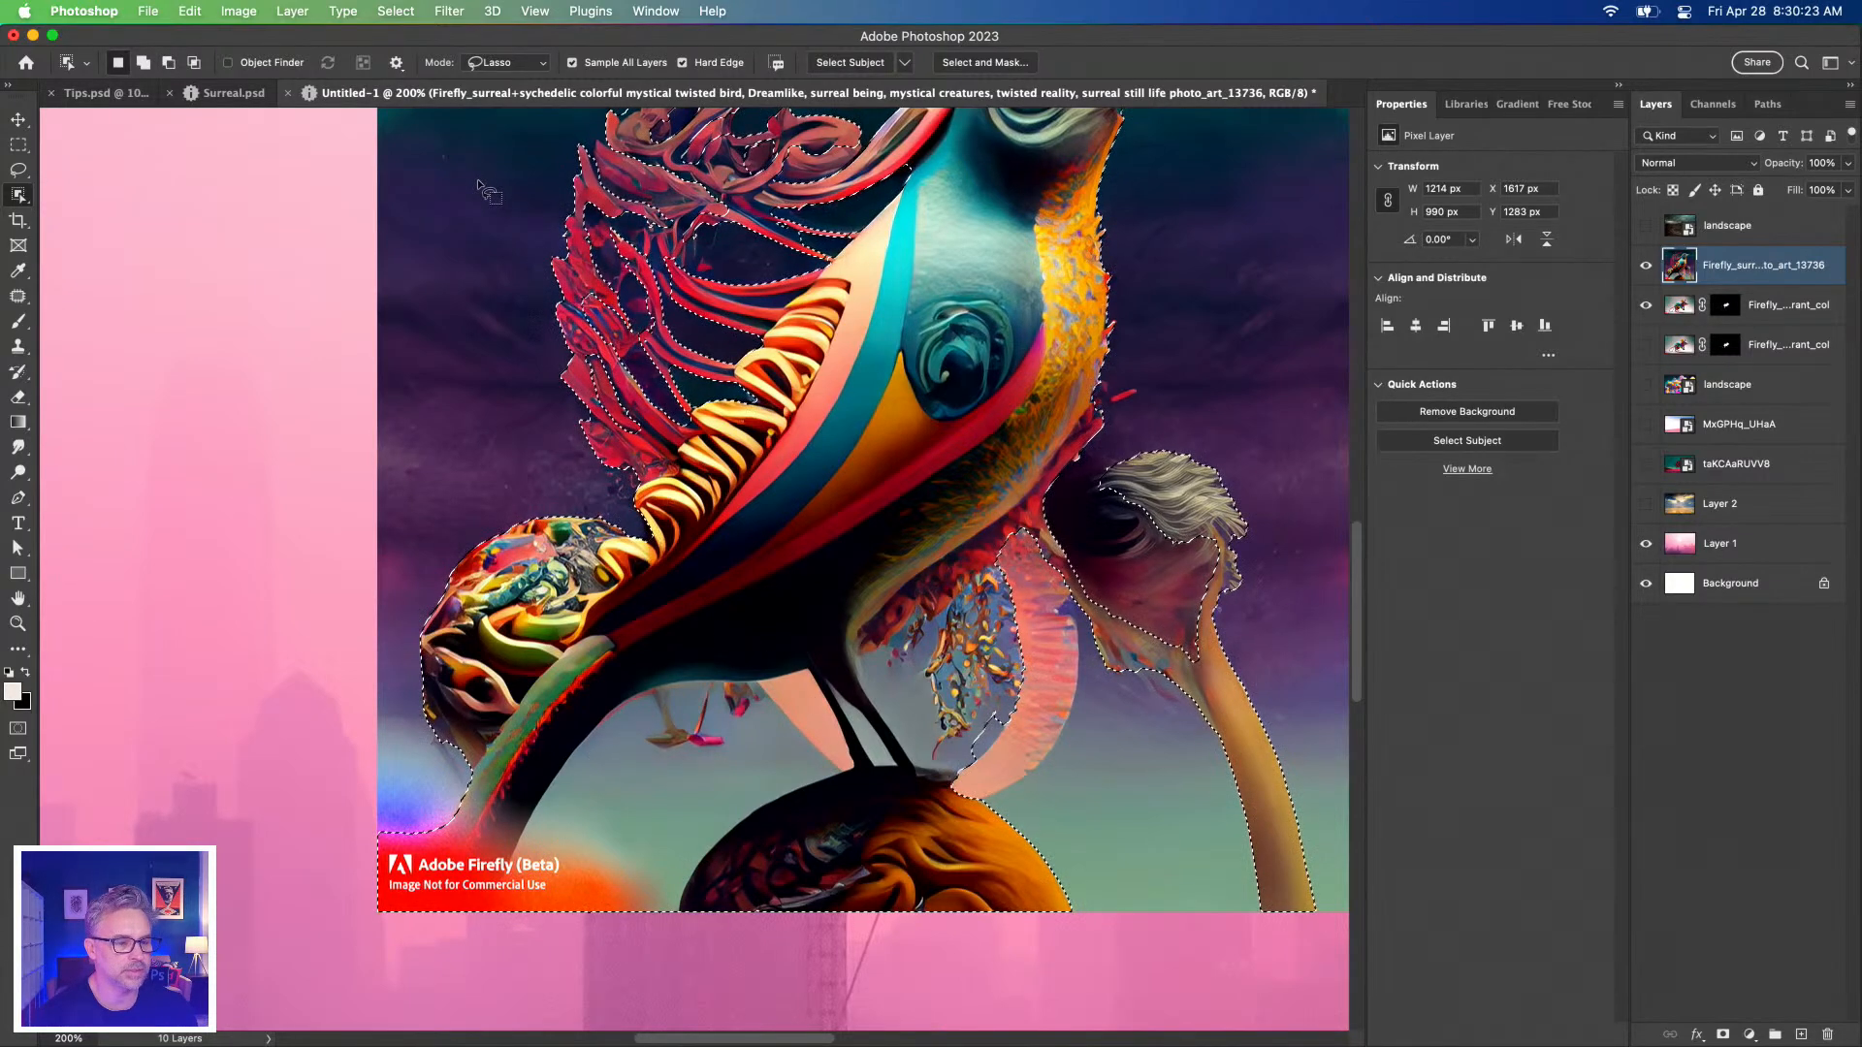
scroll(485, 129, "up", 1)
scroll(482, 126, "up", 2)
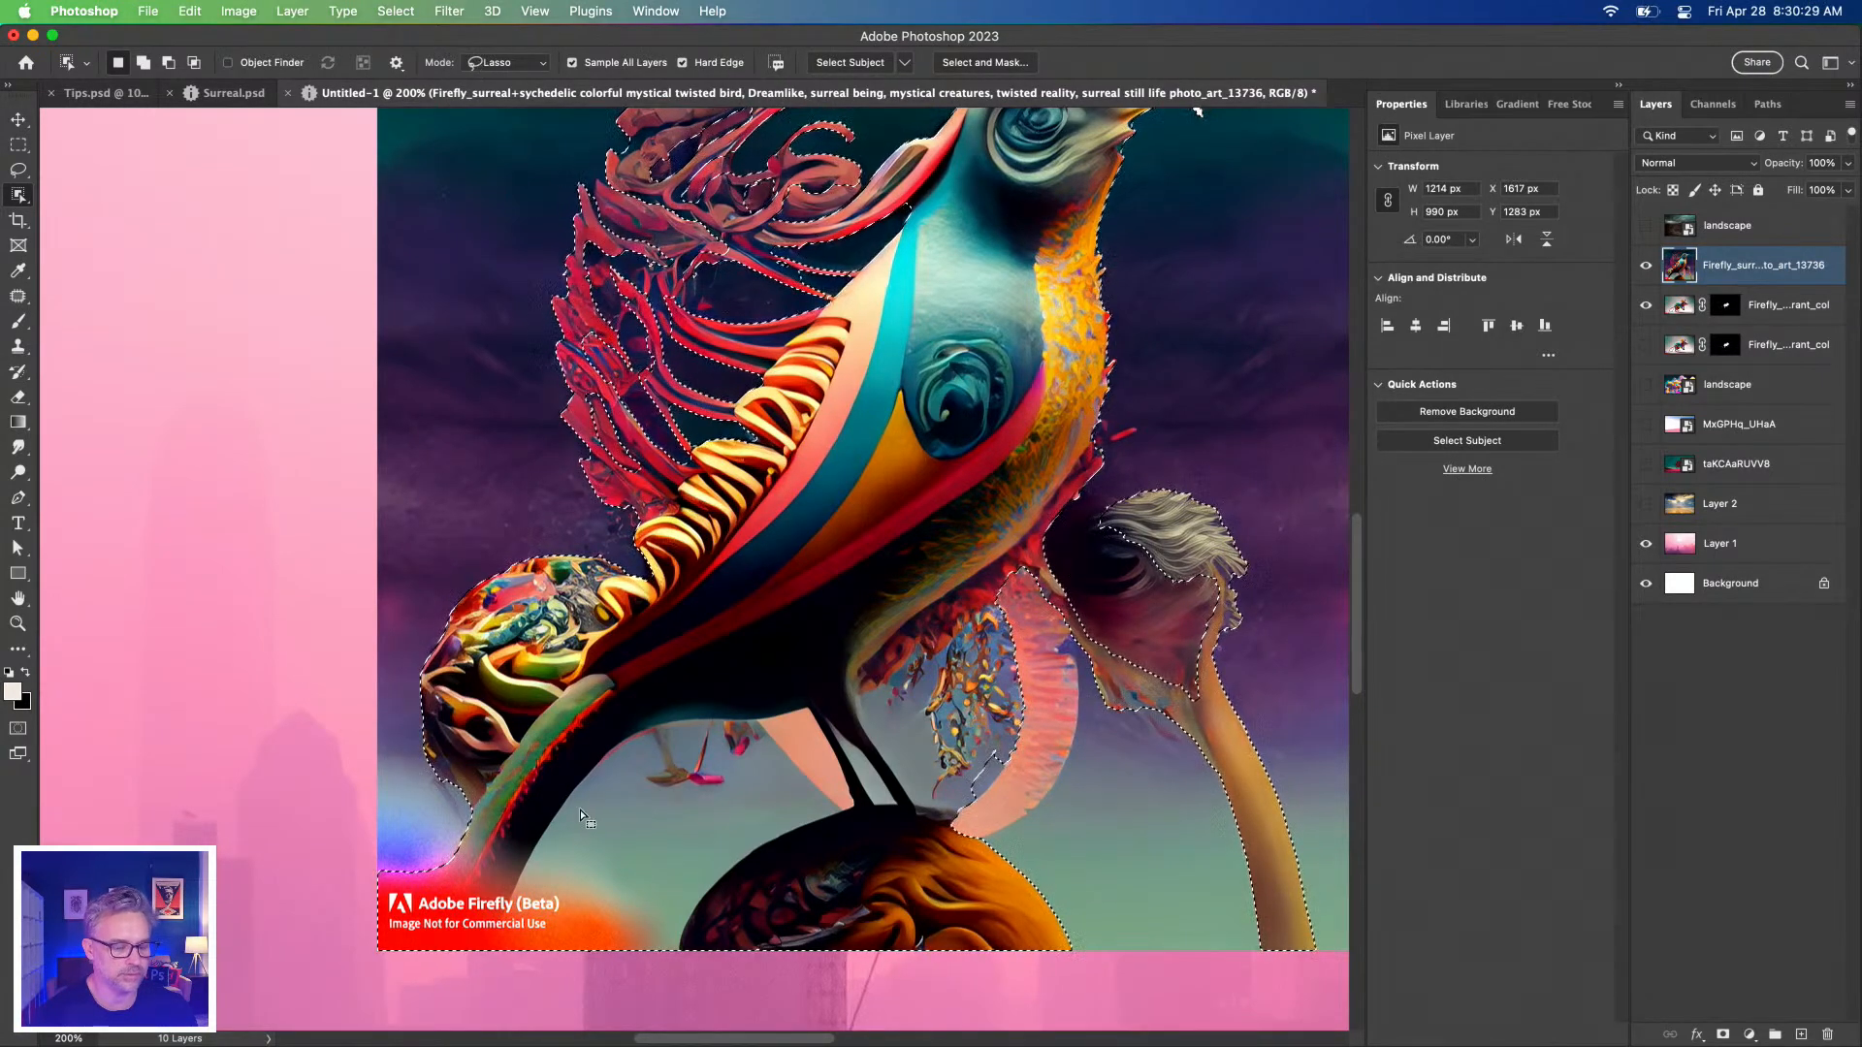
key("alt")
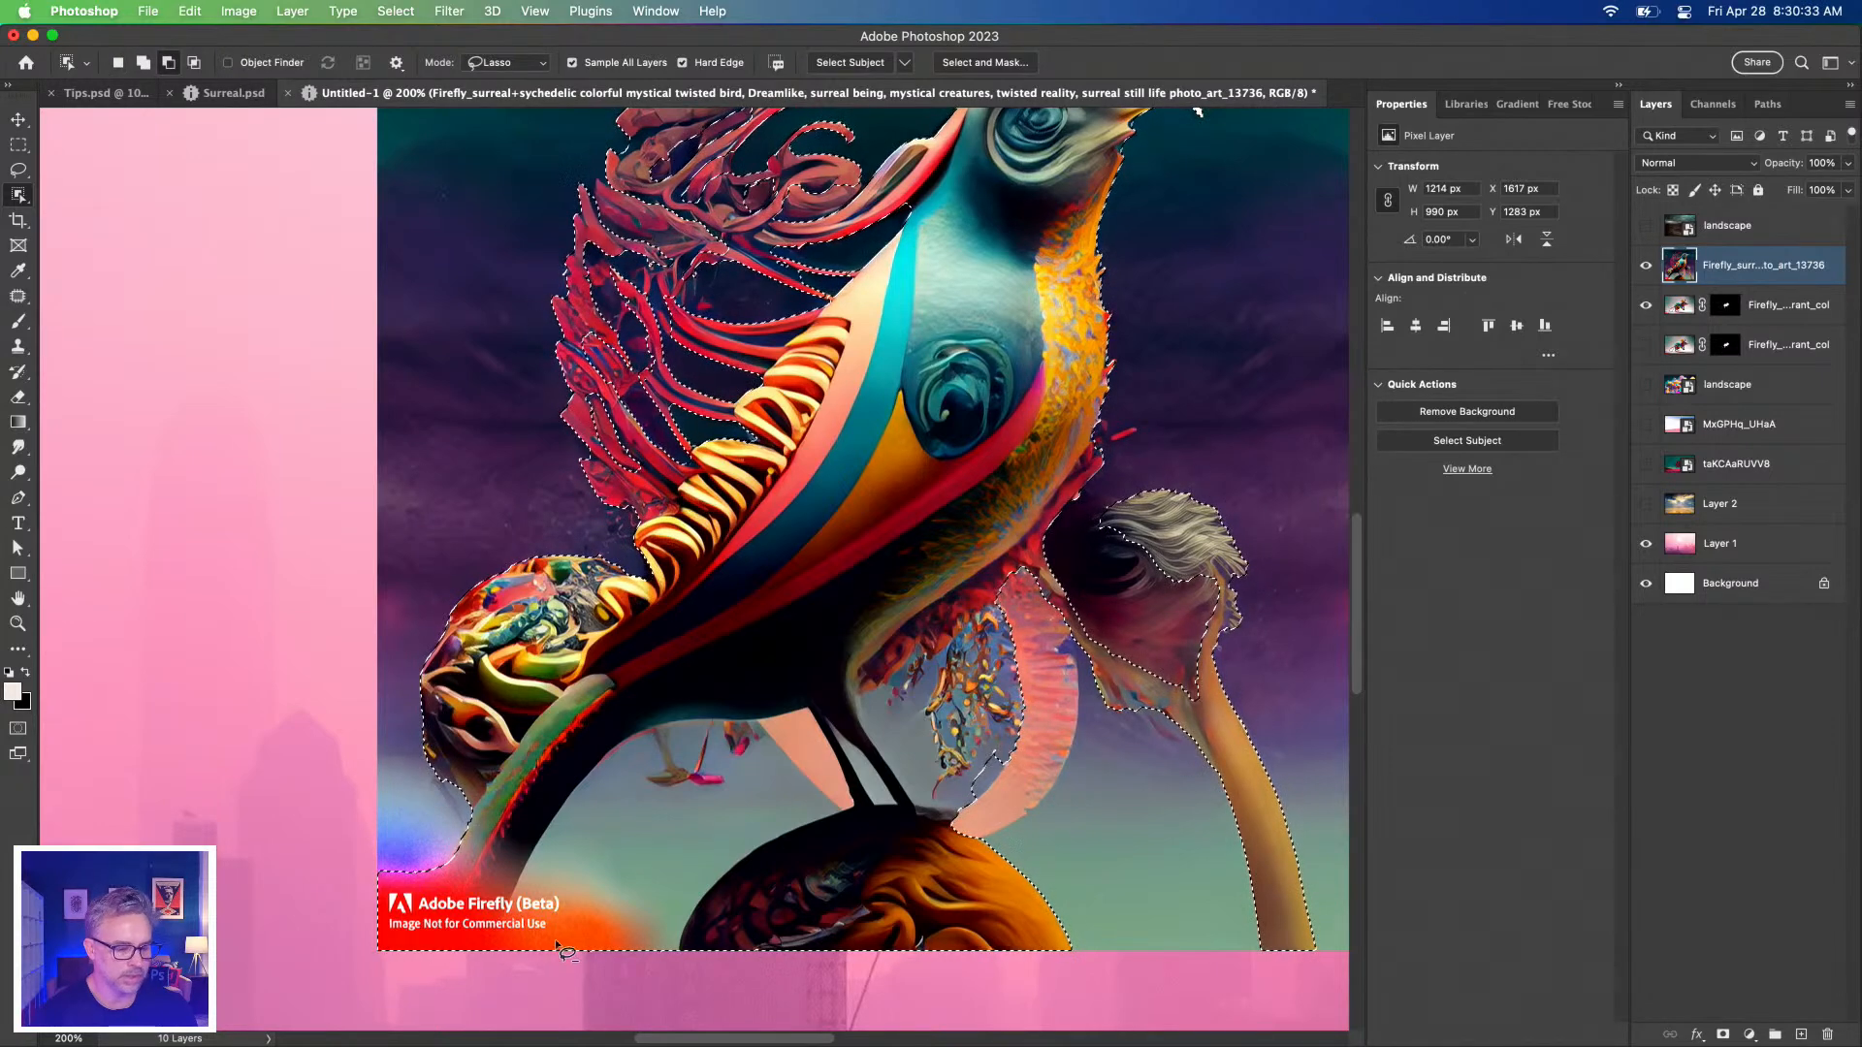
mouse_move(535, 883)
left_mouse_down()
mouse_move(712, 712)
mouse_move(782, 718)
mouse_move(819, 832)
mouse_move(668, 917)
mouse_move(611, 978)
mouse_move(506, 933)
left_mouse_up()
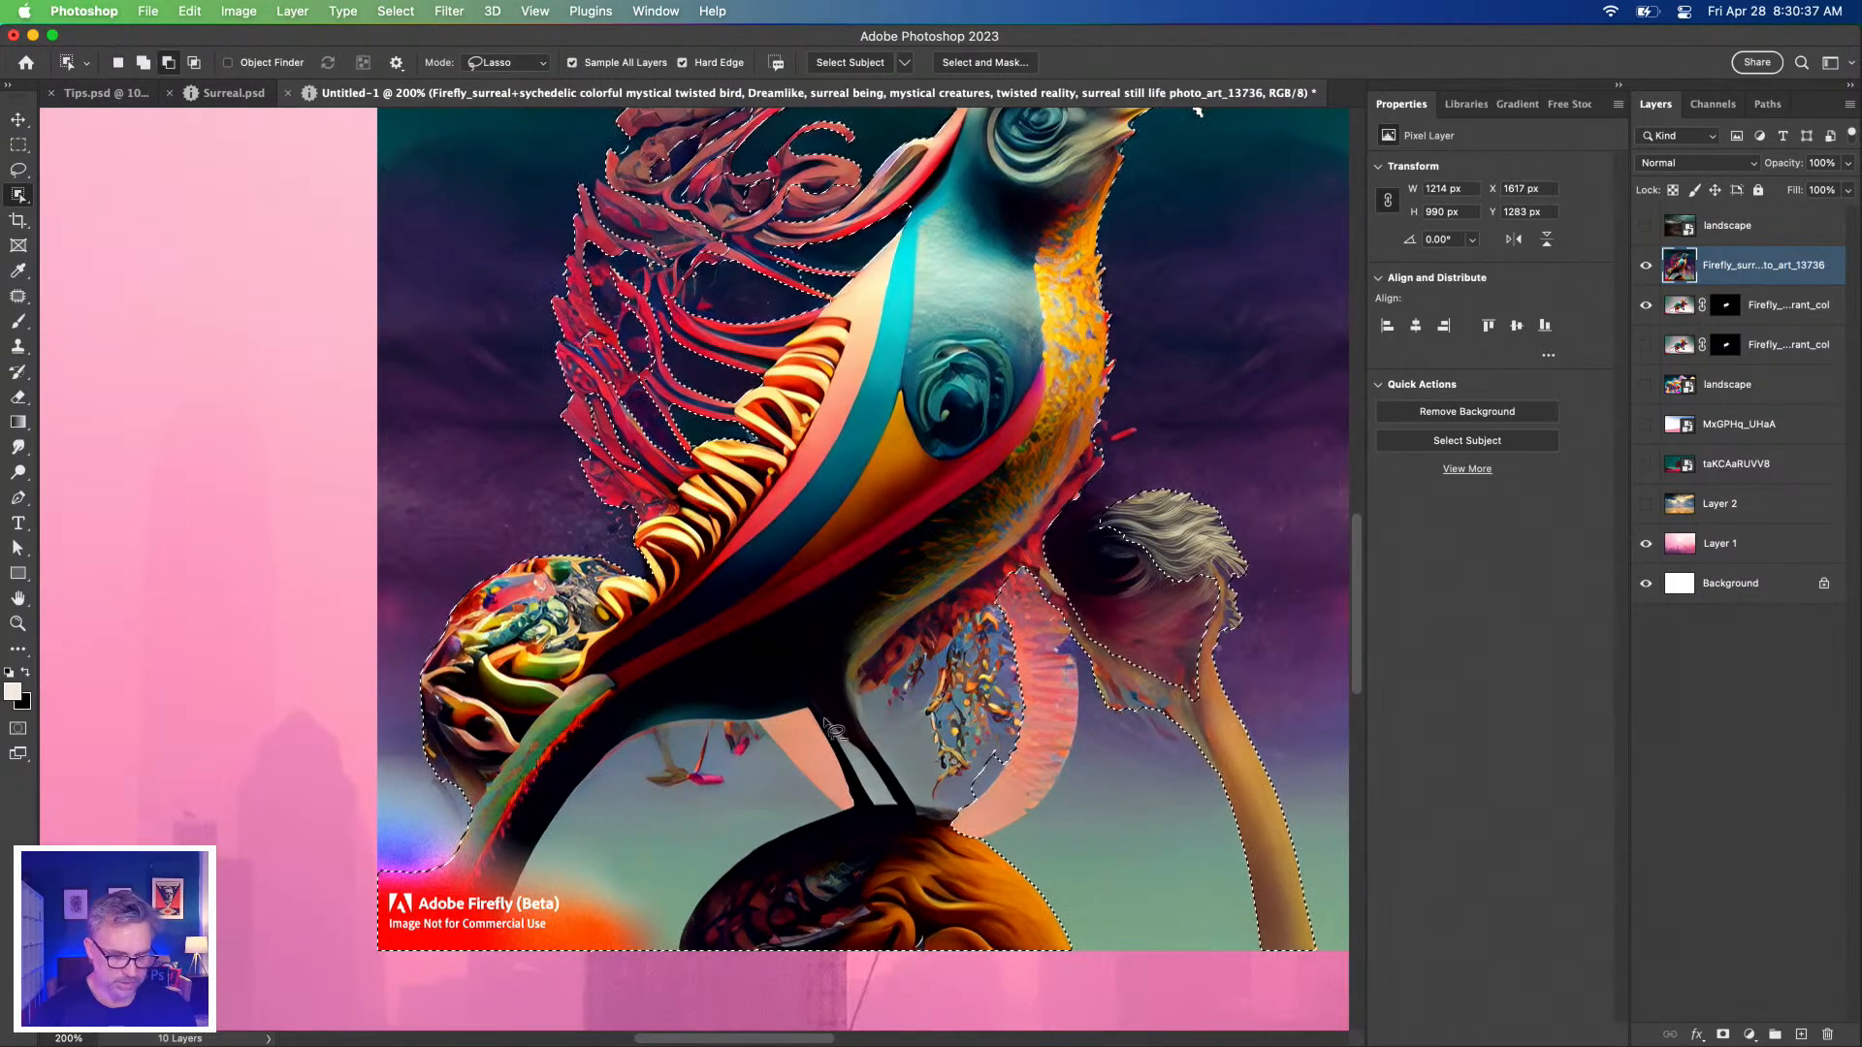
mouse_move(1163, 491)
left_mouse_down()
mouse_move(1251, 582)
mouse_move(1139, 543)
left_mouse_up()
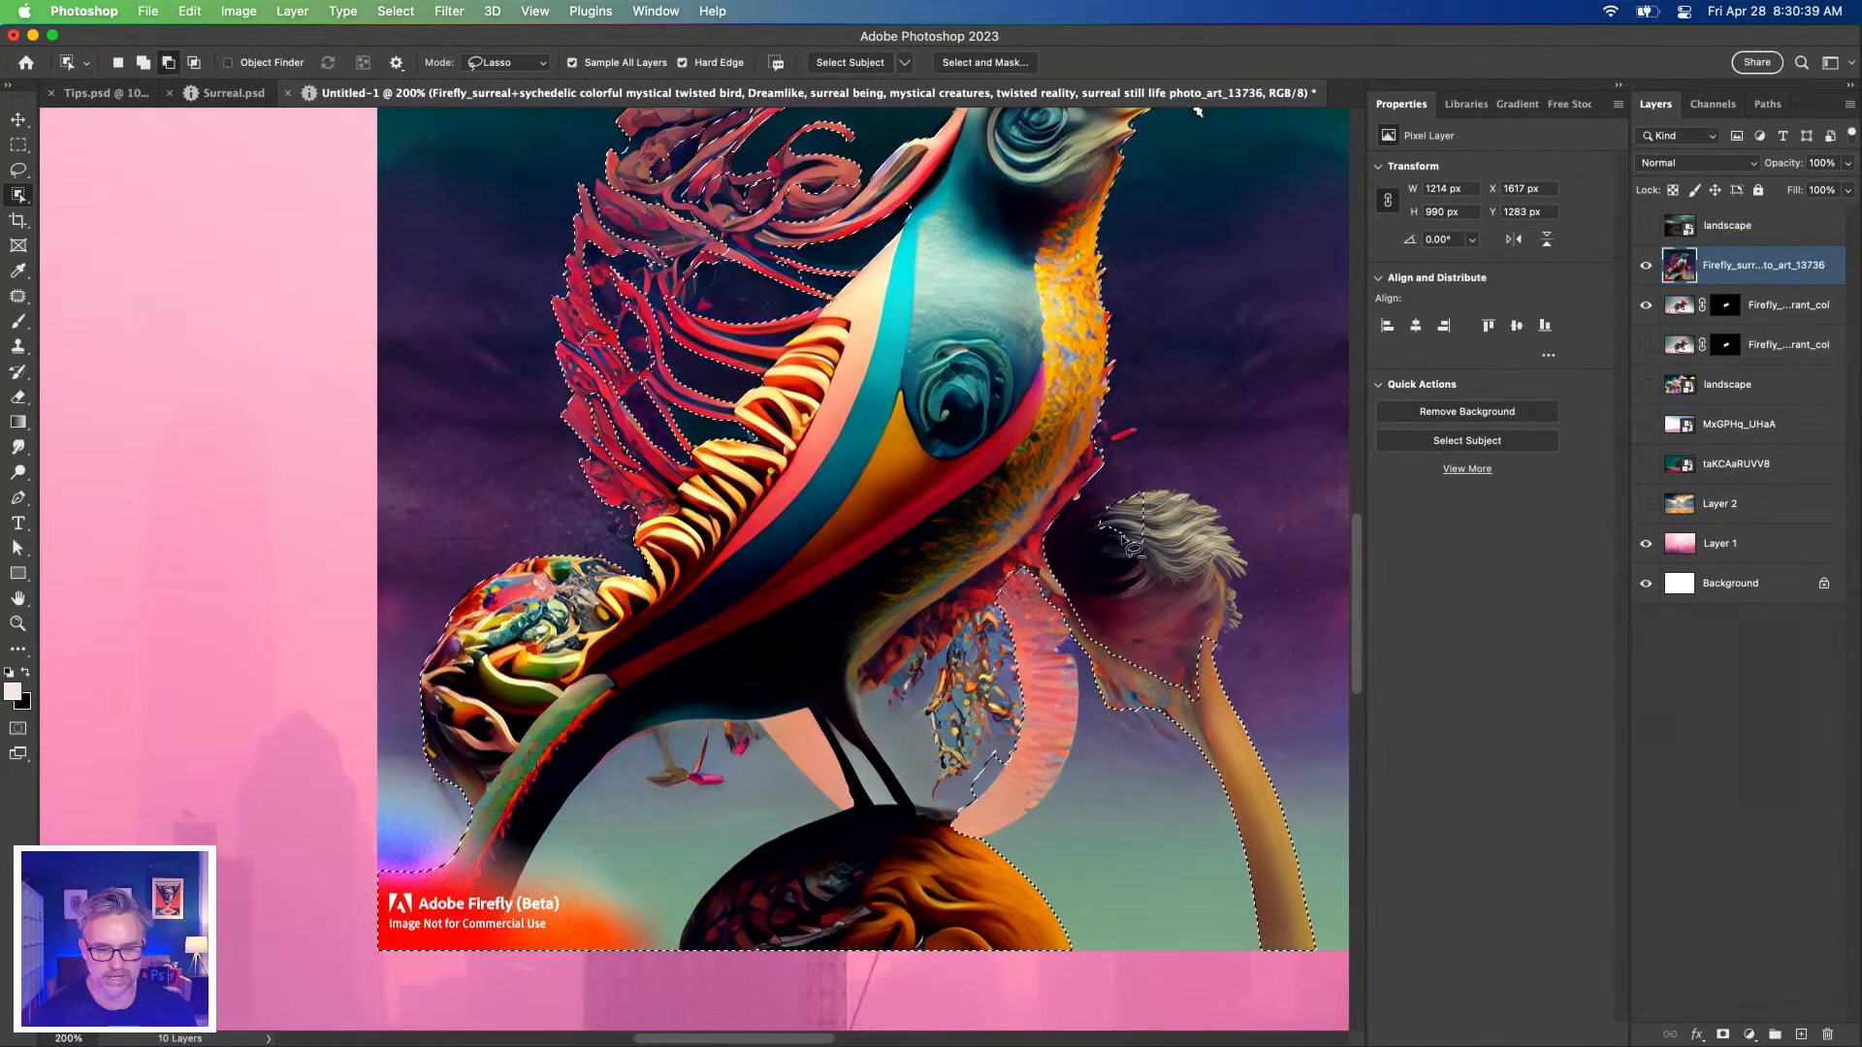
Trim the neck beside the tuft, the red feather edge, belly and orange sphere from the selection.
left_click_drag(922, 465, 790, 515)
mouse_move(1037, 546)
left_mouse_down()
mouse_move(1009, 640)
mouse_move(965, 564)
left_mouse_up()
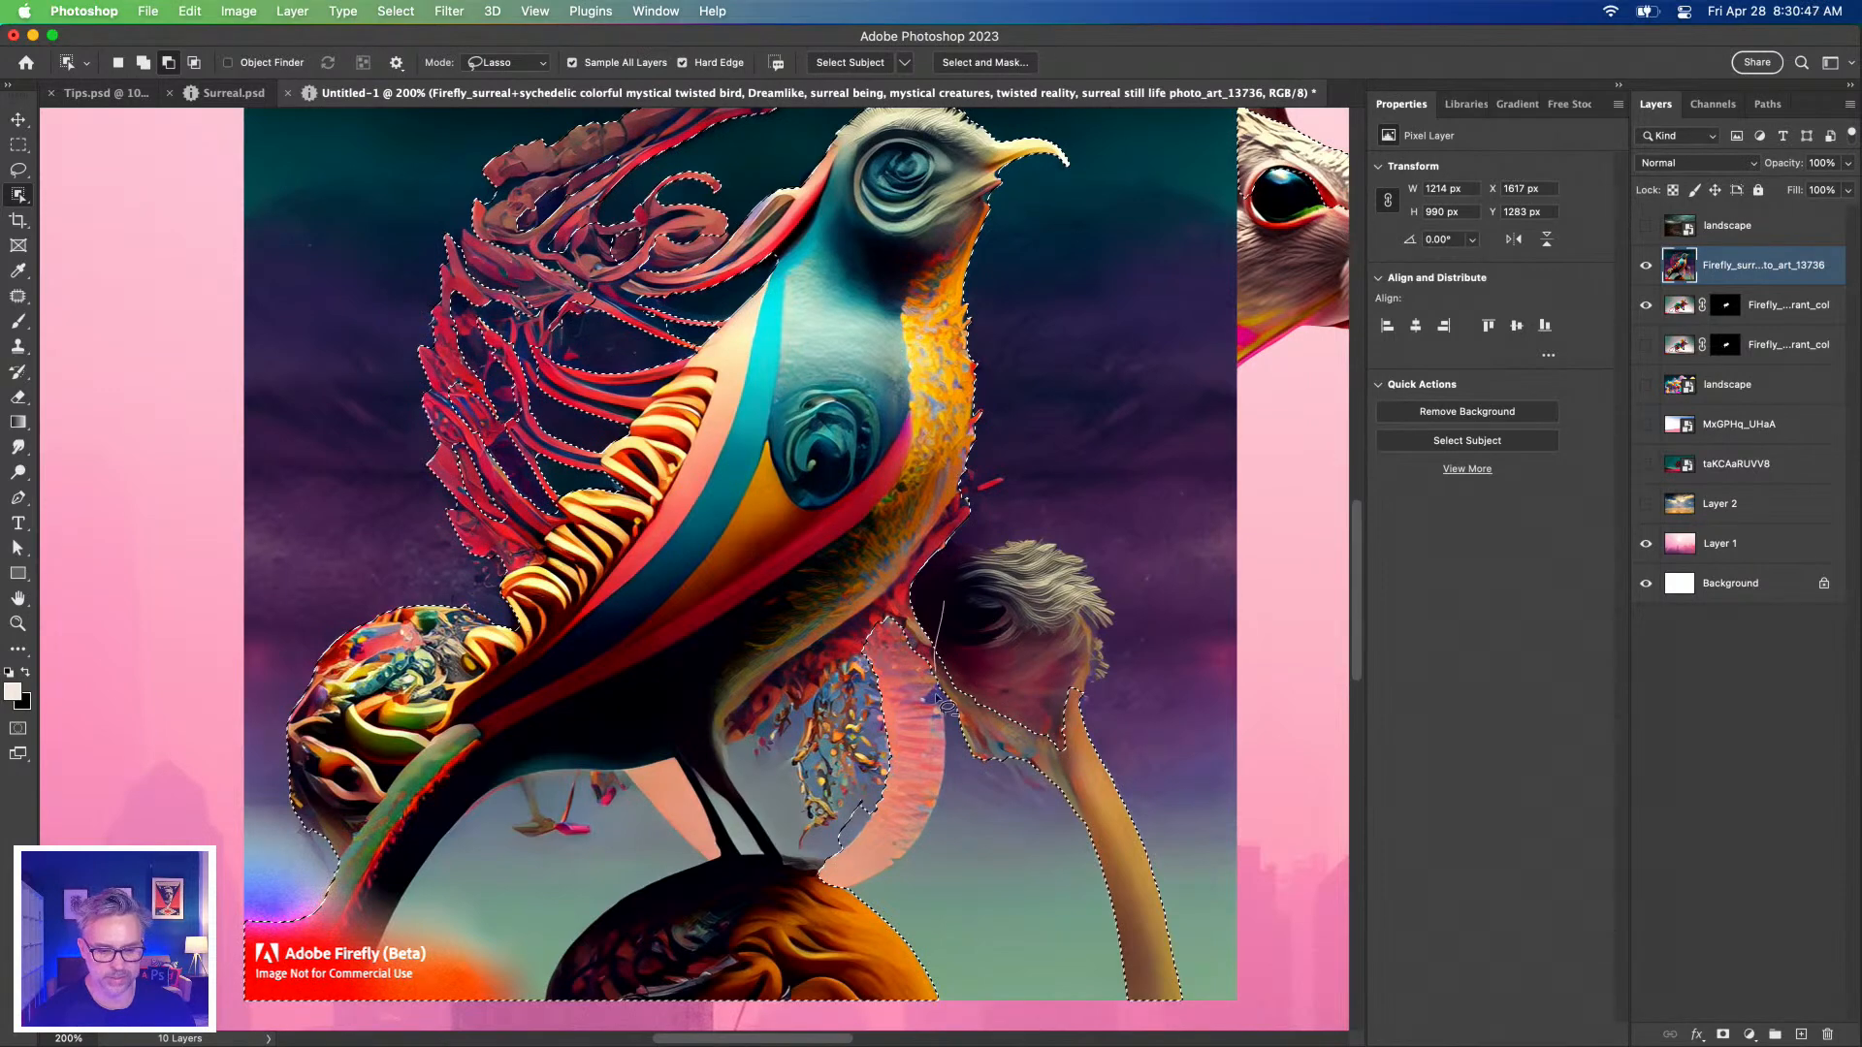
mouse_move(954, 790)
left_mouse_down()
mouse_move(1265, 1020)
mouse_move(1105, 540)
left_mouse_up()
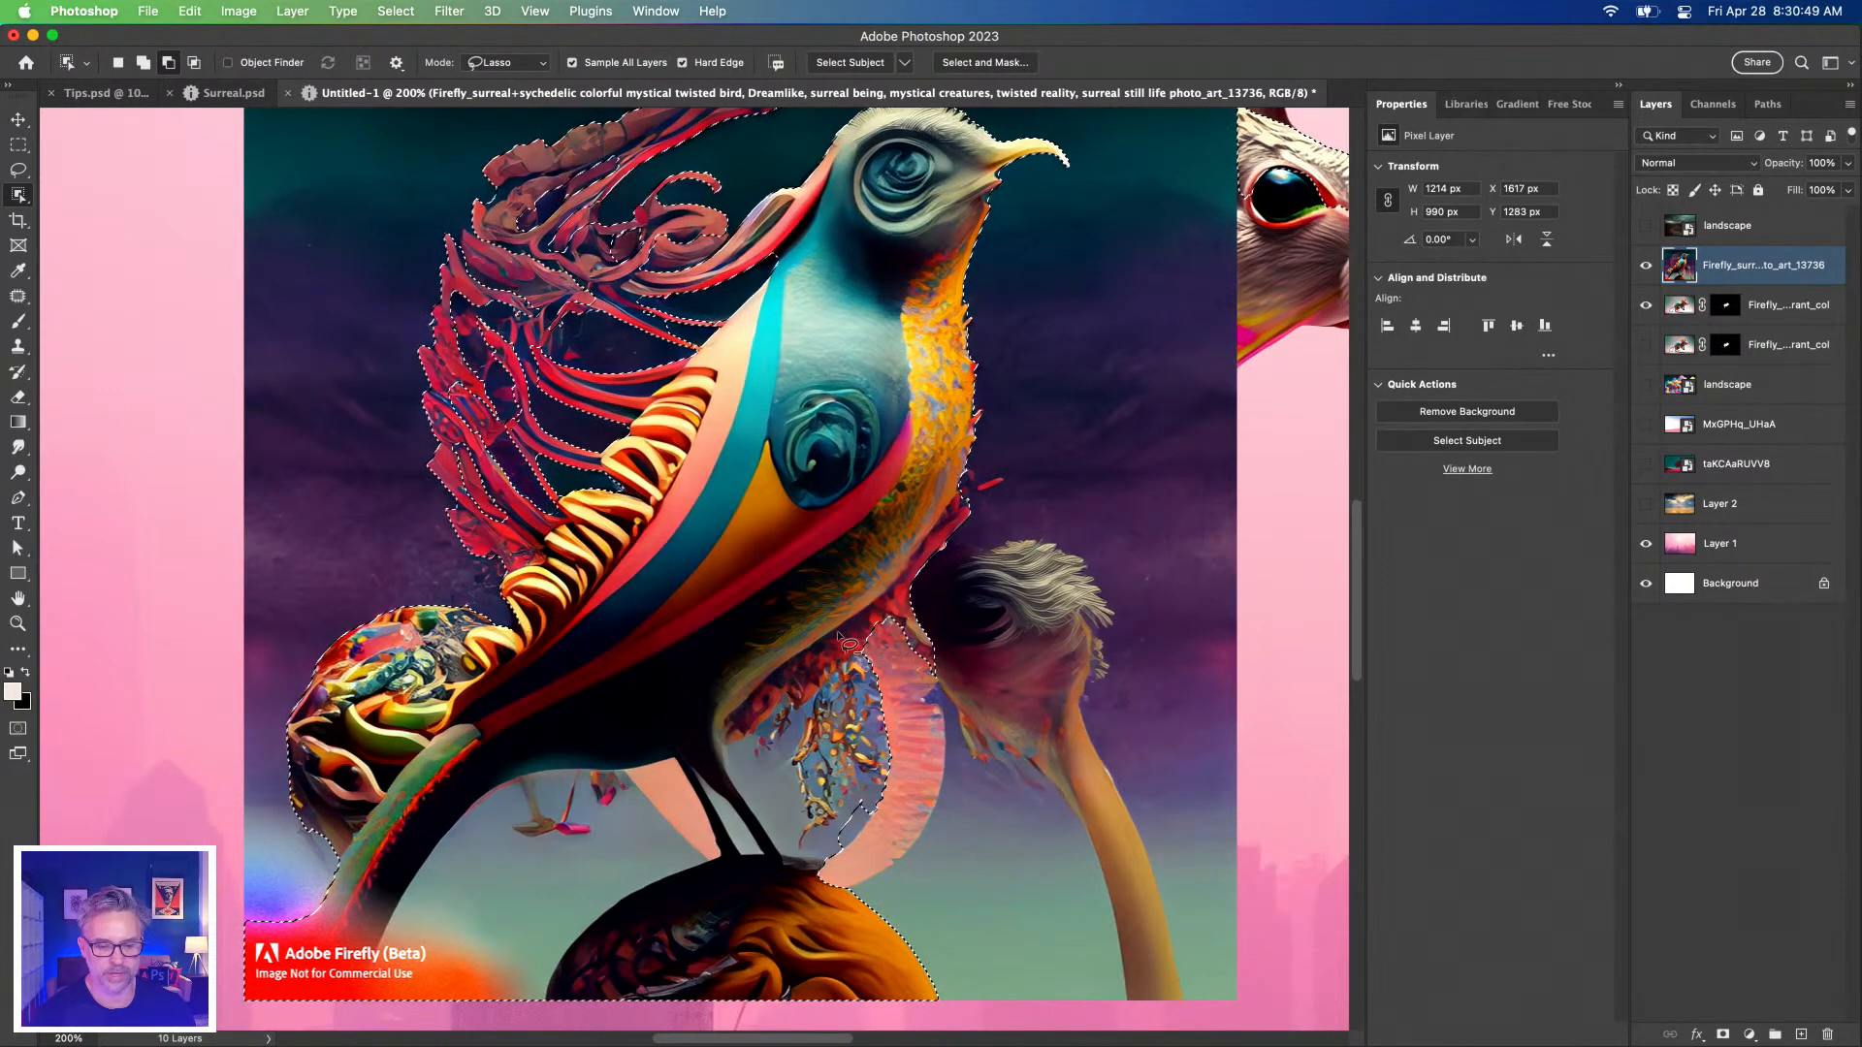
left_click_drag(759, 698, 874, 664)
mouse_move(960, 850)
left_mouse_down()
mouse_move(894, 702)
mouse_move(971, 596)
mouse_move(1041, 566)
mouse_move(1125, 766)
left_mouse_up()
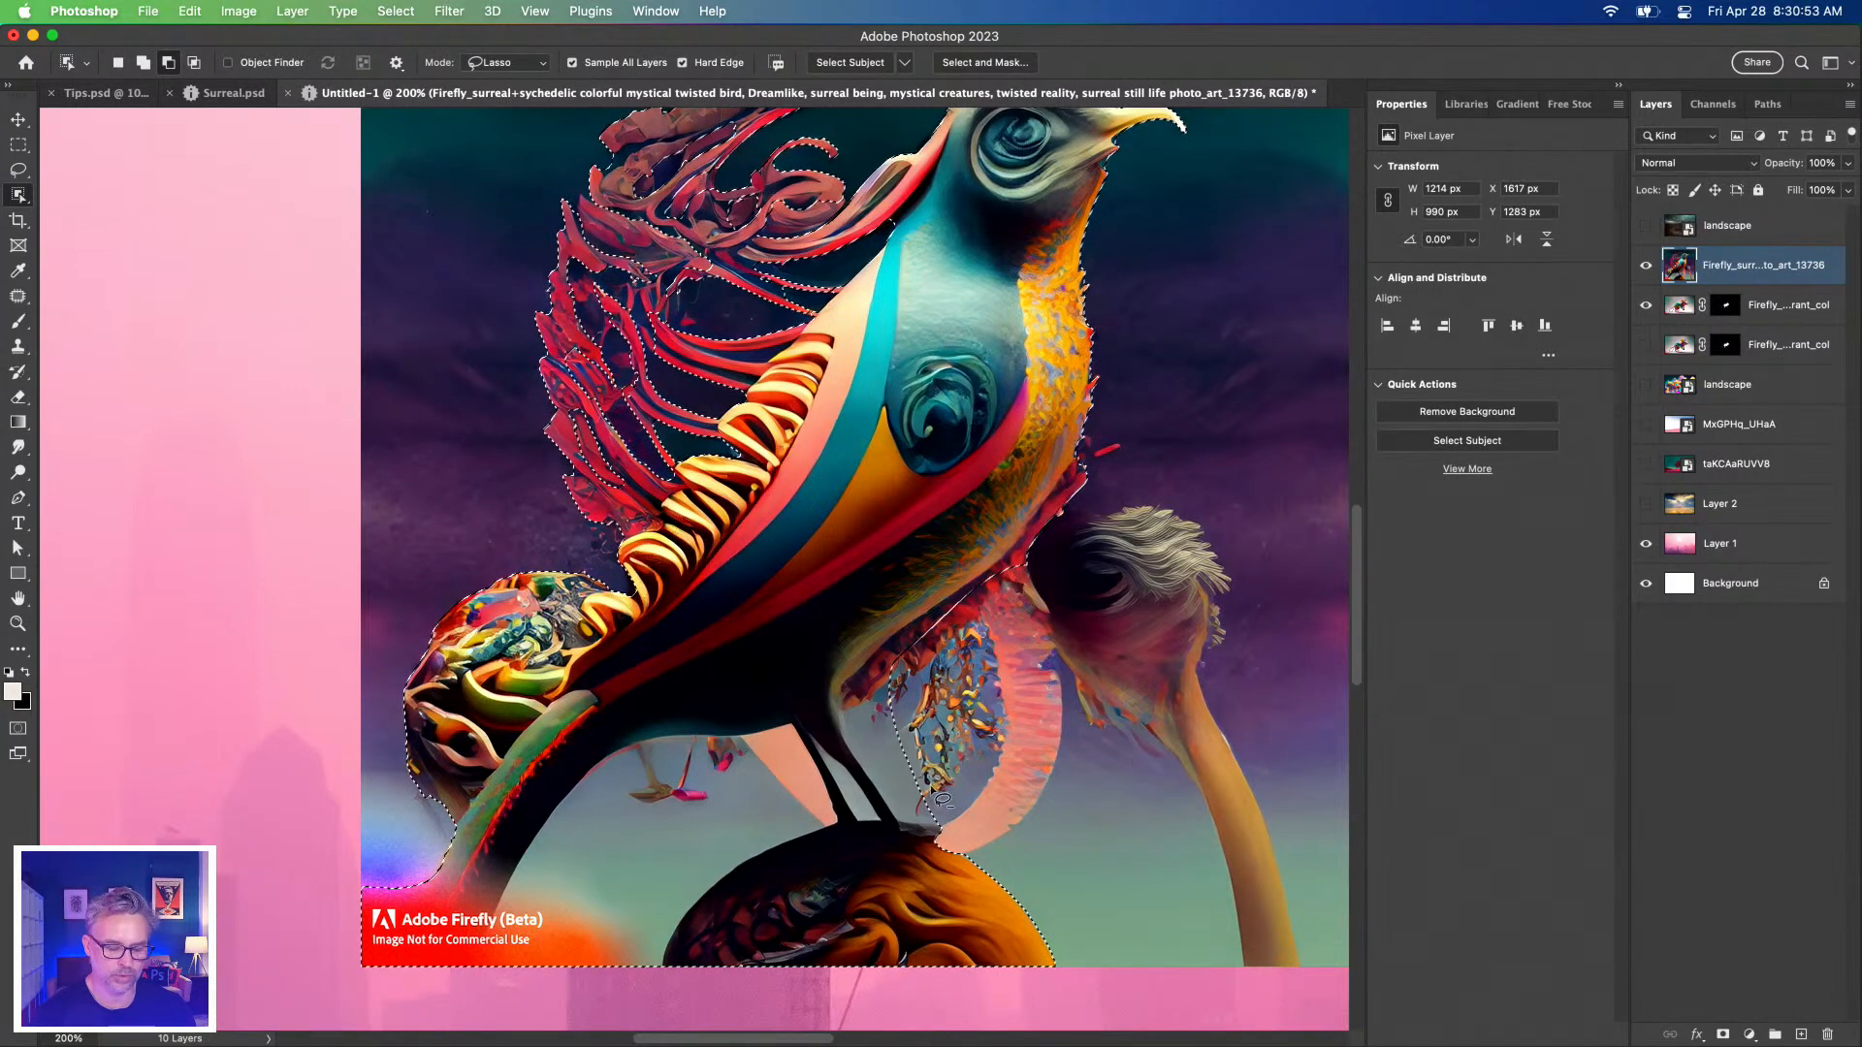
mouse_move(902, 832)
left_mouse_down()
mouse_move(849, 748)
mouse_move(912, 642)
mouse_move(1037, 563)
mouse_move(1108, 576)
left_mouse_up()
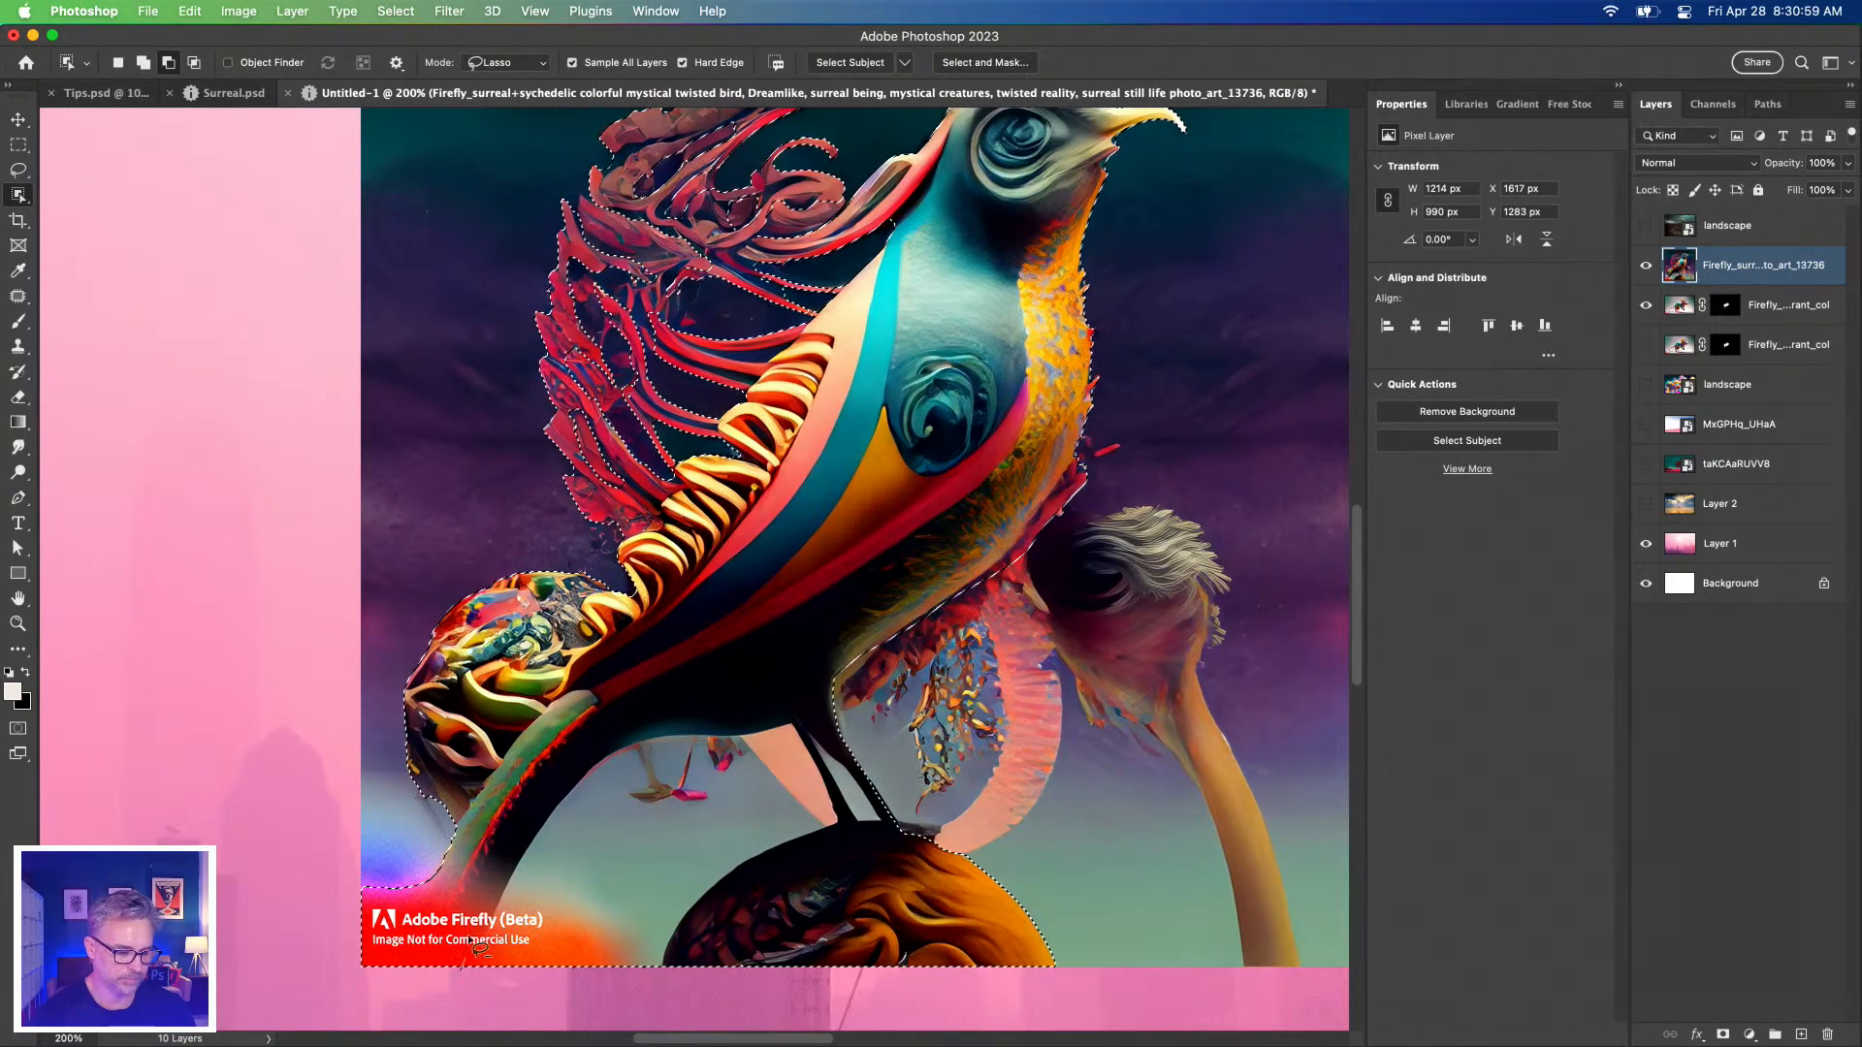
mouse_move(529, 831)
left_mouse_down()
mouse_move(598, 750)
mouse_move(796, 729)
left_mouse_up()
mouse_move(805, 845)
left_mouse_down()
mouse_move(712, 939)
mouse_move(580, 991)
mouse_move(489, 984)
left_mouse_up()
Add the green stem back into the bird selection.
key("shift")
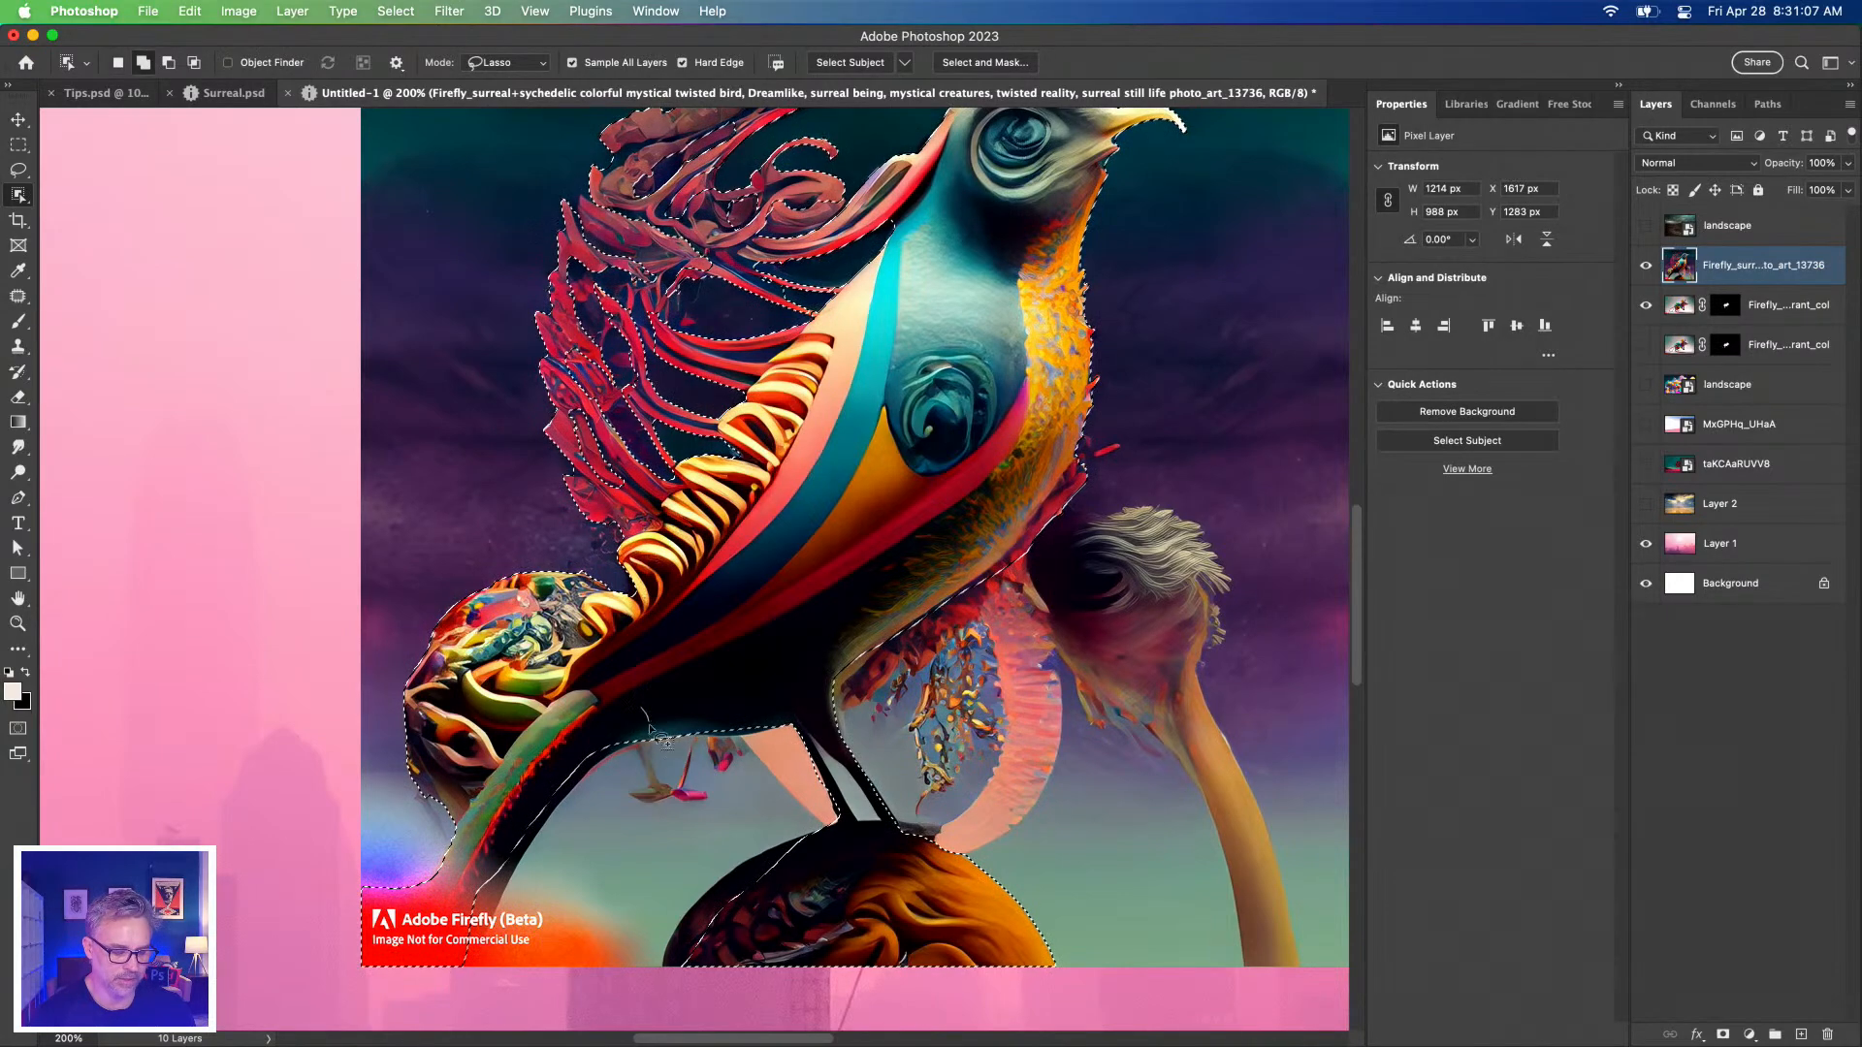
left_click_drag(451, 926, 437, 892)
left_click_drag(468, 970, 465, 970)
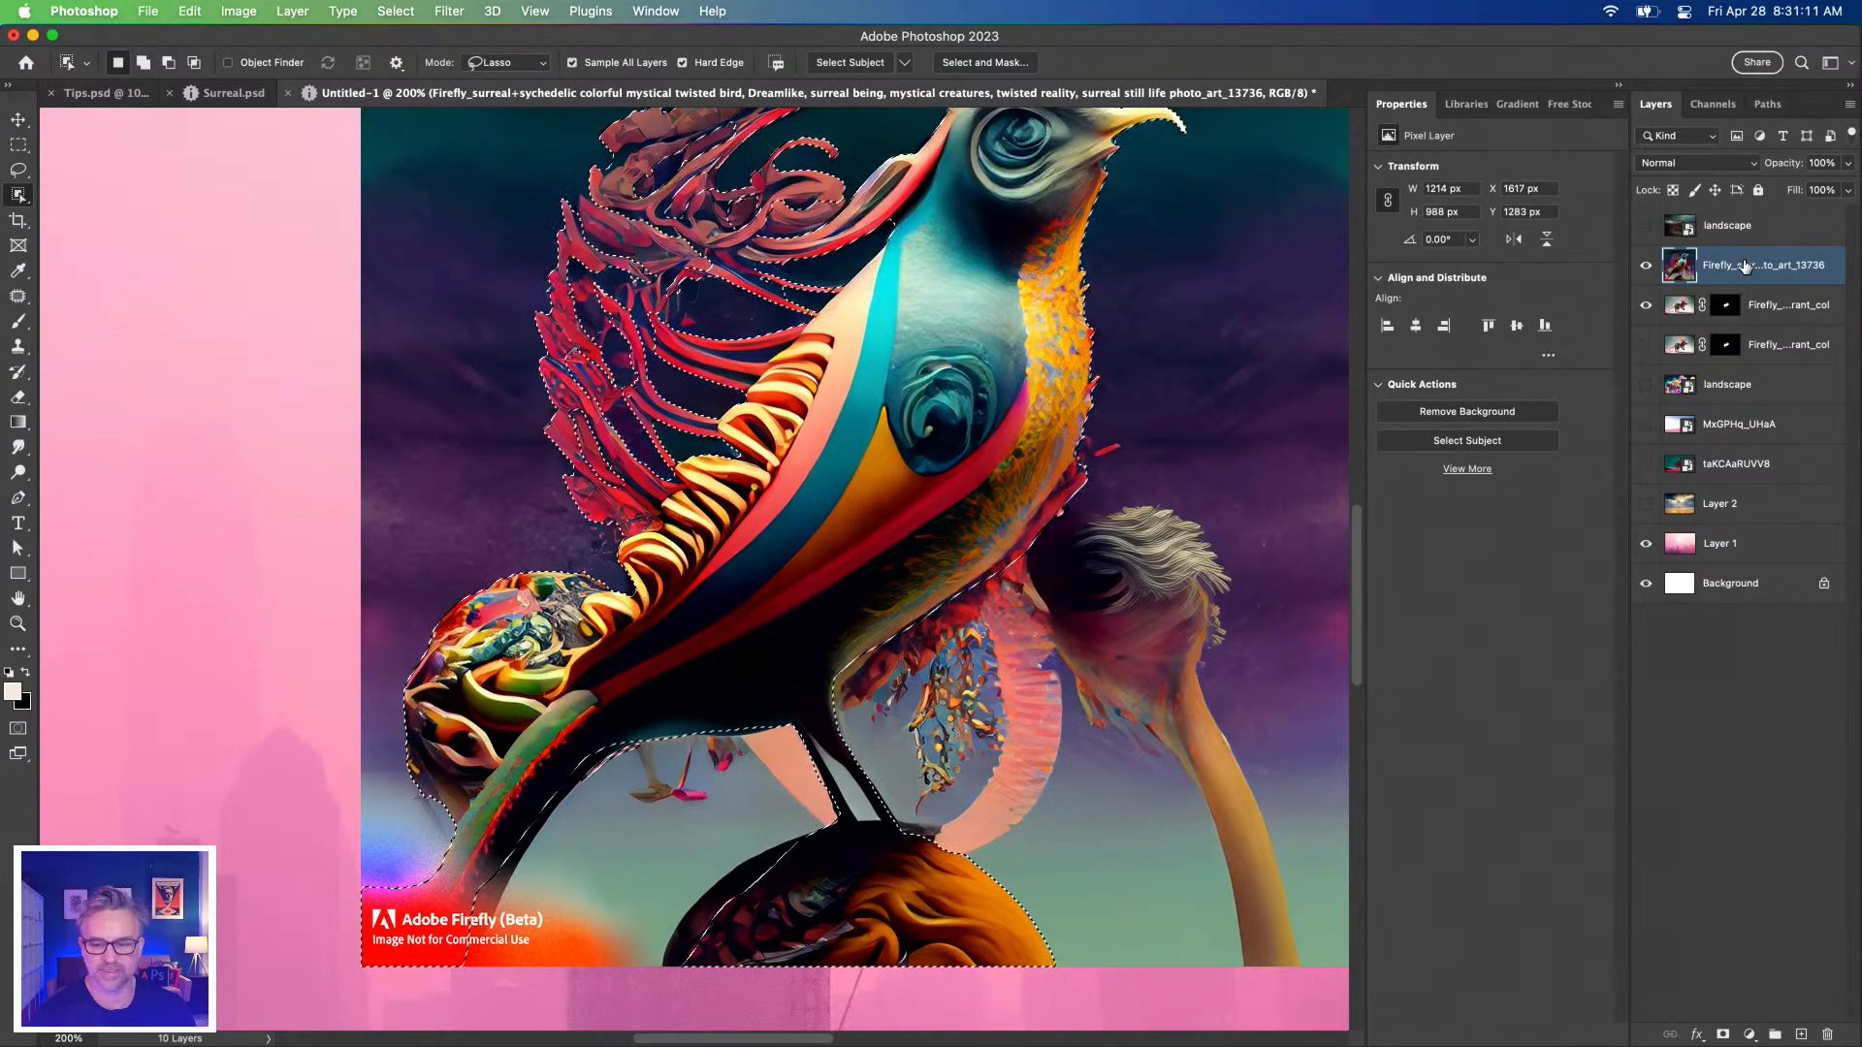
Add a layer mask from the selection and hide the Firefly badge on the mask.
left_click(1721, 1036)
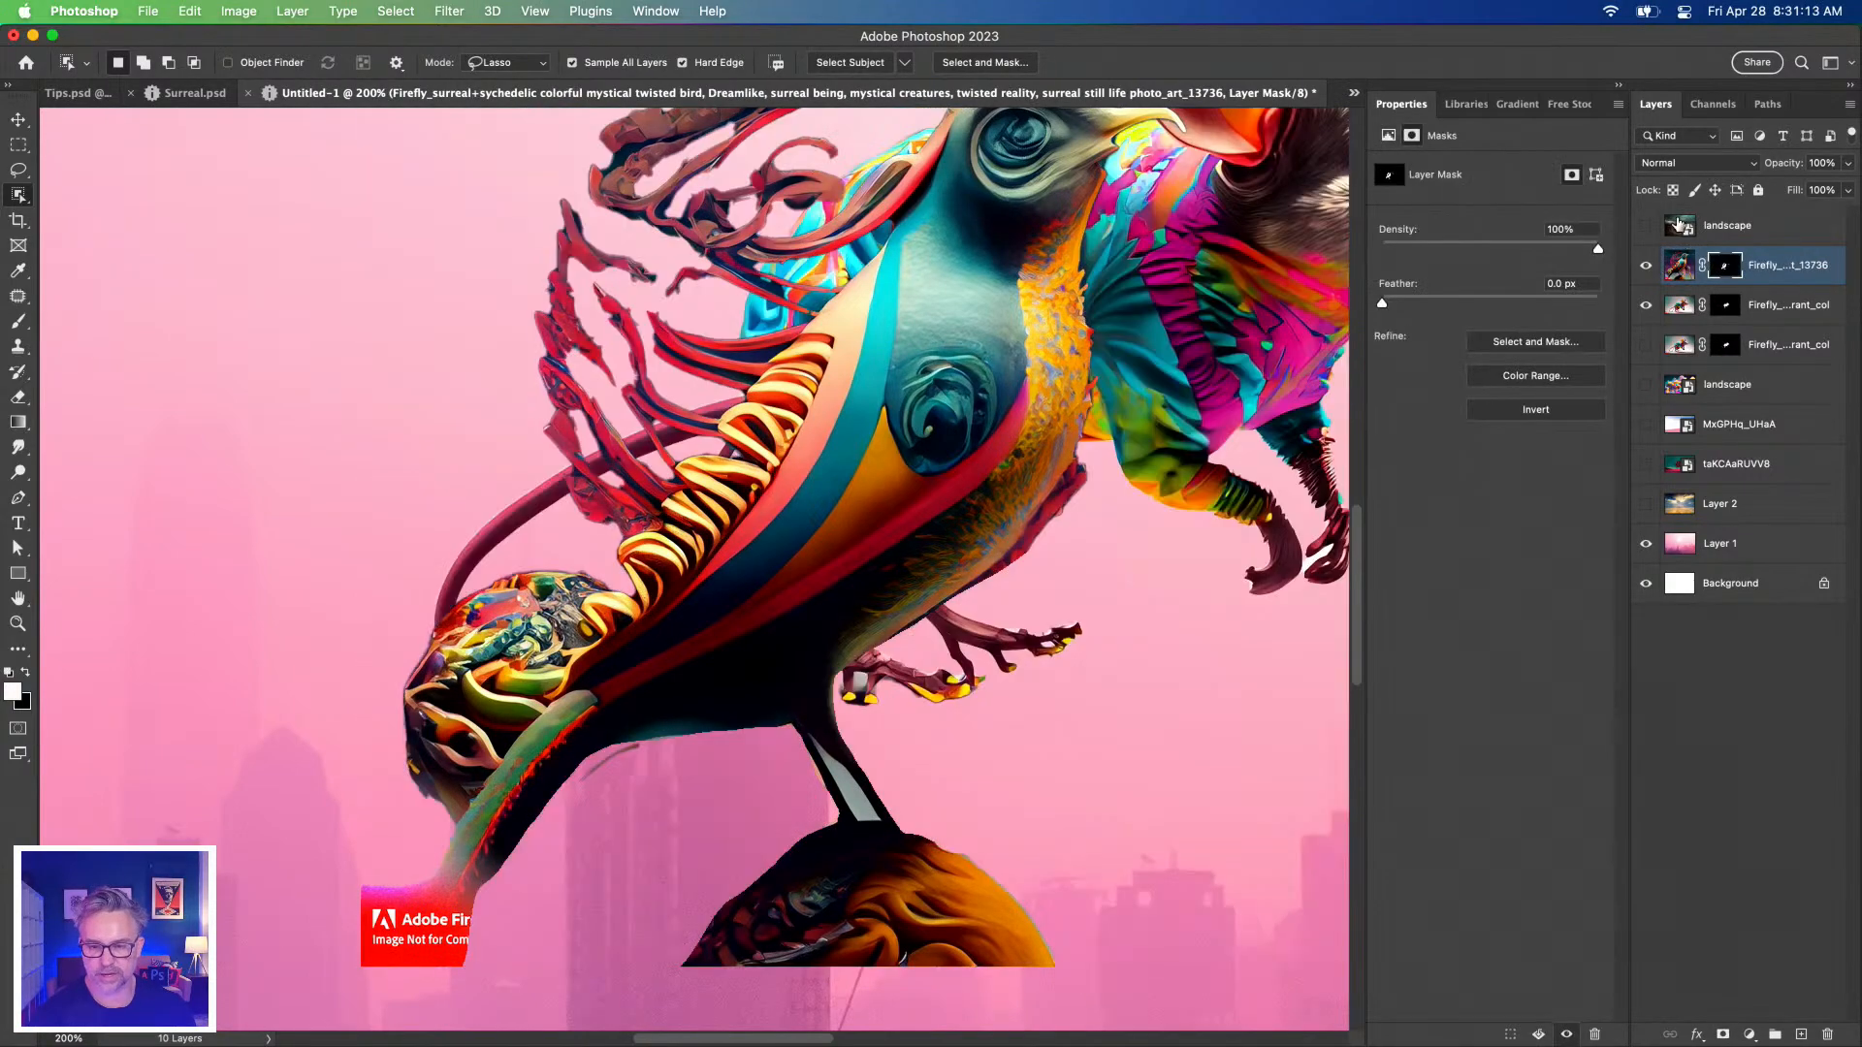
left_click(1646, 307)
mouse_move(589, 319)
left_mouse_down()
mouse_move(580, 522)
mouse_move(617, 328)
left_mouse_up()
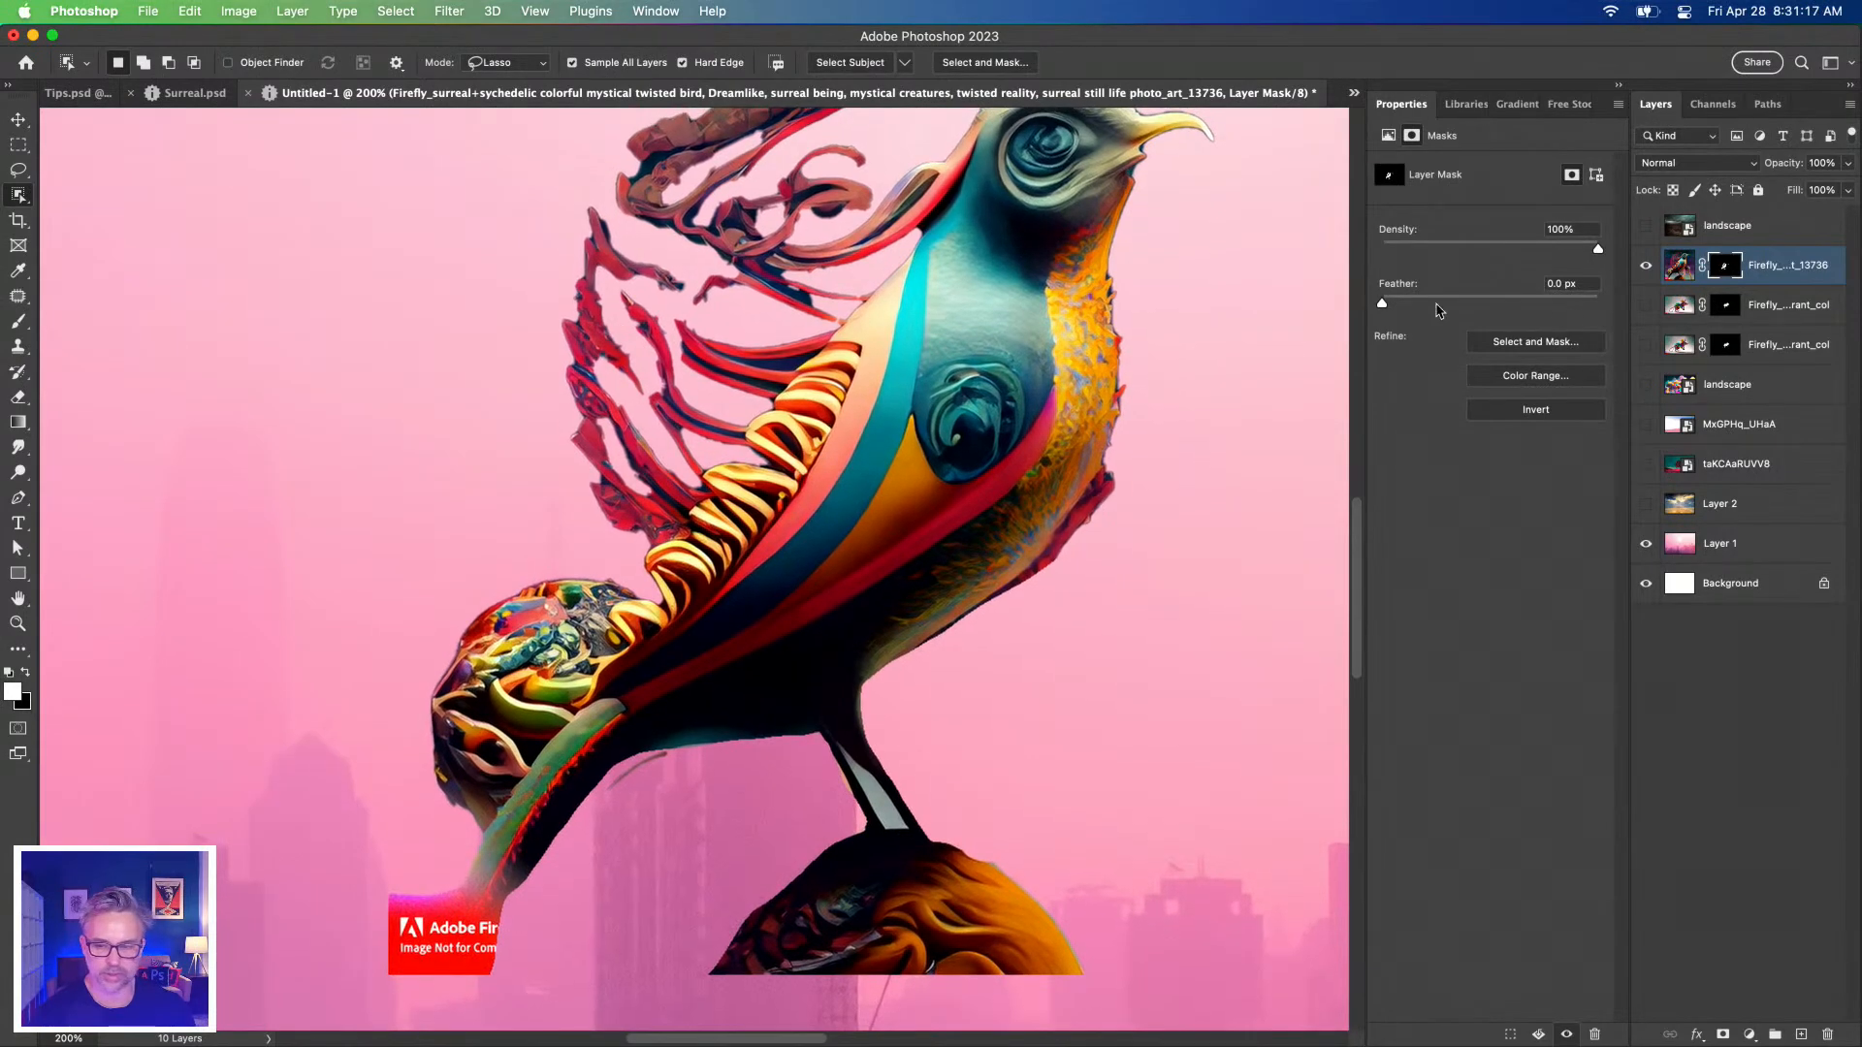
mouse_move(476, 835)
left_mouse_down()
mouse_move(471, 873)
mouse_move(574, 1018)
mouse_move(283, 853)
mouse_move(476, 835)
left_mouse_up()
key("shift+BackSpace")
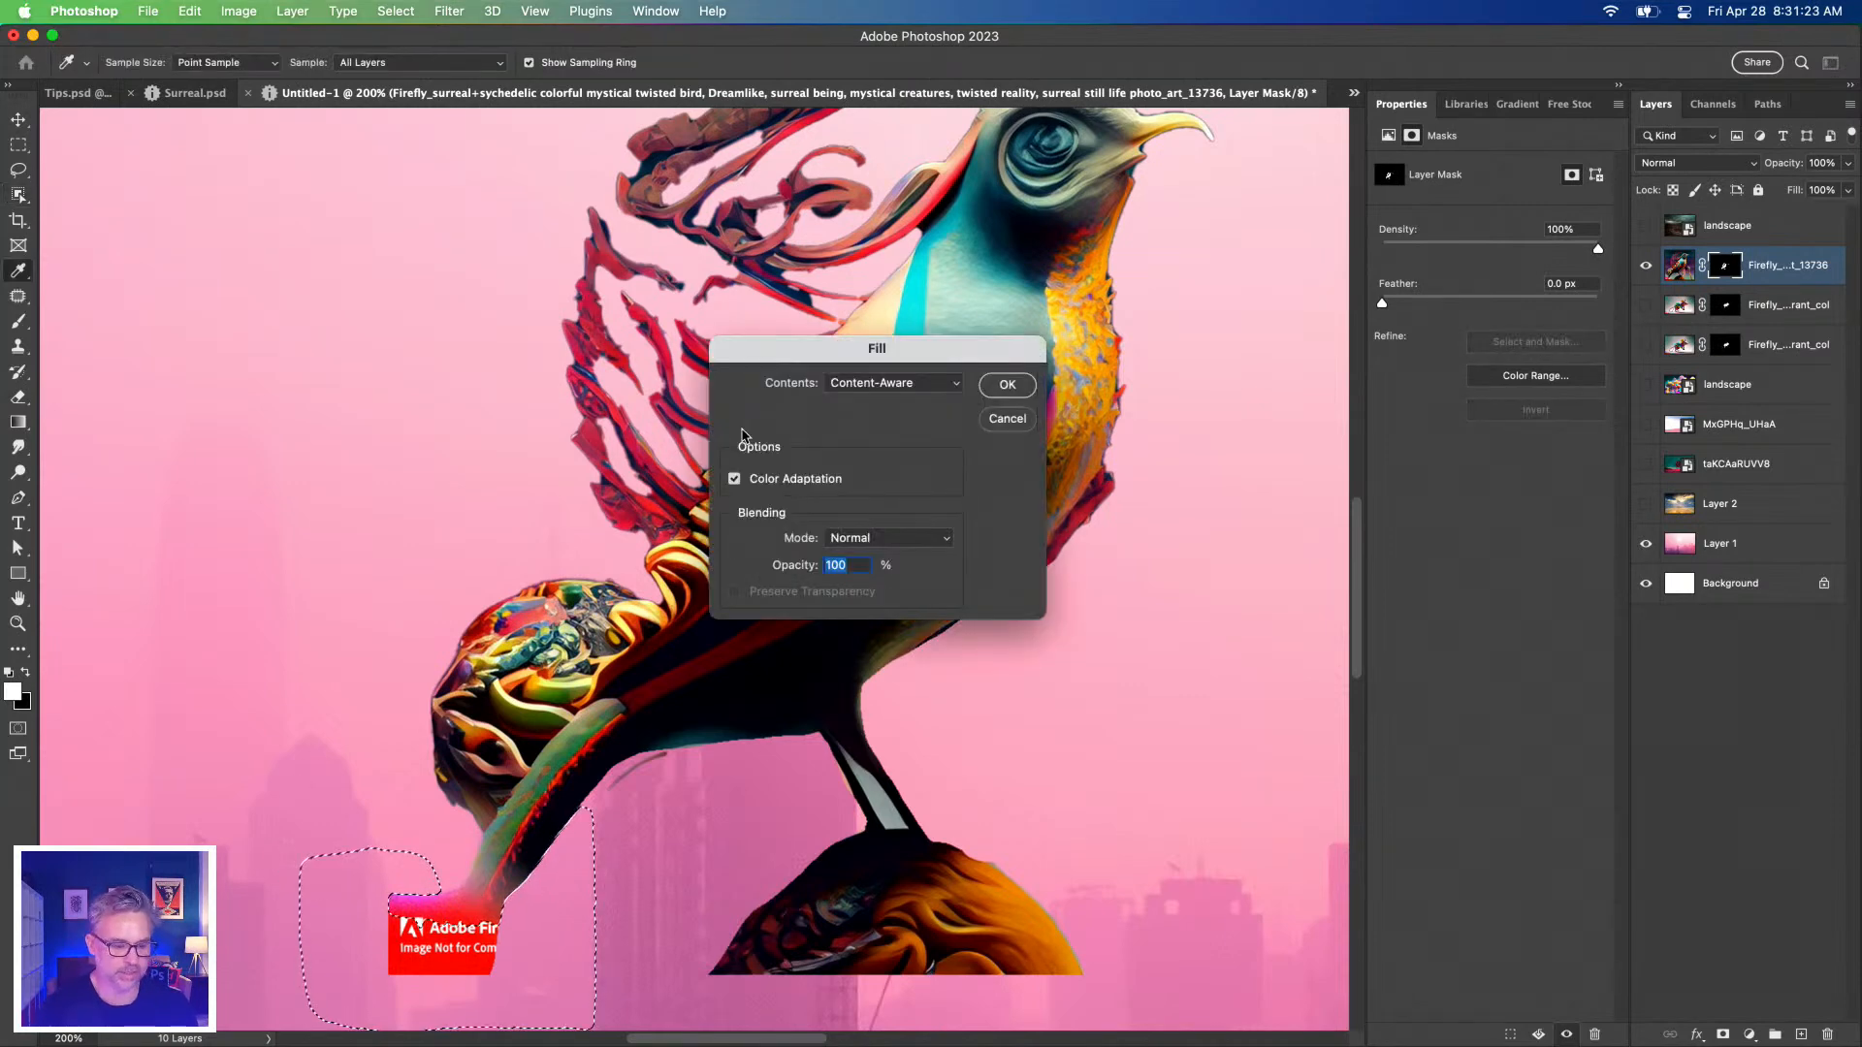
key("Return")
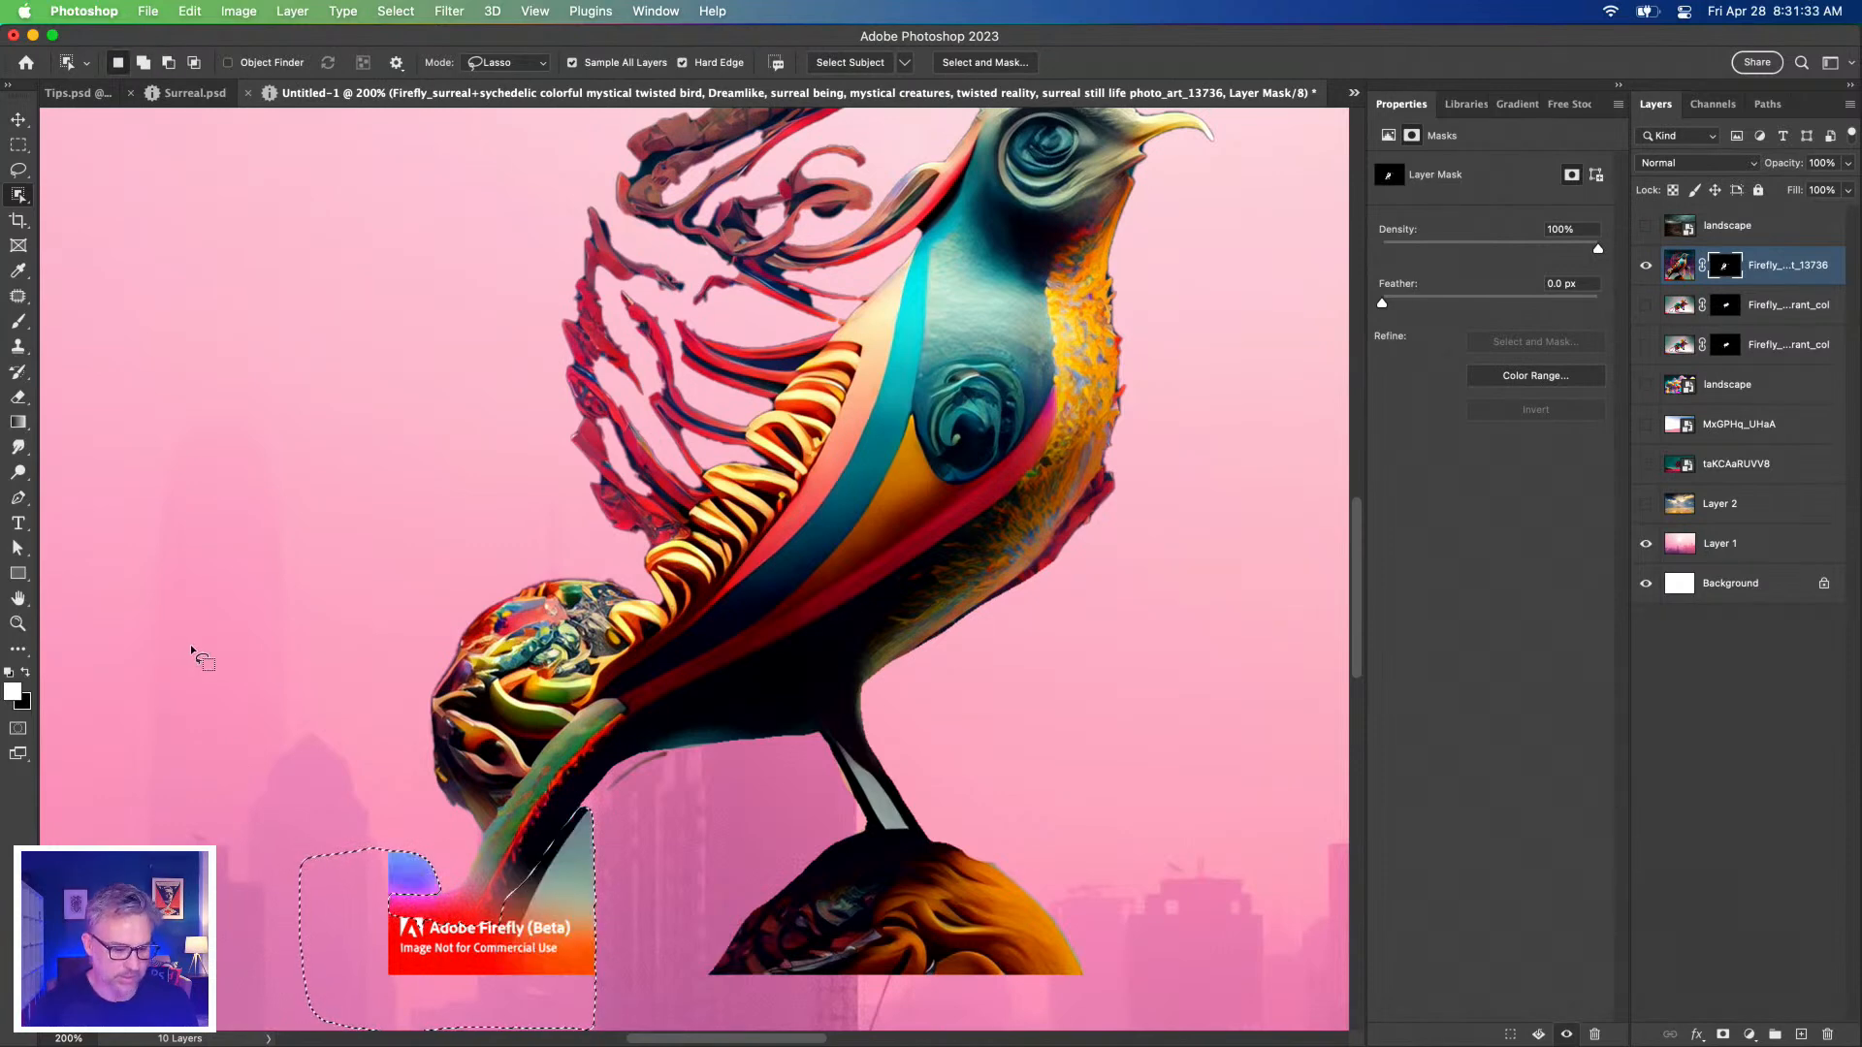
key("Delete")
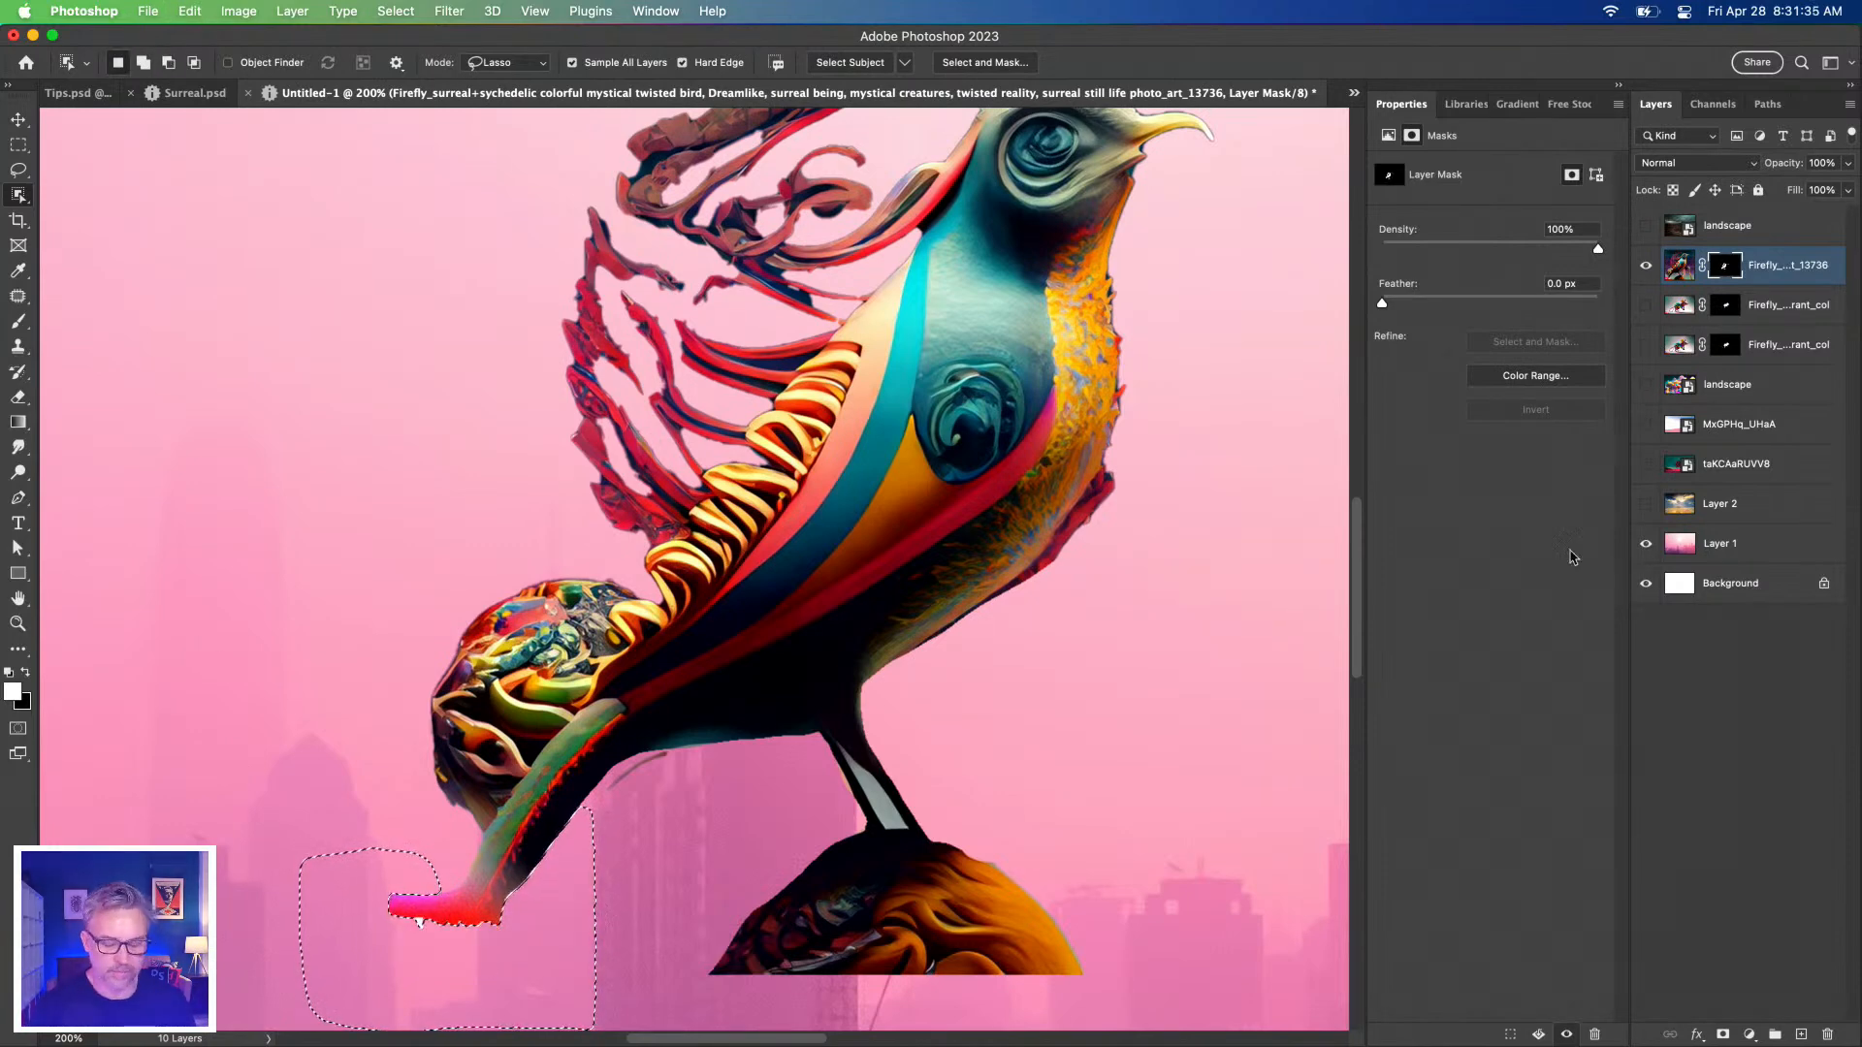
key("super+d")
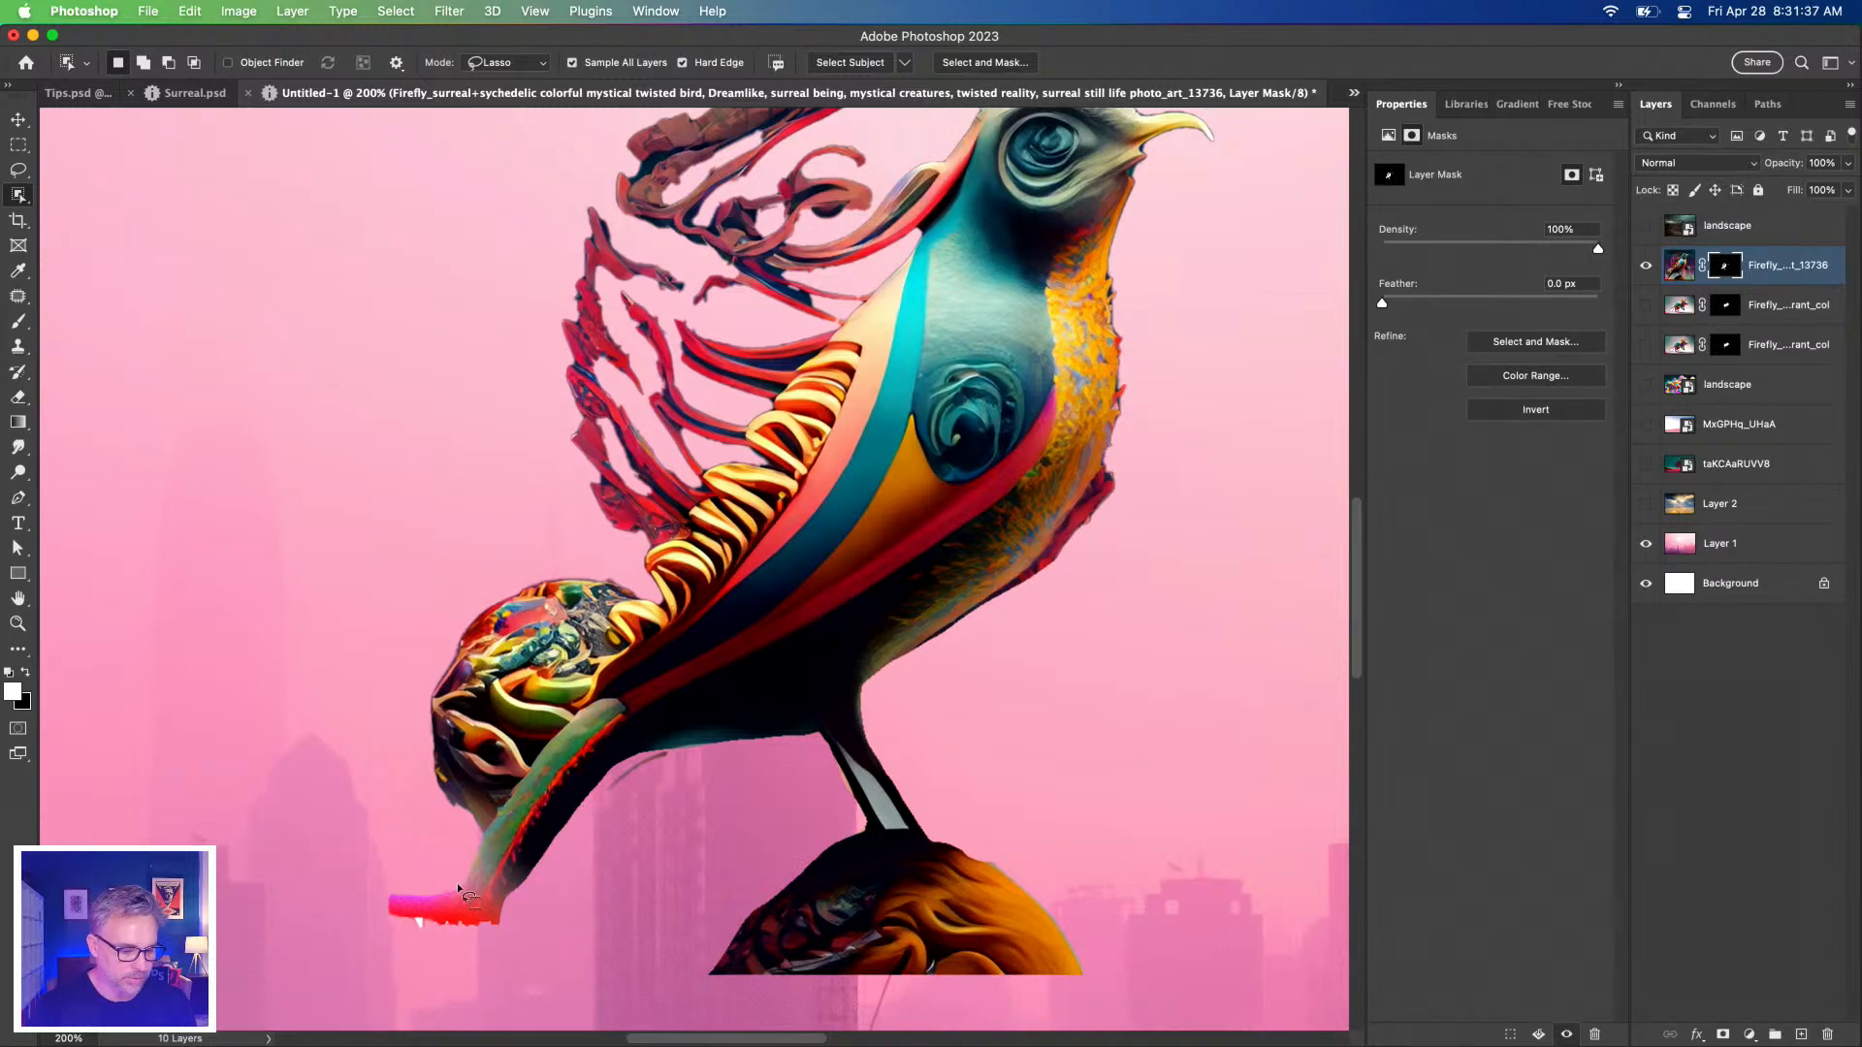
Mask out the leftover red tail tip and zoom out to see the whole bird.
mouse_move(305, 920)
left_mouse_down()
mouse_move(308, 877)
mouse_move(470, 861)
left_mouse_up()
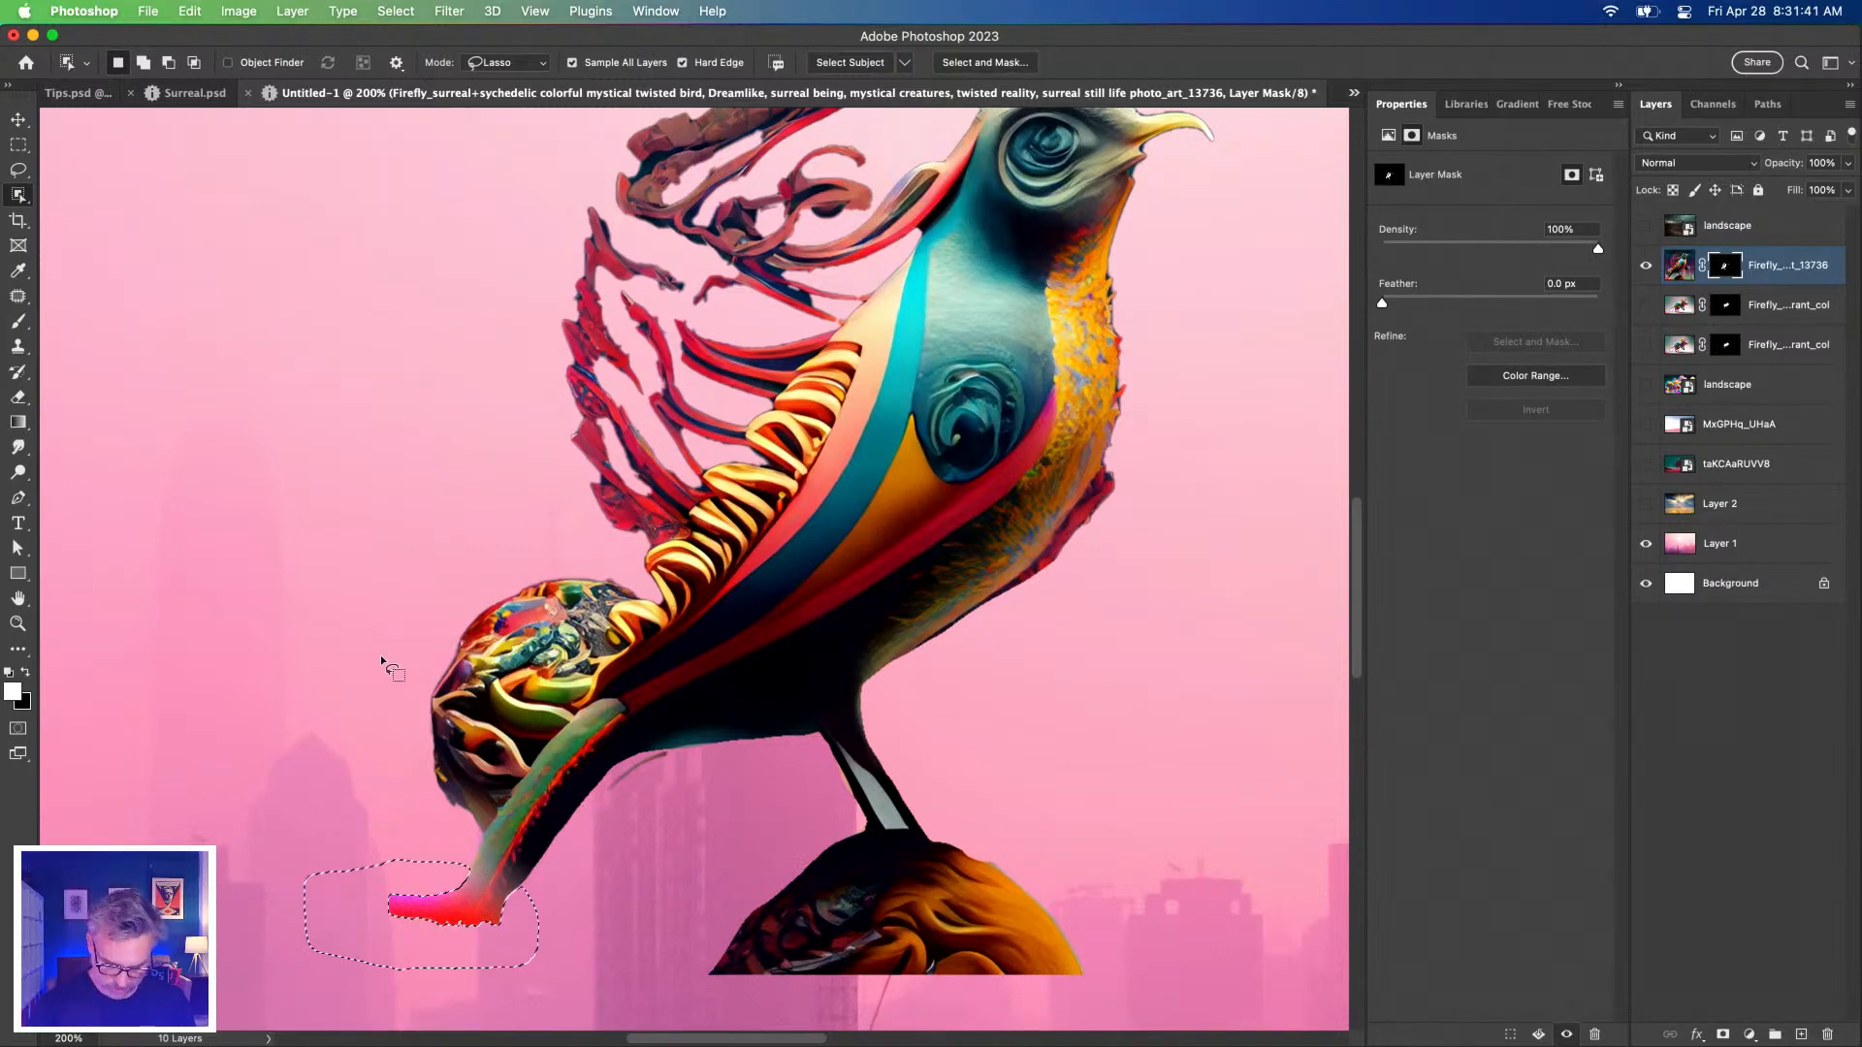
key("l")
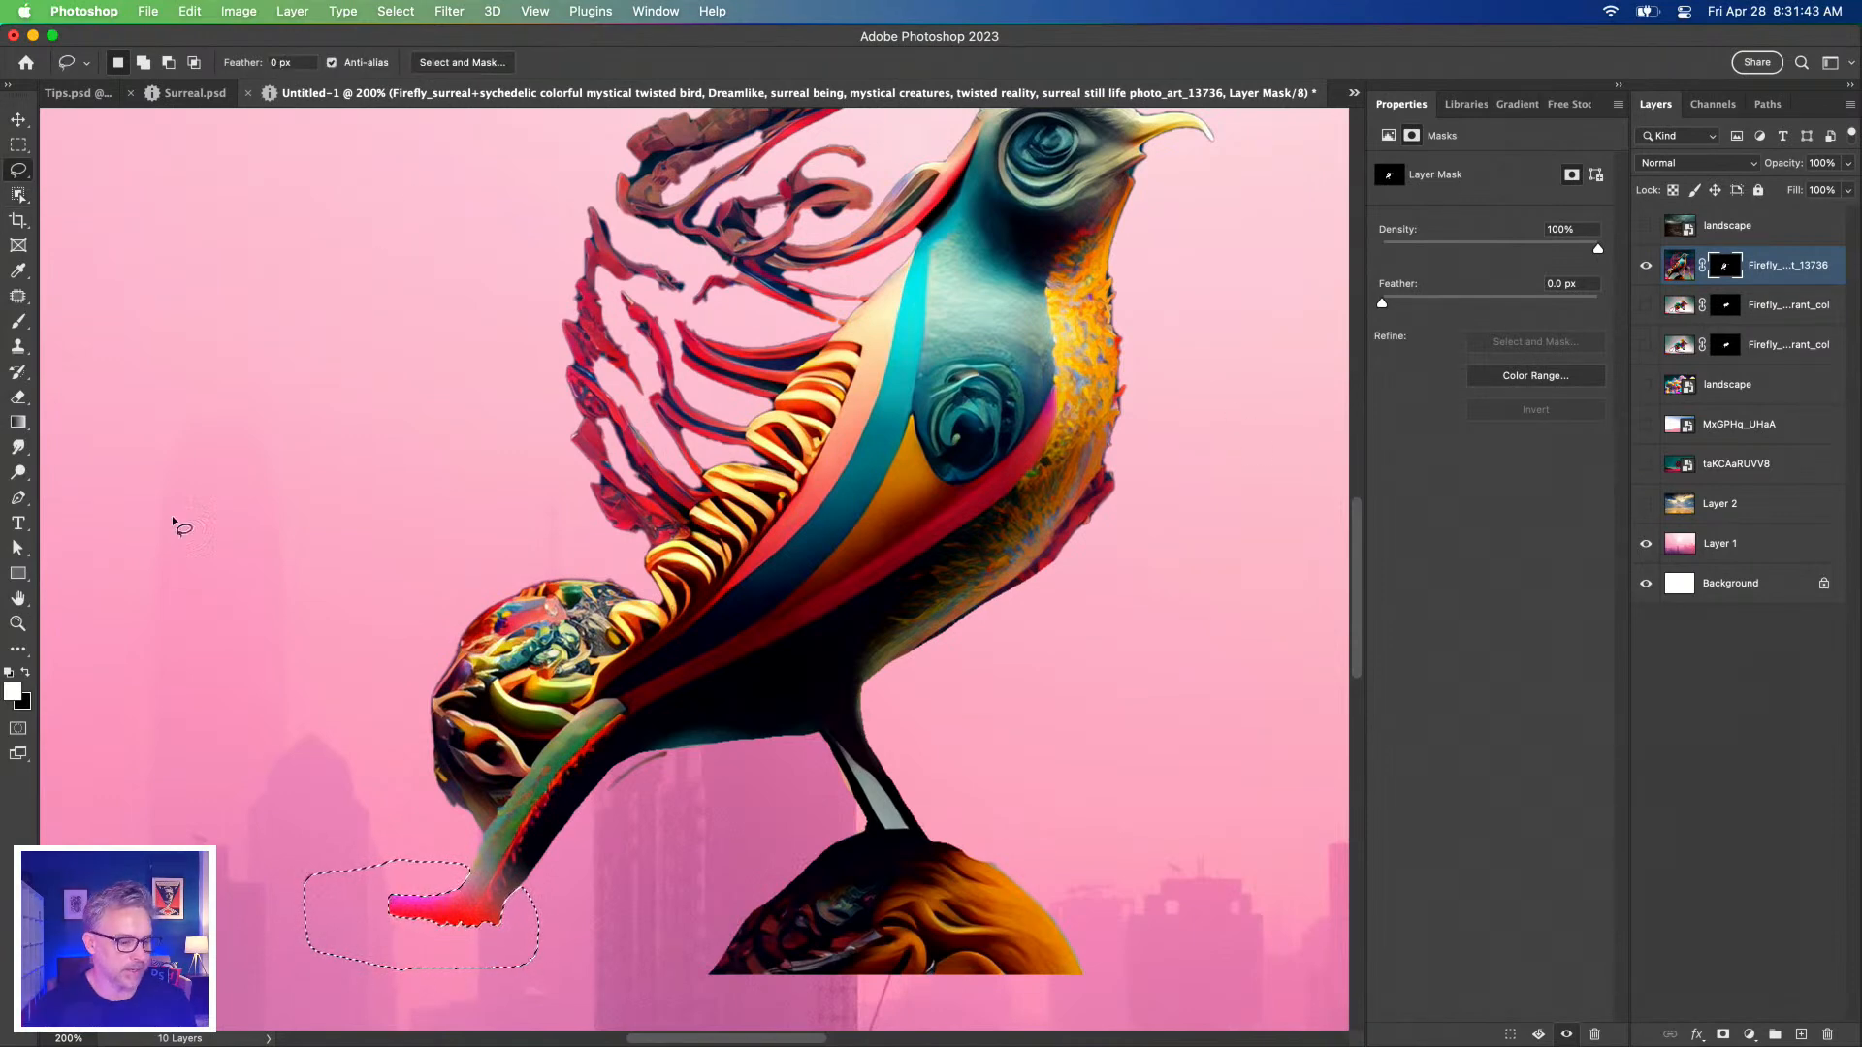
mouse_move(469, 842)
left_mouse_down()
mouse_move(514, 884)
mouse_move(674, 752)
mouse_move(495, 965)
mouse_move(308, 870)
left_mouse_up()
key("super+d")
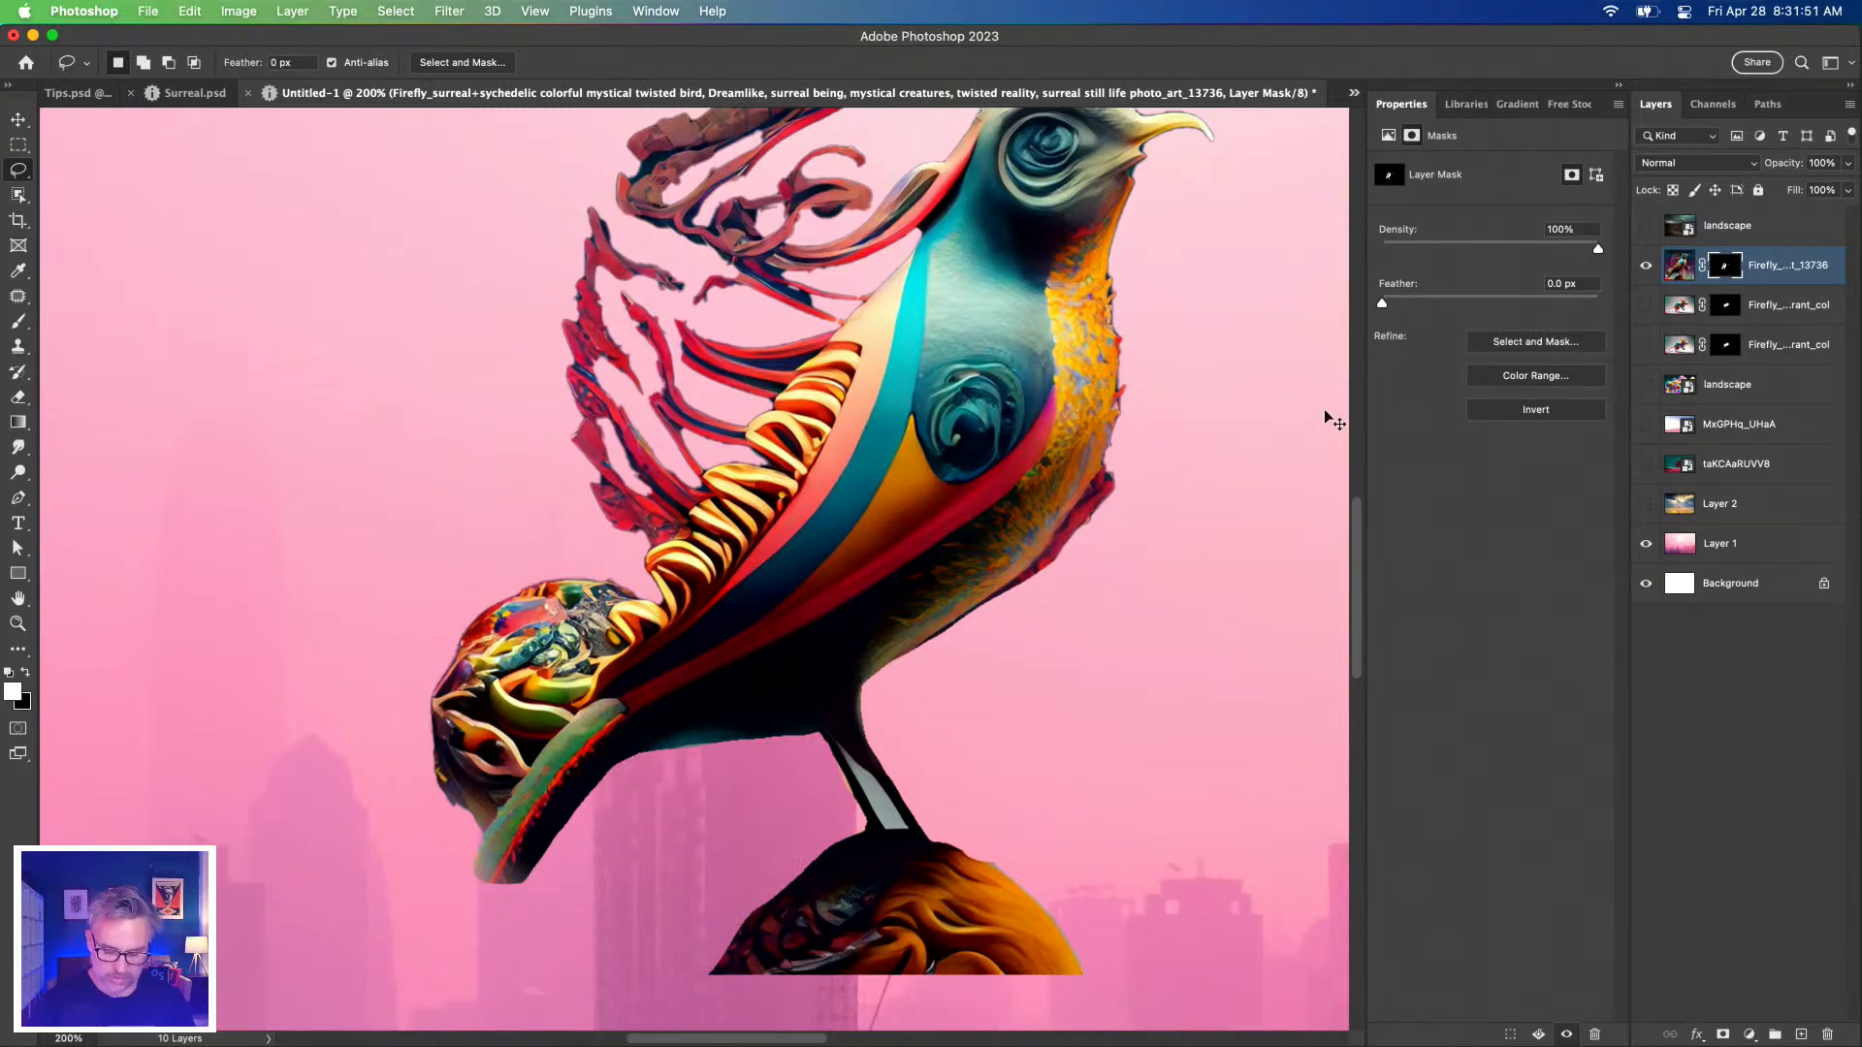
key("super+minus")
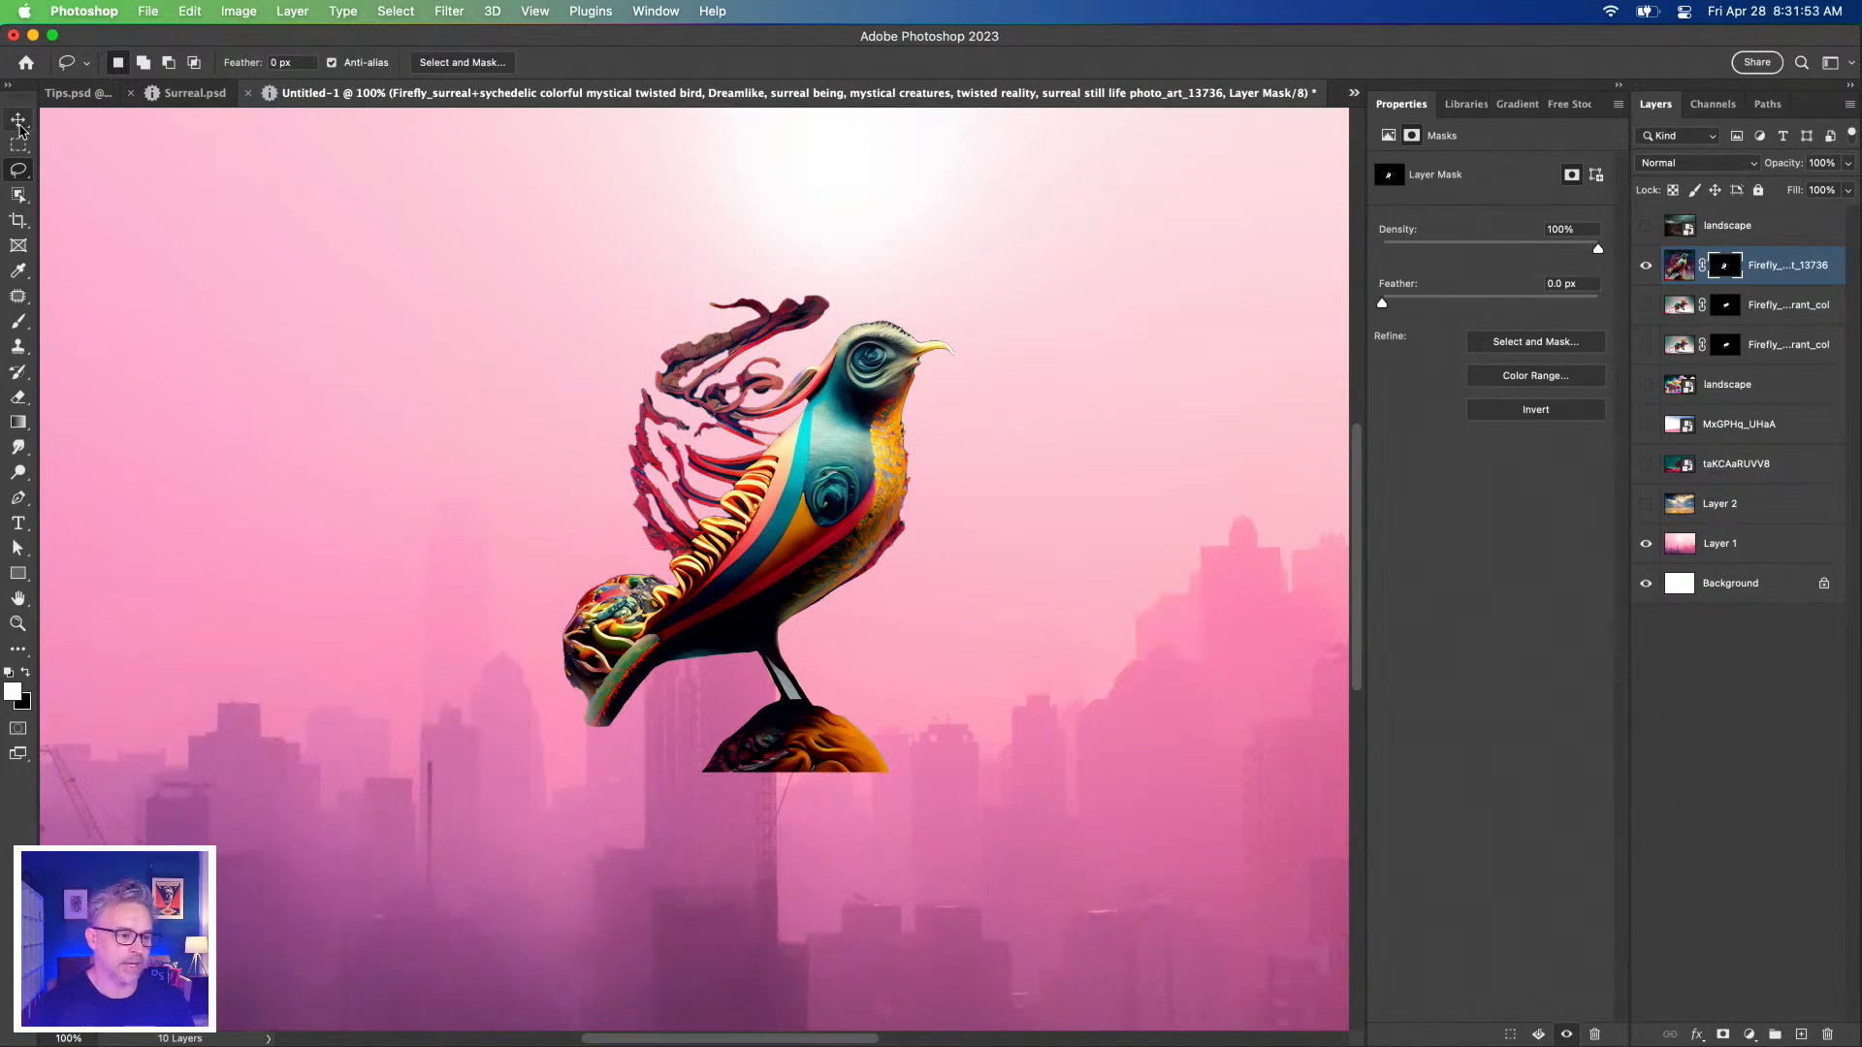
left_click(20, 124)
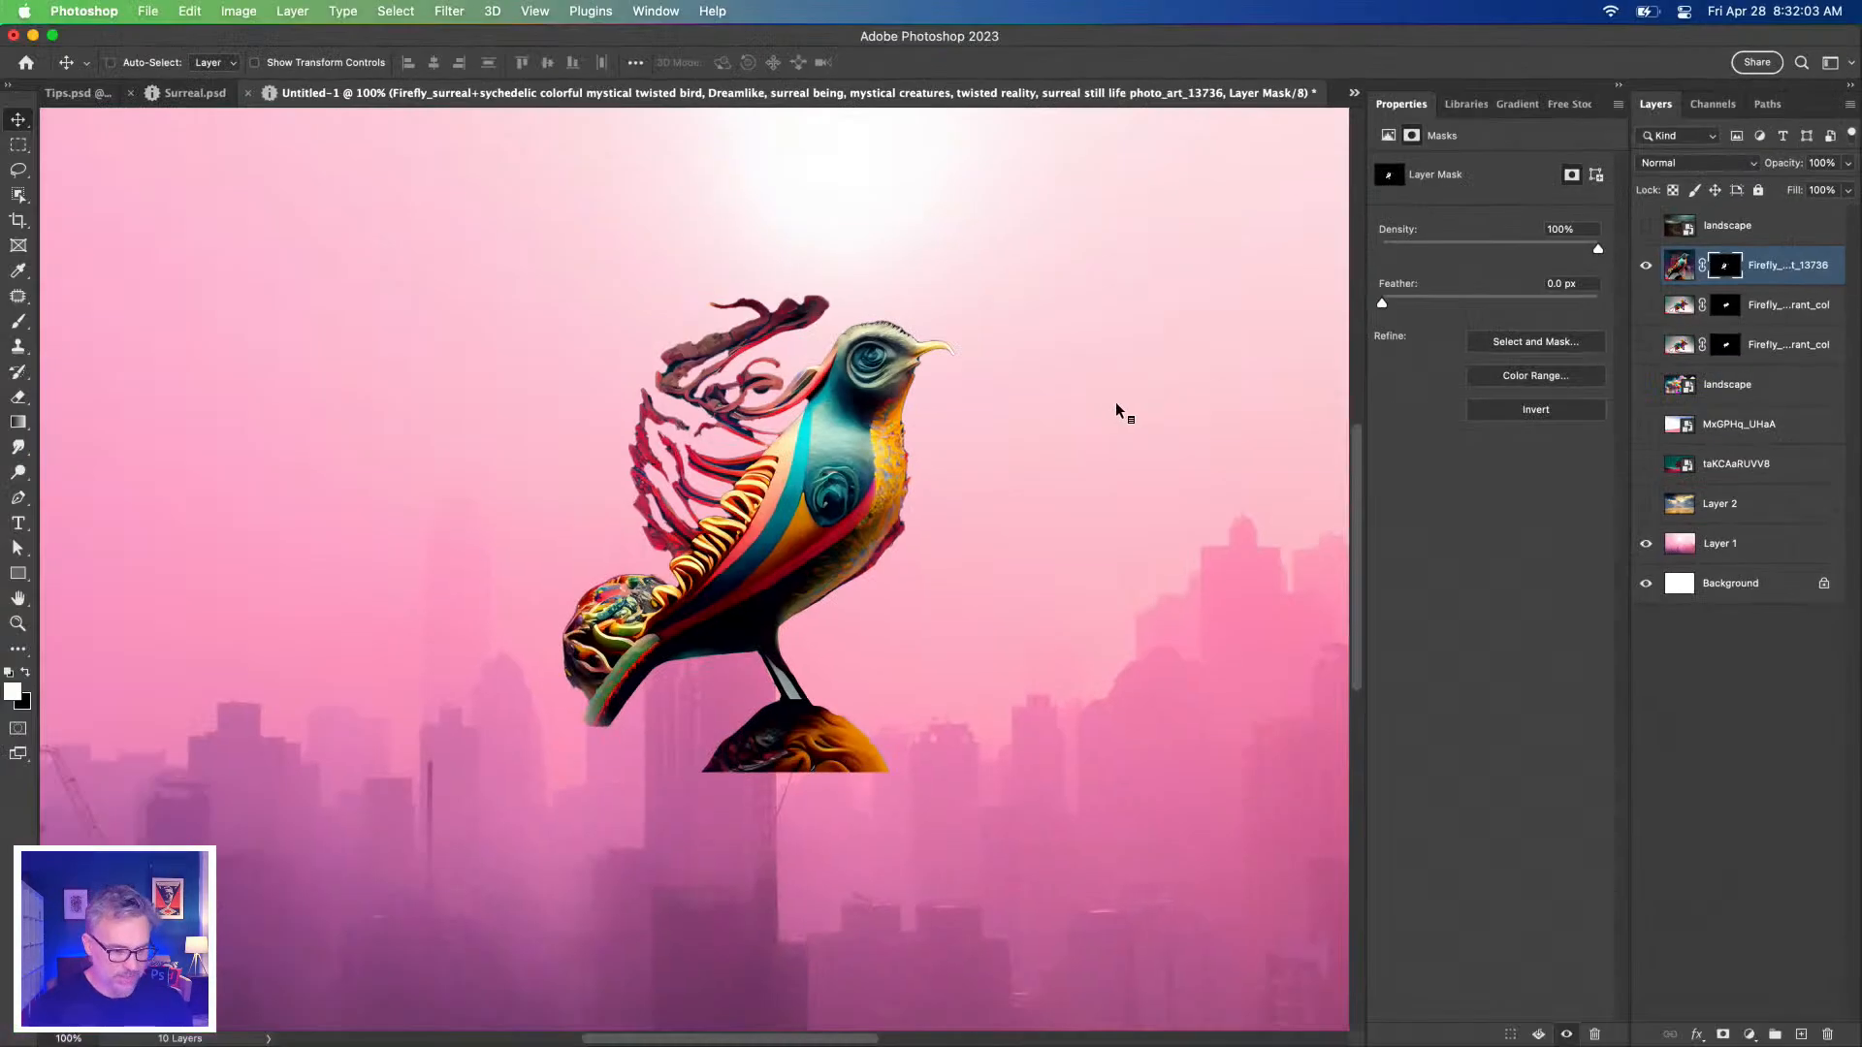
right_click(1724, 268)
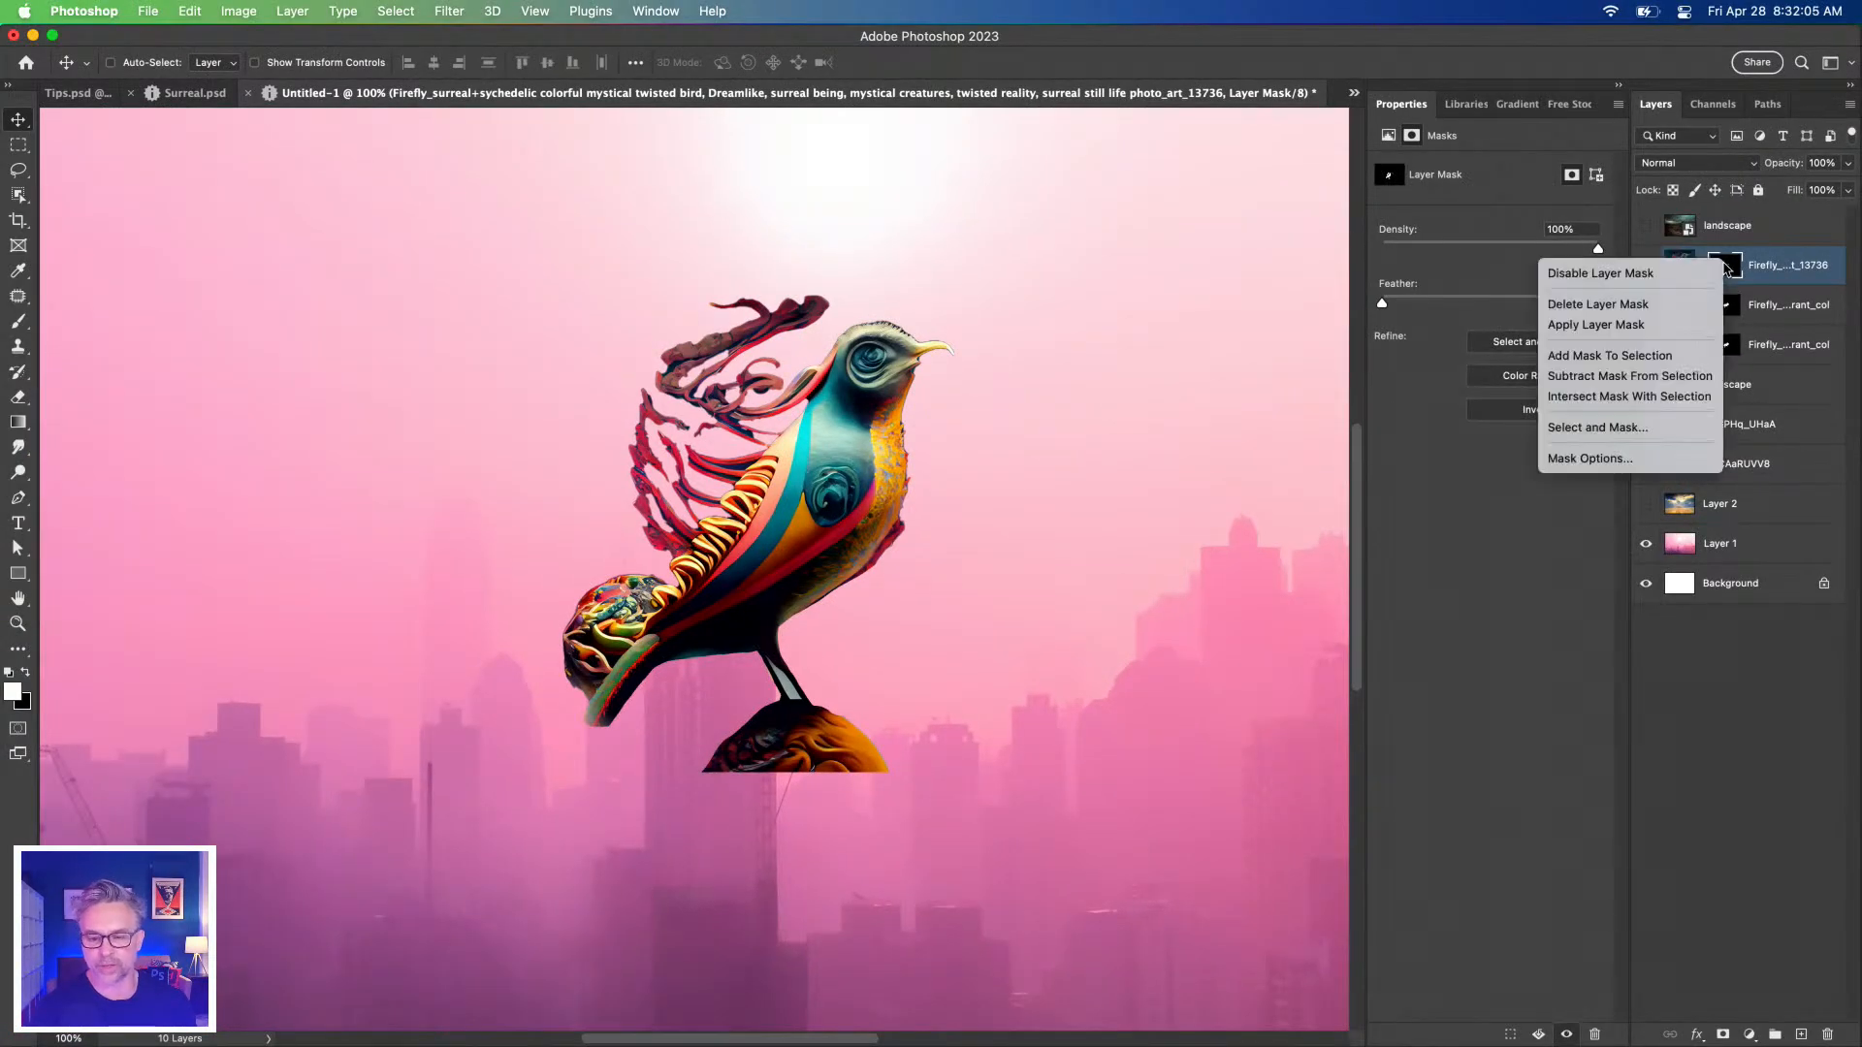
left_click(1707, 271)
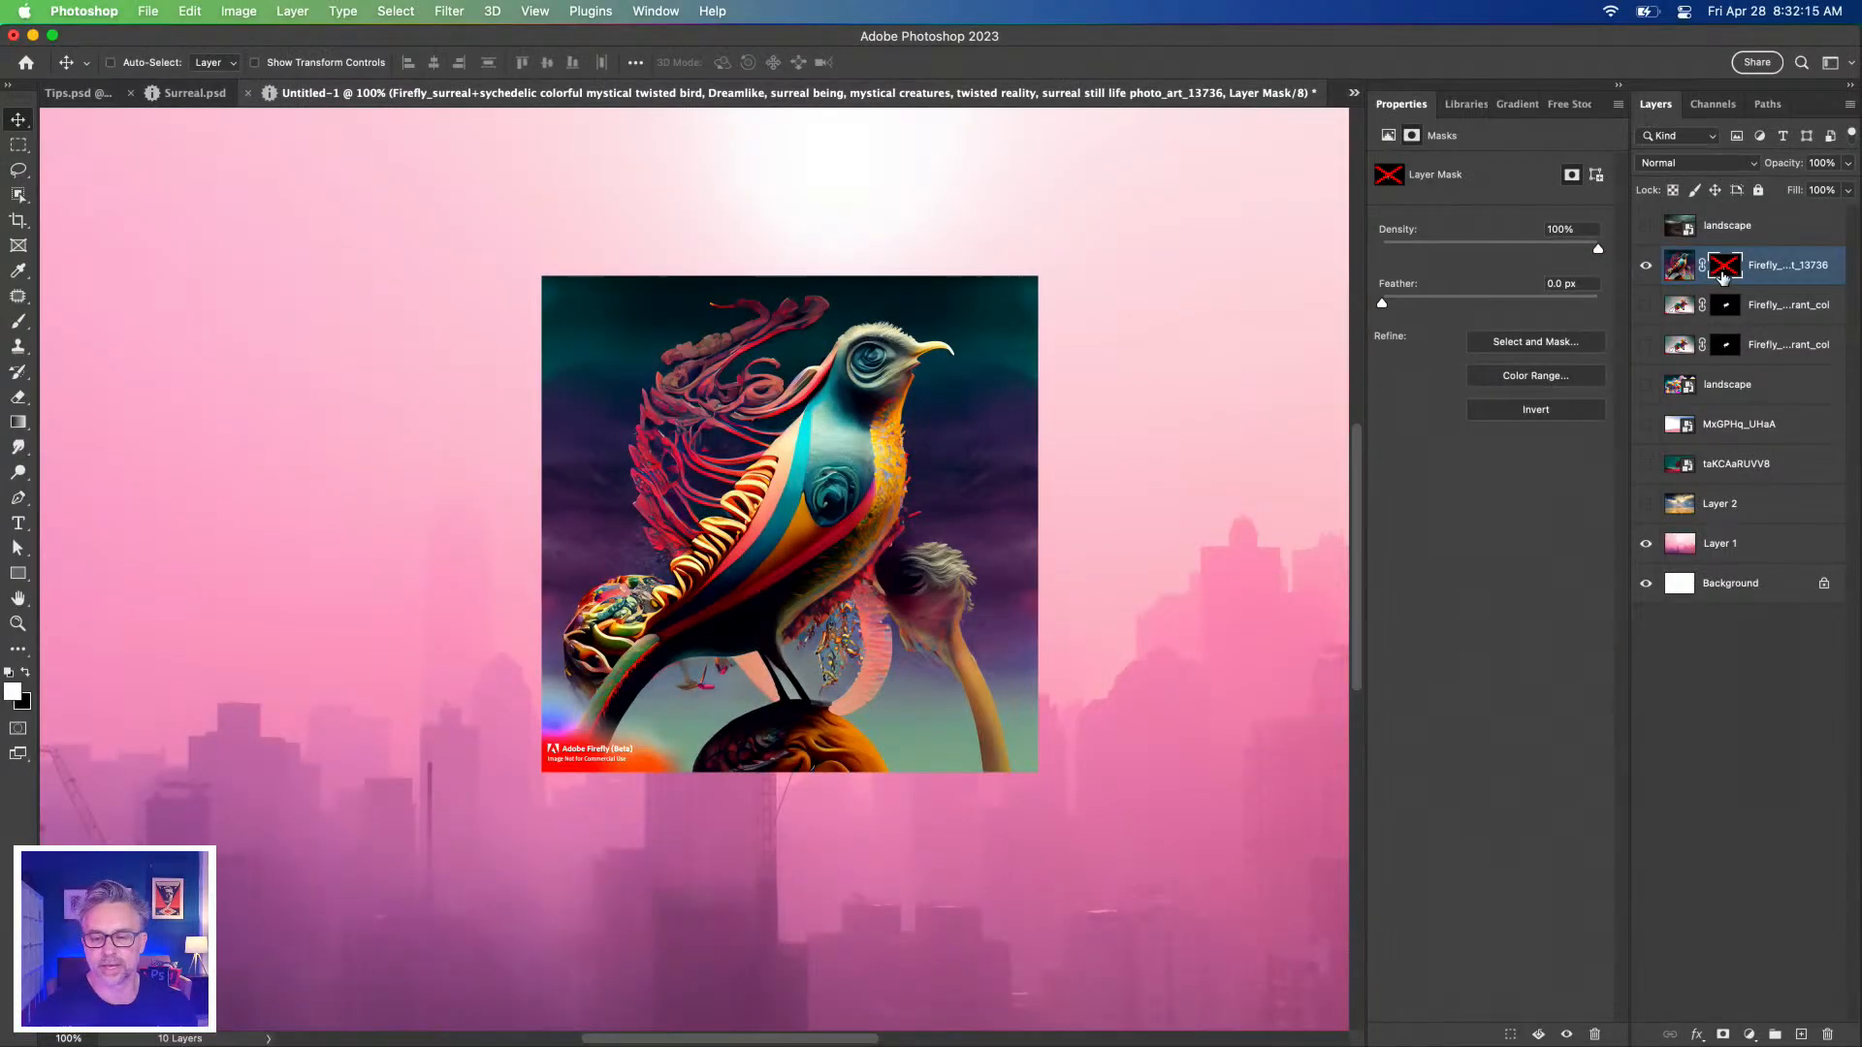
left_click(1722, 277, "shift")
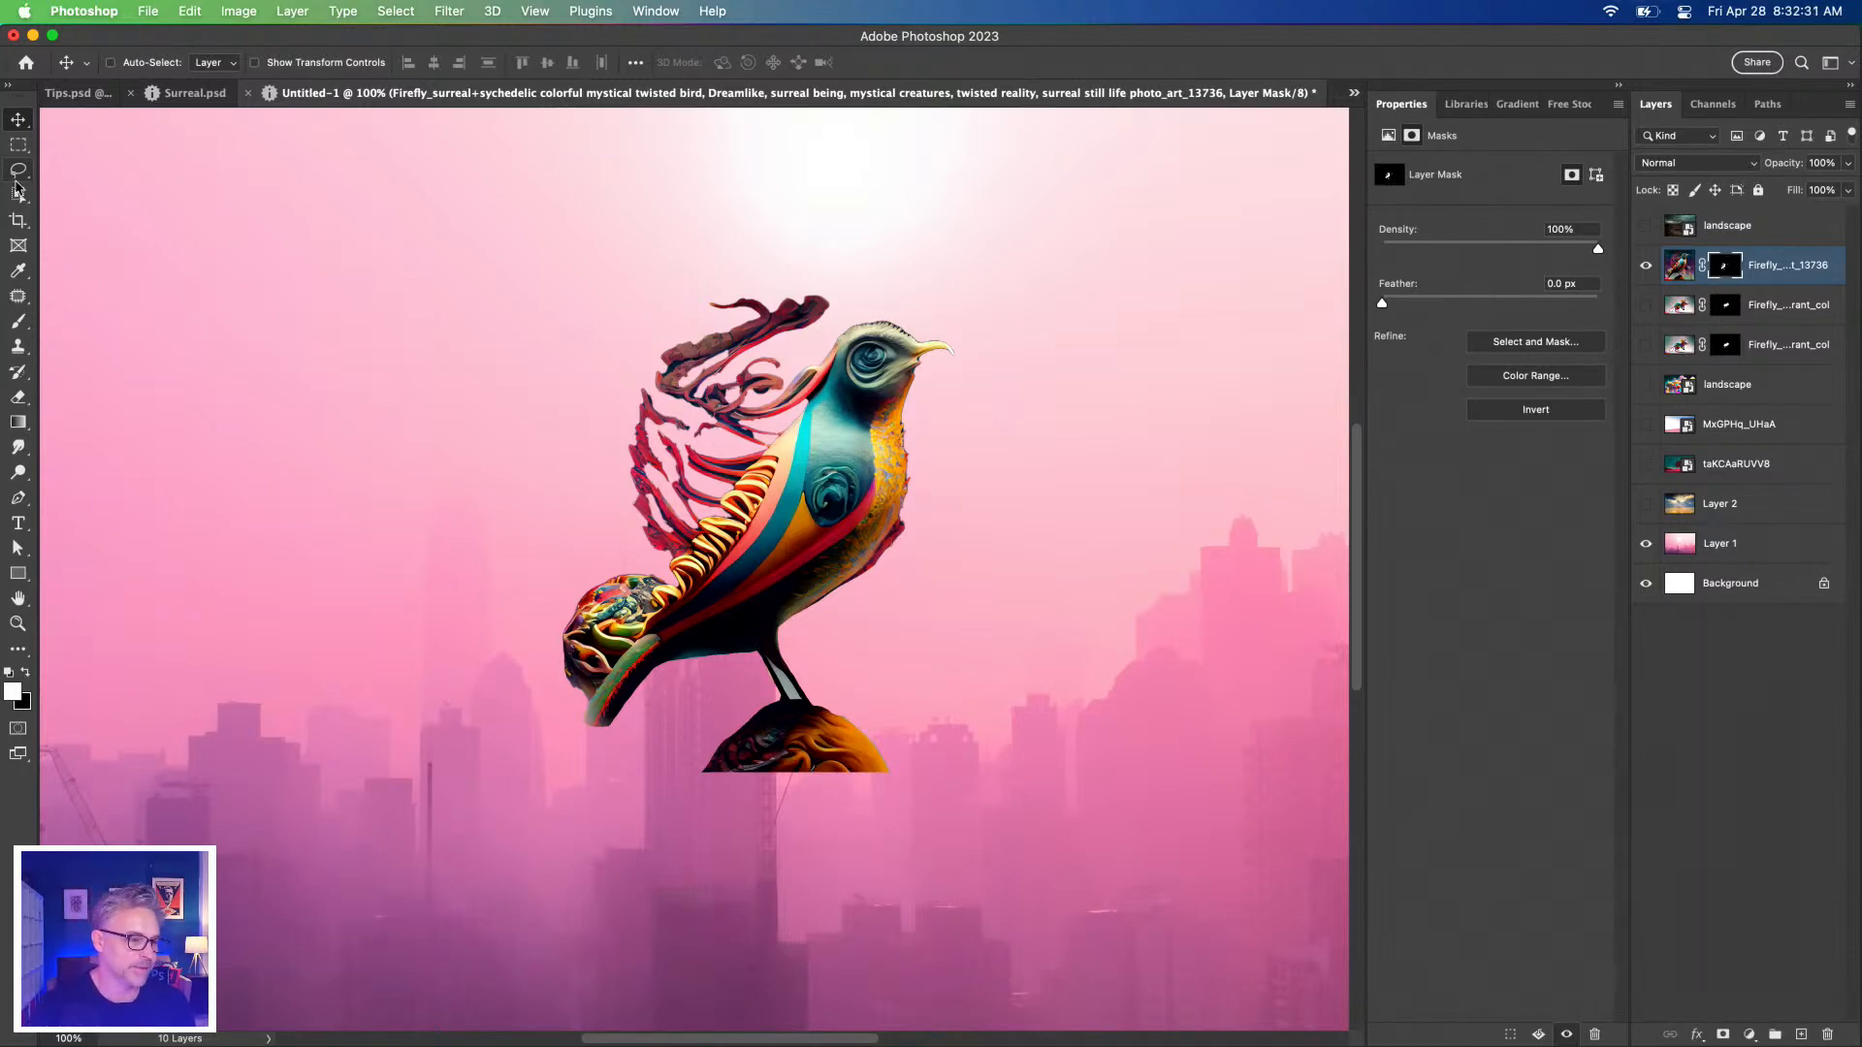
Lasso the bird's leg and fill the mask with white so the whole leg shows.
key("super+equal")
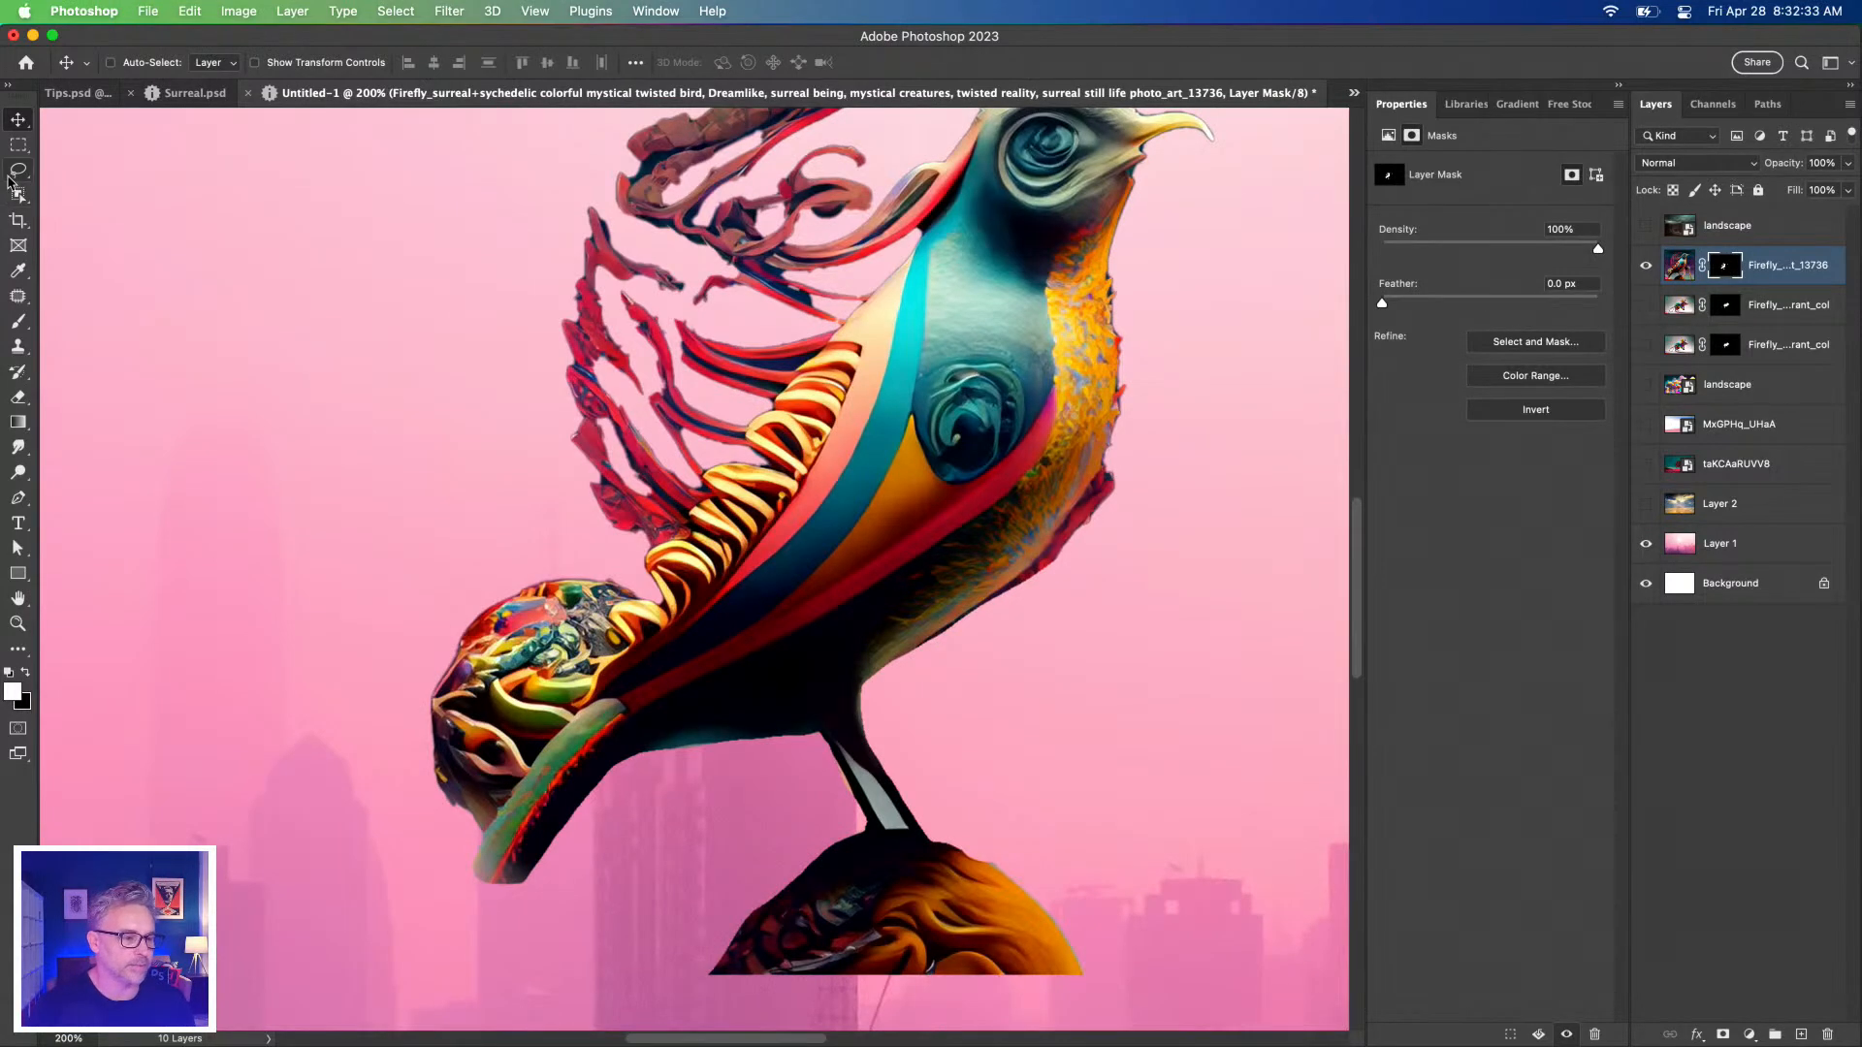
left_click(18, 169)
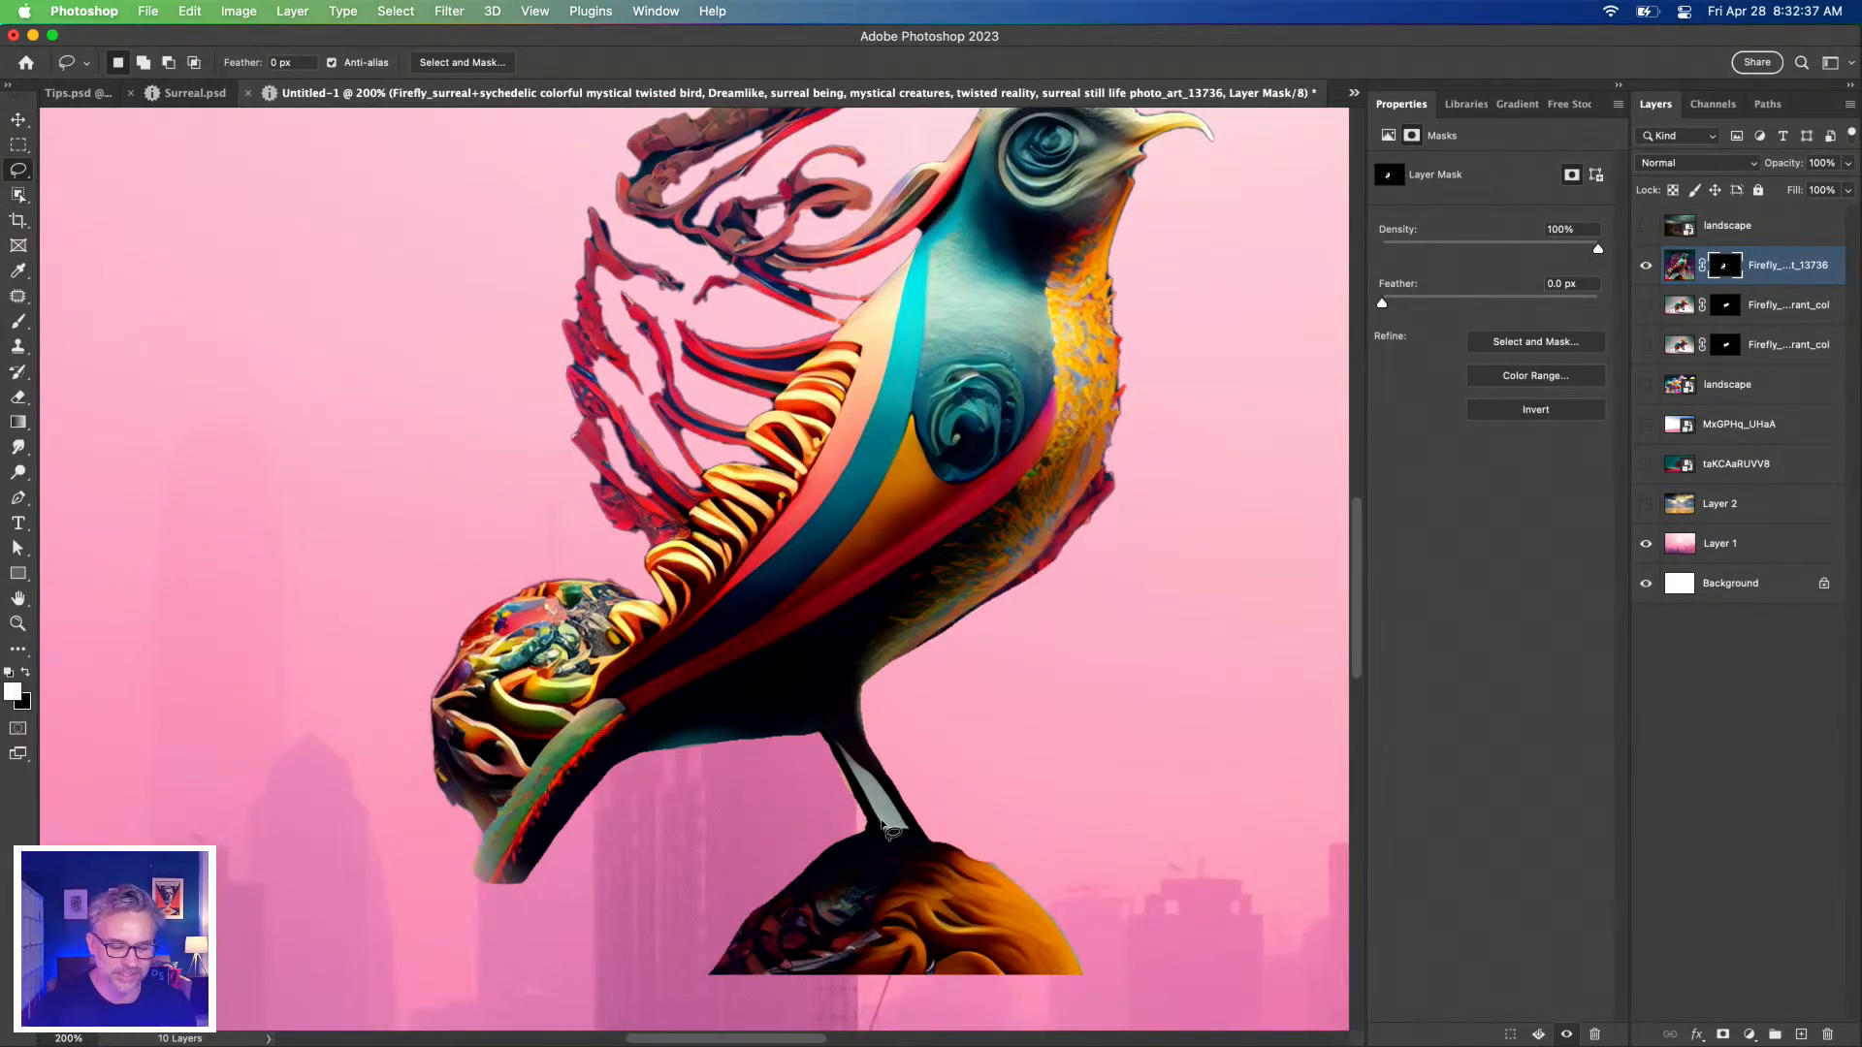
mouse_move(805, 735)
left_mouse_down()
mouse_move(882, 831)
mouse_move(821, 724)
mouse_move(878, 831)
left_mouse_up()
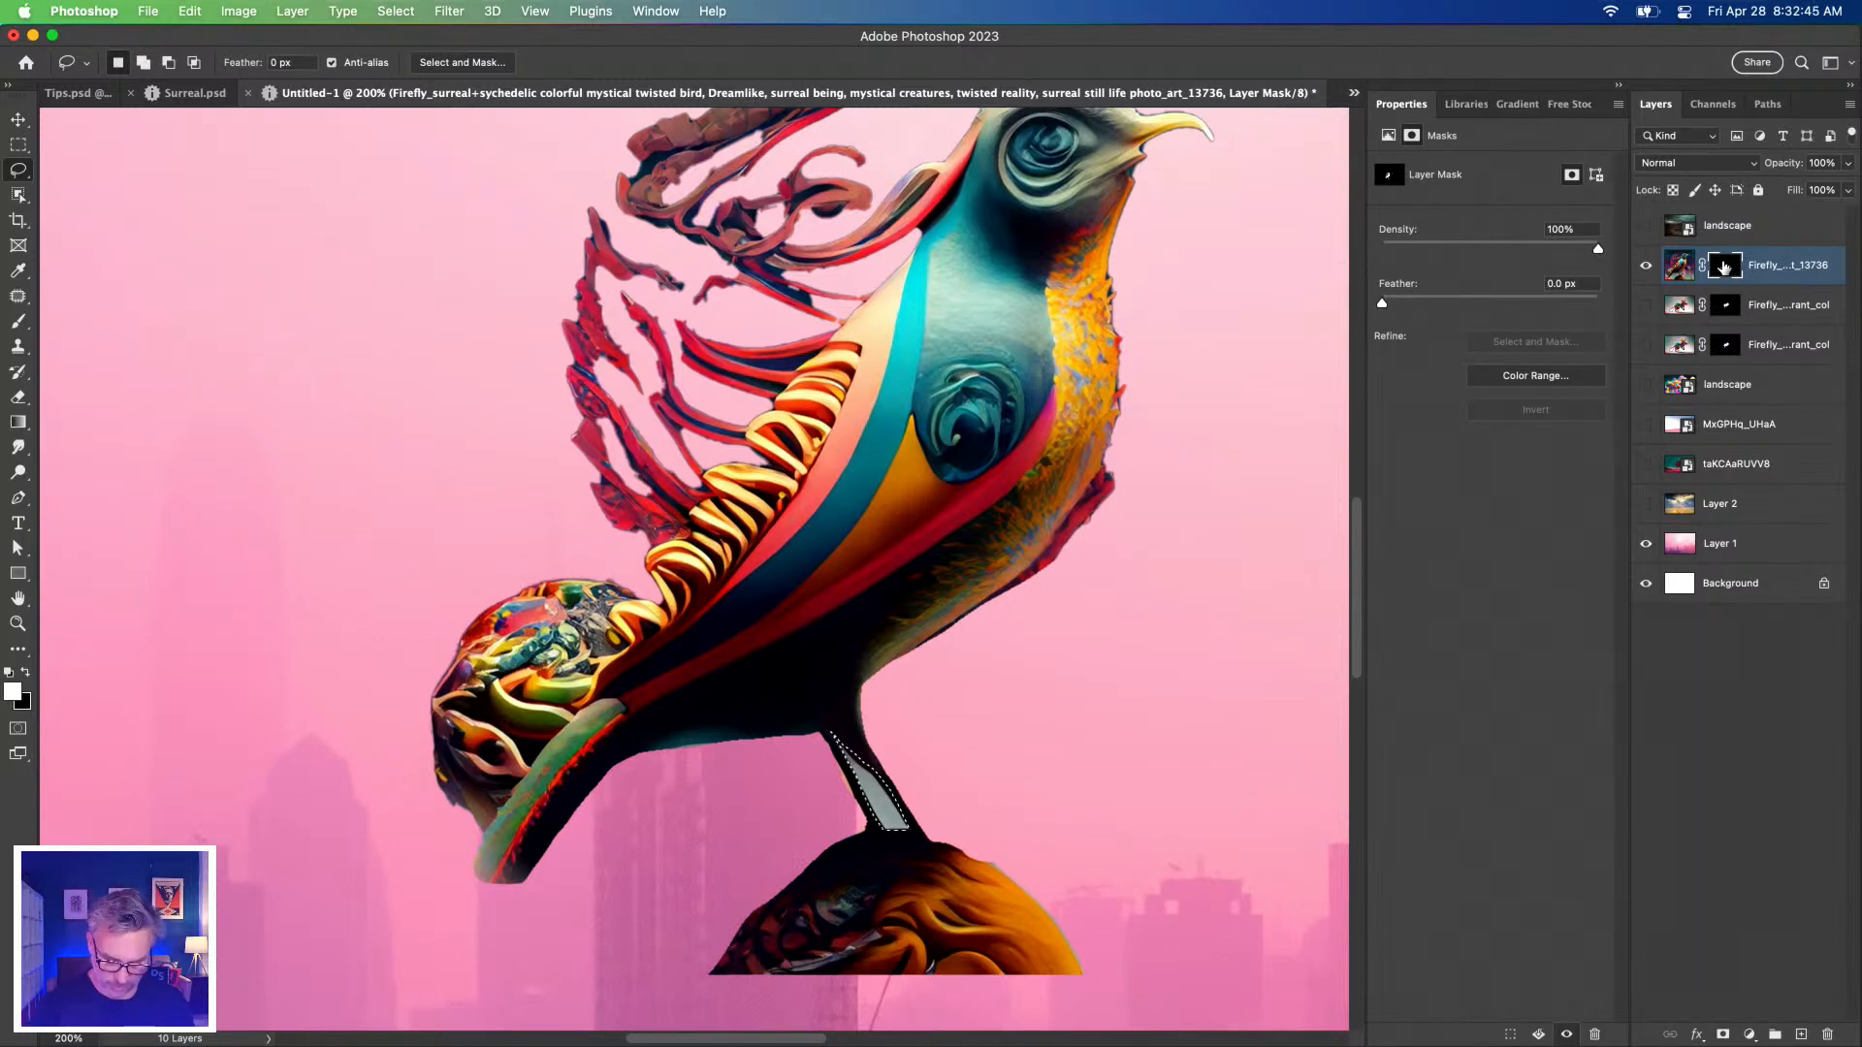
key("alt+BackSpace")
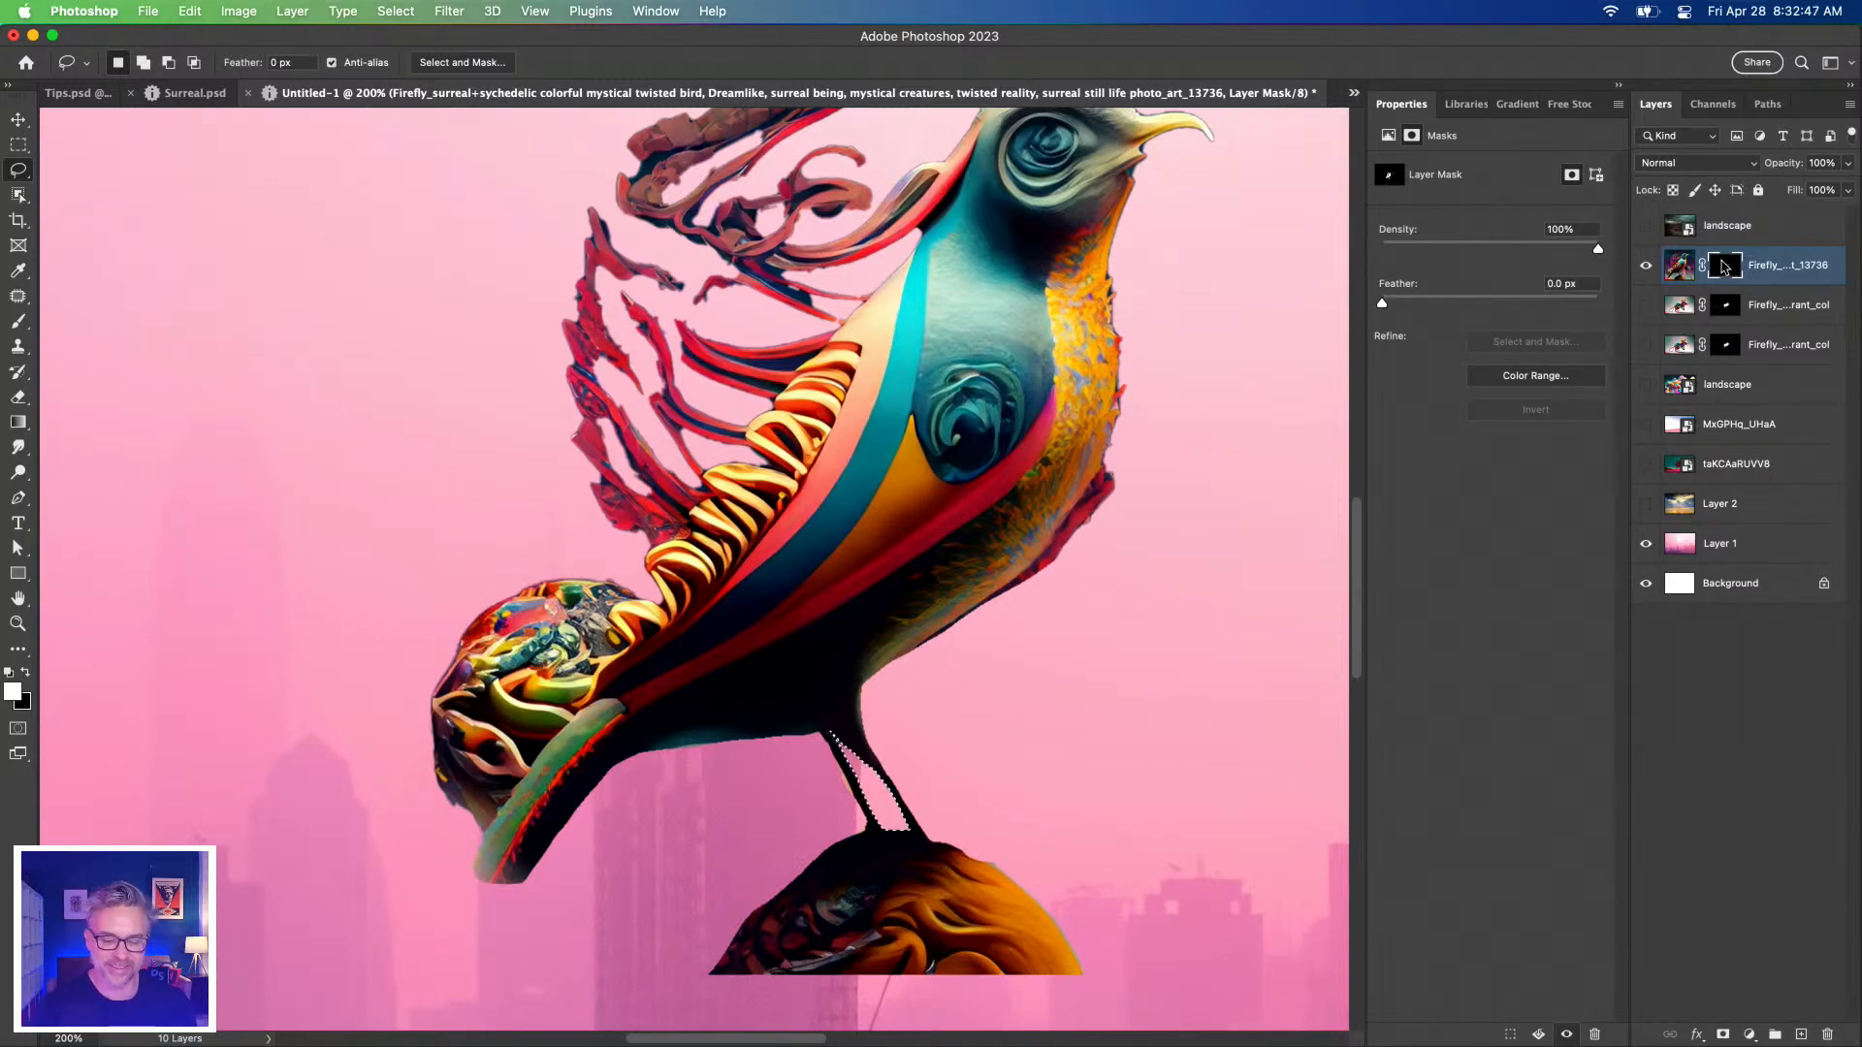
key("super+d")
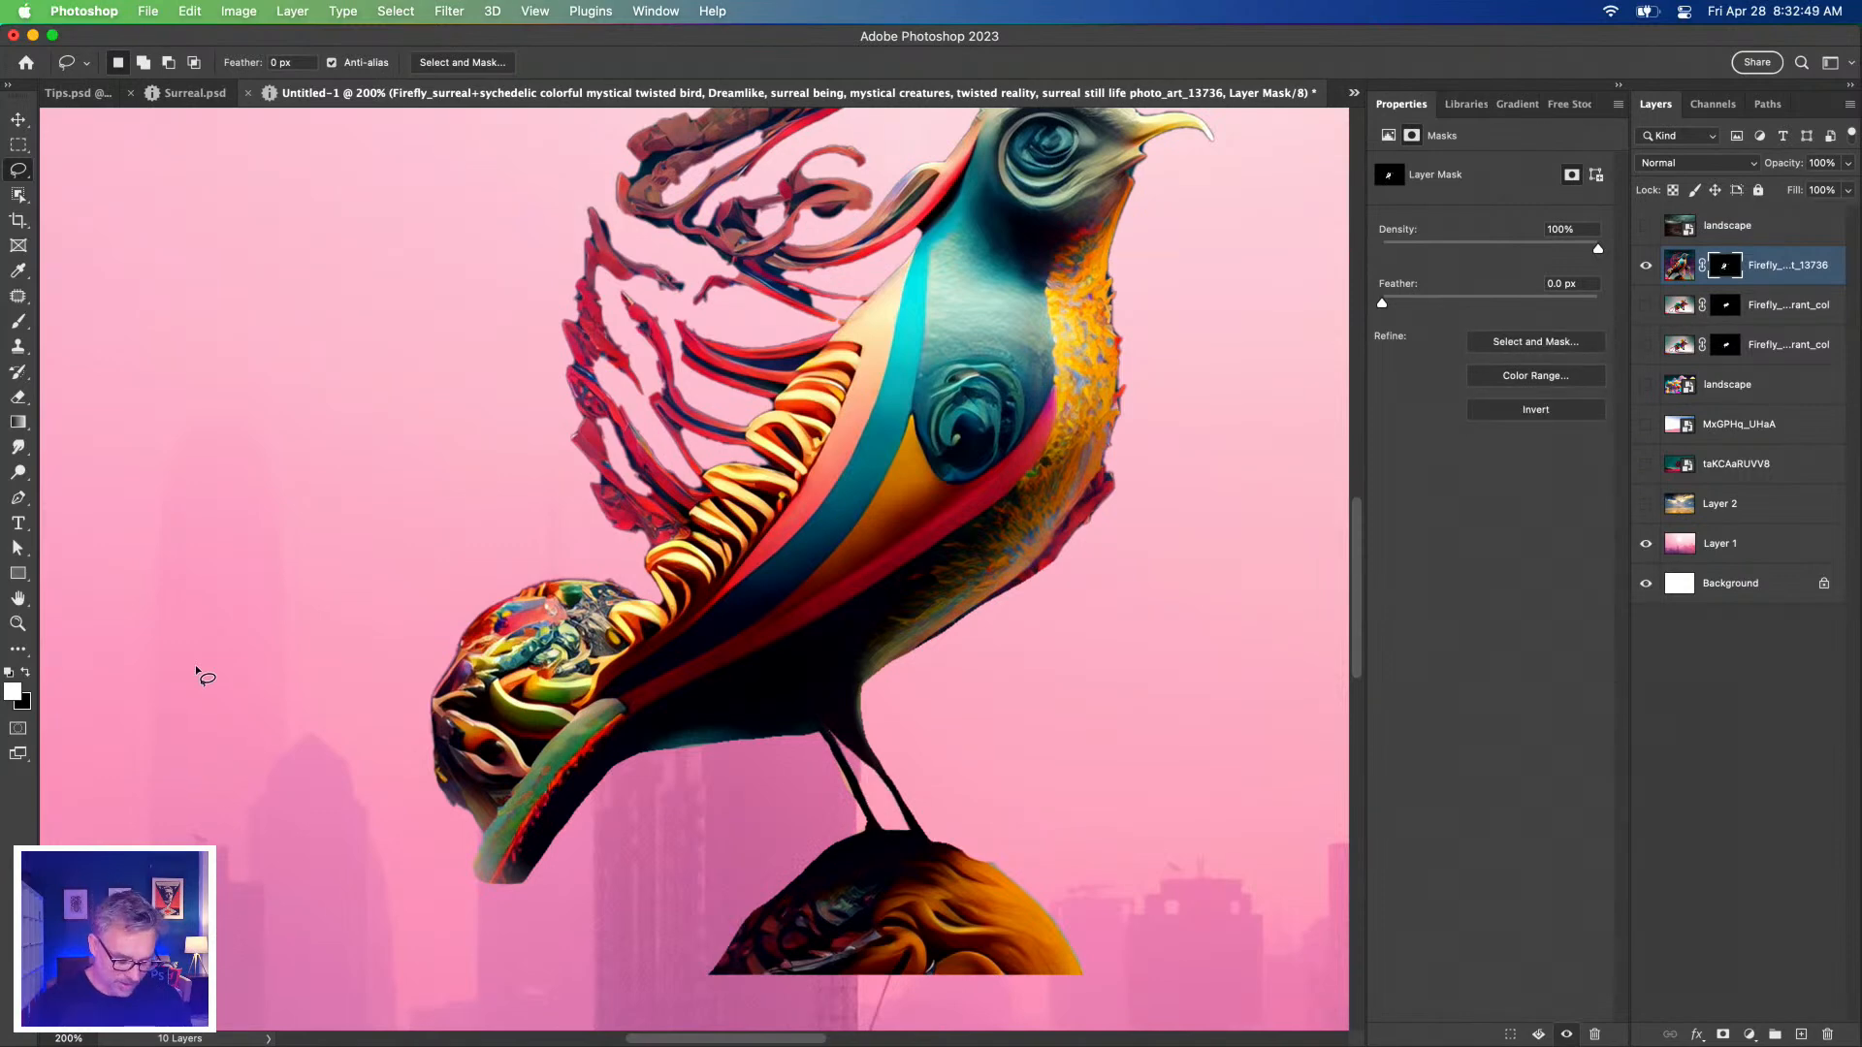
key("super+minus")
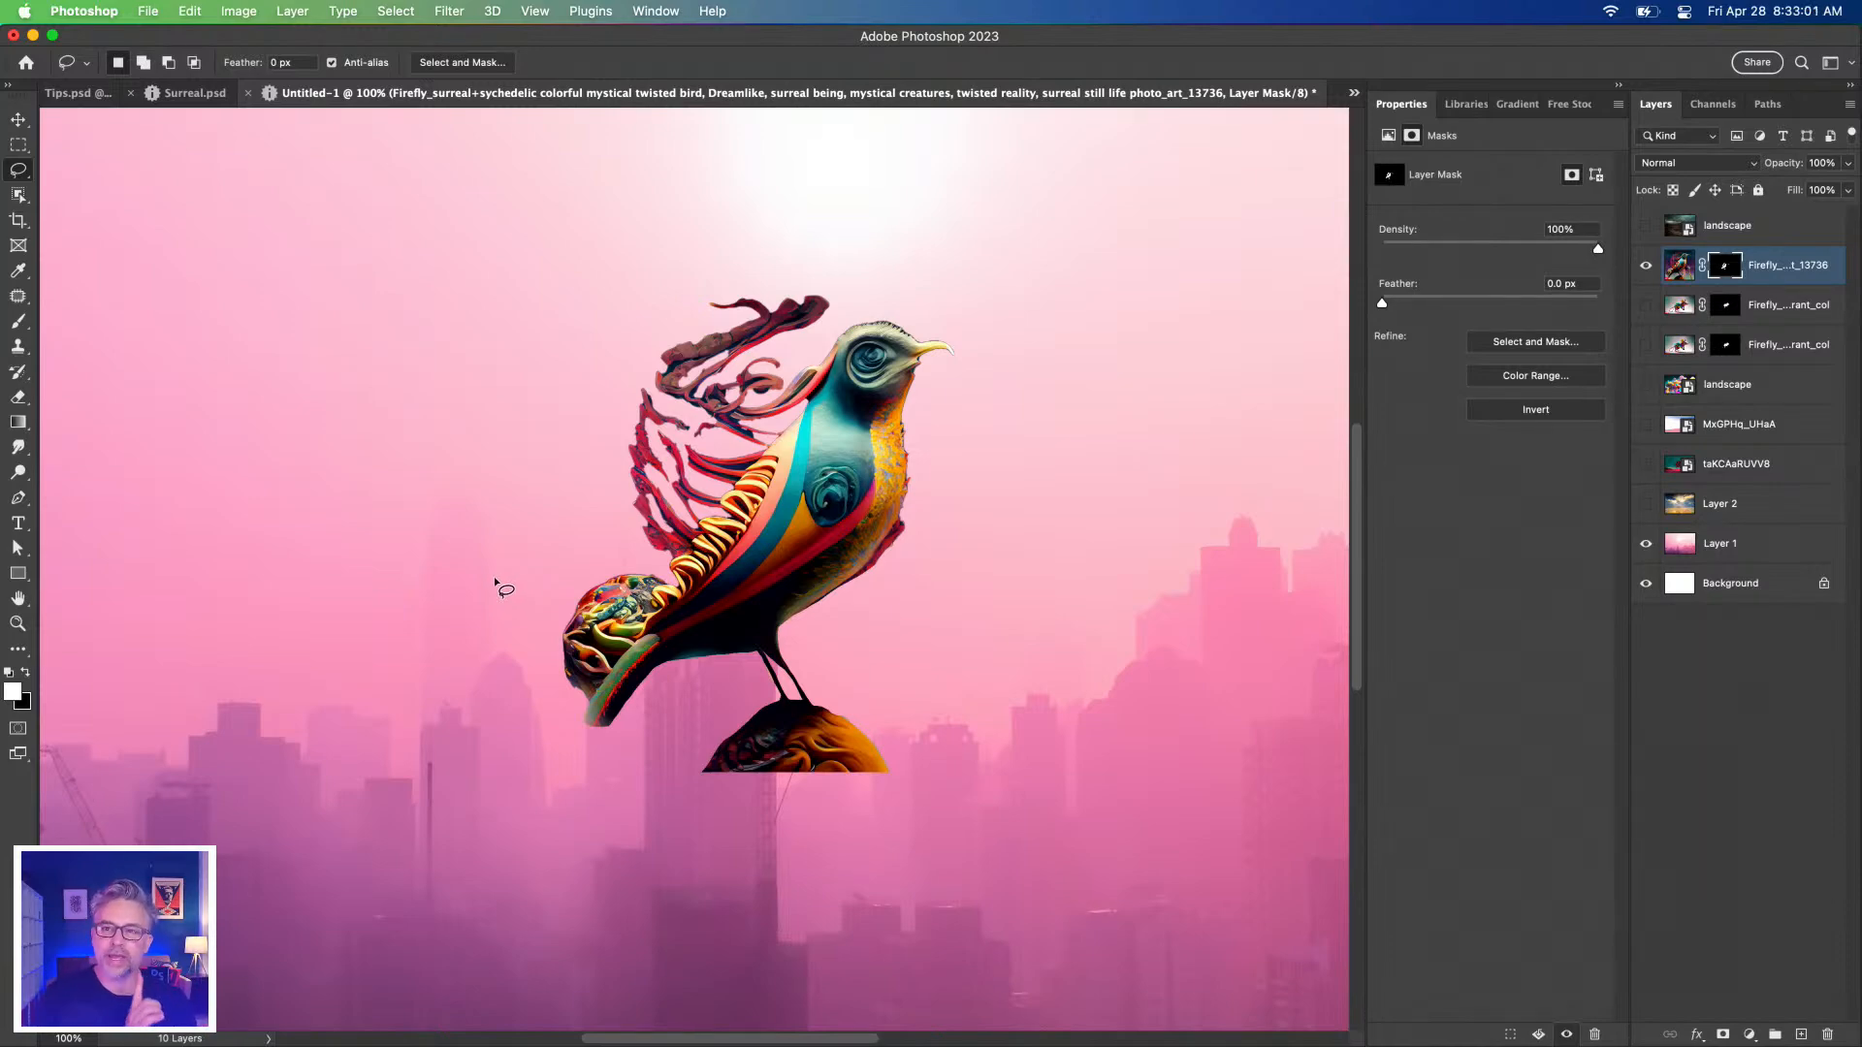
left_click(661, 12)
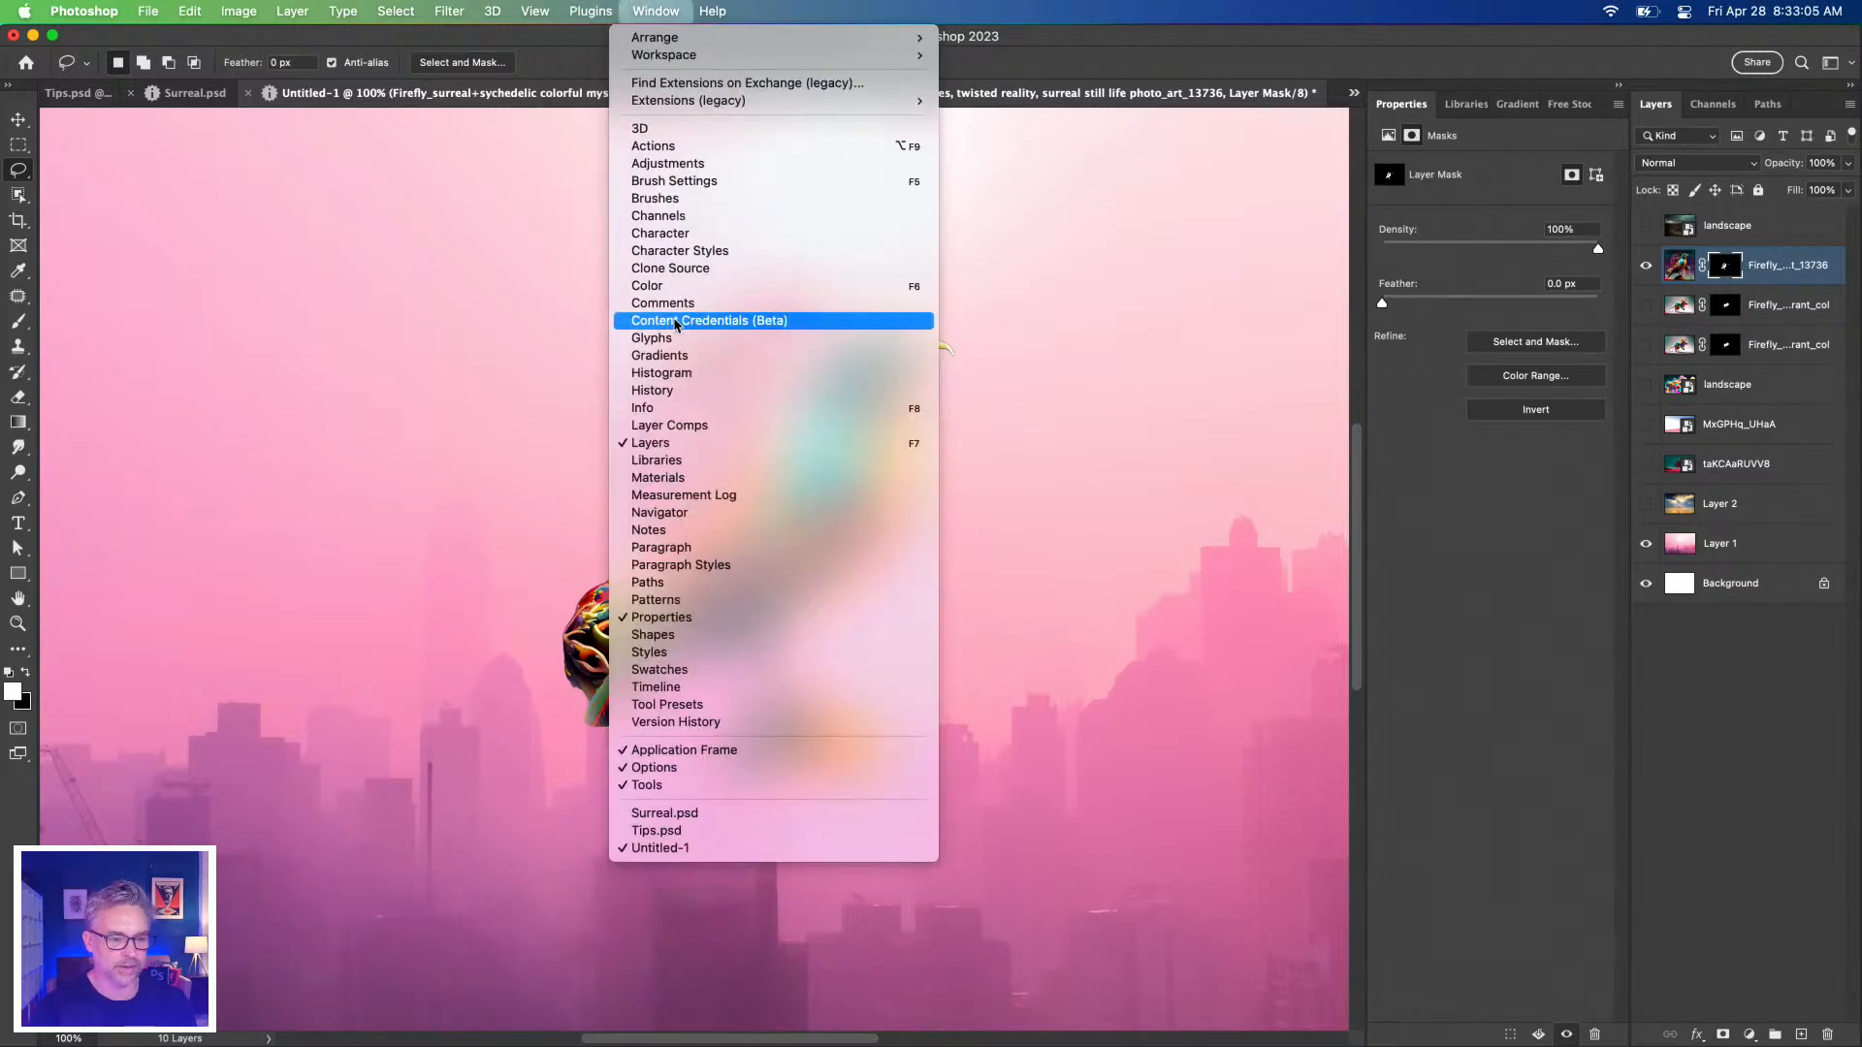
Open Content Credentials (Beta), expand Connected accounts, and review the export preview's asset list before closing it.
left_click(676, 322)
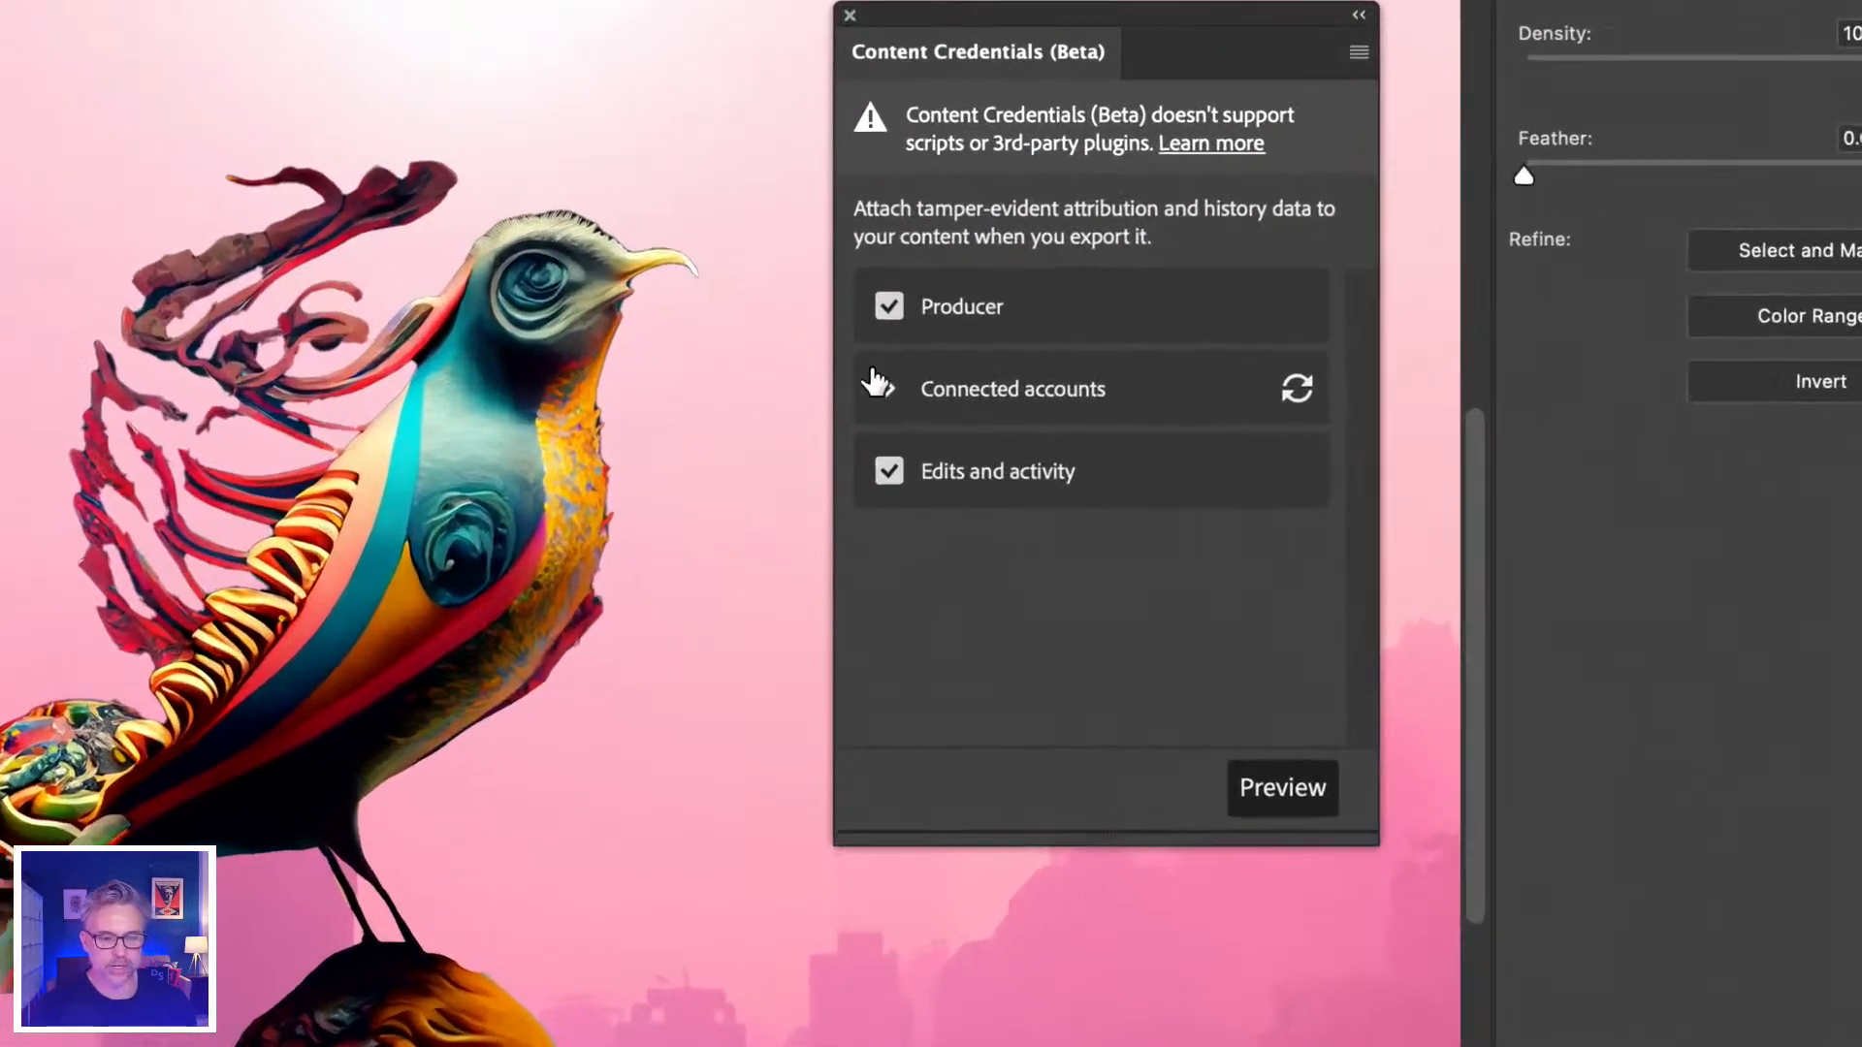
left_click(888, 388)
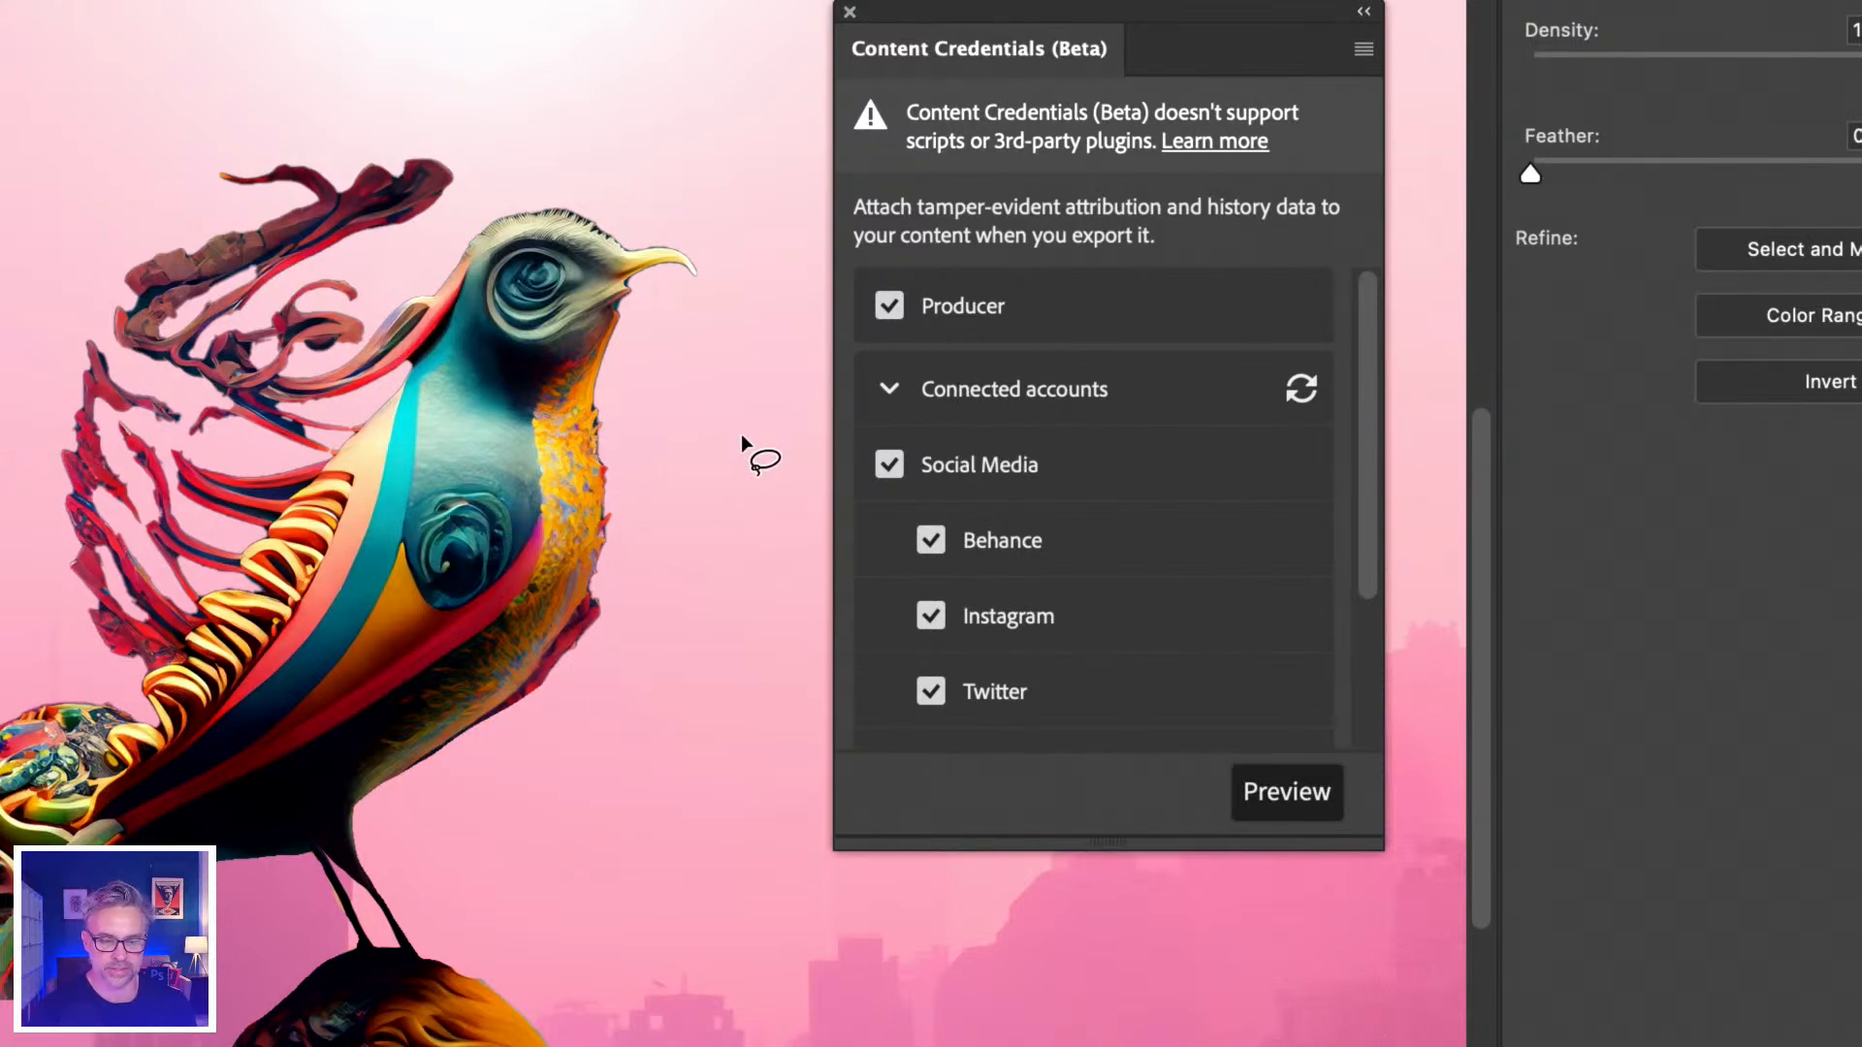
left_click(1280, 793)
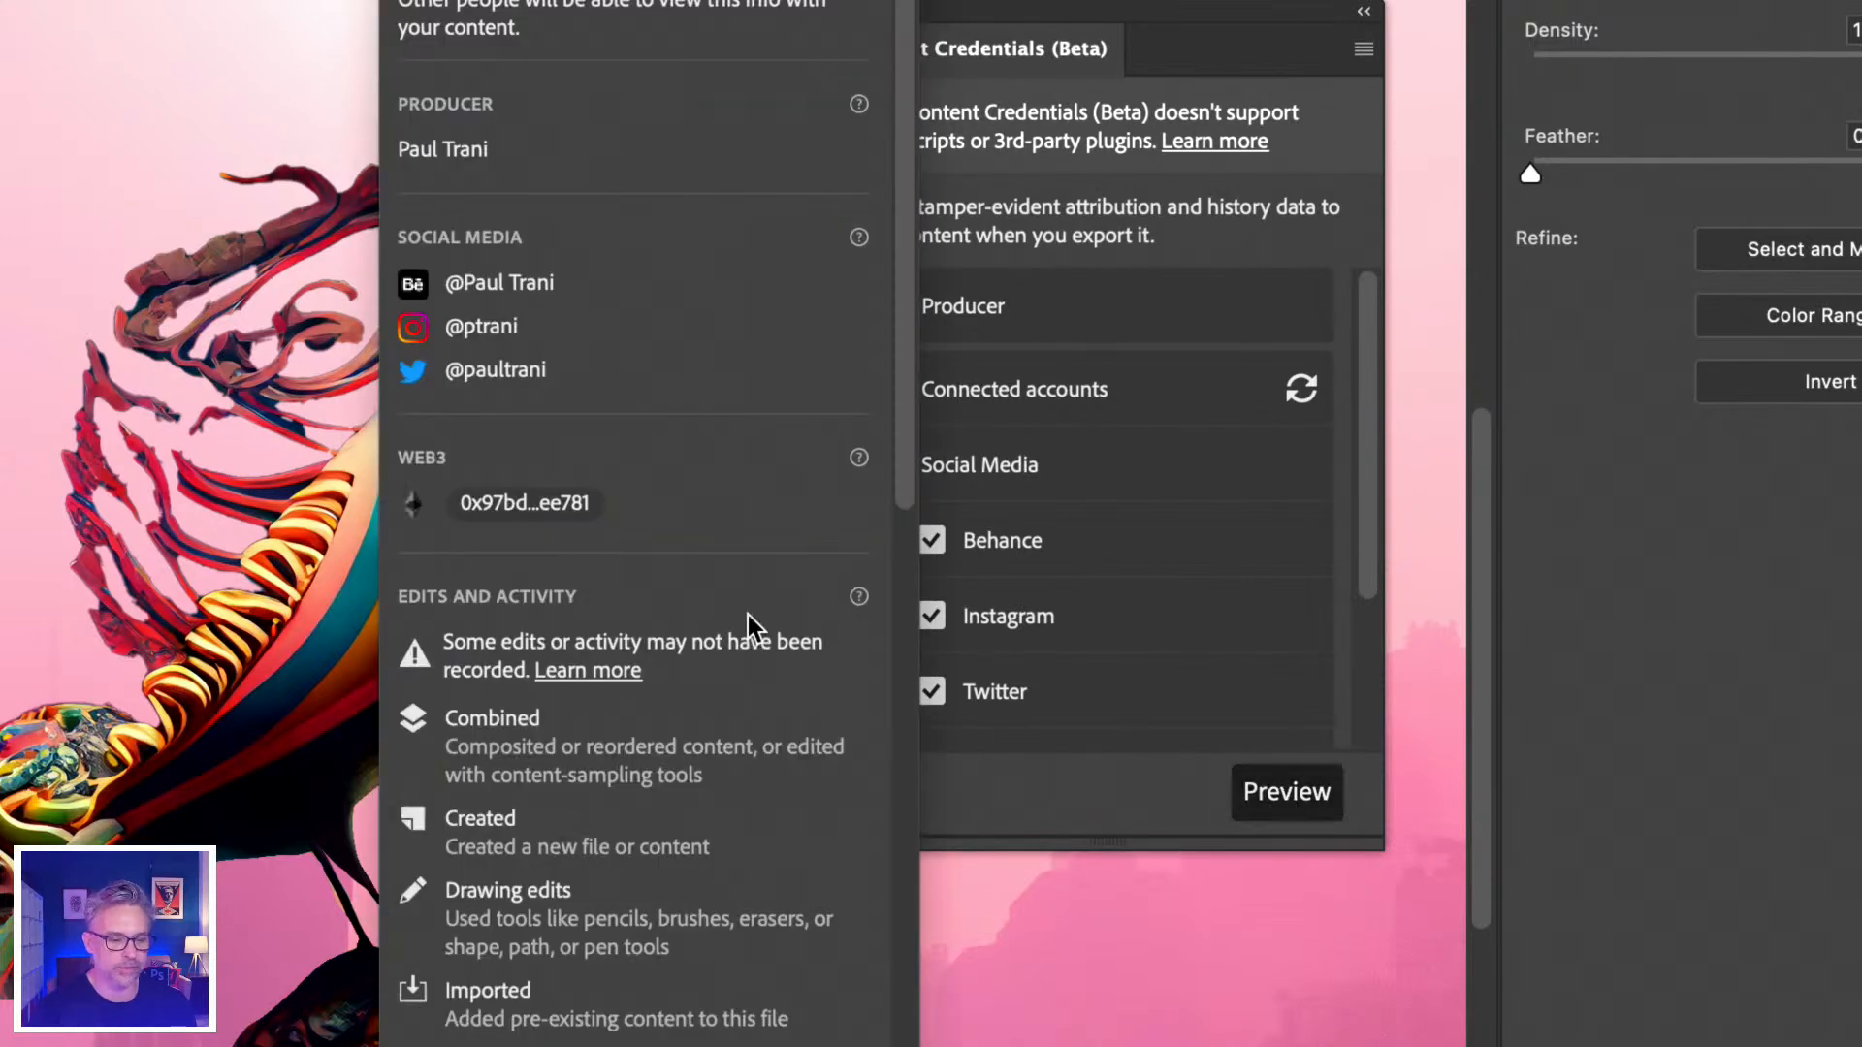
scroll(563, 708, "down", 15)
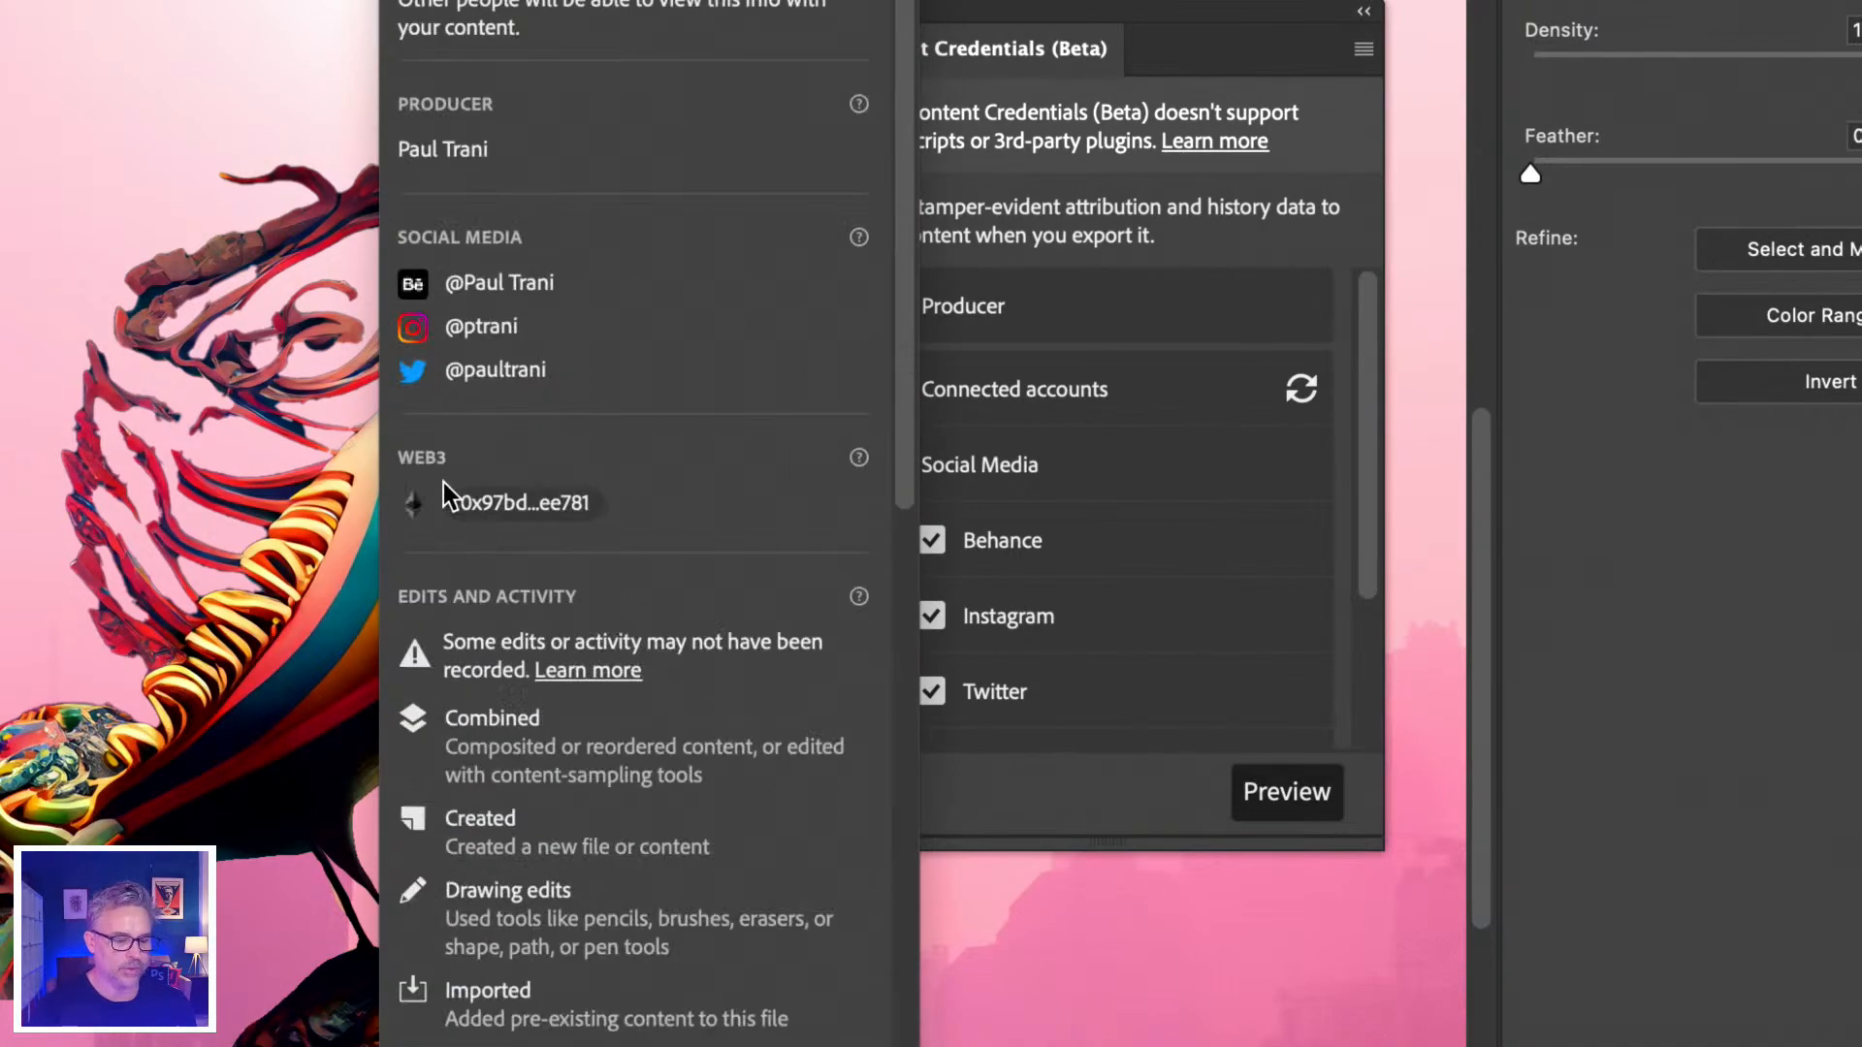
scroll(449, 420, "down", 10)
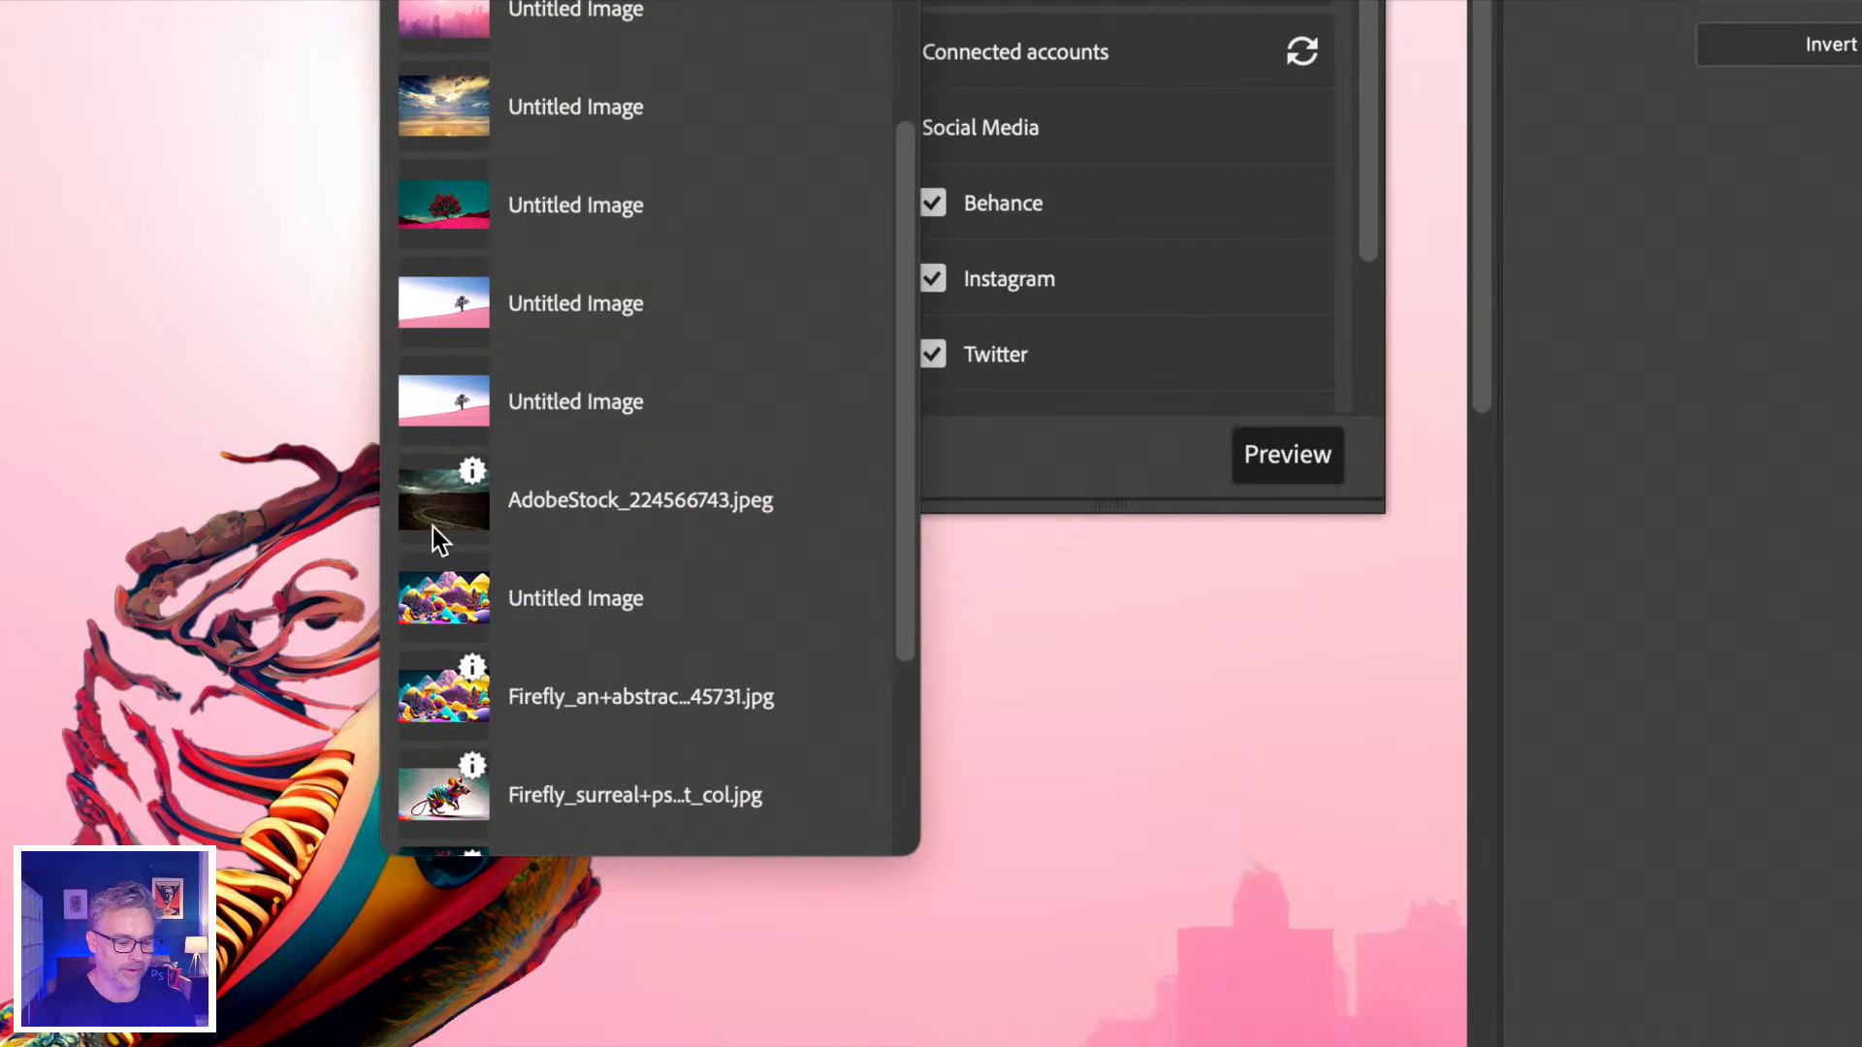
scroll(432, 527, "down", 5)
scroll(432, 528, "down", 3)
scroll(432, 528, "up", 3)
mouse_move(472, 593)
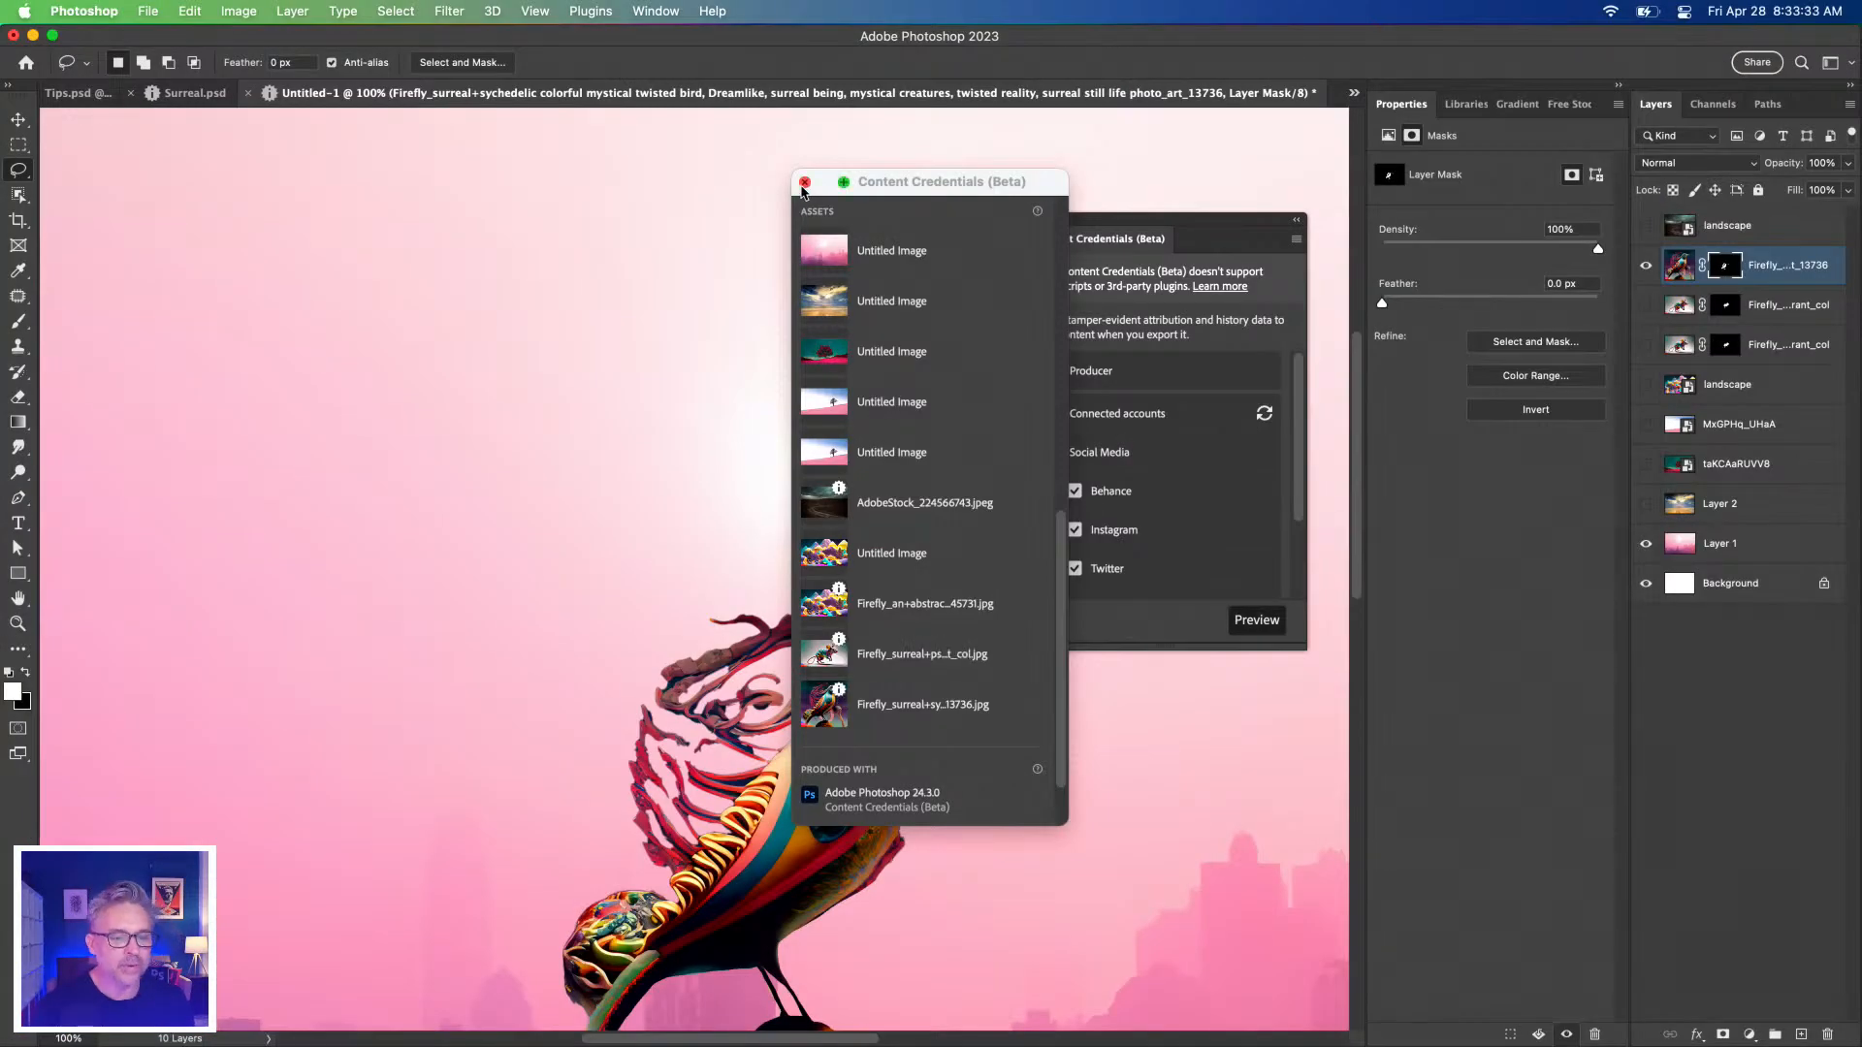
left_click(803, 183)
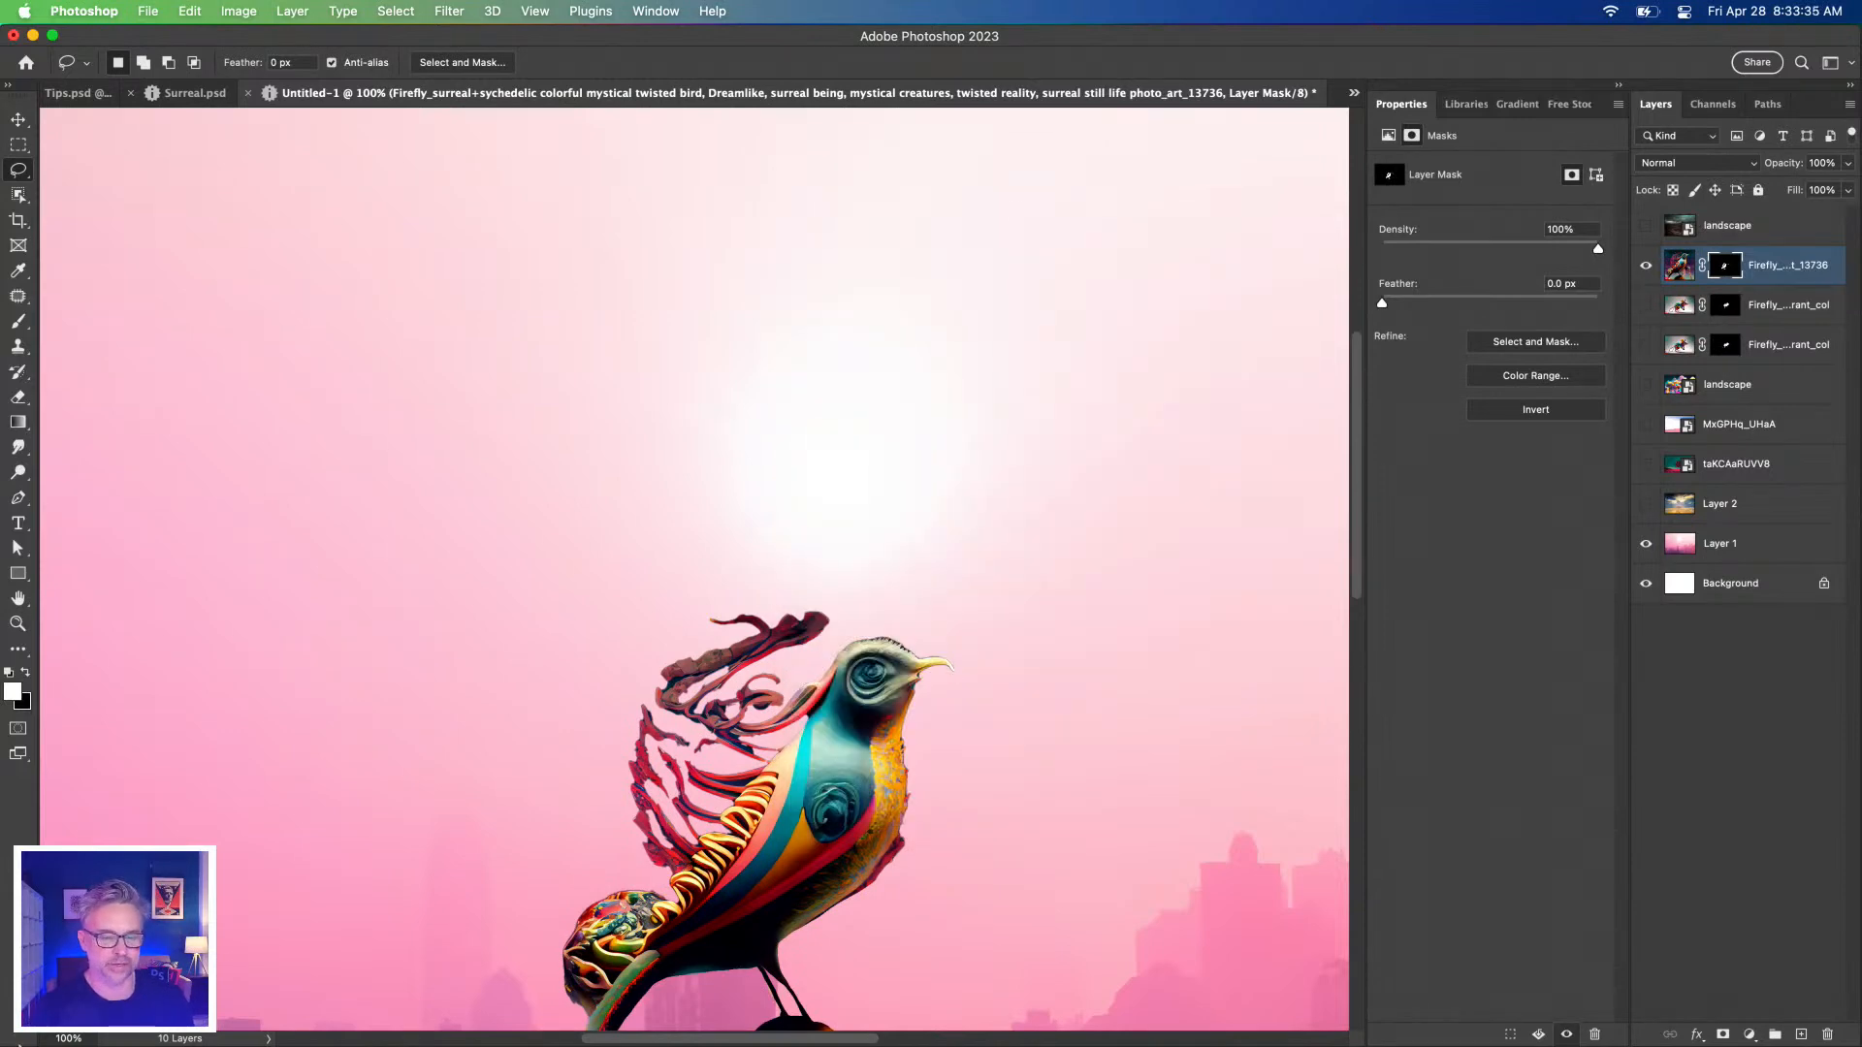
Place the twisted-crocodile JPG from Downloads into the composite as a new layer.
left_click(249, 1016)
left_click(1065, 532)
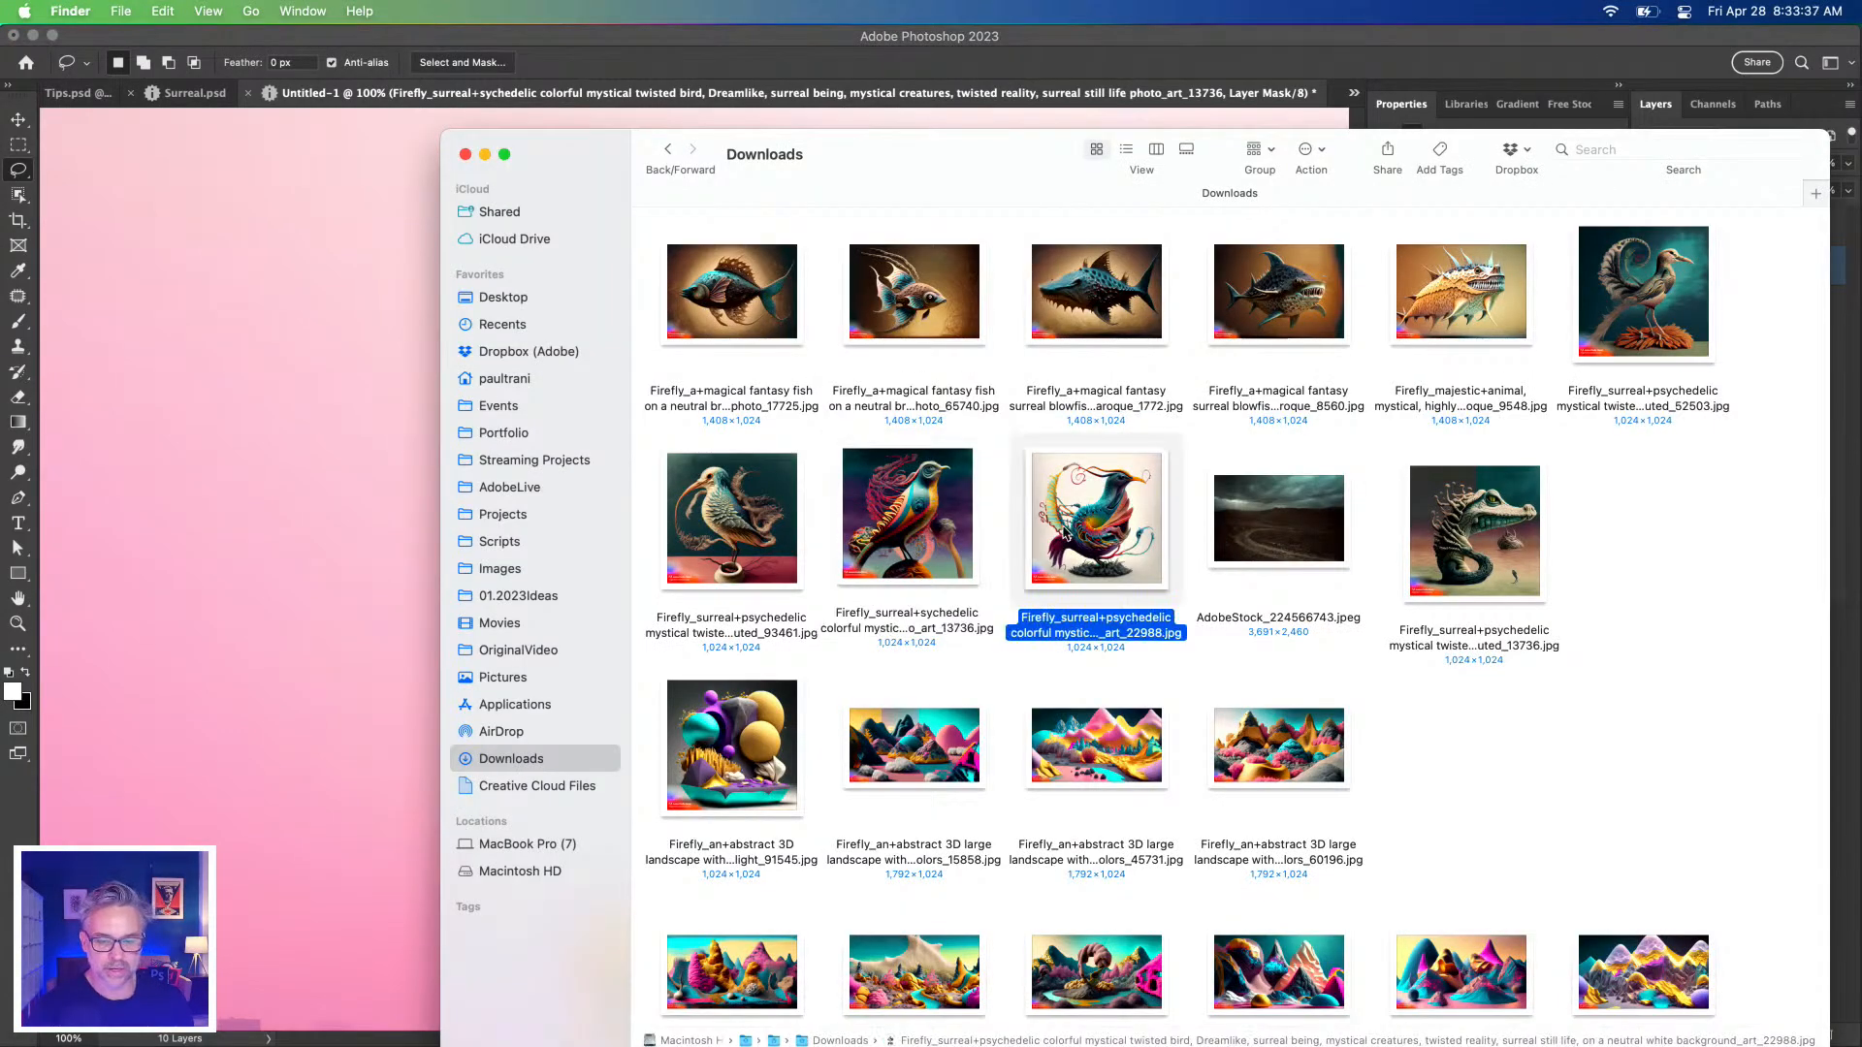
left_click_drag(1476, 538, 298, 460)
key("Return")
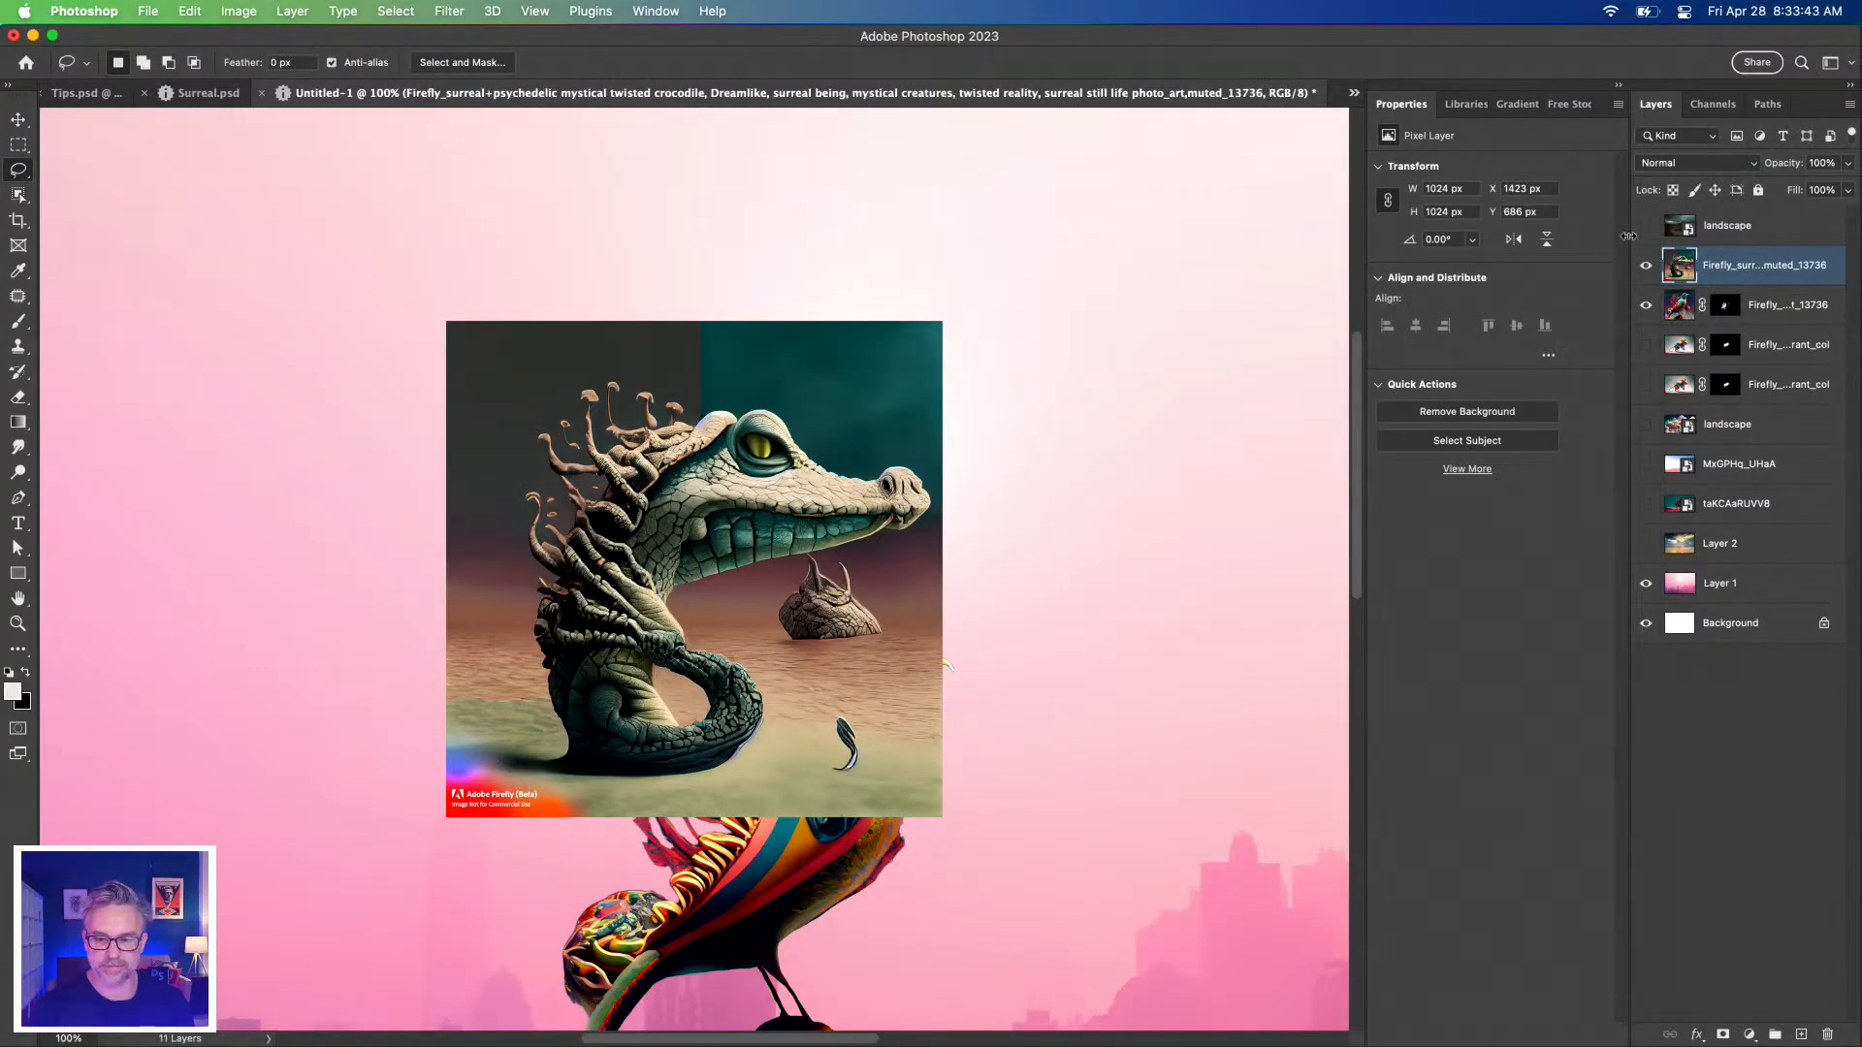
Remove the crocodile's background and mask away the stray pouch and feather below its jaw.
mouse_move(1624, 233)
left_mouse_down()
mouse_move(1436, 220)
mouse_move(1649, 227)
left_mouse_up()
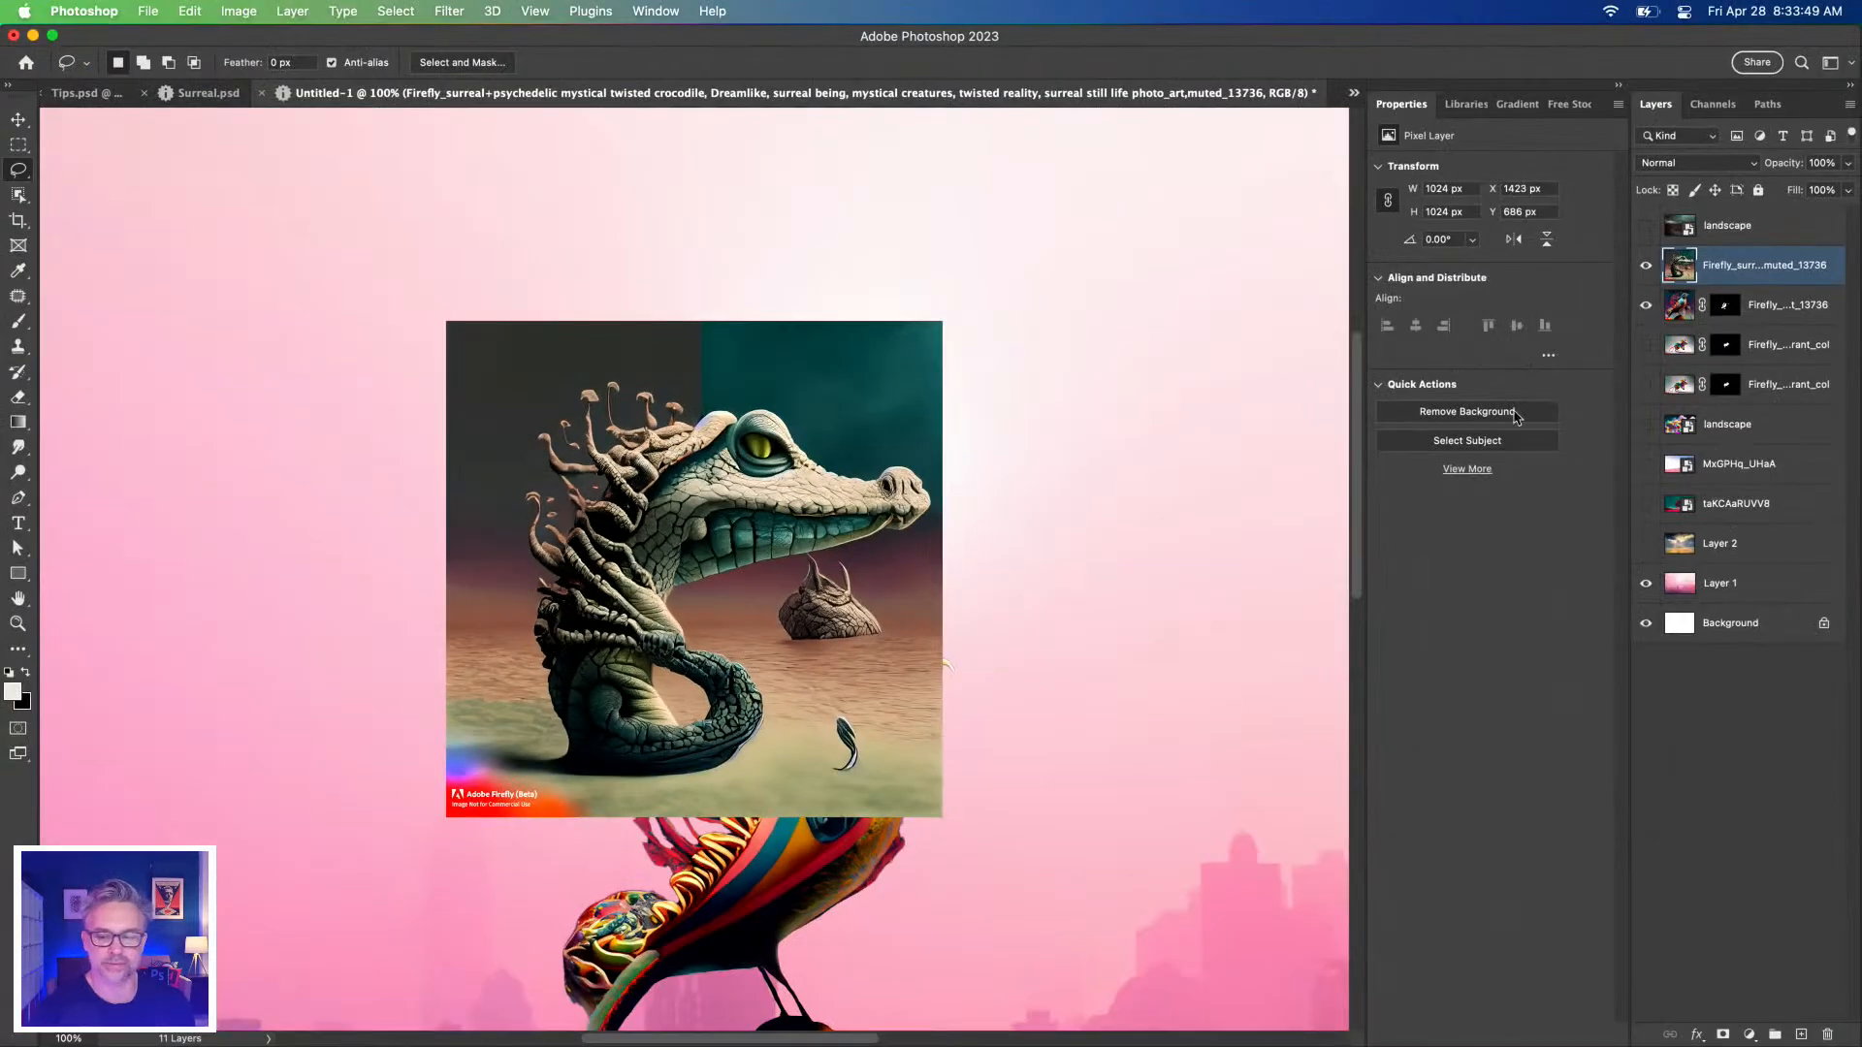
left_click(1645, 307)
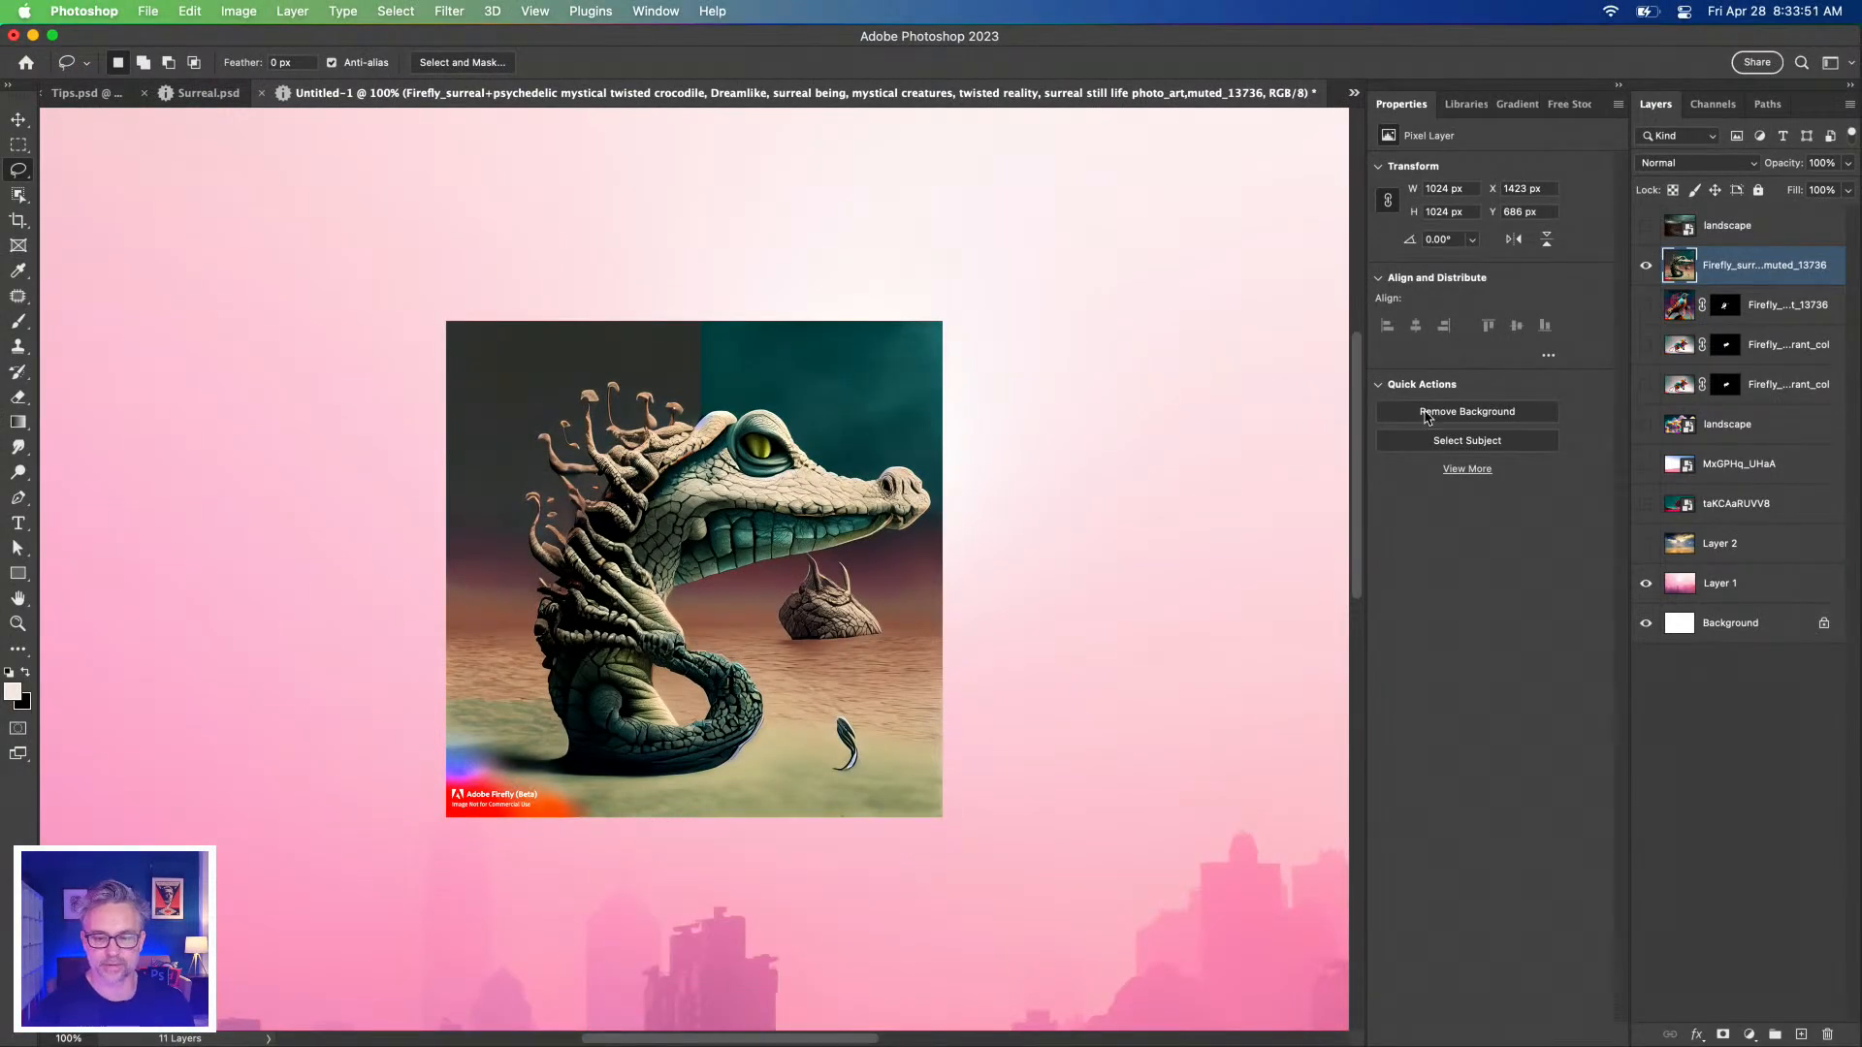
left_click(1424, 411)
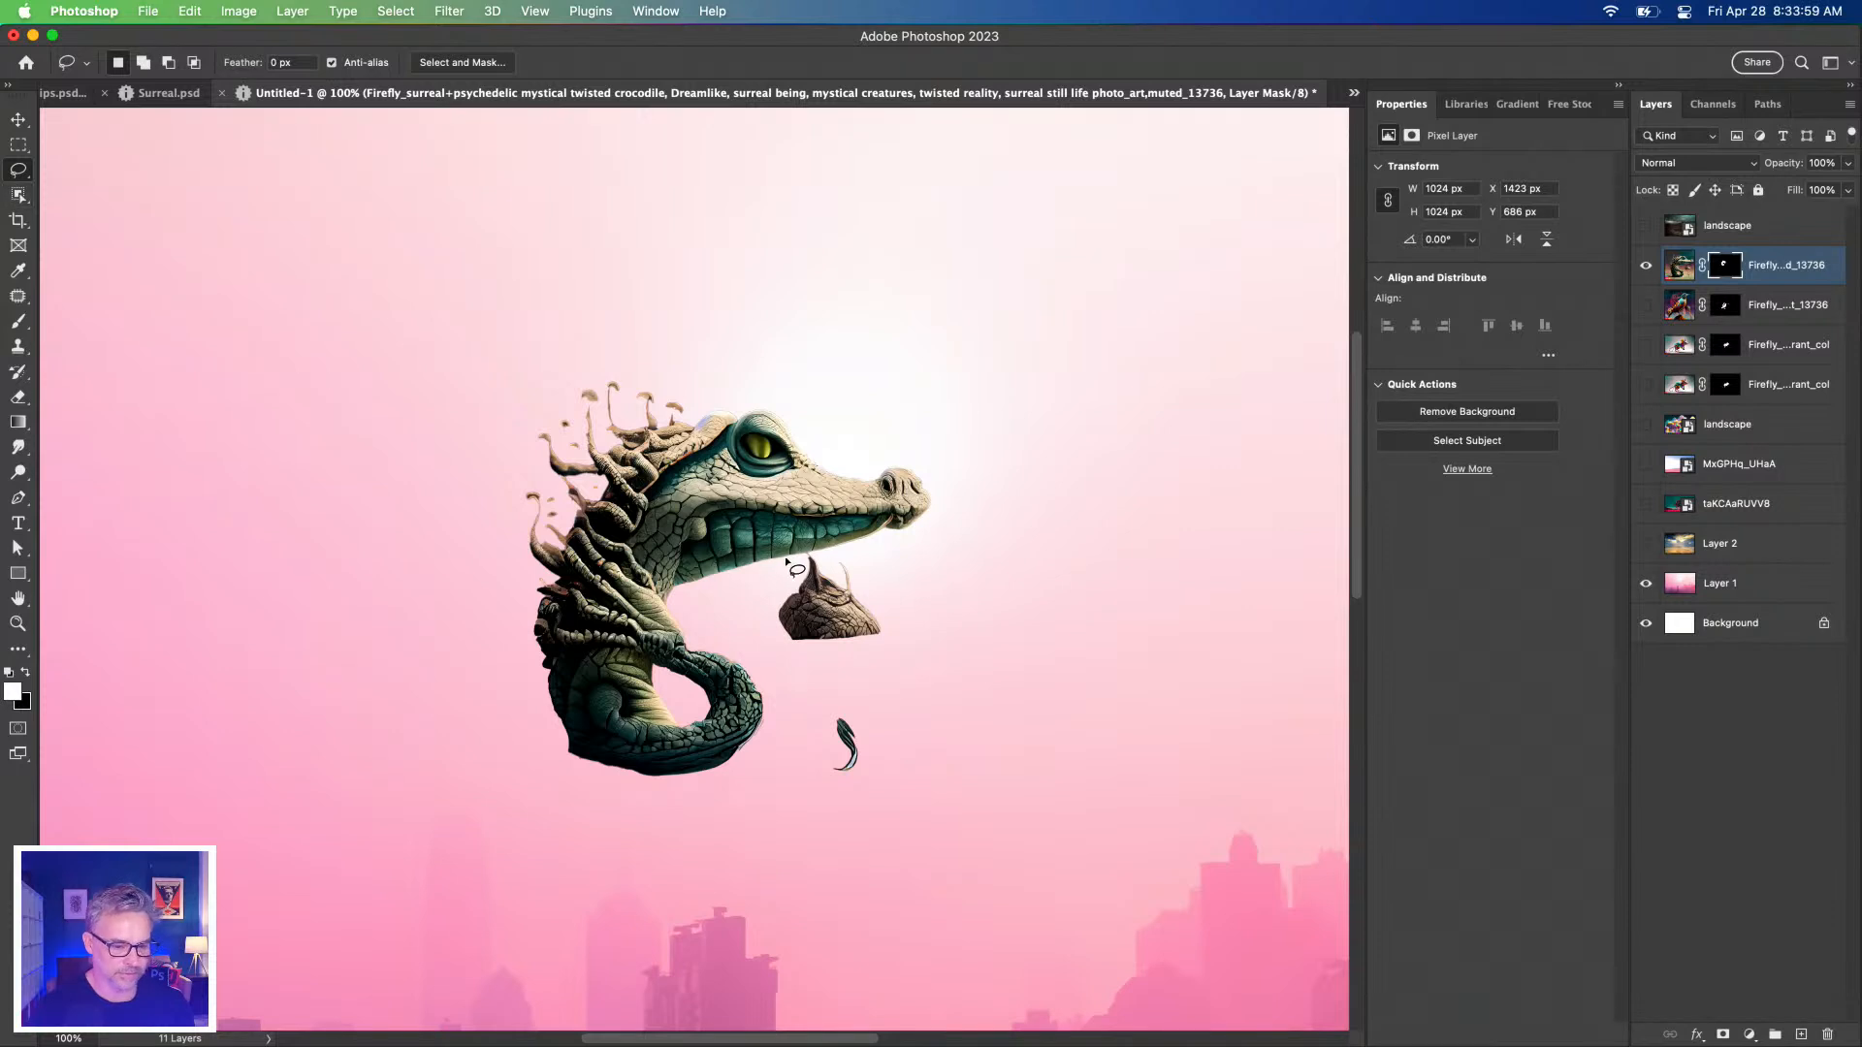
mouse_move(764, 592)
left_mouse_down()
mouse_move(805, 551)
mouse_move(890, 590)
mouse_move(940, 765)
mouse_move(860, 802)
mouse_move(809, 766)
mouse_move(779, 653)
mouse_move(721, 613)
left_mouse_up()
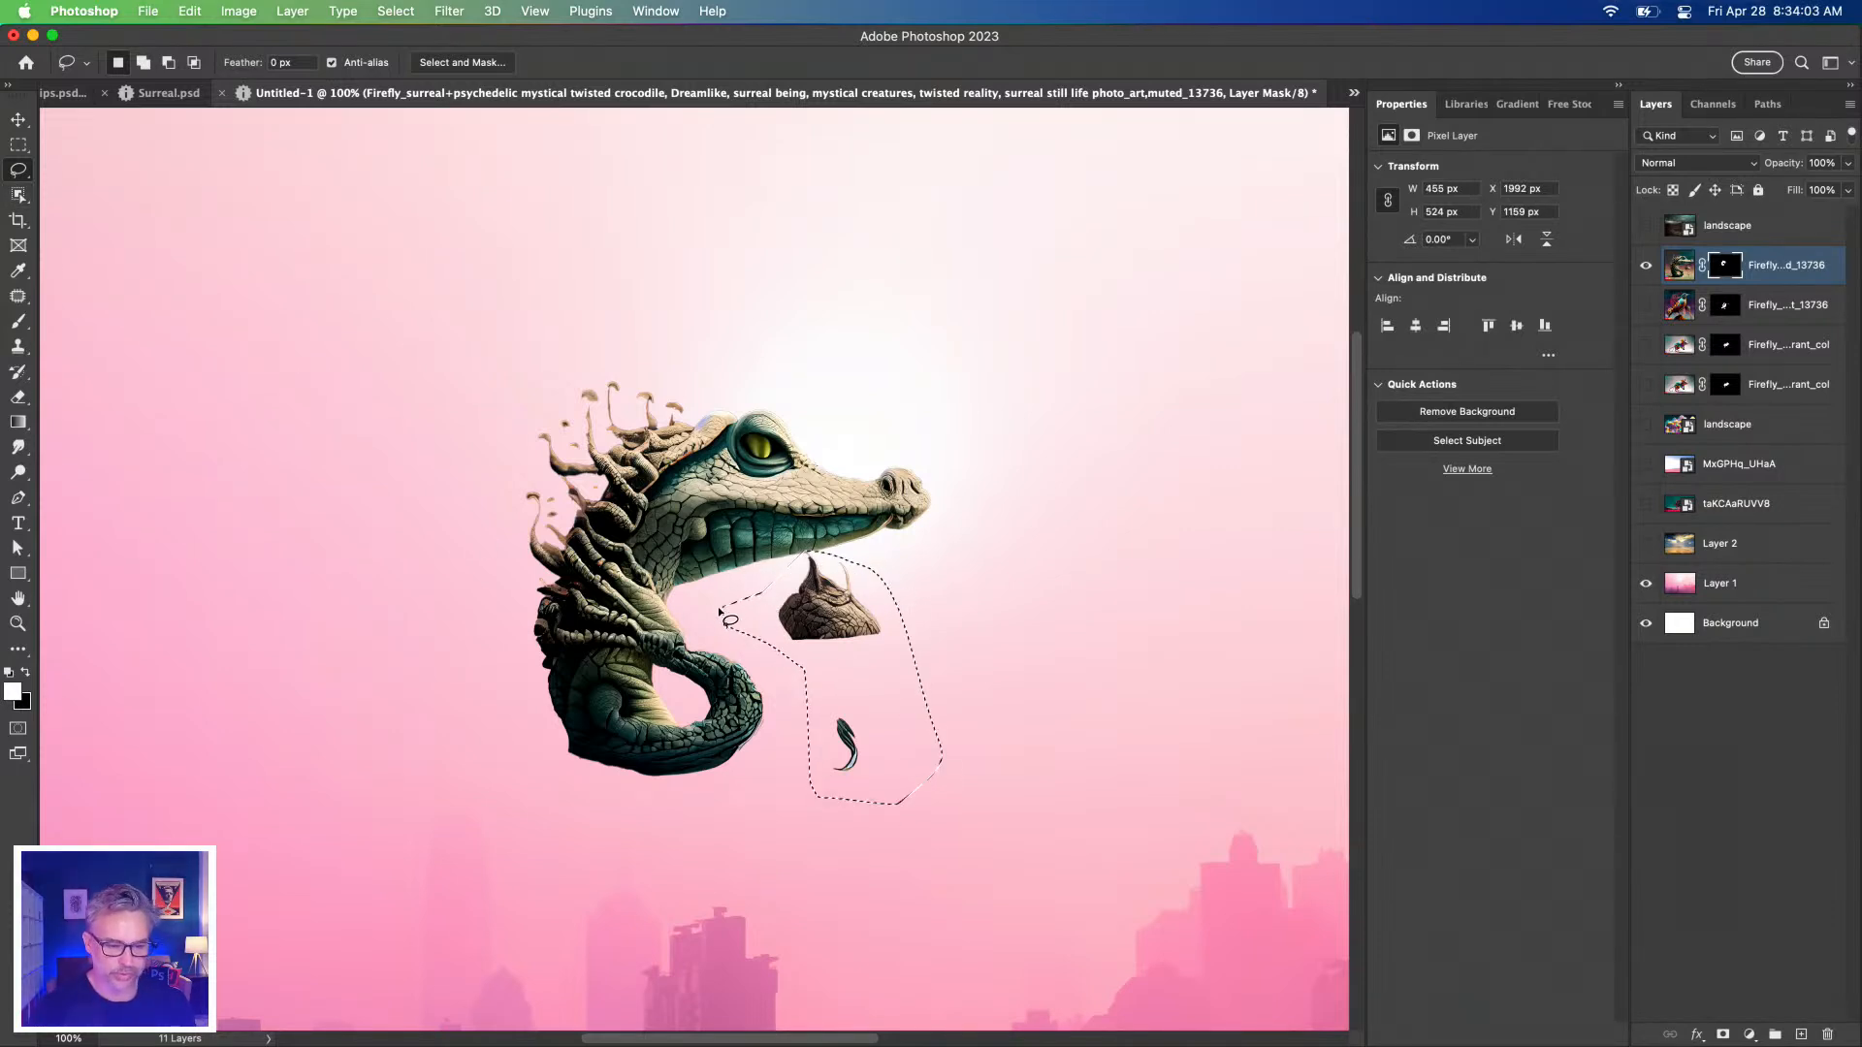
left_click(1726, 265)
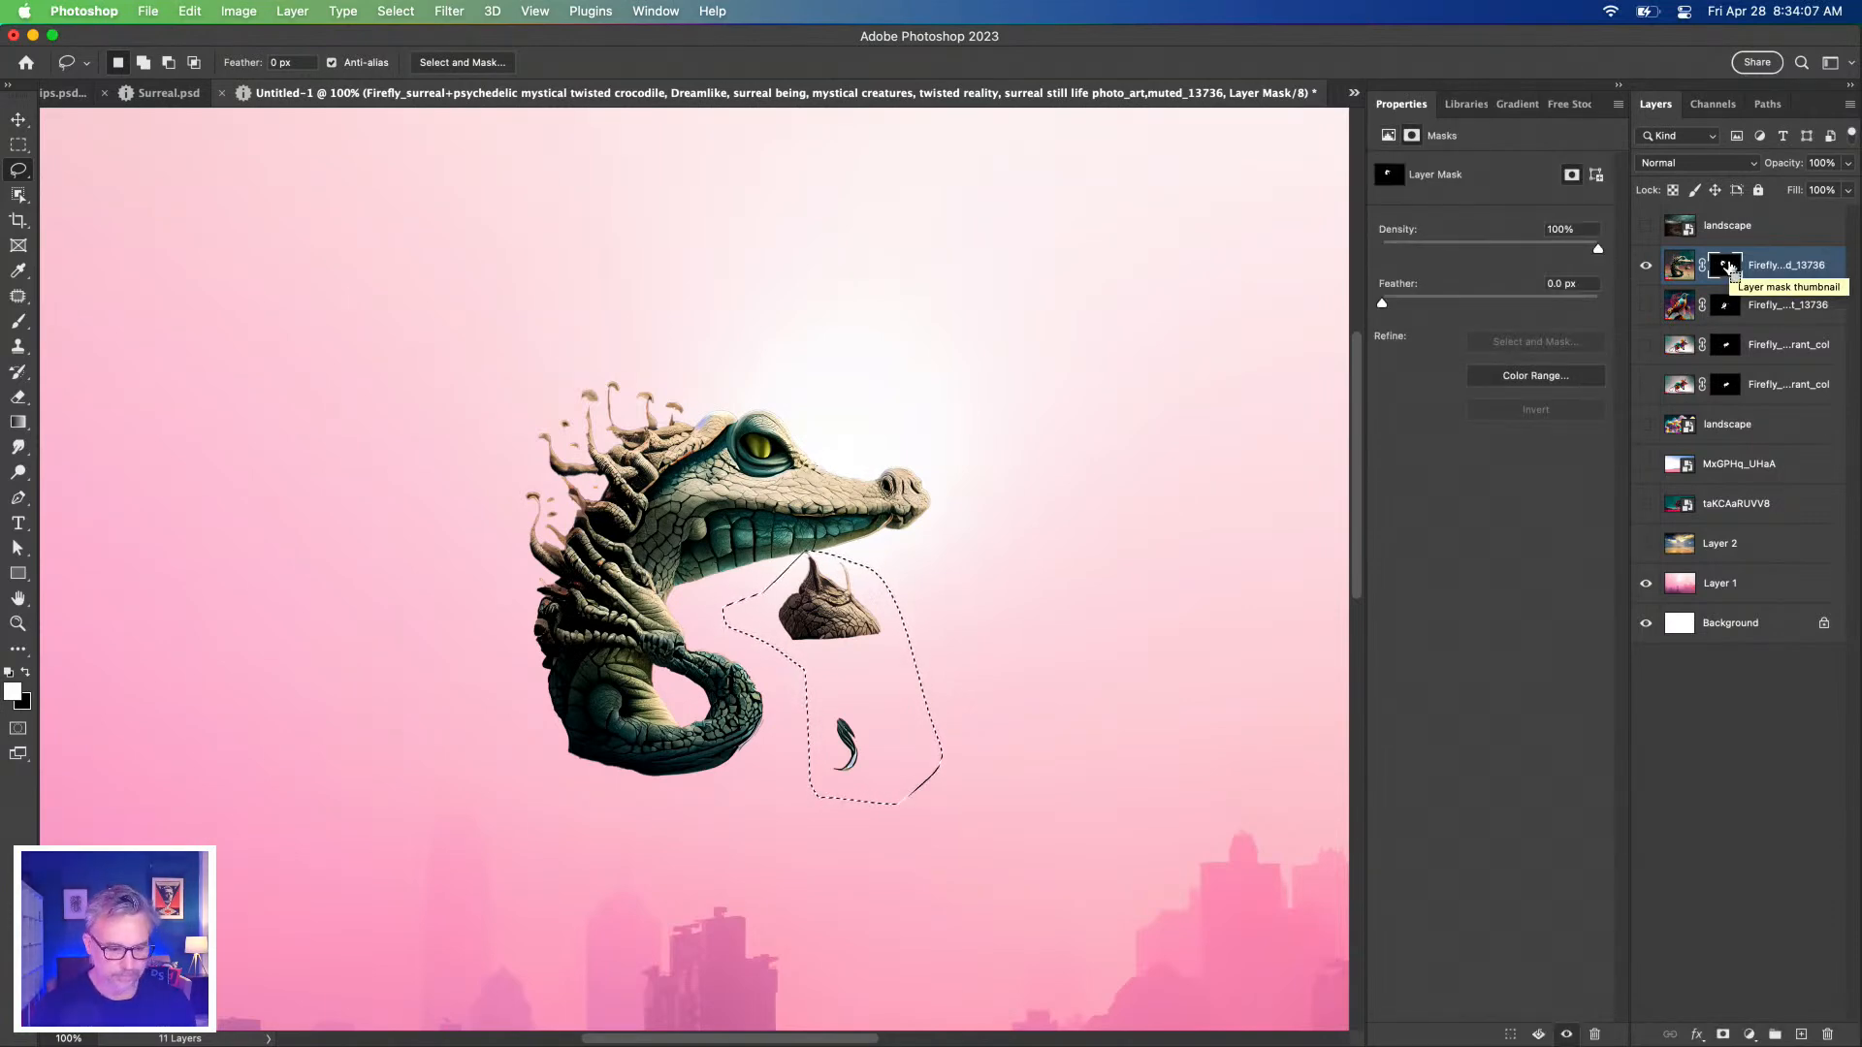
key("BackSpace")
key("super+d")
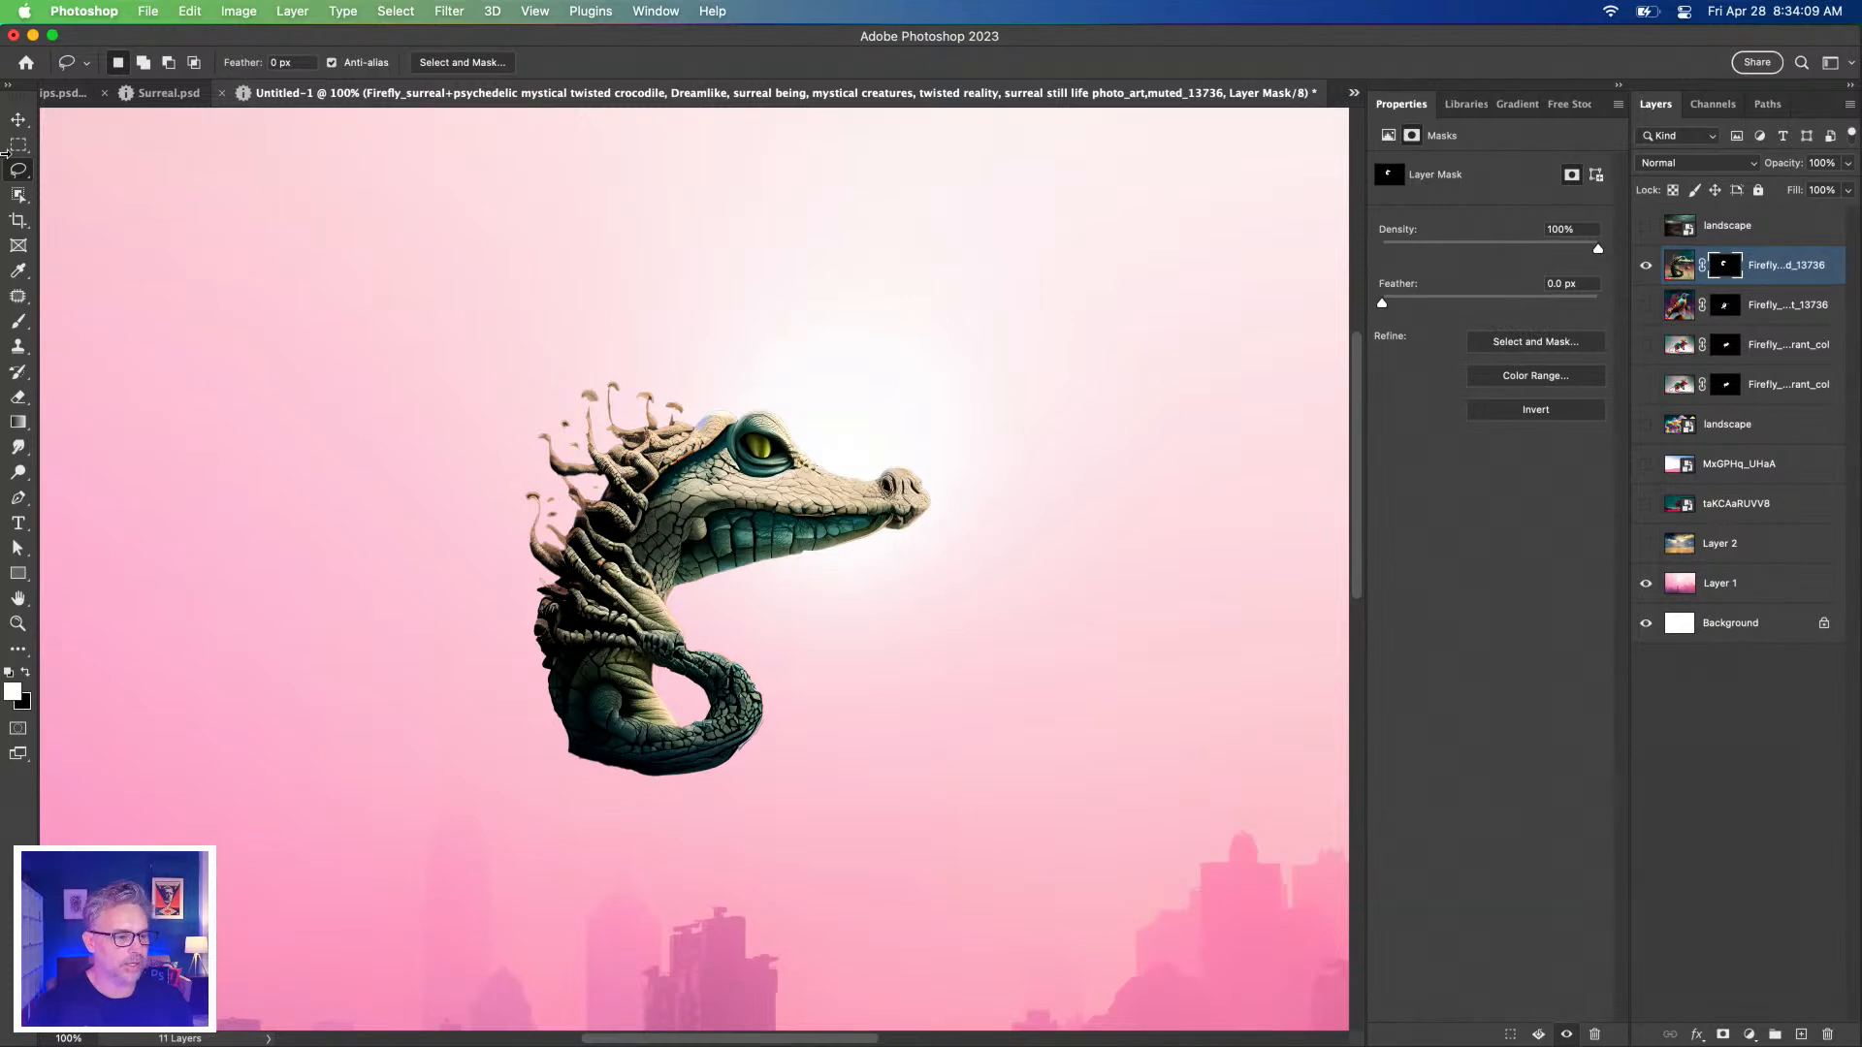
left_click(18, 120)
Fit the canvas in view and make the bird and mouse layers visible again.
key("super+0")
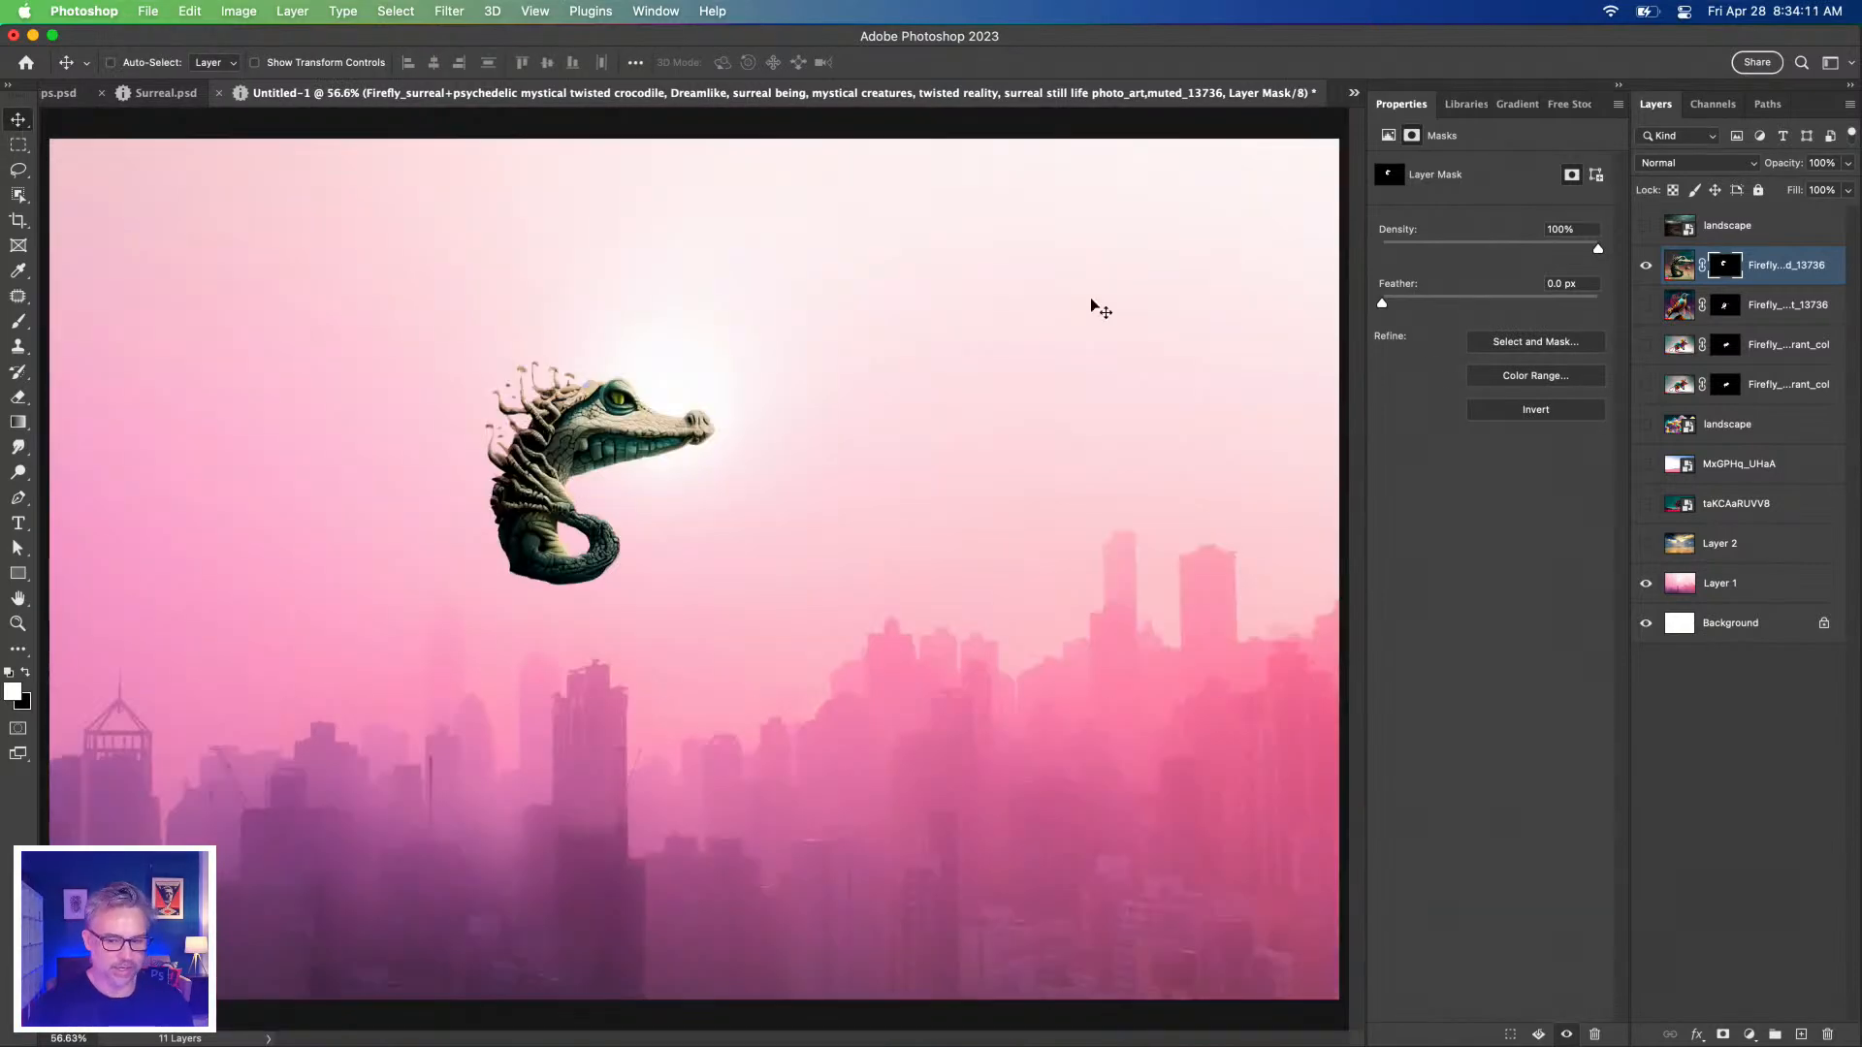
left_click(1643, 306)
left_click(1646, 342)
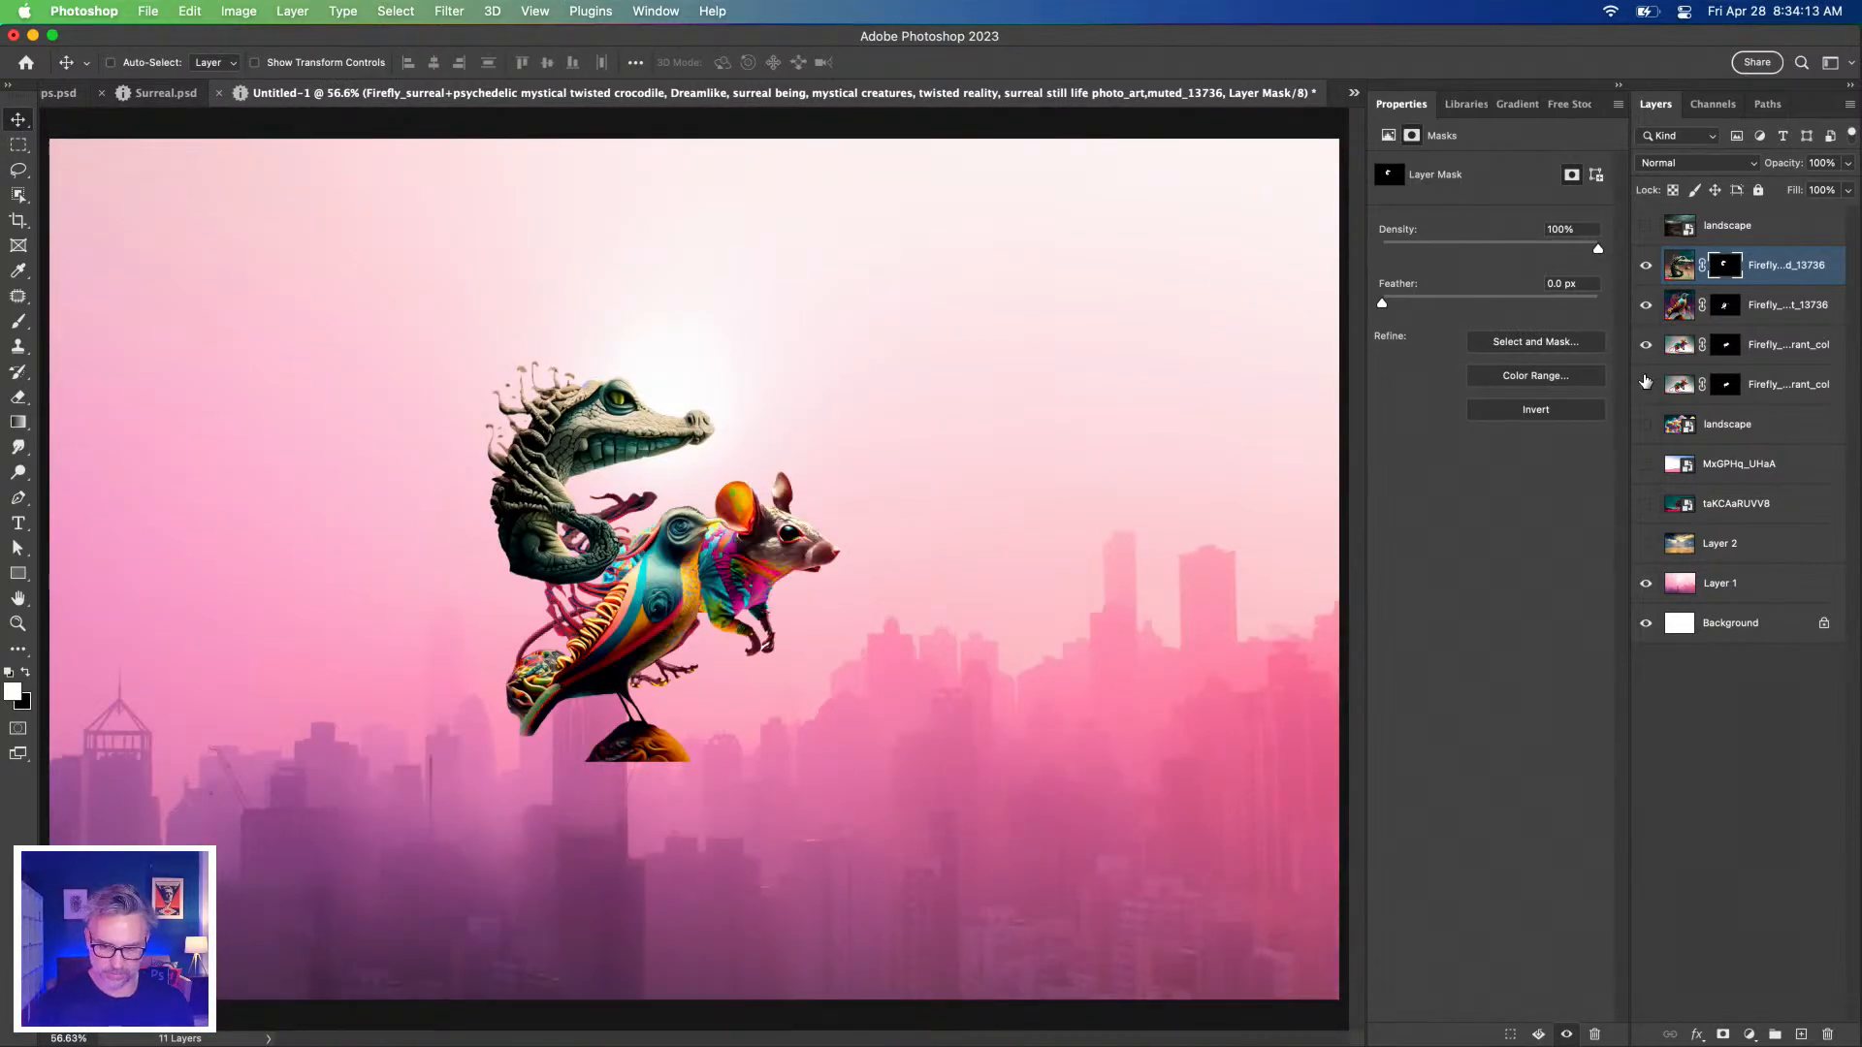
Save the composite as Surreal2.psd and turn on the landscape layer.
key("super+s")
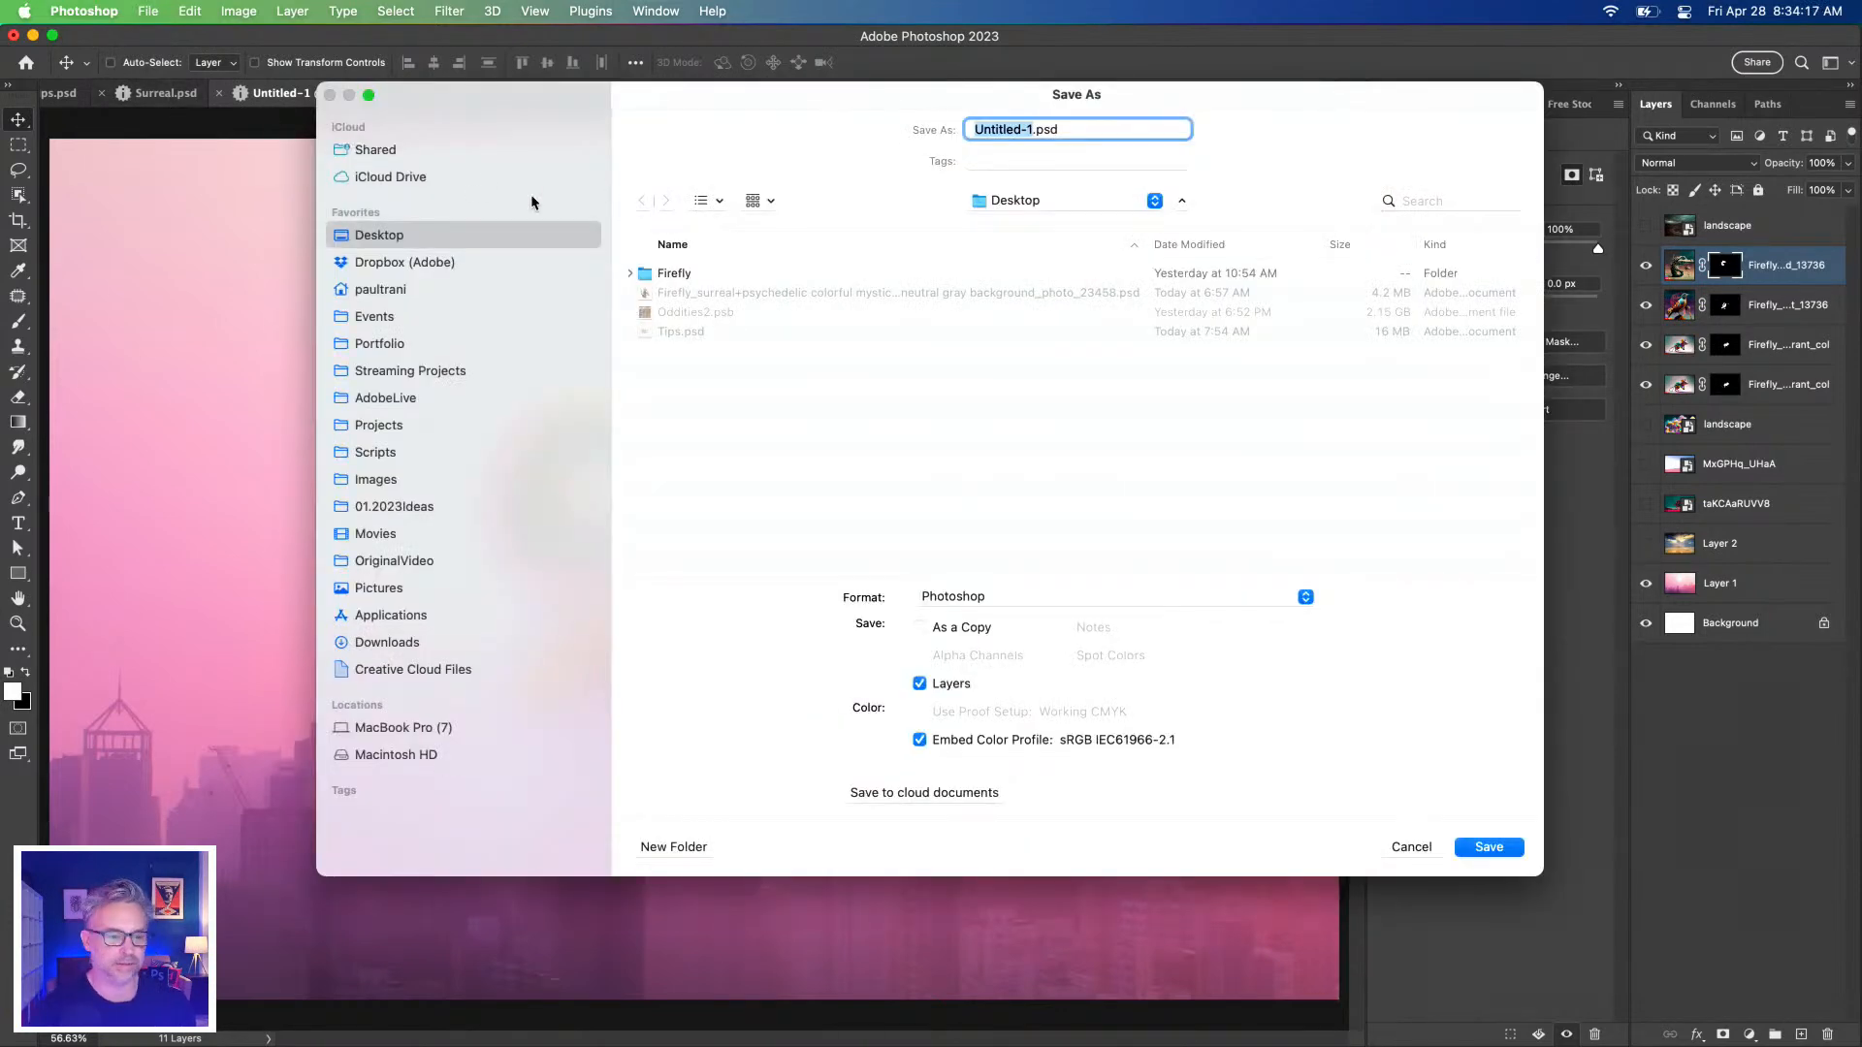
type("Surreal2")
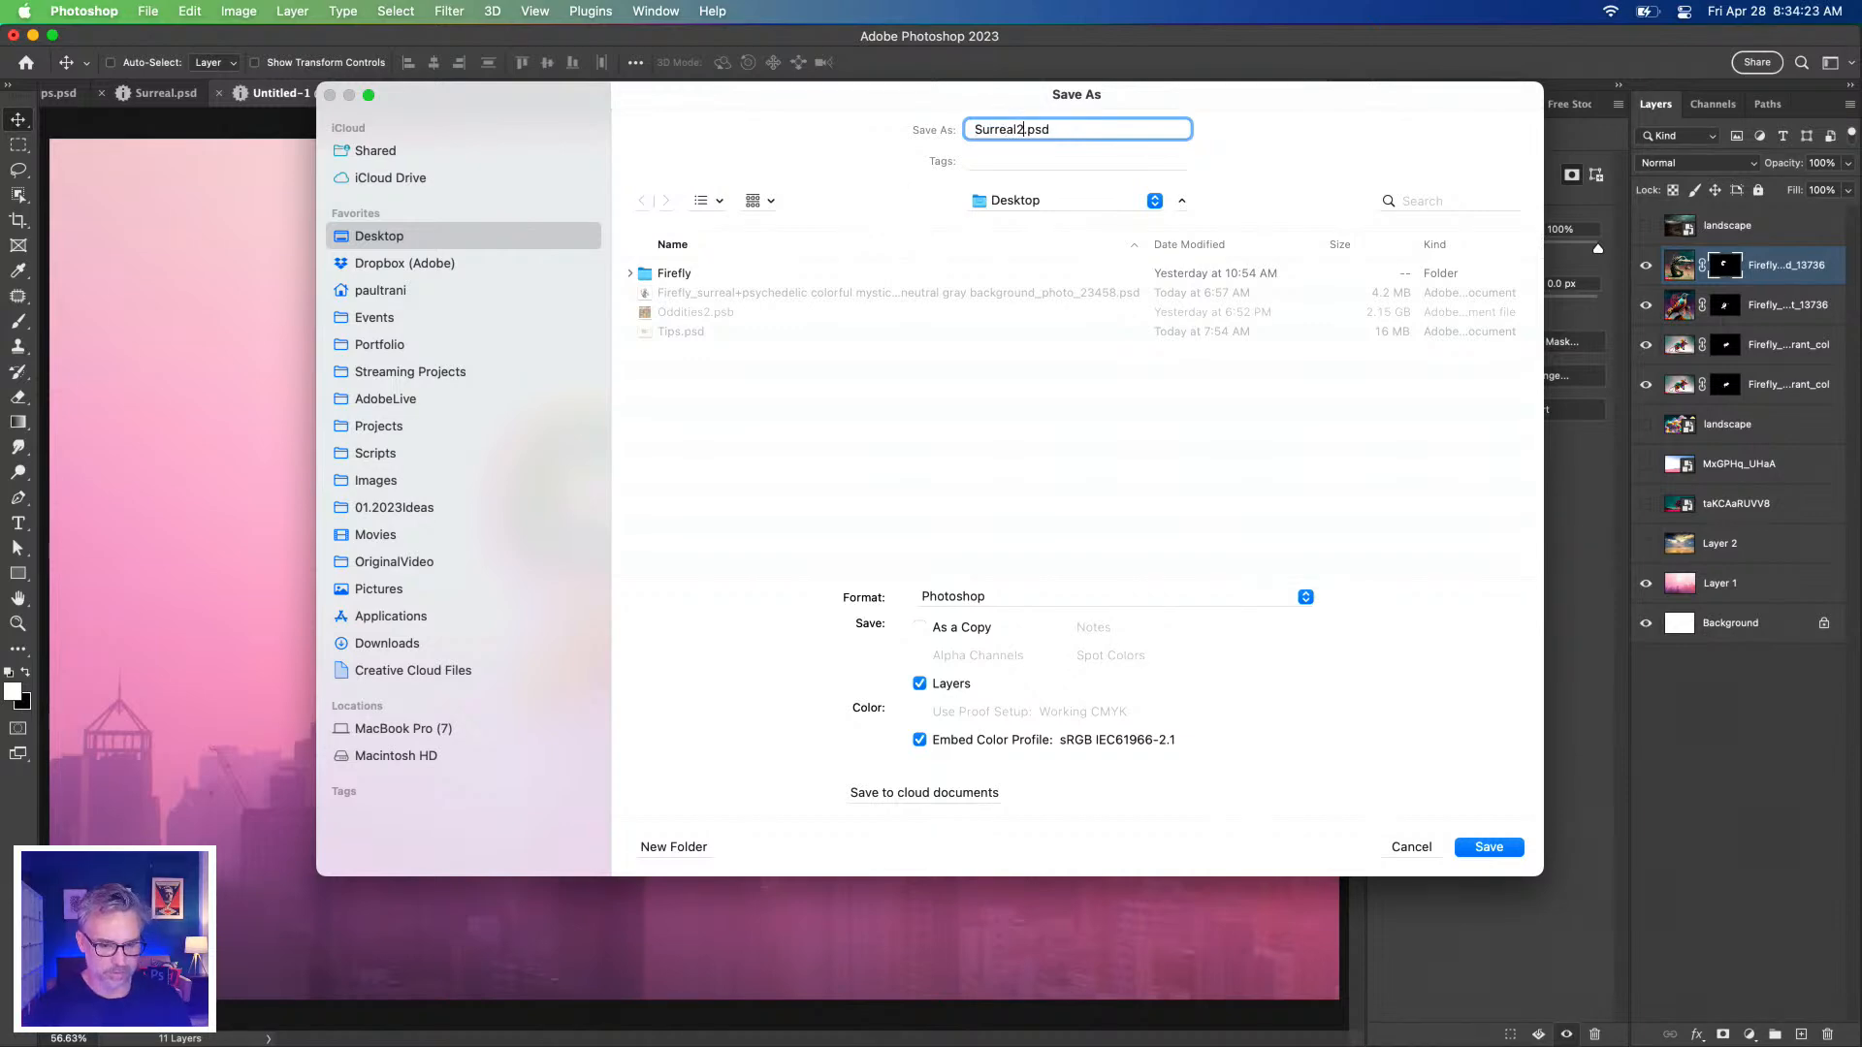
key("Return")
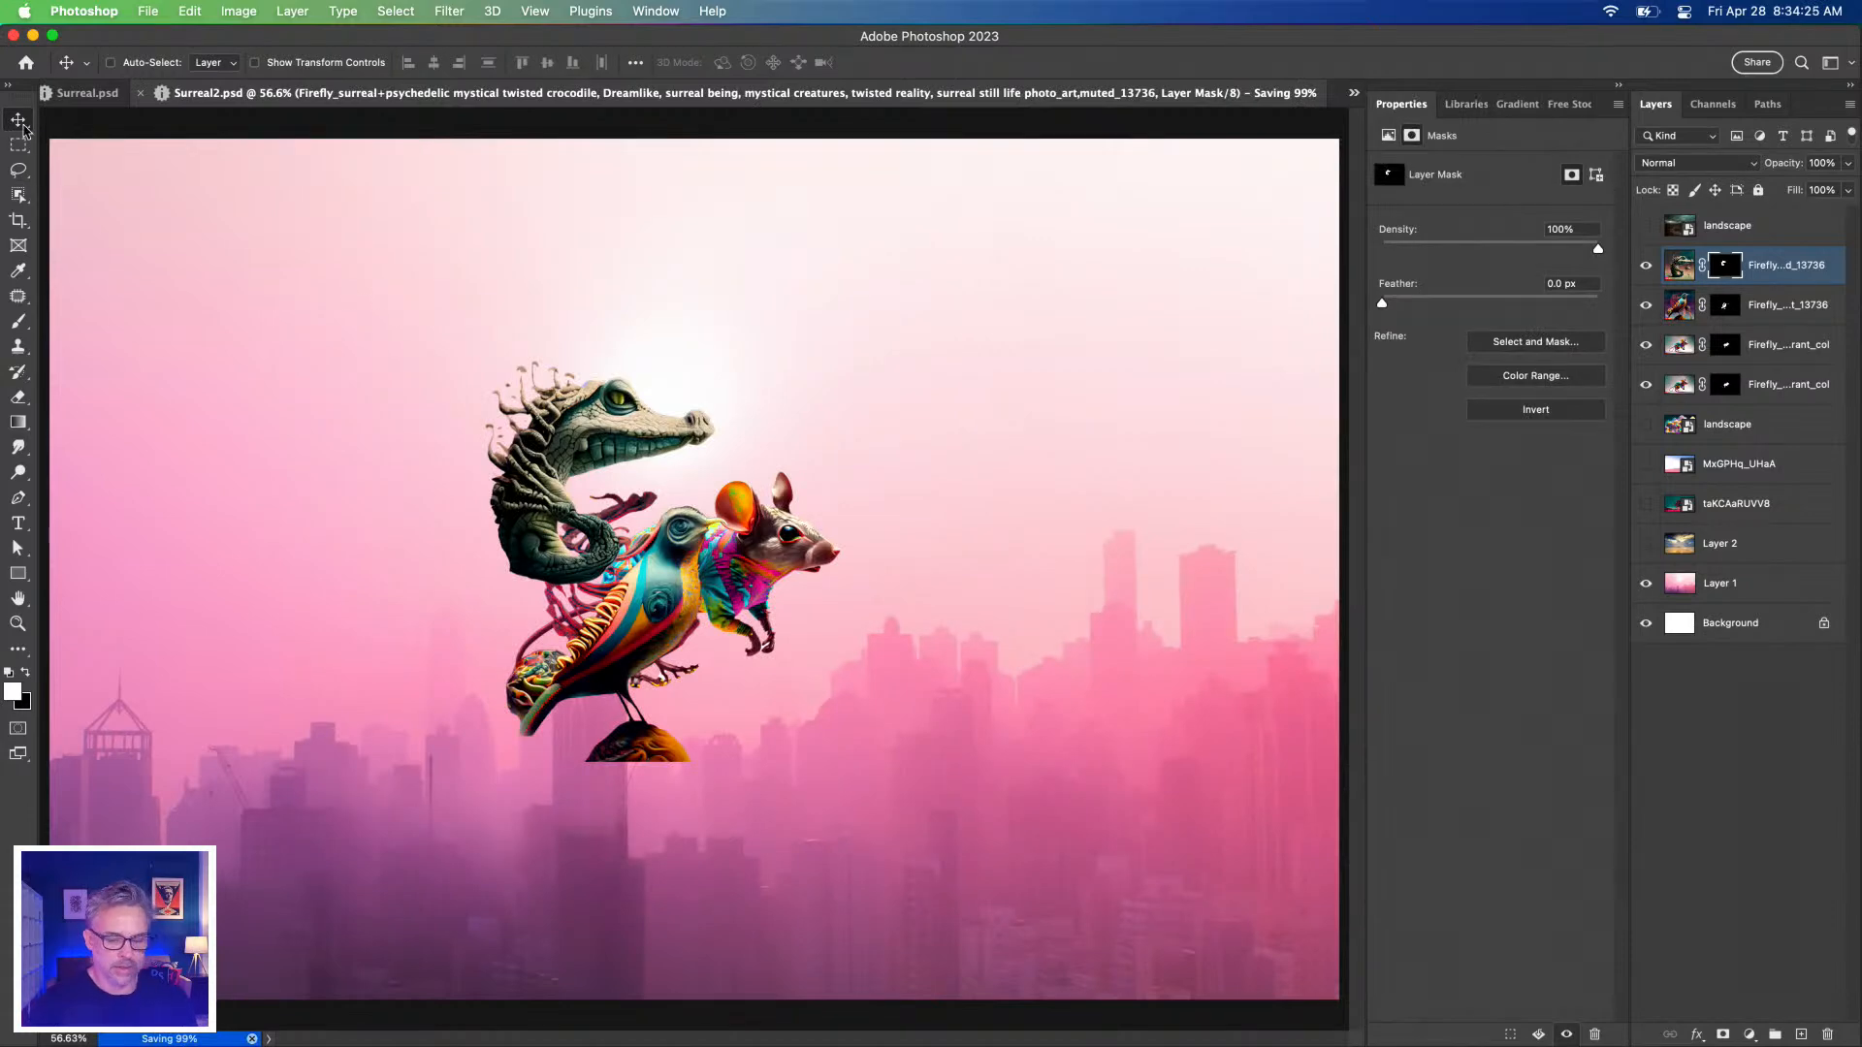
left_click(1646, 423)
Move the crocodile to the lower left and place the bird and mouse on the right.
left_click(1741, 427)
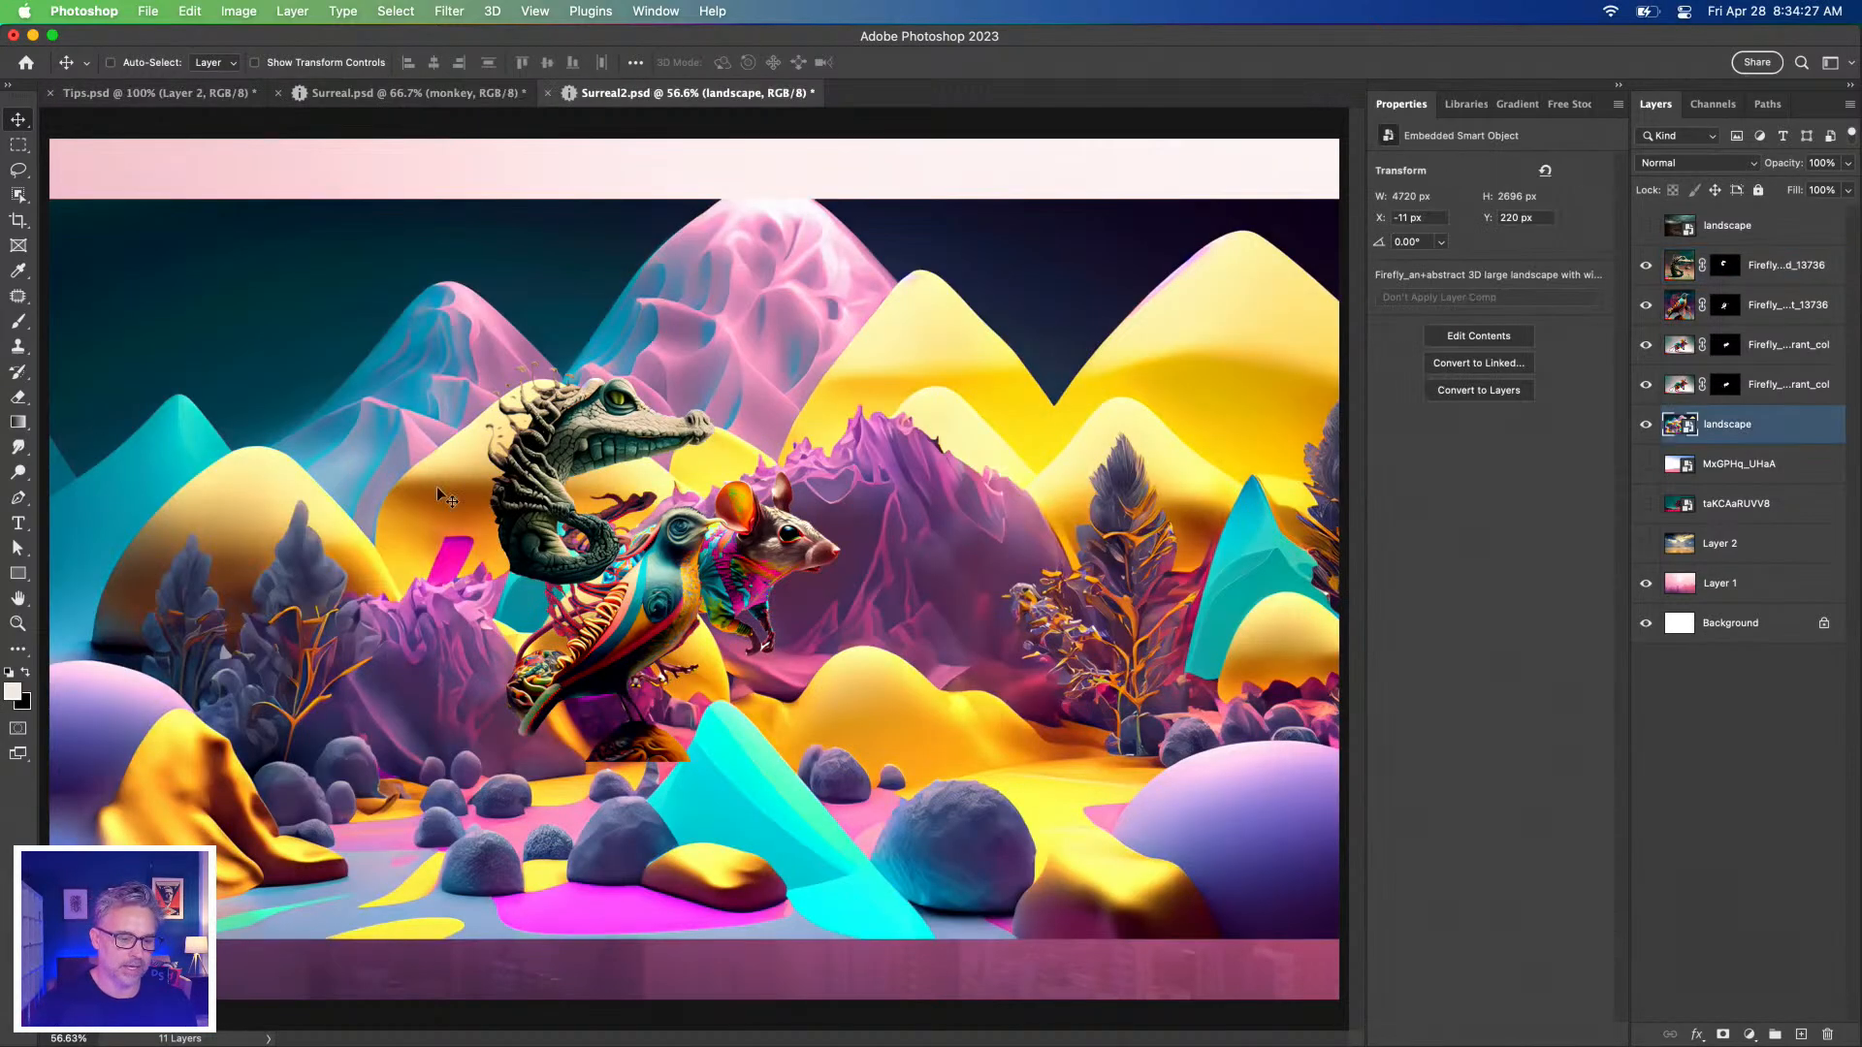
left_click_drag(519, 463, 292, 791)
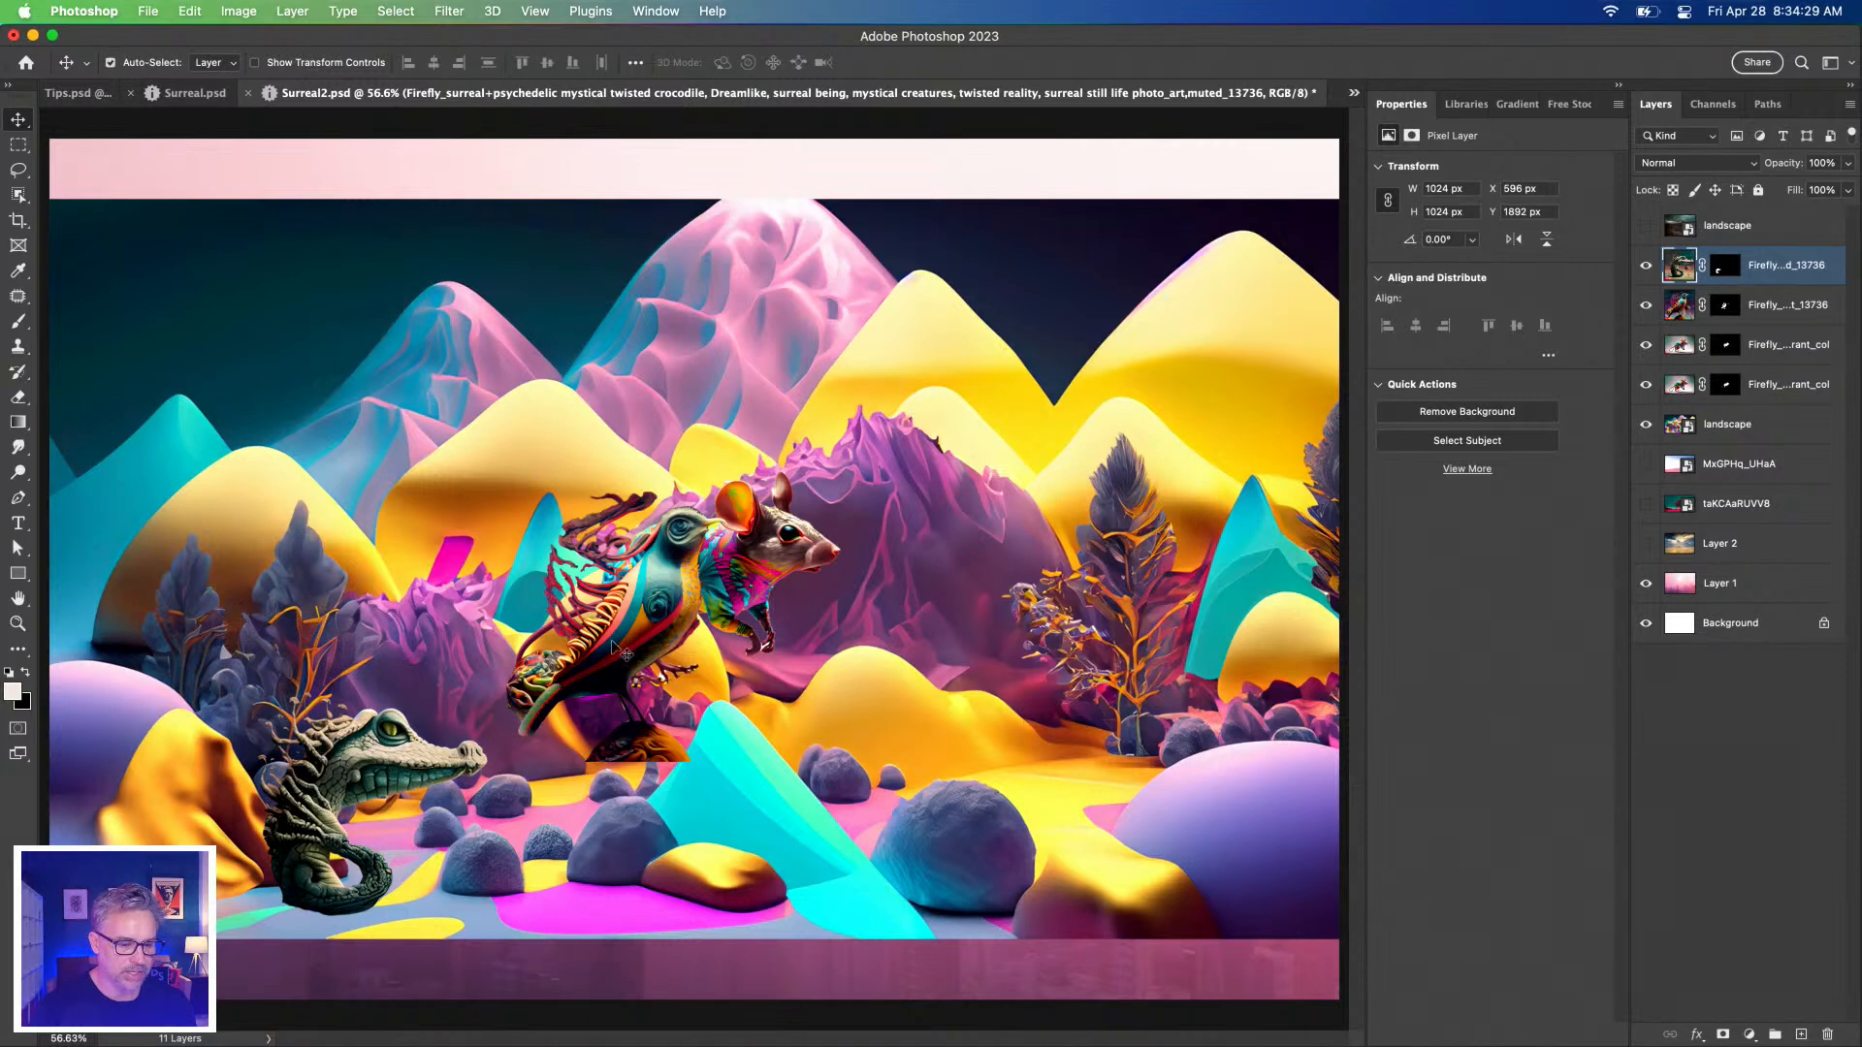
left_click_drag(636, 640, 964, 683)
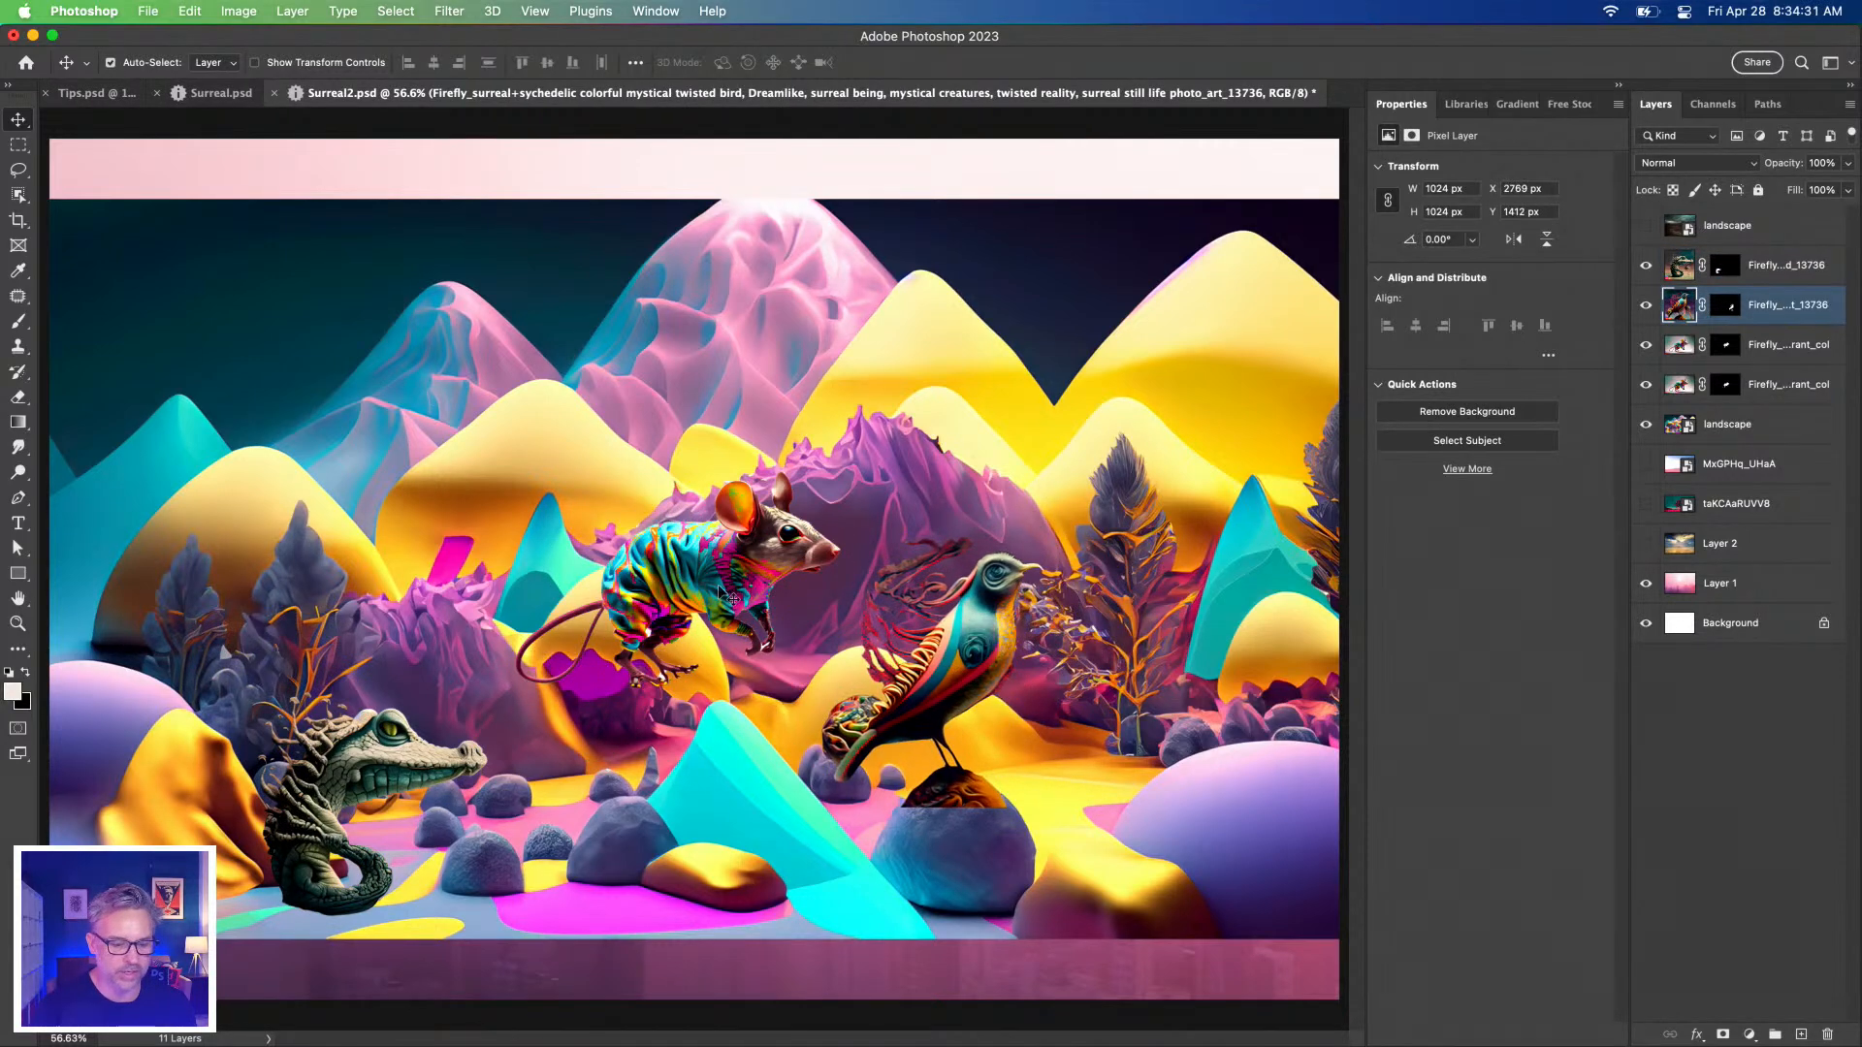
left_click(658, 576)
left_click_drag(657, 576, 526, 700)
left_click_drag(1009, 696, 1116, 711)
Delete the duplicate mouse layer and switch to the Surreal.psd document.
left_click(1774, 386)
key("Delete")
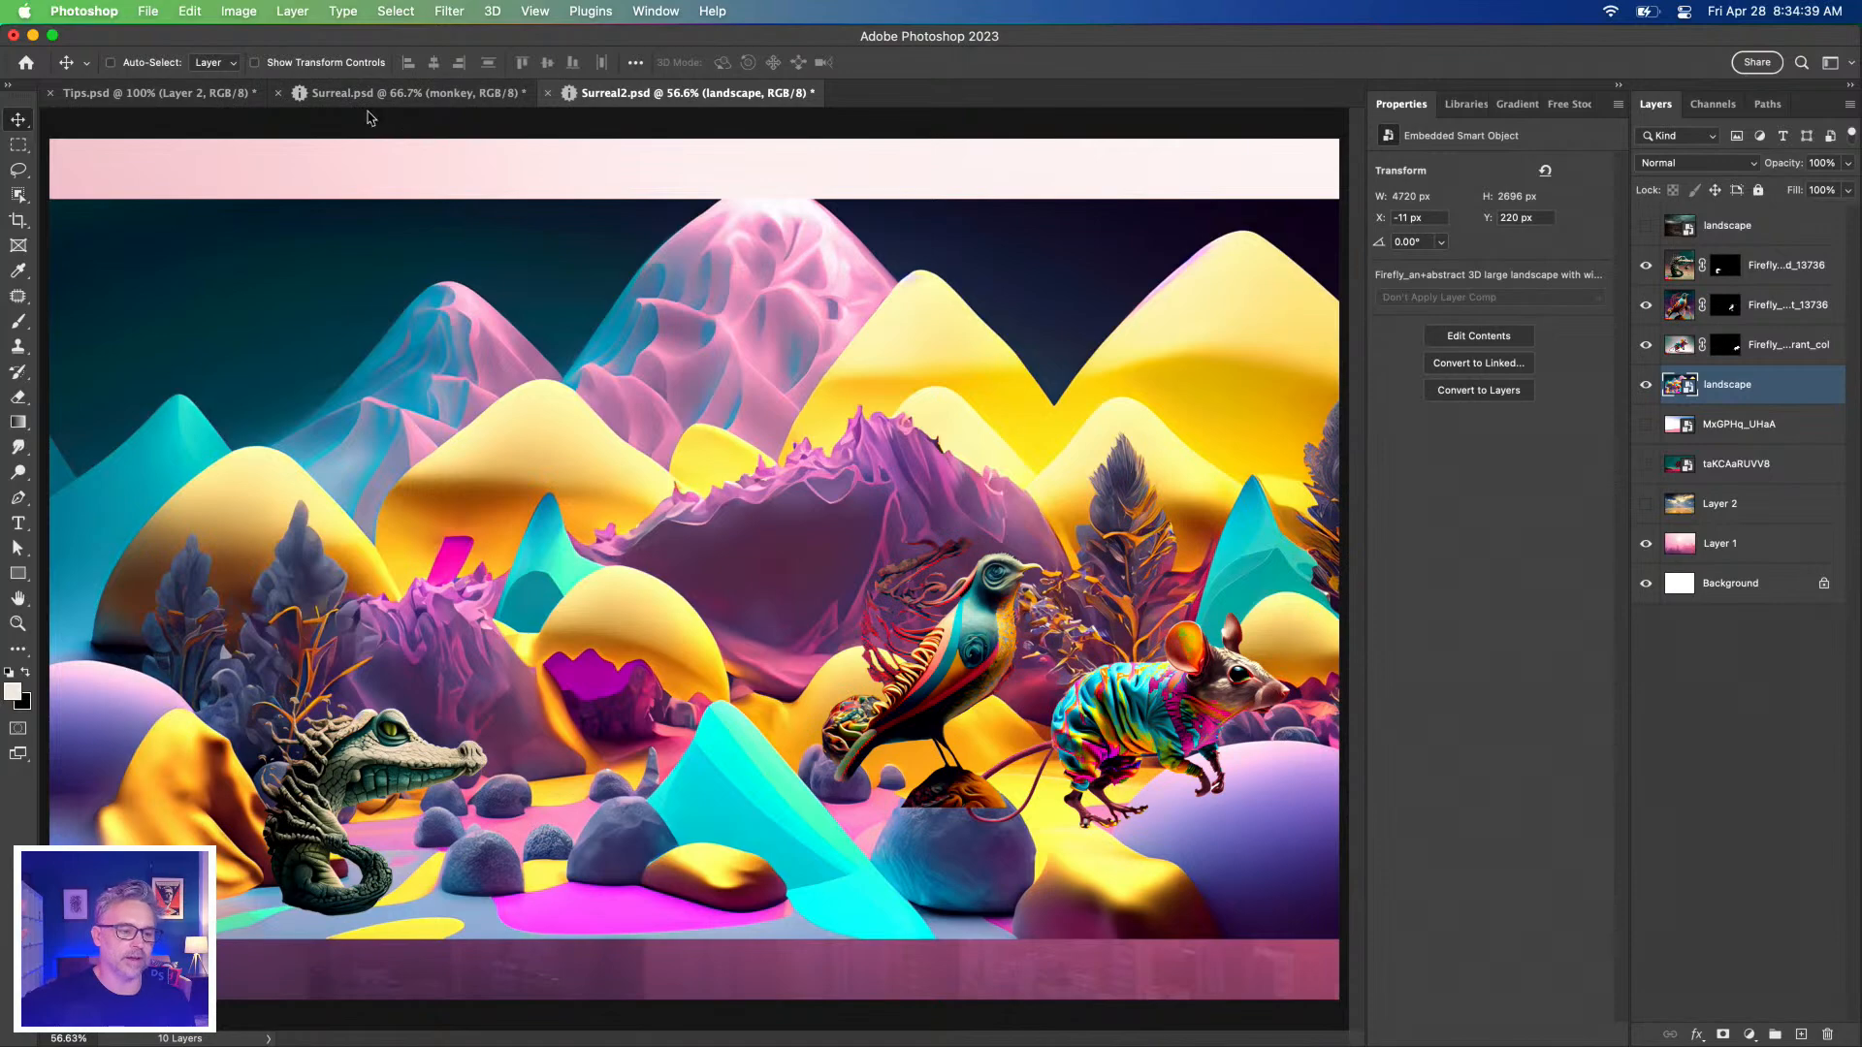
left_click(347, 97)
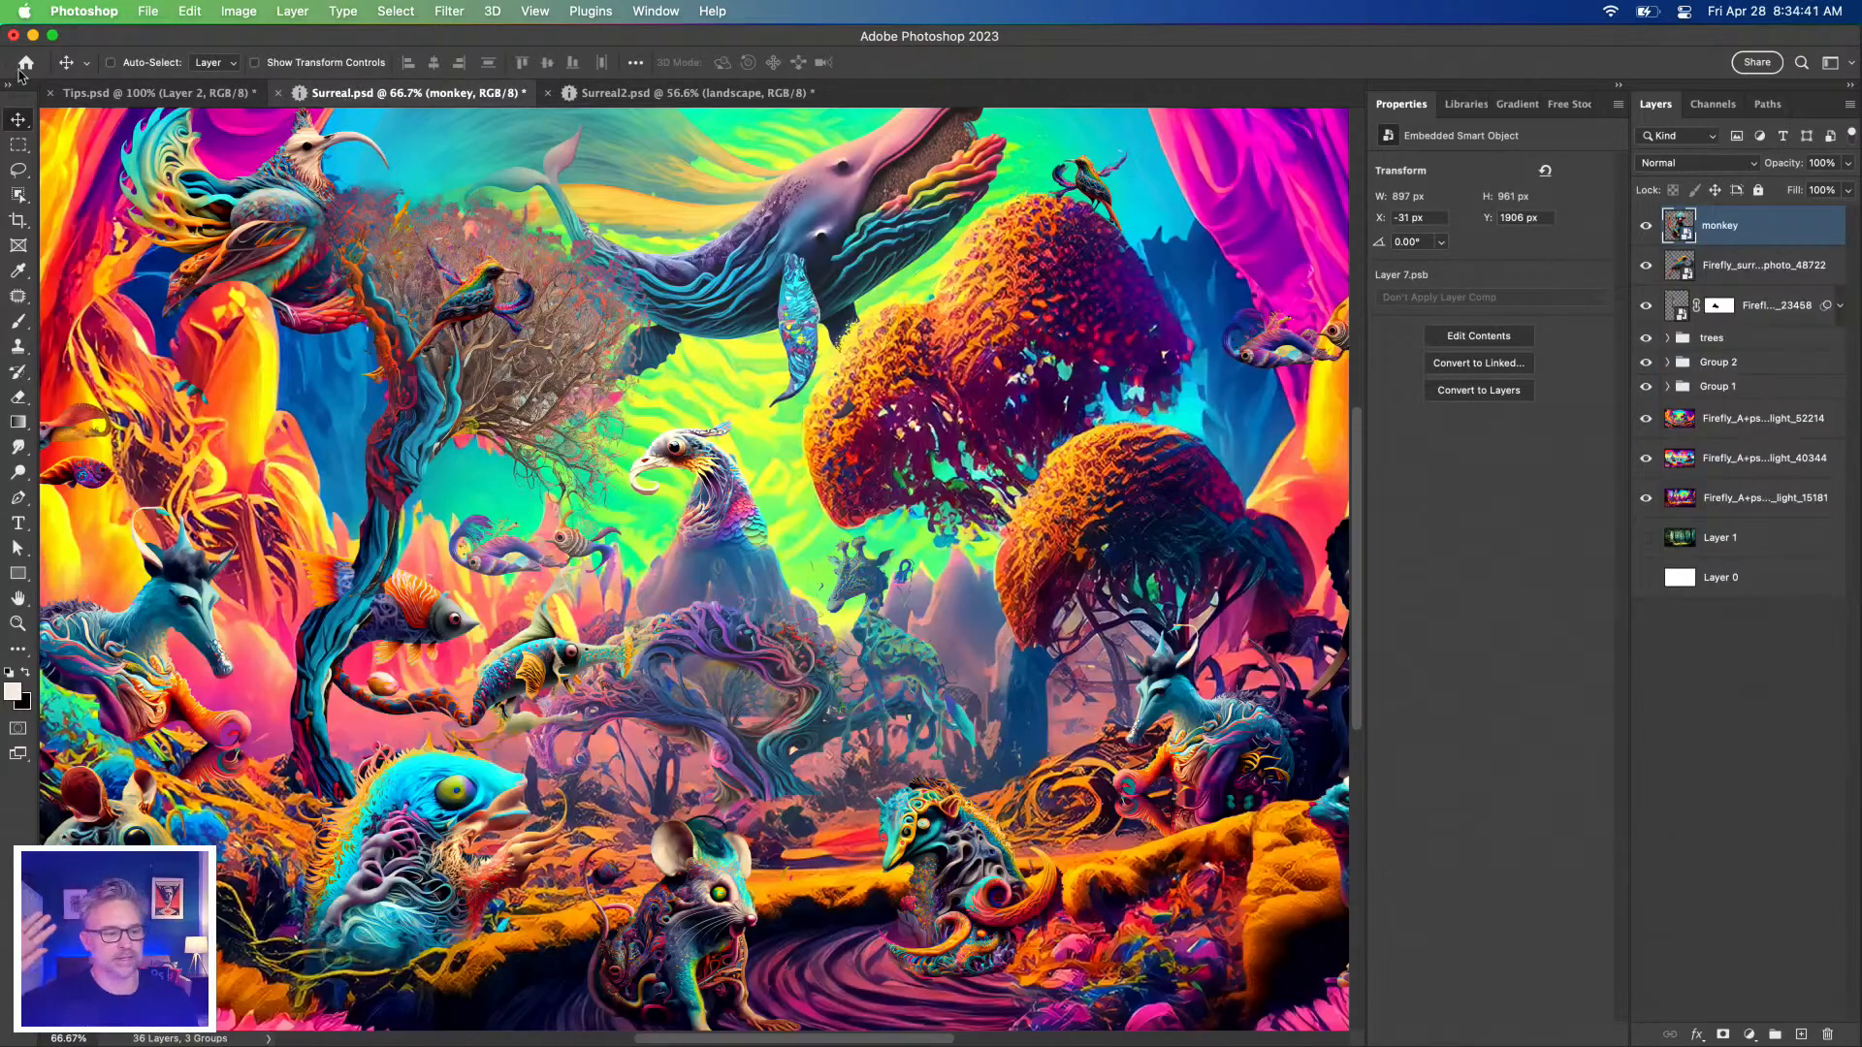
In Layers Panel Options, set Thumbnail Contents to Entire Document and confirm.
left_click(93, 95)
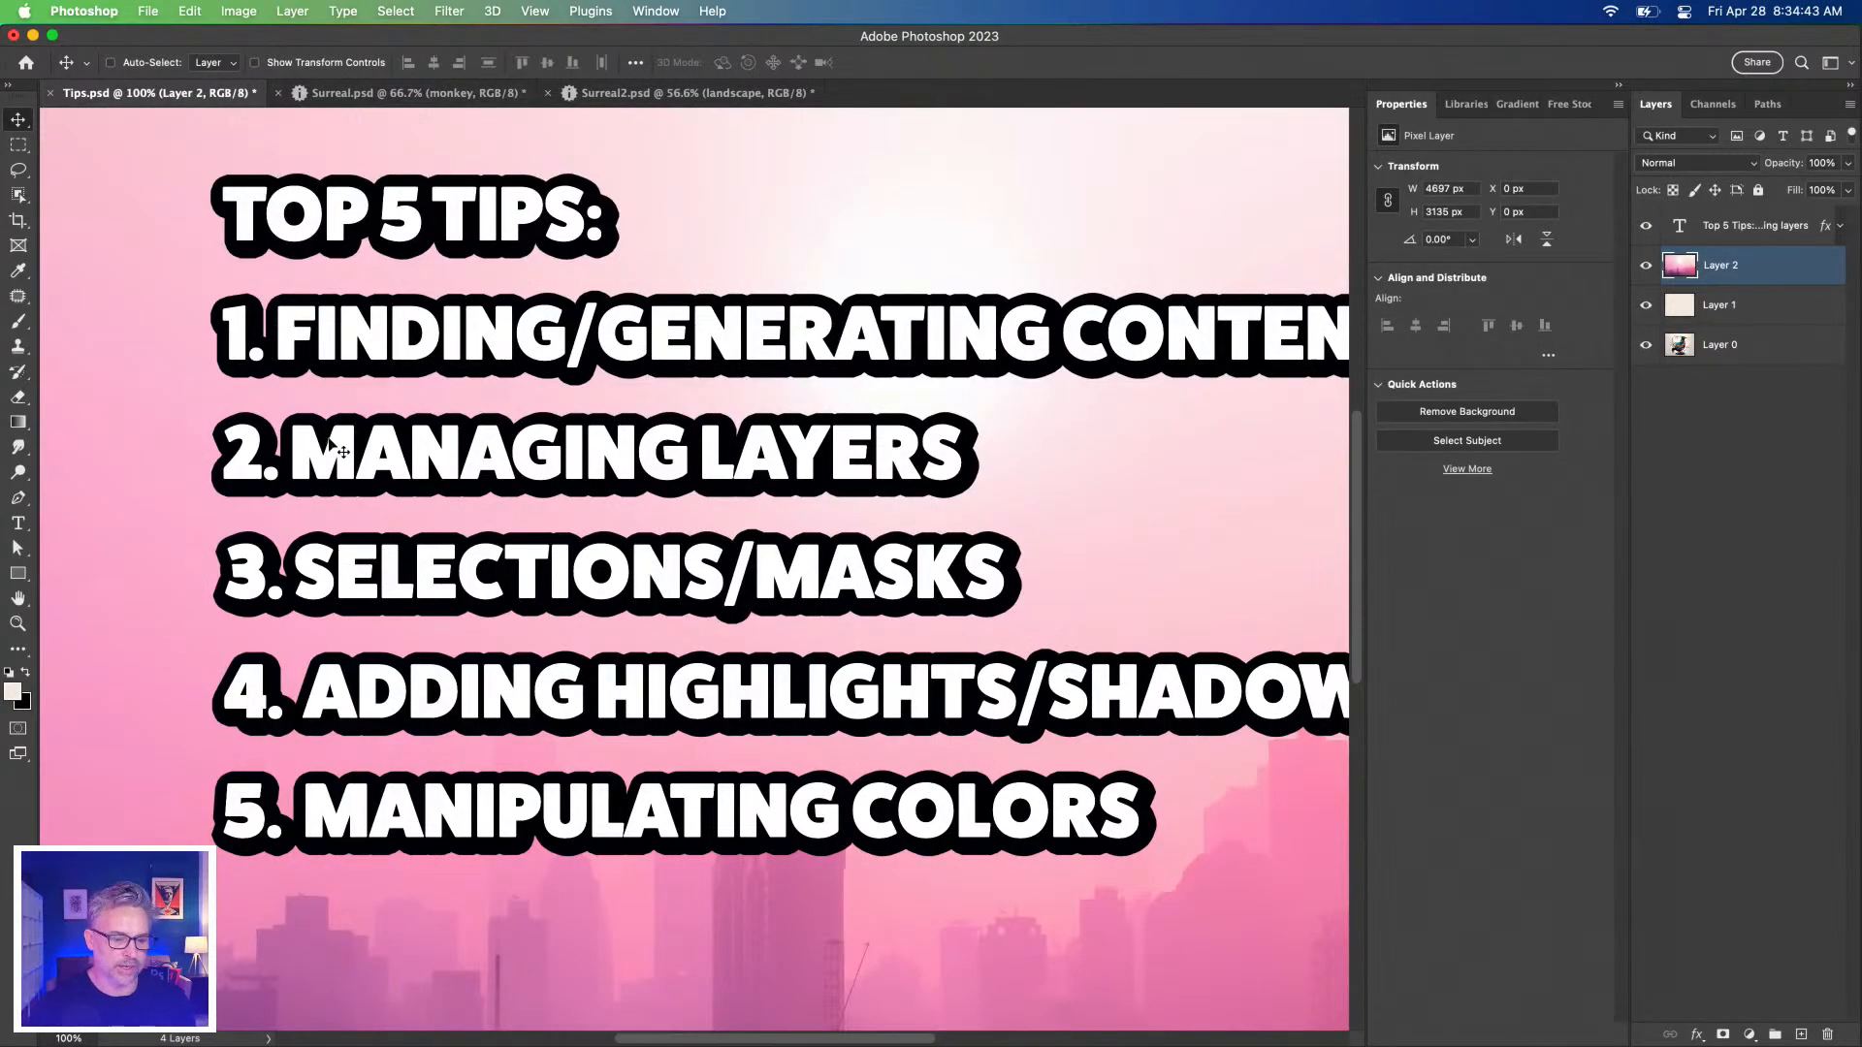
left_click(343, 97)
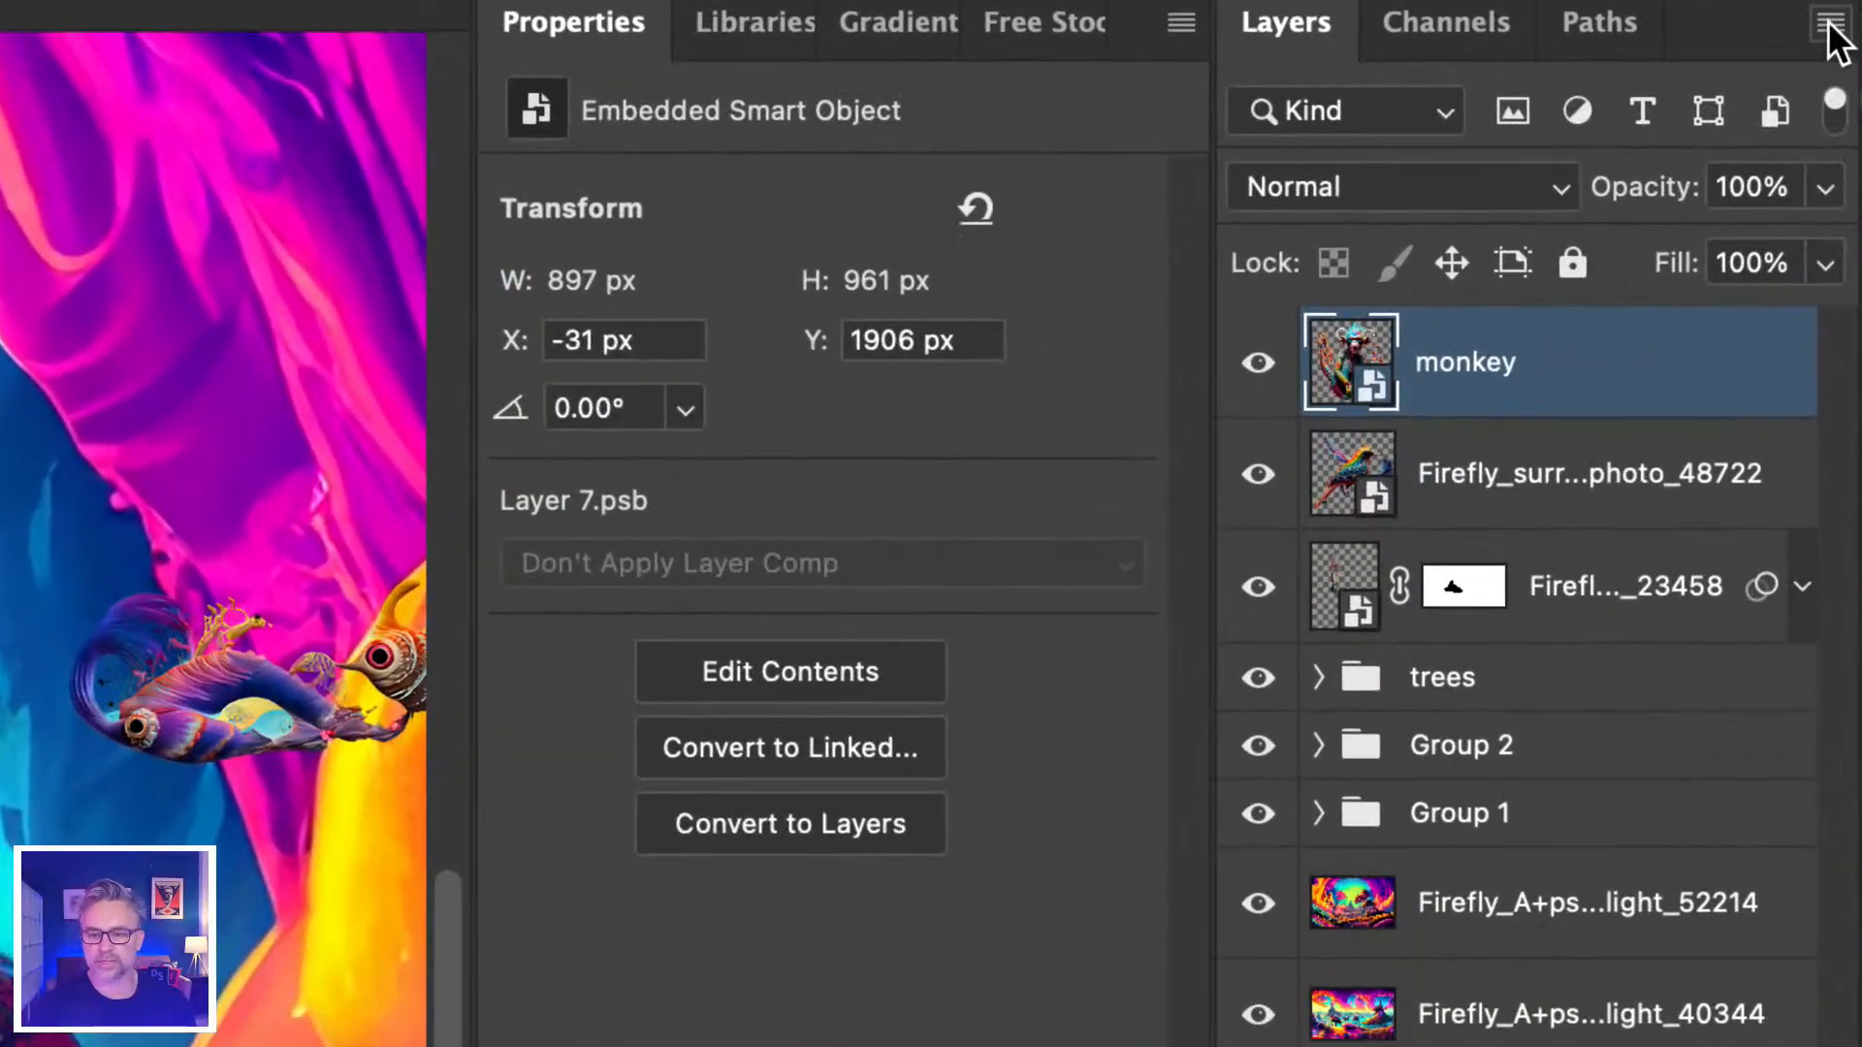
left_click(1849, 104)
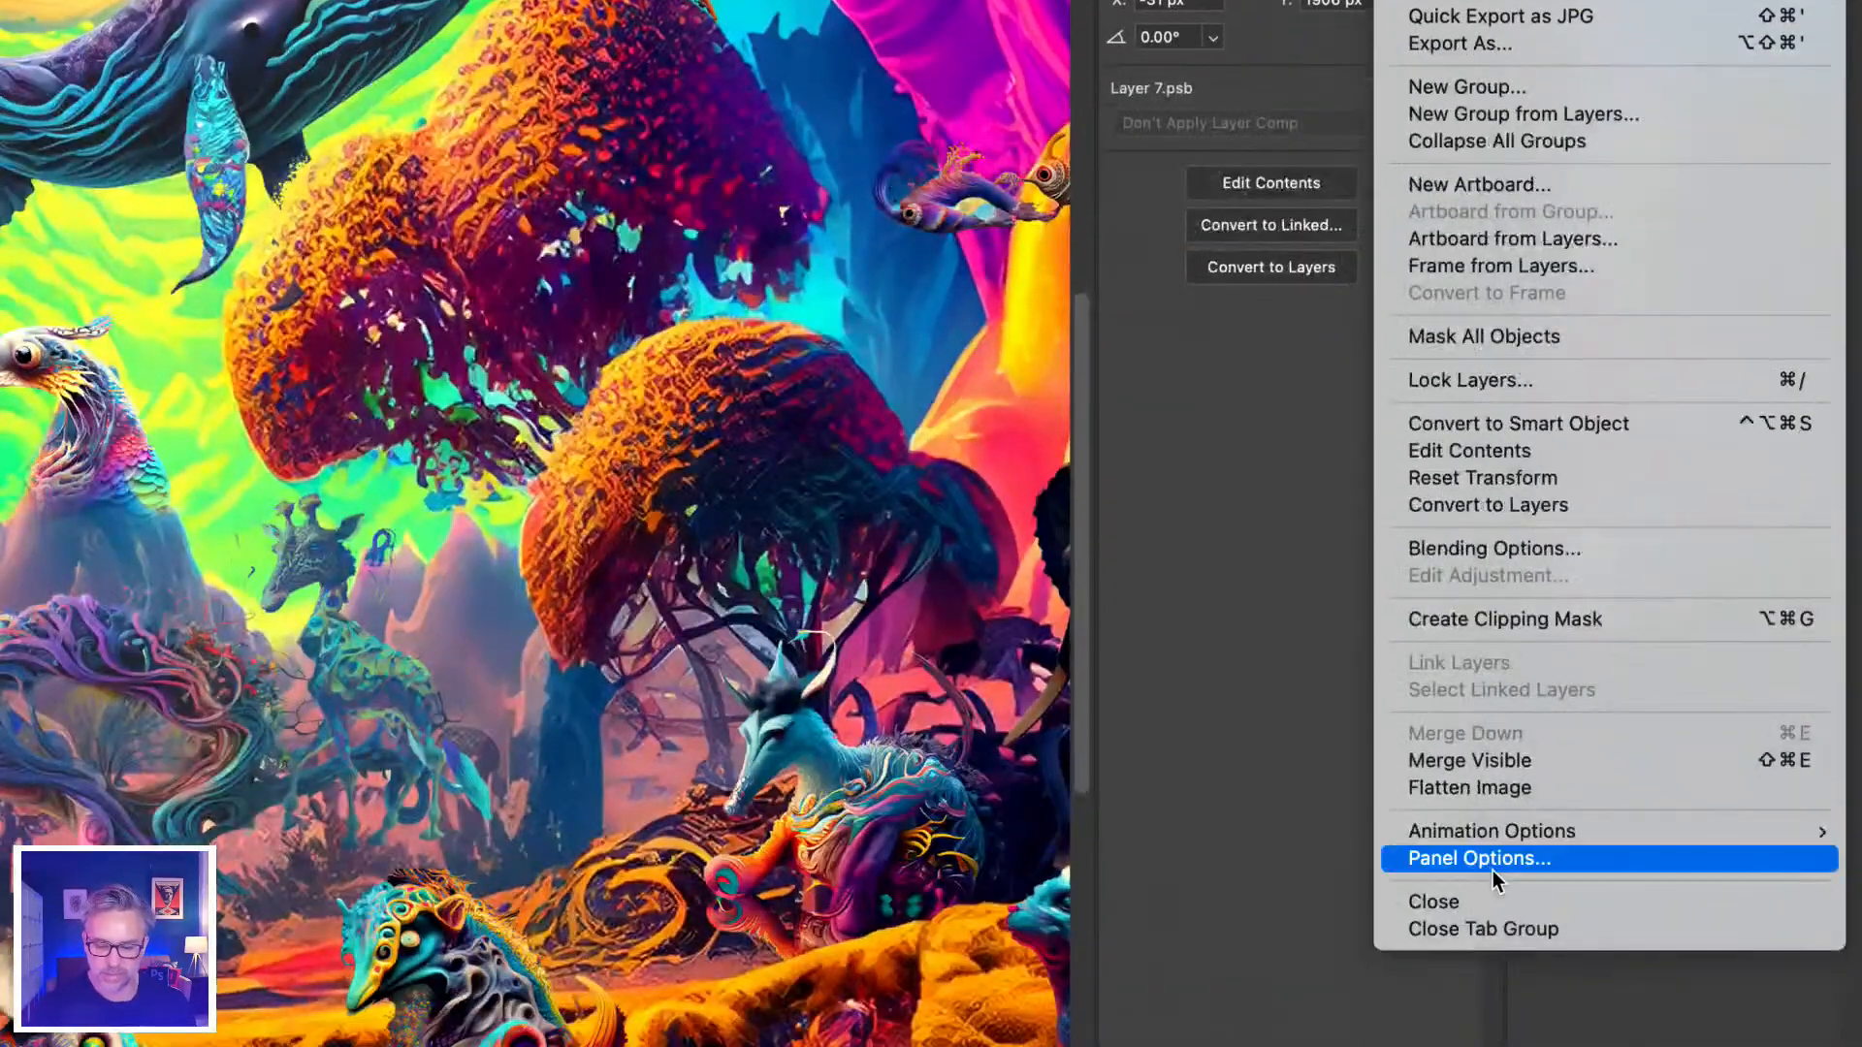
left_click(1492, 864)
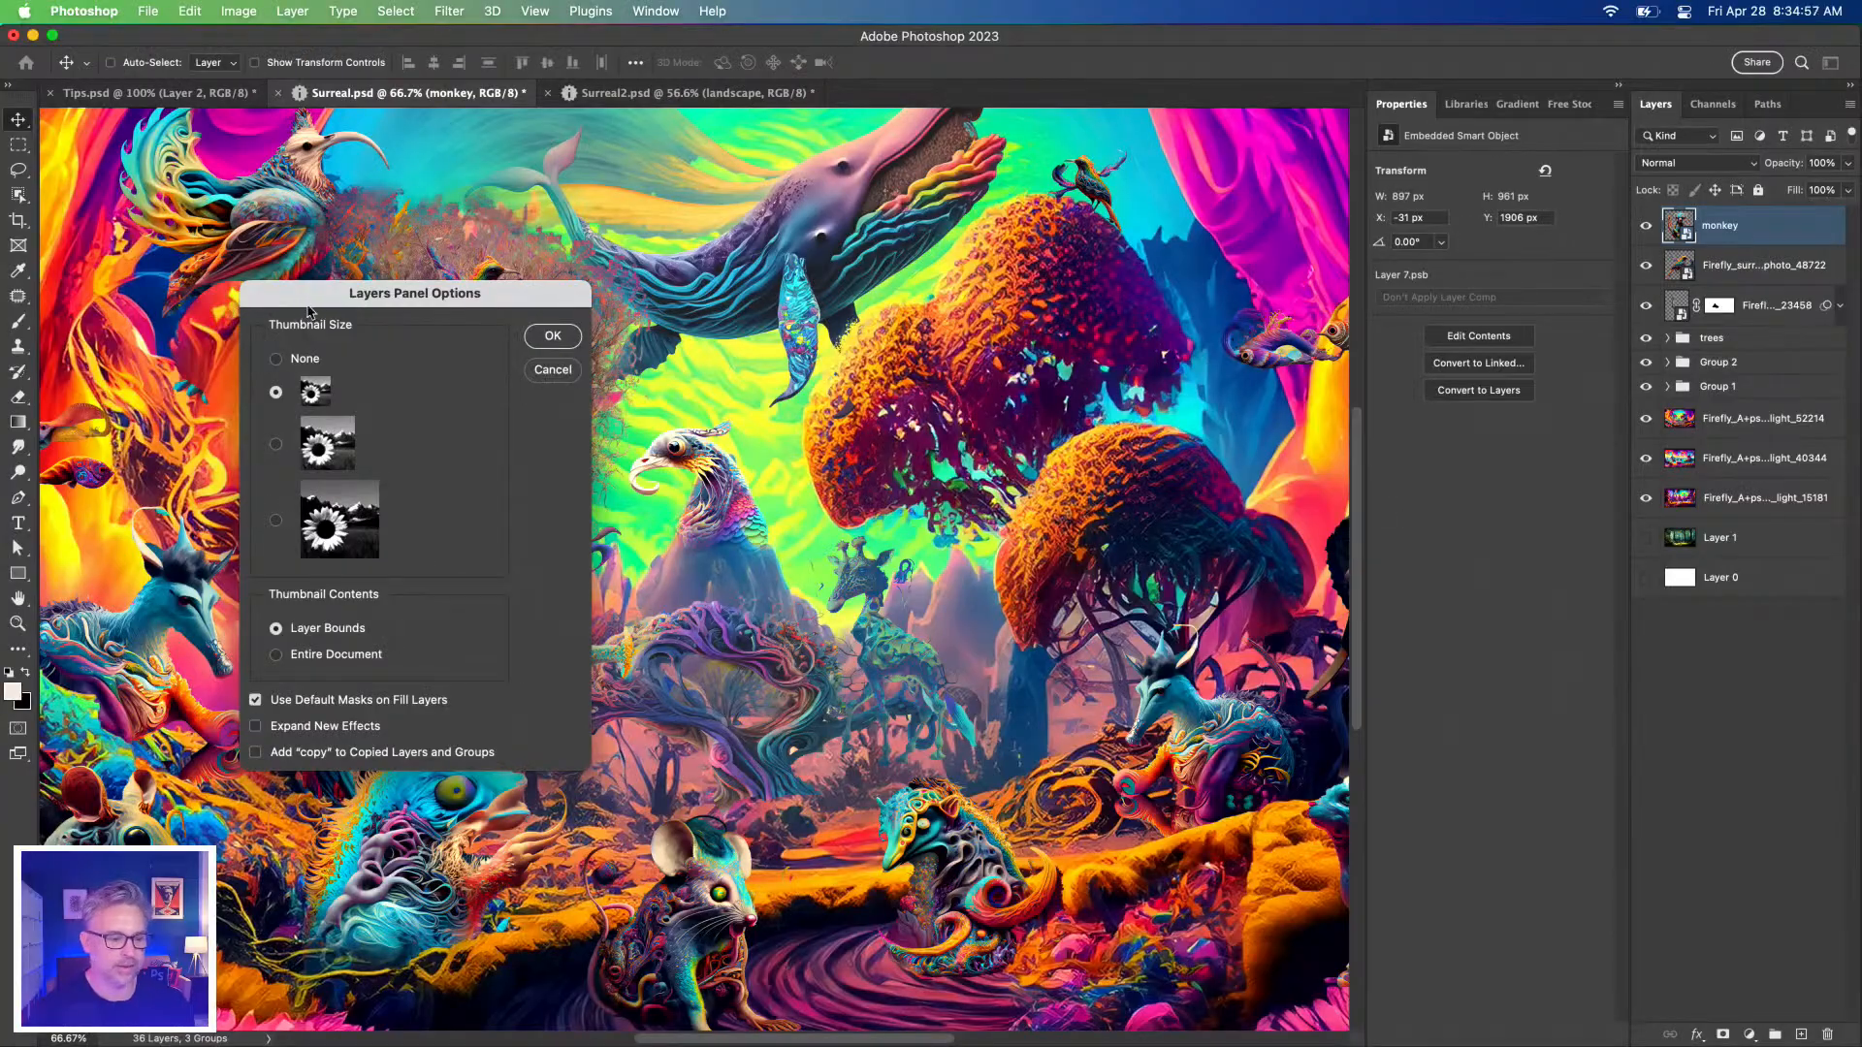
left_click_drag(307, 308, 1340, 192)
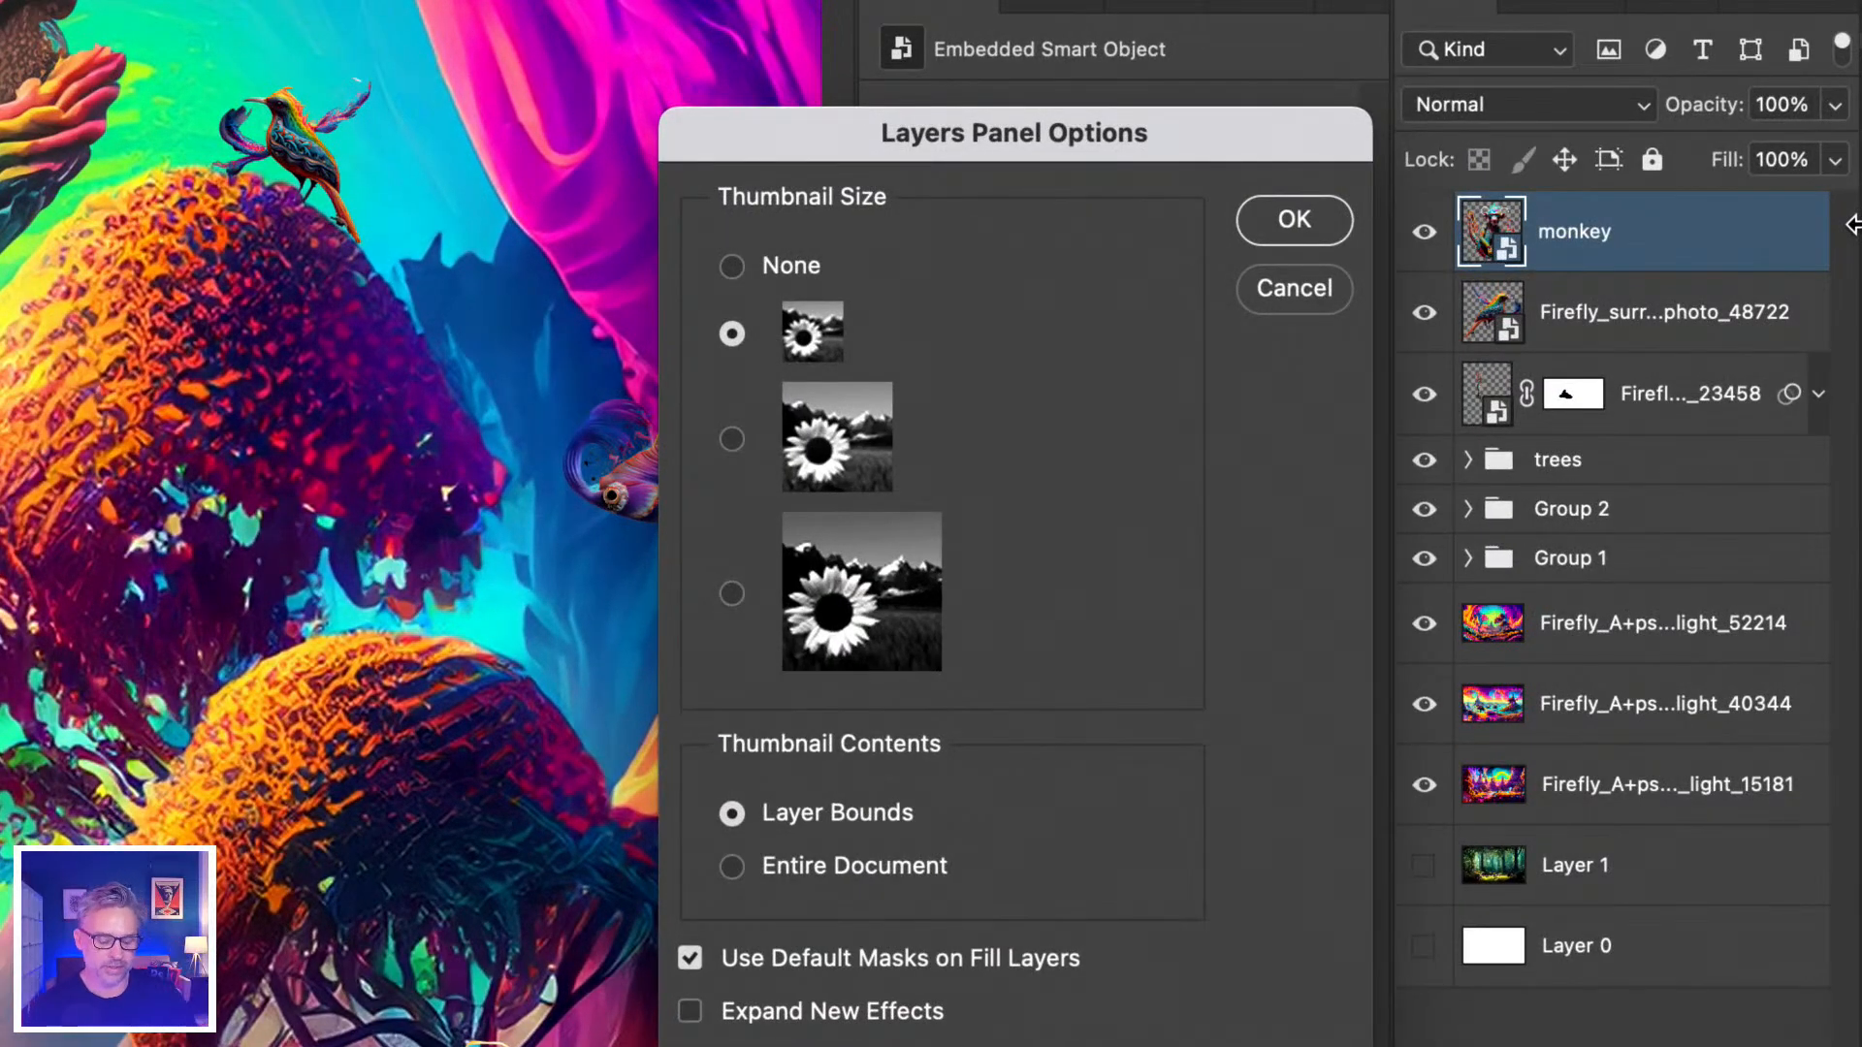
left_click(735, 868)
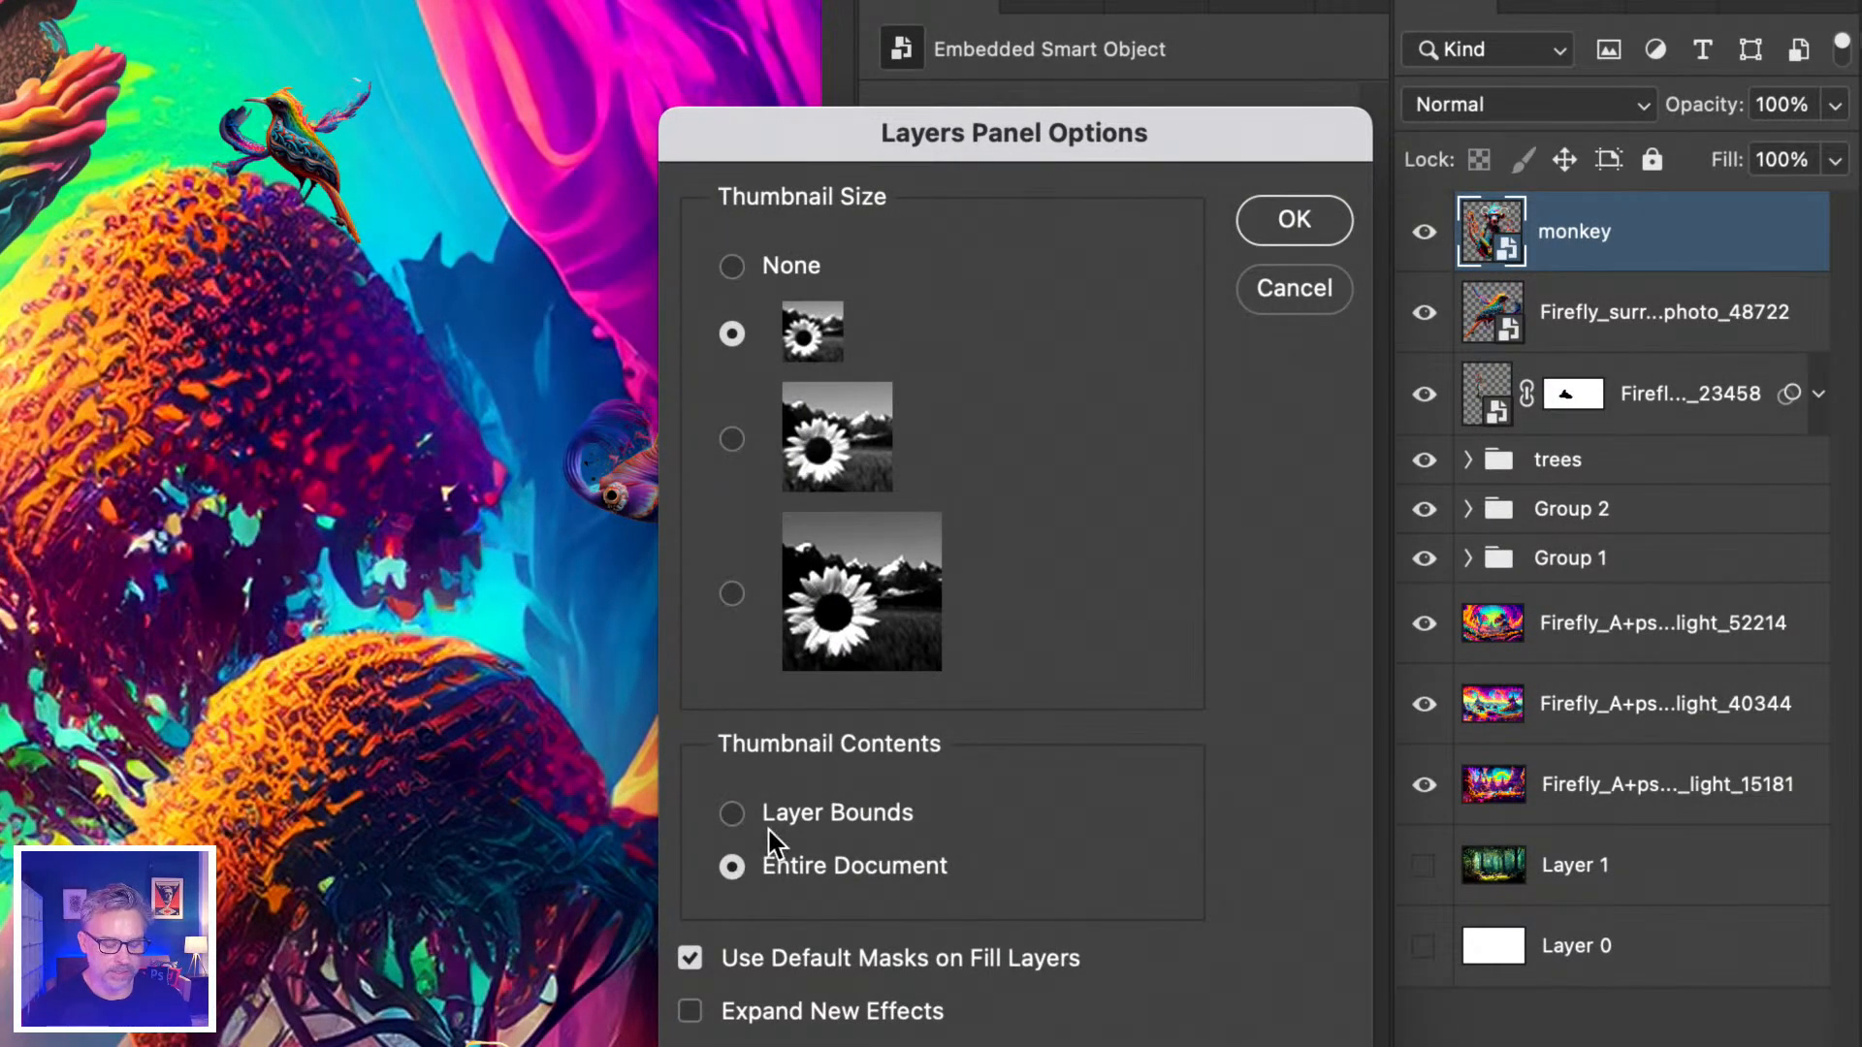
left_click(1285, 227)
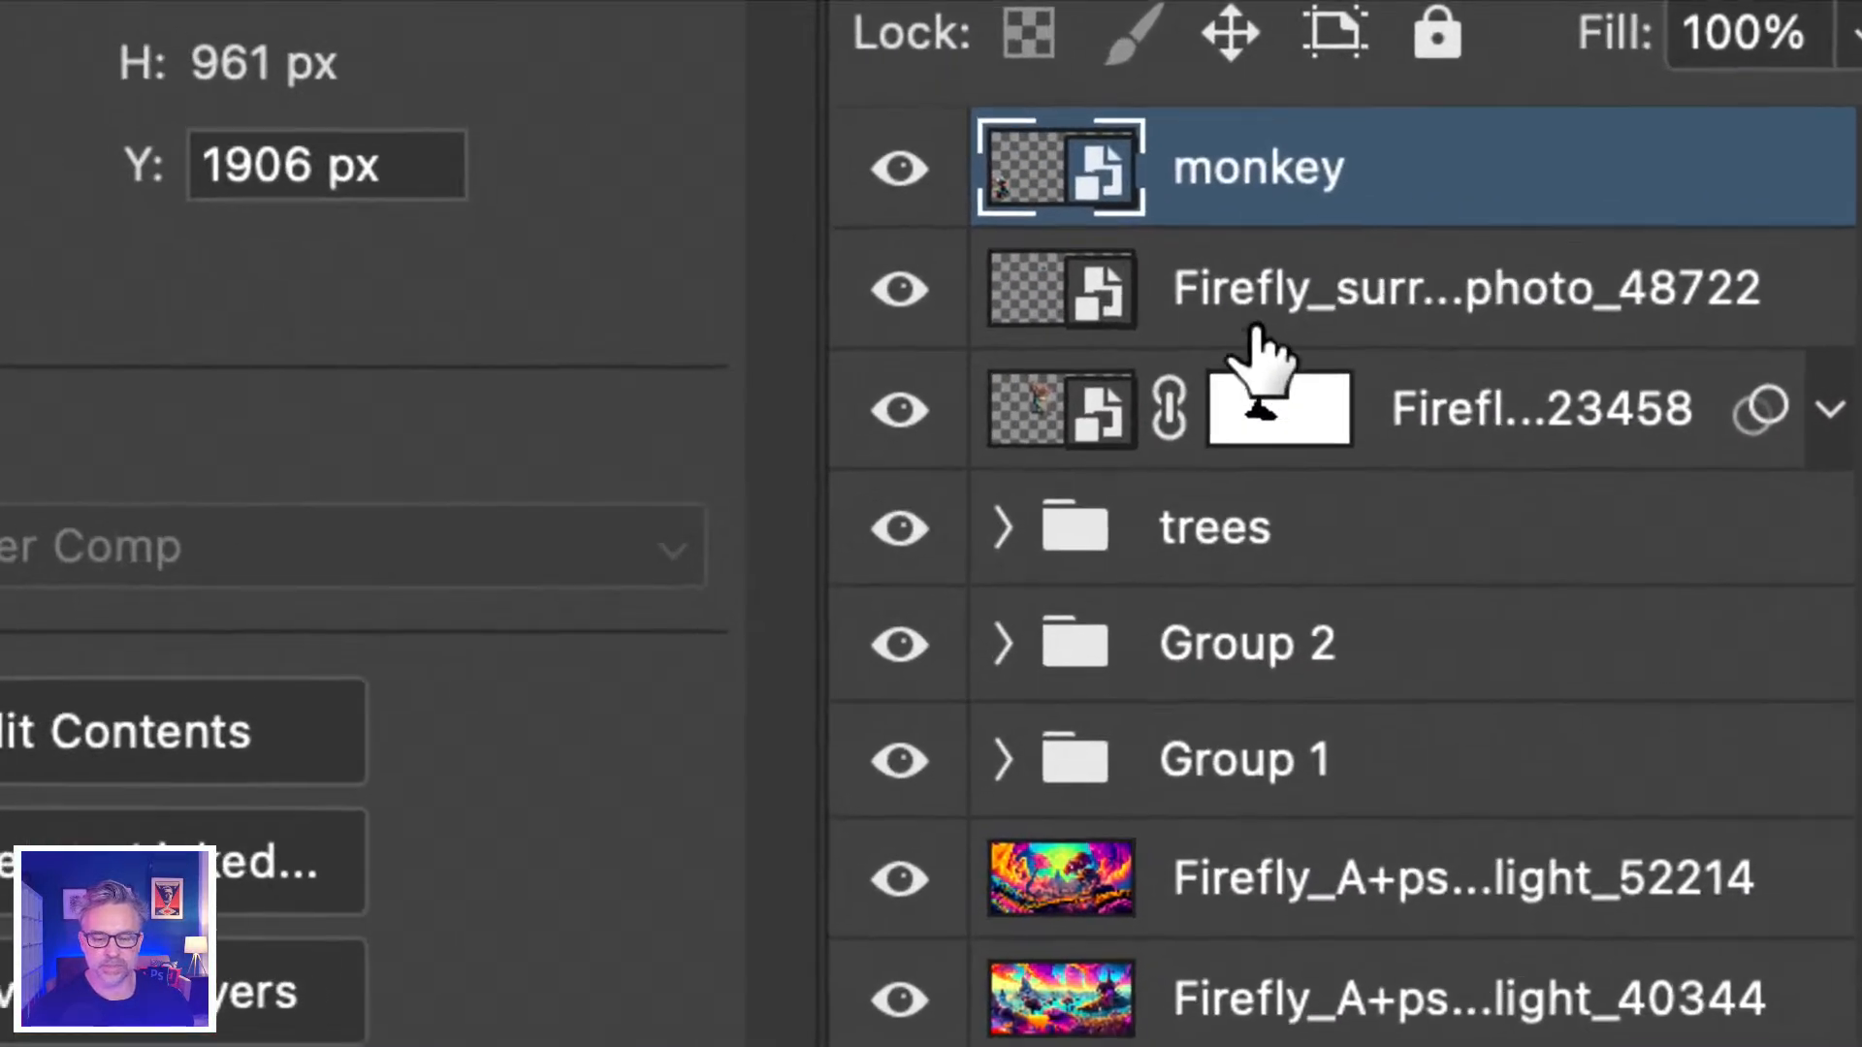
Solo the perched bird layer, compare it against the full scene, and zoom to fit the bird.
left_click(1498, 271)
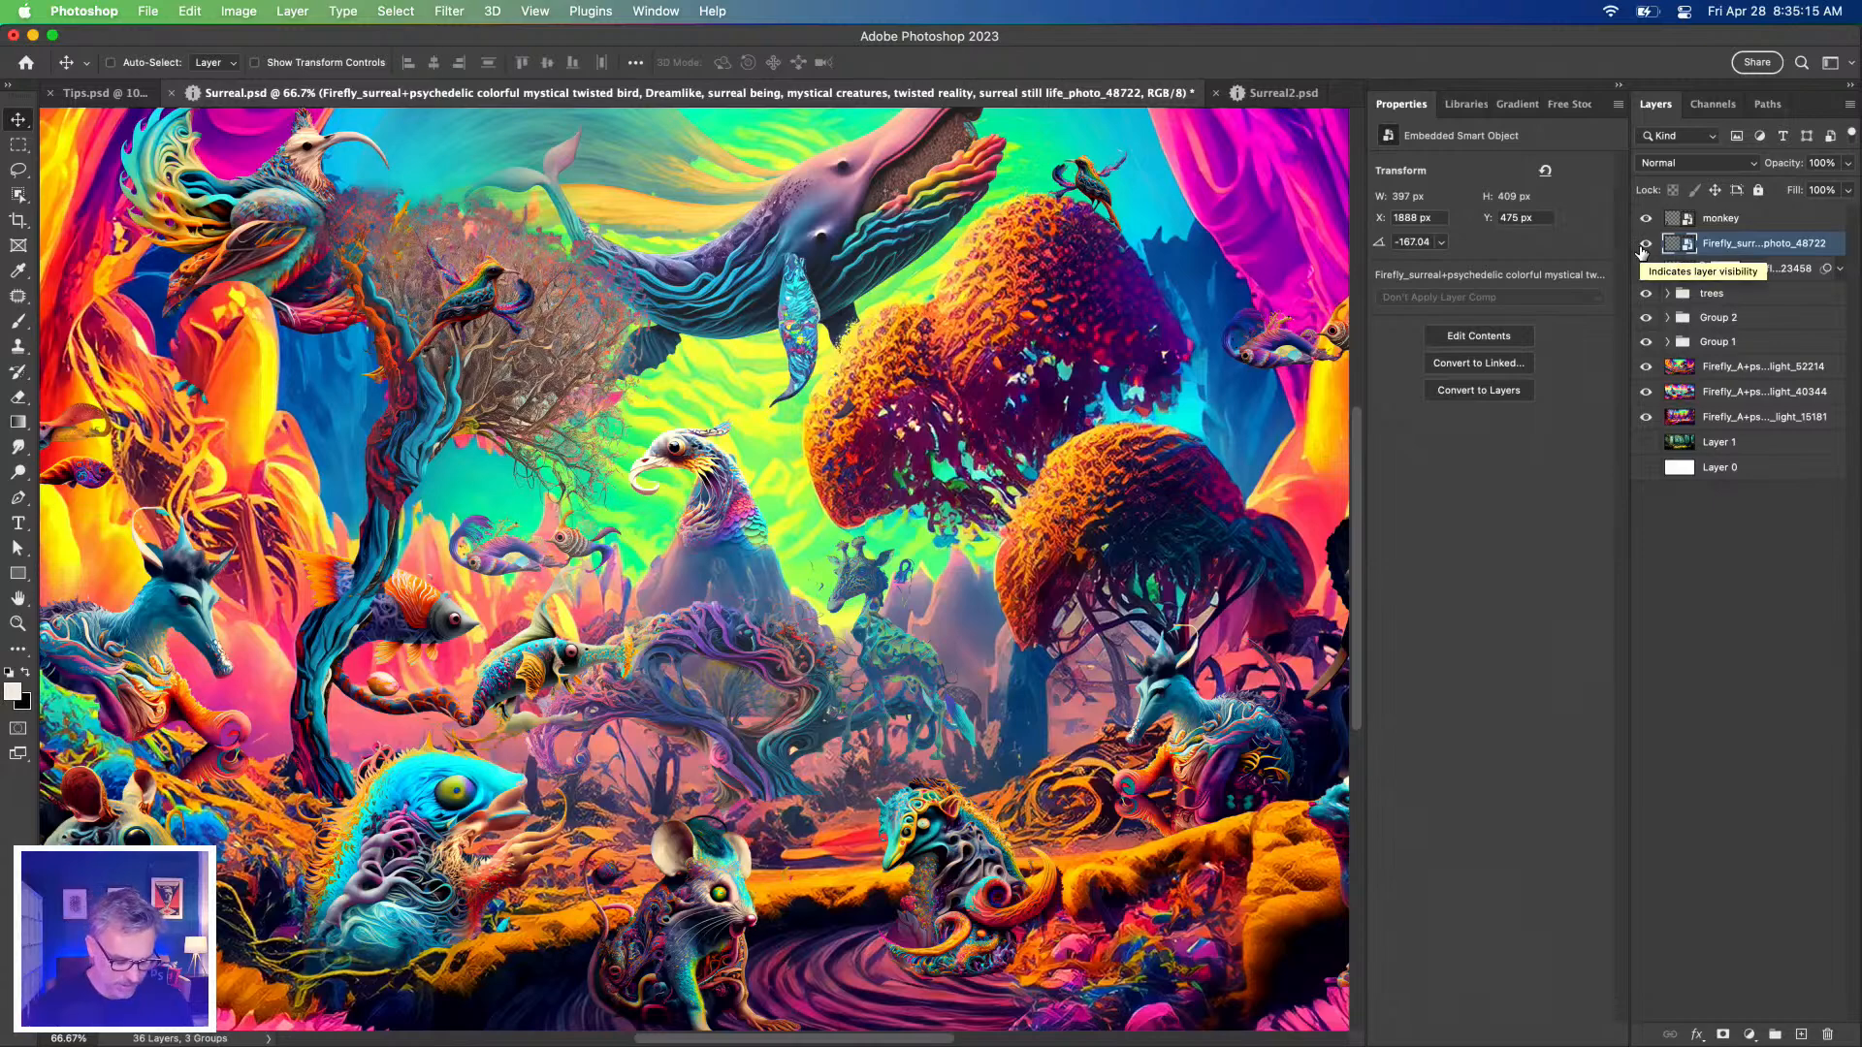
left_click(1644, 245, "alt")
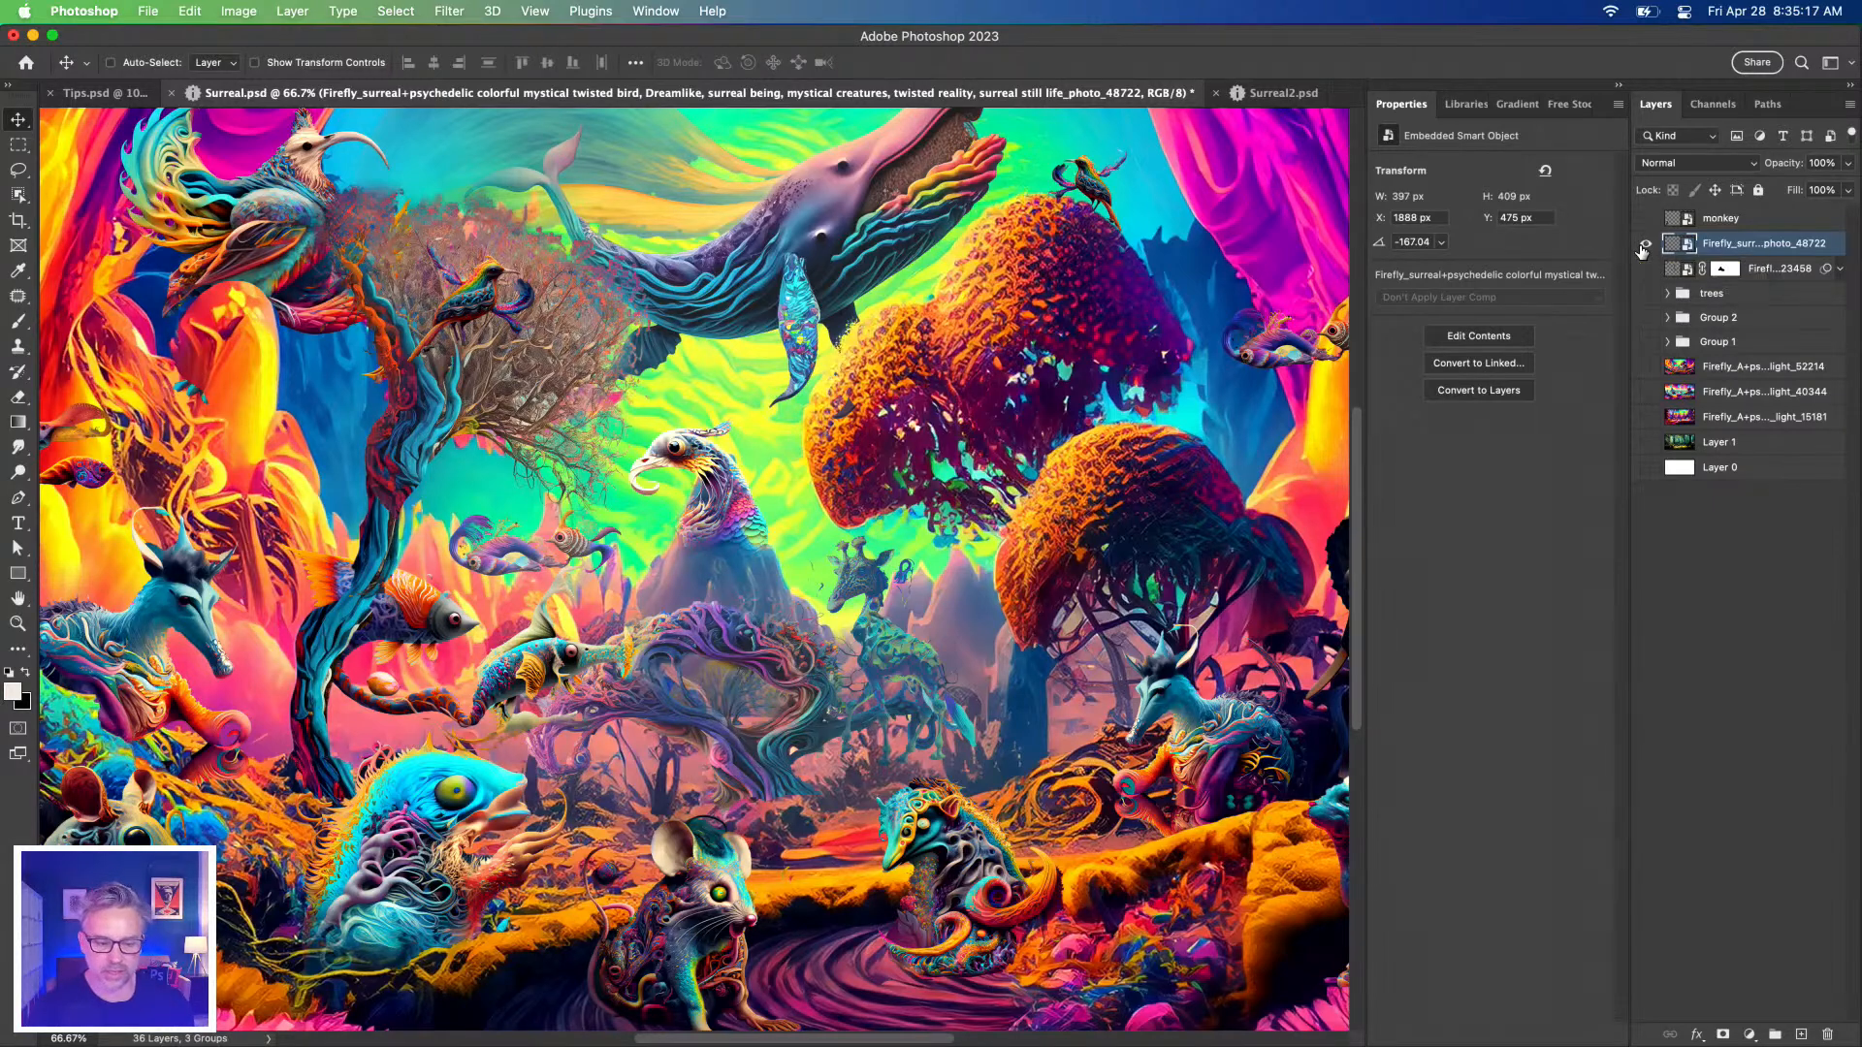
left_click(1642, 246, "alt")
left_click(1643, 246, "alt")
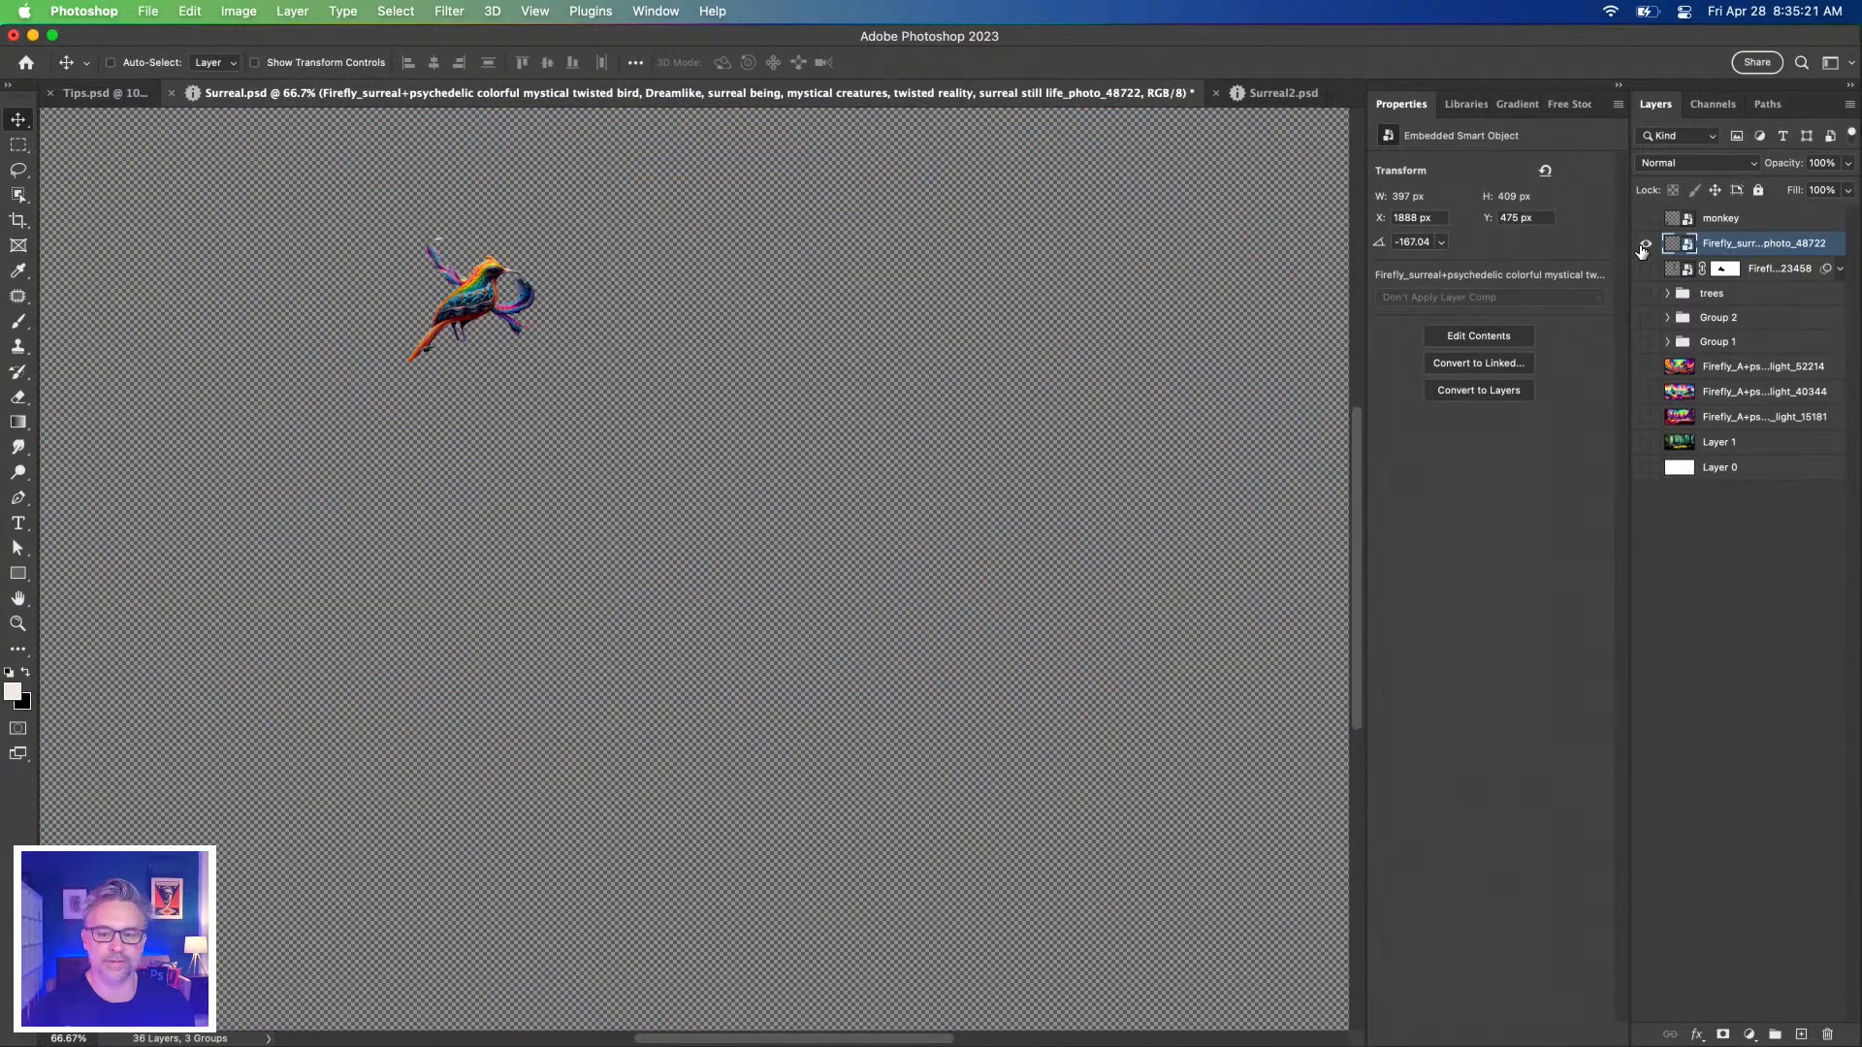
left_click(1643, 247, "alt")
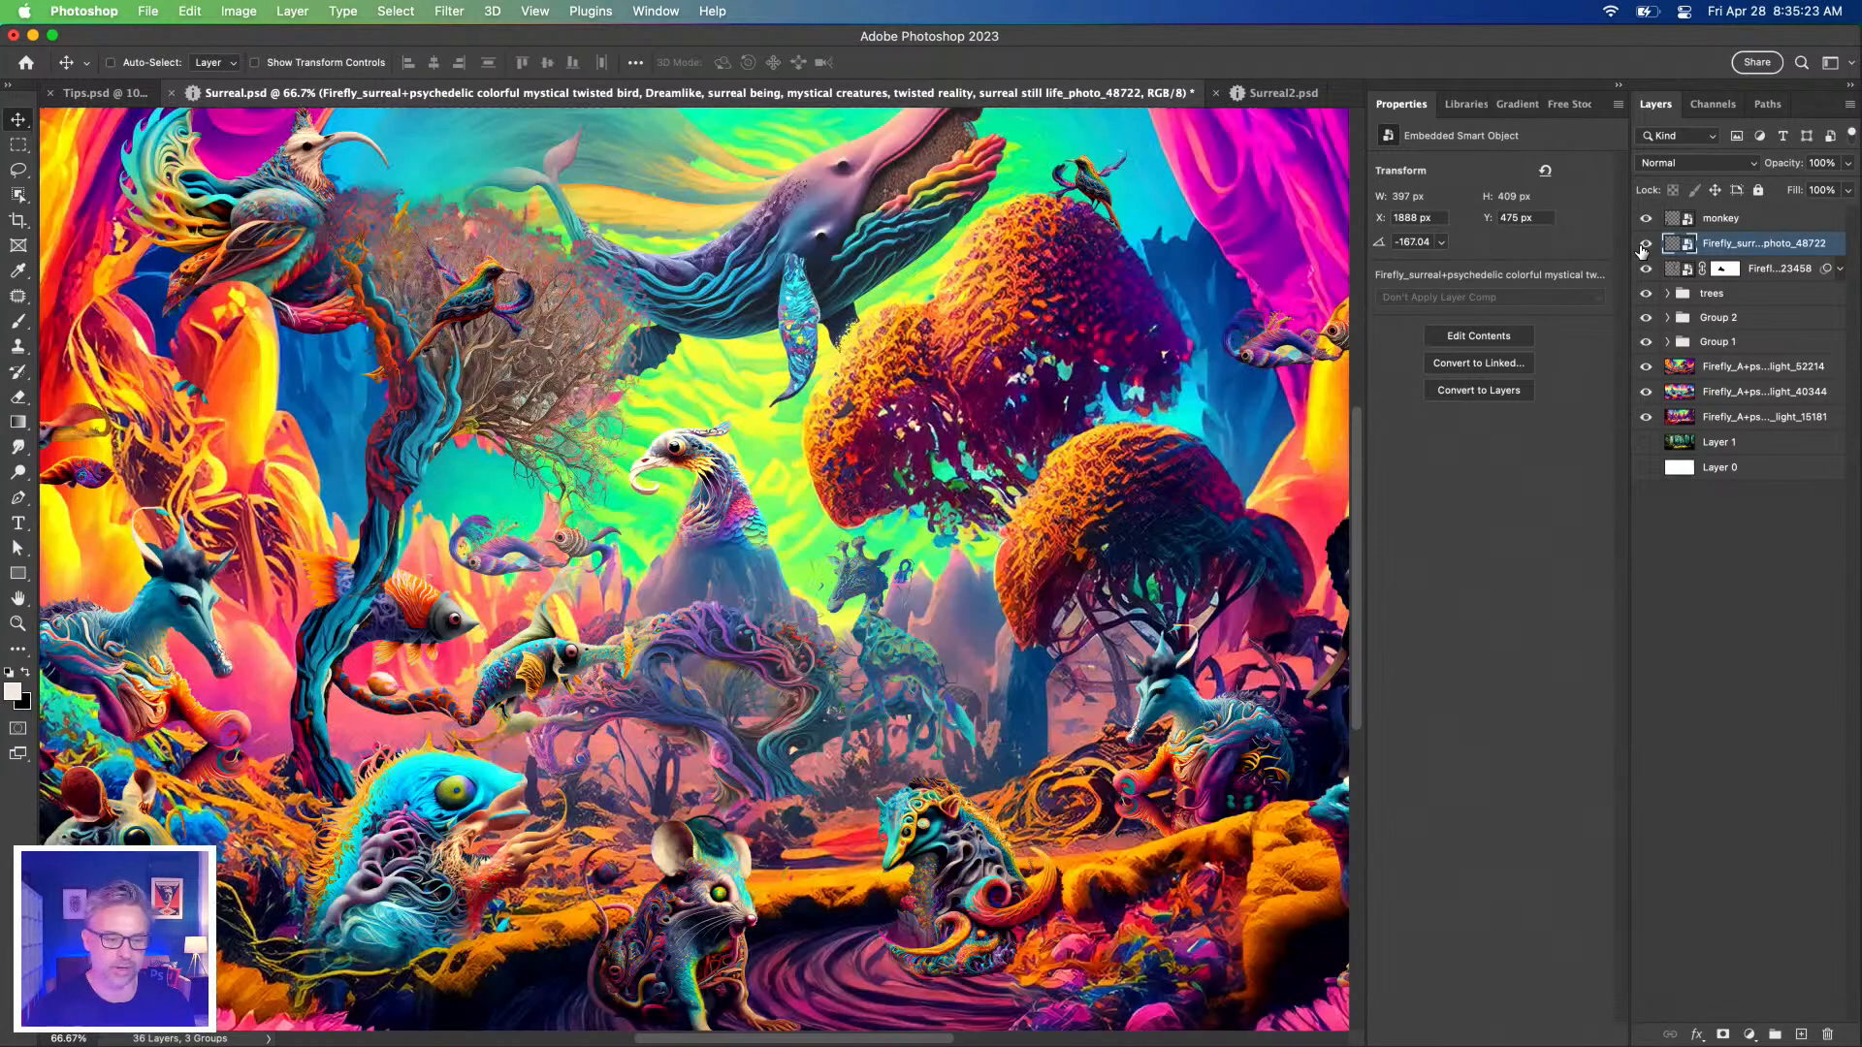
left_click(1643, 247, "alt")
left_click(1643, 246, "alt")
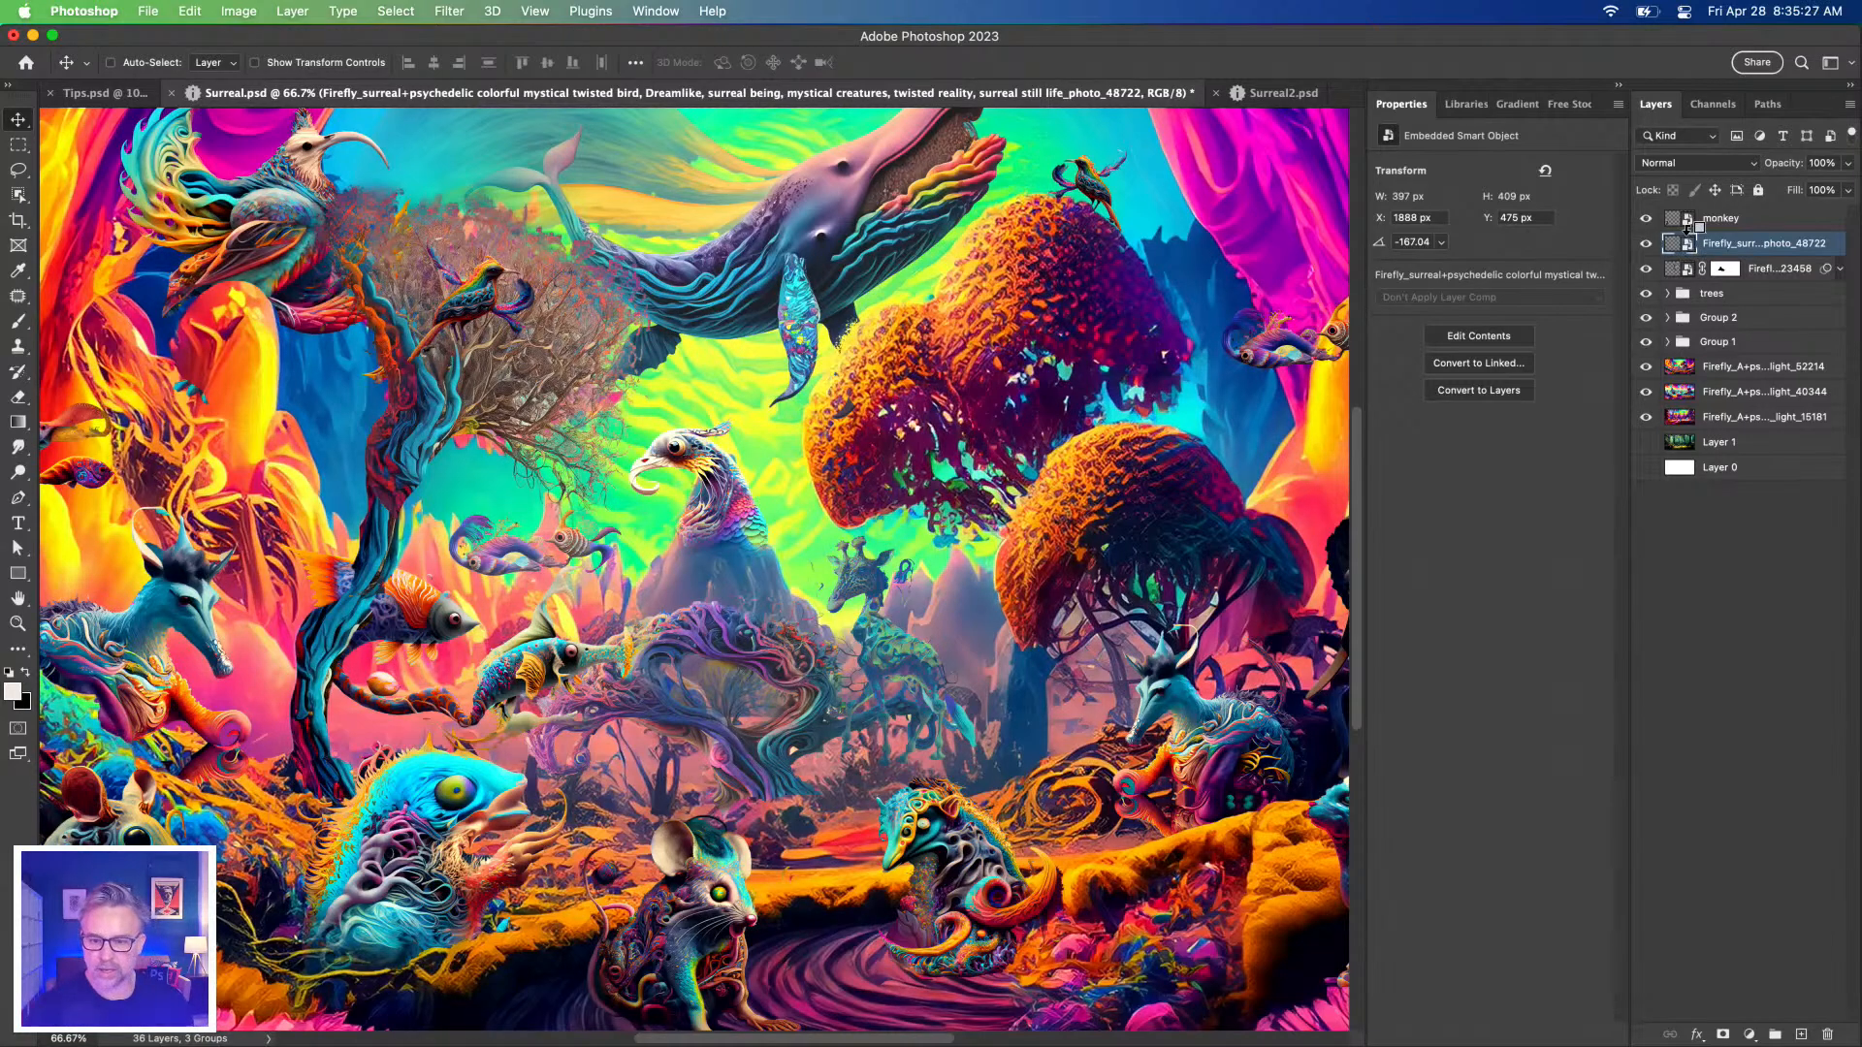
left_click(1683, 246, "alt")
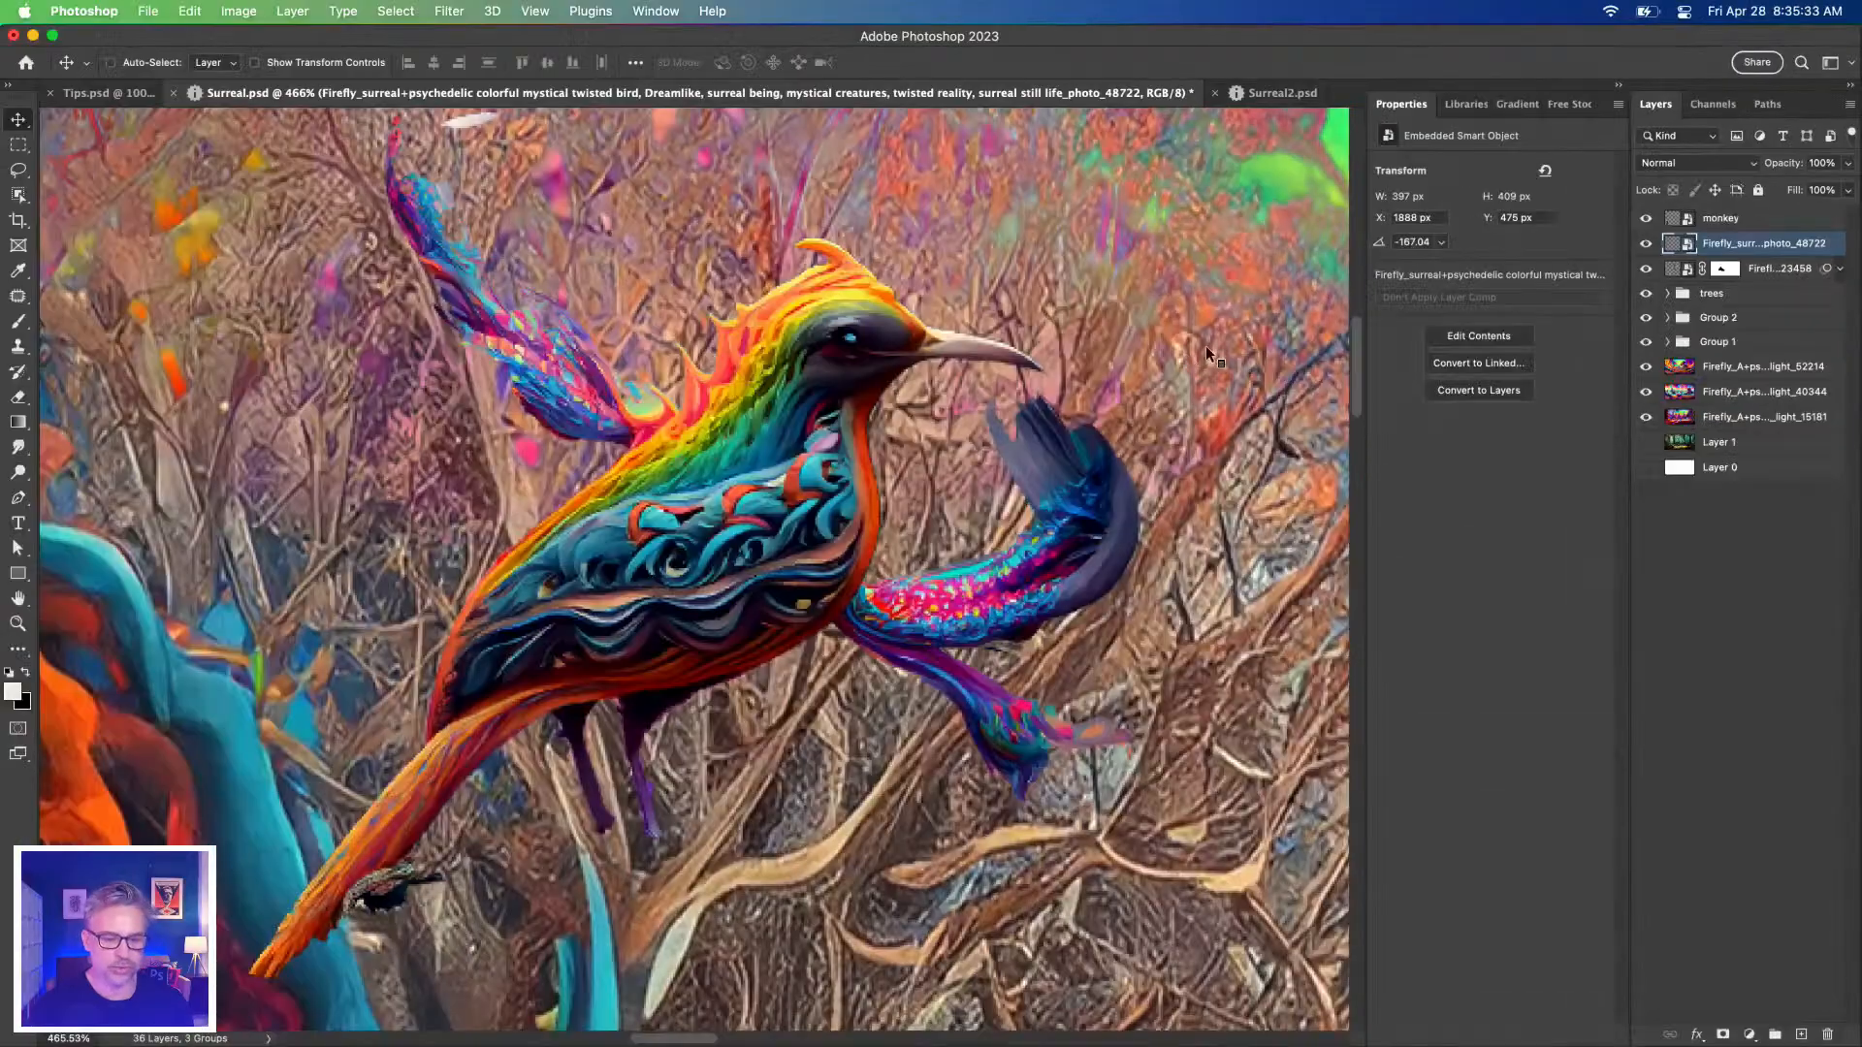
Try clipping the monkey layer to the bird layer and release it again, then check the aspen tree layer.
left_click(1675, 221)
key("super+0")
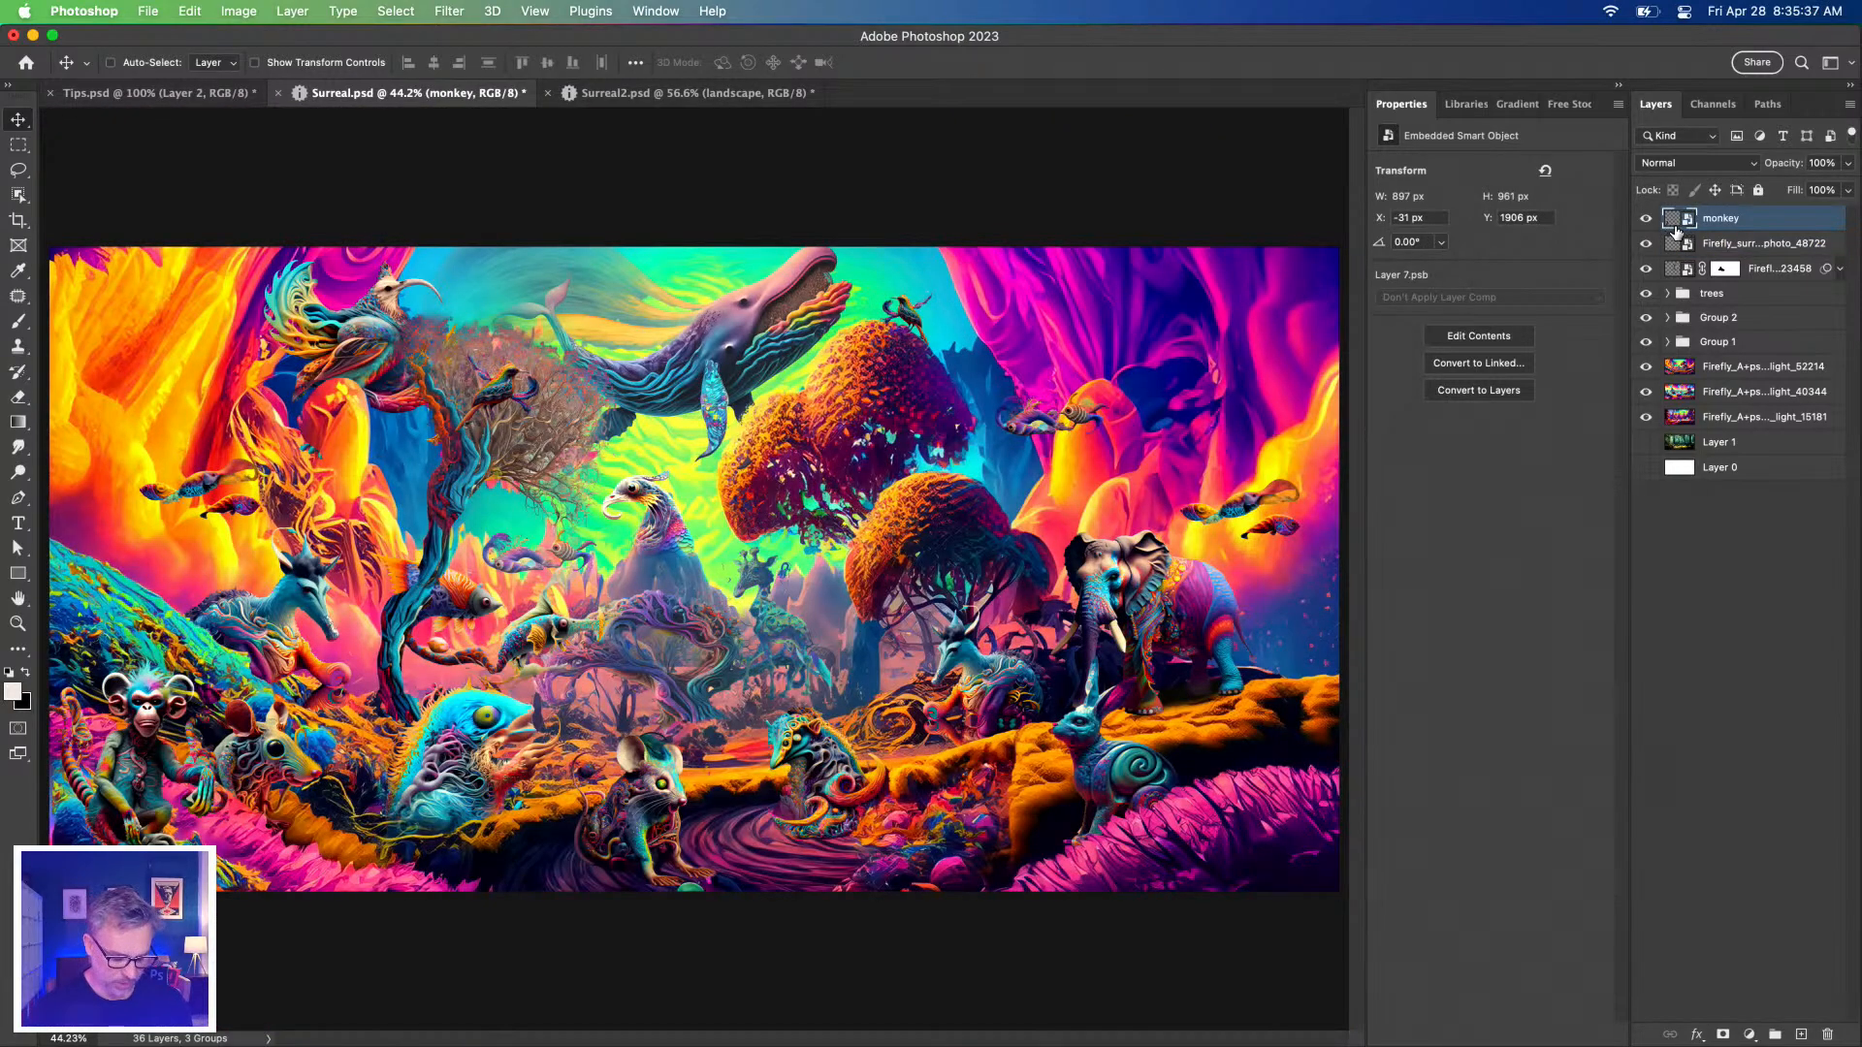
left_click(1676, 230, "alt")
left_click(1676, 230, "alt")
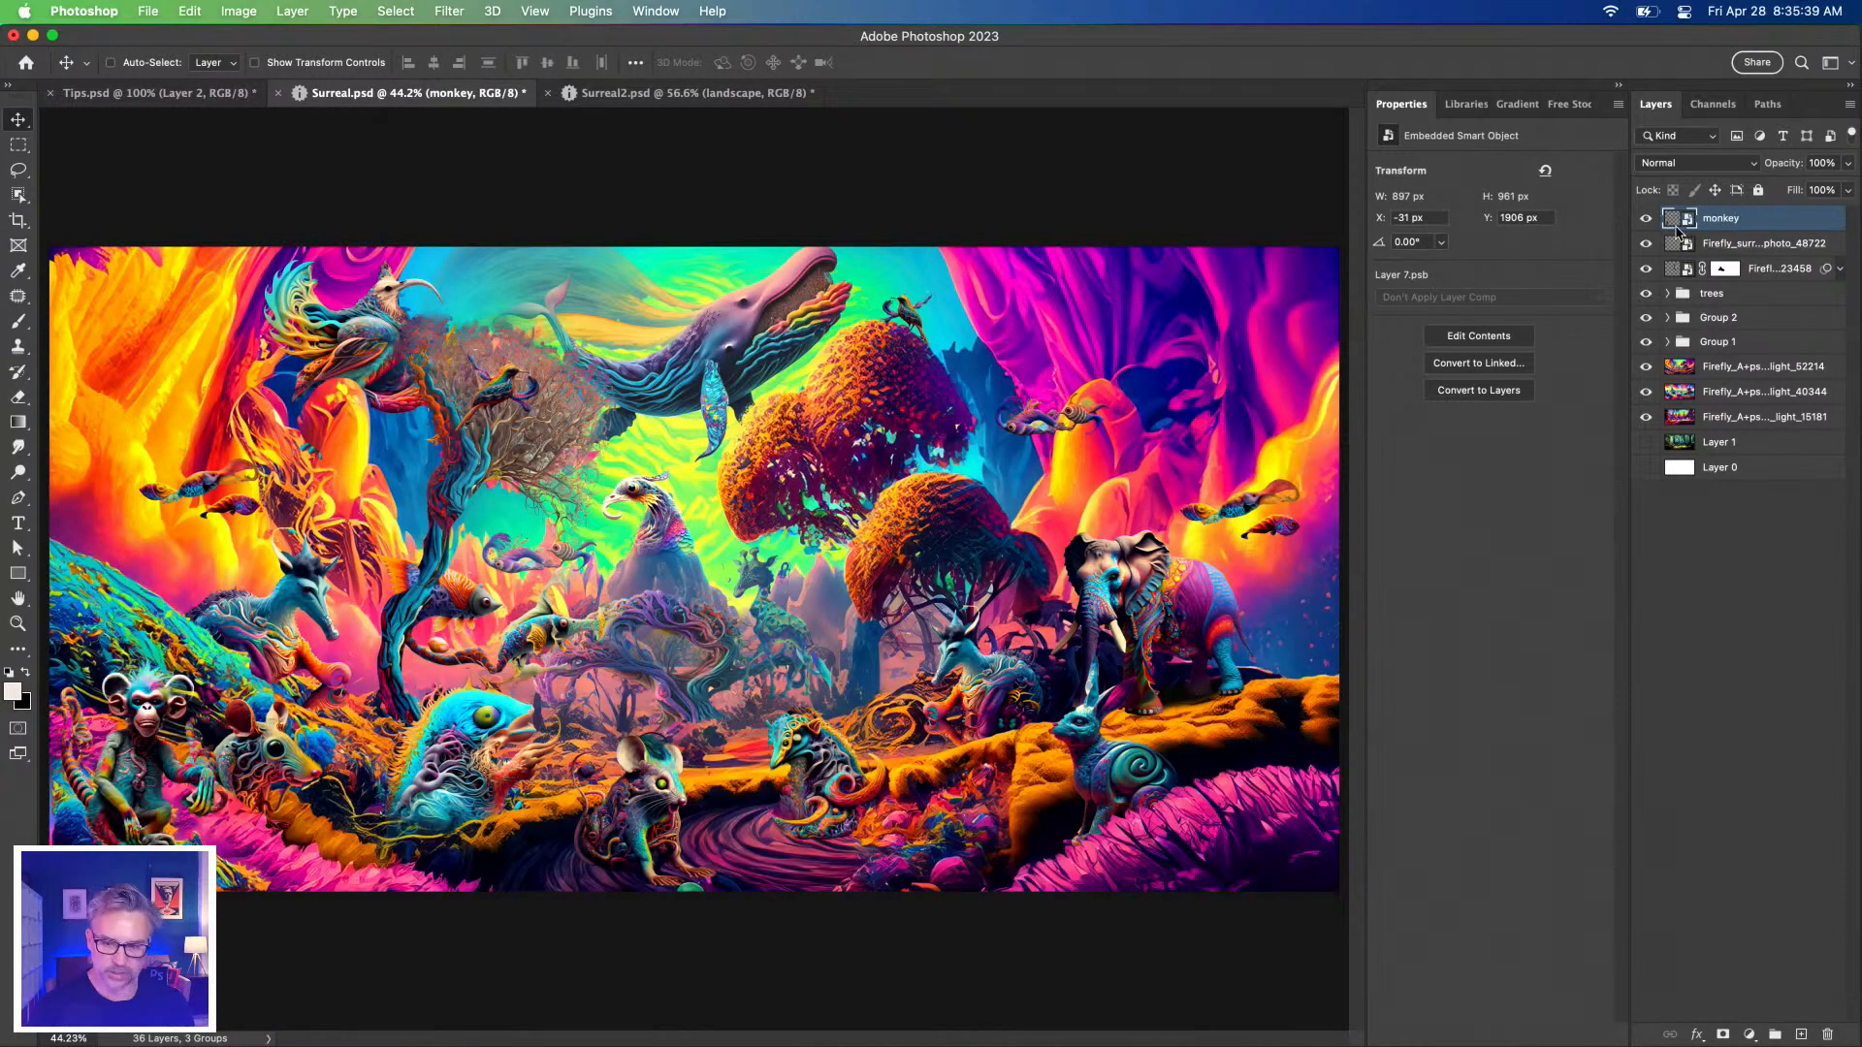
left_click(1675, 221, "super")
key("super+d")
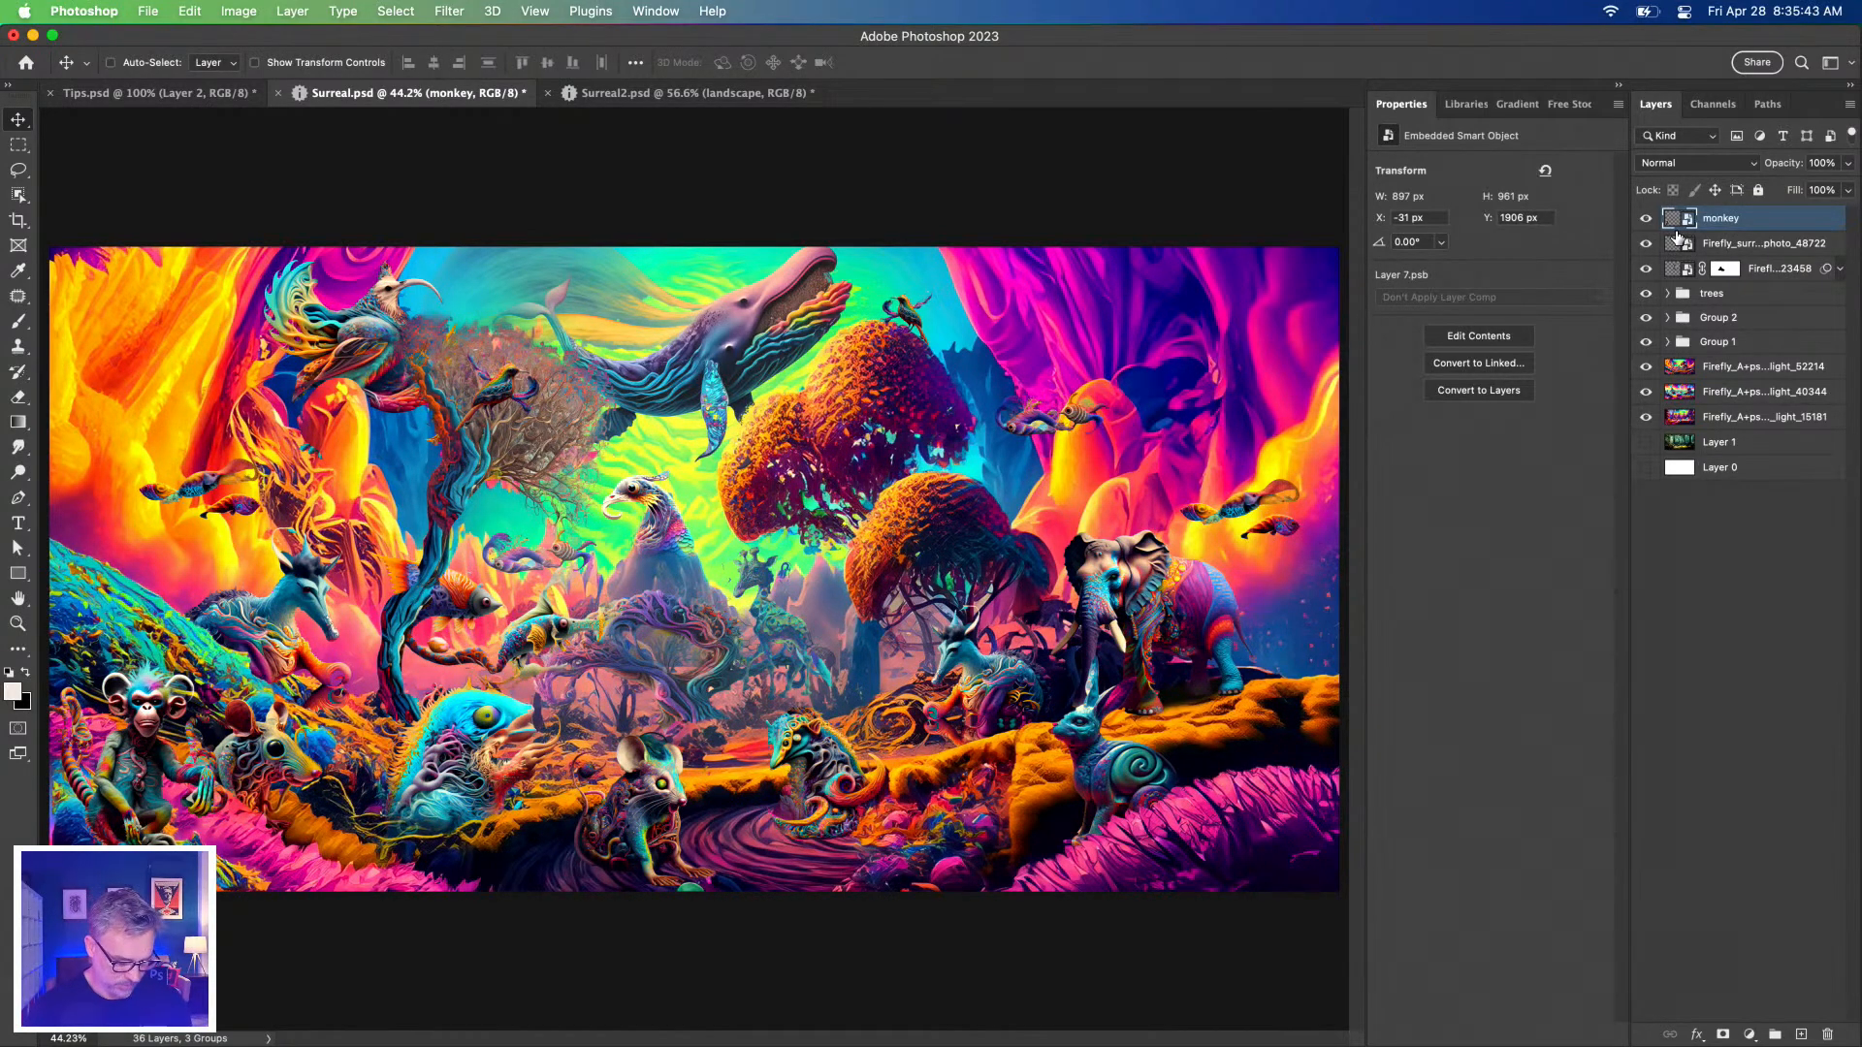
left_click(1675, 233, "alt")
left_click(1670, 242, "alt")
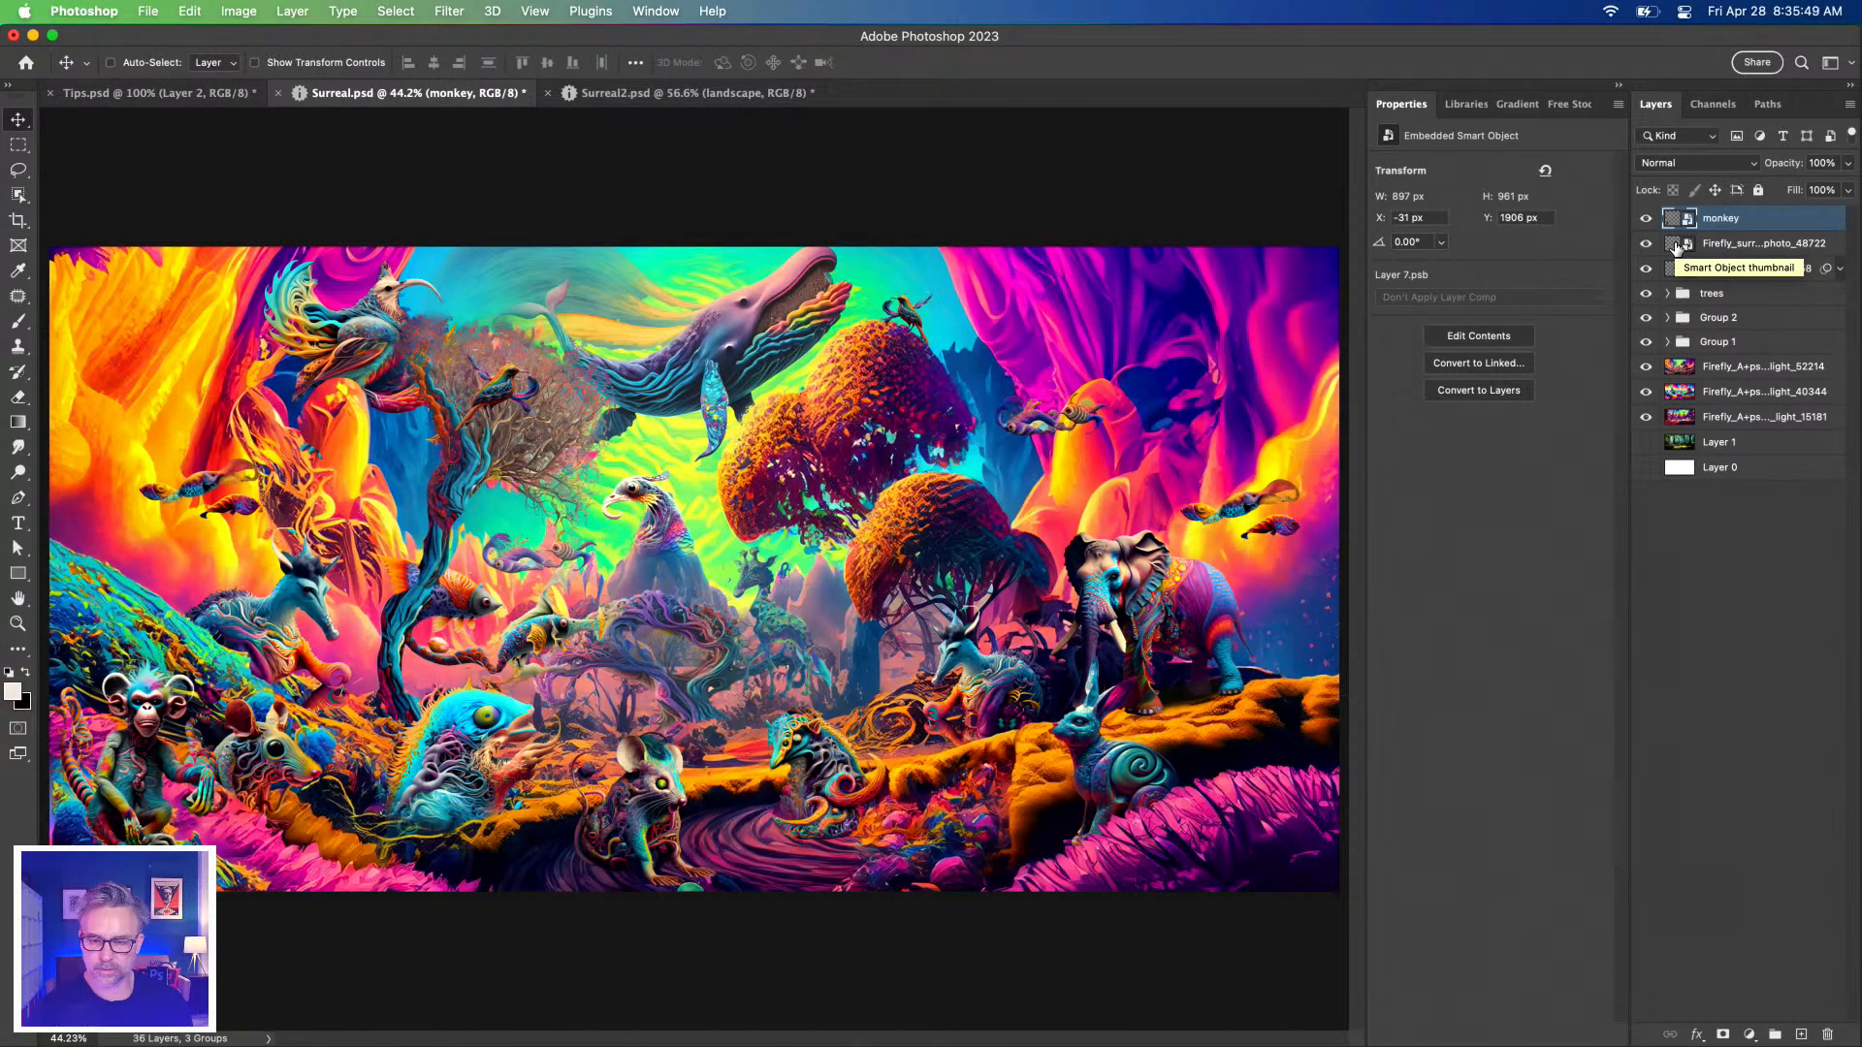
left_click(1675, 248, "alt")
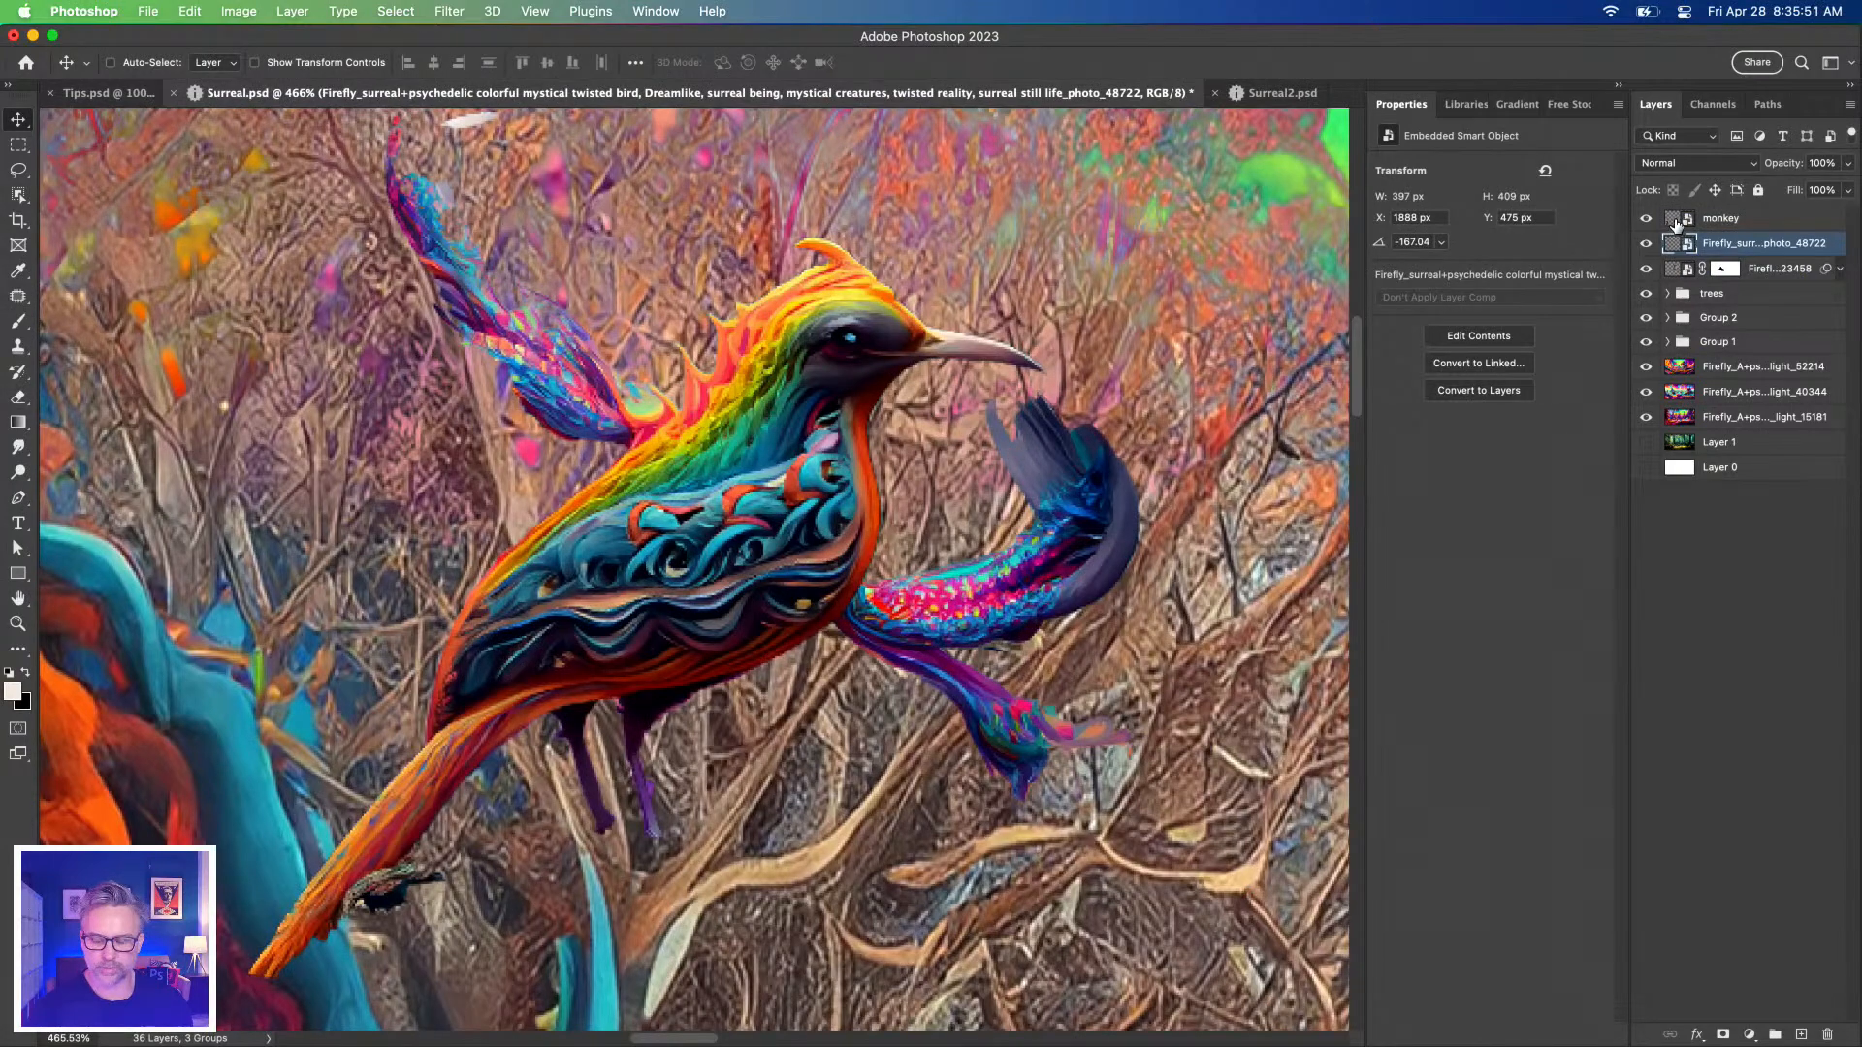
left_click(1676, 221, "alt")
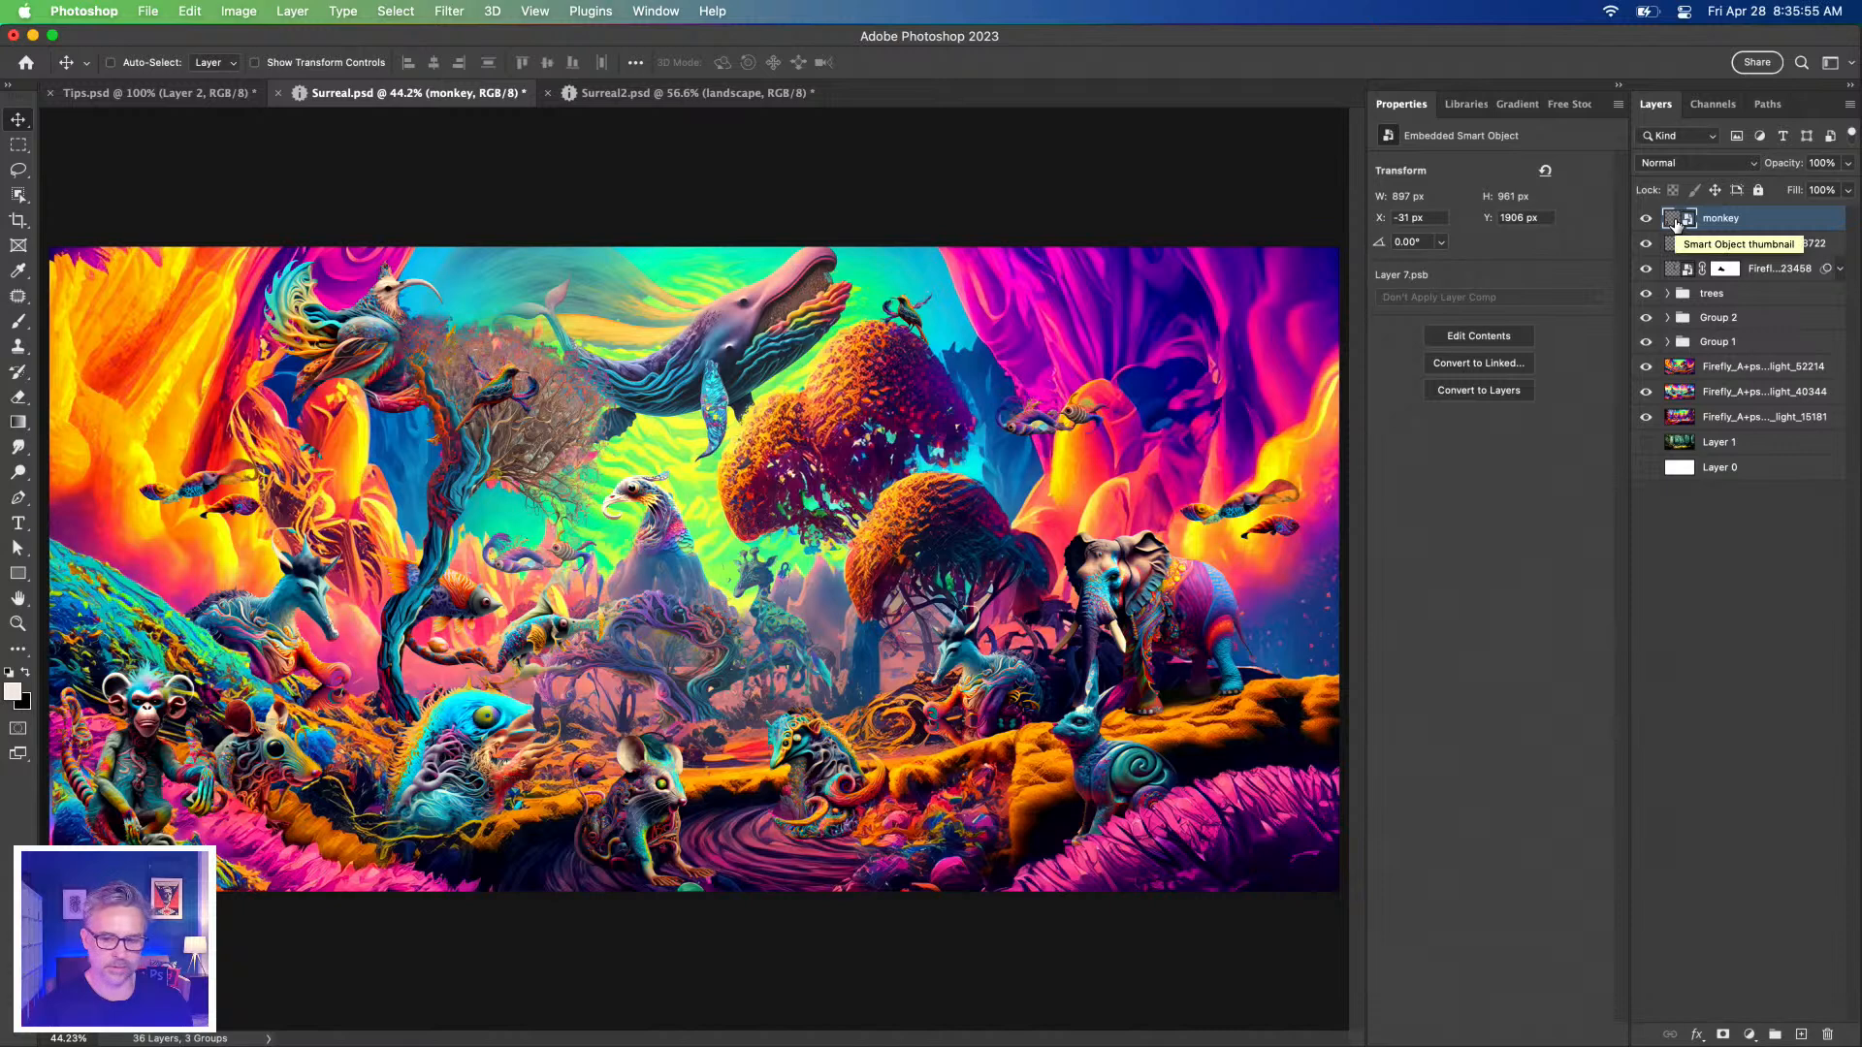
double_click(1671, 274)
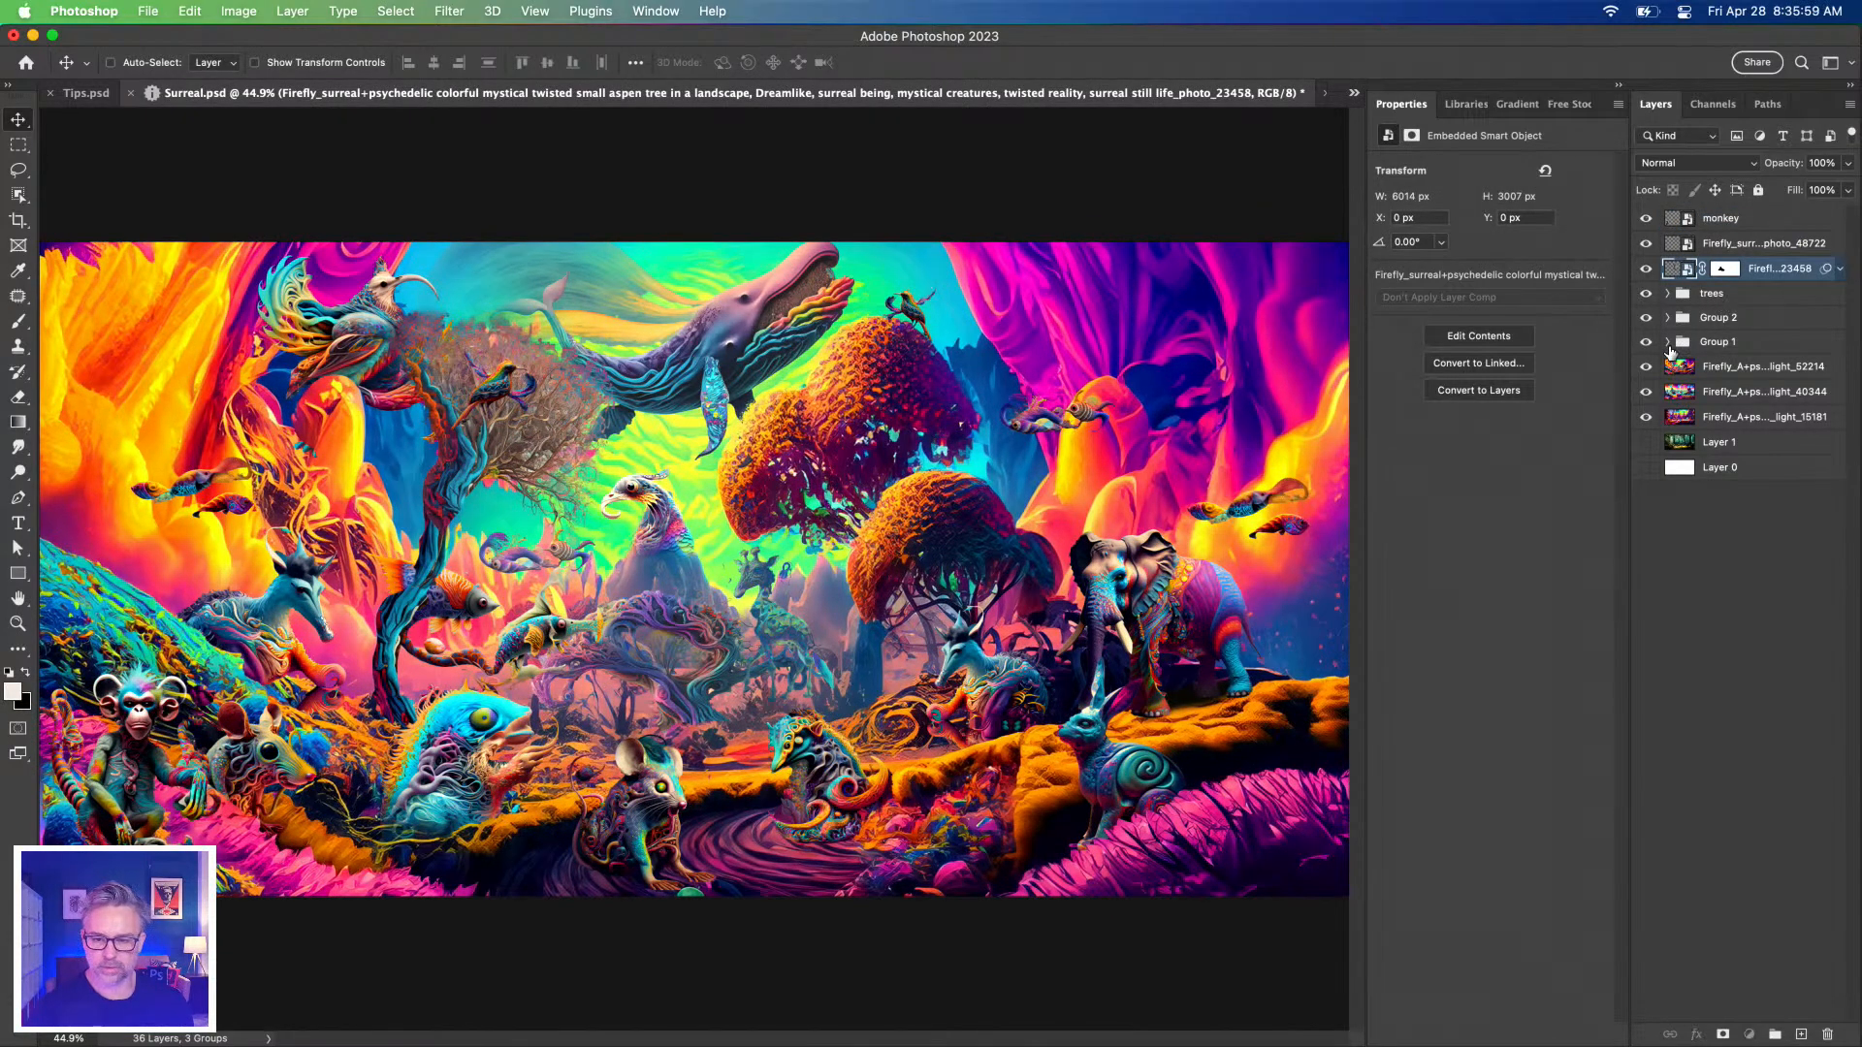
Expand Group 1 and inspect its two bird copies, twisted animal and blue fish-creature layers.
left_click(1667, 342)
double_click(1691, 372)
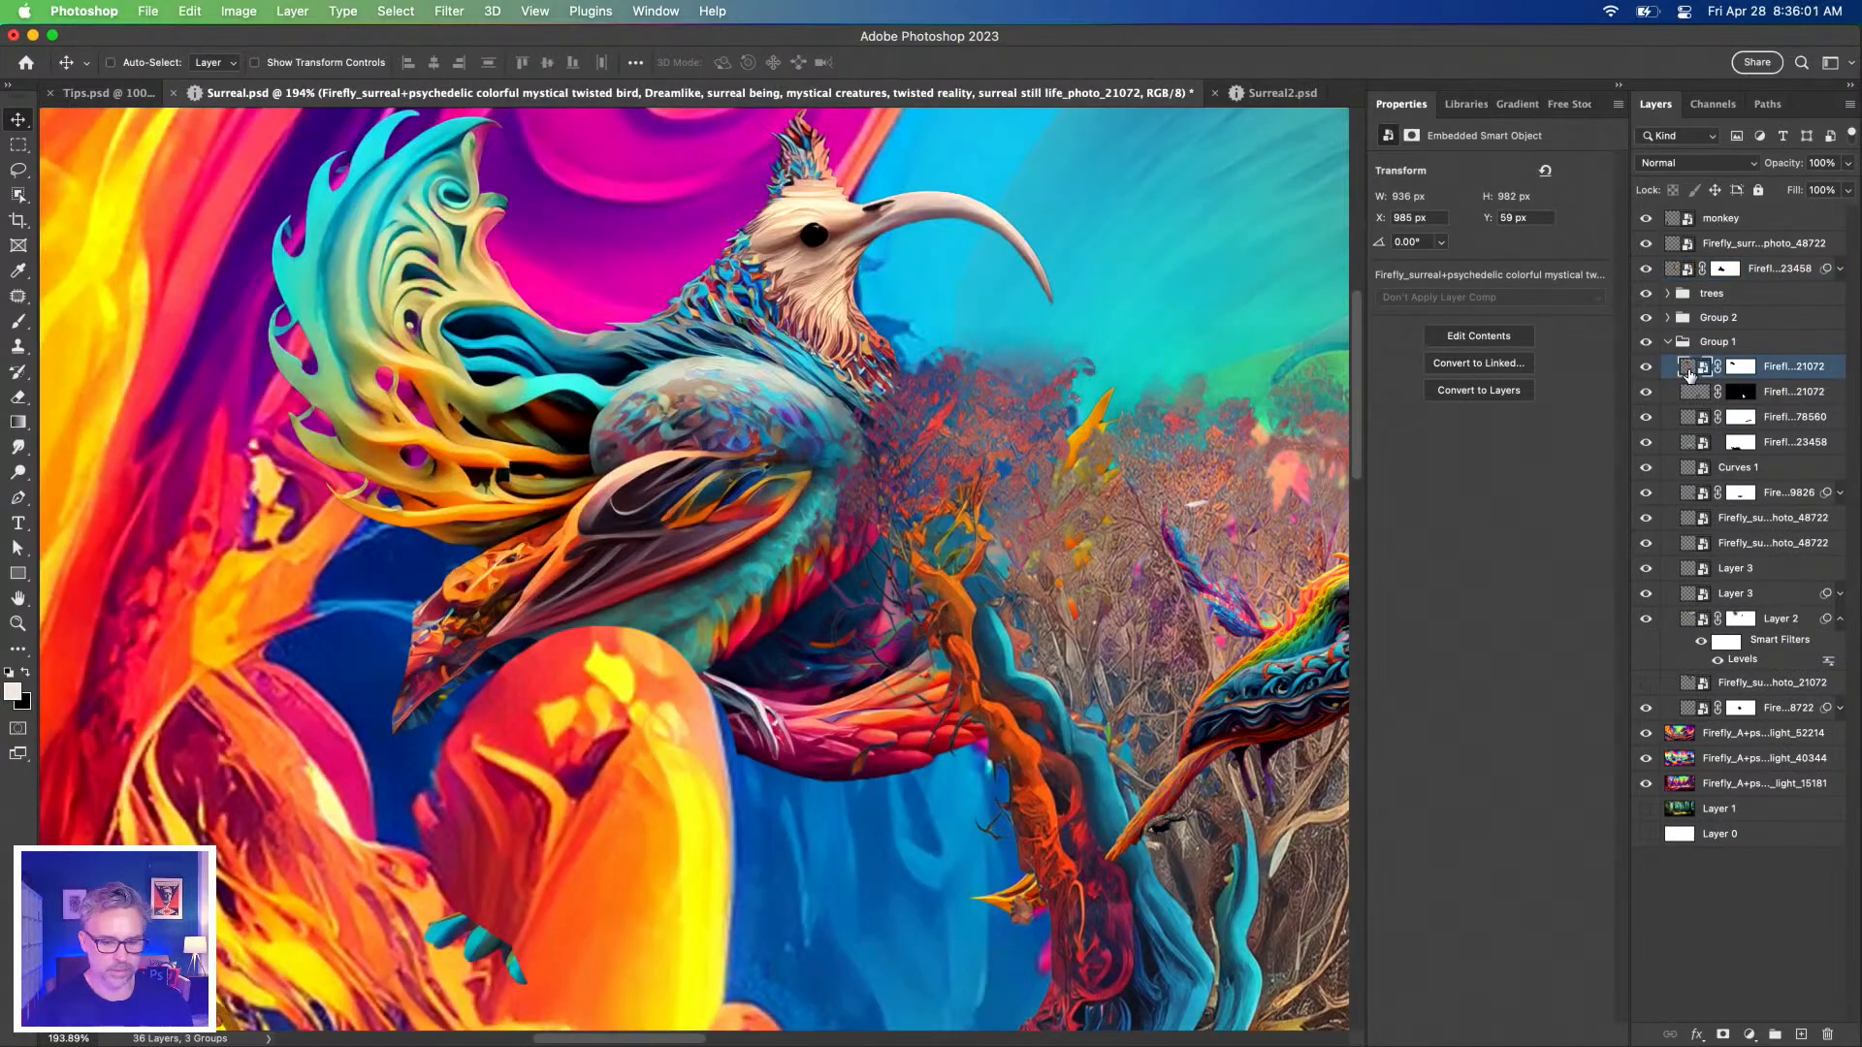
left_click(1693, 403)
left_click(1692, 421)
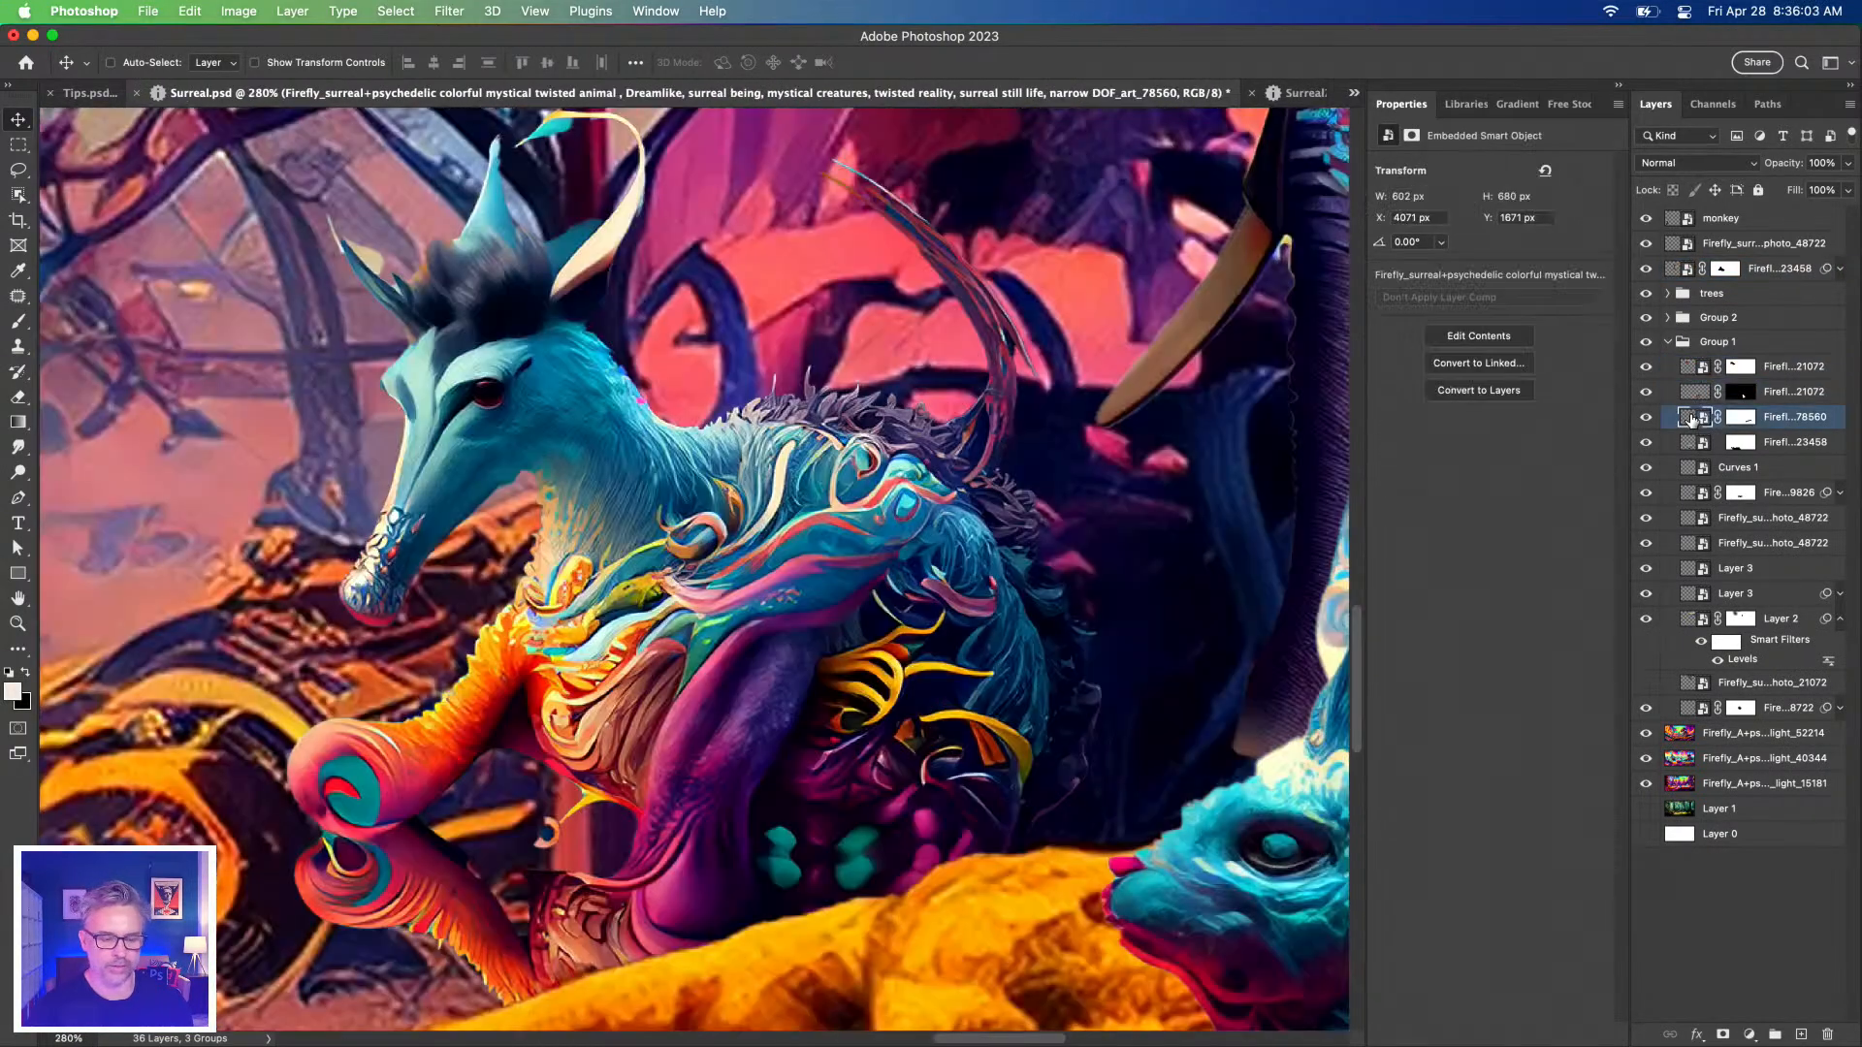
left_click(1691, 448)
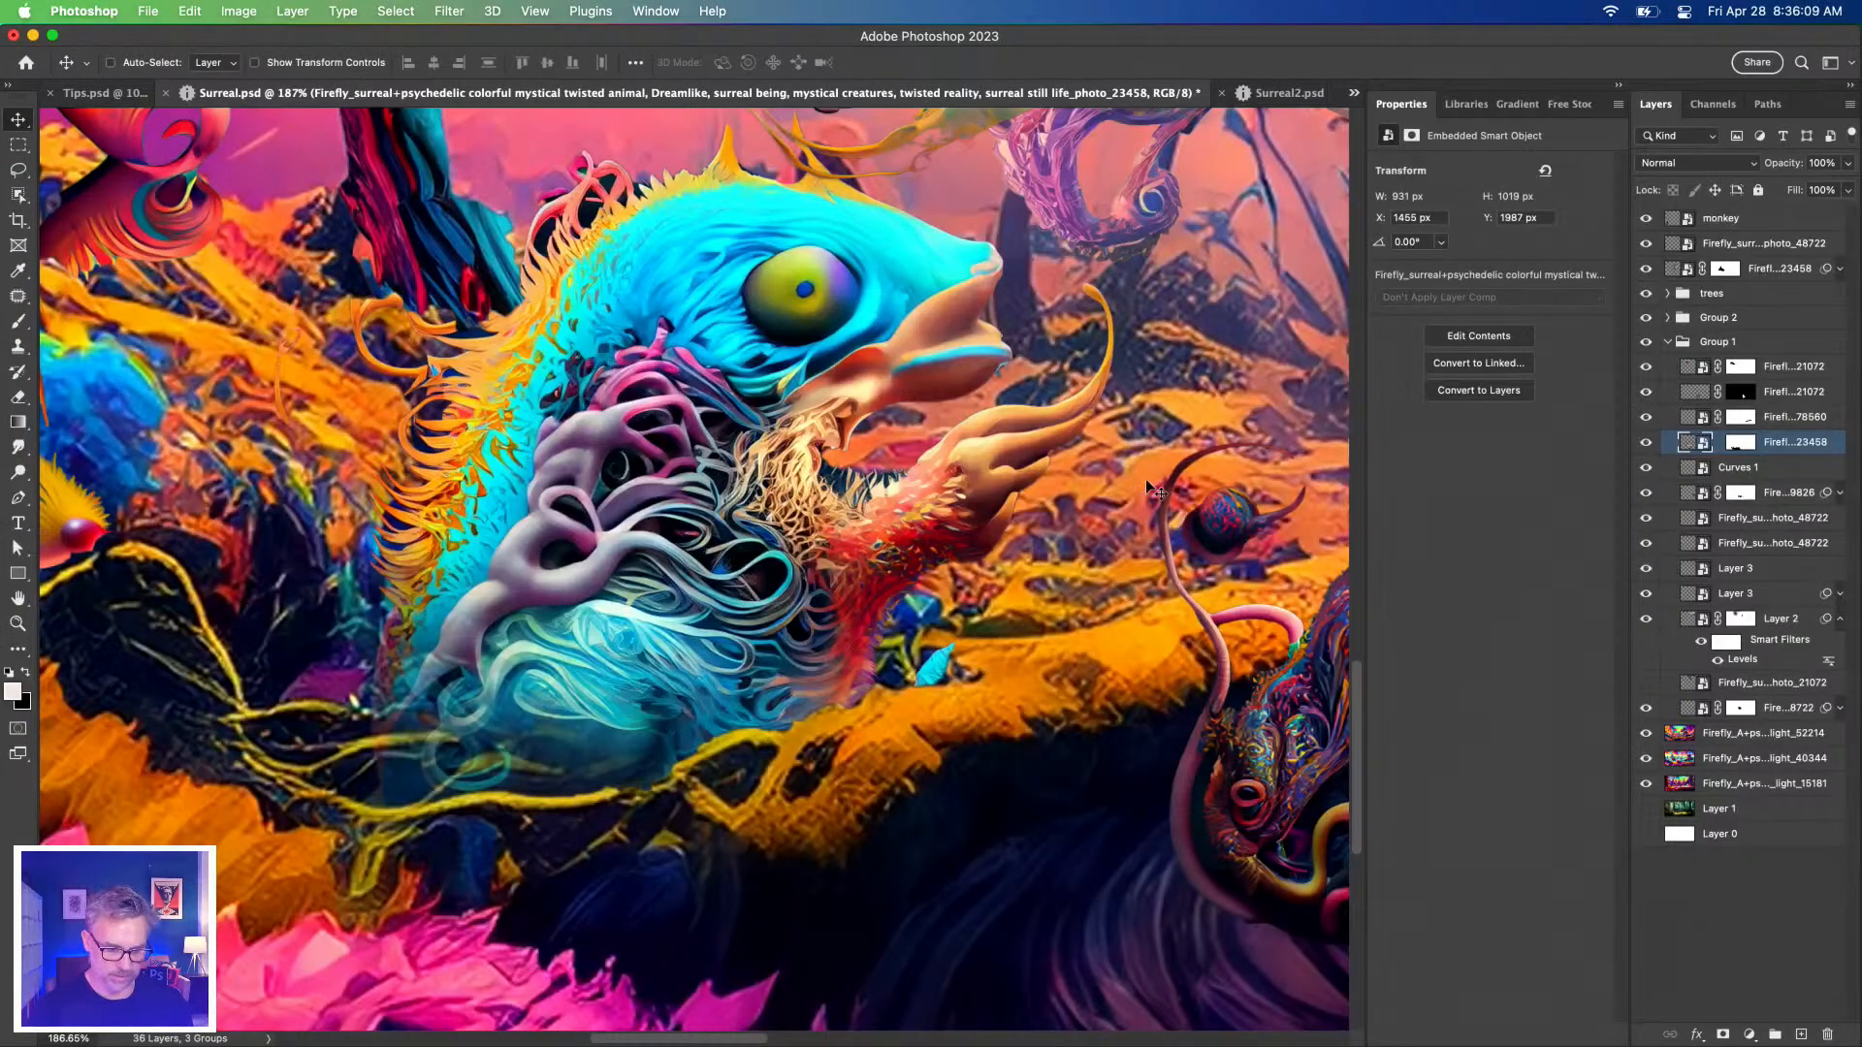
left_click(1689, 425)
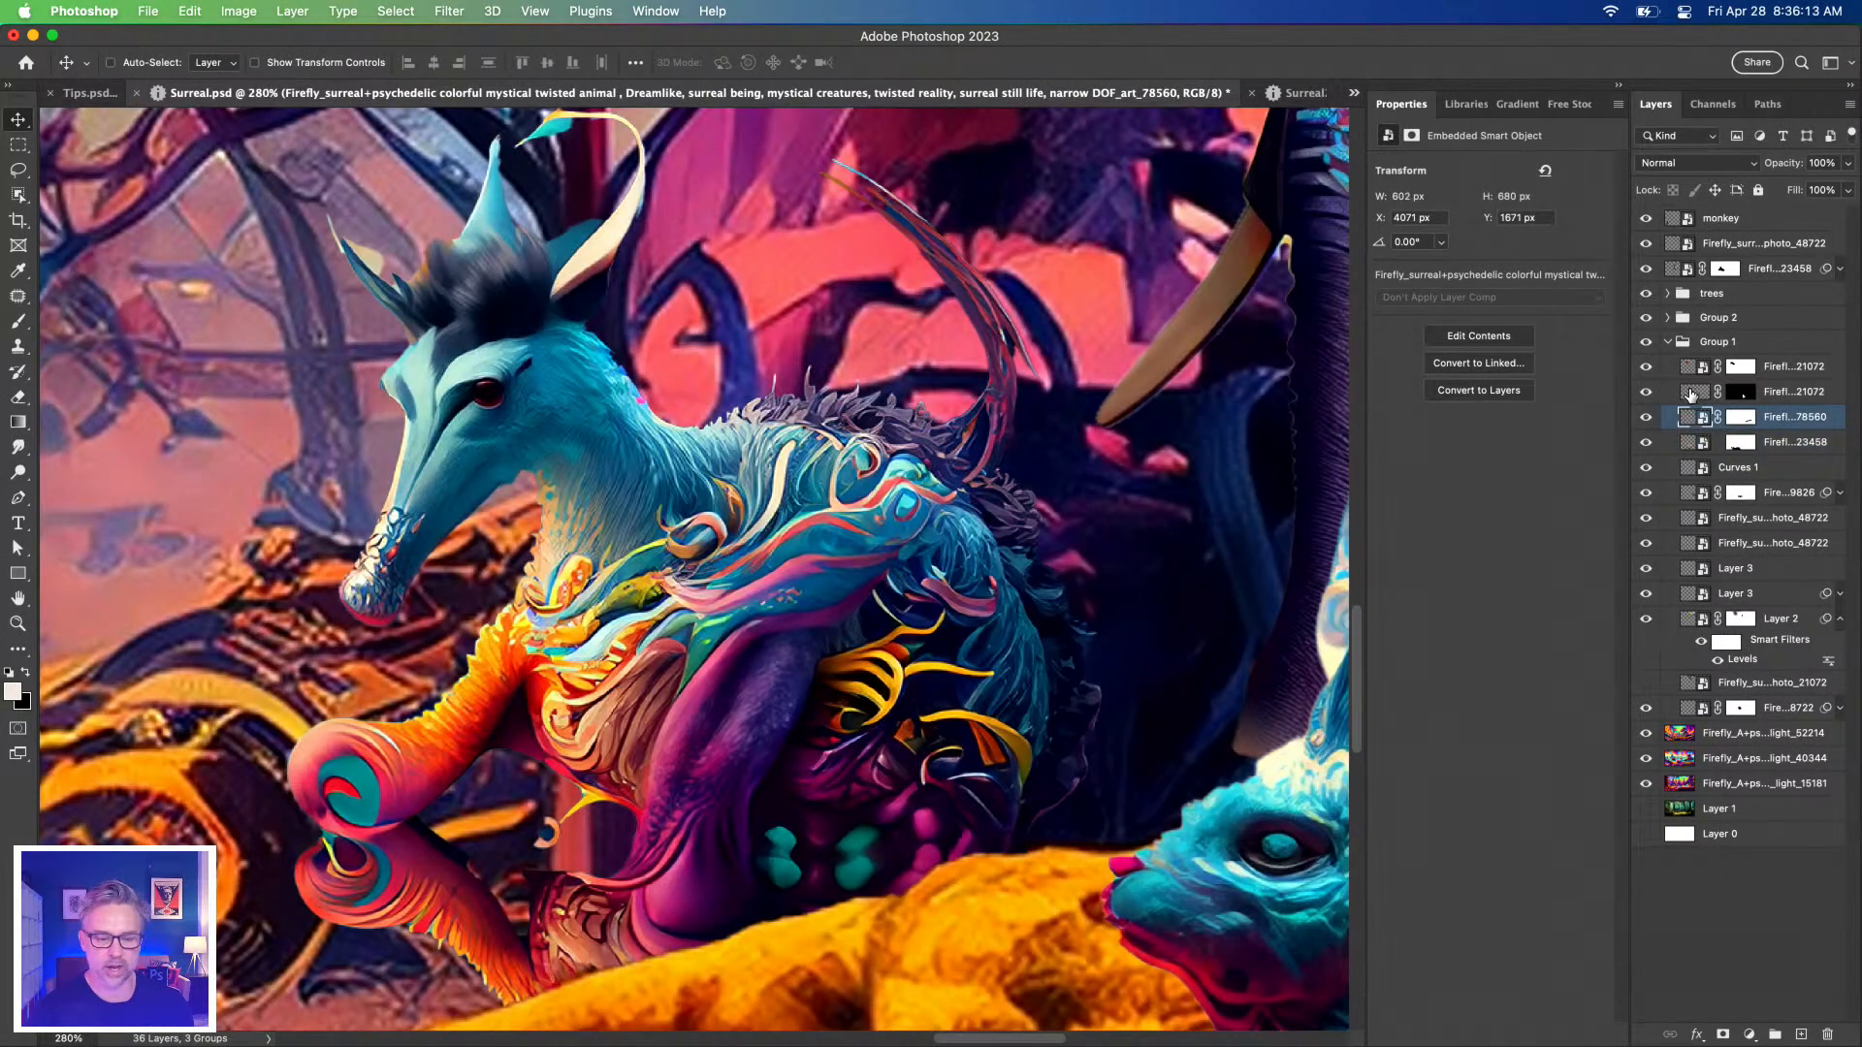
left_click(1690, 392)
left_click(1694, 368)
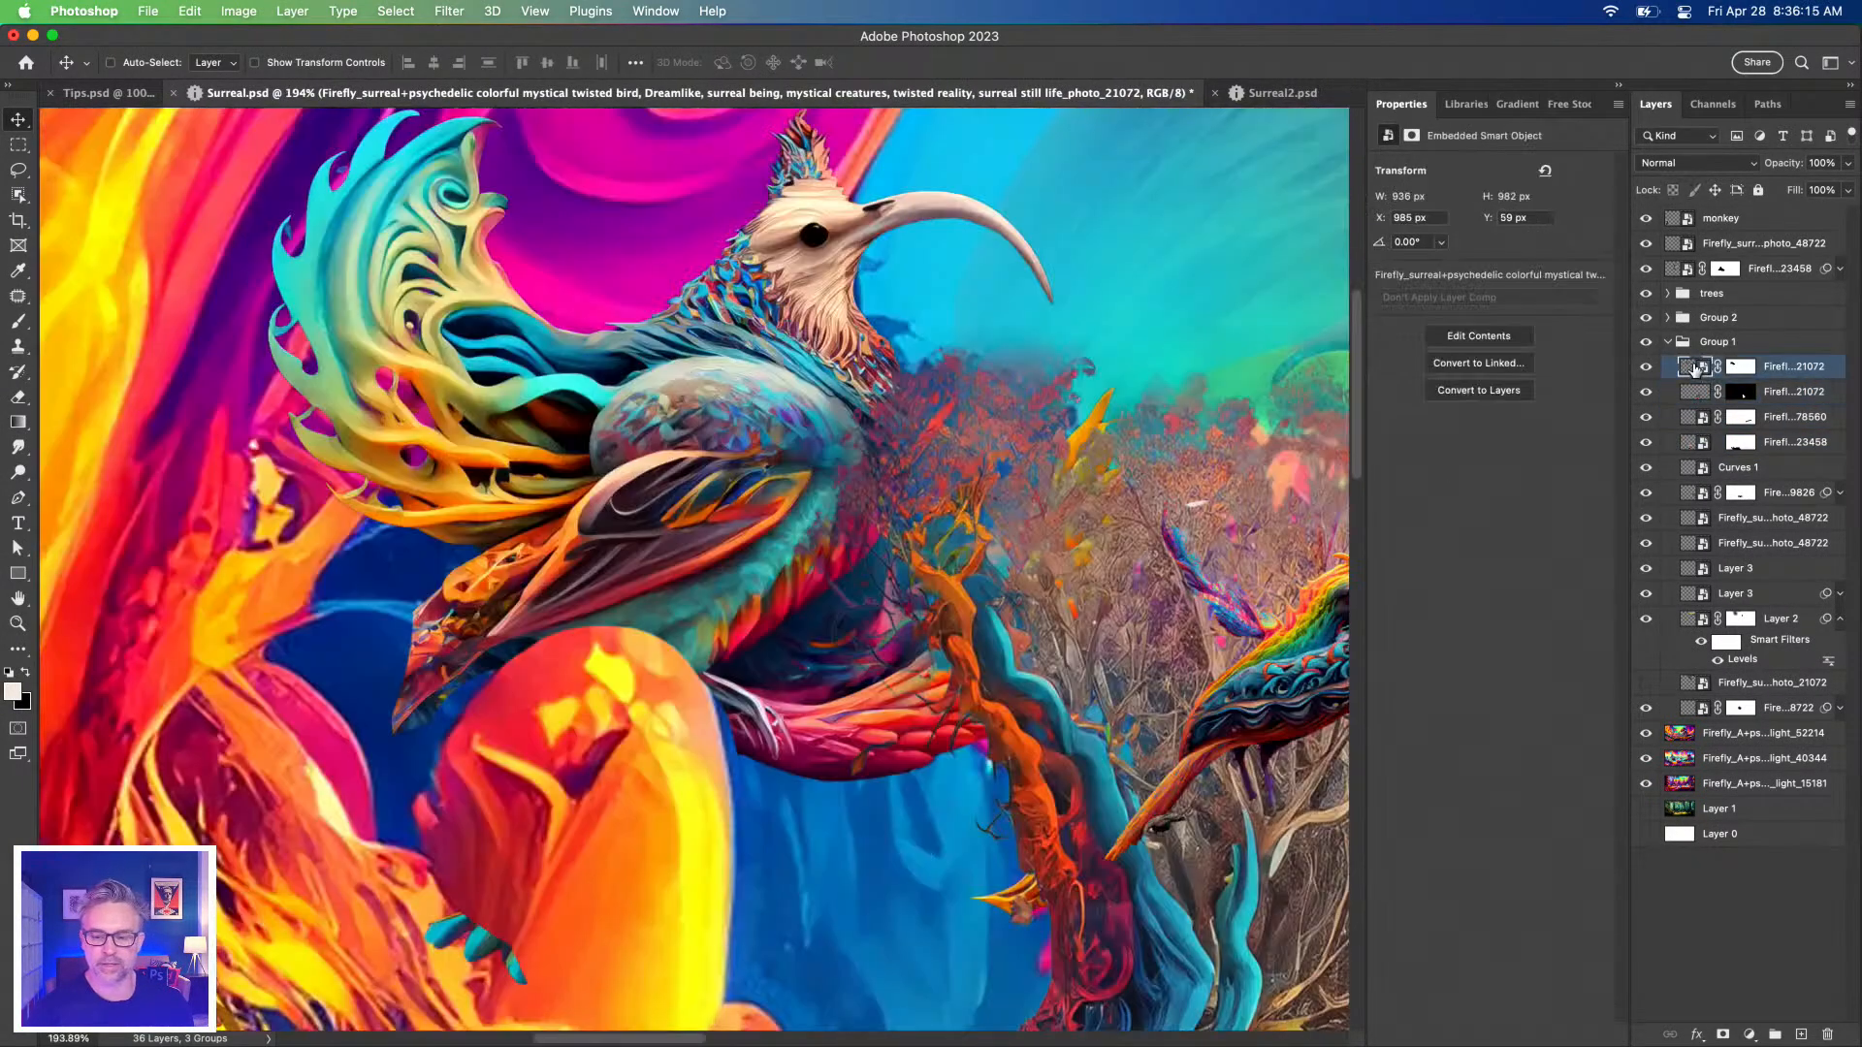
Expand Group 2, view the jumping fishes, then zoom to and solo the giant mouse layer.
left_click(1669, 319)
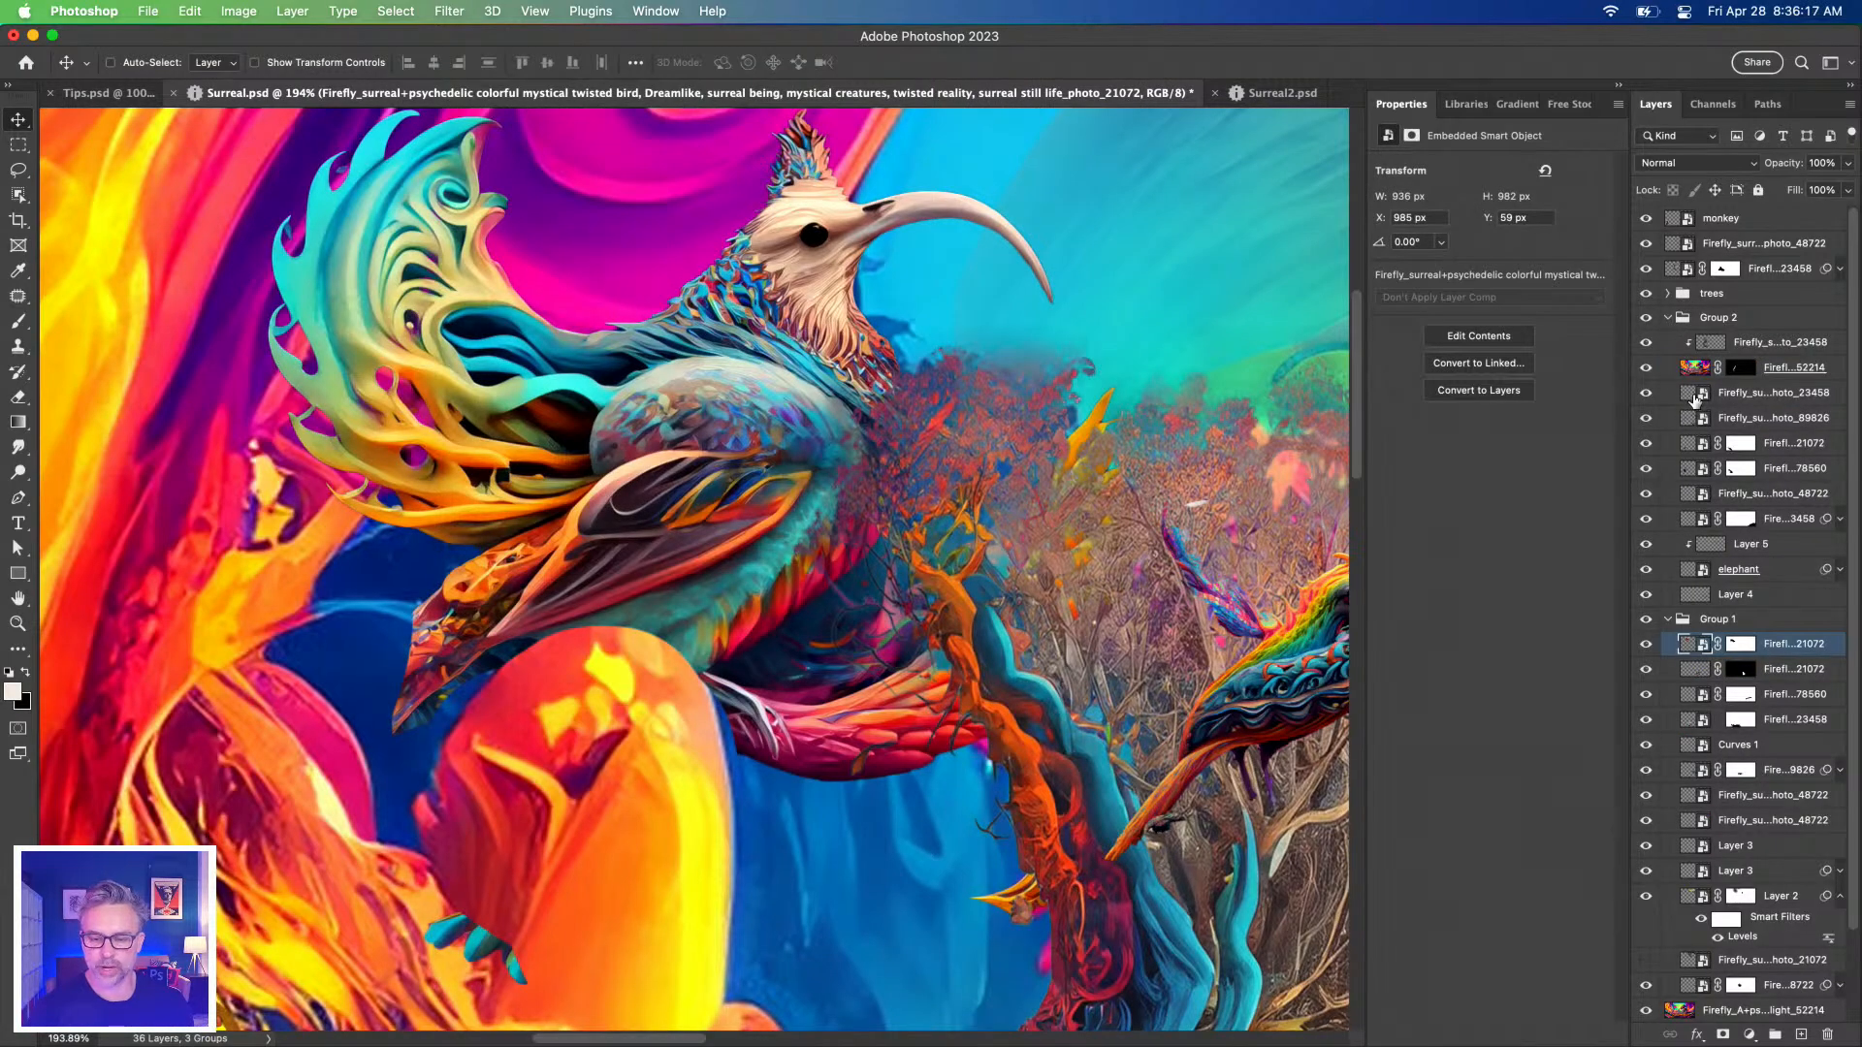
left_click(1694, 395)
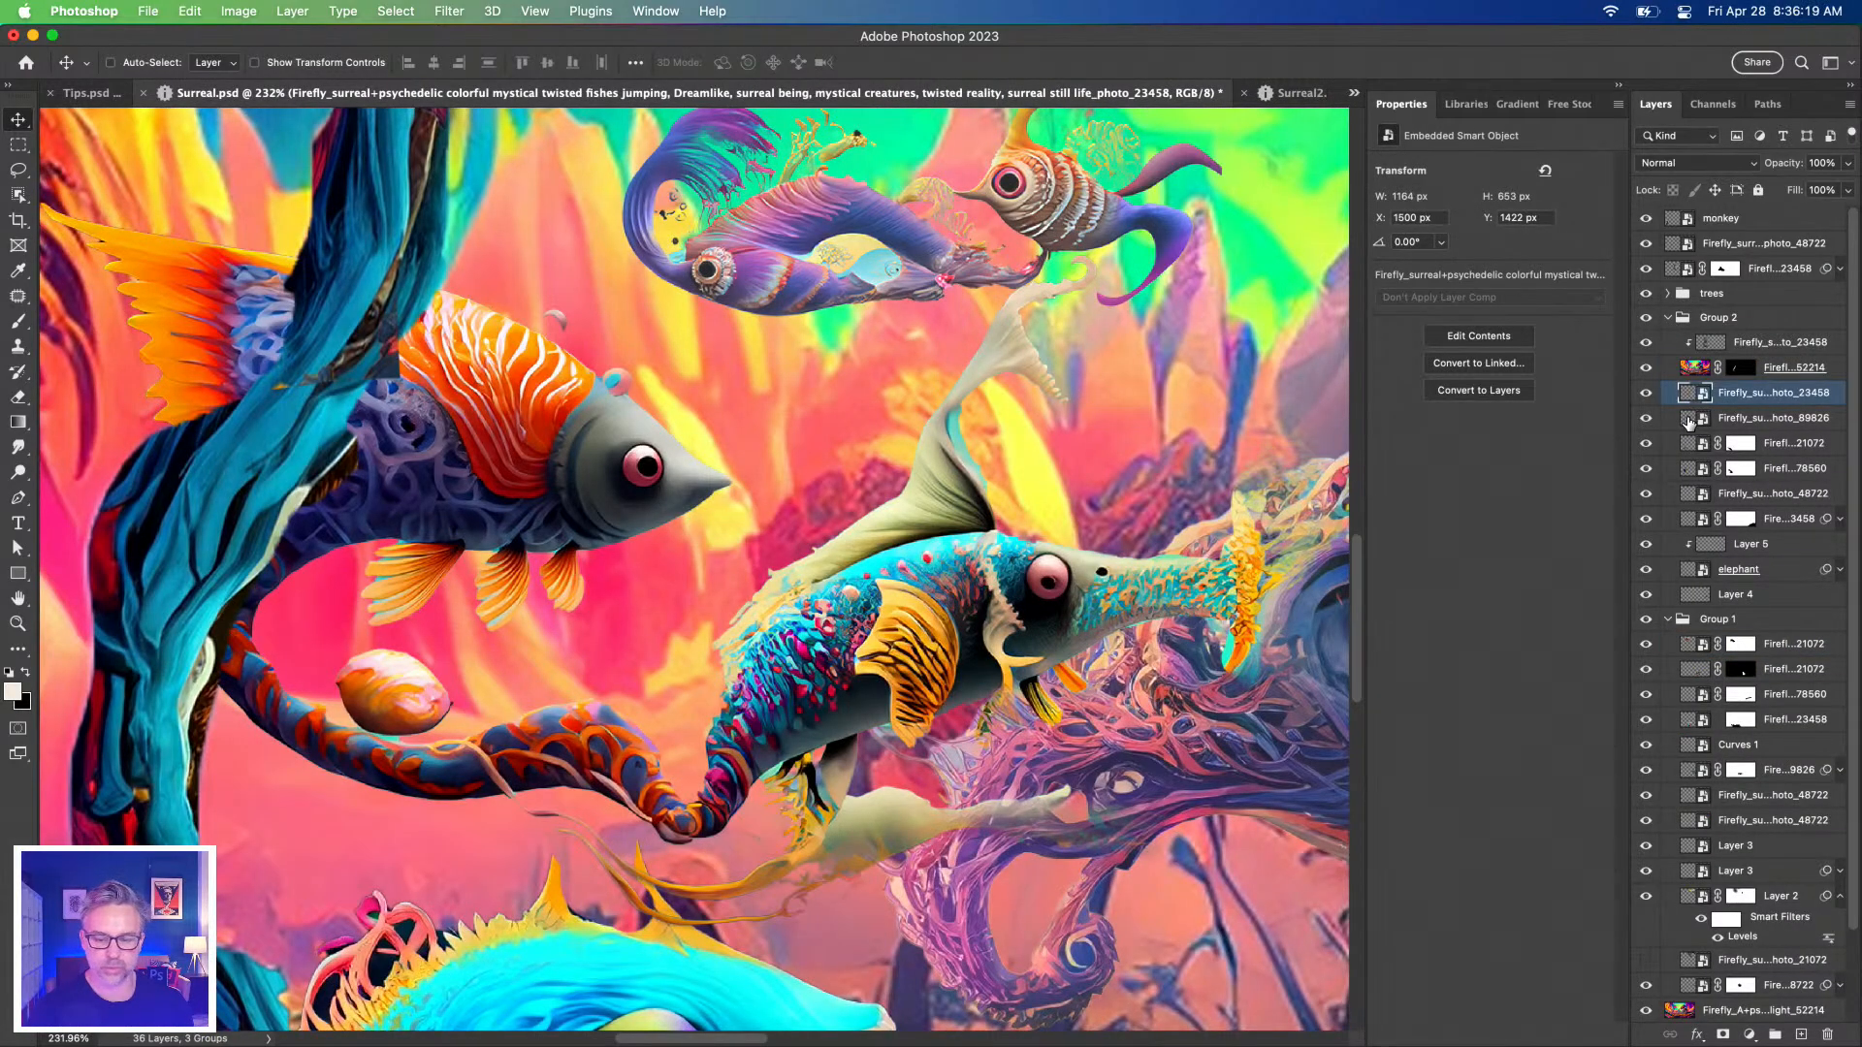
left_click(1688, 420)
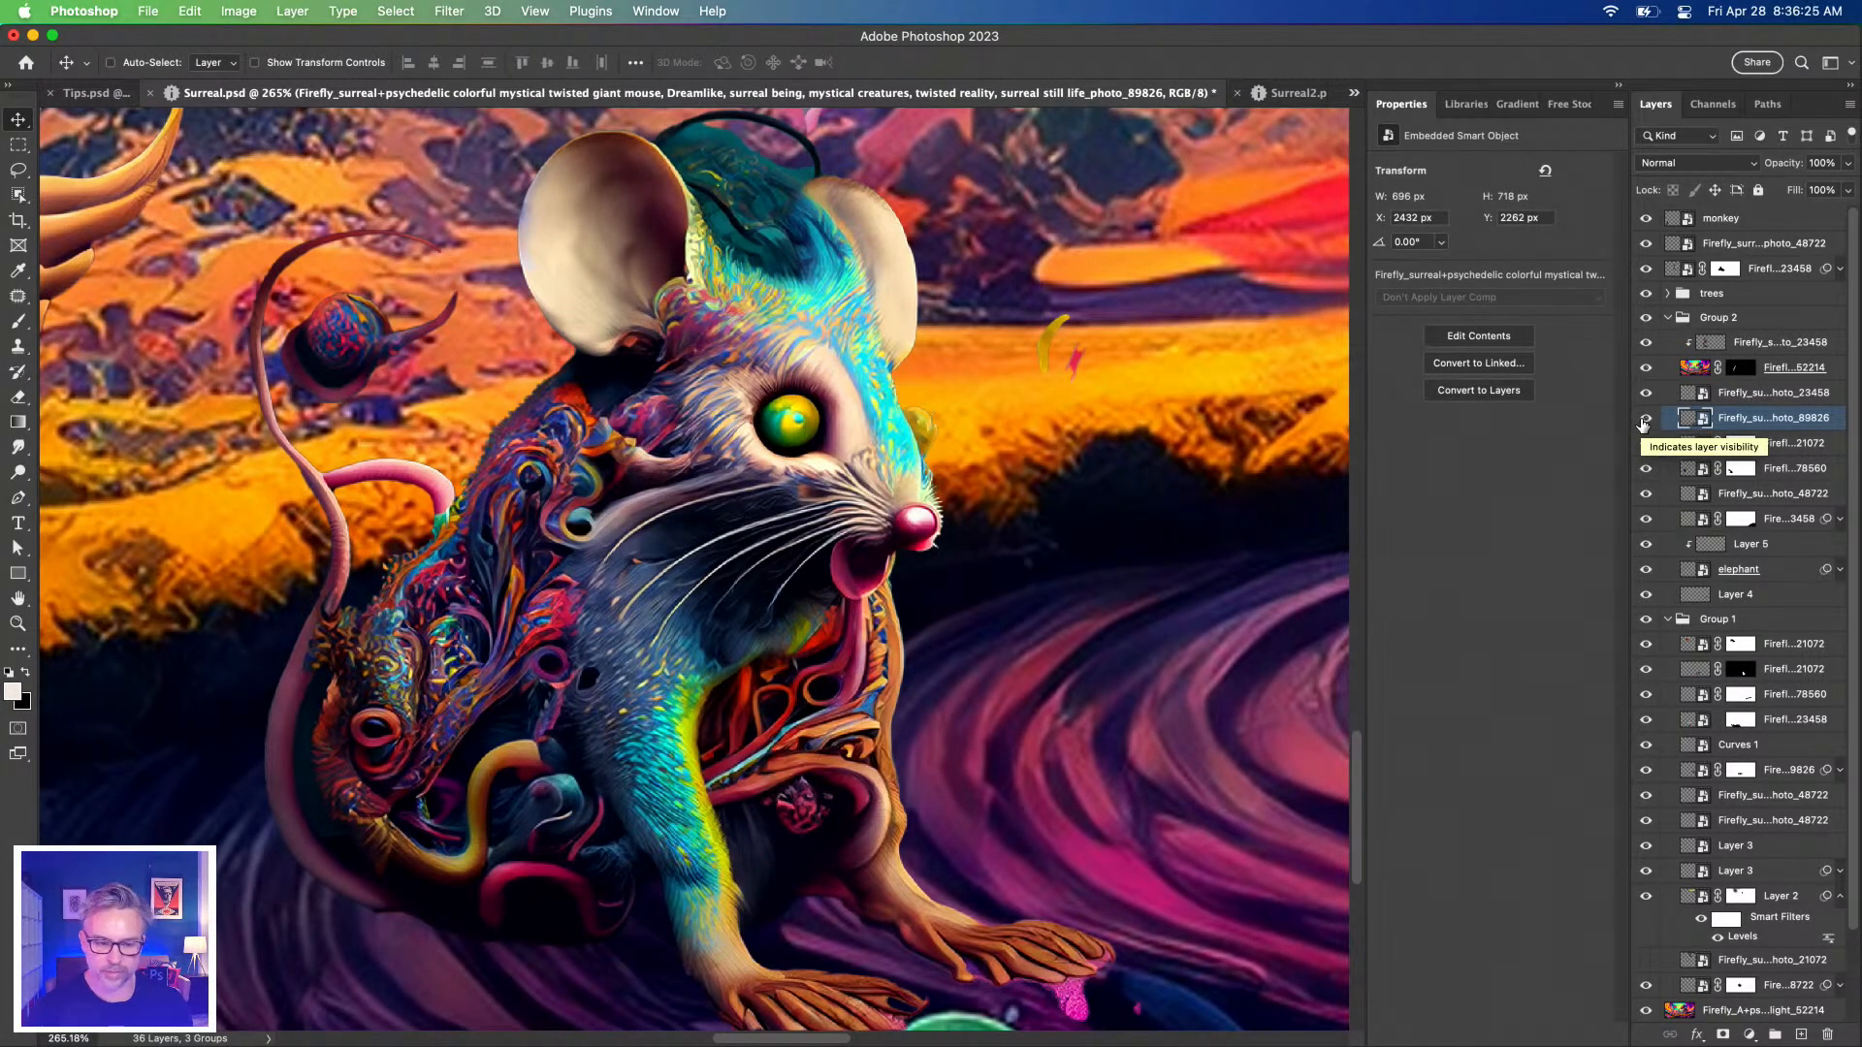
left_click(1646, 419, "alt")
left_click(1646, 419, "alt")
left_click(1645, 419, "alt")
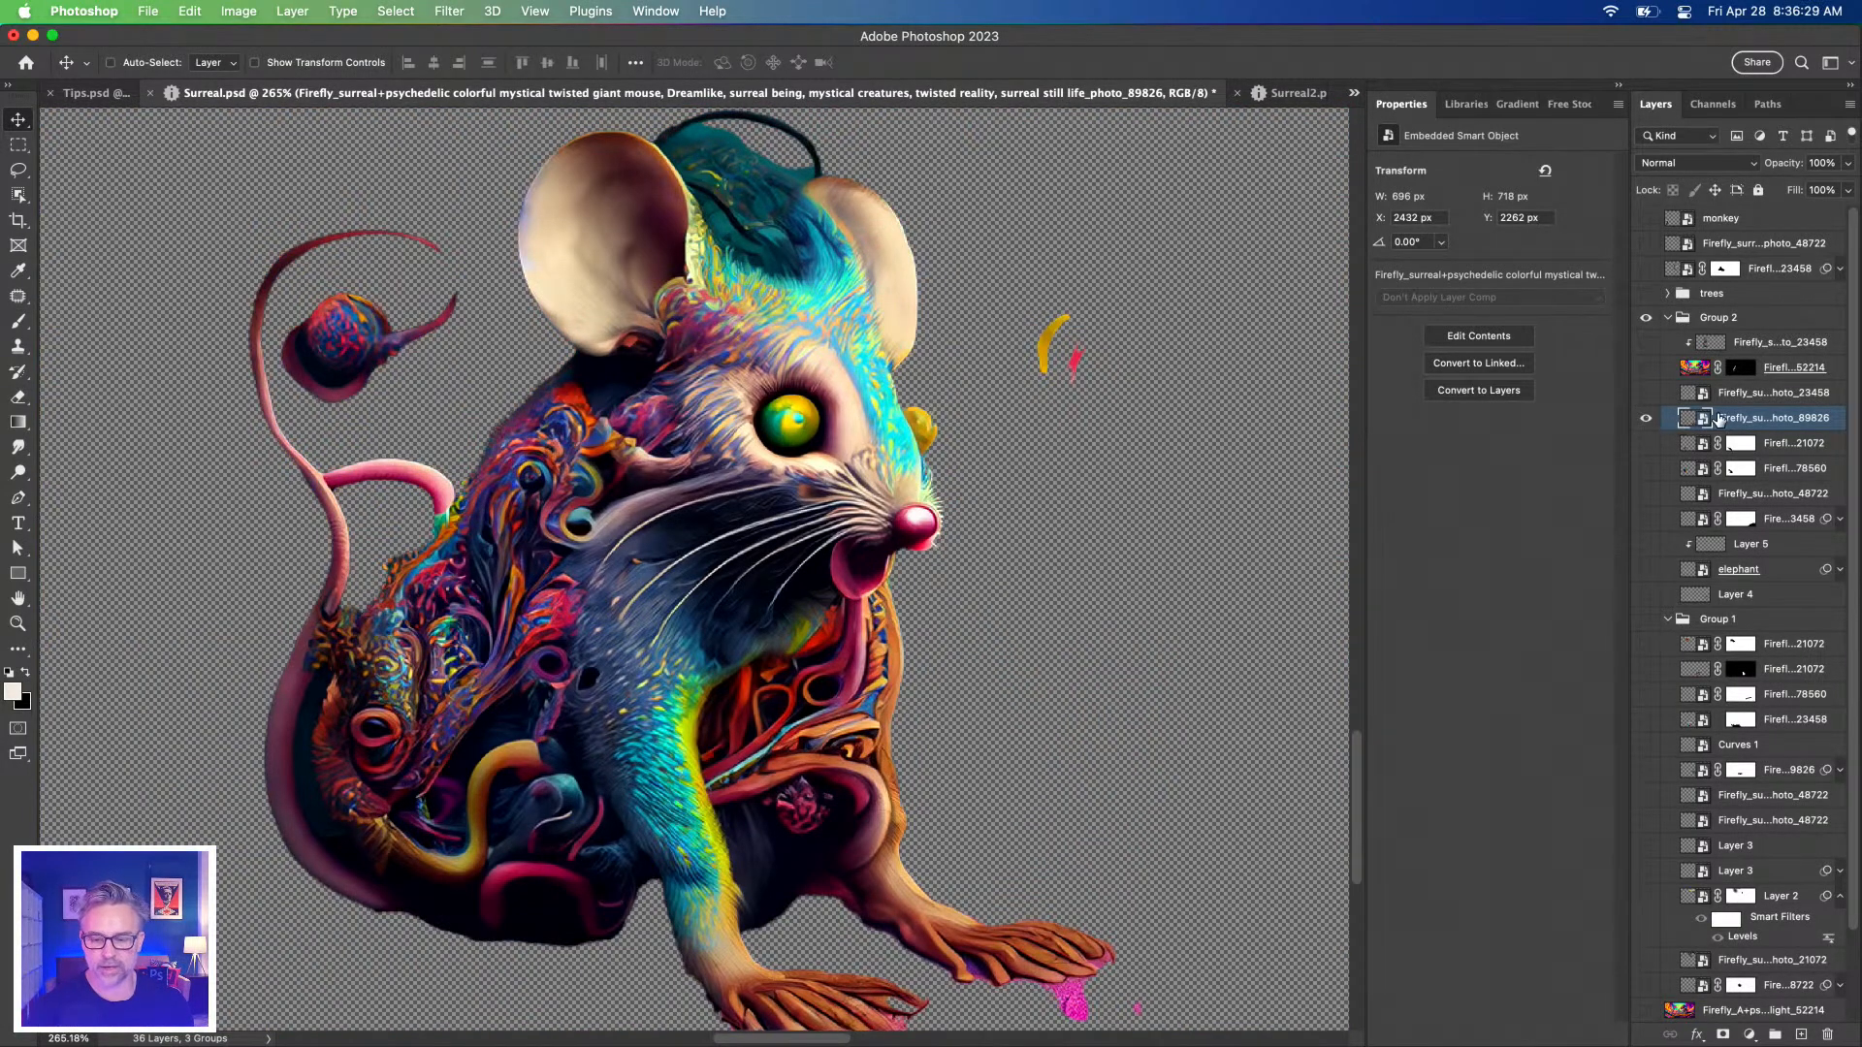
In the mouse smart object, lasso the yellow and red specks and mask them out, then save and close.
double_click(1696, 418)
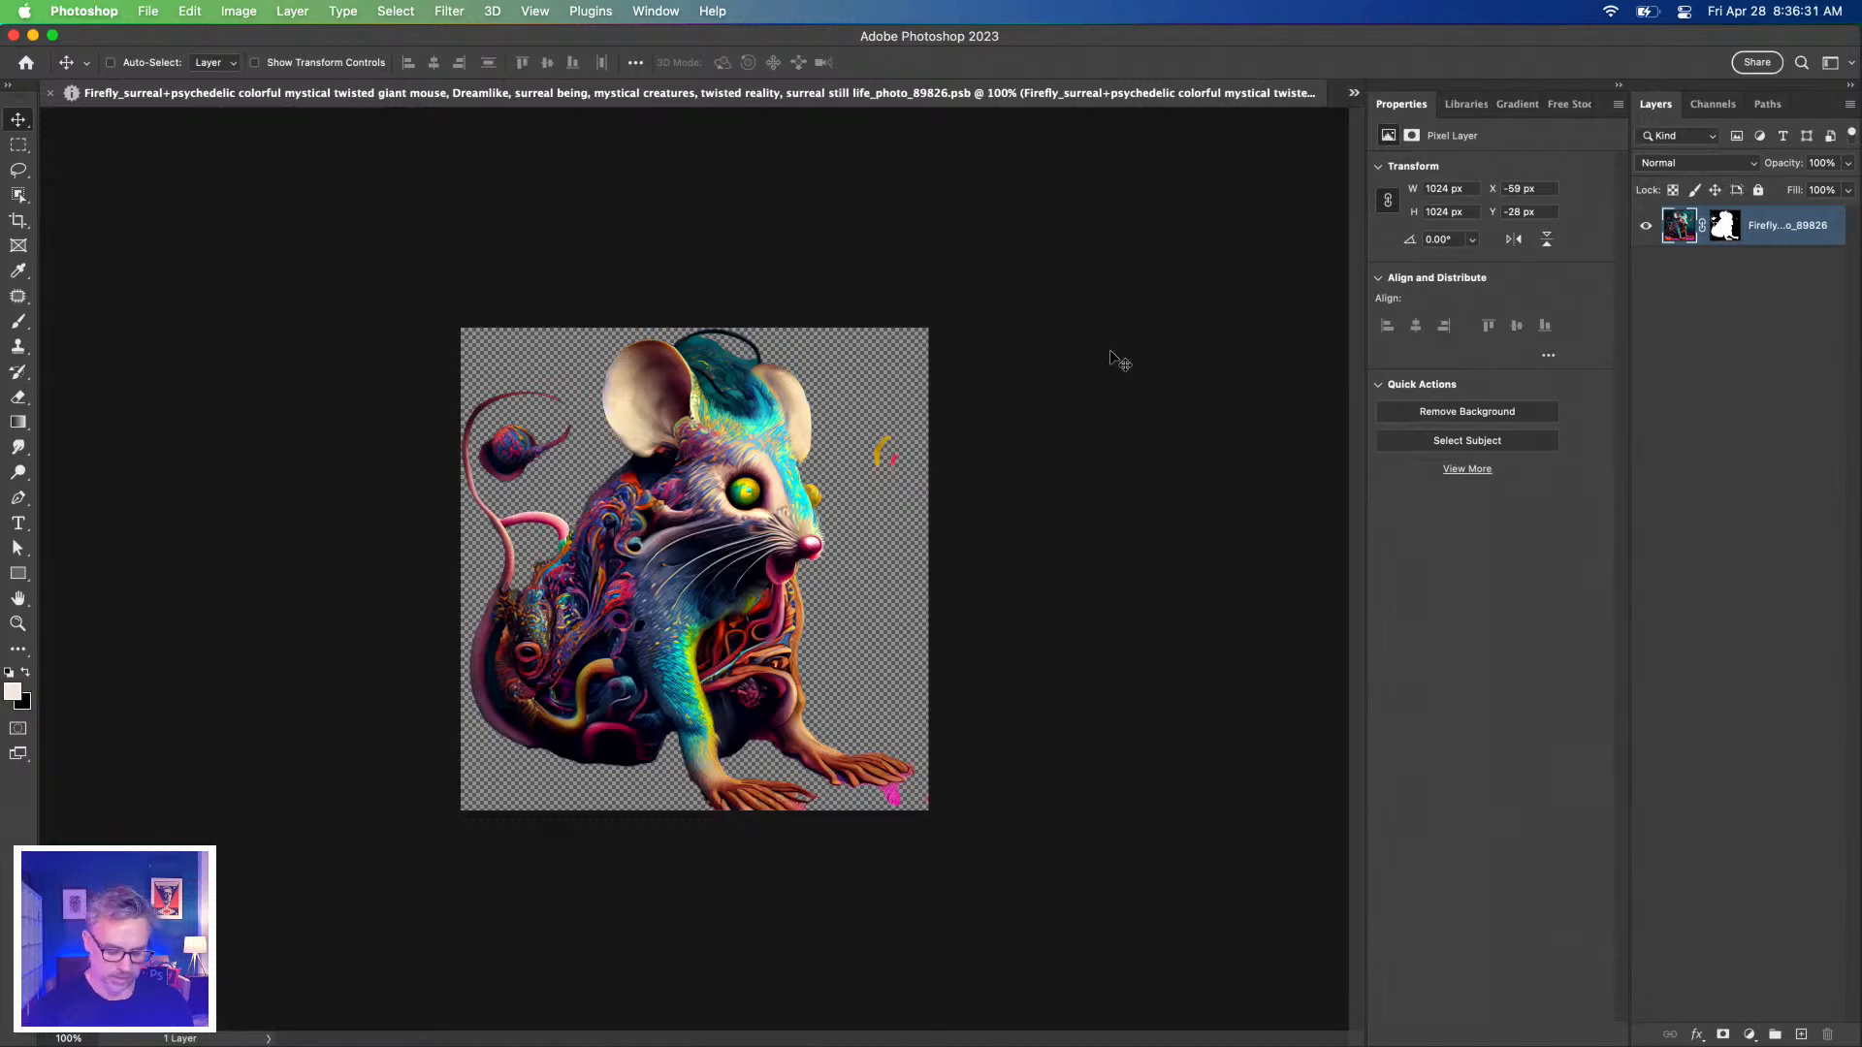
key("super+plus")
key("super+plus")
key("super+minus")
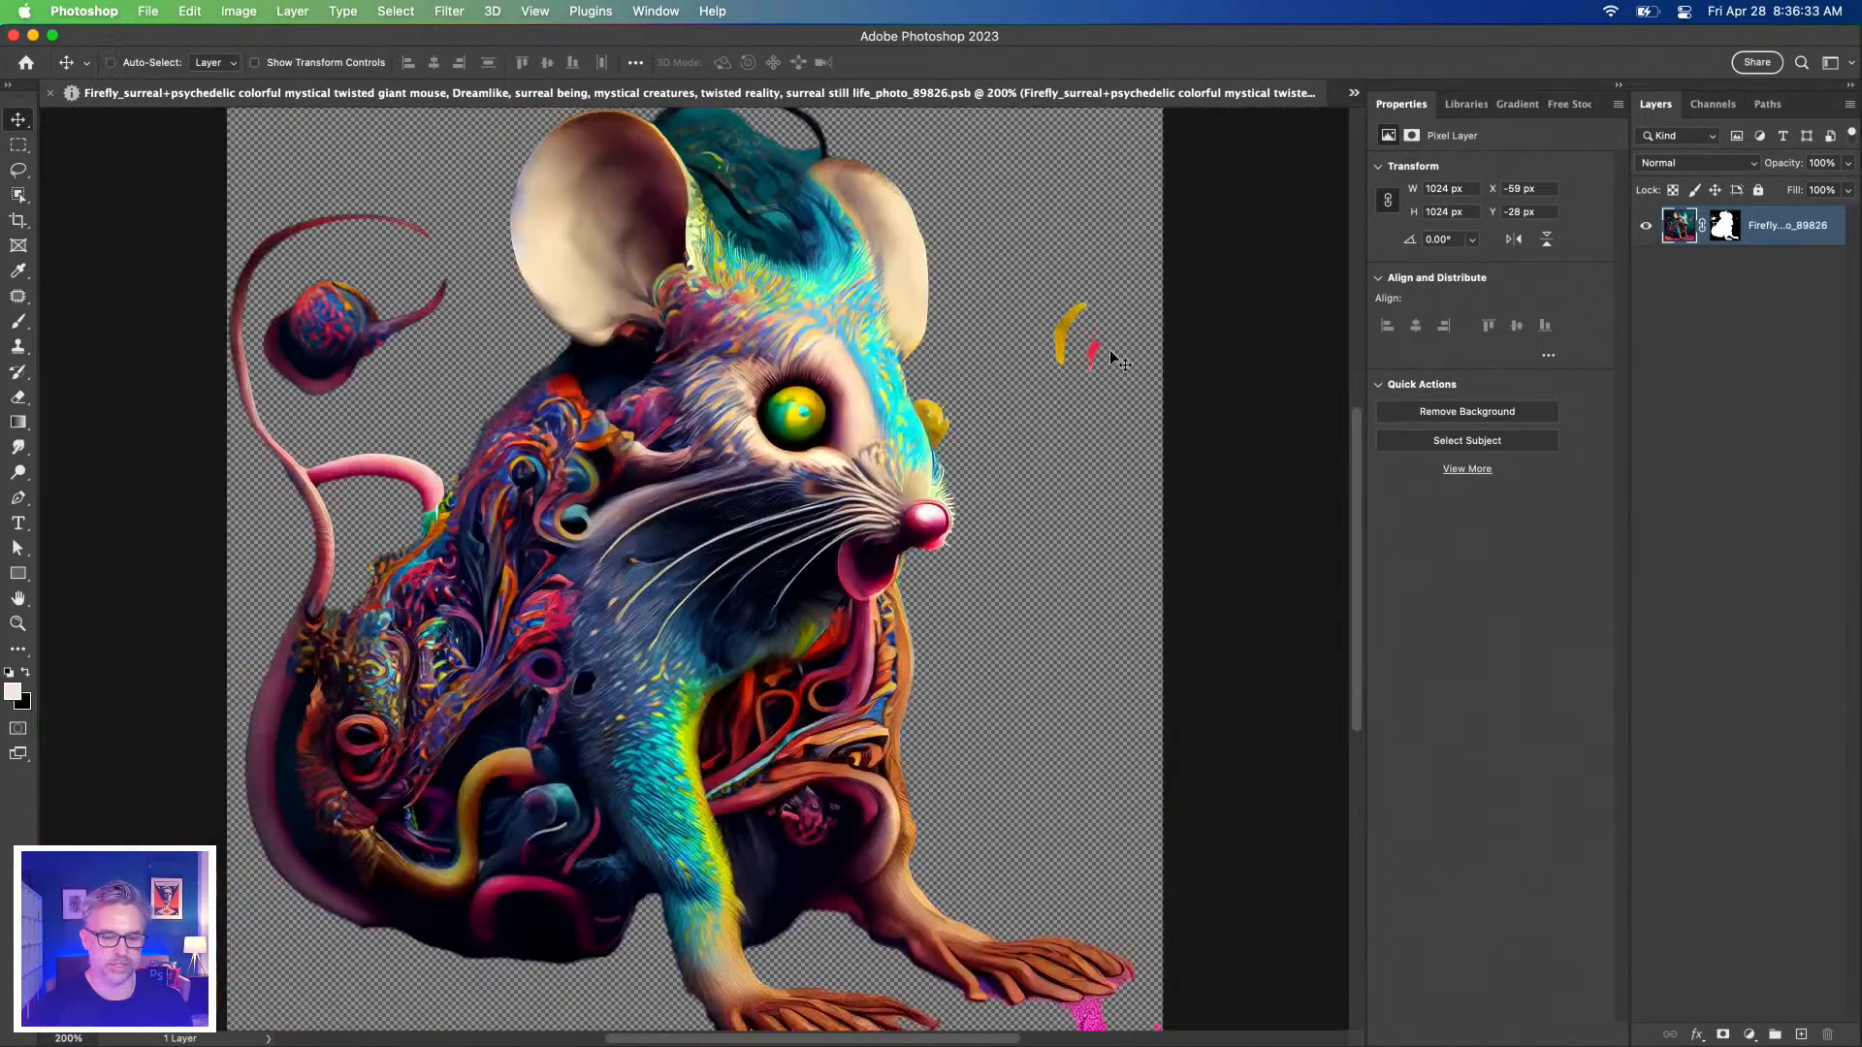
key("l")
mouse_move(1002, 378)
left_mouse_down()
mouse_move(1097, 260)
mouse_move(1124, 405)
mouse_move(1037, 451)
left_mouse_up()
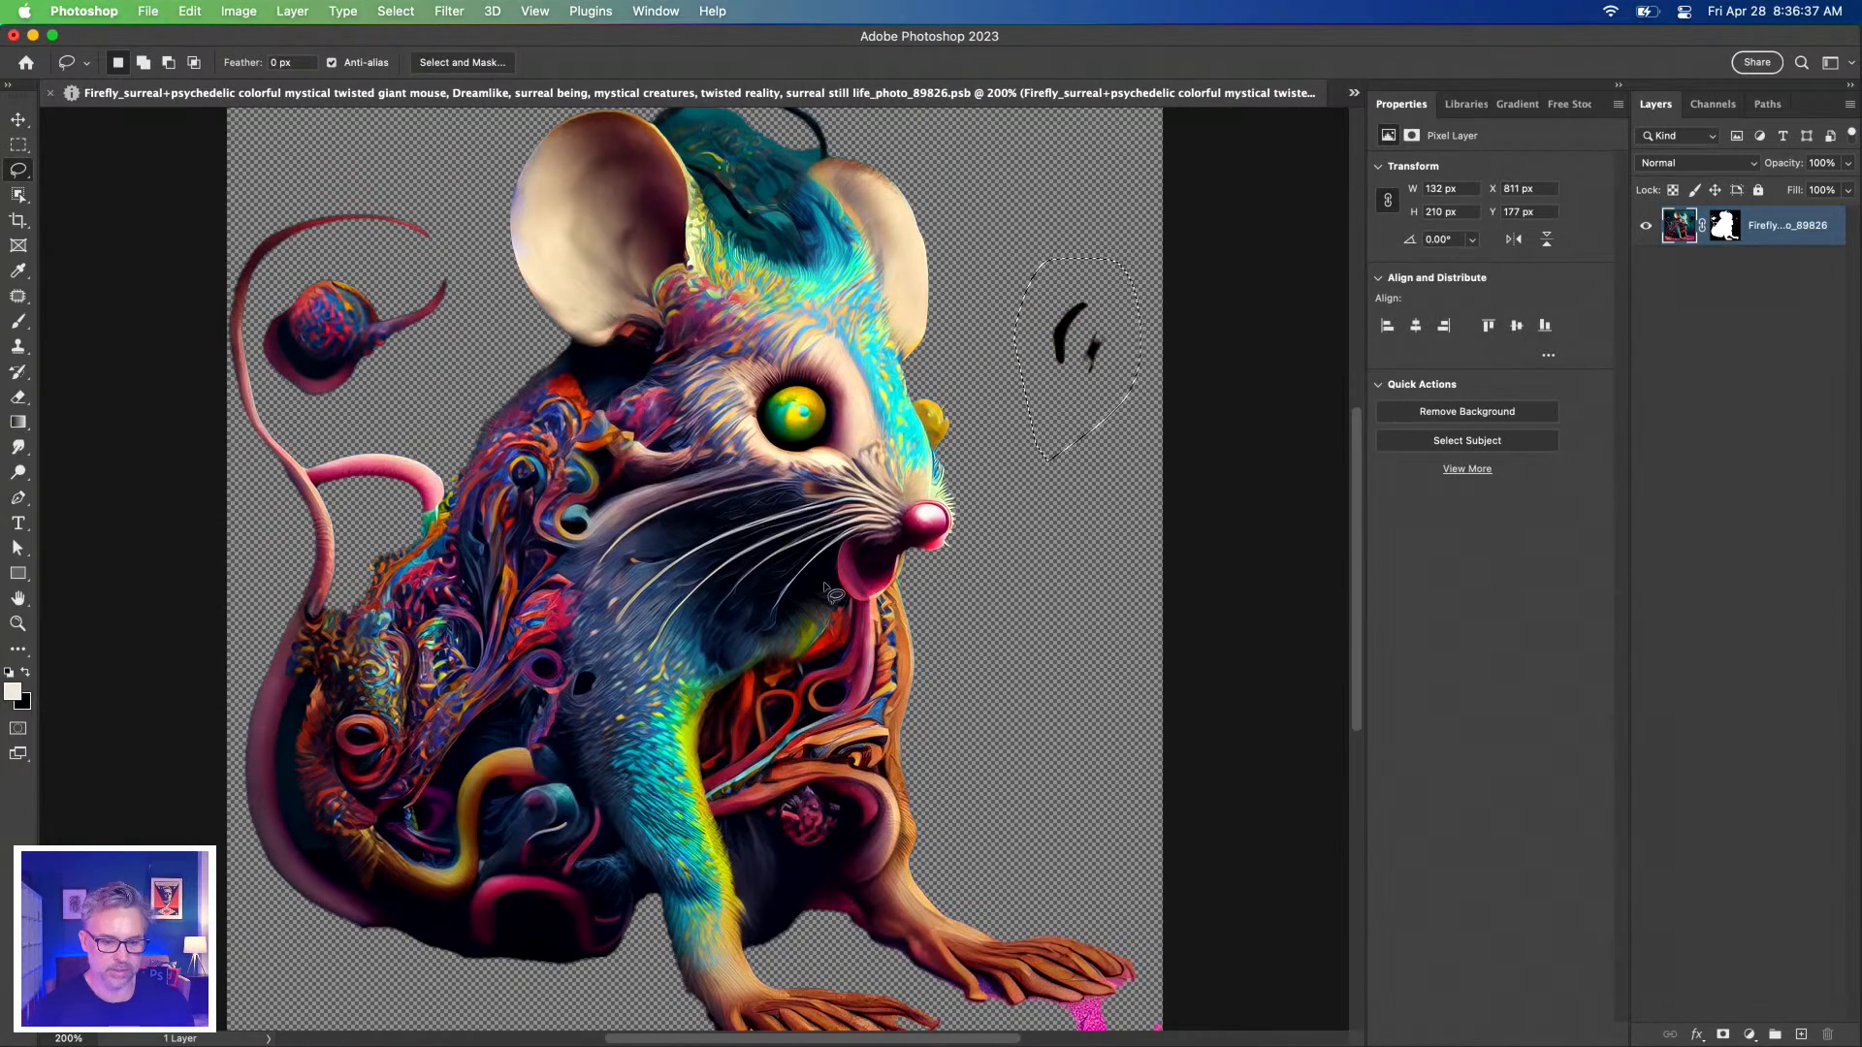
left_click(1723, 225)
key("BackSpace")
key("super+d")
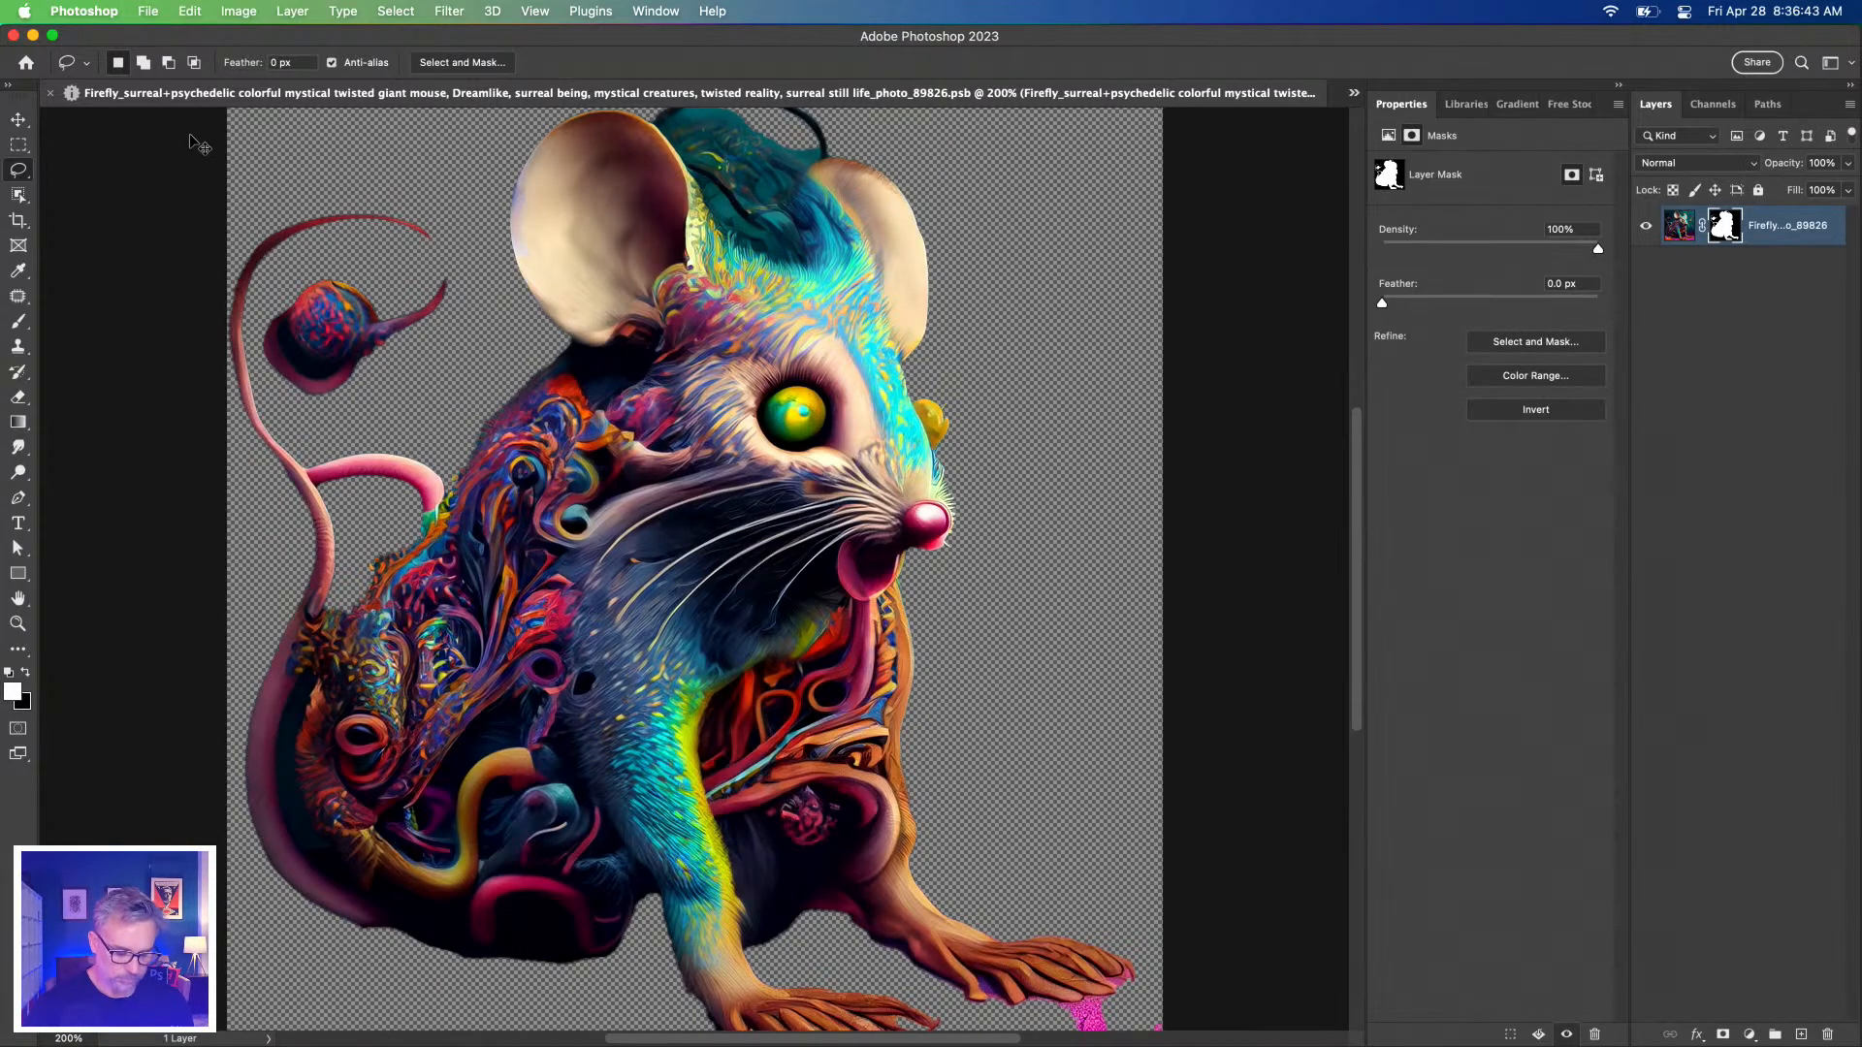
key("super+s")
key("super+w")
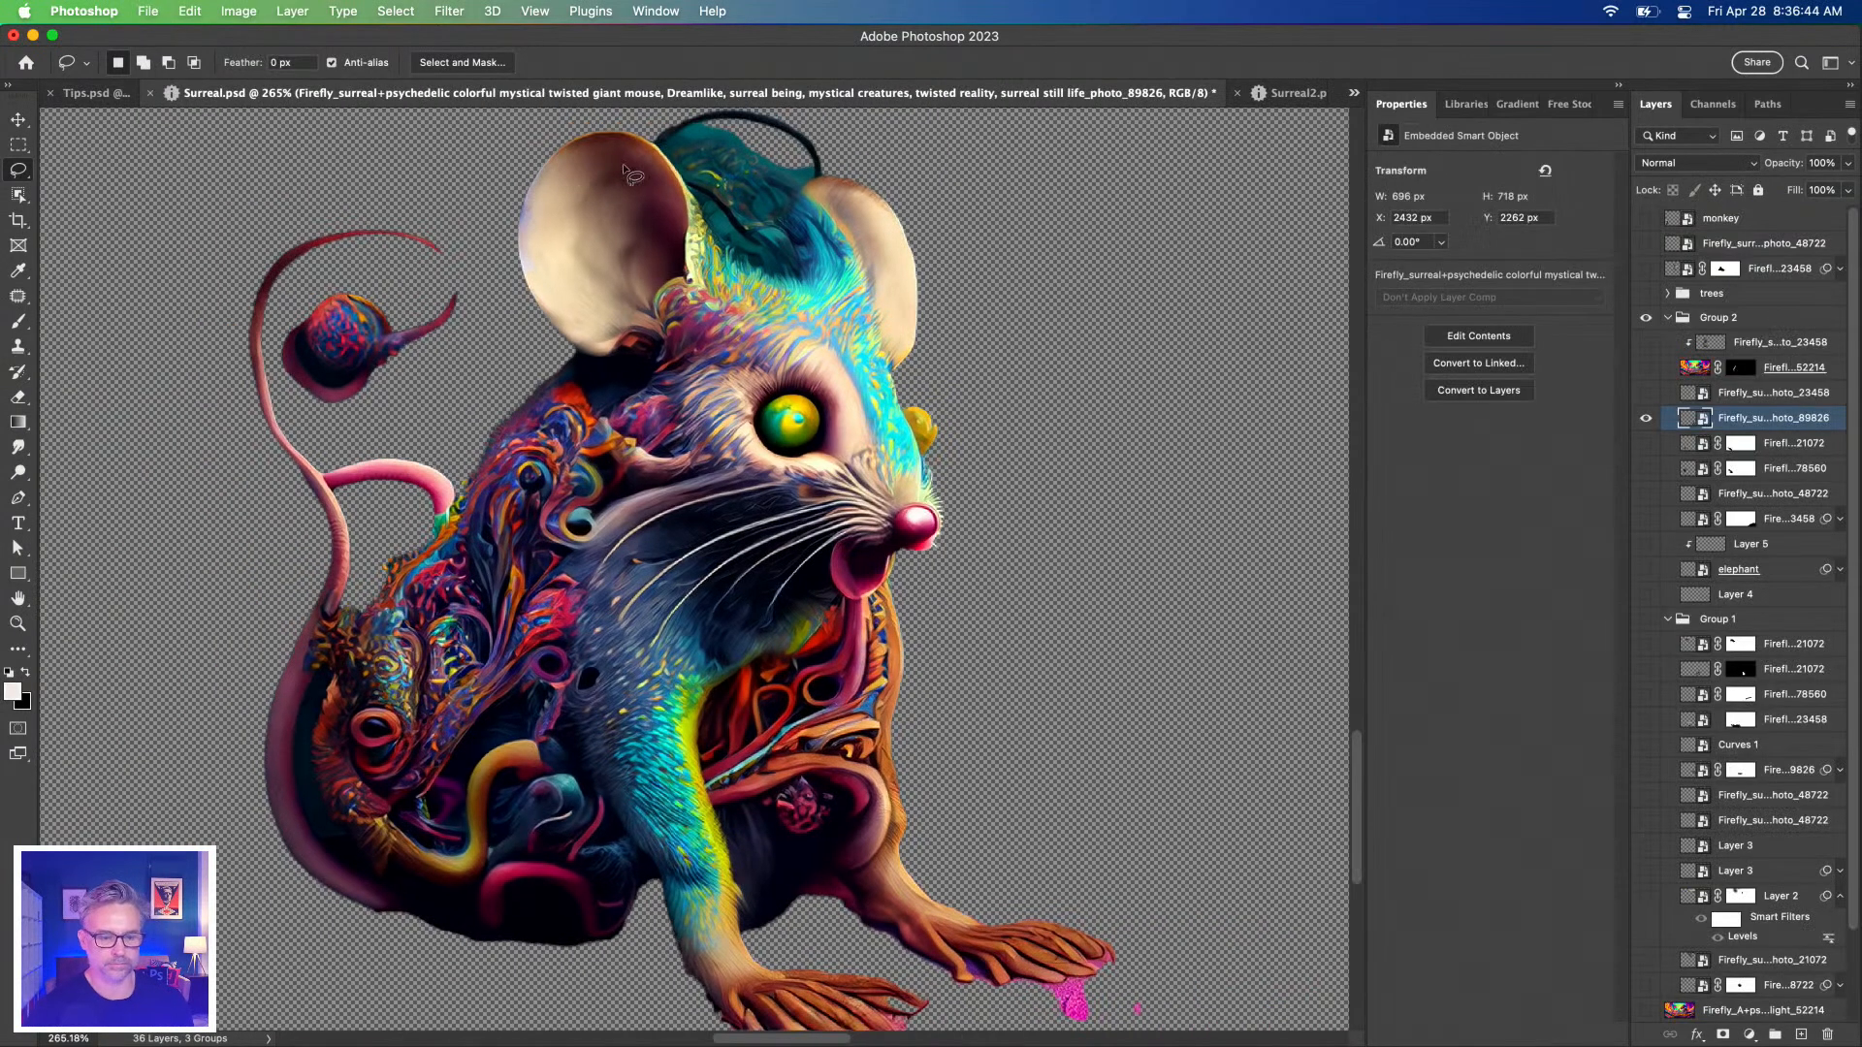
Show all layers, fit the image on screen, and set Layers panel thumbnails to Layer Bounds.
left_click(1645, 418, "alt")
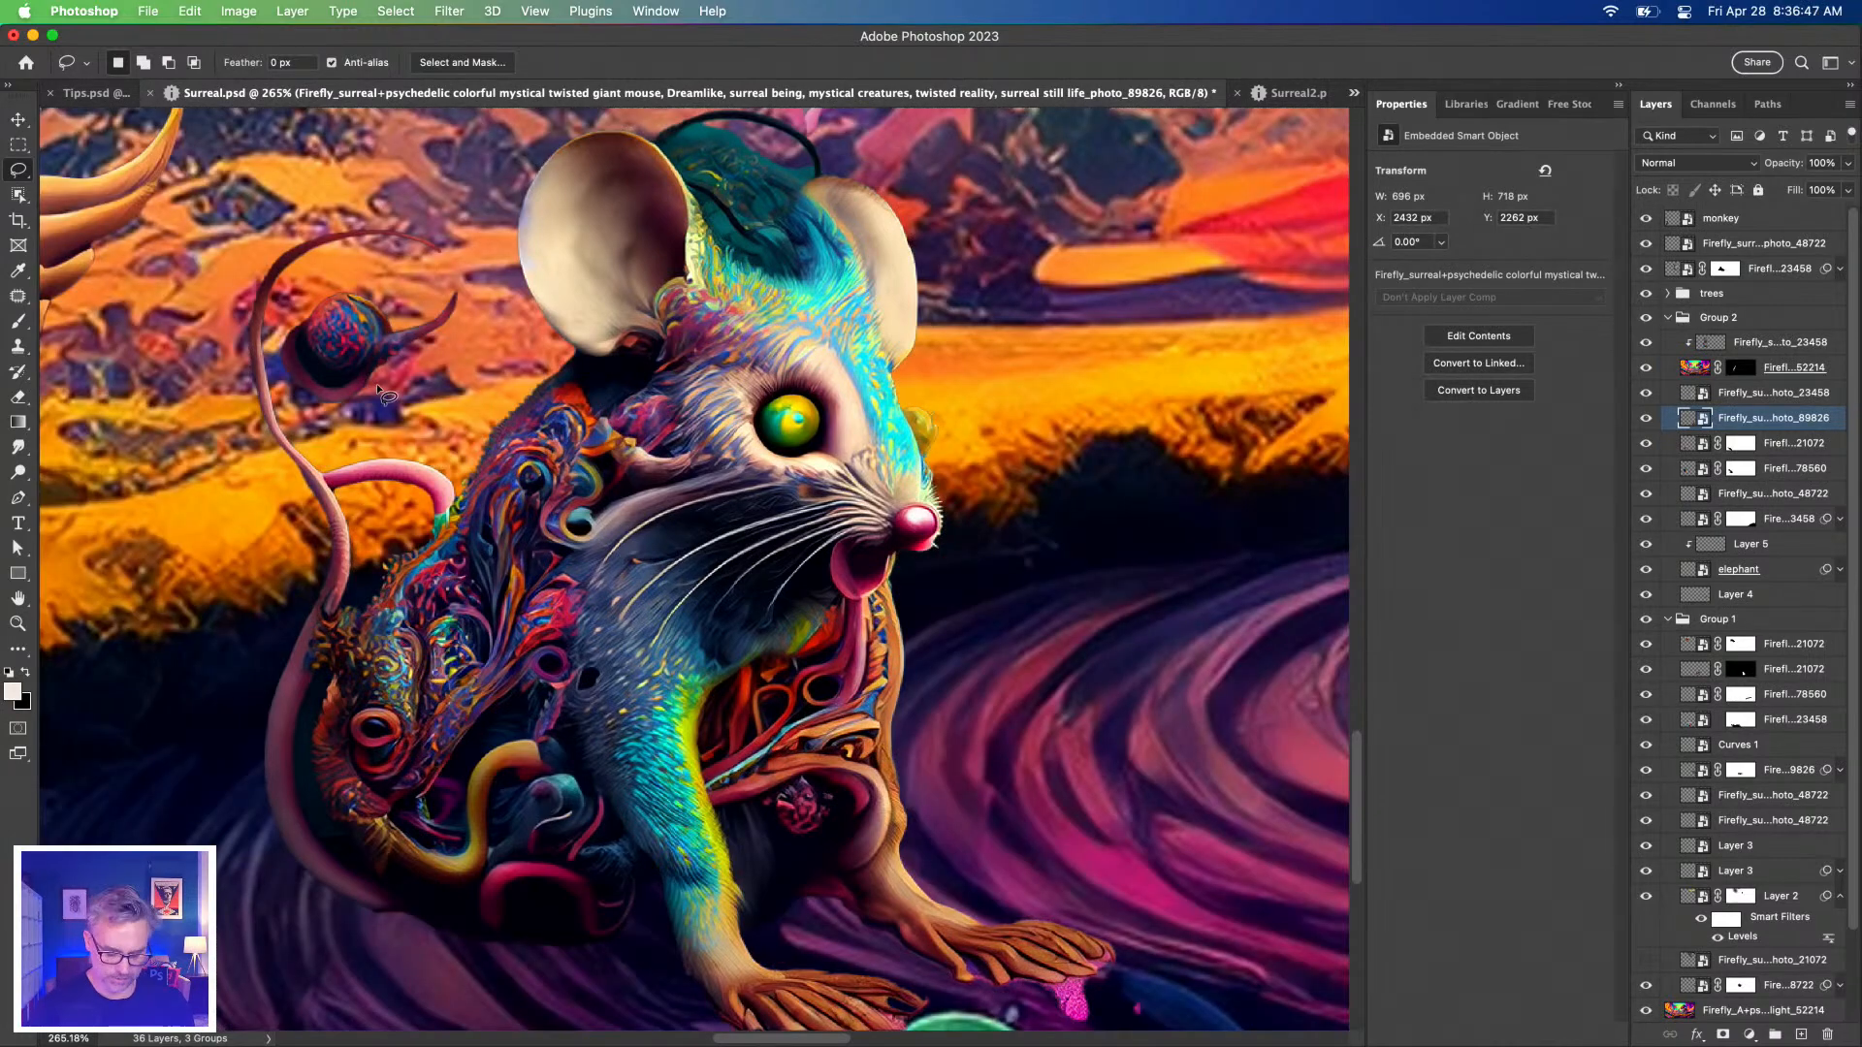
key("super+0")
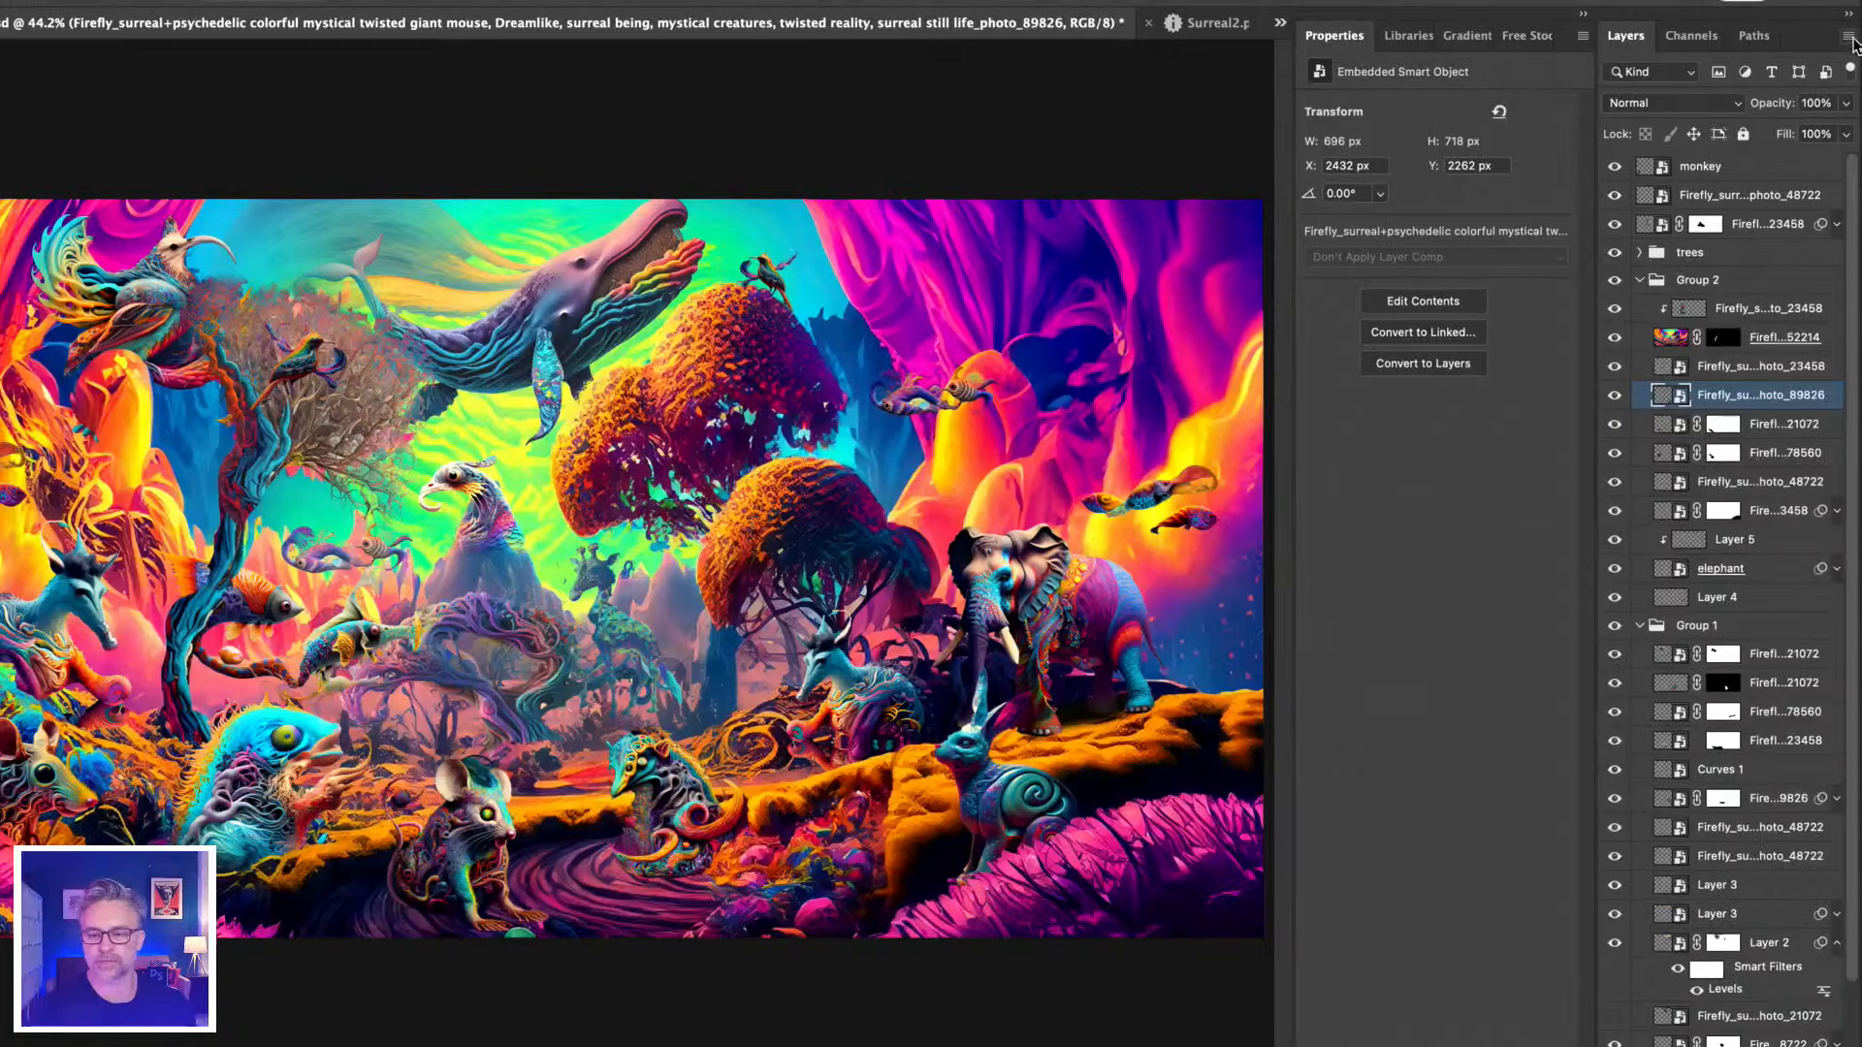
left_click(1850, 37)
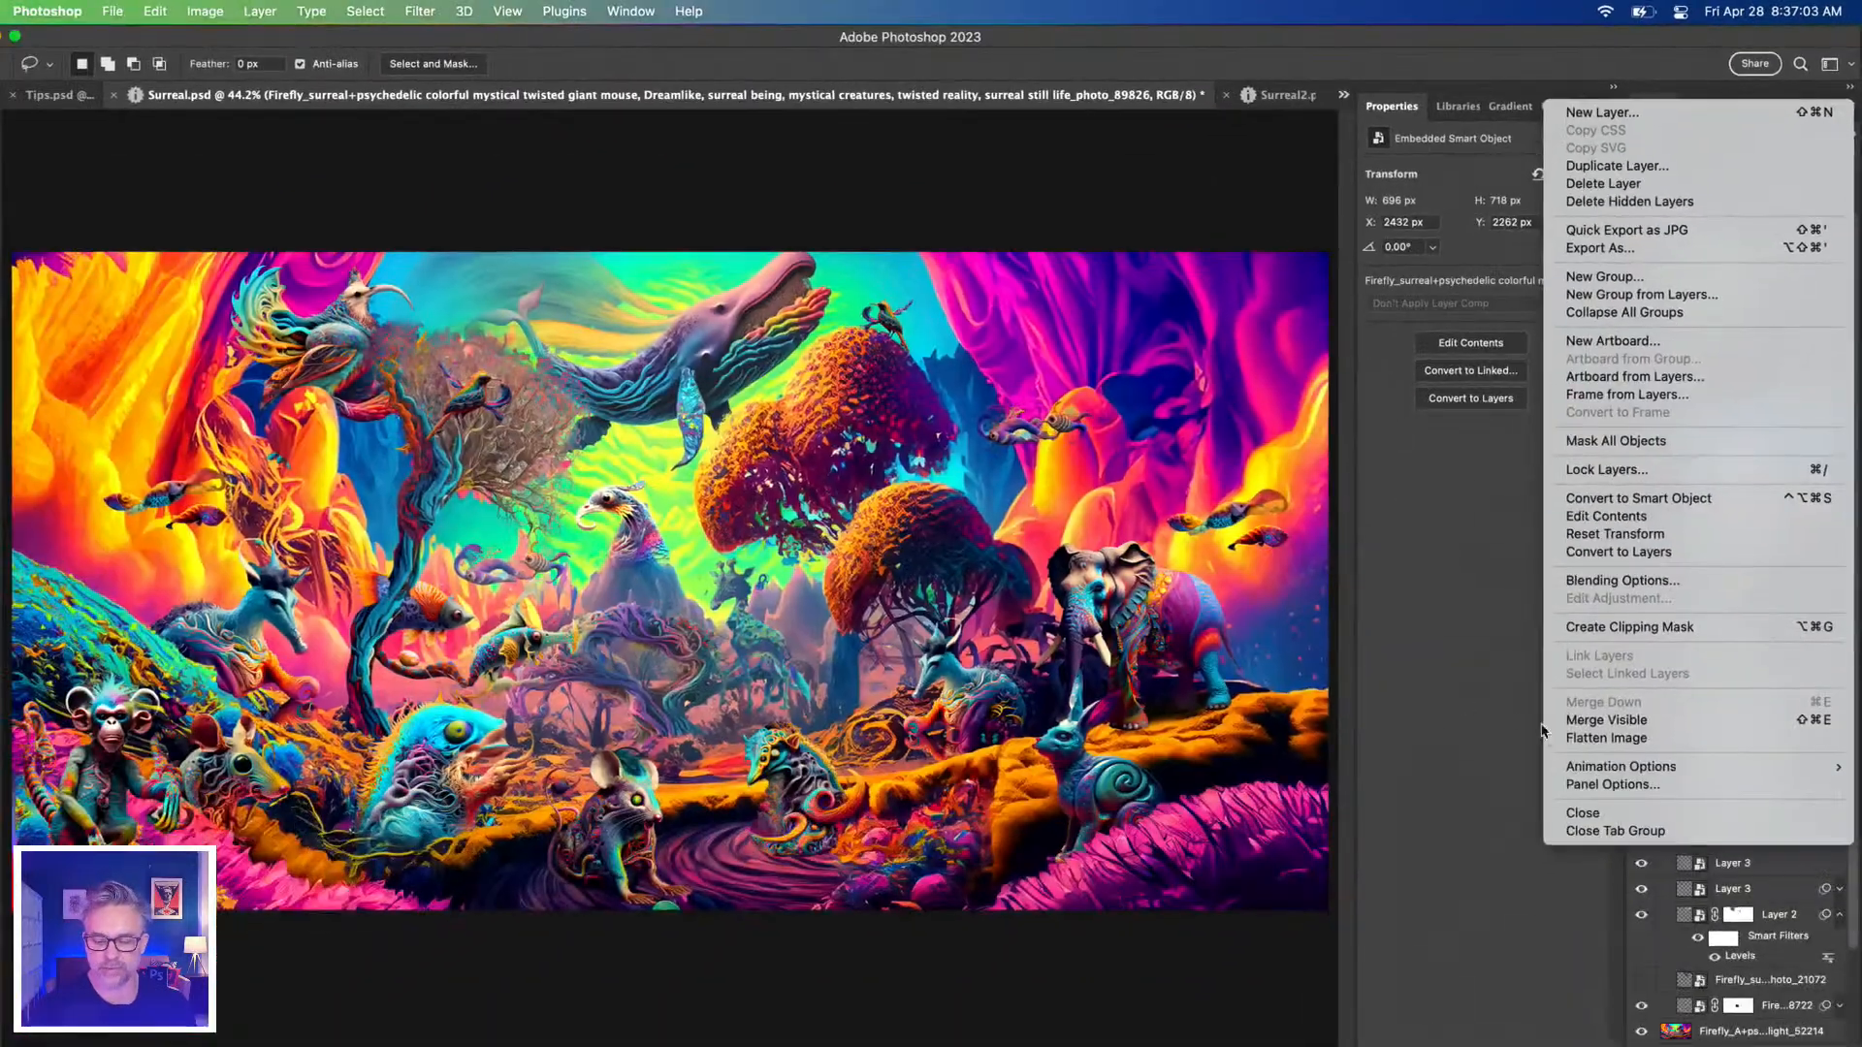
left_click(1654, 786)
left_click(1337, 529)
left_click(1564, 225)
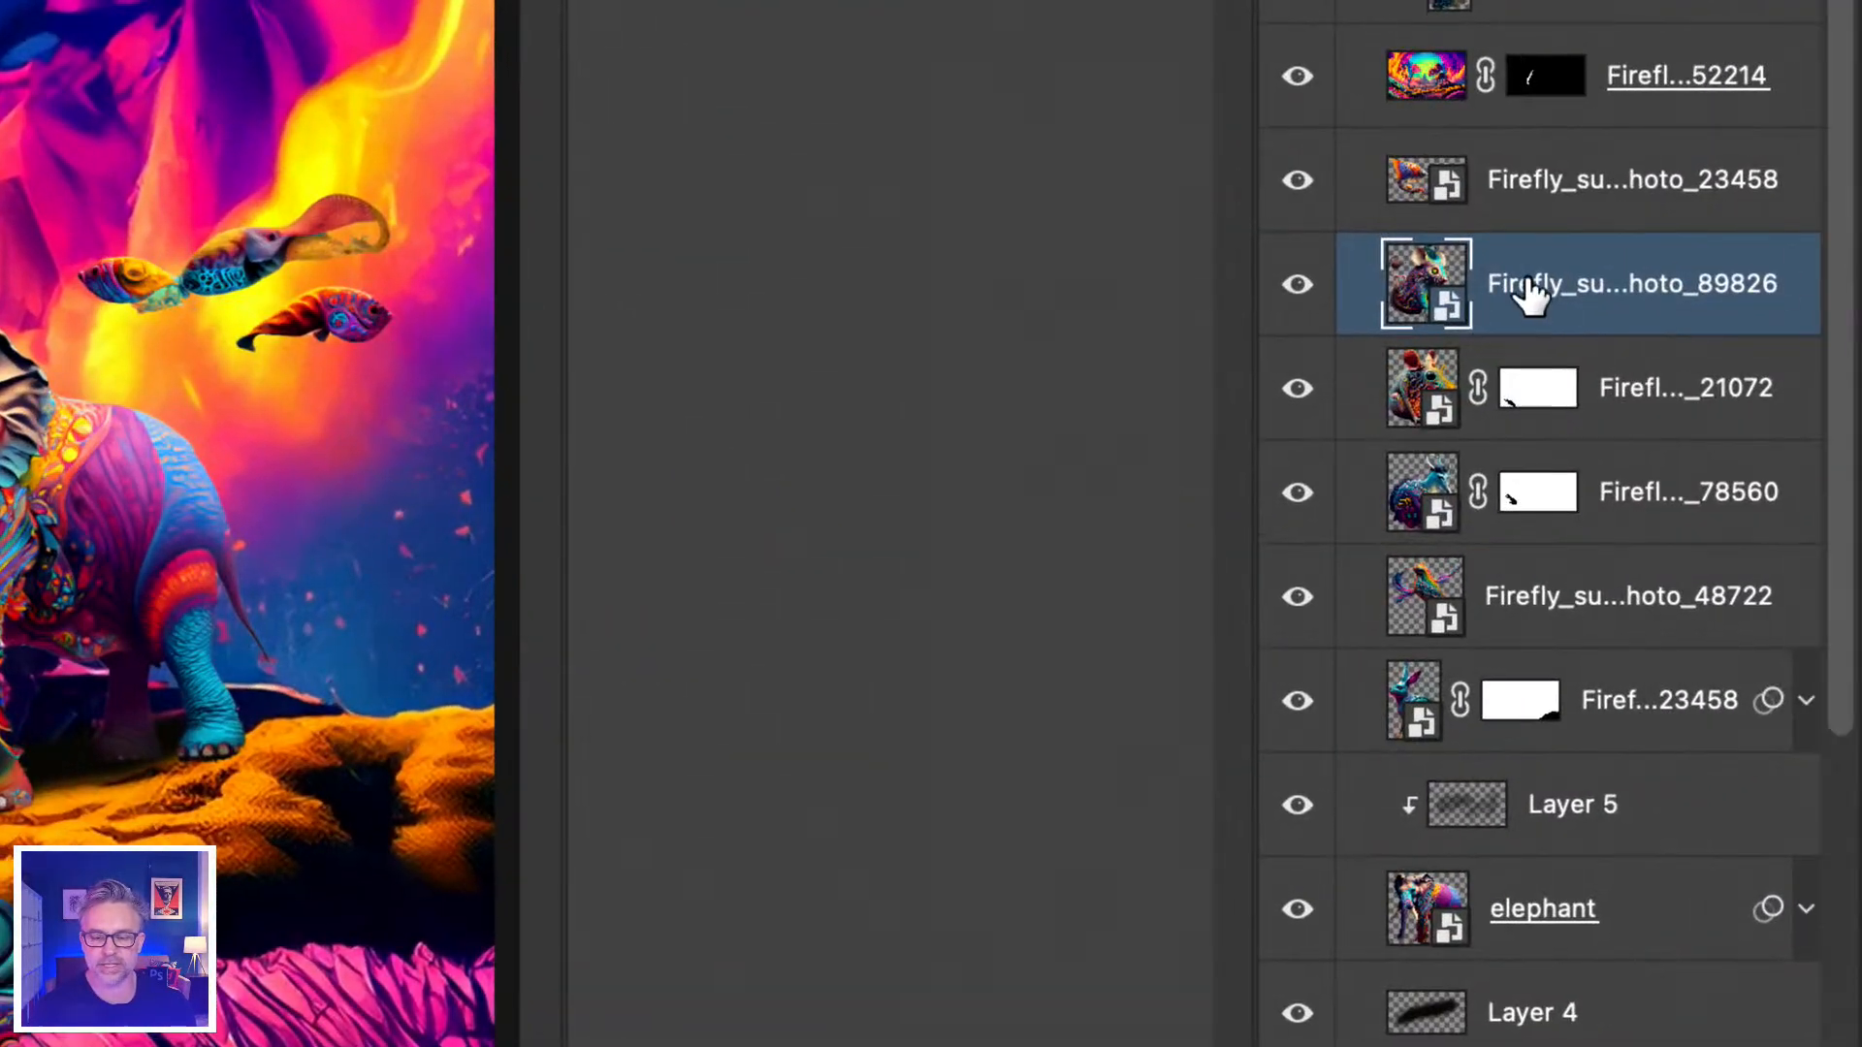
Rename the mouse creature layers to 'crazy rat thing' and 'another crazy rat'.
double_click(1537, 286)
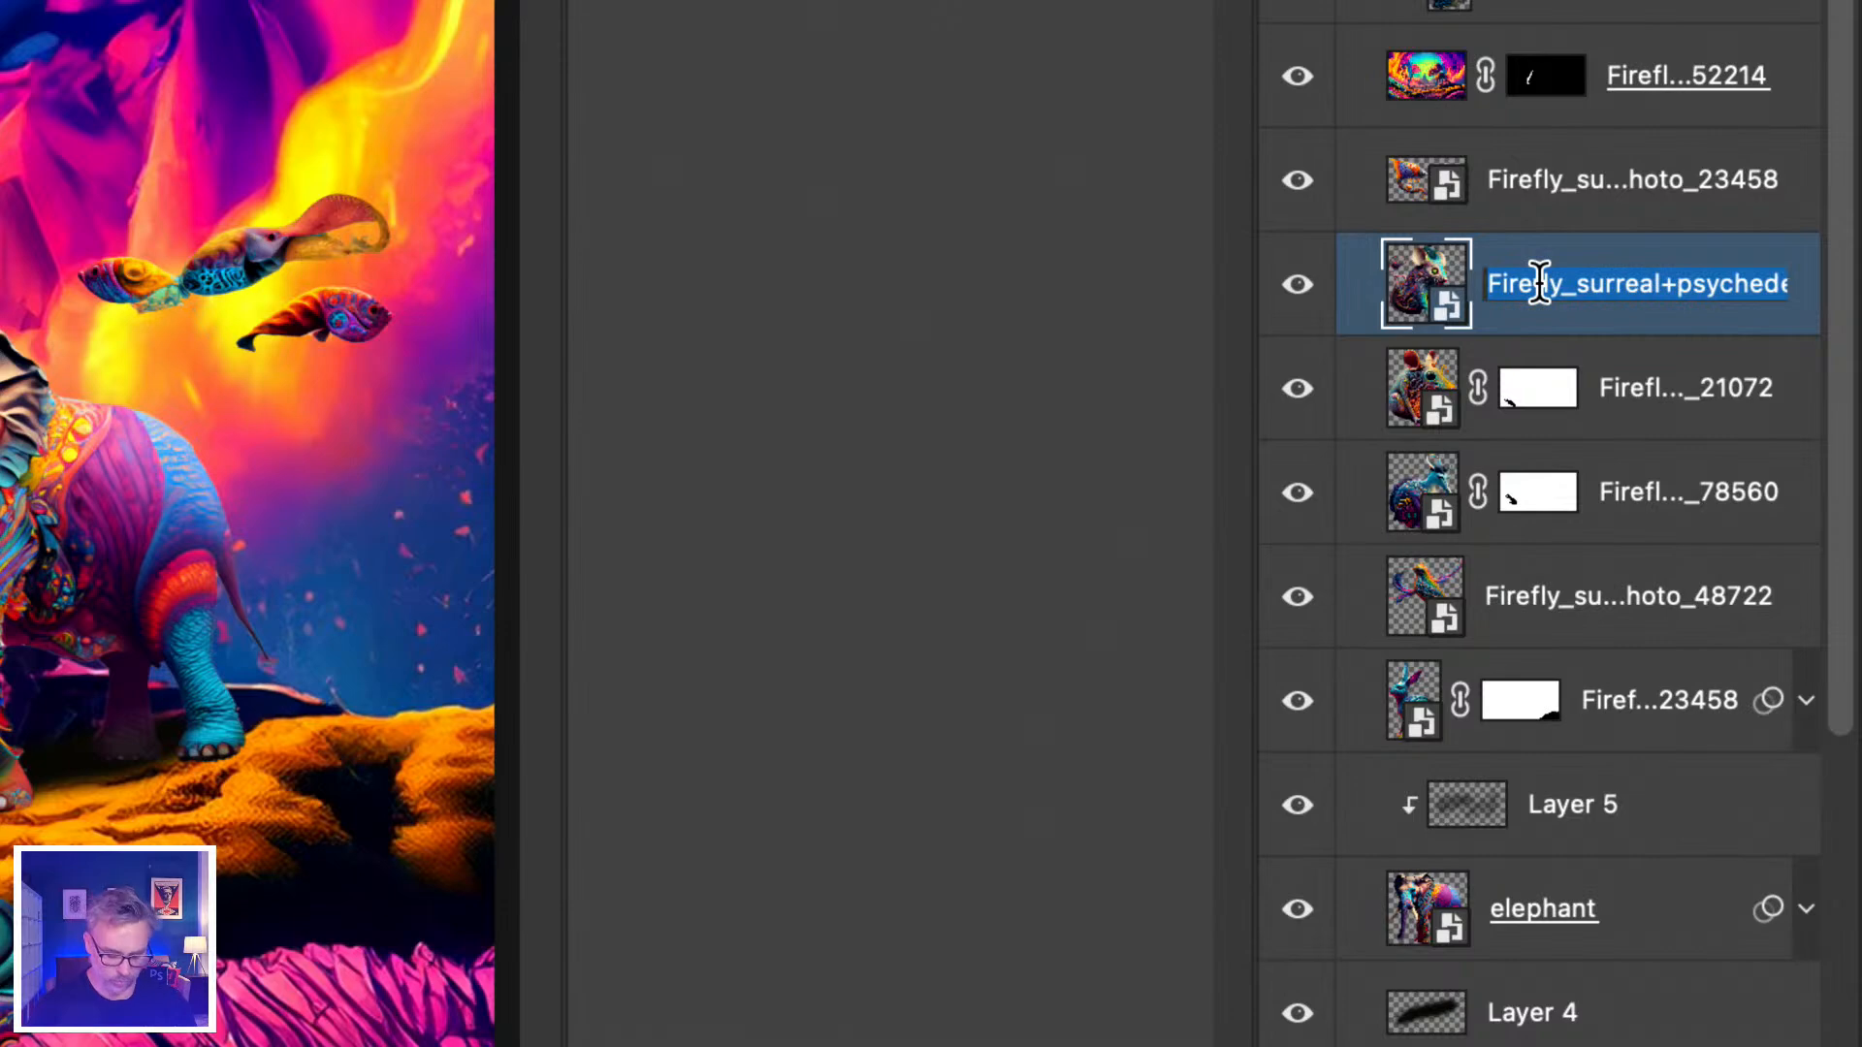
type("crazy ra")
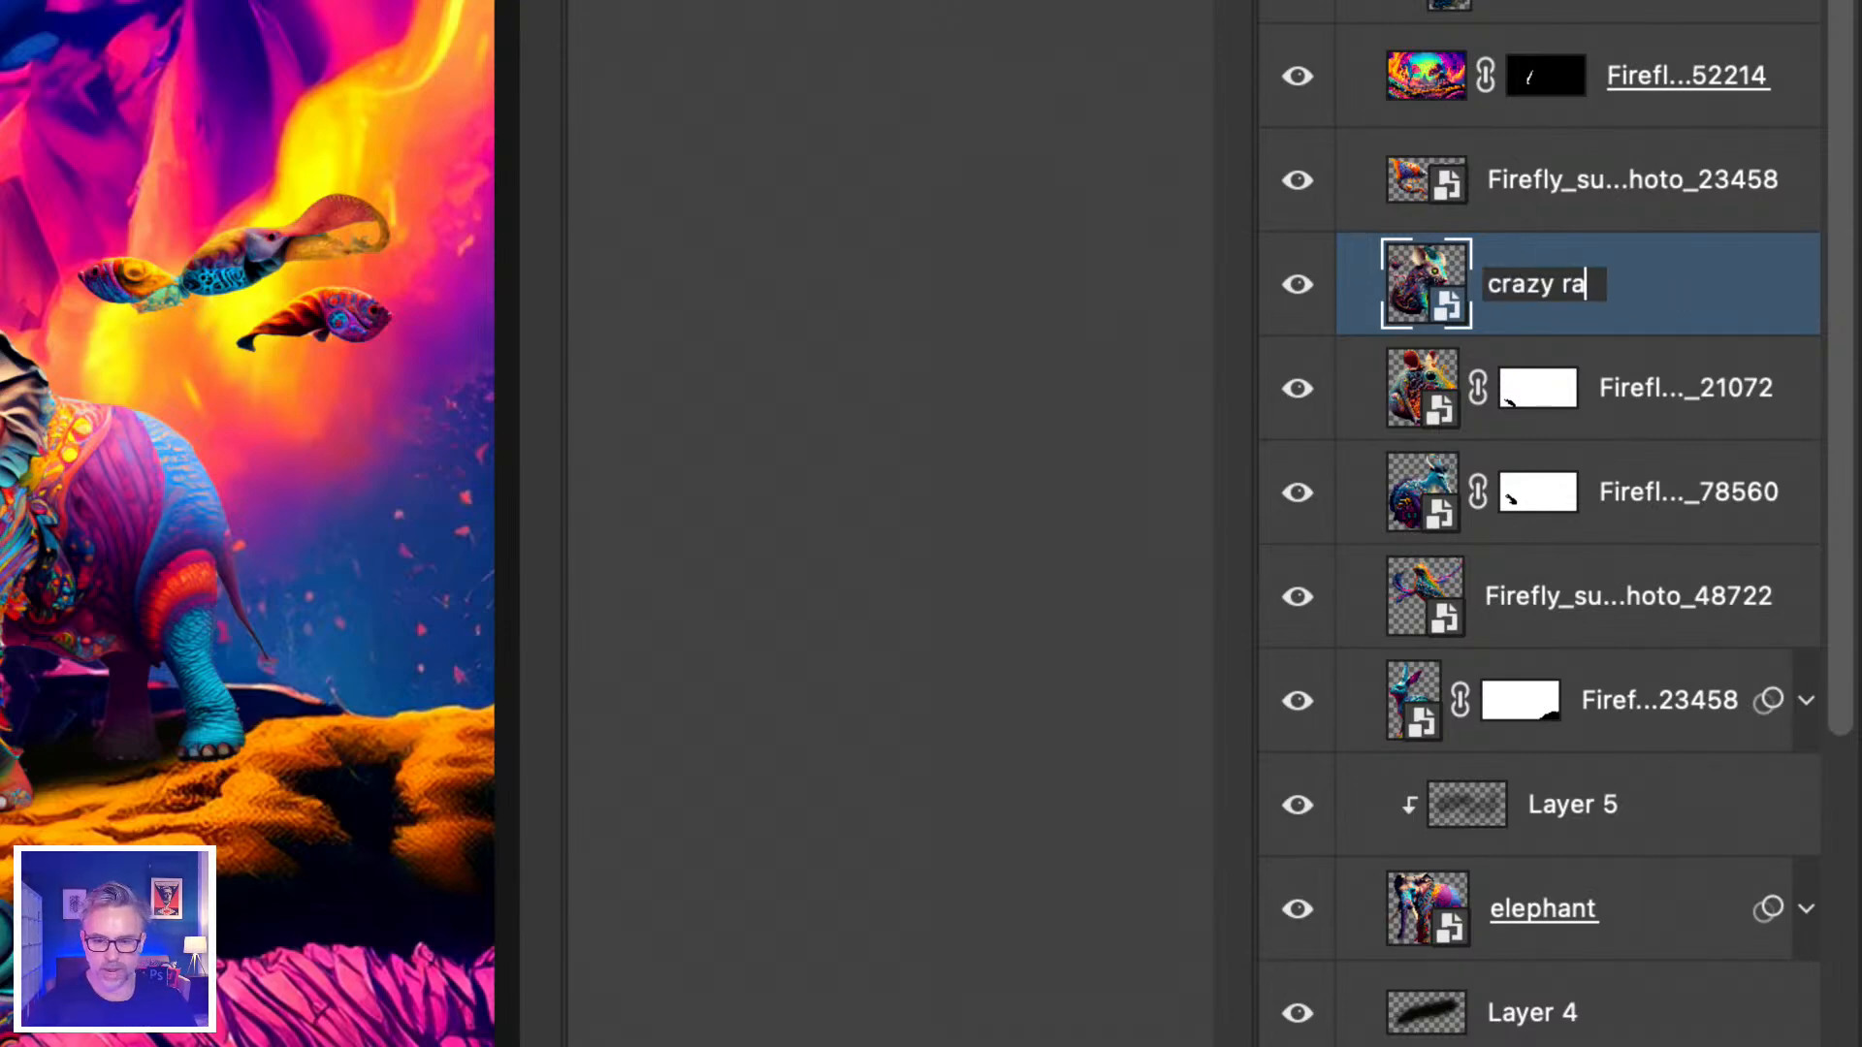
type("t thing")
key("Return")
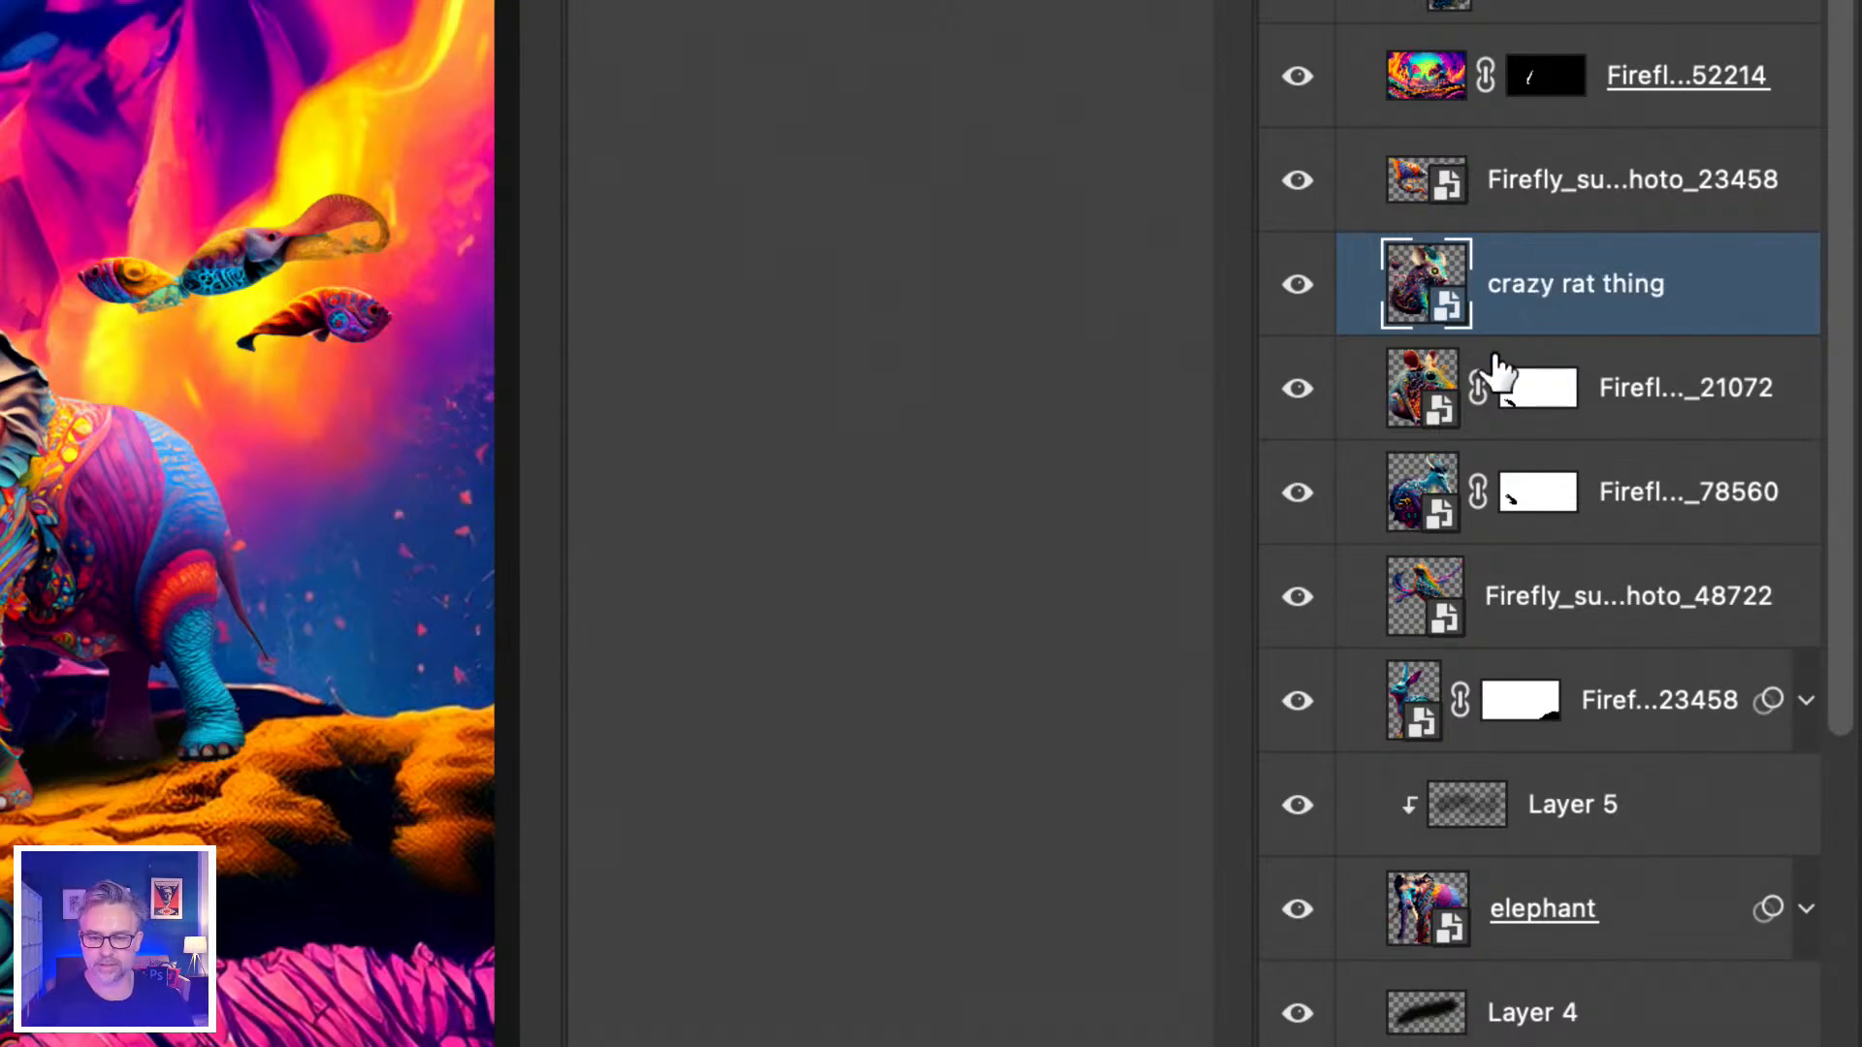
double_click(1651, 385)
type("another c")
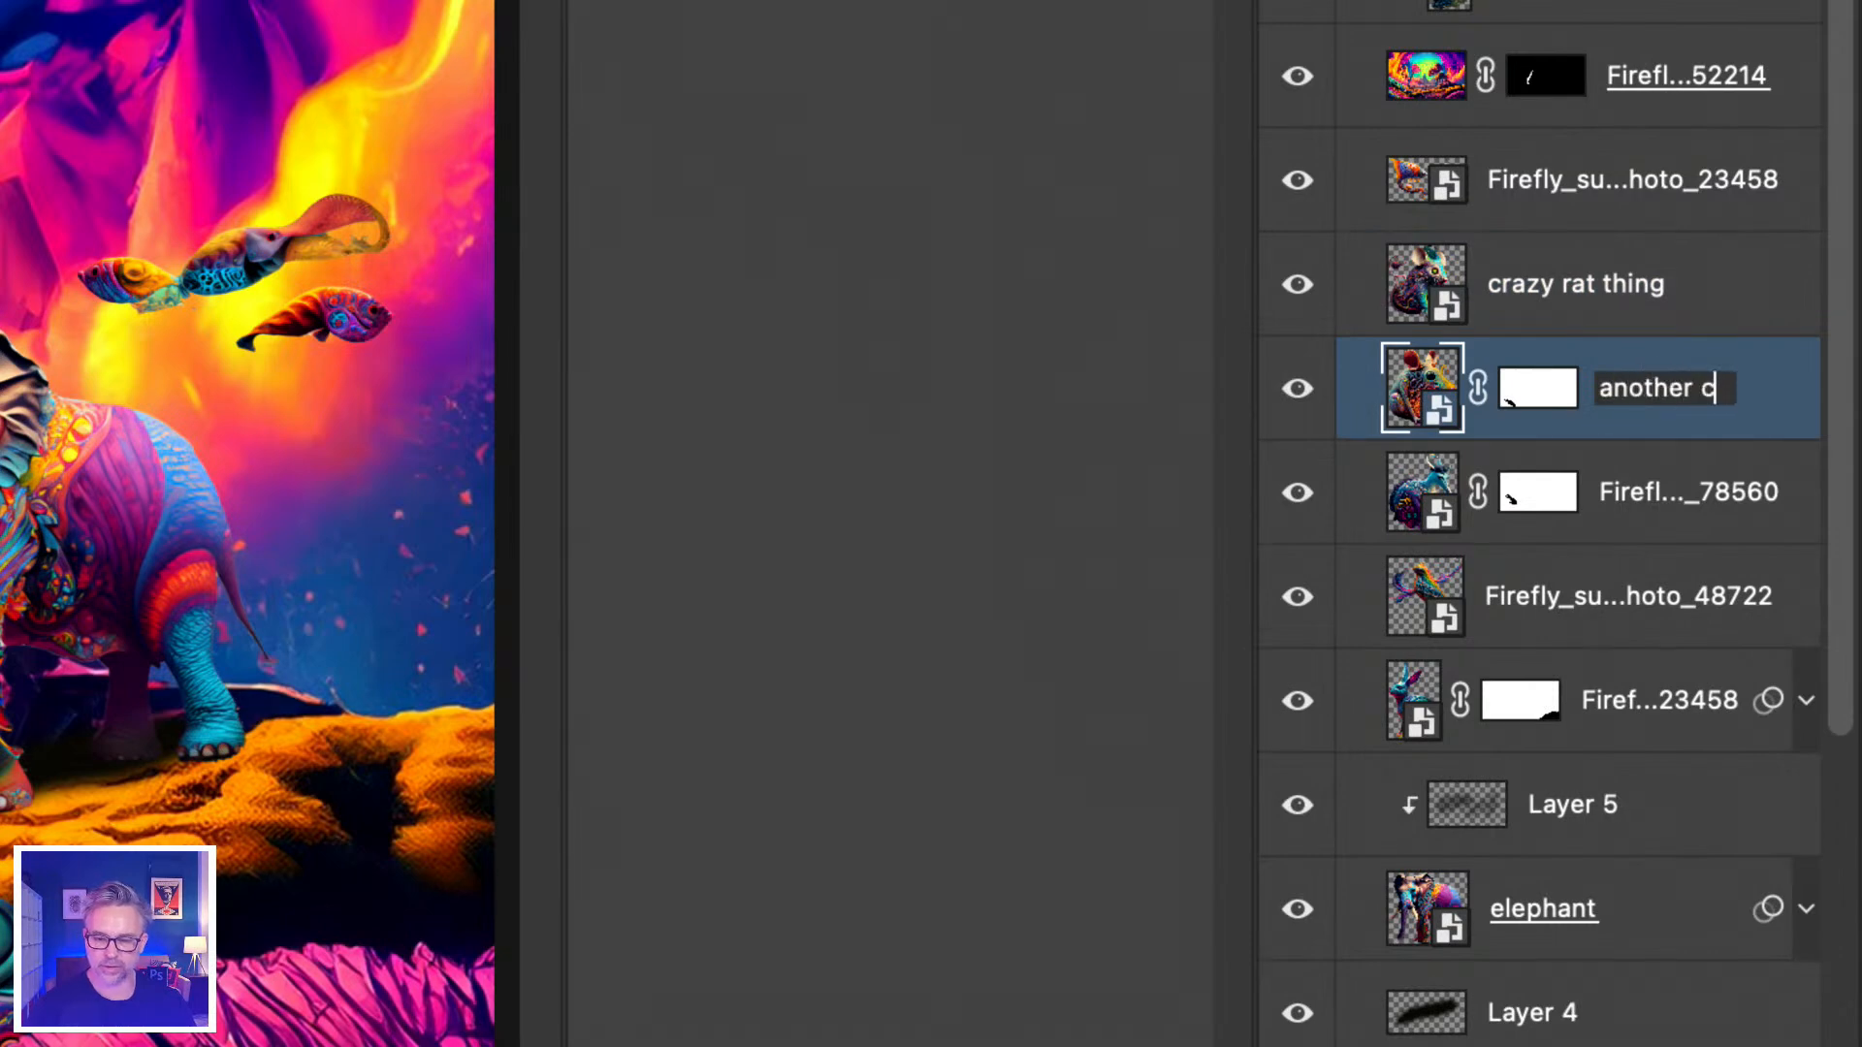
type("razy rat")
key("Return")
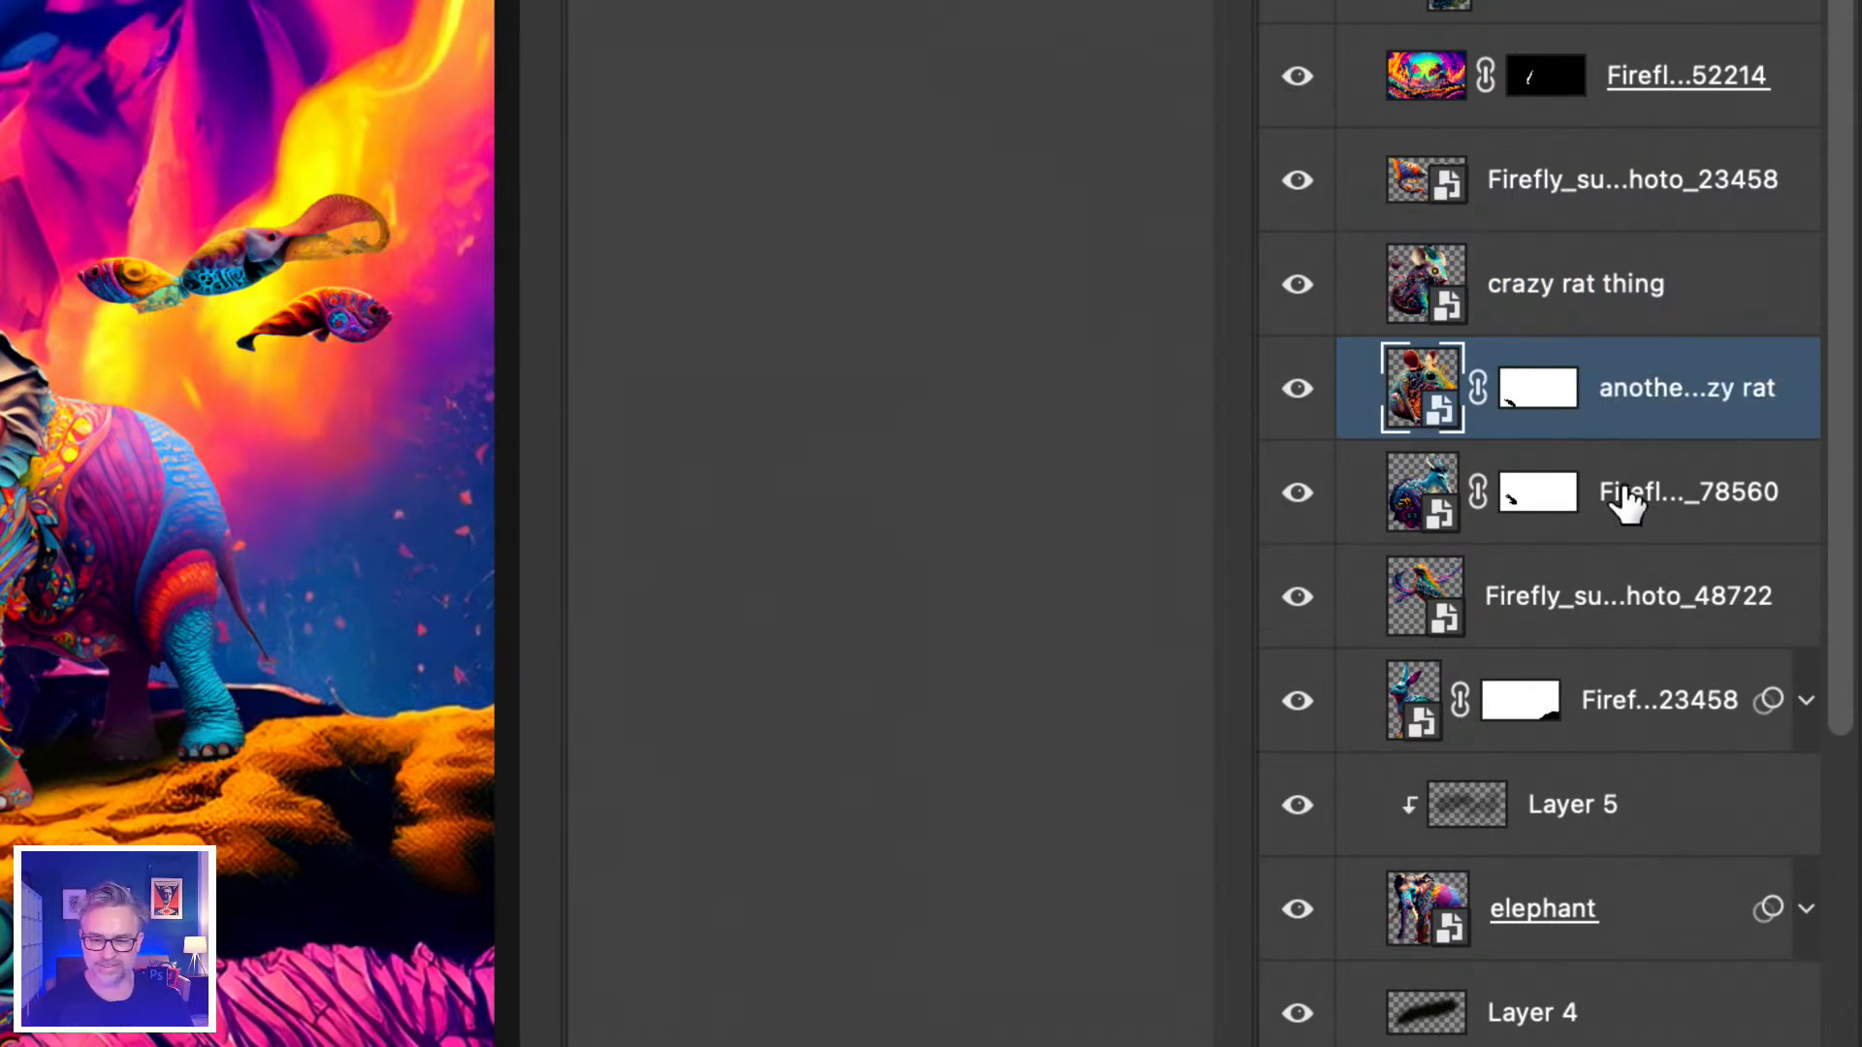
Rename the remaining creature layers to 'weird water buffalo', 'bird' and 'strange bunny'.
double_click(1625, 497)
type("w")
type("eird water bu")
type("ffalo")
key("Return")
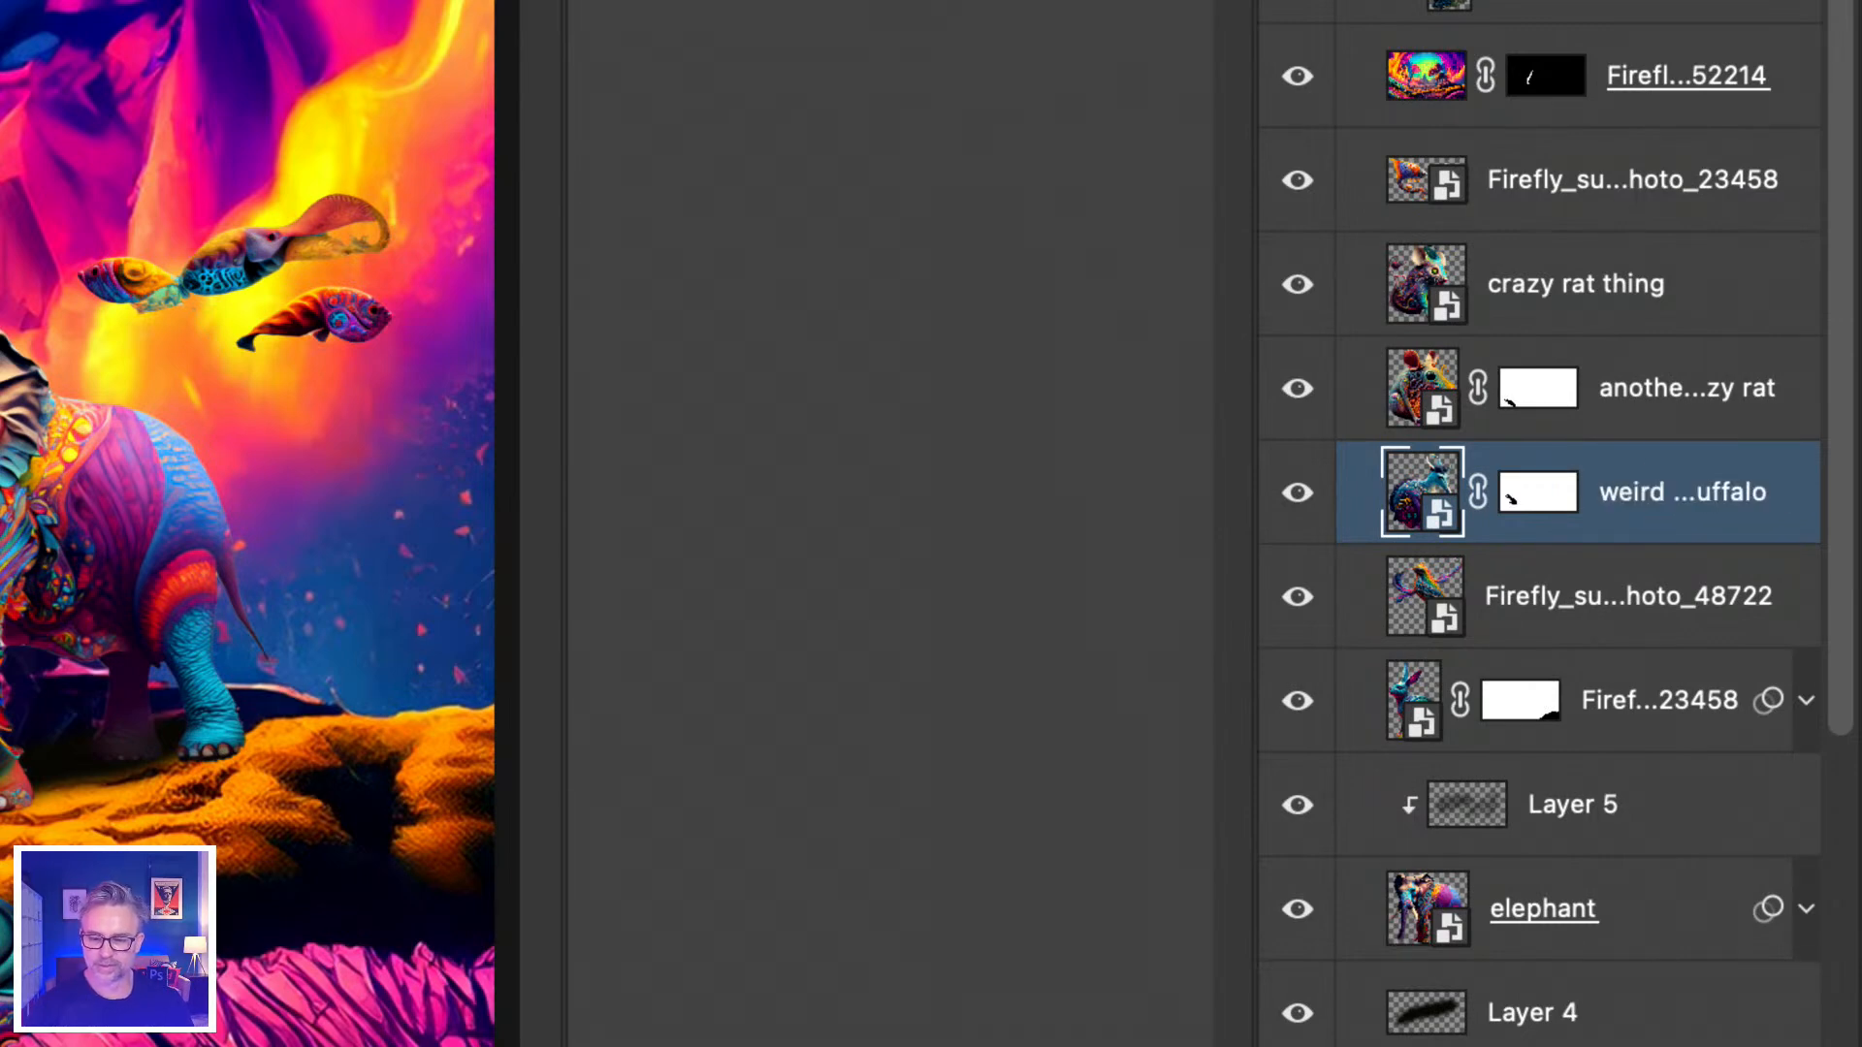
double_click(1540, 598)
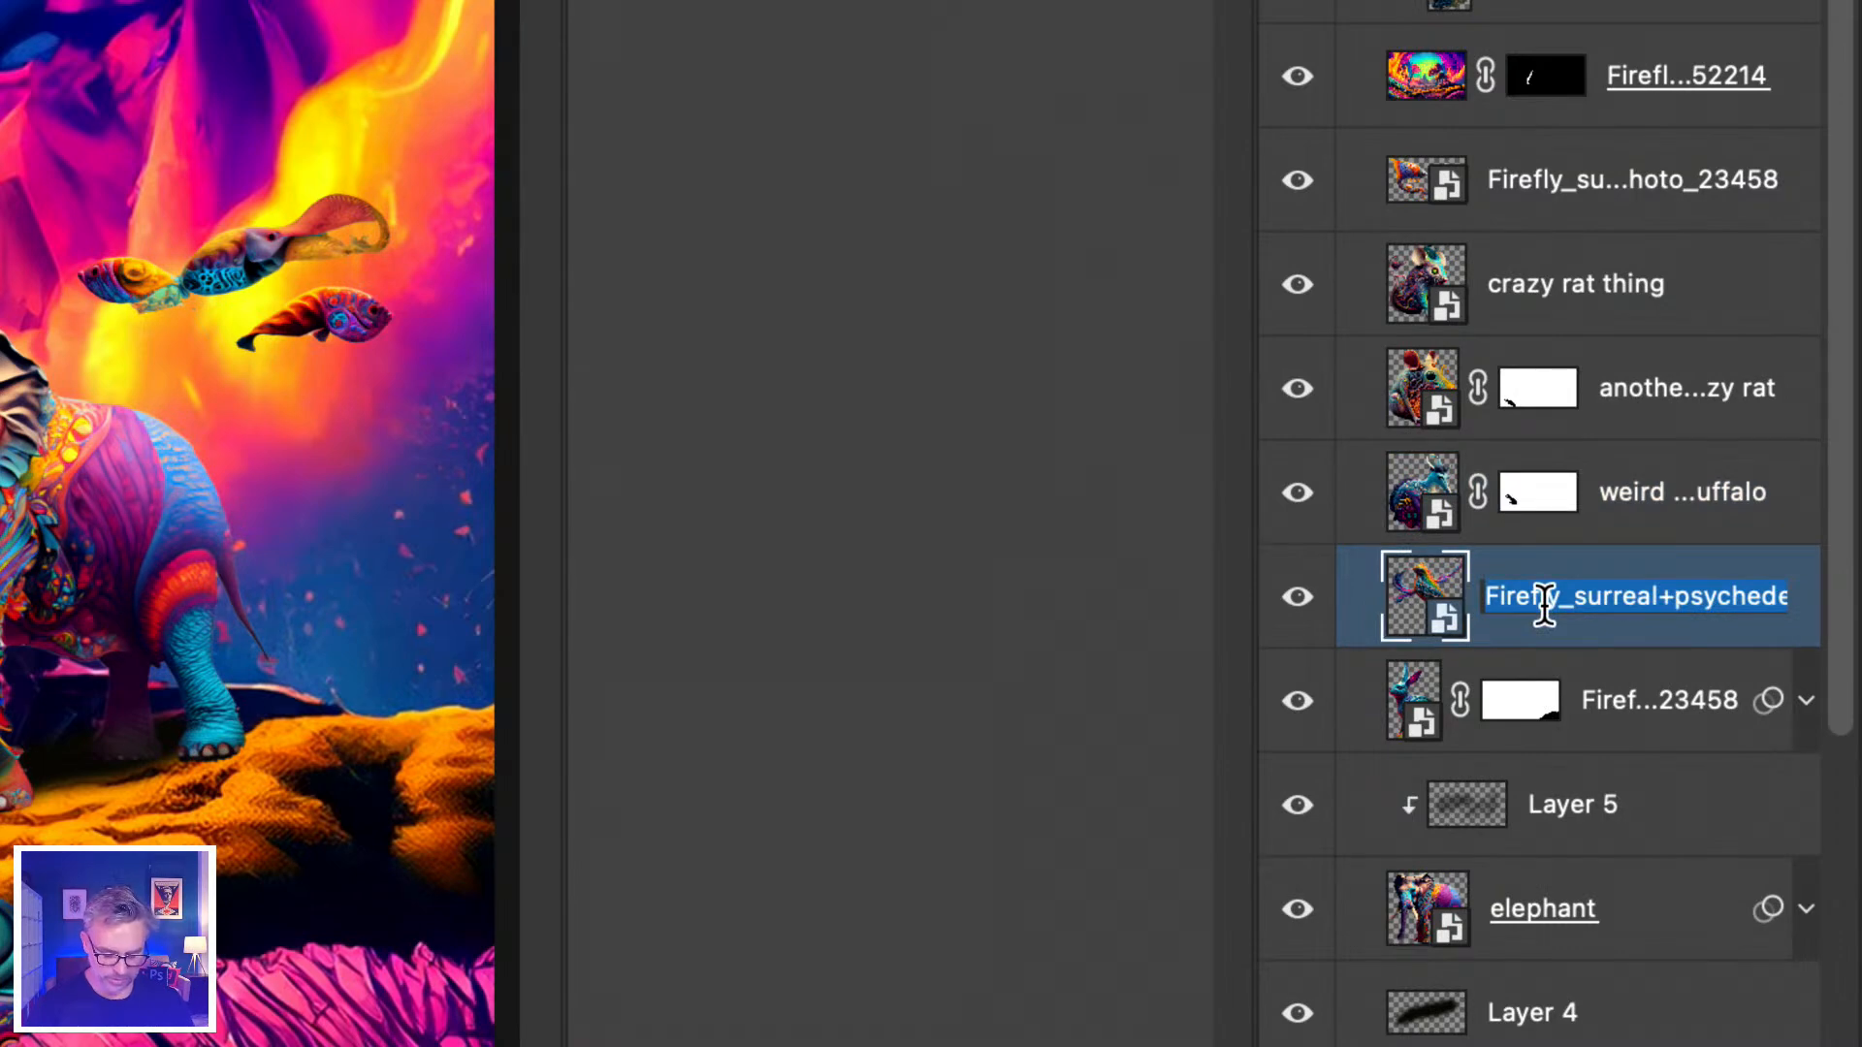
type("bird")
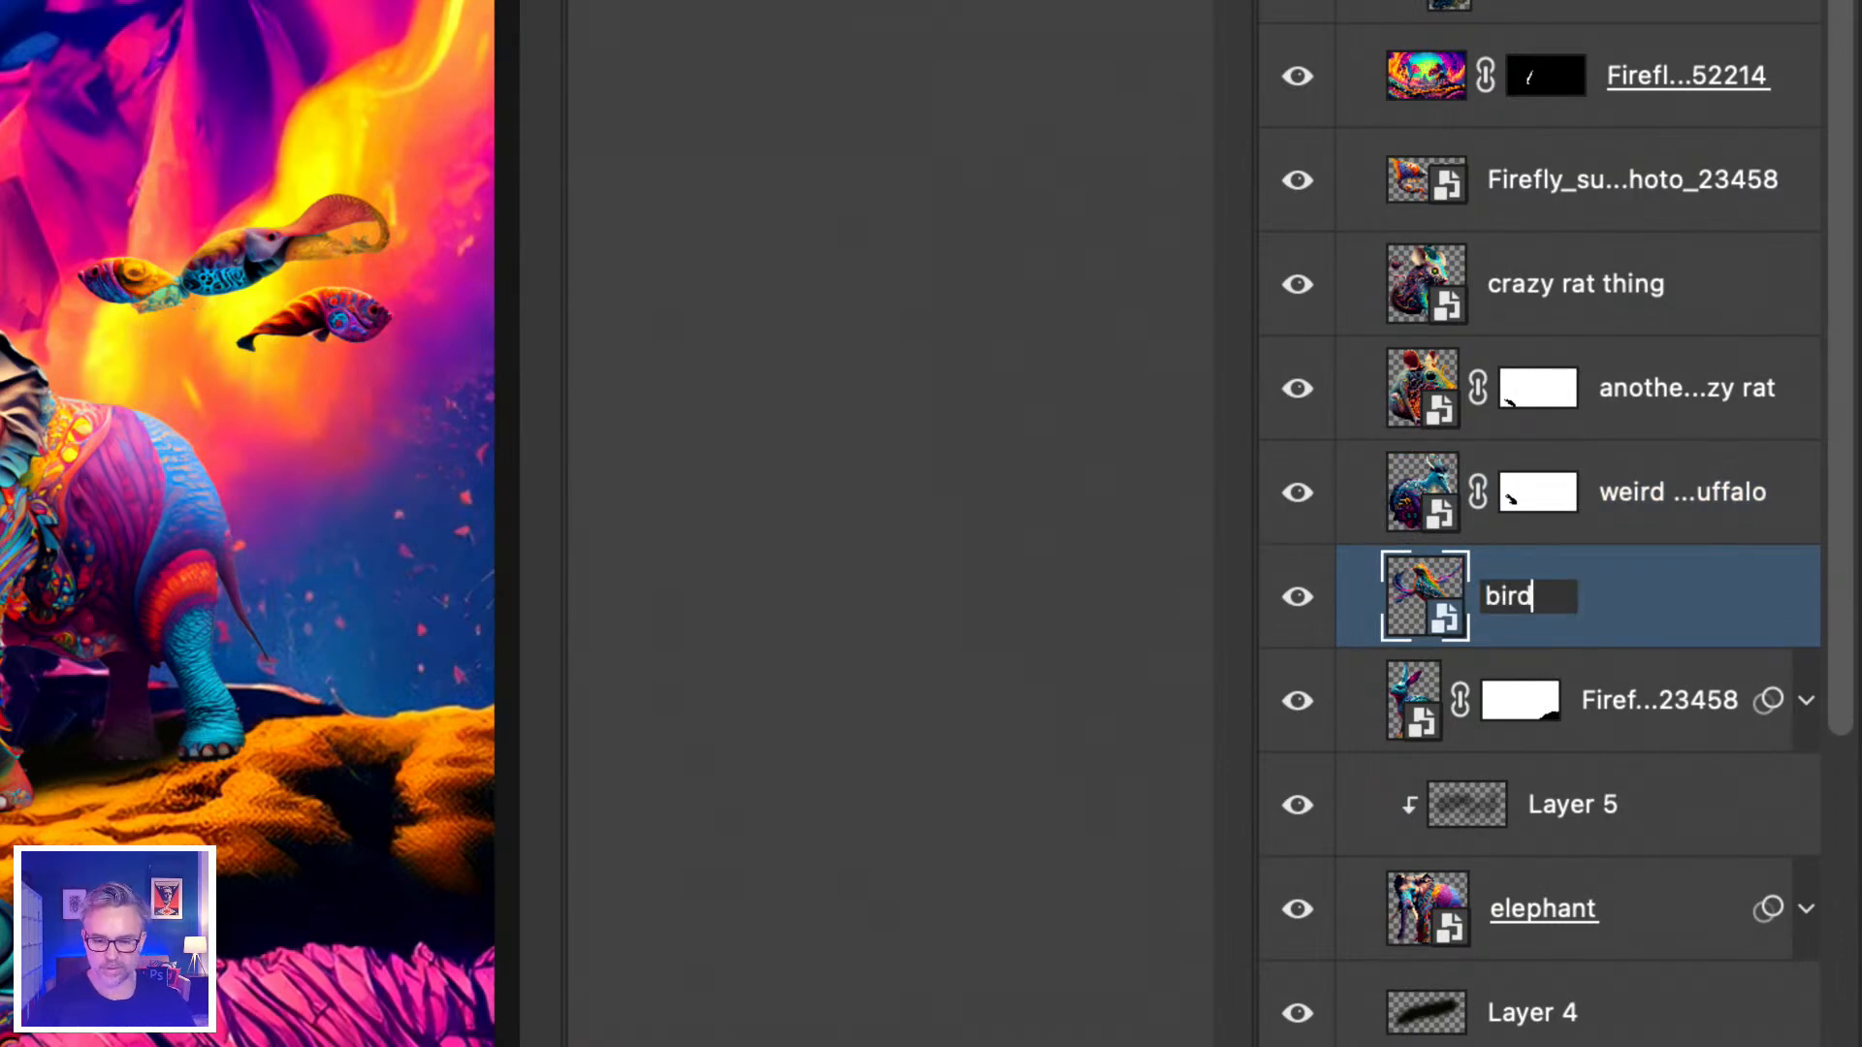
double_click(1612, 700)
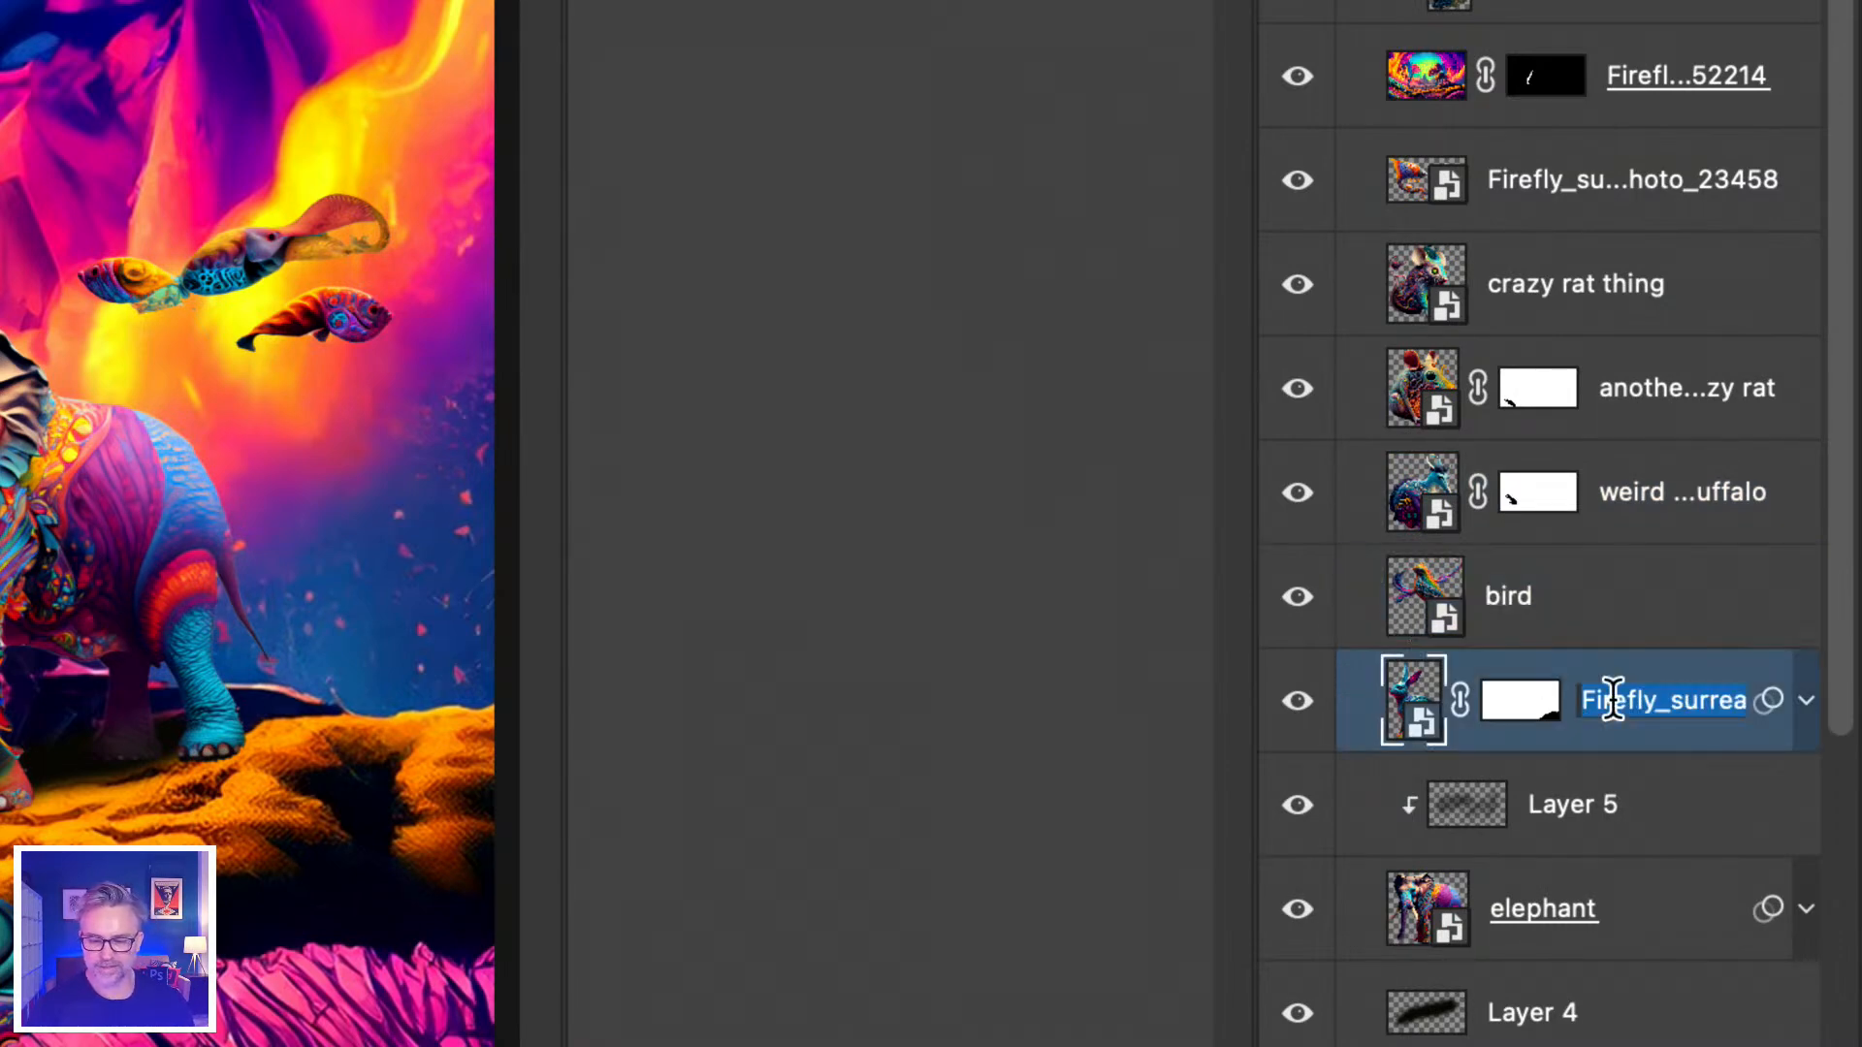
type("strange bu")
type("nny")
key("Return")
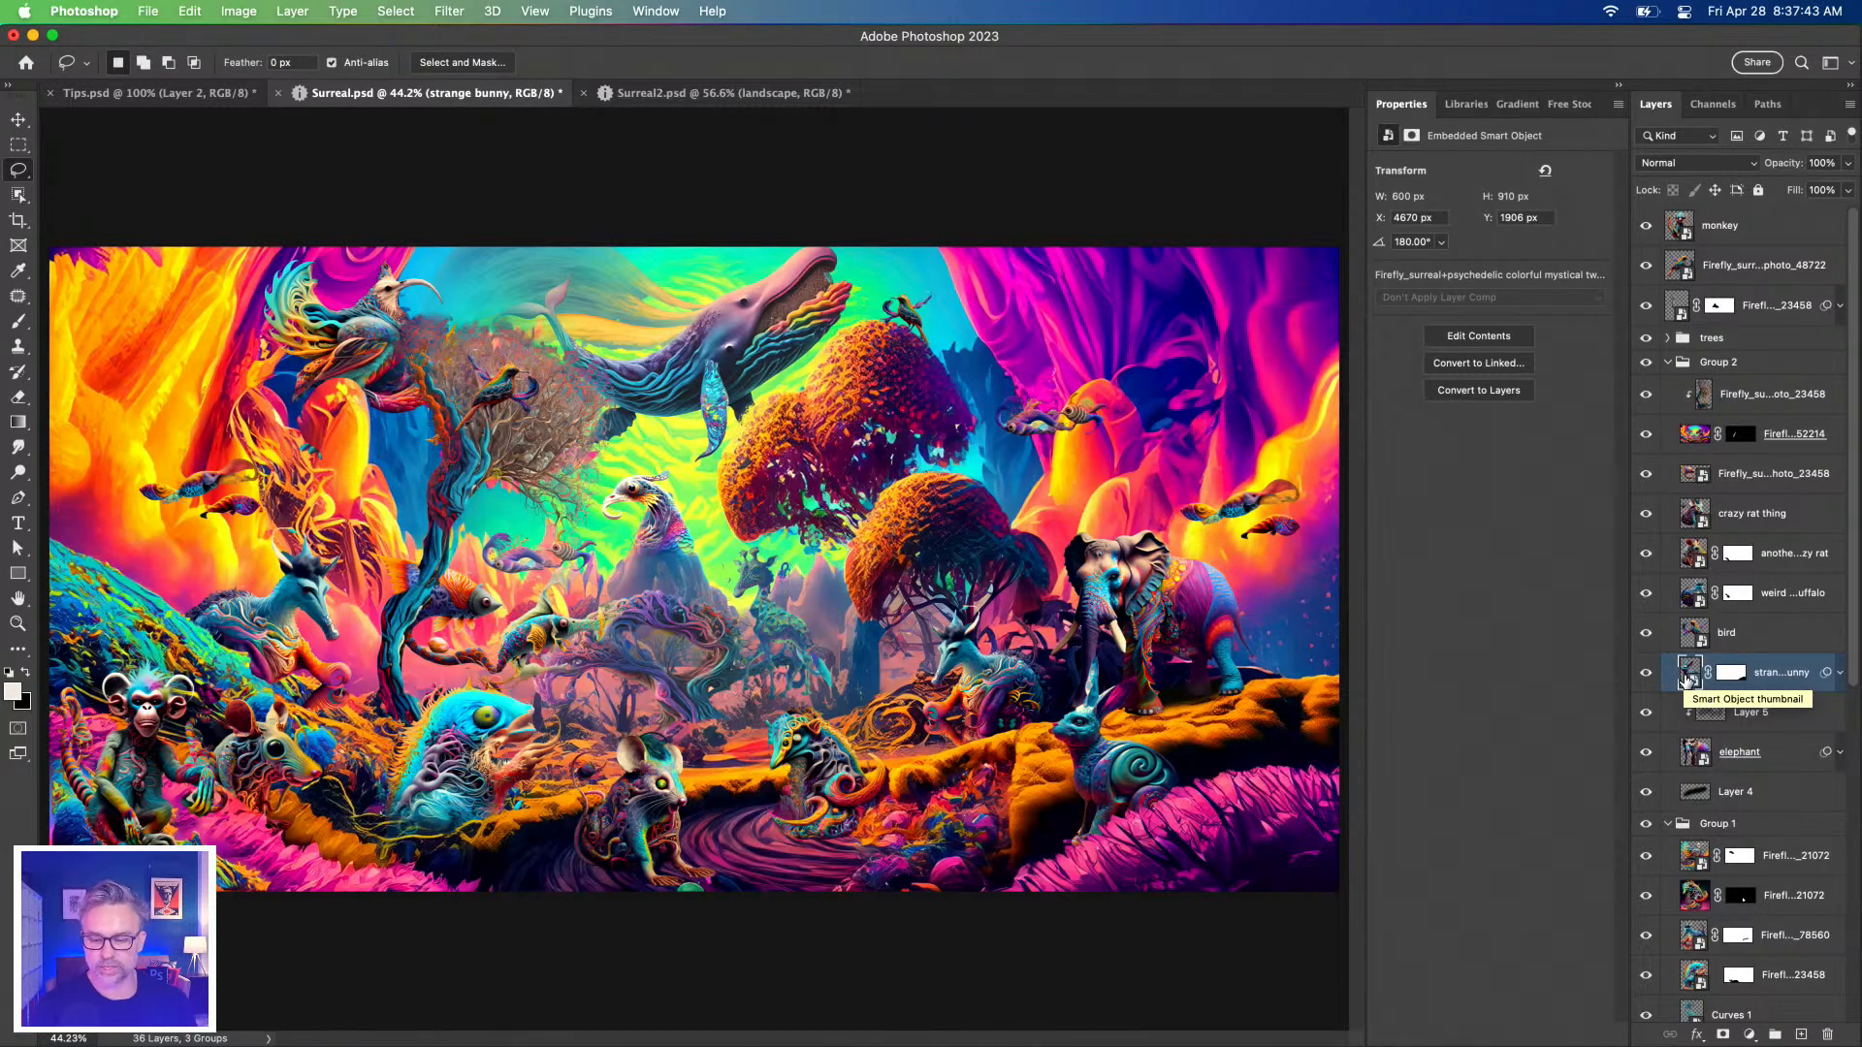
Zoom to the strange bunny, solo it and load its outline to inspect the edges, then deselect.
left_click(1685, 679, "alt")
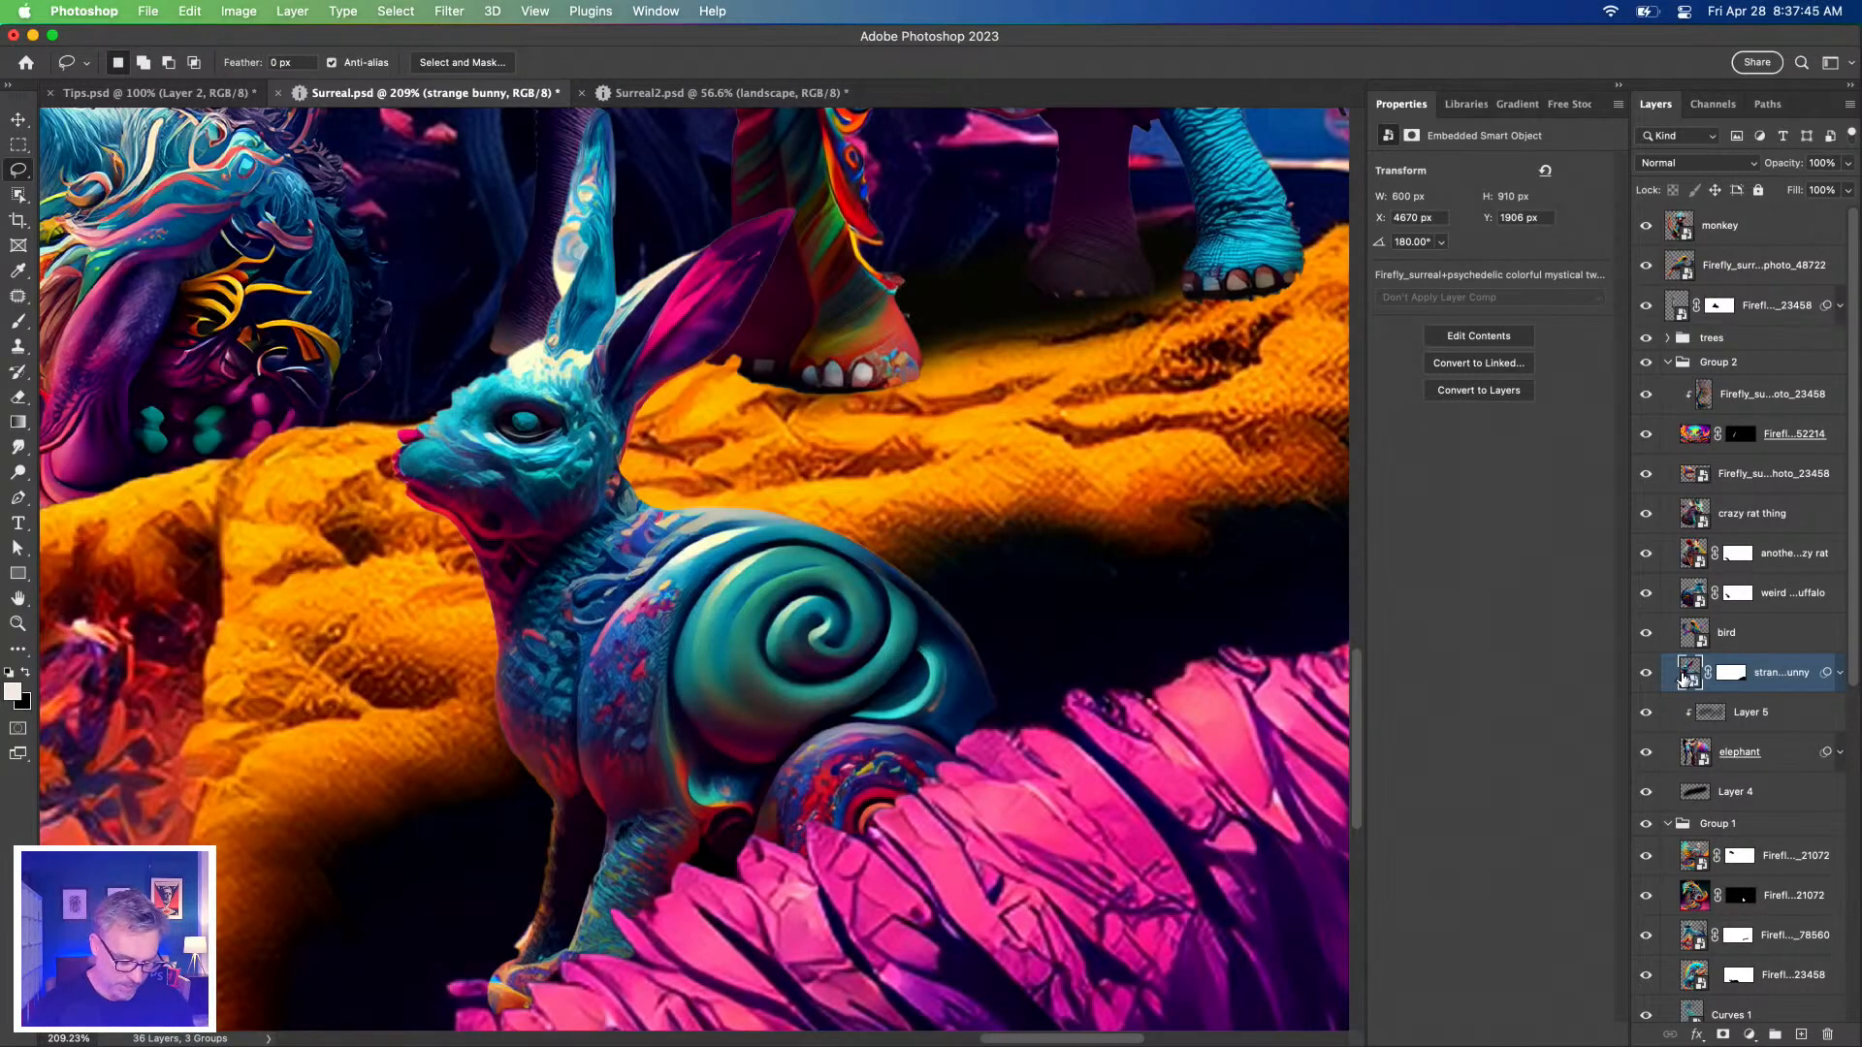
left_click(1648, 678, "alt")
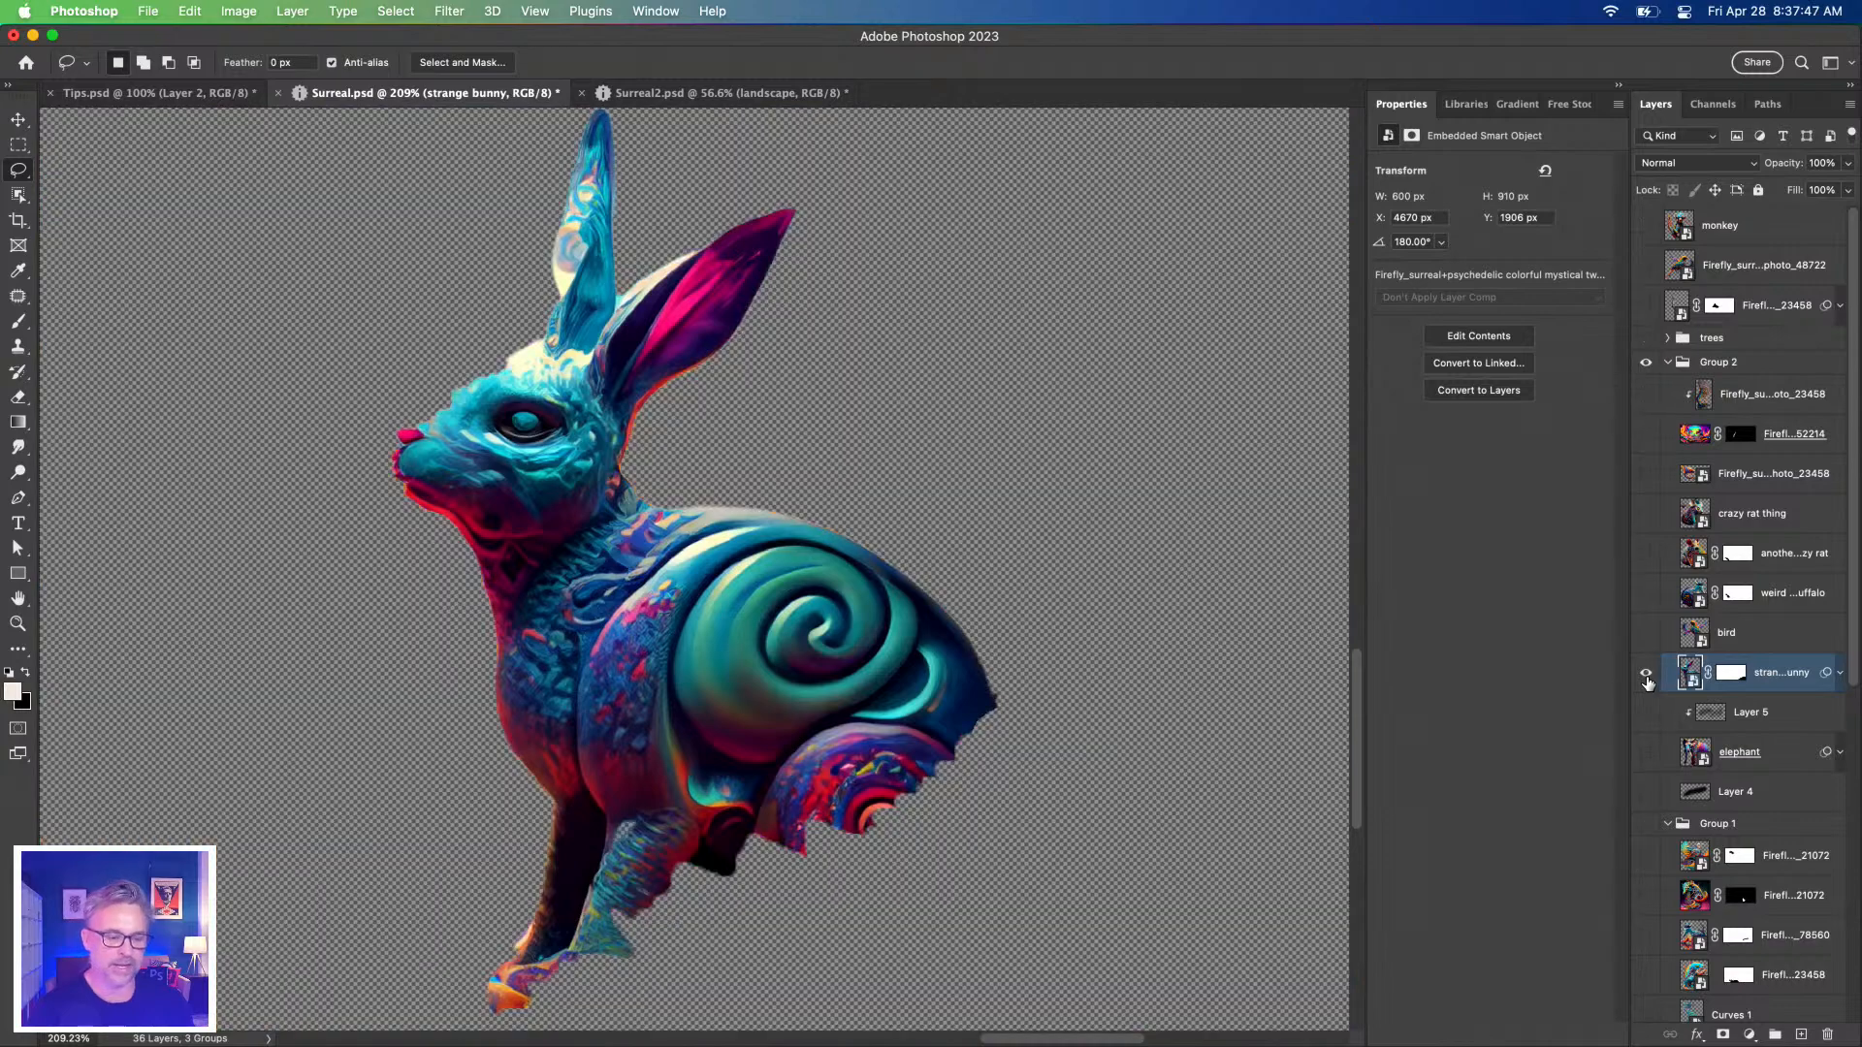
left_click(1648, 679, "alt")
left_click(1689, 681, "super")
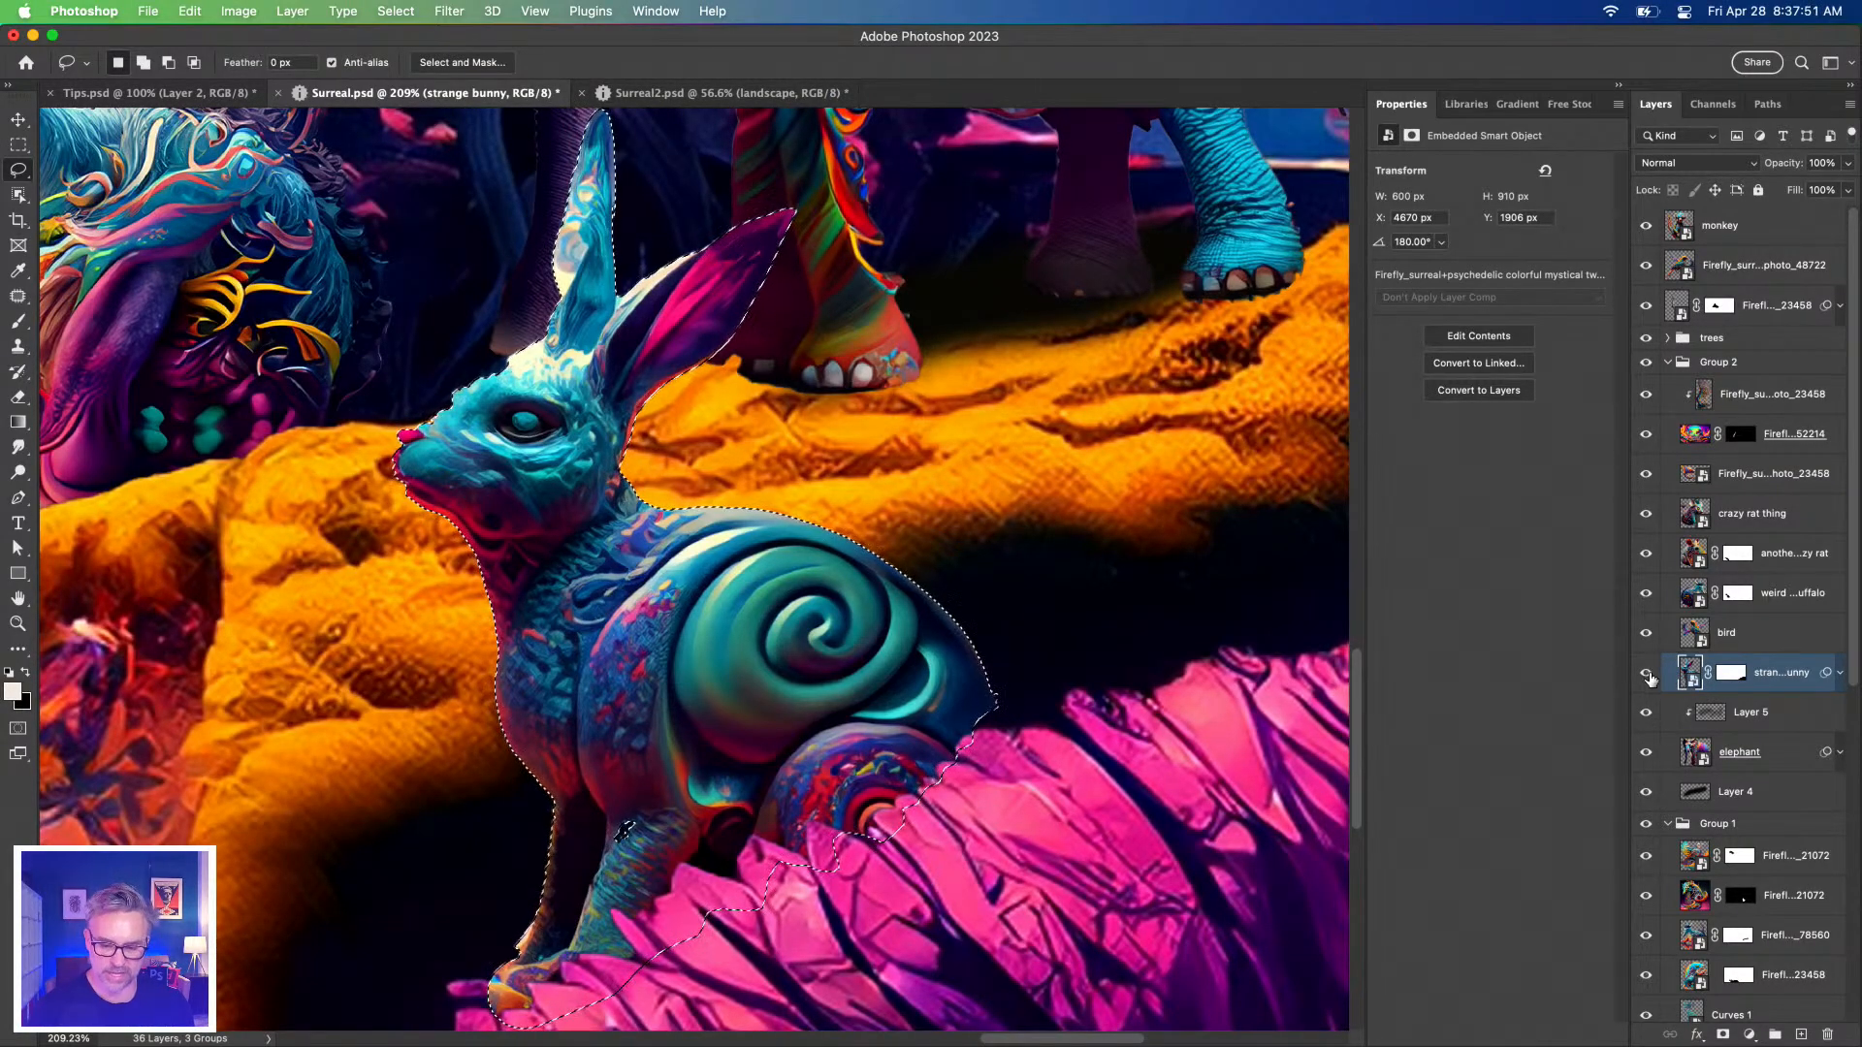
left_click(1647, 675, "alt")
left_click(1646, 673, "alt")
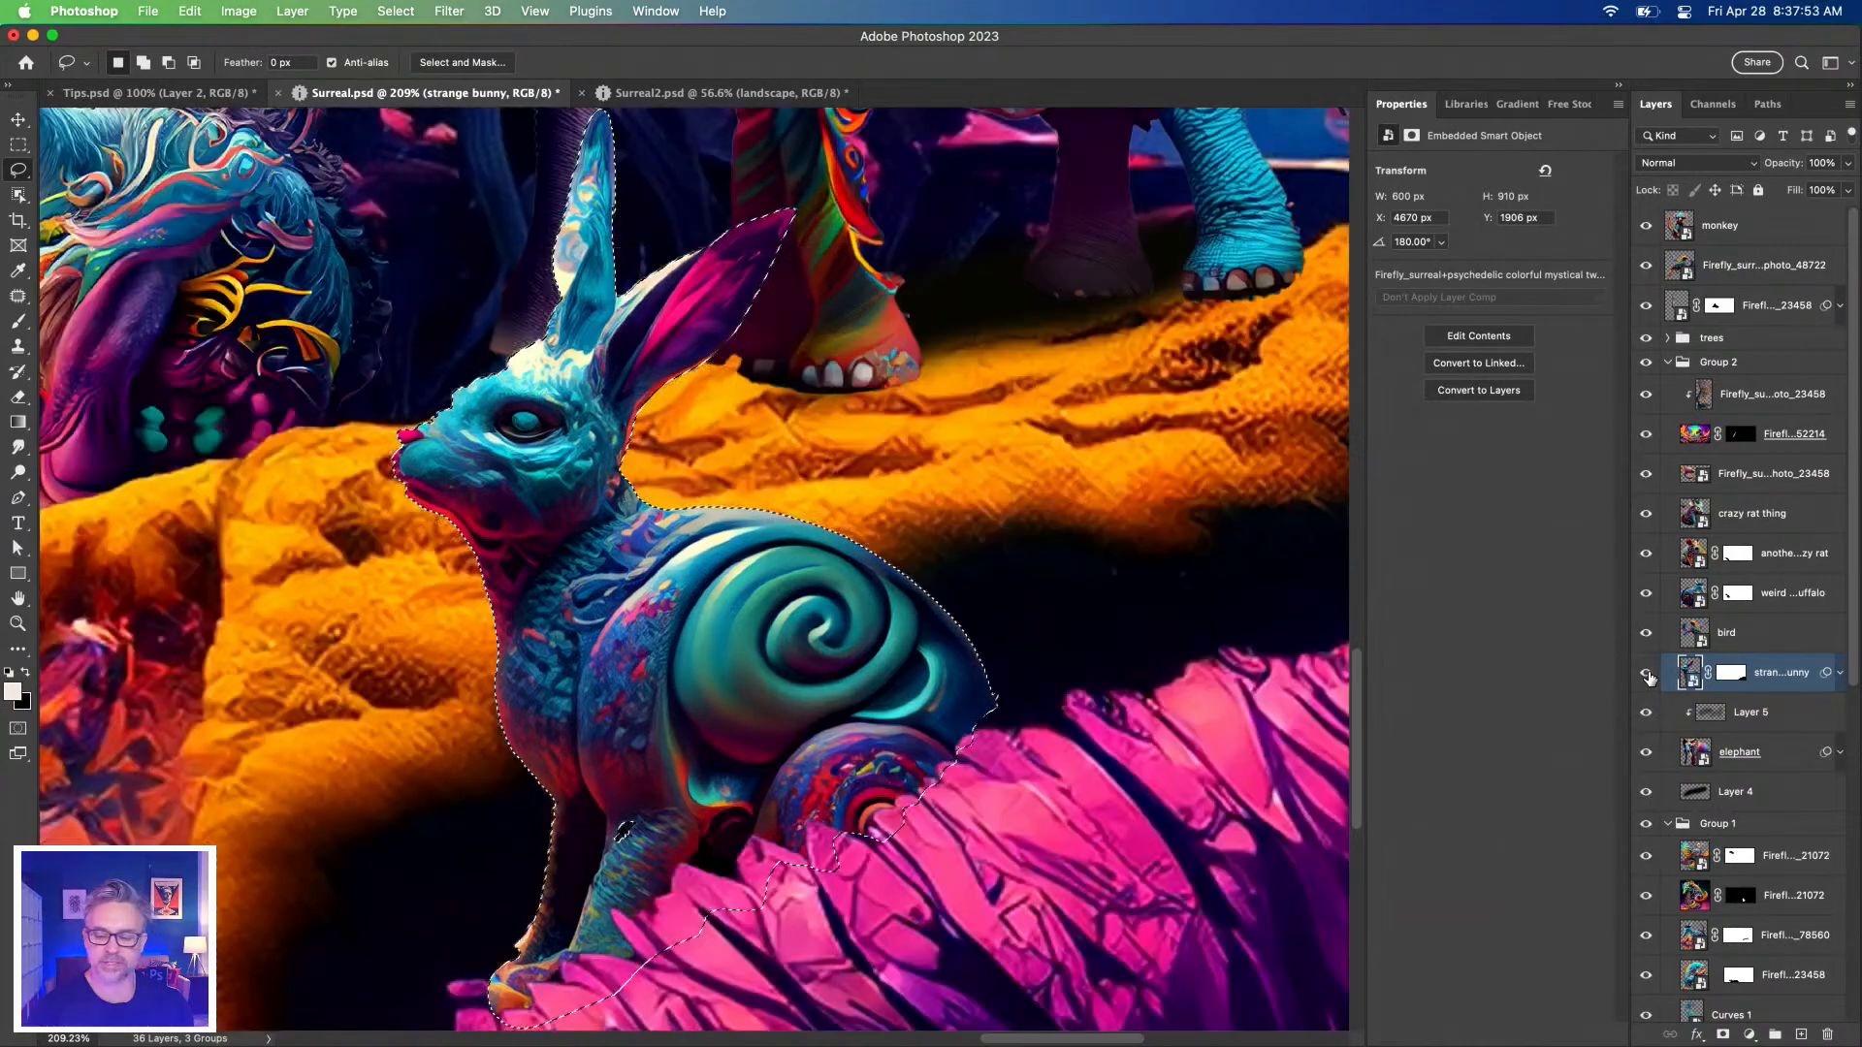
key("super+d")
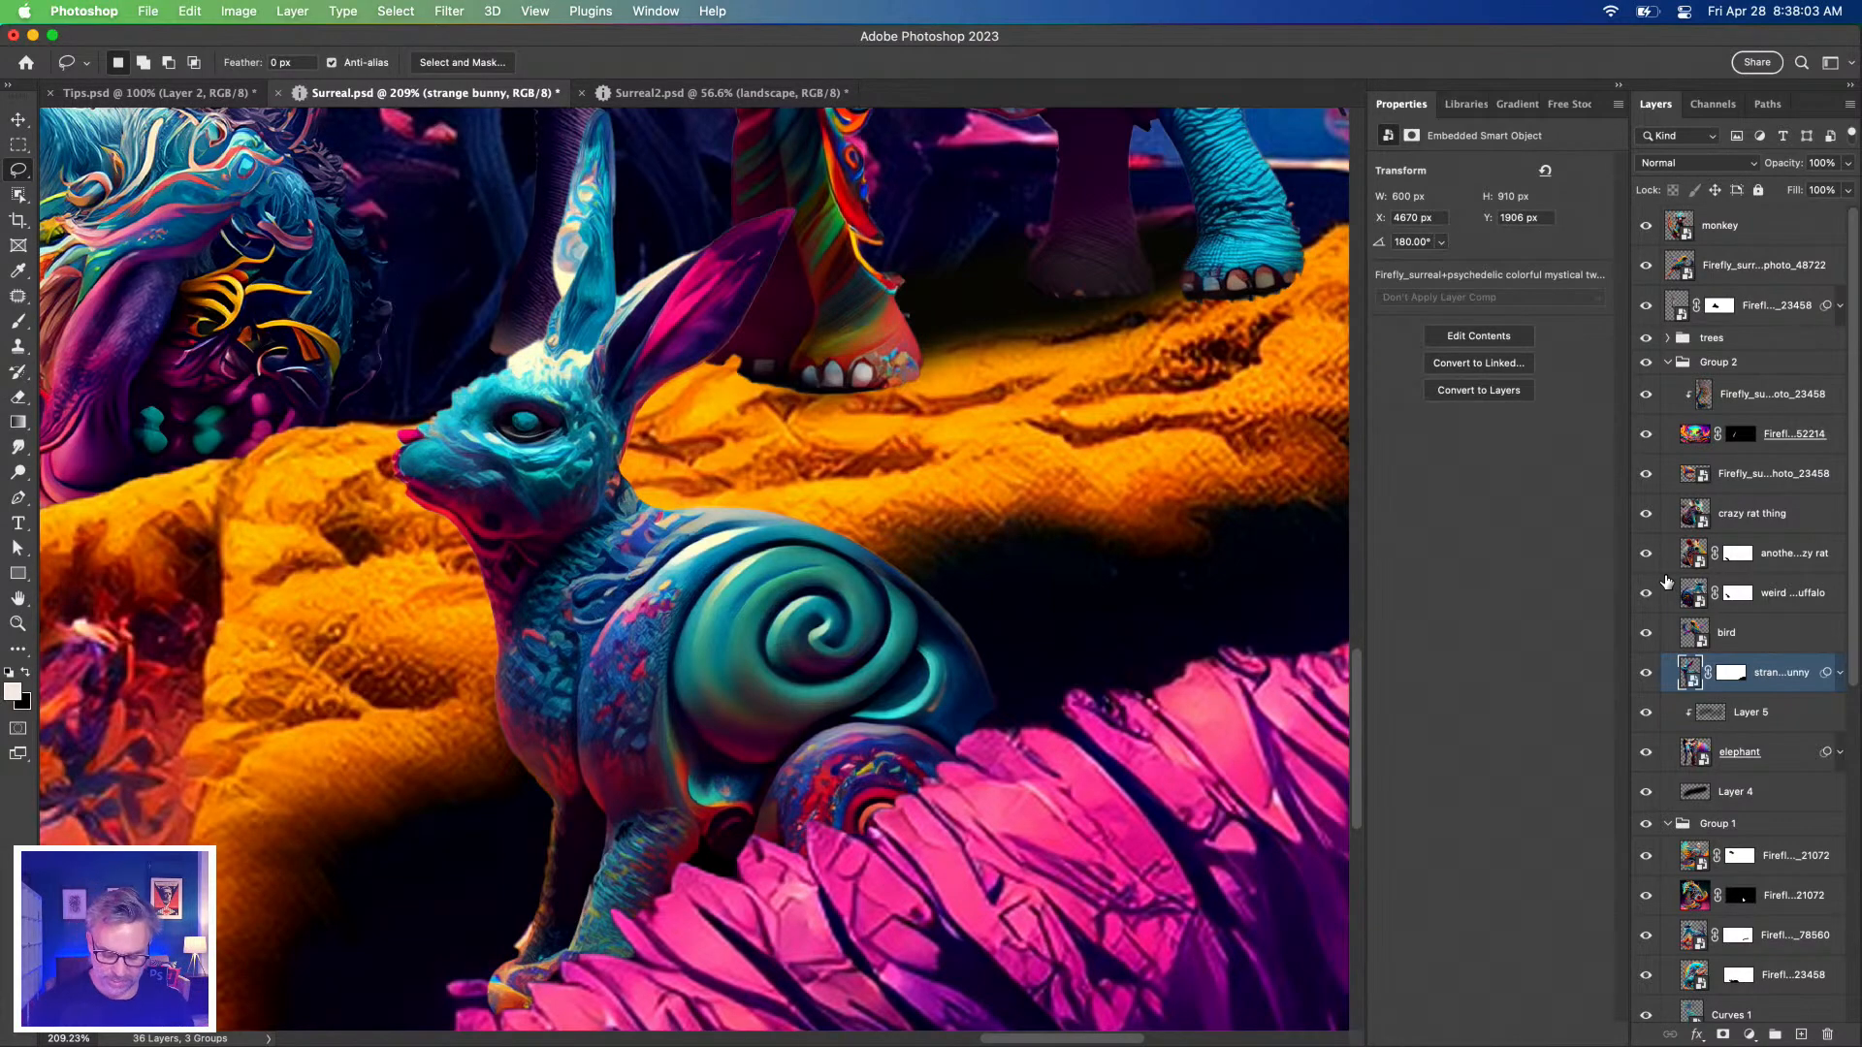
left_click(1774, 633)
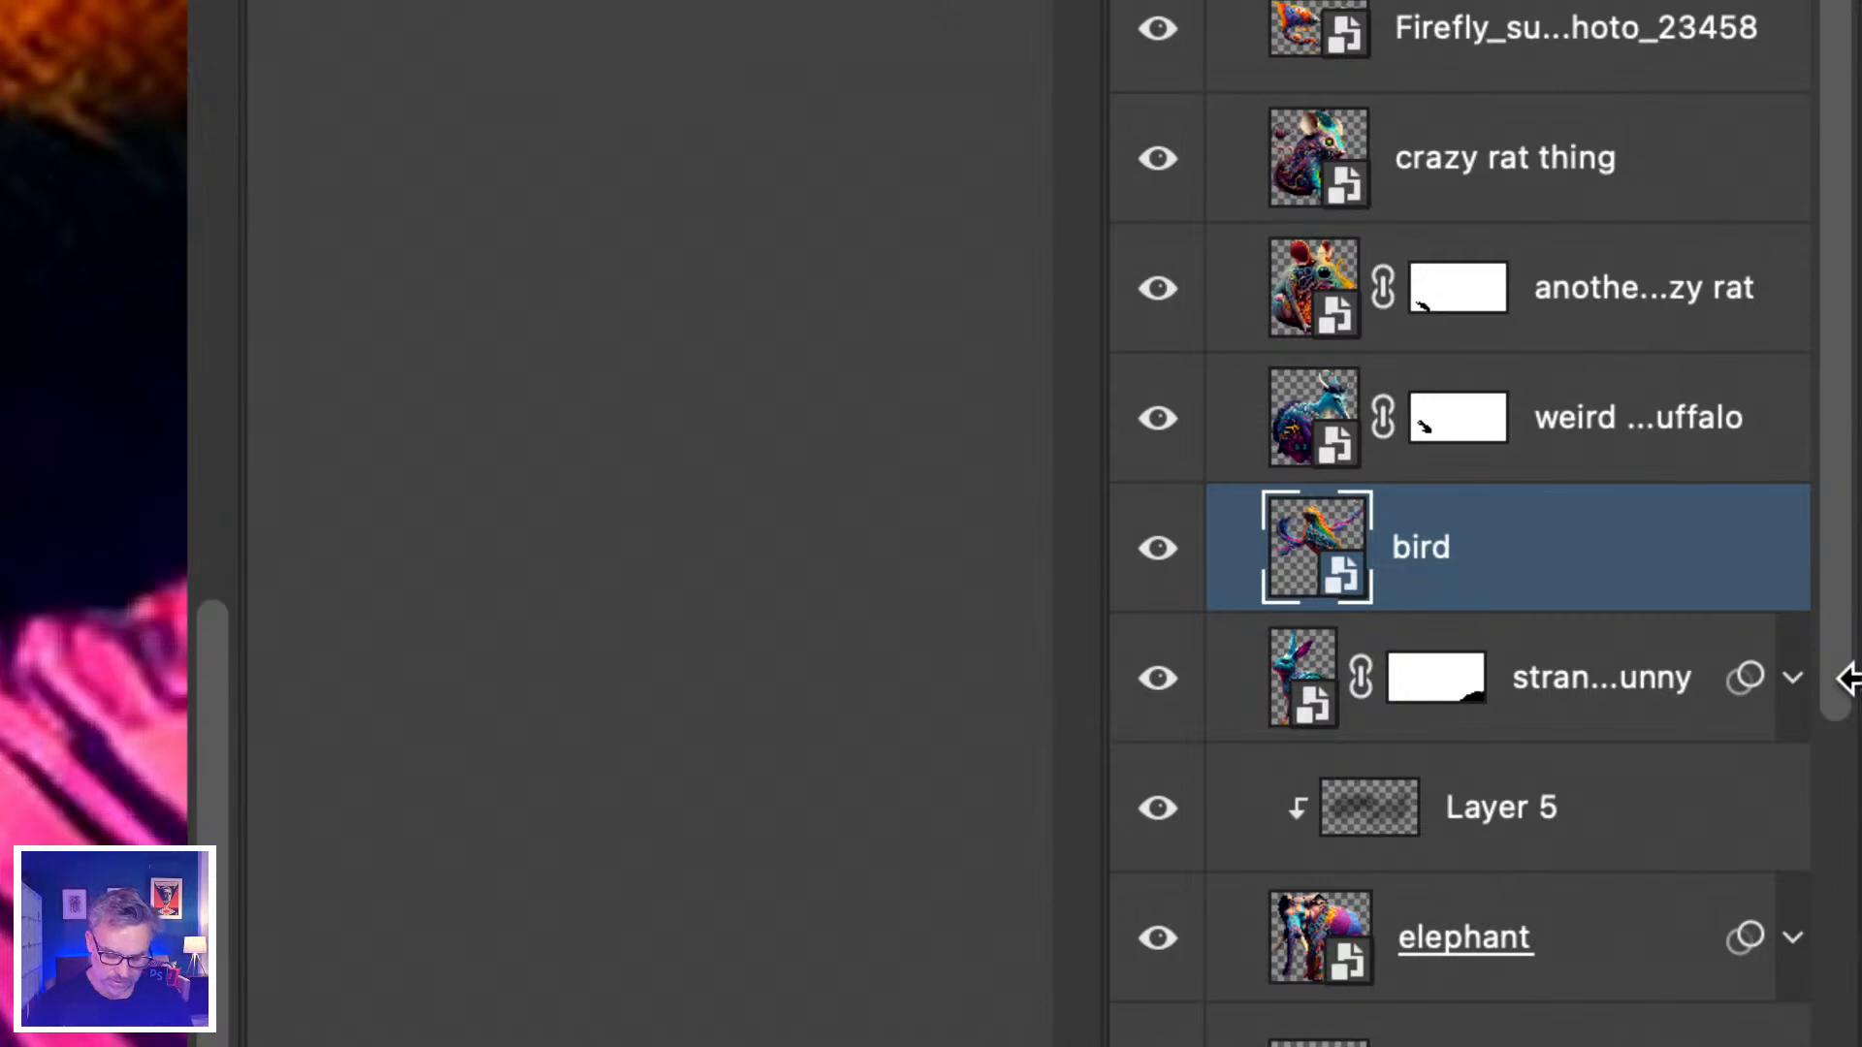
Nudge the bird layer up and down the stack one position at a time, ending above strange bunny.
key("super+bracketleft")
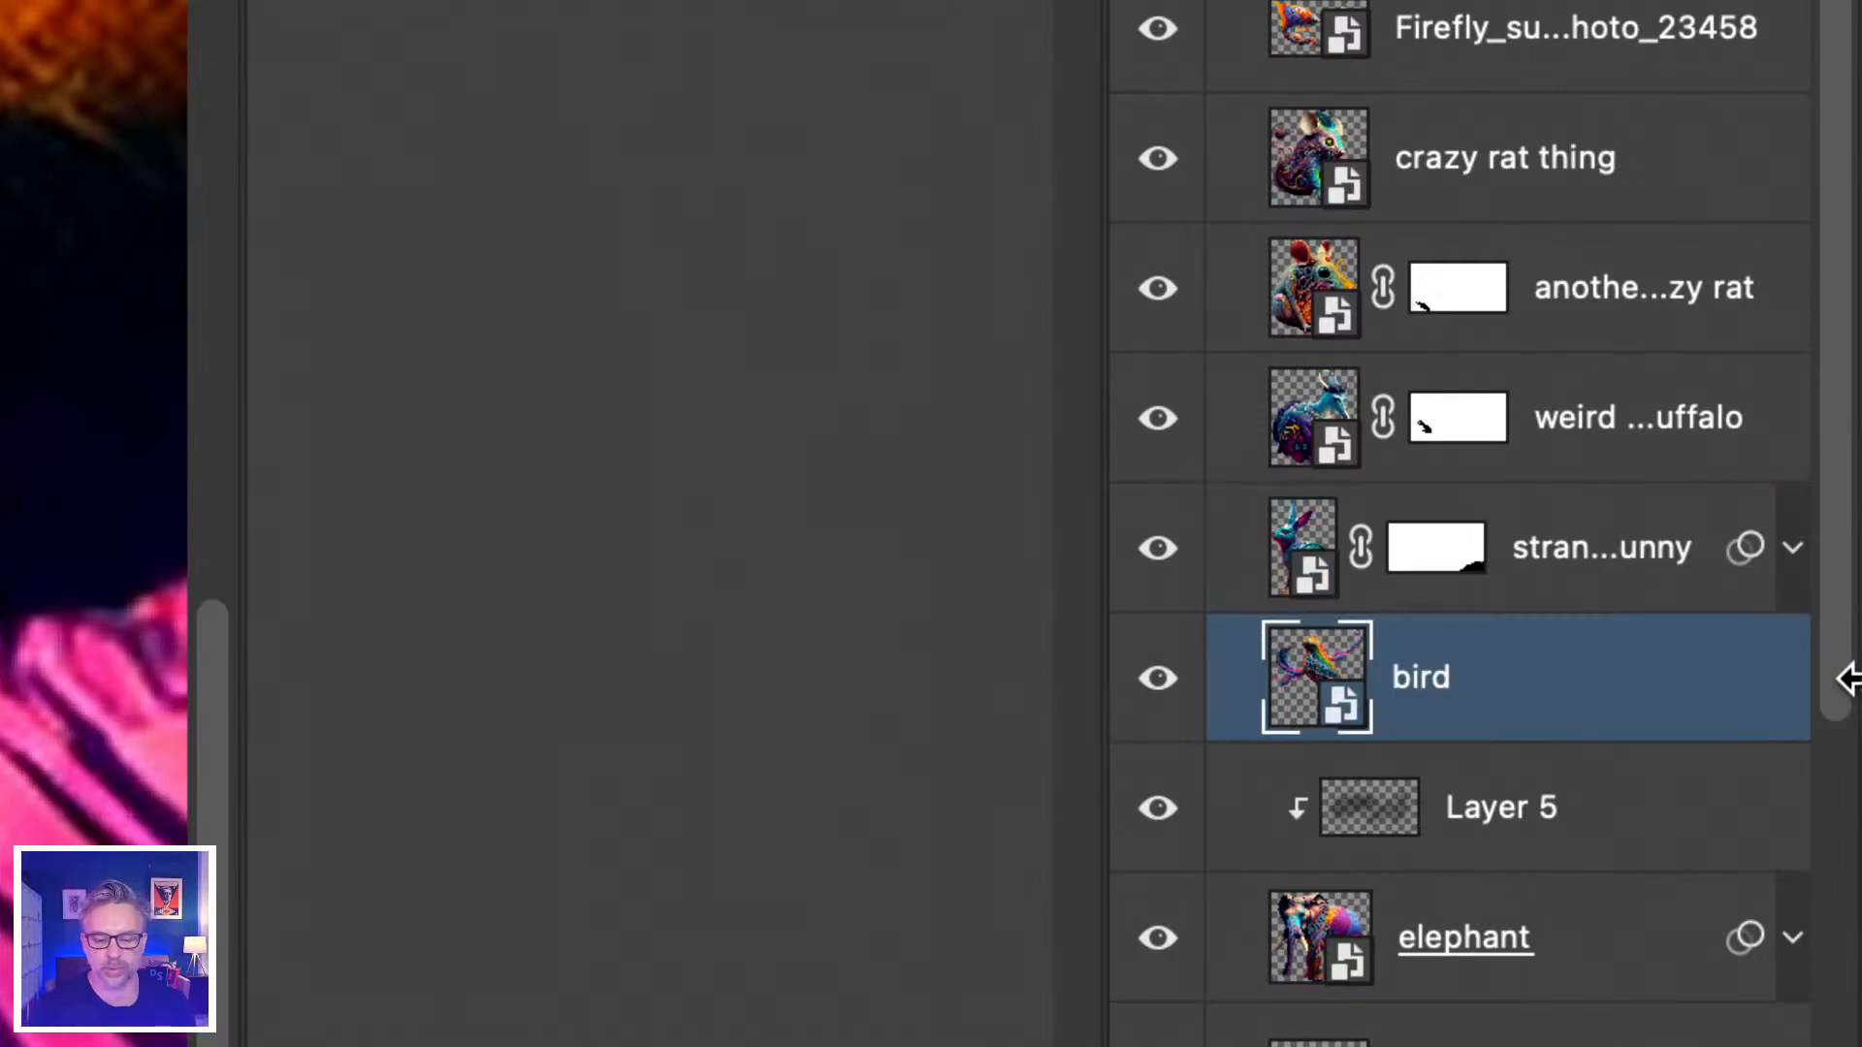
key("super+bracketright")
key("super+bracketleft")
key("super+bracketright")
key("super+bracketright")
key("super+bracketleft")
key("super+bracketleft")
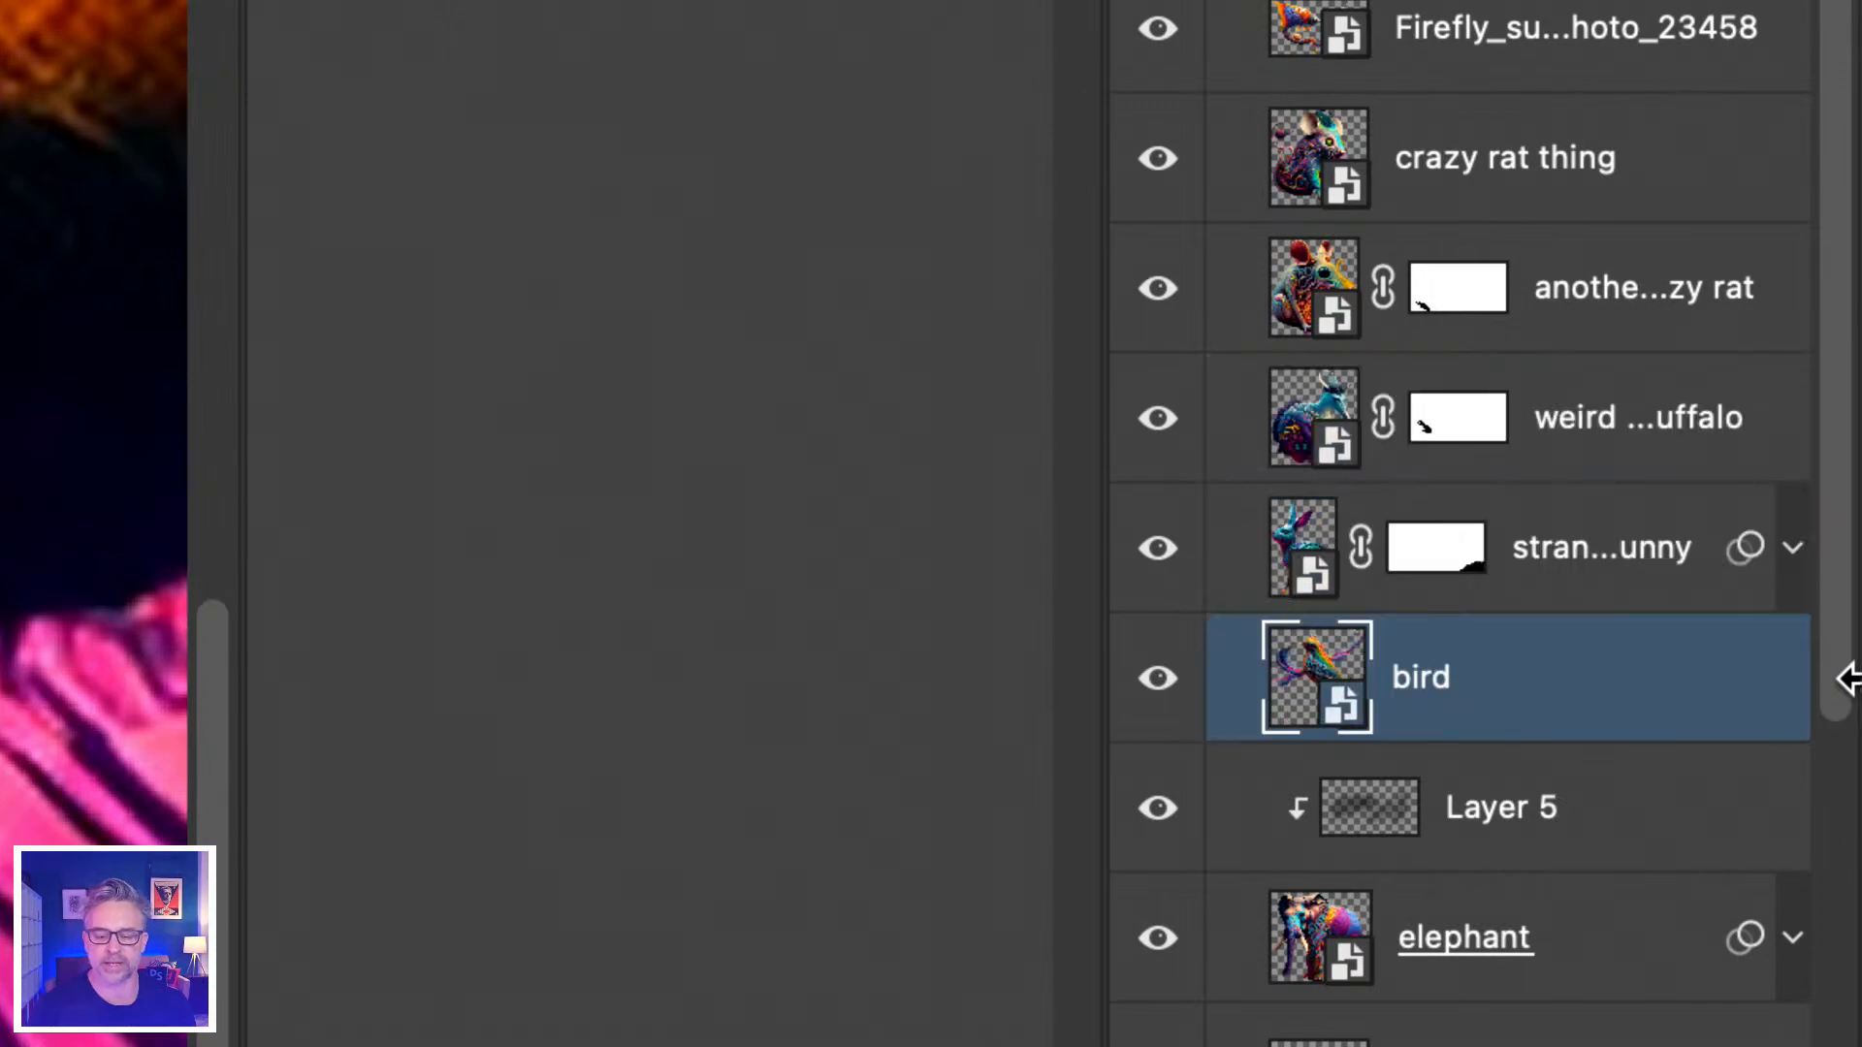
key("super+bracketright")
key("super+bracketright")
key("super+bracketleft")
key("super+bracketright")
key("super+bracketleft")
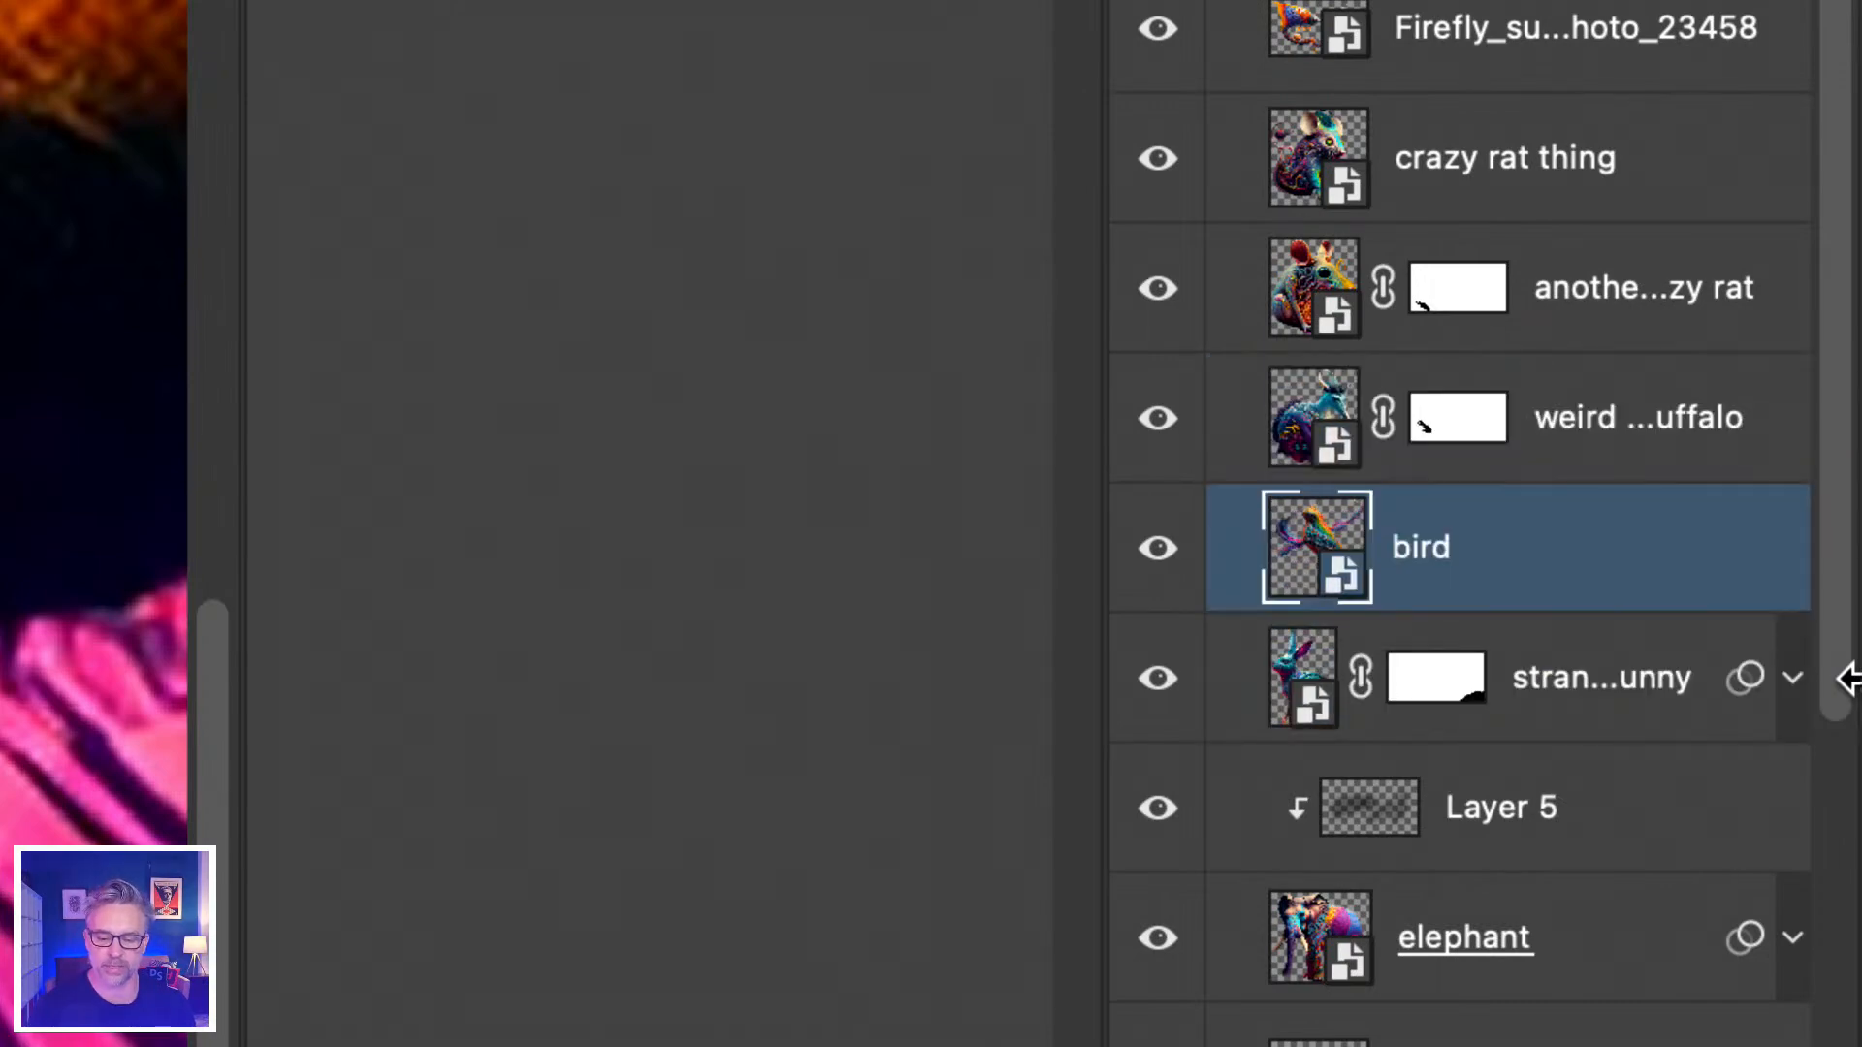
key("super+bracketleft")
key("super+bracketright")
key("super+bracketright")
key("super+bracketright")
key("super+bracketleft")
key("super+bracketleft")
key("super+bracketleft")
key("super+bracketleft")
key("super+bracketleft")
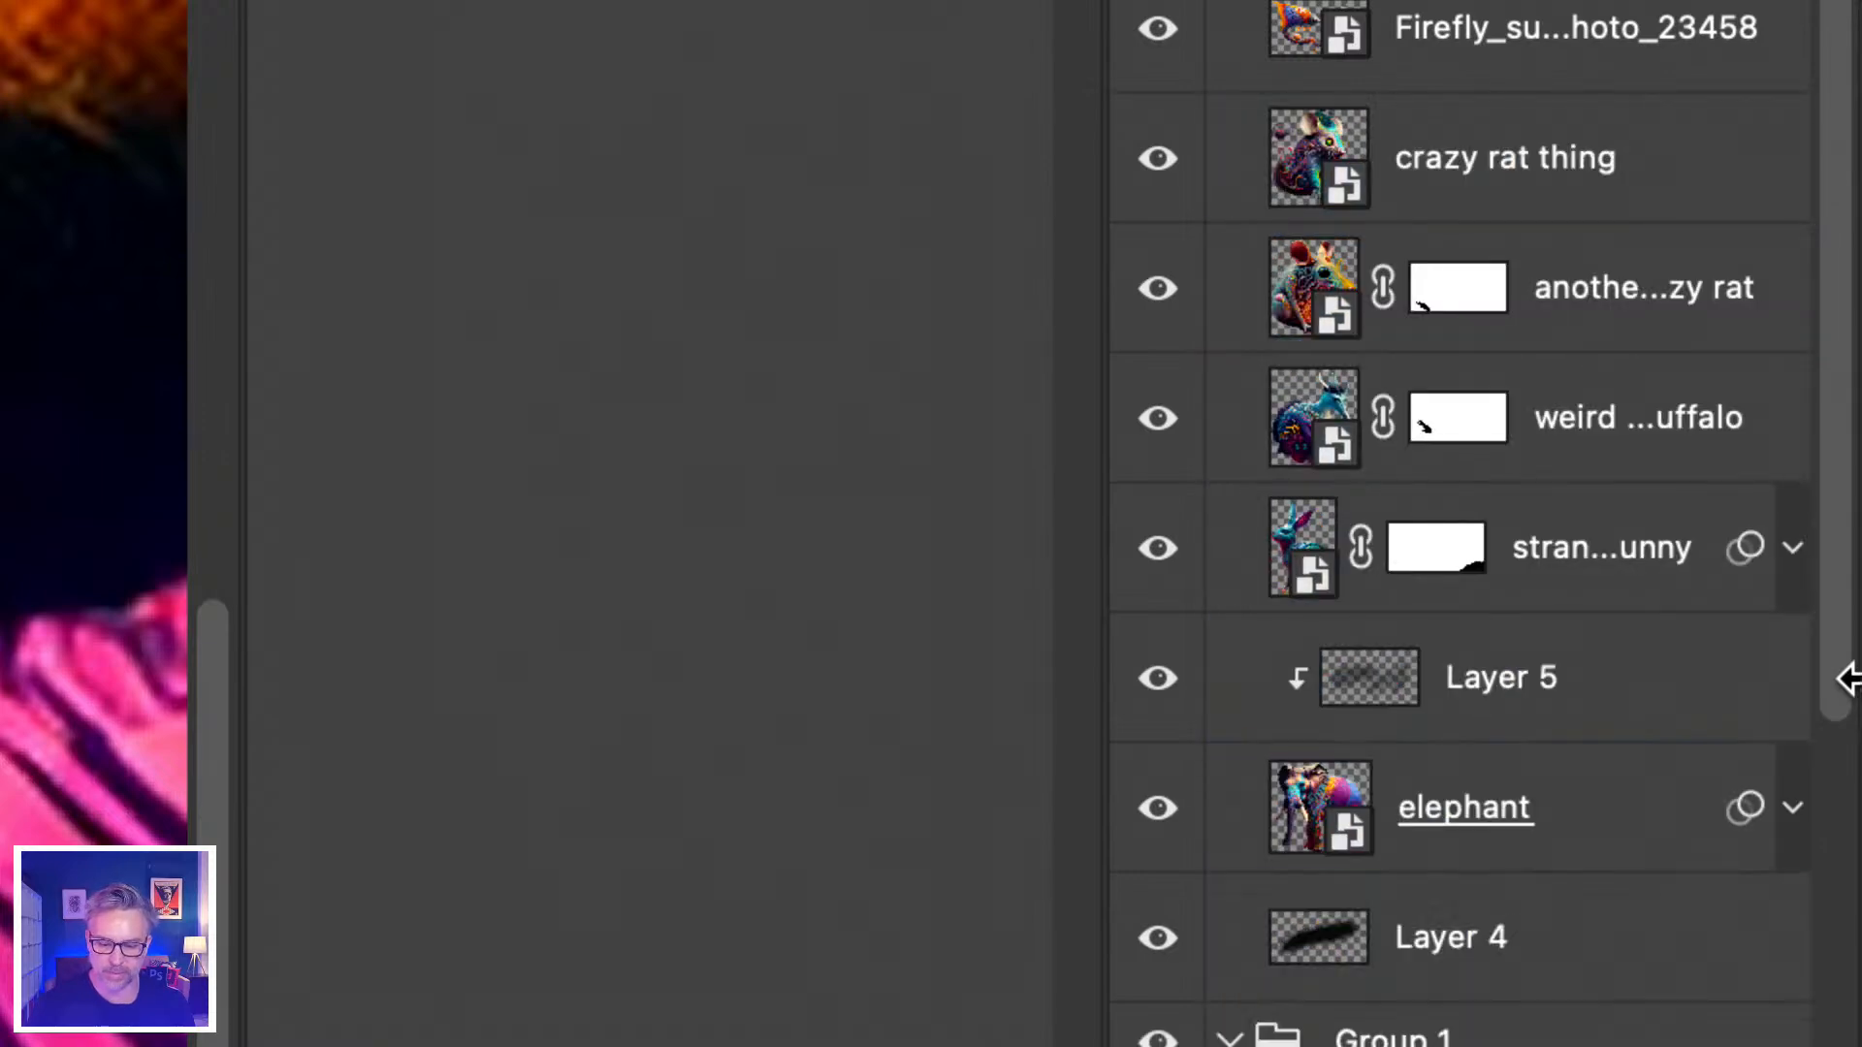
Bring the bird layer to the front so it tops the whole stack above monkey.
scroll(1842, 678, "down", 10)
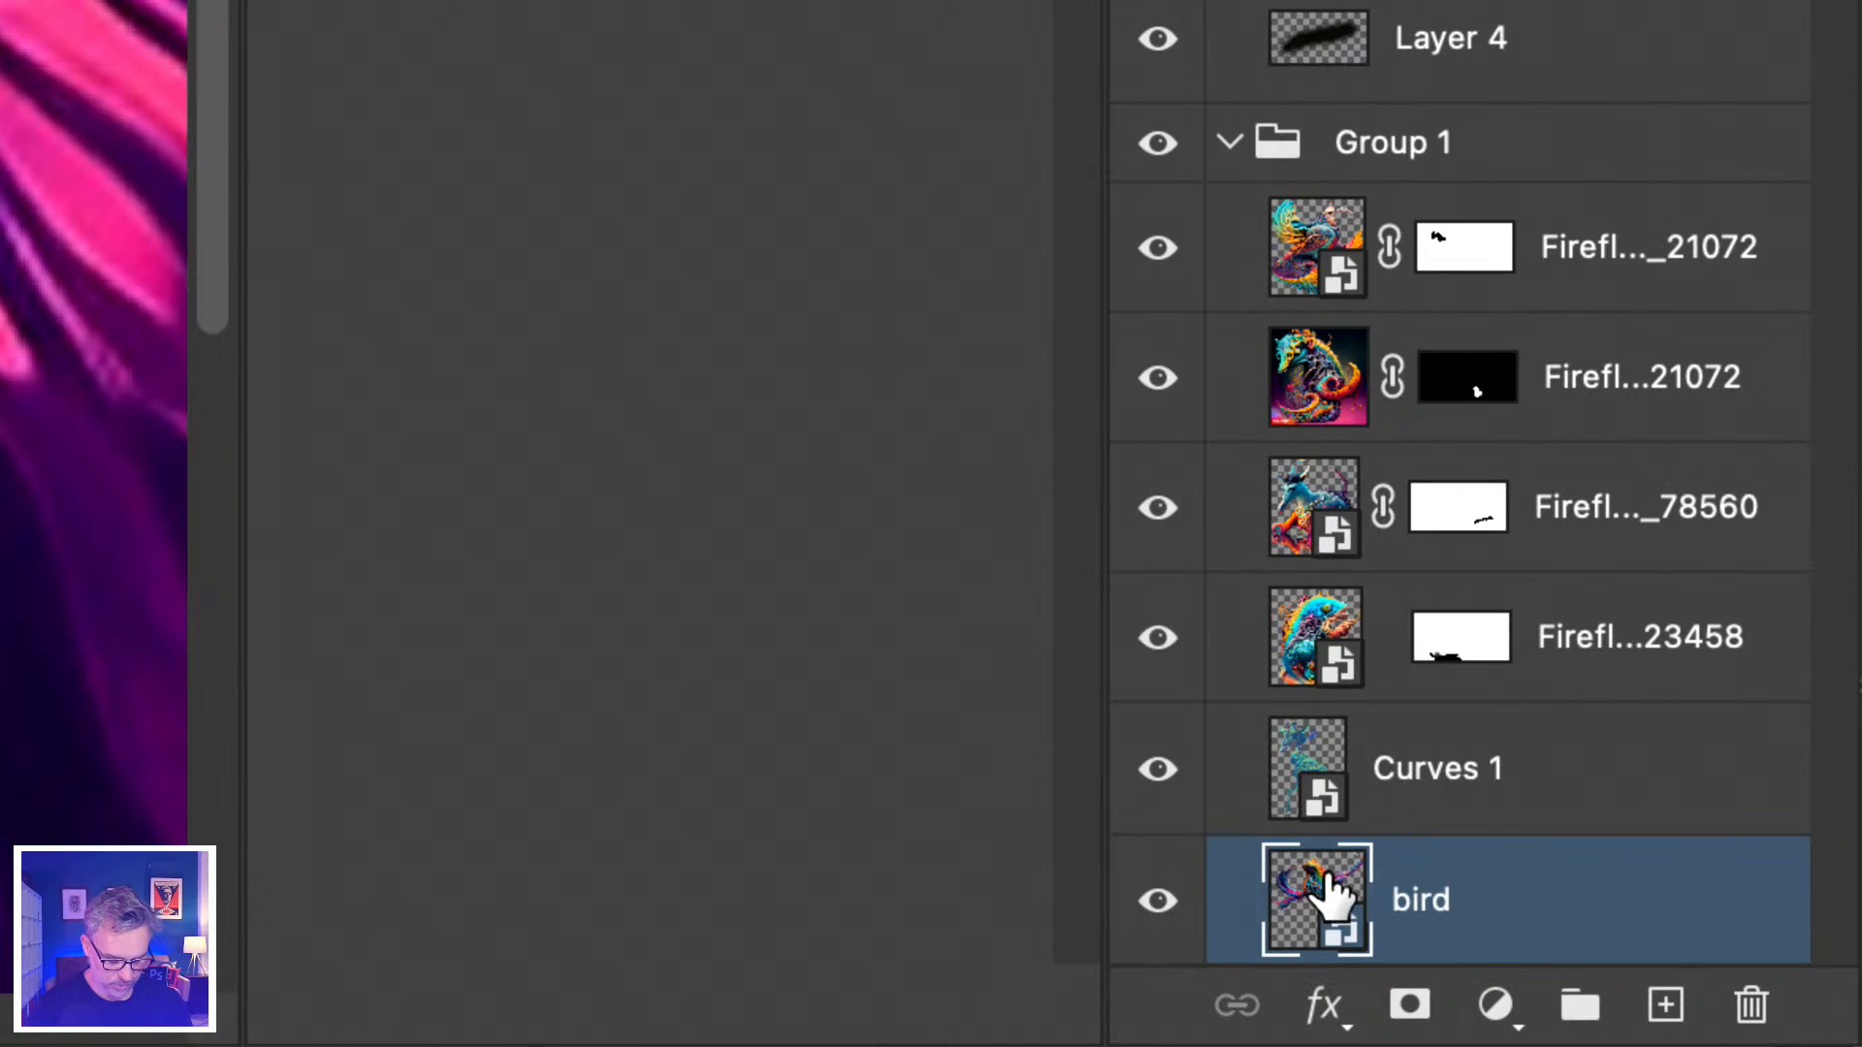
key("super+shift+bracketright")
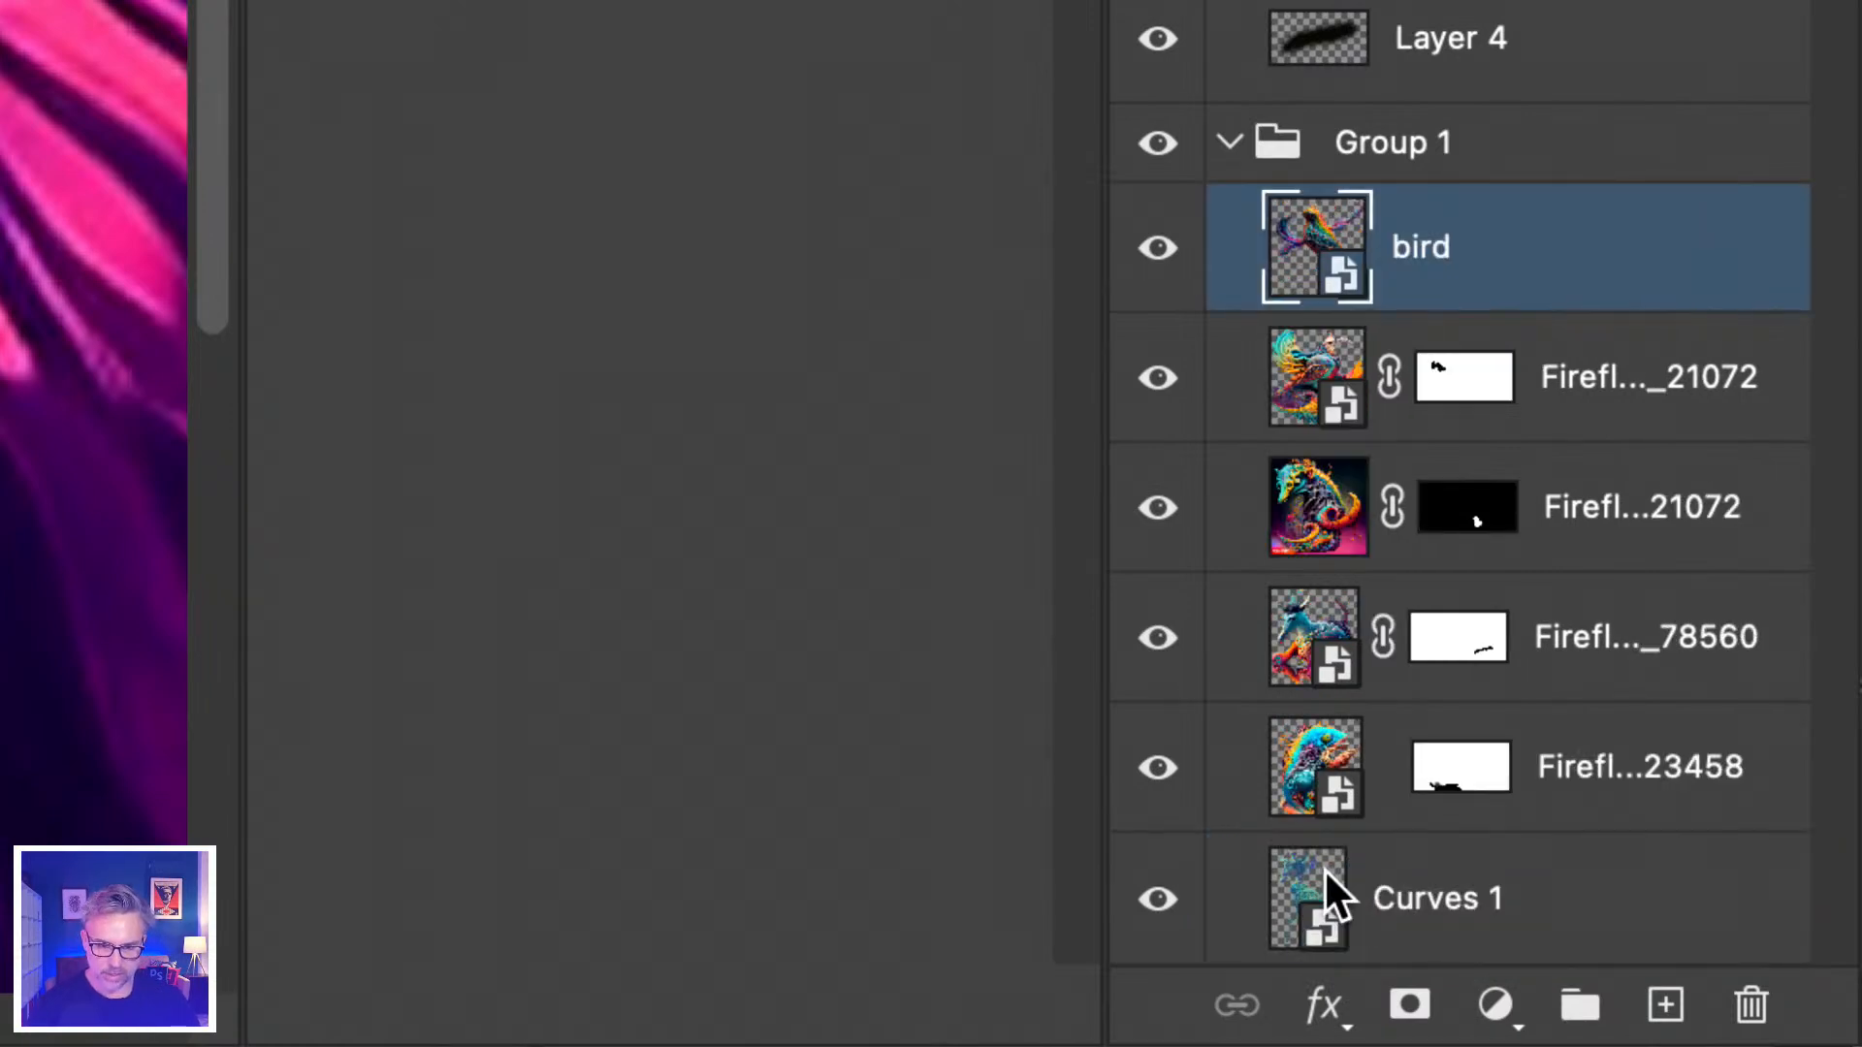
left_click_drag(1331, 895, 1326, 889)
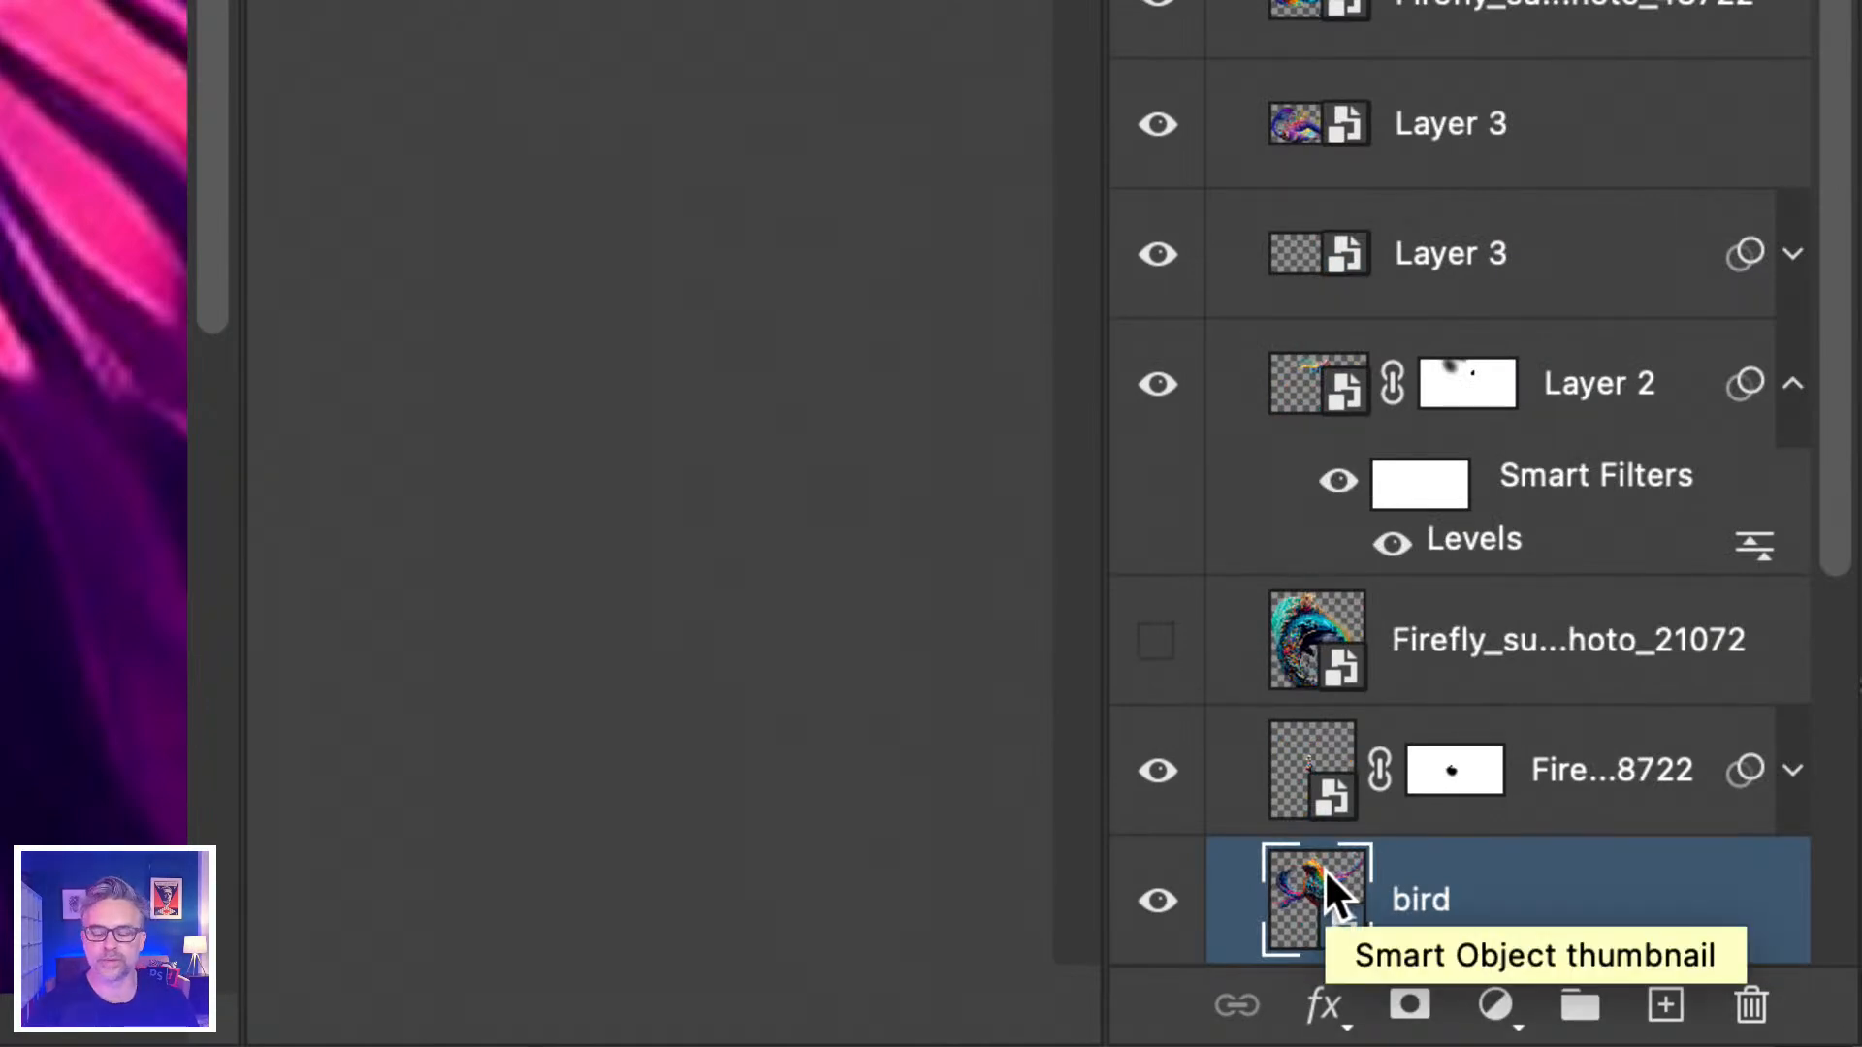
scroll(1323, 869, "up", 1)
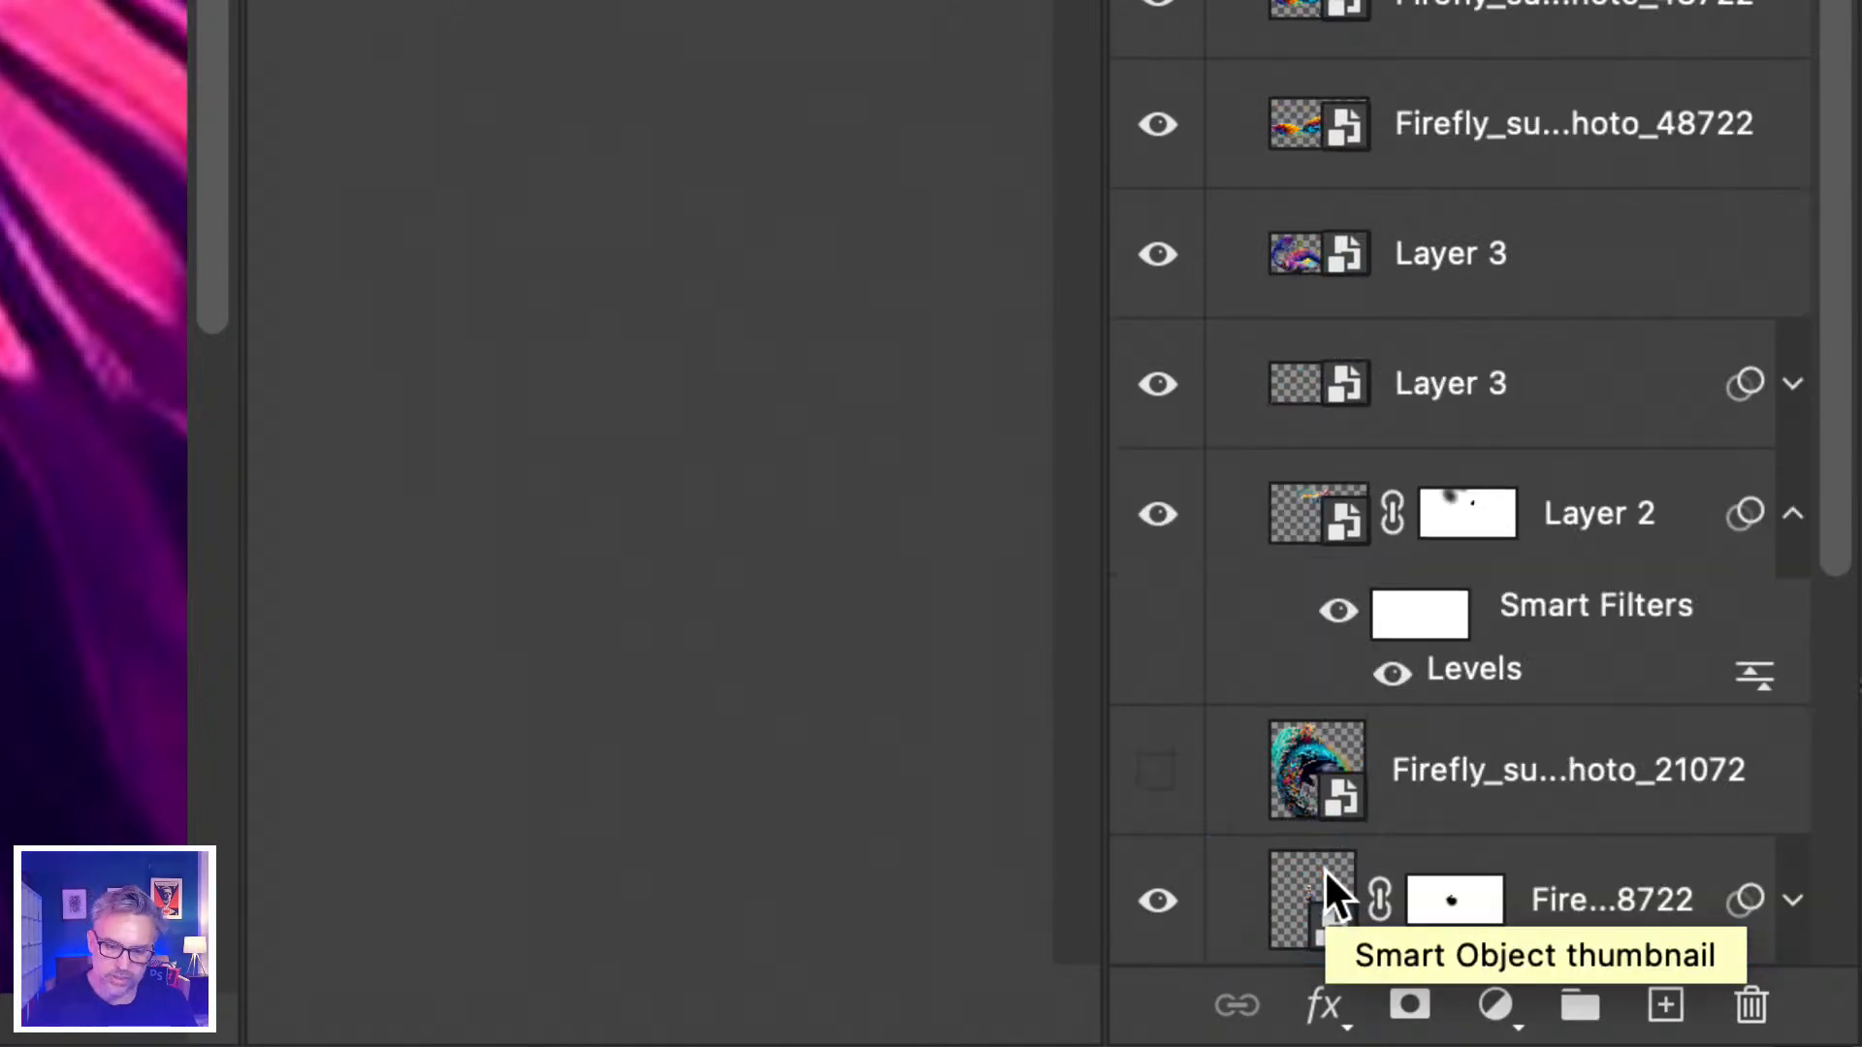
scroll(1323, 869, "up", 5)
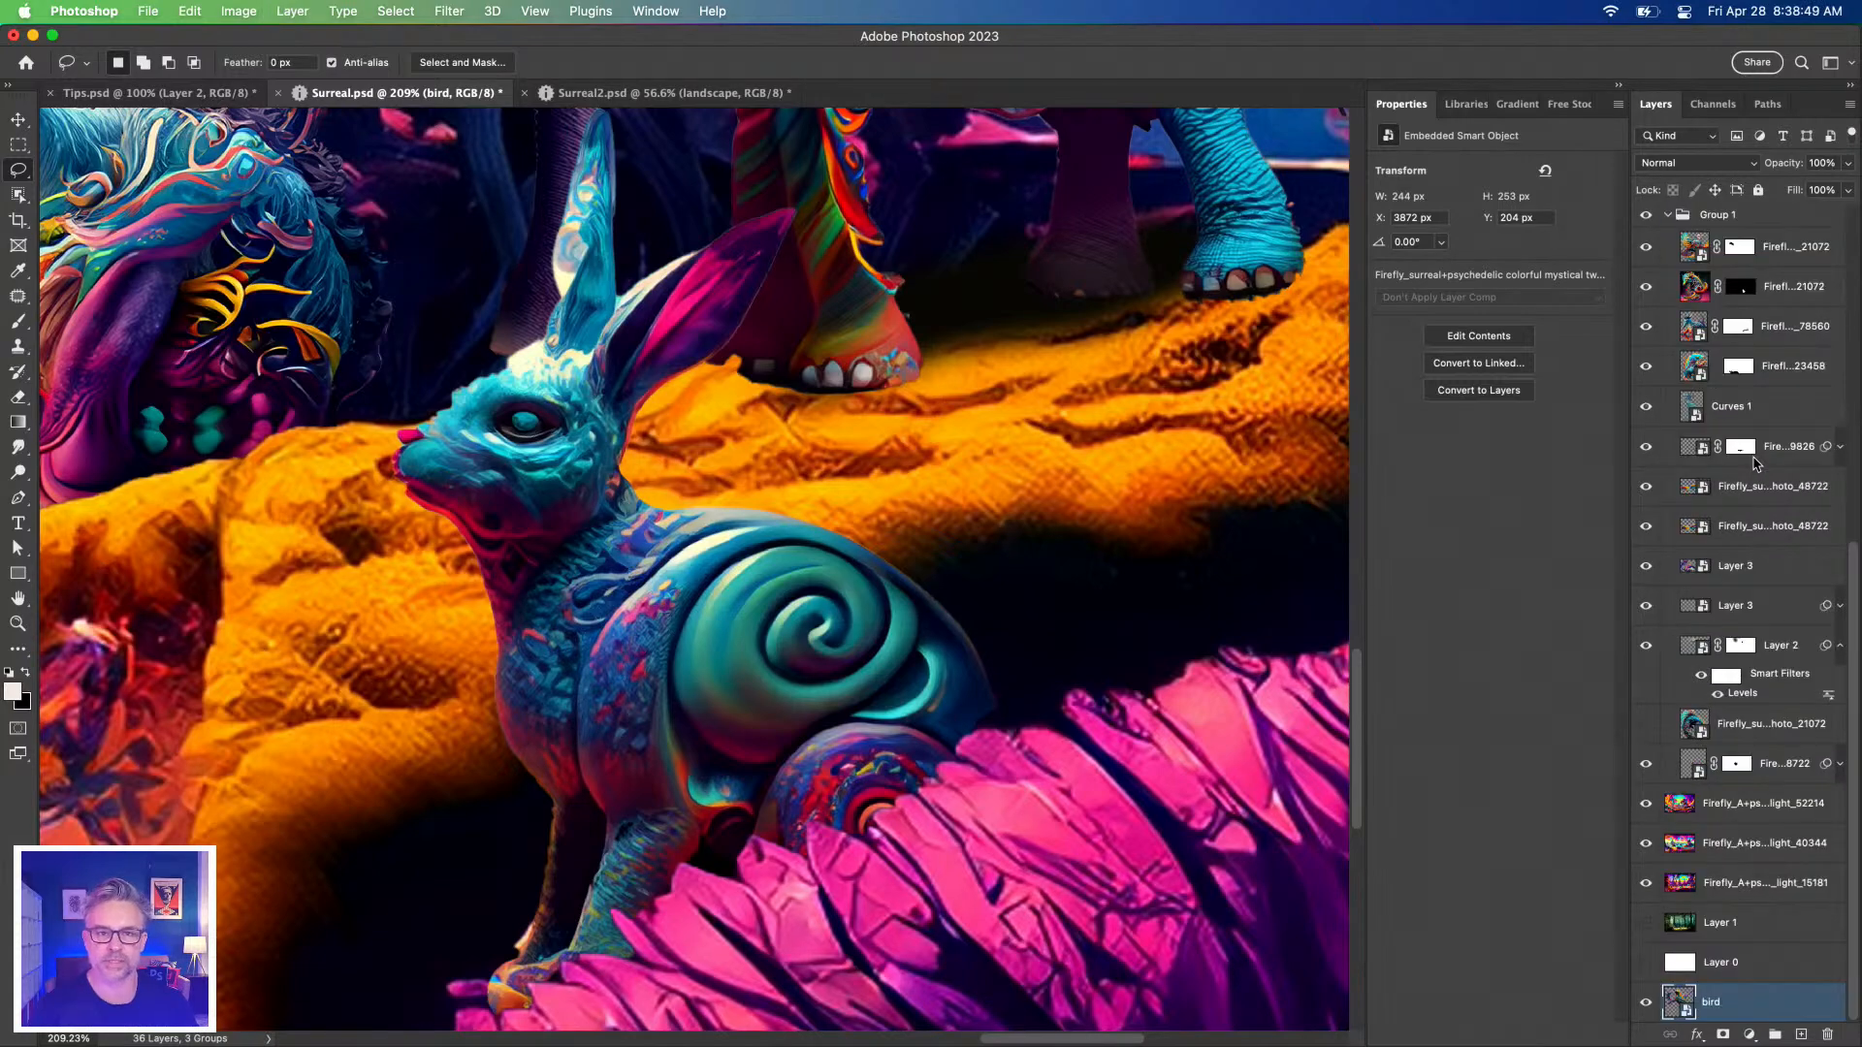
key("super+shift+[")
key("super+shift+]")
key("super+shift+[")
key("super+shift+]")
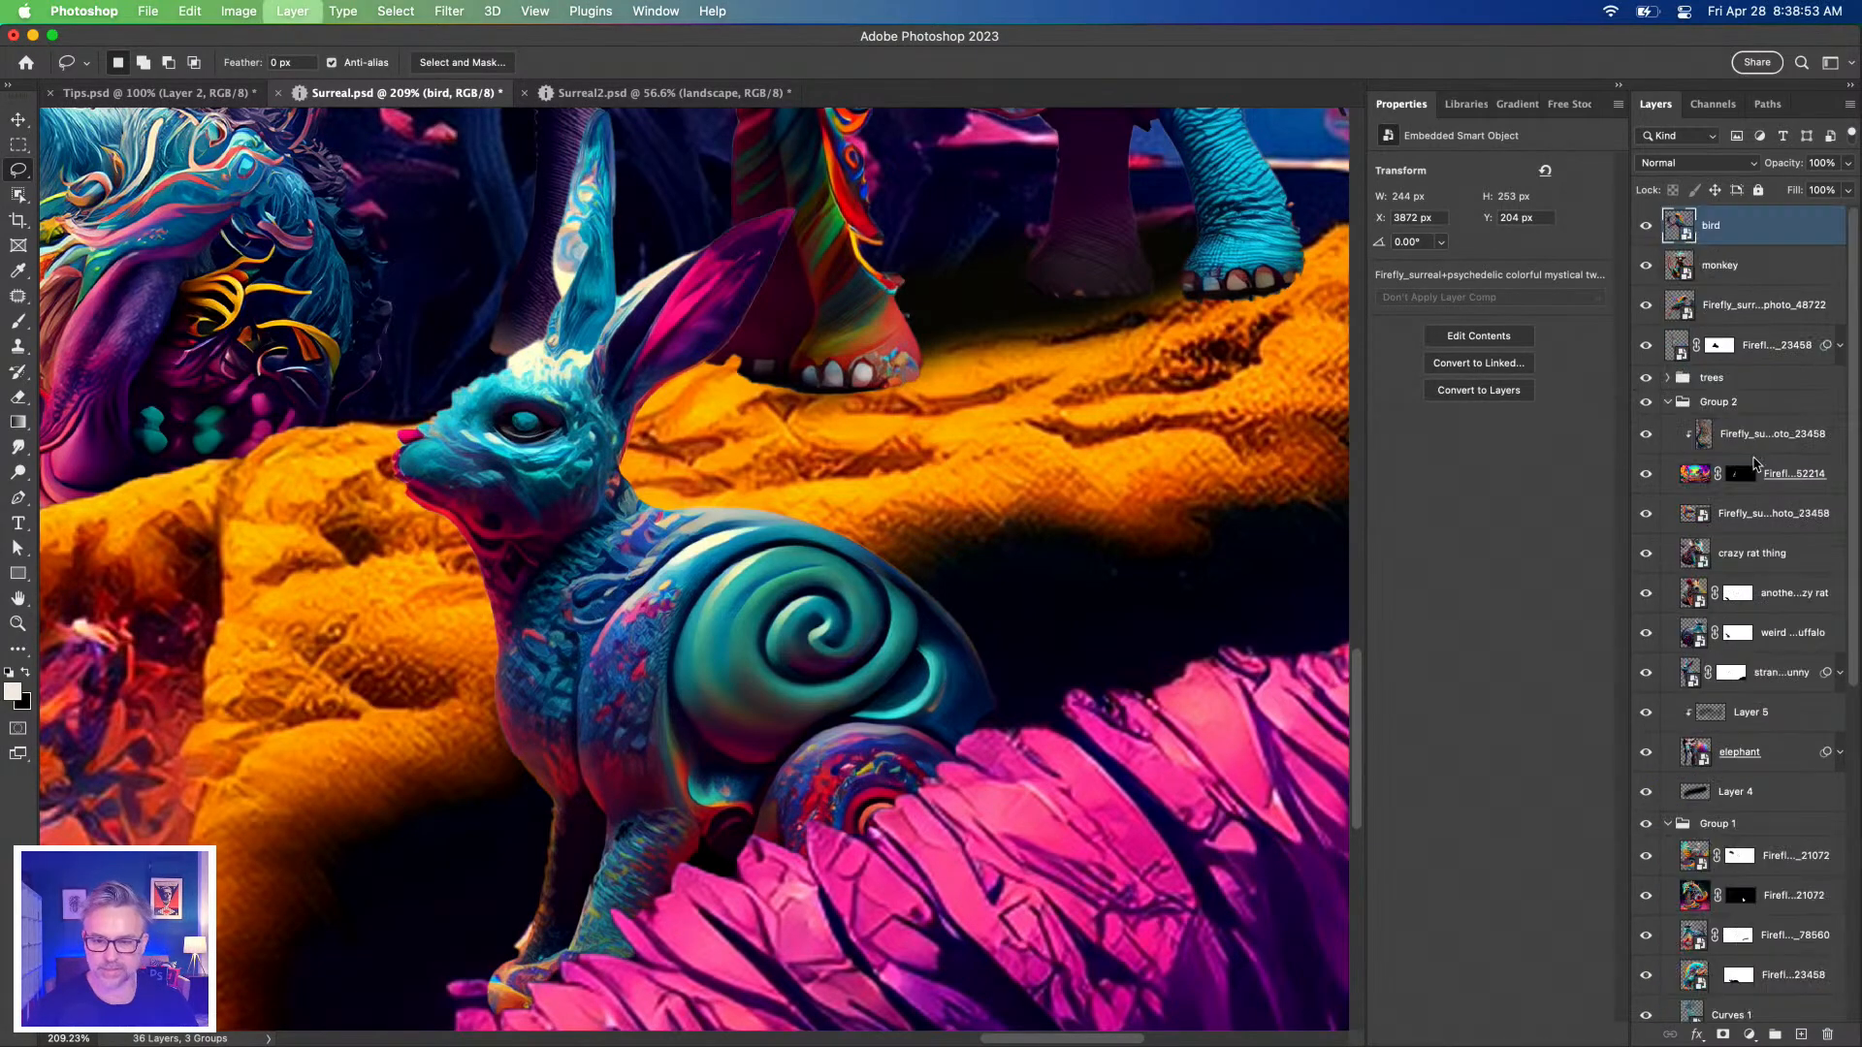
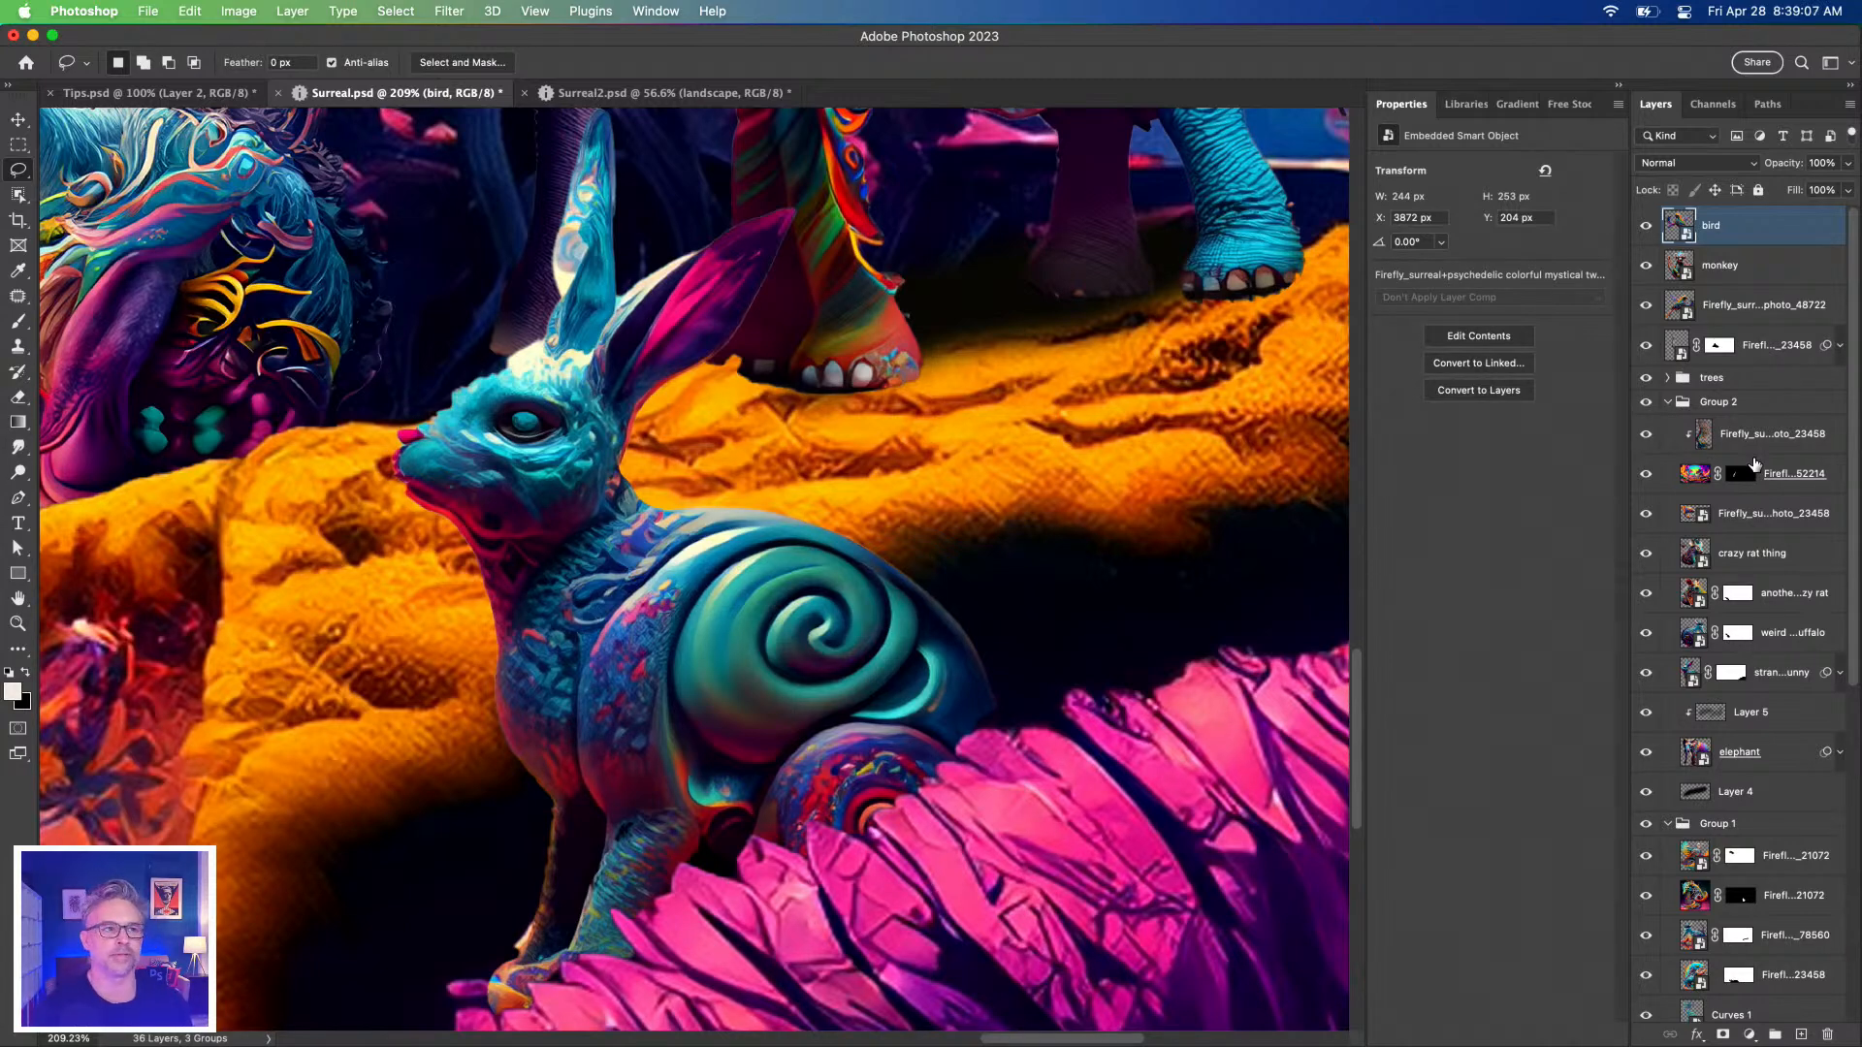
Fit the whole composite on screen and widen the Layers panel so full layer names show.
key("super+0")
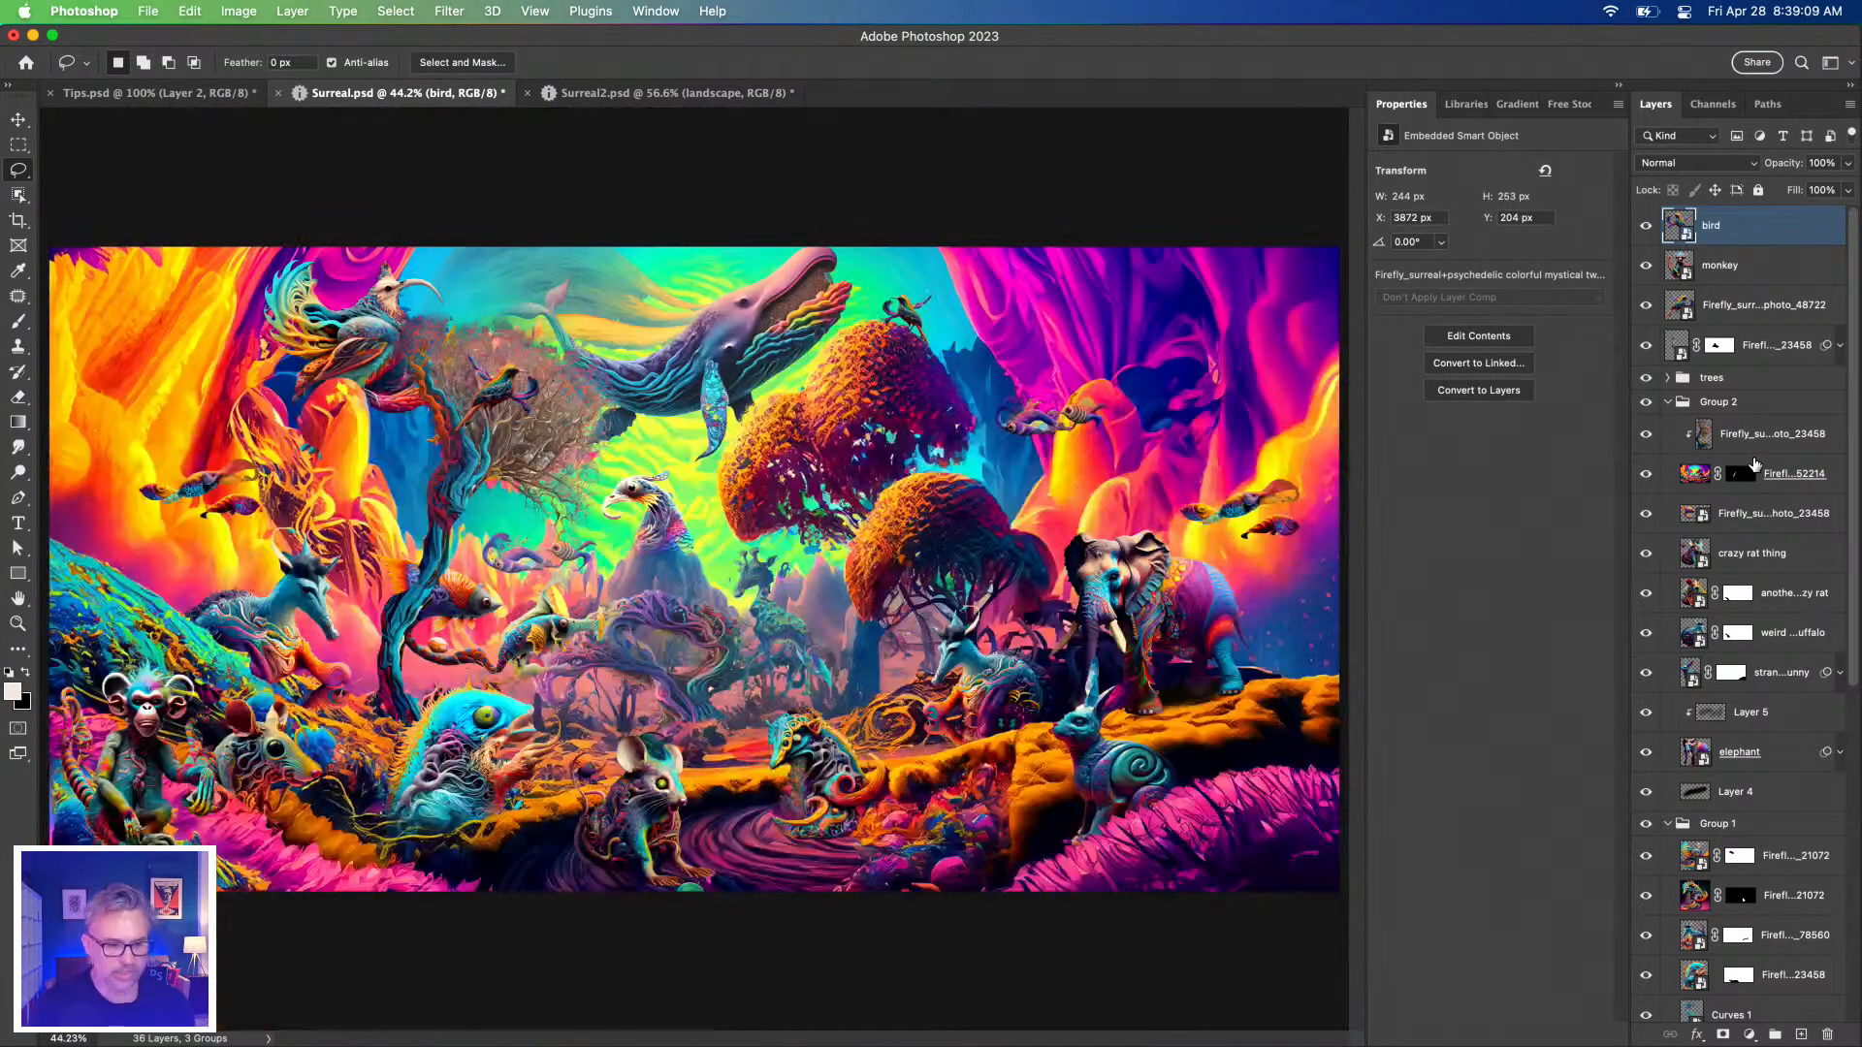
left_click(17, 145)
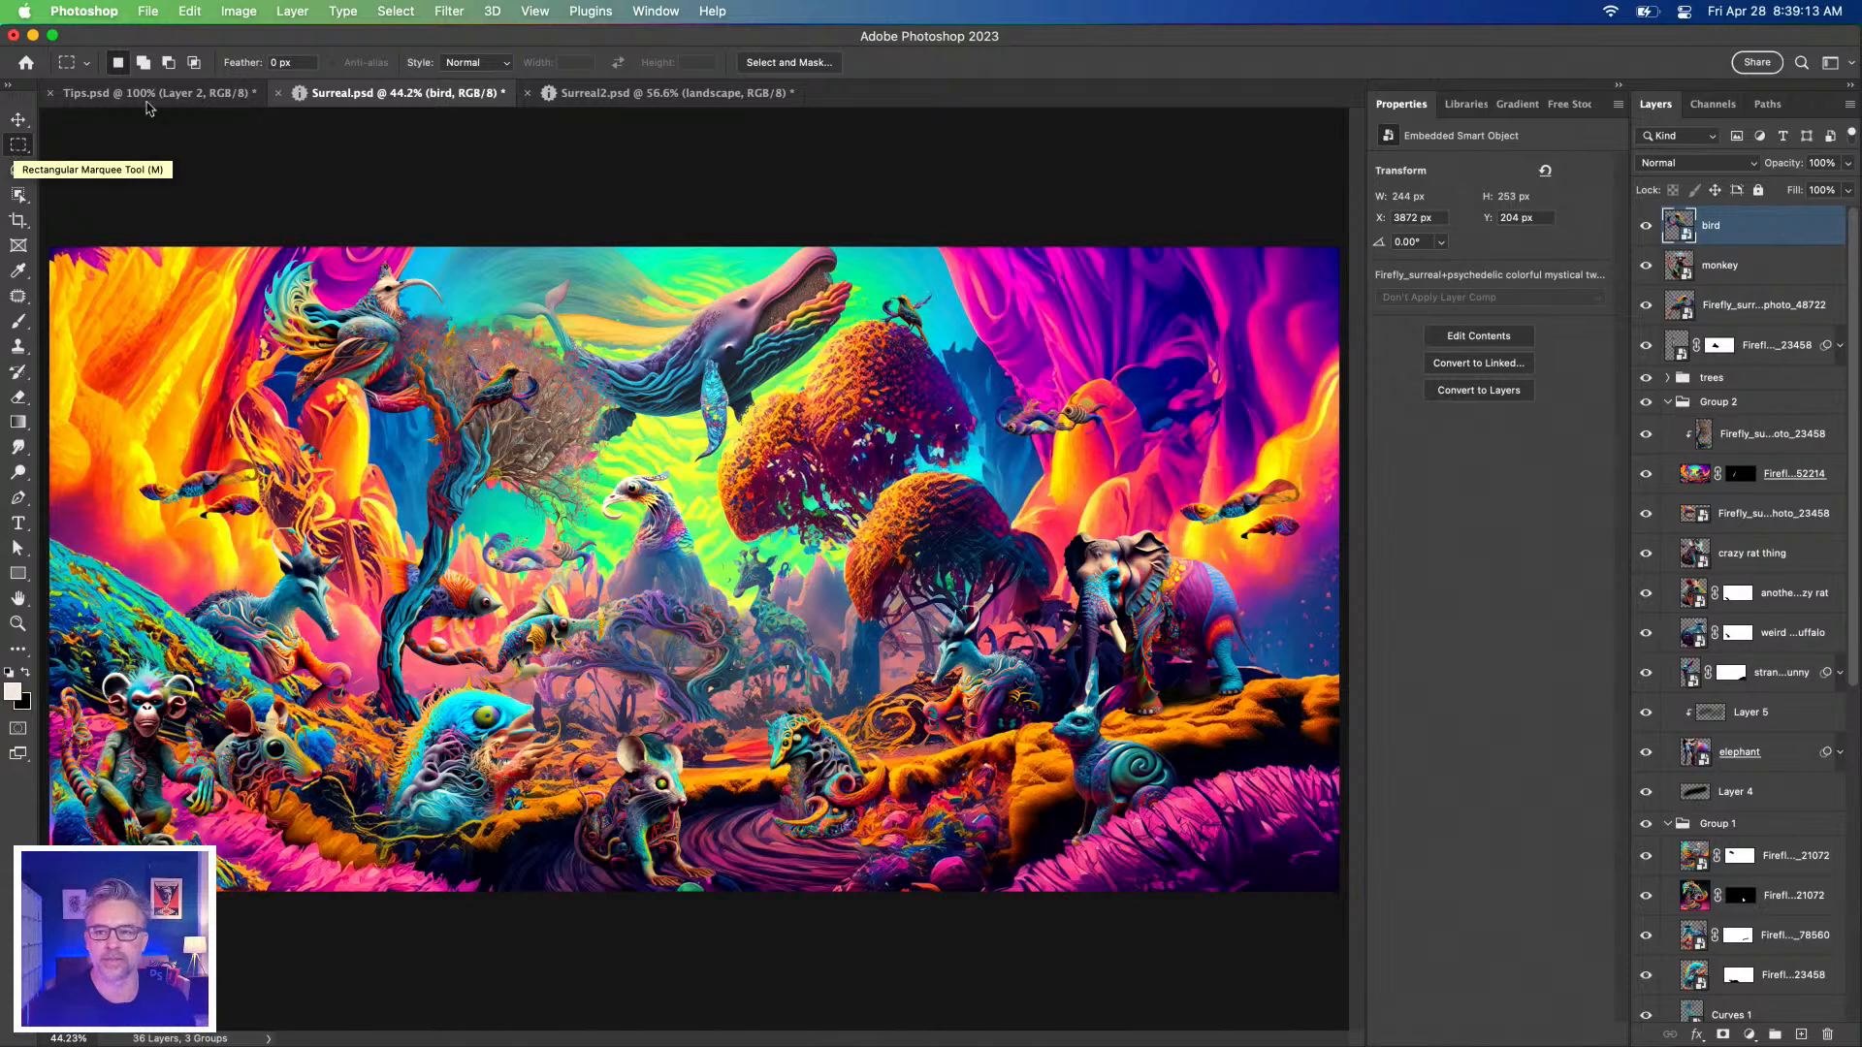
left_click_drag(1629, 448, 1570, 439)
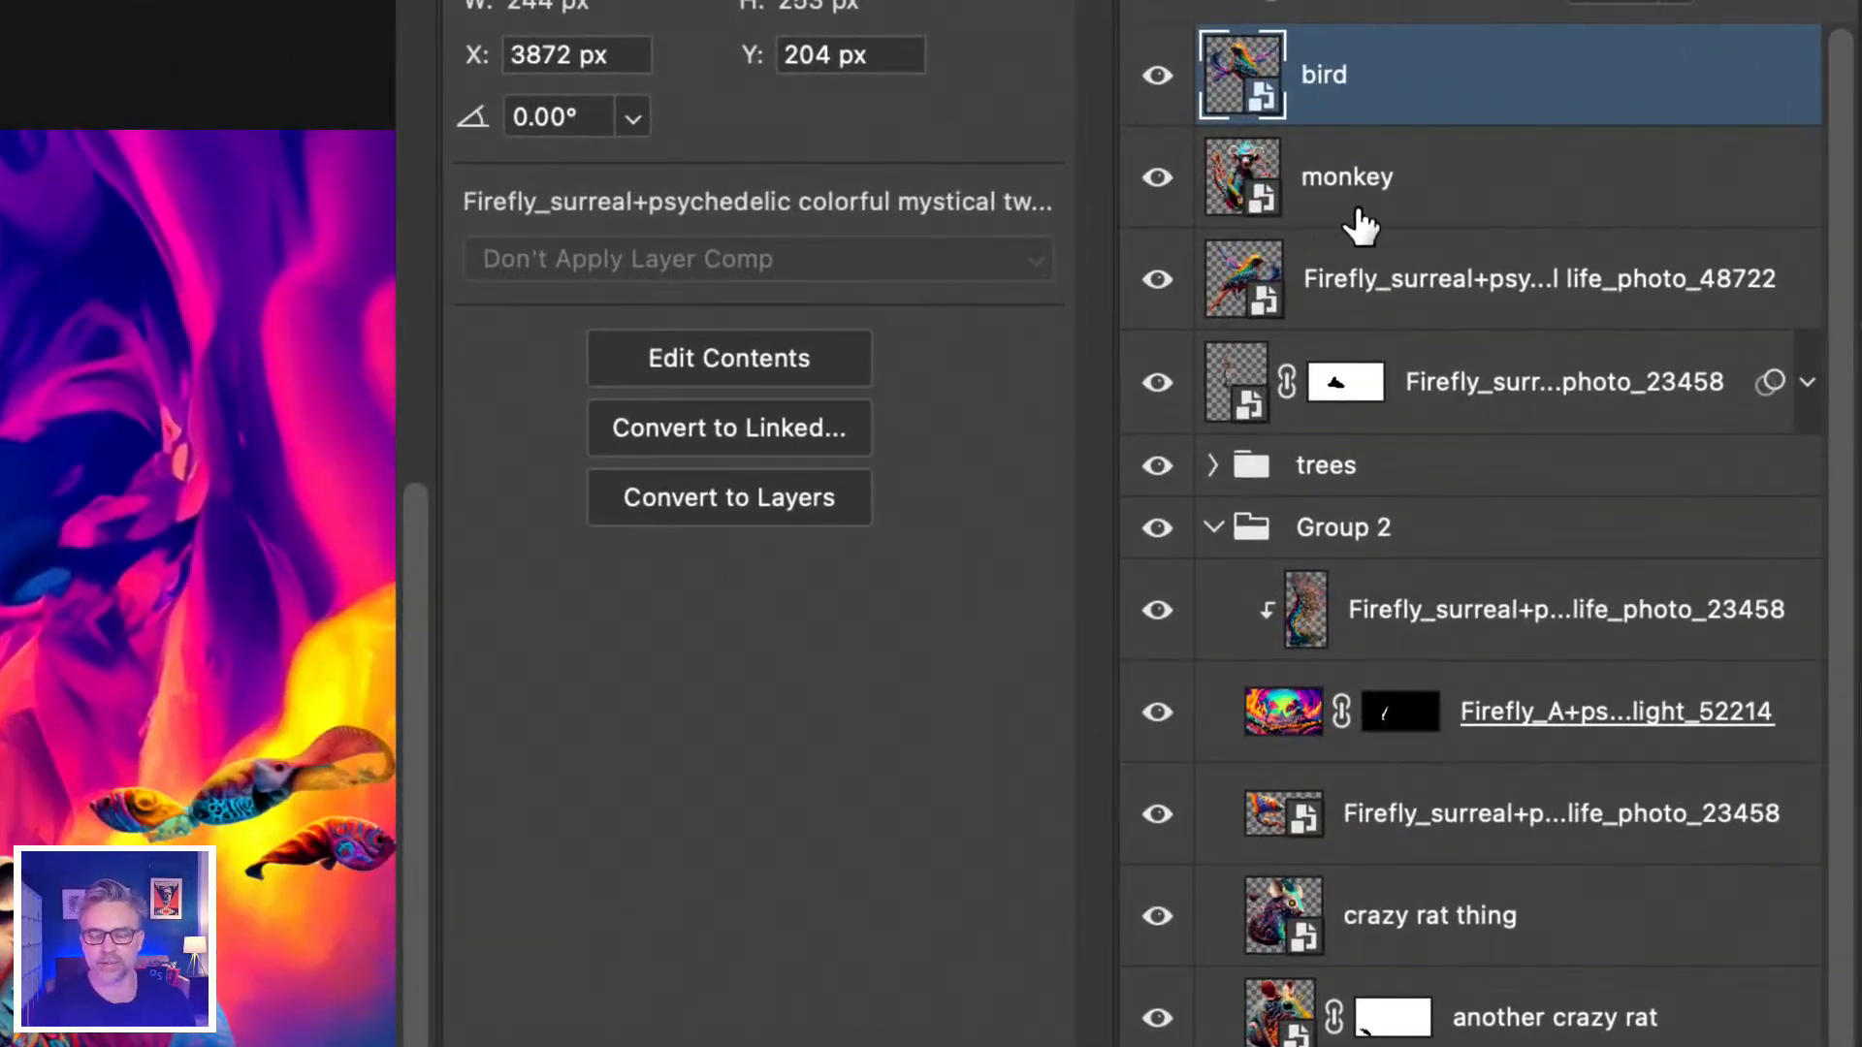
Collapse Group 1 and Group 2 to tidy the layers list.
left_click(1300, 417)
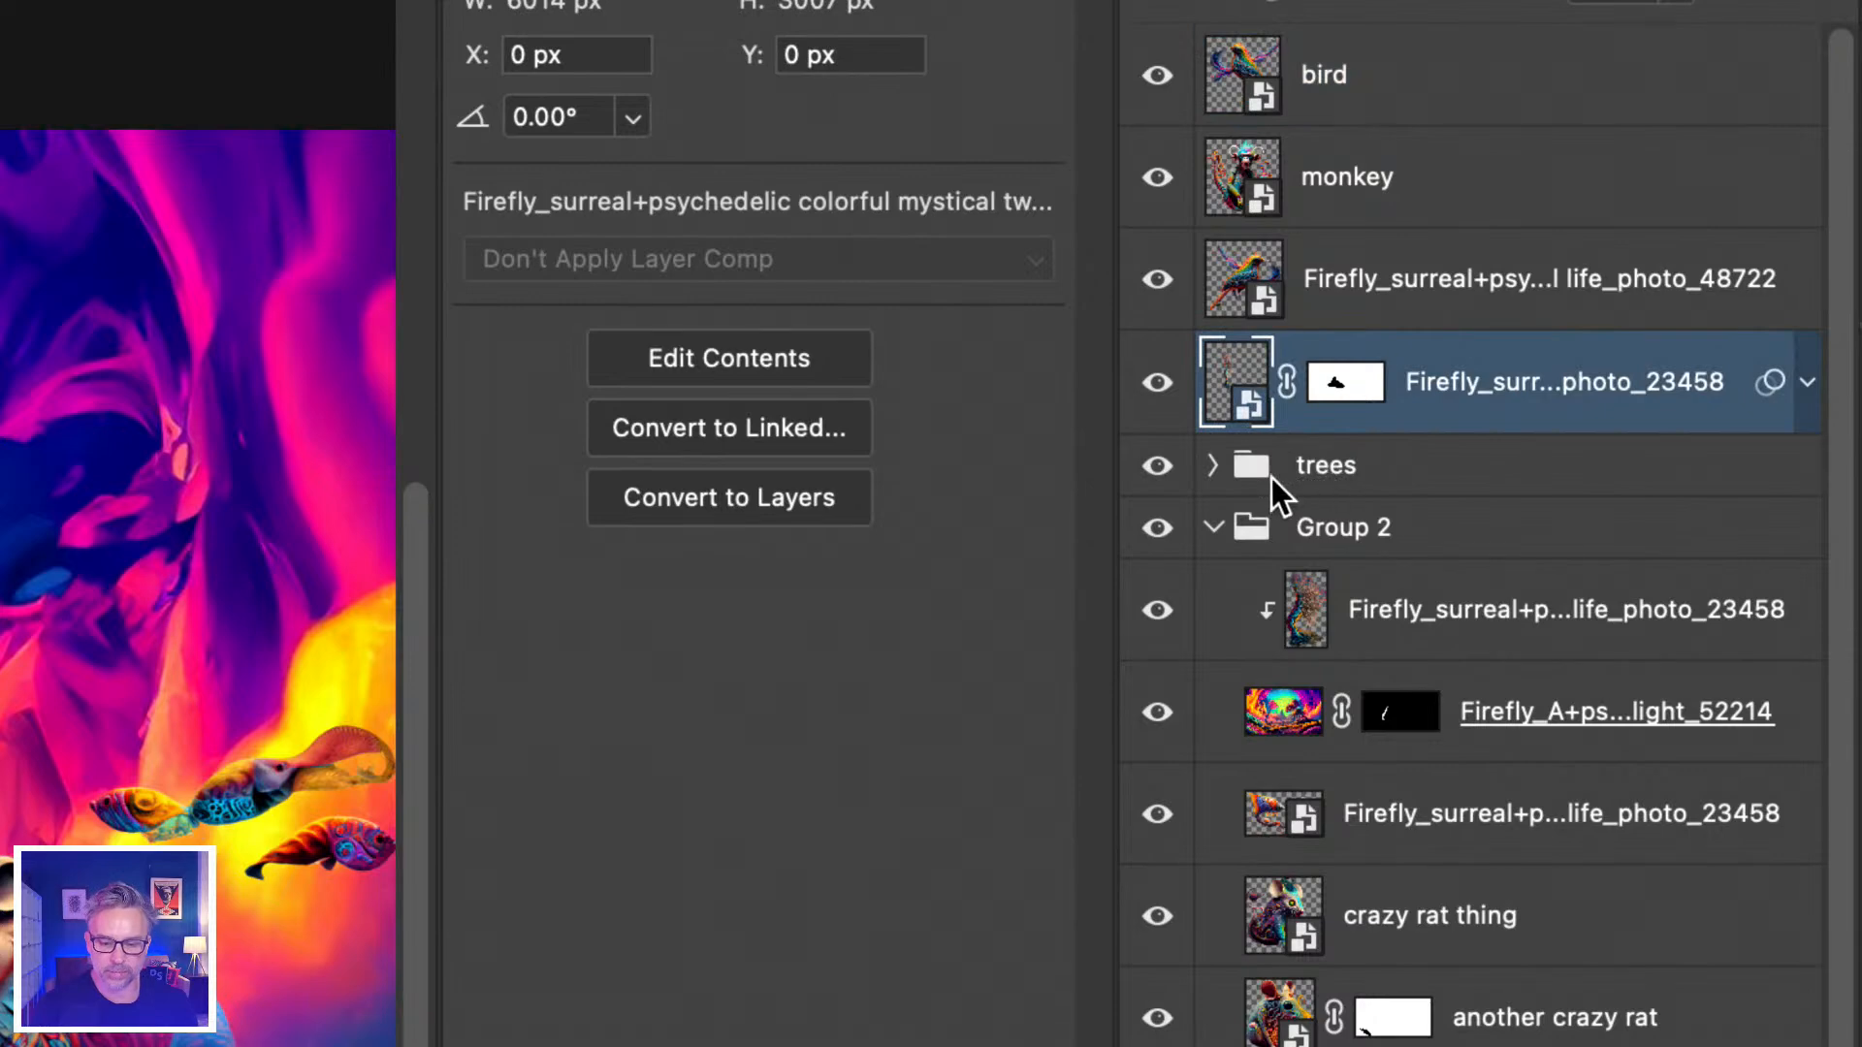
left_click(1320, 468)
left_click(1214, 530)
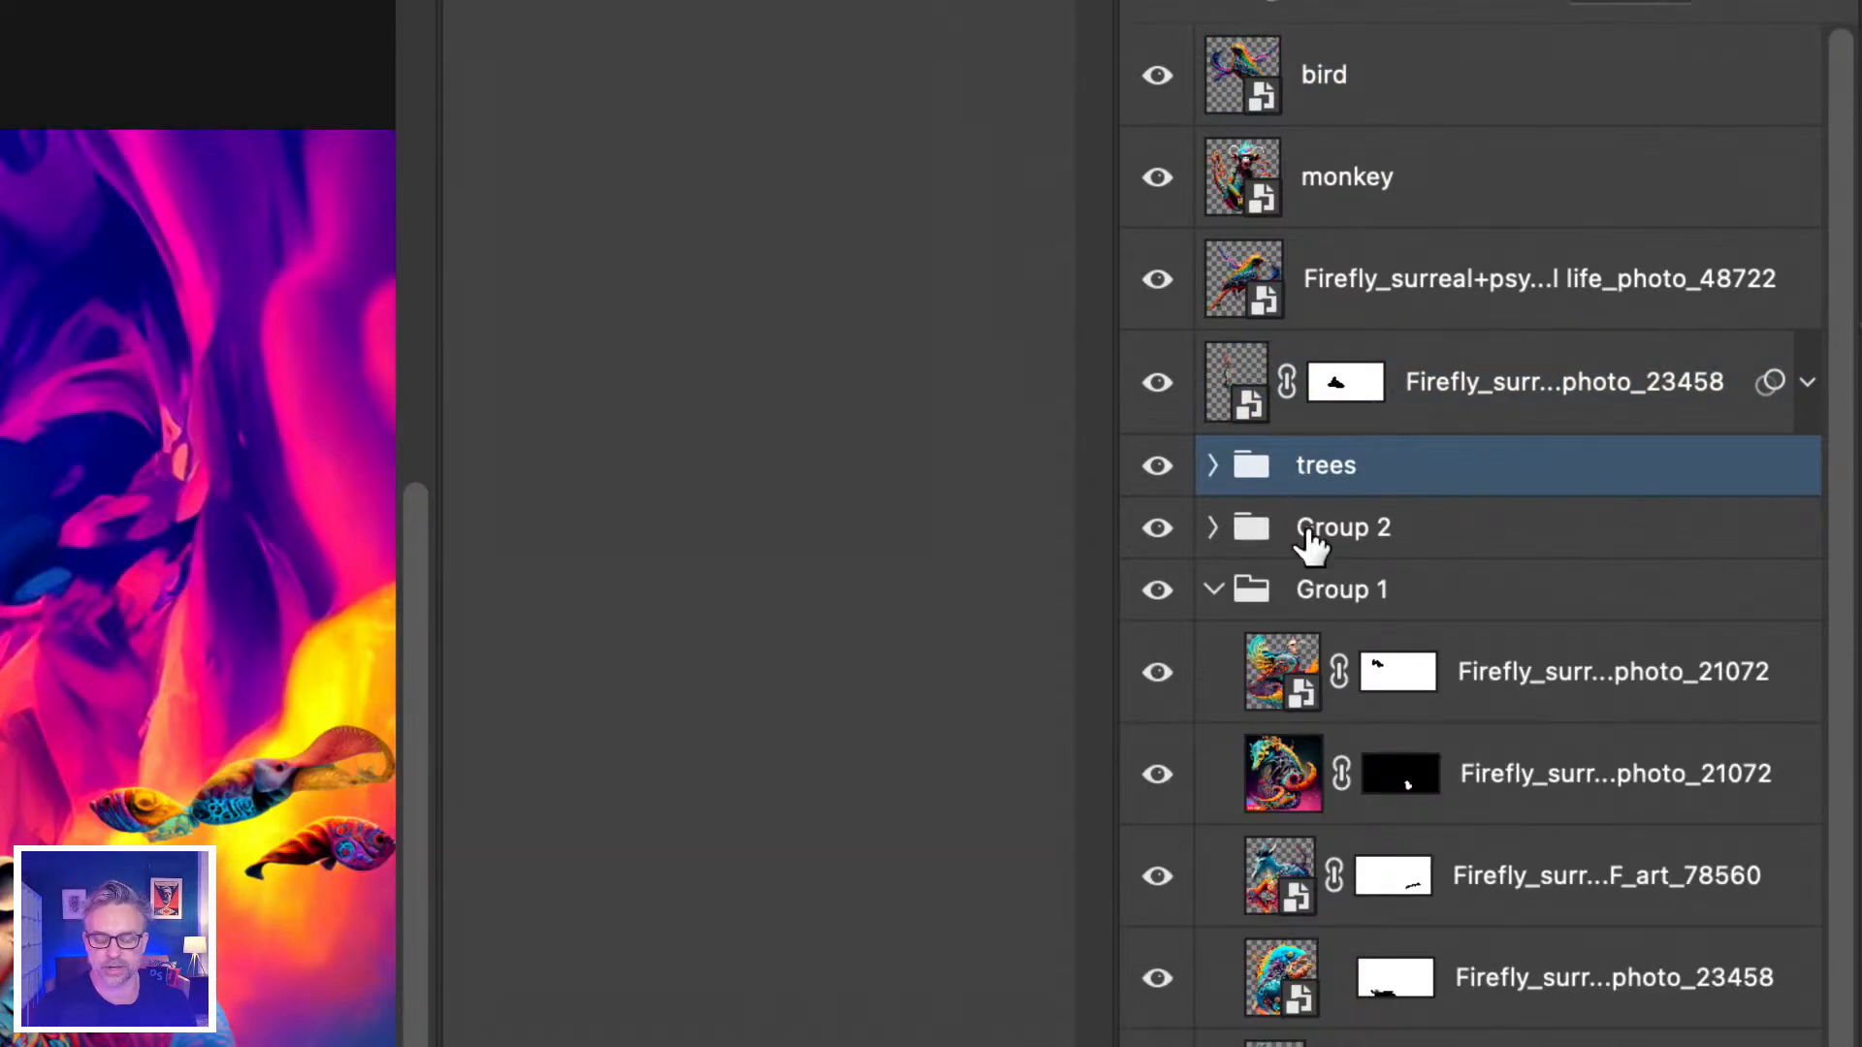
left_click(1211, 591)
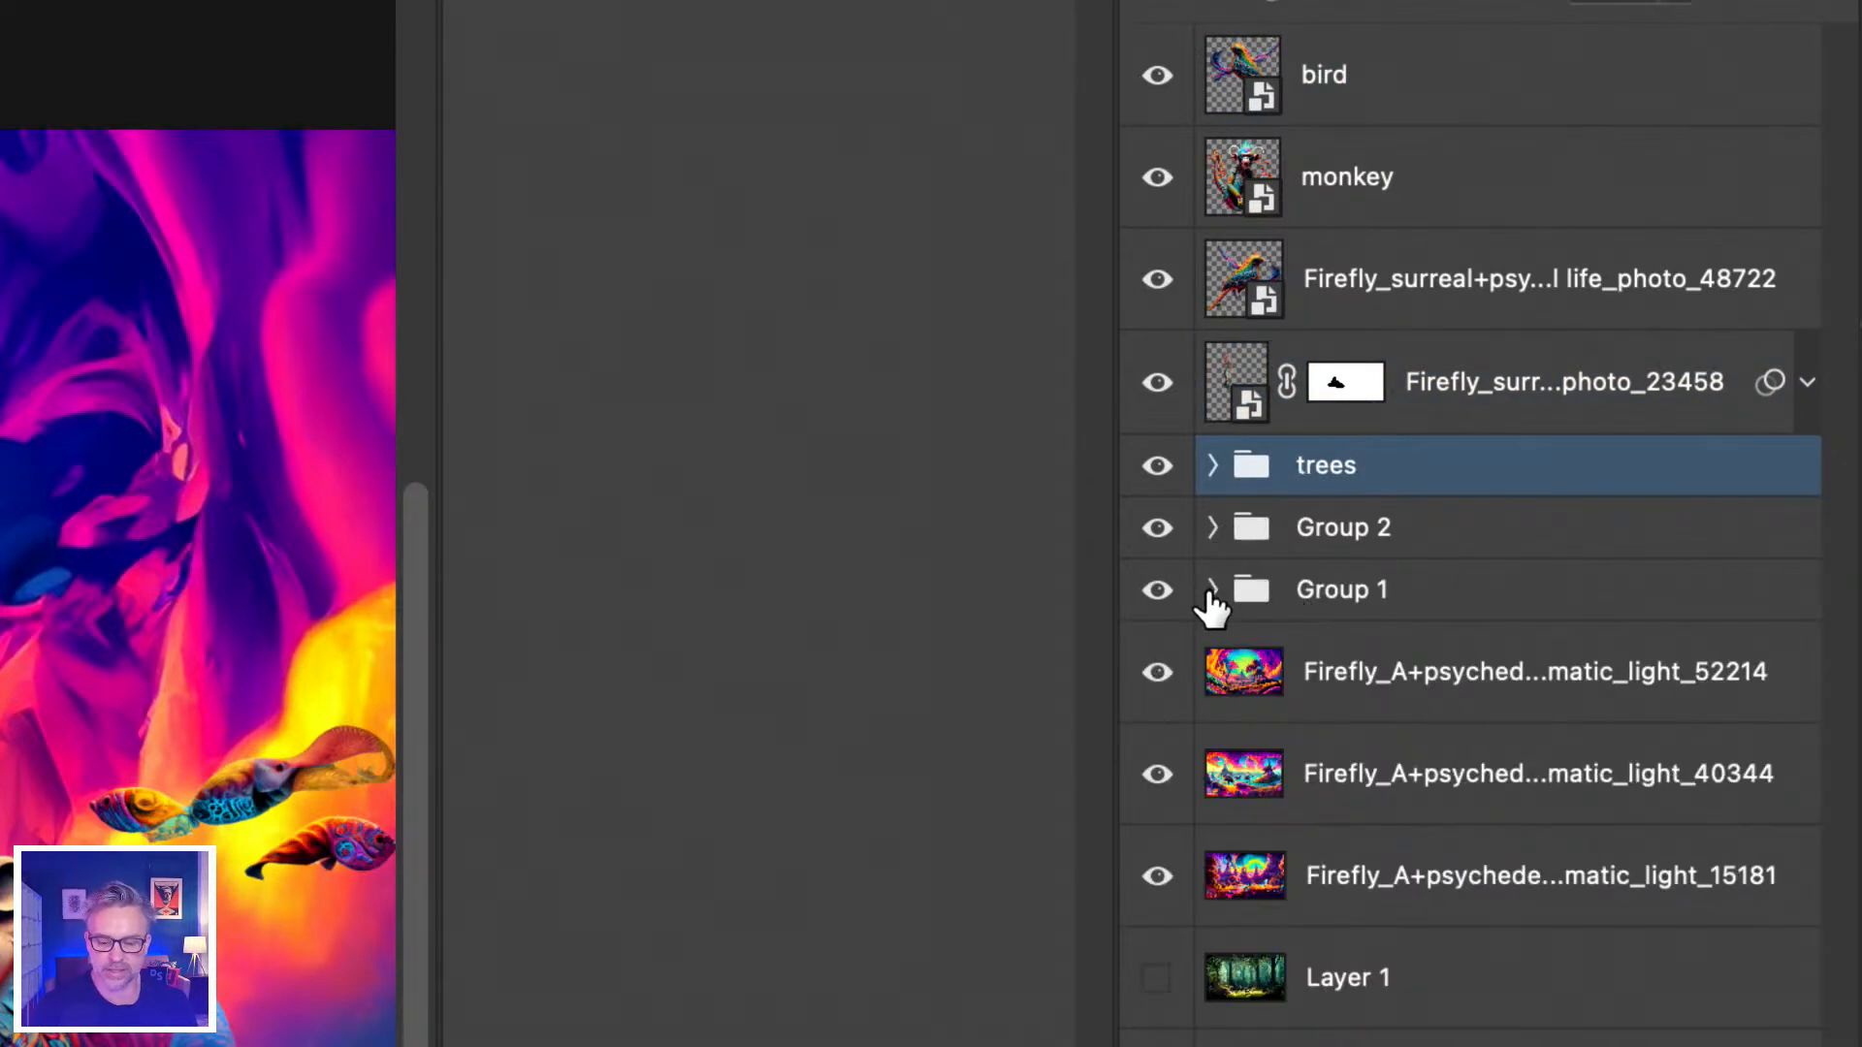
left_click(1347, 593)
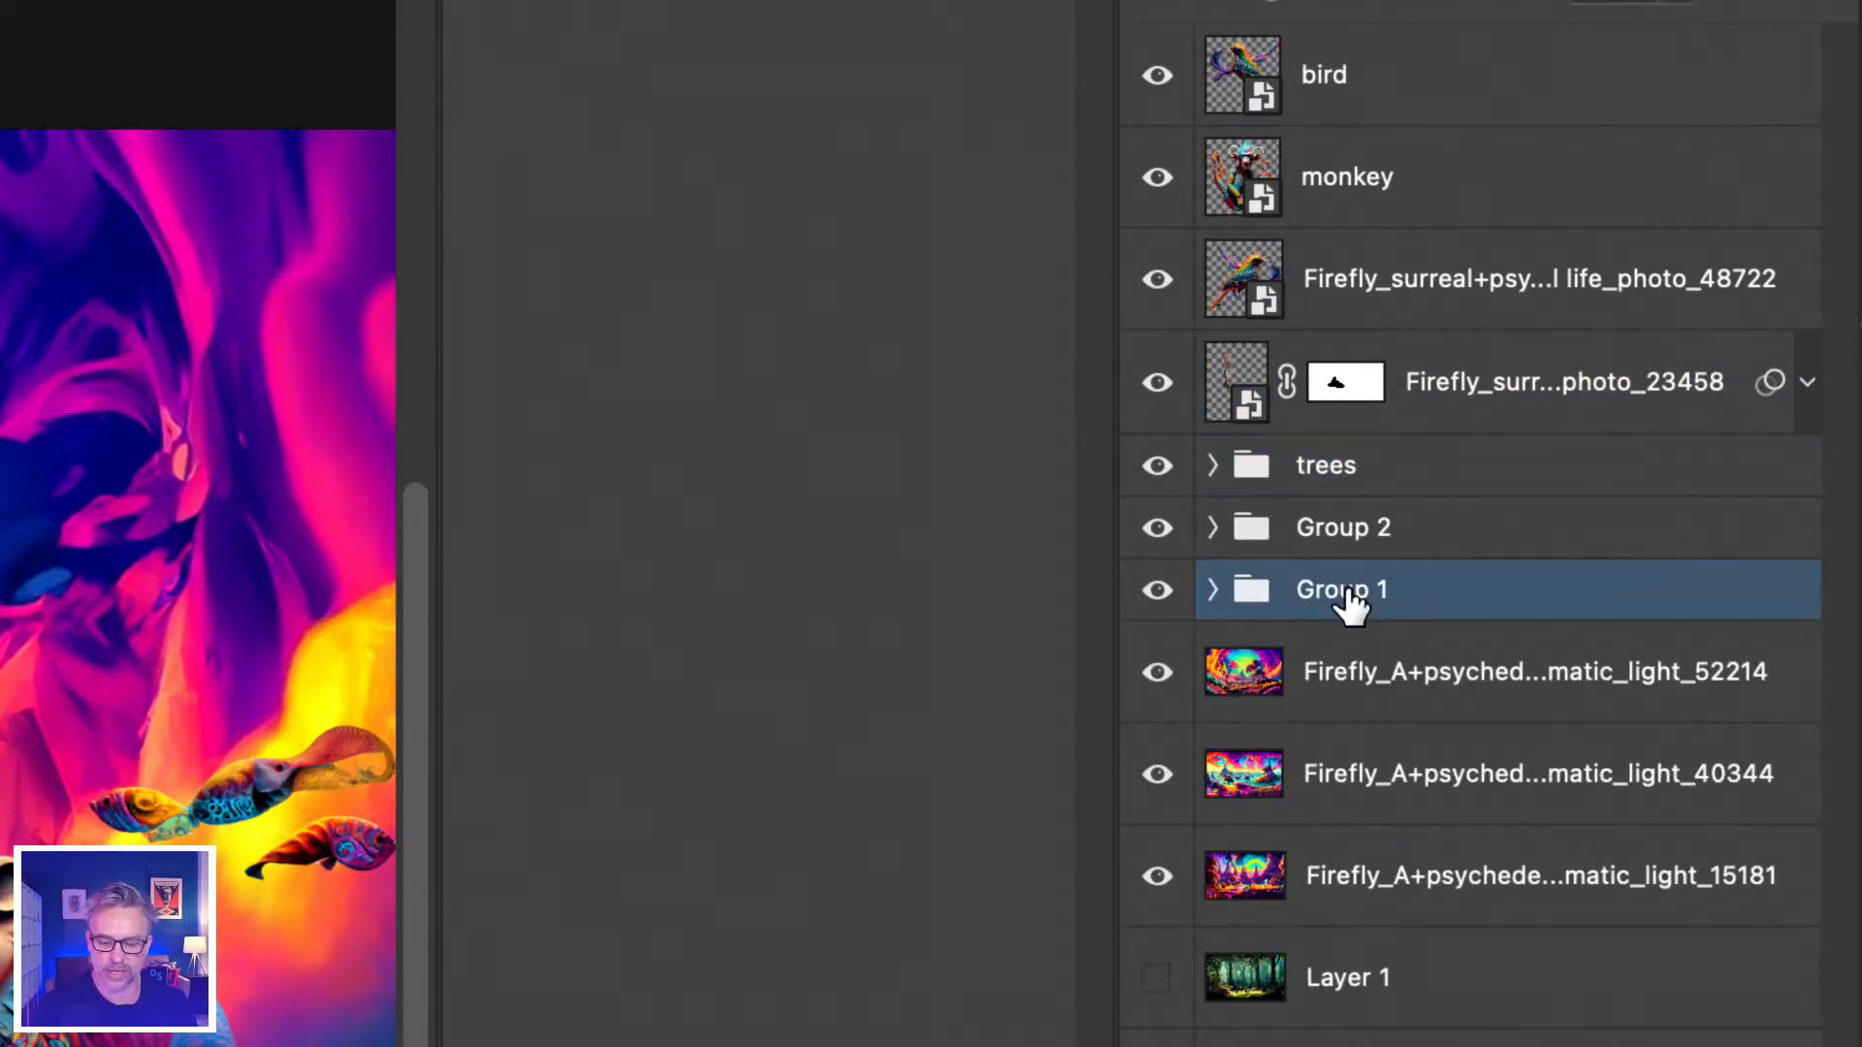
left_click(1326, 475)
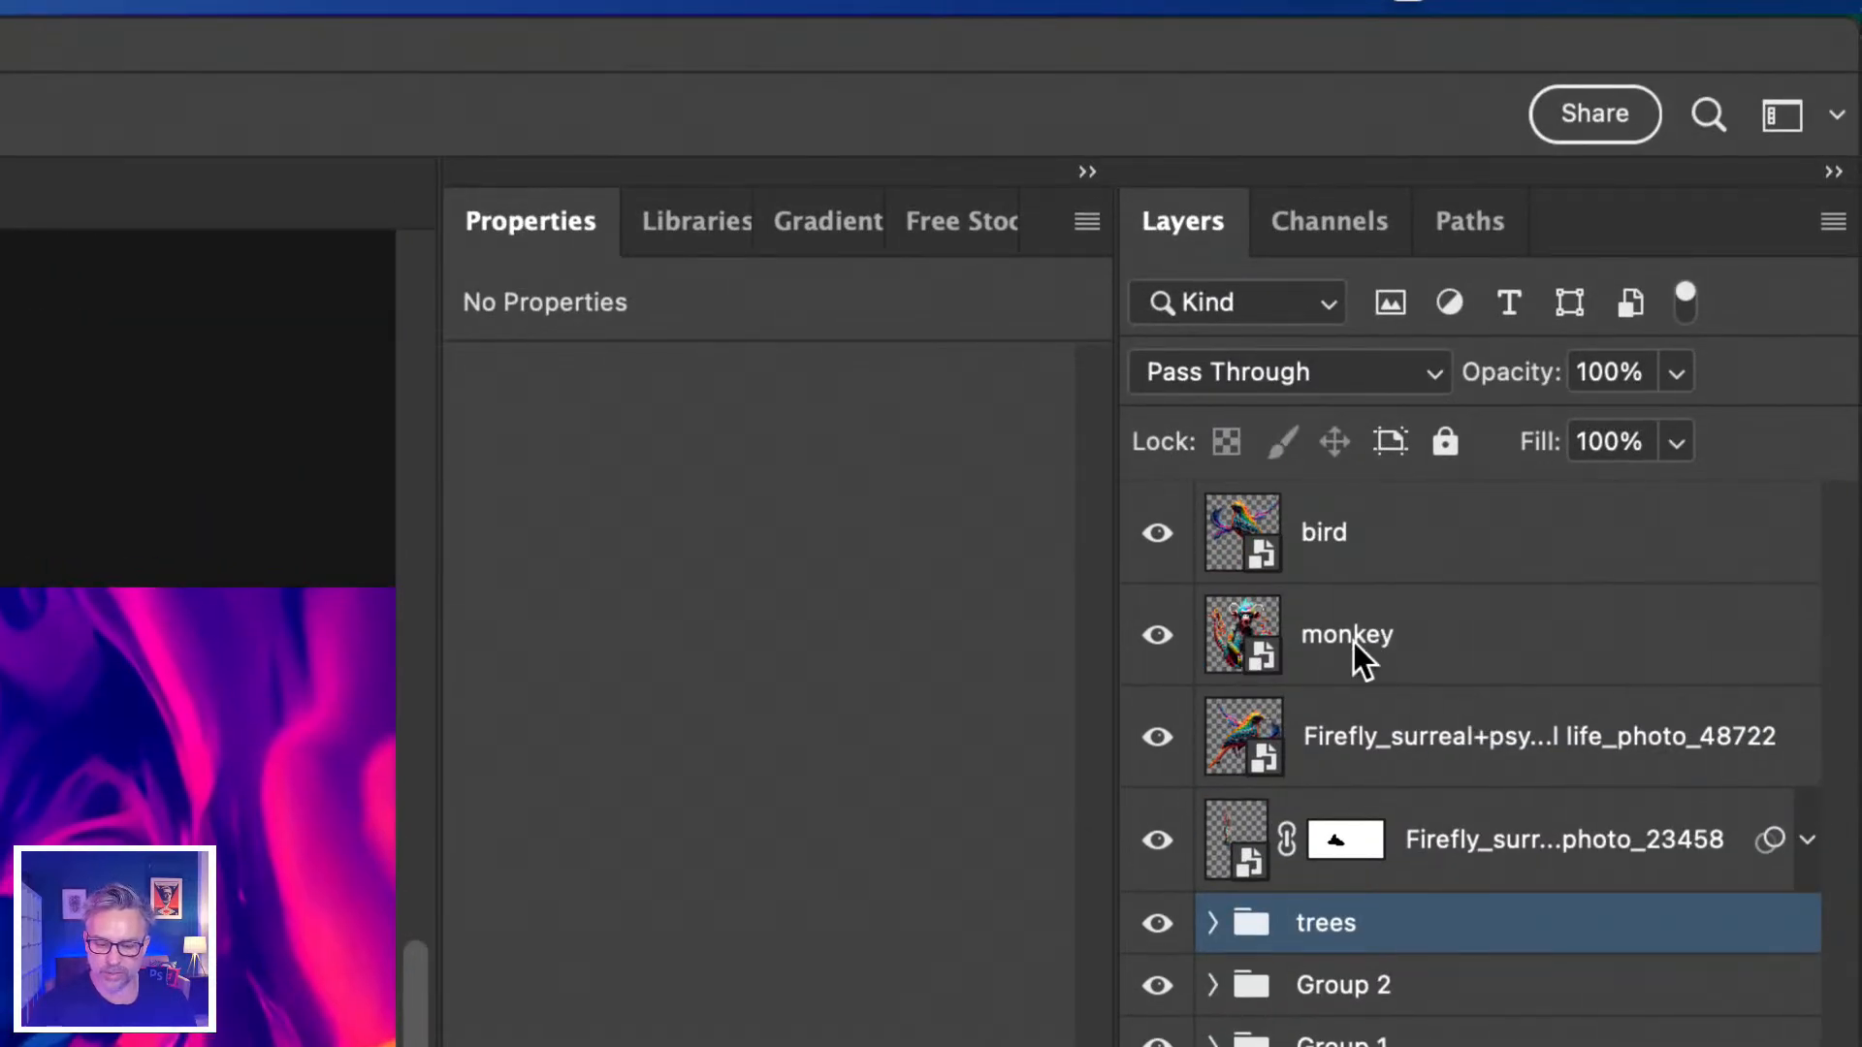
Rename the Firefly layer below monkey to 'bird' and the next one to 'tree swirl'.
left_click(1384, 652)
double_click(1353, 739)
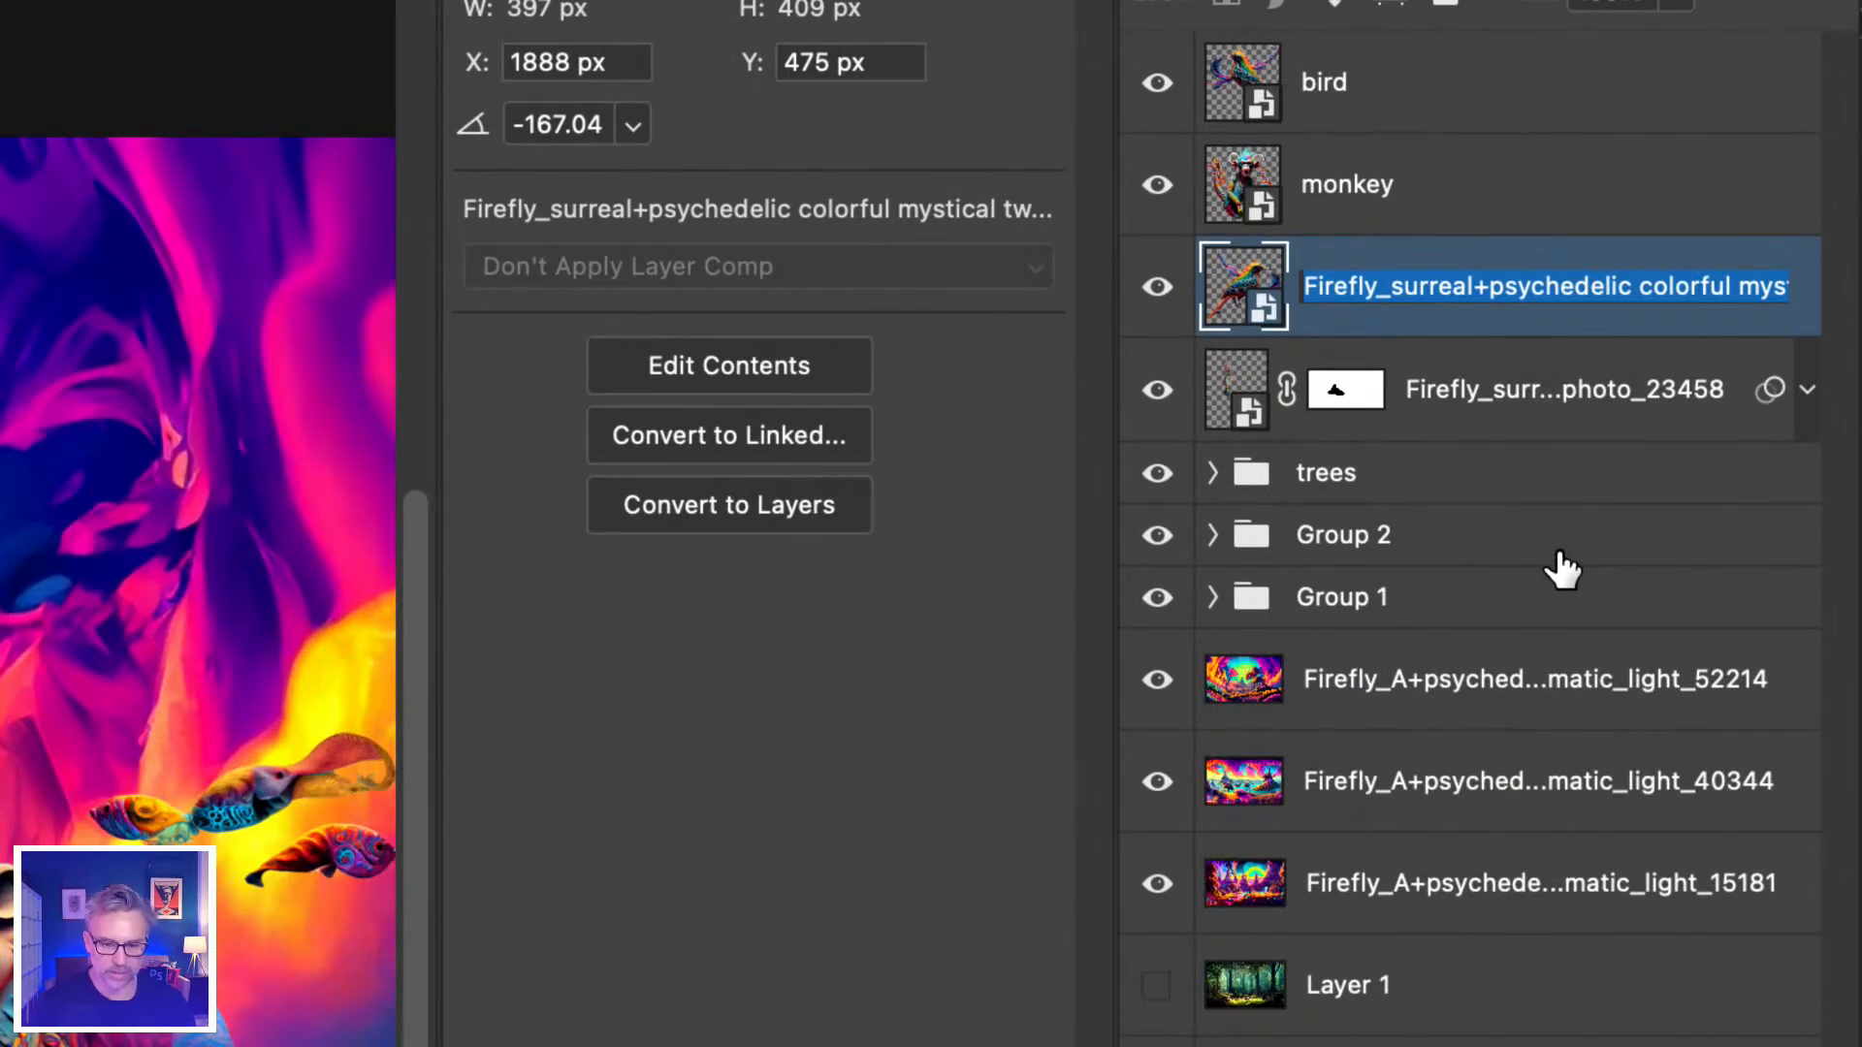
type("bird")
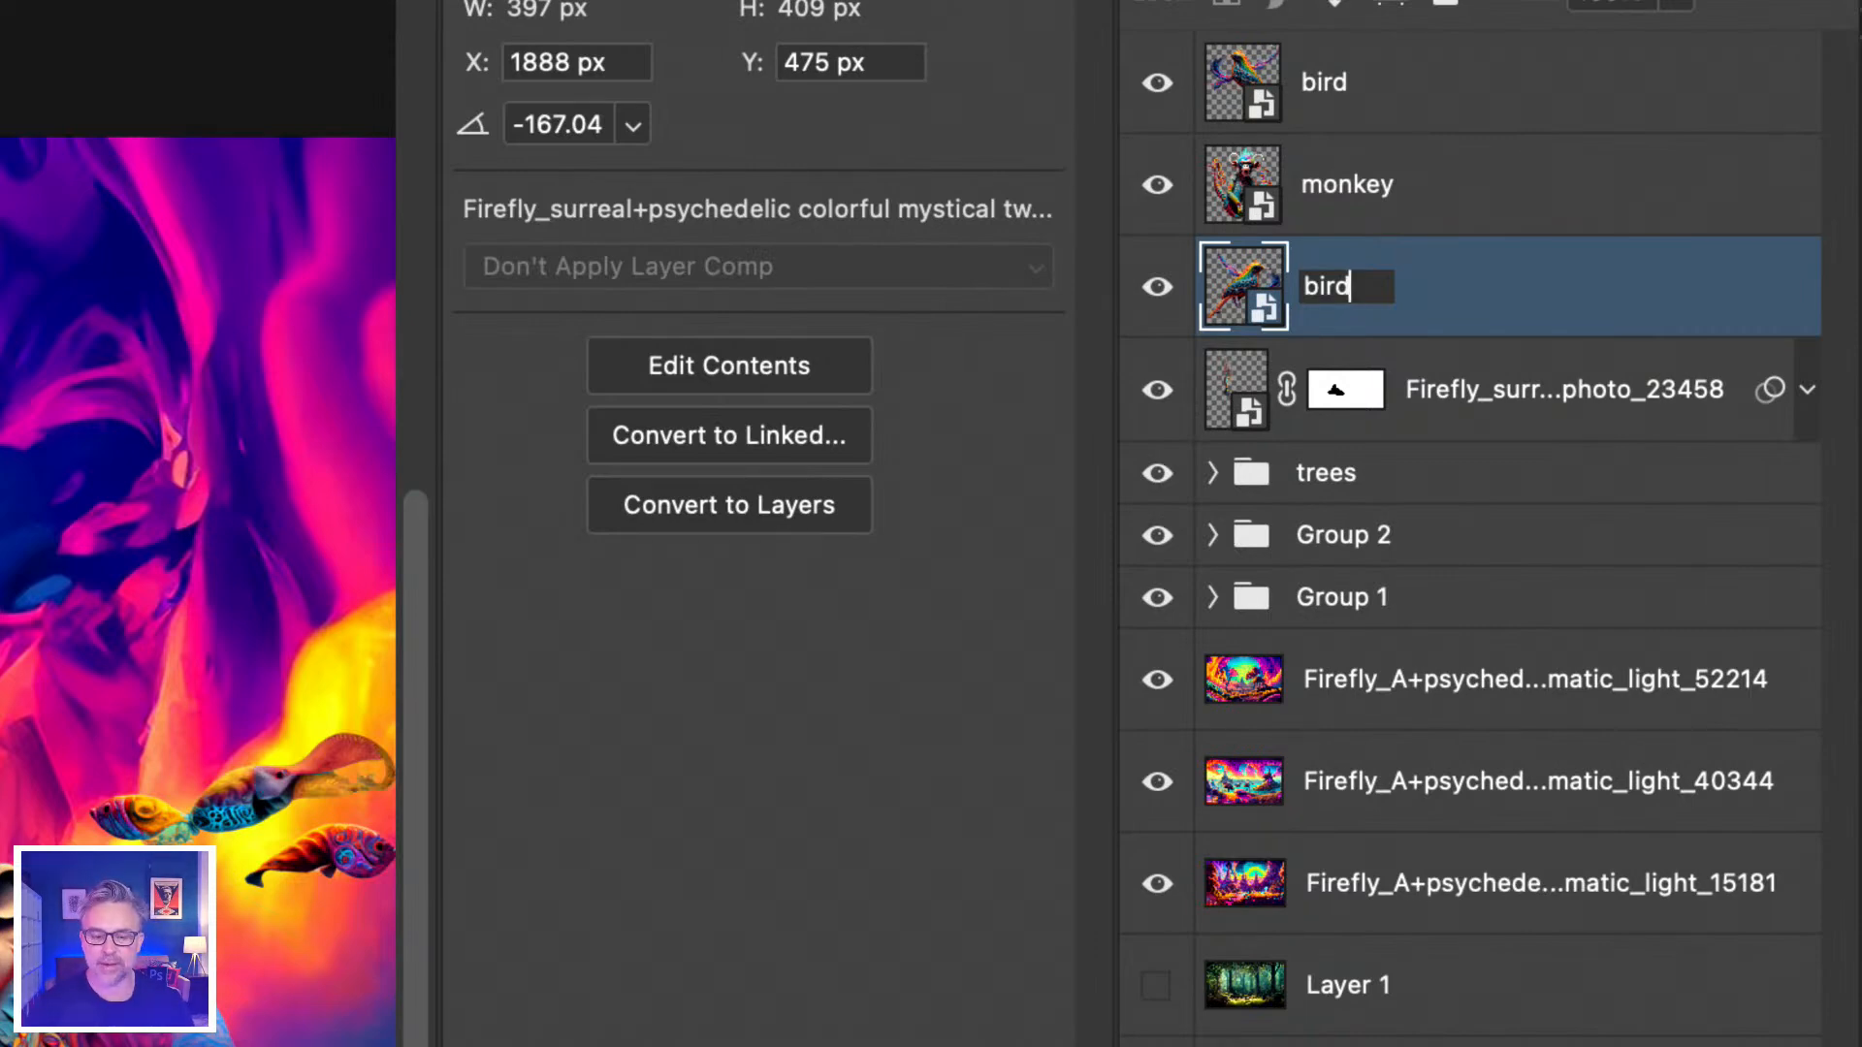
key("Tab")
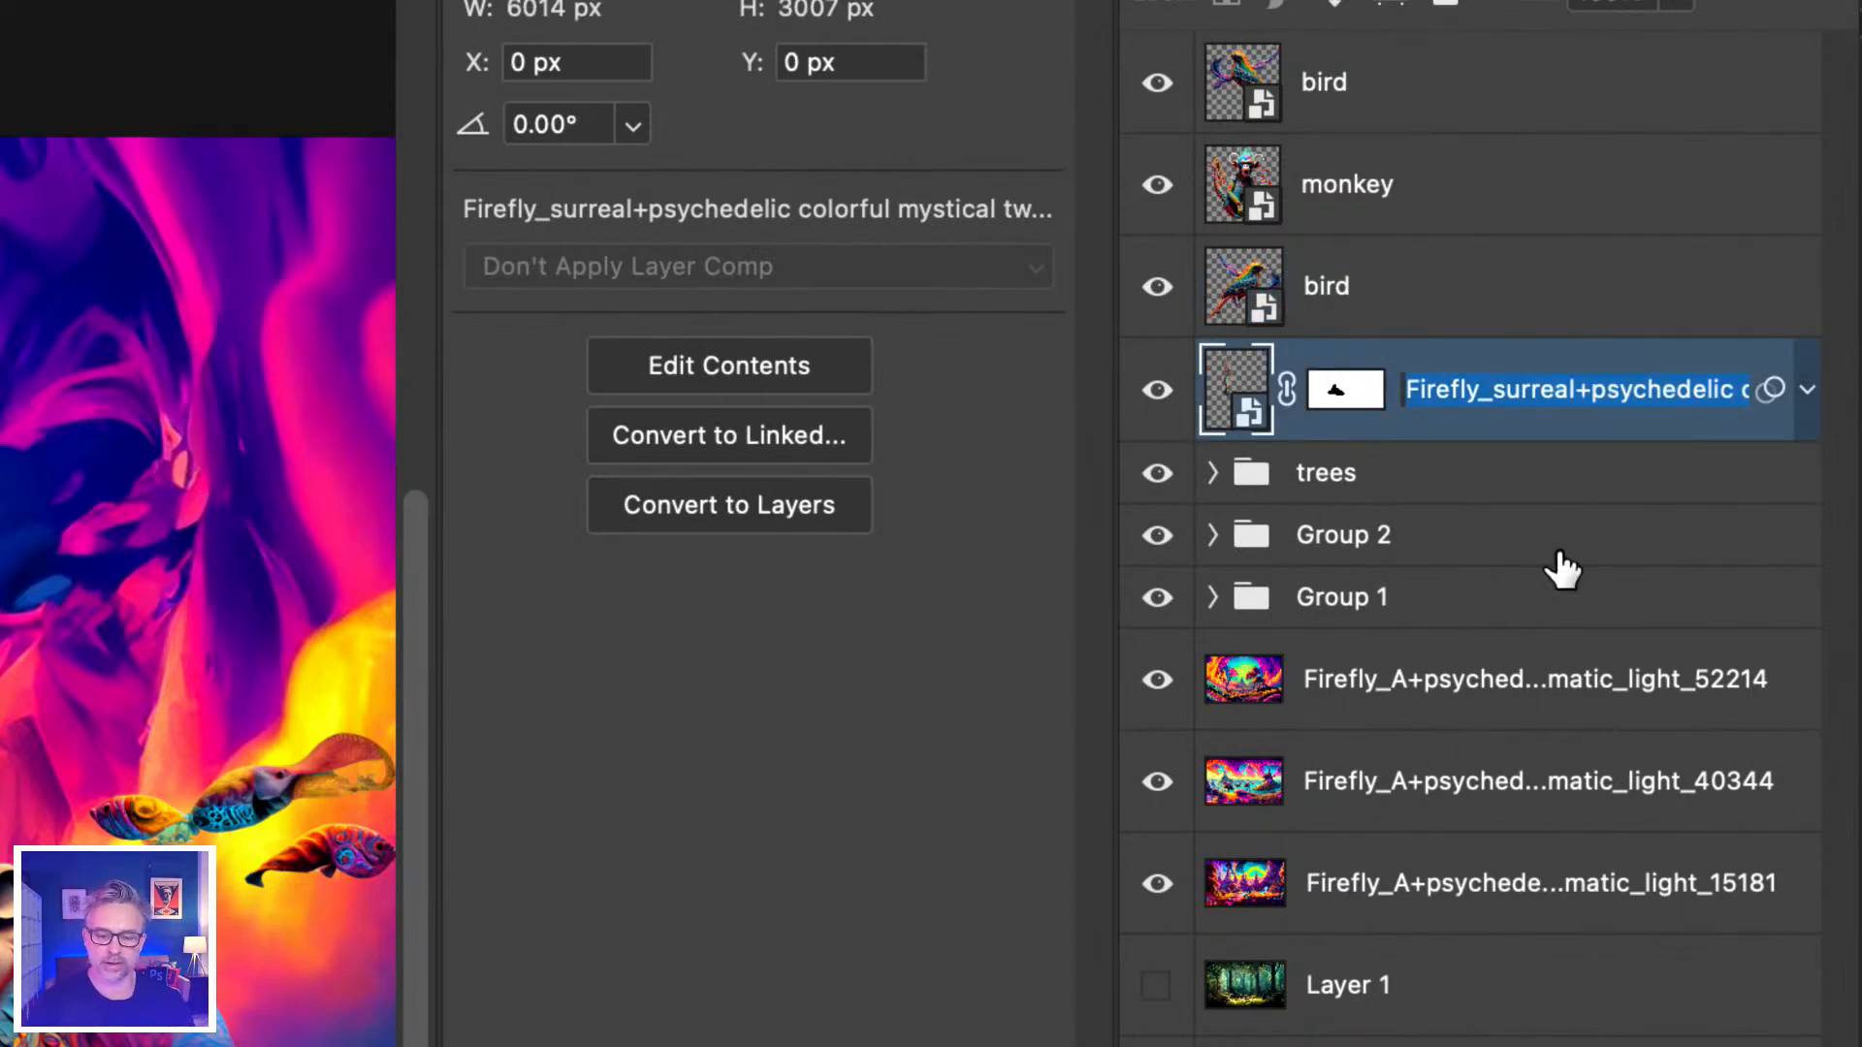
type("sw")
key("BackSpace")
key("BackSpace")
type("tre")
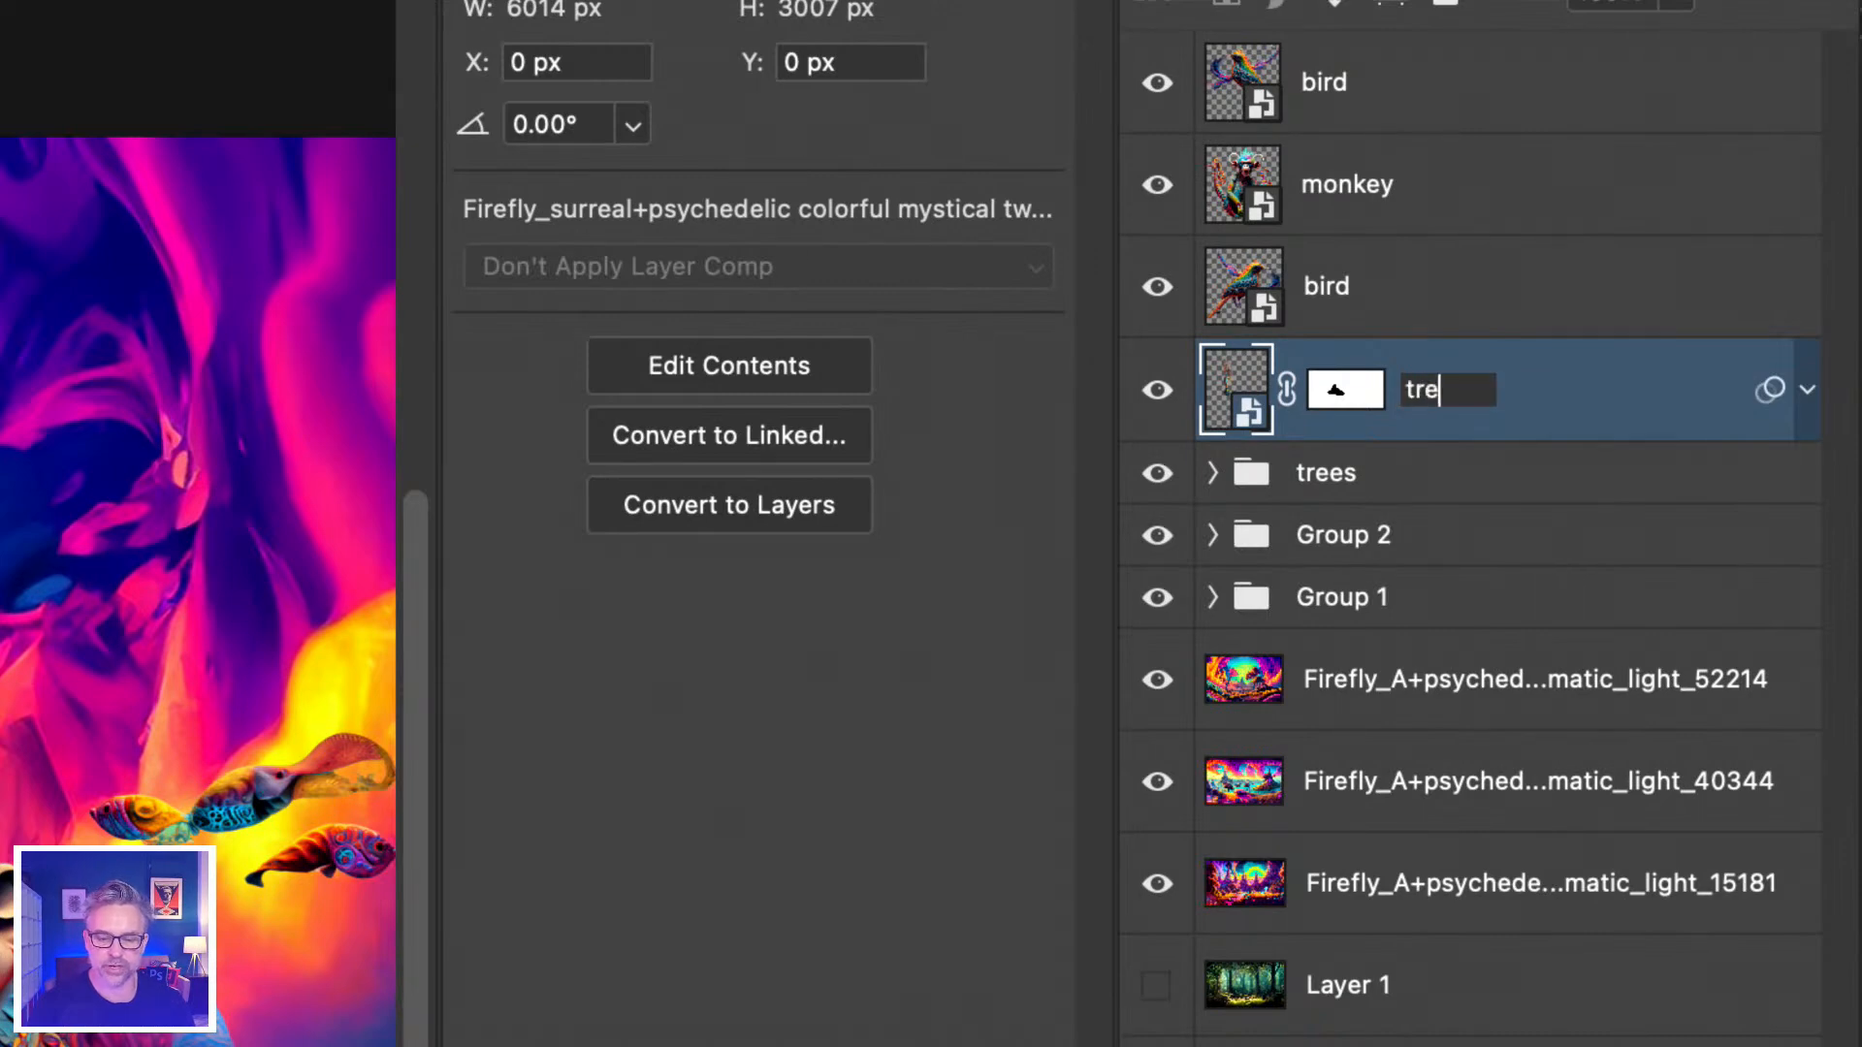
type("e swirl")
key("Tab")
key("Tab")
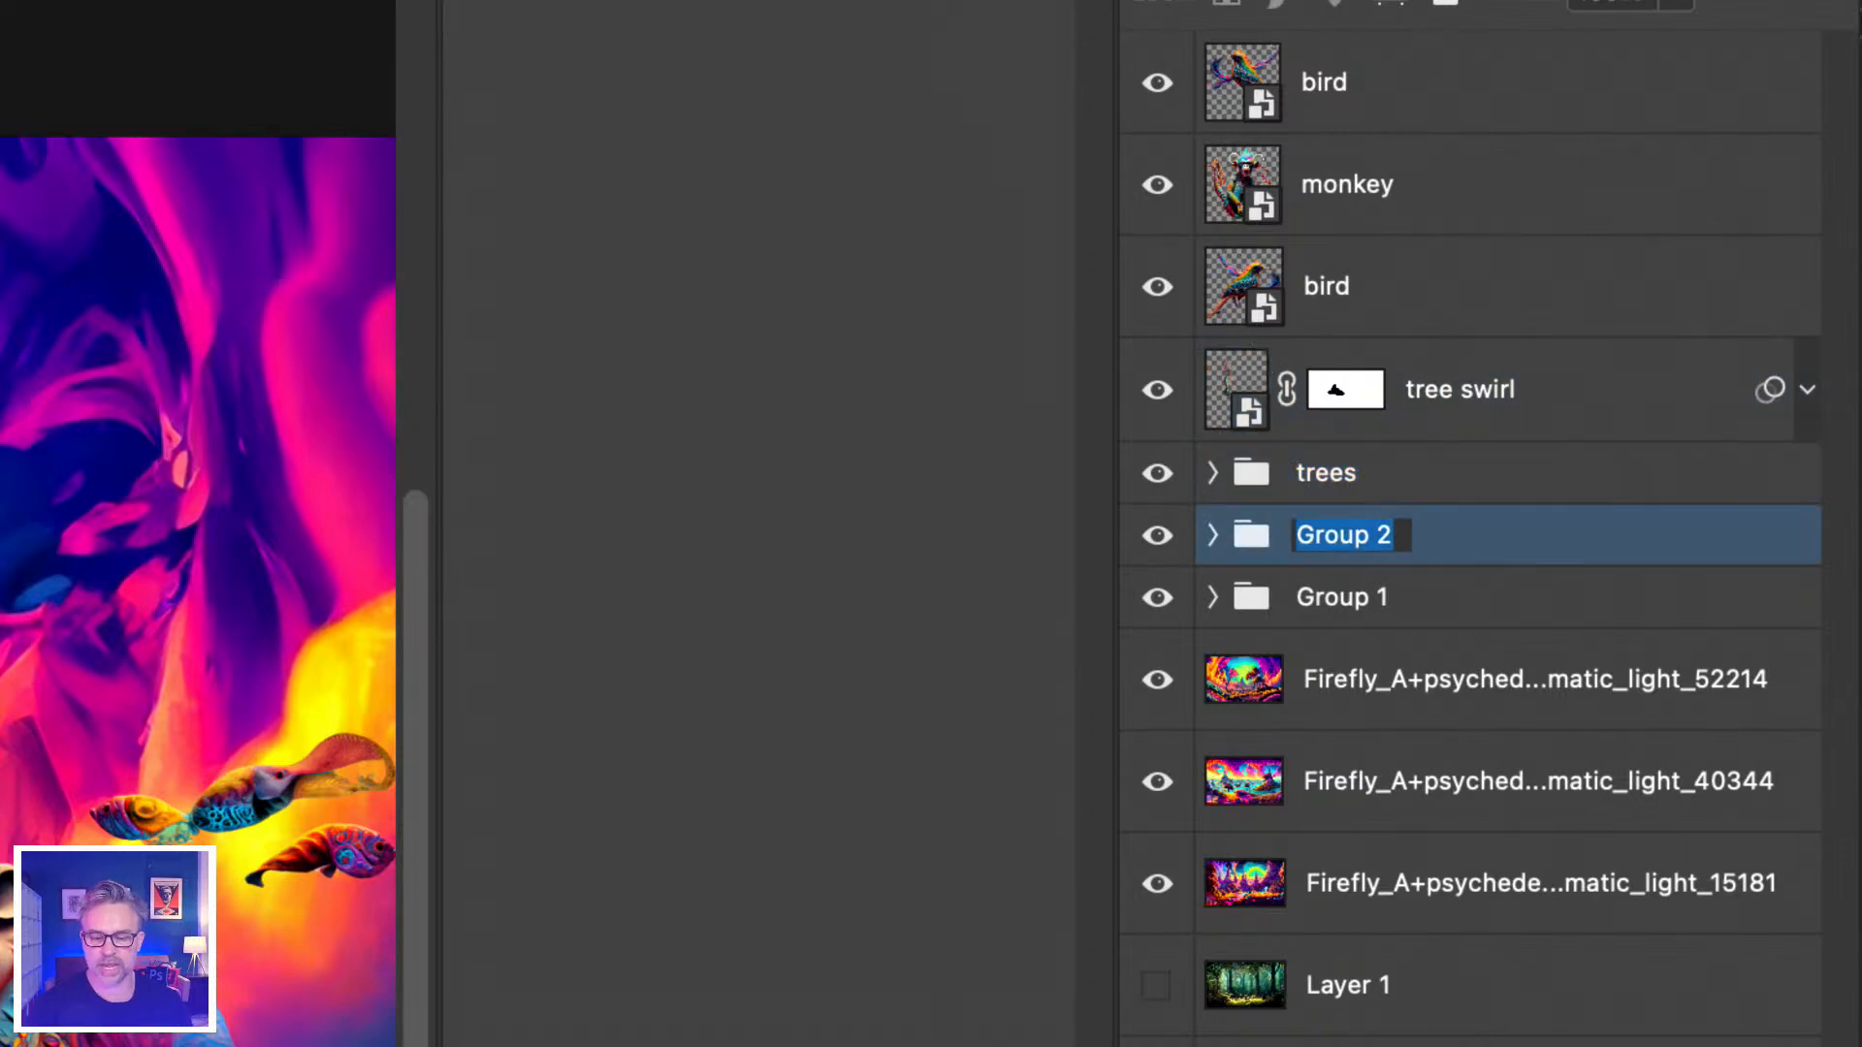
Rename the next items 'animals', 'background animals' and 'main background'.
type("animals")
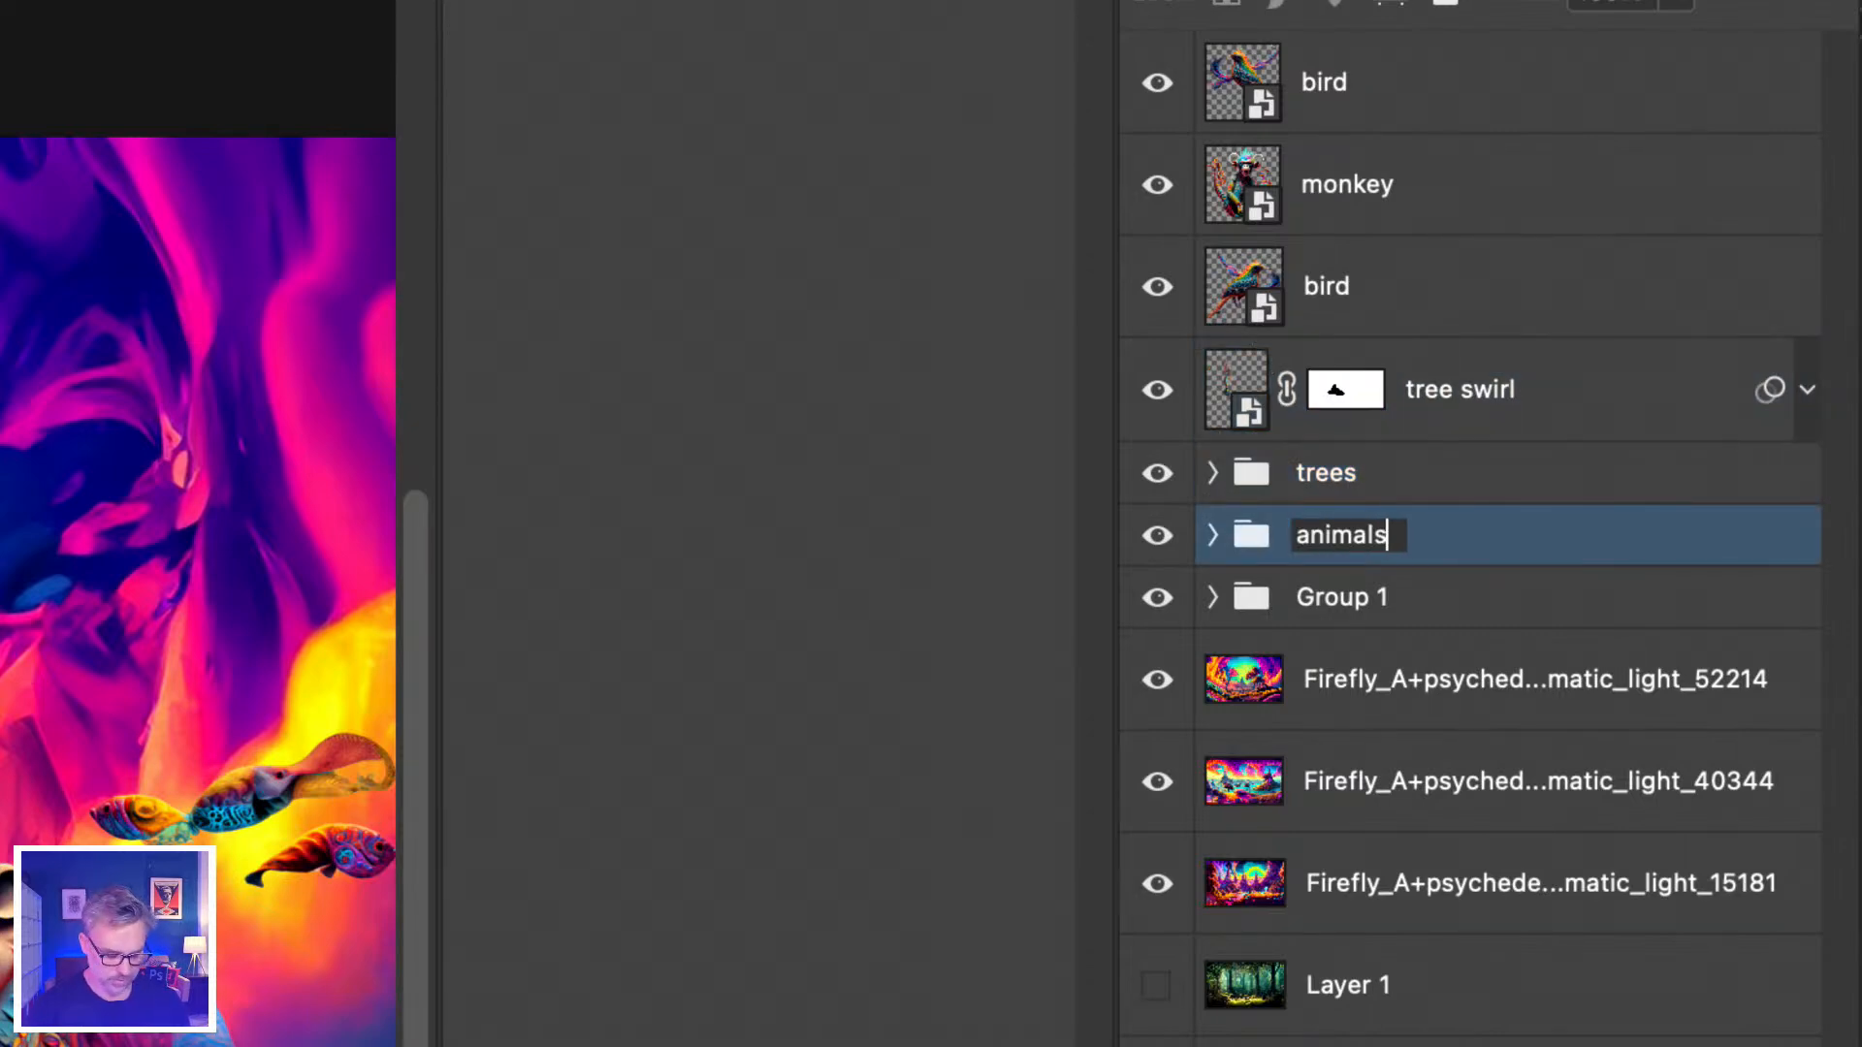
key("Tab")
type("backgrou")
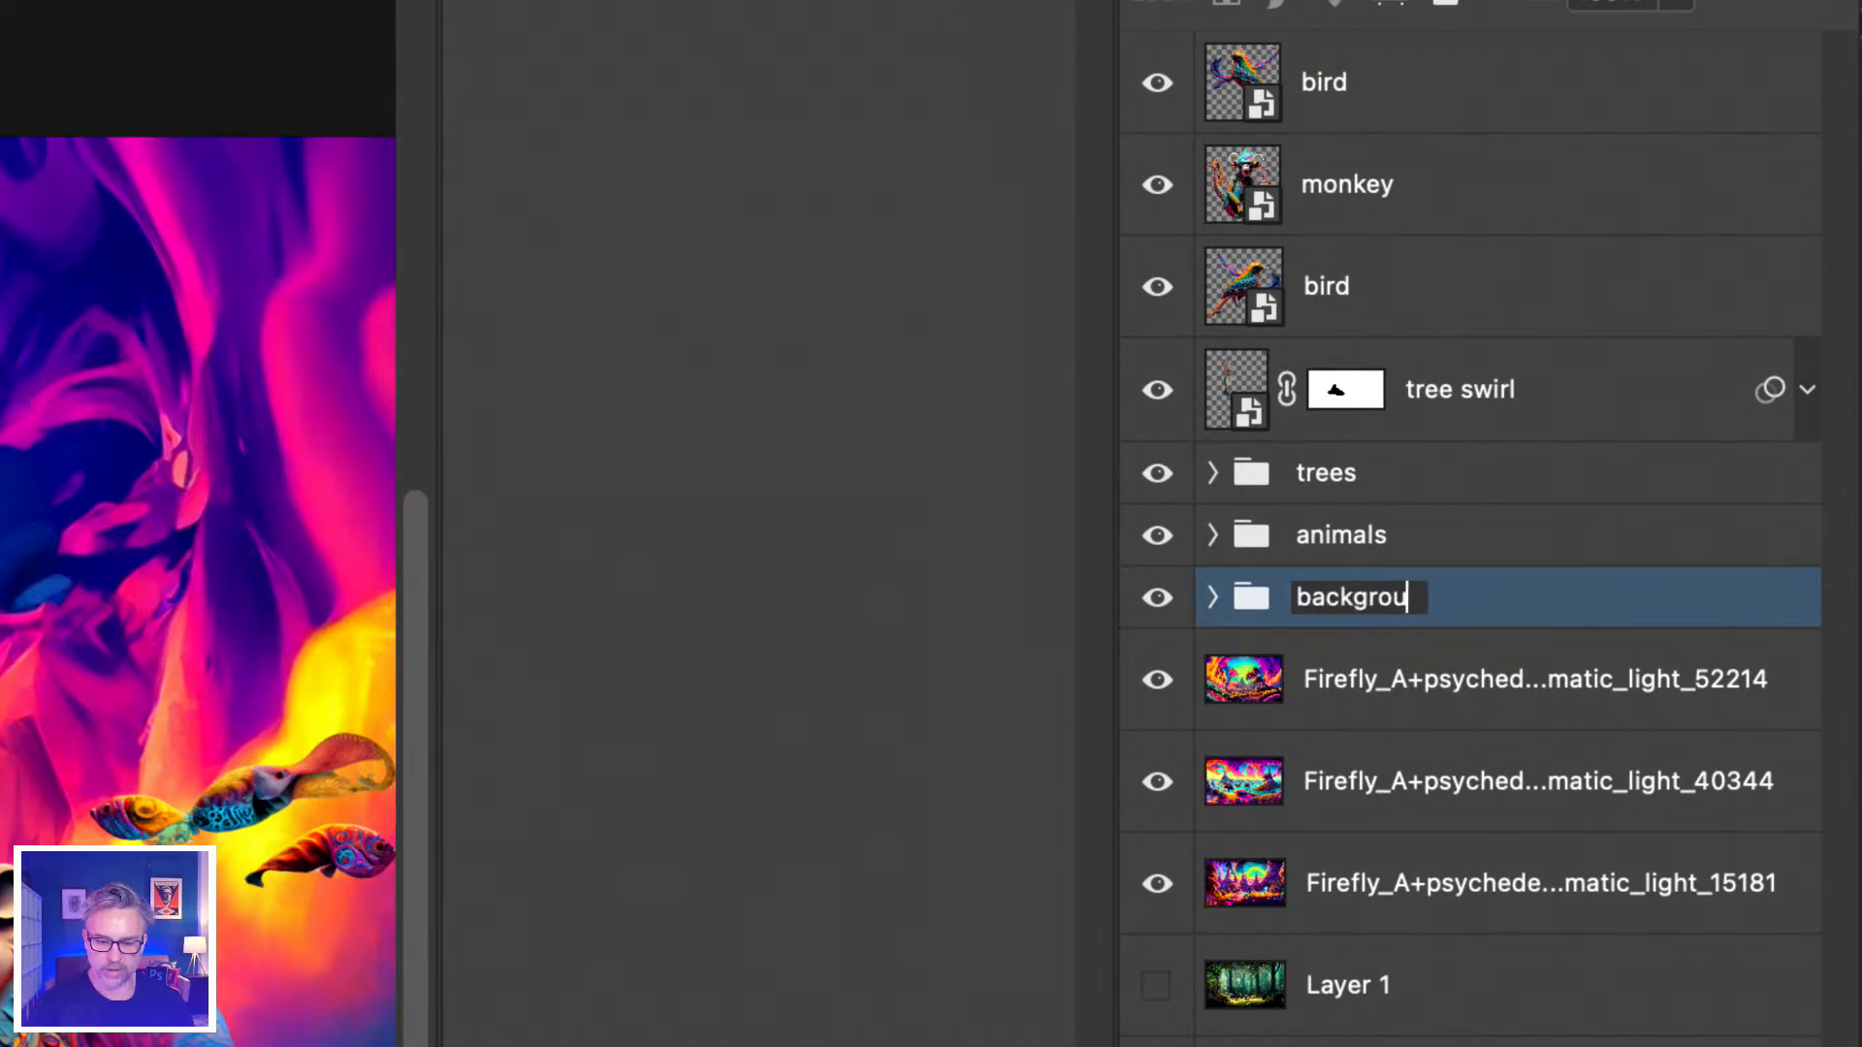
type("nd animals")
key("Tab")
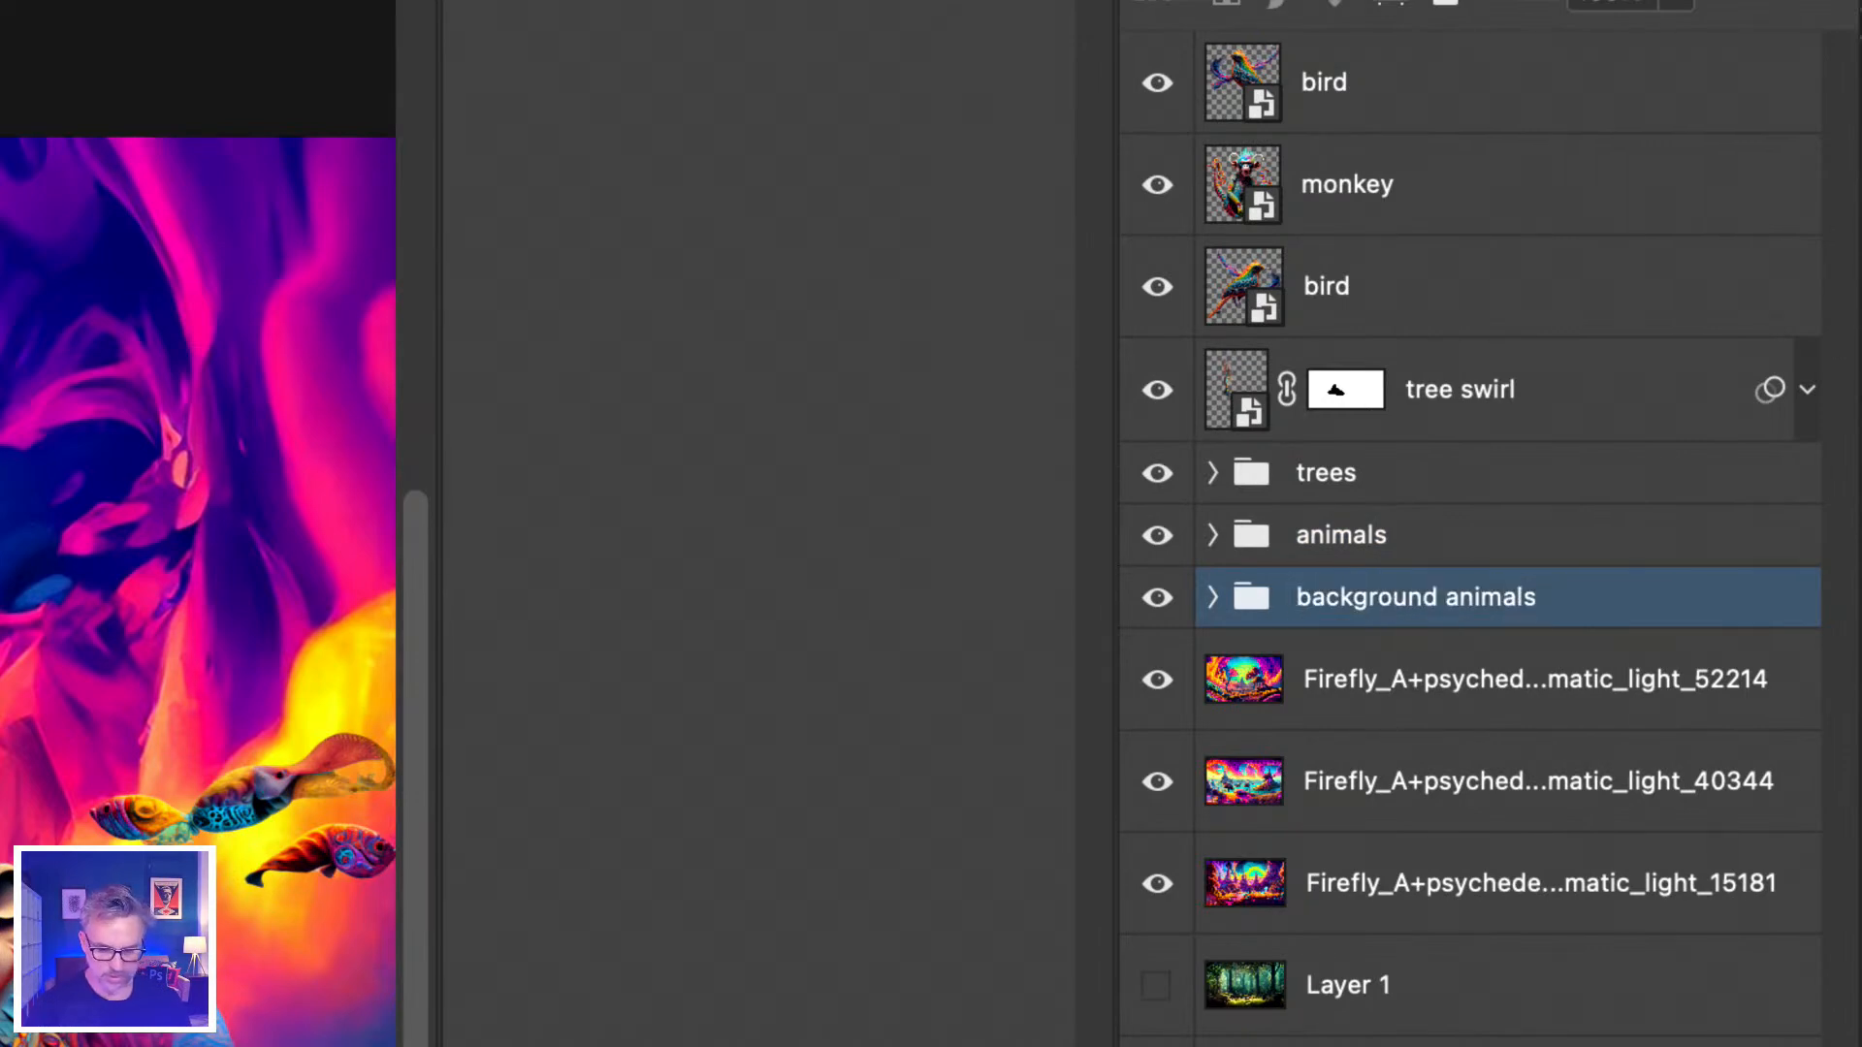
type("main background")
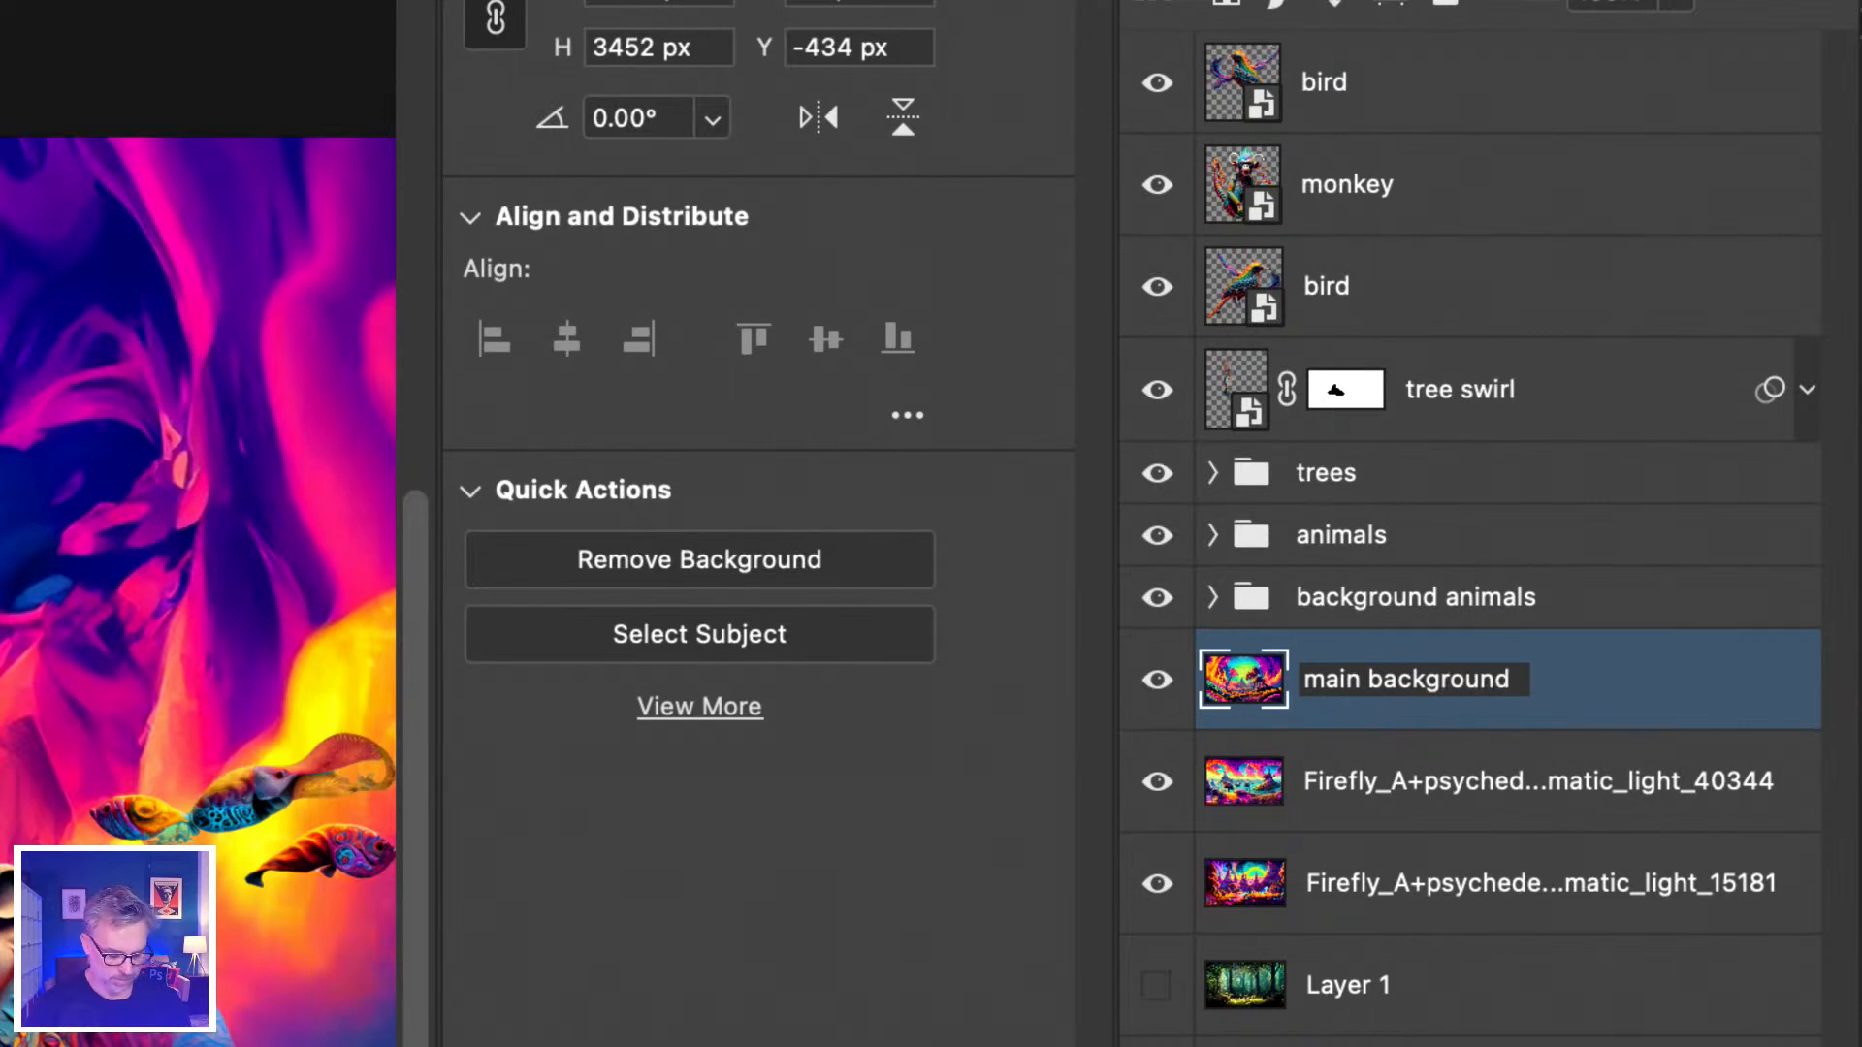
key("Tab")
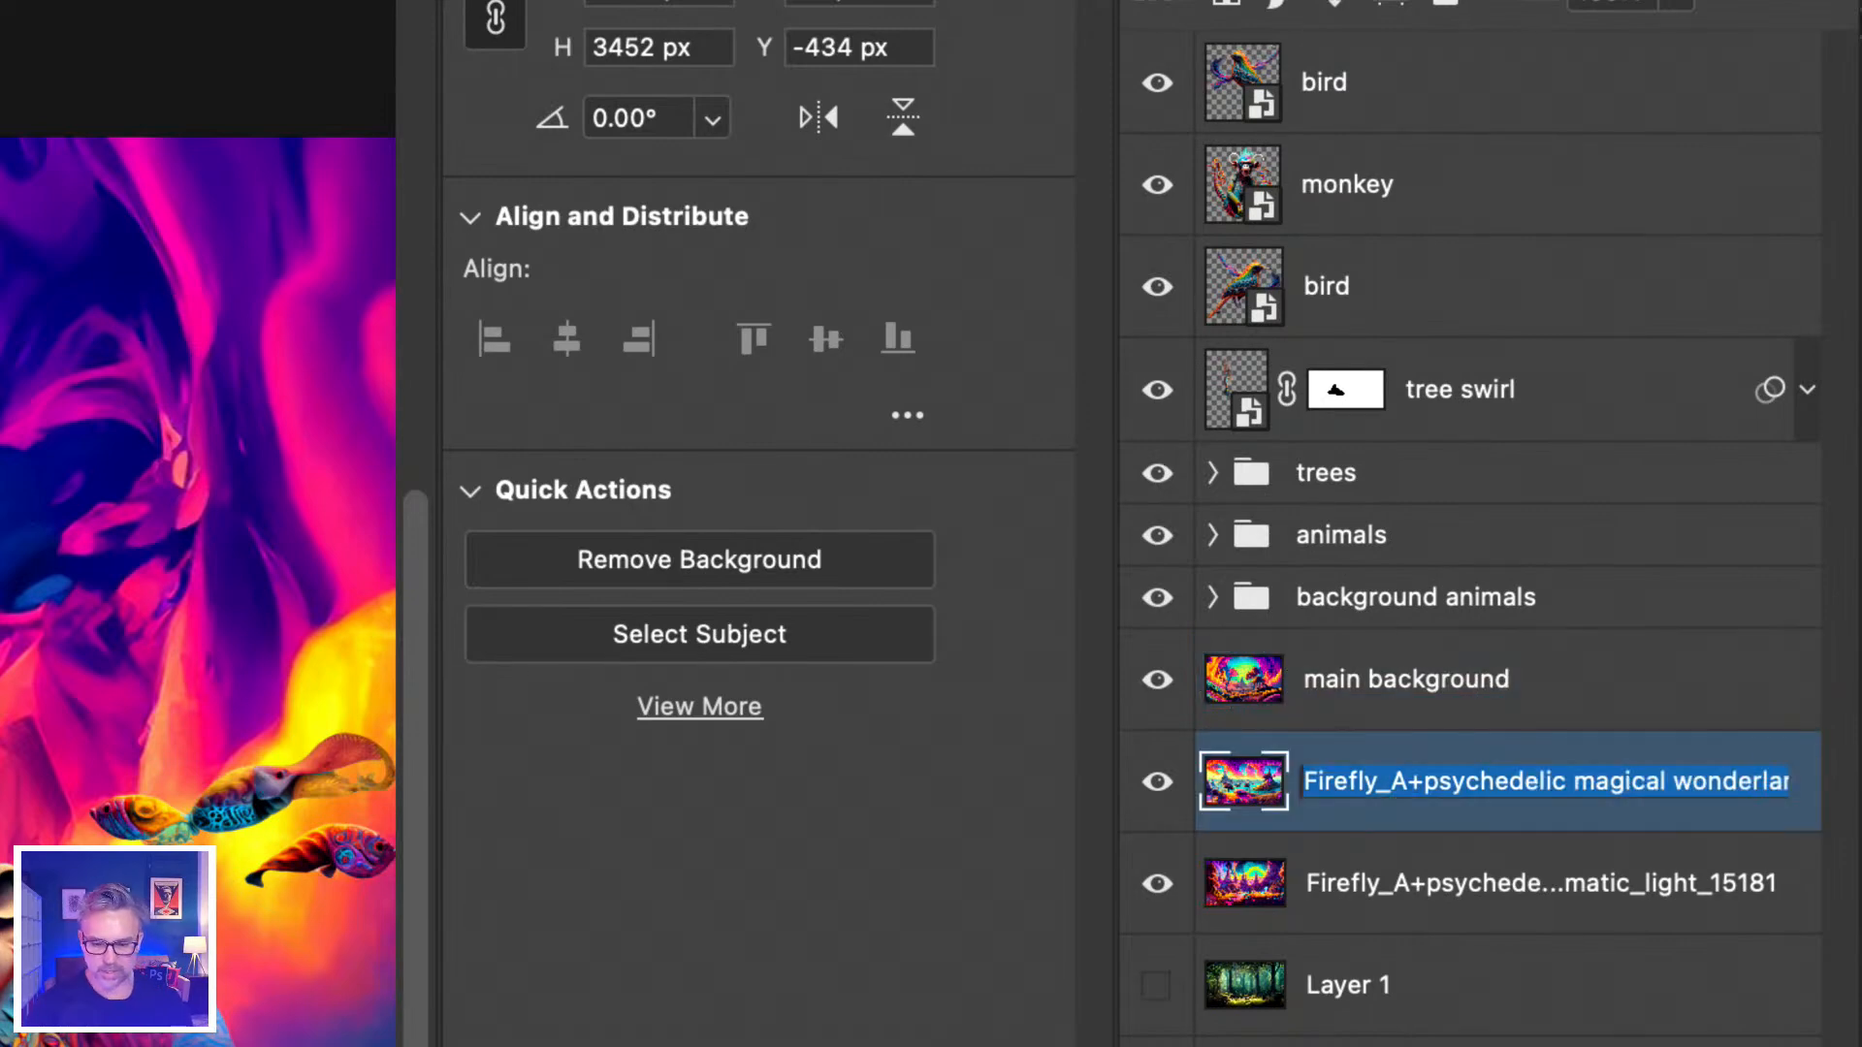
Select the main background layer, collapse Properties and zoom the composite to 50%.
left_click(1365, 685)
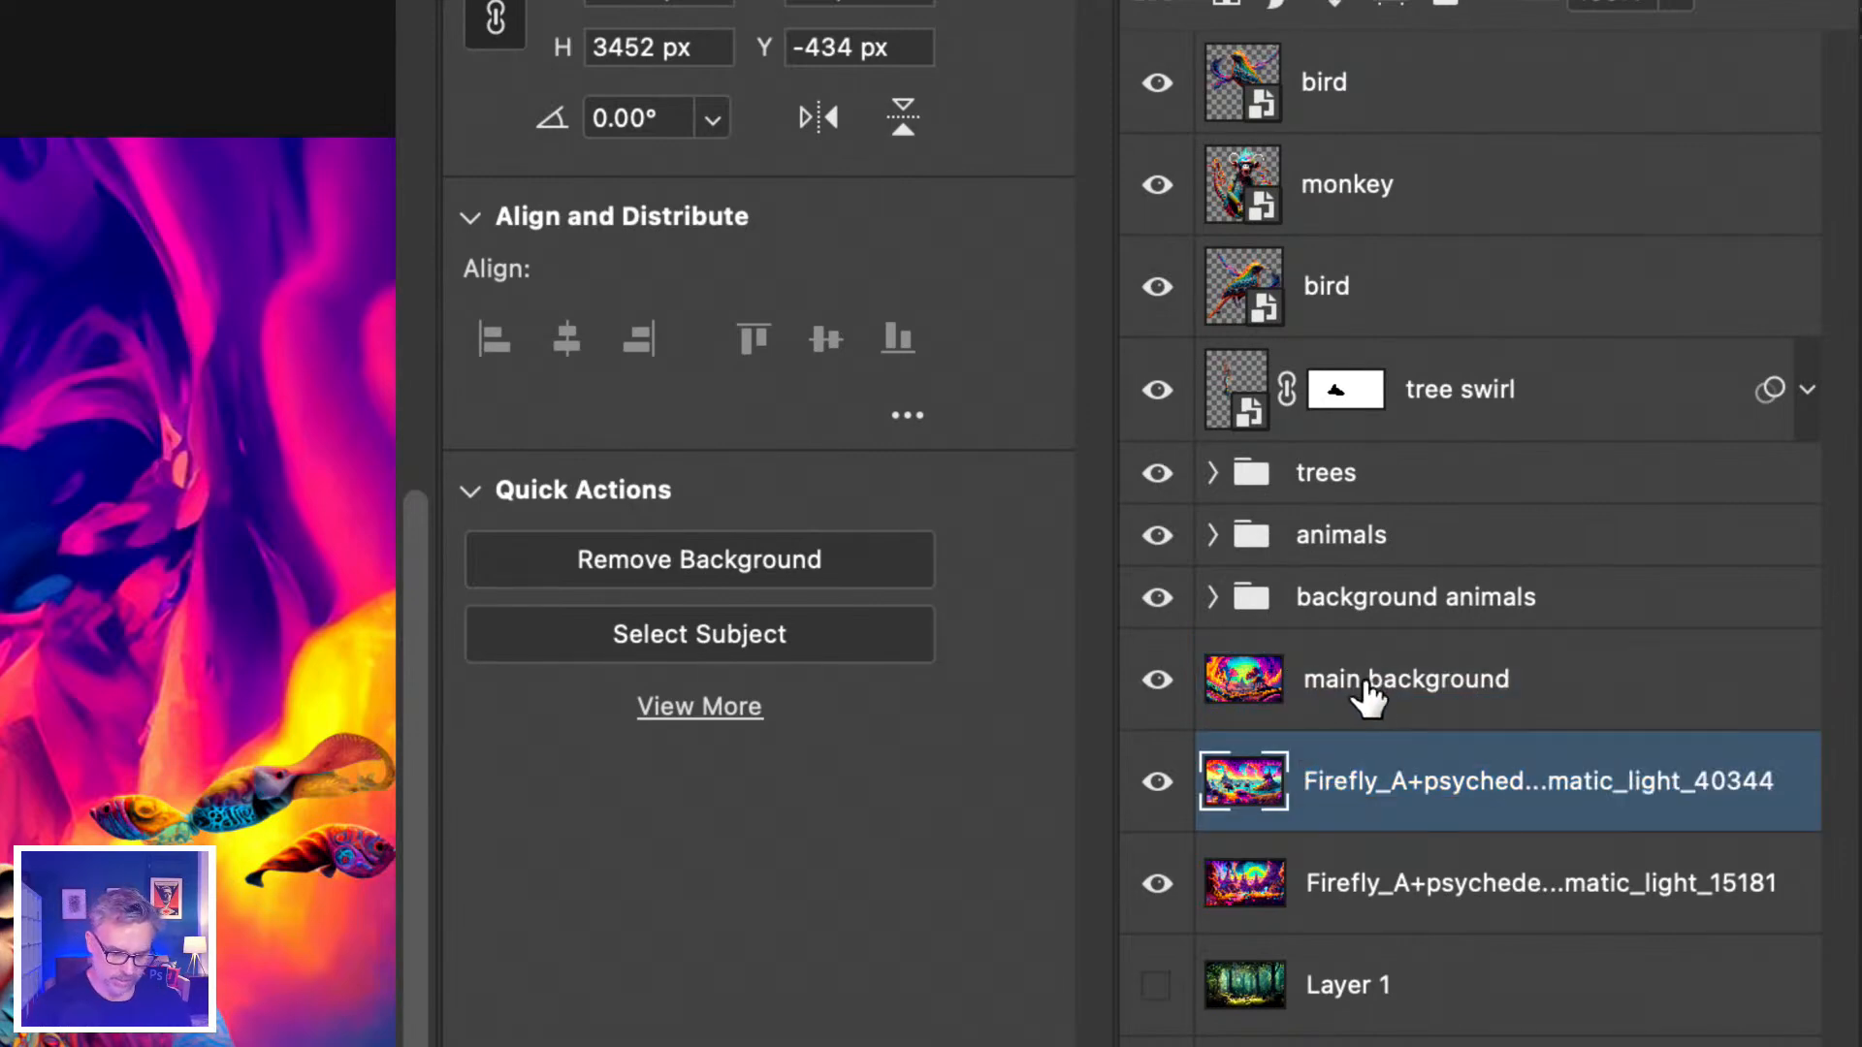
left_click(1365, 691)
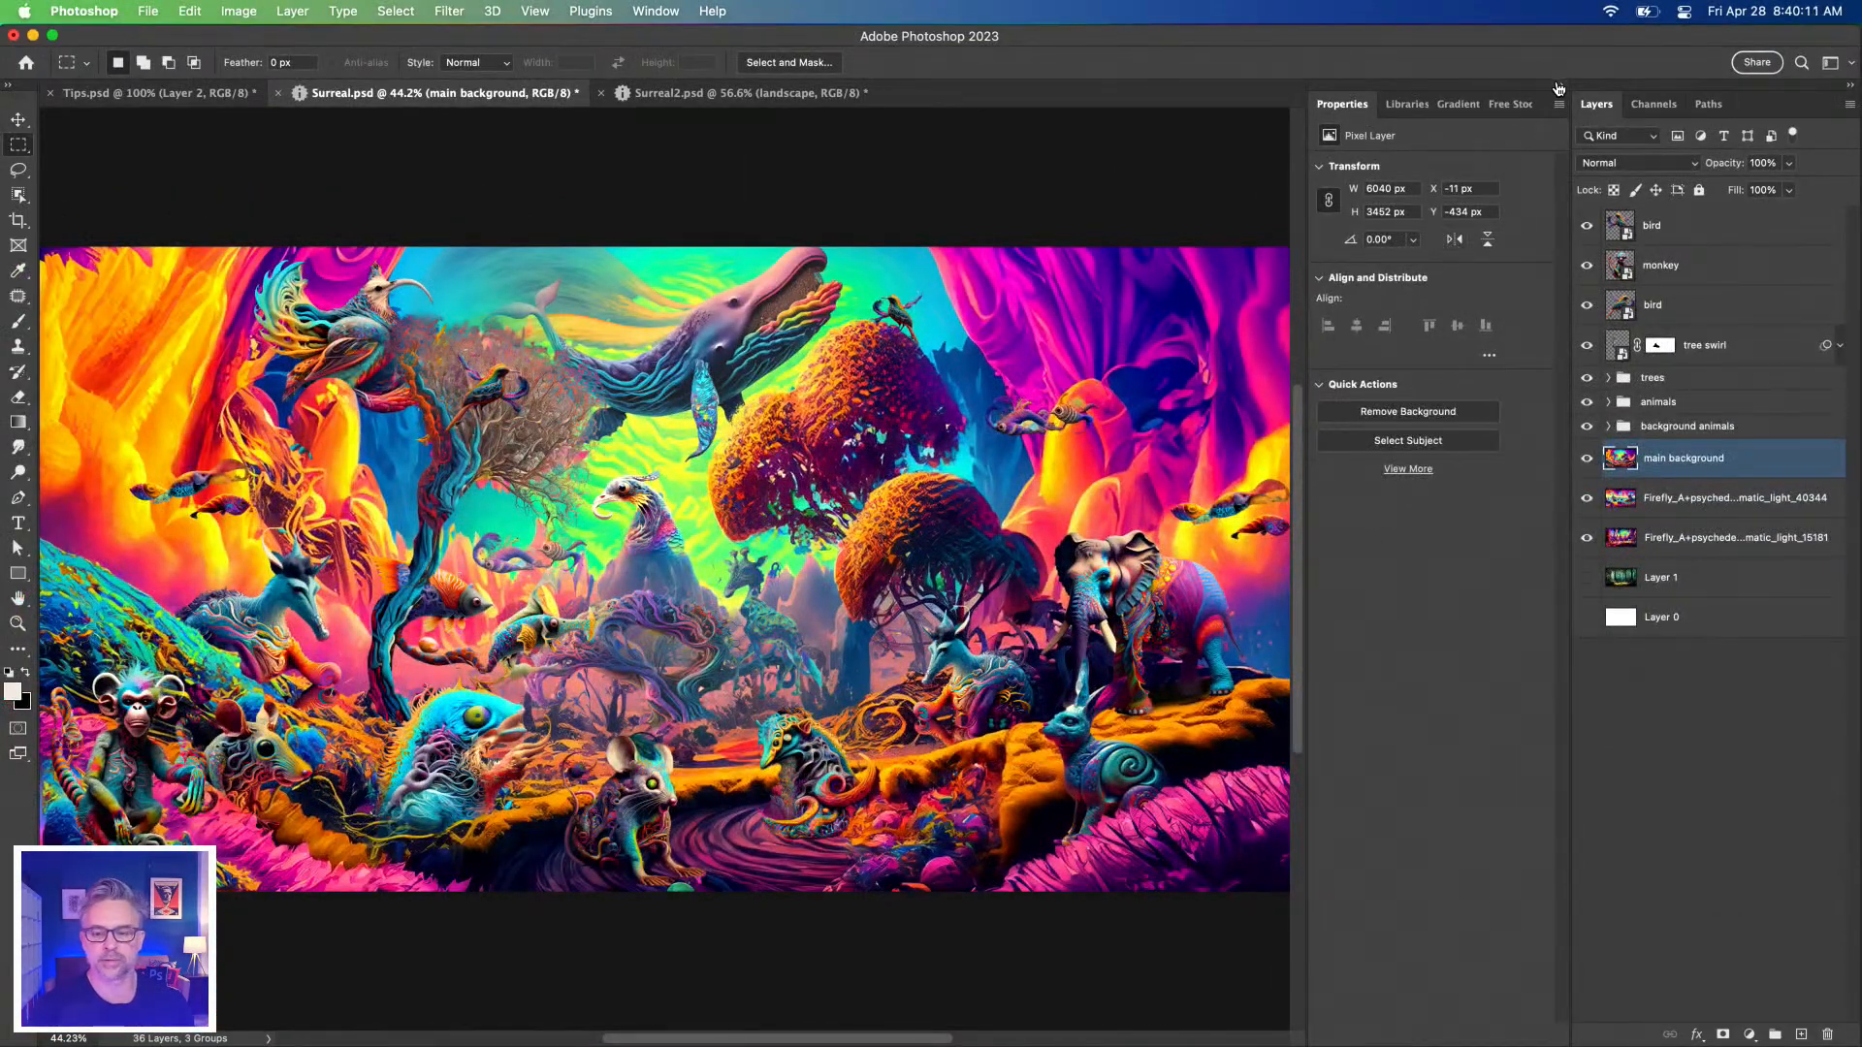
left_click(1562, 88)
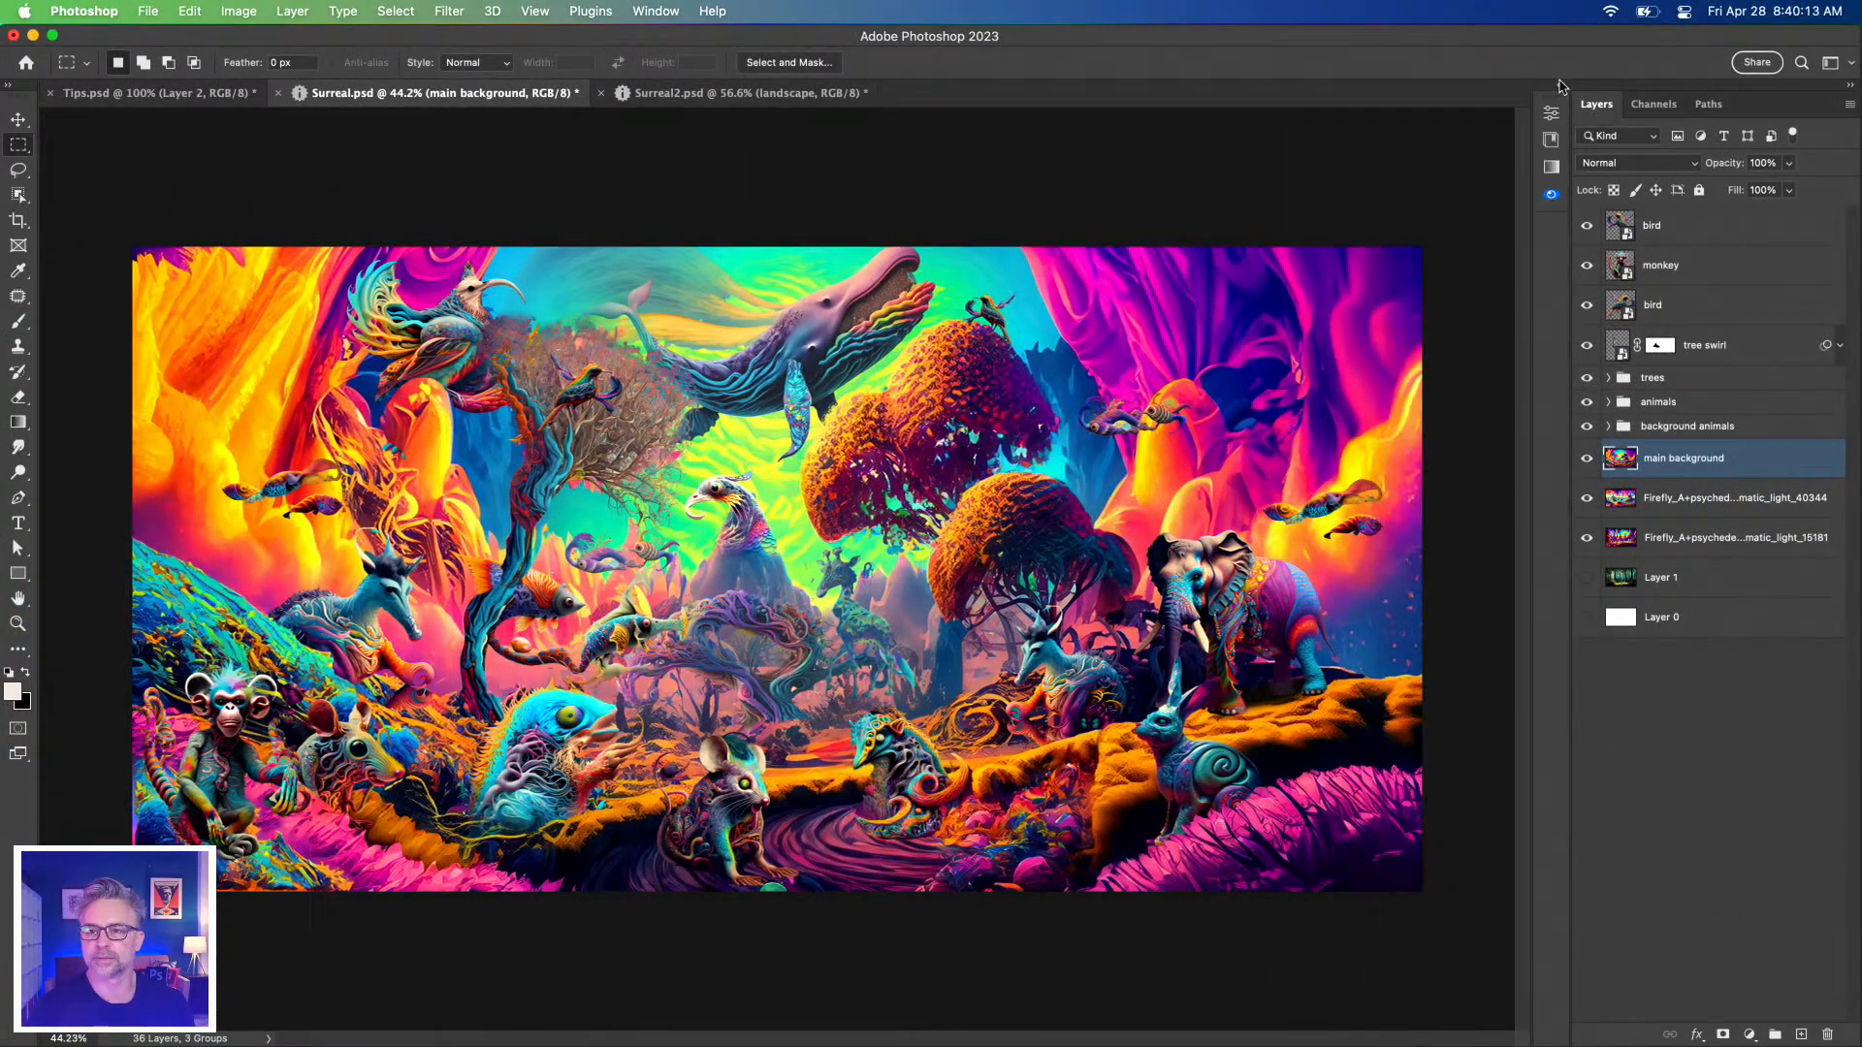
key("super+equal")
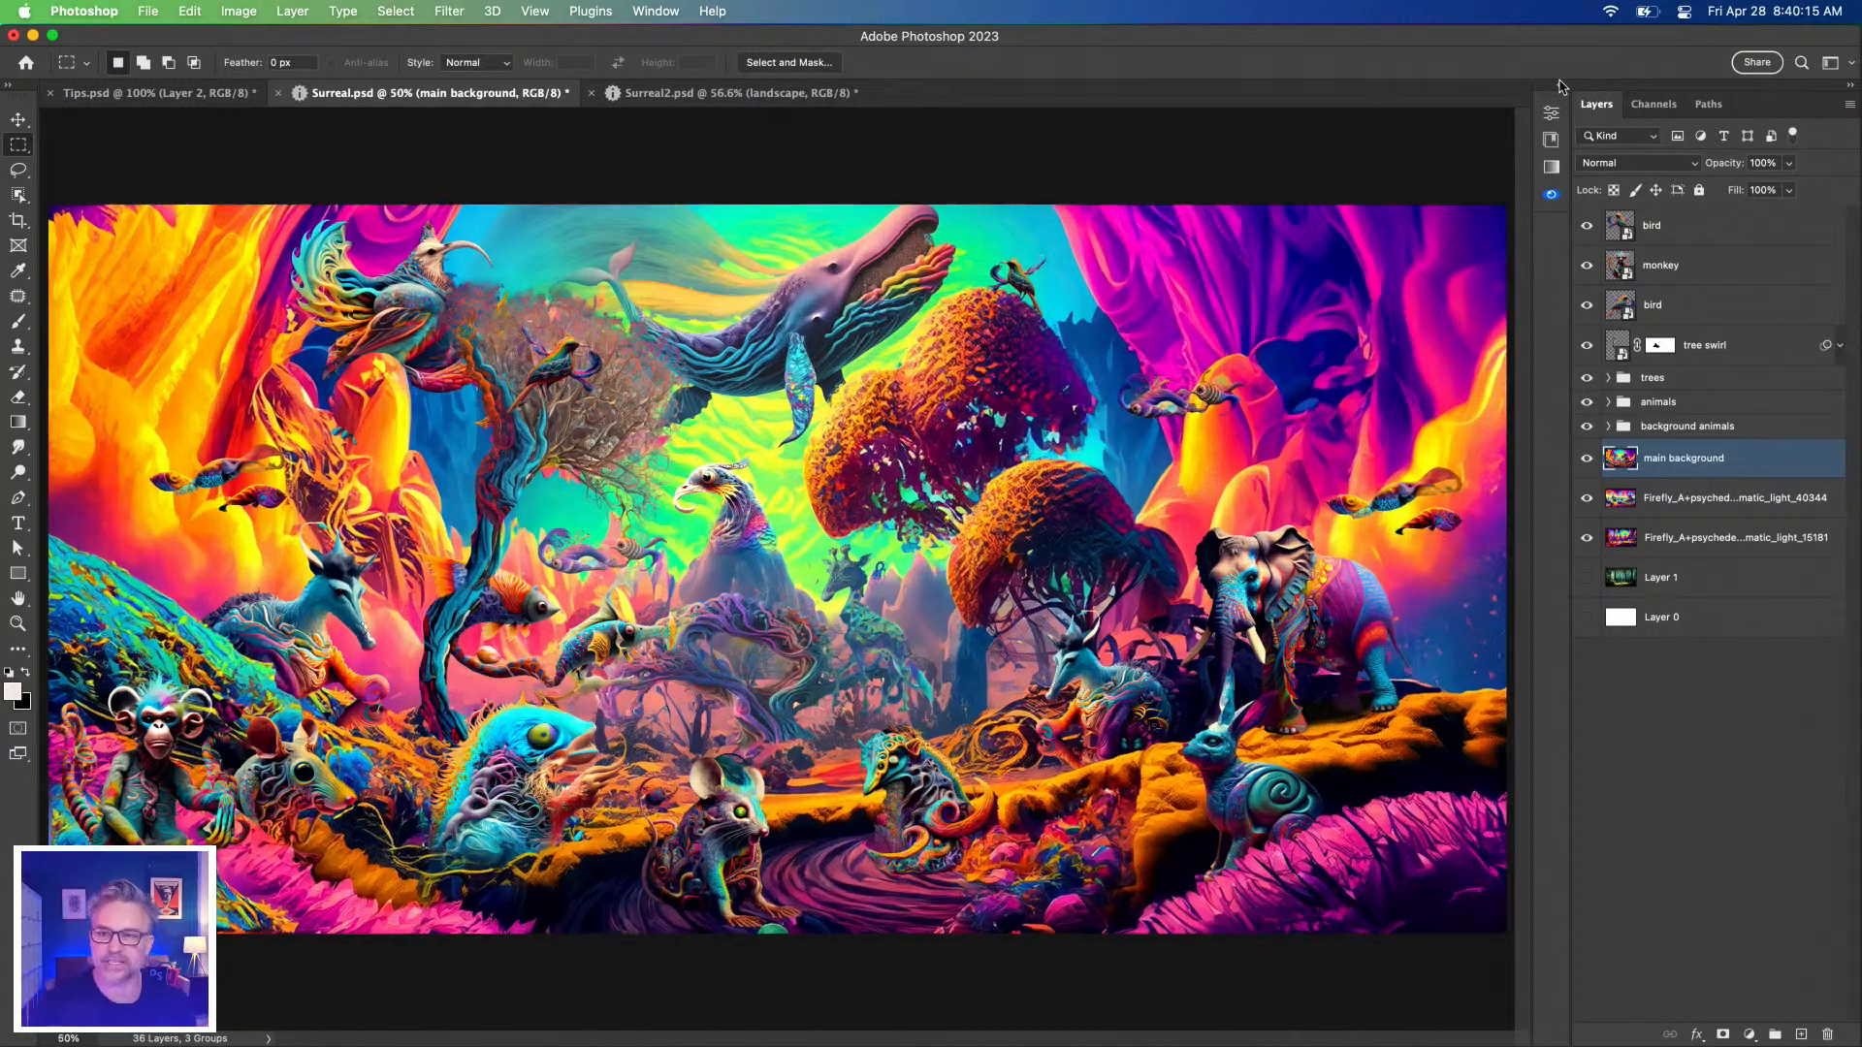
In Tips.psd at 66.7%, shift the pink city image left and the Top 5 Tips text up-left.
left_click(199, 93)
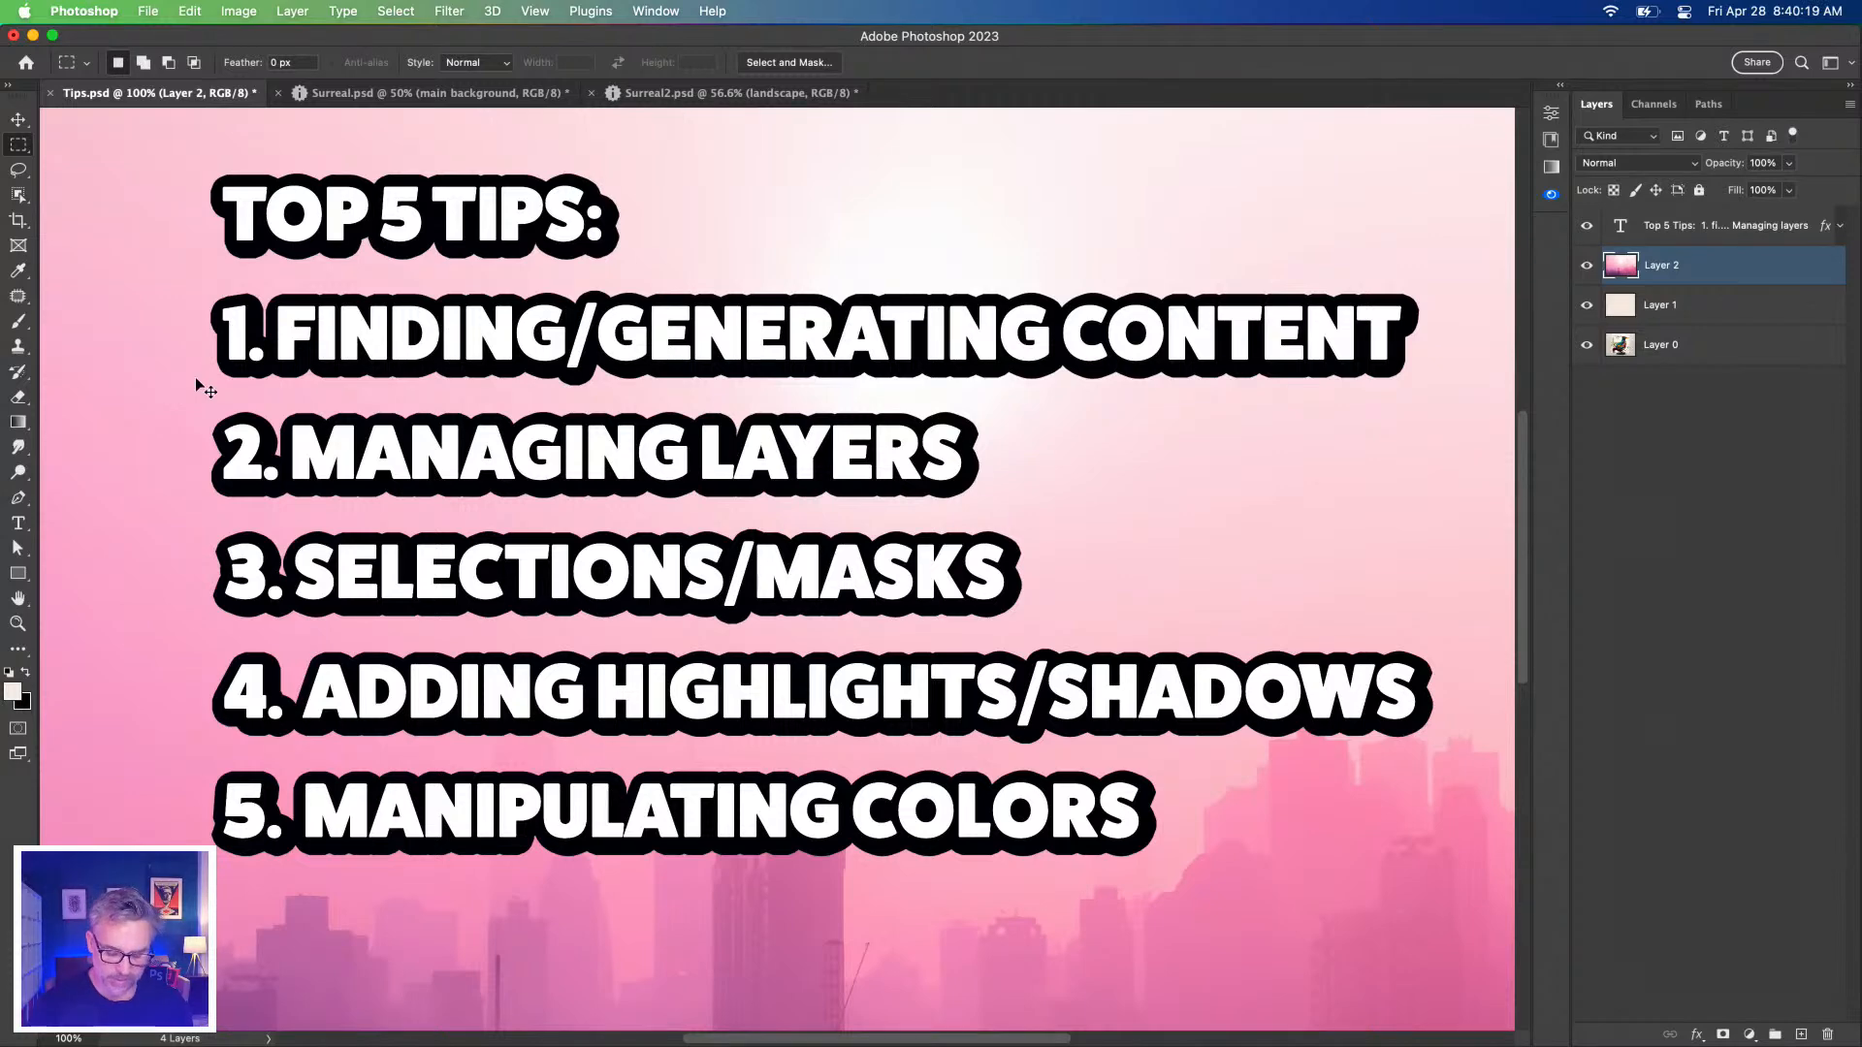
key("super+minus")
left_click(17, 118)
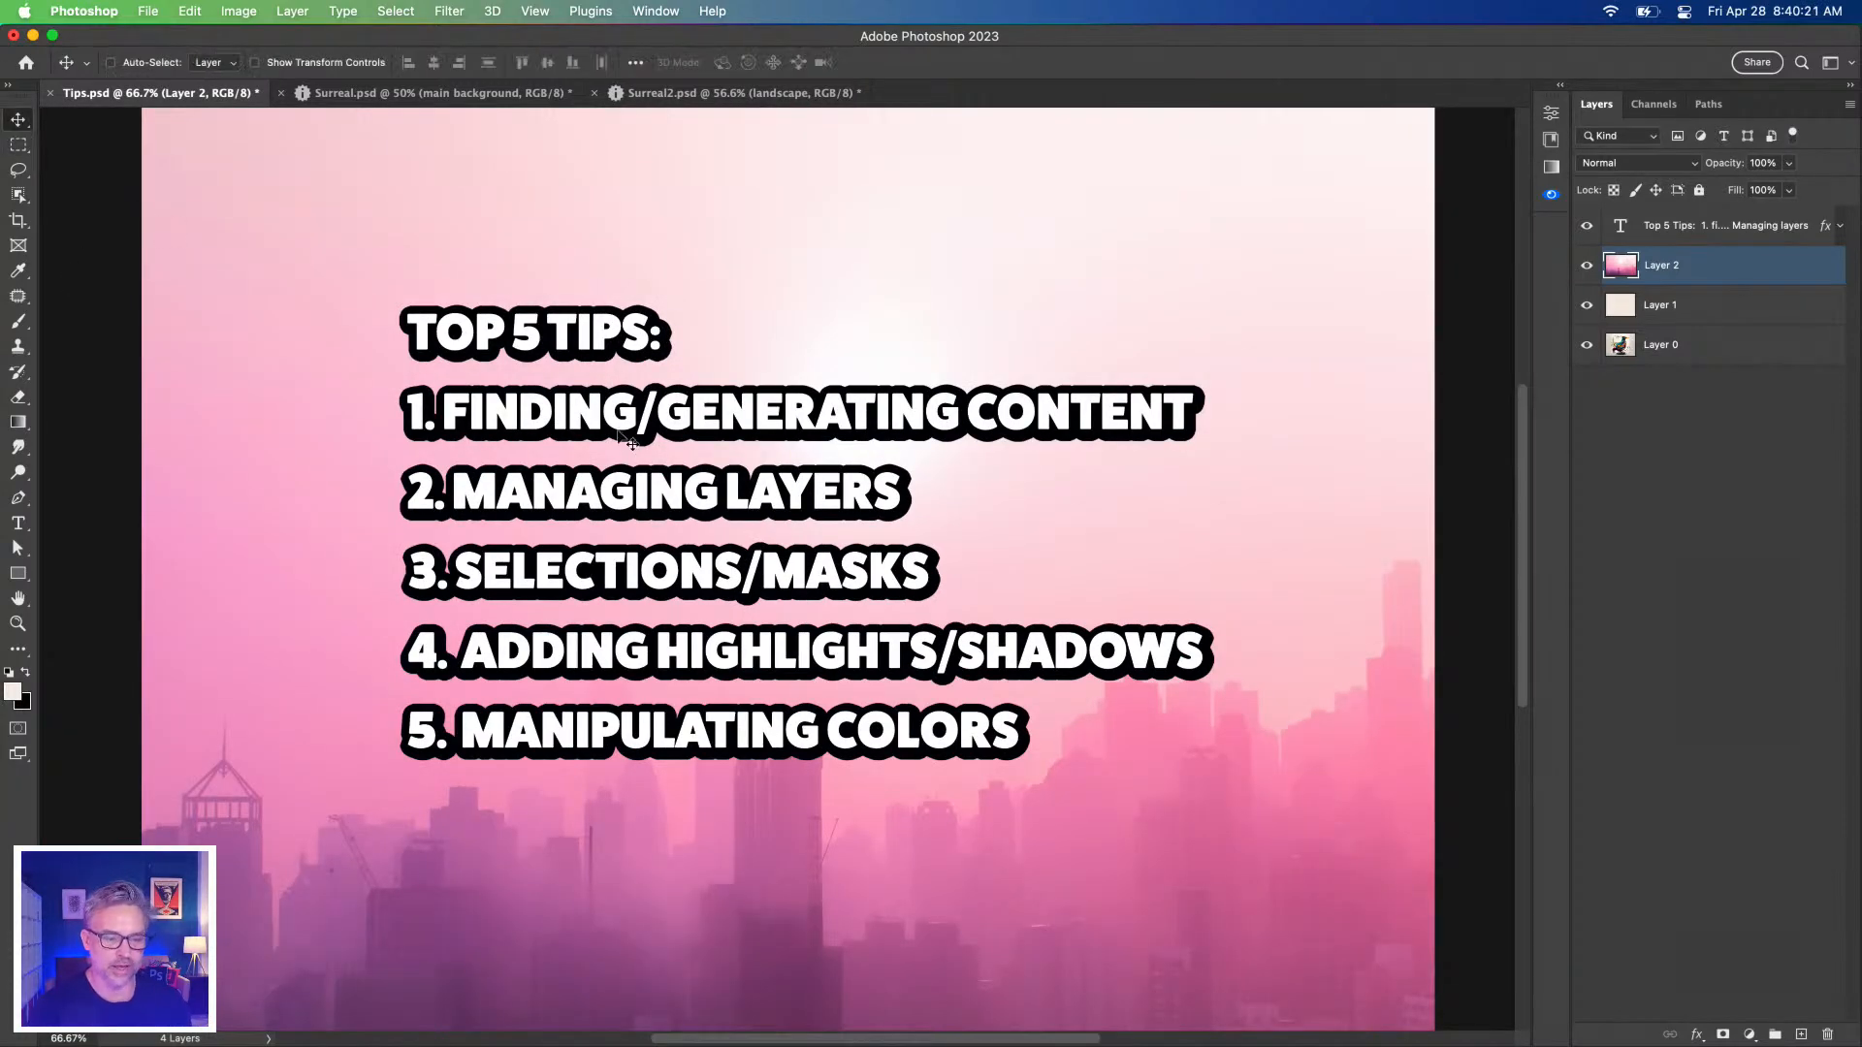
left_click_drag(628, 439, 485, 427)
left_click(1695, 229)
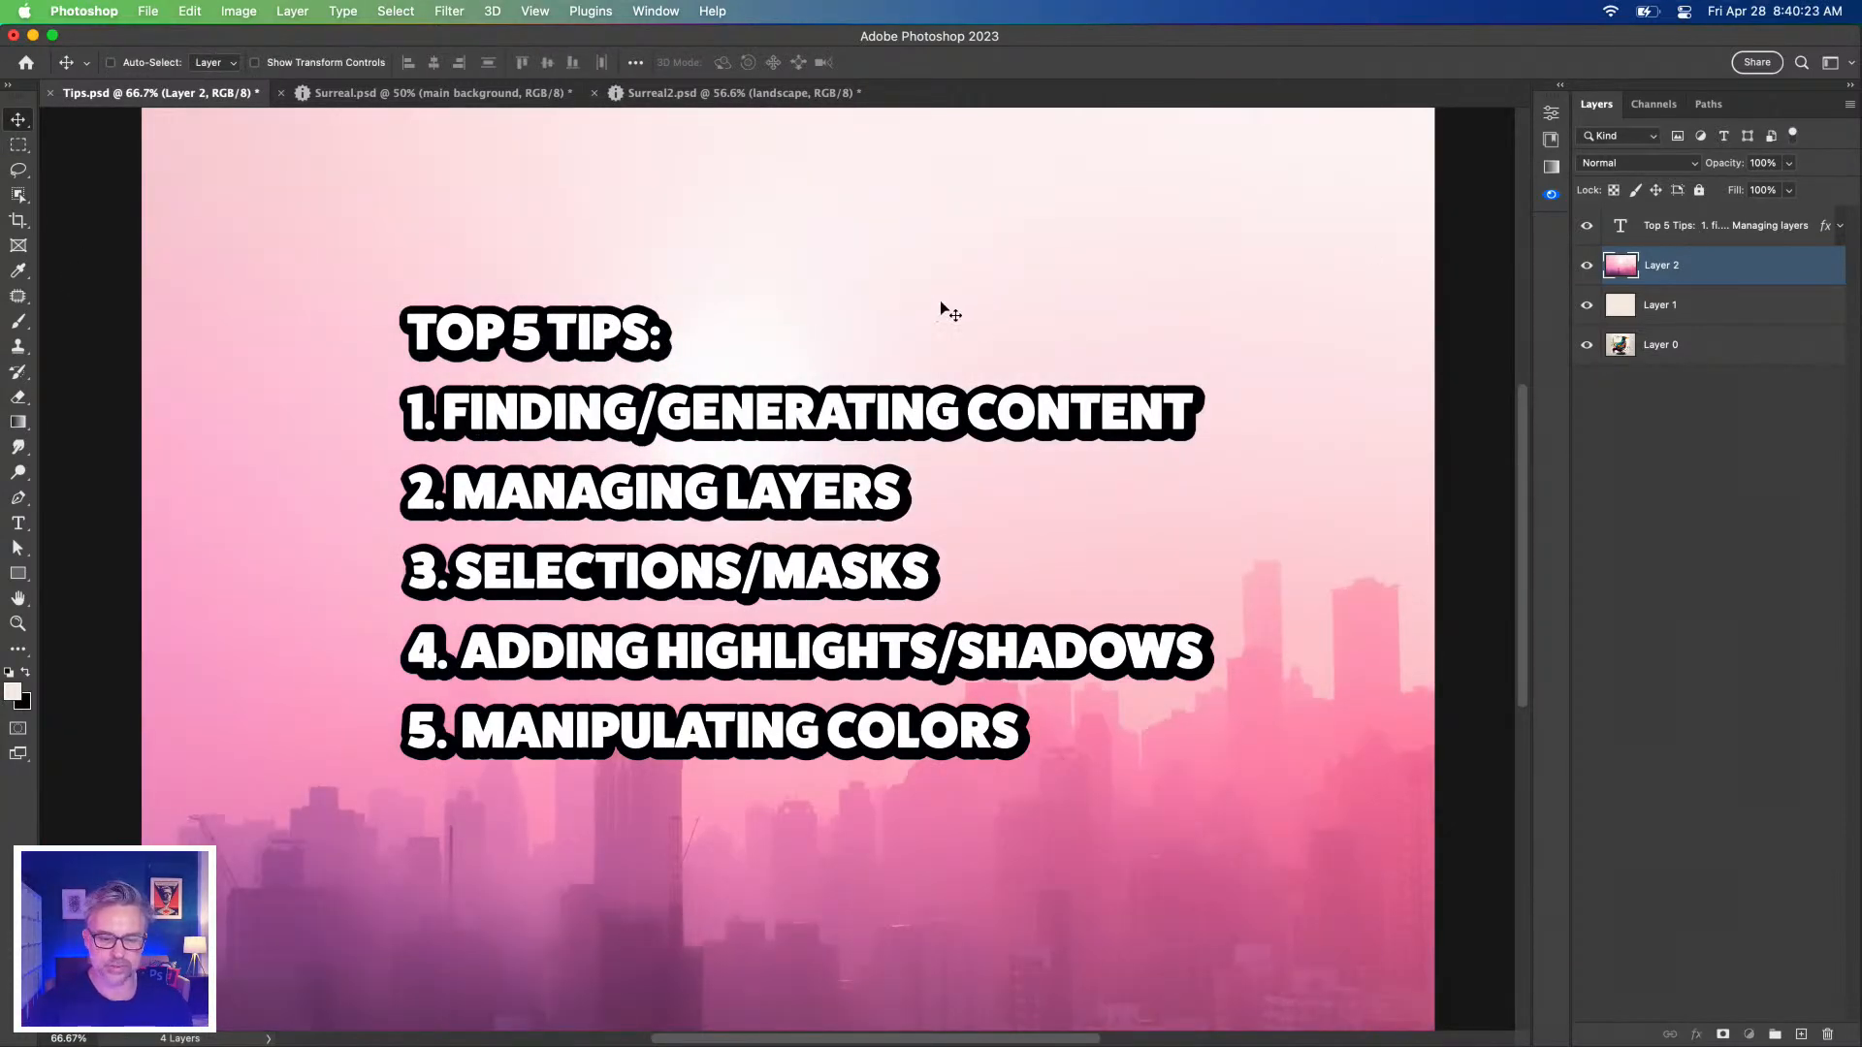
left_click_drag(601, 411, 399, 403)
Append FIREFLY to tip 1 and SHOW LAYER BOUNDS after MANAGING LAYERS in tip 2.
left_click(17, 522)
left_click(477, 420)
type("FIREFLY")
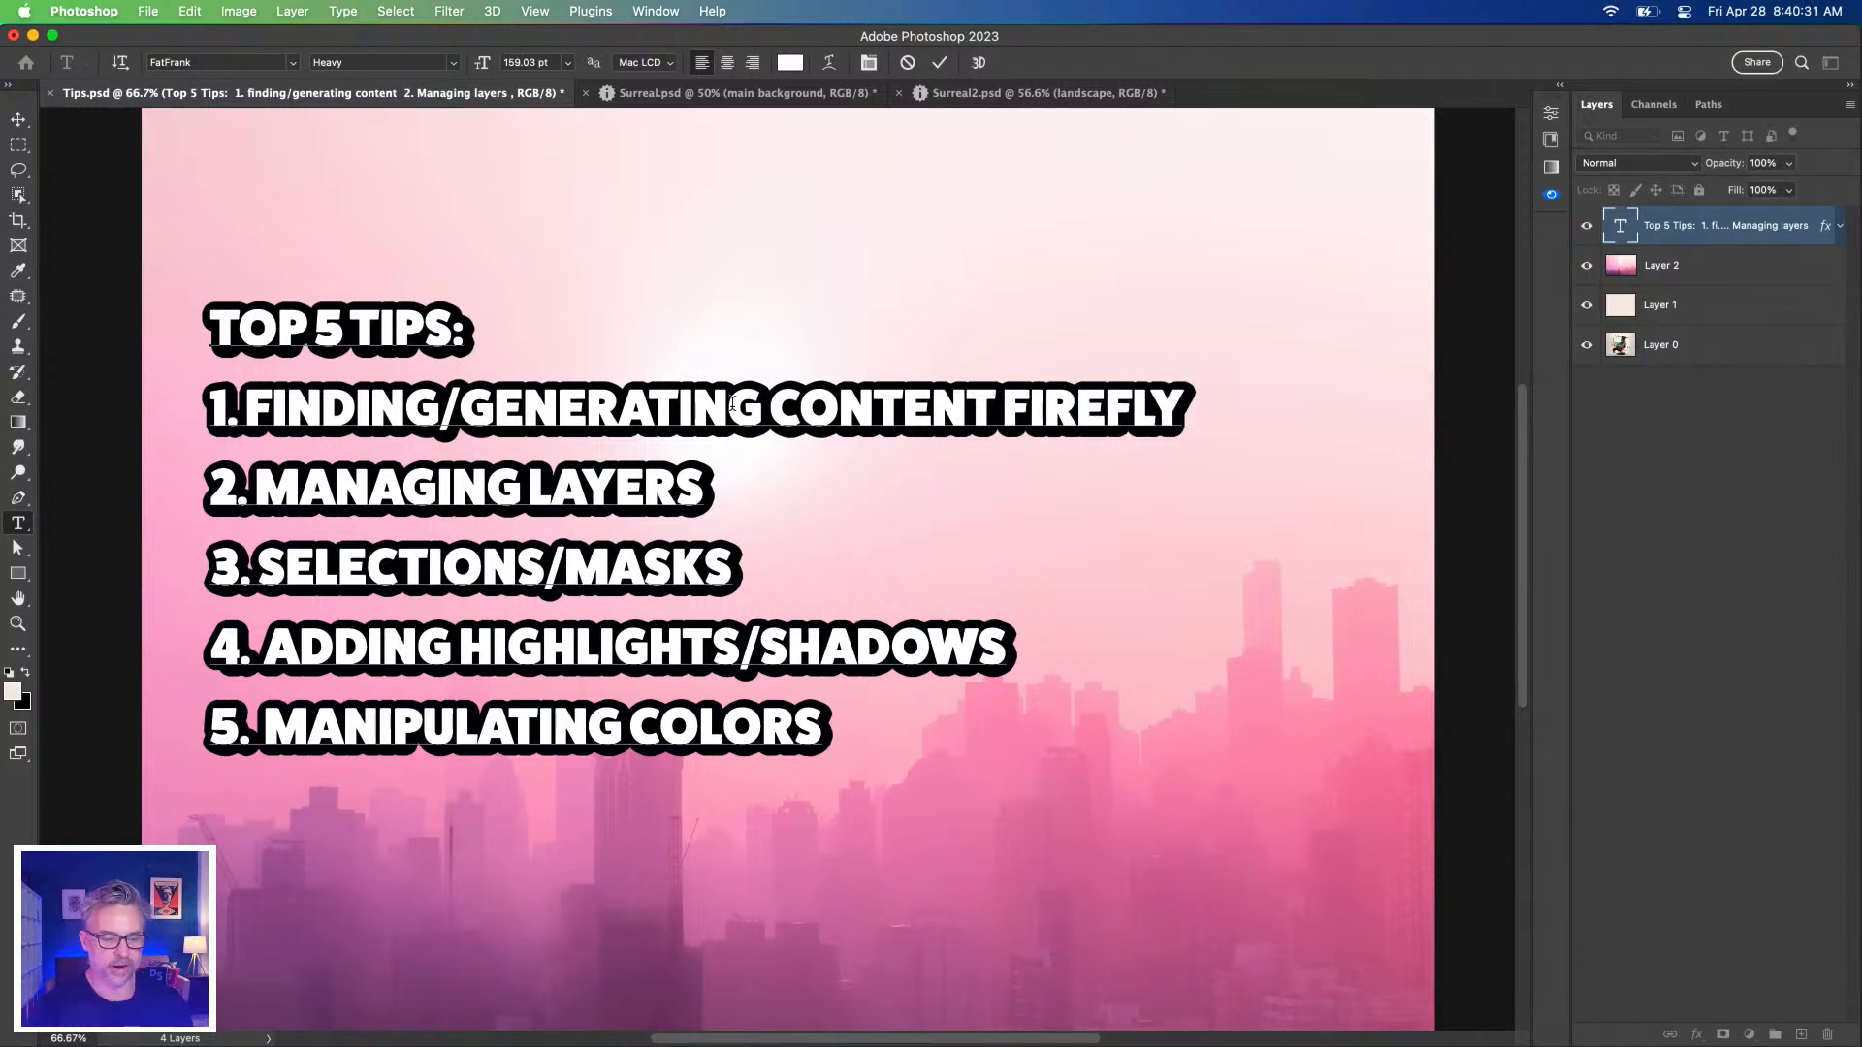
left_click(706, 482)
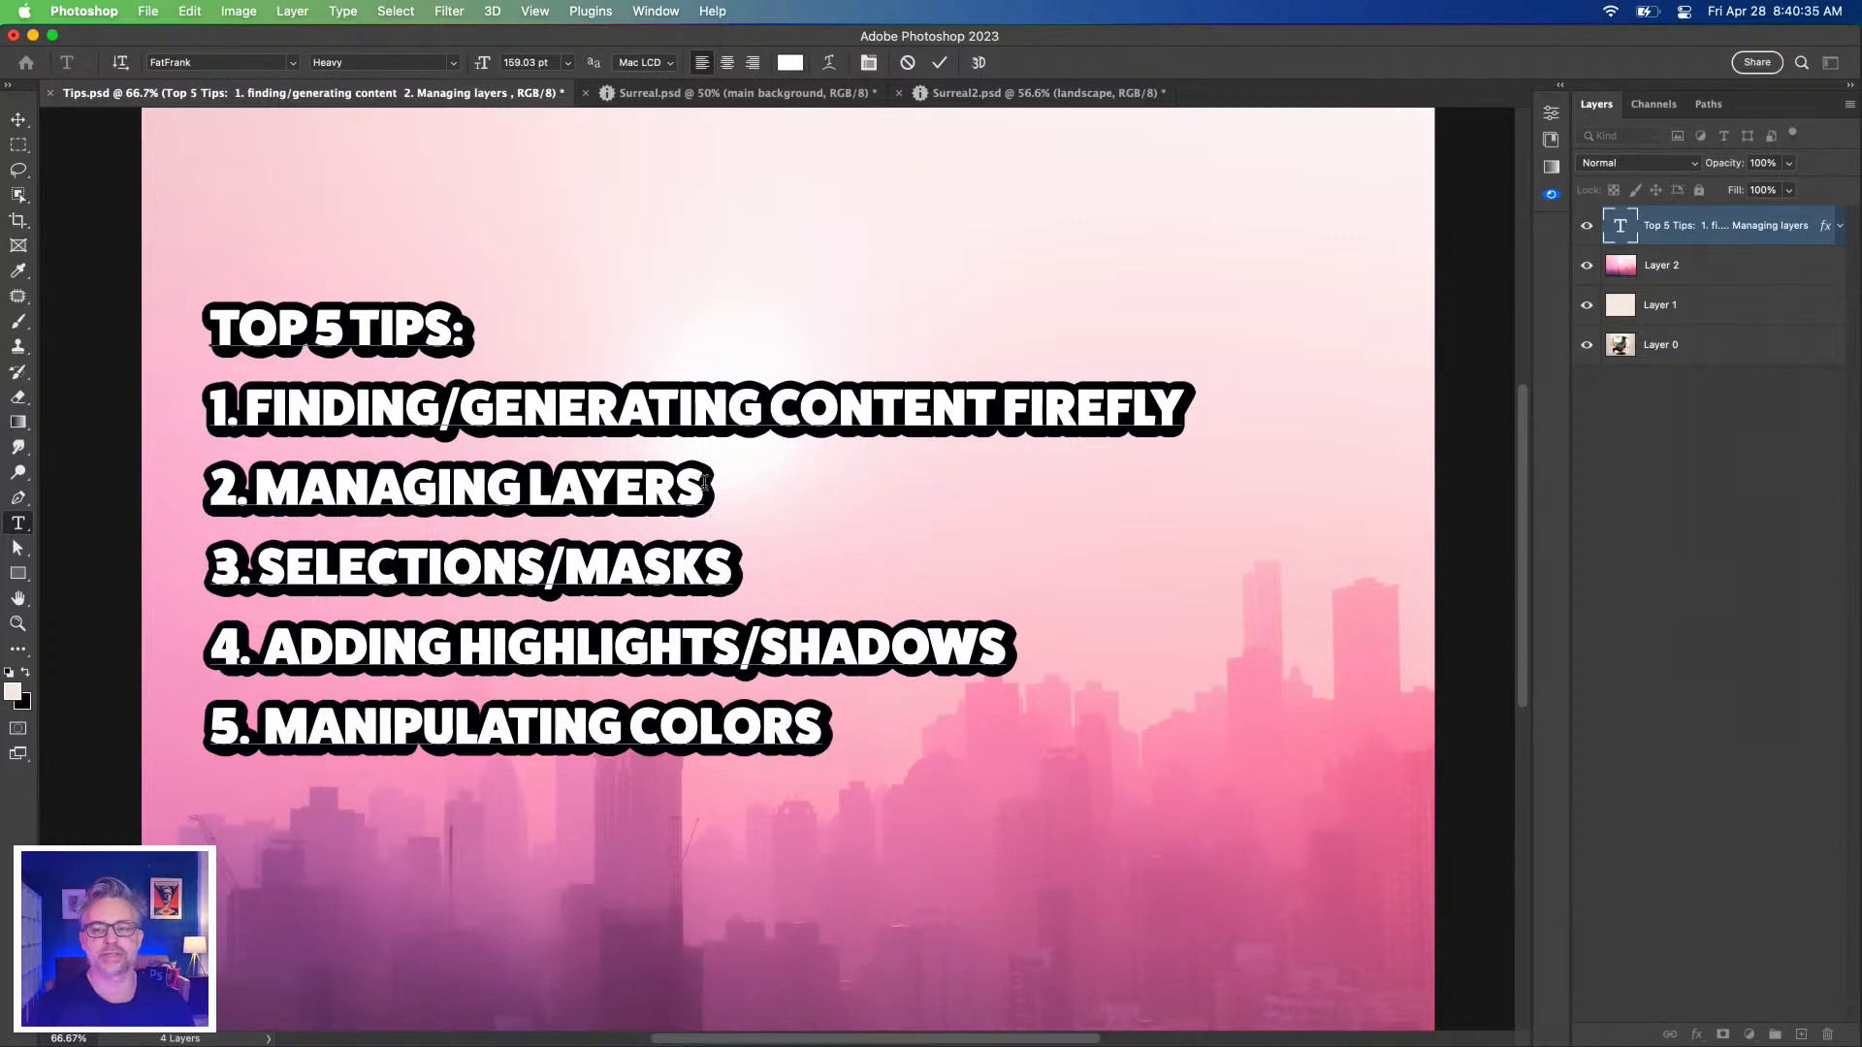
type("LAYER")
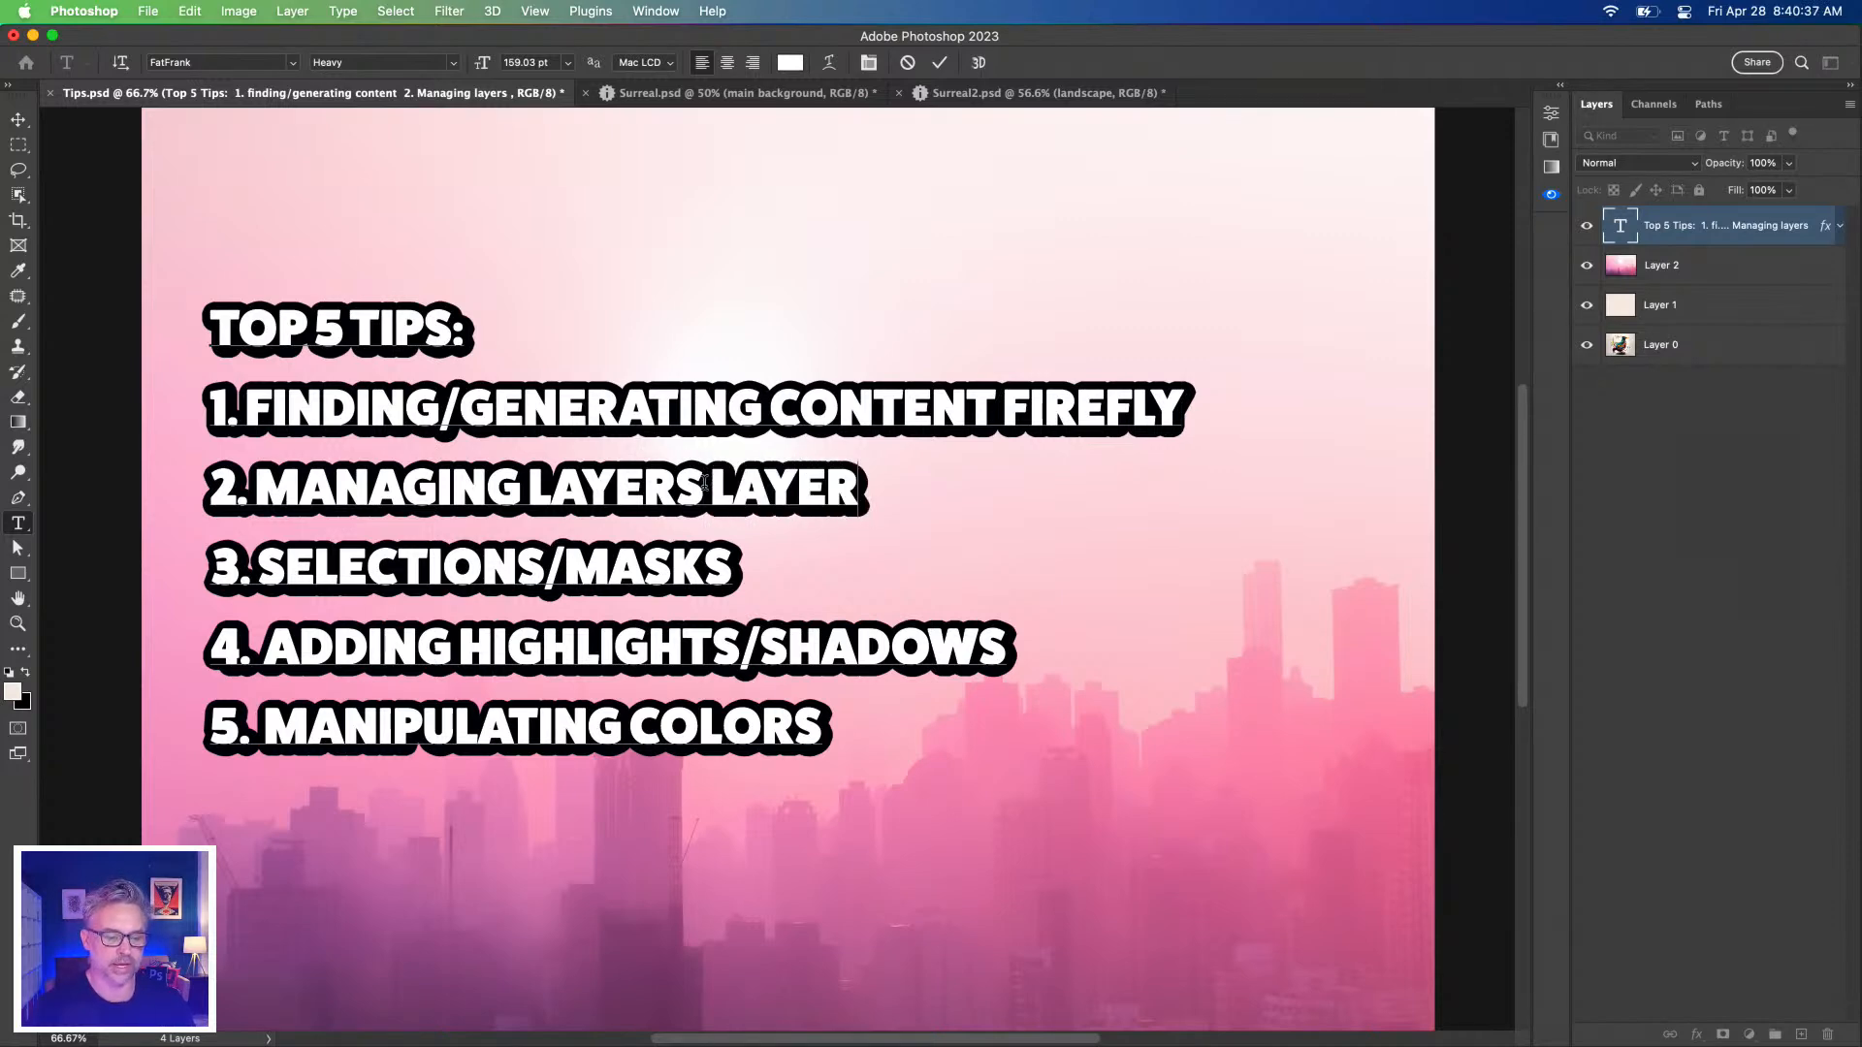
key("BackSpace")
key("BackSpace")
key("BackSpace")
key("BackSpace")
key("BackSpace")
type("S")
type("HO")
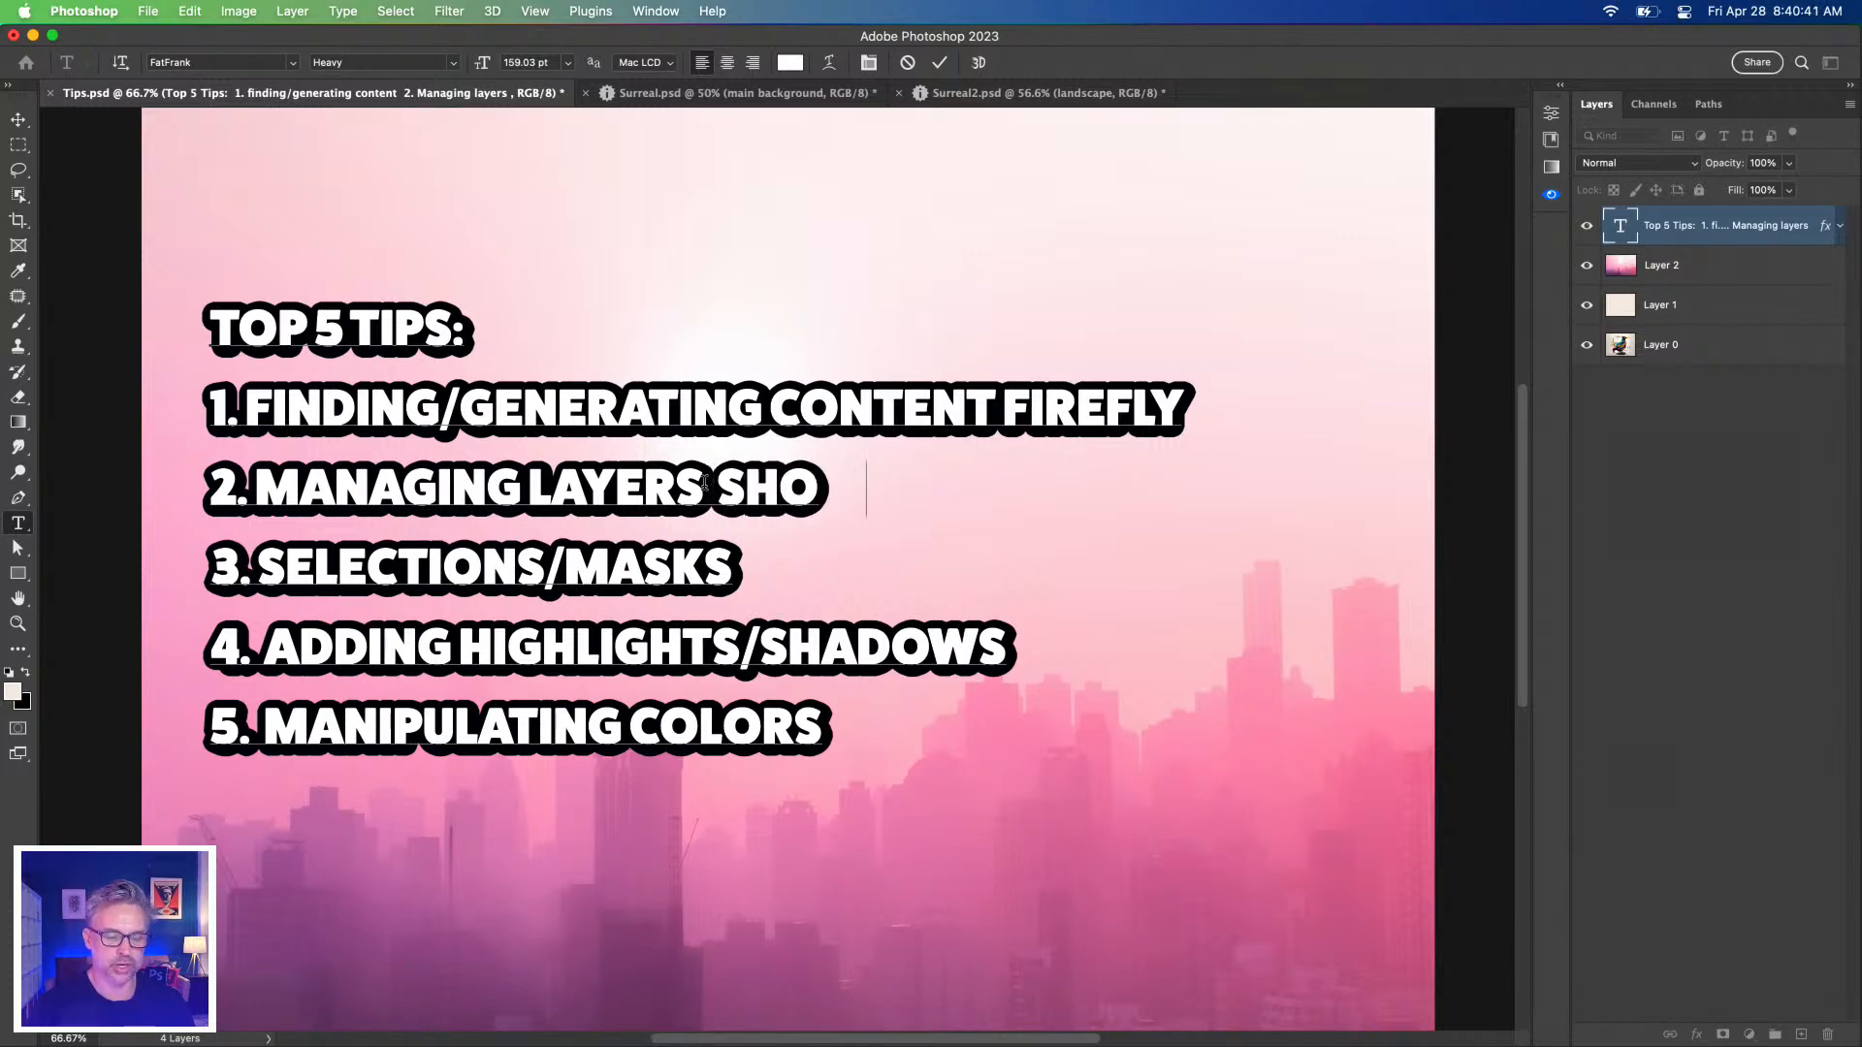
type("W LAYER BOUNDS")
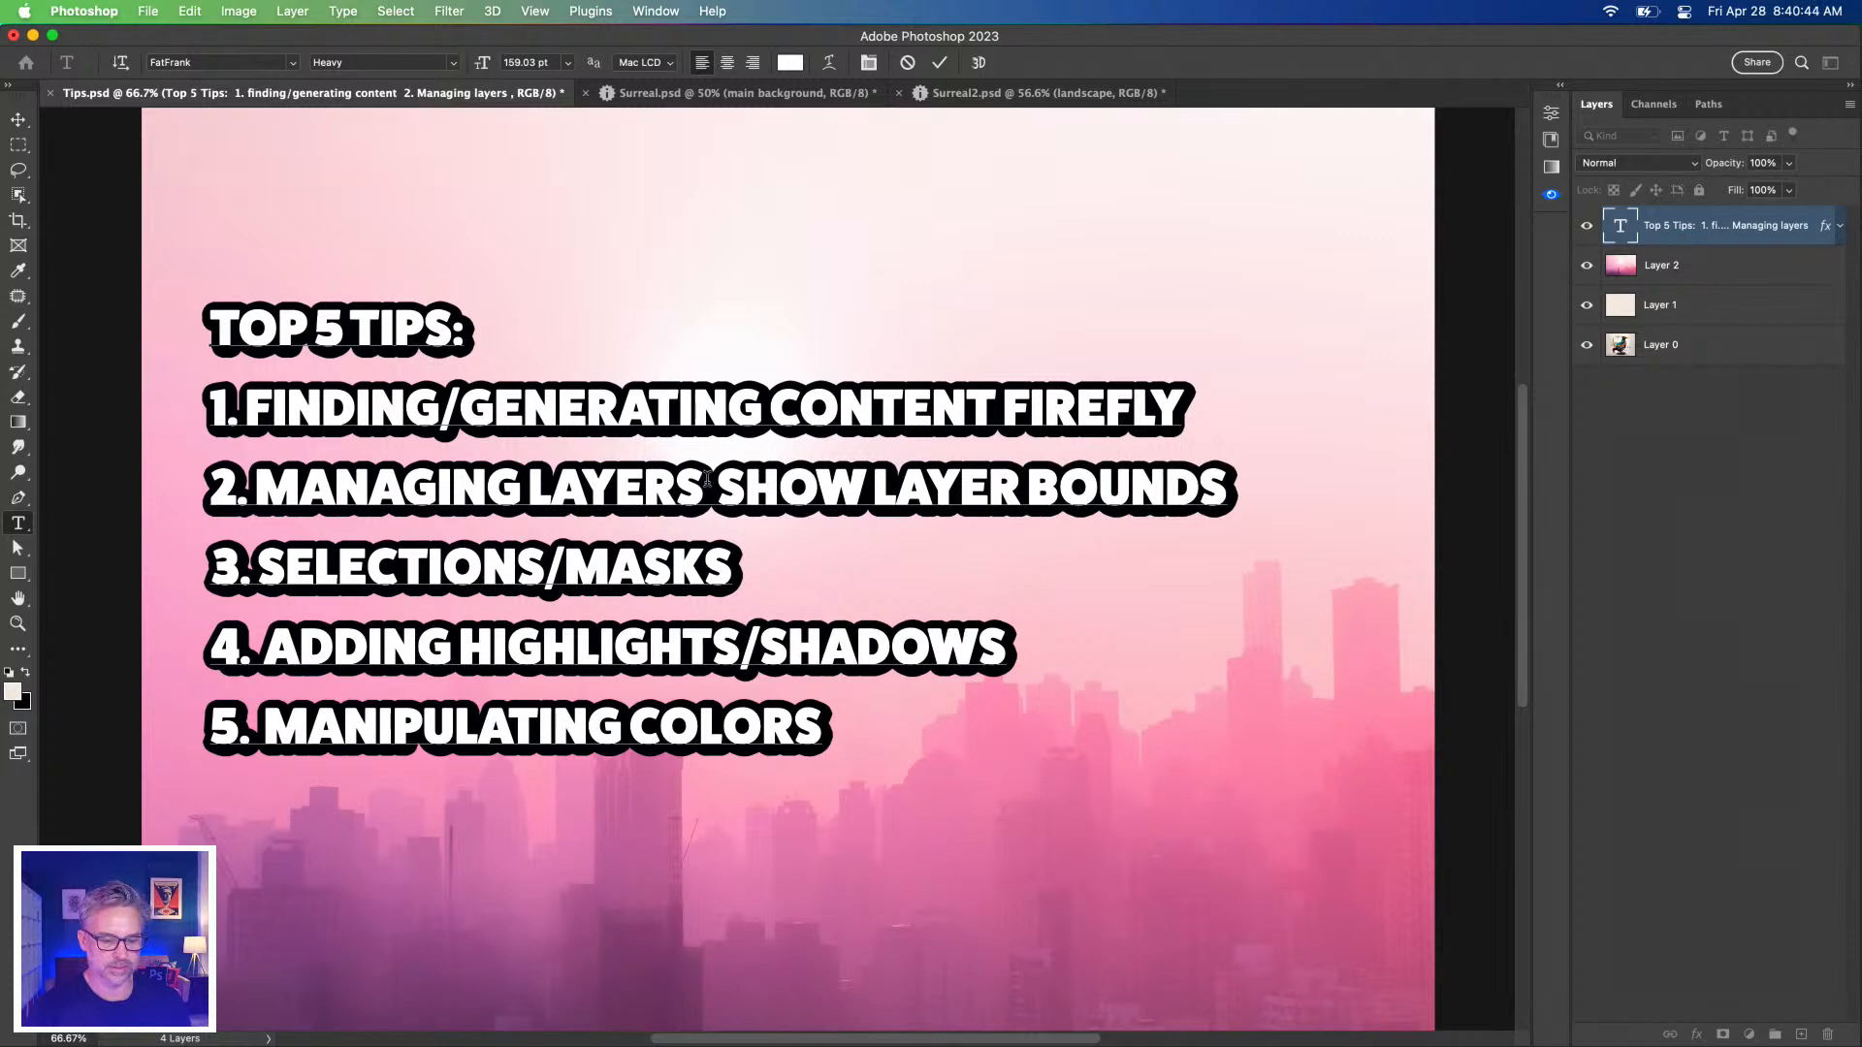
left_click(718, 482)
left_click_drag(737, 482, 1251, 490)
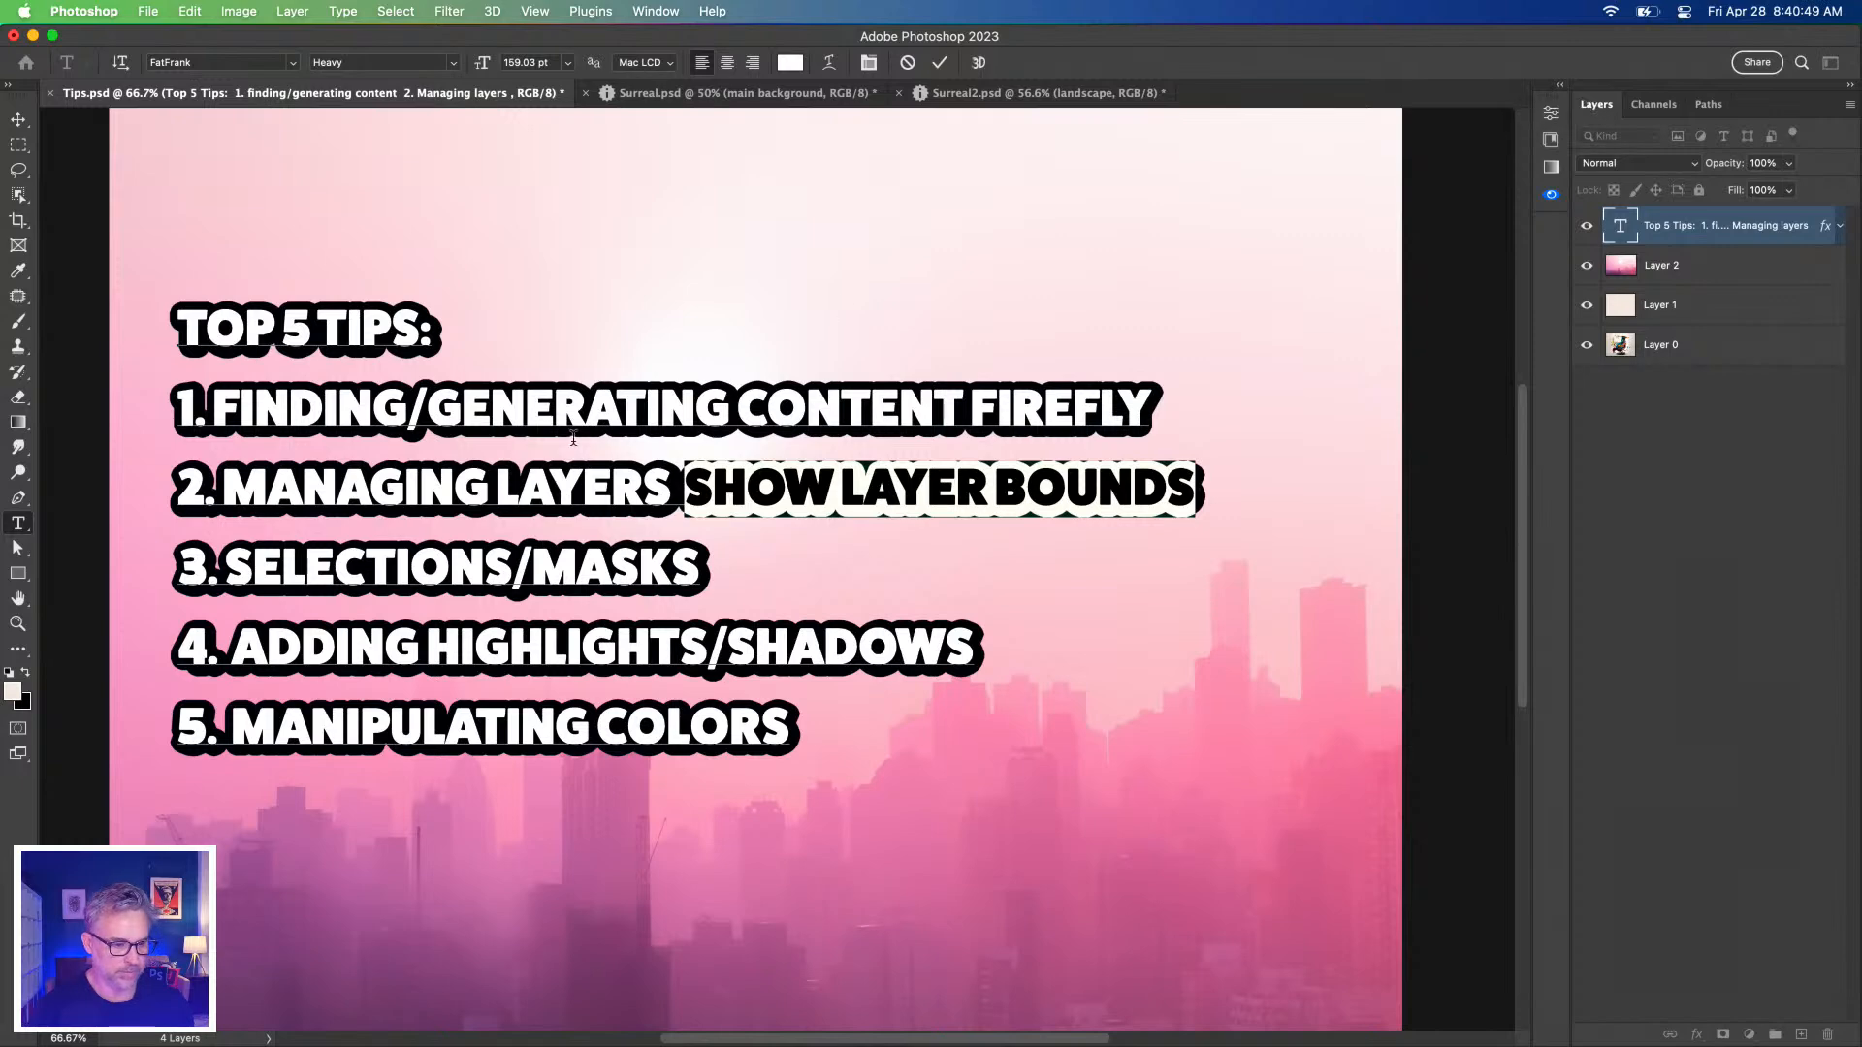
Add 'SELECT SUBJECT > CLOUD' after MASKS in tip 3, then return to Surreal2.psd.
left_click(698, 564)
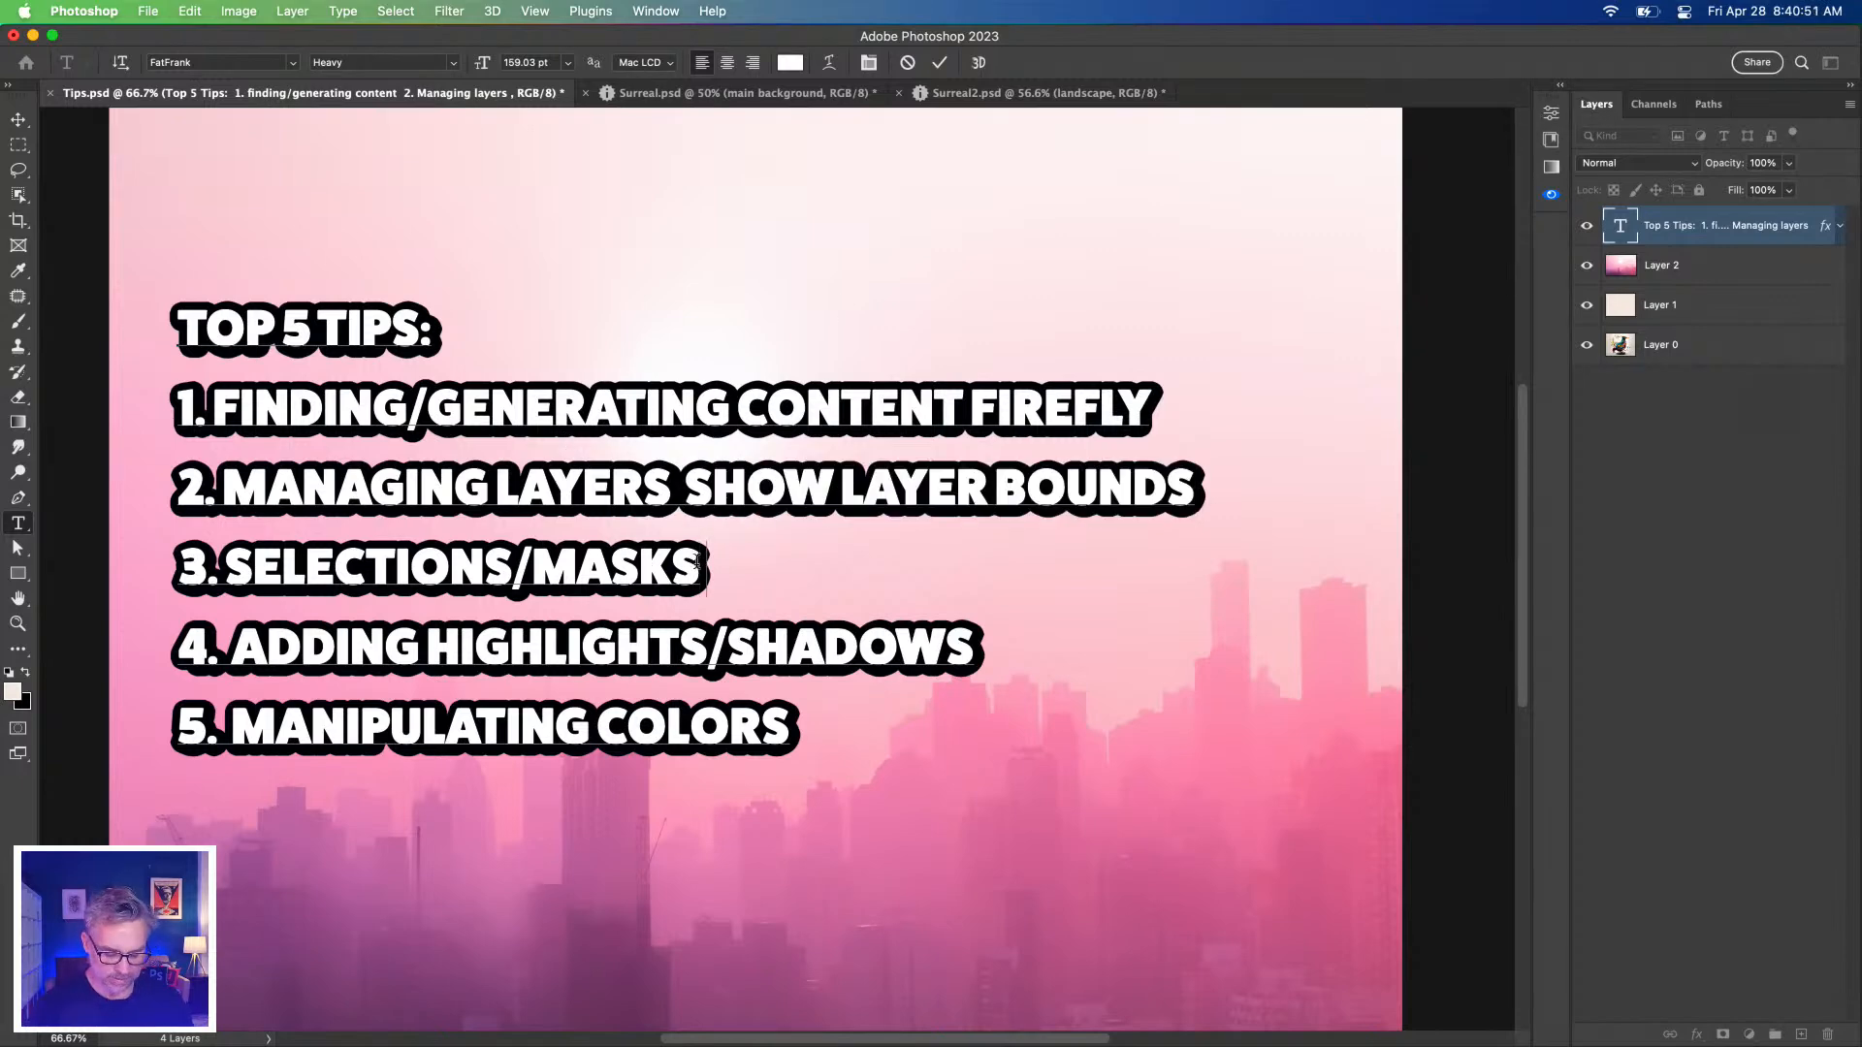
type("SELECT SUB")
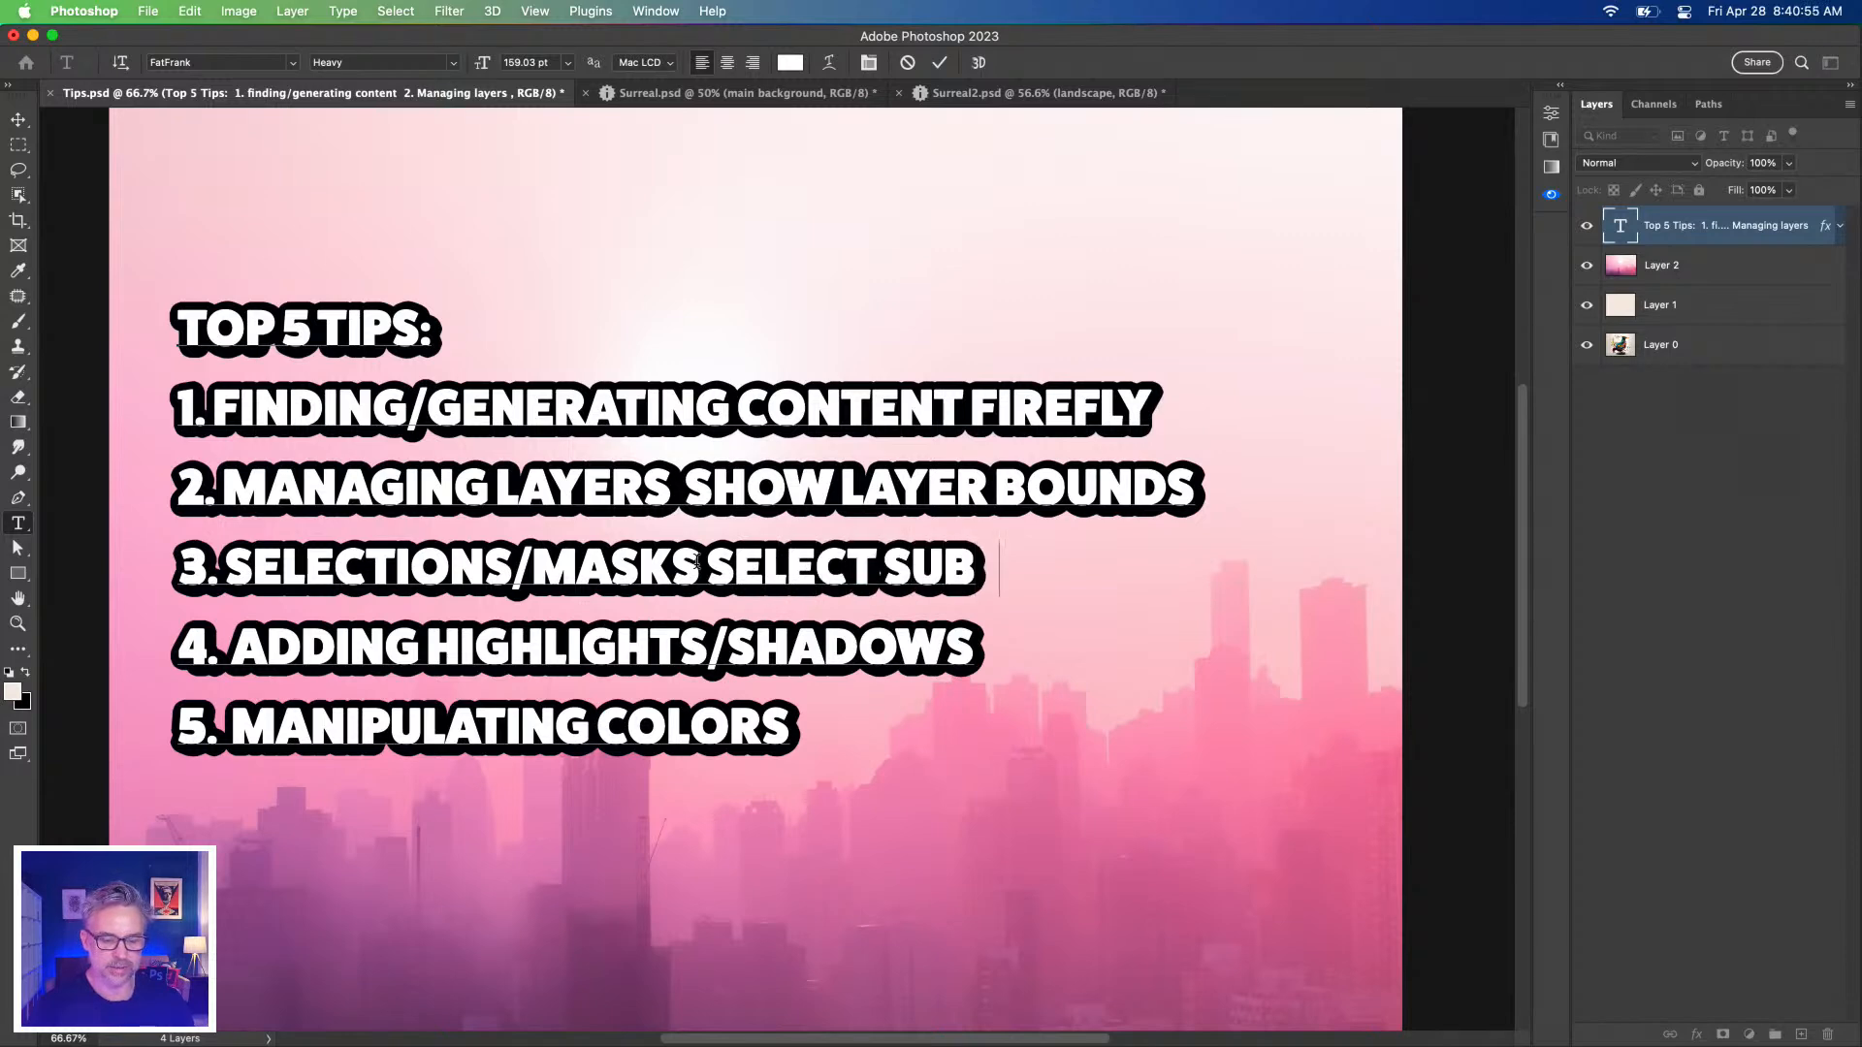
type("JECT ")
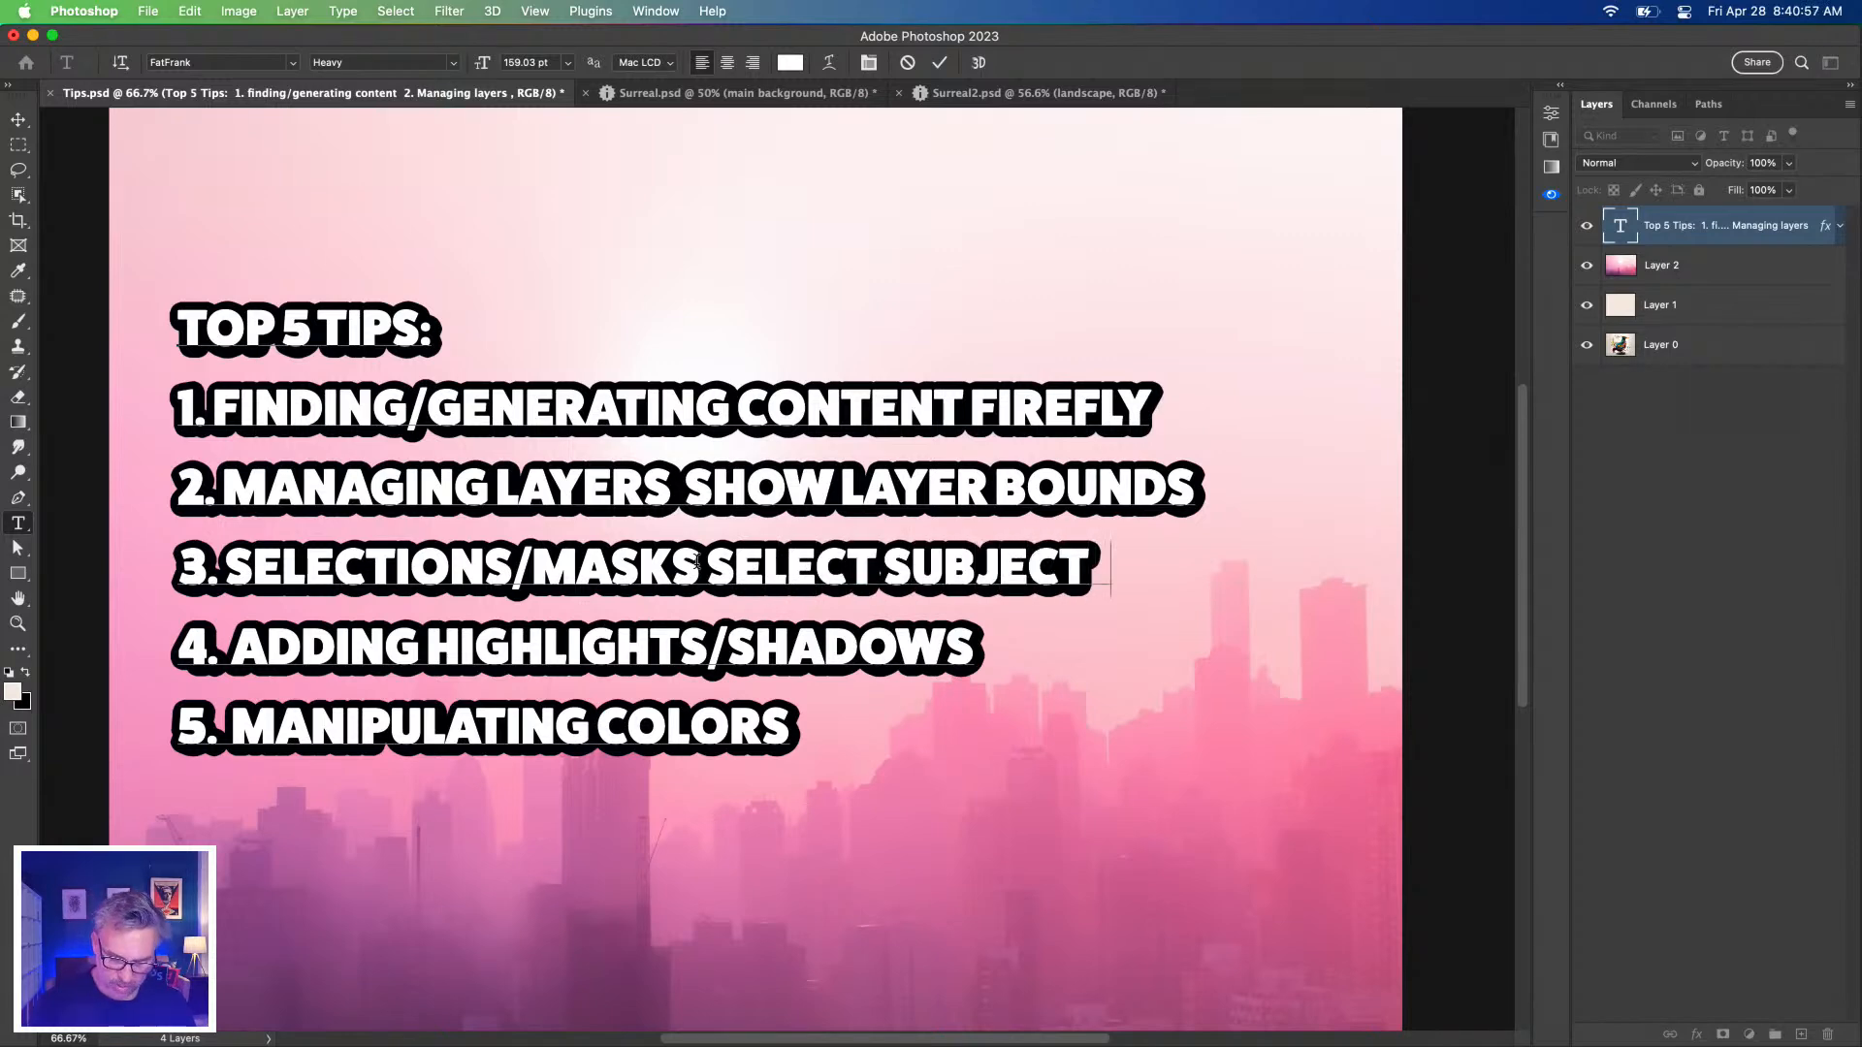
type("> CLOUD")
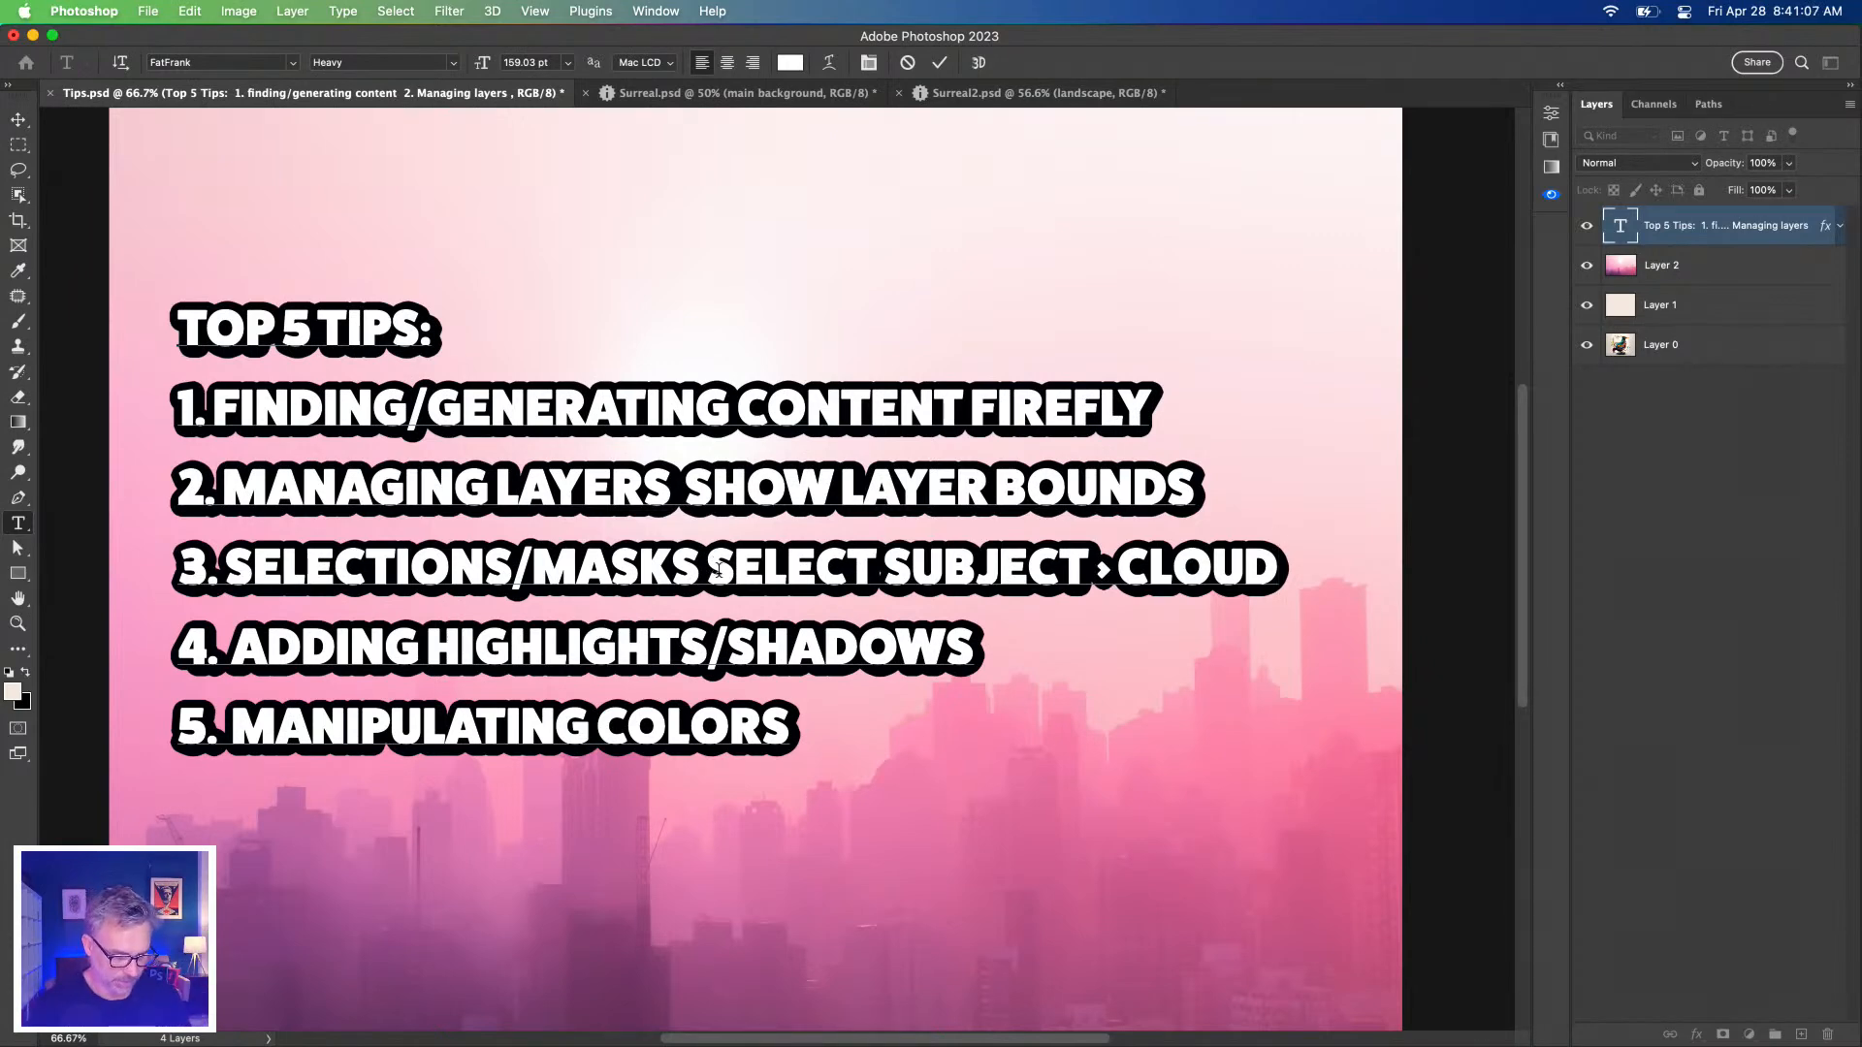
left_click(19, 118)
left_click(683, 94)
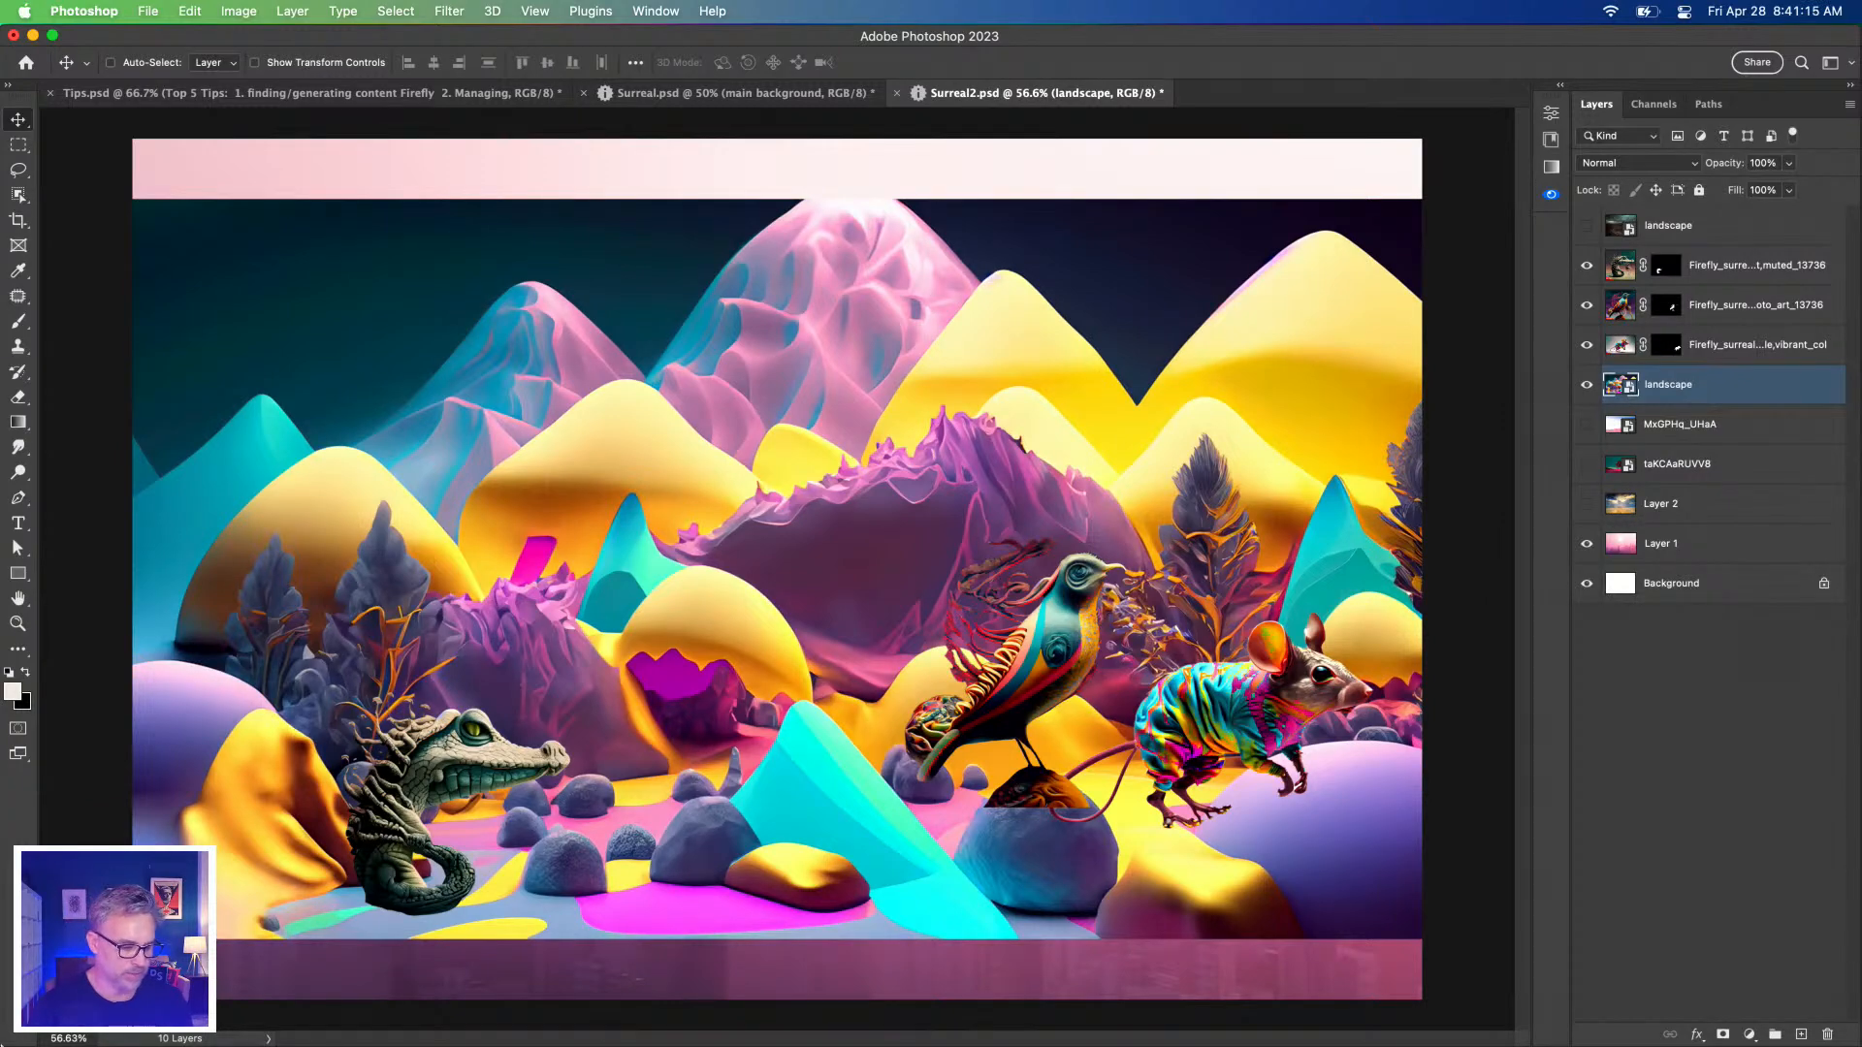
Drag the blowfish shark image from Downloads into the composite and commit it.
left_click(43, 1036)
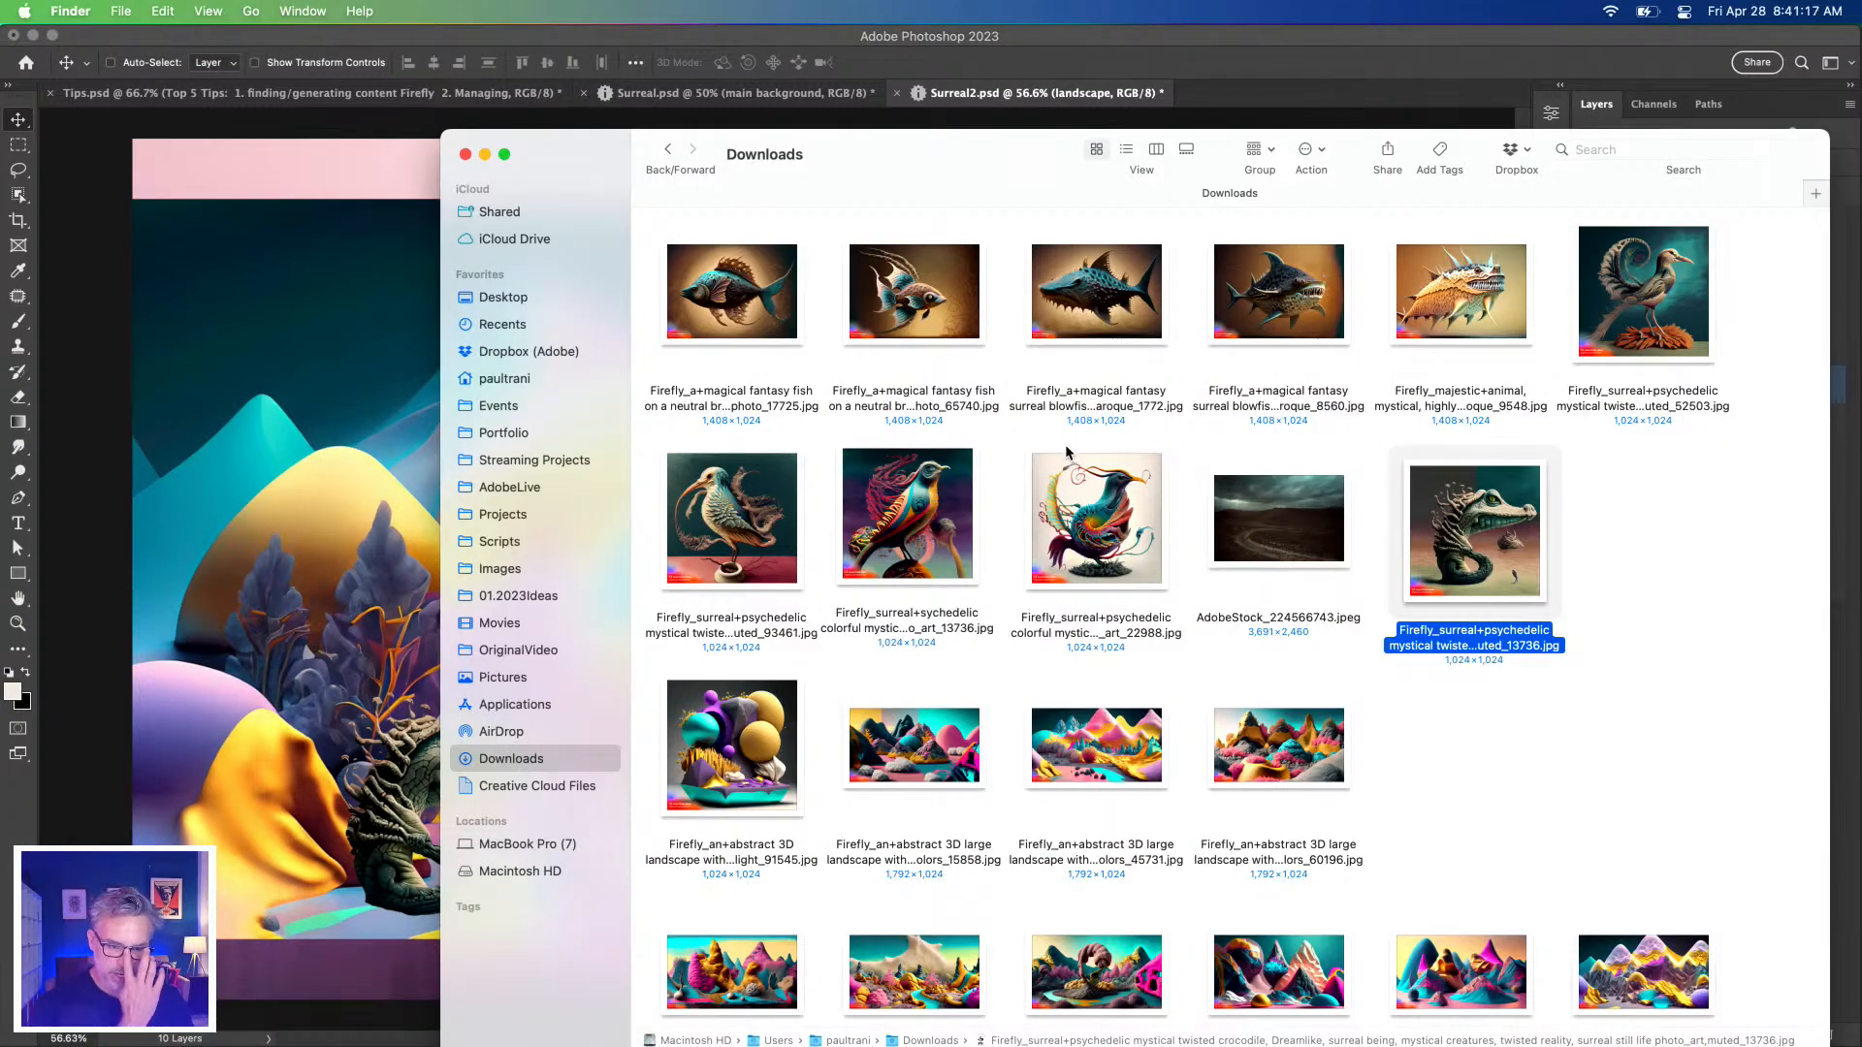
left_click(1057, 338)
scroll(1084, 329, "up", 4)
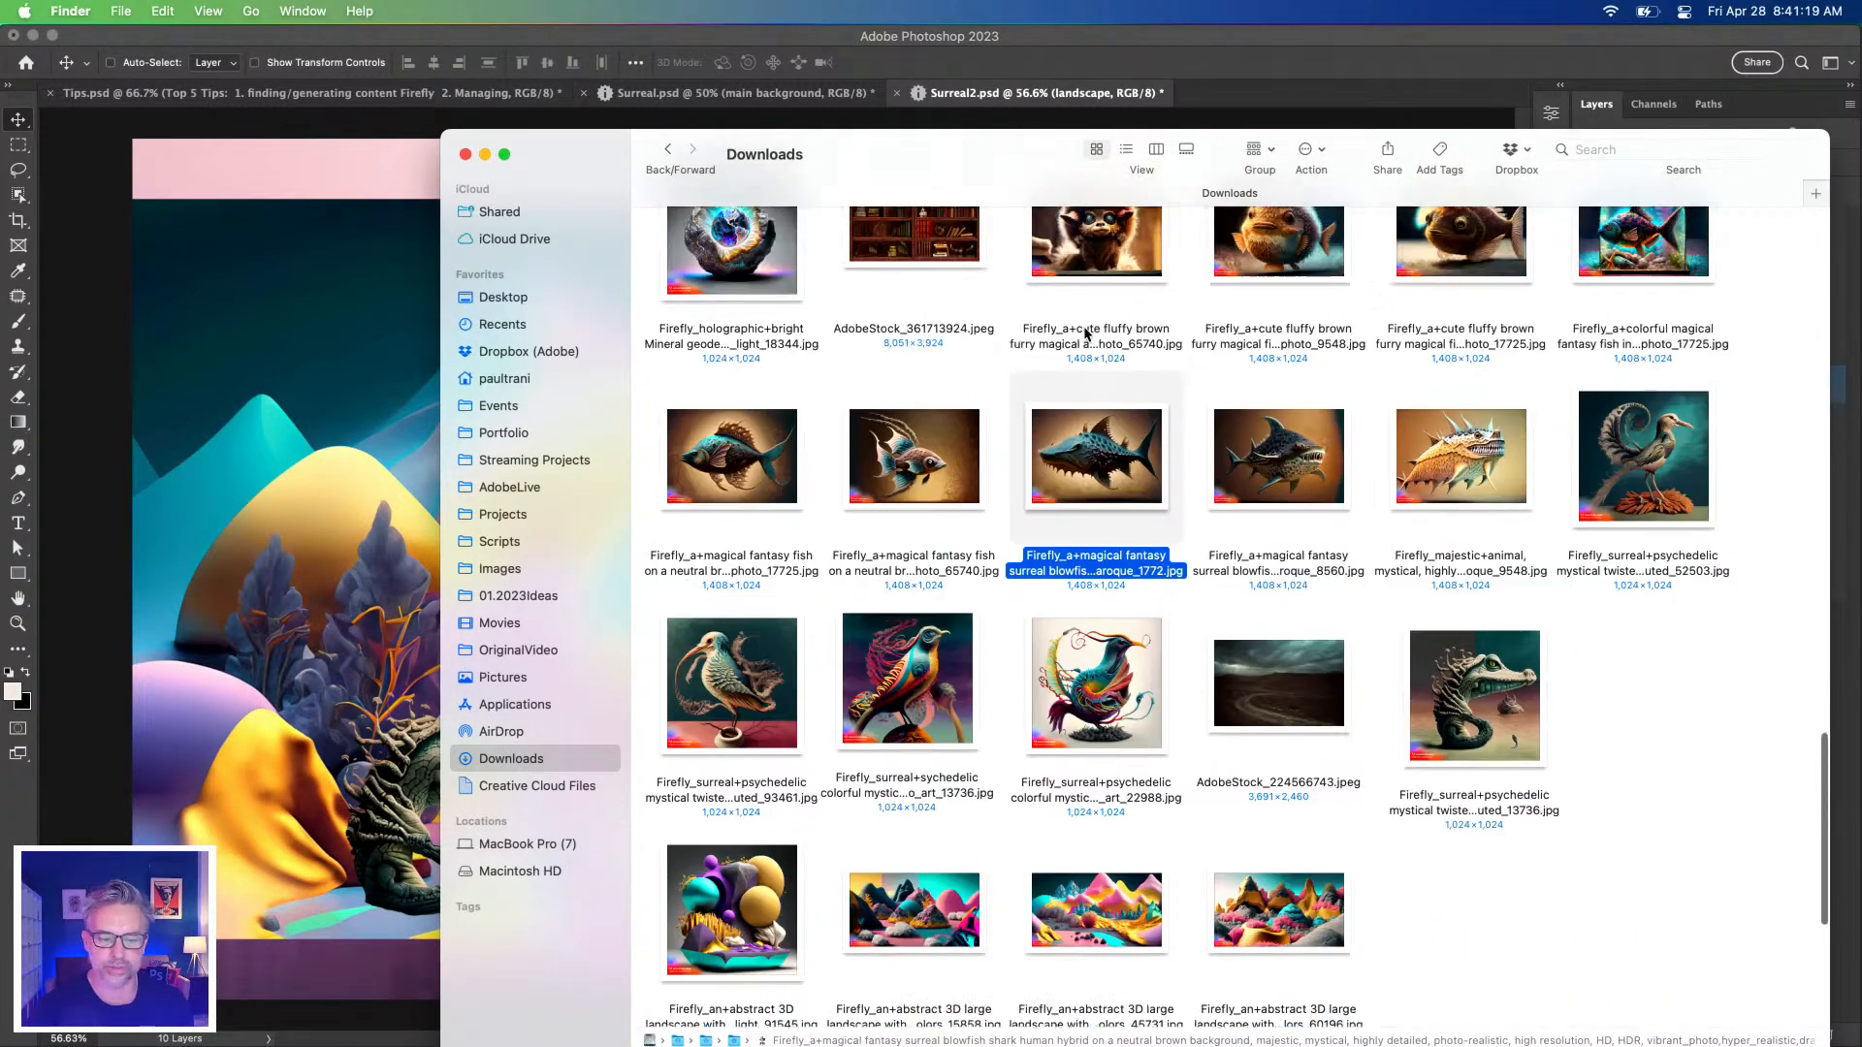
left_click_drag(1119, 454, 252, 435)
key("Return")
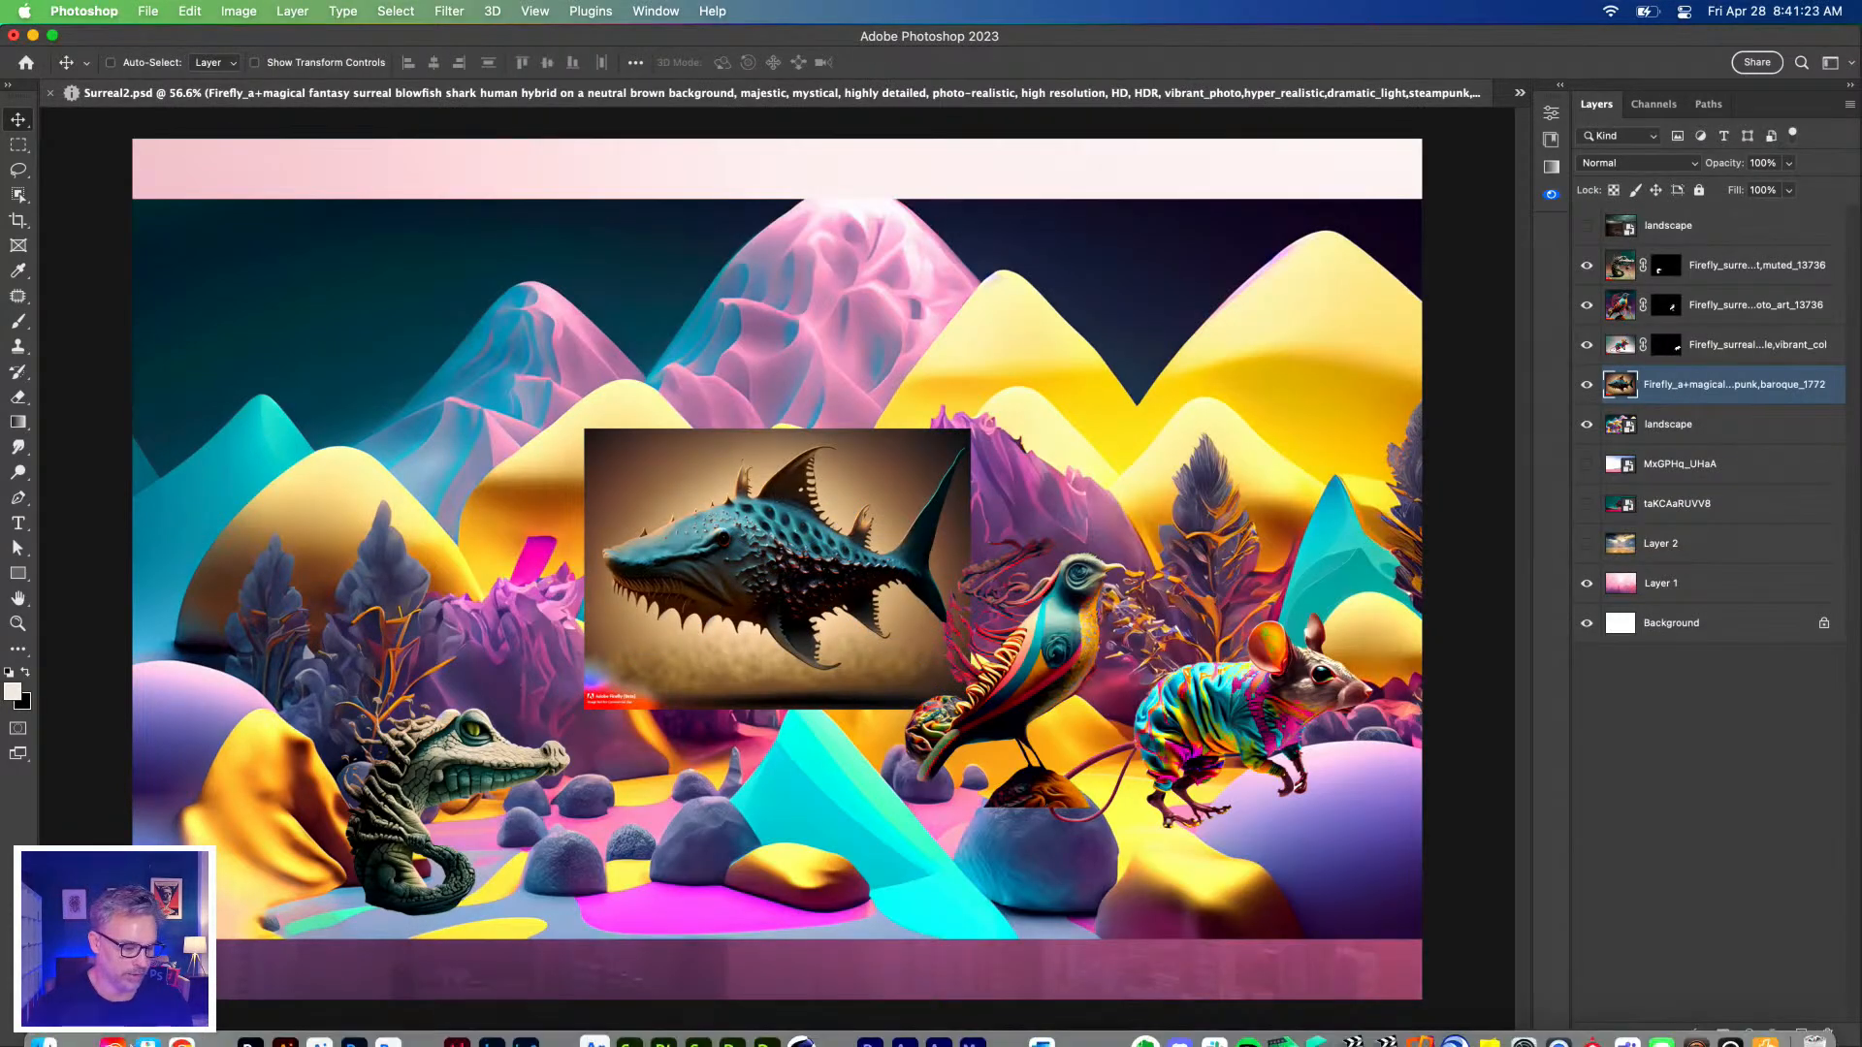
Place the spiky majestic animal image from Downloads into the composite.
left_click(43, 1023)
left_click(1427, 515)
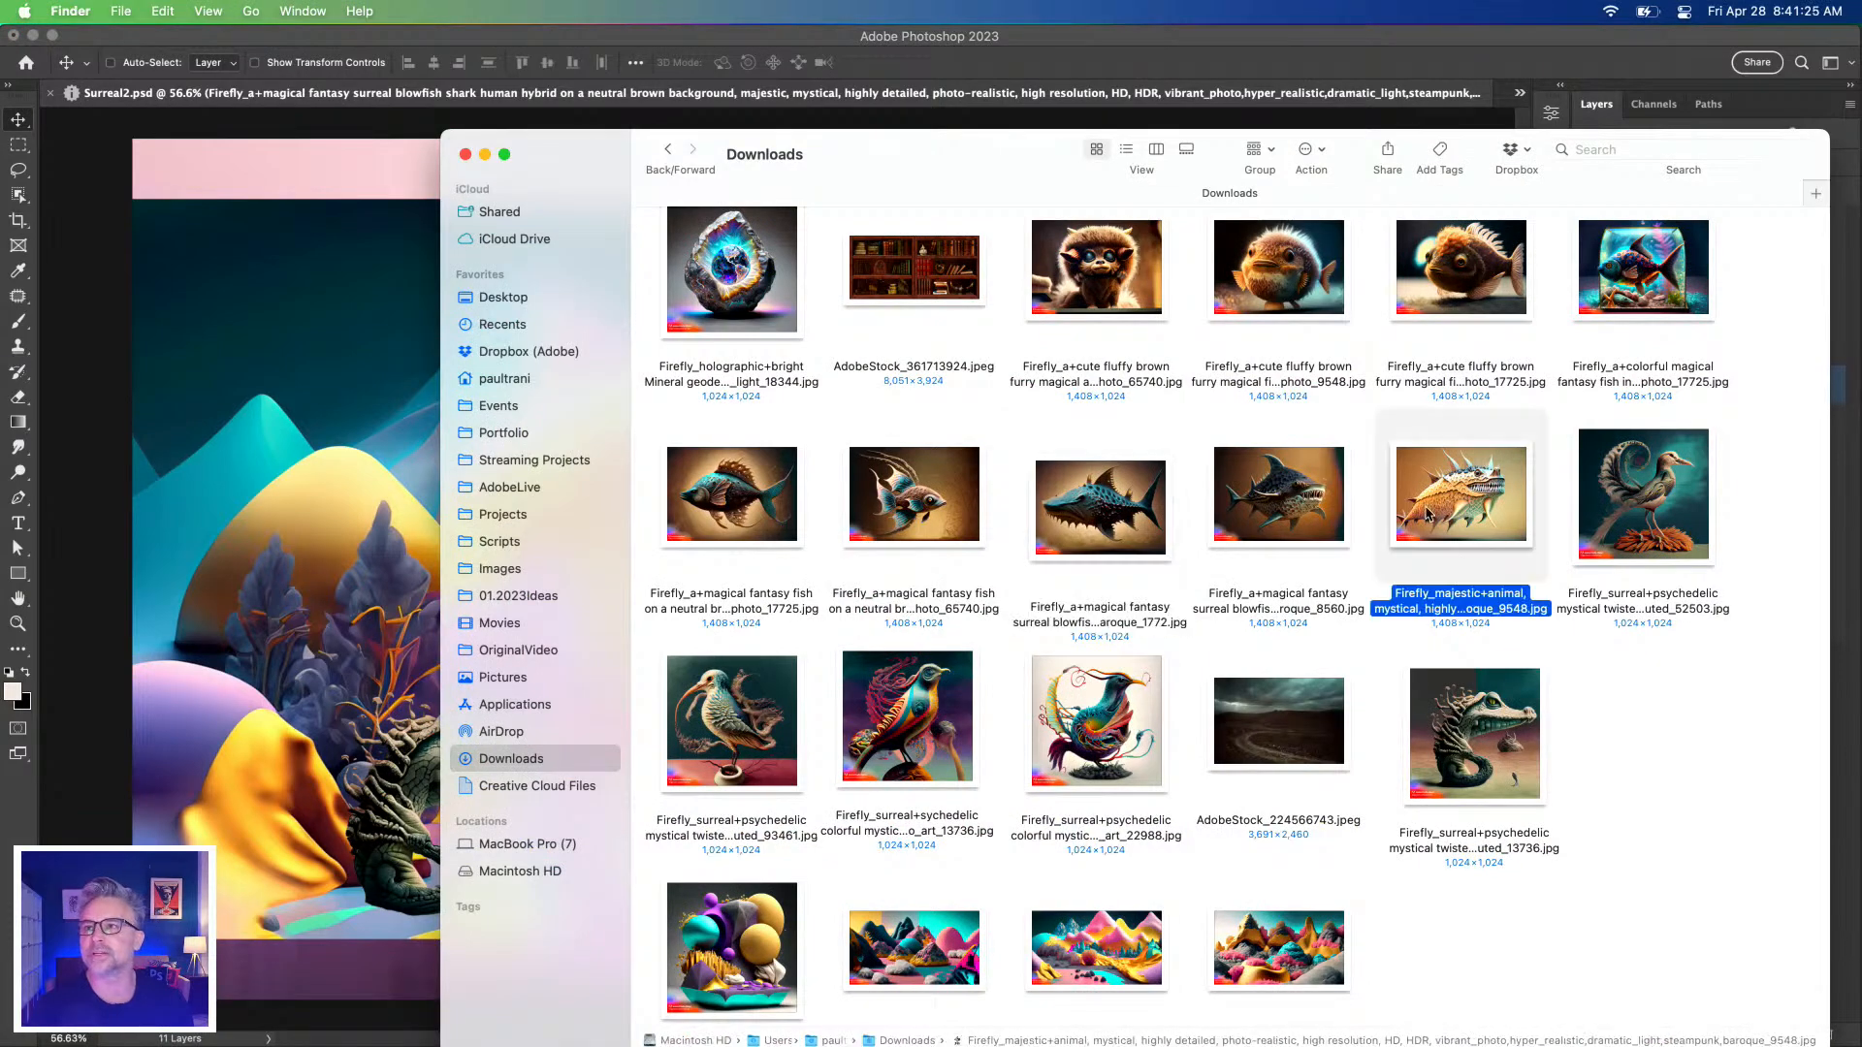
scroll(1452, 511, "up", 5)
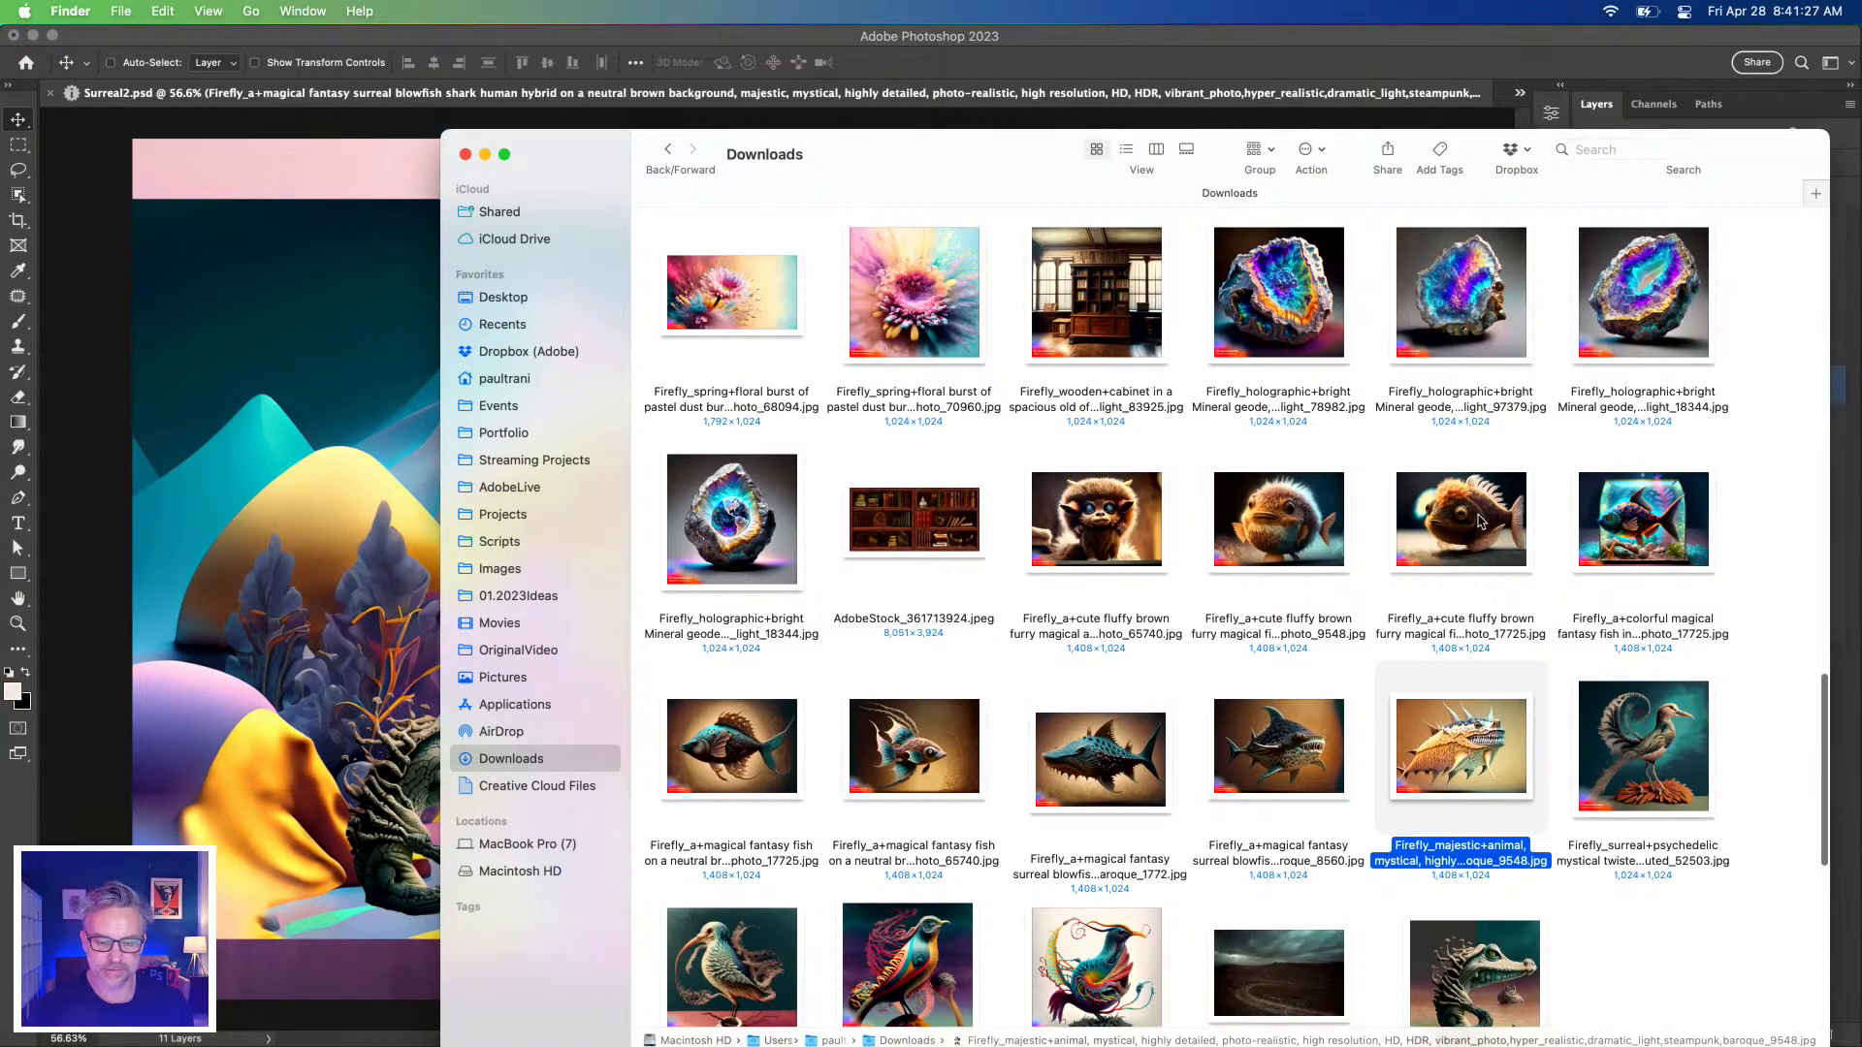
left_click(1459, 551)
left_click_drag(1455, 773, 312, 582)
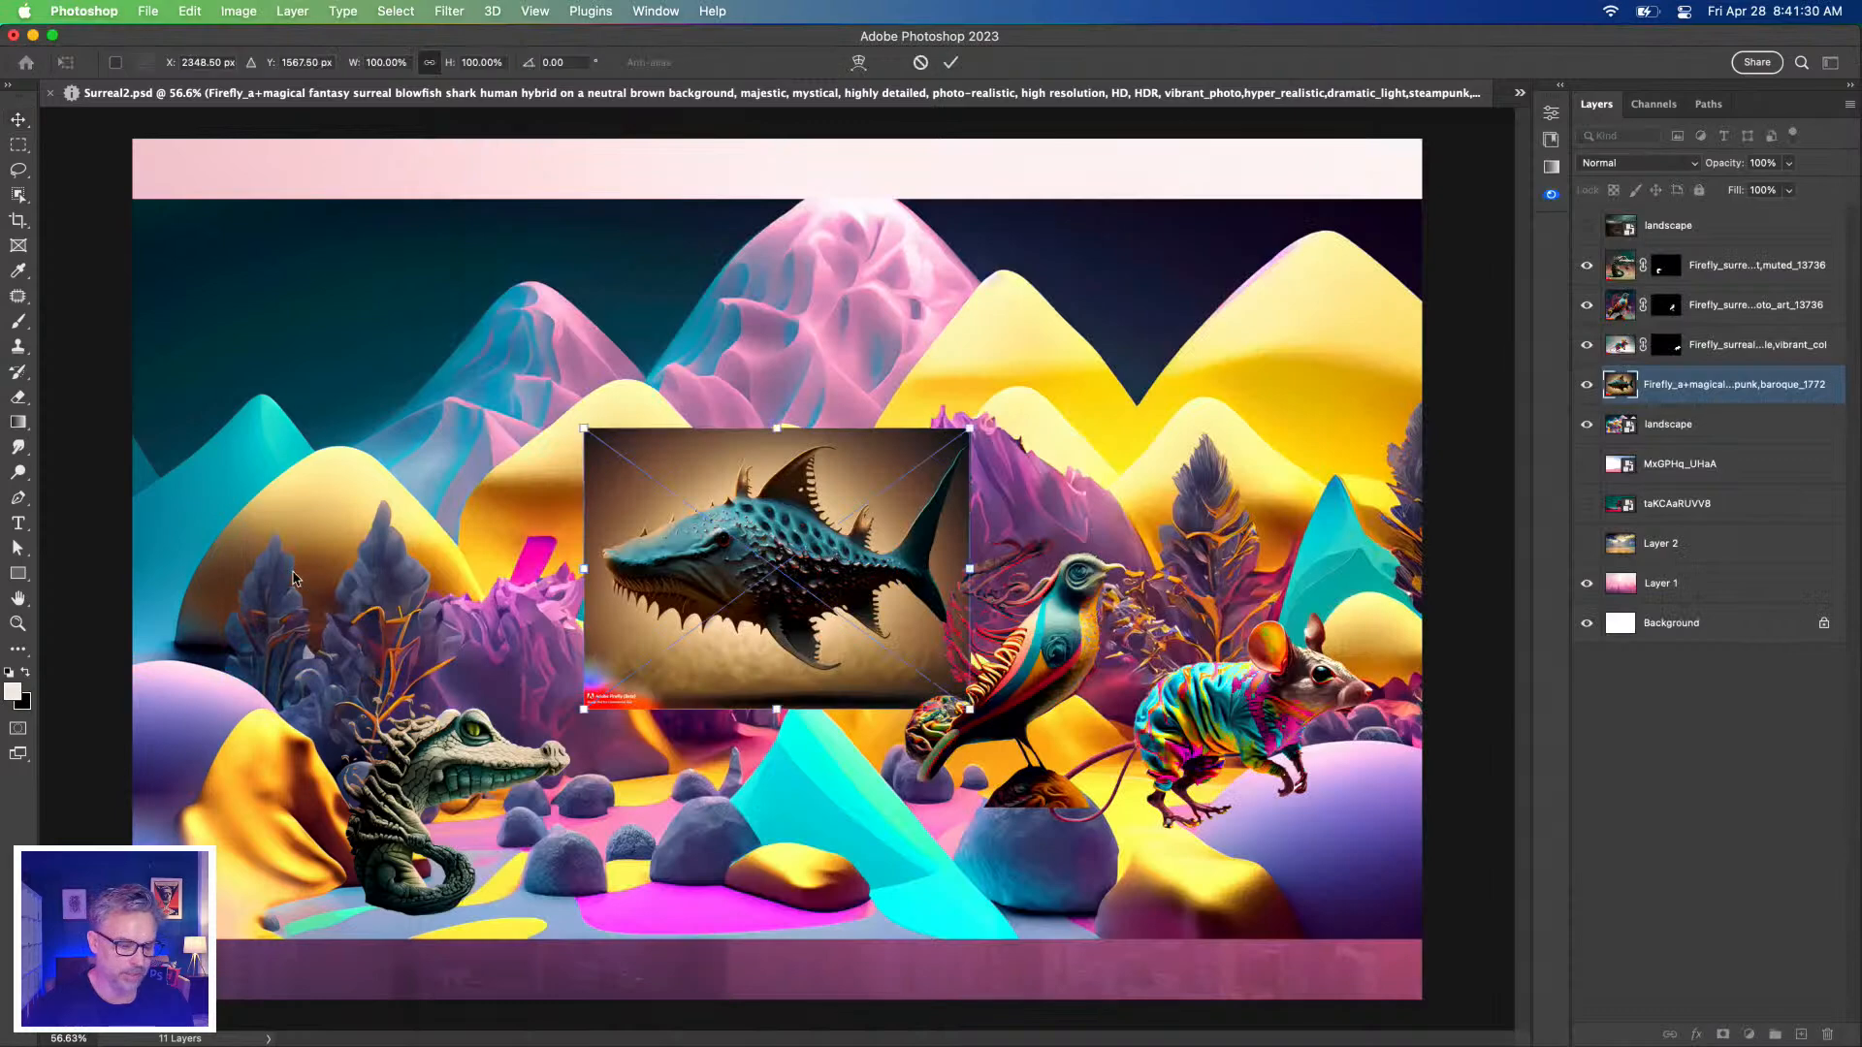
Place the cute fluffy fish image, then return to the Firefly page's image grid.
left_click(48, 1023)
left_click(1473, 523)
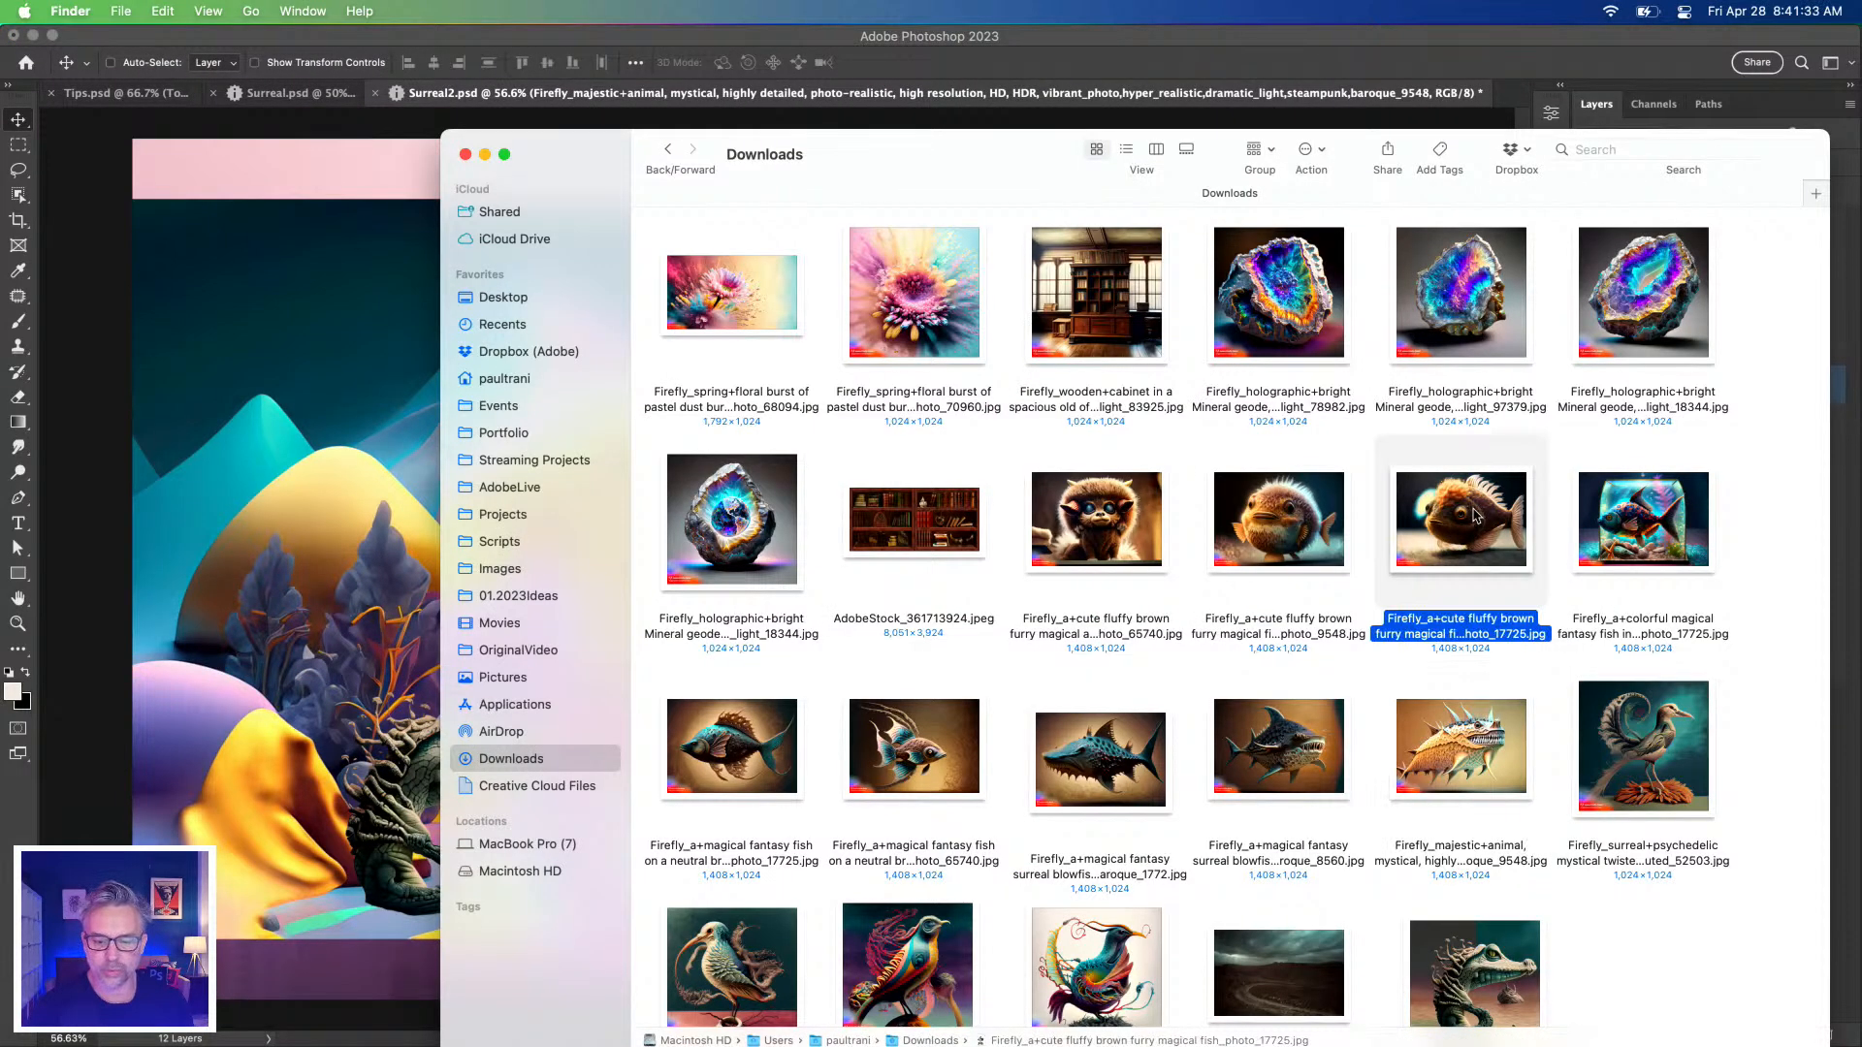
left_click_drag(1249, 532, 218, 447)
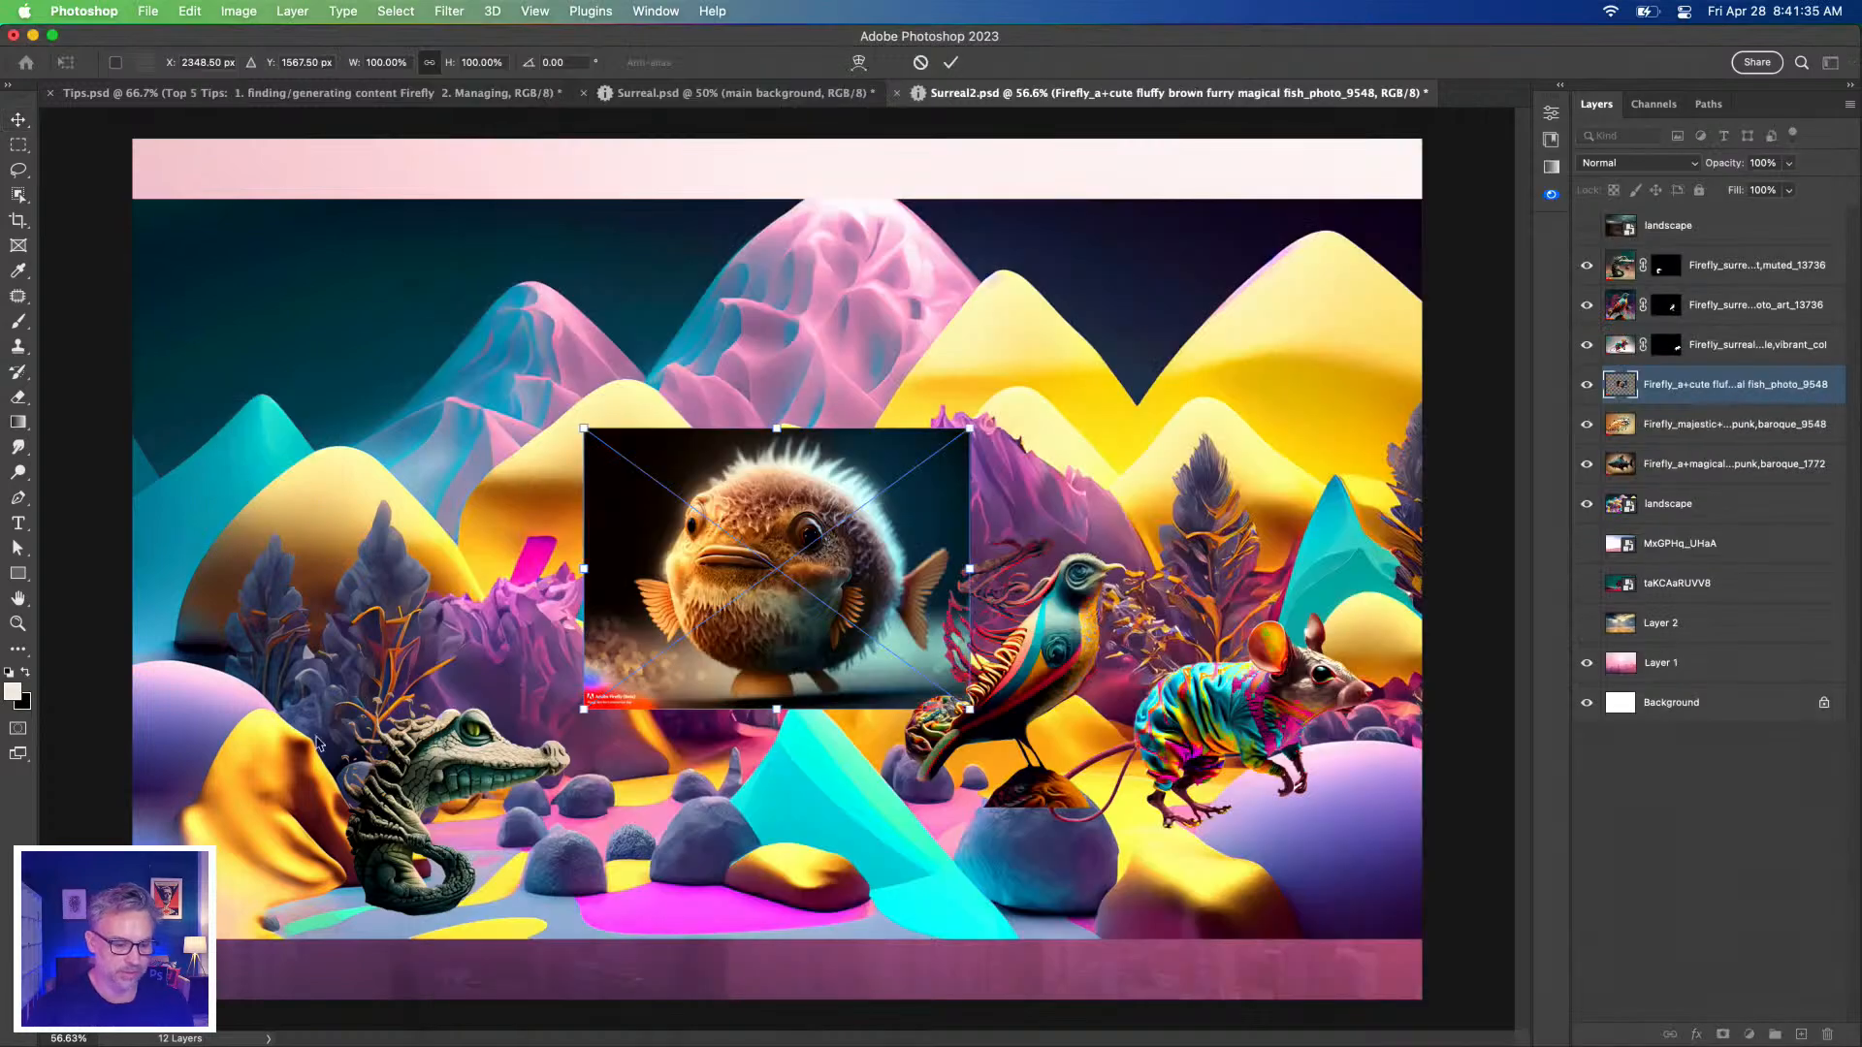
mouse_move(163, 1044)
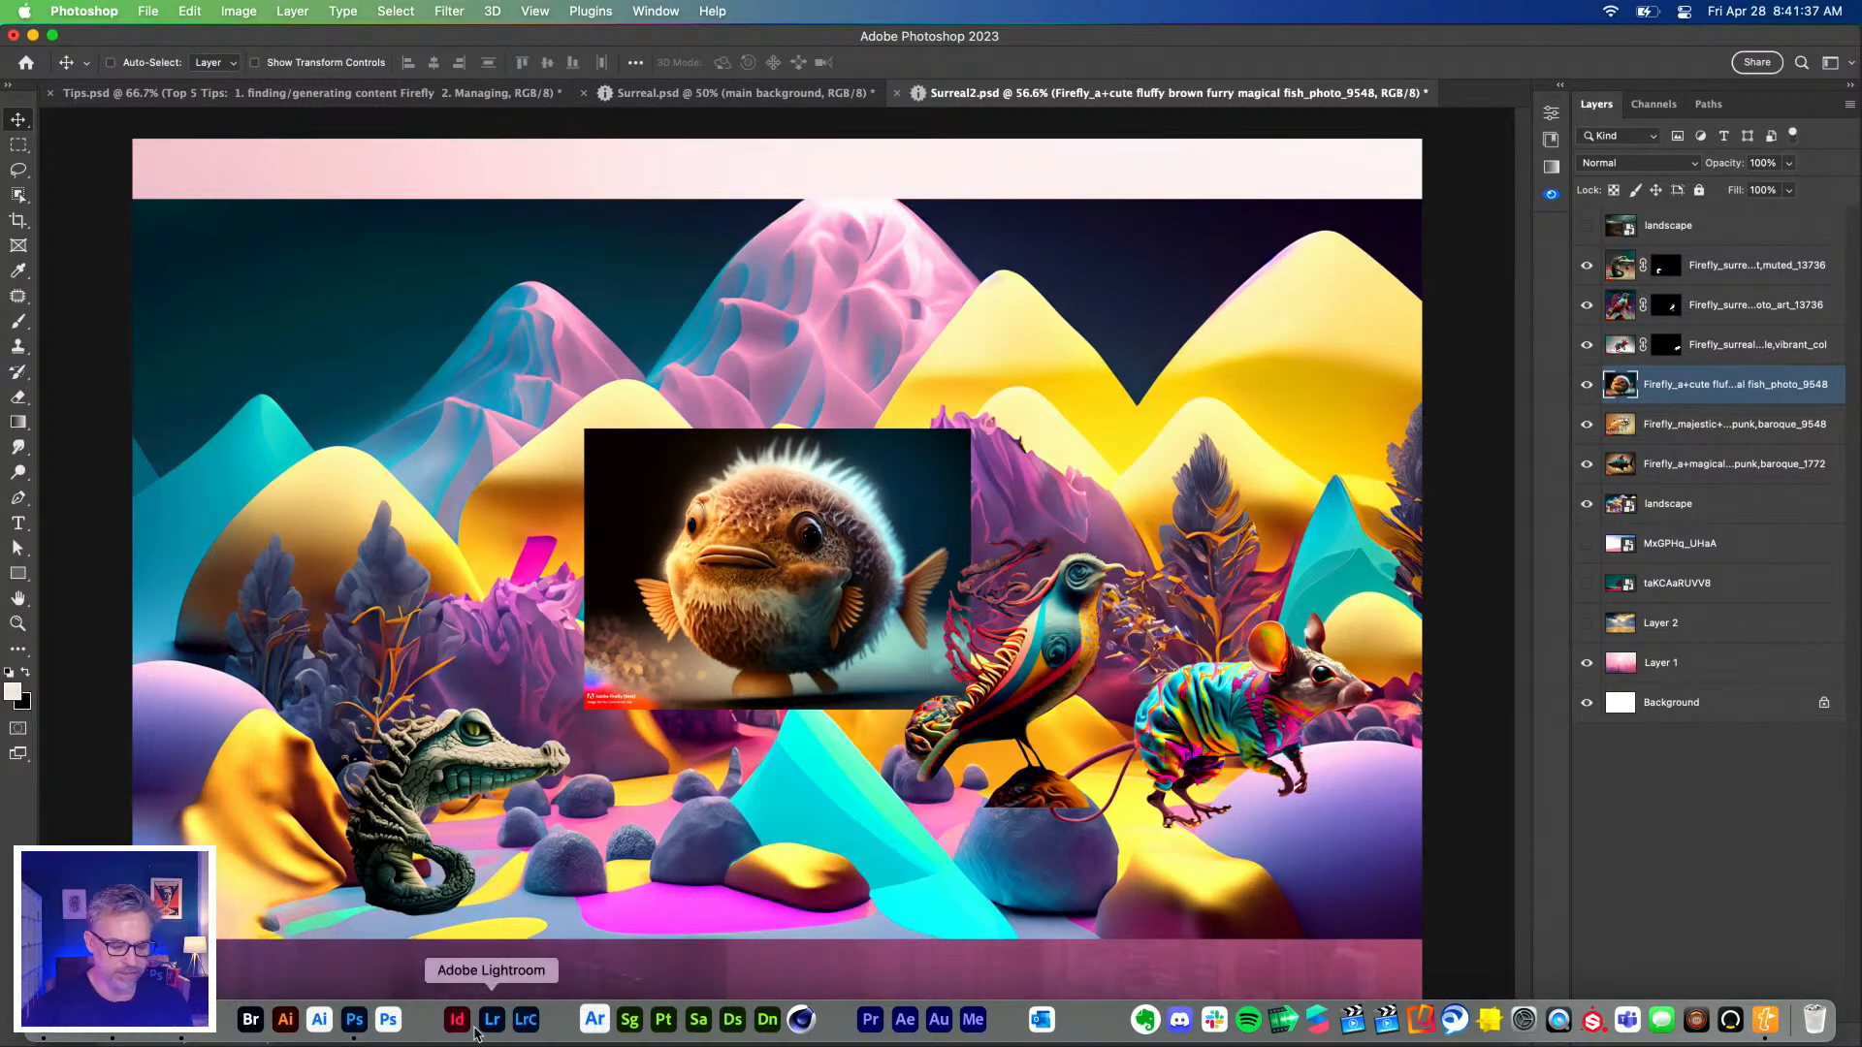
left_click(182, 1020)
left_click(219, 387)
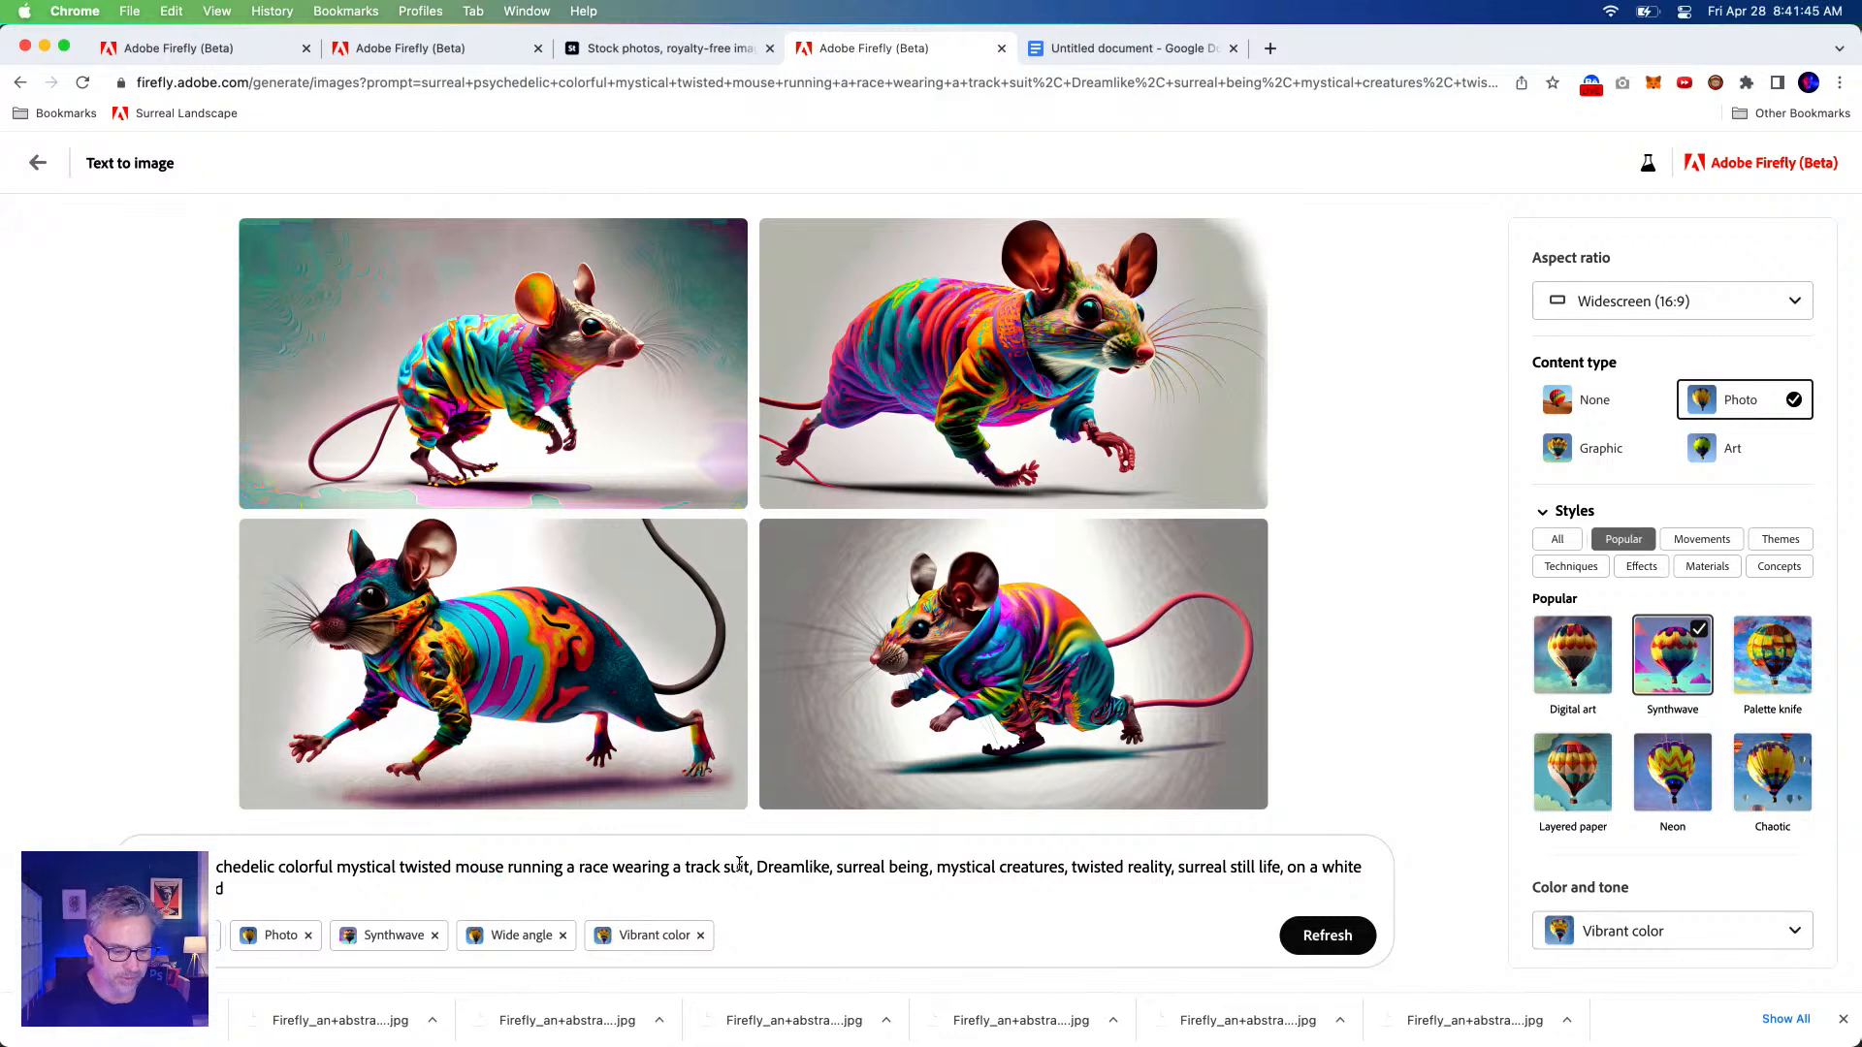
Replace 'mouse running a race wearing a track suit' with 'octopus' and generate new images.
left_click_drag(749, 866, 459, 875)
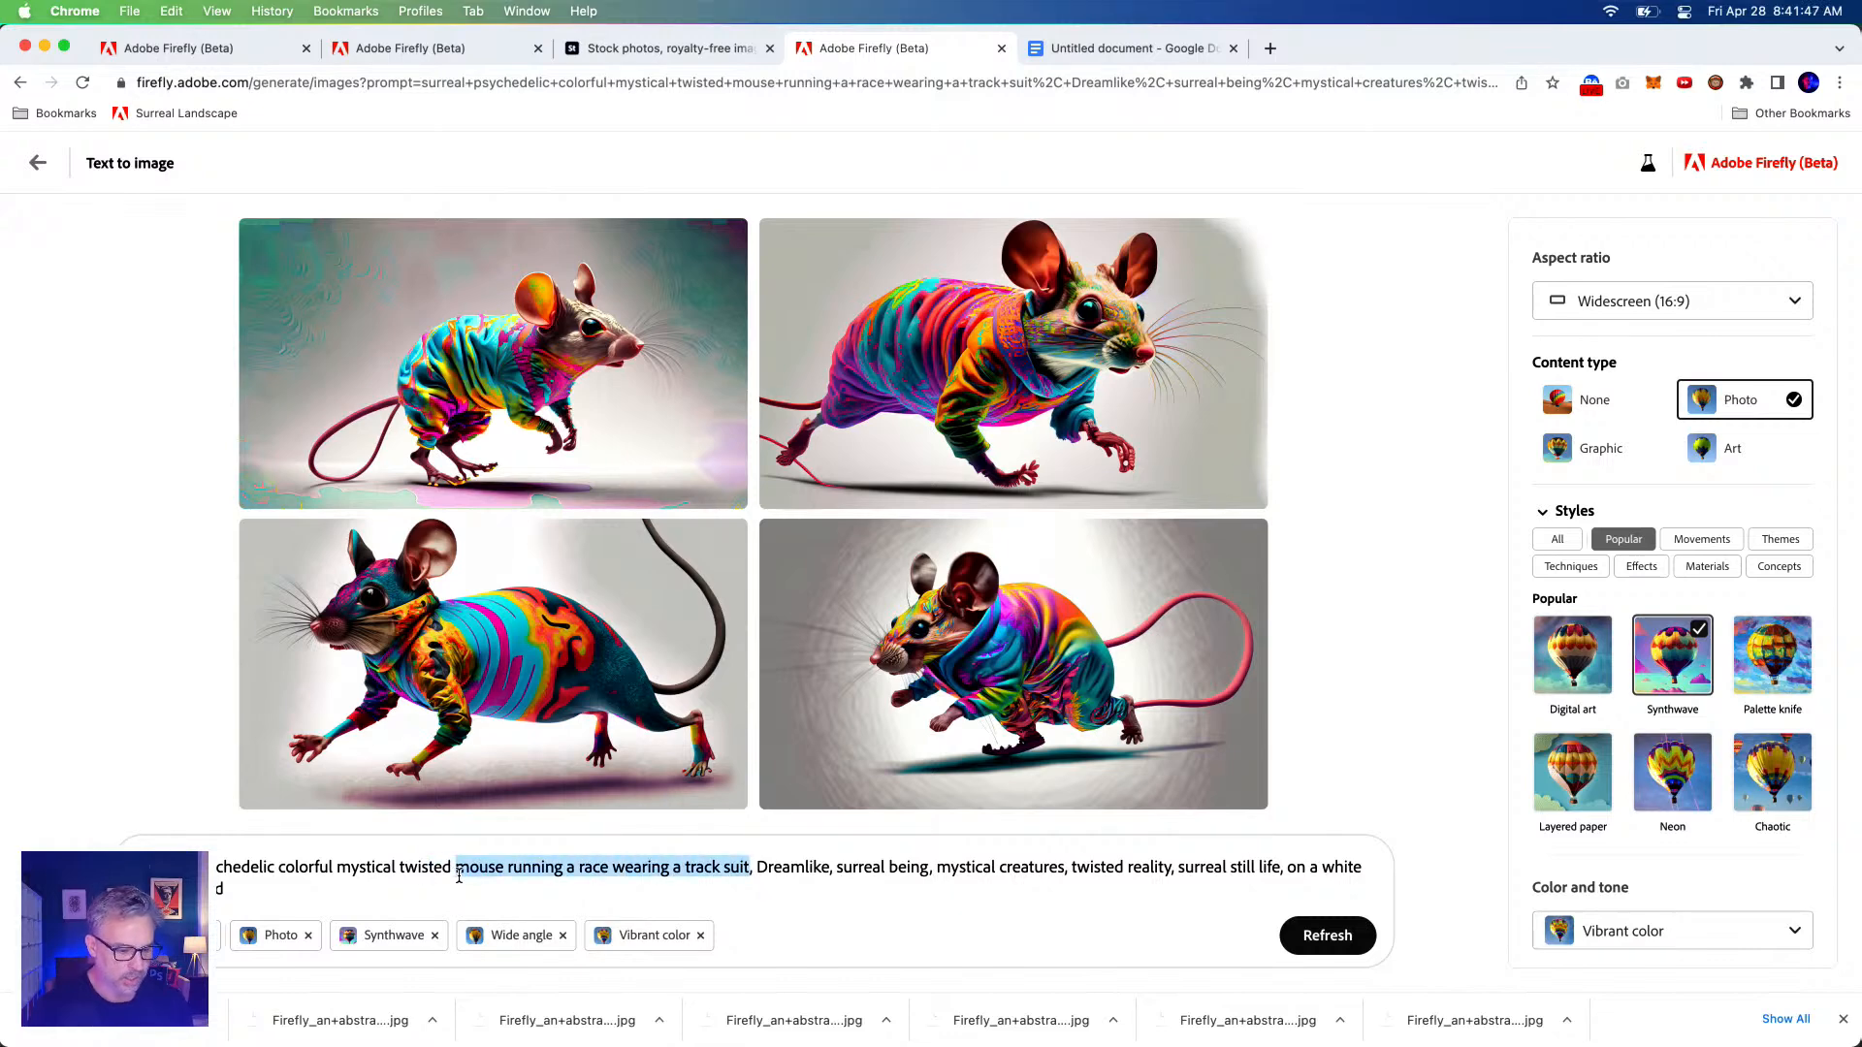
type("octop")
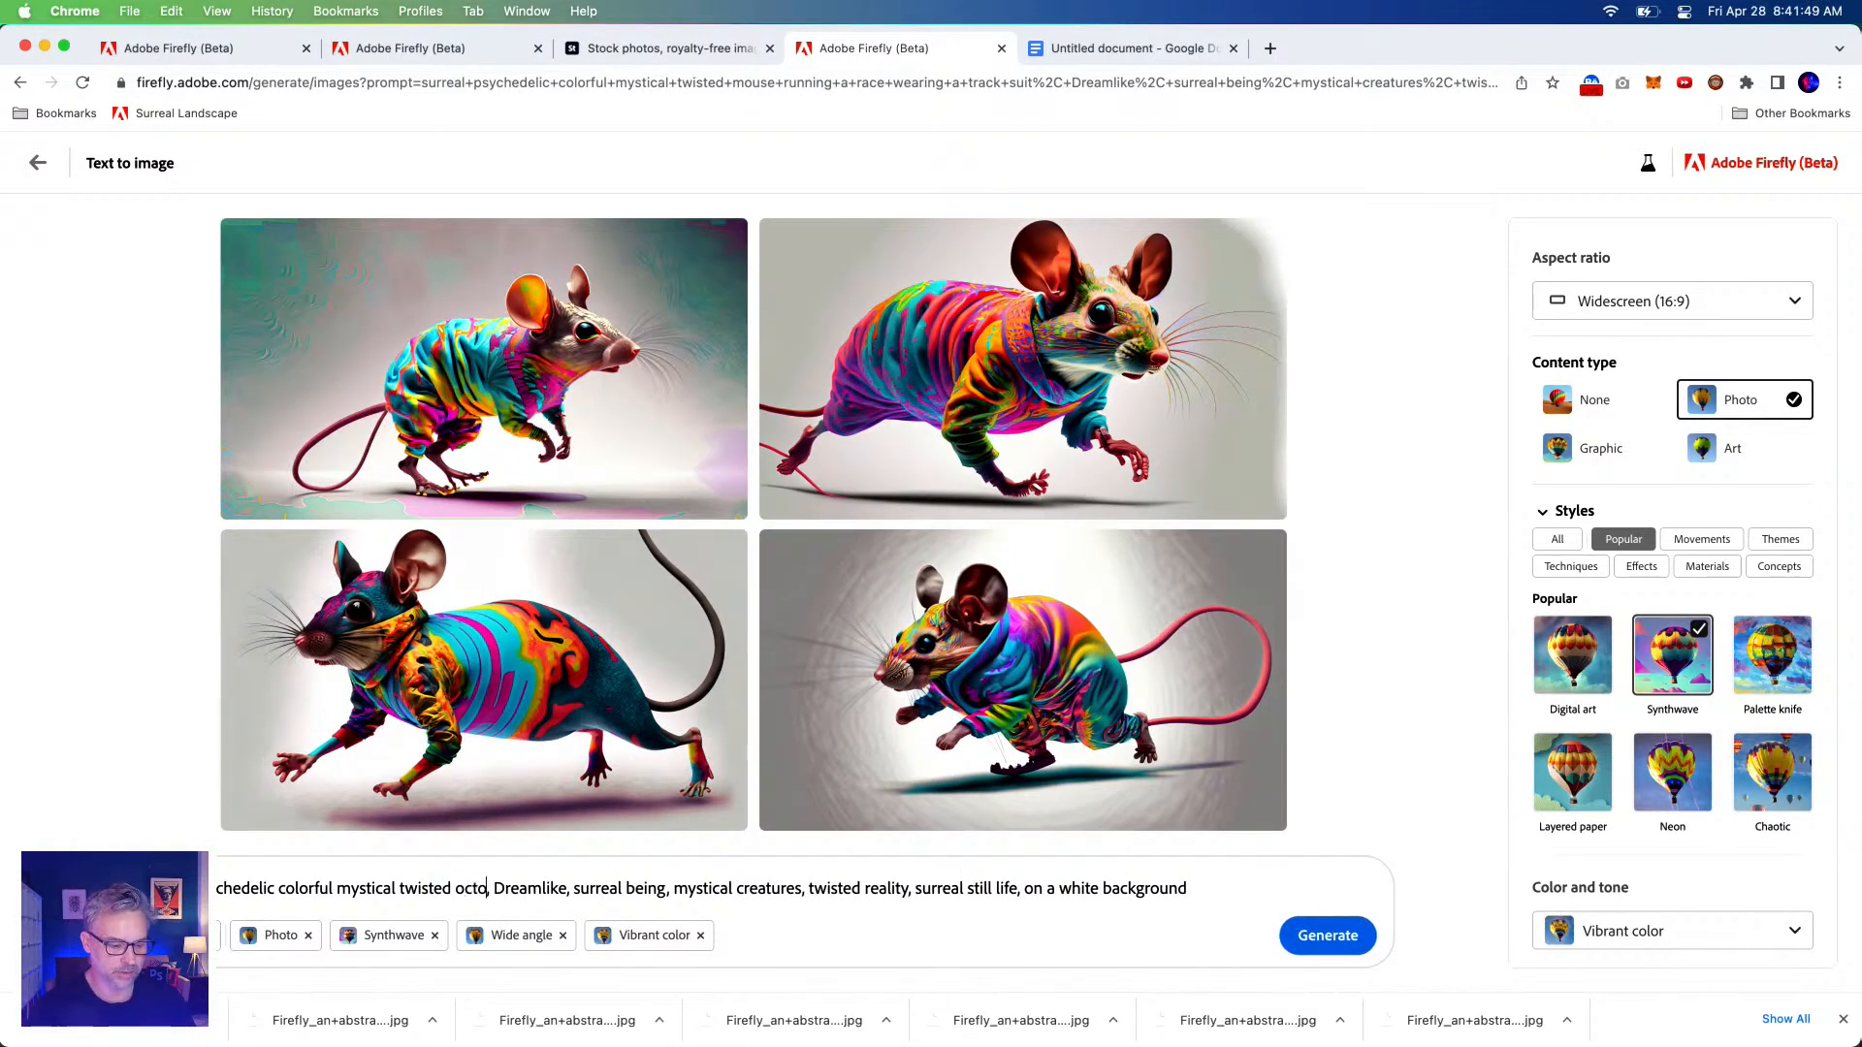
type("us")
key("Return")
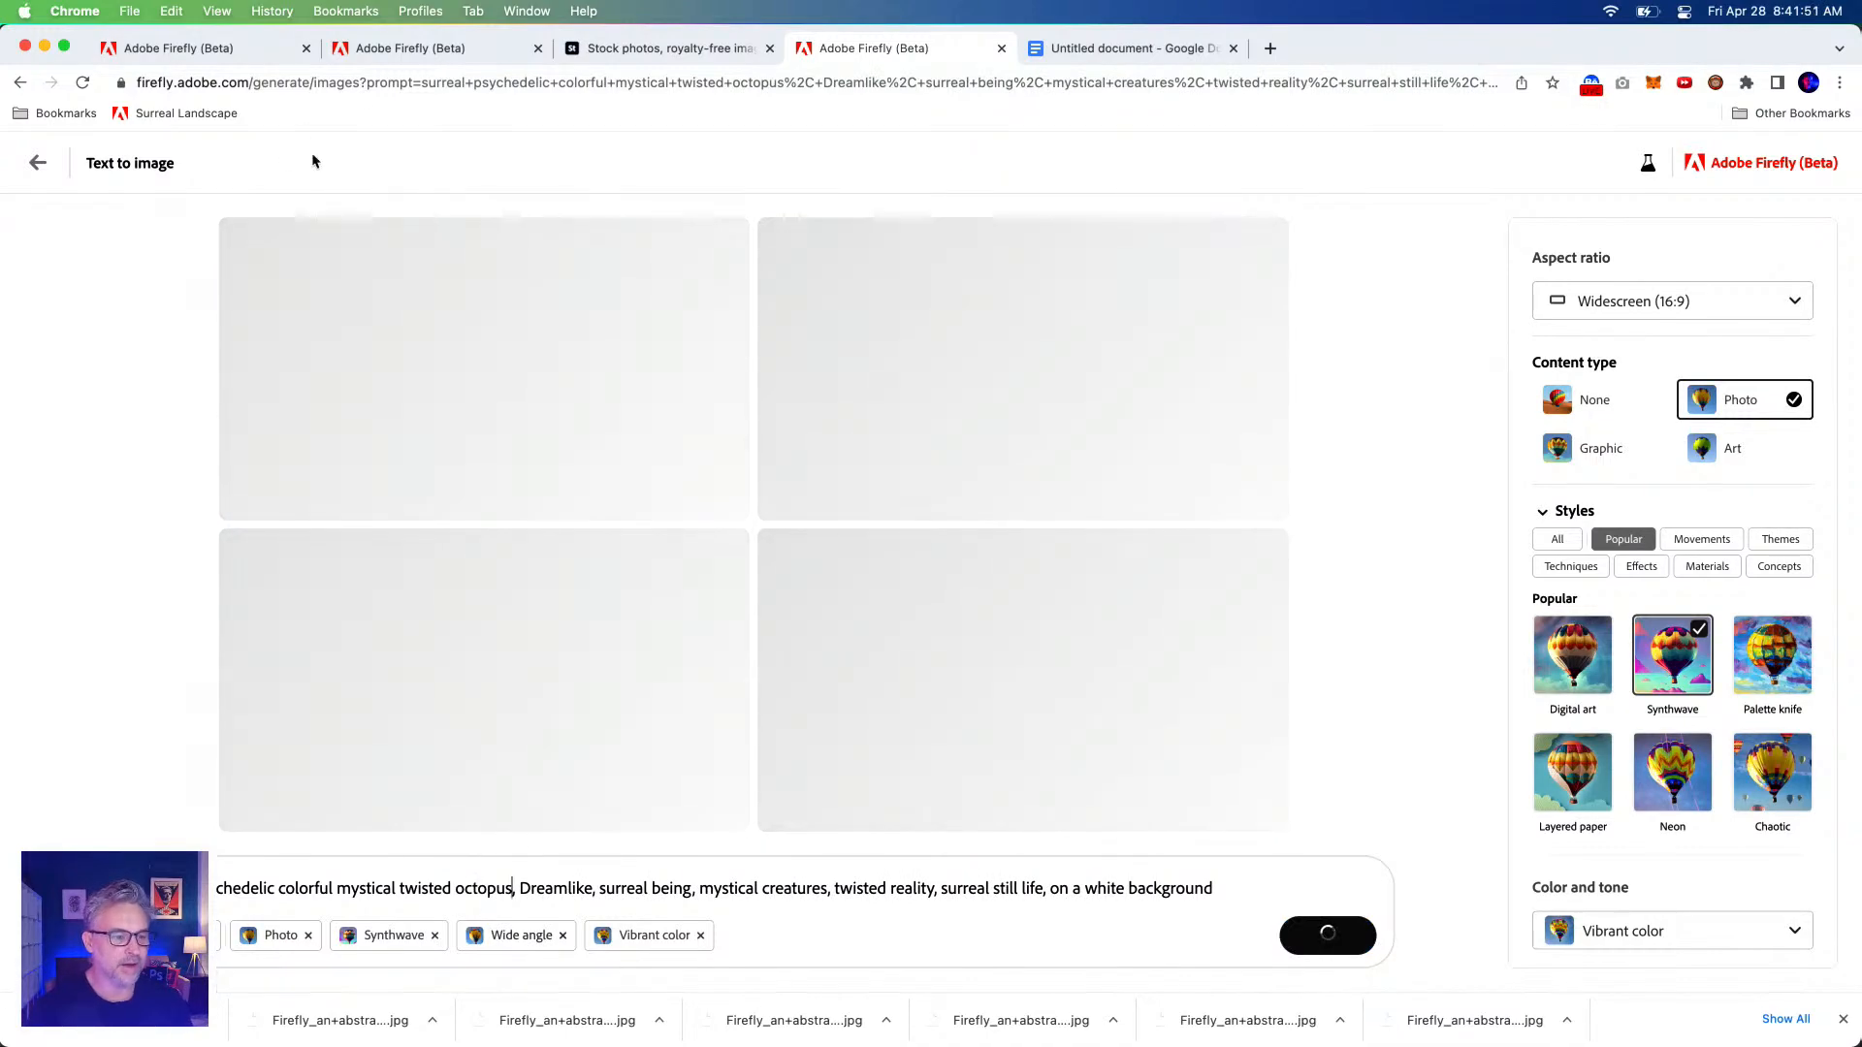
left_click(392, 53)
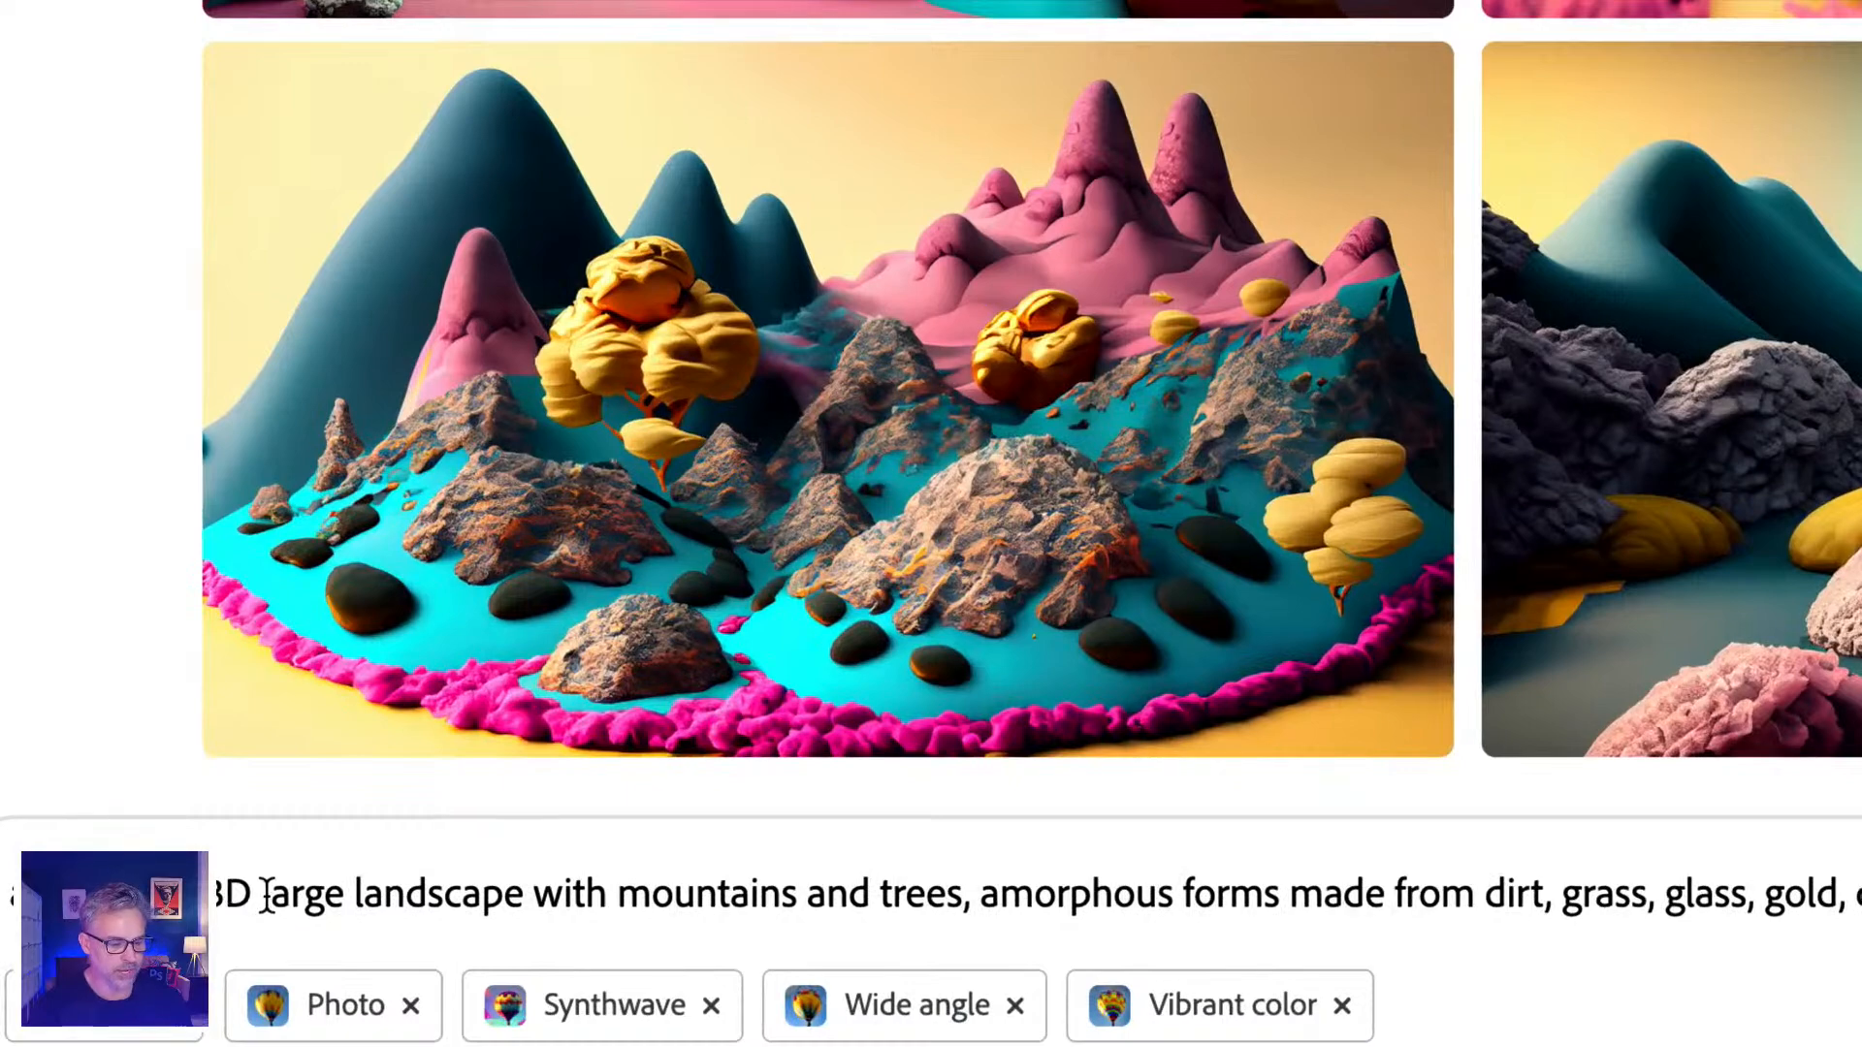
Delete '3D' from the landscape prompt and replace 'large' with 'underwater'.
double_click(224, 893)
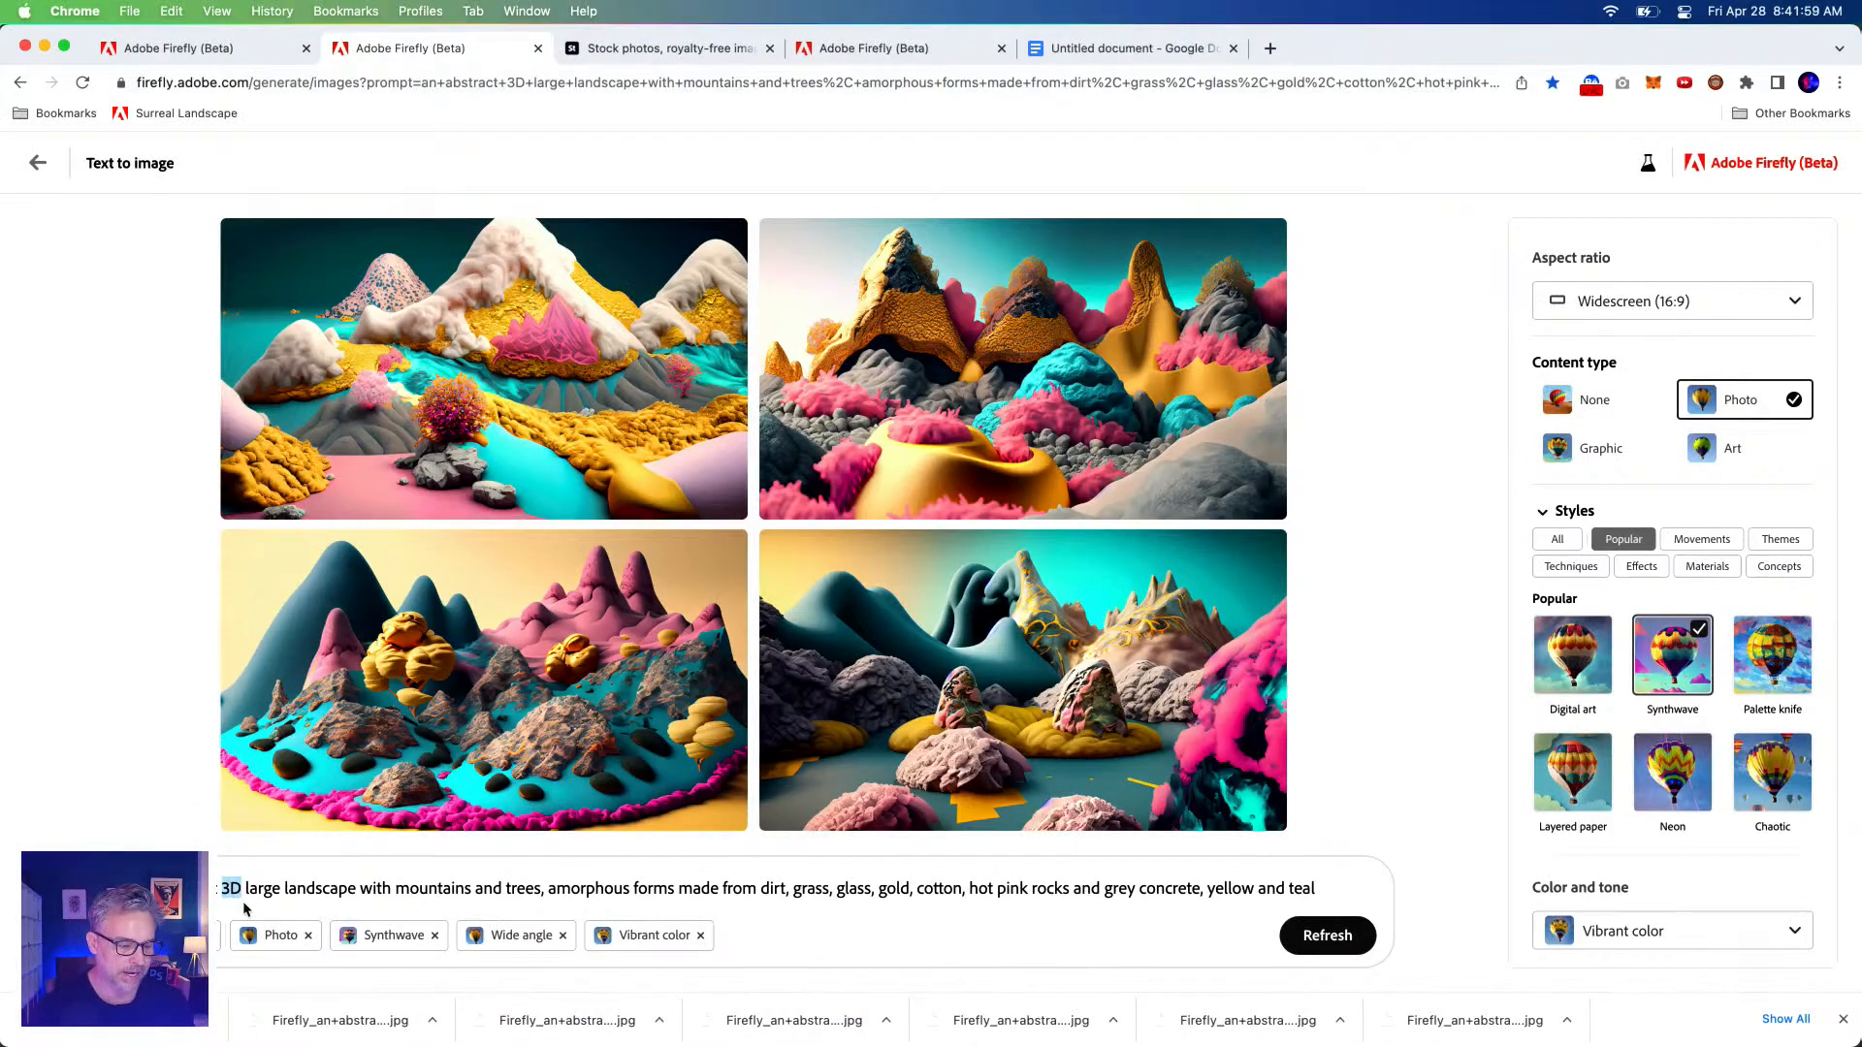
key("BackSpace")
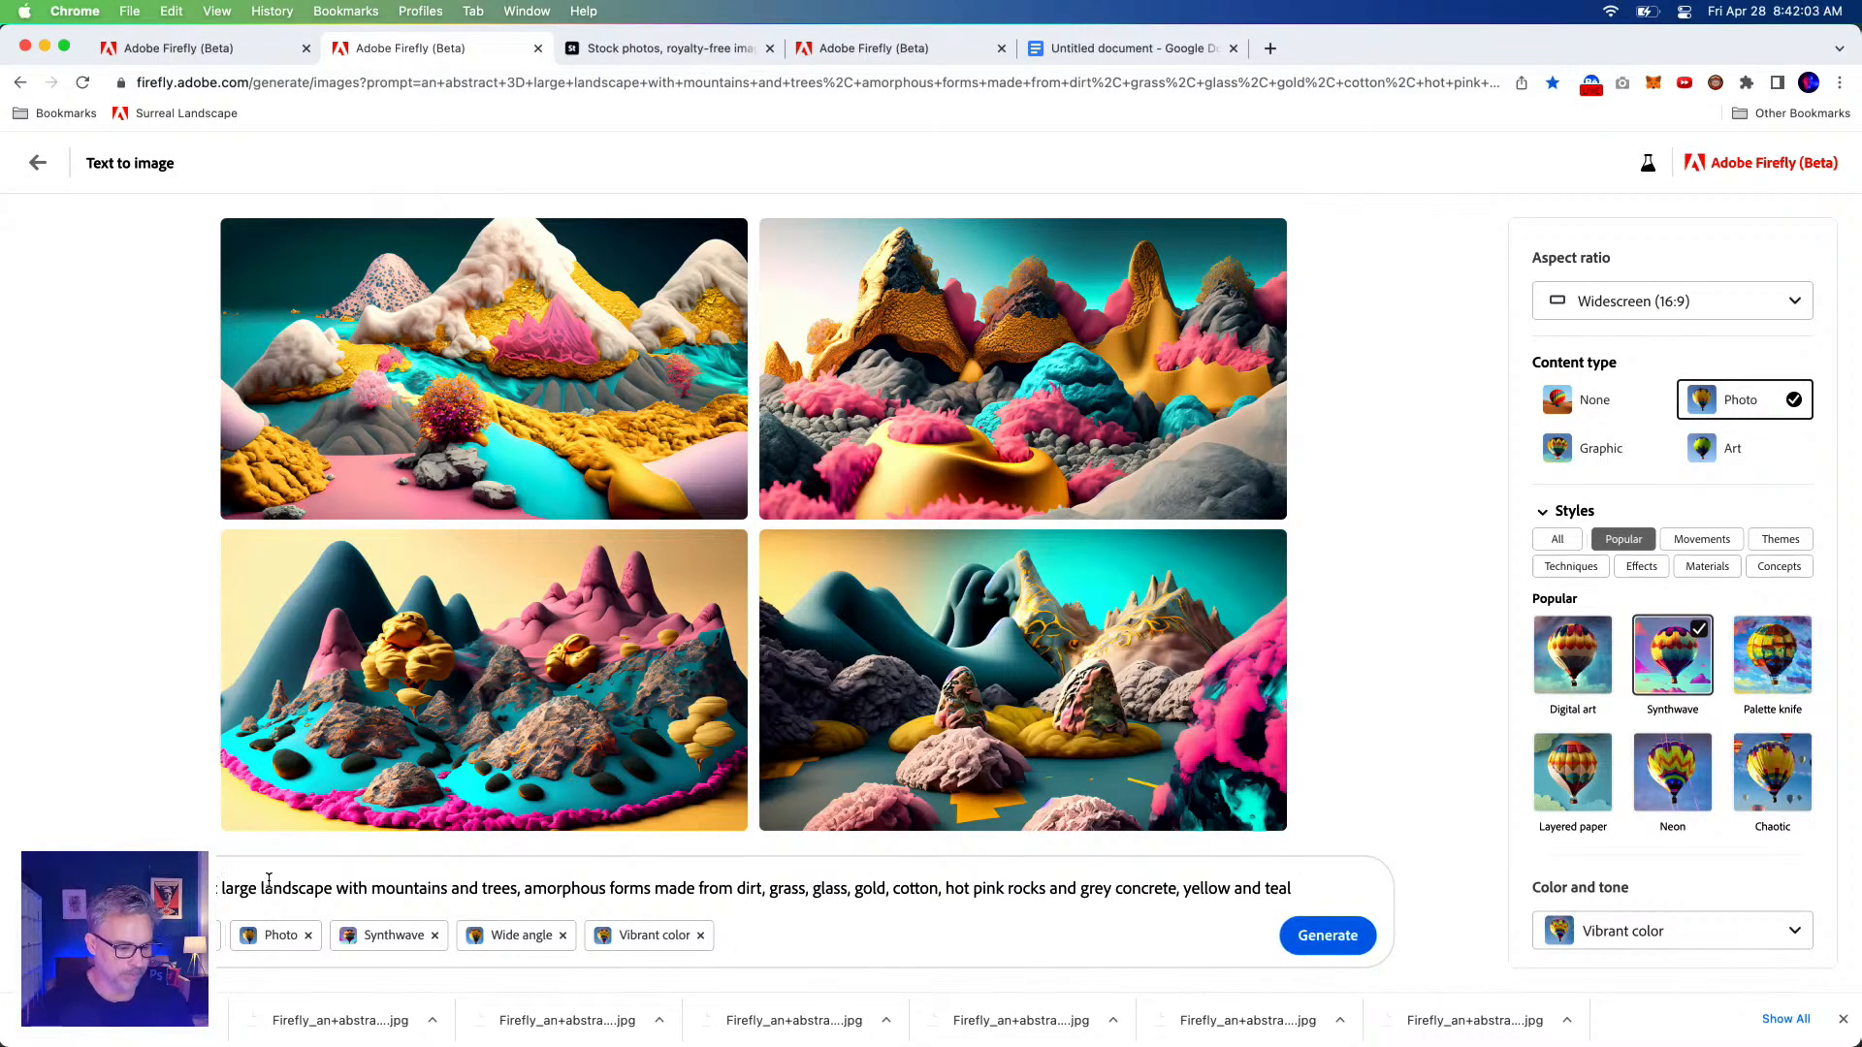
double_click(274, 888)
key("Left")
left_click_drag(221, 888, 321, 893)
double_click(219, 888)
type("underwater")
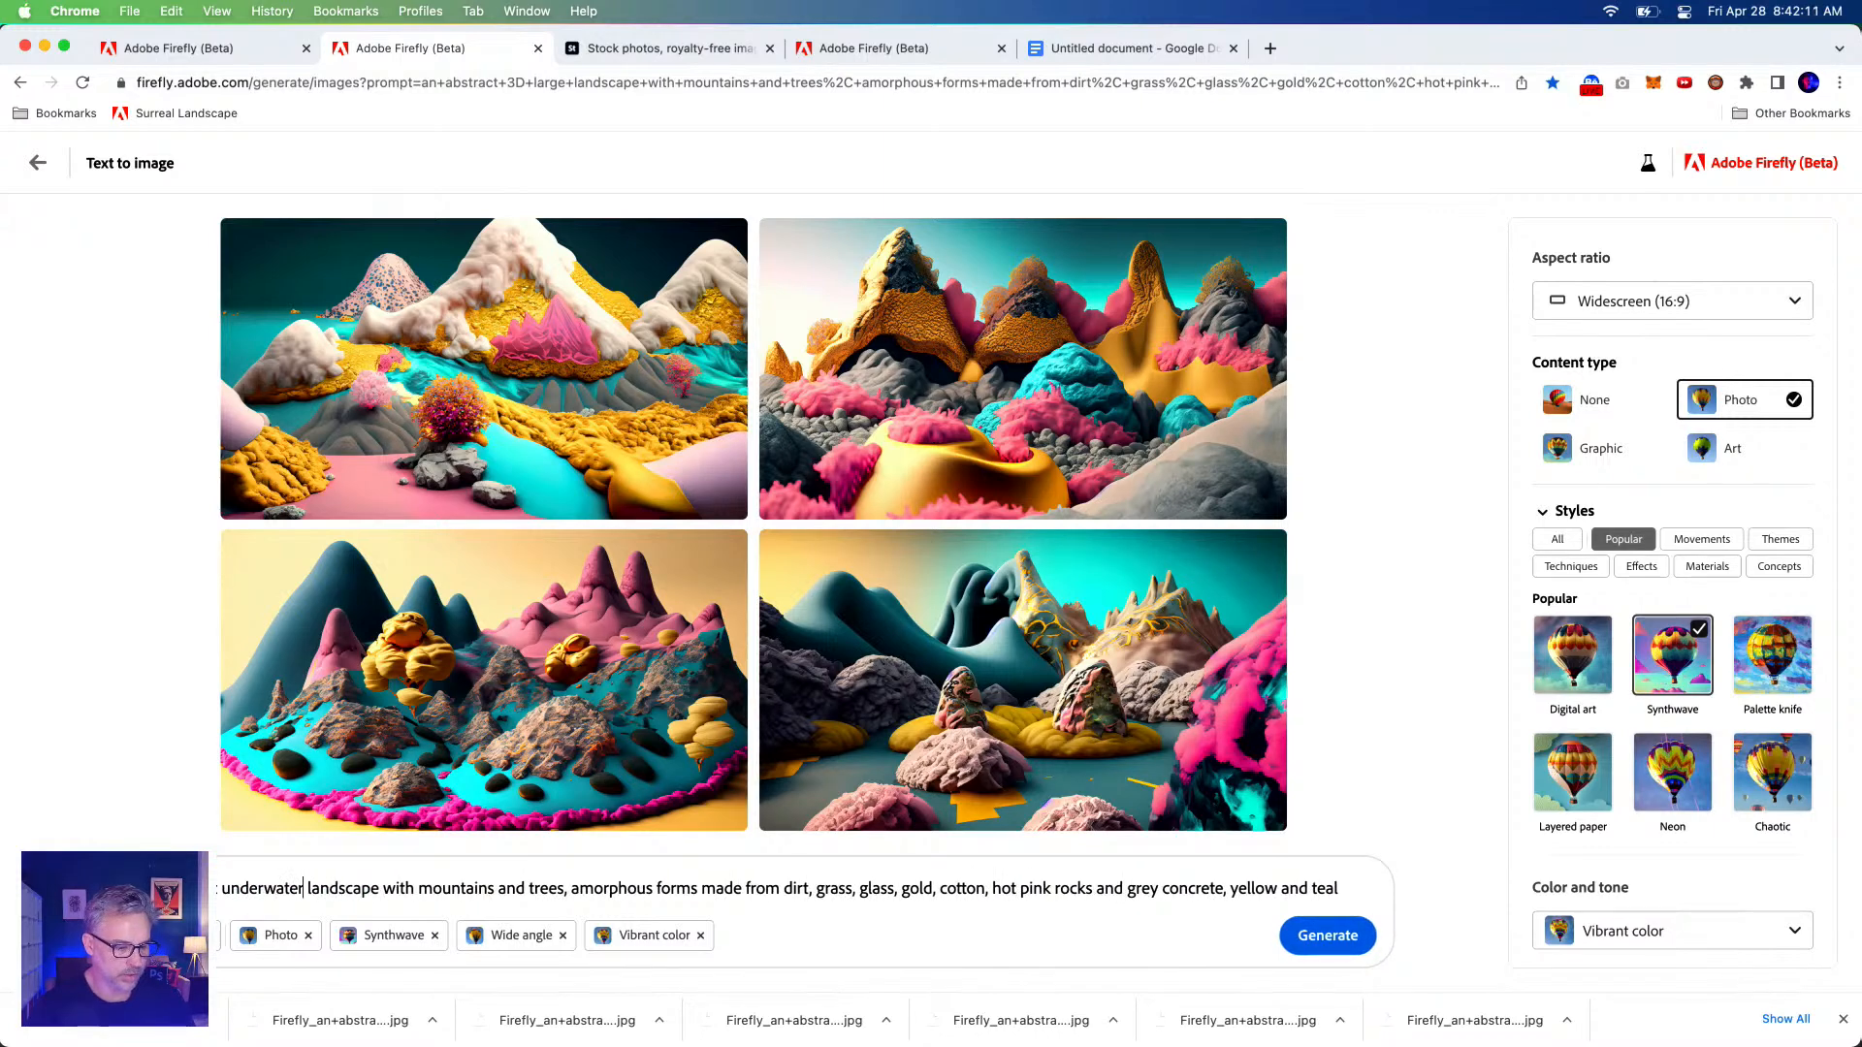
Replace 'trees' with 'seaweed', remove 'landscape', and generate the images.
double_click(543, 888)
type("seaweed")
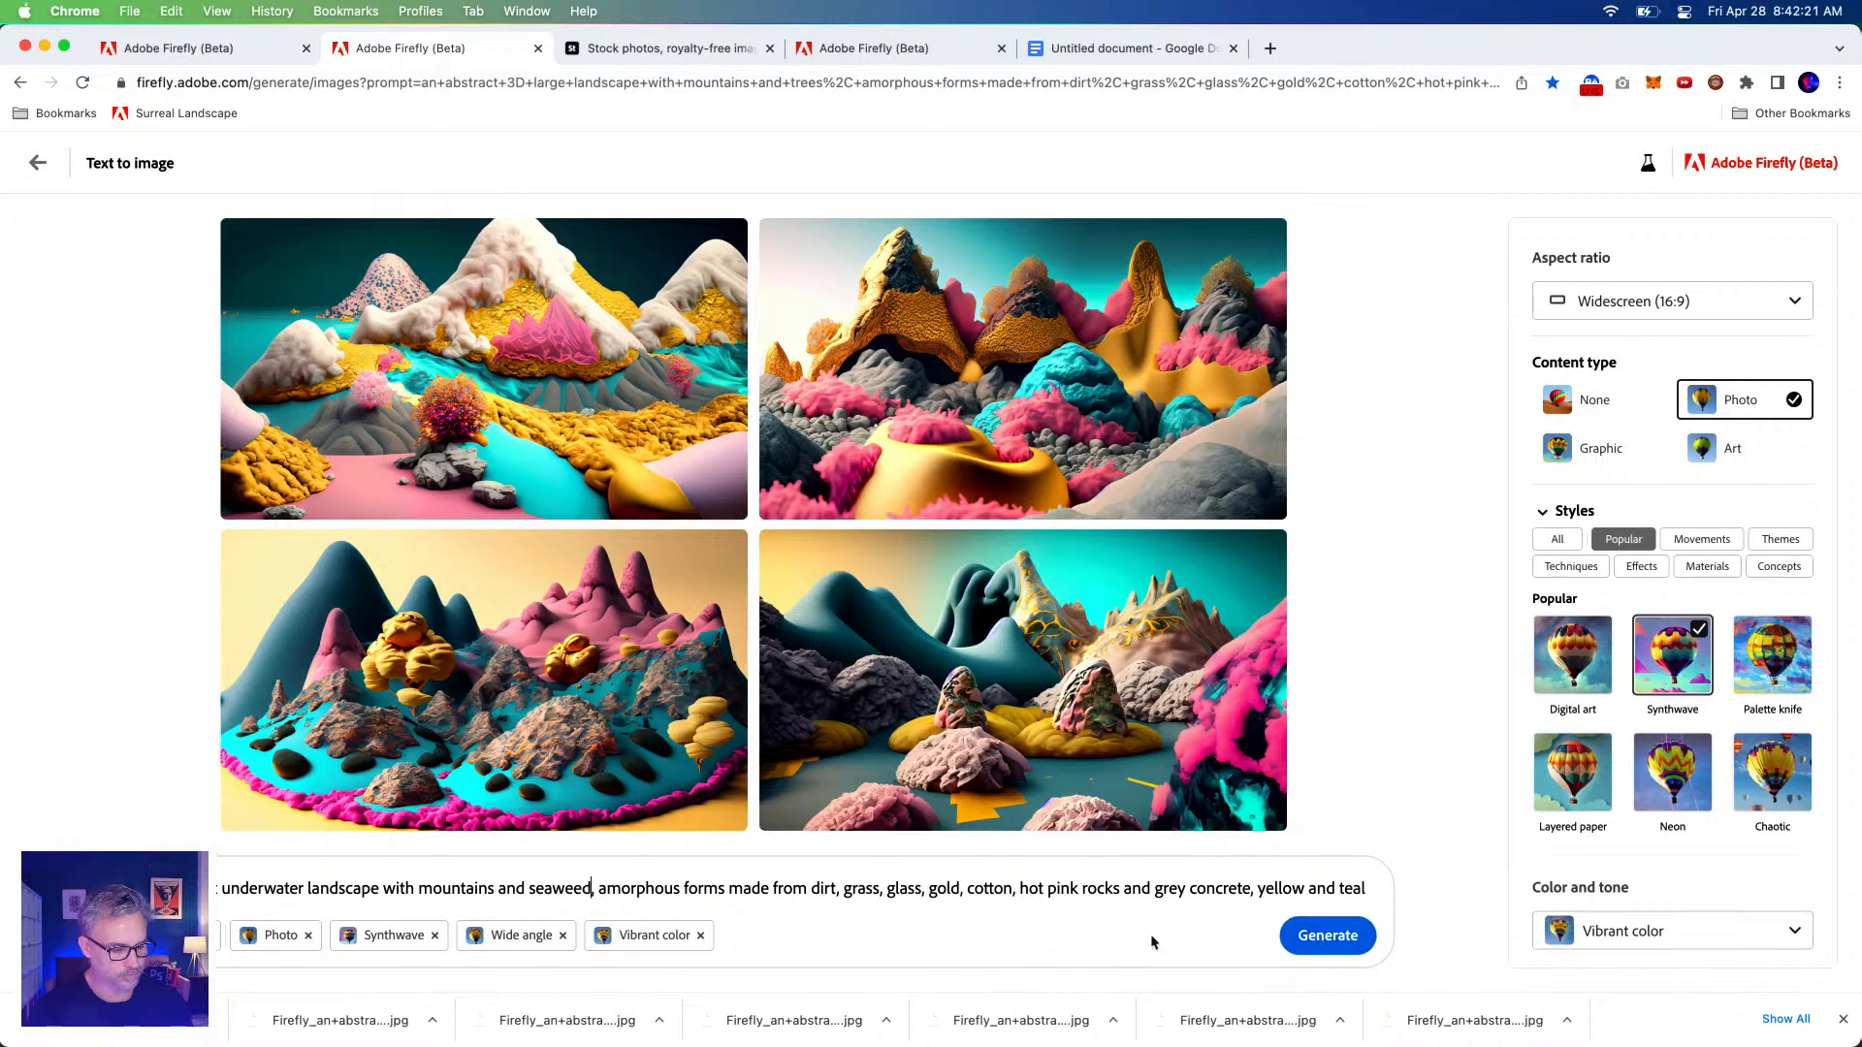
double_click(337, 889)
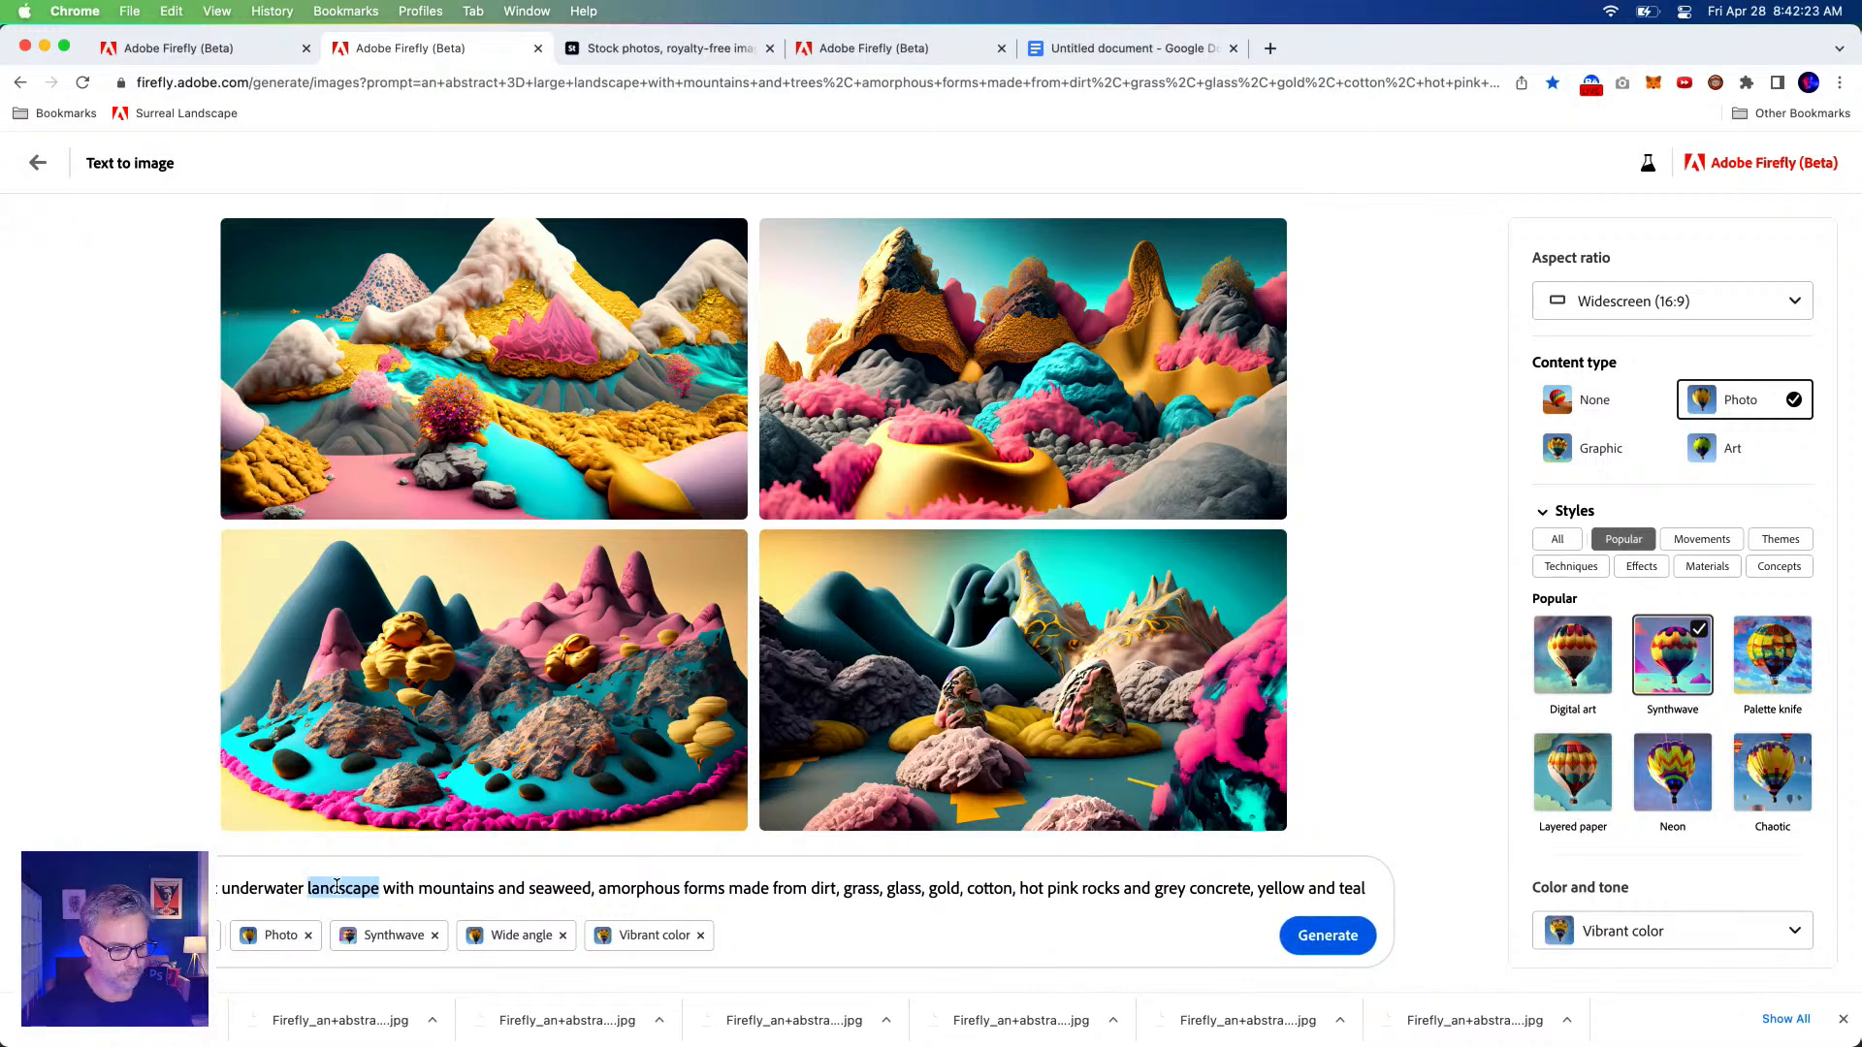
key("BackSpace")
left_click(1353, 939)
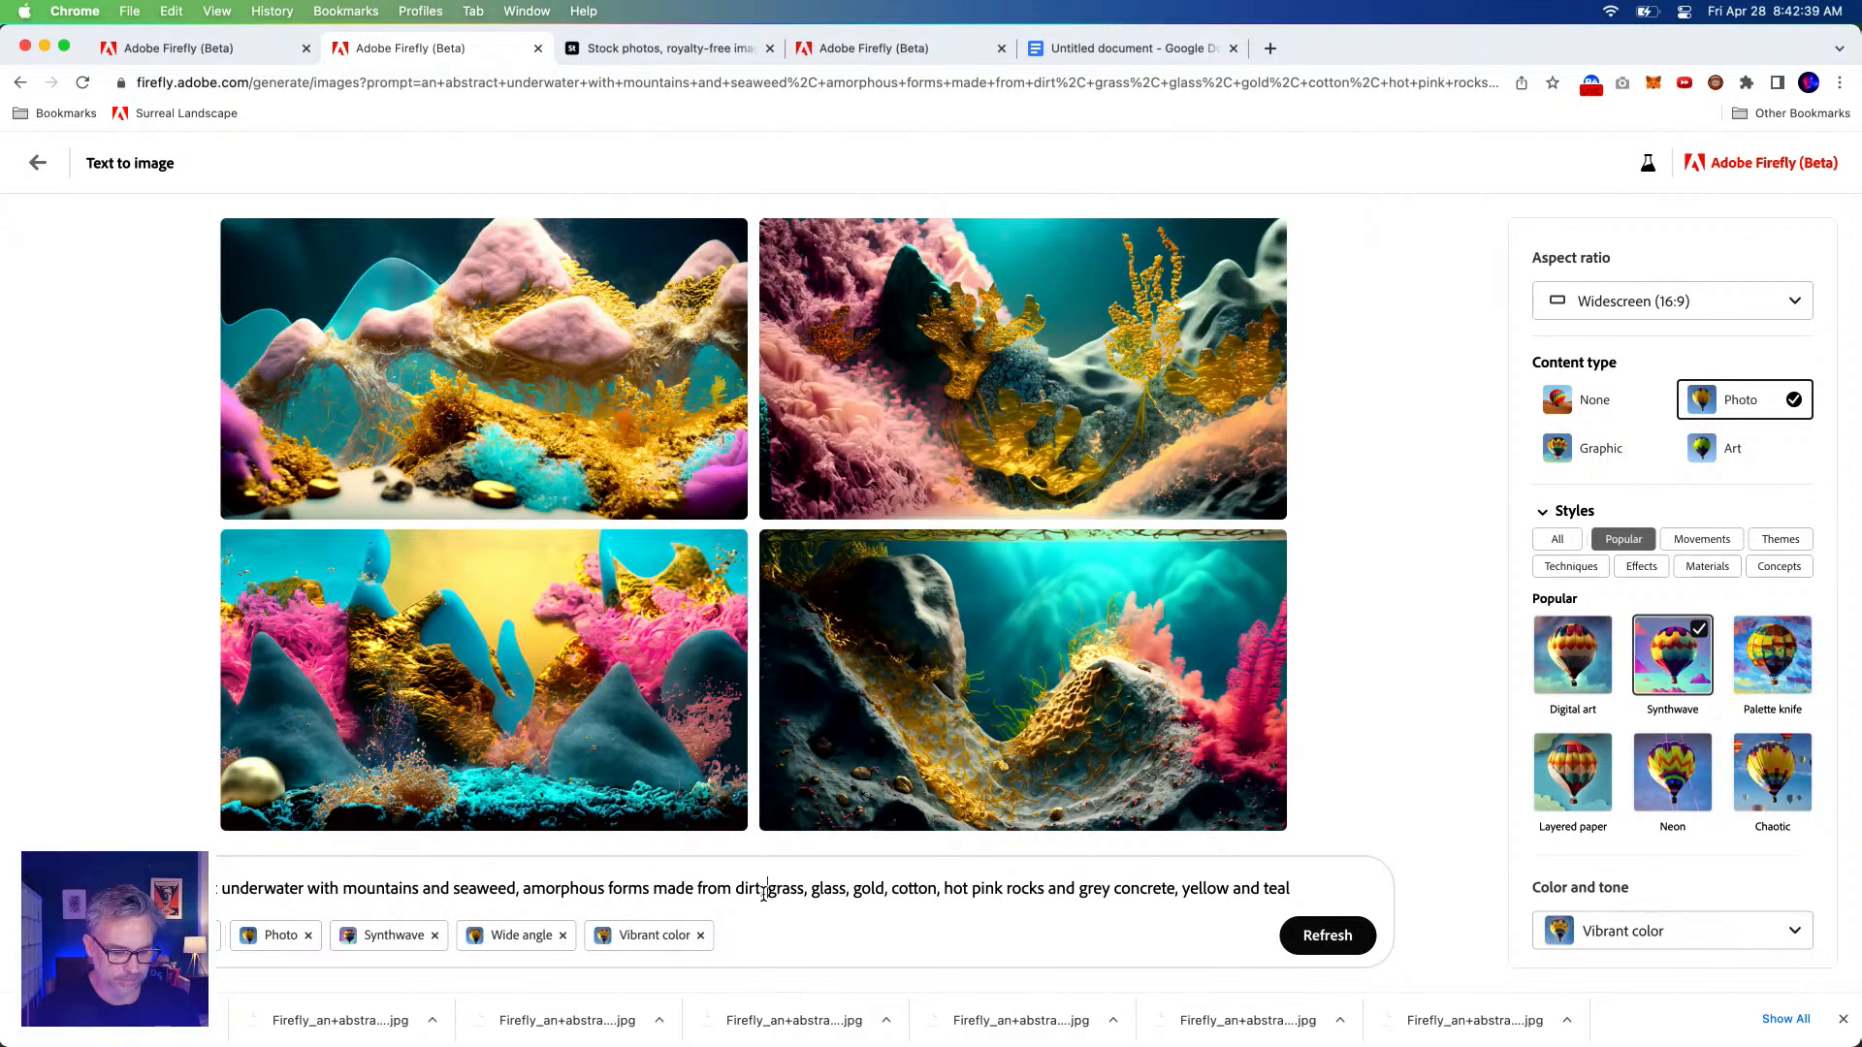
Go back to the Firefly gallery and open the 'Fish swimming in a coral reef' example.
left_click(610, 51)
left_click(184, 52)
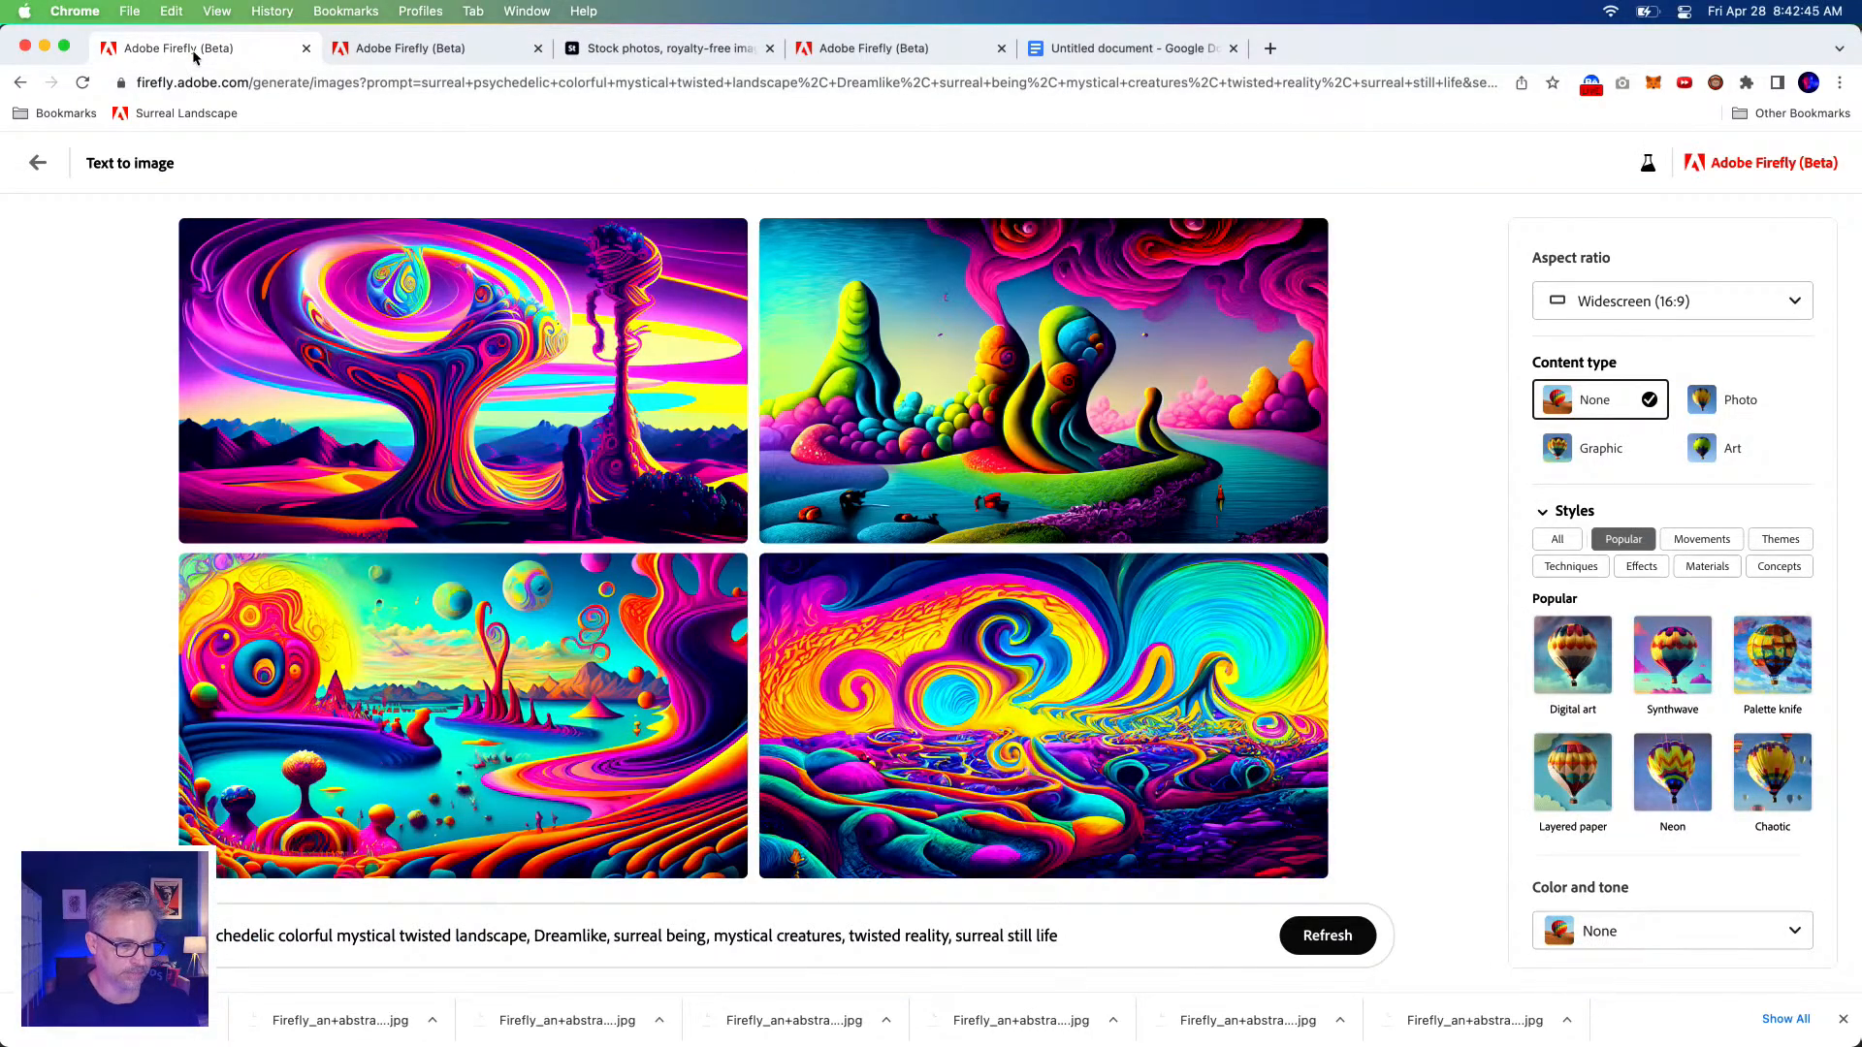
left_click(34, 157)
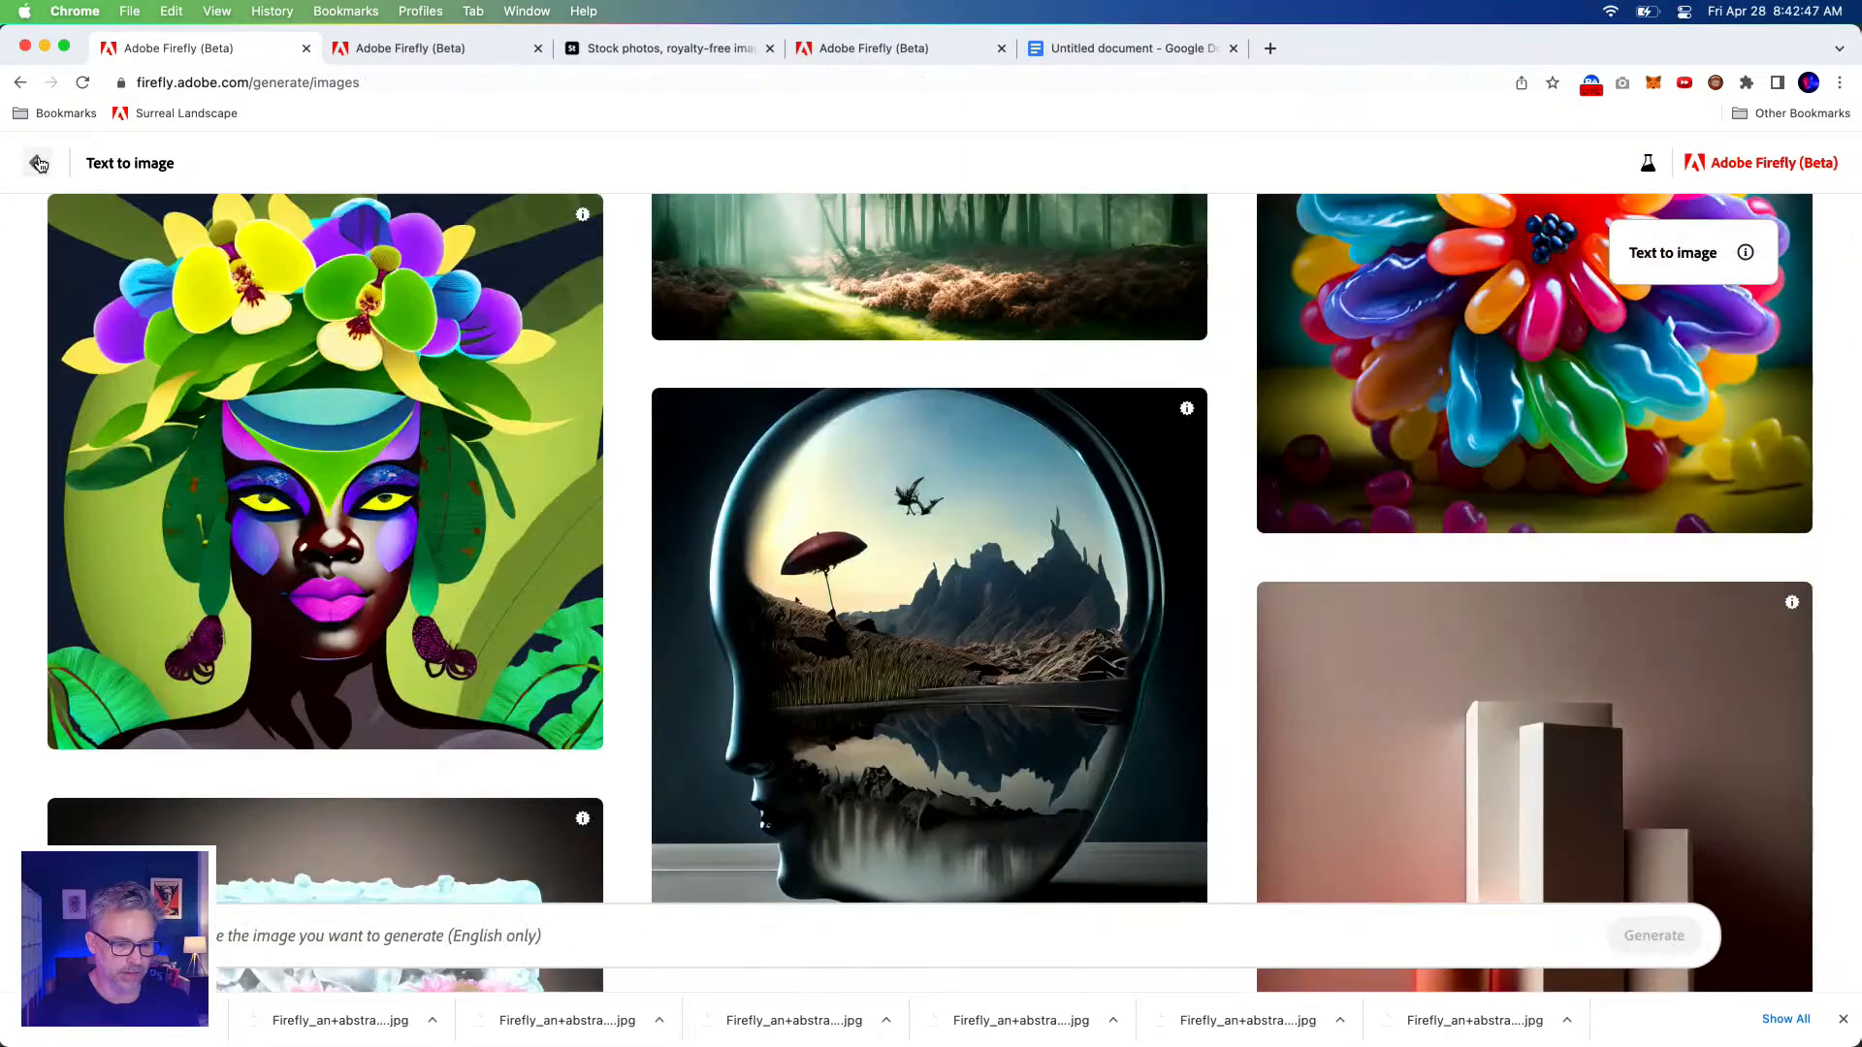
scroll(904, 353, "down", 5)
scroll(908, 370, "down", 15)
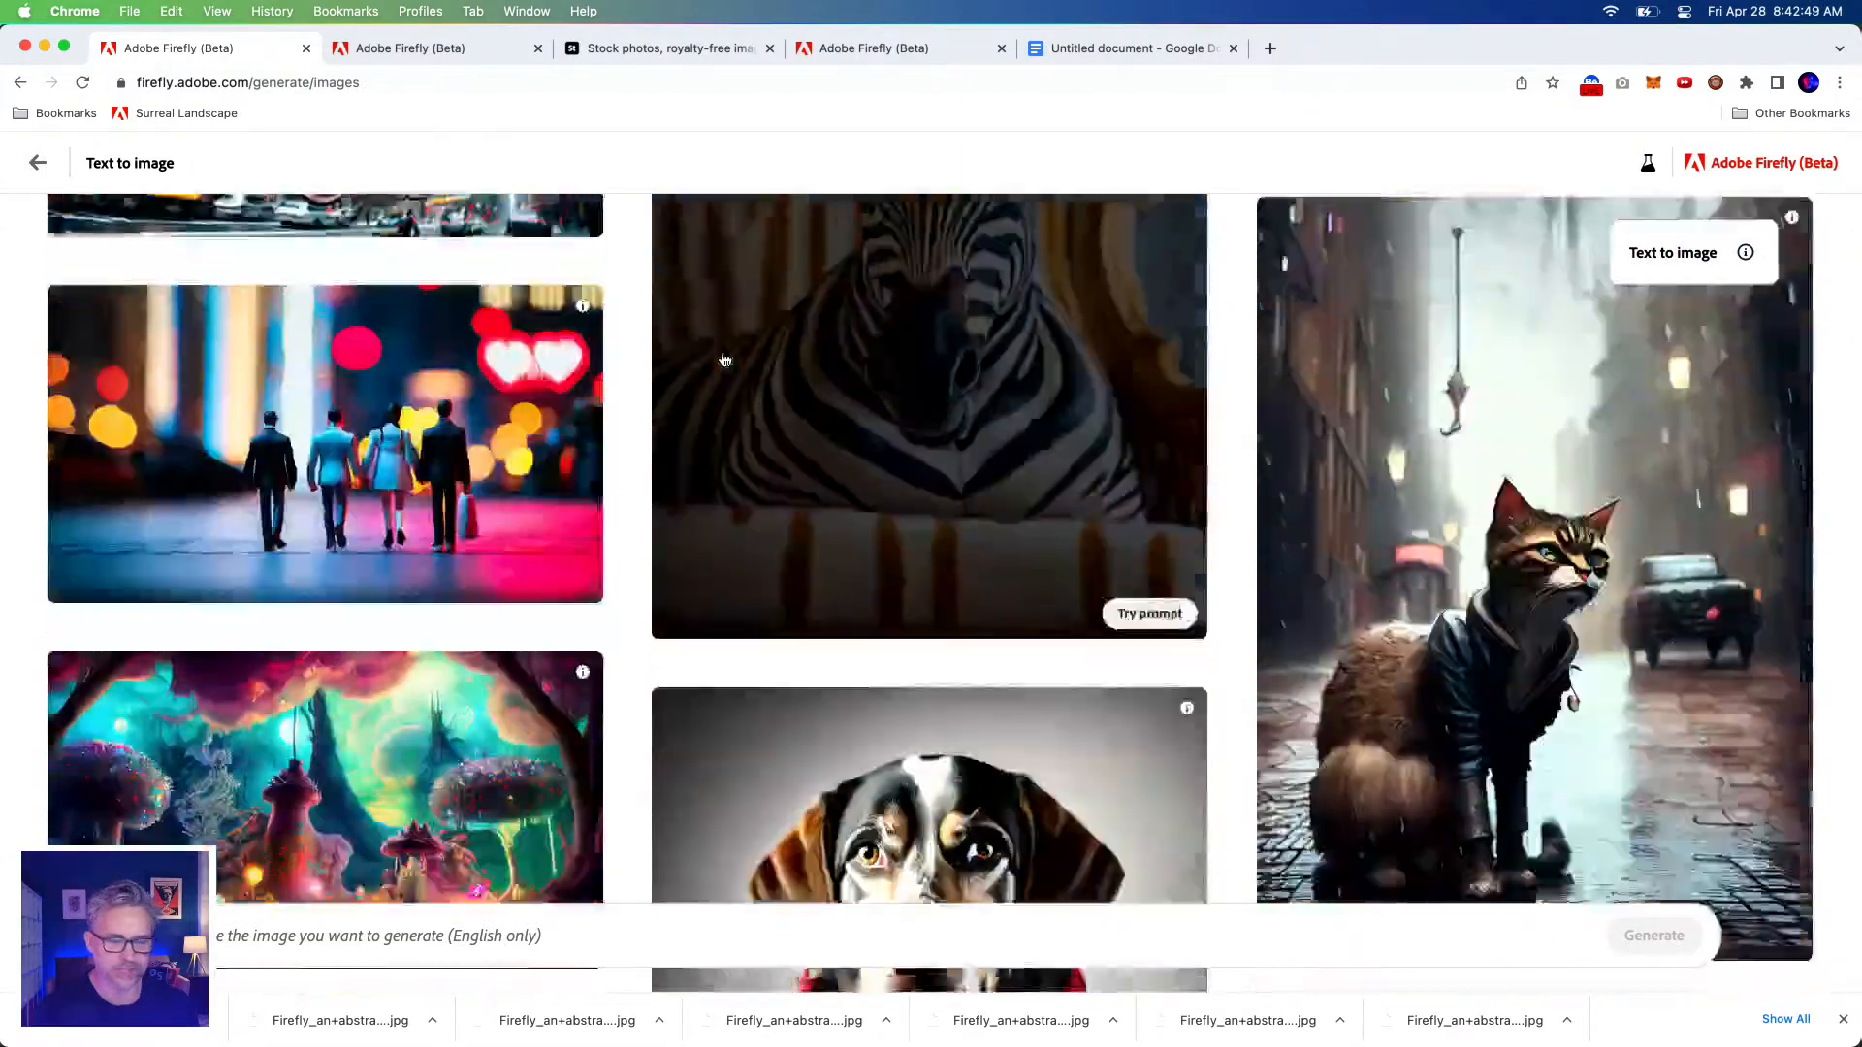
scroll(721, 355, "down", 10)
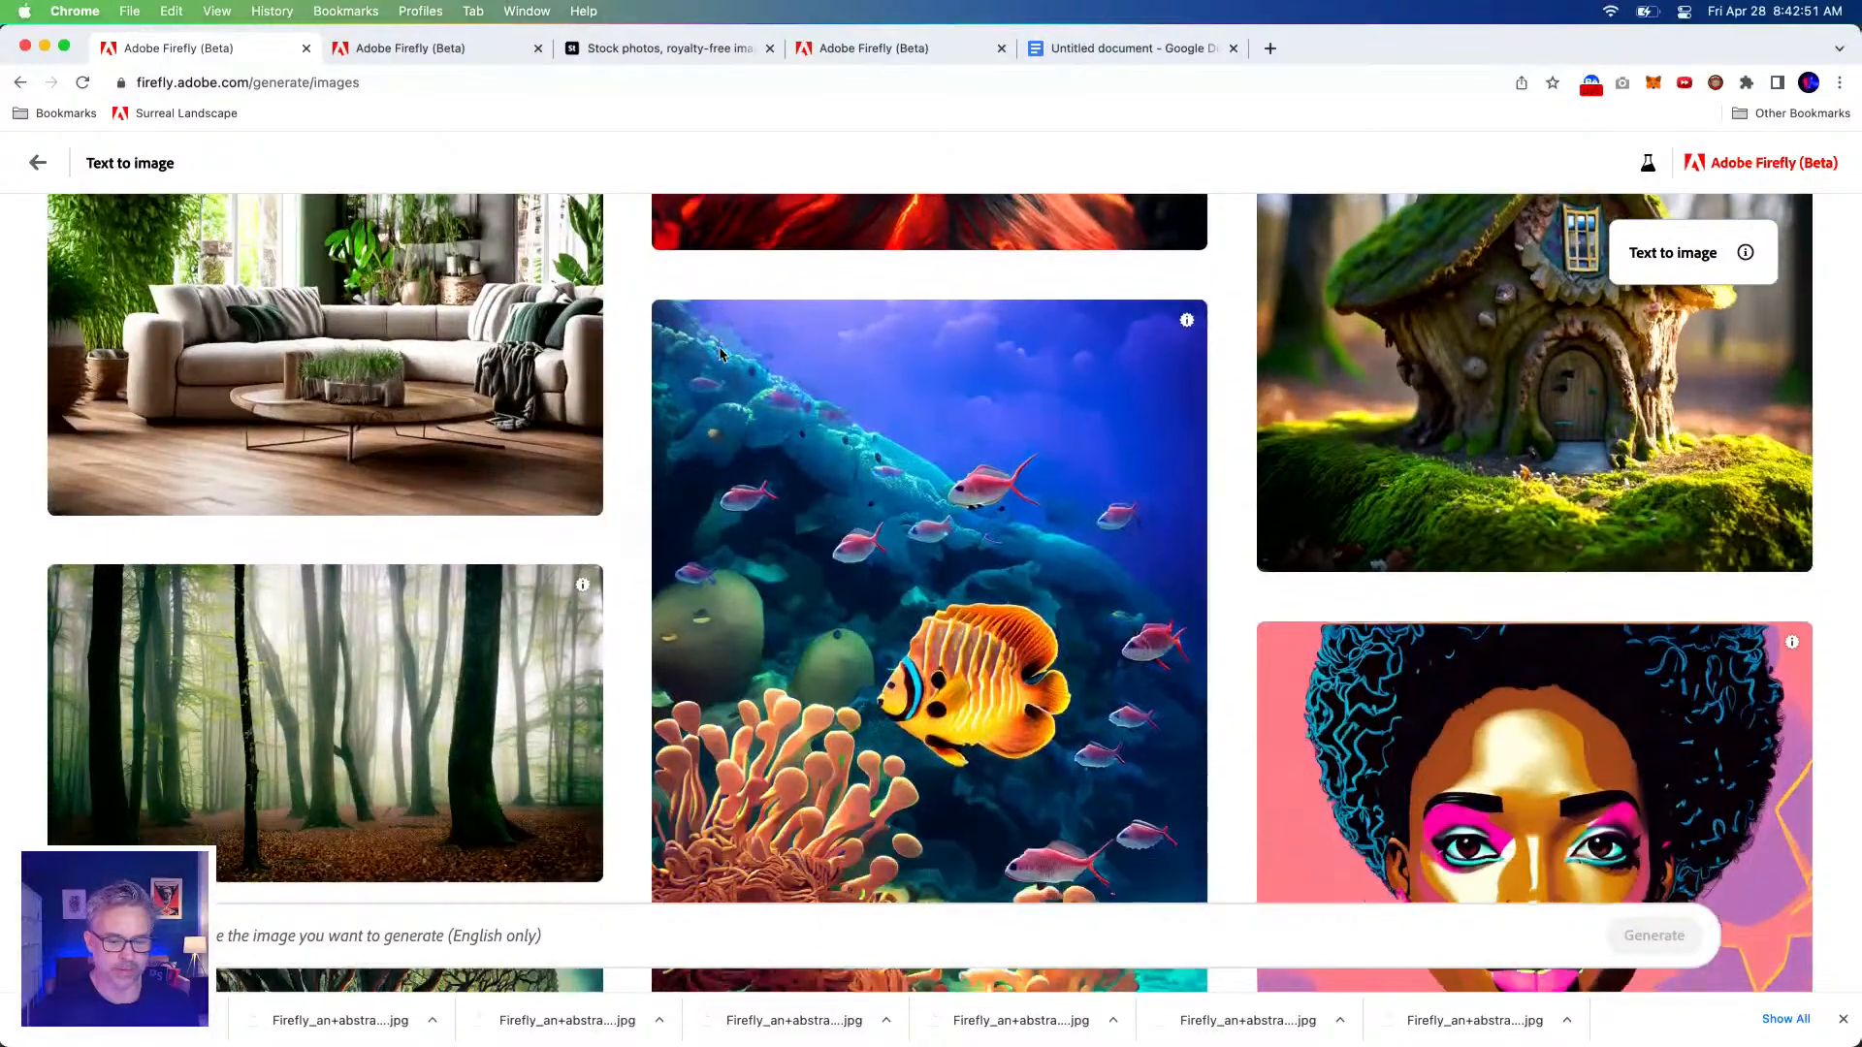
left_click(884, 531)
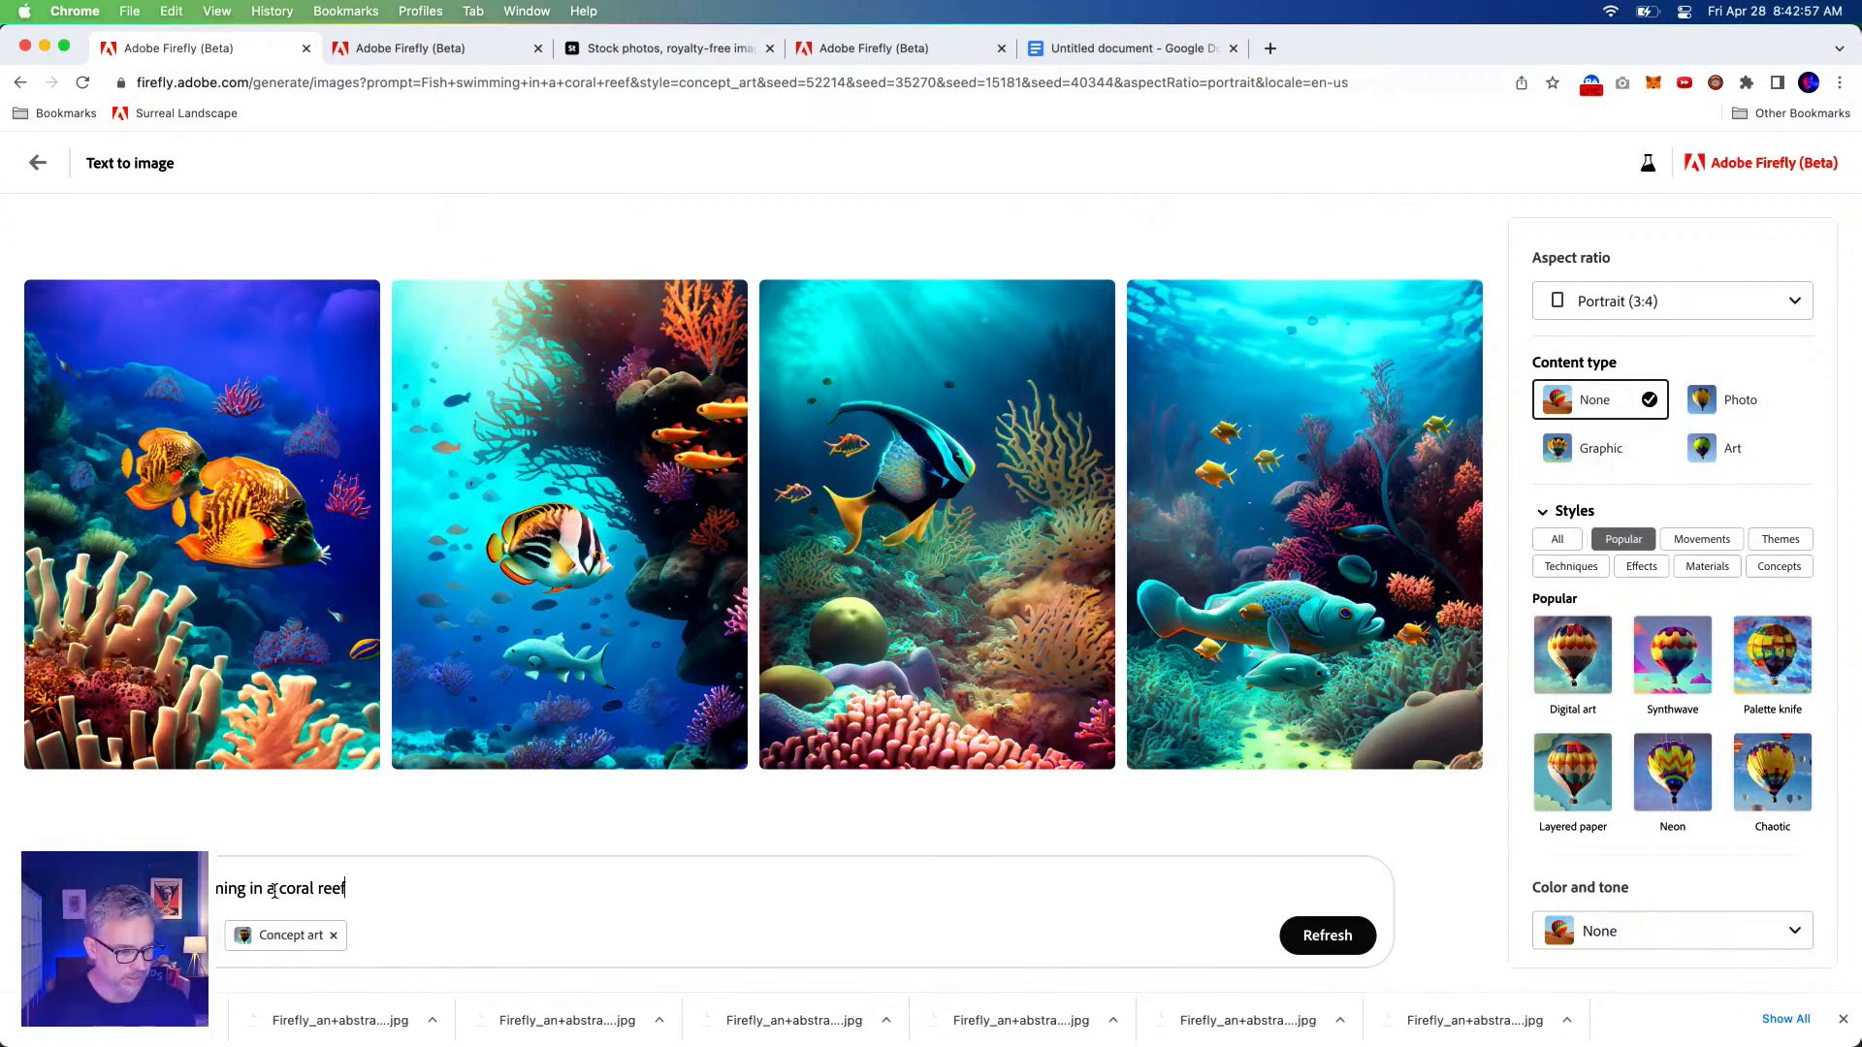
Start the prompt with 'Turtle in' and add the surreal, psychedelic descriptor snippet after coral reef.
left_click_drag(265, 888, 9, 870)
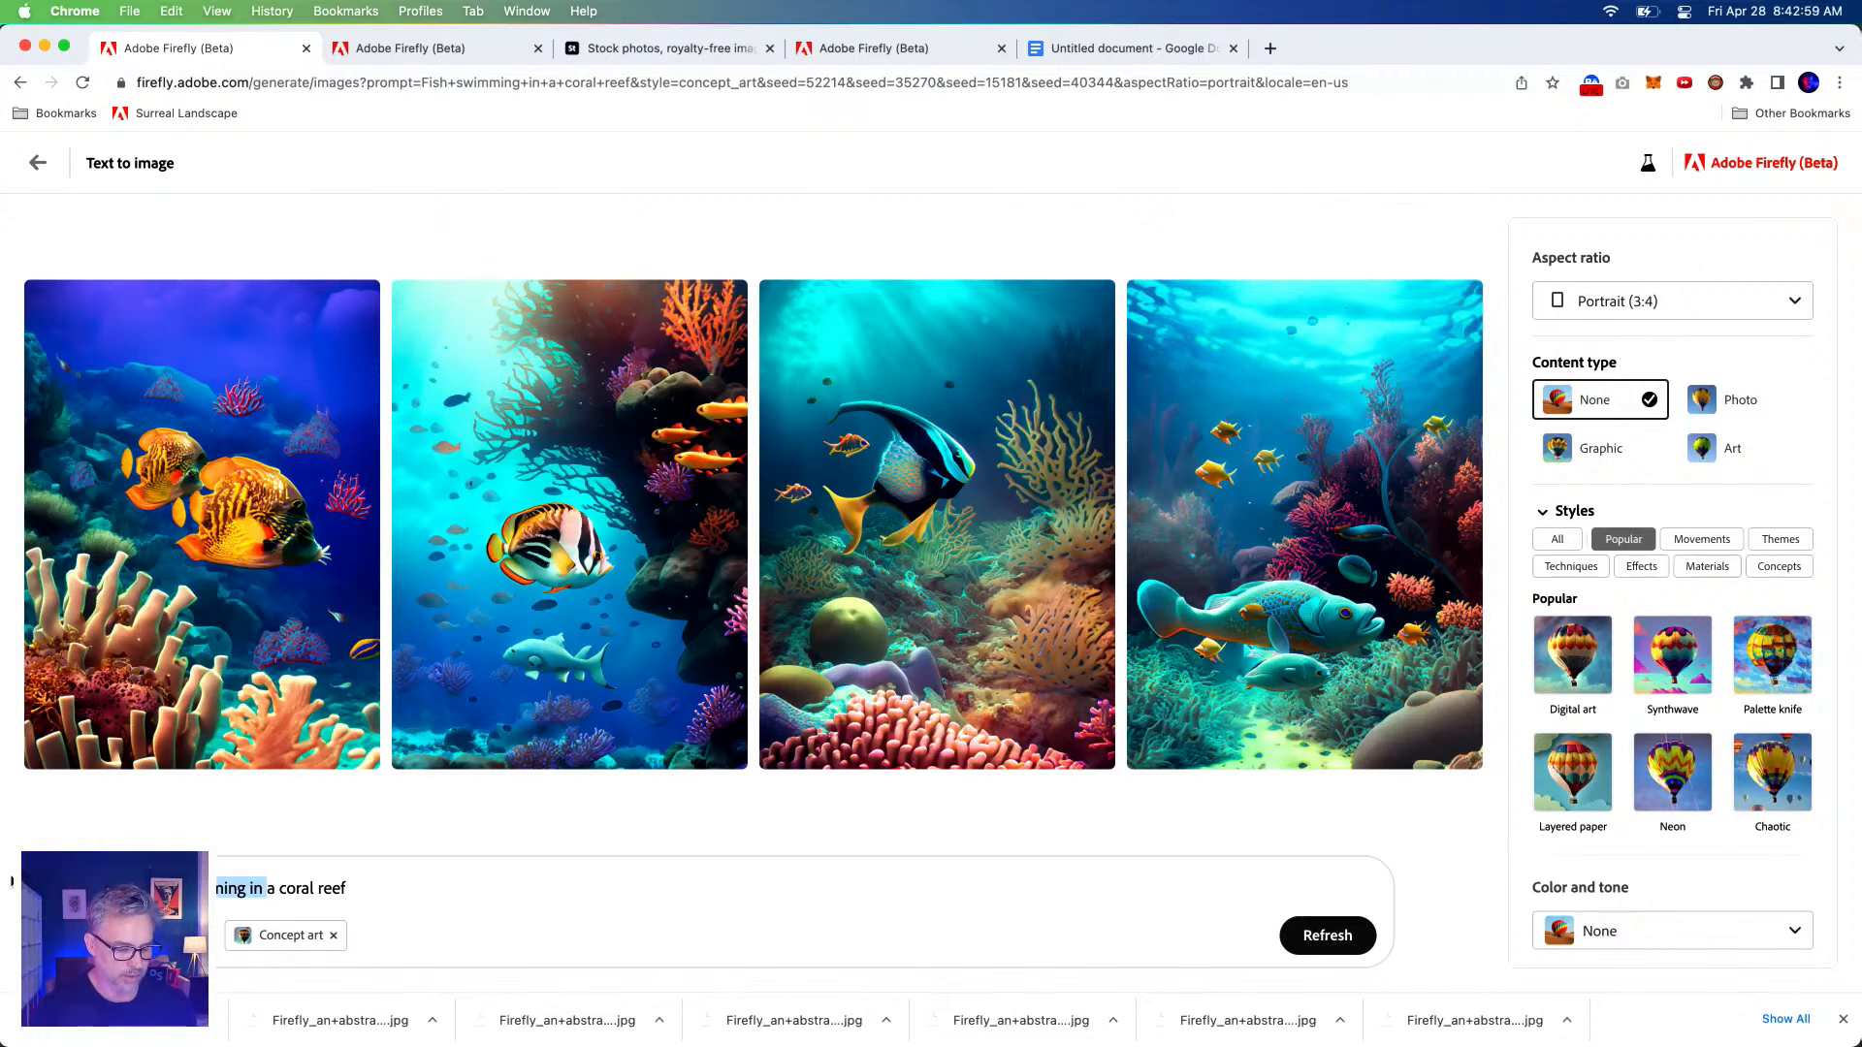
key("BackSpace")
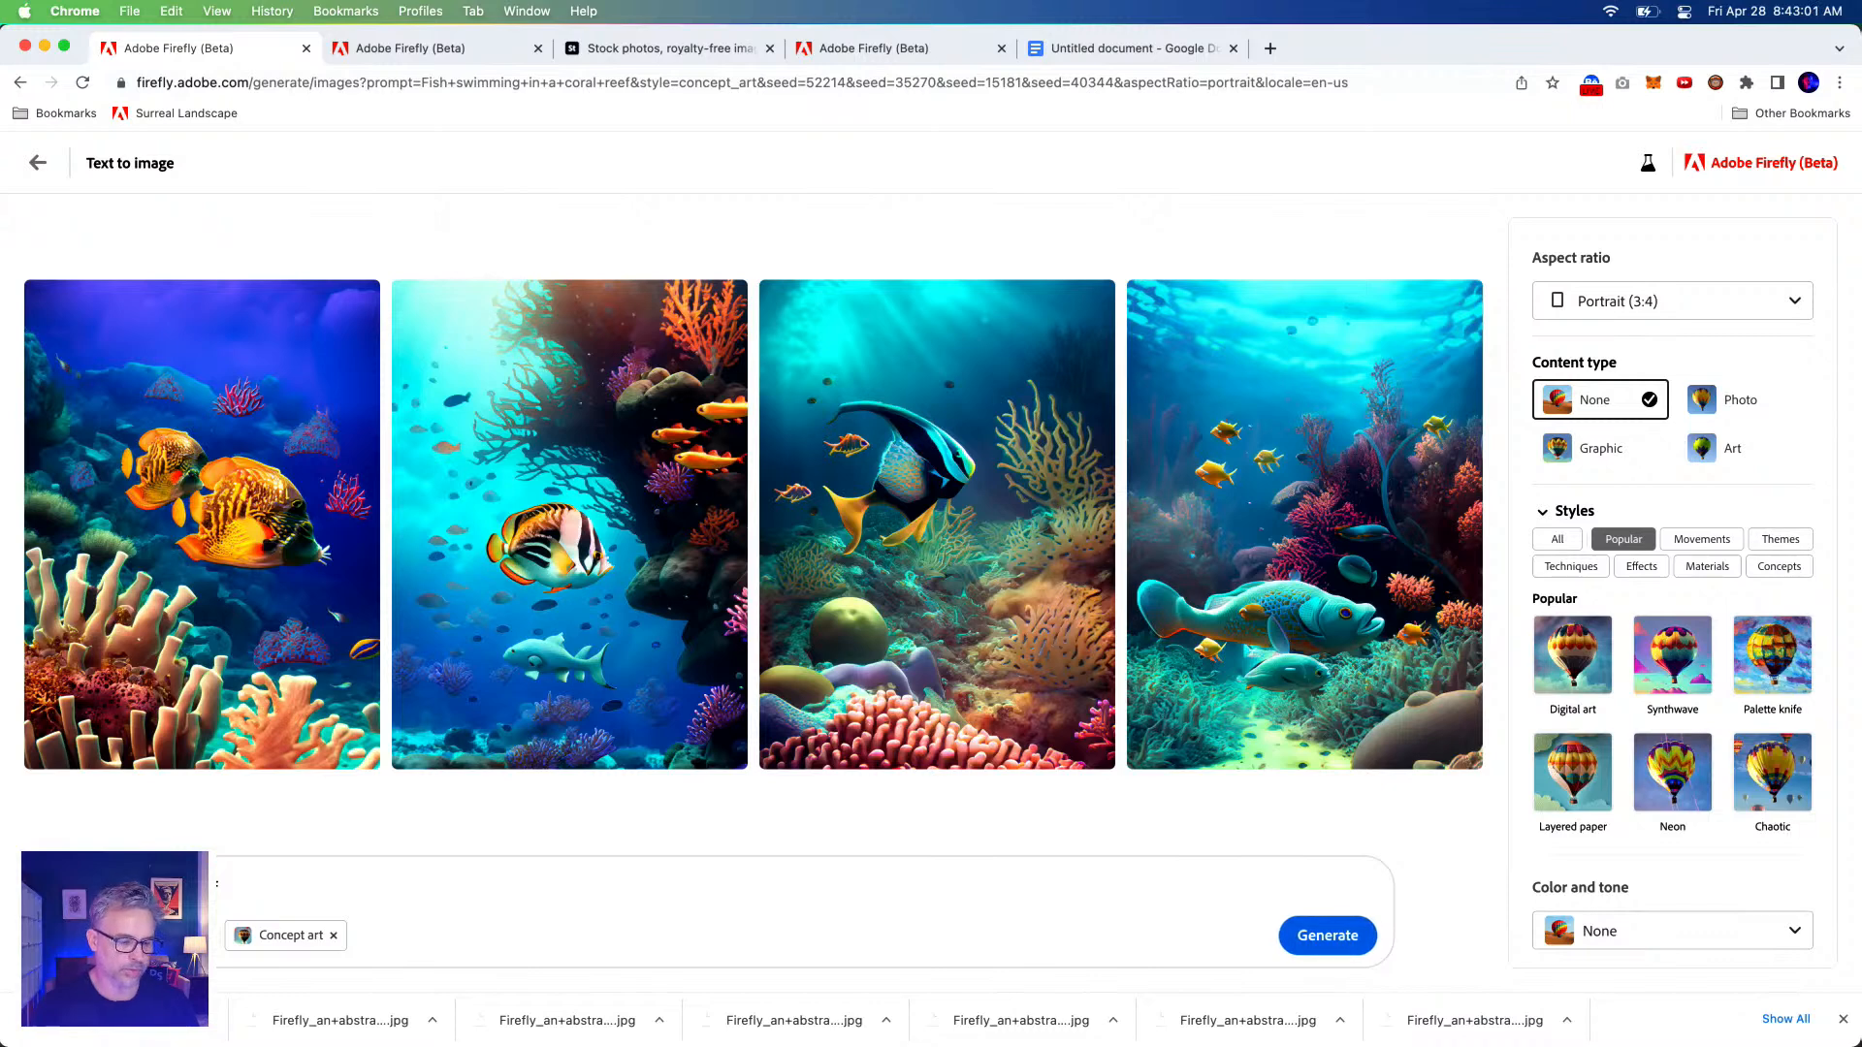
type("Turtle in")
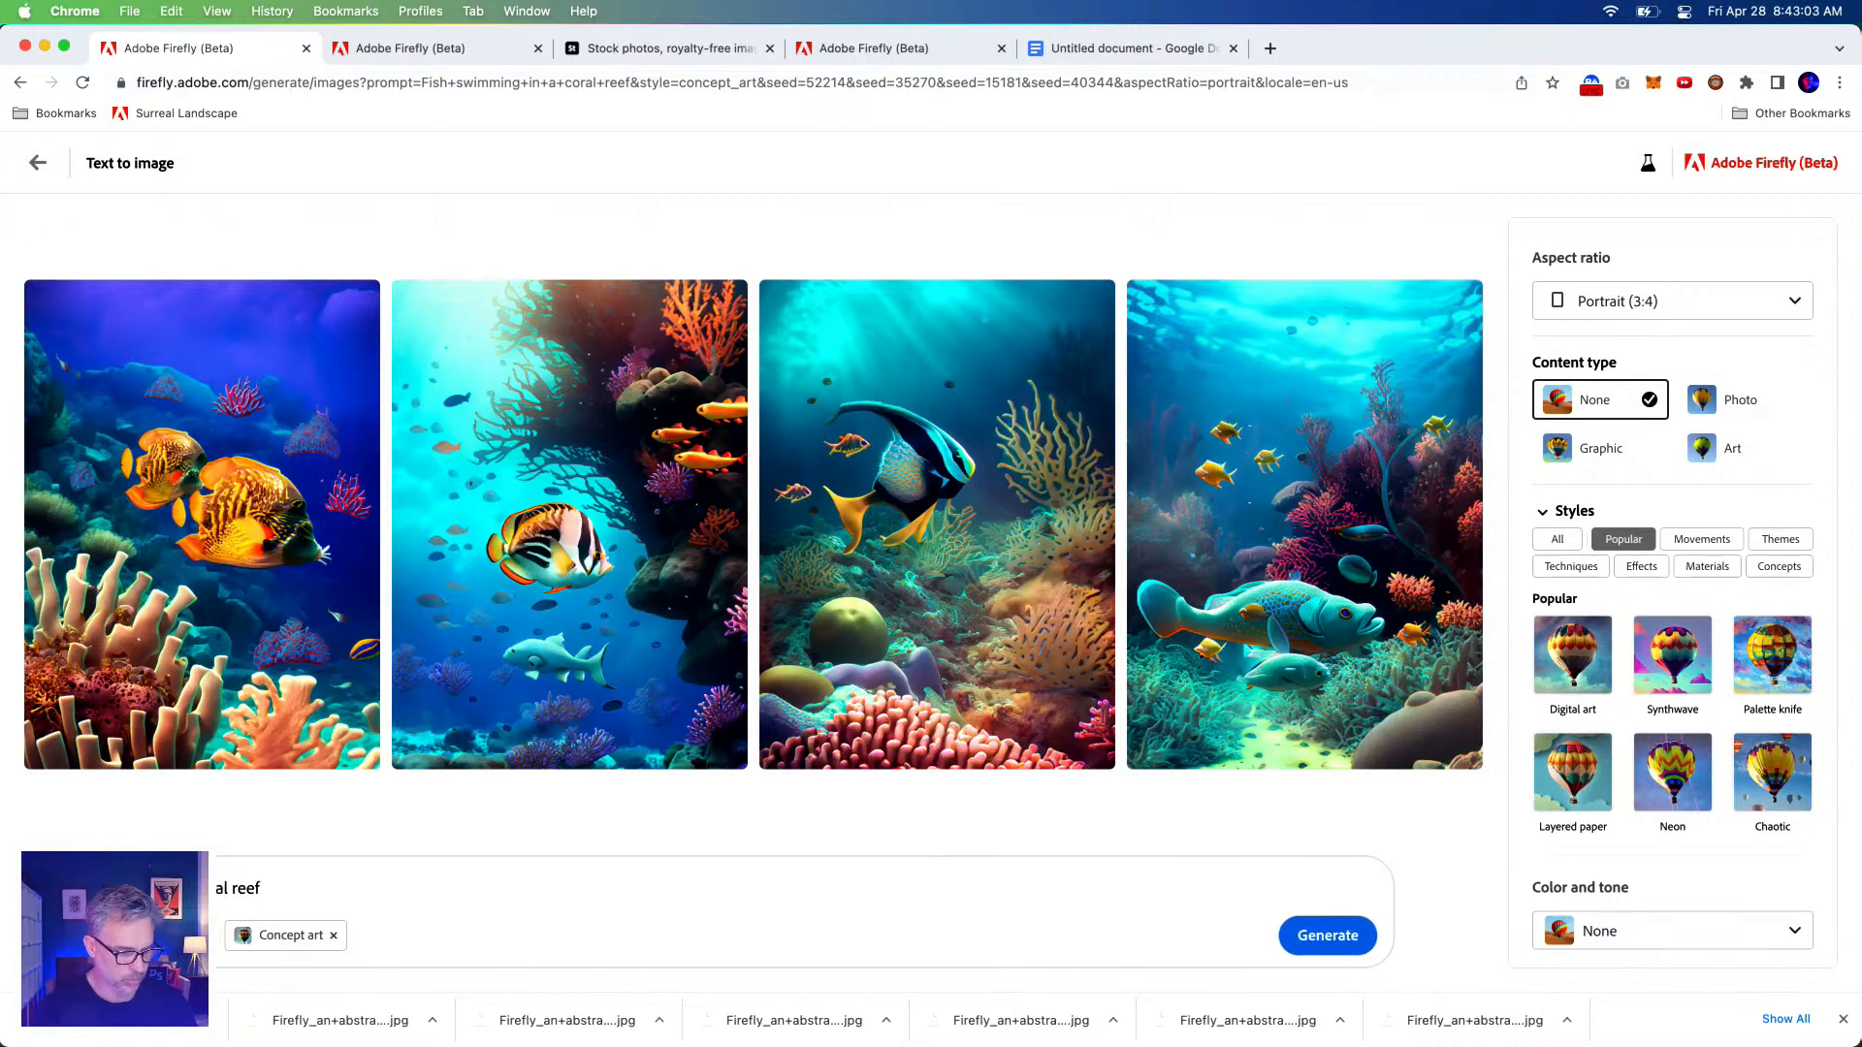
key("BackSpace")
key("BackSpace")
key("BackSpace")
type("tle in")
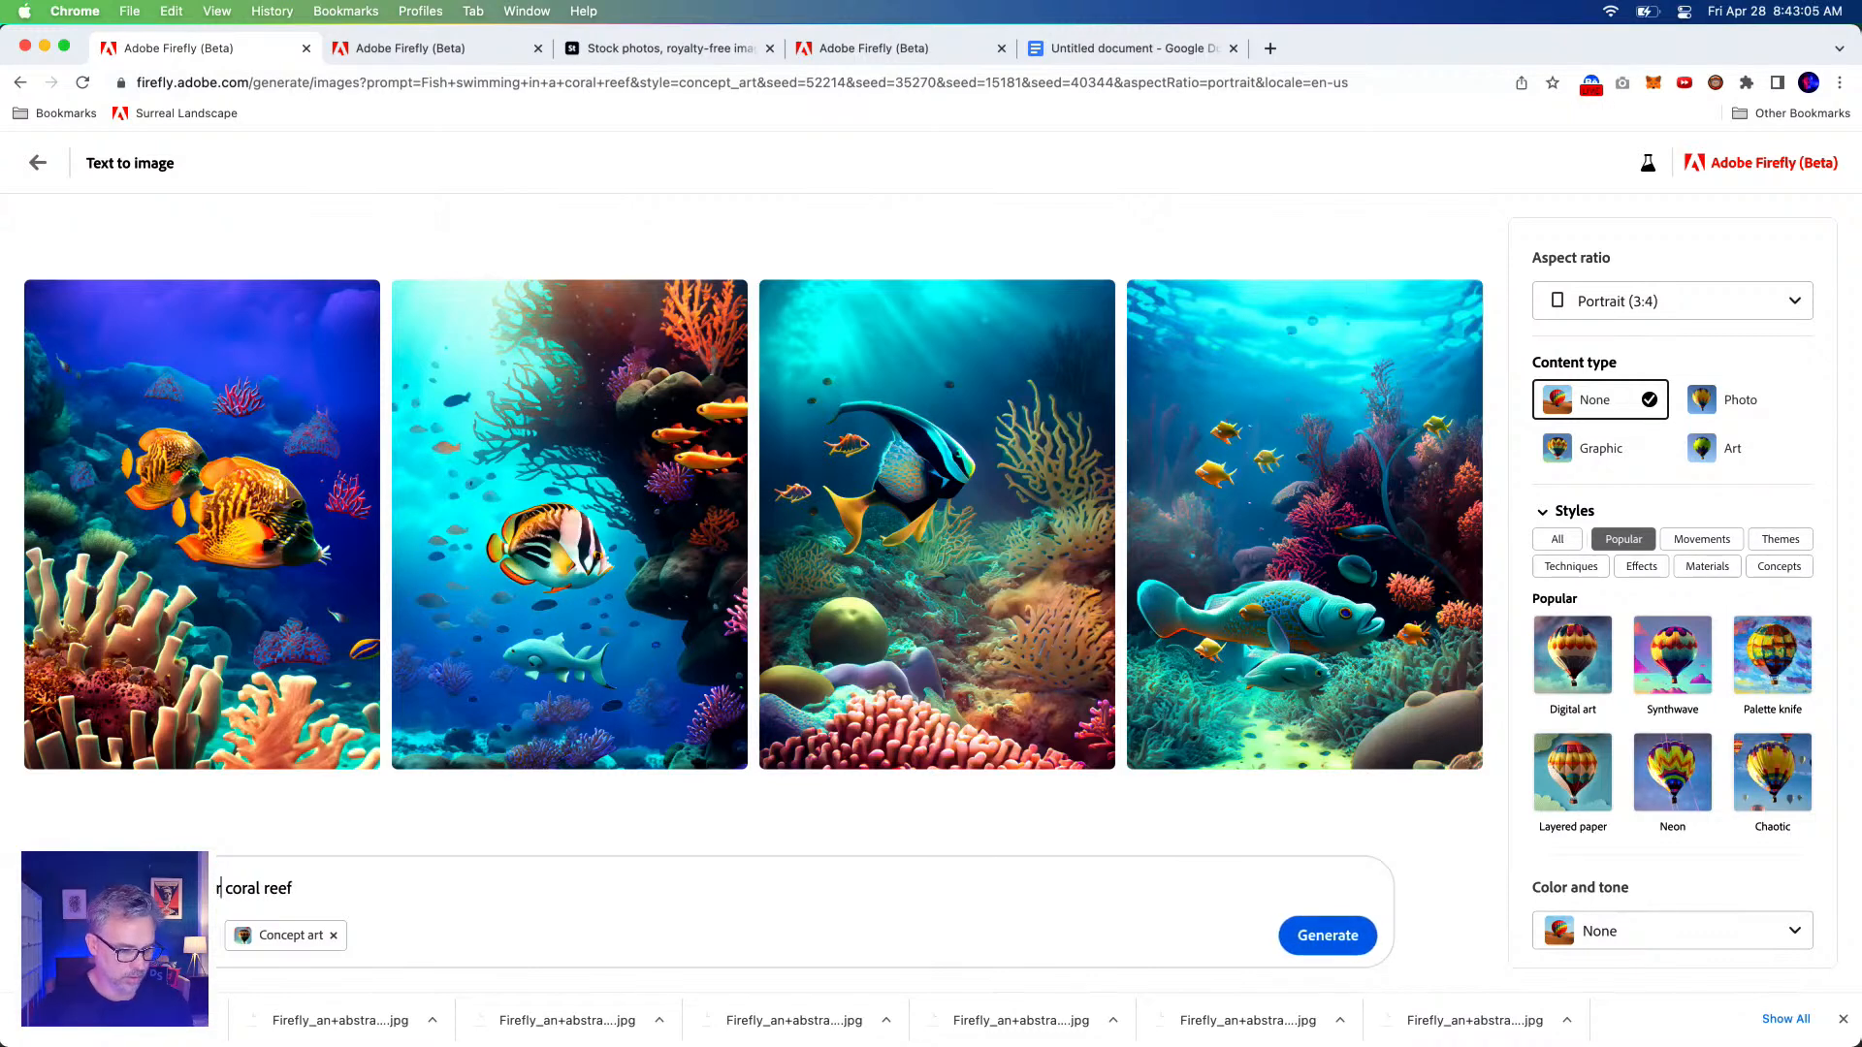
left_click(324, 887)
type(", surr")
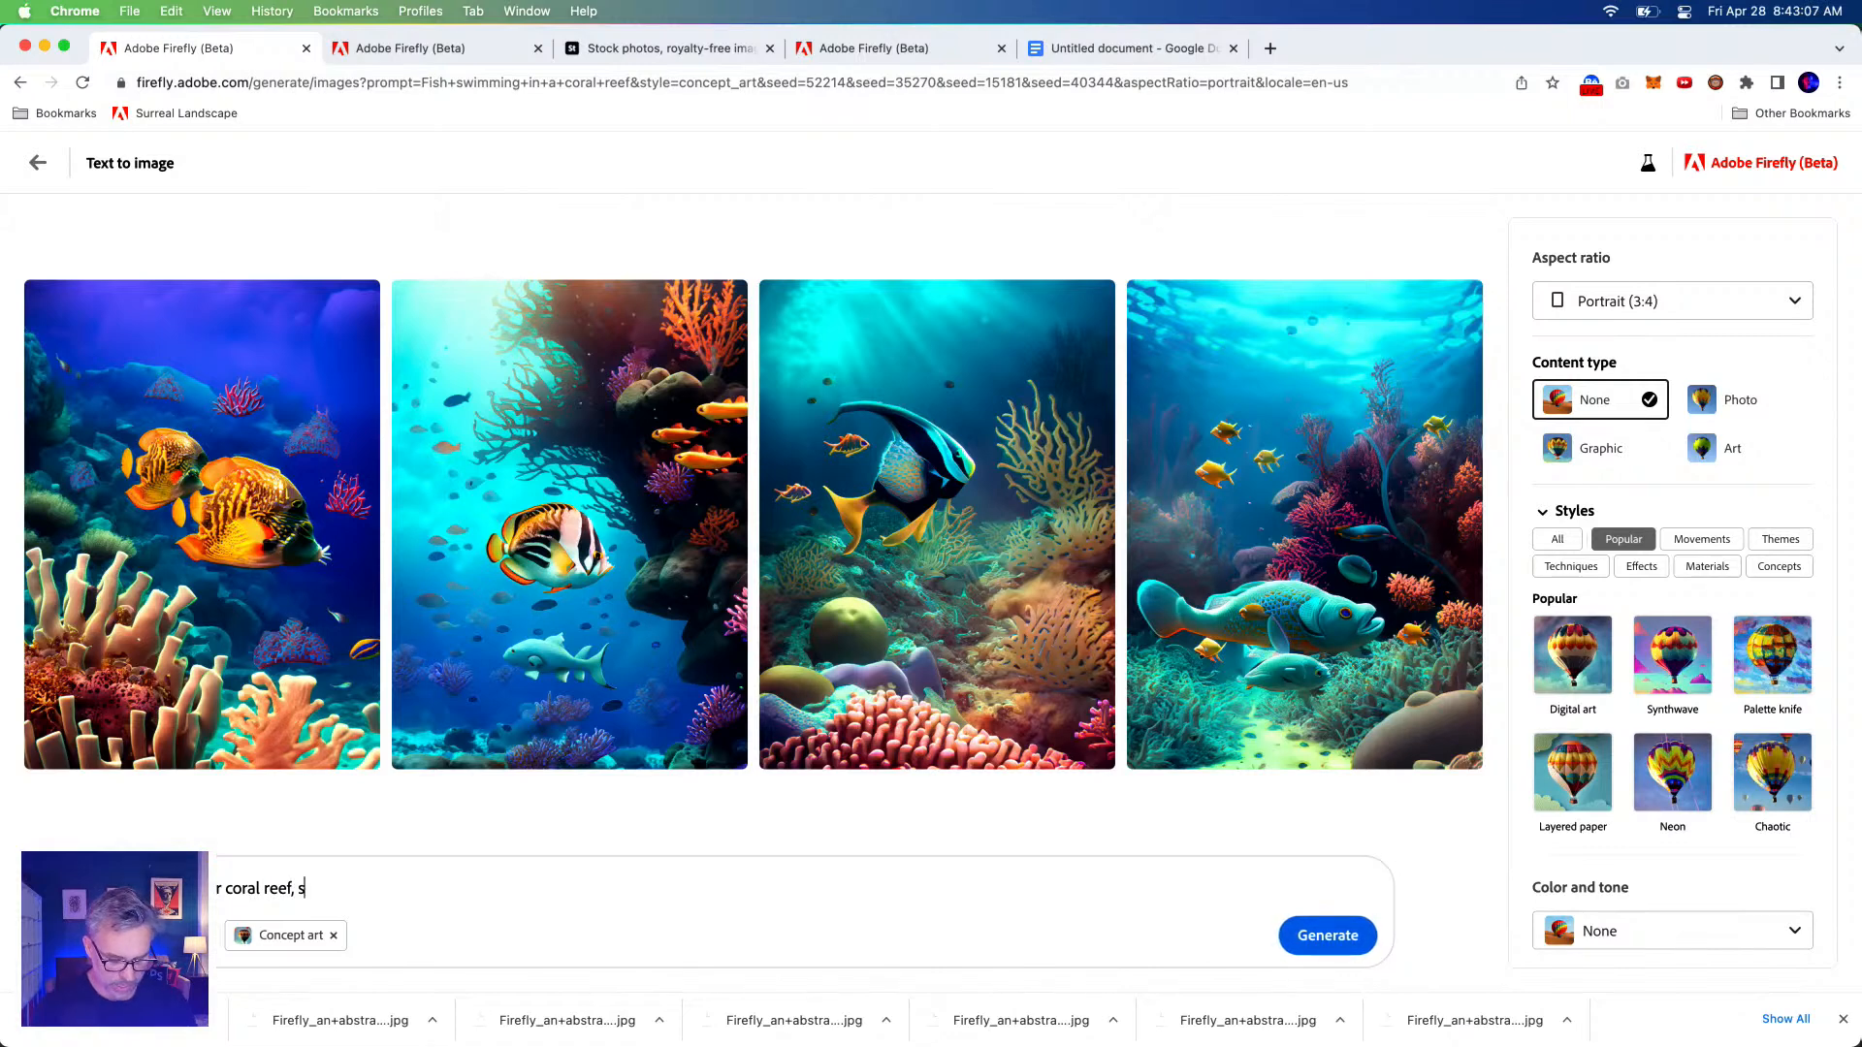
key("BackSpace")
key("BackSpace")
key("BackSpace")
key("BackSpace")
type("surreal psychedelic colorful mystical twisted animal, Dreamlike, surreal being, mystical creatures, twisted reality, surreal still life")
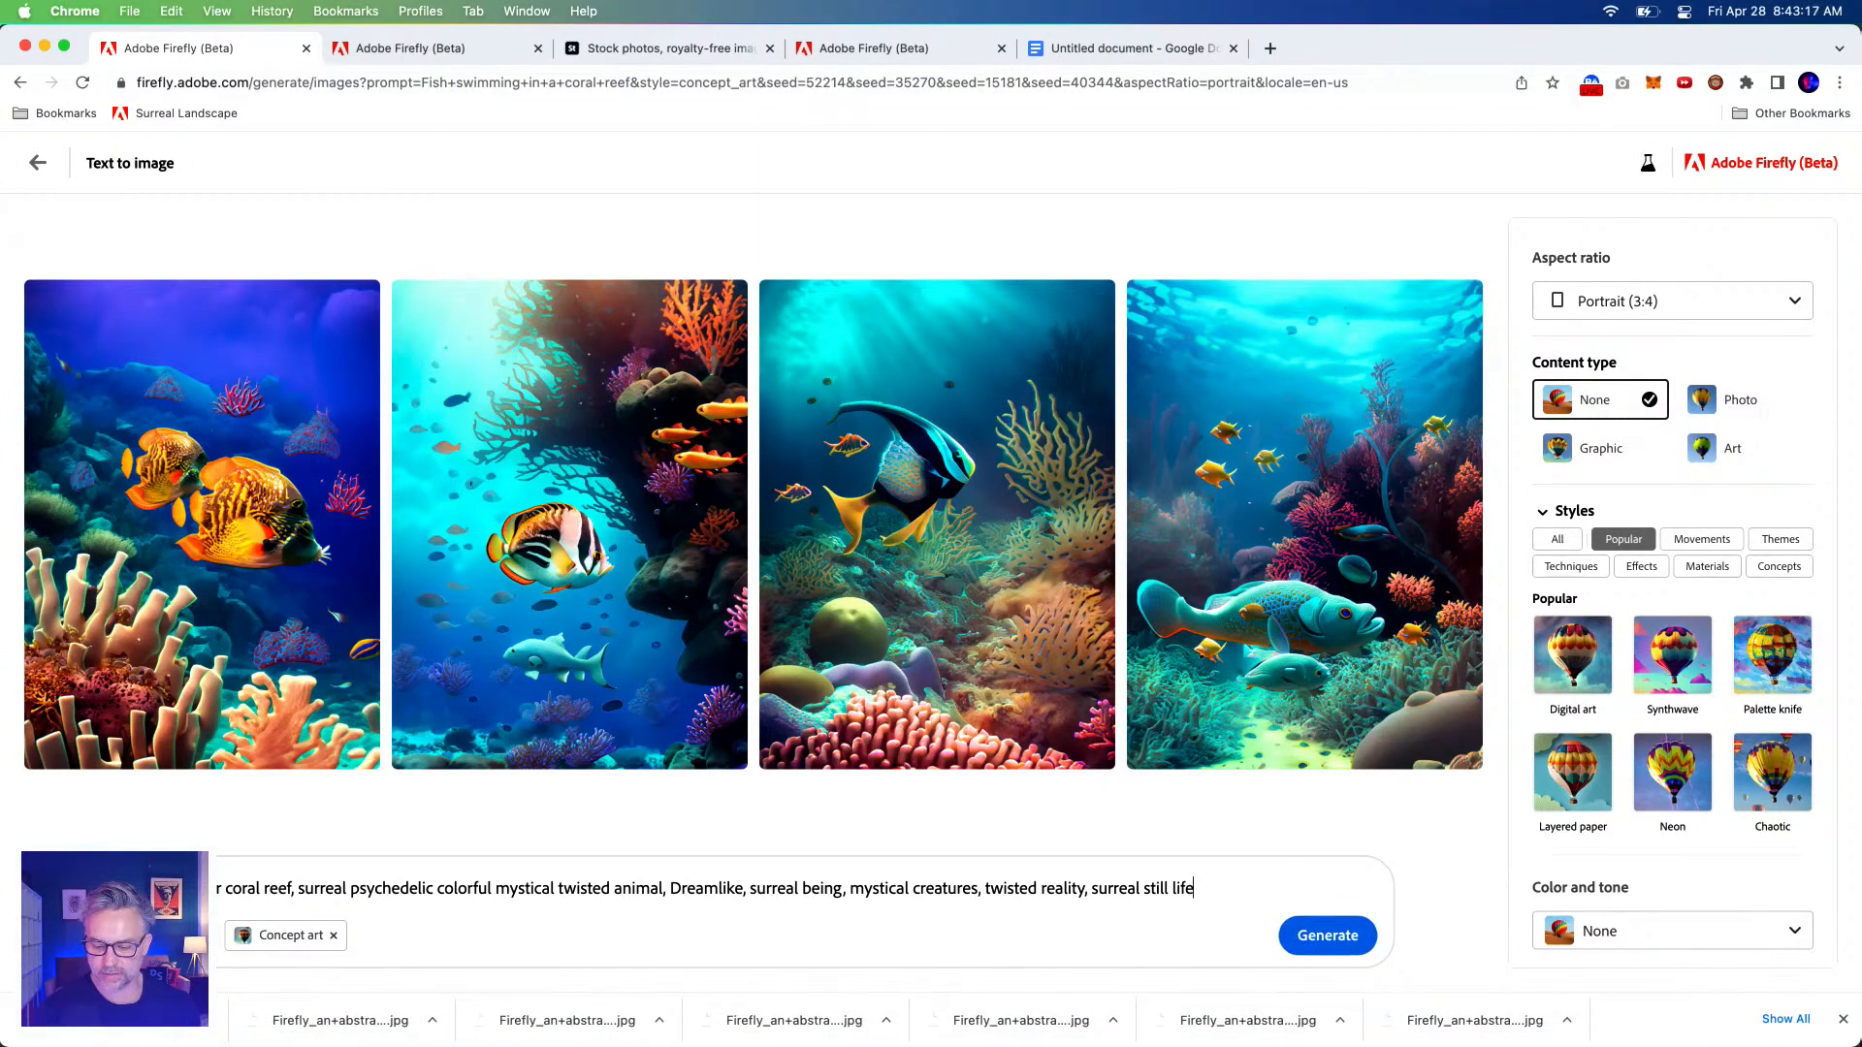
left_click(1760, 1035)
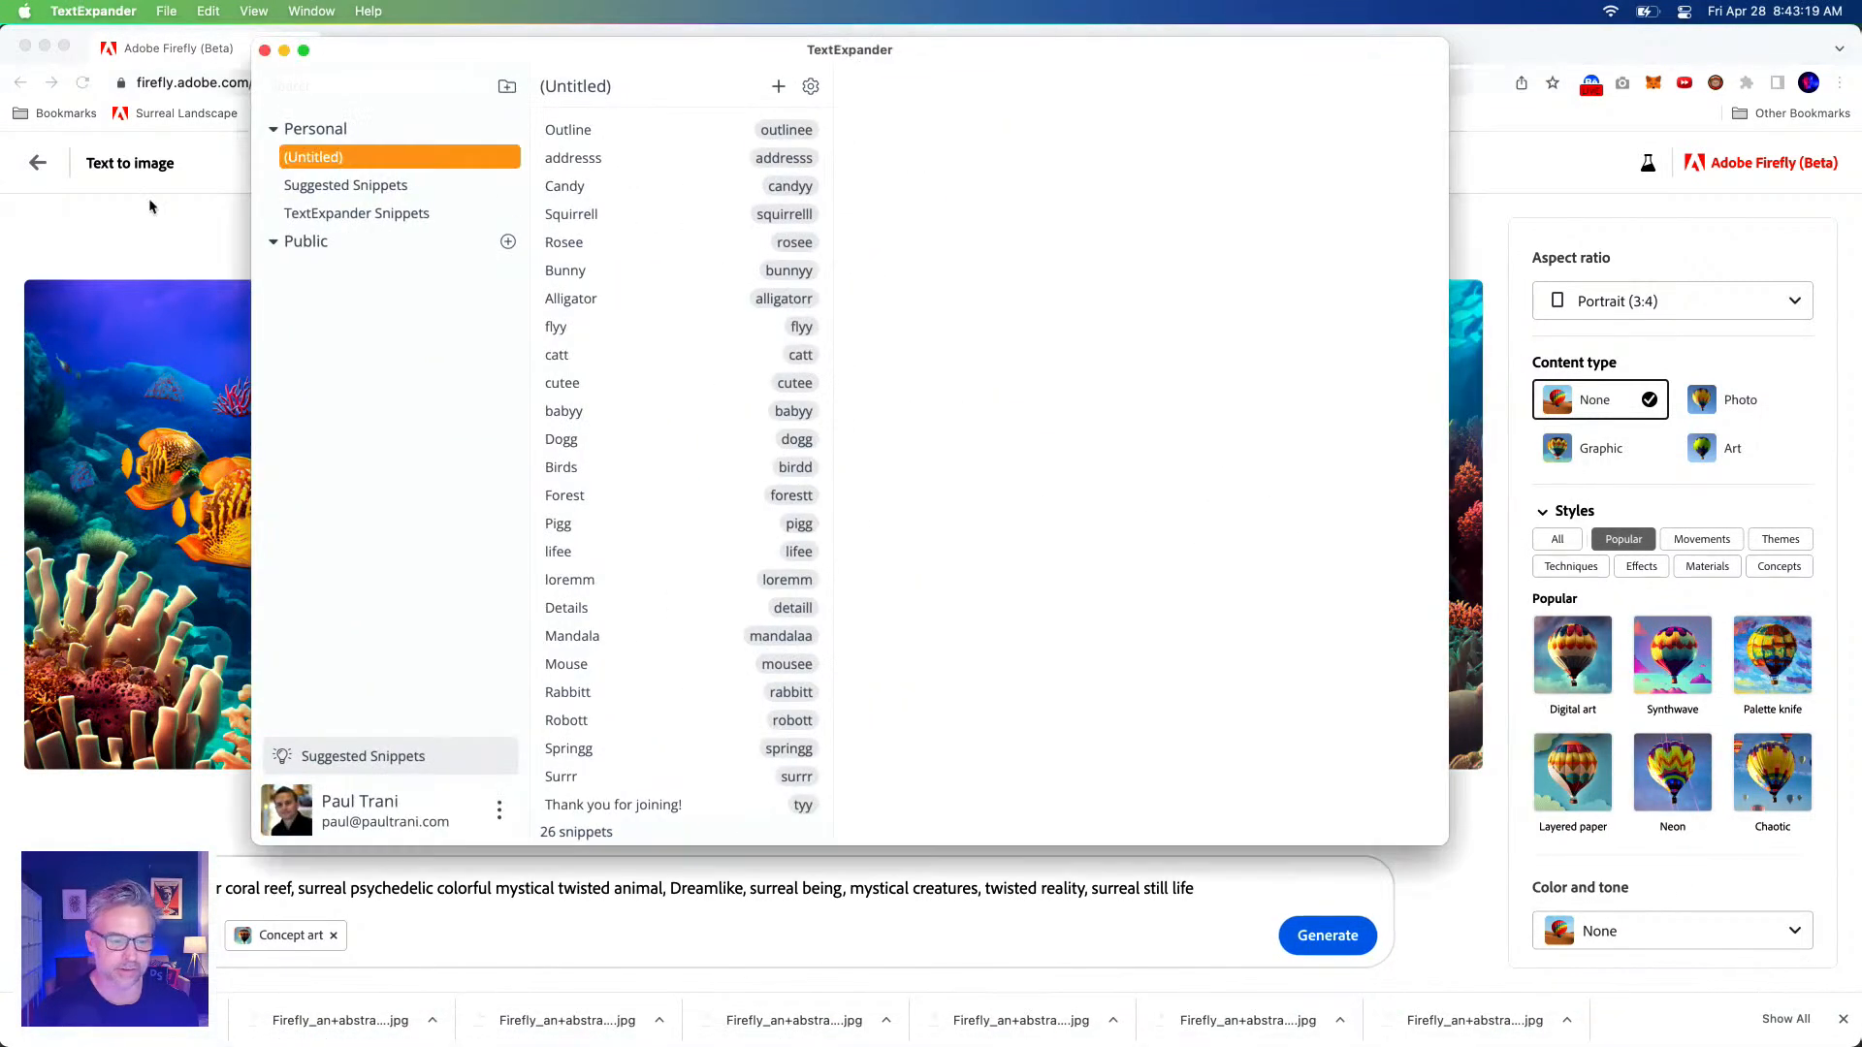
left_click_drag(465, 57, 645, 138)
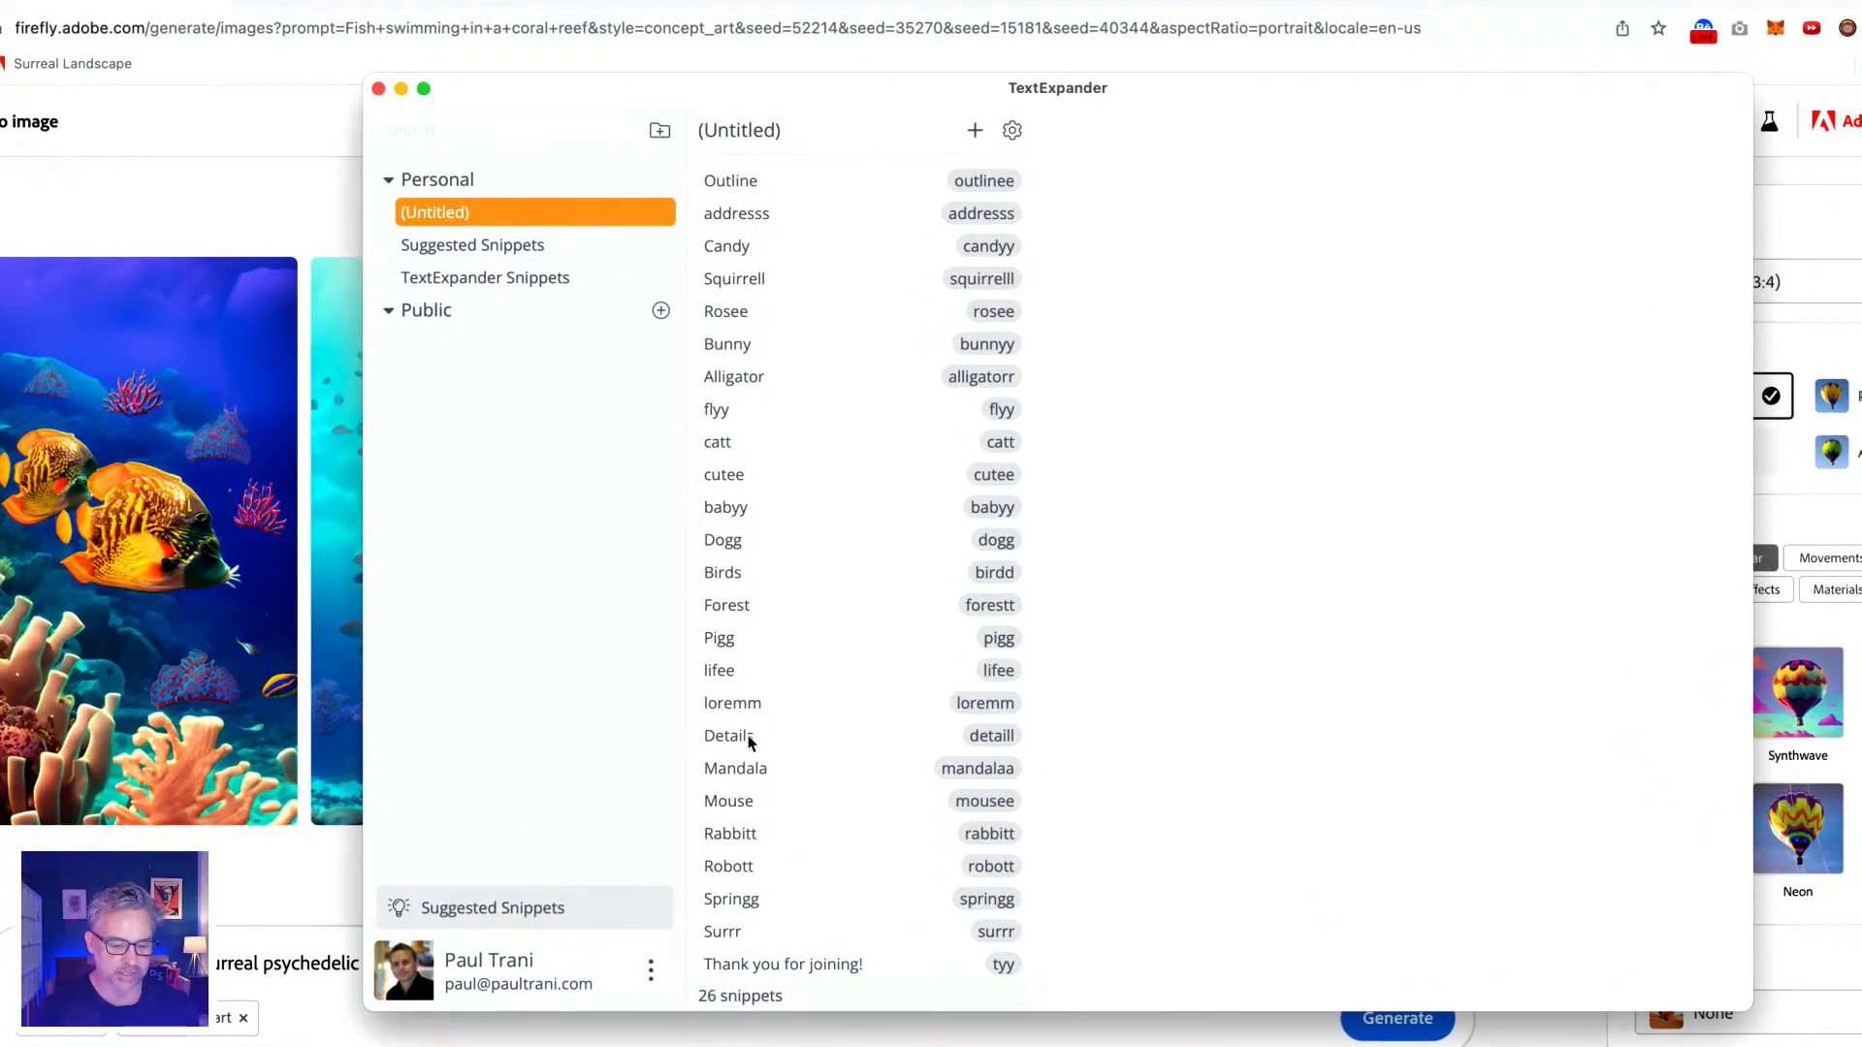
left_click(773, 693)
left_click_drag(1139, 337, 948, 276)
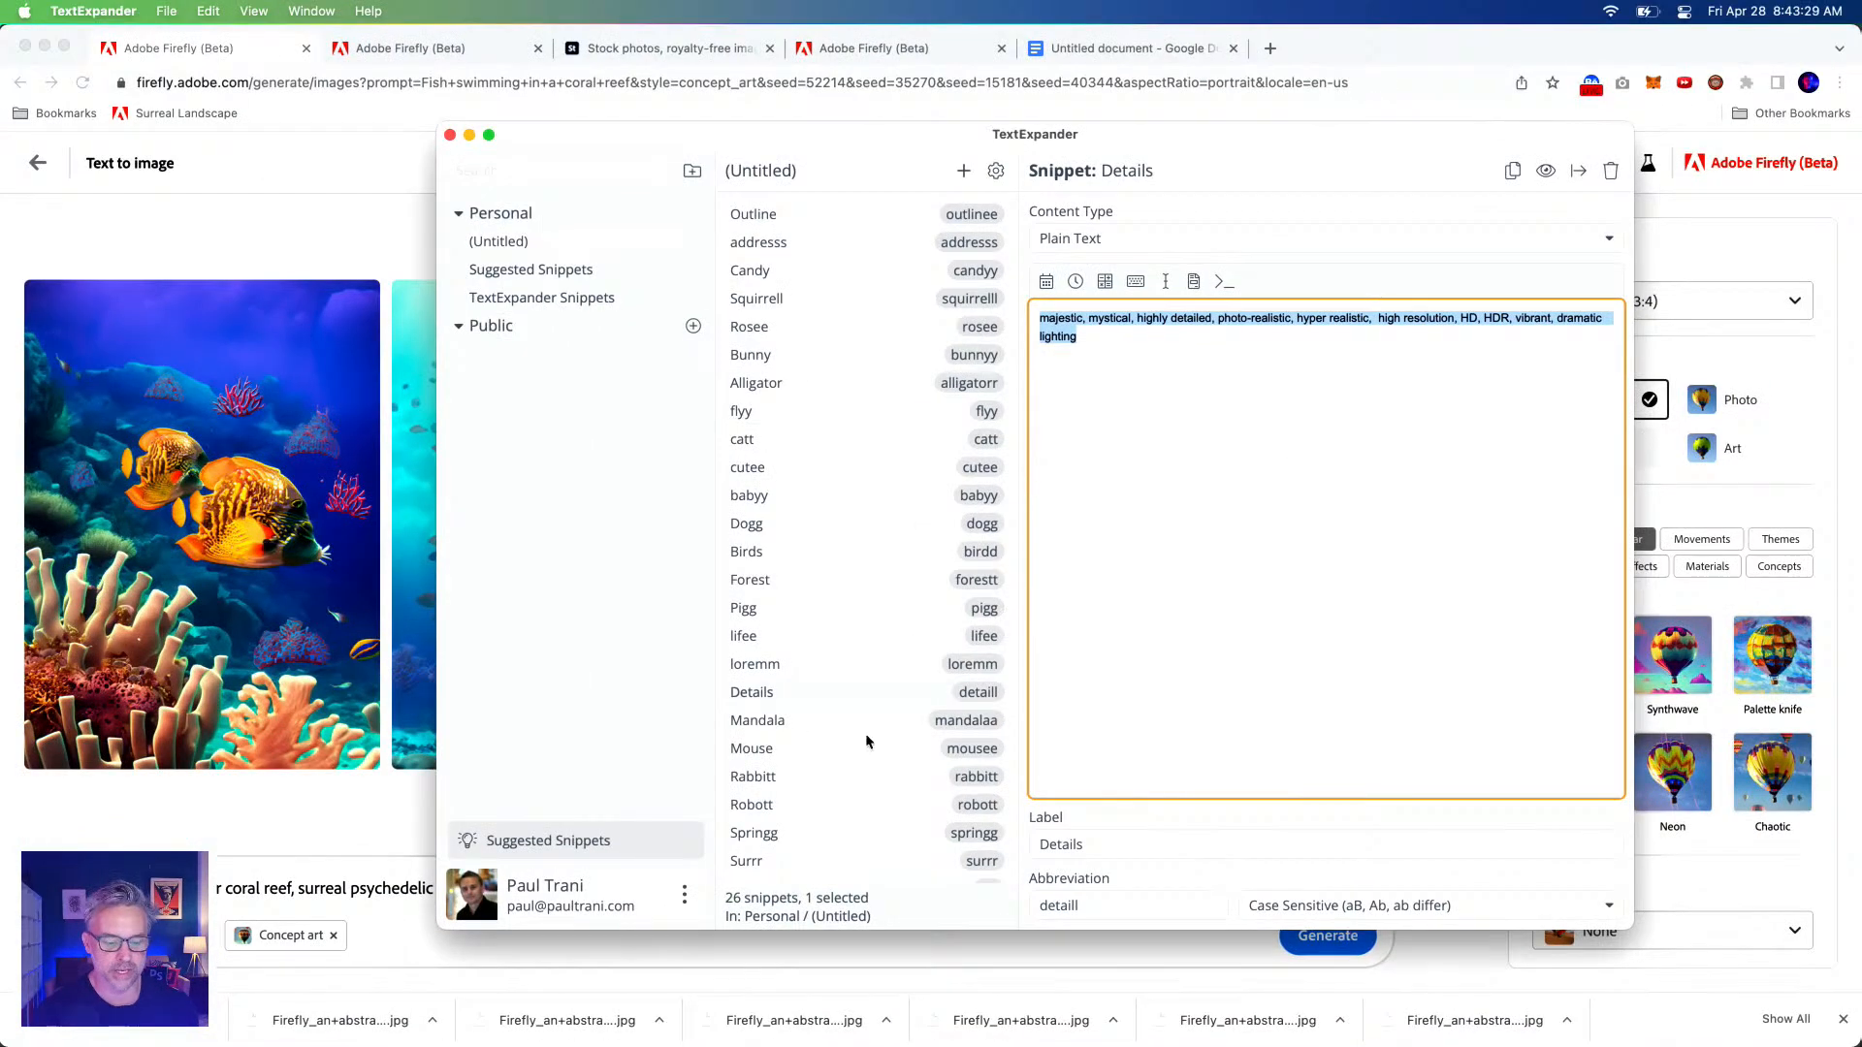
left_click(823, 693)
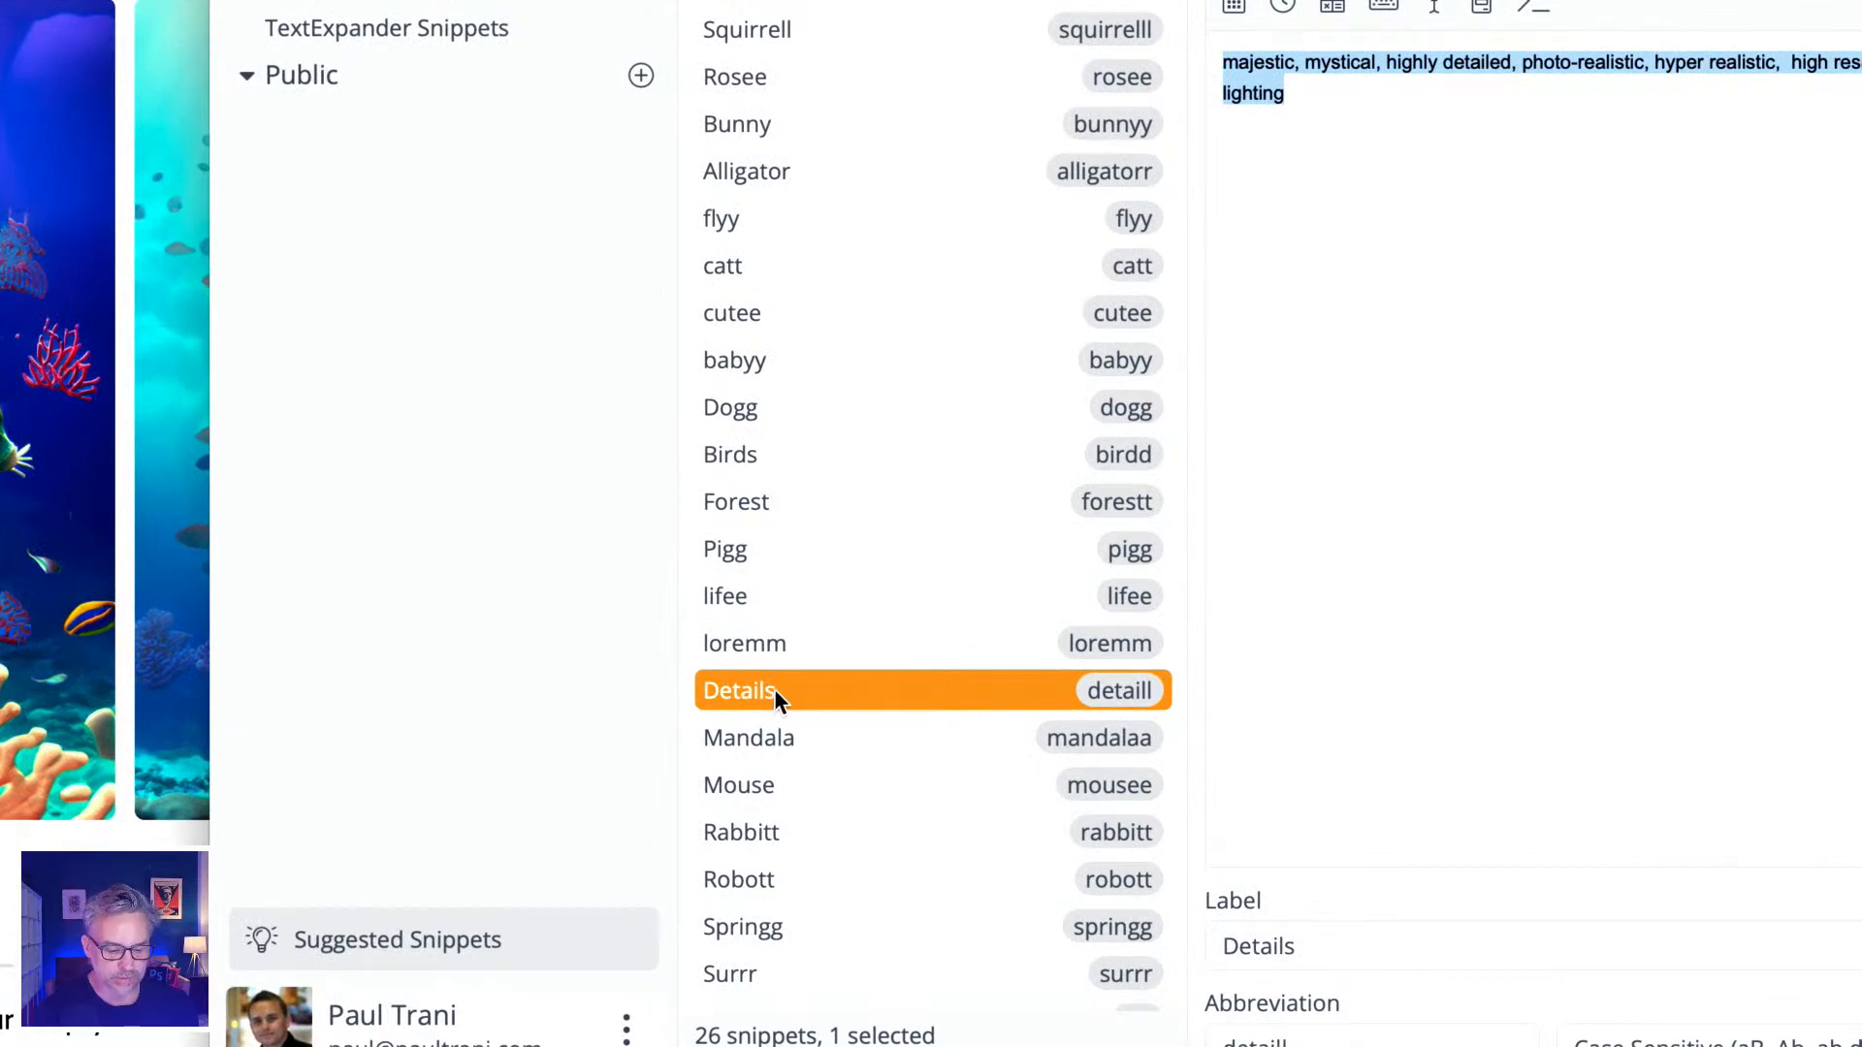
left_click(837, 981)
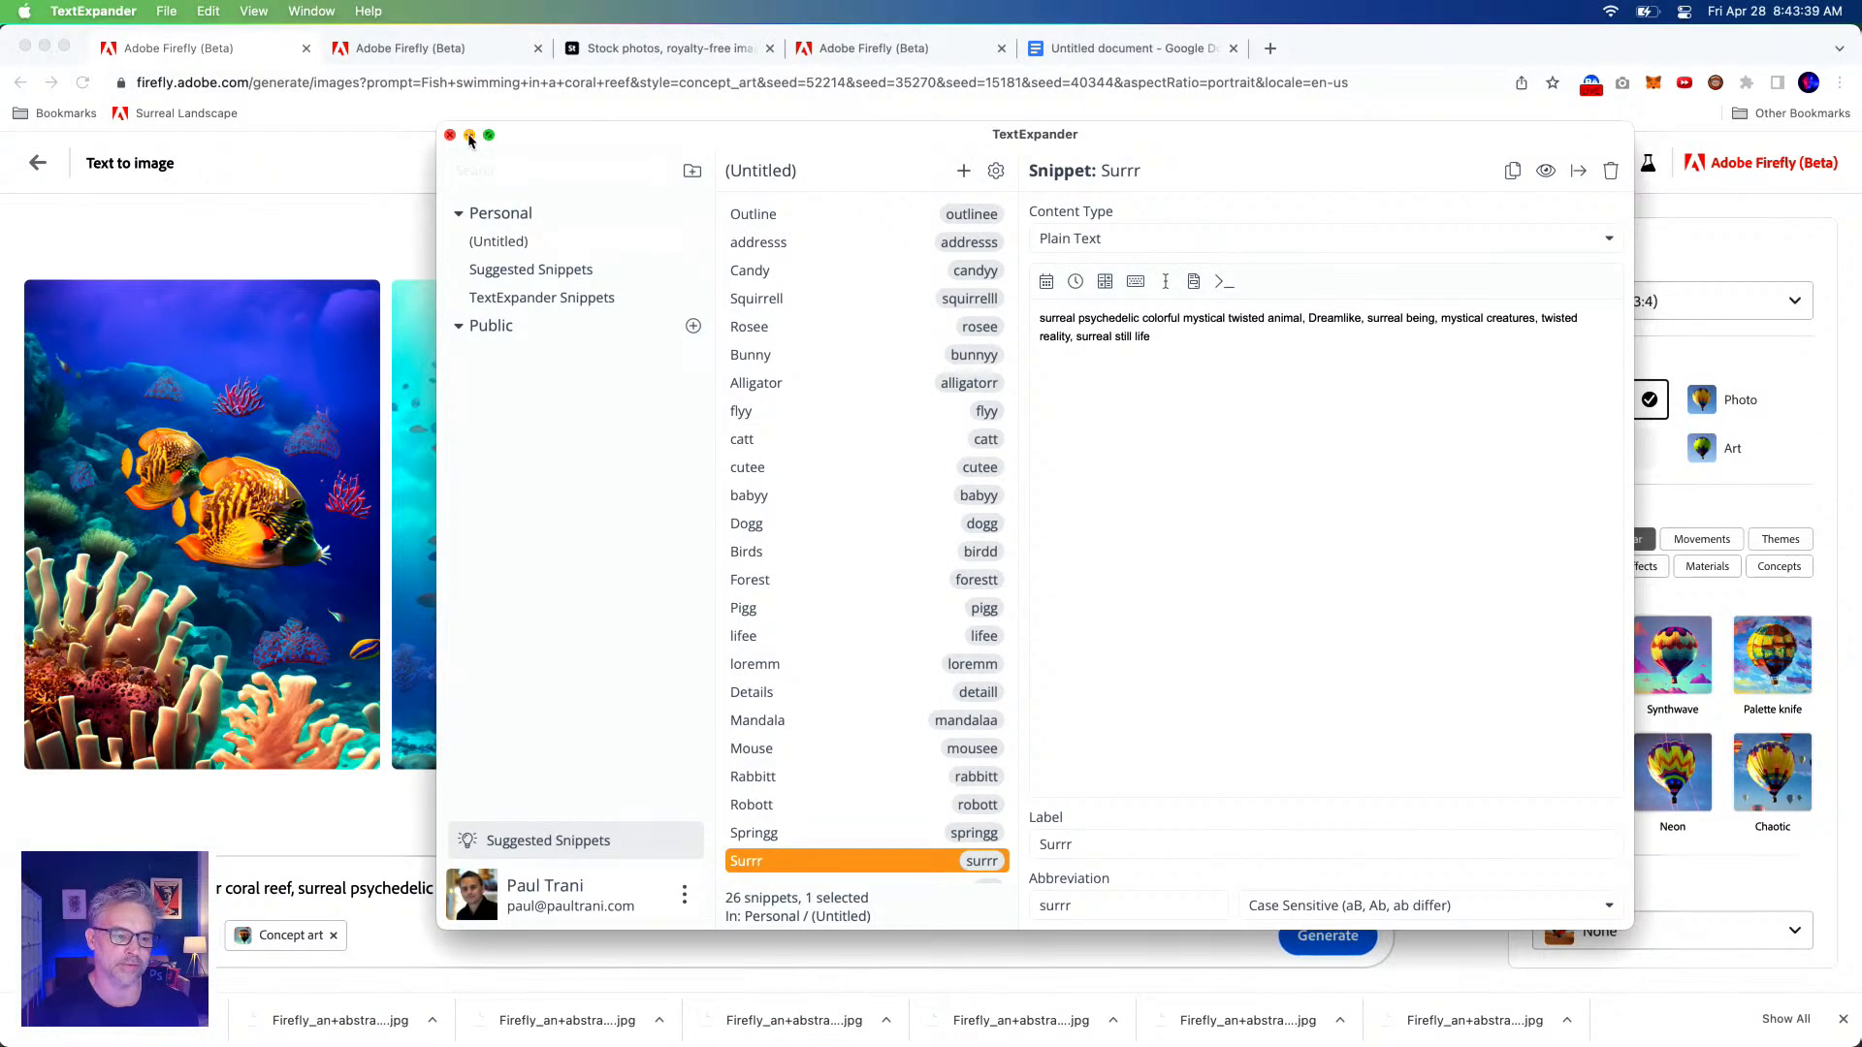
left_click(469, 137)
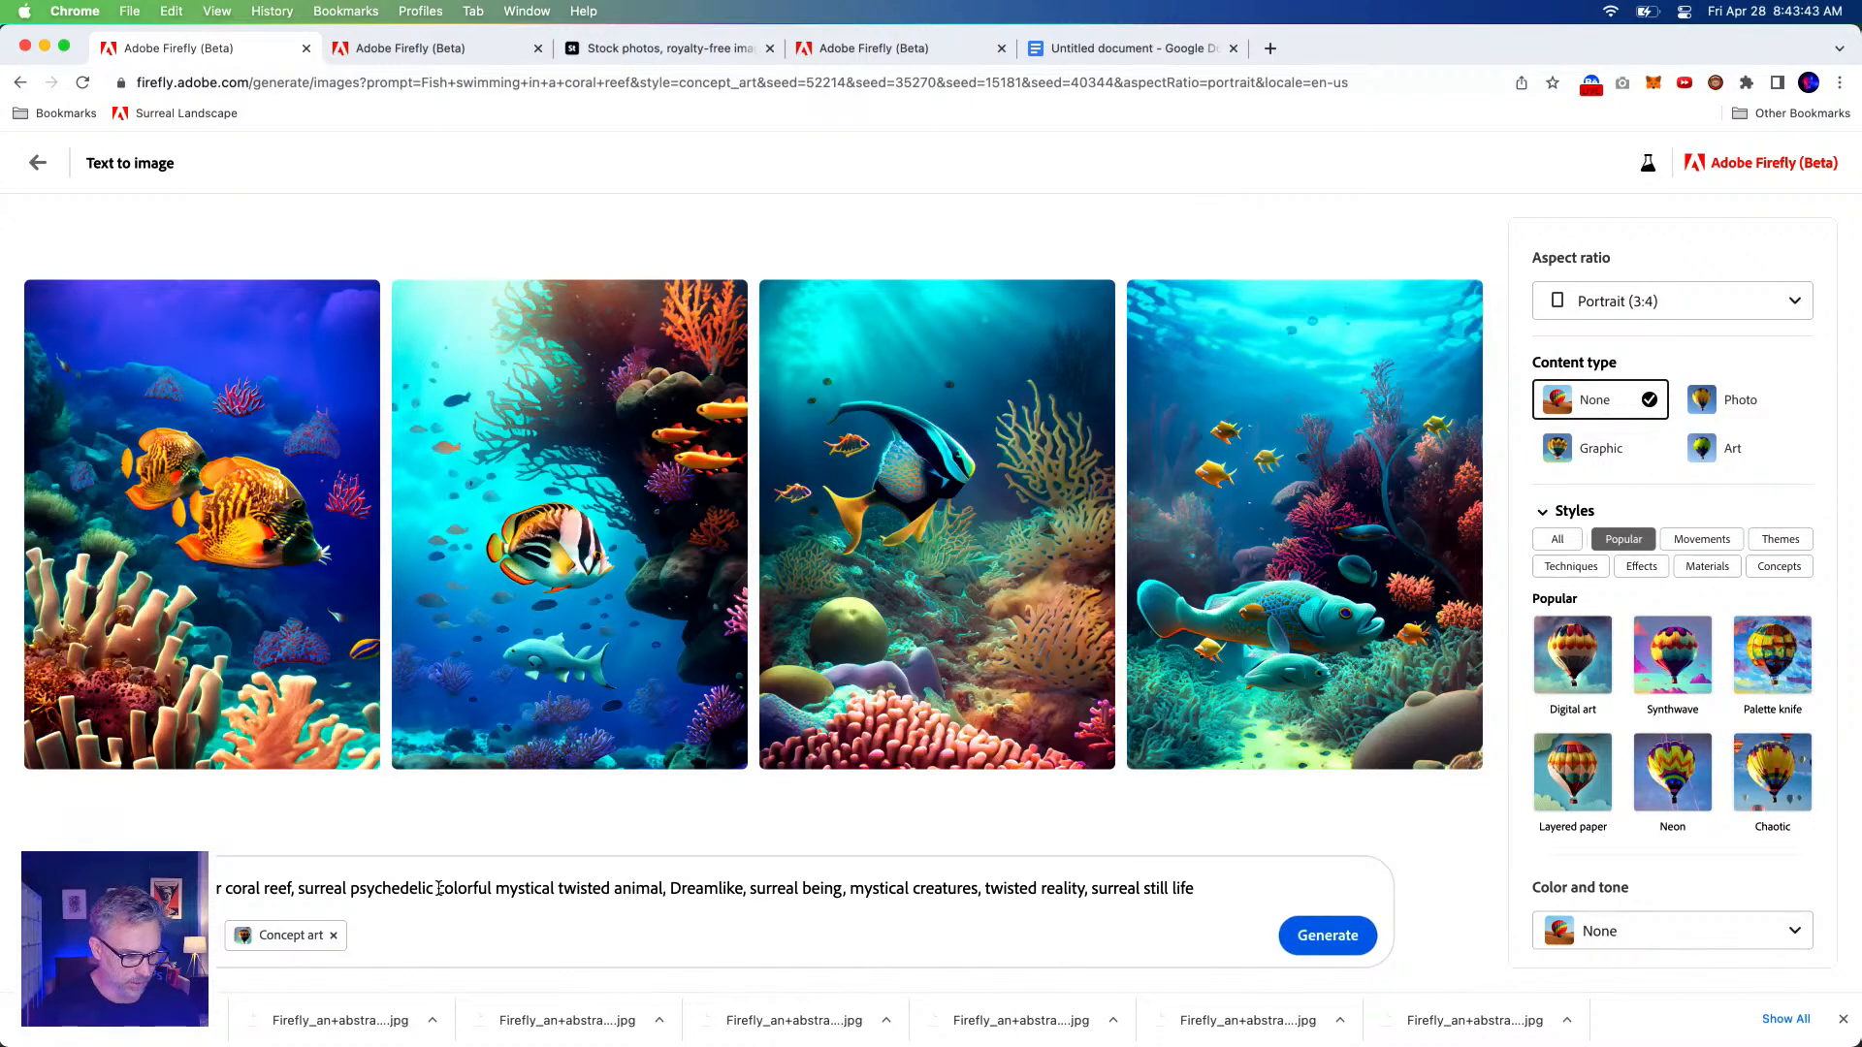
Remove the word 'animal' from the prompt.
double_click(623, 889)
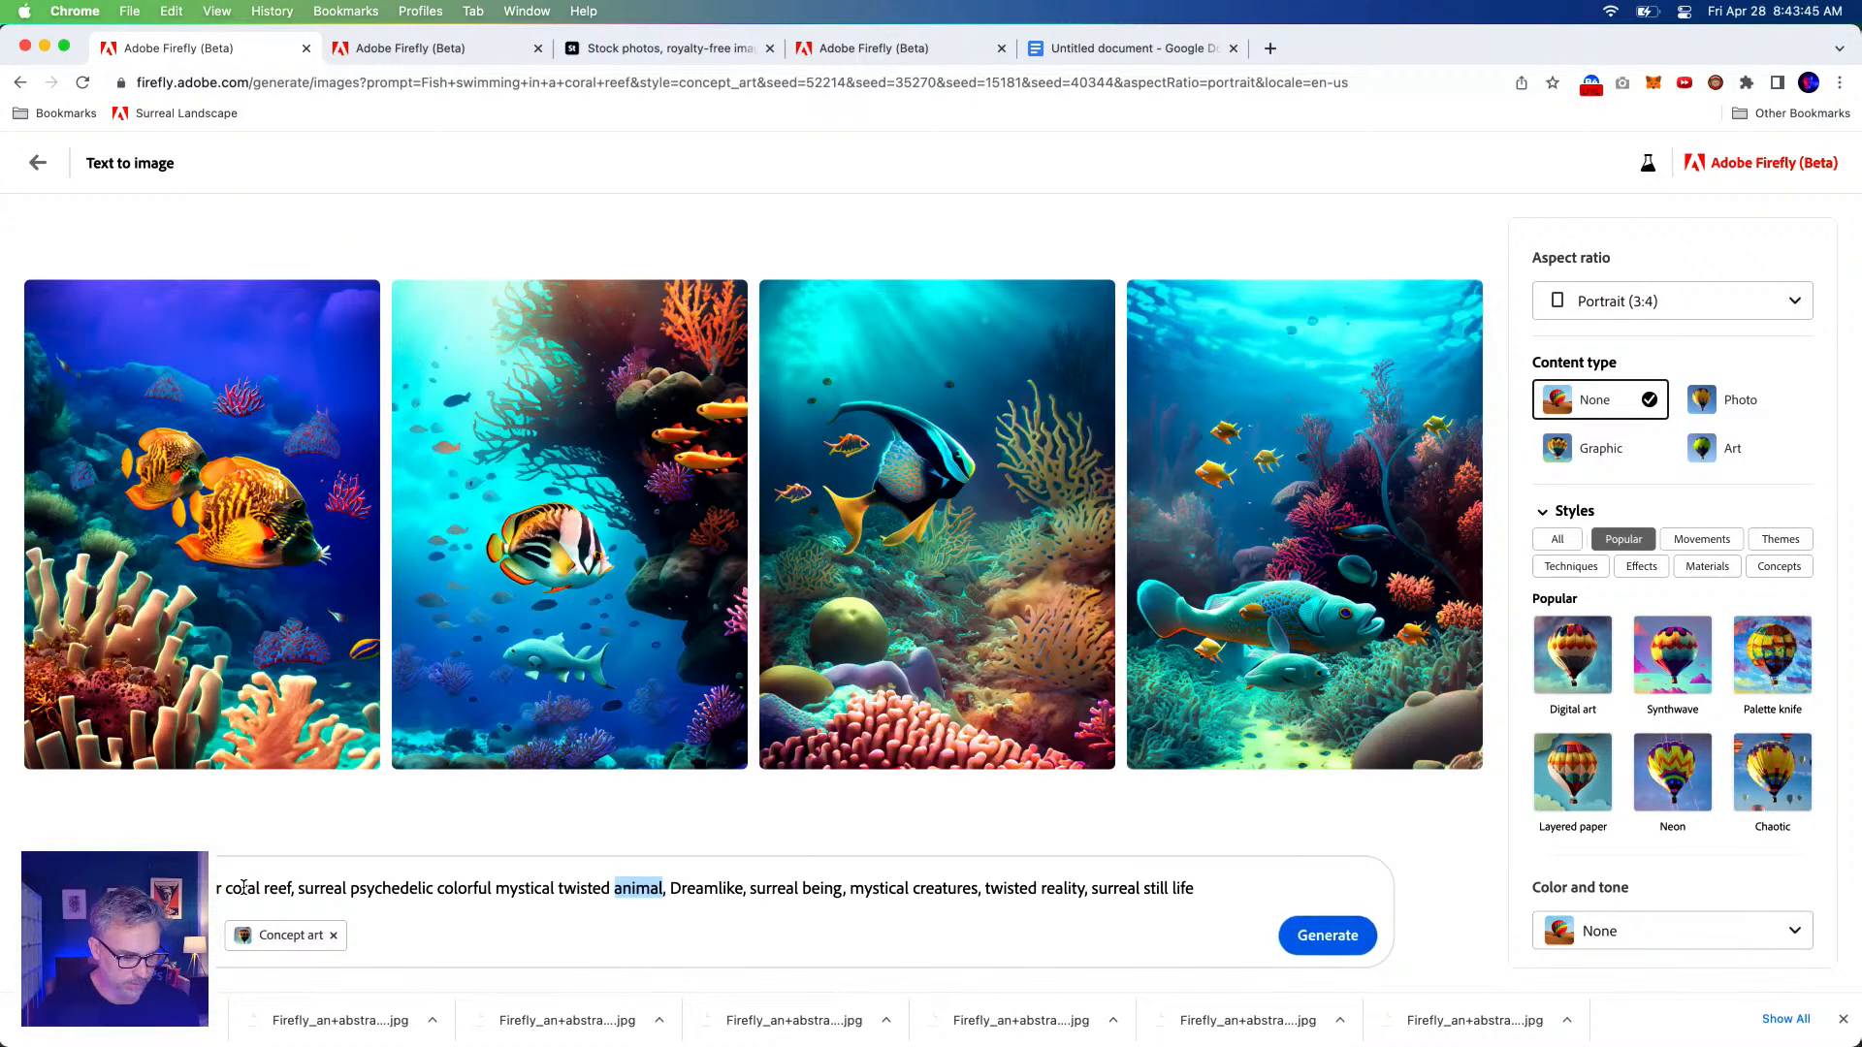
key("BackSpace")
key("BackSpace")
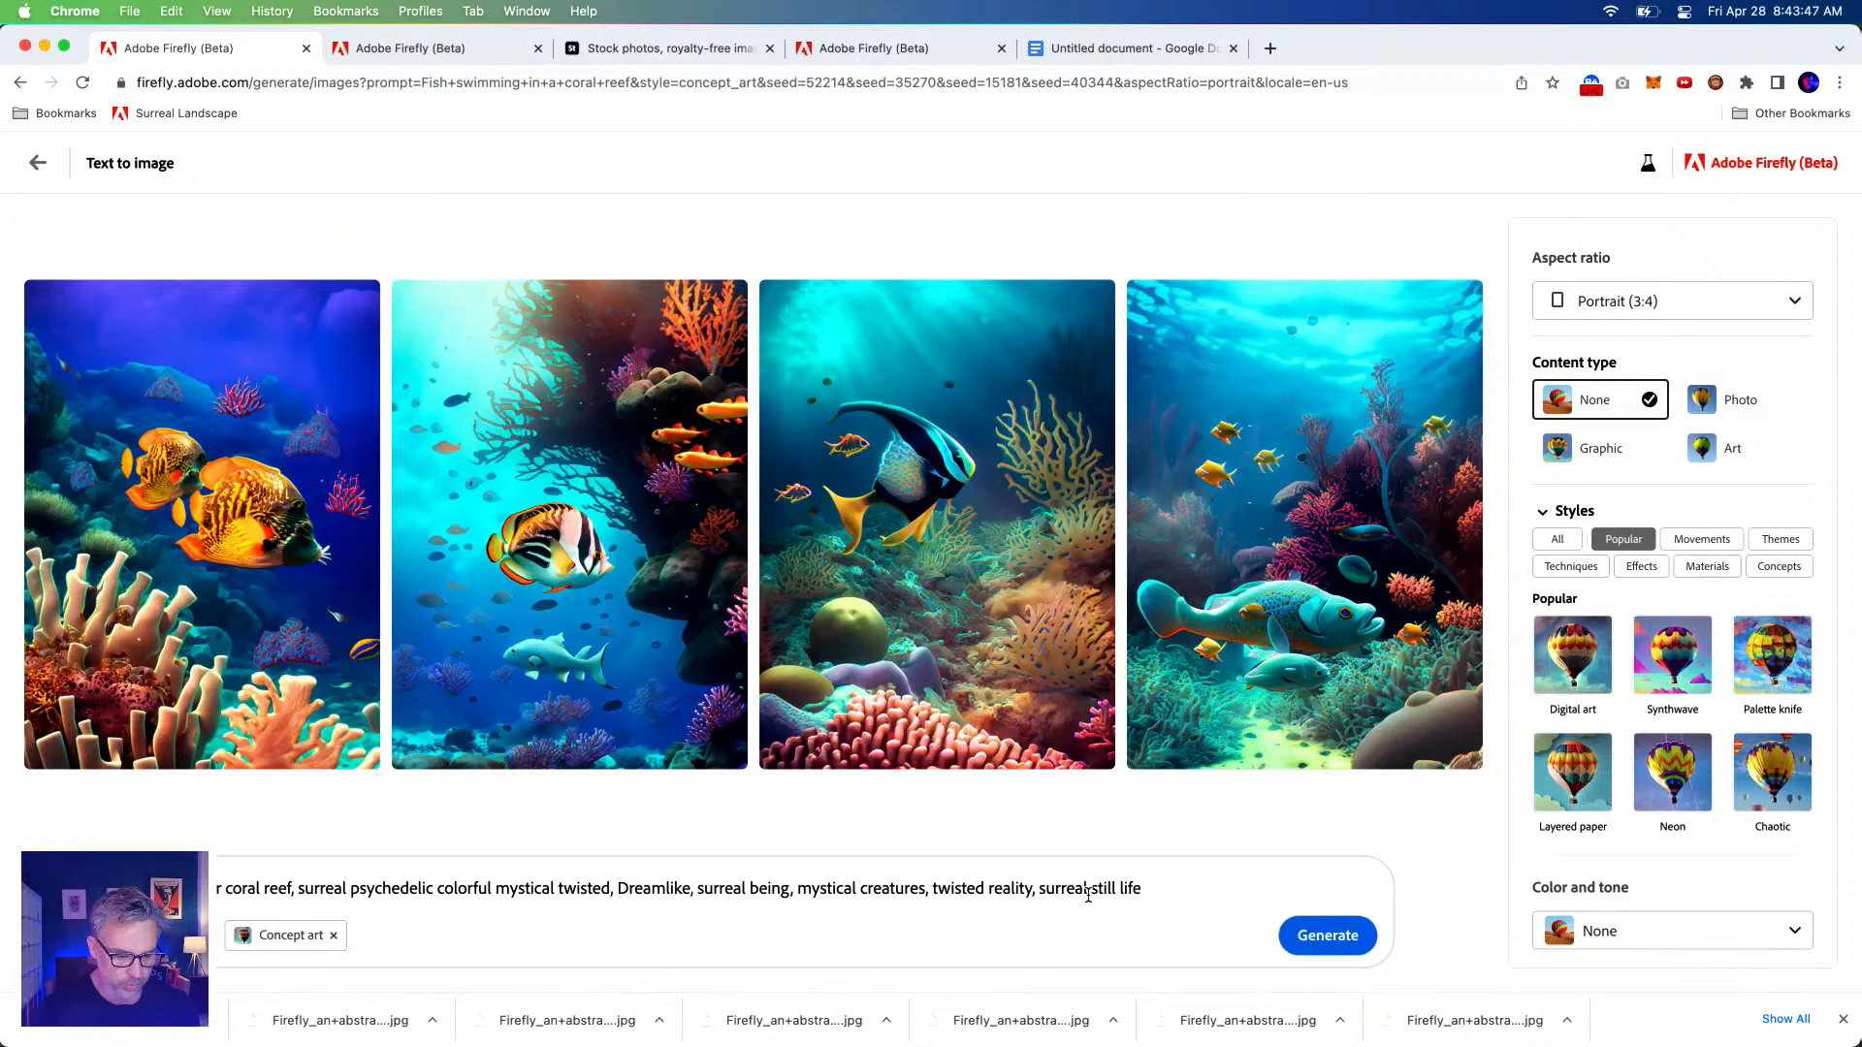
key("super+z")
key("super+shift+z")
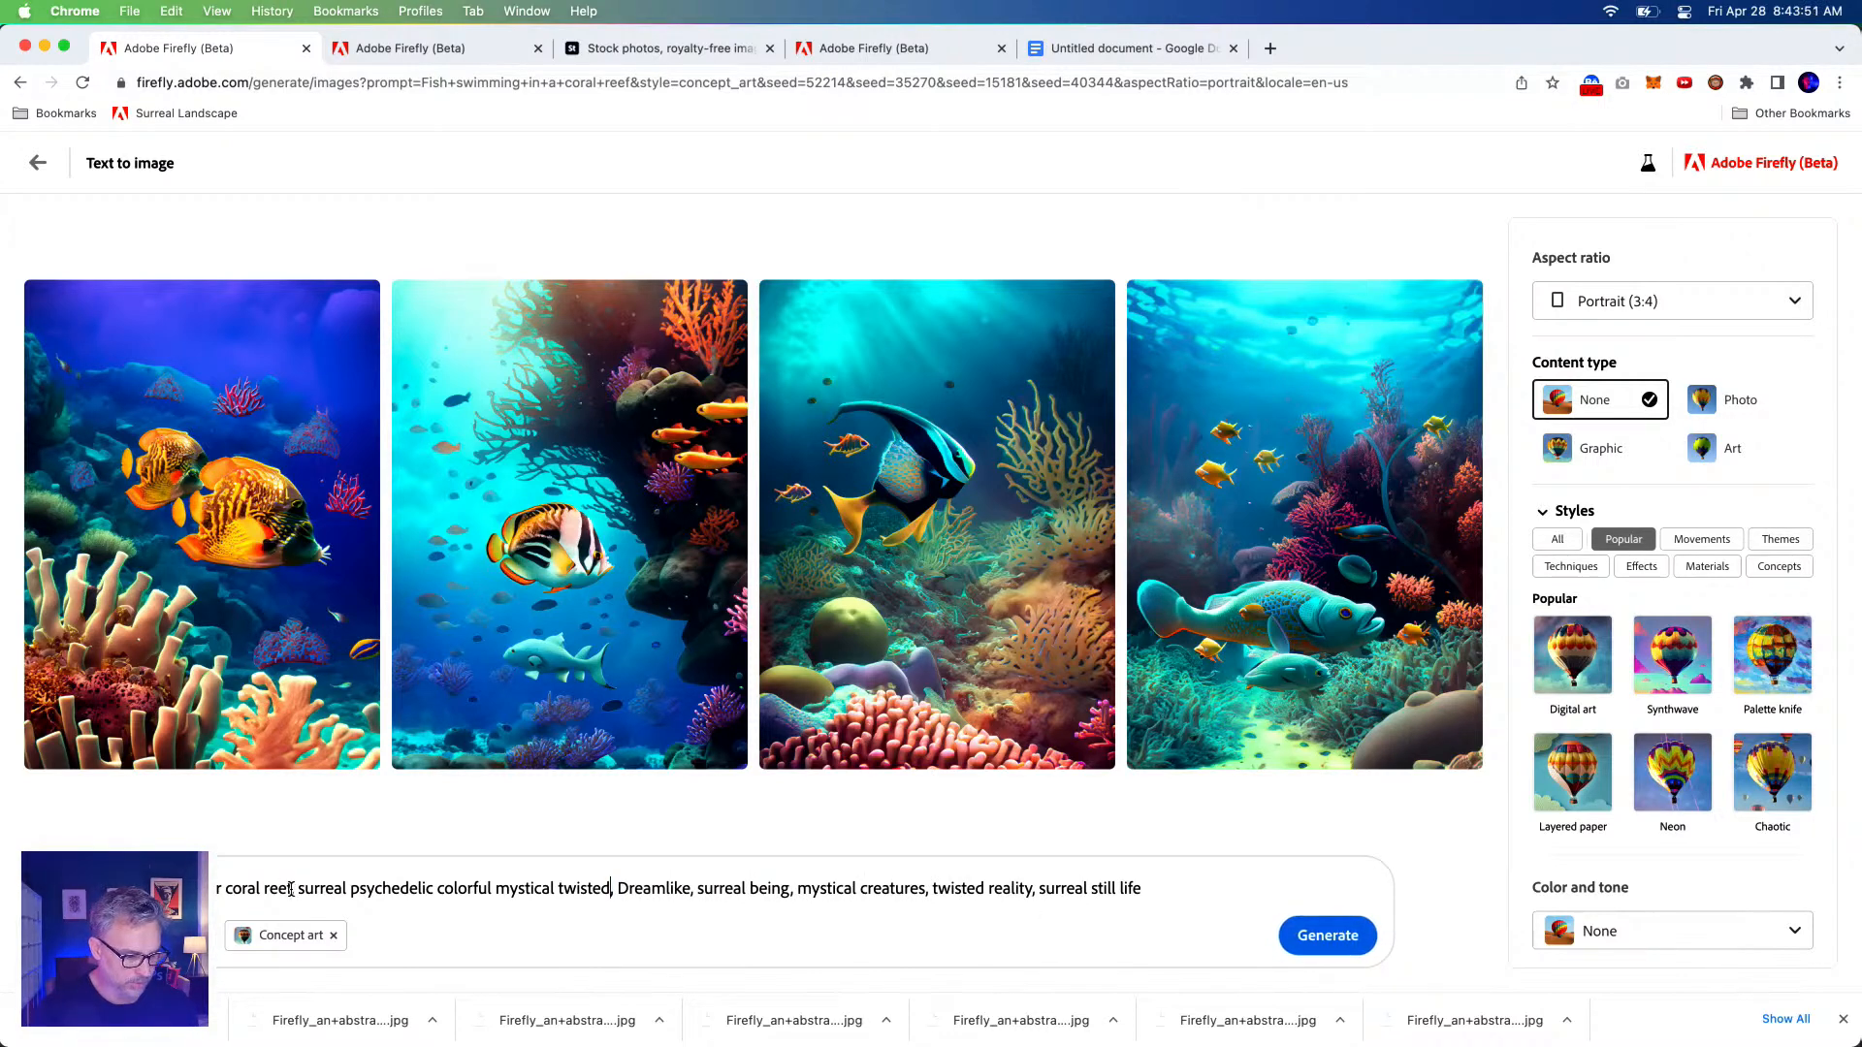
type("landsa")
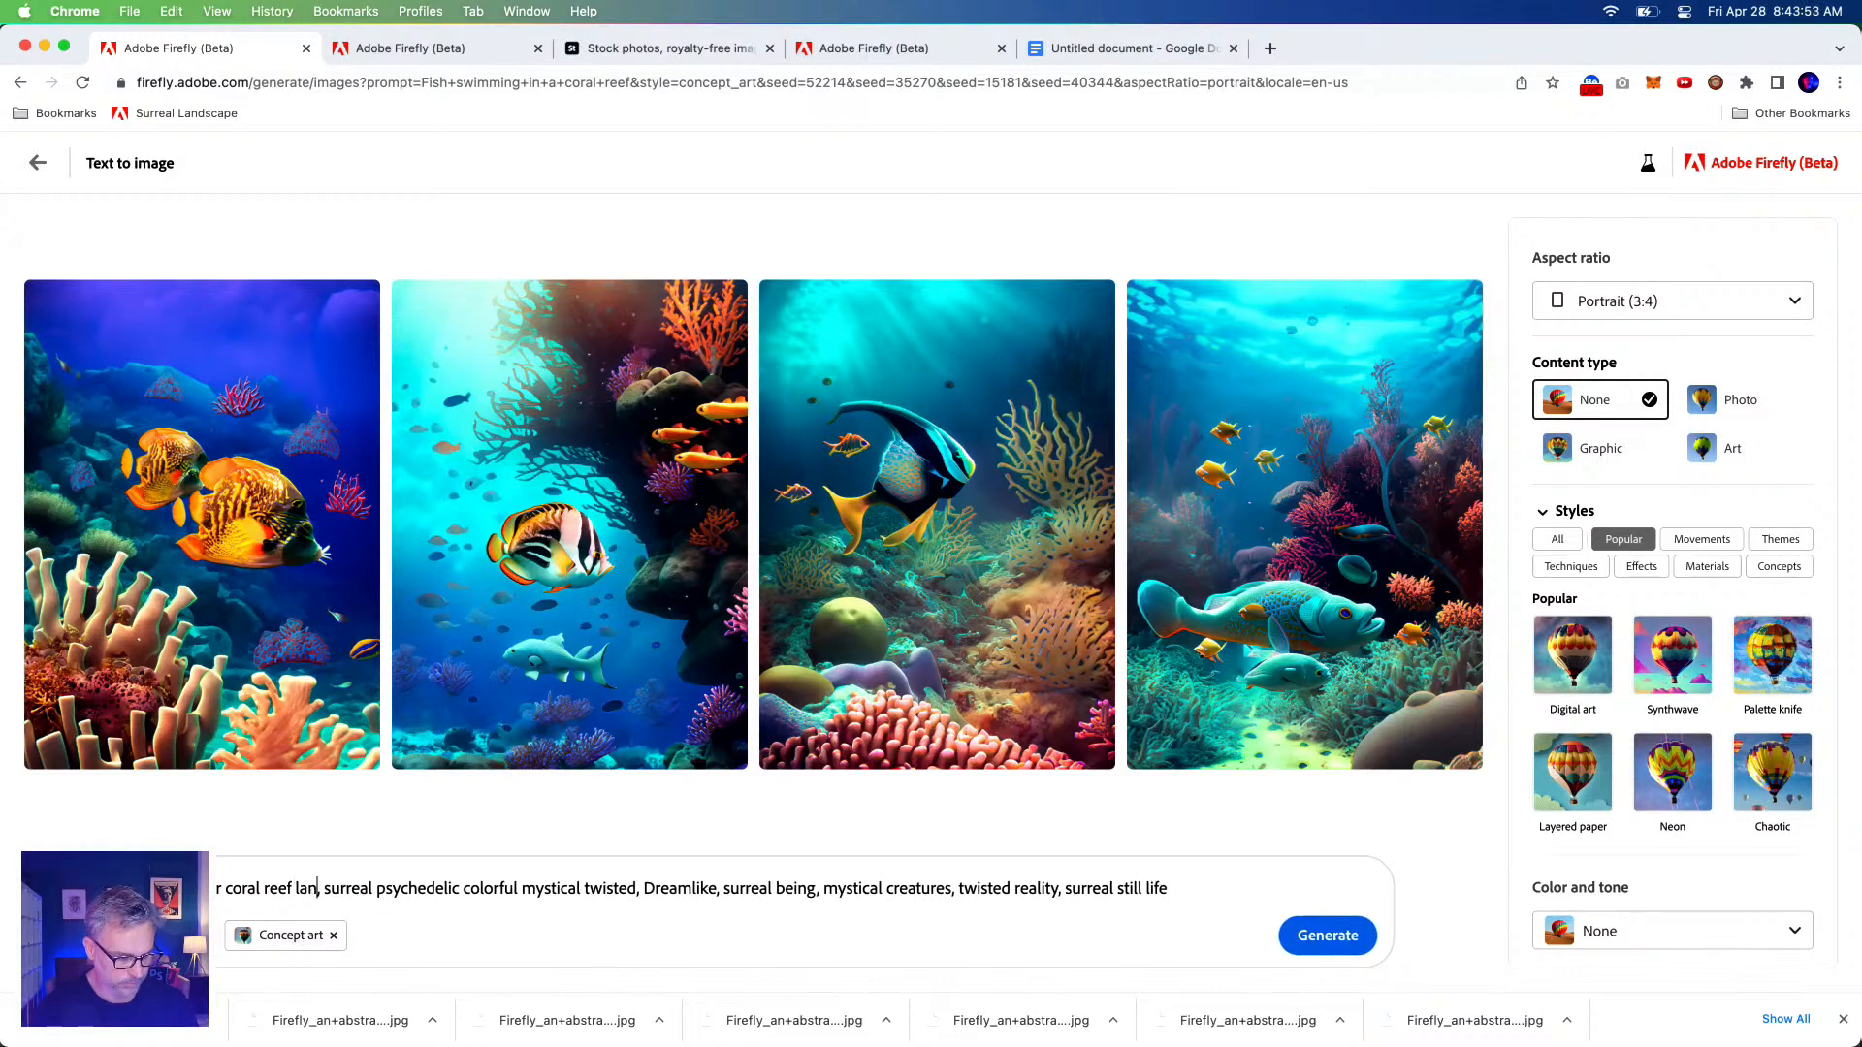
key("BackSpace")
key("BackSpace")
key("BackSpace")
key("BackSpace")
key("BackSpace")
key("BackSpace")
key("BackSpace")
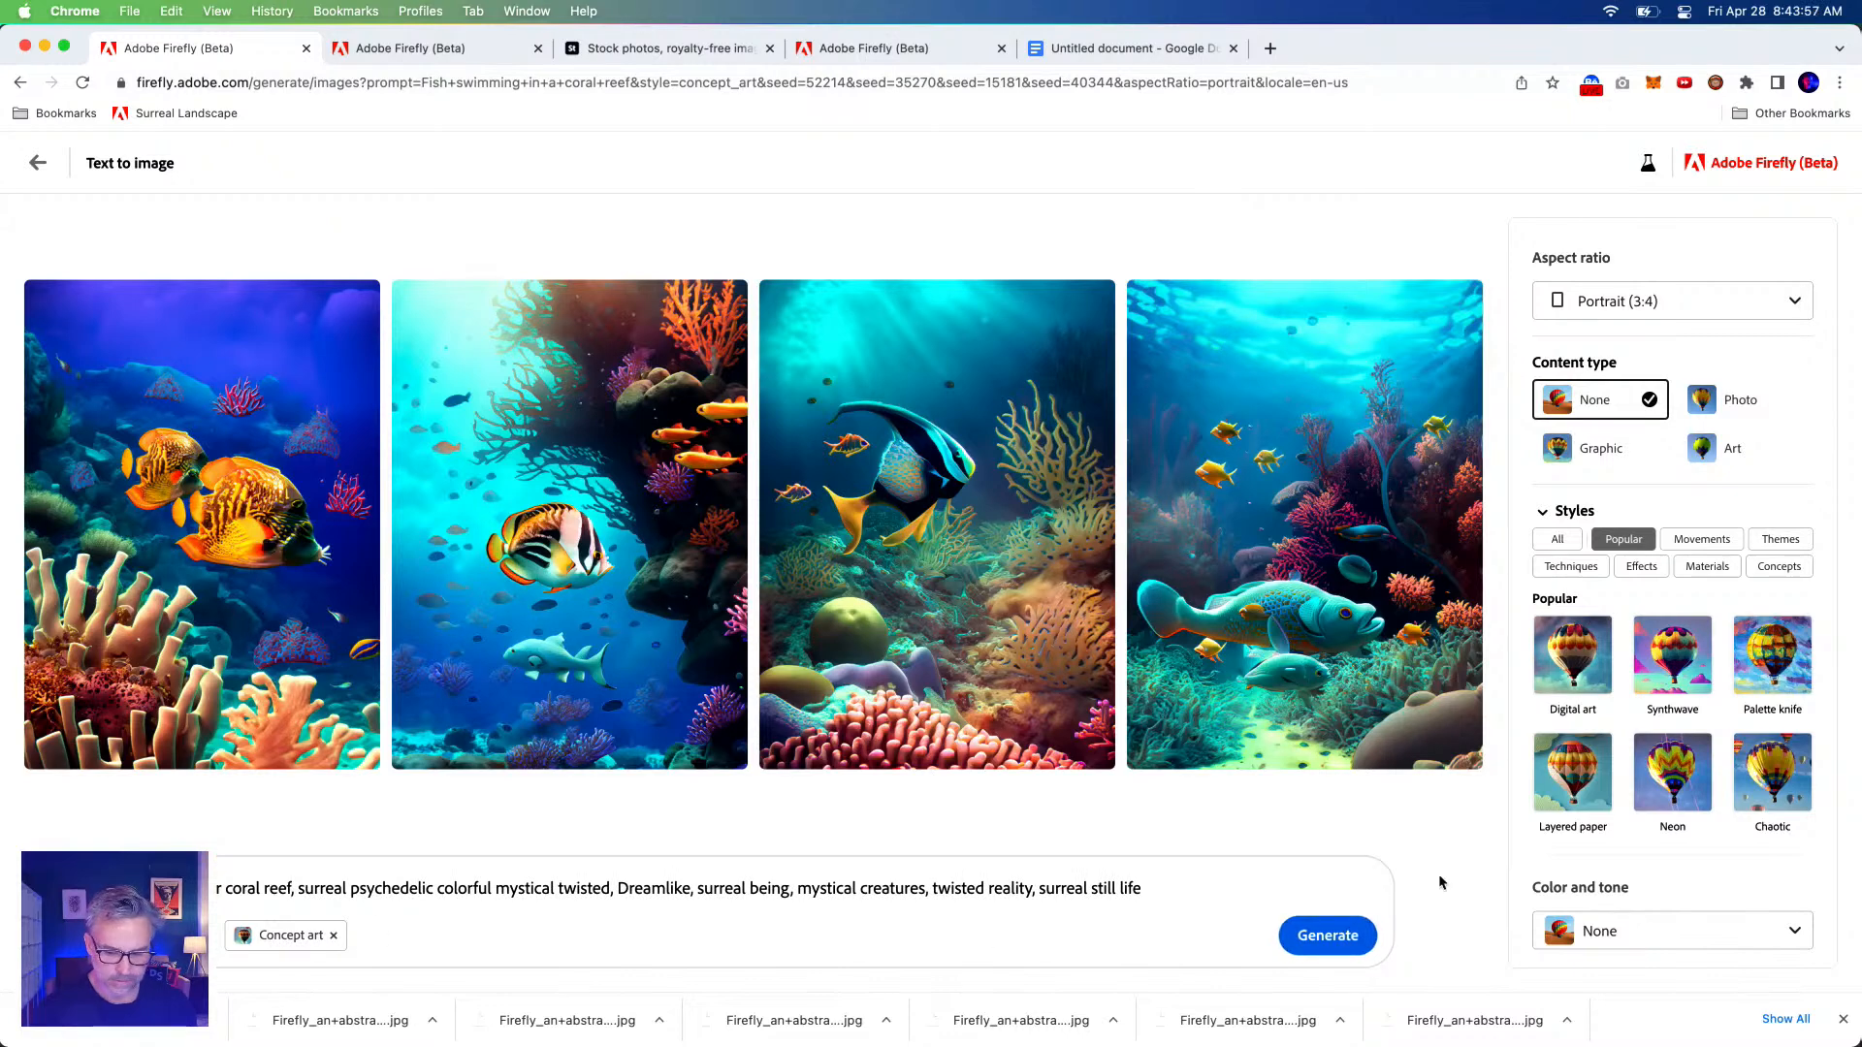
Set Composition to Wide angle and generate new images.
scroll(1650, 772, "down", 3)
left_click(1645, 916)
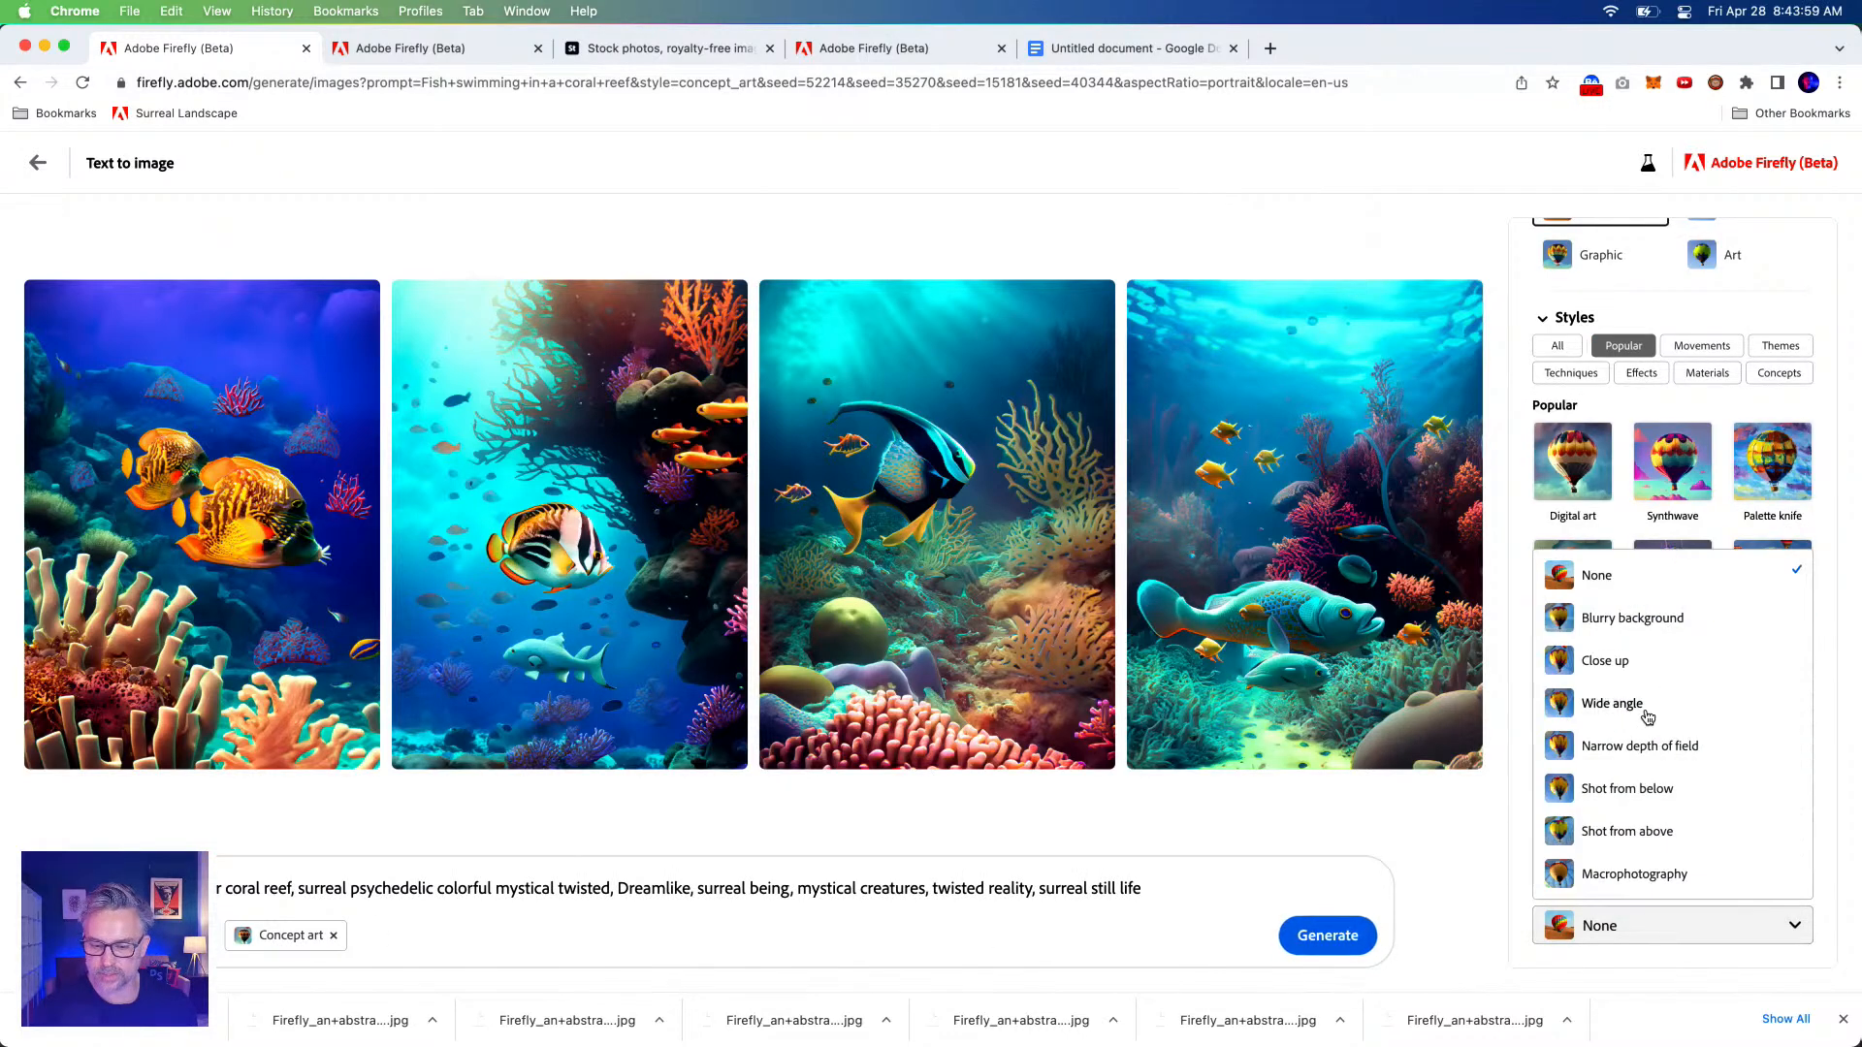
left_click(1654, 711)
left_click(1311, 934)
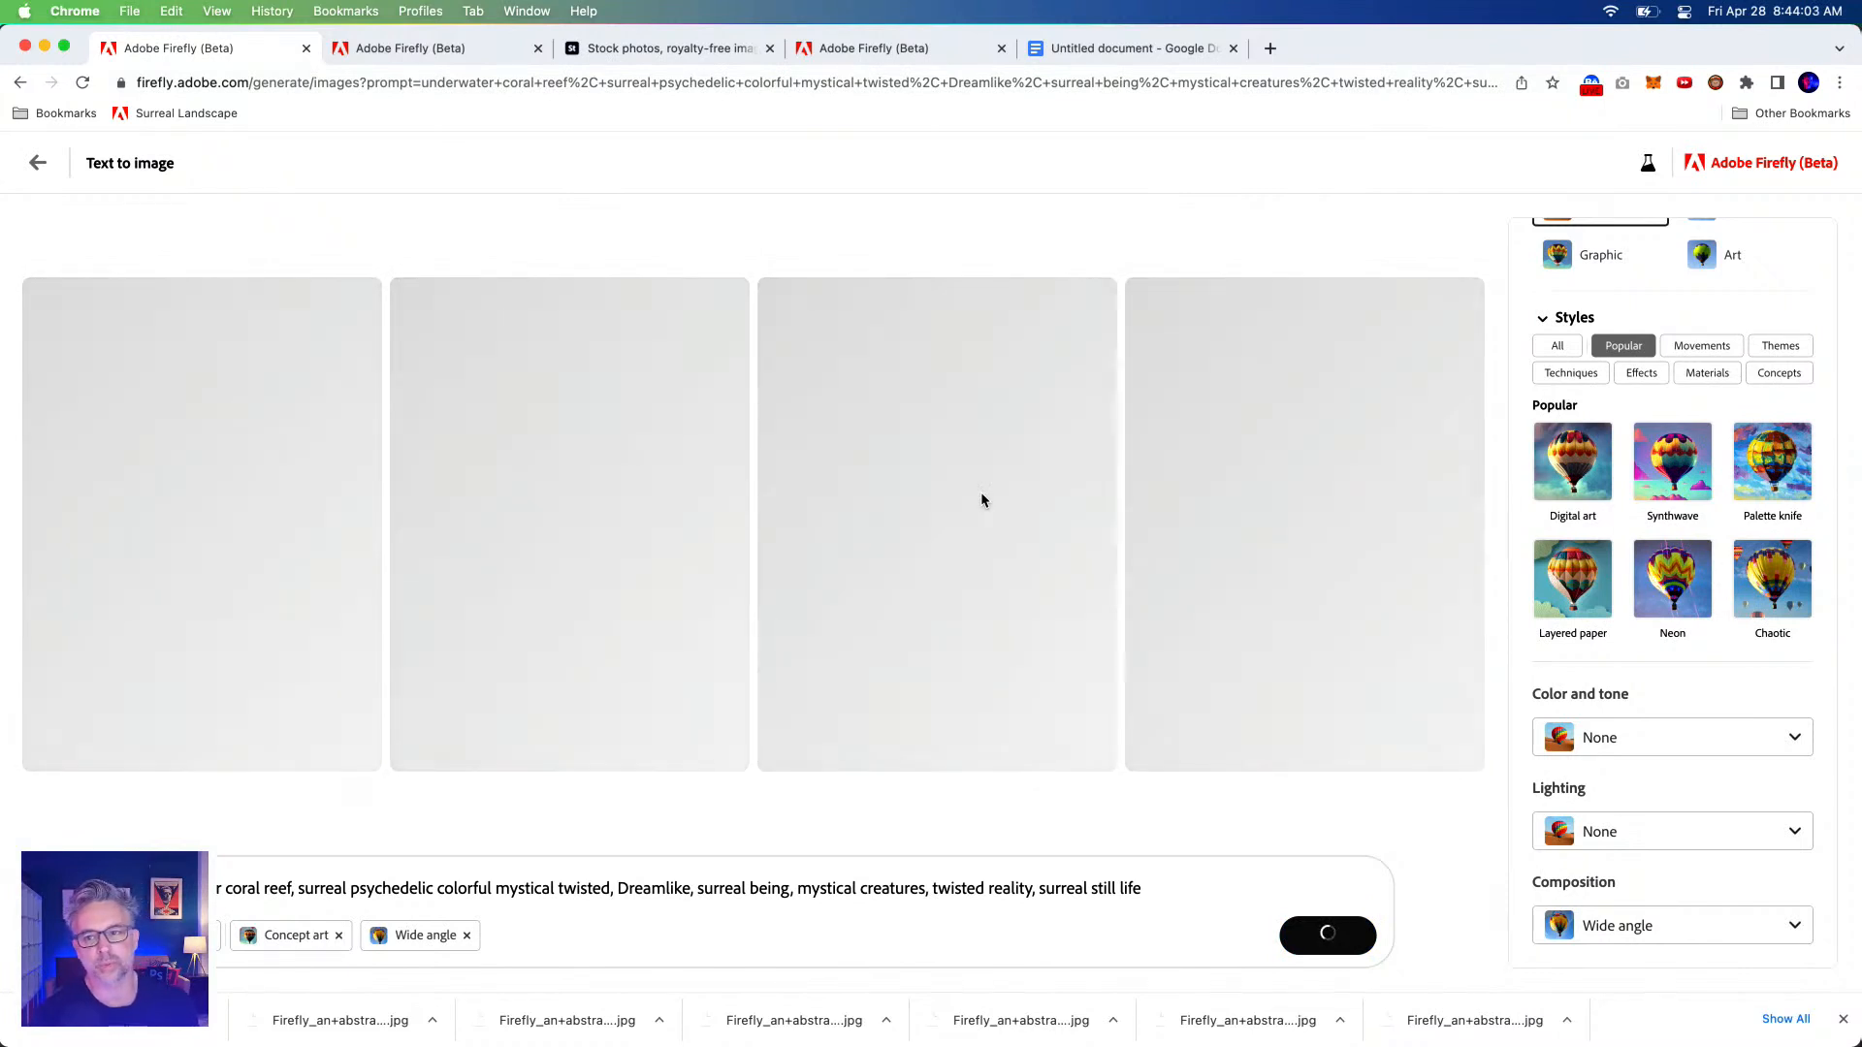
Switch the aspect ratio to Widescreen (16:9) and delete 'coral reef' from the prompt.
scroll(1666, 391, "up", 3)
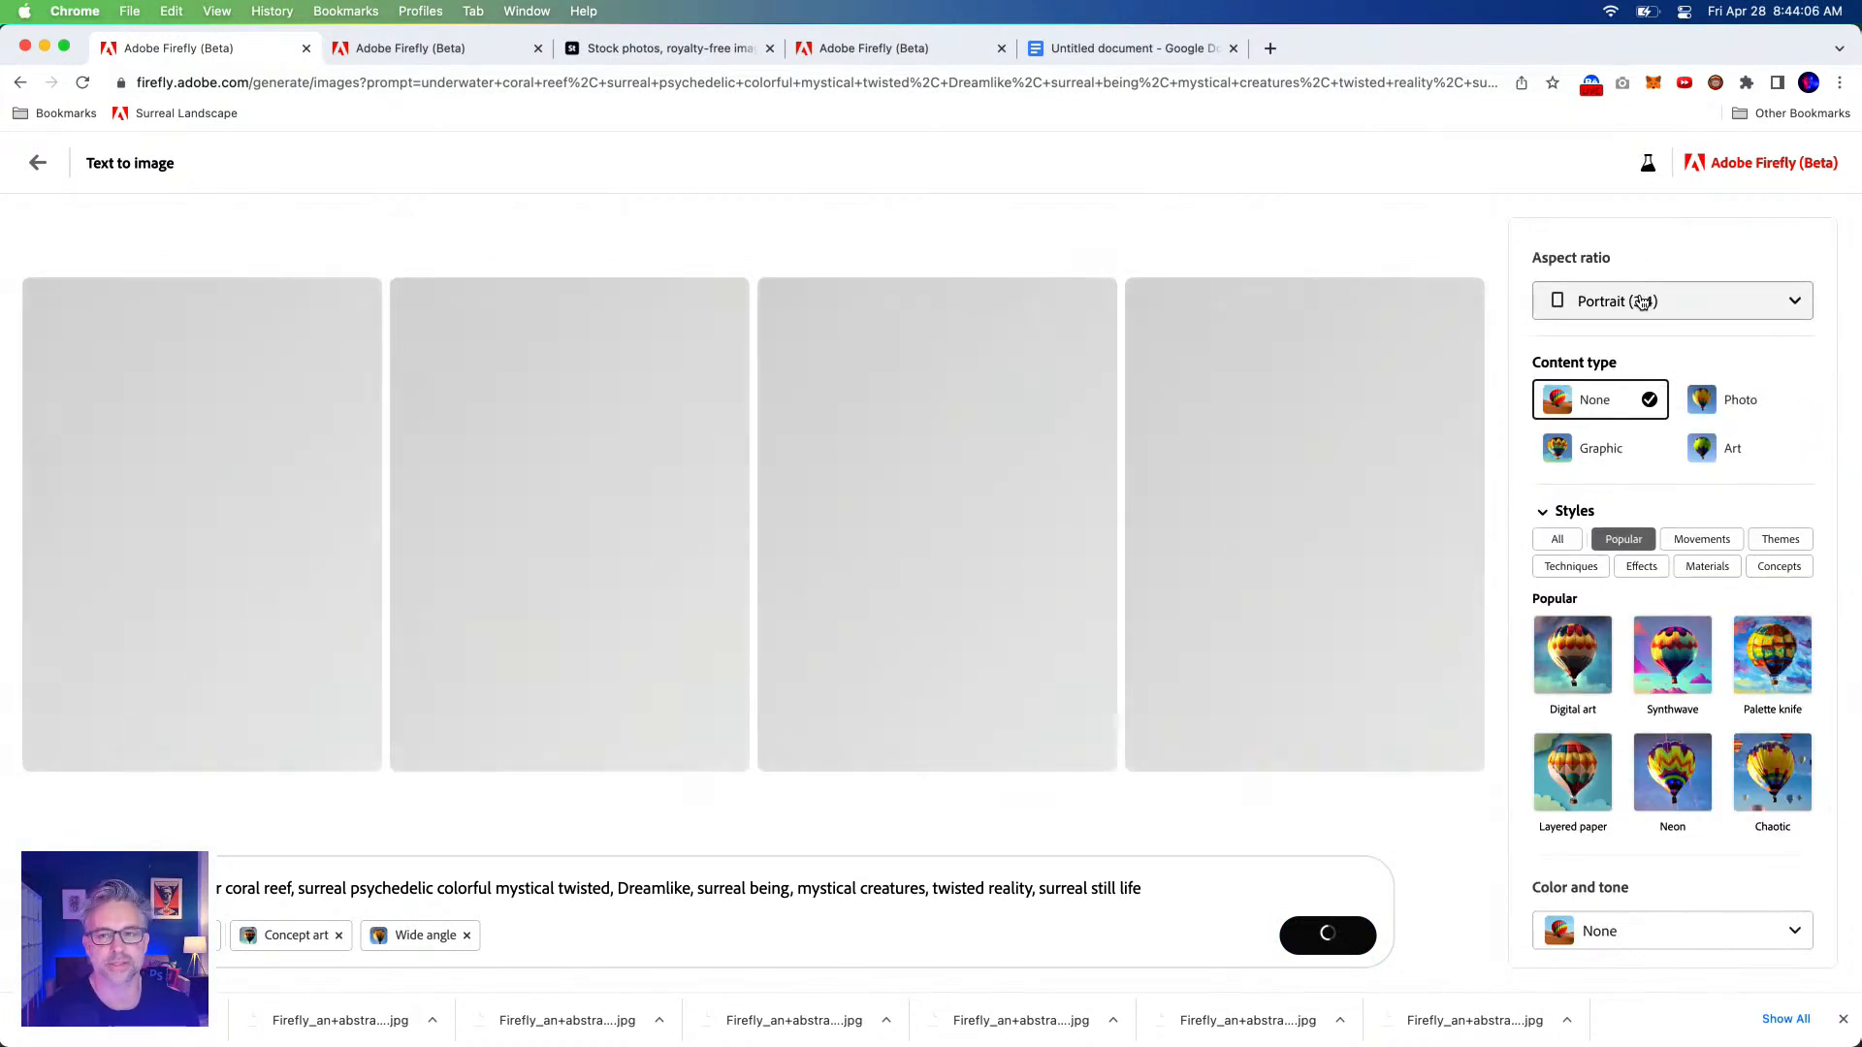
left_click(1649, 302)
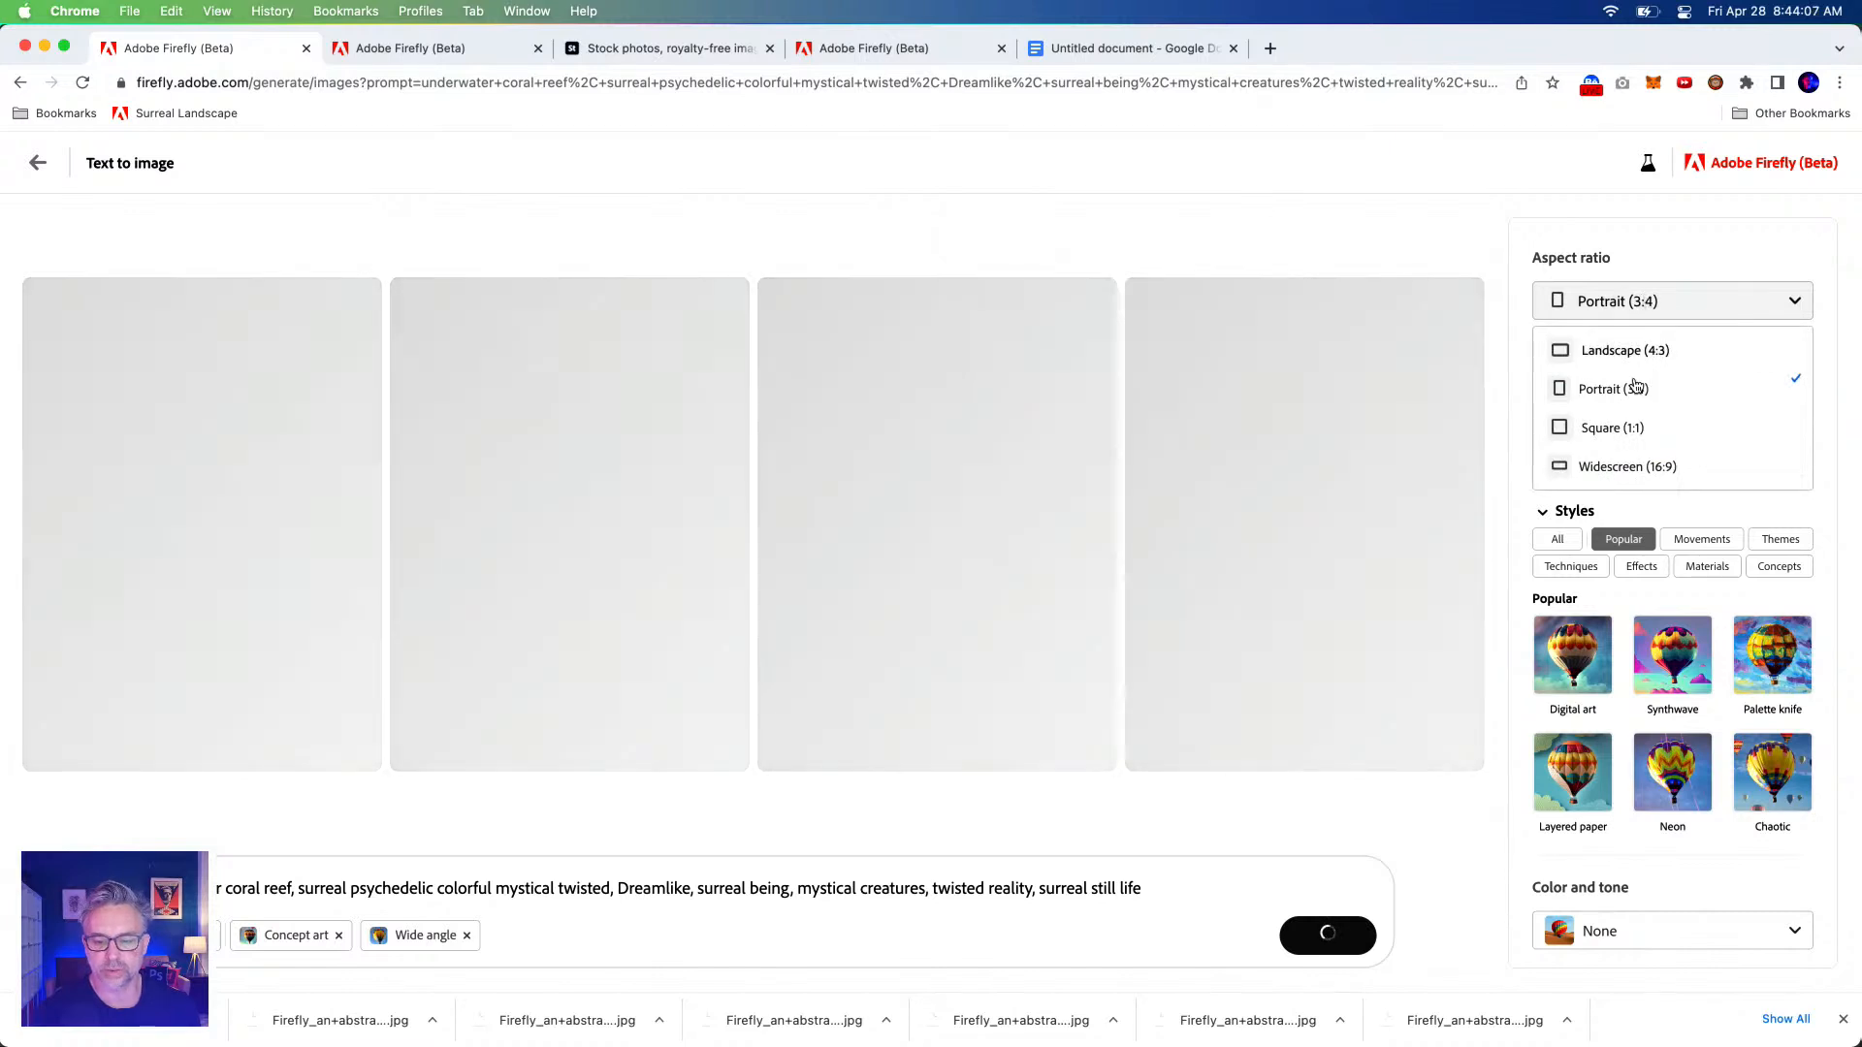
left_click(1619, 467)
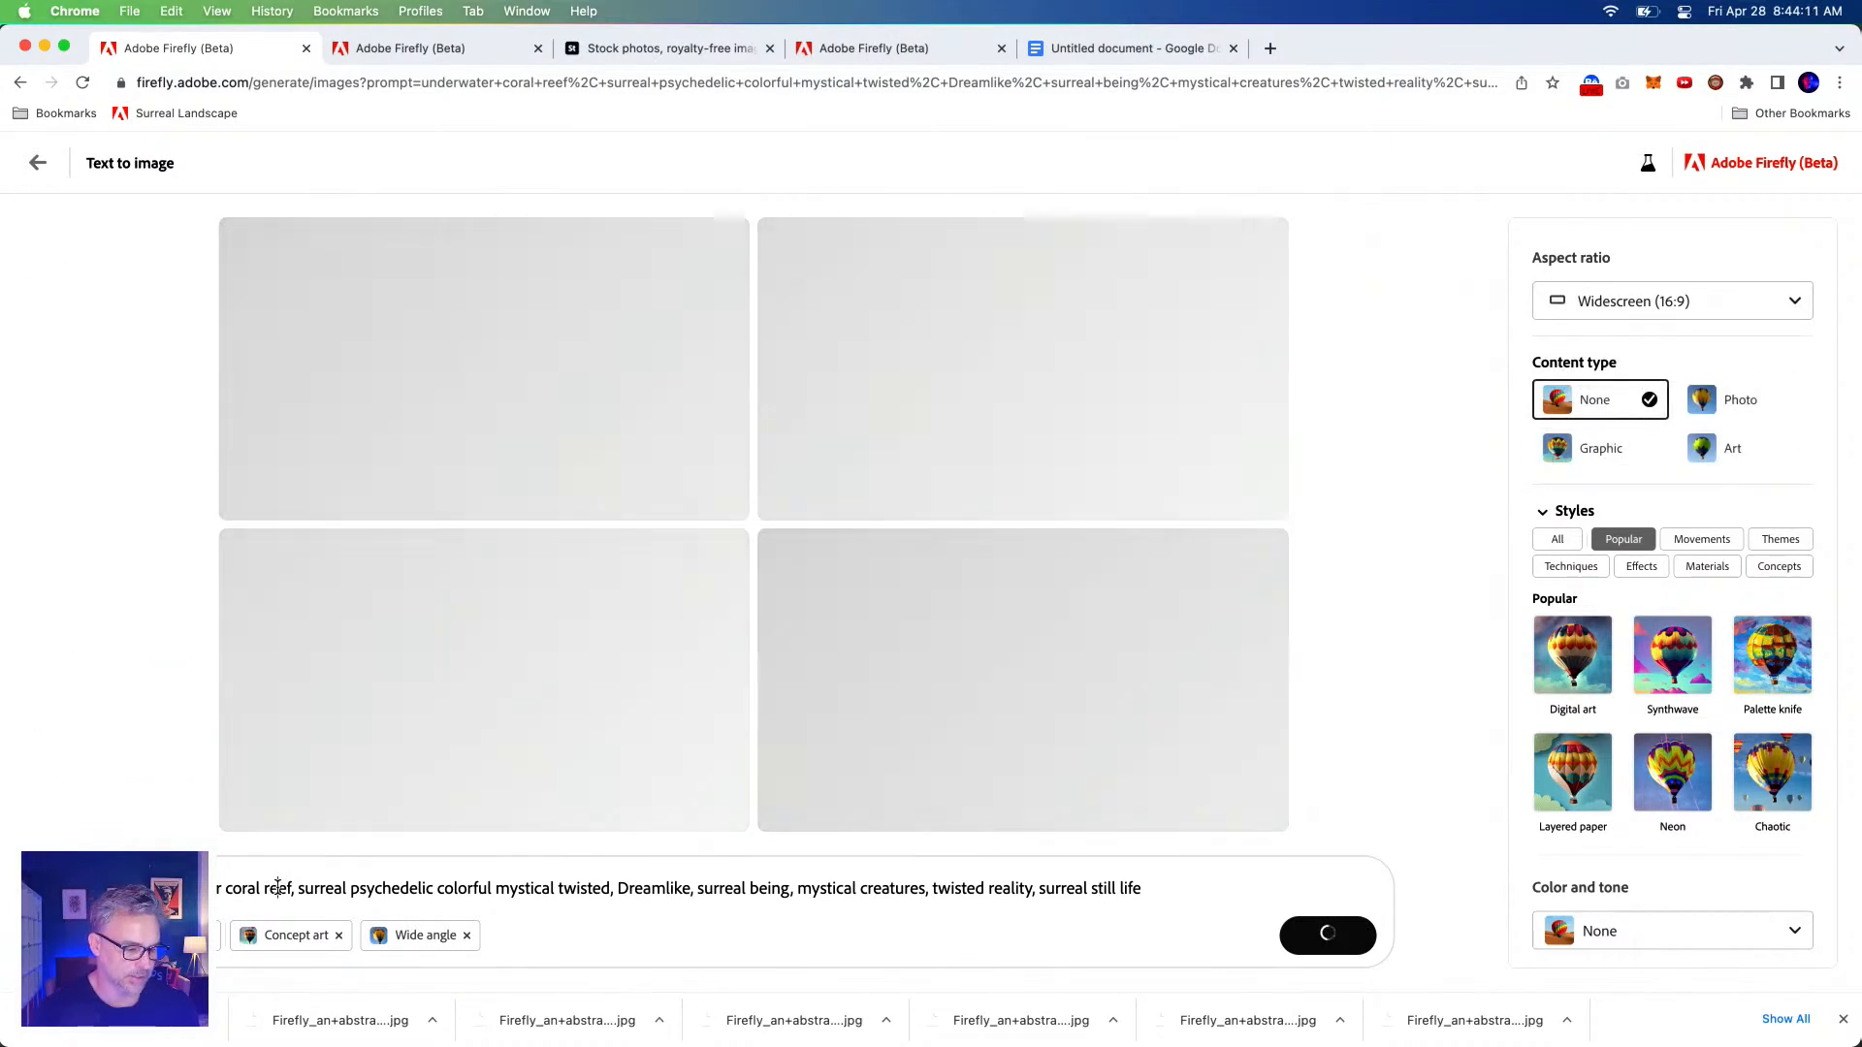
double_click(277, 888)
left_click_drag(226, 888, 294, 891)
key("BackSpace")
key("BackSpace")
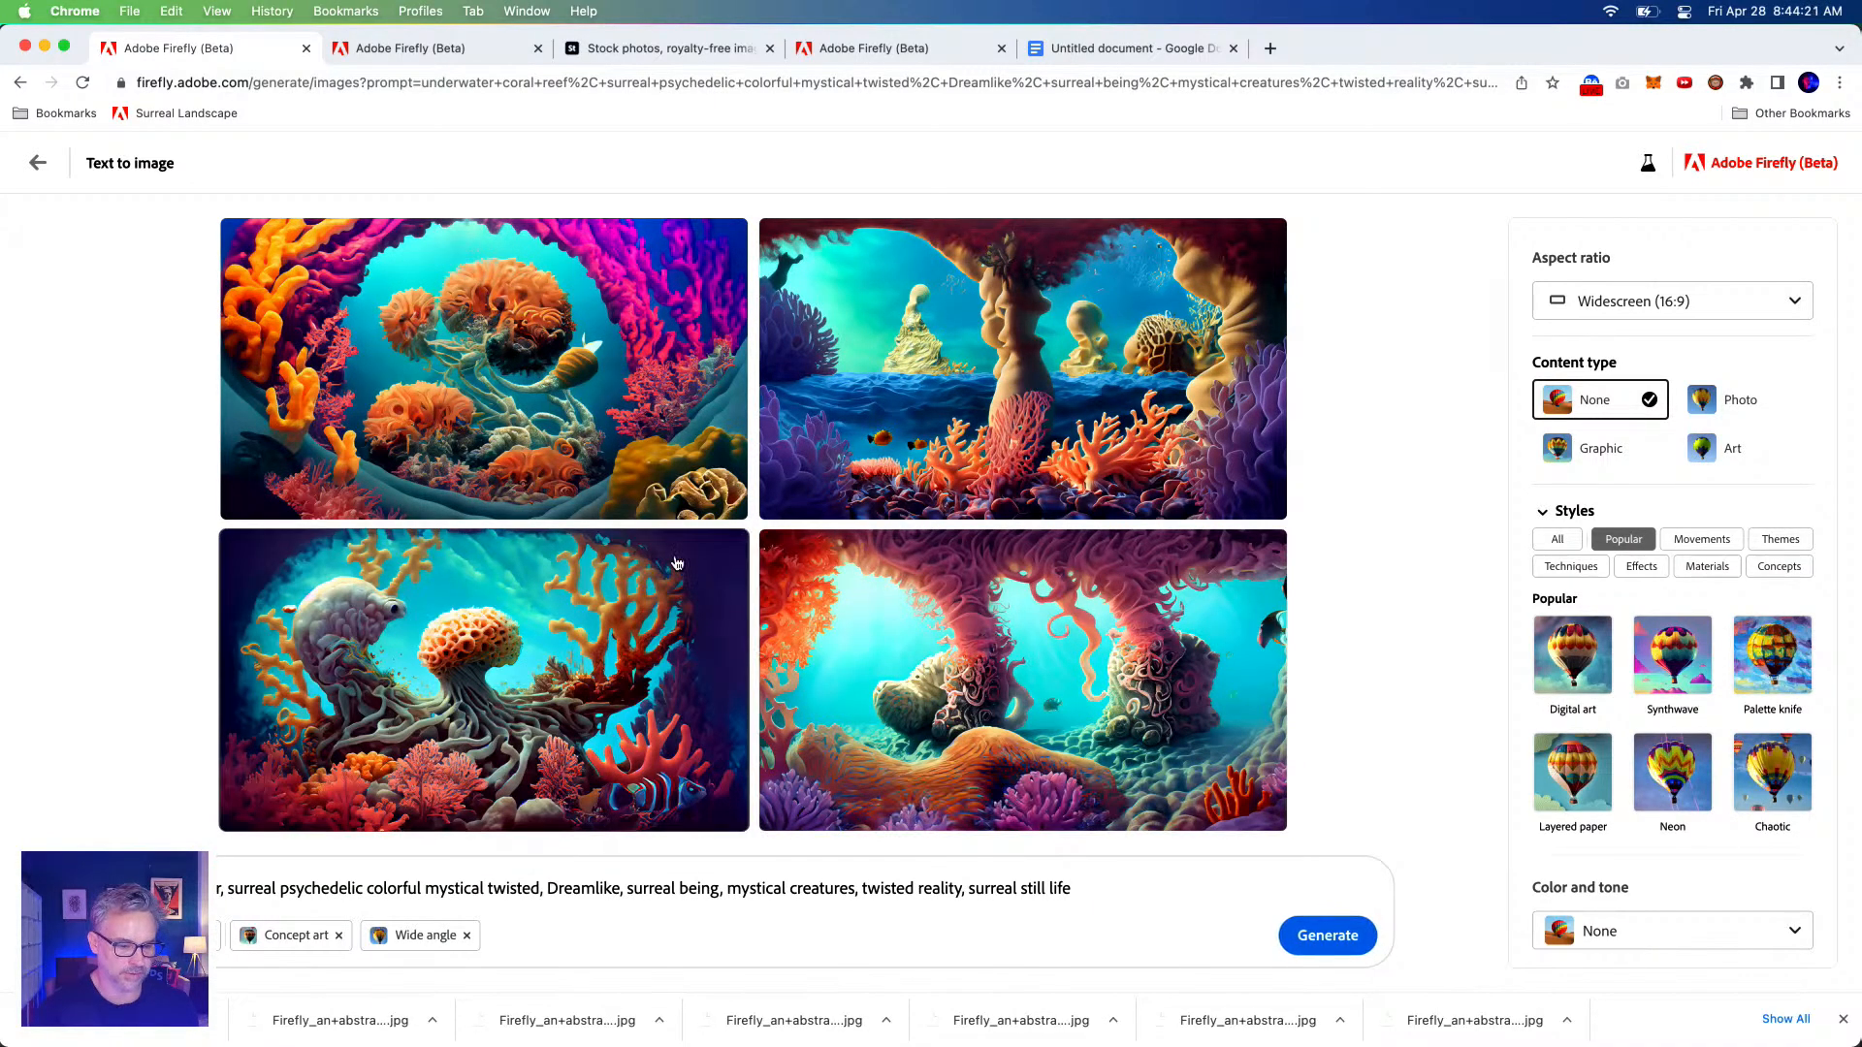
Download the bottom-left coral image past the Content Credentials notice, then generate four new images.
left_click(724, 551)
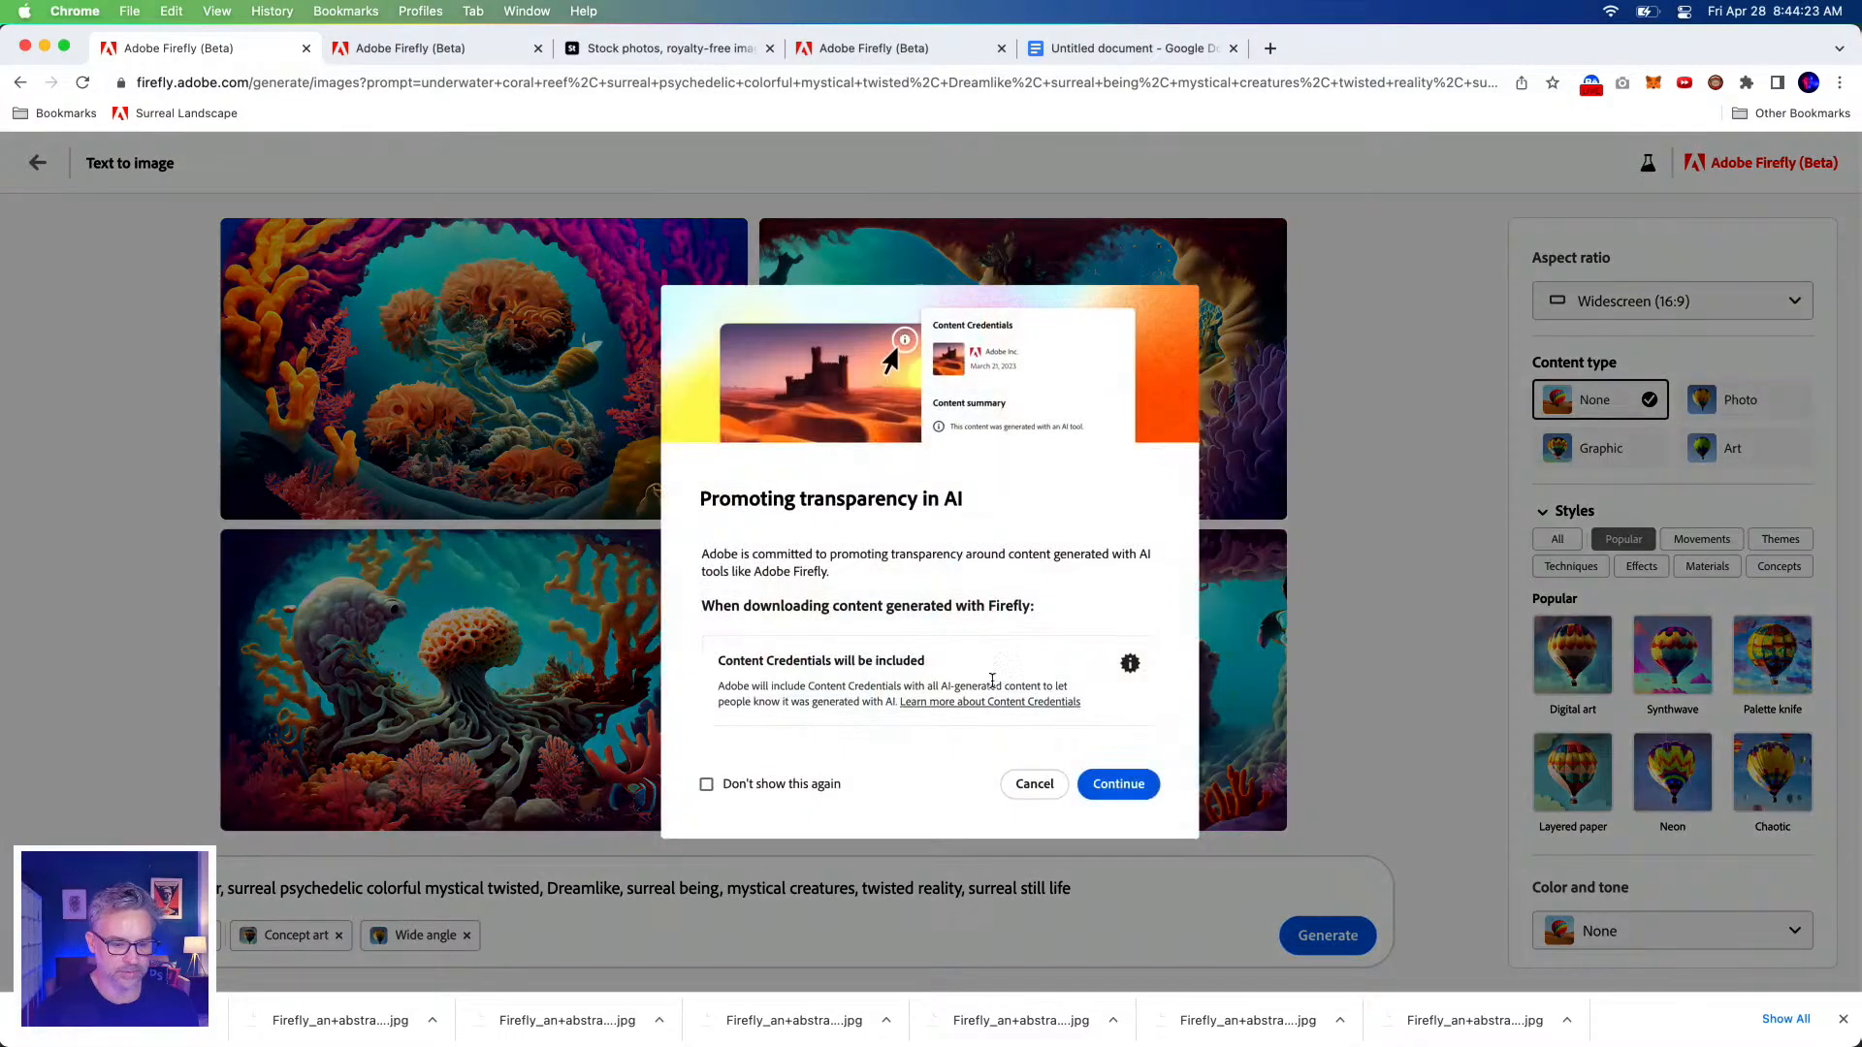
left_click(1120, 785)
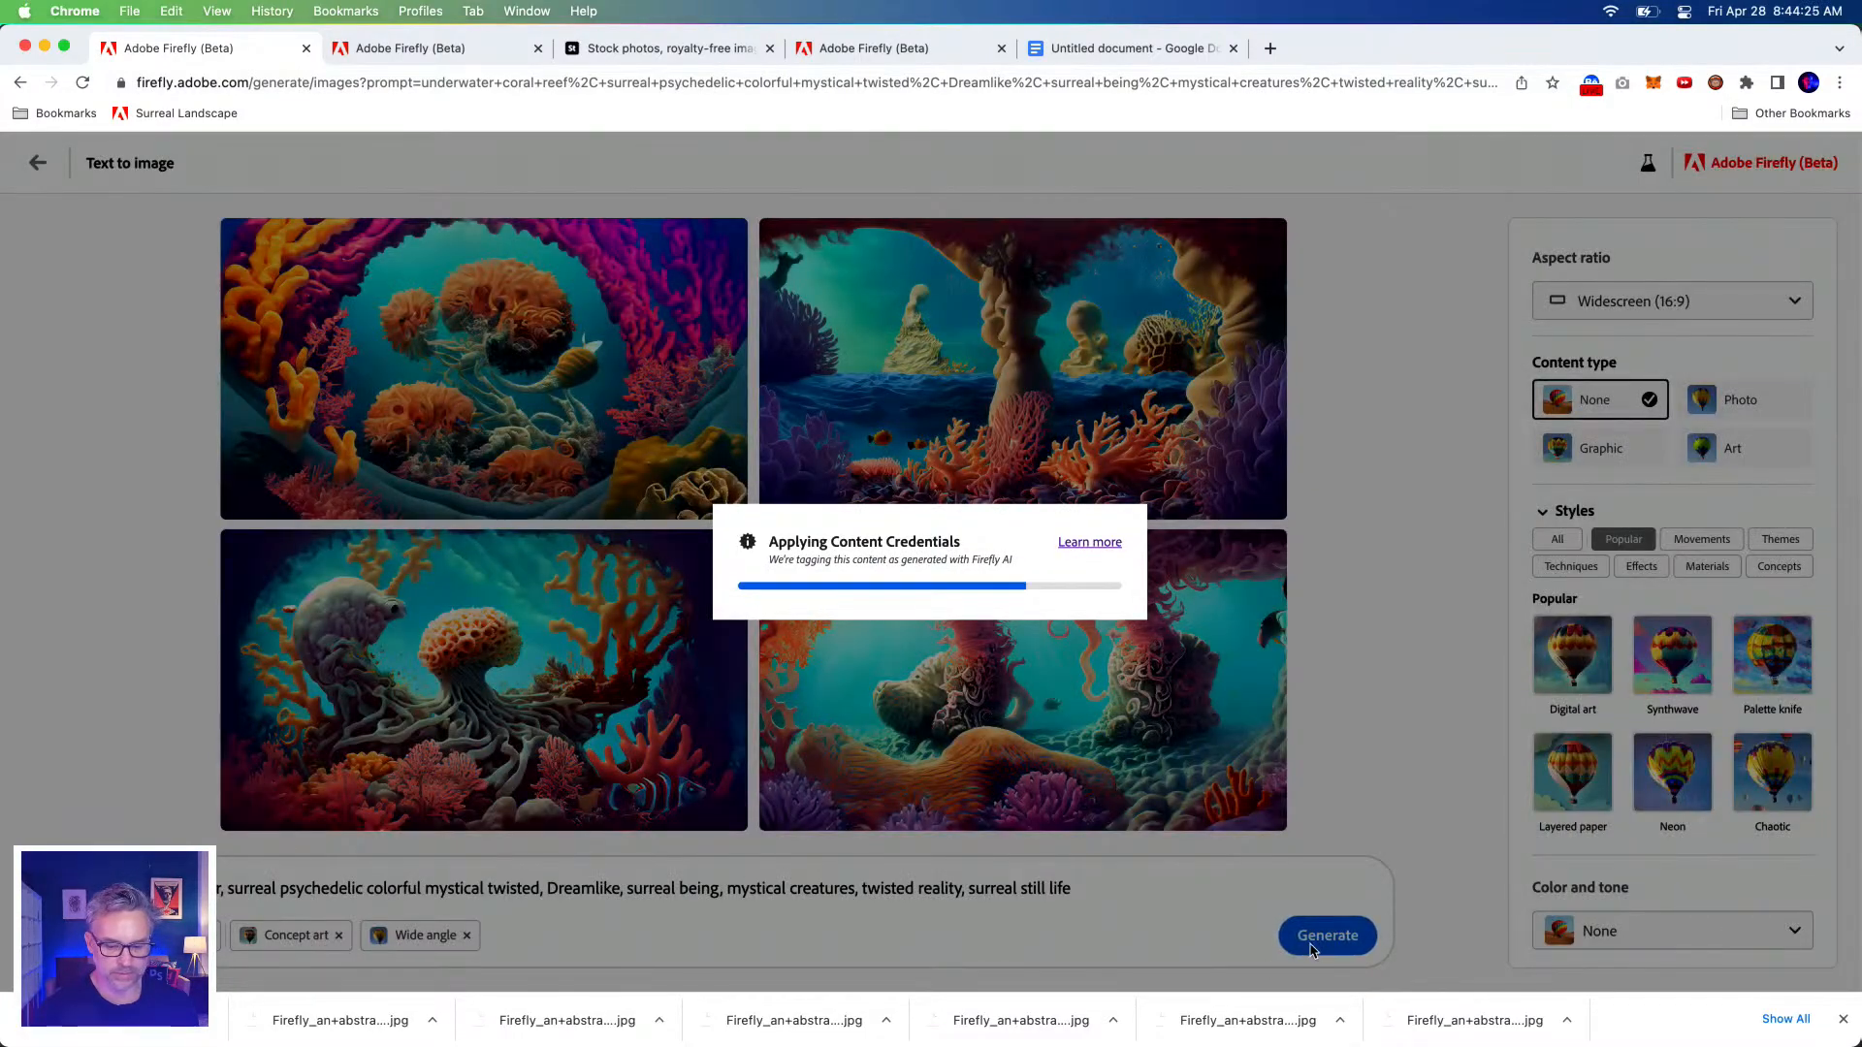
left_click(1308, 943)
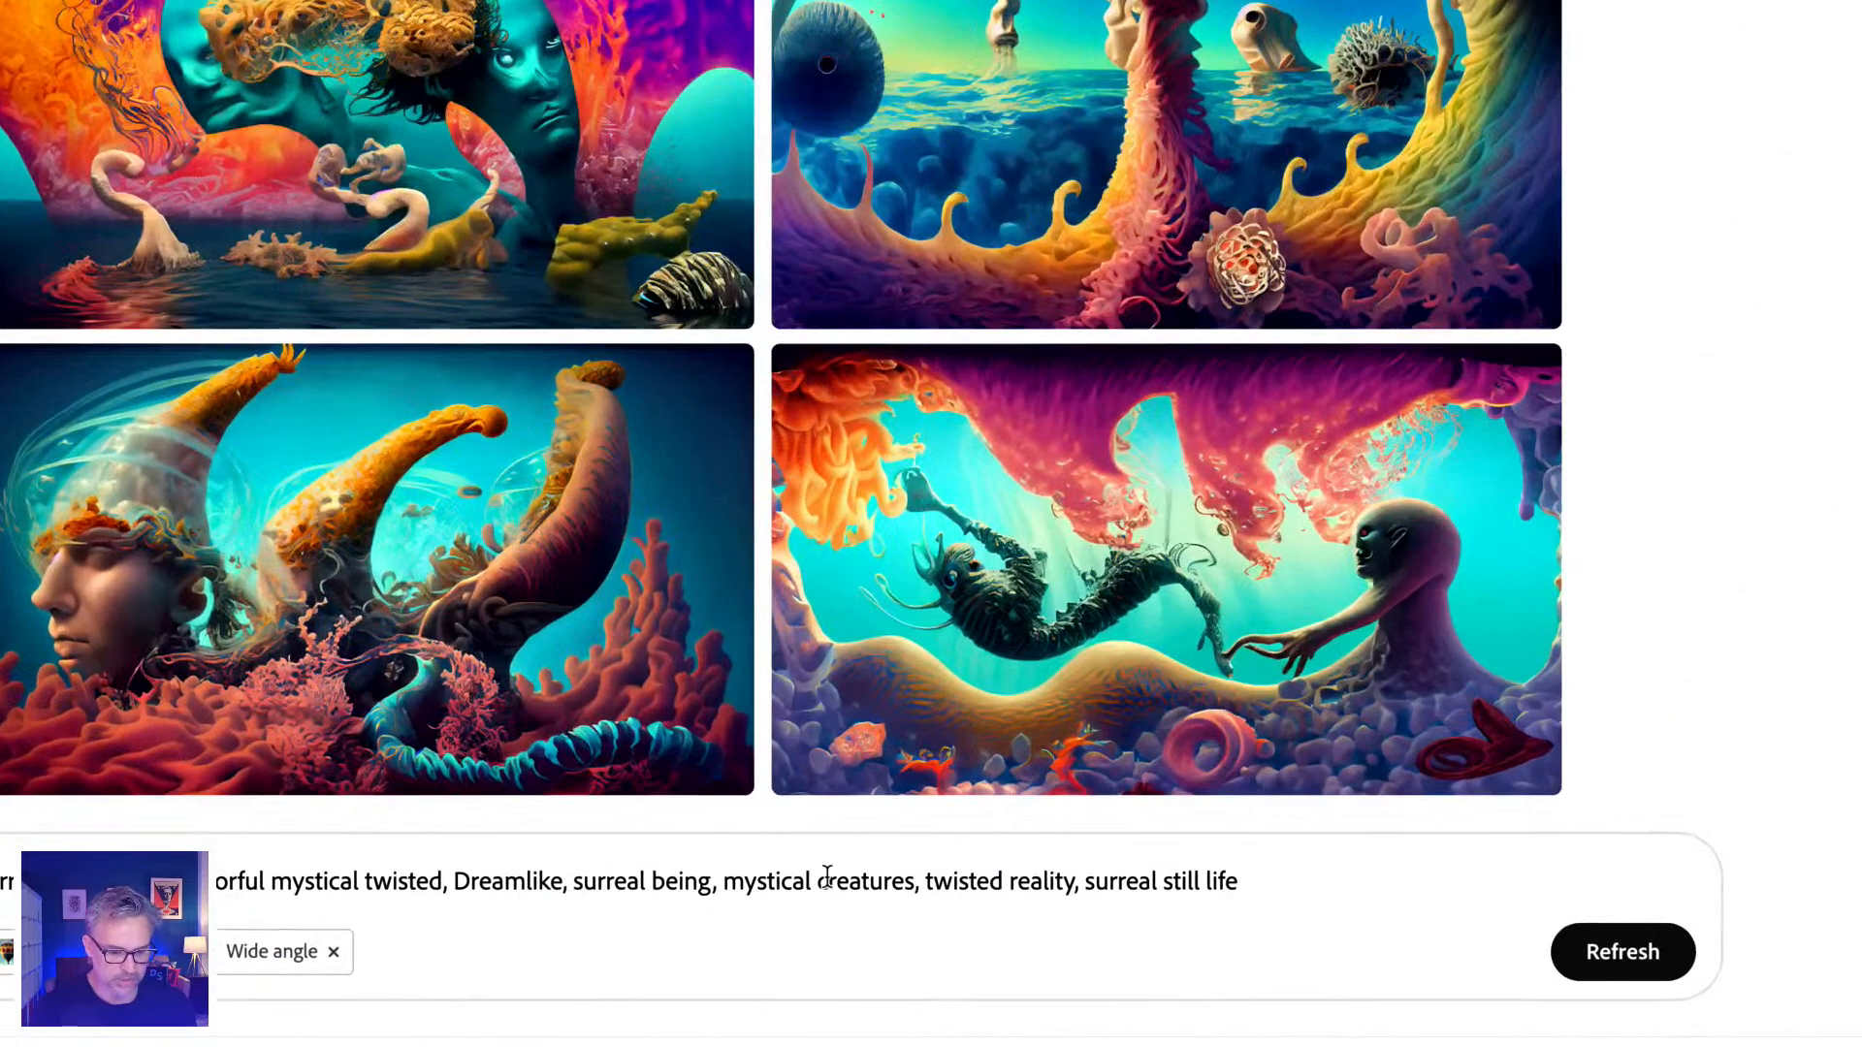
Replace 'creatures' with 'seaweed and fish' in the Firefly prompt and generate a new set of images.
double_click(812, 885)
type("seaweed")
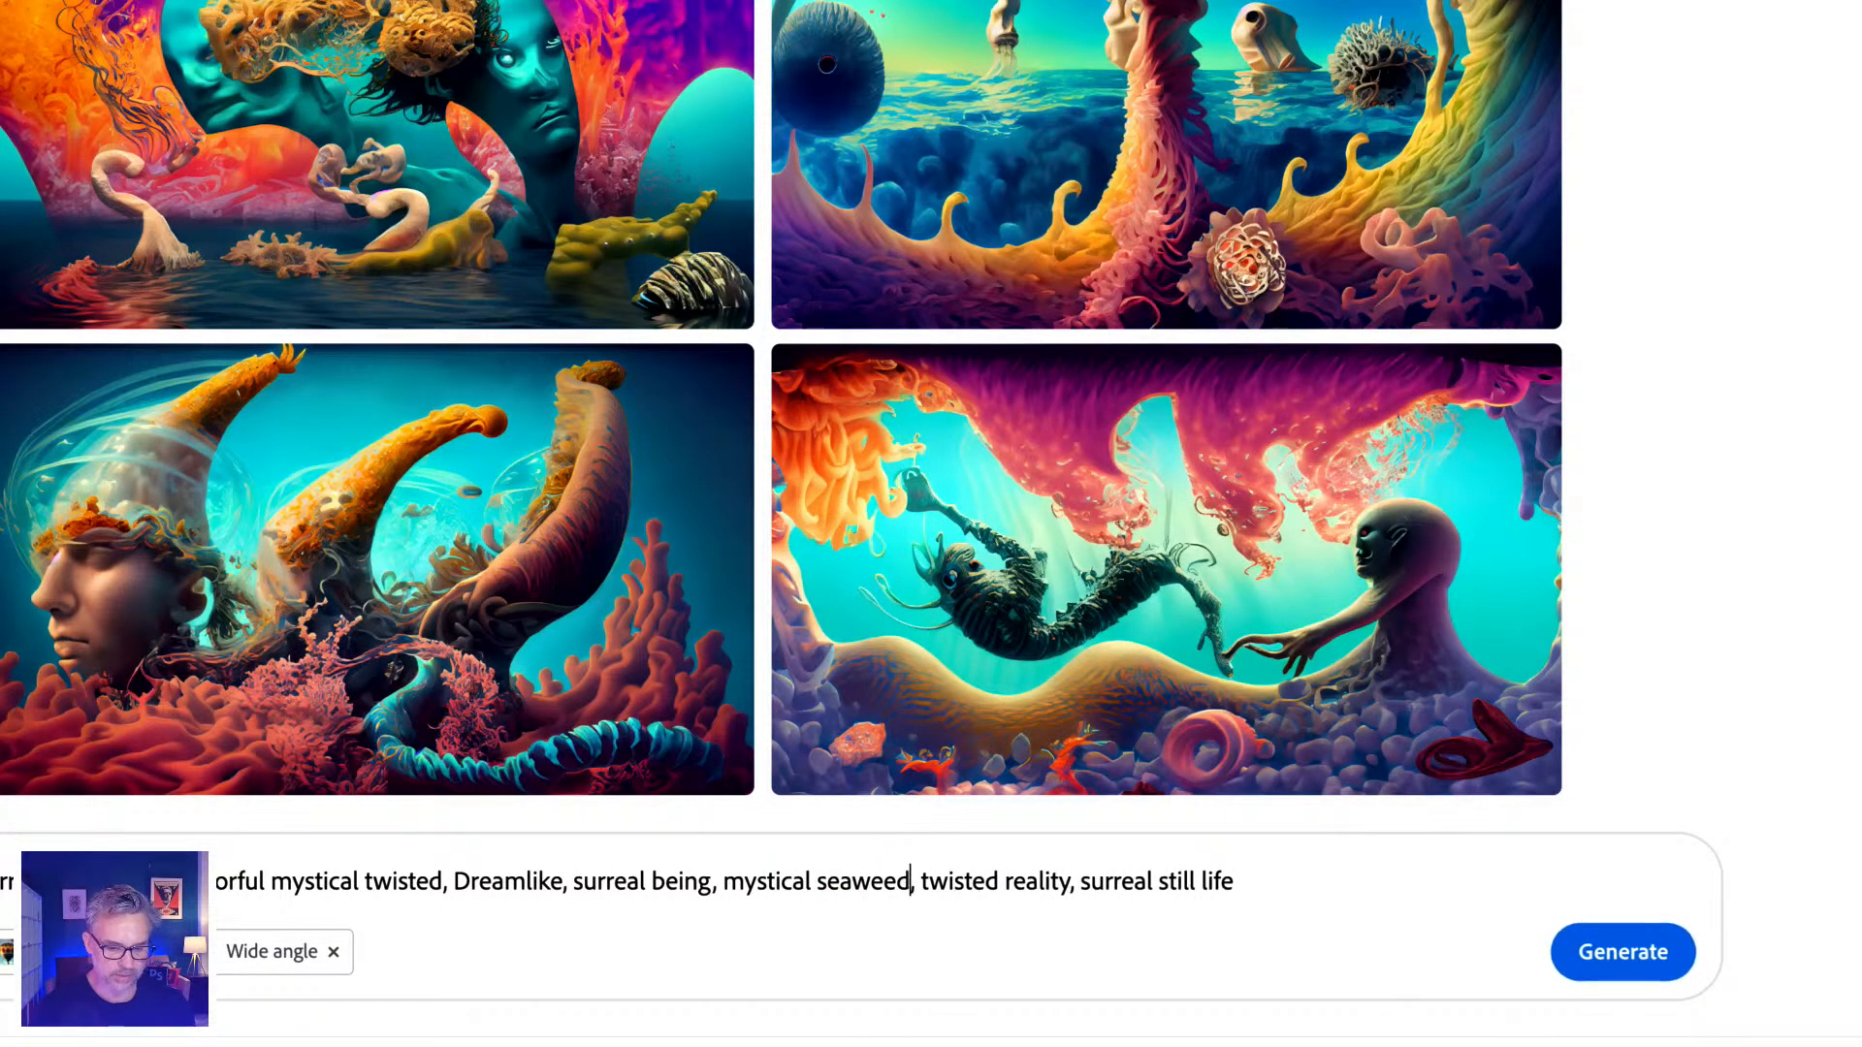
type(" and fish")
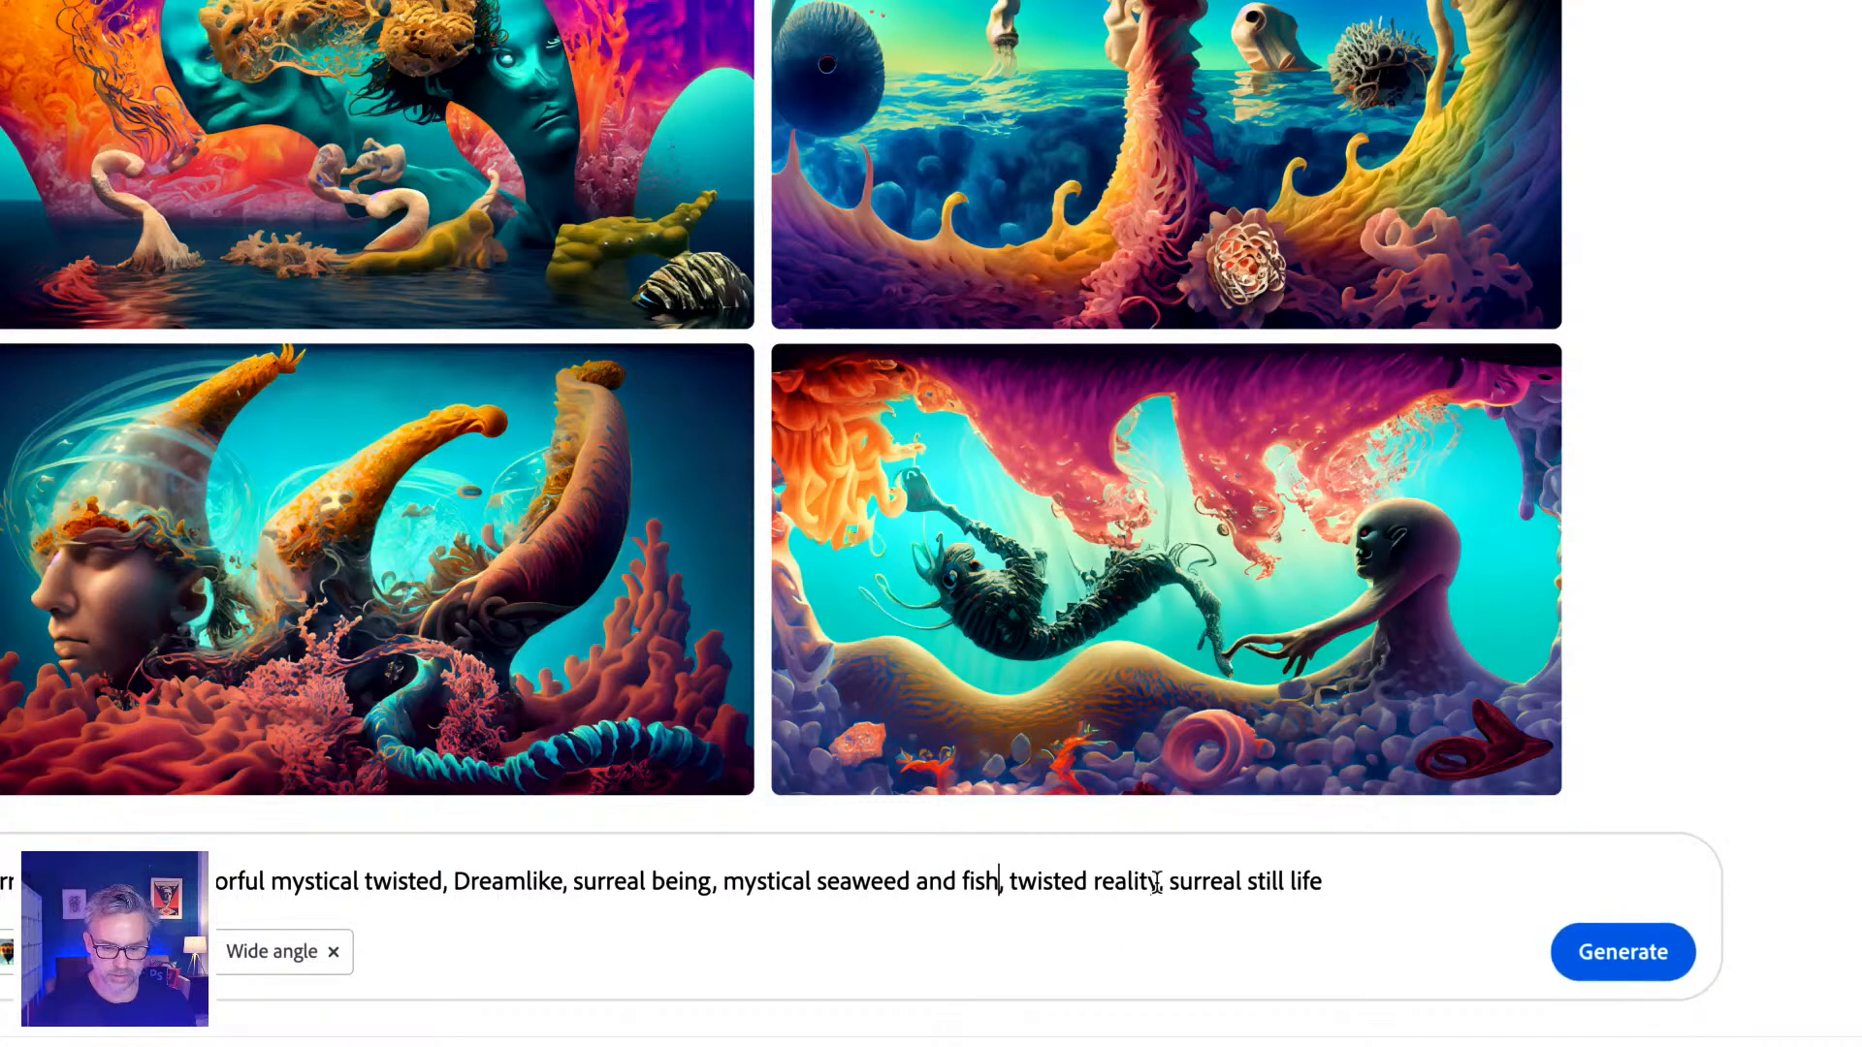
left_click_drag(1159, 882, 1483, 886)
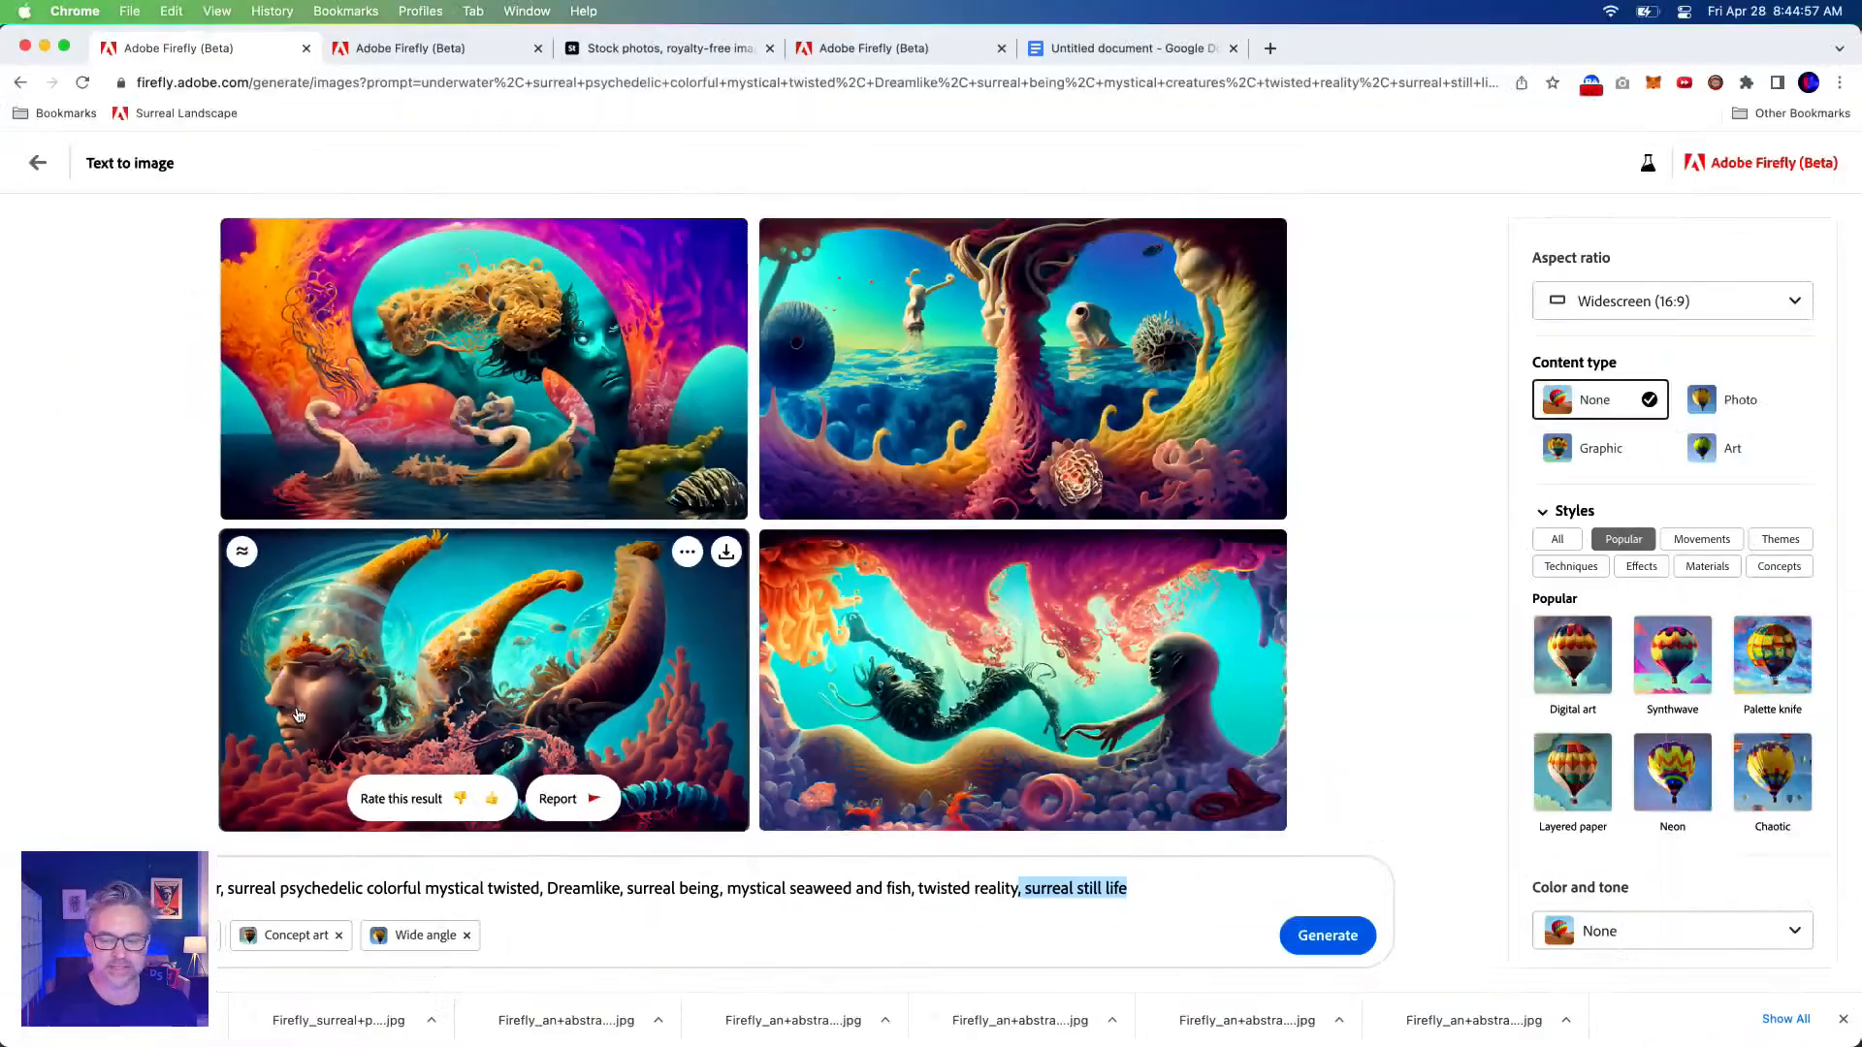
left_click(1327, 934)
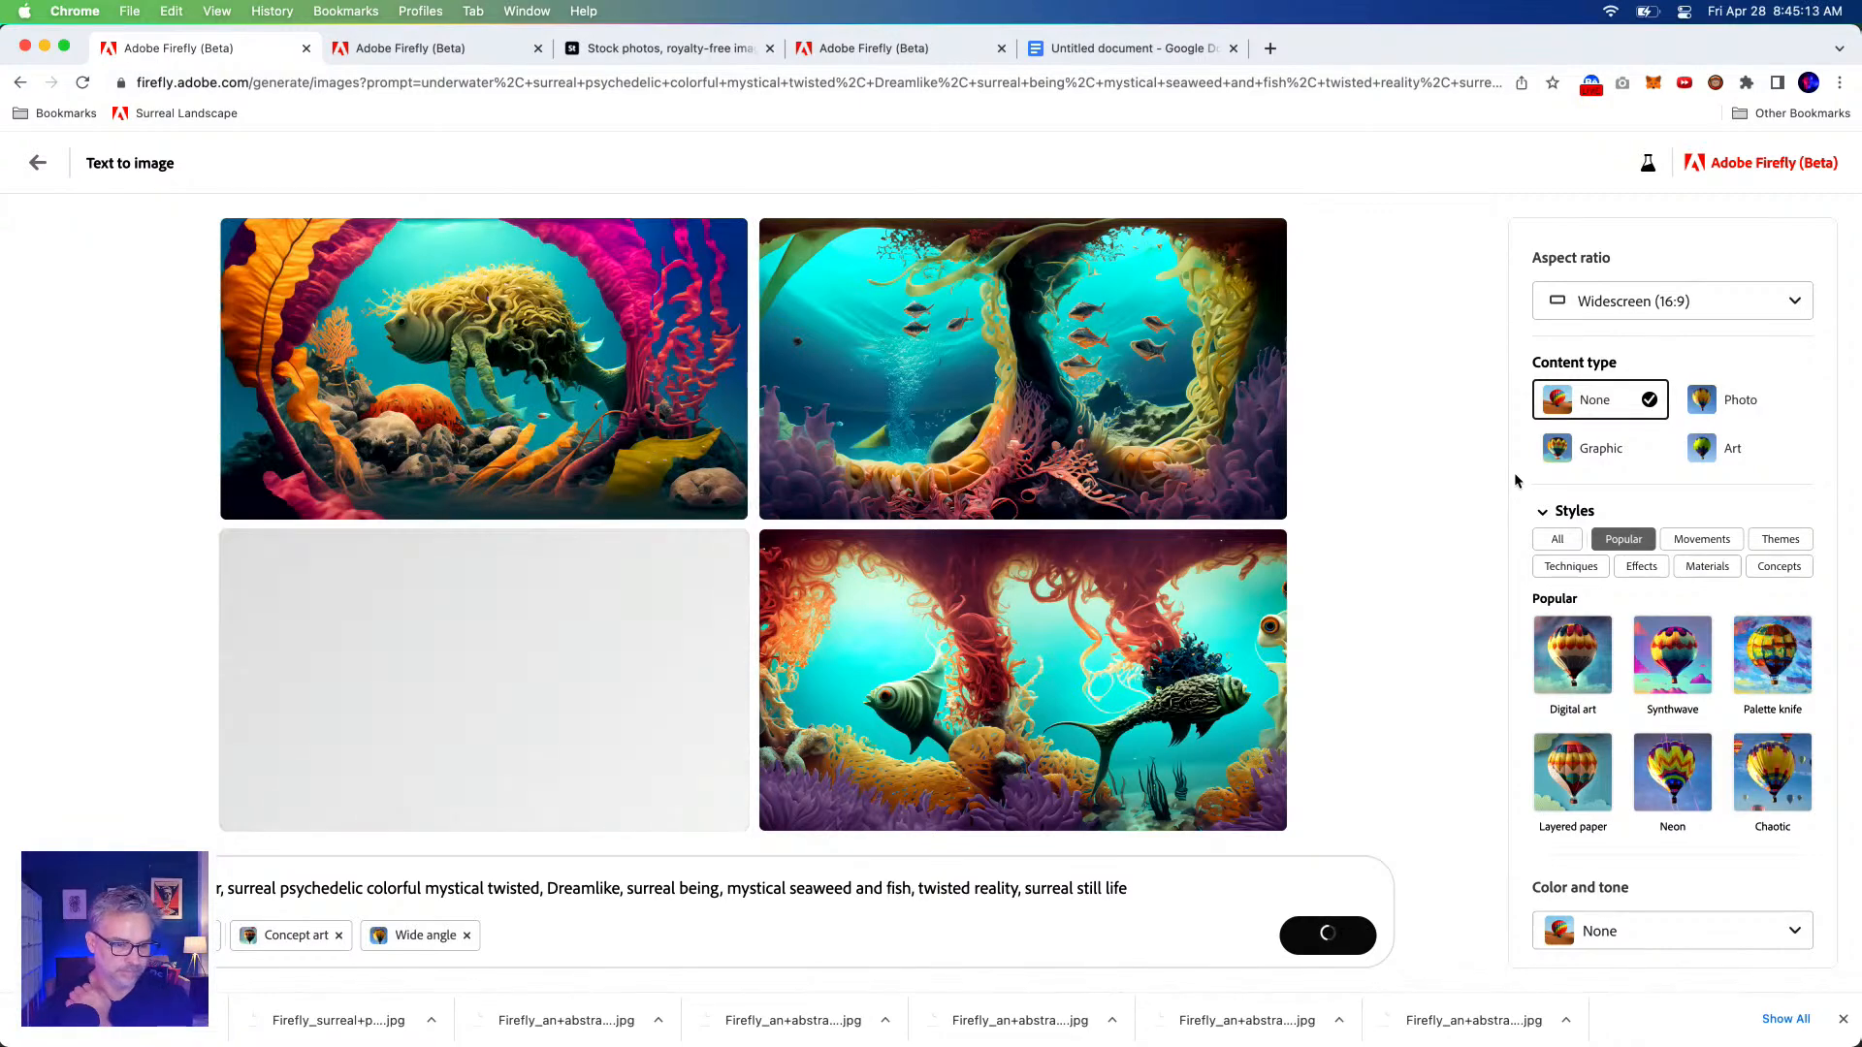
Download the bottom-left fish image and the top-right fish-school image, accepting the credentials notices.
mouse_move(679, 601)
left_click(726, 553)
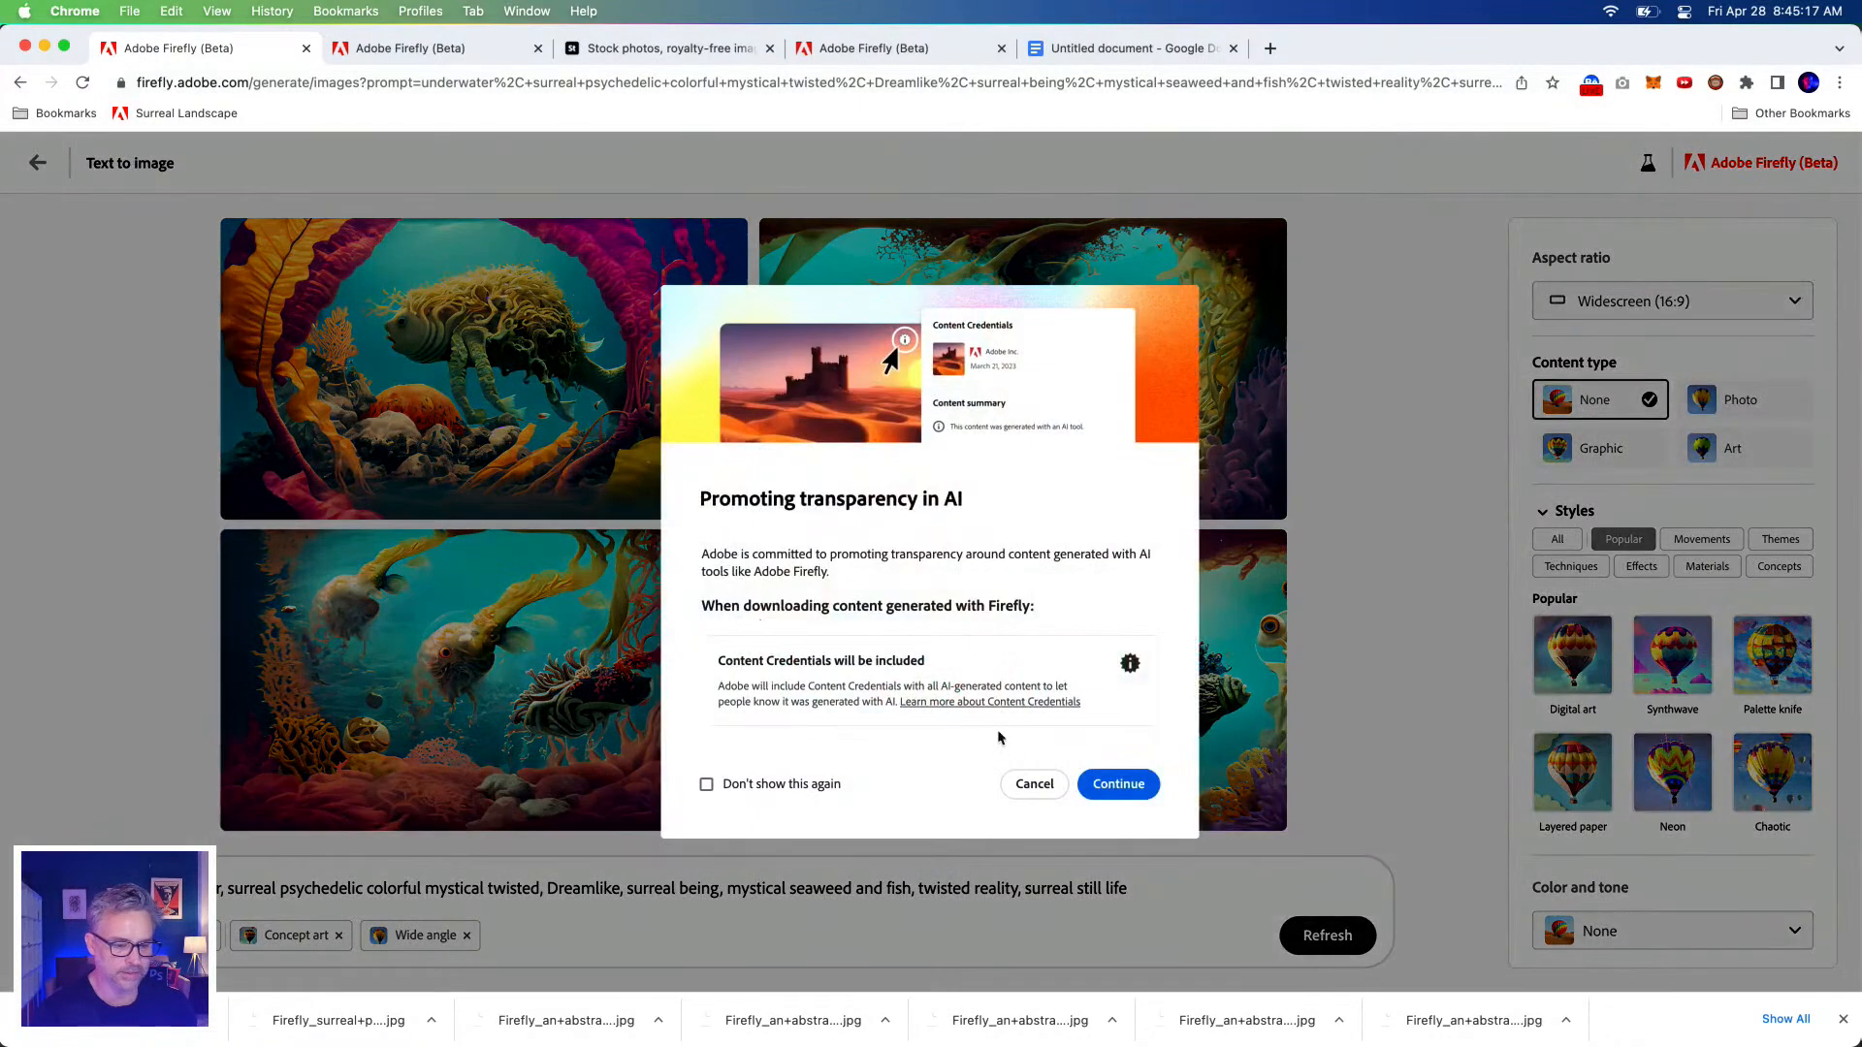
left_click(1094, 789)
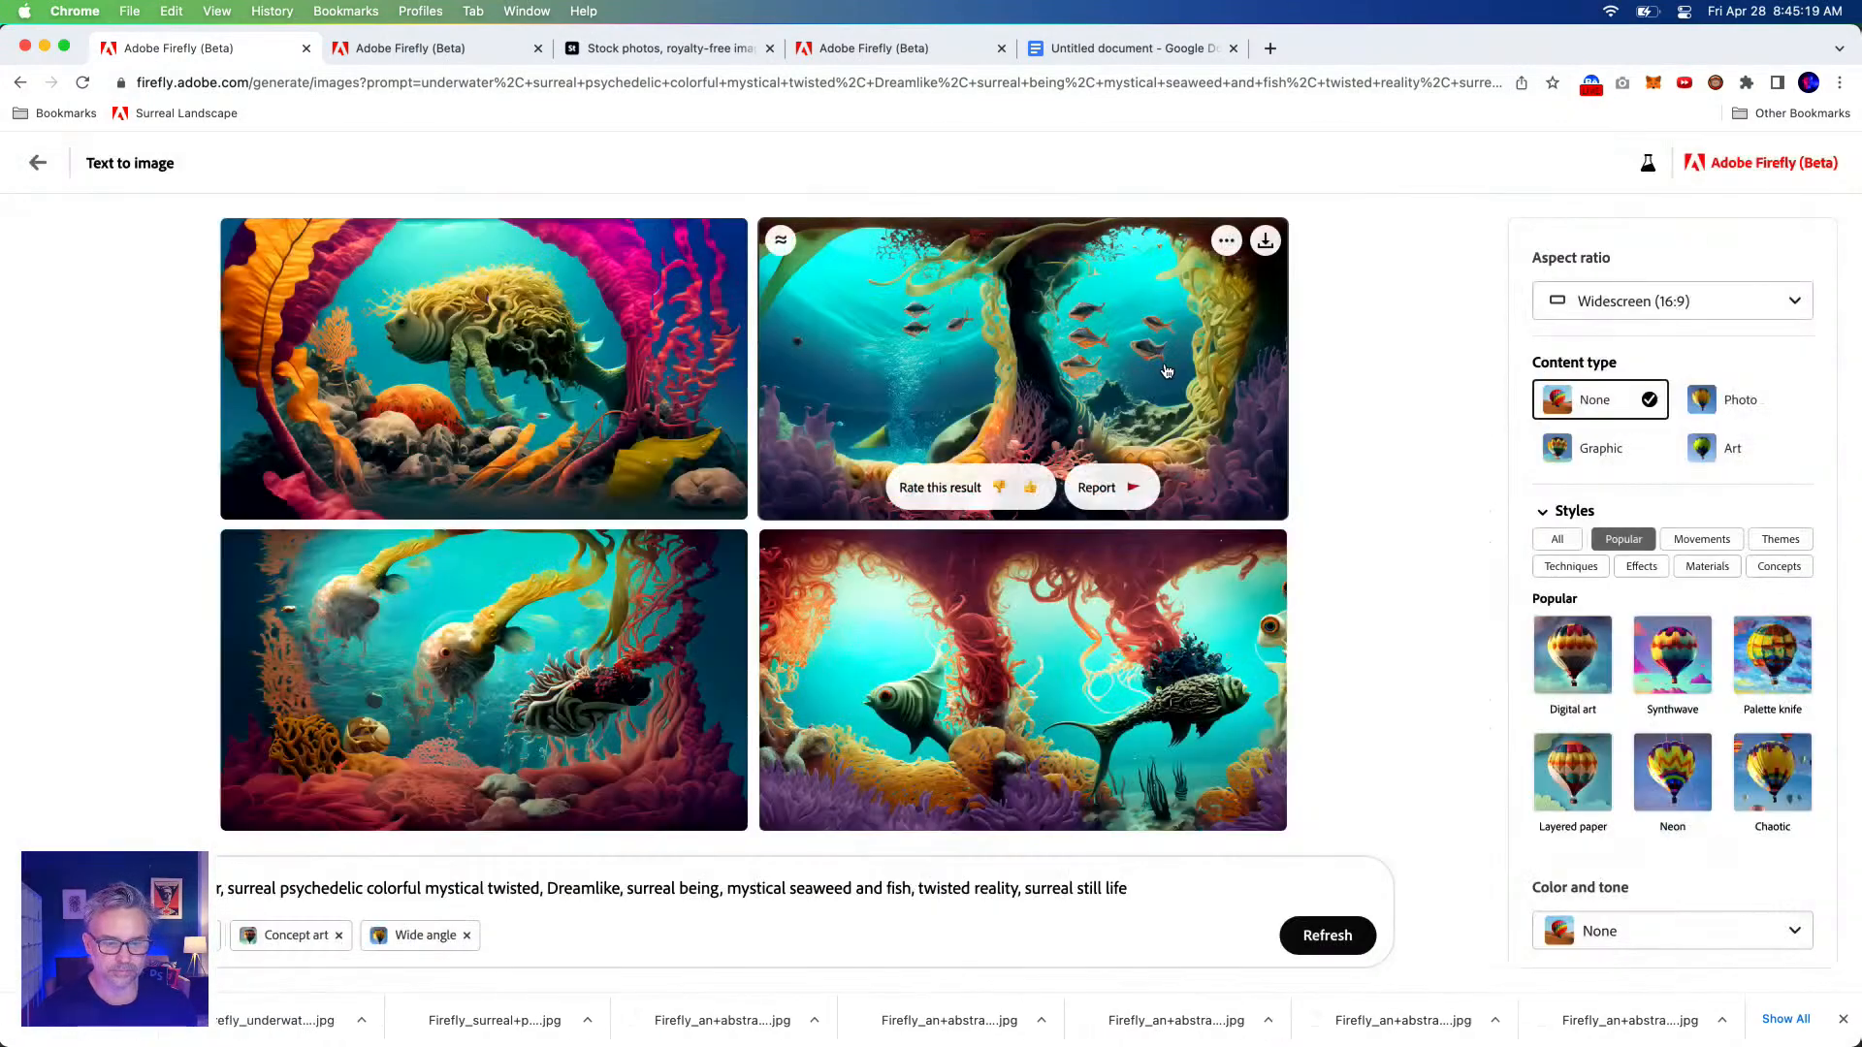
left_click(1266, 241)
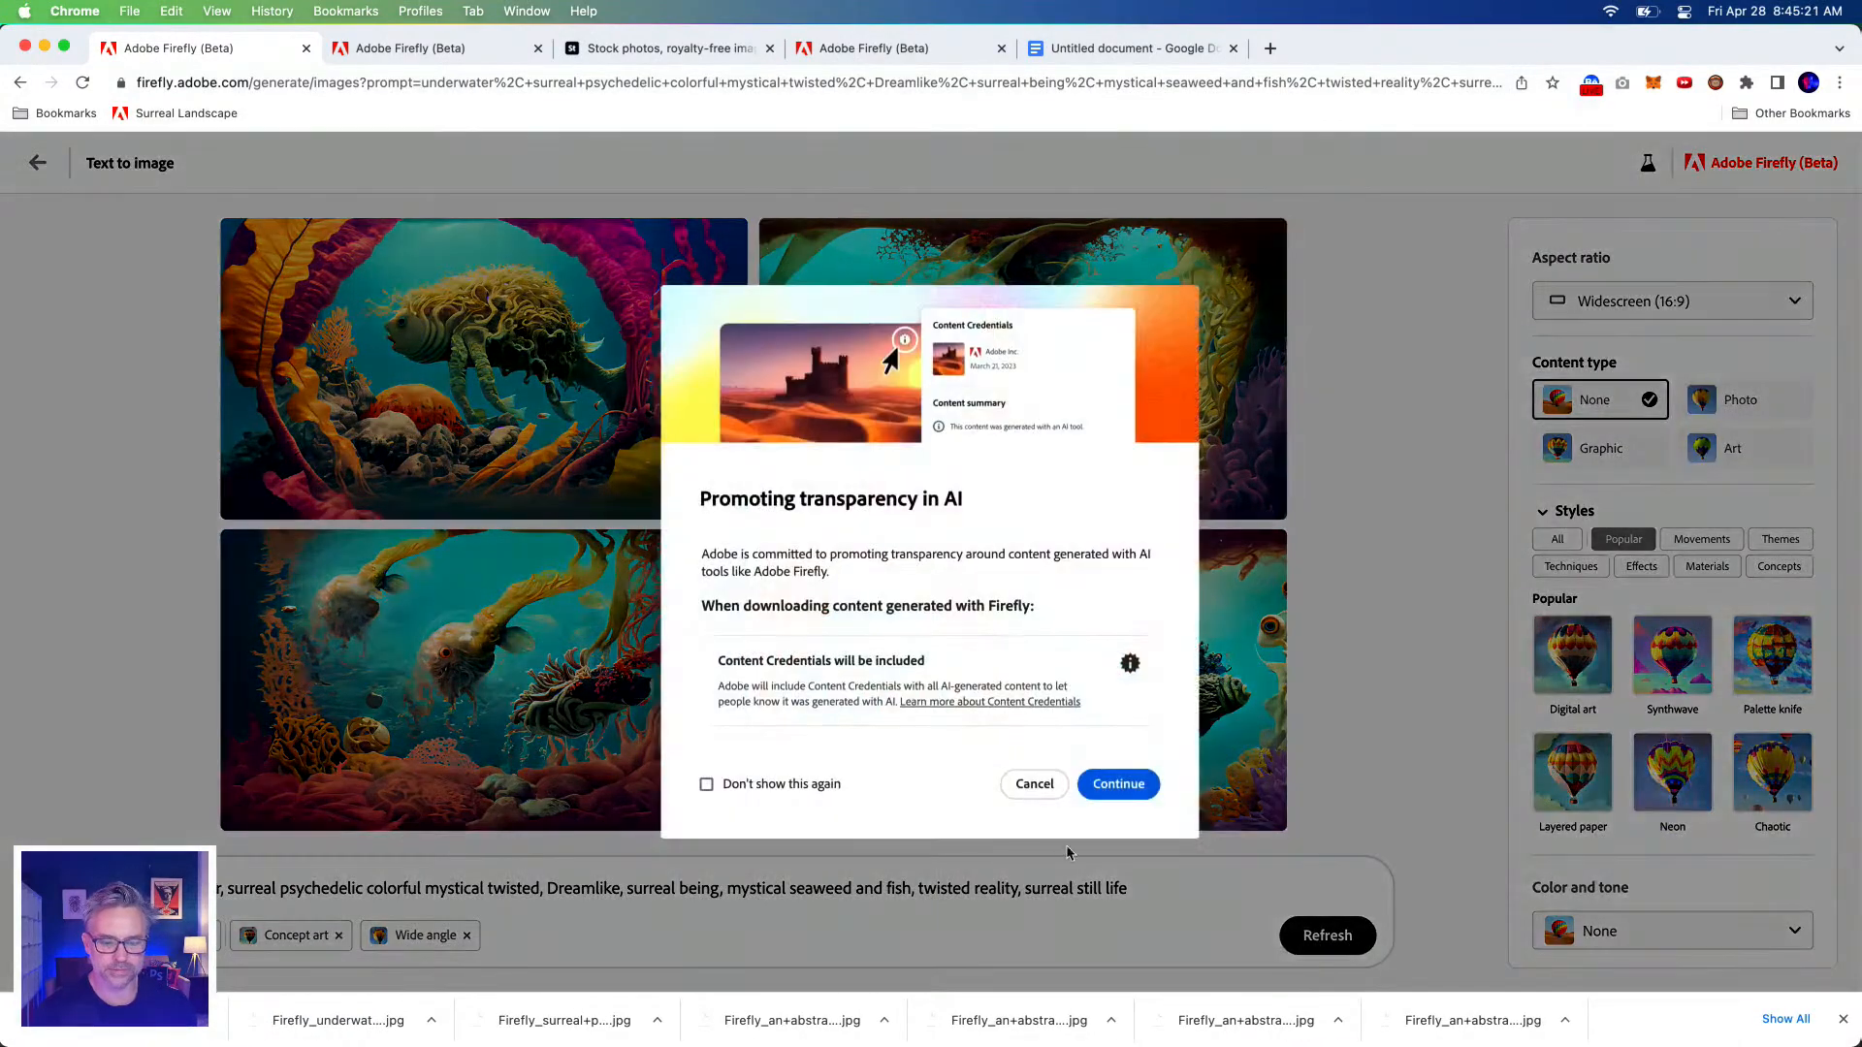
left_click(1120, 786)
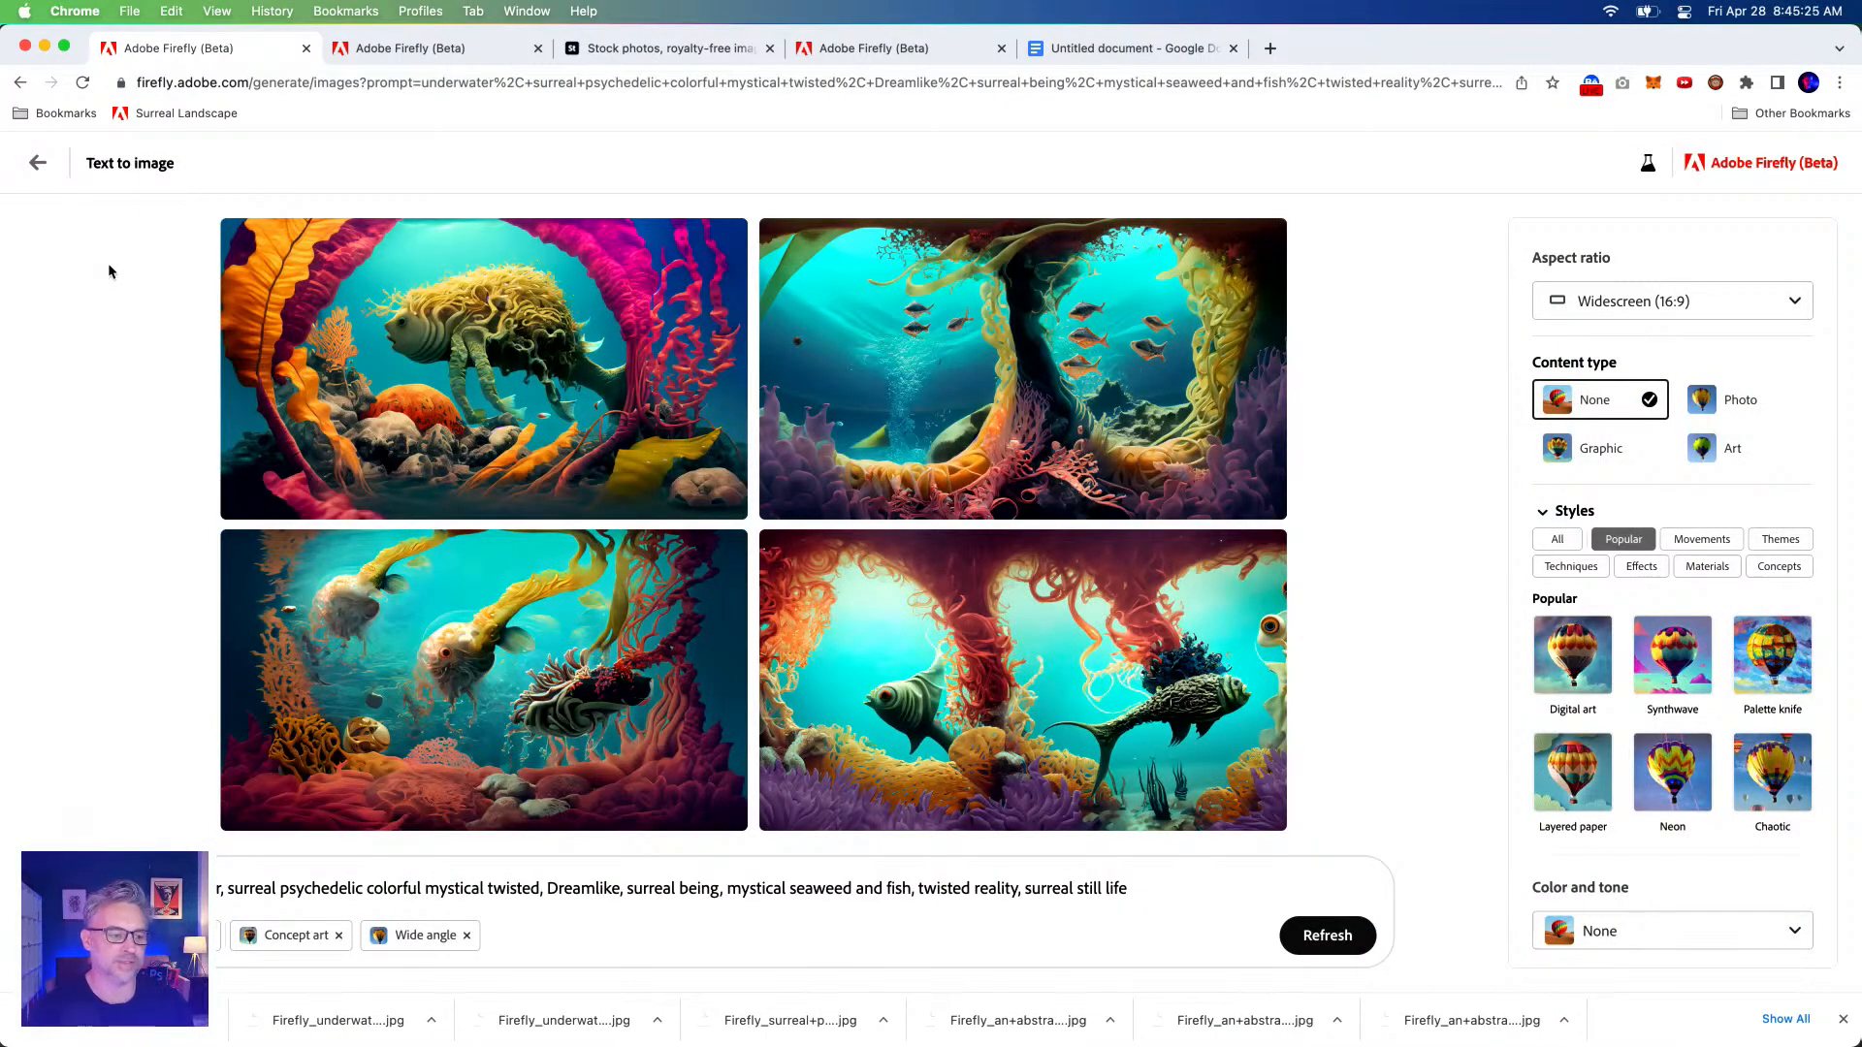
Download images 3, 2 and 4 from the earlier underwater generation, then open a new browser tab.
left_click(17, 88)
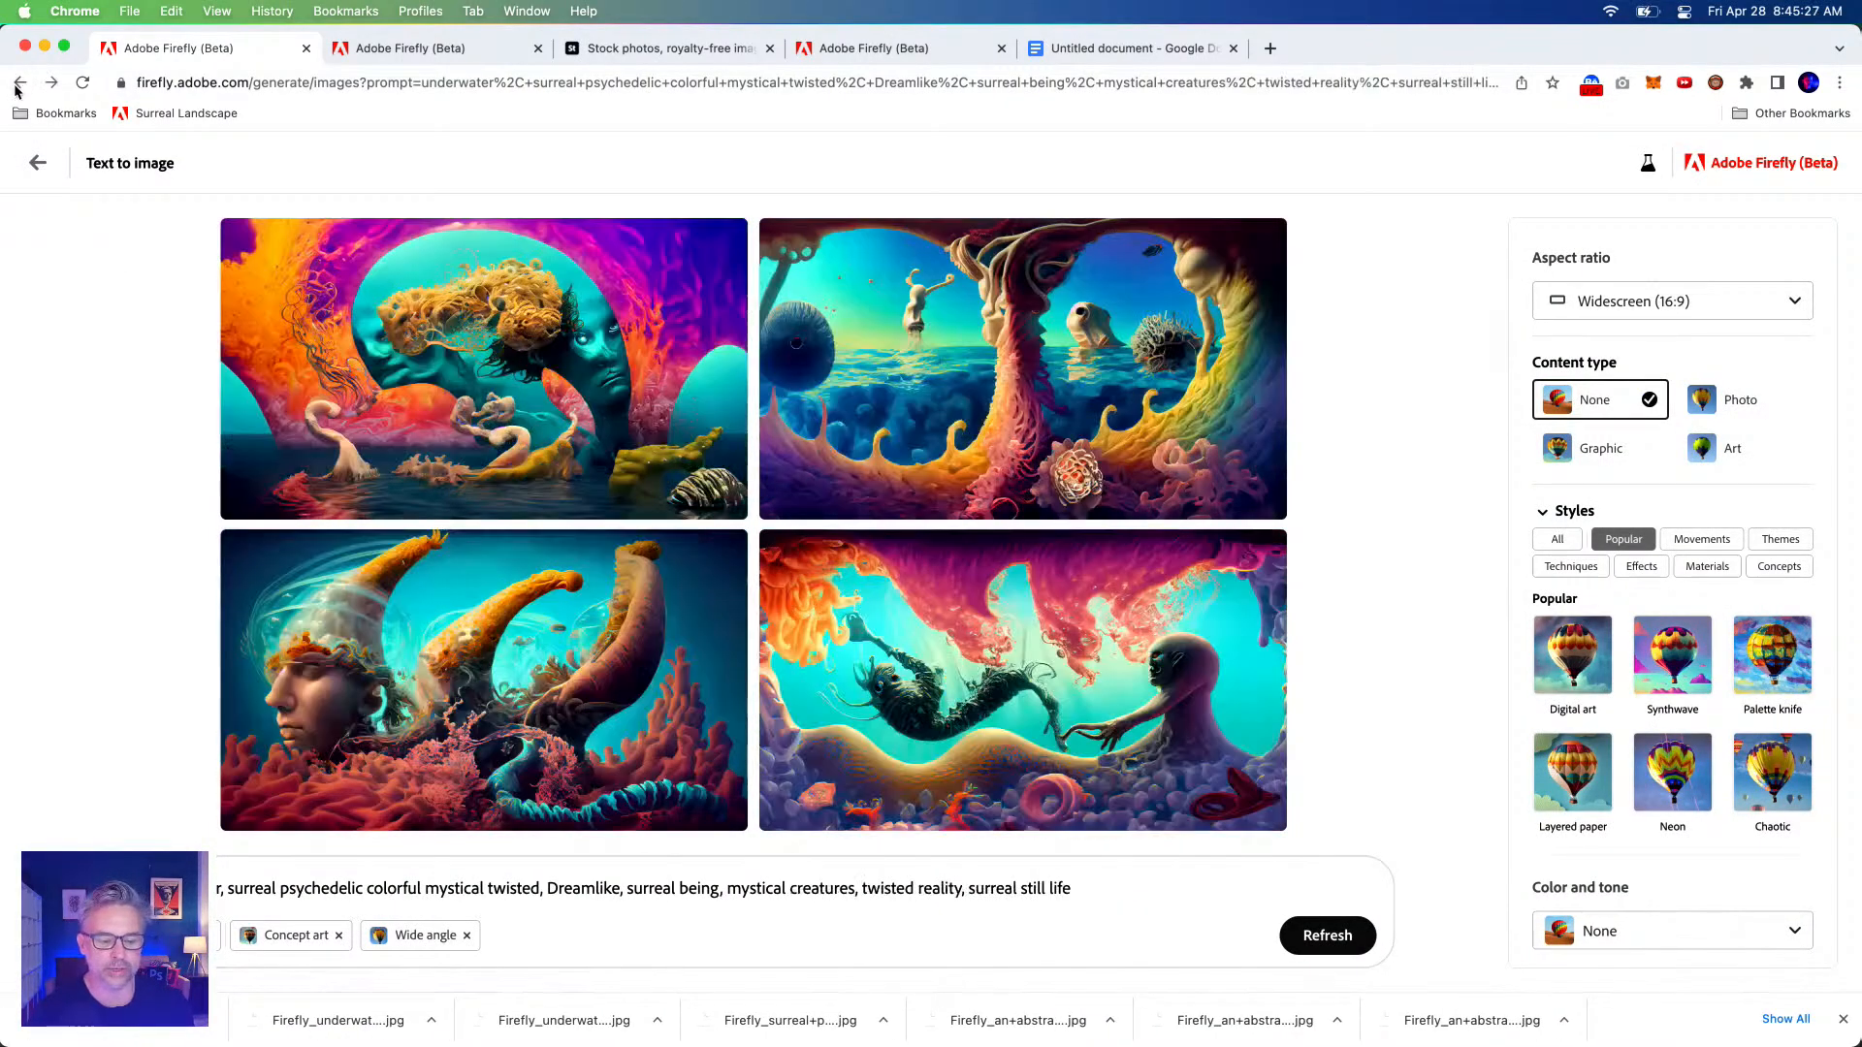
left_click(727, 554)
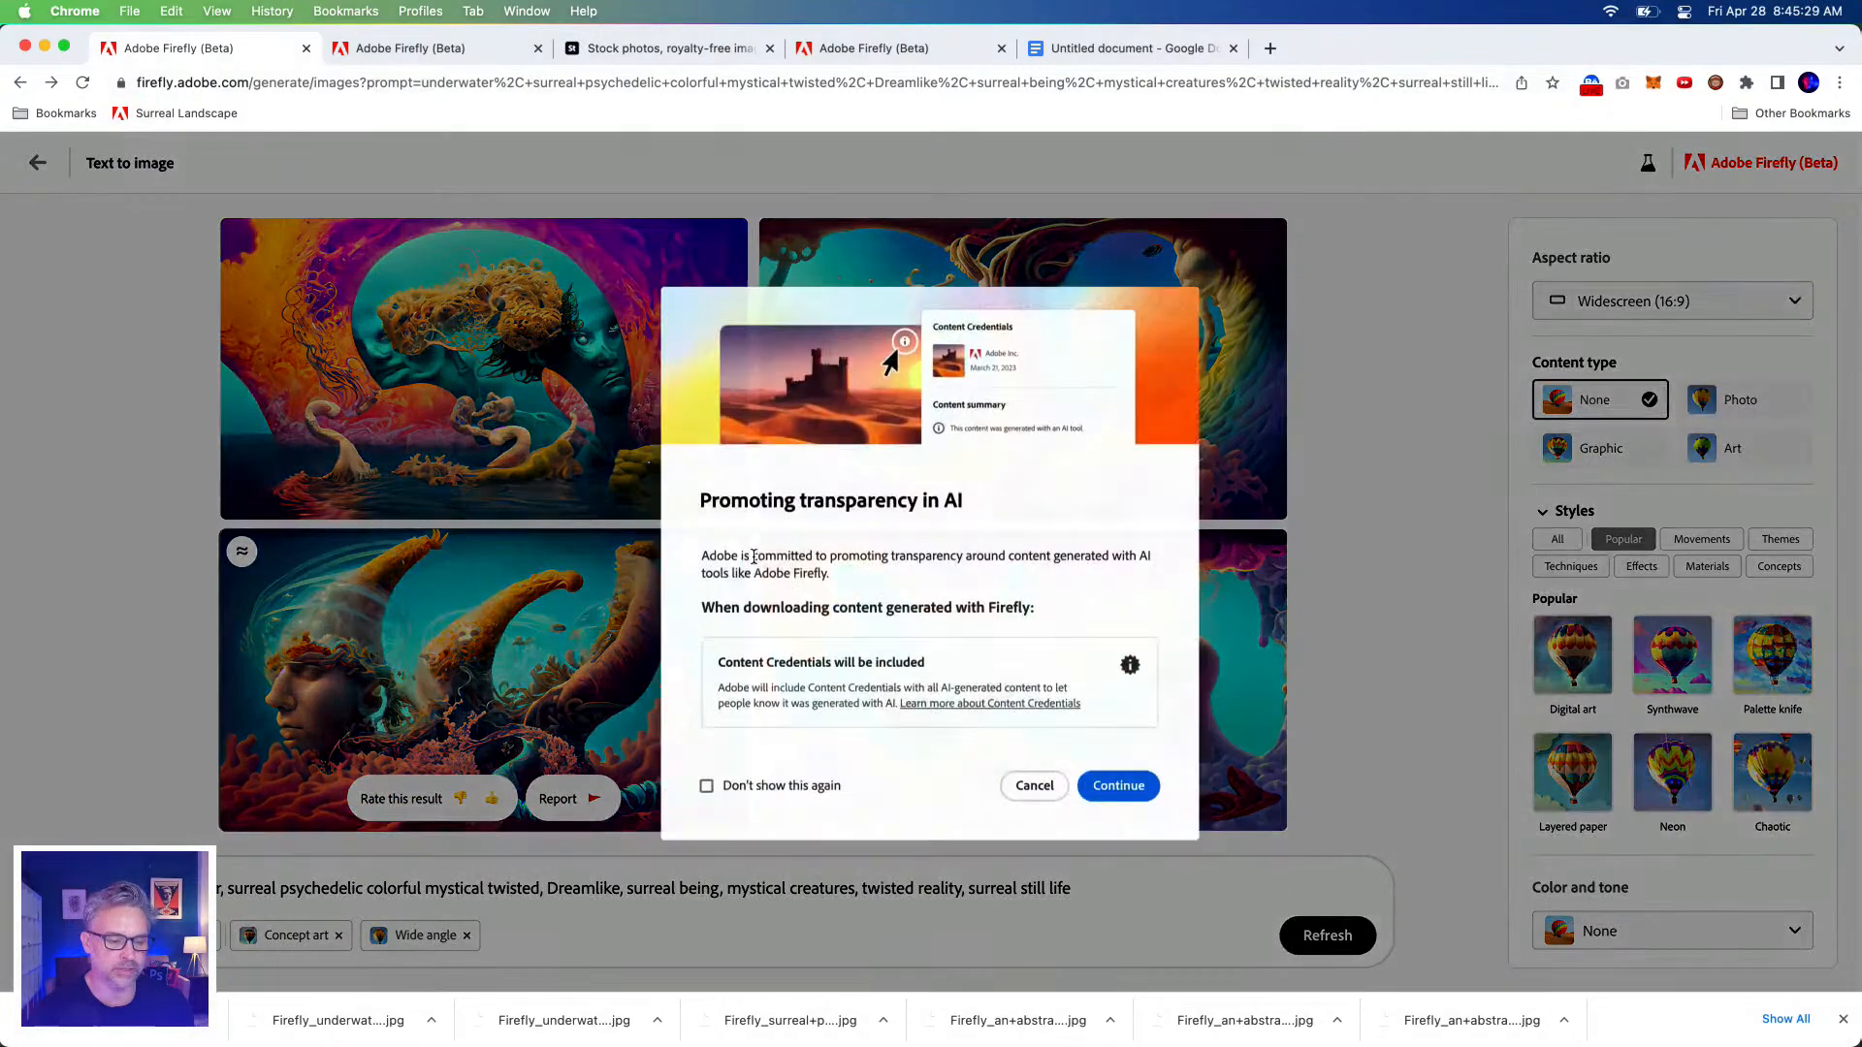
left_click(1112, 791)
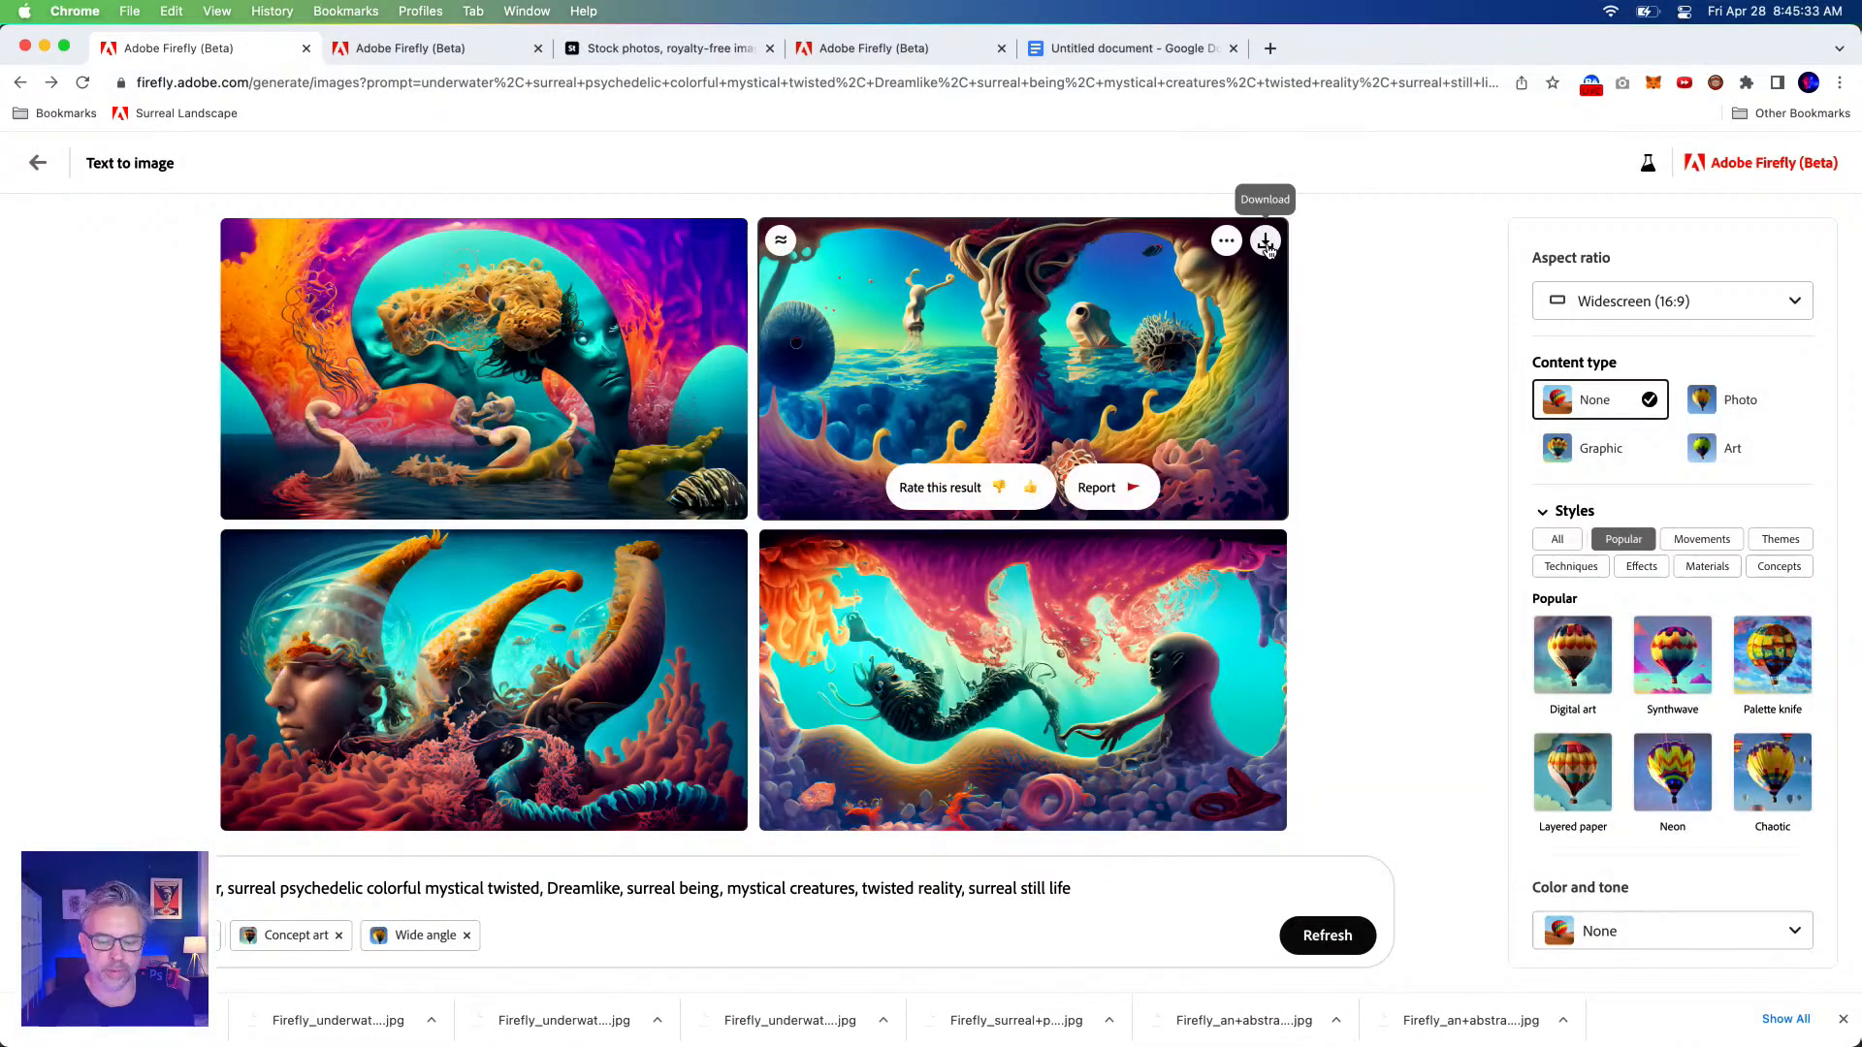
left_click(1264, 241)
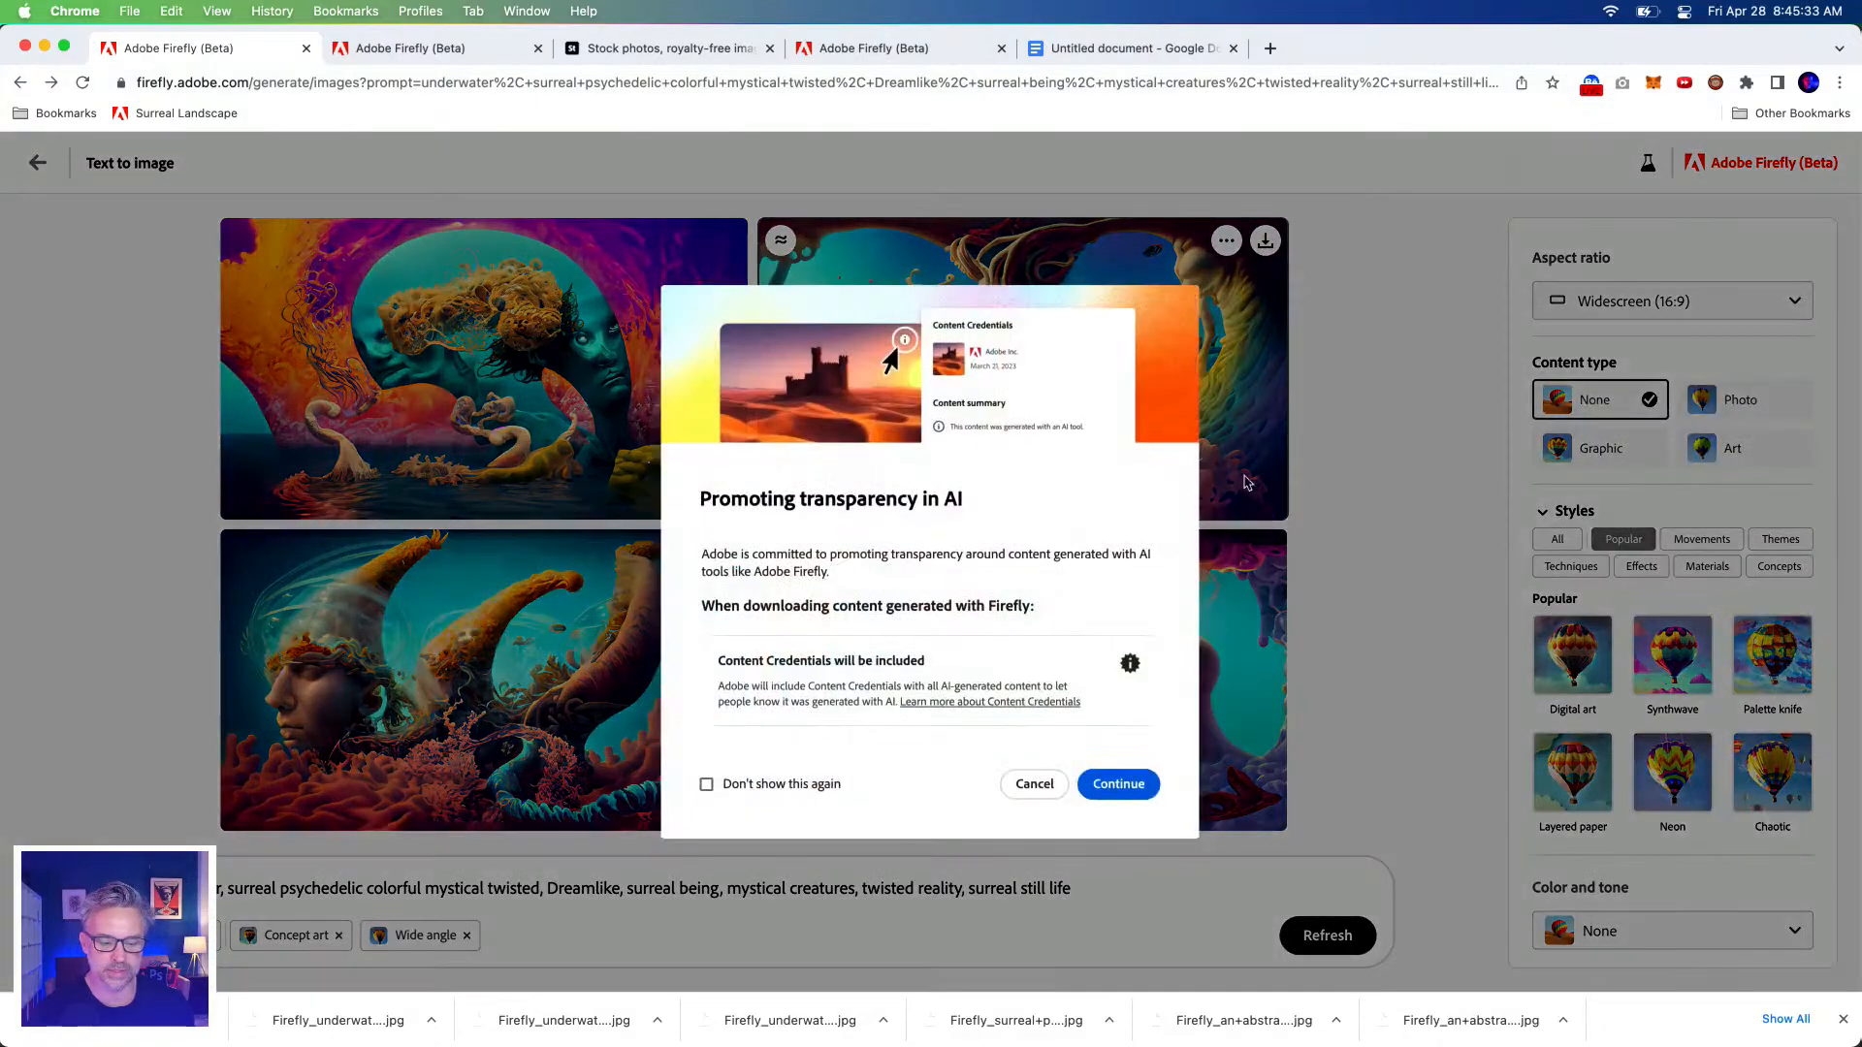
left_click(1118, 784)
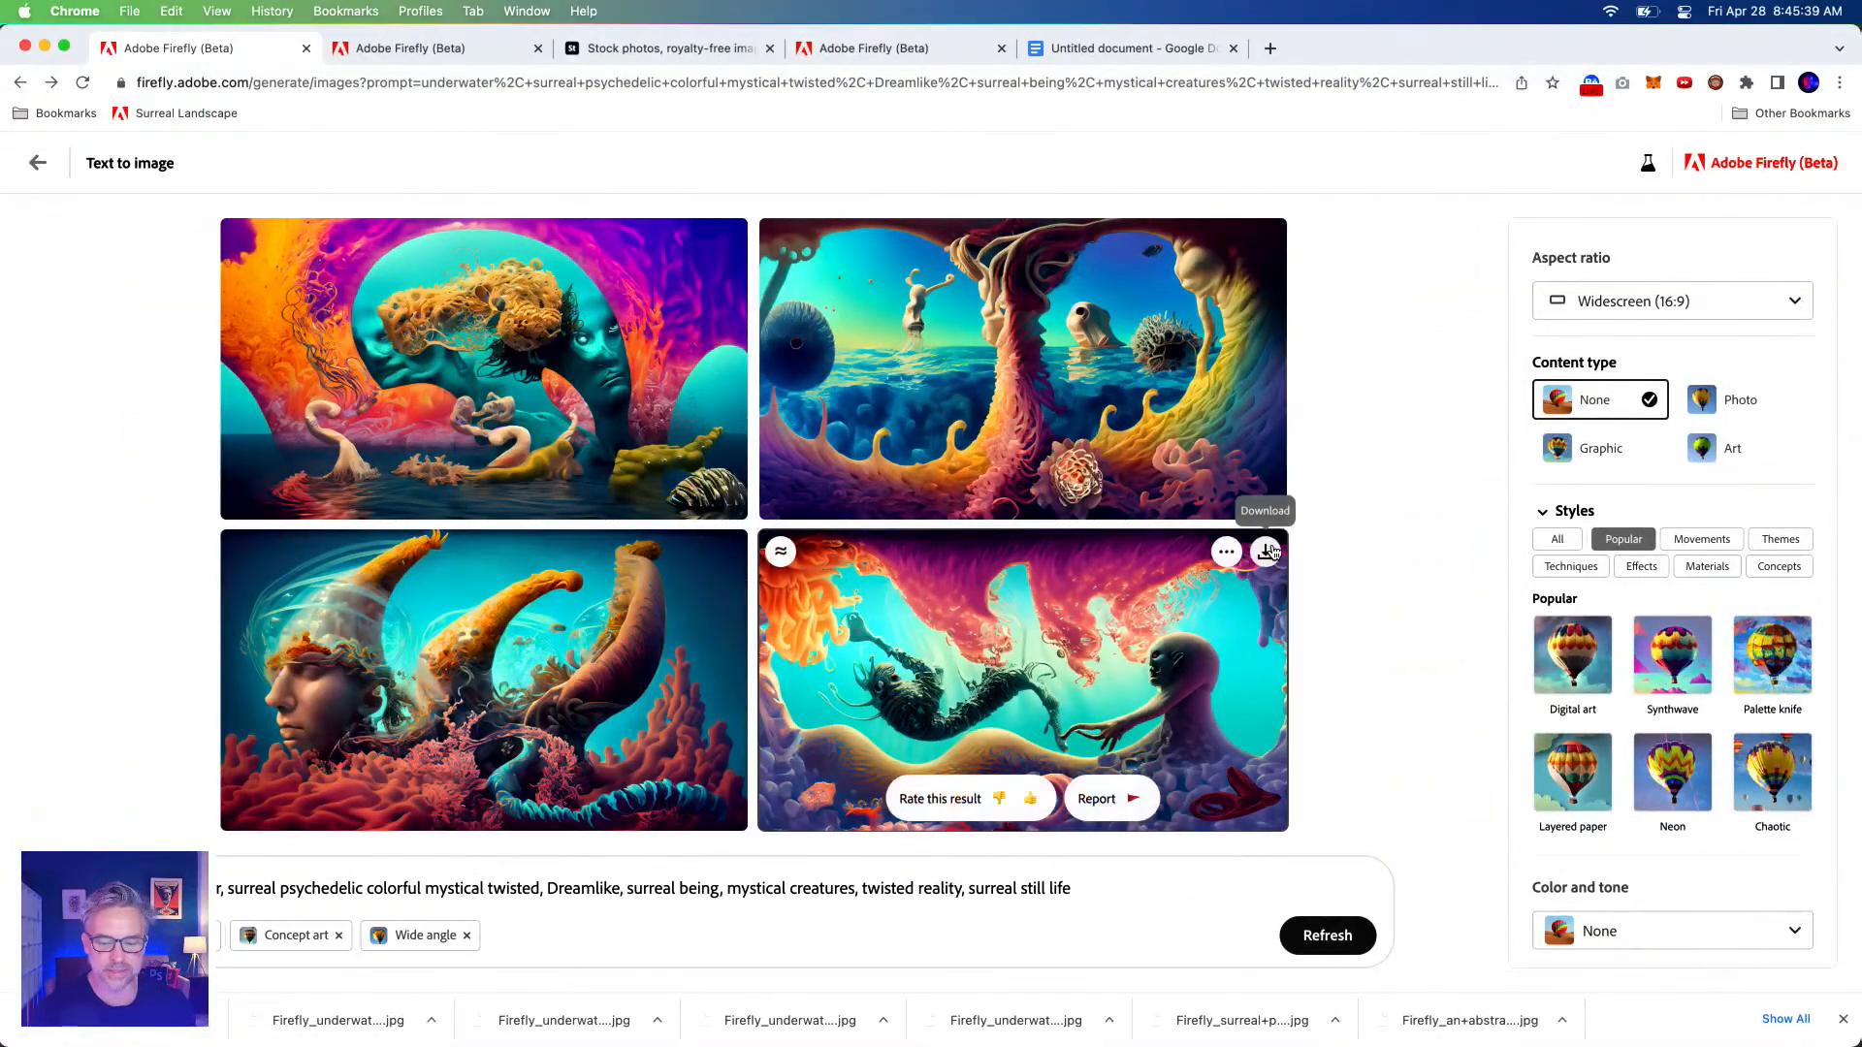
left_click(1267, 551)
left_click(1127, 792)
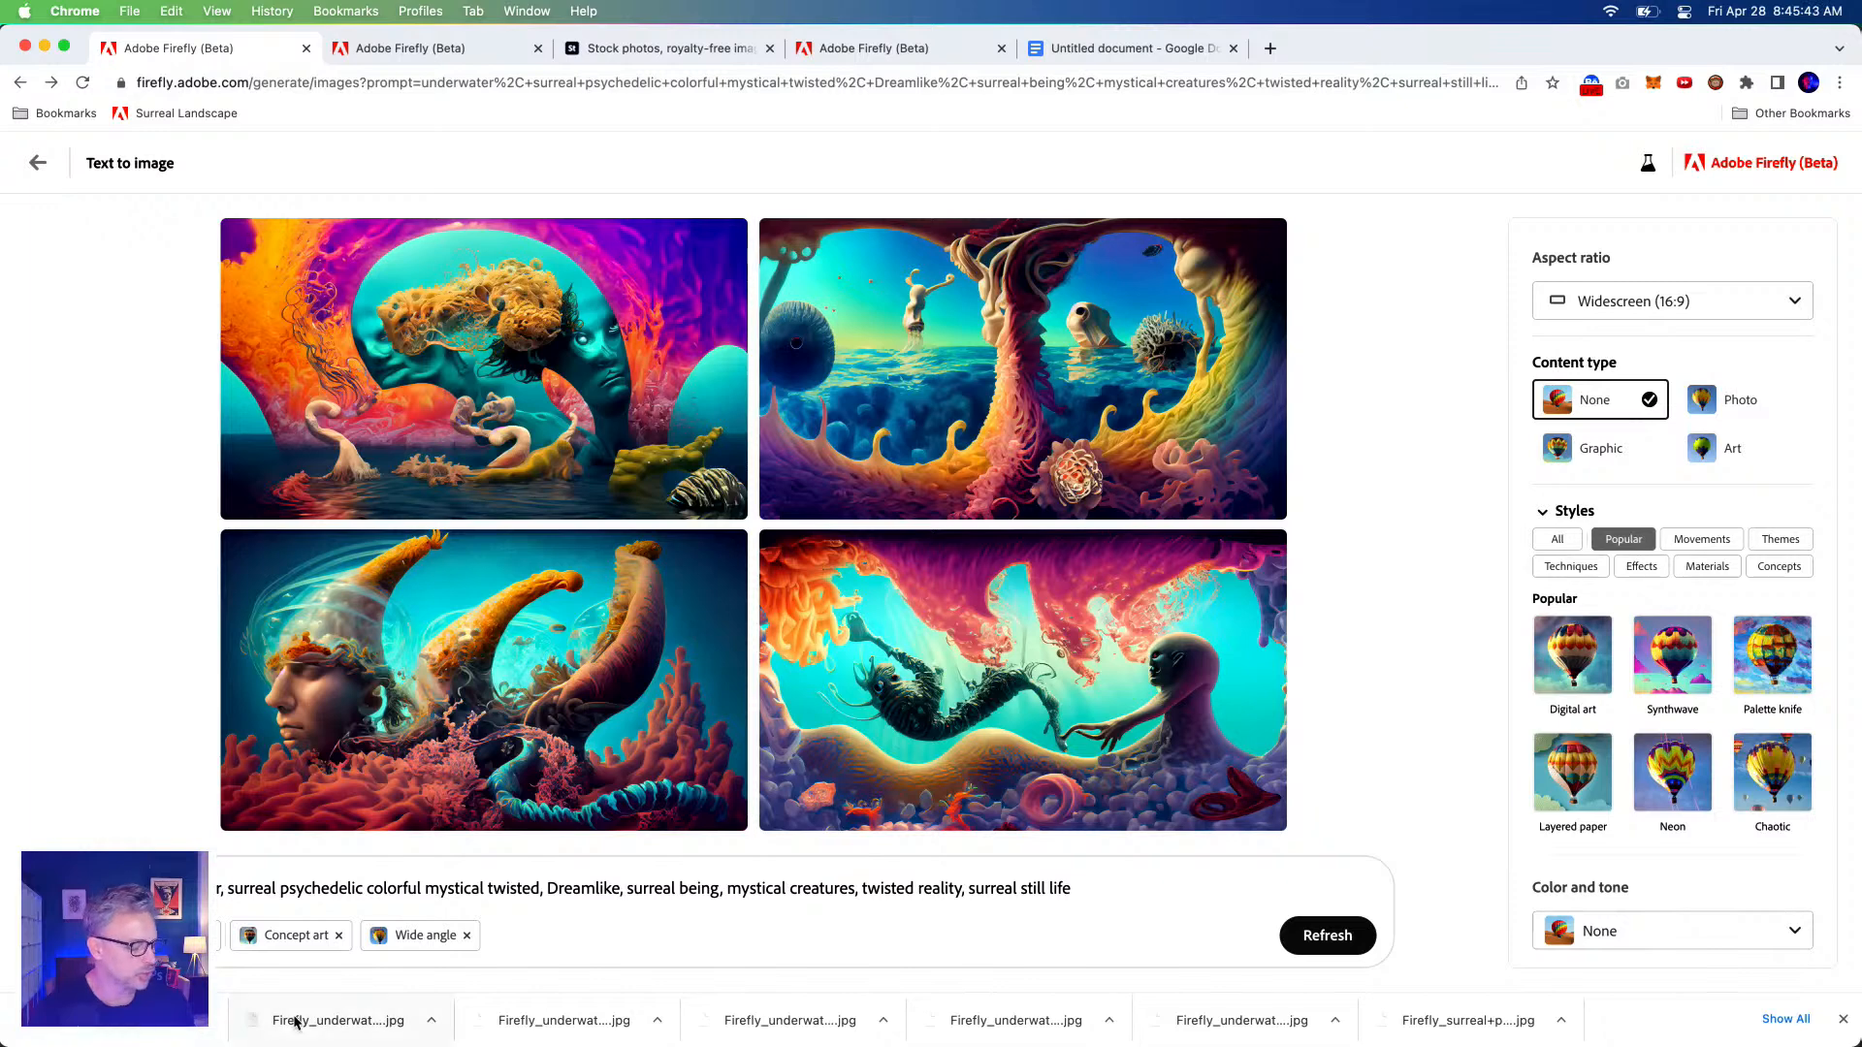
left_click(1271, 48)
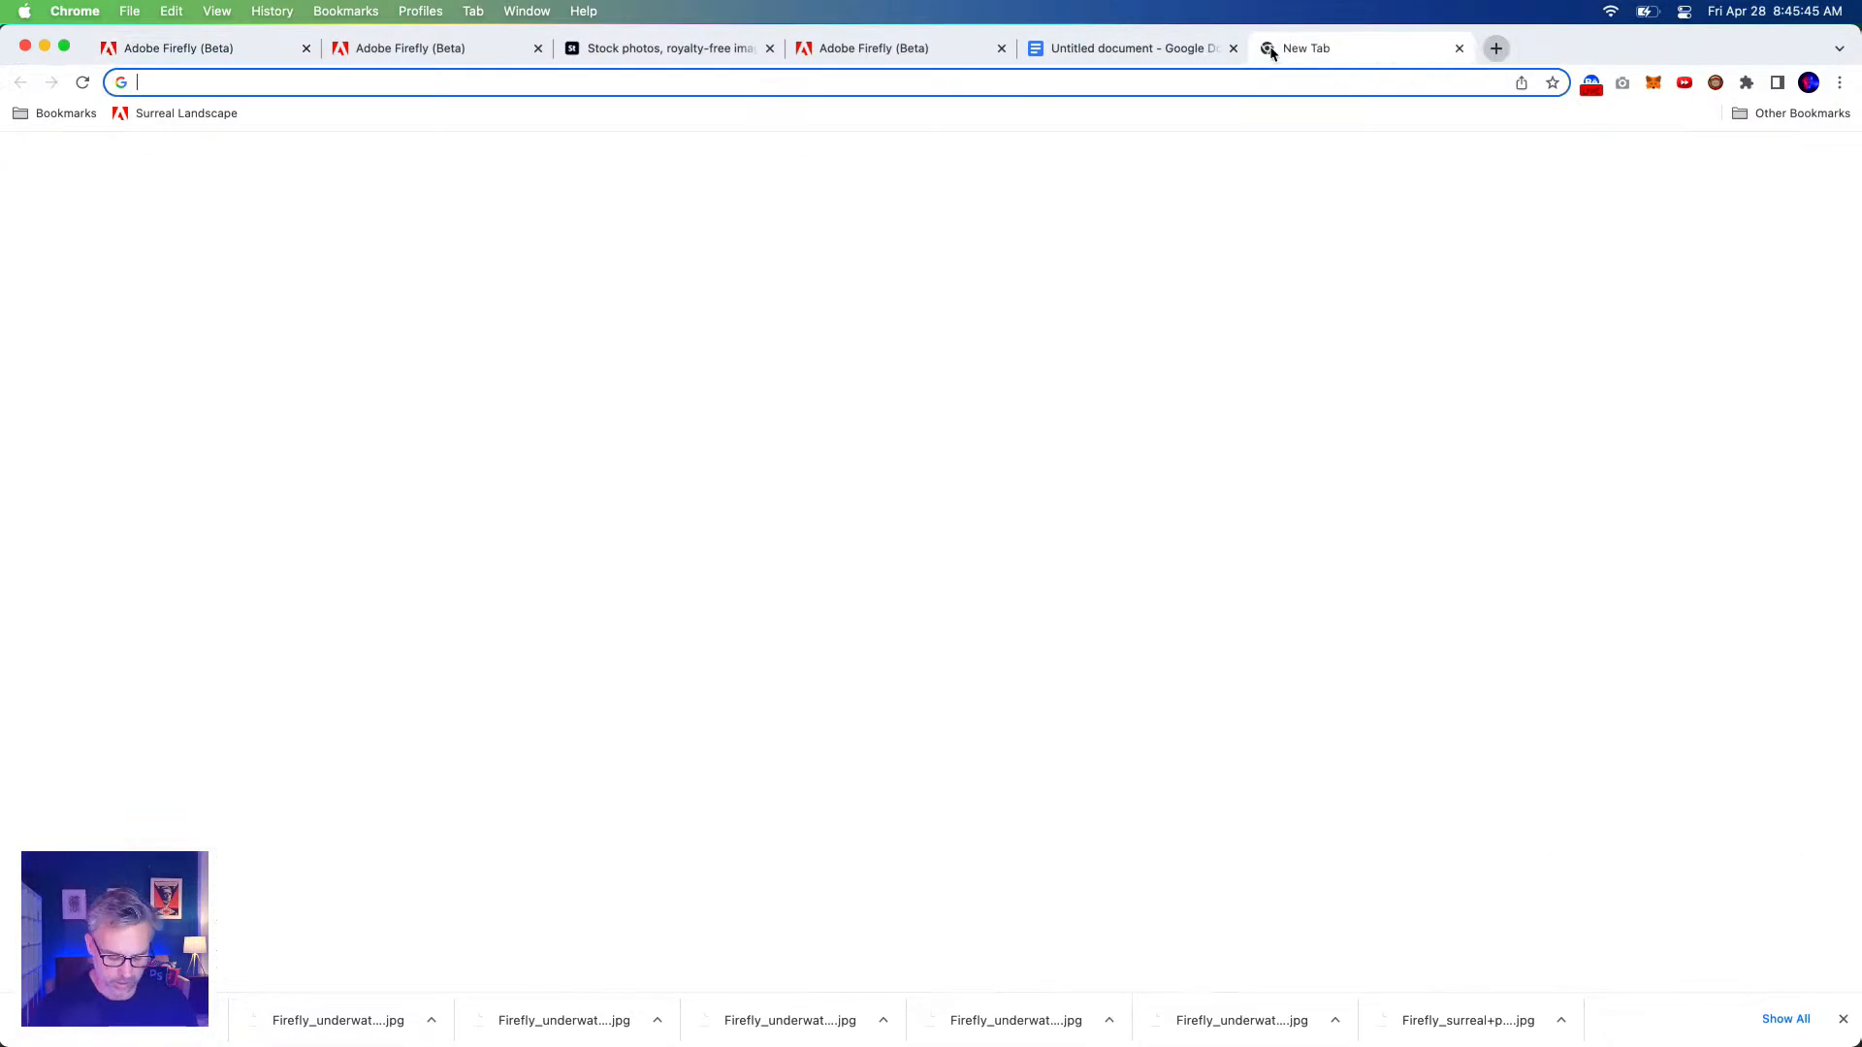
type("he")
Search Google for Hieronymus Bosch.
key("BackSpace")
key("BackSpace")
type("h")
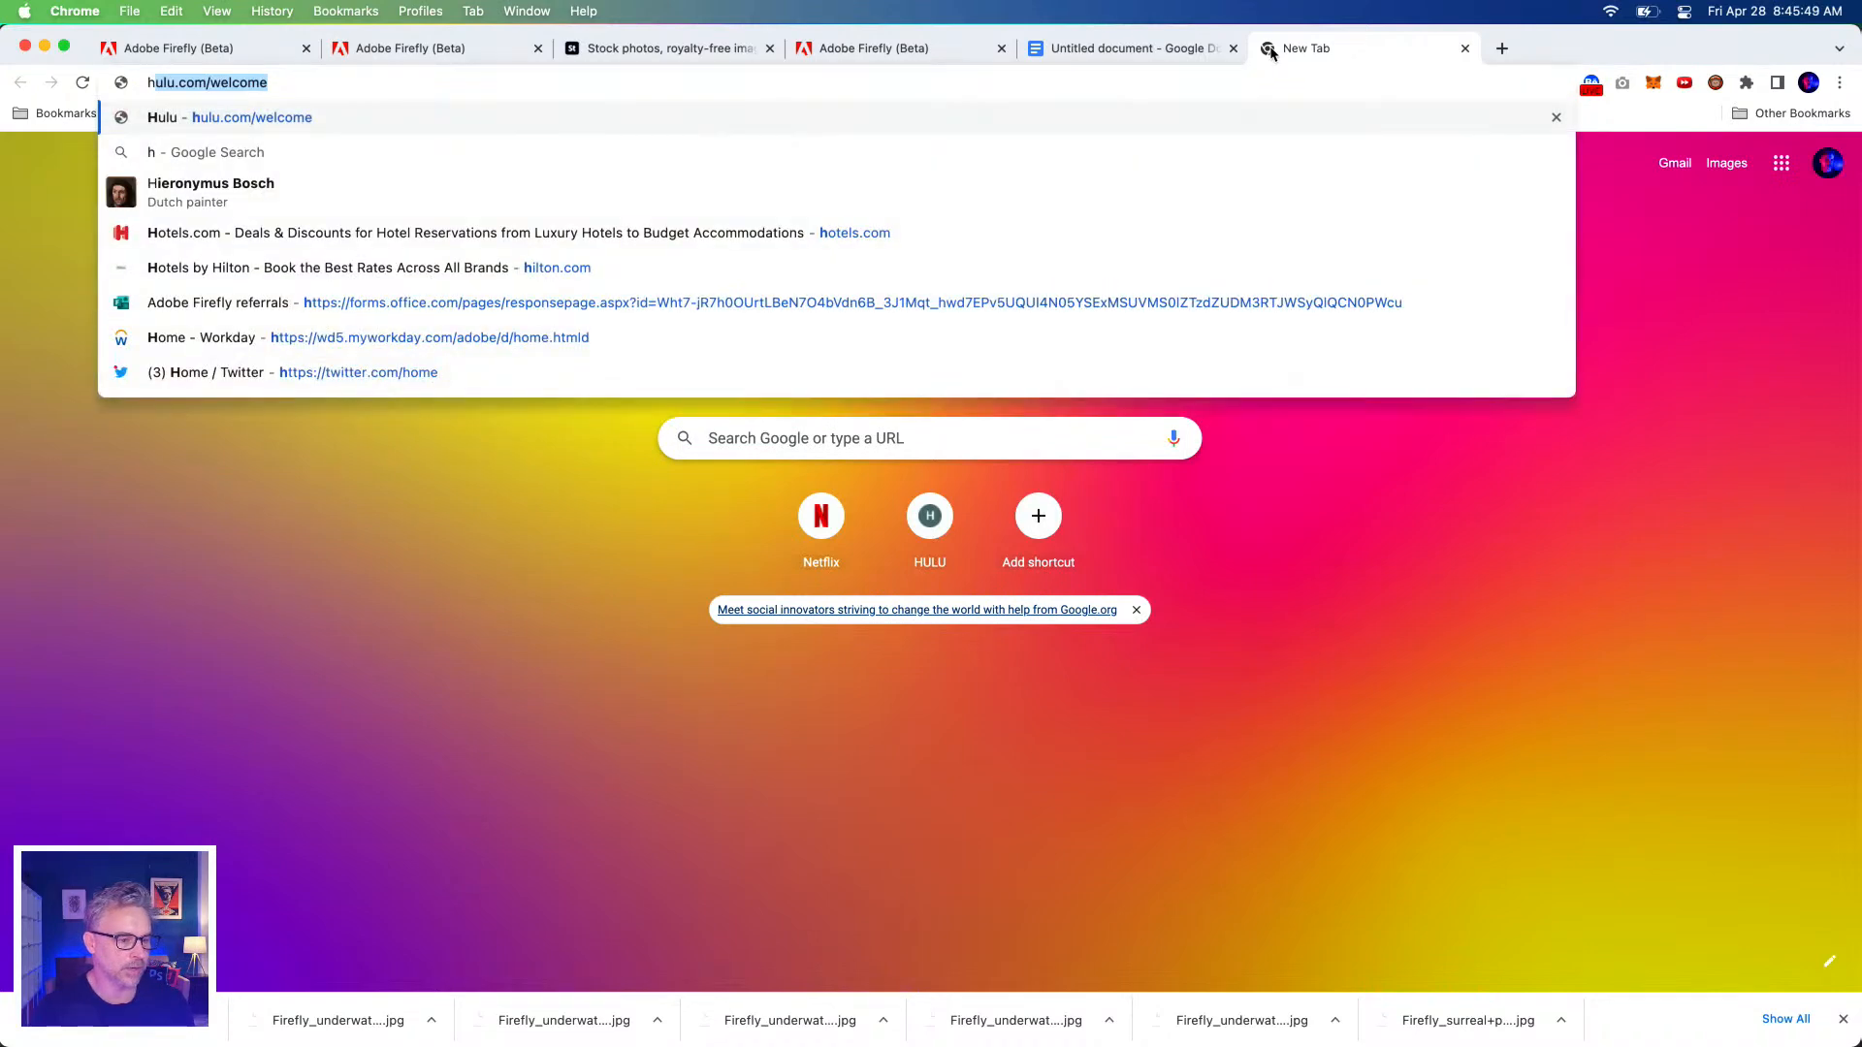
left_click(201, 184)
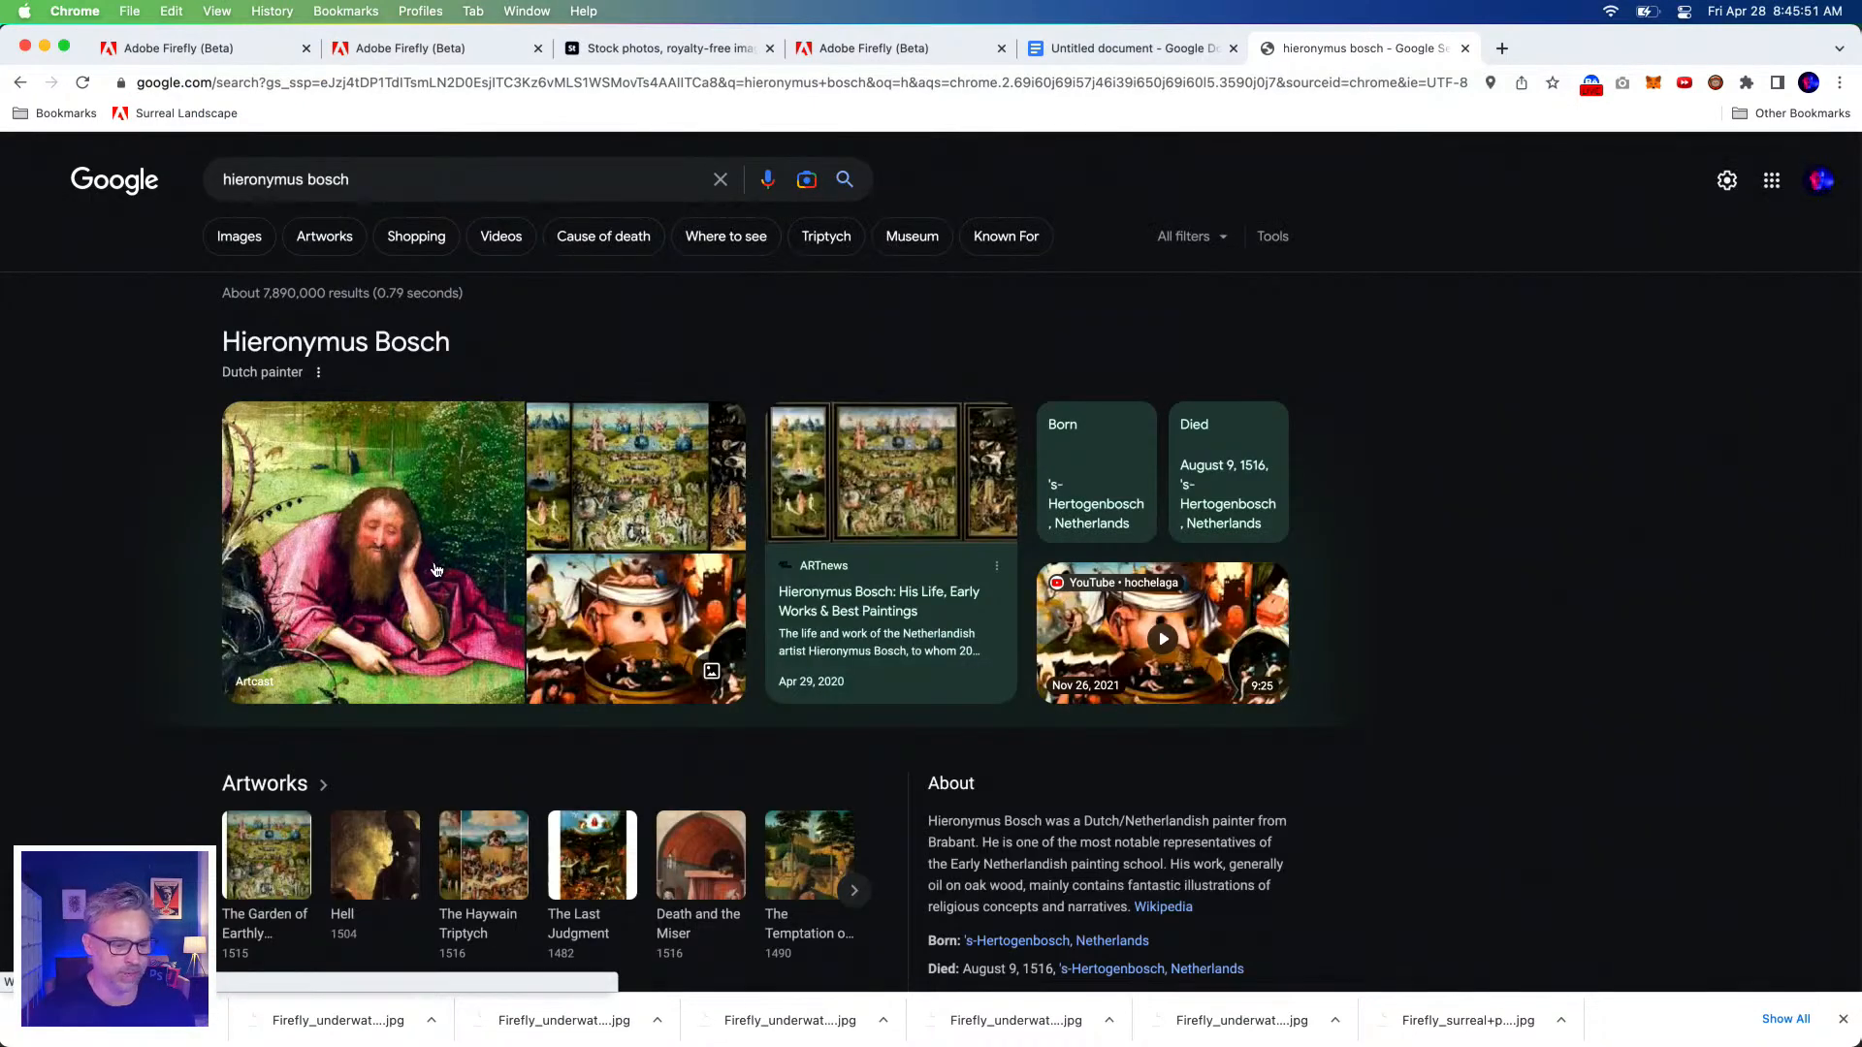
Open The Garden of Earthly Delights Wikipedia article, view the painting enlarged, then return to the results.
left_click(606, 469)
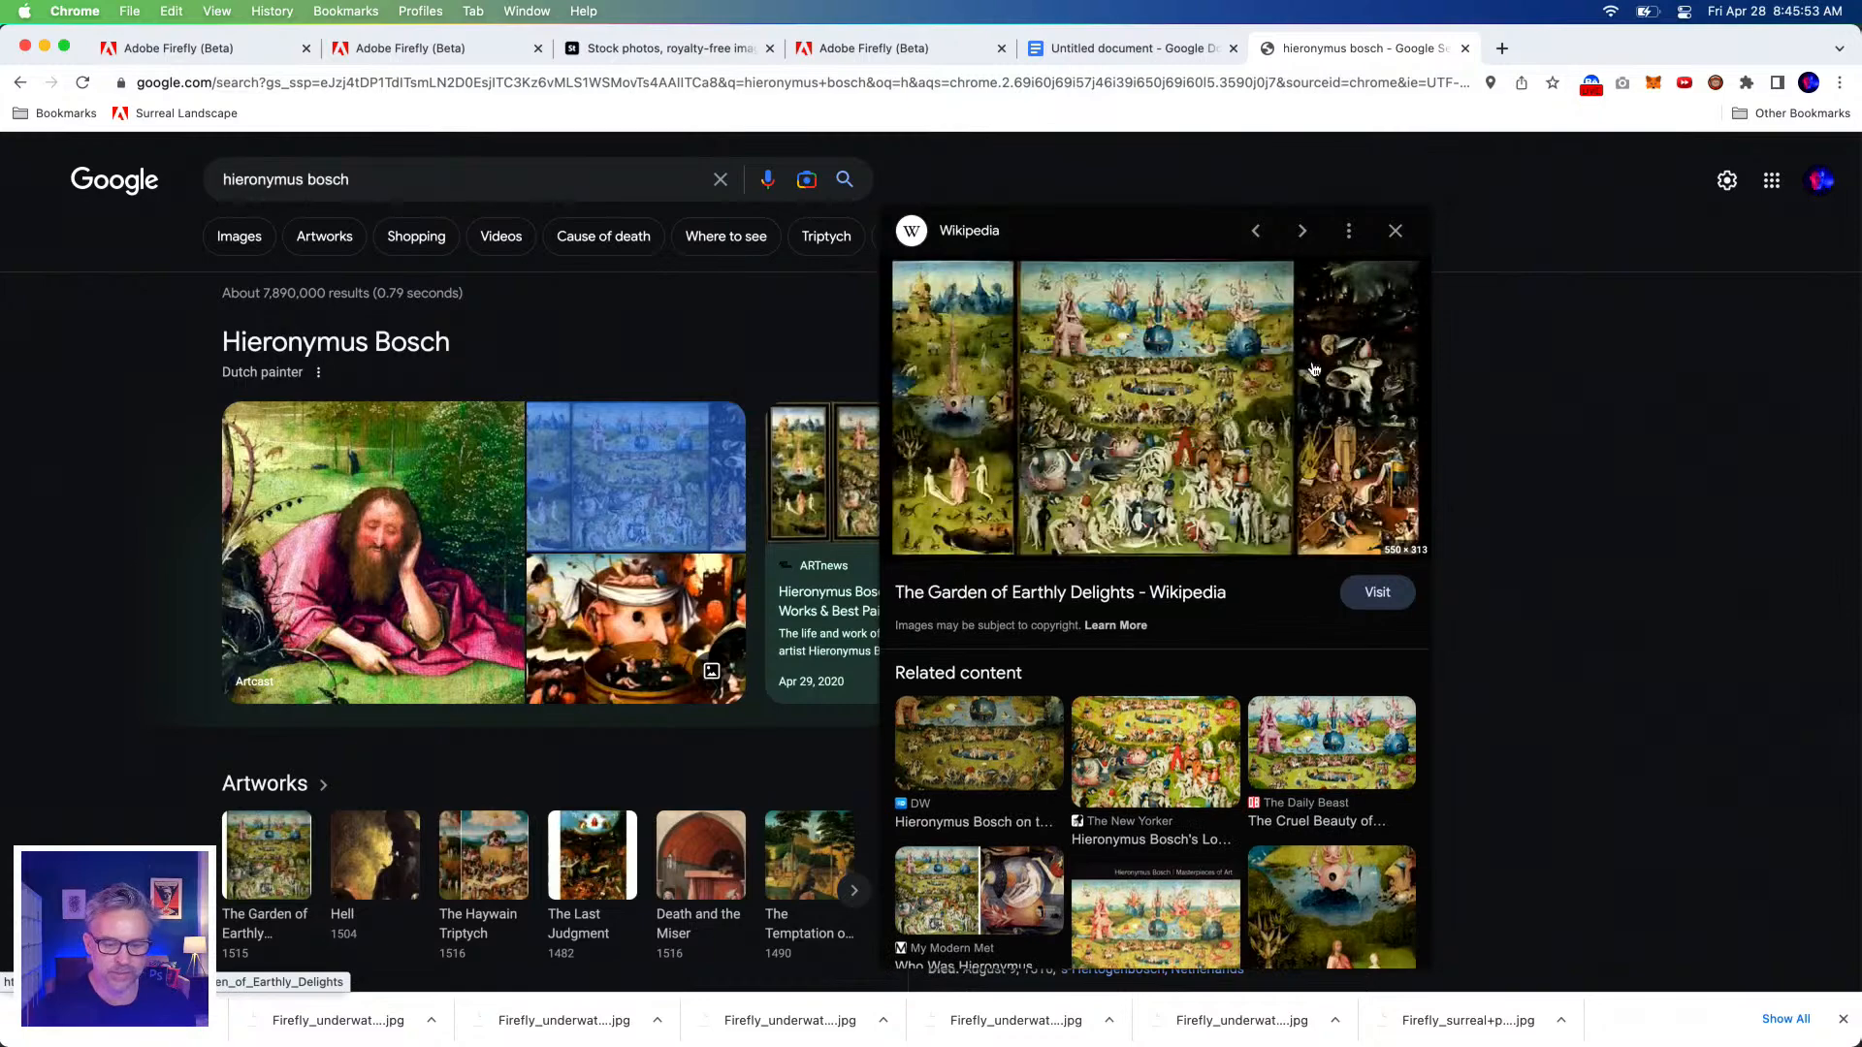
left_click(1156, 364)
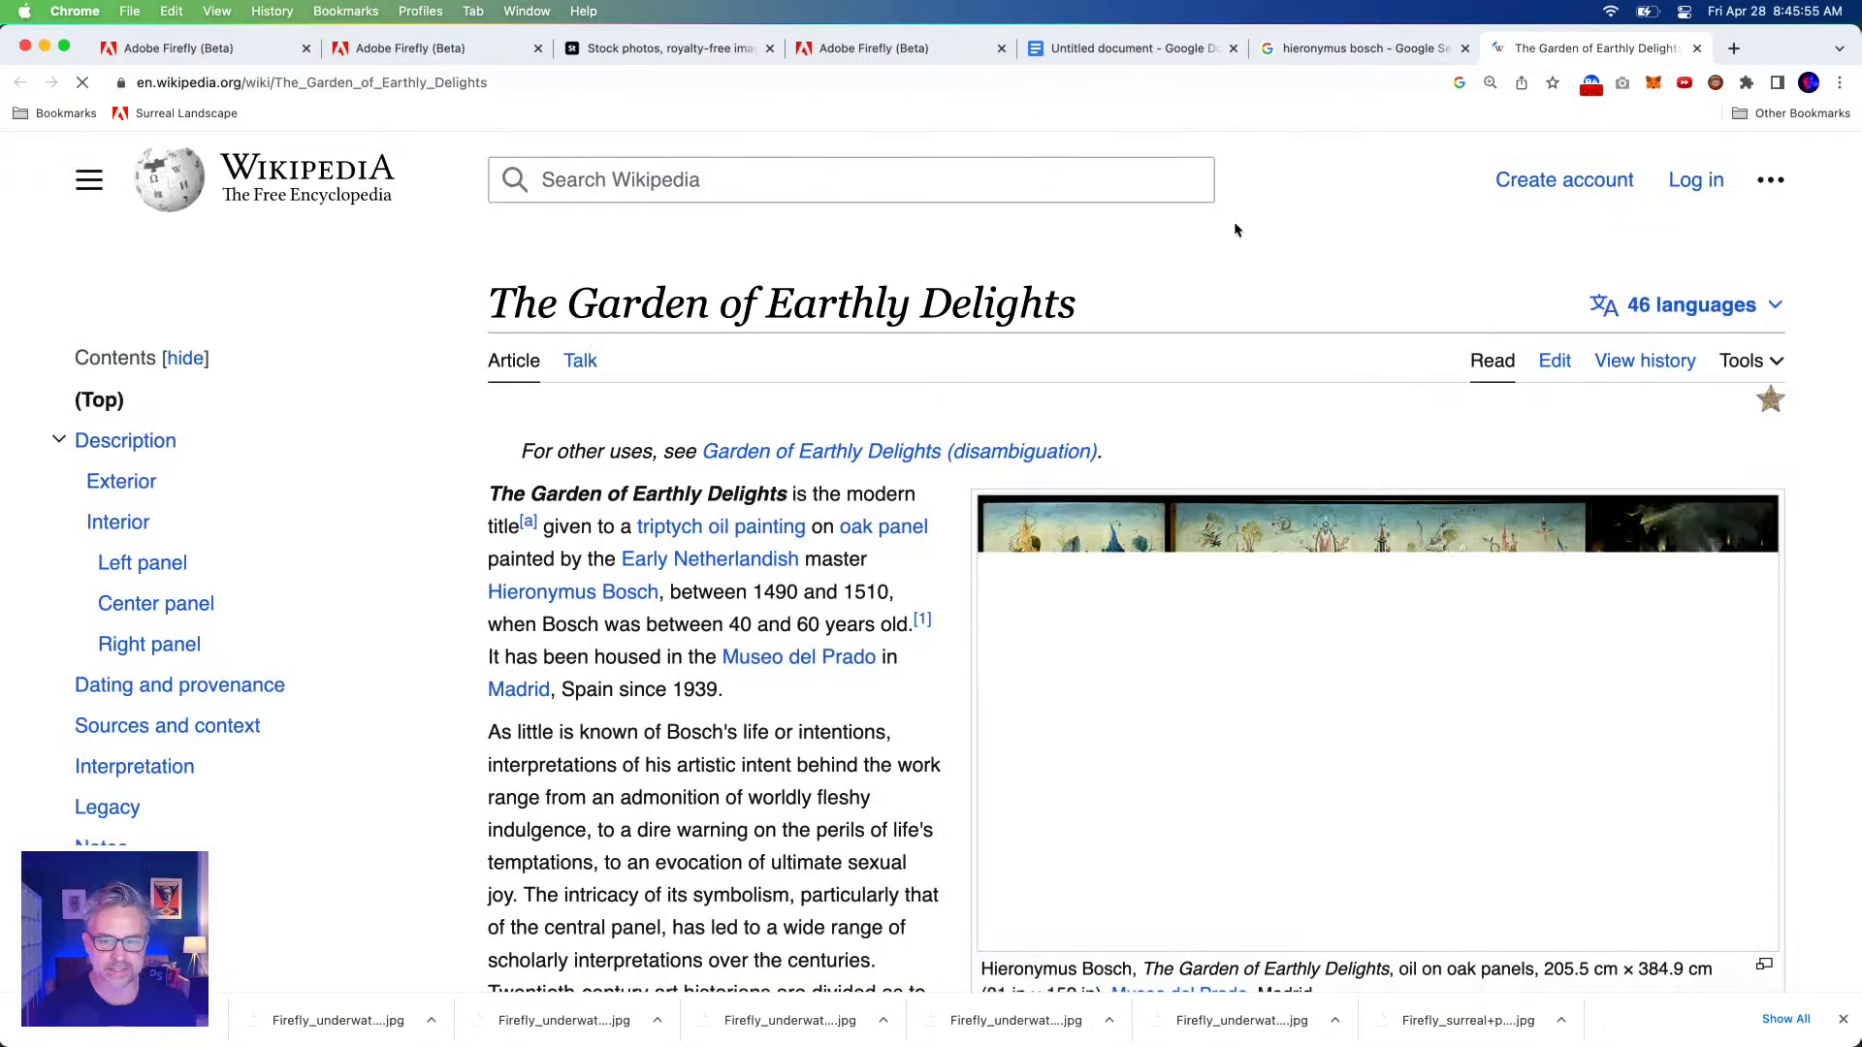
scroll(1423, 811, "down", 3)
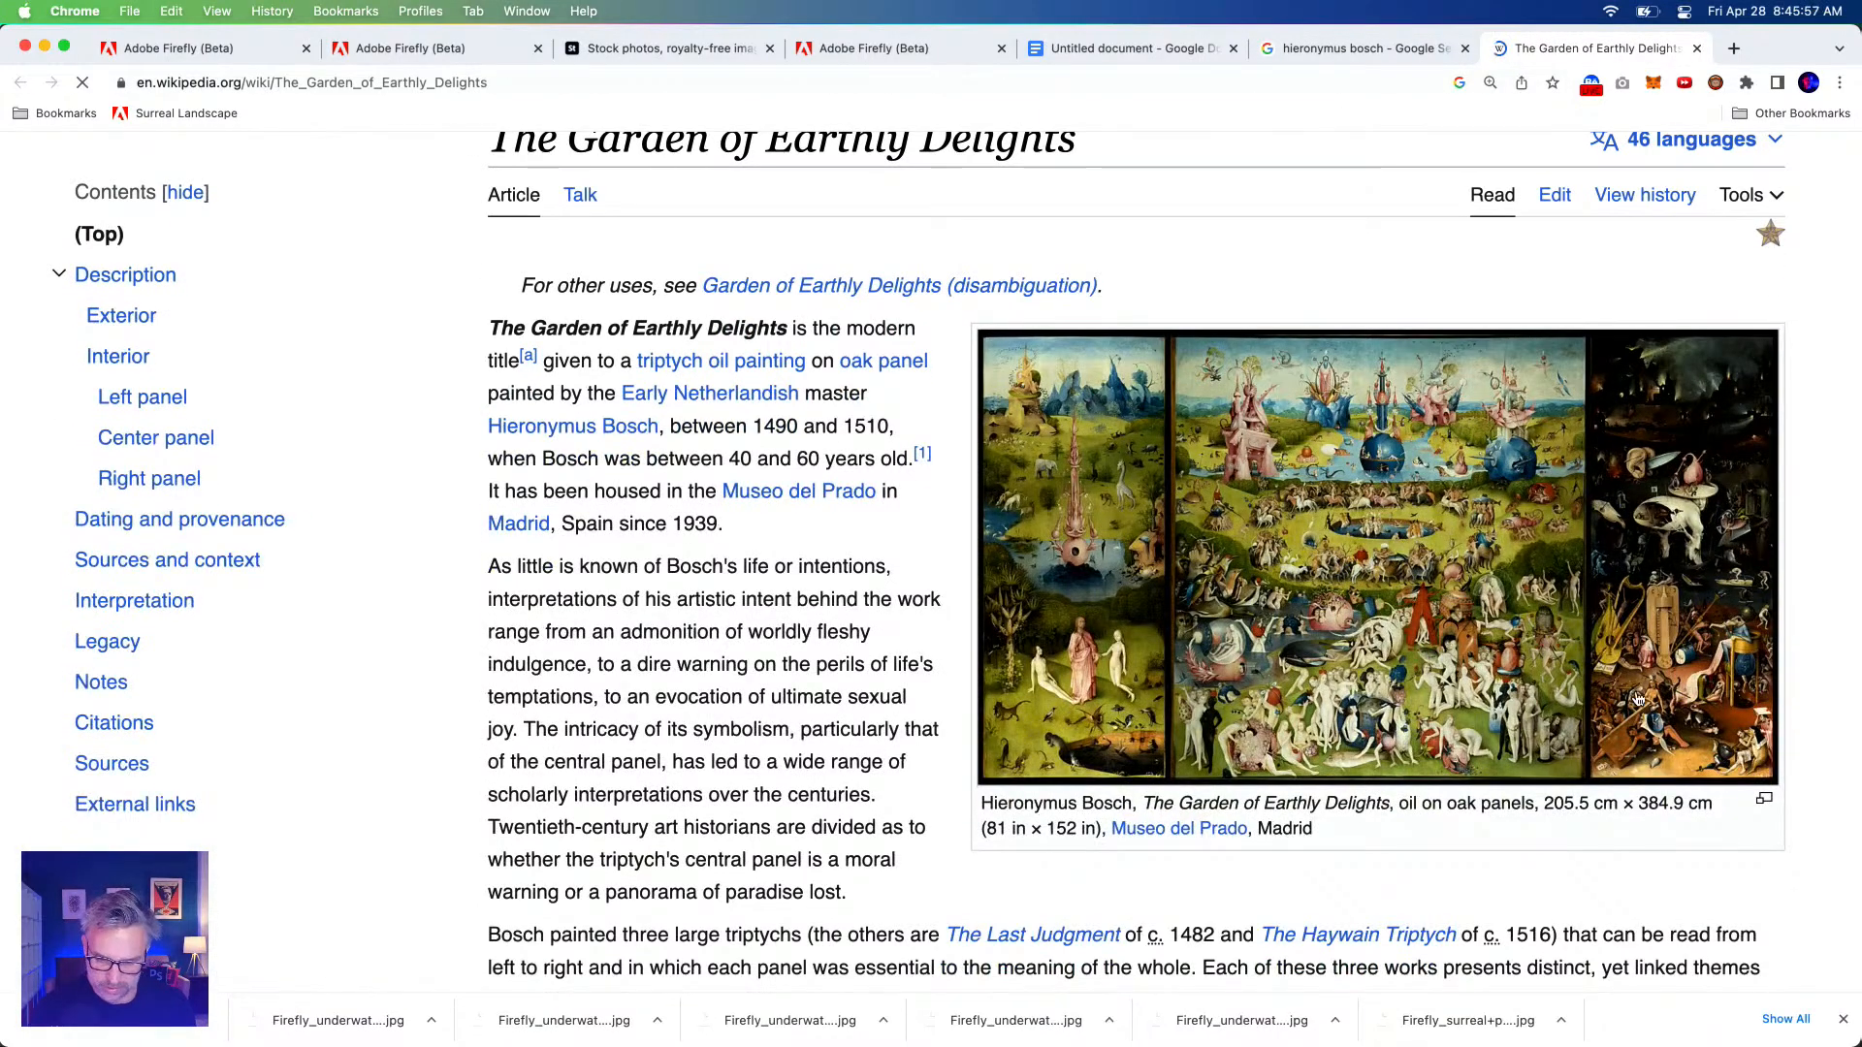
left_click(1312, 486)
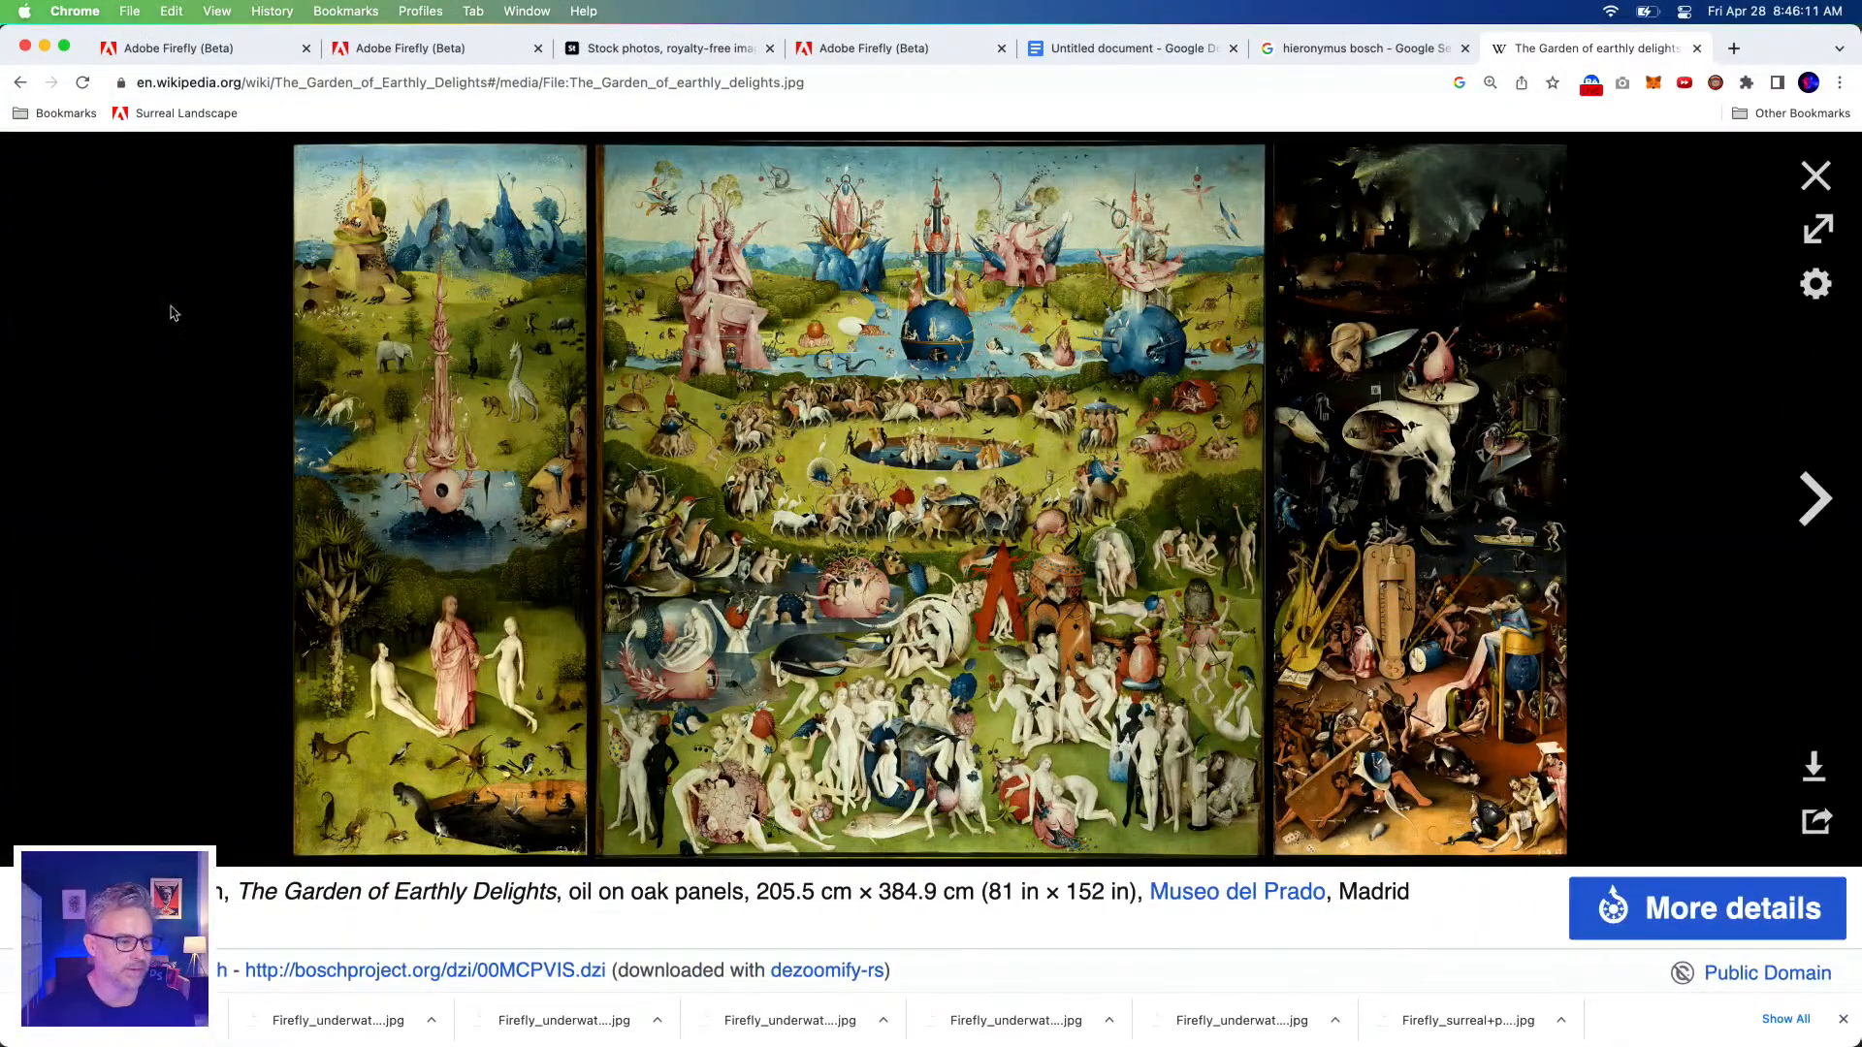
left_click(16, 83)
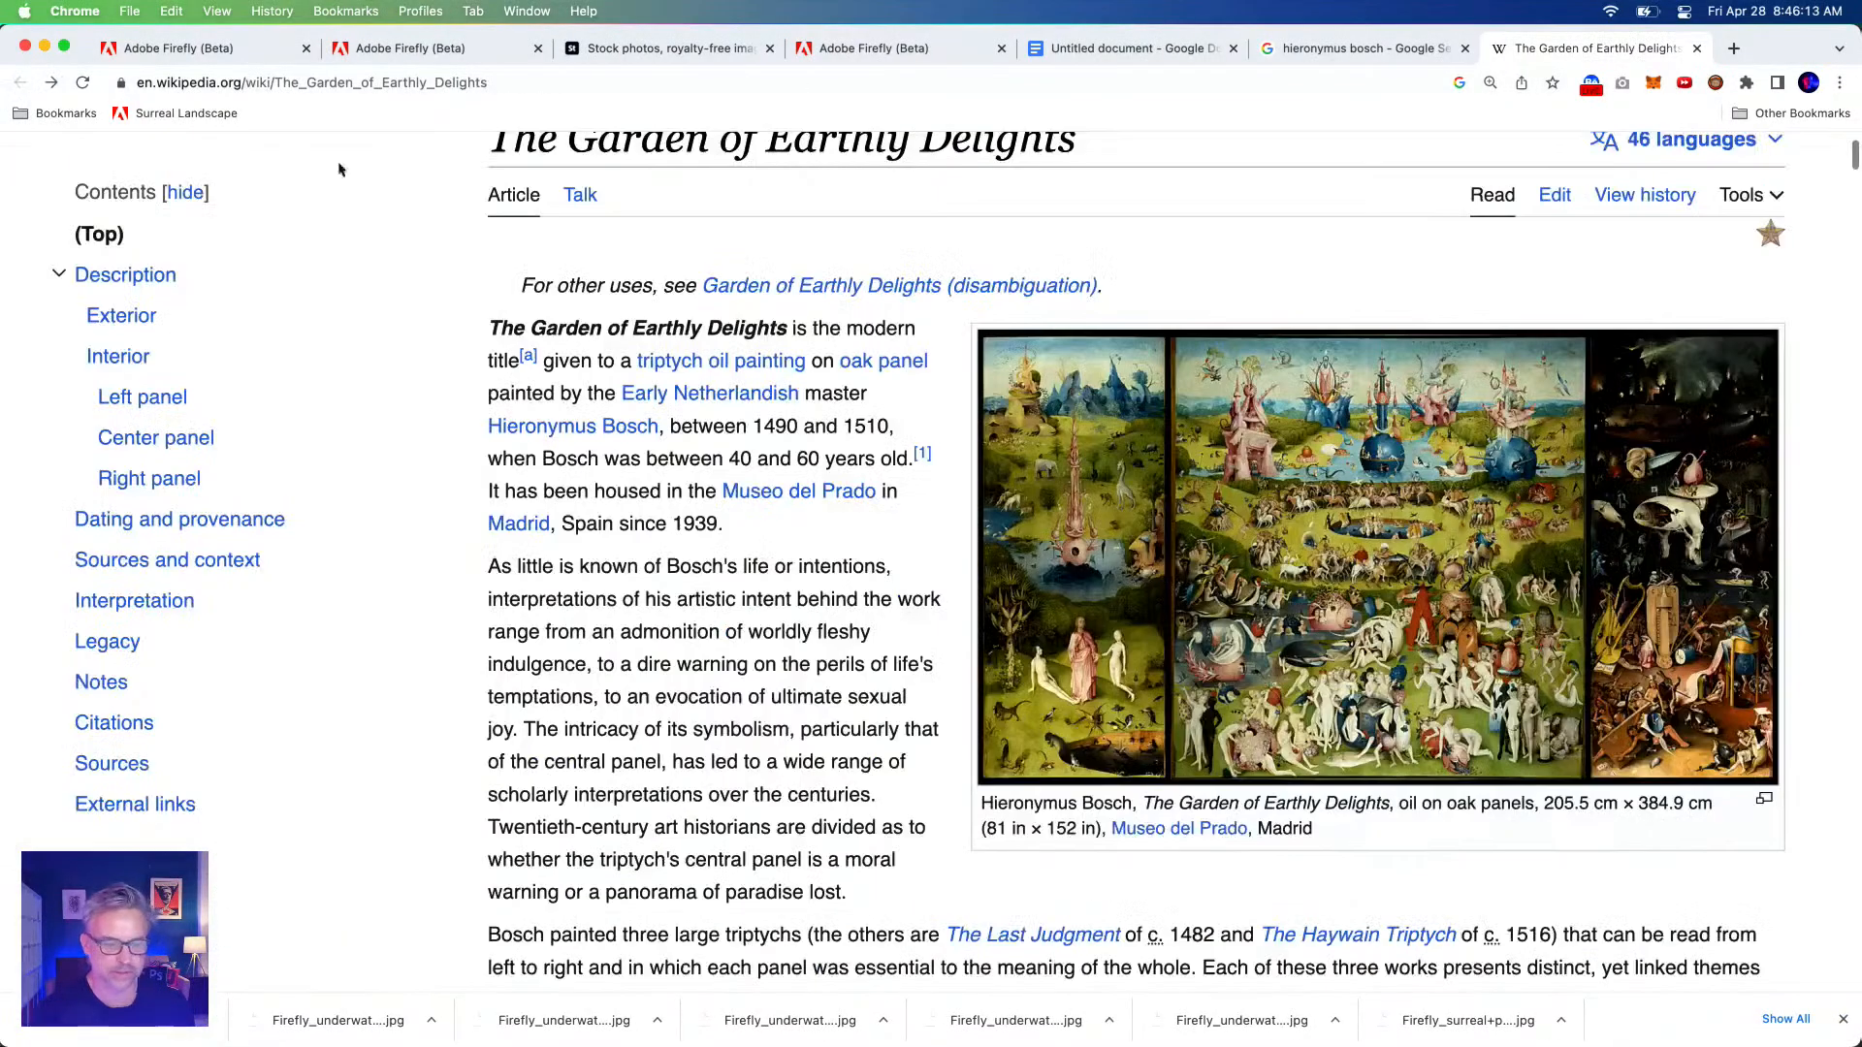
left_click(1358, 48)
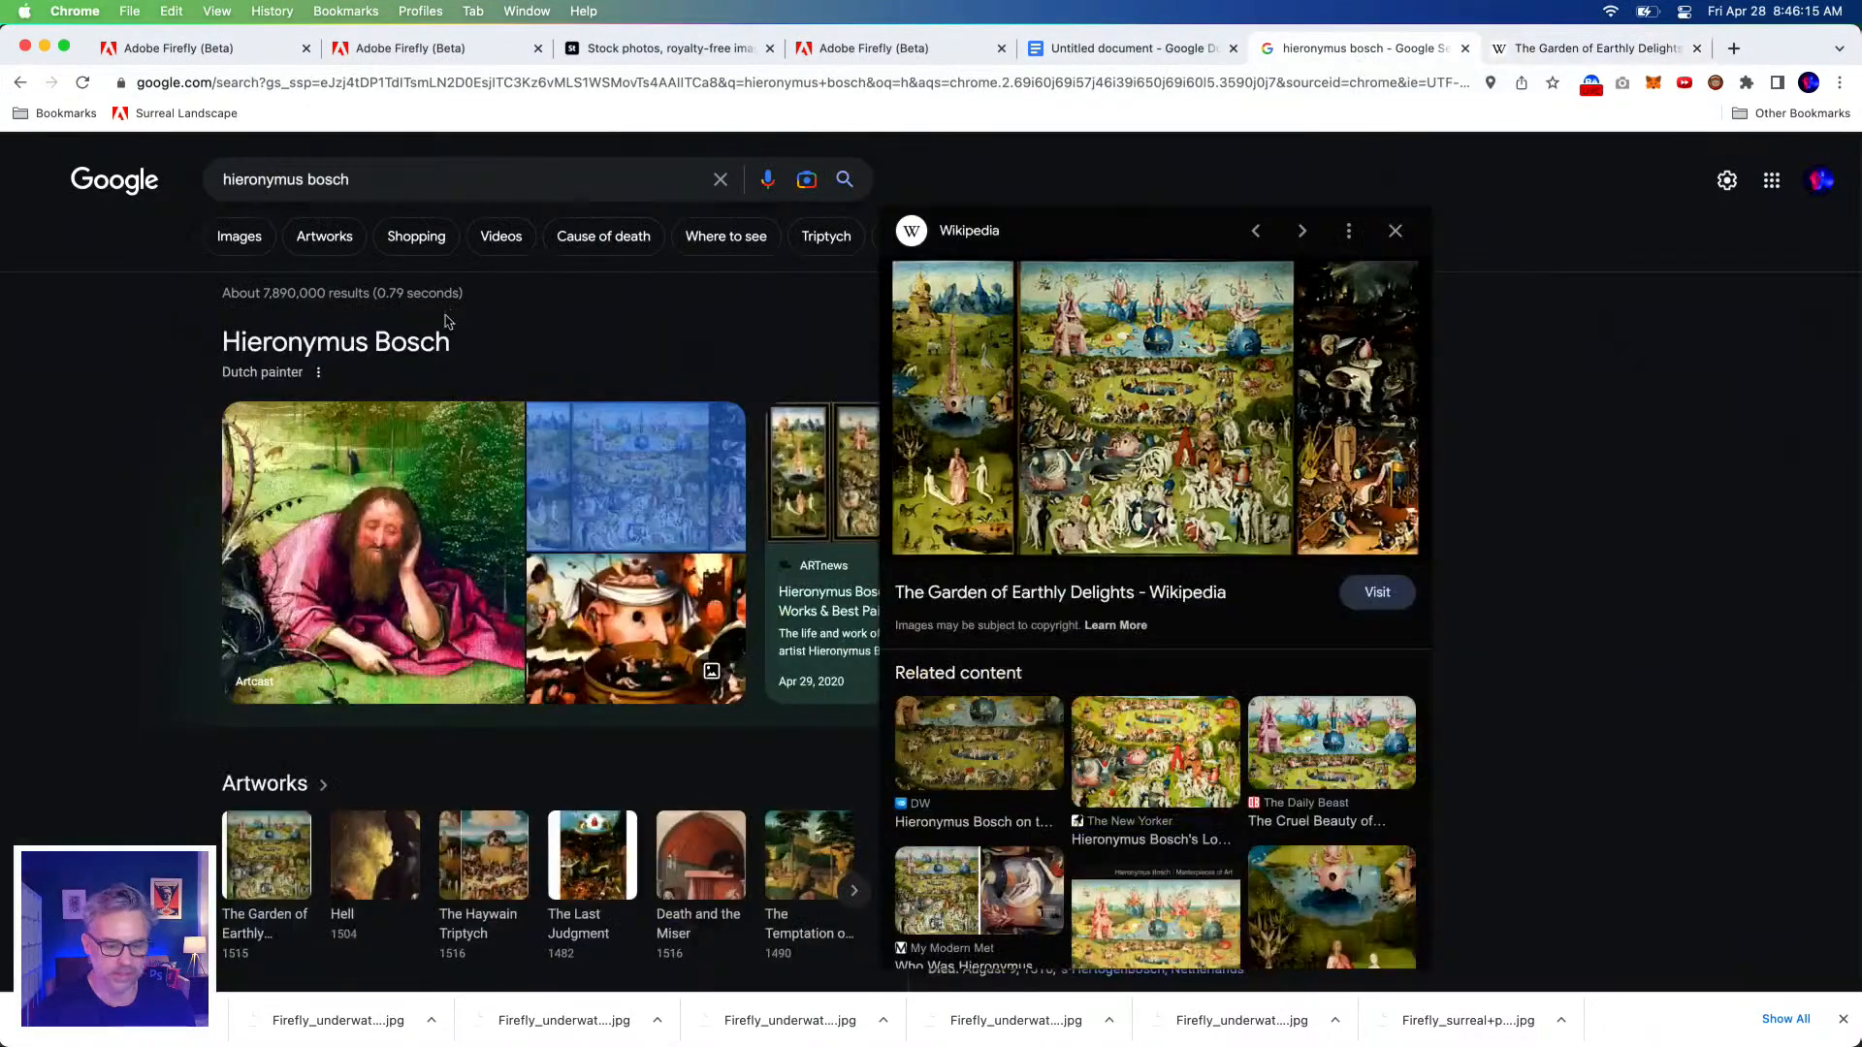
Preview Bosch images from The New Yorker, The Atlantic, a Bosch follower painting and Arthive.
left_click(227, 241)
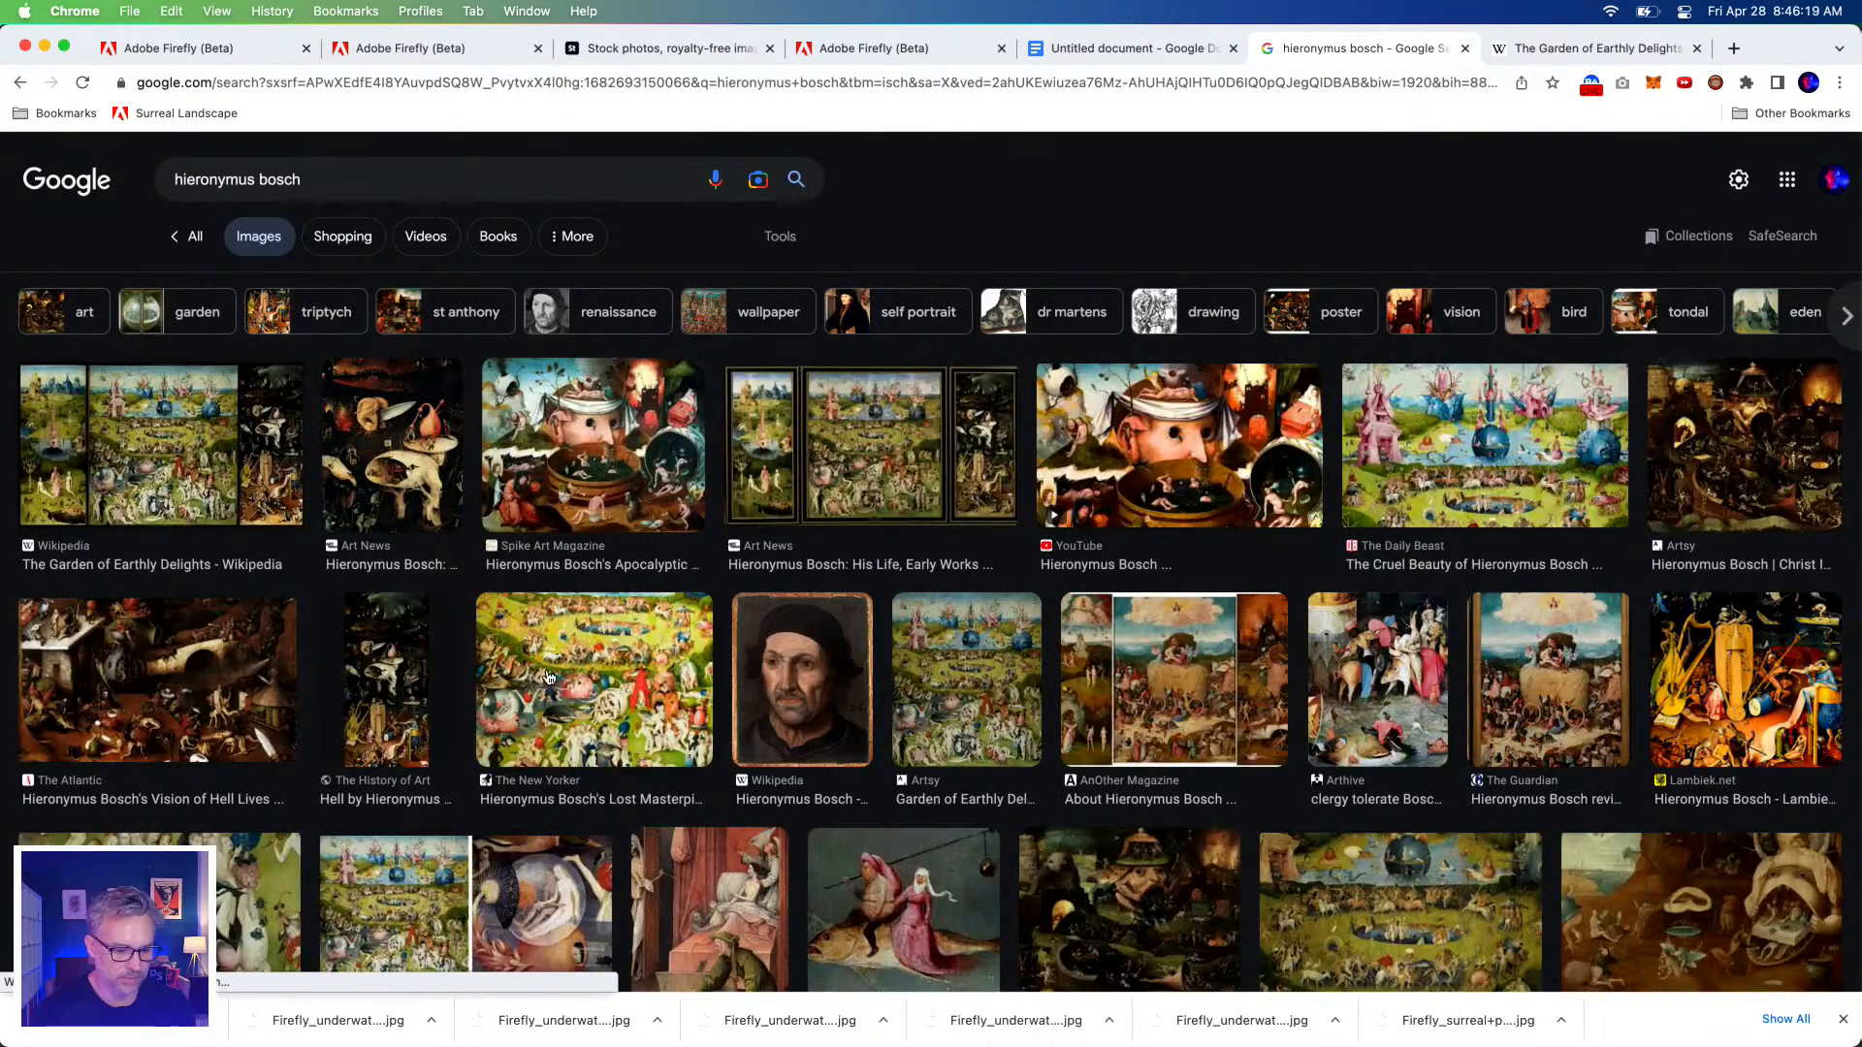
left_click(548, 676)
left_click(899, 483)
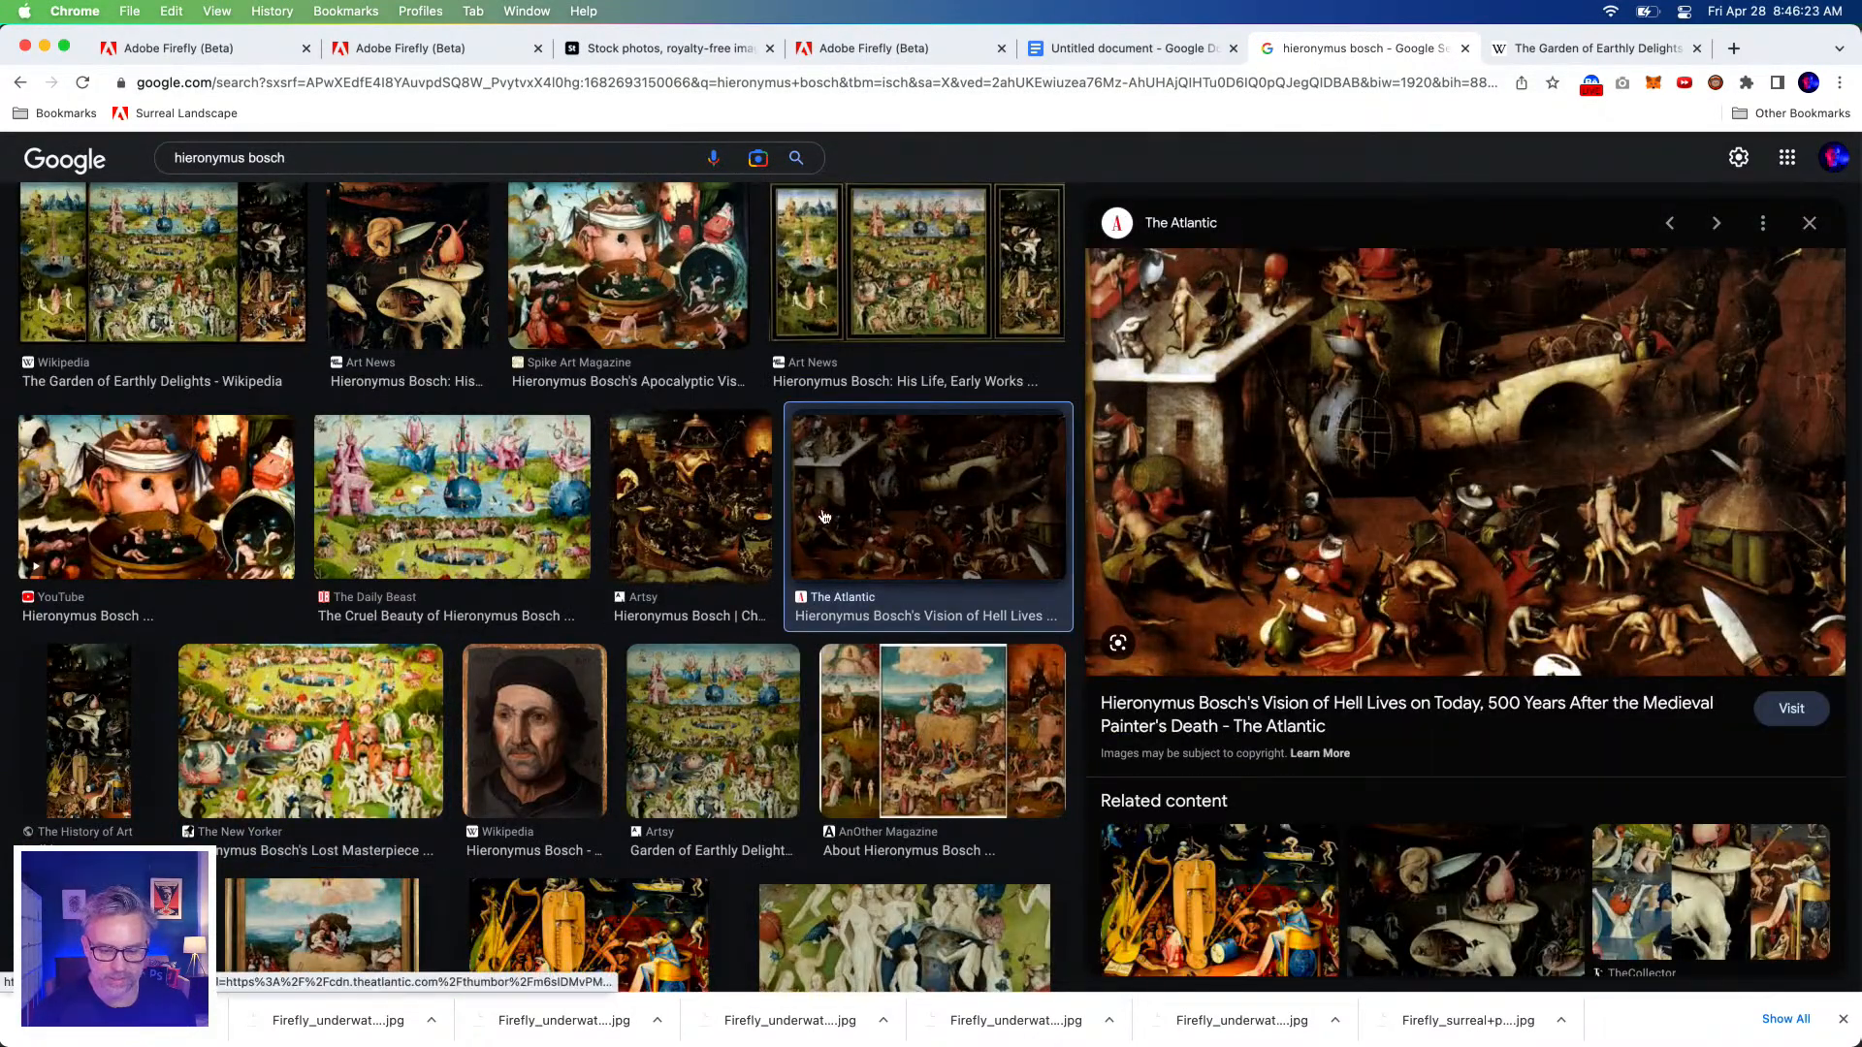
scroll(843, 507, "down", 4)
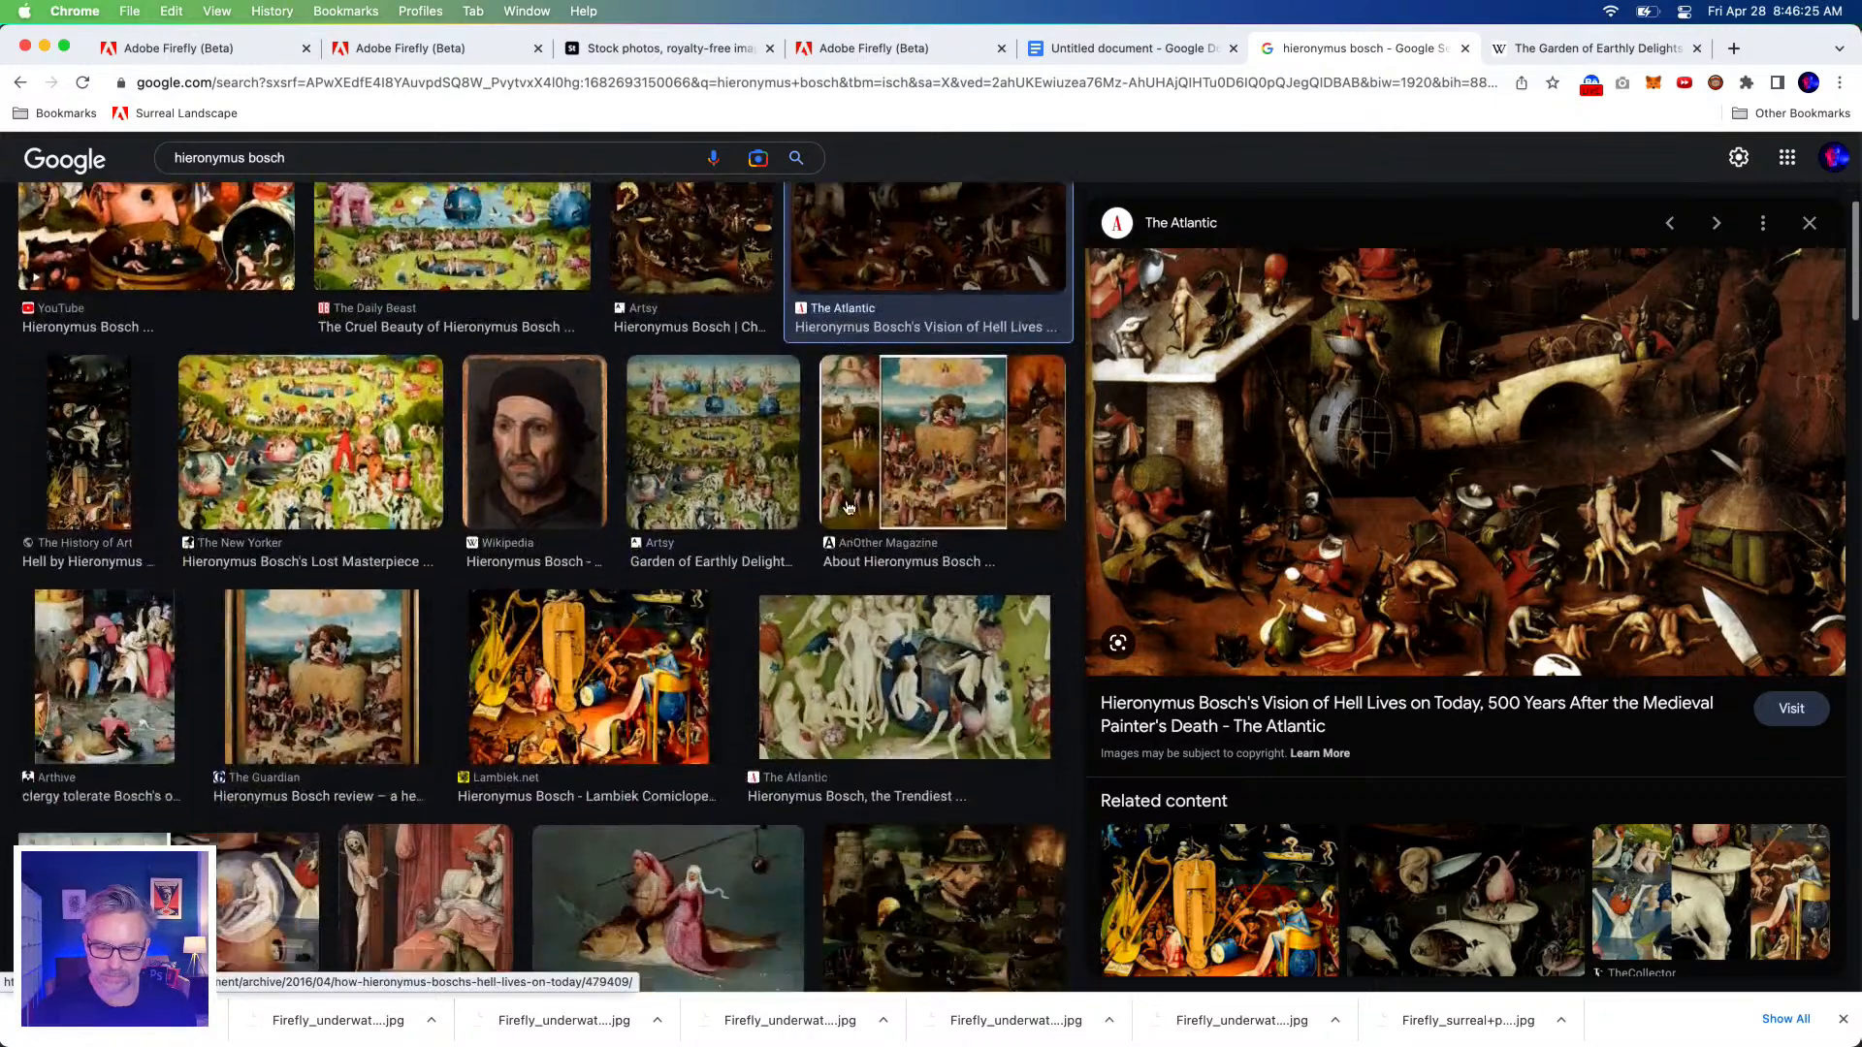
left_click(866, 851)
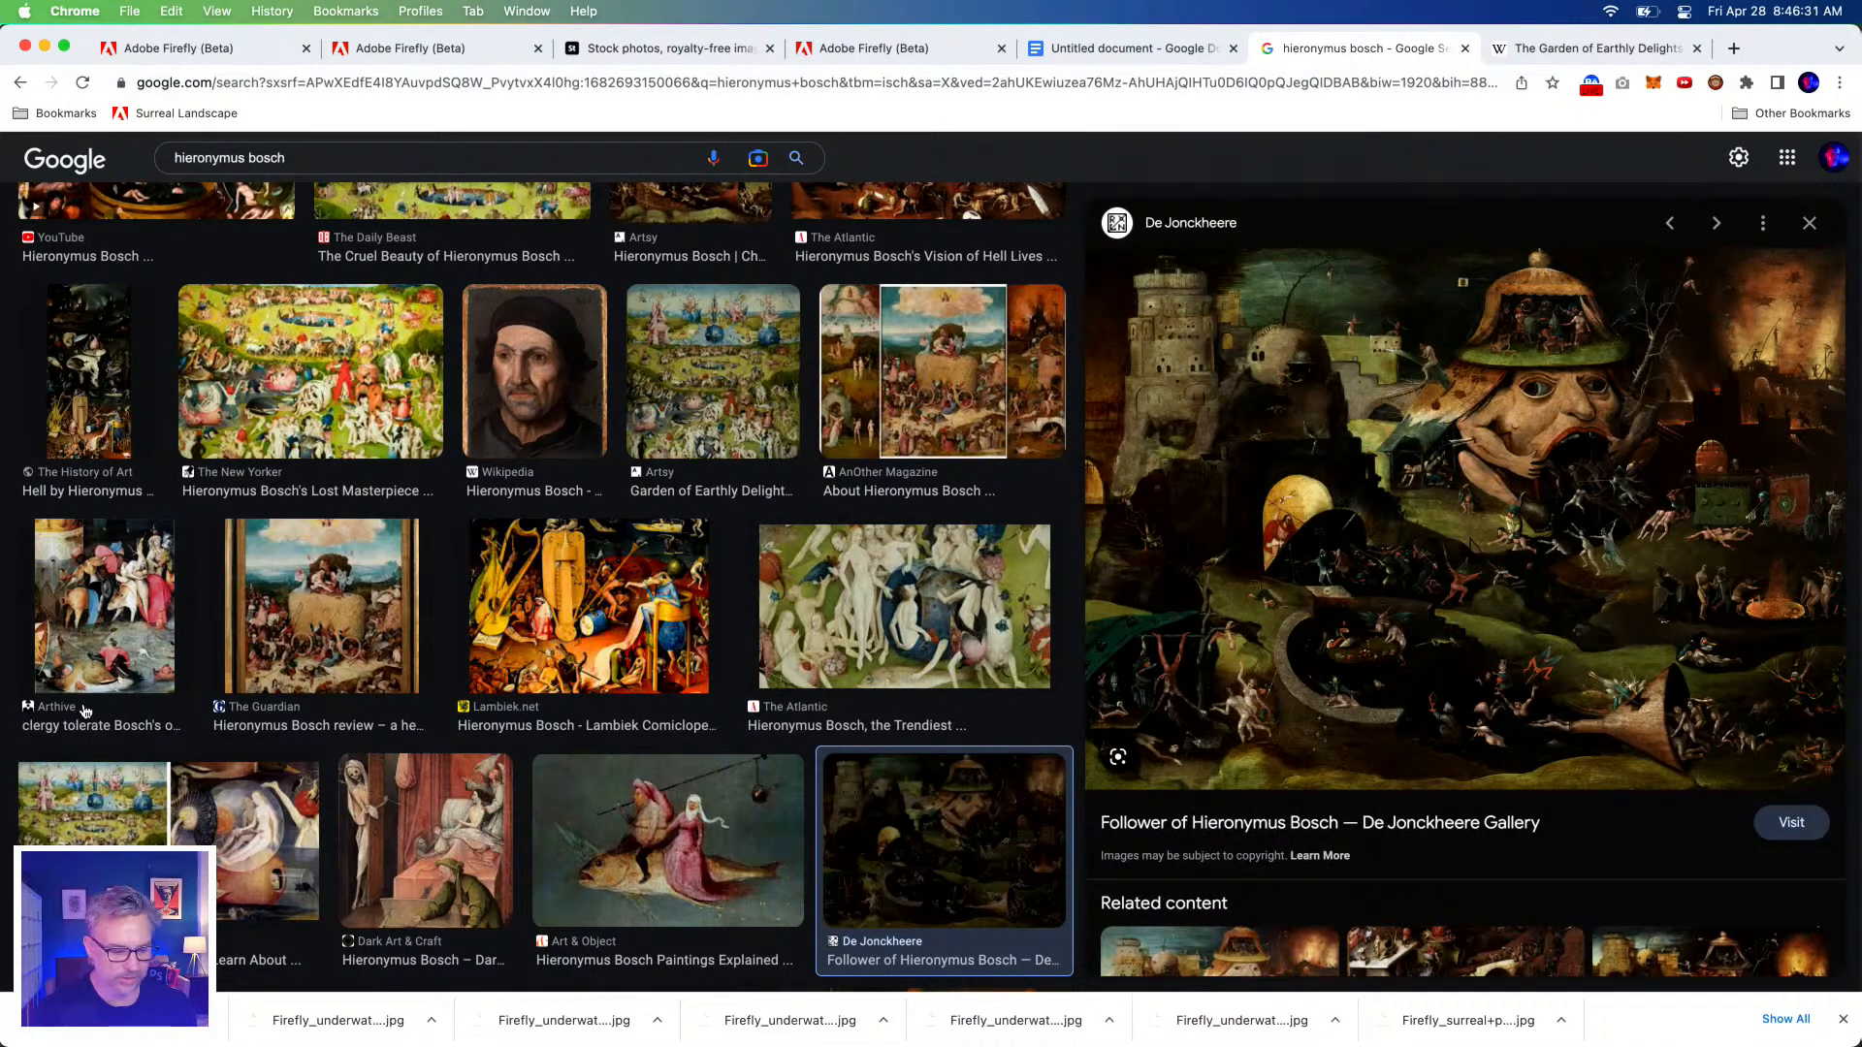
left_click(103, 601)
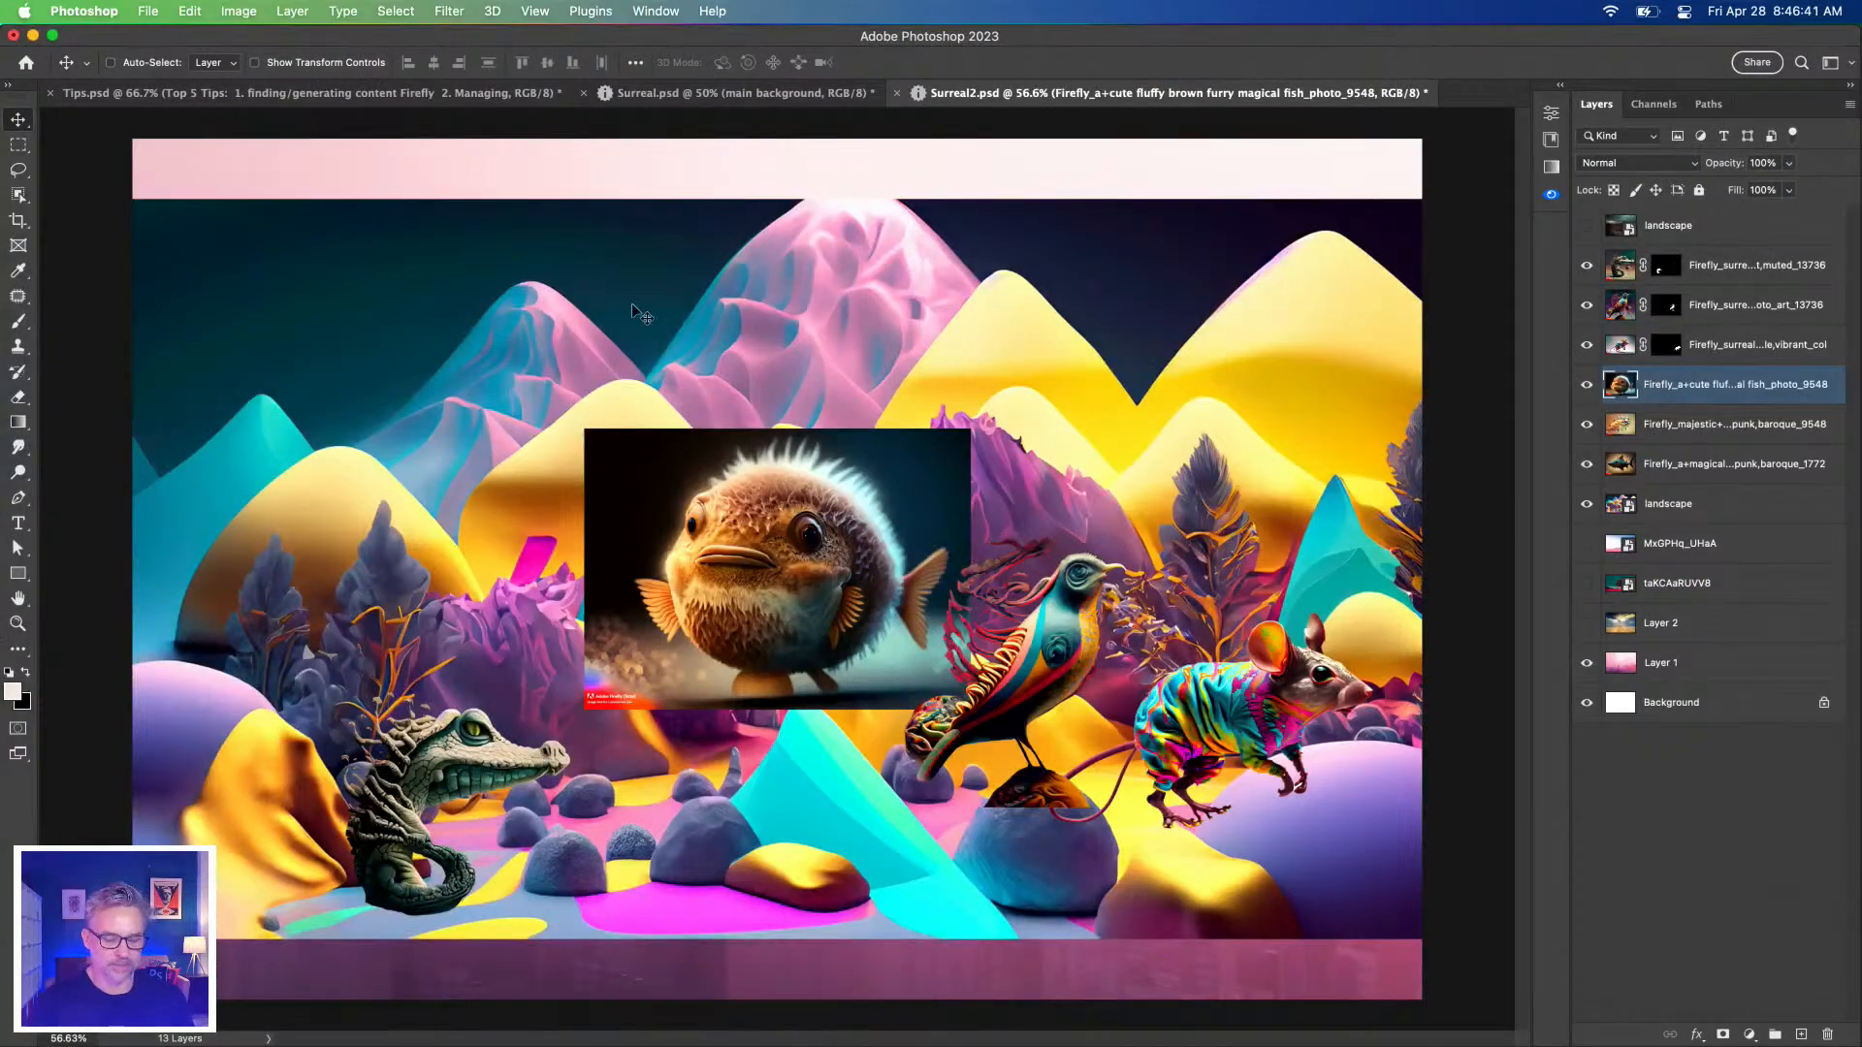
Drag the five underwater Firefly JPGs and the coral reef image from Downloads onto the Surreal2 canvas.
left_click(251, 1013)
left_click(254, 497)
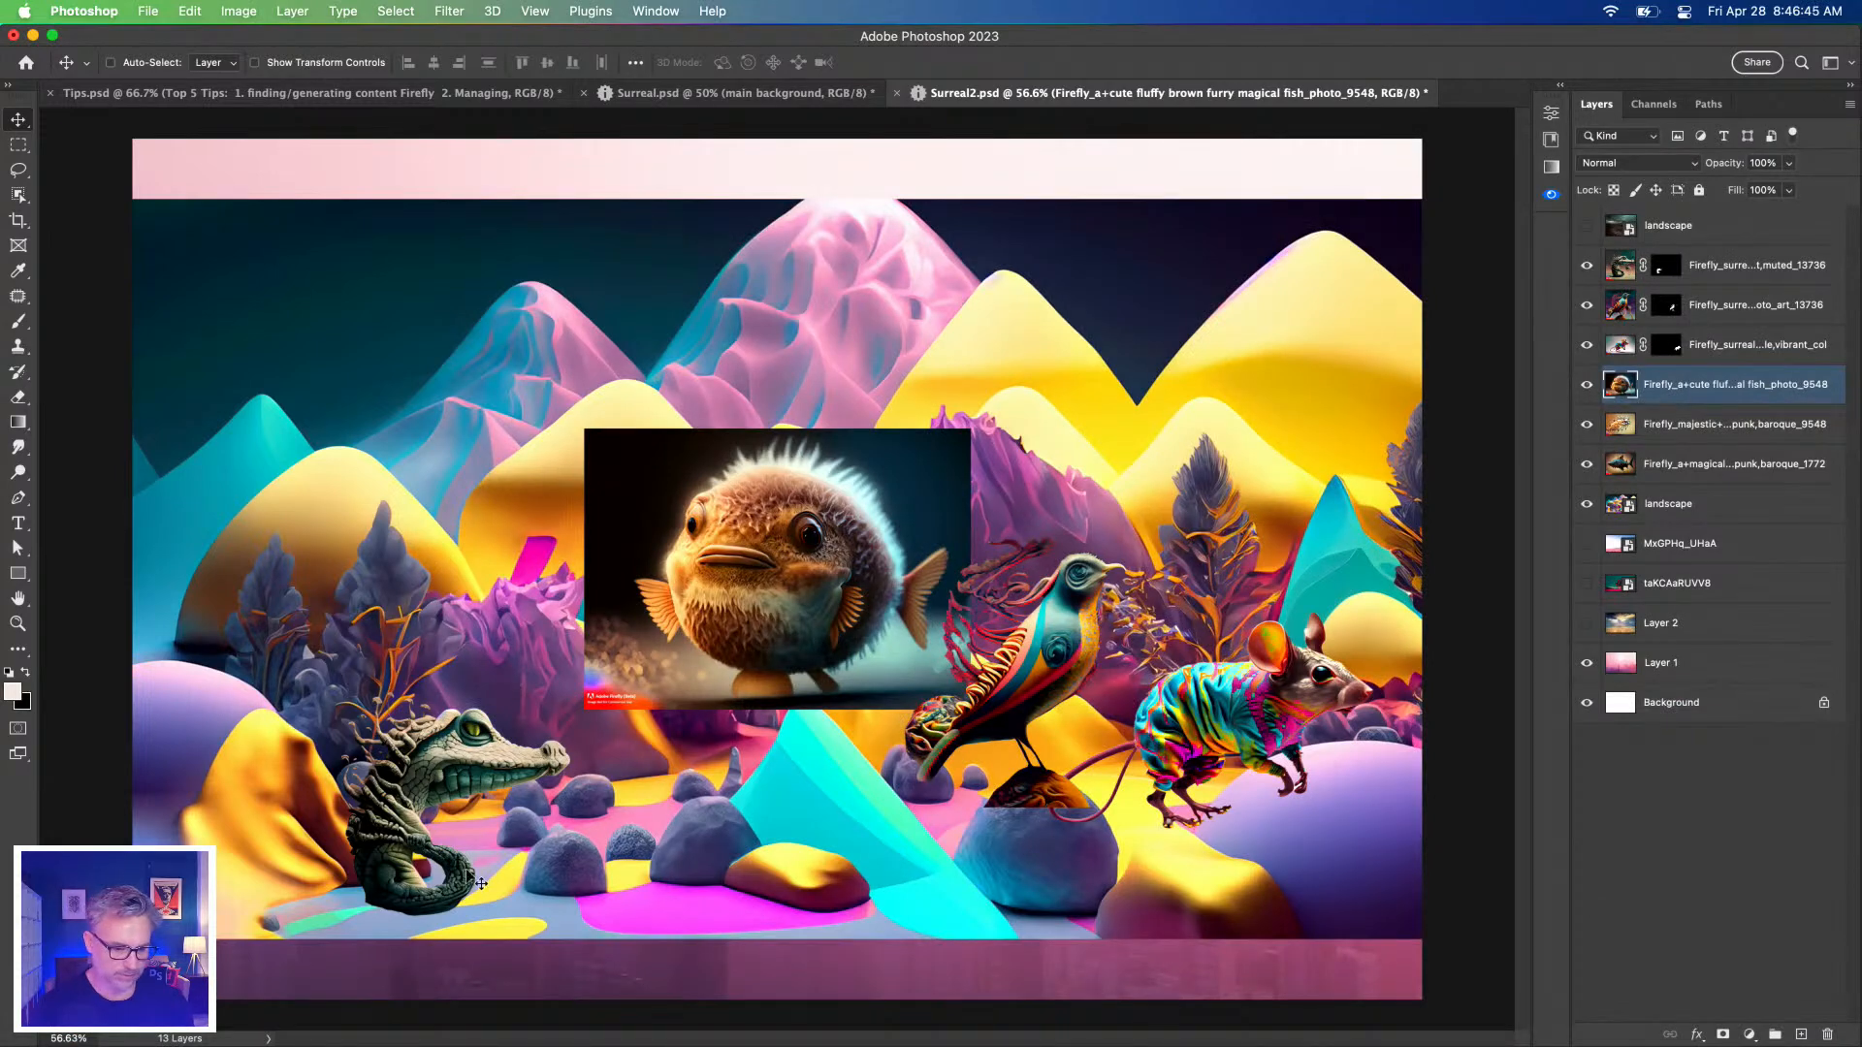
mouse_move(123, 1037)
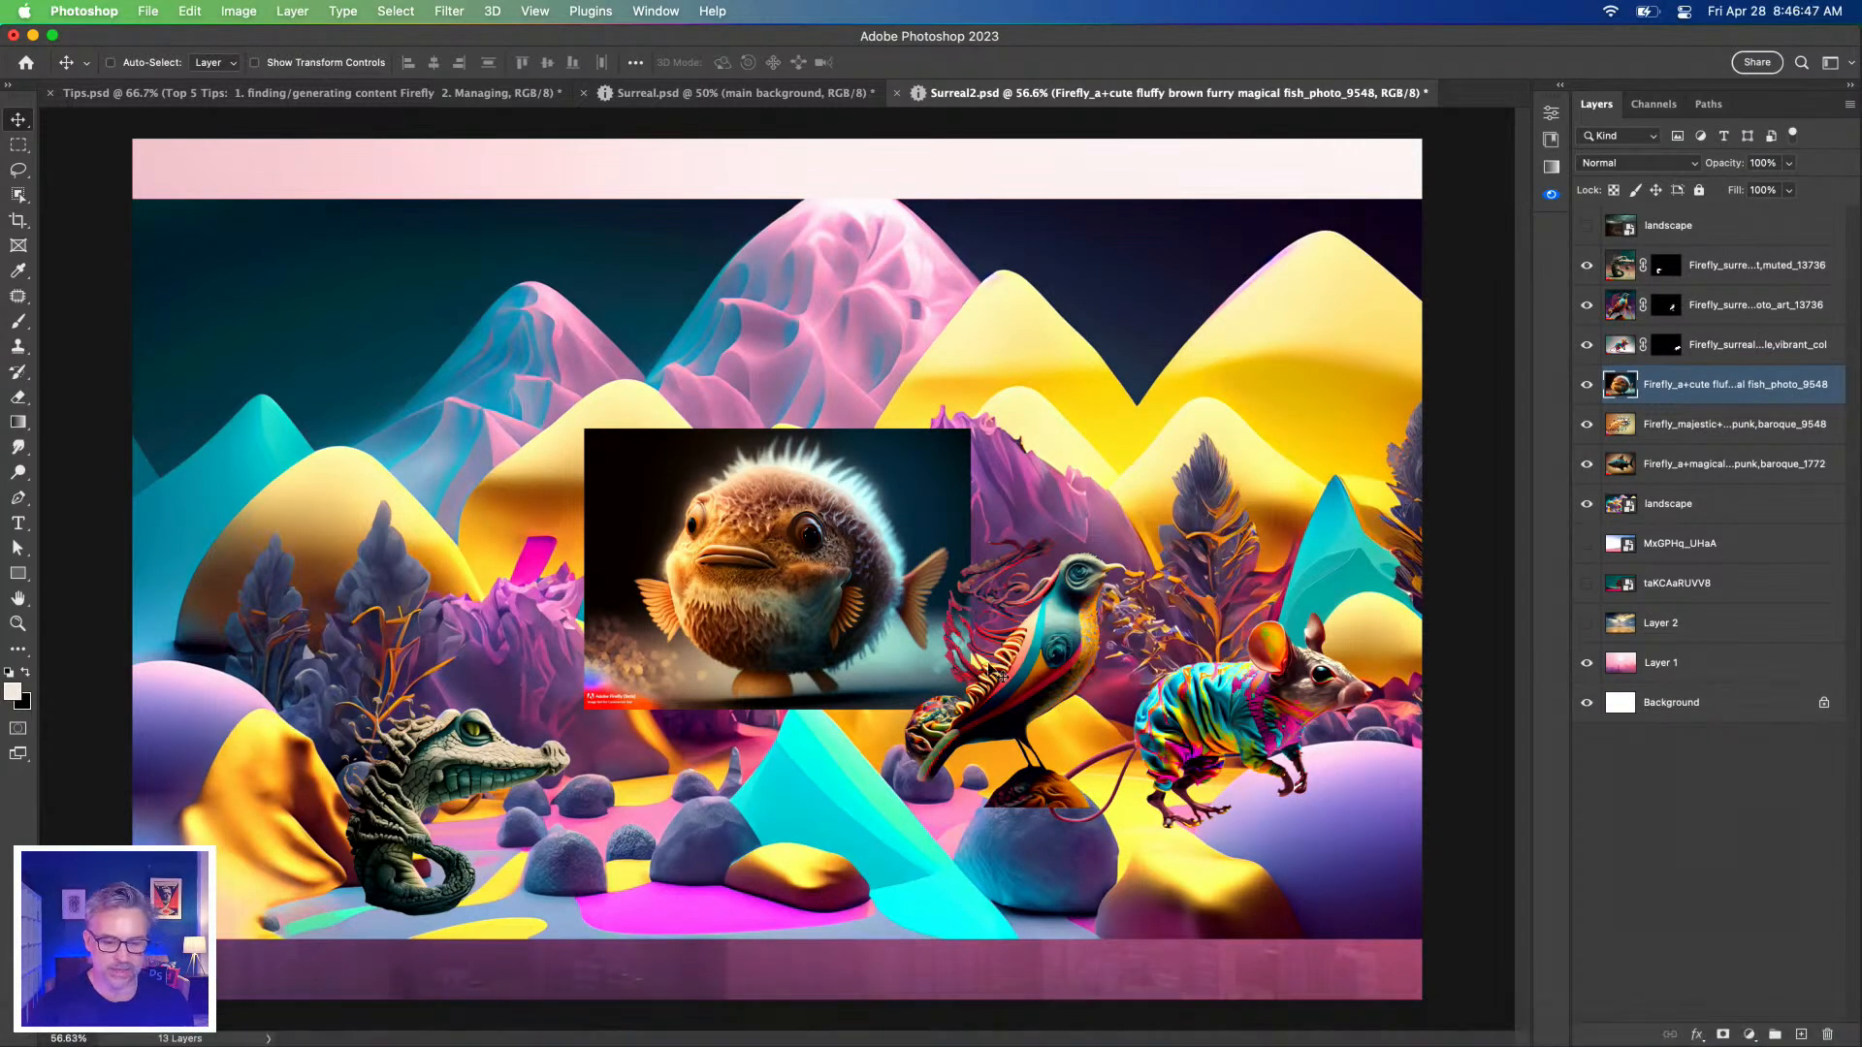
left_click(50, 1035)
scroll(1360, 898, "down", 10)
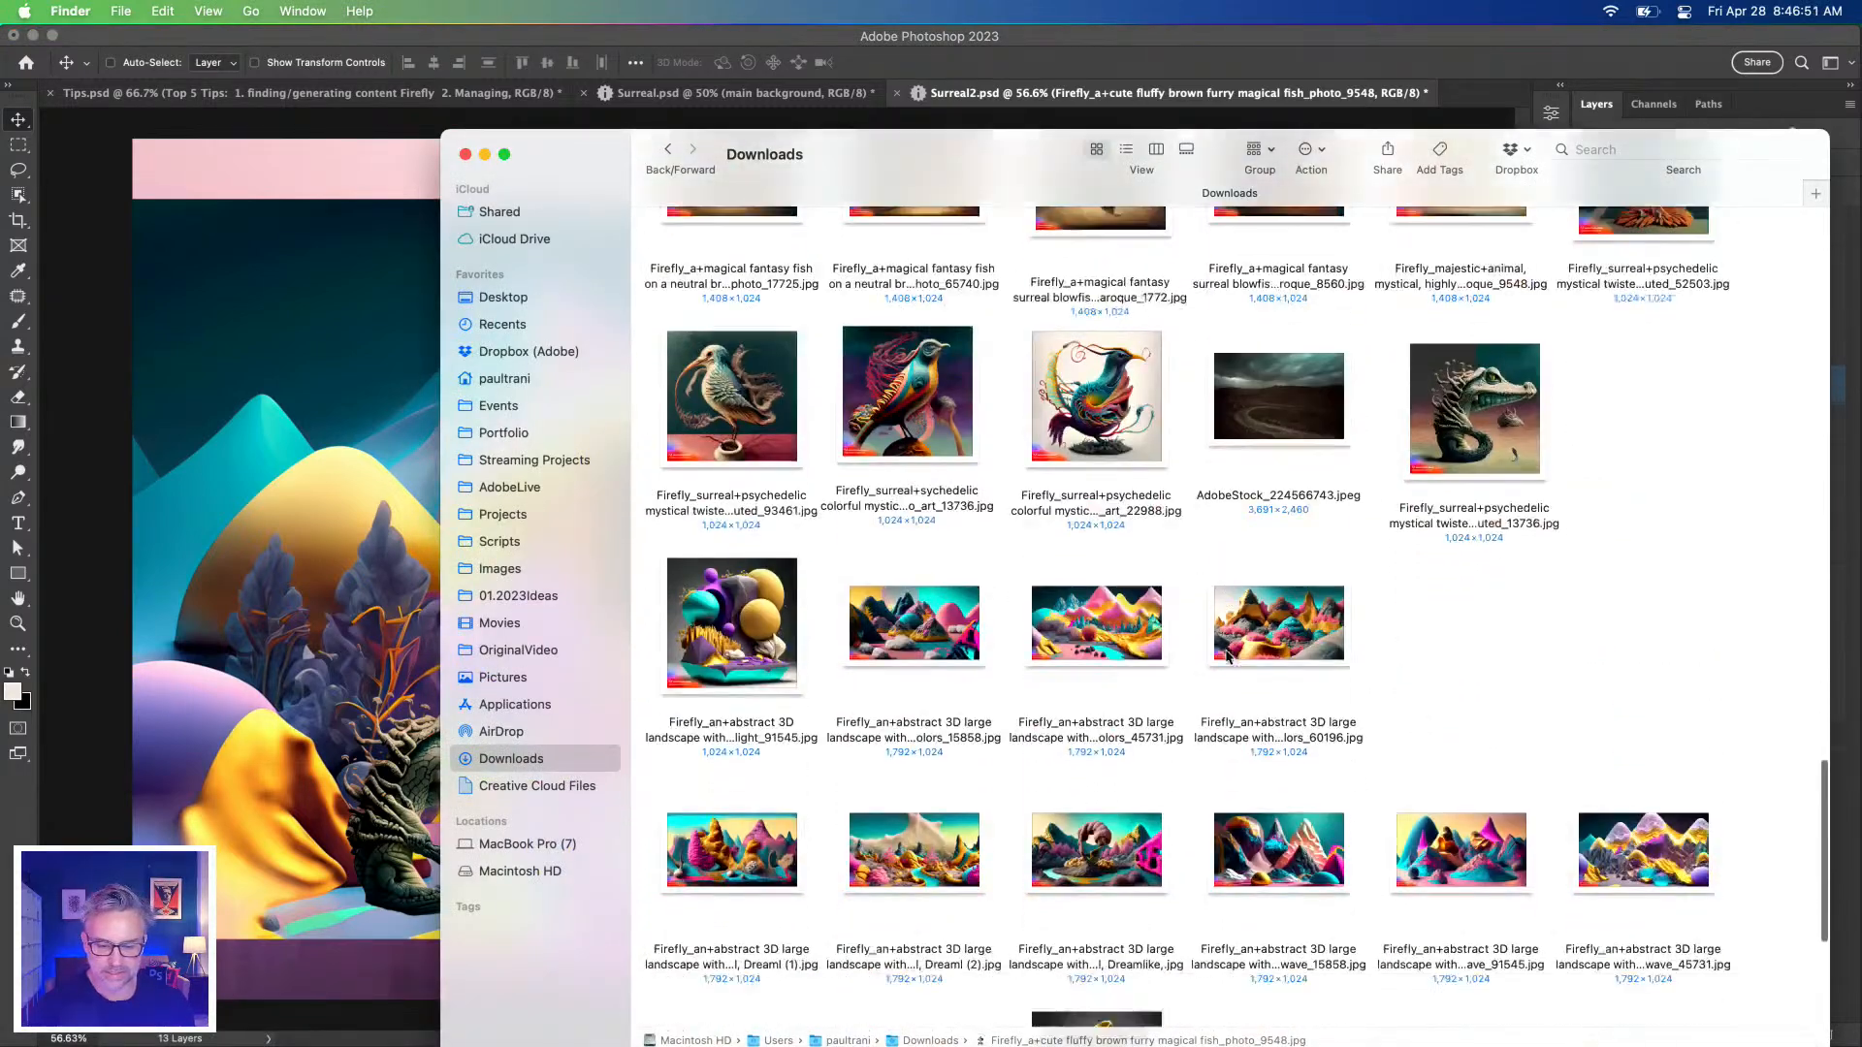
left_click_drag(1621, 840, 291, 669)
left_click(1665, 660, "shift")
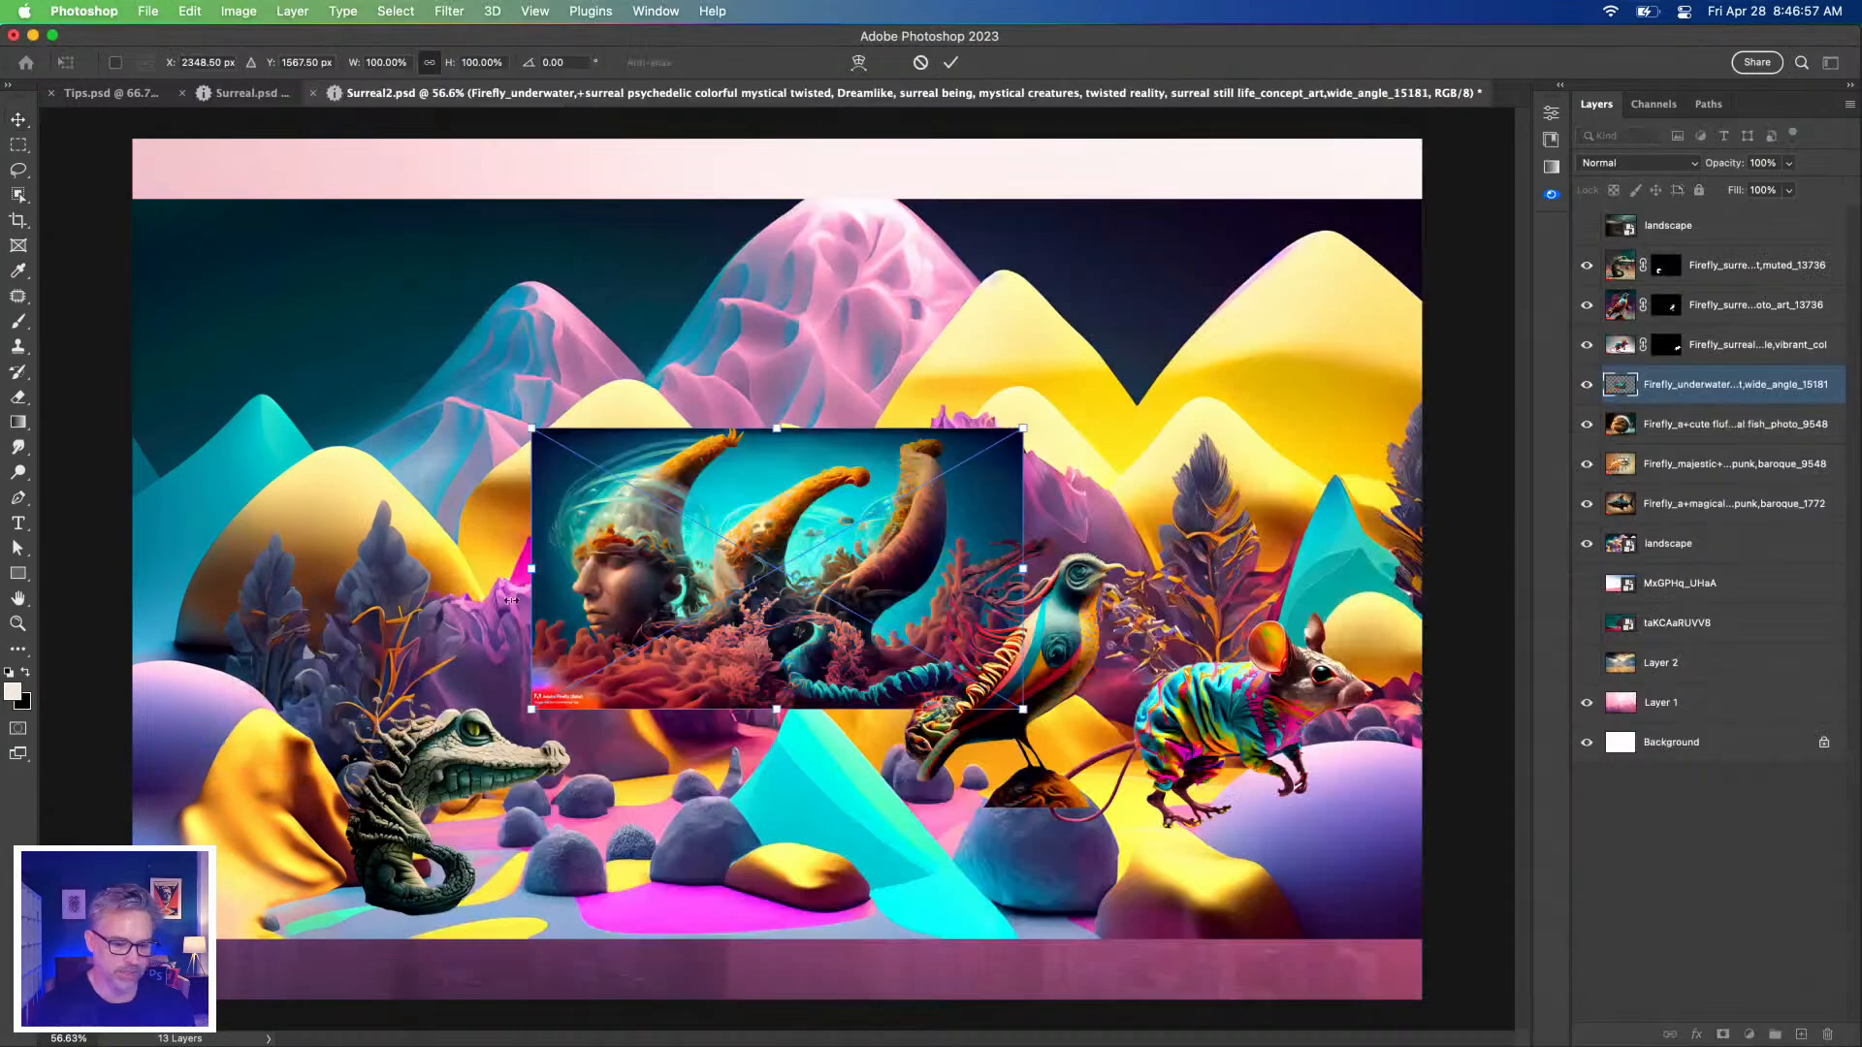
Place the underwater images, group them into Group 1, and scale the group to 275%.
key("Return")
key("Return")
key("Return")
key("Return")
key("Return")
key("Return")
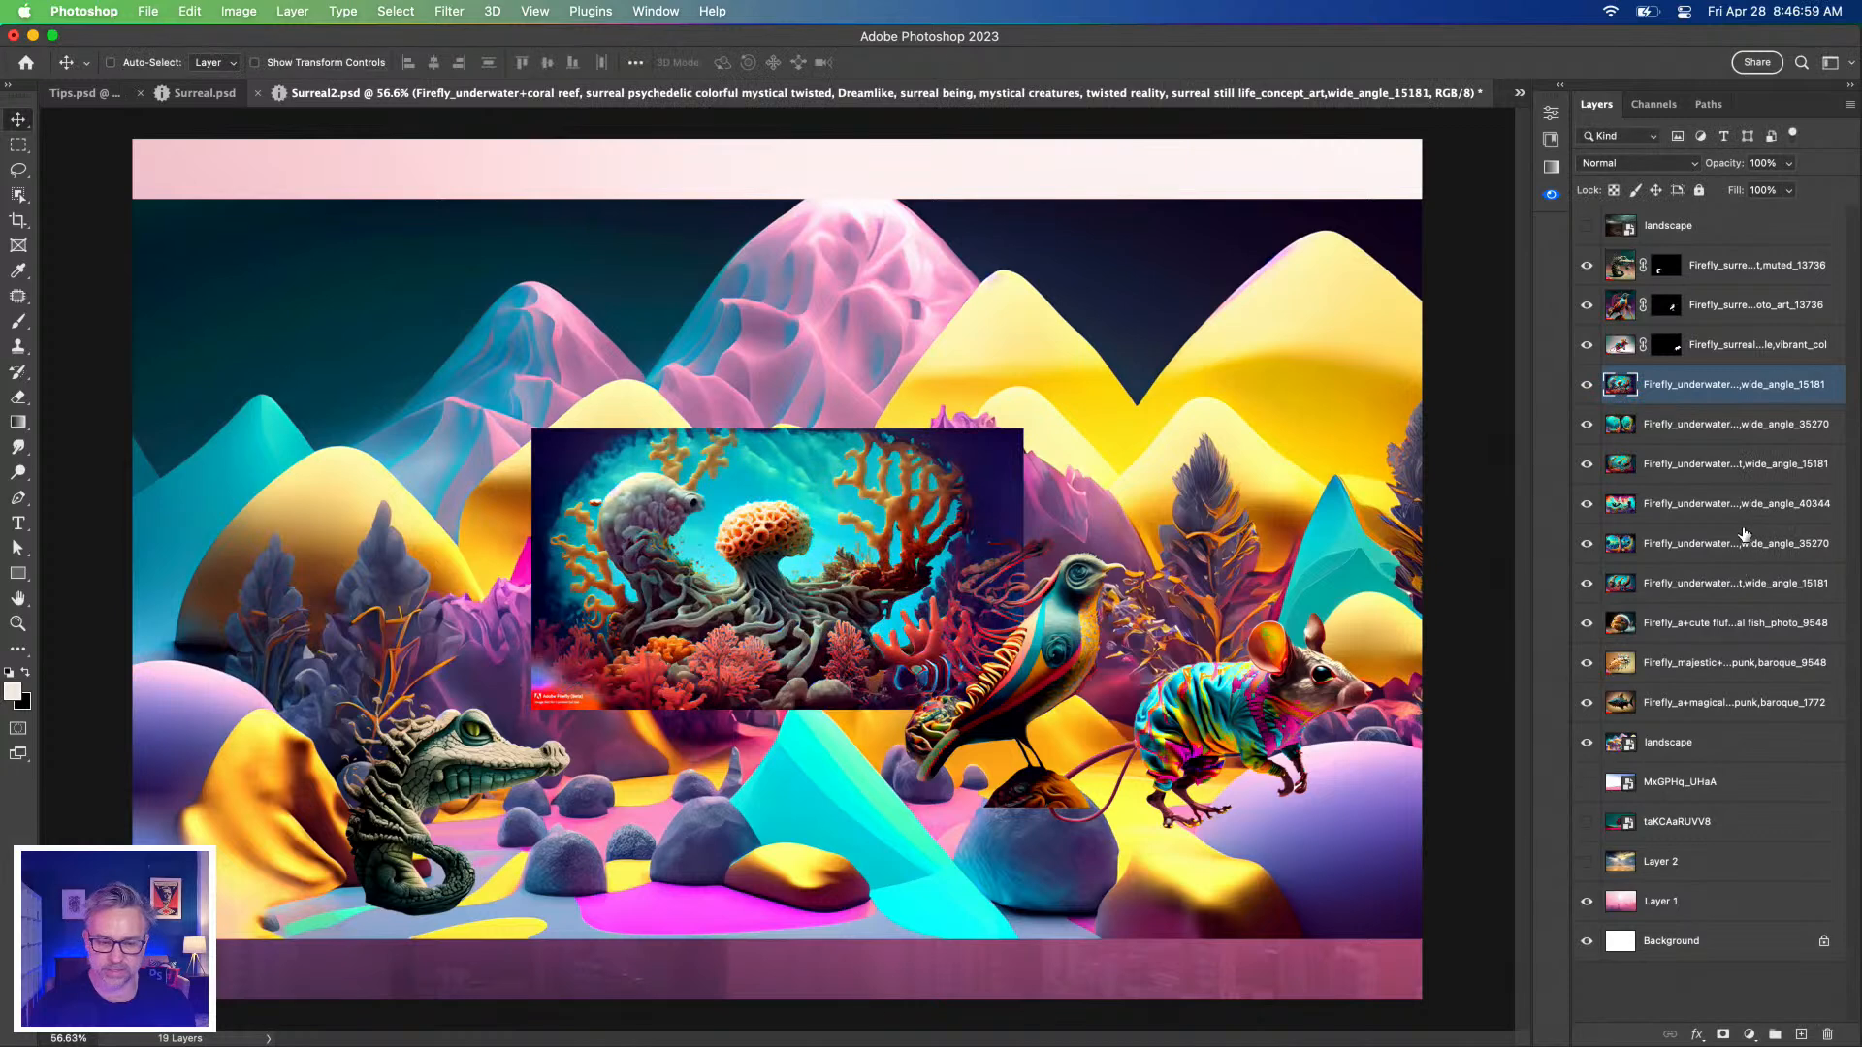
left_click(1662, 583, "shift")
key("super+g")
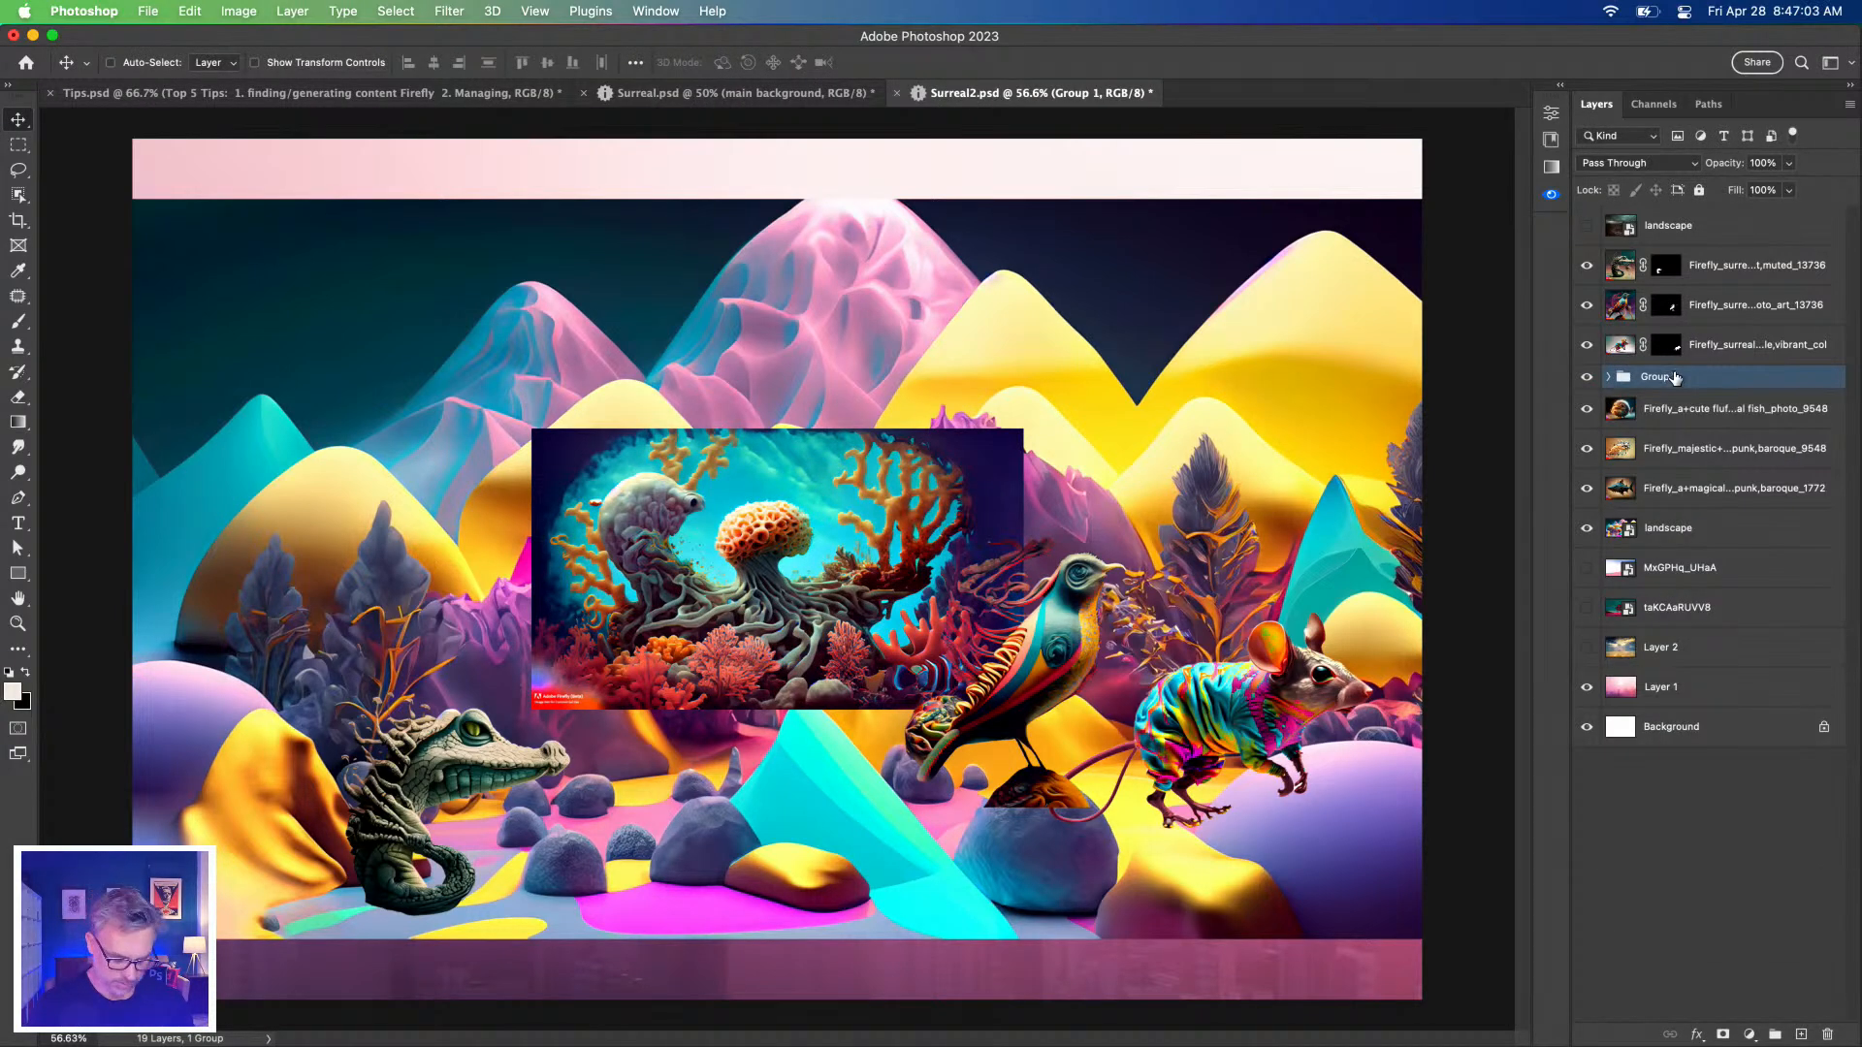
key("super+t")
left_click_drag(525, 426, 121, 205)
key("Return")
Move the group below the landscape and Reveal All to enlarge the canvas, fitting it on screen.
left_click_drag(452, 208, 472, 968)
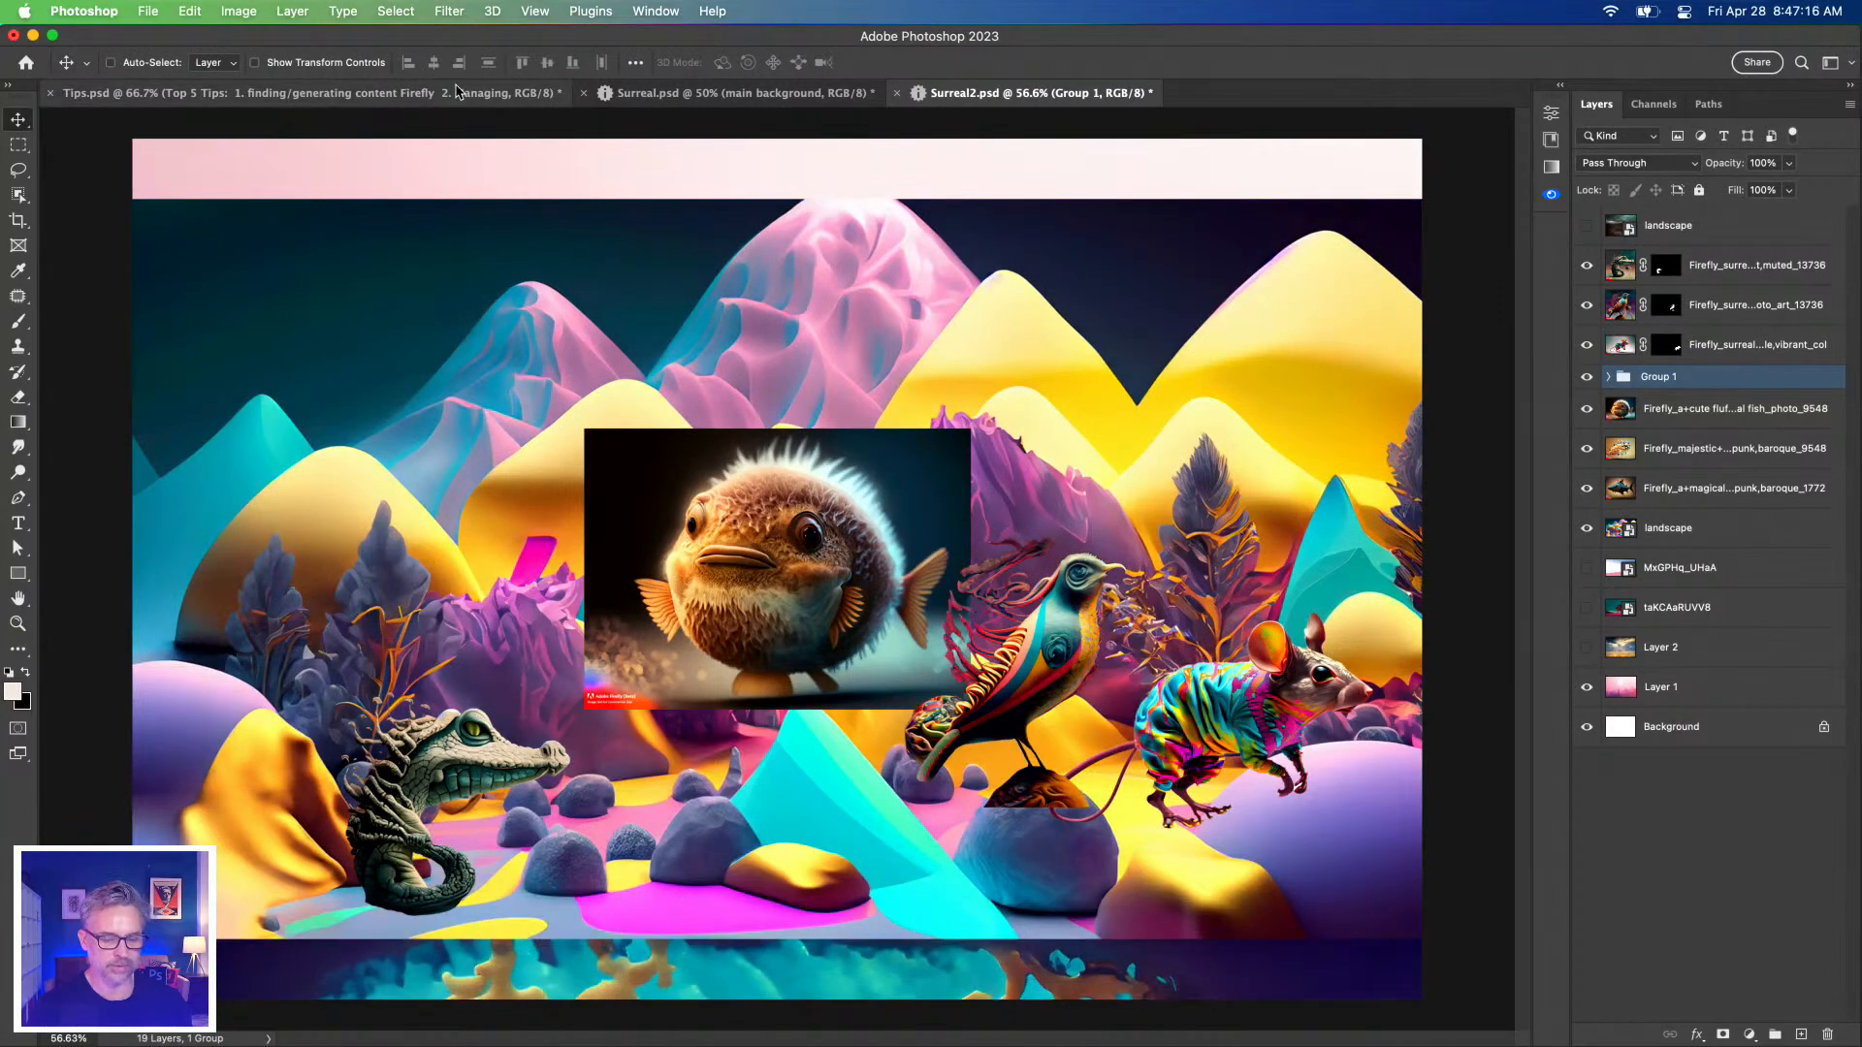
left_click(235, 11)
left_click(247, 244)
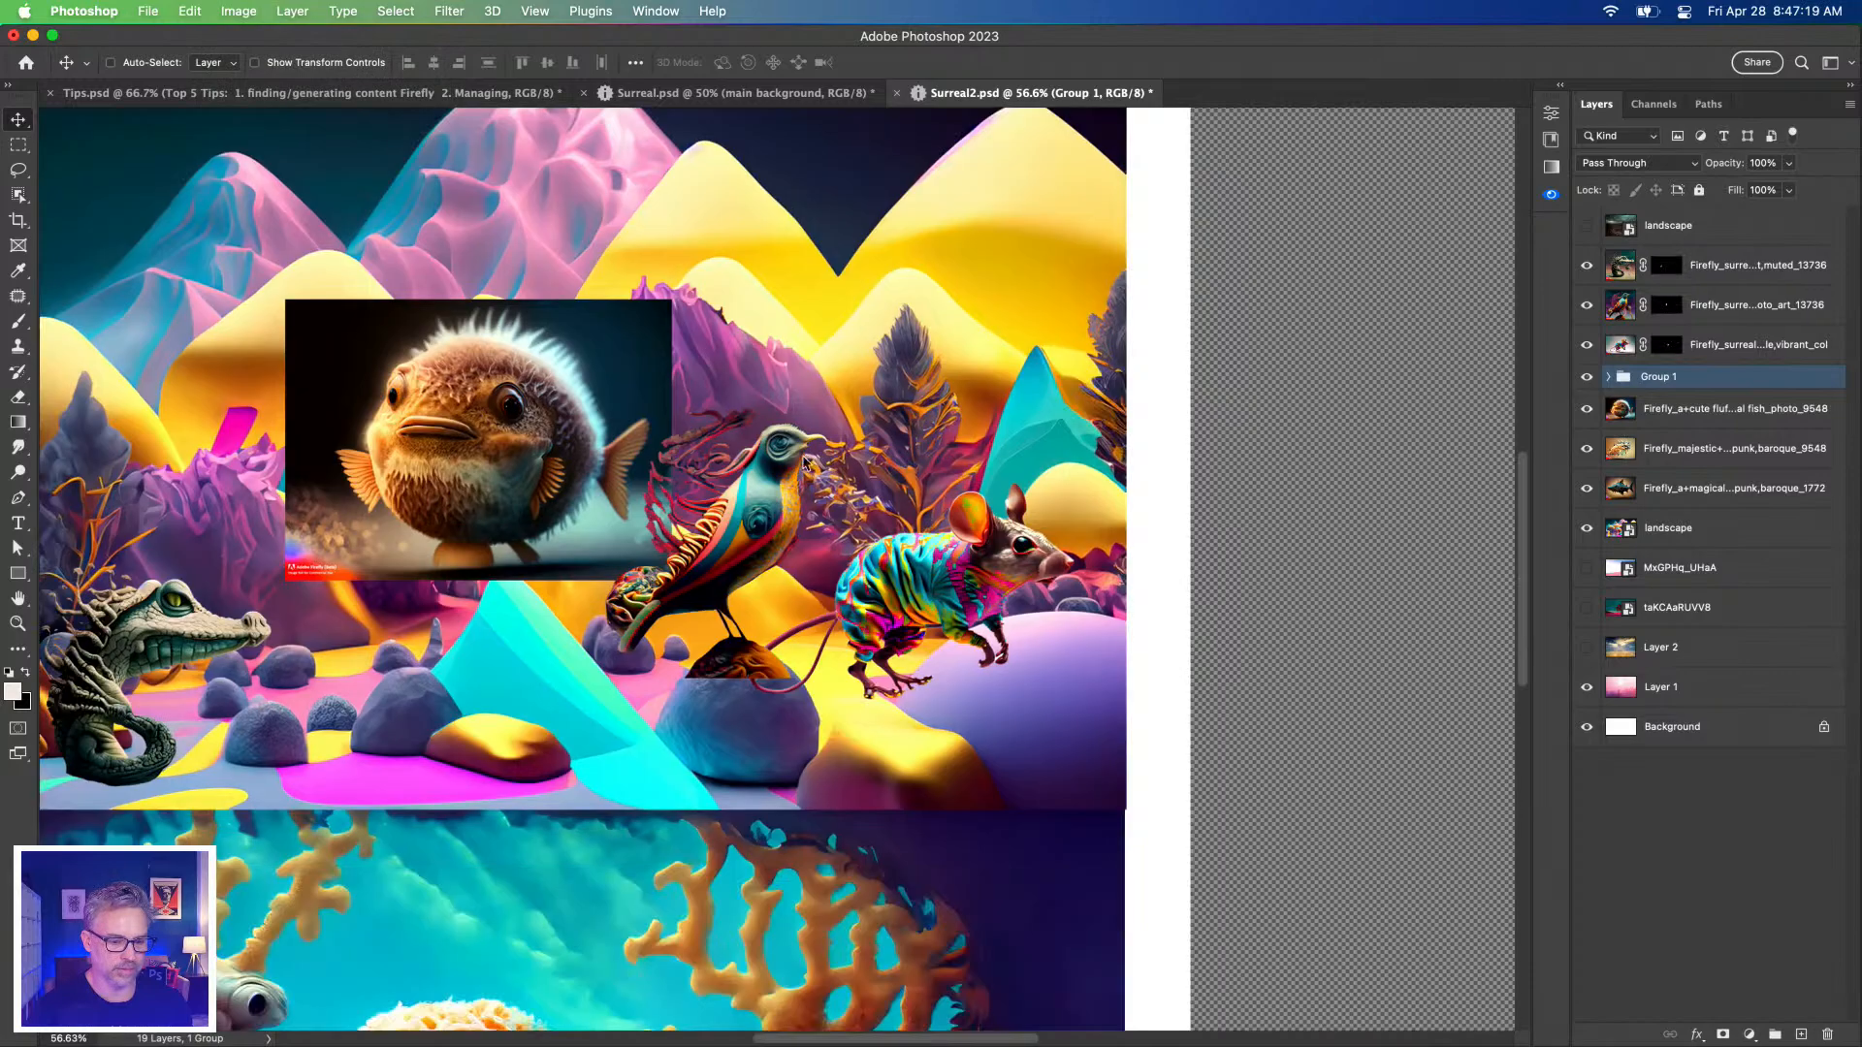
key("super+0")
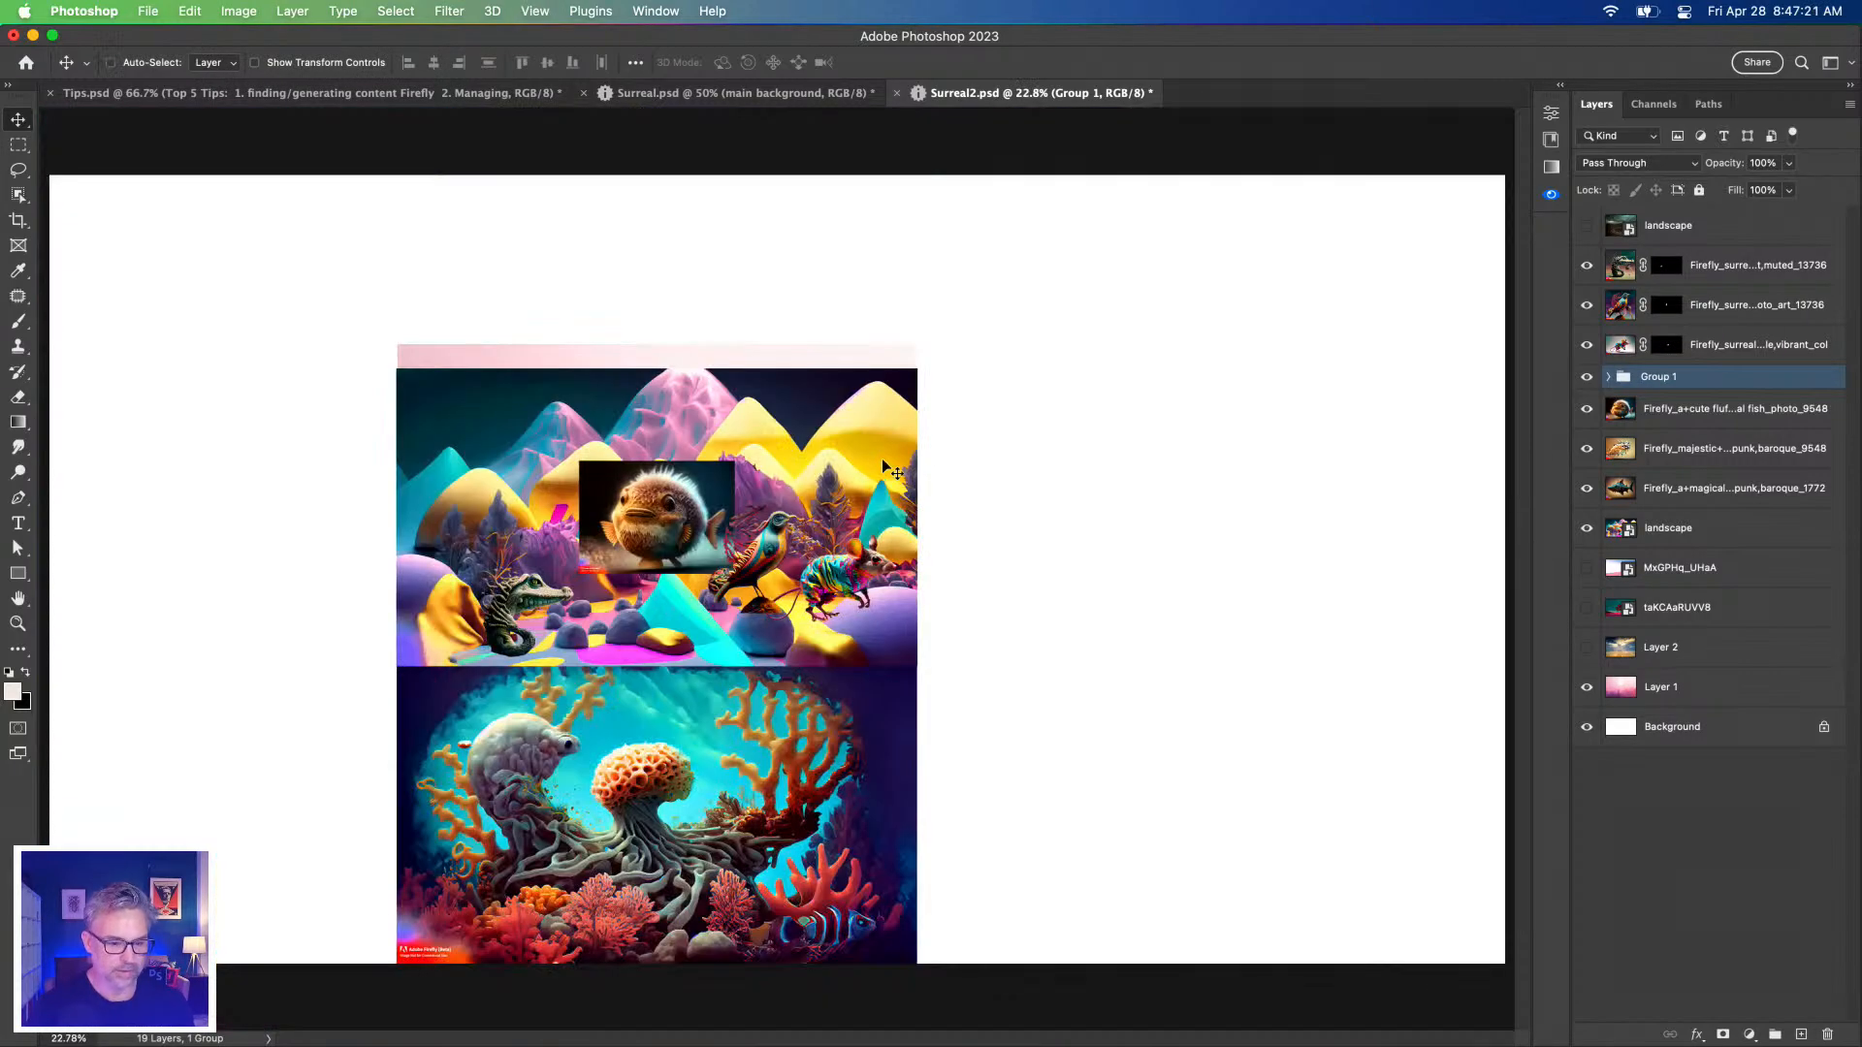
left_click(1639, 684)
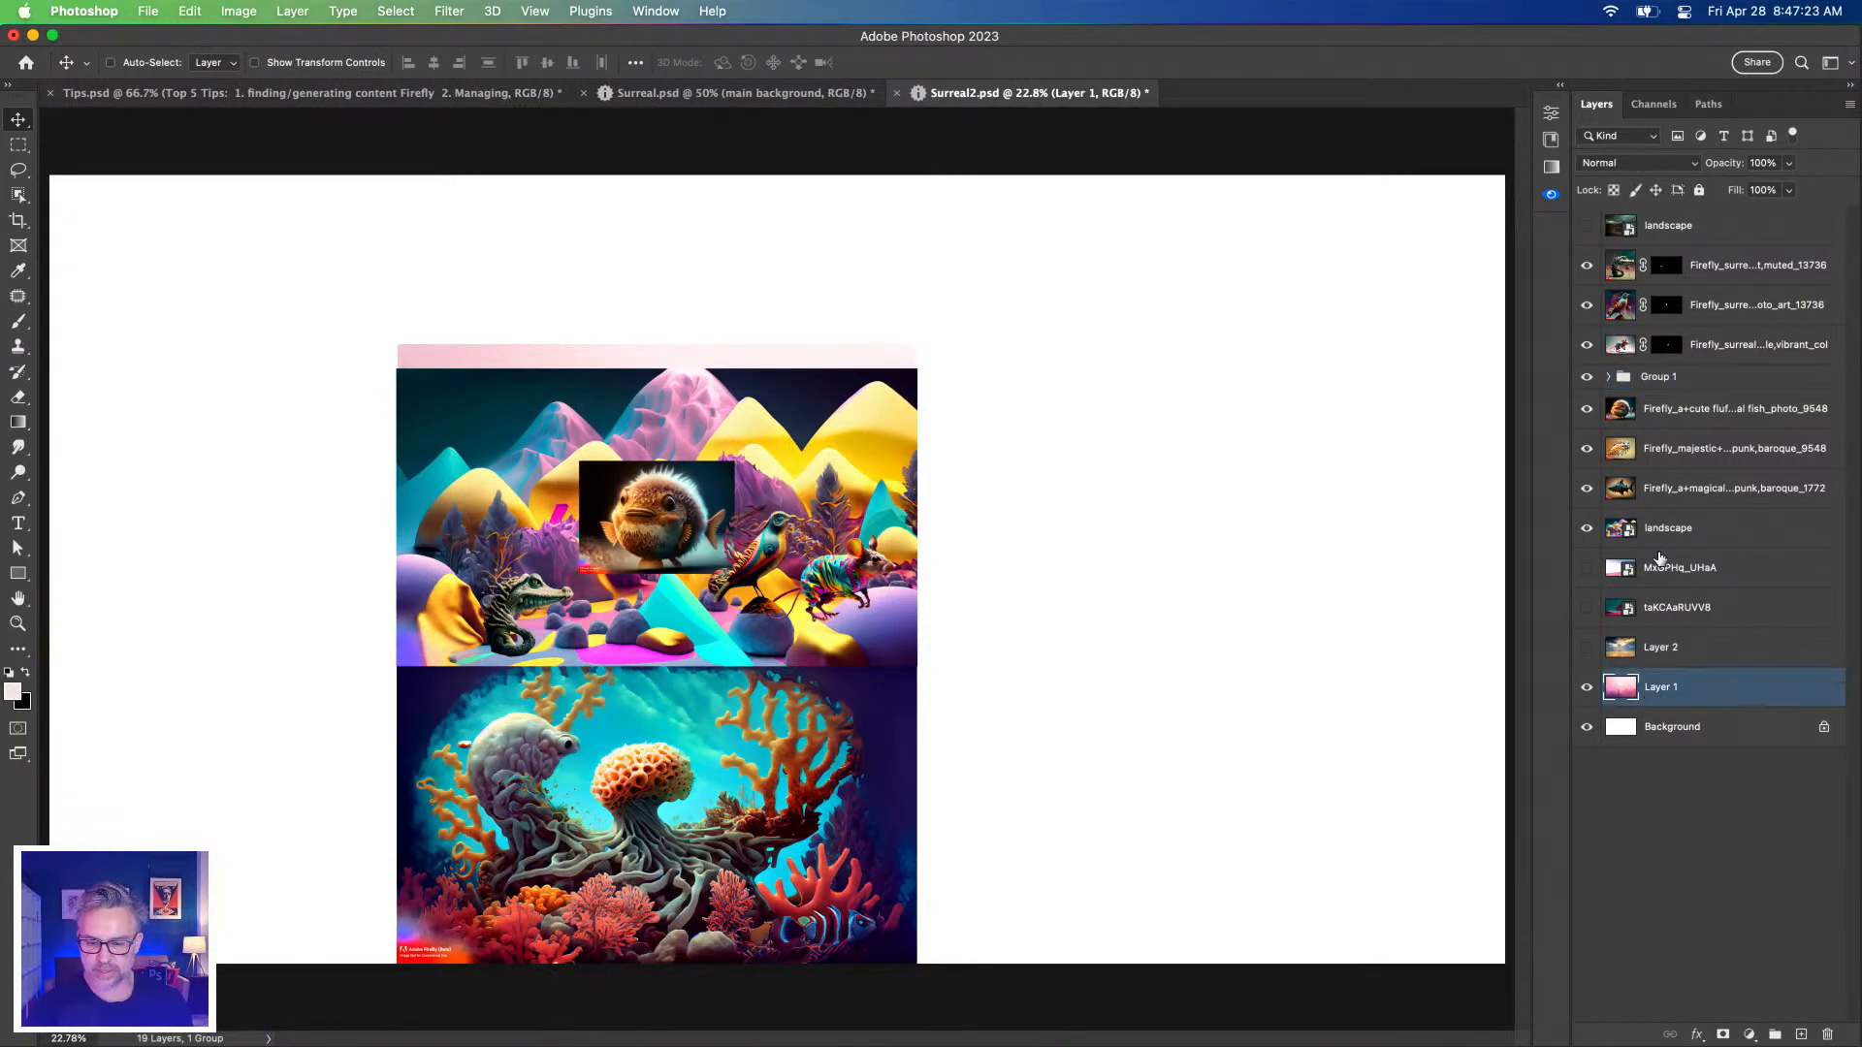
Delete the four unneeded layers down to Layer 1 and the white Background layer.
left_click(1709, 574)
left_click(1664, 698, "shift")
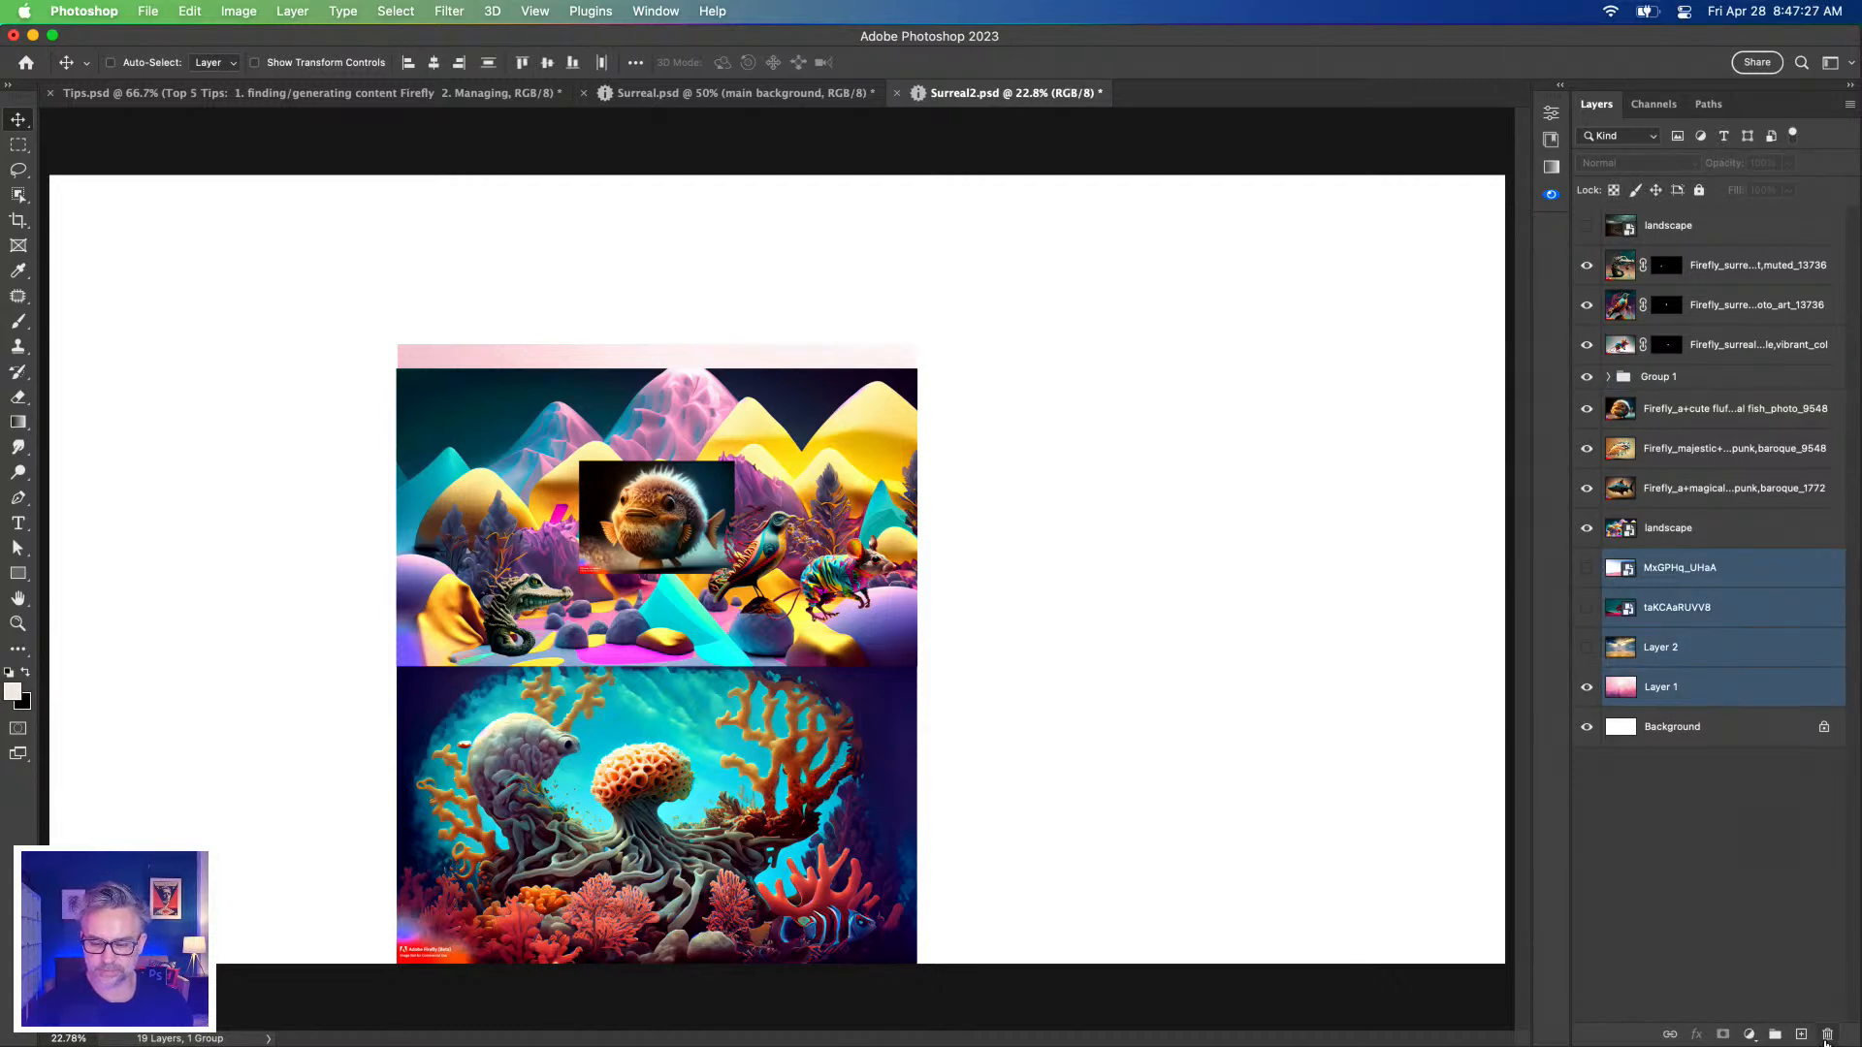
left_click(1827, 1035)
left_click(1827, 1034)
left_click(232, 22)
left_click(793, 335)
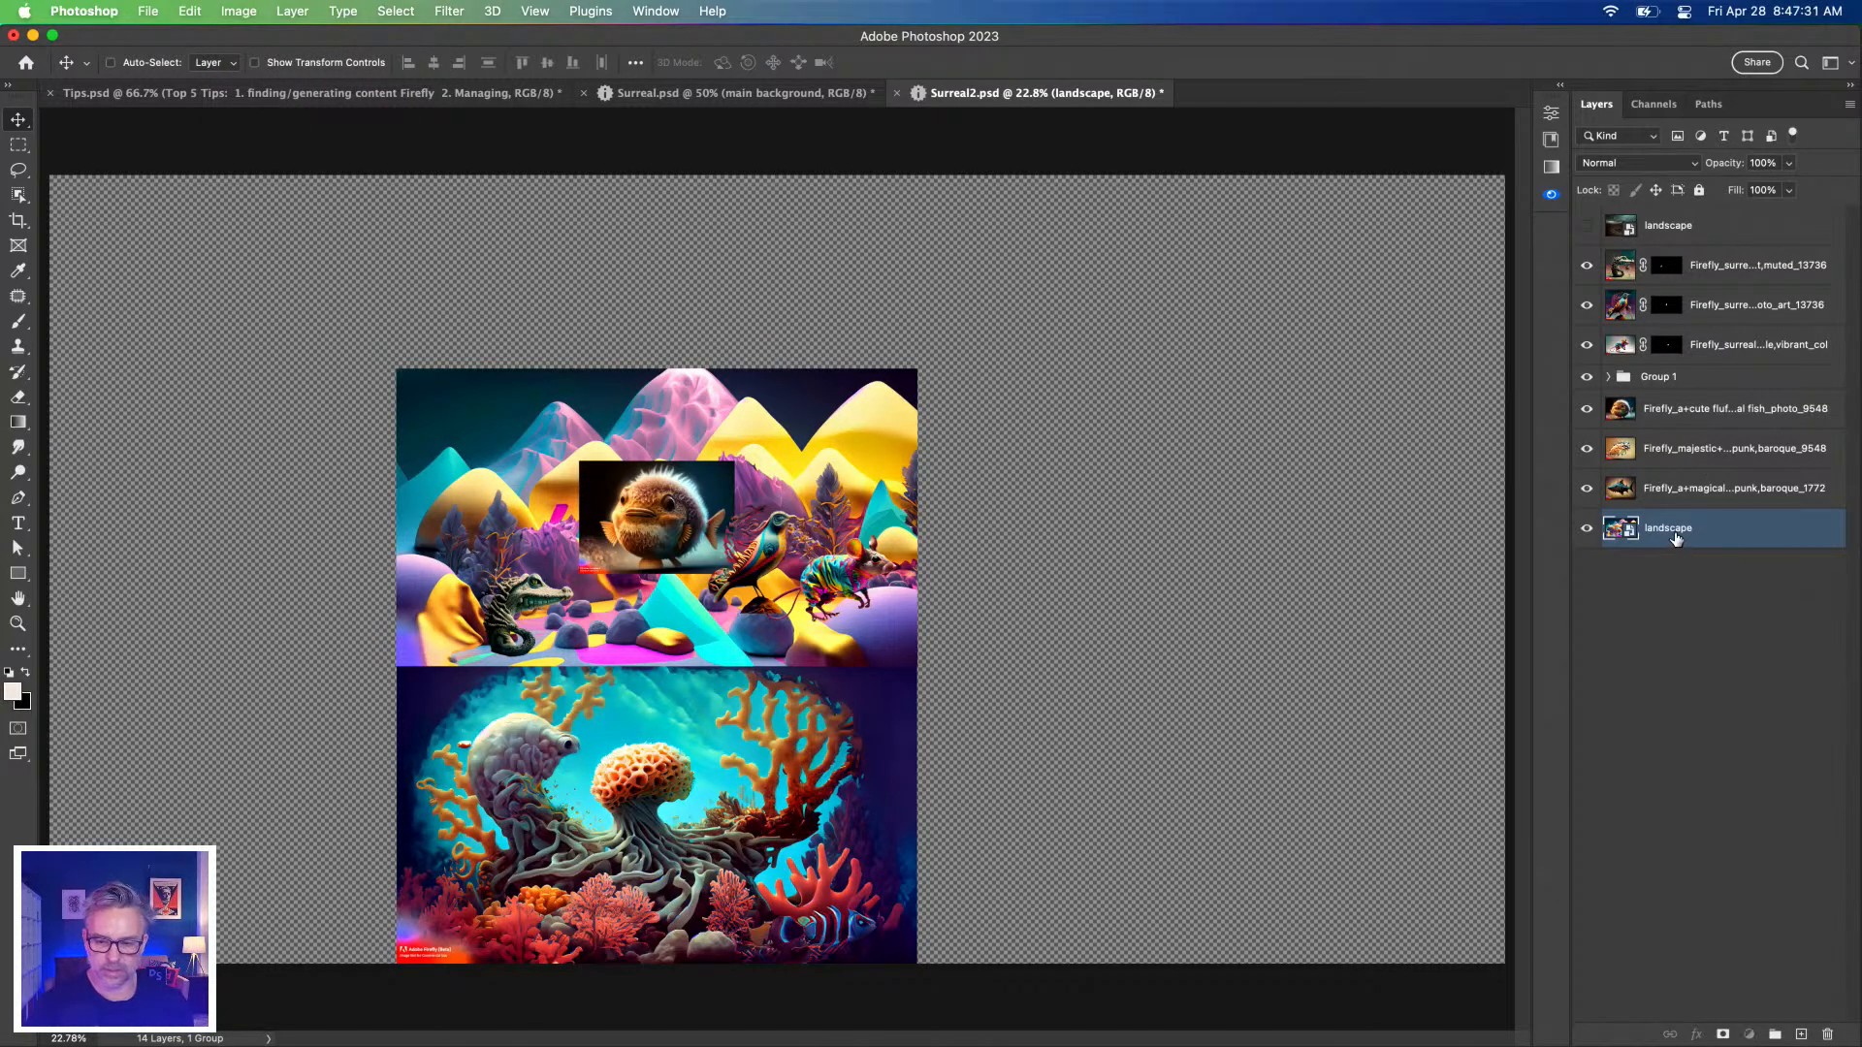
Duplicate the landscape layer, move the copy up, then Reveal All and trim transparent pixels.
key("super+j")
left_click_drag(692, 829, 694, 533)
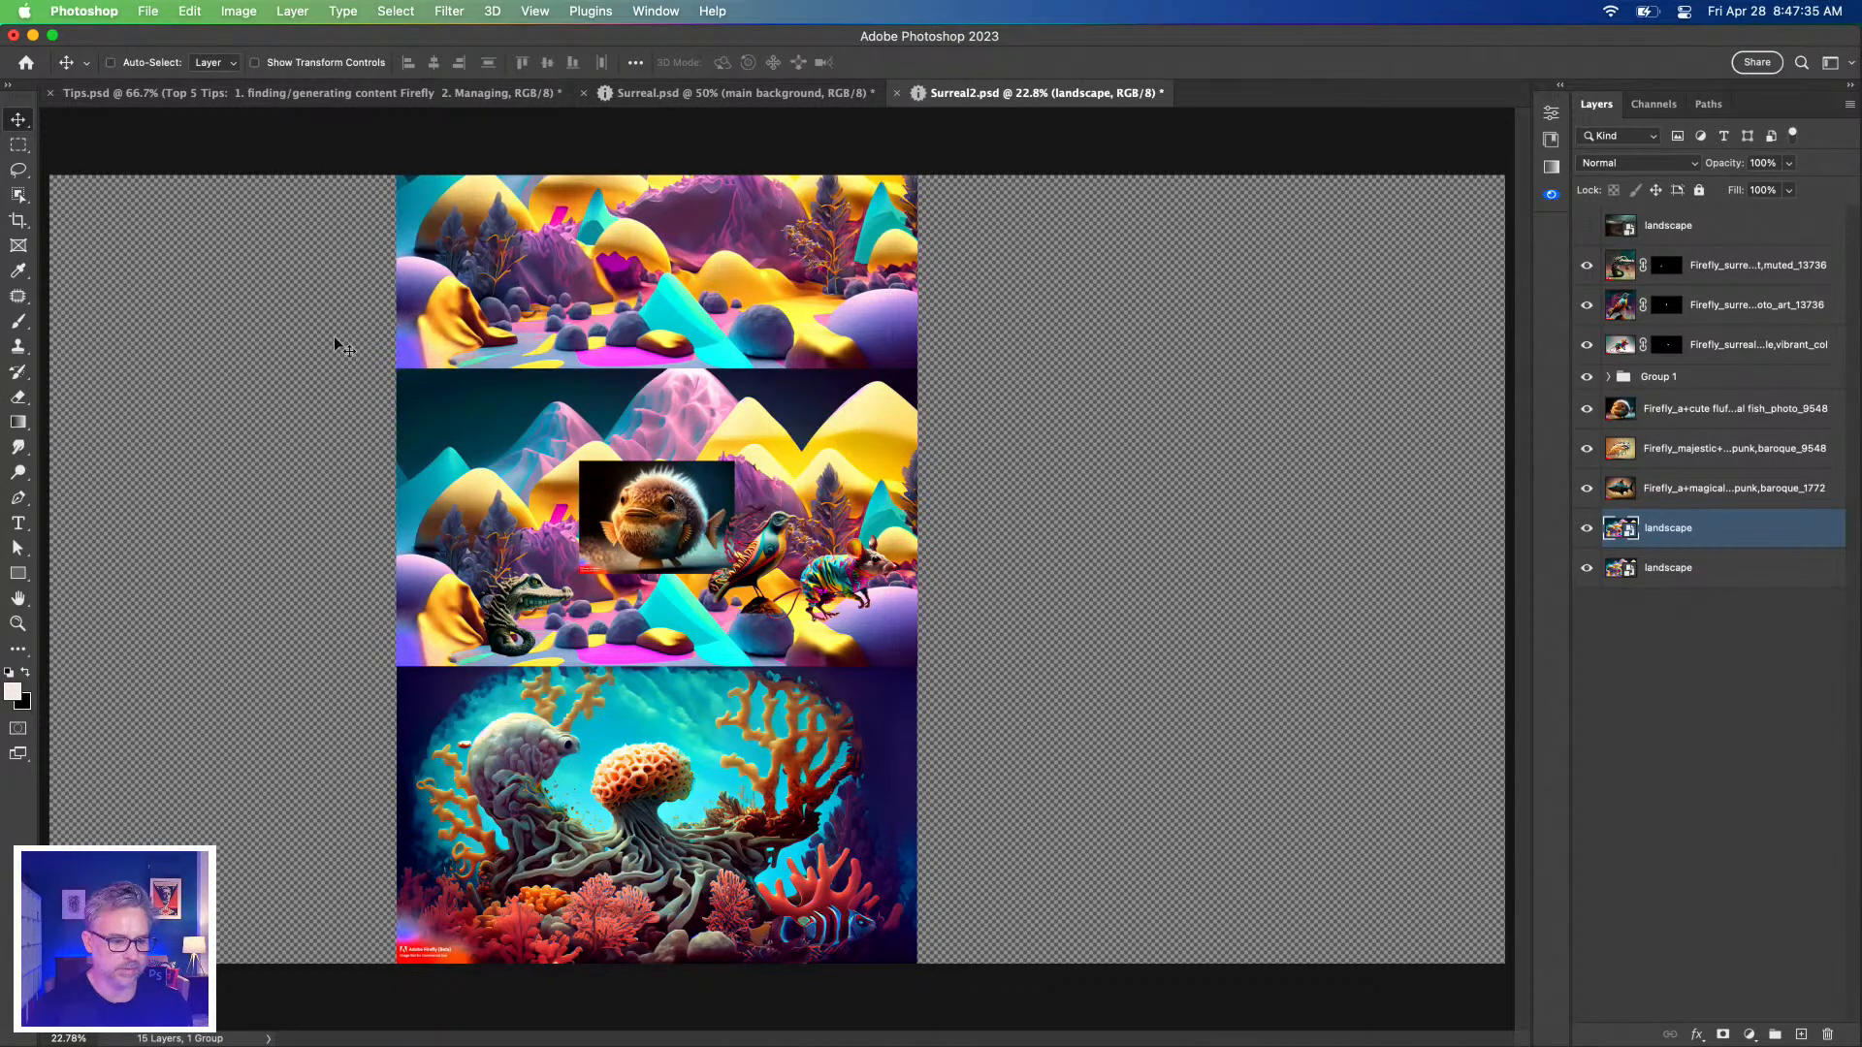
left_click(232, 11)
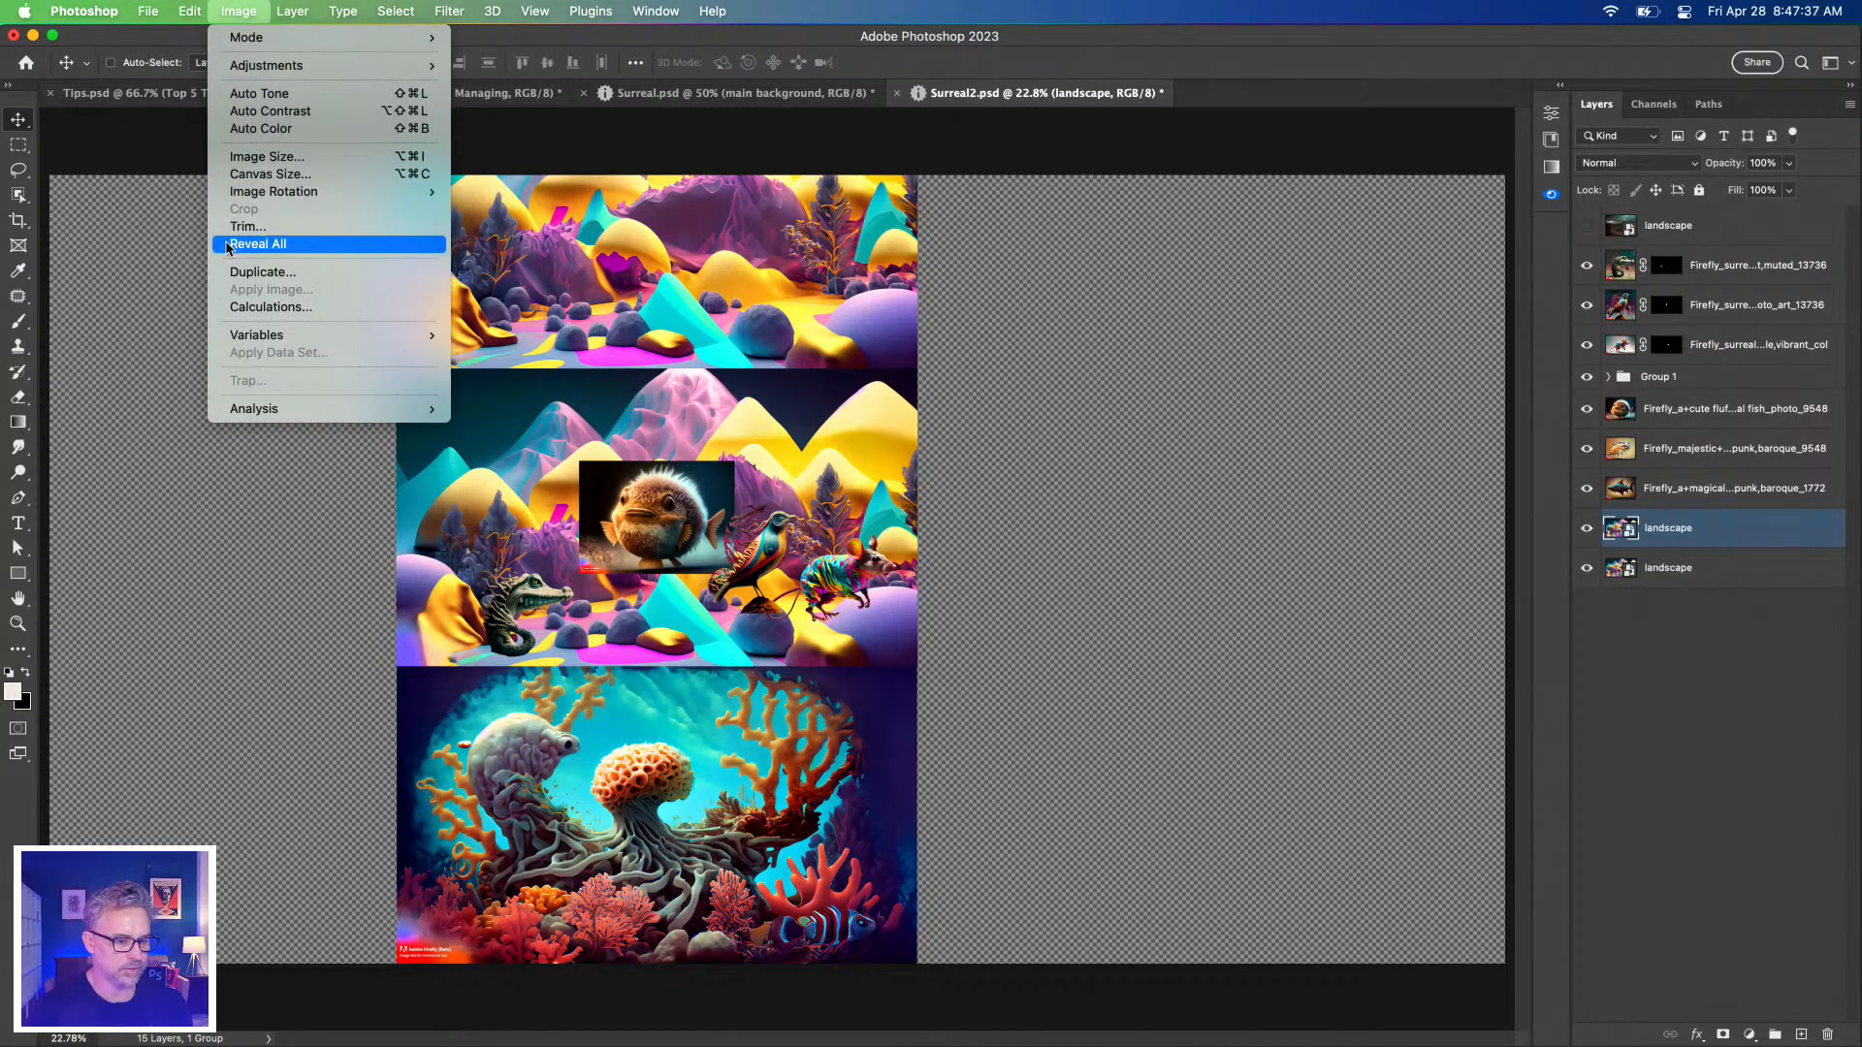
left_click(228, 248)
left_click(244, 12)
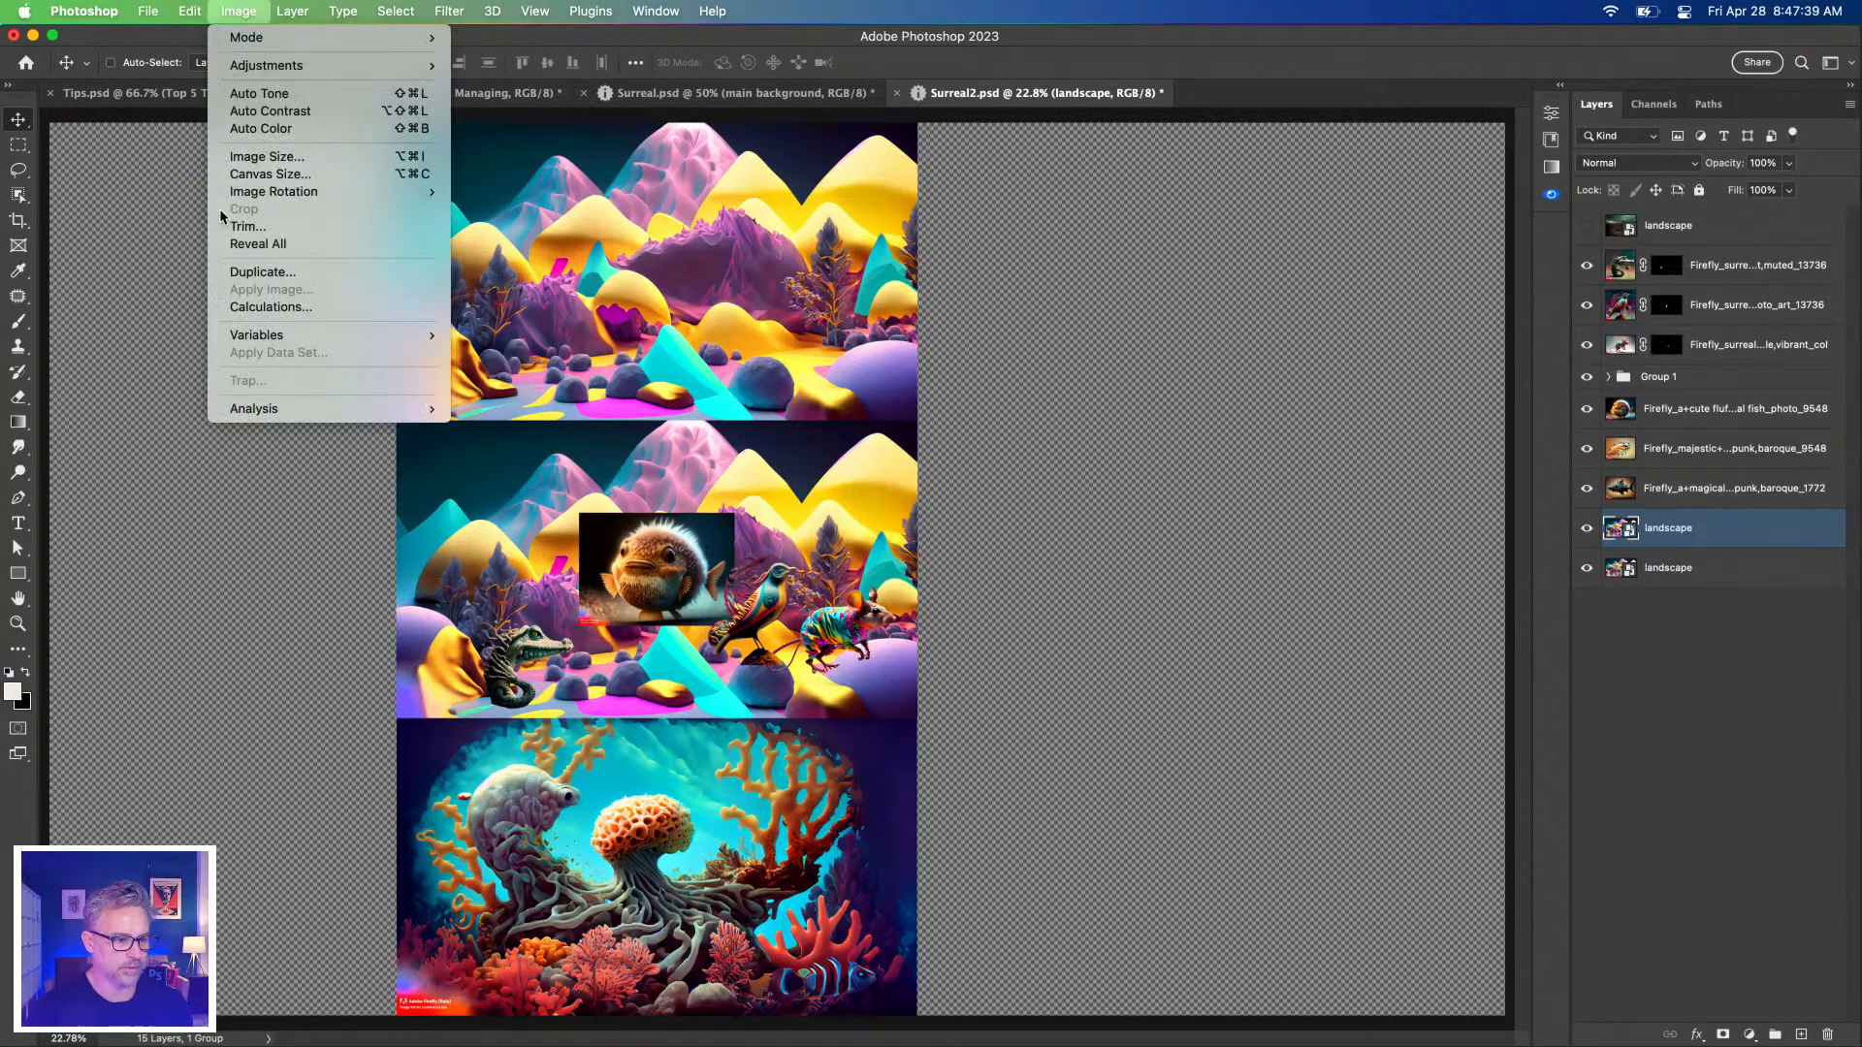
left_click(226, 234)
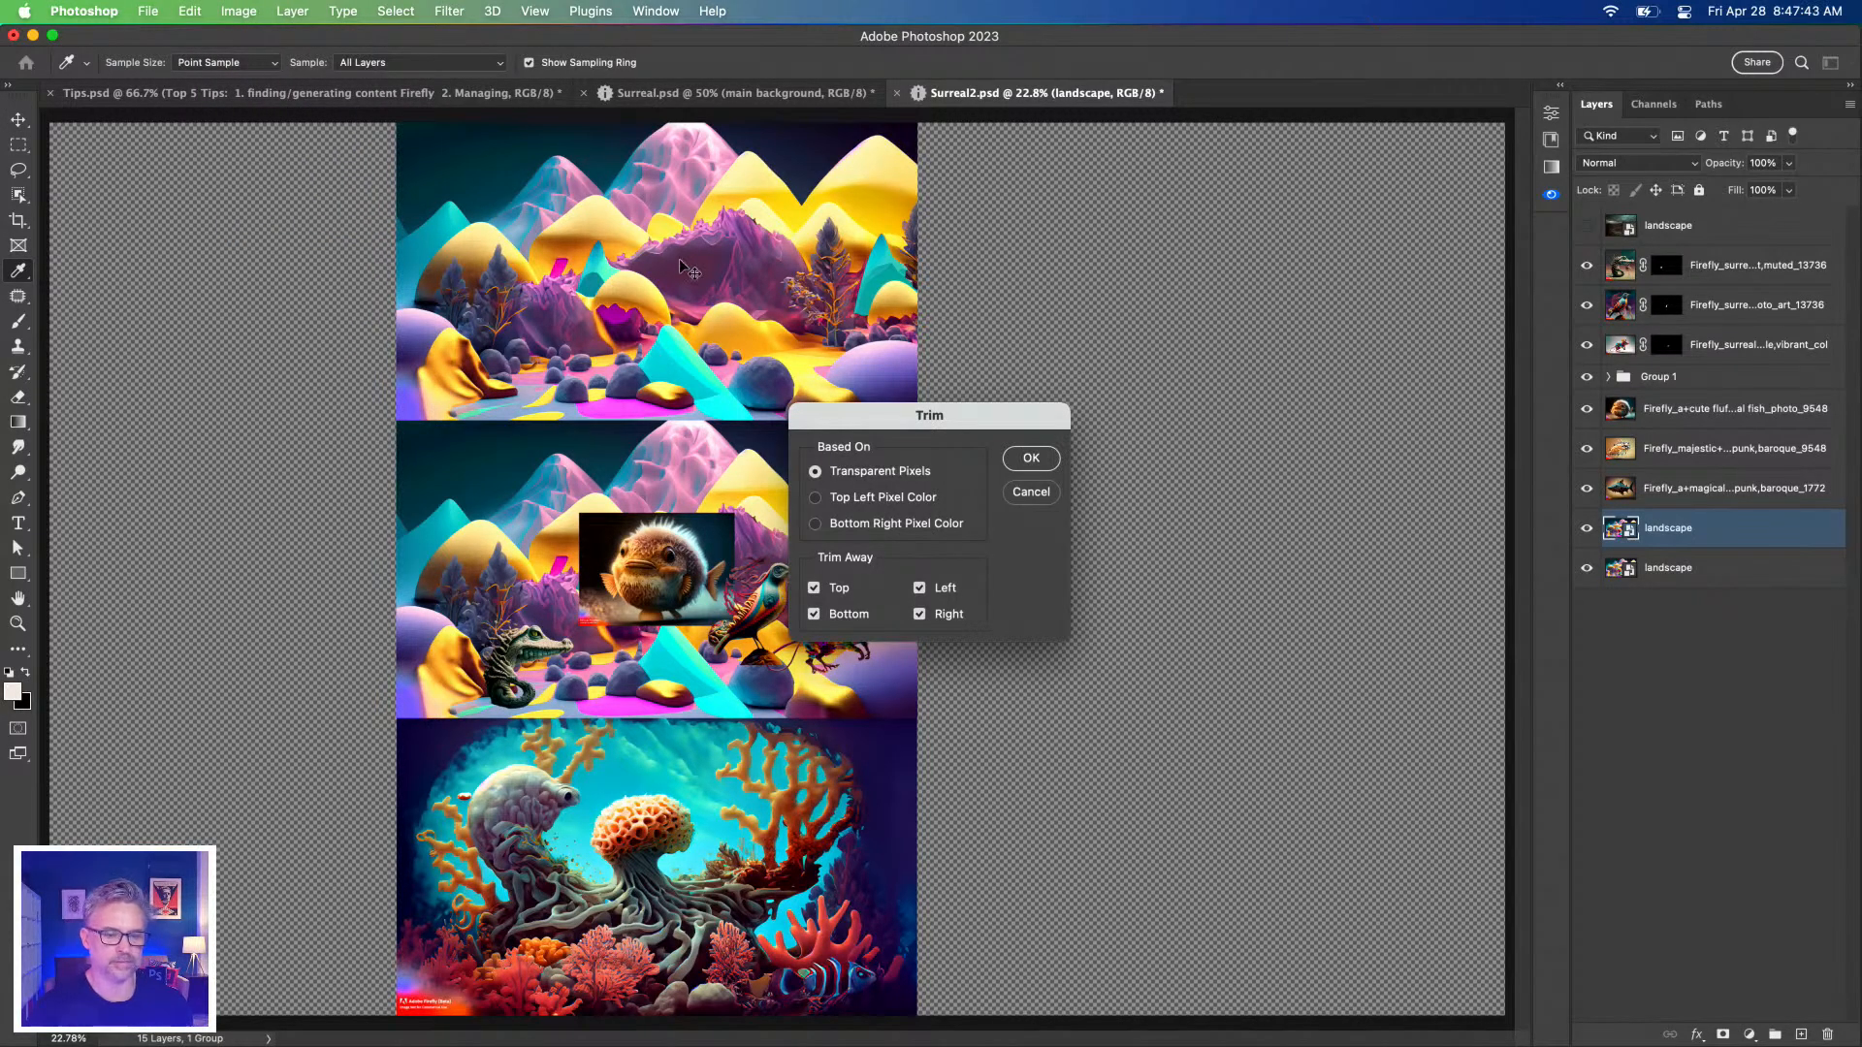
key("Return")
Delete the duplicate landscape layer and select the fluffy fish layer.
key("v")
key("super+=")
key("super+=")
key("super+=")
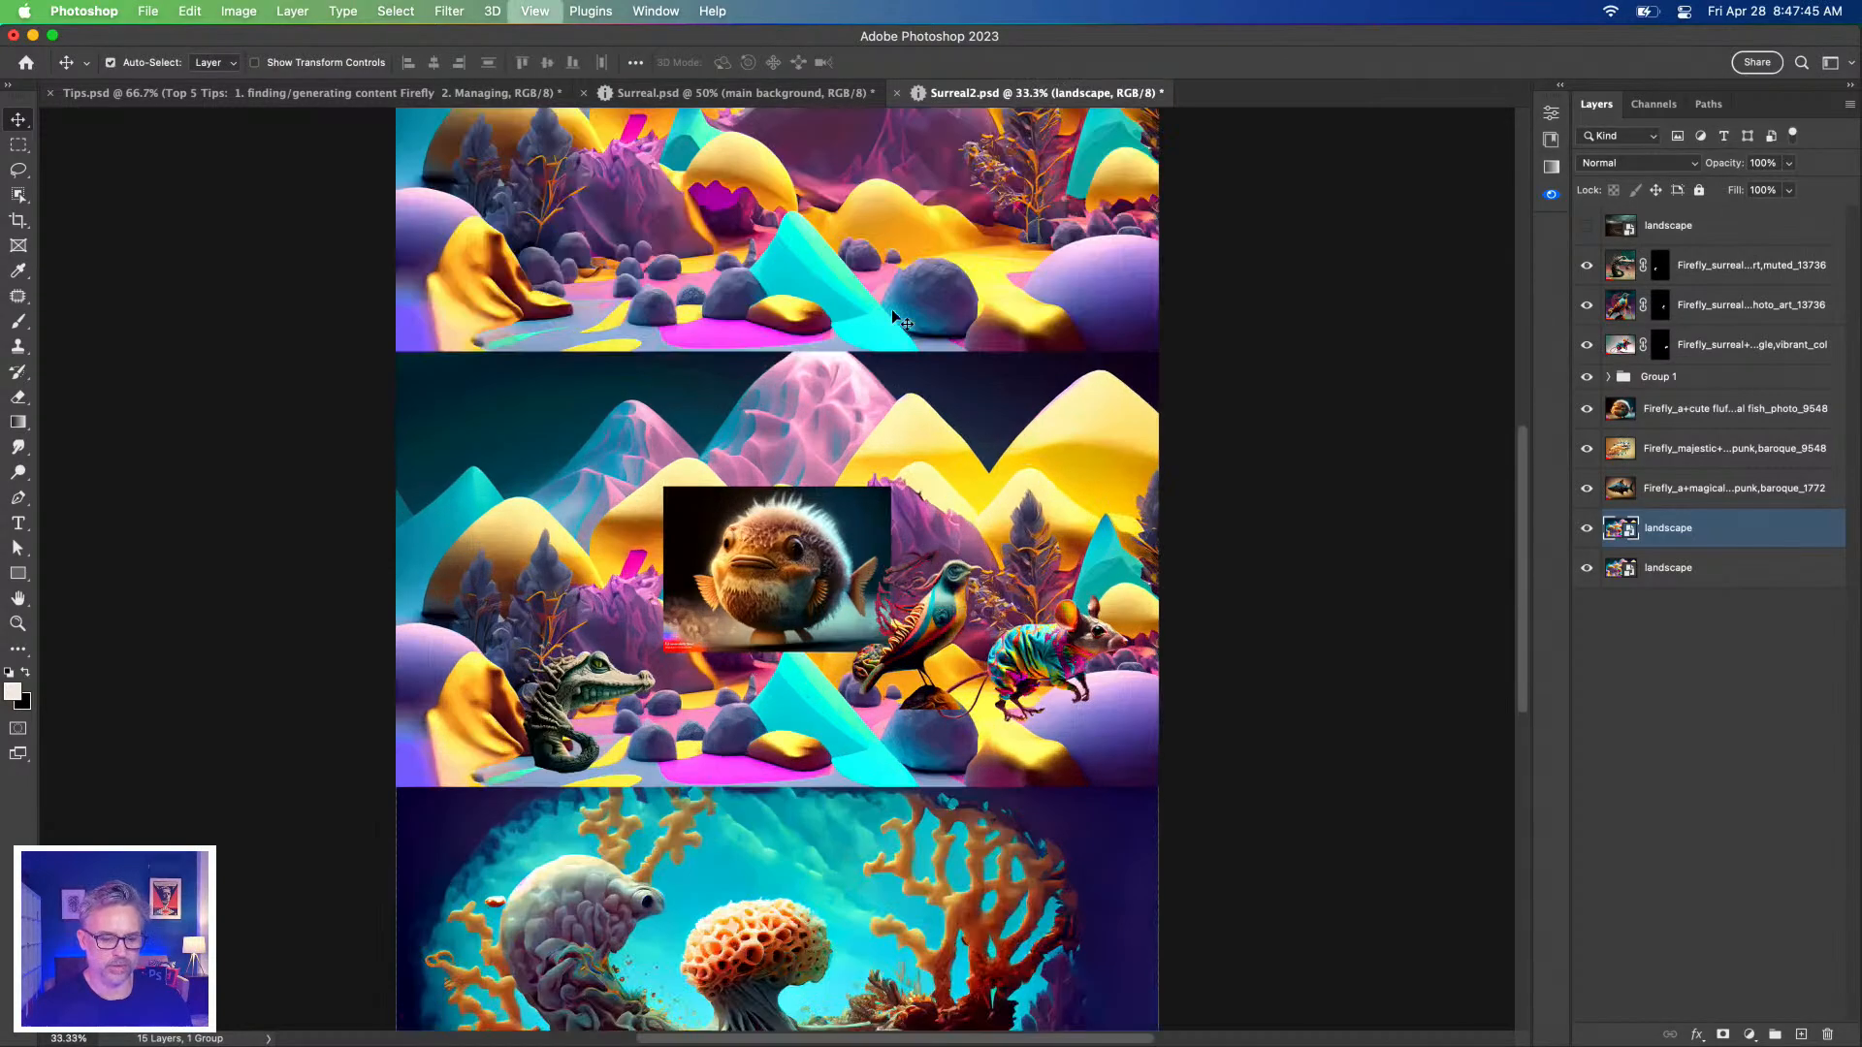
key("Delete")
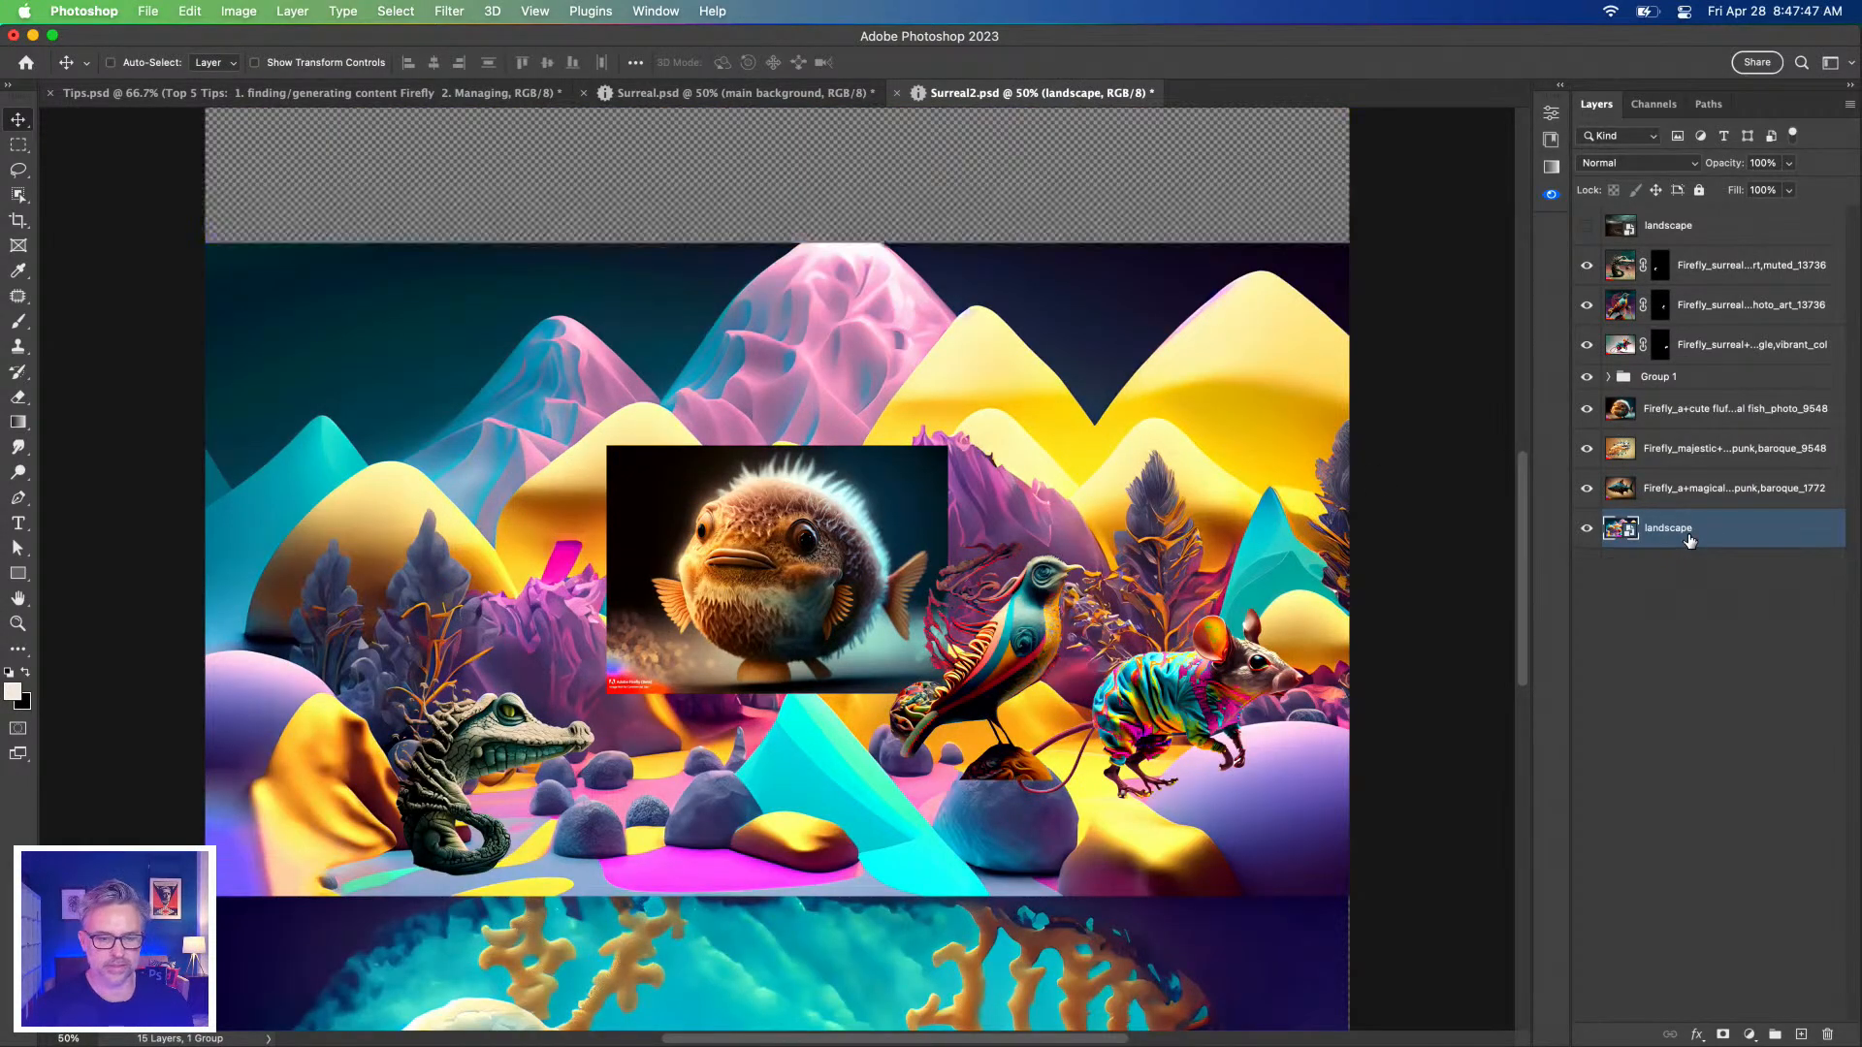
left_click(766, 594)
scroll(766, 593, "down", 5)
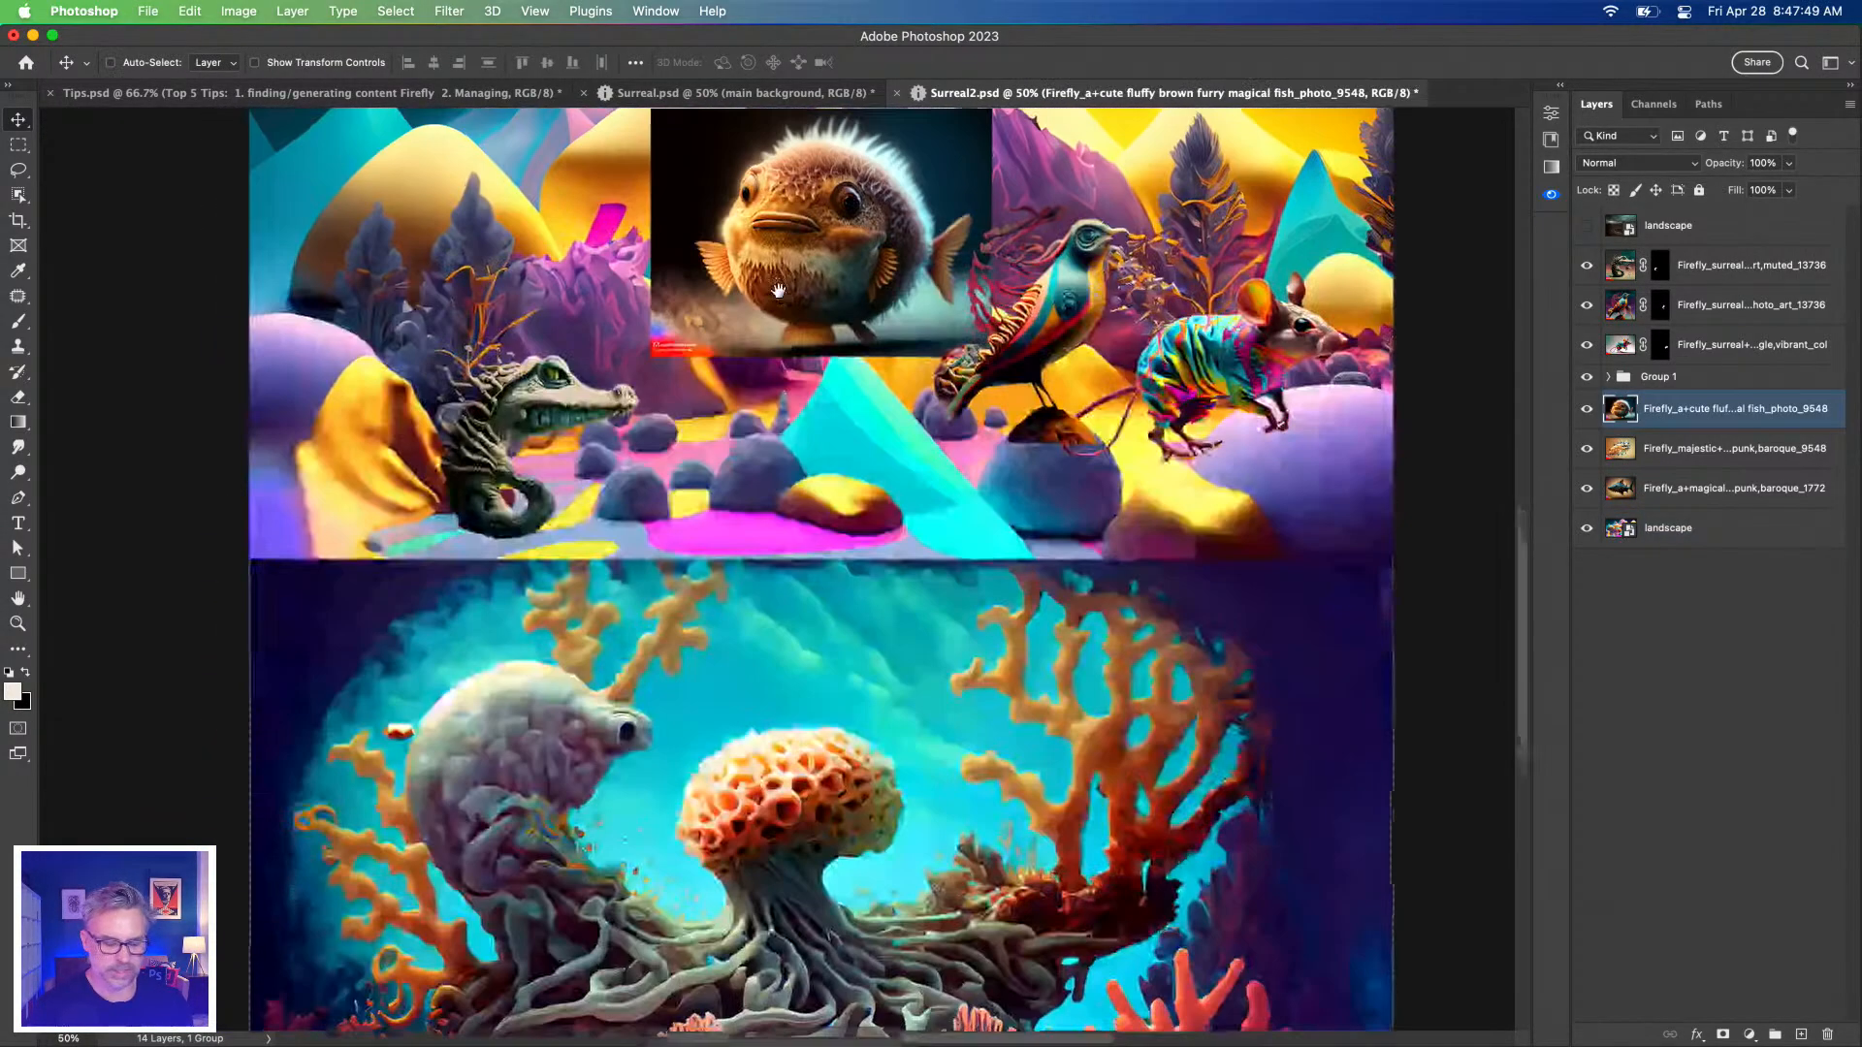
Move Group 1 lower in the stack and drag the fluffy fish, spiky fish and shark onto the coral.
left_click_drag(766, 203, 752, 463)
left_click_drag(1664, 381, 1686, 512)
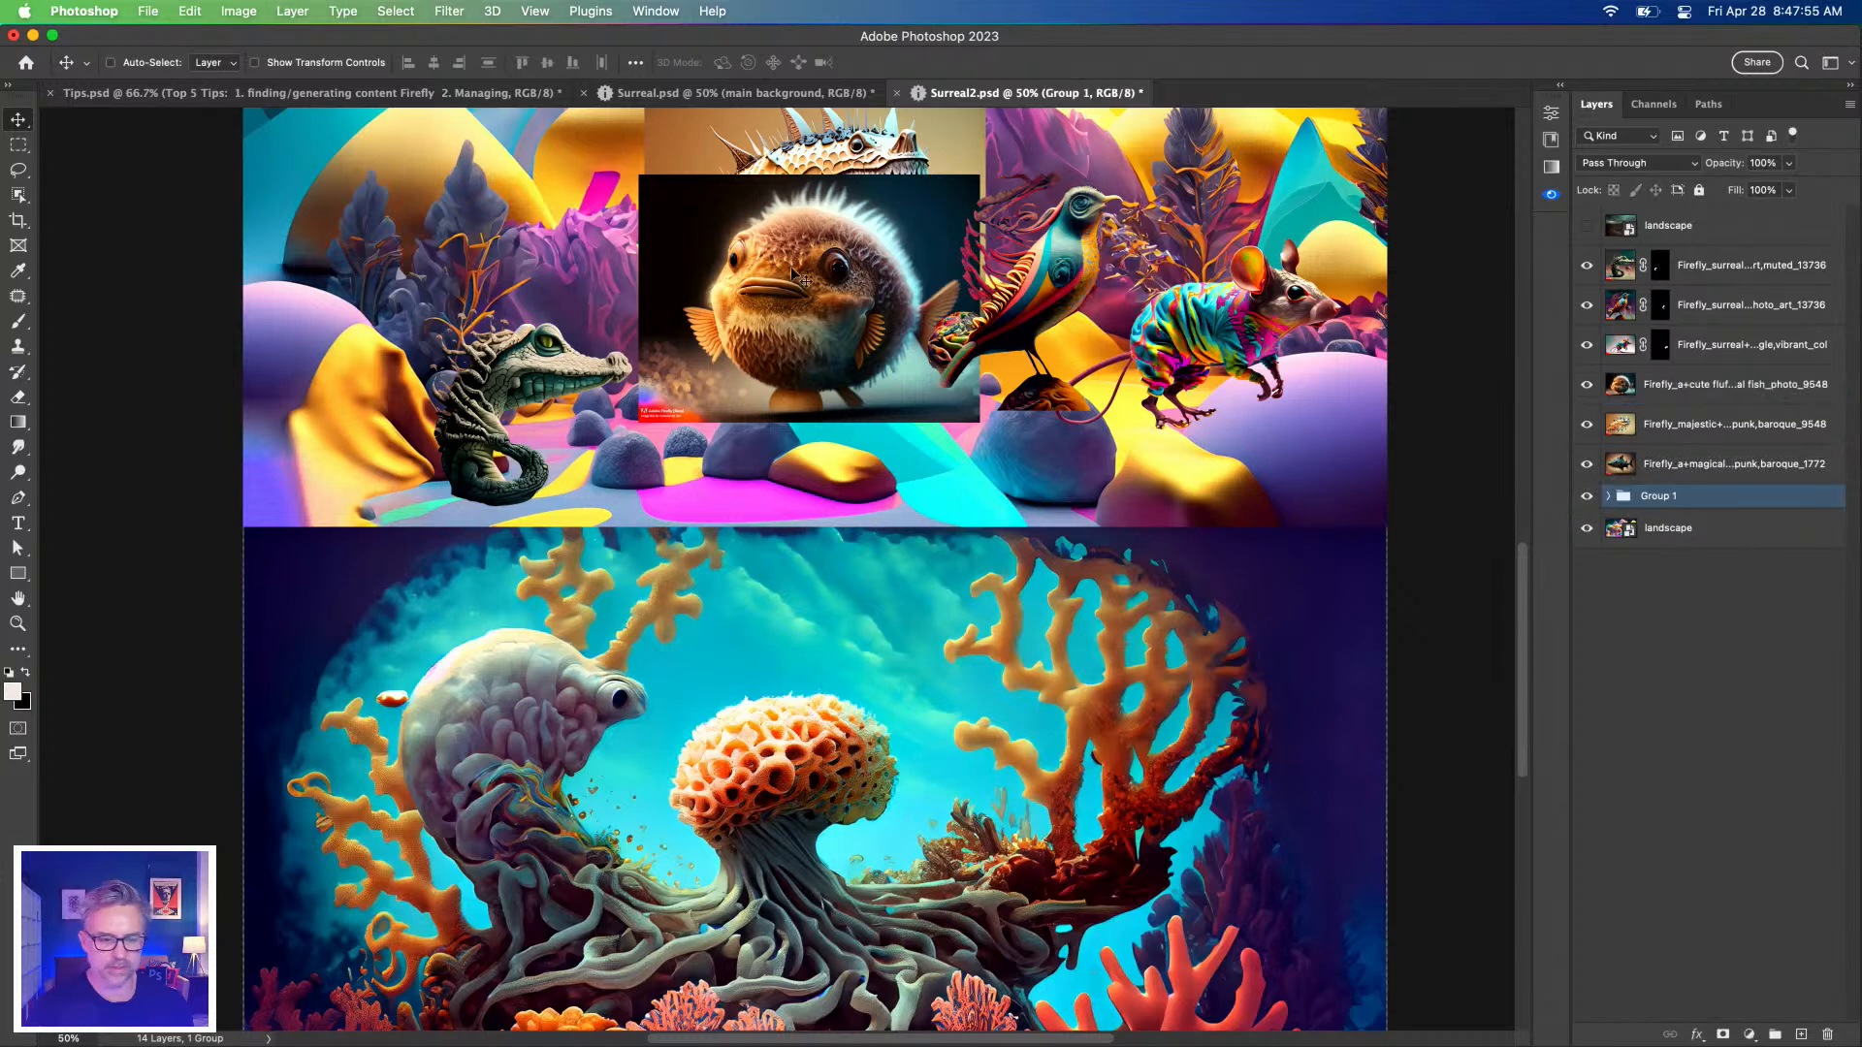
left_click_drag(761, 267, 994, 719)
left_click(715, 252, "super")
left_click_drag(715, 253, 526, 804)
left_click(751, 209, "super")
left_click_drag(751, 208, 766, 797)
Fine-tune positions: spiky fish to the coral's upper left, shark leftward, fluffy fish up-right.
left_click(564, 765, "super")
left_click_drag(564, 765, 406, 695)
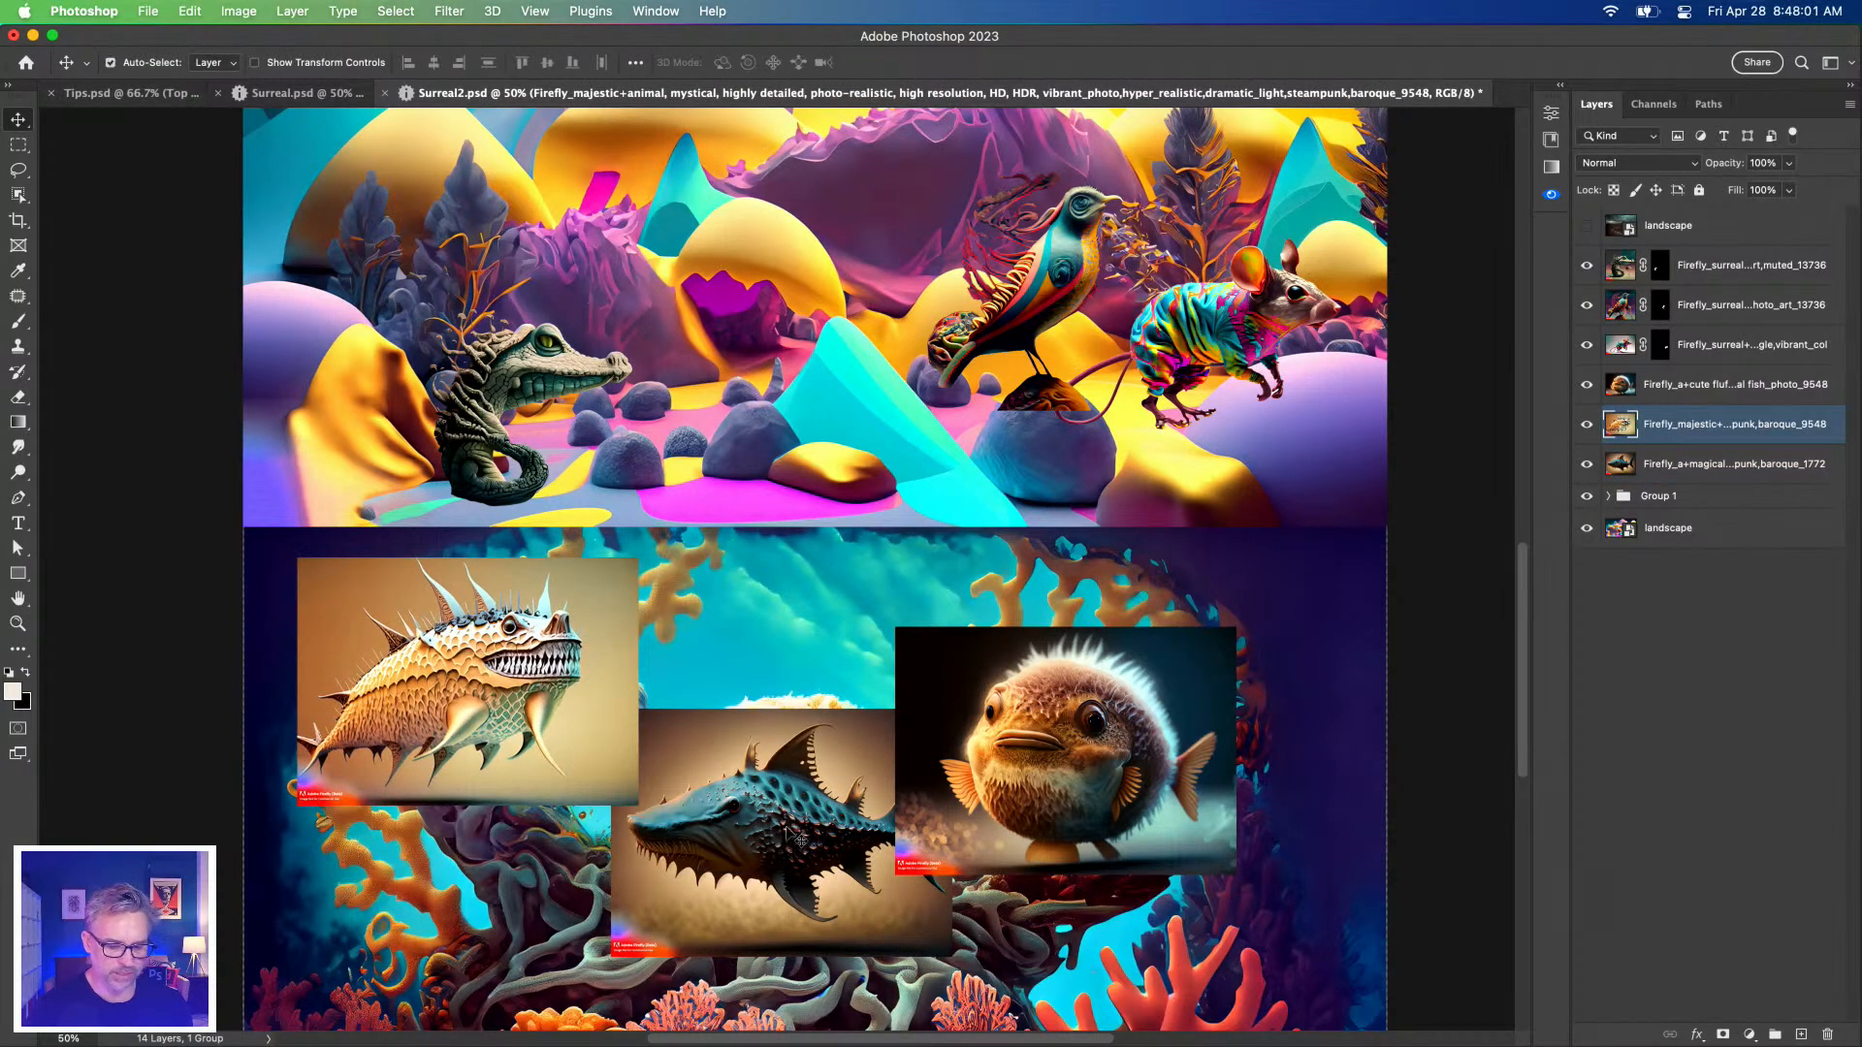
left_click(795, 835, "super")
left_click_drag(795, 835, 737, 810)
left_click(998, 734, "super")
left_click_drag(999, 734, 1057, 697)
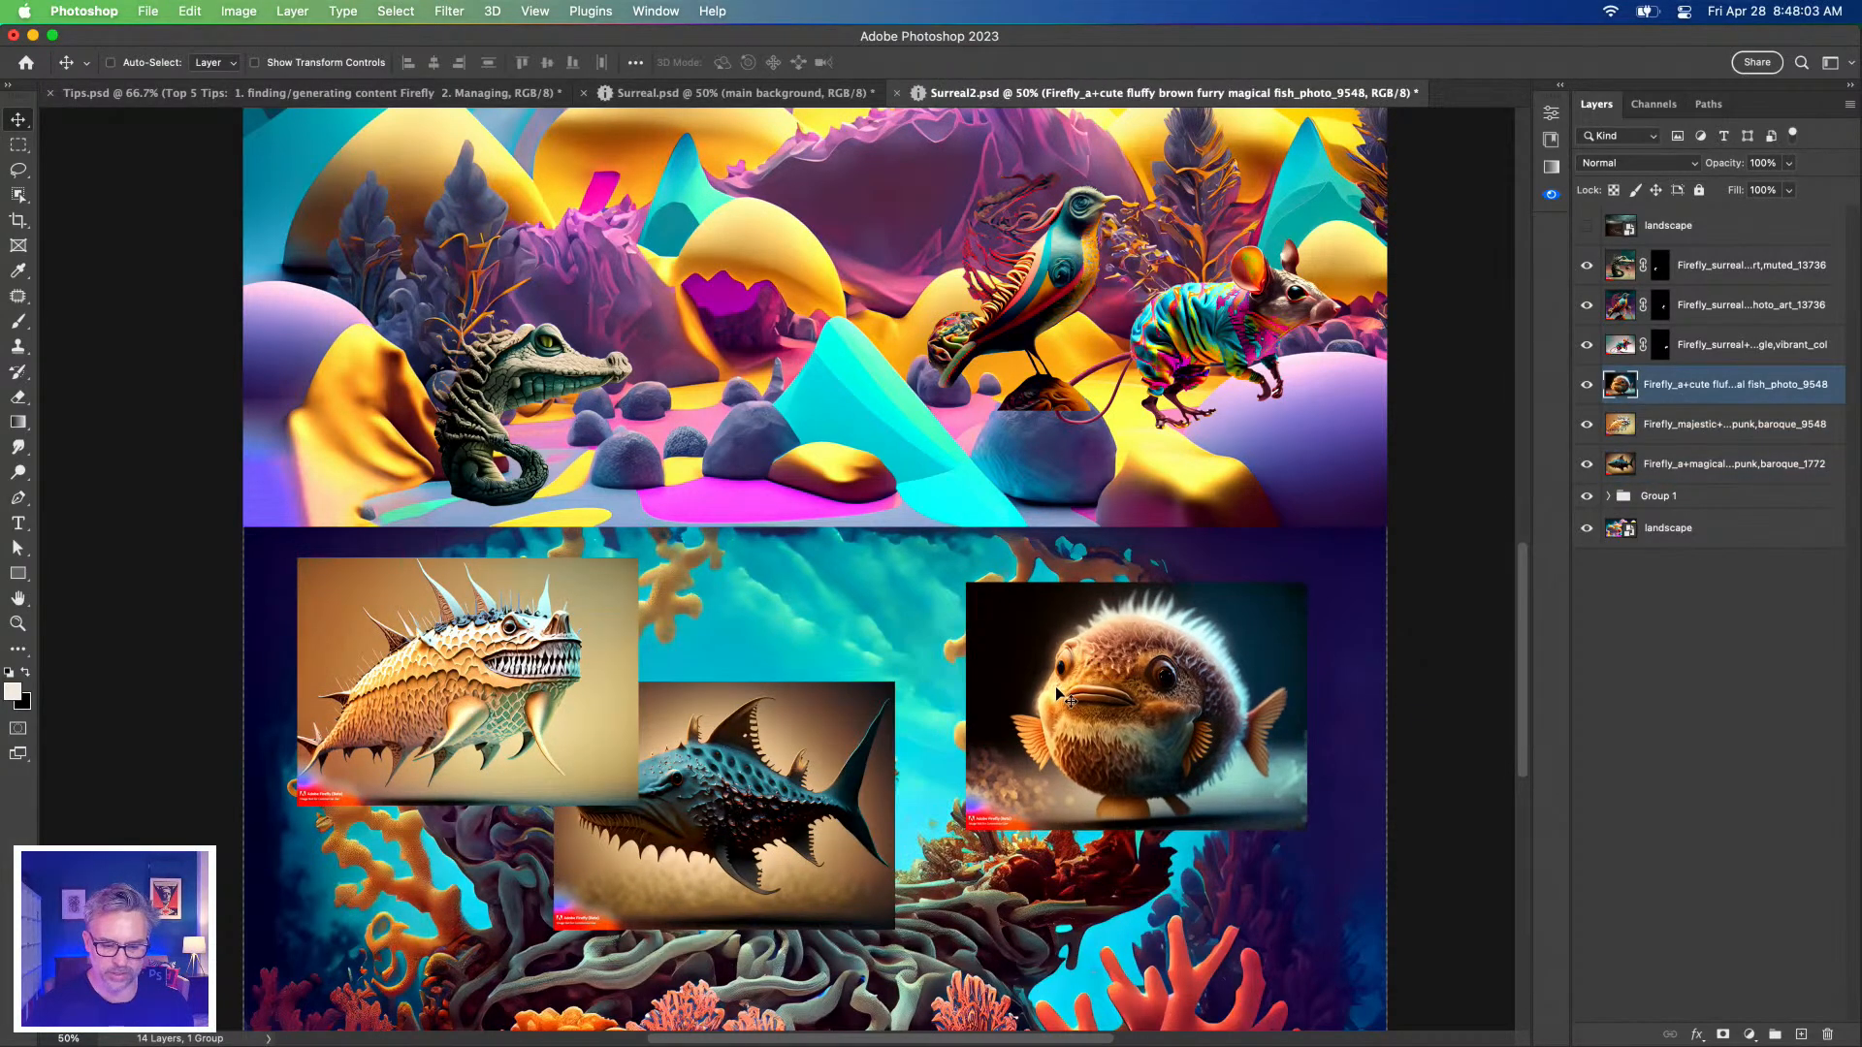
Zoom to 100%, hide the spiky fish and shark layers, and show the fish layer's properties.
key("super+plus")
key("super+plus")
left_click_drag(1003, 639, 513, 436)
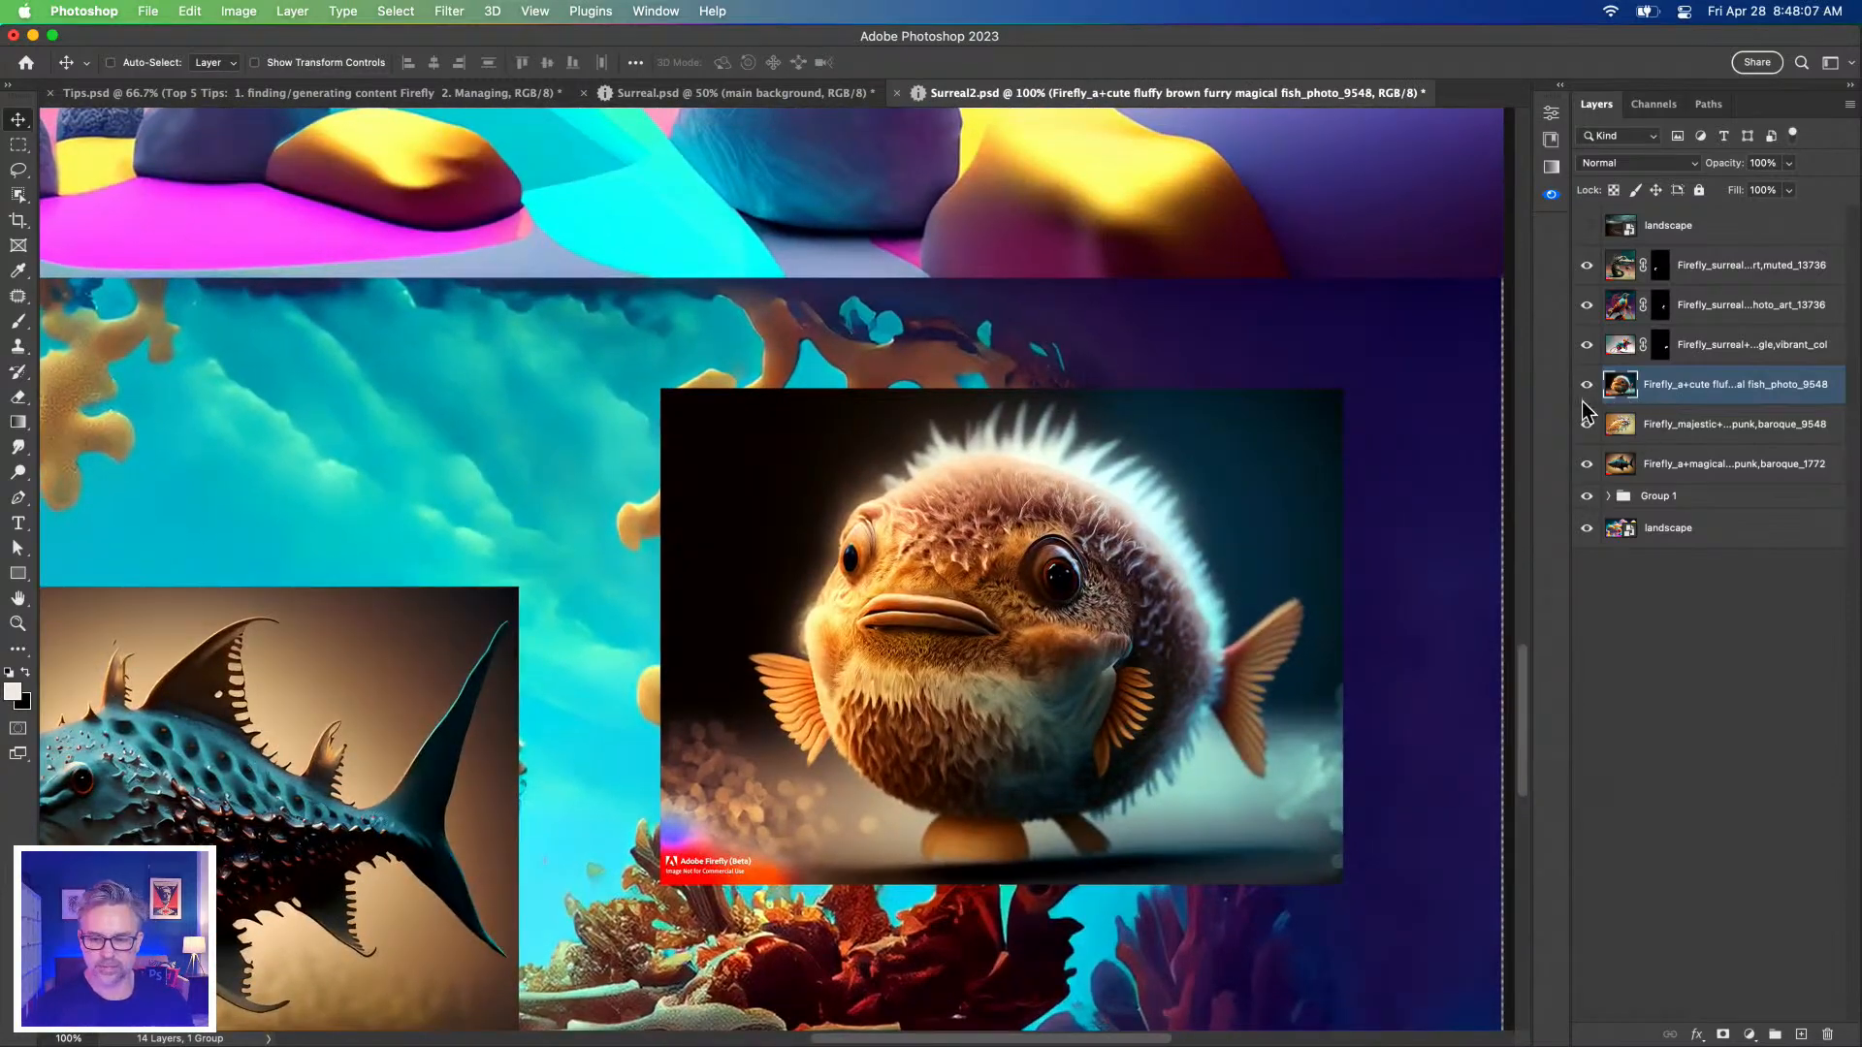
left_click_drag(1587, 424, 1587, 465)
left_click(1560, 82)
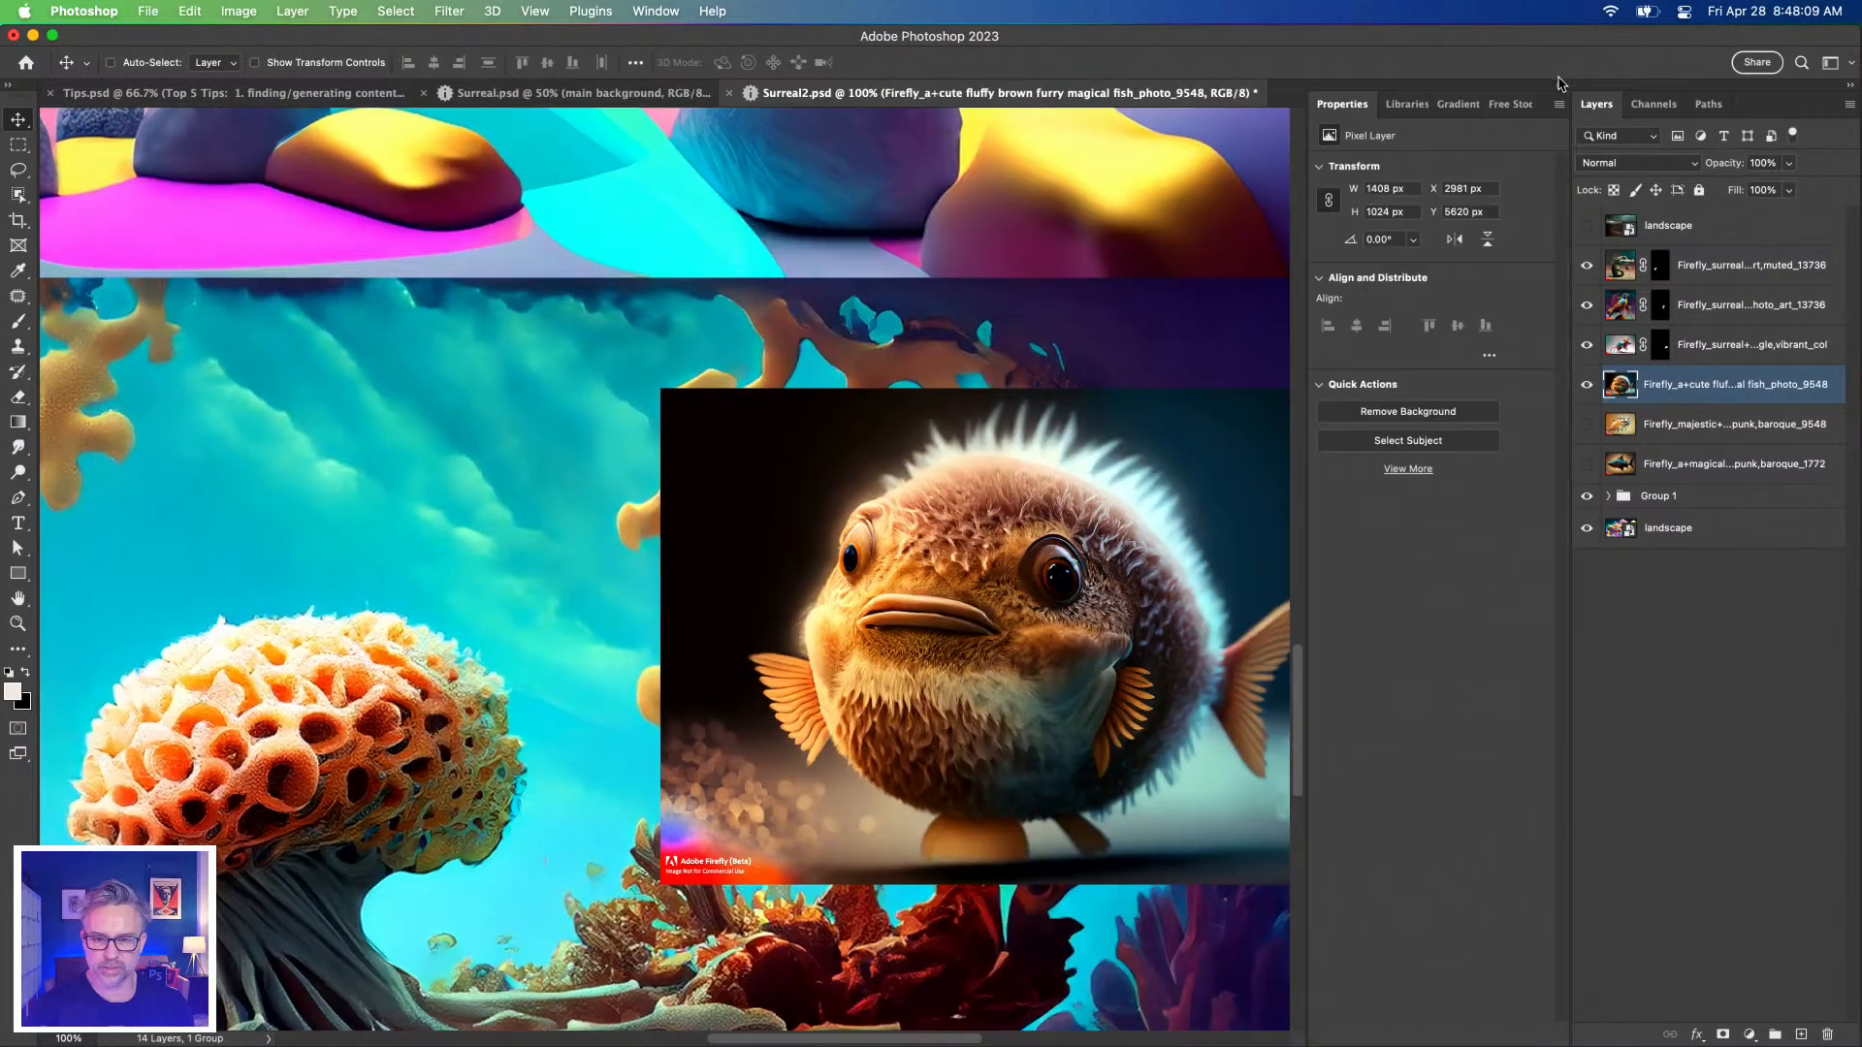
Remove the fluffy fish's background and refine the mask's fuzzy fringe and tail edge in Select and Mask.
left_click(1379, 420)
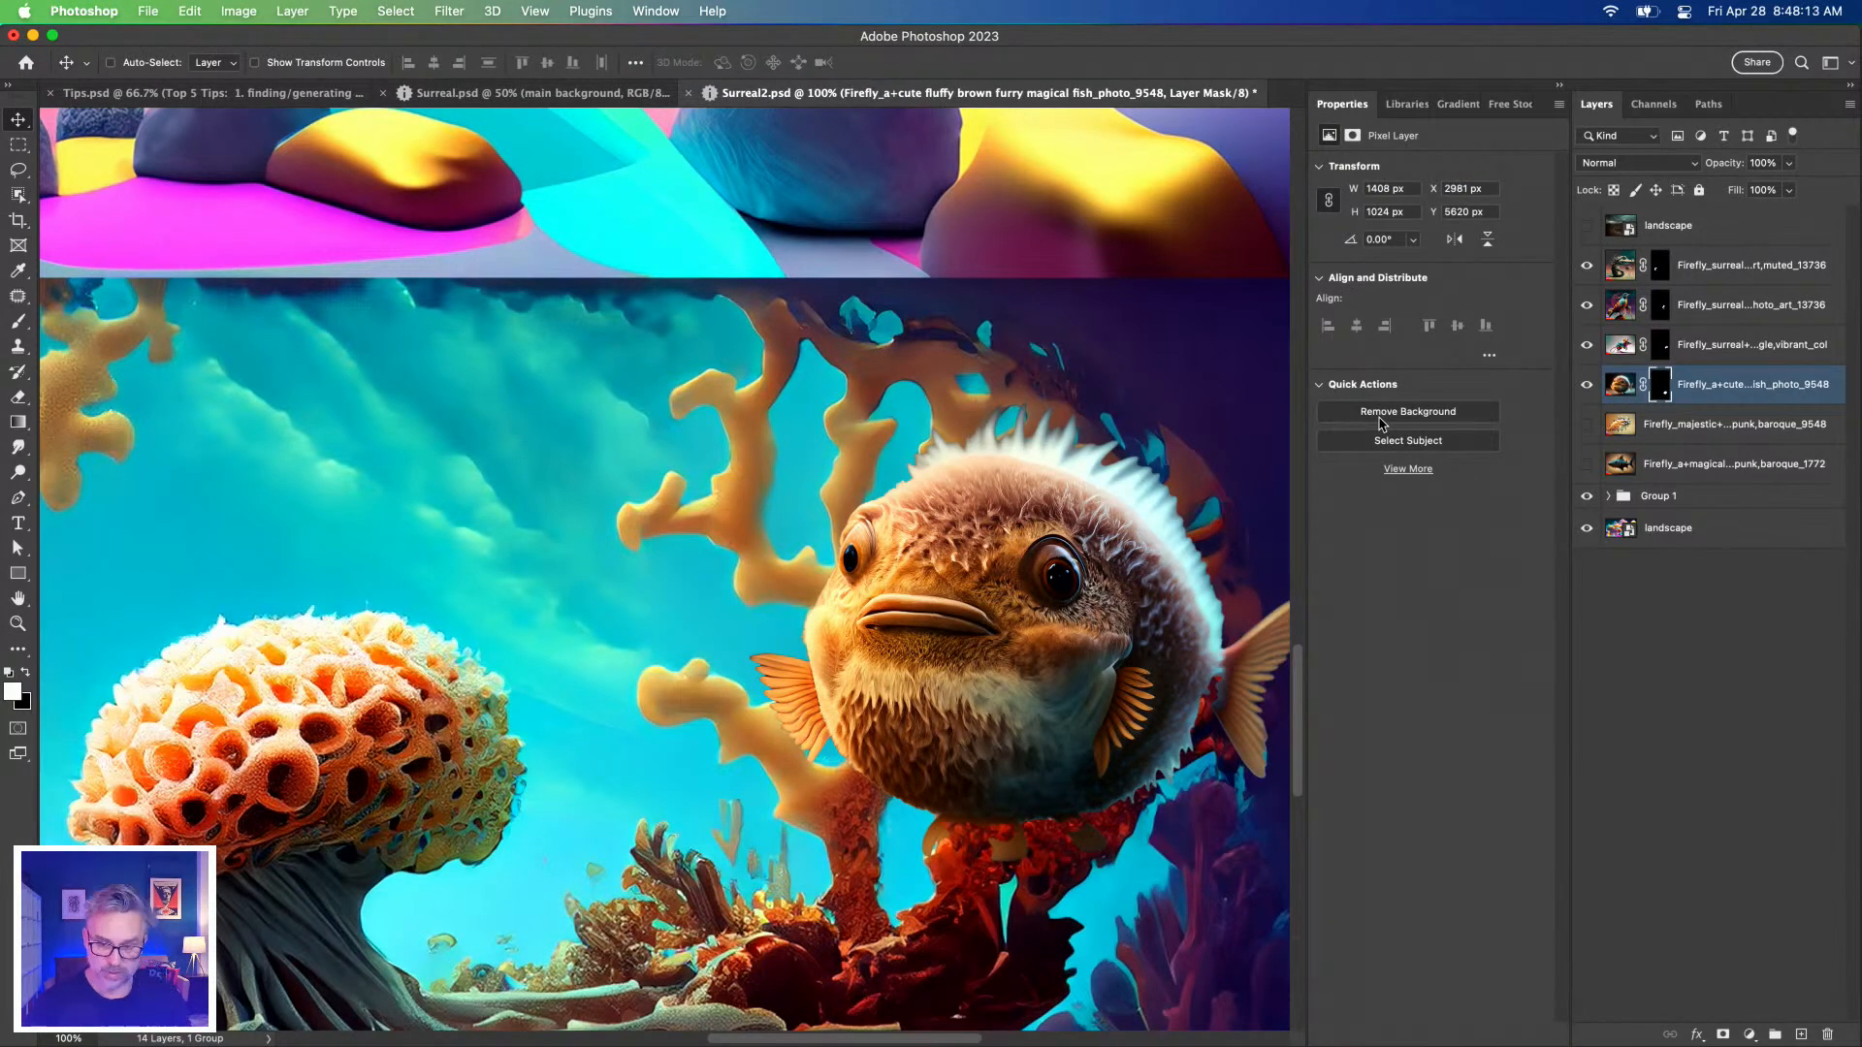
double_click(1660, 388)
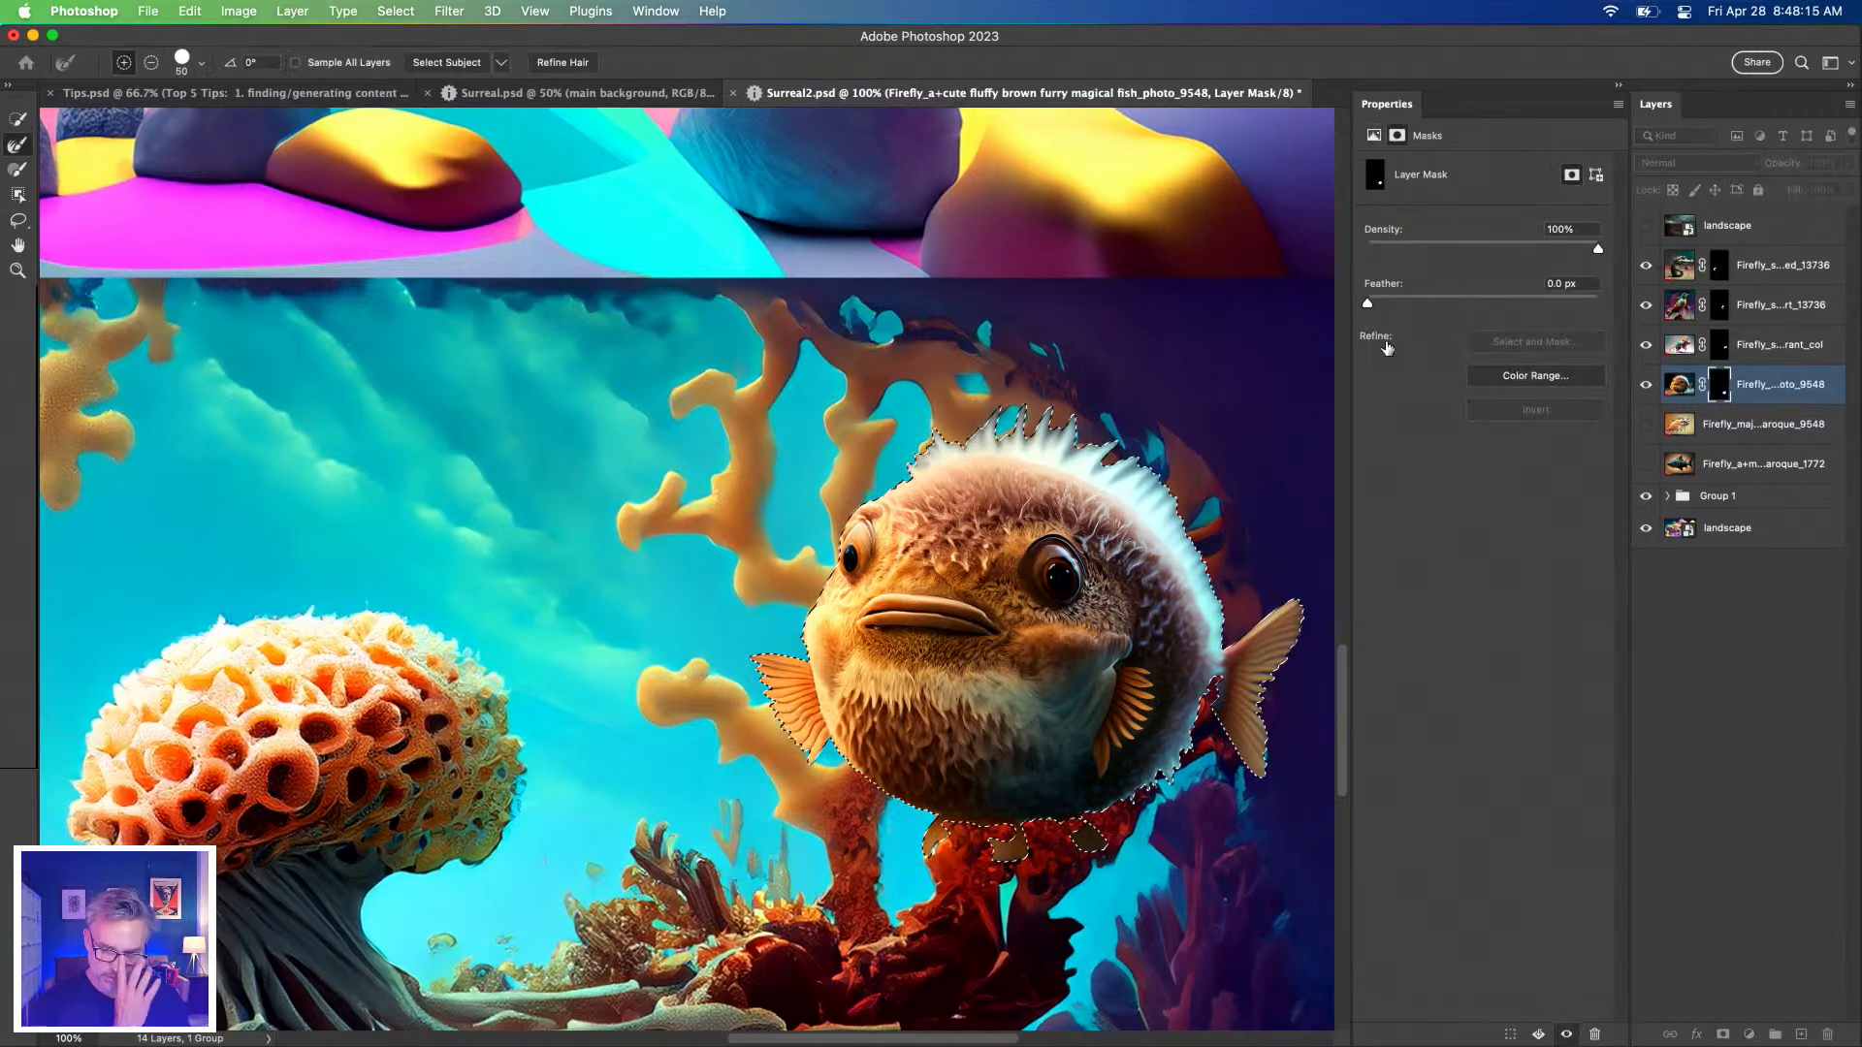
key("bracketright")
key("bracketright")
key("bracketright")
key("bracketright")
key("bracketright")
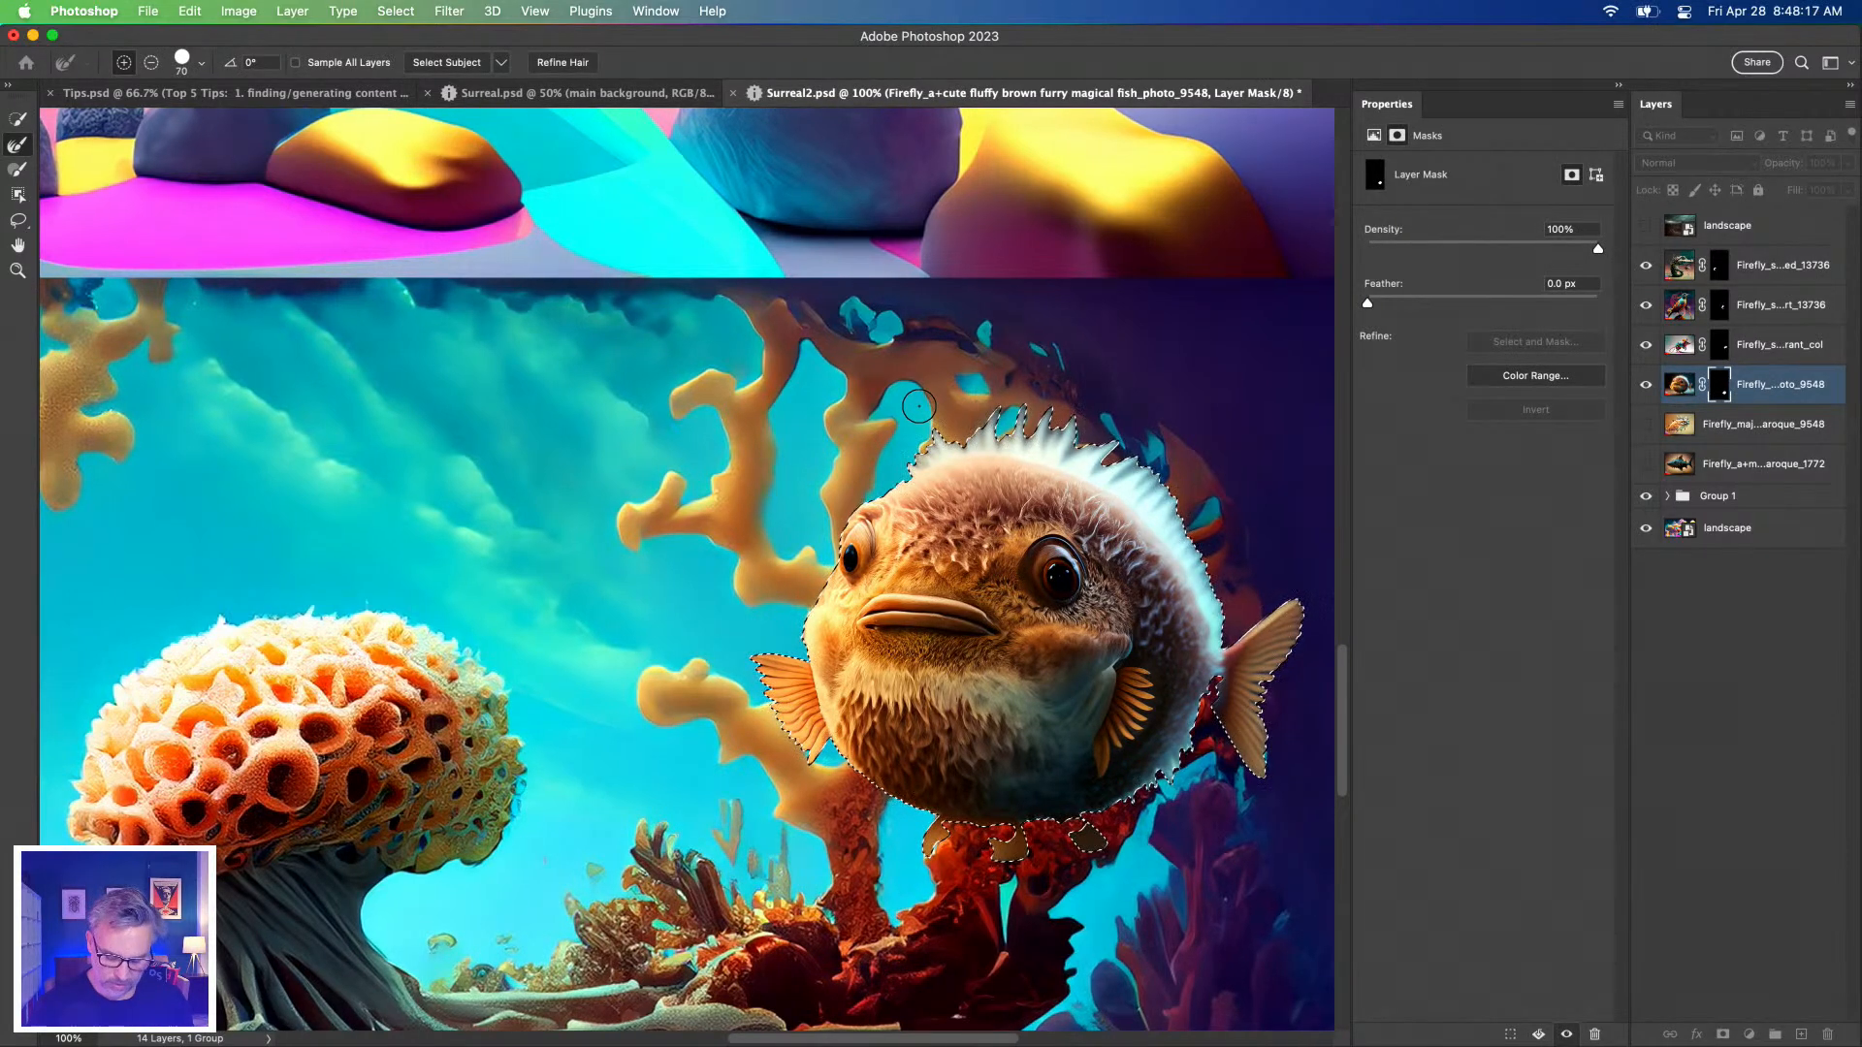
mouse_move(1007, 417)
left_mouse_down()
mouse_move(1086, 438)
mouse_move(1183, 518)
mouse_move(1237, 622)
left_mouse_up()
left_click_drag(1187, 745, 1047, 863)
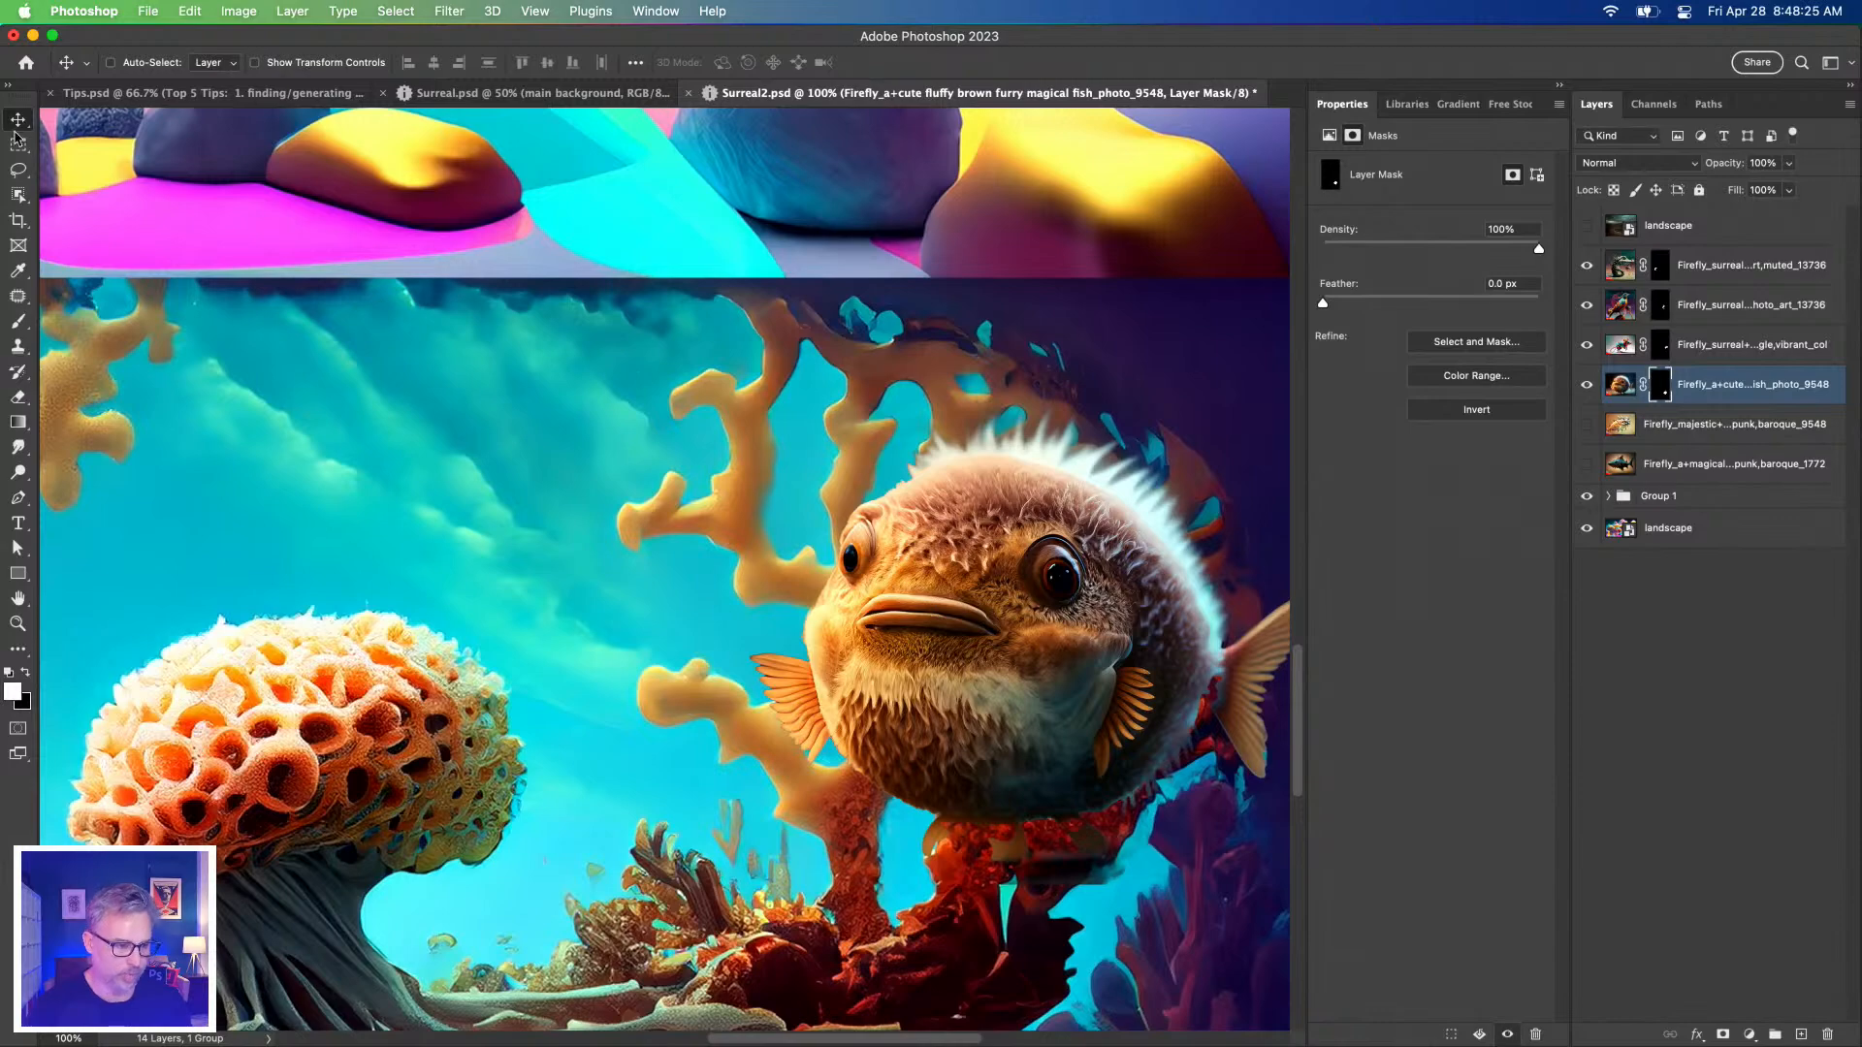
left_click_drag(788, 574, 830, 421)
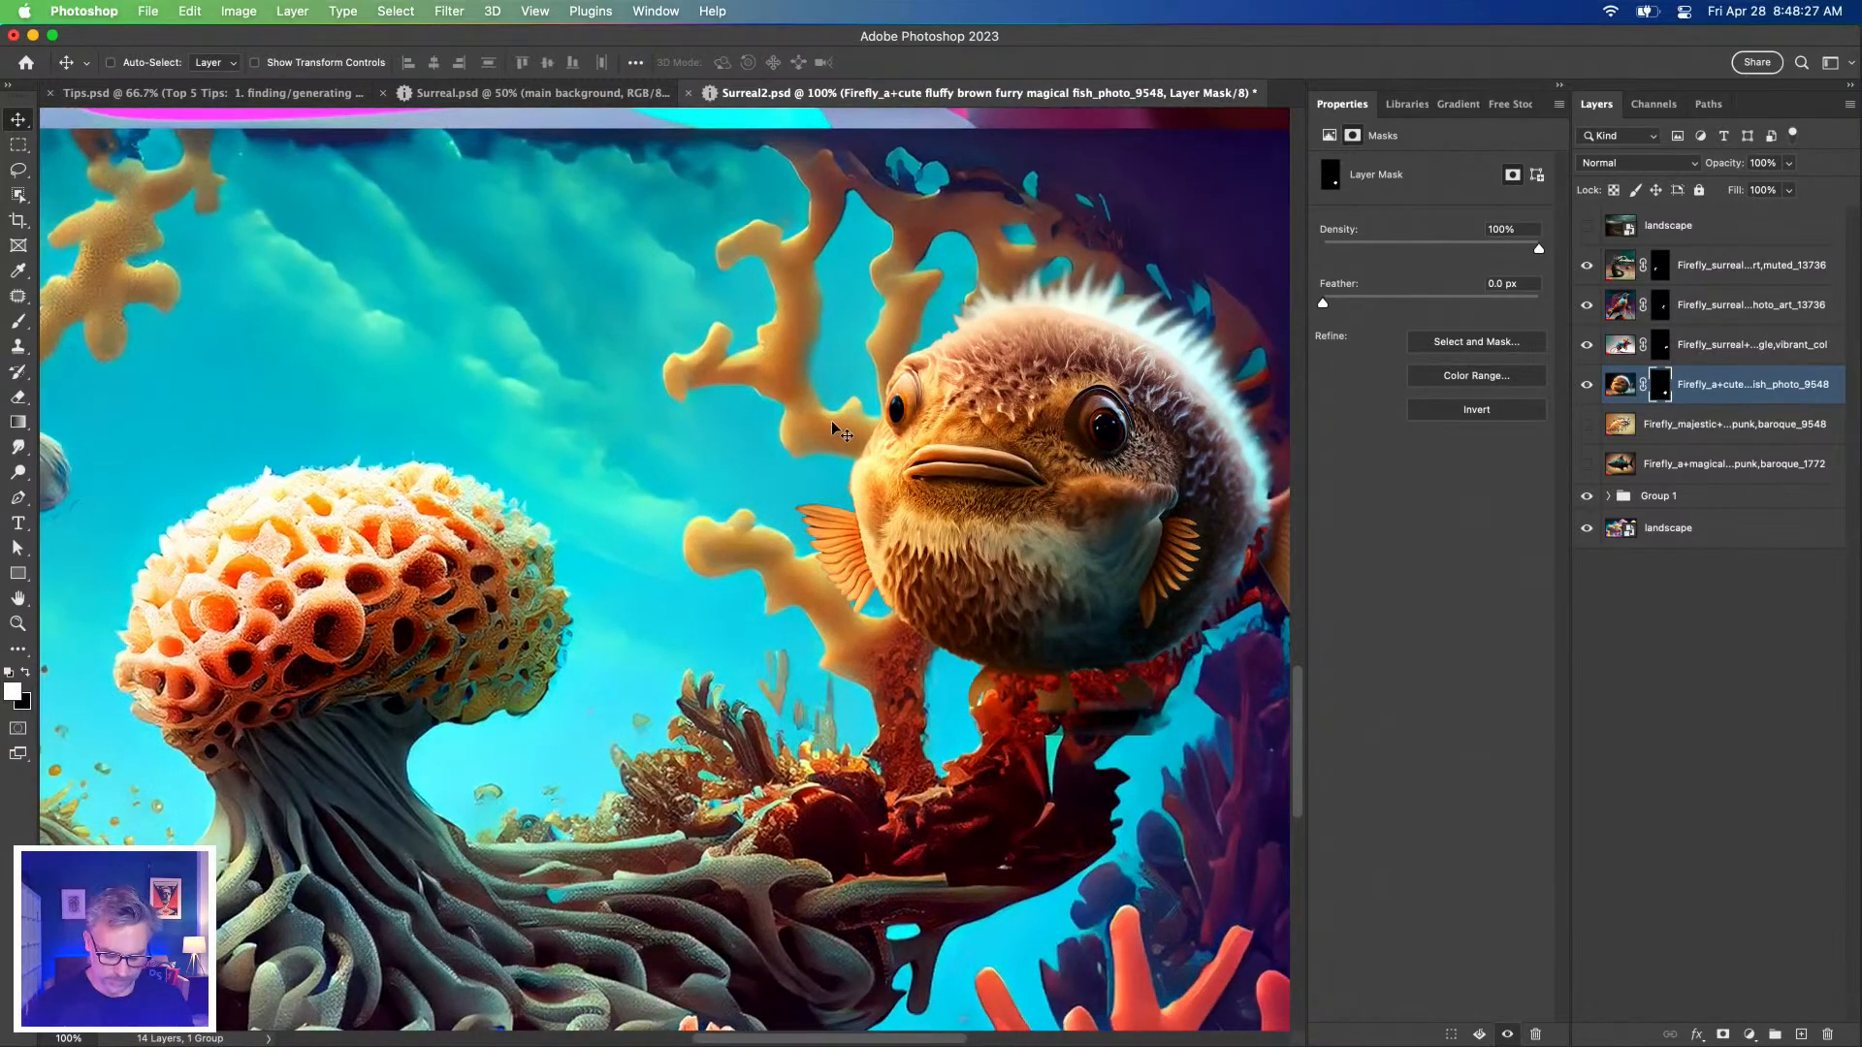
key("super+minus")
key("super+minus")
mouse_move(667, 576)
left_mouse_down()
mouse_move(852, 563)
mouse_move(684, 573)
left_mouse_up()
left_click_drag(631, 489, 823, 490)
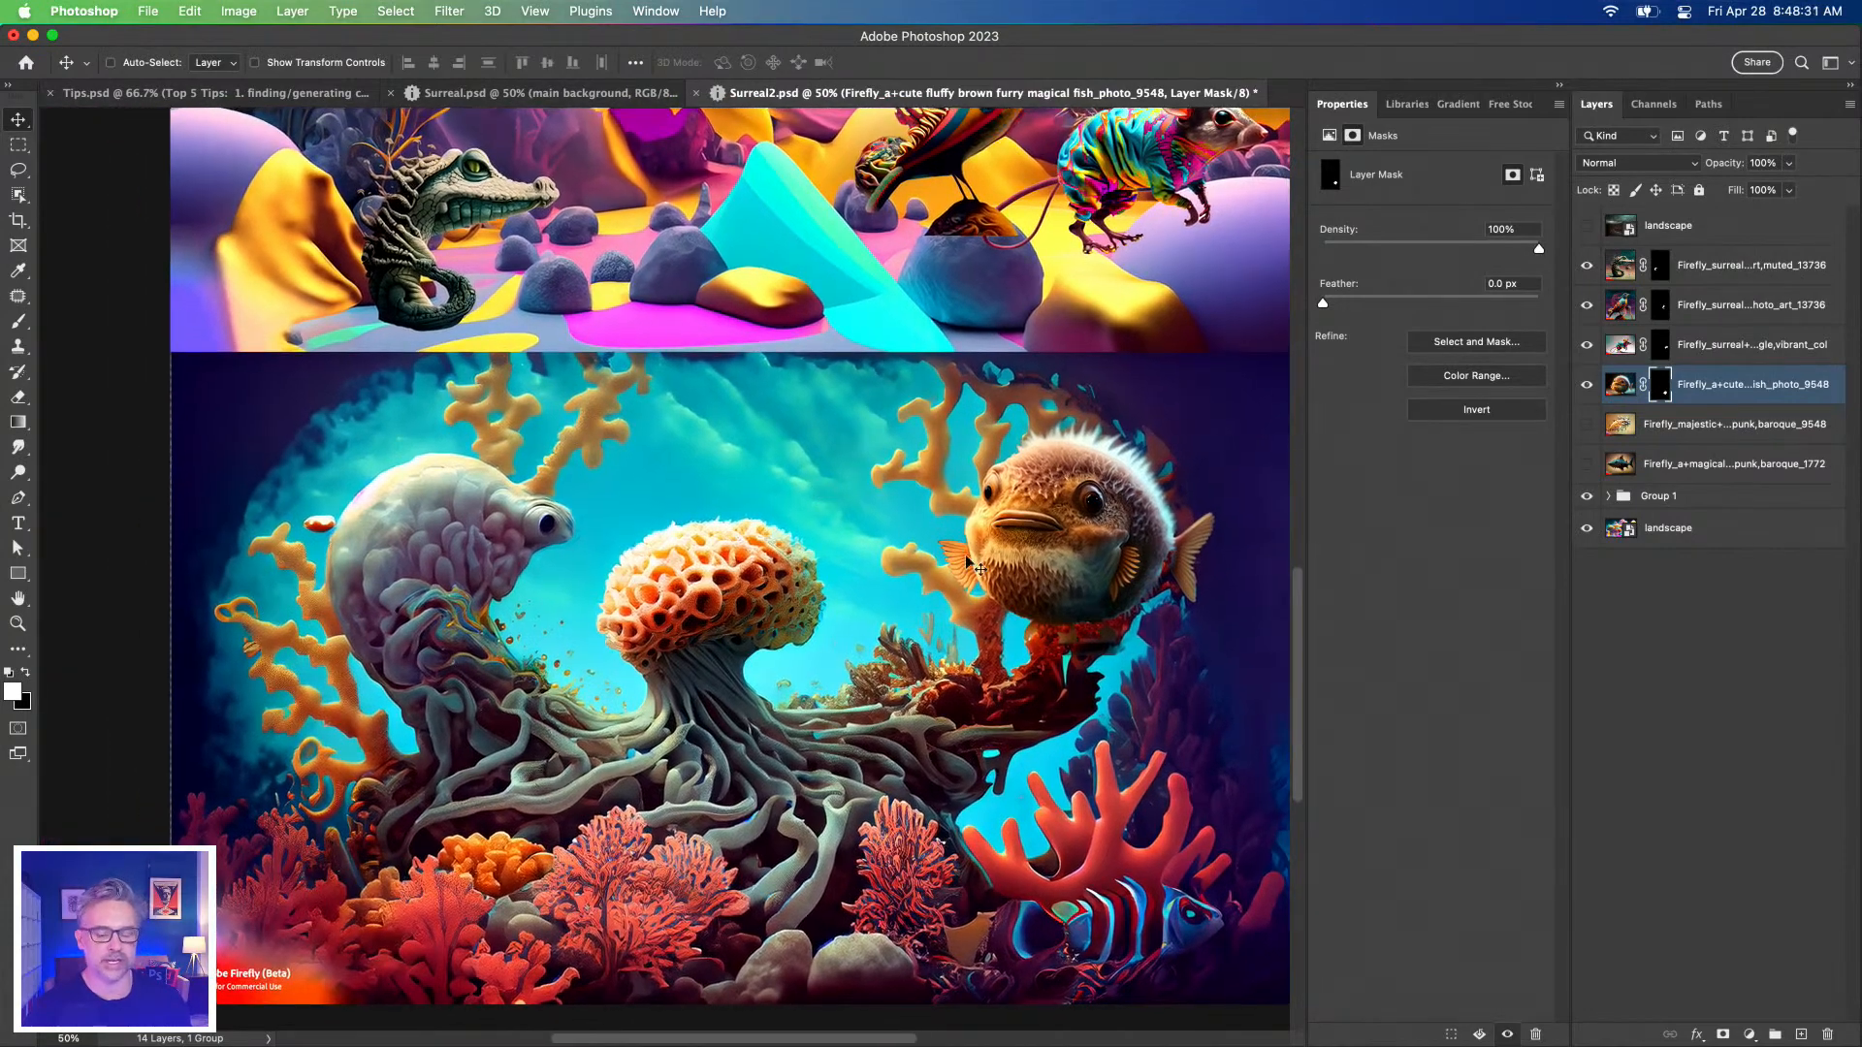
scroll(1041, 520, "up", 1)
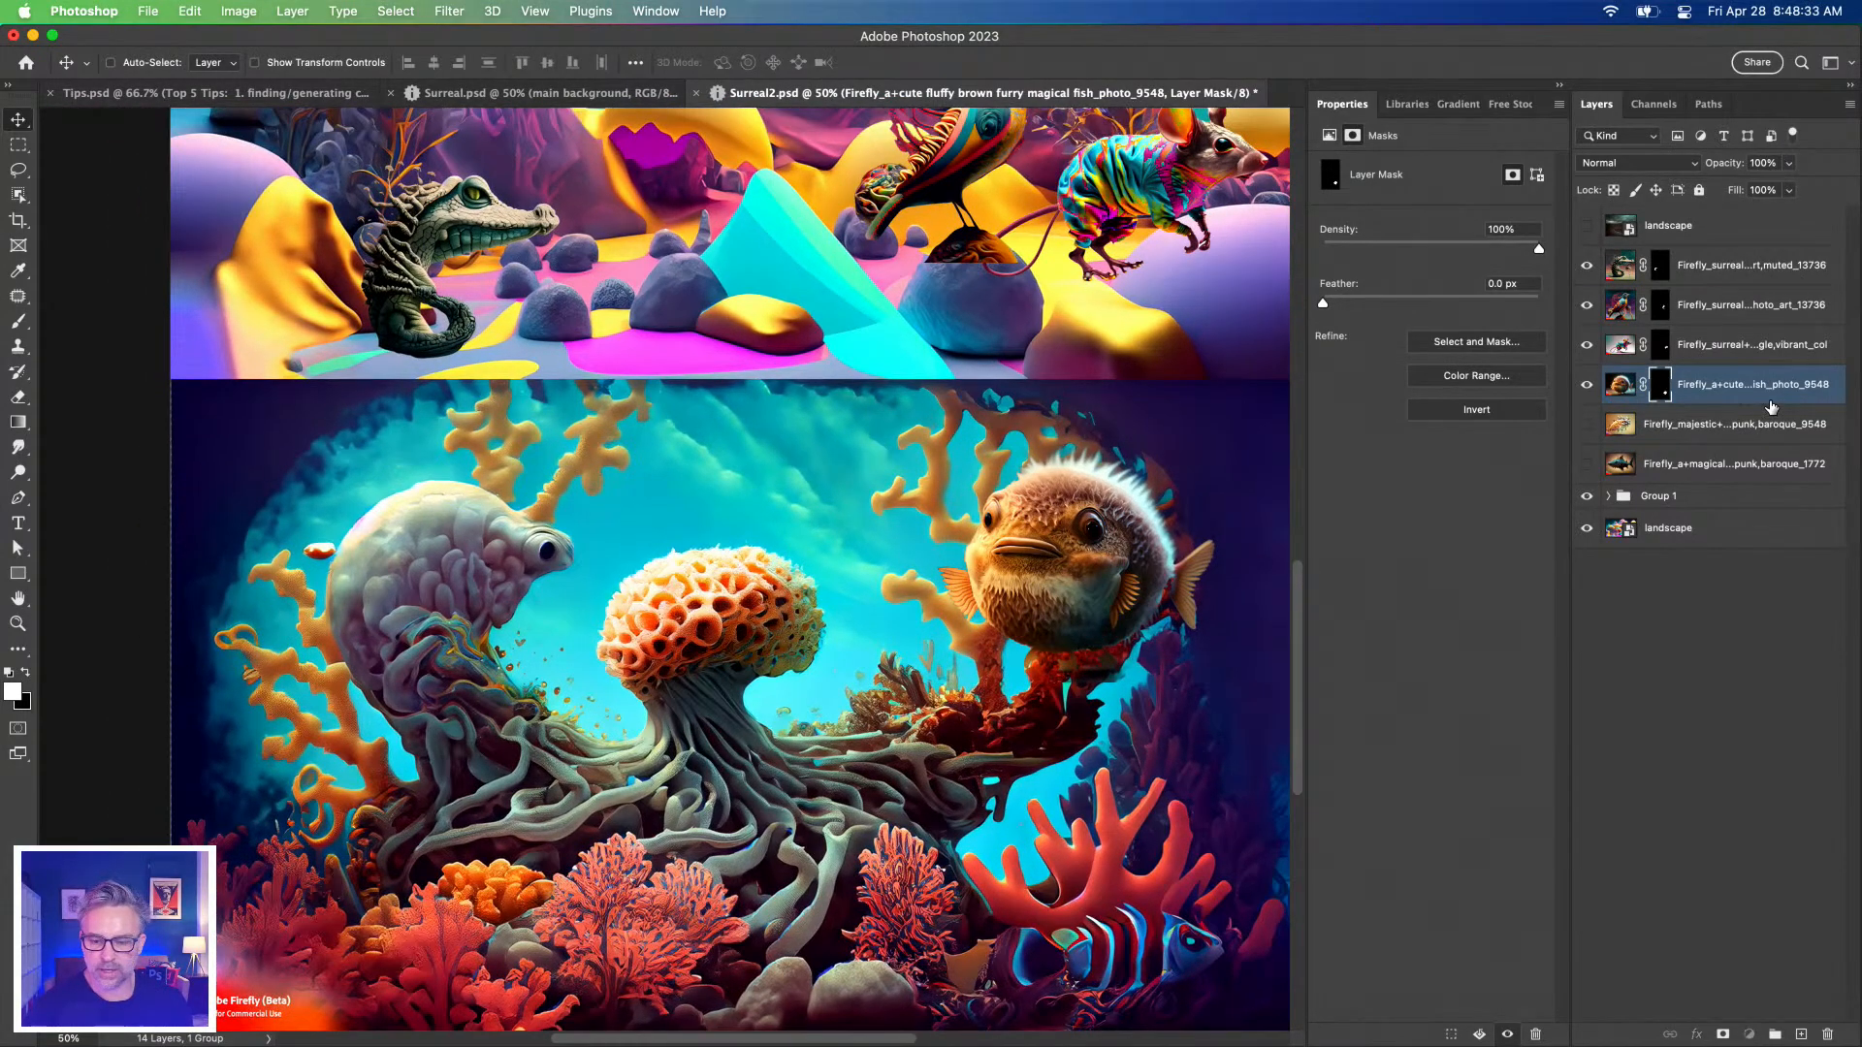
Add a Hue/Saturation adjustment to the fluffy fish layer and set Saturation to +22.
left_click(1771, 407)
left_click(1749, 1035)
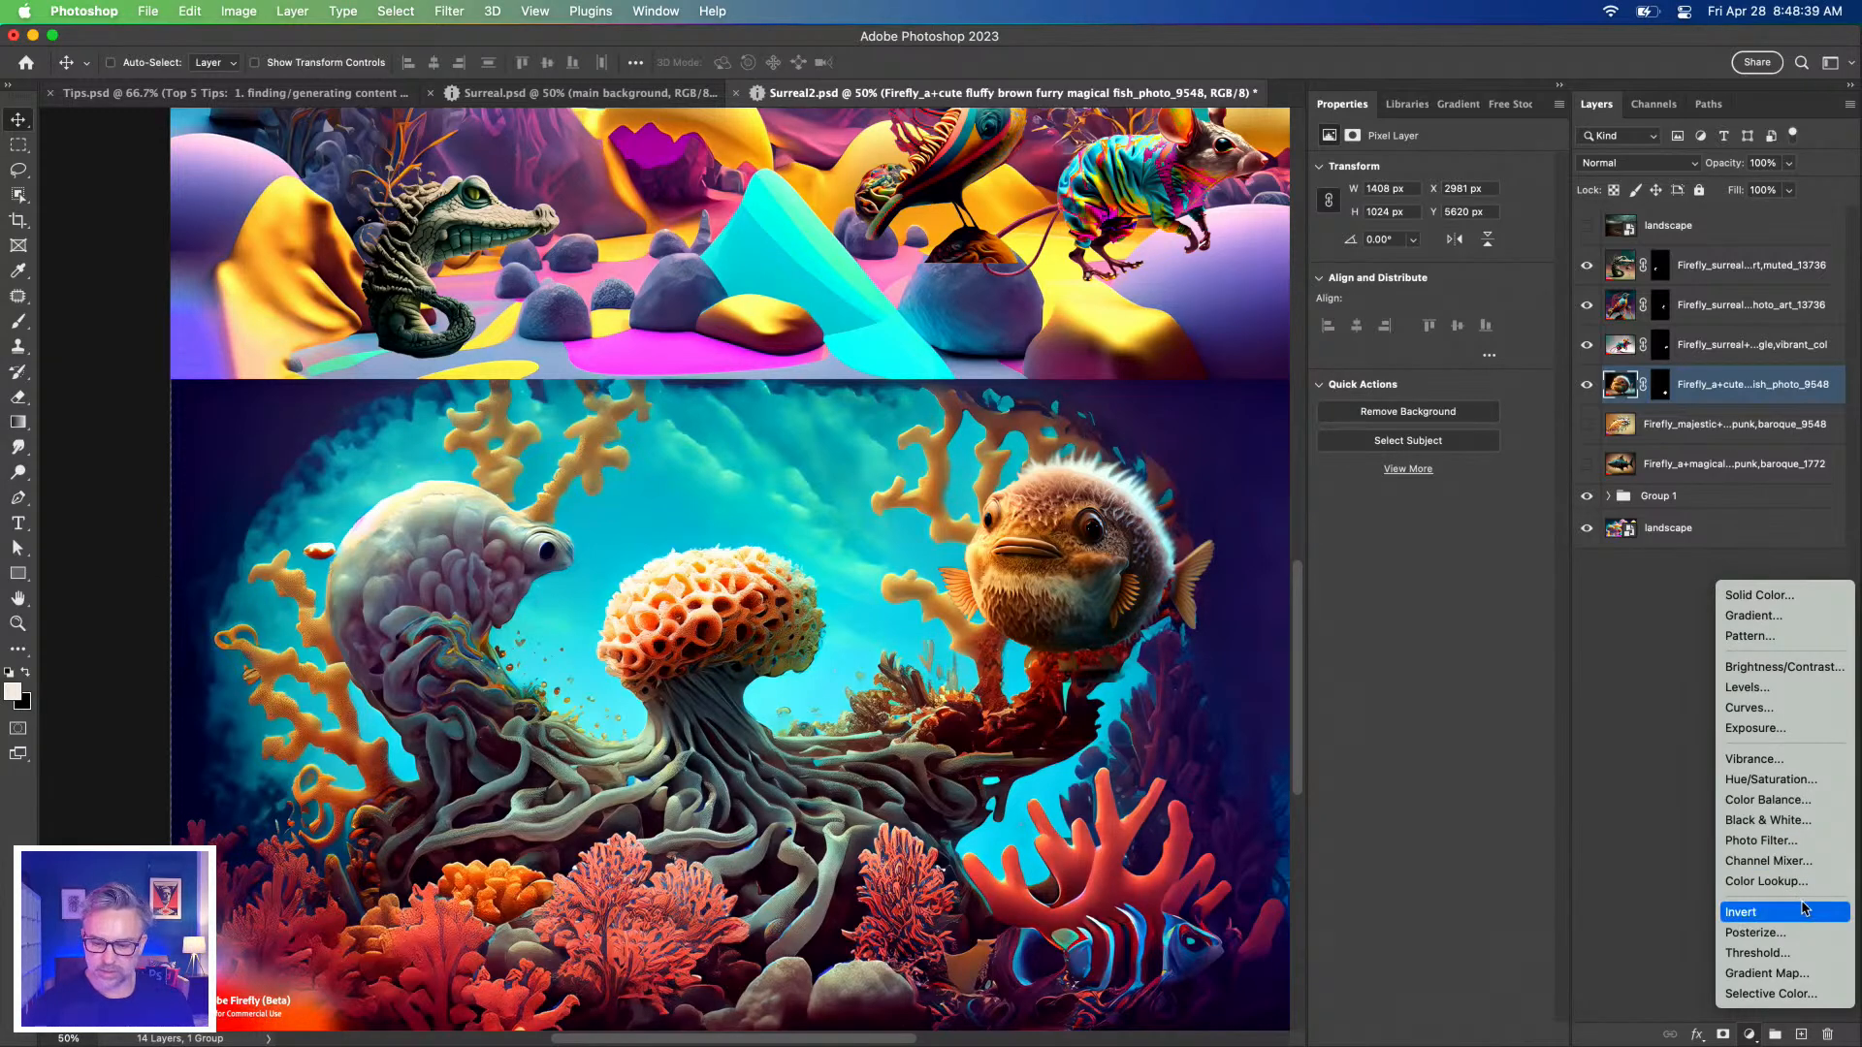
left_click(1770, 779)
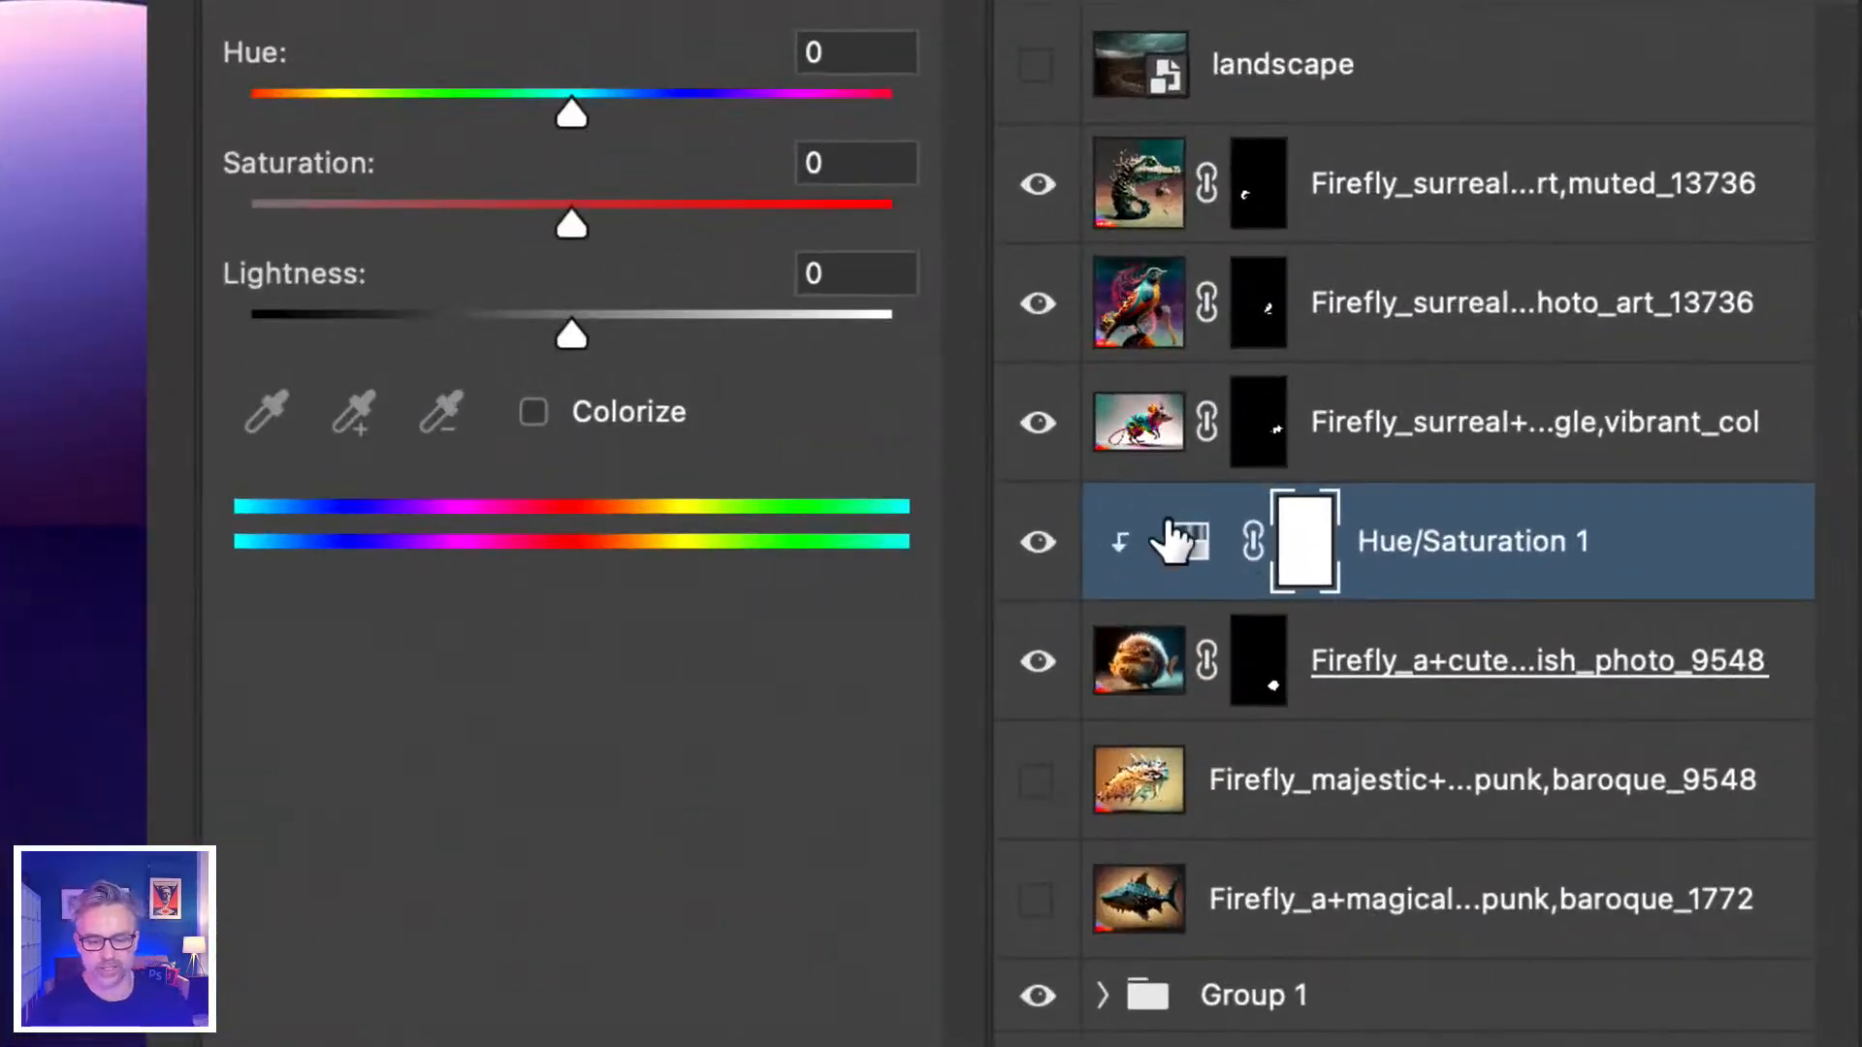
left_click(1635, 384)
left_click_drag(571, 225, 692, 229)
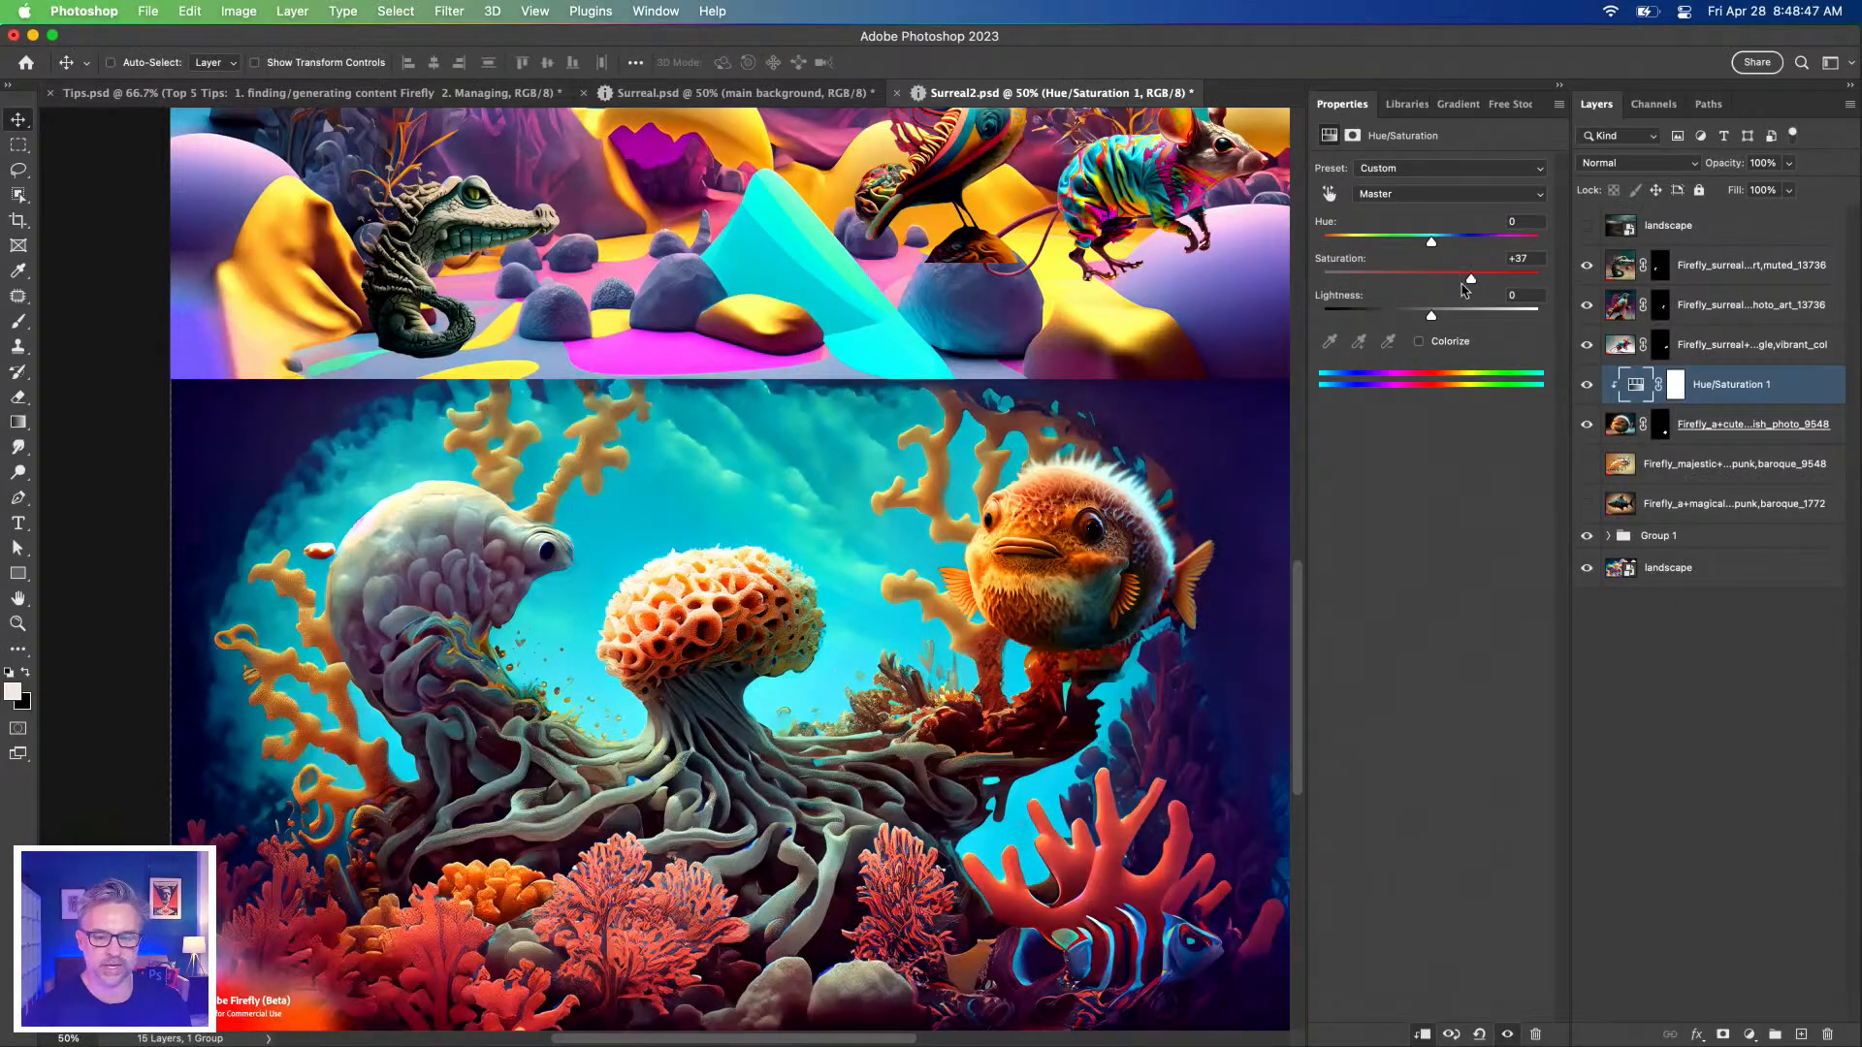
mouse_move(1472, 282)
left_mouse_down()
mouse_move(1488, 282)
mouse_move(1410, 283)
mouse_move(1512, 282)
mouse_move(1472, 282)
left_mouse_up()
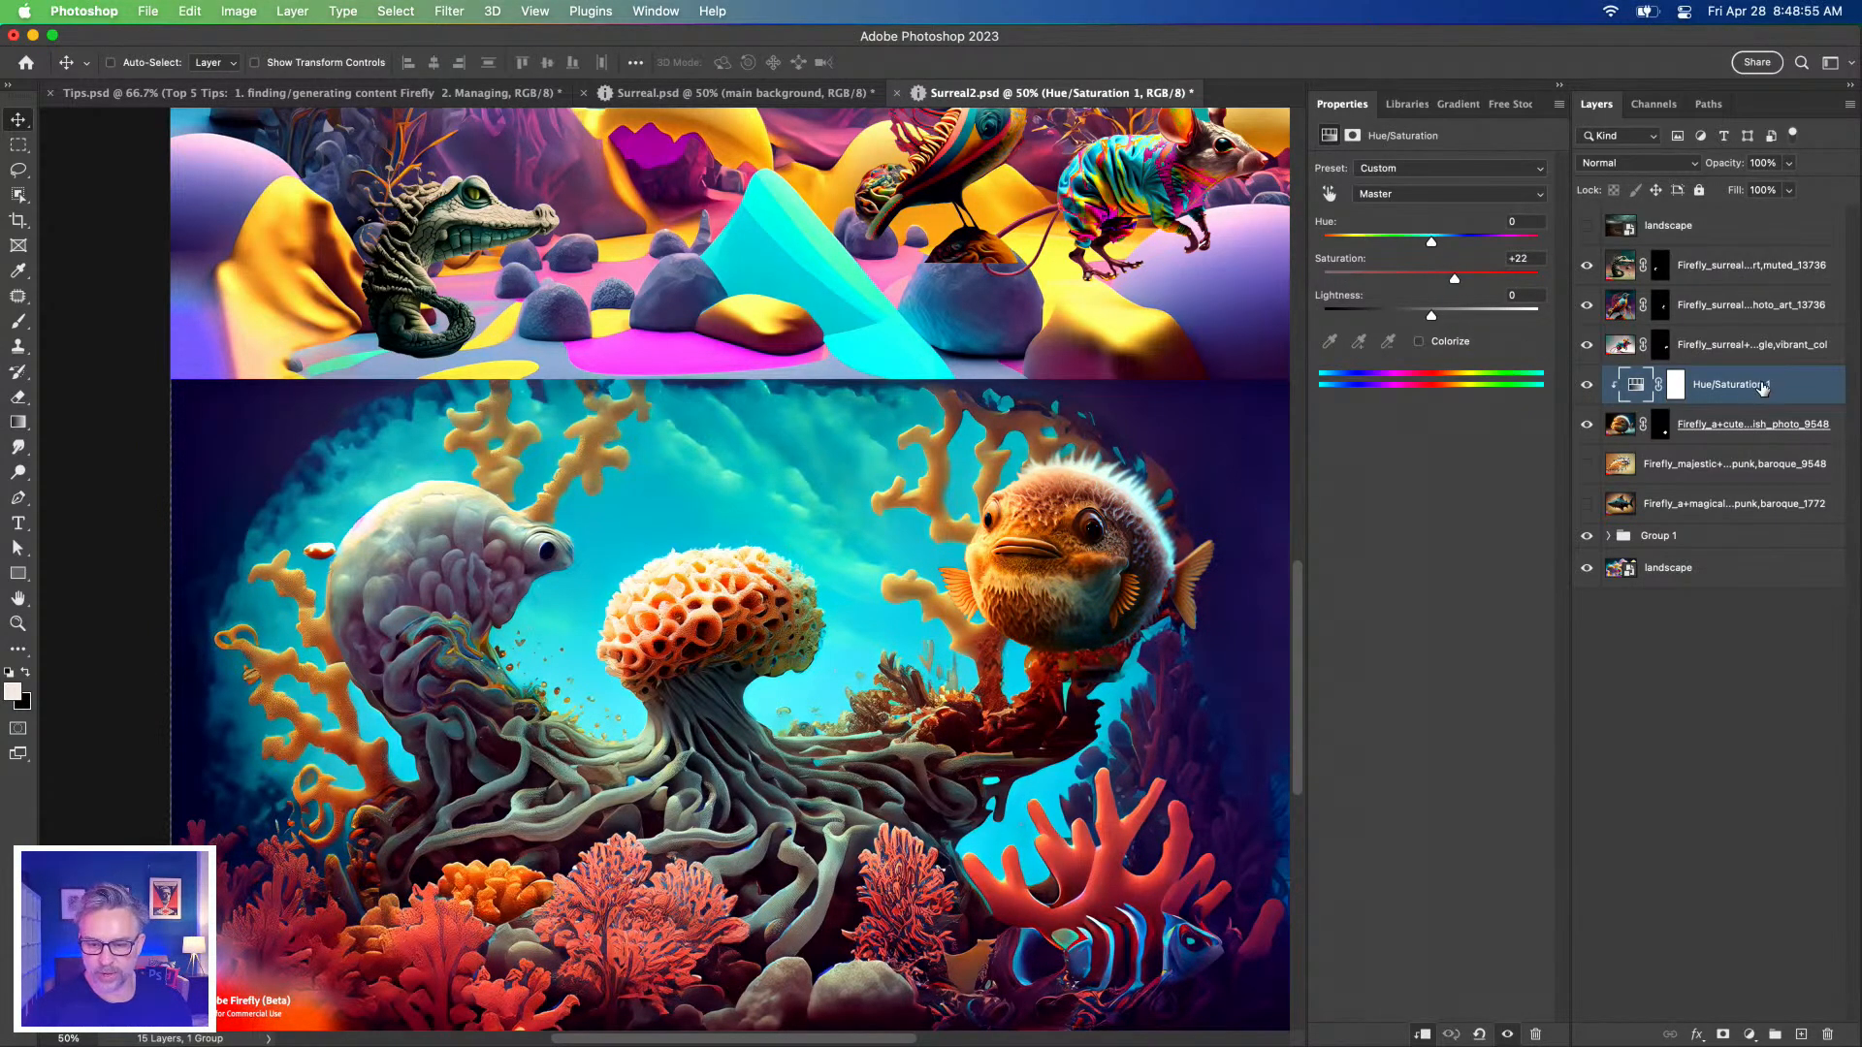
left_click(1749, 1034)
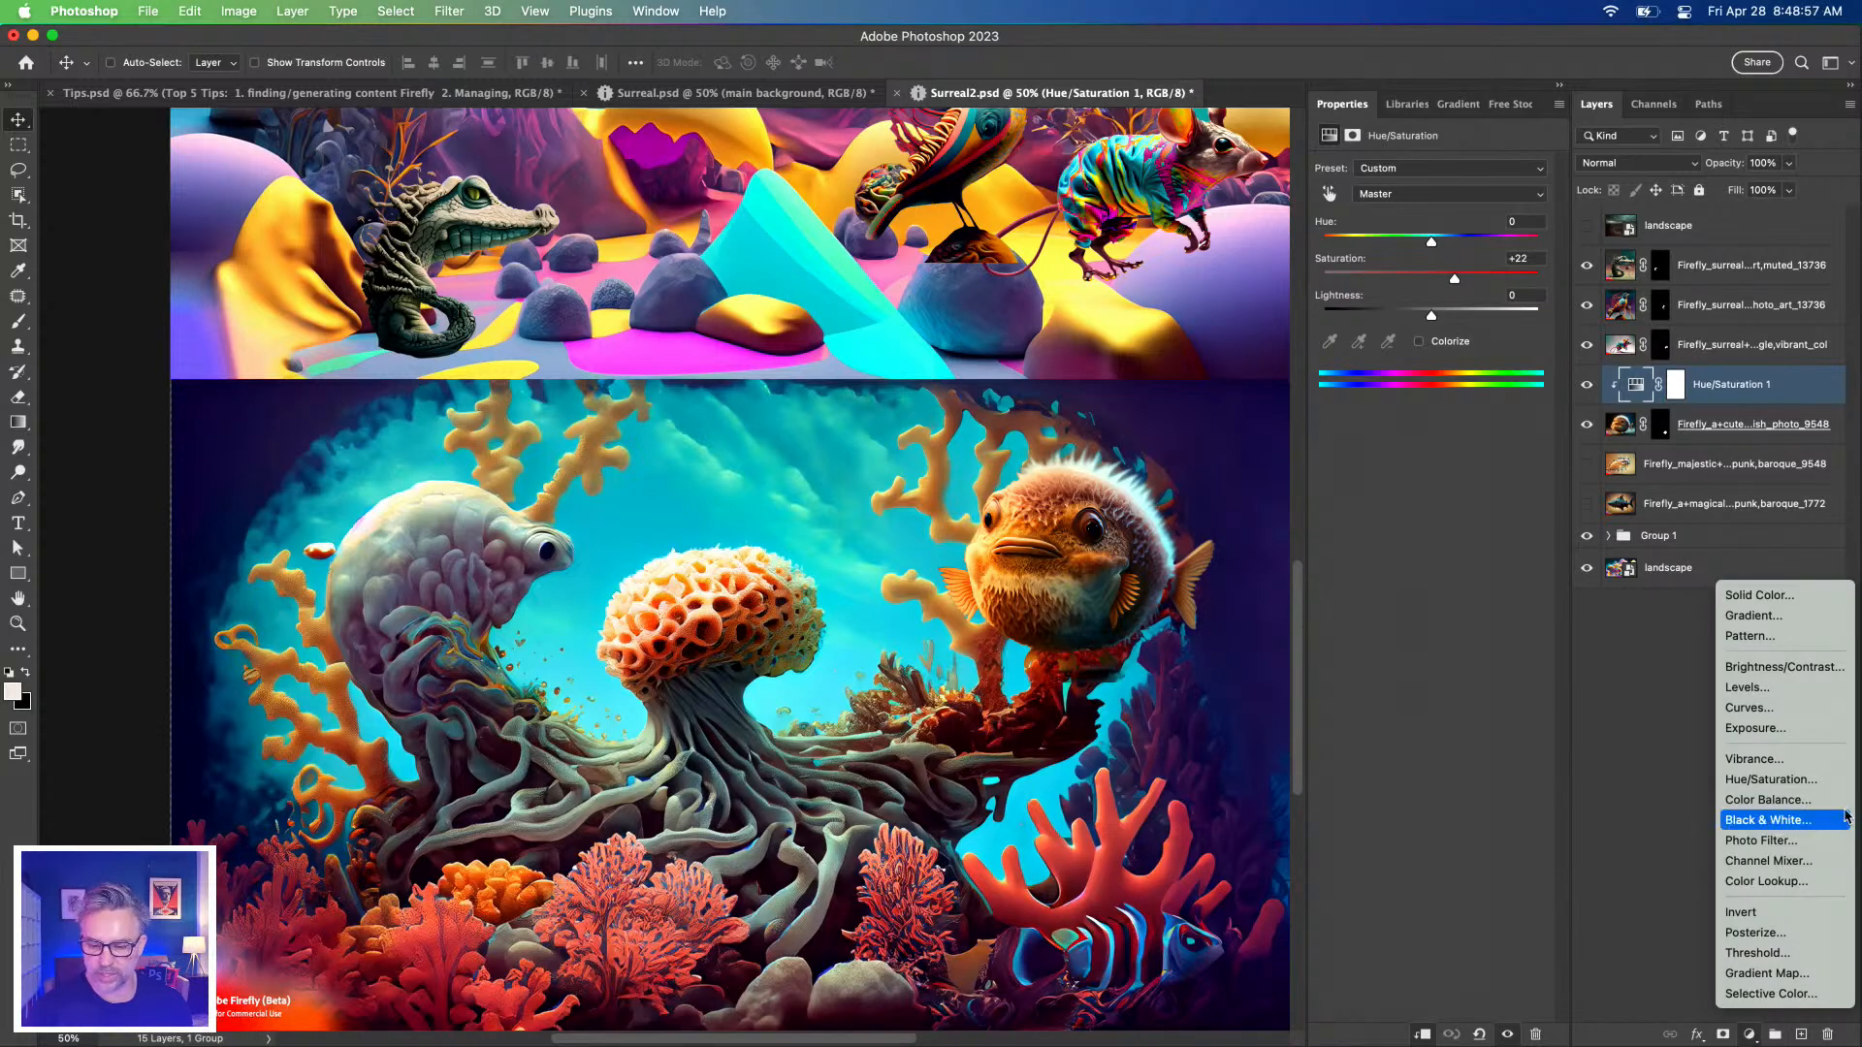
Add a Curves adjustment clipped to the fluffy fish and hide the crocodile, bird and mouse layers.
left_click(1788, 709)
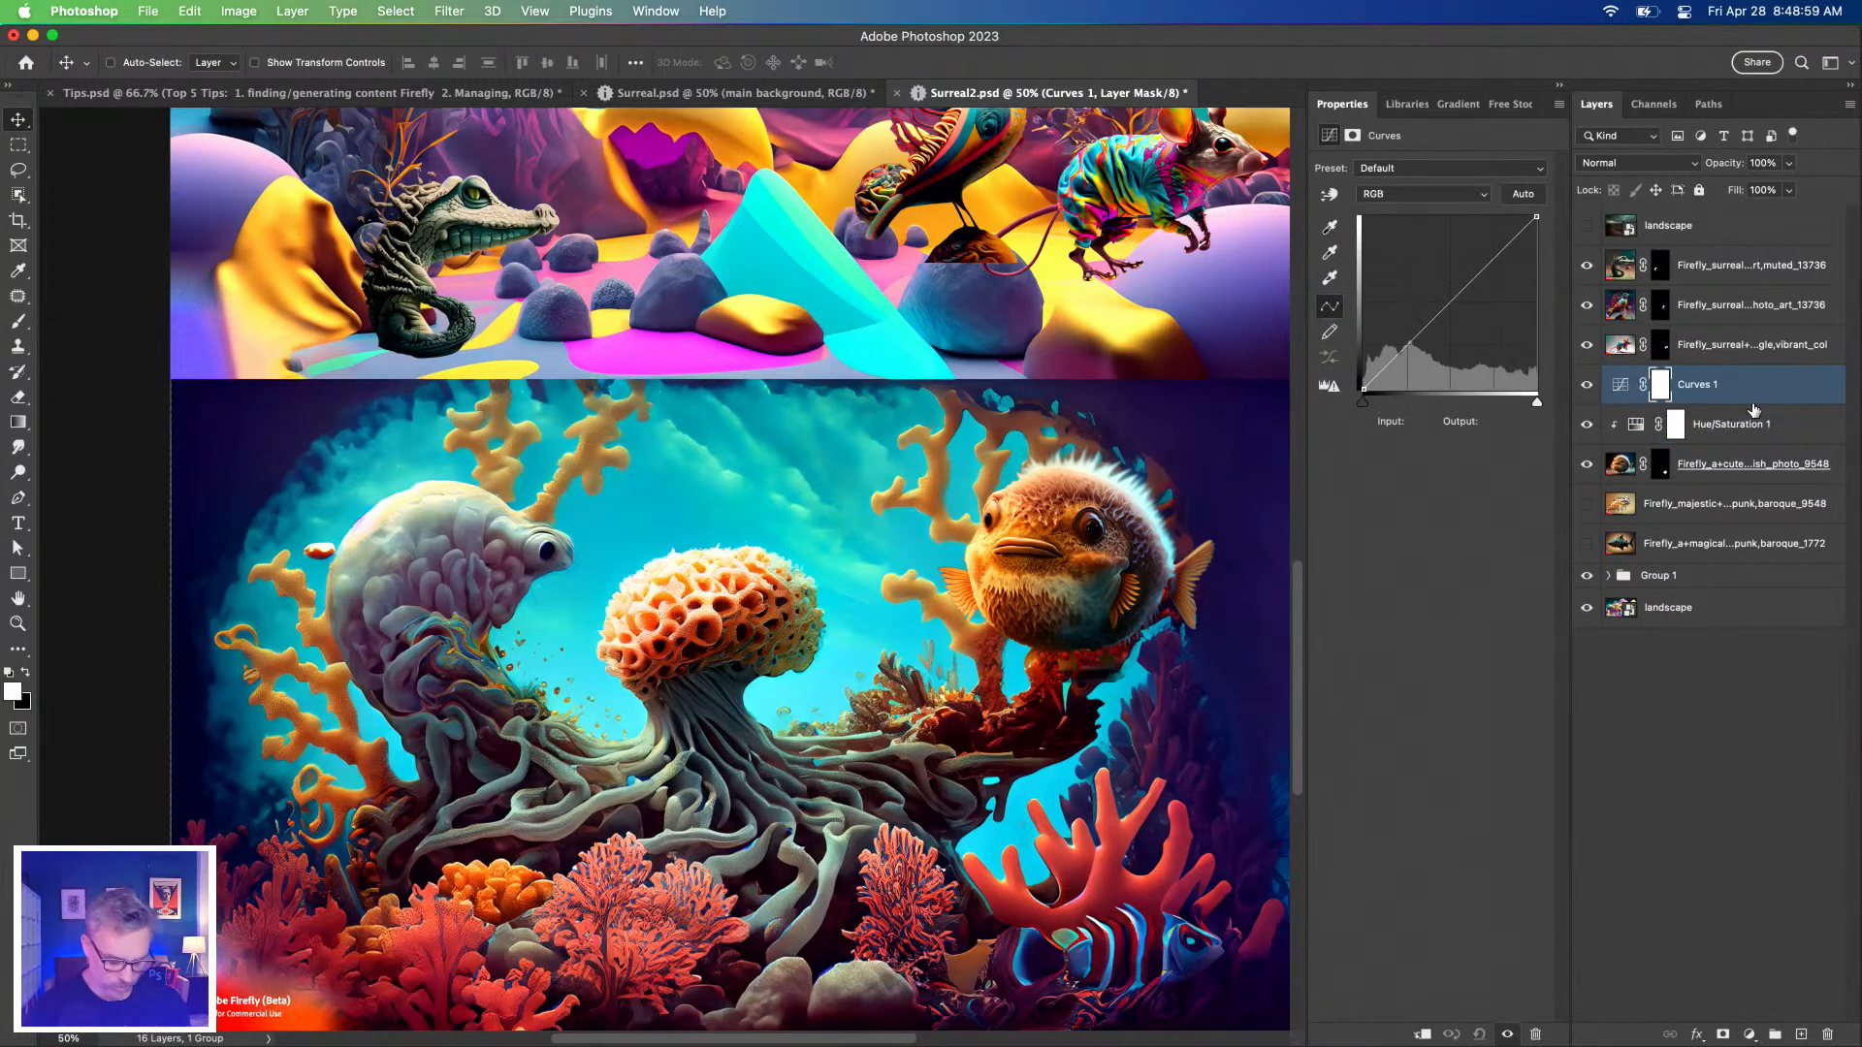
left_click(1781, 403, "alt")
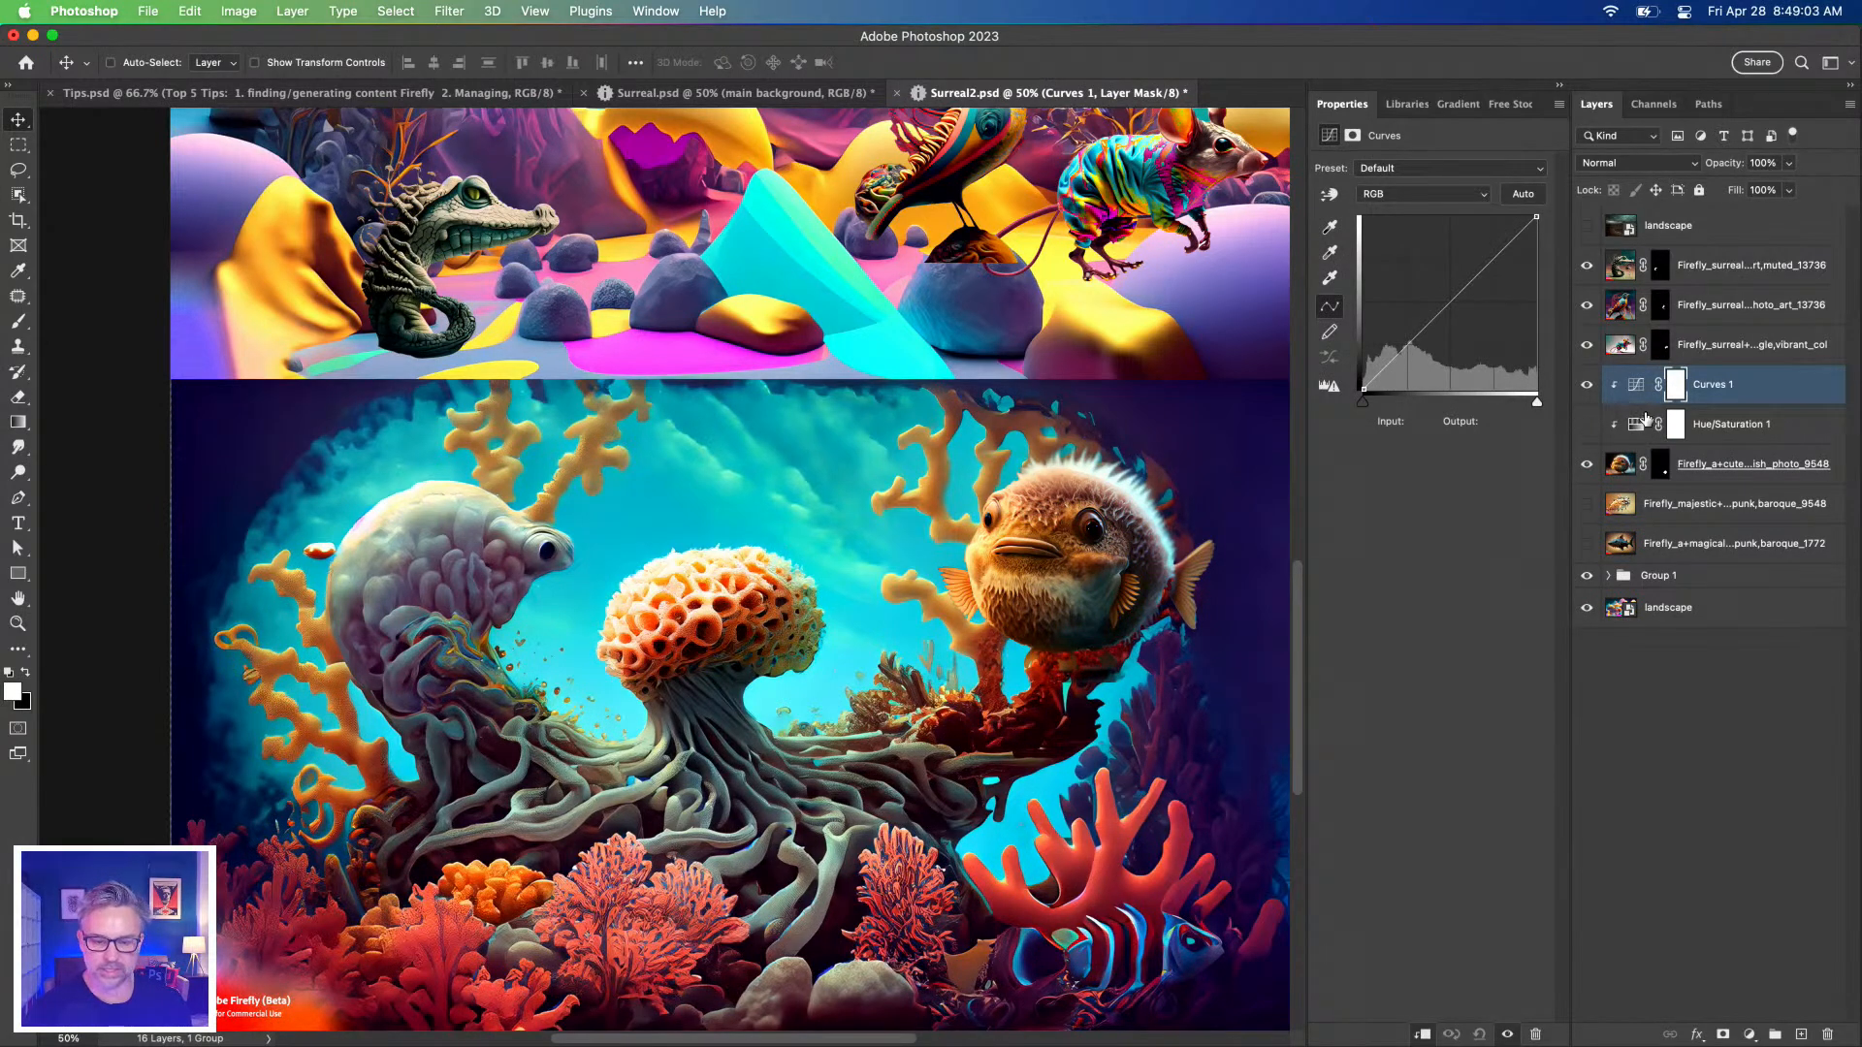
left_click_drag(1587, 308, 1587, 265)
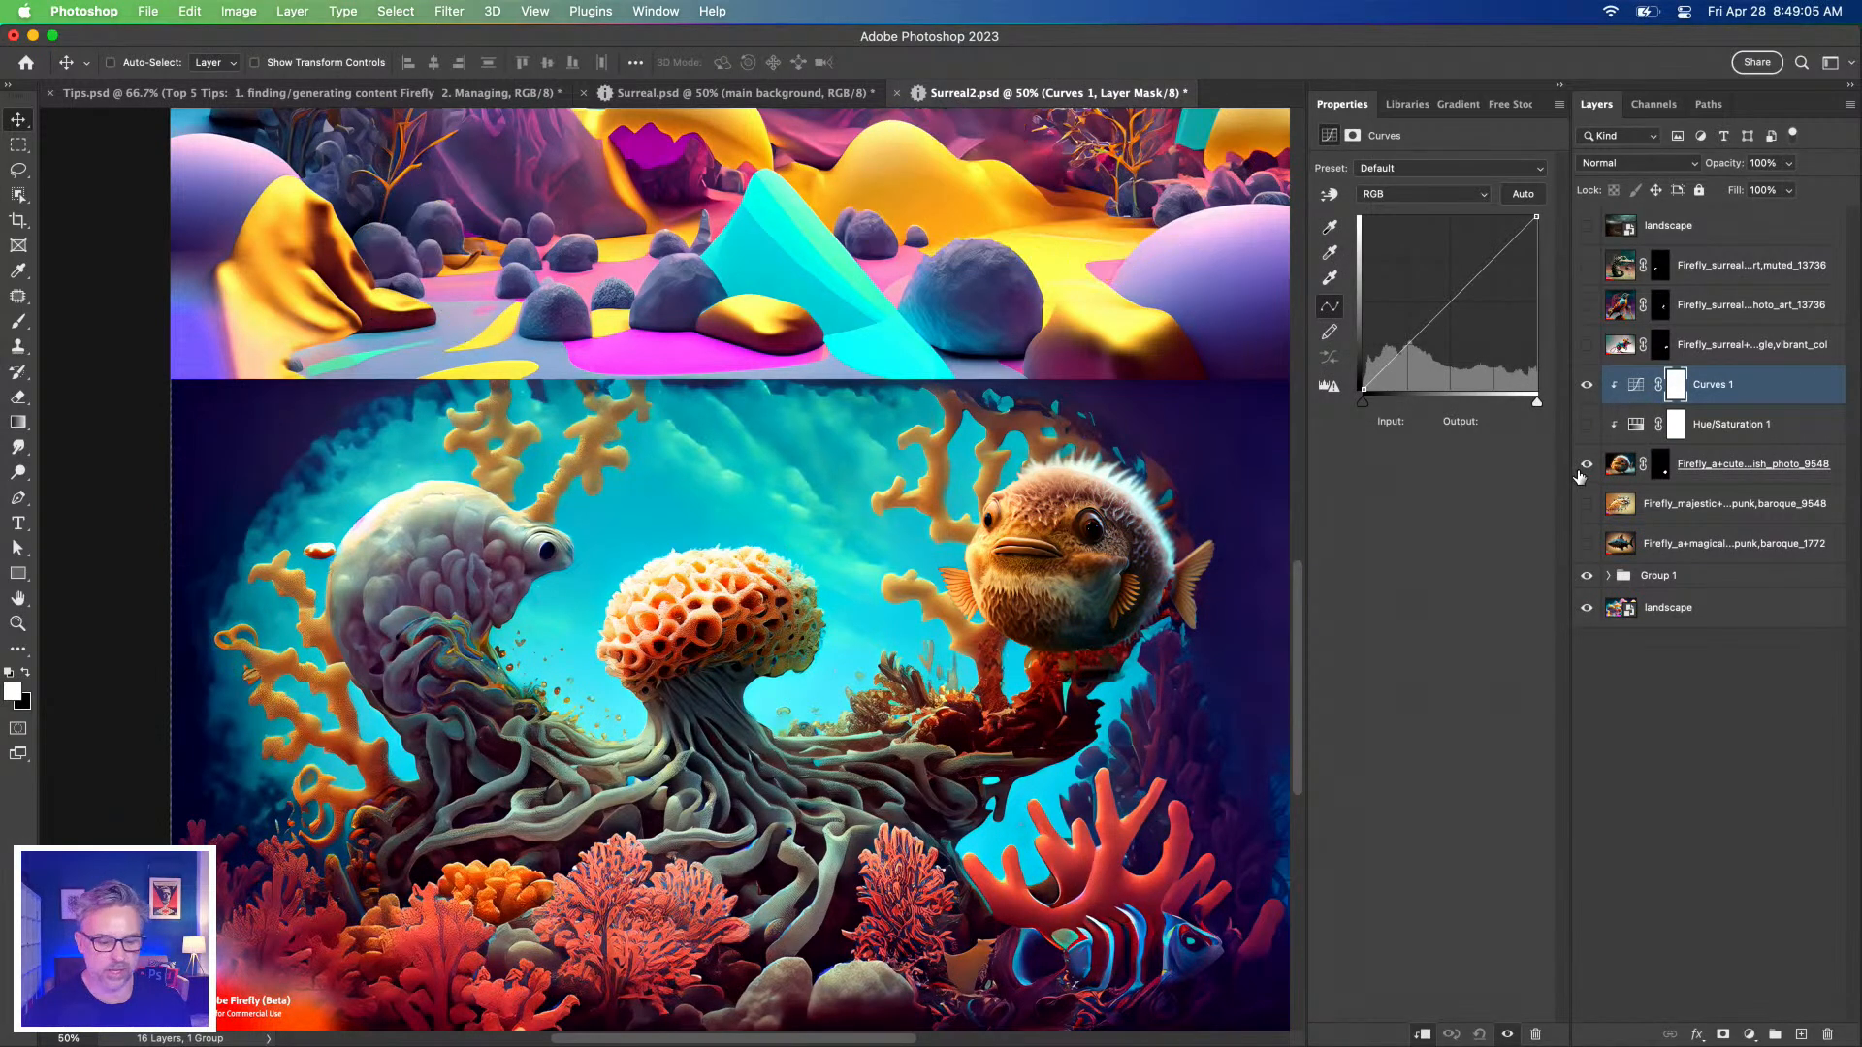
left_click(1589, 578)
left_click(1589, 578)
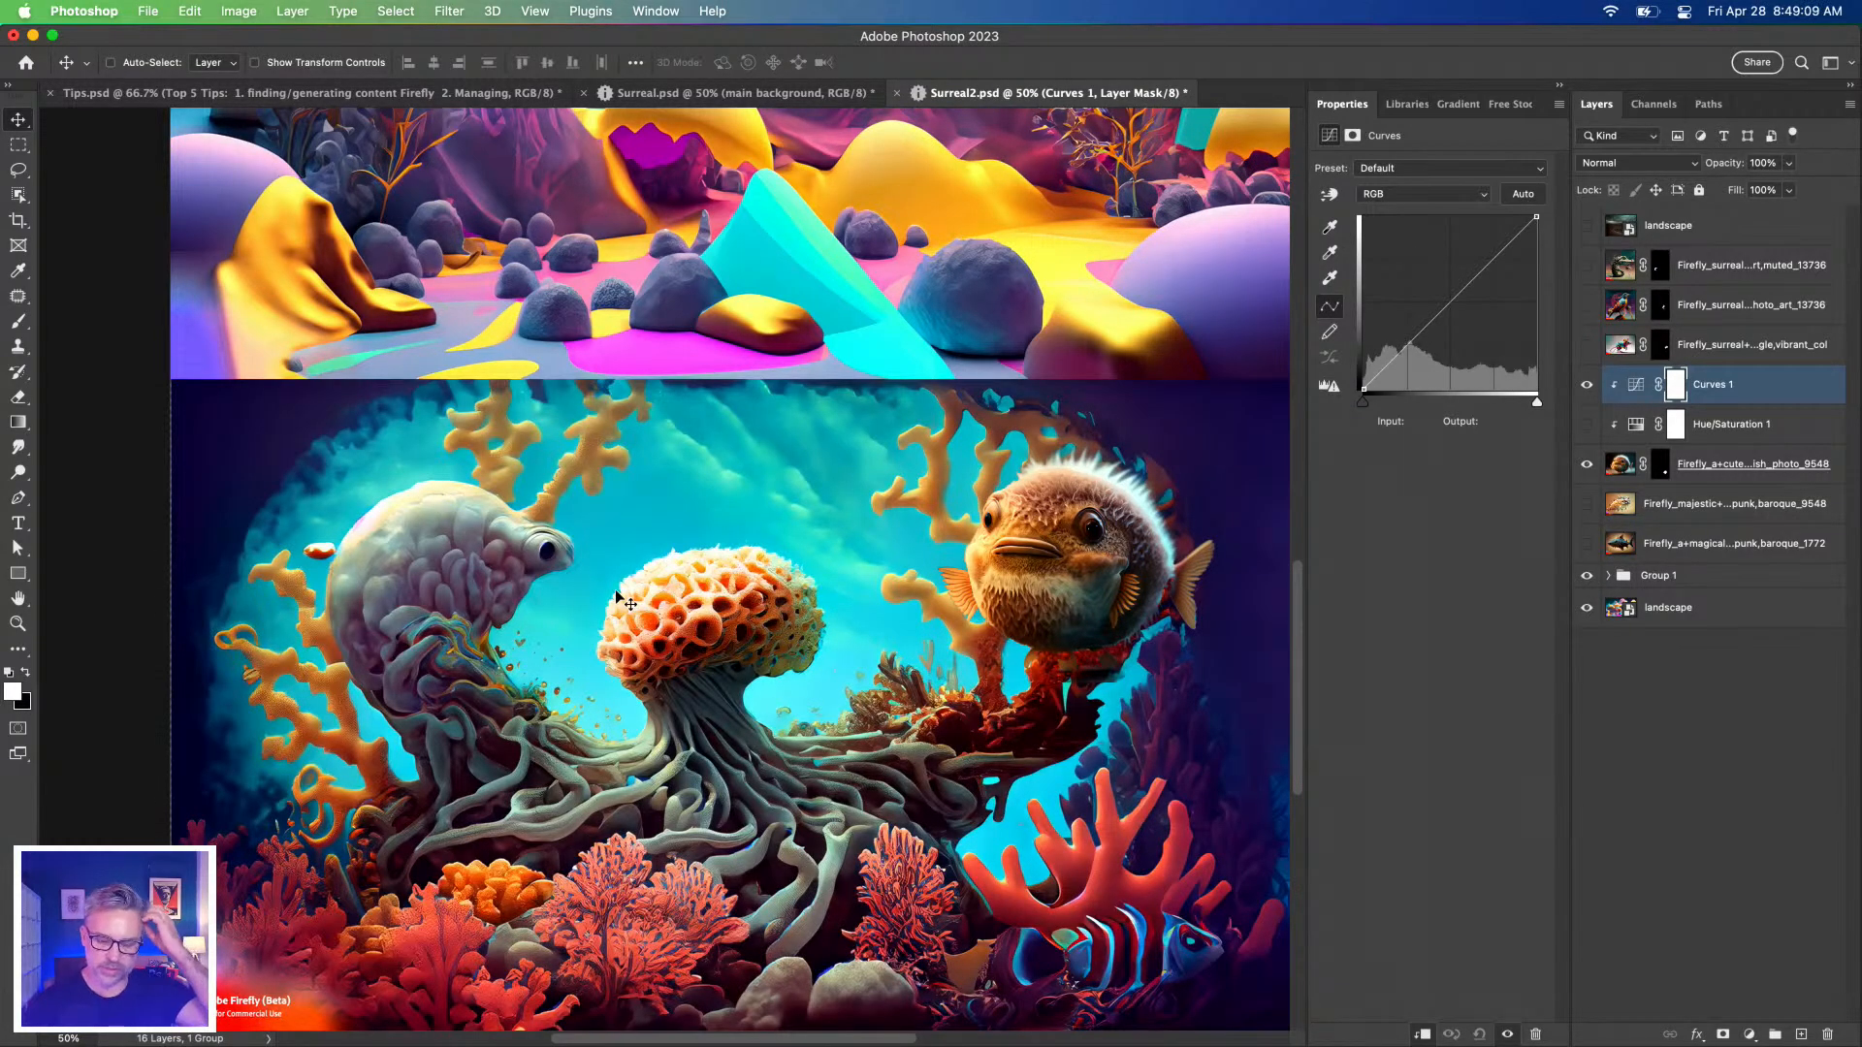
Run Auto on the Curves RGB channel to bring up the auto colour-correction options.
left_click(1649, 385)
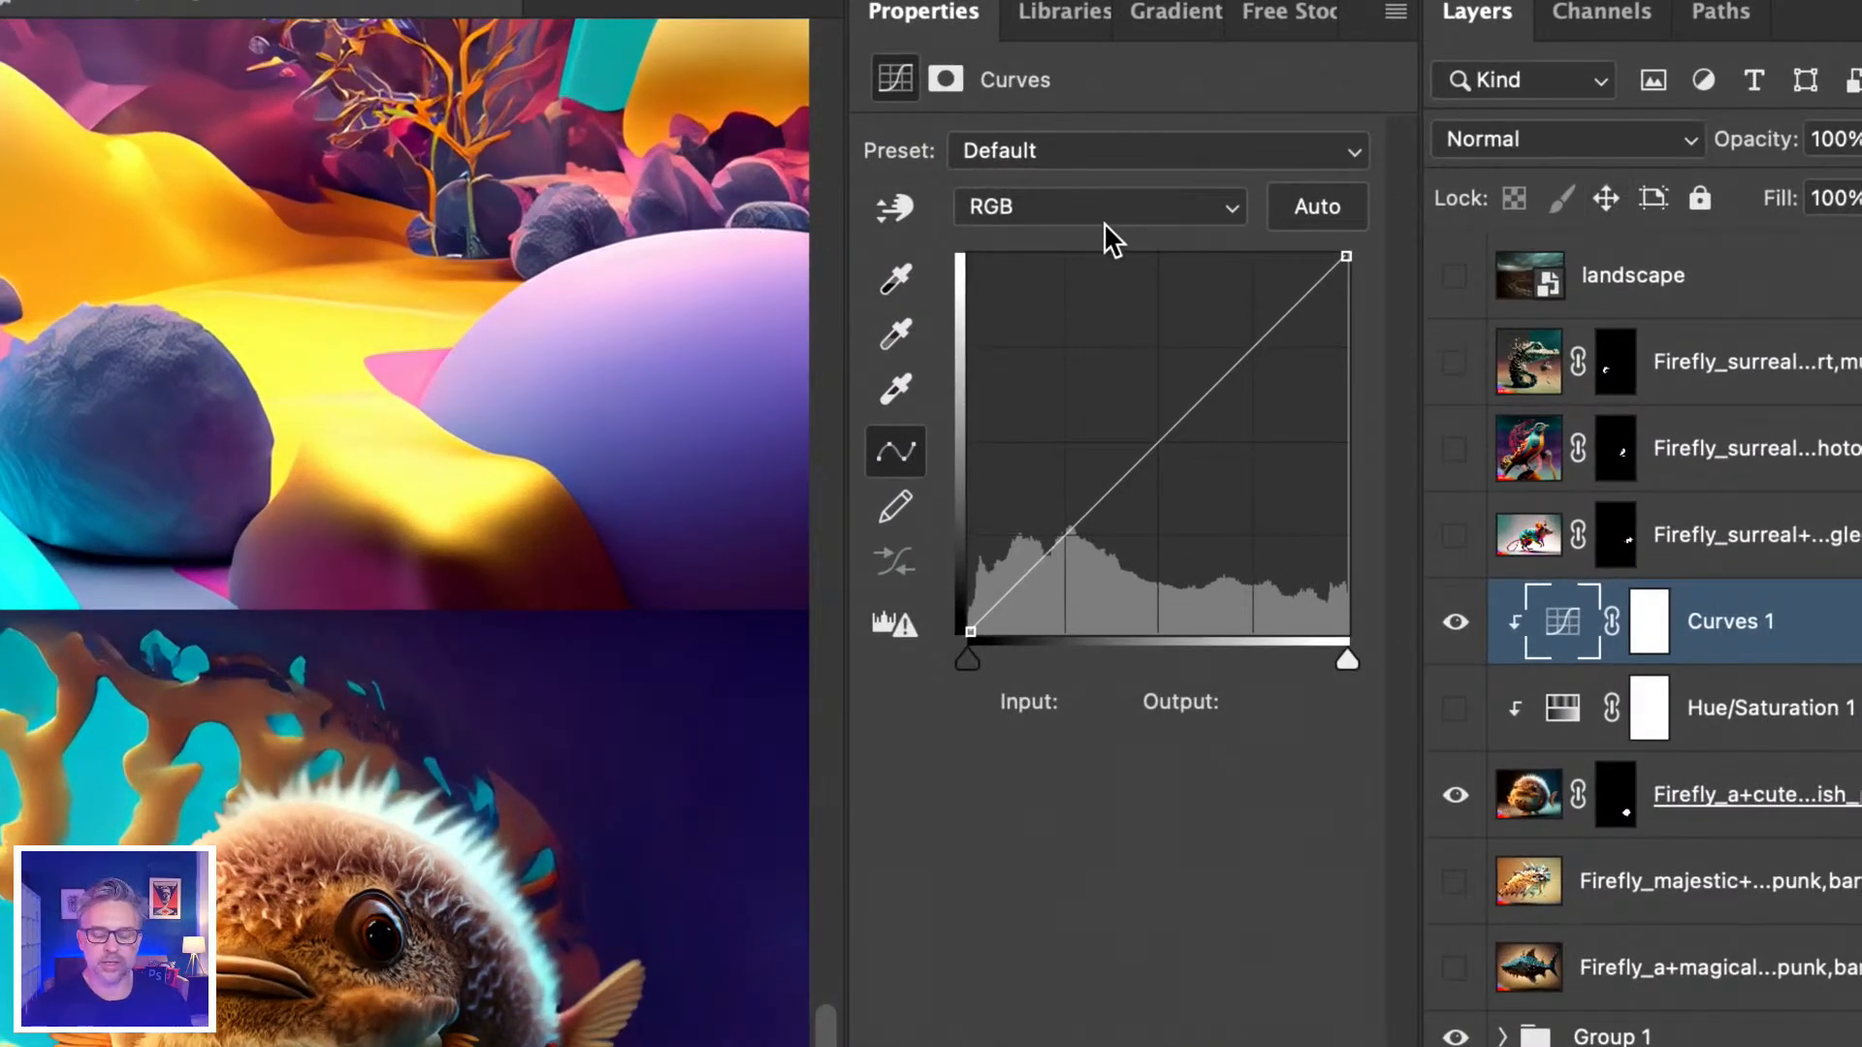
left_click(1108, 197)
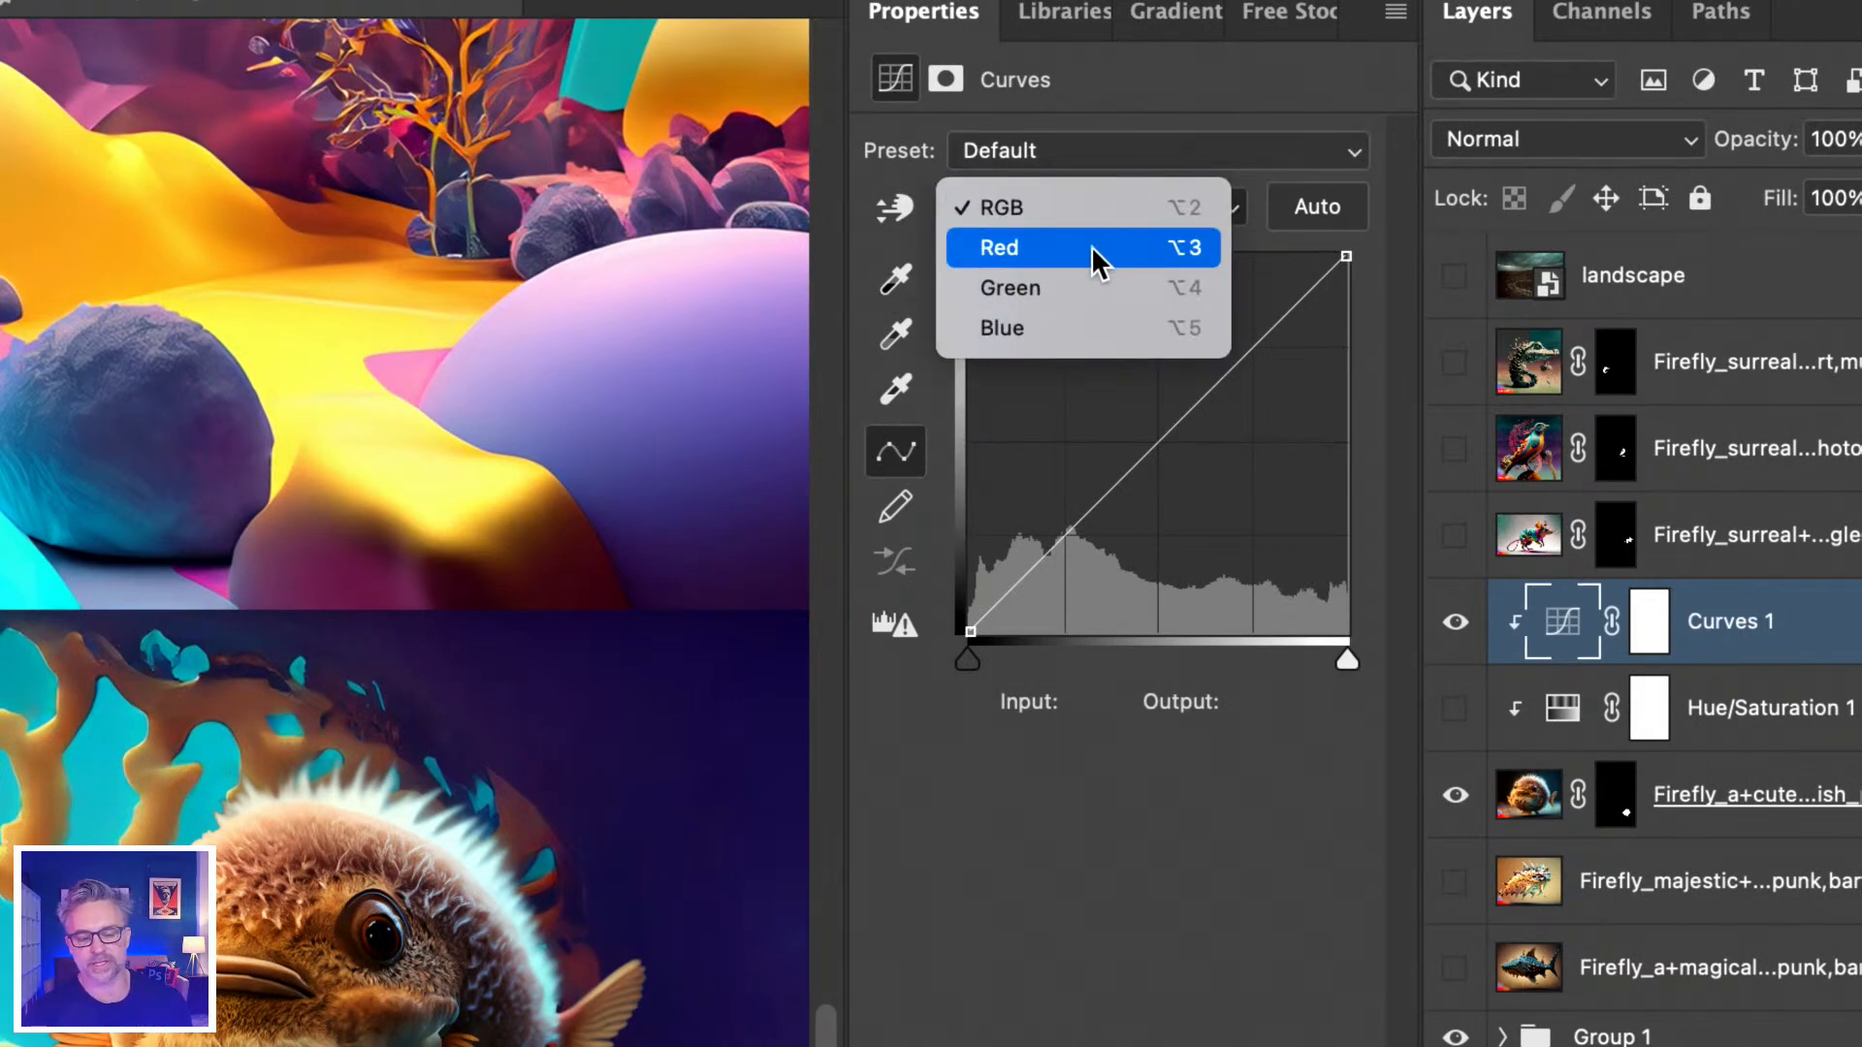
left_click(1125, 882)
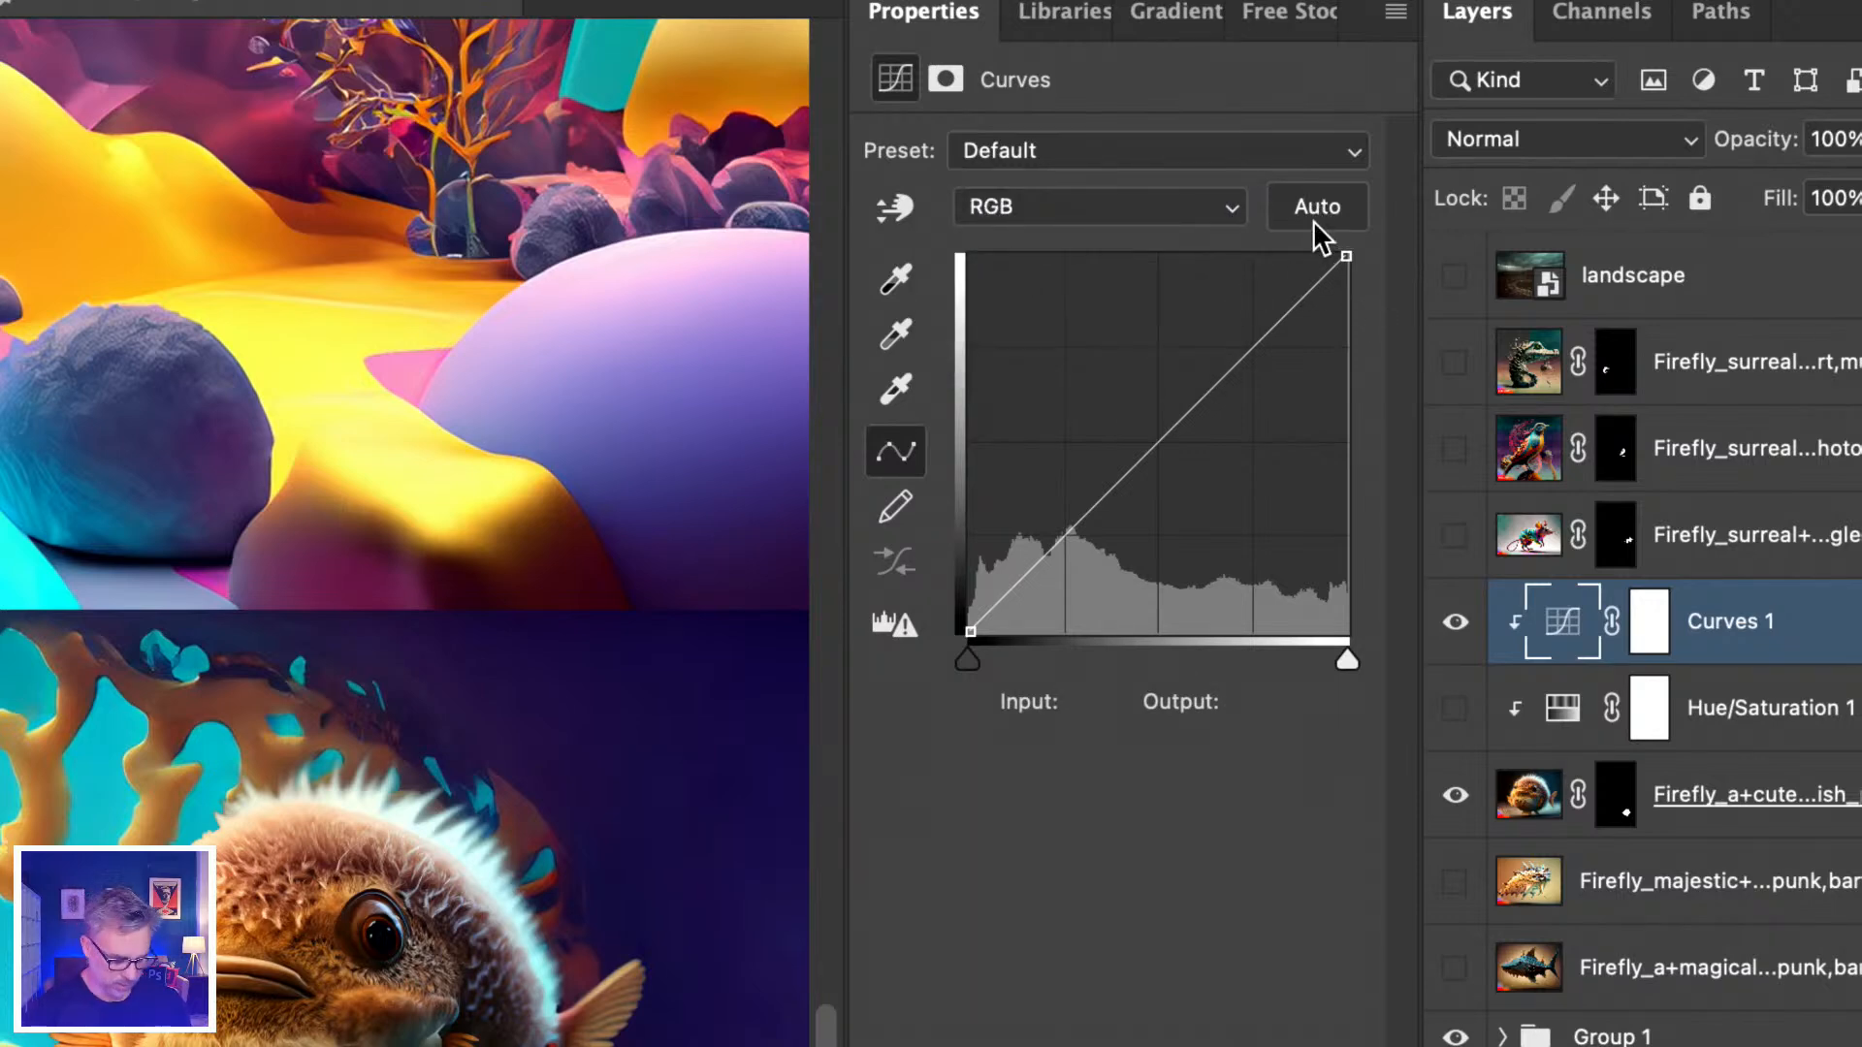
left_click(1314, 219)
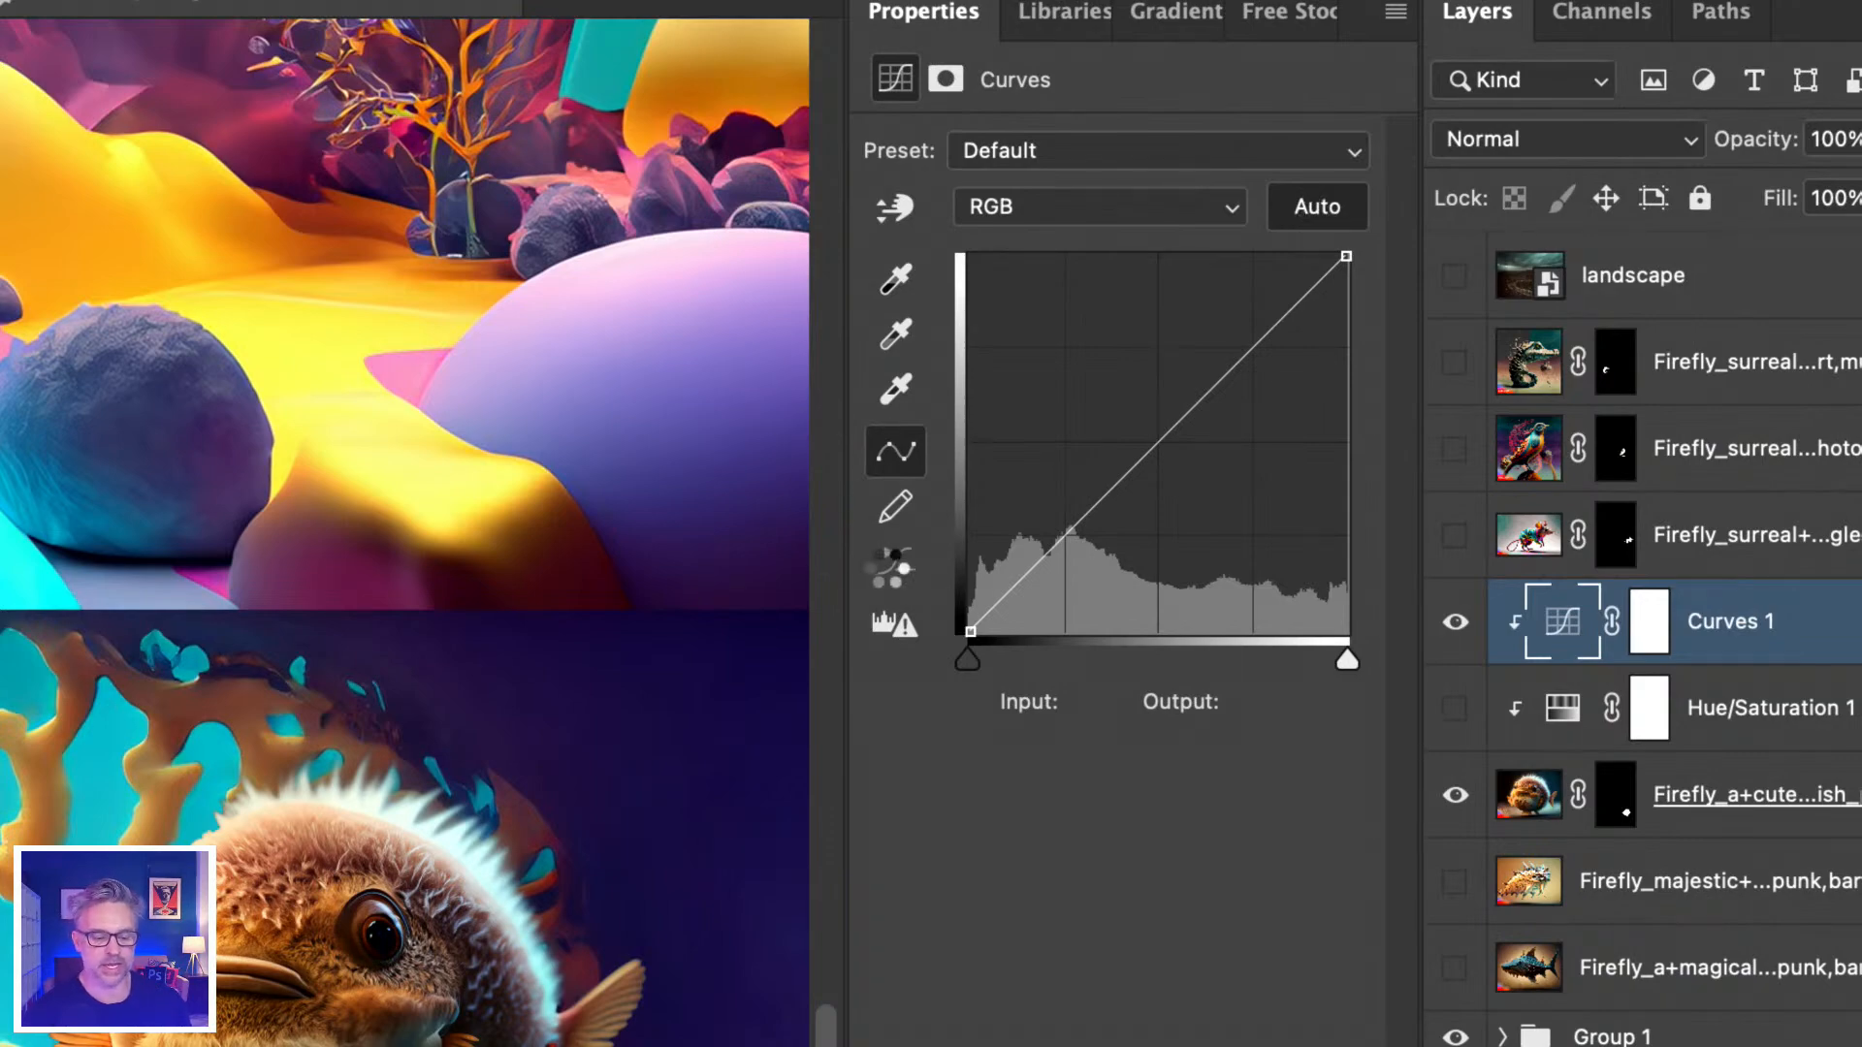
left_click_drag(897, 291, 847, 223)
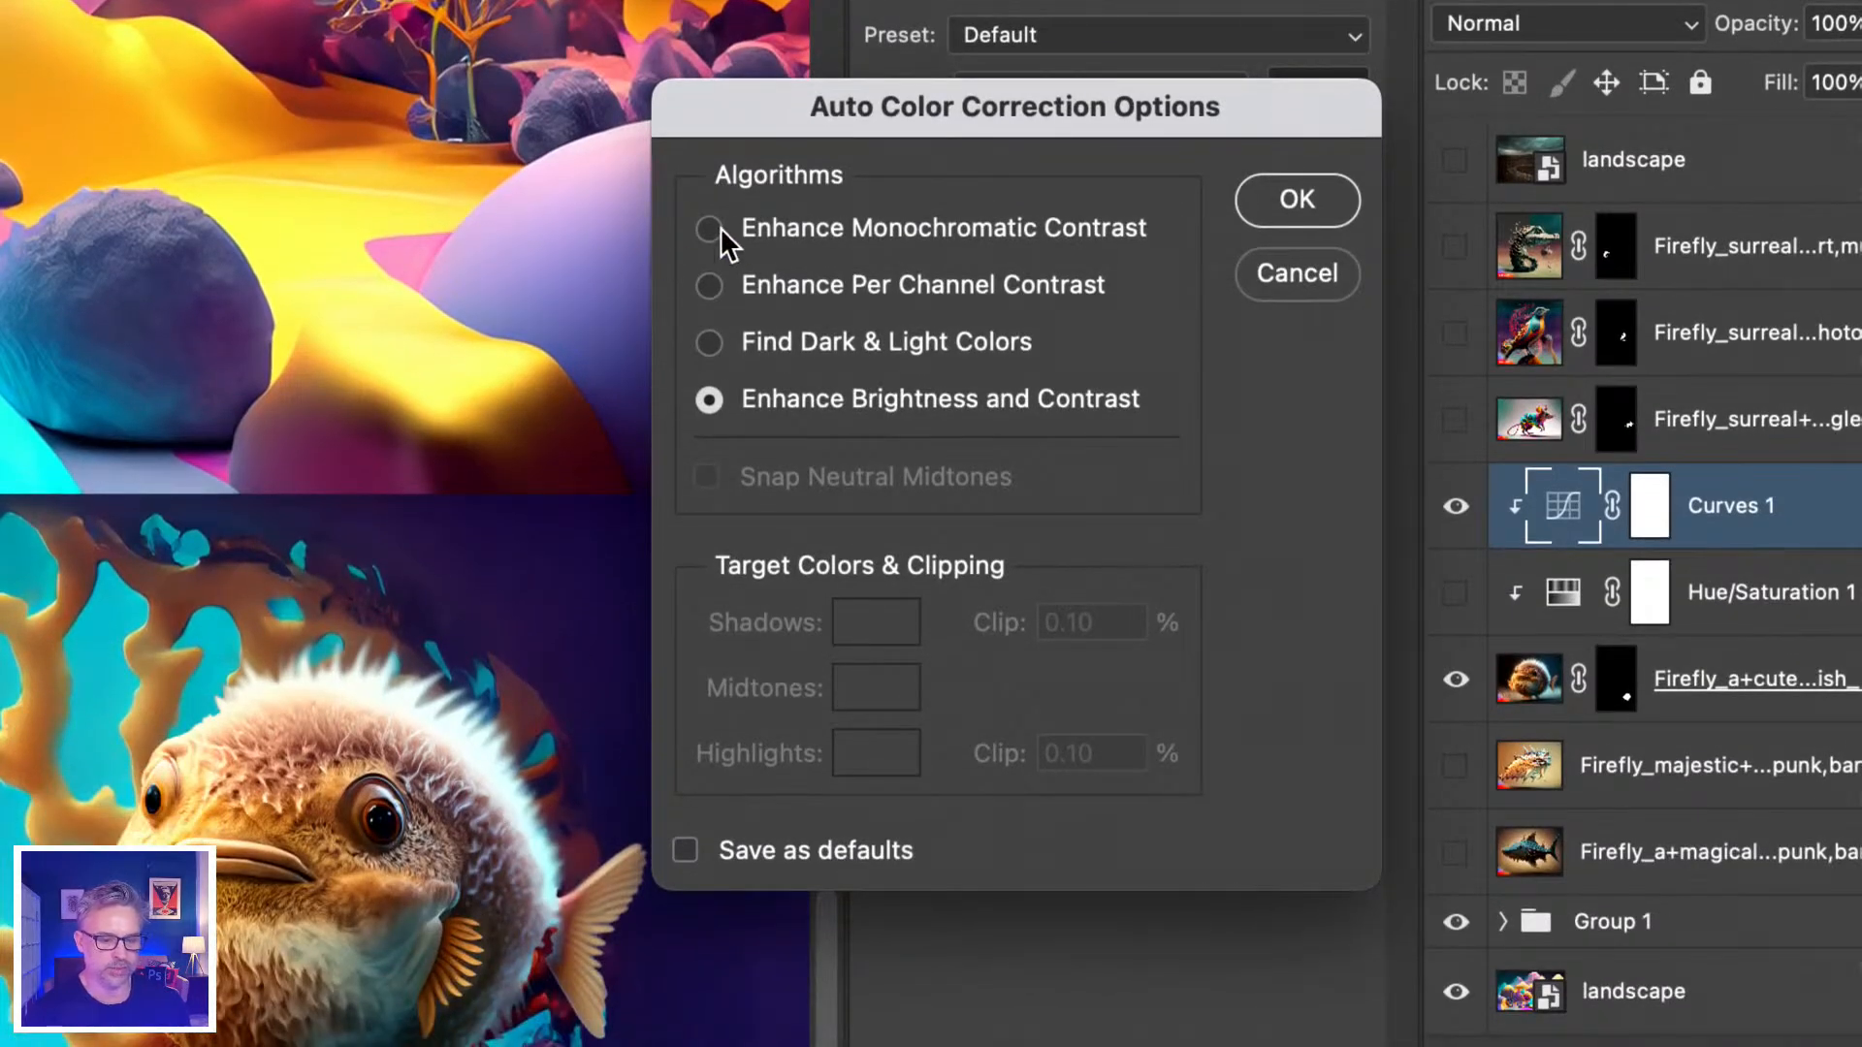
Choose Find Dark & Light Colors and set a navy shadow target sampled from the fish.
left_click(723, 230)
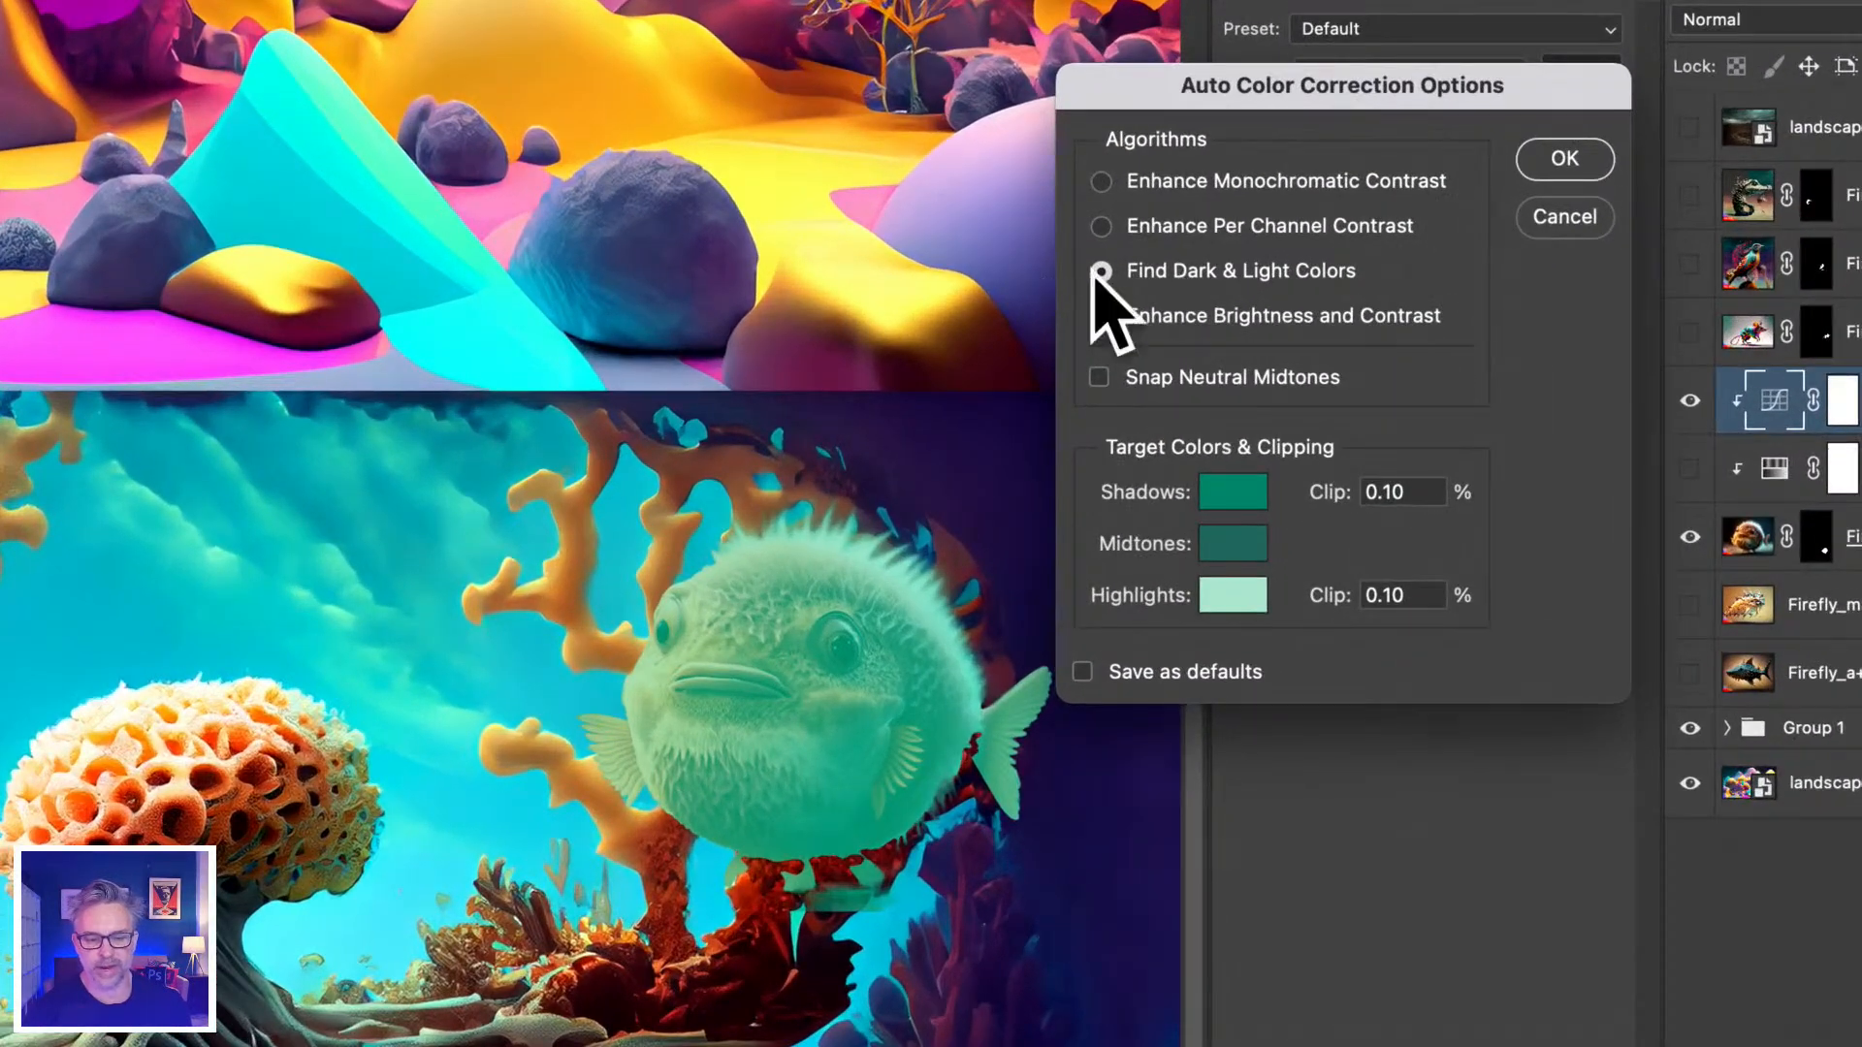
left_click(1232, 498)
left_click(996, 423)
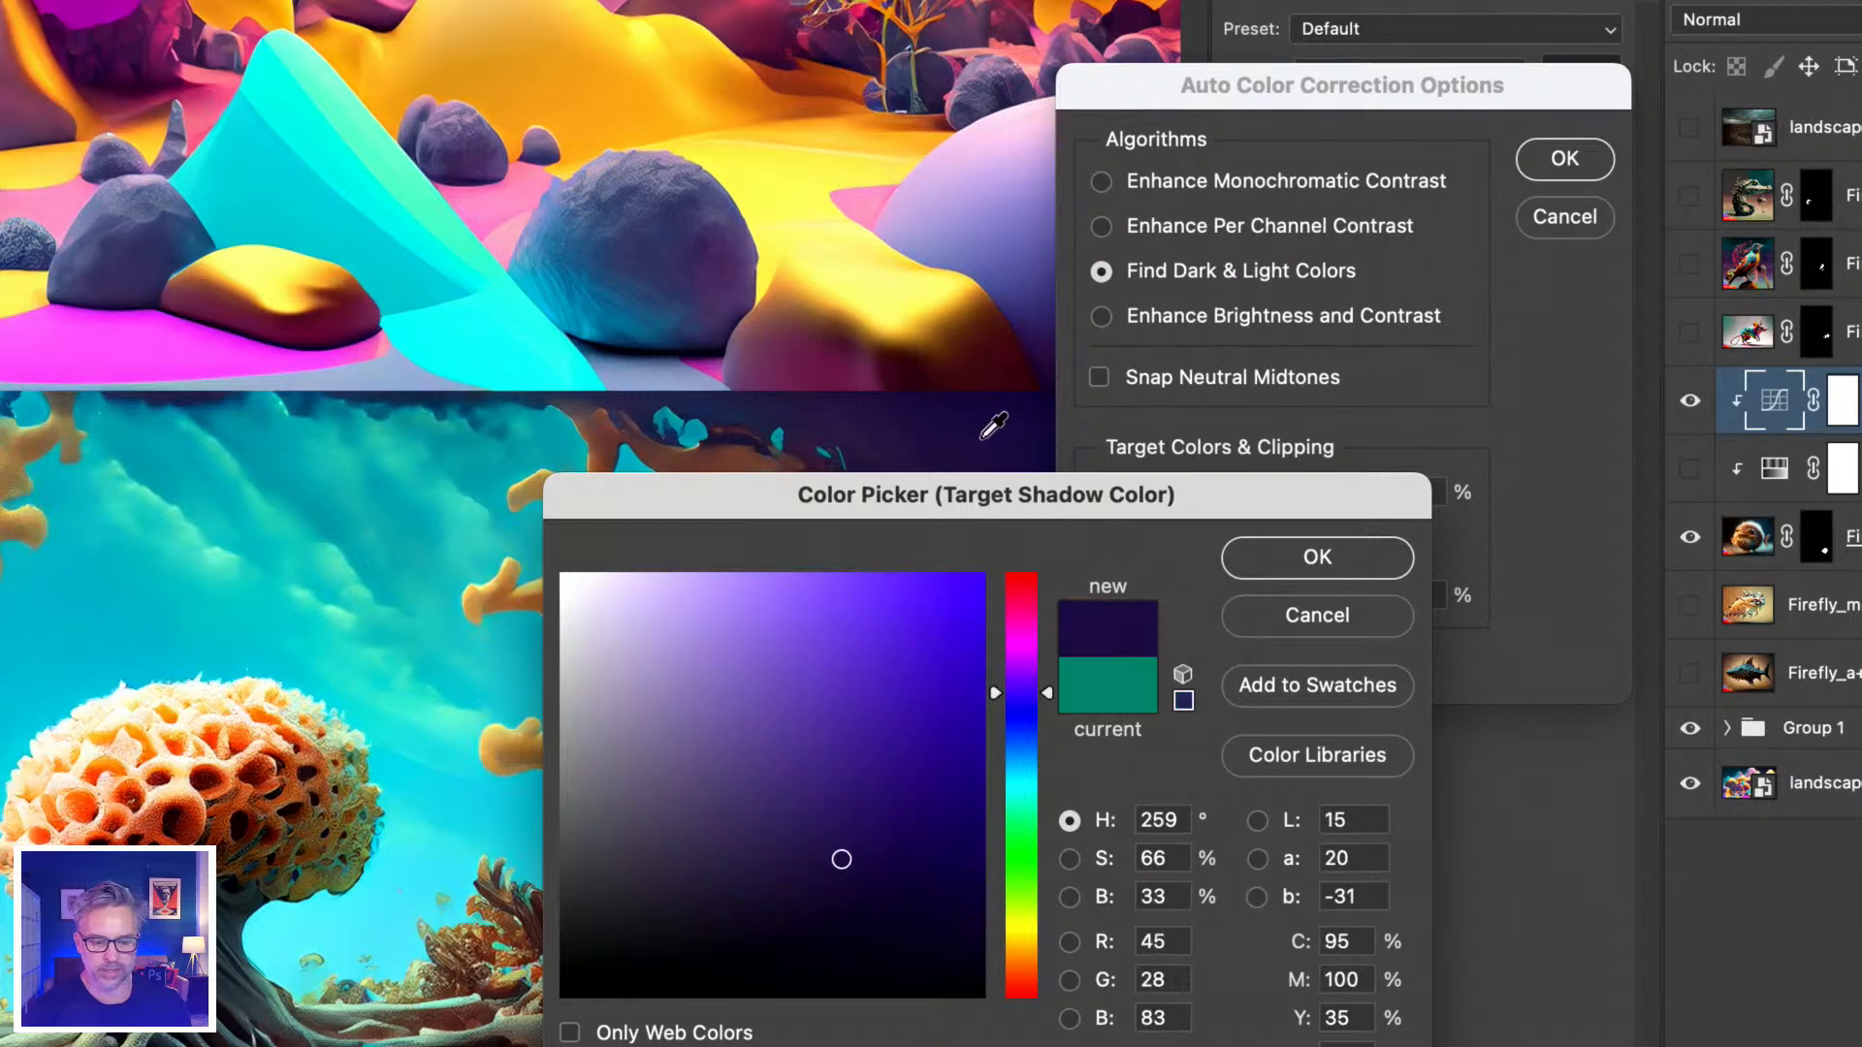
left_click_drag(977, 485, 1456, 353)
left_click(946, 457)
left_click(974, 774)
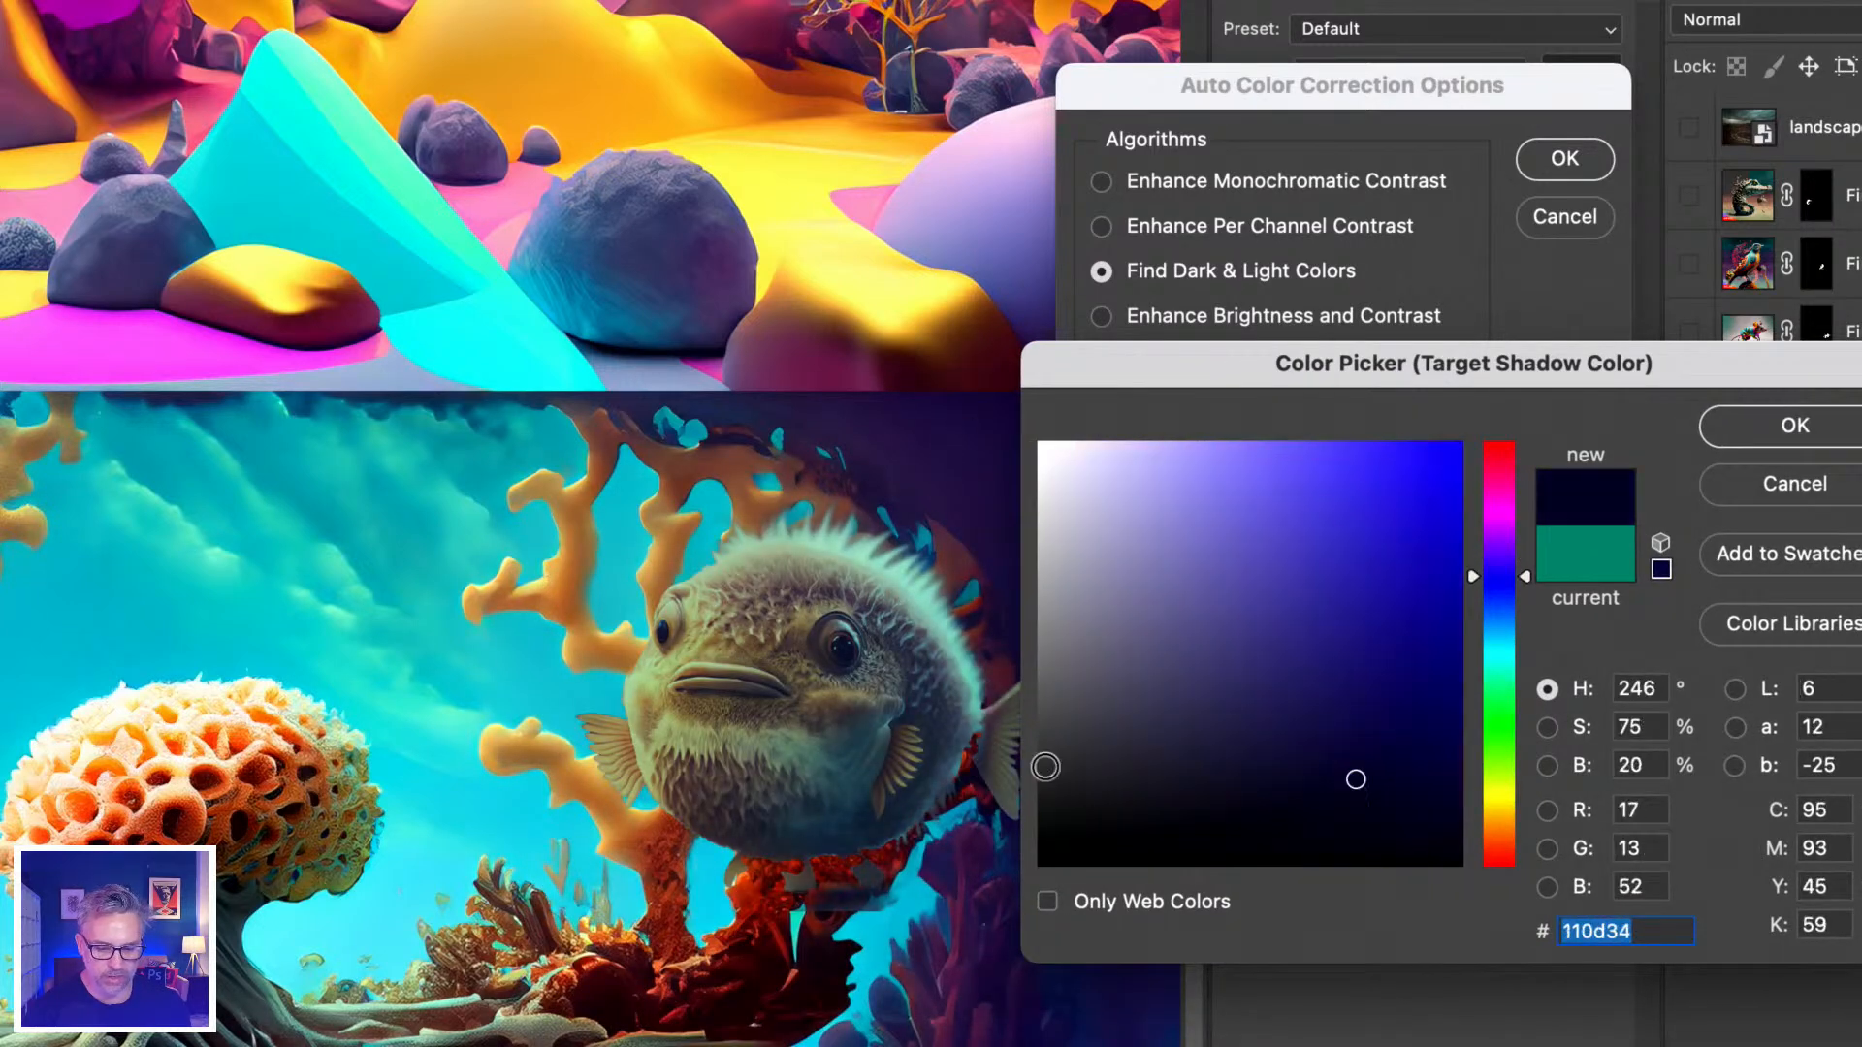
left_click(1719, 419)
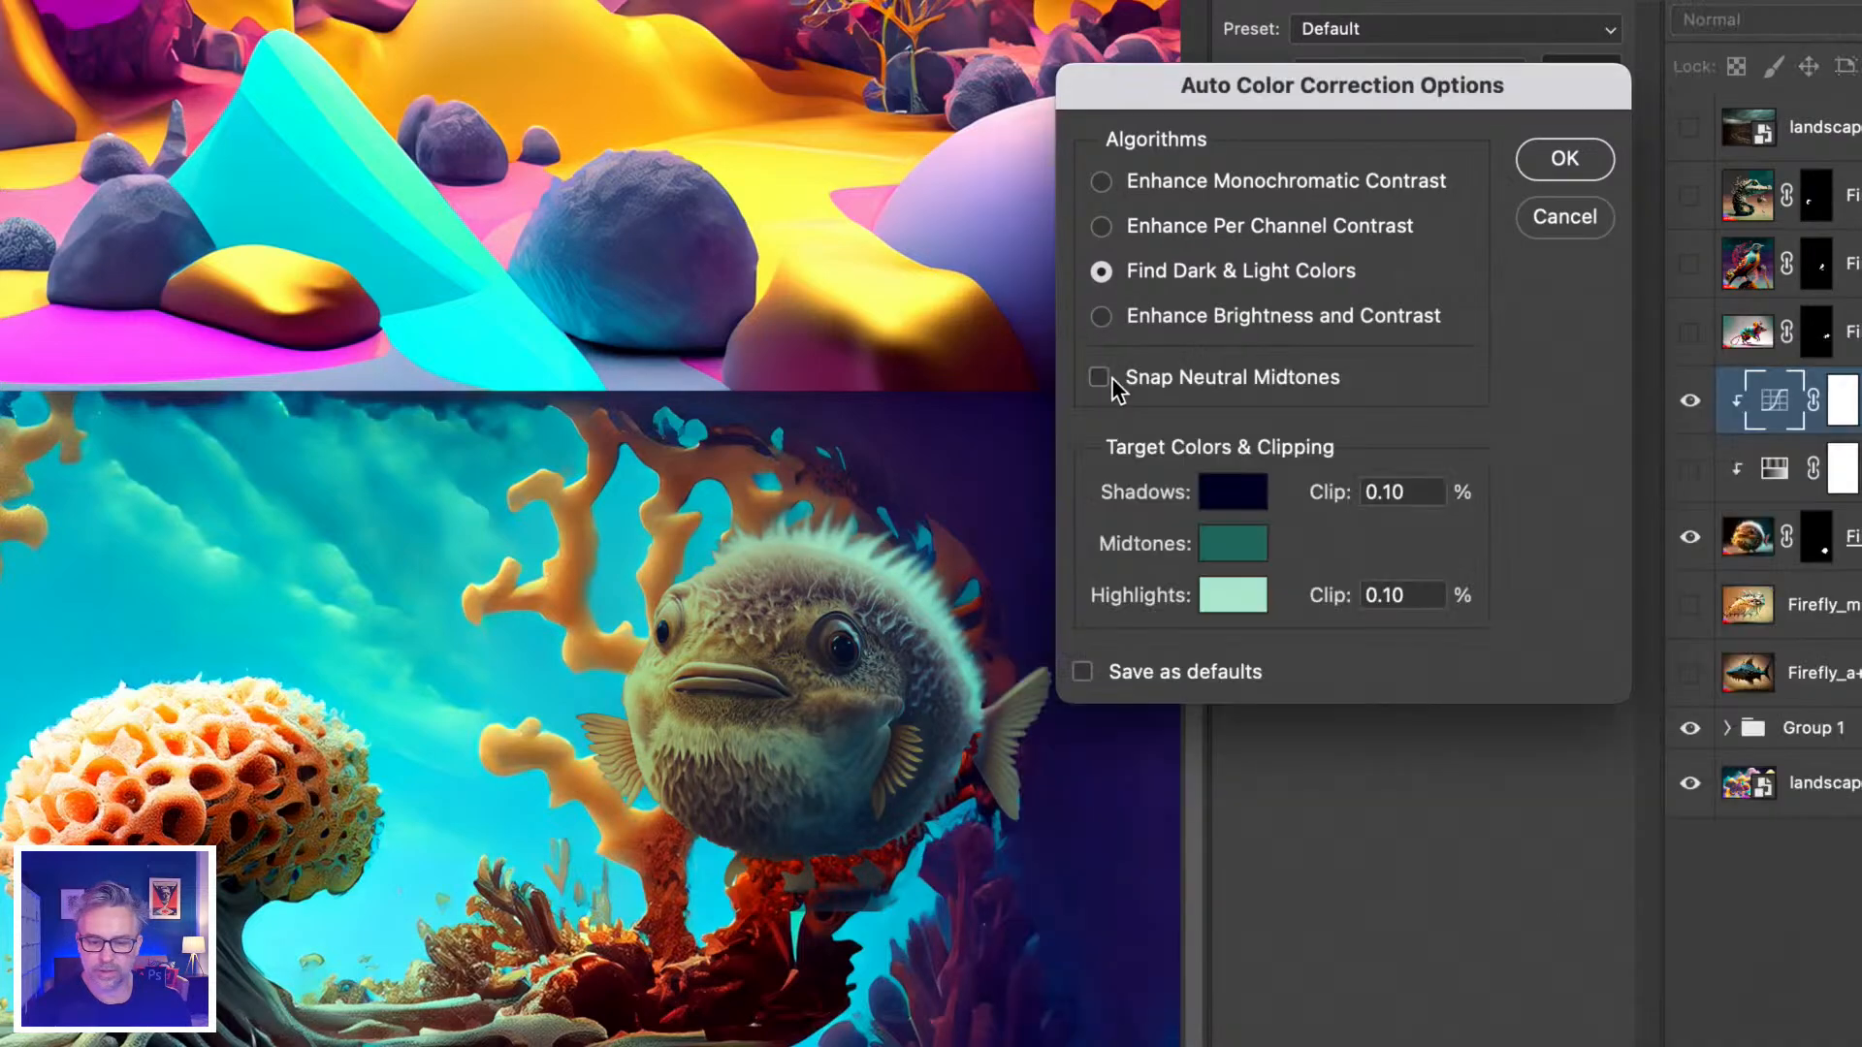
Set a teal midtone target and a light cream highlight target sampled from the coral.
left_click(1239, 554)
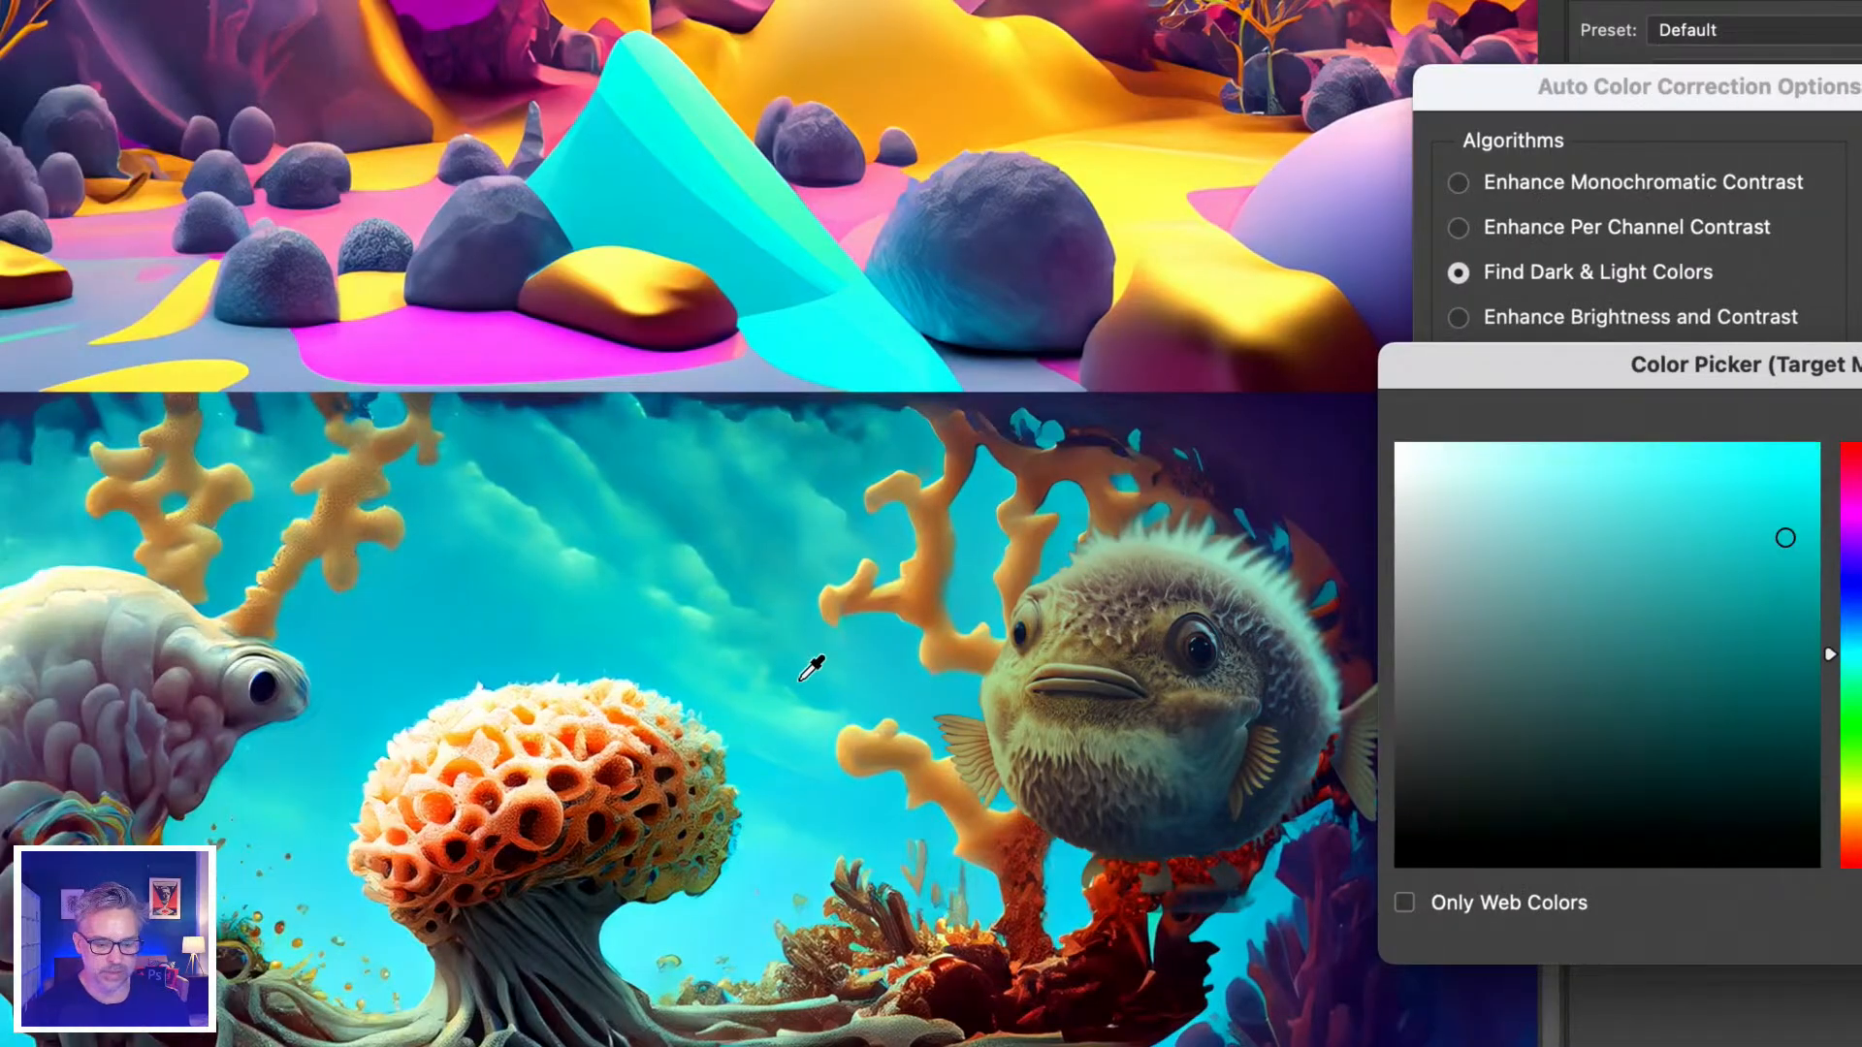
left_click_drag(1696, 366, 1087, 401)
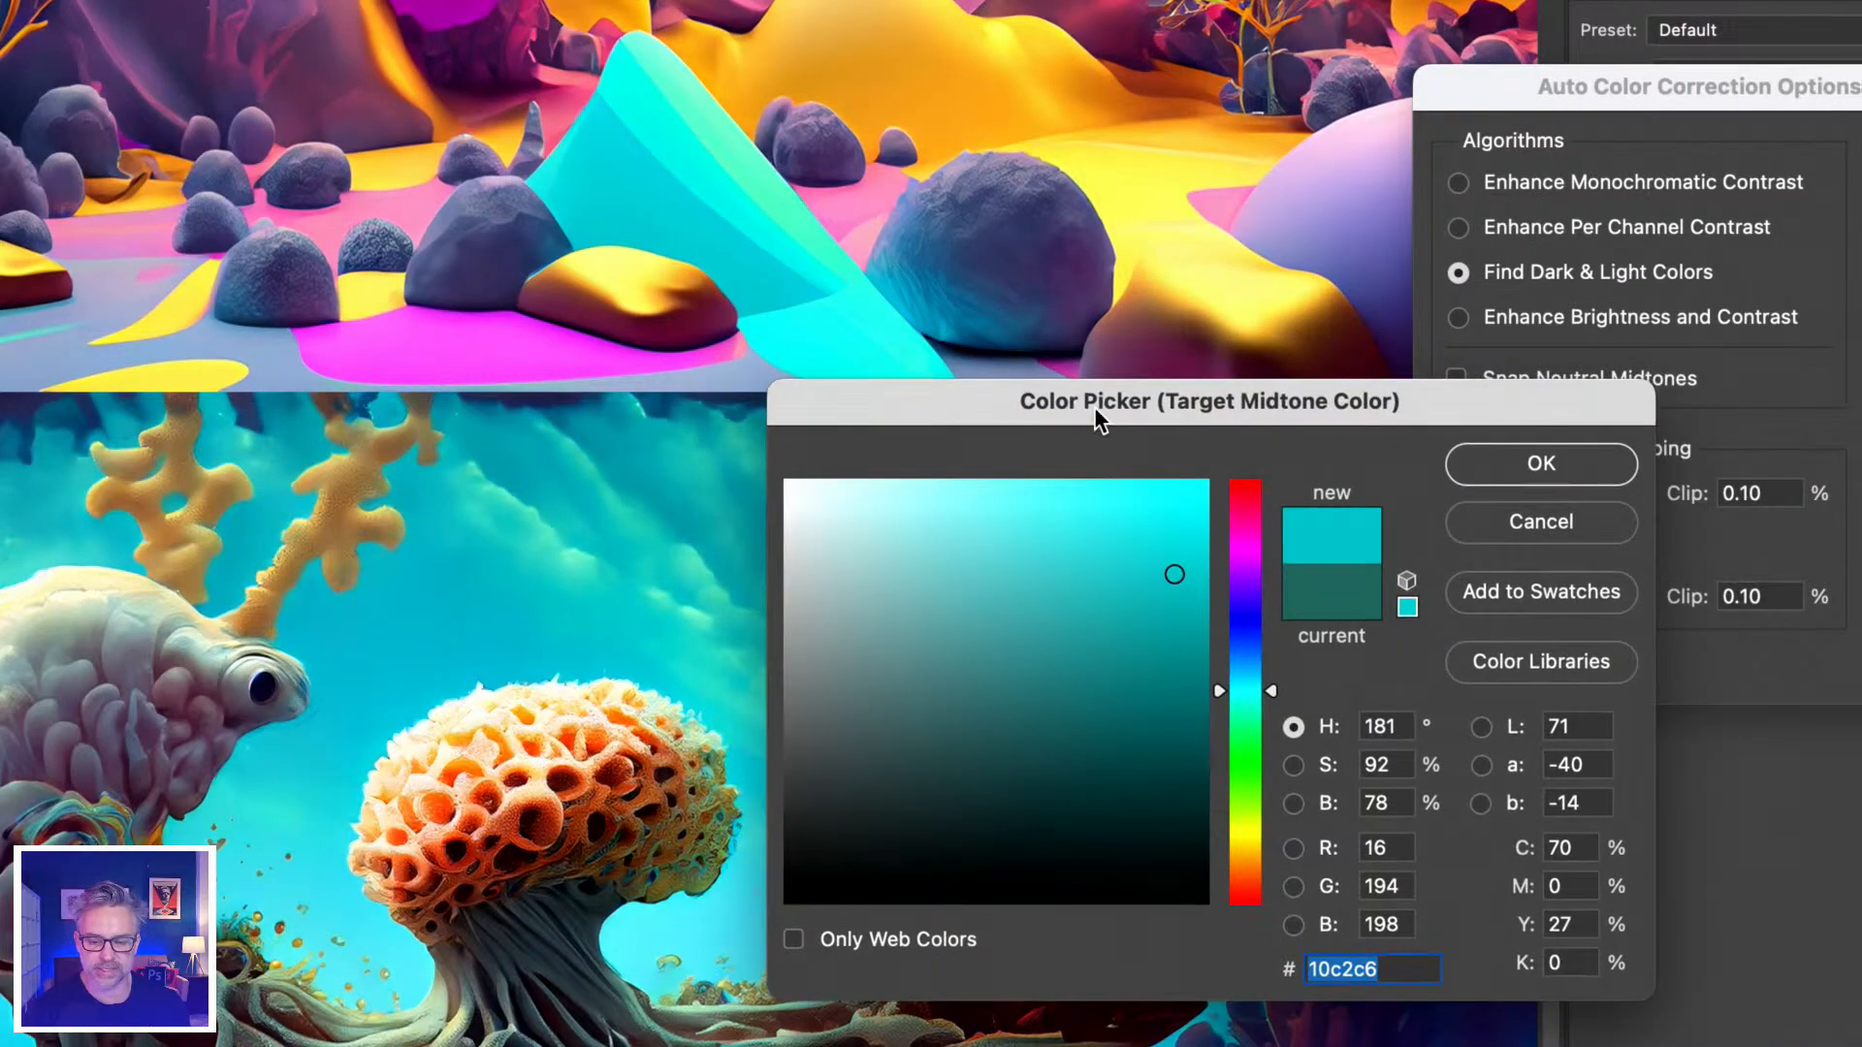
left_click(1477, 475)
left_click(1563, 595)
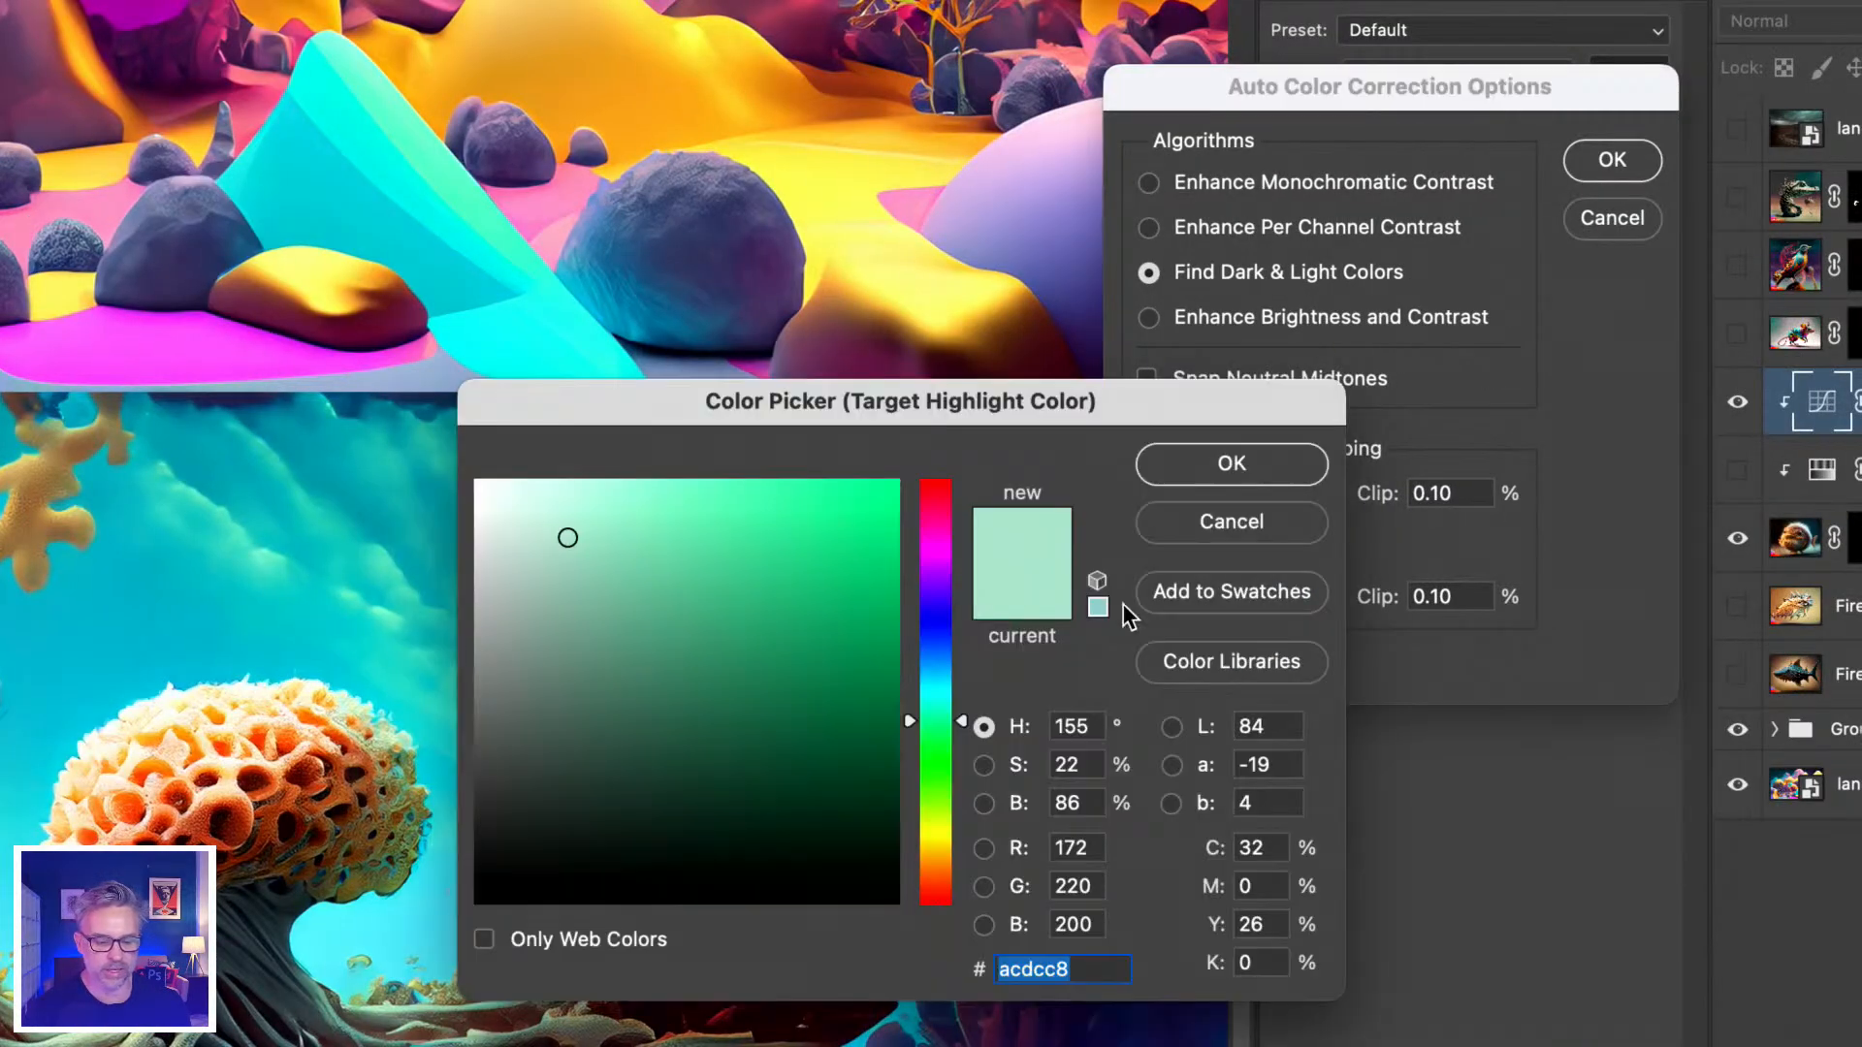
left_click(216, 722)
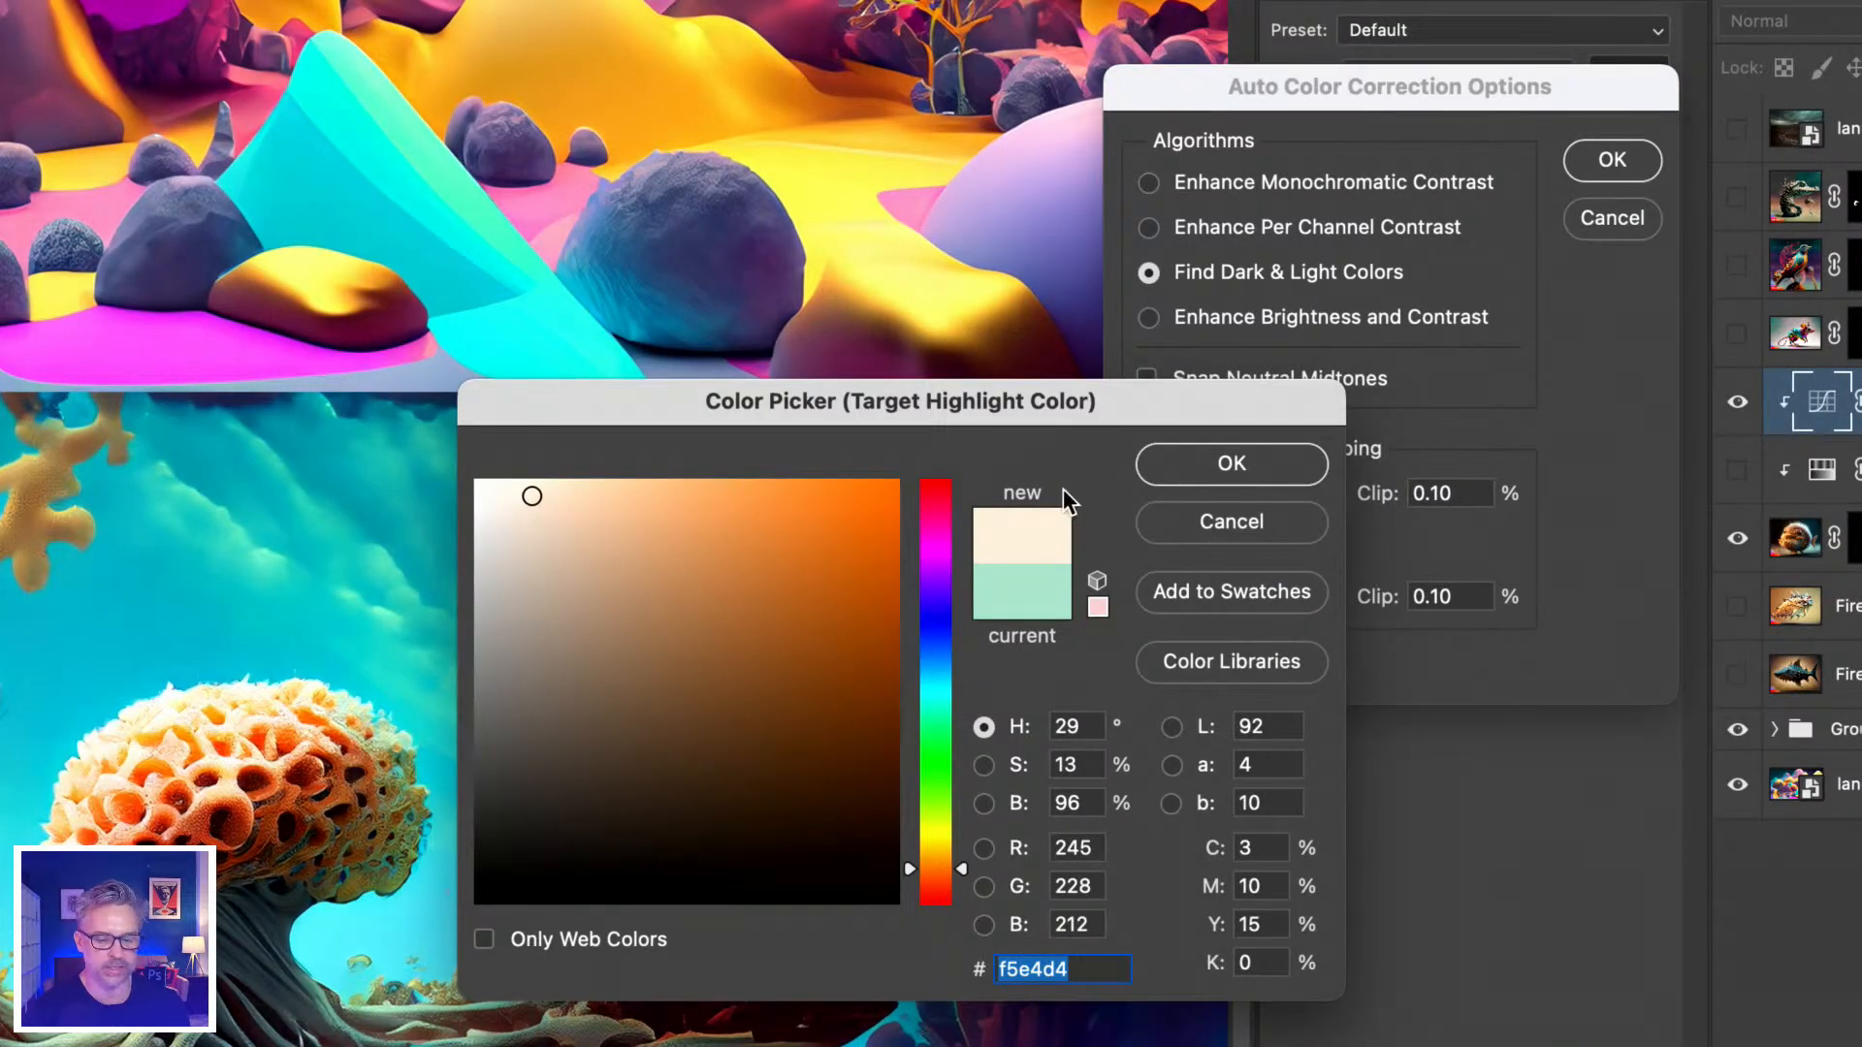
left_click(1193, 463)
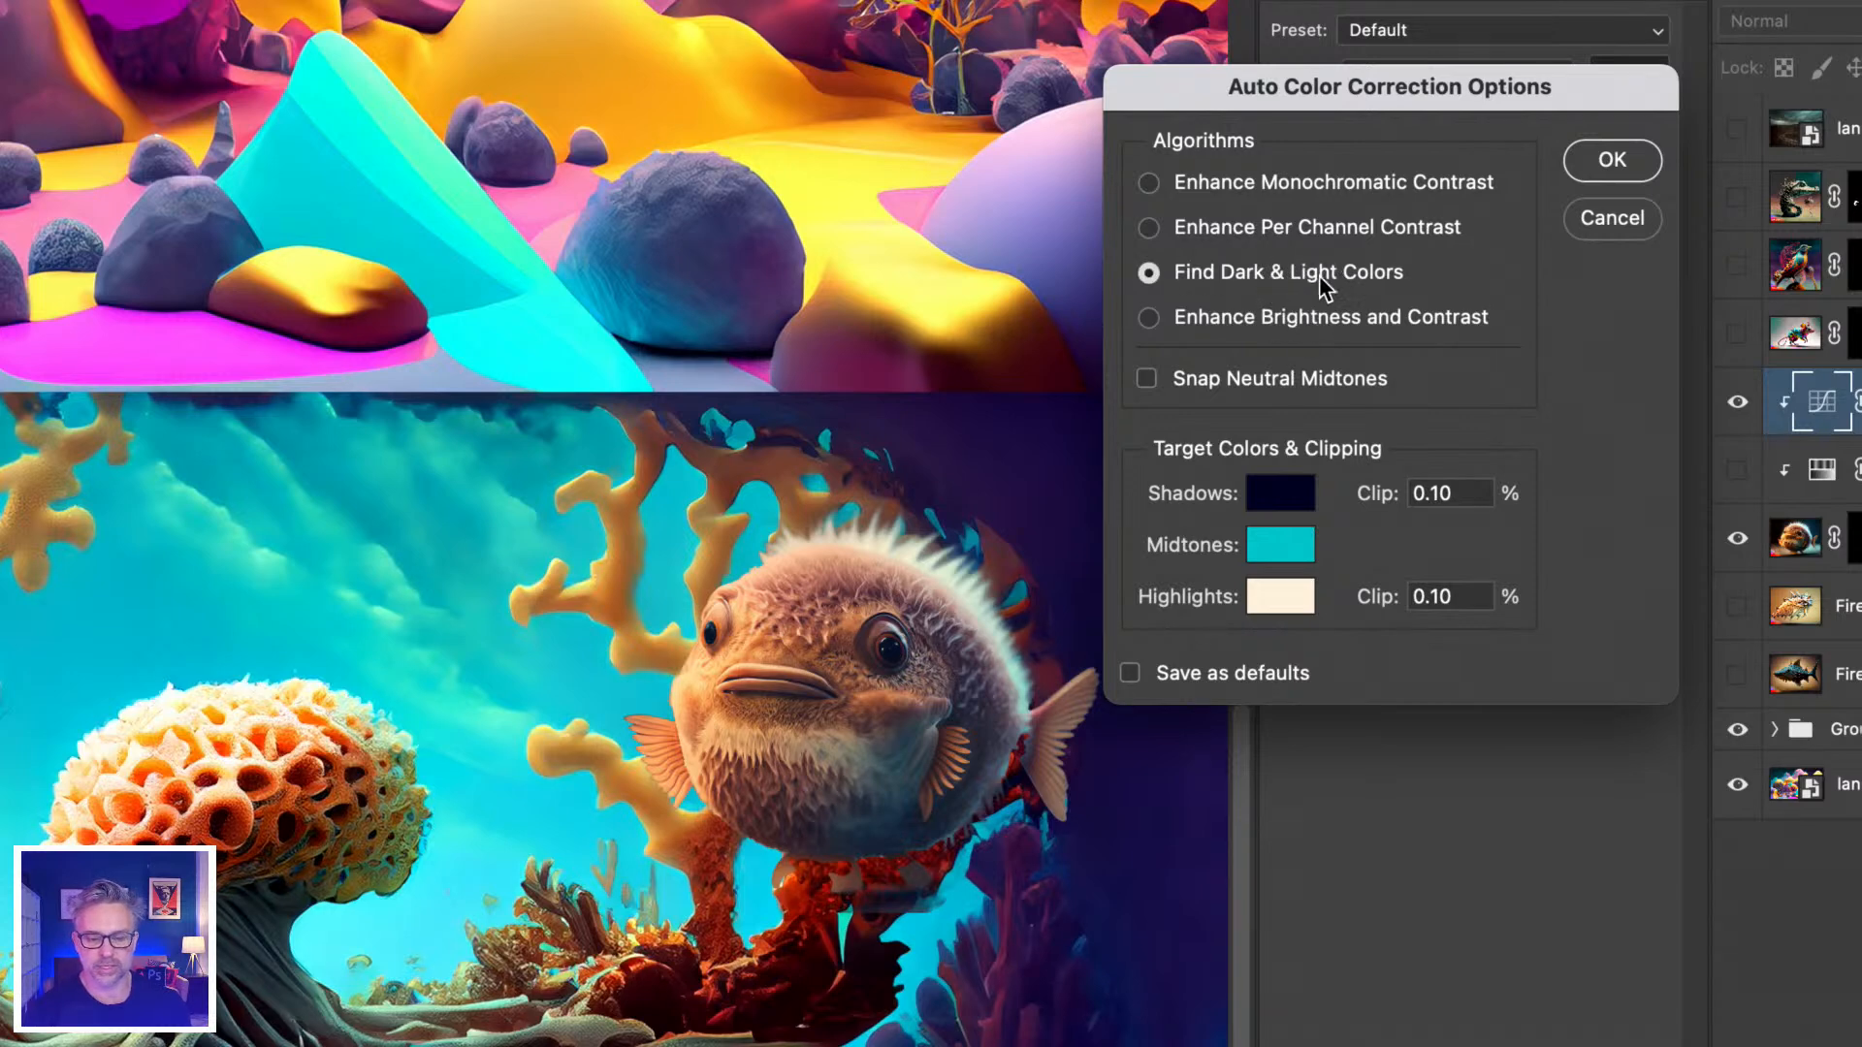
Refine the midtone target to a darker, fully saturated teal, then apply and save as defaults.
left_click(1278, 543)
left_click_drag(719, 694, 735, 698)
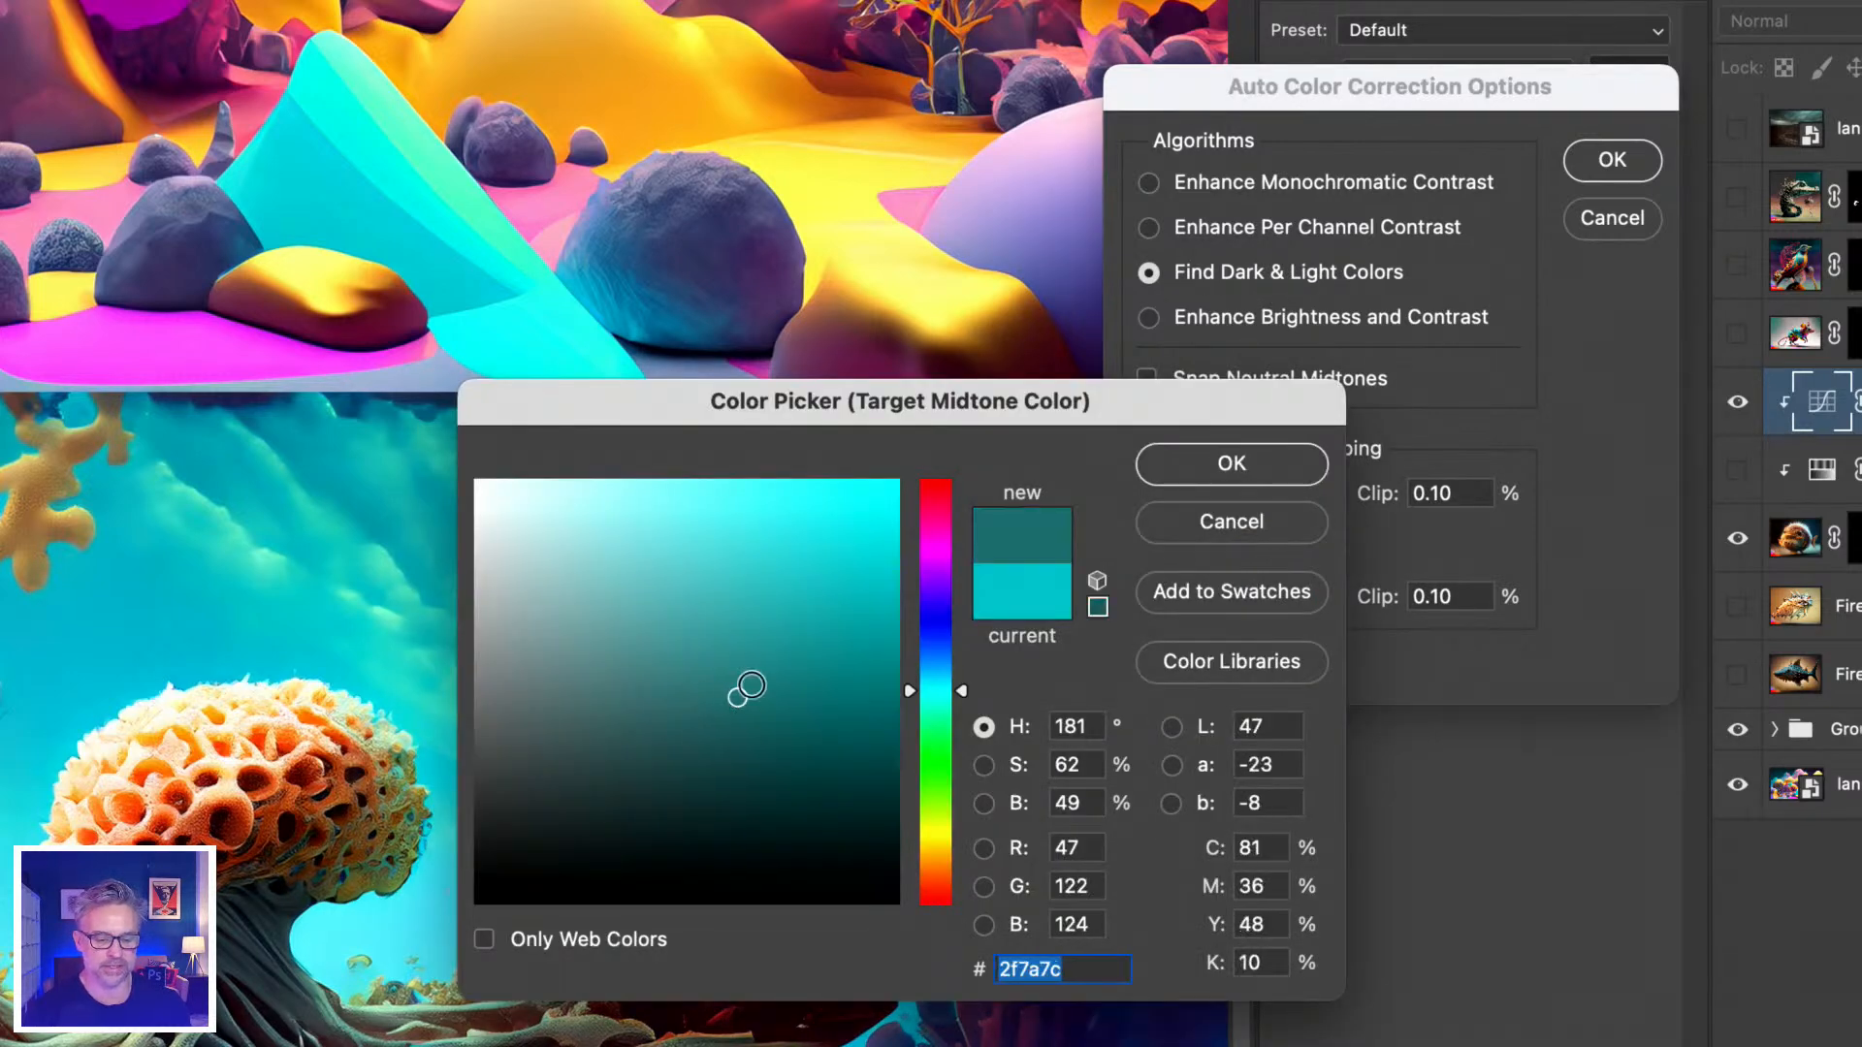
left_click(1177, 467)
left_click(1284, 539)
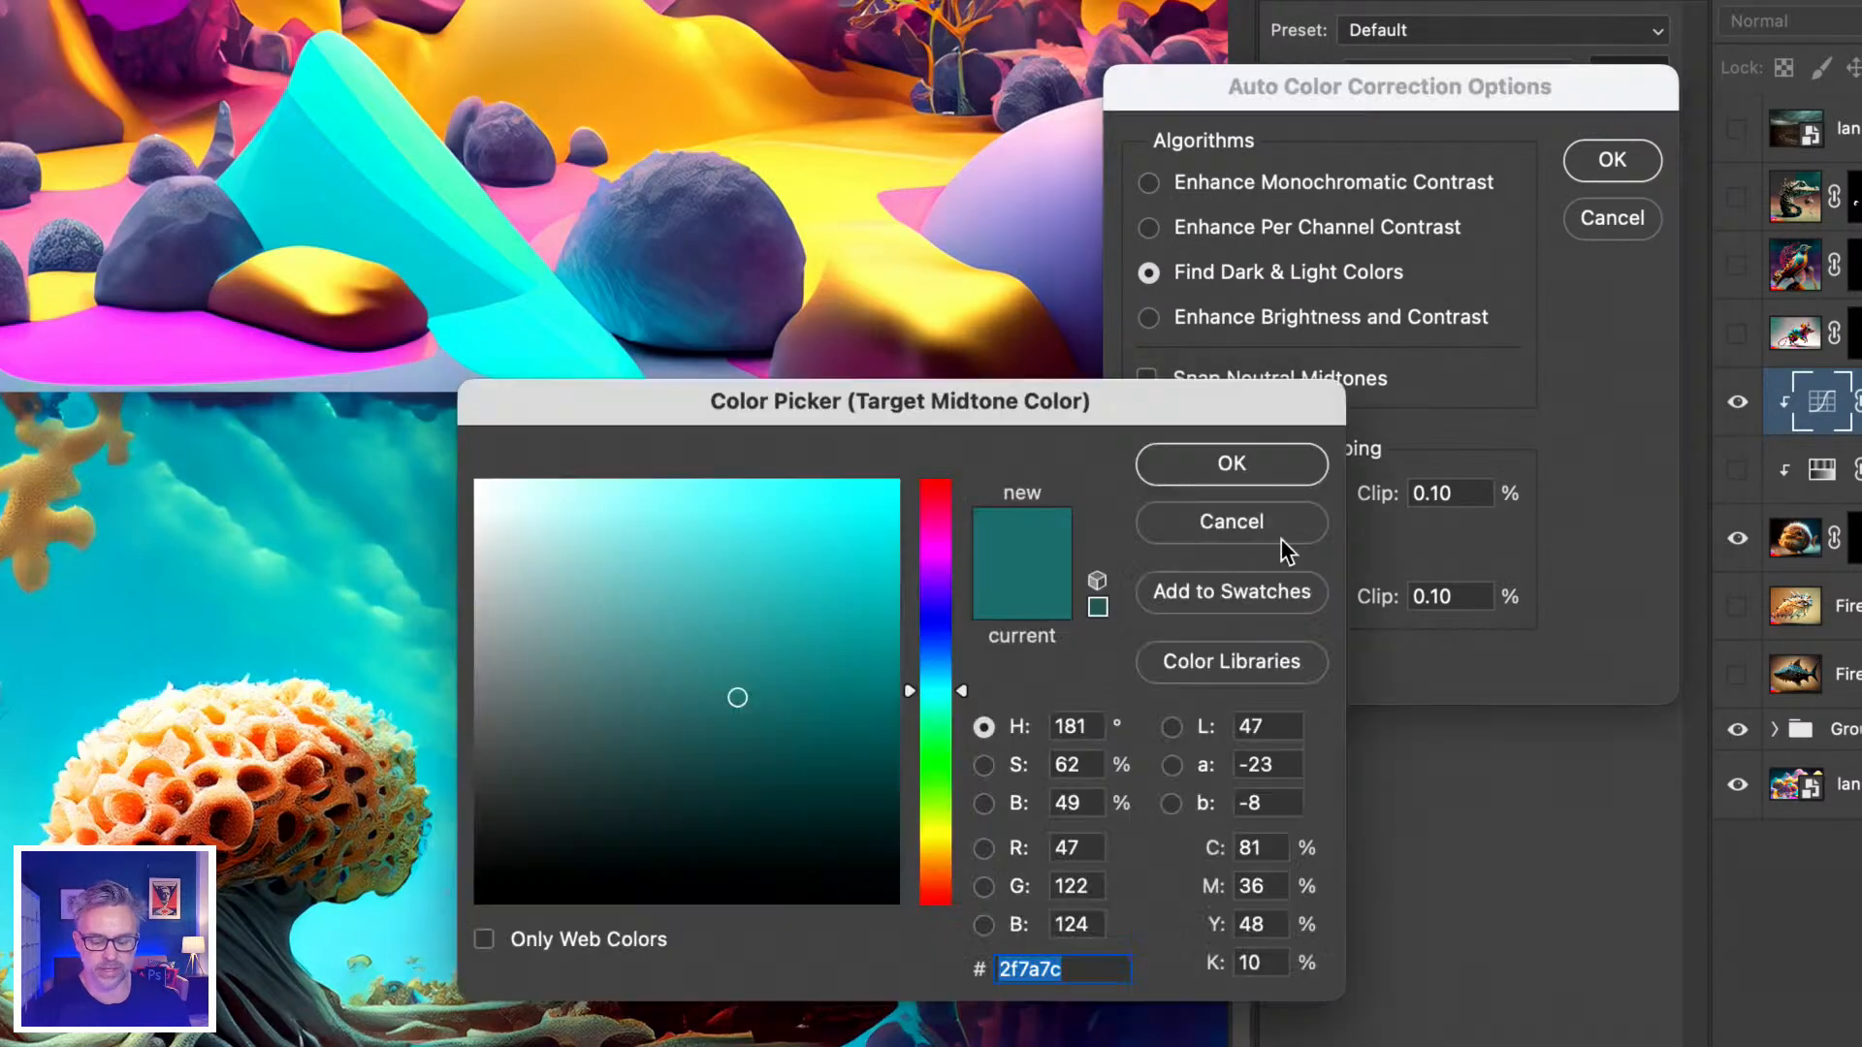
left_click_drag(773, 657, 927, 675)
left_click(1177, 468)
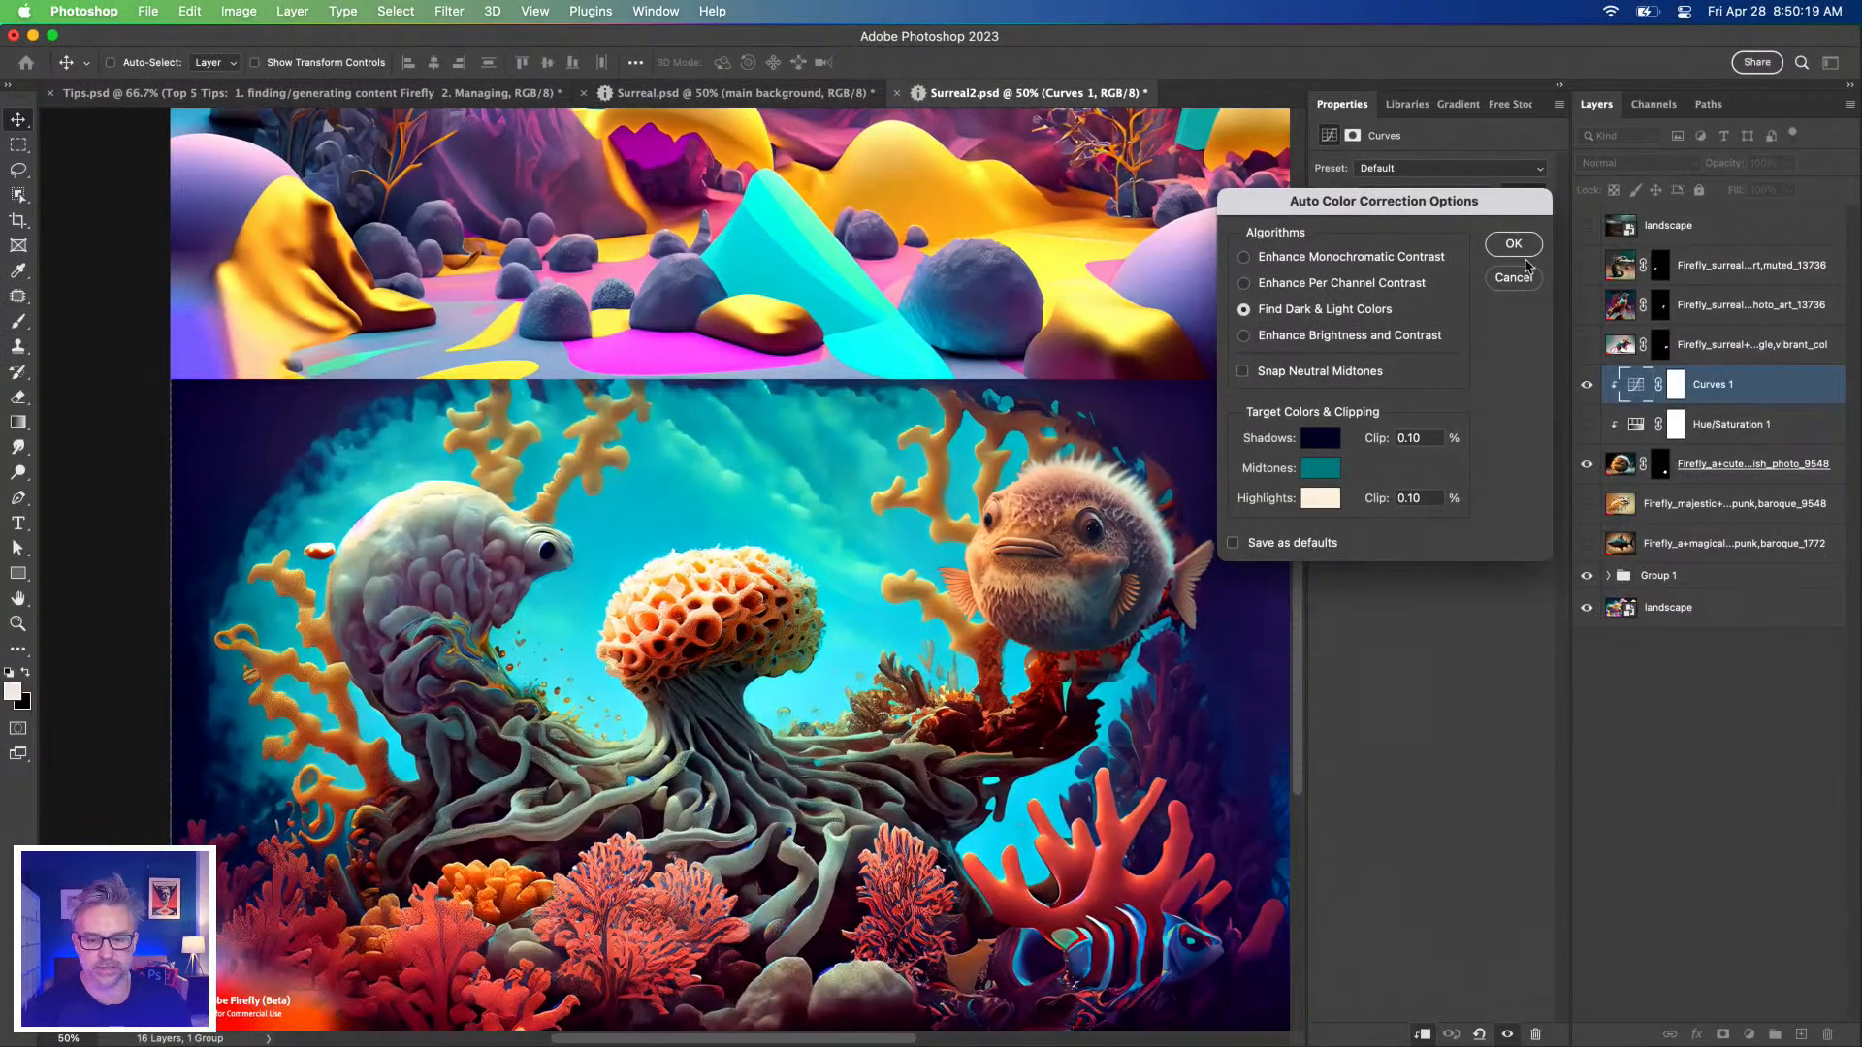
left_click(1491, 249)
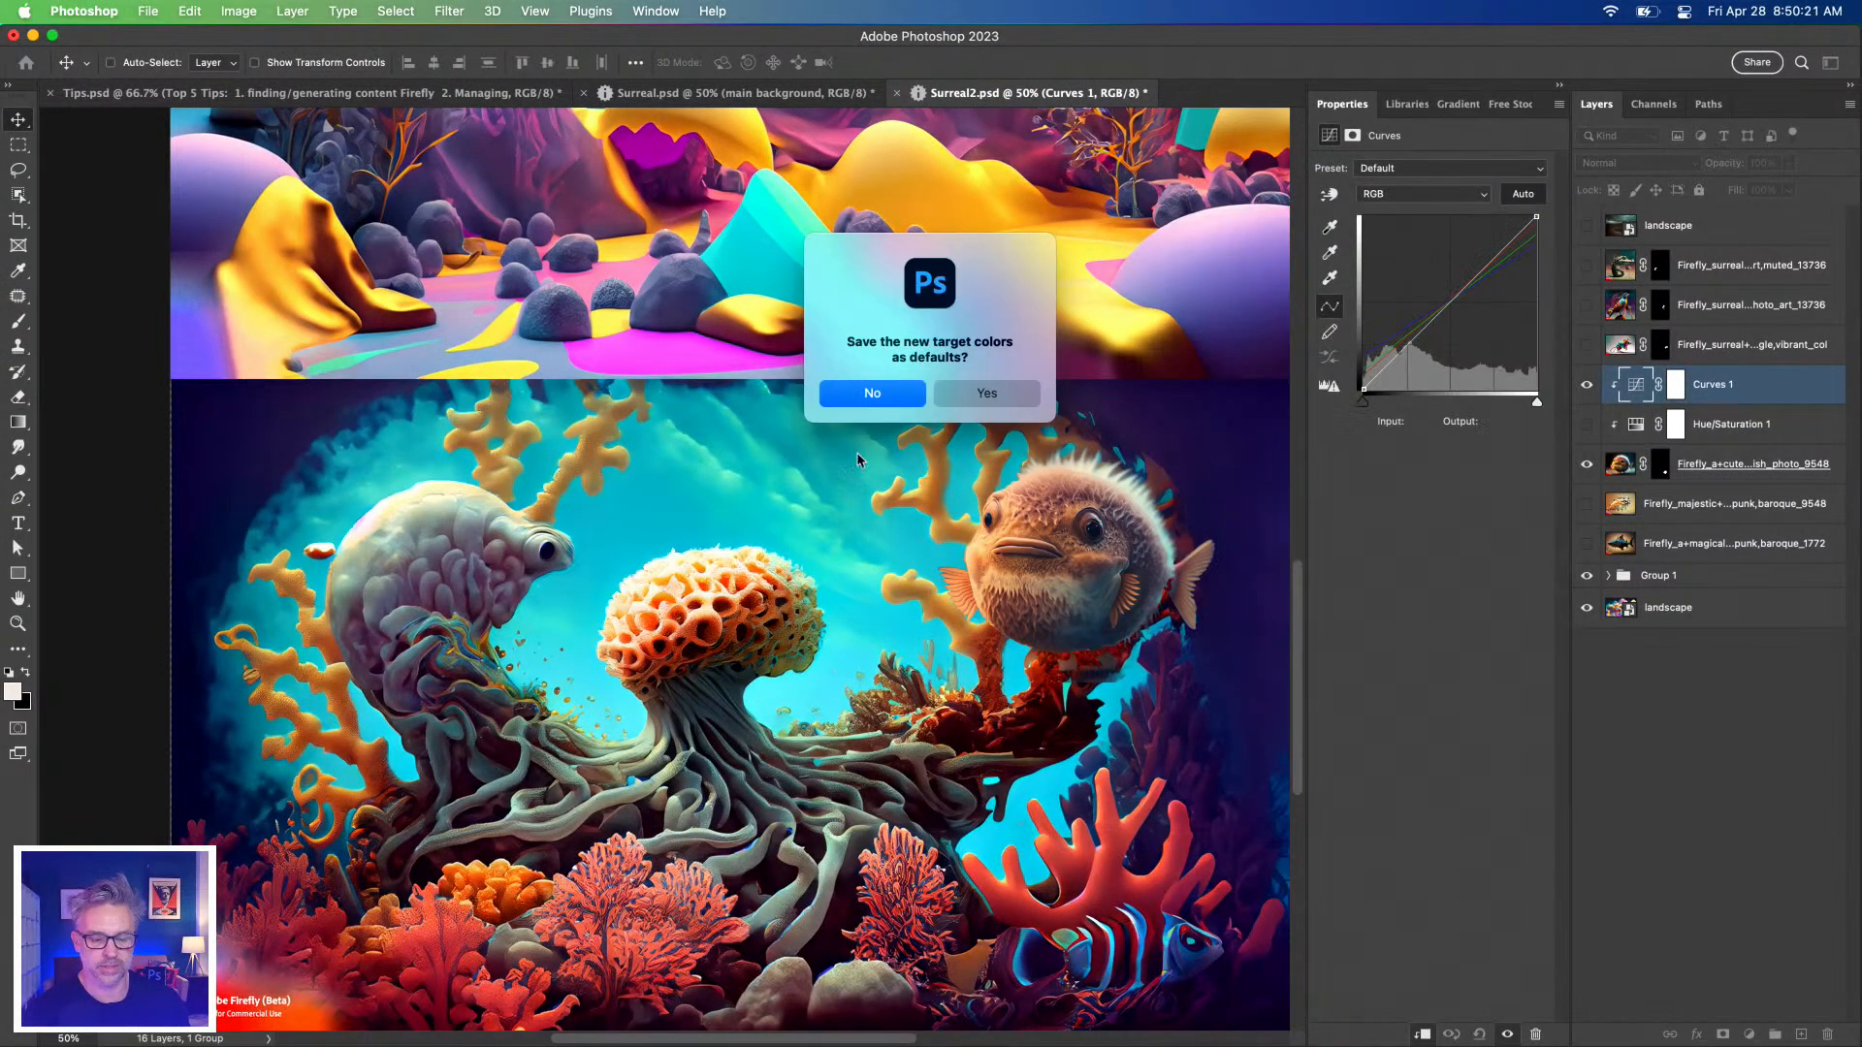
left_click(955, 389)
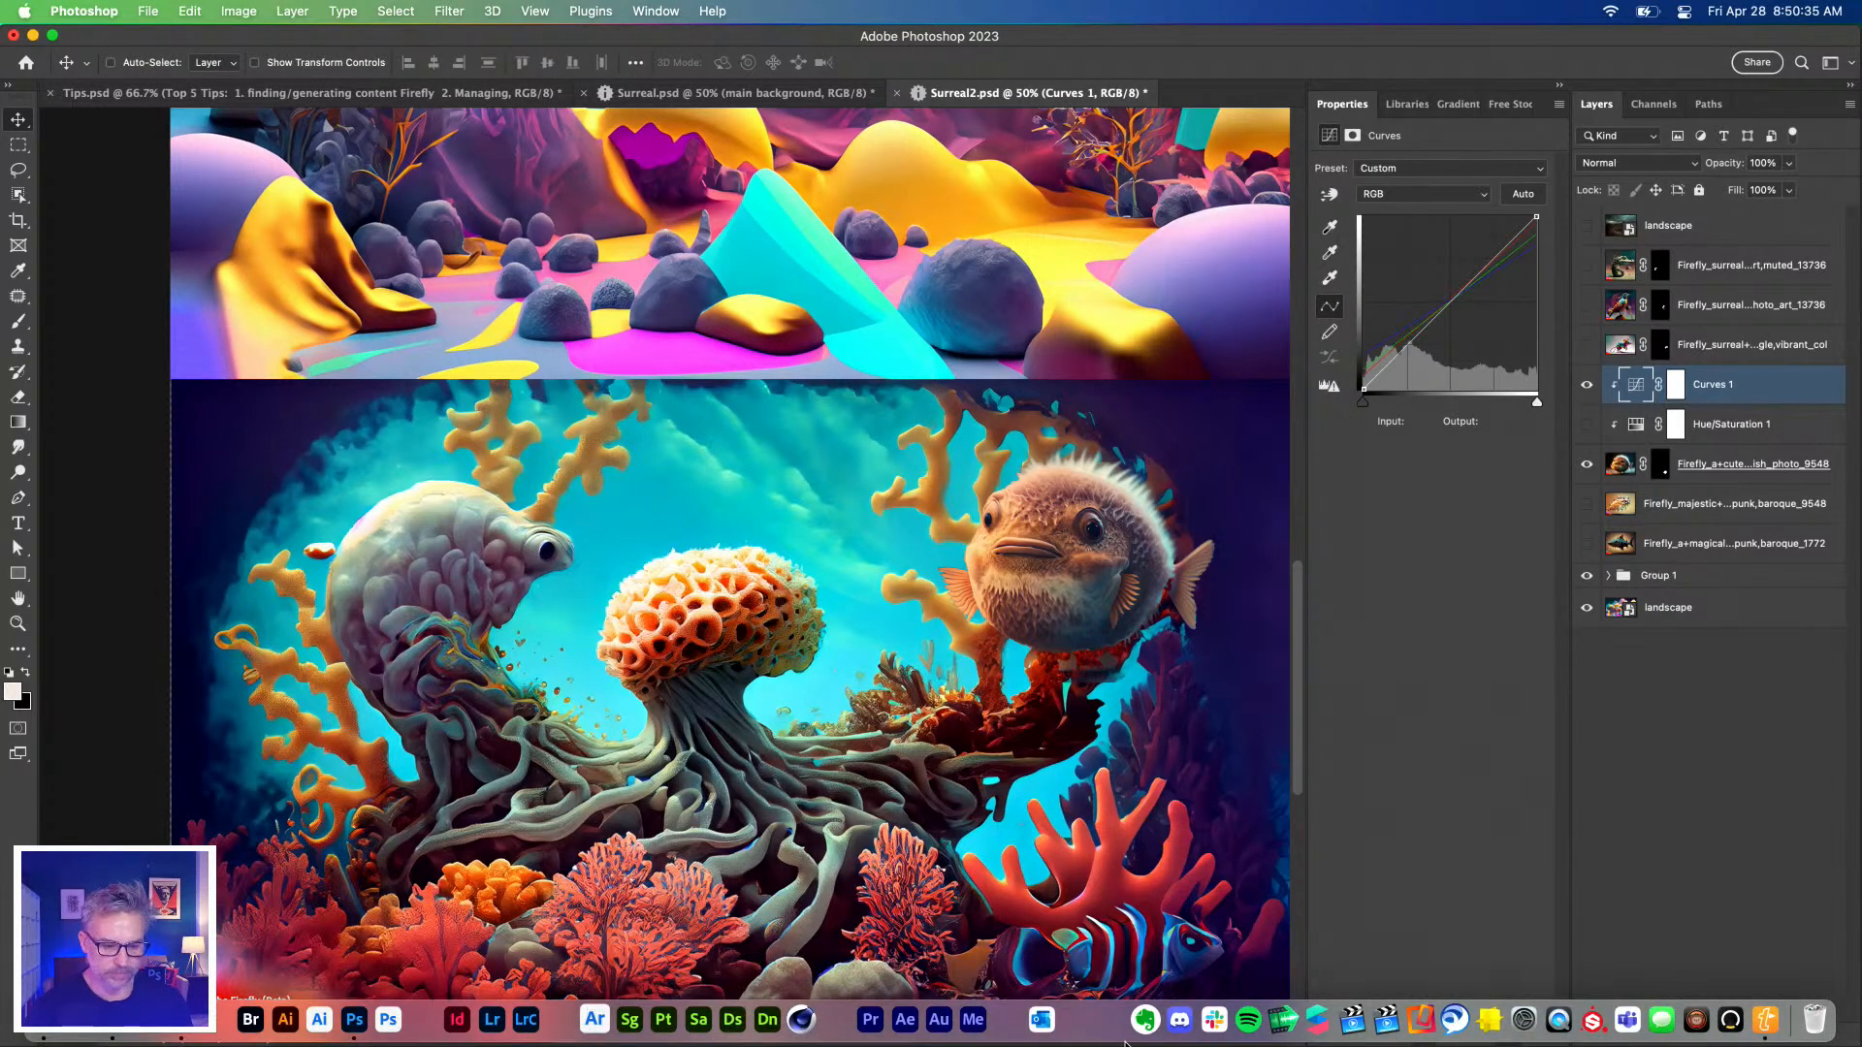
Zoom out and reposition the view to see the whole surreal composite.
key("super+minus")
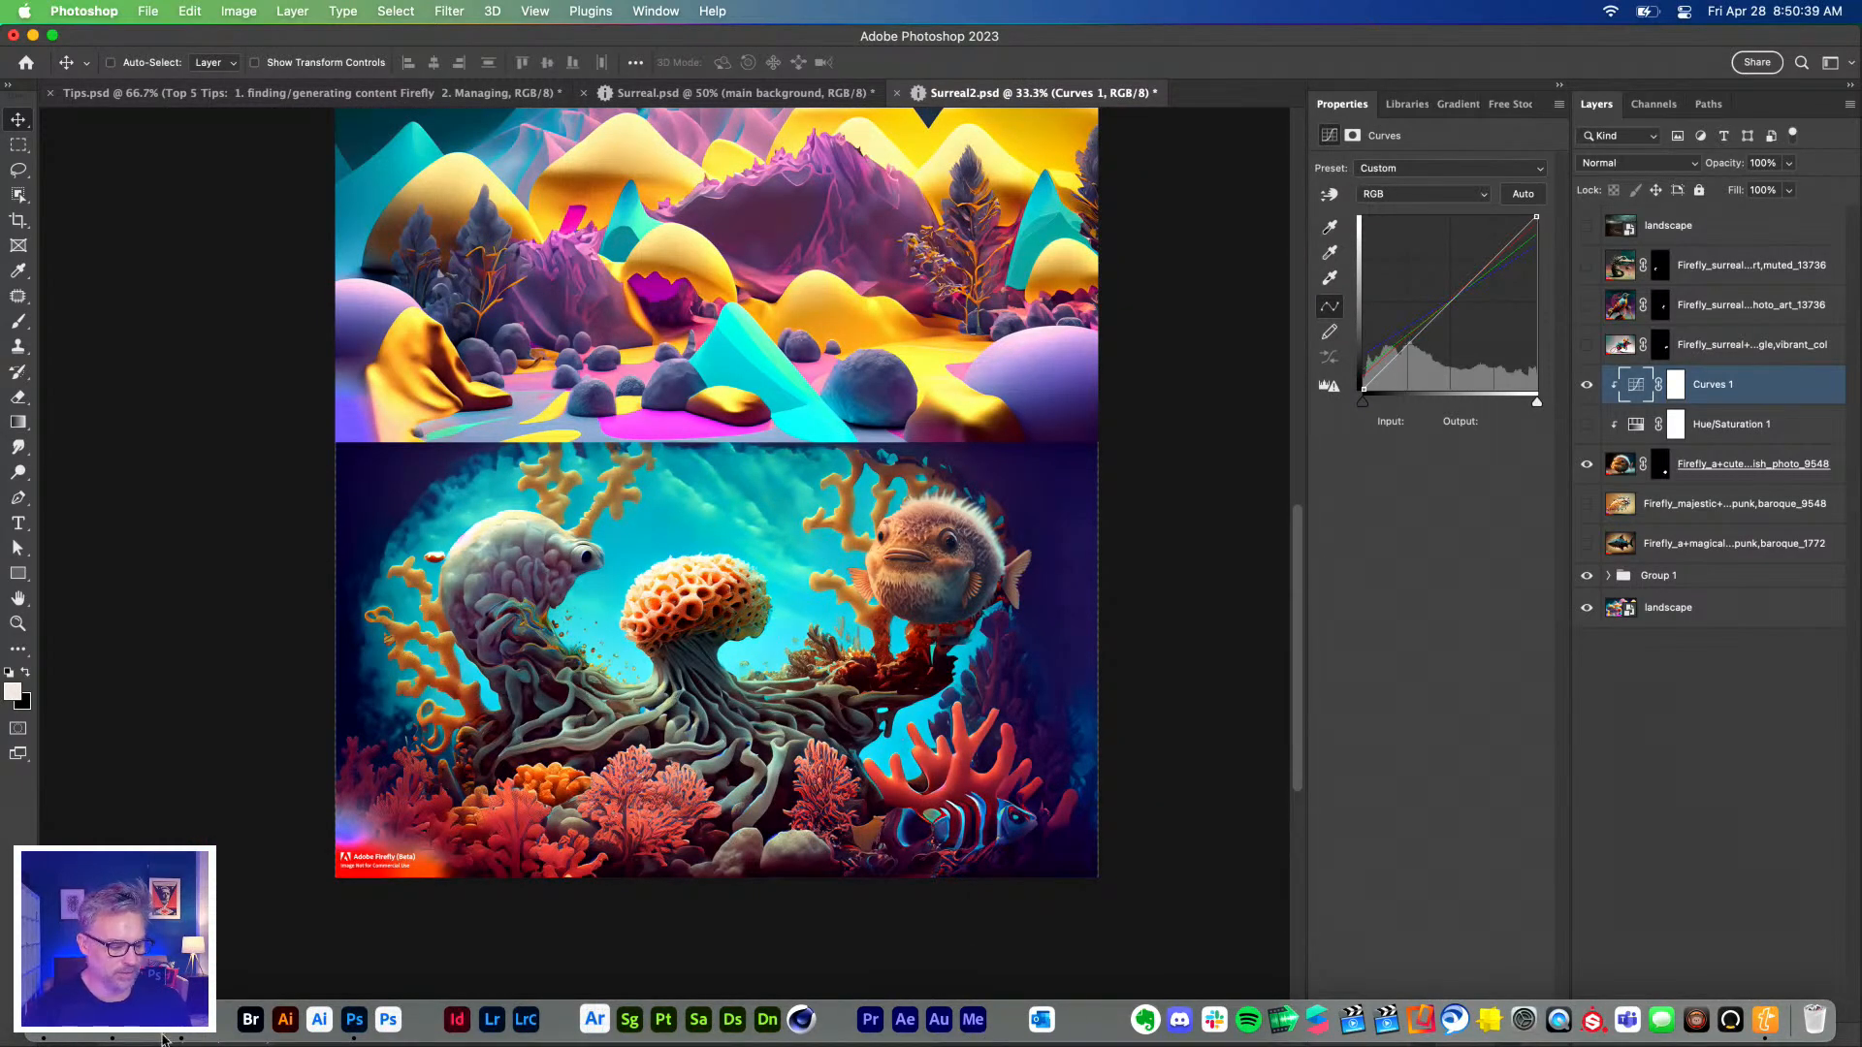
left_click_drag(254, 353, 312, 648)
key("super+minus")
key("super+plus")
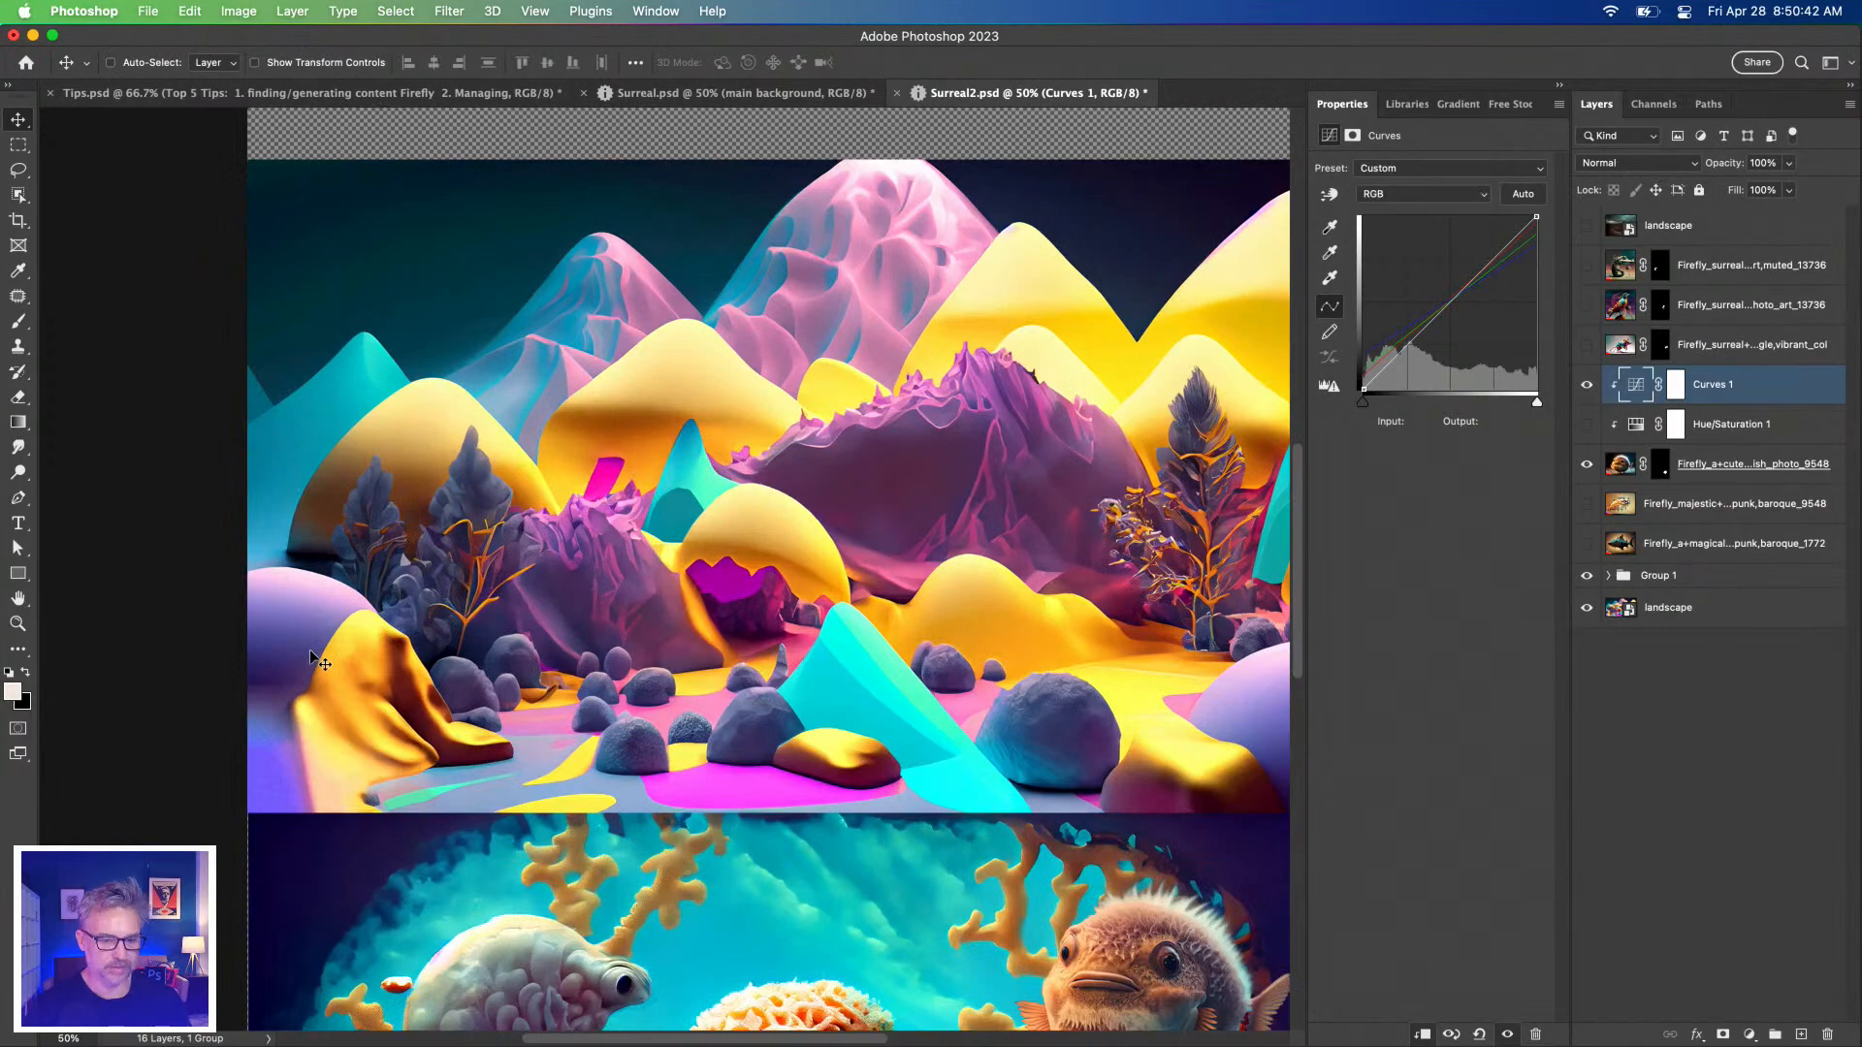
Check the tips list text in Tips.psd, then return to Surreal2.psd and show the mouse layer.
left_click(113, 96)
left_click(18, 524)
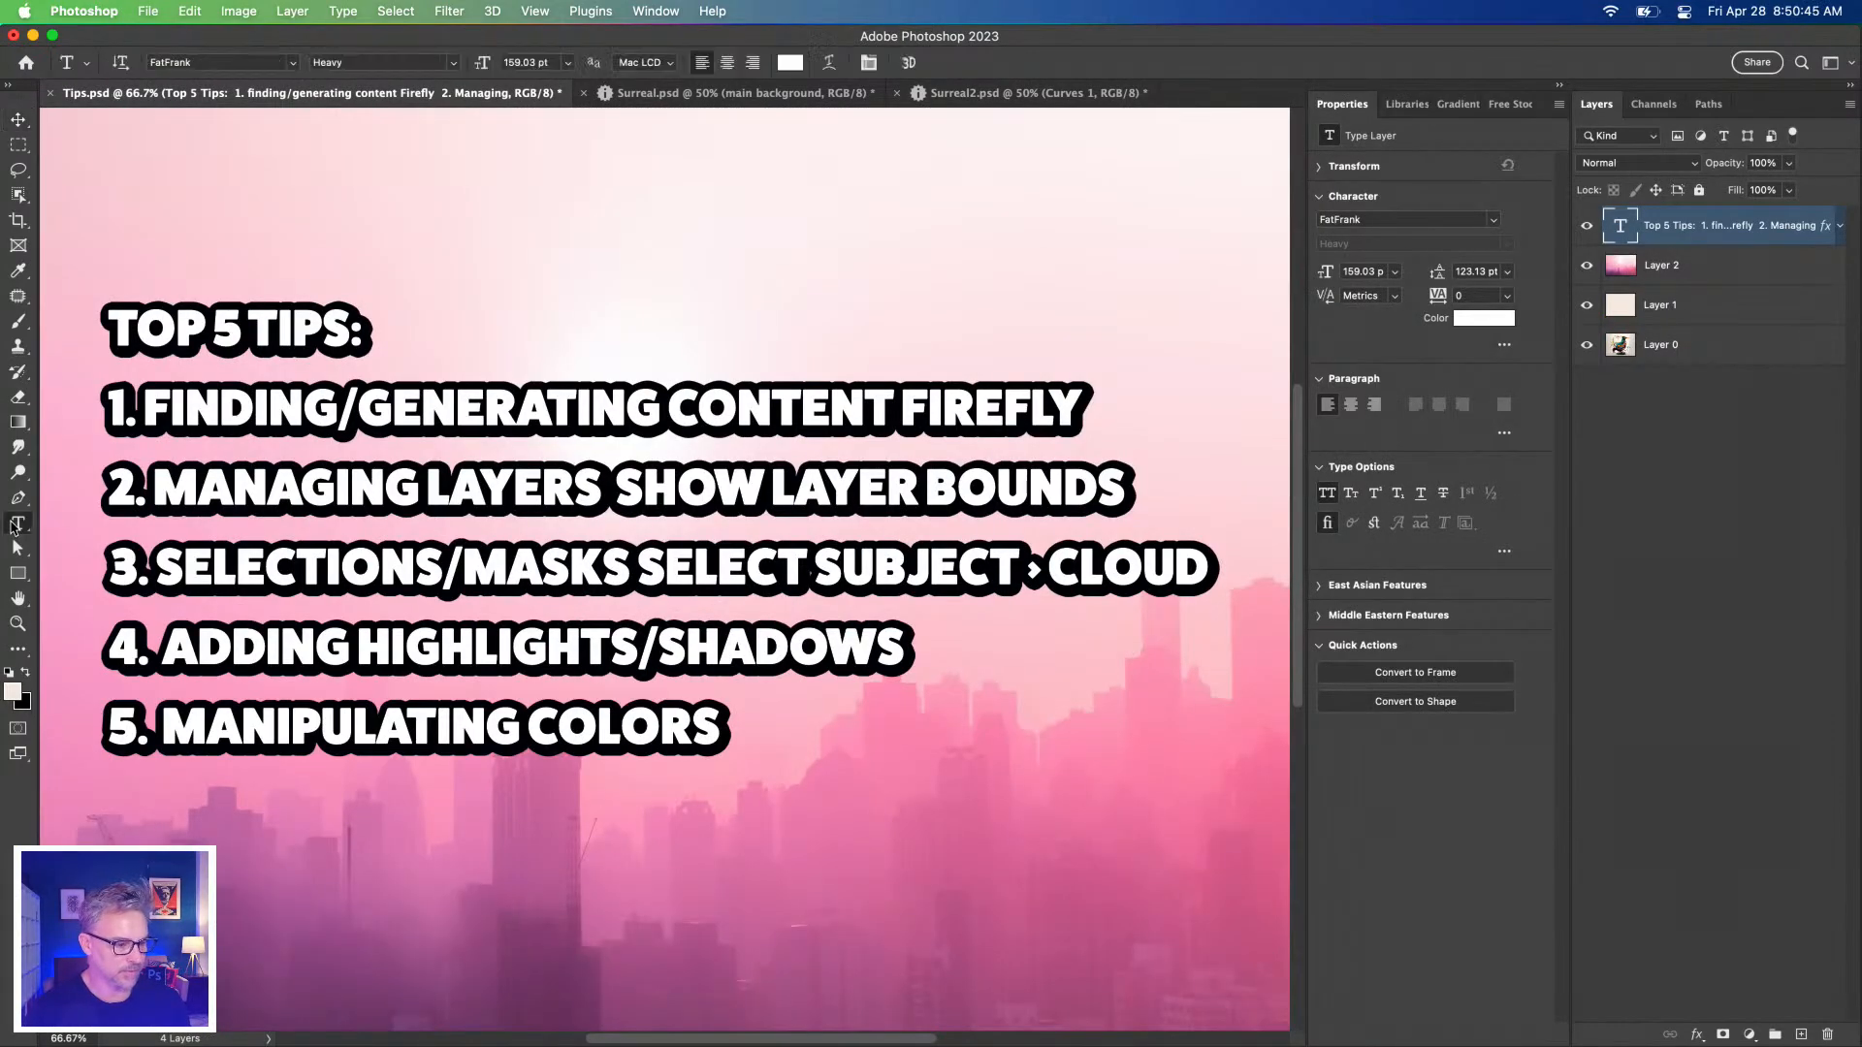
left_click(640, 571)
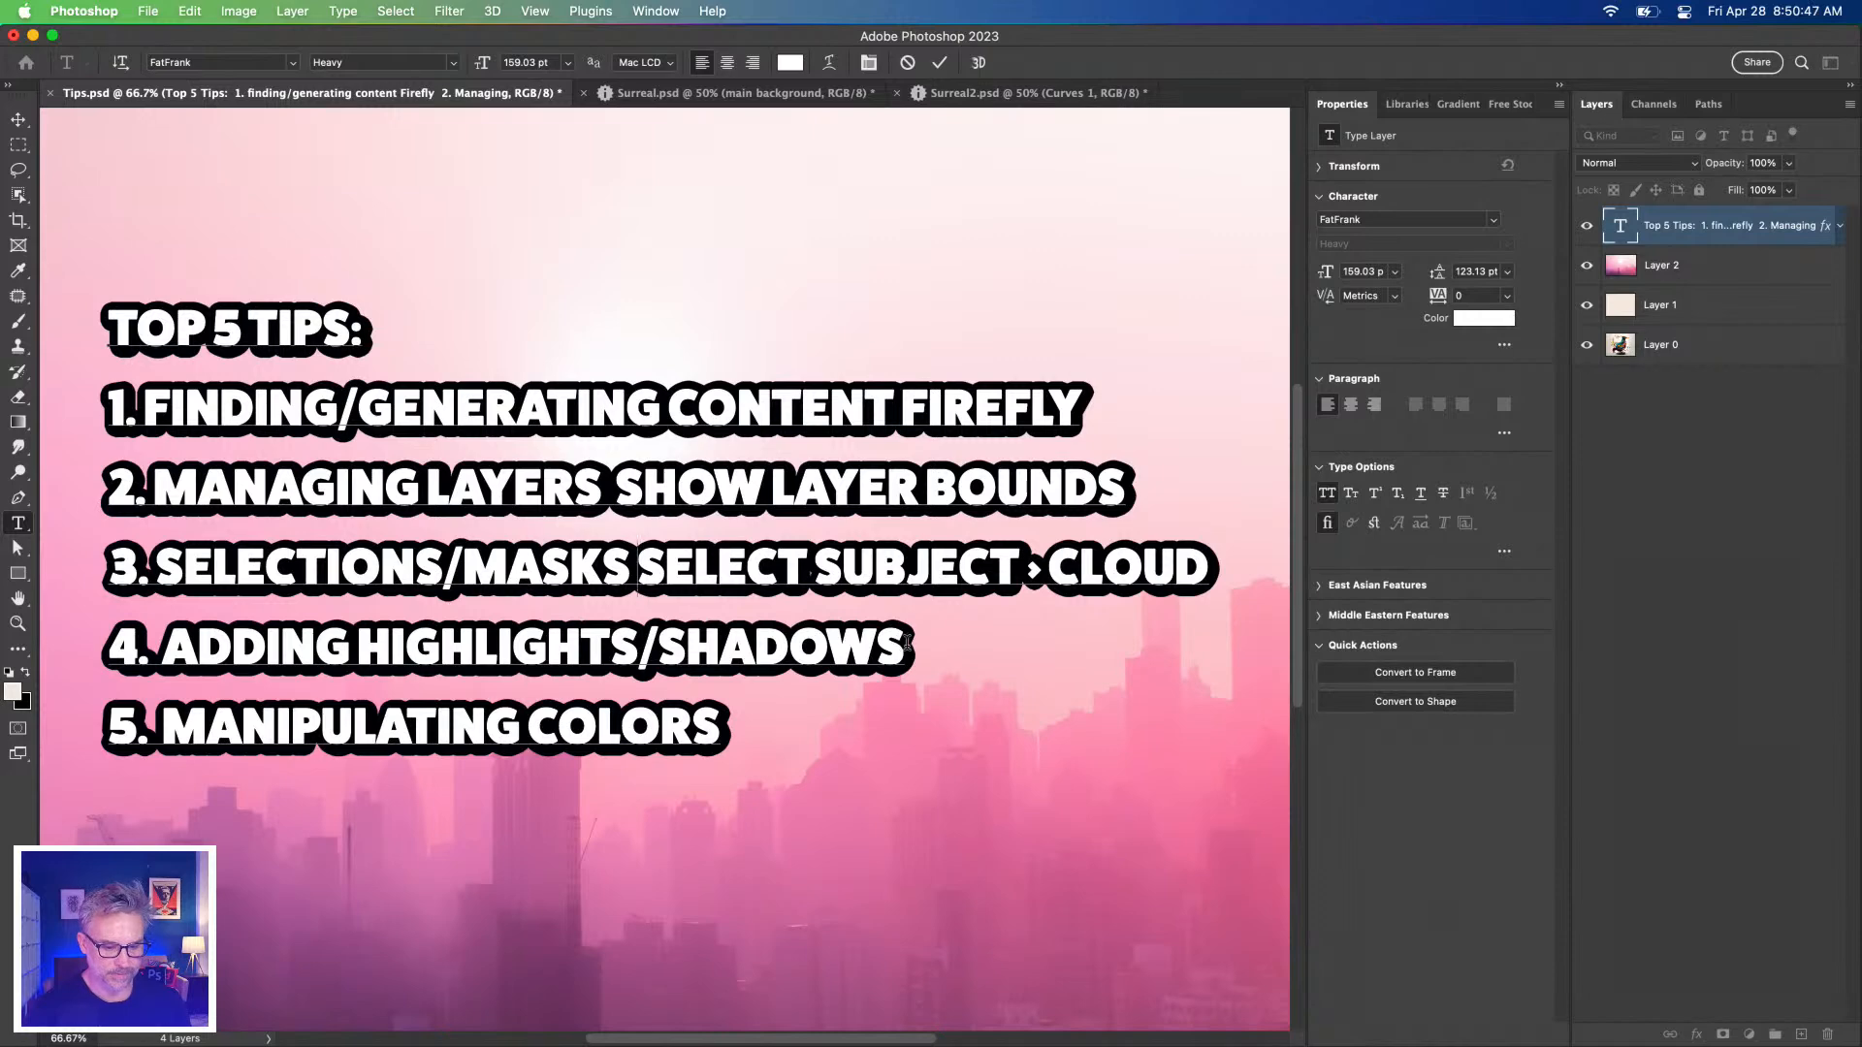
left_click(18, 145)
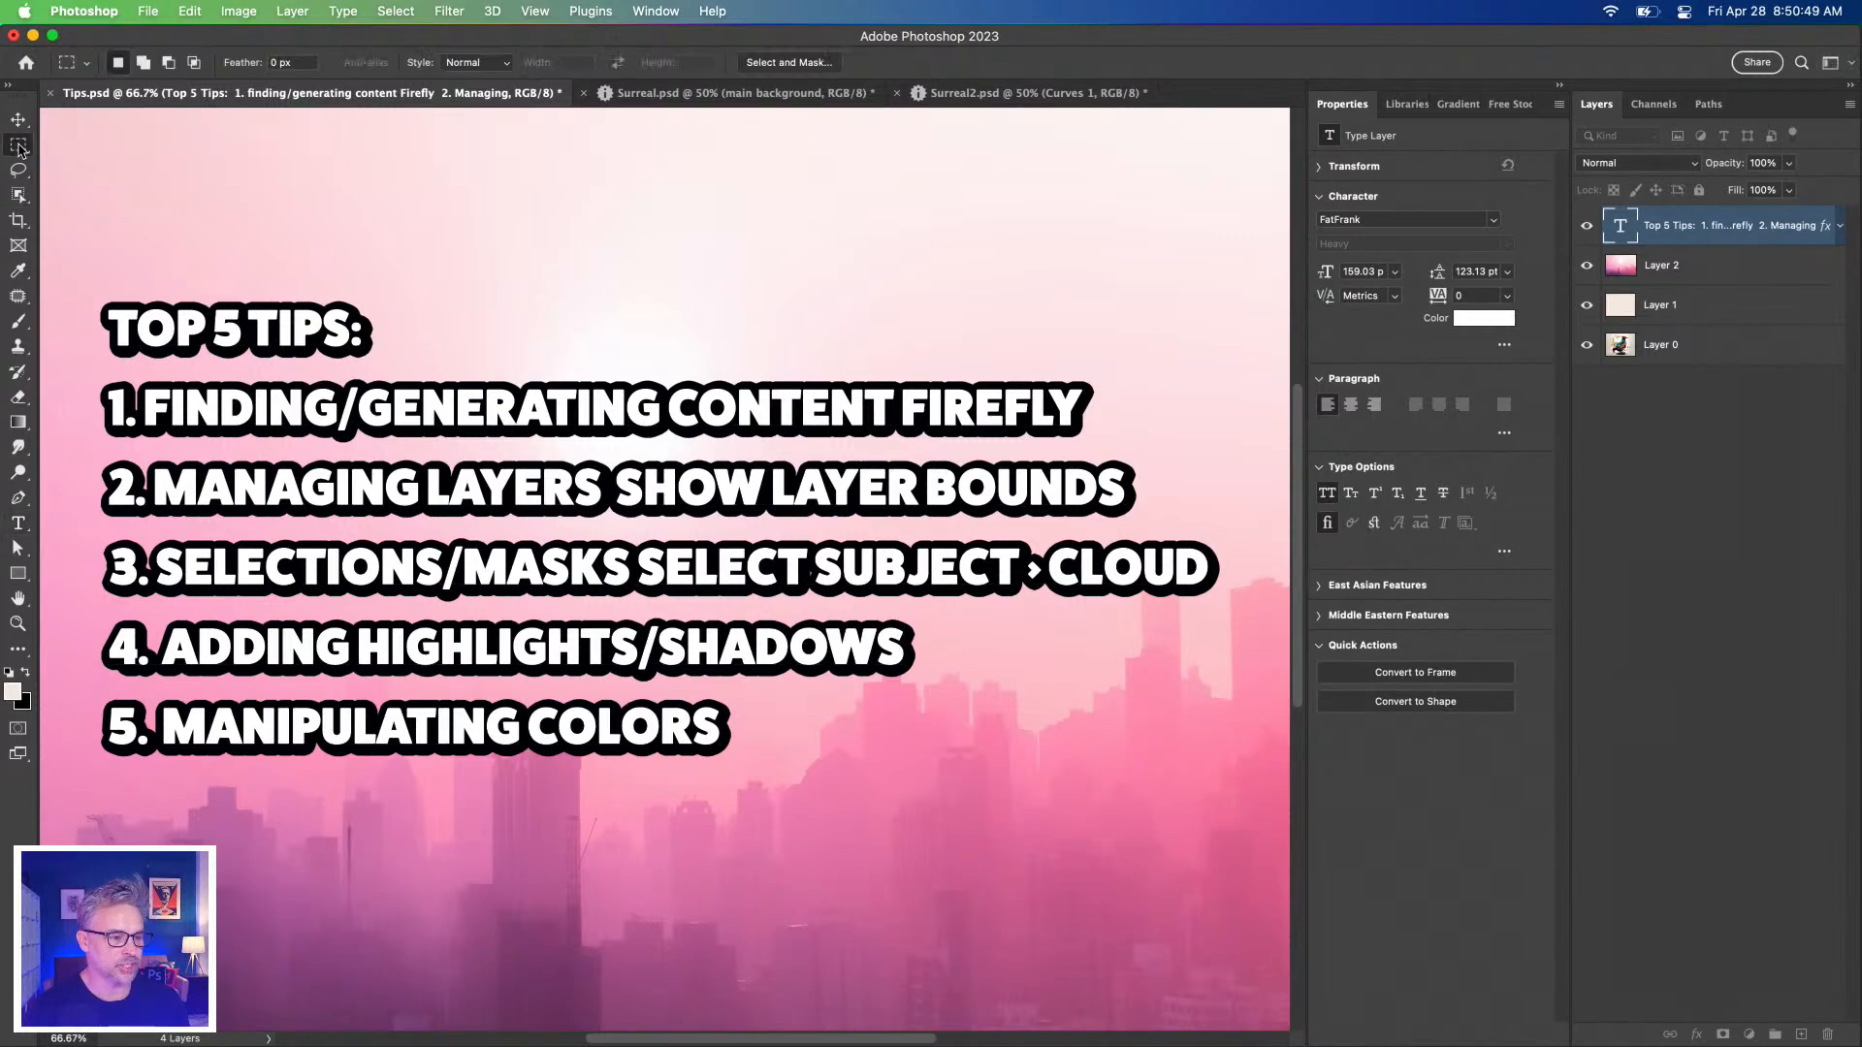
left_click(1023, 94)
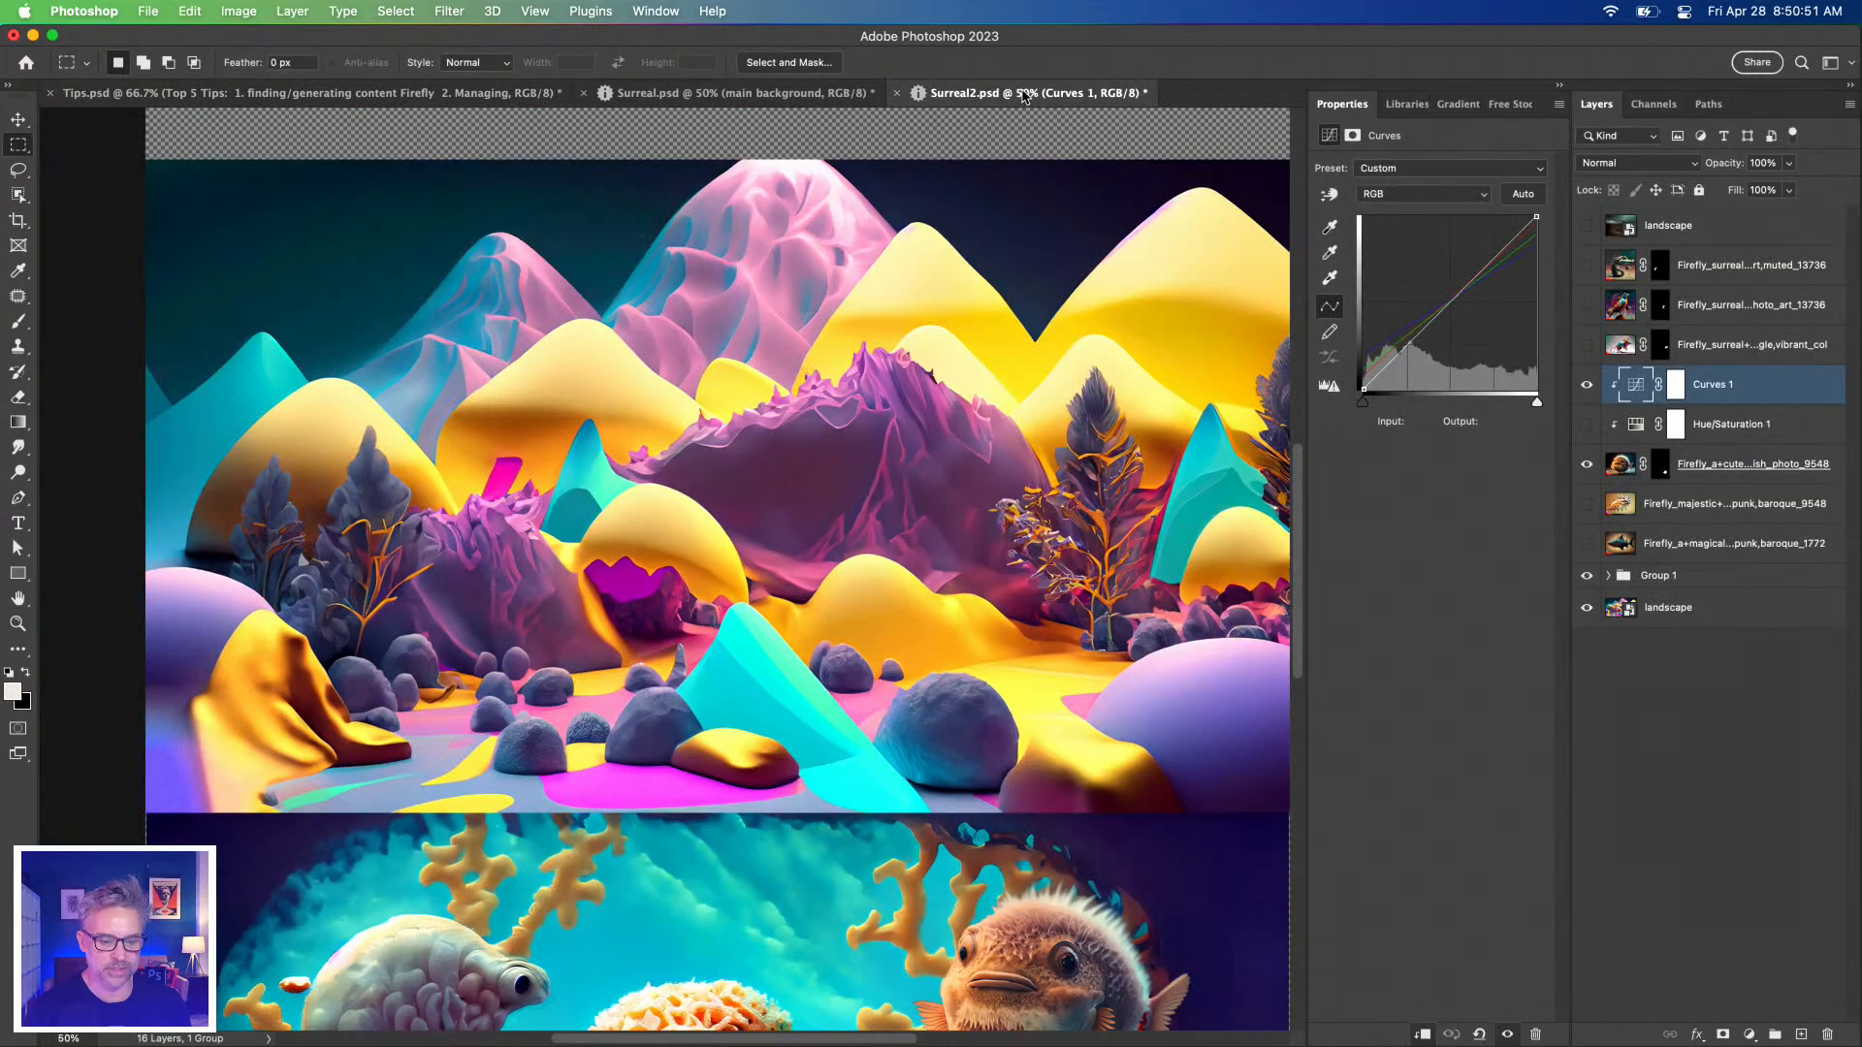
left_click(1586, 345)
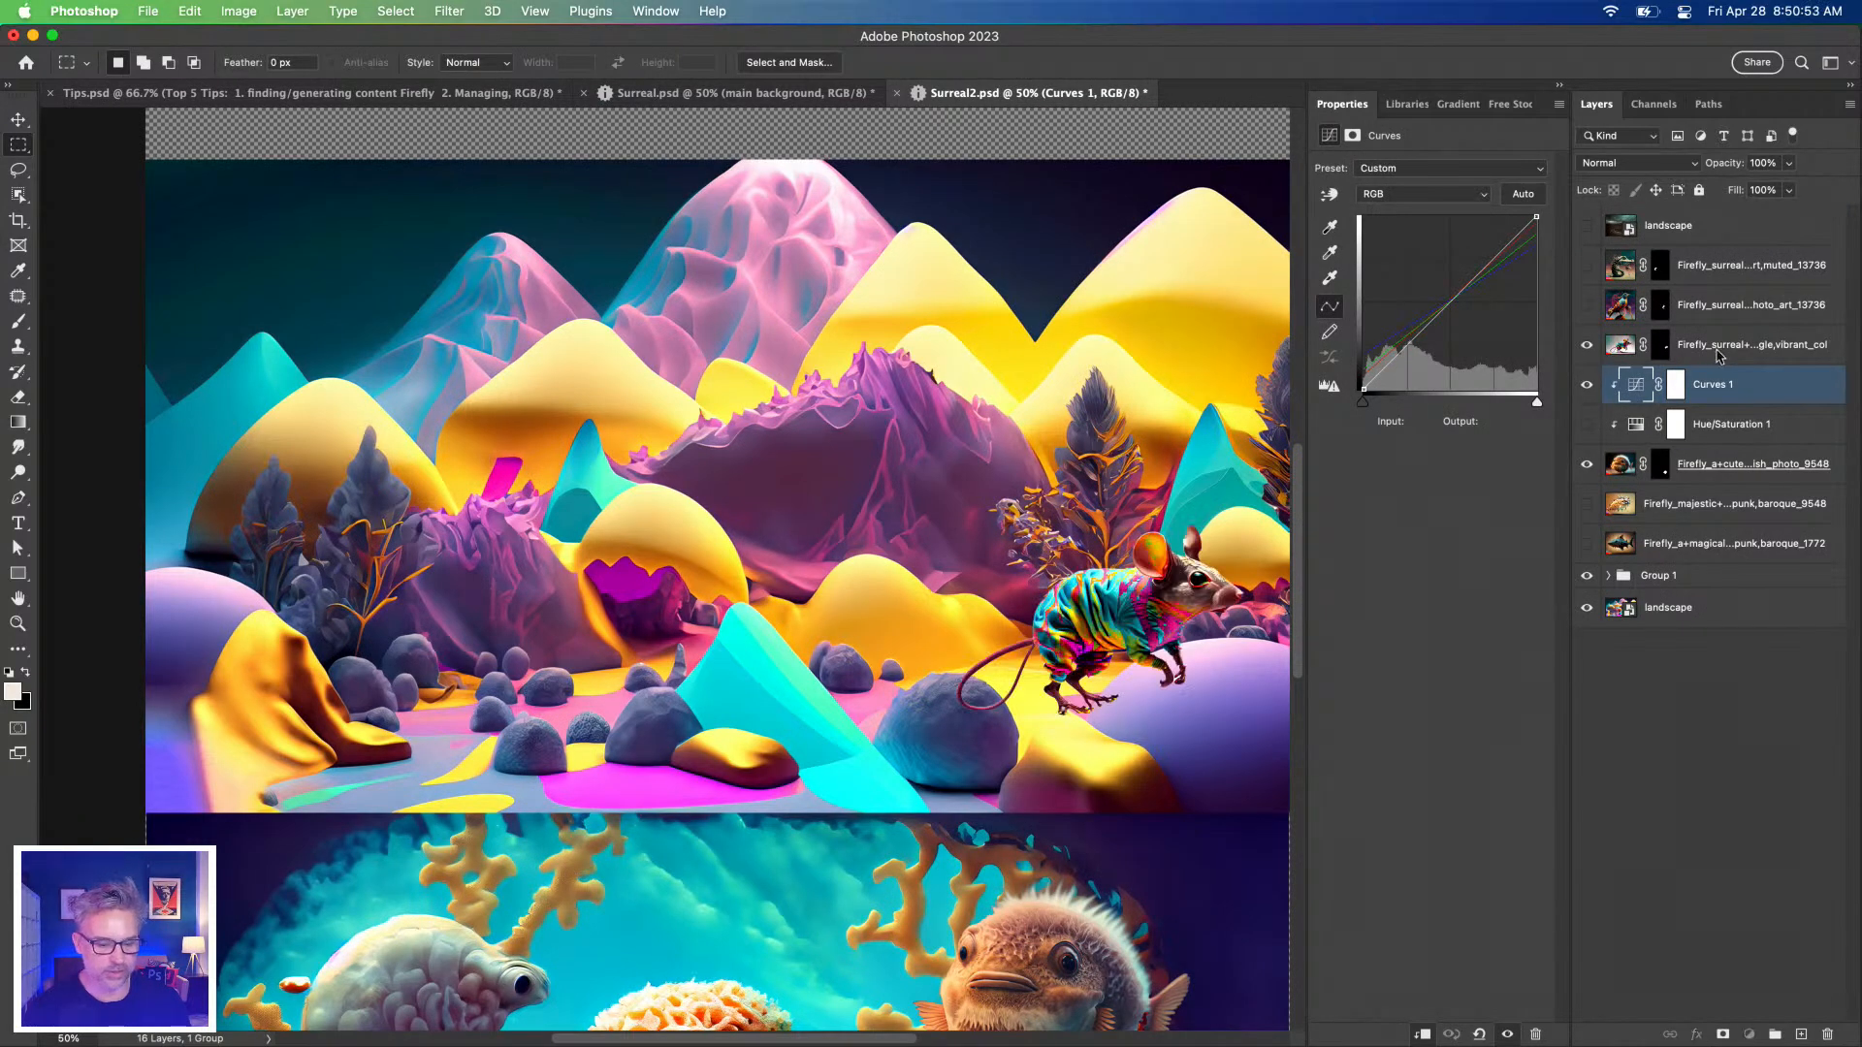
Convert the mouse to a smart object, scale it to 32.65% and move it onto the yellow hill.
left_click(1714, 349)
key("super+plus")
left_click_drag(747, 496, 805, 590)
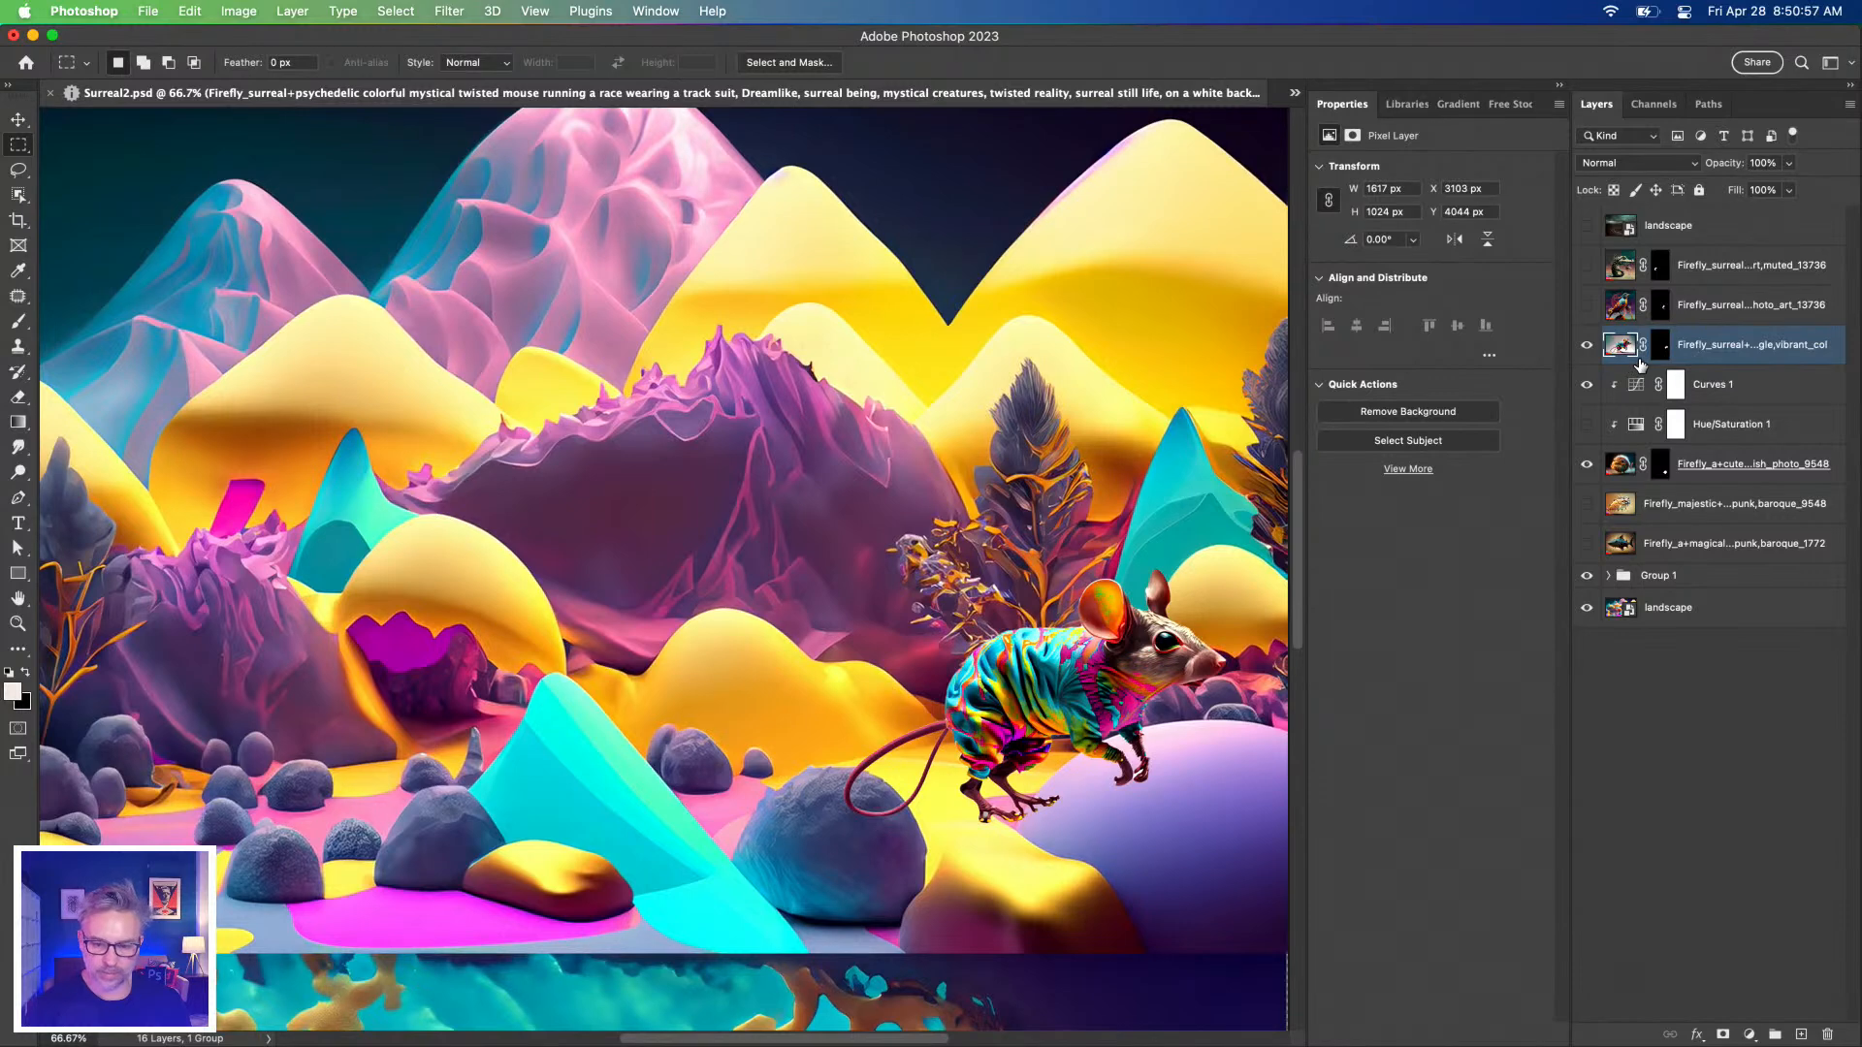
key("super+shift+o")
key("super+t")
left_click_drag(1228, 568, 968, 739)
left_click_drag(885, 797, 1067, 552)
key("Return")
Settle the mouse's feet on the hilltop at 200% zoom and add an empty Layer 1 below it.
key("super+plus")
key("super+plus")
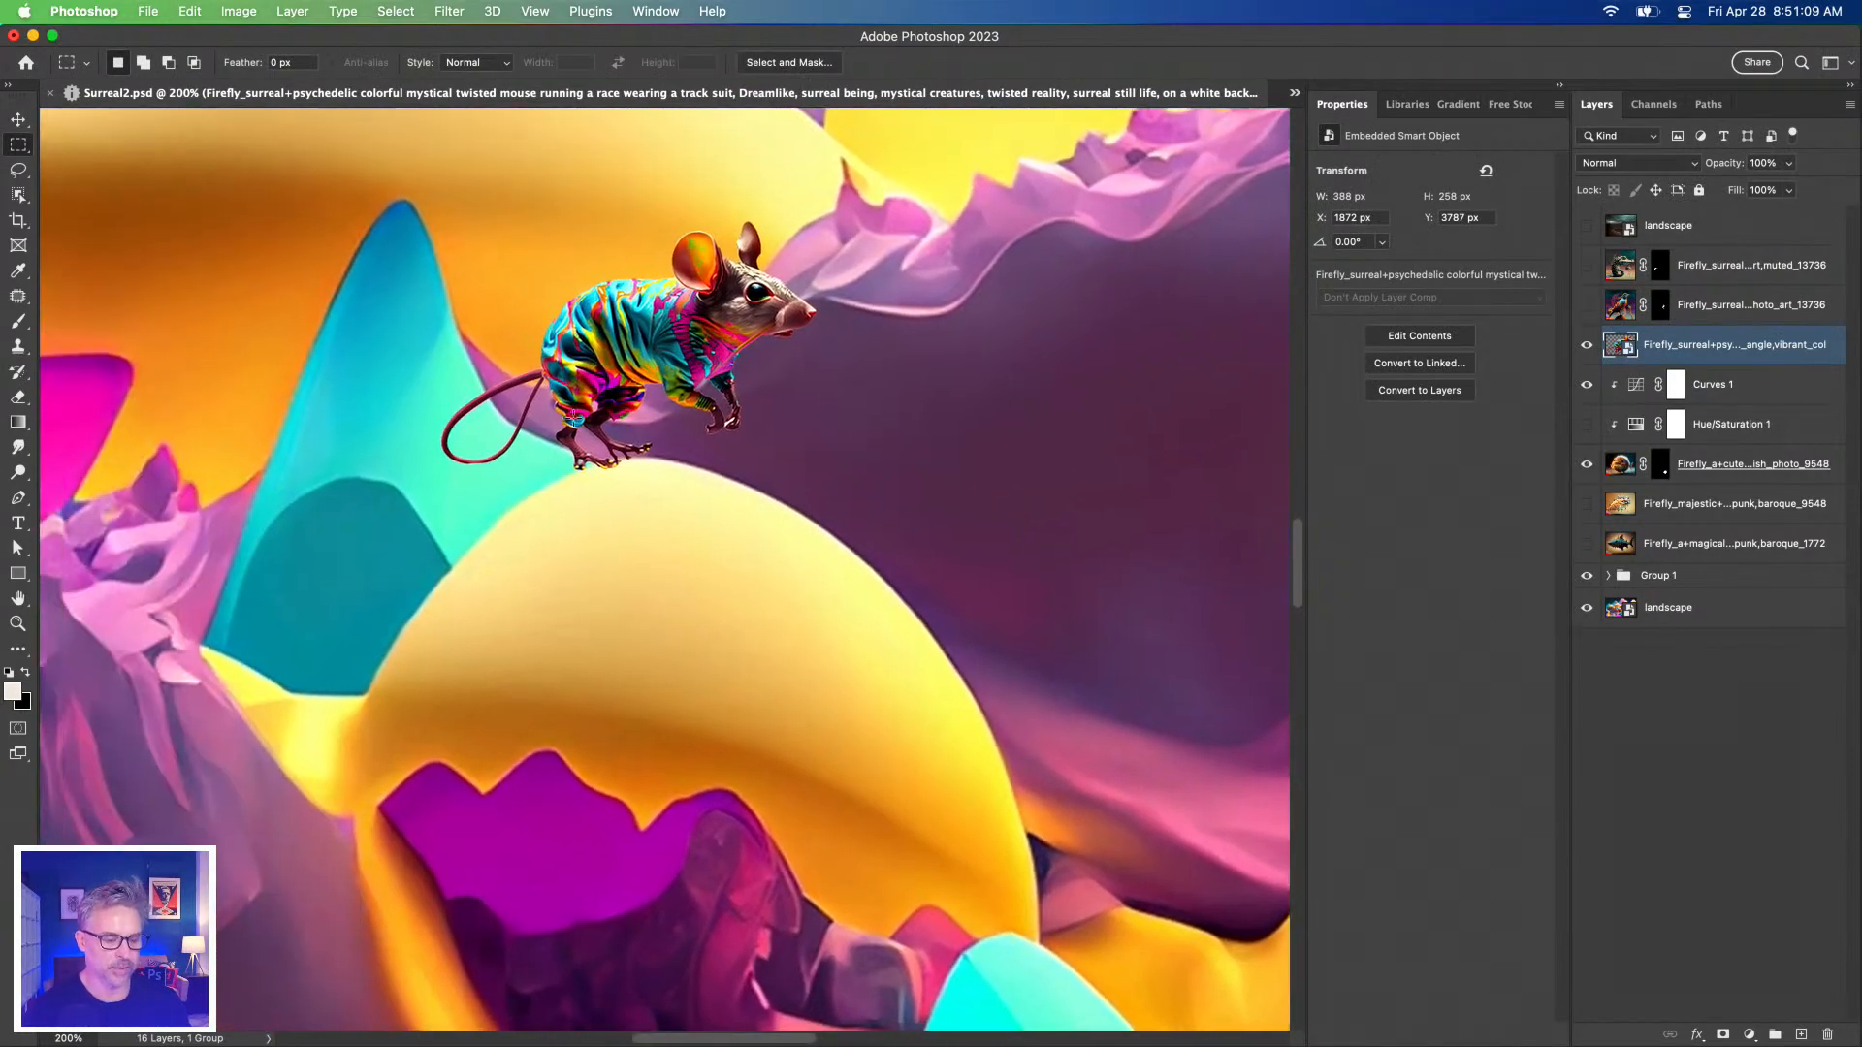
left_click_drag(615, 336, 621, 356)
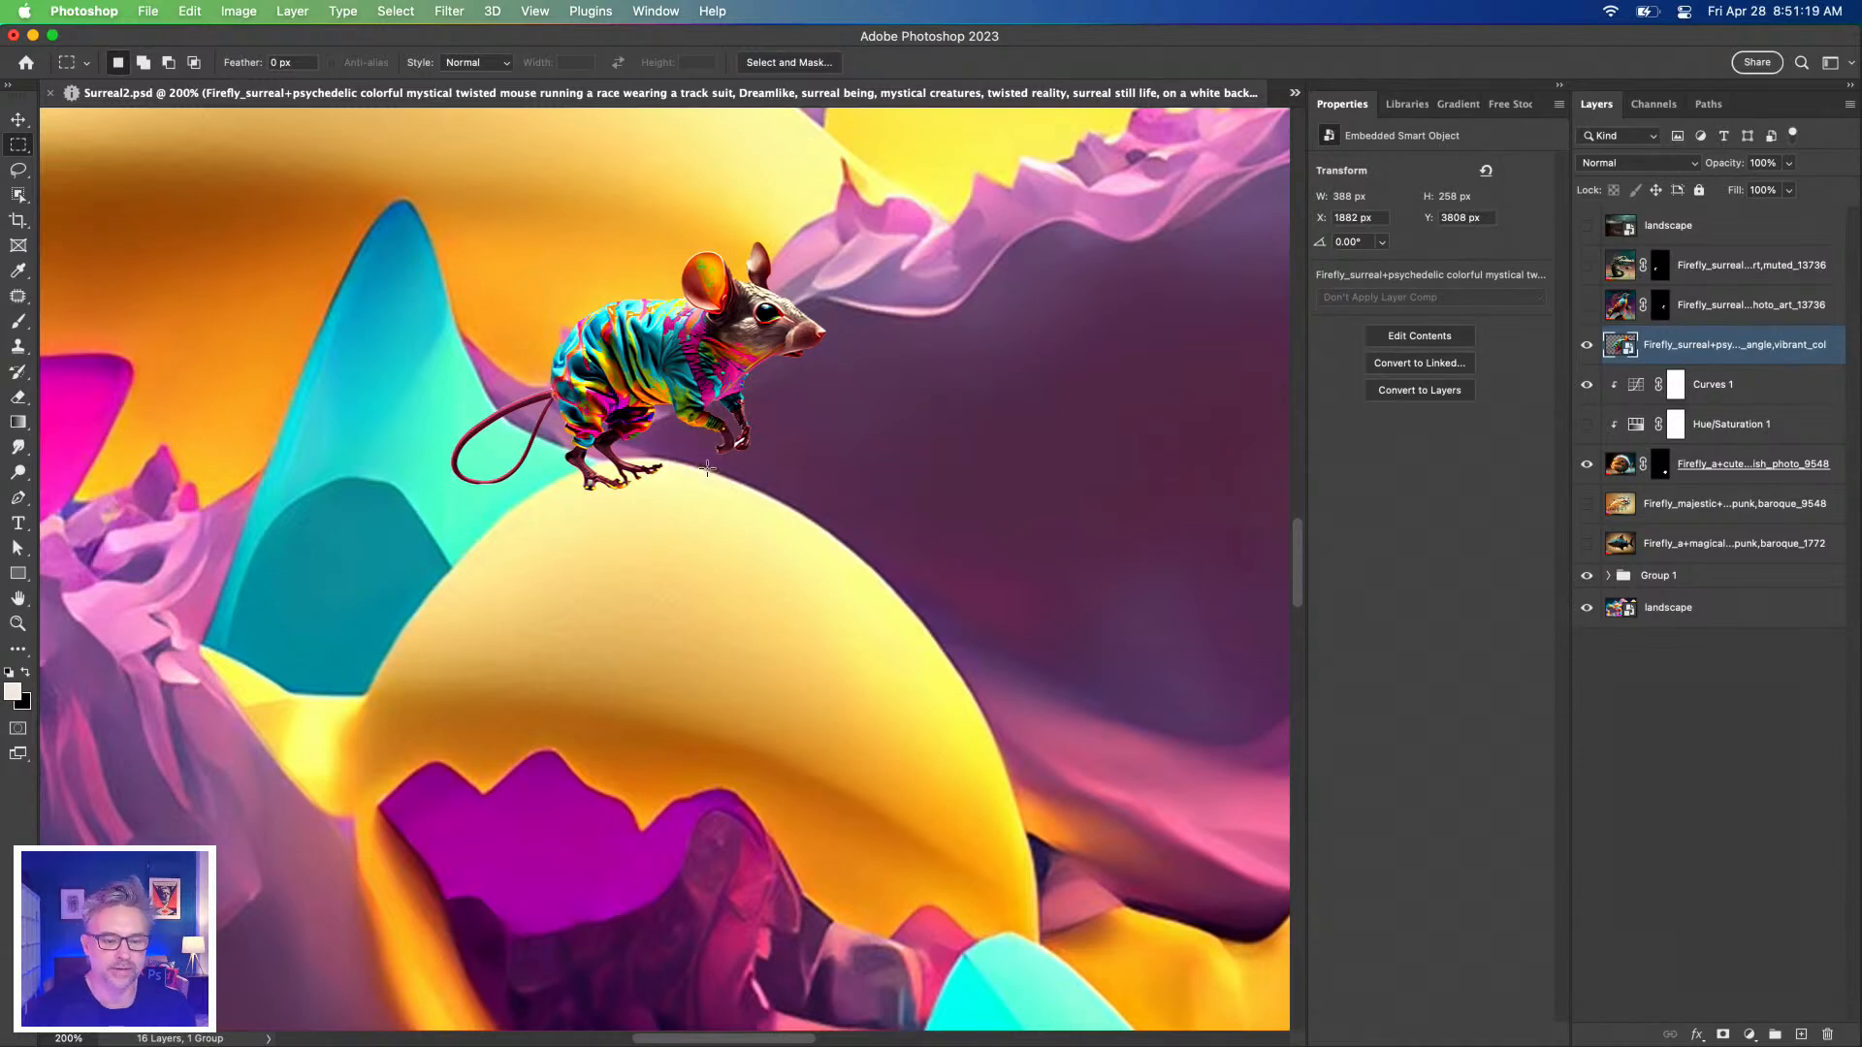
key("v")
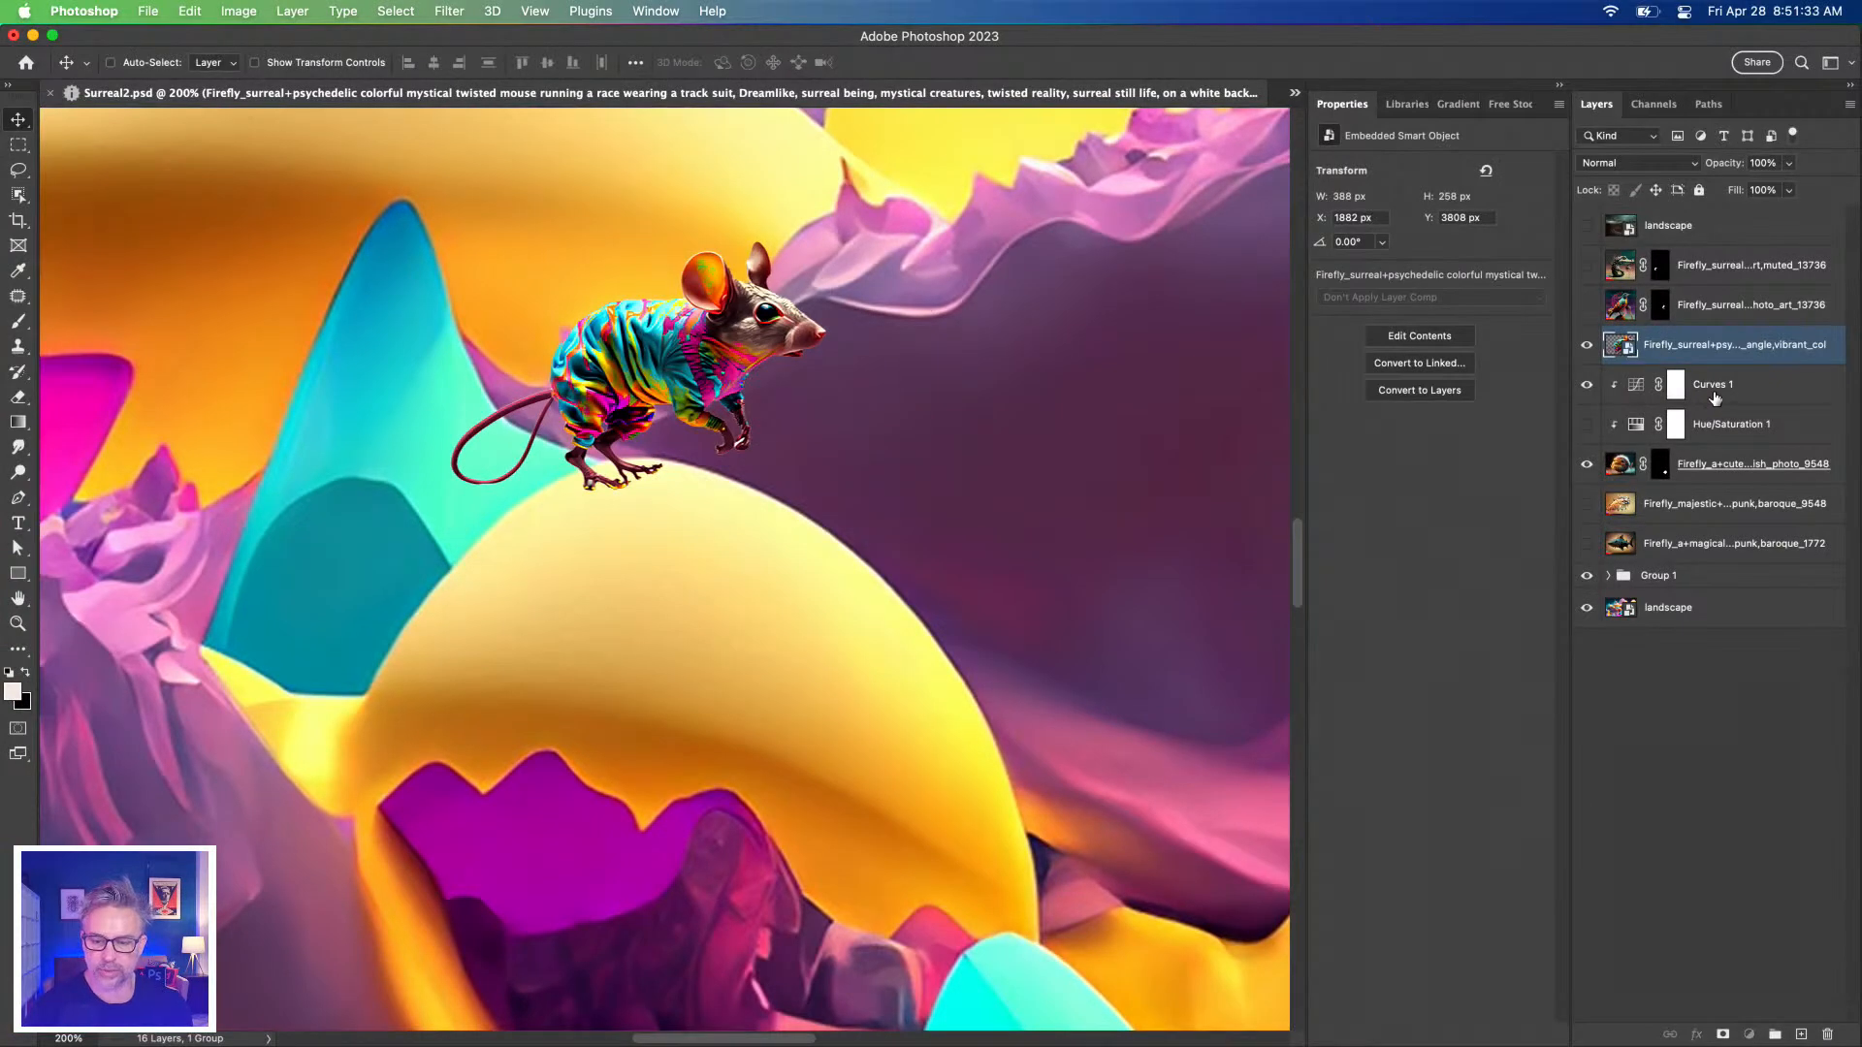
left_click(1712, 388)
left_click(1799, 1034)
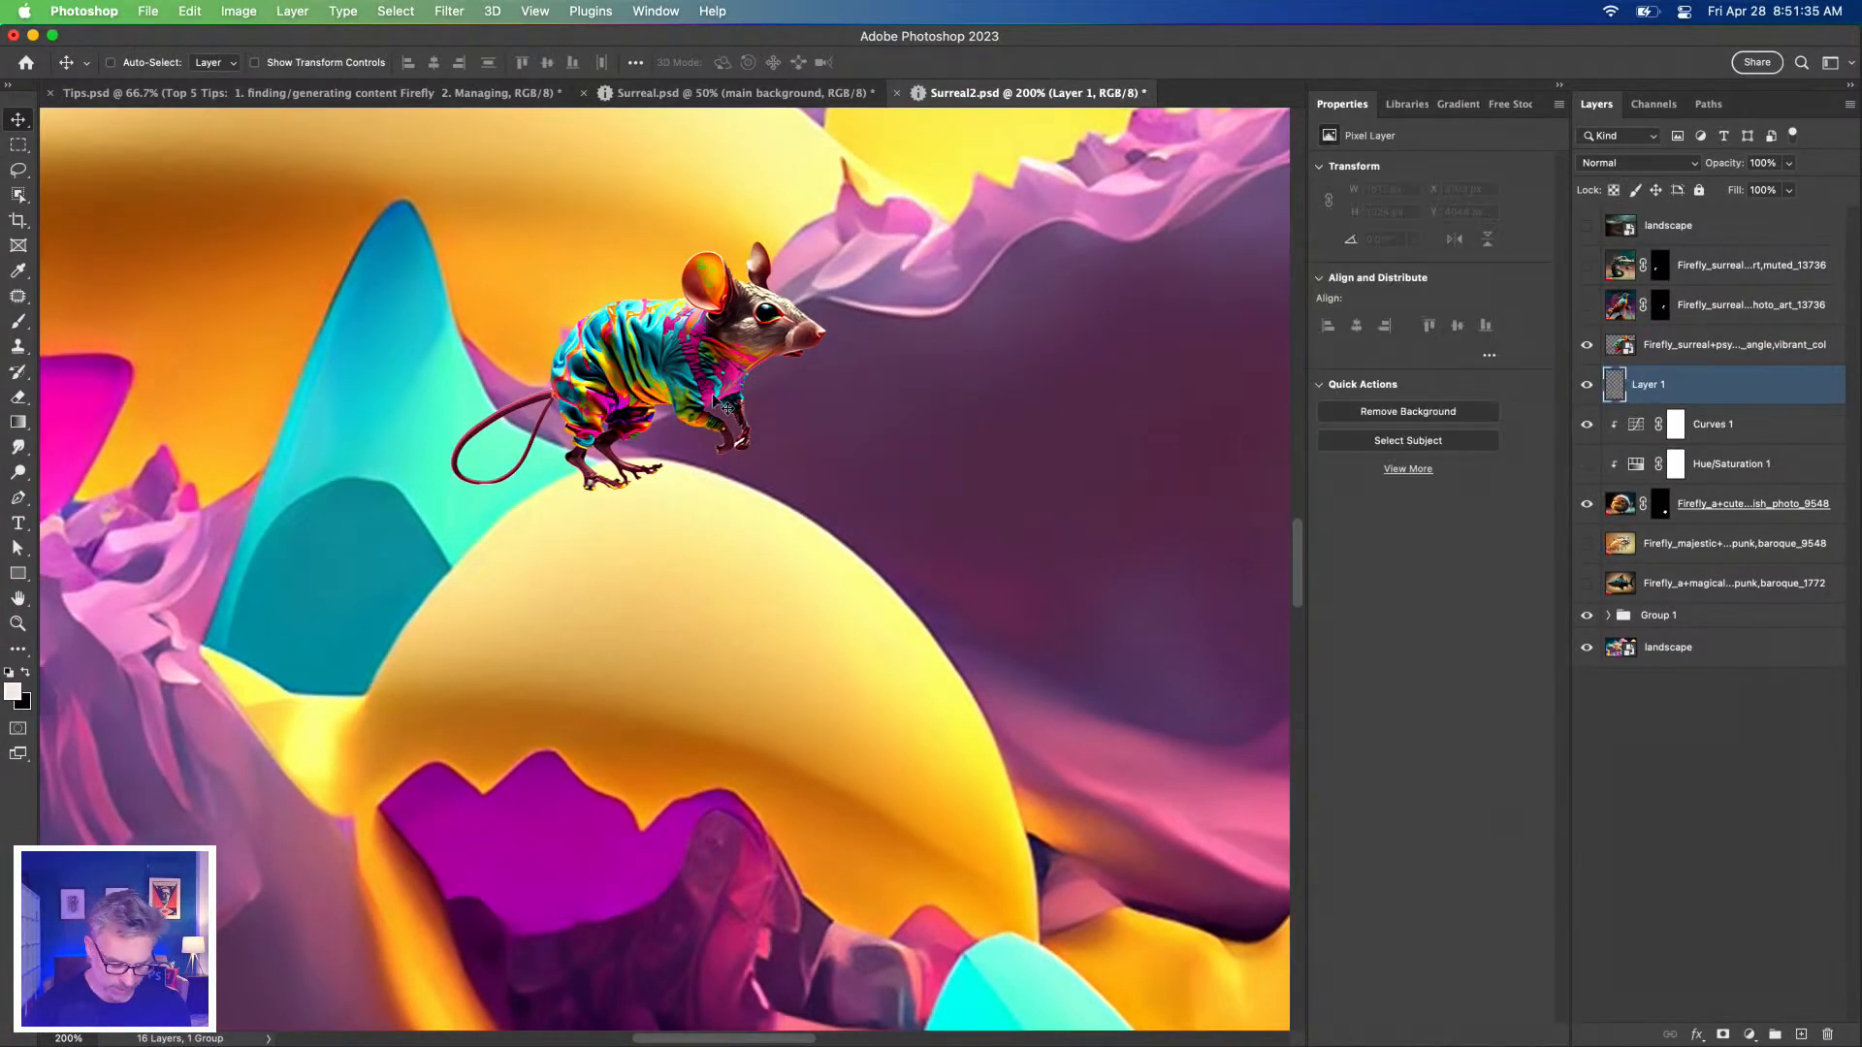
Try a small black brush stroke under the mouse's feet, then undo it.
key("b")
key("bracketleft")
key("bracketleft")
key("bracketleft")
key("bracketleft")
key("bracketleft")
key("bracketleft")
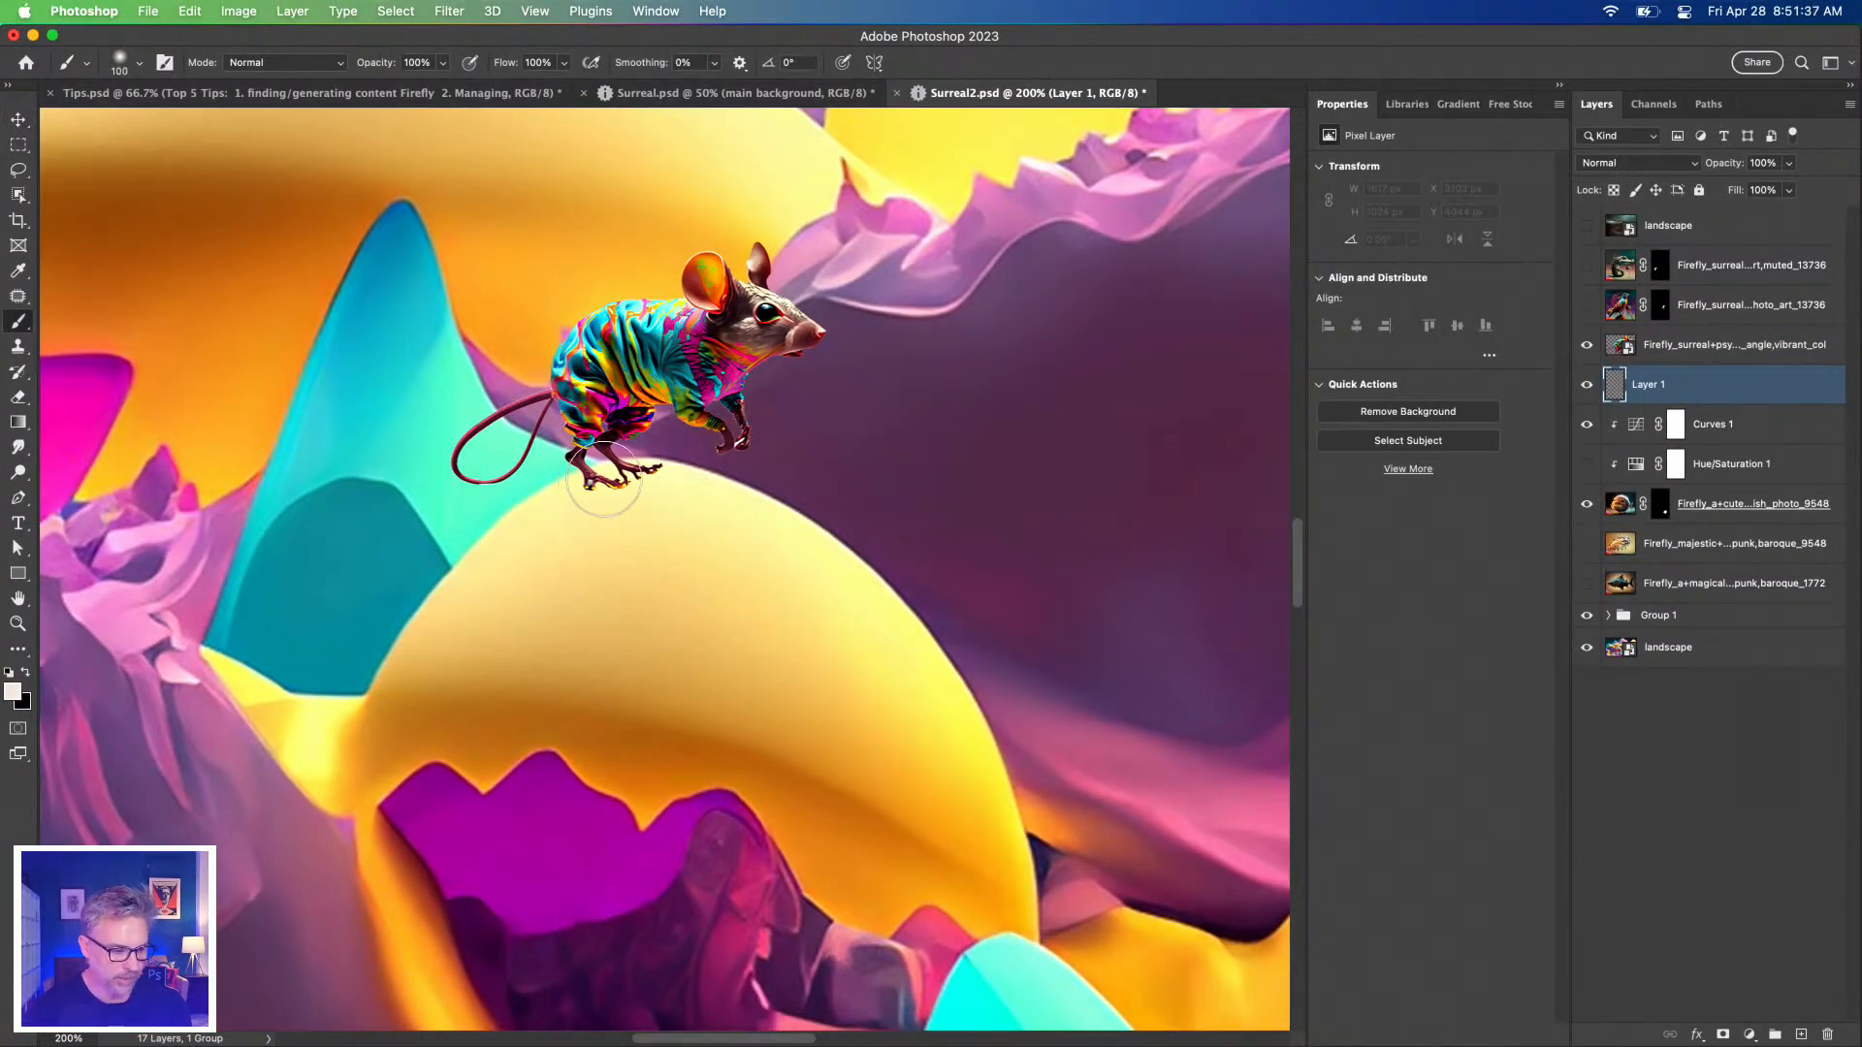
left_click(26, 673)
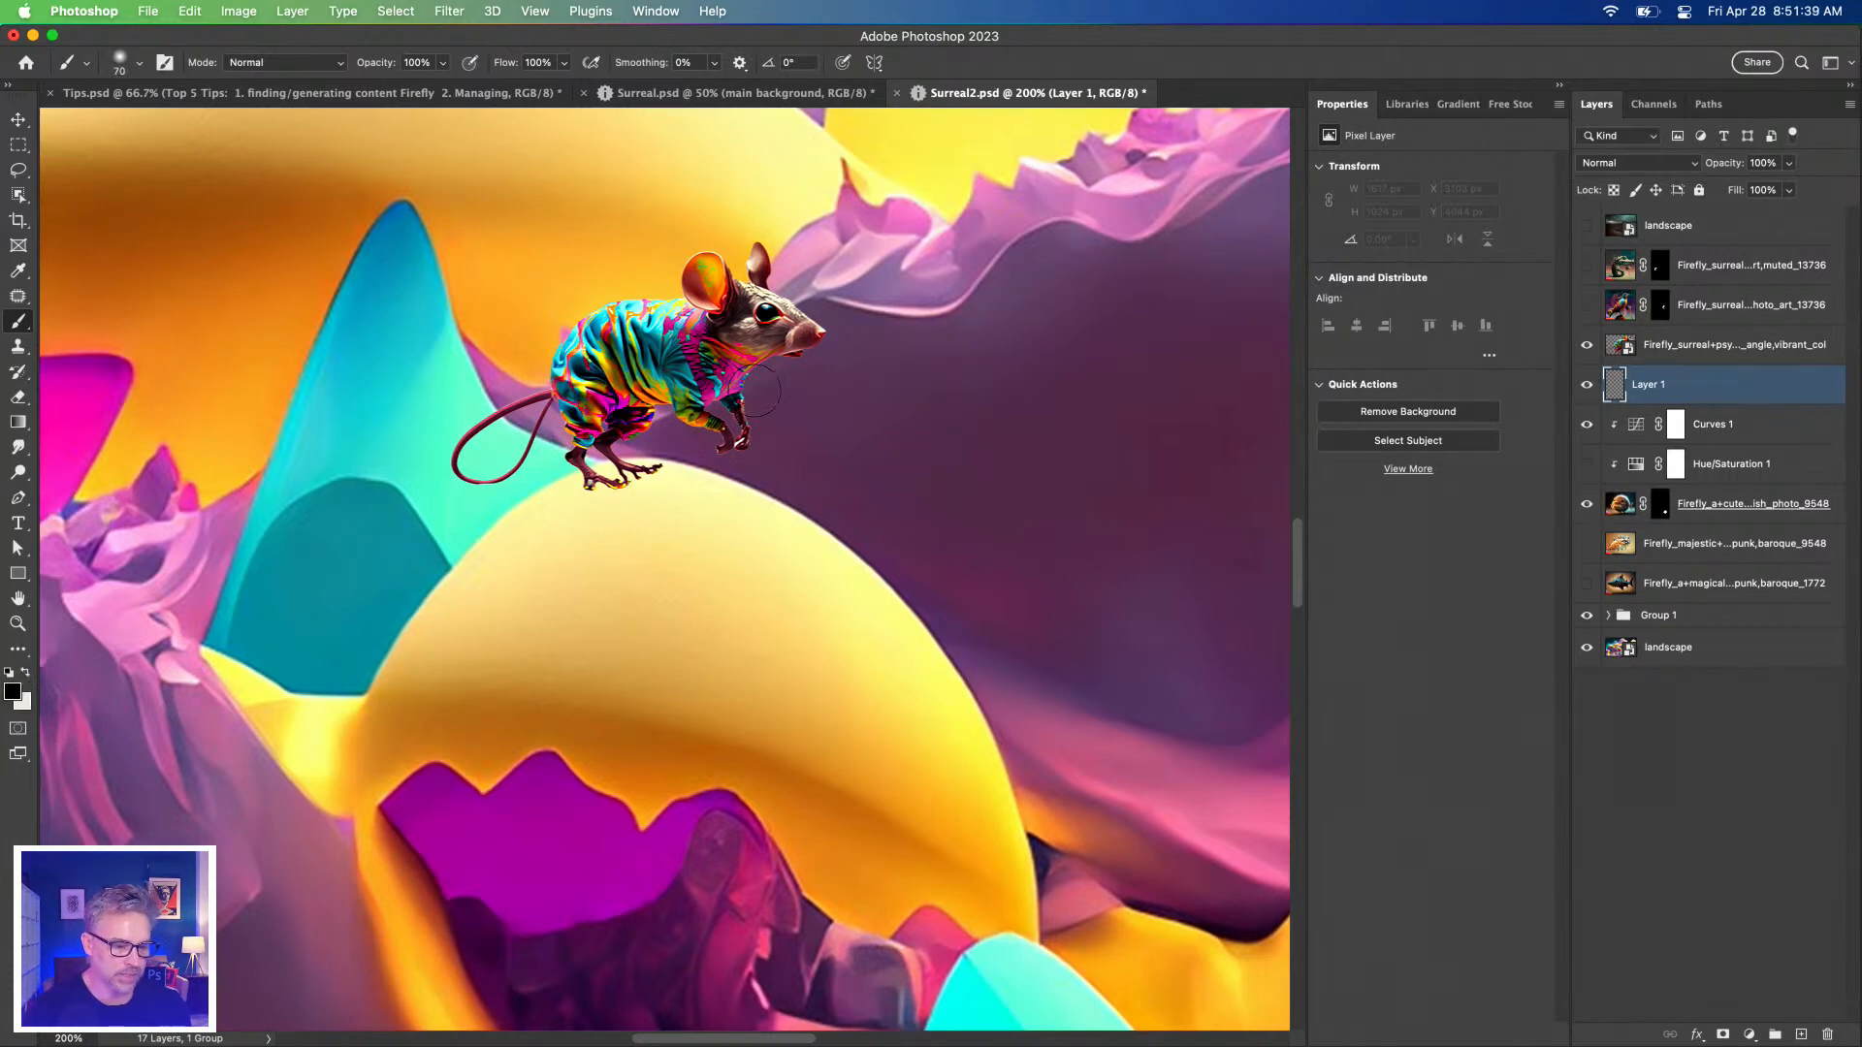
key("bracketleft")
key("bracketleft")
key("bracketleft")
key("bracketleft")
key("bracketleft")
mouse_move(590, 485)
left_mouse_down()
mouse_move(704, 510)
mouse_move(640, 471)
mouse_move(701, 486)
left_mouse_up()
key("super+z")
key("super+z")
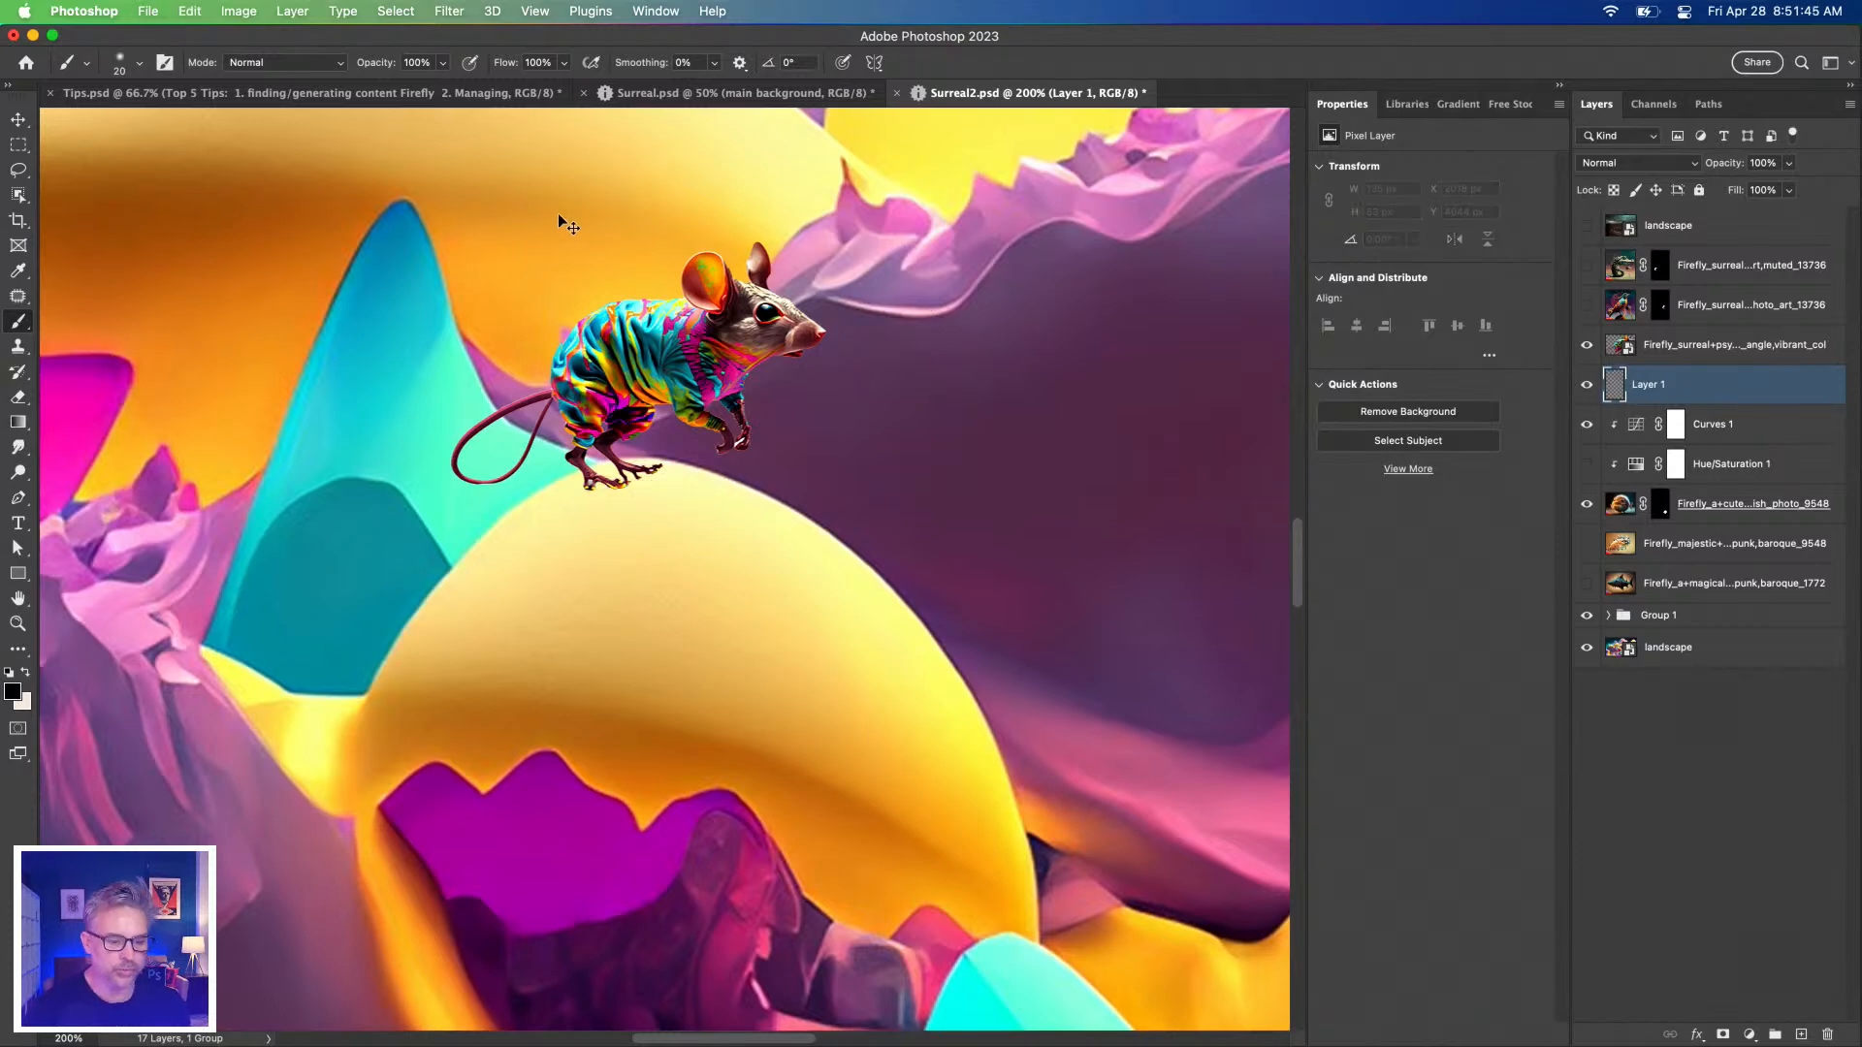
Sample a dark maroon painting colour from the image with the Eyedropper.
key("i")
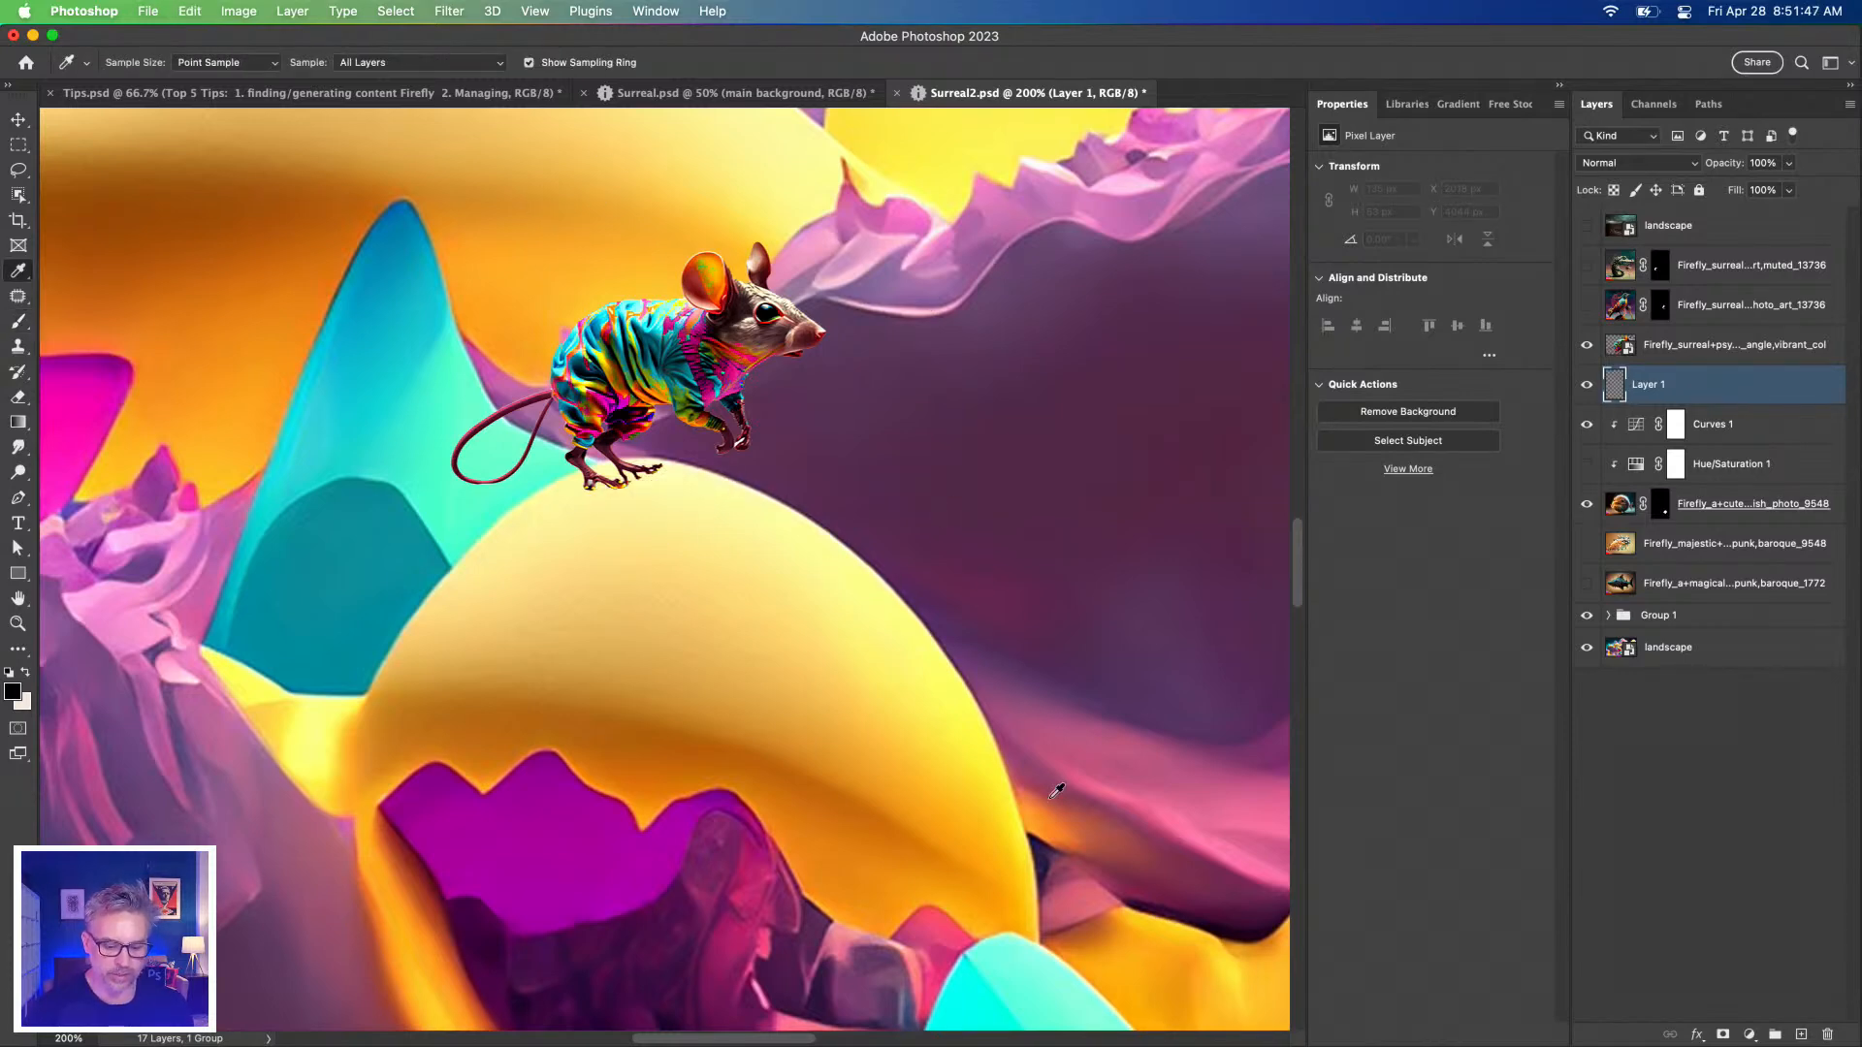
left_click(1182, 914)
left_click(1041, 845)
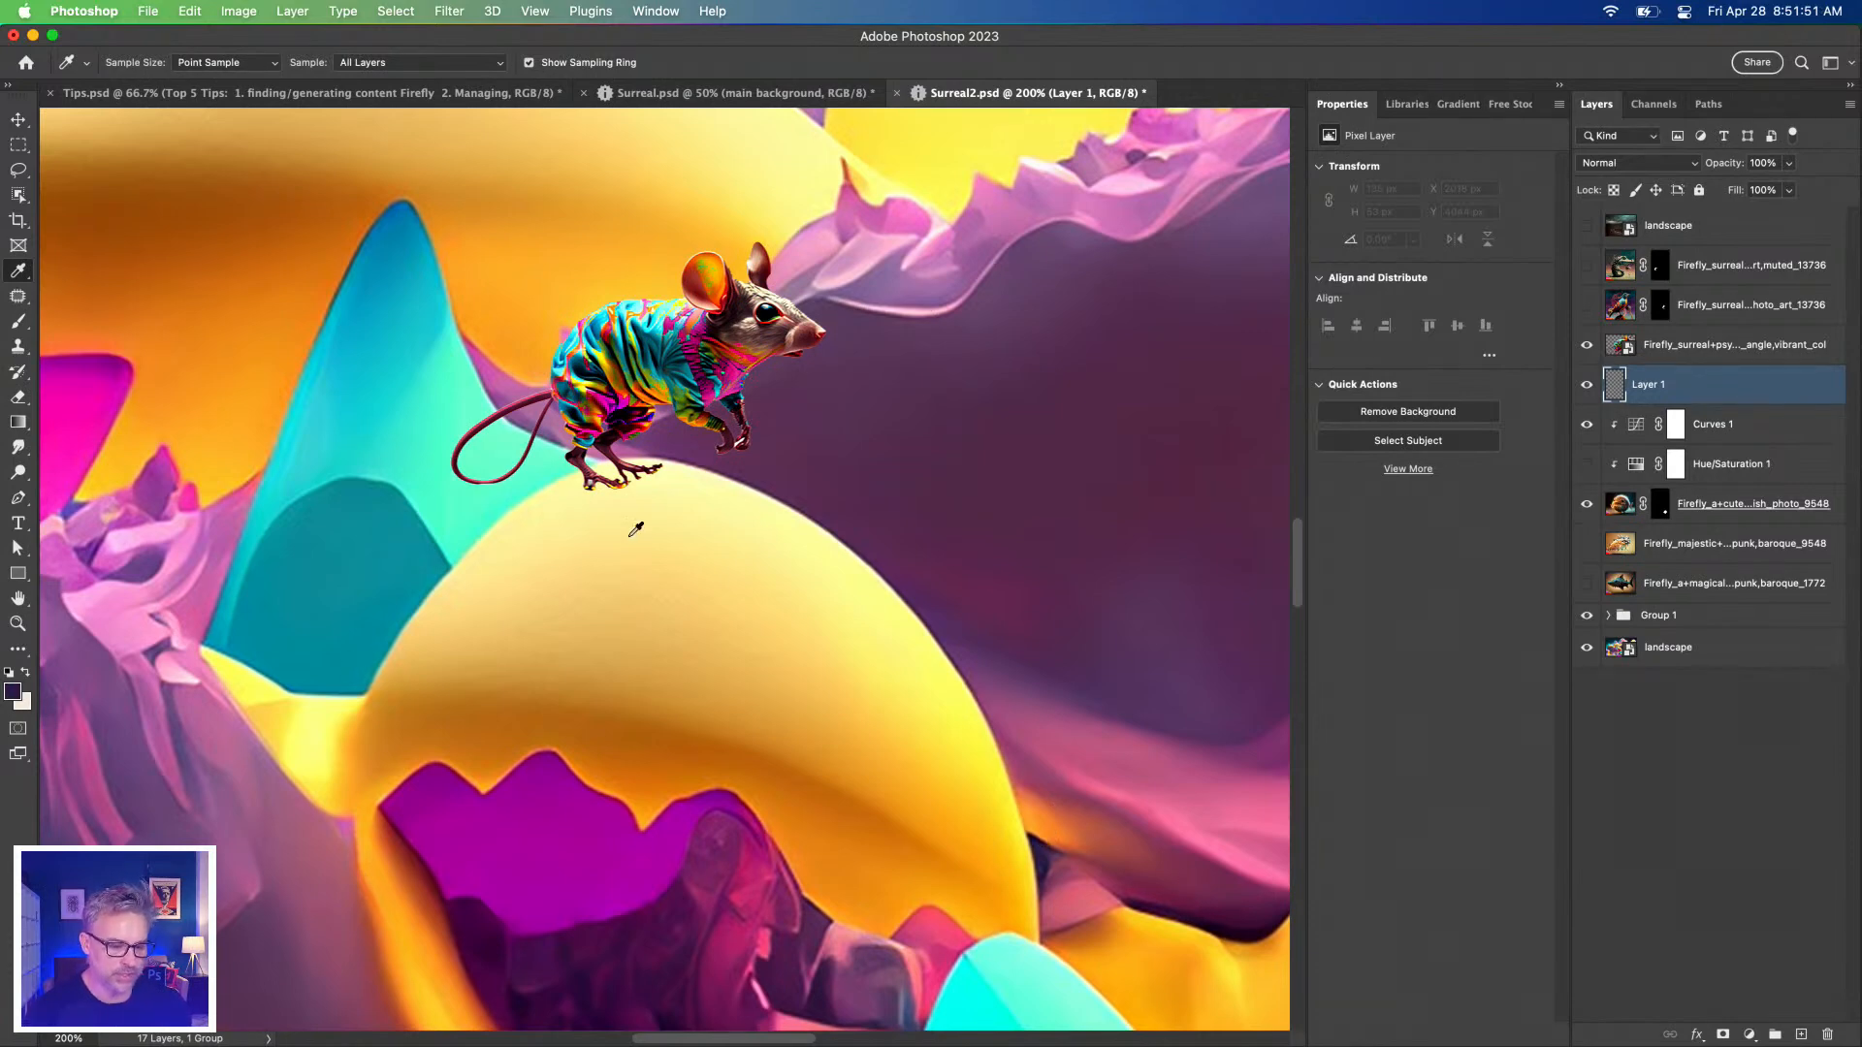
left_click(388, 860)
left_click(426, 850)
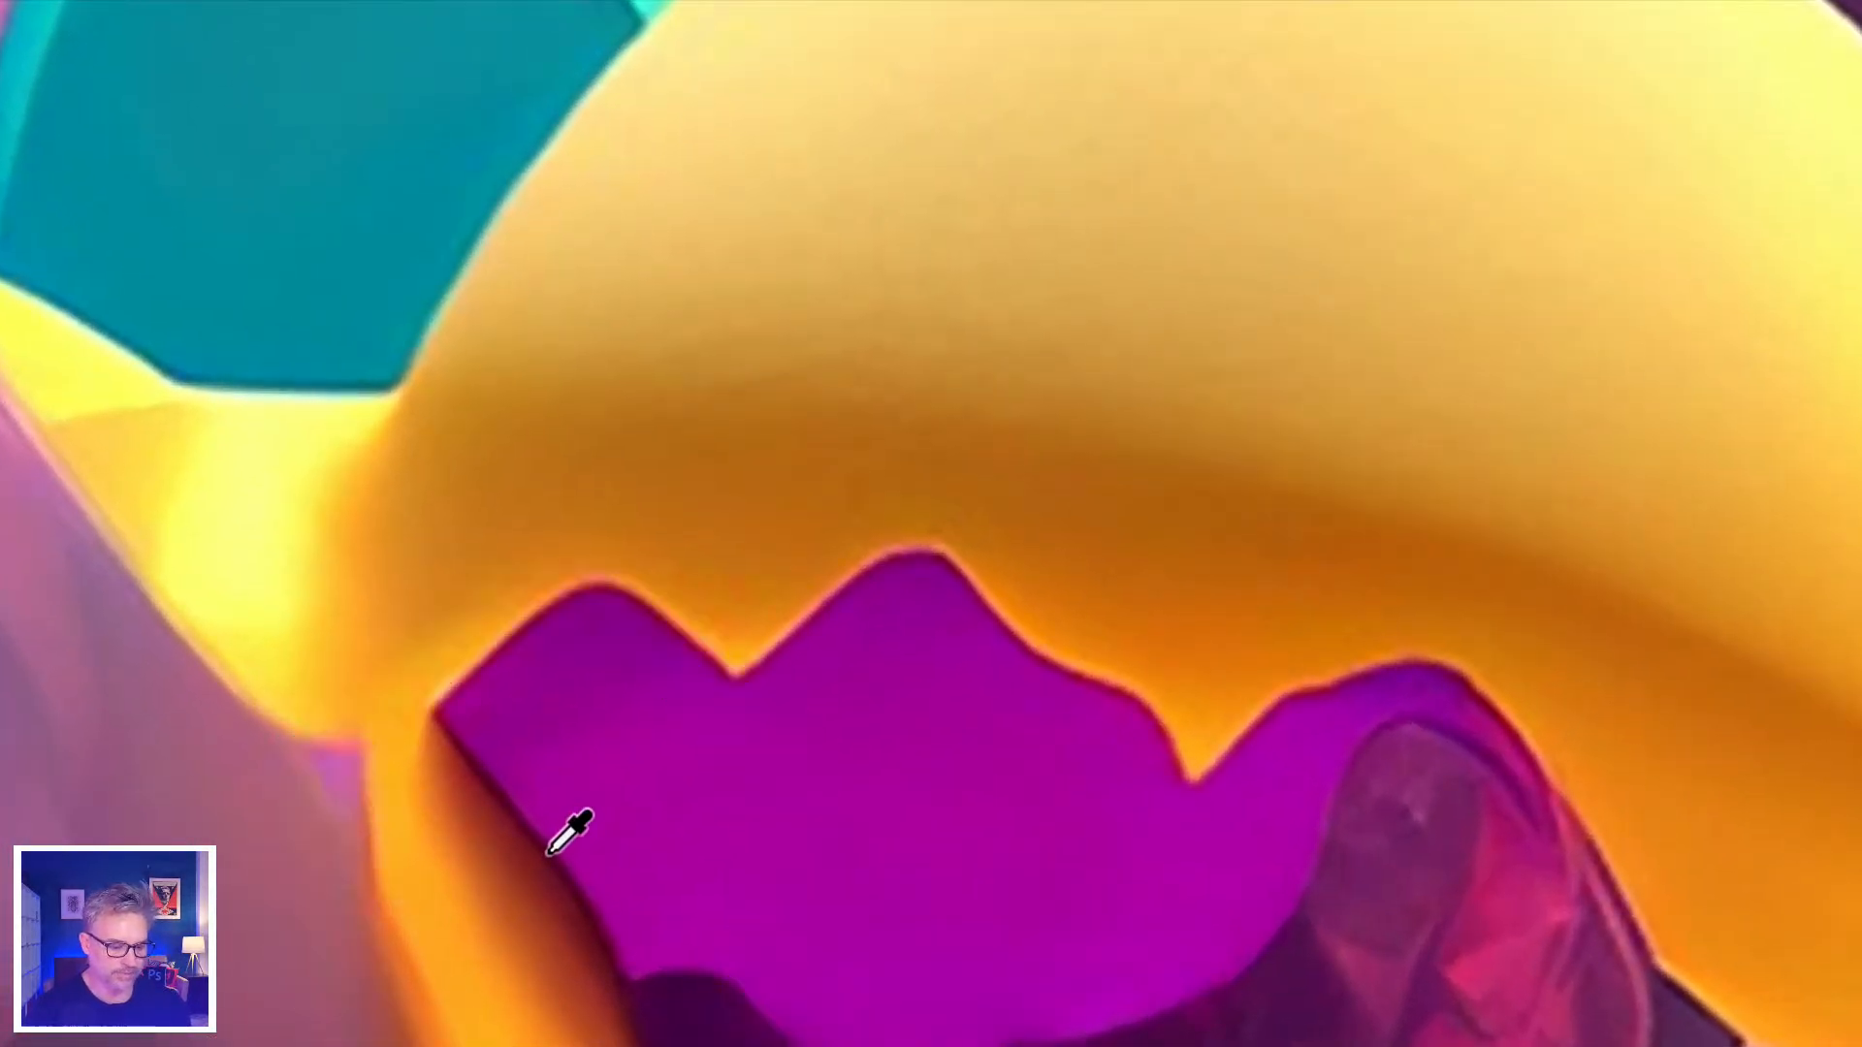
left_click(548, 852)
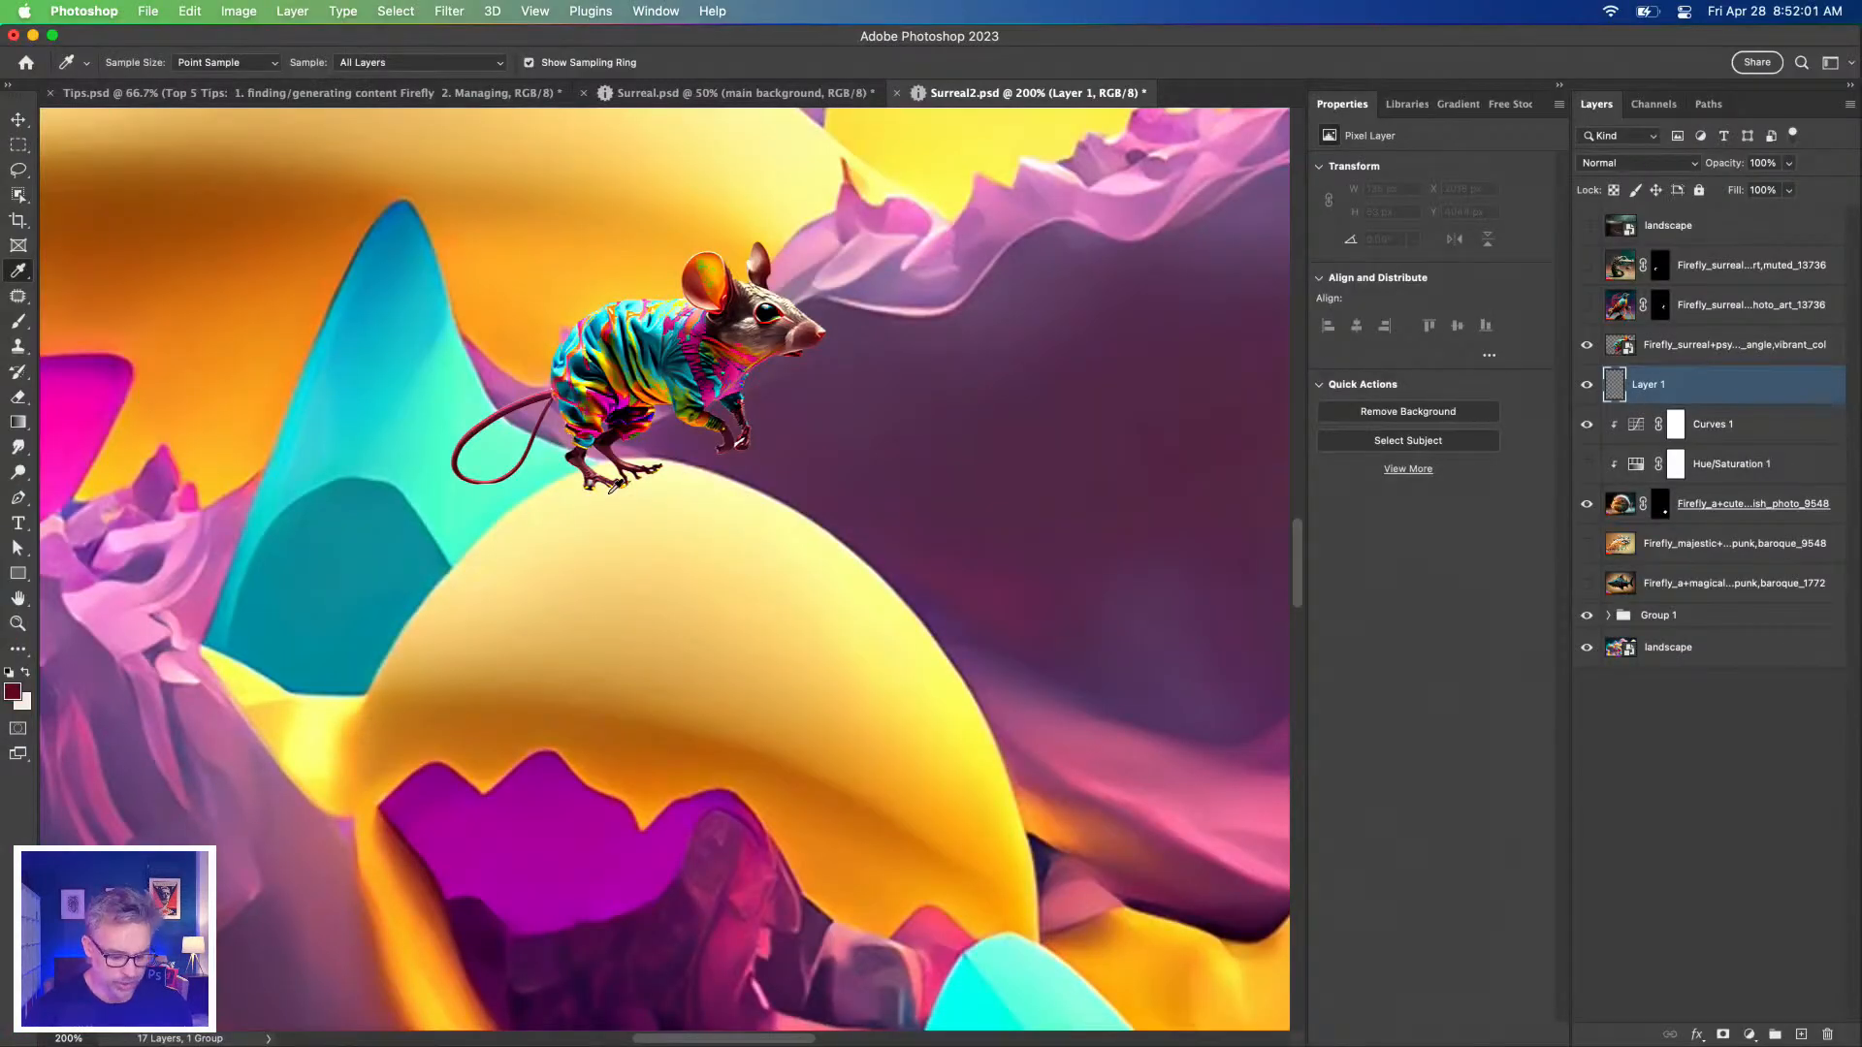
Test a larger soft brush at 17% and 1% flow under the feet, undoing the strokes.
key("b")
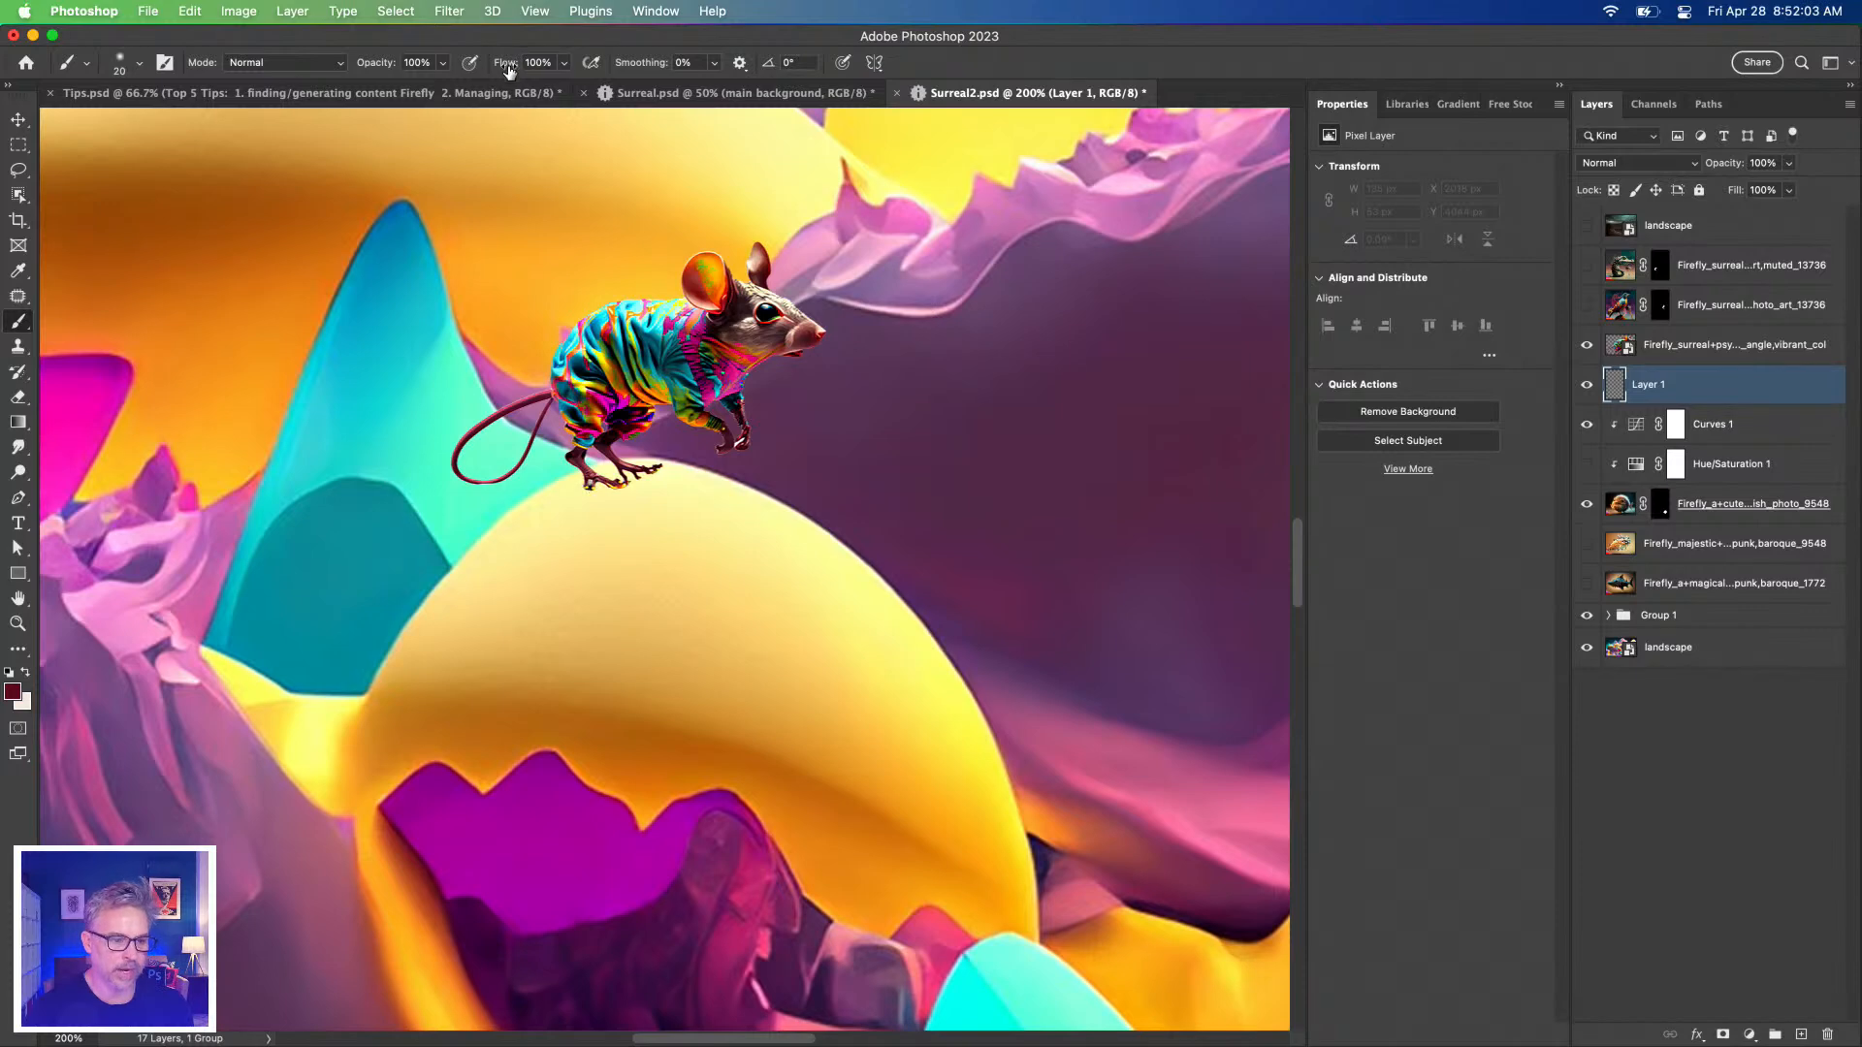
left_click_drag(512, 66, 419, 65)
key("bracketright")
key("bracketright")
mouse_move(594, 492)
left_mouse_down()
mouse_move(666, 496)
mouse_move(609, 488)
left_mouse_up()
key("bracketright")
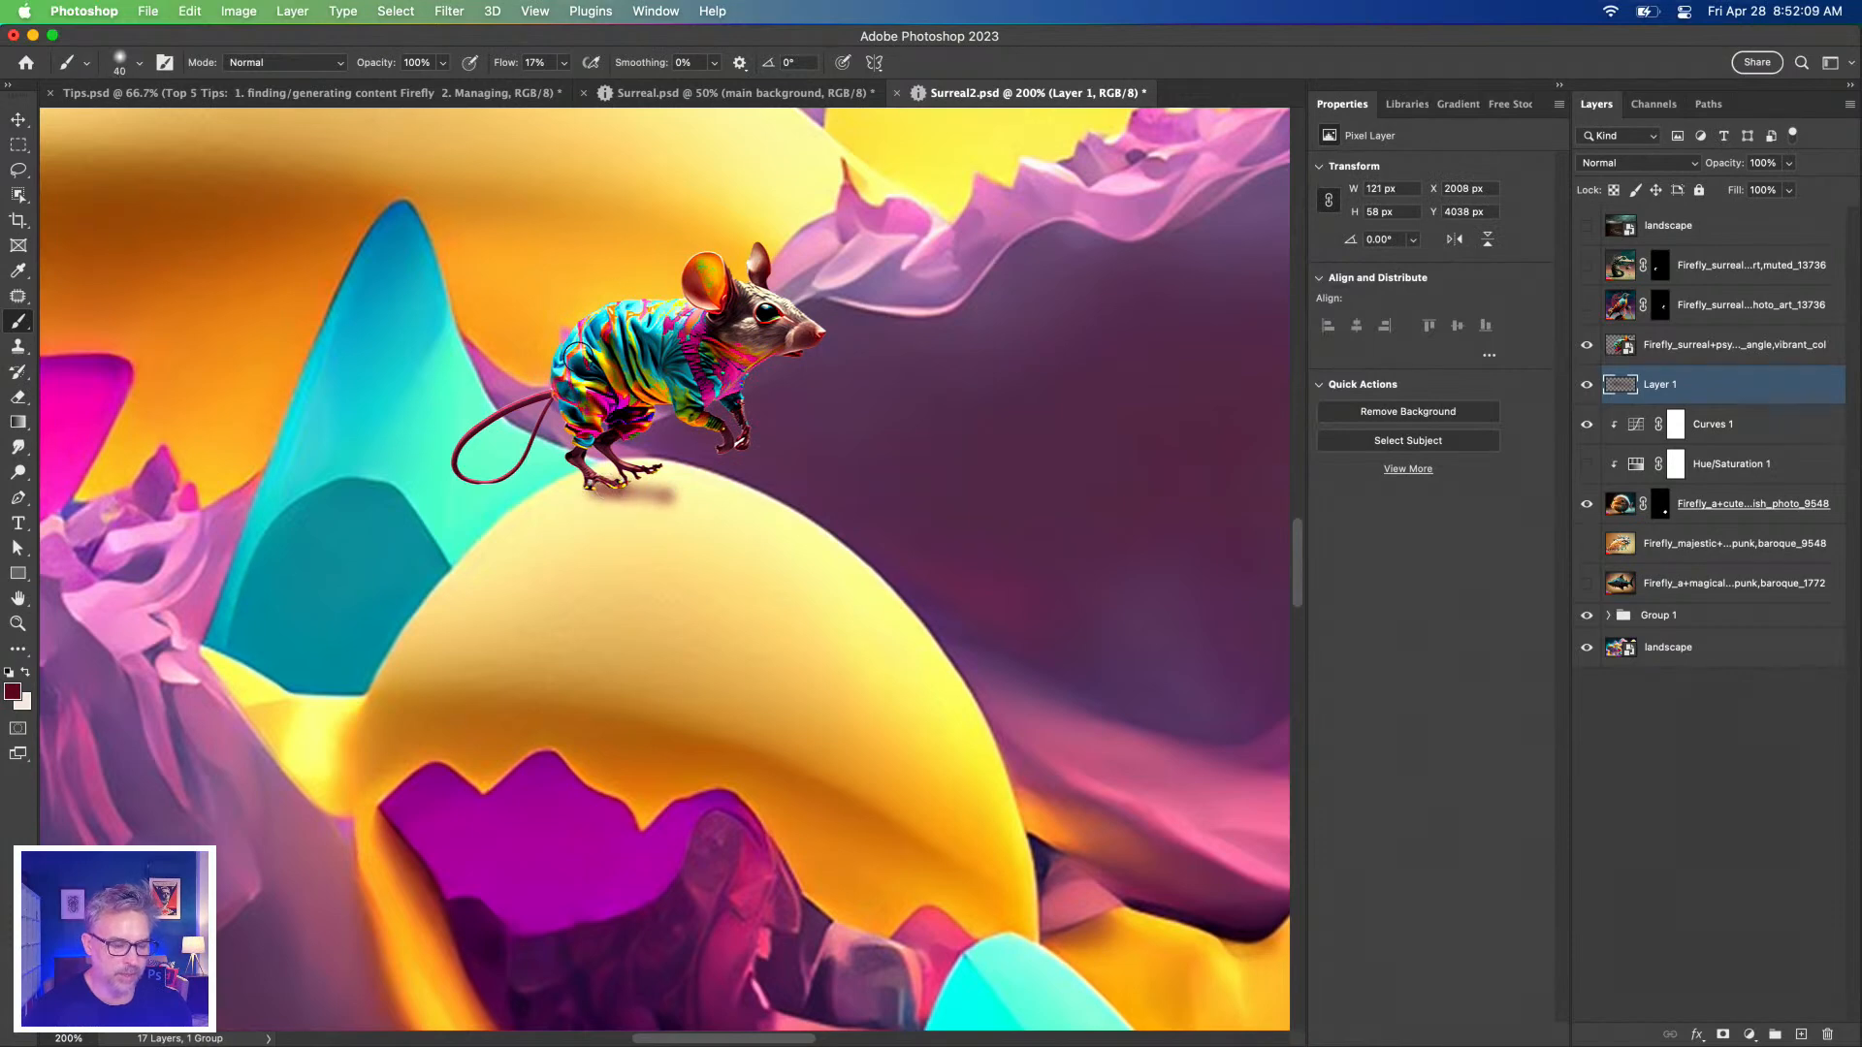
left_click_drag(503, 64, 469, 65)
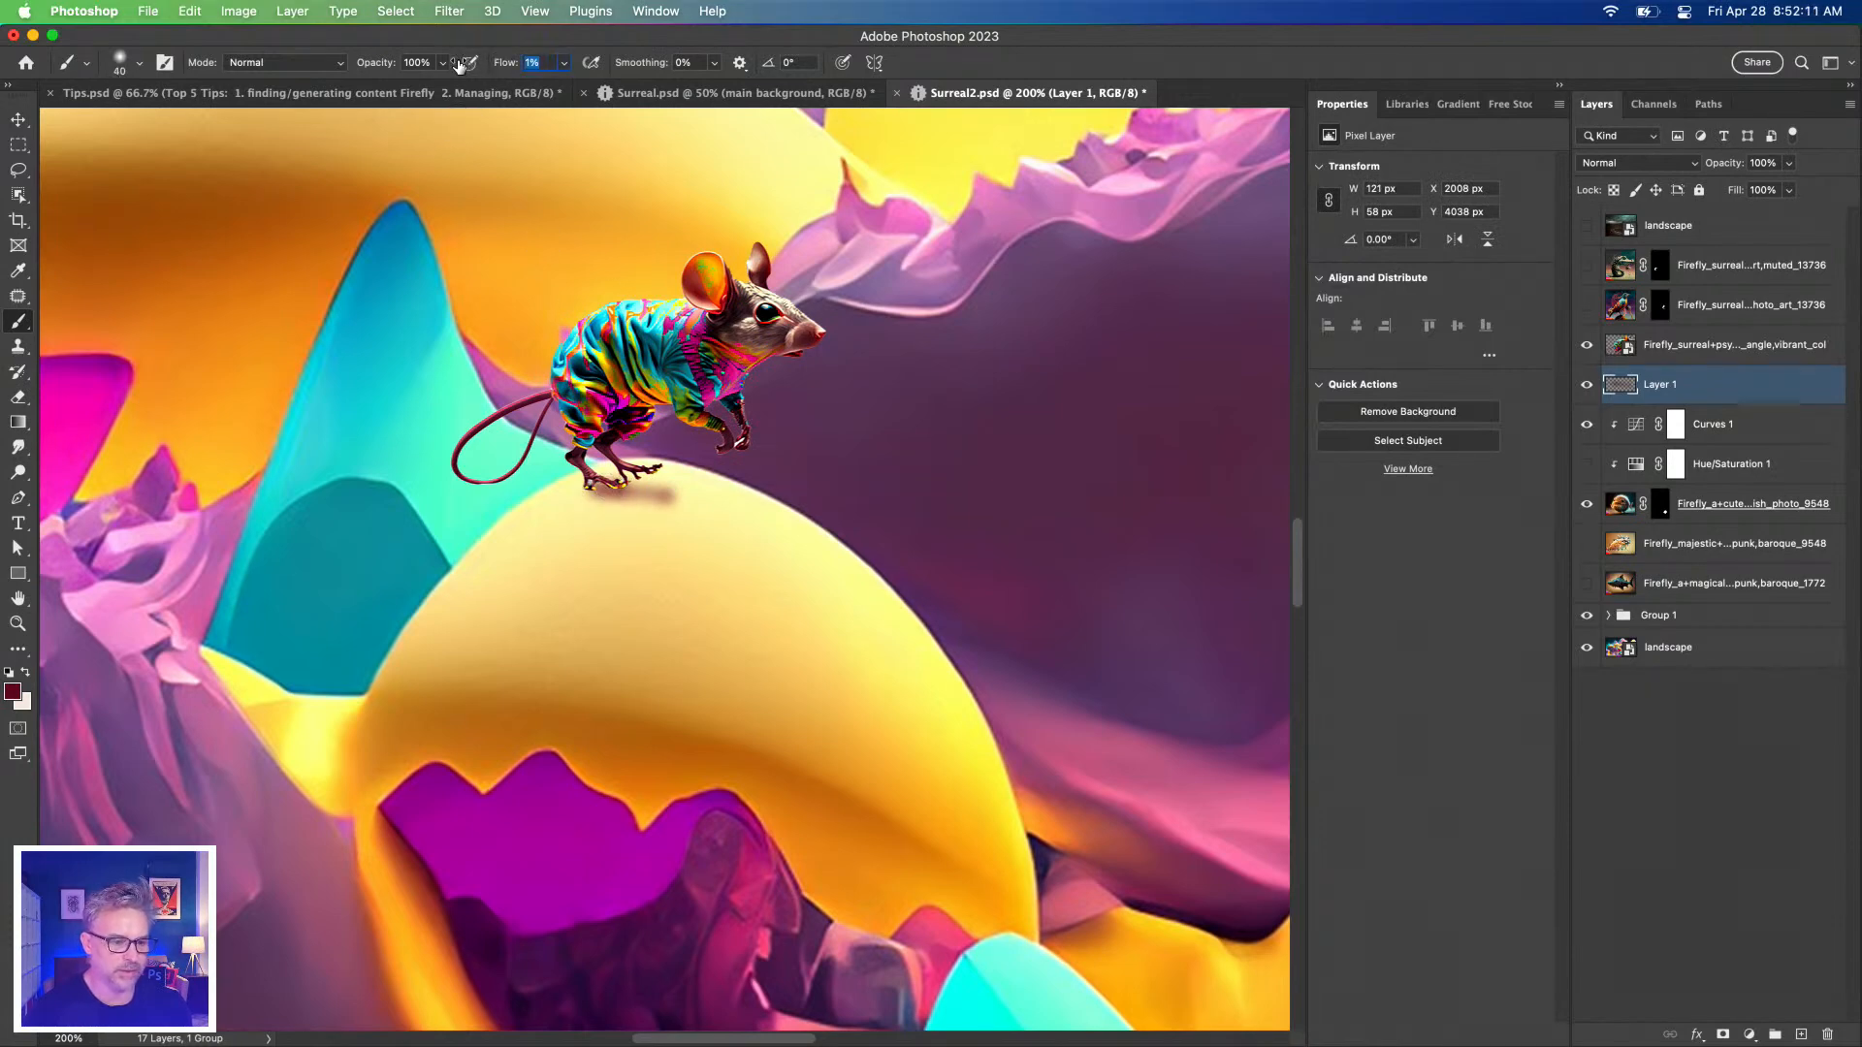
key("super+z")
key("super+z")
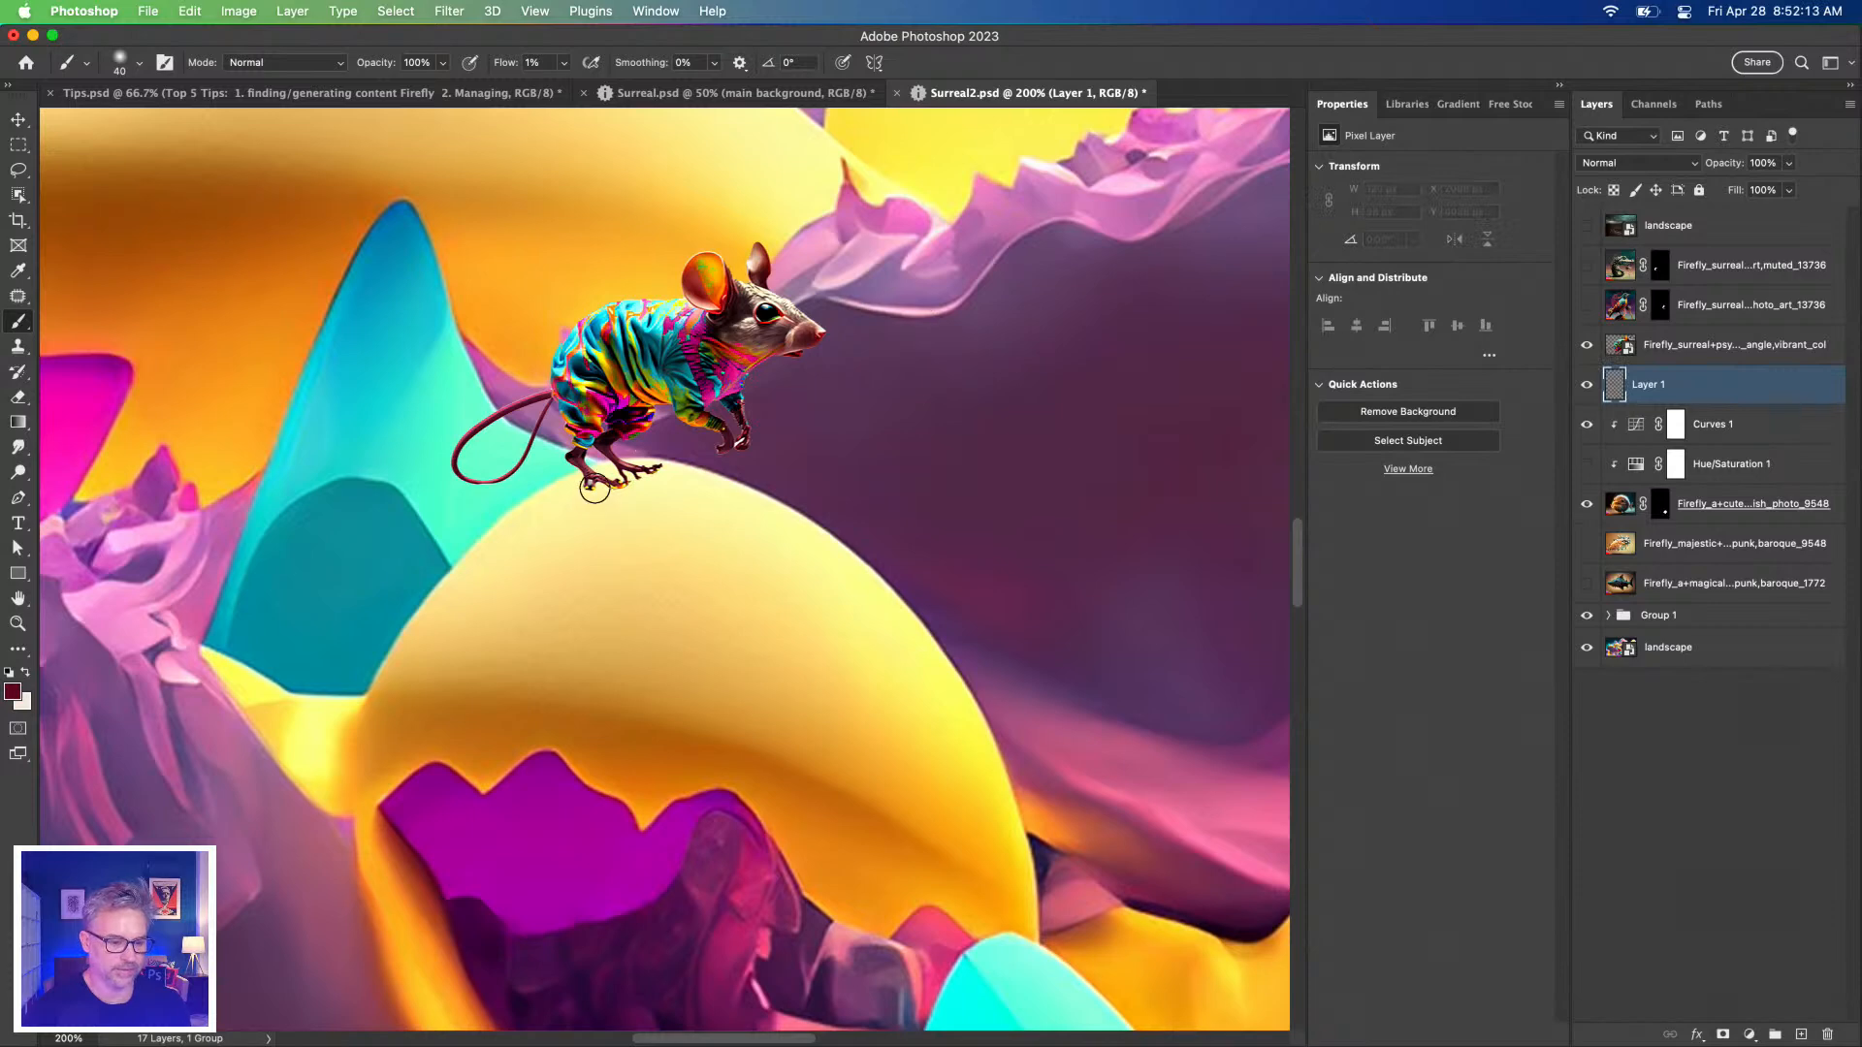
Paint a faint maroon shadow under the feet at 14% flow, then hide Layer 1.
key("bracketright")
mouse_move(598, 490)
left_mouse_down()
mouse_move(652, 488)
mouse_move(602, 491)
mouse_move(631, 495)
left_mouse_up()
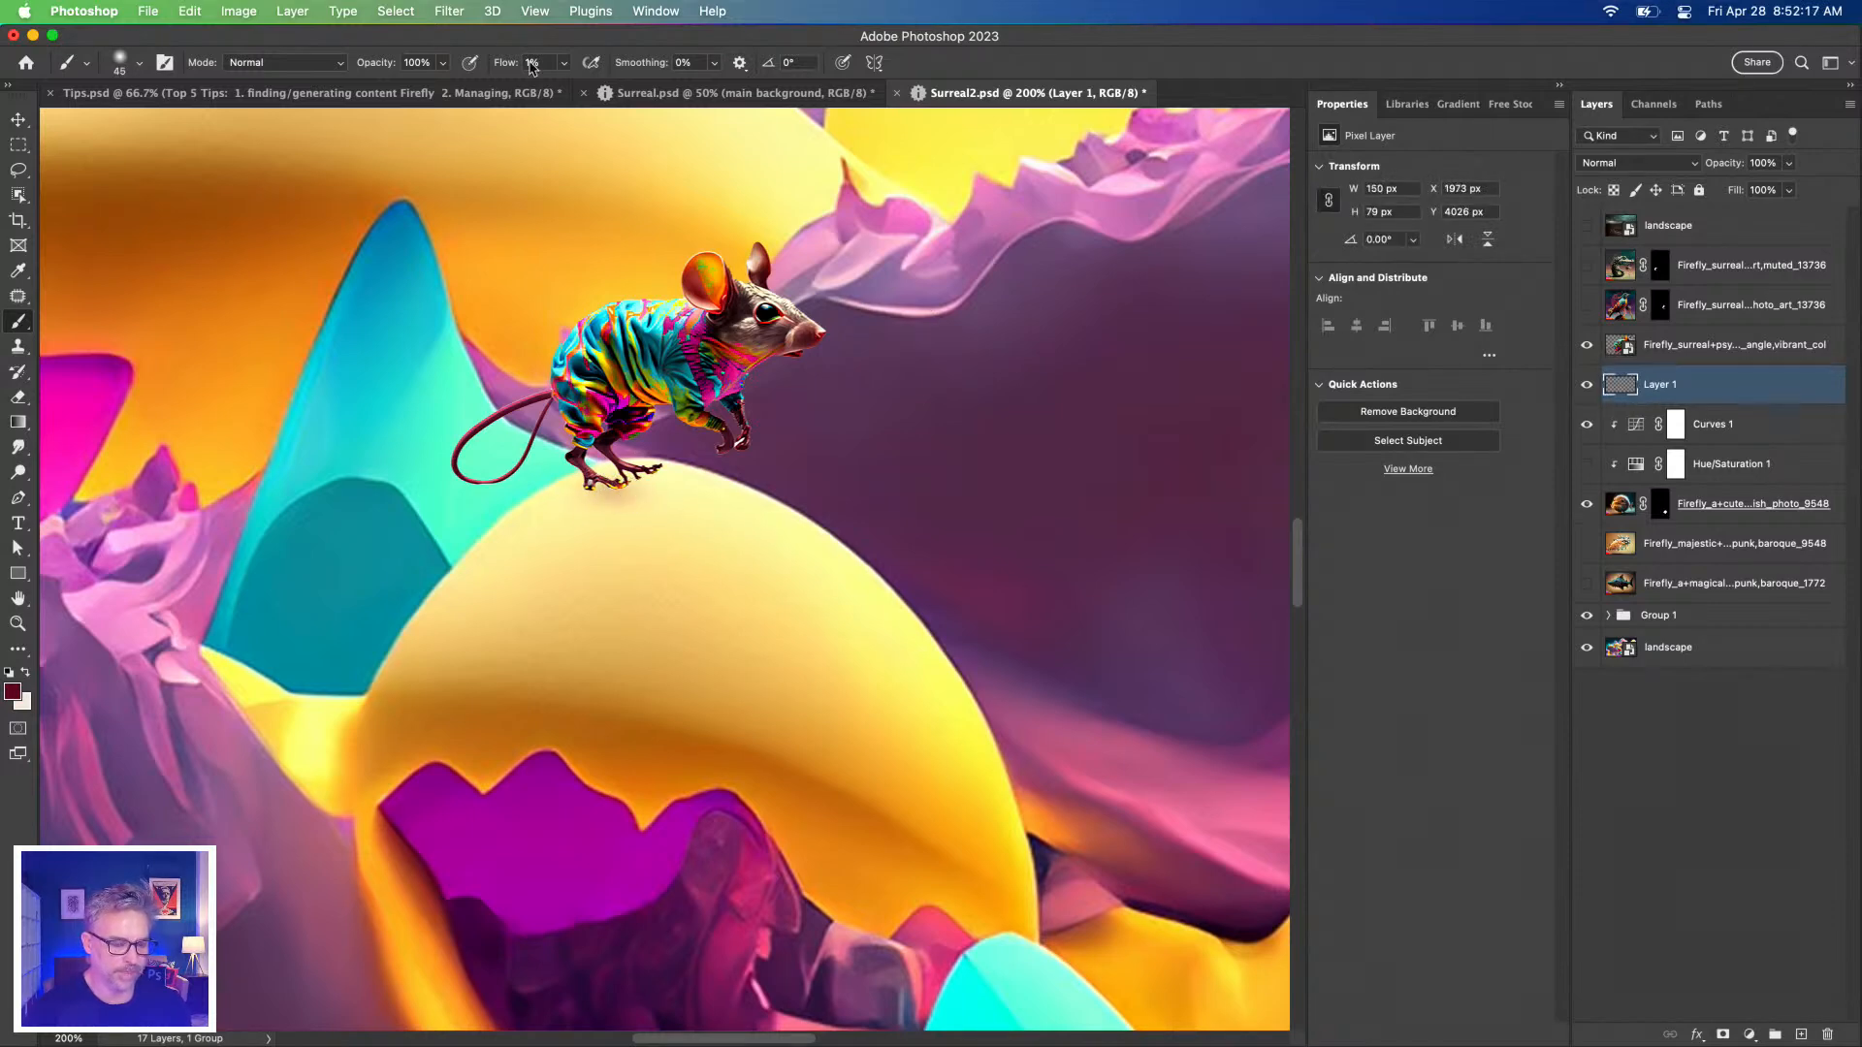
left_click_drag(502, 73, 515, 73)
key("bracketleft")
key("bracketleft")
key("bracketleft")
key("bracketleft")
left_click_drag(583, 496, 694, 479)
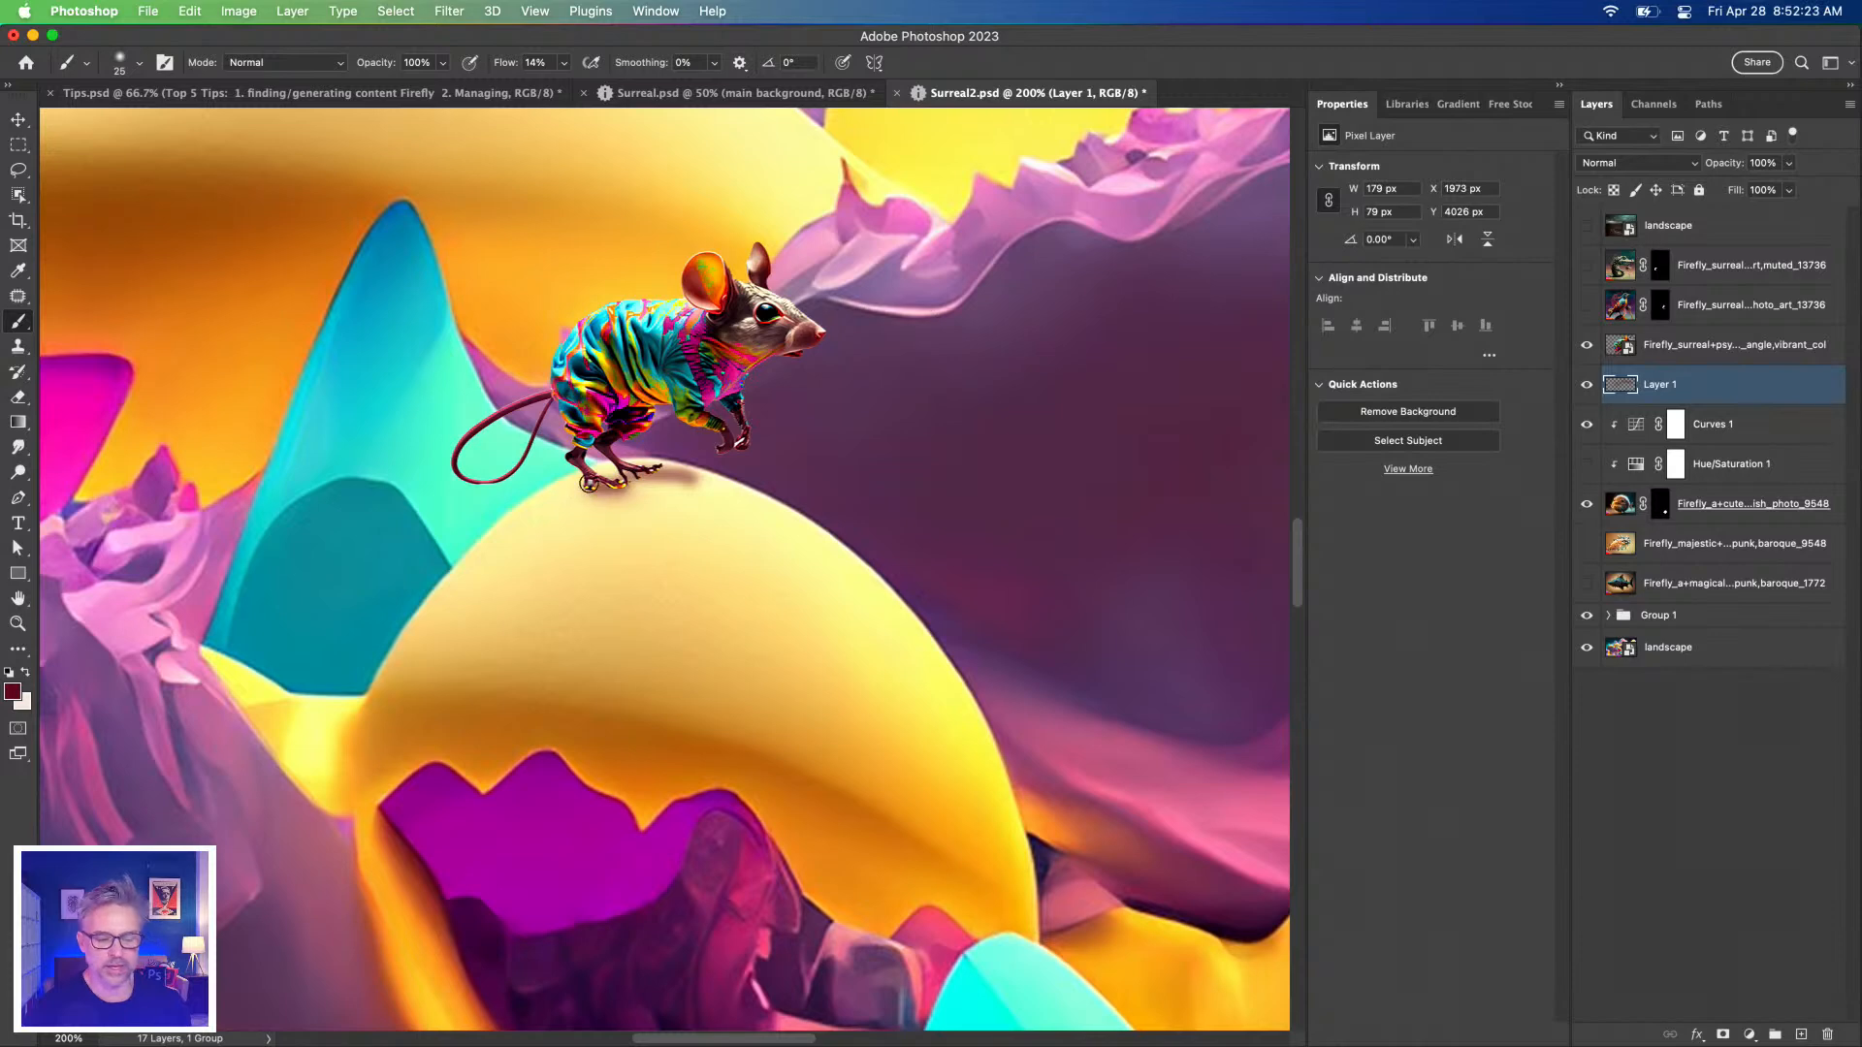
left_click(1585, 386)
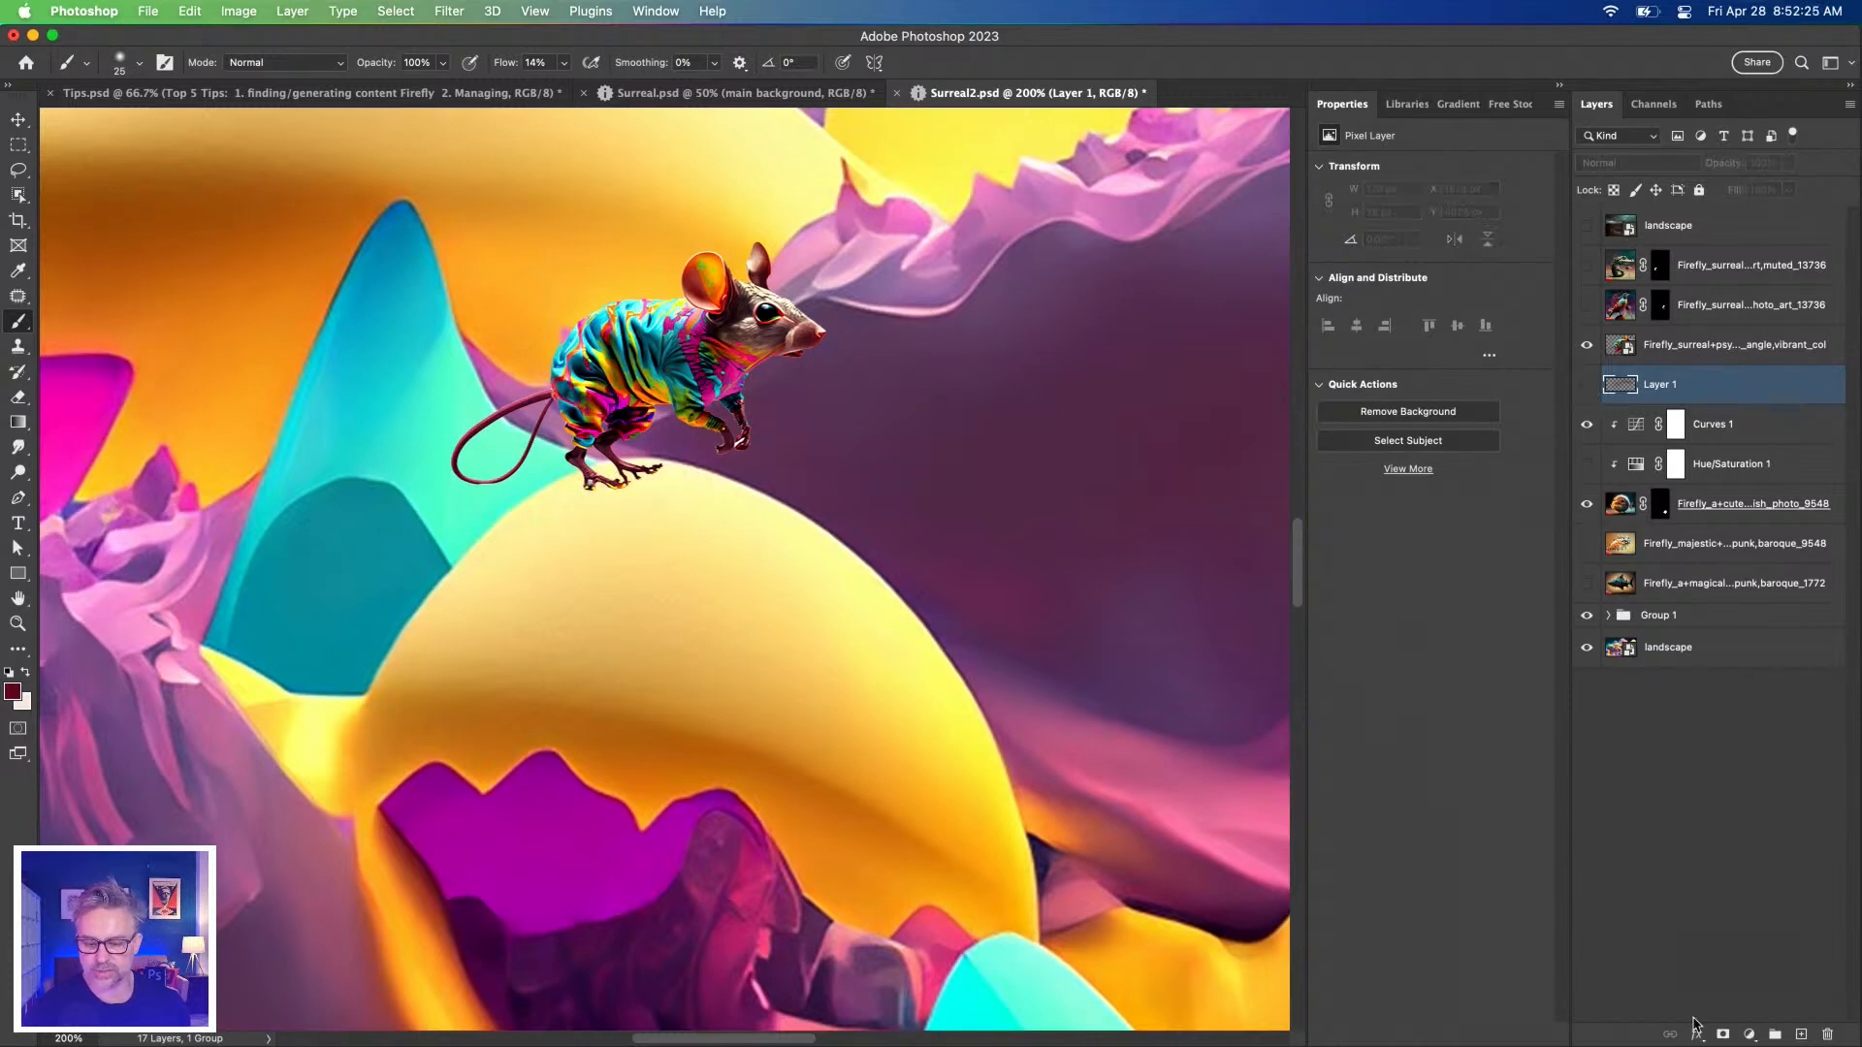
Add a Levels adjustment with output white lowered to 119 to darken the scene.
left_click(1750, 1034)
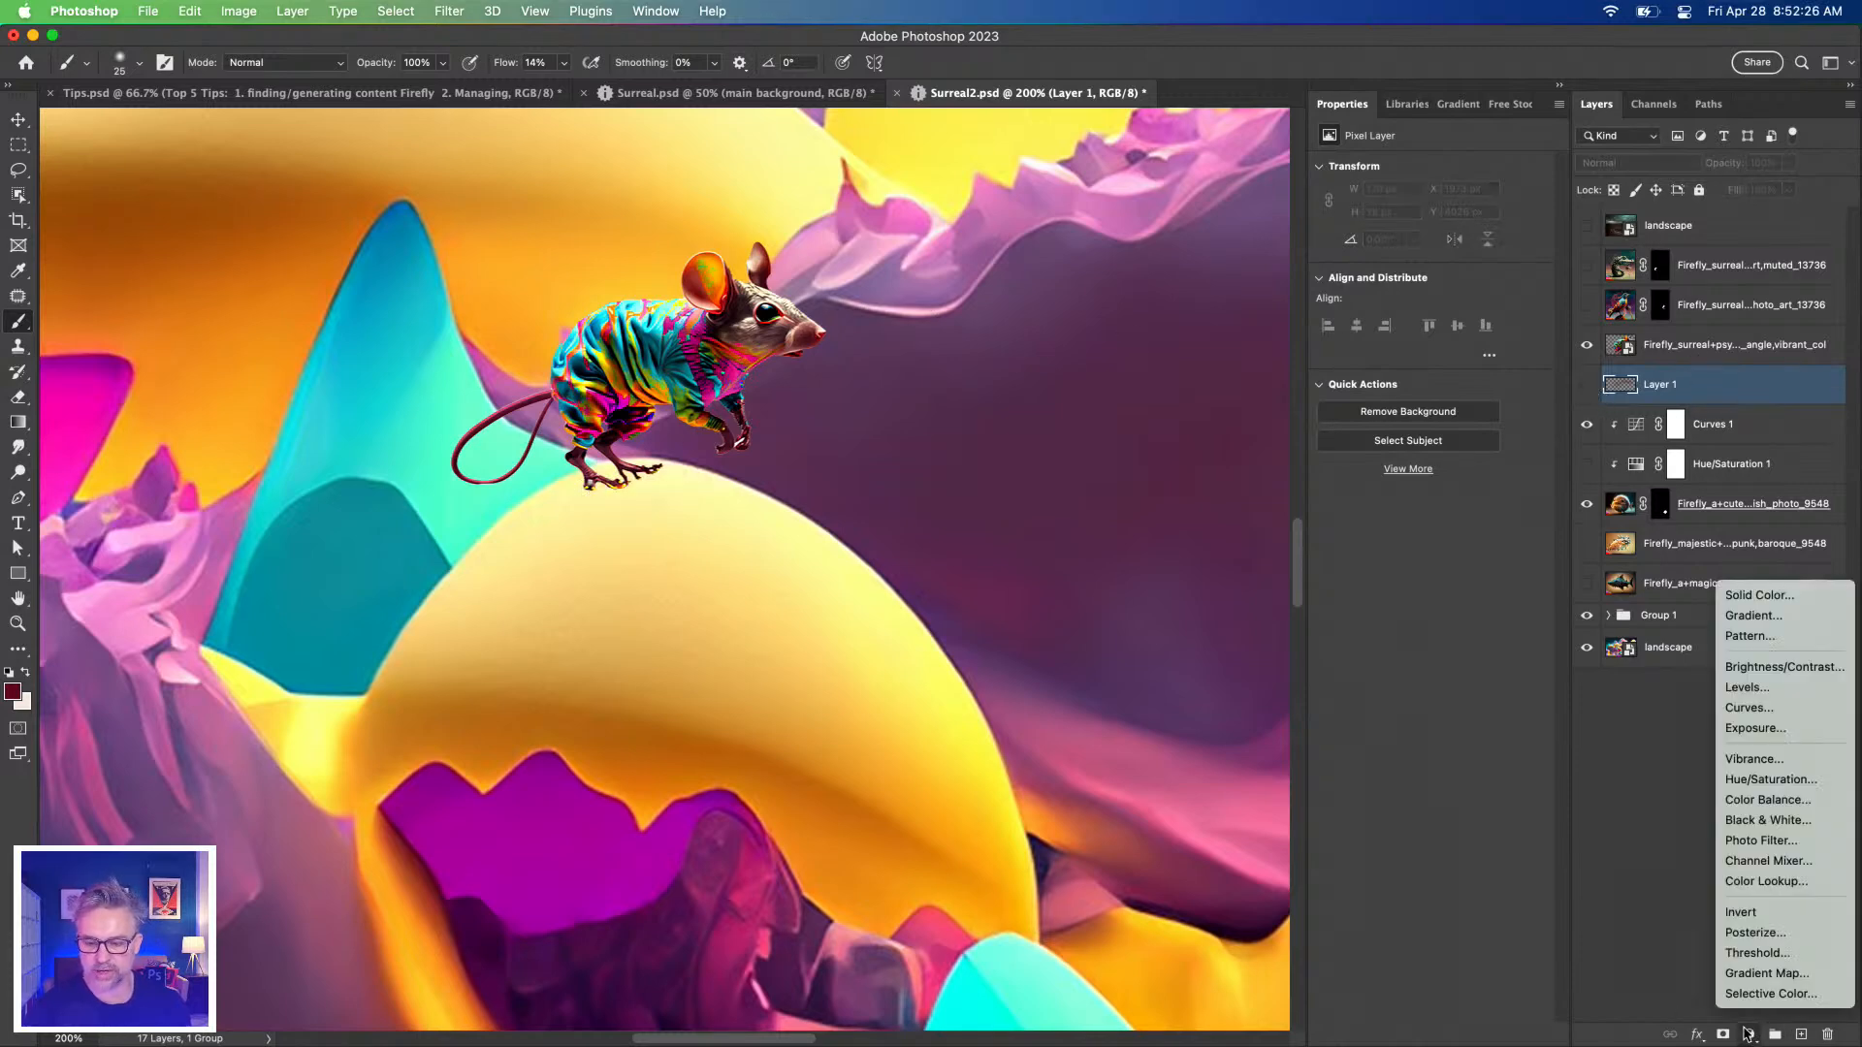
left_click(1763, 689)
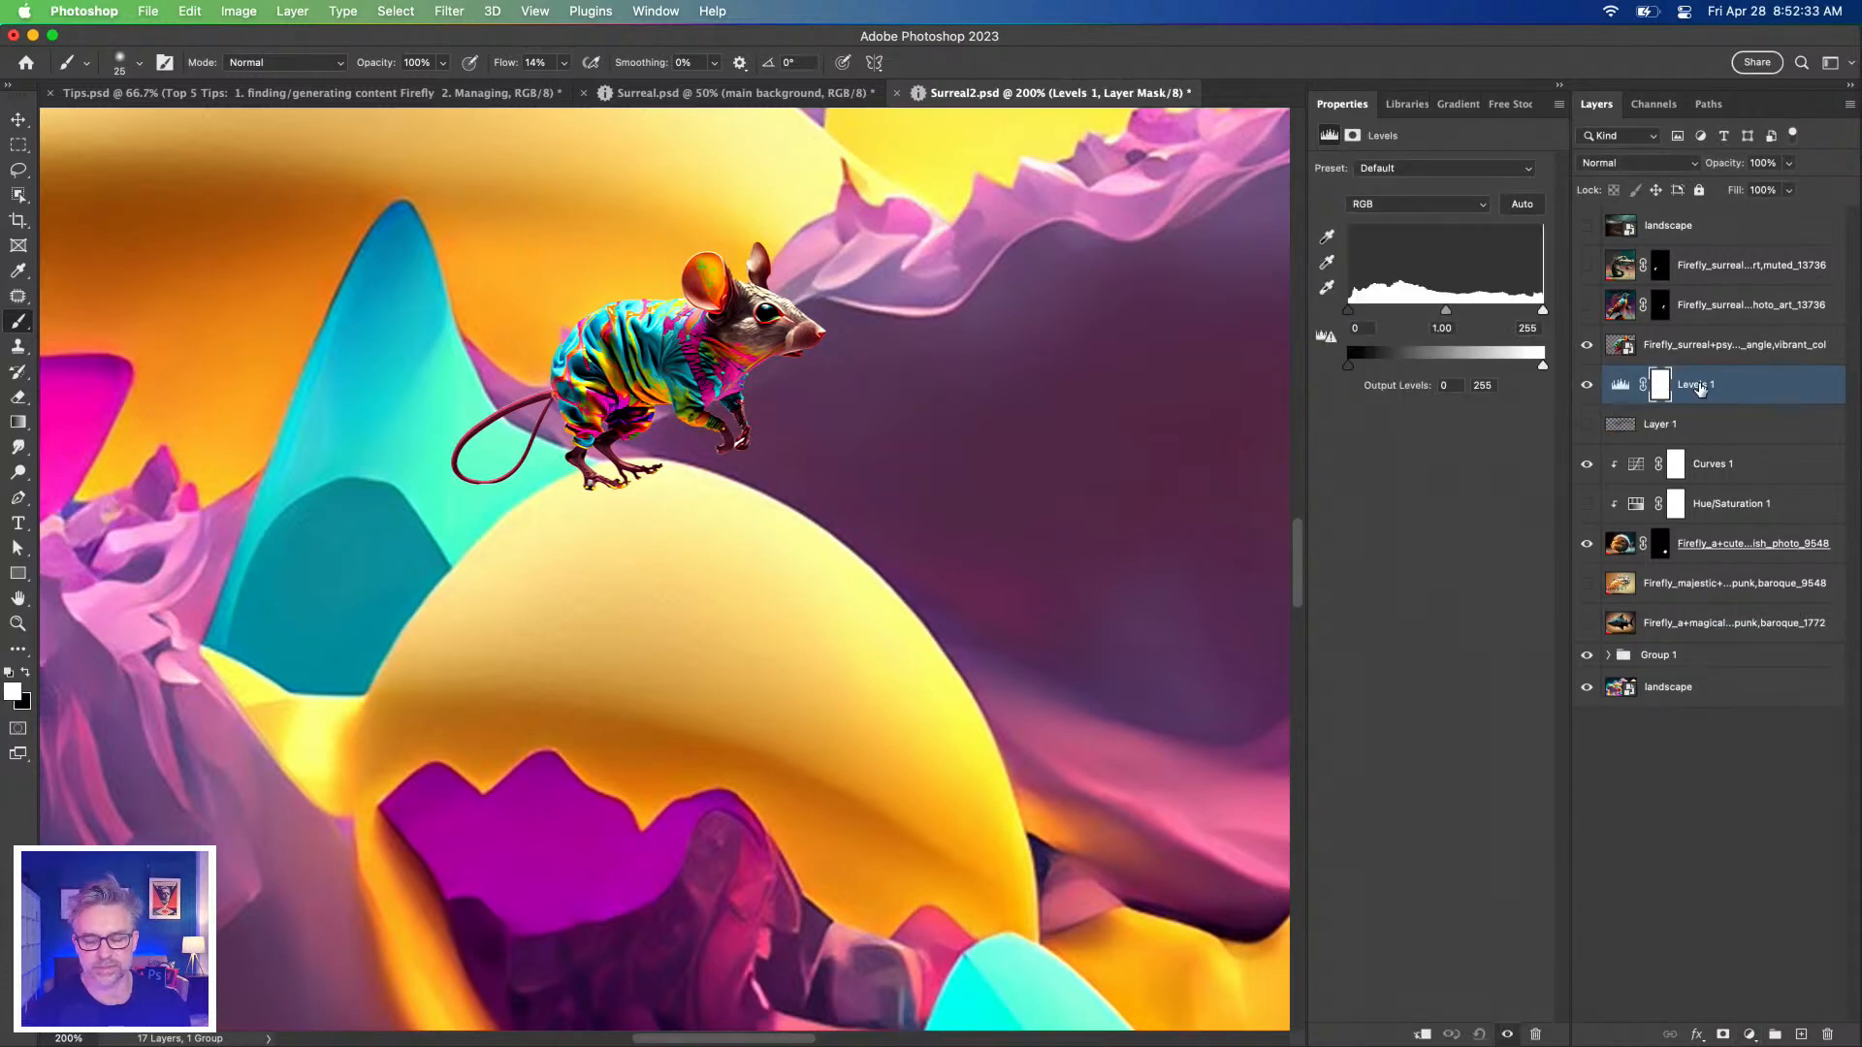
left_click(1620, 386)
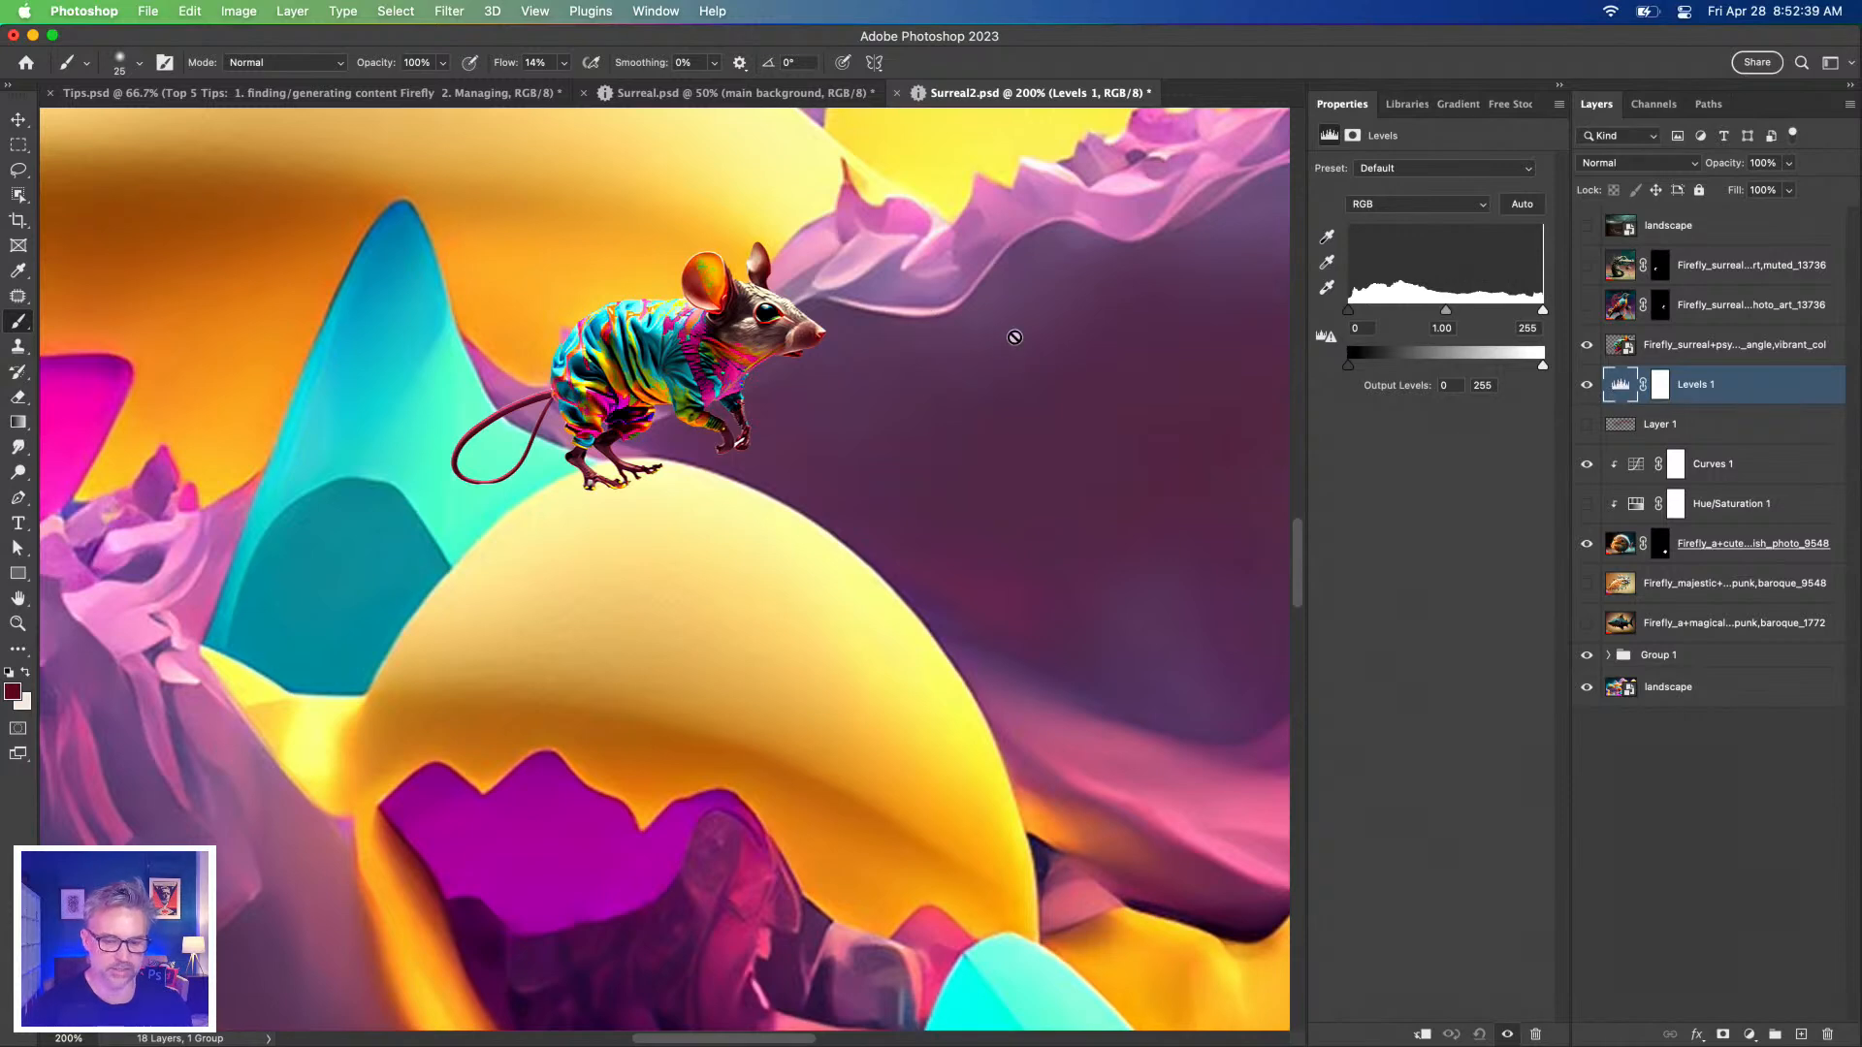
mouse_move(1348, 366)
left_mouse_down()
mouse_move(1412, 367)
mouse_move(1348, 365)
left_mouse_up()
left_click_drag(1539, 366, 1439, 368)
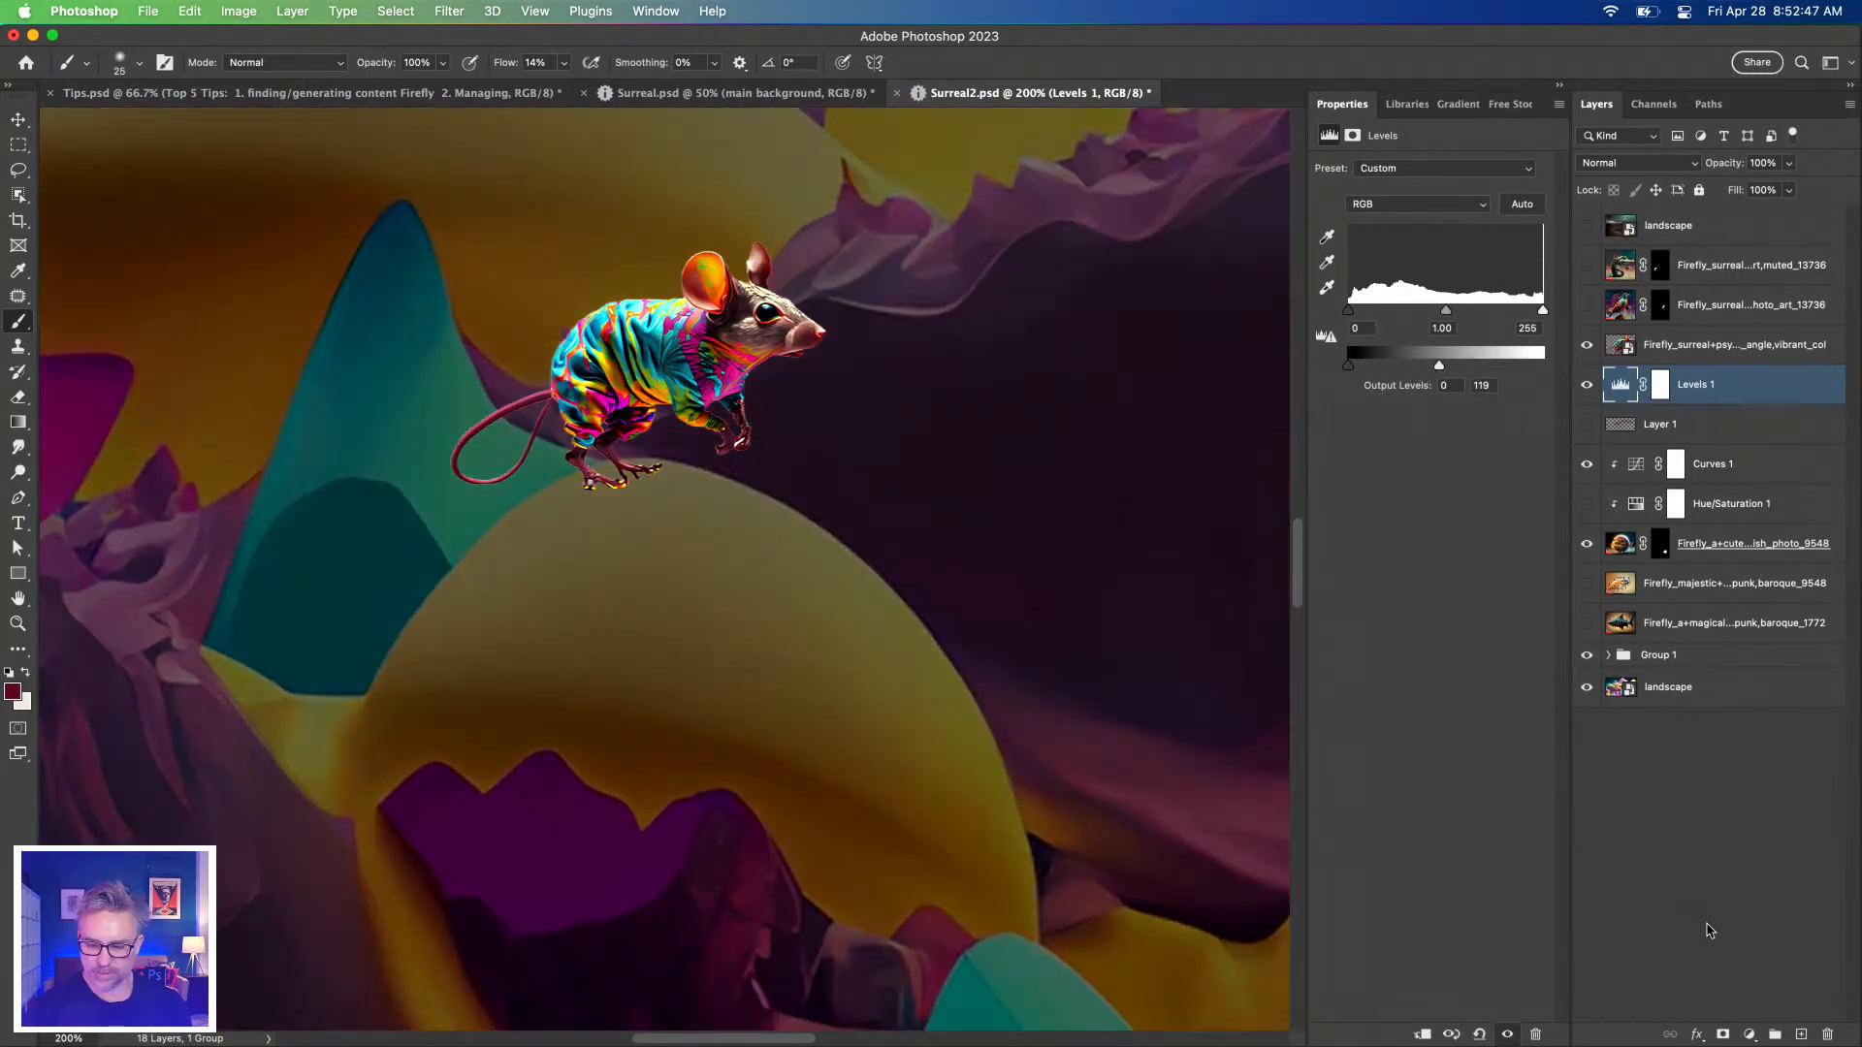
Add a Hue/Saturation 2 adjustment above Levels 1 with saturation nudged slightly up.
left_click(1750, 1034)
left_click(1778, 782)
left_click(1432, 282)
left_click(1713, 430)
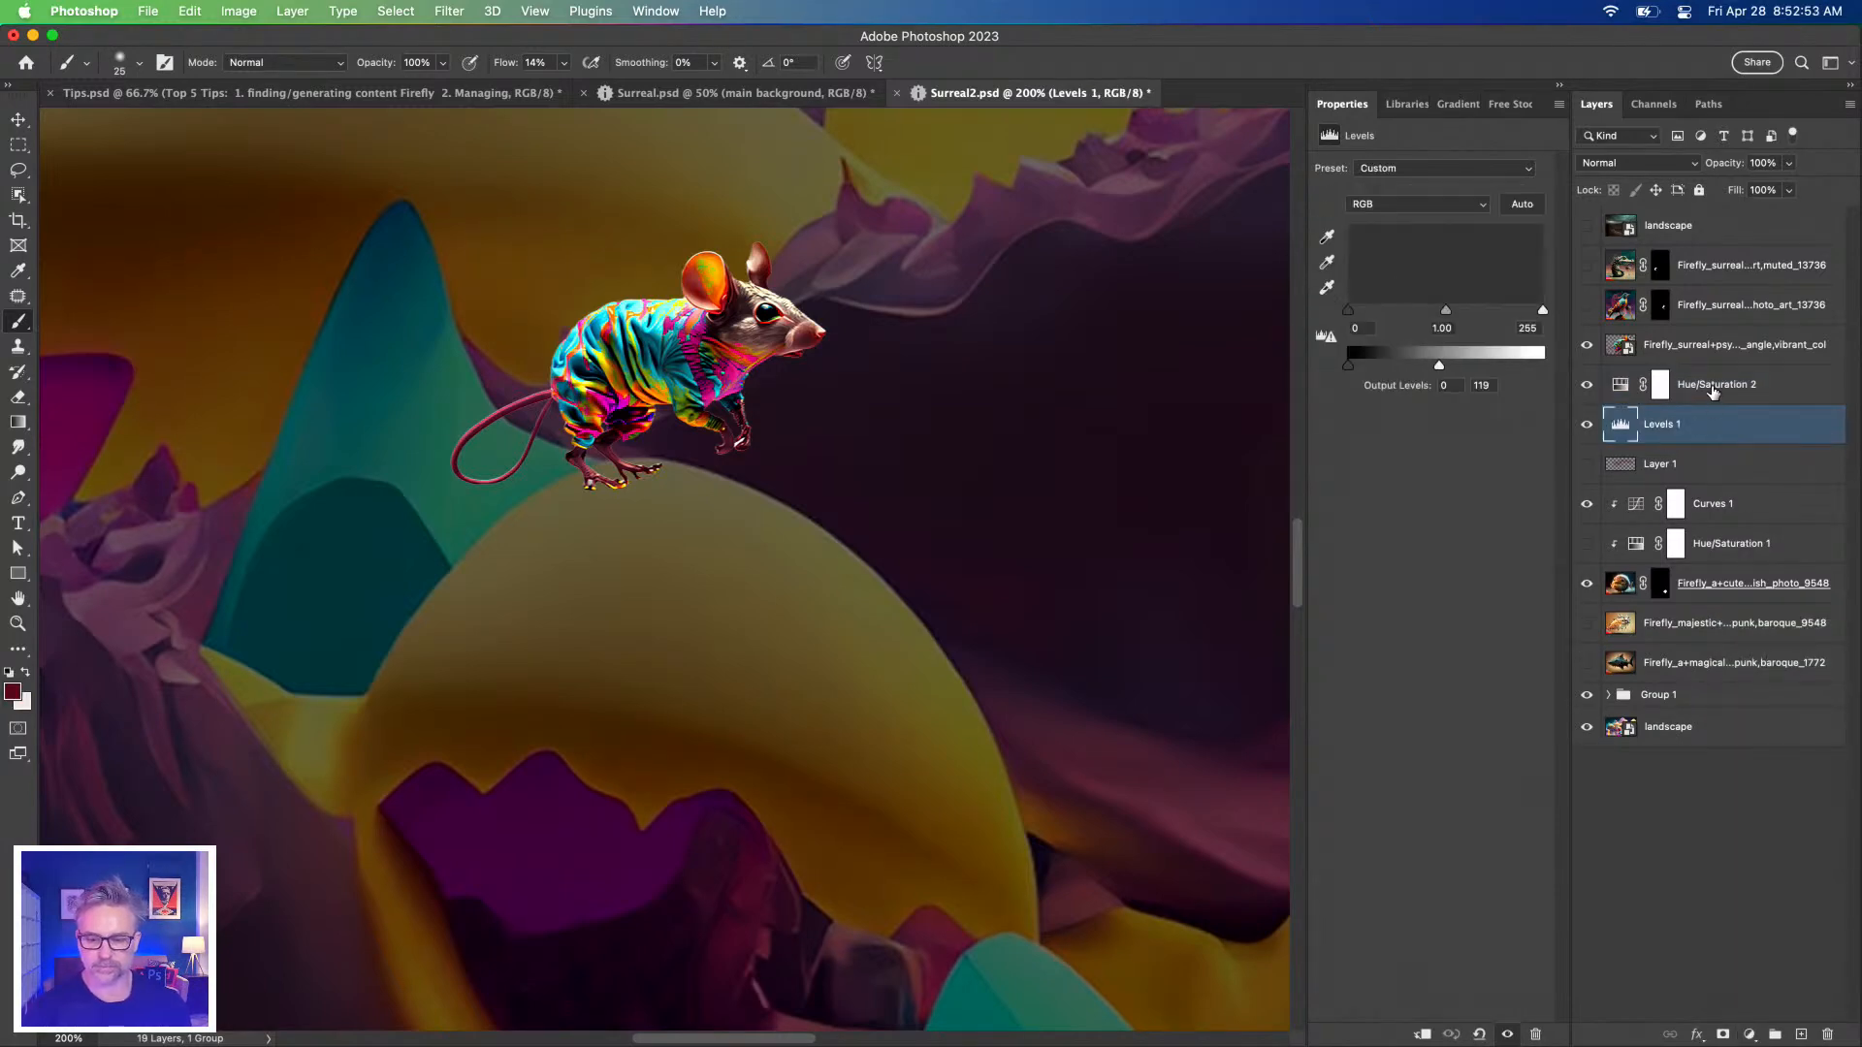
Delete Levels 1 and boost Hue/Saturation 2's saturation to around +64.
key("BackSpace")
left_click(1656, 380)
left_click_drag(1433, 281, 1370, 316)
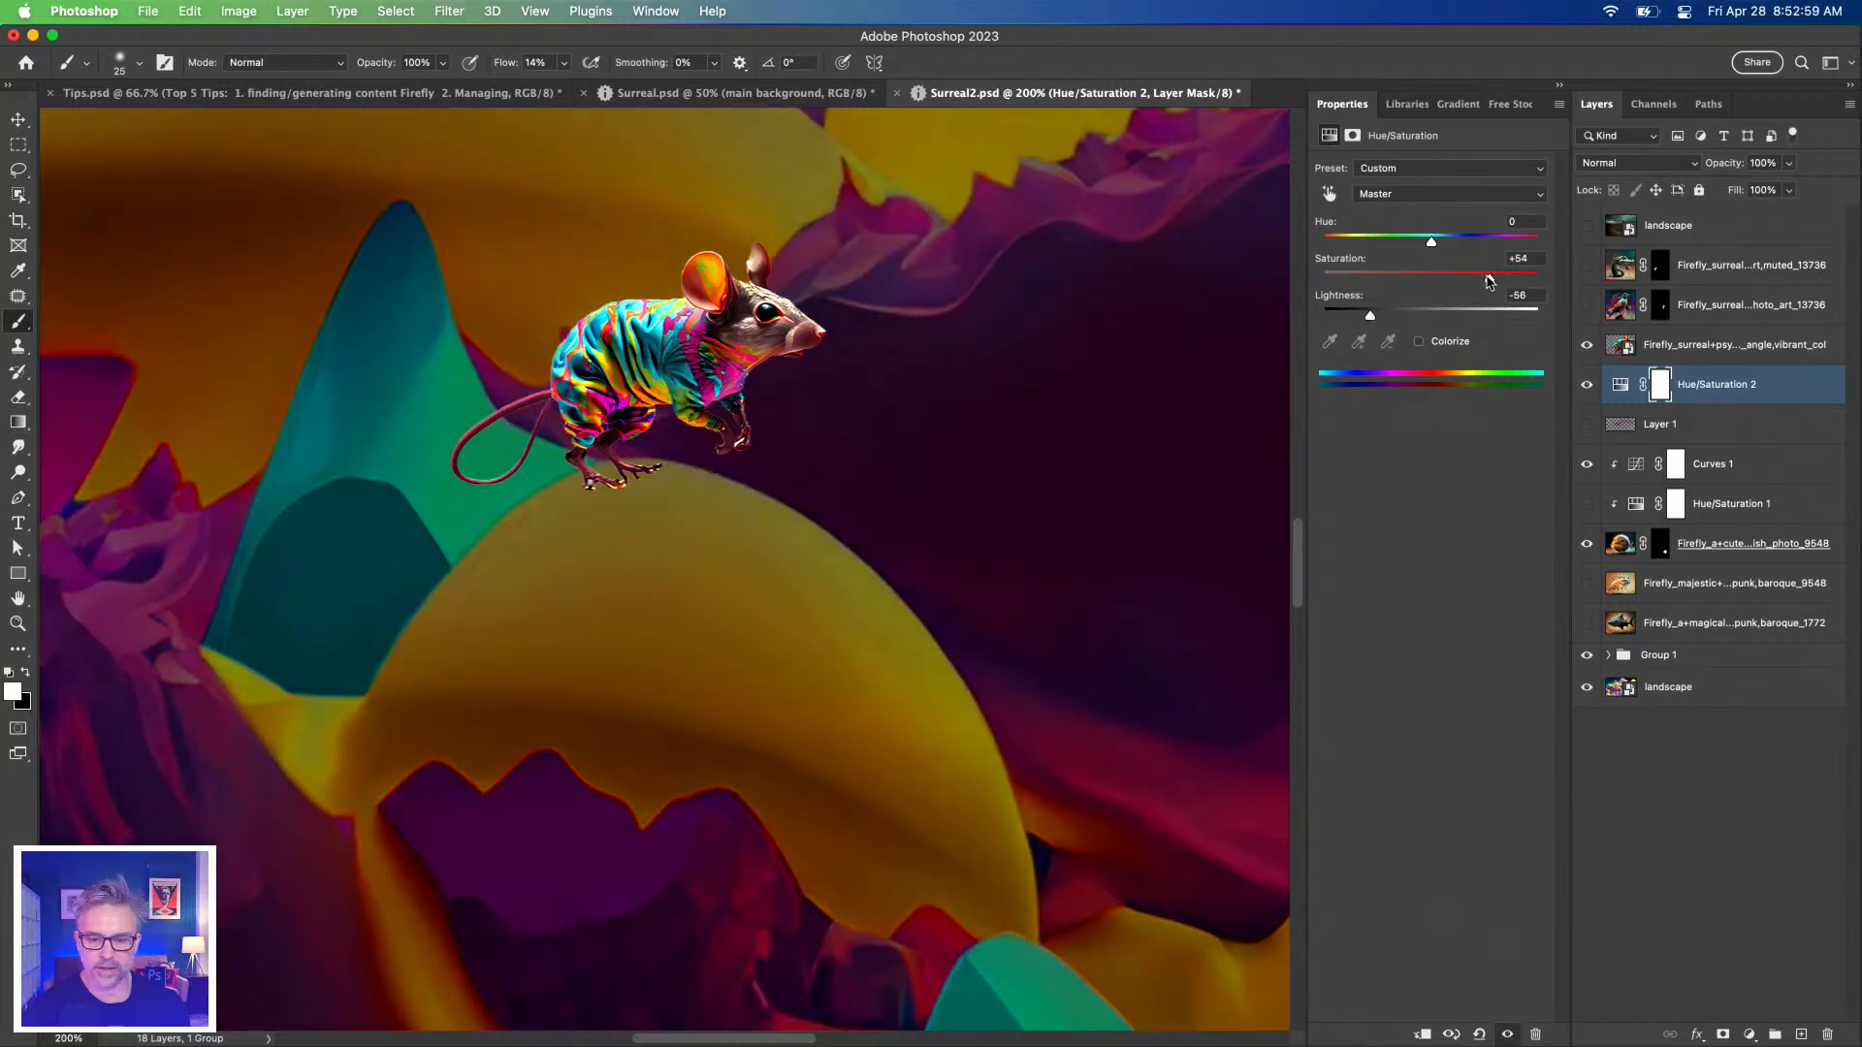
left_click_drag(1489, 281, 1509, 281)
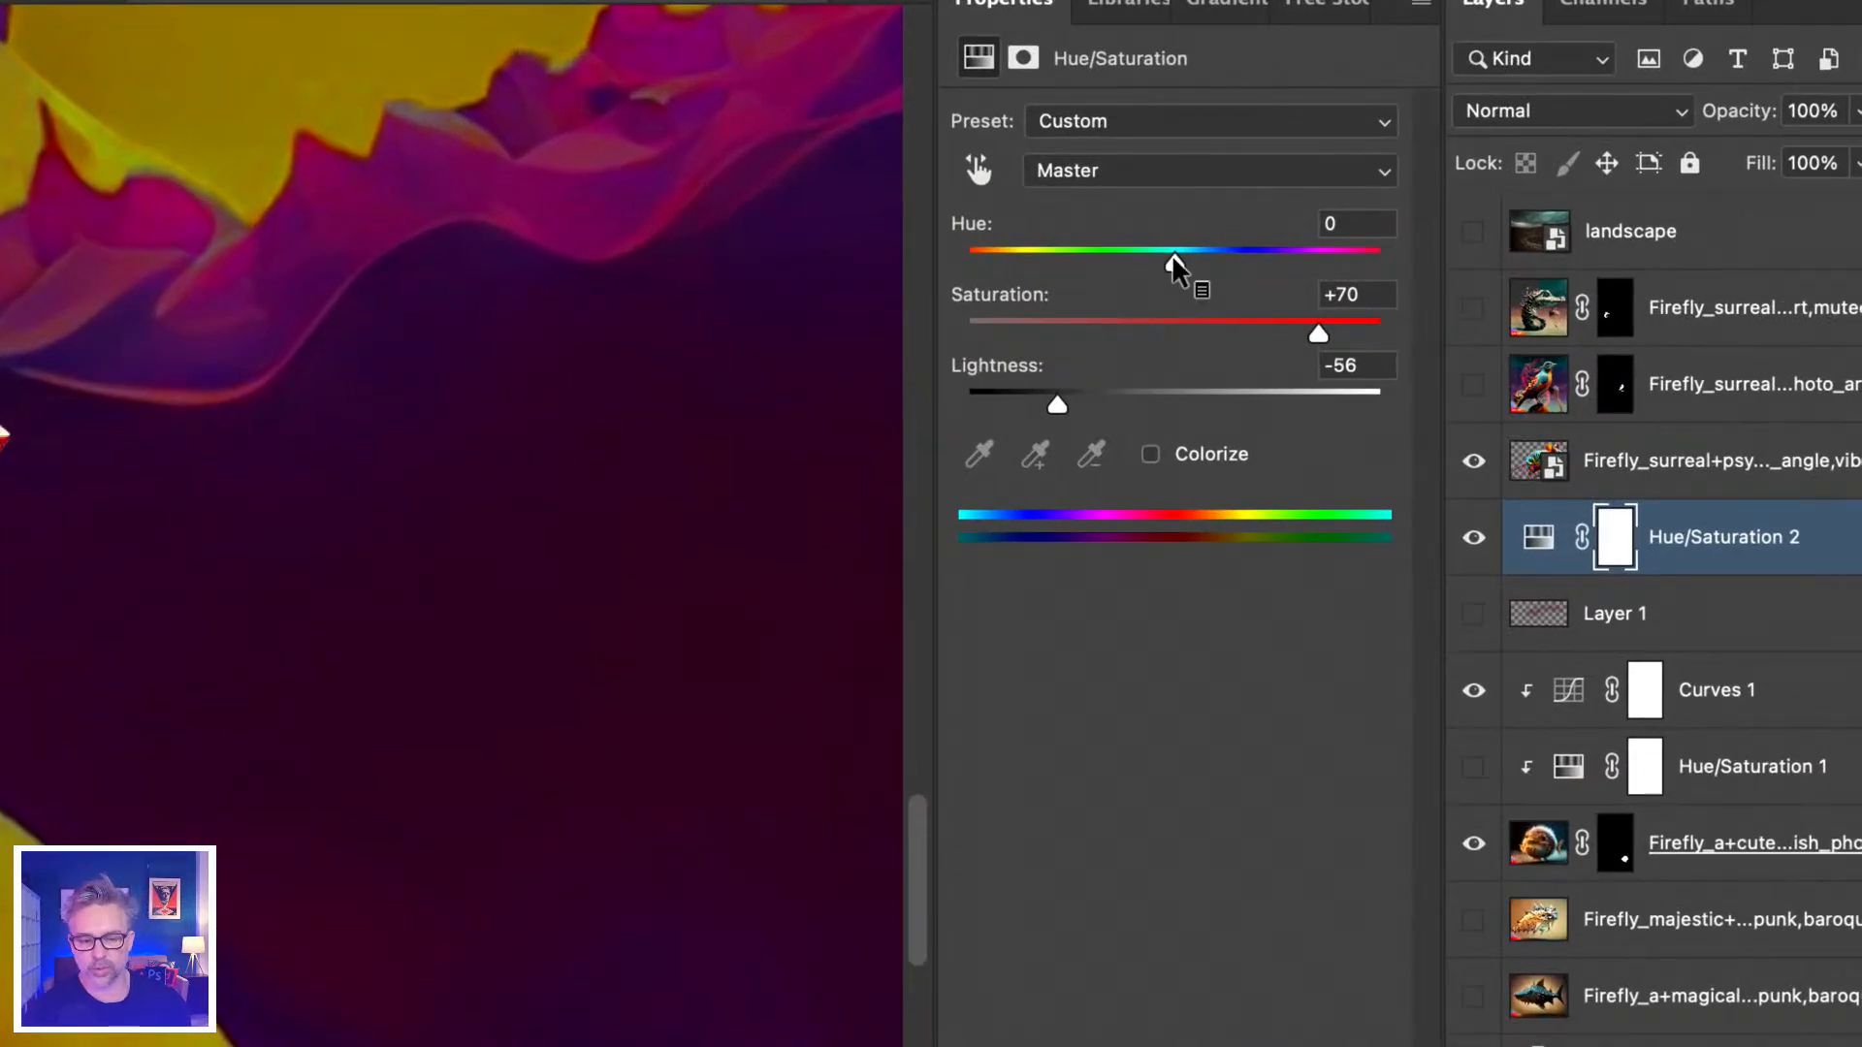
Invert the Hue/Saturation 2 mask and paint a shadow back in beneath the mouse's feet.
left_click(1615, 548)
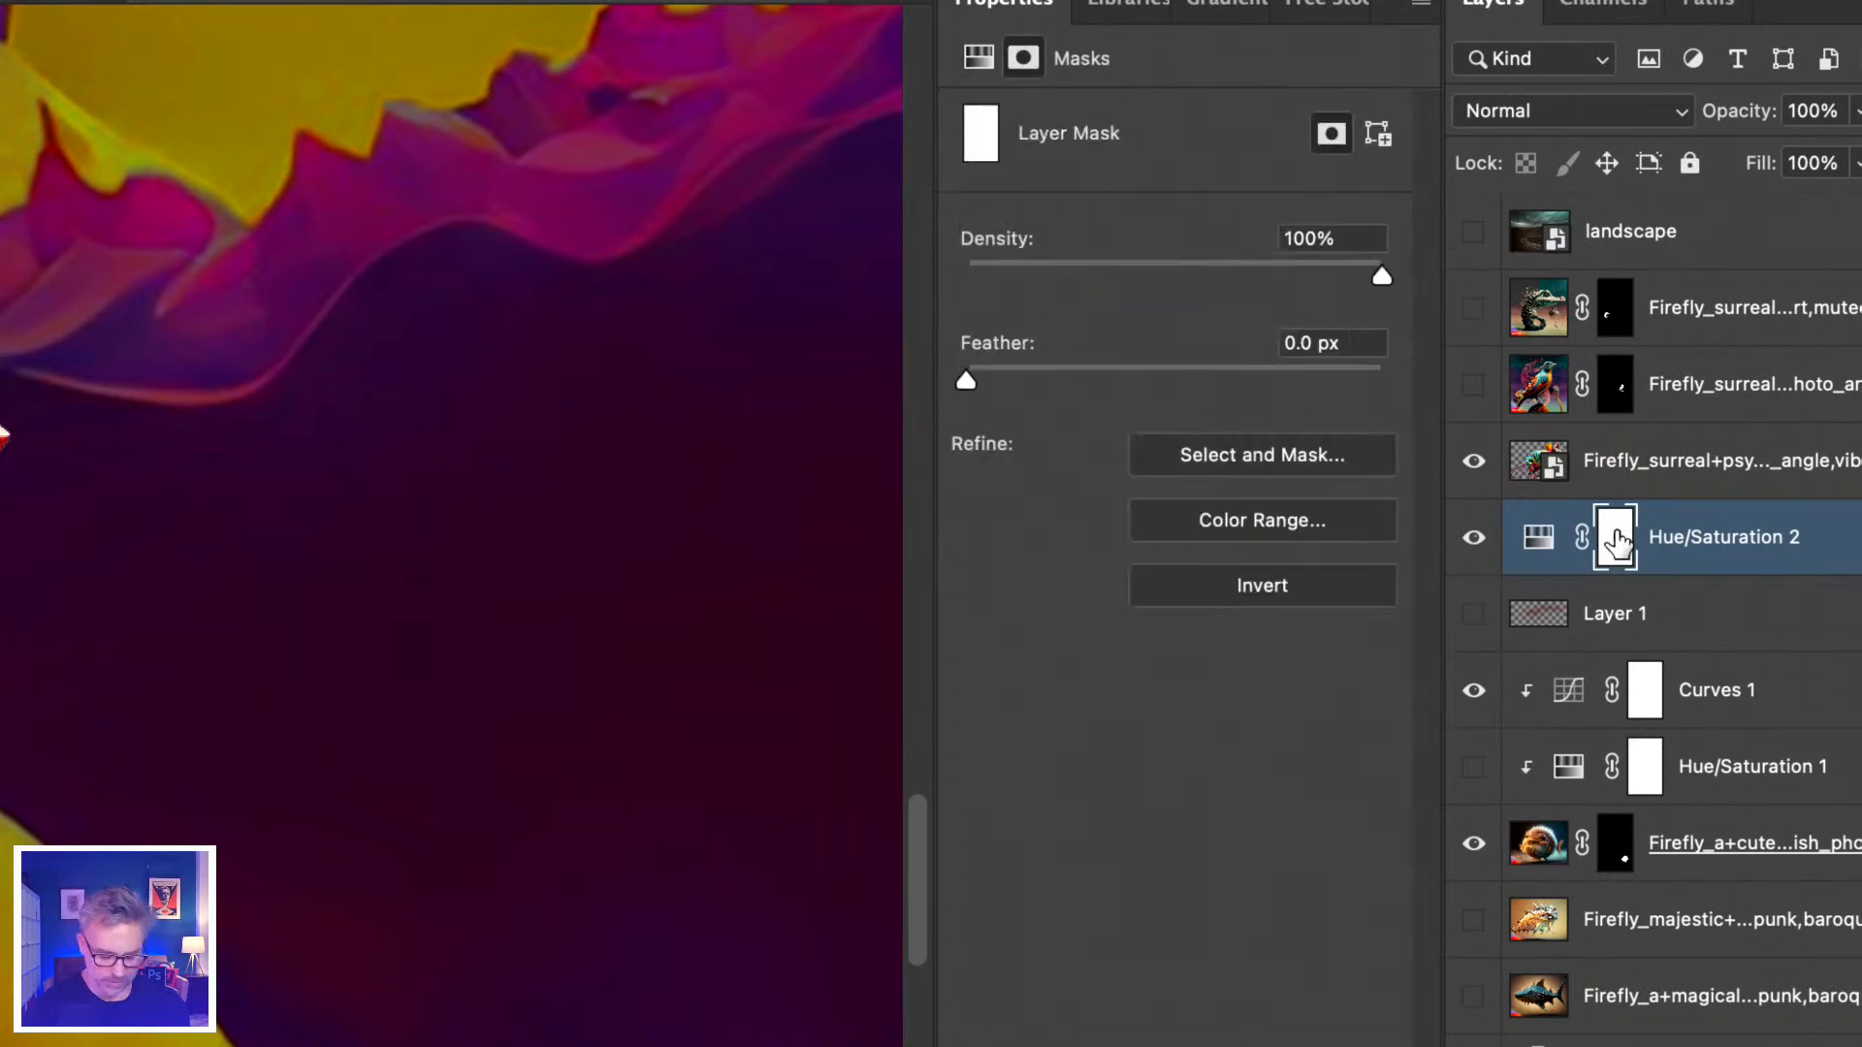
key("ctrl+i")
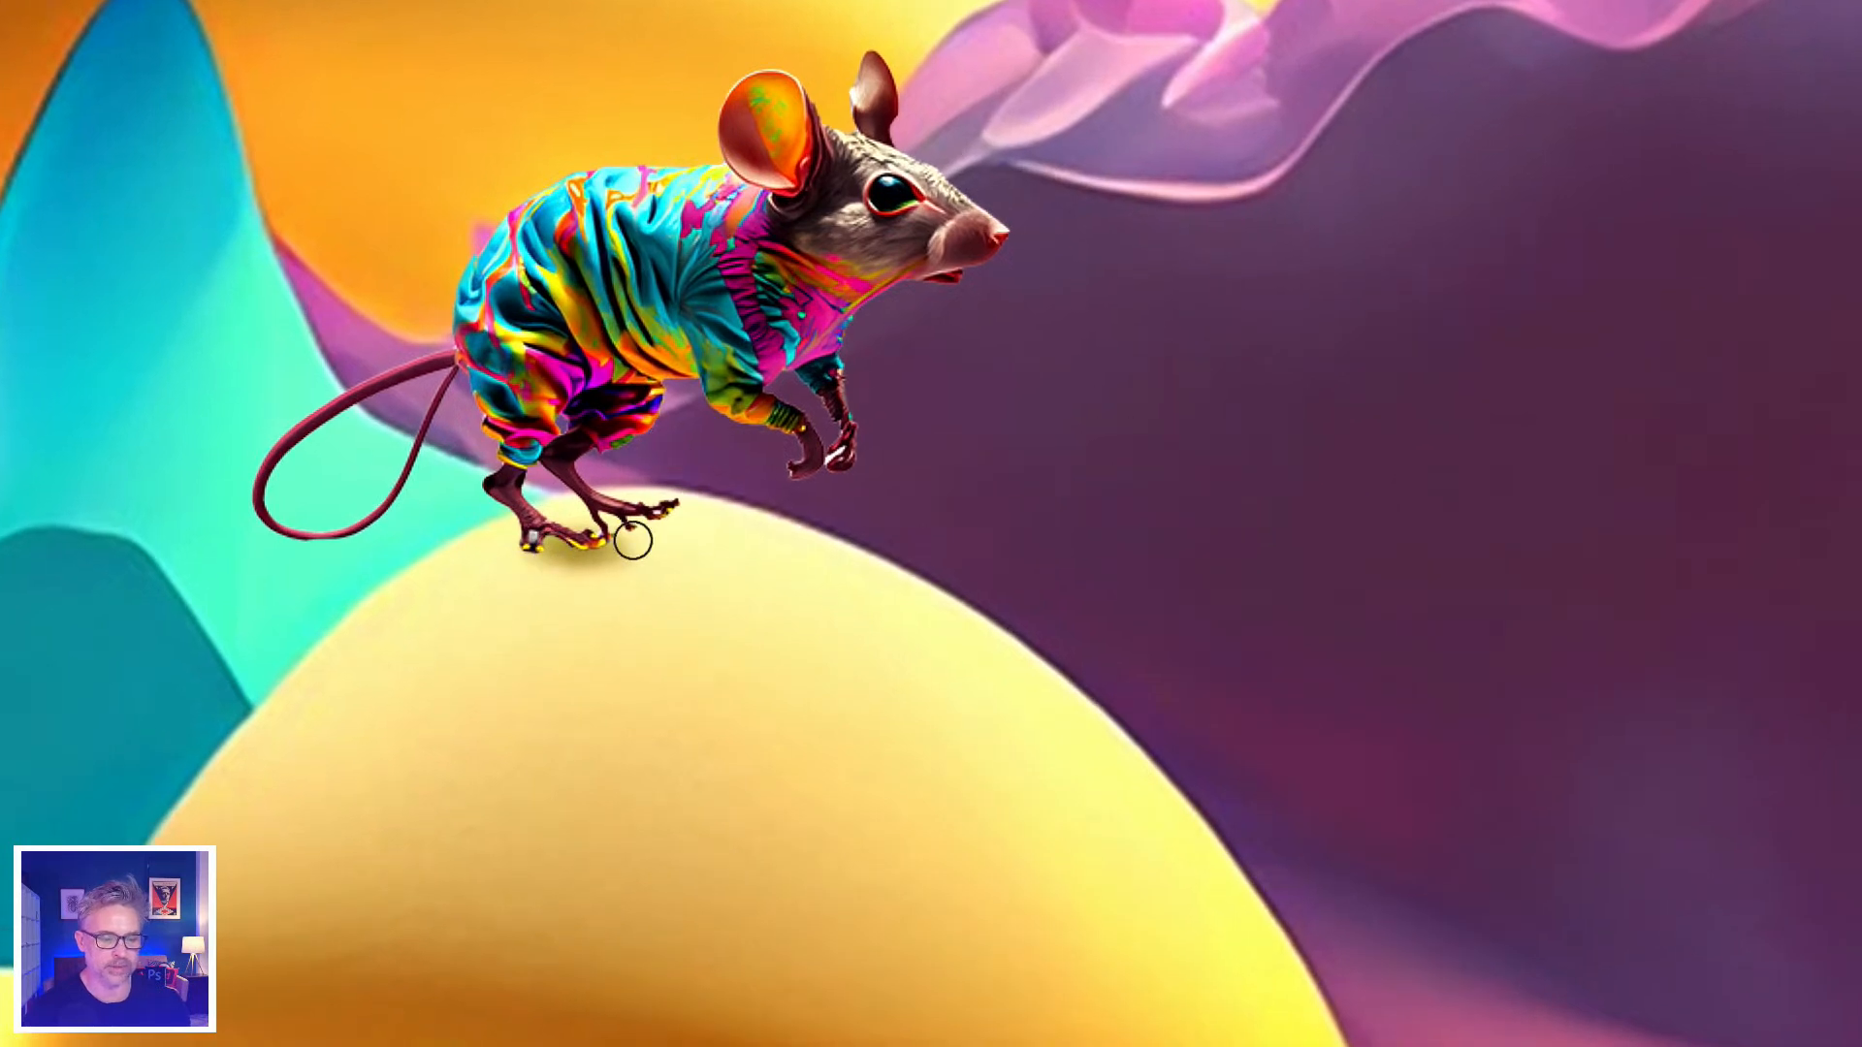
key("bracketright")
key("bracketright")
key("bracketright")
mouse_move(621, 529)
left_mouse_down()
mouse_move(695, 532)
mouse_move(619, 553)
mouse_move(774, 558)
left_mouse_up()
key("bracketright")
key("bracketright")
key("bracketright")
key("bracketright")
mouse_move(581, 540)
left_mouse_down()
mouse_move(864, 562)
mouse_move(478, 566)
left_mouse_up()
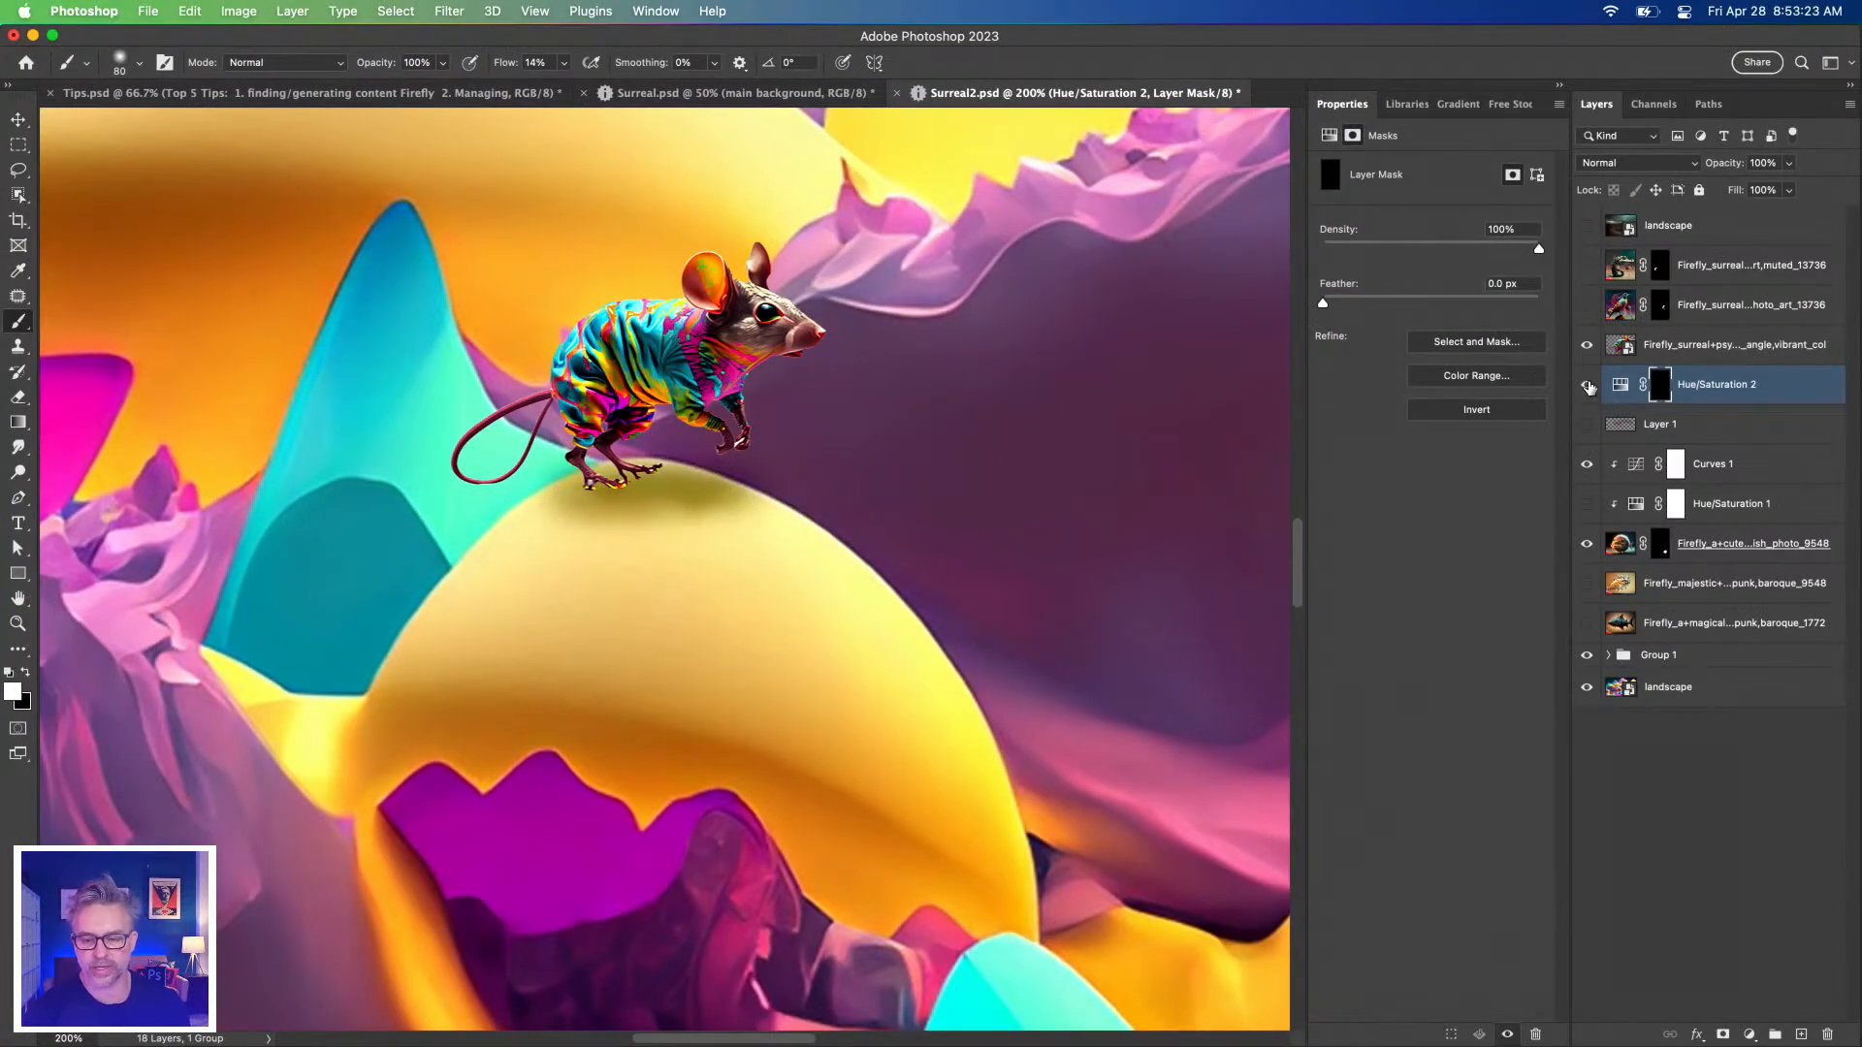
Fine-tune the shadow's saturation and select the mouse and shadow layers together.
left_click(1617, 388)
mouse_move(1506, 280)
left_mouse_down()
mouse_move(1338, 280)
mouse_move(1522, 279)
mouse_move(1430, 279)
mouse_move(1506, 281)
left_mouse_up()
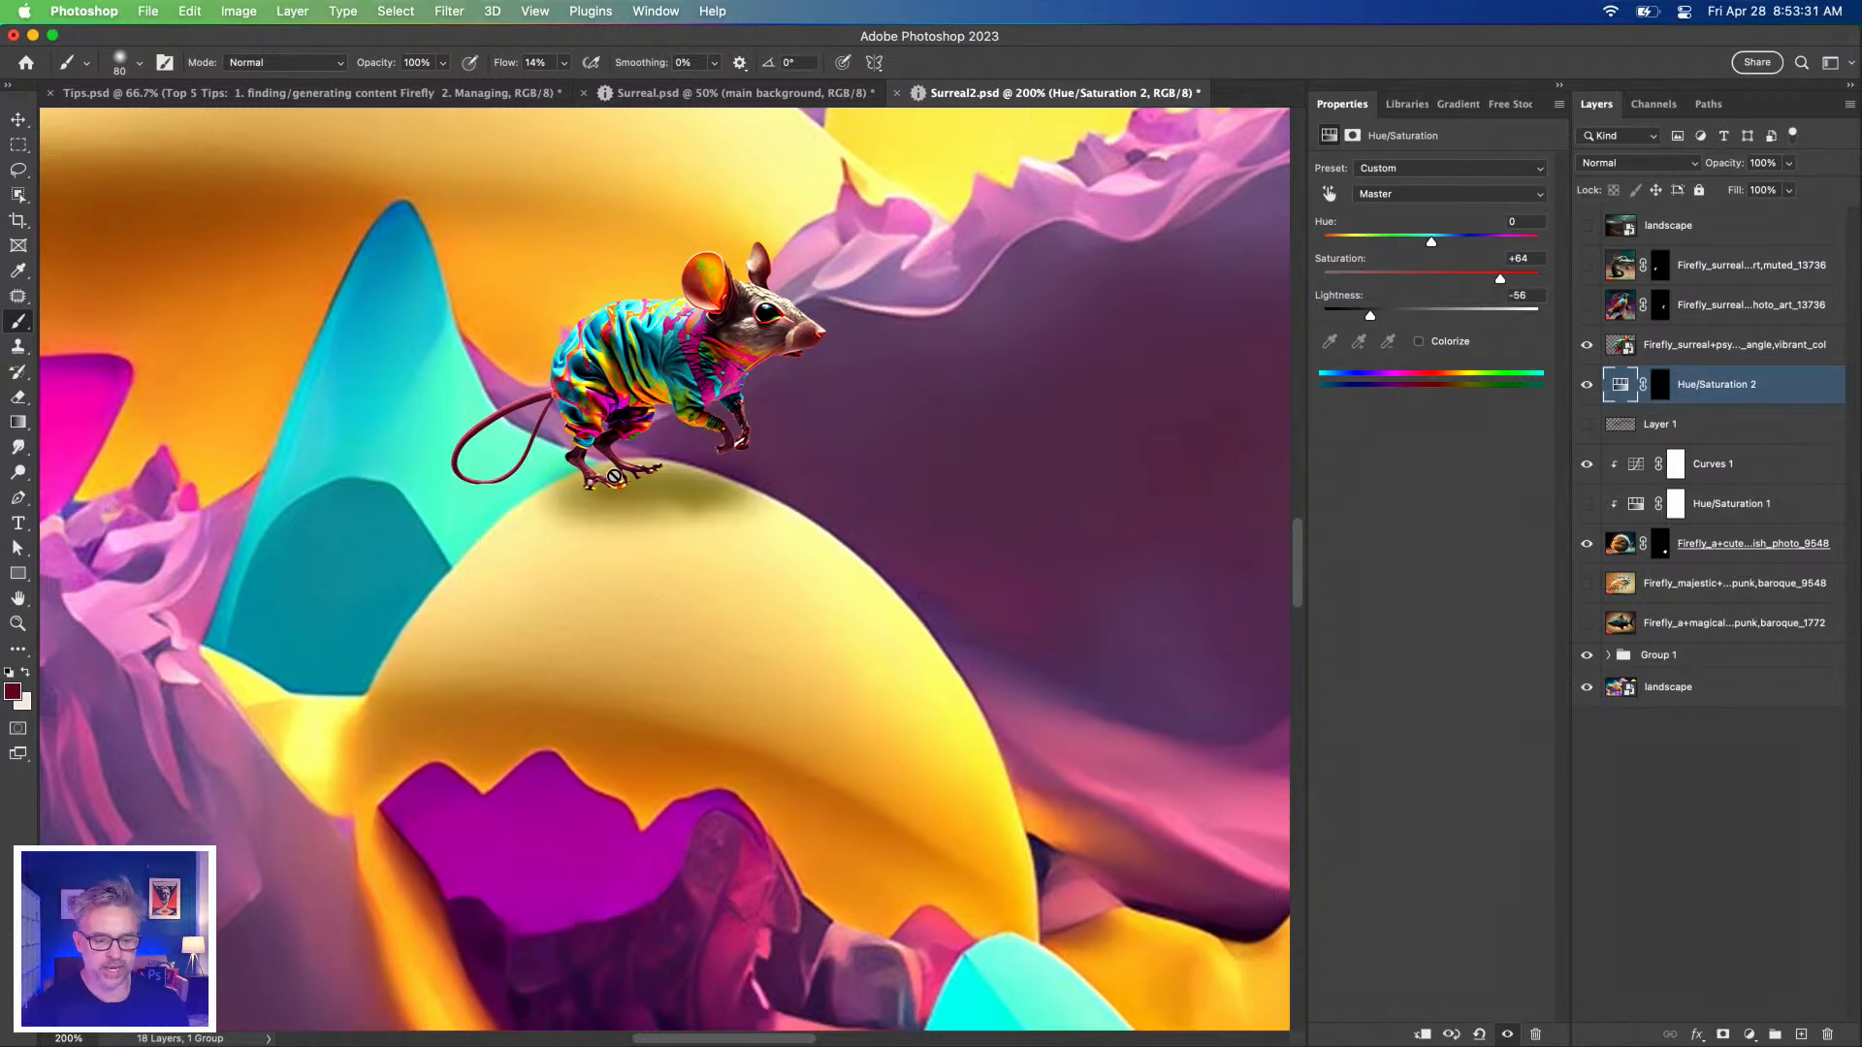
left_click(18, 118)
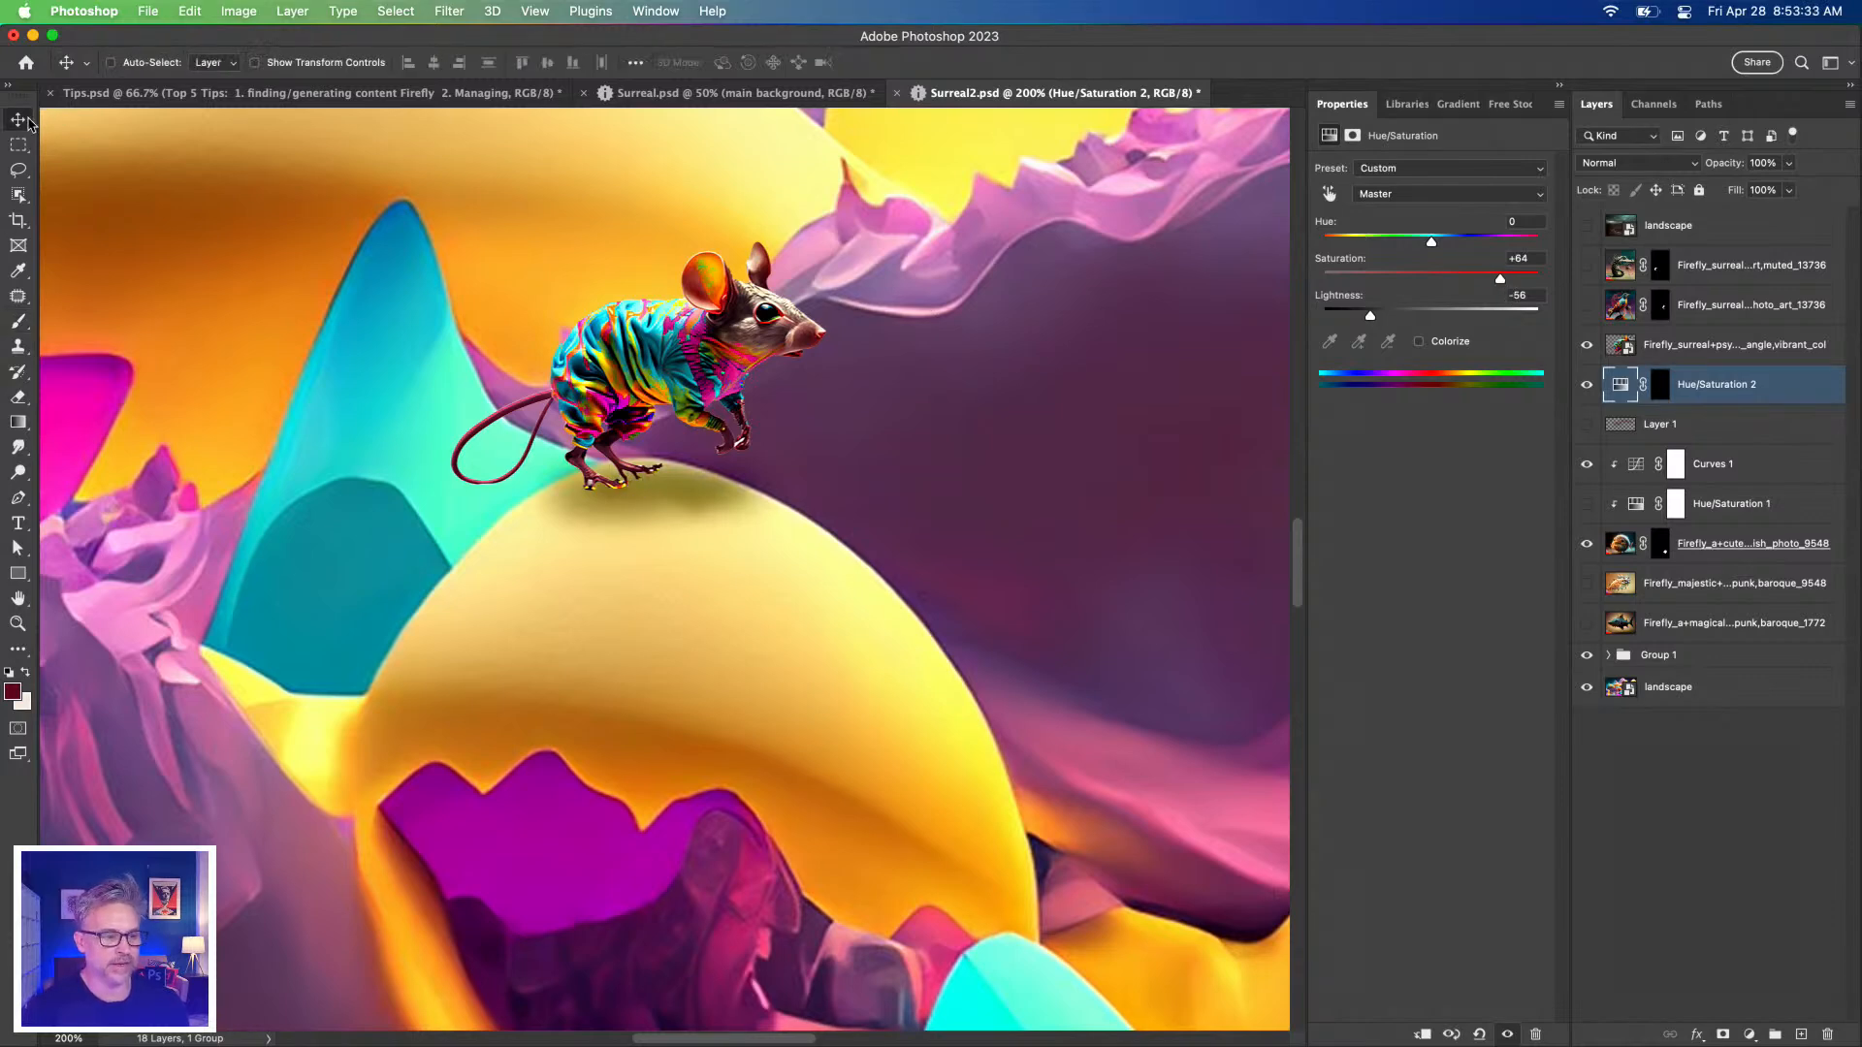
left_click(1688, 352, "shift")
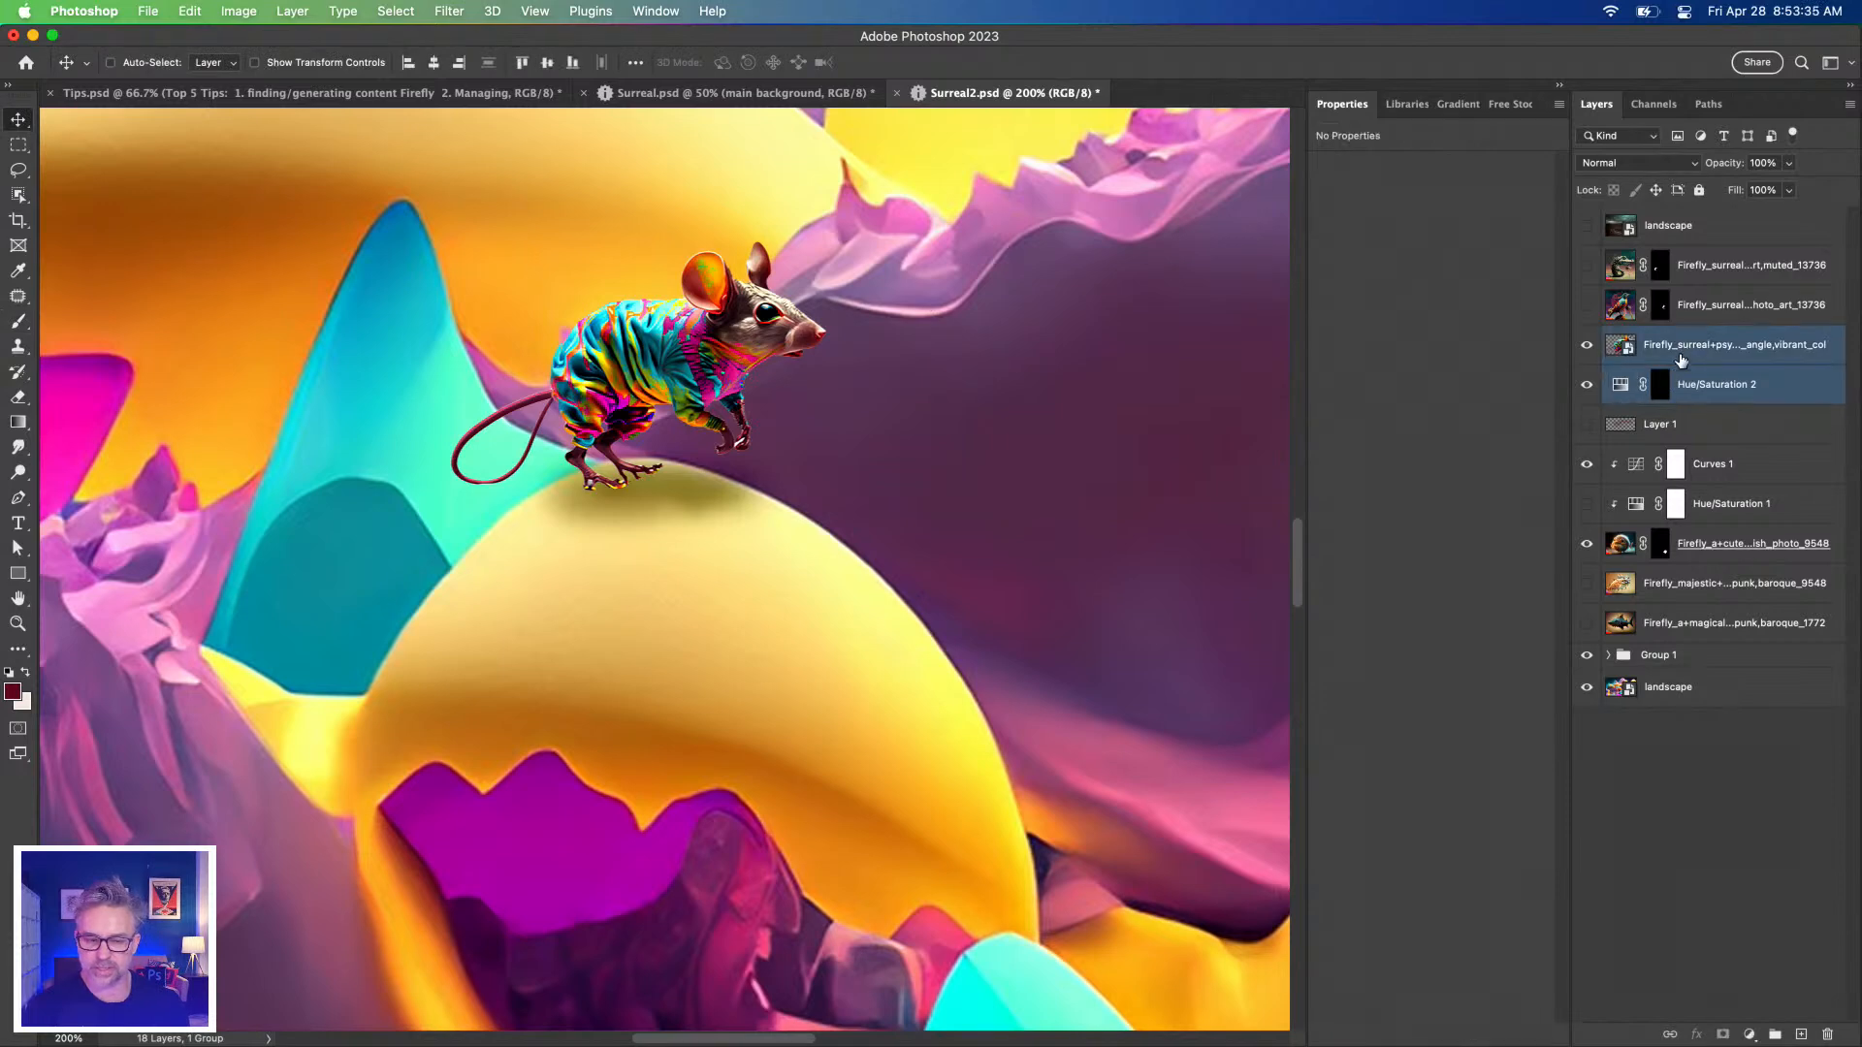
Move the mouse and its shadow across the dome onto the pink slope.
left_click_drag(577, 343, 922, 616)
left_click_drag(797, 556, 506, 271)
left_click_drag(648, 342, 903, 442)
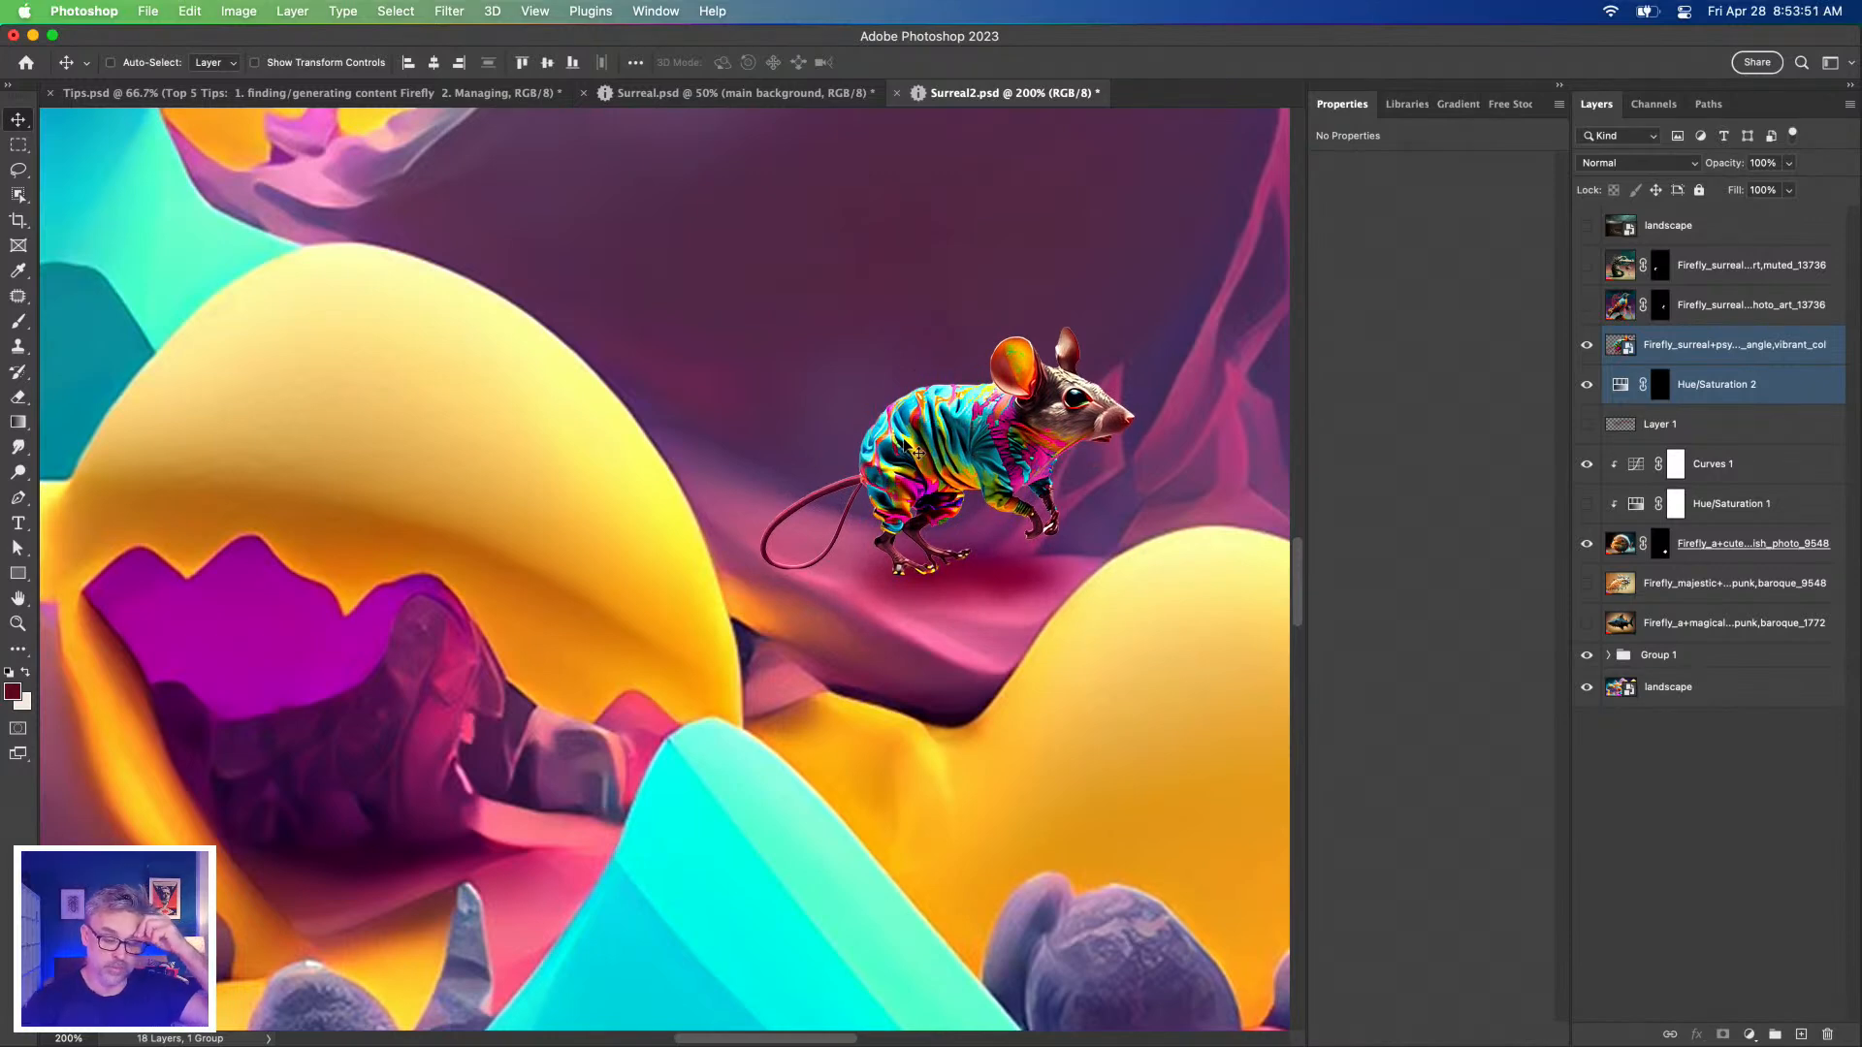
mouse_move(904, 434)
left_mouse_down()
mouse_move(716, 449)
mouse_move(907, 433)
mouse_move(854, 454)
mouse_move(907, 439)
mouse_move(887, 420)
left_mouse_up()
Shift Hue/Saturation 2's hue to -11 and zoom out to see the whole scene.
left_click(1620, 386)
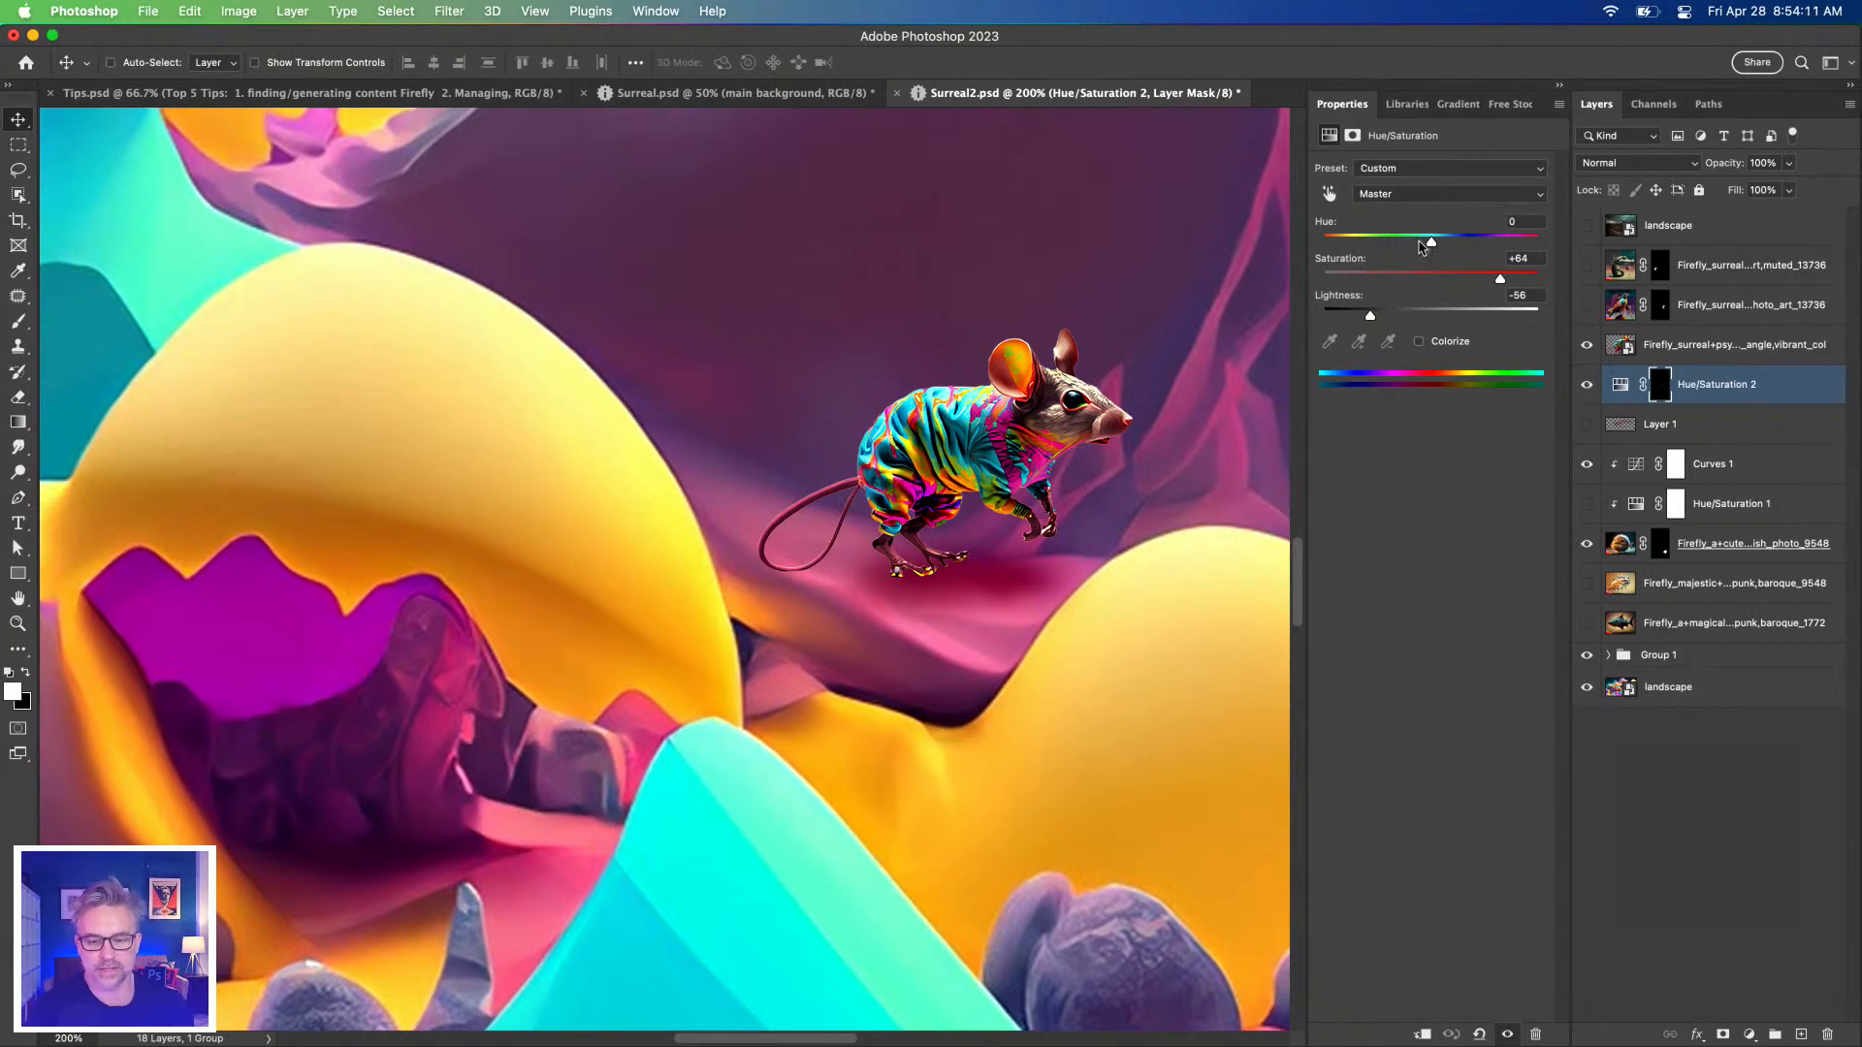
left_click_drag(1442, 245, 1433, 248)
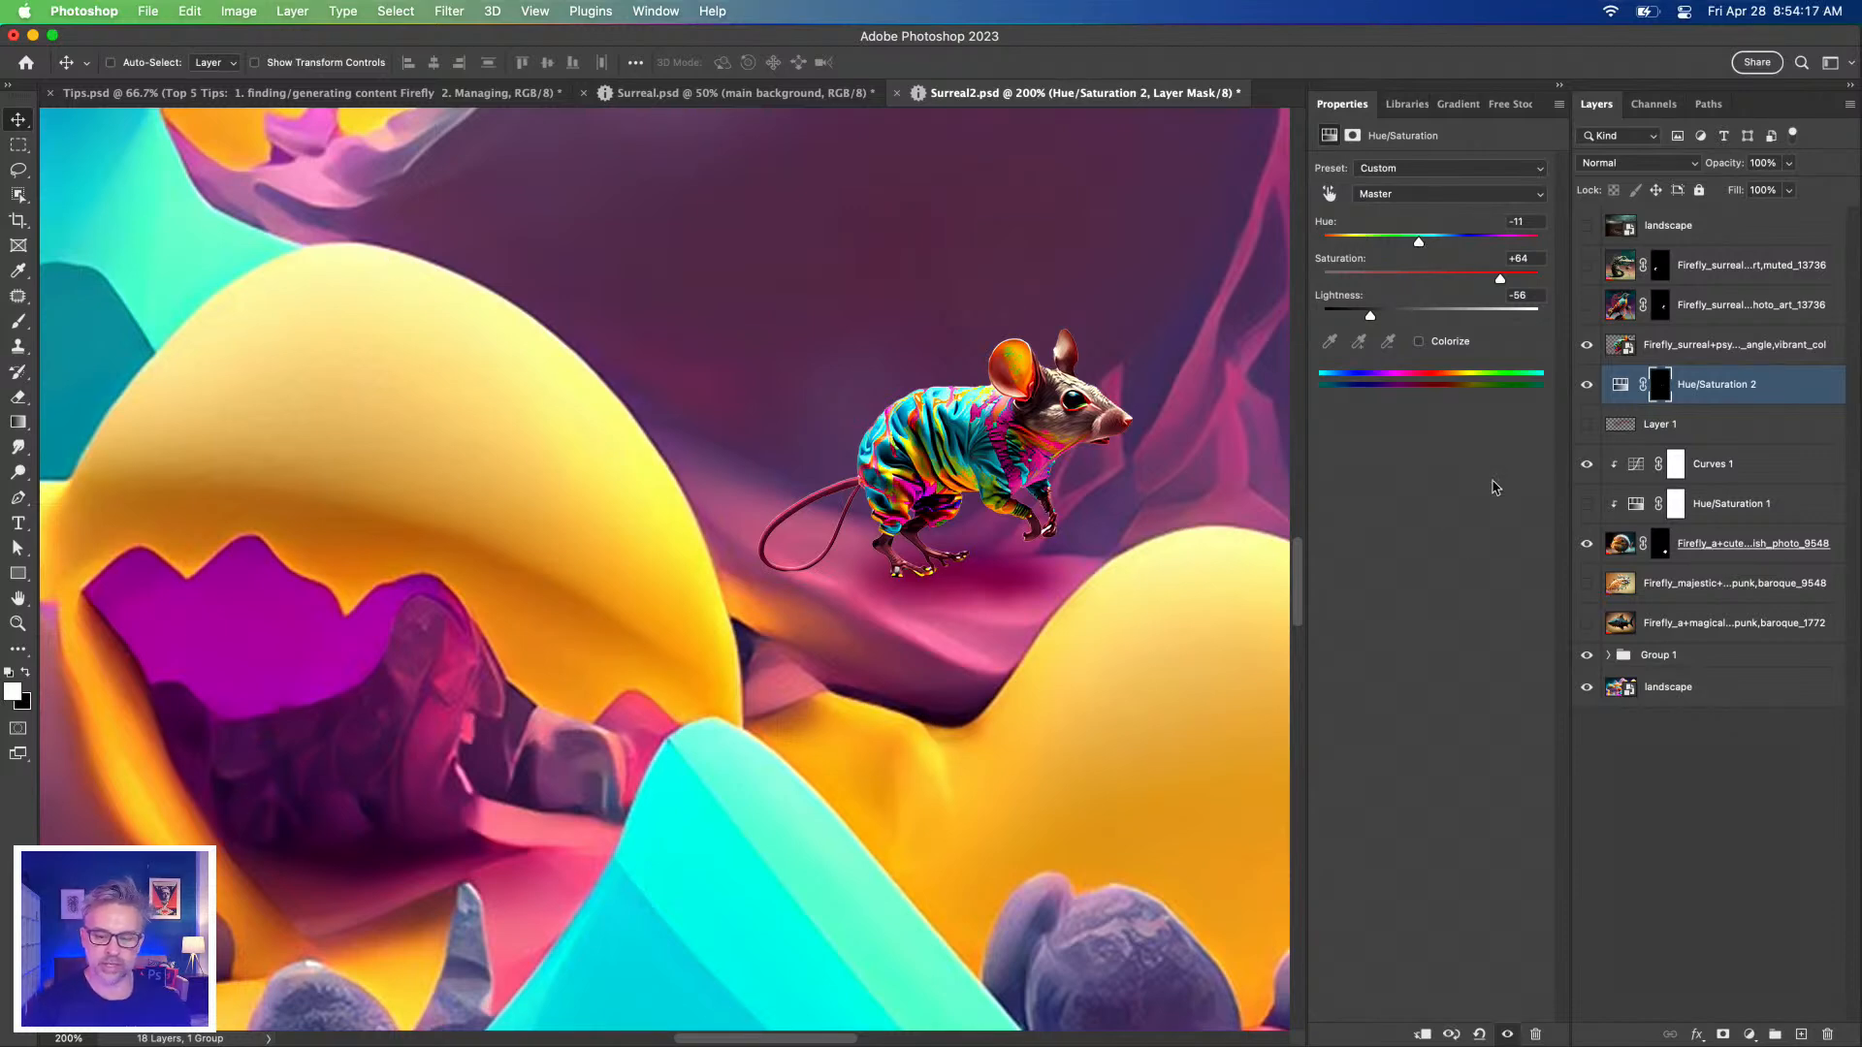
left_click(1619, 389)
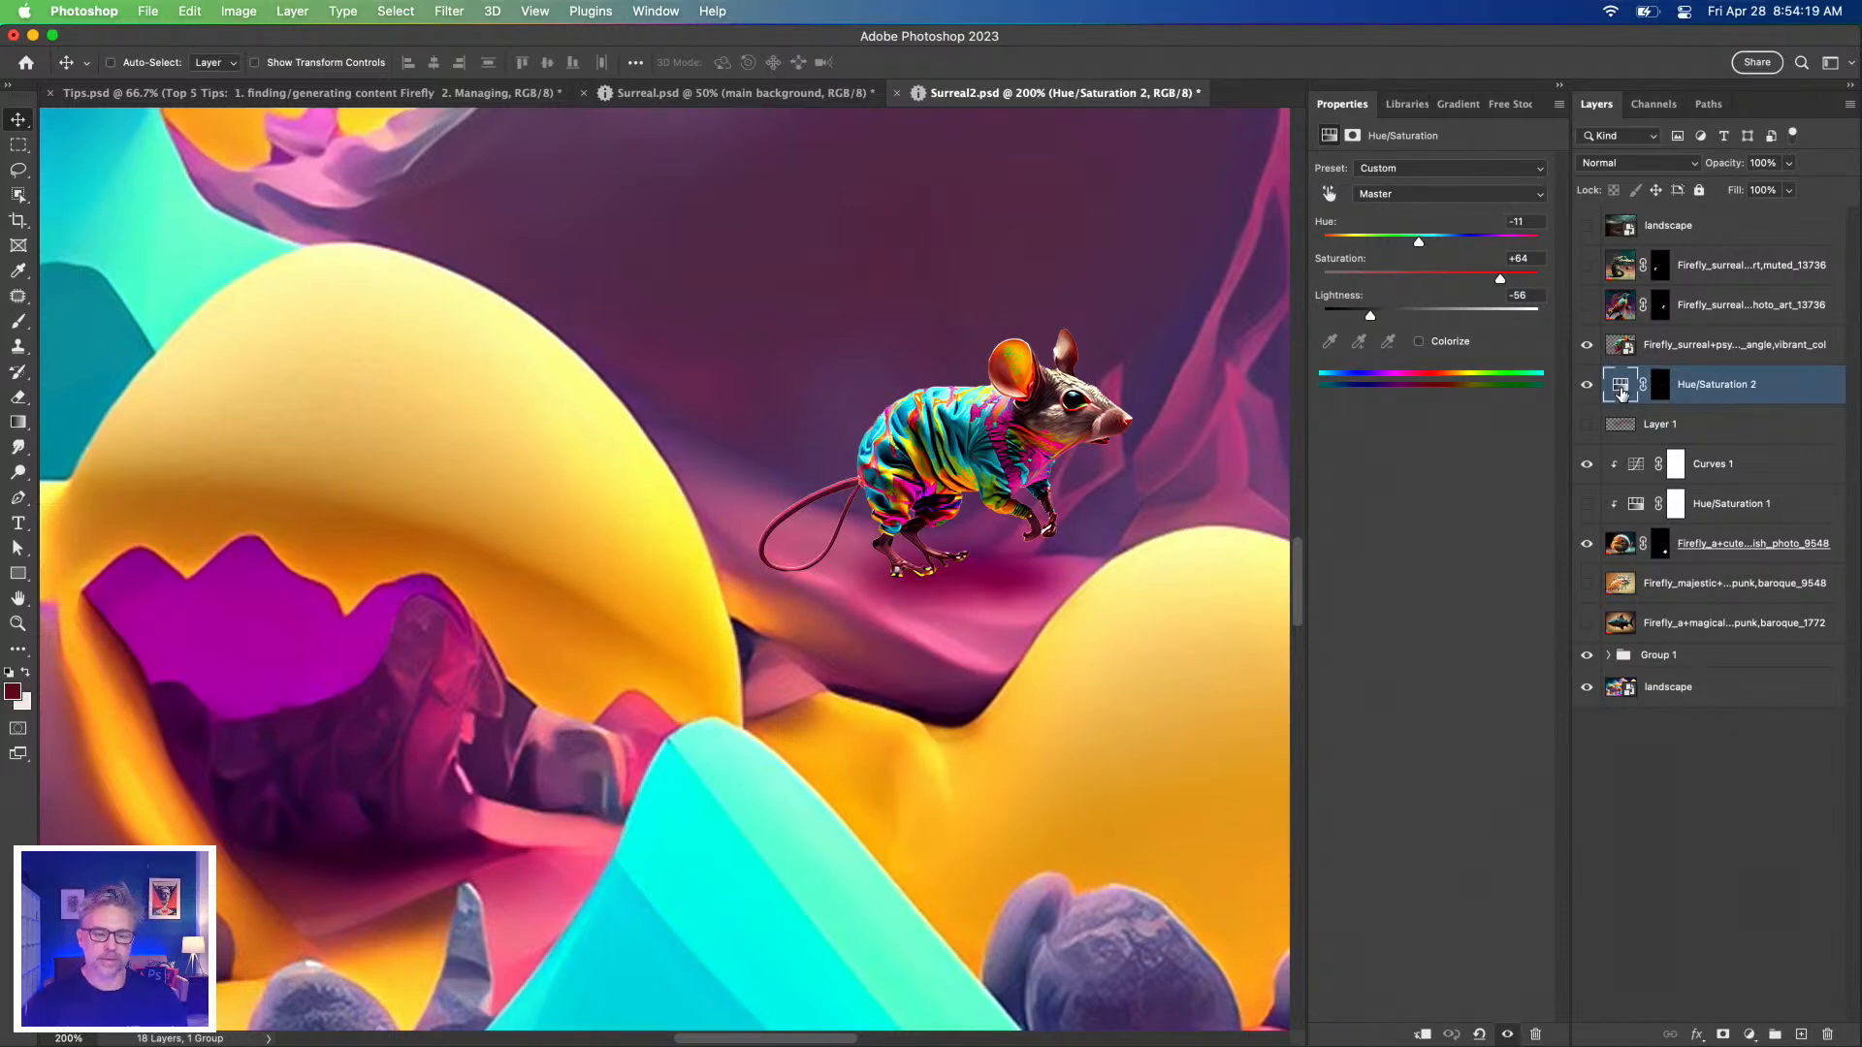
key("super+minus")
key("super+minus")
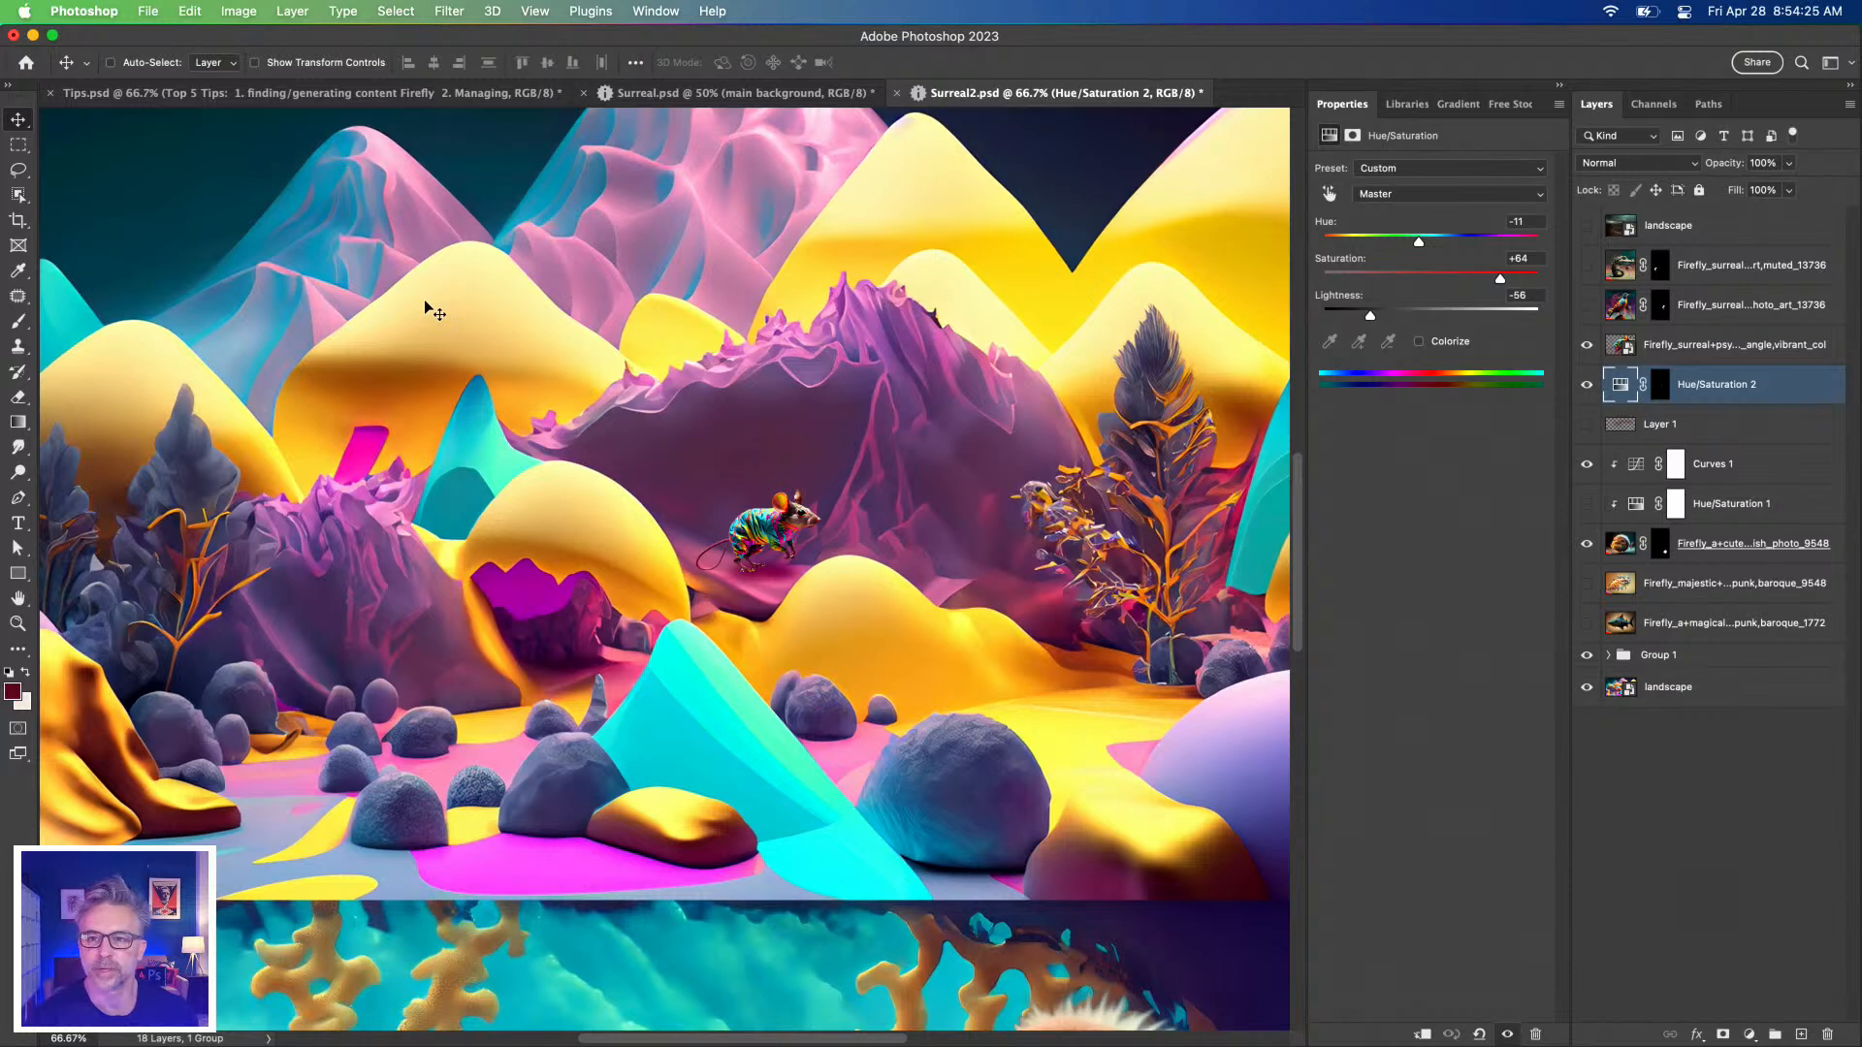
Show the bird and crocodile layers, select the crocodile and centre it at 100% zoom.
left_click(1586, 305)
left_click(1586, 265)
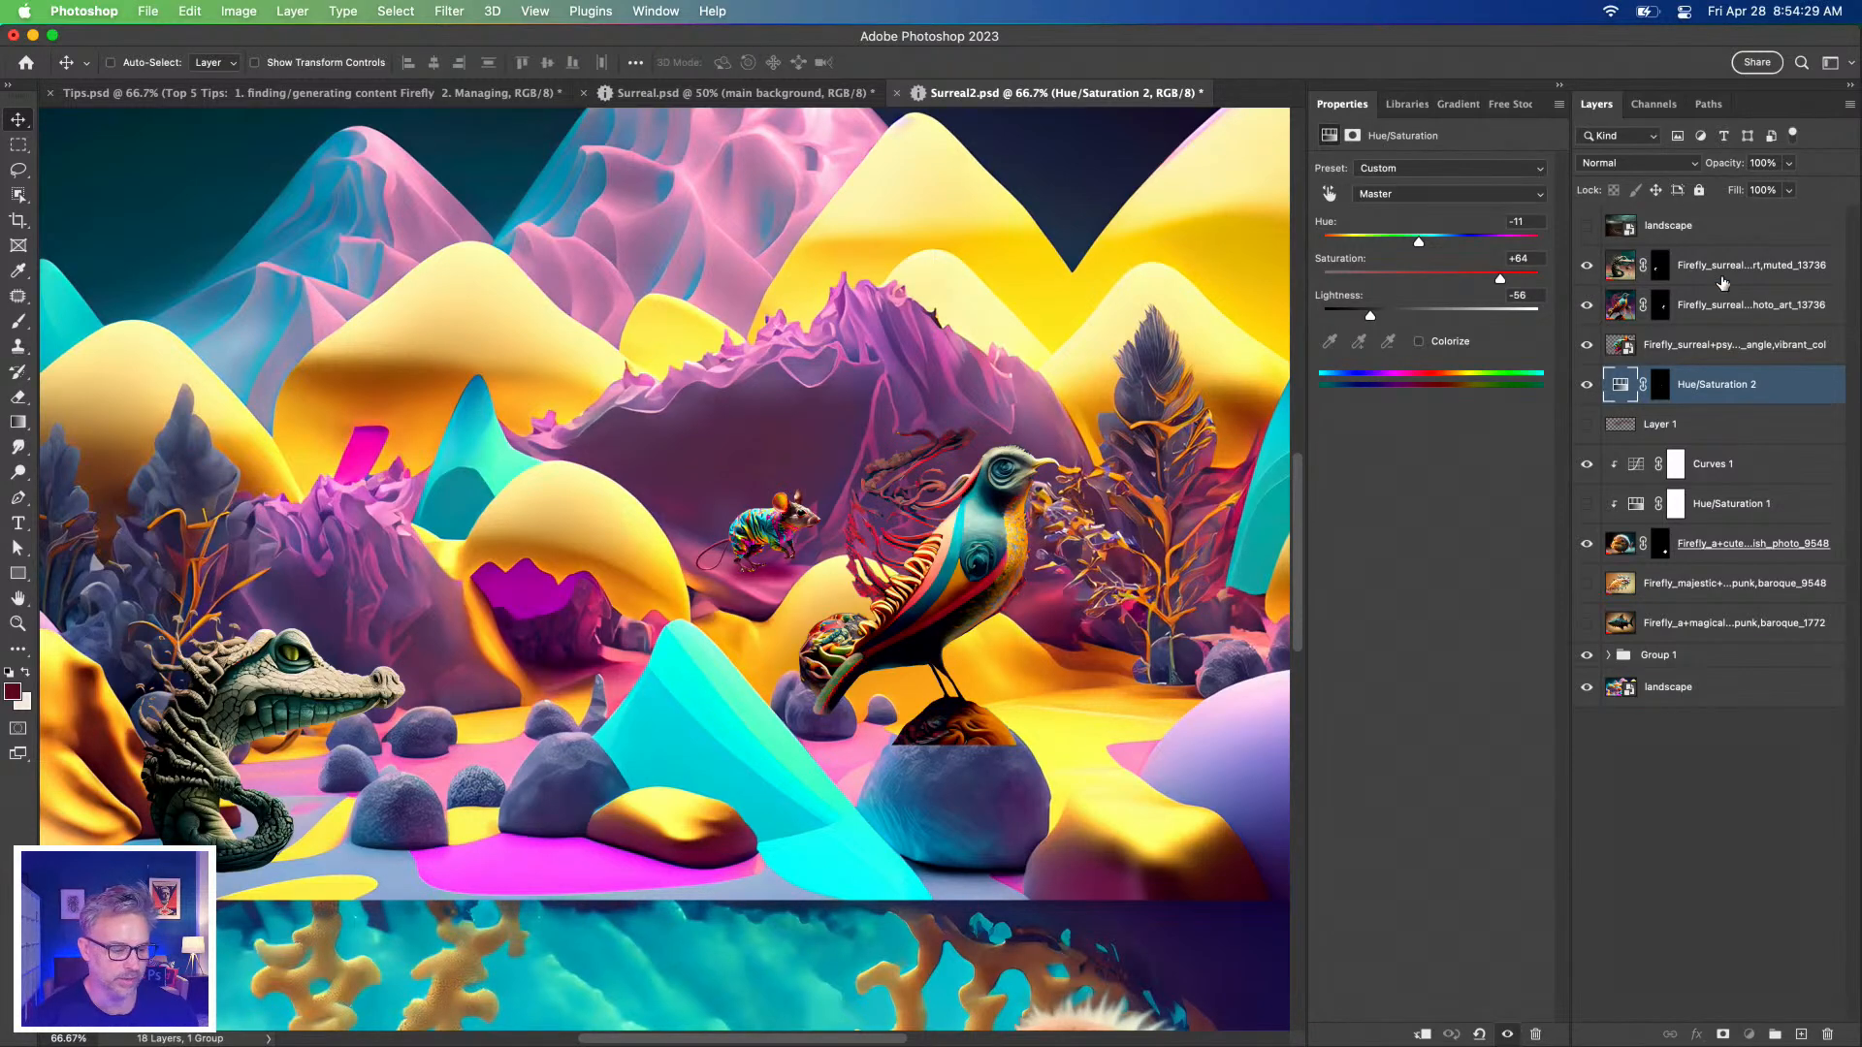
left_click(1715, 279)
key("super+equal")
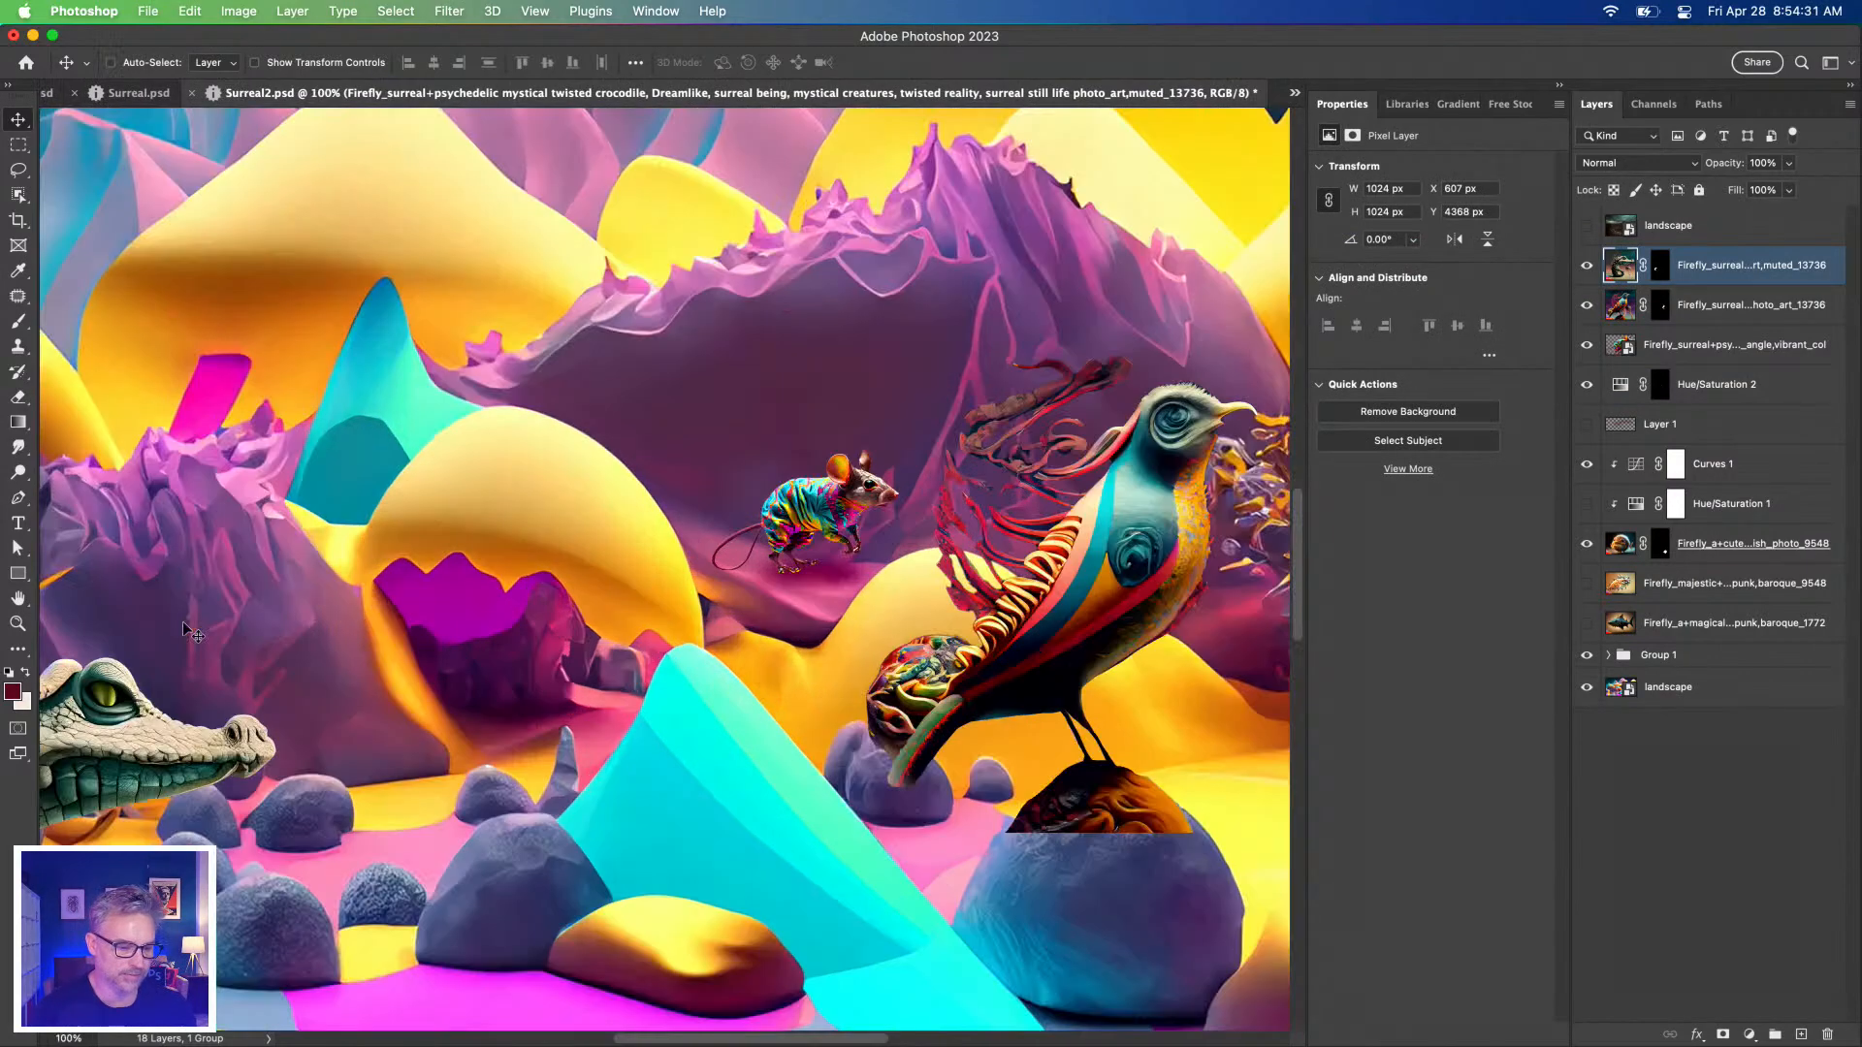
left_click_drag(328, 663, 736, 653)
left_click_drag(816, 623, 903, 622)
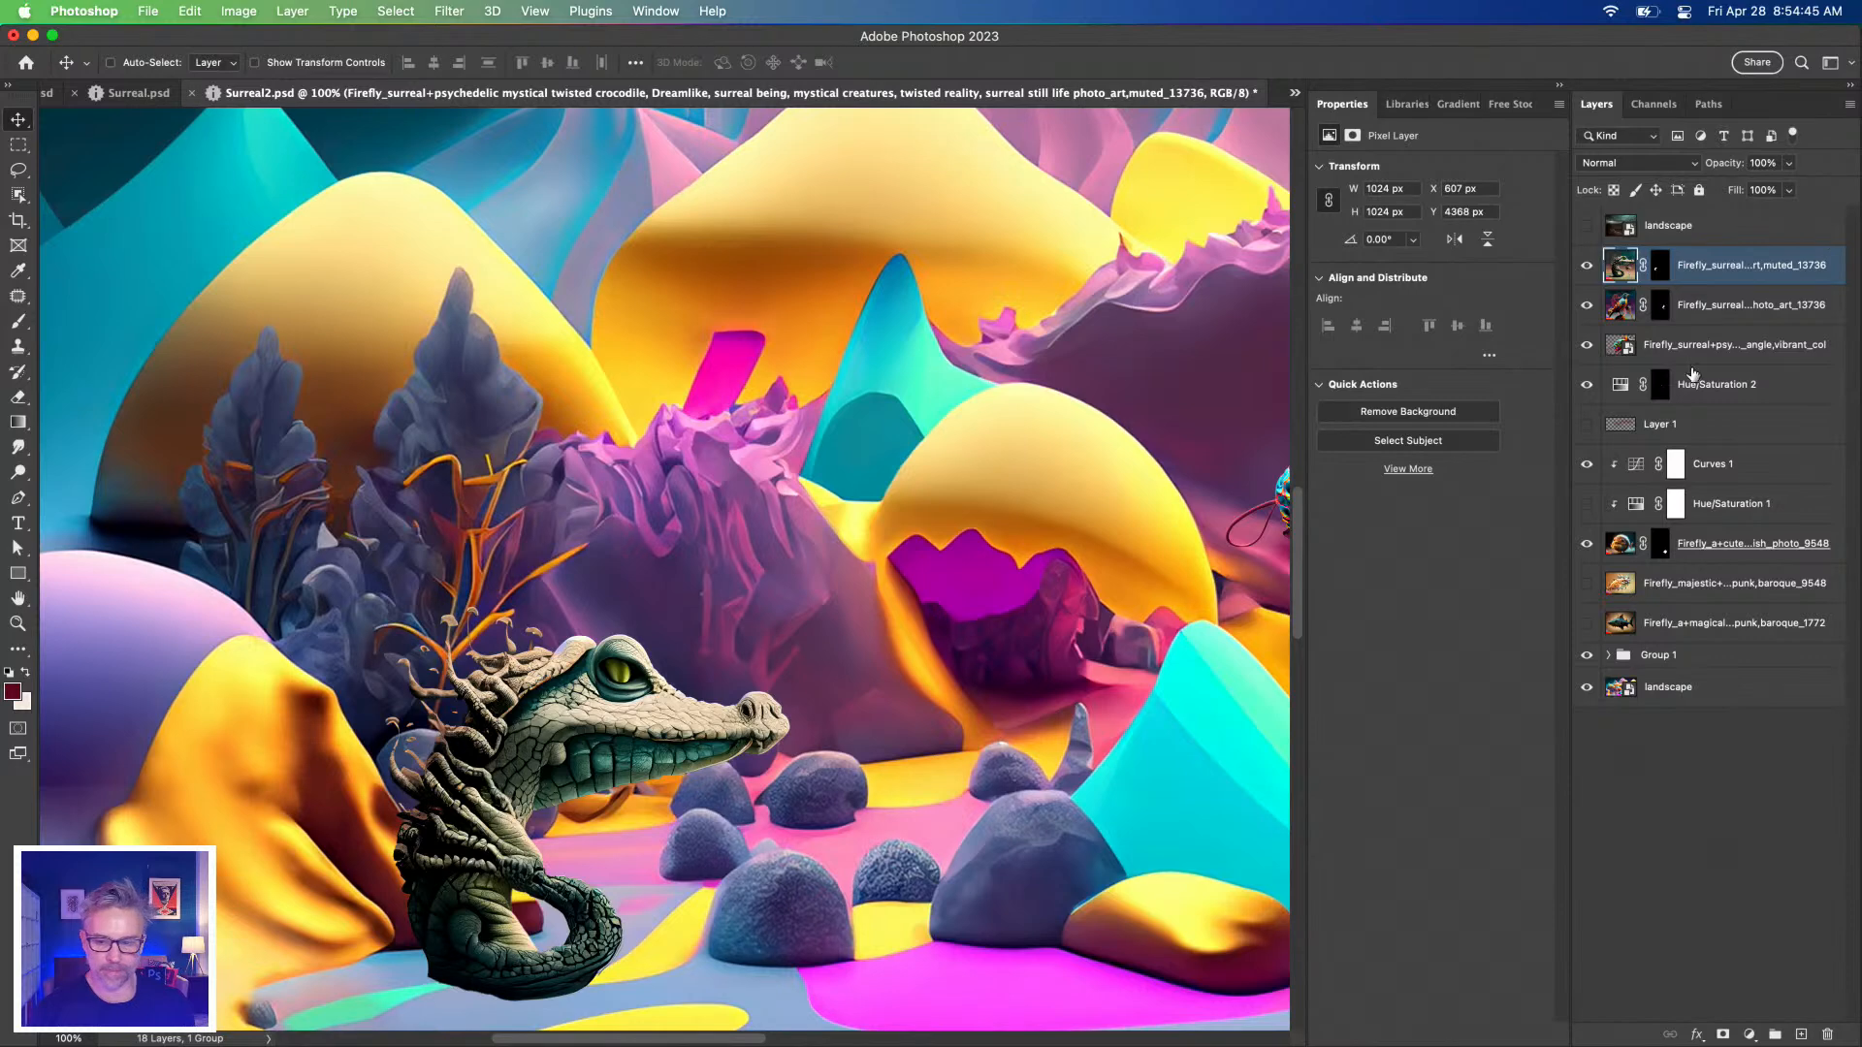
left_click(1749, 1035)
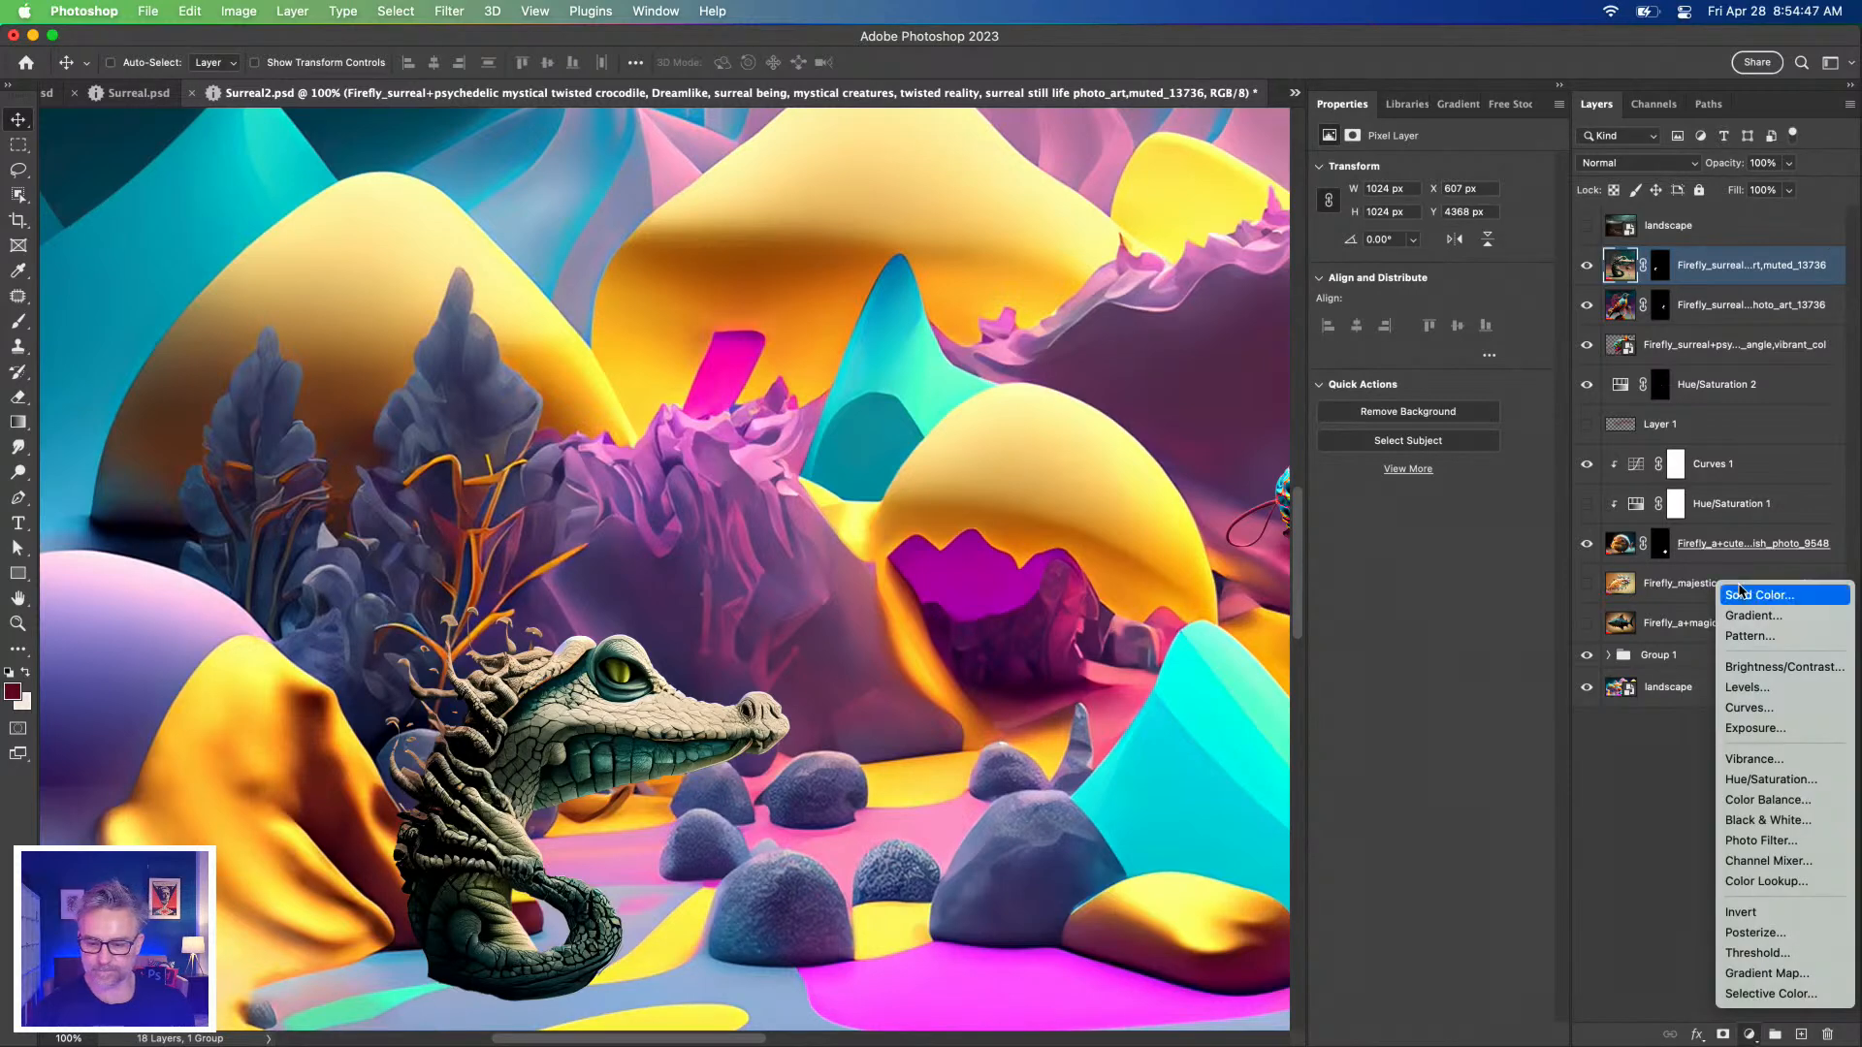
Add a Hue/Saturation 3 clipped to the crocodile with hue +15 and saturation +62, then switch to Surreal.psd.
left_click(1757, 778)
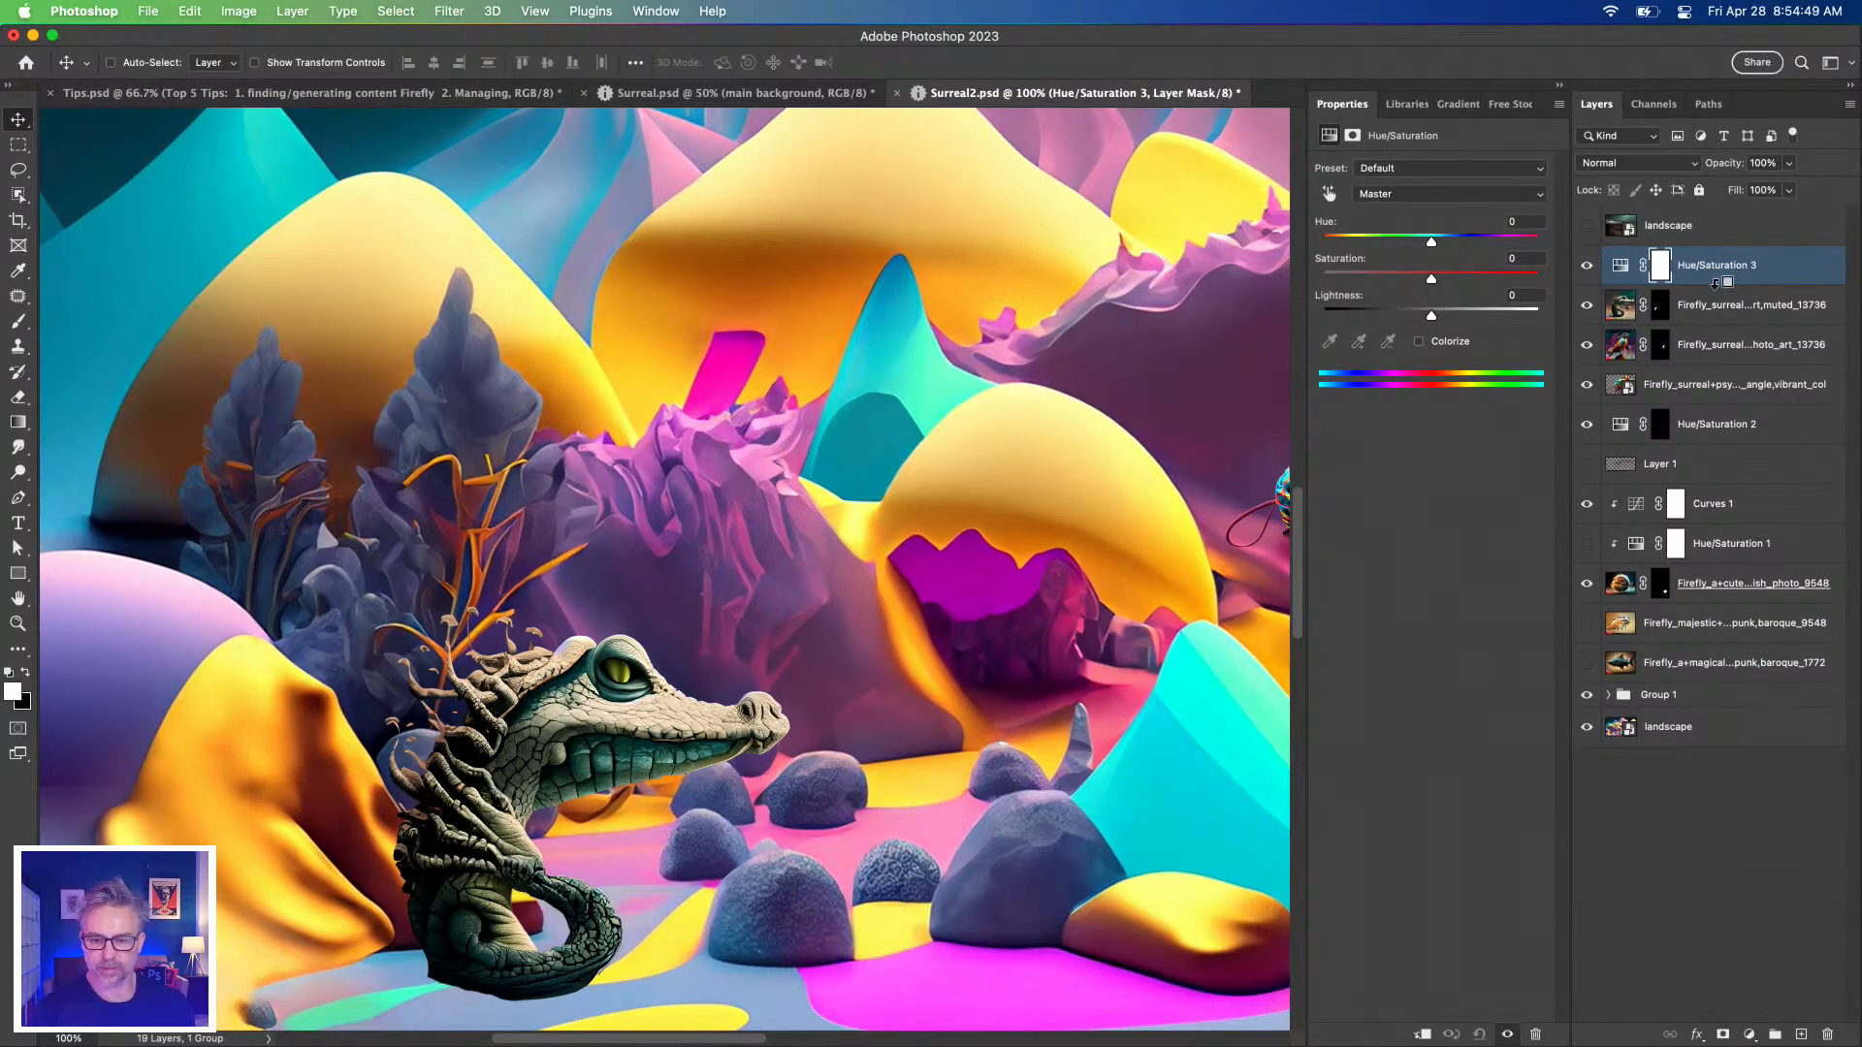
left_click(1717, 285, "alt")
mouse_move(1435, 246)
left_mouse_down()
mouse_move(1498, 246)
mouse_move(1439, 247)
mouse_move(1460, 245)
left_mouse_up()
left_click(1473, 280)
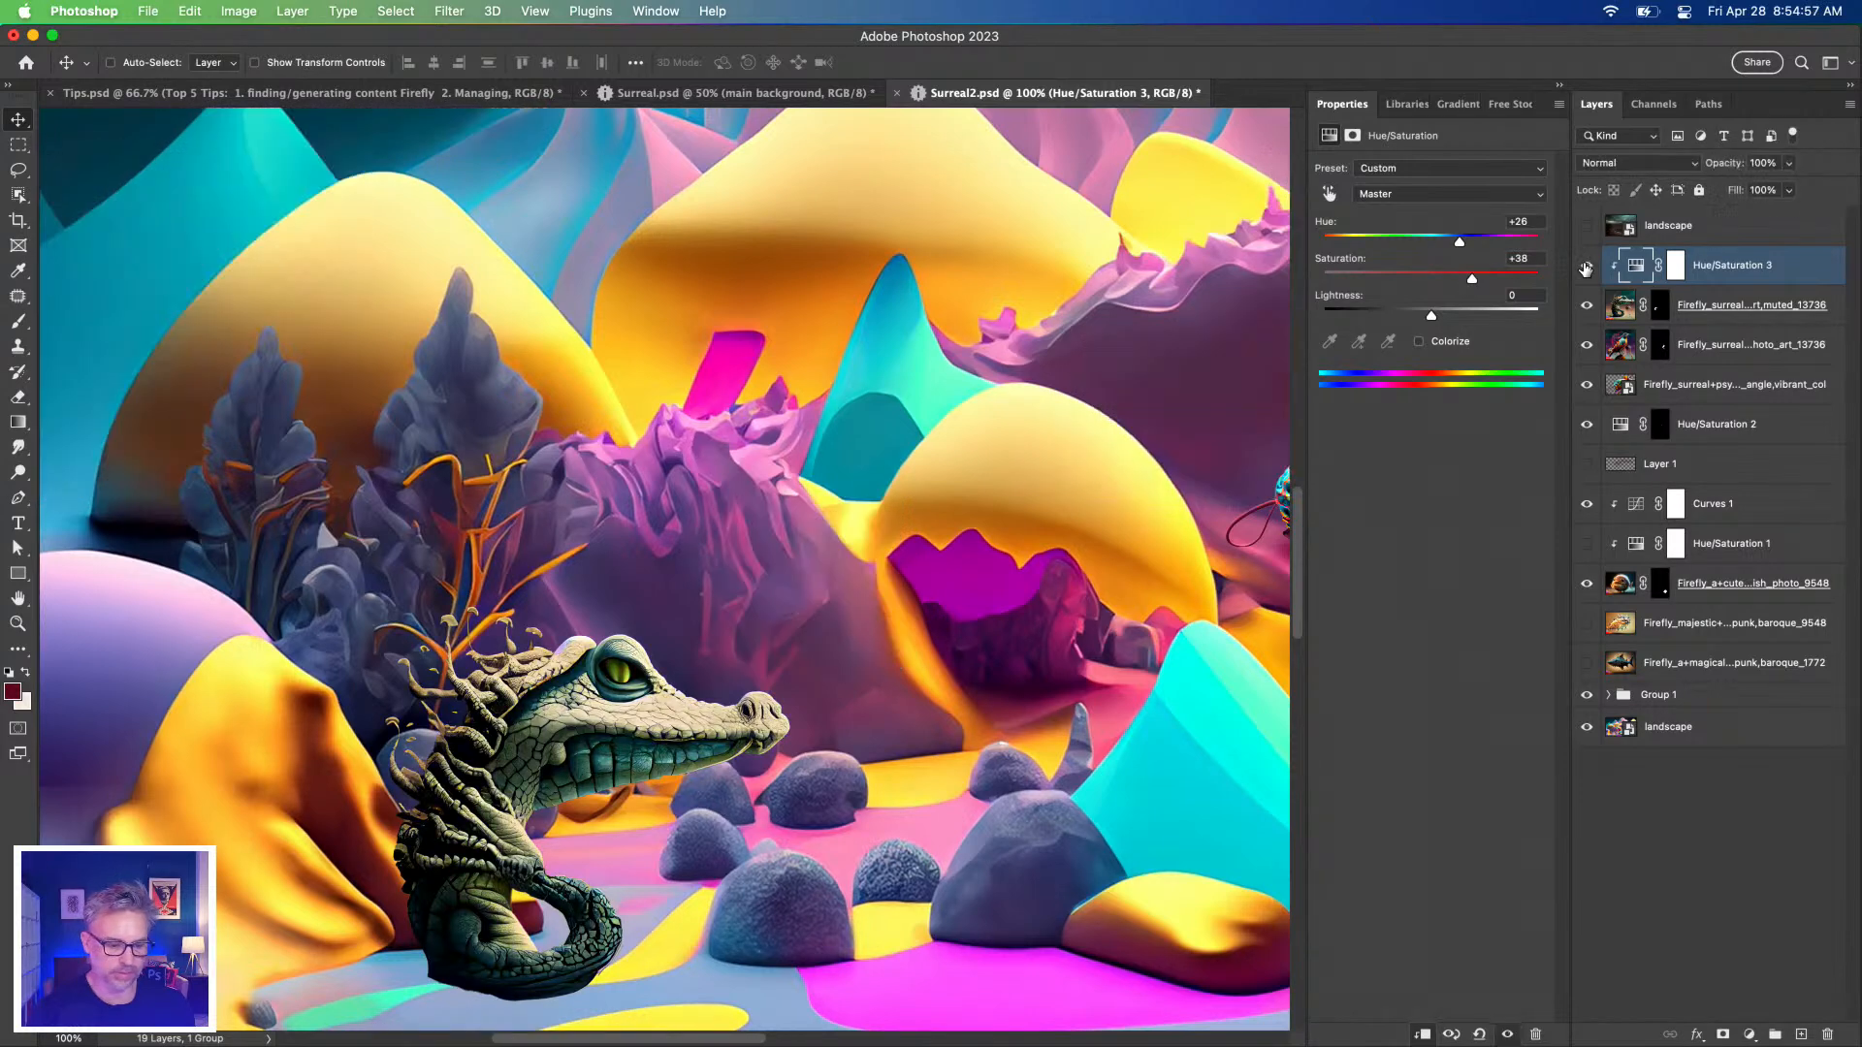
left_click_drag(1473, 279, 1446, 248)
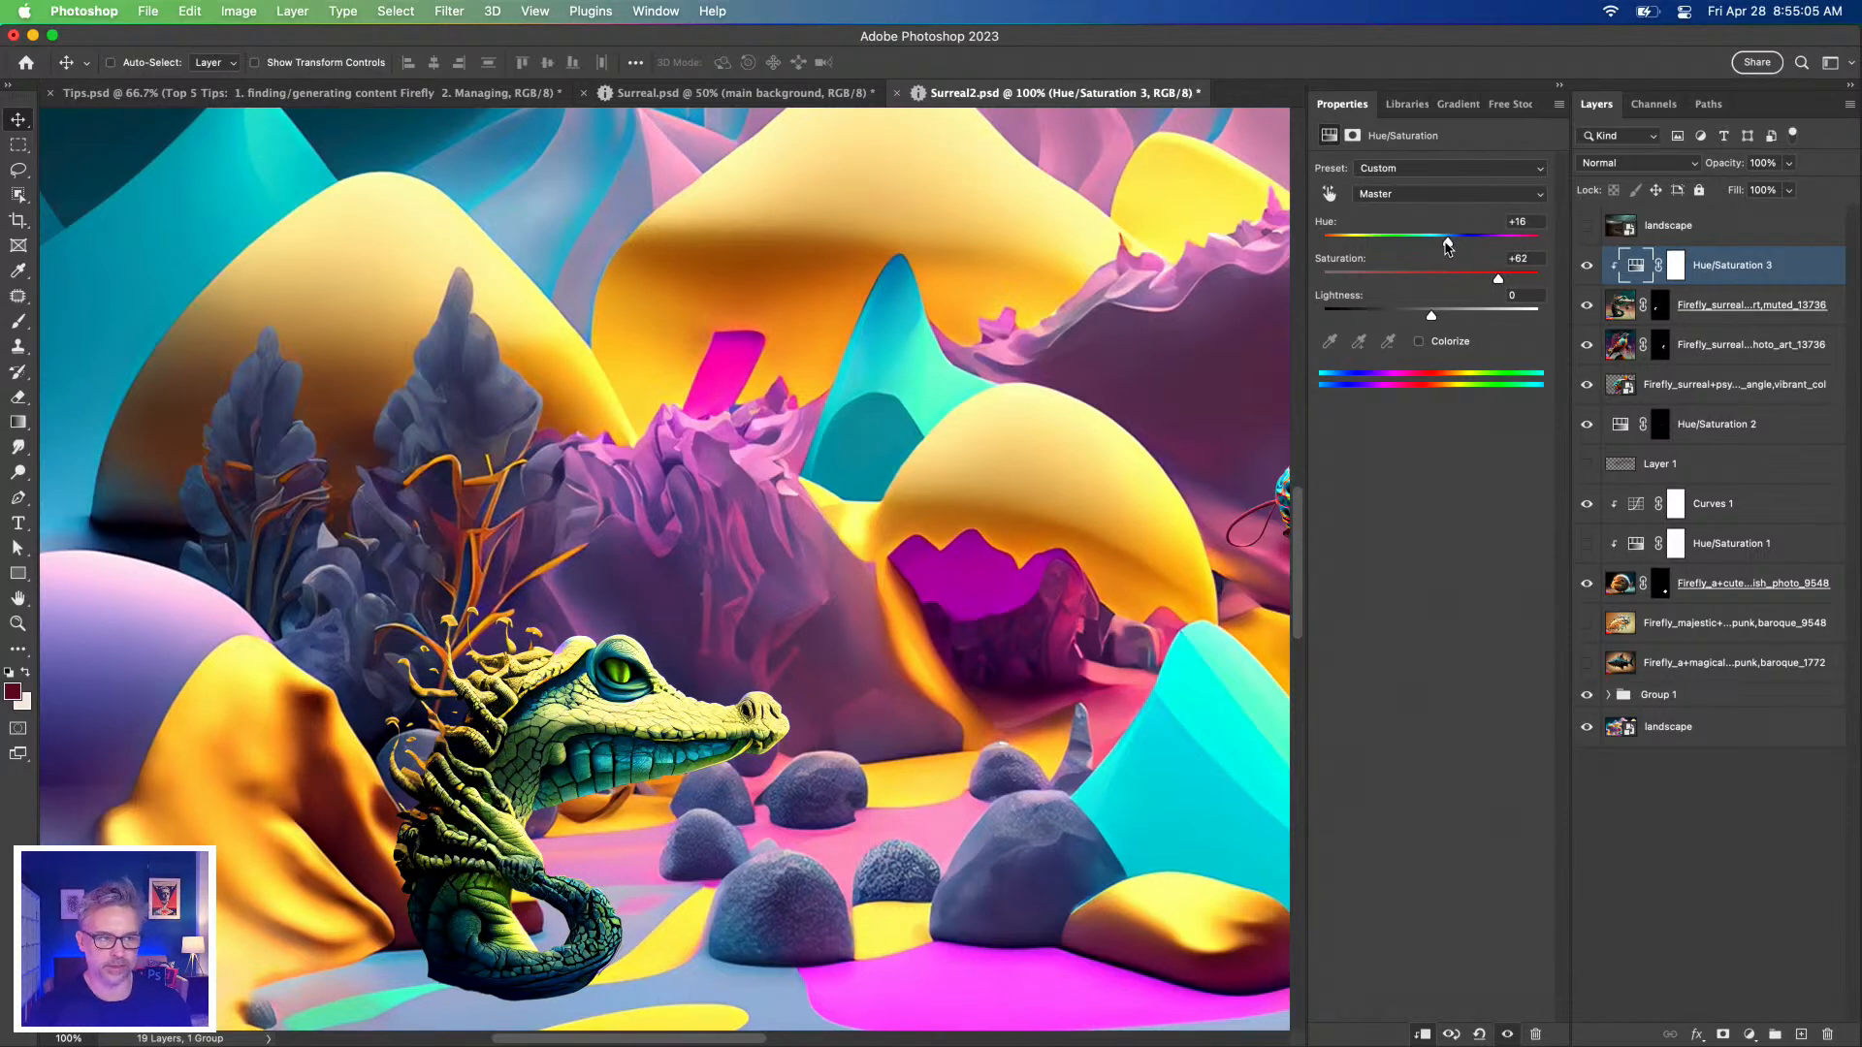
left_click_drag(1447, 248, 1444, 248)
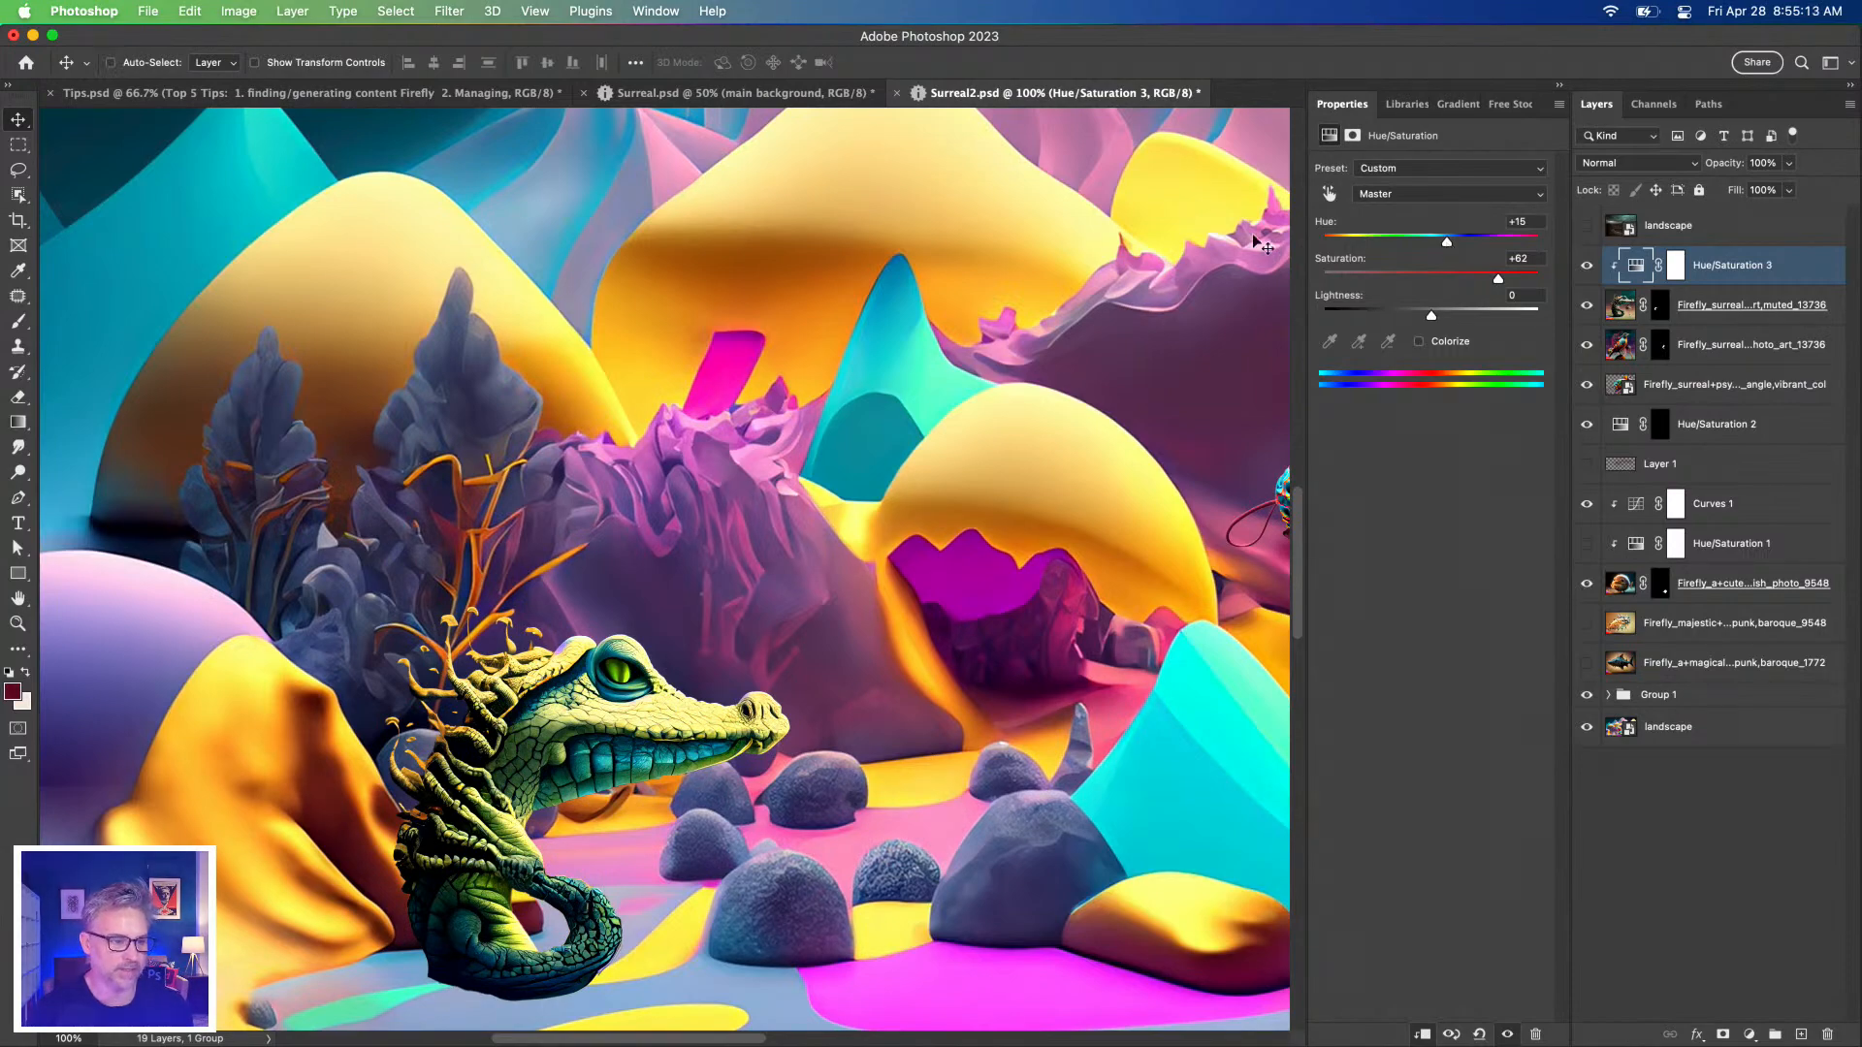
left_click(652, 96)
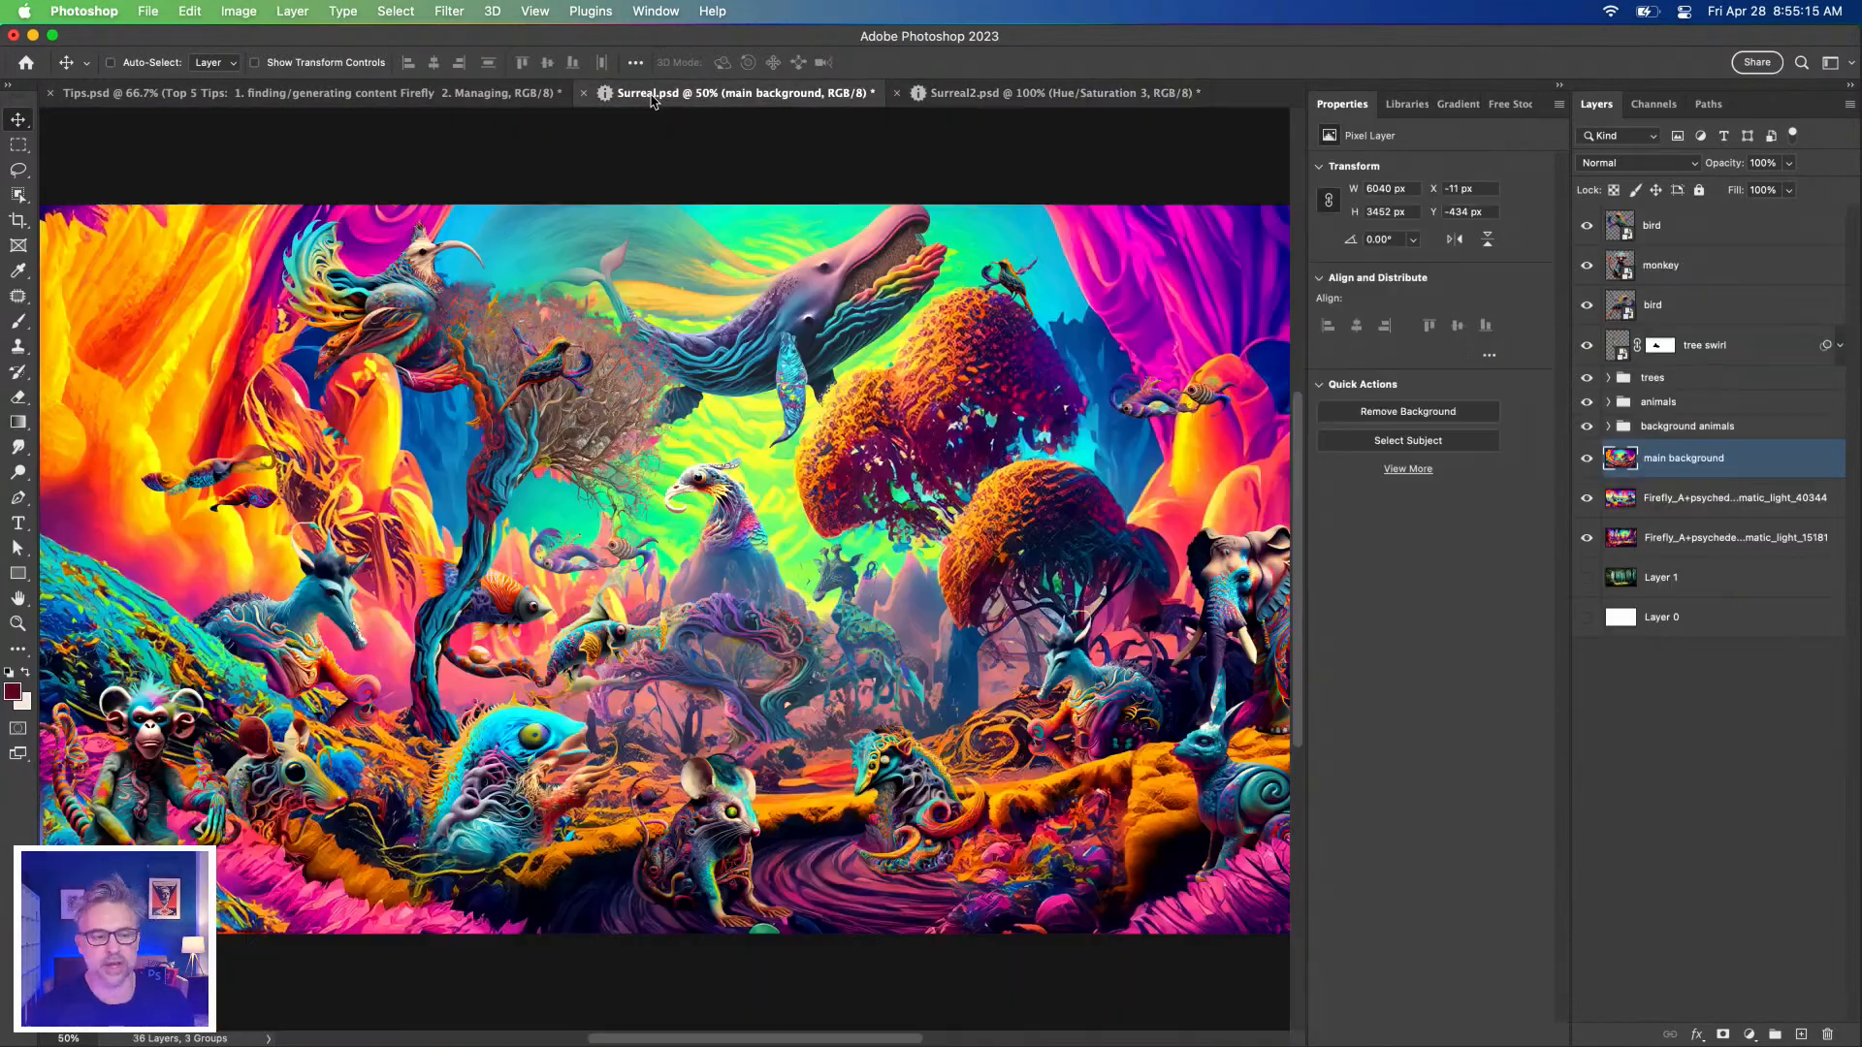
Zoom to 100% on the monkey and rat corner and toggle the monkey layer's visibility to compare.
key("super+1")
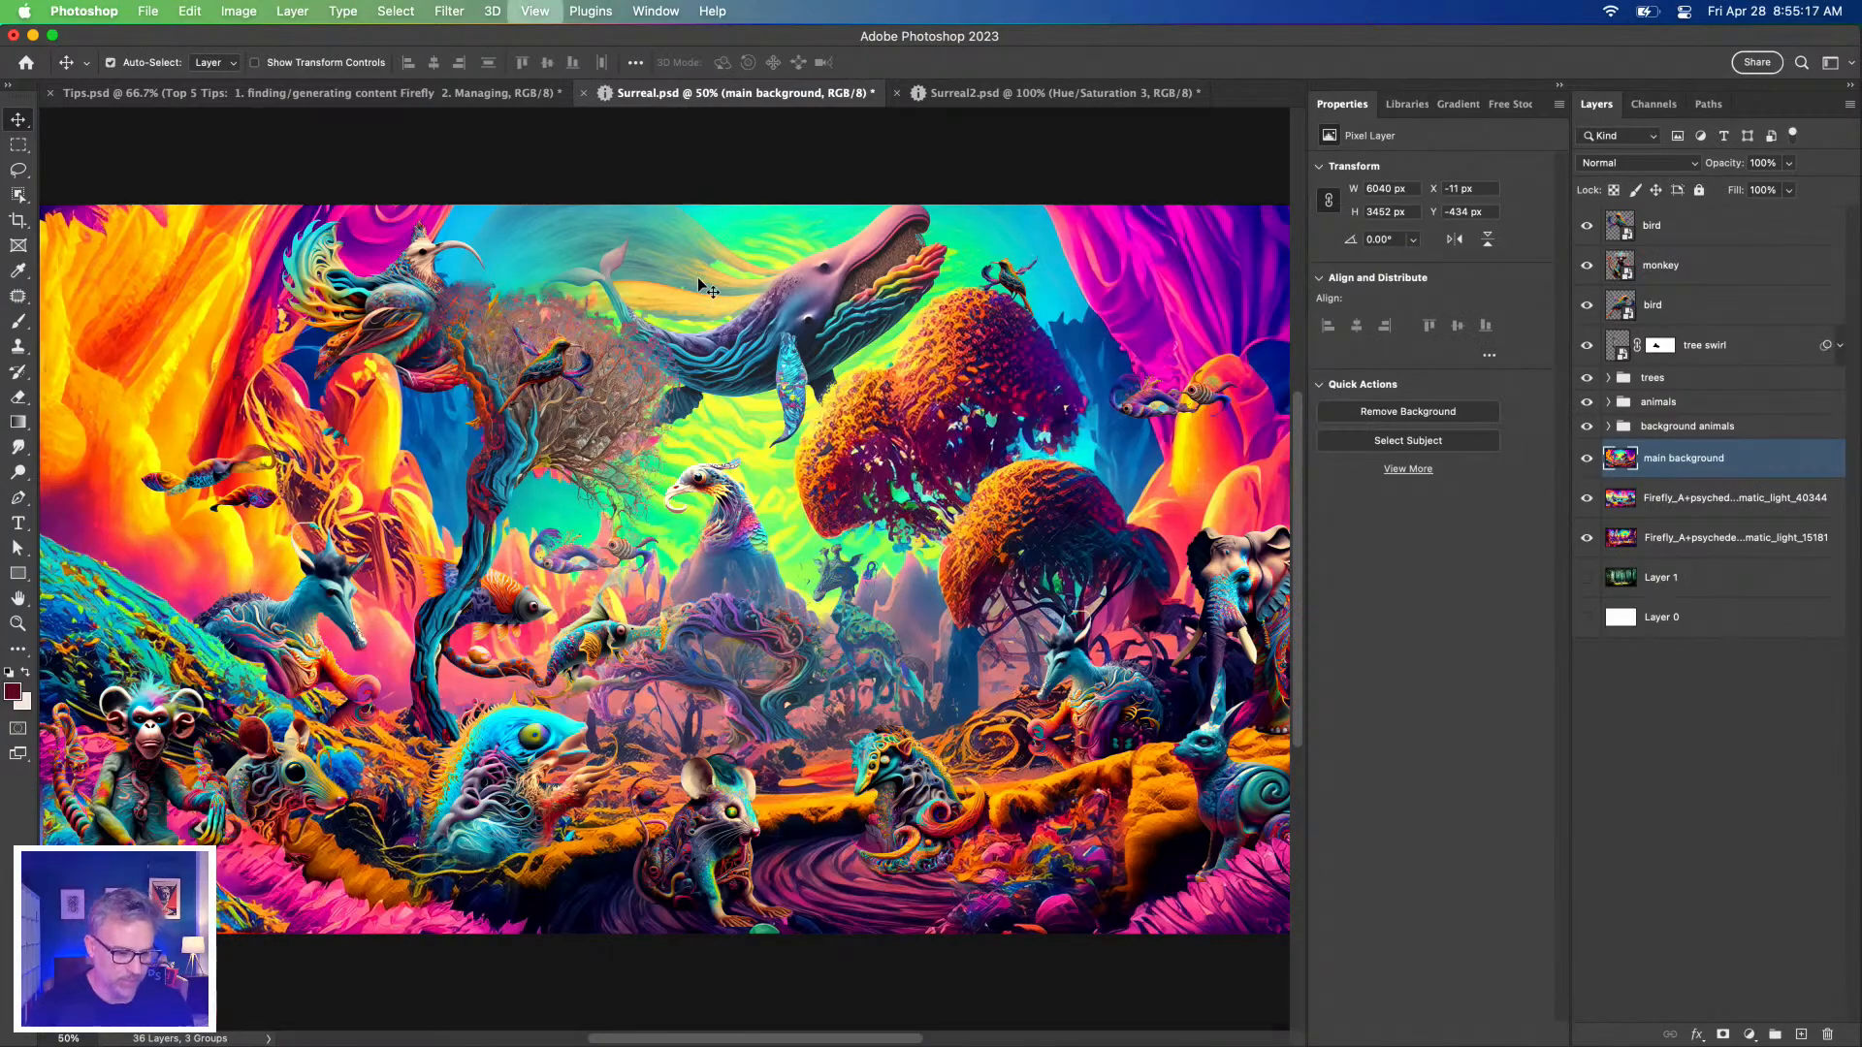
left_click_drag(415, 408, 1021, 237)
left_click_drag(446, 725, 719, 653)
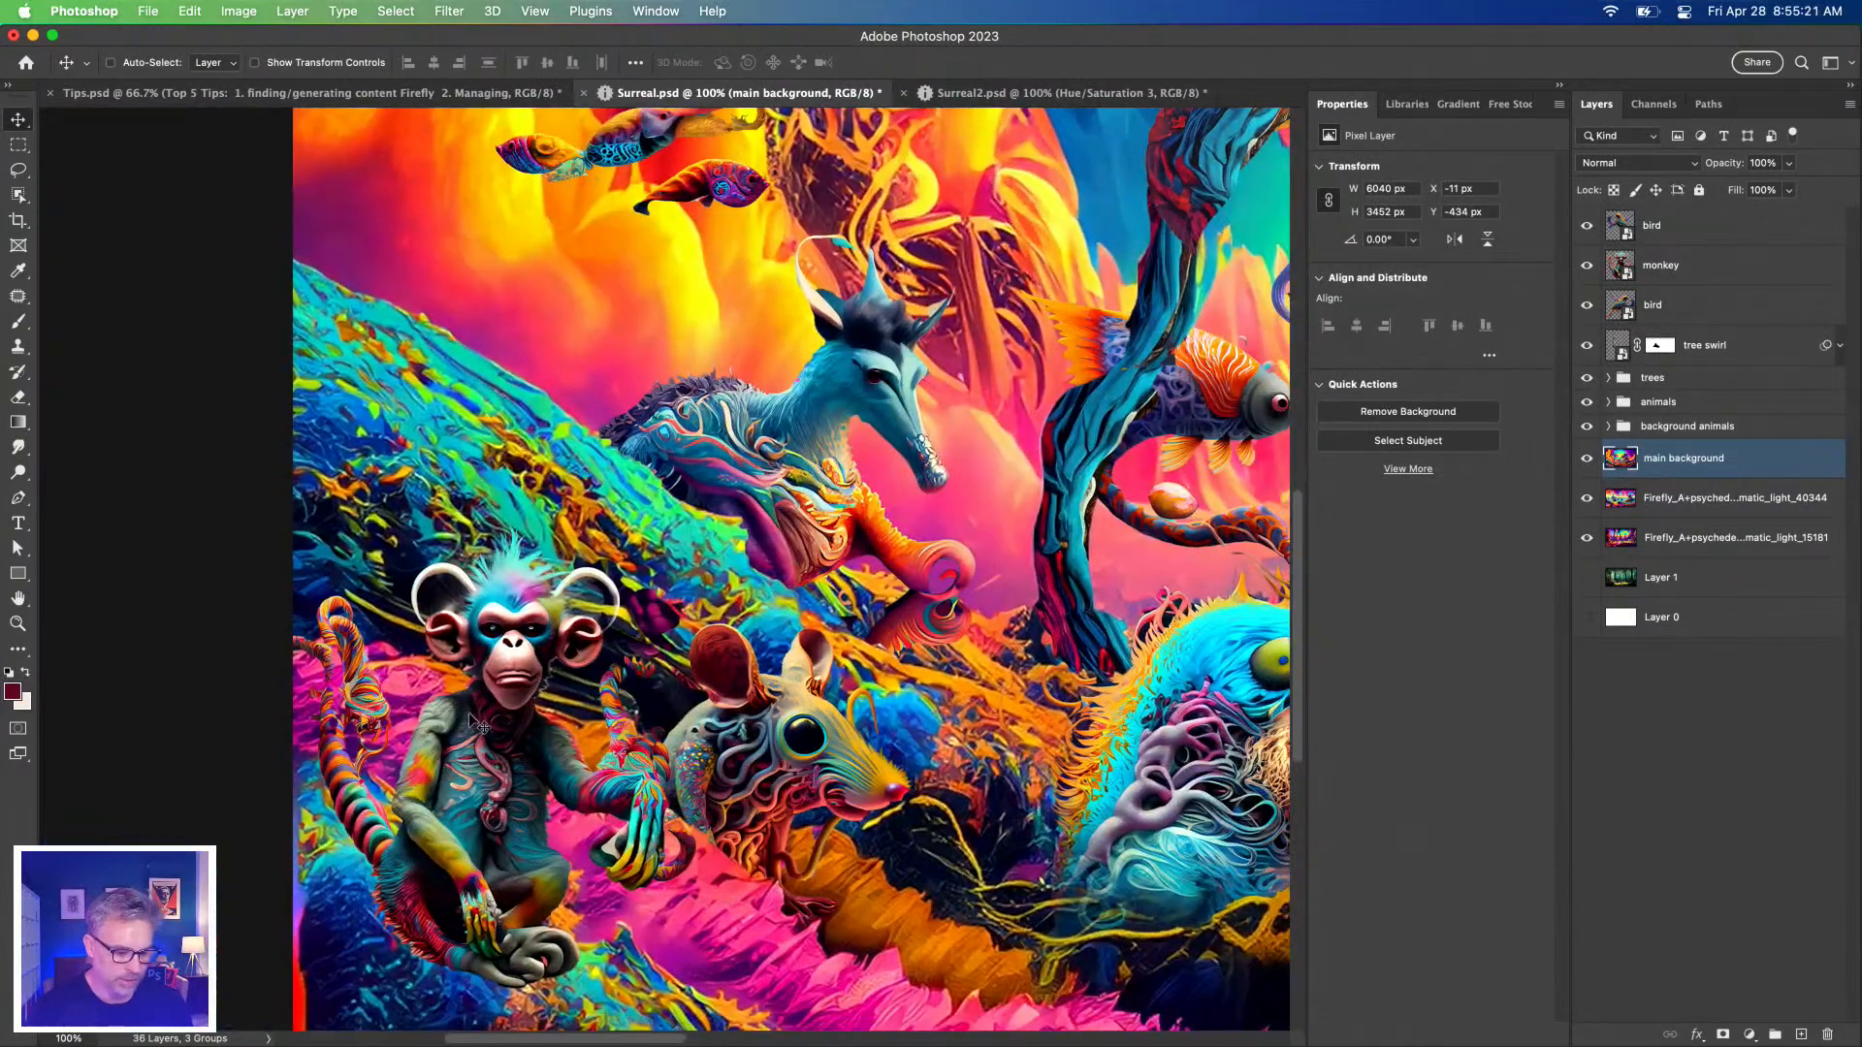
left_click(490, 875, "super")
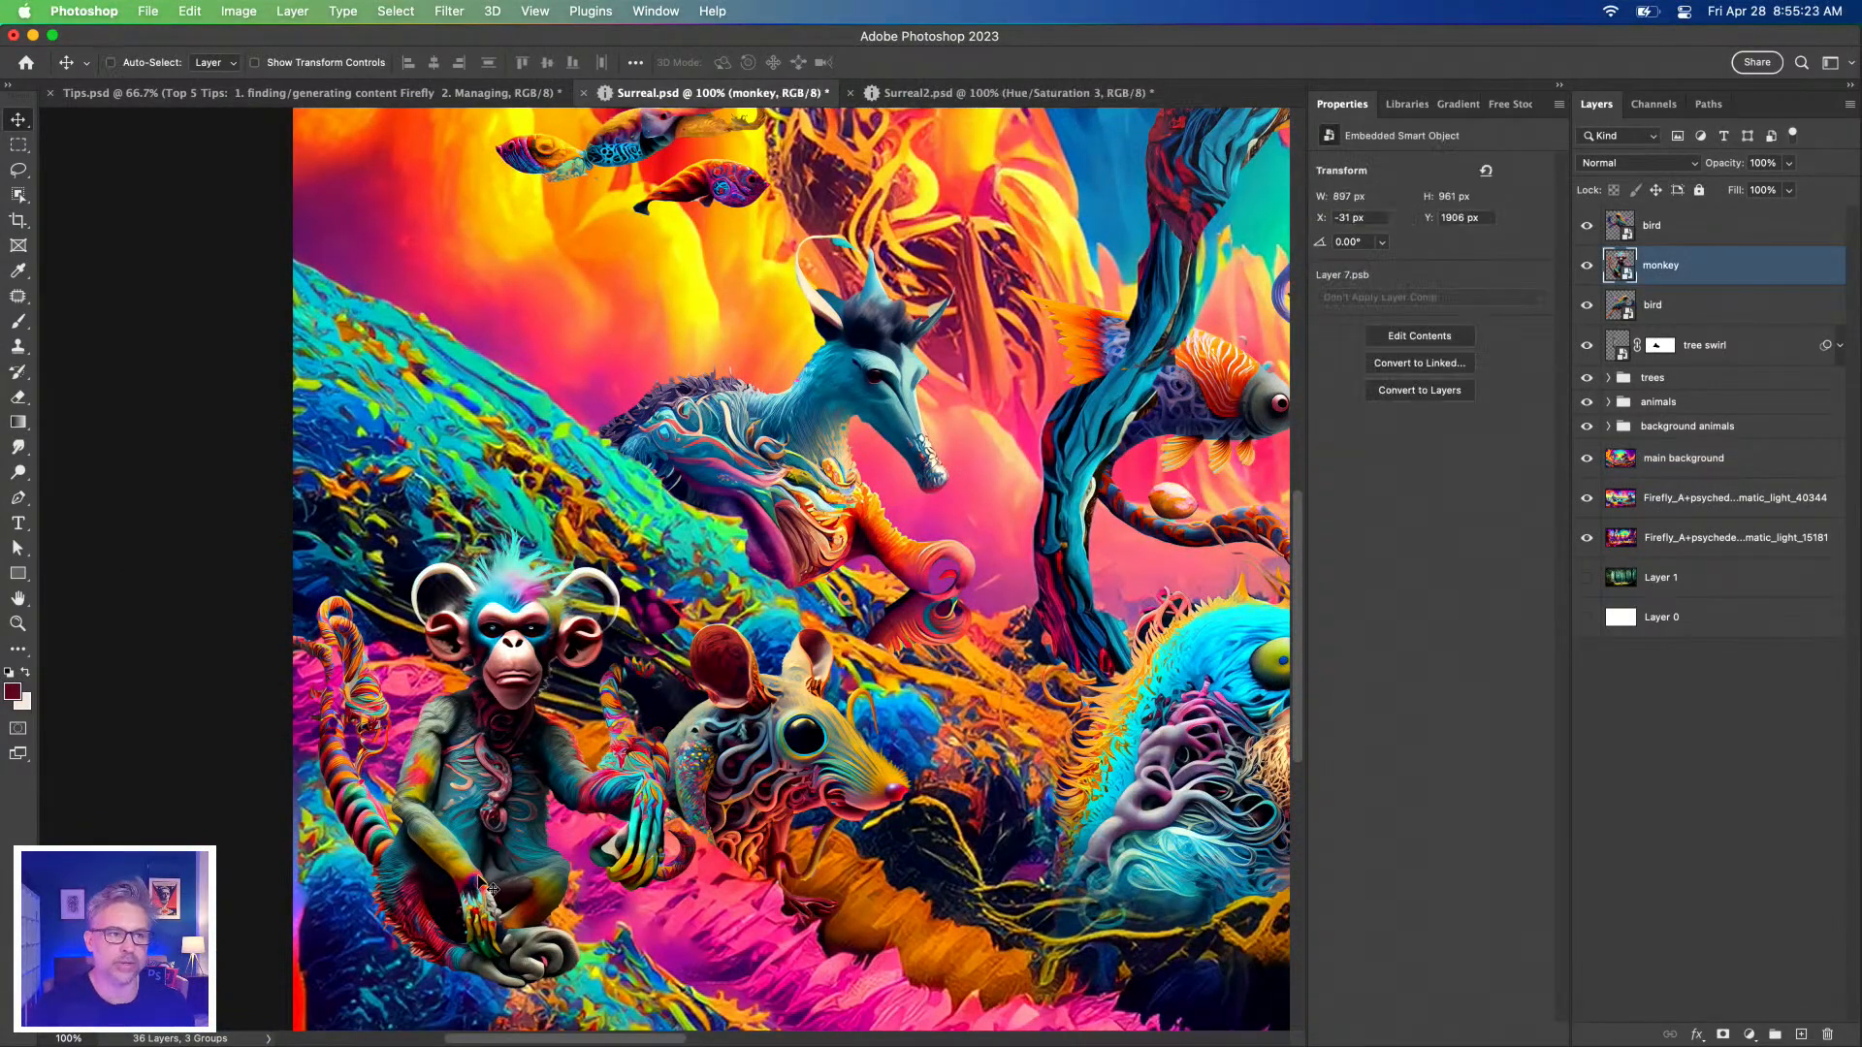
key("super+equal")
left_click_drag(451, 884, 740, 478)
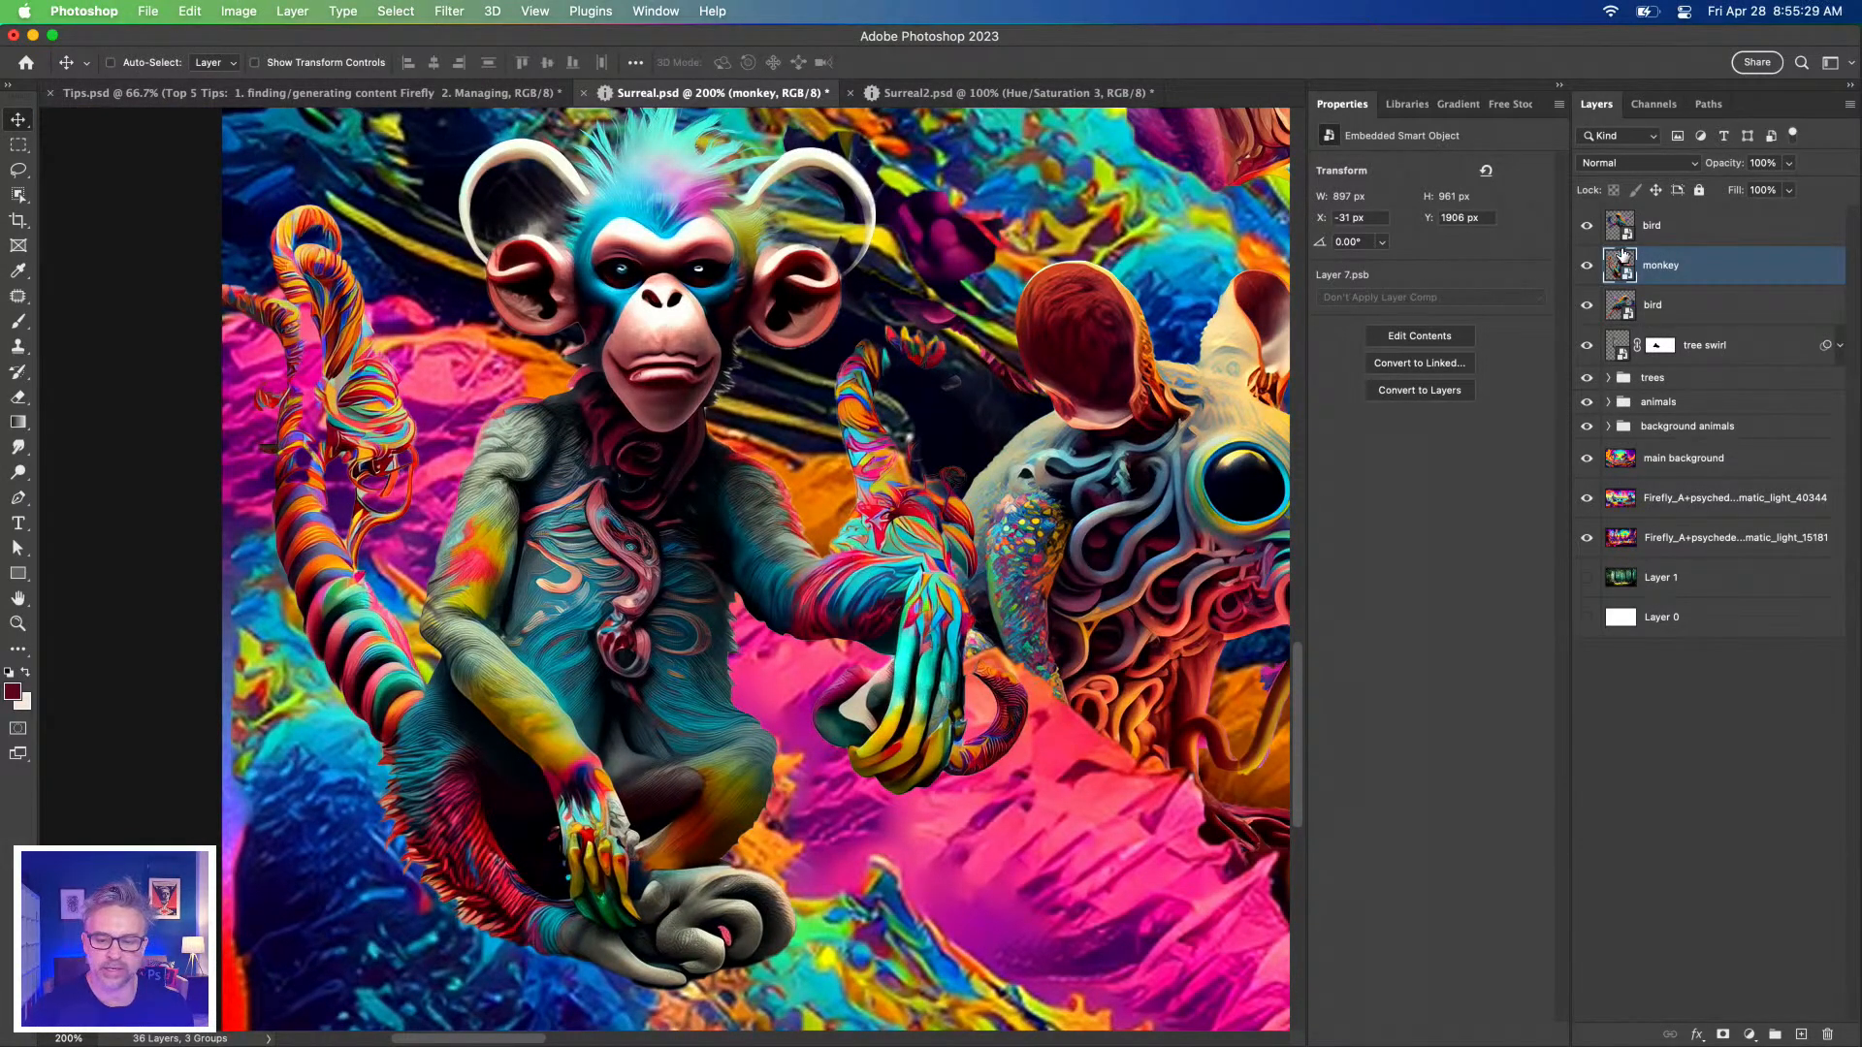
left_click(1588, 270)
left_click(1586, 265)
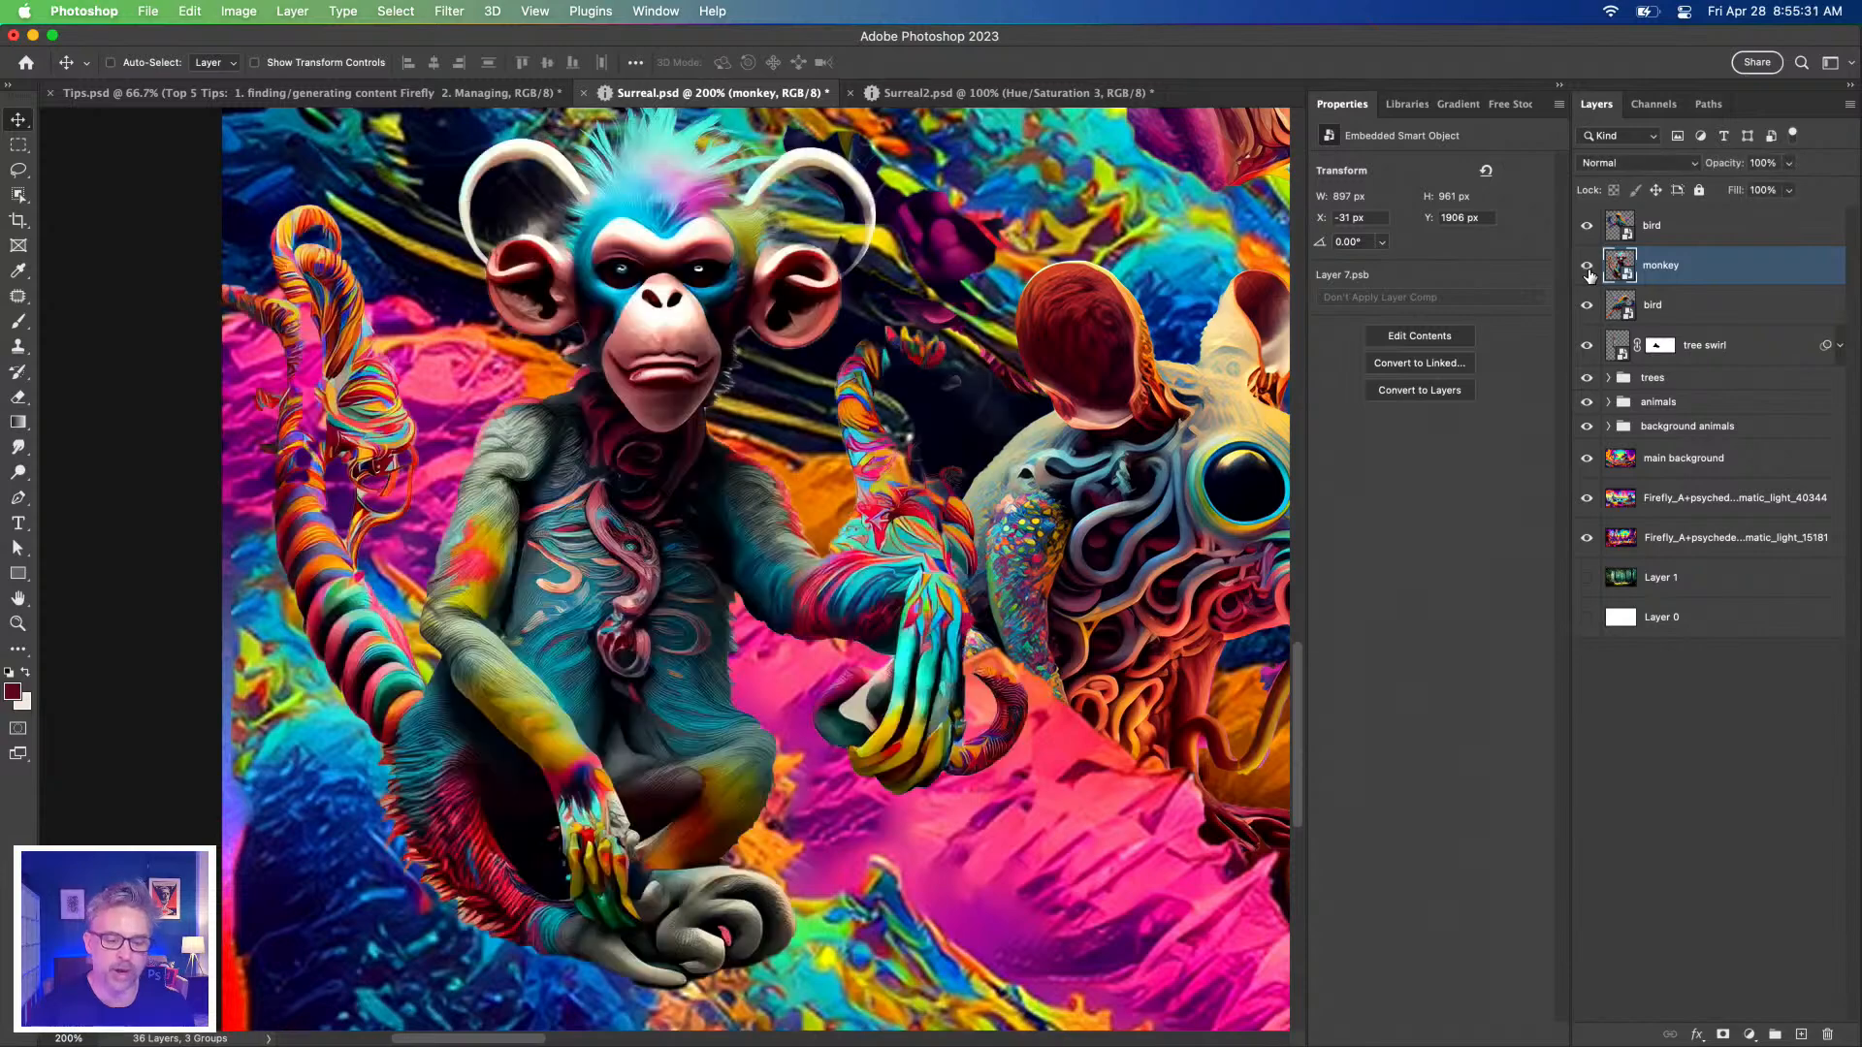
Pan to the blue fish creature, select its layer and toggle its visibility to compare.
left_click_drag(880, 425, 220, 473)
left_click_drag(839, 576, 306, 607)
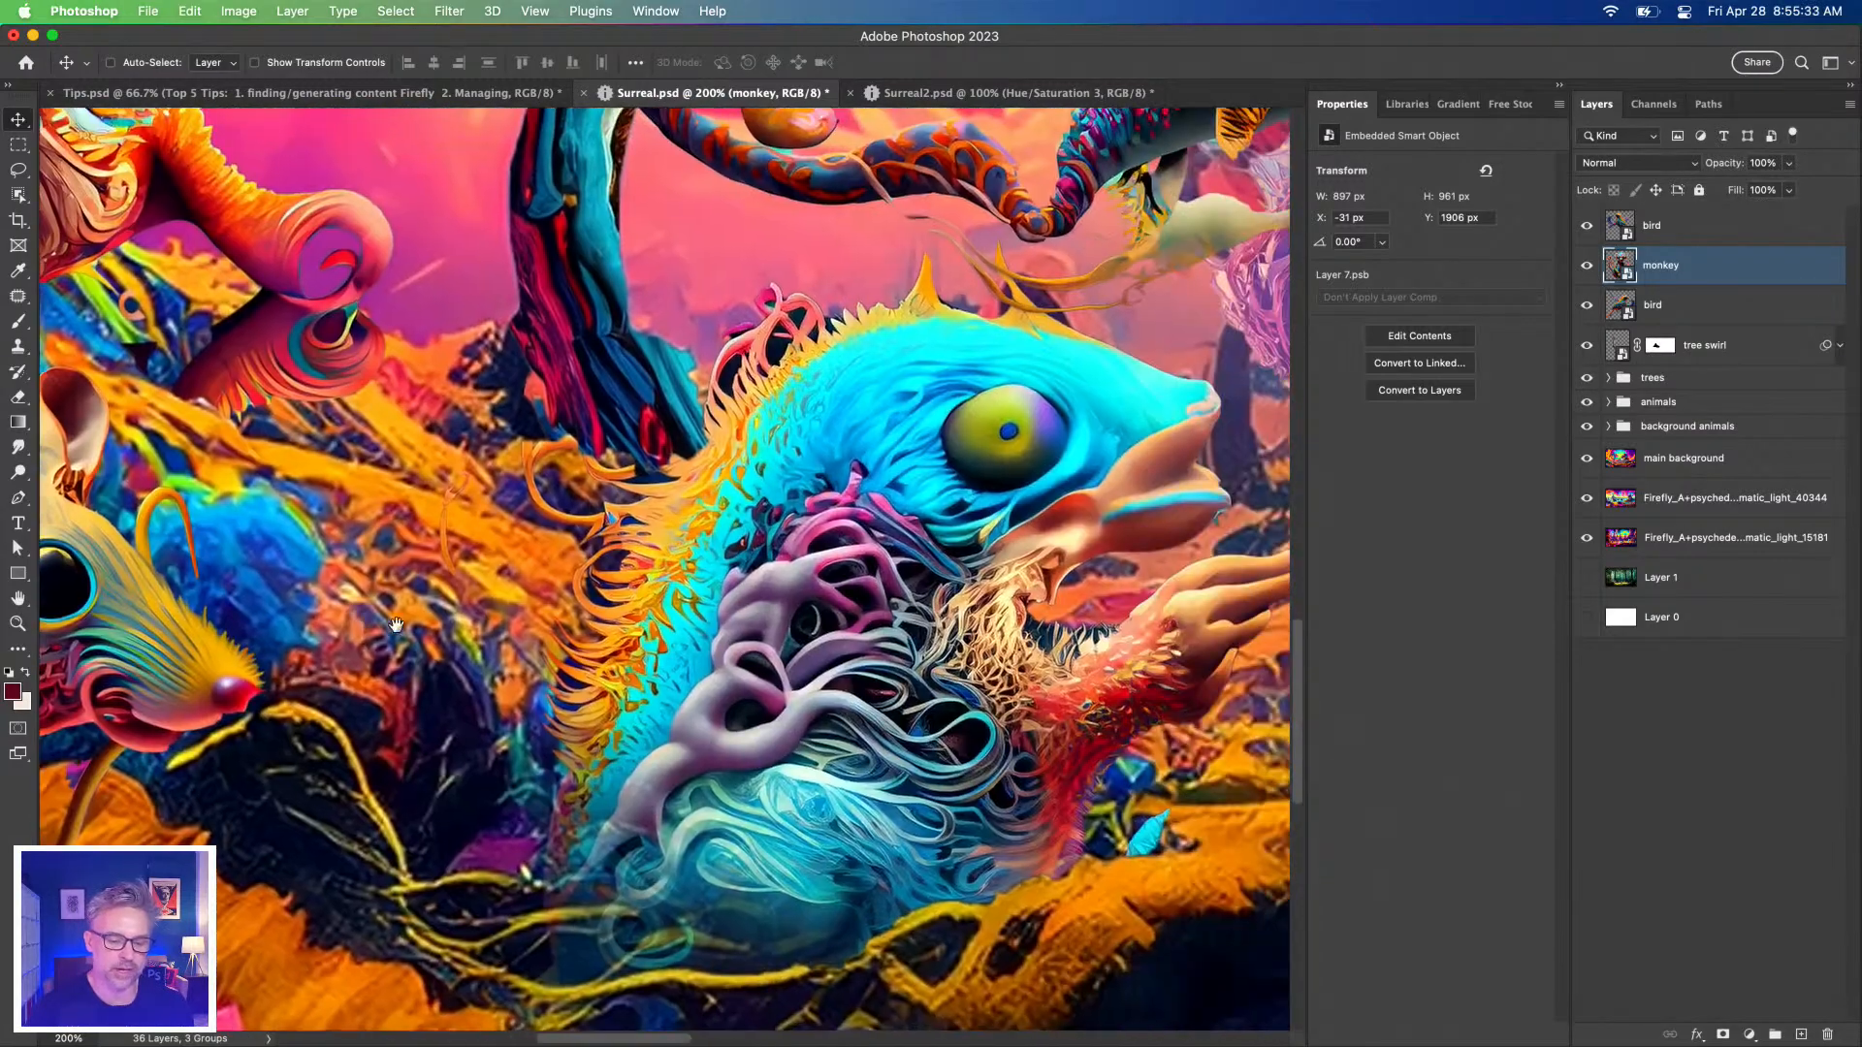
left_click(600, 617, "ctrl")
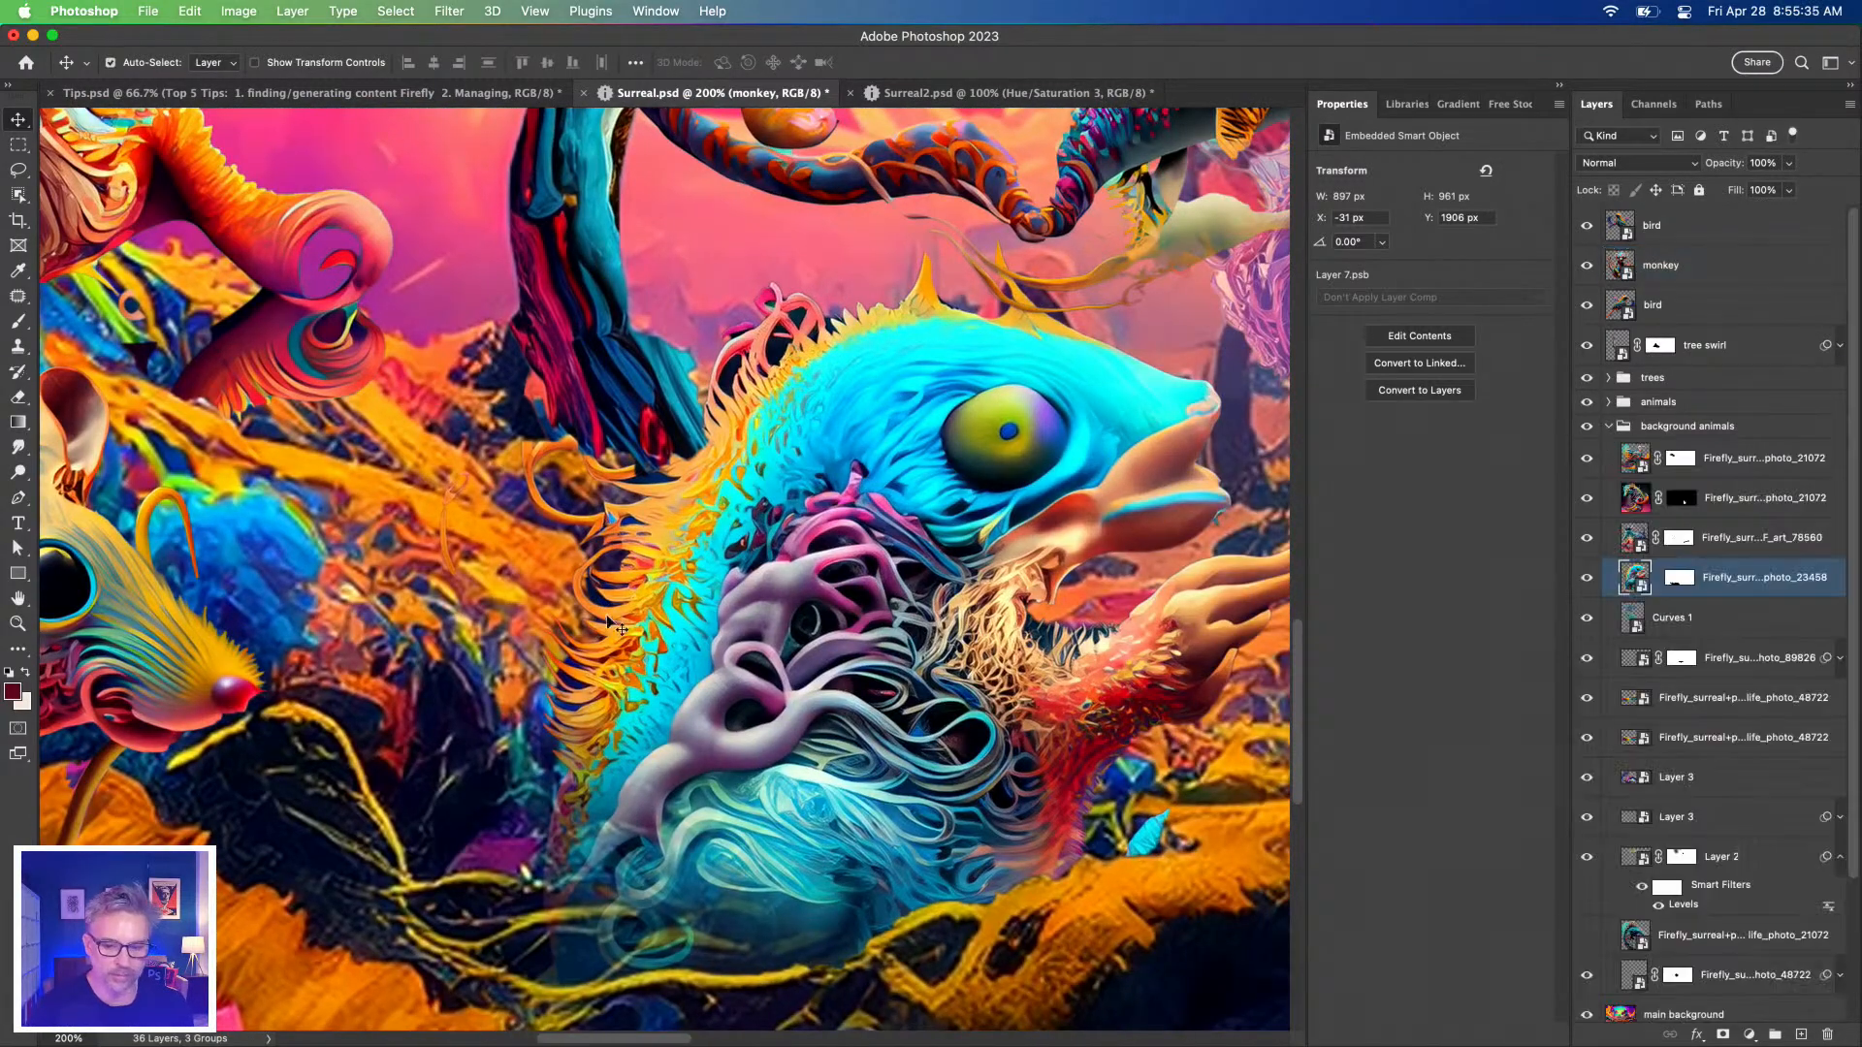
left_click(1586, 578)
left_click(1586, 578)
Open the fish layer mask in Select and Mask, cancel without changes, then bring up Tips.psd.
double_click(1676, 579)
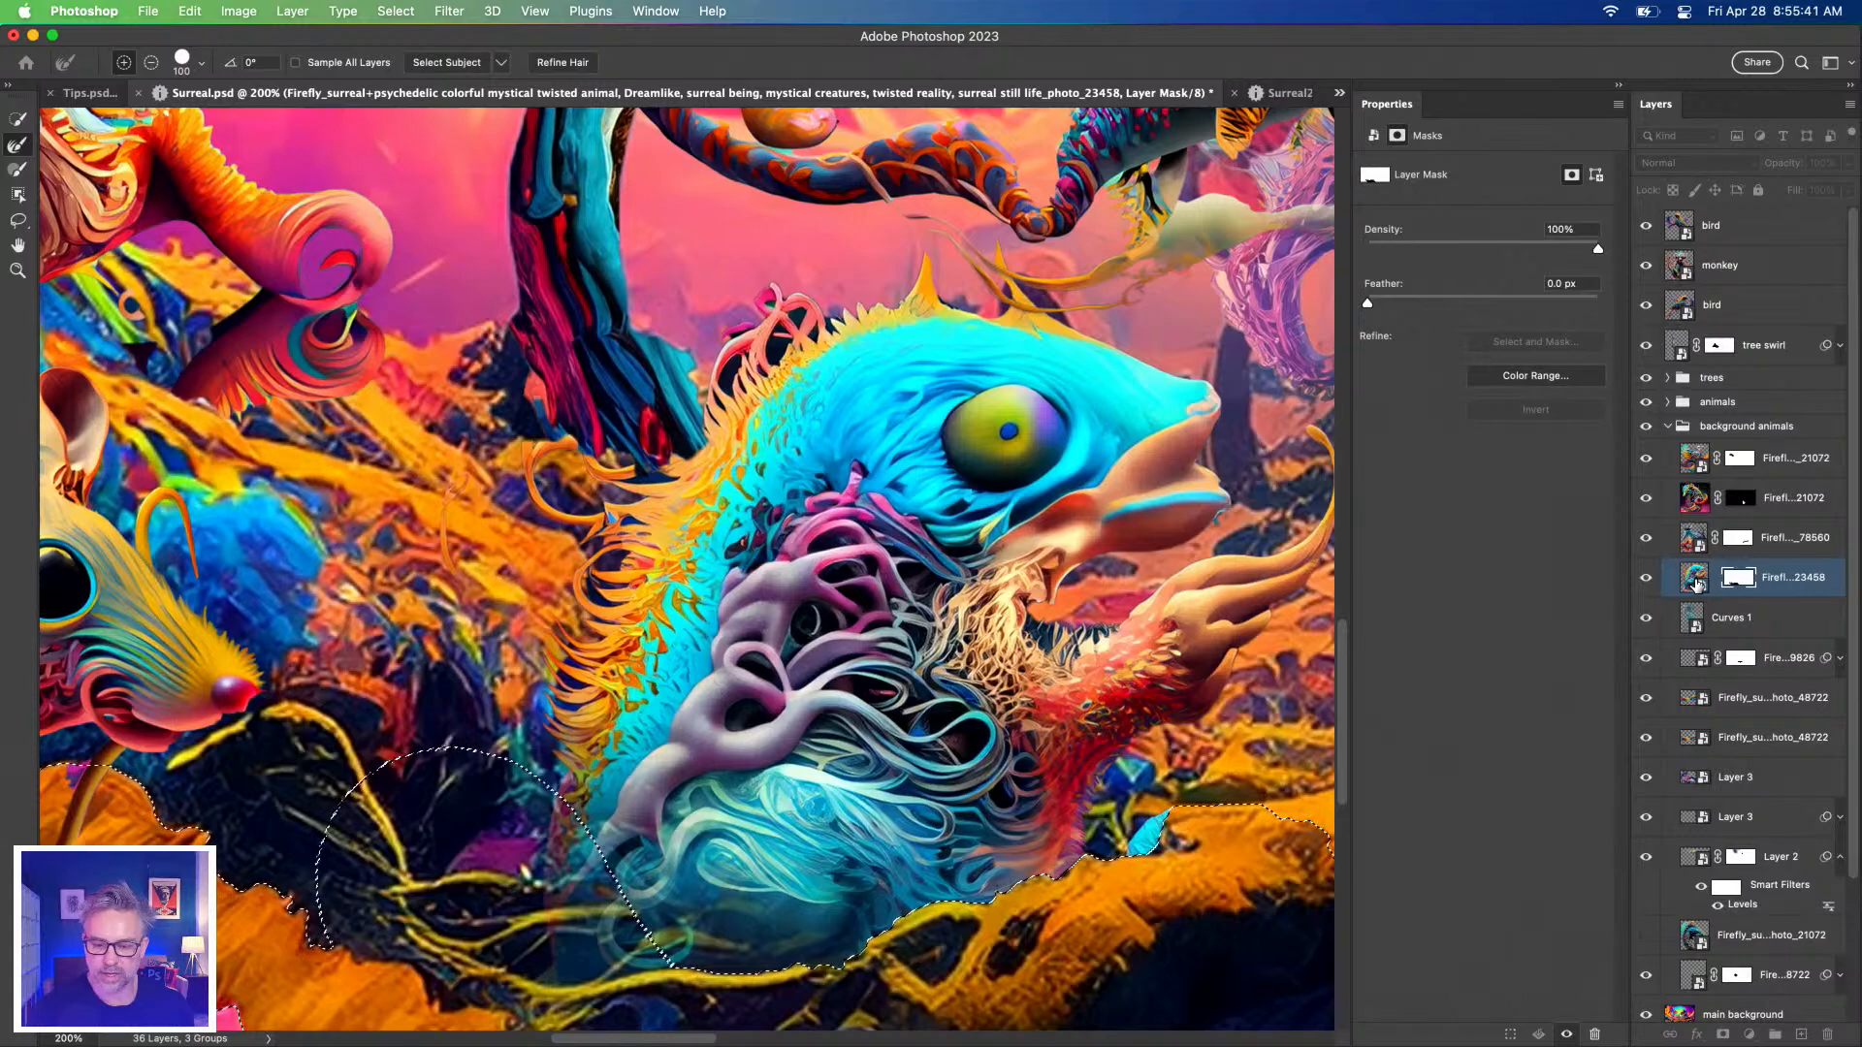
key("Escape")
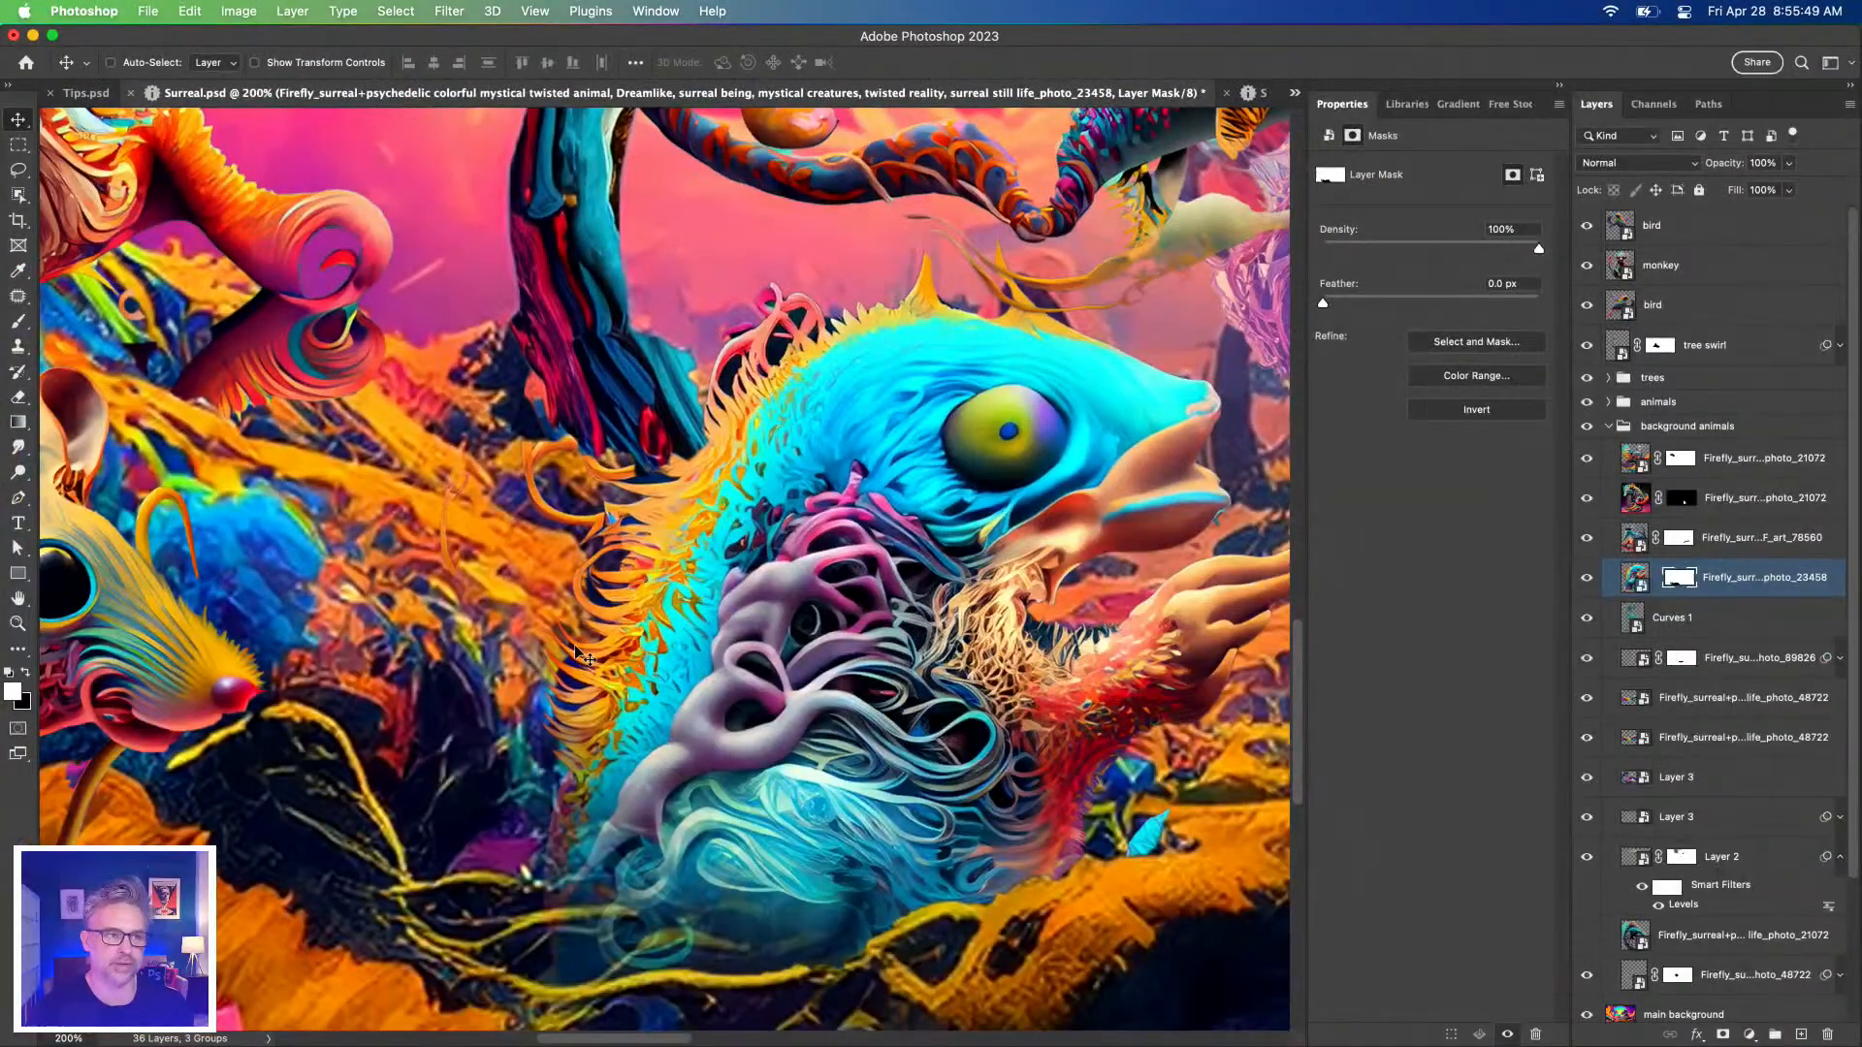
left_click(79, 94)
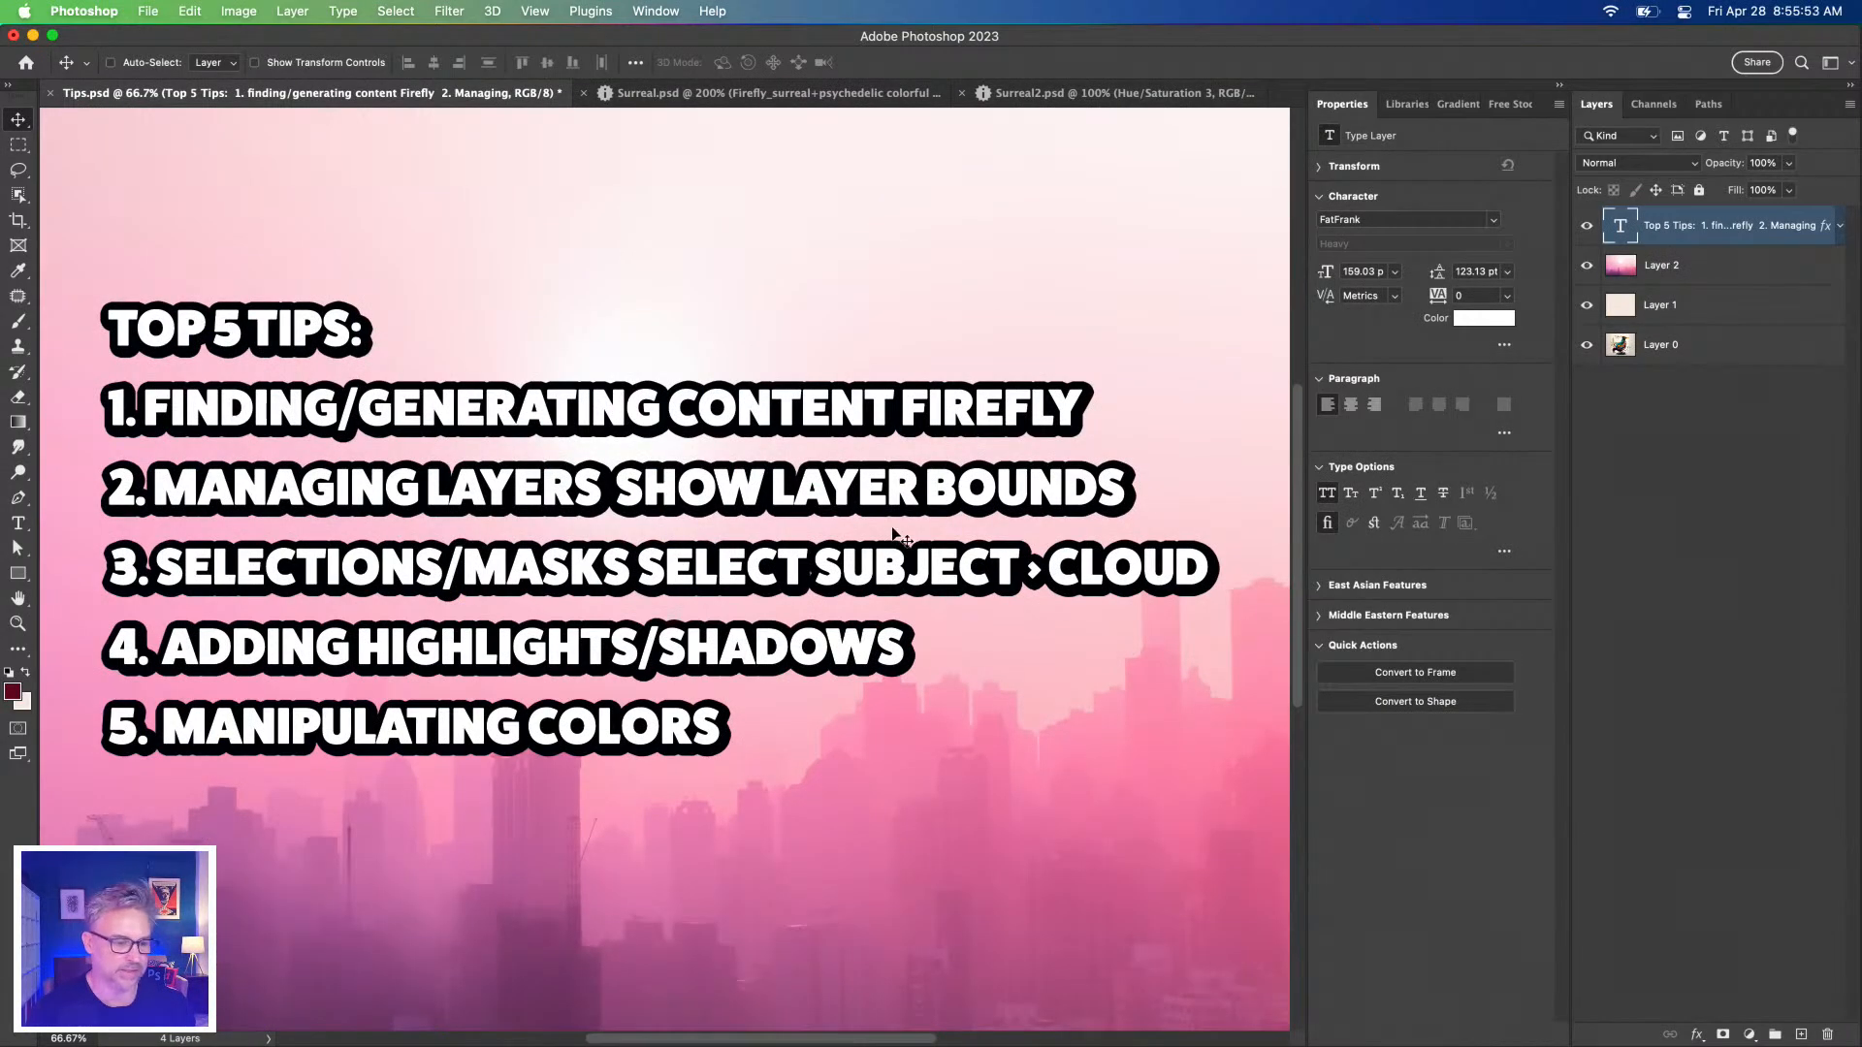
With the Type tool, cut tip 1 to FIREFLY and change tip 2 to LAYER PANEL NAV.
left_click(18, 522)
left_click(699, 402)
left_click_drag(900, 407, 141, 385)
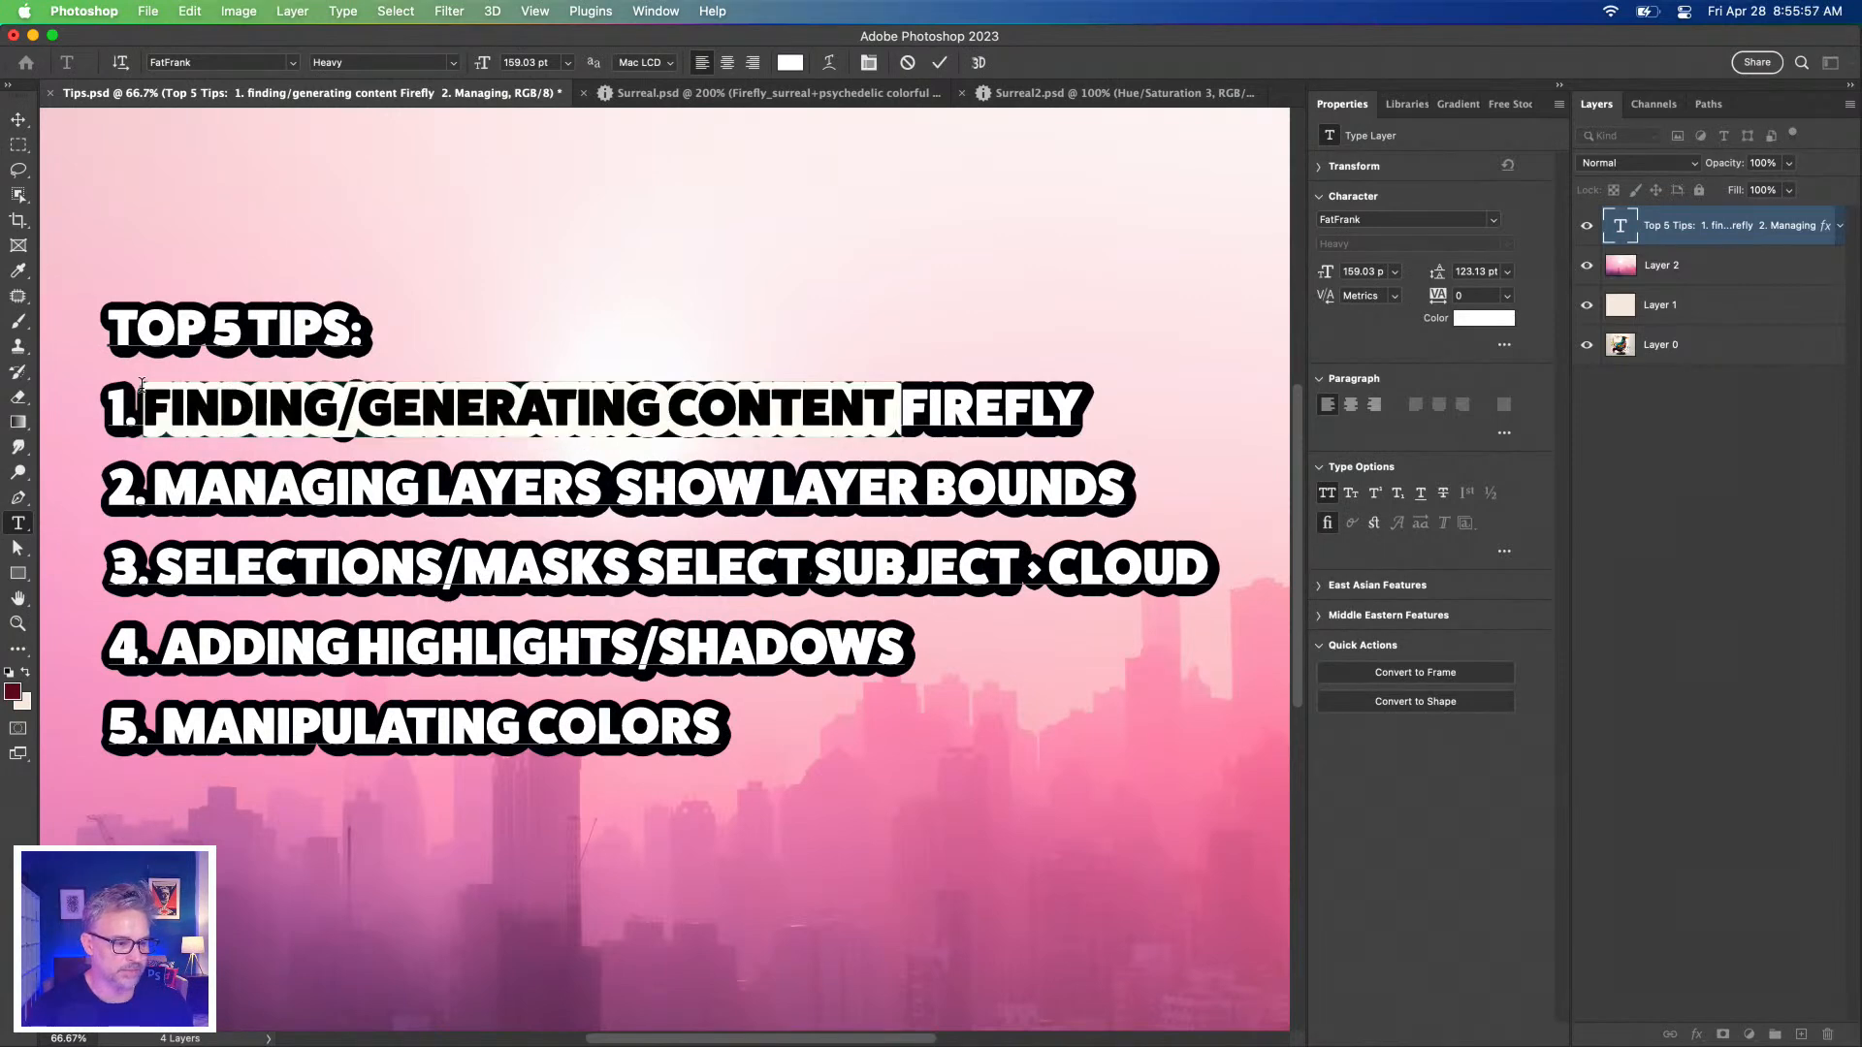
key("BackSpace")
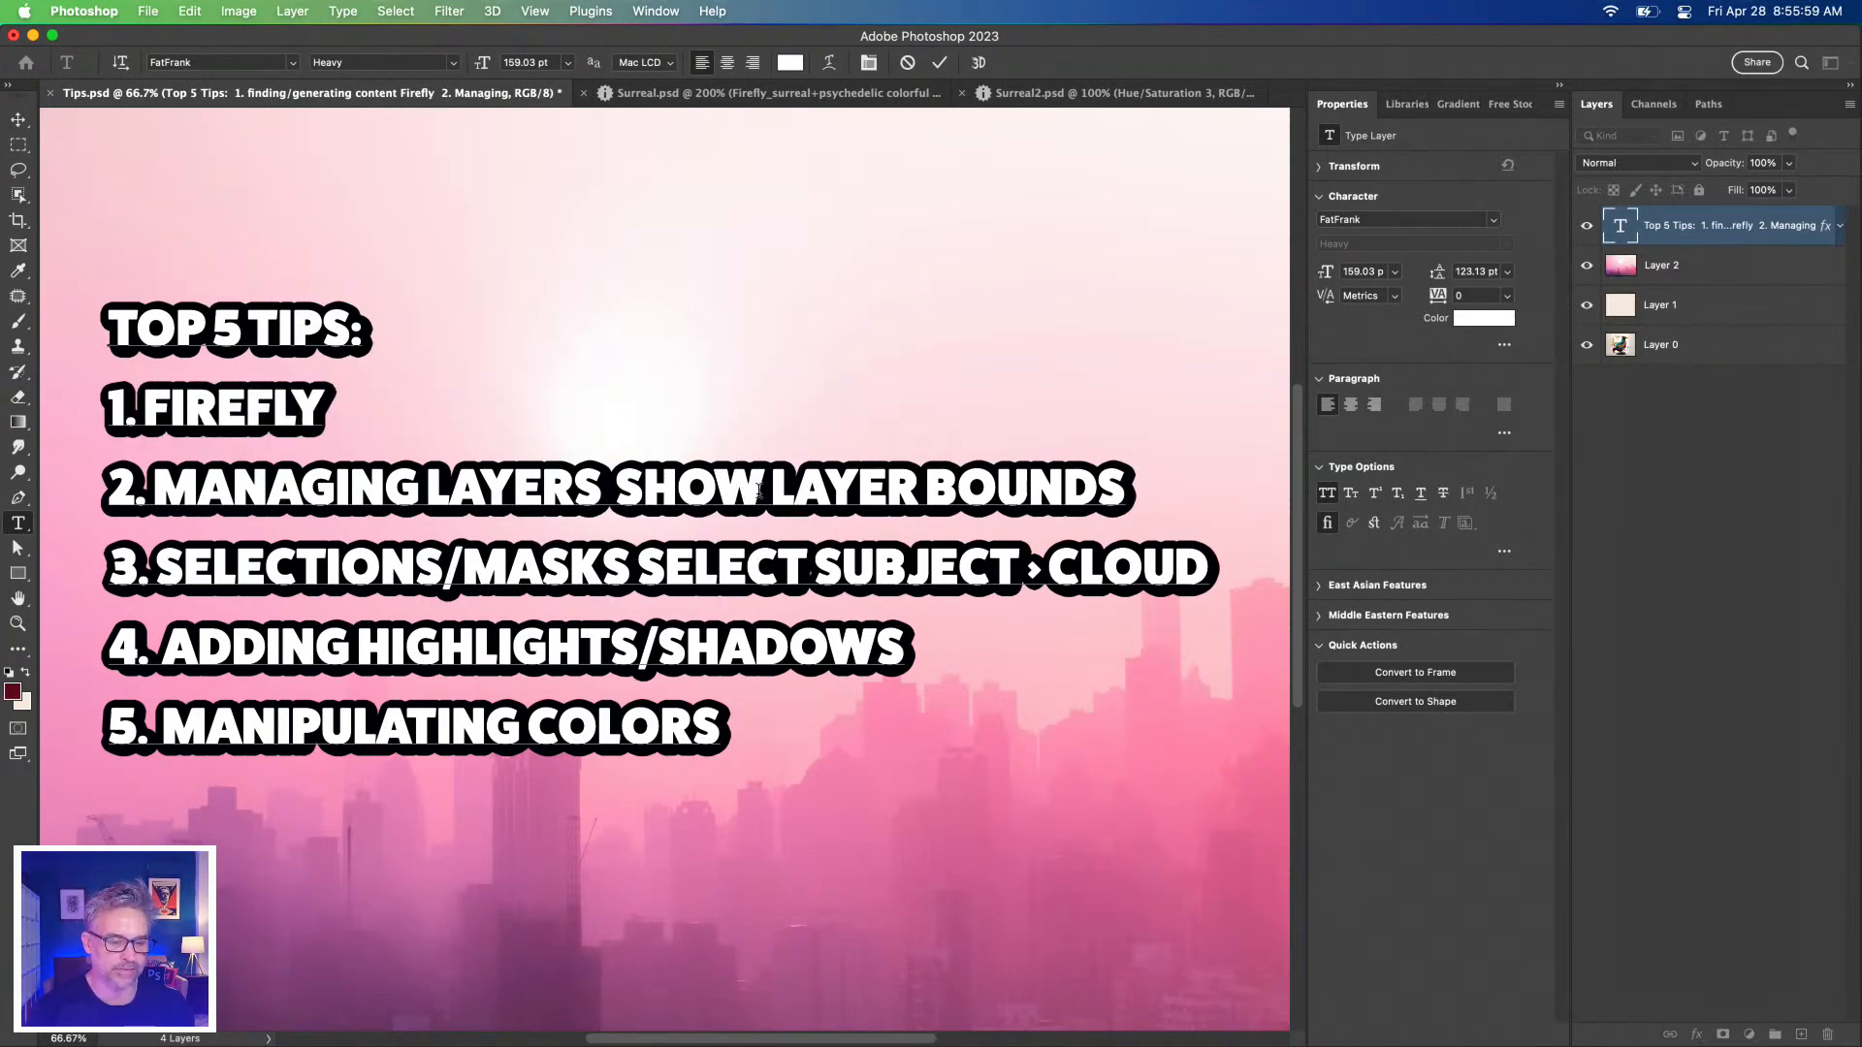
left_click_drag(773, 490, 170, 485)
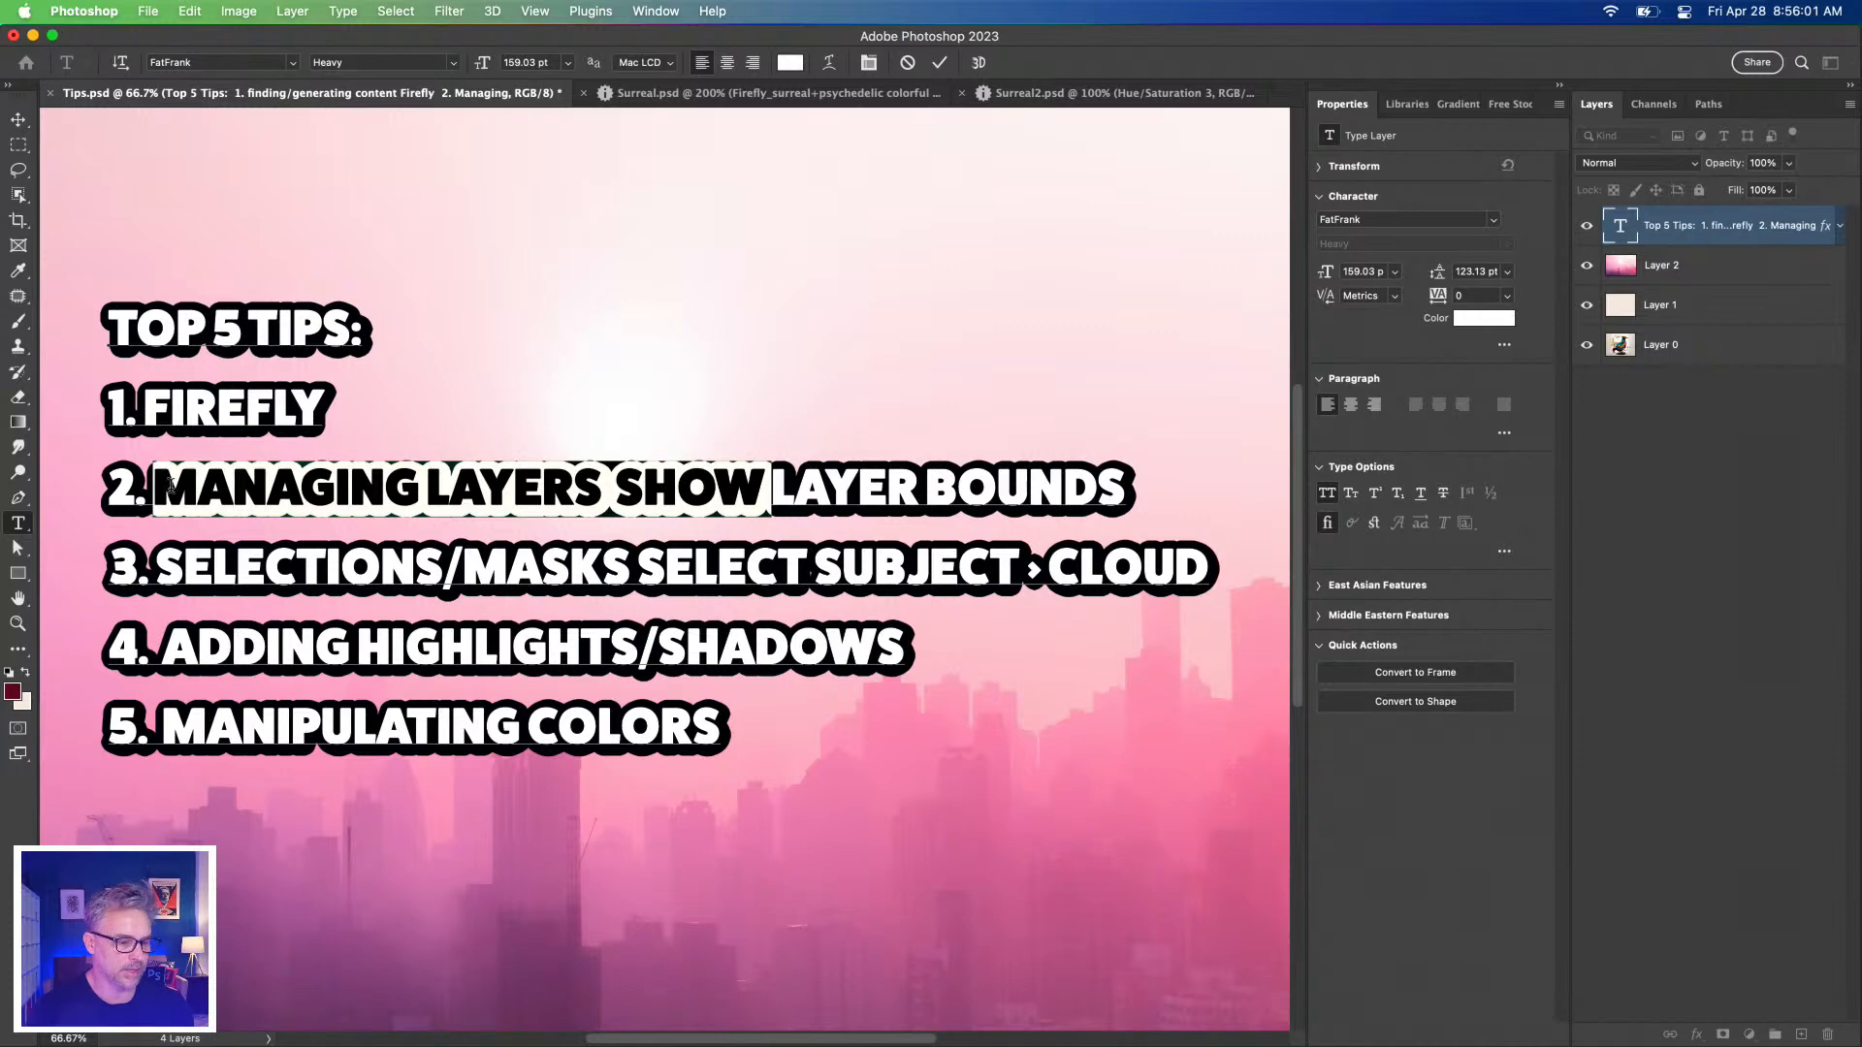
type("LAYER ")
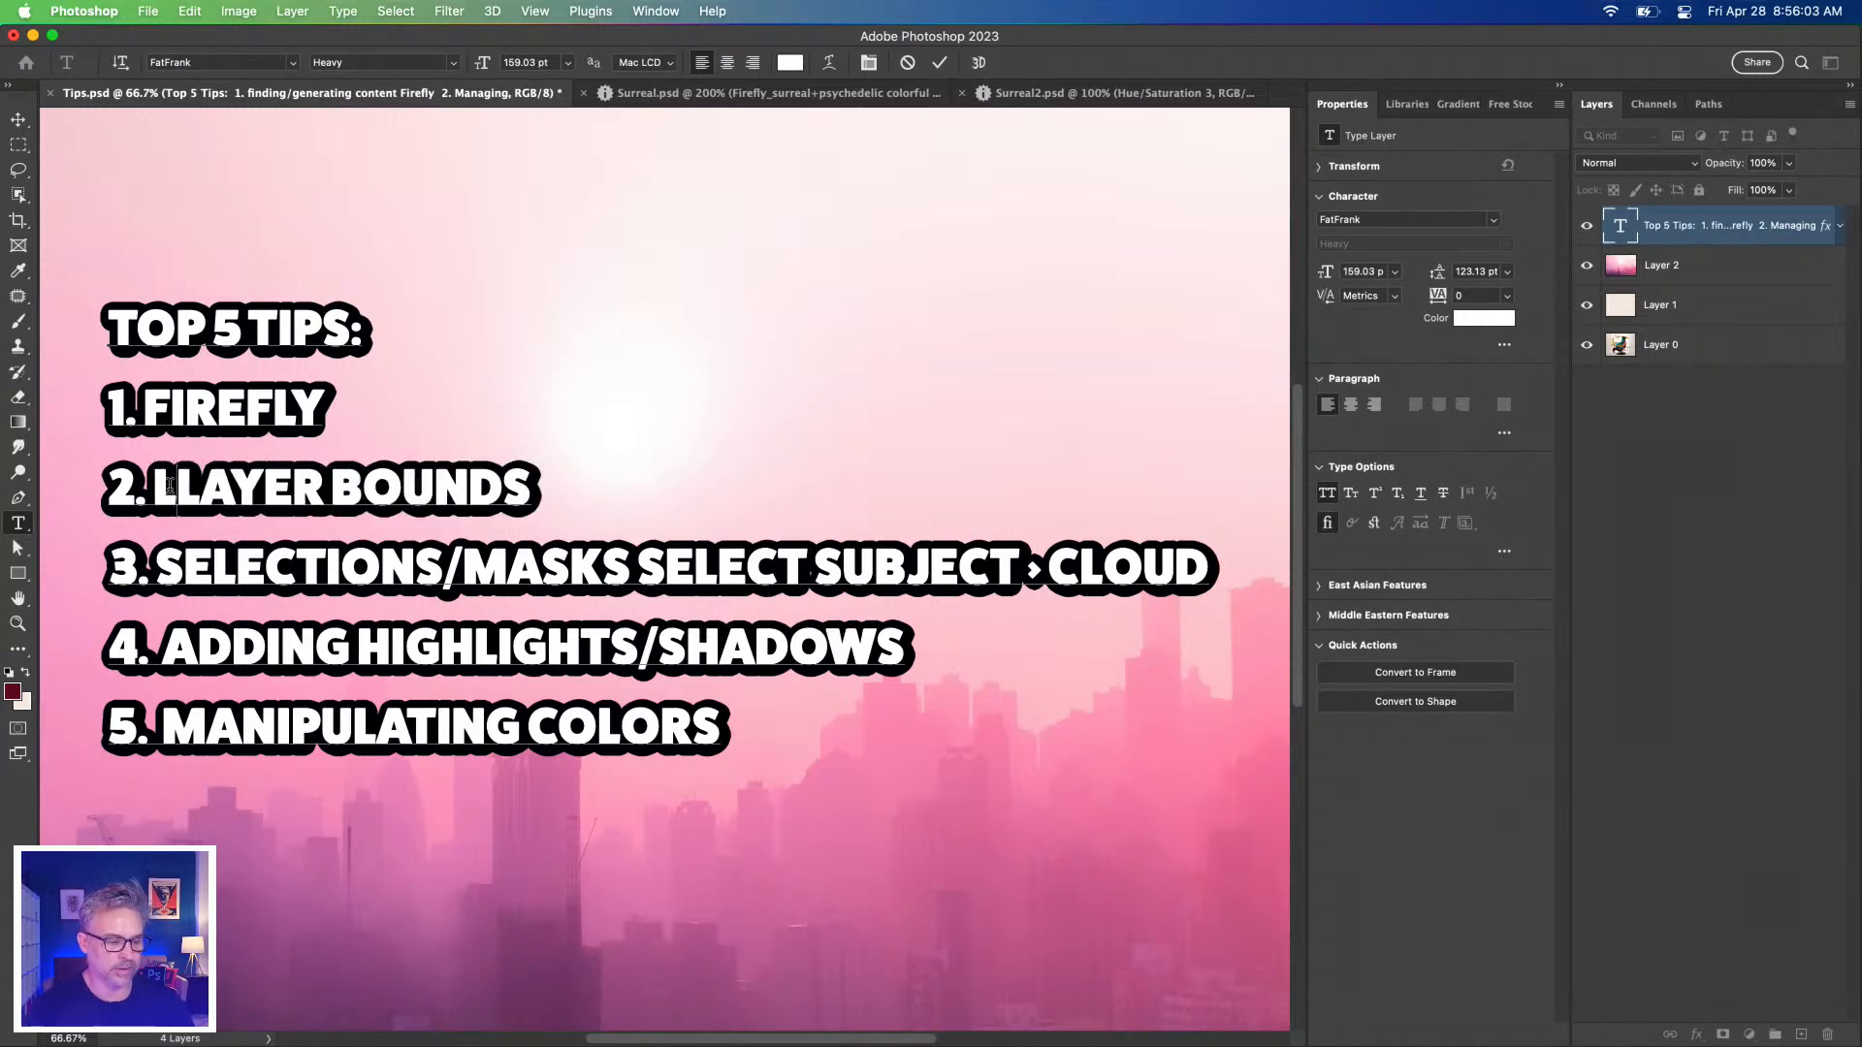
type("PANE")
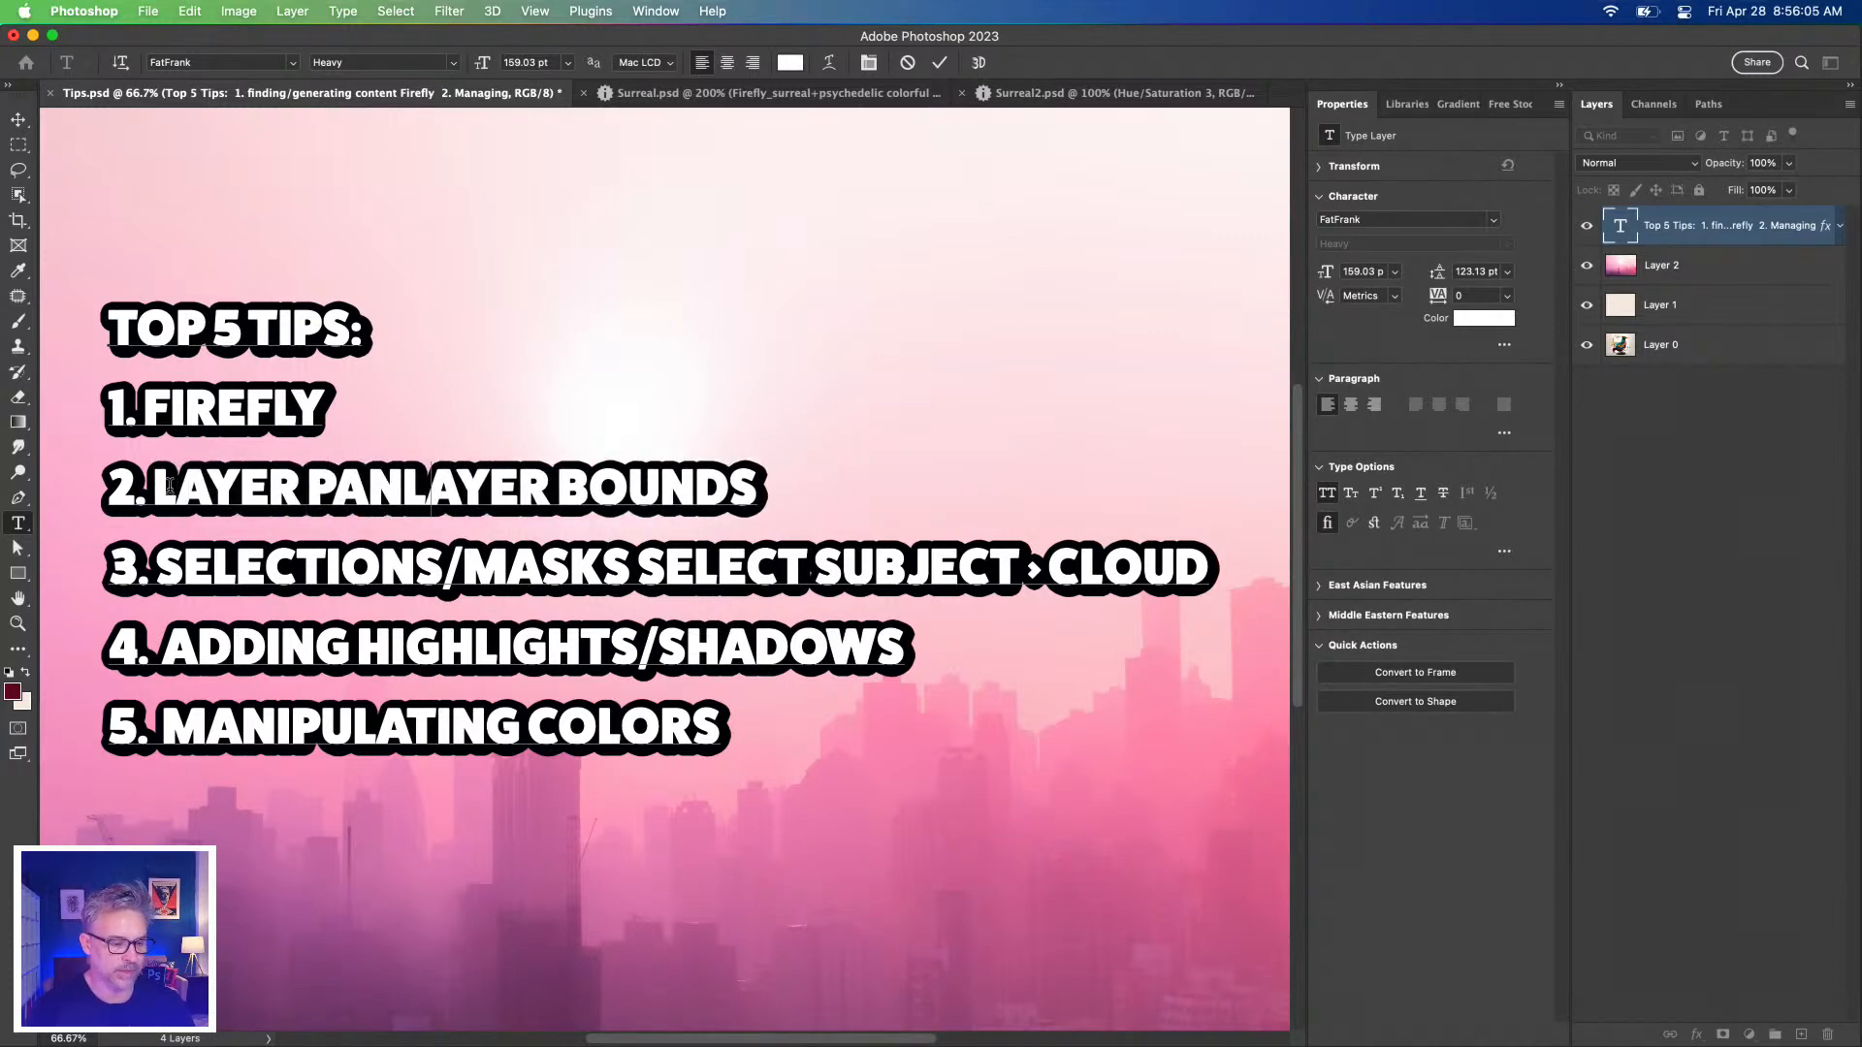
key("BackSpace")
type("L NAV")
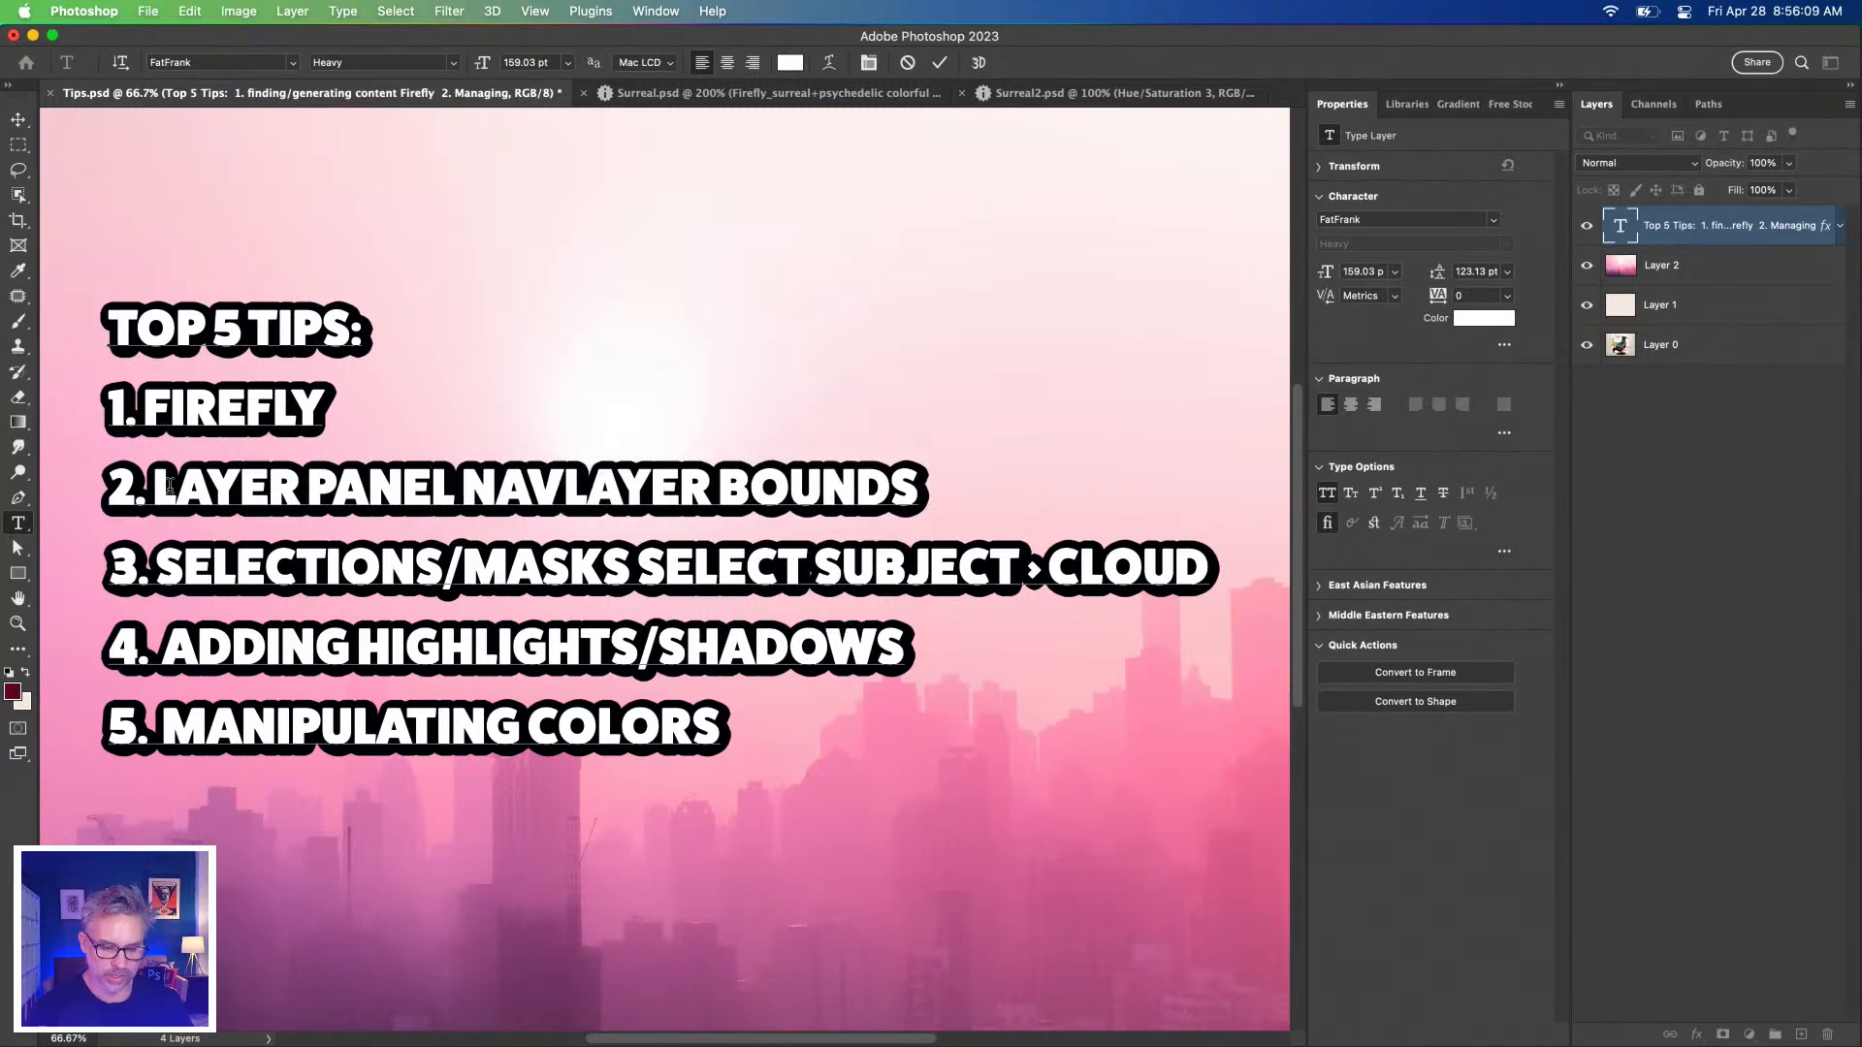
type(" •")
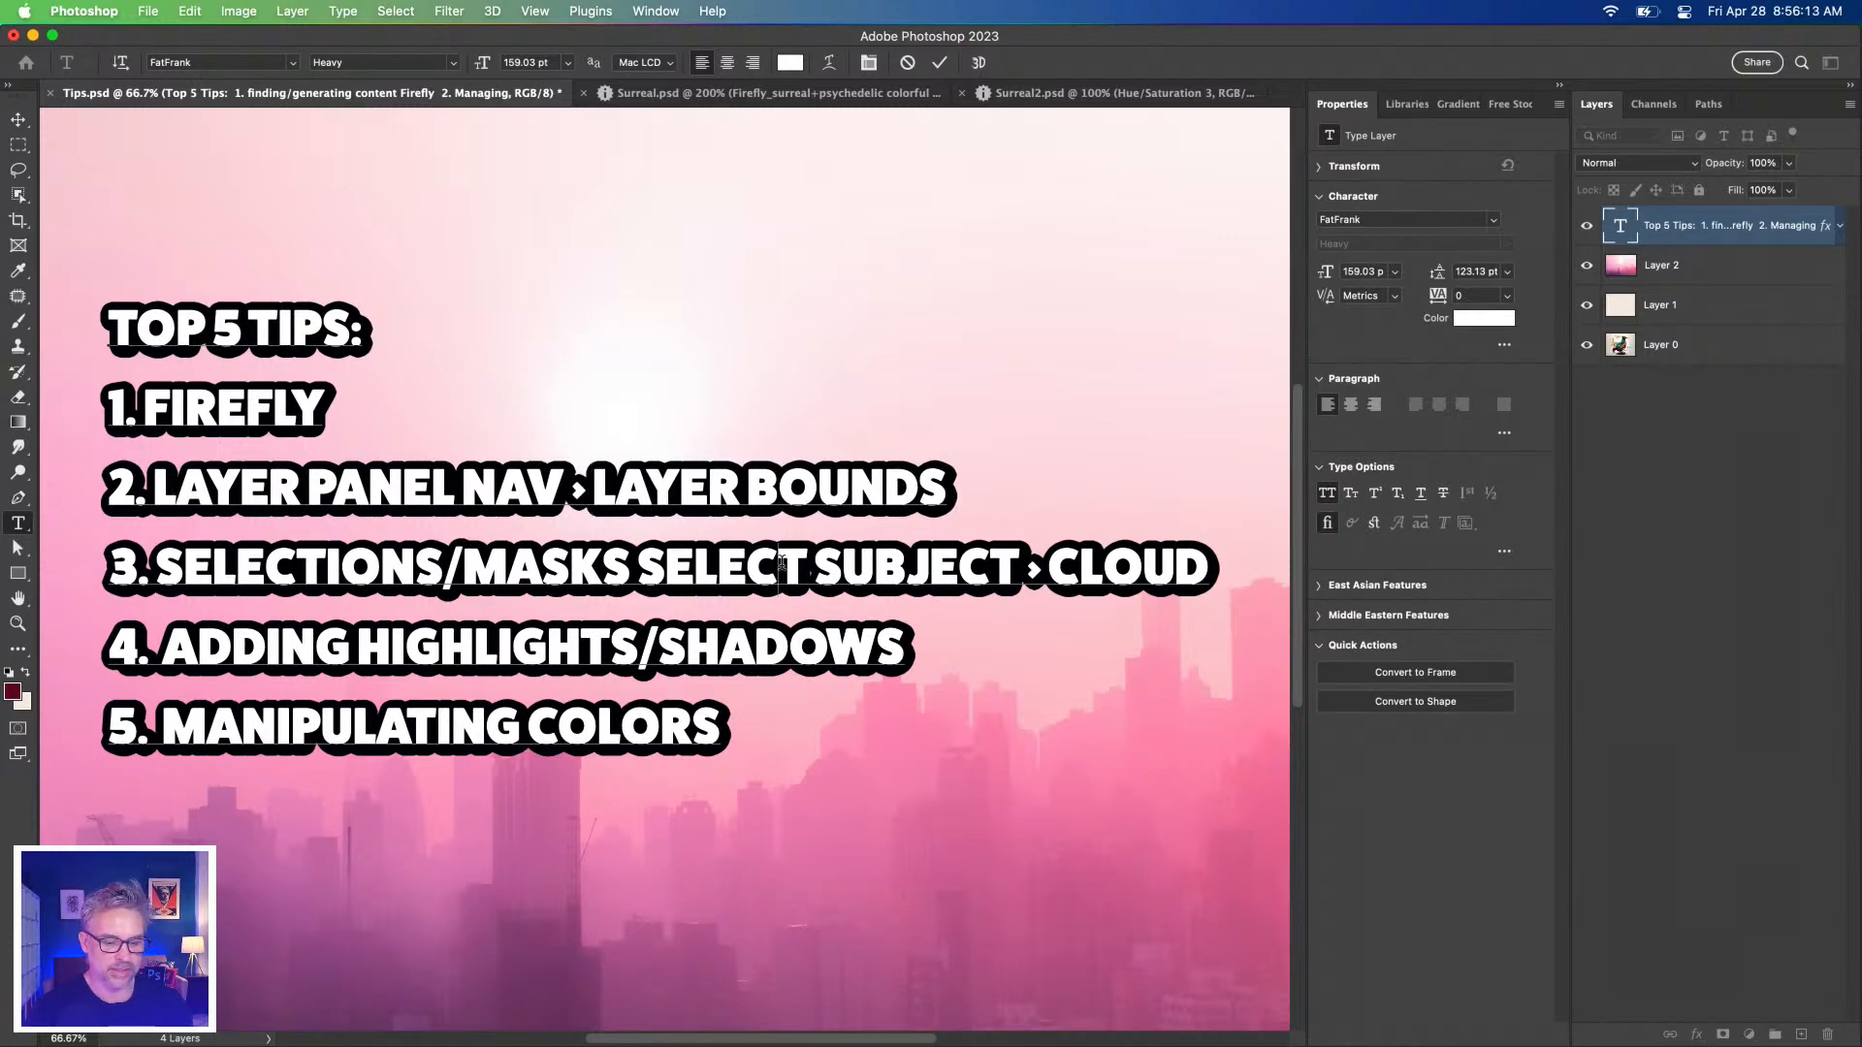
Remove SELECTIONS/MASKS from tip 3, rewrite tip 4 as SHADOWS USING ADJUSTMENT LAYERS, and commit.
left_click_drag(642, 561, 155, 571)
key("BackSpace")
left_click(330, 643)
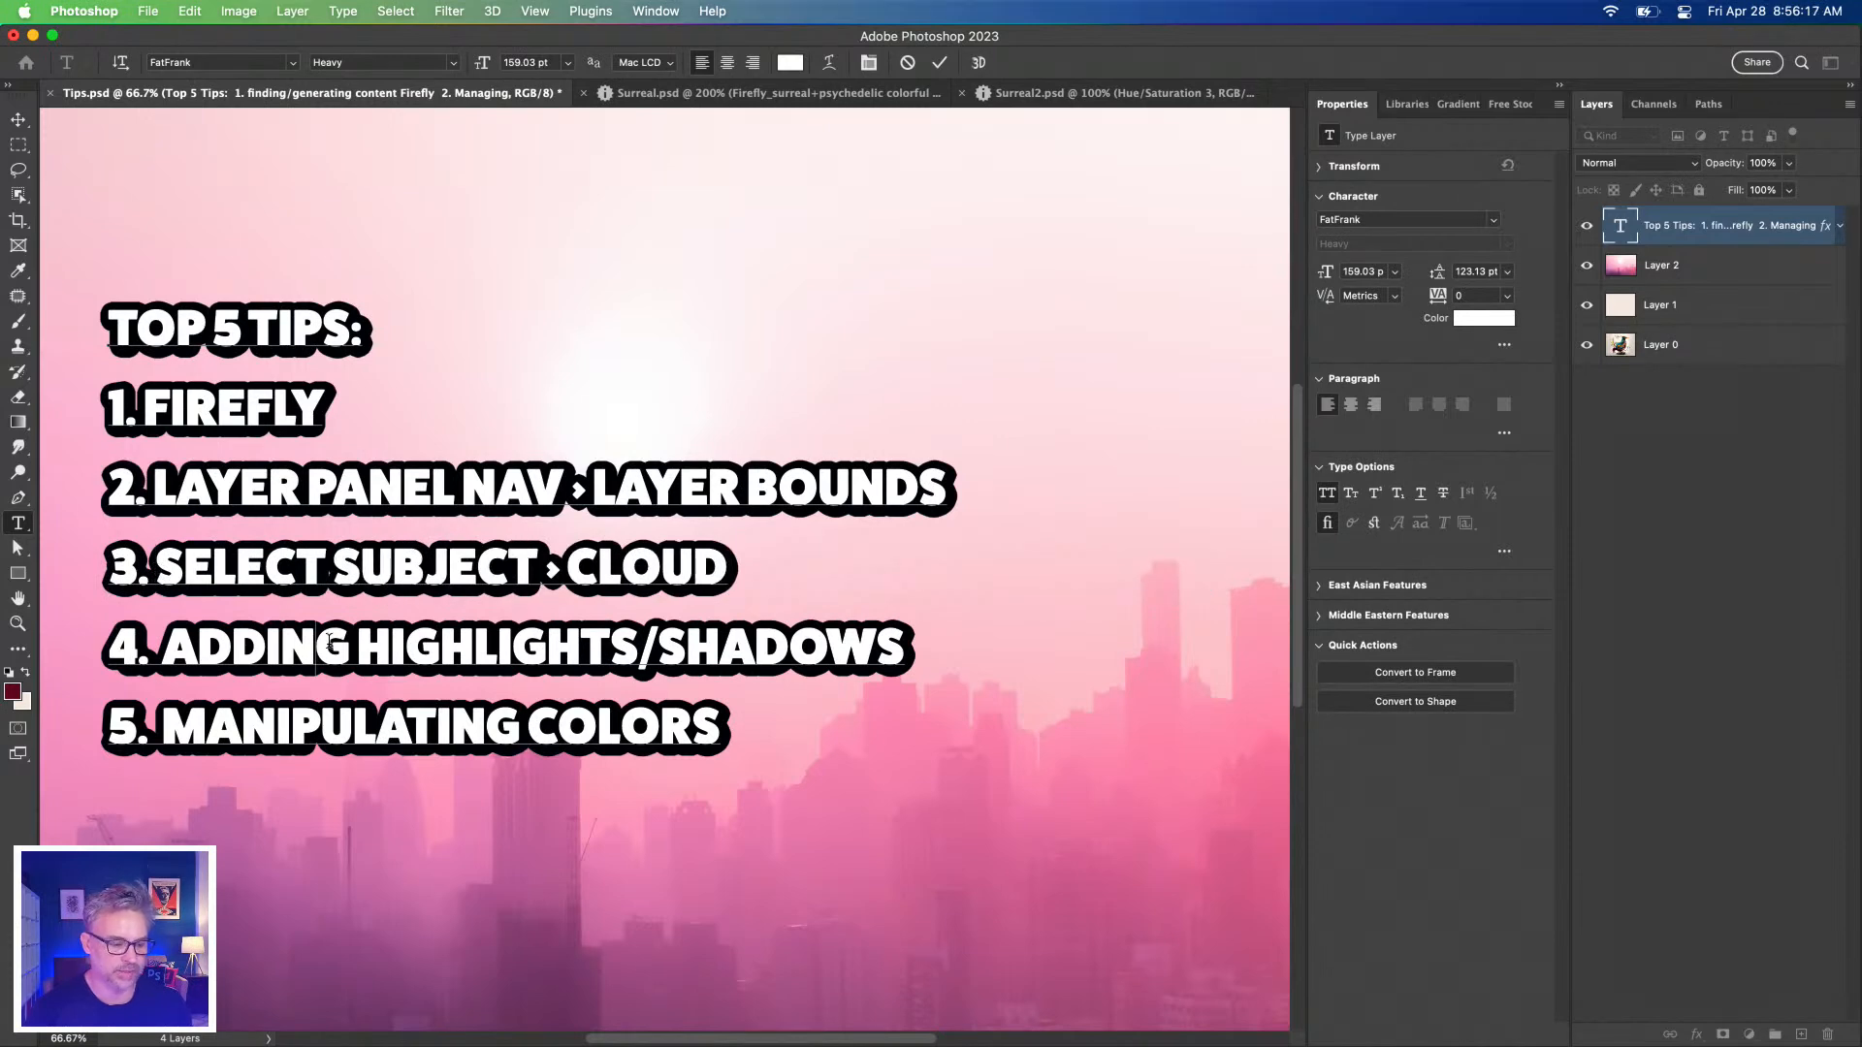
left_click(901, 645)
type("USING")
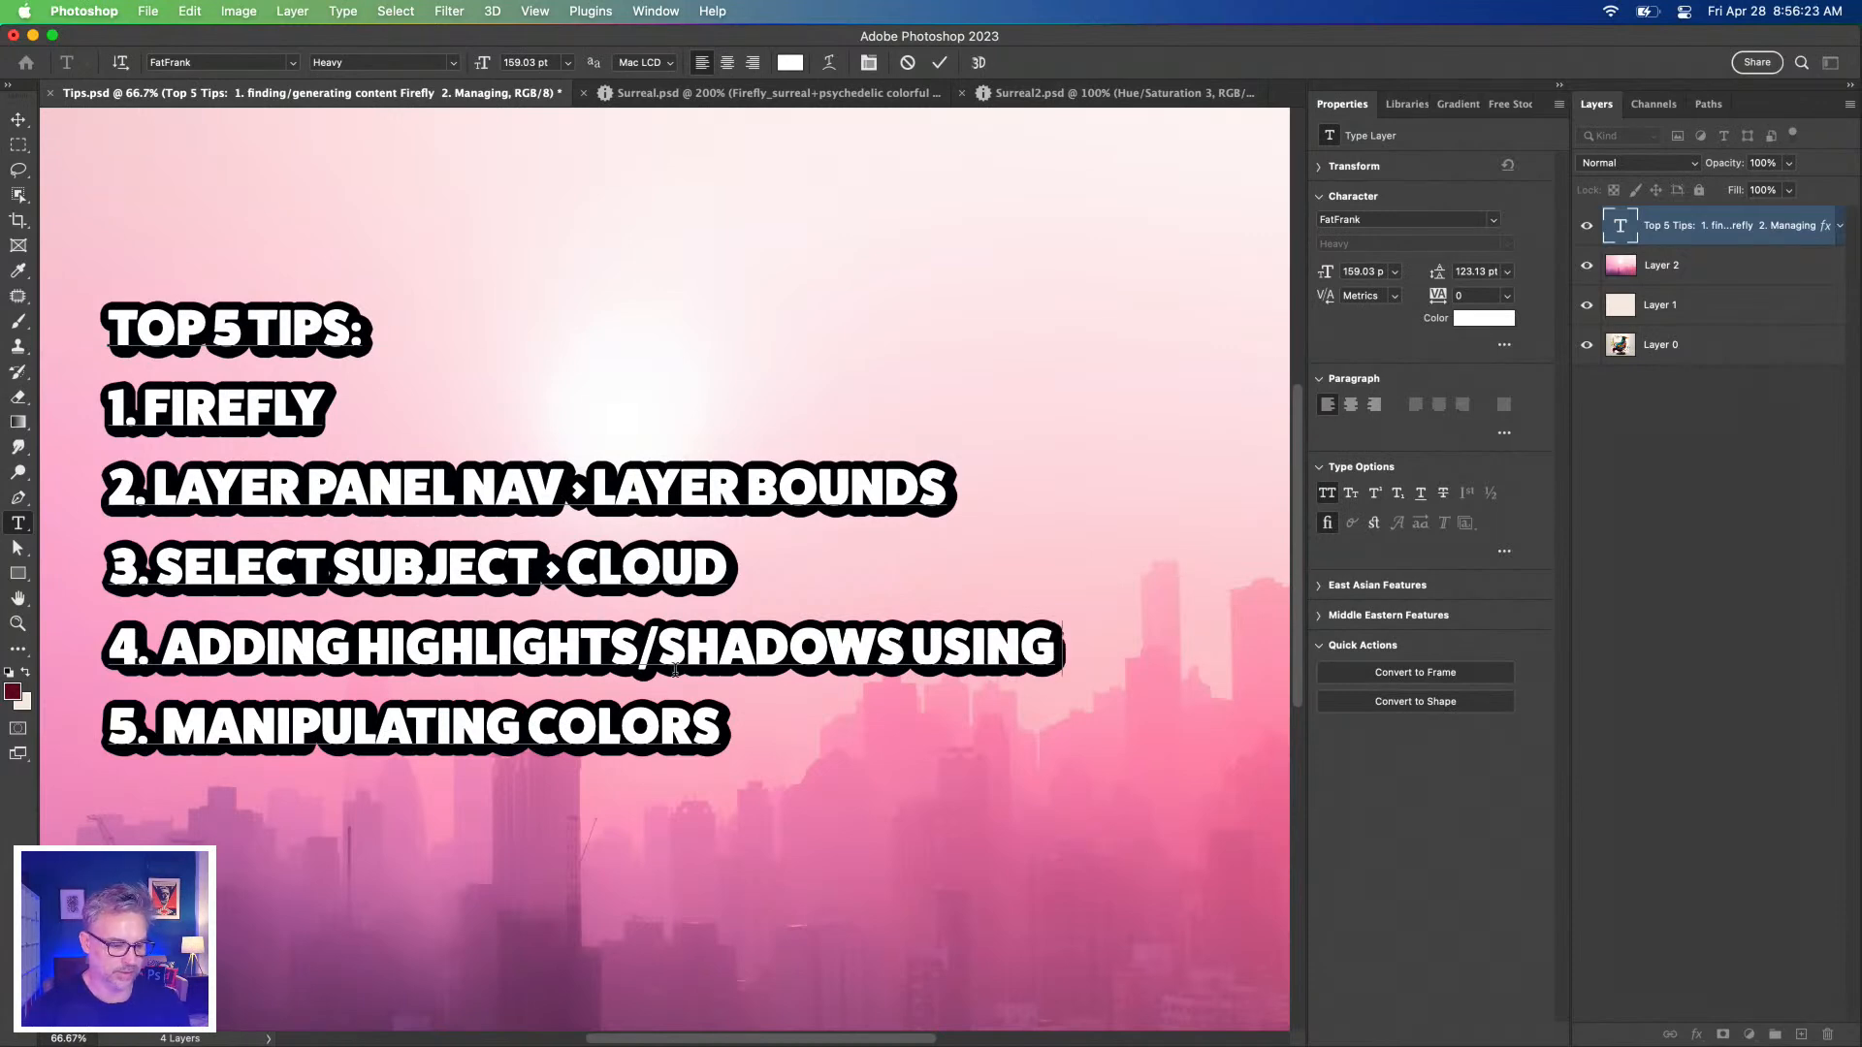
left_click_drag(657, 640, 173, 640)
key("BackSpace")
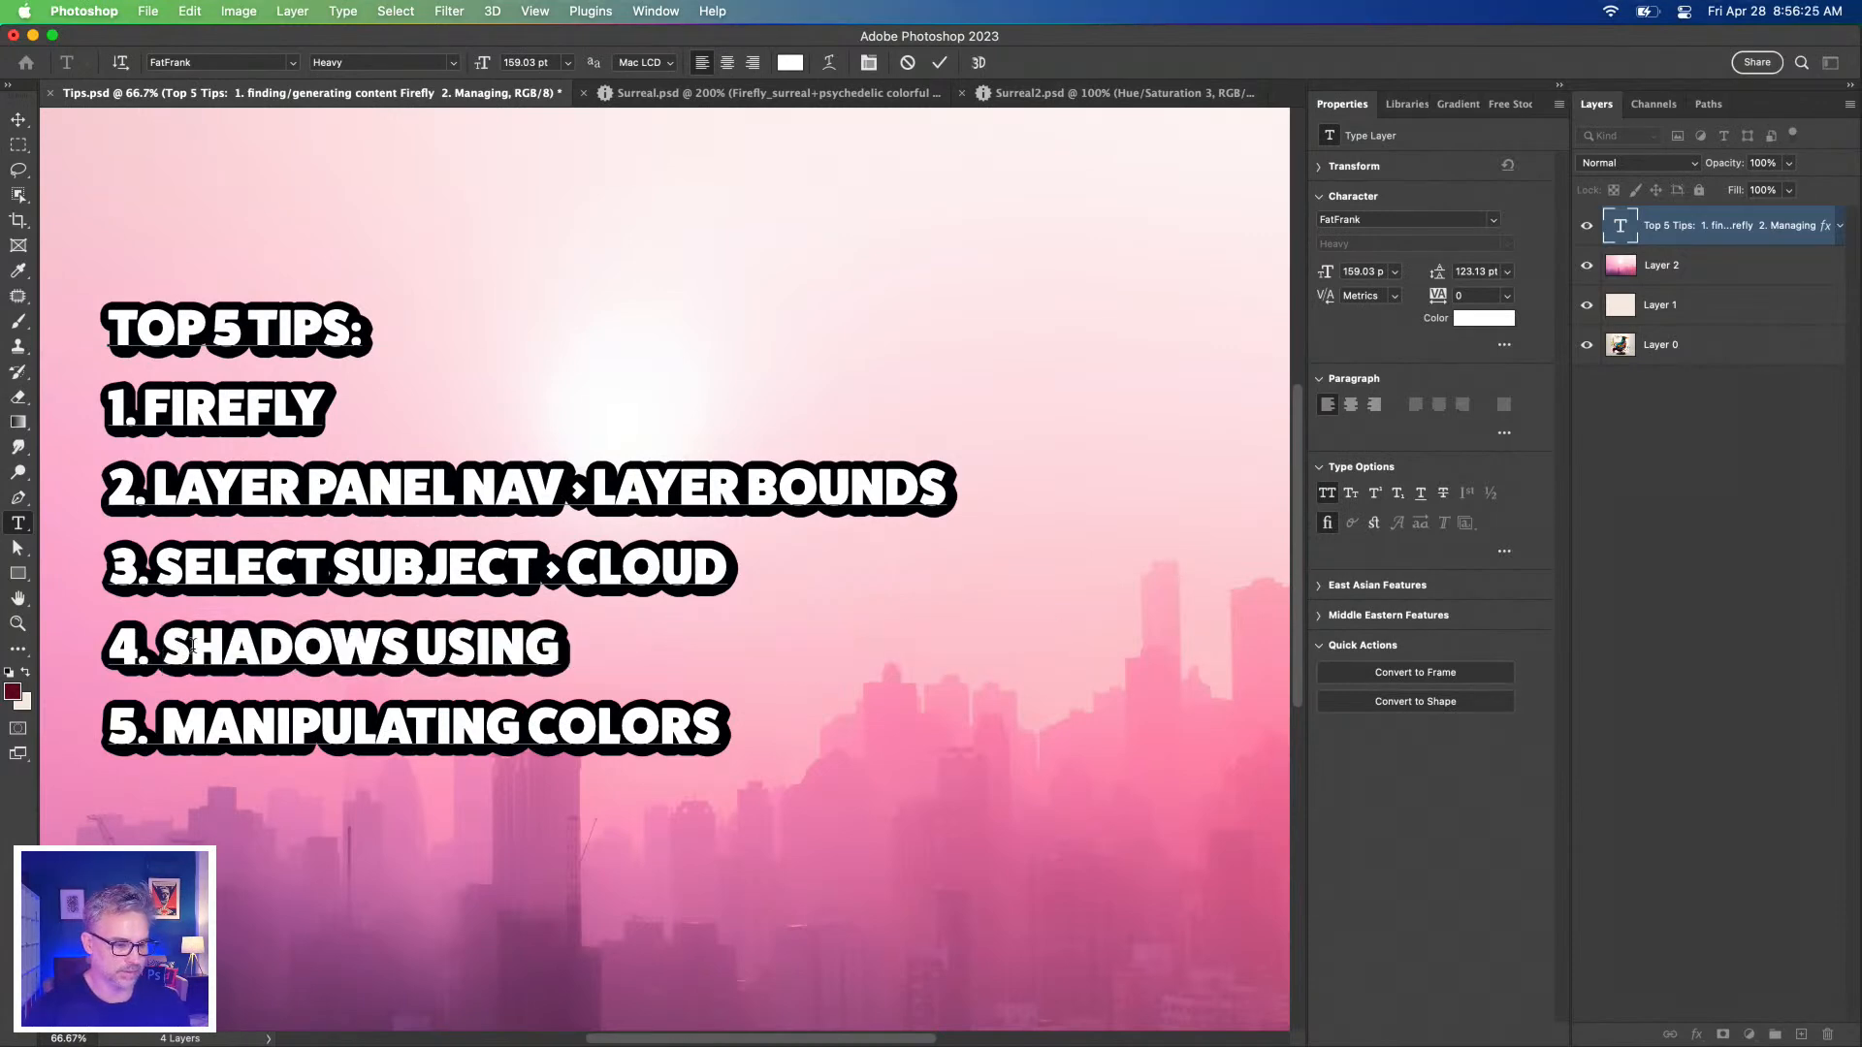
left_click(552, 648)
type("ADJUSTMENT")
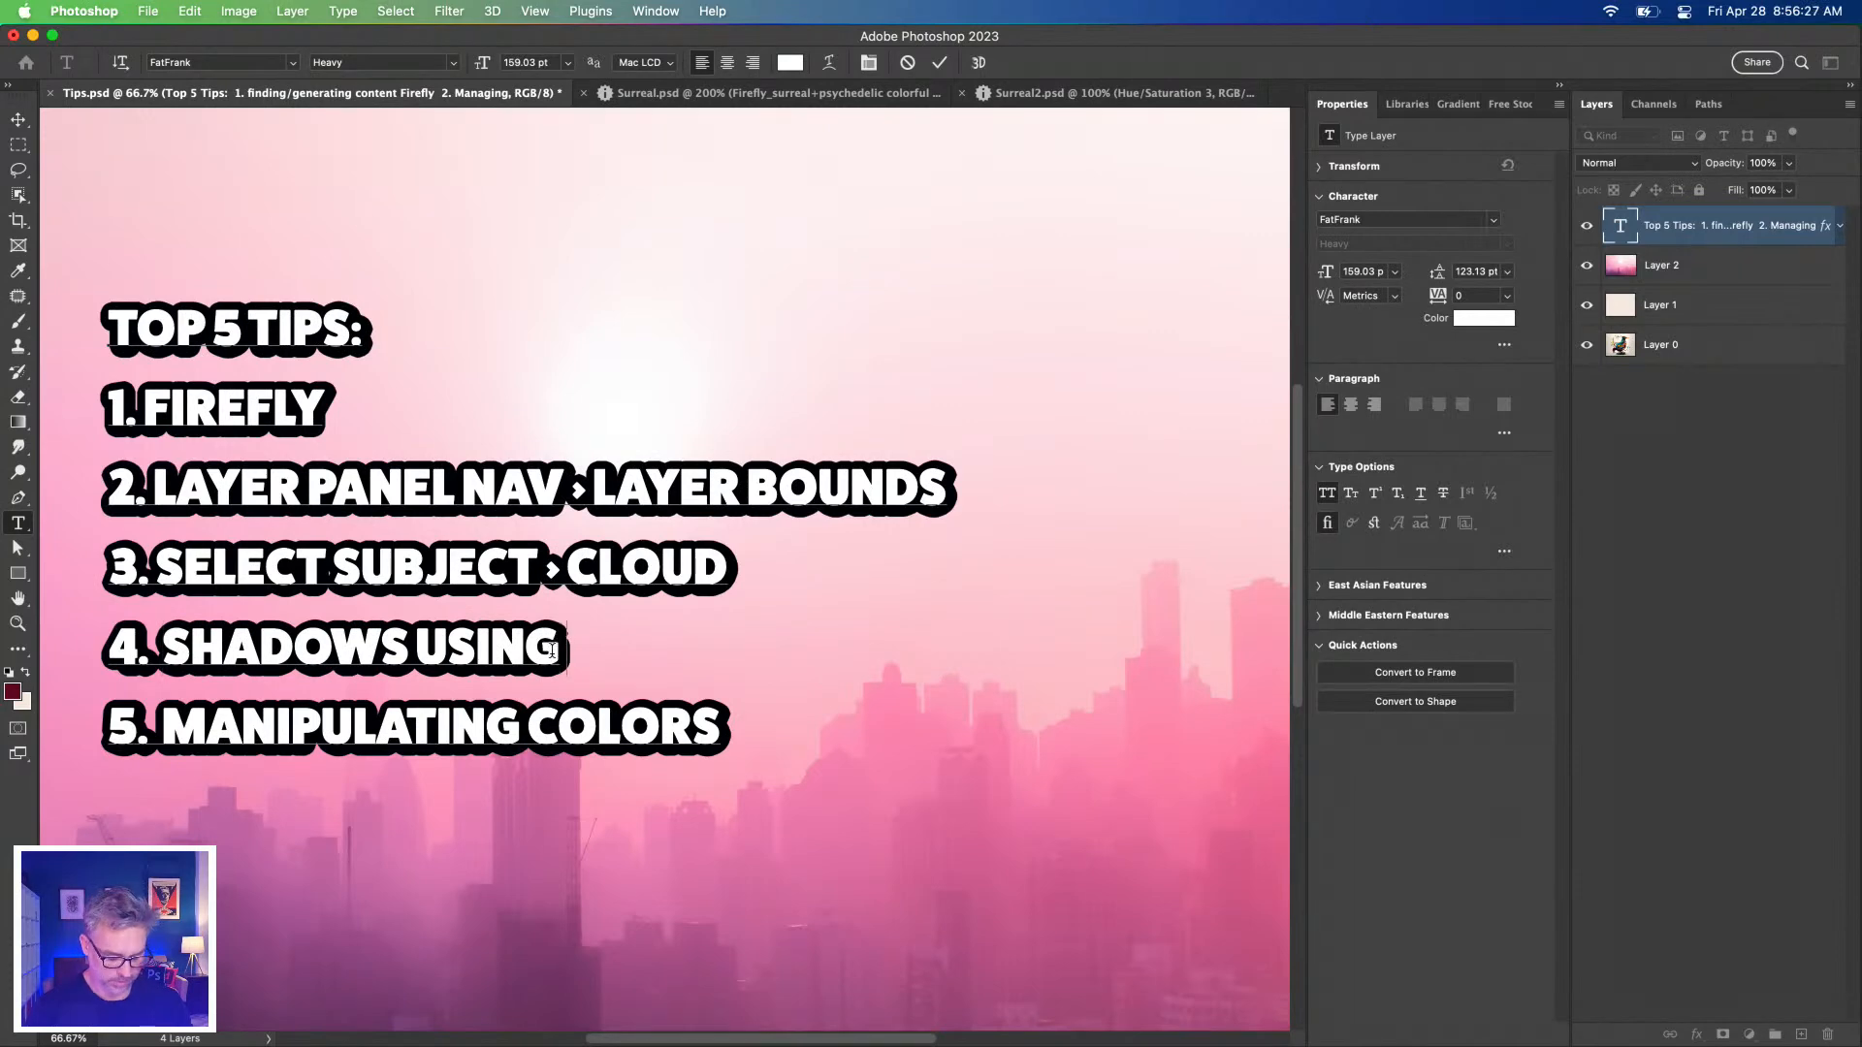
type(" LAYERS")
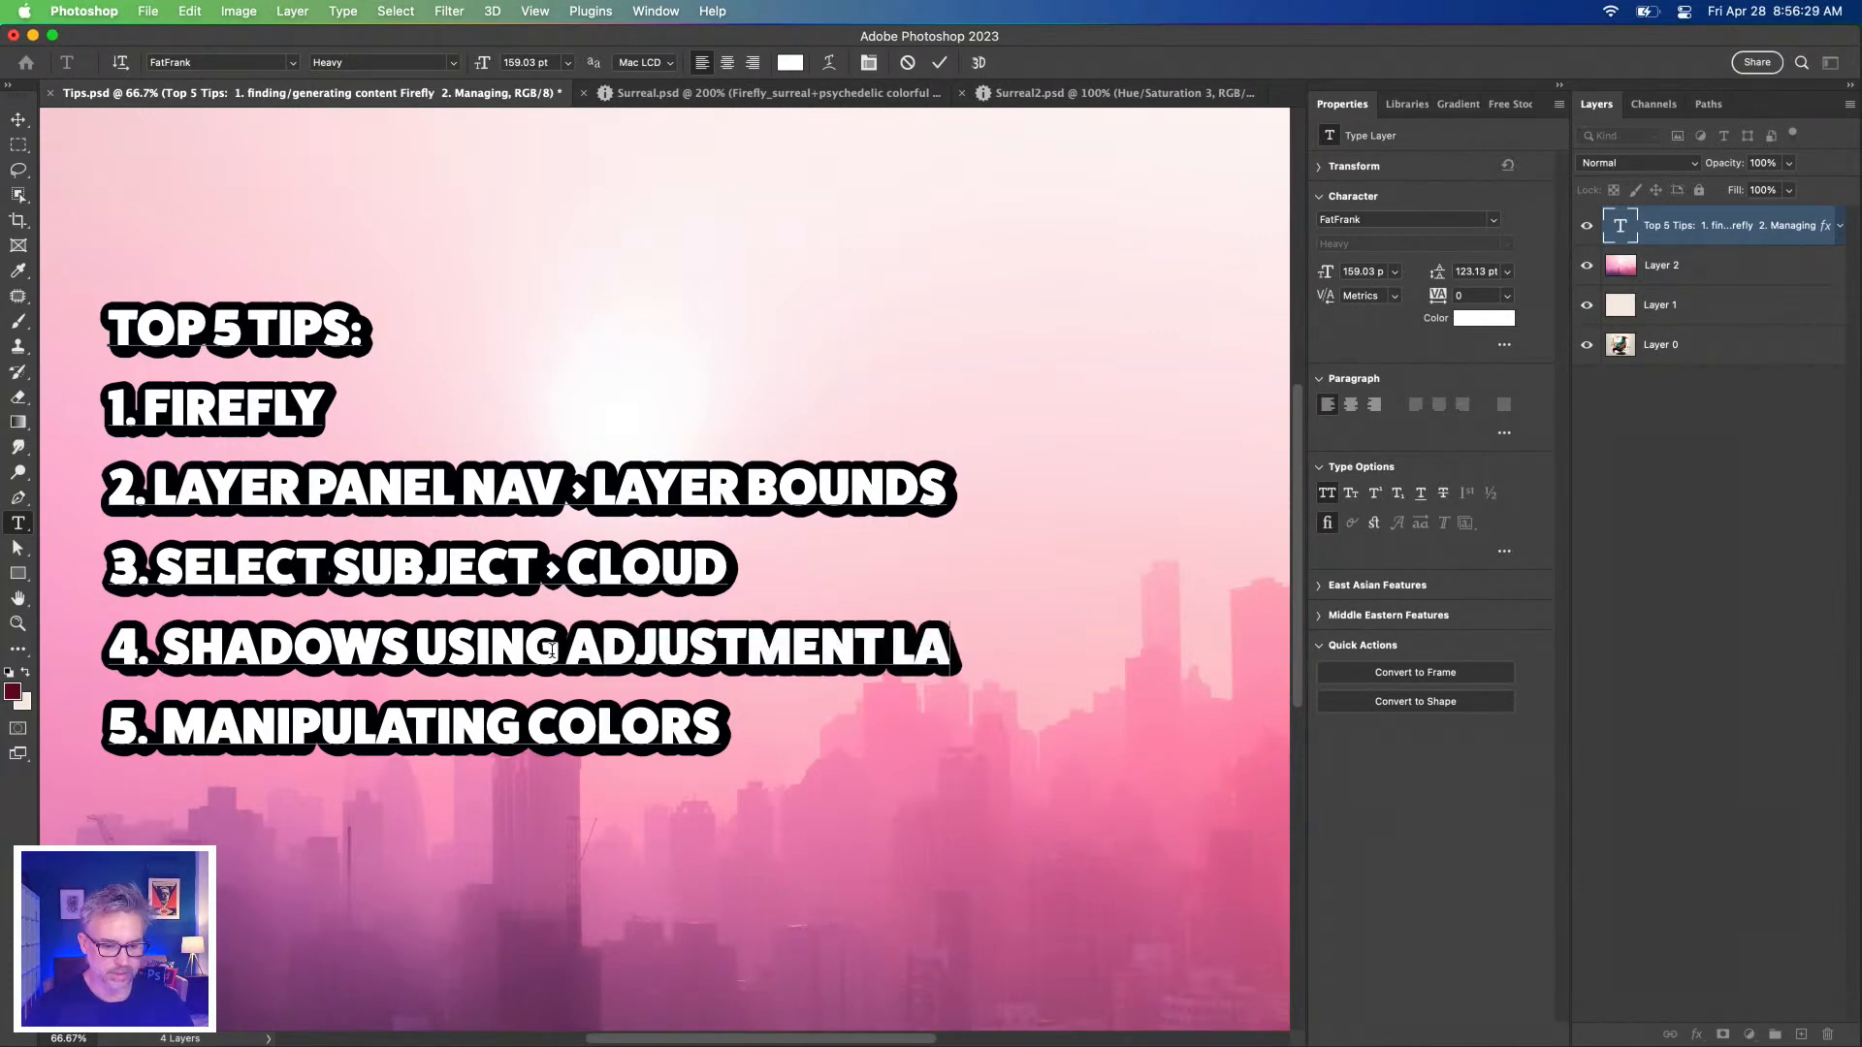
left_click(12, 145)
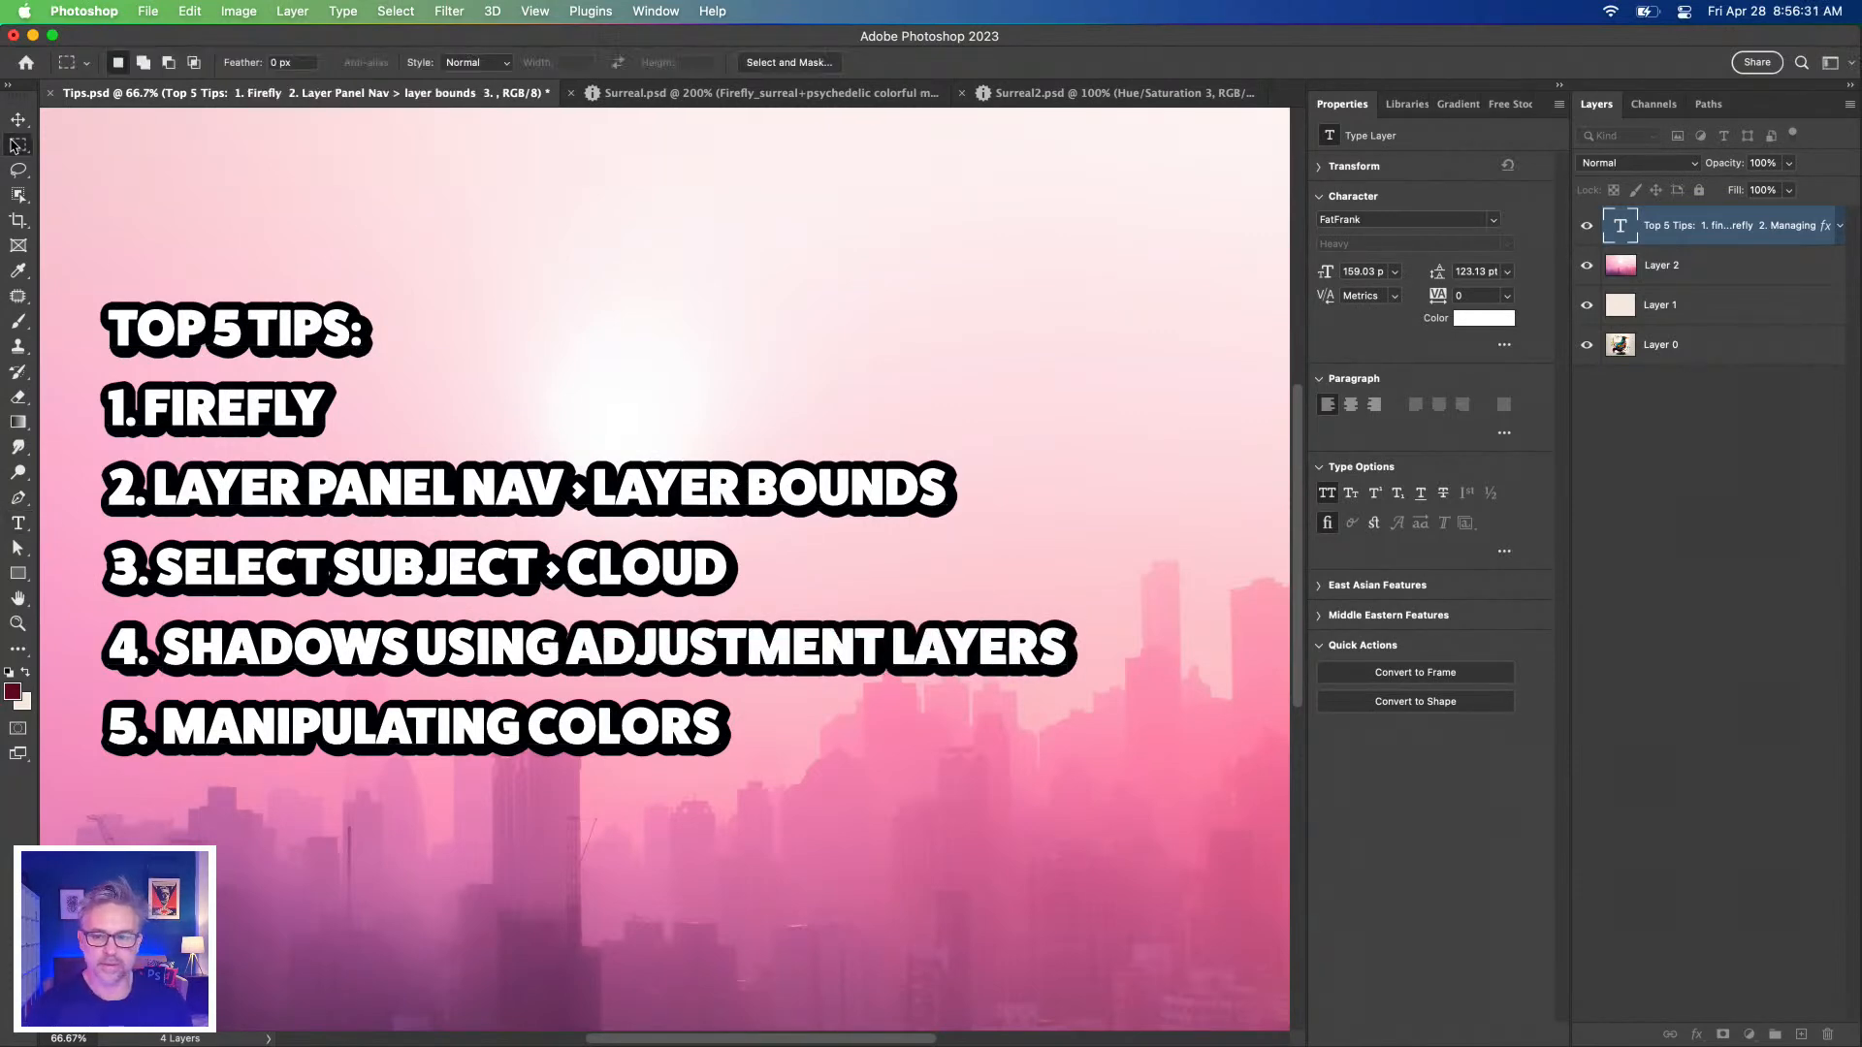